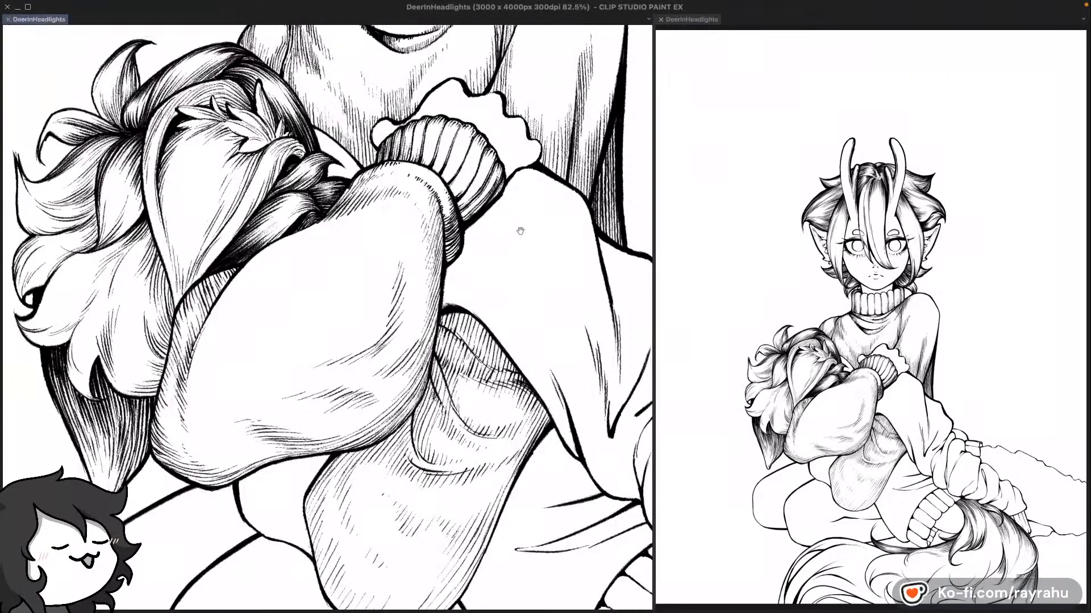
Step: Examine the hatching on the curled-up figure's sleeves and the linework around the ribbed cuff, including in mirrored view
drag(518, 226, 502, 259)
drag(493, 372, 504, 311)
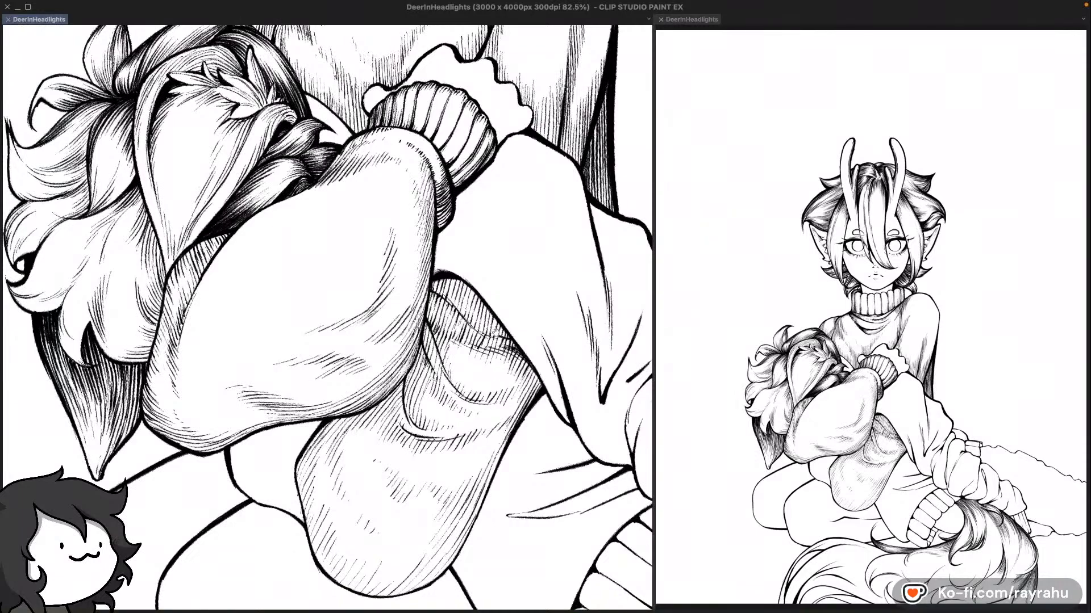
drag(495, 329, 547, 297)
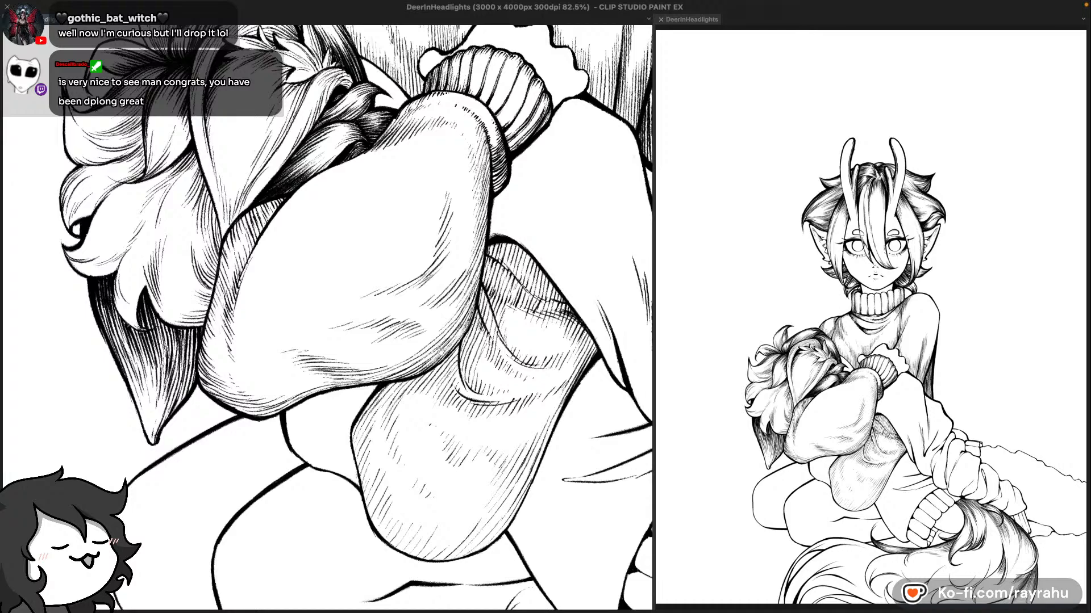
drag(517, 240, 499, 254)
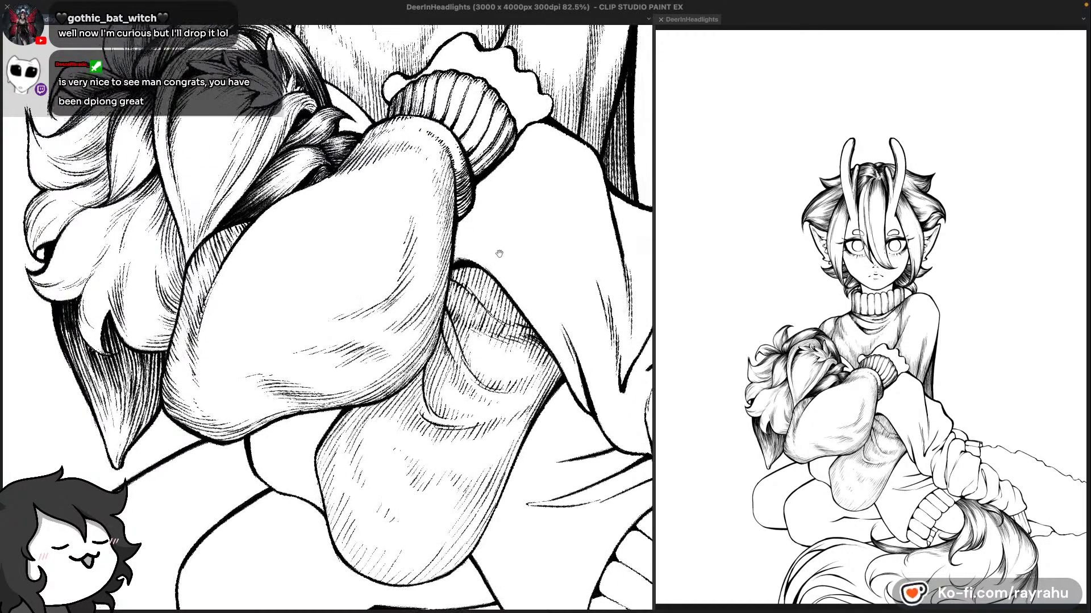
drag(465, 423, 431, 312)
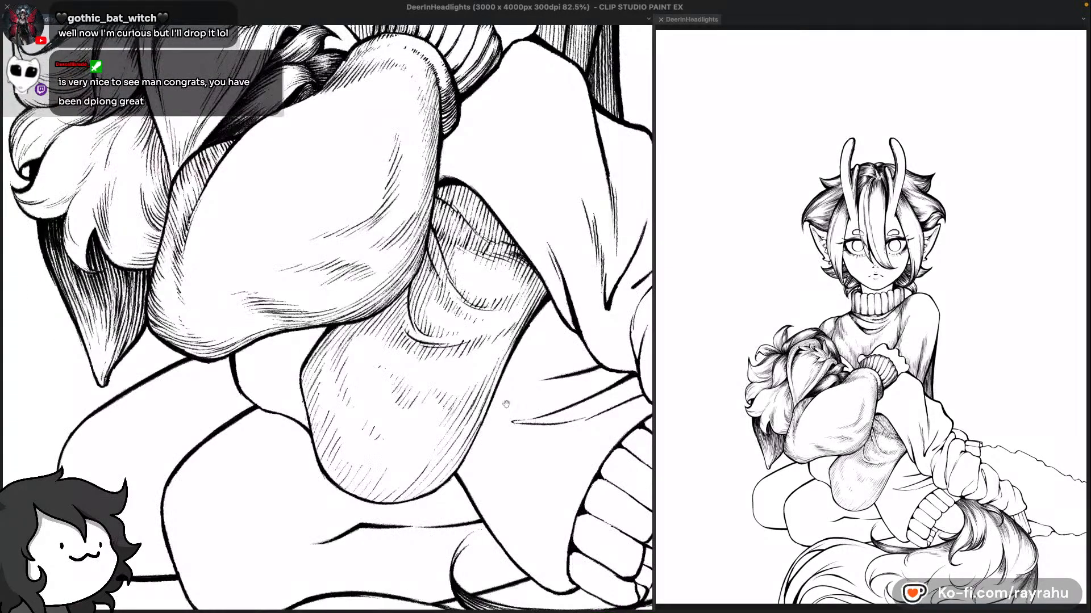
drag(506, 404, 457, 371)
drag(624, 379, 573, 362)
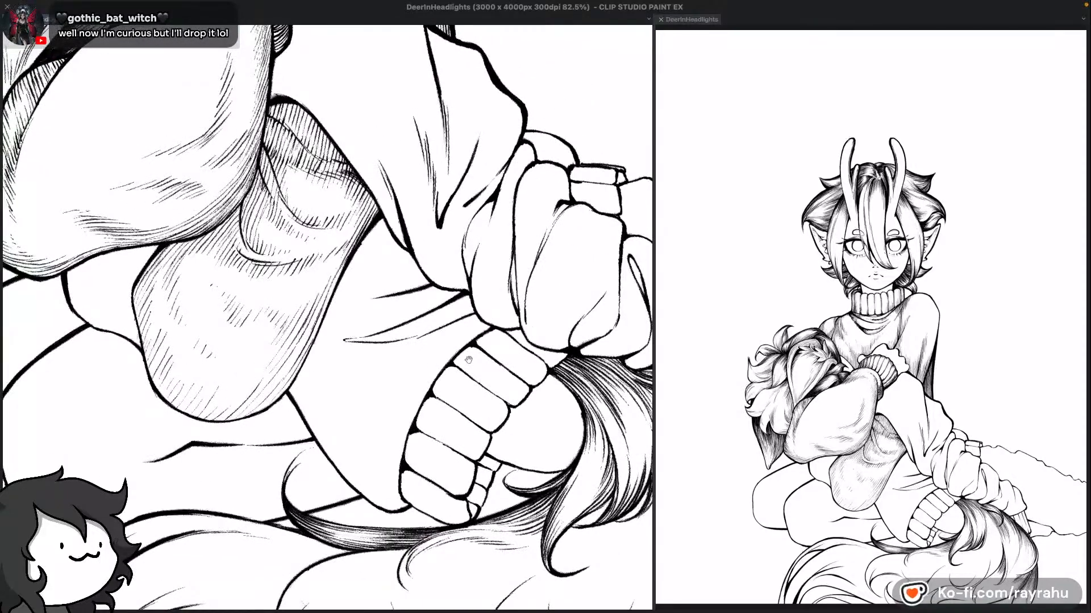
drag(534, 391, 536, 325)
key(h)
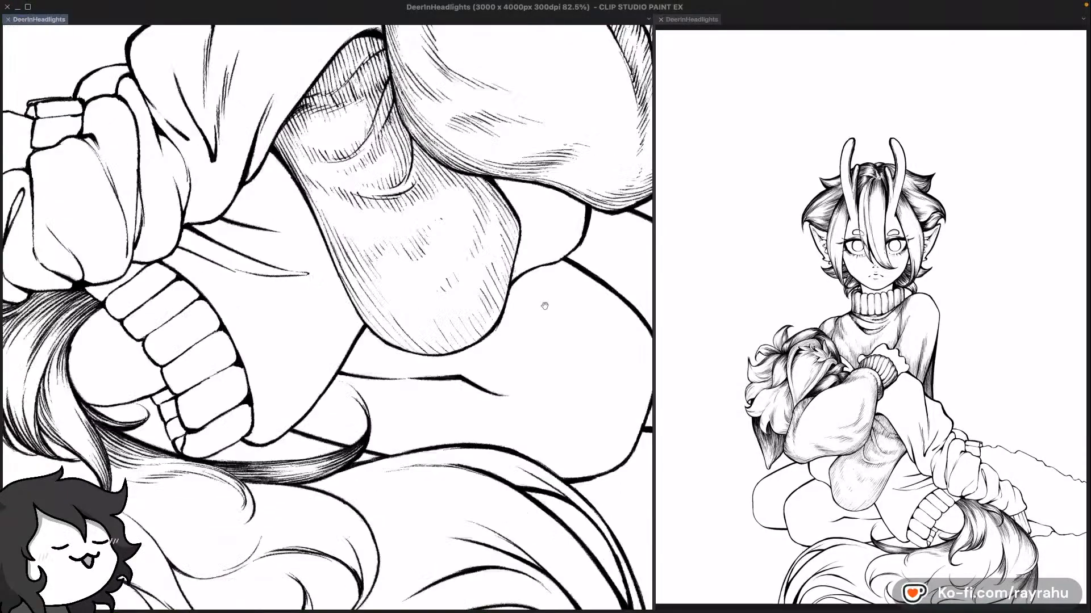
drag(429, 258, 480, 294)
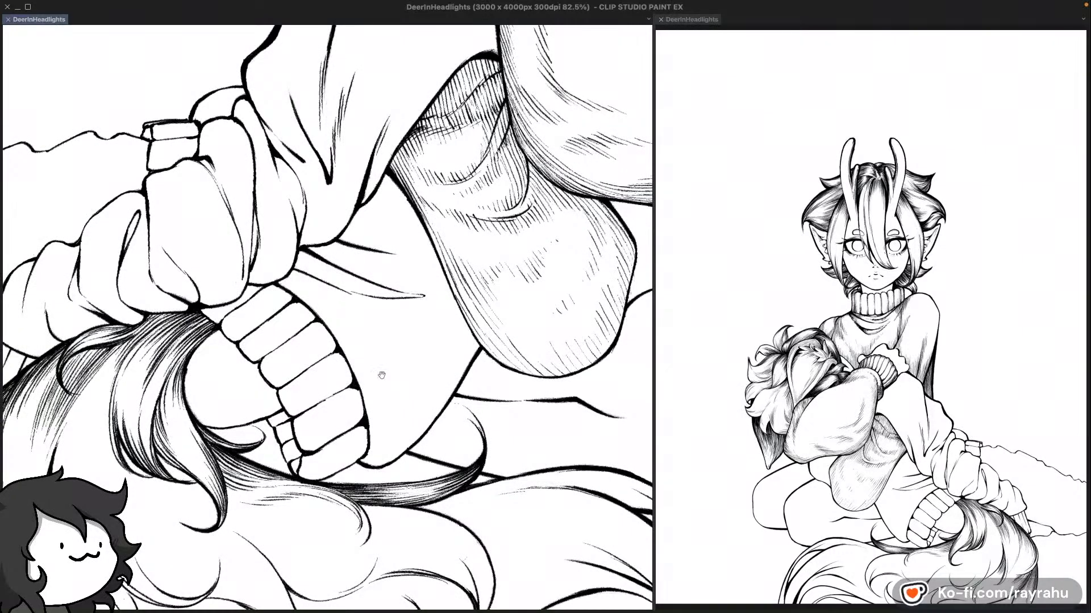
drag(381, 375, 421, 370)
drag(346, 364, 402, 397)
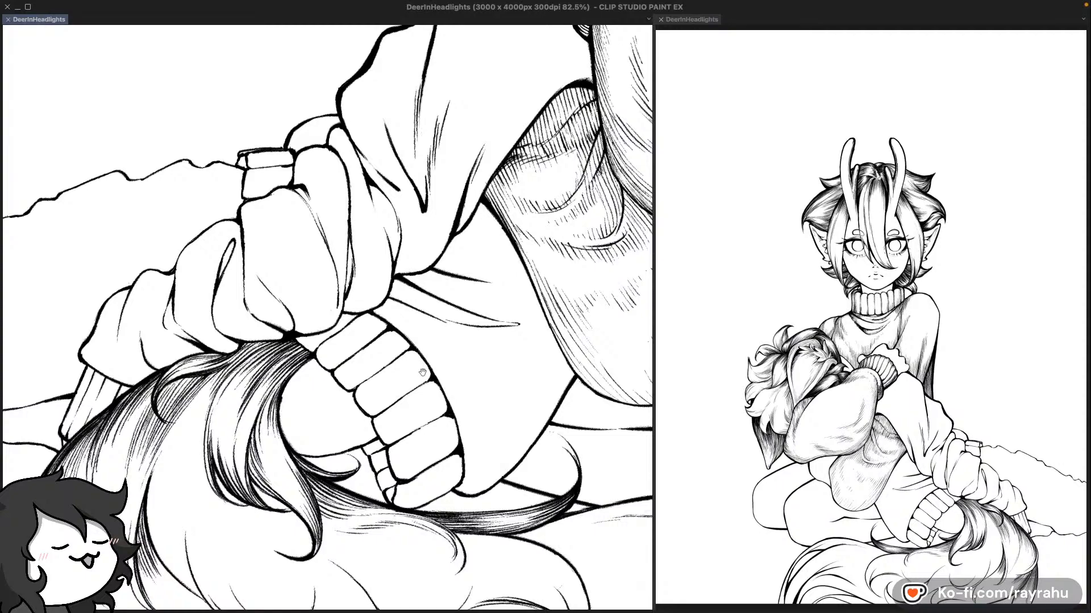
drag(426, 348, 492, 338)
drag(533, 385, 538, 296)
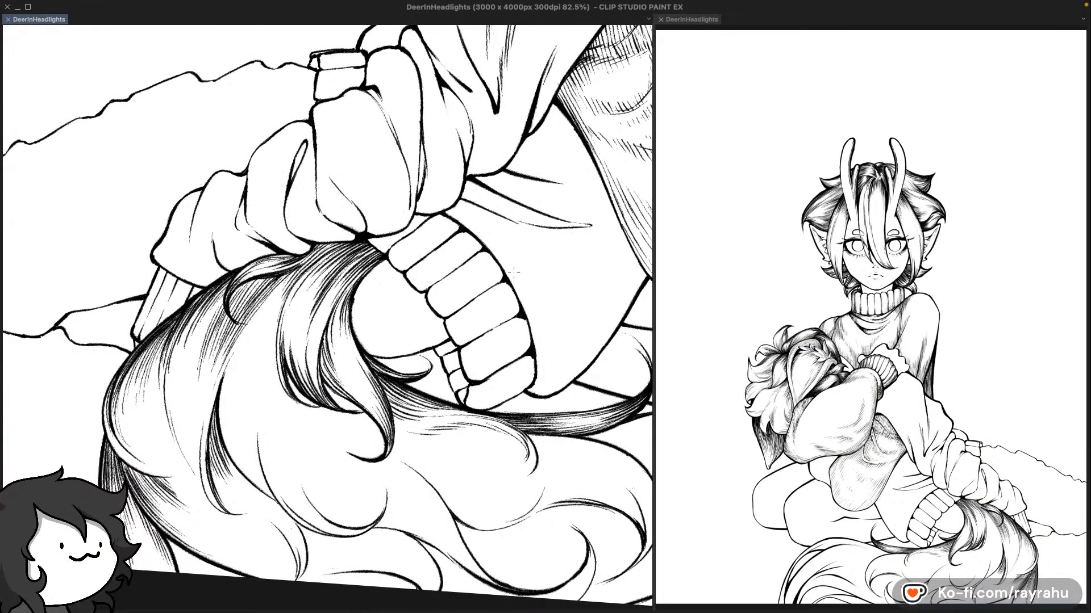
Step: Examine the tail's hair strands and existing hatching up close
scroll(513, 272, up, 3)
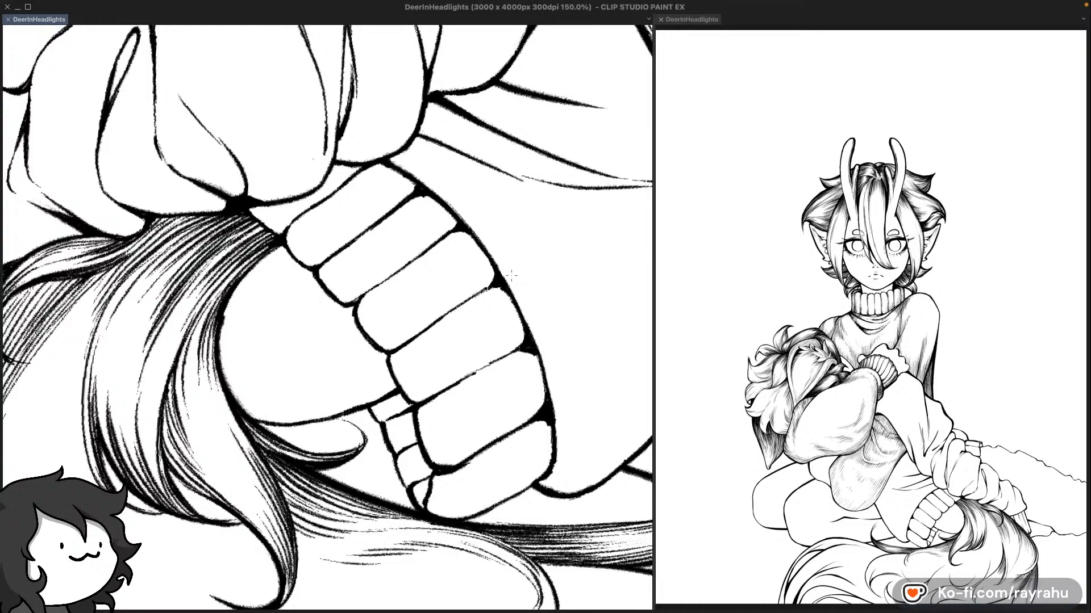
drag(380, 319, 575, 189)
drag(292, 388, 412, 291)
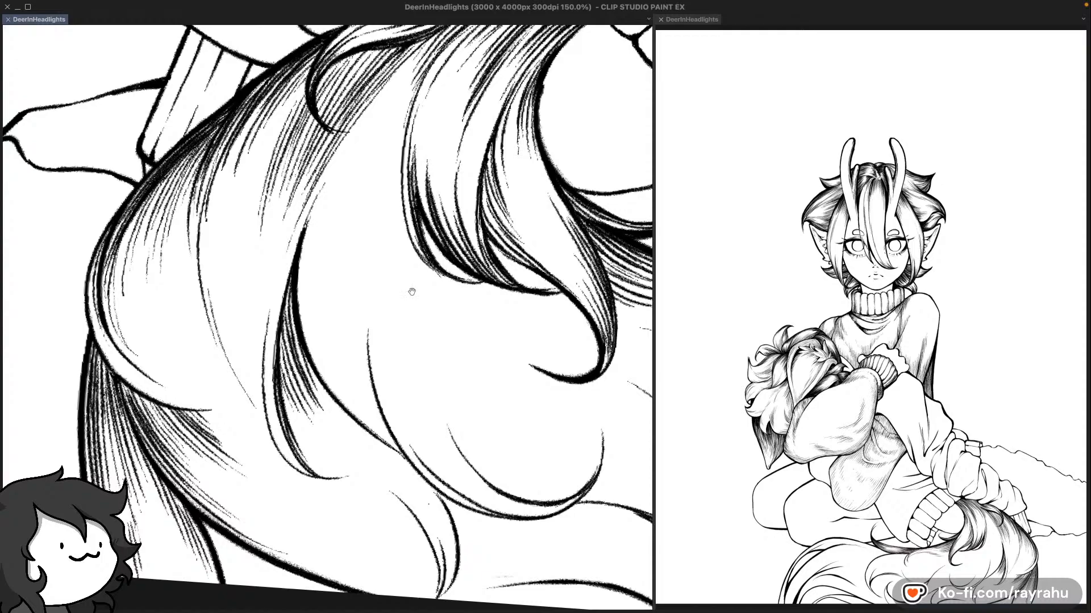
drag(412, 292, 526, 488)
drag(412, 321, 500, 262)
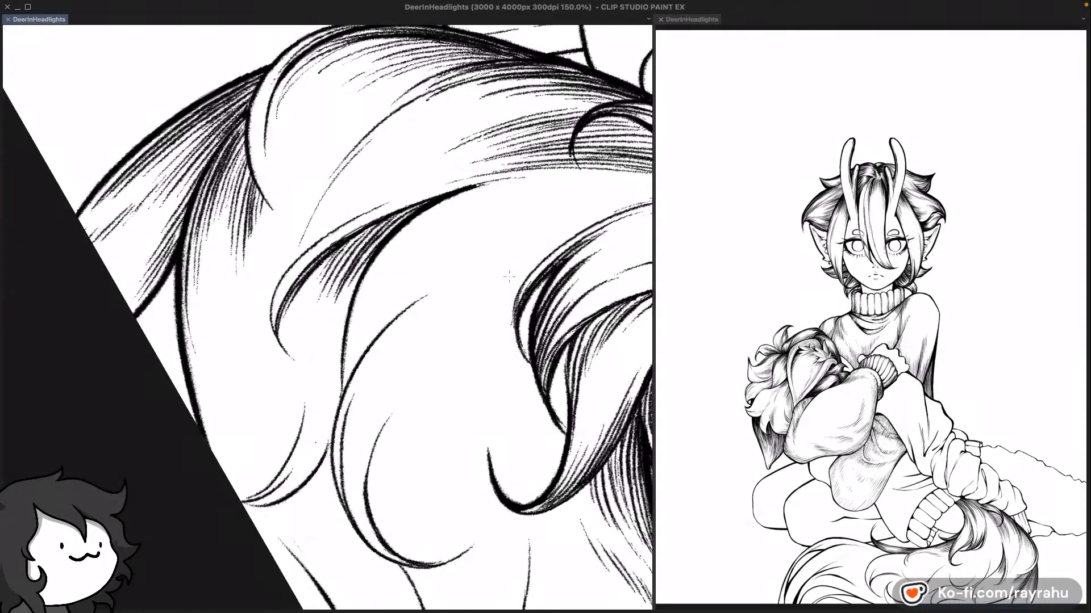
key(F7)
key(F7)
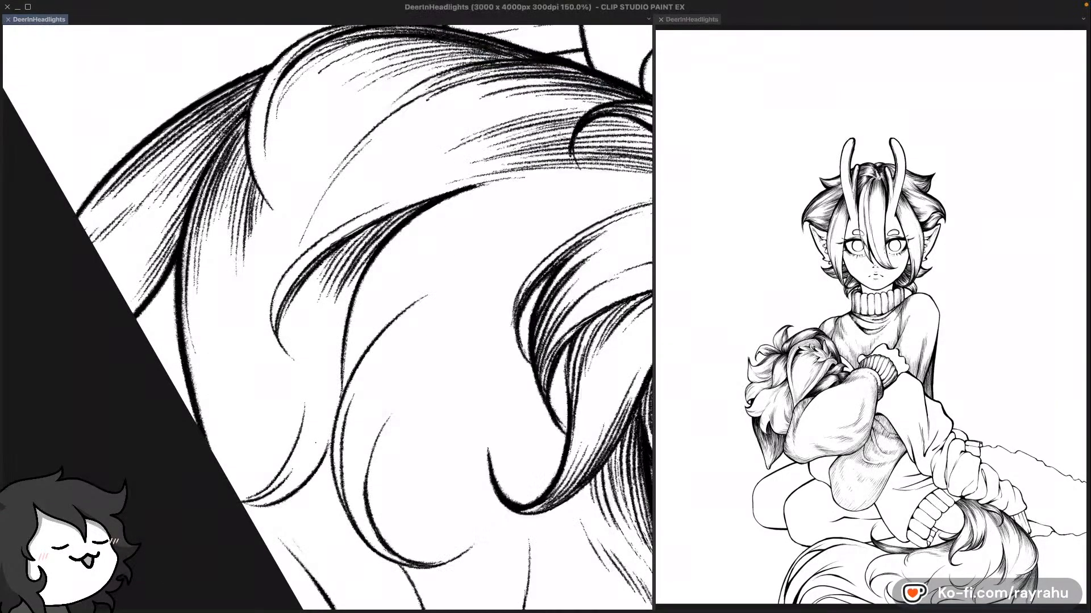
drag(524, 98, 523, 274)
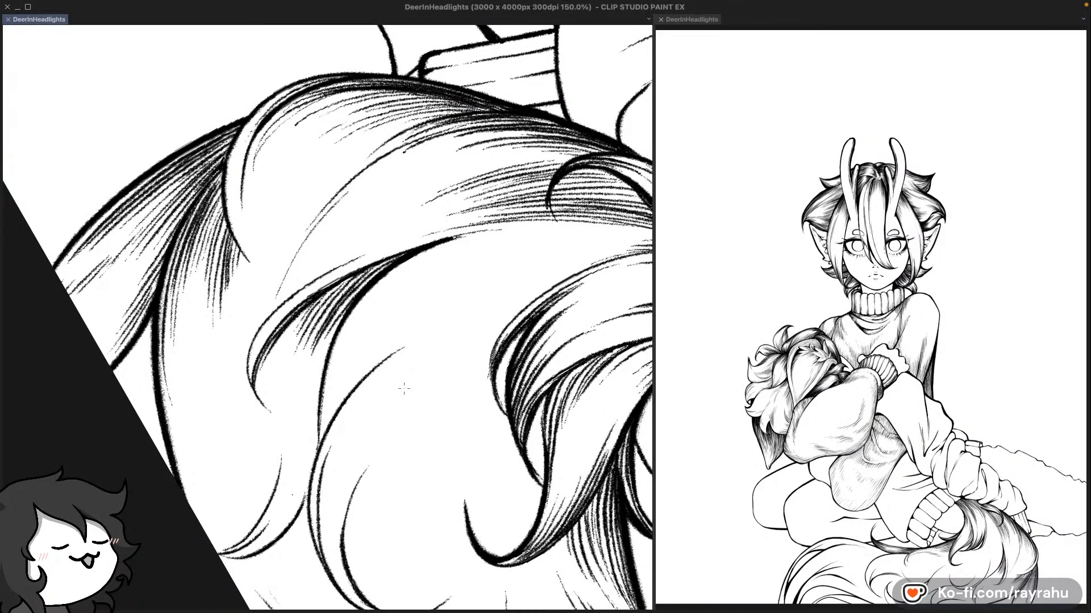
scroll(417, 392, down, 3)
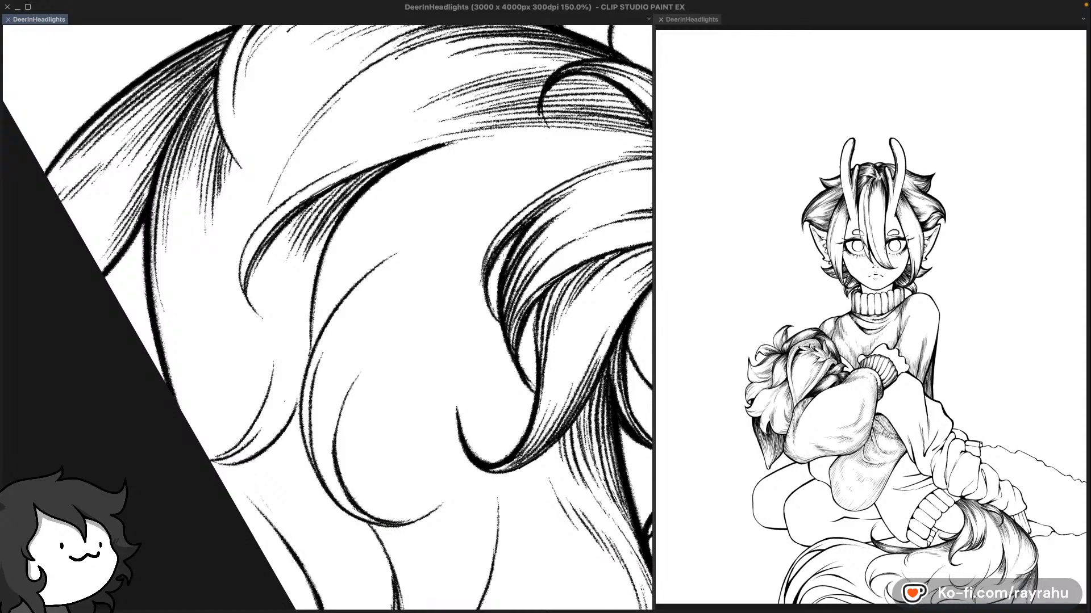
Step: Try short hatching strokes along the small curved lock in the middle of the tail and undo them
drag(300, 211, 349, 185)
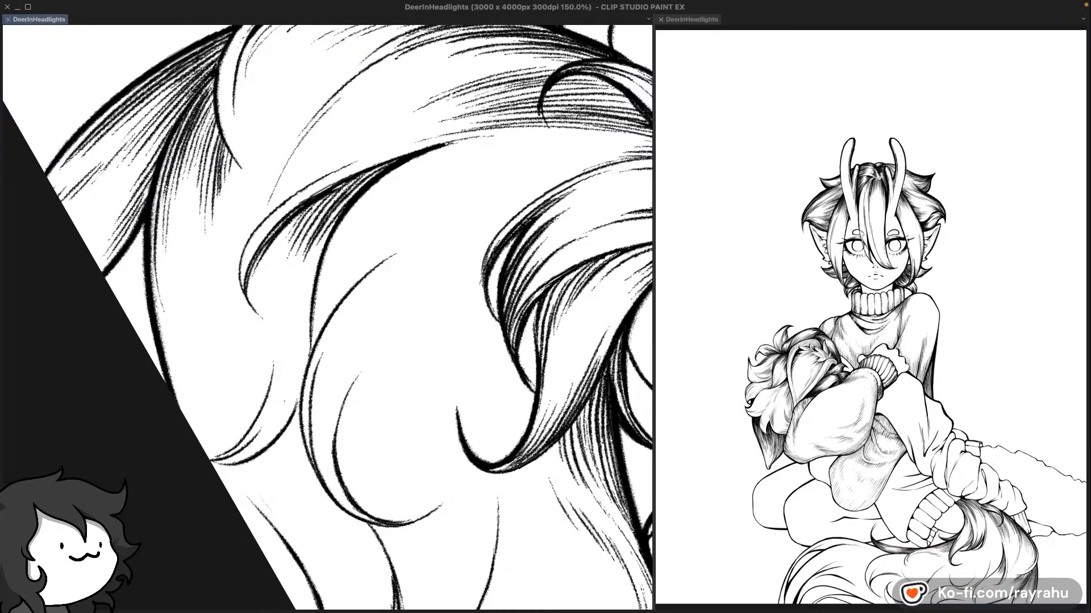
key(Tab)
key(Tab)
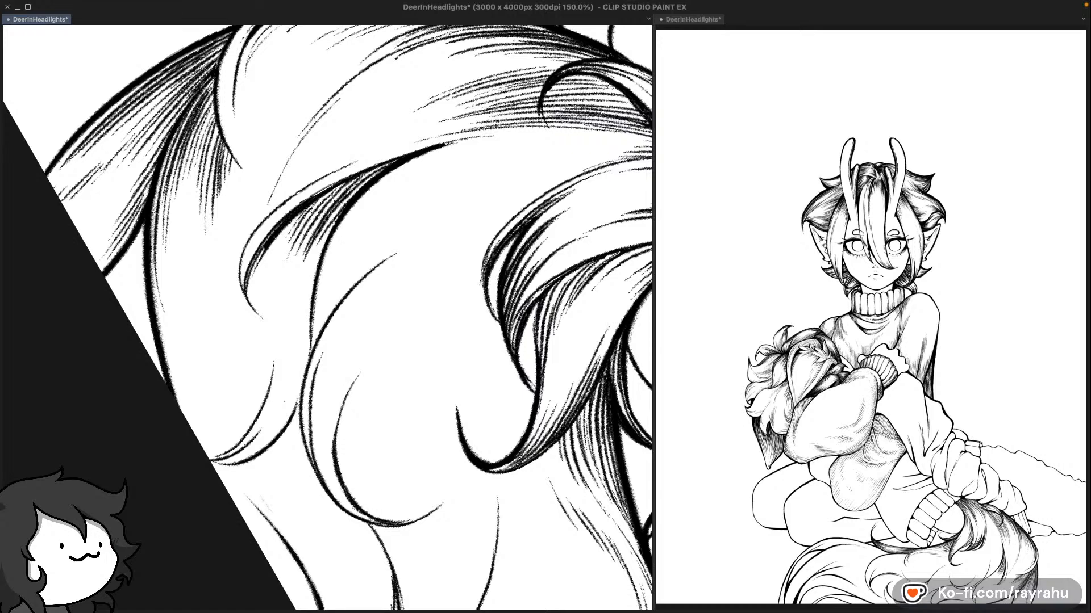
key(super+z)
drag(263, 249, 309, 205)
key(super+z)
drag(261, 248, 306, 201)
key(super+z)
Step: Examine how the tail, wrinkled sleeve and legs read against the rest of the drawing at reduced zoom
mouse_move(478, 193)
mouse_down()
mouse_move(407, 219)
mouse_move(356, 263)
mouse_up()
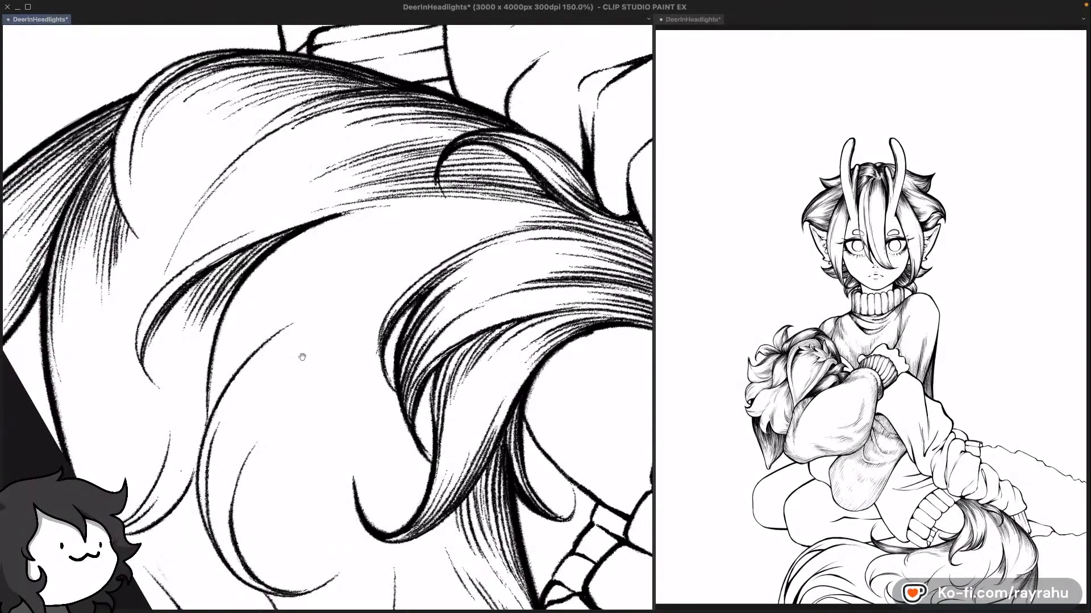
drag(378, 308, 377, 294)
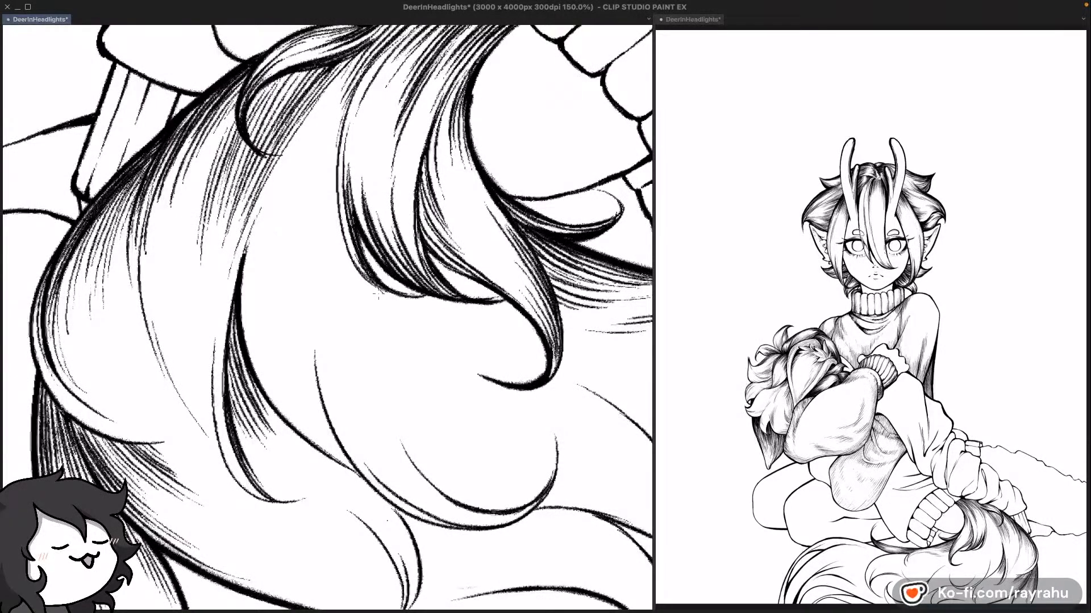
scroll(378, 293, down, 1)
scroll(378, 293, down, 4)
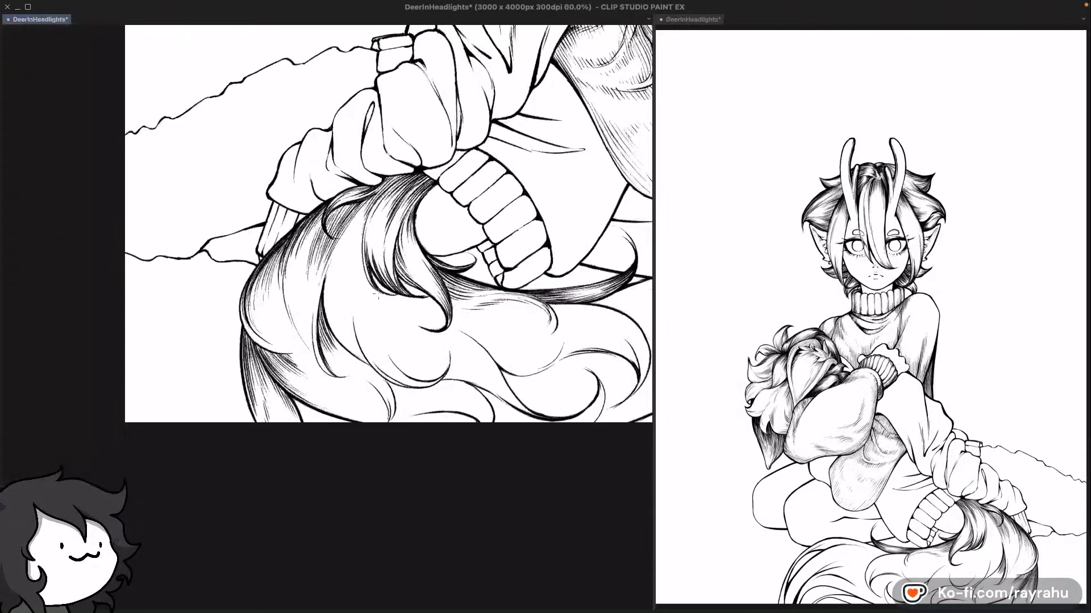
key(h)
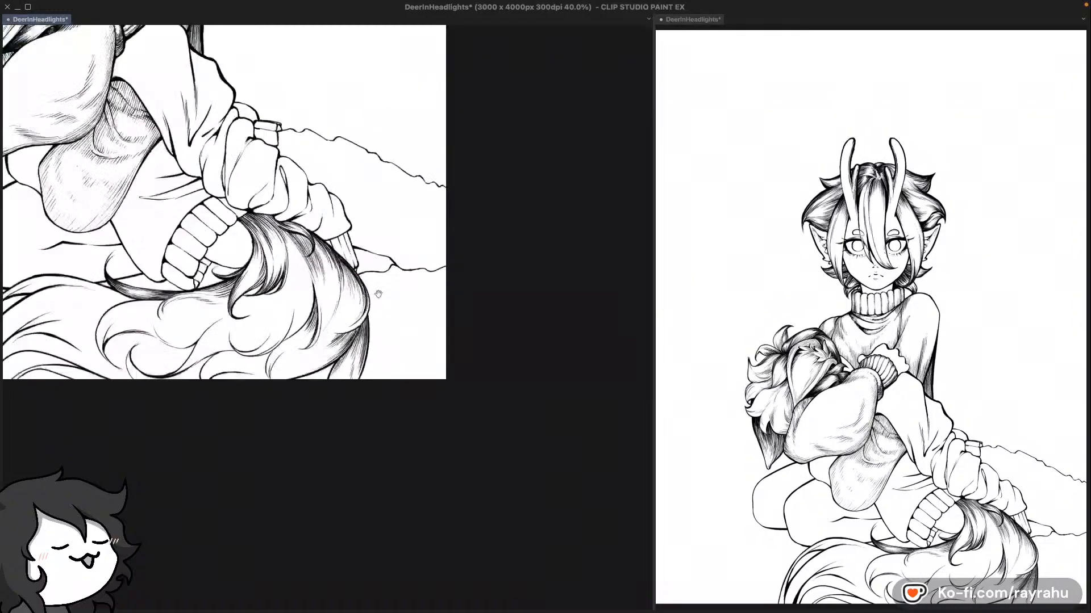
drag(360, 214, 424, 262)
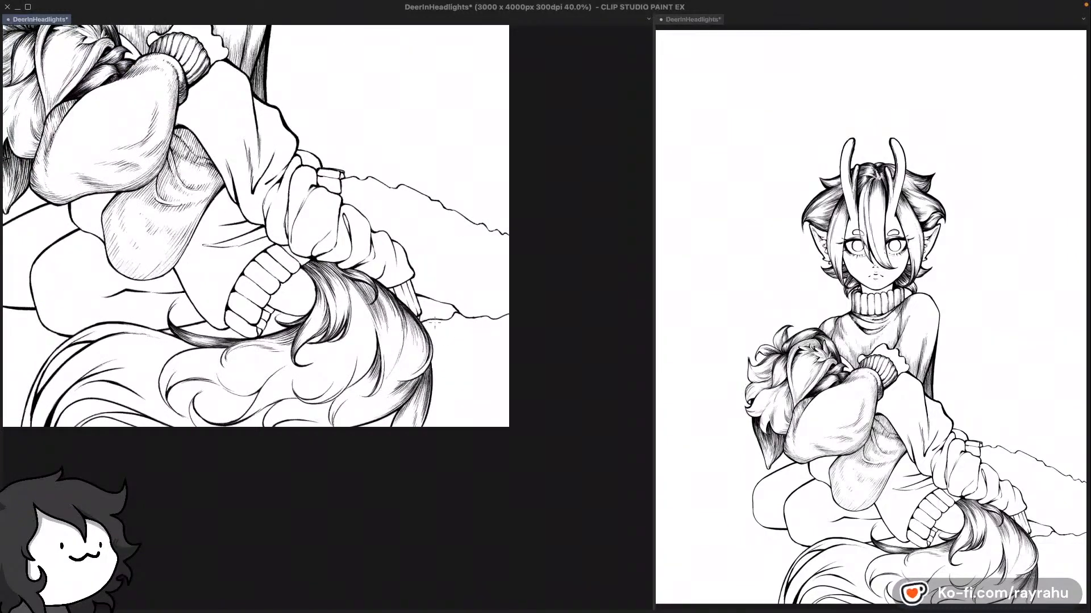
drag(381, 124, 534, 243)
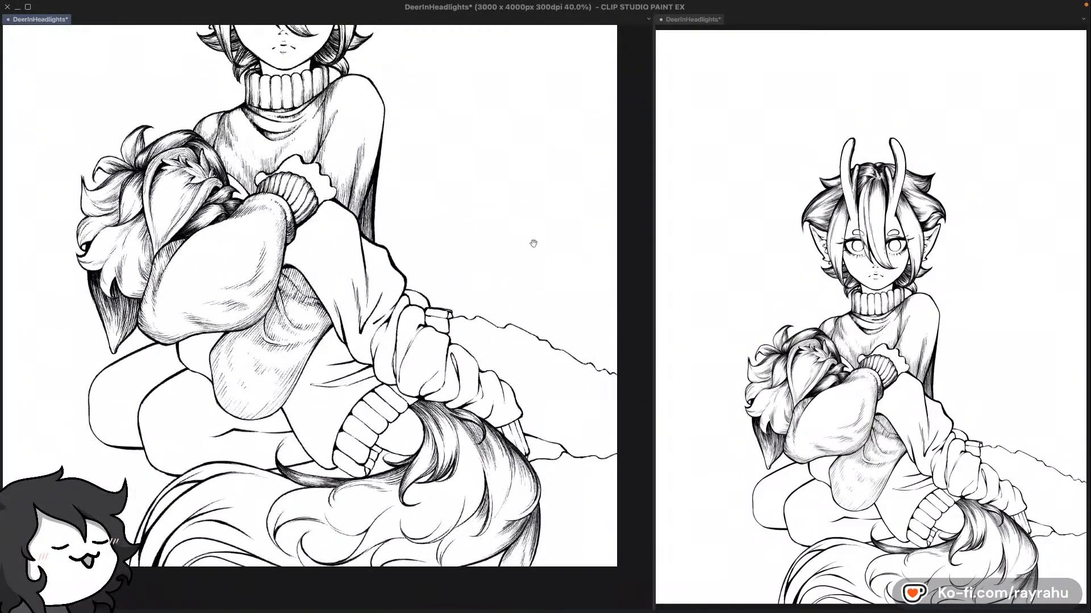
drag(520, 289, 550, 276)
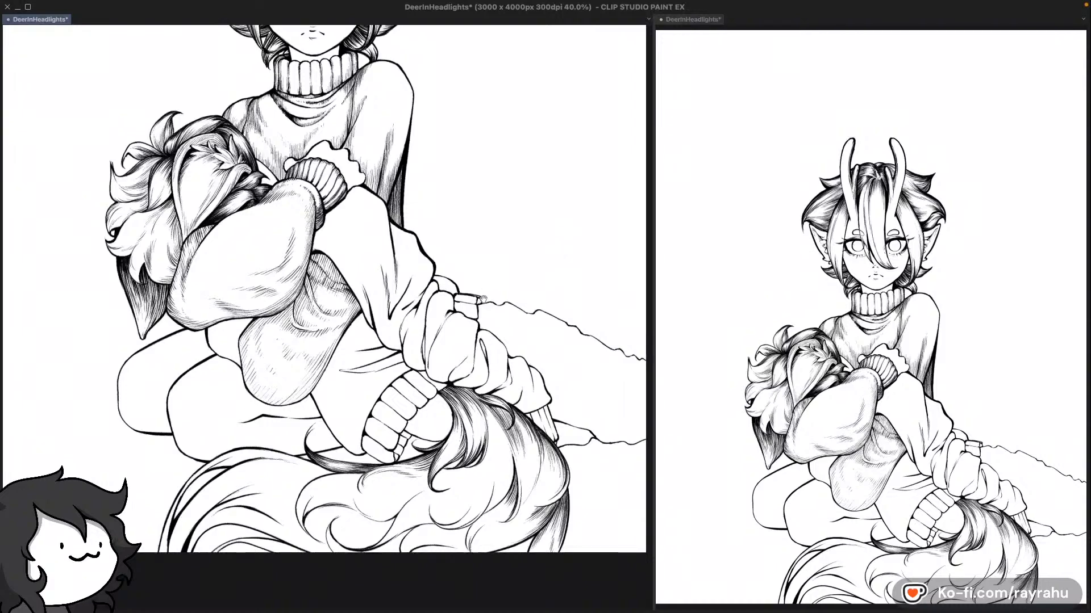
drag(542, 320, 551, 271)
drag(461, 278, 507, 286)
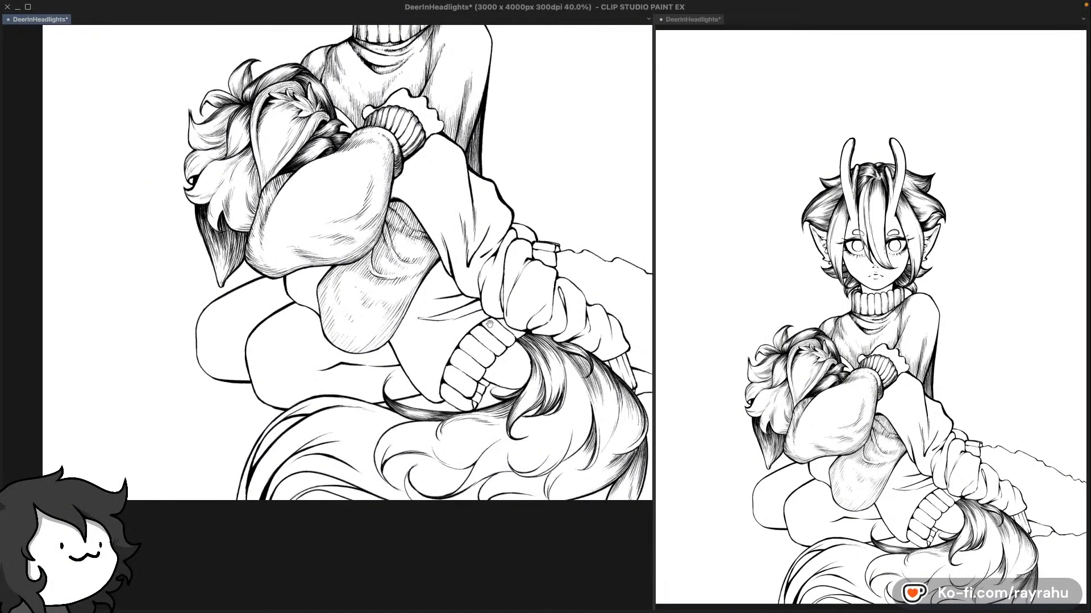
drag(475, 322, 450, 385)
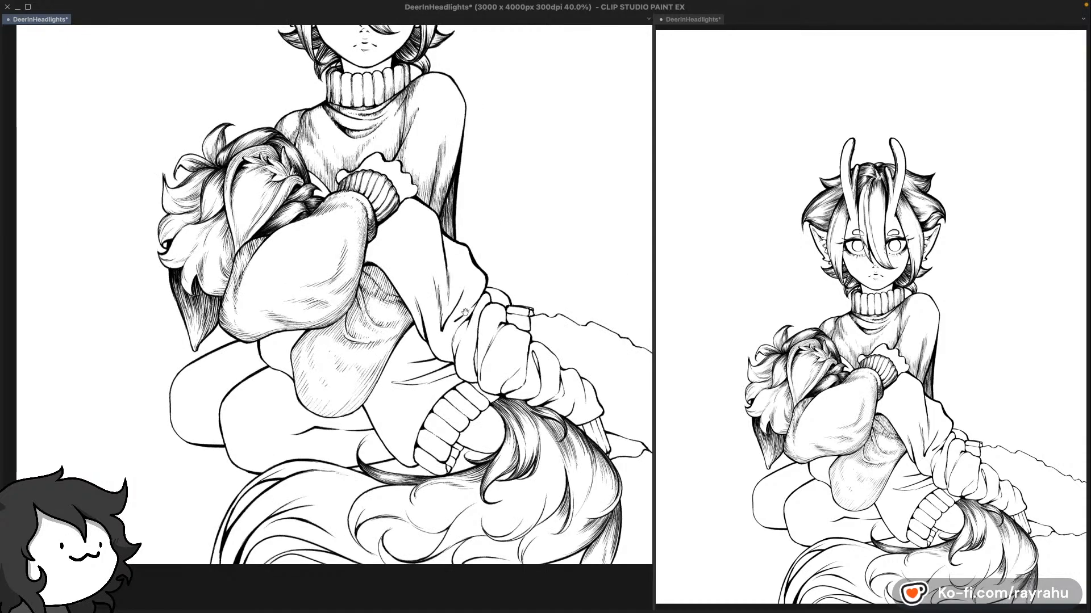
drag(464, 316, 428, 163)
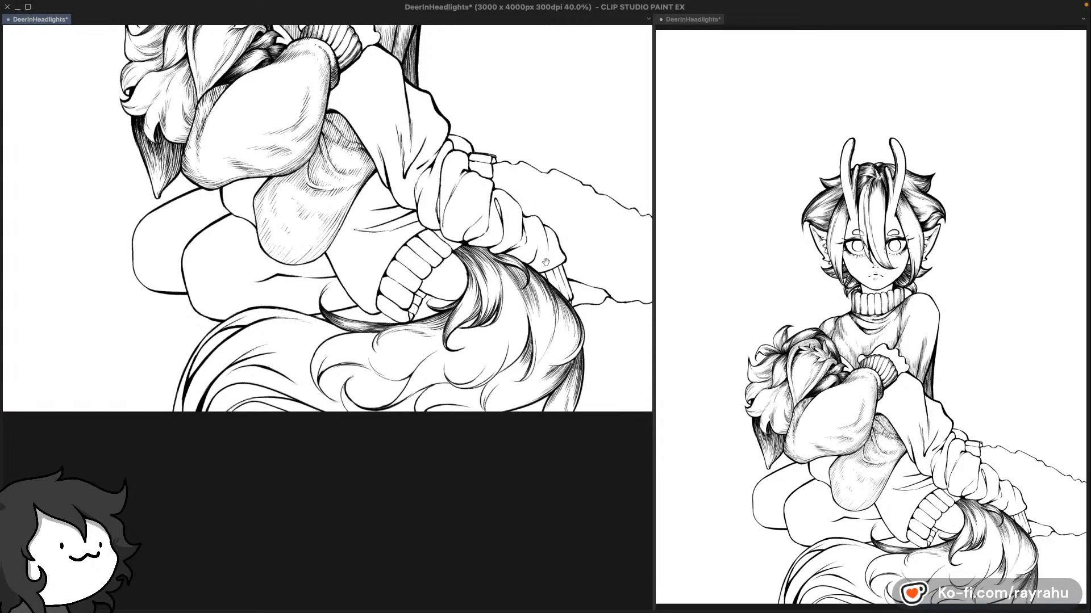
drag(450, 268, 424, 270)
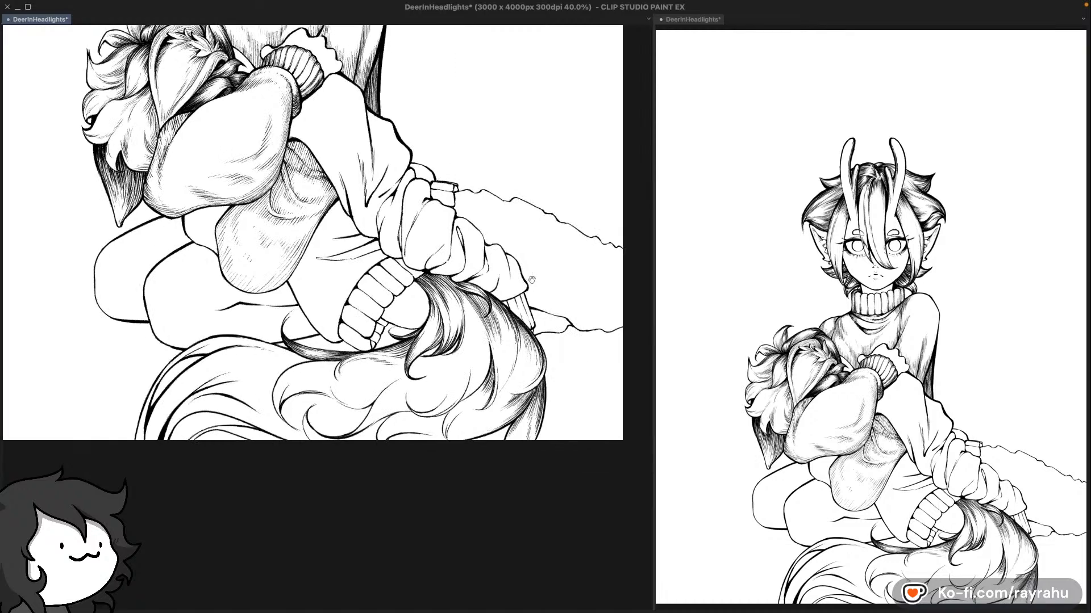
drag(493, 338, 554, 325)
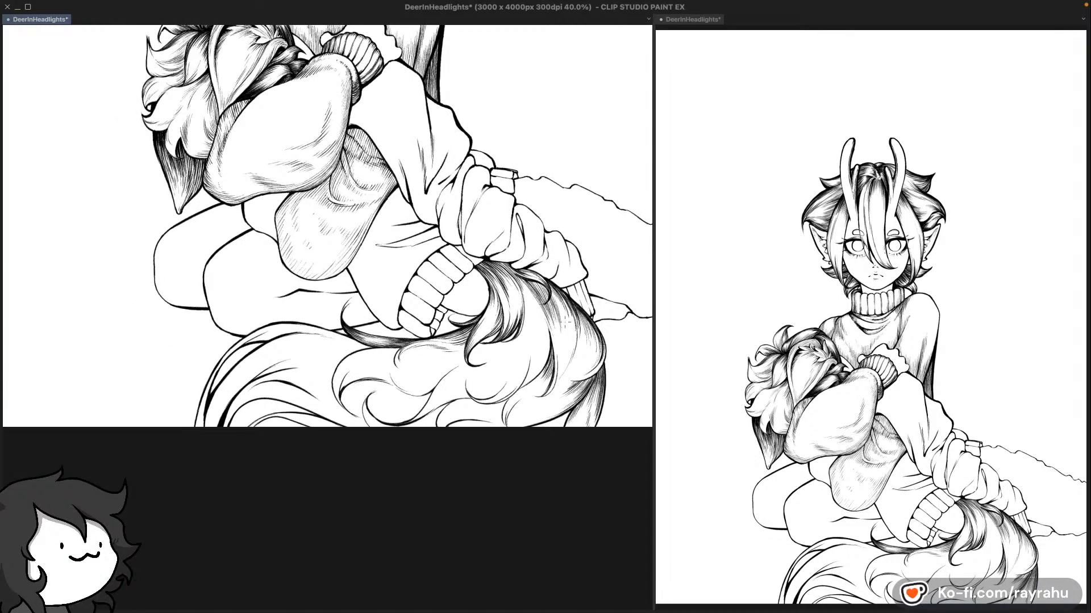
Step: Check the balance of the seated figures and tail by comparing the normal and mirrored views
key(h)
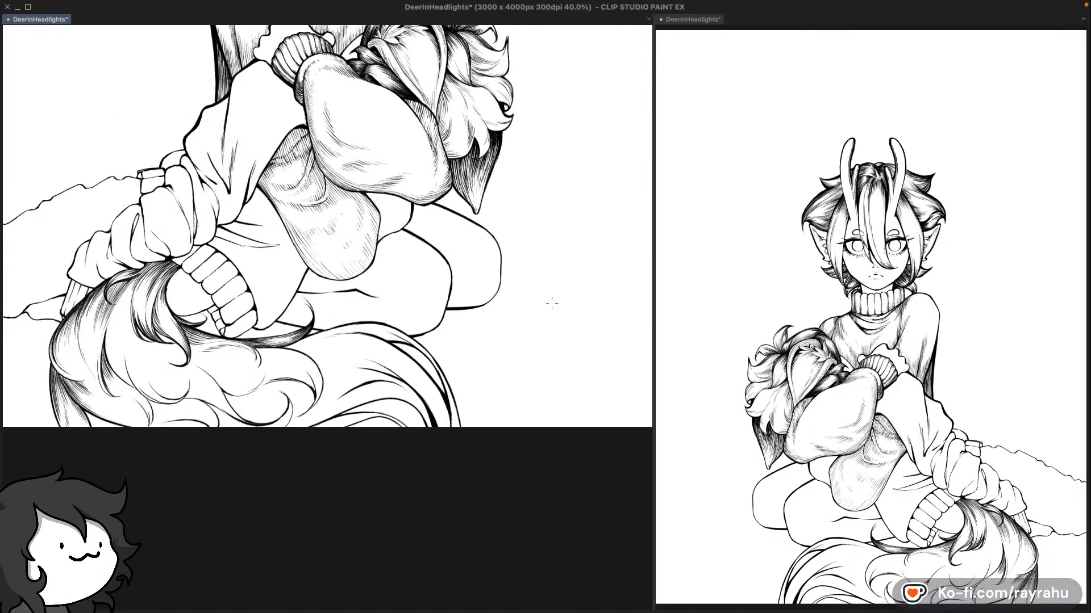
key(h)
drag(466, 297, 480, 331)
scroll(548, 233, down, 1)
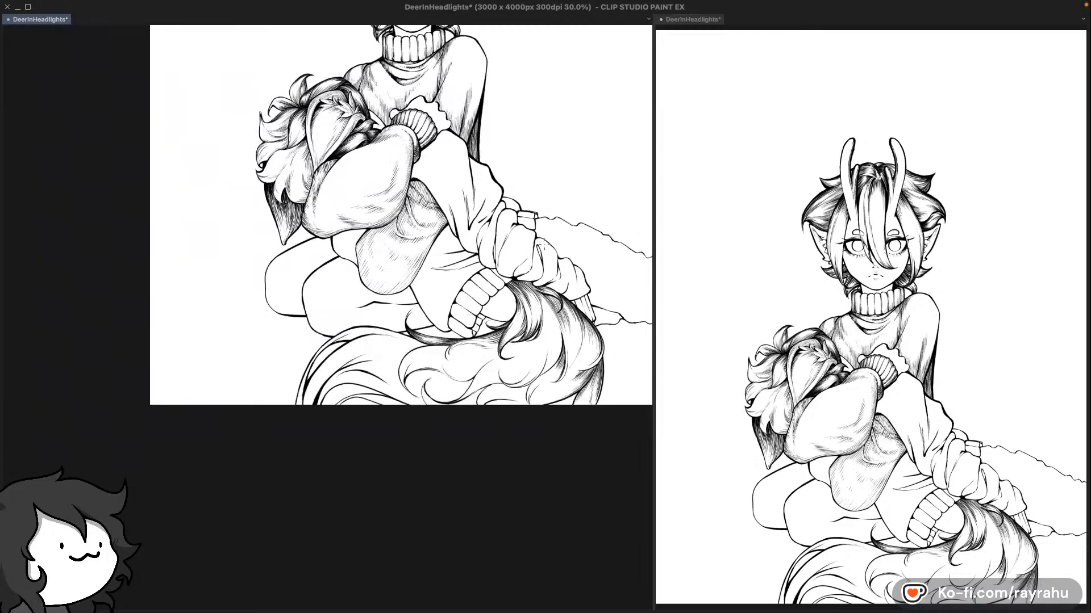
drag(544, 217, 498, 268)
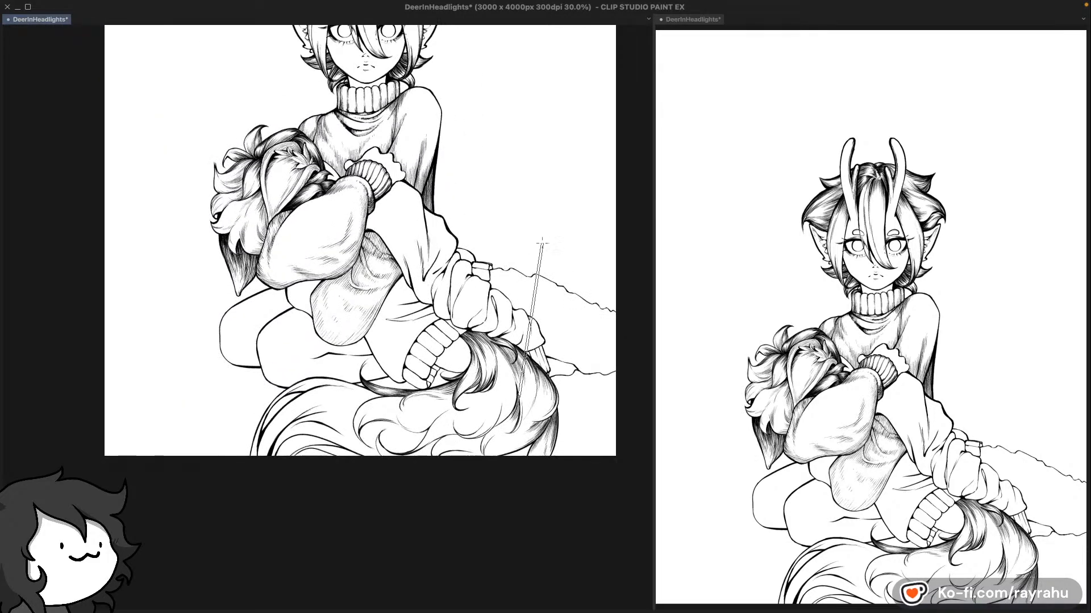
key(h)
key(h)
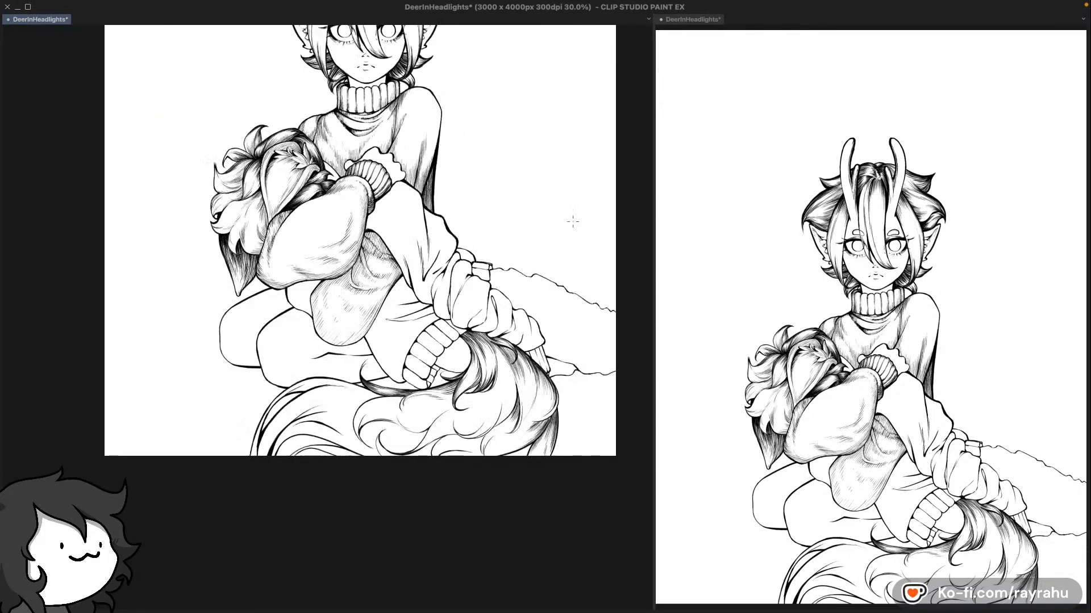
mouse_move(534, 207)
mouse_down()
mouse_move(521, 363)
mouse_move(517, 201)
mouse_up()
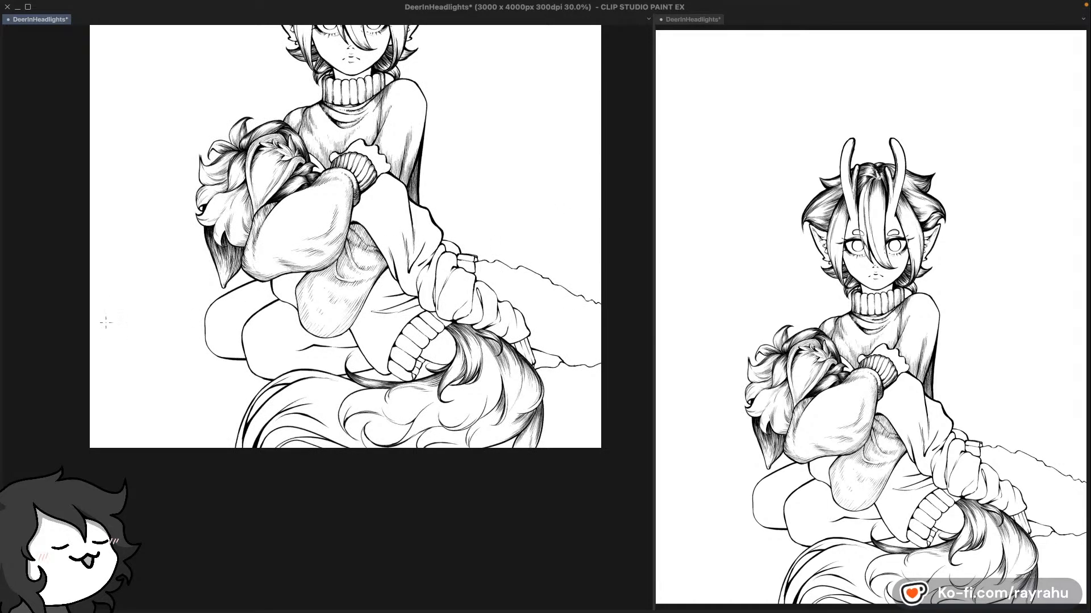
Step: Add a new raster layer and move it out of Folder 1 to directly beneath Layer 1
key(Tab)
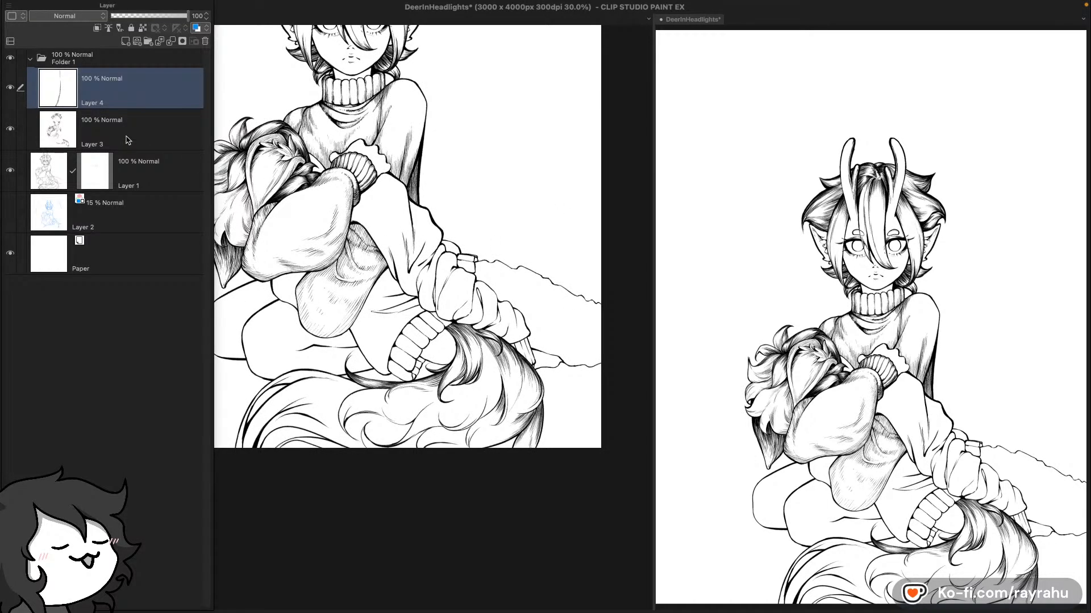
click(126, 41)
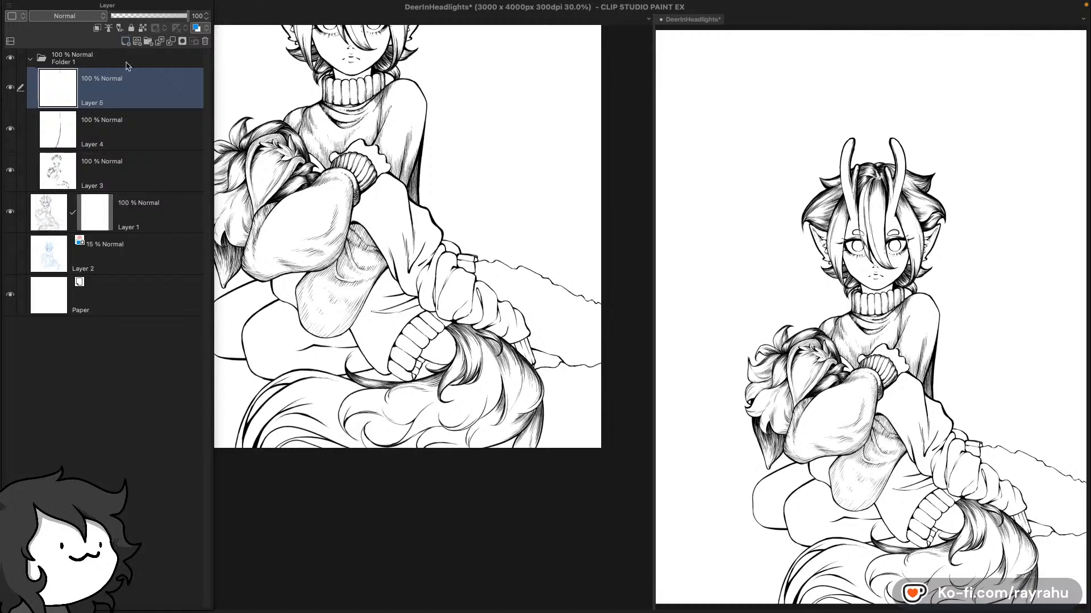
drag(131, 86, 143, 248)
key(Tab)
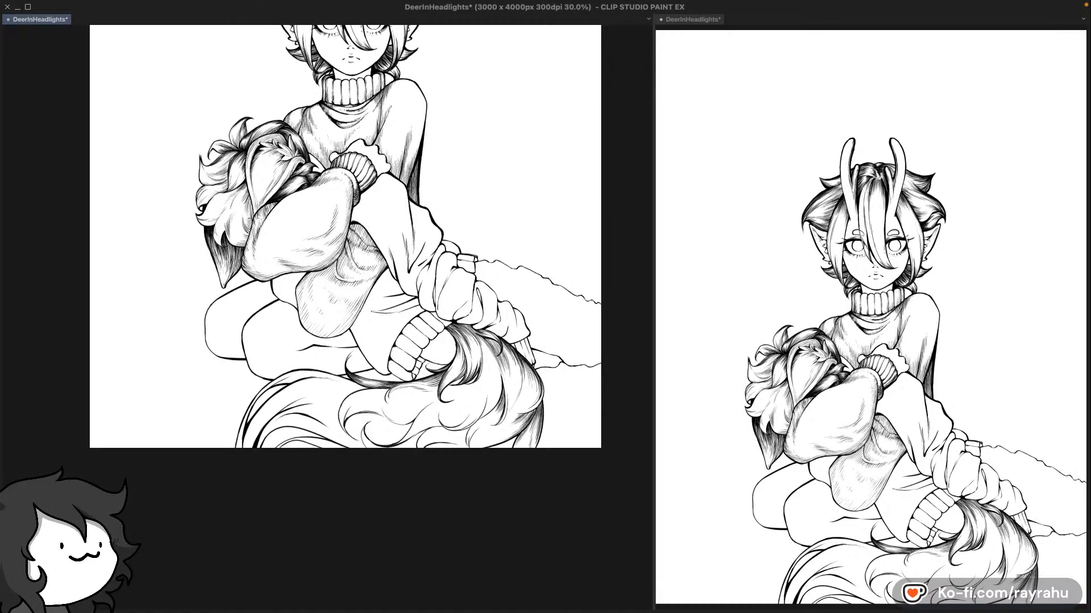
Step: Examine how the seated figures, sleeve and tail read with the canvas tilted
drag(388, 477, 510, 415)
drag(443, 278, 506, 394)
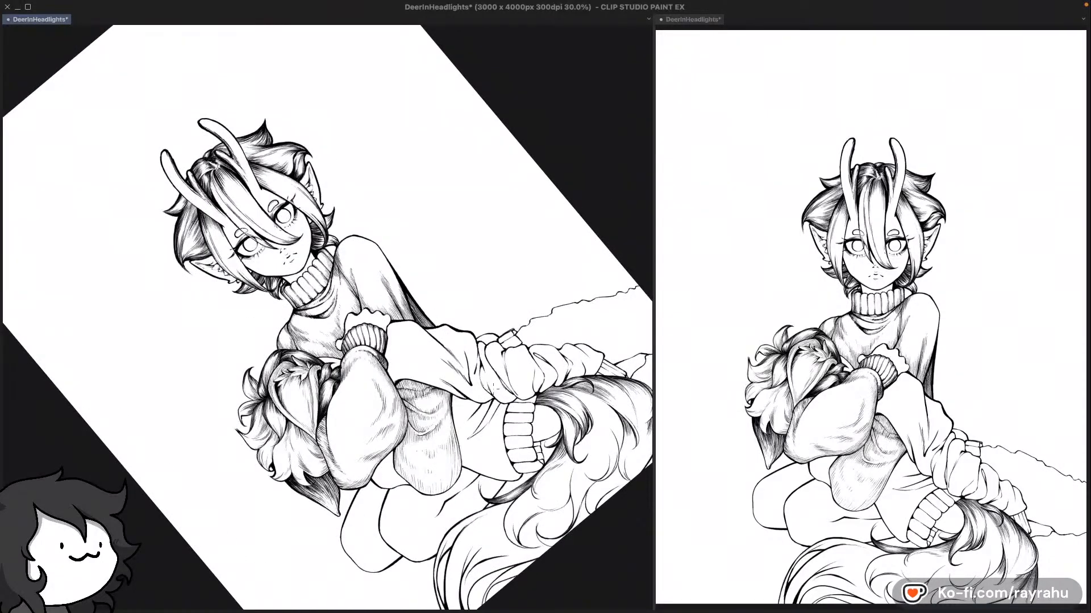
drag(487, 457, 482, 280)
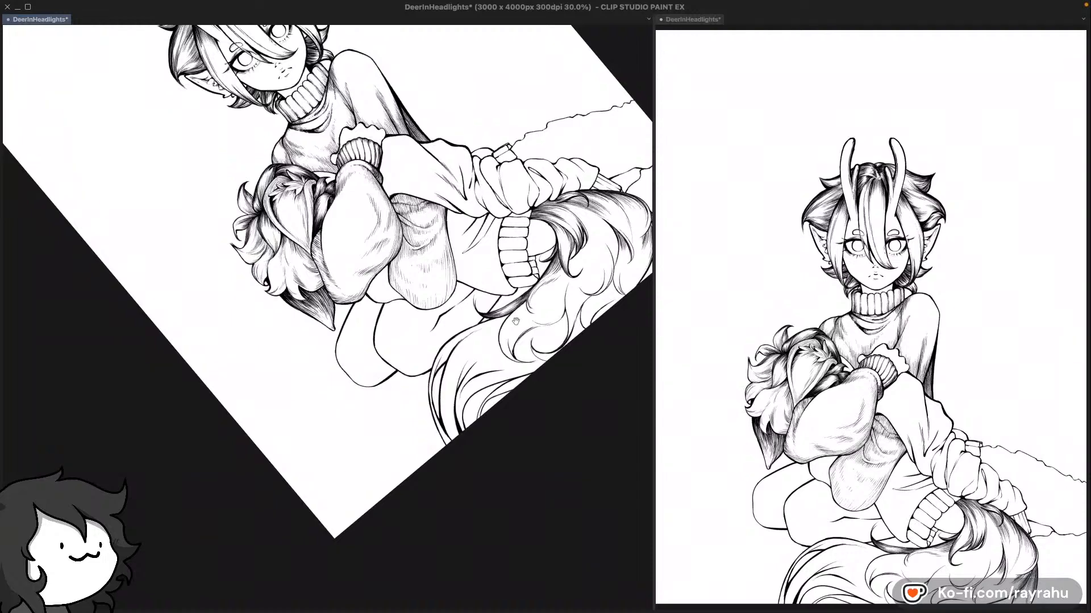
drag(547, 296, 480, 325)
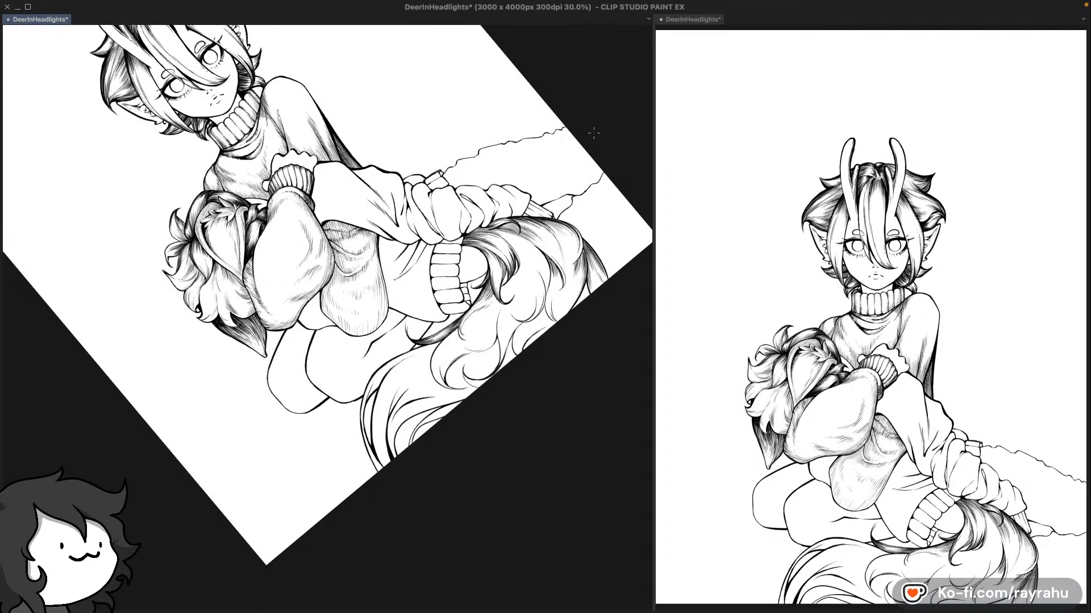
drag(501, 134, 530, 224)
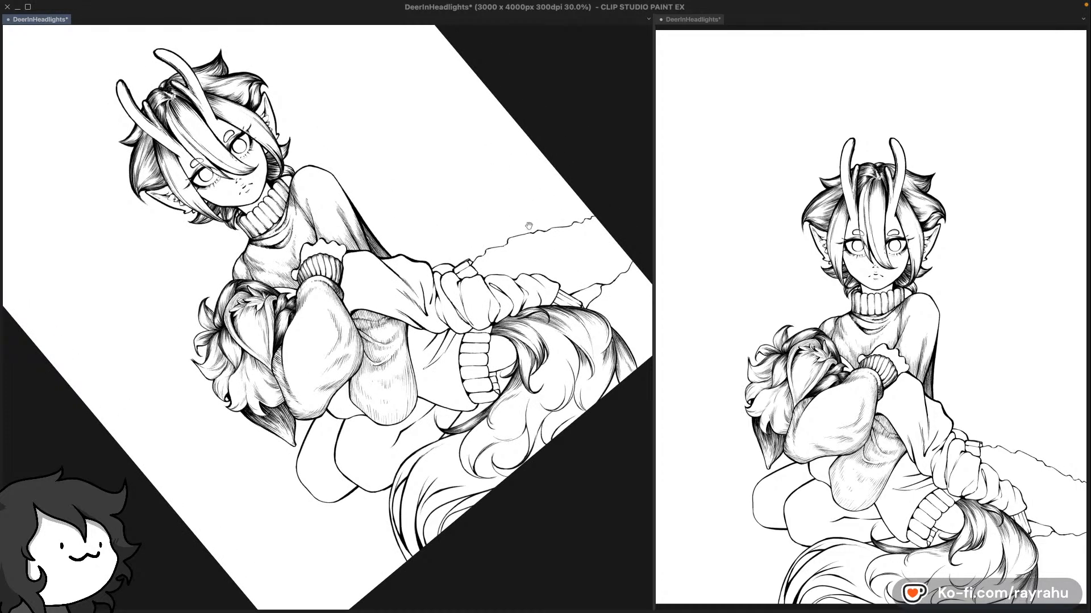
drag(513, 361, 500, 290)
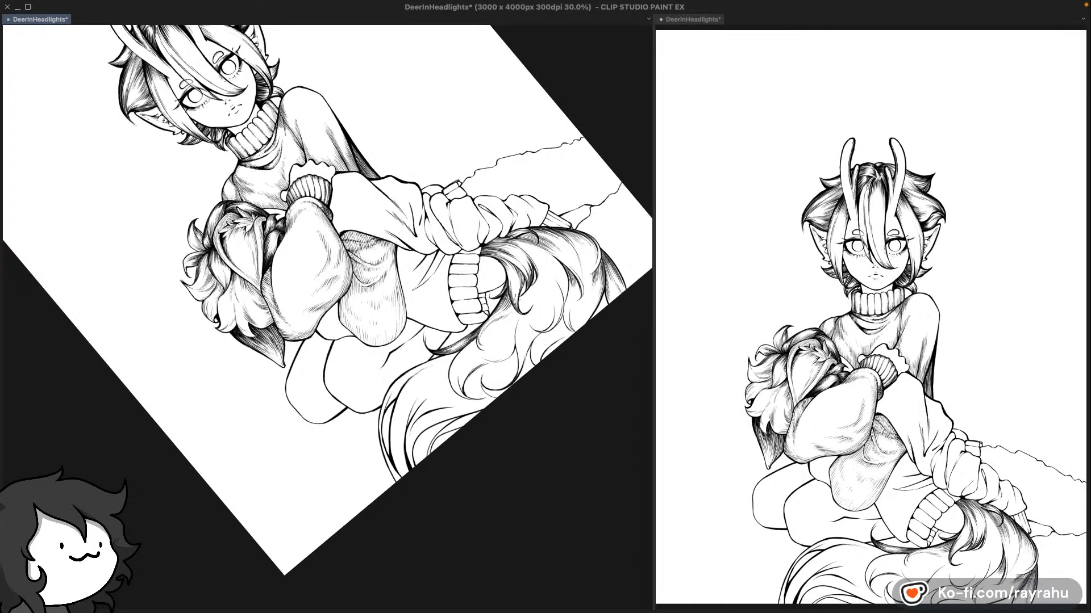
drag(548, 294, 545, 294)
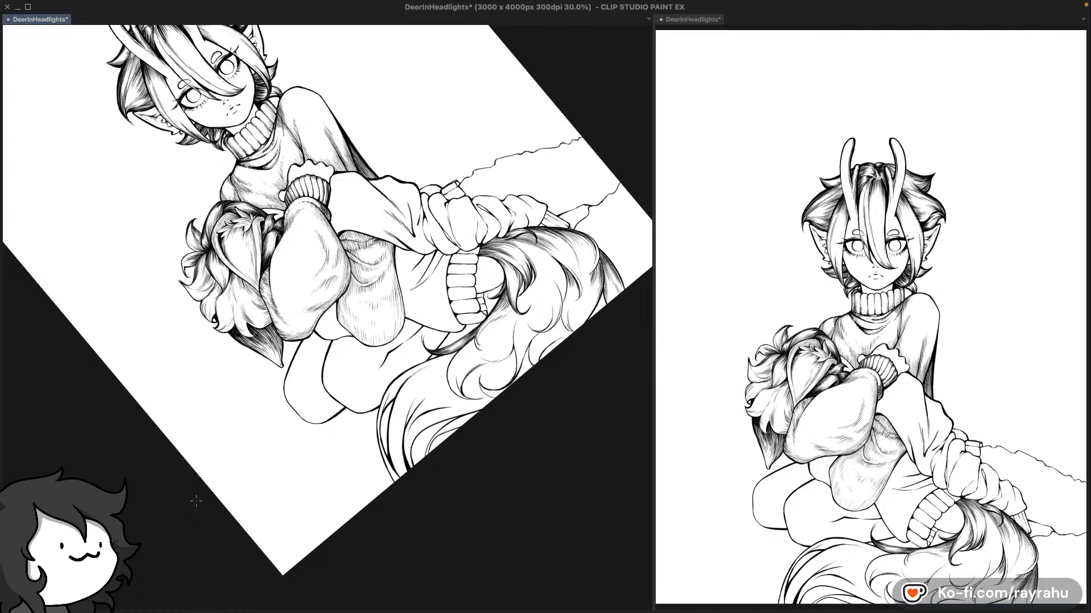
Step: Try a straight horizontal line behind the figures at leg height and a short background stroke, and undo them
mouse_move(196, 501)
mouse_down()
mouse_move(622, 145)
mouse_move(175, 513)
mouse_up()
key(ctrl+@)
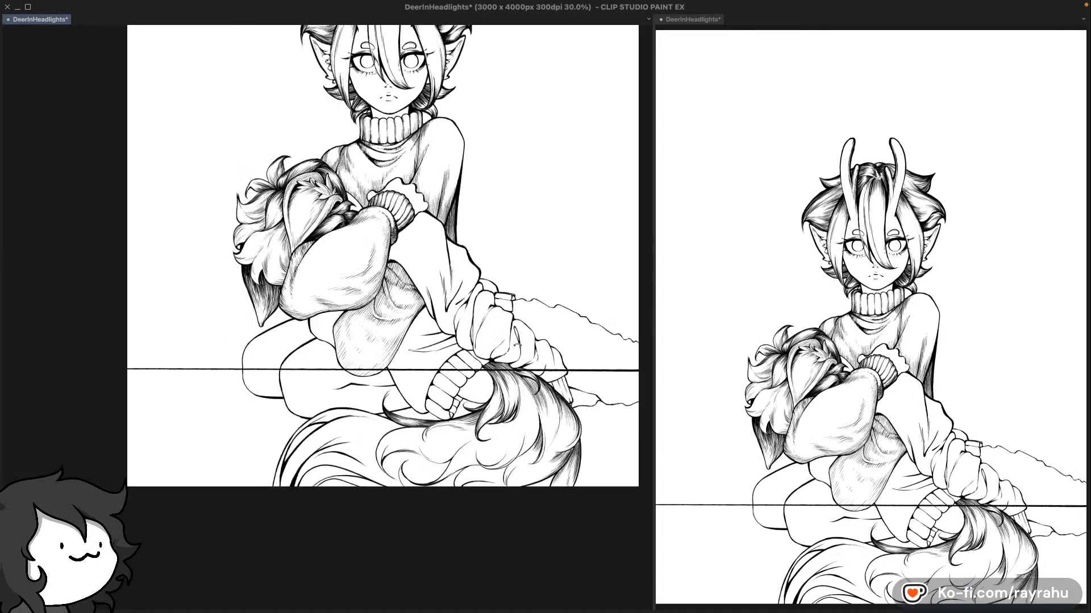
drag(557, 322, 544, 301)
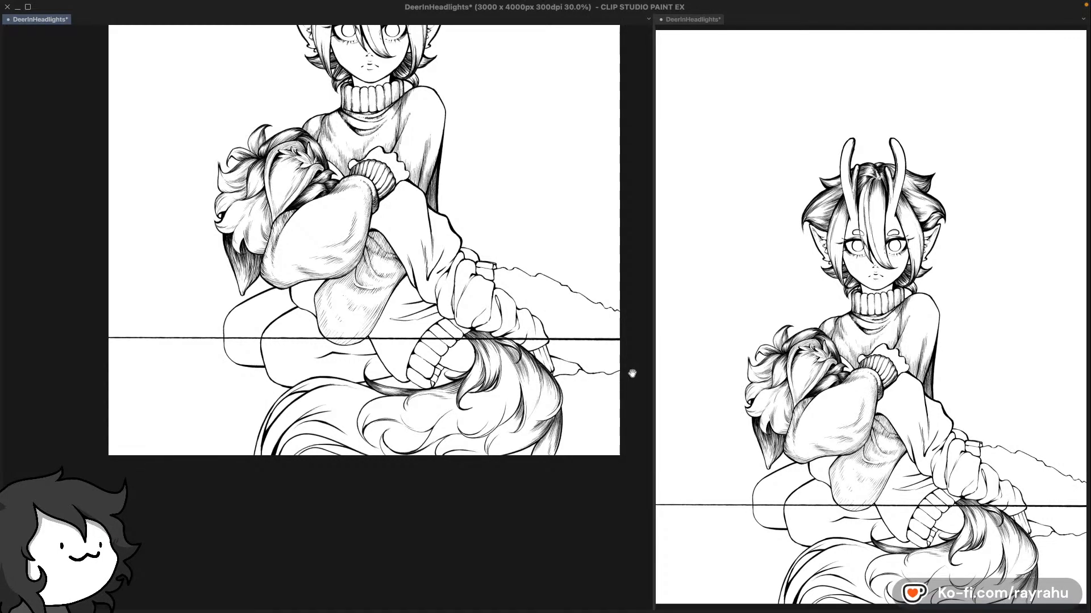
drag(545, 247, 537, 344)
drag(553, 288, 559, 328)
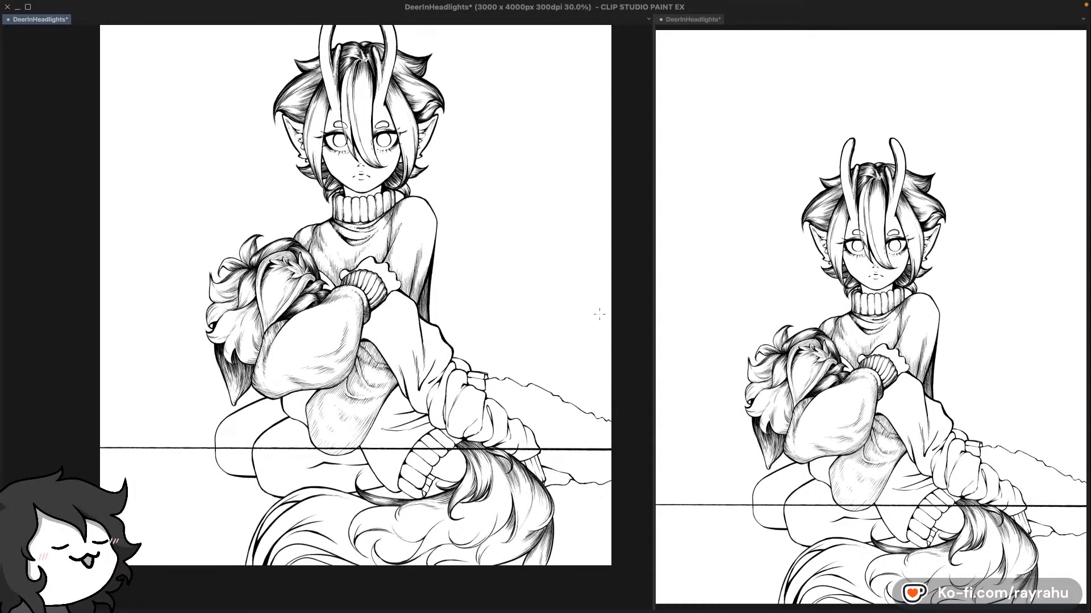
key(super+z)
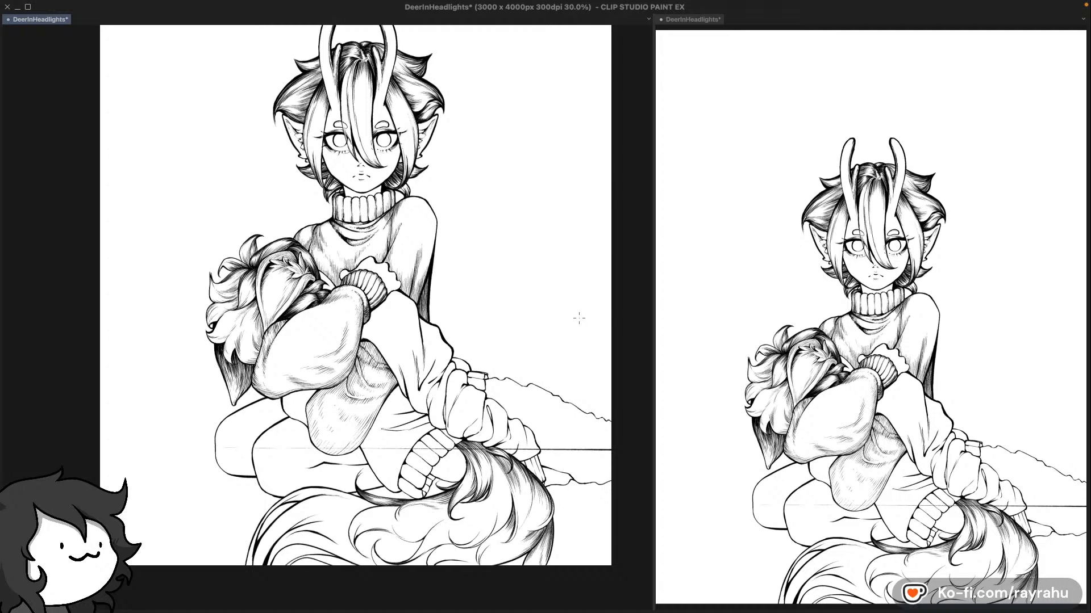
scroll(582, 316, down, 1)
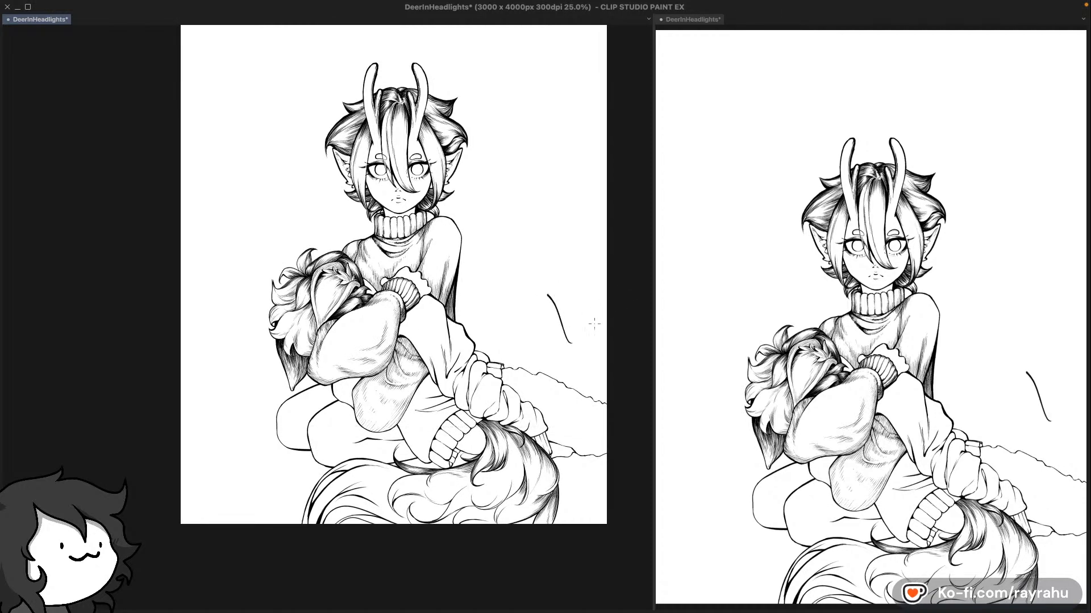
drag(581, 324, 580, 397)
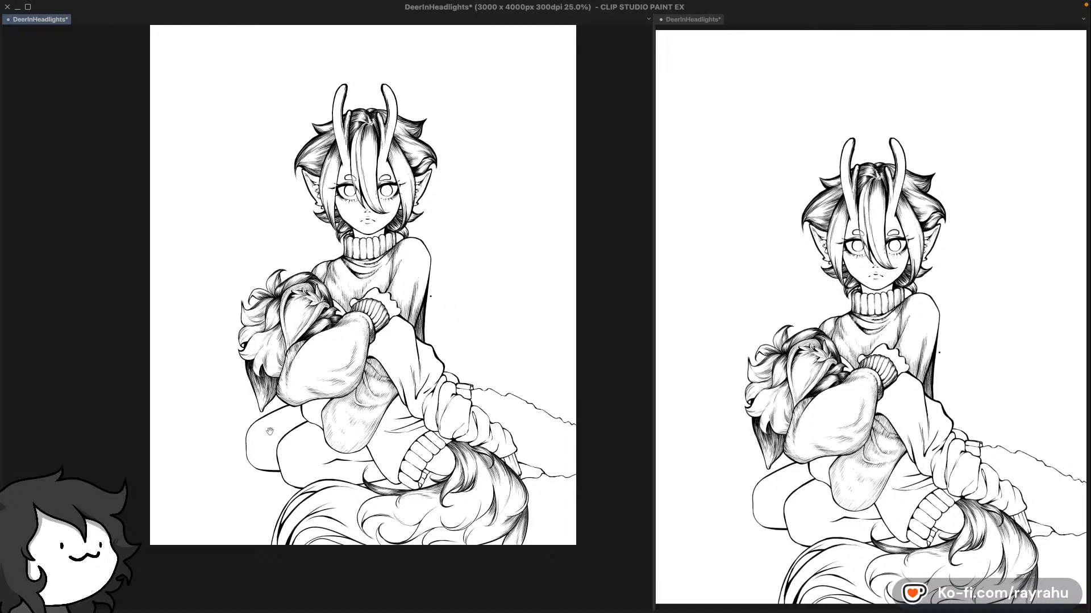
Step: Try to place a perspective ruler across the tilted canvas and undo it
drag(355, 409, 453, 372)
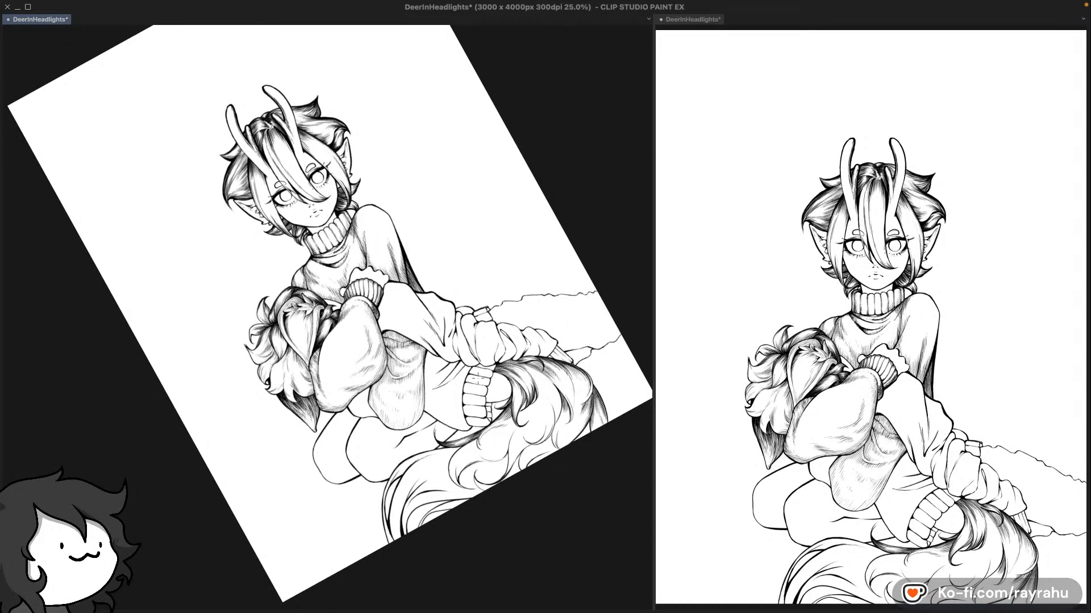
key(F7)
key(F7)
key(F6)
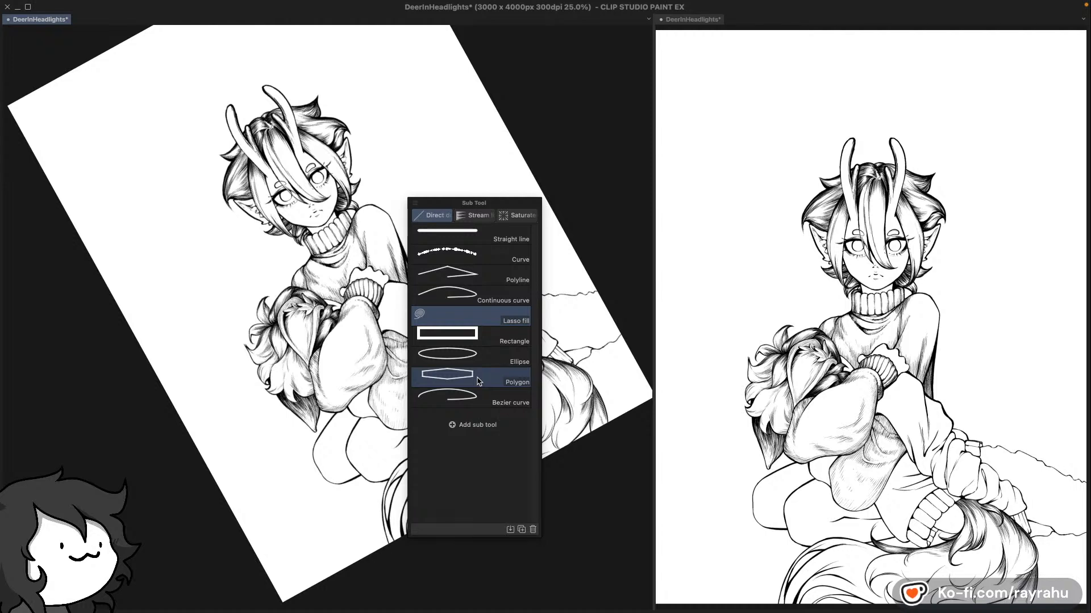
key(u)
click(450, 358)
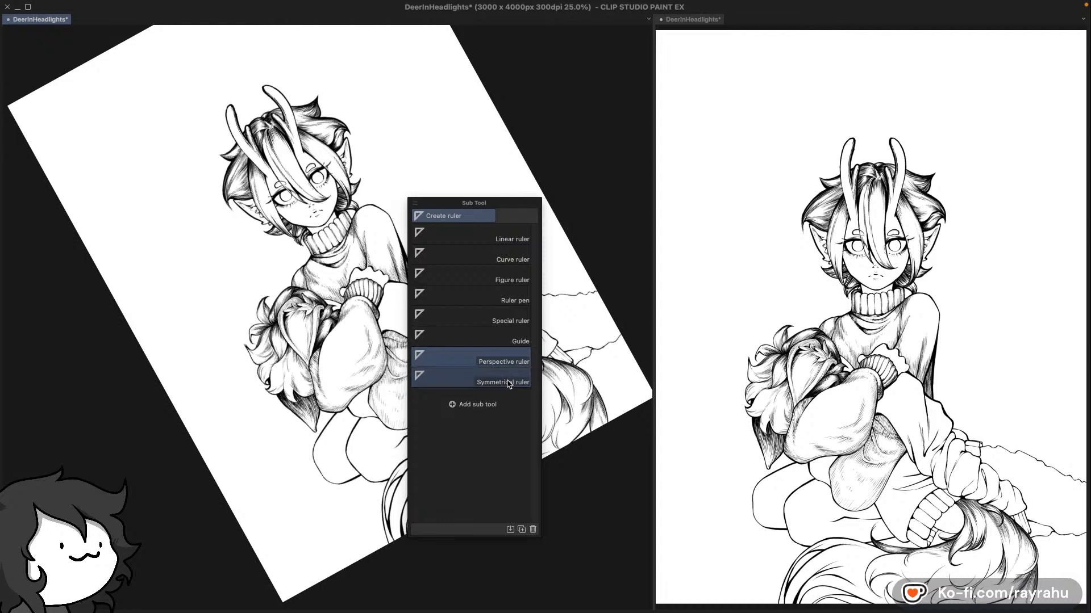
drag(194, 373, 460, 268)
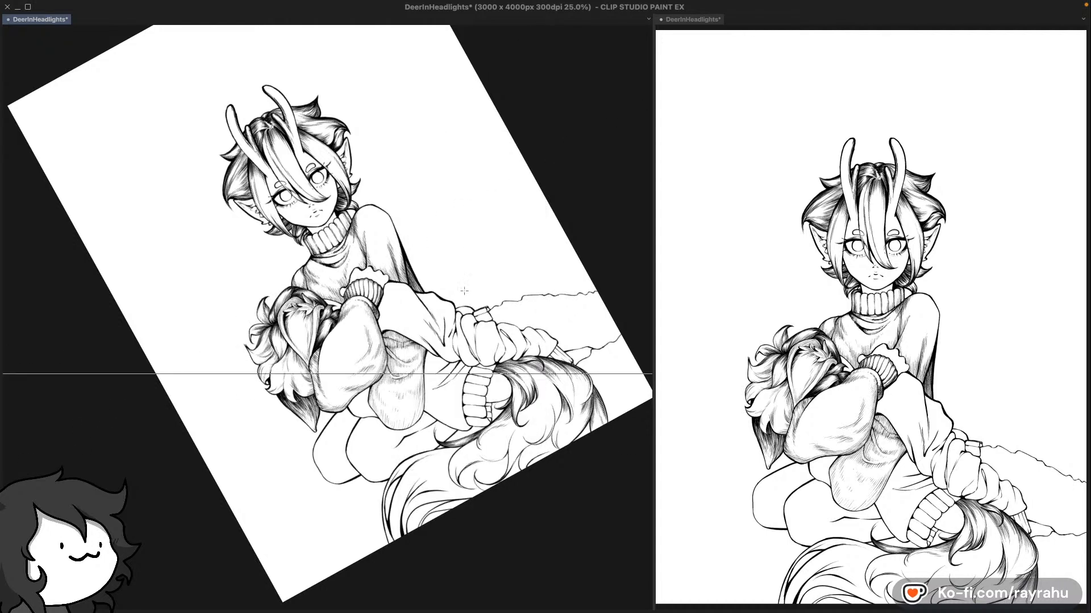
drag(467, 389, 510, 336)
key(super+z)
Step: Straighten the canvas and lay out a perspective ruler with its horizontal line at the height of the held figure's head
key(super+@)
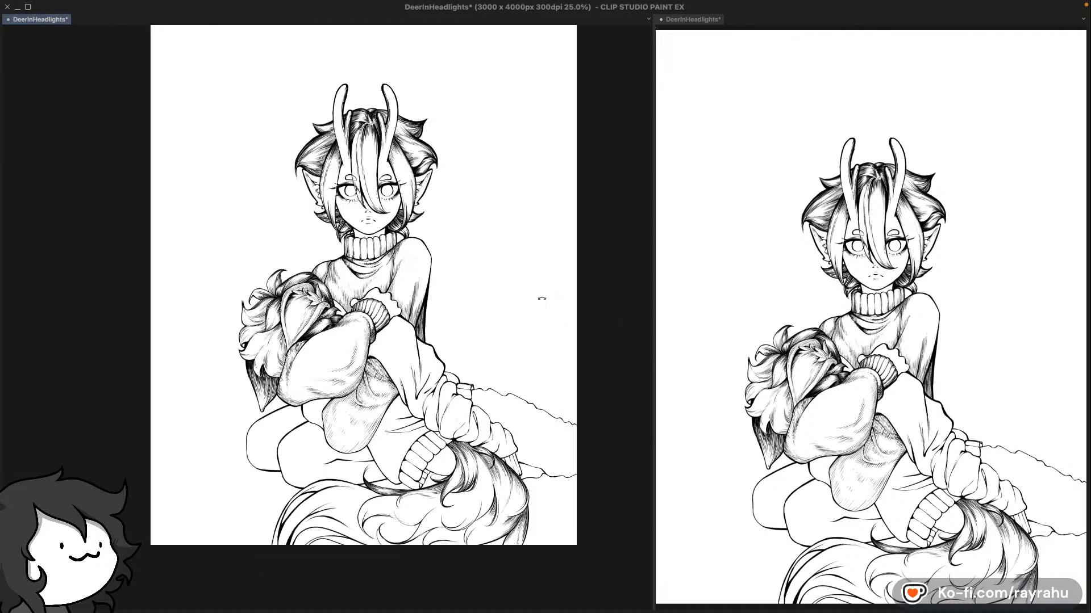
click(128, 316)
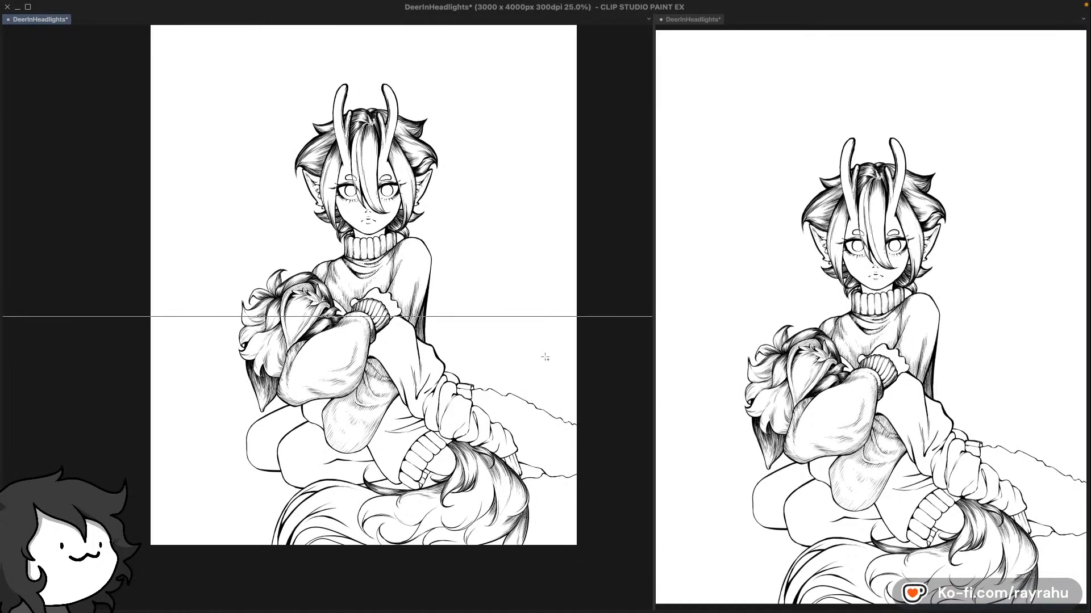
drag(198, 243, 198, 494)
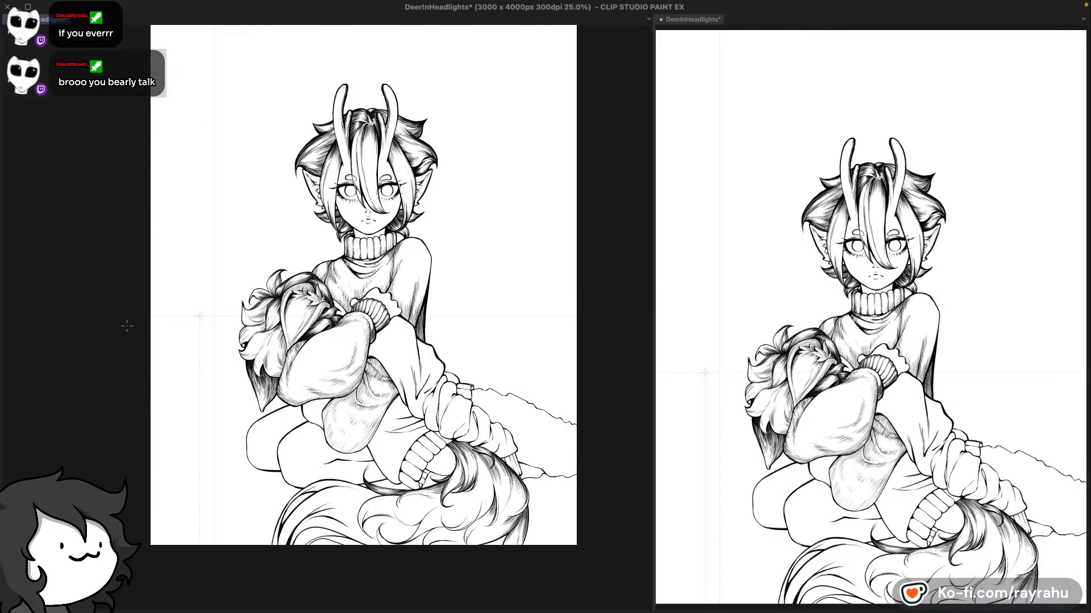
Step: Test the ruler with straight horizontal lines across the middle of the canvas and undo them
drag(133, 328, 585, 330)
drag(117, 370, 483, 369)
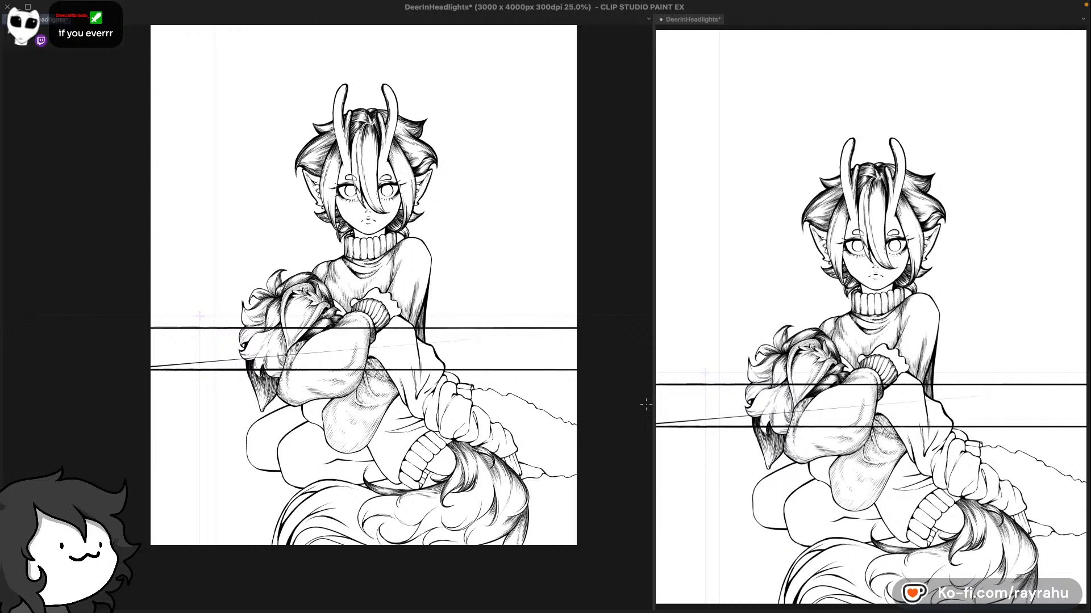
key(ctrl+z)
key(ctrl+z)
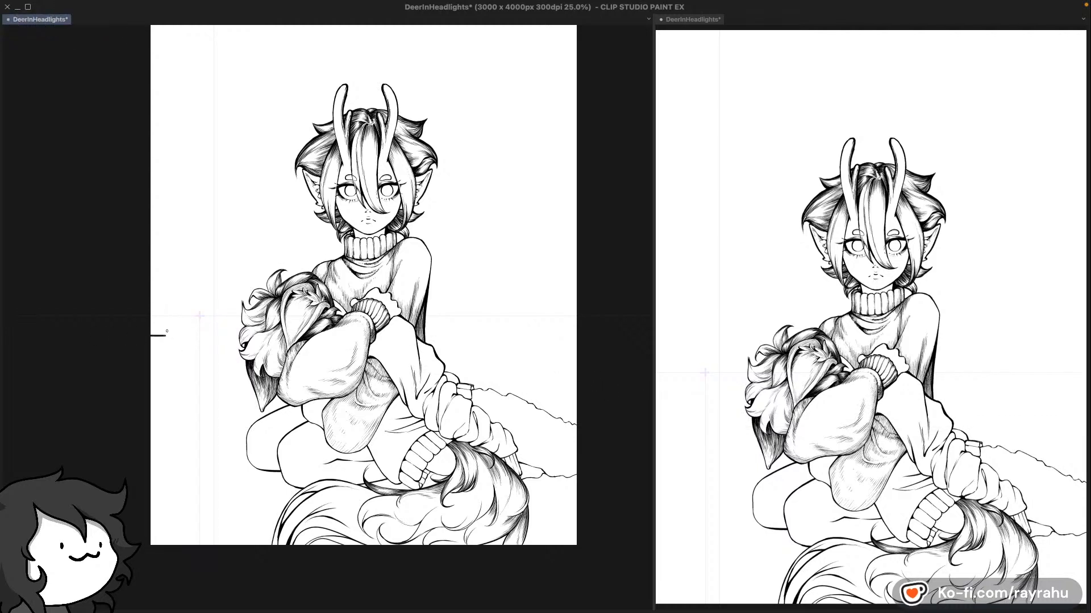
drag(150, 336, 580, 336)
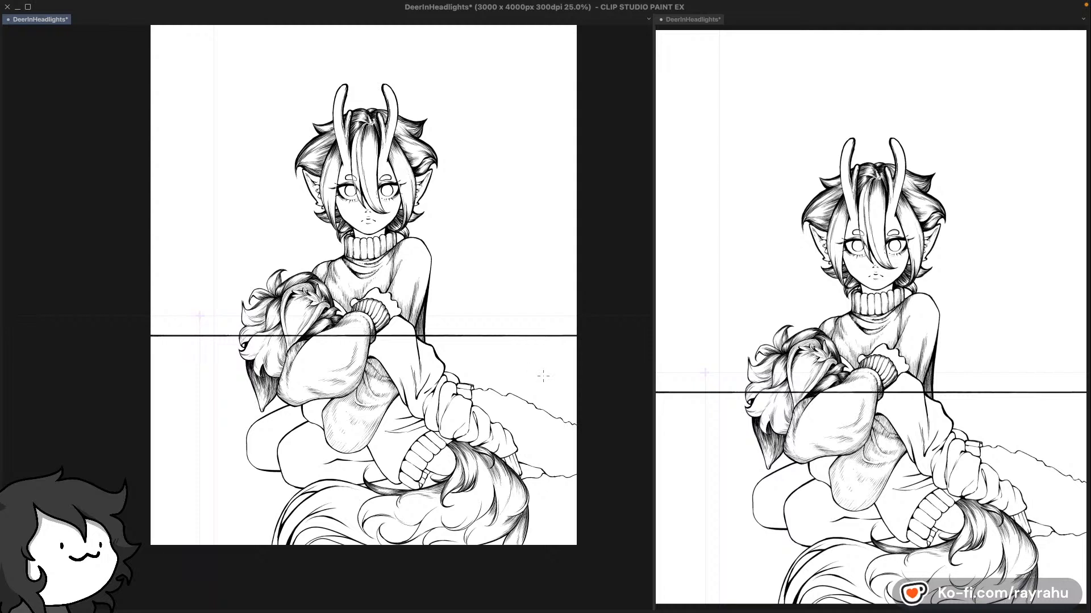
key(ctrl+z)
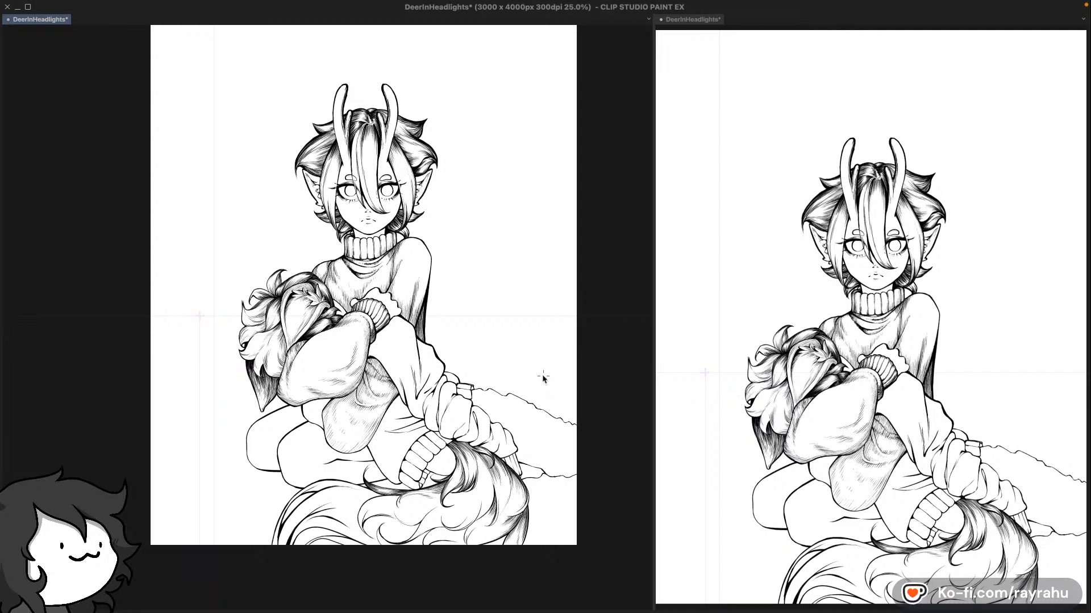
Step: Hide Layer 5 with its ruler and make Layer 1 the active layer
key(F7)
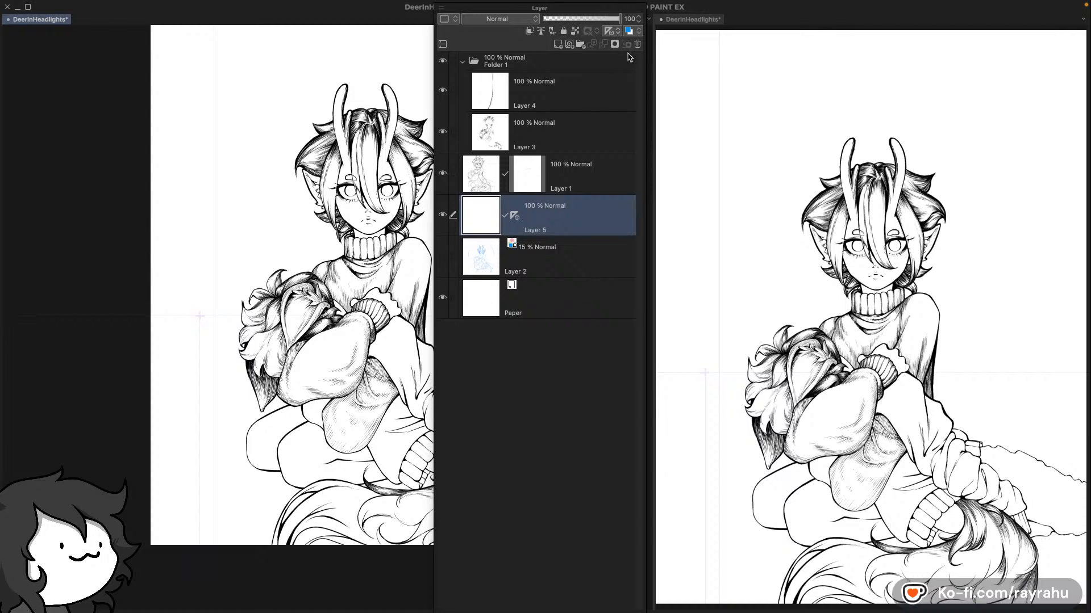
click(443, 214)
click(487, 174)
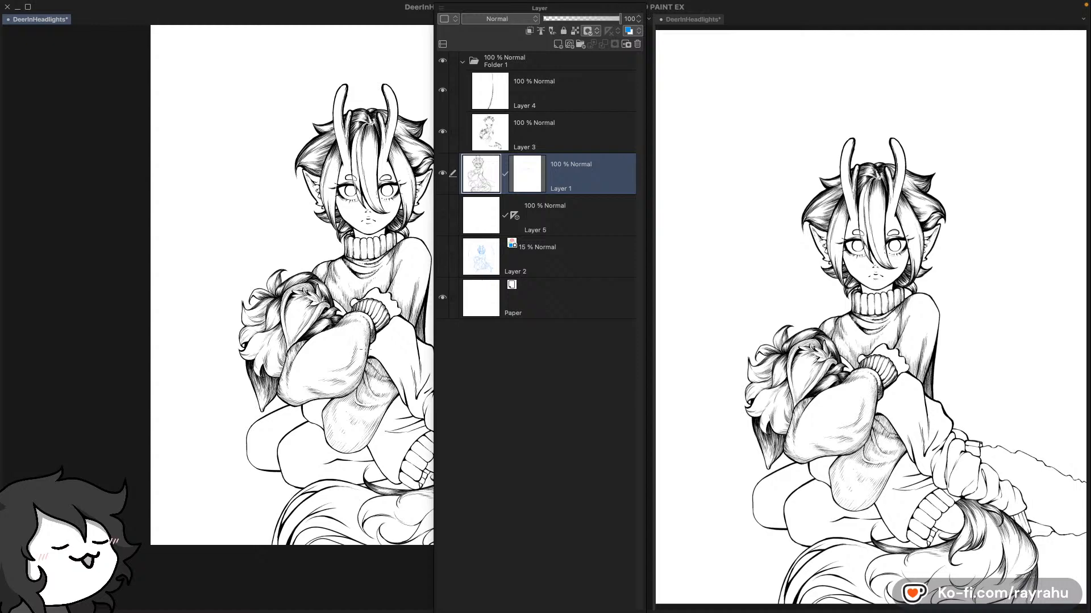
Step: Select the blank background around the figures and follow the selection's outline down to the legs and tail
scroll(360, 348, up, 3)
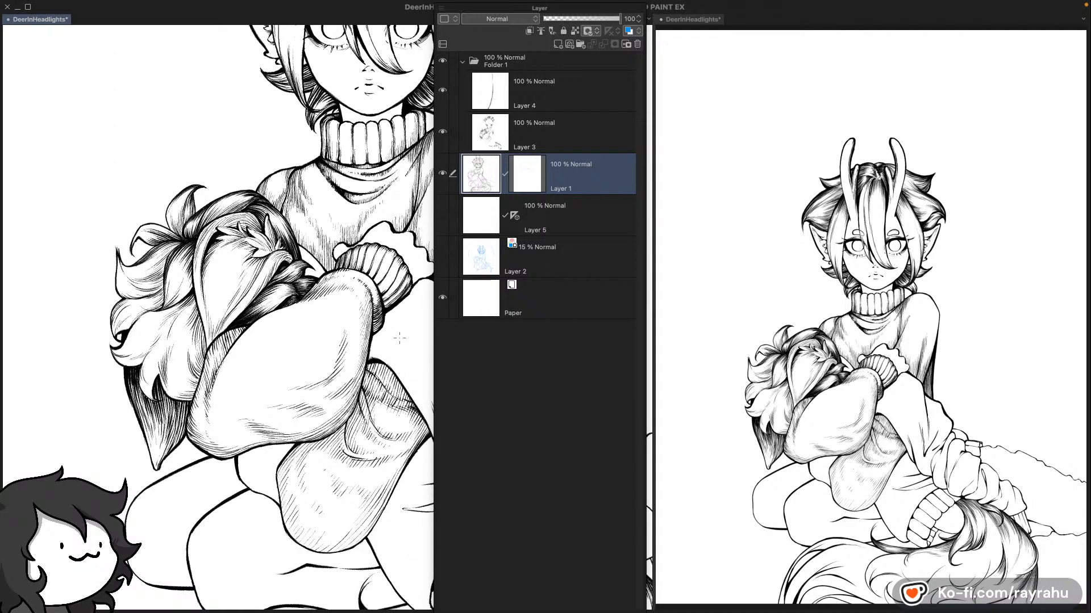
key(Tab)
drag(575, 211, 574, 267)
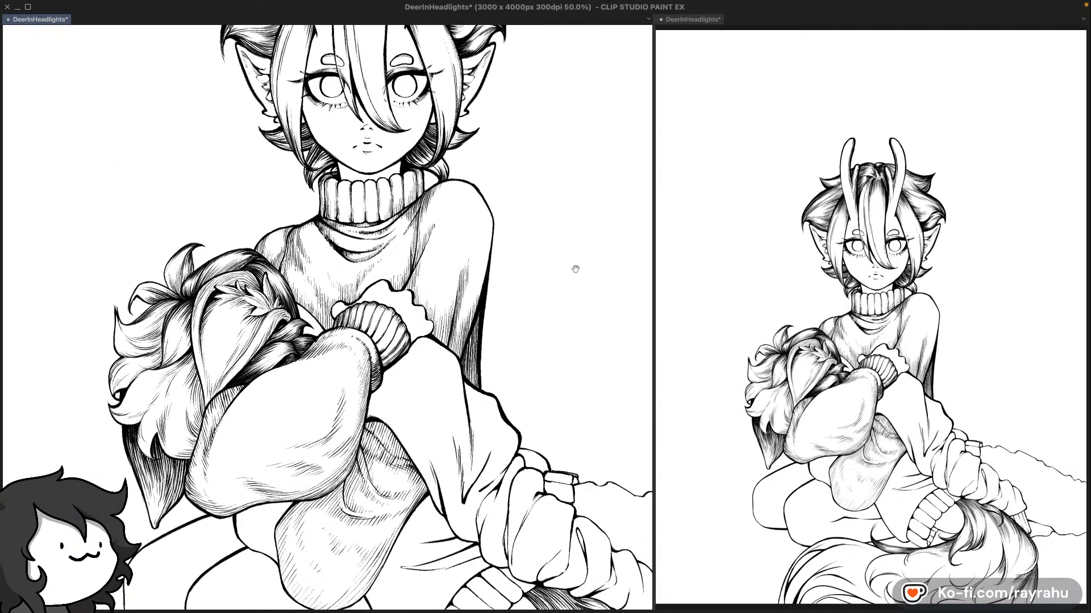
drag(589, 133, 555, 334)
drag(571, 277, 584, 305)
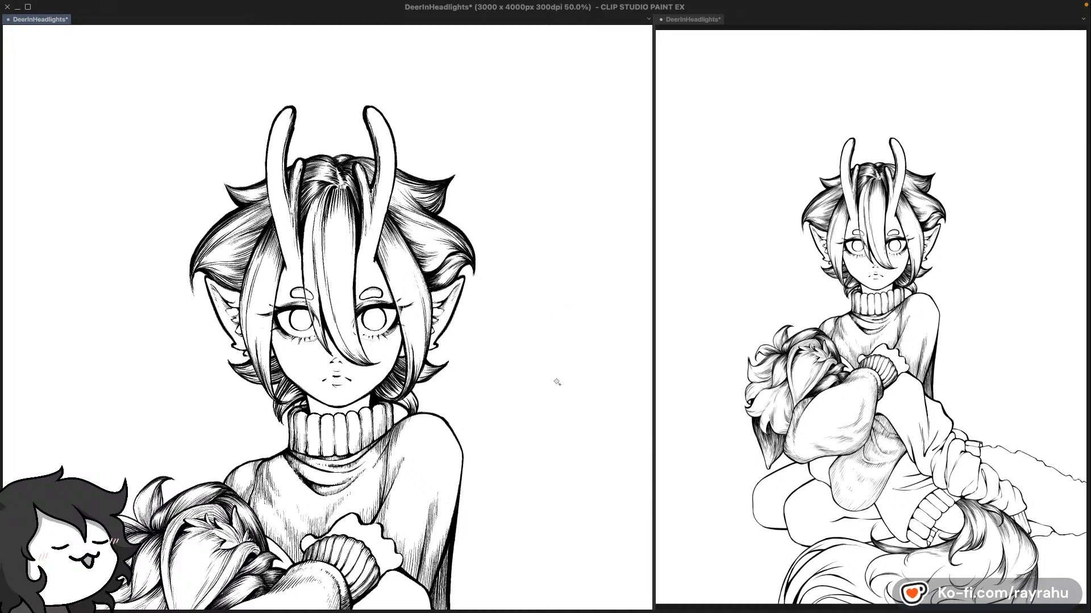
click(561, 404)
drag(551, 470, 519, 275)
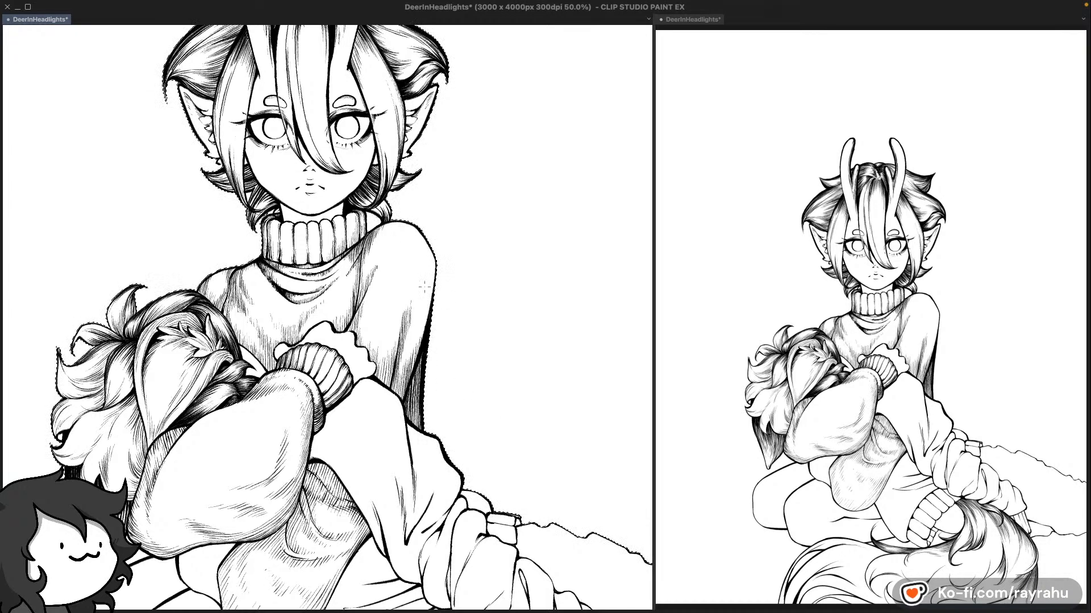
drag(378, 475, 537, 191)
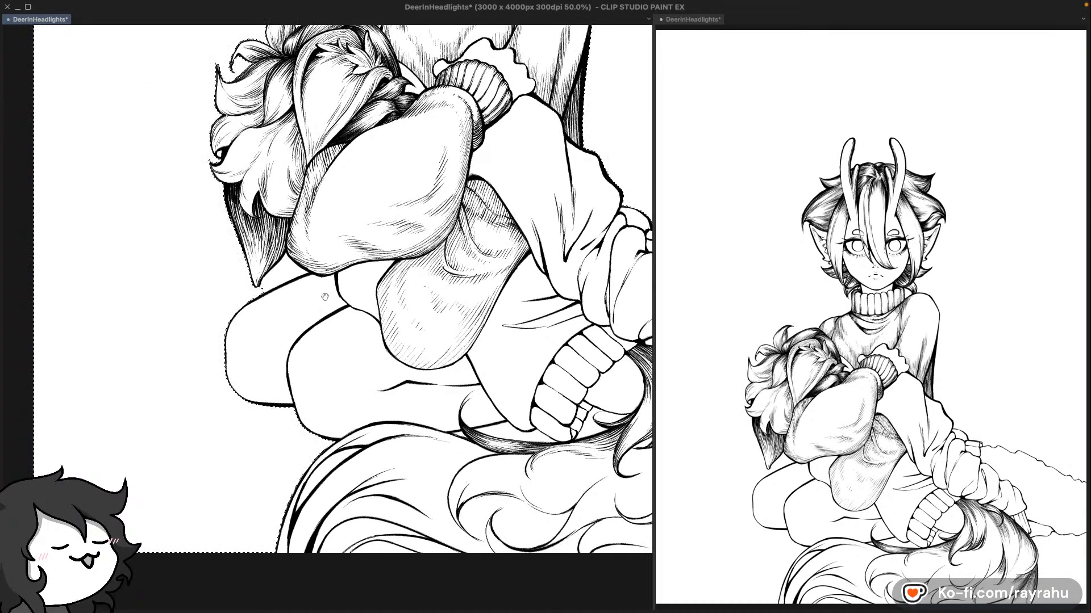
drag(457, 350, 383, 257)
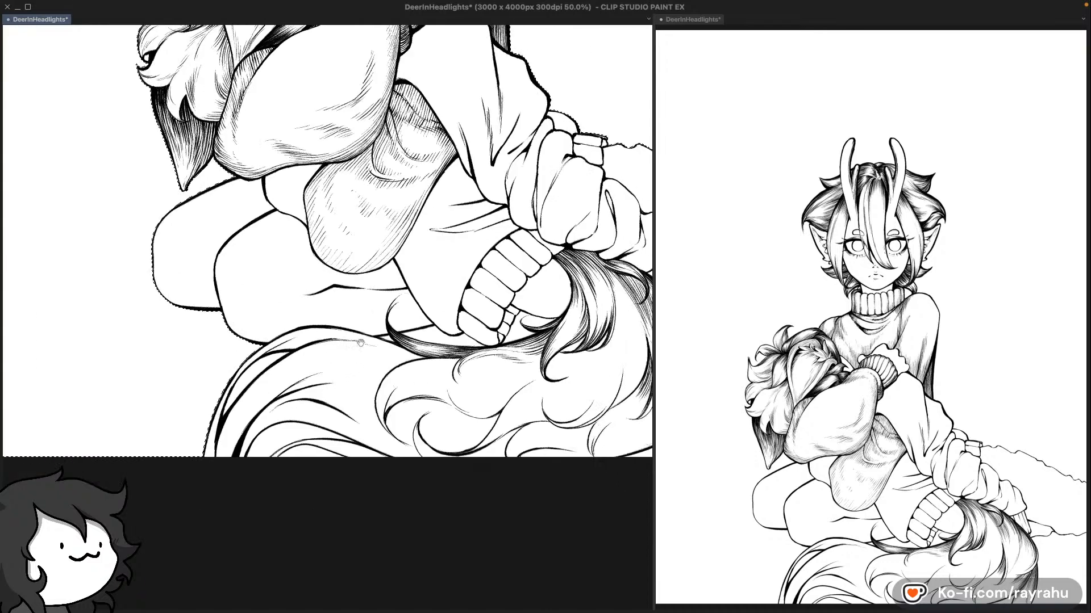
drag(428, 336, 349, 258)
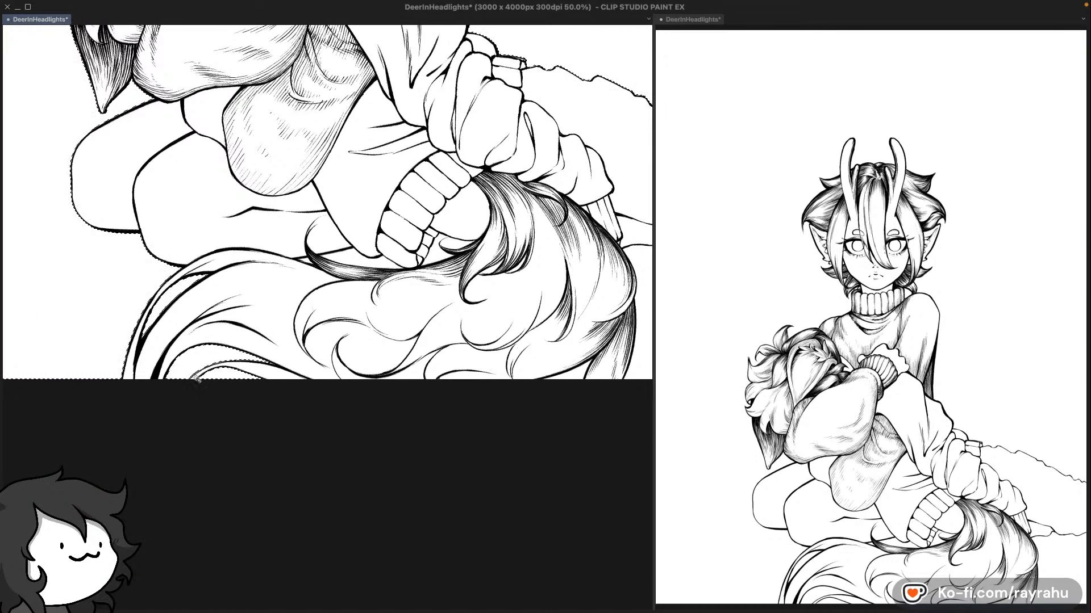
Step: Add the blank floor area beside the tail, below the jagged edge, to the background selection
mouse_move(344, 407)
mouse_down()
mouse_move(245, 398)
mouse_move(116, 426)
mouse_up()
drag(113, 325, 268, 386)
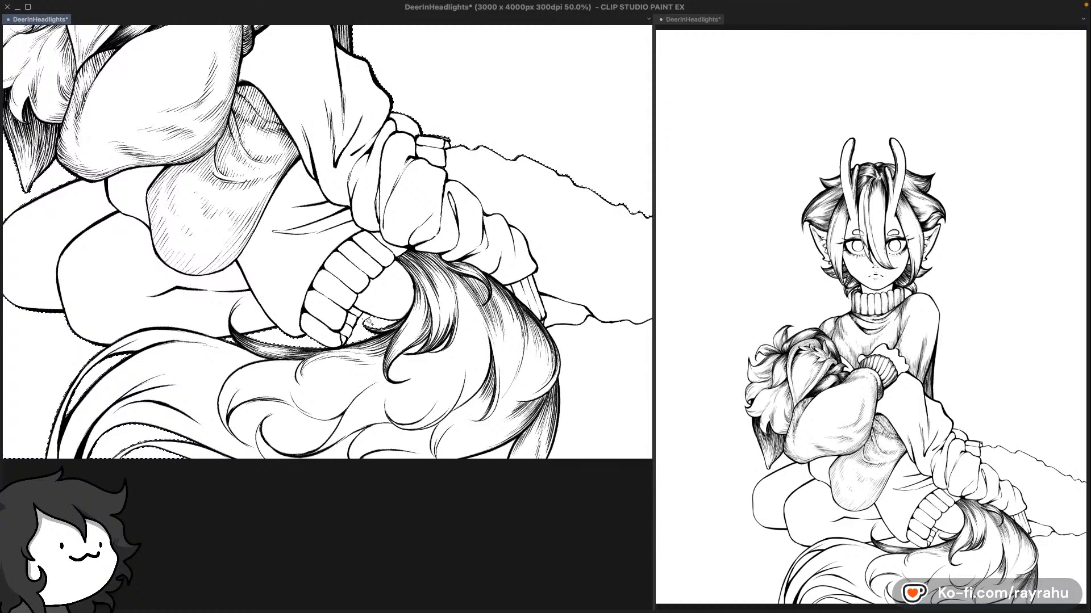
drag(621, 396, 452, 384)
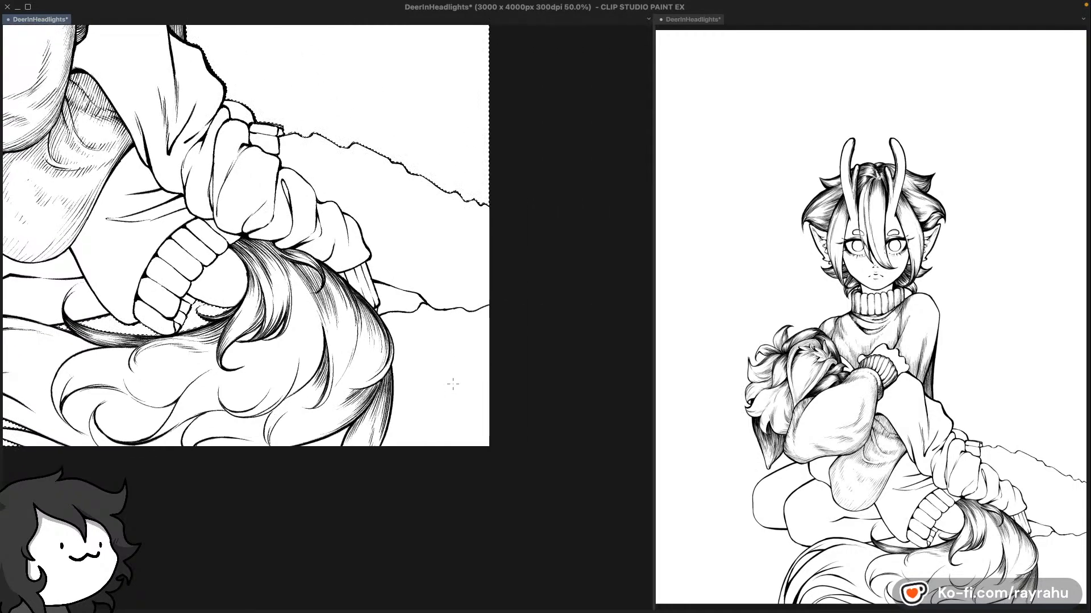
click(449, 368)
drag(413, 314, 483, 457)
drag(267, 307, 394, 382)
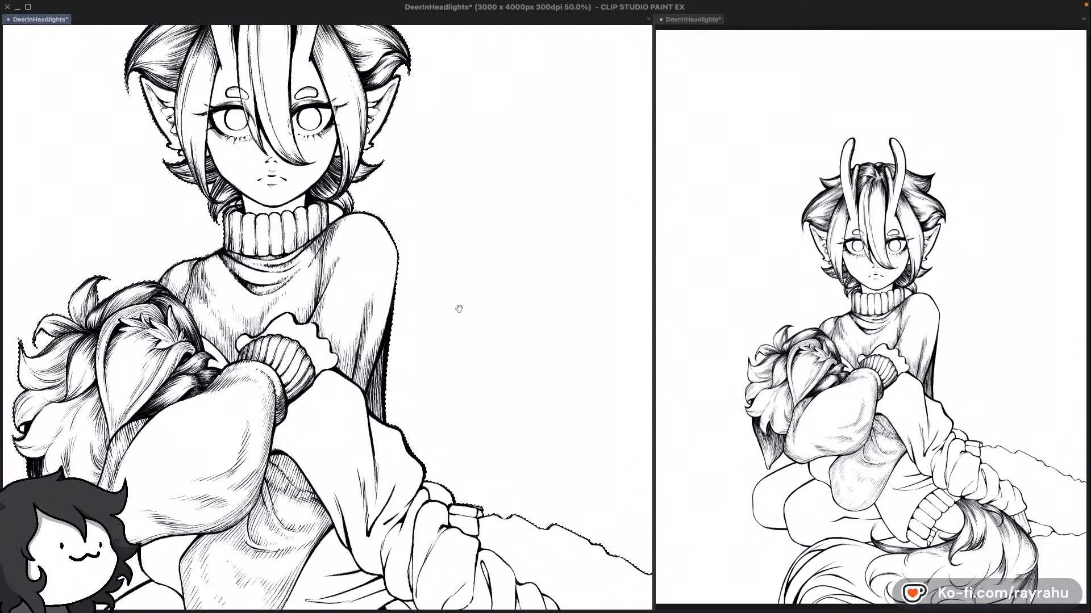
Step: Examine the selection's outline from the seated figure down the held figure's hair, the legs and the tail, and save the drawing
drag(458, 309, 494, 357)
key(super+plus)
key(super+plus)
key(super+plus)
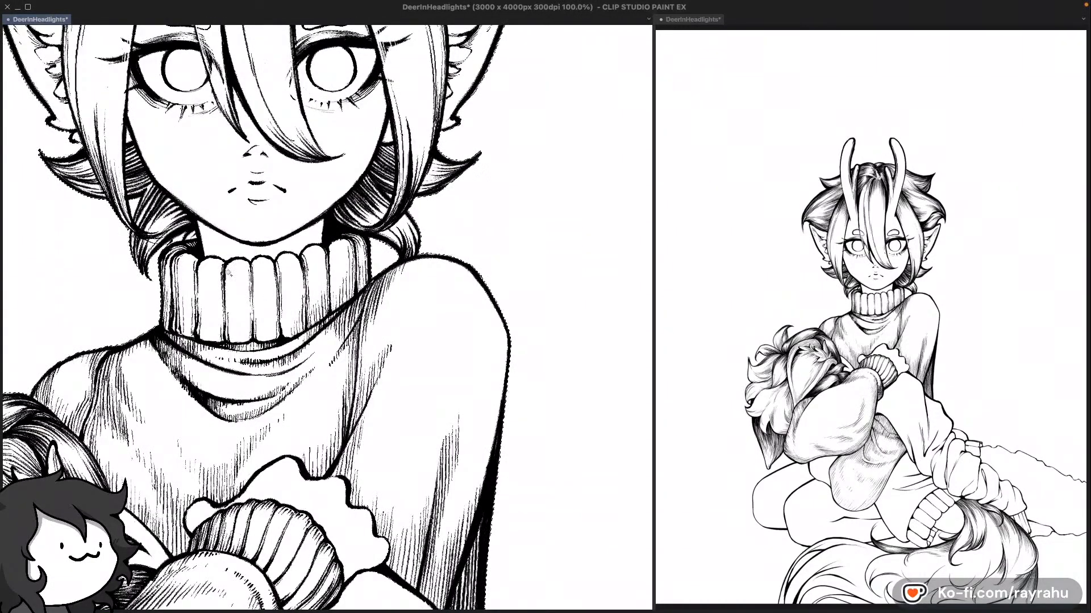
key(super+plus)
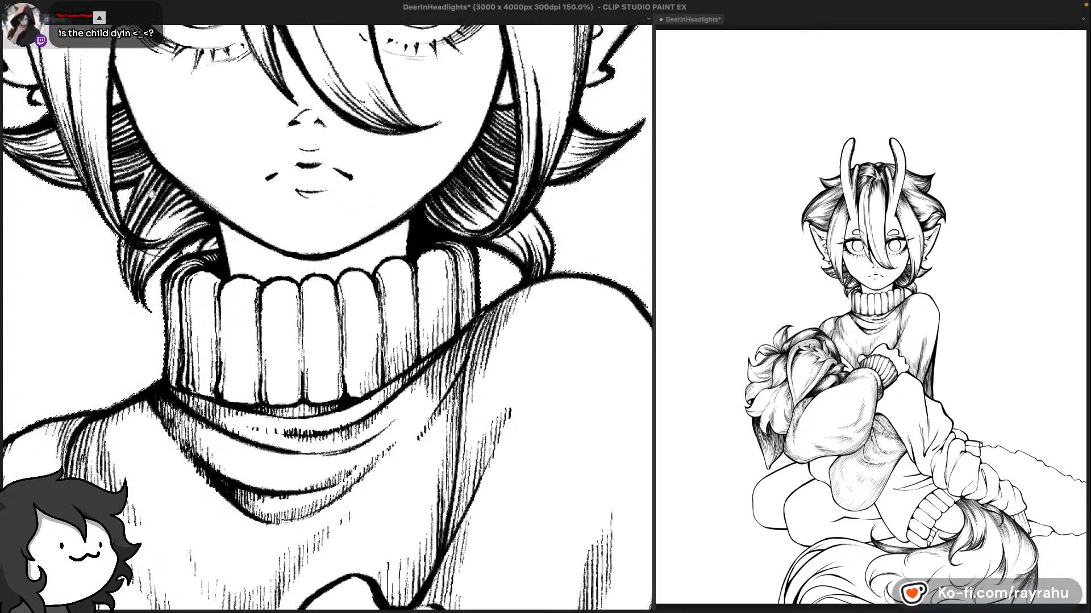
drag(268, 327, 380, 378)
drag(269, 398, 382, 158)
drag(182, 355, 458, 182)
drag(298, 363, 426, 86)
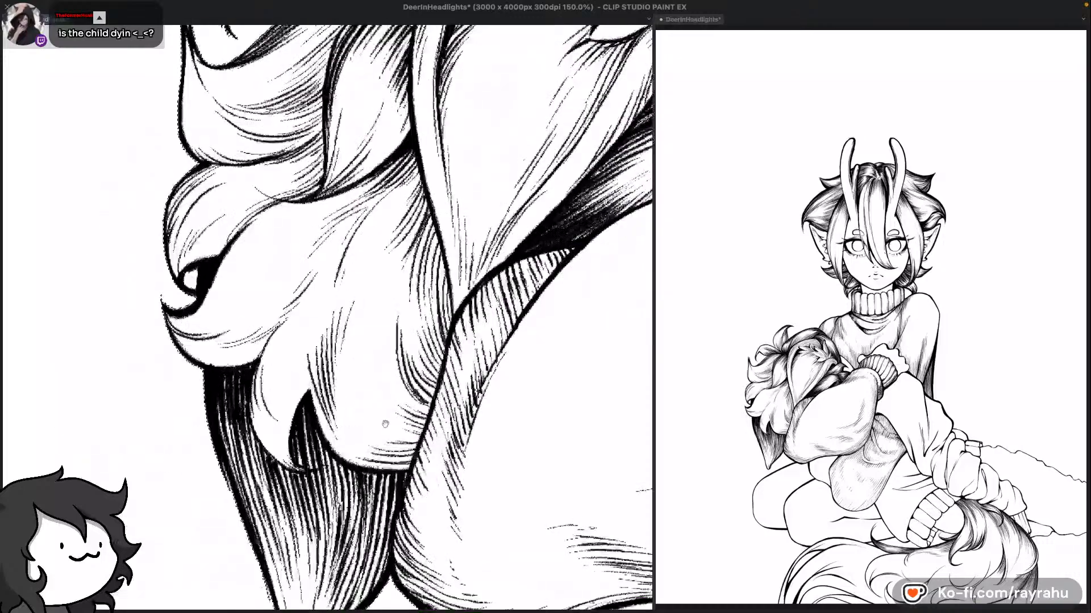
drag(276, 372, 197, 213)
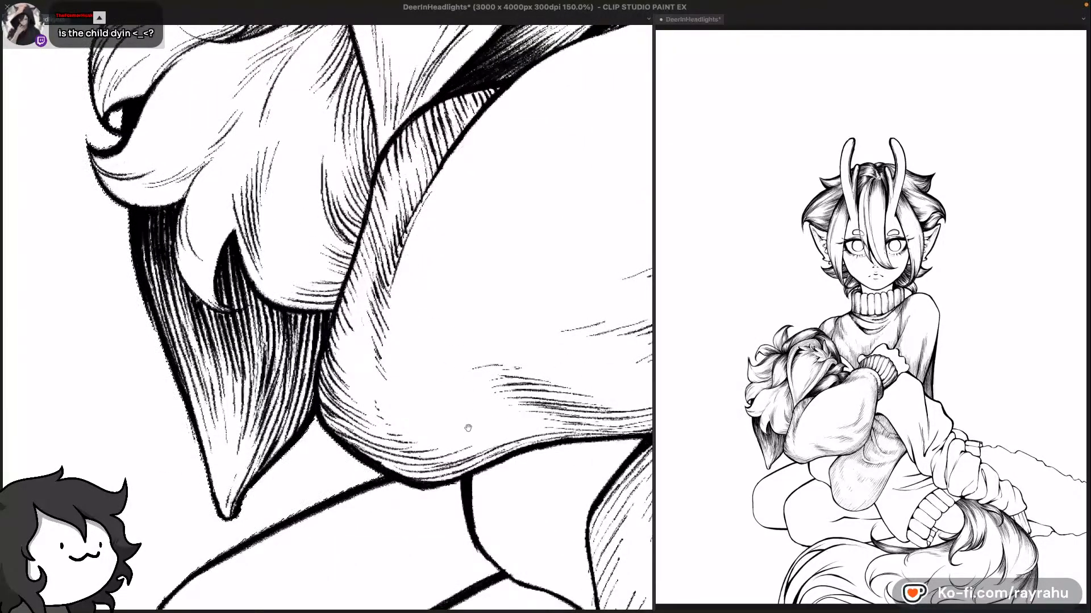
drag(468, 428, 288, 23)
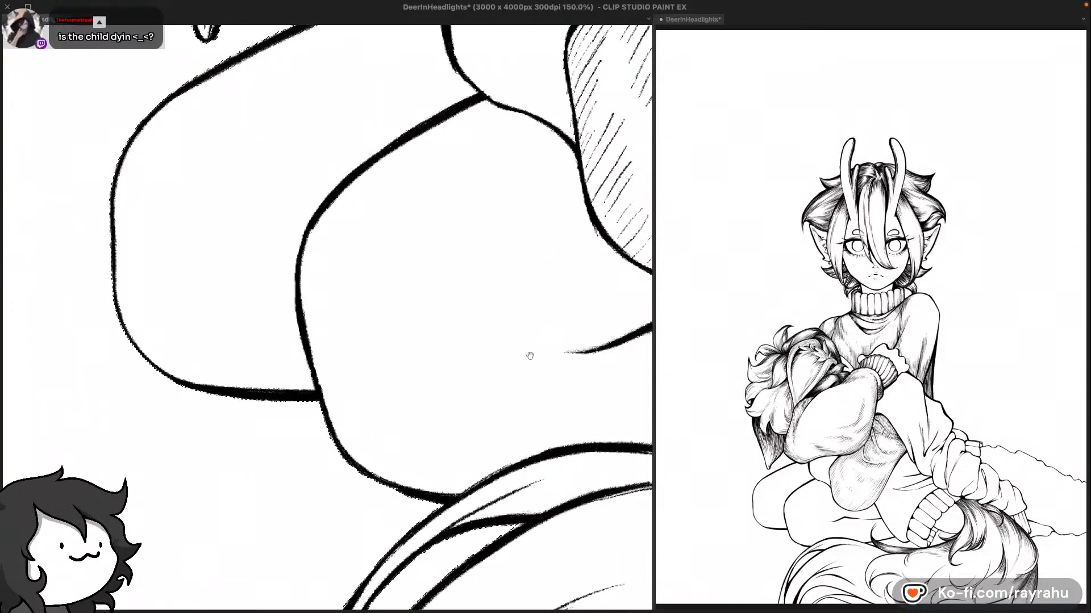
drag(507, 394, 284, 197)
drag(362, 506, 384, 253)
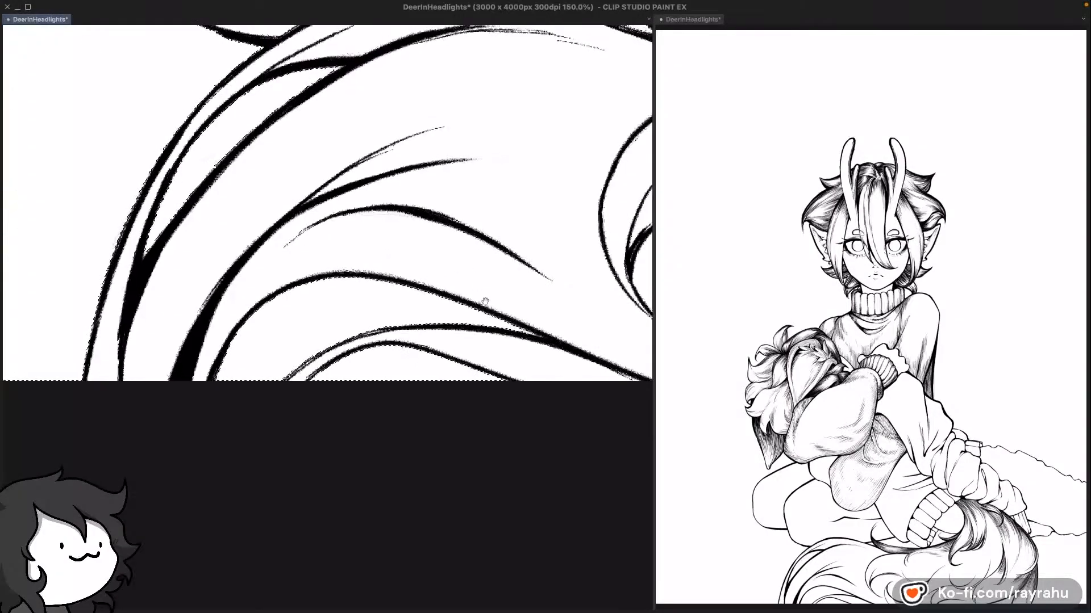
drag(484, 302, 483, 358)
drag(446, 155, 115, 299)
key(ctrl+s)
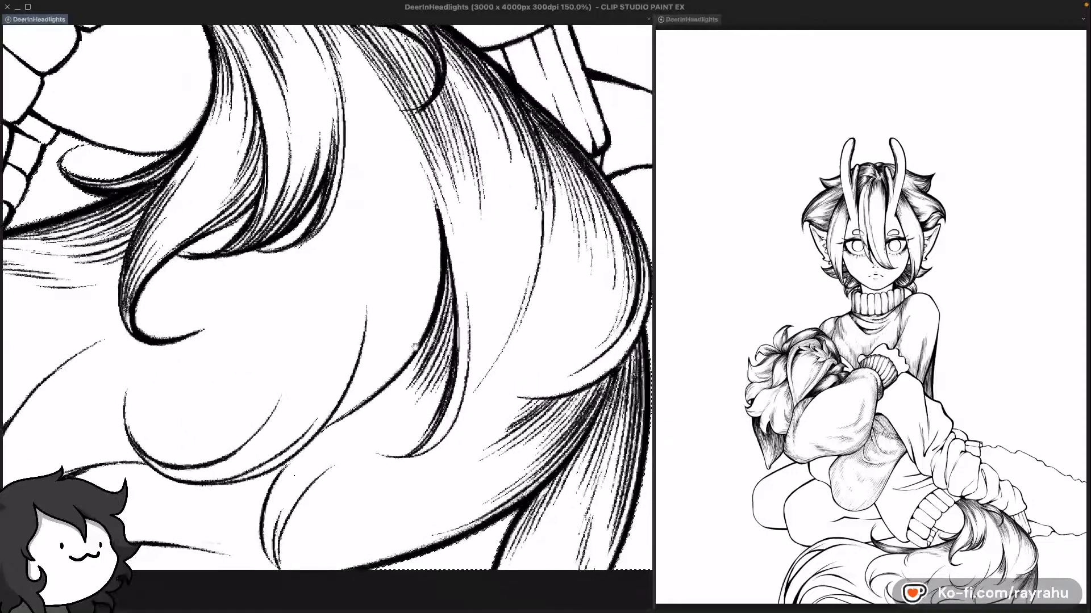
Step: Examine the selection's outline around the tail, the cuff and the seated figure's shoulder, ear and hair for gaps
drag(437, 452, 437, 341)
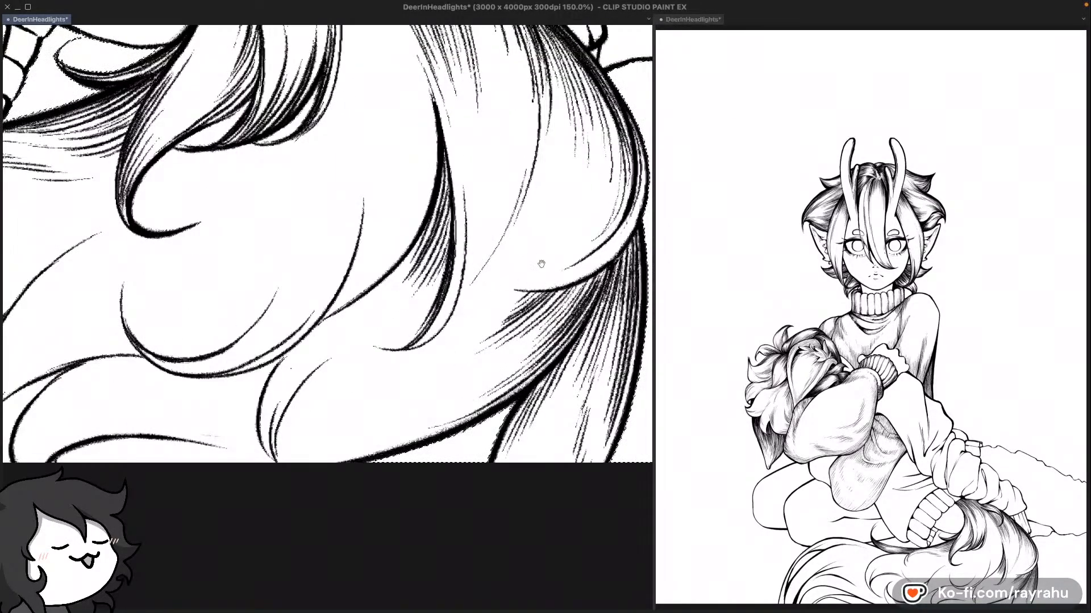
drag(541, 264, 361, 411)
drag(530, 365, 480, 462)
drag(115, 287, 562, 343)
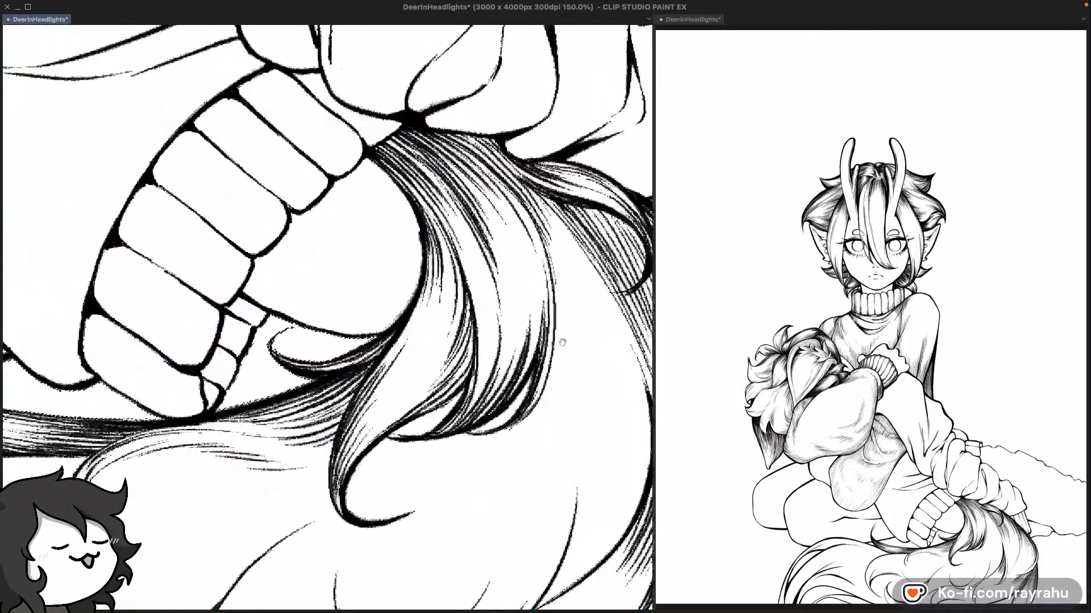
drag(223, 275, 417, 317)
drag(502, 300, 331, 253)
drag(567, 250, 336, 280)
drag(507, 322, 317, 279)
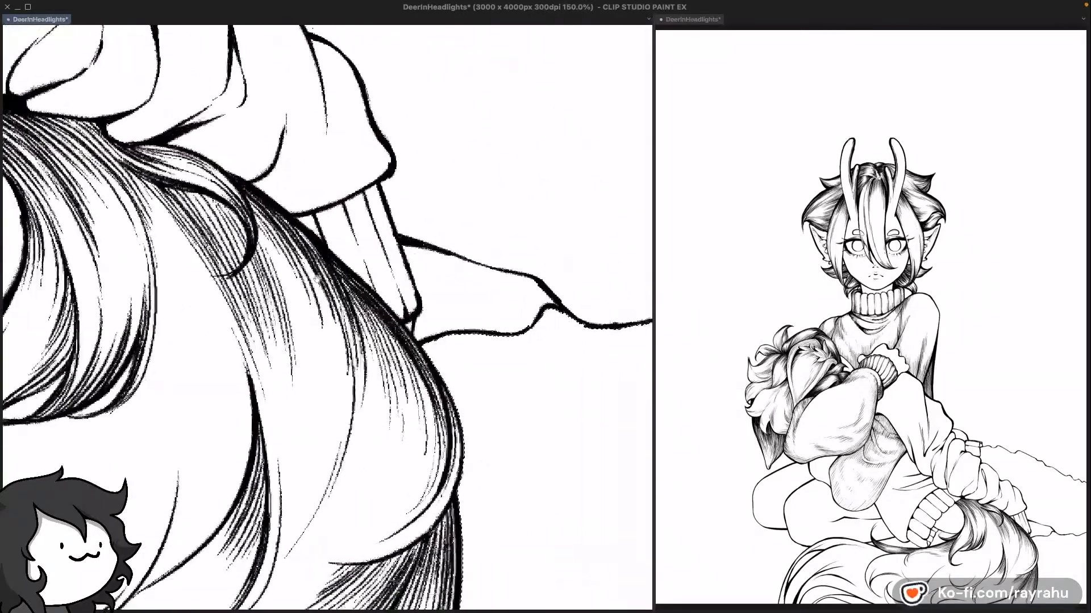
mouse_move(551, 278)
mouse_down()
mouse_move(433, 256)
mouse_move(426, 170)
mouse_up()
mouse_move(564, 242)
mouse_down()
mouse_move(544, 339)
mouse_move(509, 419)
mouse_move(468, 319)
mouse_move(397, 280)
mouse_move(451, 354)
mouse_move(467, 440)
mouse_move(414, 343)
mouse_move(440, 303)
mouse_move(489, 389)
mouse_move(457, 358)
mouse_up()
drag(314, 309, 442, 357)
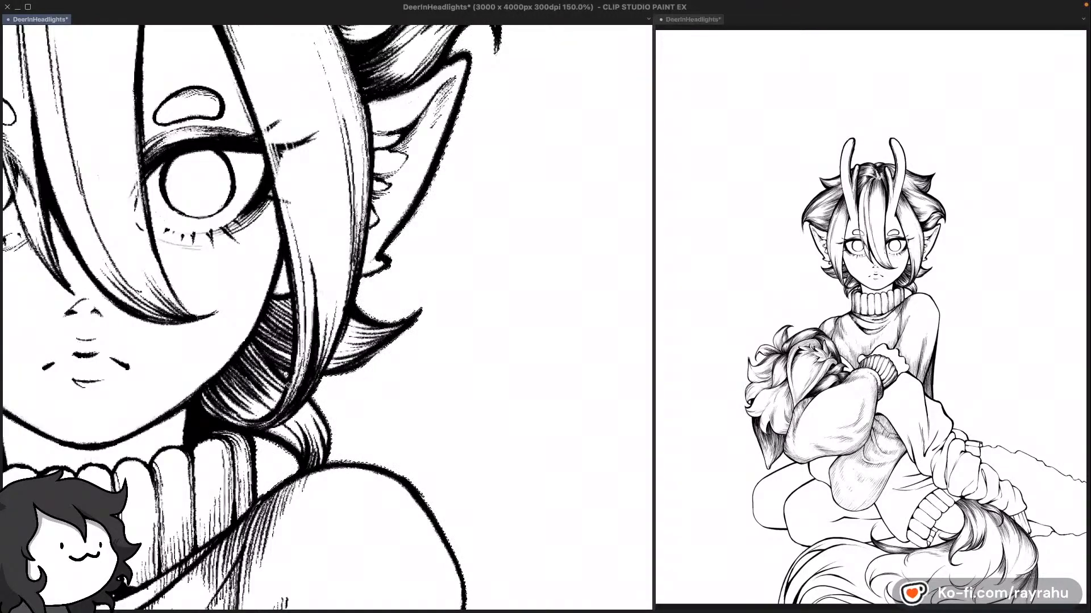
drag(497, 121, 472, 341)
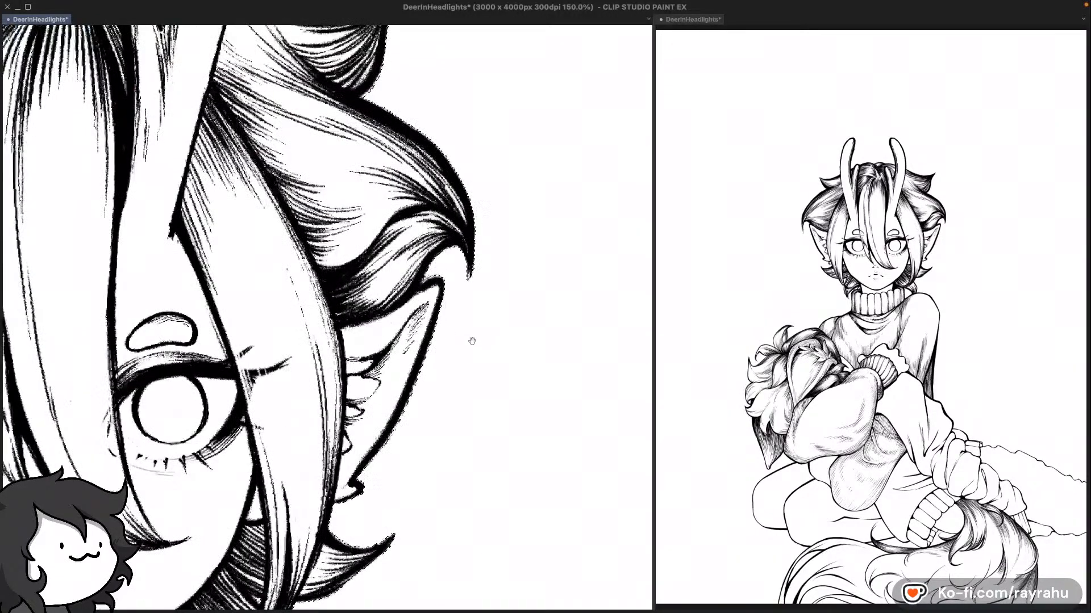
Step: Add a layer mask to Layer 5 from the background selection and make the layer's drawing area active instead of its mask
key(F7)
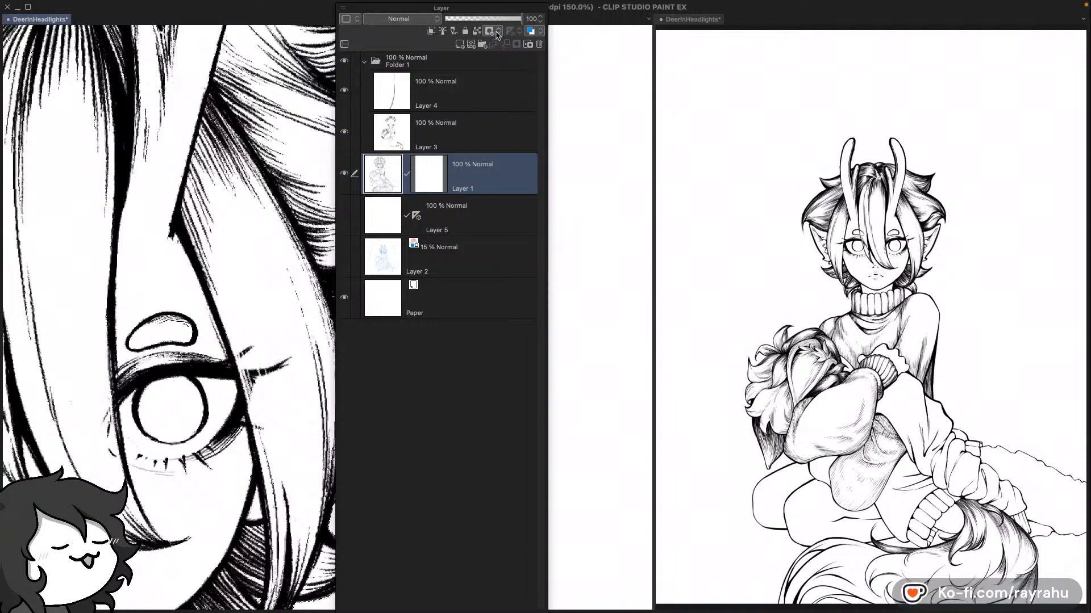
click(433, 177)
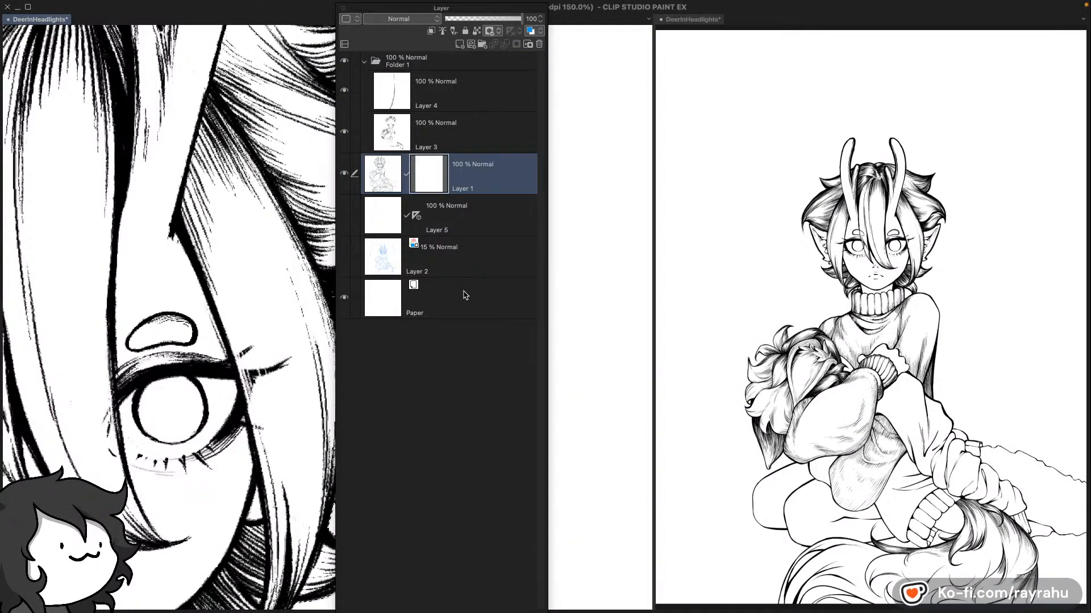
click(455, 217)
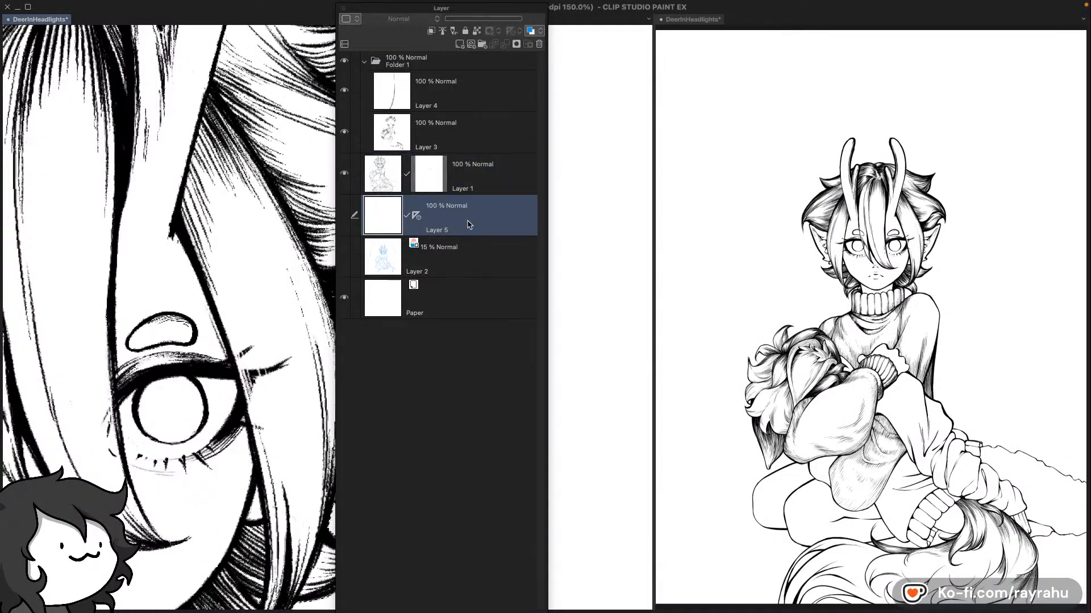
click(514, 45)
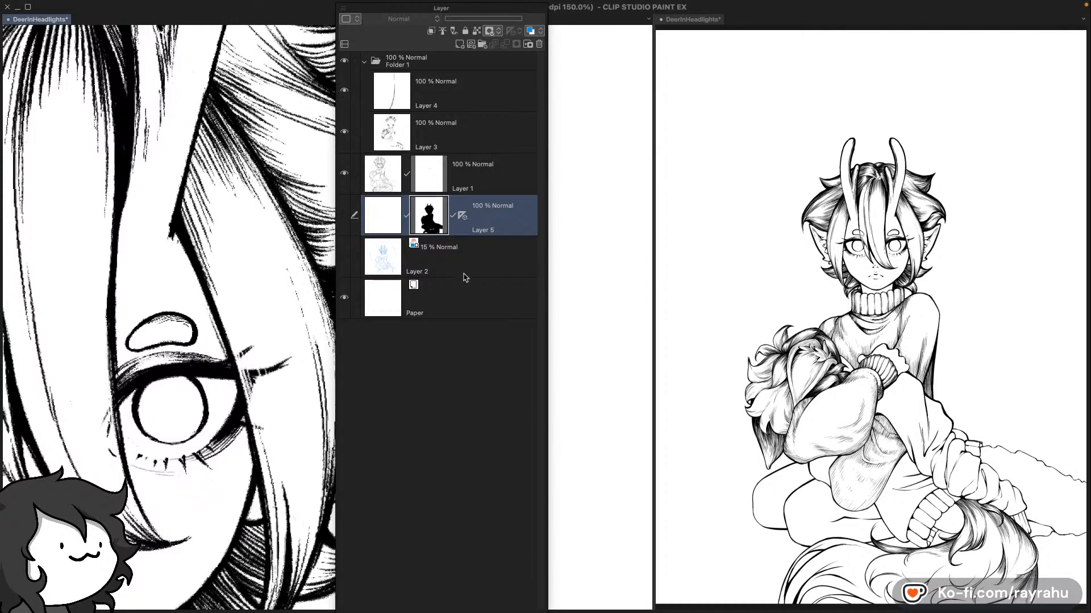
click(387, 211)
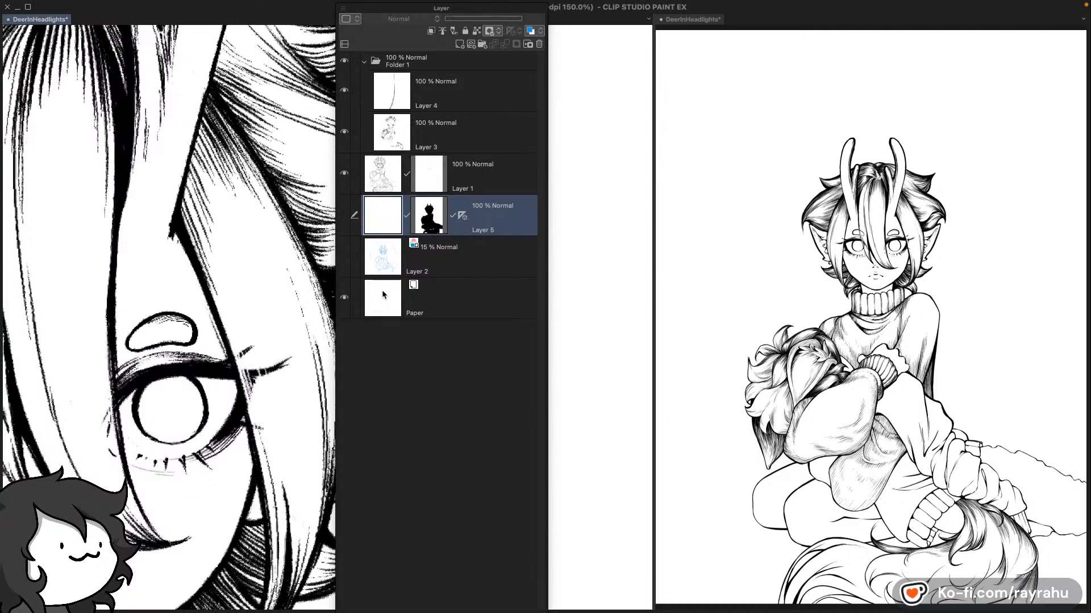
Step: Make Layer 5 and its perspective ruler visible for drawing
key(Tab)
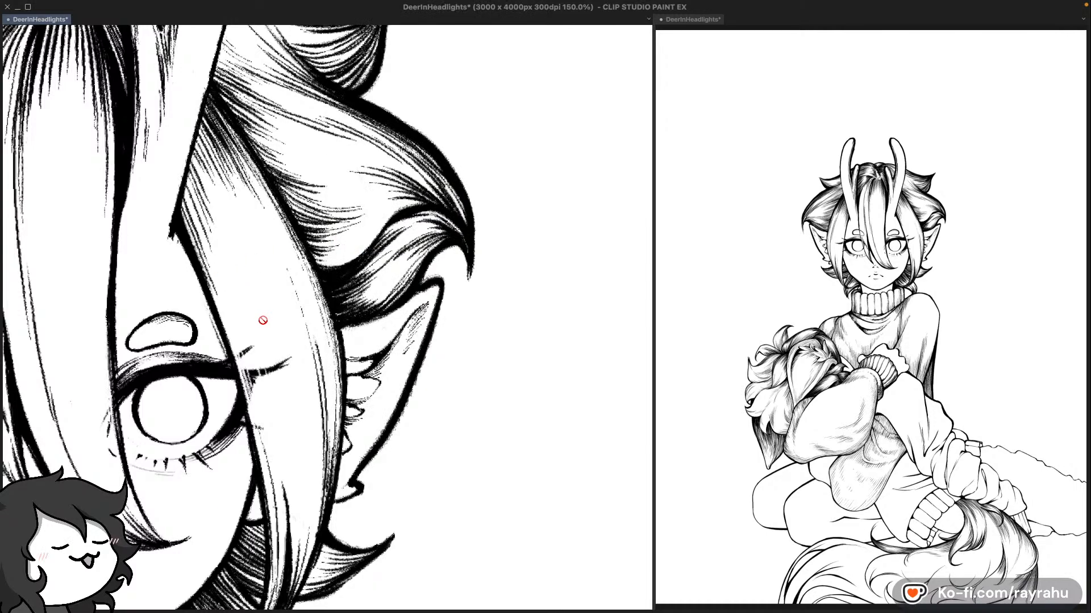
key(Tab)
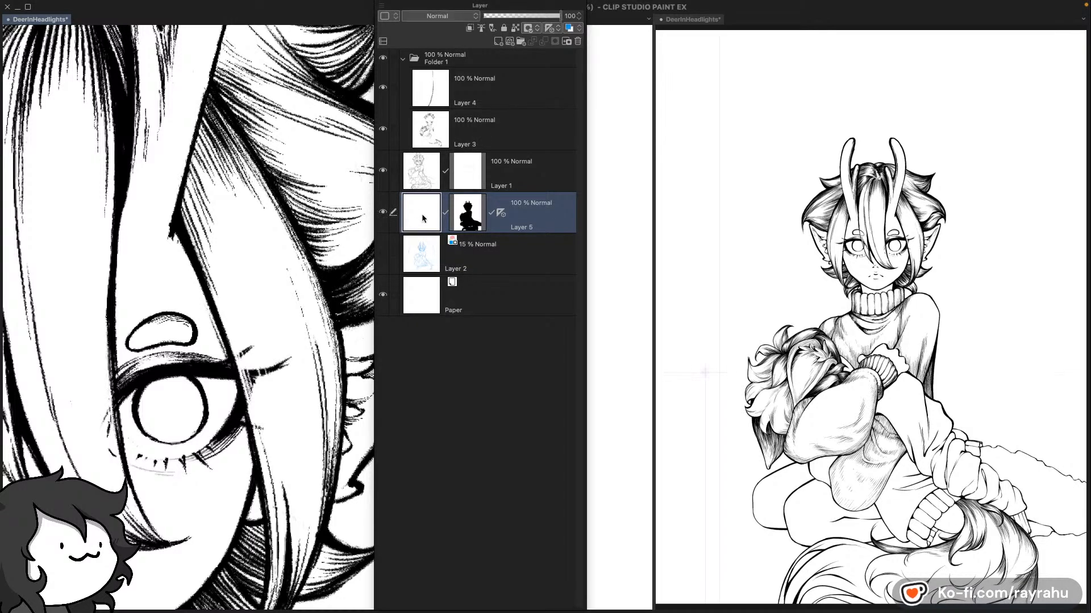
key(Tab)
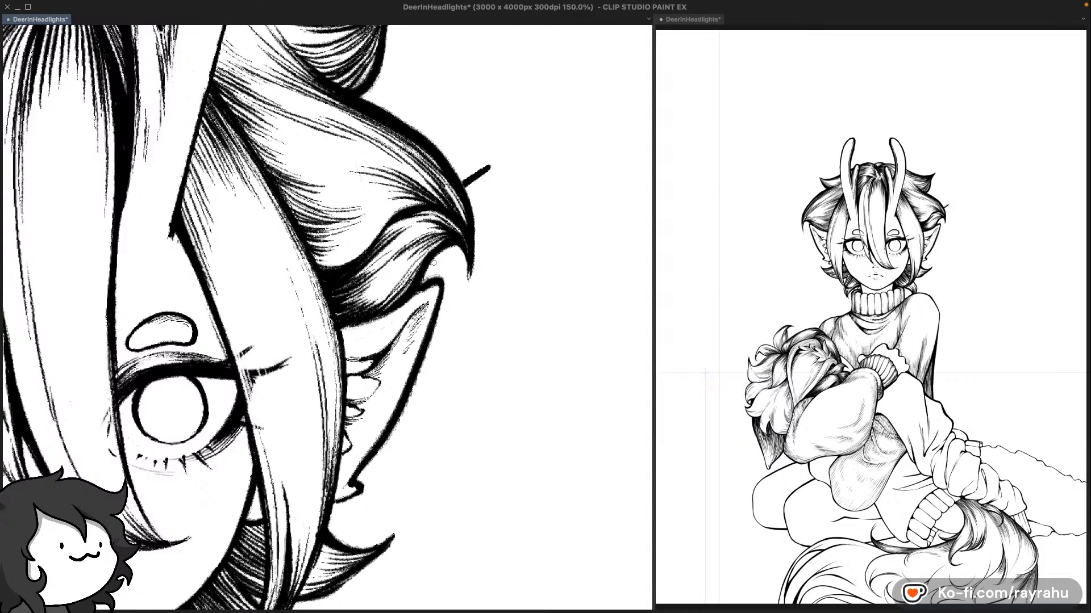
Step: Test the mask on Layer 5 with short strokes beside the hair and the ear, and undo them
key(super+z)
drag(487, 269, 581, 124)
drag(508, 222, 539, 223)
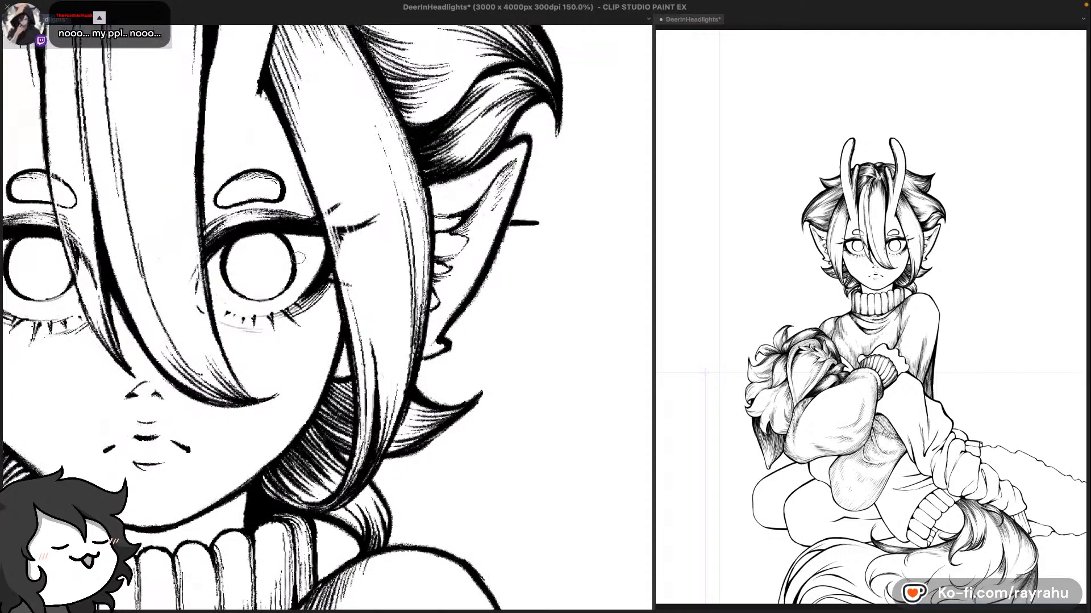
key(super+z)
Step: Check the active layer and look over the figures from the head down to the tail against the ruler guides
scroll(422, 376, down, 3)
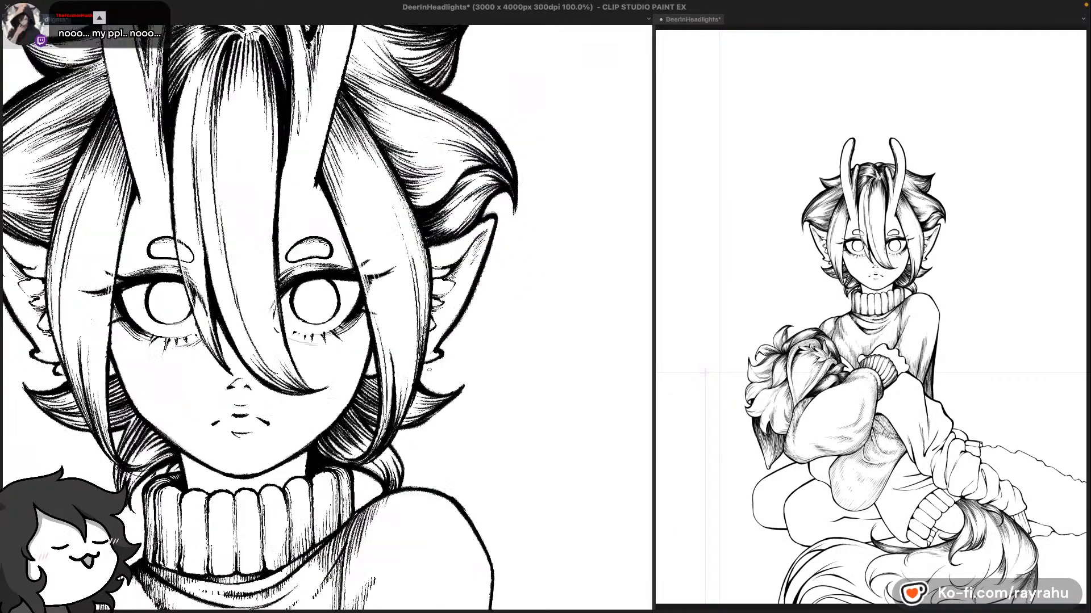
drag(416, 349, 431, 243)
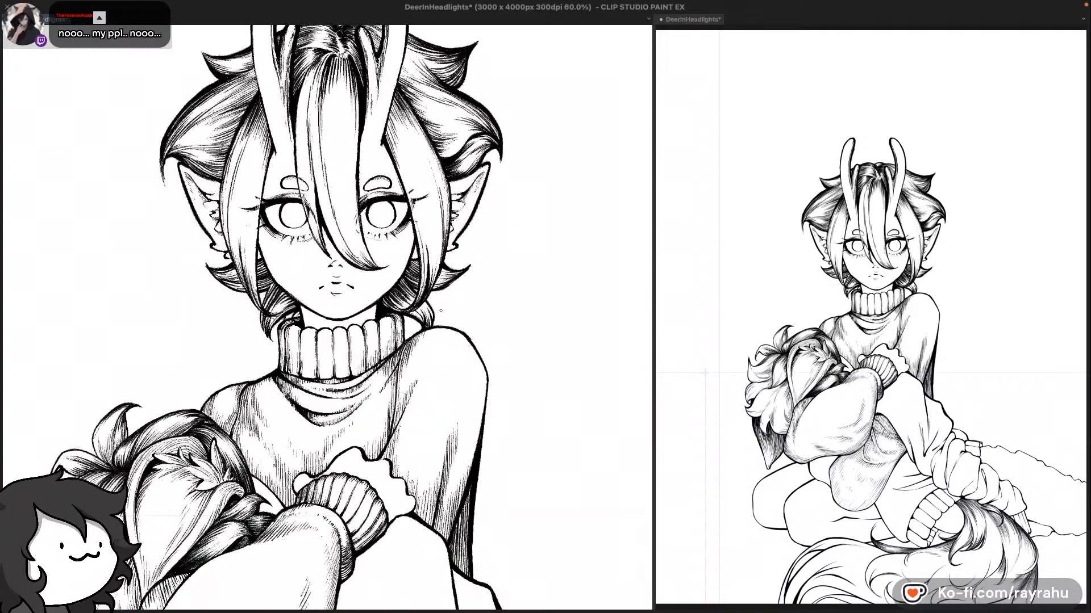
key(F7)
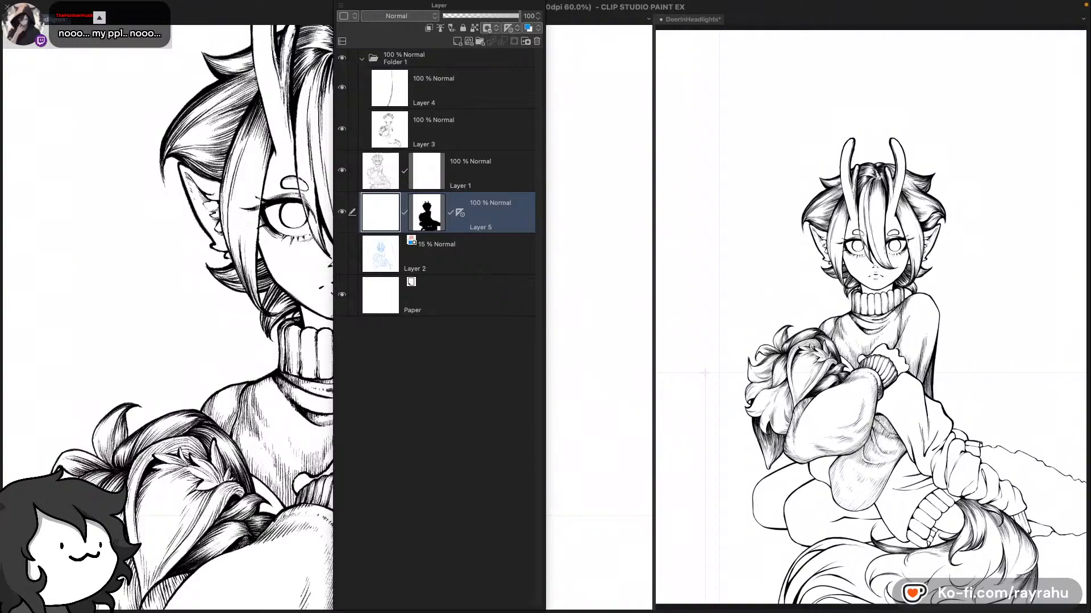
key(F7)
drag(488, 329, 509, 197)
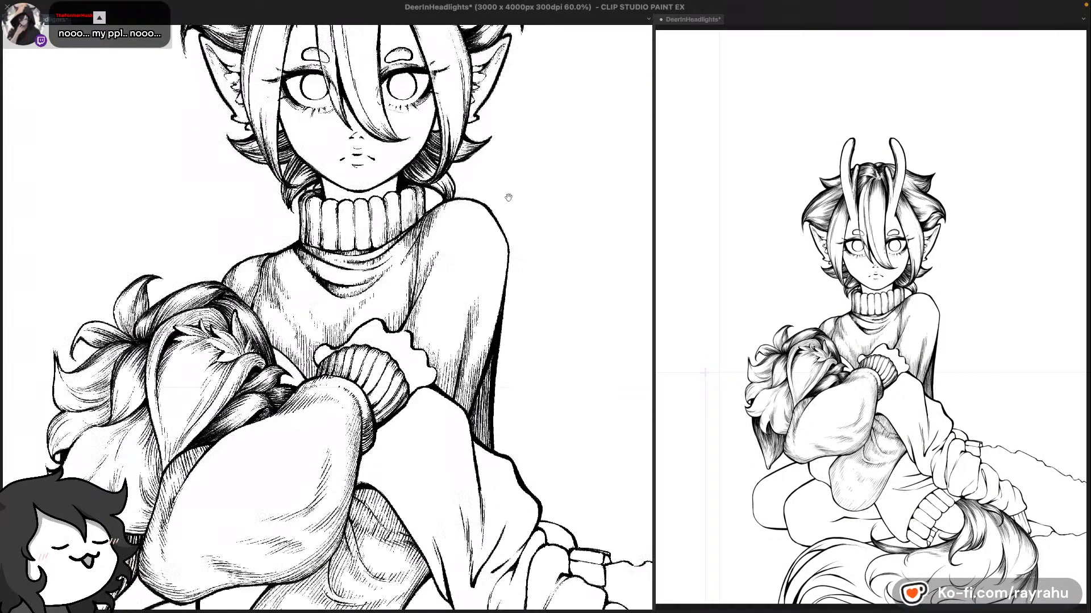
drag(466, 281, 502, 163)
drag(468, 414, 466, 319)
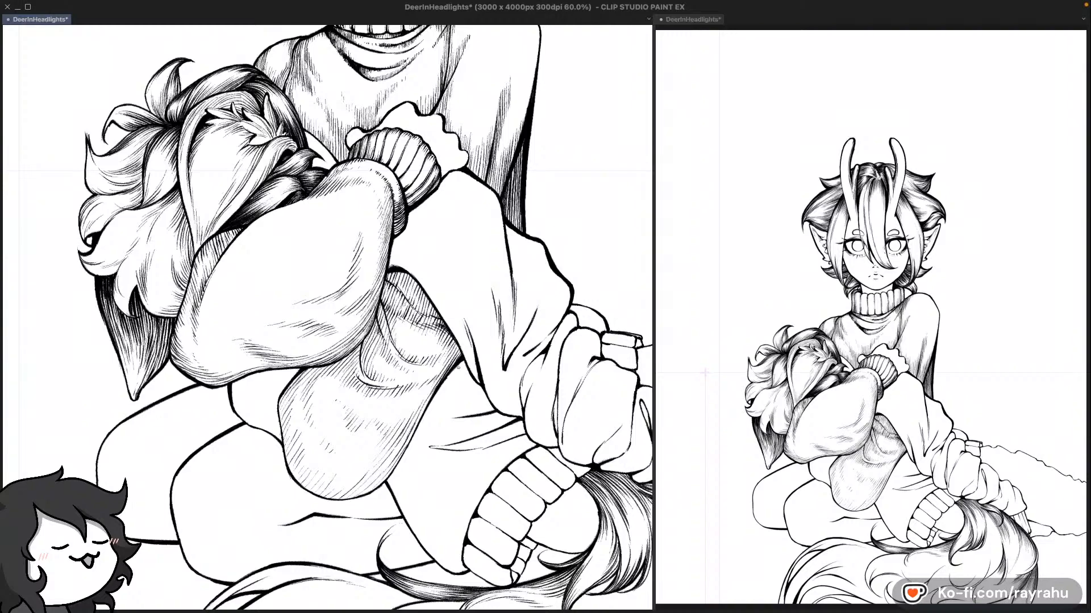
scroll(443, 391, down, 1)
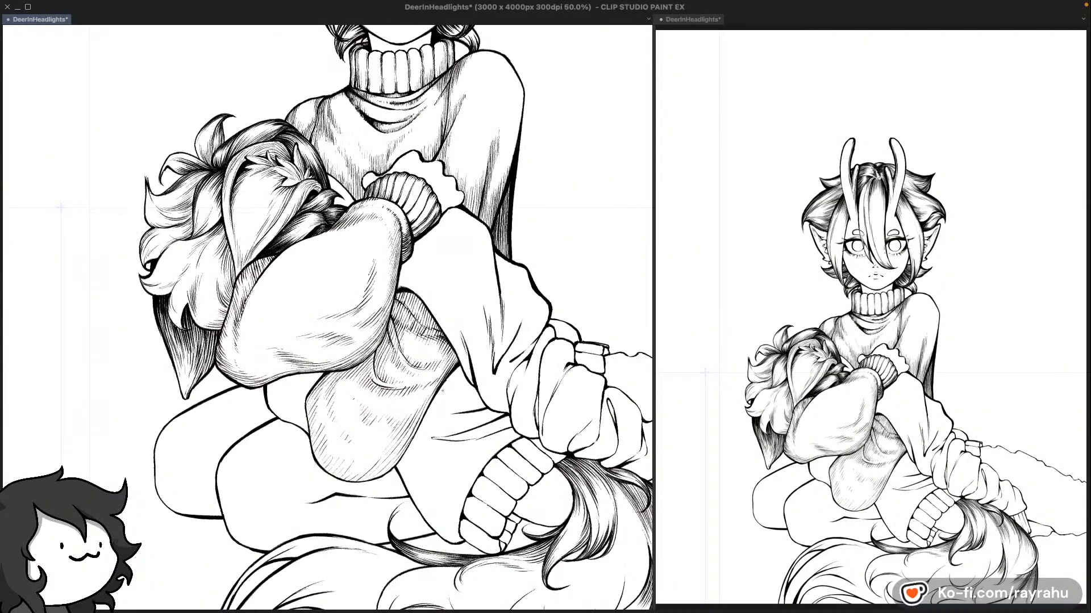
scroll(445, 391, down, 3)
scroll(444, 389, down, 3)
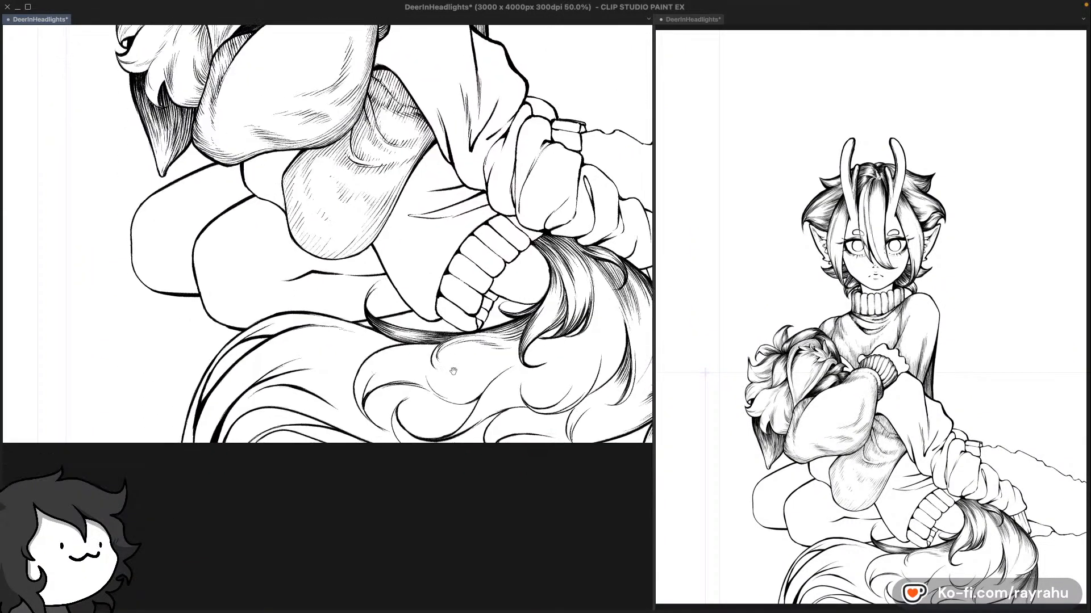
mouse_move(581, 309)
mouse_down()
mouse_move(499, 328)
mouse_move(537, 378)
mouse_up()
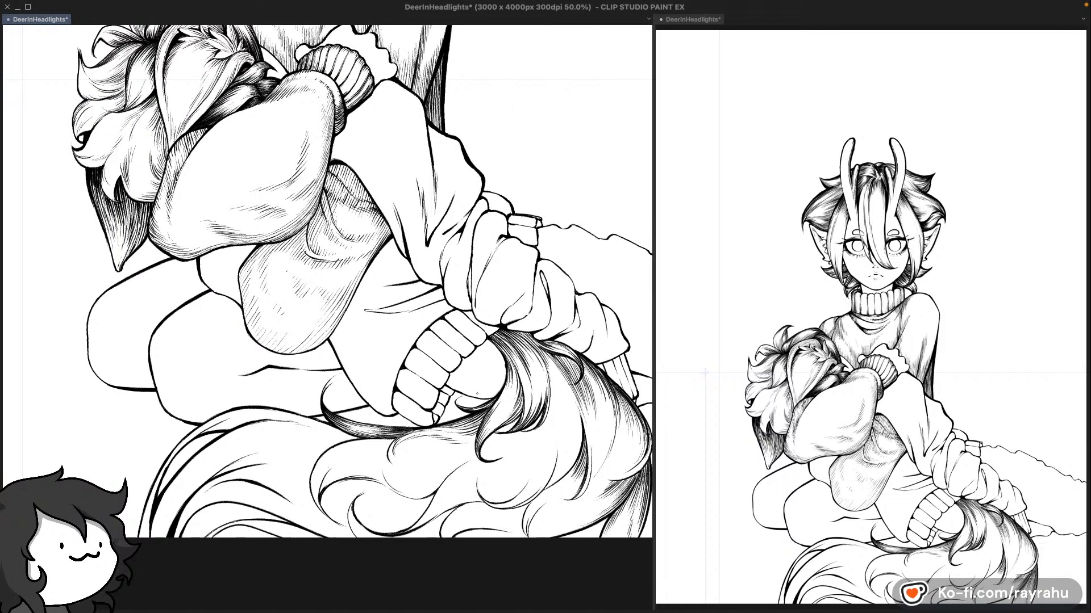
scroll(496, 363, down, 2)
drag(566, 236, 548, 287)
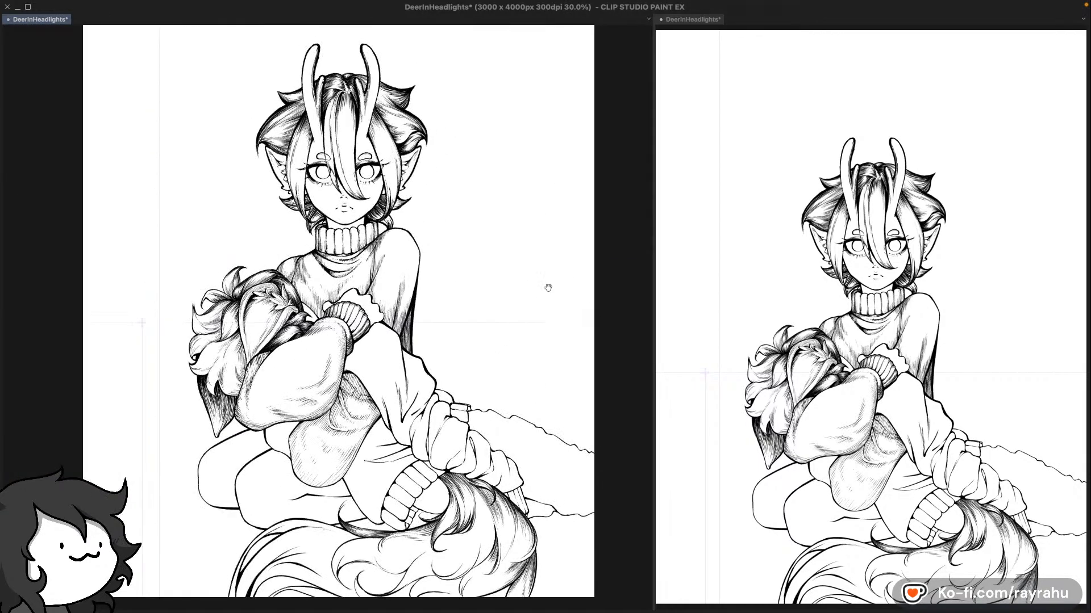
Step: Draw a straight, slightly rising line across the full canvas width behind the figures, at the height of the held figure's head
drag(479, 356, 469, 374)
scroll(440, 456, down, 1)
scroll(537, 327, up, 1)
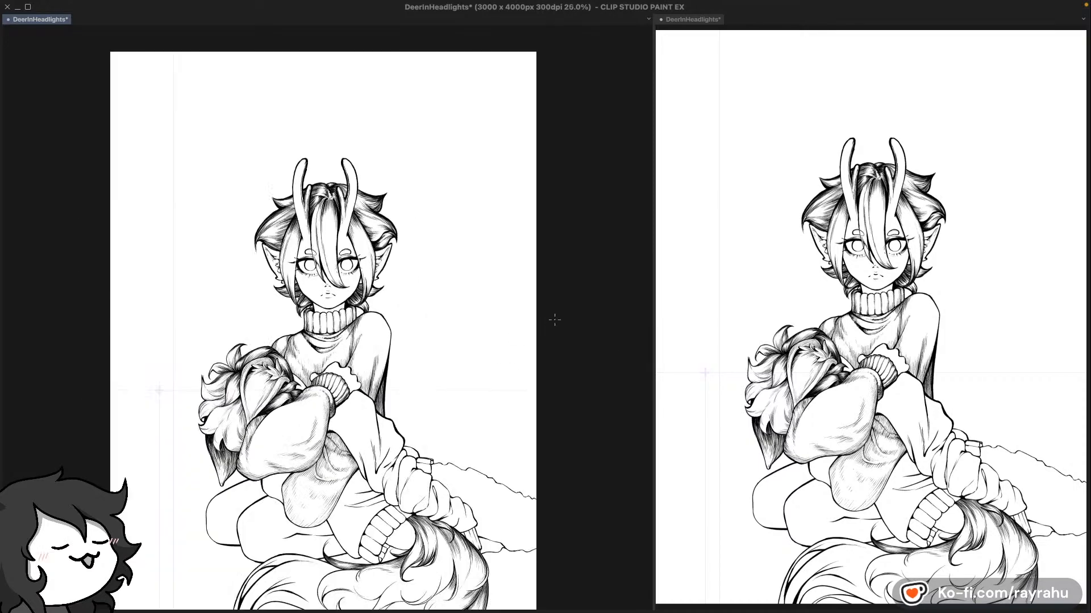
drag(102, 395, 542, 371)
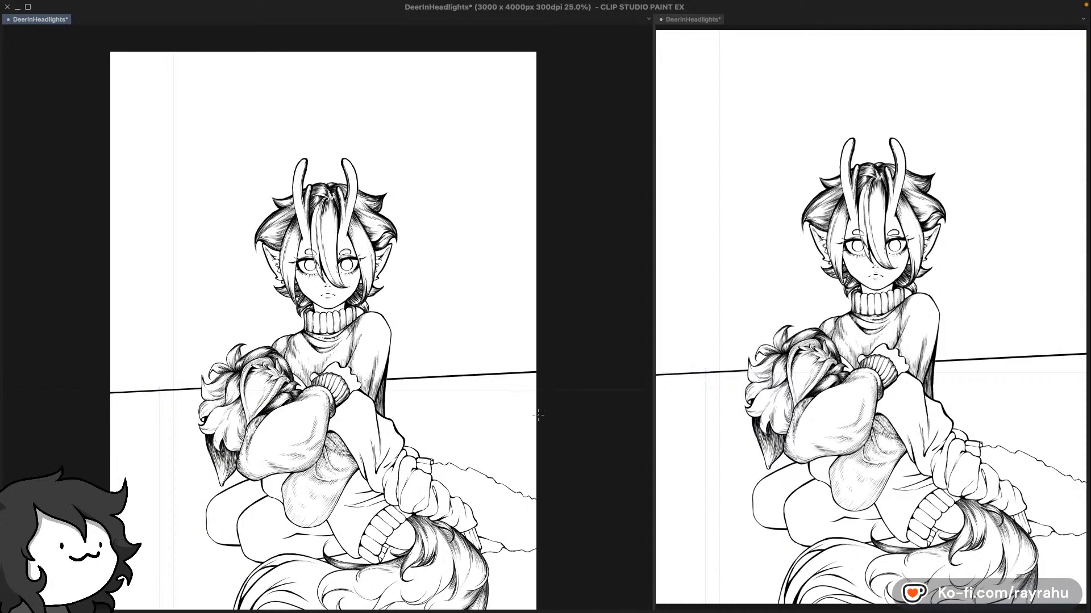
Step: Replace the rising background line with a straight, slightly falling one across the full canvas width behind the figures
key(super+z)
drag(91, 381, 542, 454)
key(super+z)
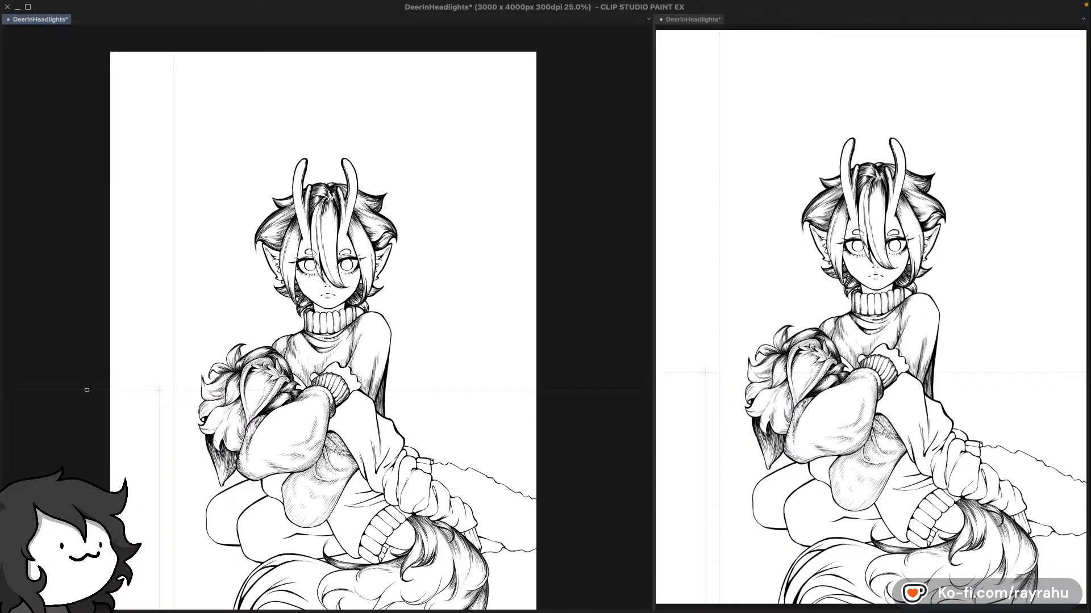
drag(87, 390, 572, 409)
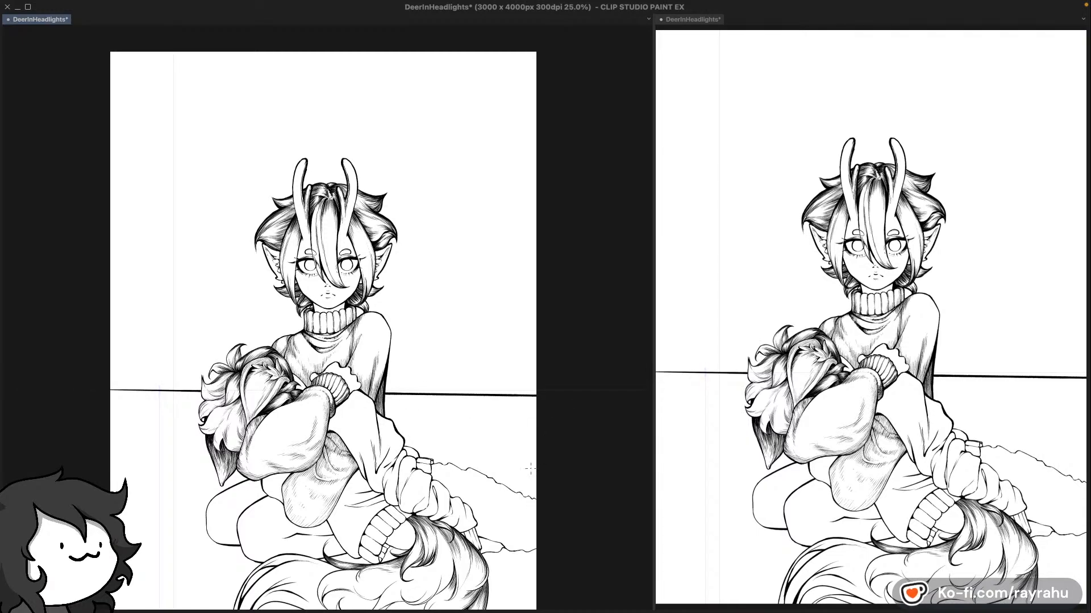
mouse_move(547, 461)
mouse_down()
mouse_move(541, 378)
mouse_move(546, 474)
mouse_up()
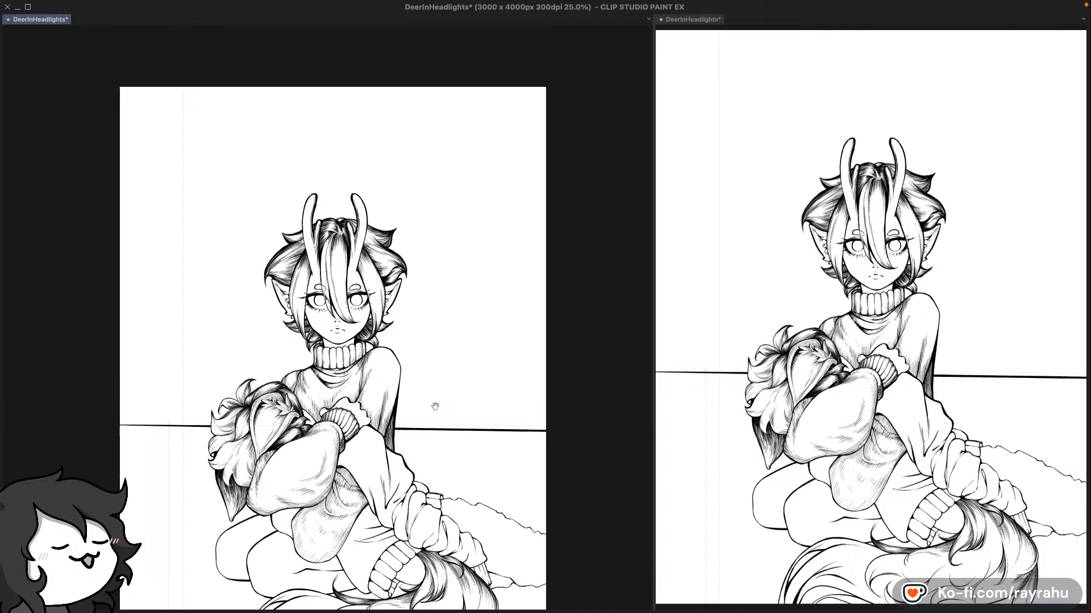
Step: Try tall vertical background lines near the canvas's left edge, crossing the horizontal line, and undo them
drag(152, 184, 153, 482)
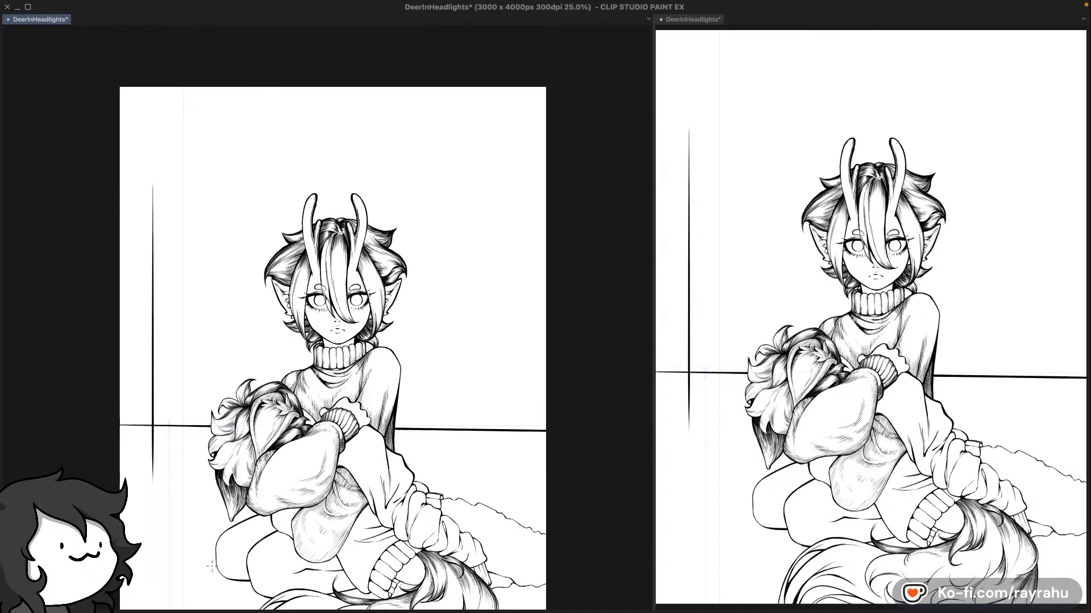
key(super+z)
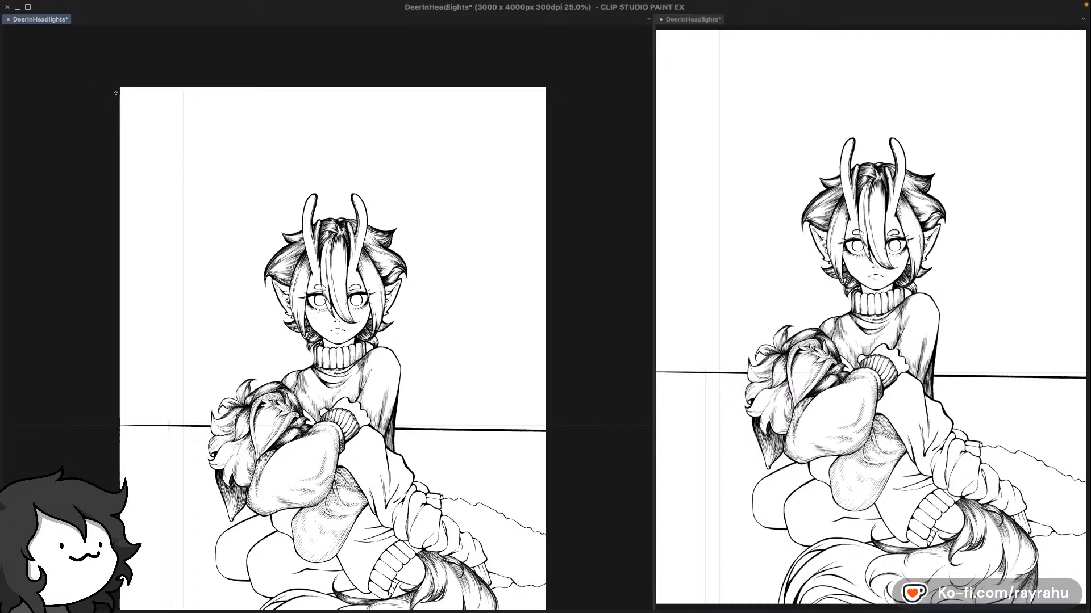
drag(114, 93, 174, 453)
key(super+z)
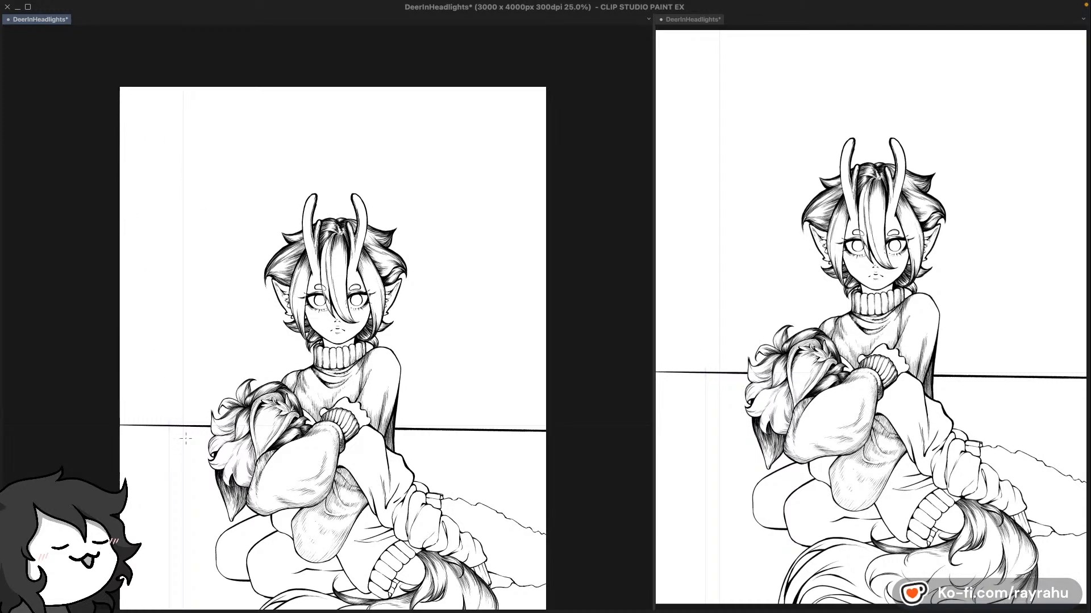
Step: Move the perspective ruler's vanishing point along the horizon to the middle of the canvas and undo the preceding strokes
drag(171, 429, 287, 433)
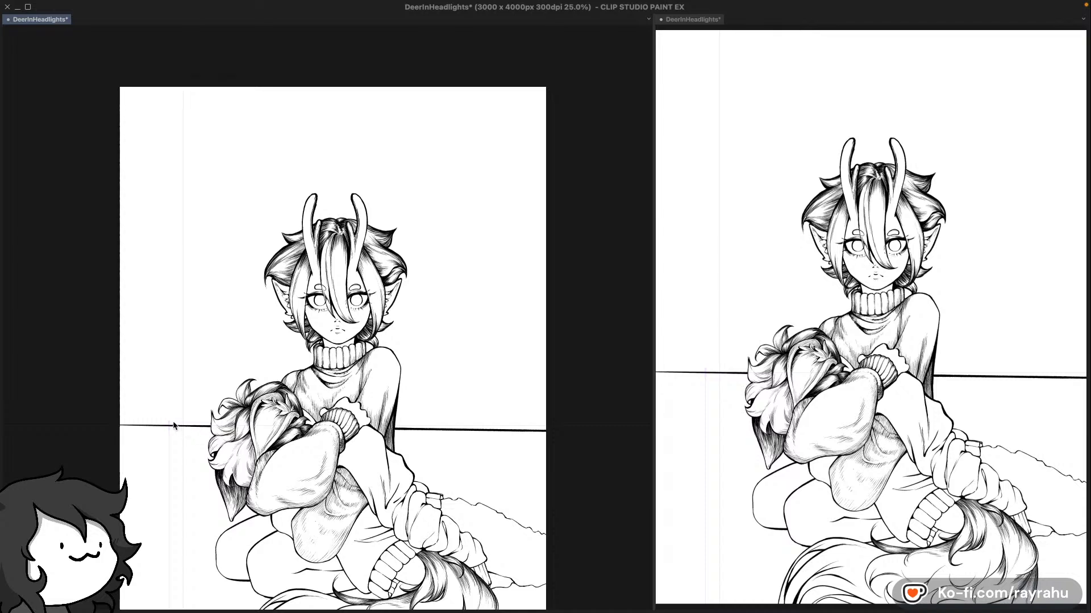
drag(174, 426, 326, 422)
key(super+z)
key(super+z)
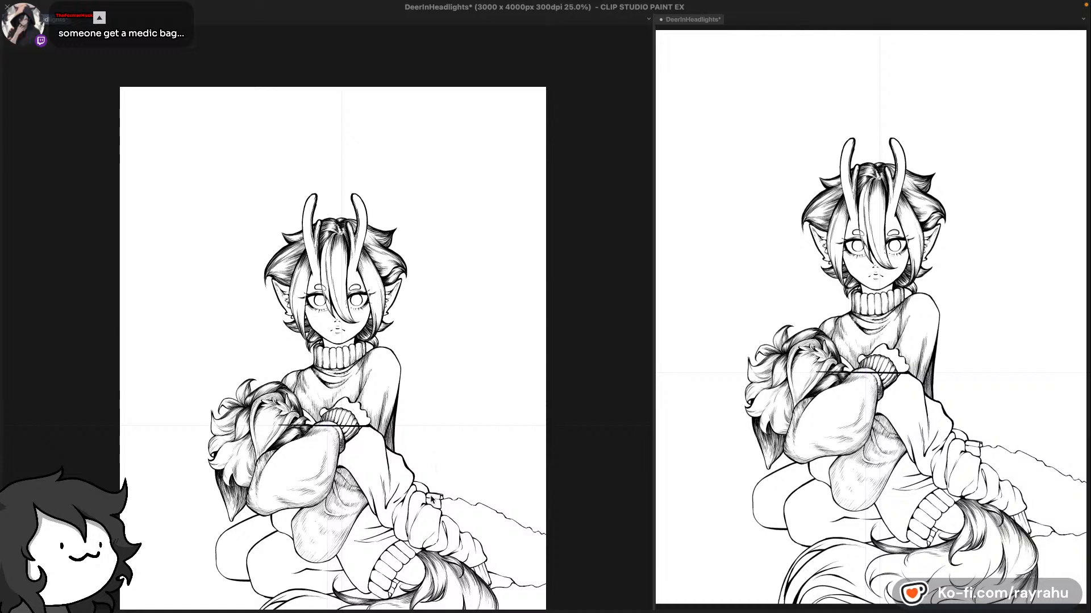
Step: Clear Layer 5 and draw a horizontal test line through the figures, undoing and redoing it to check the layer mask
key(Delete)
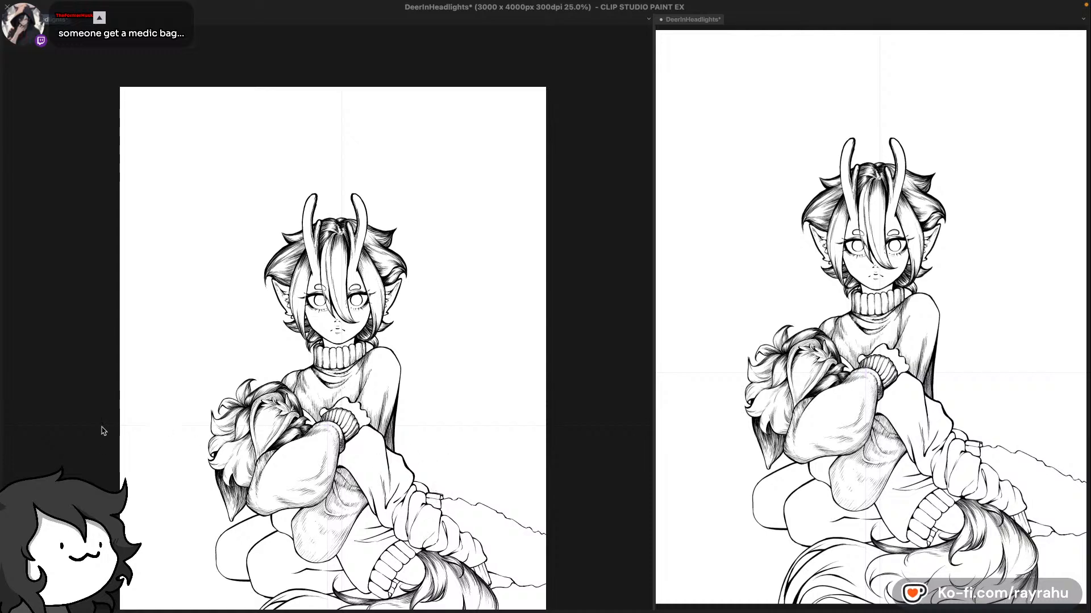
key(o)
key(p)
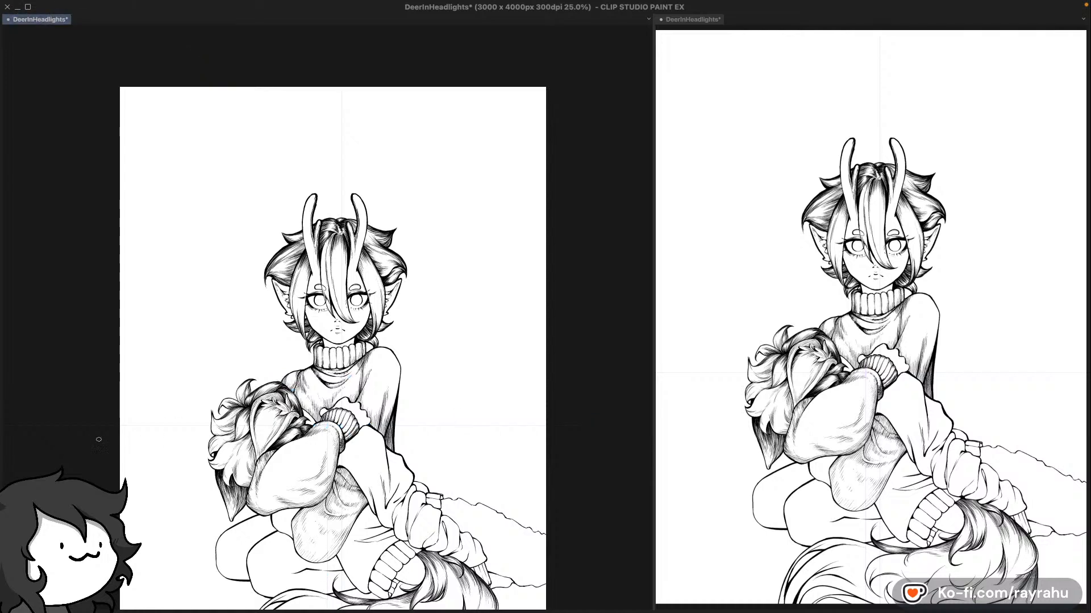
drag(279, 429, 369, 424)
key(ctrl+z)
key(F7)
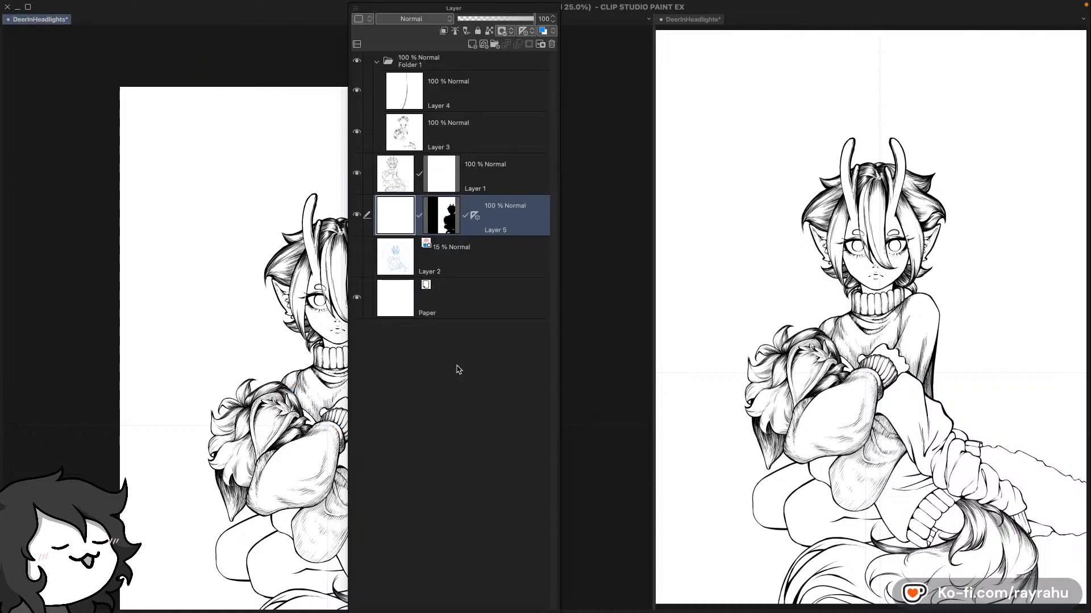
key(ctrl+y)
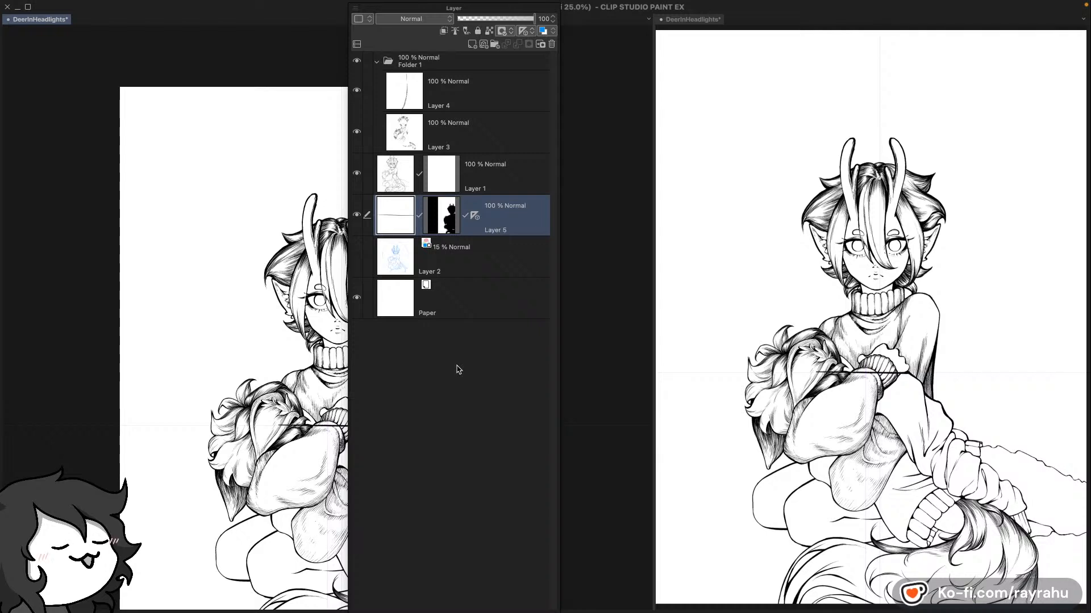
Step: Delete the mask from Layer 5 without applying it, and clear the remaining line from the layer
click(448, 218)
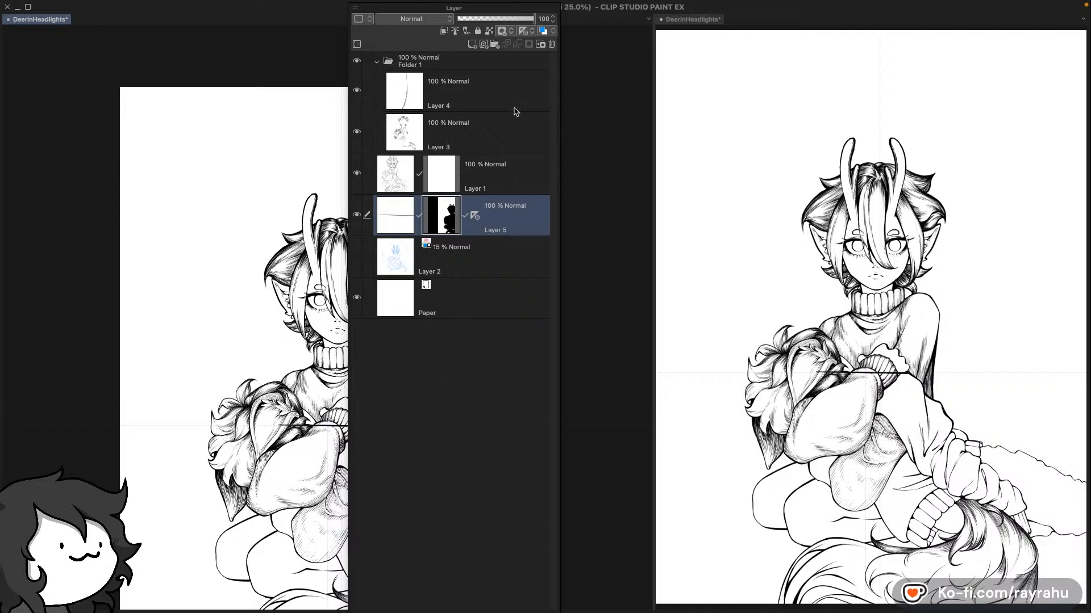
click(551, 45)
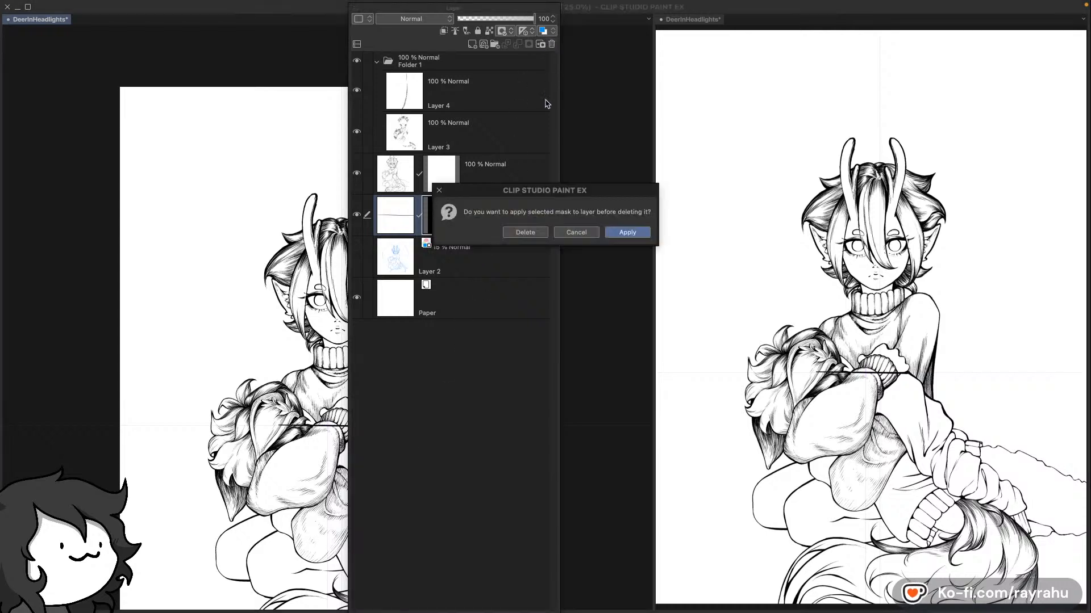
click(534, 233)
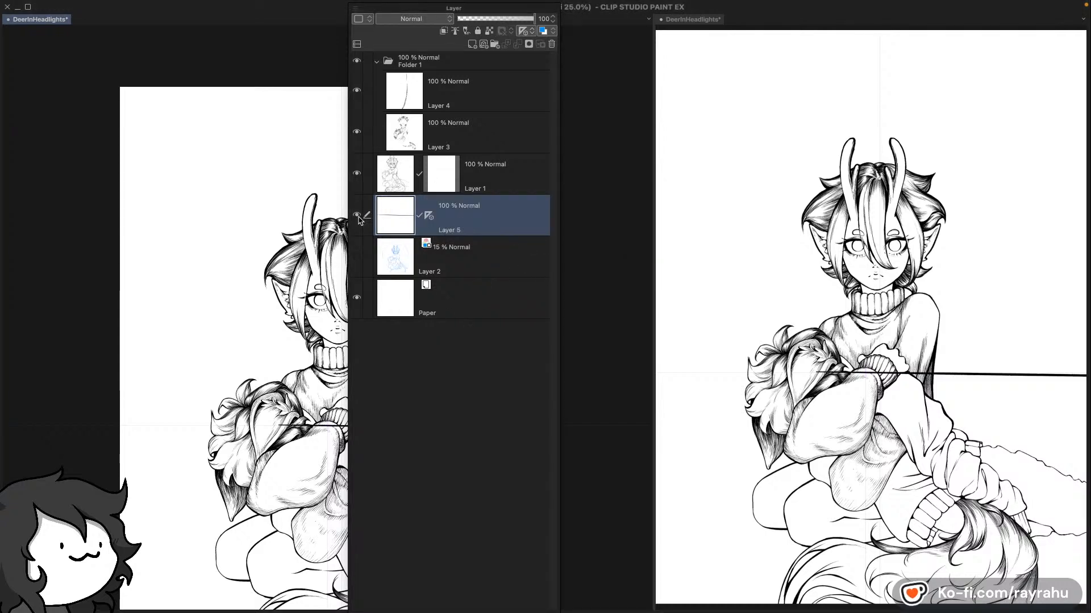
key(Delete)
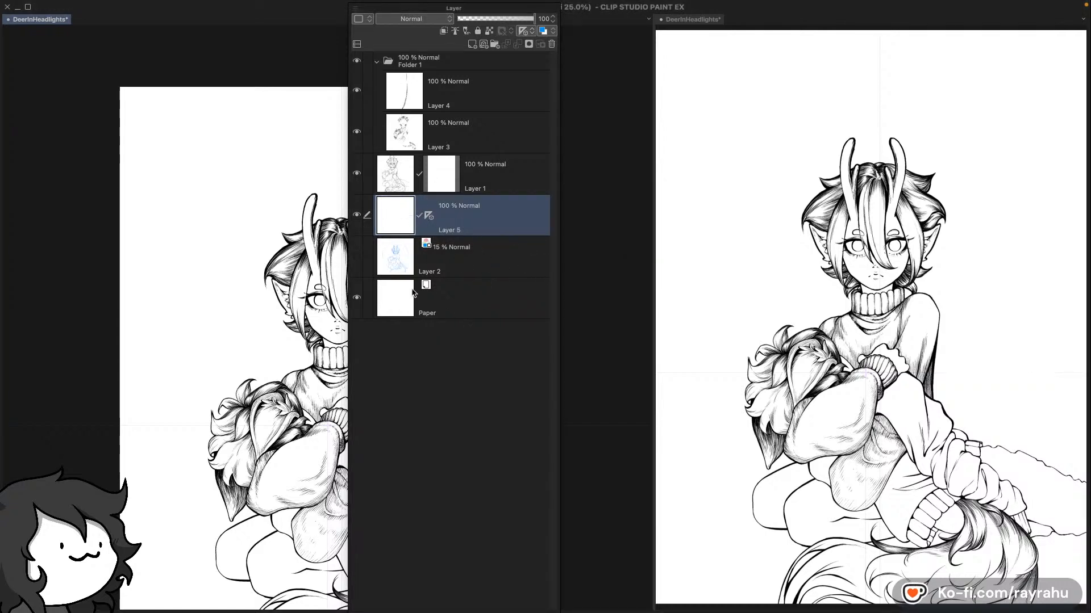
Step: Hide Layer 5 and make Layer 1 the active layer
click(470, 262)
key(Tab)
drag(451, 374, 472, 312)
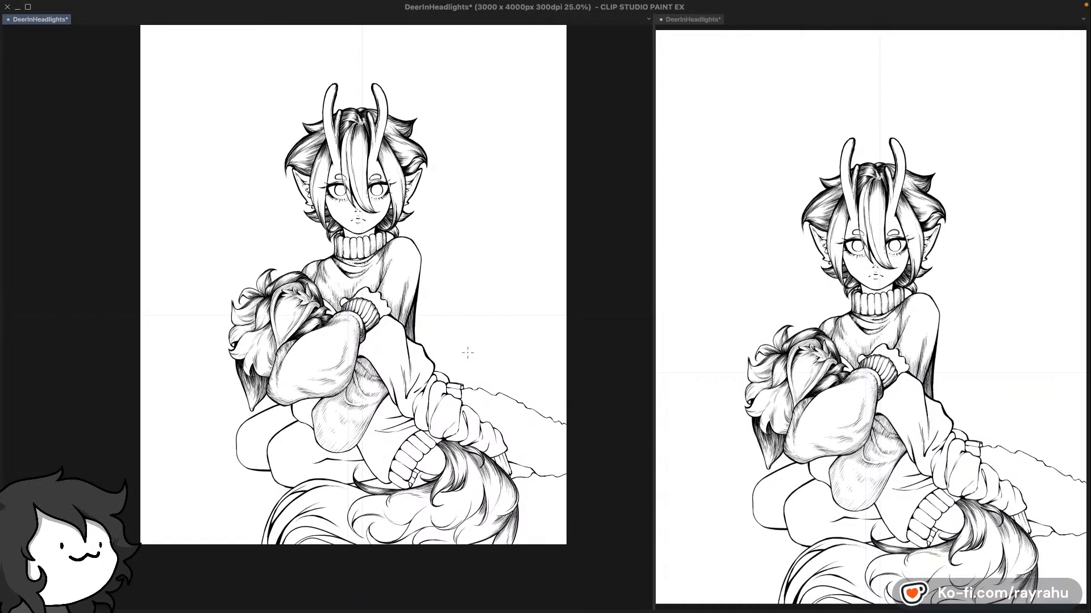
scroll(267, 500, up, 2)
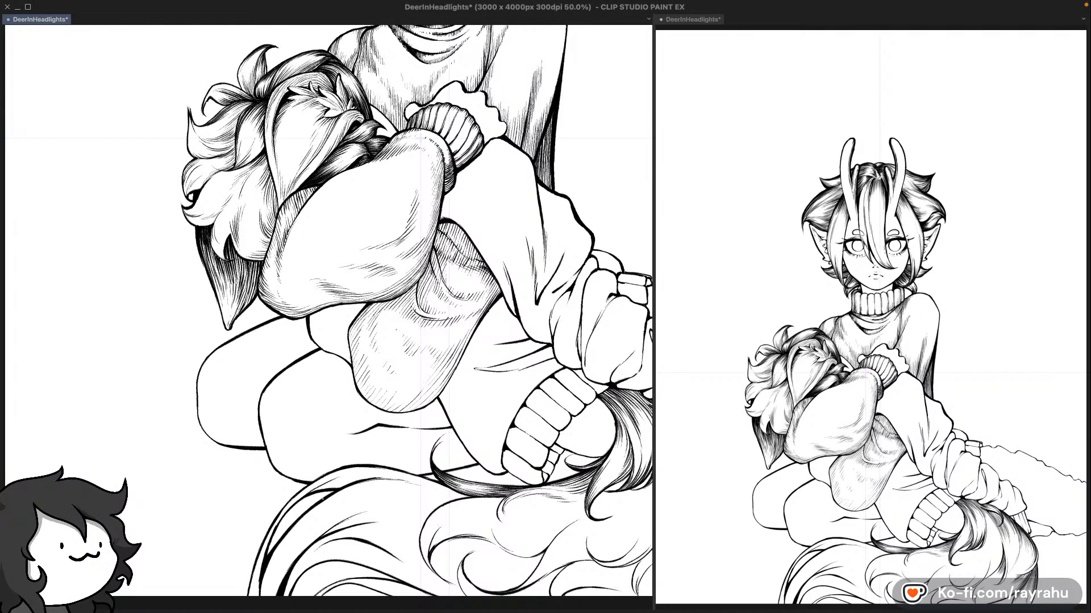
key(Tab)
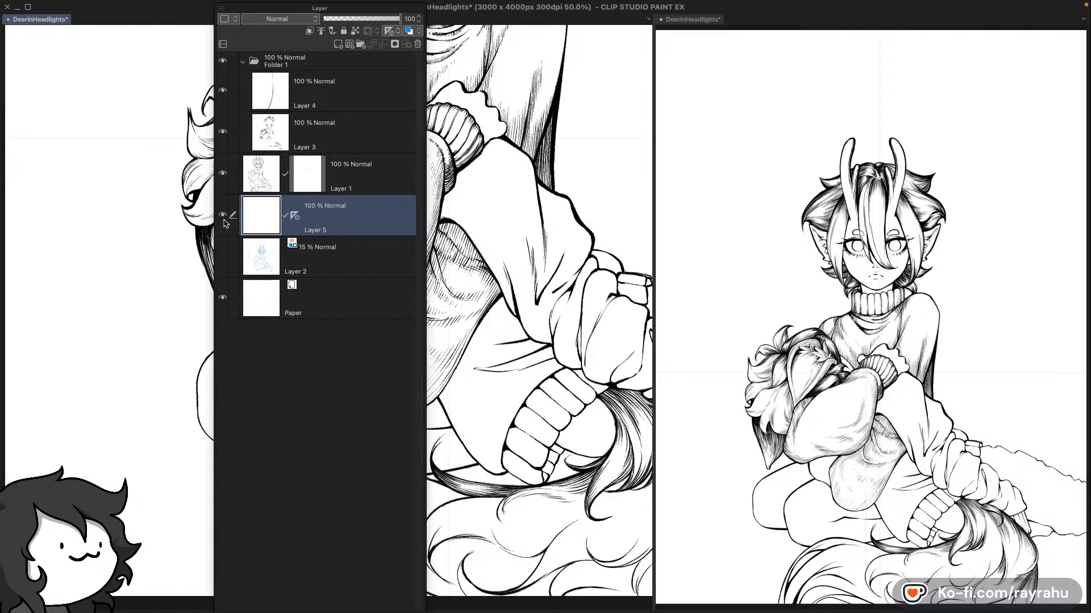
click(224, 217)
click(261, 178)
key(Tab)
Step: Examine the inked legs, sleeve cuff and fluffy tail up close along the lower part of the drawing
drag(353, 289, 373, 204)
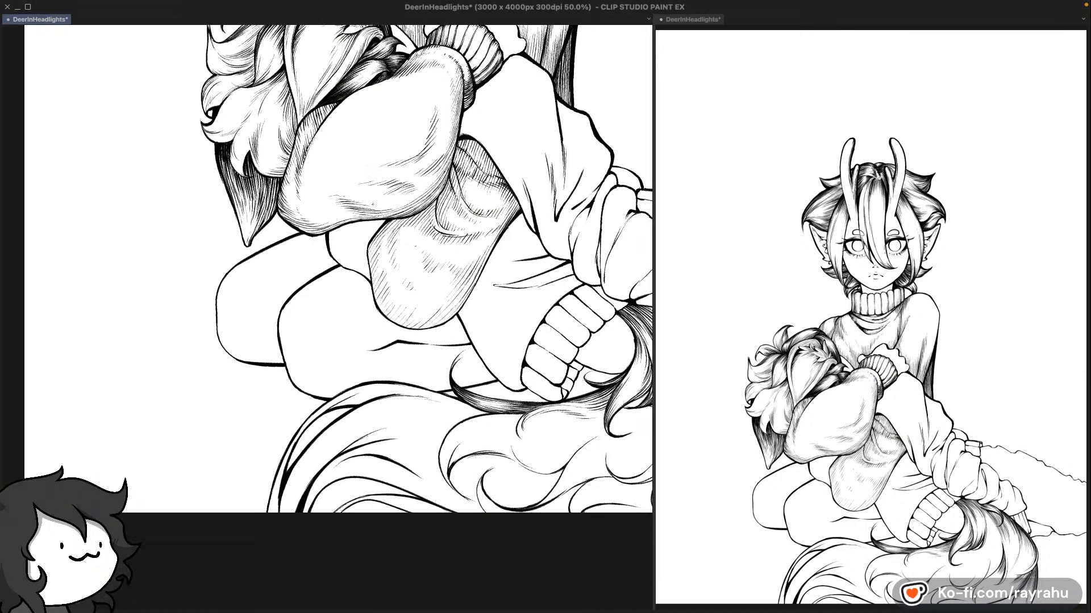
scroll(276, 413, up, 2)
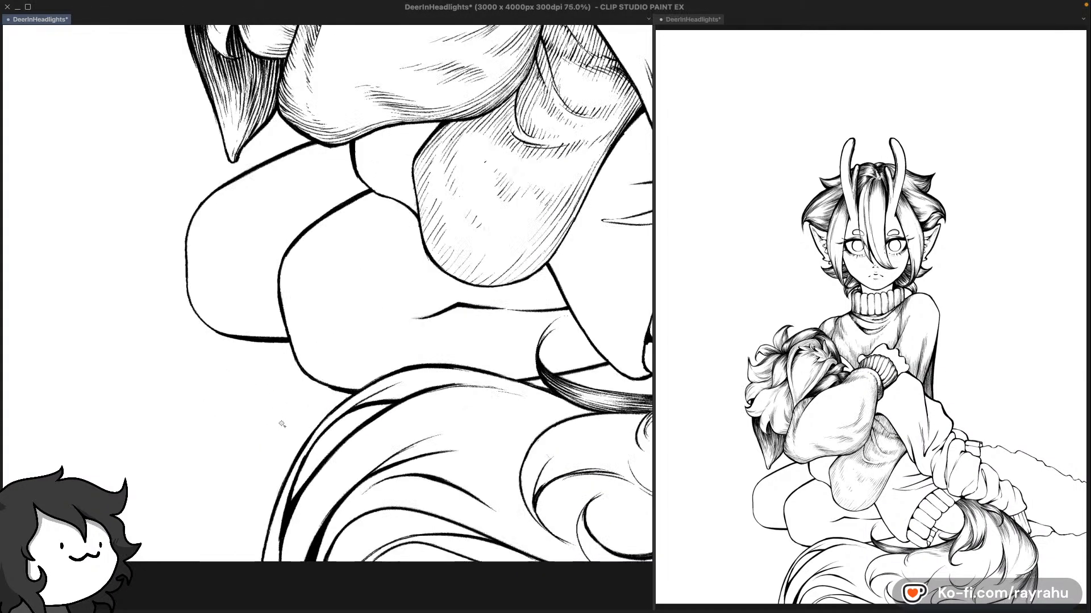
drag(462, 444, 453, 325)
drag(529, 301, 499, 294)
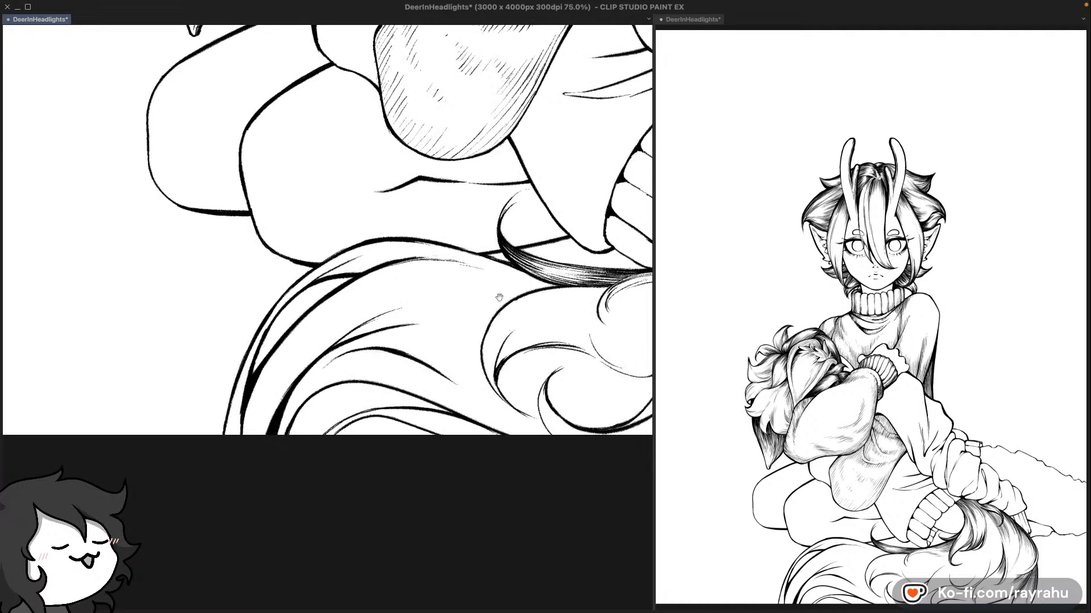
drag(515, 379, 466, 354)
drag(530, 319, 491, 338)
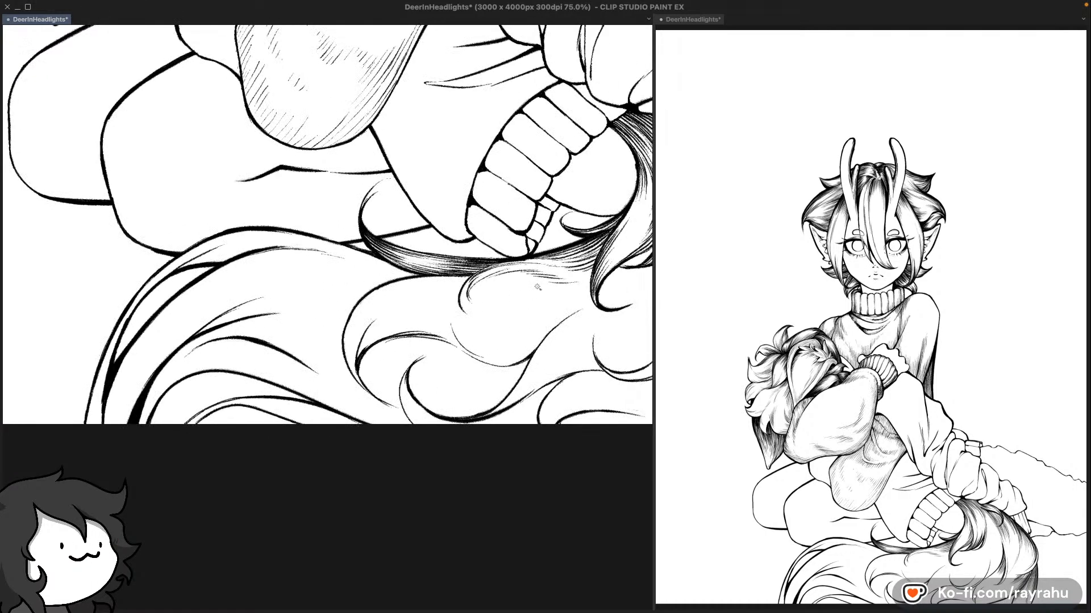
scroll(584, 222, up, 2)
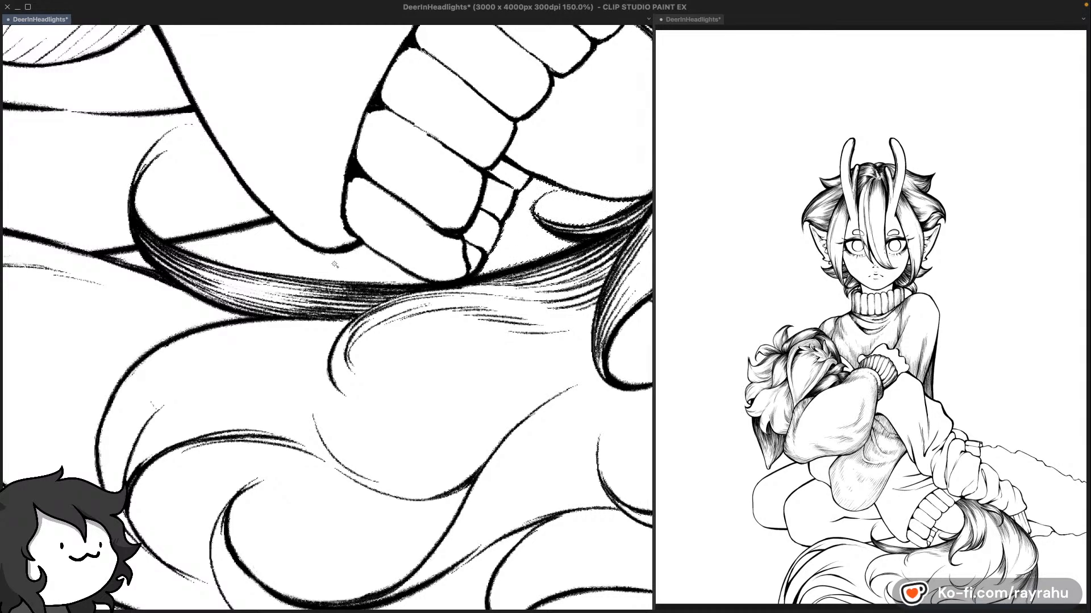
drag(254, 414, 519, 257)
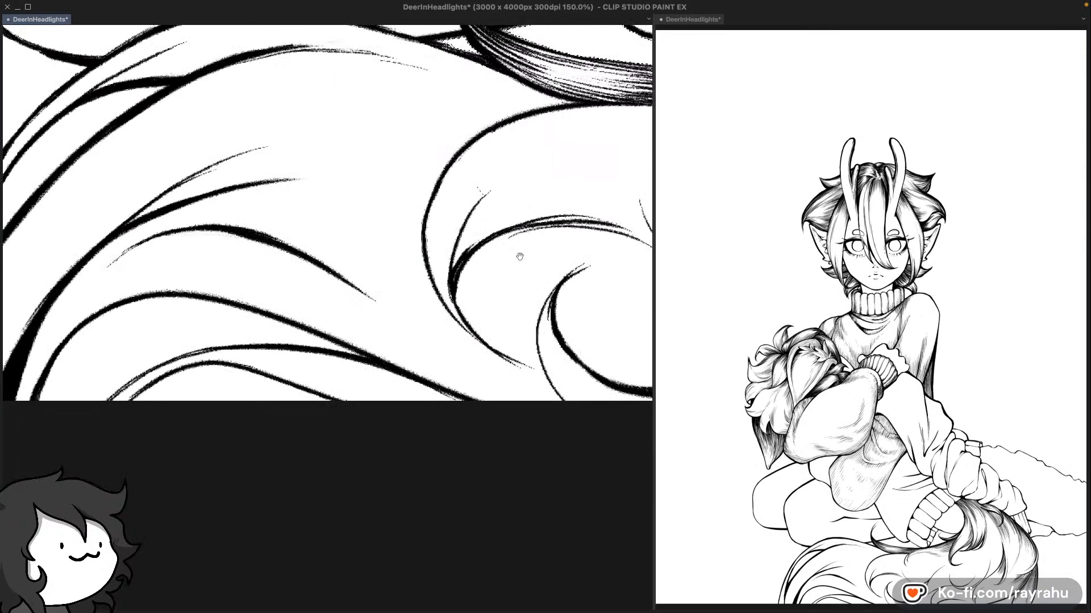
click(225, 324)
click(197, 387)
drag(191, 220, 163, 340)
drag(526, 312, 135, 410)
drag(454, 349, 270, 244)
drag(359, 234, 96, 252)
drag(561, 416, 451, 433)
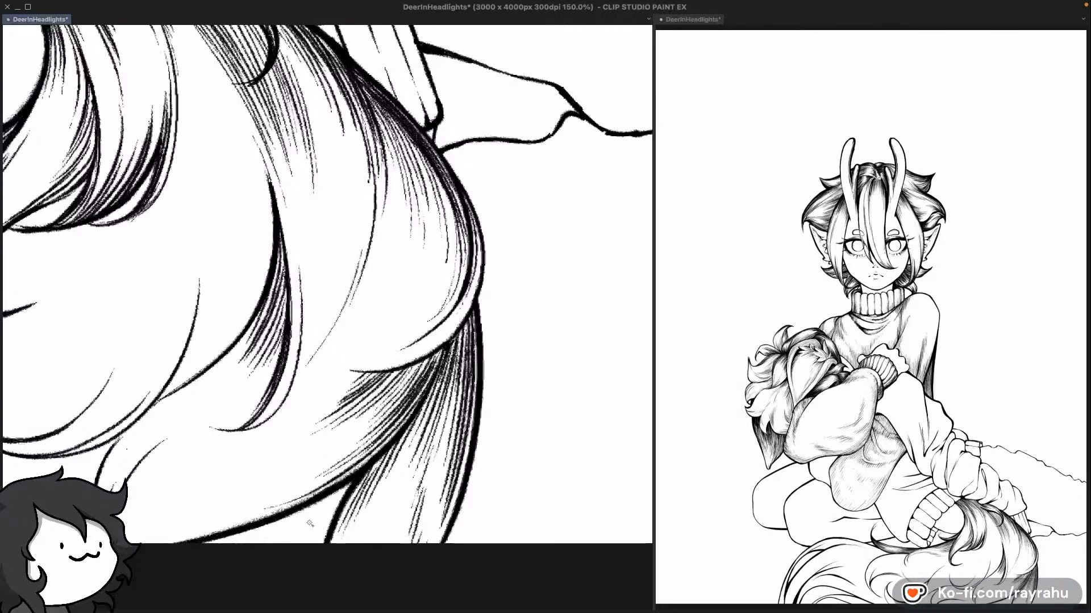
drag(517, 320, 241, 557)
mouse_move(407, 221)
mouse_down()
mouse_move(455, 501)
mouse_move(517, 467)
mouse_move(202, 244)
mouse_move(548, 243)
mouse_move(453, 494)
mouse_move(377, 195)
mouse_move(295, 454)
mouse_move(308, 411)
mouse_up()
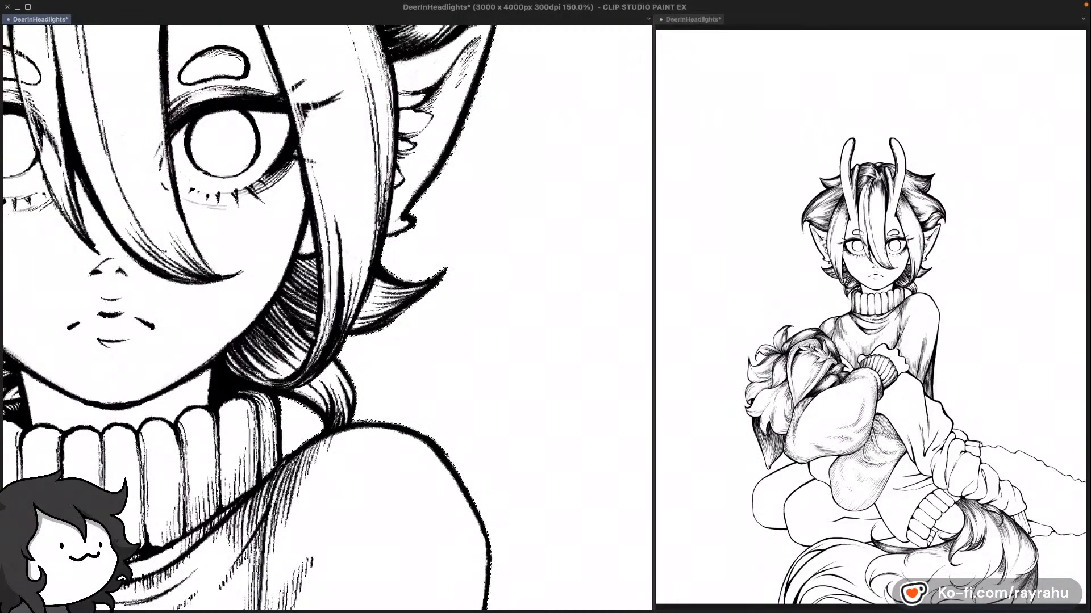
Step: Inspect the face, ribbed turtleneck and shoulder hatching up close, and check which layer is active
drag(238, 352, 630, 312)
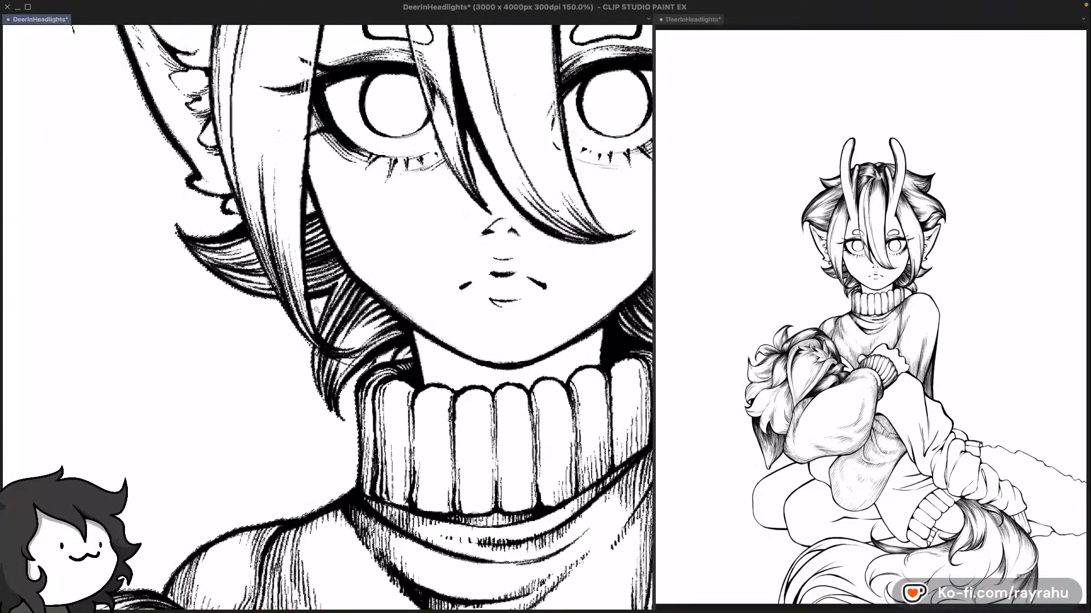
drag(453, 370, 443, 330)
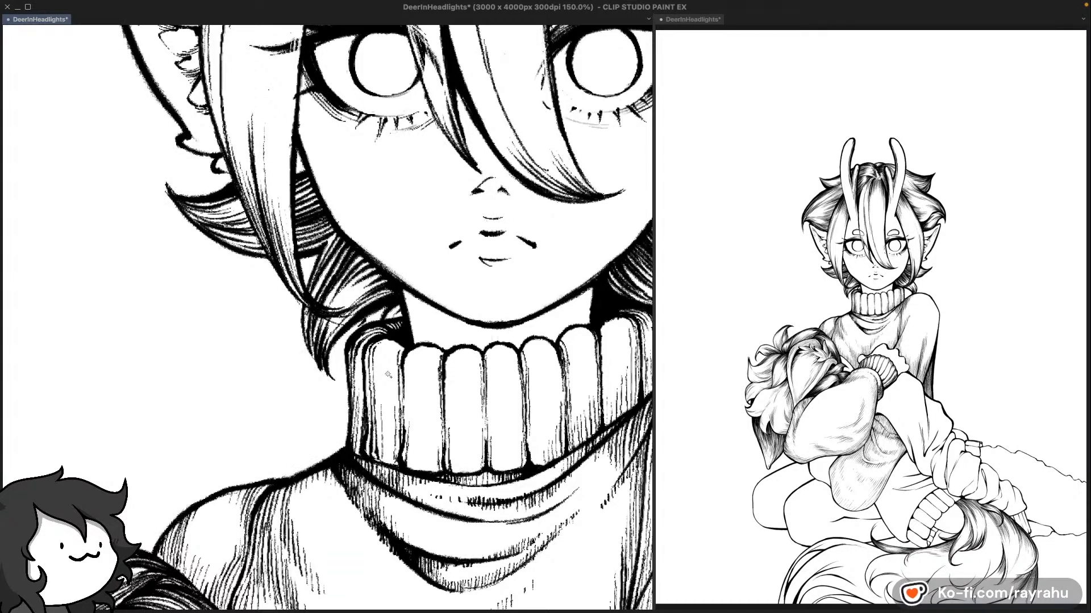
key(F7)
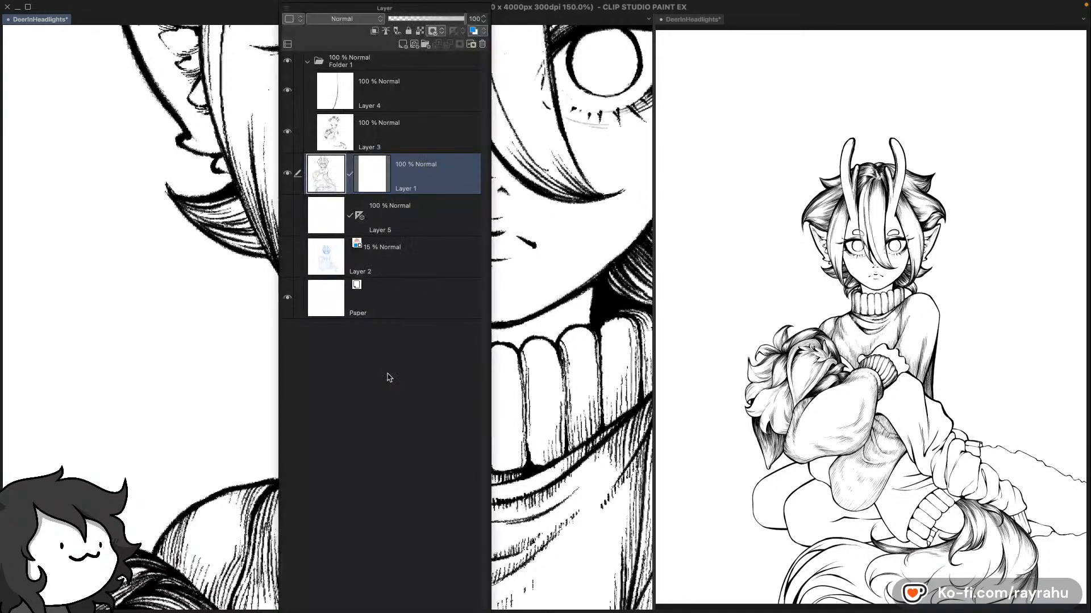
key(F7)
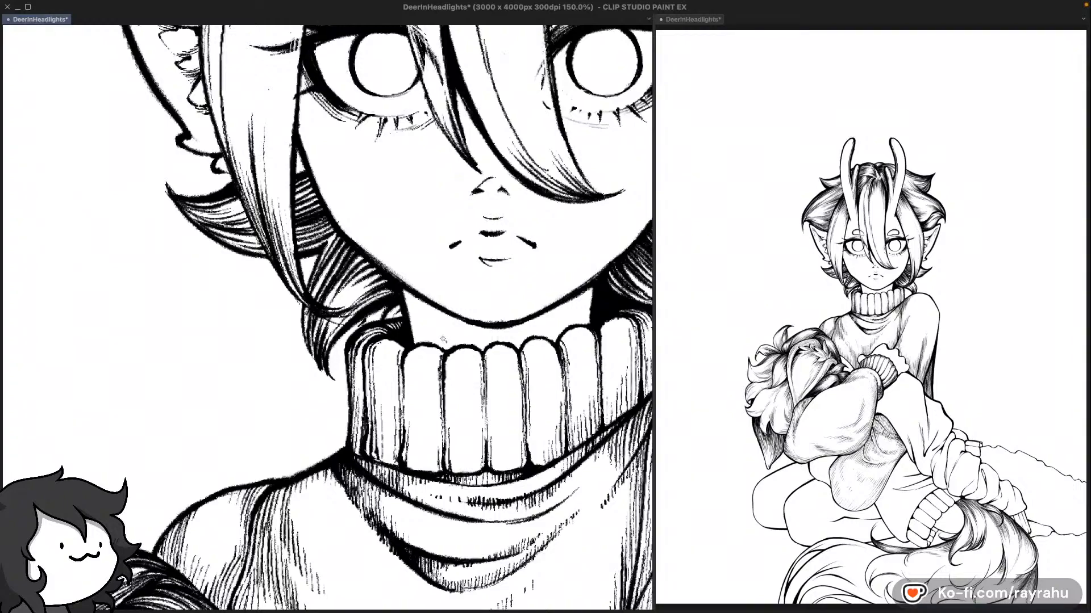
drag(383, 415, 424, 304)
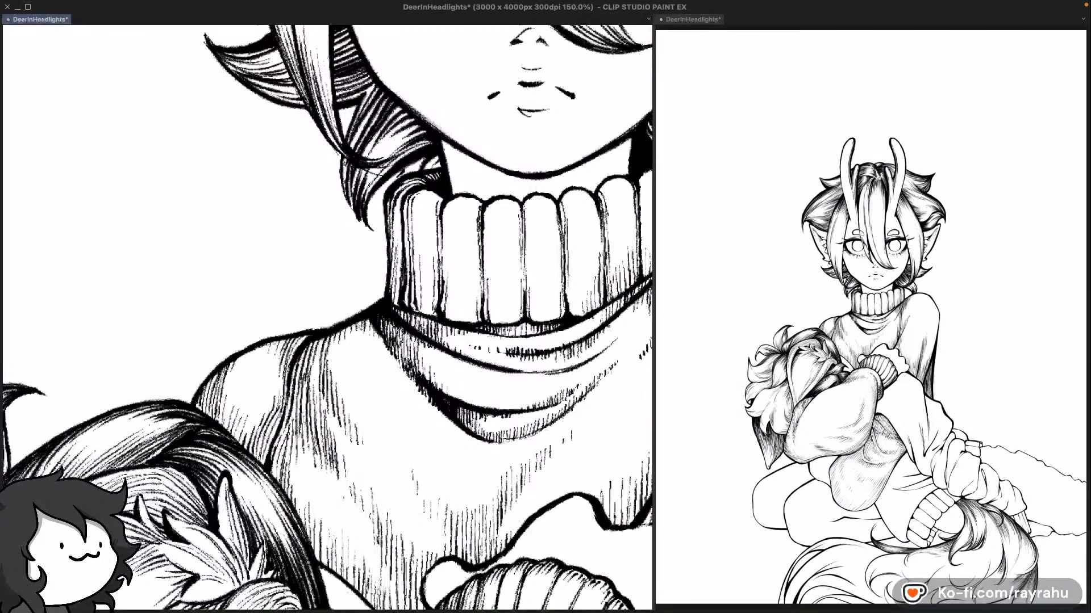
scroll(327, 352, down, 2)
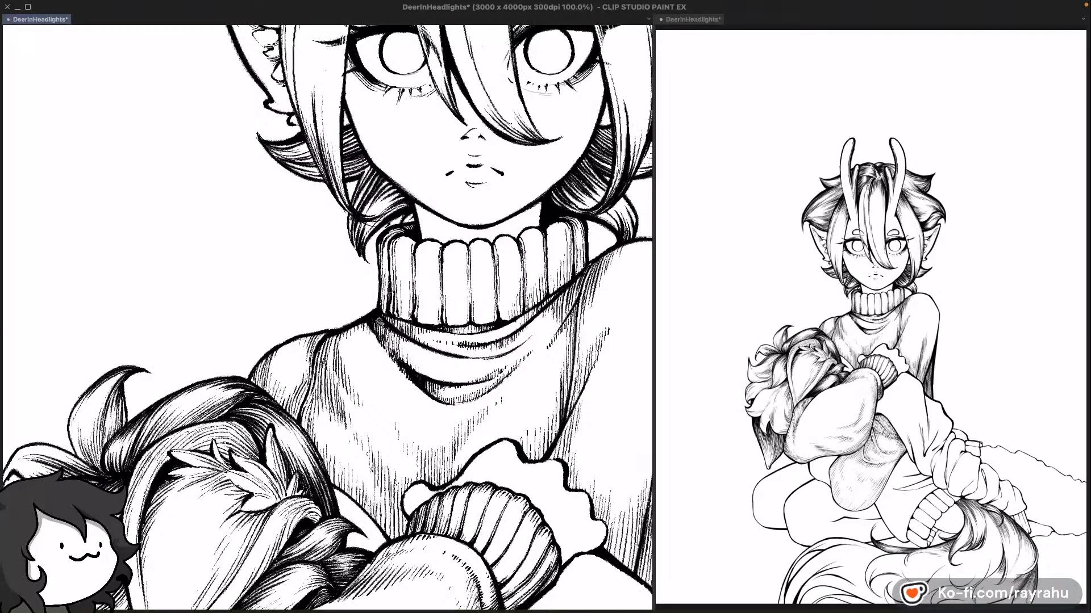
scroll(379, 319, up, 2)
scroll(382, 314, down, 1)
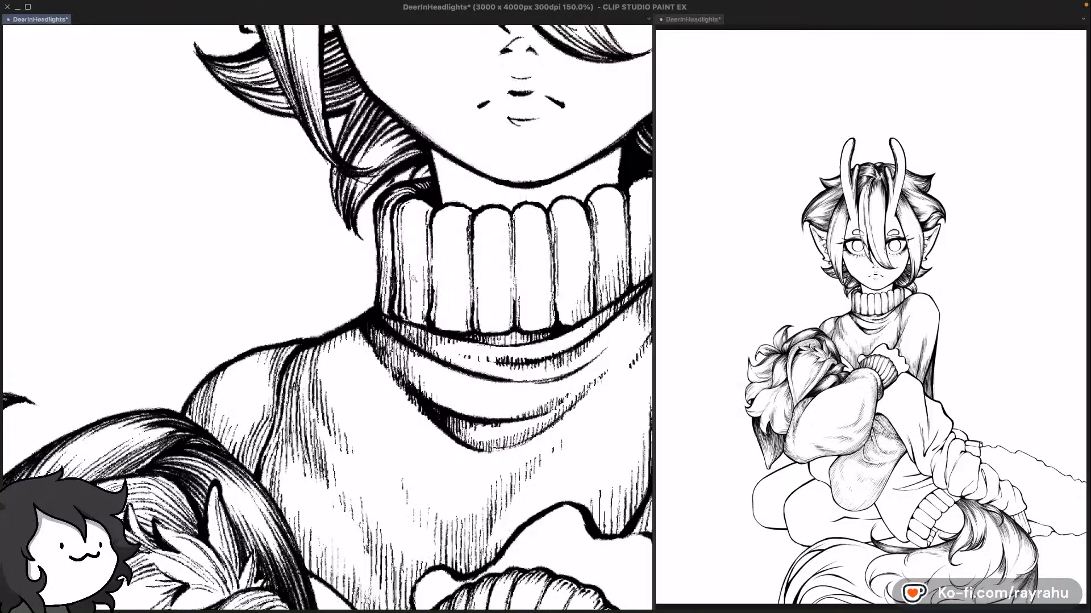
key(F7)
drag(331, 387, 471, 296)
key(F7)
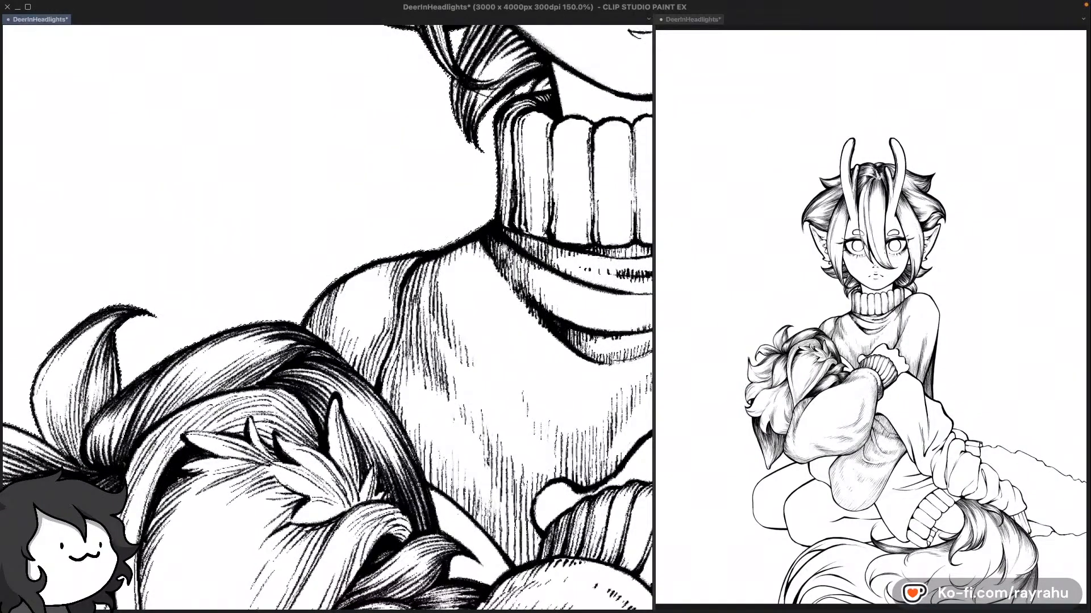
Step: Add a mask to Layer 5 from the current selection so the figures are masked out, and make Layer 1 active
drag(512, 183, 498, 259)
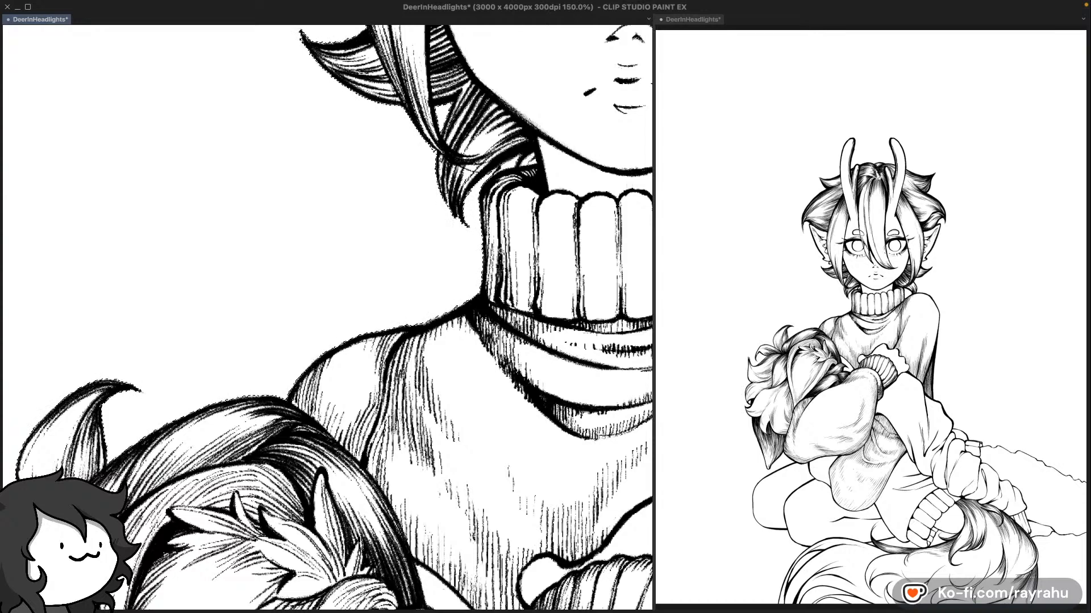
key(F7)
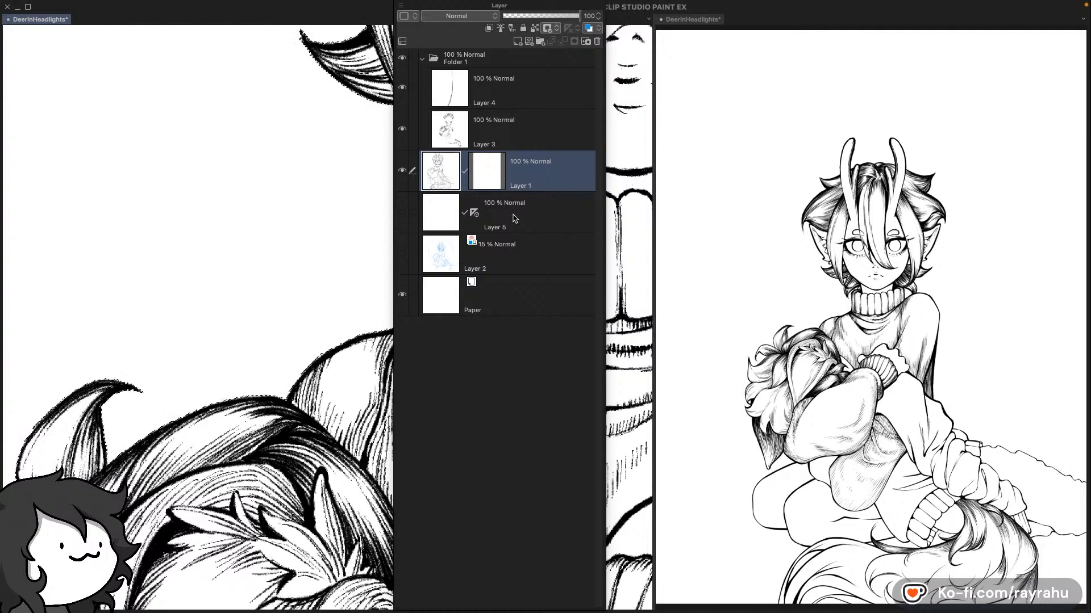
key(F7)
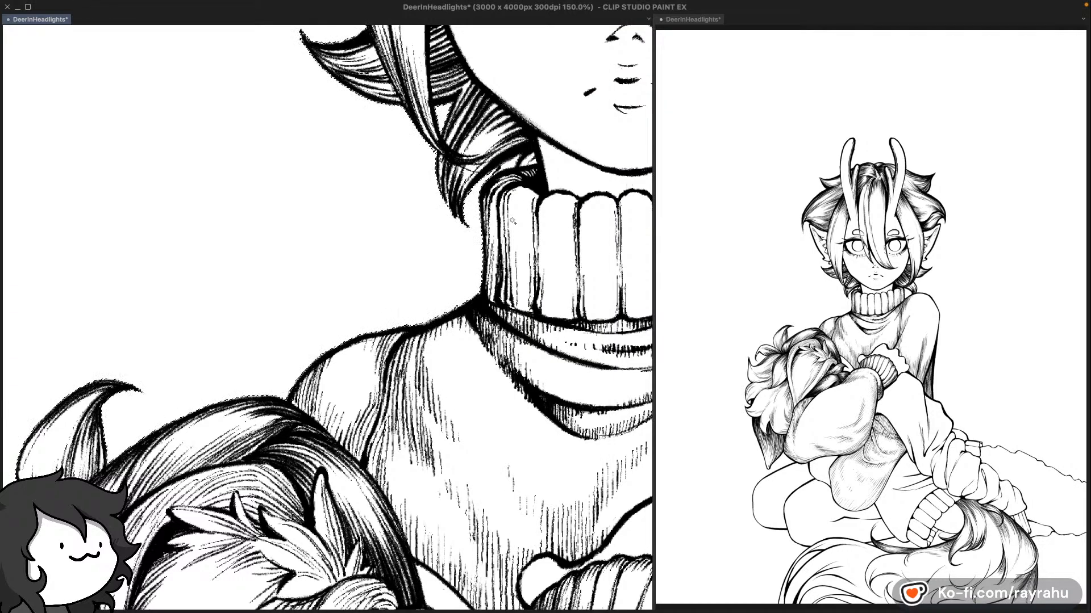
key(F7)
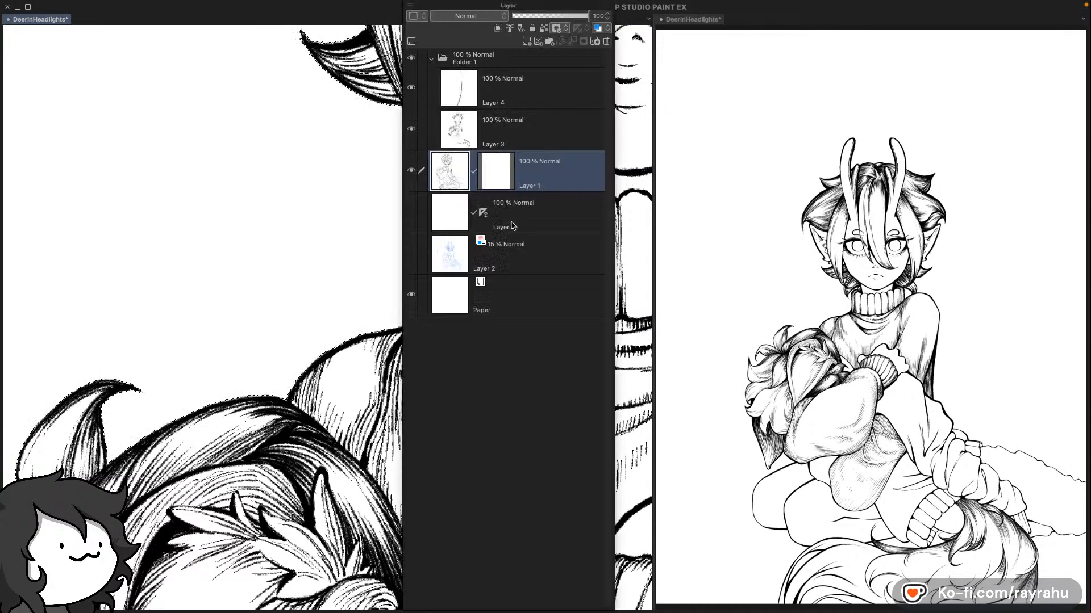
click(509, 221)
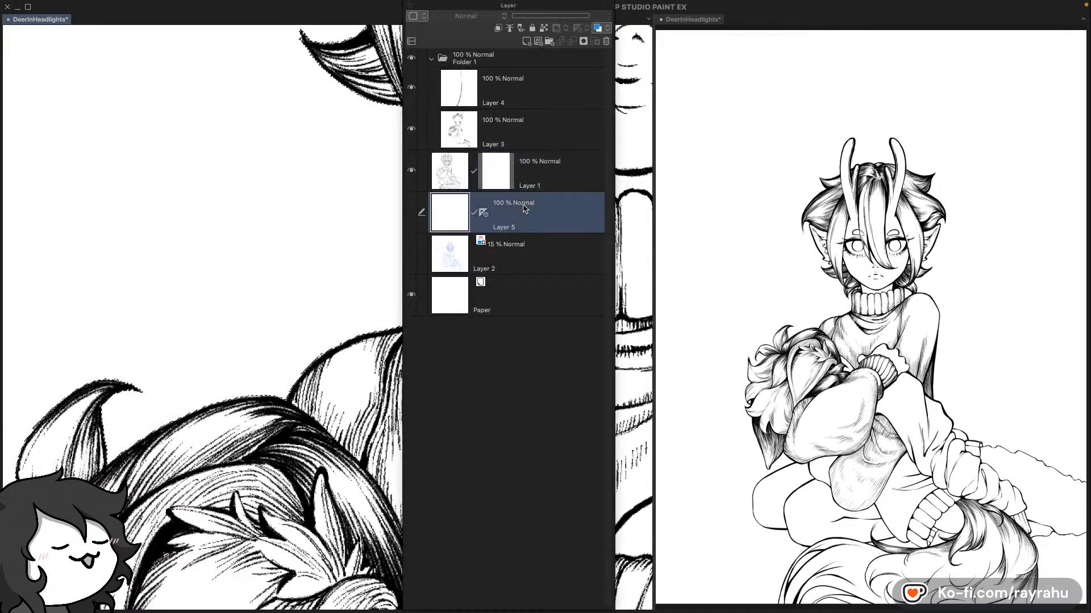
click(583, 42)
click(449, 176)
key(F7)
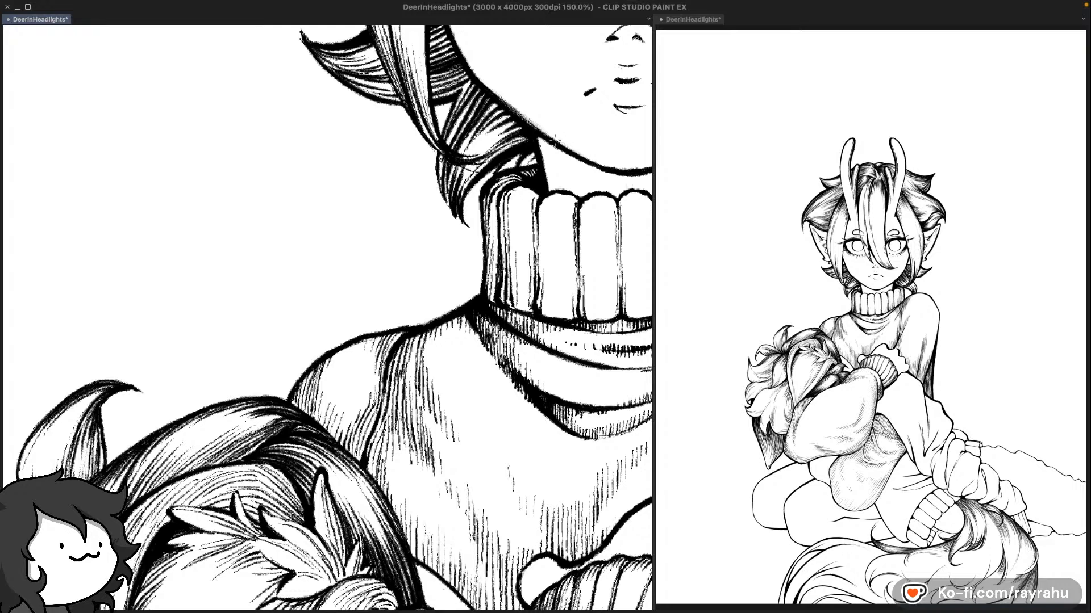
Step: Ink a short shading stroke in the hair tucked between the neck and the turtleneck collar
drag(625, 134, 495, 199)
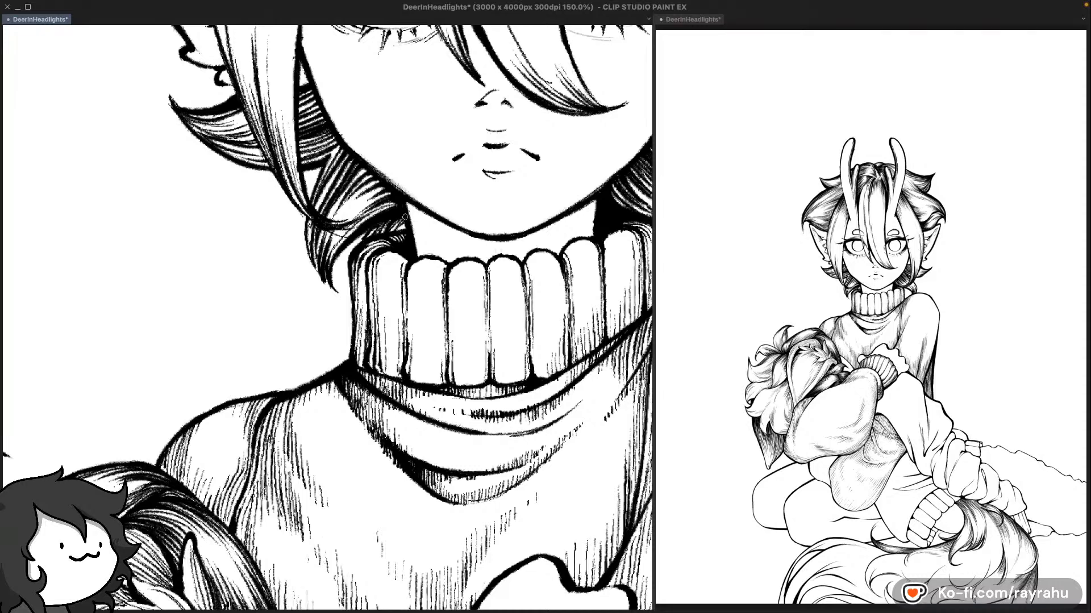
drag(405, 218, 394, 236)
drag(498, 168, 318, 251)
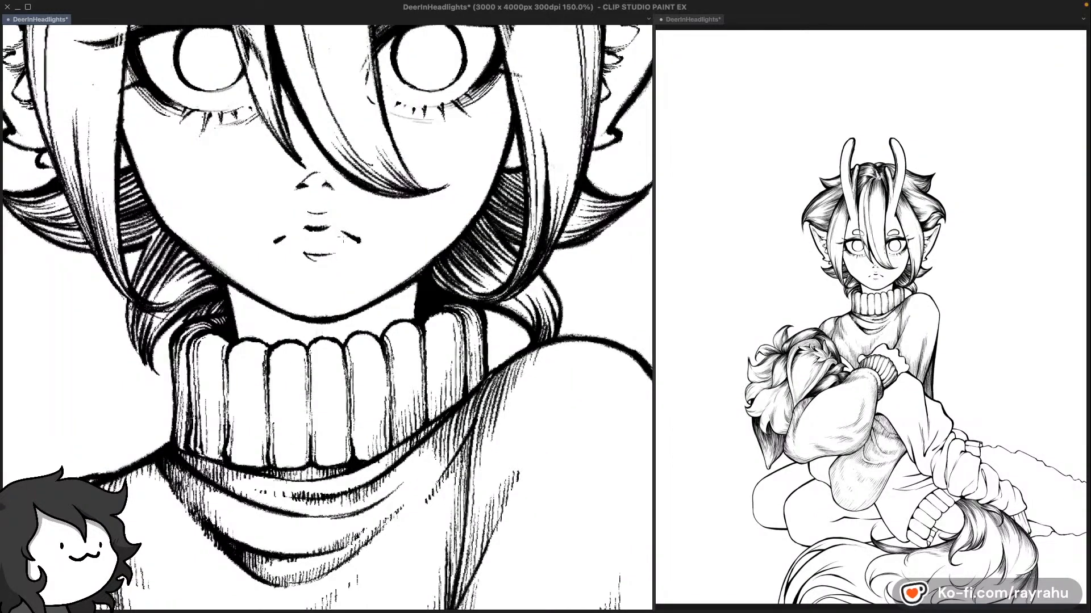
Step: Examine the face, turtleneck folds, chest hatching and ribbed cuff at close and medium zoom
drag(575, 368, 584, 340)
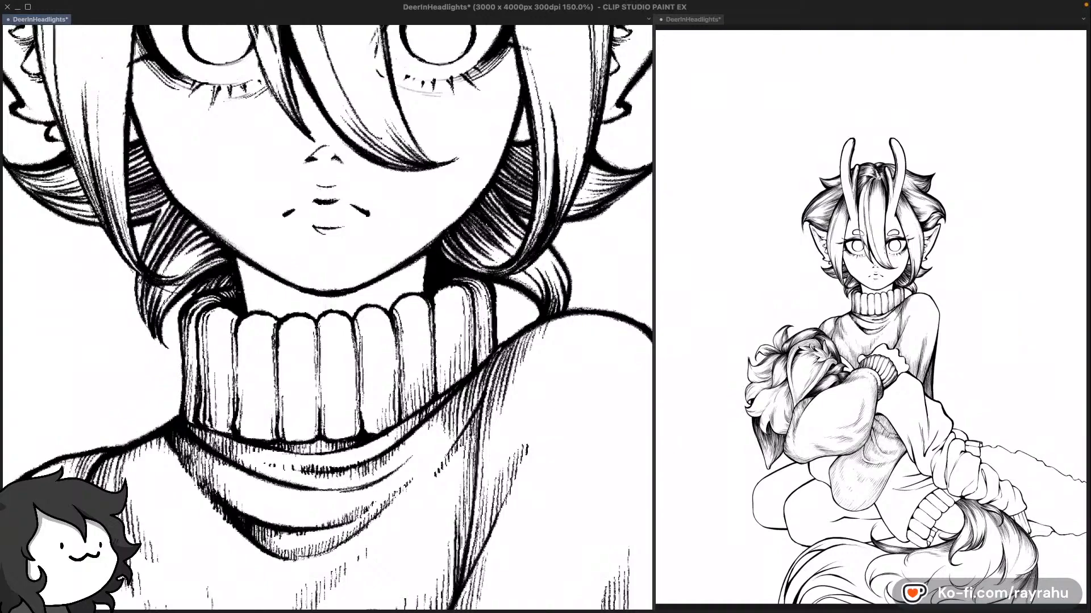
scroll(340, 336, down, 4)
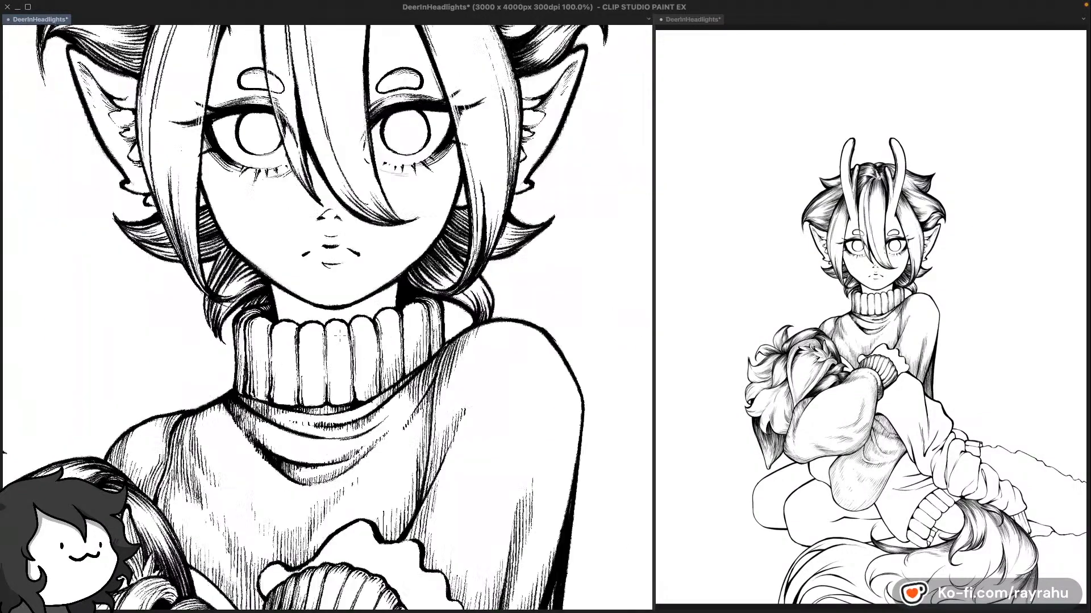
drag(388, 273, 412, 253)
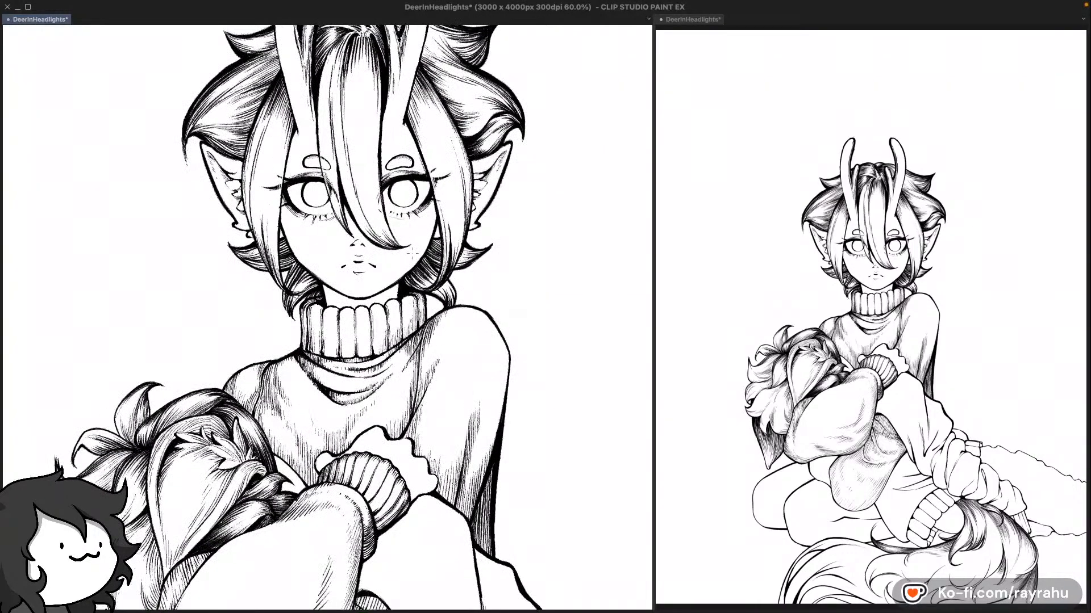
scroll(326, 284, up, 4)
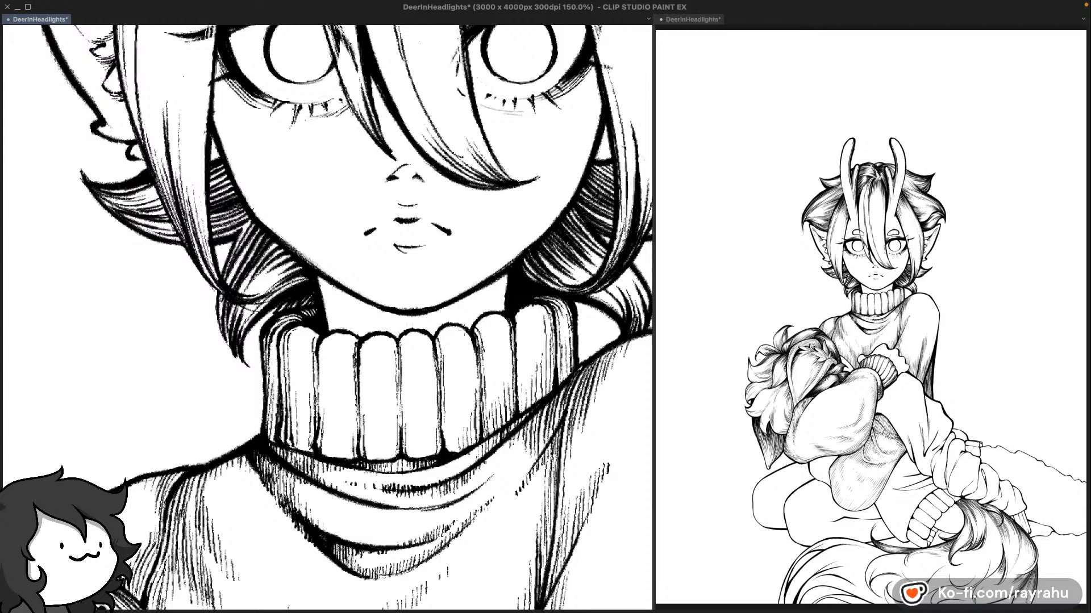
drag(409, 407, 444, 301)
drag(445, 505, 456, 390)
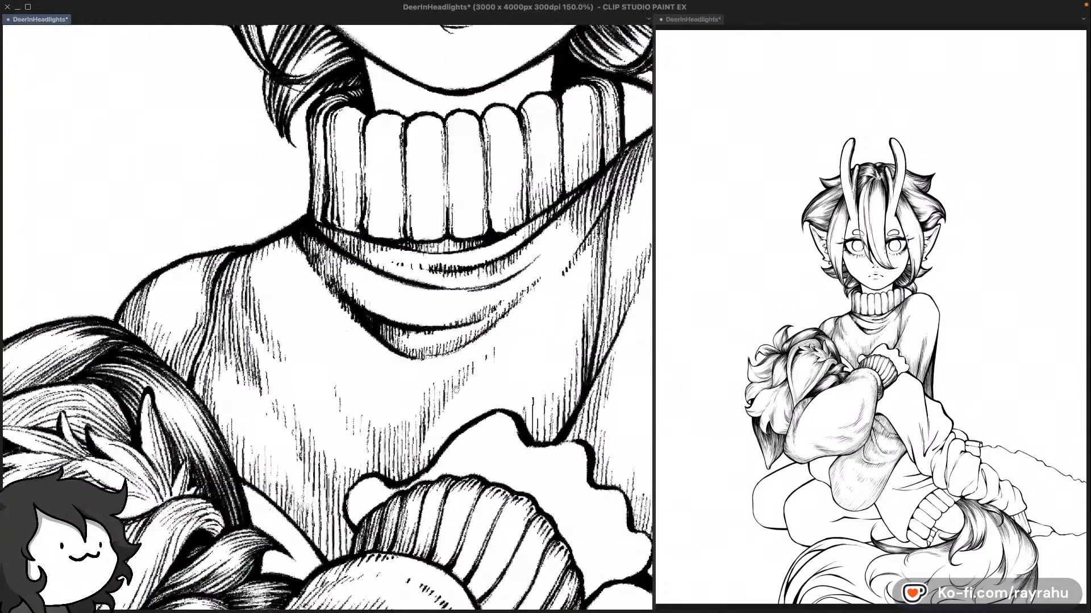
drag(450, 435, 453, 269)
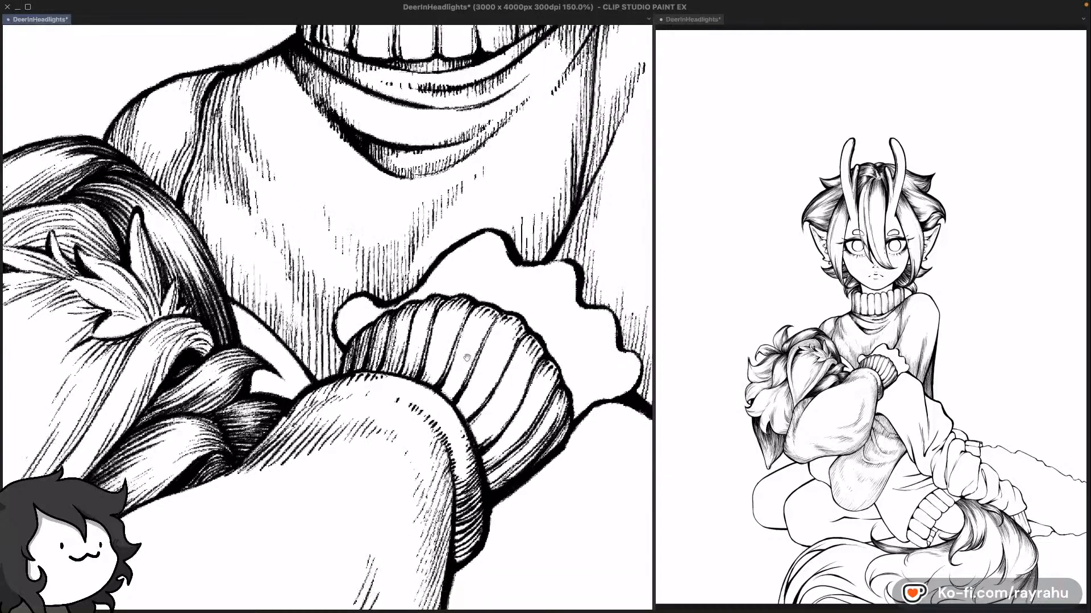
drag(472, 550, 473, 432)
scroll(467, 441, down, 4)
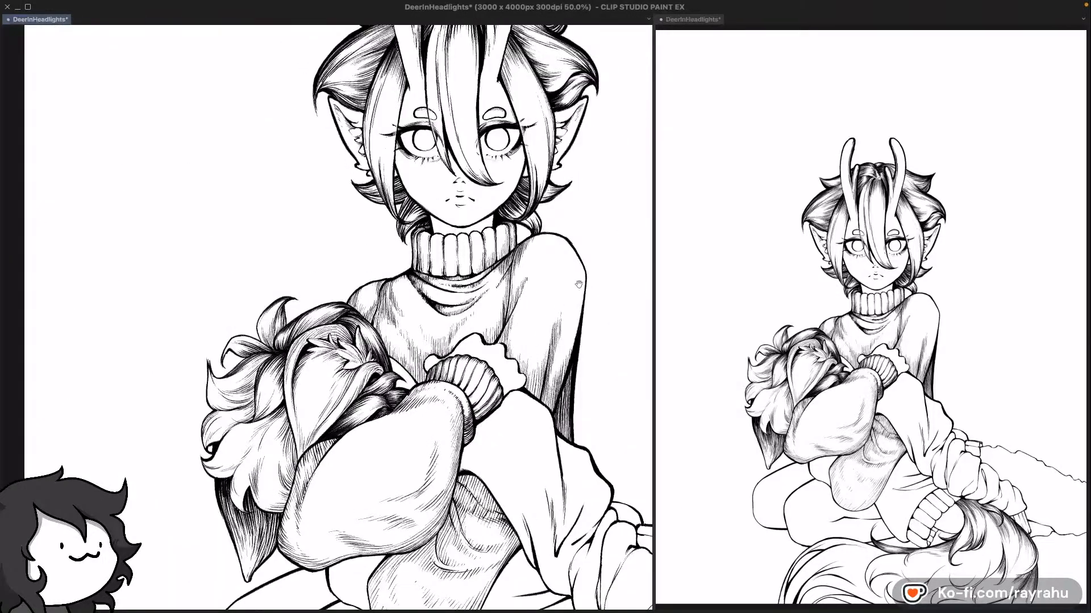
Step: Examine the crumpled sleeve, the knees, the ribbed cuff and the fluffy tail in the lower half of the drawing
drag(590, 334, 513, 384)
drag(549, 295, 540, 364)
drag(514, 542, 511, 81)
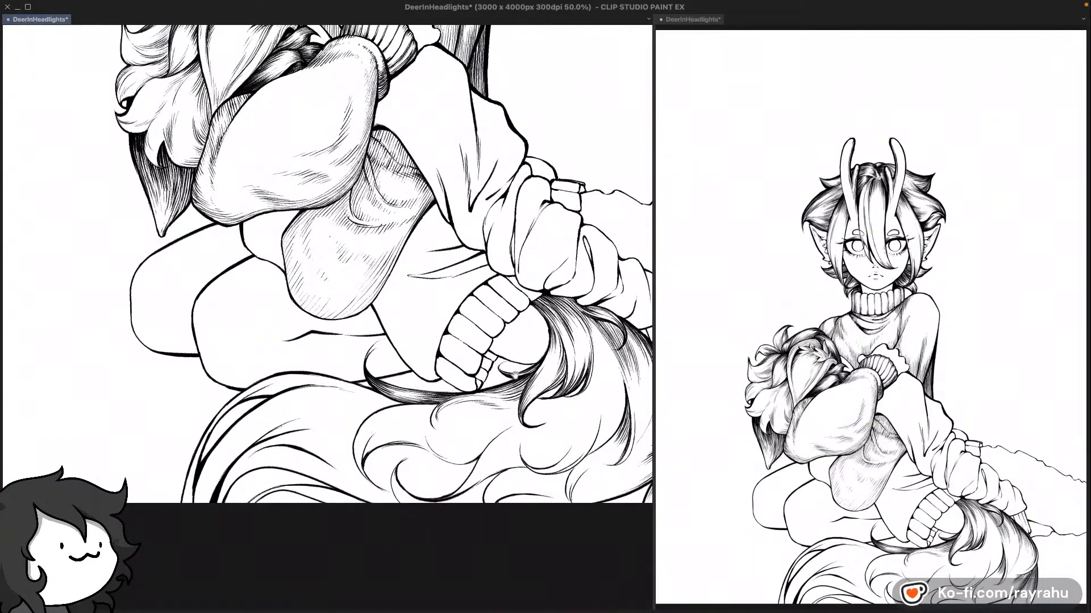
drag(517, 446, 514, 384)
drag(533, 281, 519, 384)
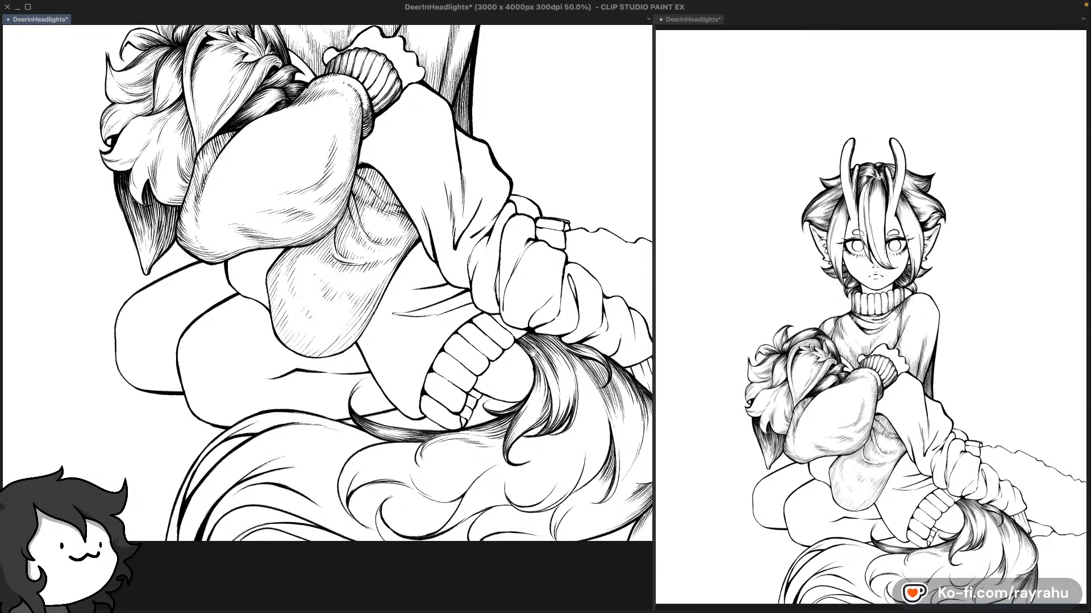
drag(492, 324, 502, 353)
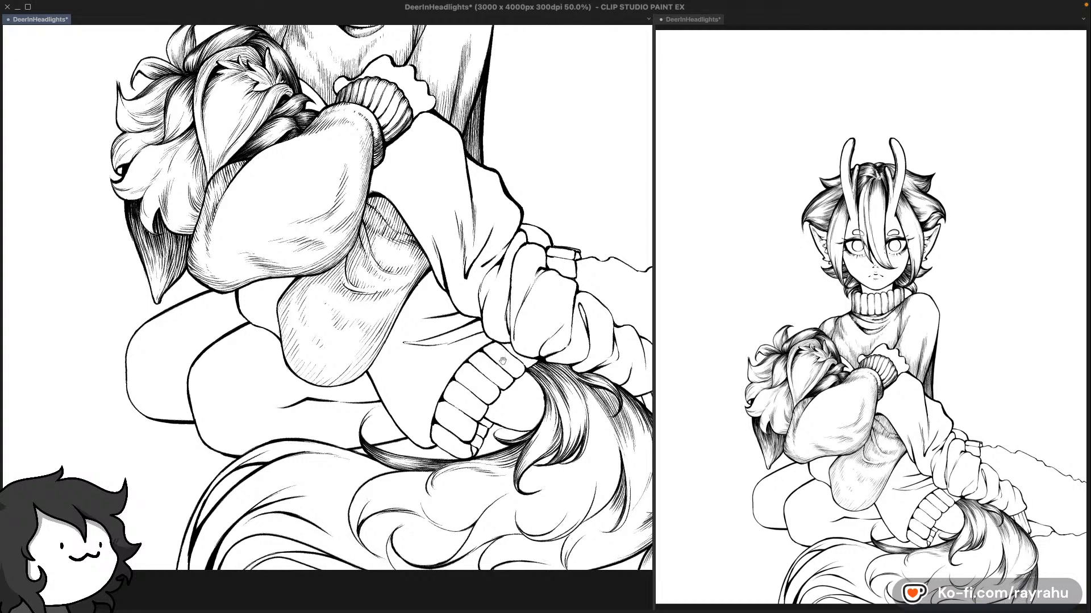
drag(530, 237, 521, 308)
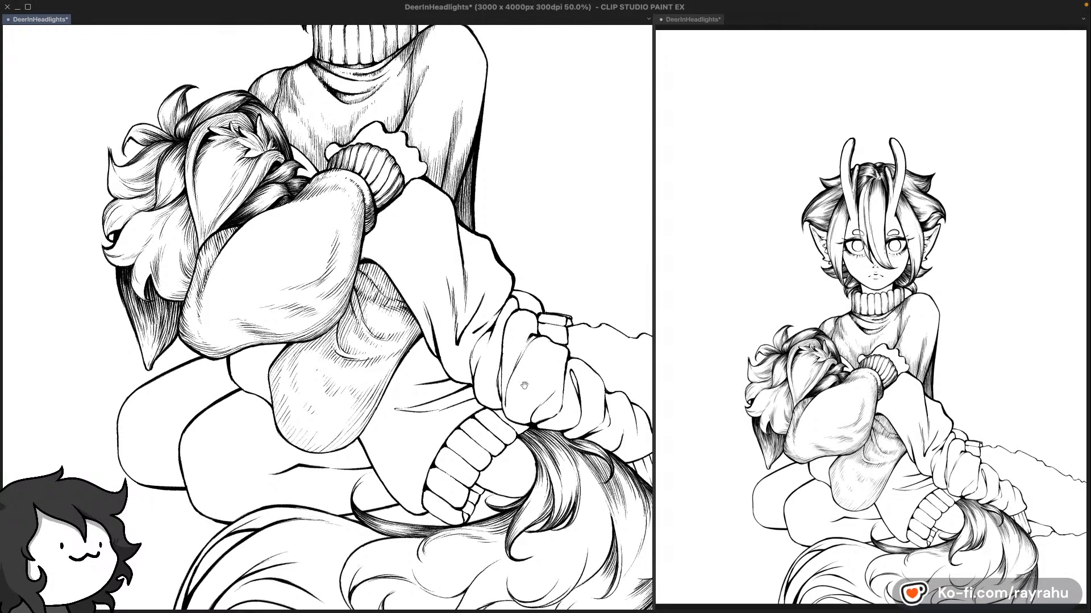
drag(479, 439, 505, 440)
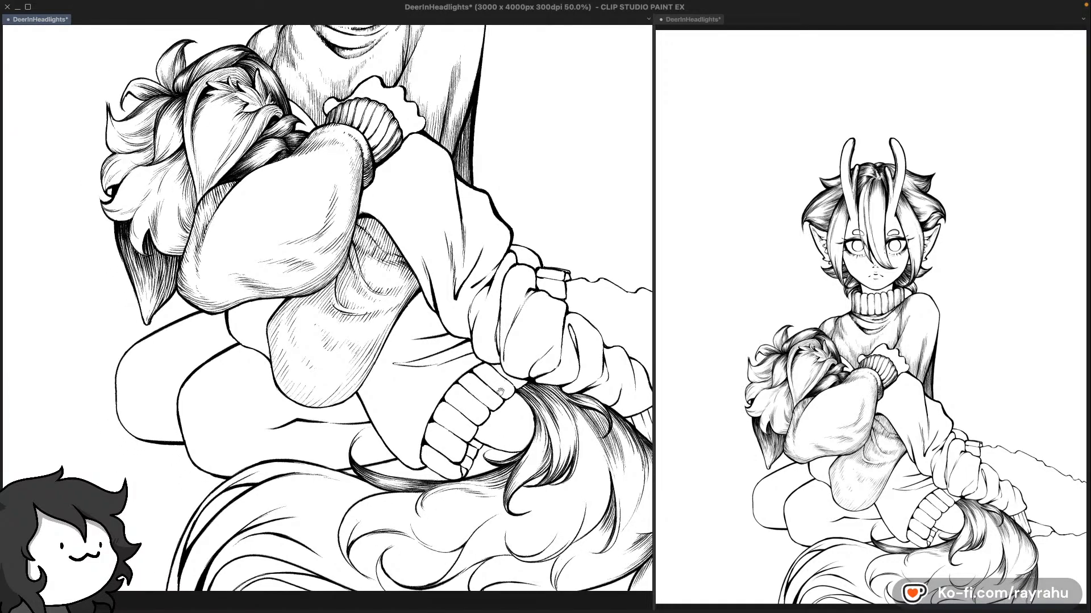
drag(527, 314, 511, 360)
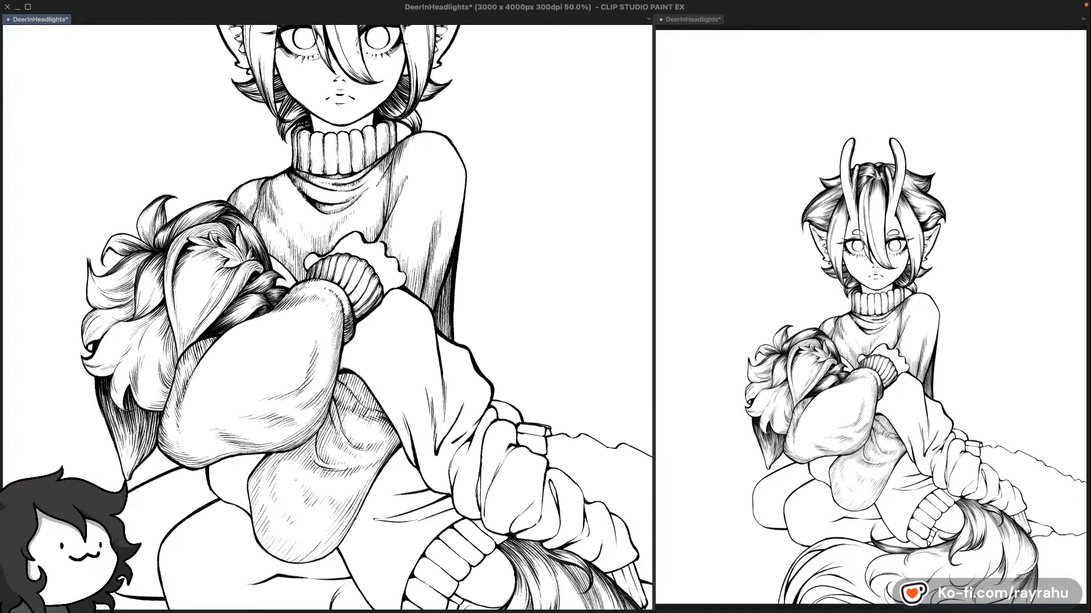
Step: Save the drawing and darken the hair shadow just above the turtleneck's outer edge
scroll(322, 125, up, 2)
key(super+s)
scroll(500, 28, up, 1)
drag(205, 182, 225, 182)
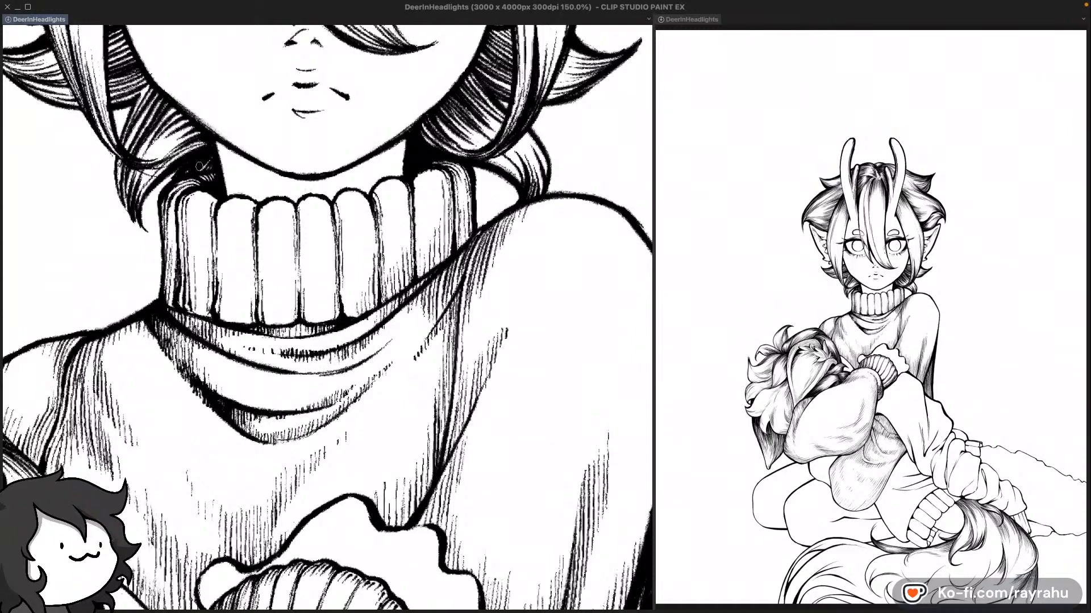
key(super+shift+n)
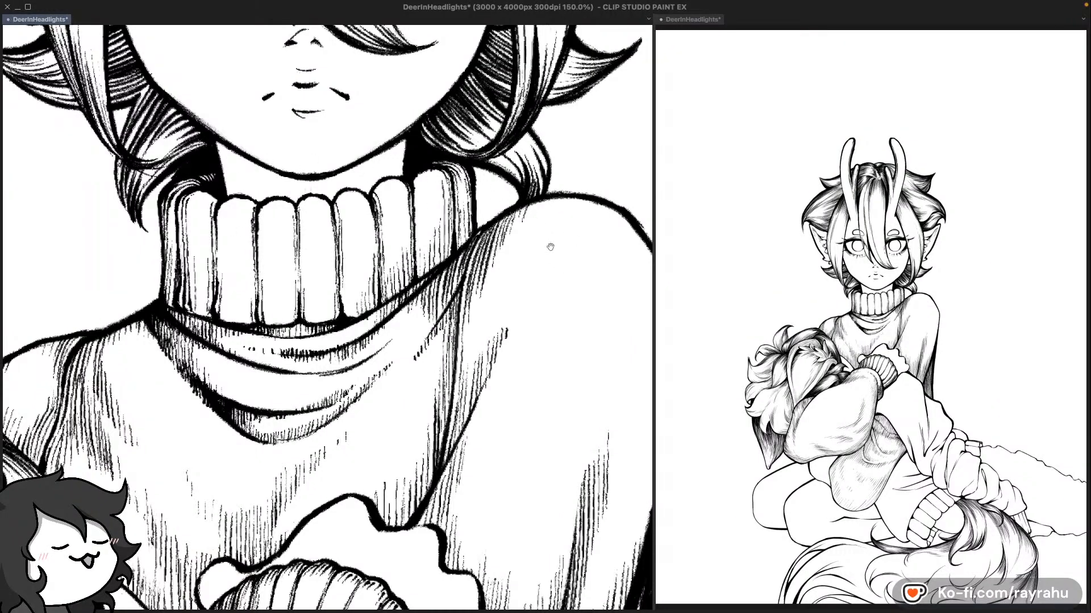
drag(550, 247, 578, 241)
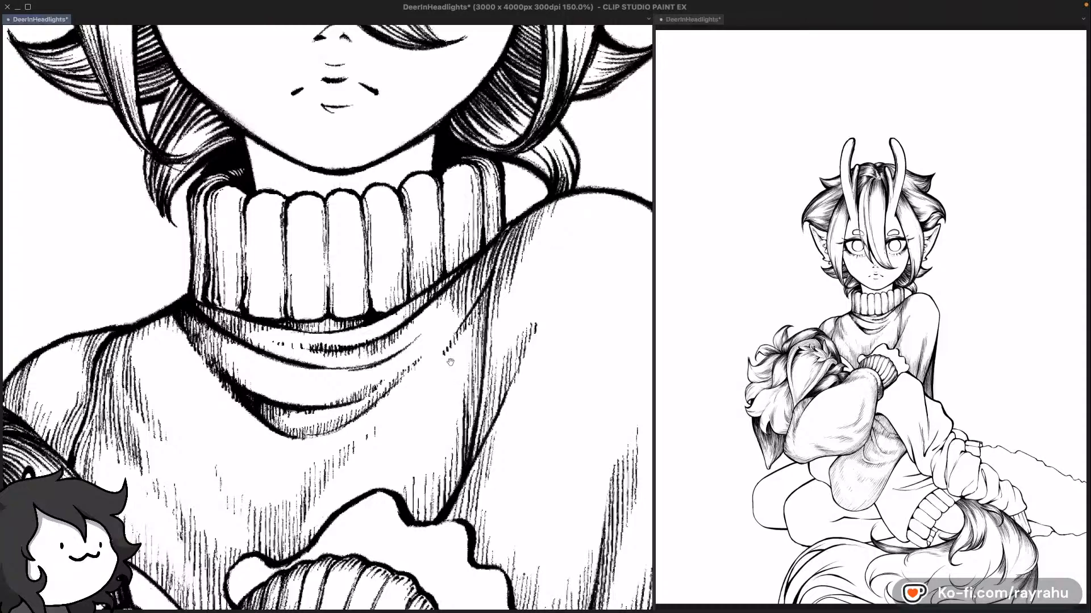
Step: Save the drawing, and make Layer 5 visible and active
scroll(450, 361, down, 5)
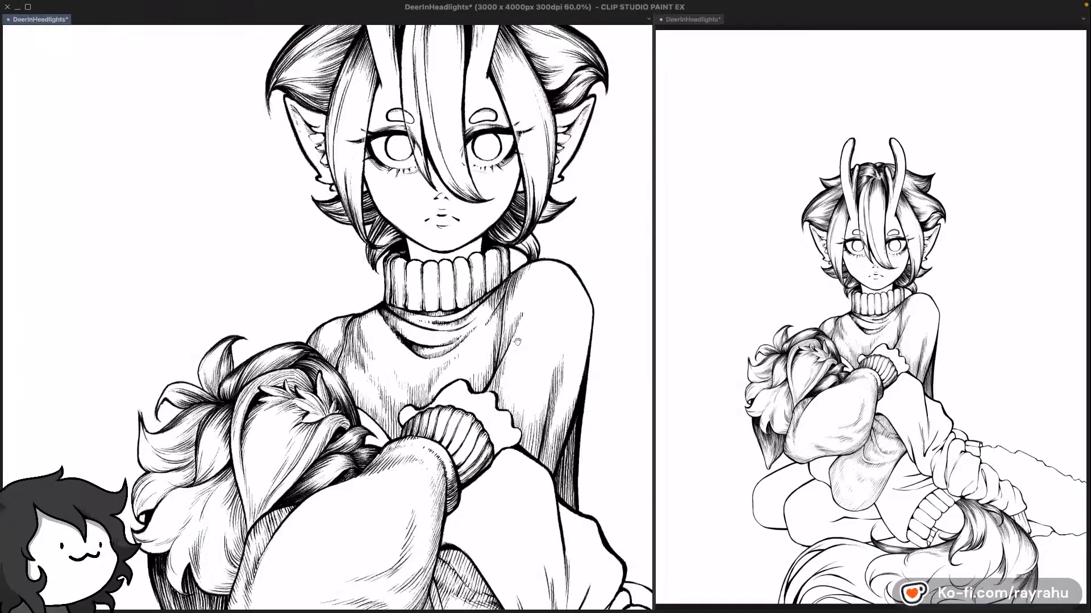
drag(517, 342, 511, 314)
key(F7)
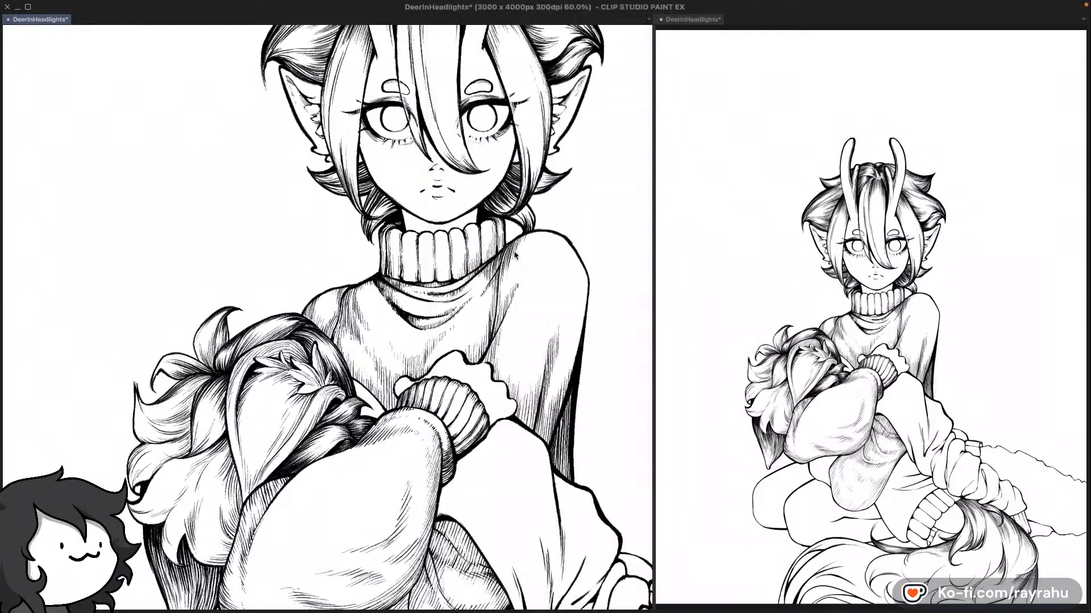
key(F7)
key(ctrl+s)
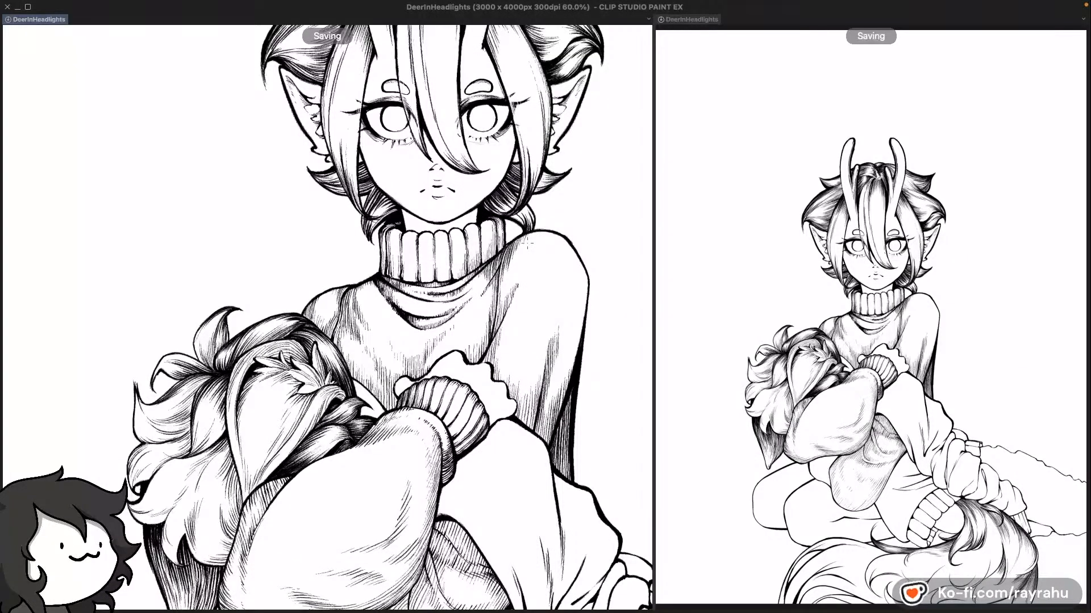
key(F7)
click(486, 194)
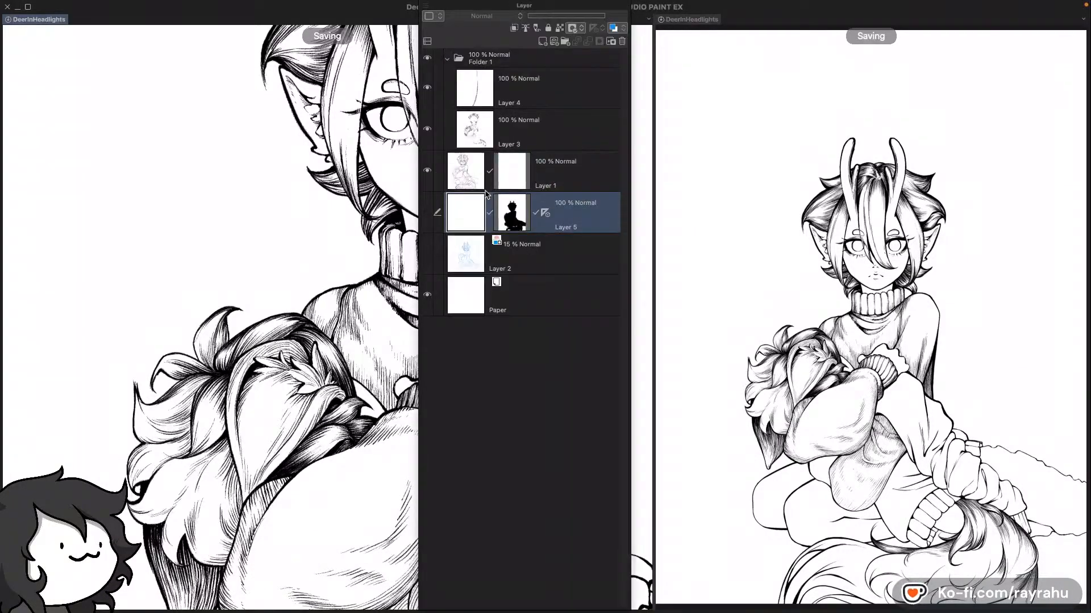
click(428, 214)
key(F7)
Step: Draw a nearly horizontal horizon line on Layer 5 across the full canvas width behind both figures, undoing the first tilted attempt
drag(453, 466, 440, 295)
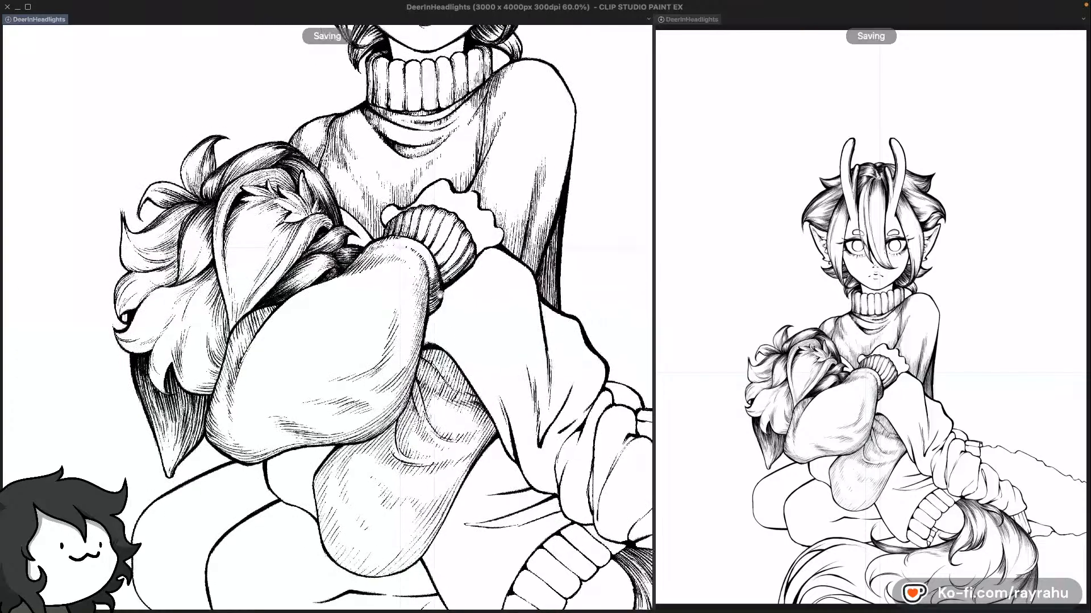
drag(480, 405, 509, 221)
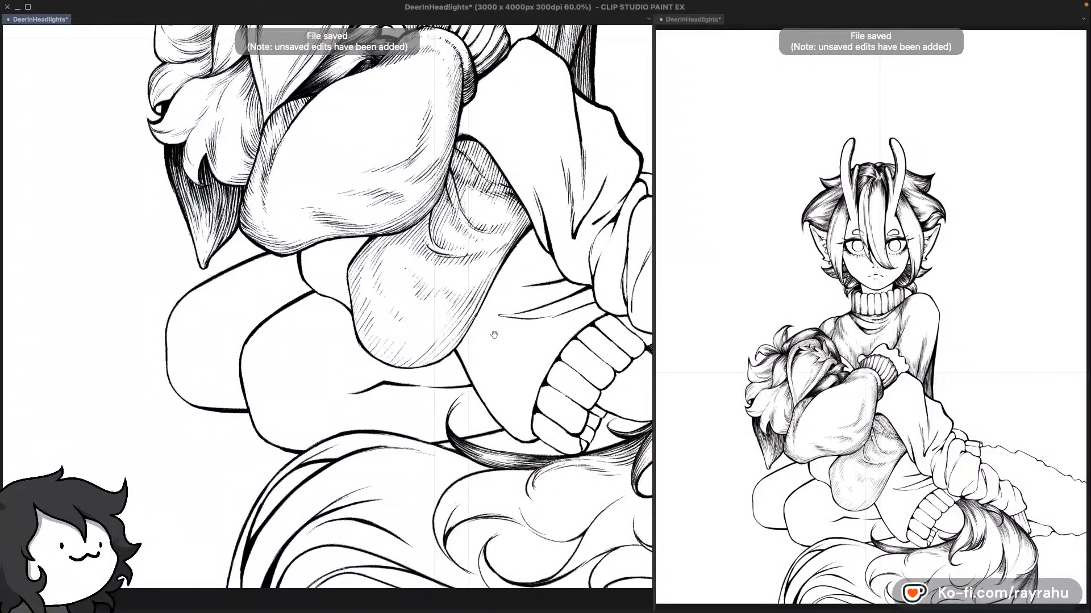
scroll(555, 223, down, 2)
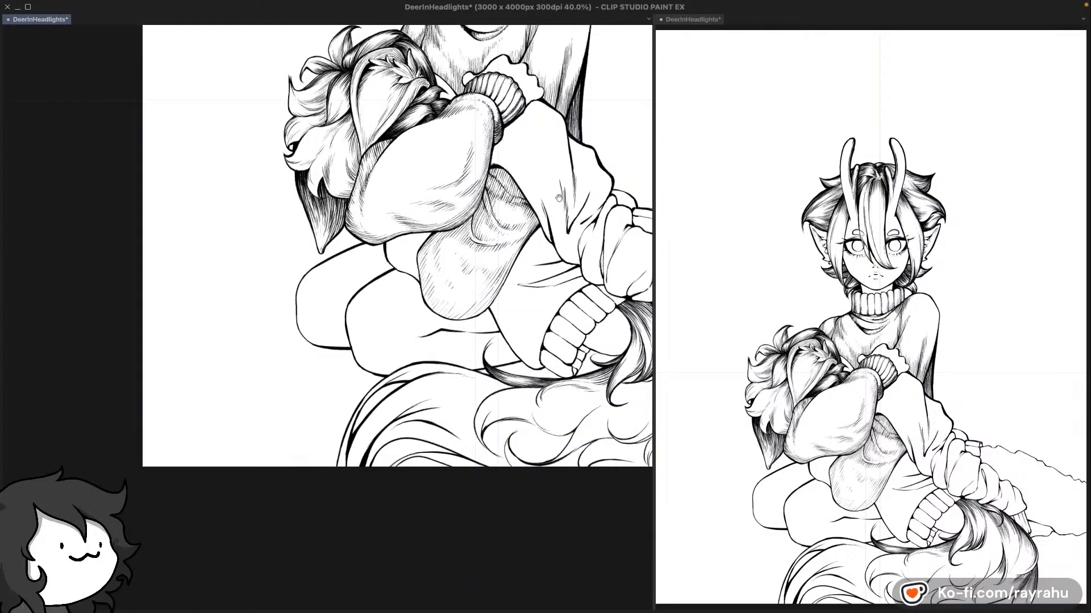
drag(556, 223, 516, 297)
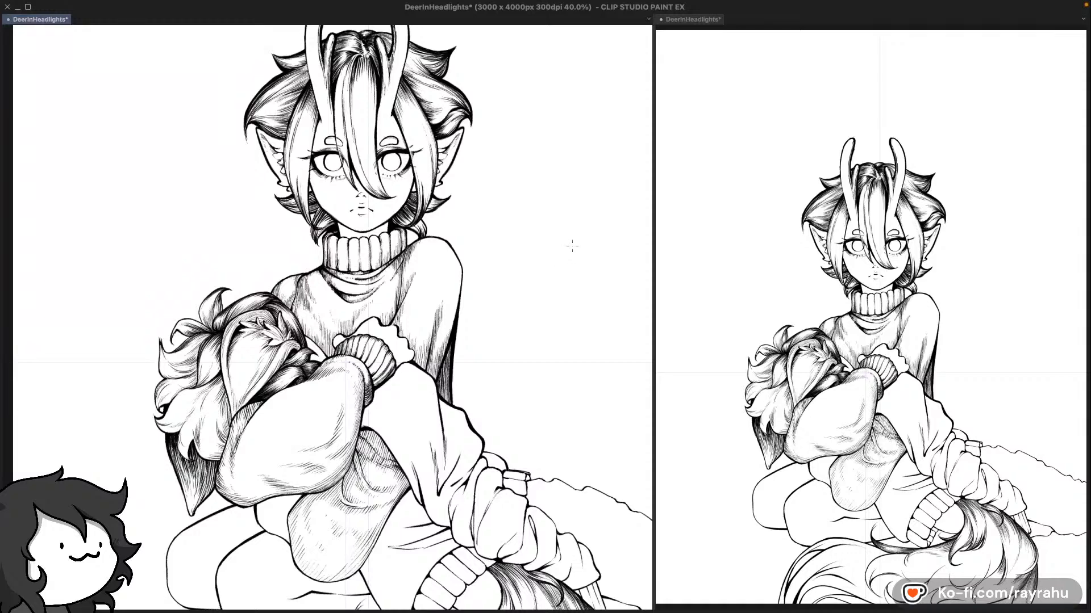
scroll(572, 246, down, 1)
drag(563, 308, 450, 307)
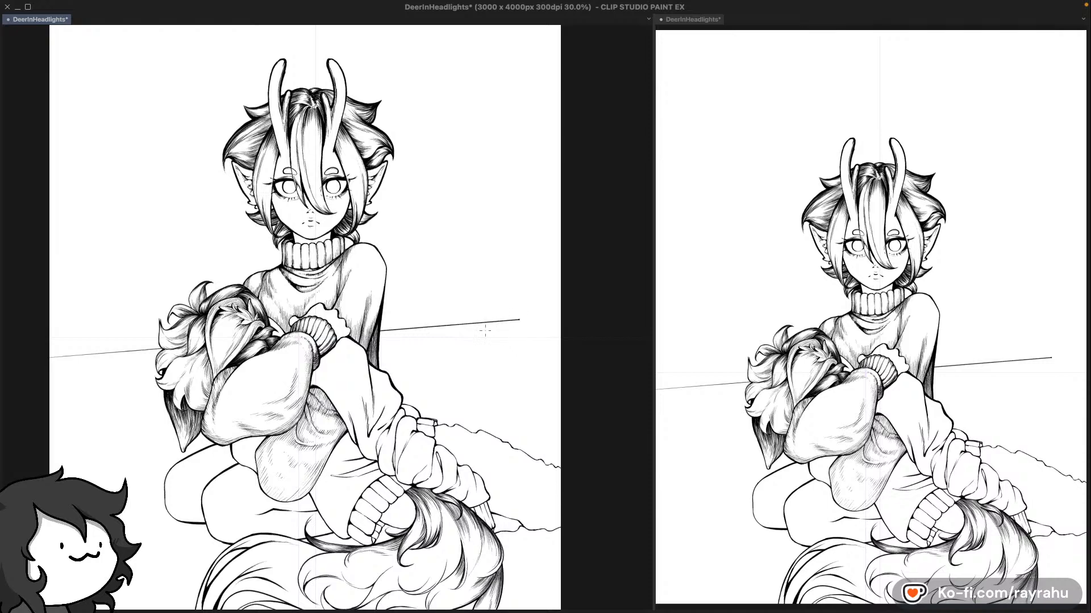
key(ctrl+z)
mouse_move(59, 337)
mouse_down()
mouse_move(514, 358)
mouse_move(543, 368)
mouse_move(567, 427)
mouse_up()
scroll(567, 429, down, 2)
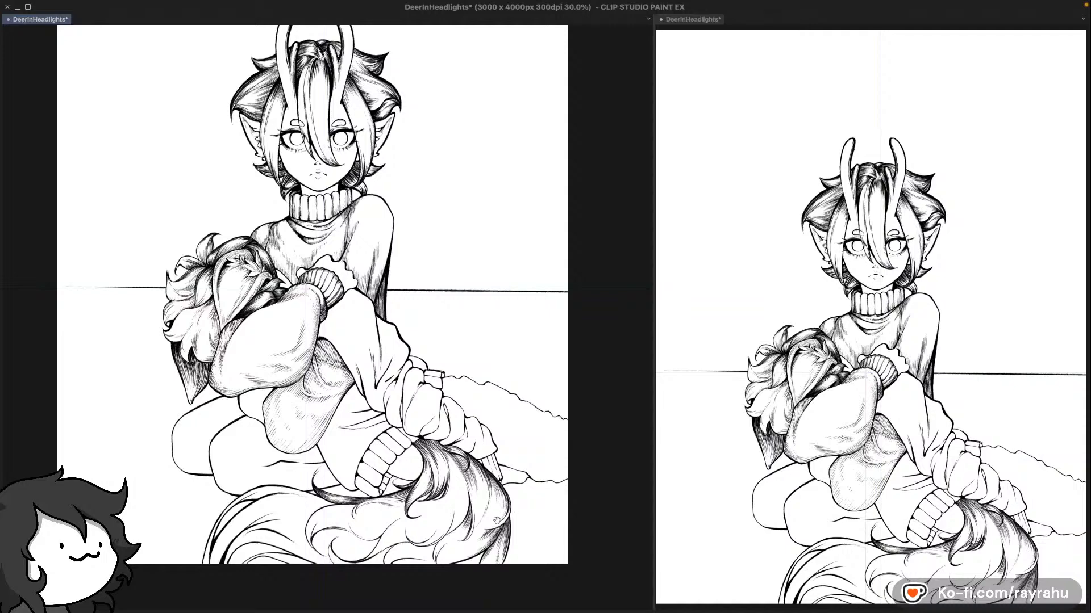
scroll(553, 482, up, 2)
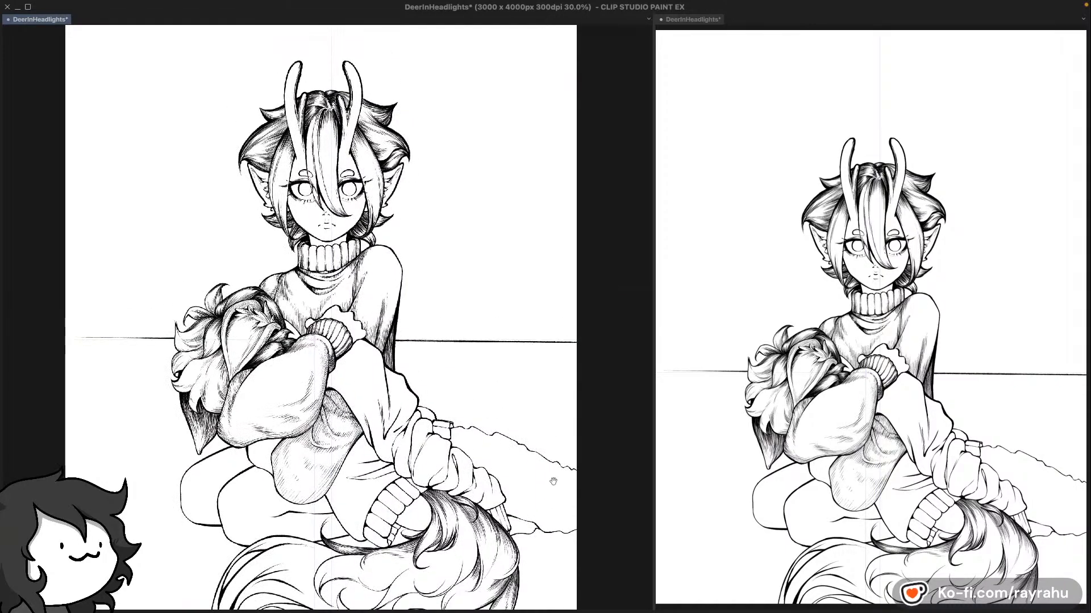
Step: Try extending the horizon line to the left canvas edge, and undo the extension together with the whole horizon line
scroll(523, 489, up, 1)
drag(503, 476, 523, 449)
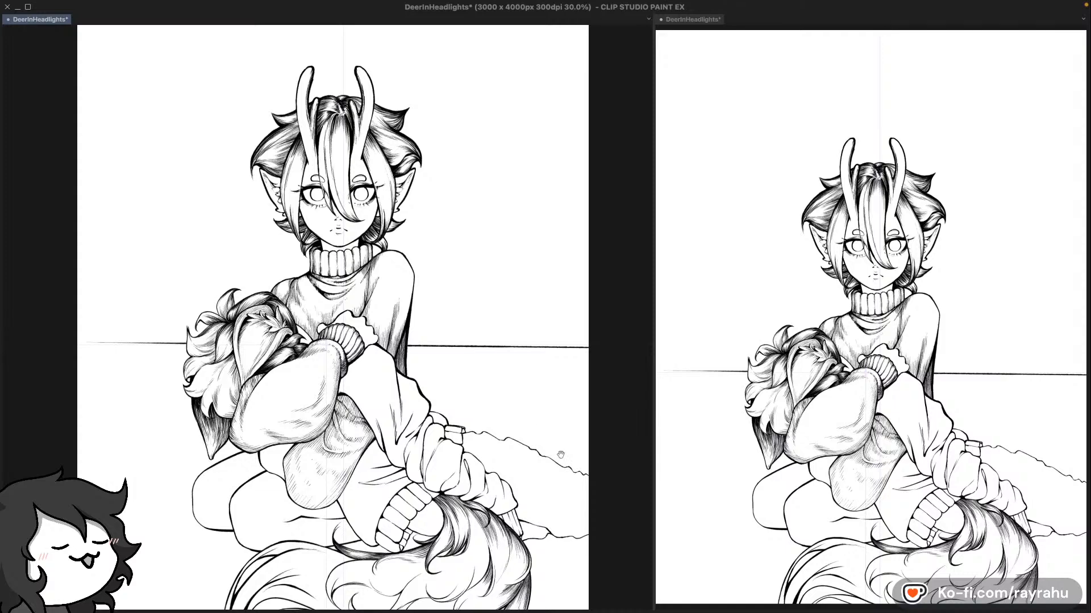
scroll(560, 454, down, 5)
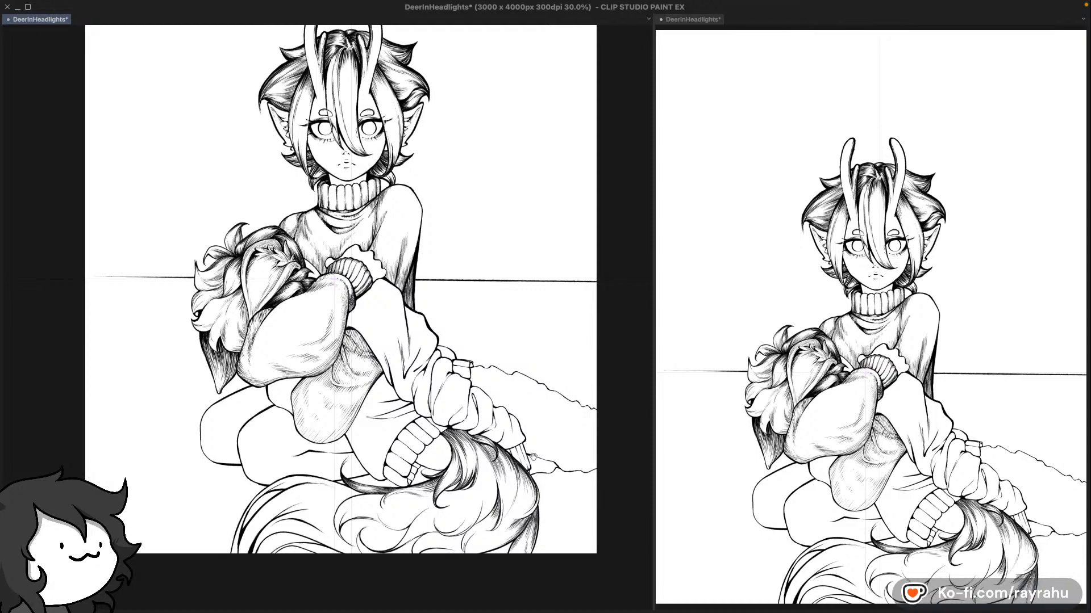
scroll(573, 380, up, 2)
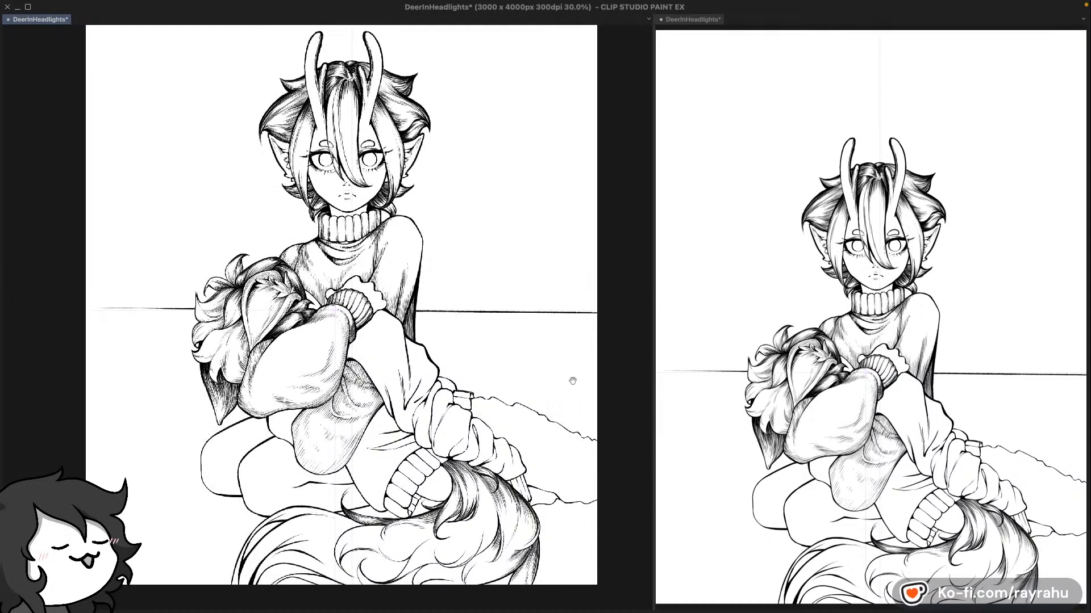
scroll(572, 381, up, 3)
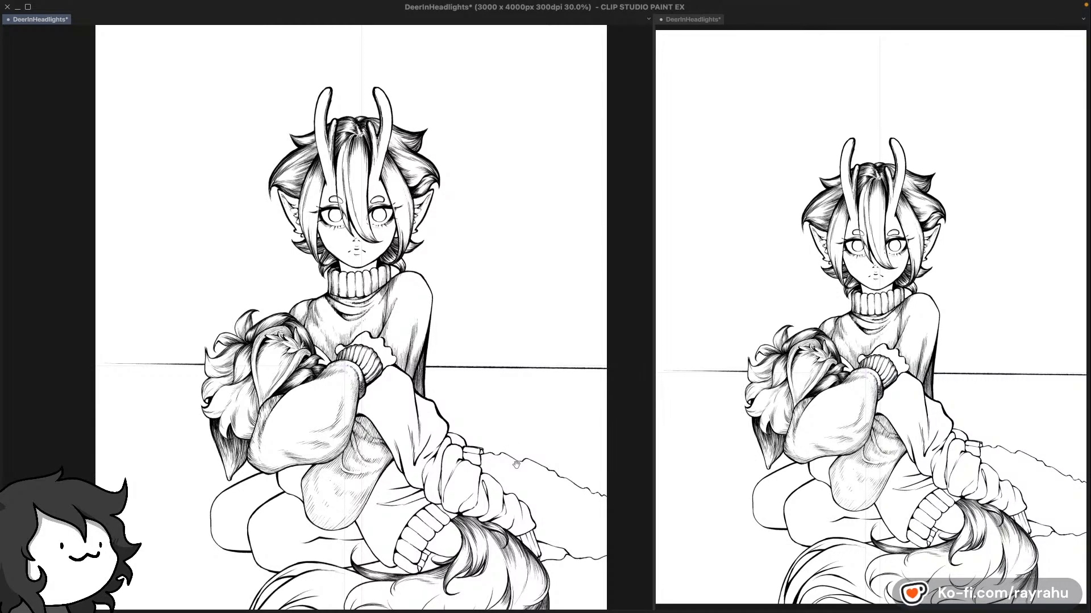
drag(141, 367, 95, 366)
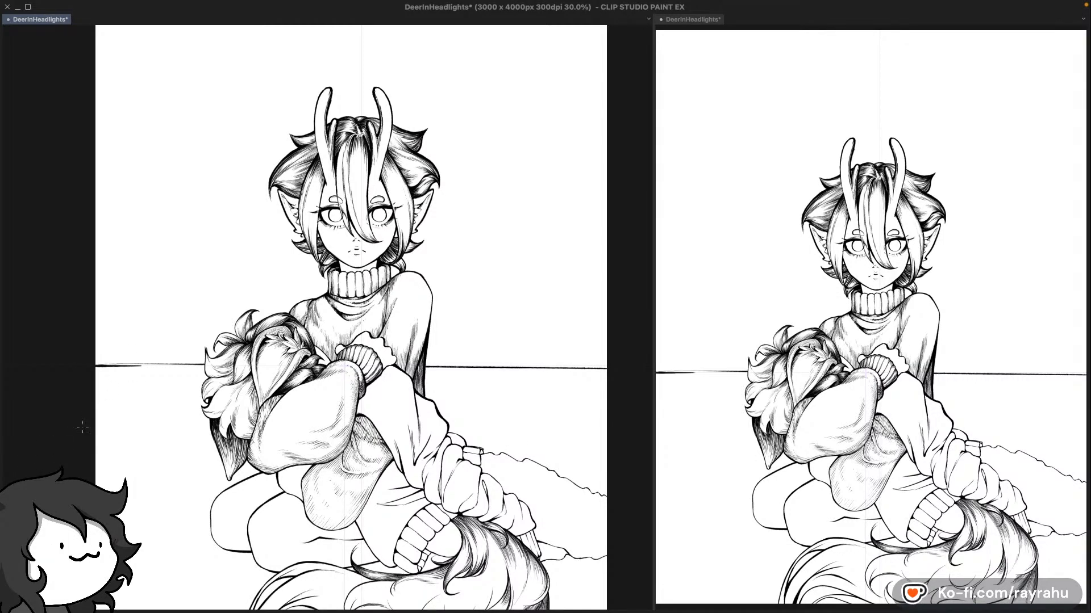
key(ctrl+z)
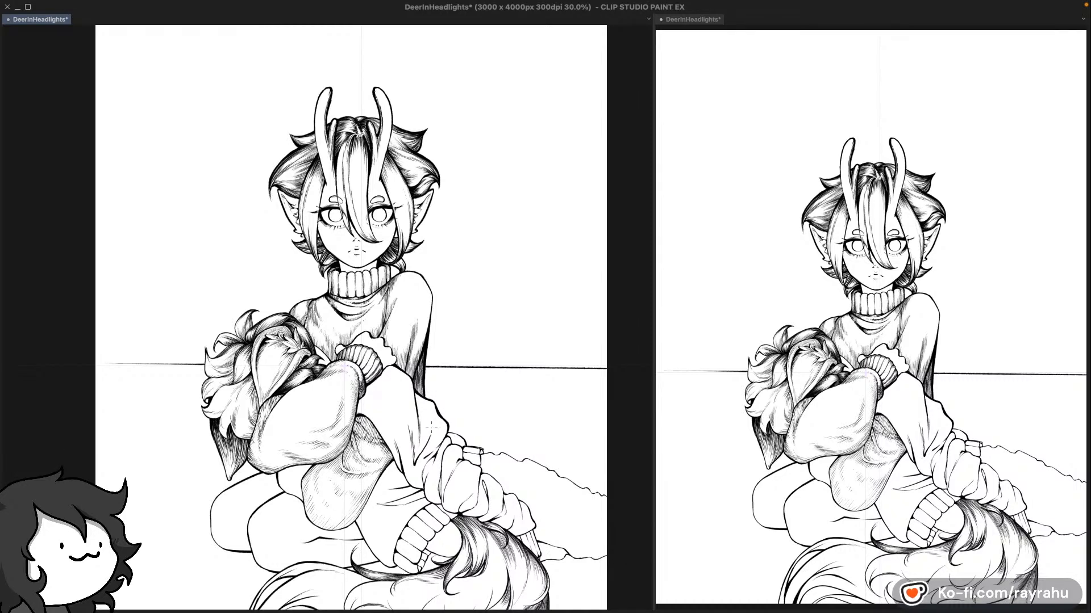
key(ctrl+z)
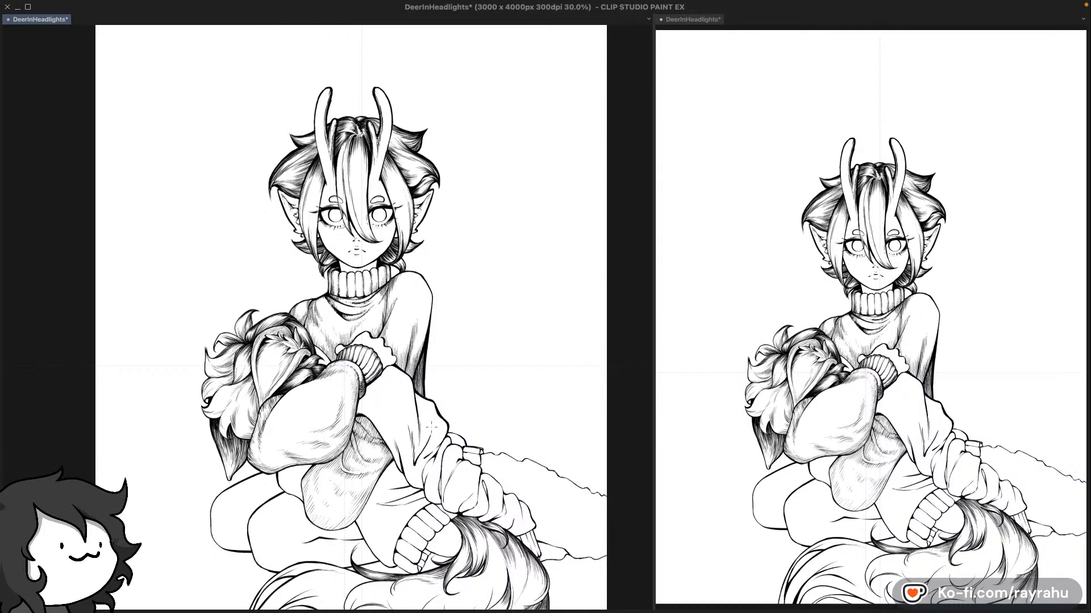
Step: Try a horizontal background line across the canvas at chin height, testing and undoing shorter horizontal strokes near it
key(F7)
key(F7)
drag(98, 287, 605, 291)
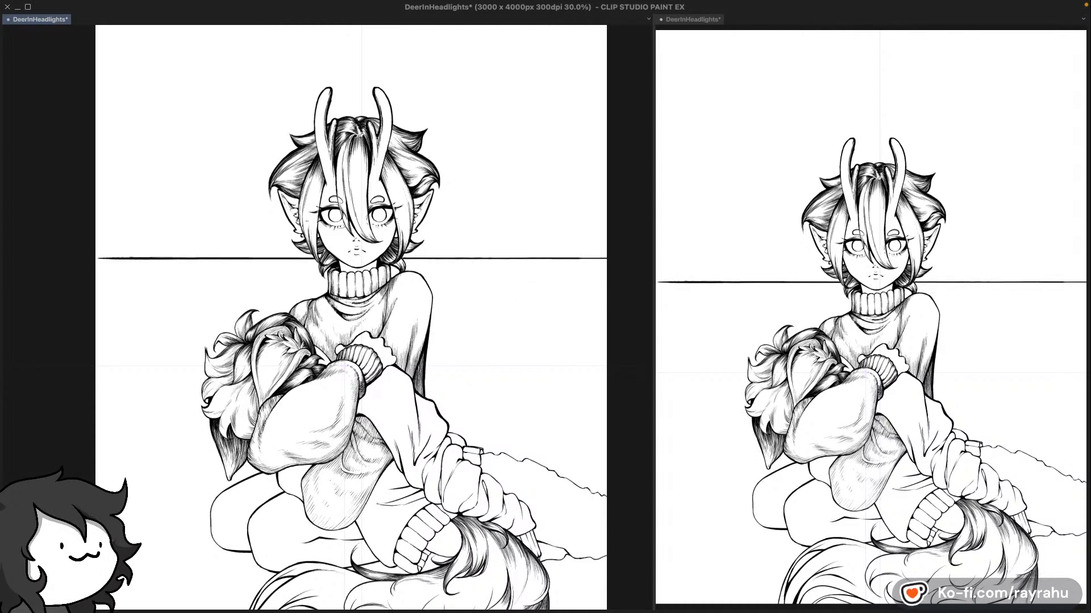
drag(180, 317, 68, 418)
key(super+z)
drag(256, 272, 96, 273)
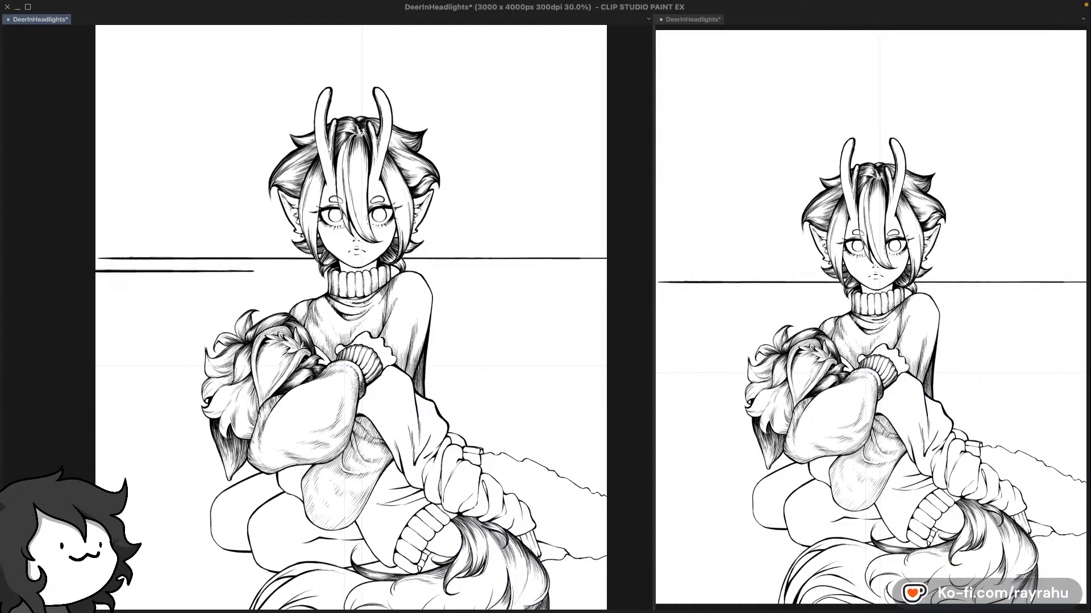
key(super+z)
drag(317, 267, 95, 267)
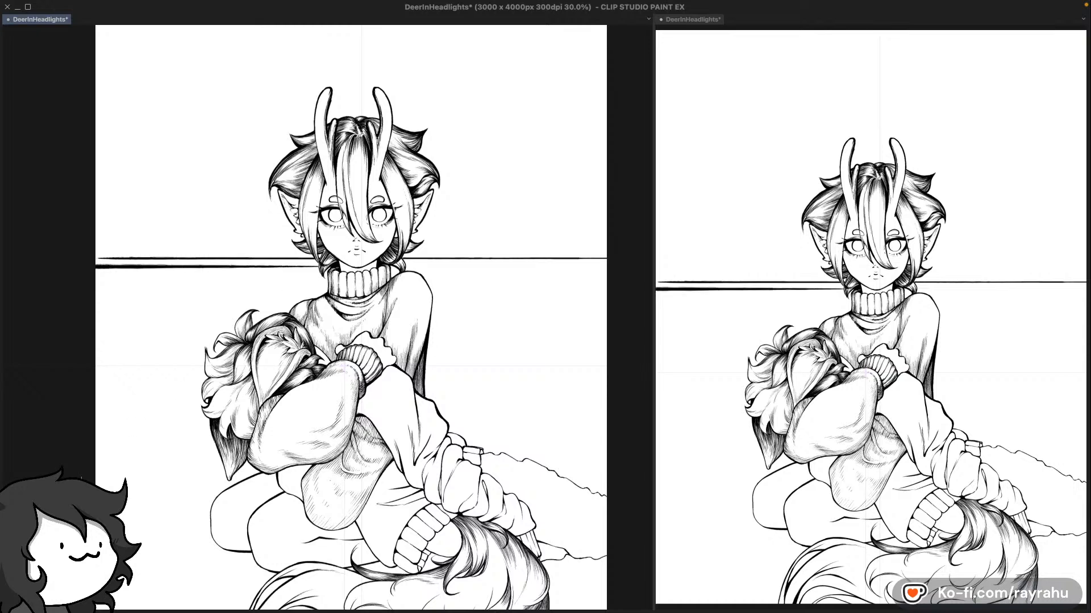
key(super+z)
drag(416, 248, 559, 248)
key(super+z)
Step: Test diagonal and vertical ruler-guided lines beside the figures, and undo them along with the chin-height horizontal line
drag(440, 206, 538, 26)
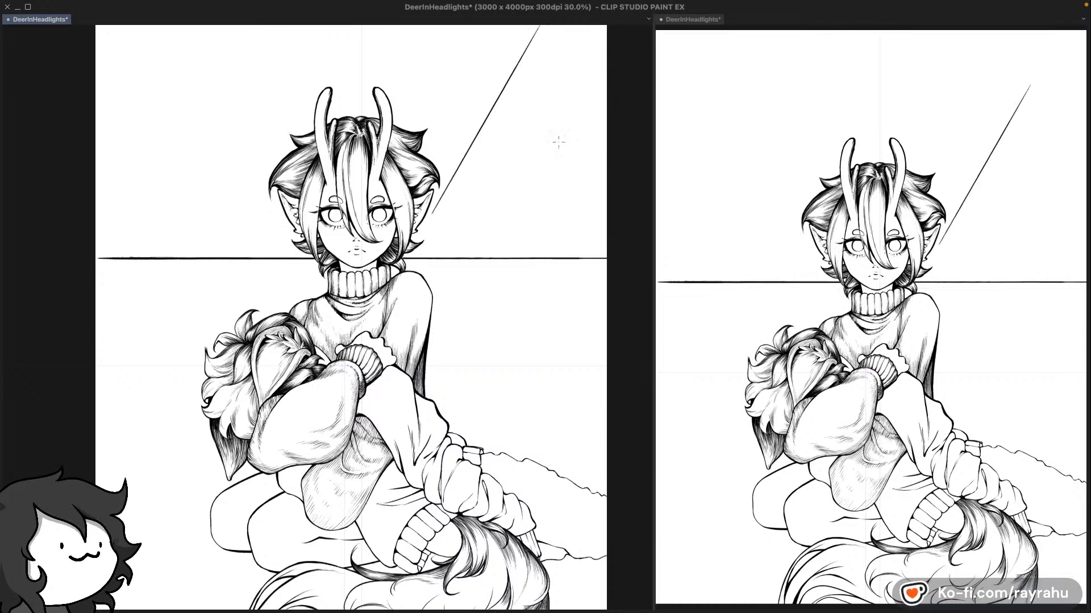
key(super+z)
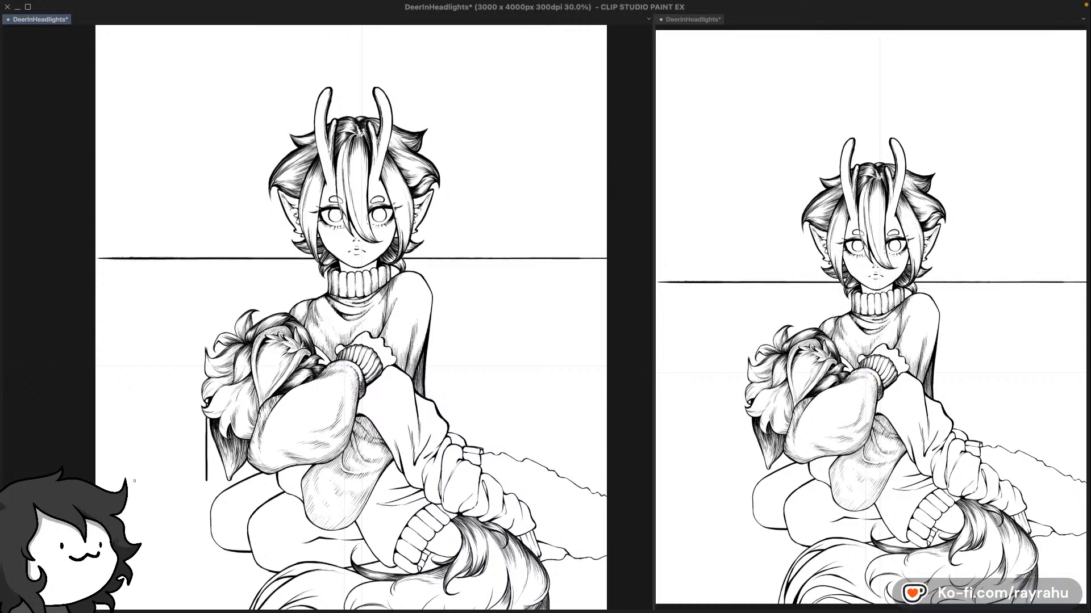
key(super+z)
drag(218, 446, 122, 511)
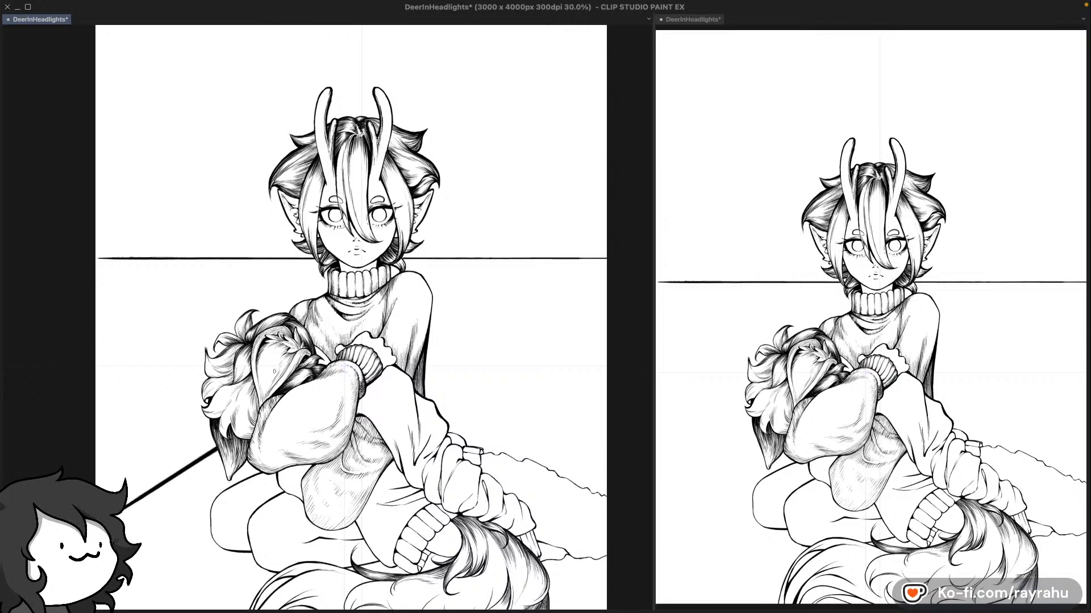
key(super+z)
drag(97, 393, 208, 376)
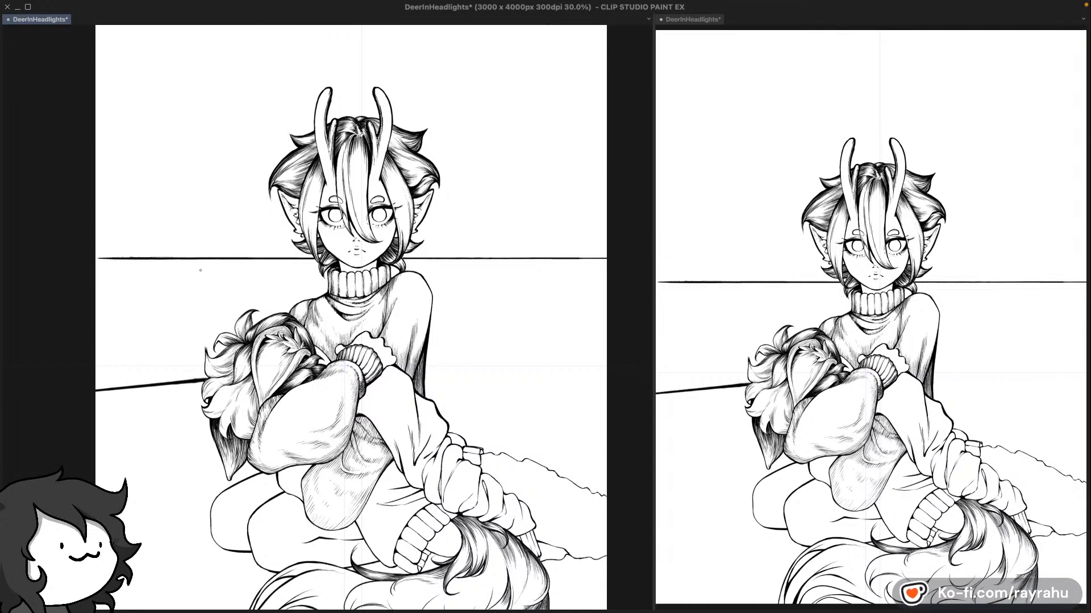
key(super+z)
key(super+z)
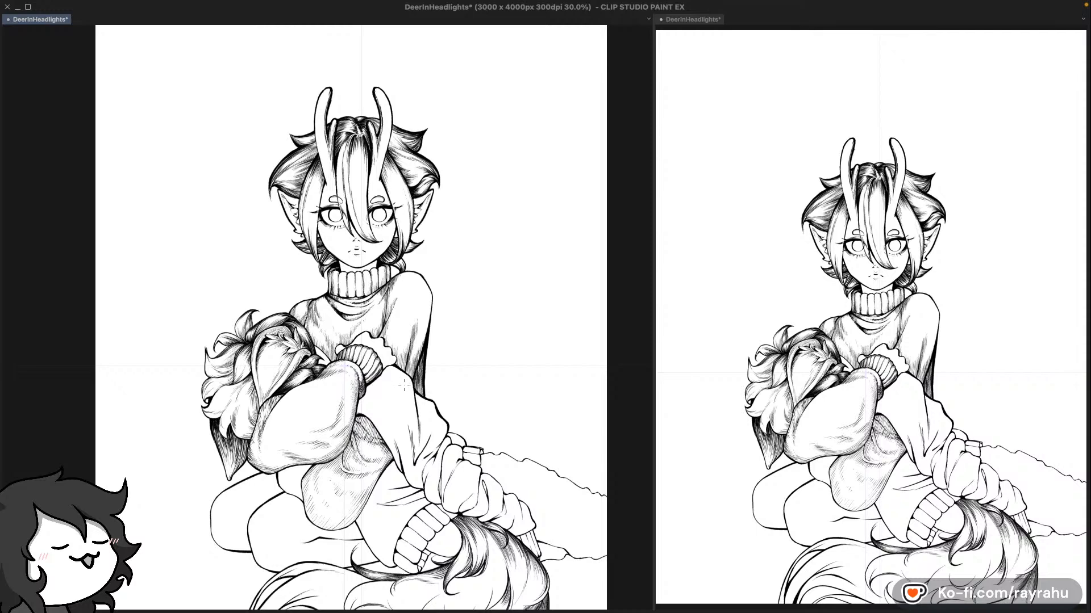
Step: Select the perspective ruler and raise its horizon and central vanishing point to the level of the antler tips
key(F7)
drag(396, 218, 402, 253)
key(F7)
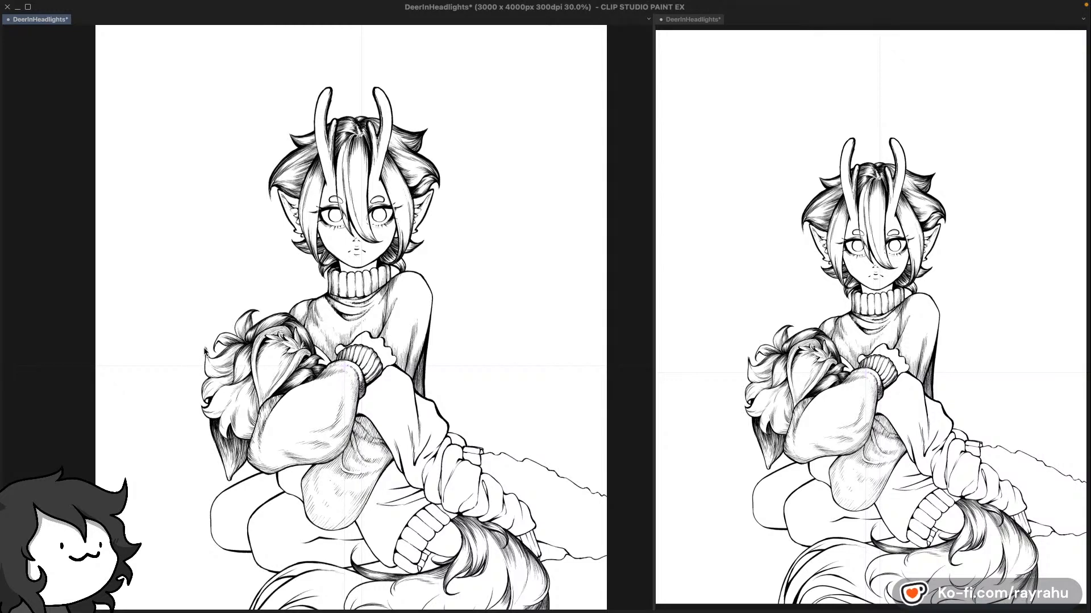
click(342, 364)
drag(356, 336, 343, 286)
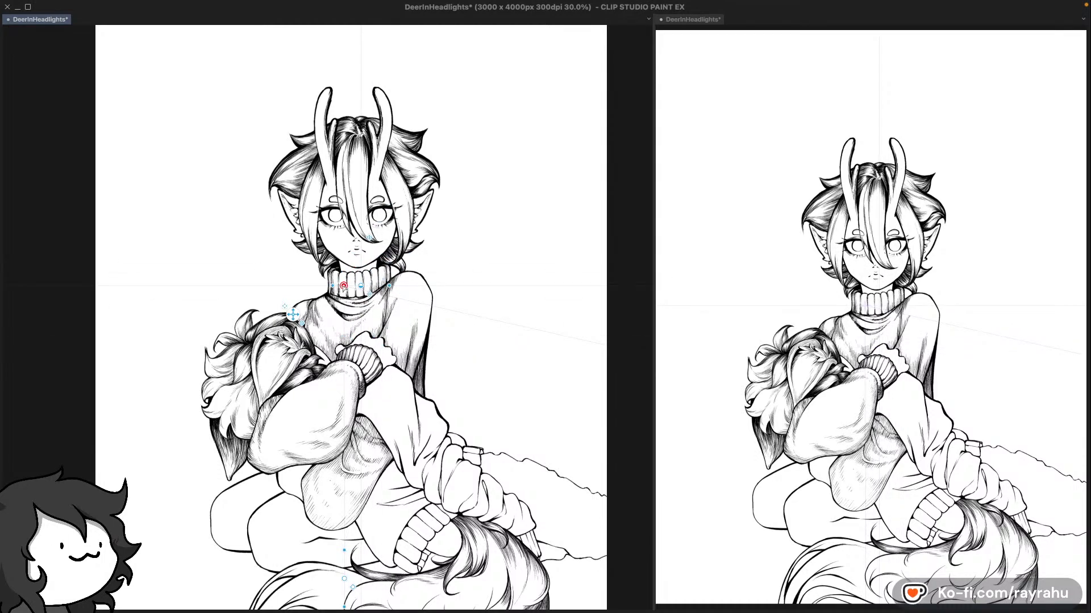
drag(344, 286, 350, 91)
drag(621, 86, 580, 219)
scroll(580, 220, down, 1)
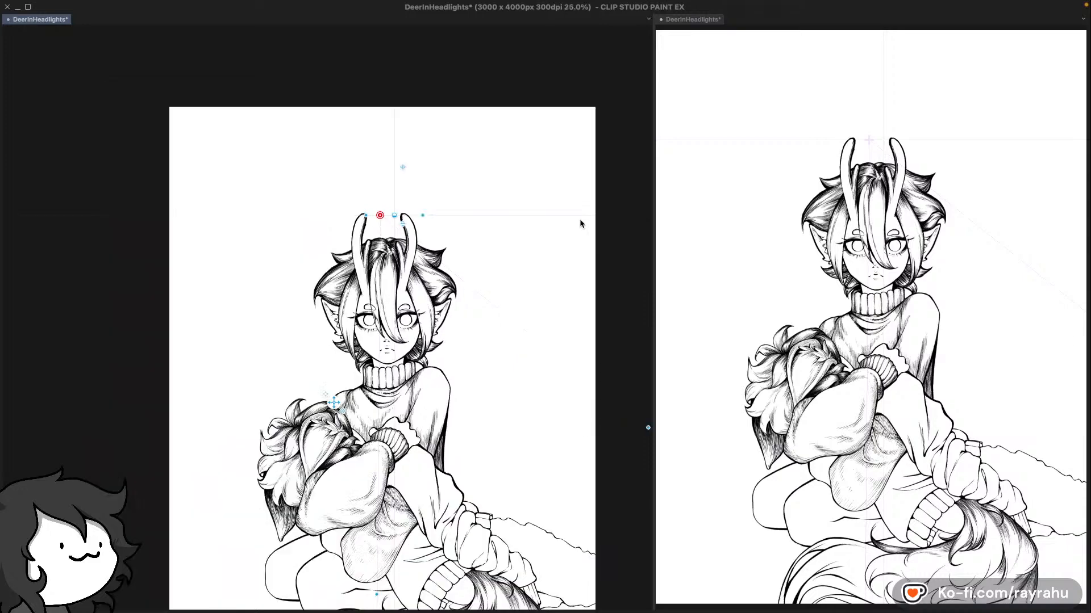
Step: Move the ruler's vanishing point higher, trying it beyond the canvas and placing it between the antlers and the upper edge
drag(383, 219, 400, 179)
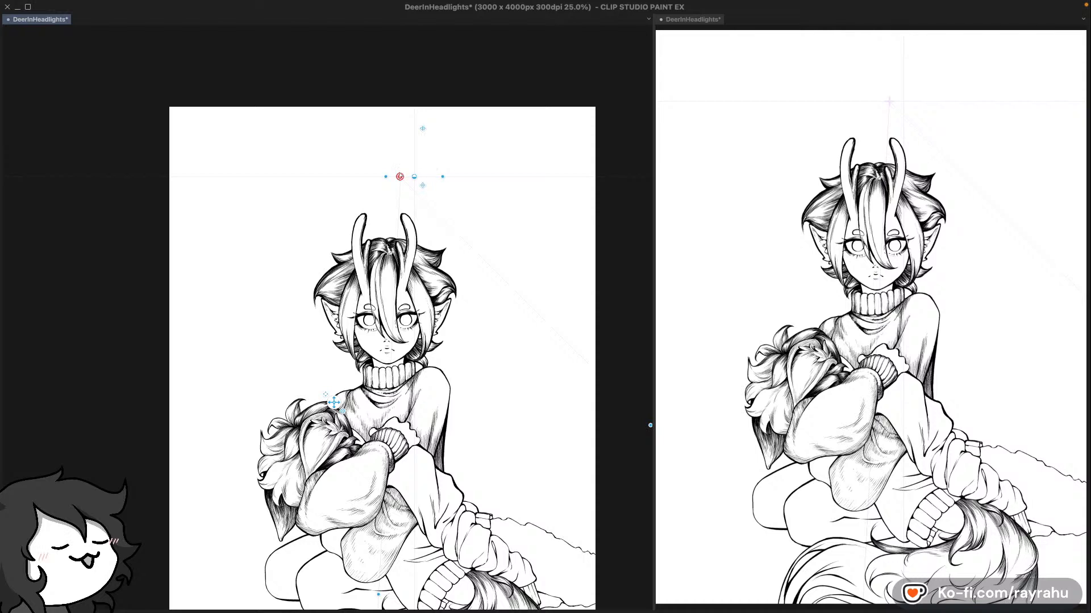
drag(400, 177, 409, 88)
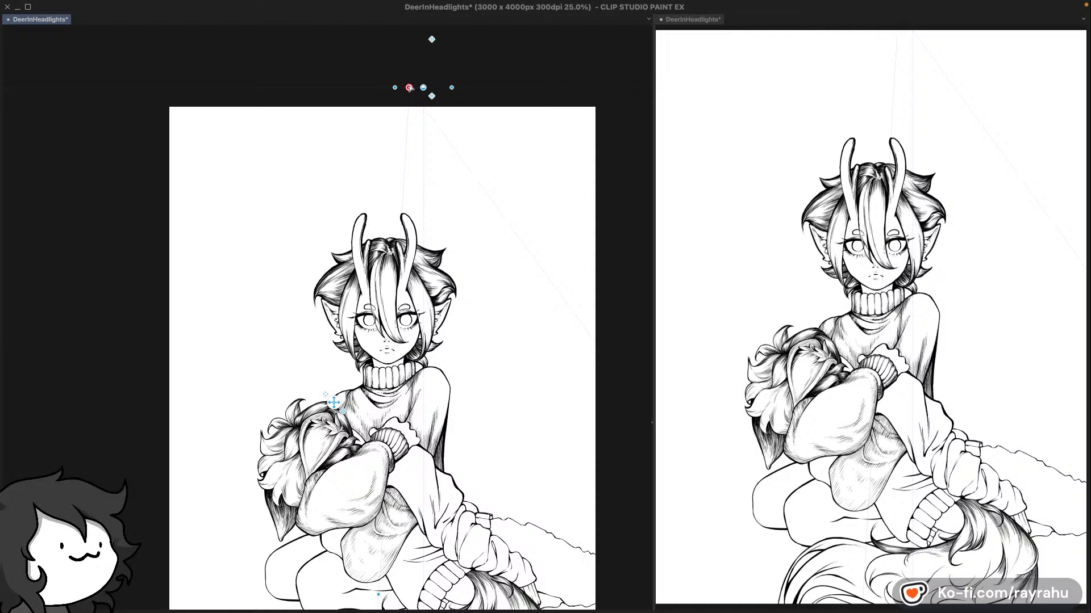
drag(409, 88, 402, 158)
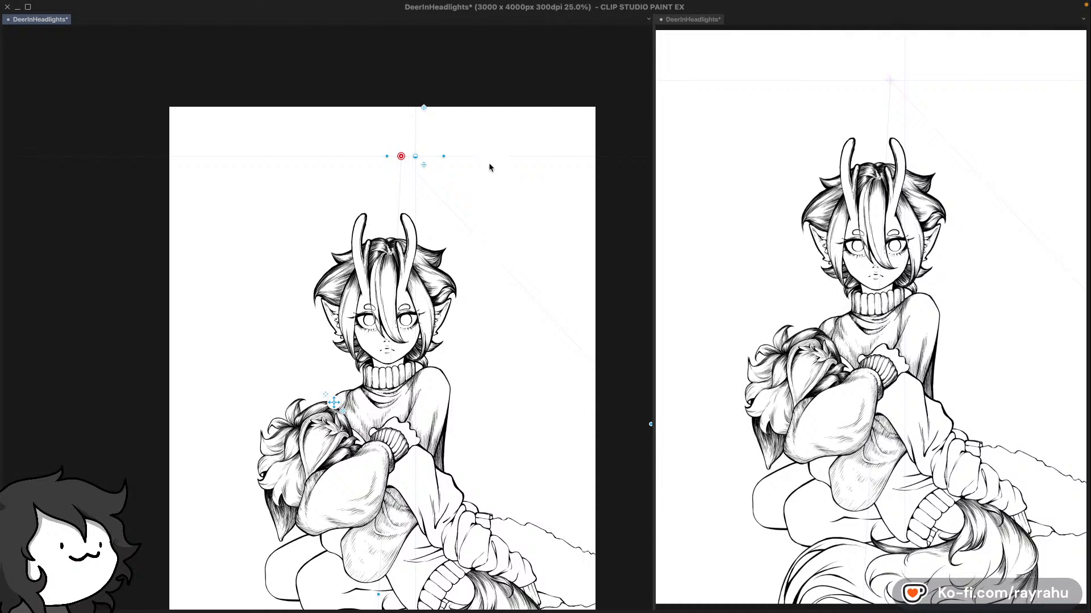
Step: Try shifting the horizon's handles, undo its tilt, and set the horizon level above the antlers
mouse_move(418, 166)
mouse_down()
mouse_move(416, 192)
mouse_move(418, 181)
mouse_up()
drag(383, 167, 387, 183)
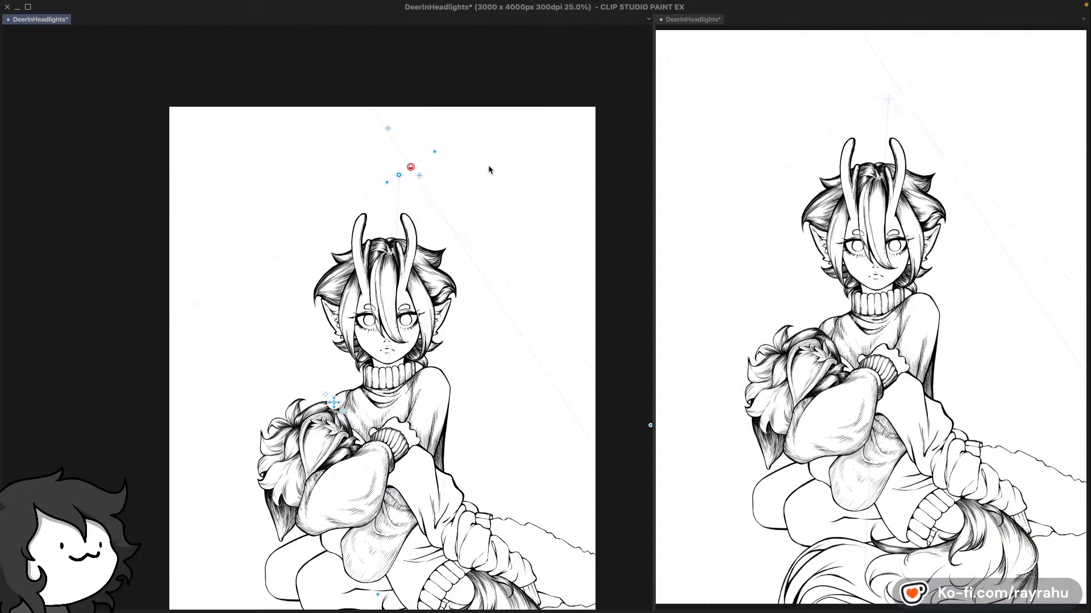
key(super+z)
drag(410, 167, 592, 181)
drag(611, 182, 398, 155)
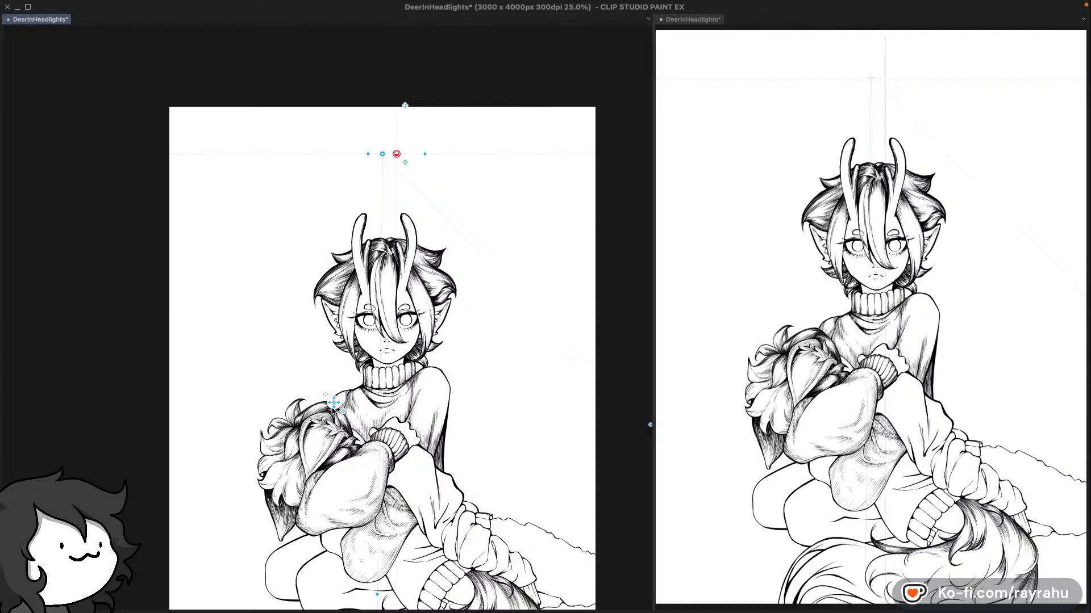
Step: Reposition the perspective ruler with its vanishing point centred near the canvas's upper edge, and spread the left guide line outward
drag(334, 402, 202, 377)
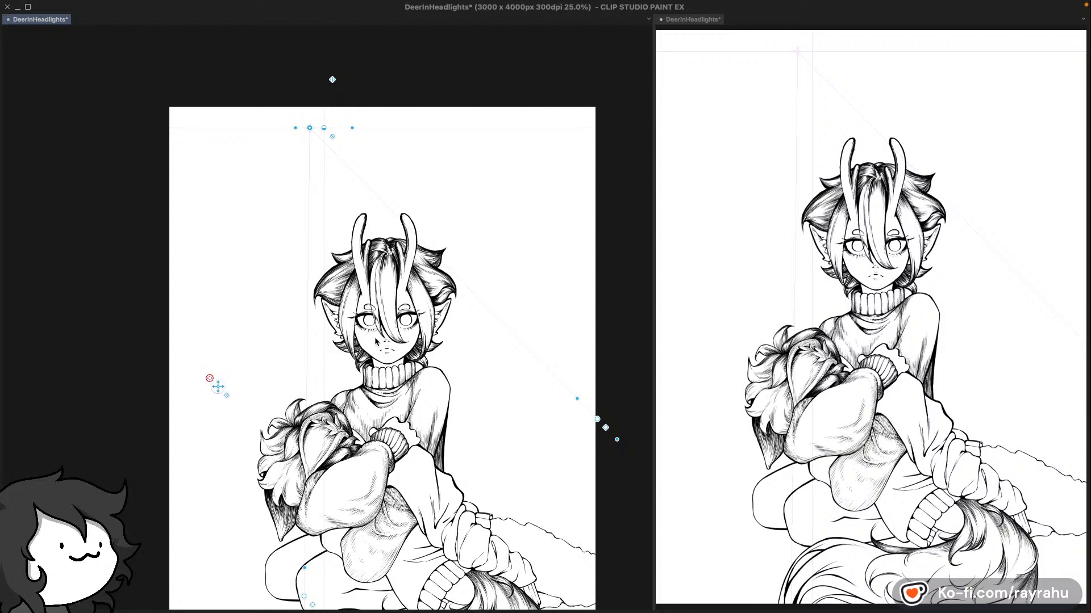
mouse_move(578, 400)
mouse_down()
mouse_move(605, 386)
mouse_move(568, 426)
mouse_move(582, 404)
mouse_up()
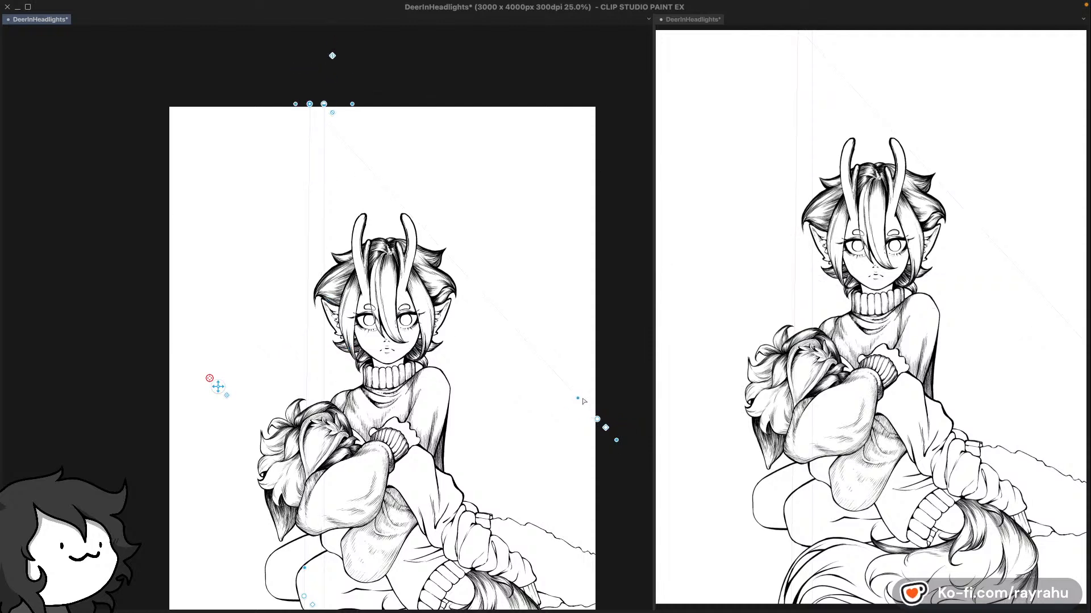
drag(585, 346, 534, 326)
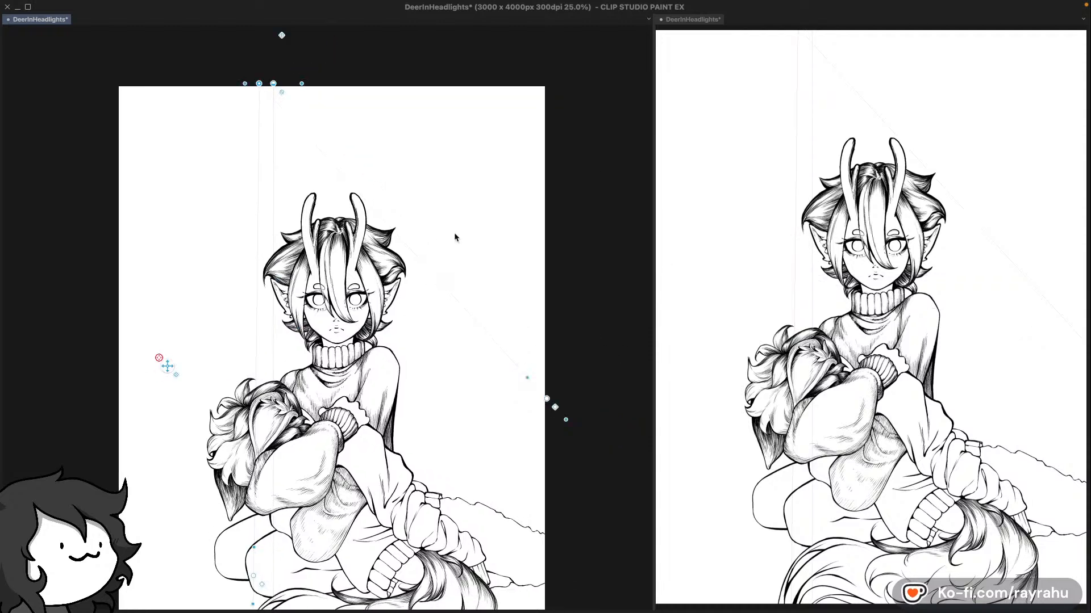
drag(259, 84, 321, 106)
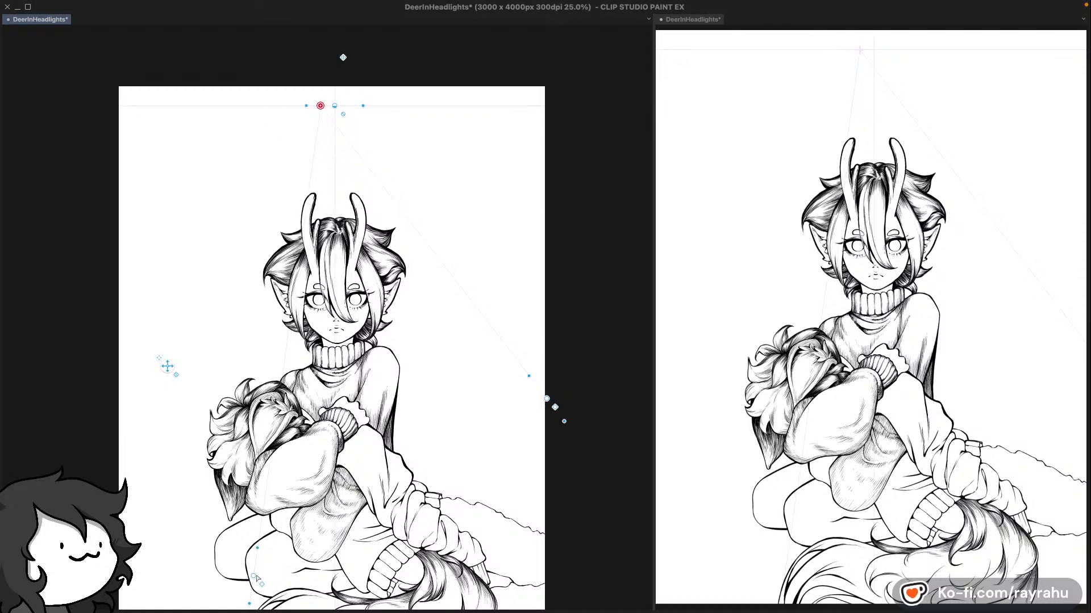
drag(253, 576, 239, 562)
mouse_move(81, 491)
mouse_down()
mouse_move(3, 469)
mouse_move(97, 476)
mouse_up()
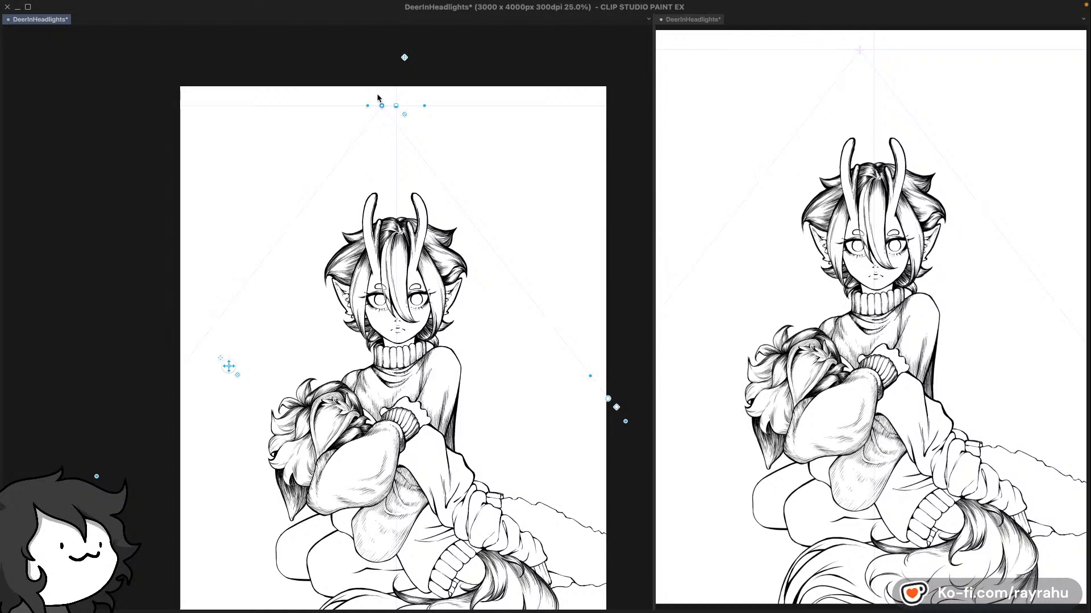
Step: Raise the perspective ruler's vanishing point above the canvas's upper edge, centred over the seated figure's head
drag(383, 106, 395, 37)
drag(540, 137, 525, 183)
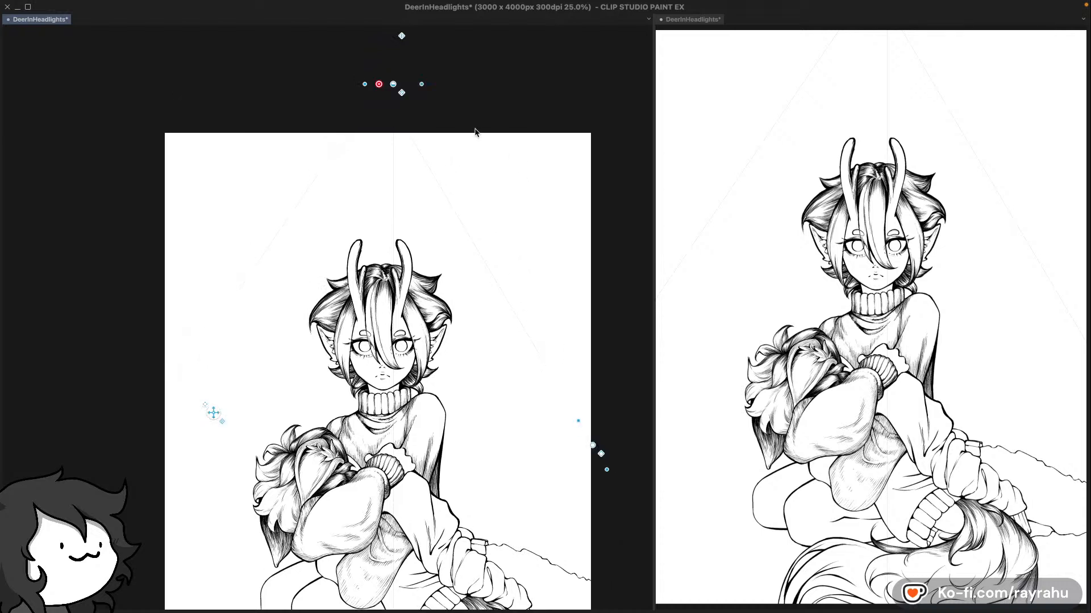
drag(394, 85, 385, 64)
drag(596, 514, 550, 402)
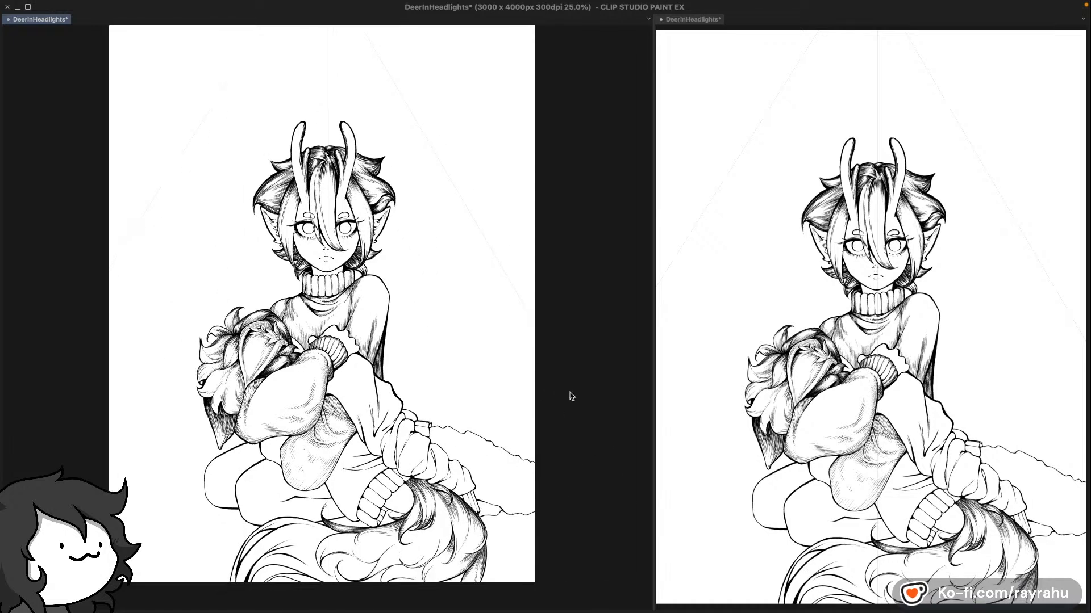
Step: Reselect the perspective ruler and adjust its left guide line's handle outside the canvas to widen the line's angle
click(534, 319)
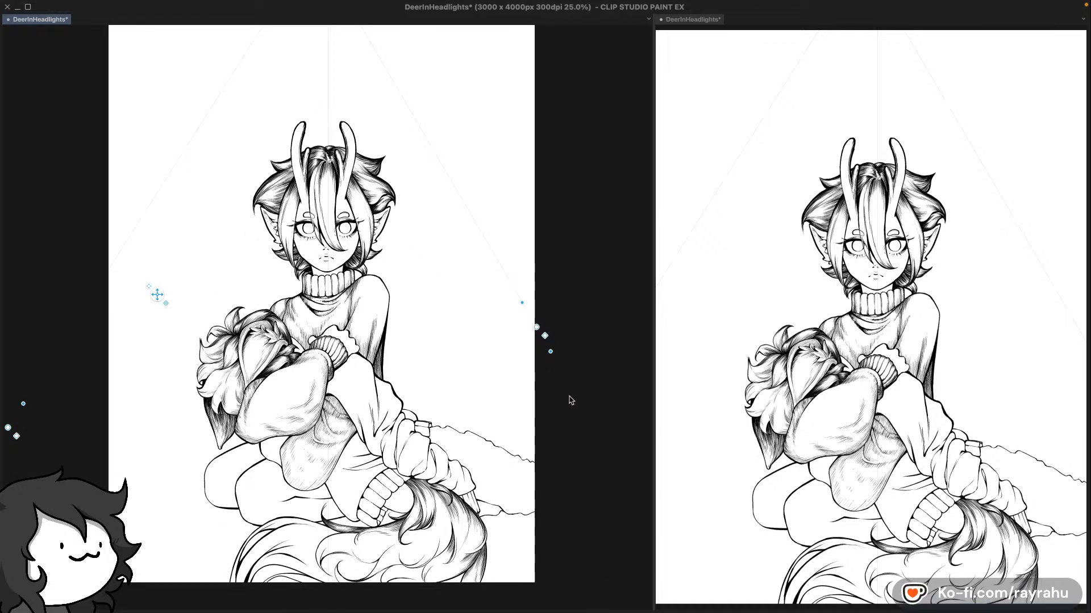
drag(420, 314, 481, 342)
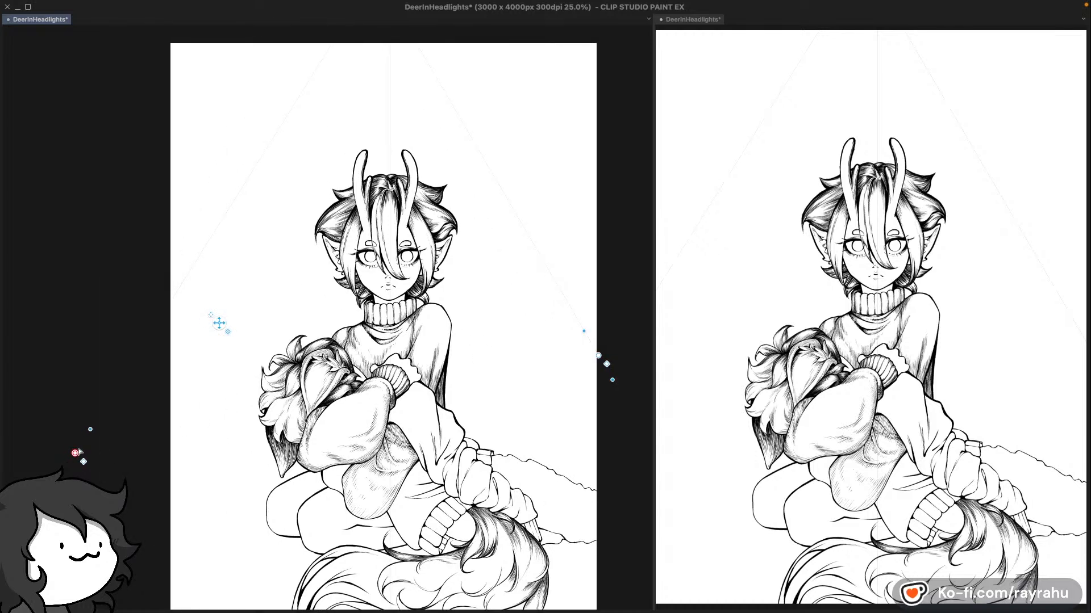
drag(69, 457, 101, 411)
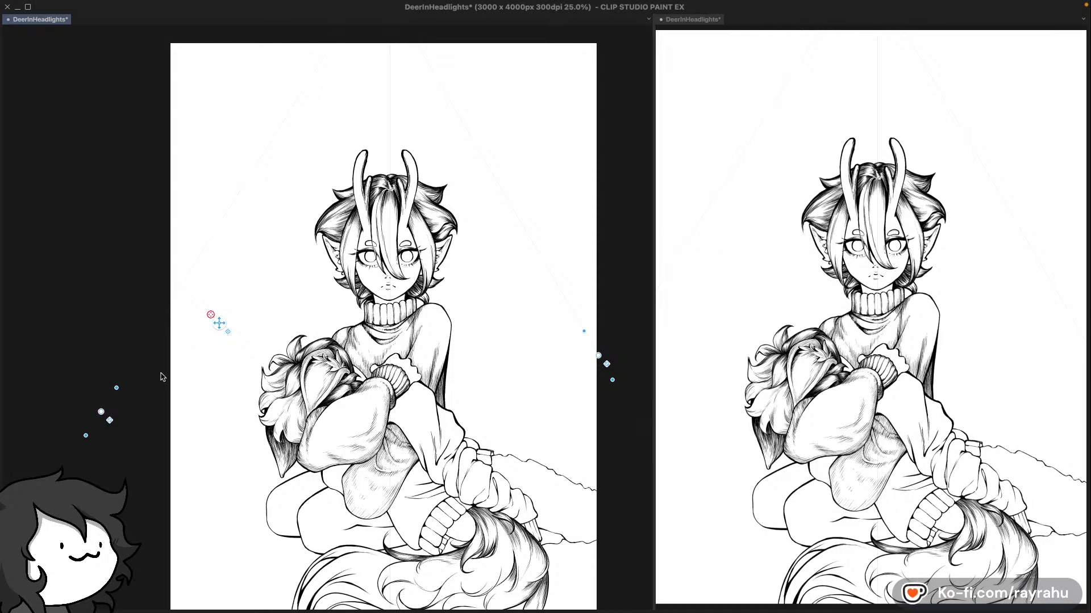
drag(101, 413, 61, 419)
drag(62, 418, 41, 394)
key(ctrl+minus)
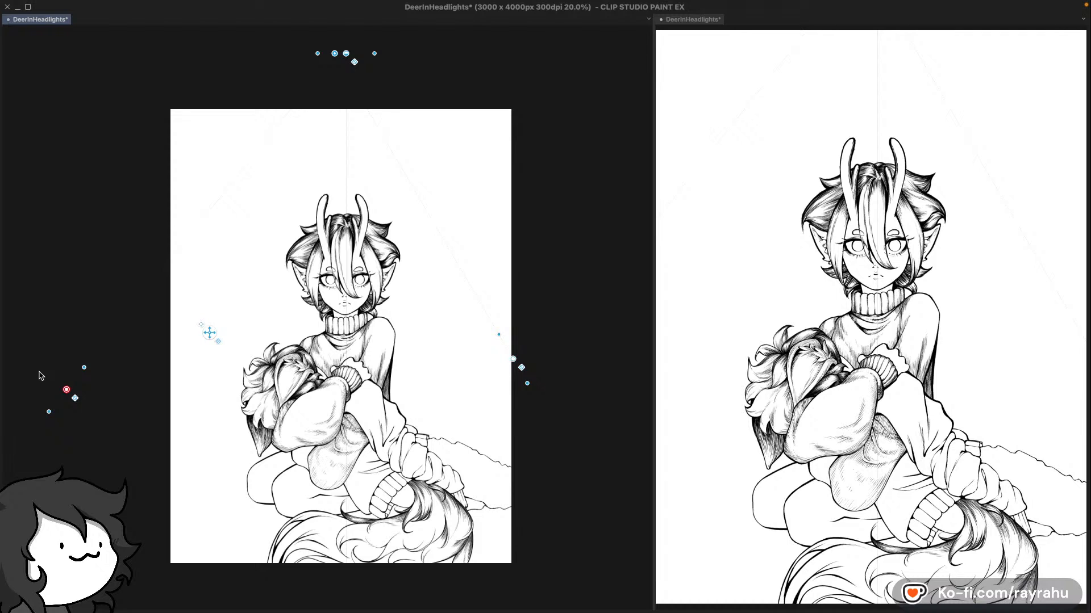
drag(545, 429, 577, 406)
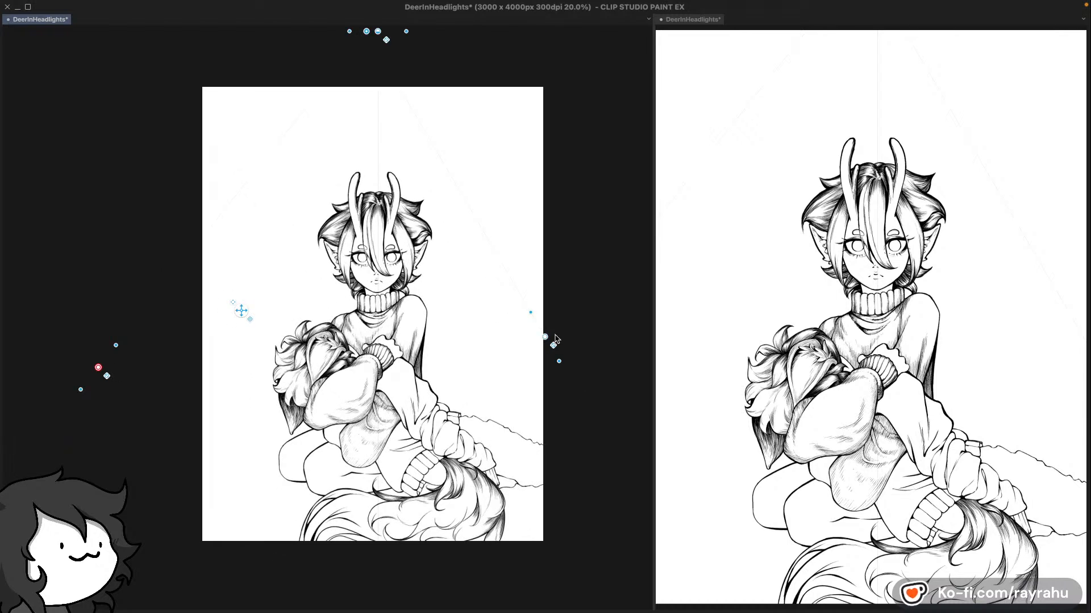
Step: Spread the perspective ruler's right guide line beyond the canvas and lower its vanishing point to the seated figure's eye level
drag(545, 337, 635, 355)
drag(373, 36, 376, 224)
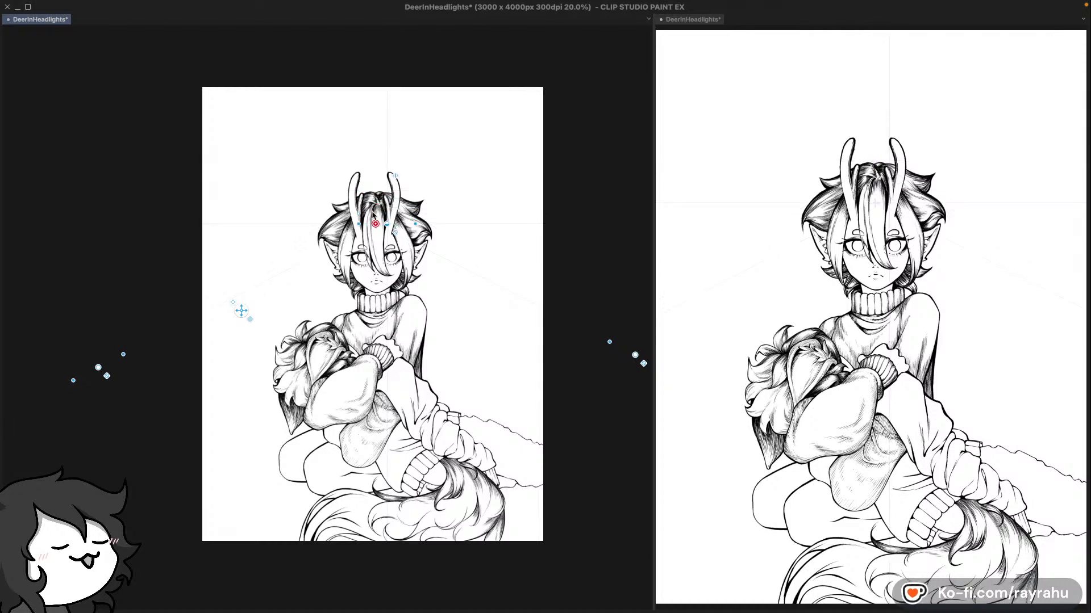
drag(375, 224, 375, 234)
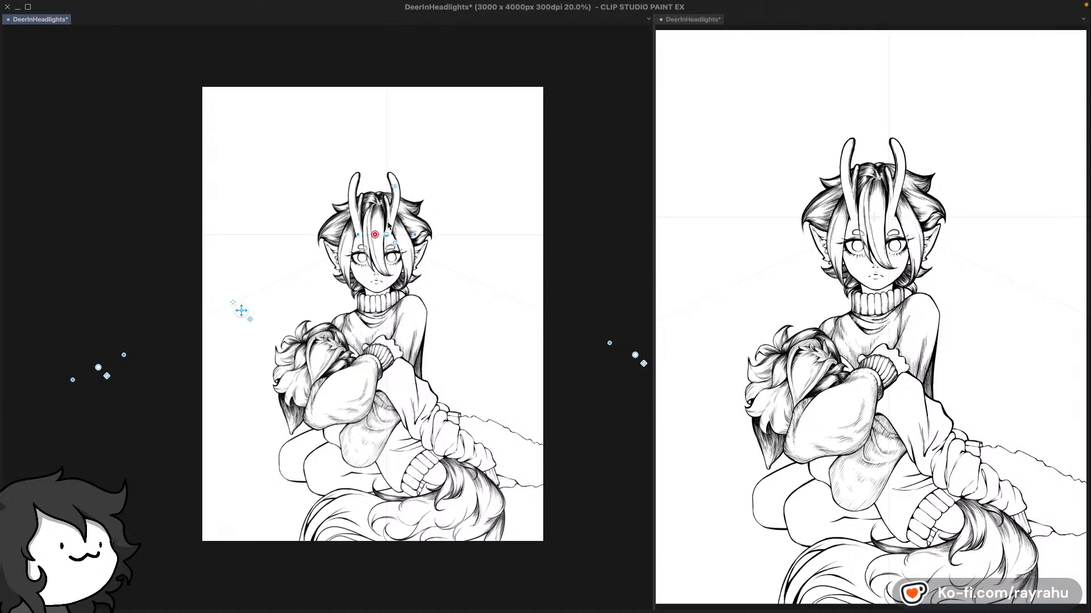
drag(375, 234, 375, 257)
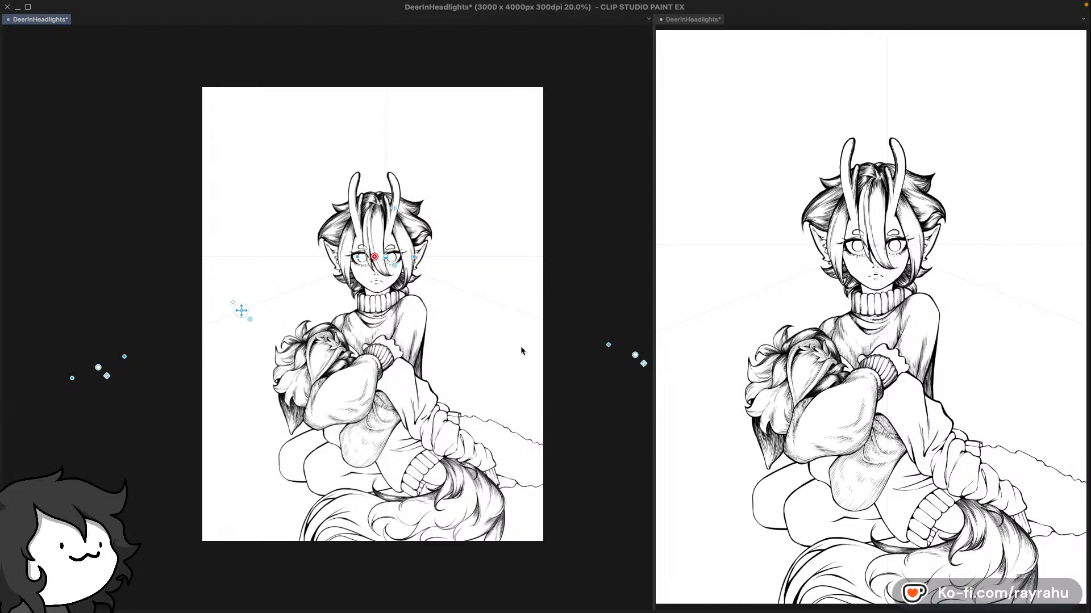
Step: Move the figure-shaped layer mask from Layer 2 onto Layer 5
key(F7)
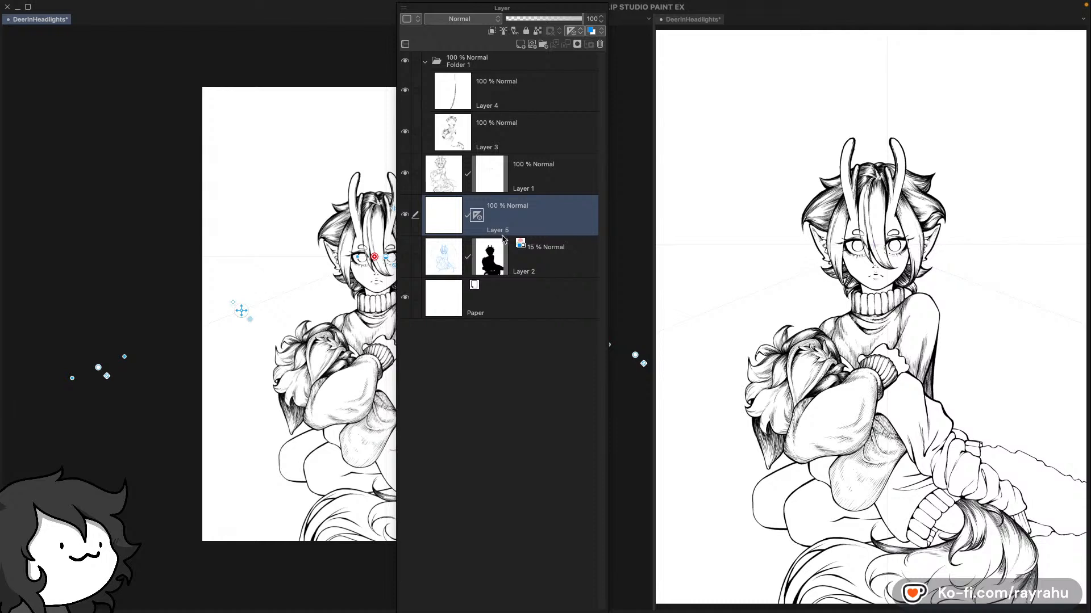
click(498, 262)
drag(499, 261, 497, 219)
key(F7)
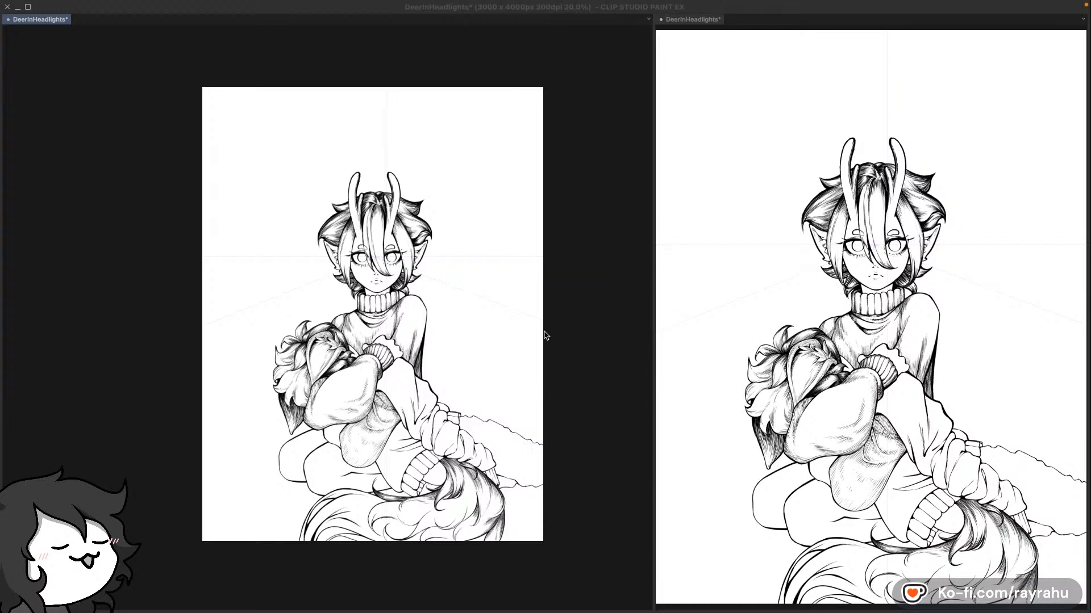
Step: Reselect the perspective ruler, shift it slightly left to centre it on the figure, and fine-tune its right guide line's angle
click(227, 316)
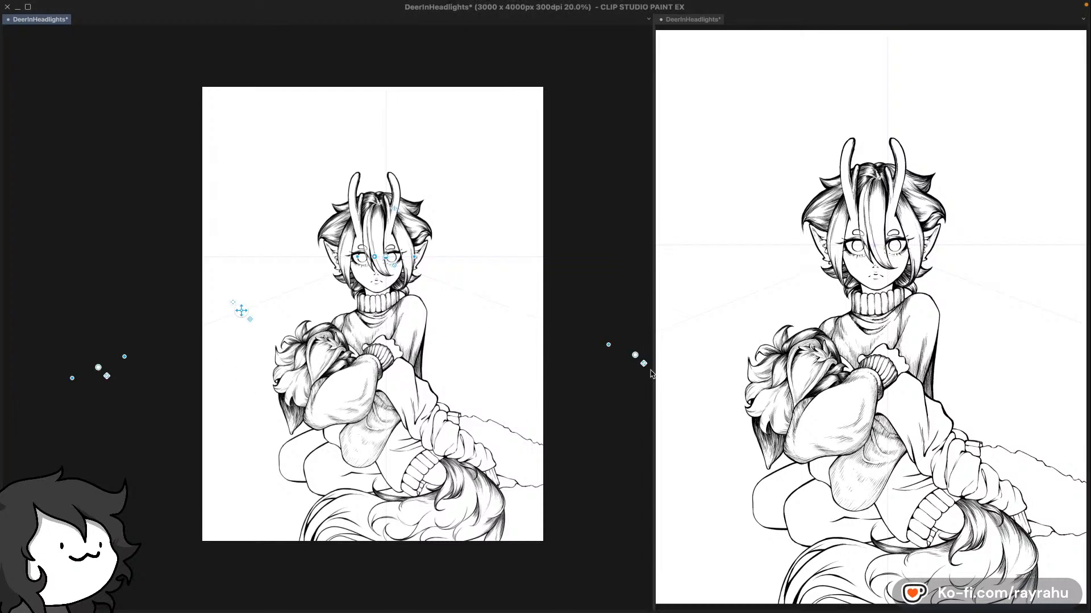
drag(635, 356, 636, 383)
drag(635, 380, 635, 375)
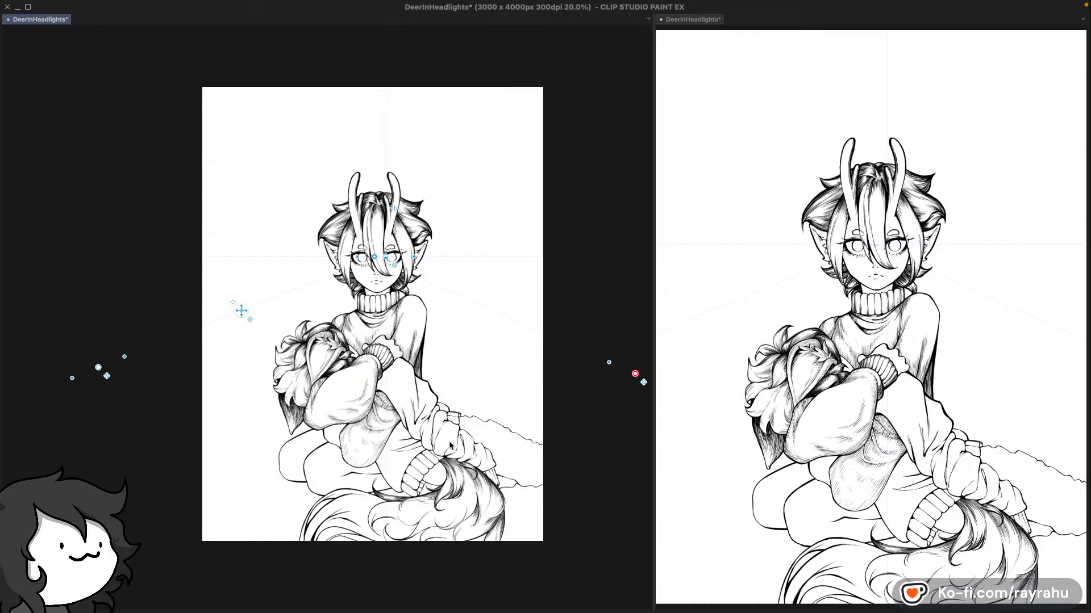
drag(243, 314, 236, 311)
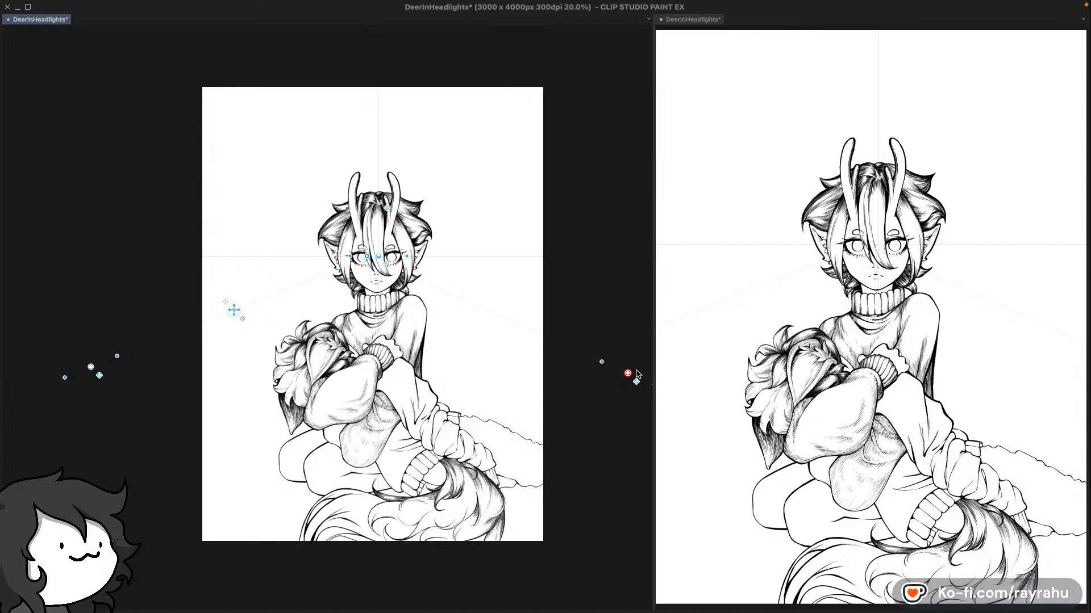
drag(627, 373, 630, 363)
key(ctrl+s)
Step: Target Layer 5's image instead of its mask for drawing
key(Tab)
click(588, 227)
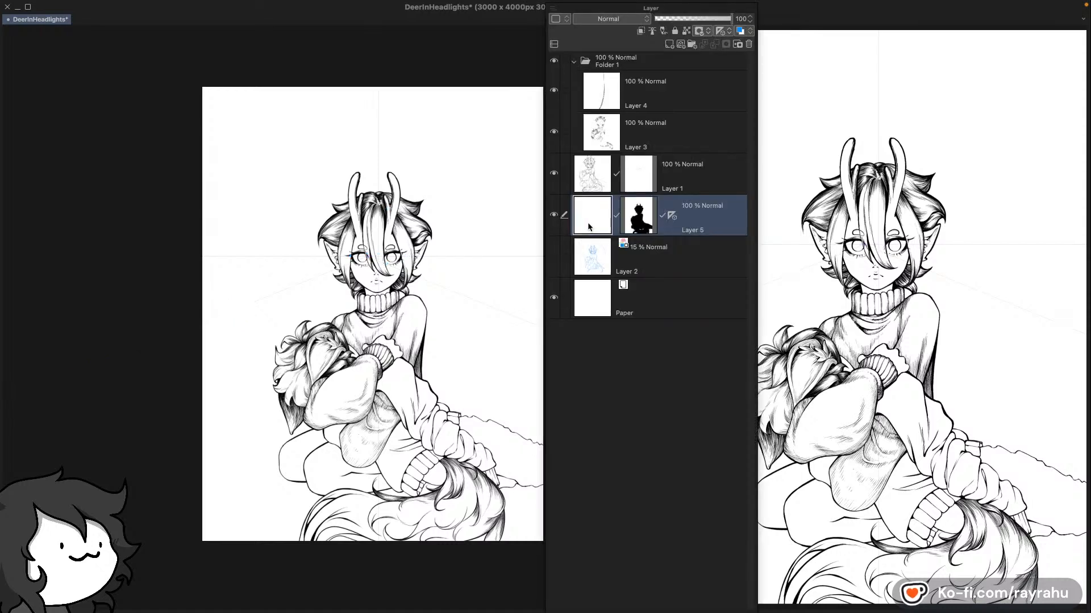
key(Tab)
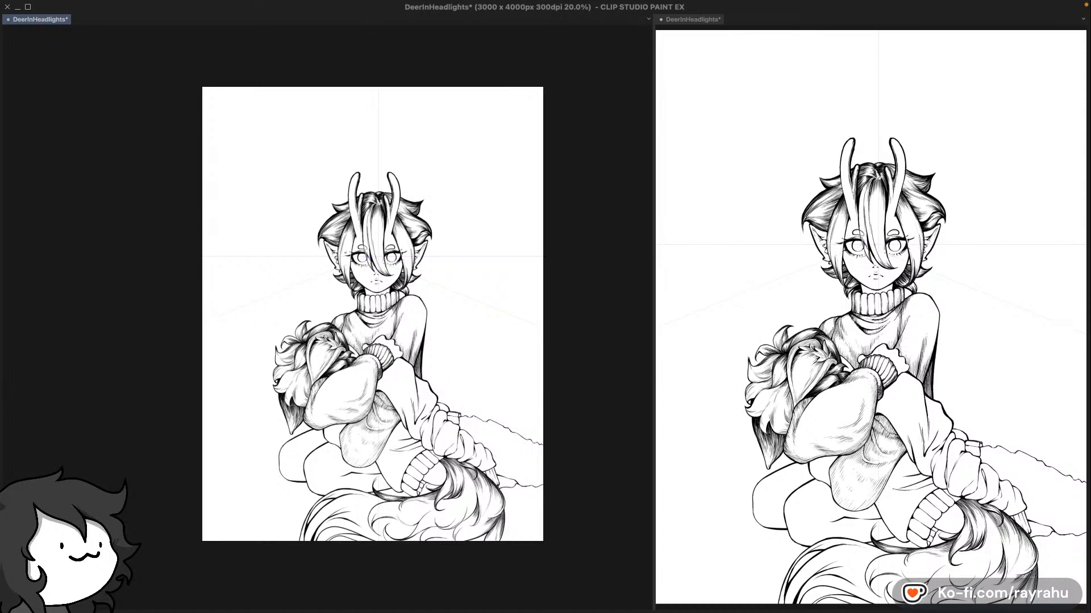
Step: Try ruler-guided pen strokes in the background on both sides of the figures, undoing each one
key(F1)
key(F1)
key(F1)
key(F1)
key(F1)
key(F1)
key(F2)
key(F2)
drag(210, 279, 210, 339)
key(ctrl+z)
drag(249, 285, 249, 317)
key(ctrl+z)
drag(315, 264, 314, 305)
key(ctrl+z)
drag(510, 216, 510, 356)
key(ctrl+z)
key(ctrl+z)
drag(453, 224, 552, 185)
key(ctrl+z)
drag(473, 229, 577, 214)
key(ctrl+z)
Step: Reselect Layer 5's perspective ruler and toggle the two small handles beside its movement cross
click(324, 256)
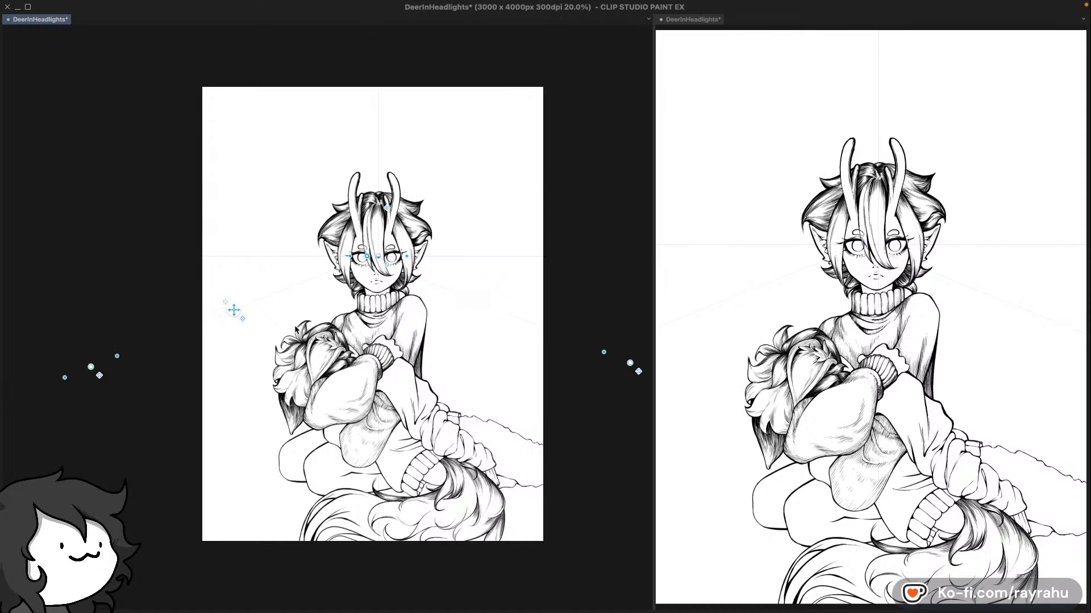
click(226, 301)
click(242, 320)
key(Tab)
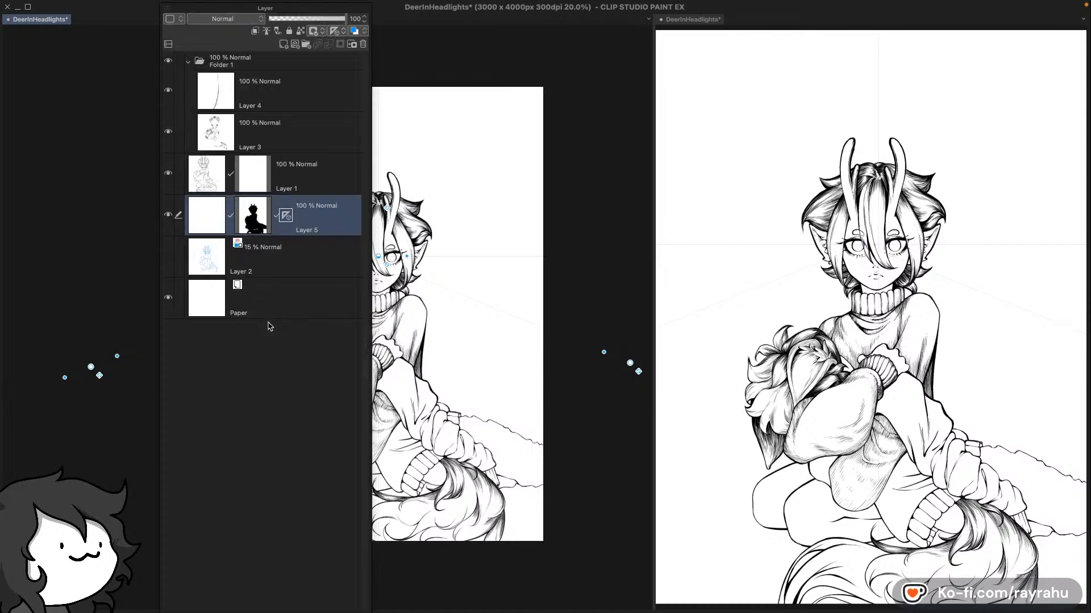
key(Tab)
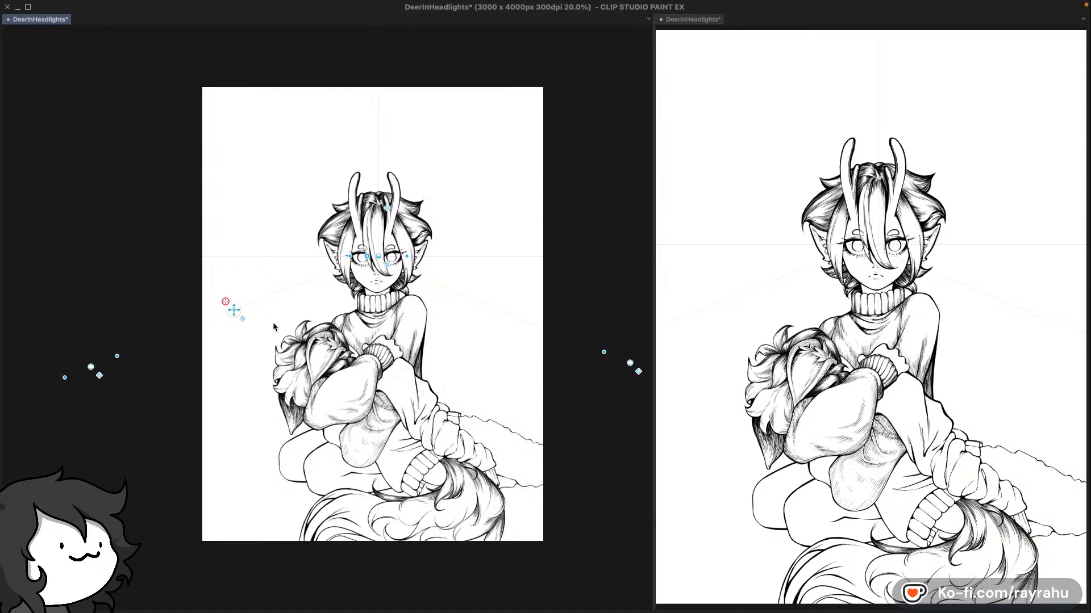
Step: Try pen lines in the background left of the figures to test the ruler's snapping, undoing each one
key(p)
mouse_move(203, 355)
mouse_down()
mouse_move(317, 287)
mouse_move(230, 392)
mouse_up()
key(ctrl+z)
key(ctrl+z)
click(260, 299)
key(p)
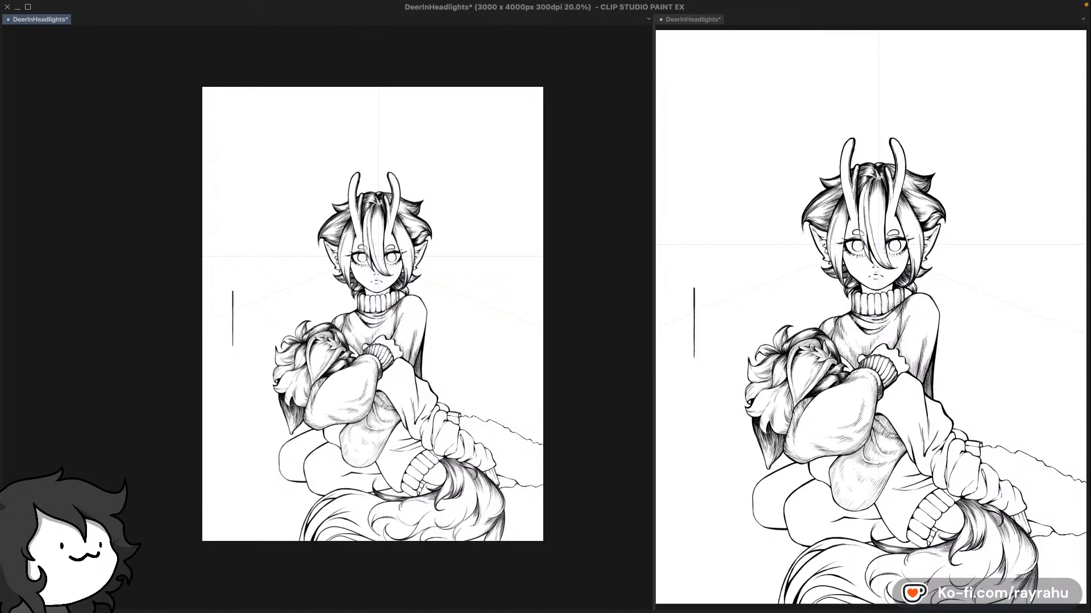
key(super+z)
key(F7)
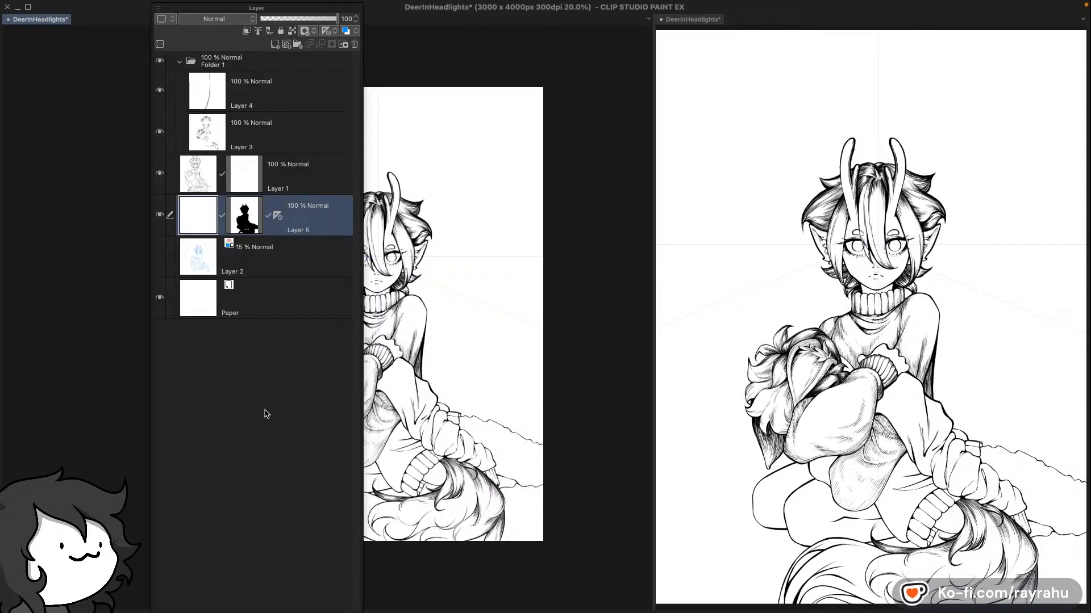
key(F7)
Step: Reselect the ruler's movement cross and try horizontal pen strokes left of the held figure, undoing each one
drag(457, 218, 447, 363)
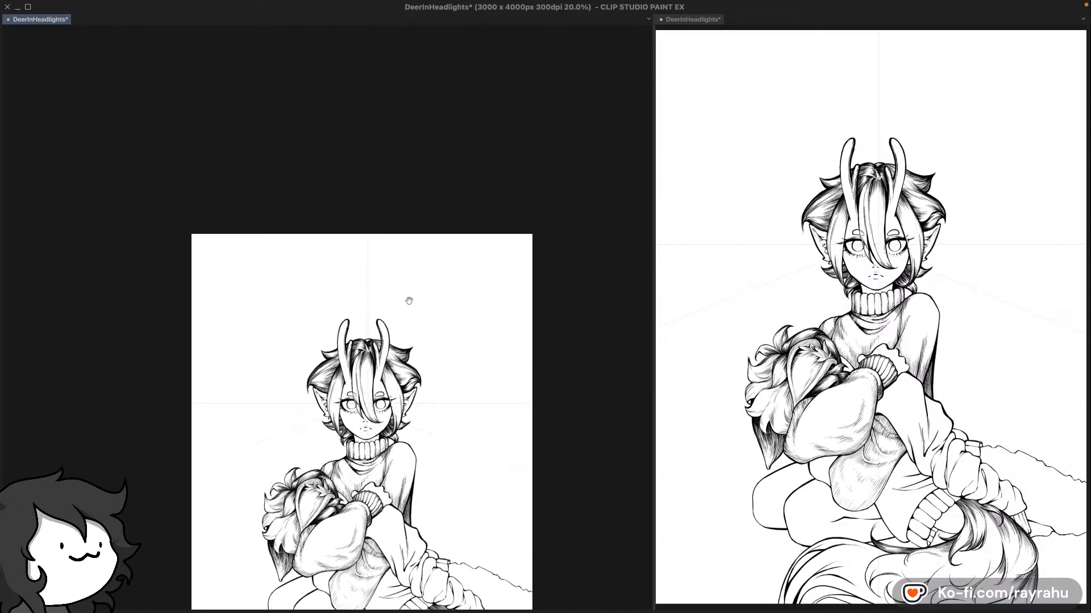
key(o)
click(366, 323)
click(223, 457)
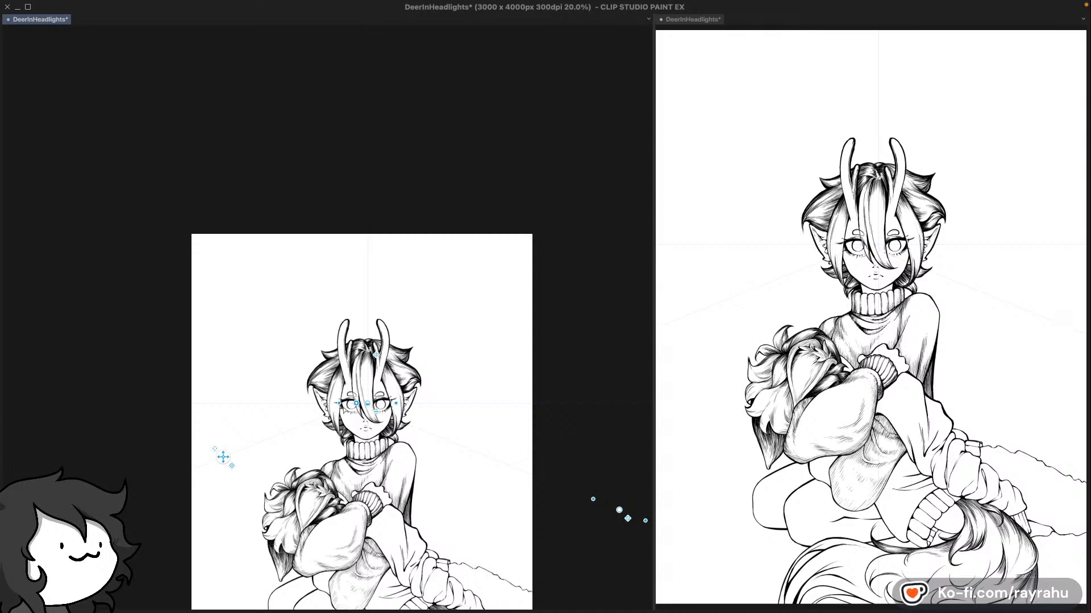
key(p)
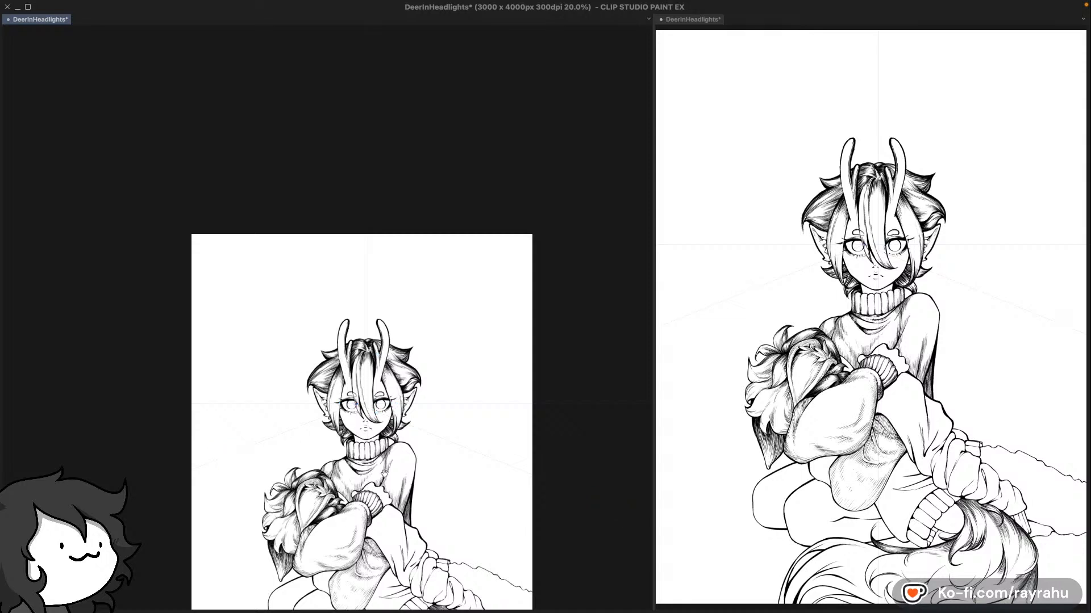
drag(384, 474, 403, 324)
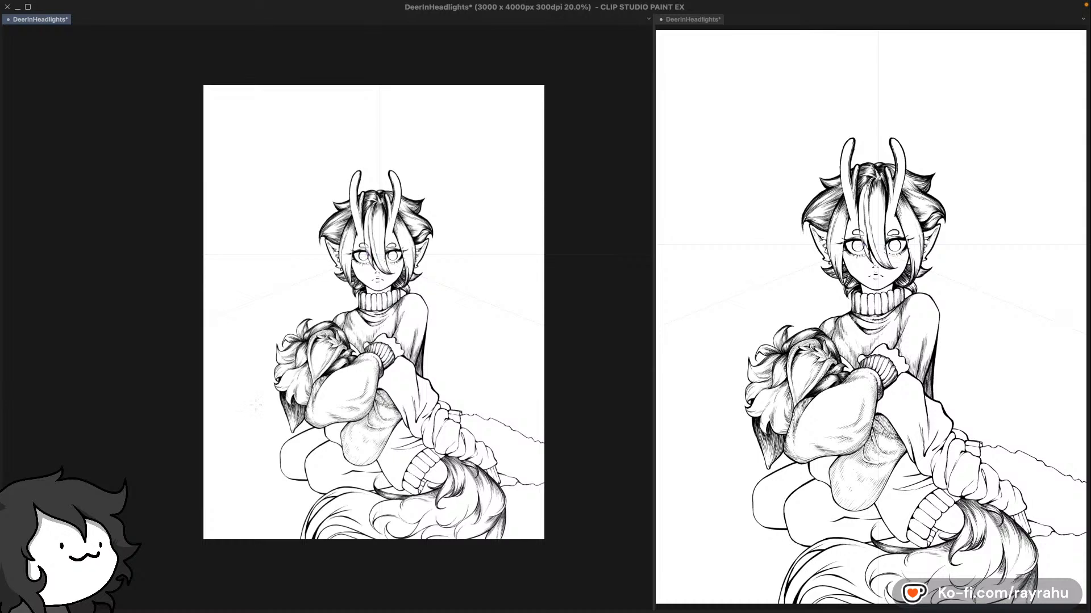
drag(165, 381, 279, 382)
key(super+z)
drag(203, 375, 274, 375)
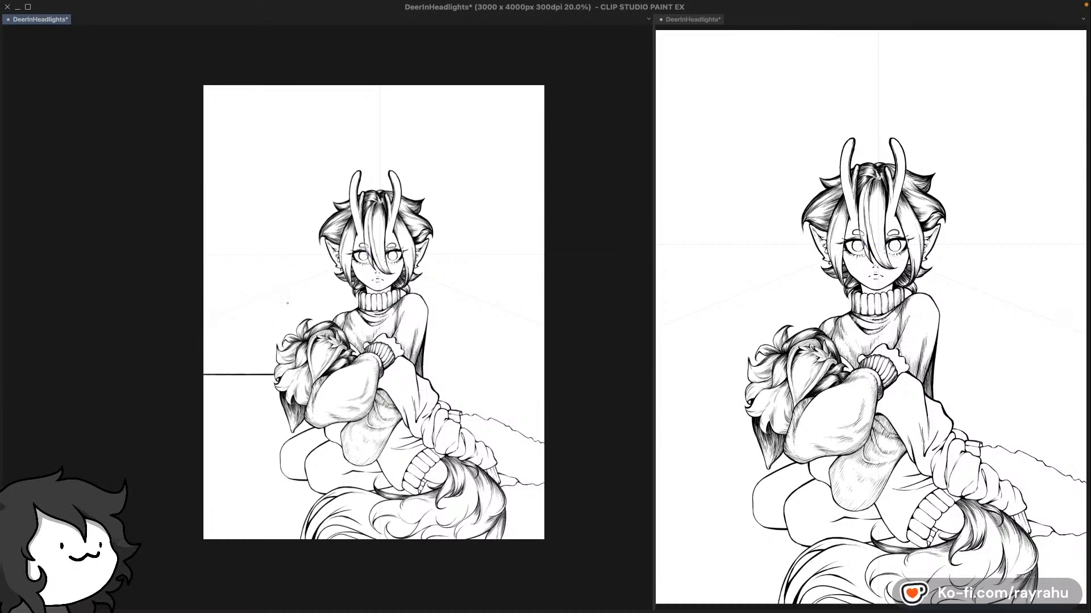
key(super+z)
Step: Check the perspective ruler attached to Layer 5 and set the layer's image as the drawing target
key(F7)
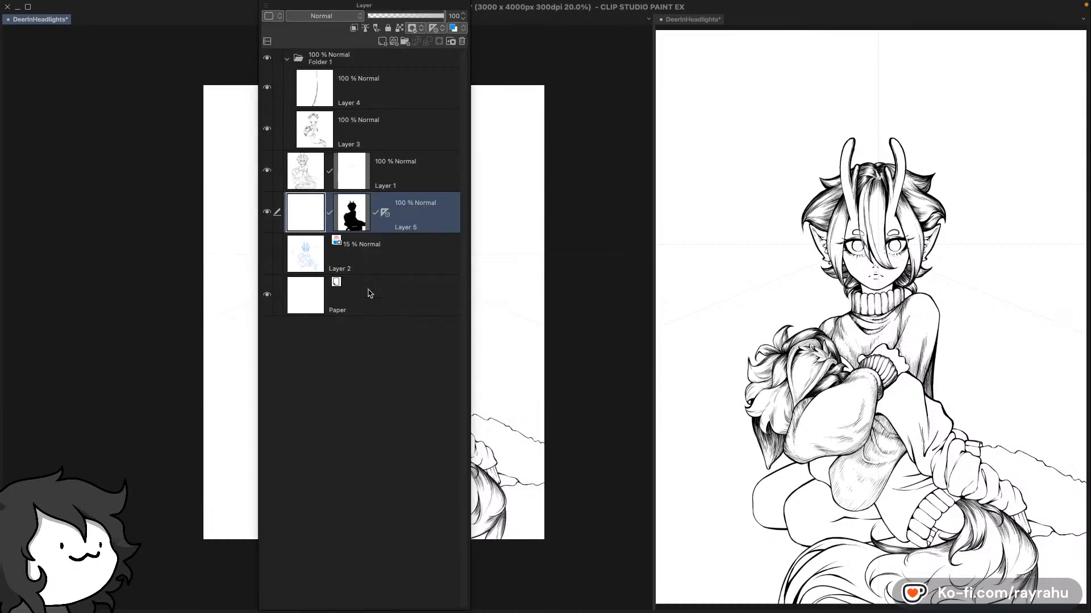
click(385, 214)
key(F7)
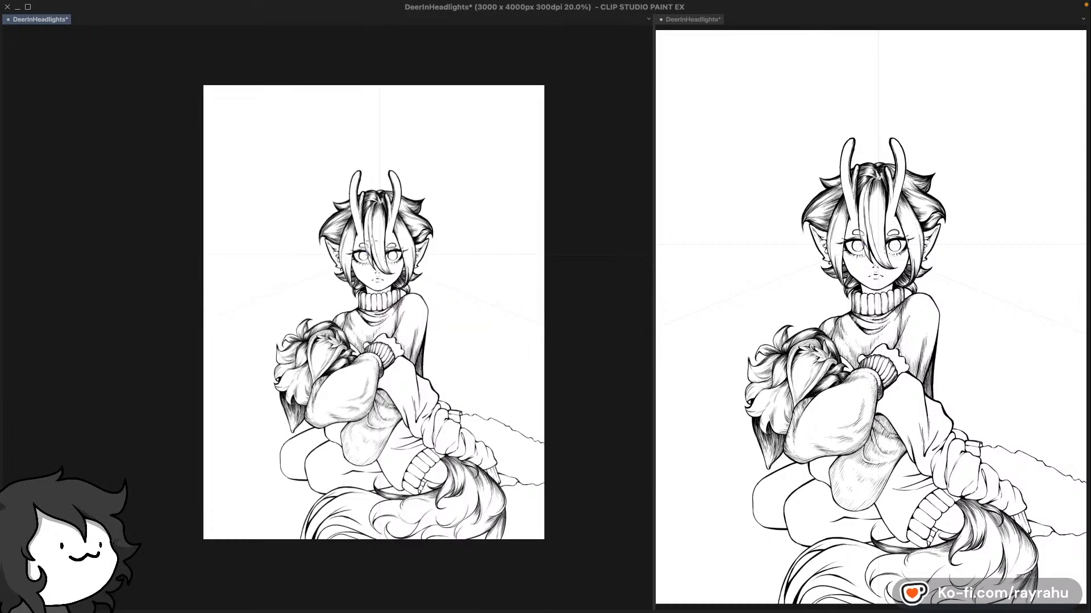
key(F7)
key(F7)
key(F7)
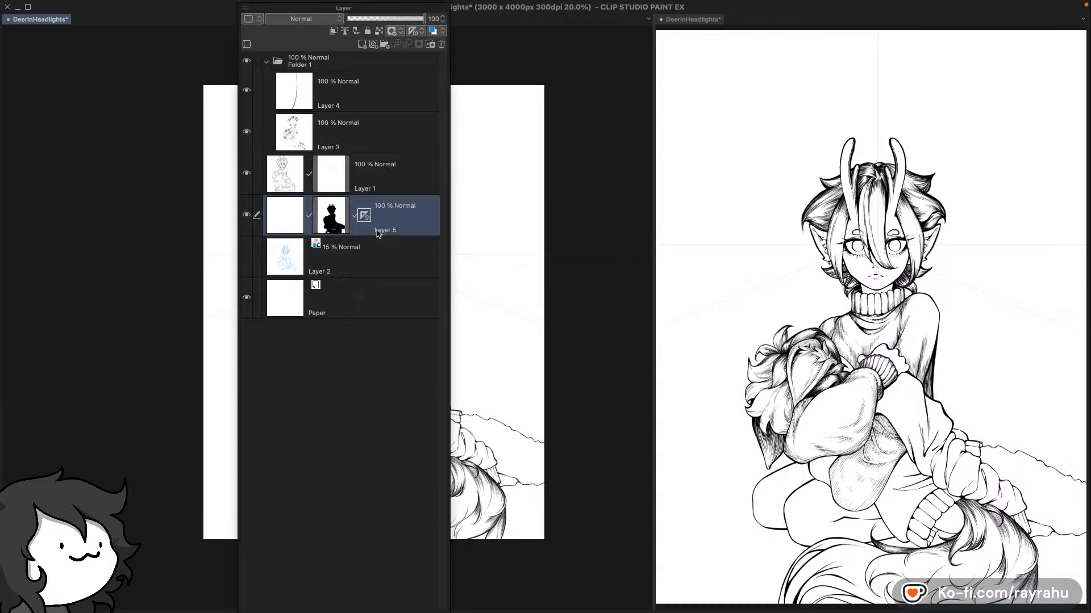
key(F7)
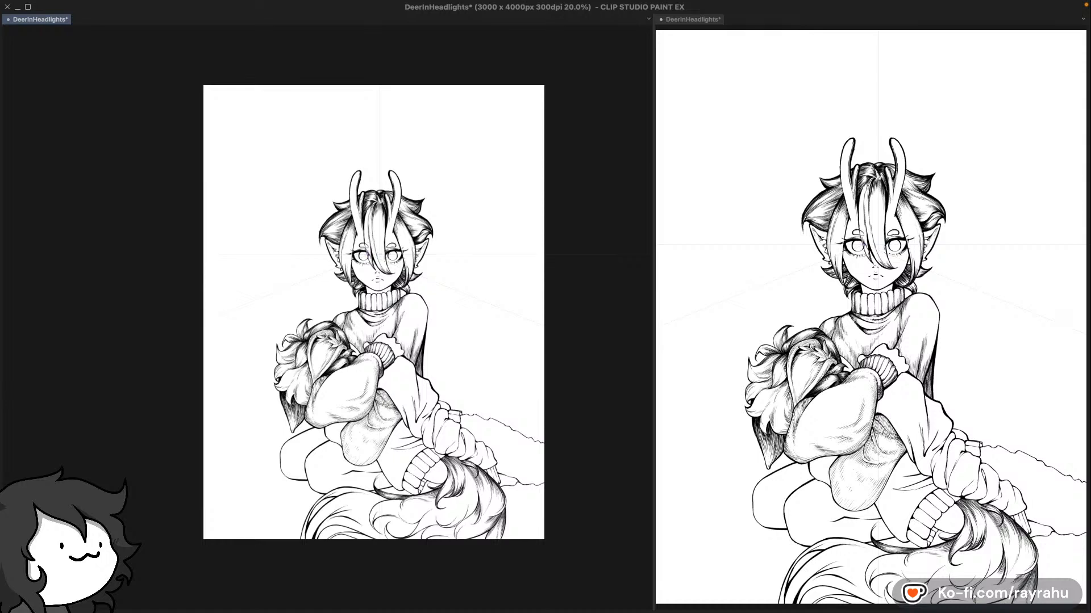
click(379, 255)
key(F7)
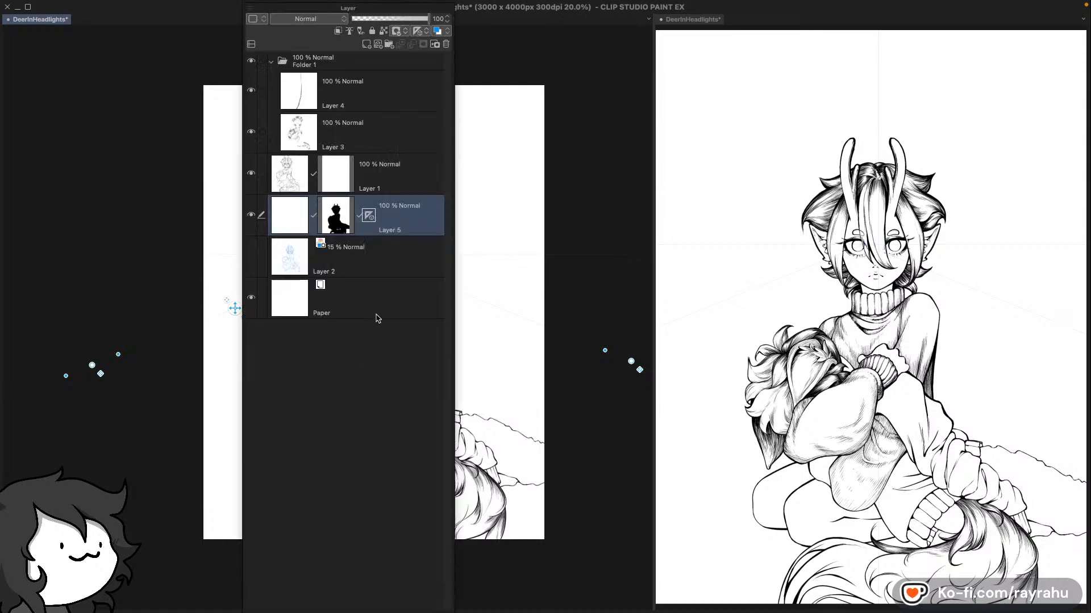
click(295, 217)
key(F7)
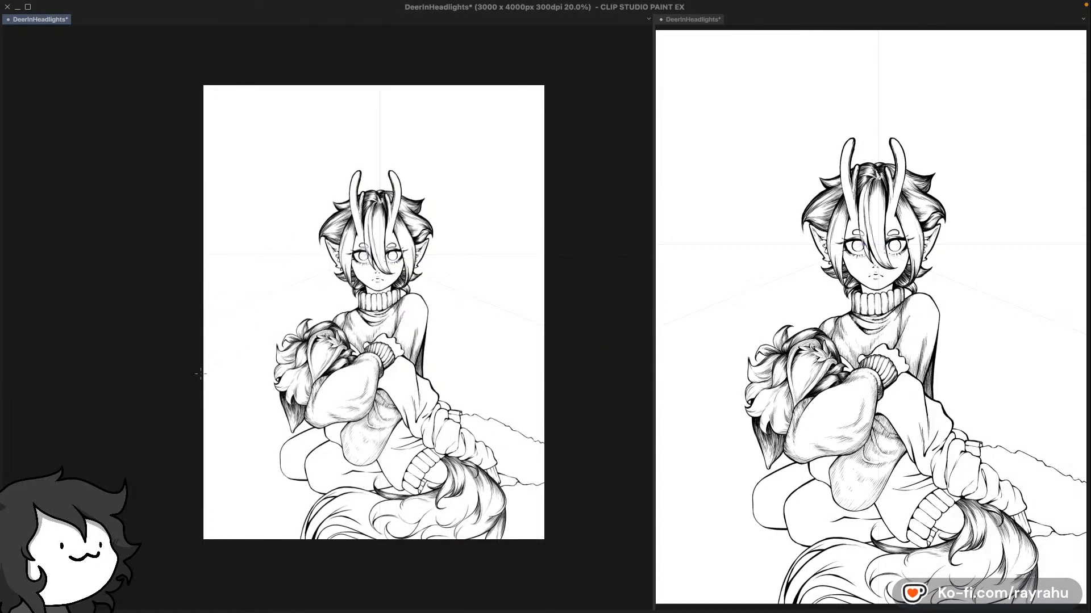
Step: Draw the horizon line at eye level and a diagonal perspective line on each side of the seated figure
drag(201, 382, 278, 383)
key(super+z)
drag(174, 342, 335, 267)
mouse_move(404, 266)
mouse_down()
mouse_move(542, 355)
mouse_move(564, 361)
mouse_move(568, 345)
mouse_up()
drag(182, 253, 579, 256)
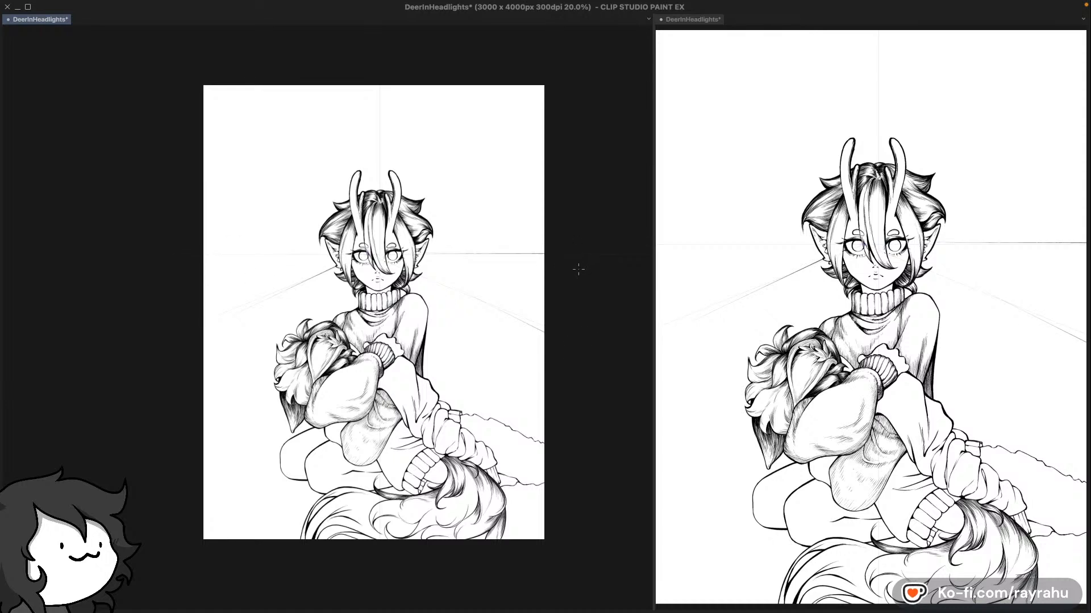
Step: Delete the perspective ruler from Layer 5
key(F7)
drag(596, 212, 673, 41)
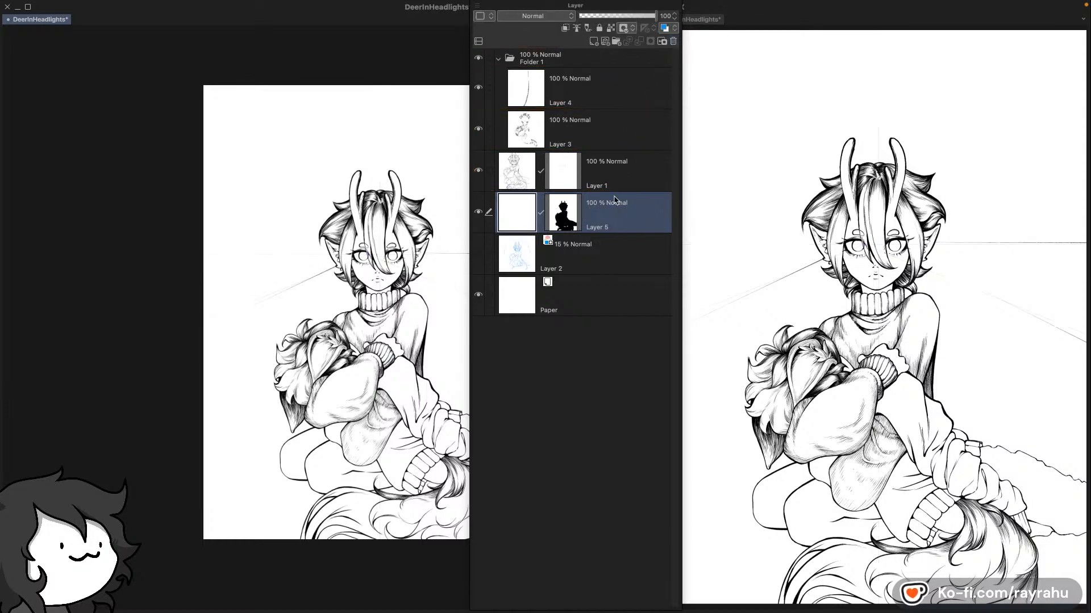
key(F7)
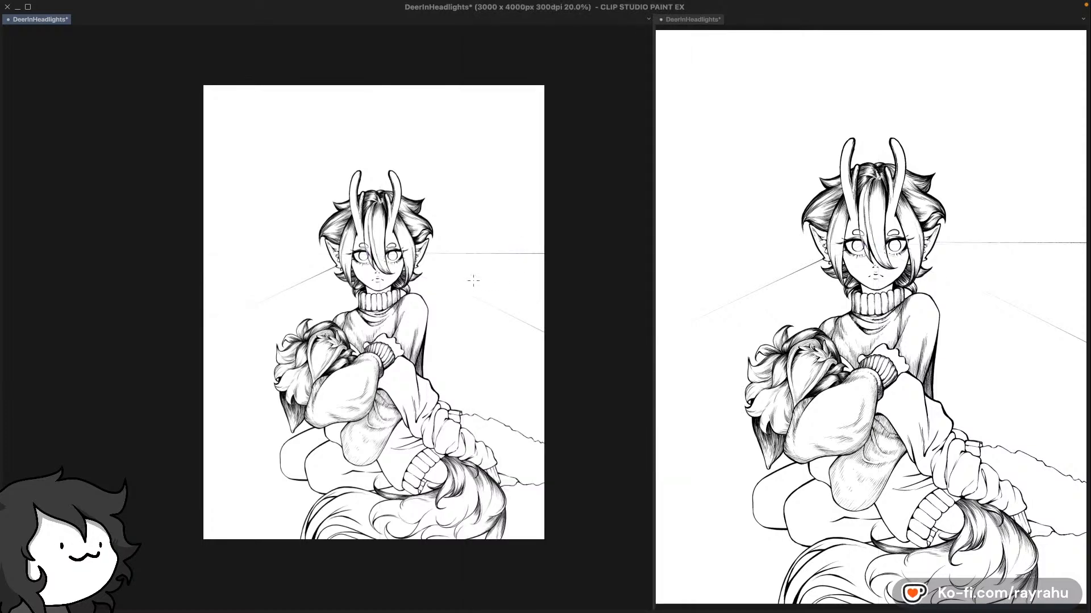
Step: Draw a second diagonal line on each side of the seated figure and extend the horizon across the canvas's full width
scroll(474, 280, up, 1)
drag(497, 340, 527, 293)
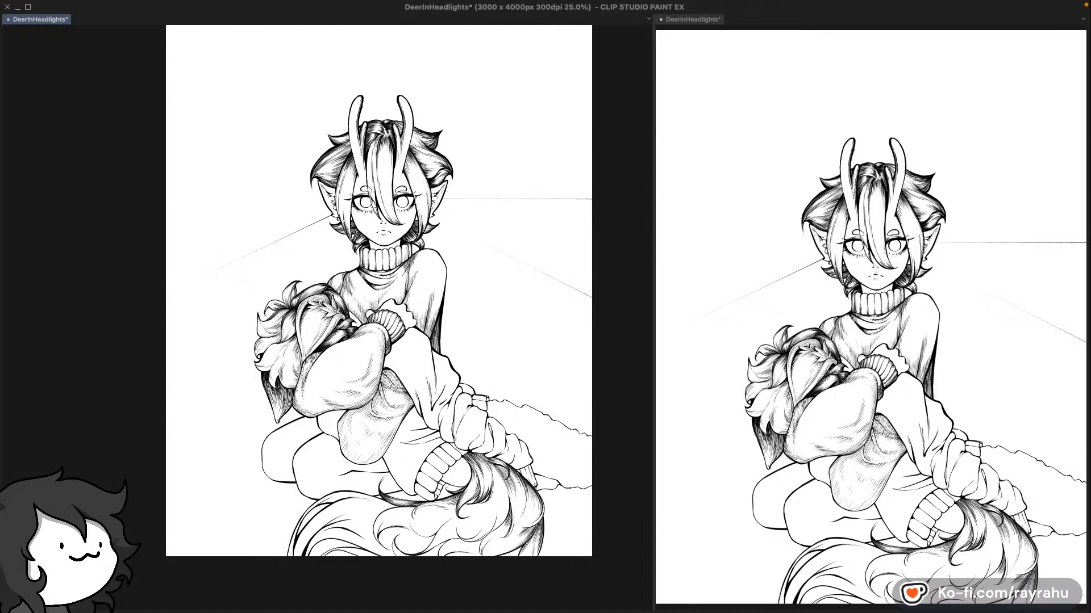
mouse_move(379, 199)
mouse_down()
mouse_move(144, 340)
mouse_move(142, 322)
mouse_move(138, 338)
mouse_move(364, 201)
mouse_up()
drag(366, 199, 391, 174)
drag(421, 209, 632, 340)
drag(598, 208, 114, 201)
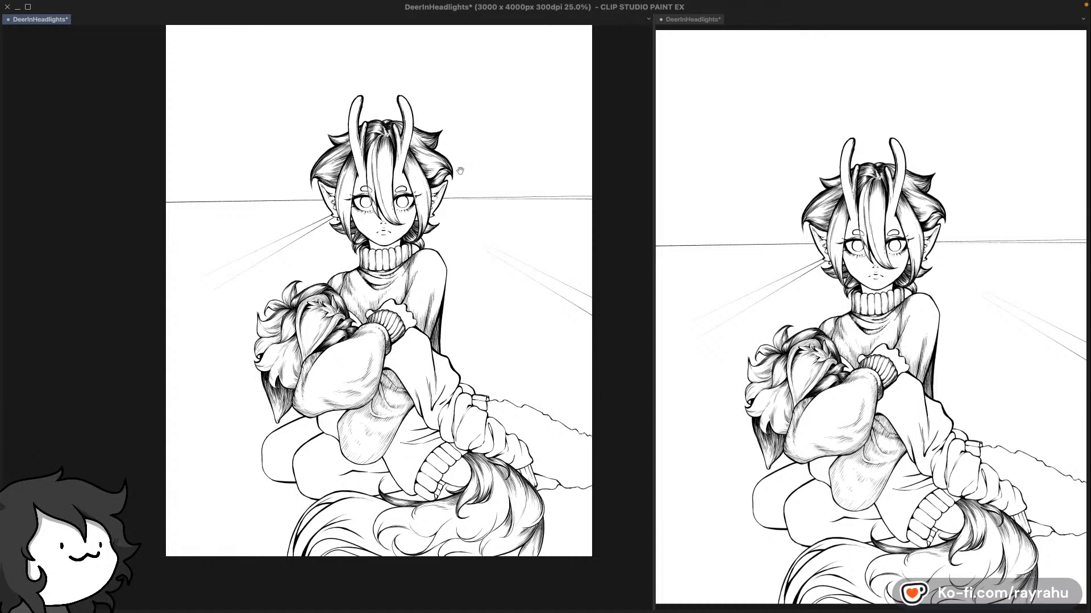
Step: Fill the background above the horizon line with black, behind the seated figure's head and antlers
drag(460, 170, 453, 202)
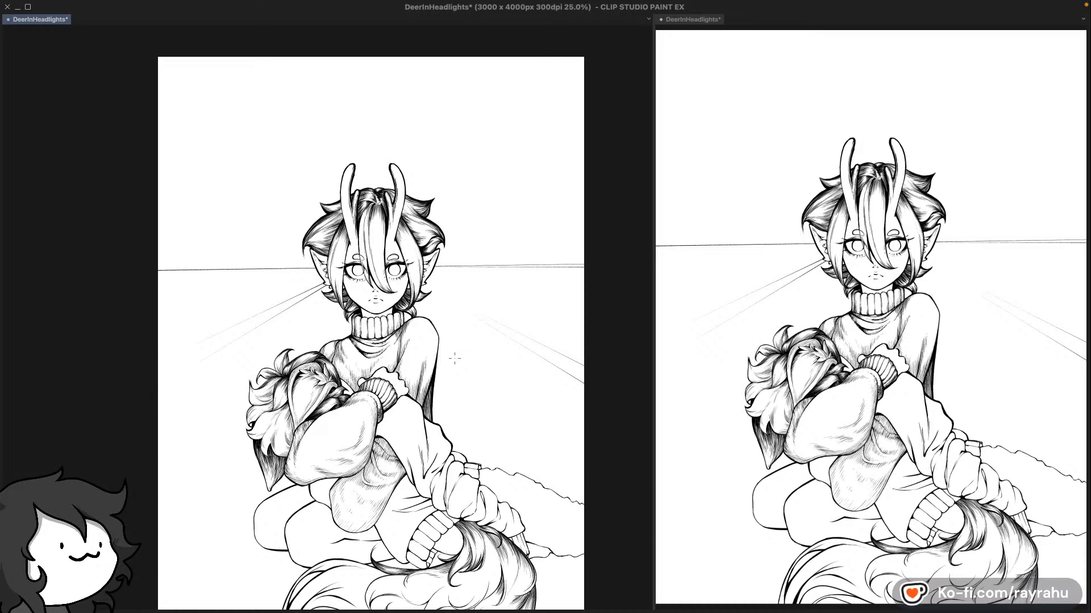
drag(528, 363, 528, 380)
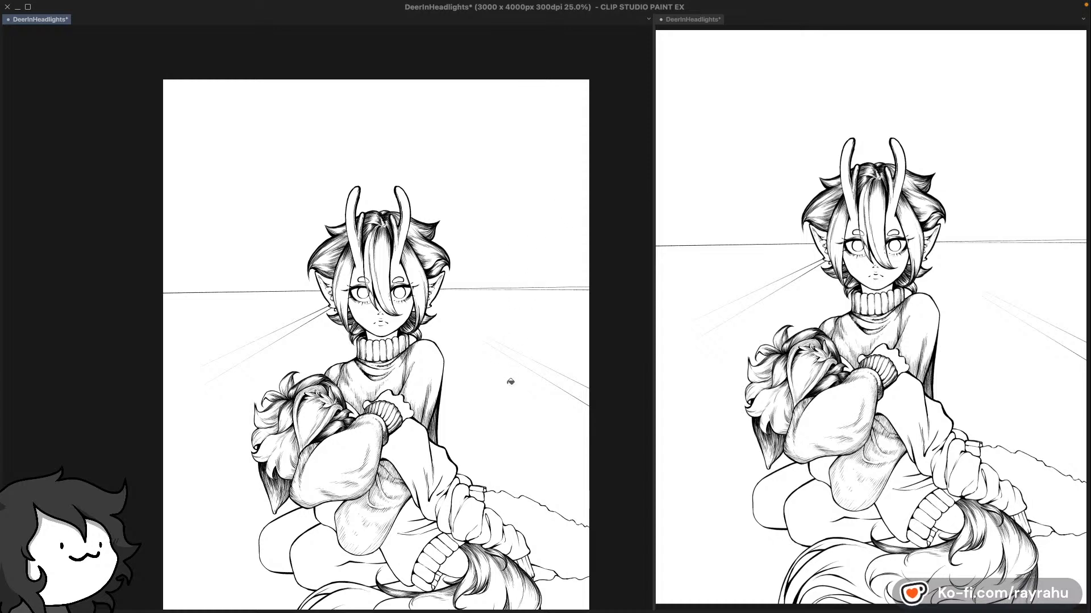
drag(511, 380, 535, 307)
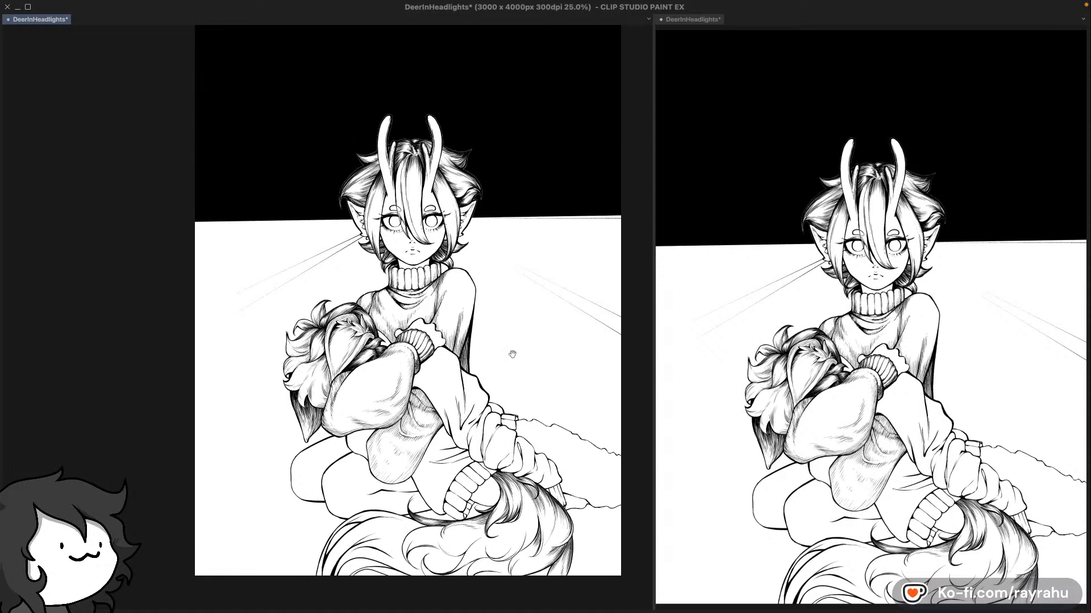
drag(513, 355, 516, 307)
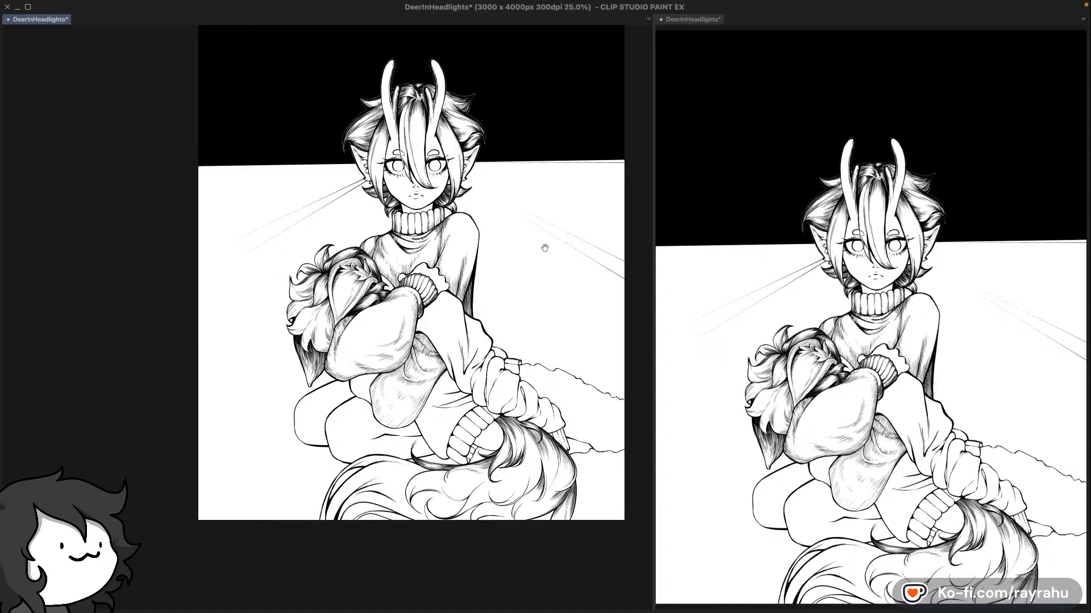
Step: Try to fill the gap between the trouser cuff and the tail with black
drag(501, 346, 522, 289)
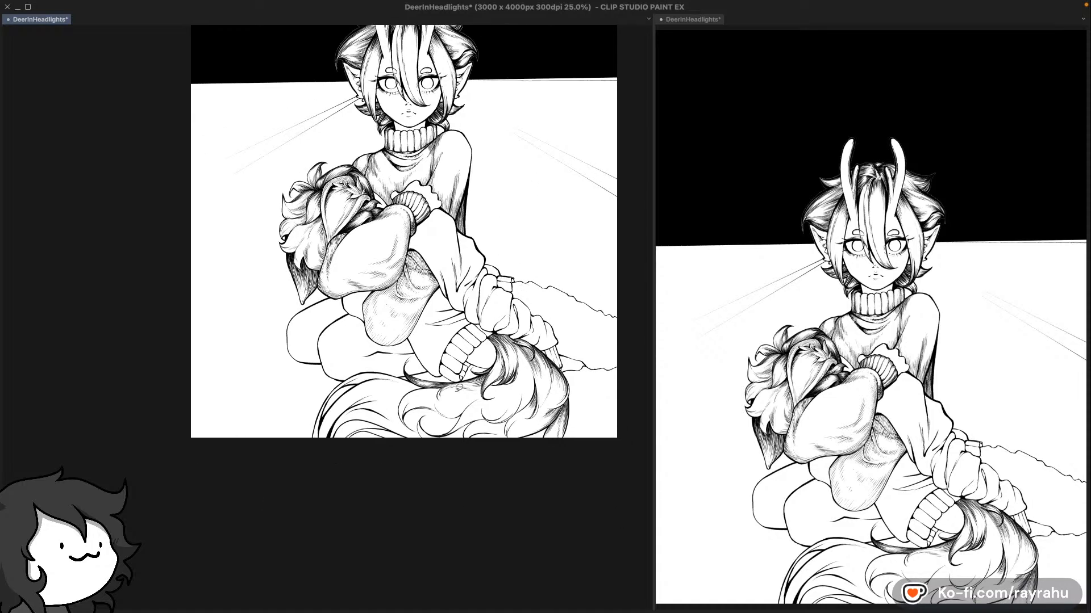
scroll(459, 387, down, 1)
scroll(460, 389, up, 5)
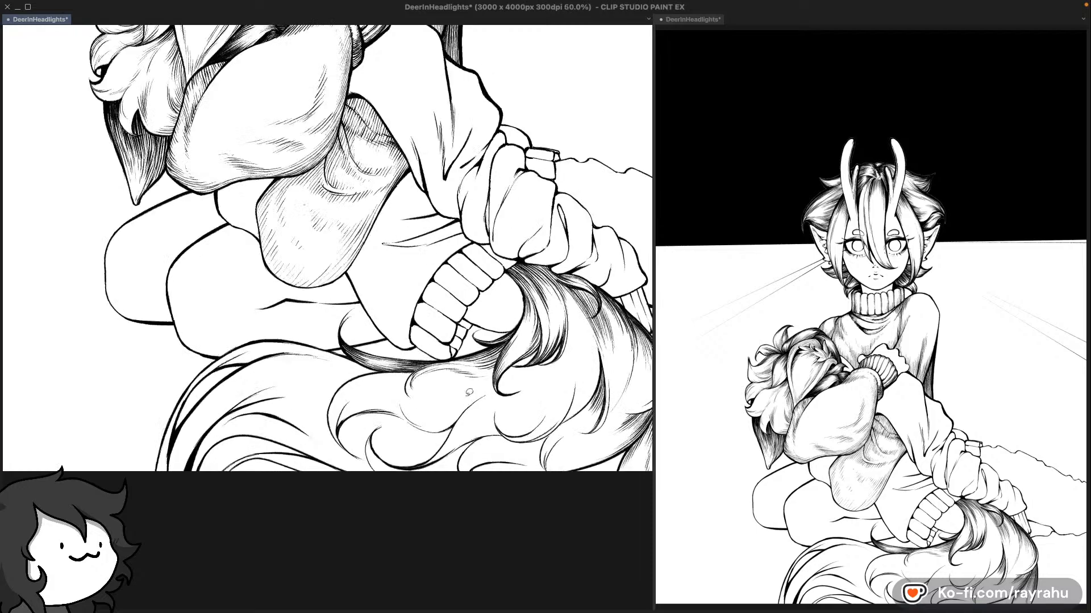
scroll(469, 392, up, 1)
drag(546, 333, 496, 324)
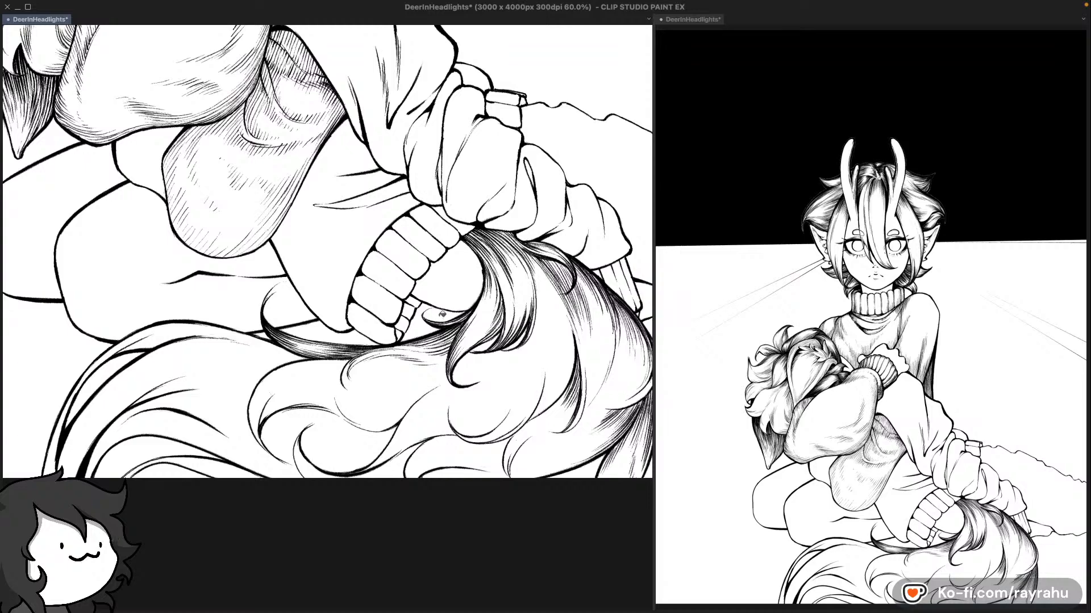
click(425, 335)
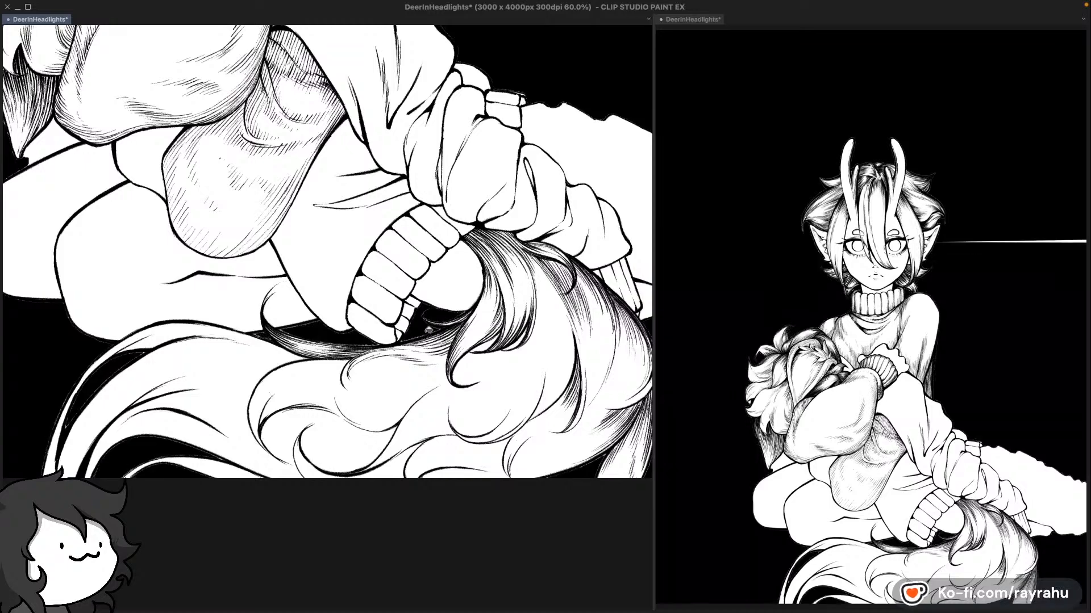
key(ctrl+z)
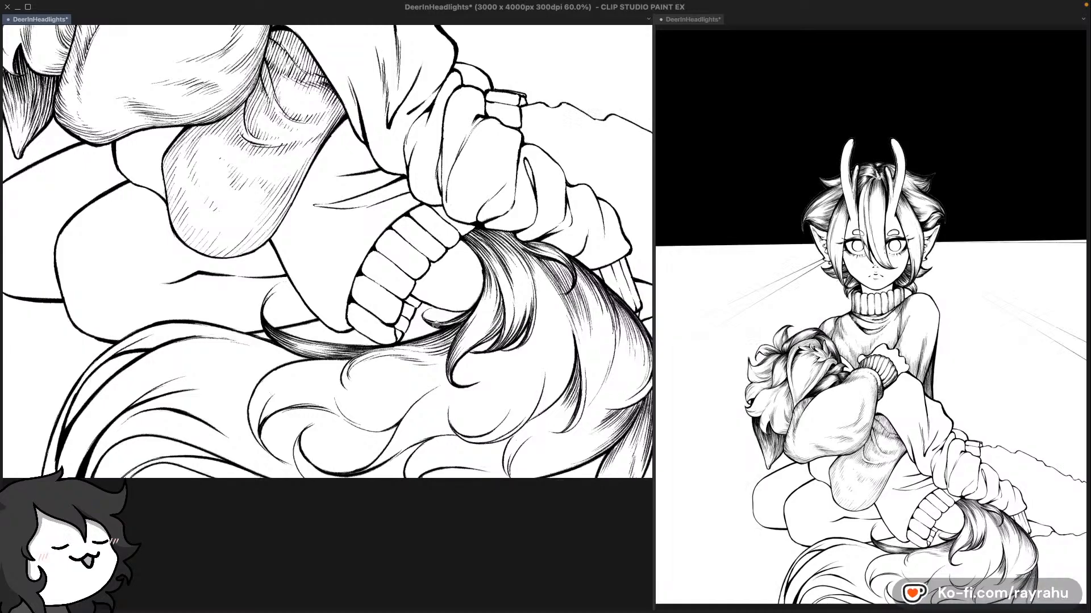
Step: Choose the Refer to Reference Layer fill and set its Refer multiple option to all layers
right_click(461, 292)
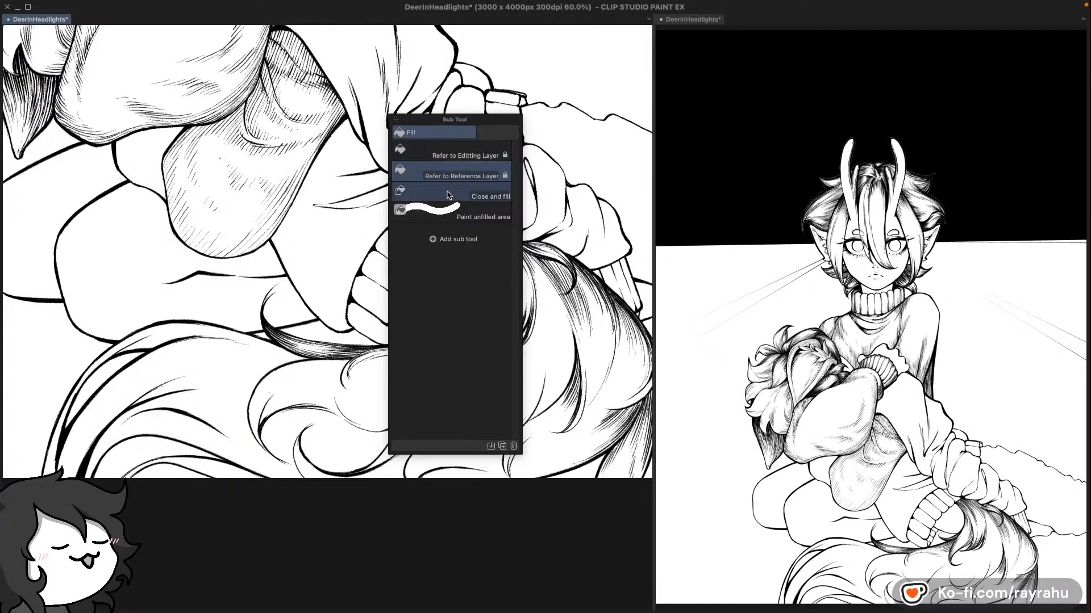
click(487, 178)
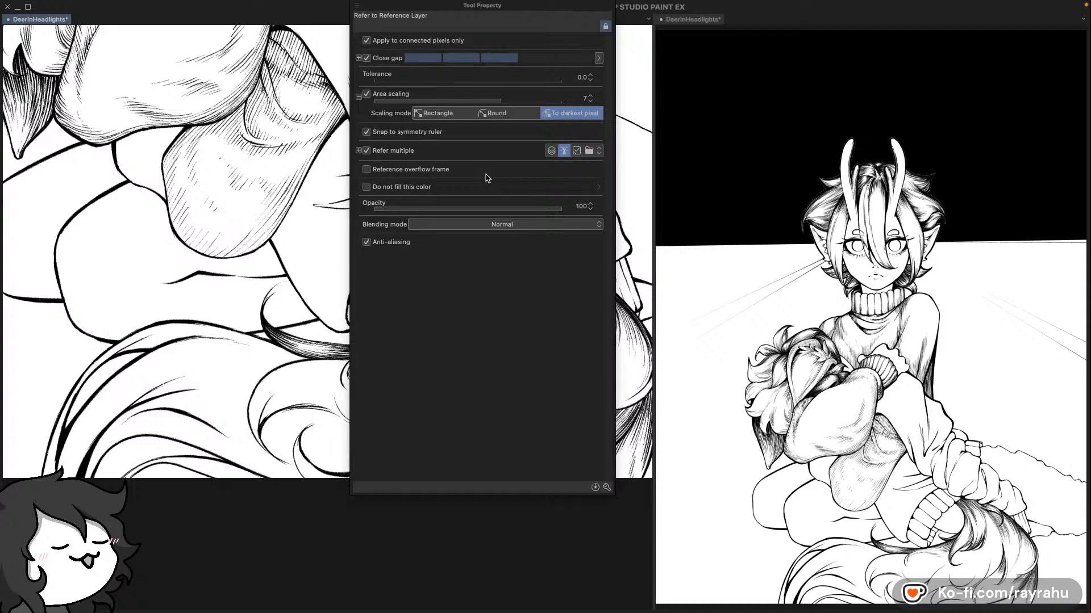
click(565, 155)
click(551, 151)
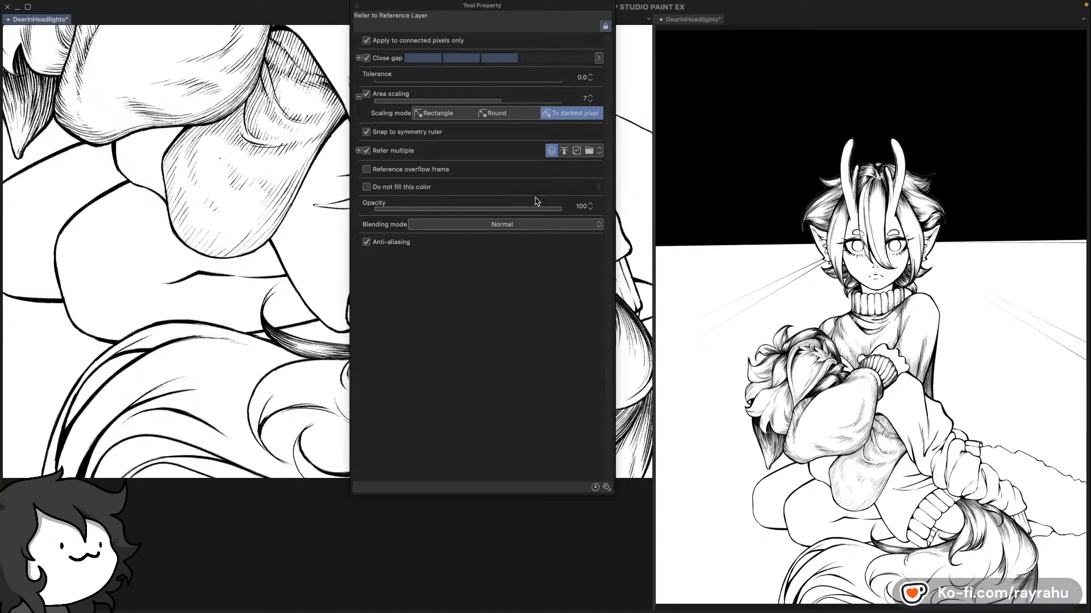
key(Tab)
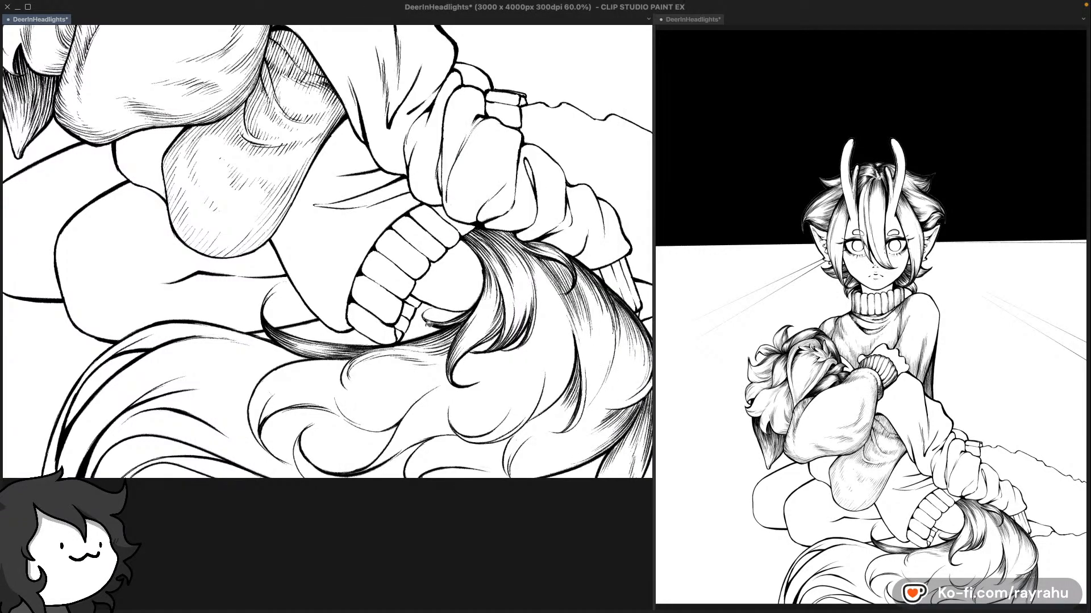
Step: Fill the small gaps on both sides of the trouser cuff, above the tail, with black
click(419, 340)
click(439, 316)
click(339, 332)
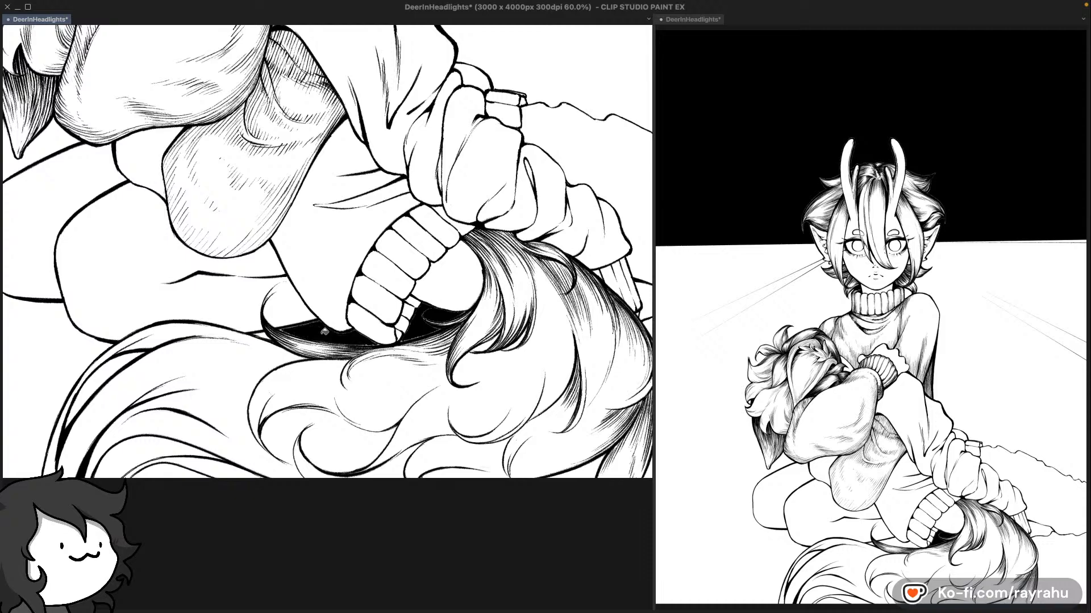
Step: Touch up the white slivers left in the black fill between the trouser cuff and the tail
drag(341, 364, 368, 338)
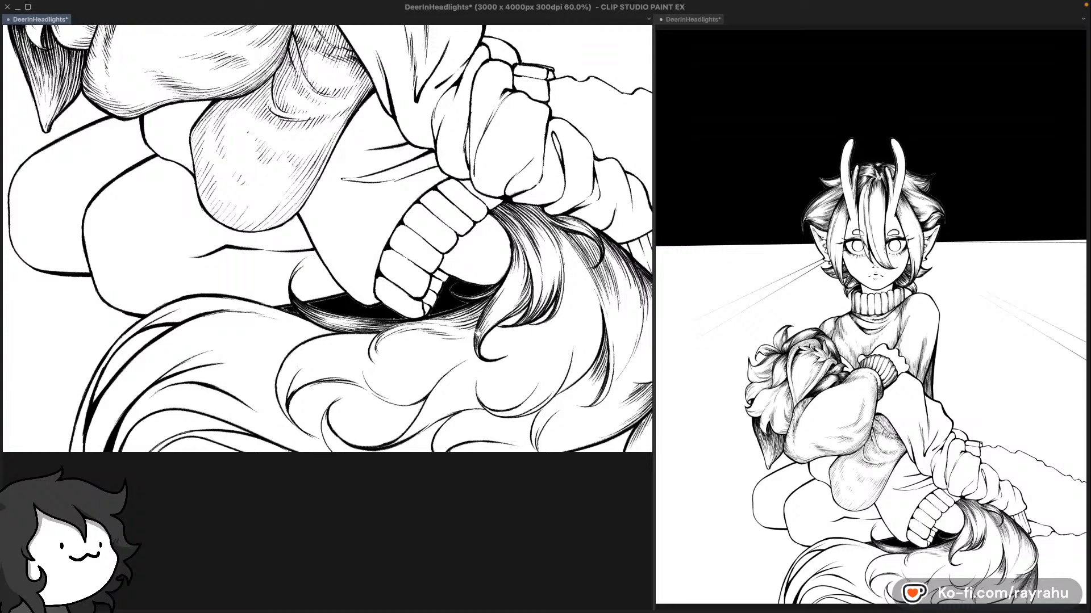
scroll(498, 299, up, 1)
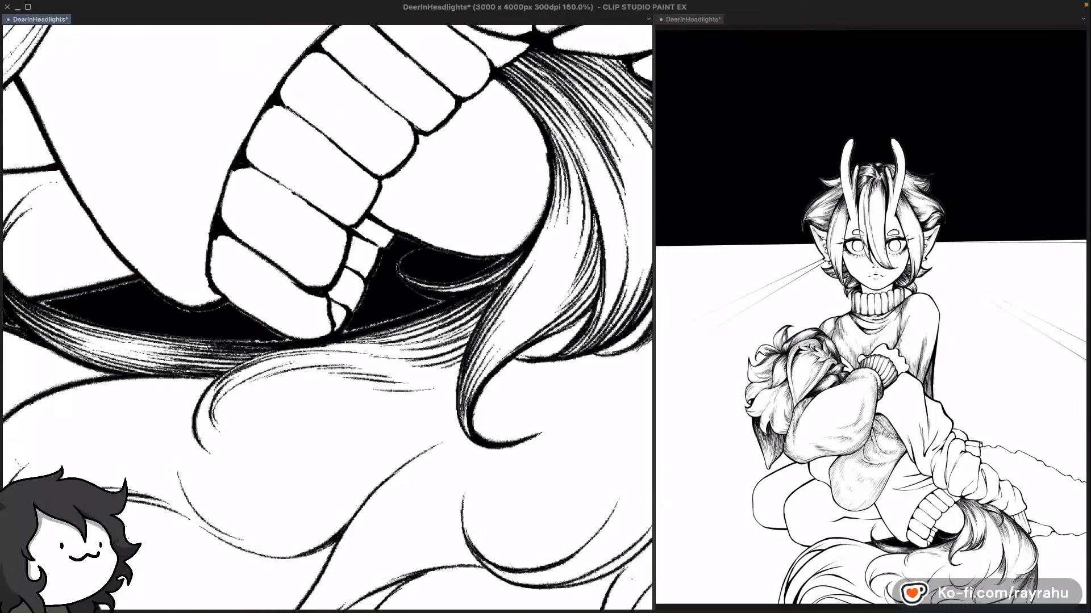
scroll(486, 343, down, 1)
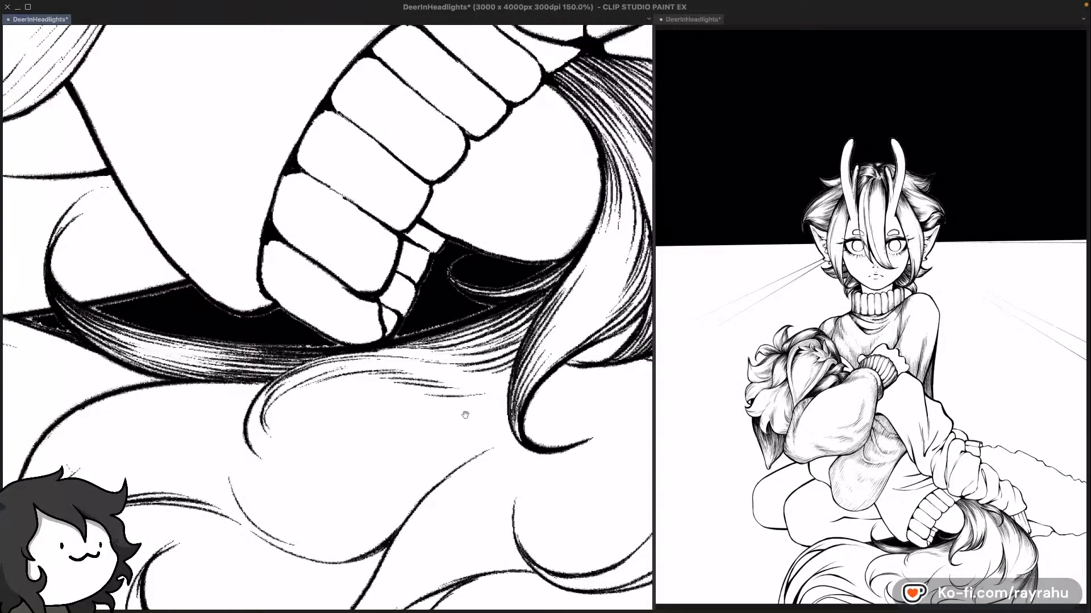
drag(462, 429, 478, 427)
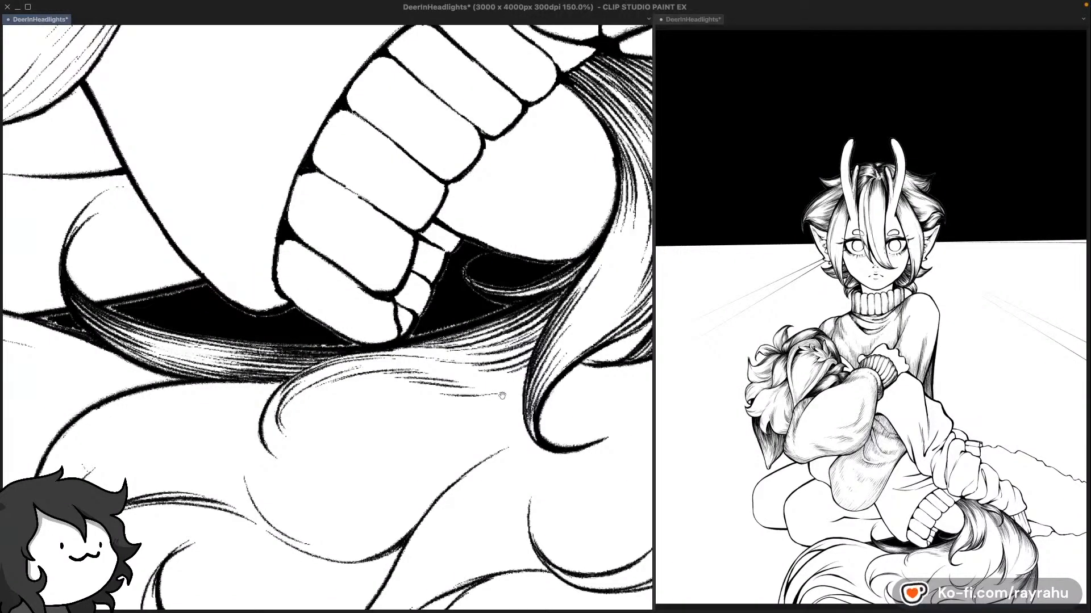
drag(463, 419, 512, 411)
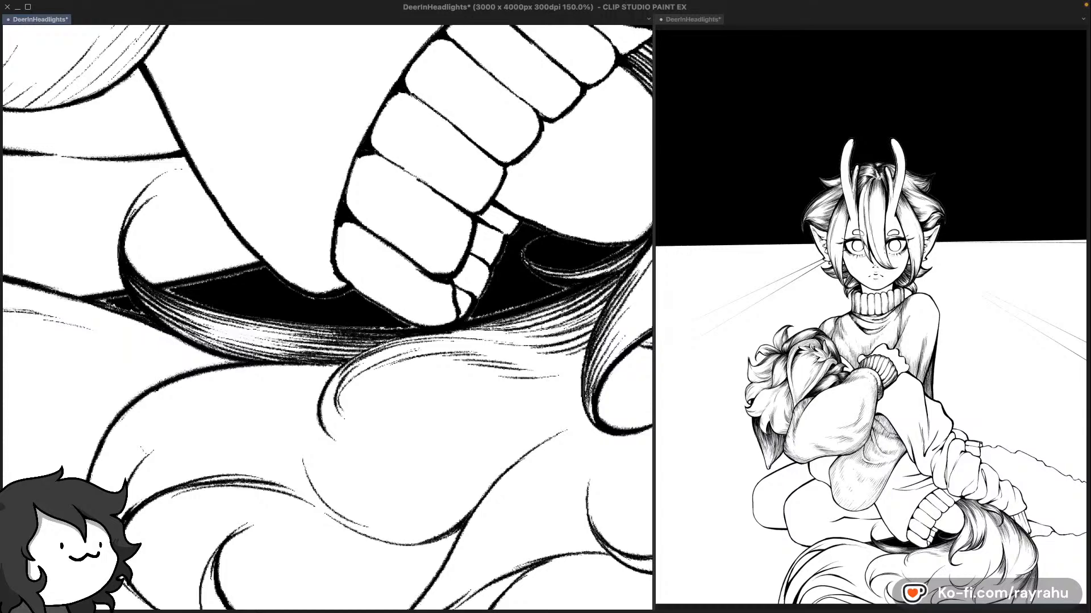
key(Tab)
click(526, 222)
key(Tab)
drag(492, 312, 499, 311)
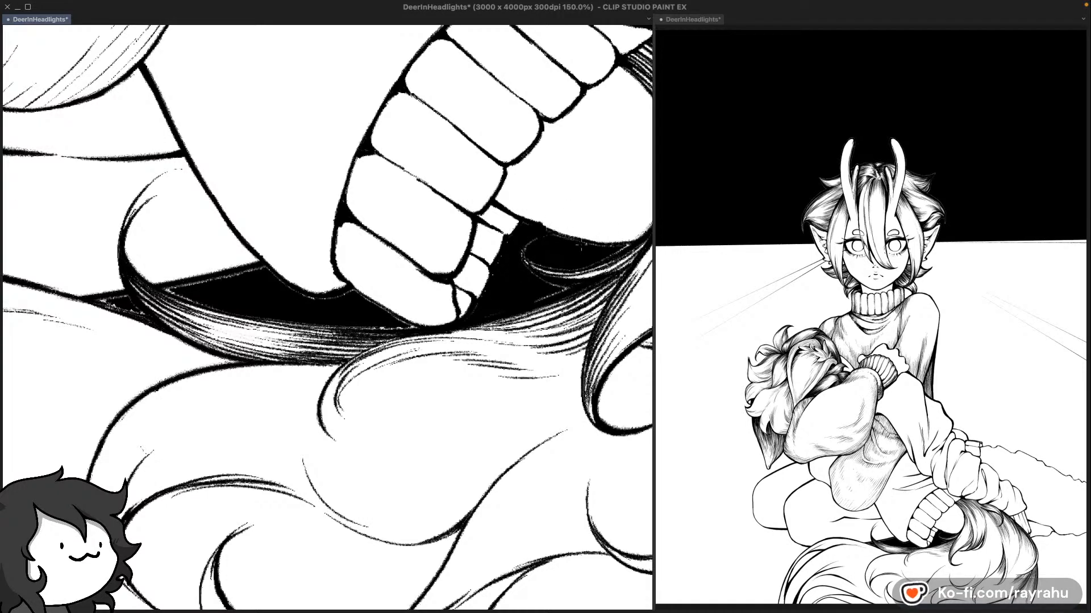
mouse_move(568, 244)
mouse_down()
mouse_move(607, 211)
mouse_move(605, 244)
mouse_up()
key(super+z)
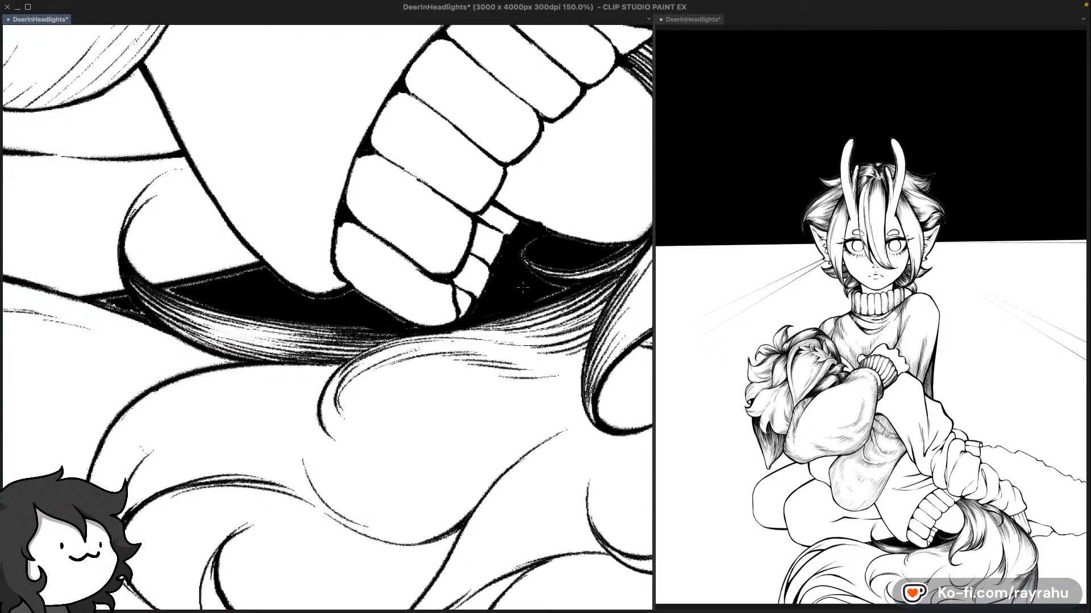
Step: Ink over the white slivers along the edges of the black gap between the leg and the tail's curled tip
mouse_move(414, 328)
mouse_down()
mouse_move(366, 323)
mouse_move(378, 328)
mouse_up()
key(h)
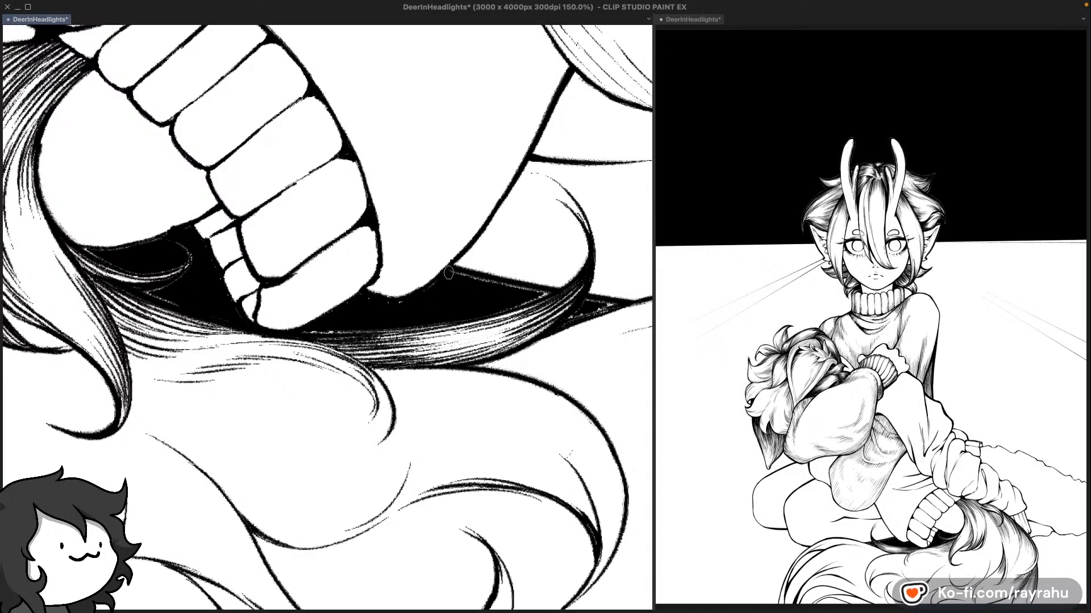
drag(449, 273, 533, 291)
drag(618, 304, 609, 296)
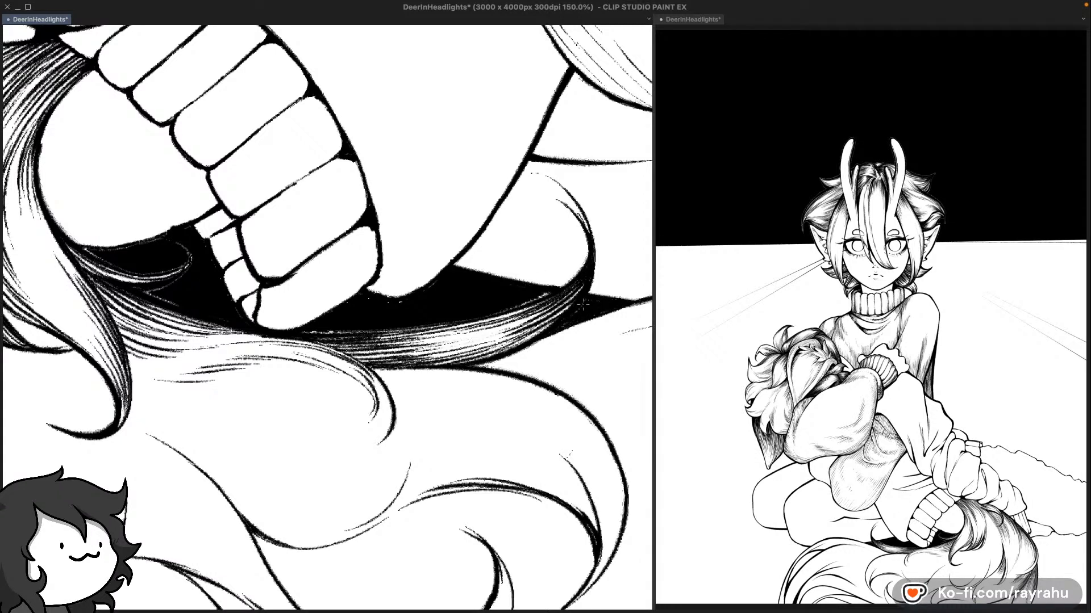
drag(525, 301, 556, 290)
drag(343, 317, 439, 326)
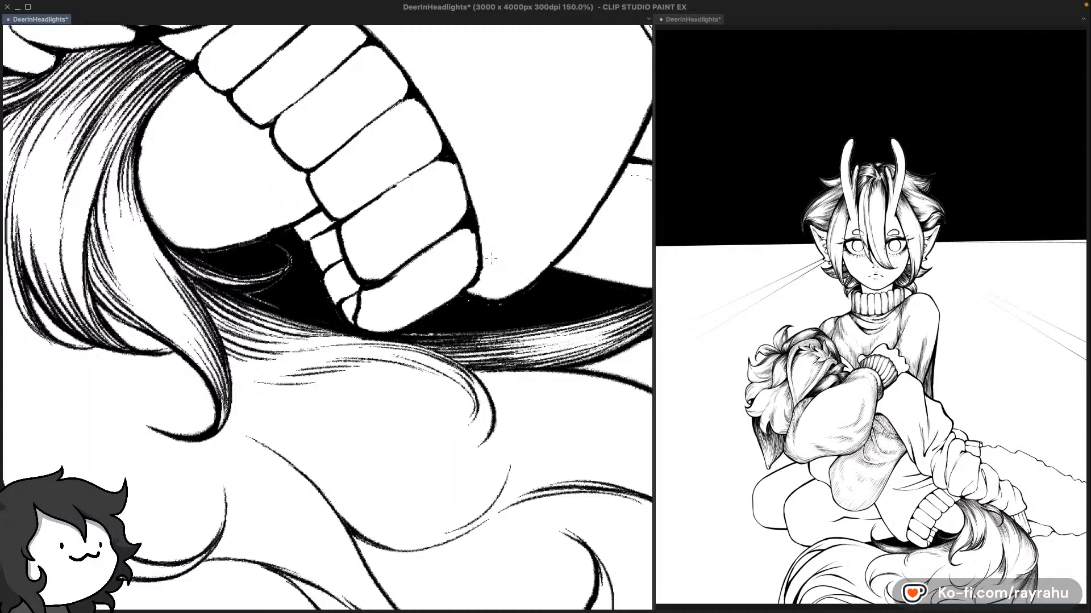
Step: Save the drawing
scroll(490, 259, down, 5)
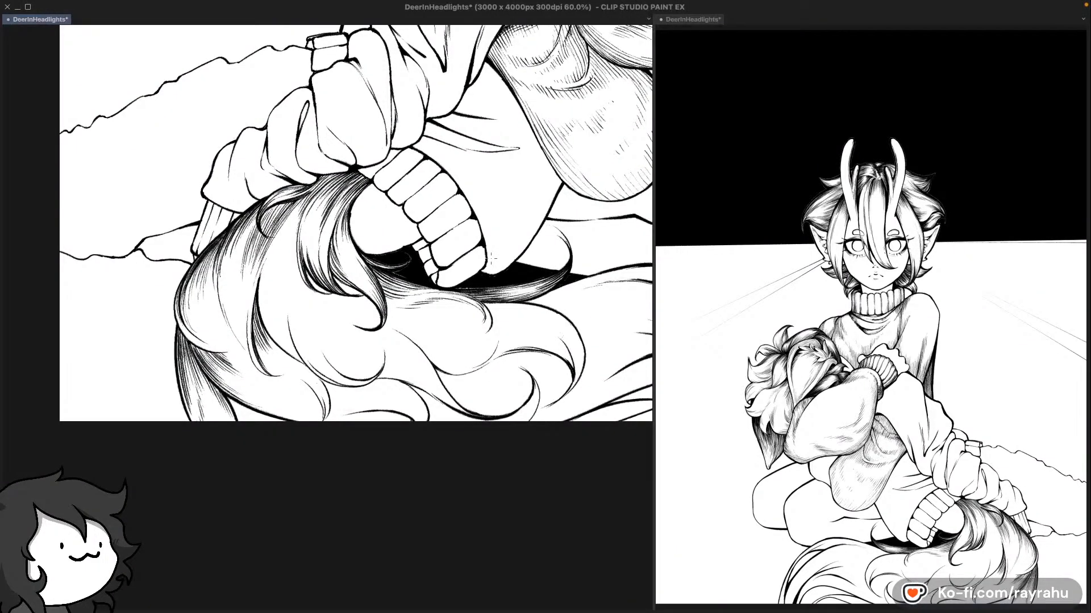
scroll(257, 484, up, 2)
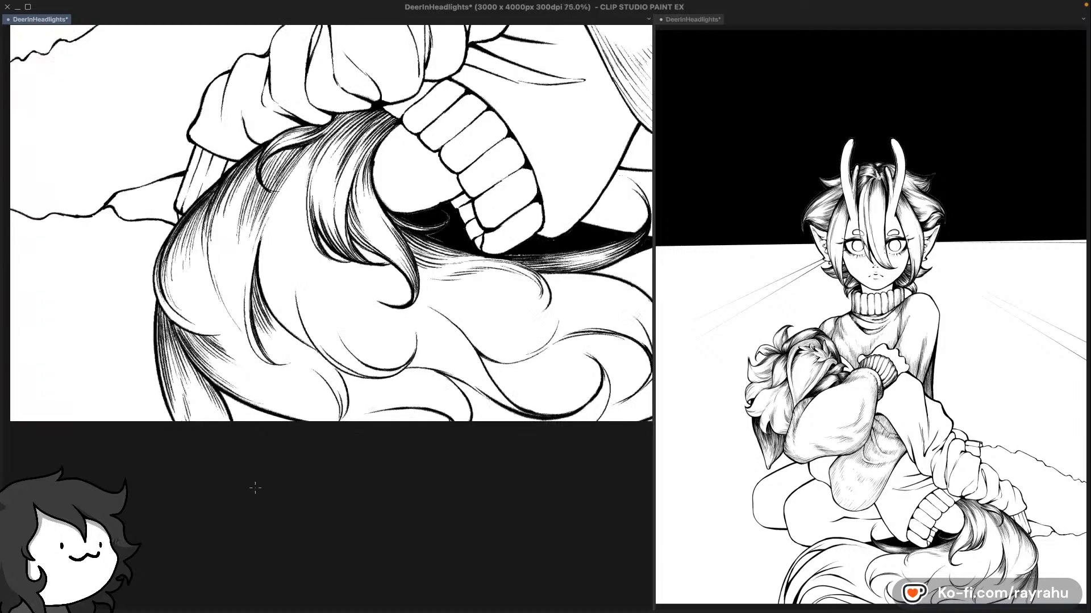
drag(366, 414, 372, 474)
key(ctrl+s)
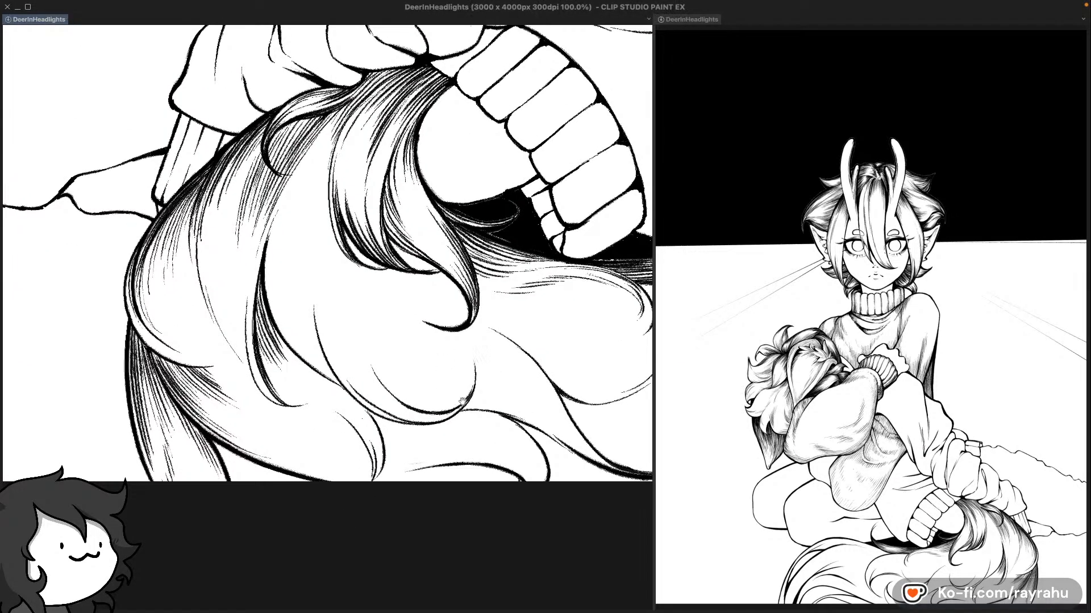
Step: Make Layer 4 in Folder 1 the active layer
drag(468, 360, 493, 370)
key(F7)
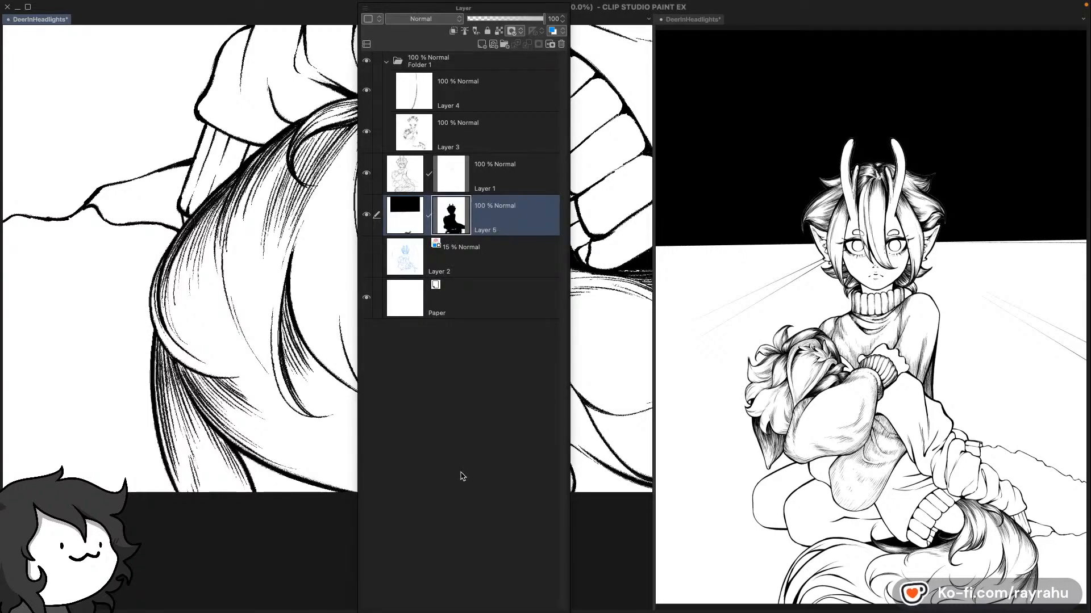
click(415, 128)
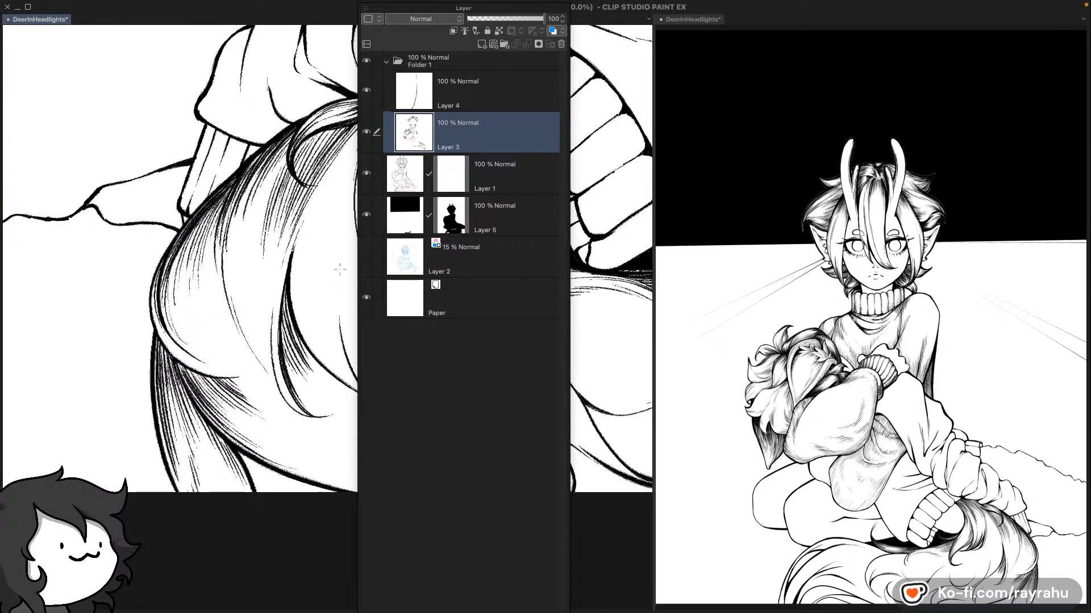
click(428, 100)
key(Tab)
drag(413, 304, 440, 294)
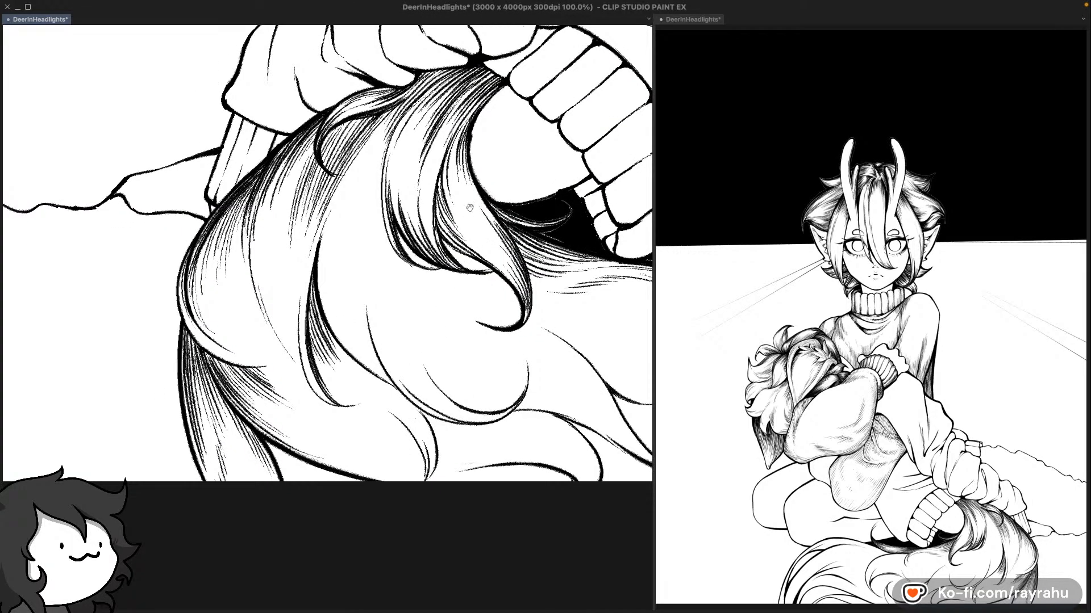
Step: Ink the first thin fur strokes inside the tail's large central lock, rising from its contour where the lower curl splits off
drag(469, 208, 425, 330)
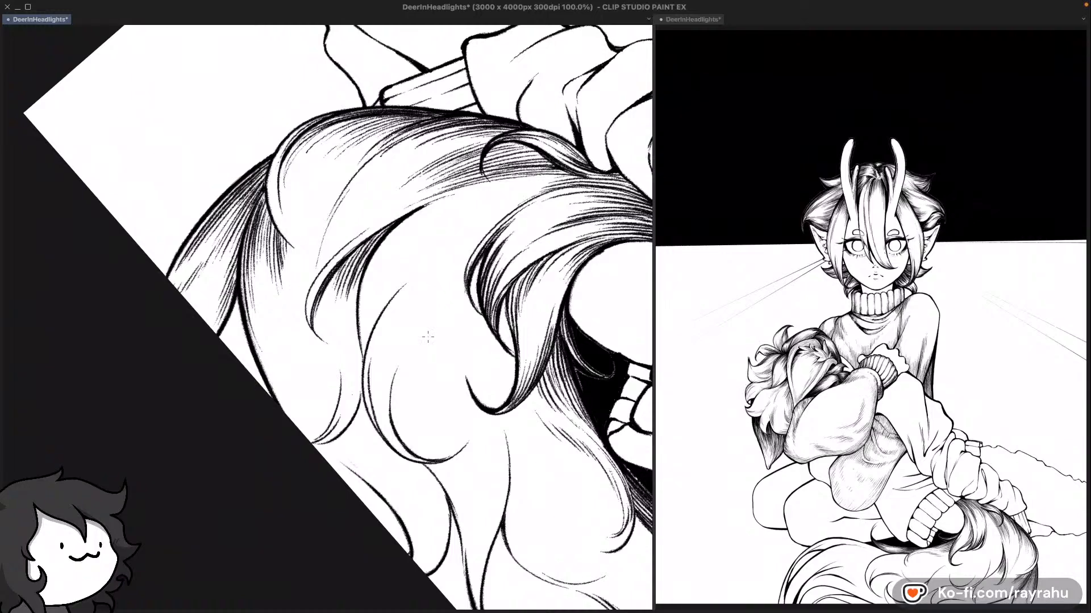
scroll(464, 303, up, 3)
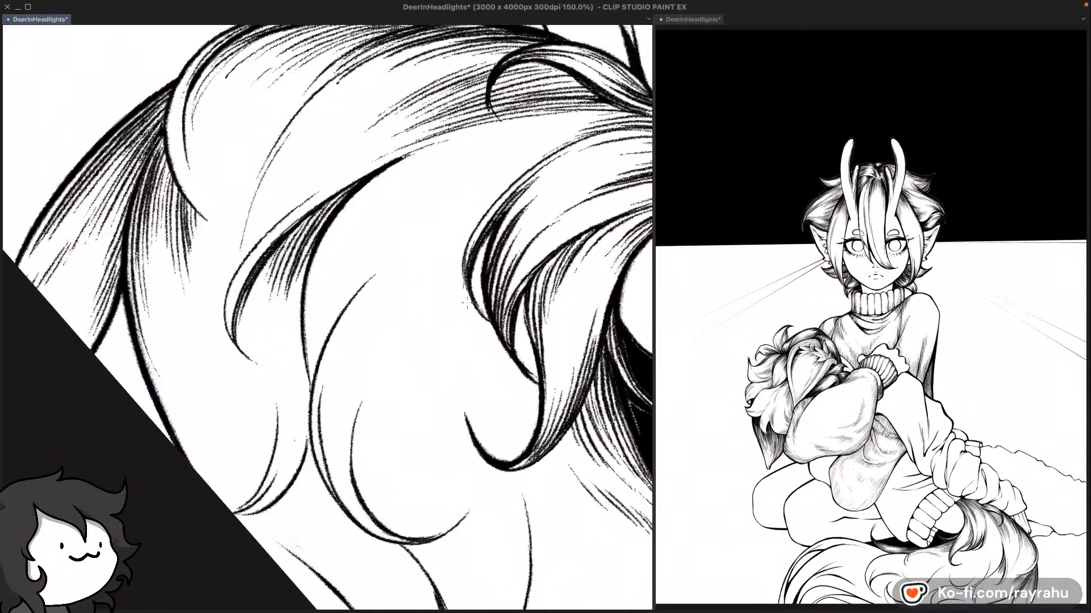
drag(616, 274, 426, 305)
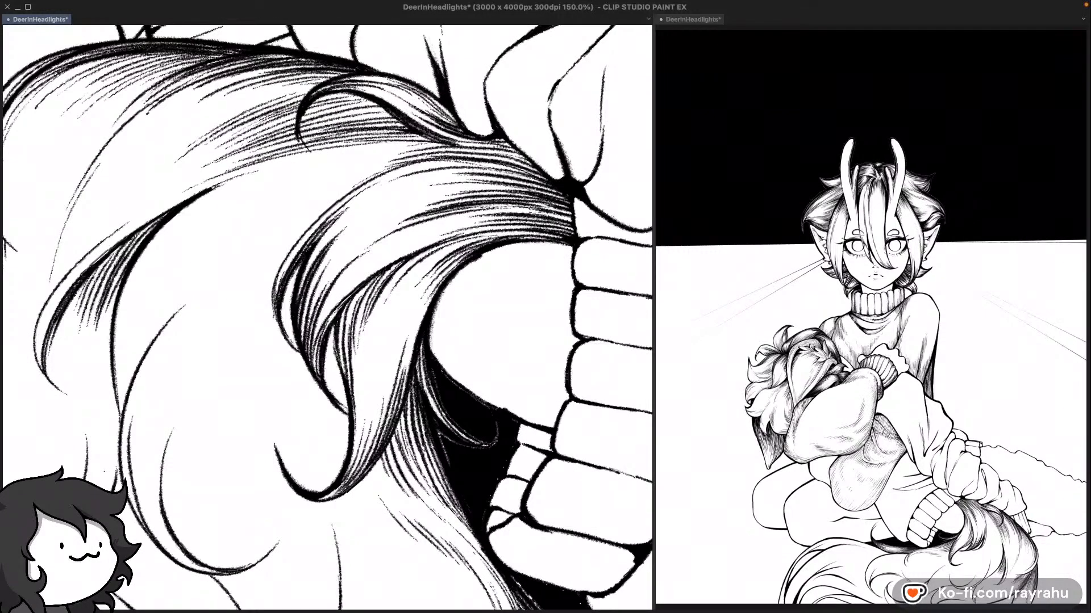
drag(535, 213, 575, 250)
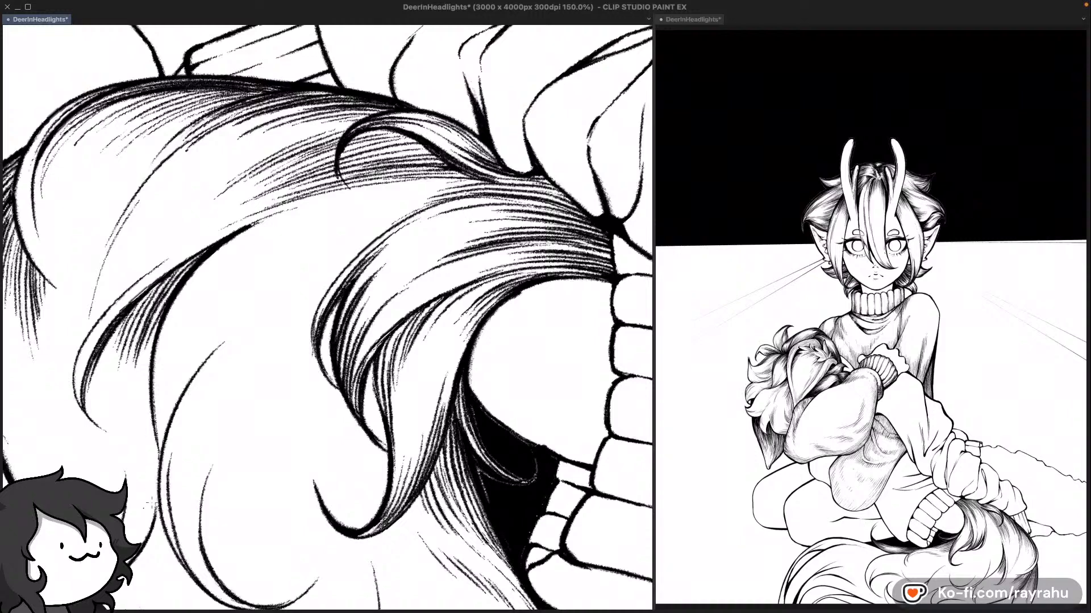
drag(282, 371, 316, 348)
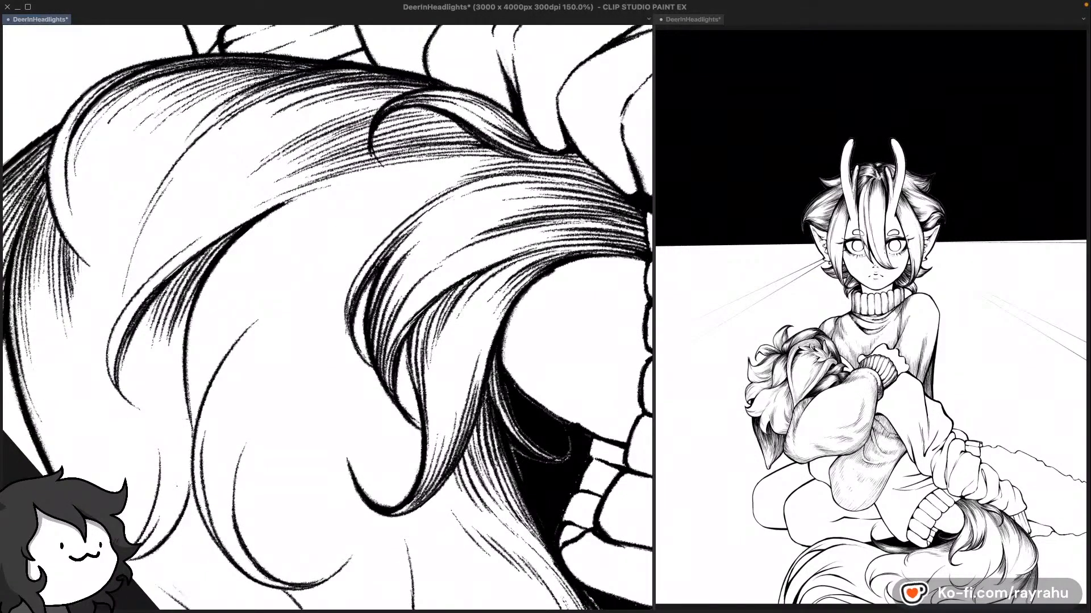
drag(192, 424, 249, 316)
key(ctrl+z)
drag(191, 426, 231, 332)
key(ctrl+z)
drag(189, 442, 249, 311)
key(ctrl+z)
drag(190, 451, 232, 330)
key(ctrl+z)
drag(192, 418, 242, 312)
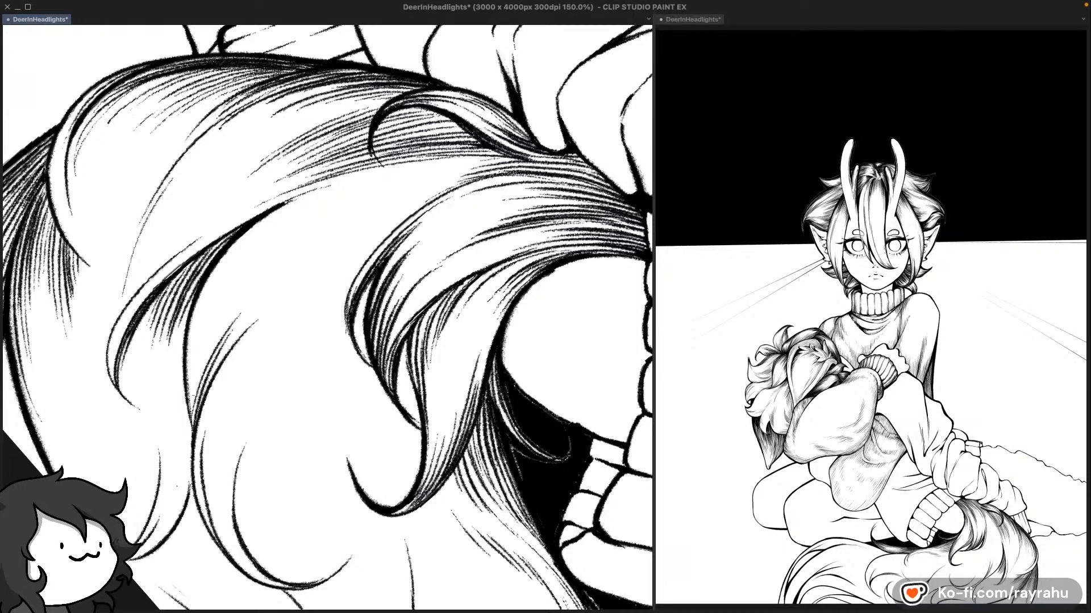
Step: Thicken the hatching at the base of the central lock with more tapering strokes fanning out from the fork
key(ctrl+z)
drag(188, 435, 219, 326)
drag(191, 426, 260, 281)
key(ctrl+z)
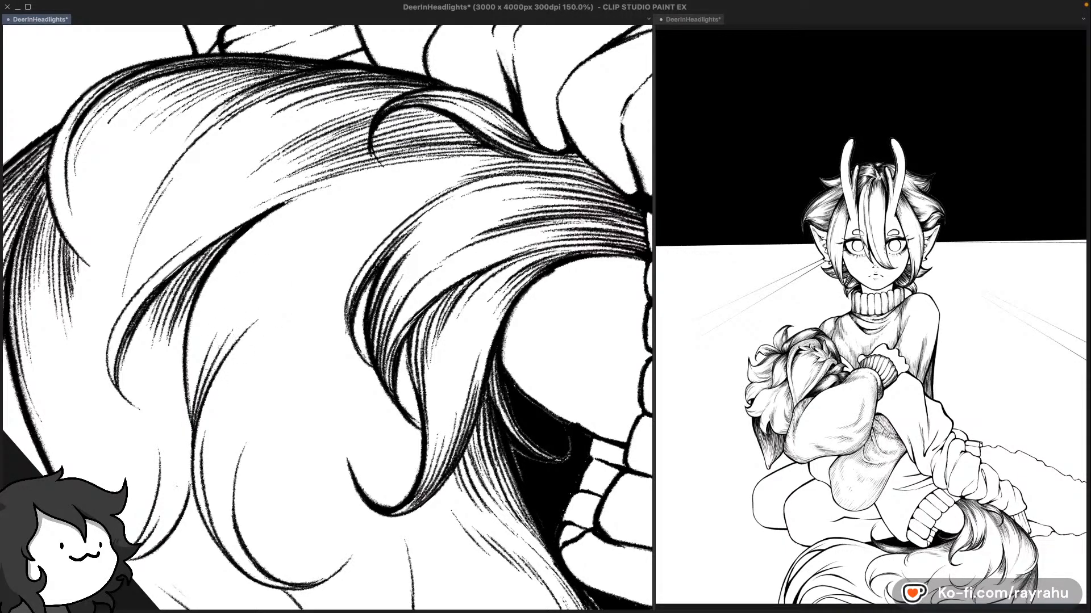
drag(194, 407, 250, 297)
key(ctrl+z)
drag(196, 408, 242, 307)
key(ctrl+z)
drag(198, 391, 238, 310)
key(ctrl+z)
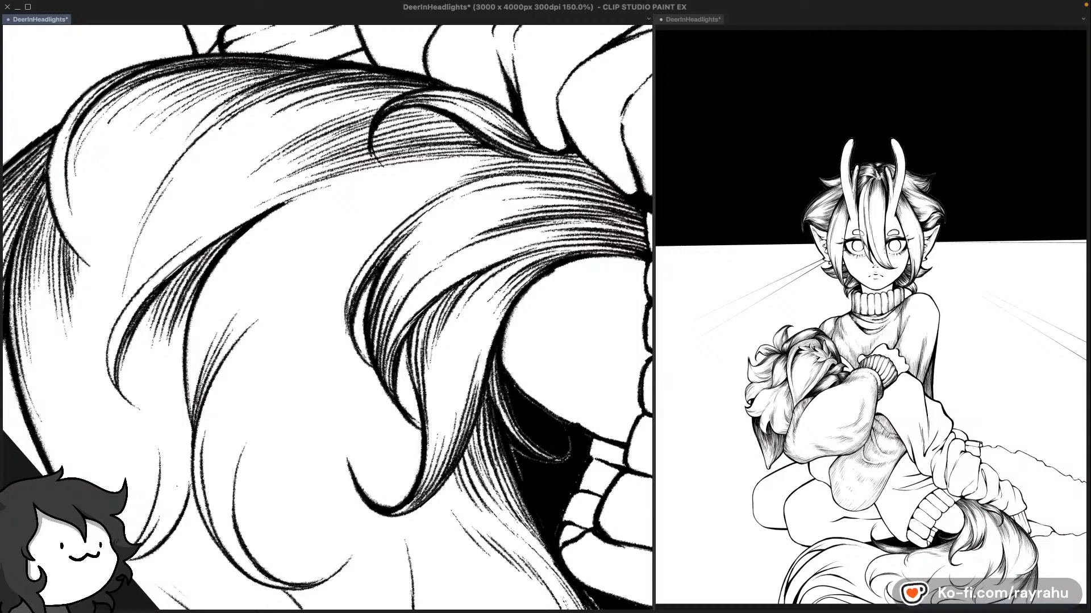
drag(204, 383, 248, 321)
key(ctrl+z)
drag(197, 406, 250, 318)
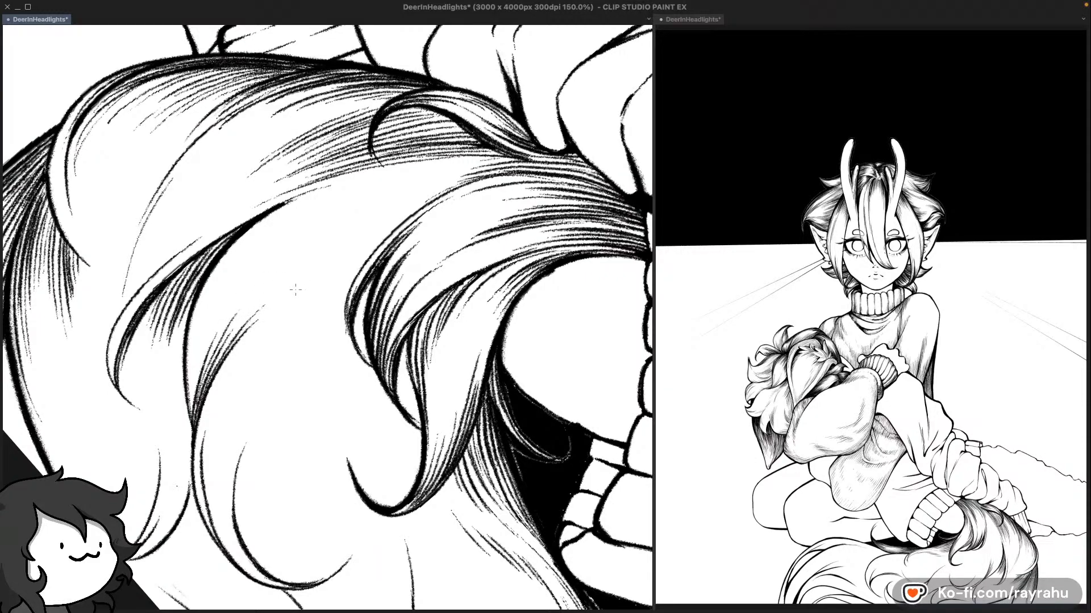
Step: Extend the central lock's hatching with longer curved strokes that follow its outer contour upward from the fork
mouse_move(253, 403)
mouse_down()
mouse_move(219, 348)
mouse_move(294, 355)
mouse_up()
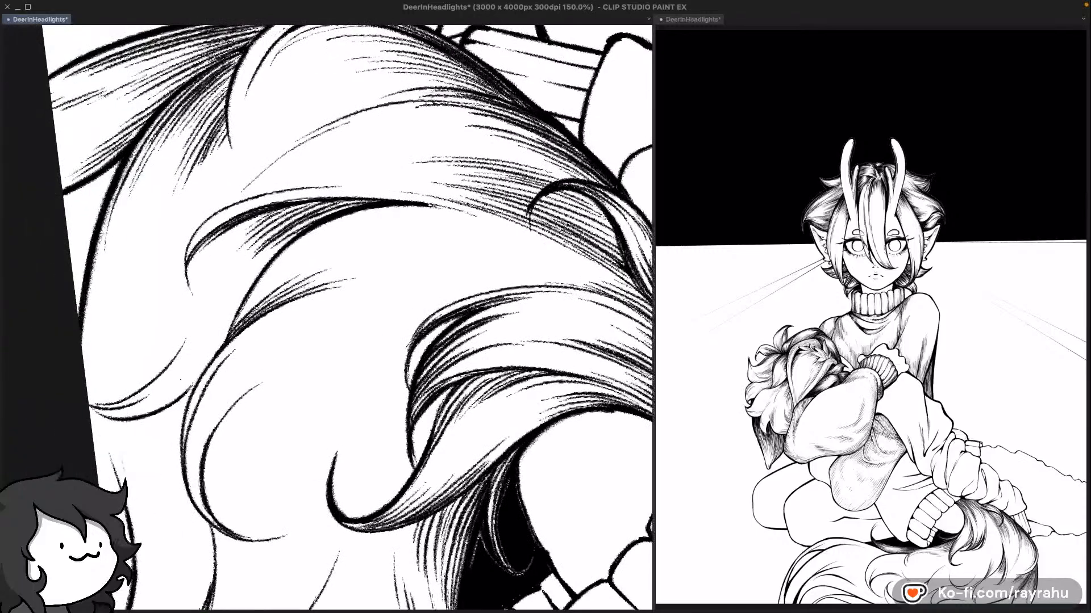
drag(233, 329, 321, 253)
key(ctrl+z)
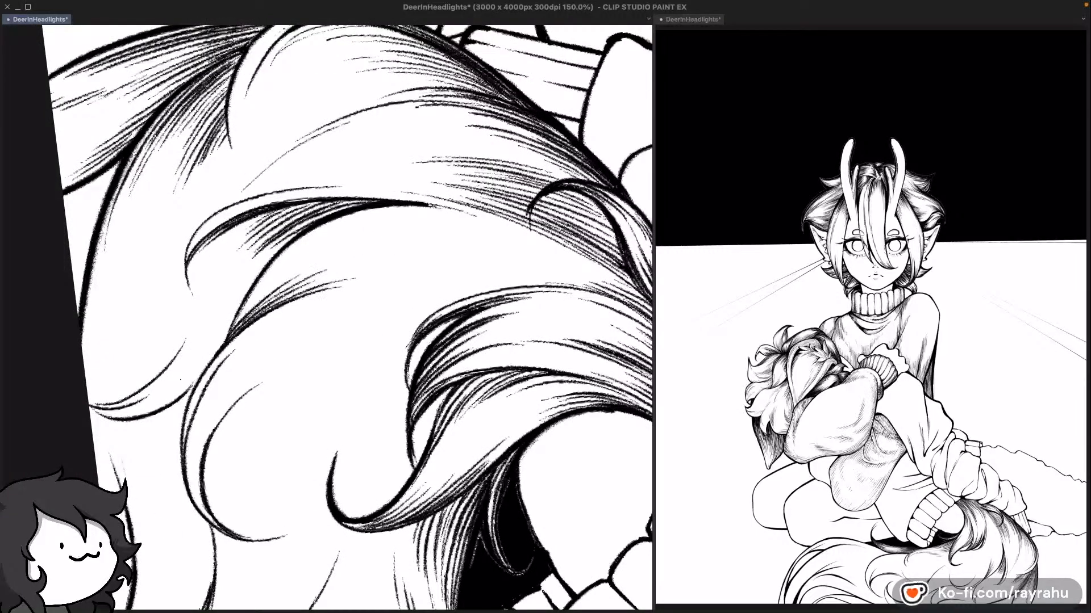
drag(224, 341, 322, 252)
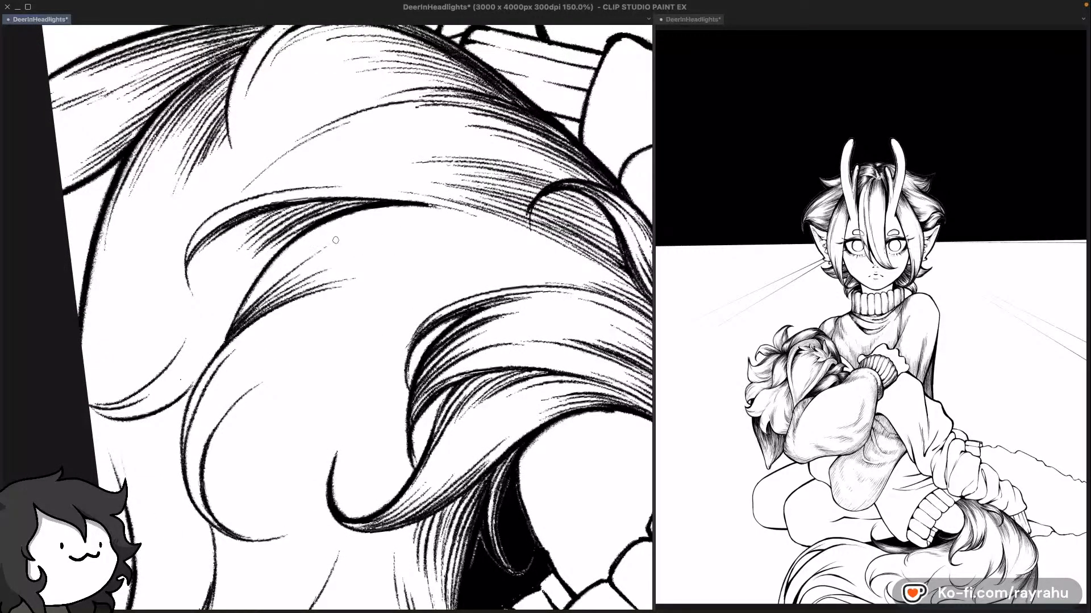
key(ctrl+z)
drag(227, 339, 337, 247)
key(ctrl+z)
drag(230, 335, 312, 261)
drag(237, 324, 333, 240)
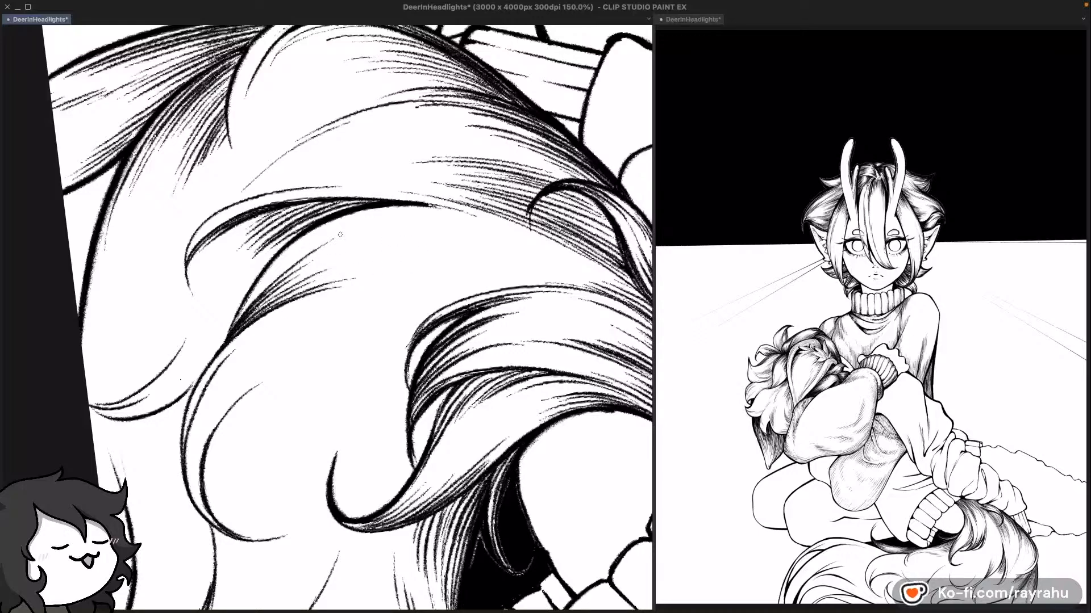
key(ctrl+z)
drag(222, 343, 295, 261)
key(ctrl+z)
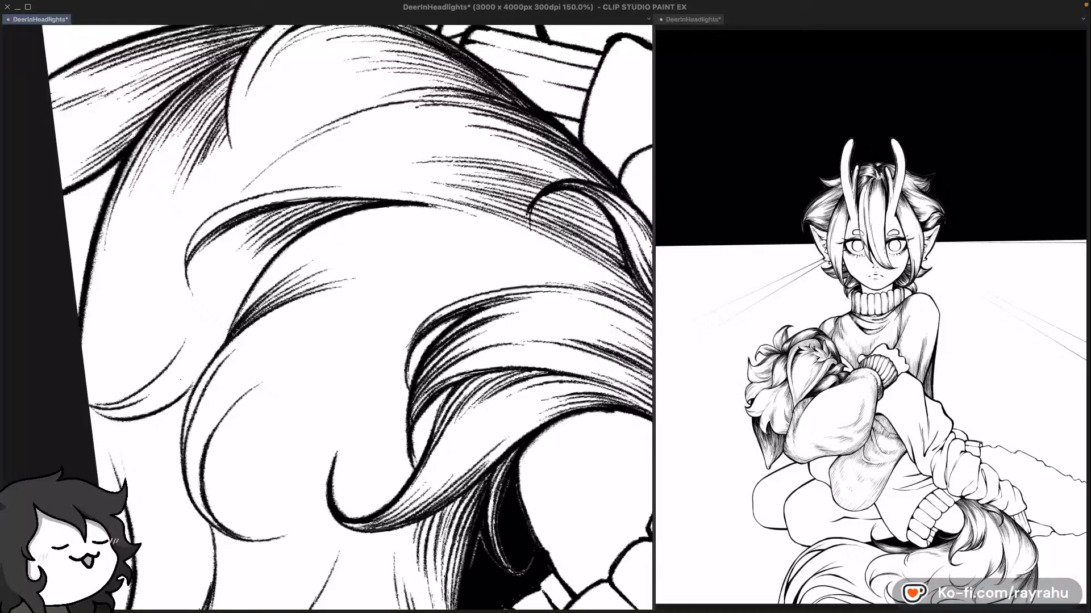
Step: Darken the central lock's shadow with denser strokes between the fork and the bend of its outer contour
drag(226, 340, 301, 261)
key(ctrl+z)
drag(225, 342, 295, 260)
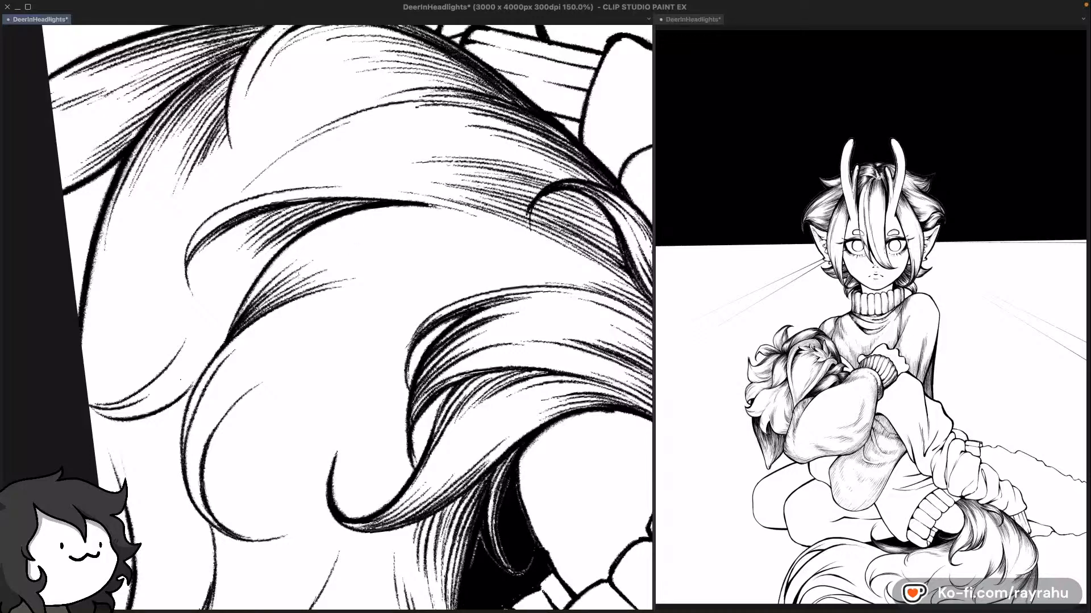
drag(227, 331, 307, 246)
drag(235, 314, 330, 234)
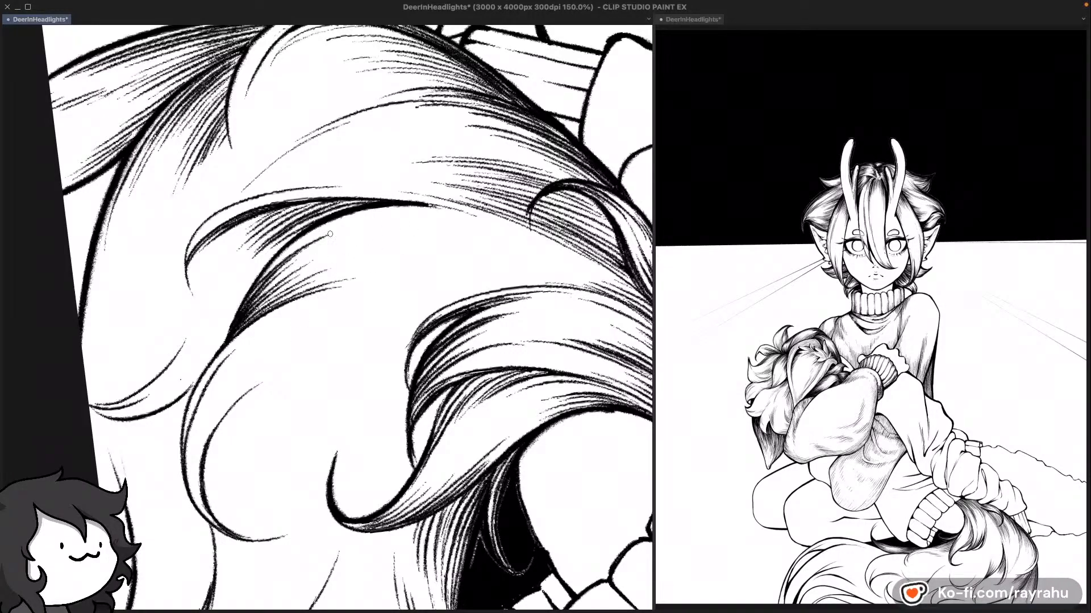
key(ctrl+z)
drag(245, 306, 323, 234)
key(ctrl+z)
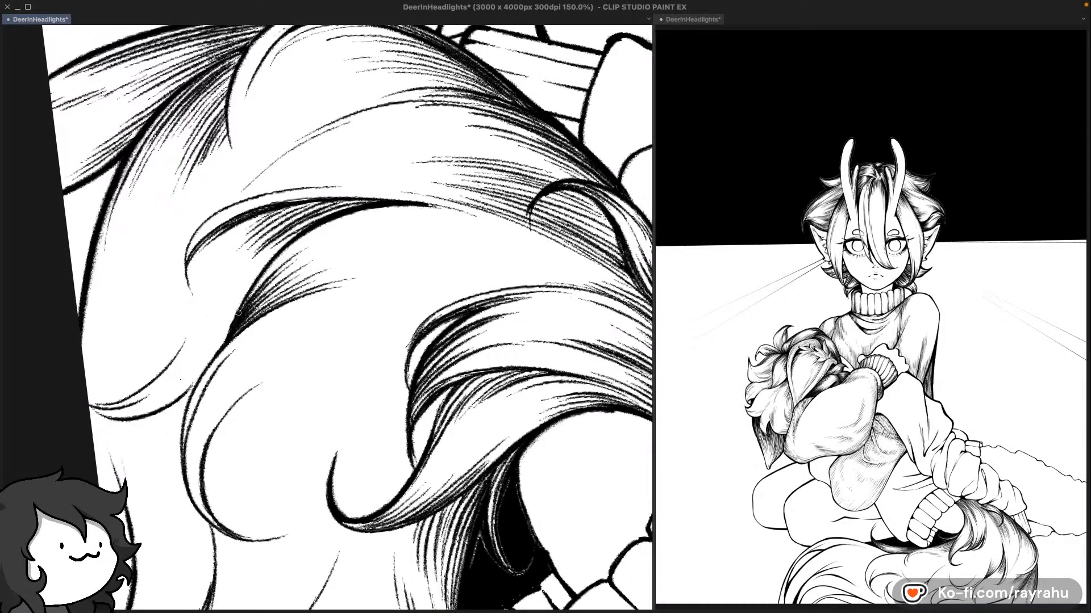
drag(239, 313, 326, 232)
mouse_move(256, 287)
mouse_down()
mouse_move(278, 260)
mouse_move(379, 213)
mouse_up()
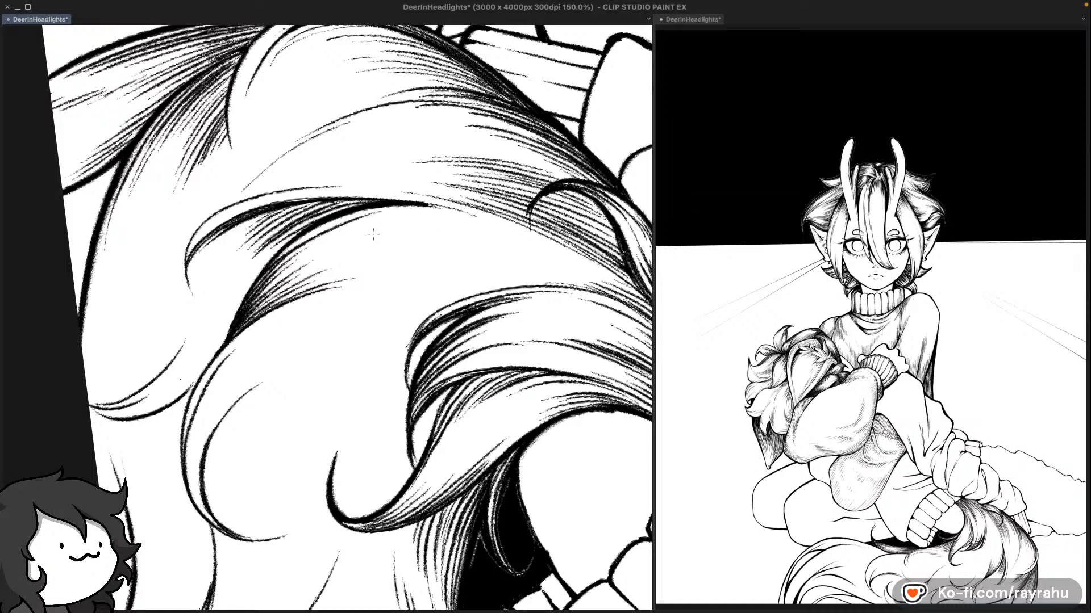
Step: Try long tapering strokes along the upper bend of the central lock's contour, beneath the small curled lock
key(ctrl+z)
drag(257, 283, 373, 210)
key(ctrl+z)
drag(265, 267, 386, 207)
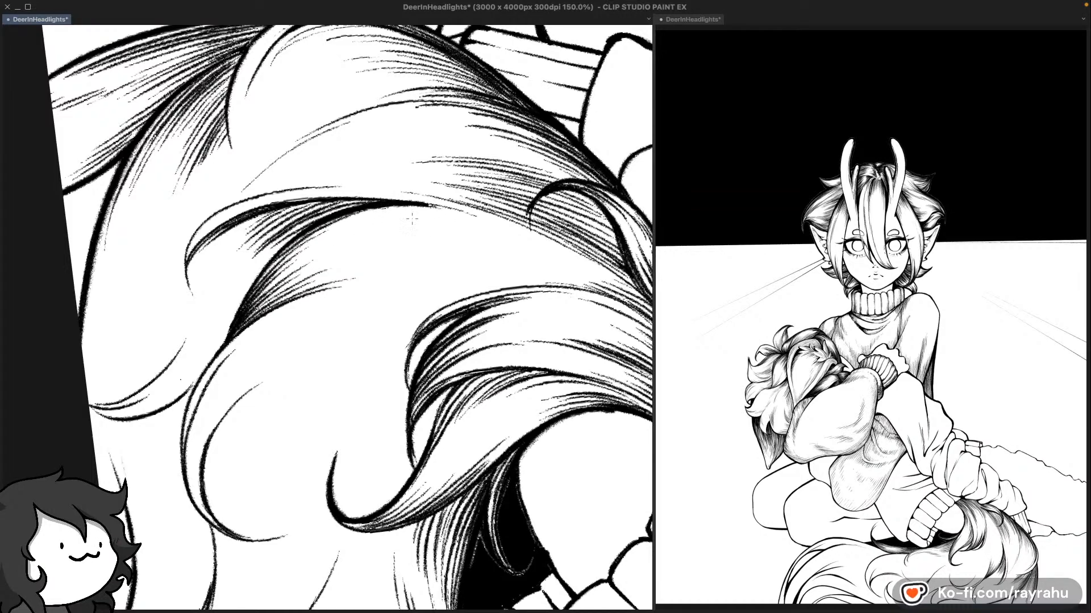
key(ctrl+z)
drag(285, 252, 375, 210)
key(ctrl+z)
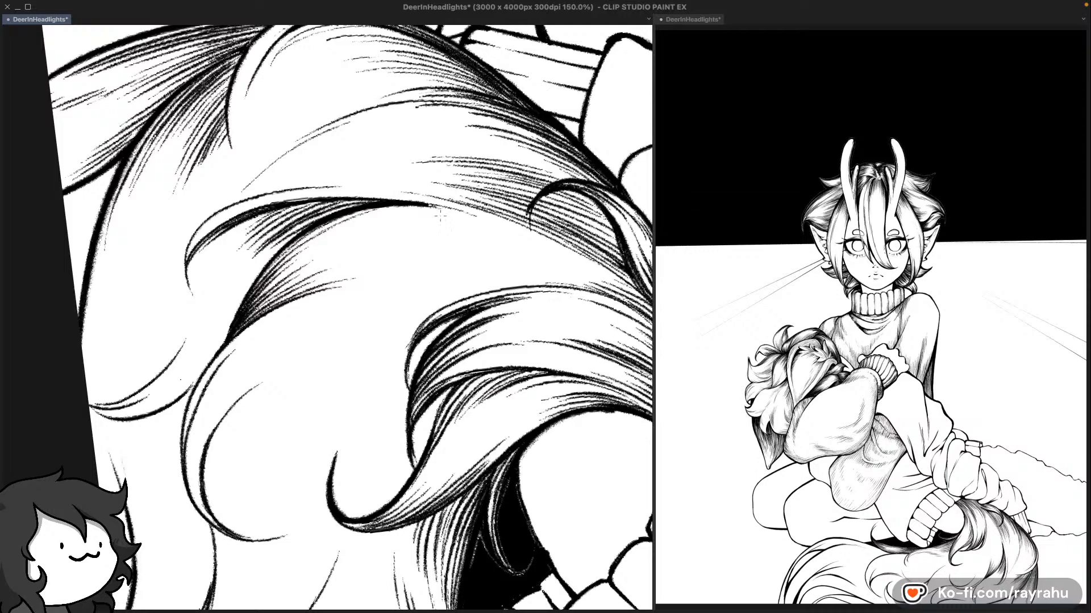
Step: Add fine tapering strokes where the upper end of the central lock's contour fades into the tail fur
drag(309, 244, 425, 205)
drag(338, 229, 413, 208)
key(ctrl+z)
key(ctrl+z)
mouse_move(327, 235)
mouse_down()
mouse_move(426, 205)
mouse_move(365, 175)
mouse_up()
key(ctrl+z)
mouse_move(368, 214)
mouse_down()
mouse_move(341, 253)
mouse_move(350, 224)
mouse_up()
key(ctrl+z)
drag(287, 260, 348, 211)
key(ctrl+z)
drag(296, 250, 356, 208)
key(ctrl+z)
key(ctrl+z)
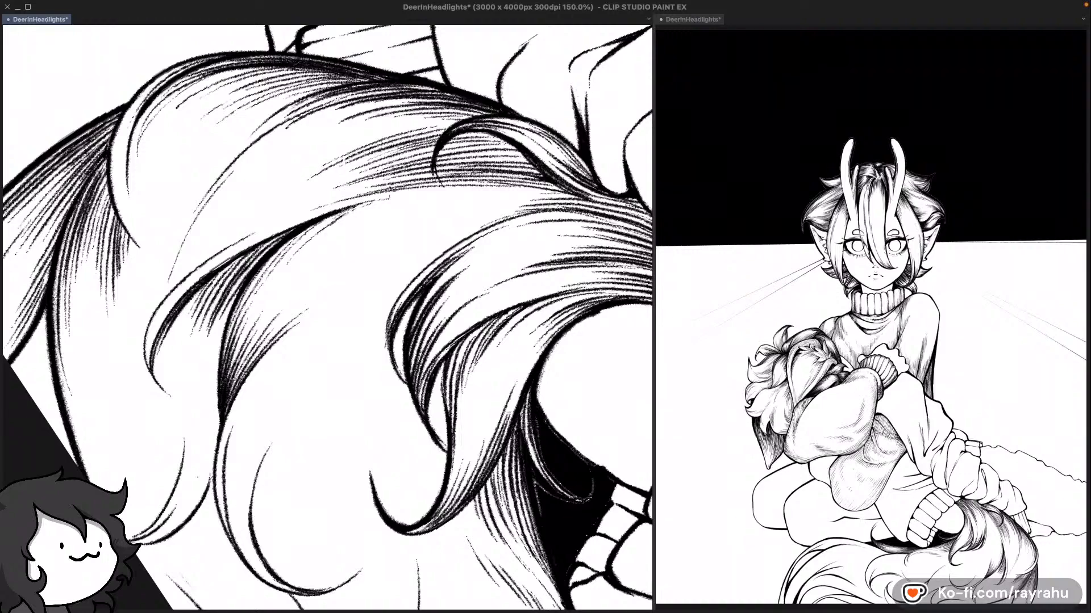
drag(323, 237, 378, 201)
key(ctrl+z)
drag(330, 232, 375, 205)
Step: Hatch the inside of the small curled lock beside the central one with short strokes rising from its tip
drag(320, 337, 364, 299)
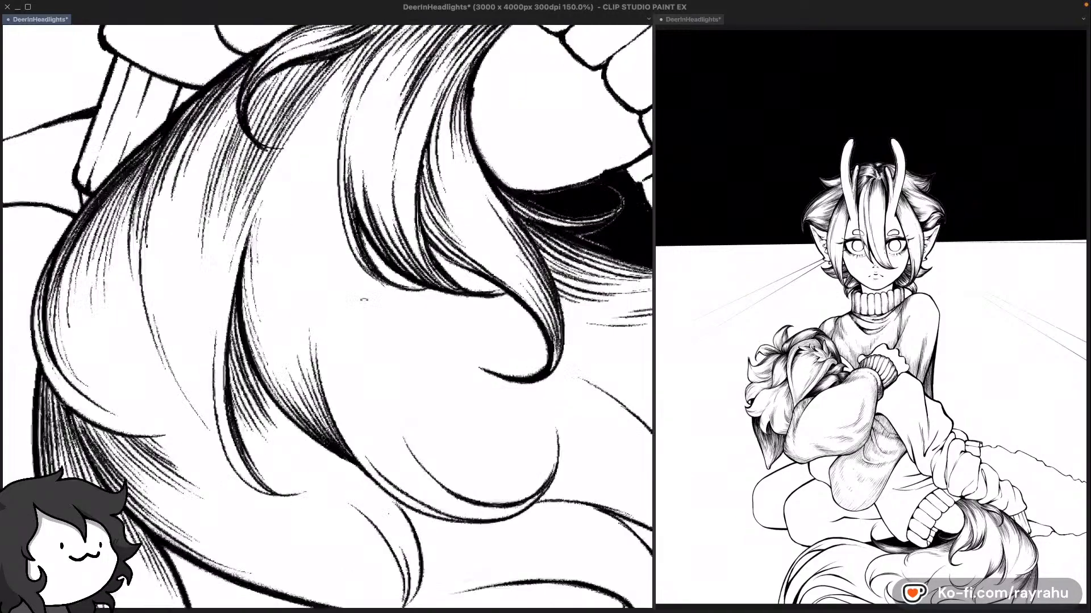
drag(500, 245, 513, 335)
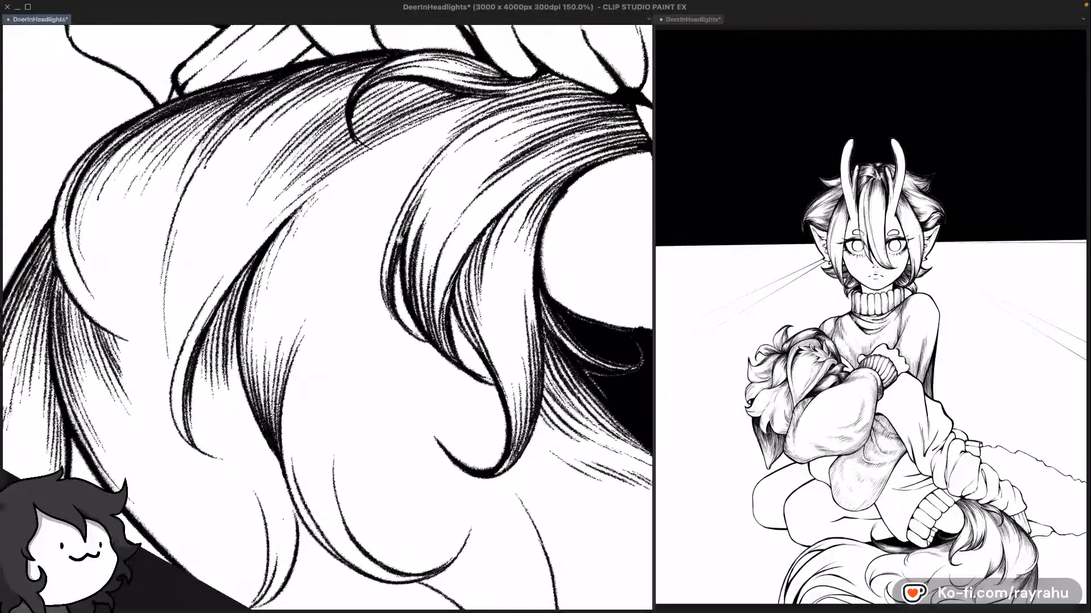
drag(506, 126, 450, 216)
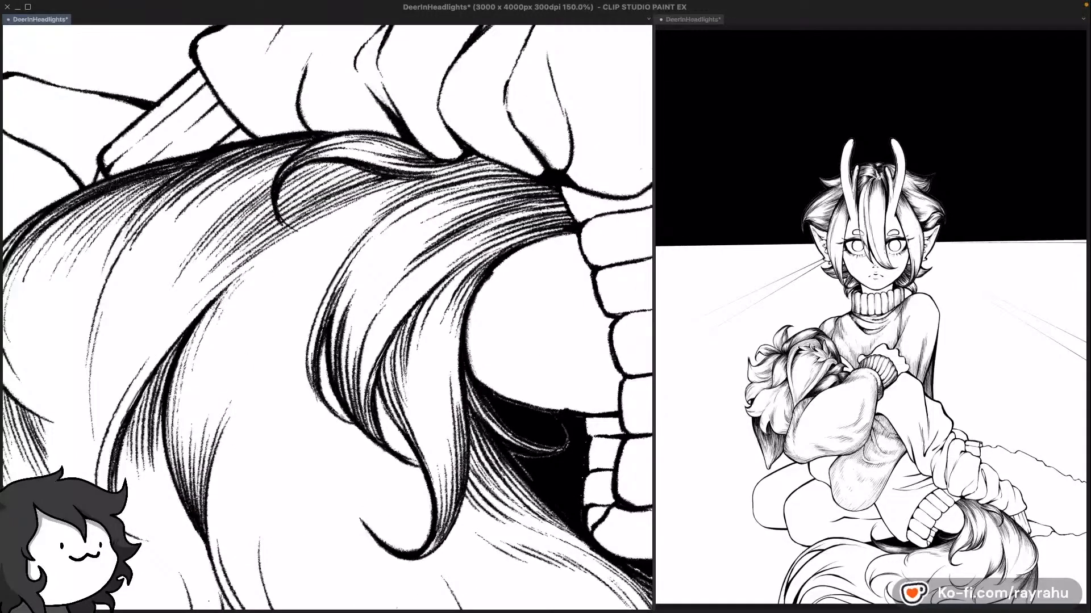
drag(366, 239, 472, 285)
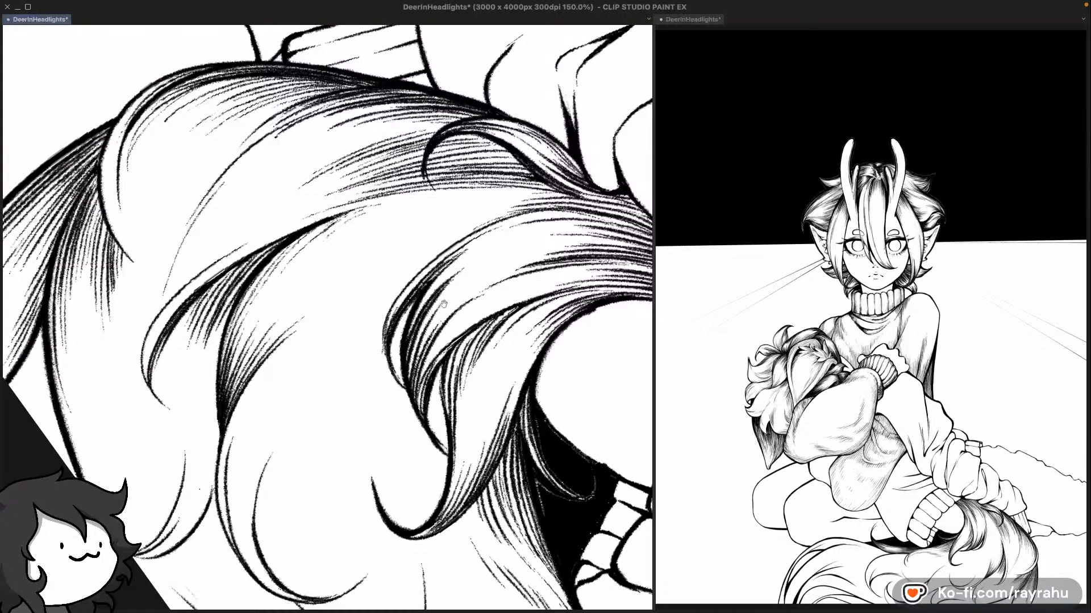
drag(314, 308, 337, 329)
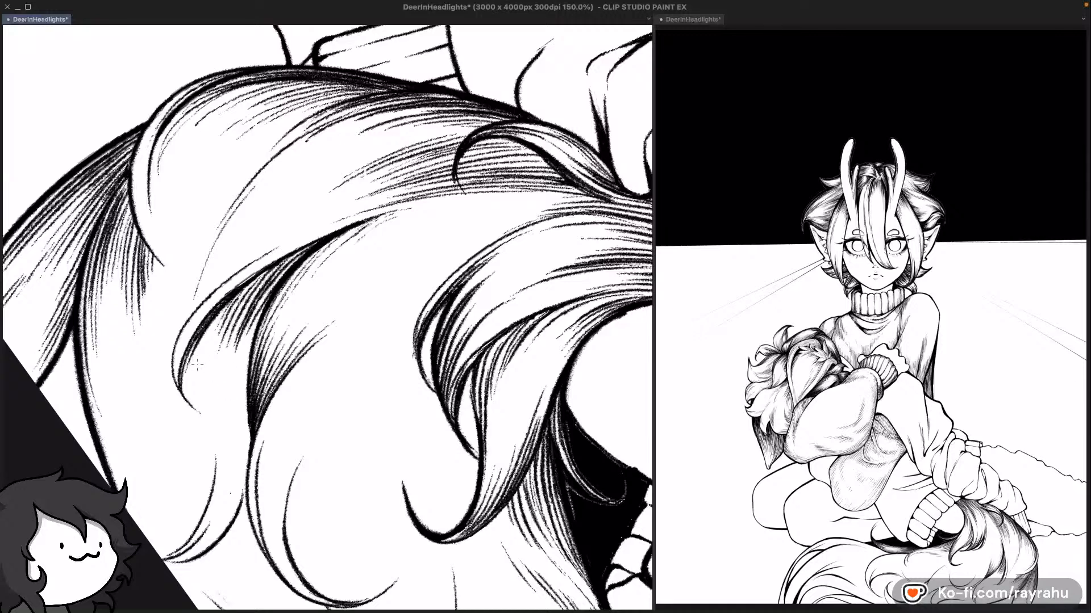
drag(190, 392, 244, 293)
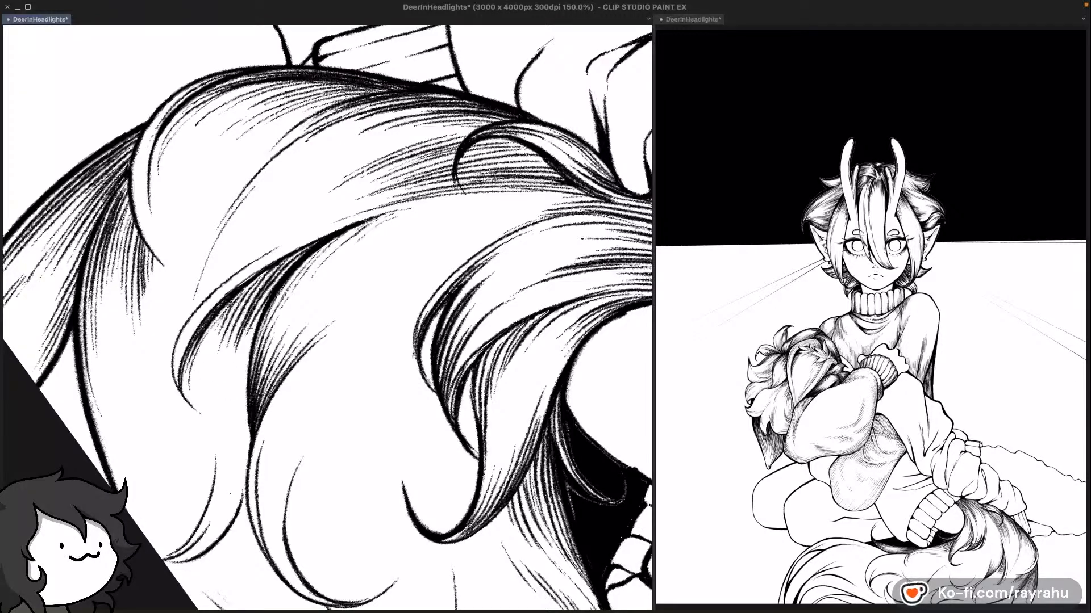
key(super+z)
drag(203, 351, 233, 297)
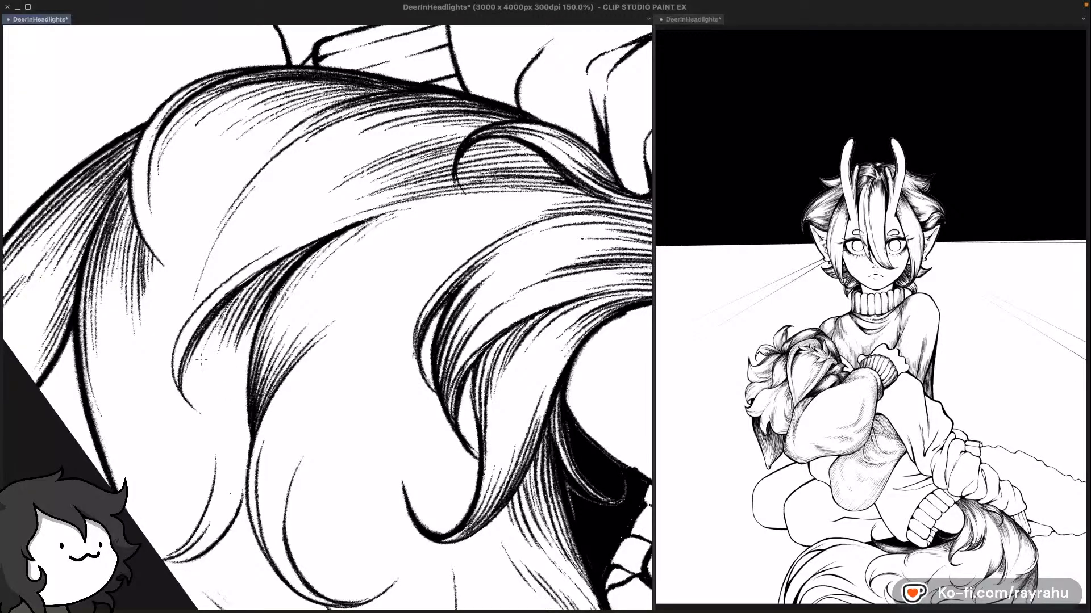
key(super+z)
drag(198, 381, 224, 314)
drag(190, 392, 221, 312)
key(super+z)
drag(191, 382, 214, 323)
key(super+z)
drag(190, 379, 224, 308)
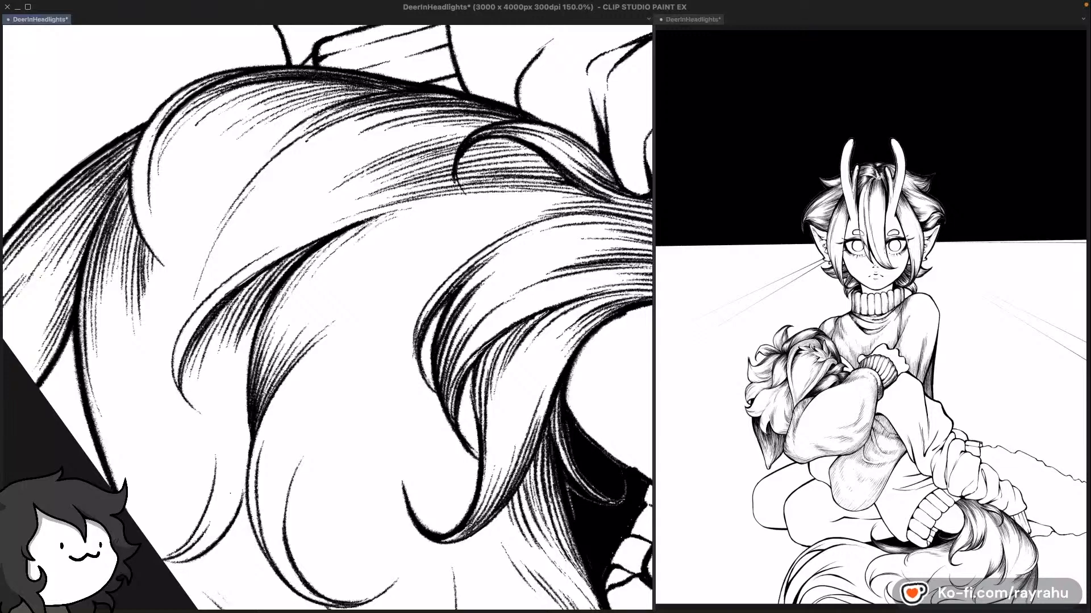
key(super+z)
drag(191, 383, 223, 312)
key(super+z)
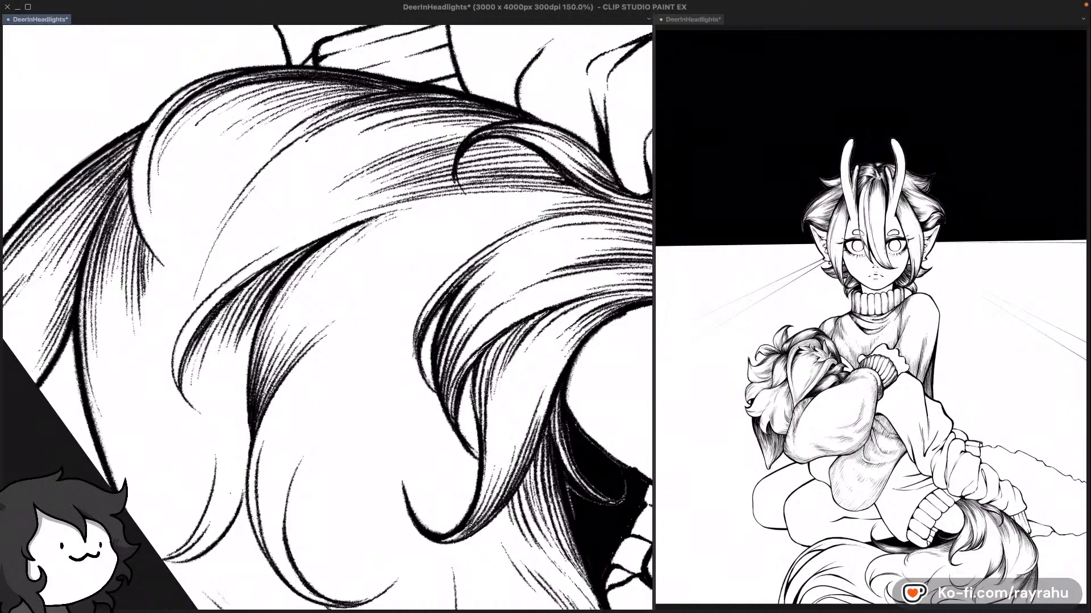
Step: Ink the first fine strokes in the white area just above the small curled lock's upper contour
drag(353, 213, 348, 244)
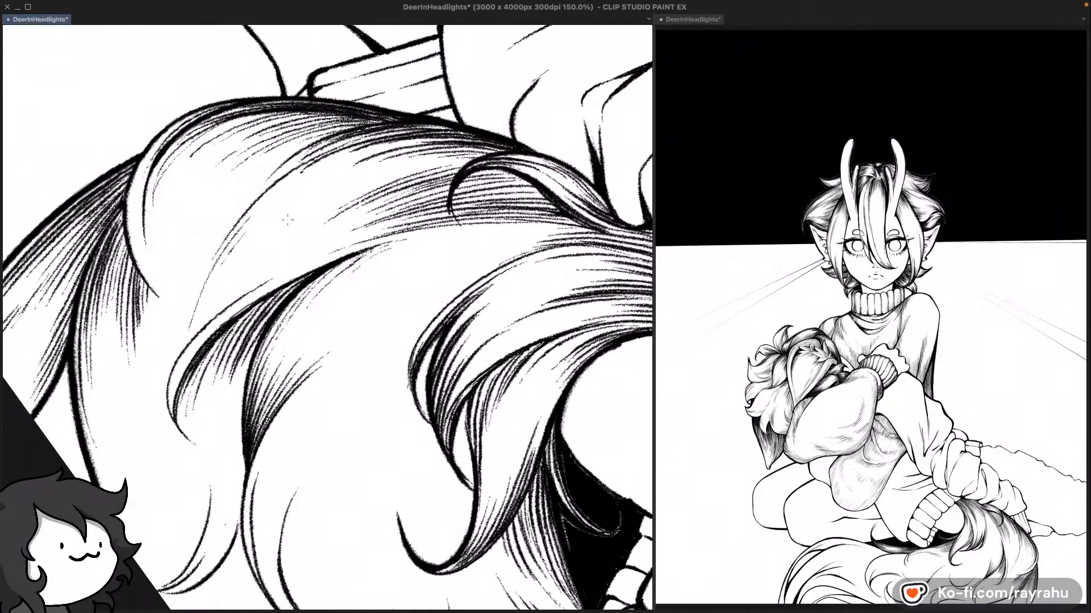
drag(200, 336, 309, 243)
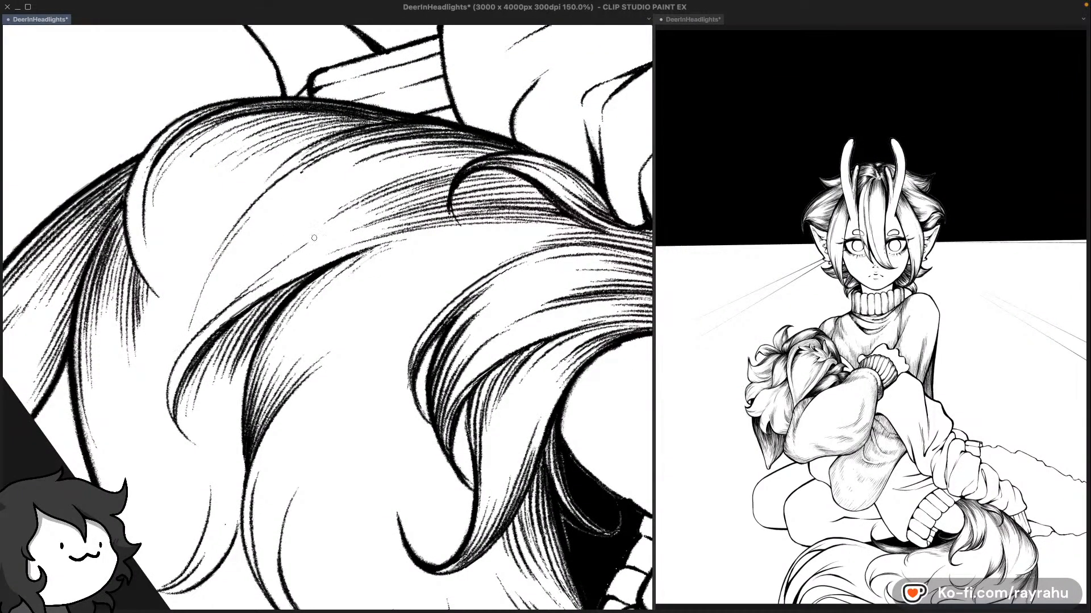
key(super+z)
drag(191, 335, 276, 259)
key(super+z)
drag(221, 308, 262, 272)
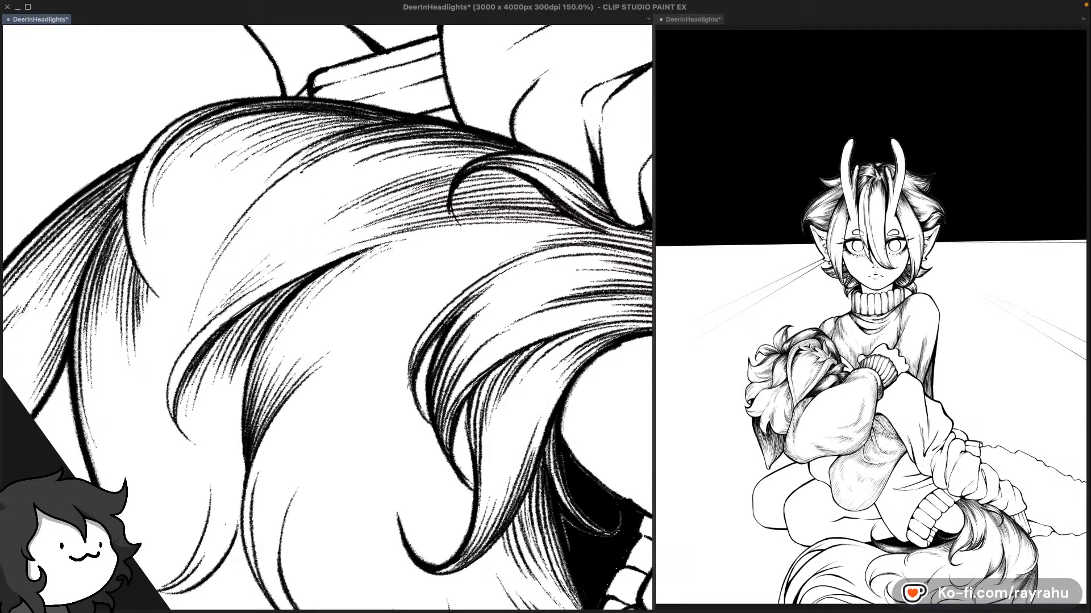
Step: Build up the hatching above the small curled lock with longer curved strokes starting near its tip
drag(243, 282, 314, 228)
key(super+z)
drag(213, 307, 265, 257)
drag(182, 338, 271, 245)
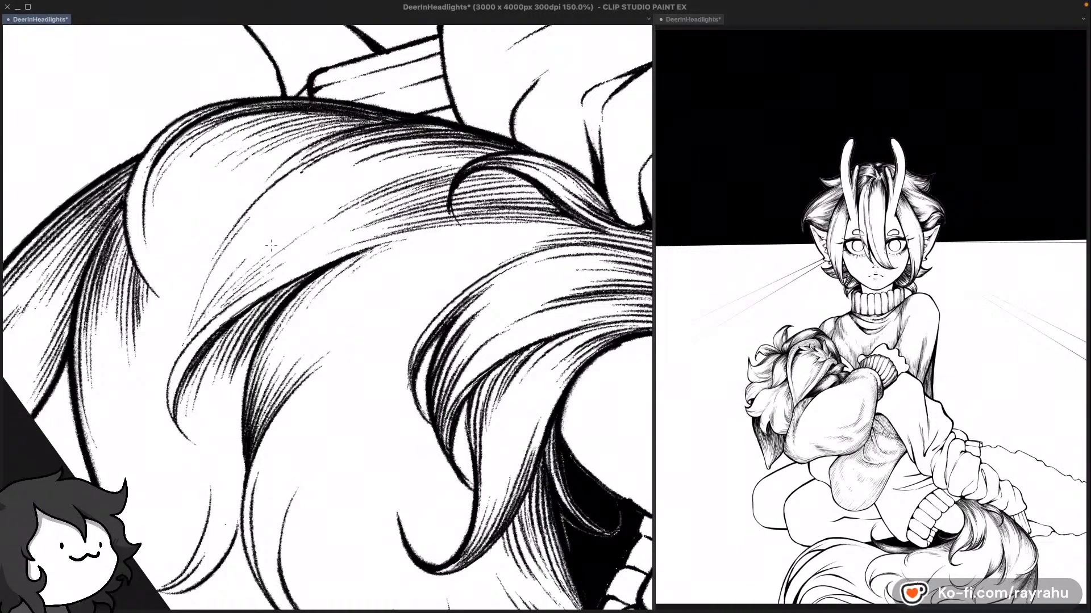
key(super+z)
drag(182, 348, 272, 246)
drag(180, 348, 218, 284)
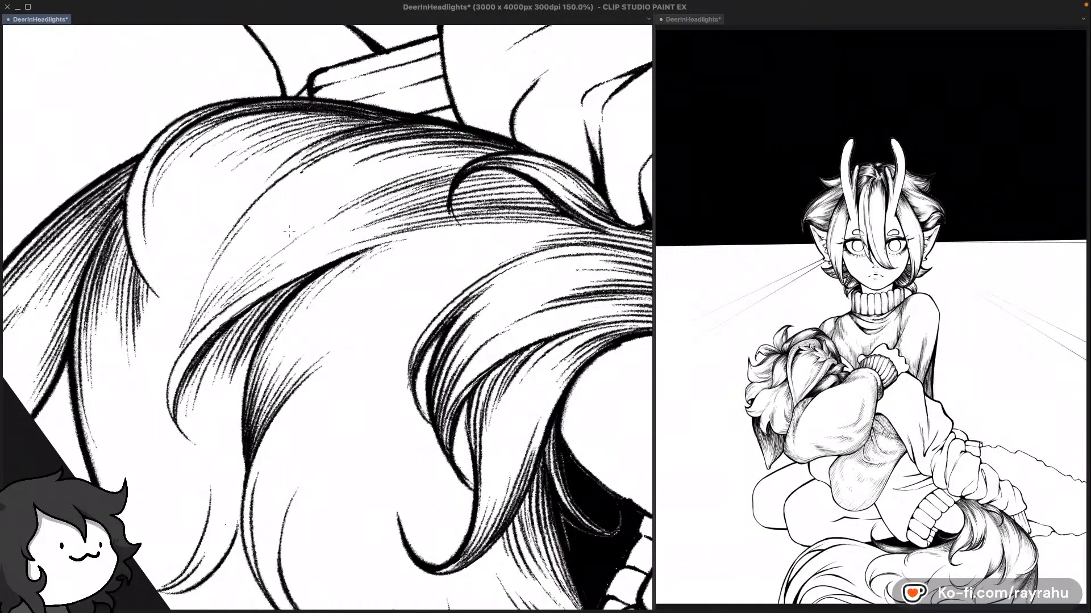
Step: Finish the strokes above the small curled lock's tip and start fine curved hatching inside the large outer lock's curled edge
mouse_move(175, 364)
mouse_down()
mouse_move(241, 268)
mouse_move(237, 283)
mouse_up()
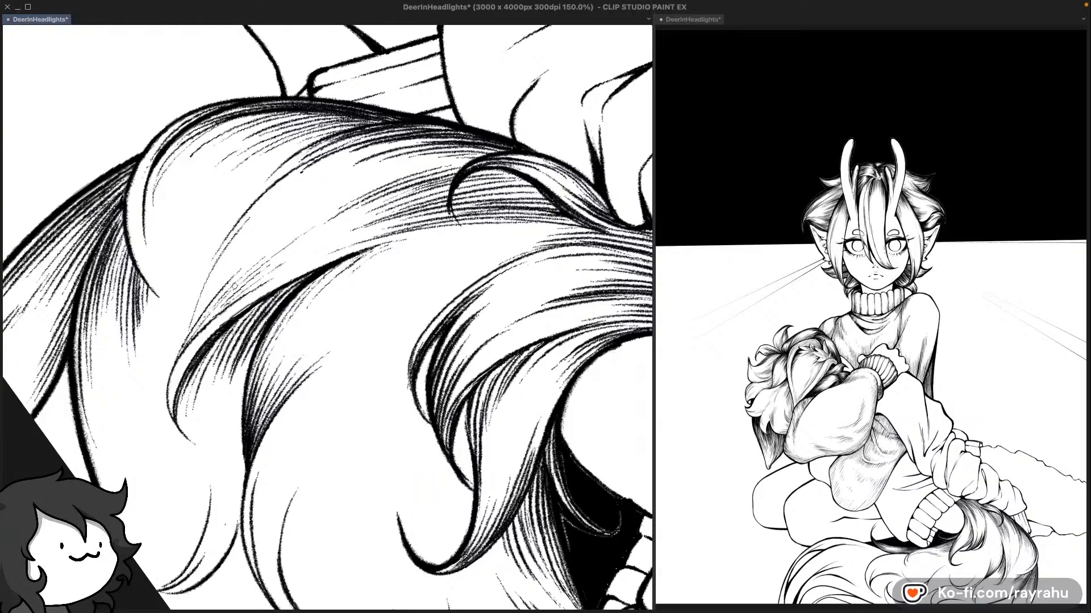
drag(363, 218, 425, 213)
drag(313, 204, 315, 259)
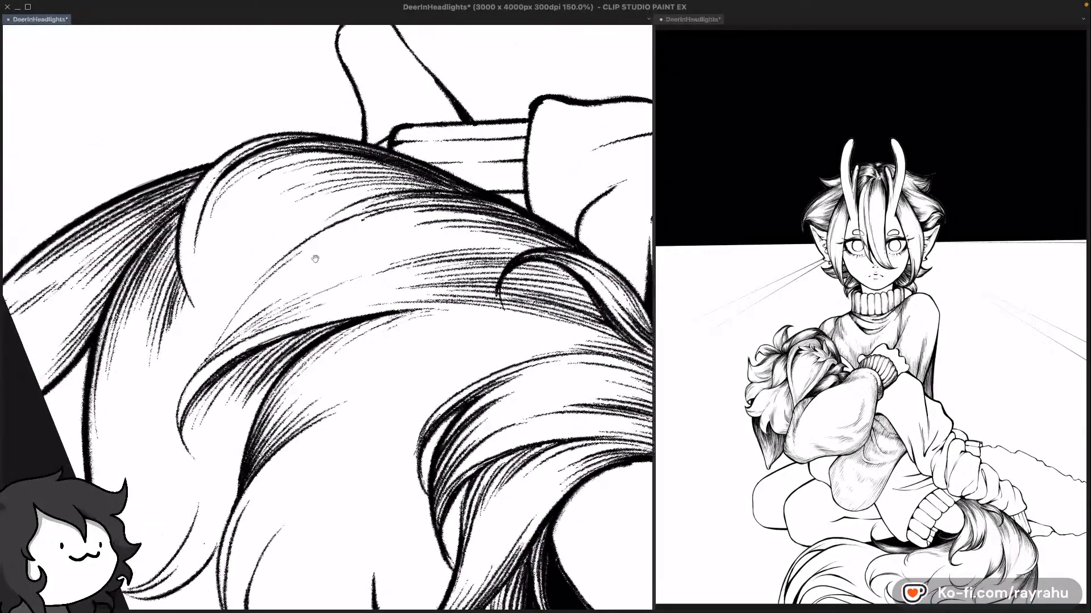
drag(200, 260, 219, 313)
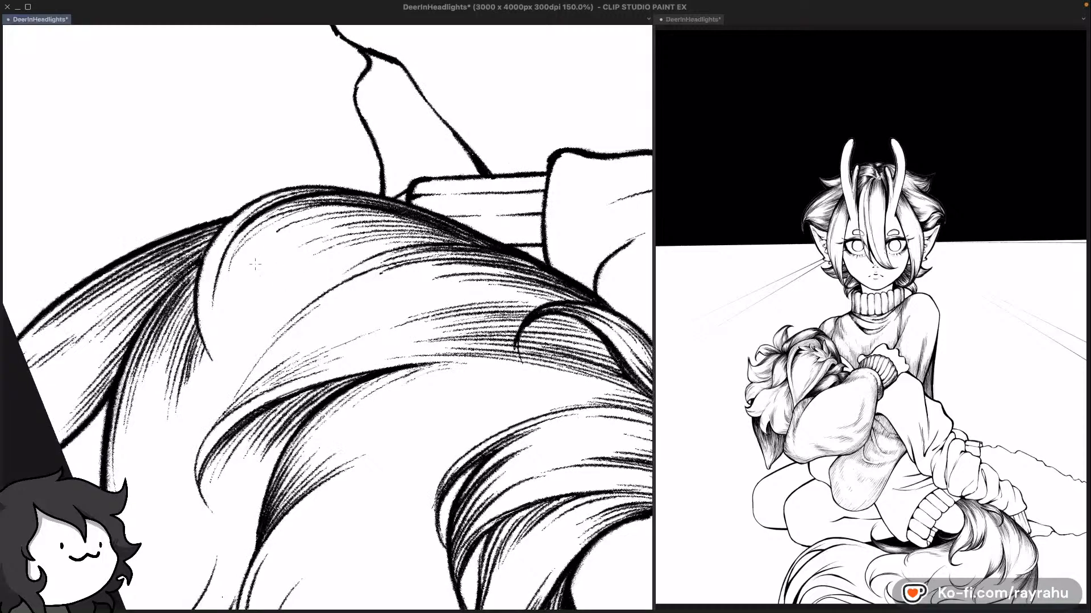
drag(221, 275, 247, 235)
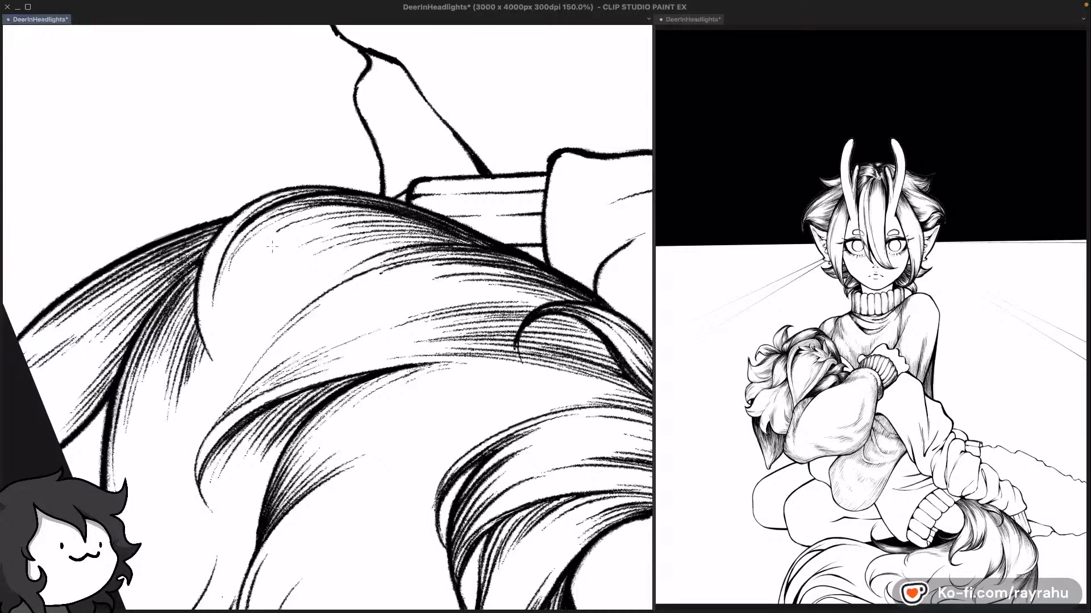
drag(220, 294, 274, 217)
key(super+z)
drag(219, 299, 271, 224)
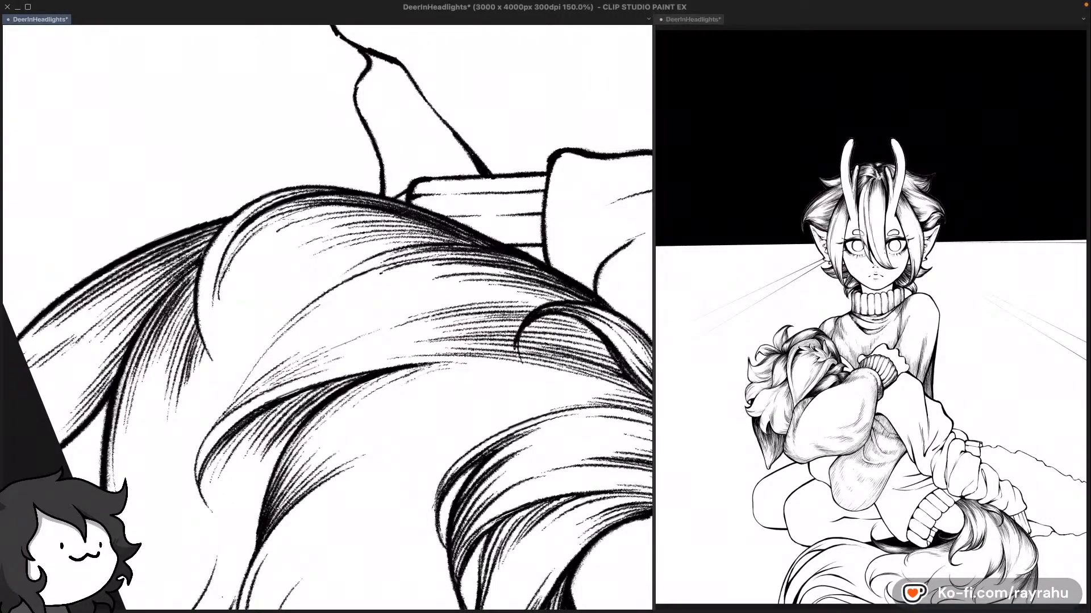
Step: Add short curved strokes along the inner side of the large outer lock's curled edge, redoing the ones that miss
drag(227, 267, 294, 209)
key(super+z)
drag(246, 240, 283, 216)
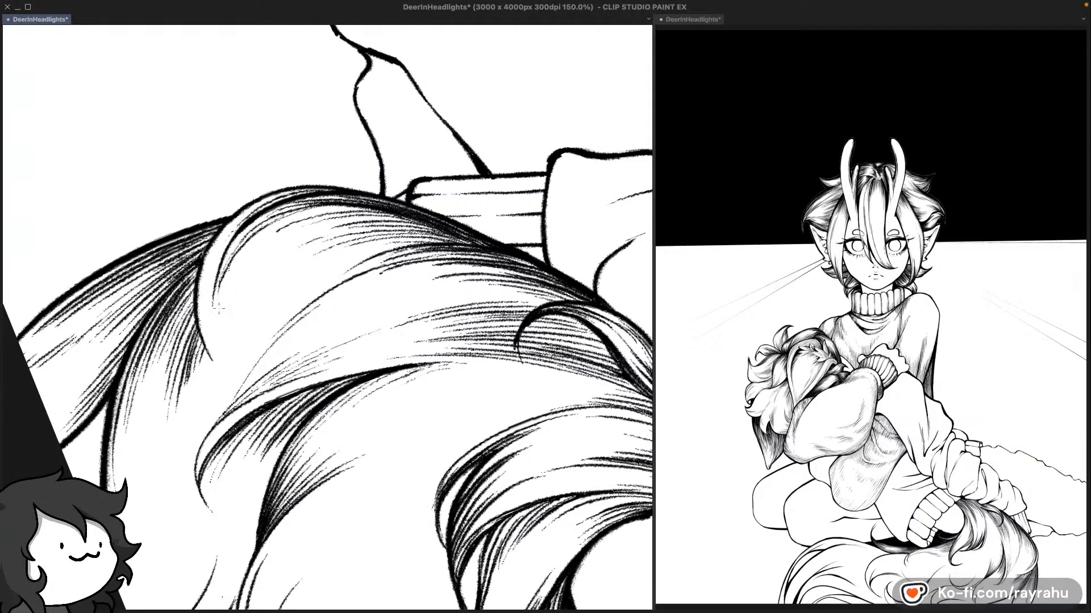
drag(215, 315, 251, 246)
drag(226, 287, 307, 215)
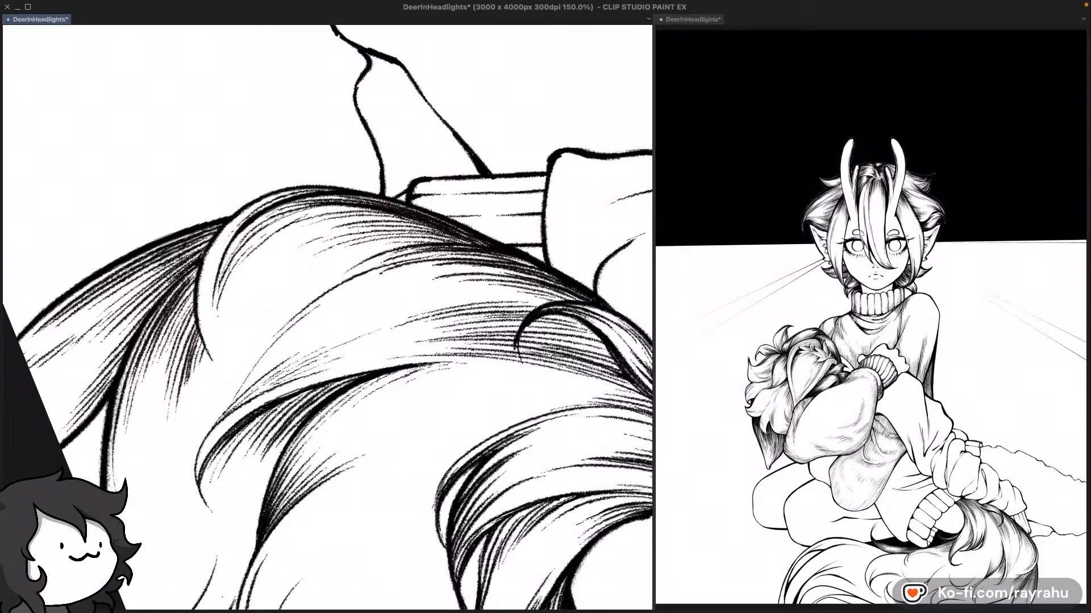
key(super+z)
Step: Thicken the hatching beneath the large outer lock's top contour with fine tapering strokes that follow its bend
drag(231, 279, 297, 223)
key(super+z)
drag(238, 270, 301, 221)
key(super+z)
drag(259, 253, 300, 227)
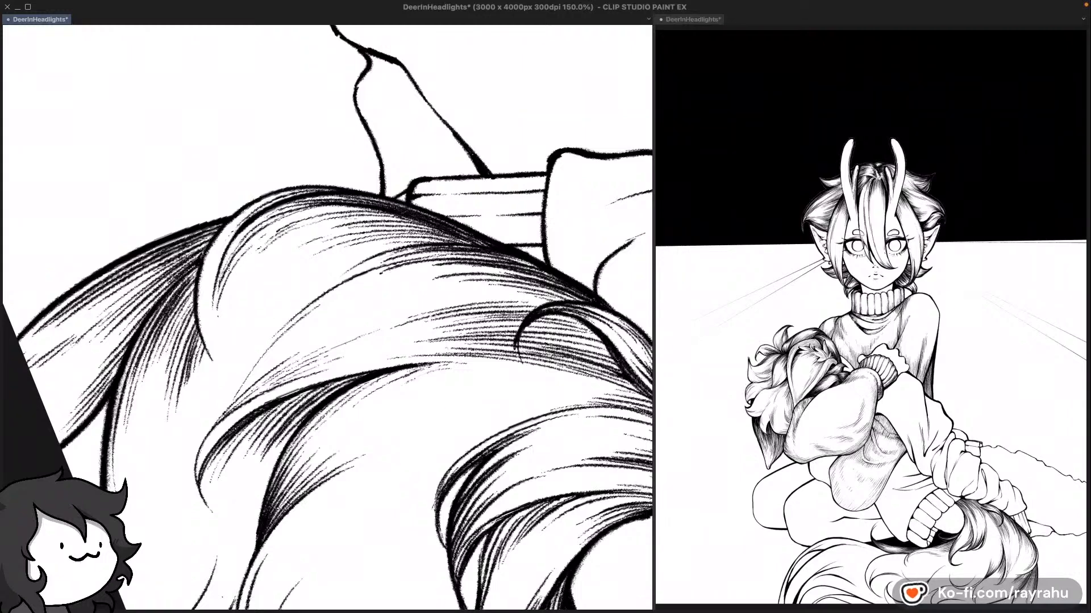
drag(235, 248, 304, 206)
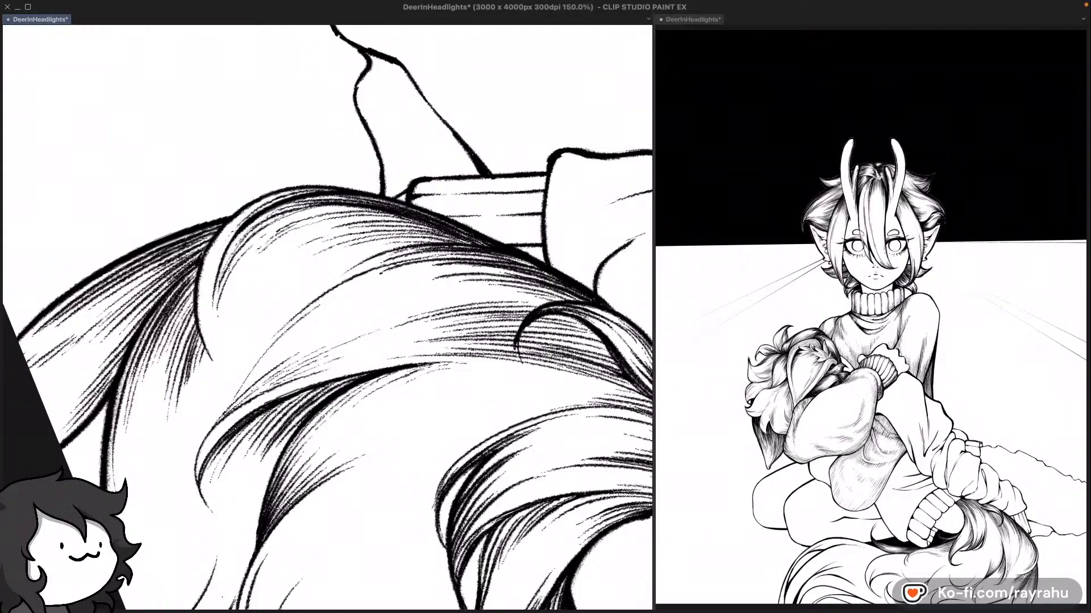
key(super+z)
drag(228, 251, 312, 203)
mouse_move(402, 205)
mouse_down()
mouse_move(249, 208)
mouse_move(296, 293)
mouse_up()
key(super+z)
drag(299, 228, 294, 280)
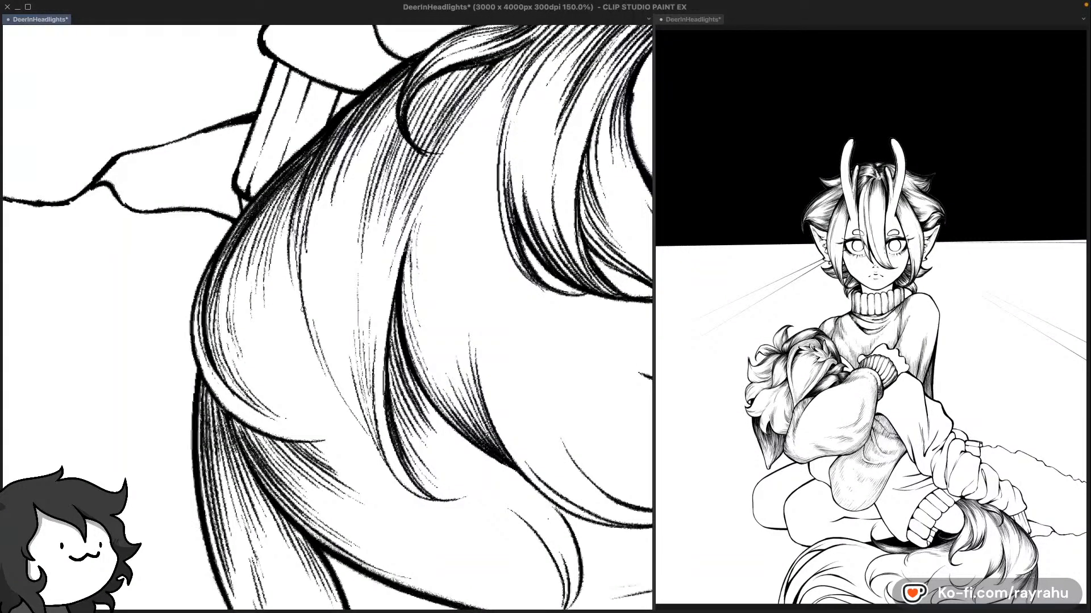
drag(489, 314, 446, 278)
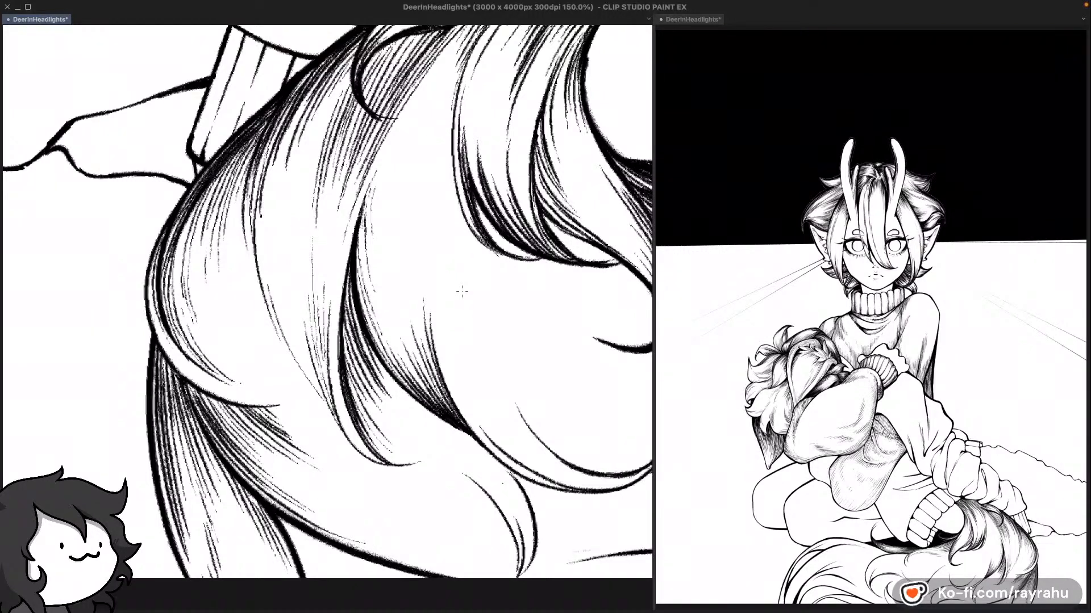
key(ctrl+s)
mouse_move(424, 250)
mouse_down()
mouse_move(433, 322)
mouse_move(406, 305)
mouse_move(279, 420)
mouse_move(403, 392)
mouse_move(361, 325)
mouse_move(408, 322)
mouse_move(417, 401)
mouse_move(382, 386)
mouse_move(346, 436)
mouse_move(302, 468)
mouse_move(256, 480)
mouse_move(307, 410)
mouse_up()
key(ctrl+z)
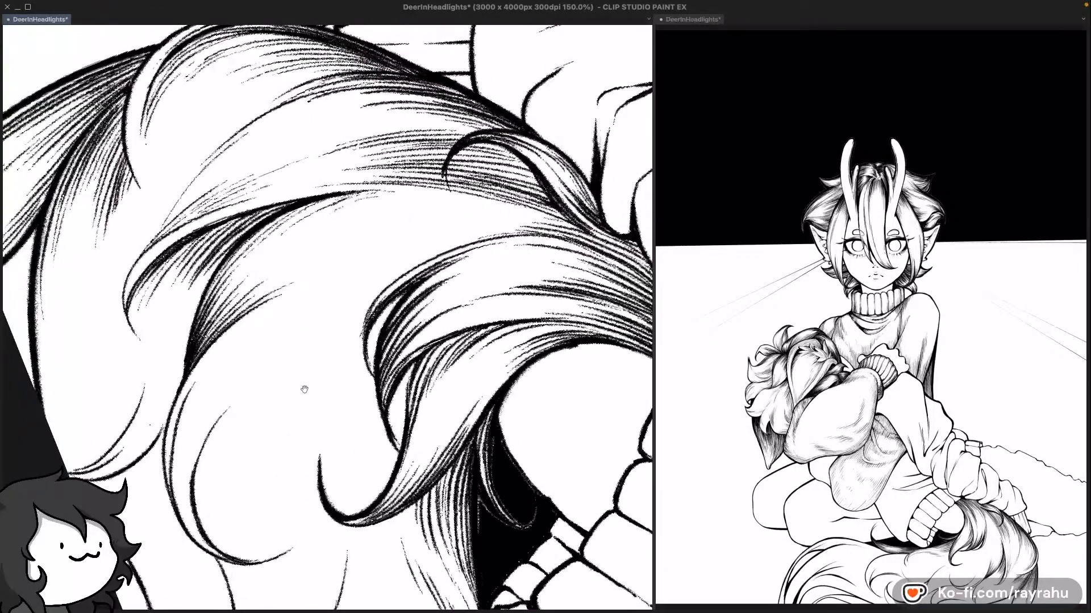
drag(221, 350, 304, 300)
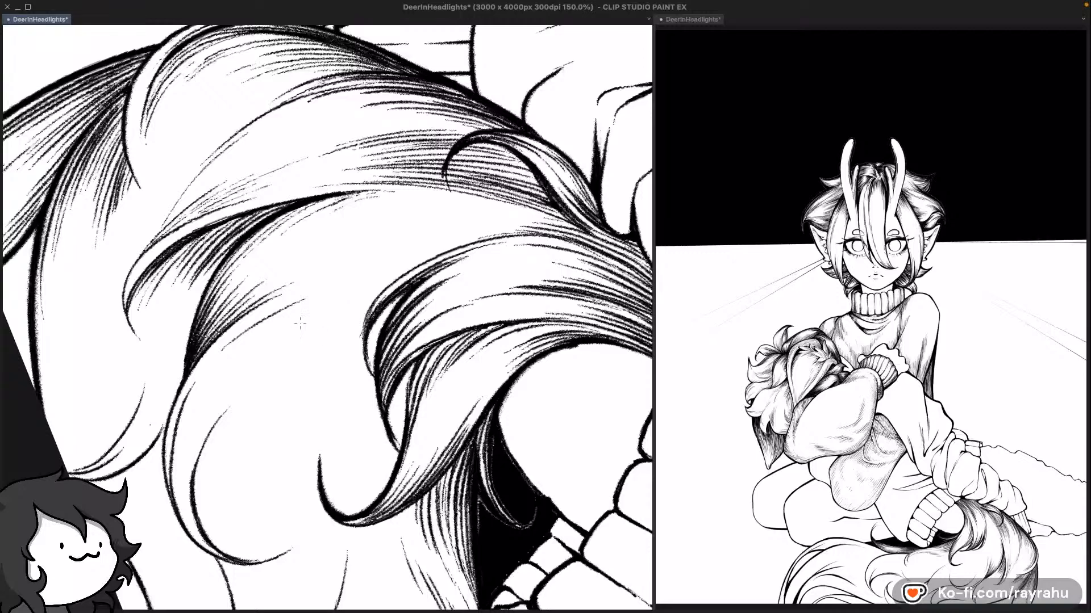
key(super+z)
drag(238, 332, 274, 308)
key(super+z)
drag(192, 398, 240, 339)
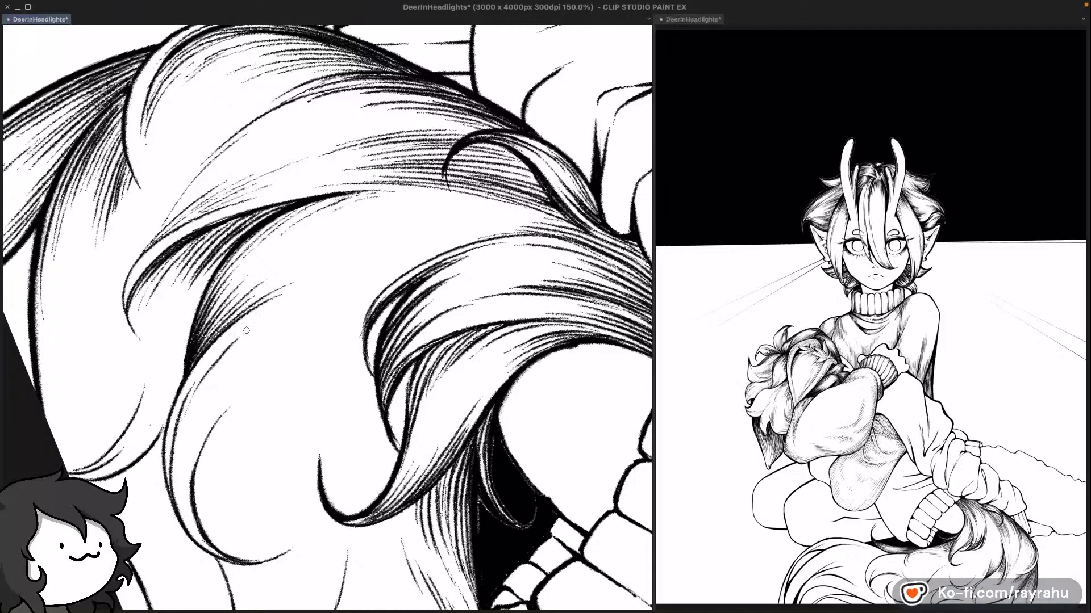
key(super+z)
drag(192, 405, 243, 330)
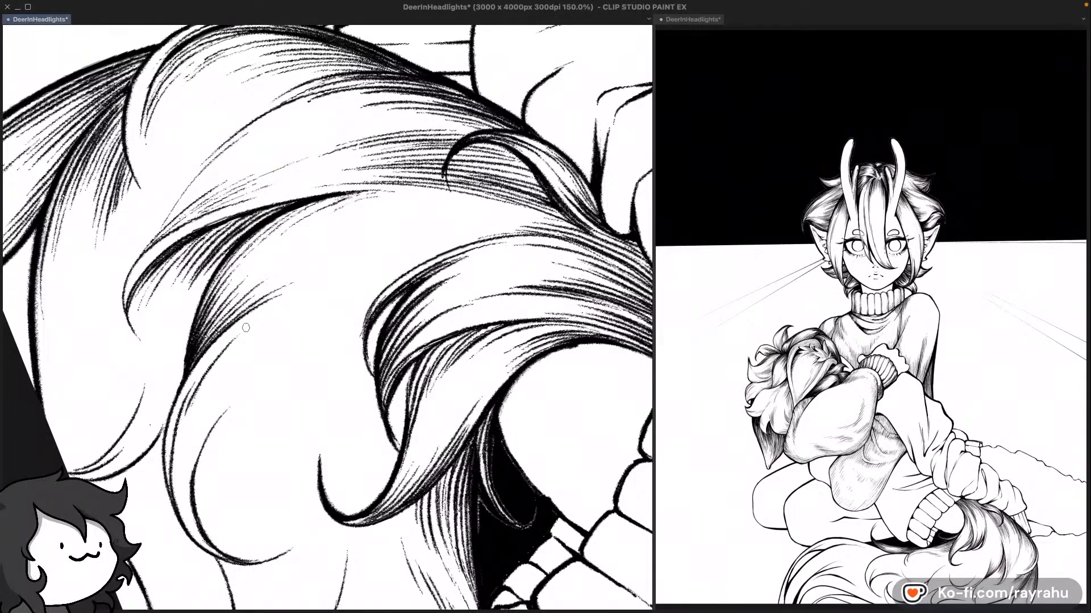
key(super+z)
key(super+z)
drag(187, 394, 226, 338)
key(super+z)
Step: Ink fine curved strokes fanning out from the contour just below the dark hatched base of the large central lock
drag(181, 413, 201, 374)
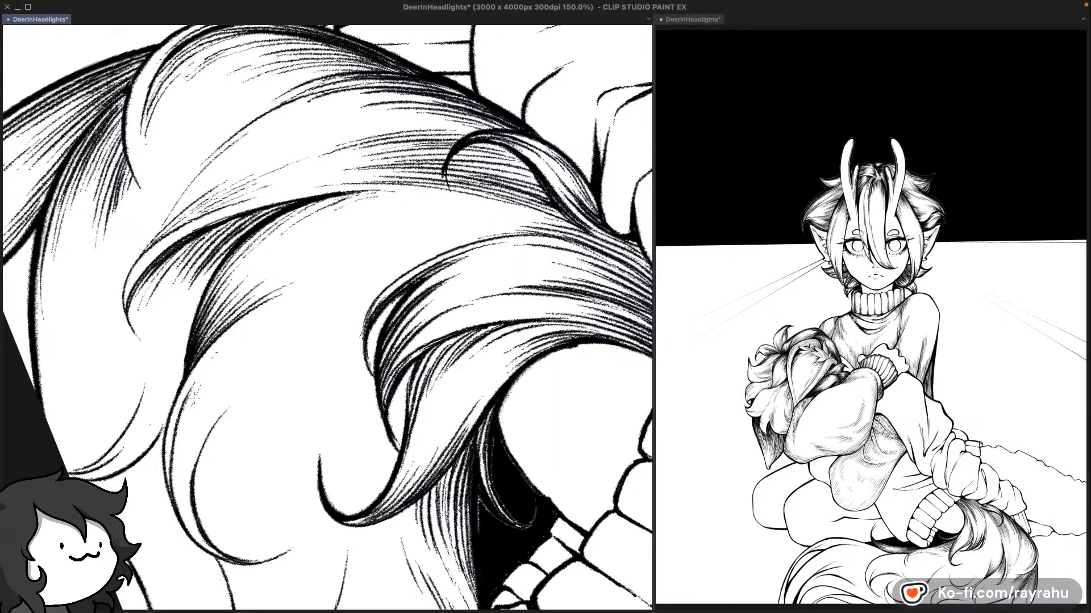
drag(182, 418, 243, 327)
drag(185, 408, 268, 309)
key(super+z)
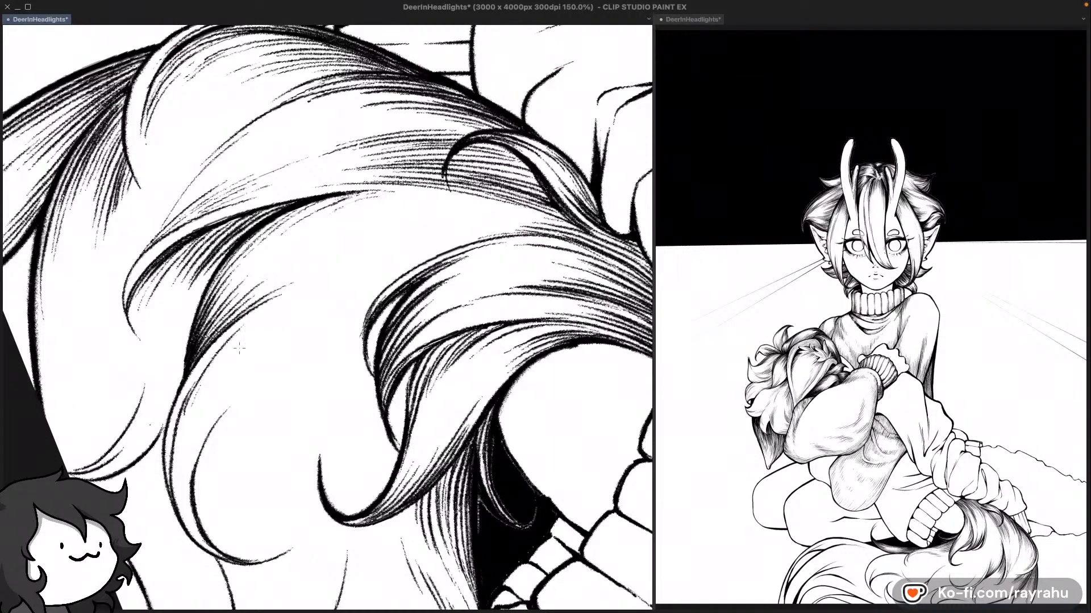
drag(200, 386, 256, 320)
mouse_move(197, 392)
mouse_down()
mouse_move(291, 300)
mouse_move(283, 305)
mouse_up()
key(super+z)
mouse_move(249, 343)
mouse_down()
mouse_move(314, 294)
mouse_move(299, 310)
mouse_up()
key(super+@)
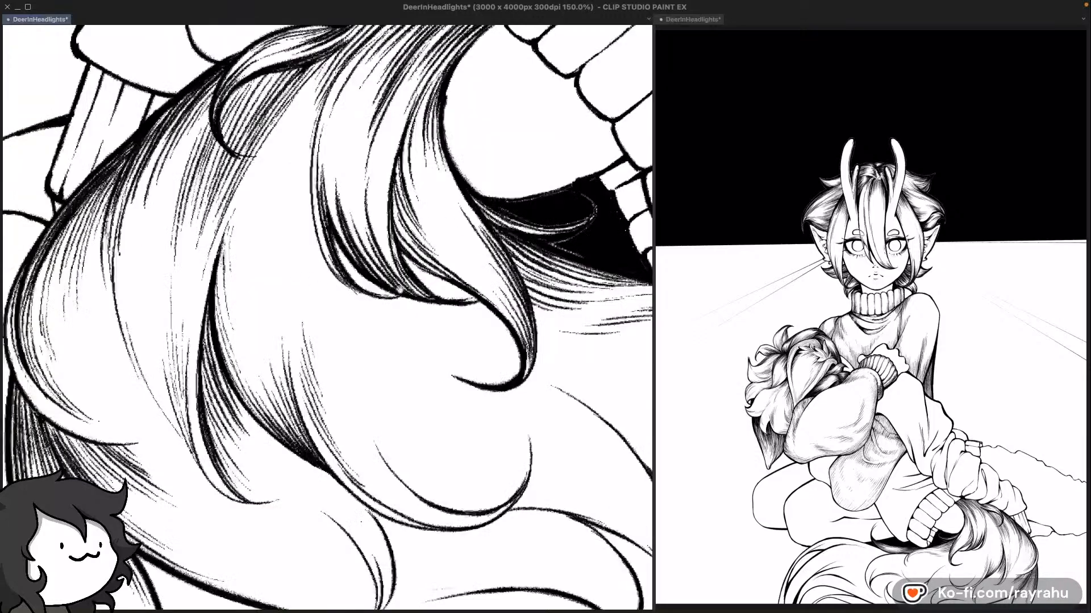
Step: Examine the tail's hatched locks and the still unshaded fur flowing past the sweater cuff
scroll(434, 353, up, 2)
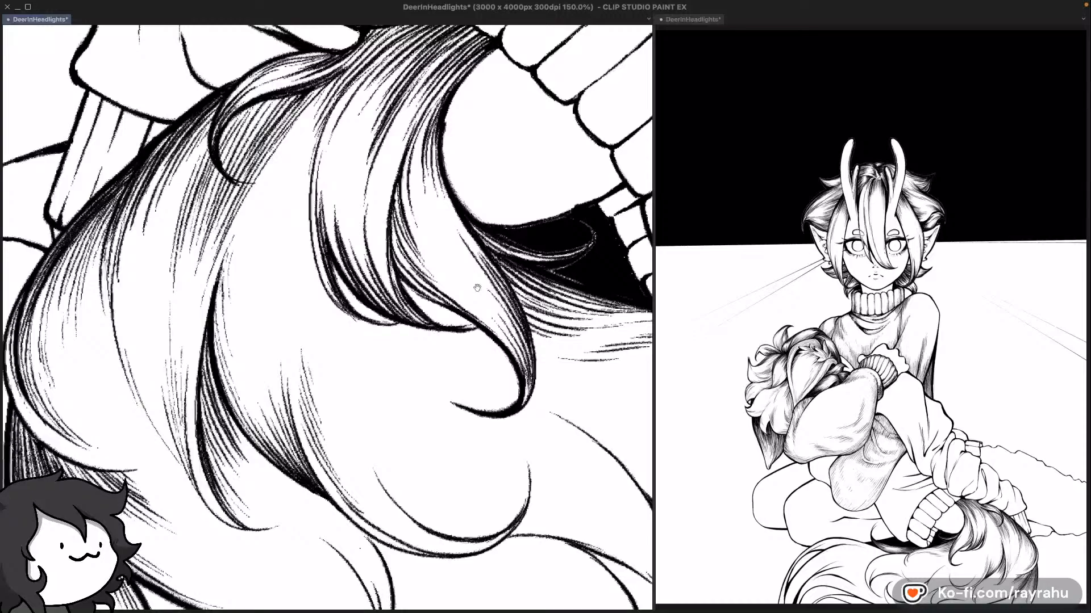
drag(477, 288, 409, 302)
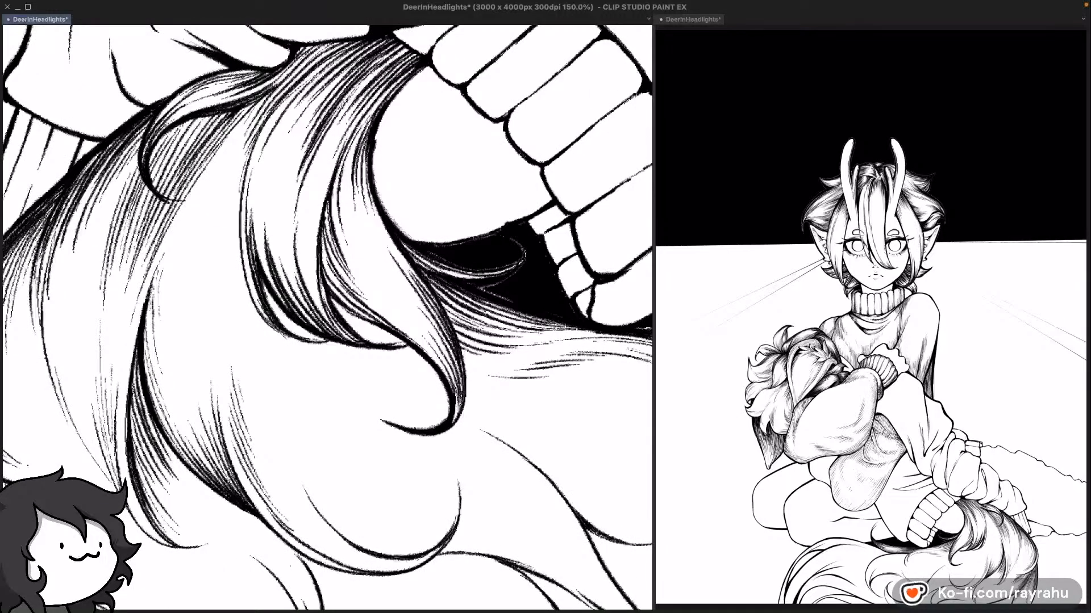
drag(556, 343, 504, 234)
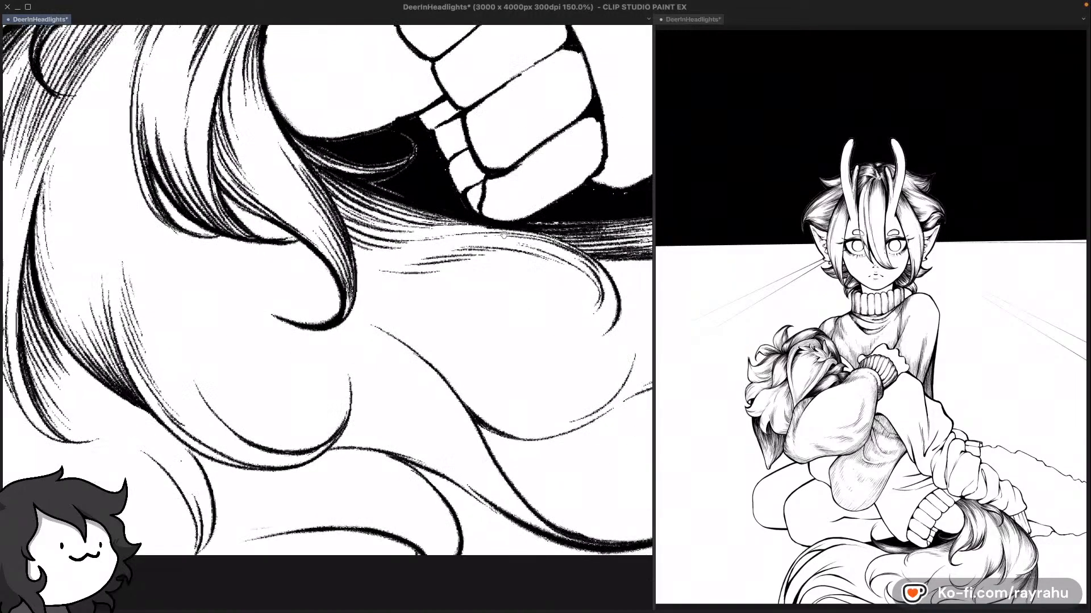
mouse_move(376, 414)
mouse_down()
mouse_move(467, 387)
mouse_move(361, 419)
mouse_up()
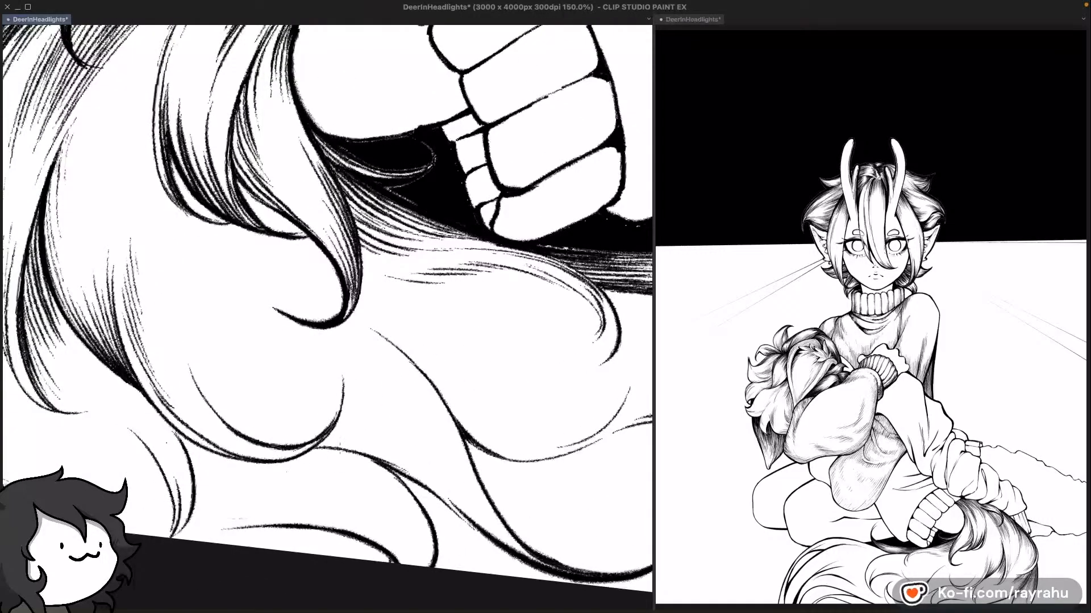
scroll(349, 456, down, 3)
scroll(355, 448, down, 1)
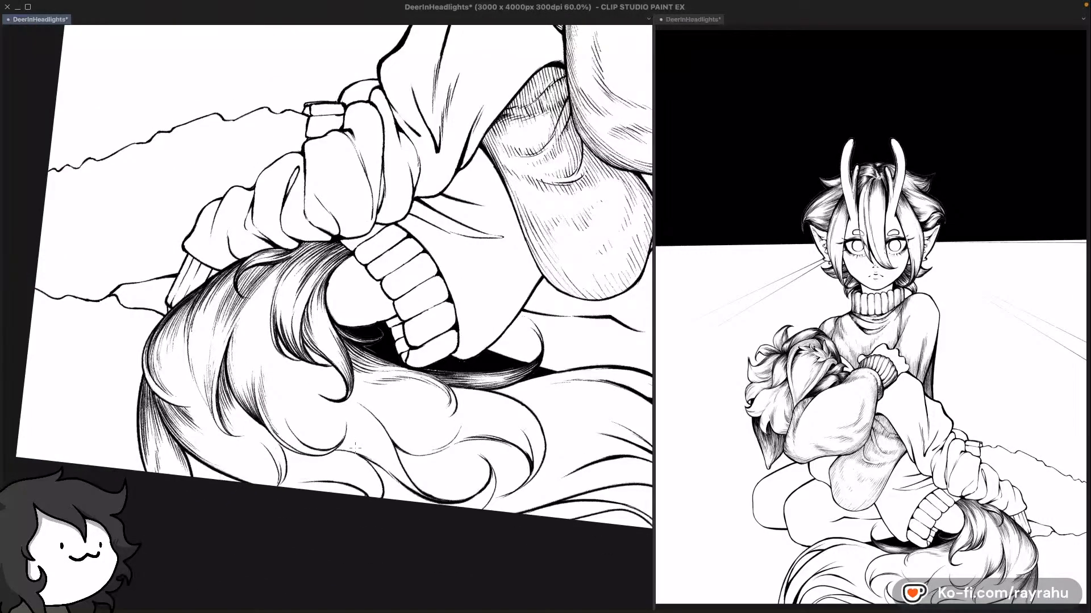
drag(541, 343, 513, 278)
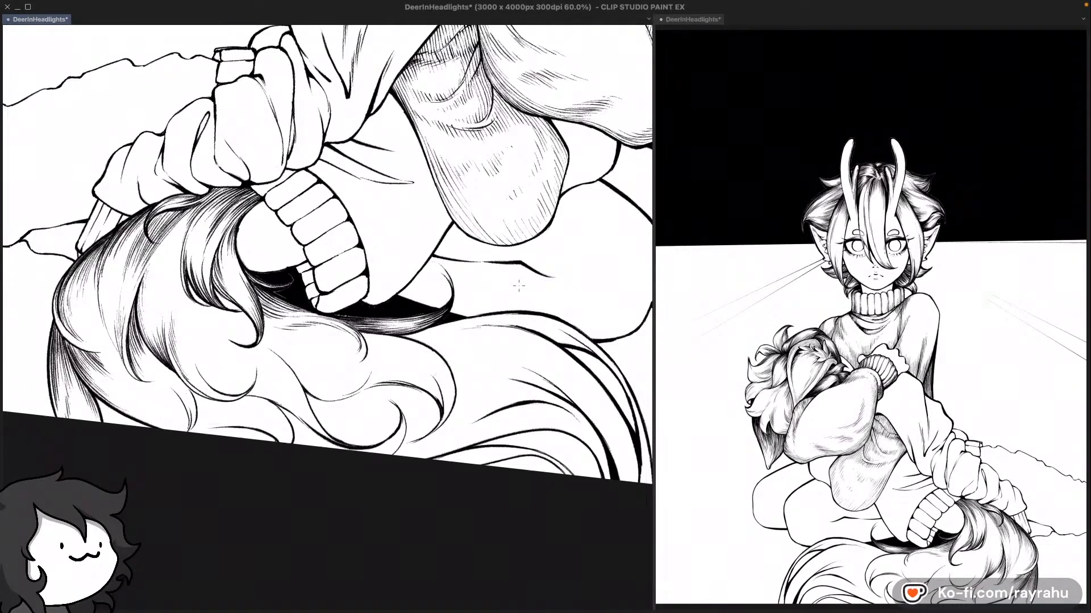
scroll(518, 286, down, 1)
scroll(519, 286, up, 1)
scroll(519, 286, up, 1)
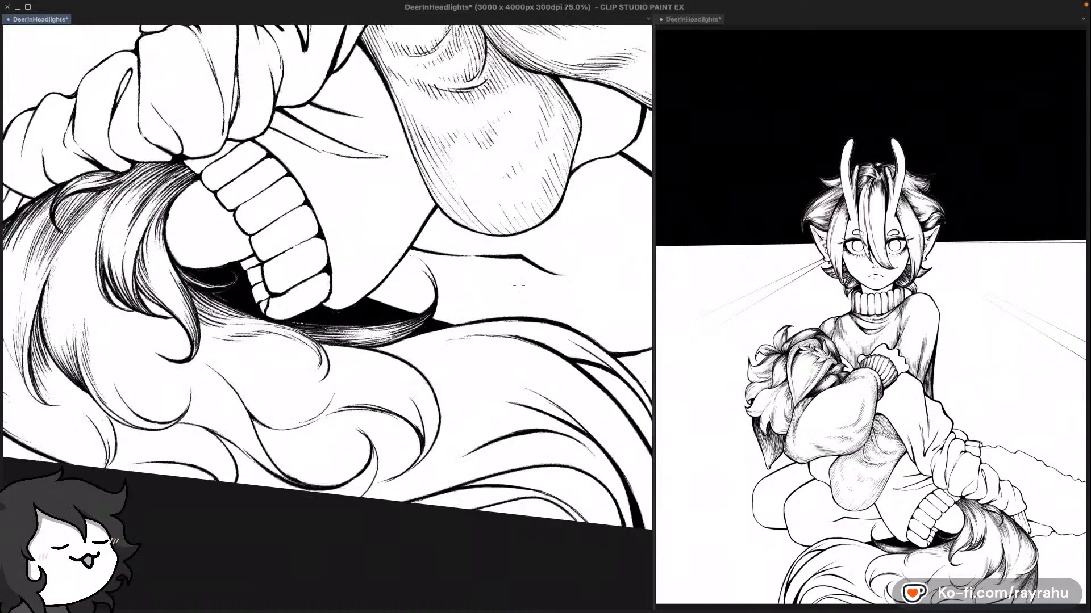
drag(531, 383, 532, 317)
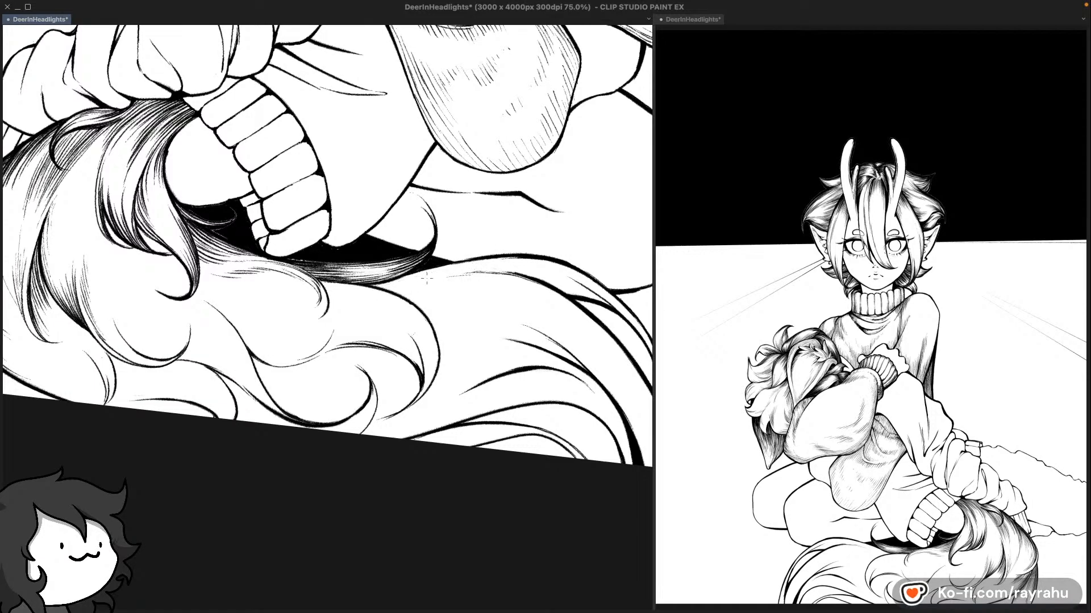
Step: Ink the first long strokes on the tail lock below the black shadow, rising from its junction with the rounded lock
scroll(457, 270, up, 2)
drag(499, 278, 408, 281)
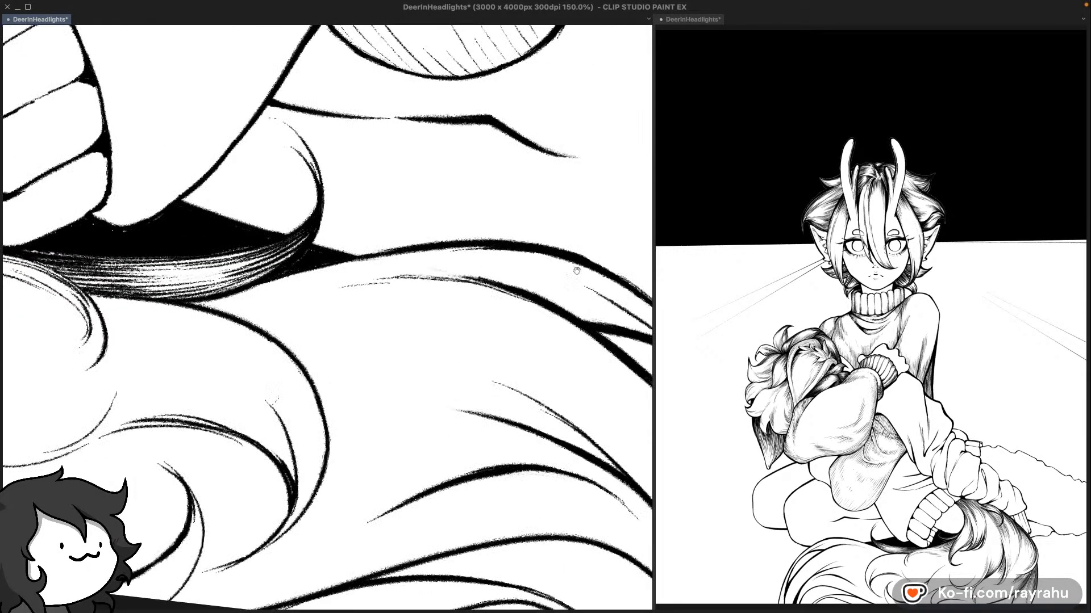
drag(218, 304, 348, 273)
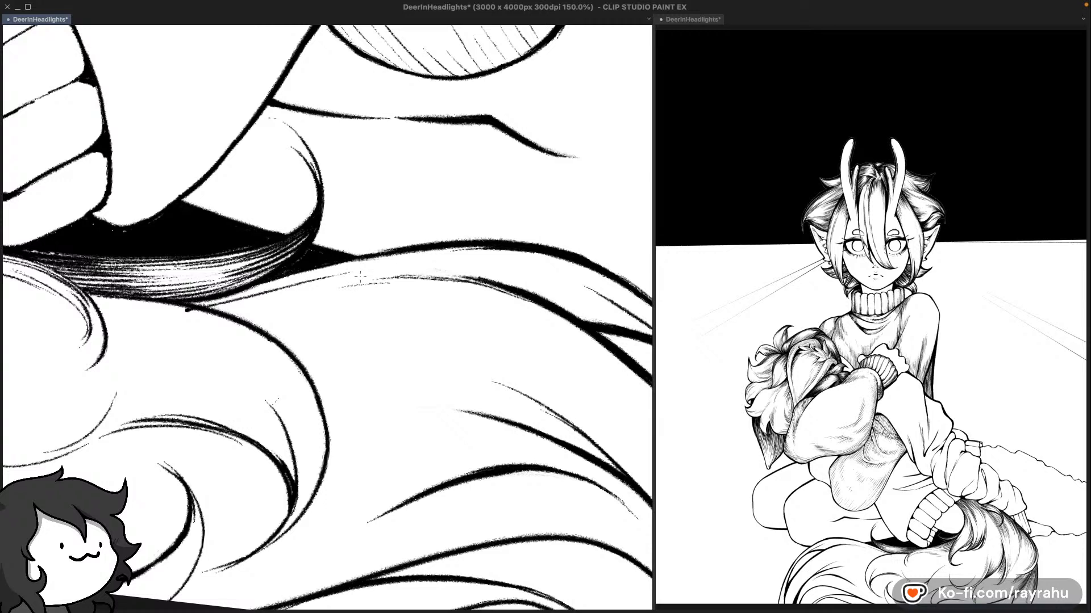
key(super+z)
drag(187, 307, 341, 272)
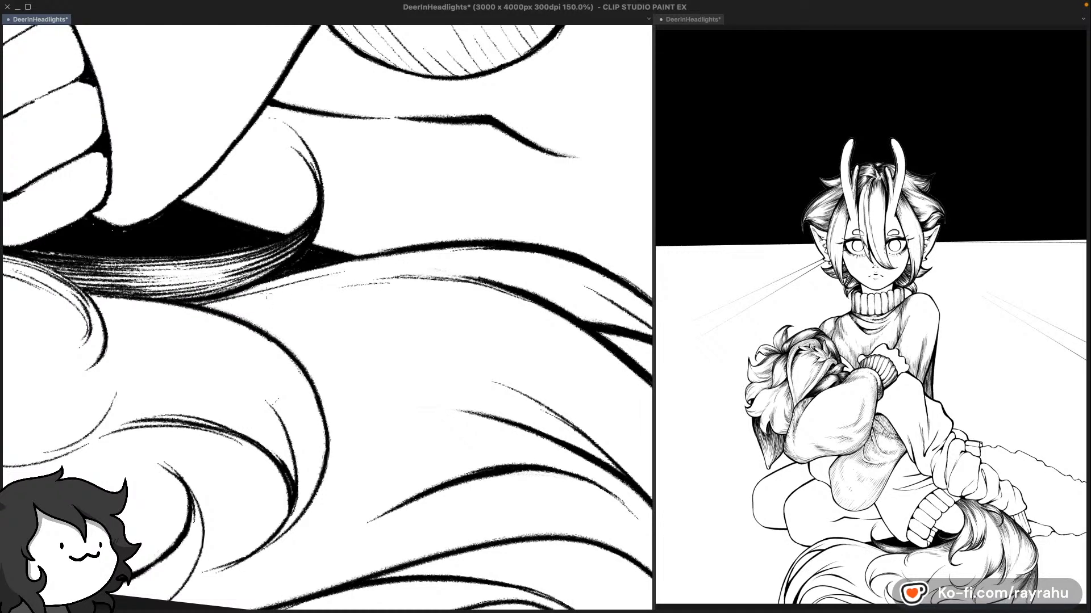
drag(191, 305, 358, 268)
drag(278, 286, 510, 273)
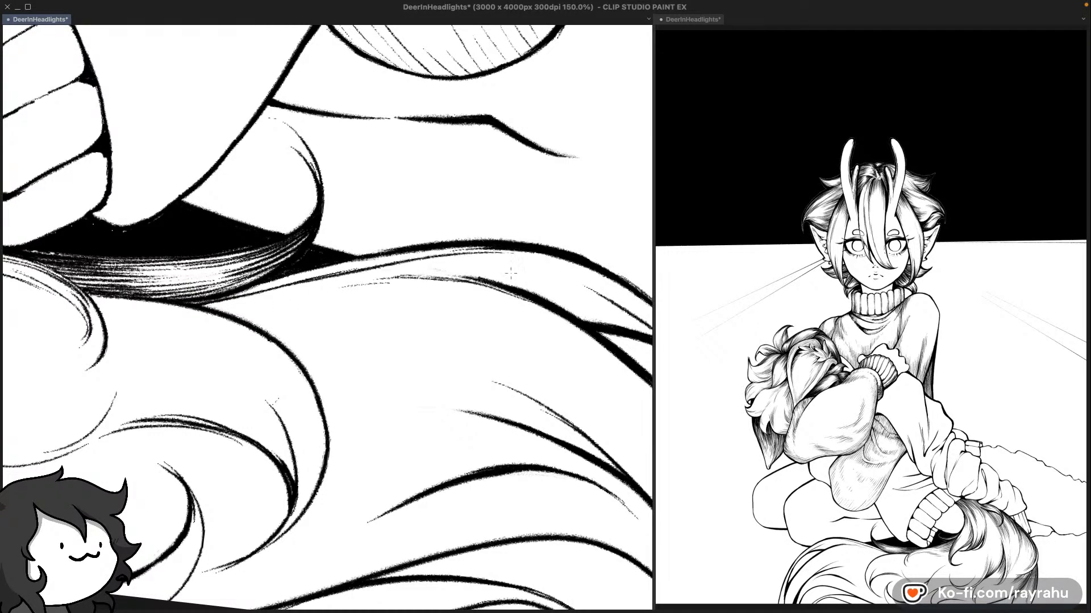
Step: Build up long hatching strokes along the underside of that lock's upper contour, darkening its narrow starting end
drag(220, 296, 486, 248)
key(super+z)
drag(225, 299, 320, 274)
drag(240, 294, 477, 247)
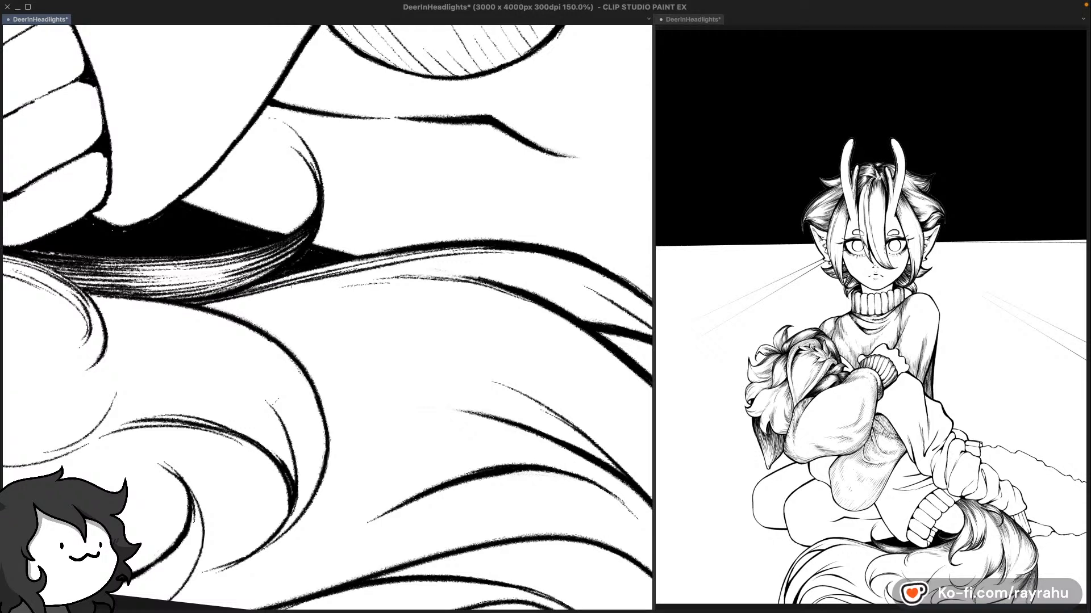
drag(273, 285, 490, 247)
drag(251, 287, 437, 248)
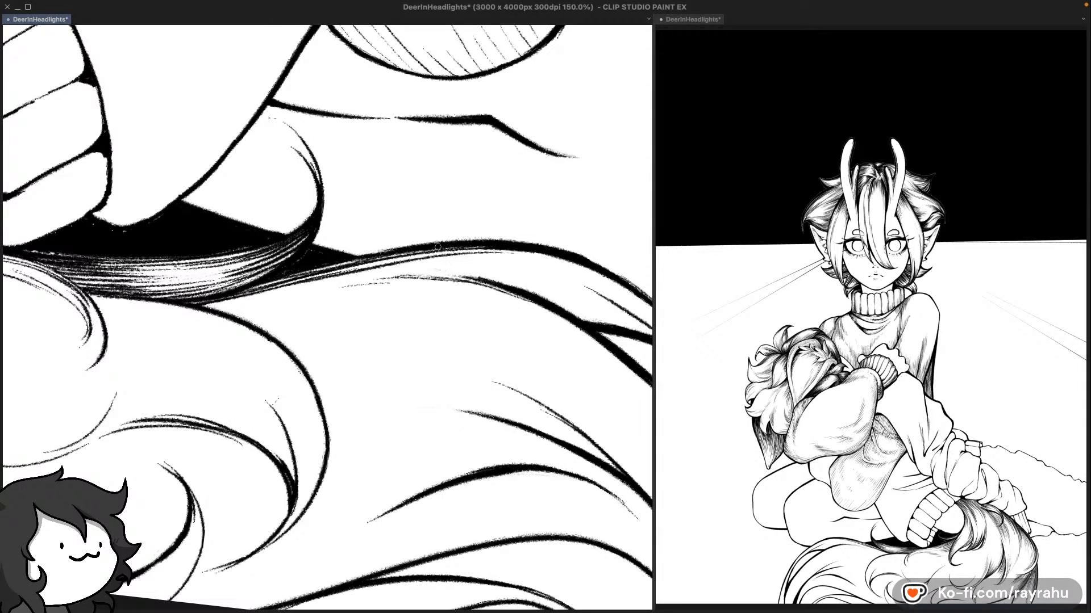
Step: Undo the last stroke and ink fine hair lines beneath the upper tail lock's outline, following its curve away from the dark gap
key(super+z)
drag(250, 287, 406, 255)
drag(313, 280, 486, 249)
drag(342, 278, 559, 264)
Step: Ink long tapering hair strokes fanning out from the root of the upper tail lock along its lower edge, redoing unsatisfactory ones
drag(343, 326, 299, 351)
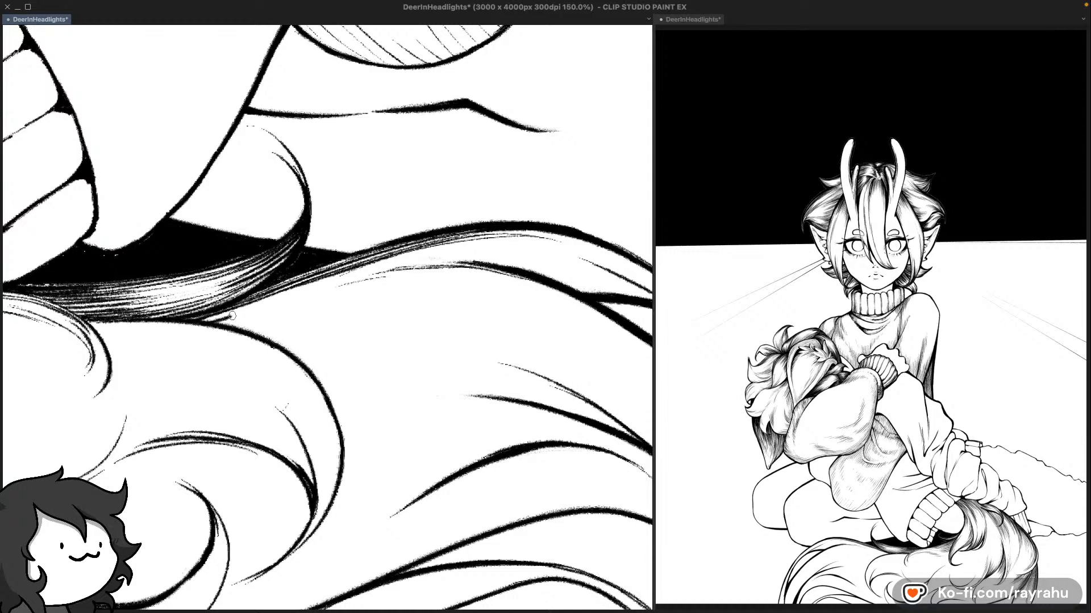
drag(232, 316, 349, 274)
key(super+z)
drag(201, 323, 317, 287)
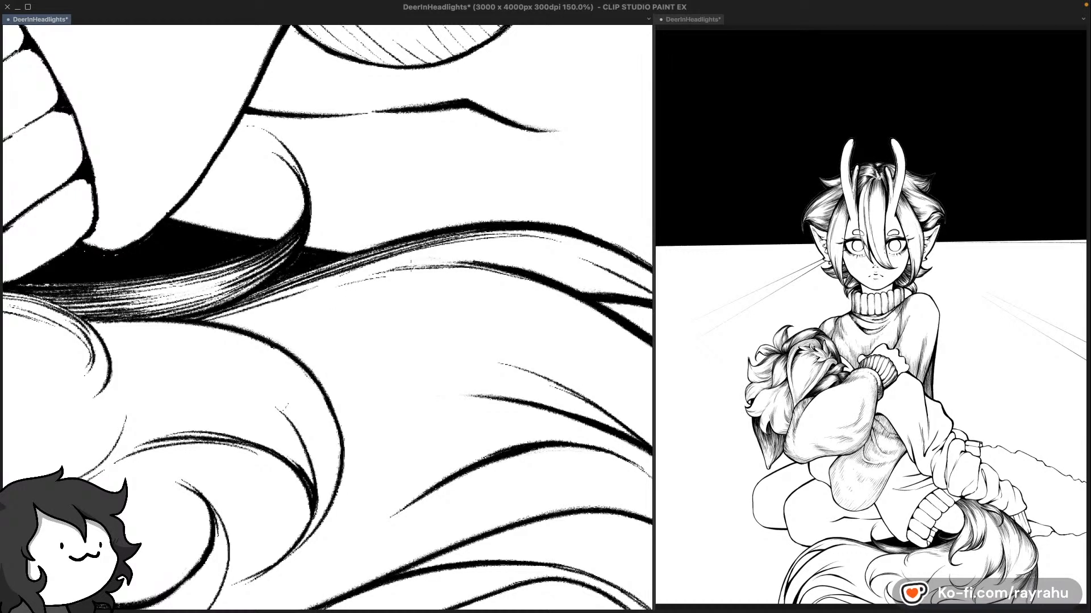
key(super+z)
drag(201, 322, 316, 287)
drag(245, 309, 397, 260)
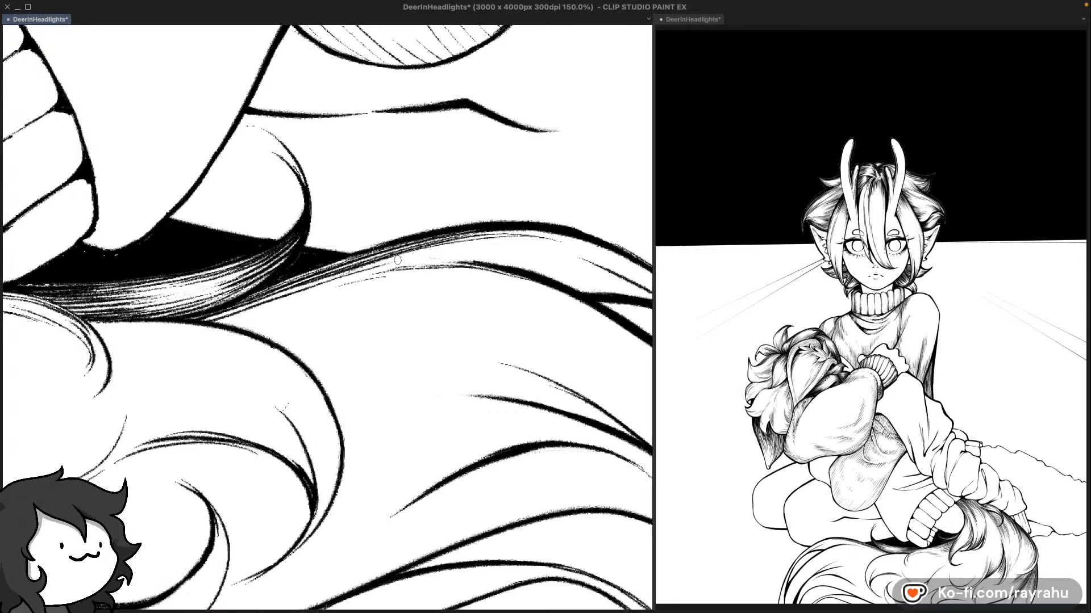
drag(218, 322, 363, 284)
drag(247, 317, 400, 266)
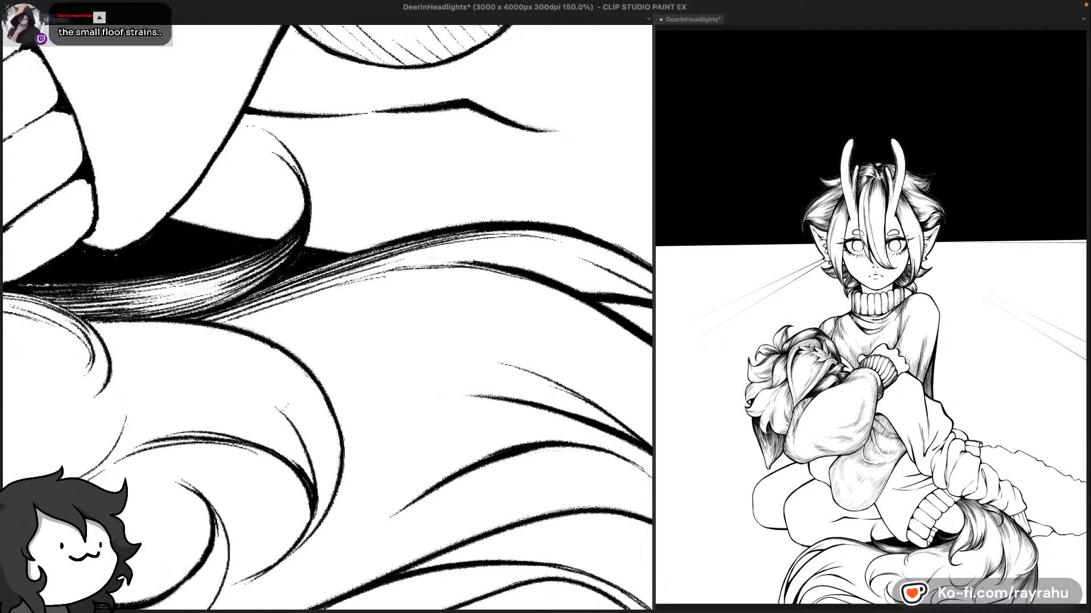
drag(411, 283, 359, 316)
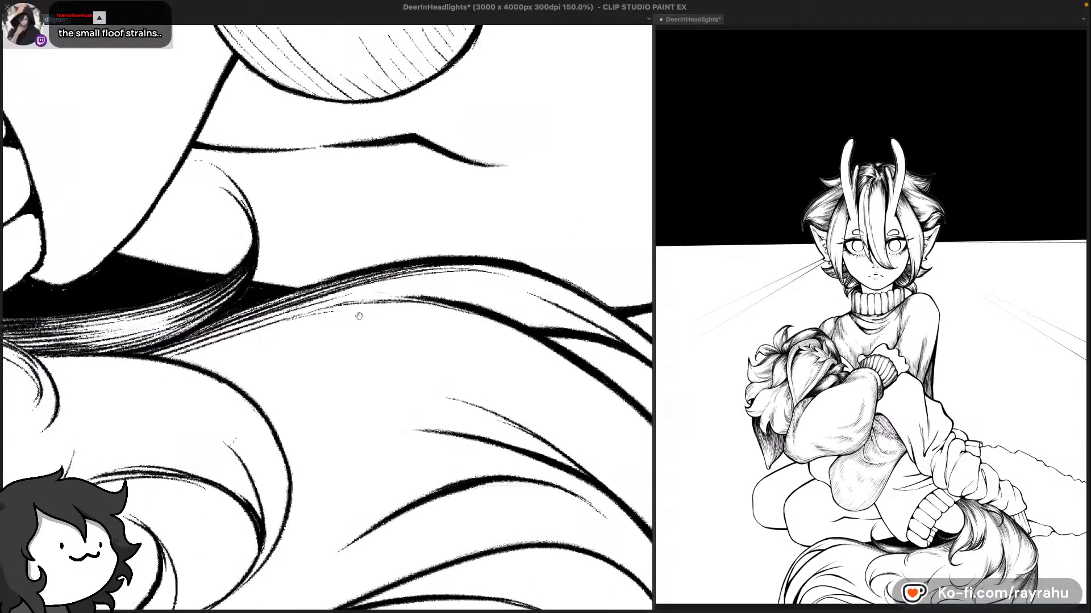
drag(221, 368, 243, 420)
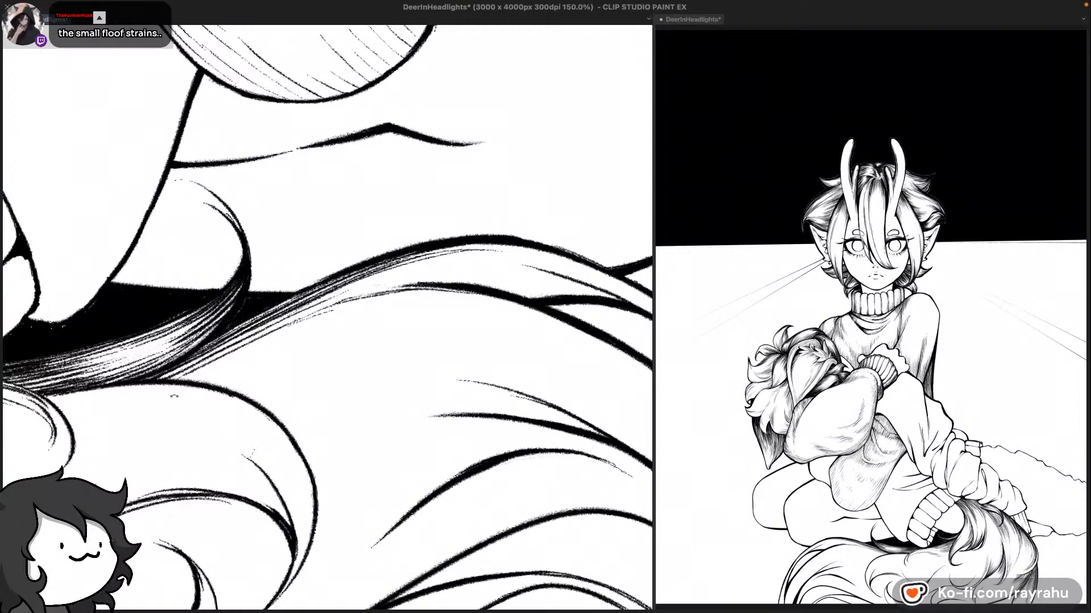
drag(145, 372, 158, 402)
drag(307, 367, 174, 386)
drag(165, 432, 174, 444)
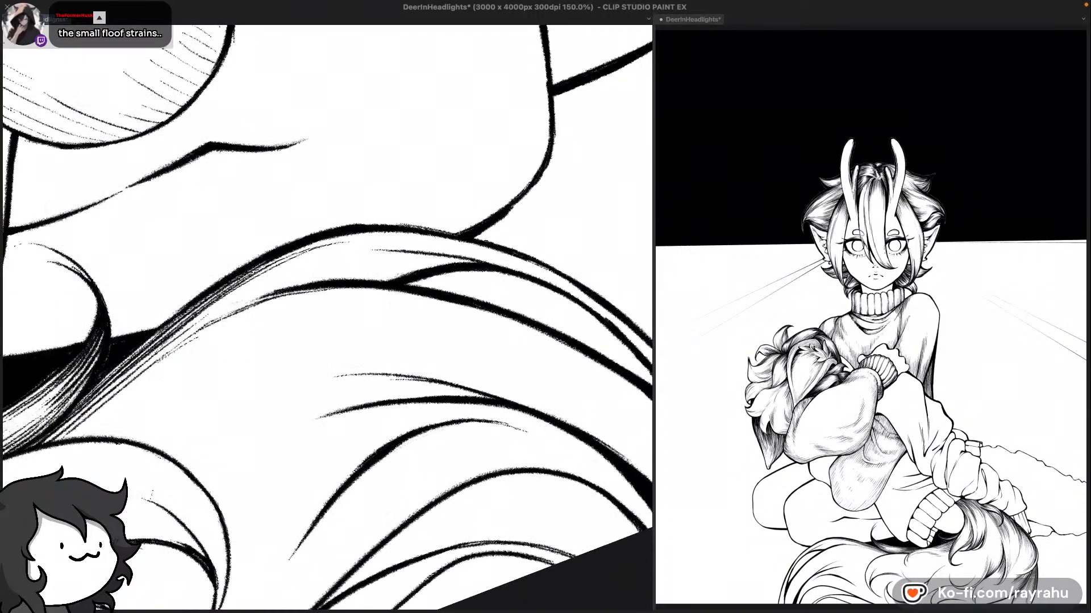
drag(280, 262, 389, 232)
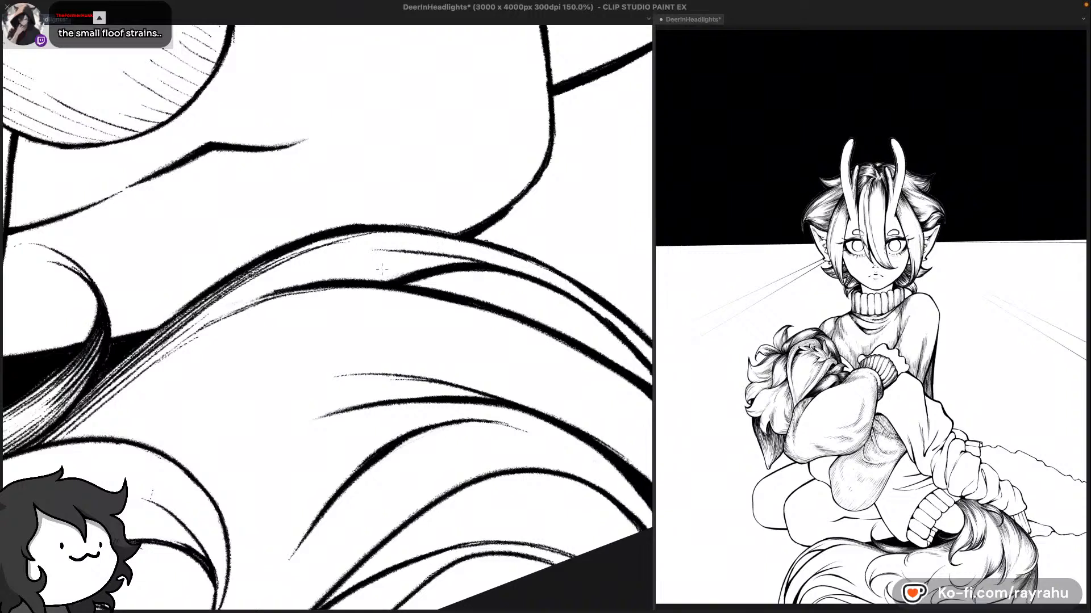
key(super+z)
mouse_move(262, 269)
mouse_down()
mouse_move(348, 239)
mouse_move(400, 237)
mouse_up()
key(super+z)
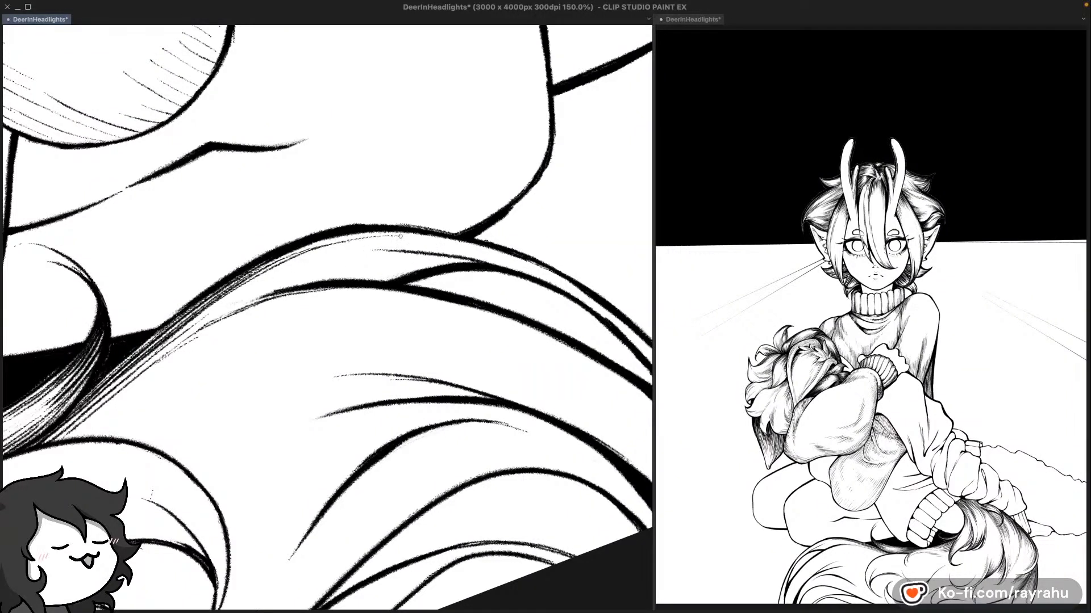
key(super+z)
drag(262, 268, 390, 234)
key(super+z)
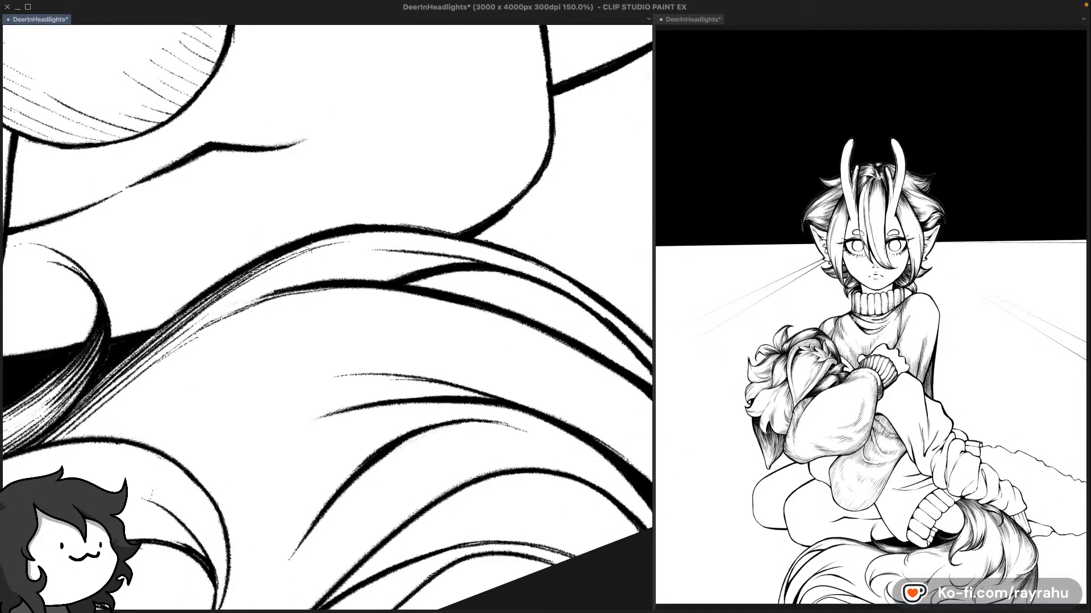
drag(282, 259, 414, 233)
key(super+z)
drag(283, 258, 405, 233)
key(super+z)
drag(287, 253, 400, 232)
key(super+z)
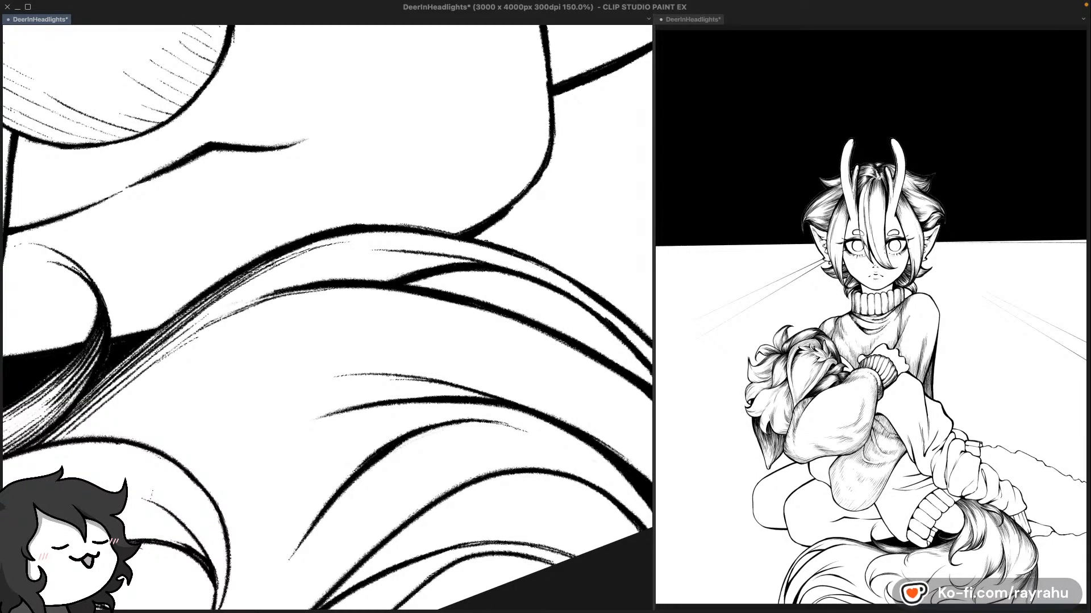
Step: Ink thin, light hair strokes just under the crest of the upper tail lock, undoing the ones that do not fit
drag(273, 266, 381, 232)
drag(288, 250, 402, 233)
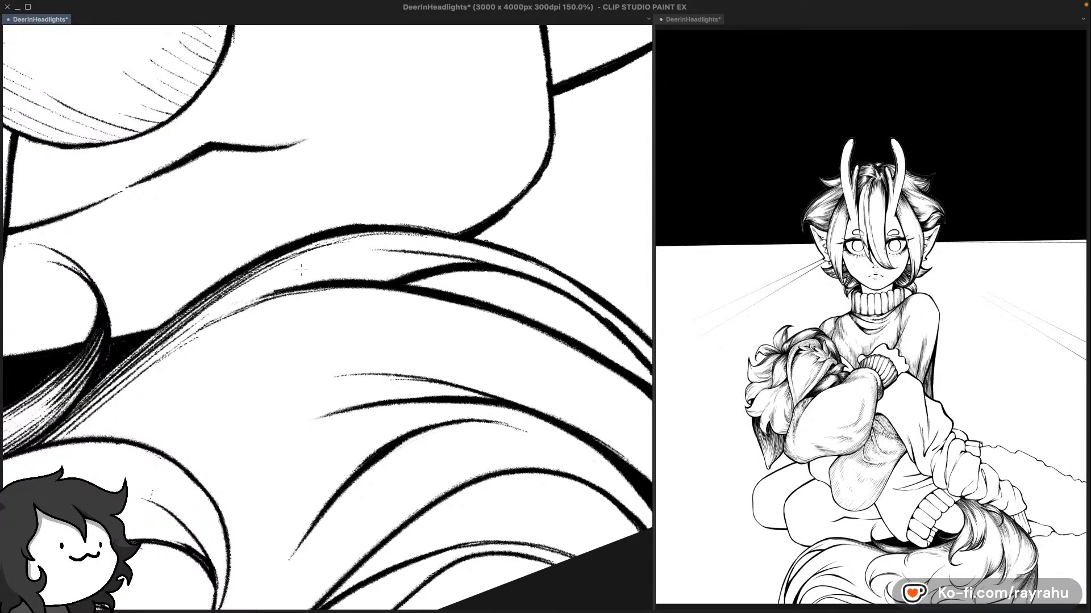
key(super+z)
drag(279, 262, 381, 240)
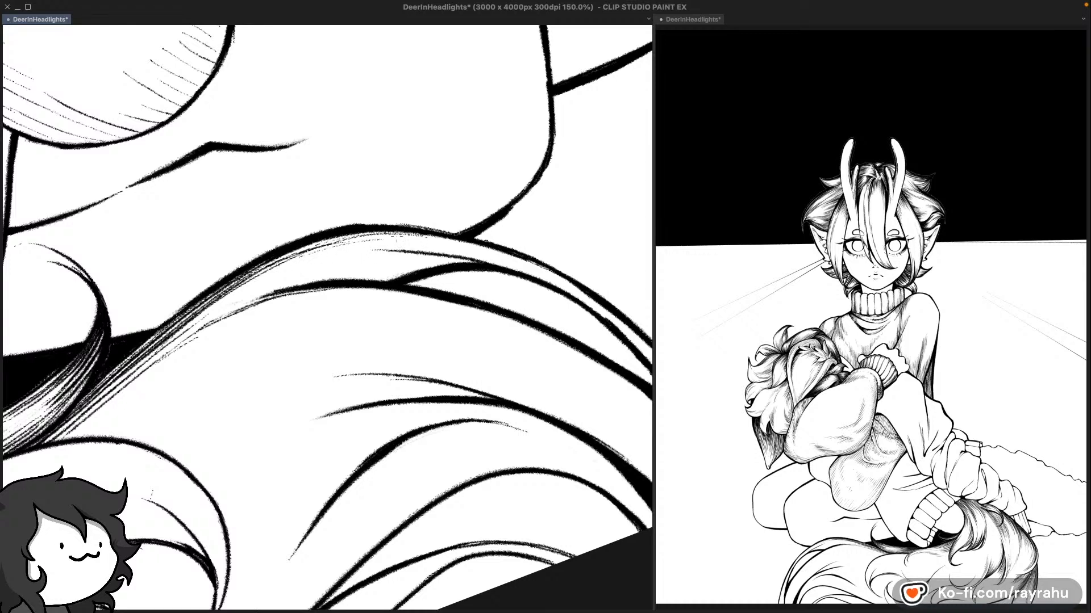
drag(280, 262, 379, 239)
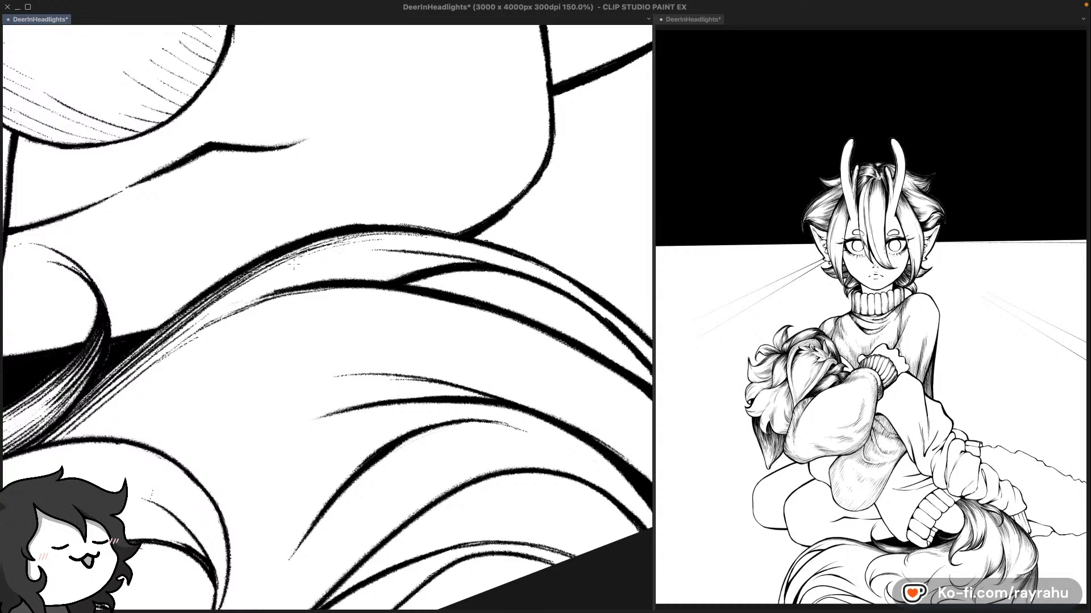
mouse_move(336, 251)
mouse_down()
mouse_move(394, 244)
mouse_move(361, 247)
mouse_move(372, 245)
mouse_up()
key(ctrl+z)
key(ctrl+z)
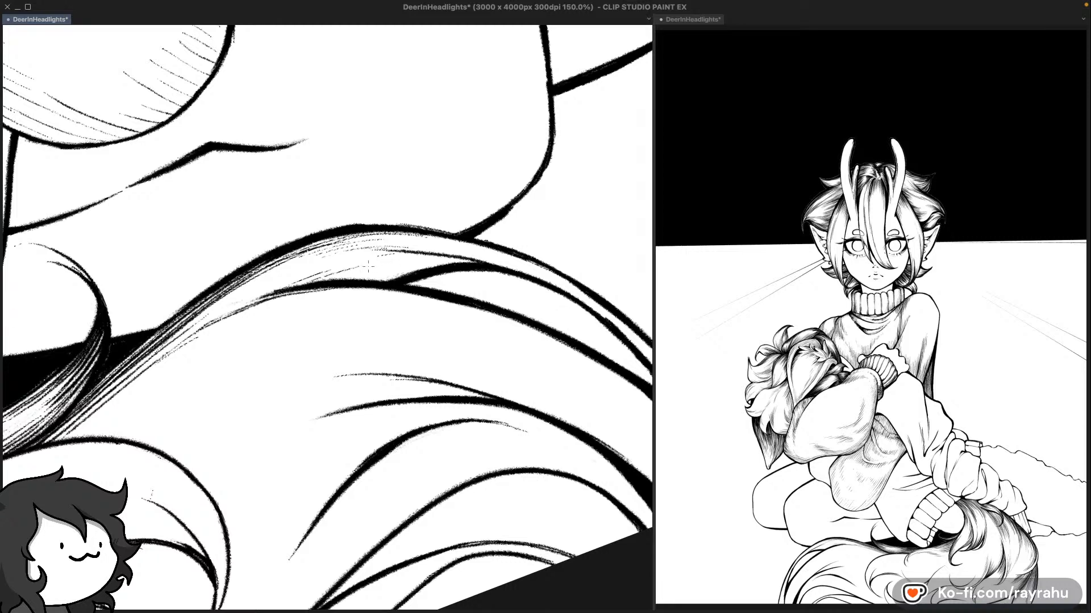
key(super+z)
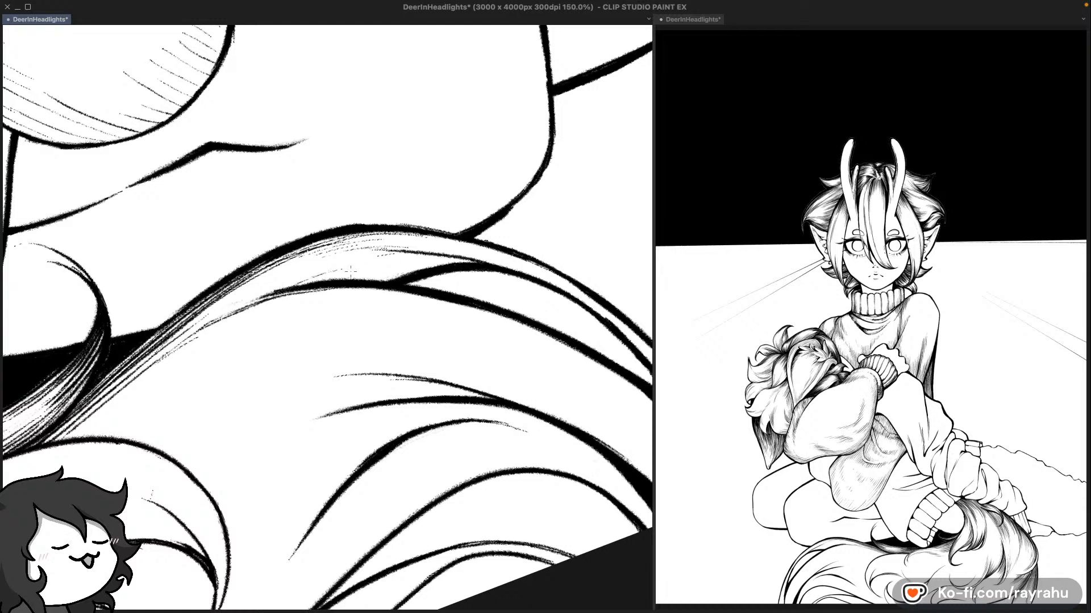
Step: Hatch tapering strokes along the lower edge of the upper tail lock, converging where it splits into narrower strands
drag(279, 291, 426, 256)
drag(335, 278, 456, 258)
drag(349, 280, 465, 260)
key(super+z)
drag(354, 278, 453, 258)
key(super+z)
mouse_move(343, 280)
mouse_down()
mouse_move(464, 259)
mouse_move(406, 269)
mouse_move(420, 270)
mouse_up()
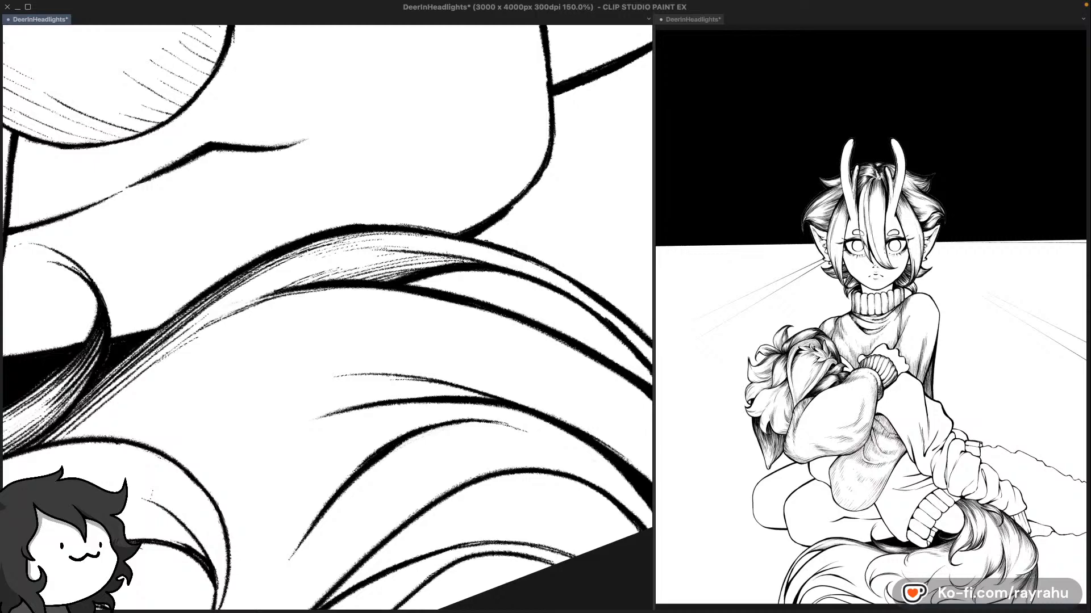
key(super+z)
Step: Flip the canvas view horizontally and frame the bend of the upper tail lock
drag(387, 264, 546, 248)
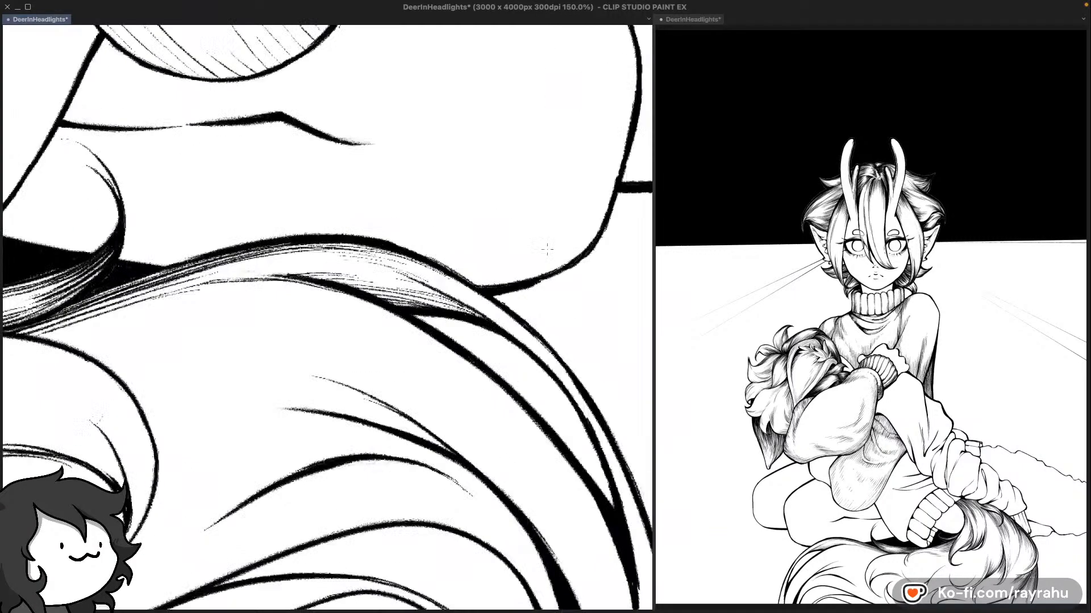
drag(490, 362, 481, 289)
drag(433, 346, 513, 339)
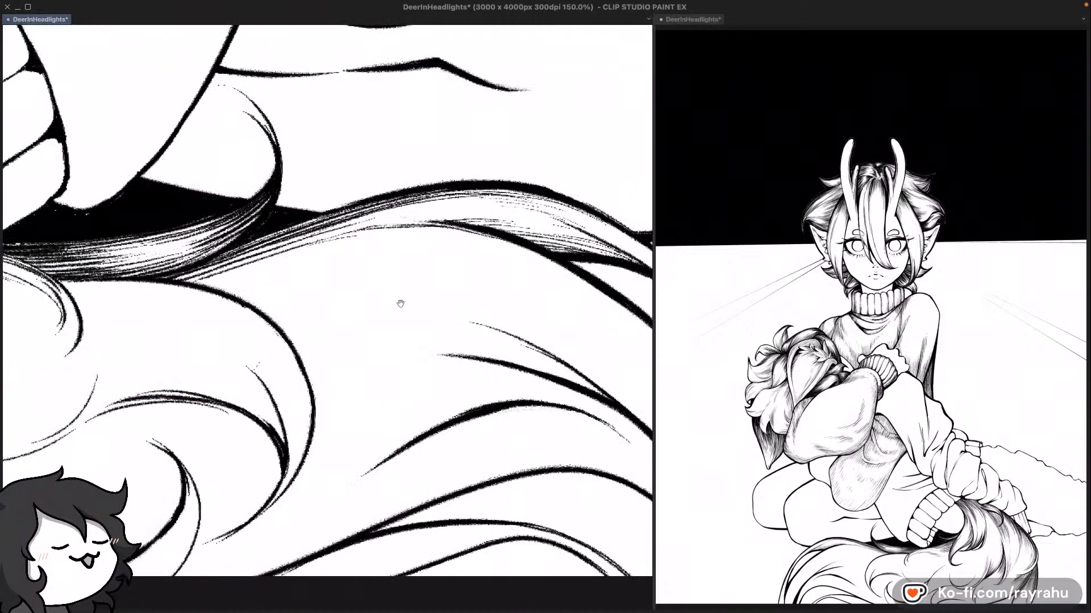
drag(387, 292, 479, 321)
drag(417, 267, 342, 295)
drag(445, 315, 389, 330)
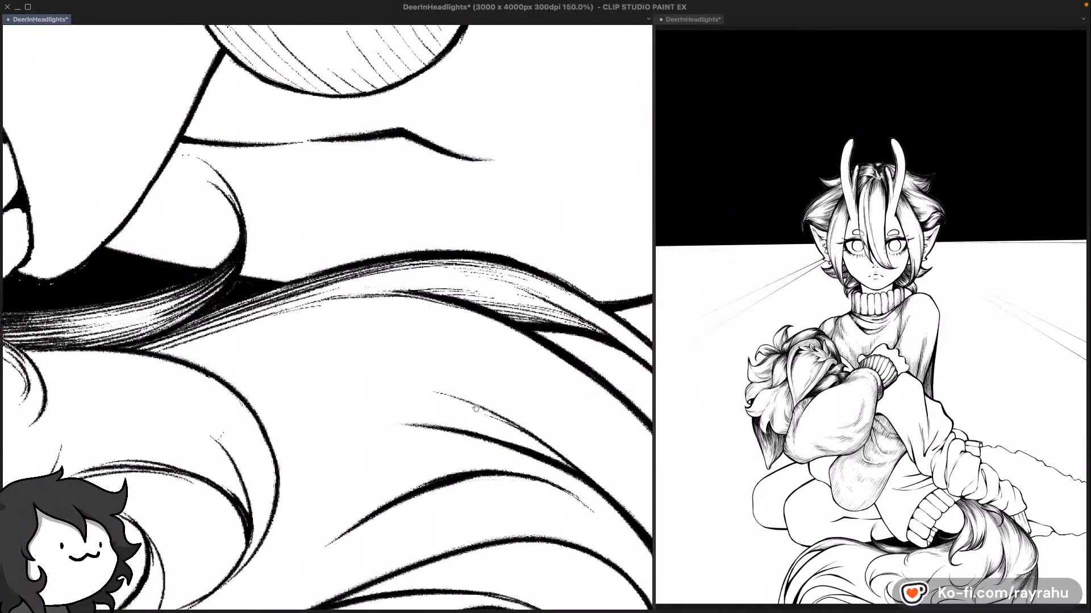
drag(476, 407, 410, 355)
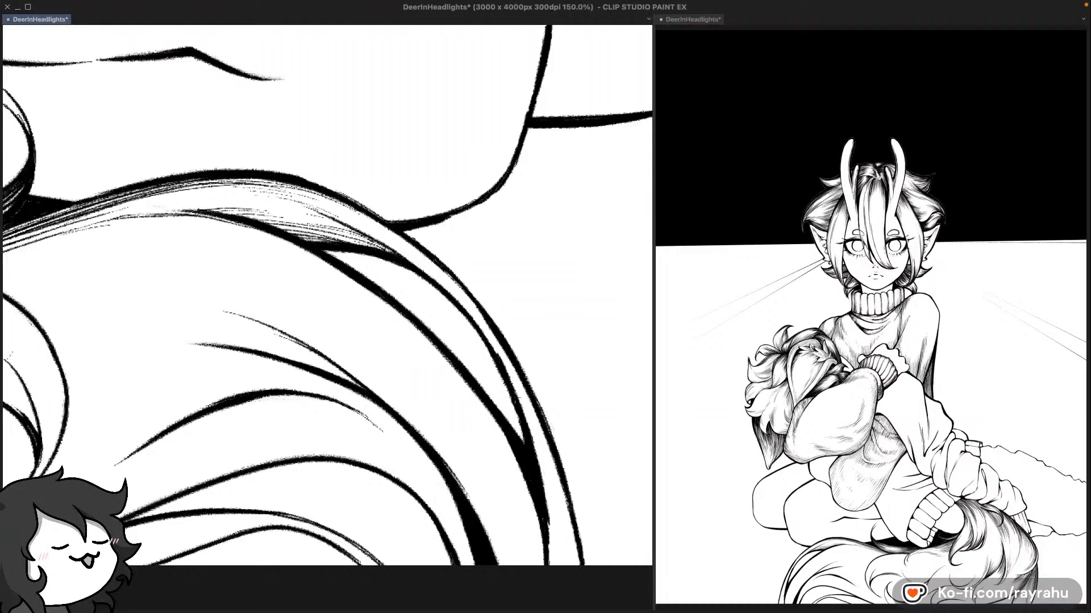
key(h)
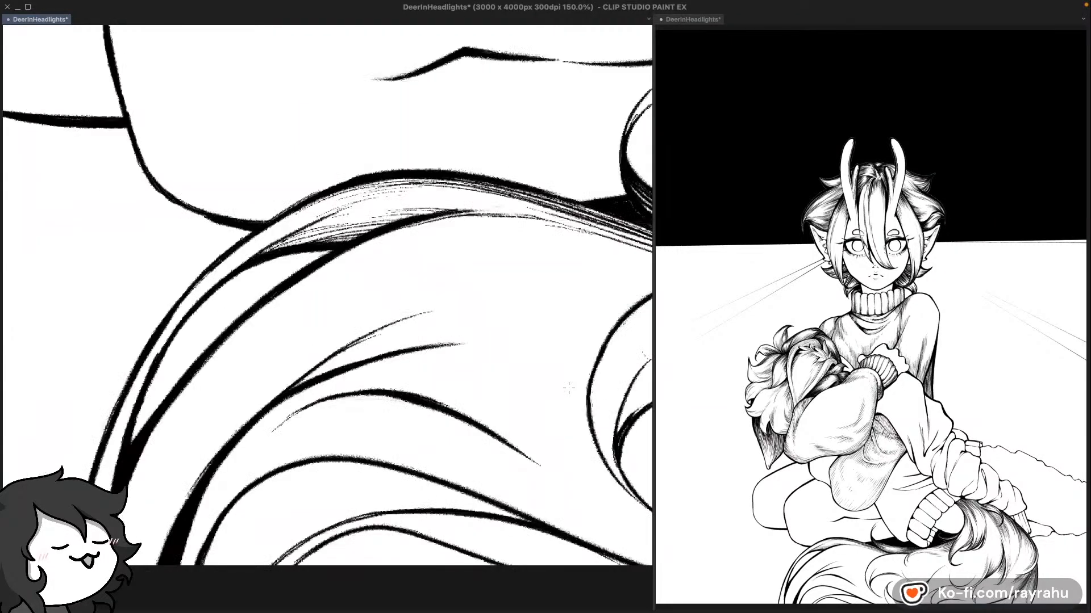
drag(457, 353, 522, 343)
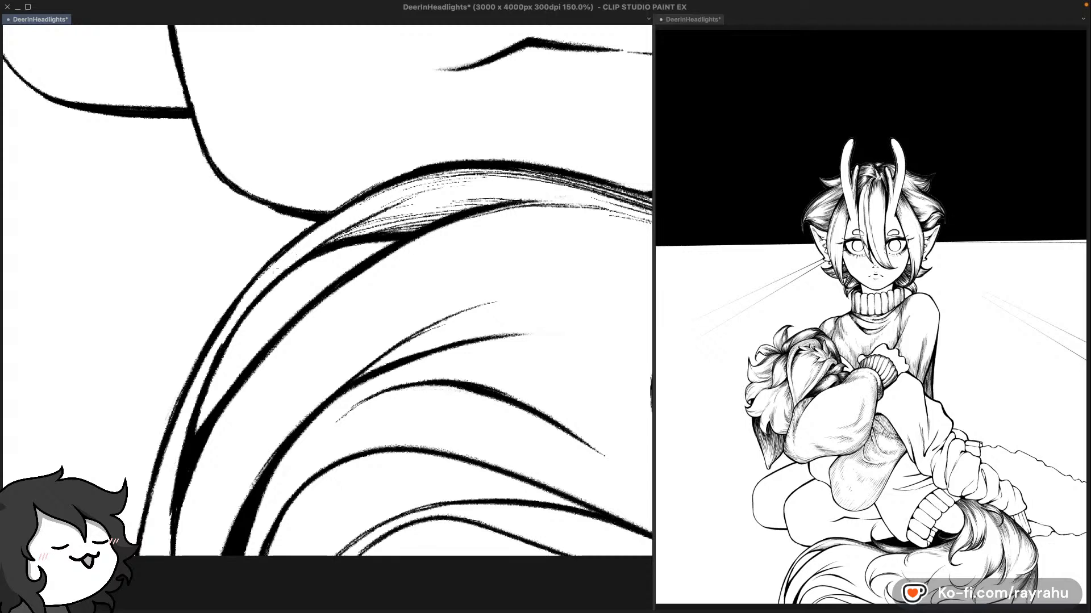
Step: Ink curved hair strokes from the narrow end of the upper tail lock up toward its crest, undoing misplaced ones
drag(254, 292, 410, 184)
key(ctrl+z)
drag(269, 271, 409, 183)
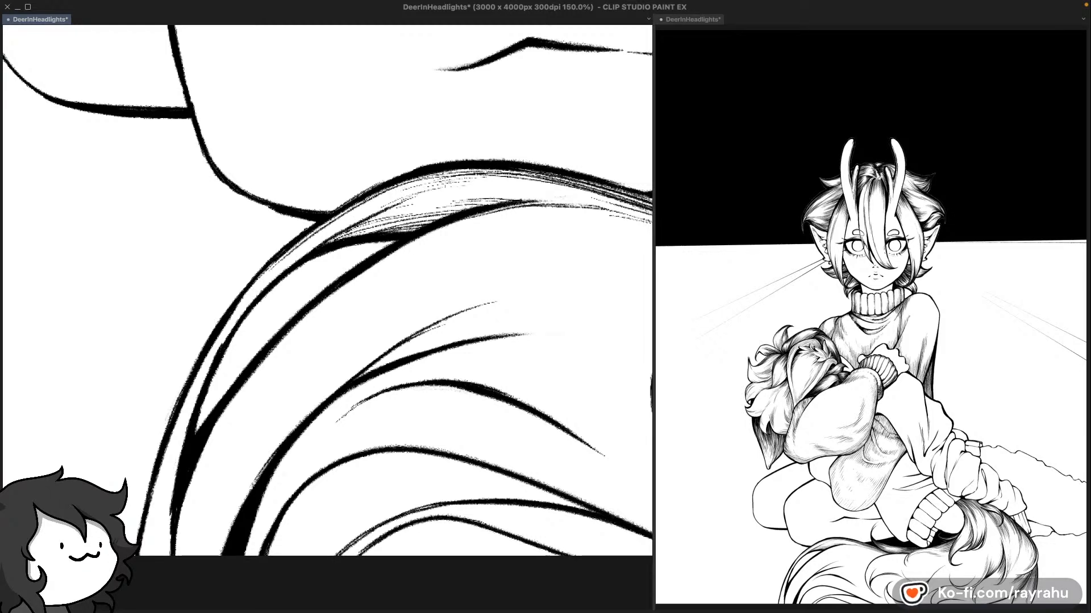
key(ctrl+z)
mouse_move(242, 292)
mouse_down()
mouse_move(357, 204)
mouse_move(432, 191)
mouse_up()
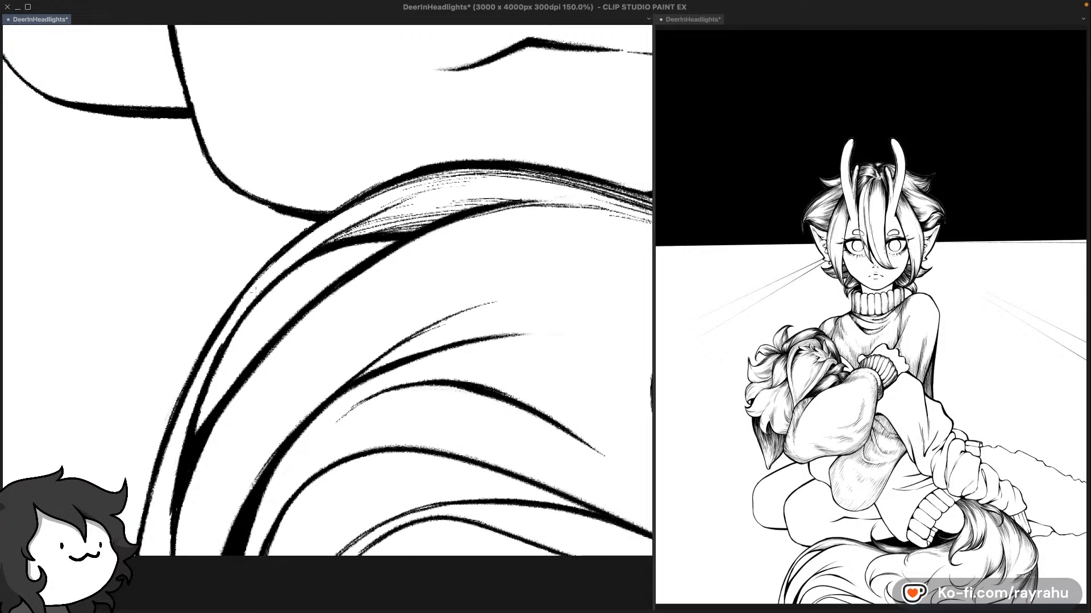
drag(308, 234, 458, 181)
key(ctrl+z)
drag(308, 234, 462, 176)
drag(317, 234, 472, 182)
key(ctrl+z)
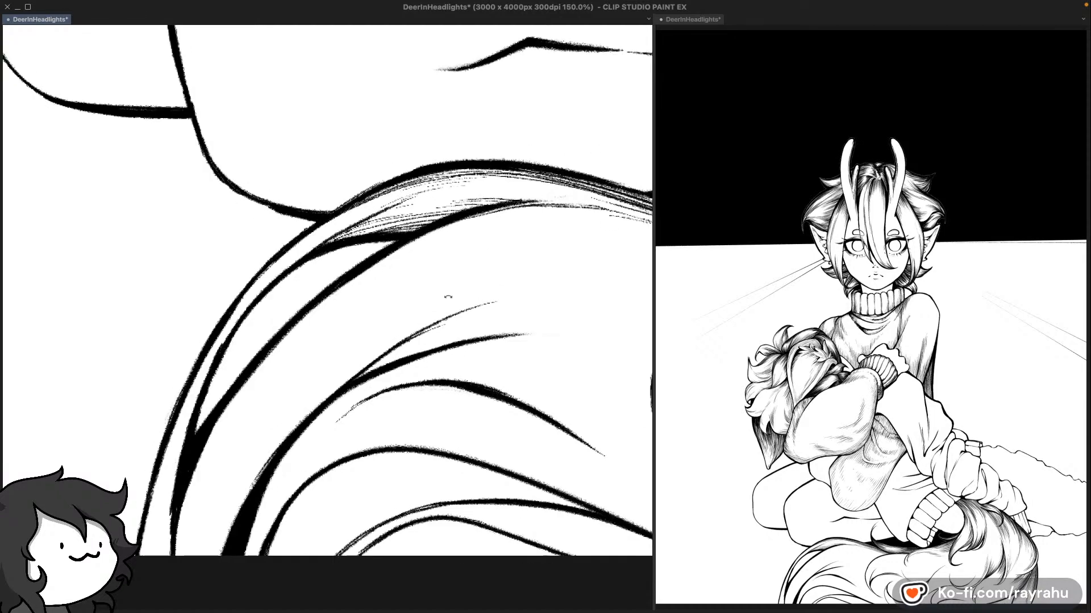
Step: Thicken the shading along the upper tail lock's inner contour with a stroke tapering toward the tail's base
mouse_move(454, 296)
mouse_down()
mouse_move(407, 300)
mouse_move(299, 366)
mouse_up()
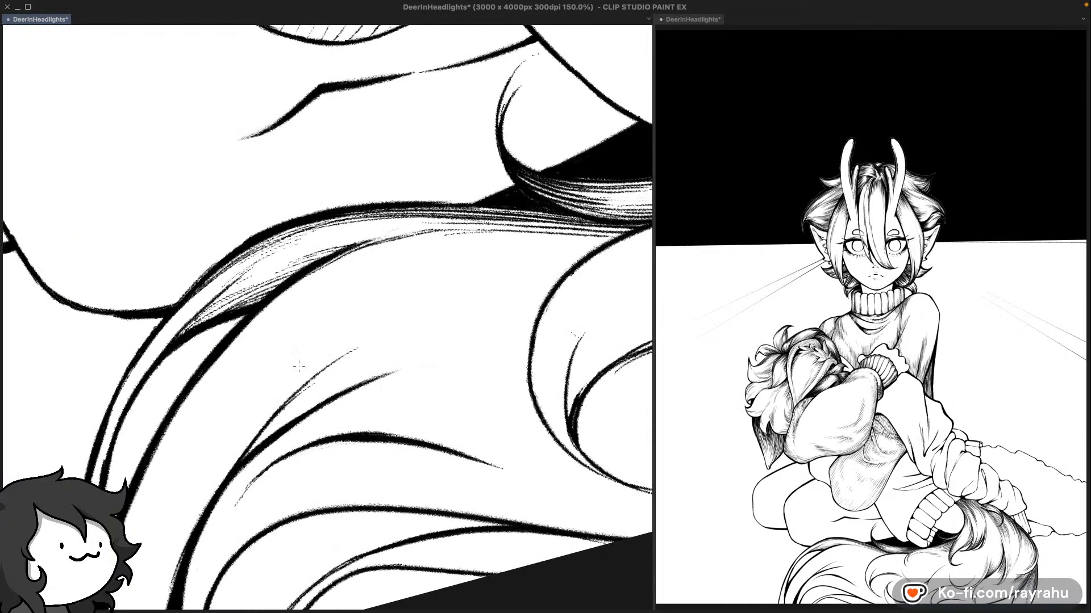
mouse_move(204, 316)
mouse_down()
mouse_move(332, 248)
mouse_move(381, 237)
mouse_up()
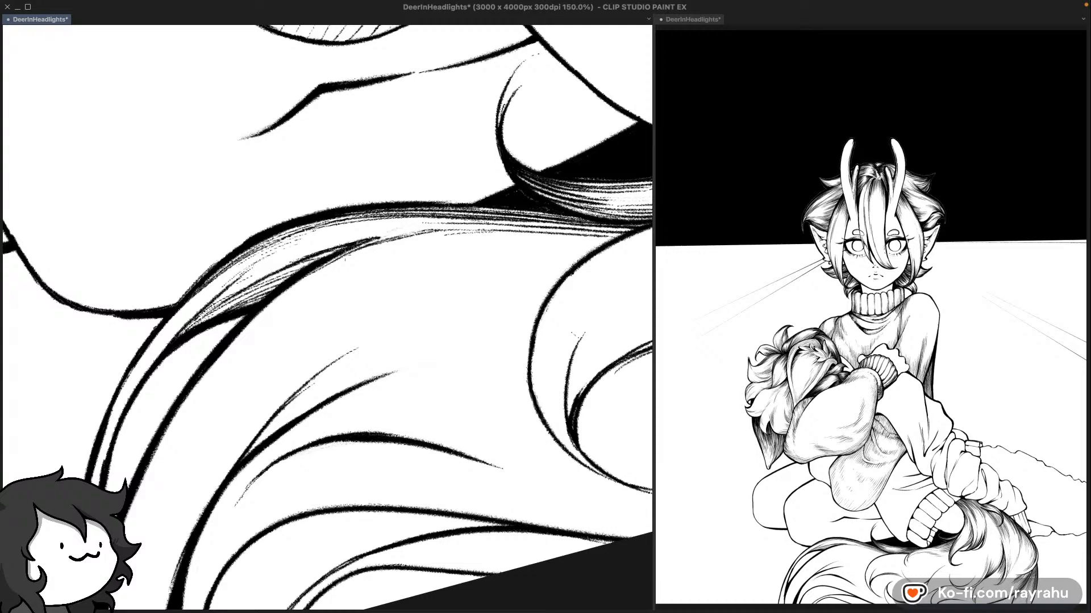
key(ctrl+z)
drag(299, 259, 388, 235)
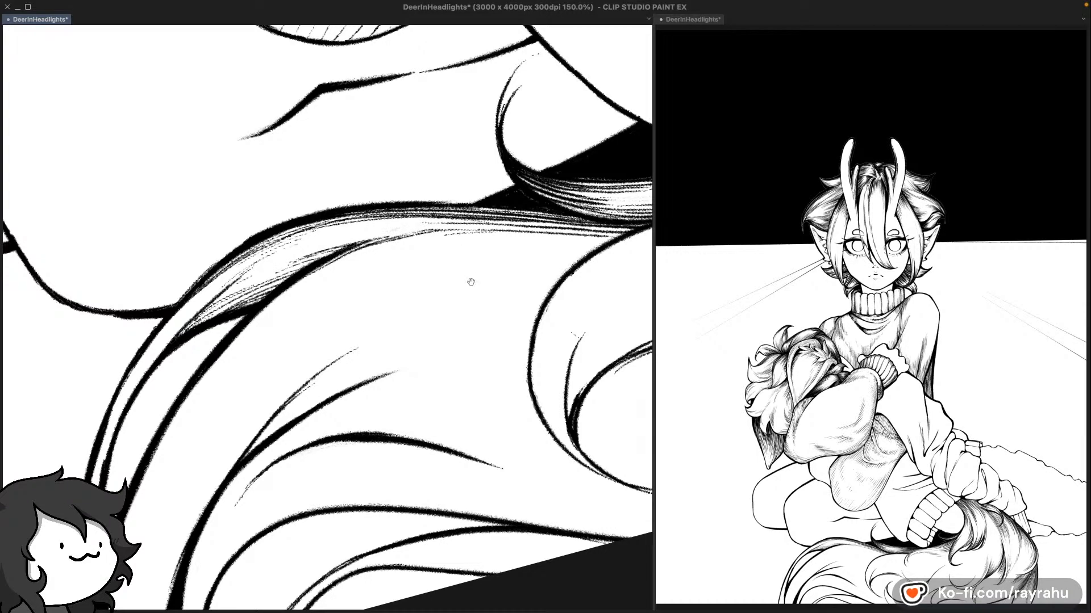
Step: Extend the inner contour of the upper tail lock with fine tapering strokes that blend into the hair near its root
drag(420, 315, 403, 275)
mouse_move(476, 261)
mouse_down()
mouse_move(455, 222)
mouse_move(416, 242)
mouse_up()
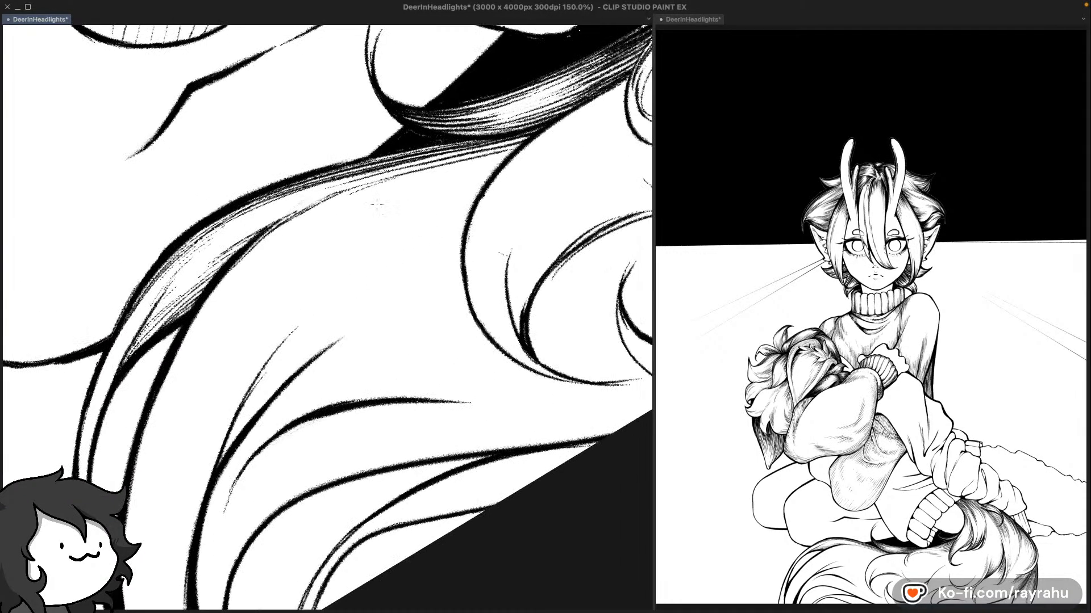
drag(274, 225, 368, 179)
key(ctrl+z)
drag(269, 228, 353, 177)
key(ctrl+z)
drag(246, 250, 332, 185)
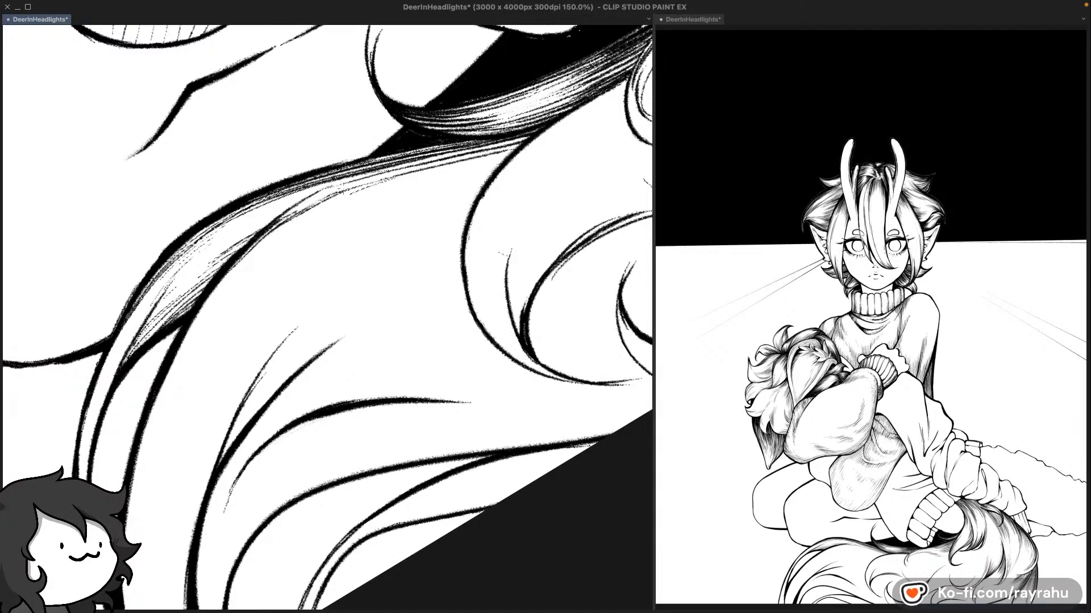
drag(275, 224, 376, 170)
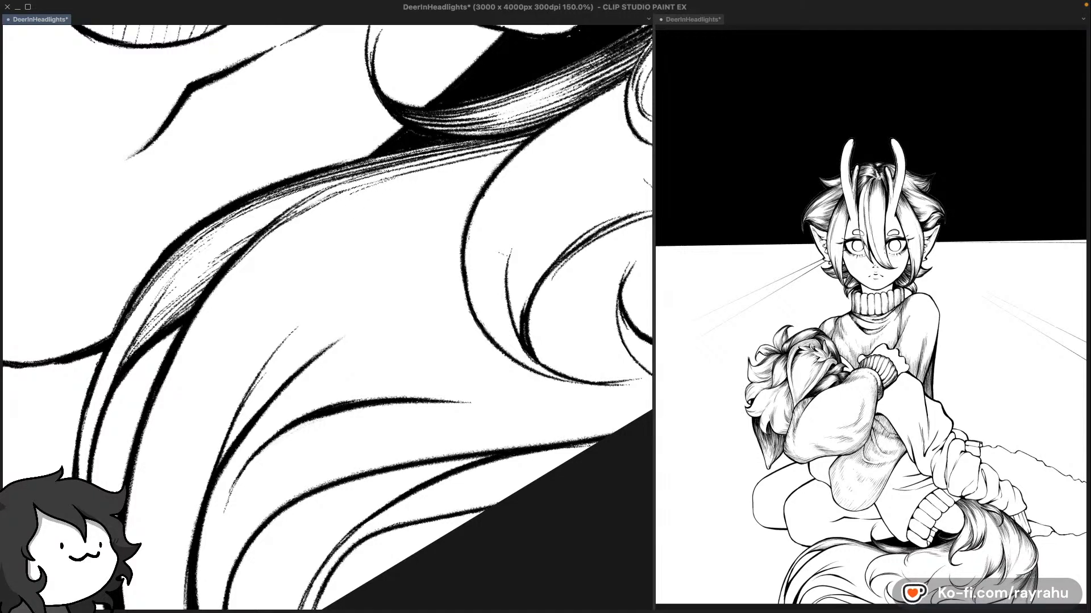
Step: Add short hatching strokes beside the extended inner contour, pointing toward the lock's root, undoing the unsuitable attempts
drag(293, 216, 382, 174)
key(ctrl+z)
mouse_move(272, 233)
mouse_down()
mouse_move(308, 204)
mouse_move(394, 169)
mouse_up()
drag(298, 215, 419, 165)
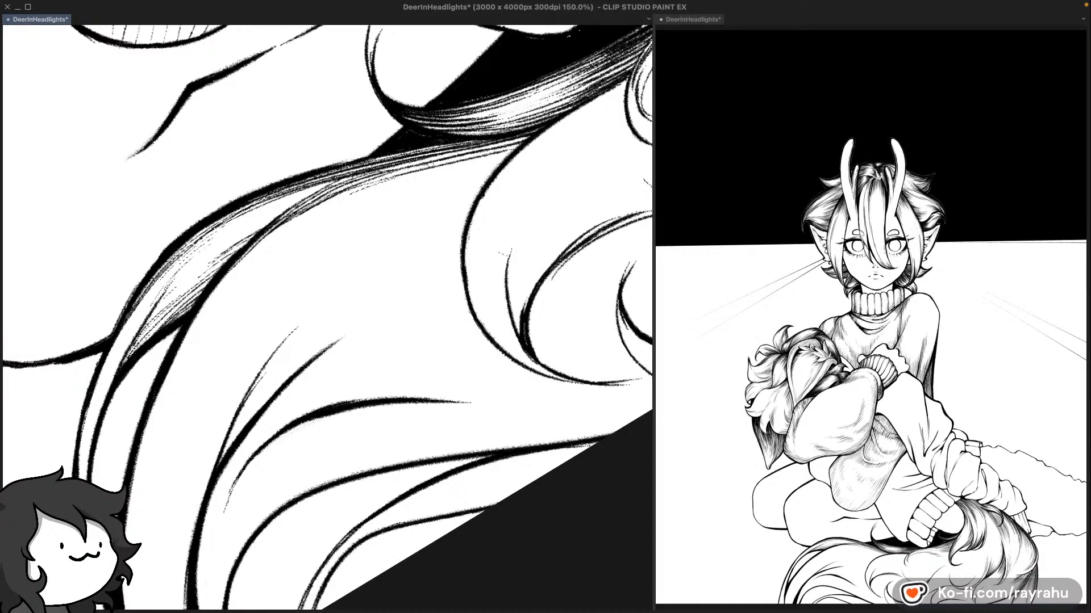
key(ctrl+z)
drag(281, 233, 391, 173)
key(ctrl+z)
key(ctrl+z)
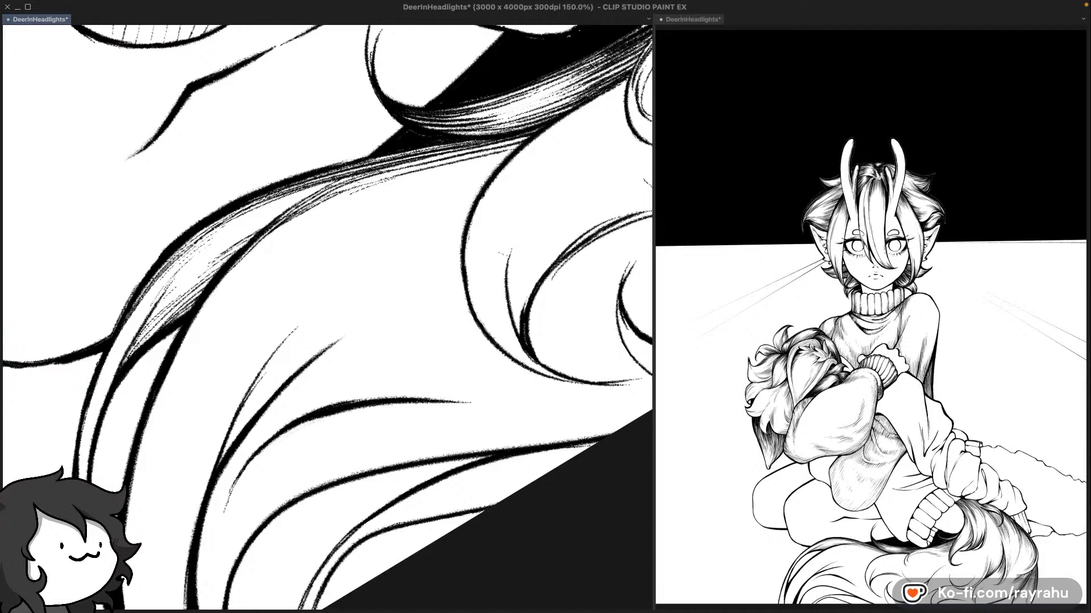
drag(330, 200, 403, 170)
mouse_move(320, 210)
mouse_down()
mouse_move(396, 170)
mouse_move(390, 178)
mouse_up()
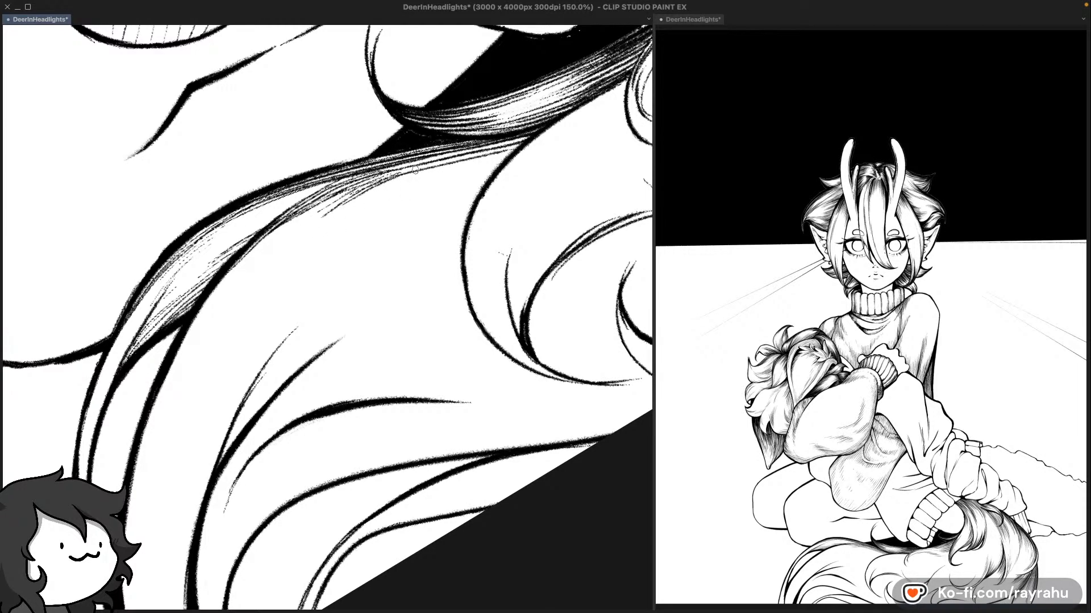
Step: Add short tapering hatching strokes below the upper tail lock's inner contour toward its root, redoing the unsuitable ones
key(ctrl+z)
drag(321, 224, 421, 171)
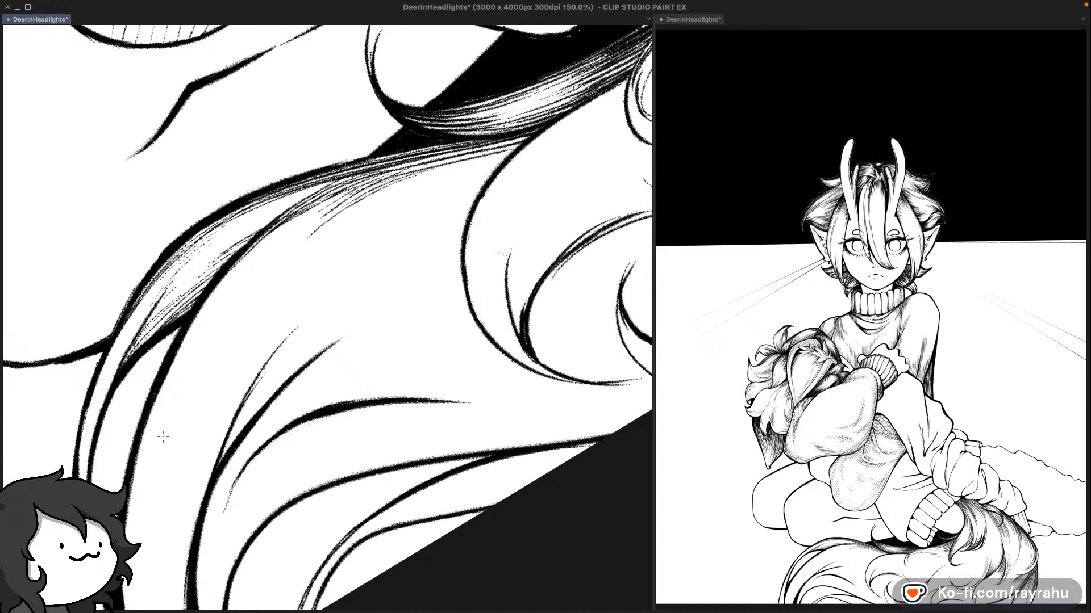
drag(382, 196, 505, 158)
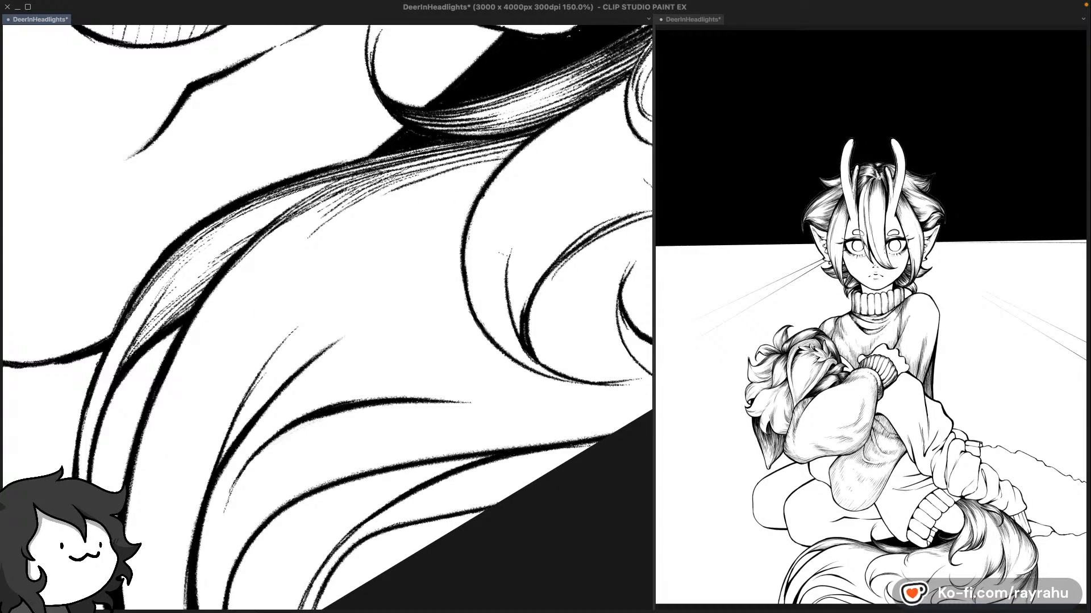
key(super+z)
drag(385, 187, 508, 158)
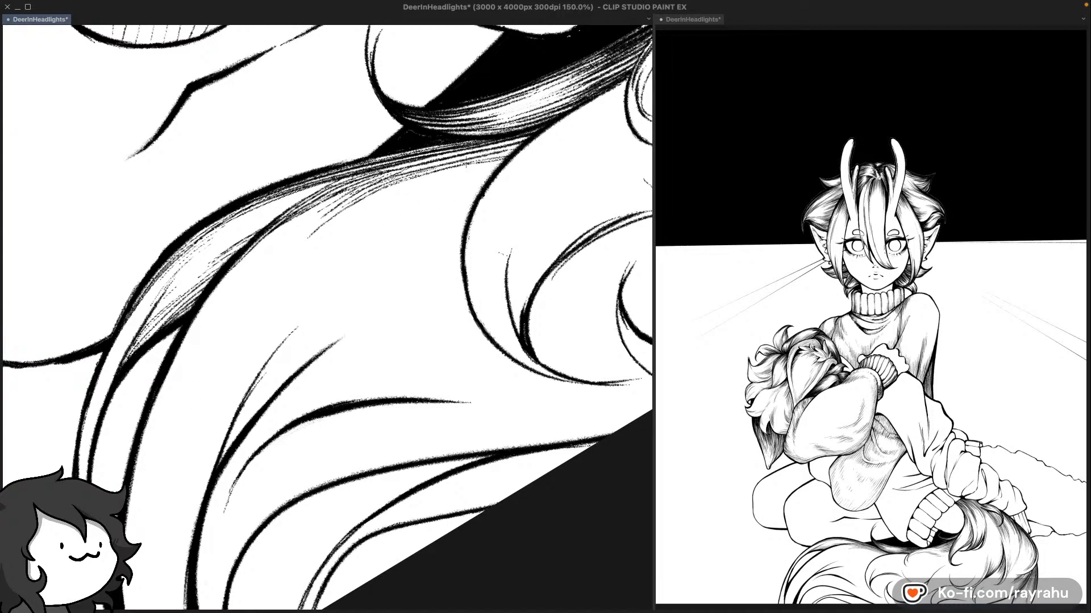
Step: Ink fine hair strokes inside the upper tail lock, just above the crest of its inner contour
drag(481, 233, 502, 188)
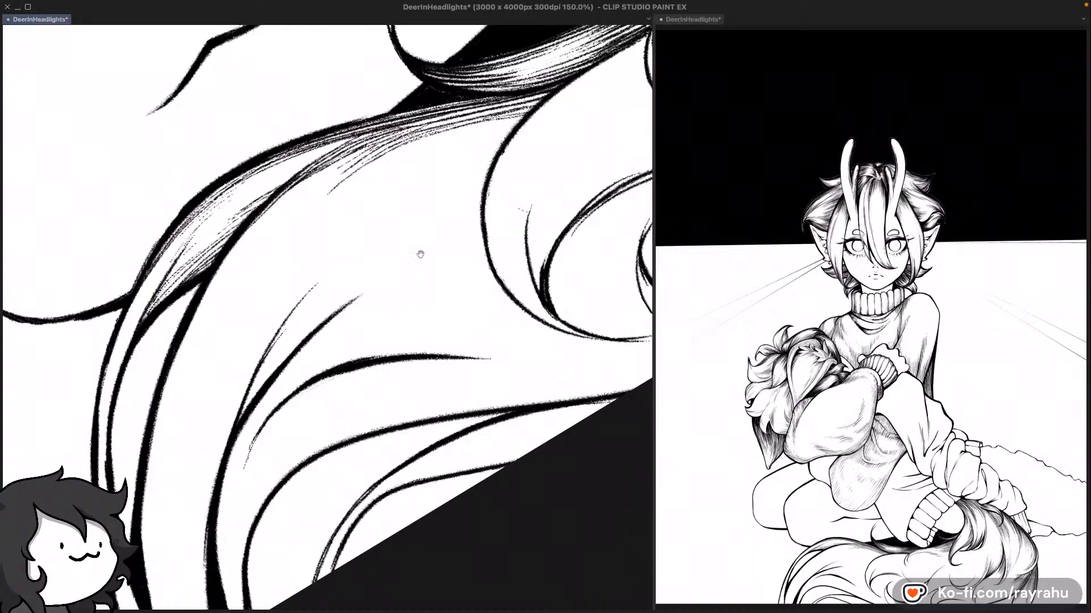
drag(284, 171, 335, 147)
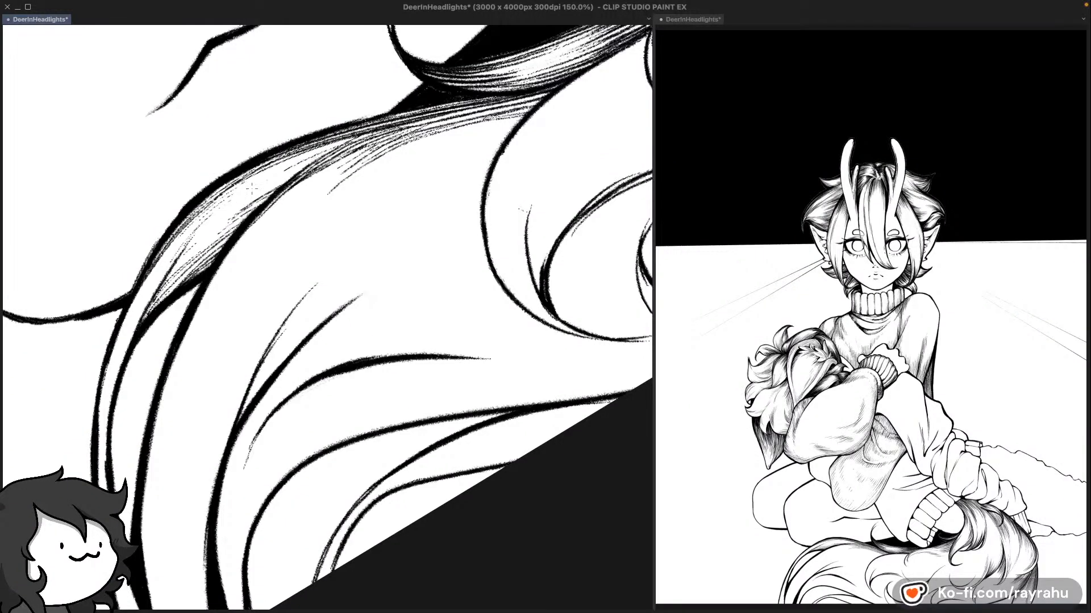
drag(261, 184, 342, 138)
drag(334, 148, 363, 133)
Step: Extend the upper strand of the forked line in the tail's middle with a long tapering stroke, undoing the first attempts
mouse_move(306, 422)
mouse_down()
mouse_move(343, 362)
mouse_move(250, 397)
mouse_up()
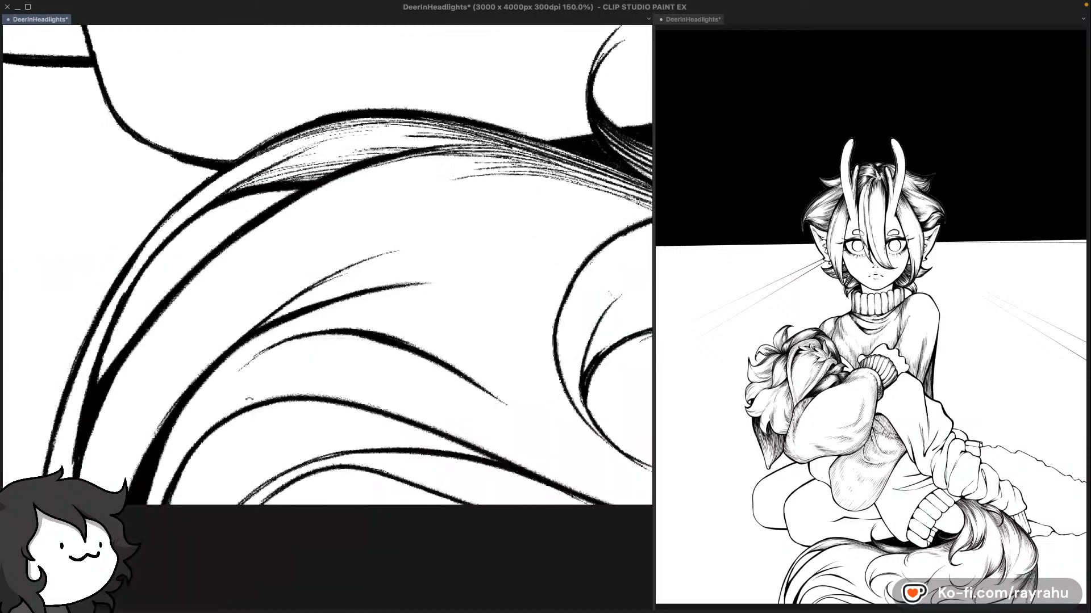
mouse_move(411, 319)
mouse_down()
mouse_move(451, 297)
mouse_move(439, 279)
mouse_up()
drag(332, 401, 338, 373)
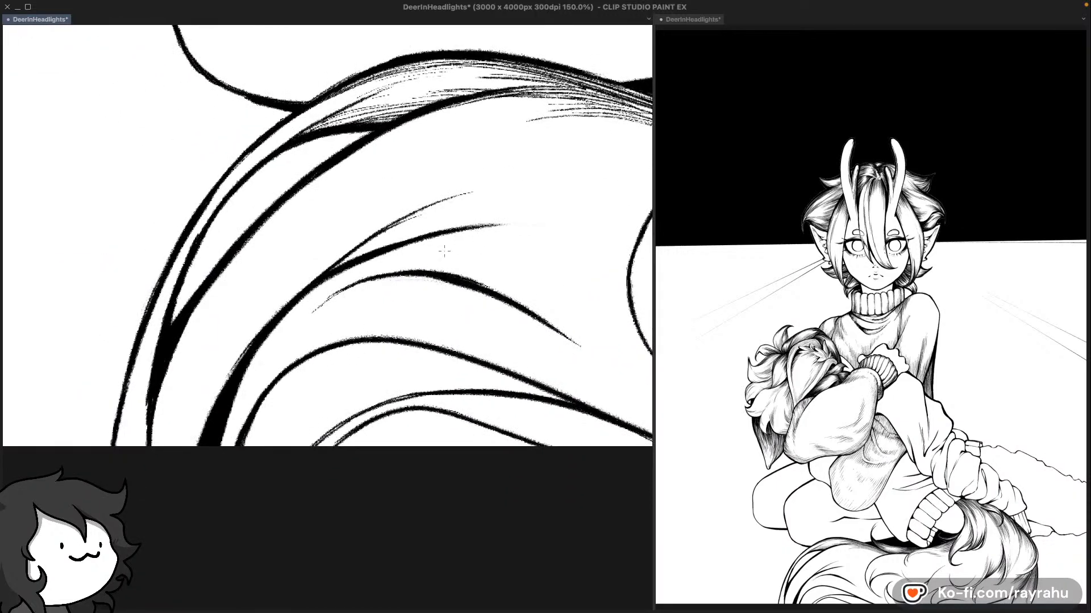
drag(331, 274, 510, 186)
key(super+z)
drag(368, 241, 509, 193)
key(super+z)
drag(345, 252, 515, 185)
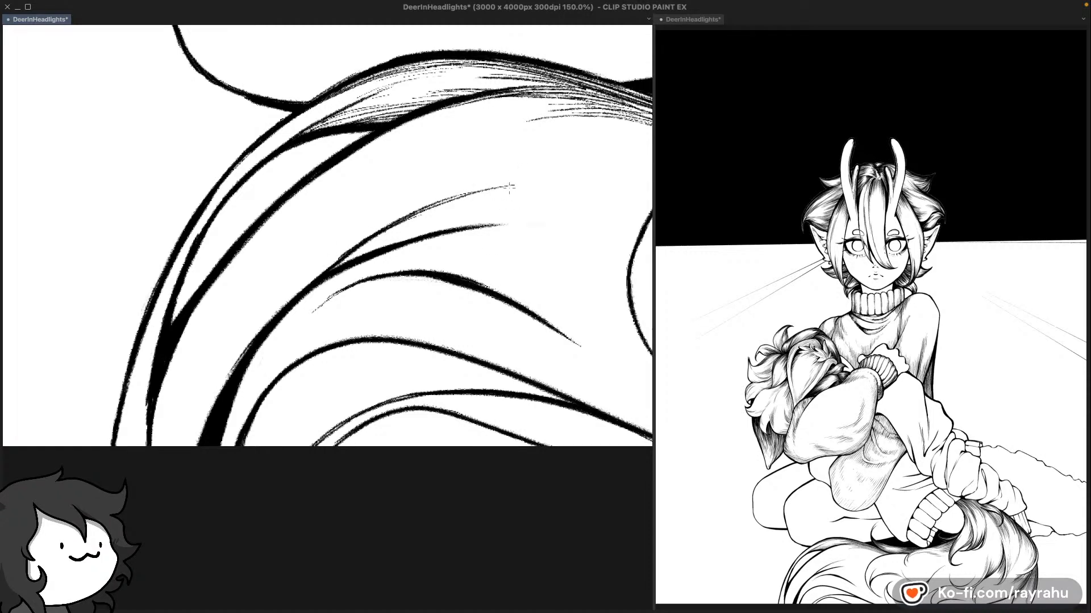
Step: Ink long parallel hair strokes fanning from the fork along its upper strand, redoing the misplaced ones
mouse_move(337, 267)
mouse_down()
mouse_move(420, 218)
mouse_move(517, 192)
mouse_up()
key(super+z)
drag(334, 268, 540, 182)
key(super+z)
mouse_move(334, 269)
mouse_down()
mouse_move(439, 207)
mouse_move(542, 186)
mouse_up()
drag(357, 255, 559, 183)
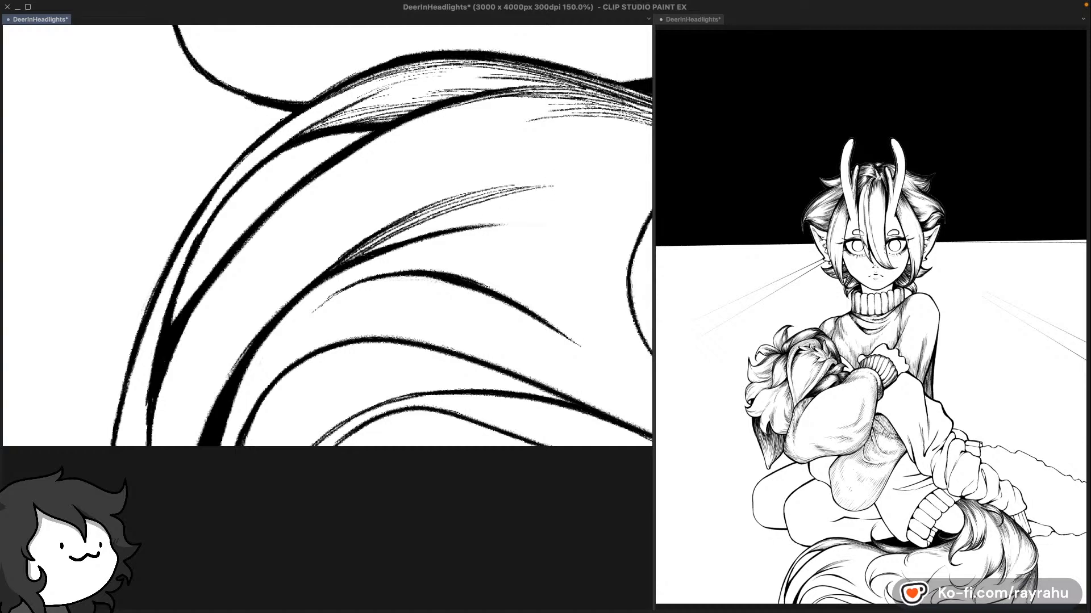
Step: Fill the gap between the fork's two strands with fine curved hatching, undoing the strokes that do not fit
drag(383, 248, 540, 194)
drag(376, 252, 494, 204)
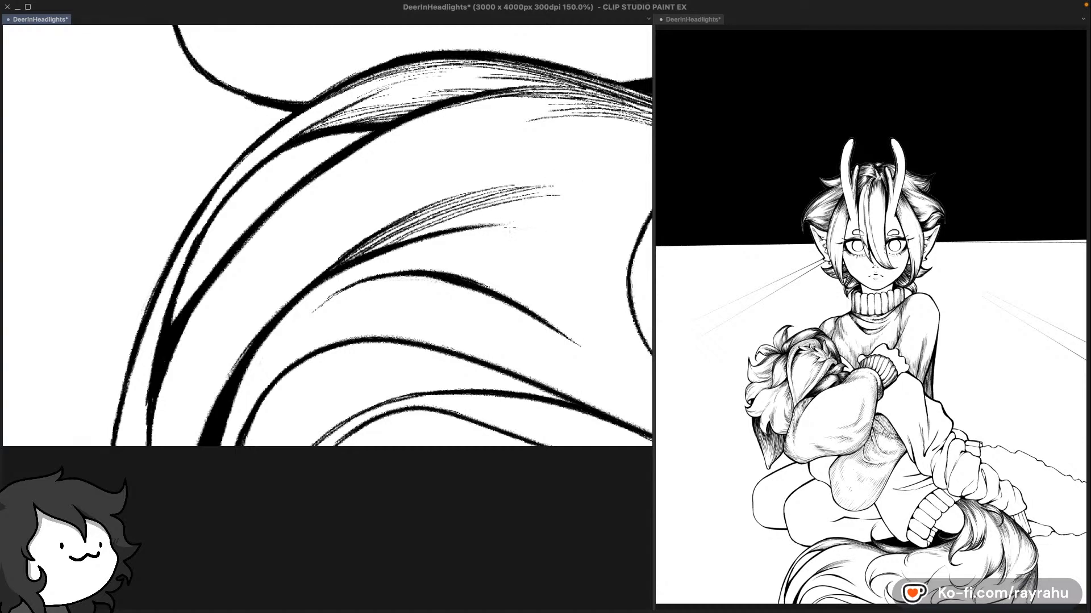
key(super+z)
drag(388, 248, 492, 205)
drag(399, 245, 506, 209)
key(super+z)
drag(292, 298, 445, 216)
key(super+z)
drag(296, 299, 408, 230)
key(super+z)
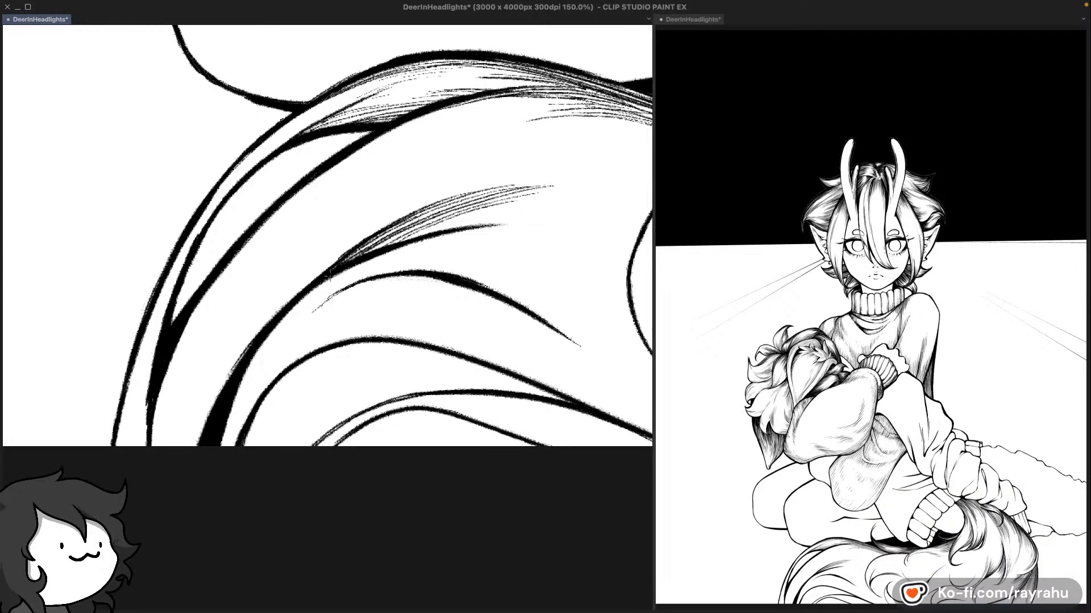
Step: Darken the fork's junction and add light strokes along the tip of its lower strand
drag(329, 276, 495, 216)
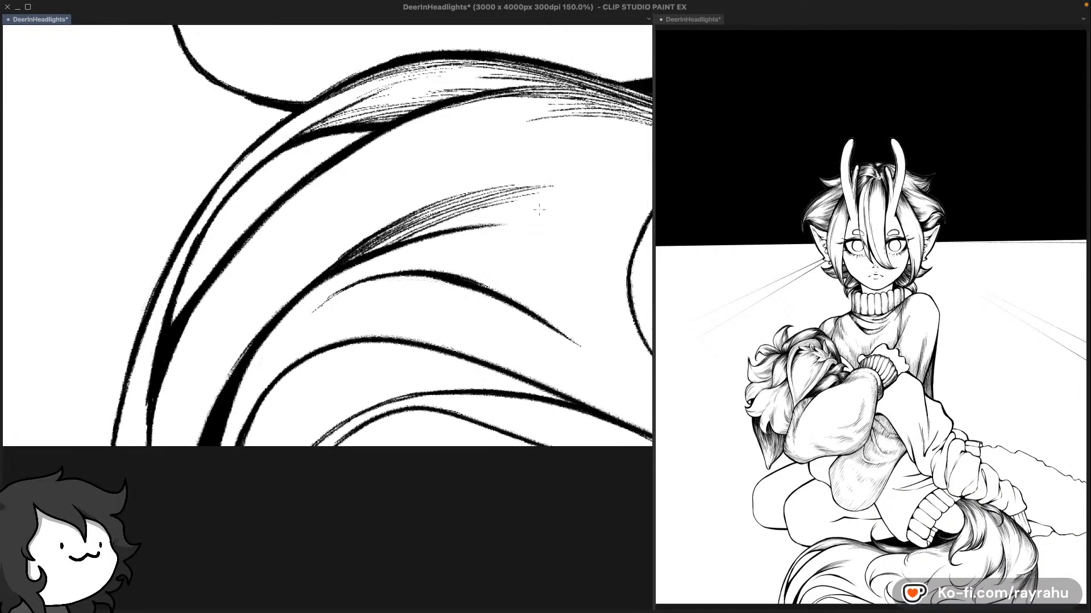
drag(415, 247, 514, 205)
key(super+z)
mouse_move(410, 239)
mouse_down()
mouse_move(512, 205)
mouse_move(502, 215)
mouse_move(516, 219)
mouse_up()
Step: Ink curved hair strokes along the underside of the forked contour, from its thick stem past the junction
drag(443, 281, 455, 266)
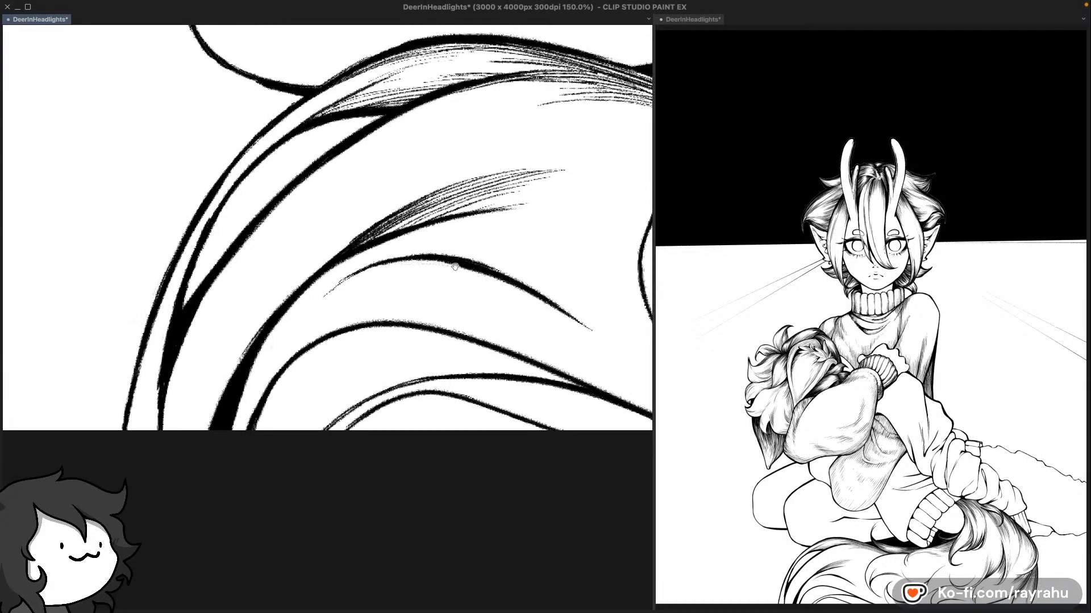
drag(290, 310, 453, 224)
key(super+z)
drag(280, 326, 427, 228)
drag(306, 299, 407, 236)
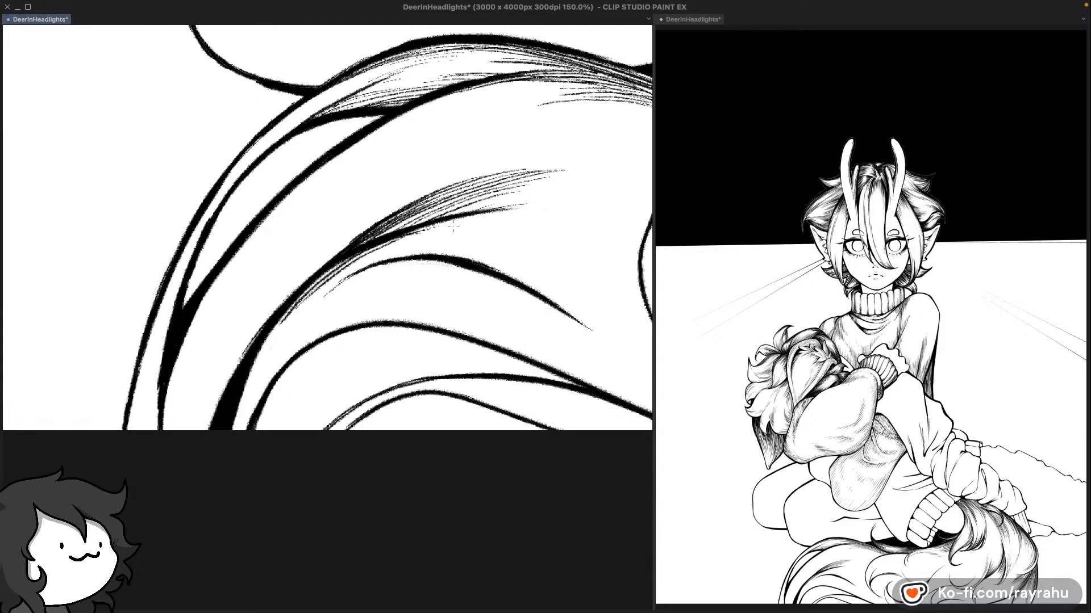
drag(318, 295, 446, 229)
drag(359, 264, 442, 233)
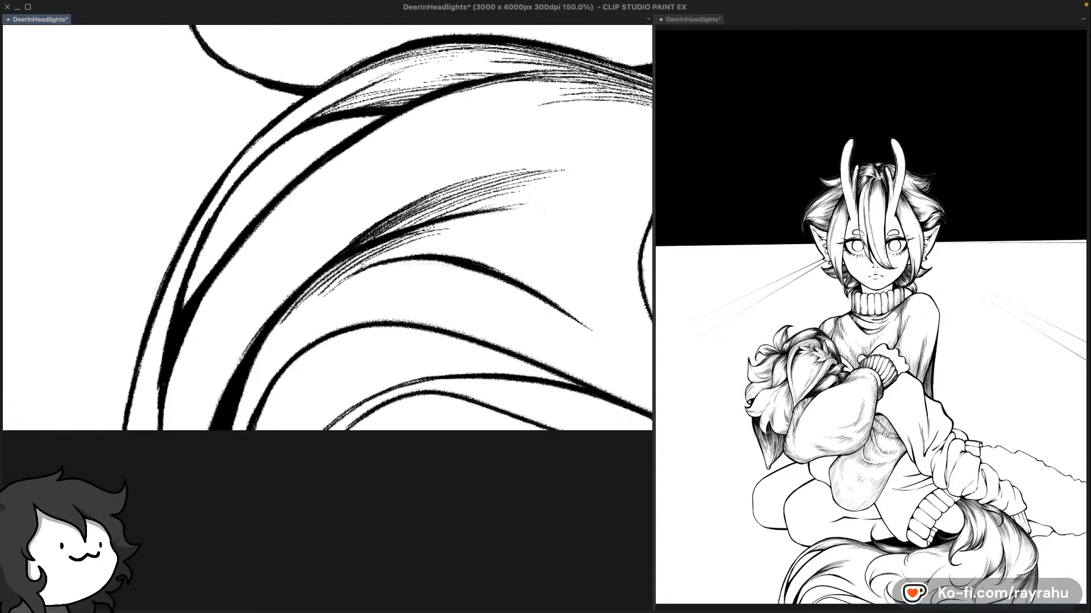
Step: Continue the underside hatching toward the lower strand's tip with short tapering strokes, undoing the unsuitable ones
drag(362, 265, 448, 233)
key(super+z)
drag(343, 281, 449, 228)
drag(379, 261, 468, 237)
drag(380, 254, 480, 222)
key(super+z)
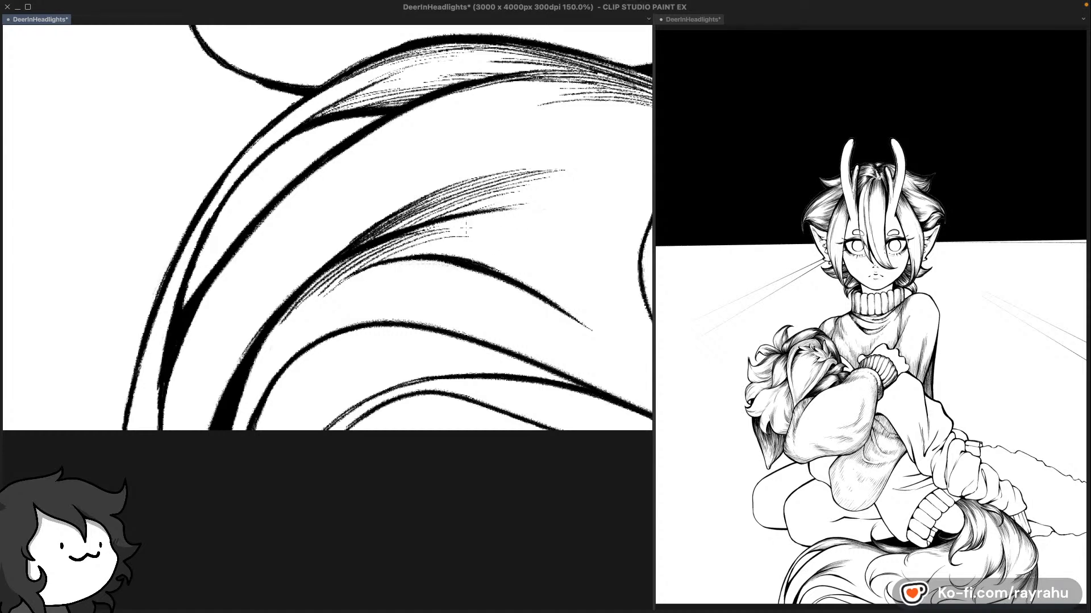
drag(358, 258, 480, 219)
drag(387, 248, 500, 222)
key(super+z)
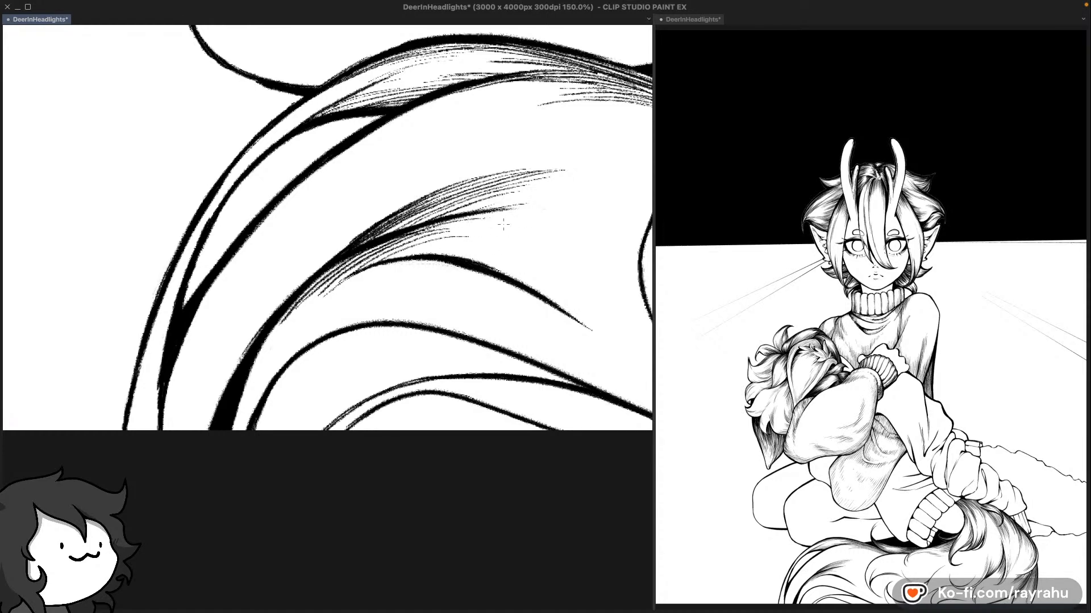
drag(393, 246, 479, 226)
Step: Ink long strokes beneath the forked contour from its base at the canvas edge up to the existing hatching, and save the illustration
drag(514, 268, 535, 229)
drag(458, 302, 452, 354)
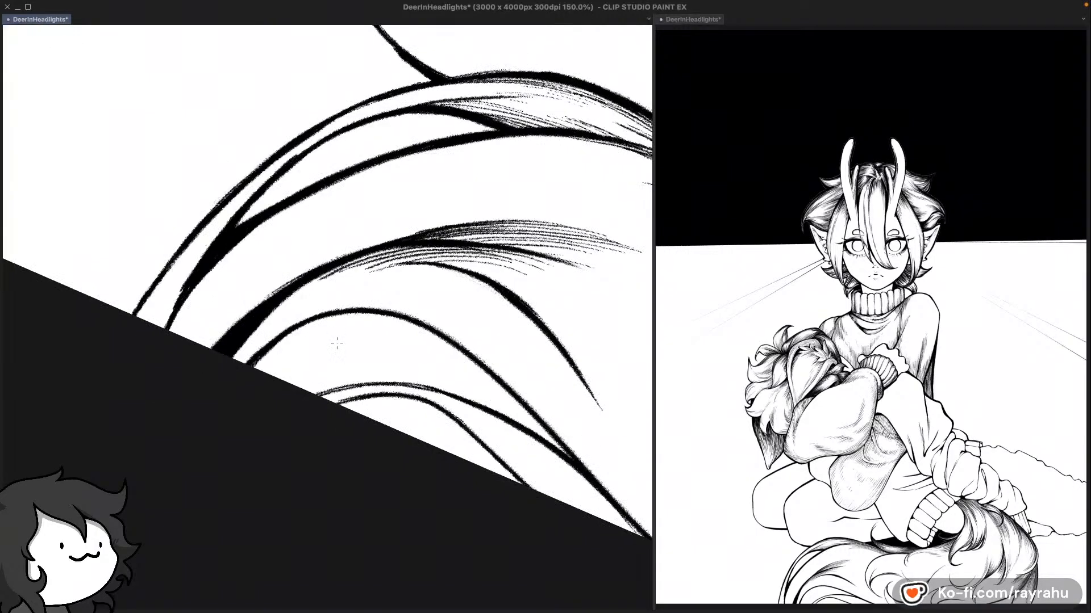
drag(229, 365, 330, 271)
key(super+z)
drag(234, 360, 328, 279)
drag(240, 361, 378, 257)
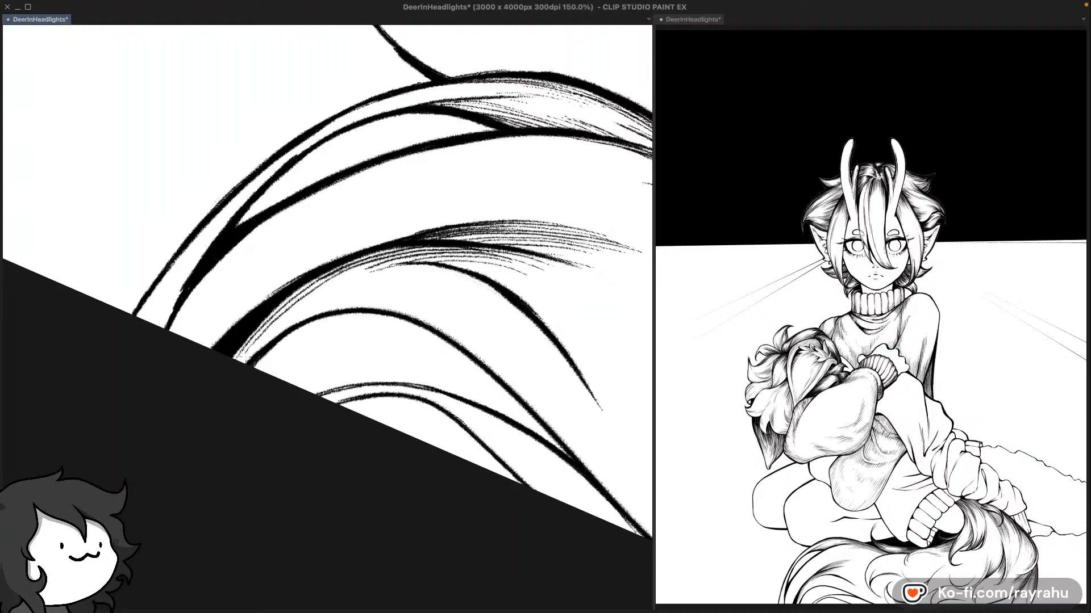
drag(248, 350, 387, 258)
drag(315, 299, 397, 263)
key(ctrl+s)
Step: Ink long tapering strokes along the inner side of the tail's large middle contour, starting from its thick base
drag(452, 311, 427, 357)
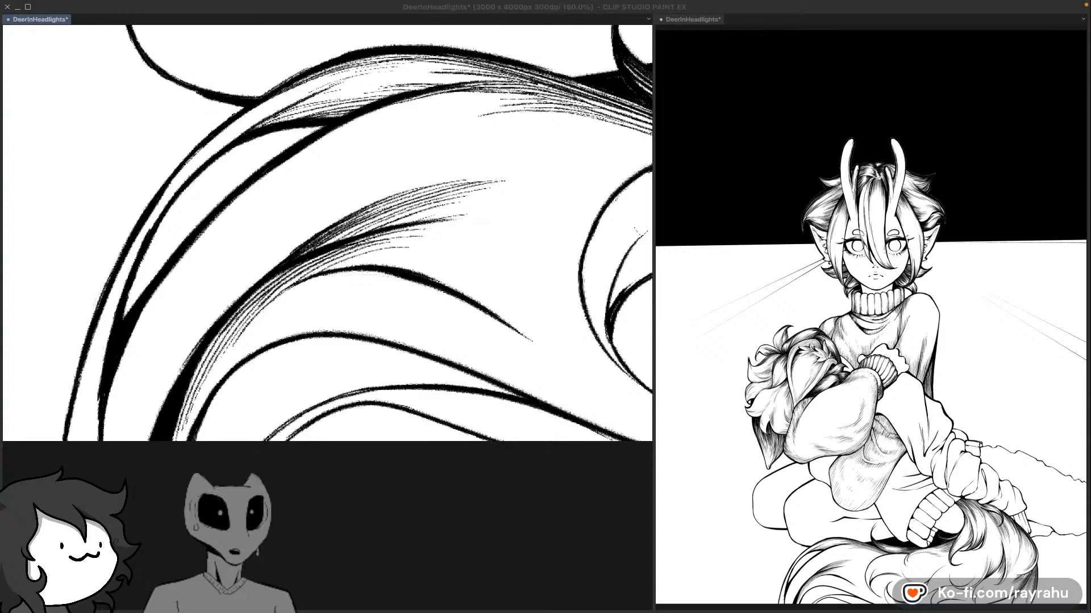
click(405, 261)
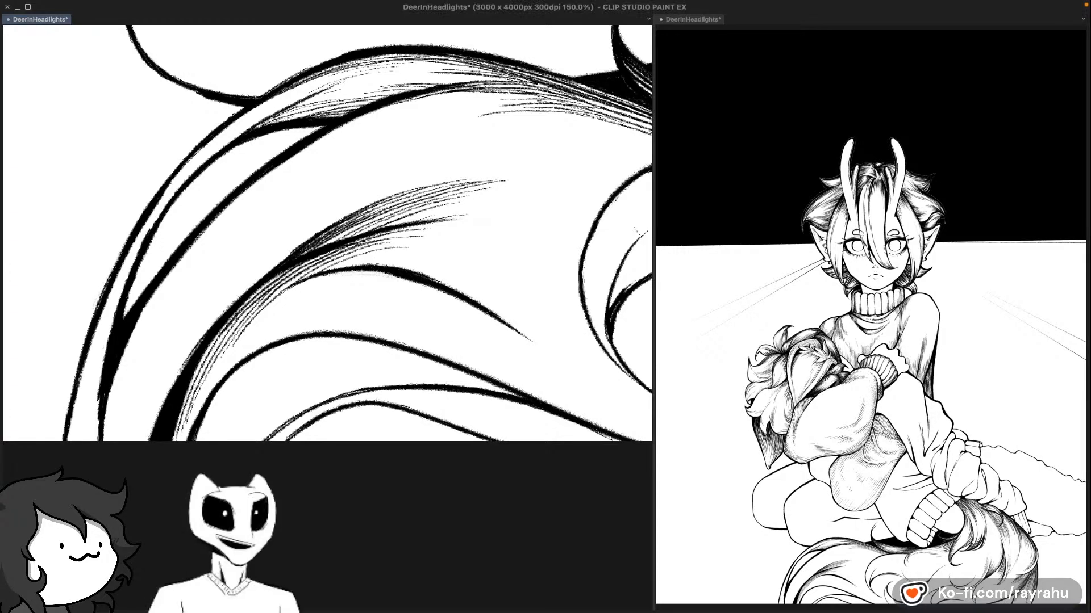
drag(328, 316, 381, 305)
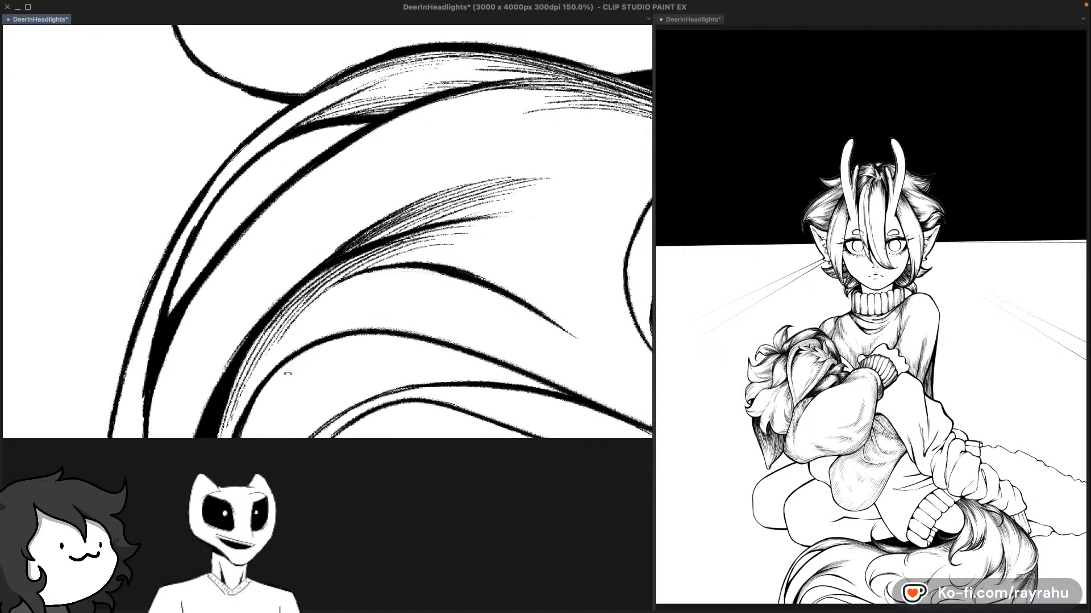
mouse_move(288, 374)
mouse_down()
mouse_move(252, 366)
mouse_move(272, 387)
mouse_up()
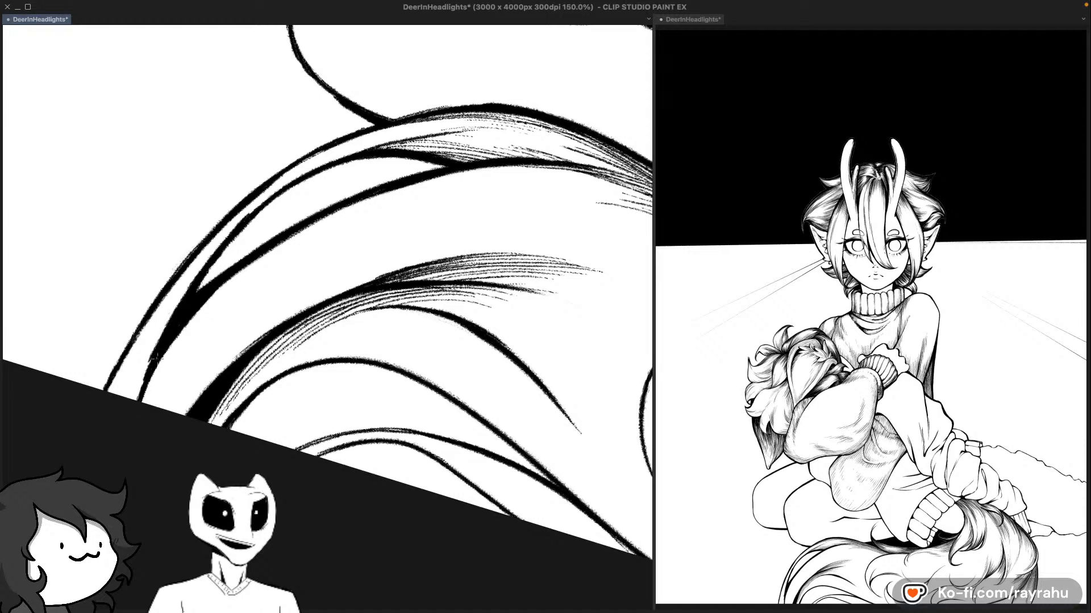
drag(241, 267, 314, 234)
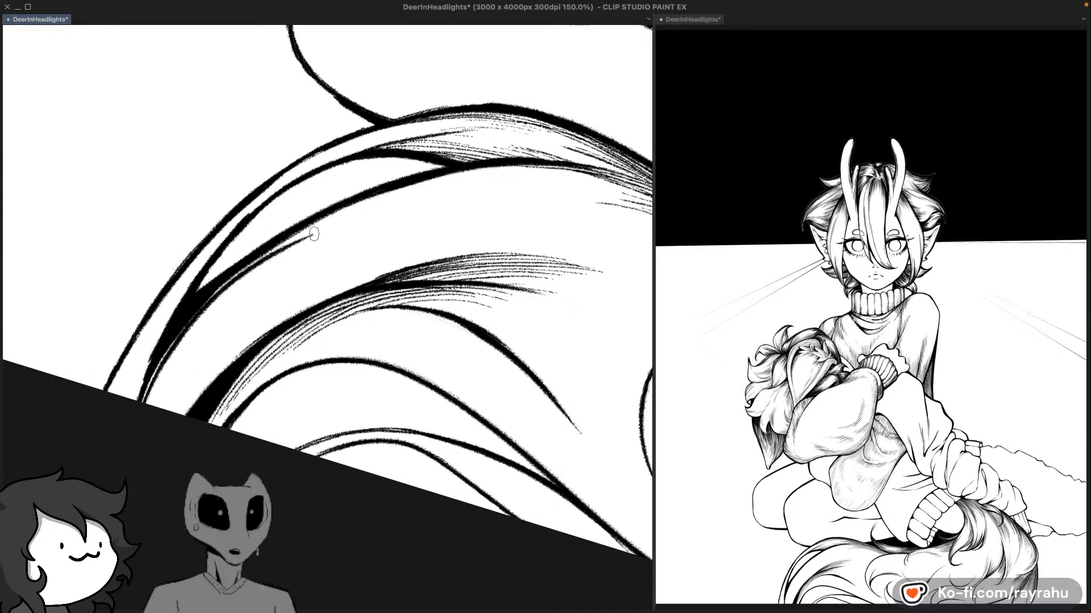
key(ctrl+z)
mouse_move(143, 402)
mouse_down()
mouse_move(227, 293)
mouse_move(350, 216)
mouse_up()
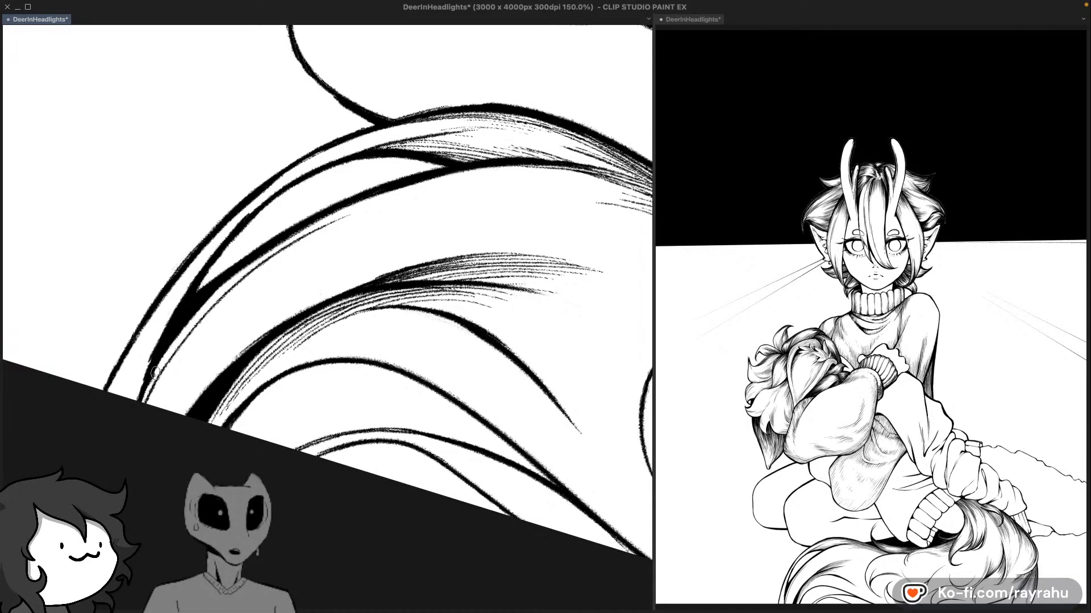
drag(155, 373, 290, 239)
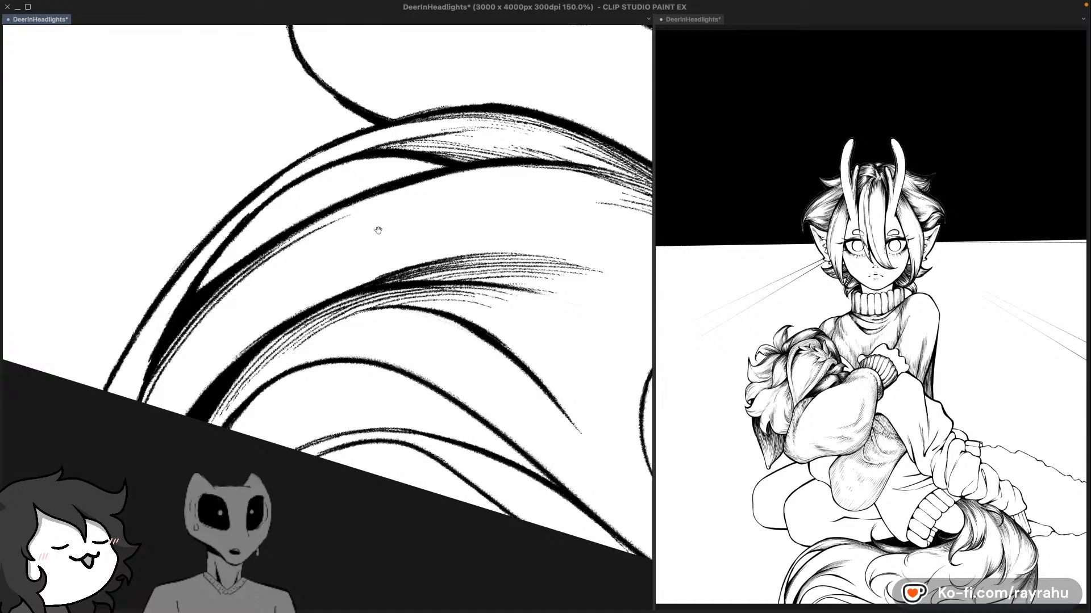
Step: Add a short tapering hair stroke beside the base of the large middle contour, retrying until its curve fits
mouse_move(358, 248)
mouse_down()
mouse_move(330, 307)
mouse_move(324, 290)
mouse_up()
drag(165, 443, 282, 287)
key(super+z)
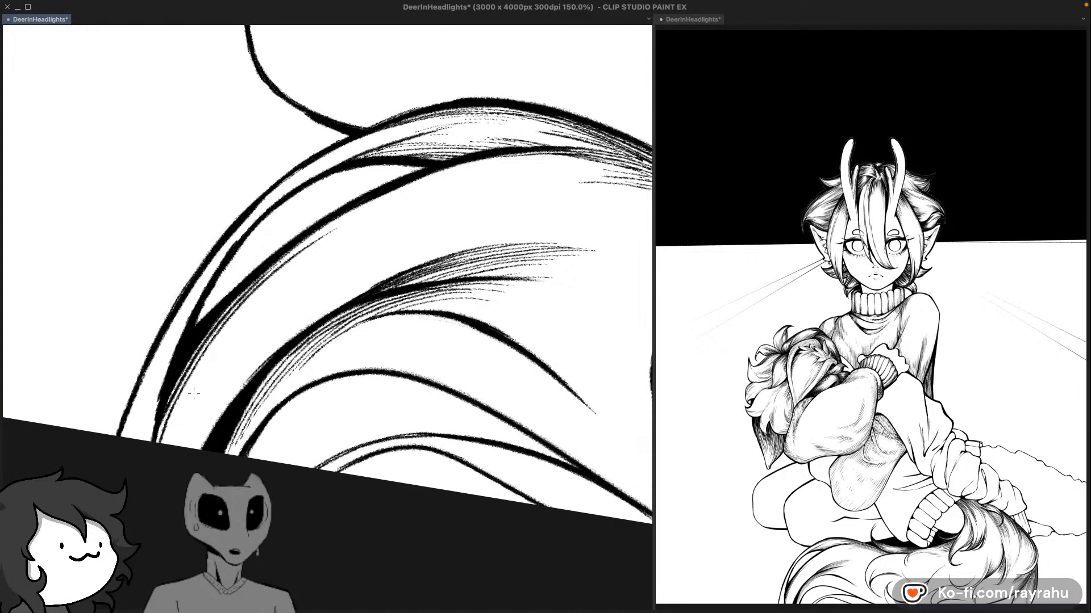
drag(162, 445, 235, 323)
key(super+z)
drag(161, 444, 235, 327)
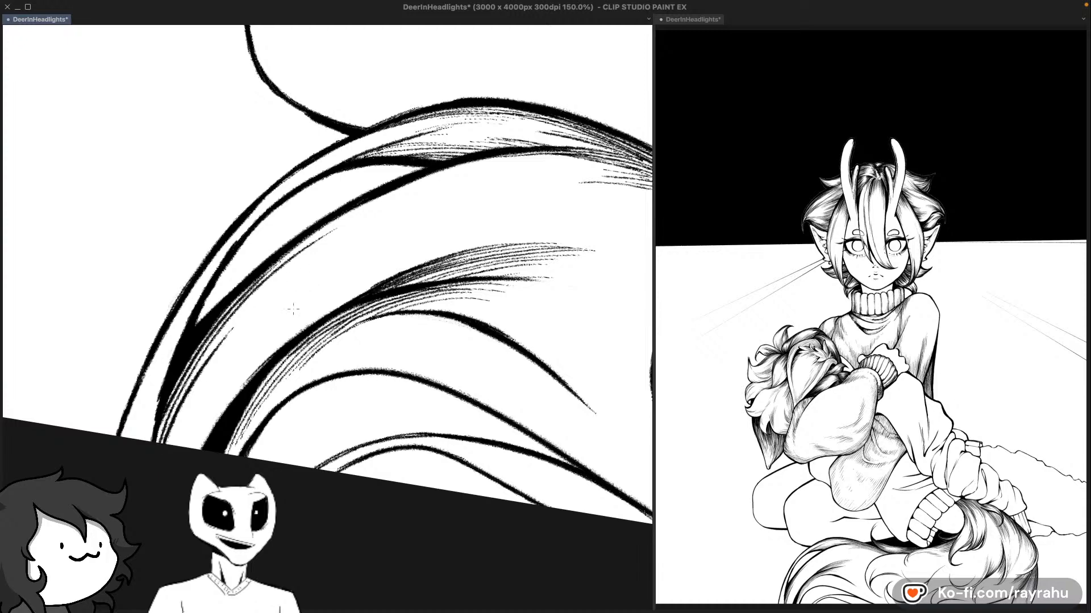
key(super+z)
drag(179, 408, 259, 291)
key(super+z)
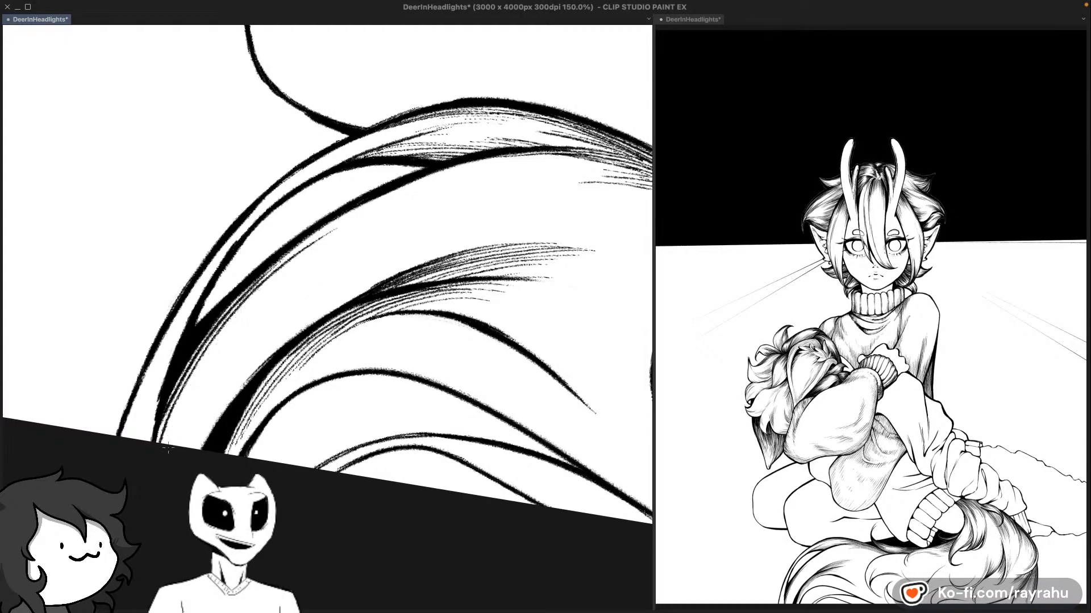
drag(162, 445, 215, 340)
key(super+z)
drag(162, 445, 238, 321)
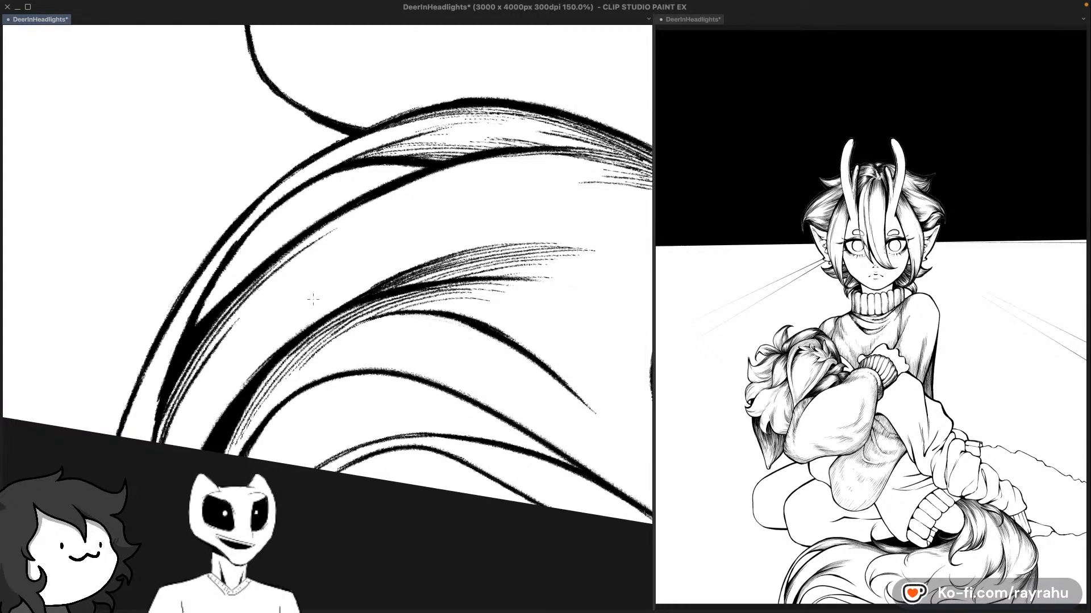
Step: Extend the hatching along the inner side of the large middle contour upward with long curved strokes
mouse_move(330, 275)
mouse_down()
mouse_move(324, 293)
mouse_move(363, 304)
mouse_move(336, 318)
mouse_move(377, 263)
mouse_move(313, 322)
mouse_up()
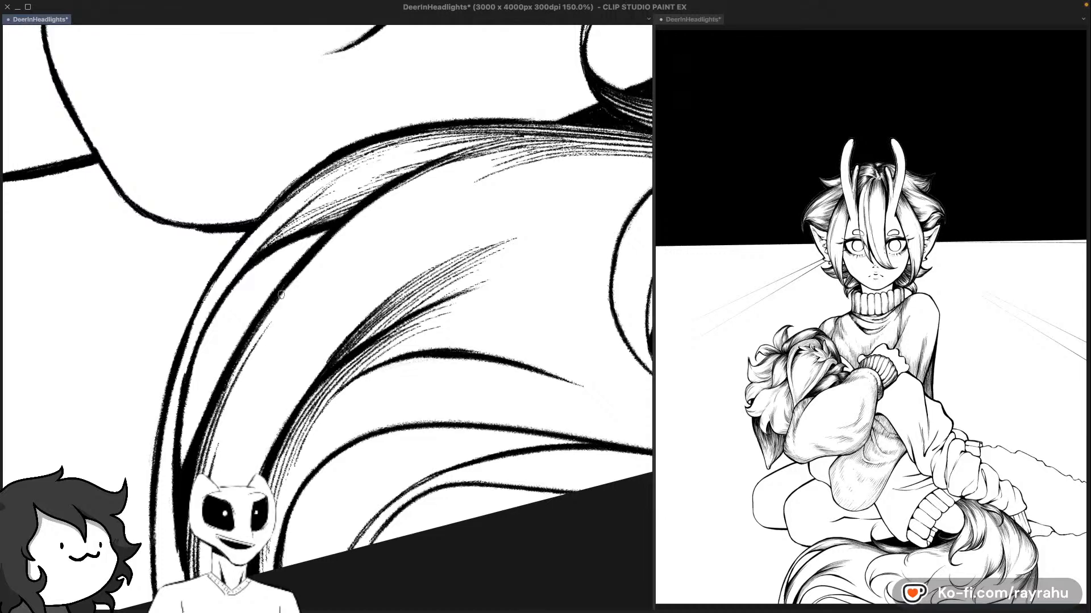
key(super+z)
drag(232, 375, 358, 217)
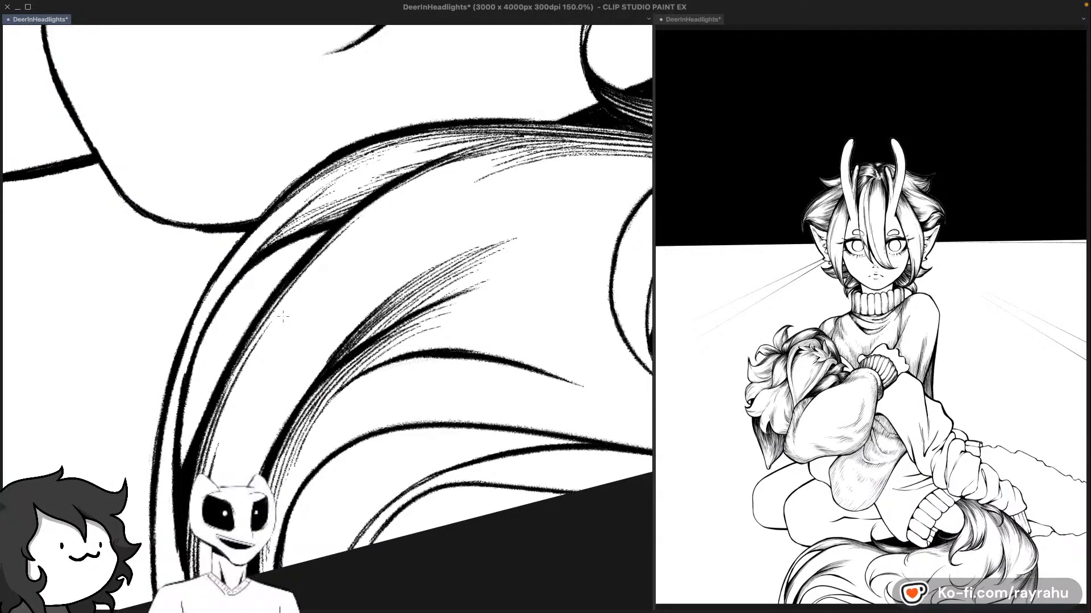
drag(256, 343, 404, 186)
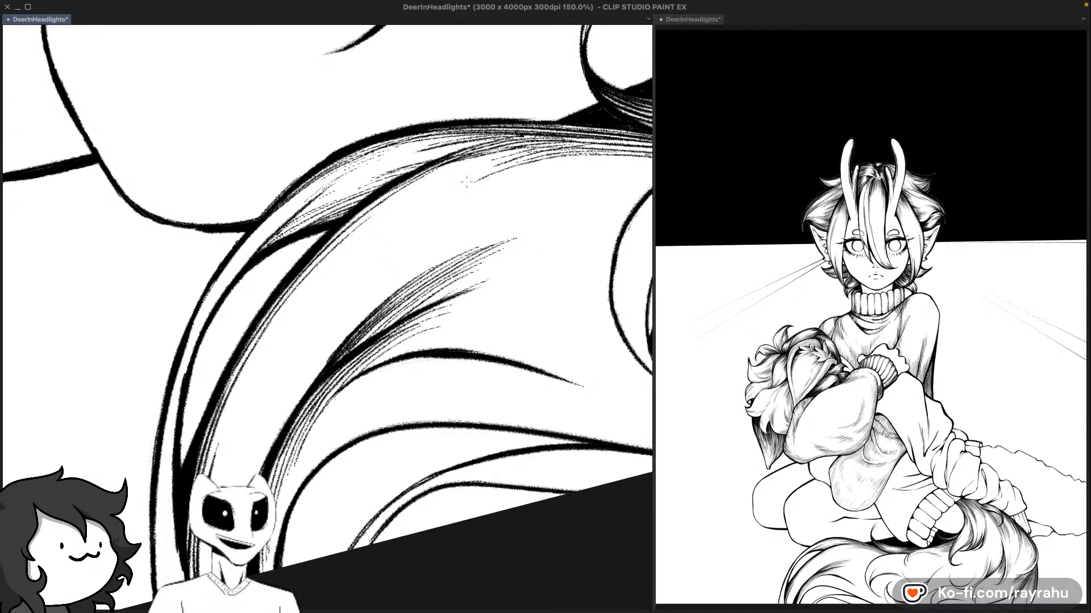
Step: Connect the middle contour's hatching to the shading near the upper lock's root with tapering strokes, undoing unsuitable attempts
drag(350, 230, 469, 161)
key(super+z)
drag(341, 245, 509, 145)
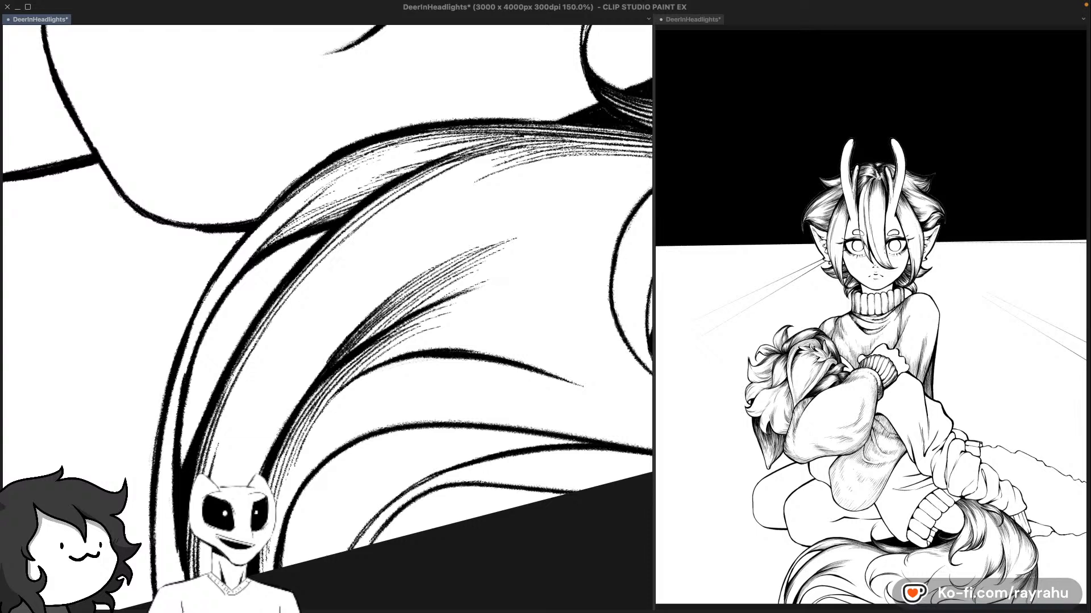
key(super+z)
drag(335, 244, 497, 151)
drag(401, 193, 494, 150)
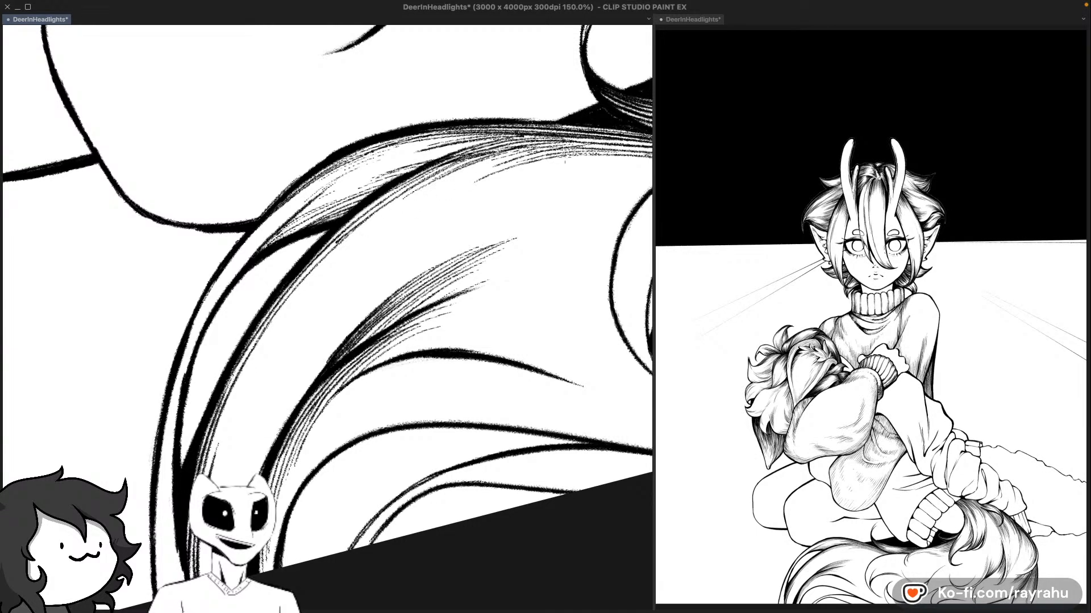
Step: Examine the hatching along the tail's large contours and near the upper lock's root from several angles
drag(427, 179, 507, 147)
drag(359, 271, 365, 275)
drag(239, 420, 306, 372)
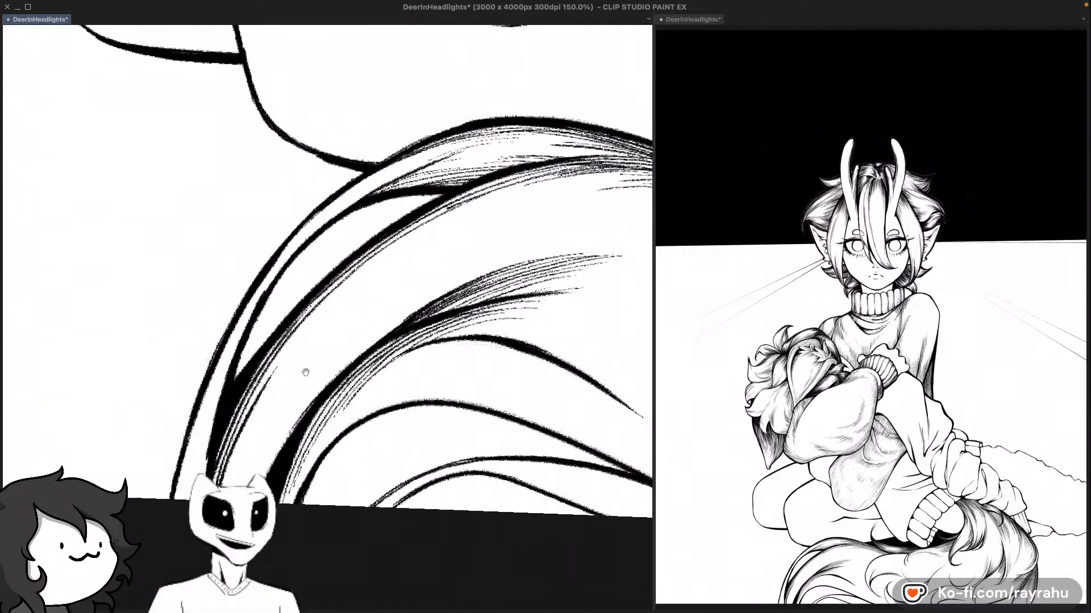
drag(393, 285, 394, 313)
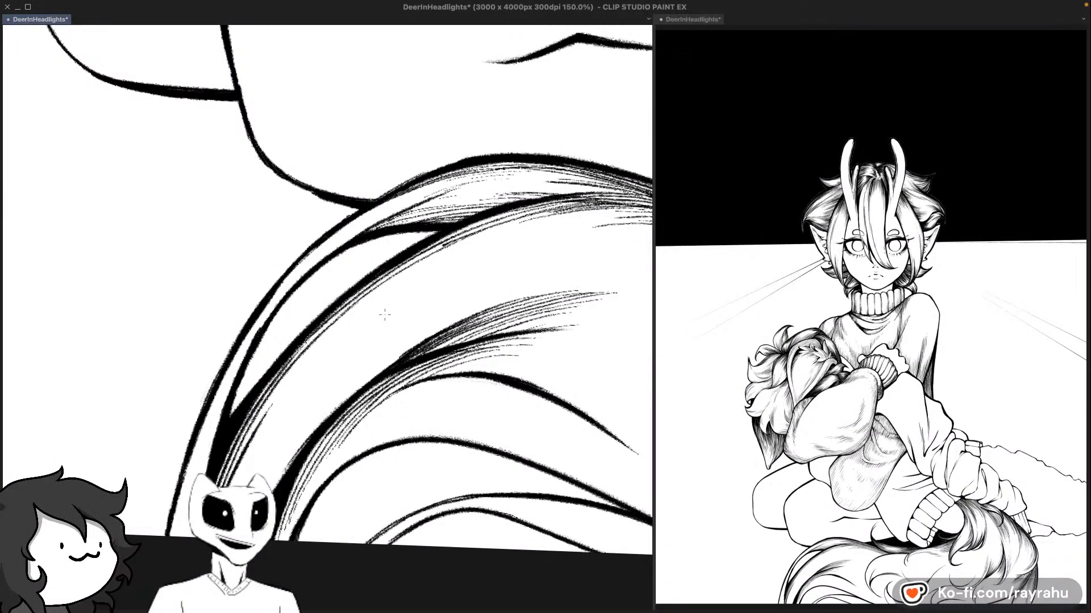
drag(399, 323, 398, 295)
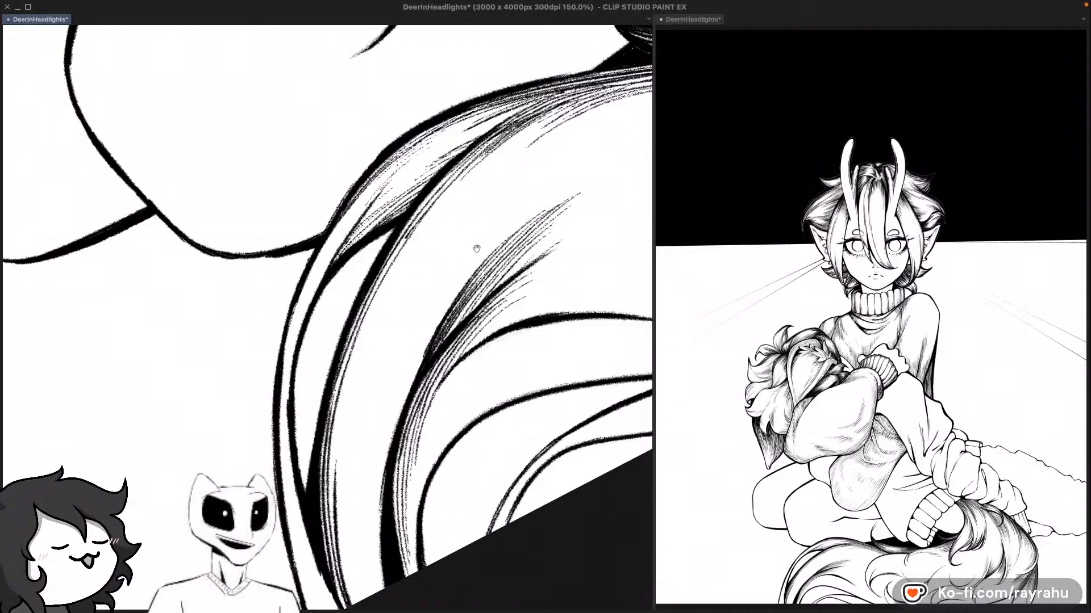
drag(477, 246, 412, 335)
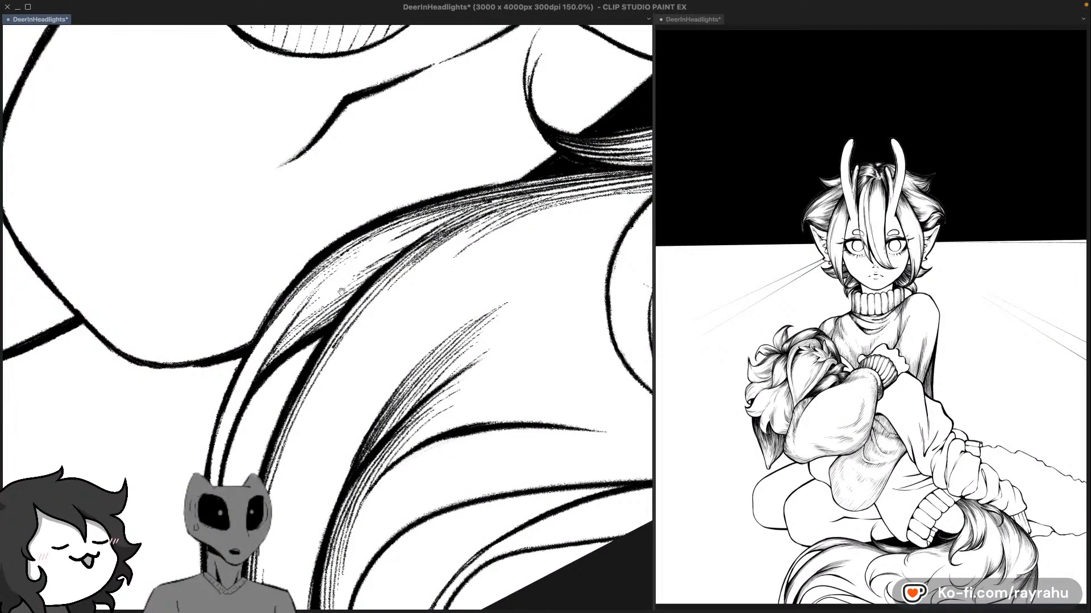
drag(396, 222, 376, 238)
drag(534, 202, 497, 231)
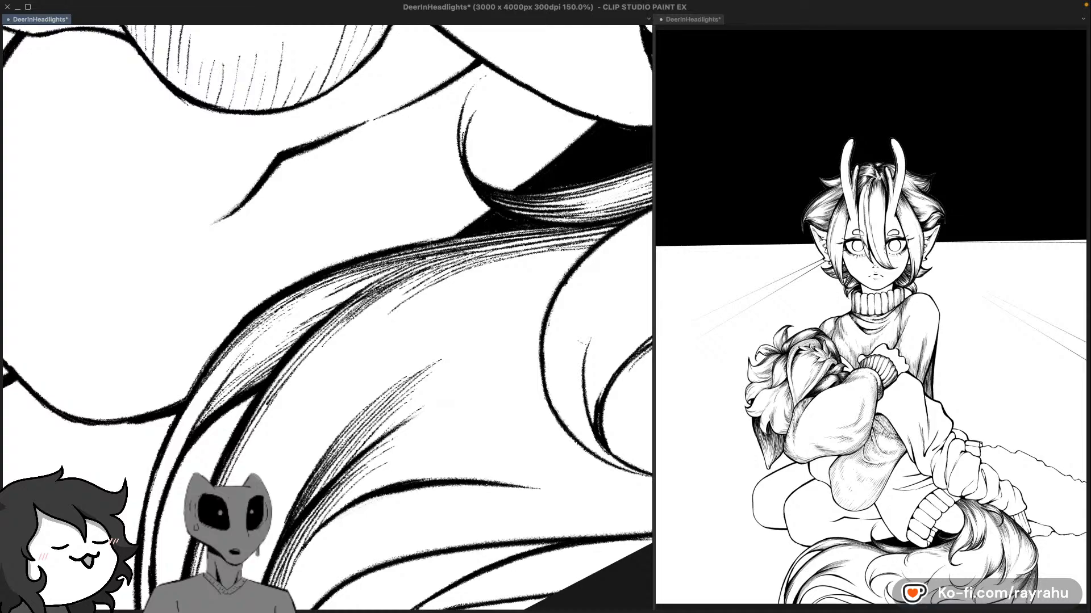
drag(412, 241, 432, 288)
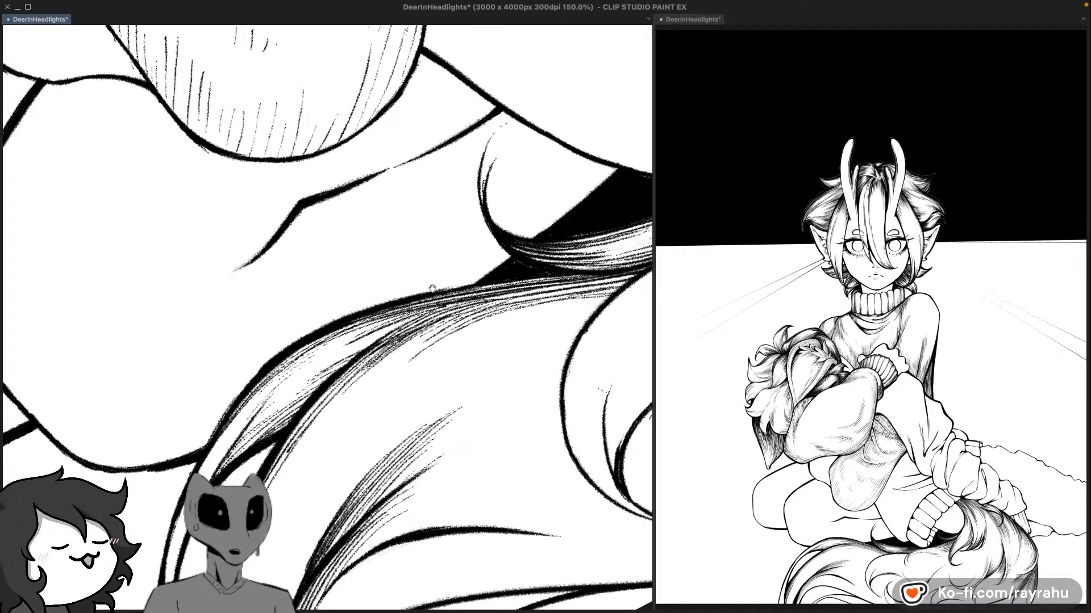
drag(357, 325, 467, 335)
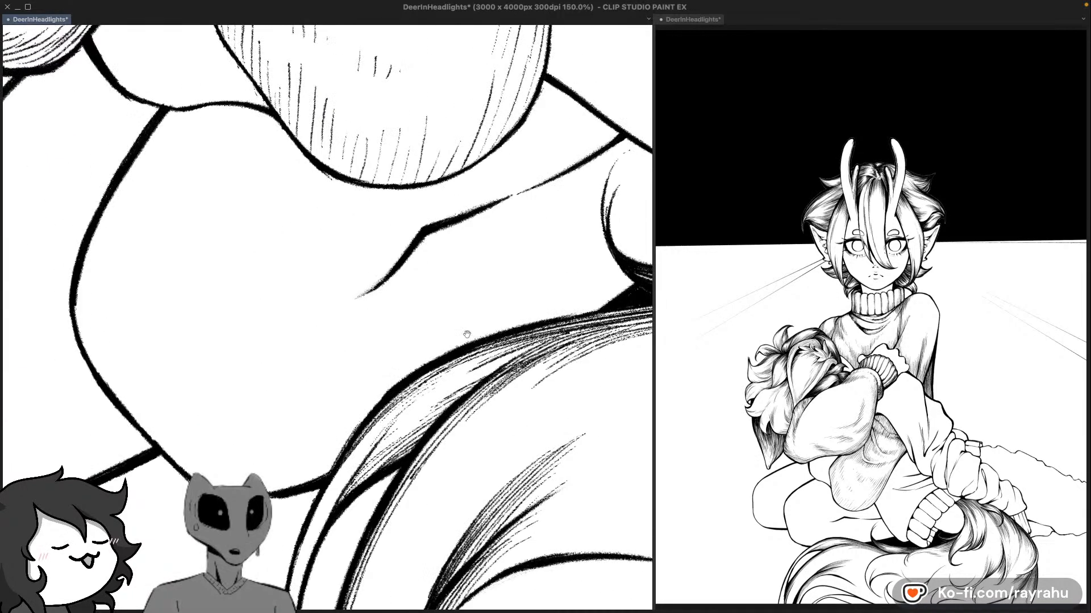
drag(429, 300, 463, 387)
drag(482, 290, 476, 395)
drag(567, 344, 511, 199)
drag(496, 398, 543, 185)
drag(558, 379, 526, 236)
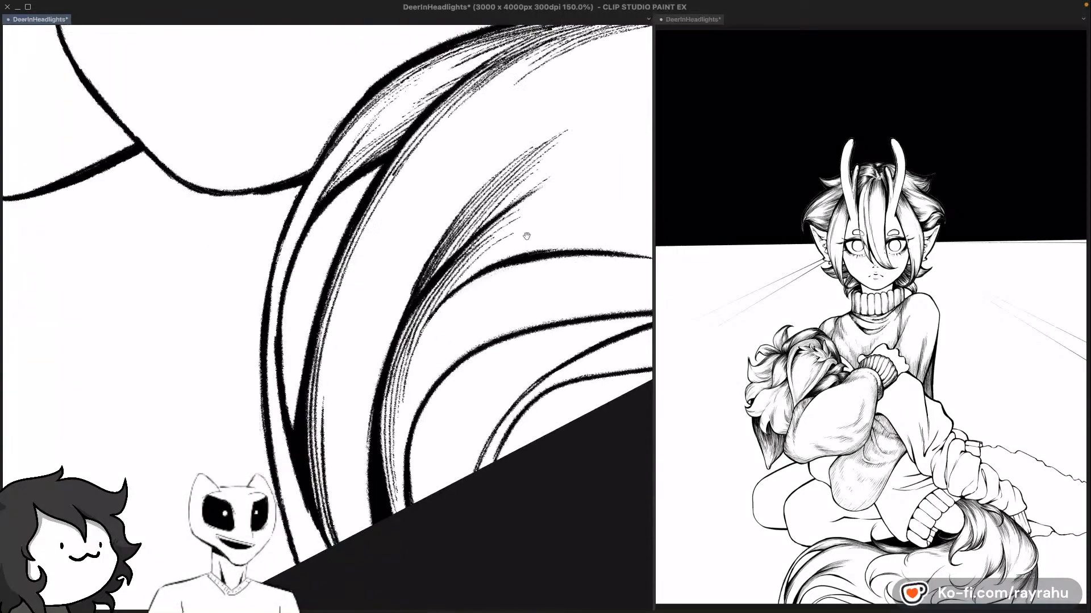
drag(585, 332, 503, 311)
drag(459, 355, 530, 290)
drag(432, 399, 441, 382)
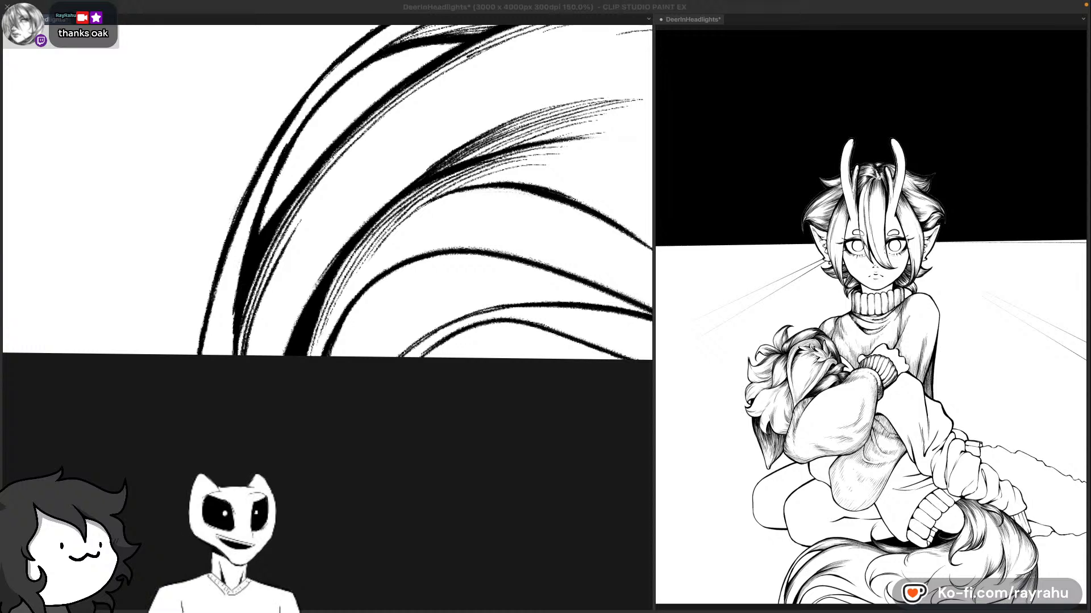
Step: Try to ink fine curved hair strokes along the underside of the tail's middle branching contour
click(444, 218)
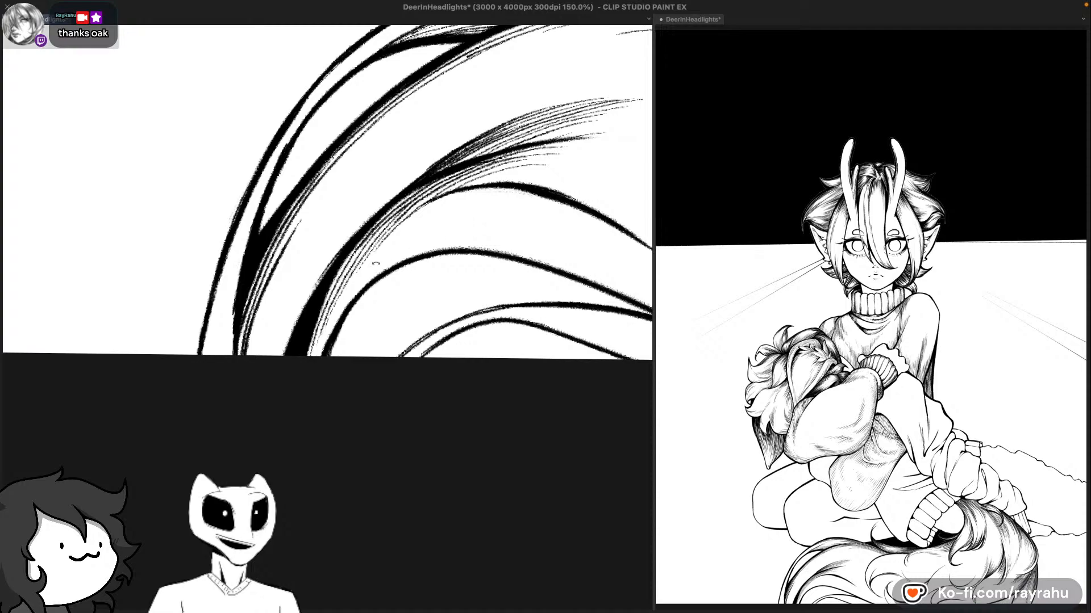
drag(375, 263, 344, 341)
double_click(536, 250)
drag(455, 191, 404, 142)
drag(476, 235, 370, 328)
mouse_move(272, 312)
mouse_down()
mouse_move(285, 285)
mouse_move(375, 216)
mouse_up()
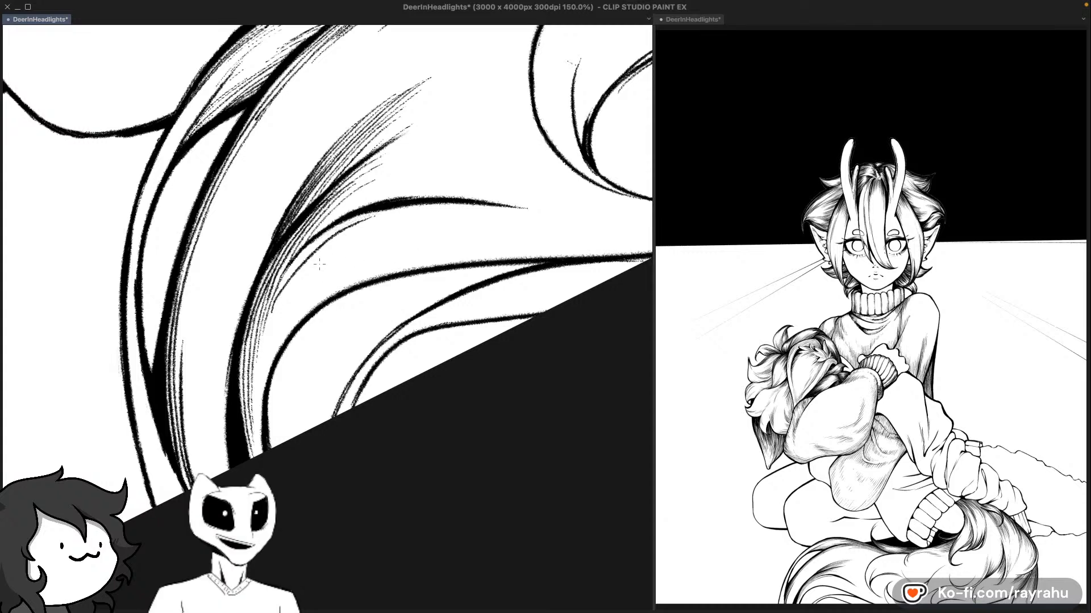
key(ctrl+z)
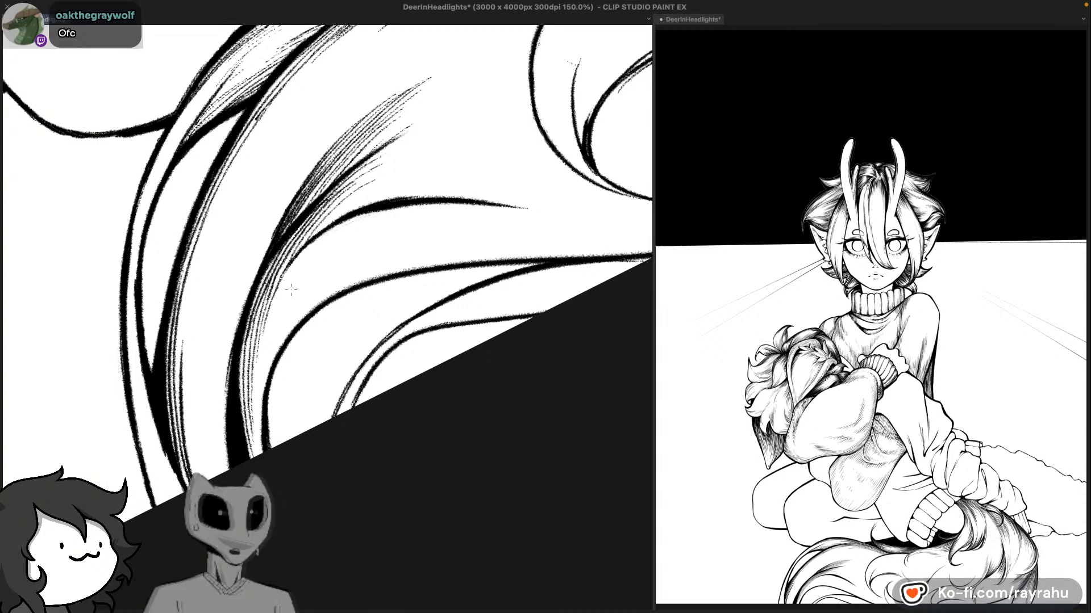
mouse_move(296, 267)
mouse_down()
mouse_move(346, 224)
mouse_move(384, 214)
mouse_up()
mouse_move(277, 297)
mouse_down()
mouse_move(397, 213)
mouse_move(386, 211)
mouse_move(457, 208)
mouse_up()
key(ctrl+z)
key(ctrl+z)
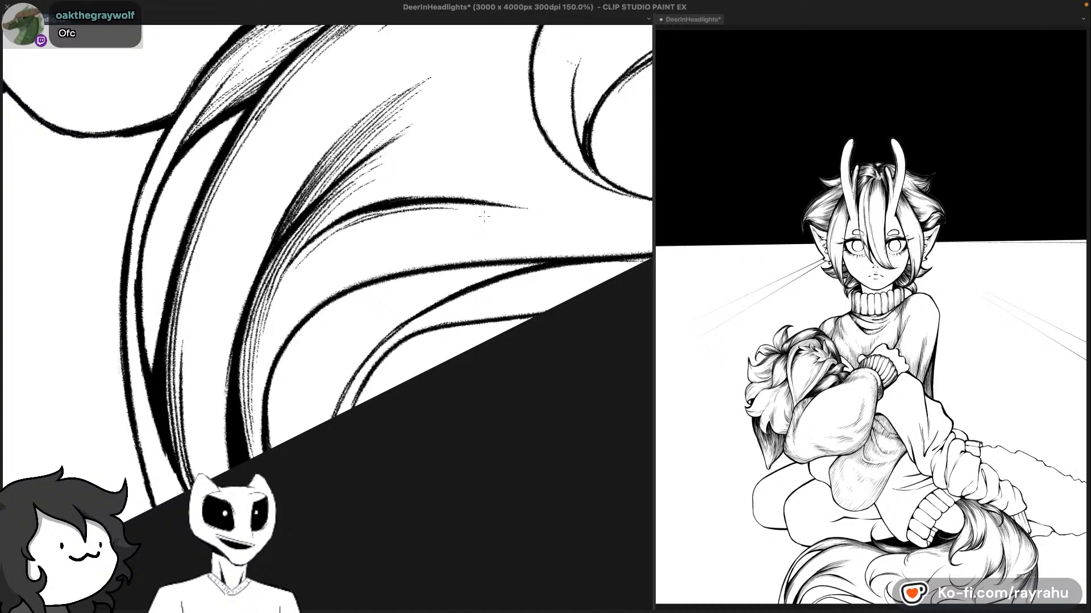
key(ctrl+z)
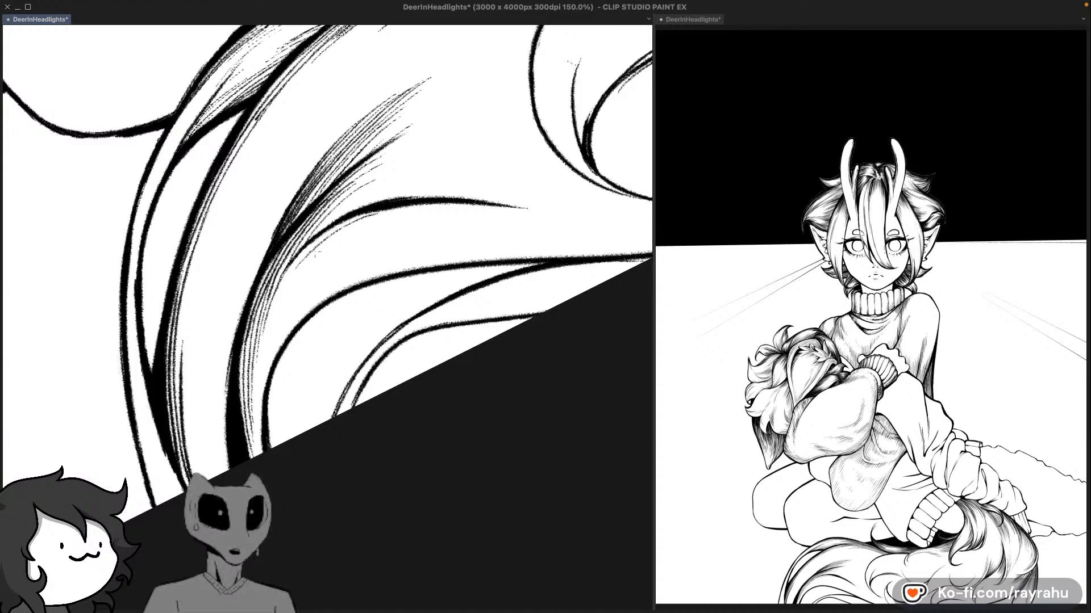
drag(341, 230, 426, 208)
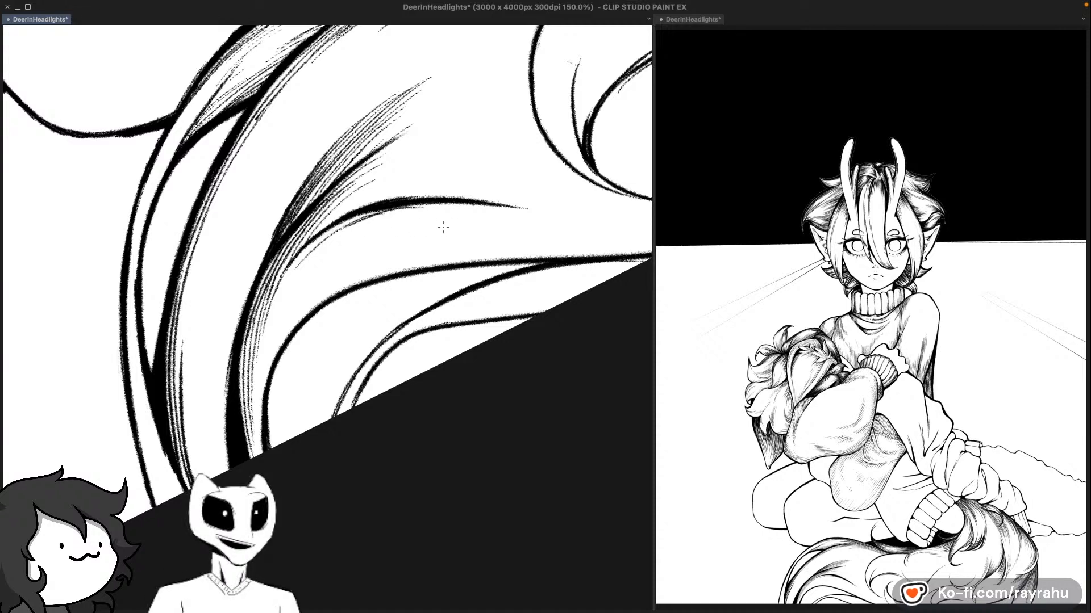
key(ctrl+z)
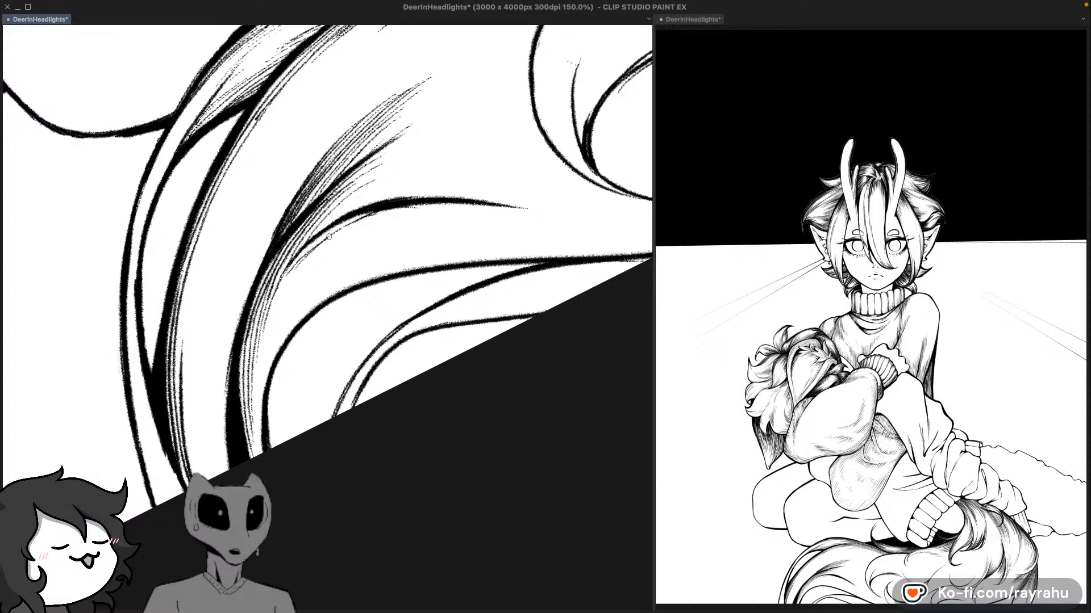
Step: Add a fine tapering hair stroke under the branching contour's curve, undoing the attempts that do not fit
scroll(293, 290, up, 1)
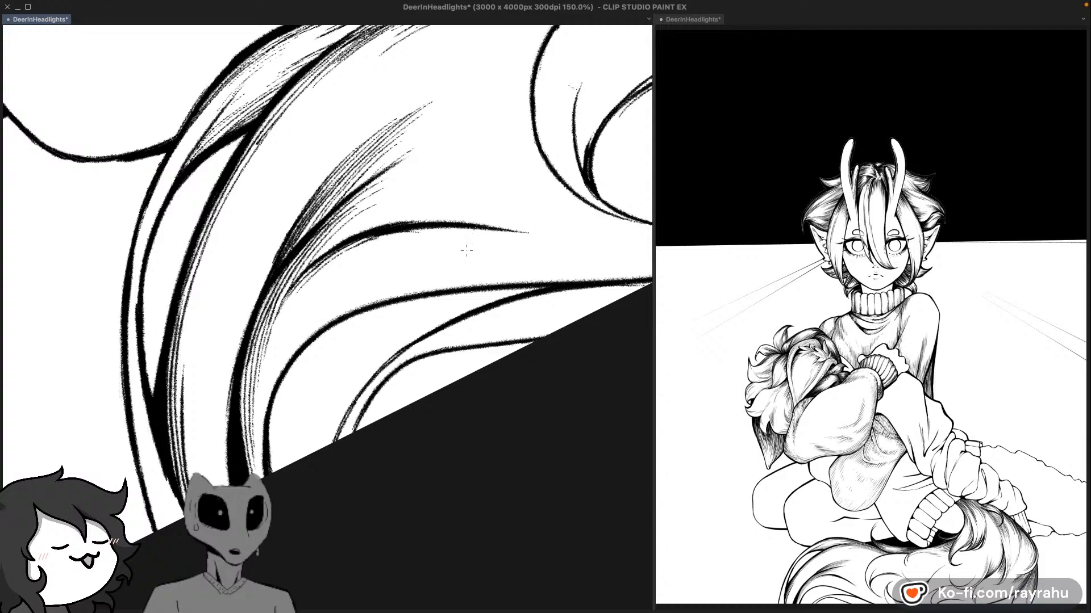
mouse_move(307, 324)
mouse_down()
mouse_move(324, 326)
mouse_move(297, 334)
mouse_up()
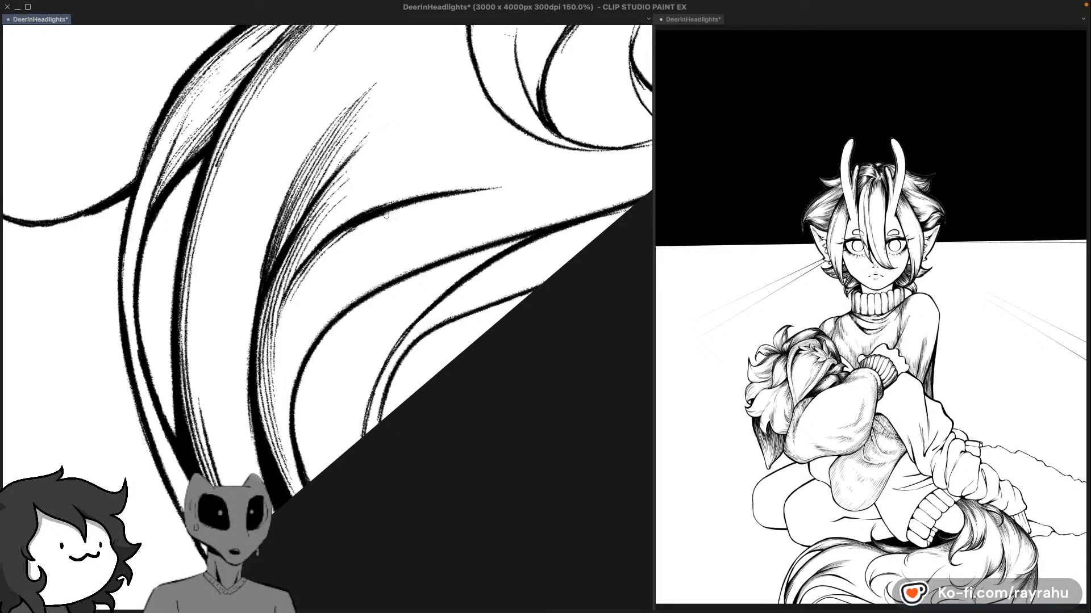
drag(355, 234, 404, 213)
key(ctrl+z)
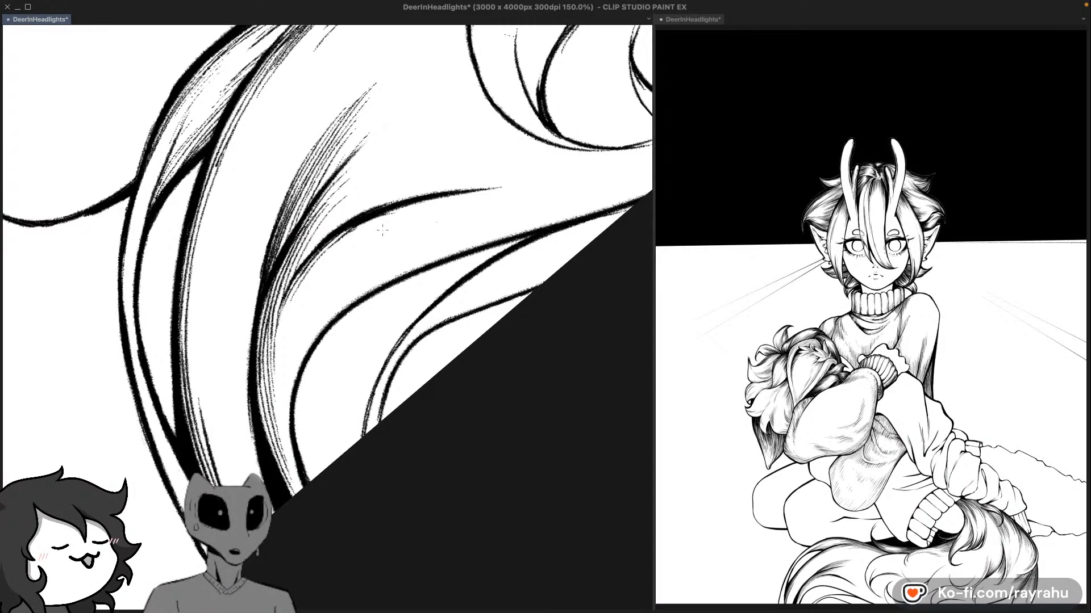
drag(343, 245, 427, 206)
drag(352, 233, 439, 202)
key(ctrl+z)
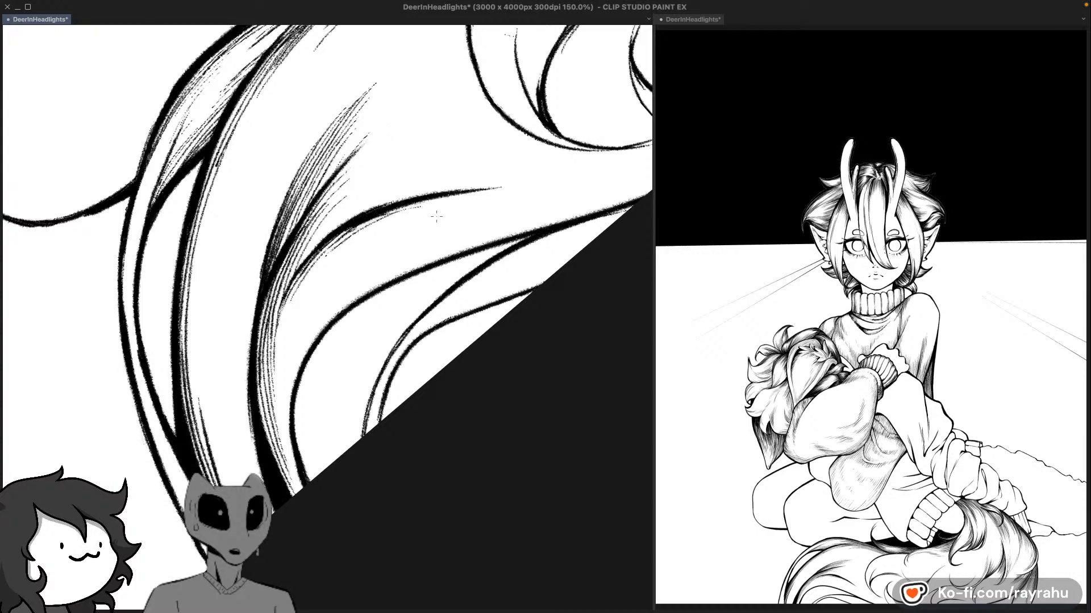
Step: Examine the open area between the middle hatching and the upper lock's shading, and check the layer list
drag(399, 242, 396, 253)
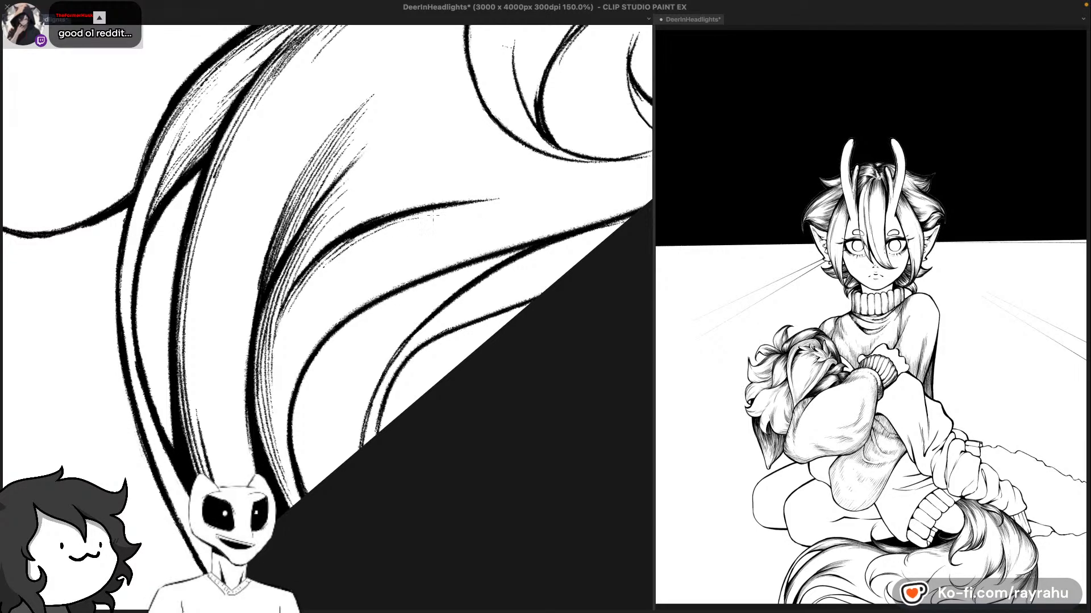
mouse_move(365, 237)
mouse_down()
mouse_move(459, 210)
mouse_move(487, 245)
mouse_up()
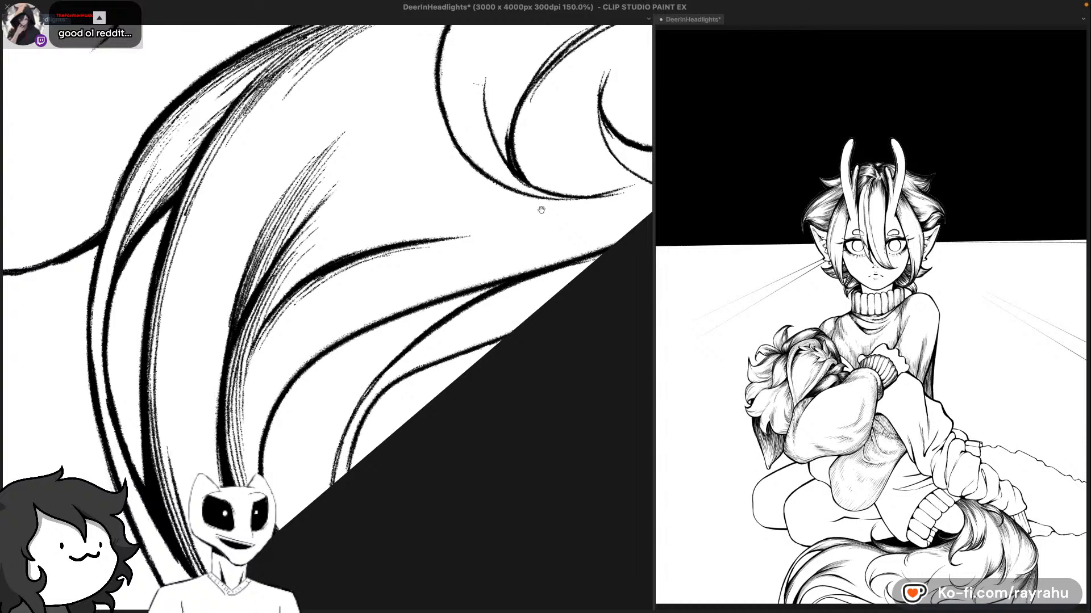
drag(541, 210, 499, 297)
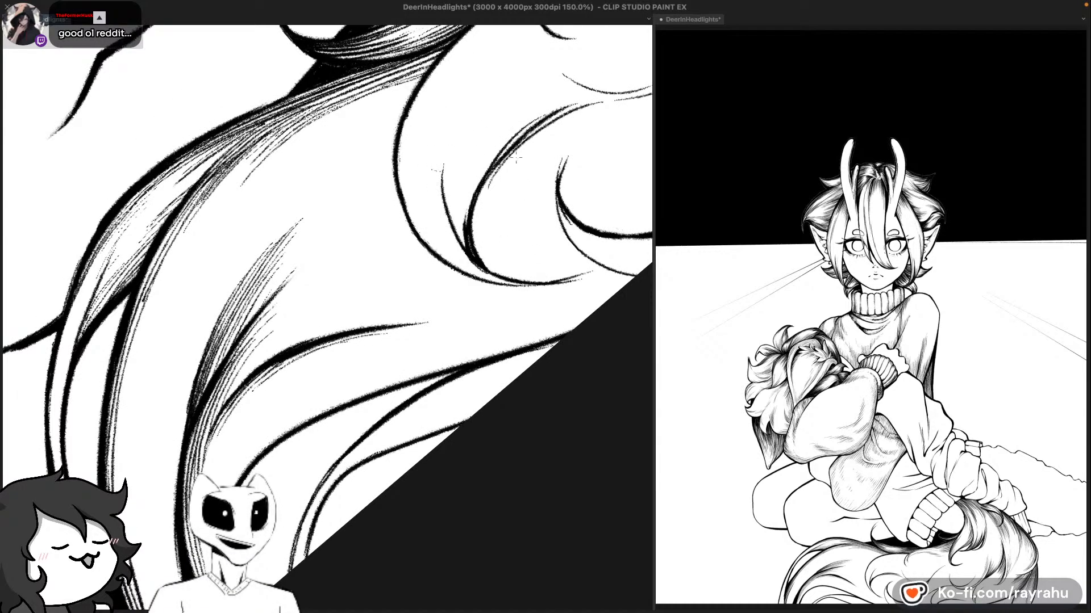
drag(523, 154, 477, 200)
key(F7)
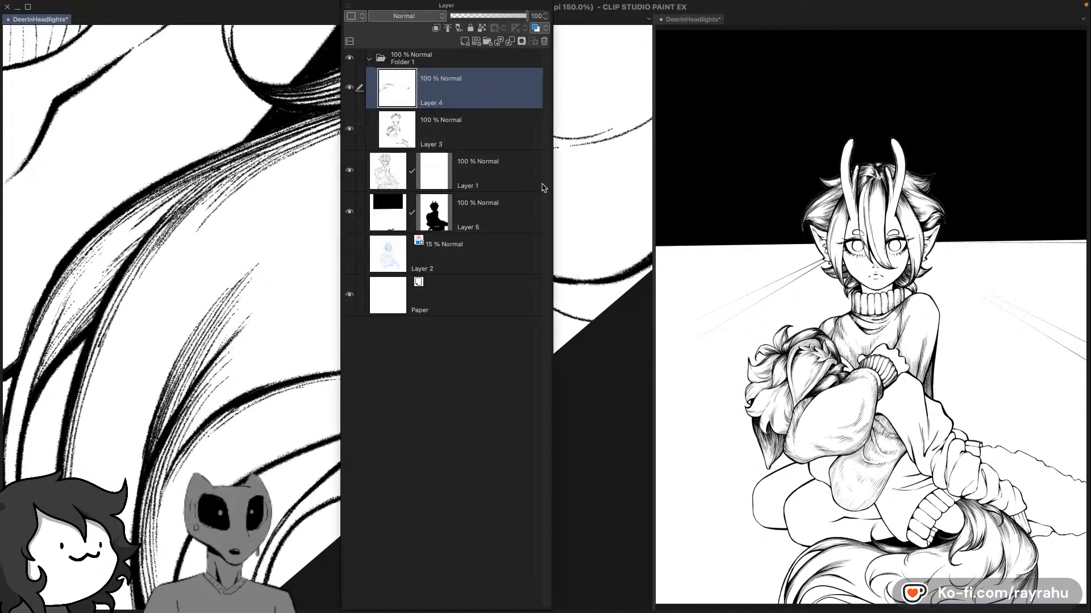
drag(477, 167, 511, 170)
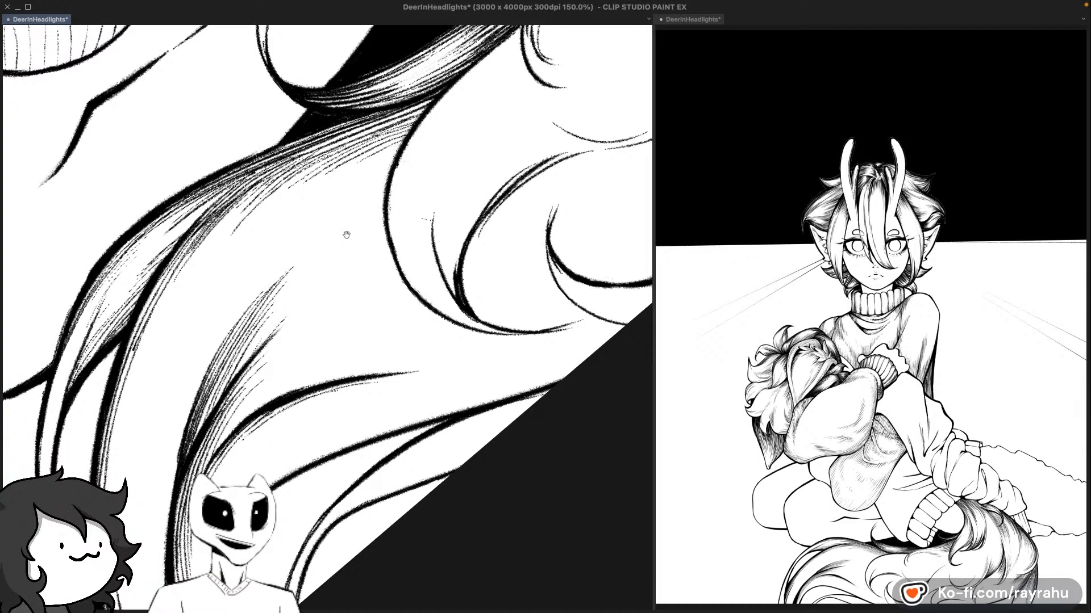
drag(346, 234, 330, 241)
drag(297, 330, 301, 284)
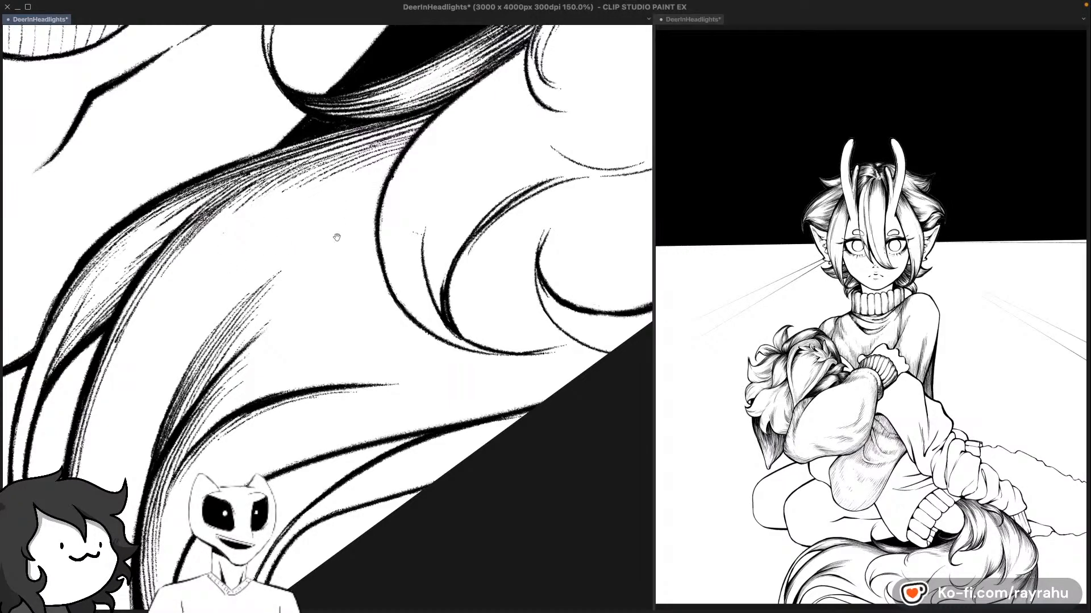
scroll(360, 248, up, 3)
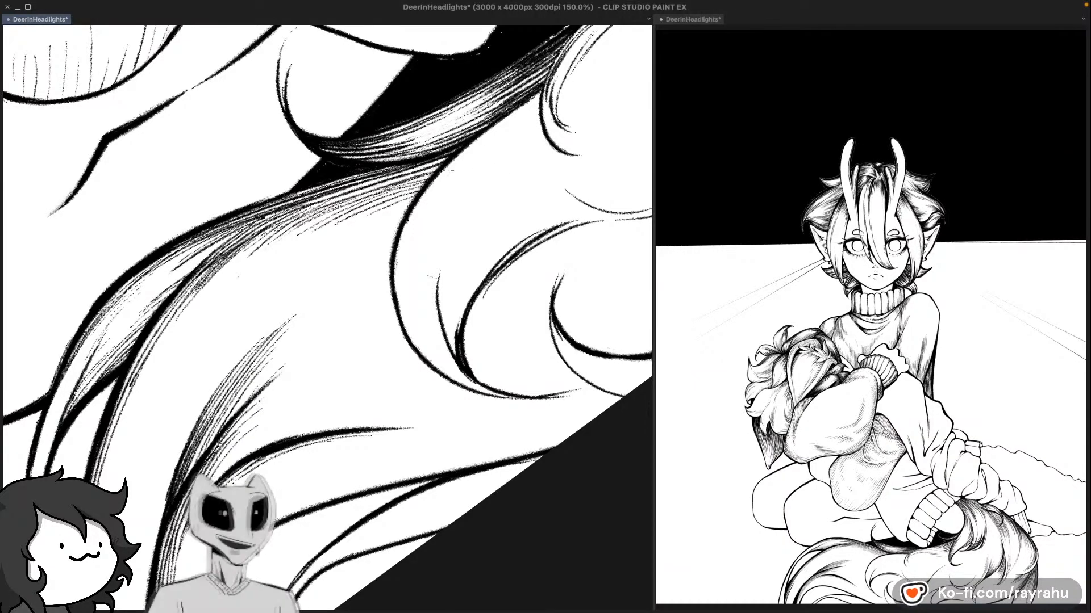
drag(333, 282, 356, 252)
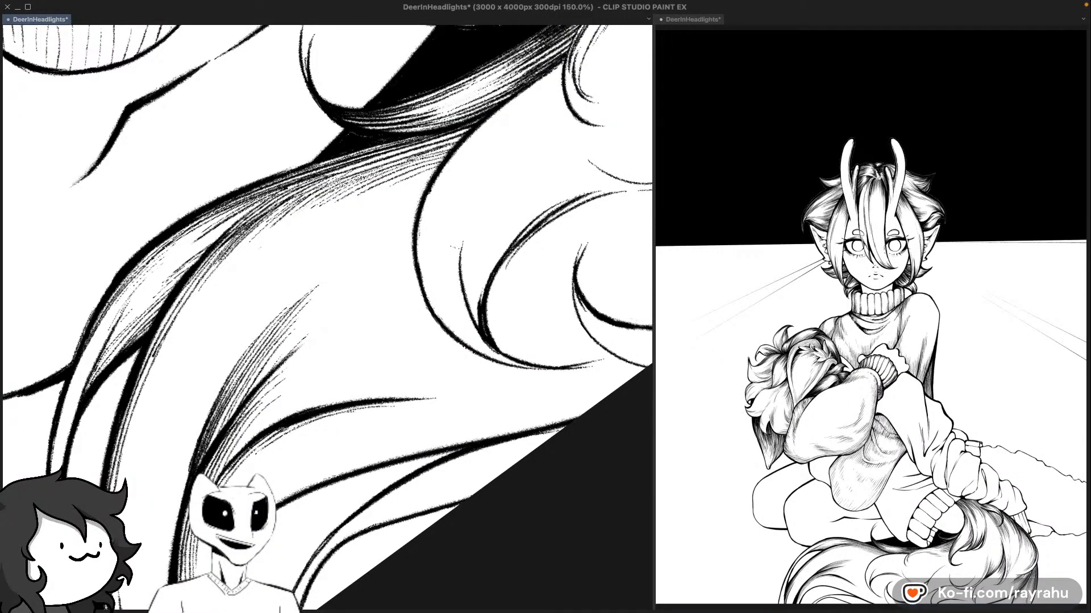
drag(340, 241, 361, 220)
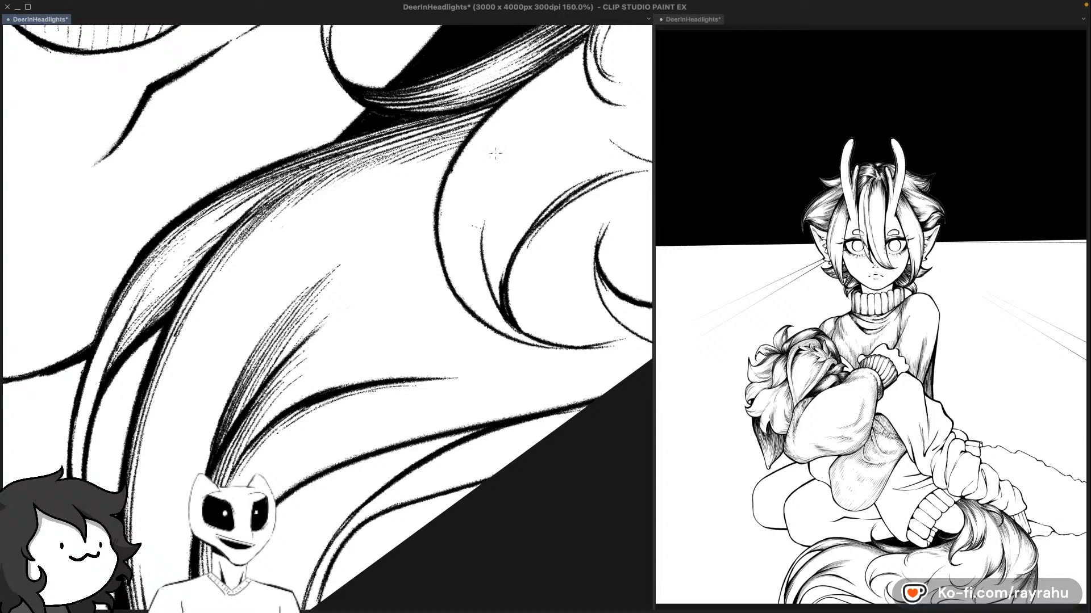
Step: Extend the tip of the middle hatching toward the tail's large curl with long thin strokes, retrying misplaced ones
drag(477, 200, 420, 227)
drag(268, 301, 360, 235)
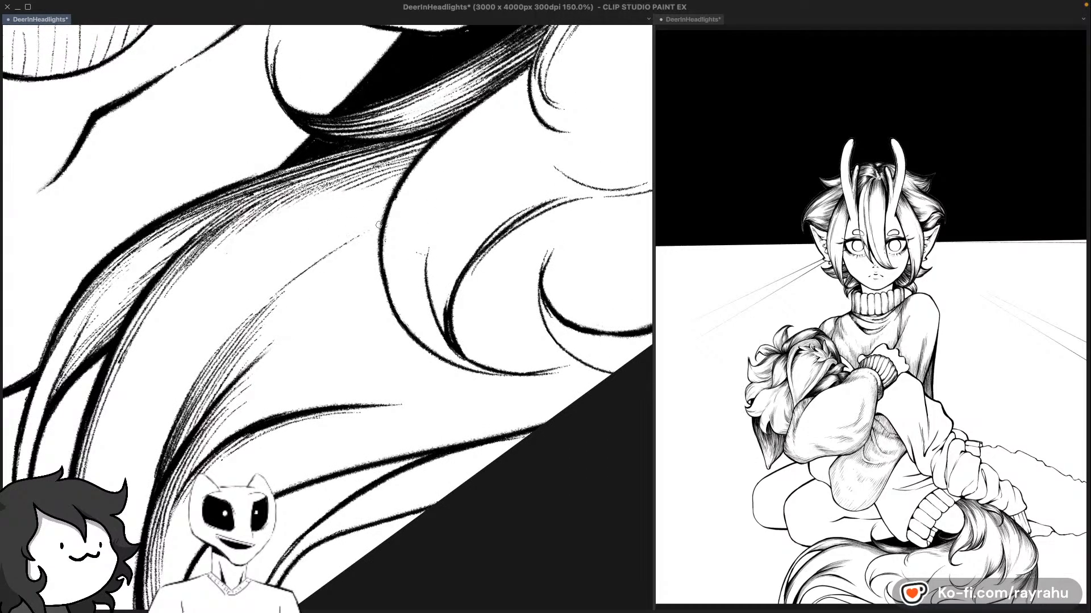
key(super+z)
drag(269, 301, 362, 233)
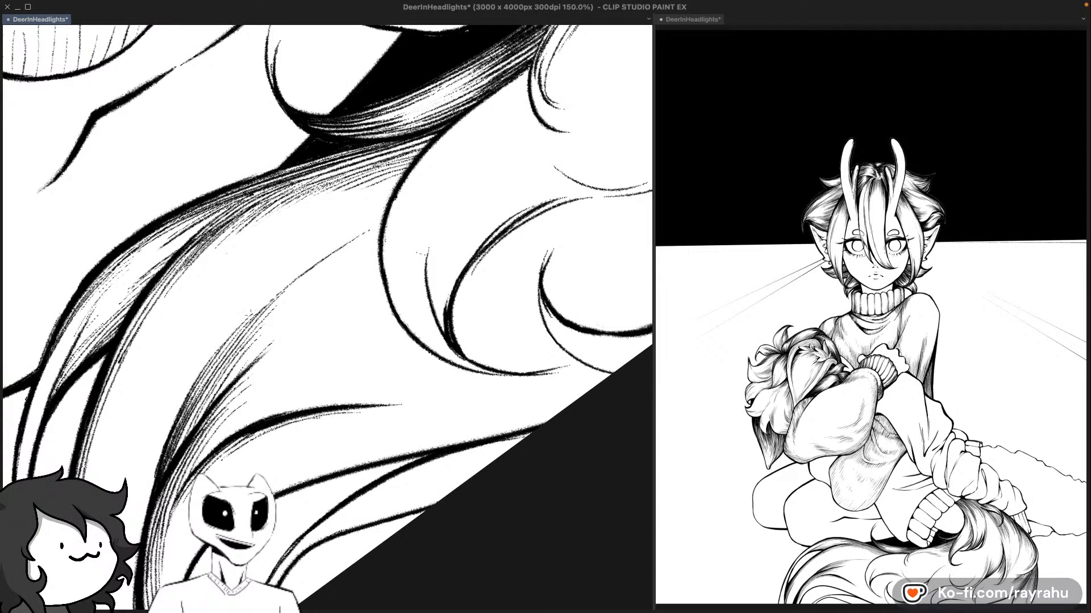
drag(307, 268, 406, 207)
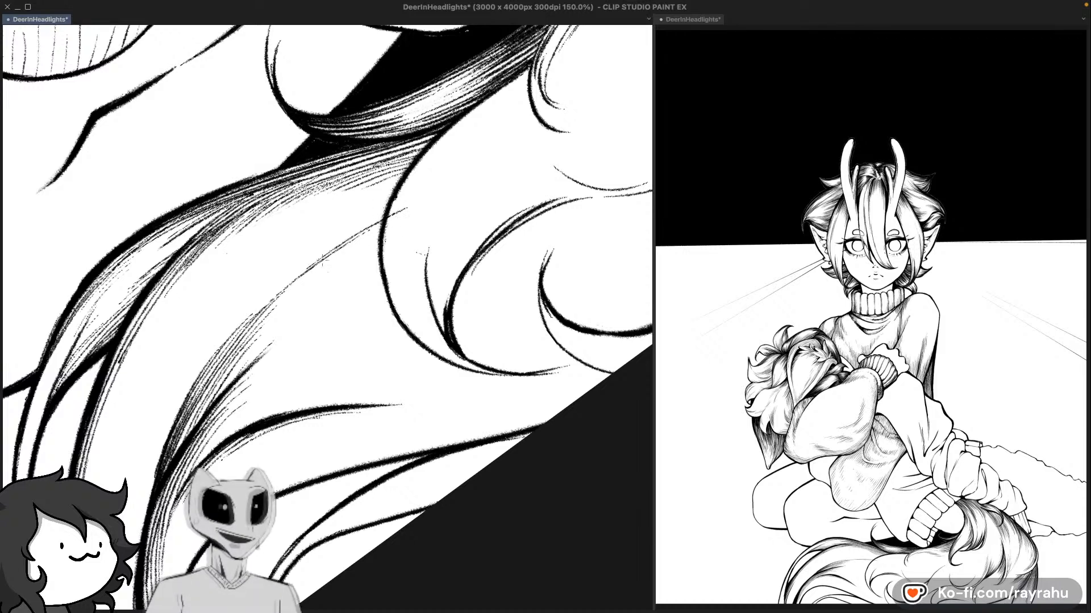
mouse_move(289, 278)
mouse_down()
mouse_move(397, 205)
mouse_move(343, 239)
mouse_move(385, 214)
mouse_up()
key(super+z)
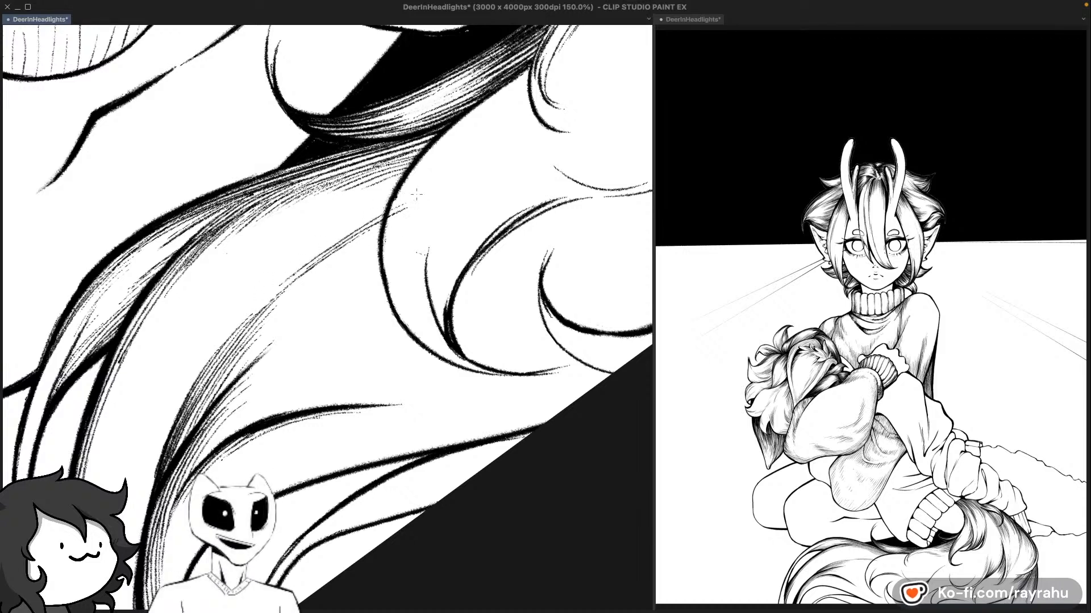
Step: Build up parallel hair strokes beside the large curl's outer contour toward the upper hatching, undoing unsuitable attempts
drag(317, 253, 408, 194)
drag(316, 250, 413, 185)
drag(340, 228, 423, 176)
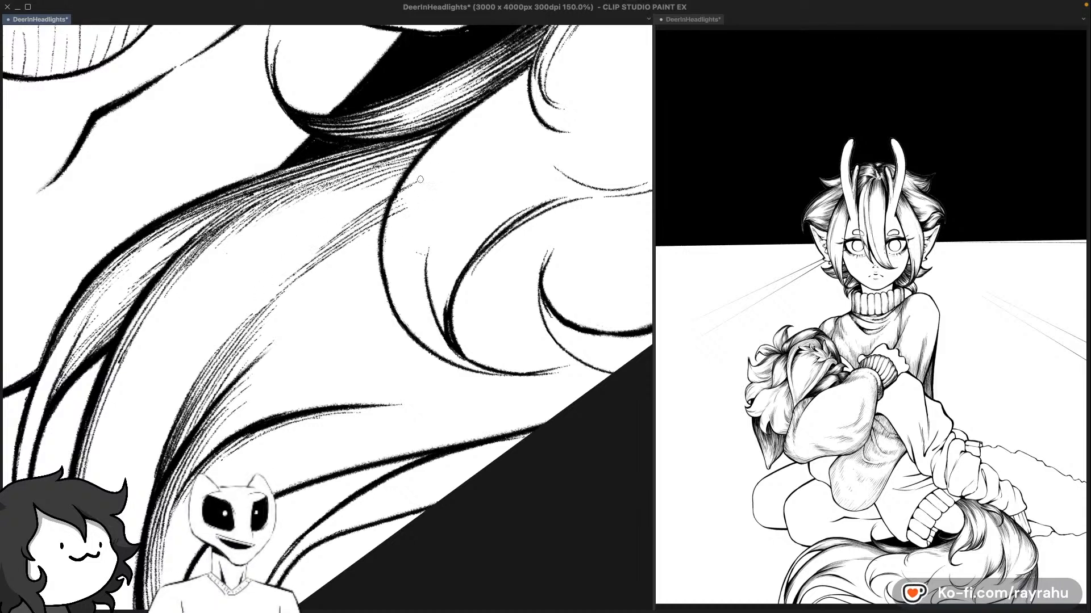
drag(336, 230, 423, 174)
key(super+z)
drag(330, 230, 427, 172)
key(super+z)
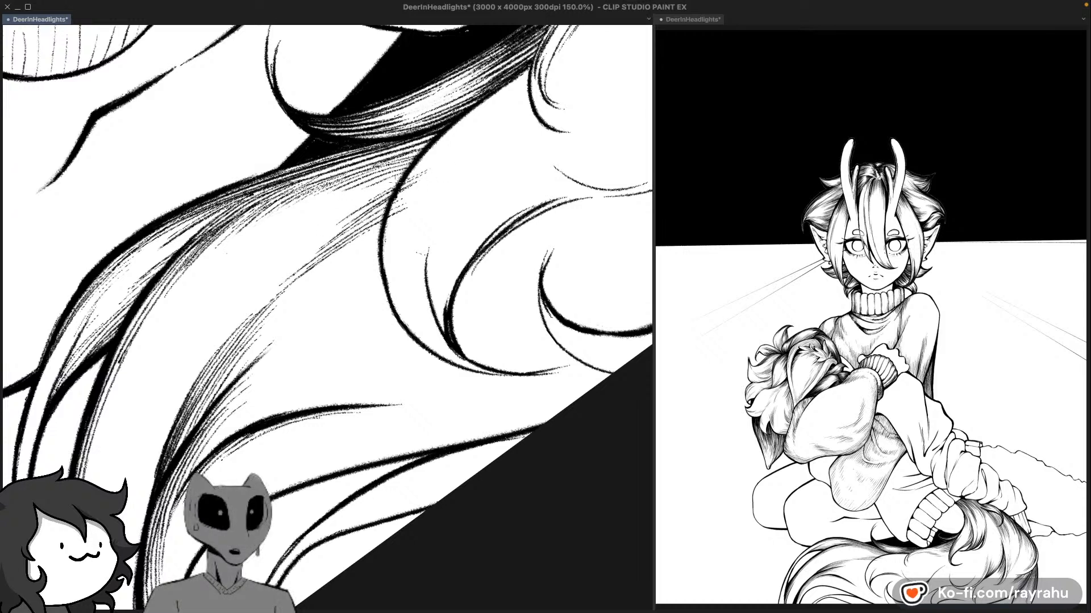
Step: Add the last fine hair strokes to the upper hatching where it meets the large curl's outer contour
drag(341, 209, 416, 171)
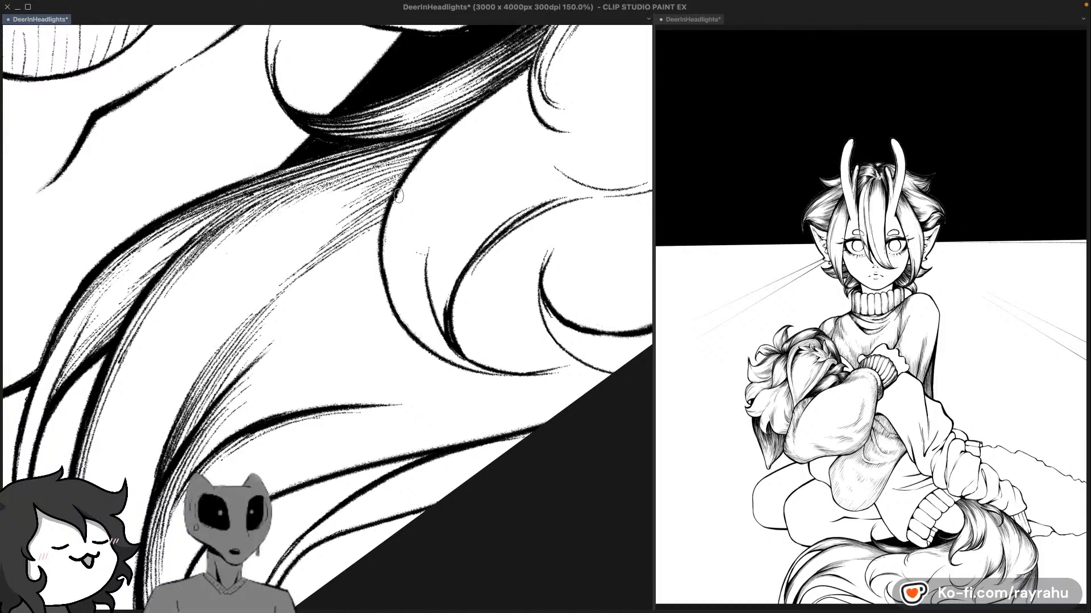
drag(409, 231, 394, 257)
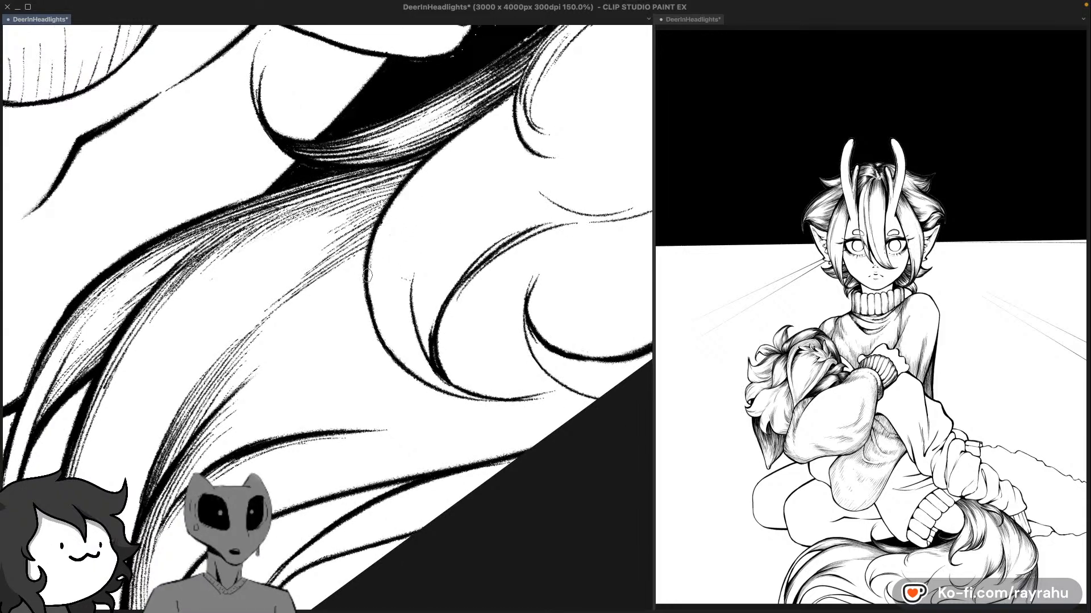
drag(384, 347, 397, 305)
double_click(349, 333)
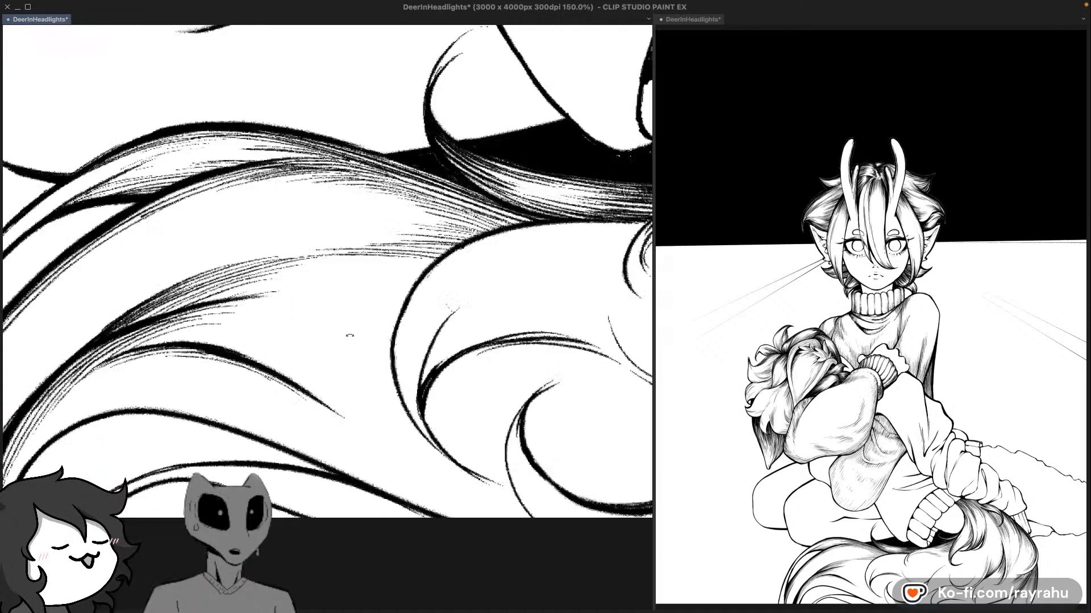
drag(344, 368, 410, 307)
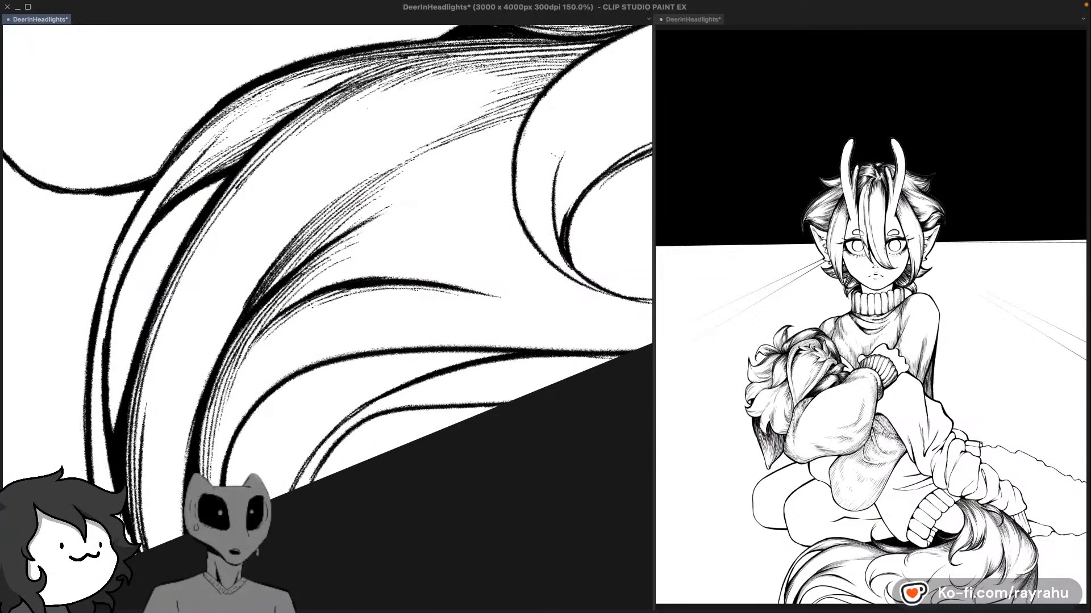
drag(275, 378, 288, 387)
drag(454, 250, 437, 271)
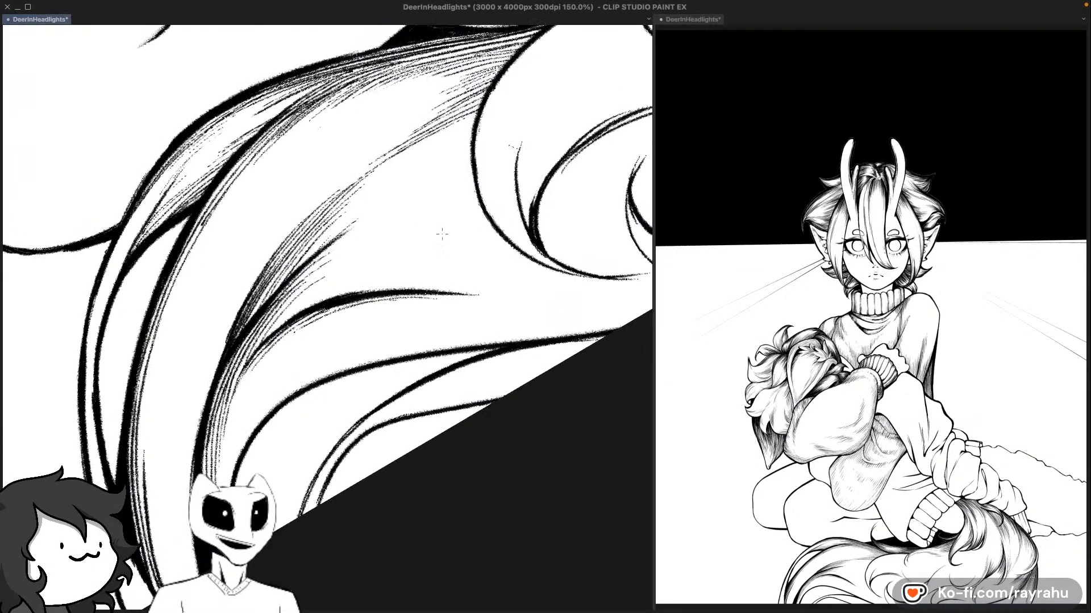
Step: Draw a fine tapering stroke from the middle hatching's lower edge toward the large curl, undoing attempts that do not fit
drag(321, 253, 449, 170)
key(ctrl+z)
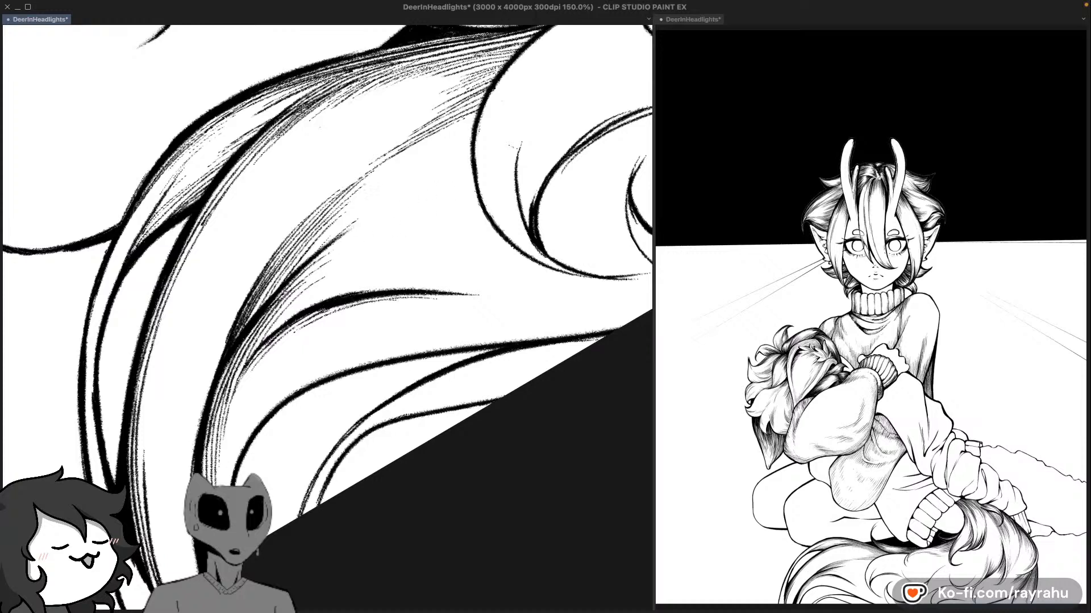
drag(326, 247, 414, 193)
drag(297, 269, 409, 187)
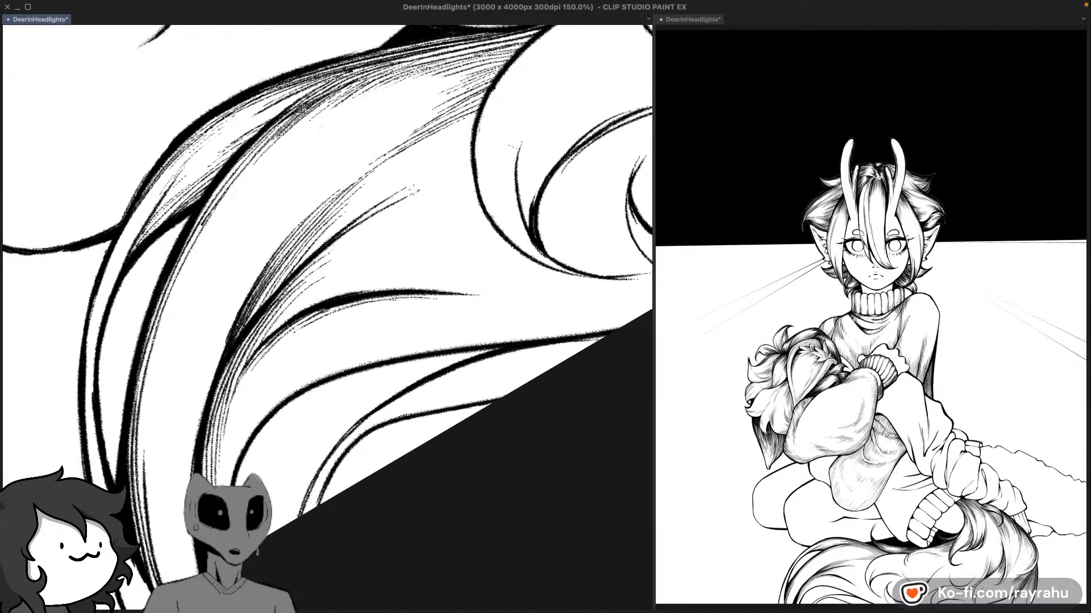
key(ctrl+z)
drag(266, 296, 366, 211)
drag(266, 296, 385, 201)
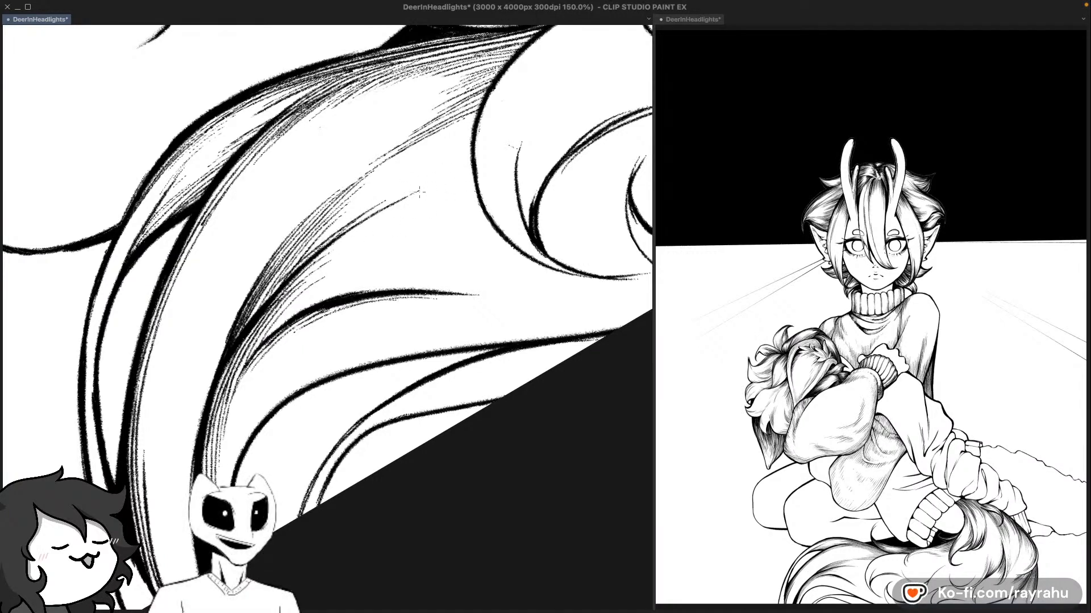
key(ctrl+z)
mouse_move(264, 307)
mouse_down()
mouse_move(398, 197)
mouse_move(307, 249)
mouse_up()
key(ctrl+z)
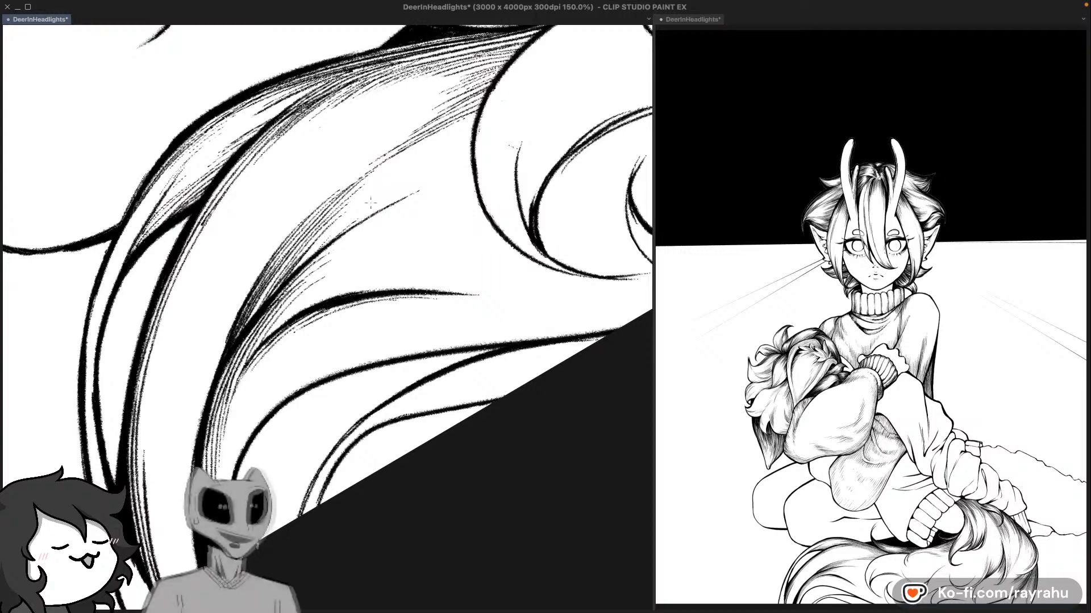
drag(249, 322, 284, 278)
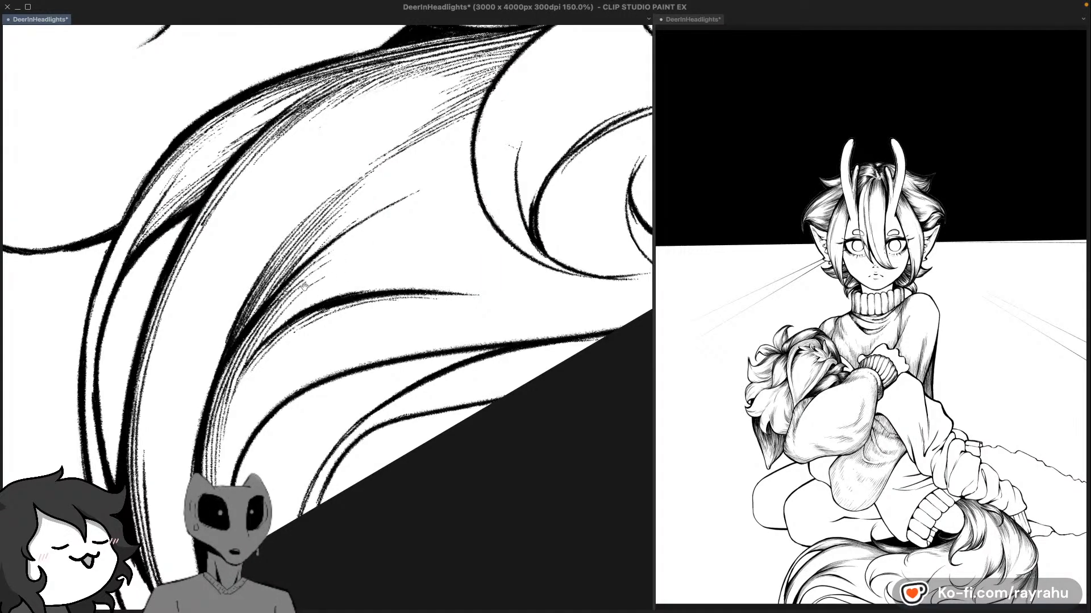
Step: Extend the long stroke under the middle hatching up to the large curl's outer contour, retrying misplaced attempts
drag(362, 250, 368, 279)
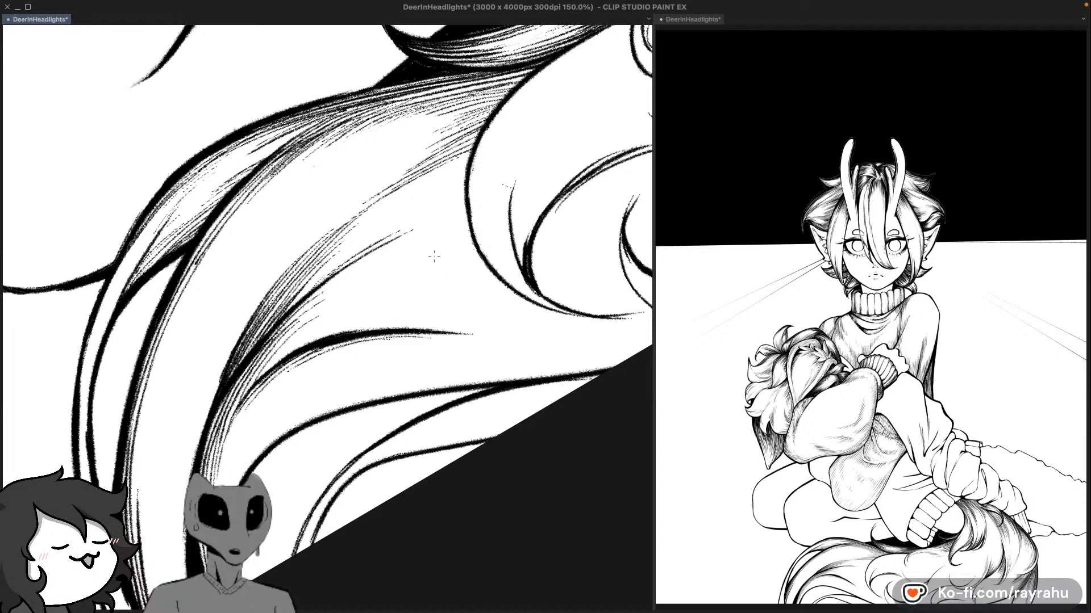
drag(493, 232, 439, 267)
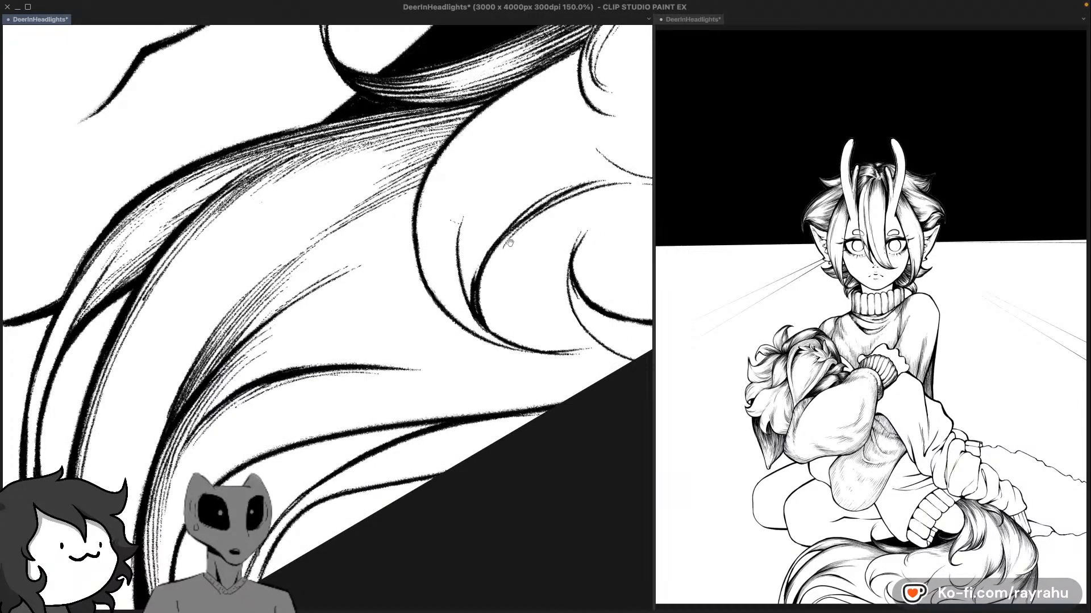
drag(510, 243, 419, 250)
drag(450, 305, 458, 334)
drag(486, 273, 476, 328)
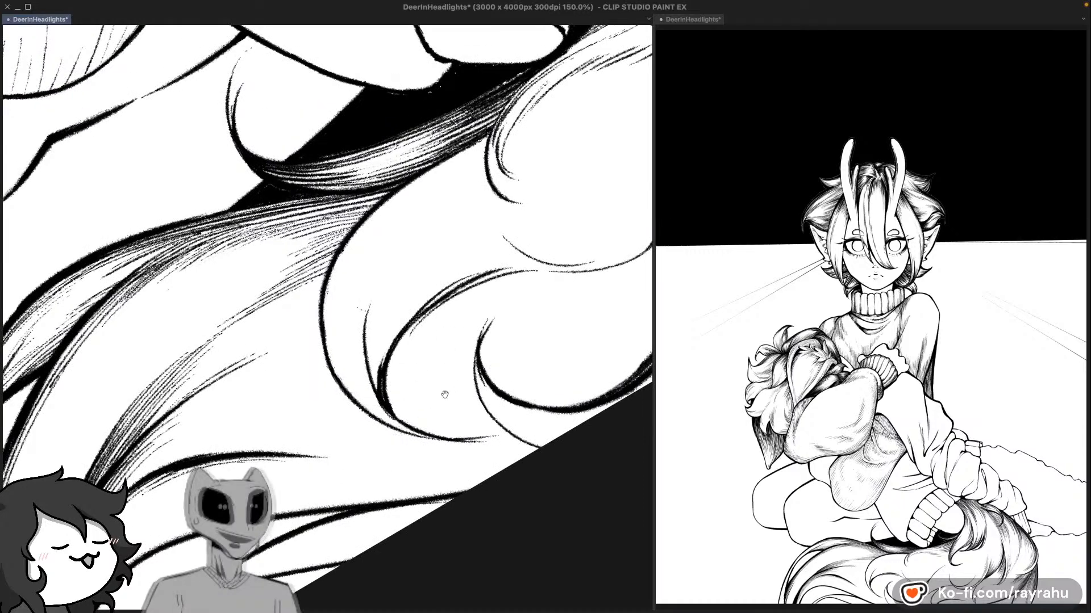
drag(467, 391, 459, 329)
drag(388, 359, 460, 314)
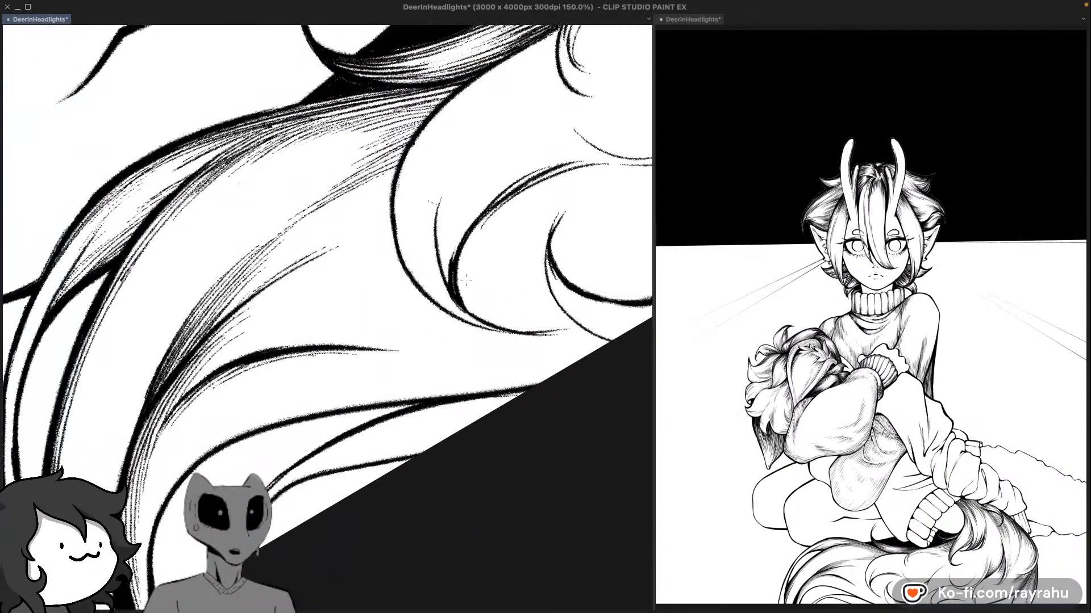
mouse_move(256, 296)
mouse_down()
mouse_move(401, 217)
mouse_move(271, 282)
mouse_move(391, 218)
mouse_up()
key(super+z)
key(super+z)
drag(267, 287, 391, 223)
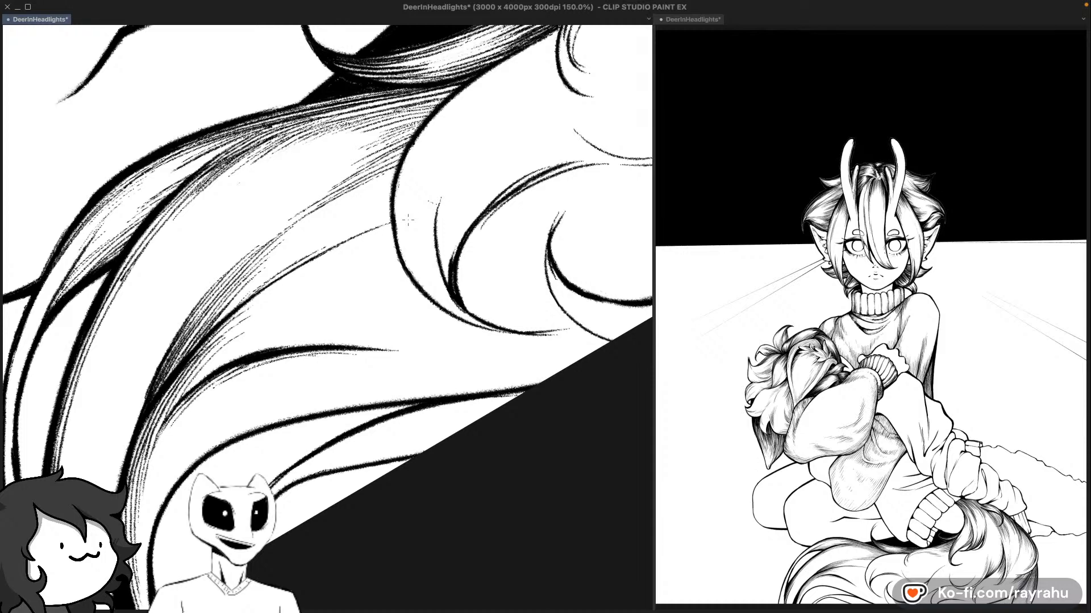
Step: Build up parallel hair strokes along the extended line where it meets the large curl, undoing unsuitable ones
drag(494, 365, 521, 317)
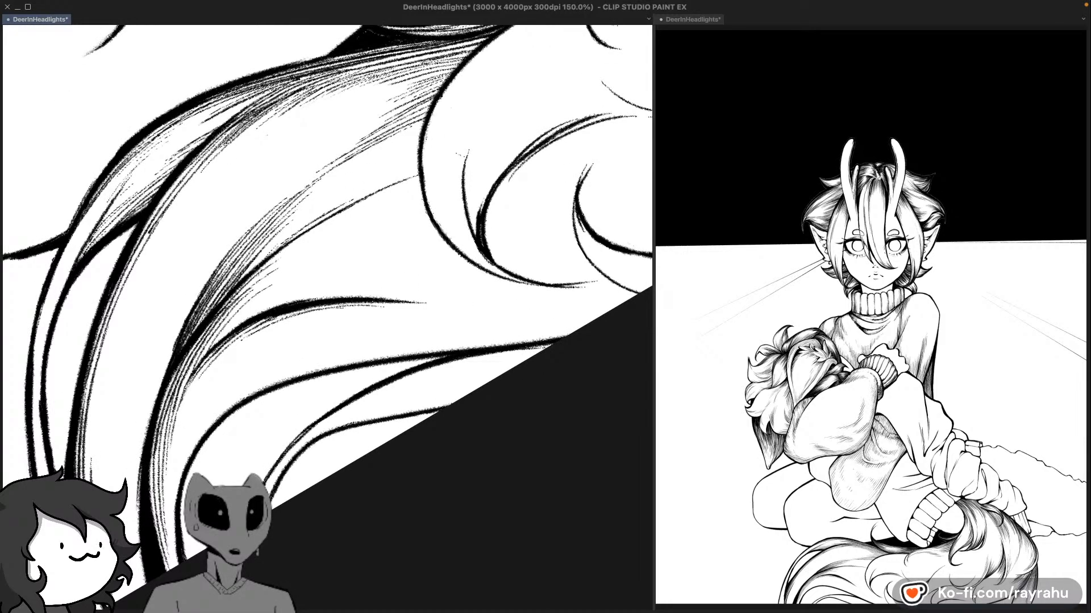
mouse_move(283, 245)
mouse_down()
mouse_move(382, 179)
mouse_move(418, 172)
mouse_up()
key(super+z)
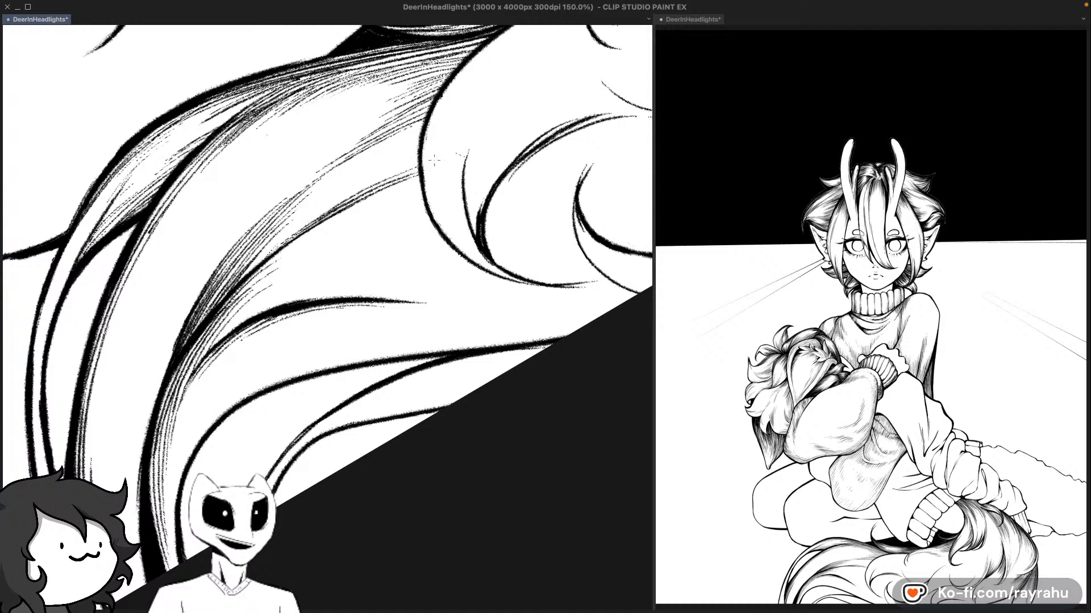
key(super+z)
drag(330, 207, 392, 173)
drag(503, 144, 500, 161)
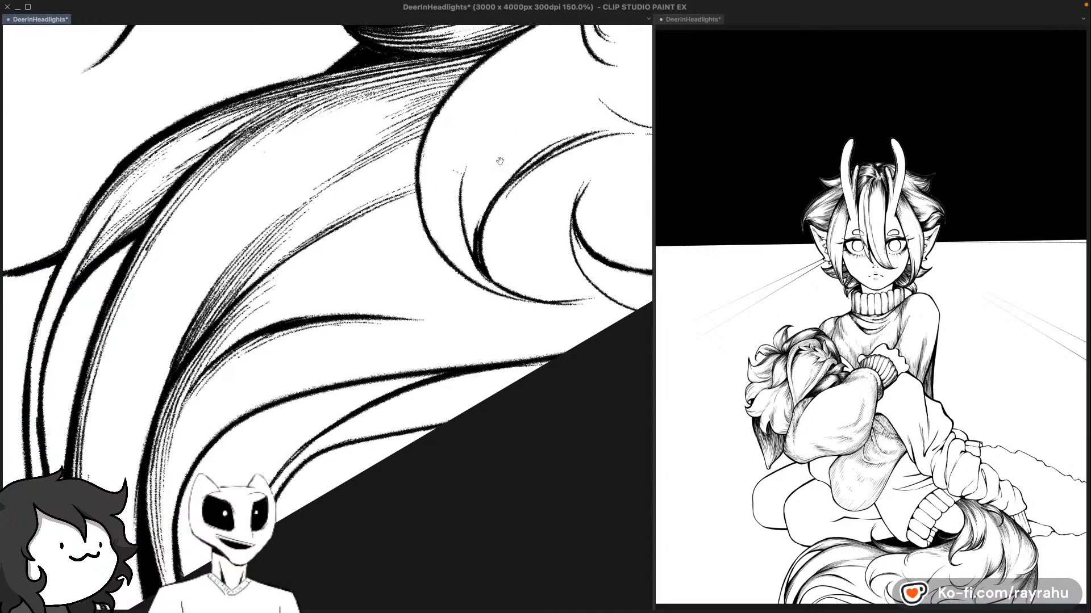
key(super+z)
drag(292, 259, 419, 193)
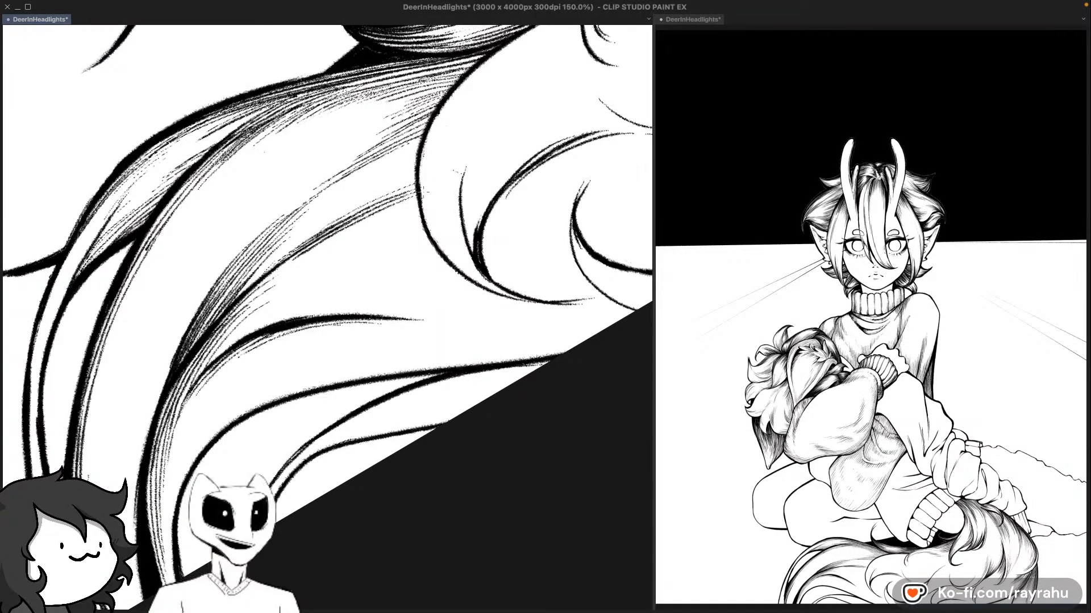
key(super+z)
drag(331, 235, 419, 196)
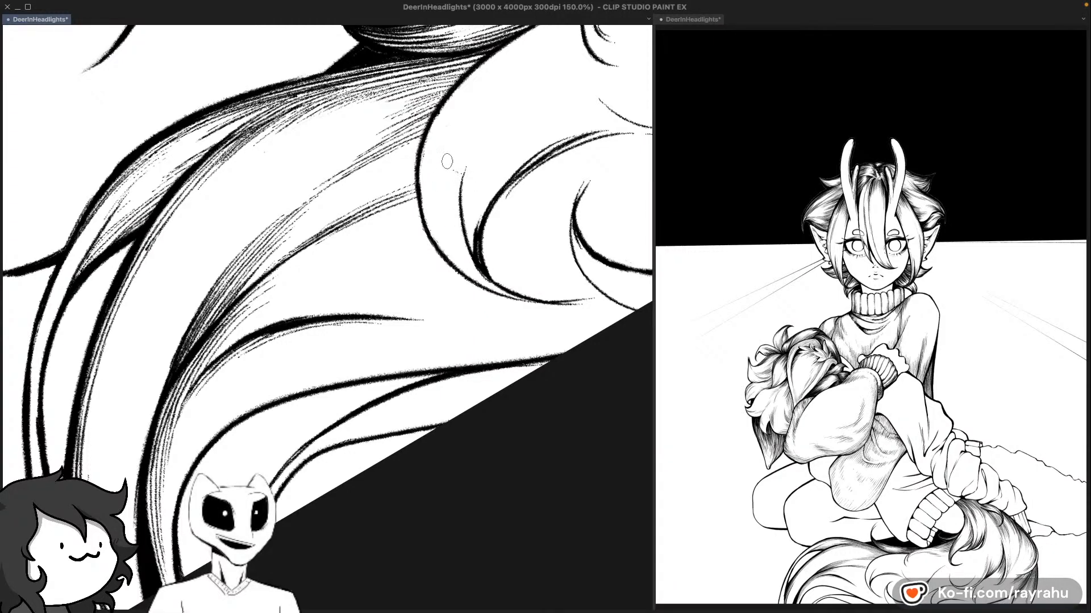
Step: Save the DeerInHeadlights illustration
drag(479, 154, 485, 224)
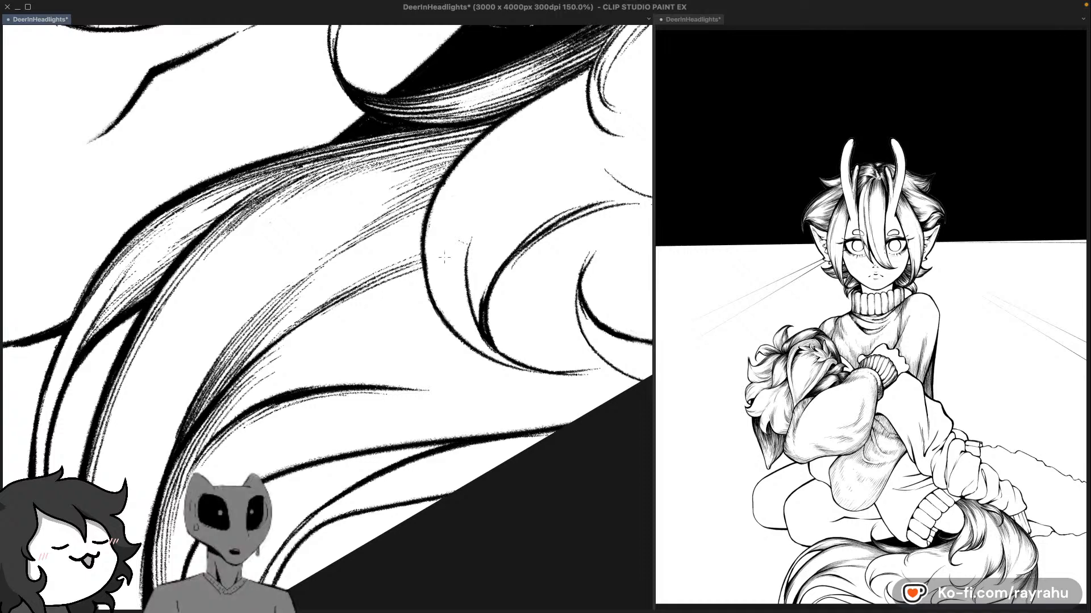
drag(504, 270, 527, 243)
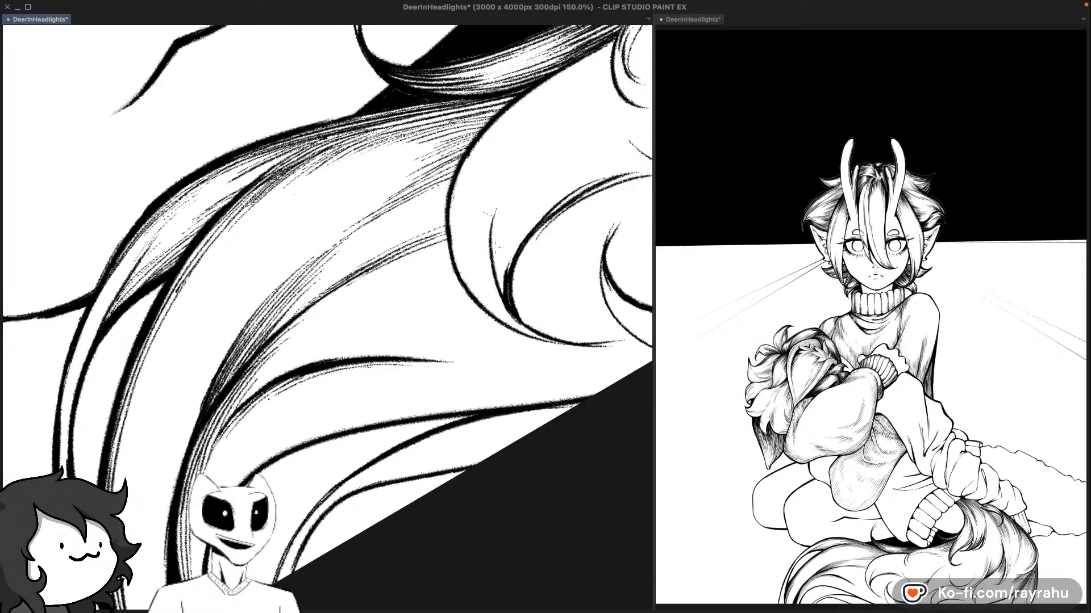
key(super+s)
Step: Examine the tail's lower locks and the unshaded inside of the large curl from several view angles
drag(467, 308, 471, 260)
drag(550, 184, 535, 224)
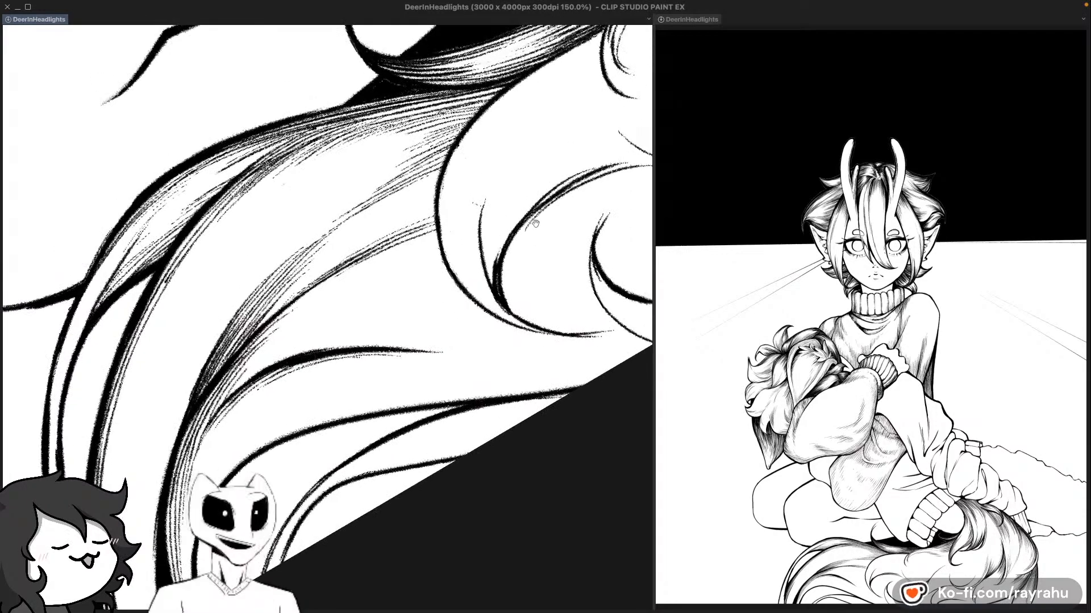
drag(426, 355, 481, 292)
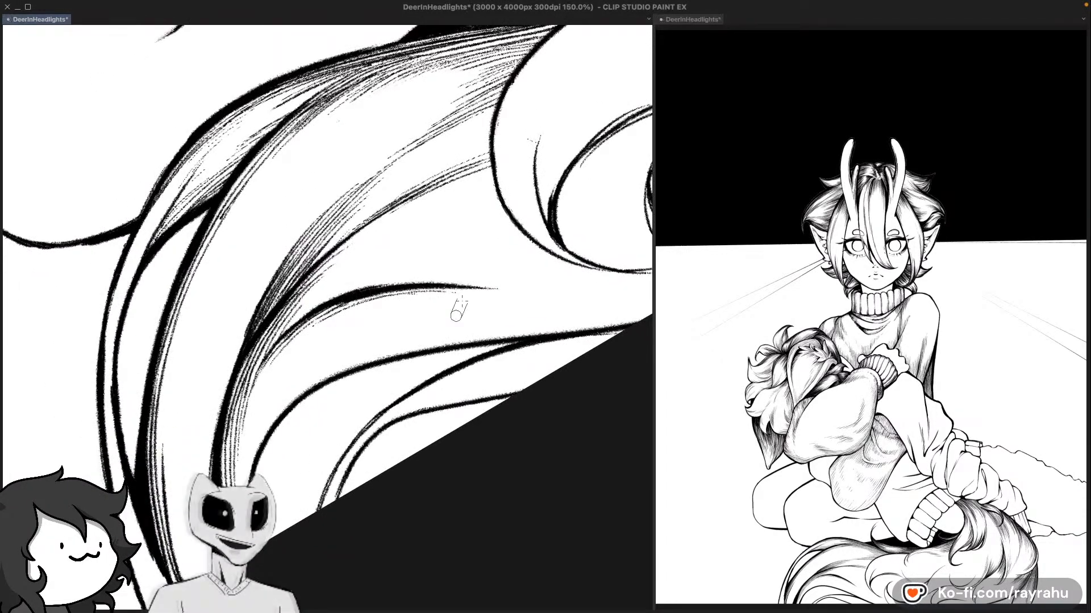
drag(560, 273, 459, 269)
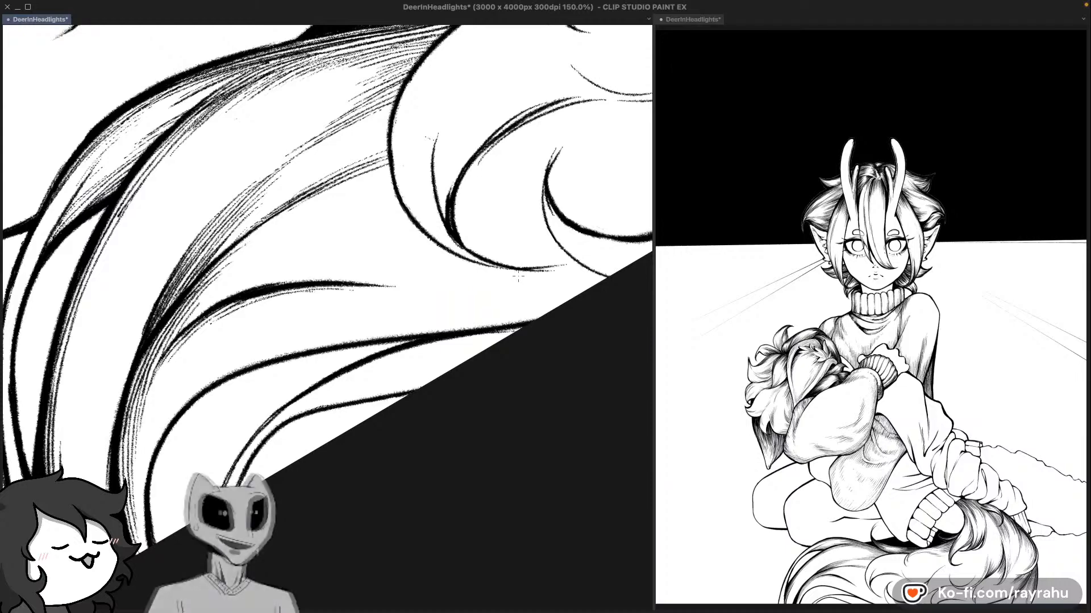
drag(482, 331, 487, 311)
drag(560, 233, 488, 332)
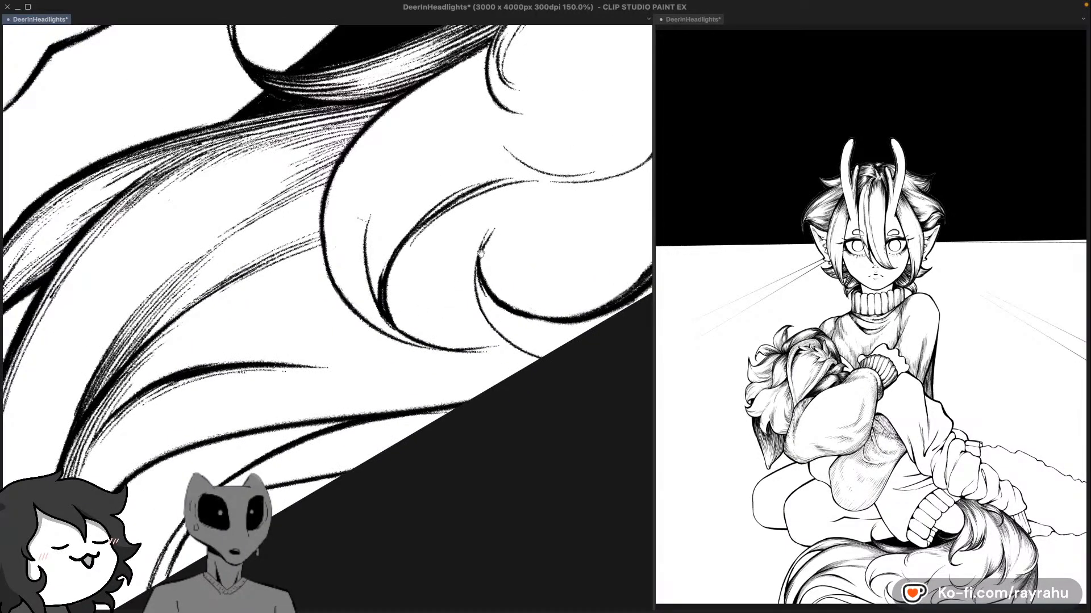
drag(480, 253, 462, 296)
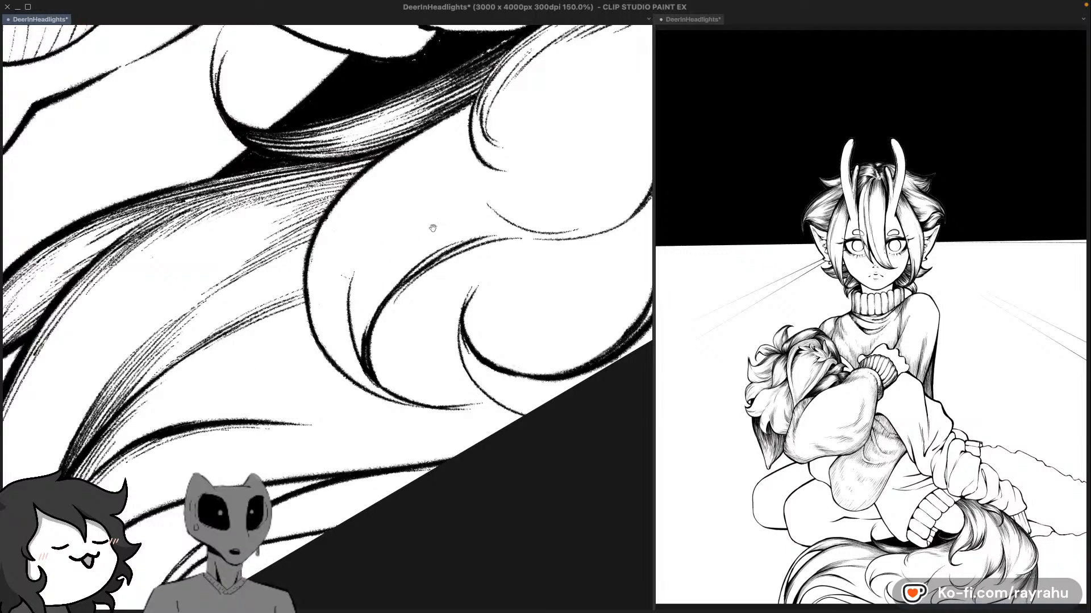
drag(335, 404, 290, 397)
drag(387, 392, 376, 396)
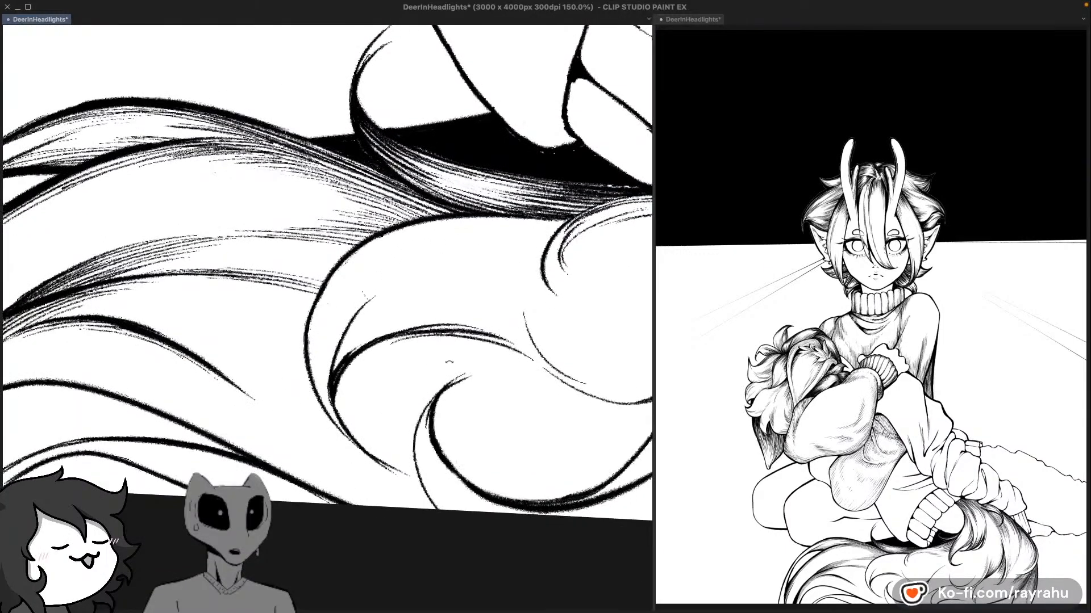
drag(449, 362, 430, 363)
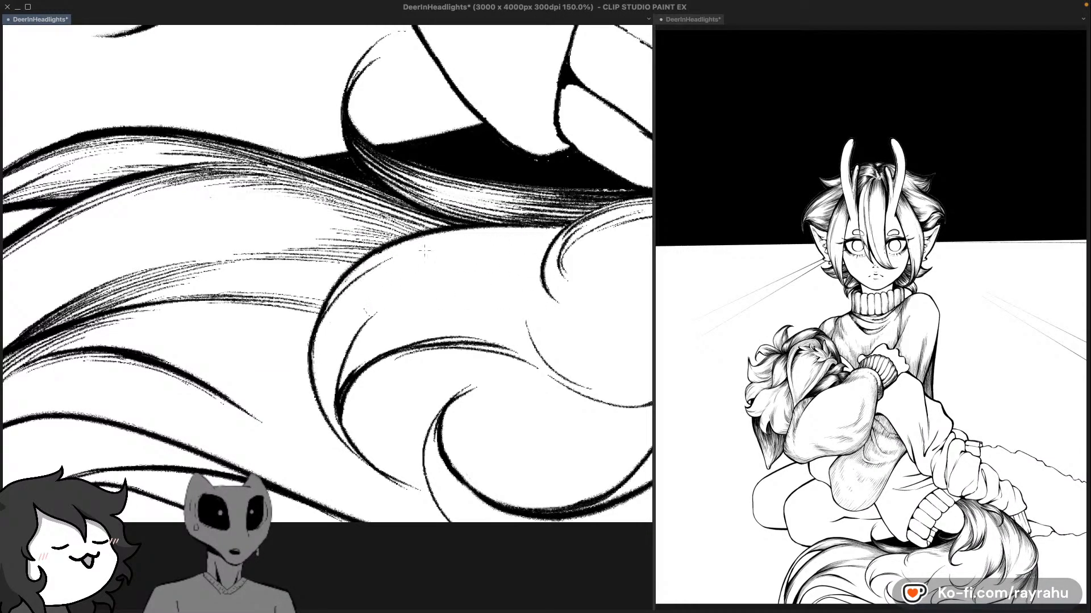
Step: Draw fine hair strokes inside the large curl just beneath its upper contour, undoing the attempts that do not fit
key(super+z)
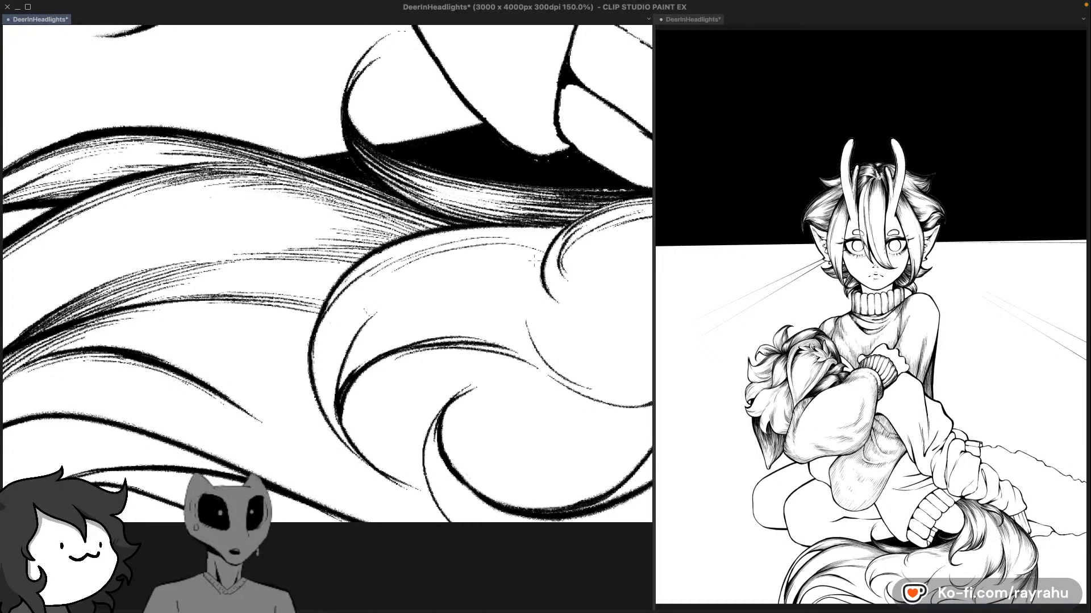
key(super+z)
drag(397, 268, 521, 244)
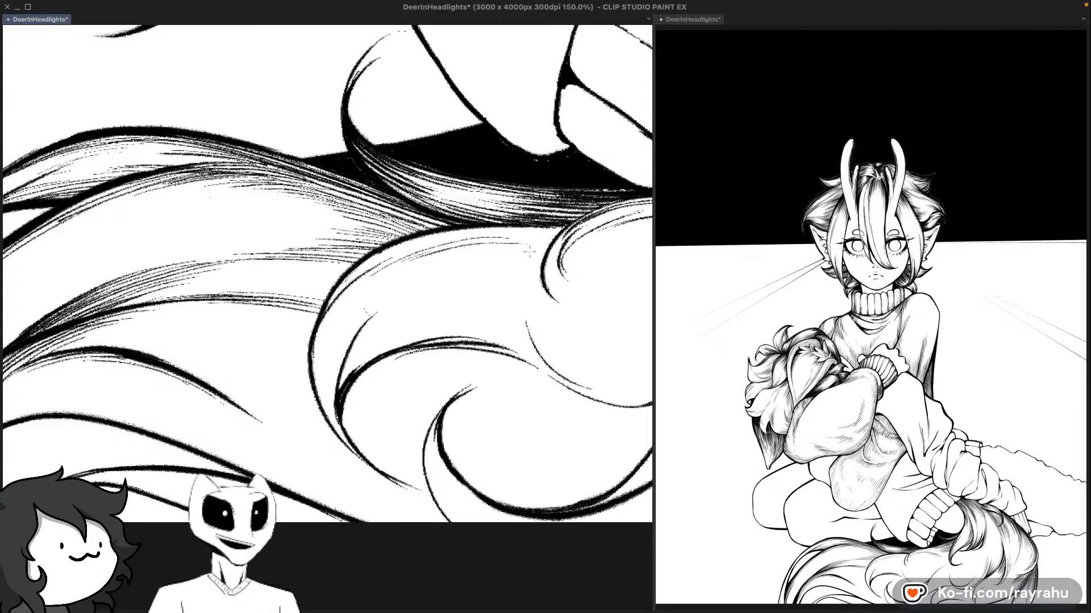
key(super+z)
drag(417, 256, 542, 244)
key(super+z)
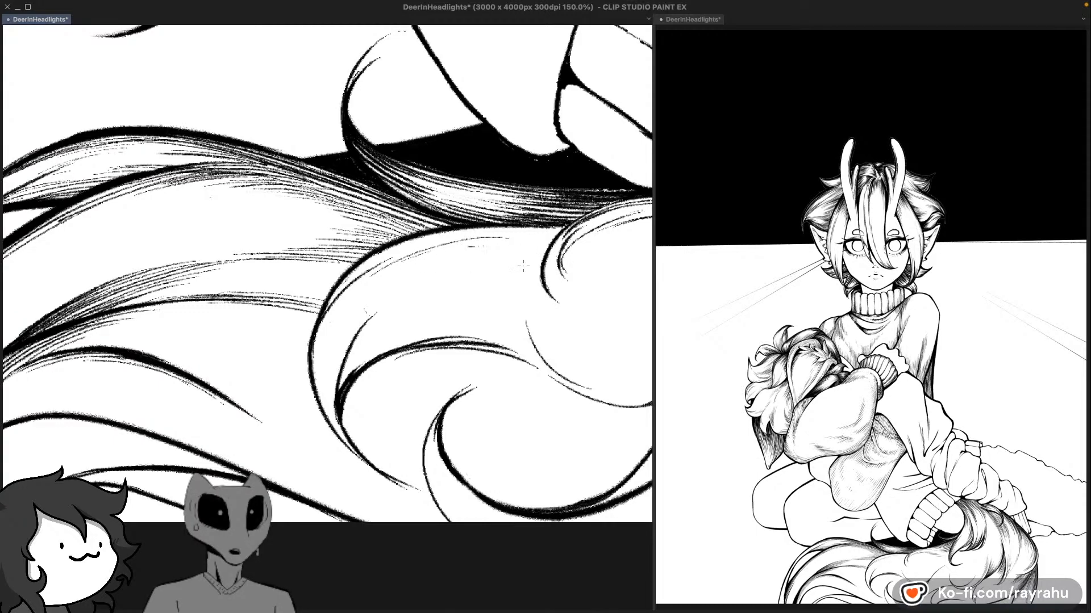
Step: Make Layer 3 in Folder 1 the active layer
mouse_move(461, 317)
mouse_down()
mouse_move(461, 300)
mouse_move(450, 322)
mouse_up()
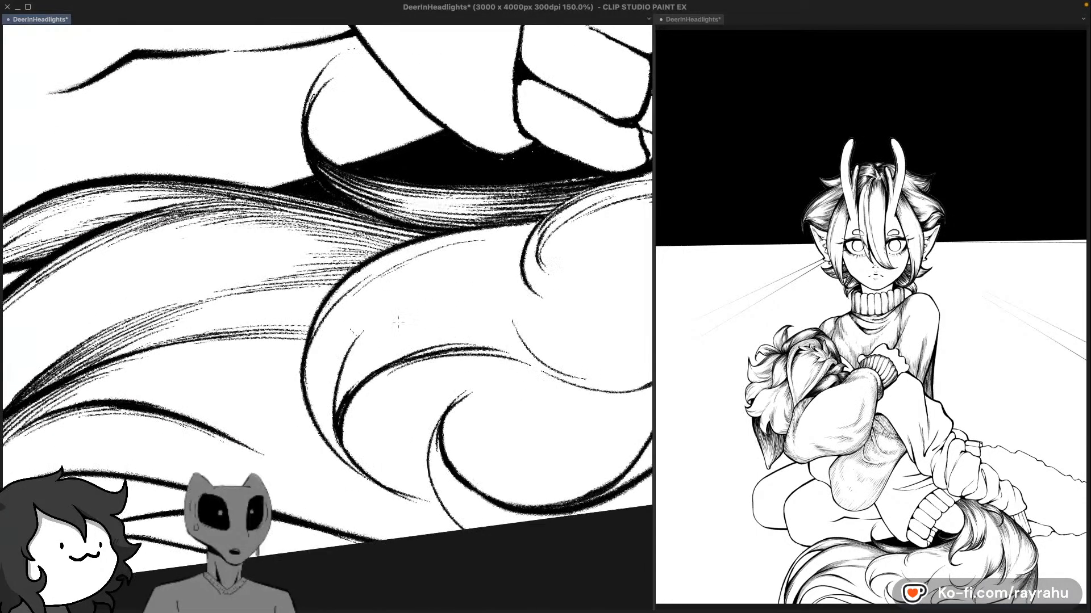
key(F7)
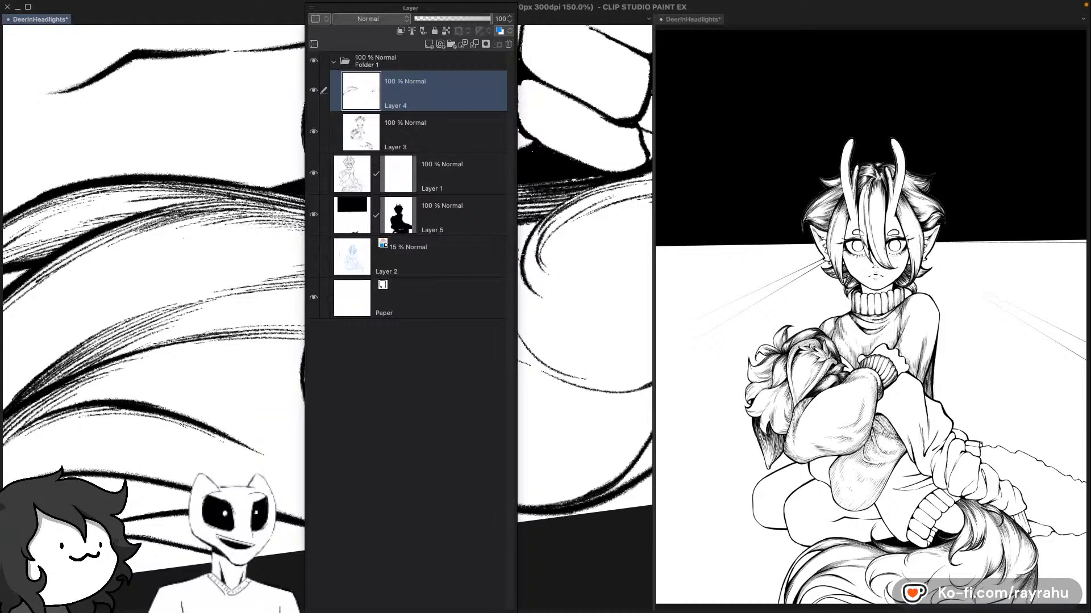
click(413, 126)
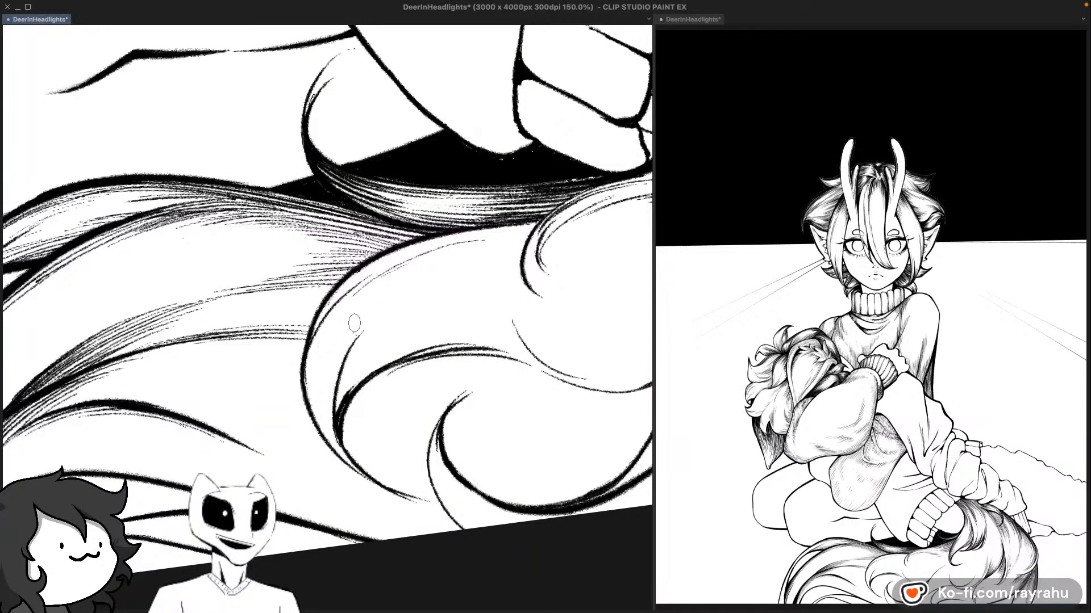
Step: Switch the active layer from Layer 1 back to Layer 3 in Folder 1
key(F7)
click(476, 182)
key(F7)
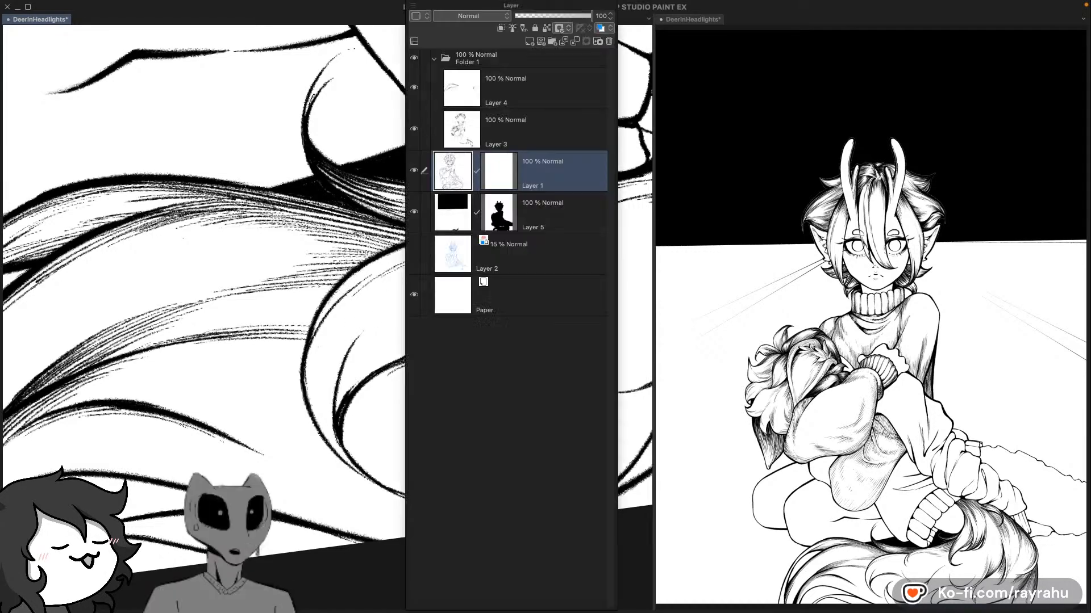
click(476, 130)
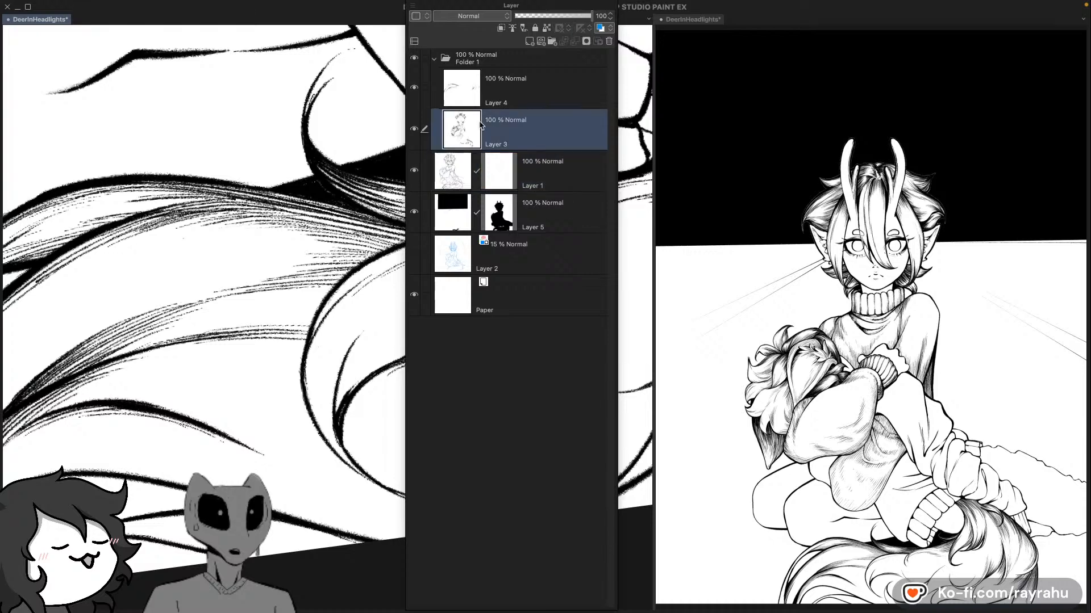
key(F7)
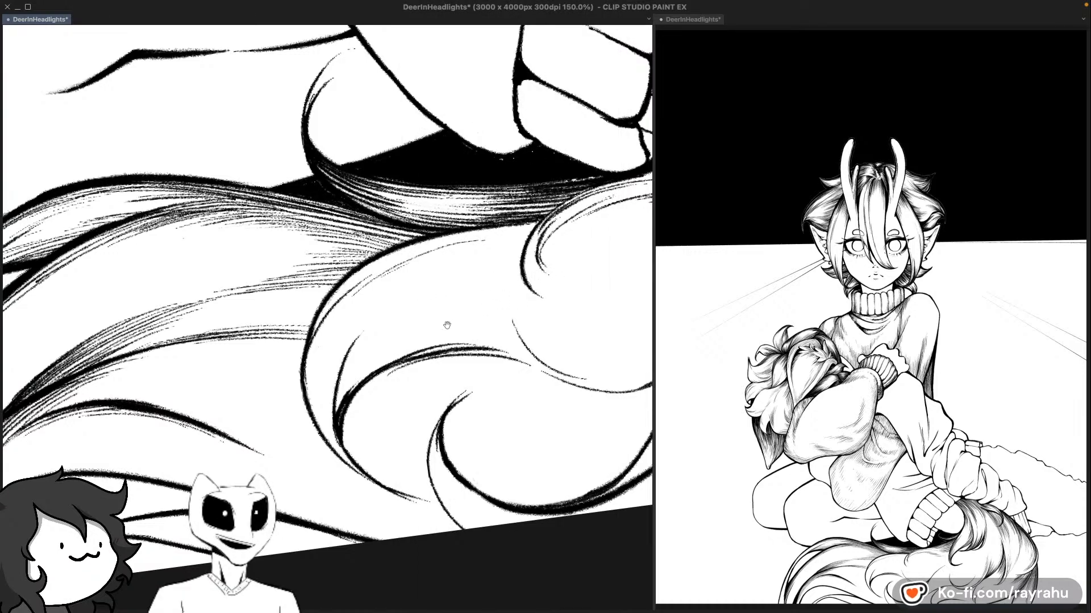
drag(447, 325, 454, 326)
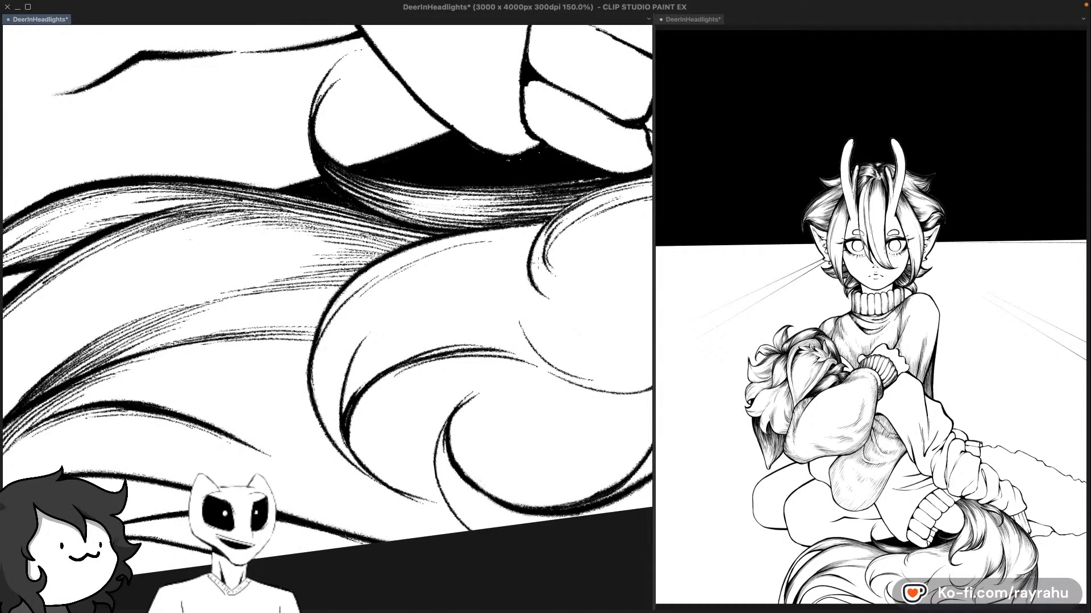
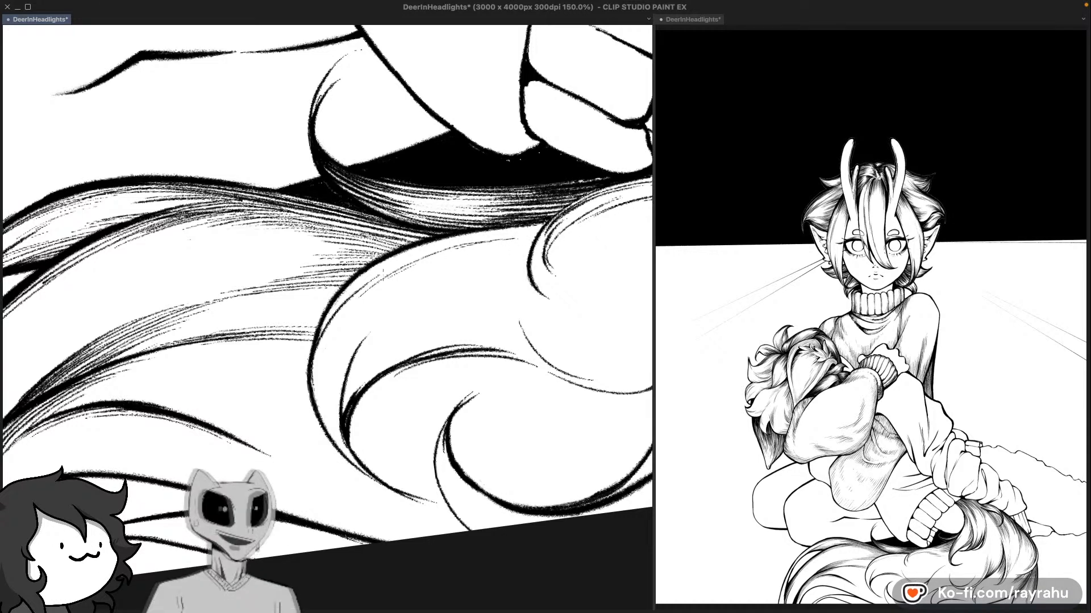
Step: Draw fine hair strokes following the underside of the large curl's upper contour, undoing the strokes that do not fit
drag(404, 250, 521, 234)
key(super+z)
drag(433, 245, 517, 230)
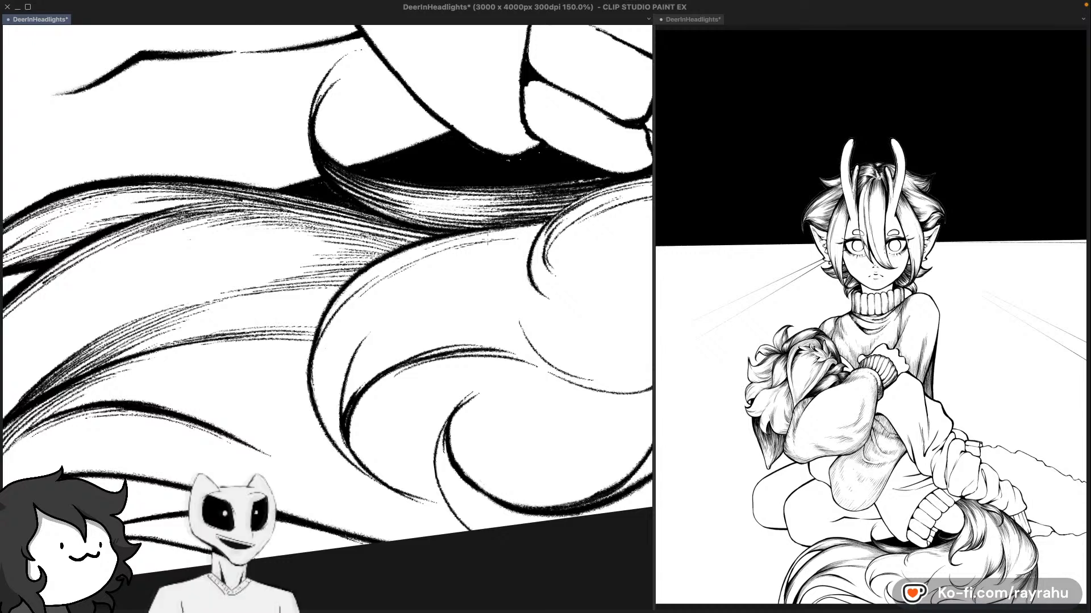
drag(360, 289, 509, 236)
drag(402, 260, 504, 230)
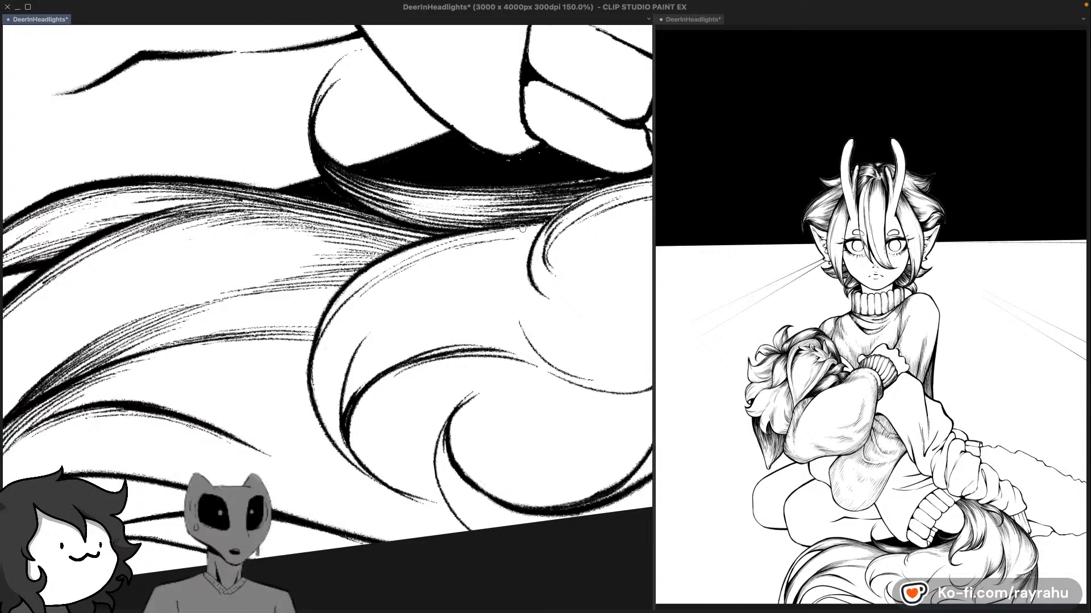
drag(402, 260, 491, 231)
key(super+z)
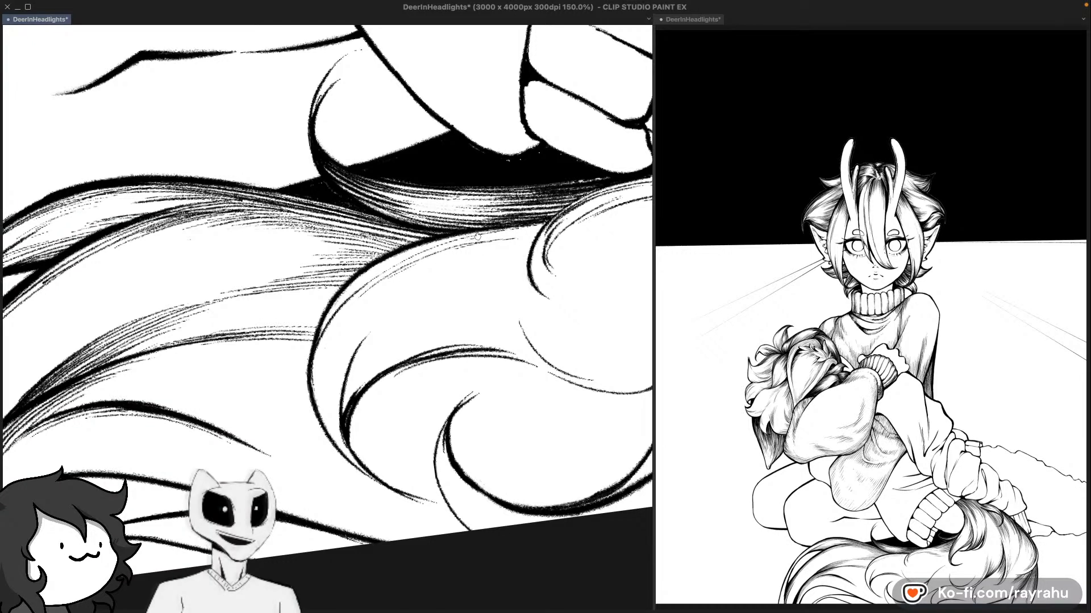
drag(417, 263, 516, 233)
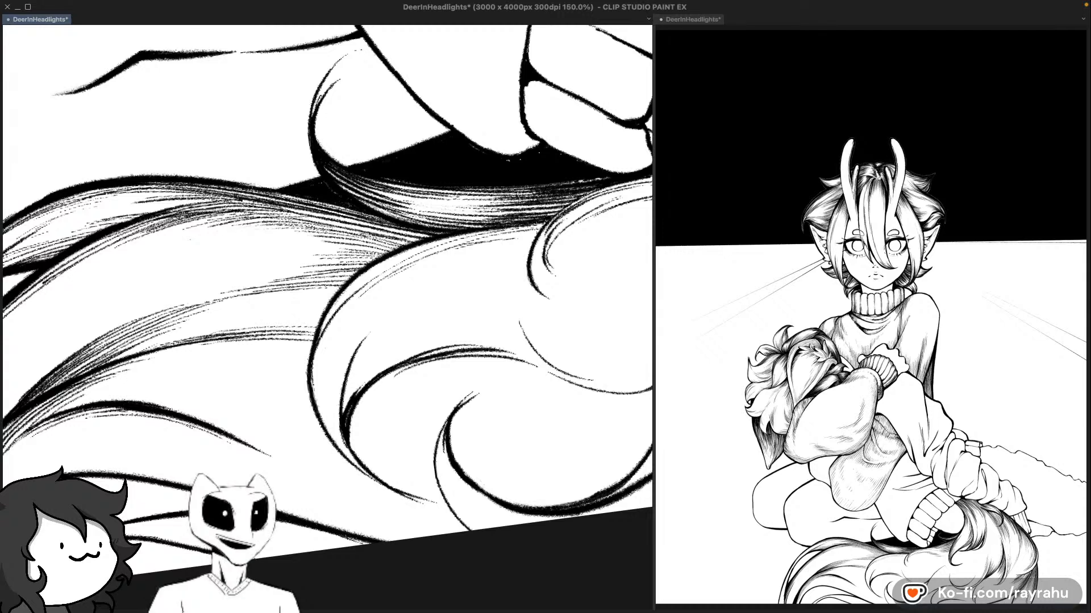
drag(405, 262, 532, 228)
key(super+z)
key(super+z)
drag(433, 254, 528, 233)
key(super+z)
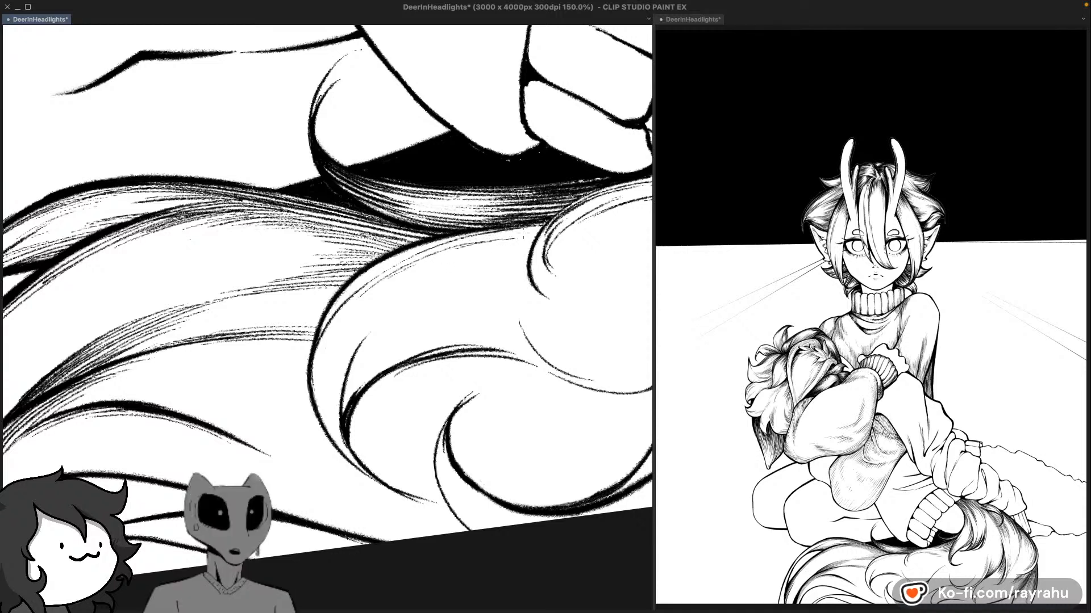
drag(392, 271, 483, 240)
key(super+z)
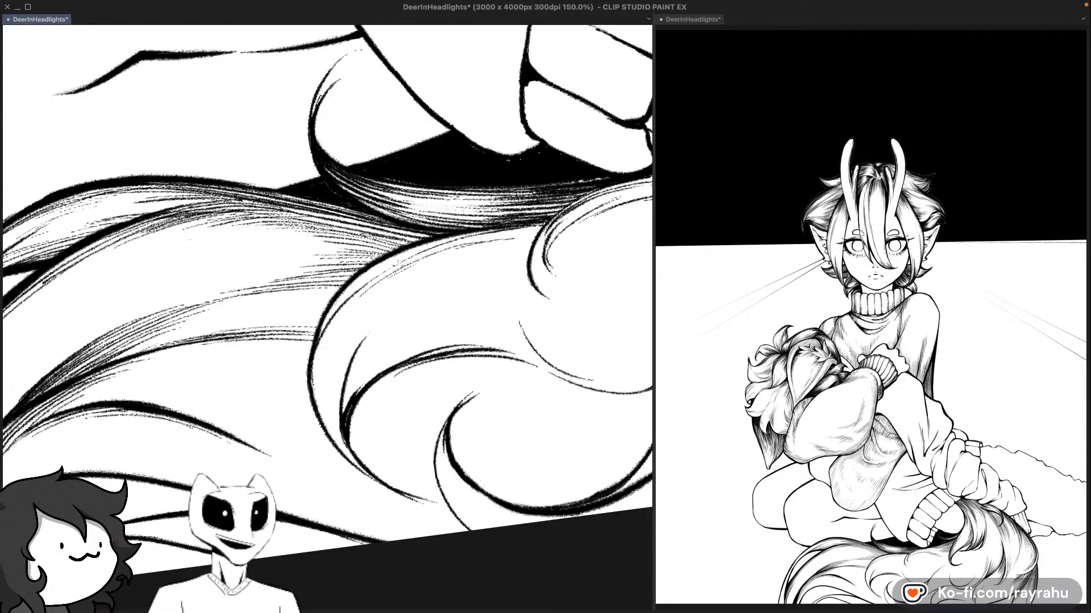
drag(402, 264, 539, 230)
key(super+z)
drag(446, 247, 537, 231)
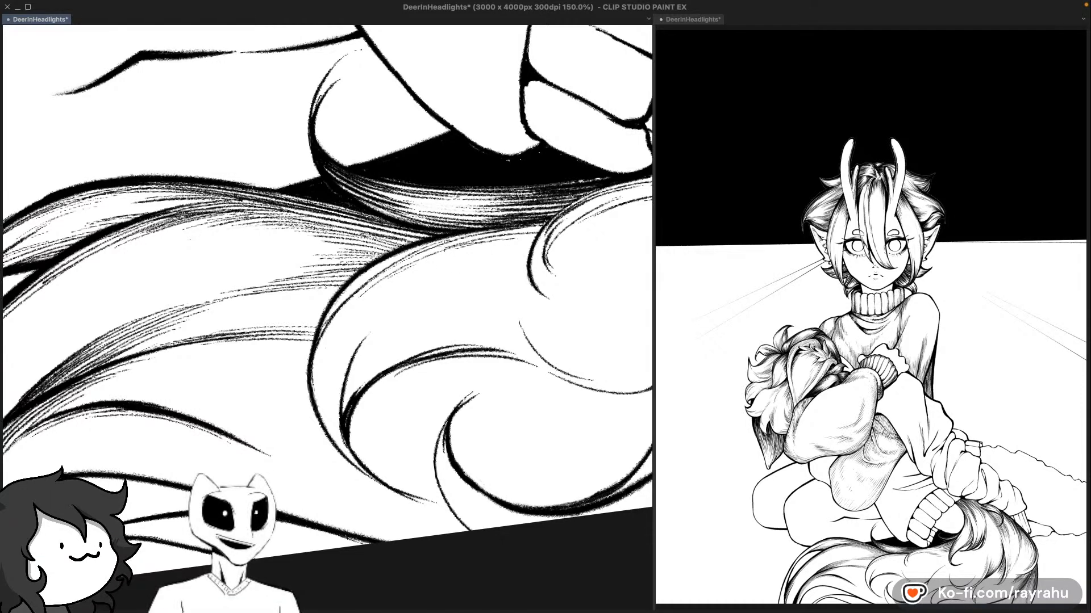
Step: Add hair strokes along the rounded outer shoulder of the large curl, redrawing them until one follows the contour
drag(321, 323, 409, 255)
key(super+z)
drag(357, 284, 391, 258)
key(super+z)
drag(326, 314, 404, 253)
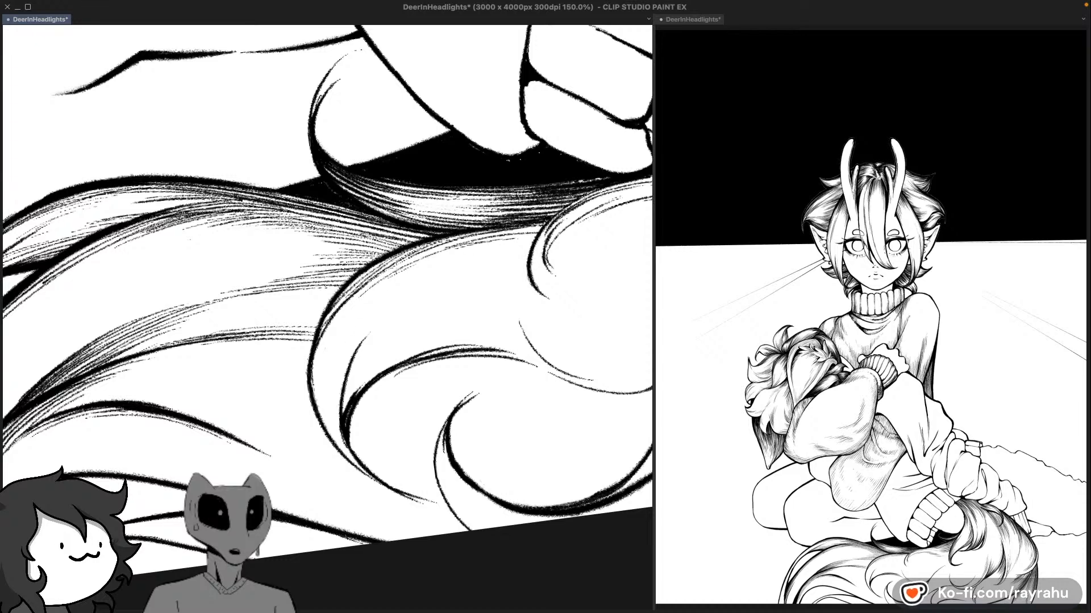
Step: Draw a fine hair stroke sweeping upward from the inner lock inside the large curl, undoing the extra longer stroke
drag(383, 361, 405, 319)
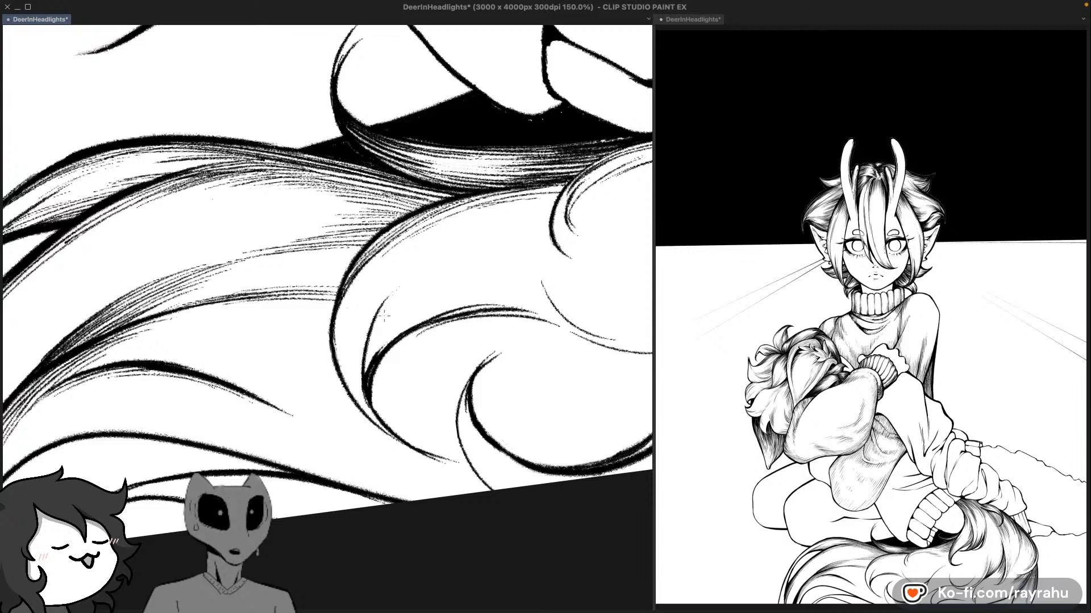
drag(484, 291, 483, 309)
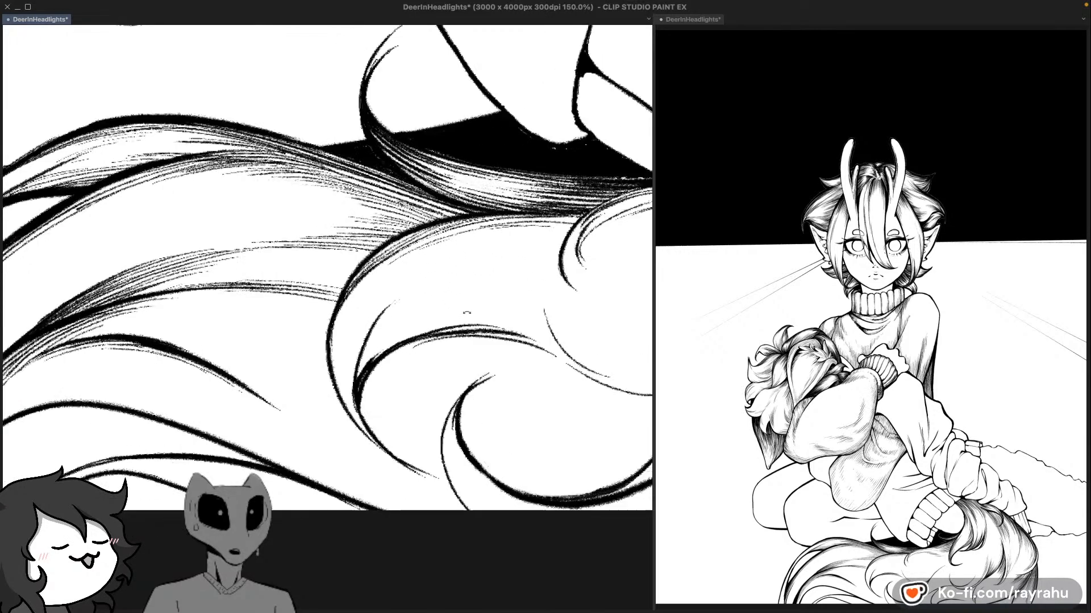
drag(553, 314, 534, 308)
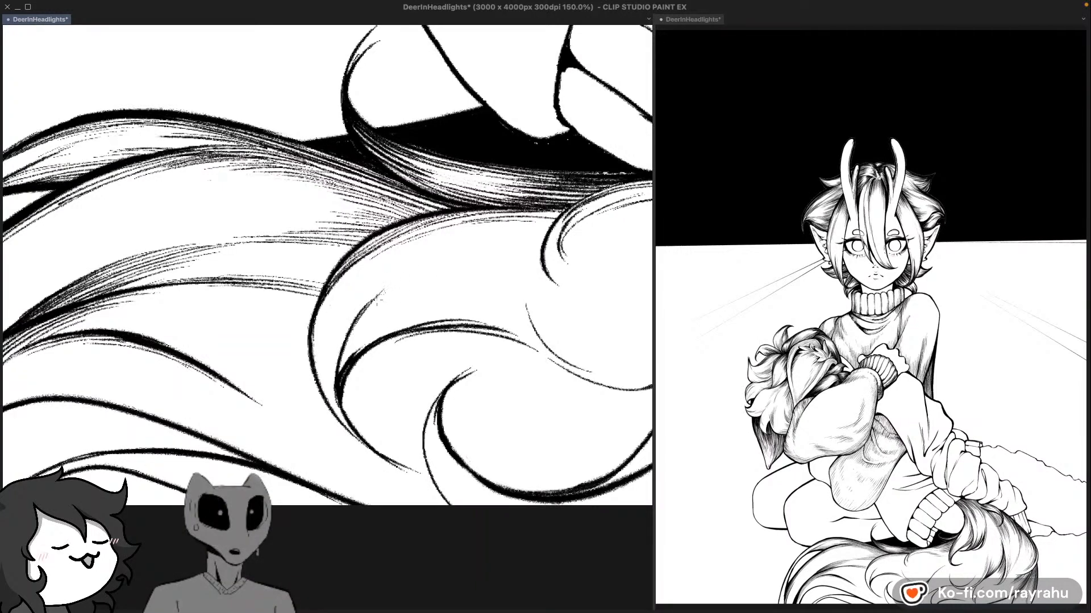
drag(369, 315, 427, 274)
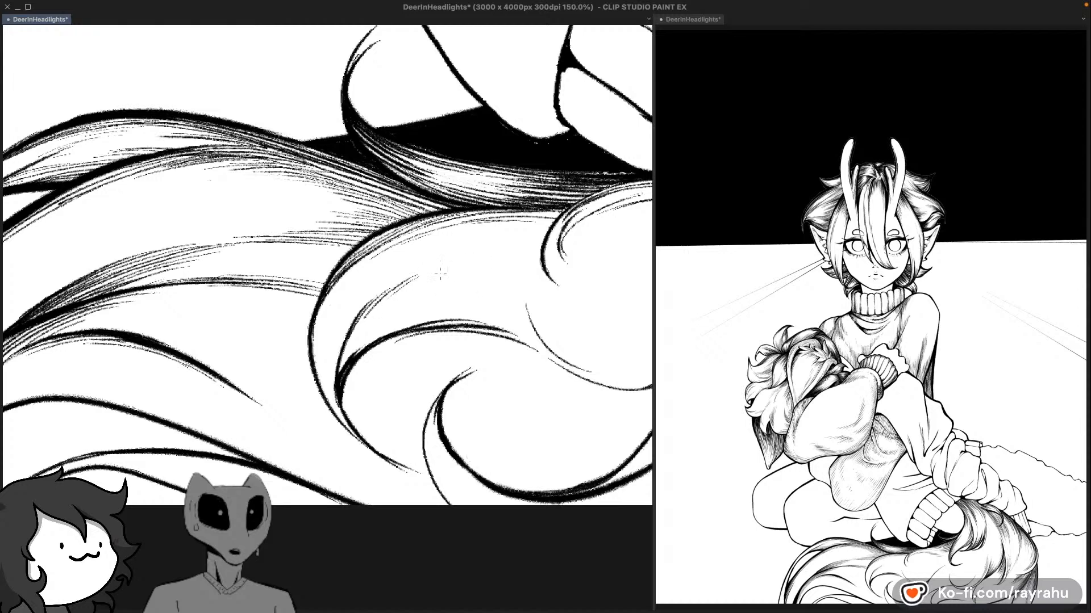
drag(380, 308, 454, 267)
key(super+z)
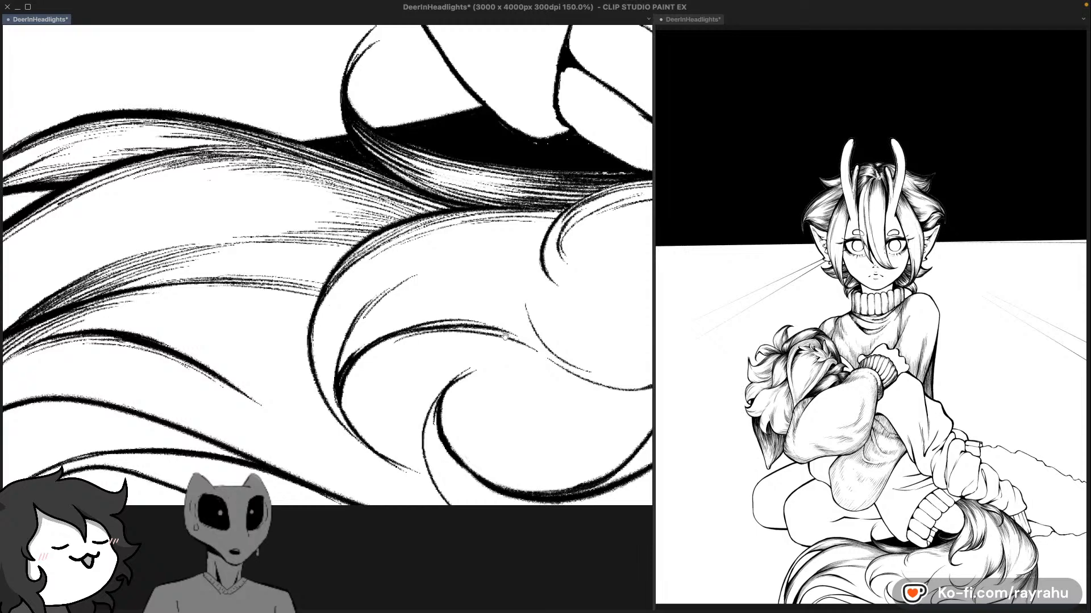
Step: Build up the hair-strand shading above the inner lock, from its dark base out to the thin tips
drag(558, 300, 494, 305)
drag(429, 420, 460, 389)
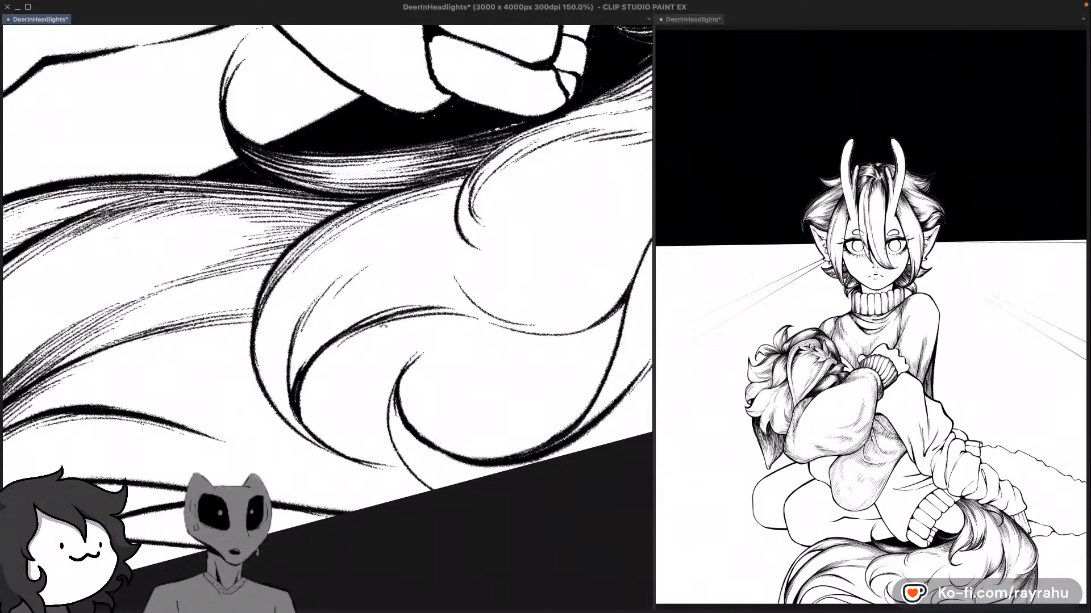
key(asciicircum)
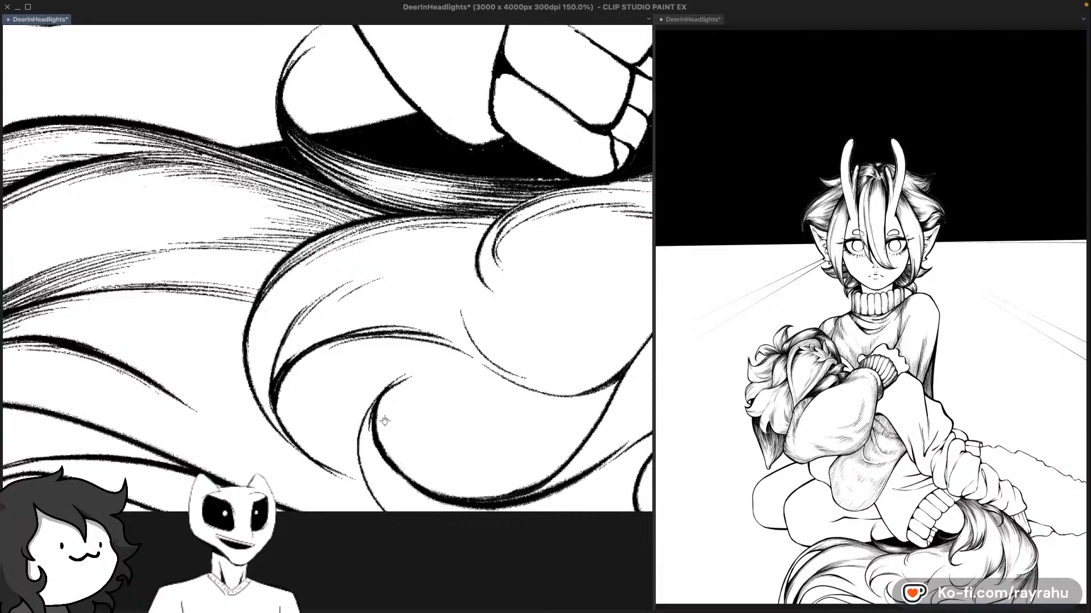
drag(385, 421, 417, 375)
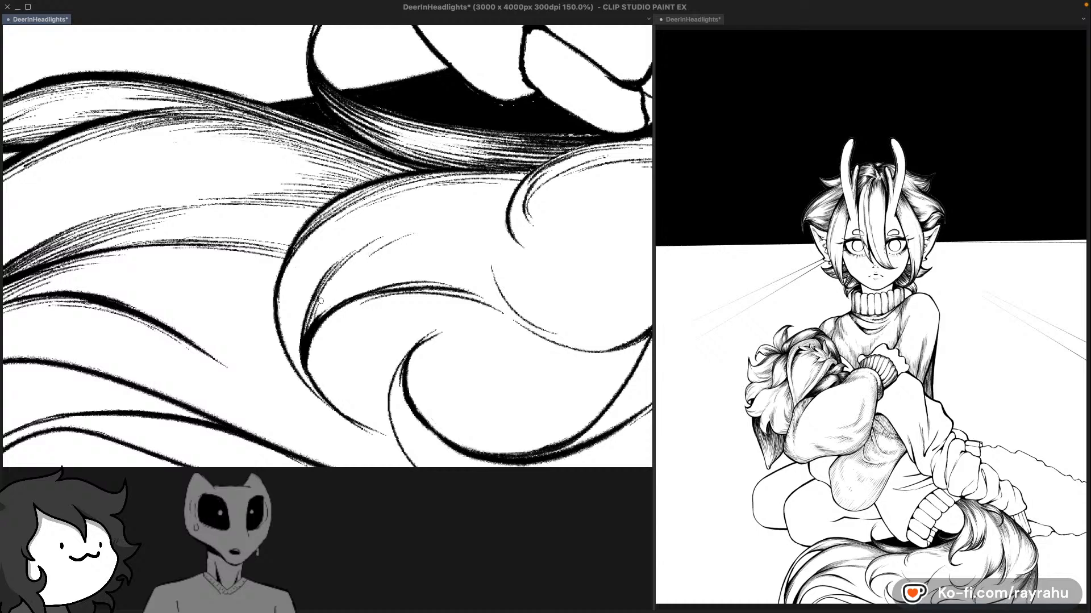
drag(320, 301, 362, 250)
key(super+z)
drag(332, 283, 373, 247)
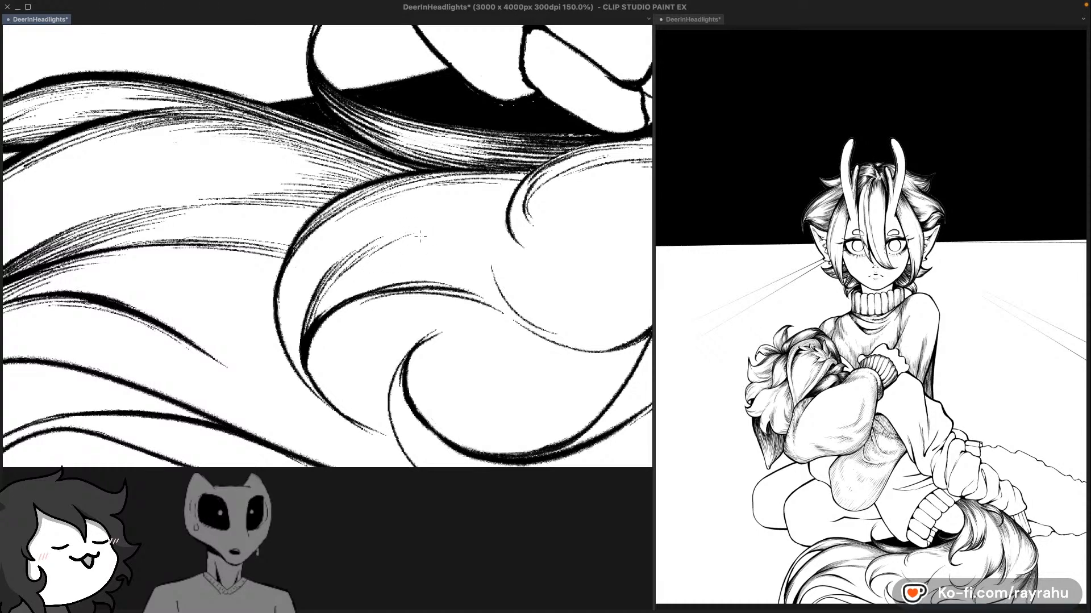
drag(399, 244, 418, 234)
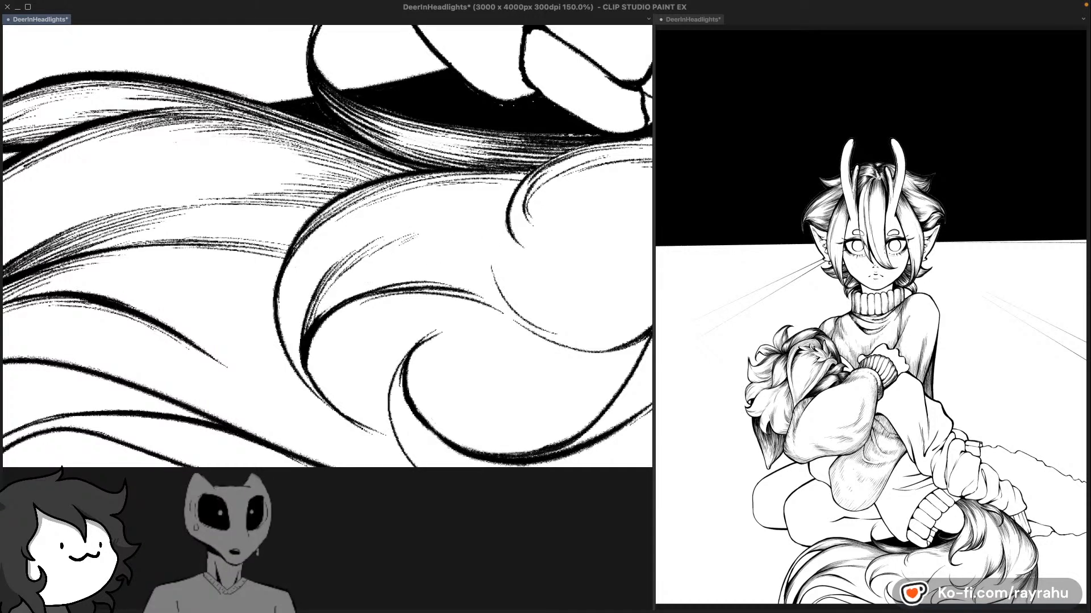
drag(311, 322, 351, 270)
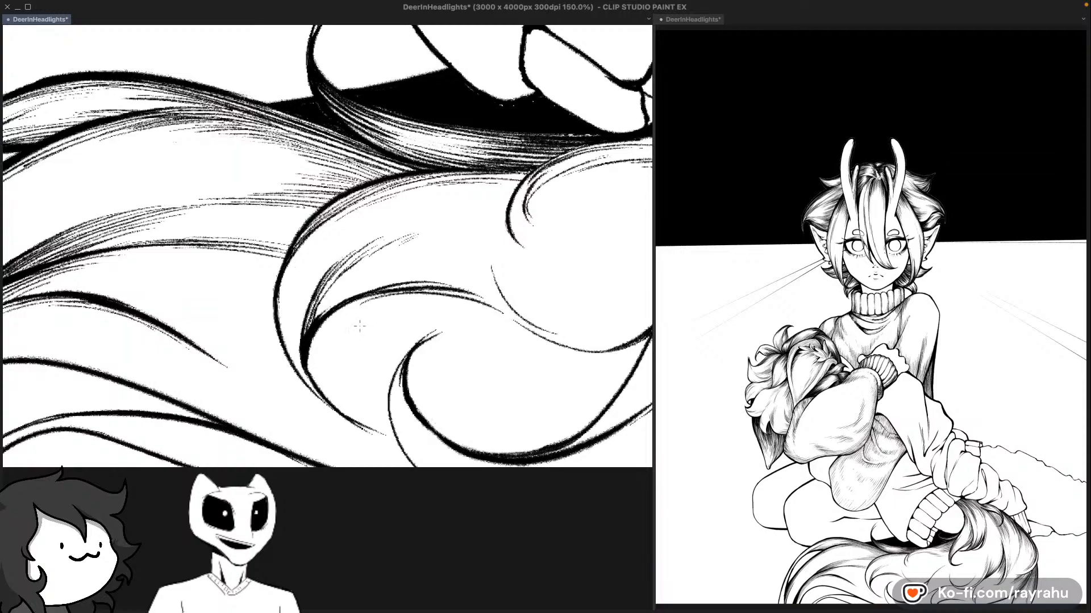
Step: Draw fine hair strokes on the curl's upper section below the ribbed cuff, fanning out from the small hook-shaped lock
drag(559, 272, 493, 262)
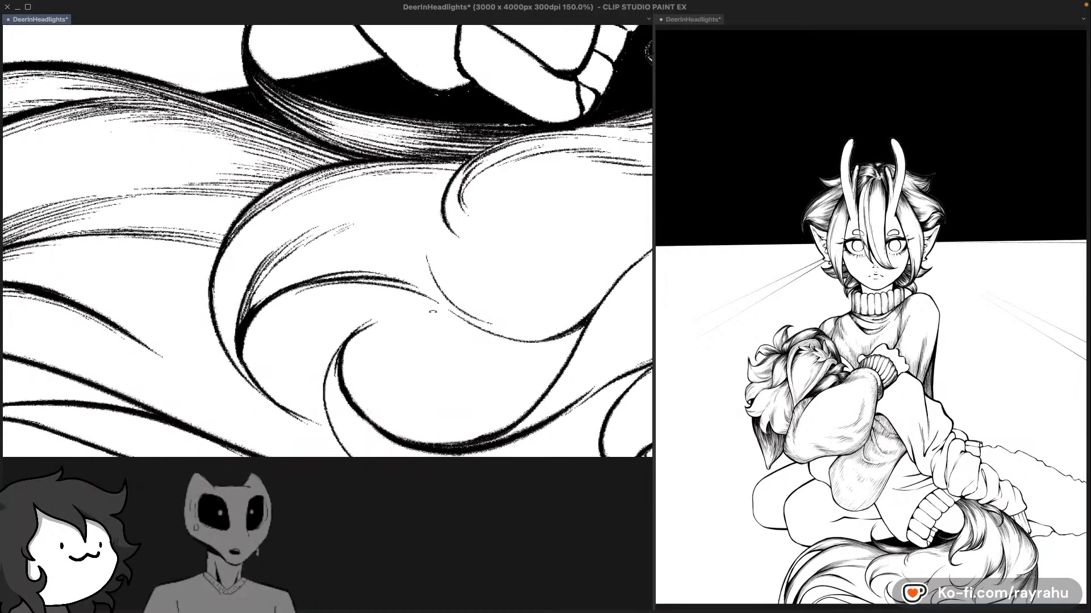
drag(425, 340, 418, 374)
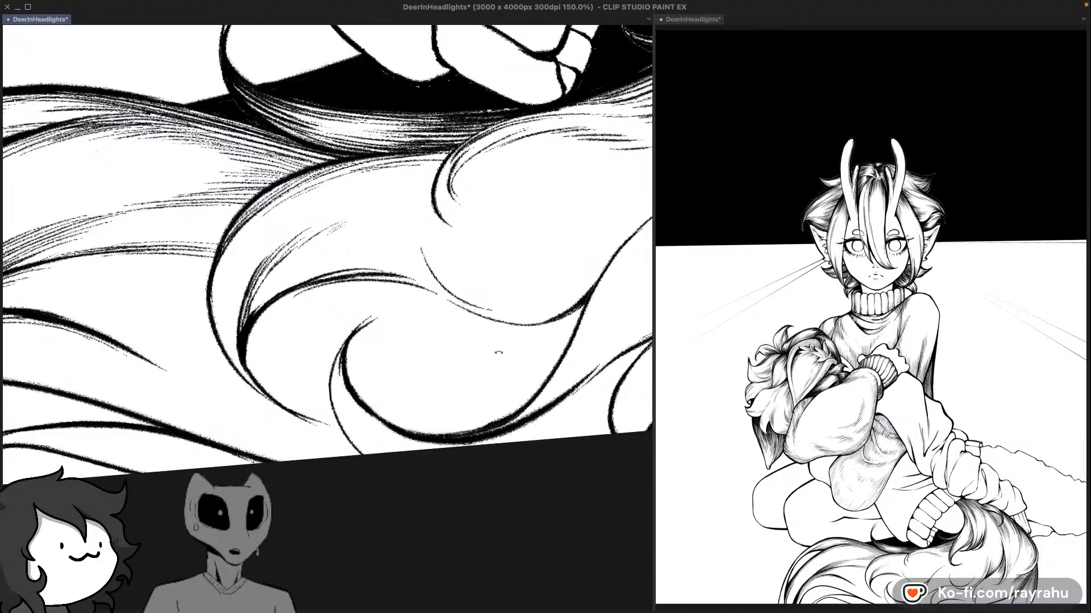
drag(499, 353, 501, 301)
drag(492, 253, 383, 336)
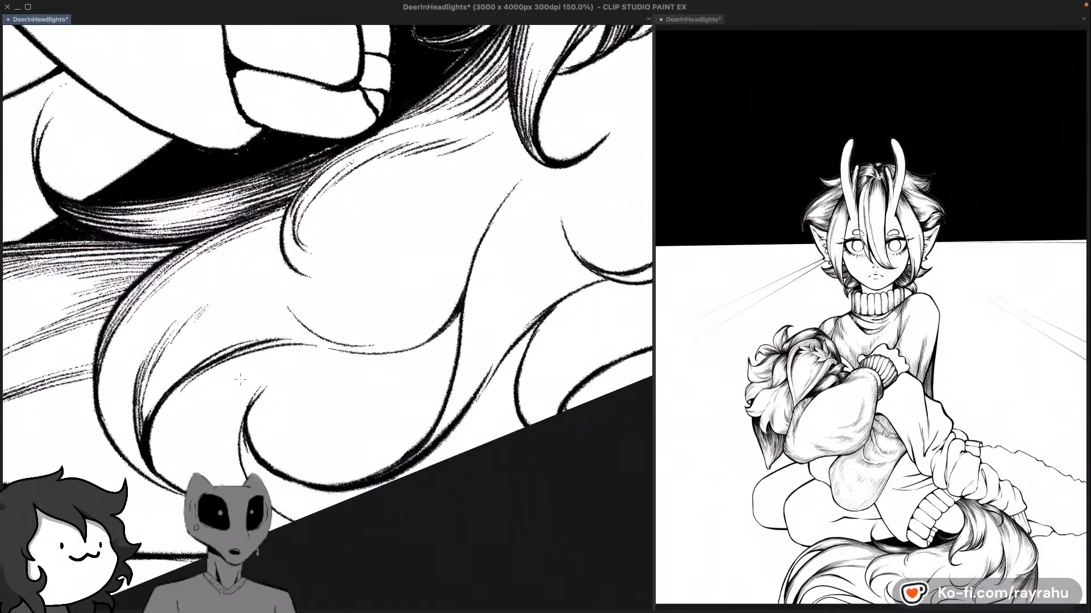
drag(383, 252, 416, 276)
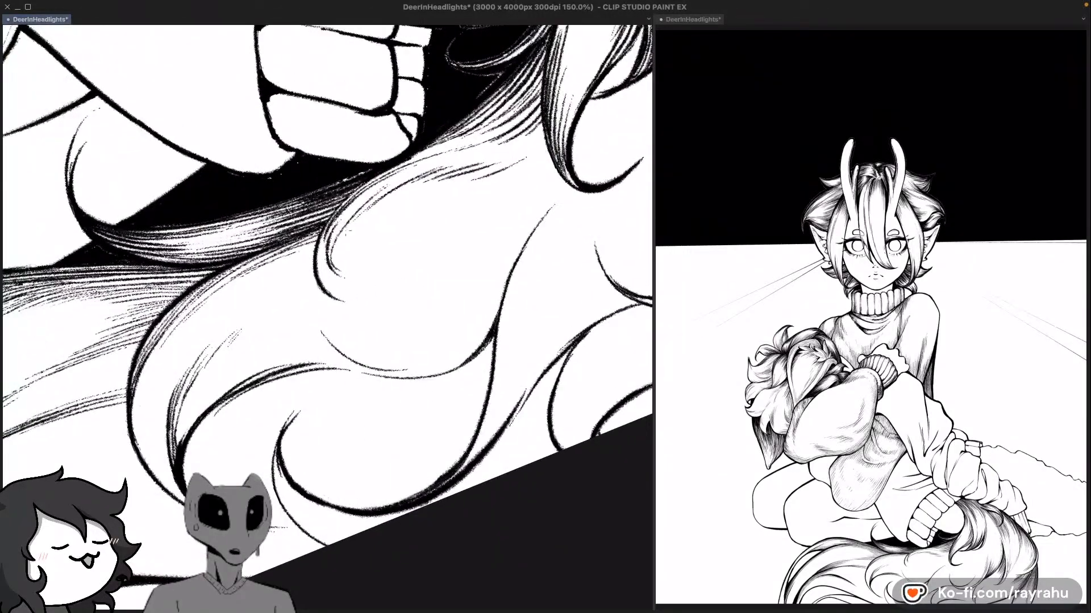
key(super+z)
key(super+z)
drag(305, 239, 324, 230)
mouse_move(424, 210)
mouse_down()
mouse_move(402, 223)
mouse_move(389, 262)
mouse_up()
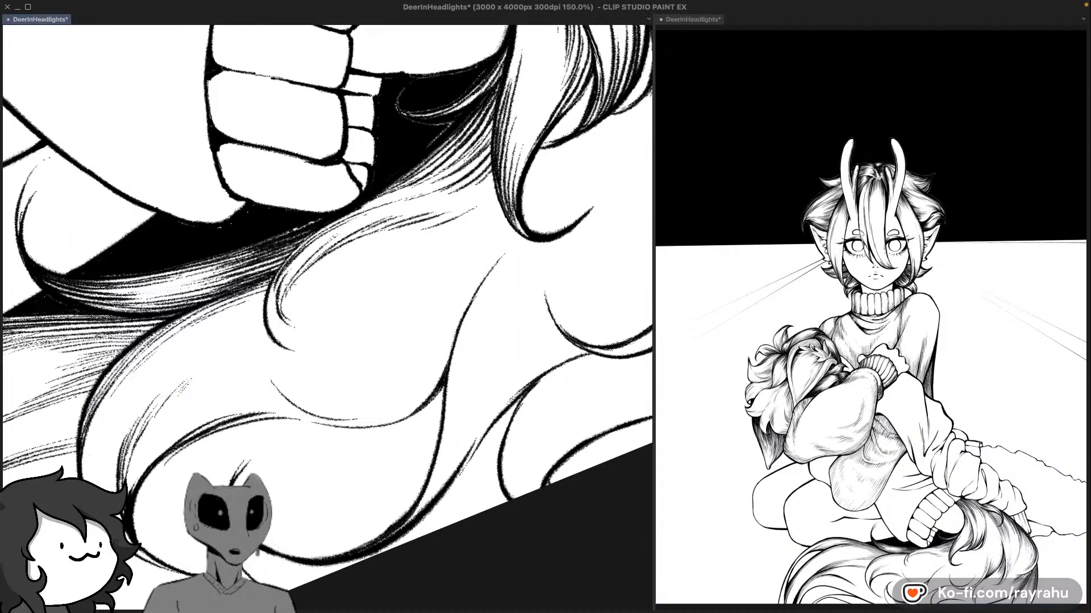
drag(300, 276, 395, 231)
key(super+z)
drag(317, 263, 381, 231)
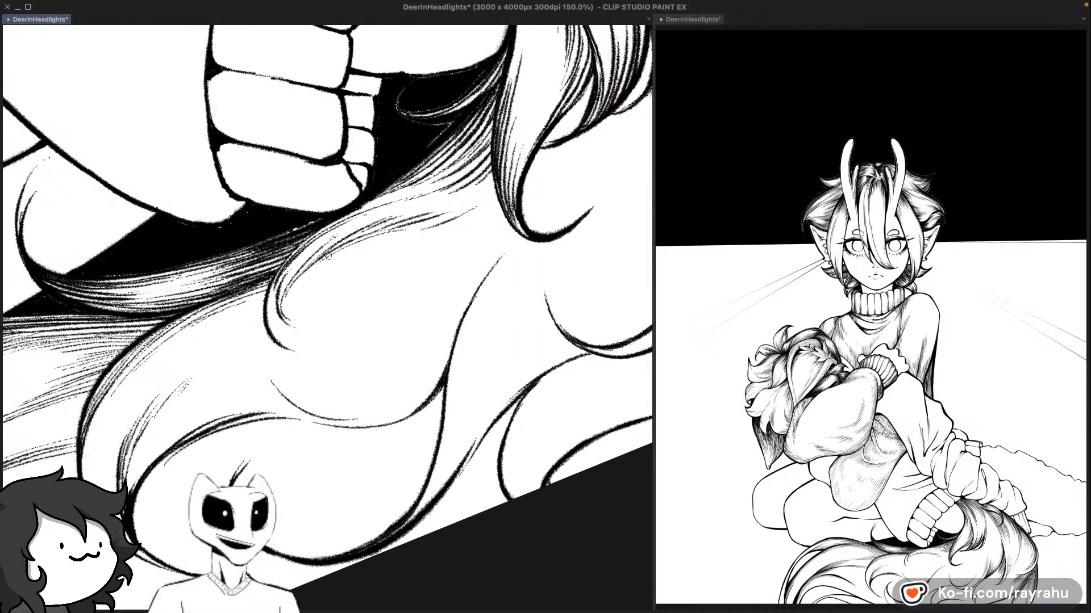
drag(328, 255, 439, 223)
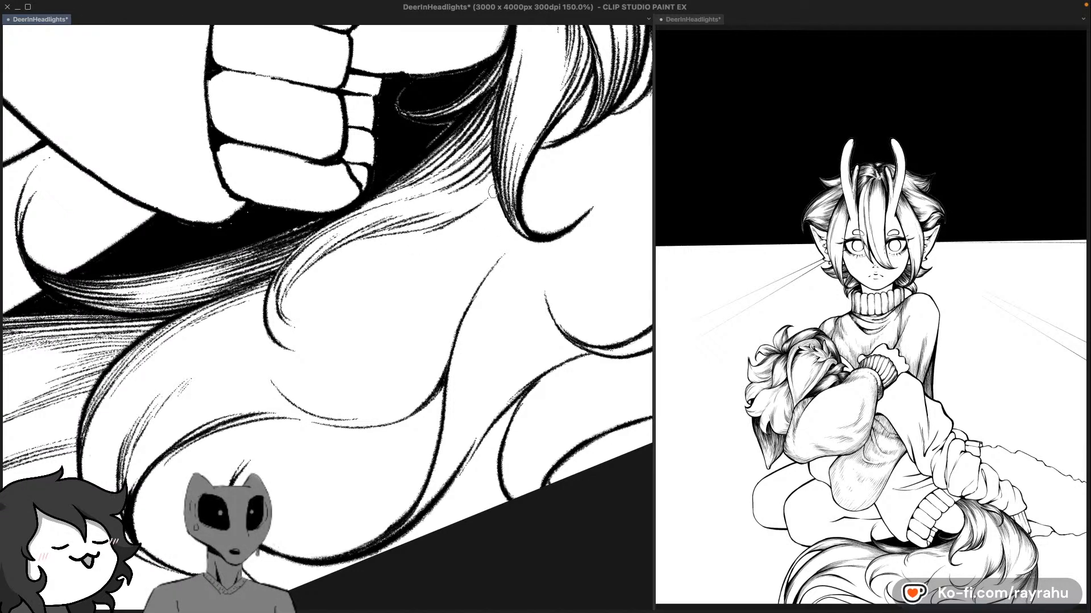
Step: Extend the thin strands above the inner lock with another fine stroke toward the middle of the large curl
drag(546, 268, 503, 276)
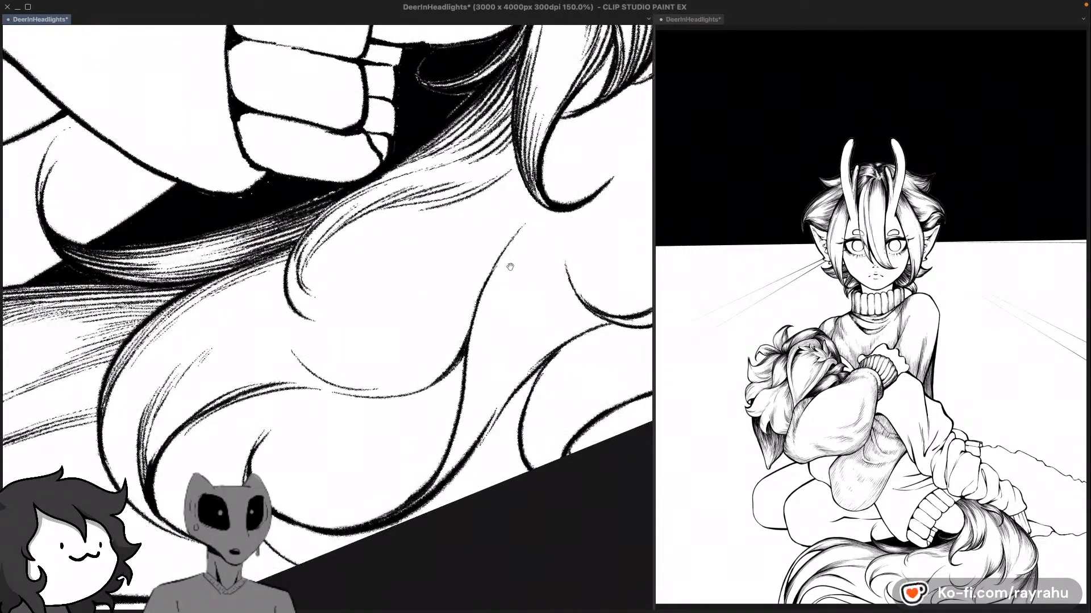
drag(512, 336, 440, 325)
drag(410, 370, 482, 306)
drag(311, 378, 426, 339)
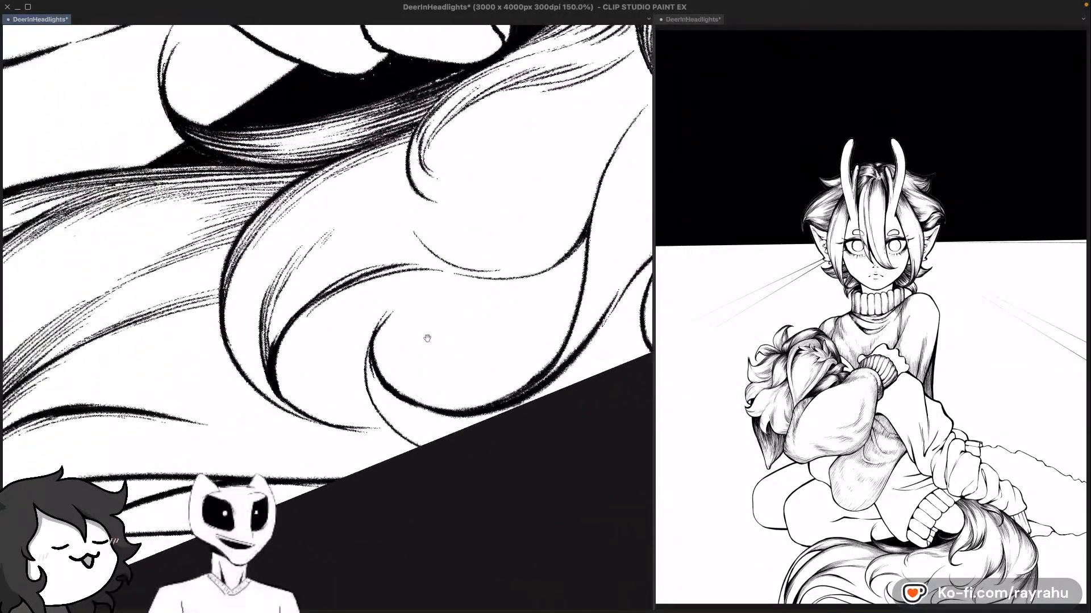
drag(465, 261, 447, 294)
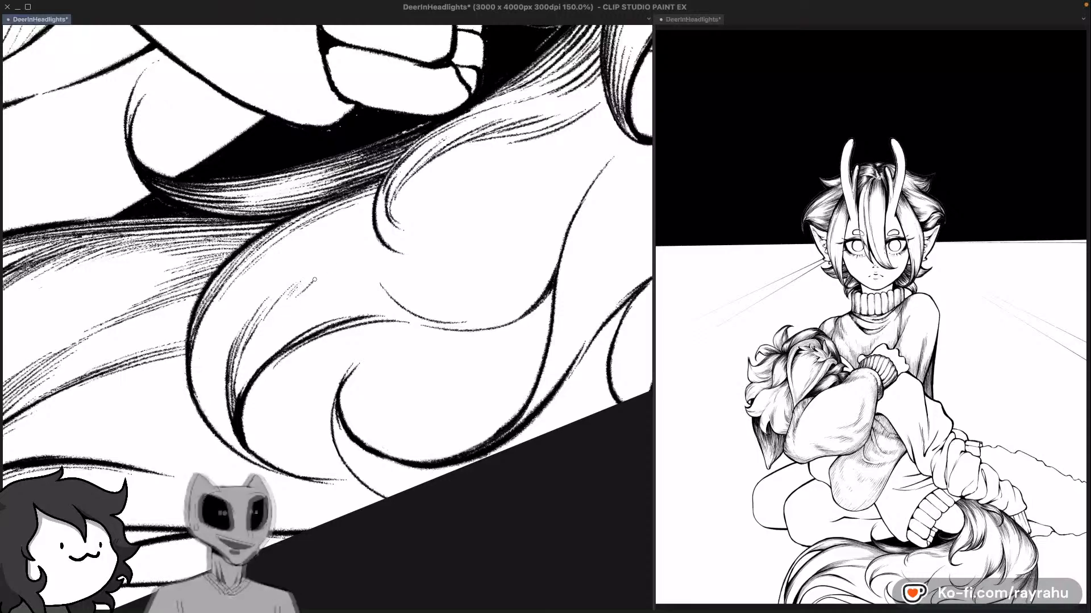
drag(306, 292, 345, 259)
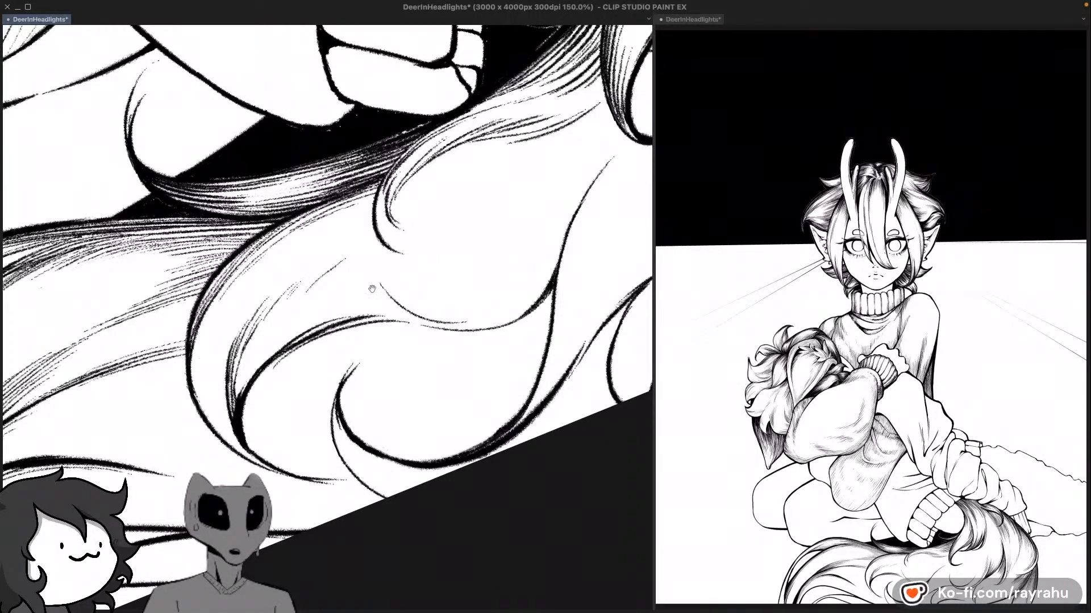
Step: Add a short fine hair stroke above the inner lock inside the large curl and undo the extra stroke beside it
mouse_move(363, 307)
mouse_down()
mouse_move(419, 261)
mouse_move(378, 231)
mouse_move(405, 216)
mouse_up()
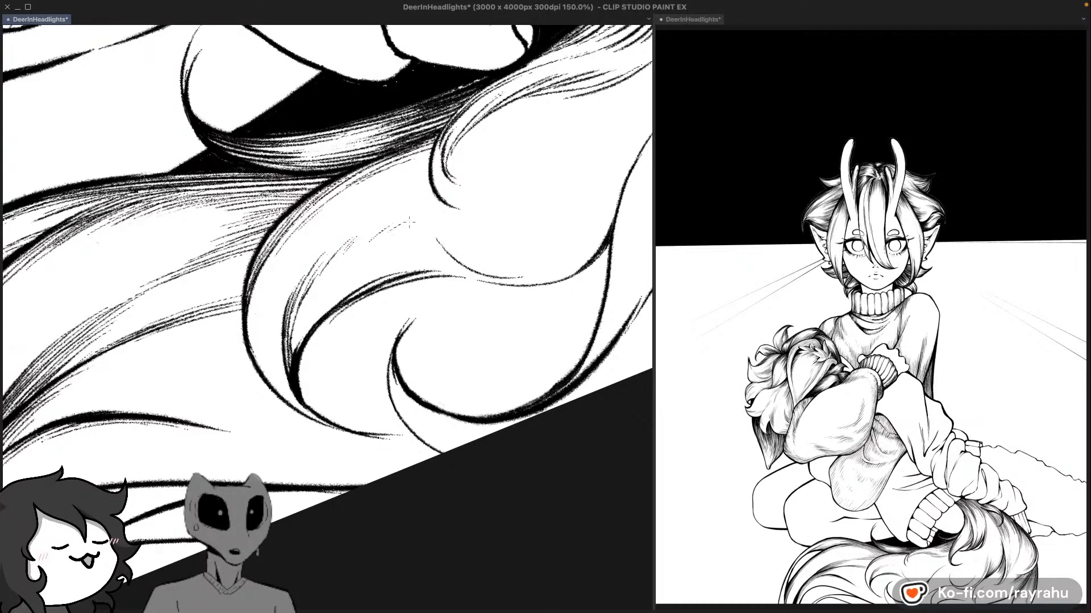
drag(385, 233, 413, 219)
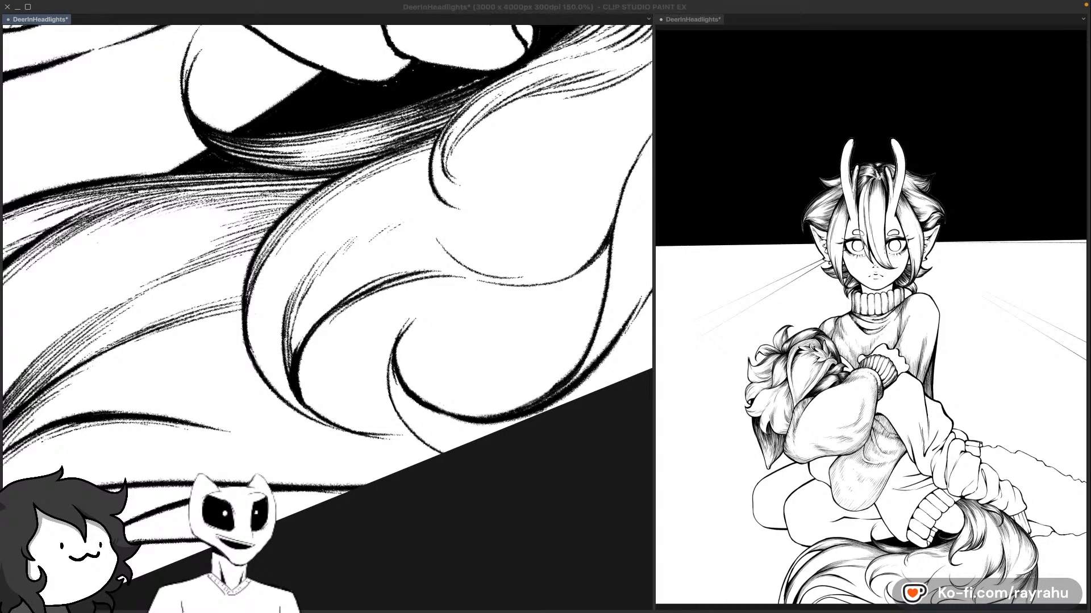
drag(533, 218, 431, 234)
mouse_move(372, 295)
mouse_down()
mouse_move(451, 286)
mouse_move(479, 266)
mouse_up()
key(ctrl+z)
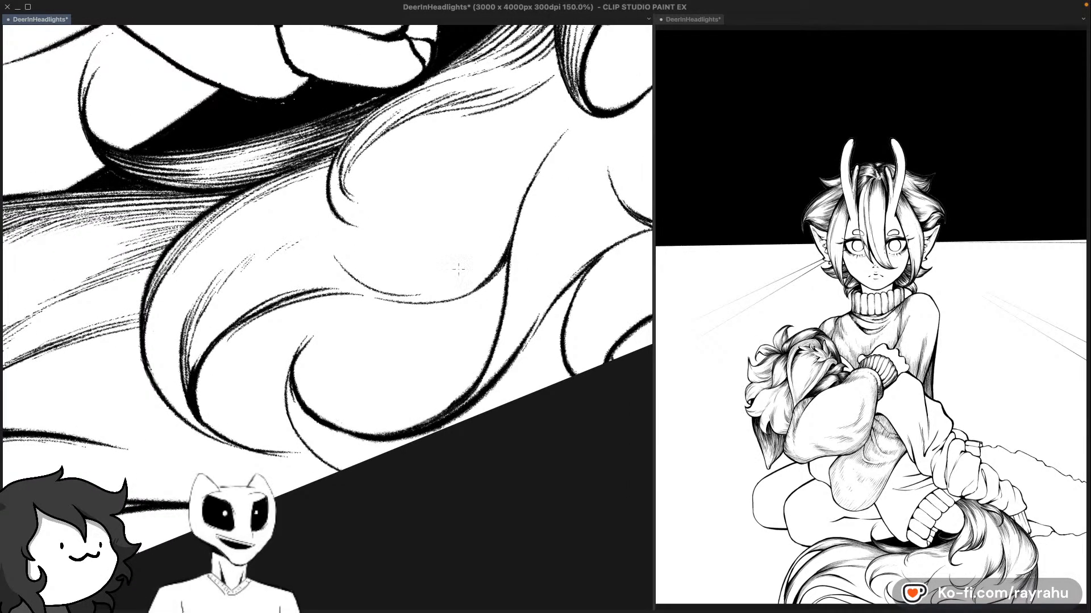
Step: Ink thin strands following the shallow curved line that runs from beside the inner lock across the large curl
drag(364, 281, 436, 291)
key(ctrl+z)
drag(522, 265, 500, 322)
drag(368, 344, 438, 323)
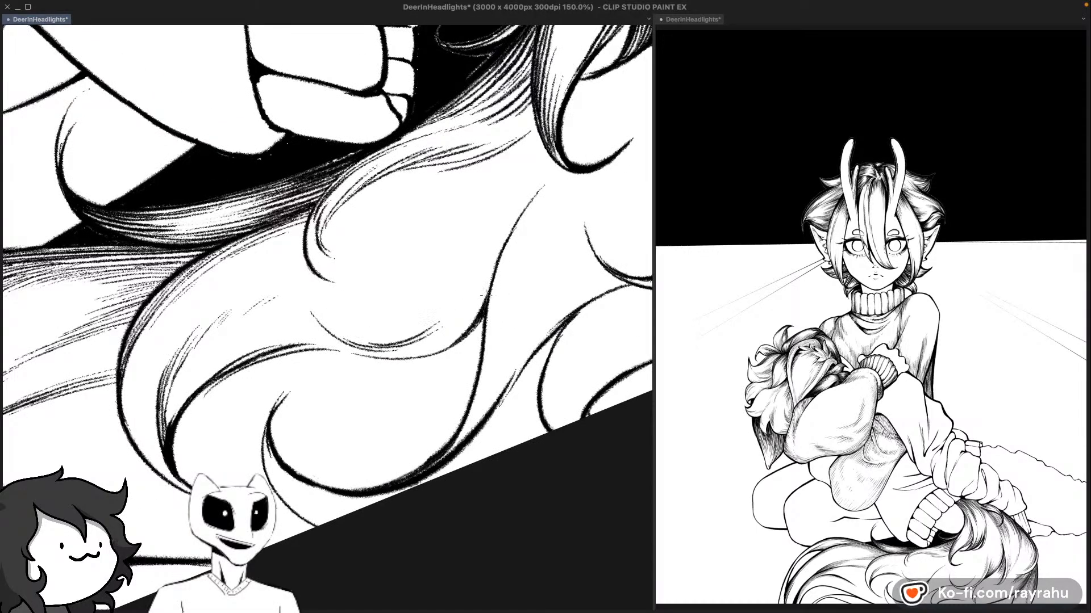
drag(561, 194, 502, 254)
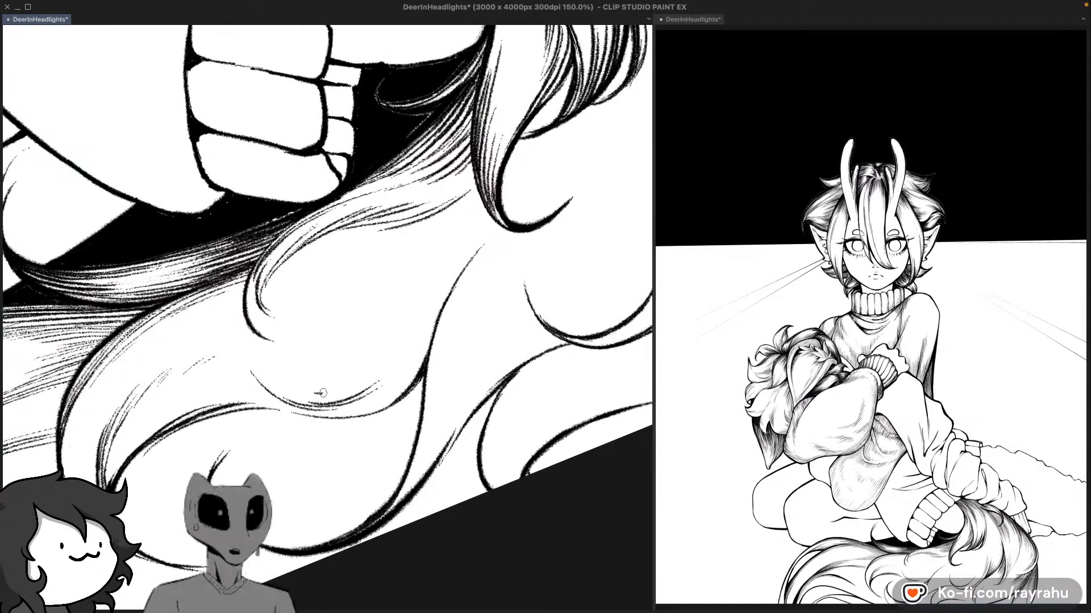
Step: Redo the strands on the shallow curve so they fan upward in thin tips, undoing the unwanted strokes
key(super+z)
drag(339, 390, 394, 343)
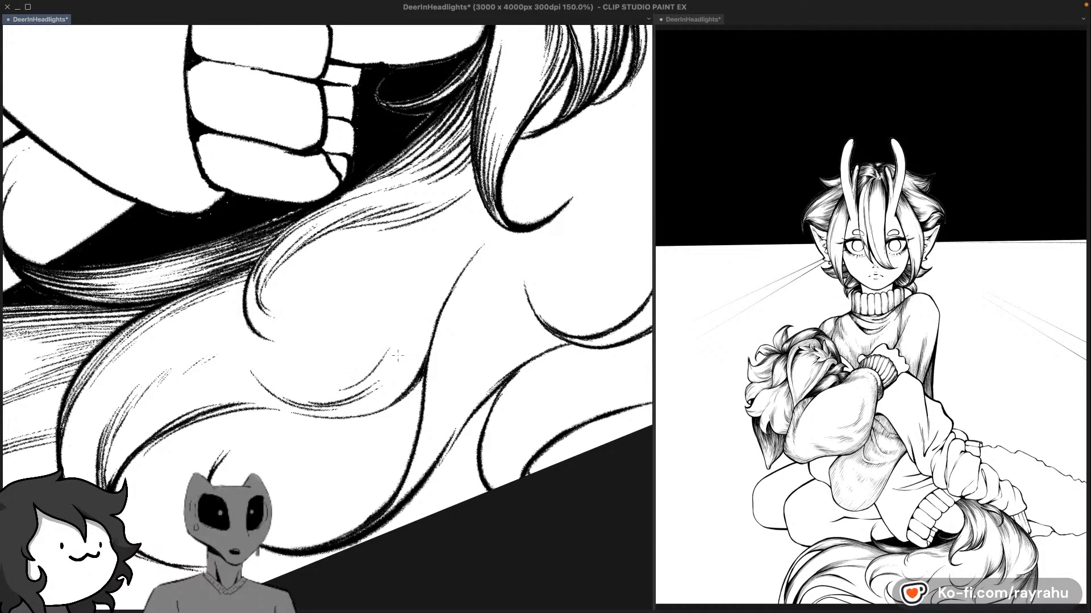
drag(485, 298, 466, 321)
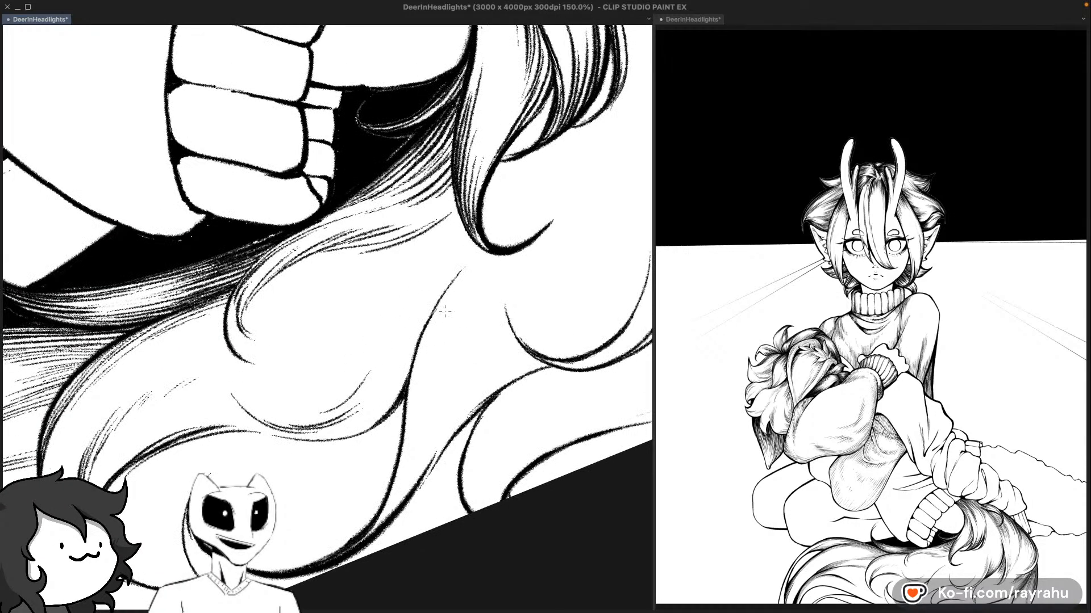
drag(339, 397, 373, 338)
key(super+z)
key(super+z)
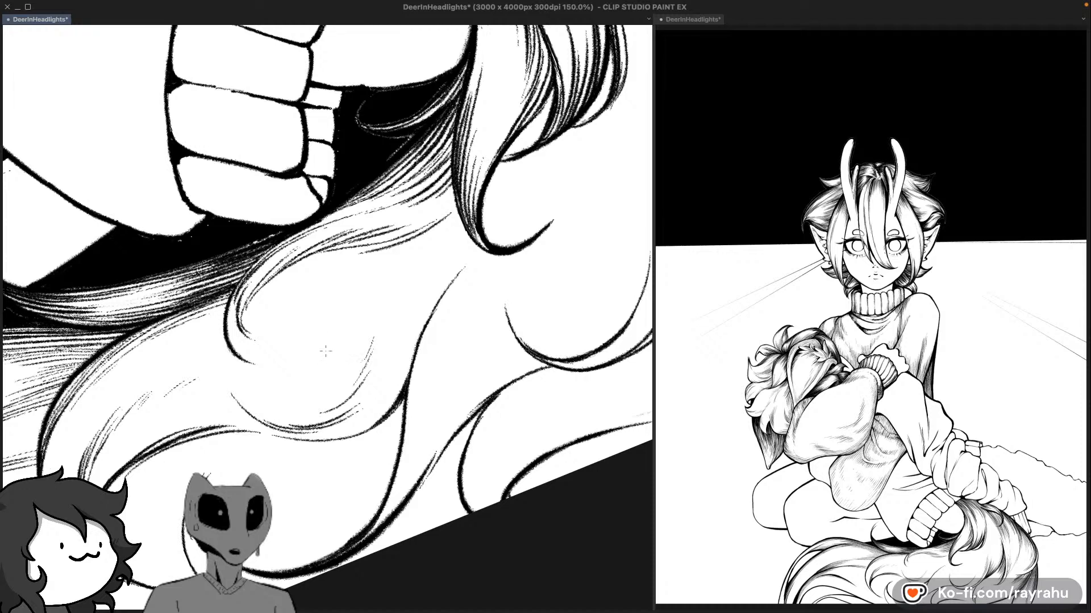
Step: Draw a second small hooked lock of fine curved strands beside the existing hook-shaped lock on the curl's upper section, undoing unwanted strokes
drag(331, 318, 411, 240)
key(super+z)
mouse_move(337, 340)
mouse_down()
mouse_move(324, 312)
mouse_move(372, 253)
mouse_move(329, 332)
mouse_move(396, 246)
mouse_up()
key(super+z)
drag(334, 315, 390, 249)
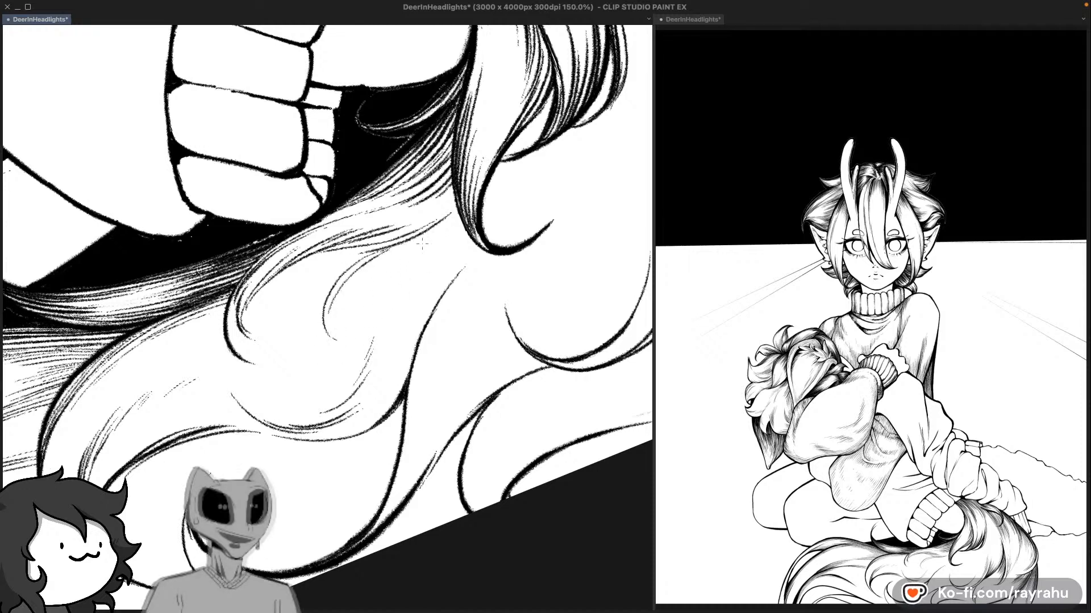
key(super+z)
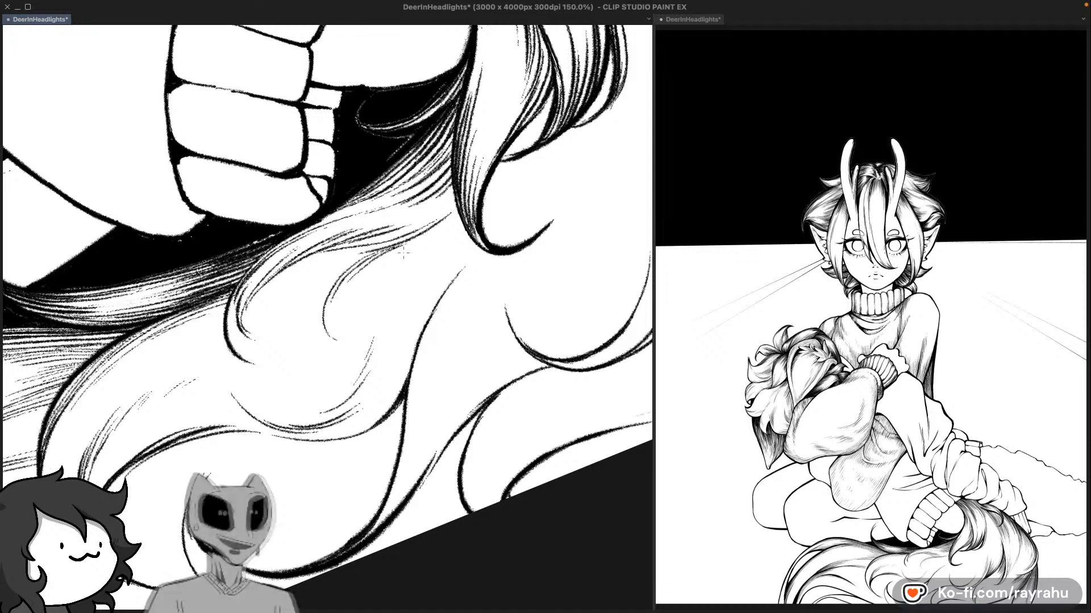
Step: Extend fine strands from the new hooked lock up toward the pointed lock above it, undoing the extra stroke
drag(447, 273, 457, 301)
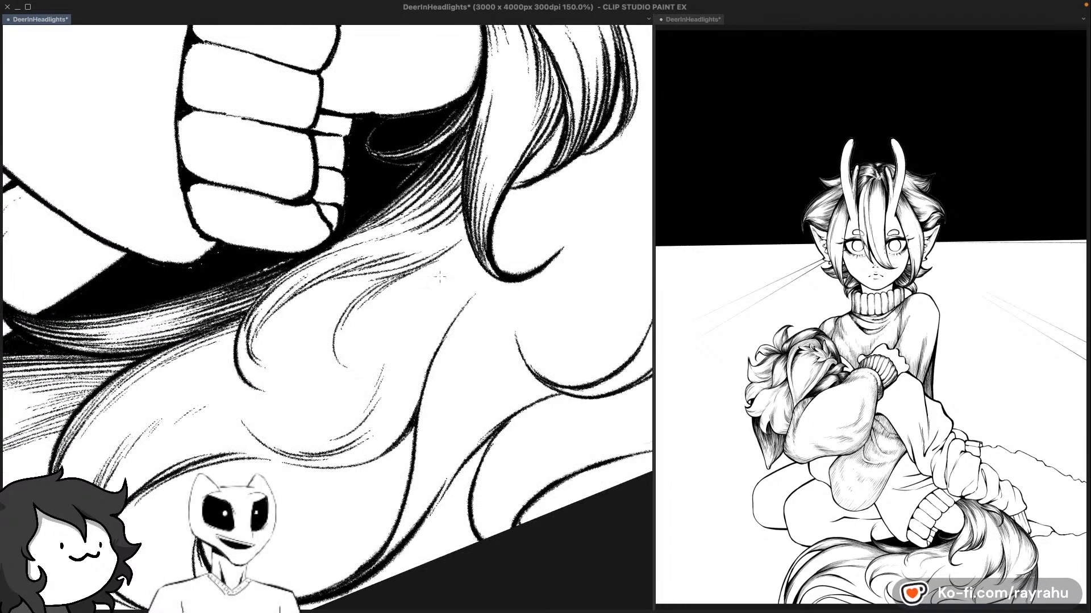
drag(380, 289, 466, 243)
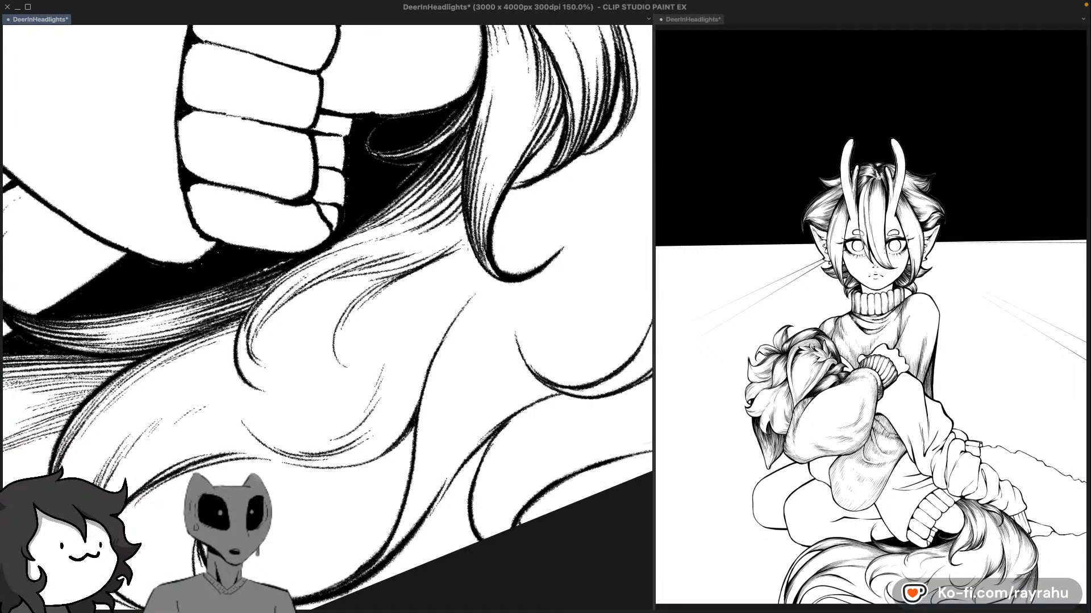
key(super+z)
mouse_move(435, 319)
mouse_down()
mouse_move(472, 258)
mouse_move(449, 290)
mouse_up()
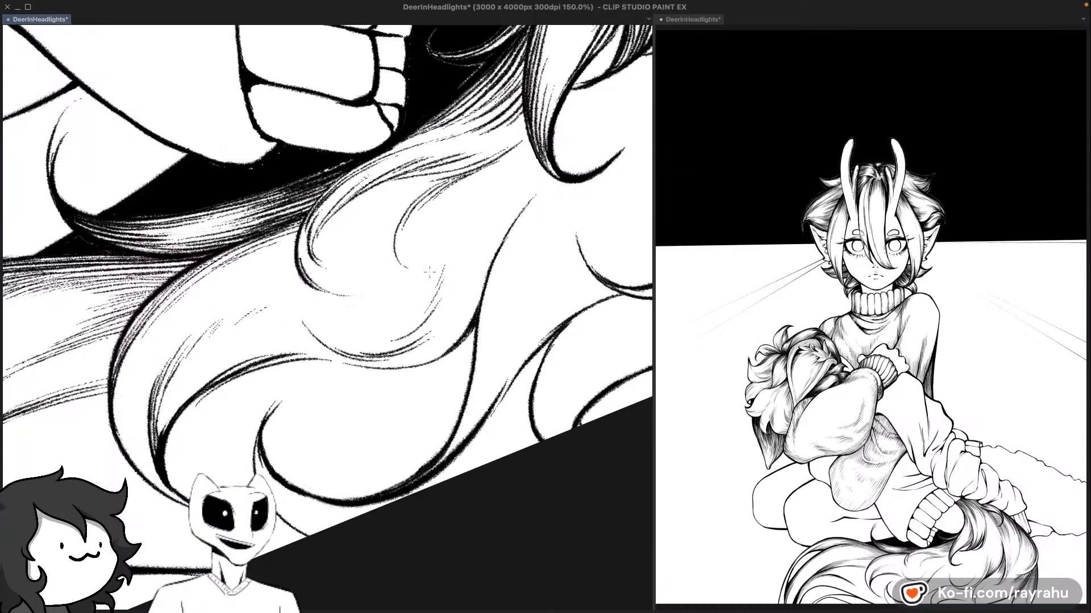
Step: Examine the strand shading on the large curl and the long tail locks sweeping below the legs
drag(521, 350, 513, 280)
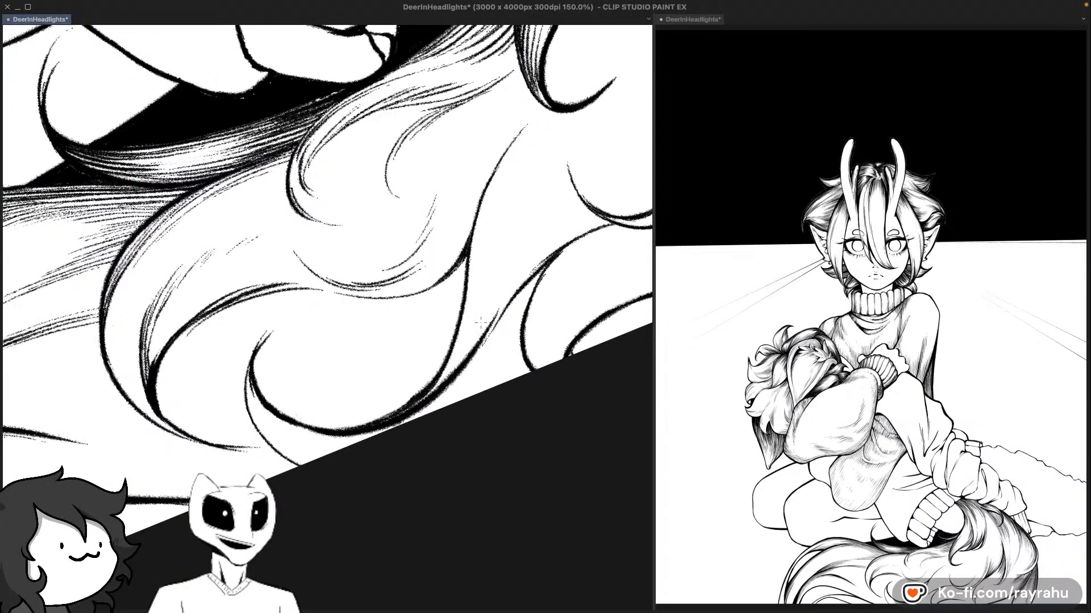
drag(450, 377, 489, 338)
drag(358, 389, 431, 341)
drag(366, 328, 503, 330)
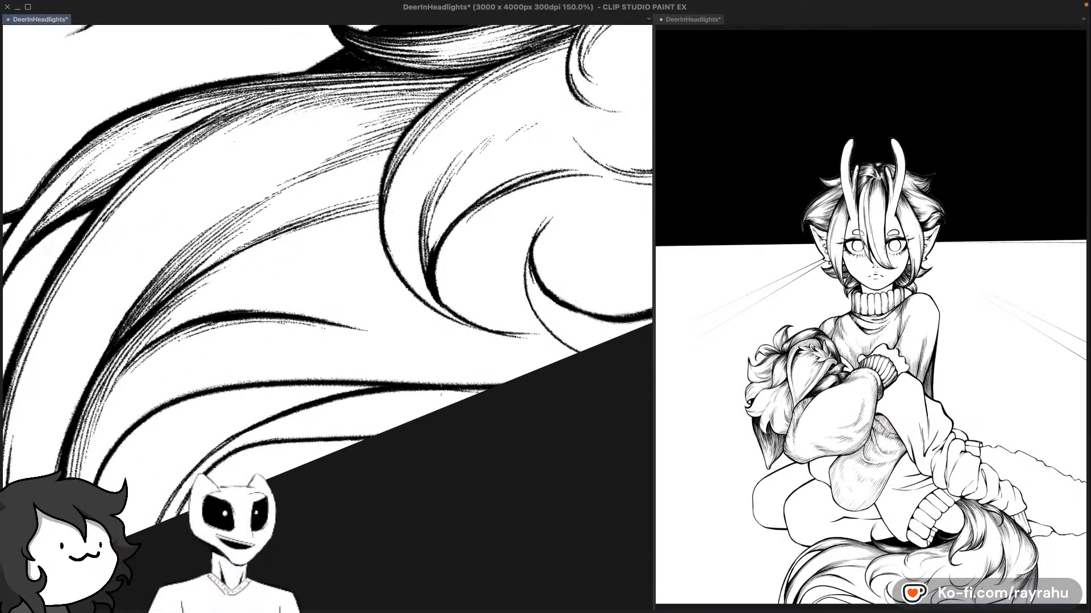
drag(371, 339, 467, 335)
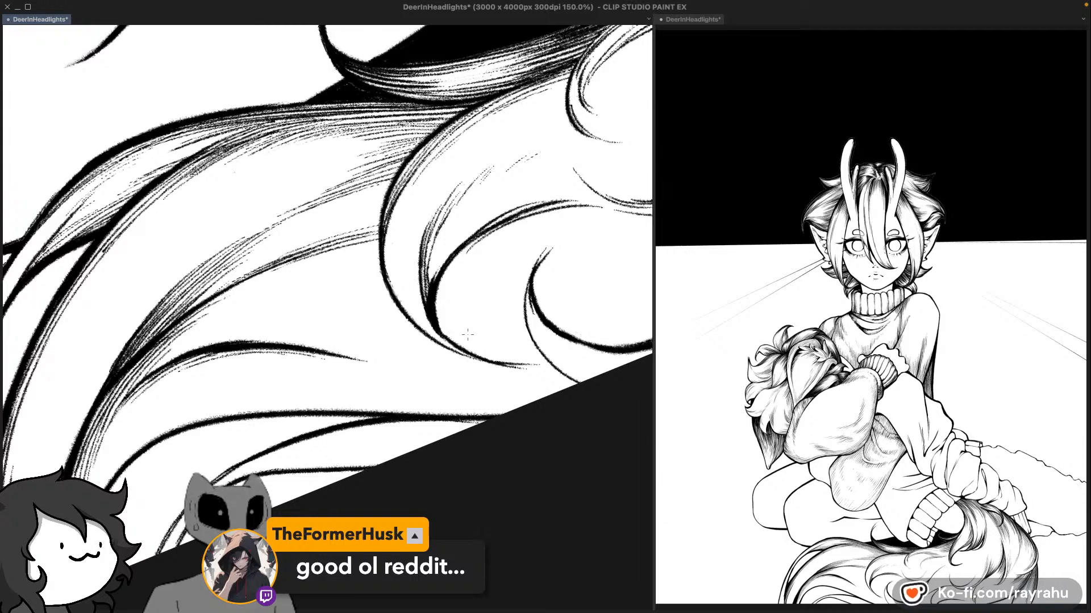
key(ctrl+s)
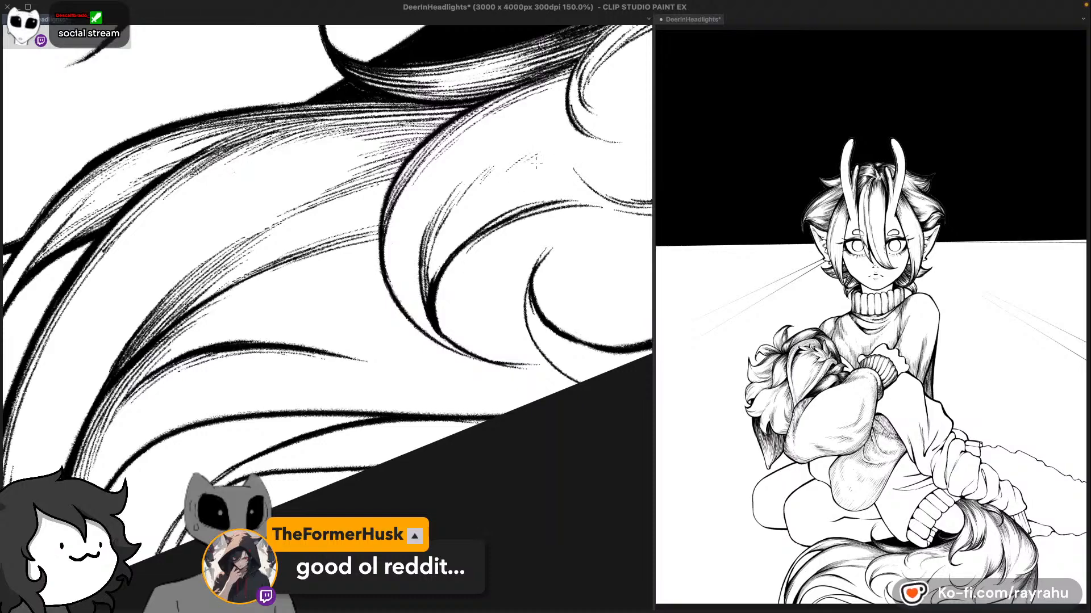
drag(632, 132, 527, 196)
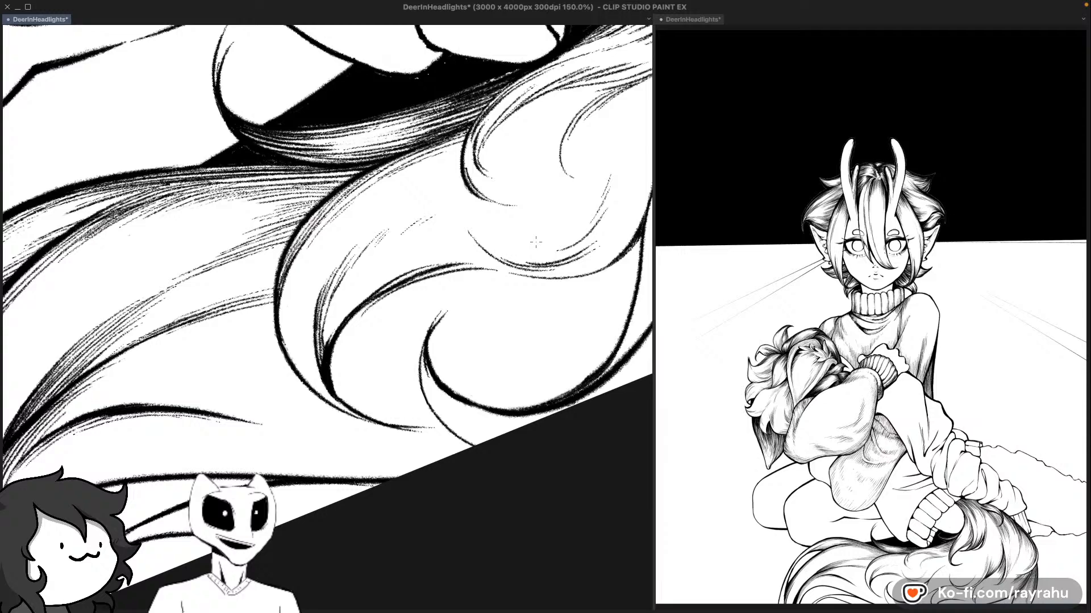
drag(416, 332, 524, 275)
drag(452, 323, 495, 297)
drag(418, 346, 525, 309)
drag(487, 272, 502, 330)
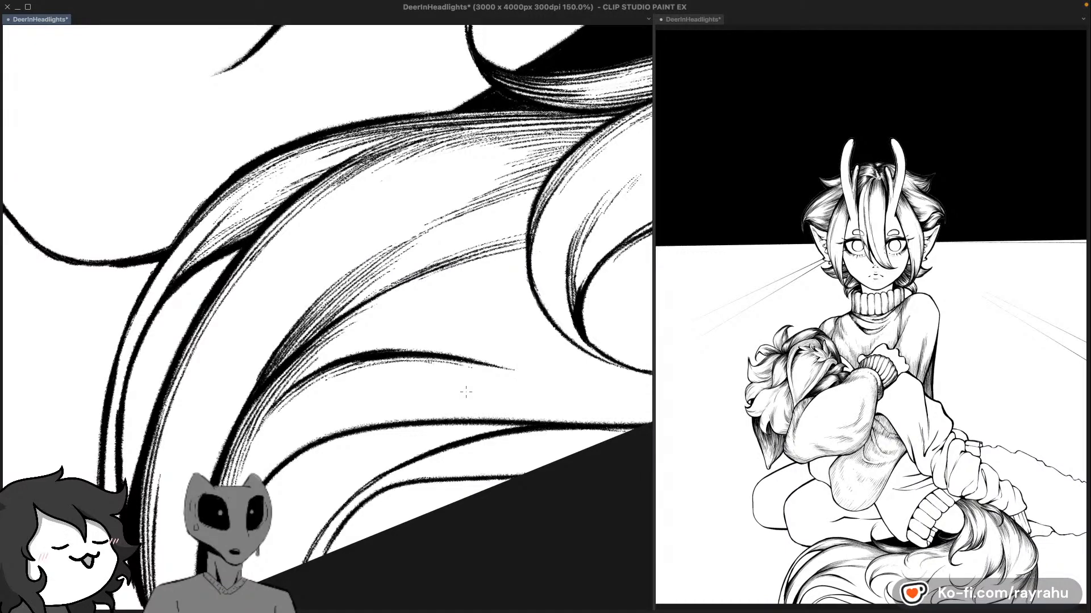
drag(508, 209, 561, 243)
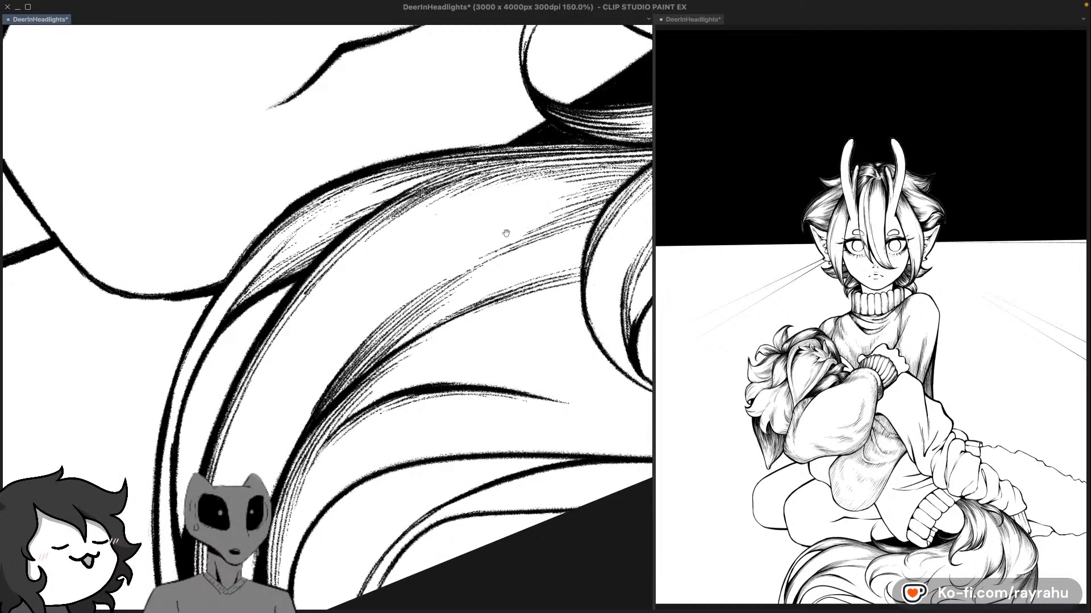
drag(502, 221, 489, 269)
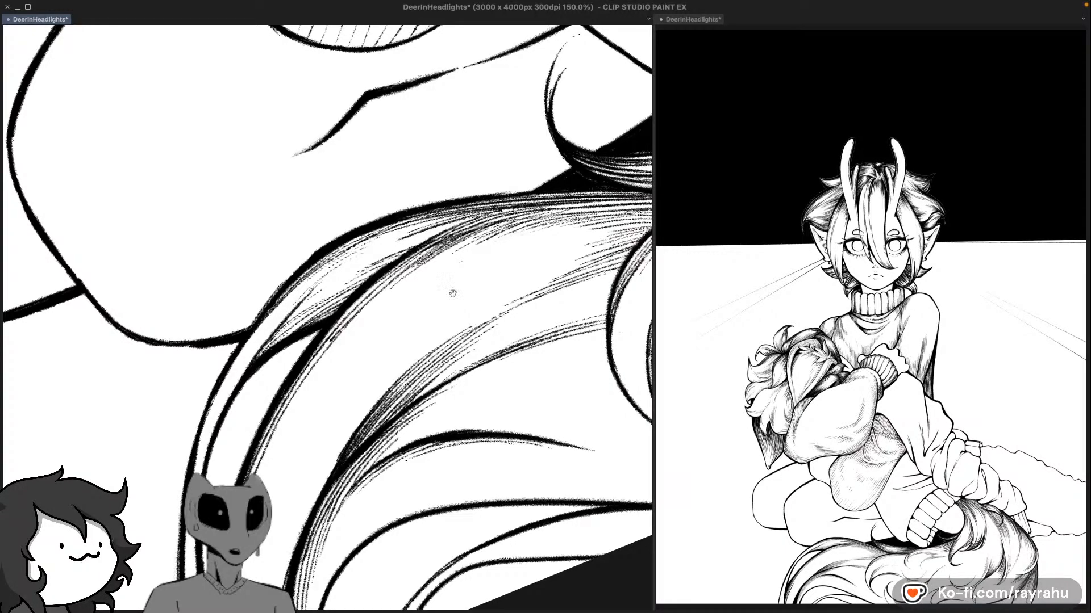
drag(459, 366, 485, 341)
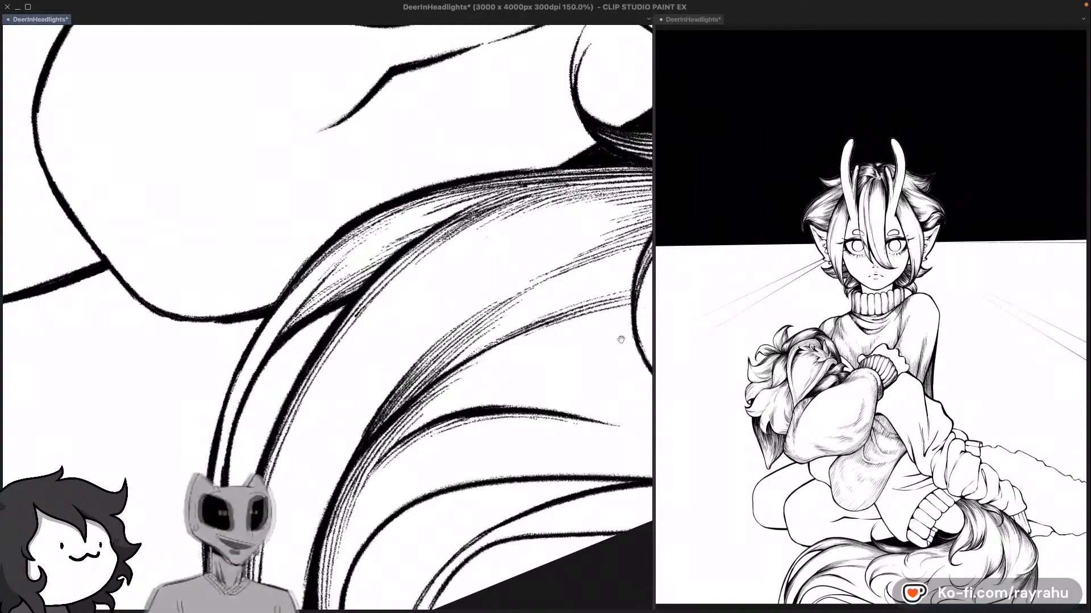
drag(506, 419, 270, 482)
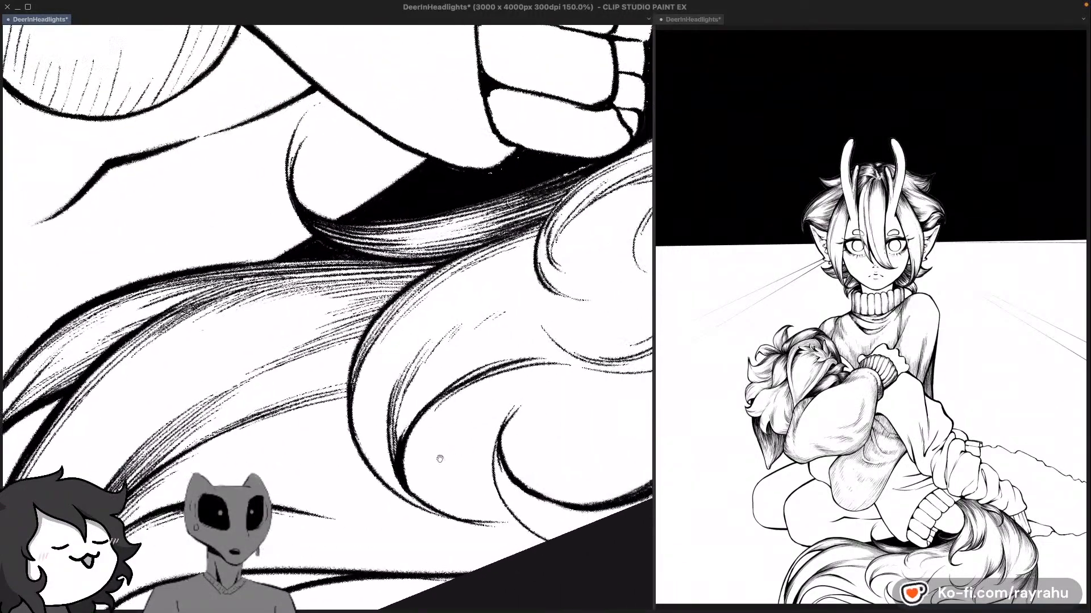
Step: Add fine hair strokes between the two hook-shaped locks on the curl's upper section below the cuff, undoing the unwanted ones
drag(535, 414, 493, 367)
drag(594, 419, 449, 394)
scroll(531, 377, up, 2)
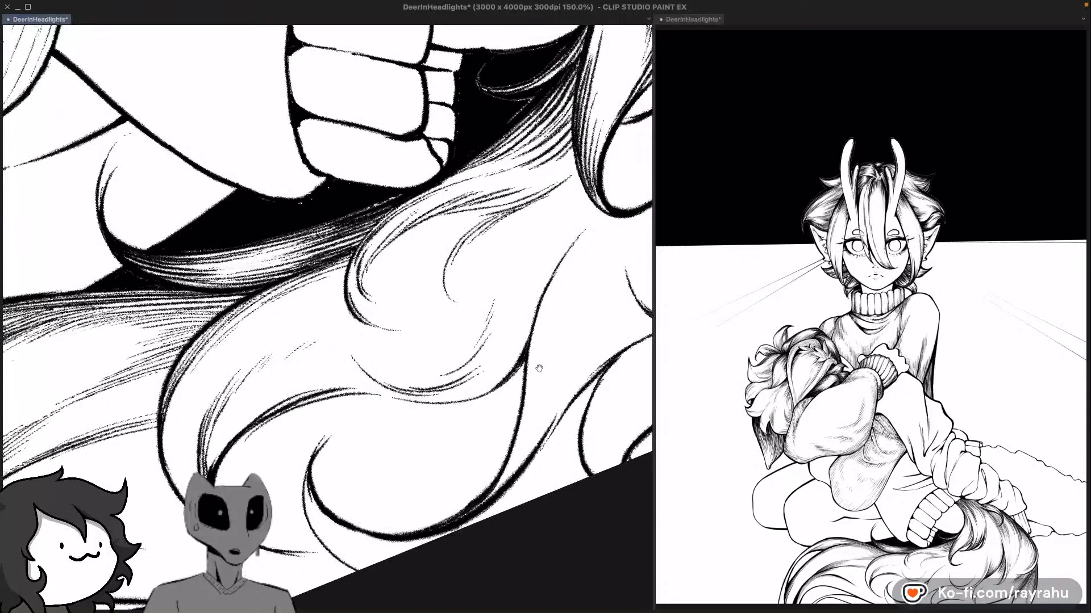
scroll(526, 366, up, 2)
drag(421, 277, 486, 252)
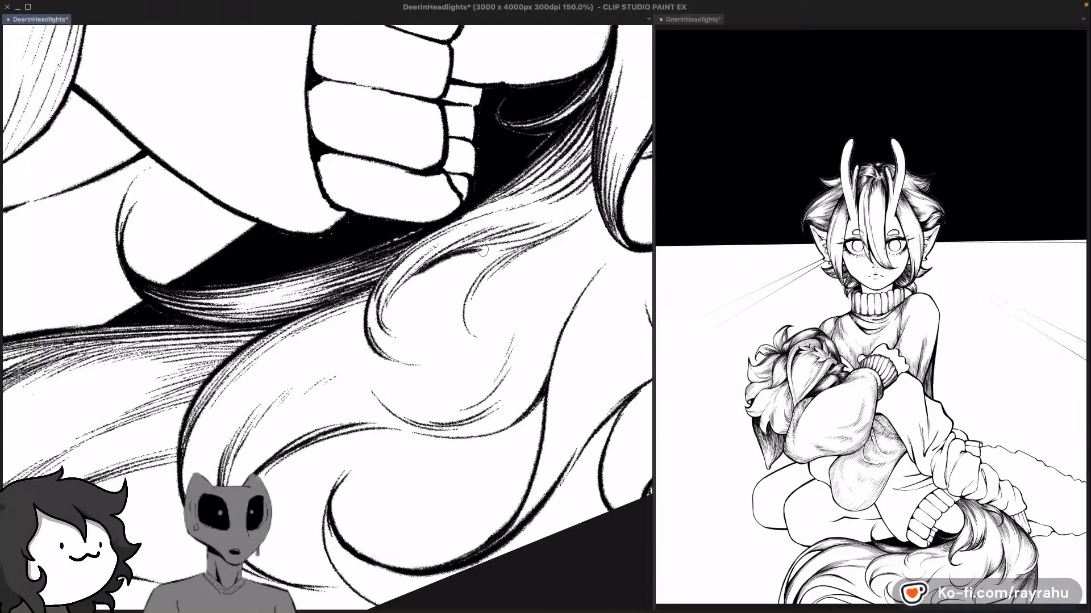
key(ctrl+z)
drag(404, 279, 460, 249)
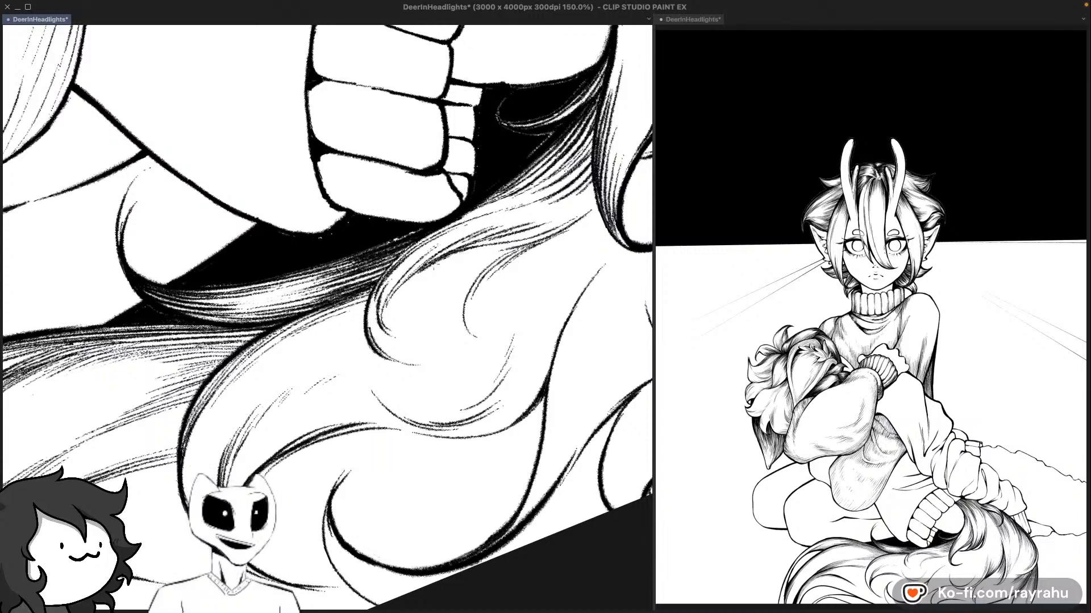
mouse_move(428, 269)
mouse_down()
mouse_move(484, 246)
mouse_move(463, 248)
mouse_up()
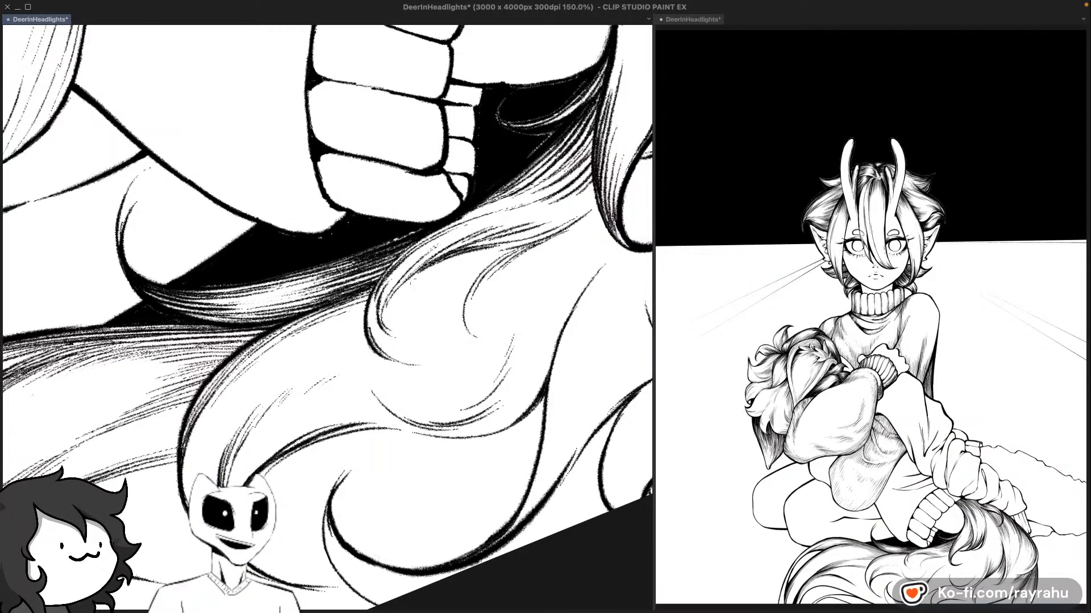
drag(396, 293, 465, 257)
key(ctrl+z)
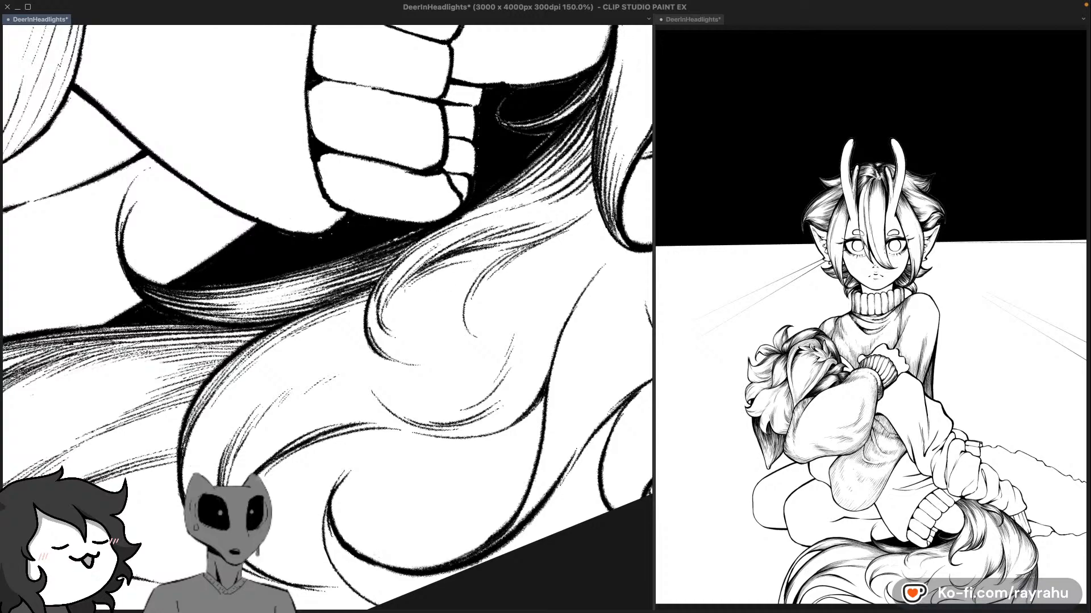
Step: Examine the strand shading across the tail's upper mass, from the pointed lock to the base beneath the sleeve
drag(535, 258, 531, 285)
drag(570, 250, 515, 302)
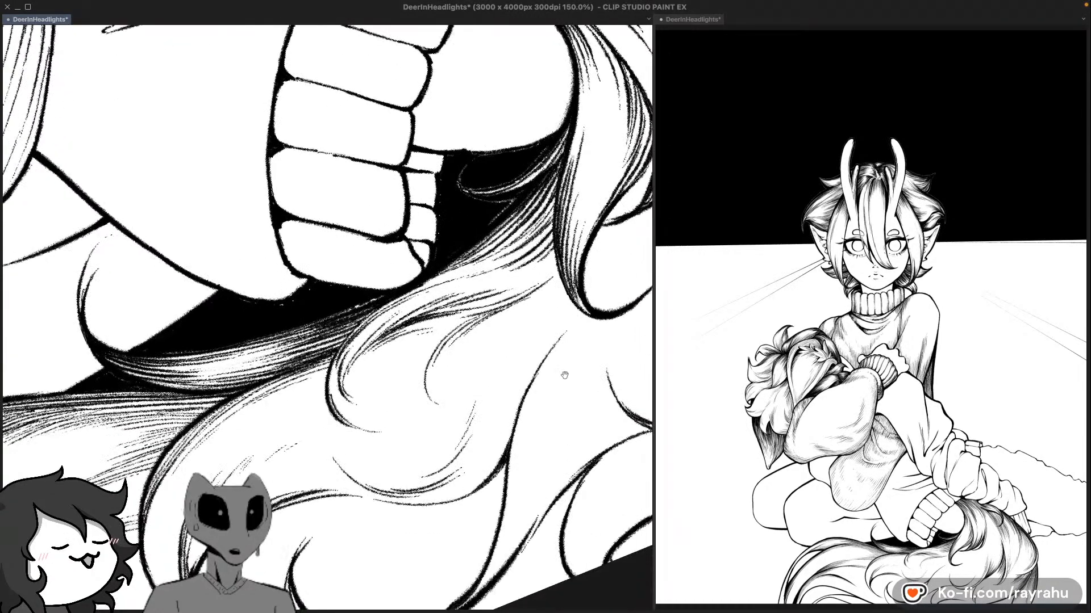
drag(581, 436, 472, 412)
drag(540, 287, 489, 368)
drag(511, 325, 519, 368)
drag(580, 282, 534, 296)
drag(561, 407, 539, 294)
drag(581, 343, 538, 341)
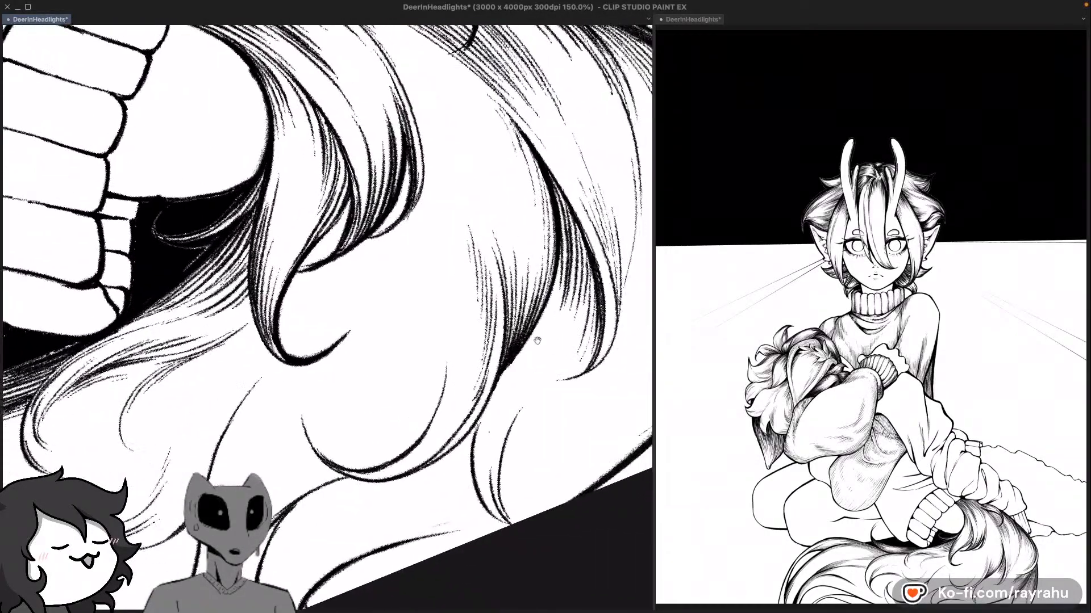
drag(642, 352, 584, 425)
drag(487, 407, 560, 385)
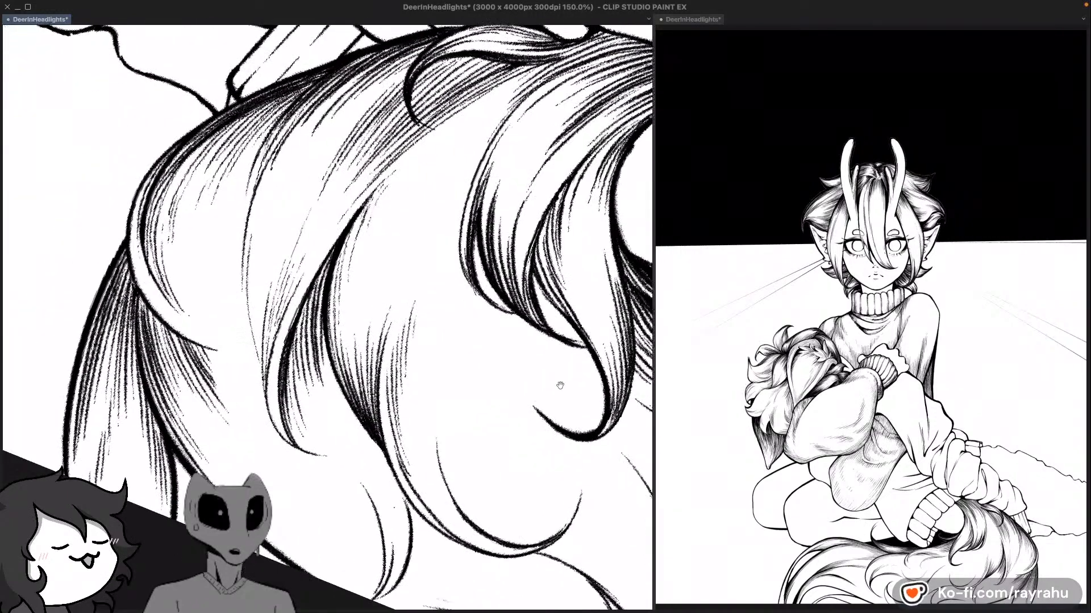
drag(485, 386, 503, 410)
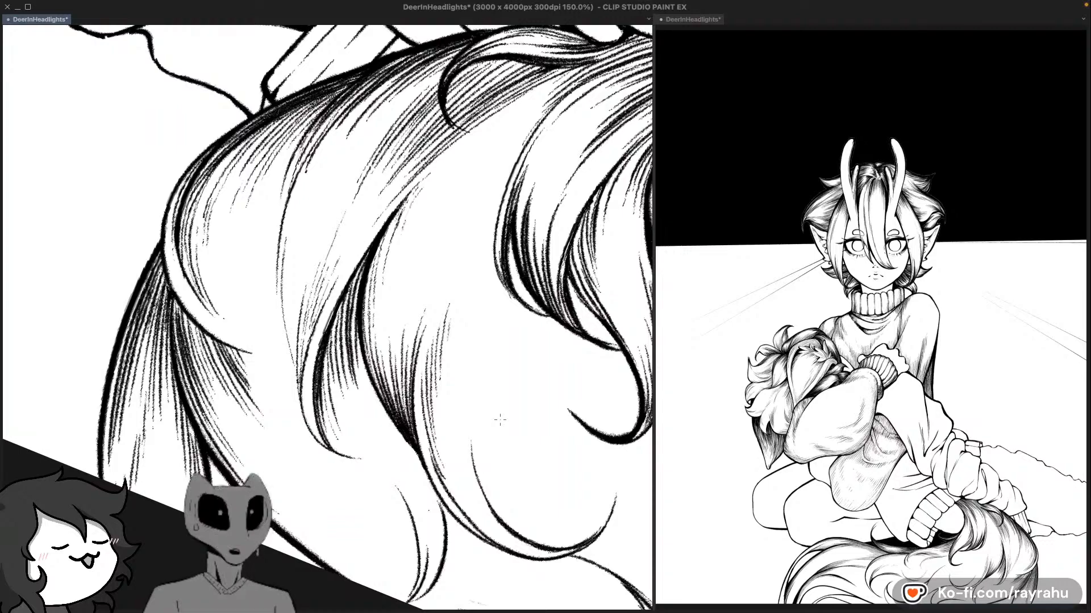
drag(511, 344, 516, 428)
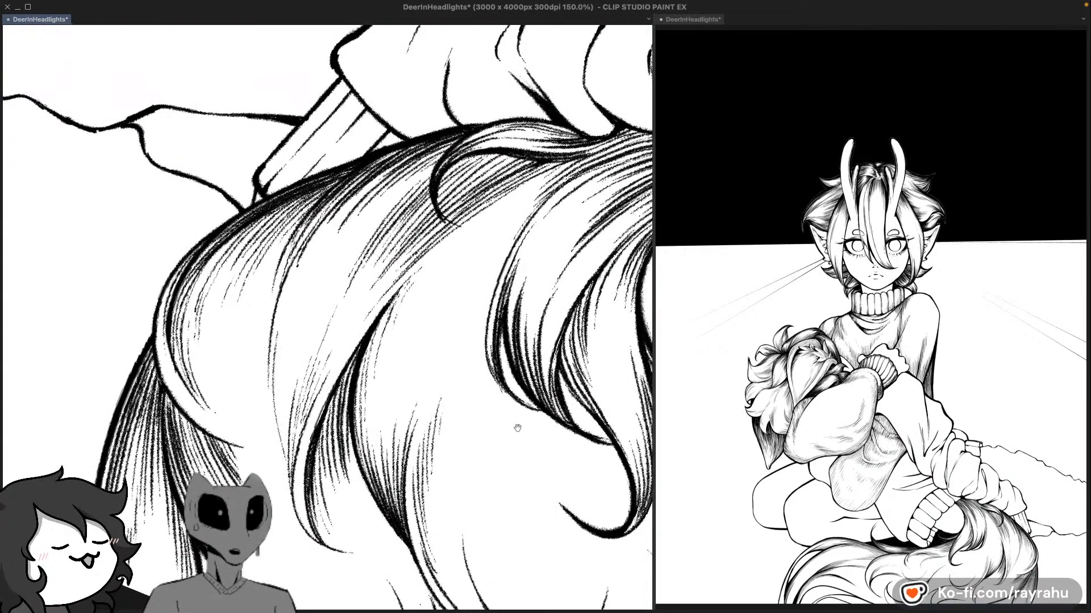
drag(579, 324, 496, 382)
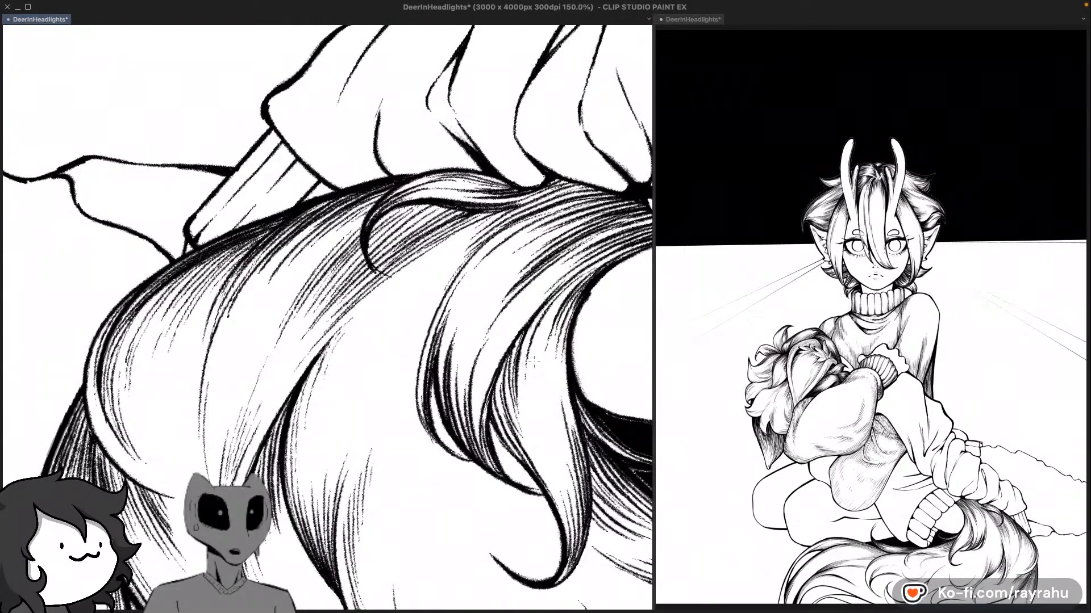
drag(543, 329, 533, 251)
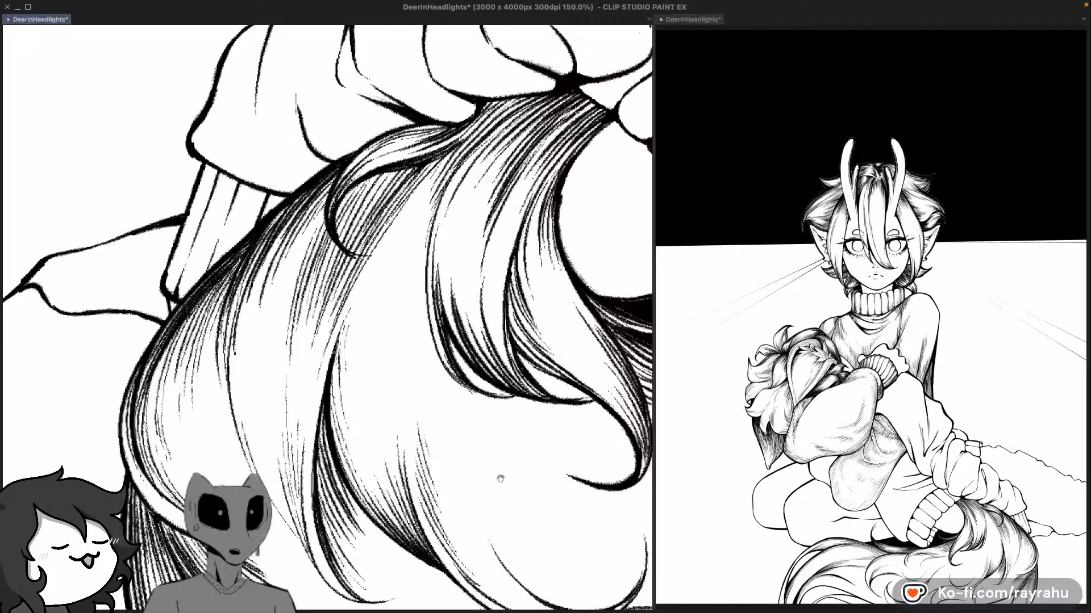
Step: Mirror the canvas view and ink sparse fine strokes under the wide lock's dark lower edge, beside the hooked lock, undoing the extra one
drag(501, 478, 510, 338)
drag(552, 427, 484, 415)
drag(325, 237, 372, 299)
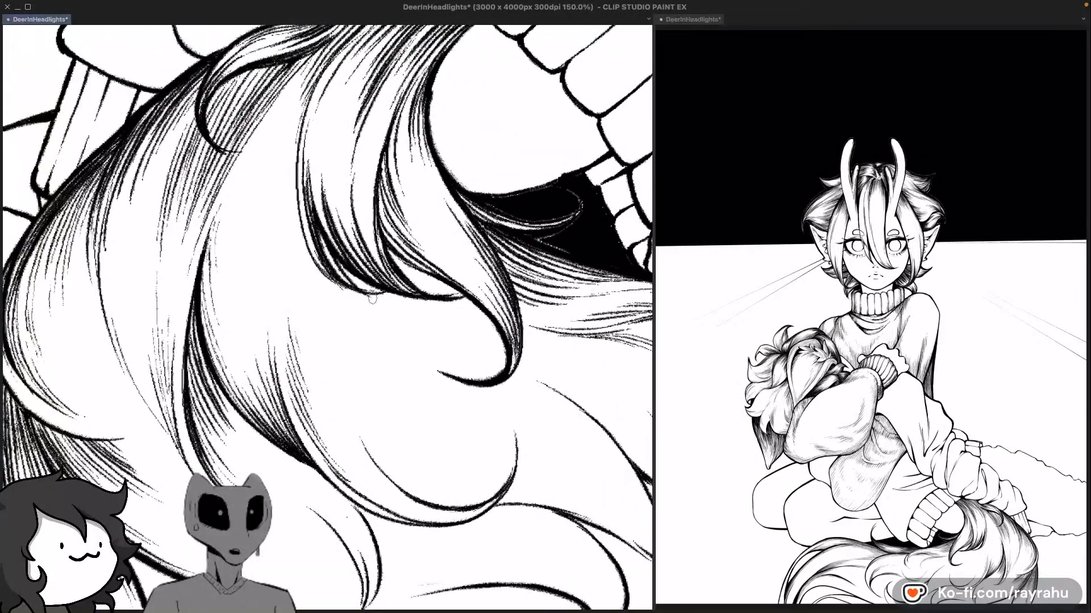
key(h)
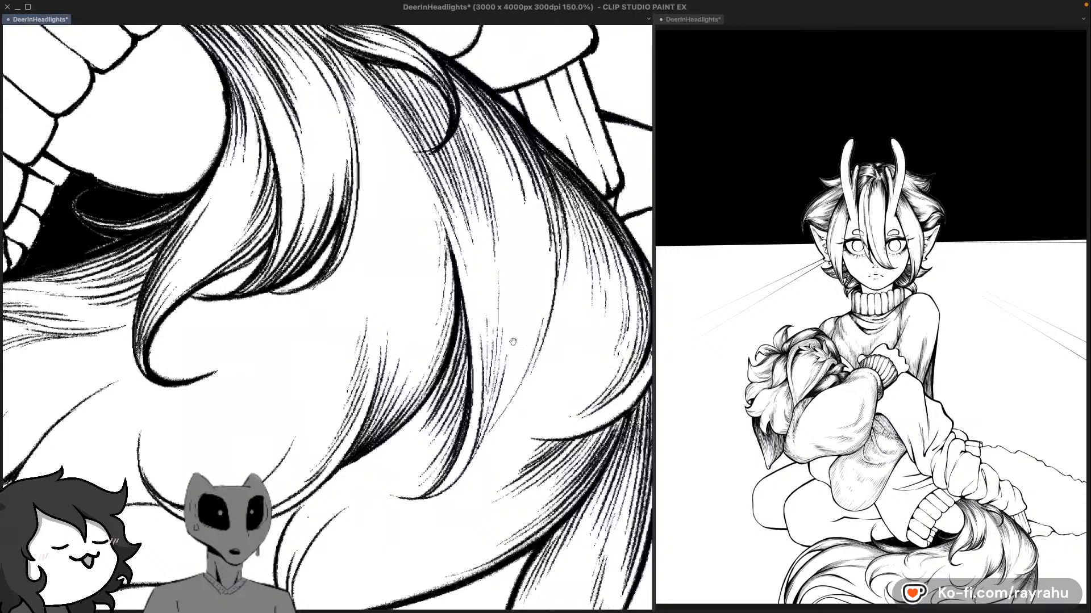
drag(329, 409, 436, 335)
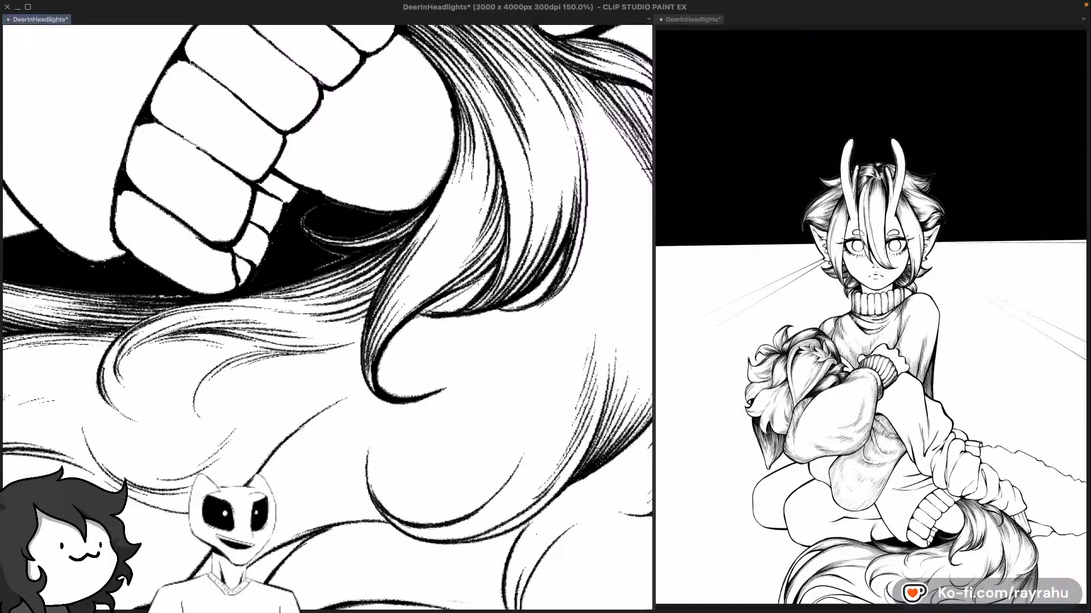
drag(440, 313, 482, 280)
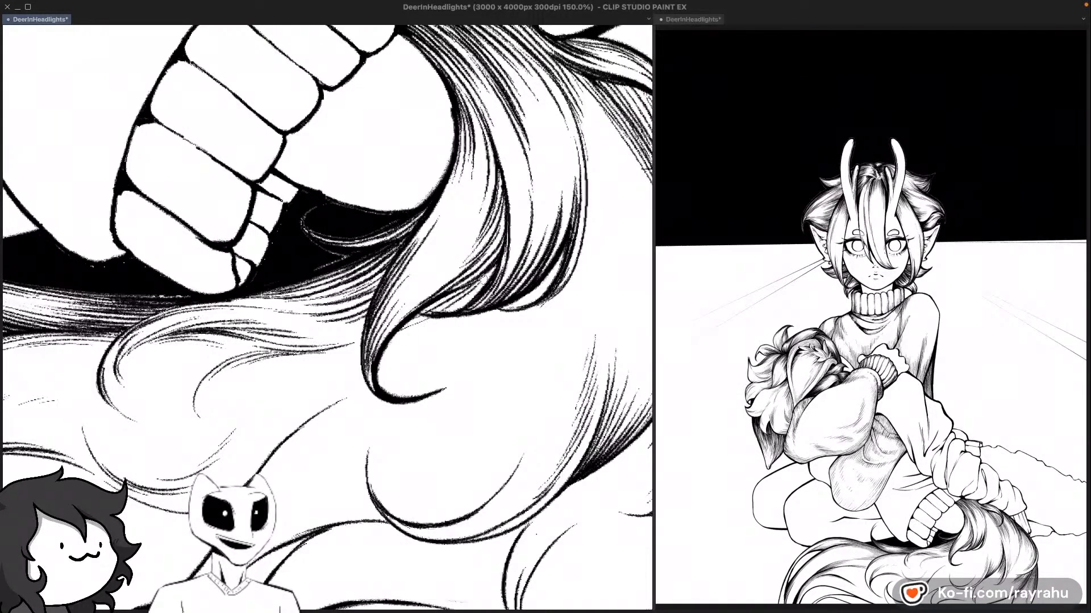
drag(415, 331, 500, 263)
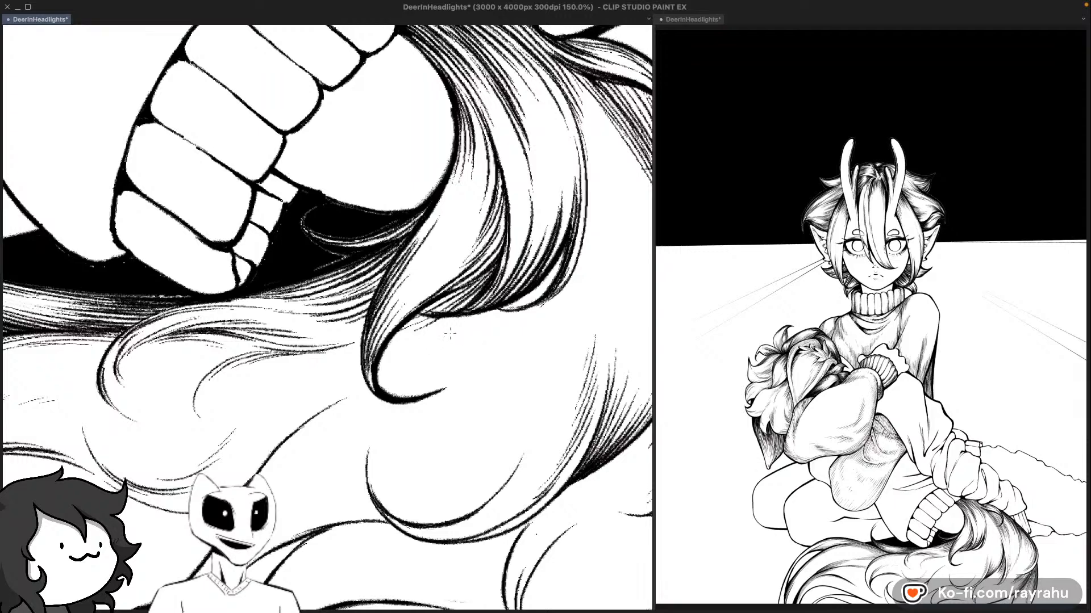
drag(476, 330, 517, 299)
drag(456, 346, 562, 265)
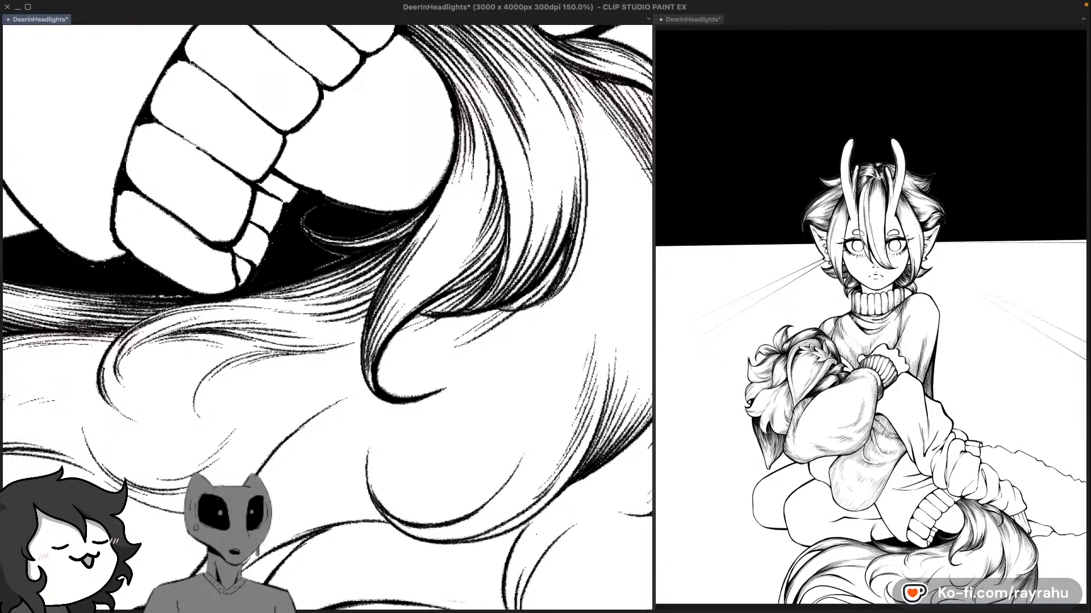
mouse_move(526, 303)
mouse_down()
mouse_move(563, 256)
mouse_move(547, 309)
mouse_move(514, 329)
mouse_up()
key(ctrl+z)
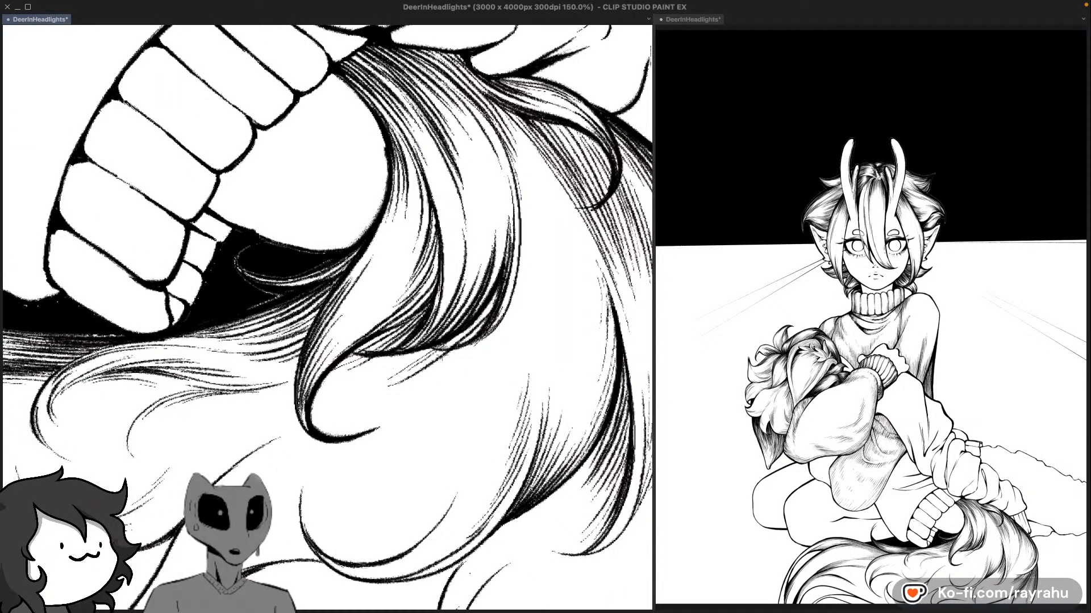
Step: Add short parallel hair strokes along the wide lock's lower edge, from its rounded corner toward the hooked lock, undoing the unwanted ones
drag(499, 285, 432, 359)
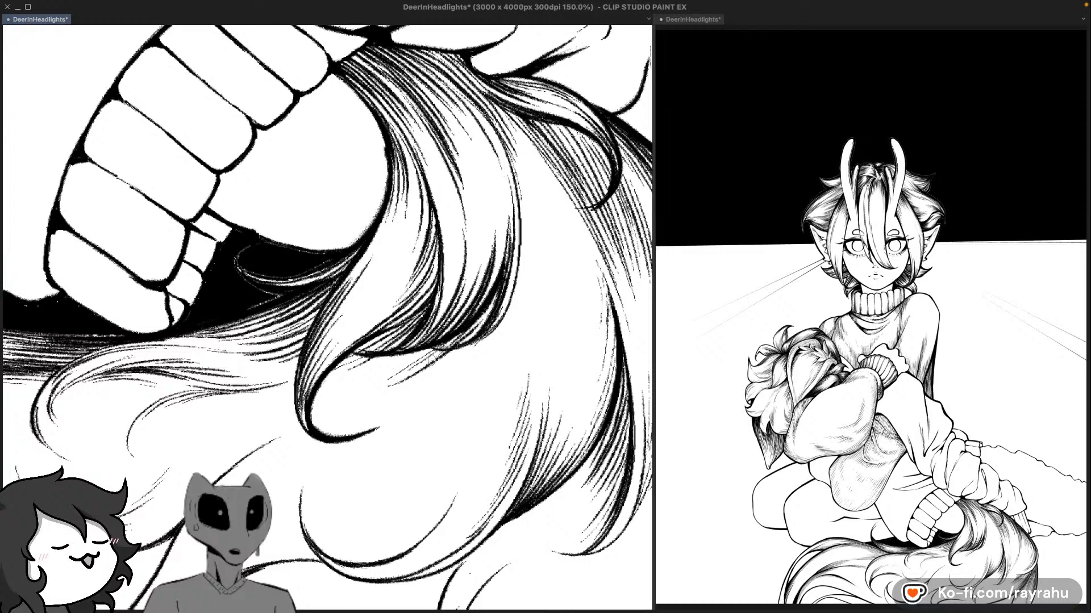
drag(497, 292, 426, 364)
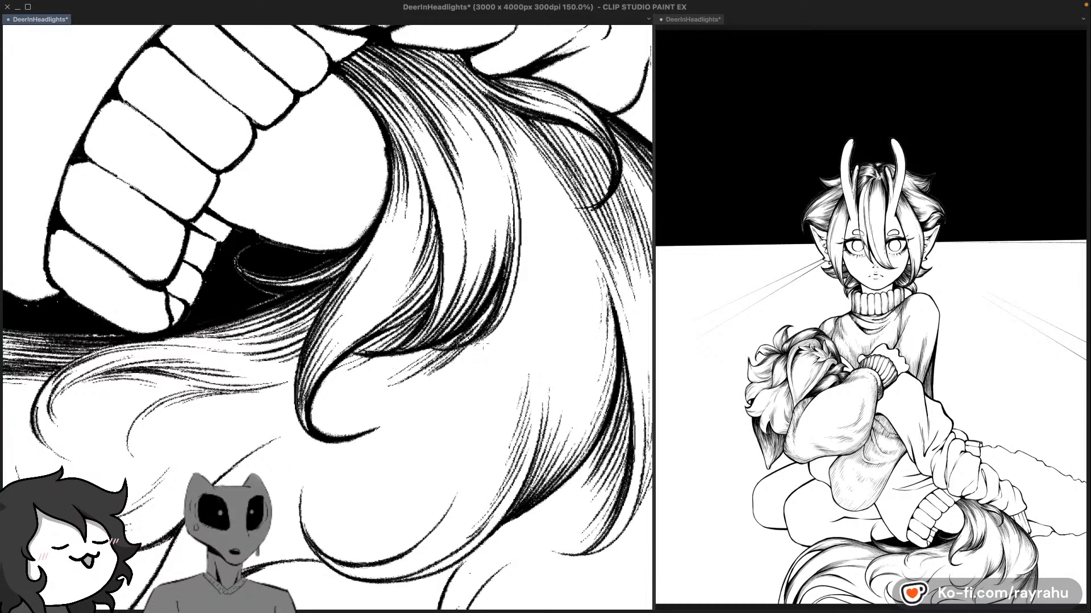
drag(531, 317, 525, 329)
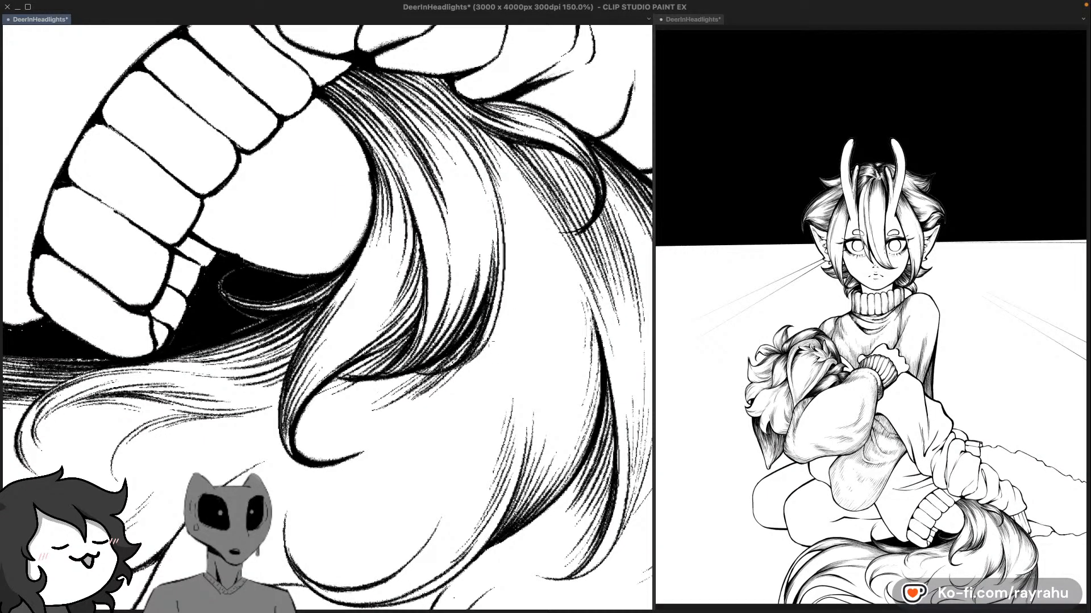
drag(441, 380, 525, 335)
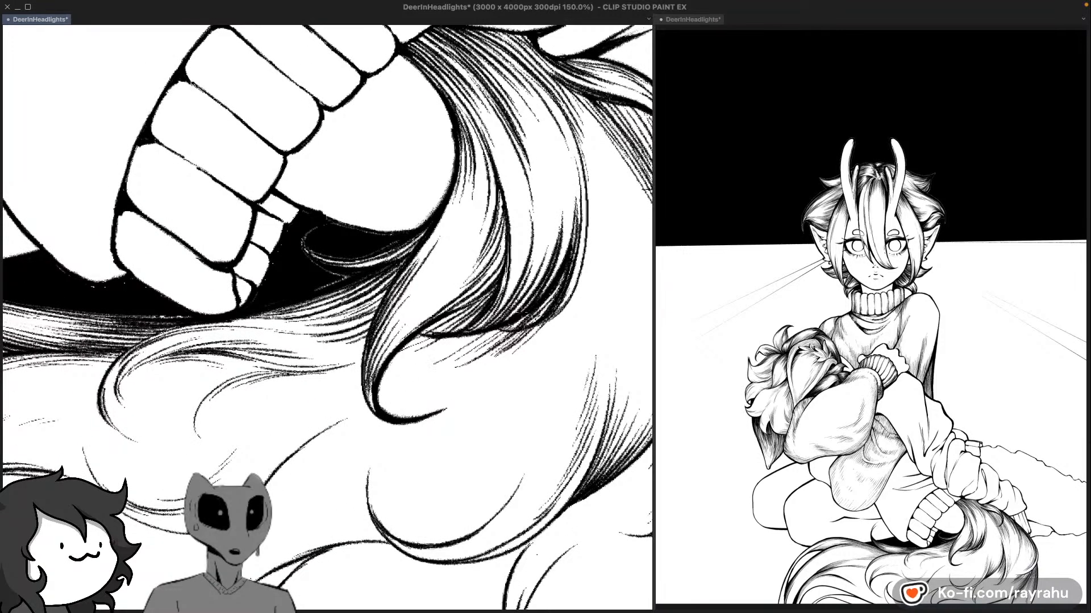
key(super+z)
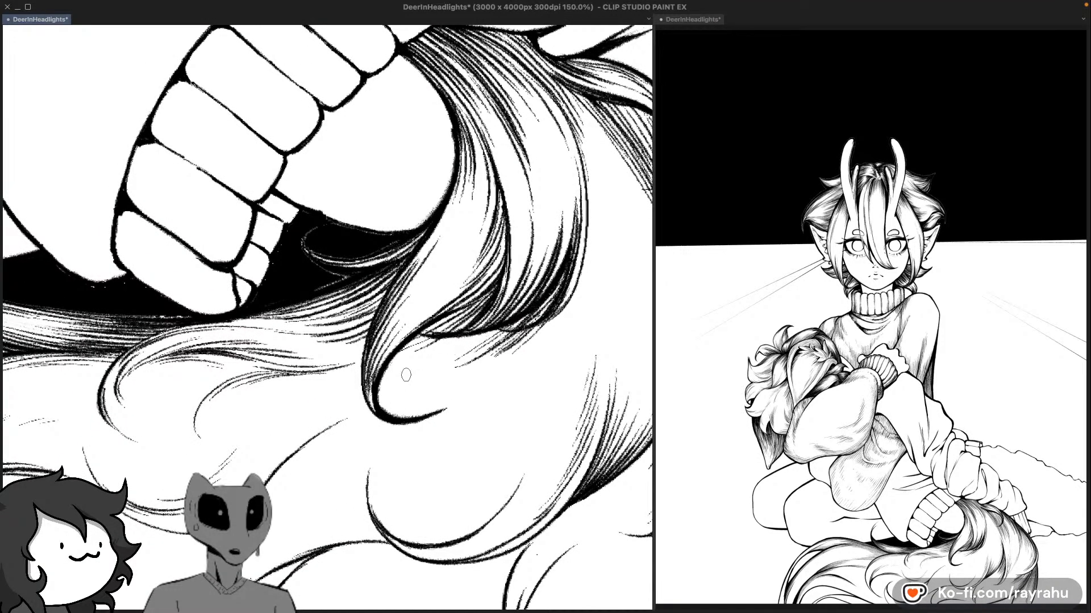
drag(408, 375, 489, 335)
key(super+z)
drag(420, 367, 498, 331)
drag(589, 293, 563, 322)
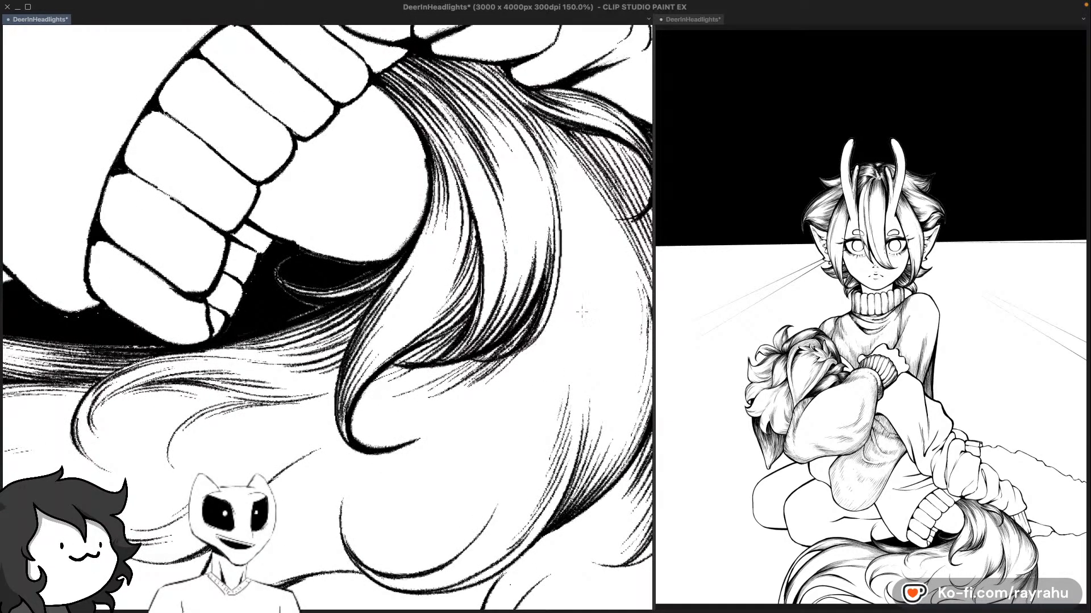
Step: Build up denser fine strands around the wide lock's rounded lower corner and extend them up its outer edge, undoing the stray stroke
drag(582, 312, 530, 327)
drag(525, 372, 503, 386)
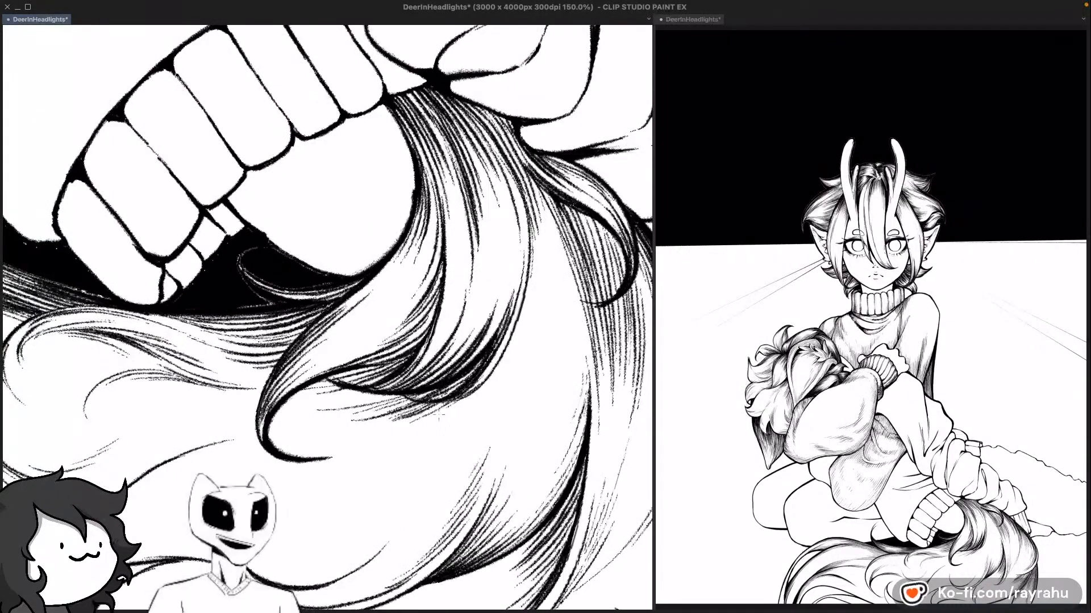
drag(441, 417, 505, 368)
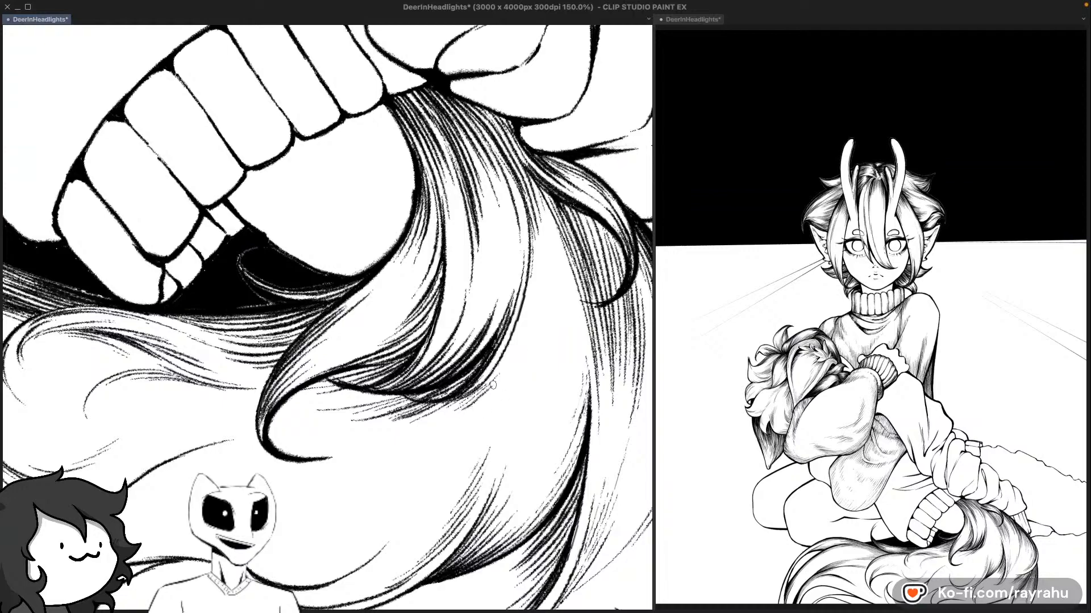
drag(473, 407, 513, 375)
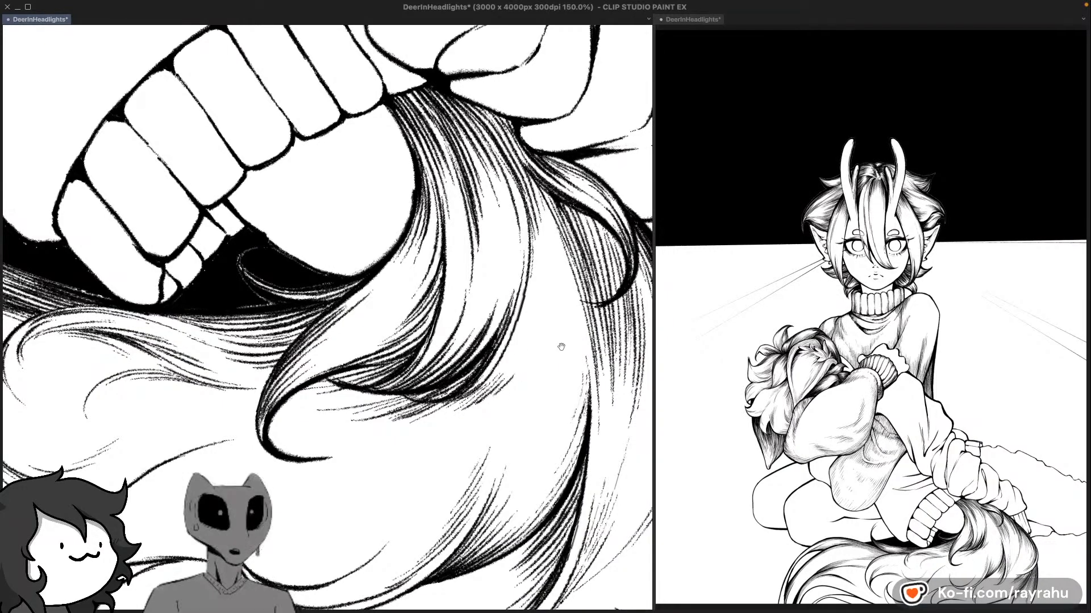
drag(561, 346, 550, 394)
drag(457, 419, 505, 385)
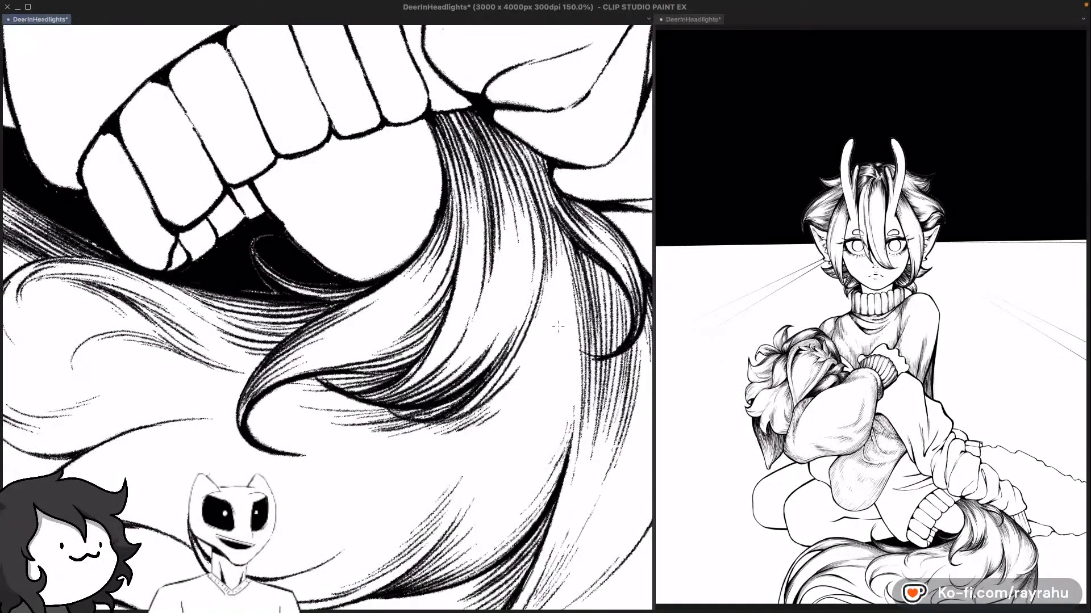
key(super+z)
mouse_move(457, 422)
mouse_down()
mouse_move(511, 380)
mouse_move(491, 393)
mouse_move(528, 344)
mouse_up()
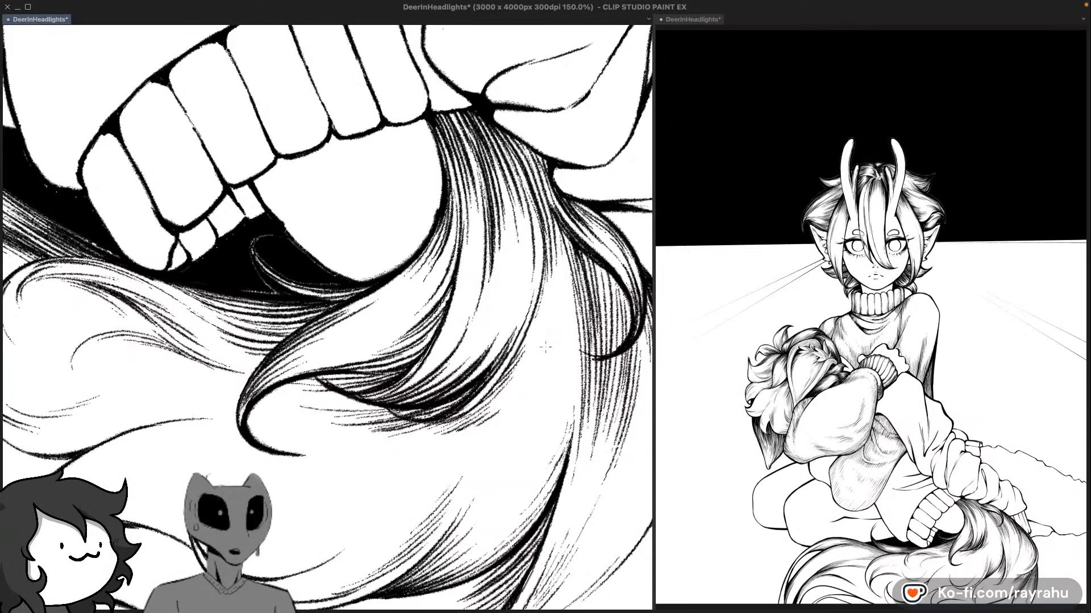
Step: Ink short flowing strands on the wavy lower lock, between the small inner curl and the hooked lock's tip
drag(517, 397, 591, 318)
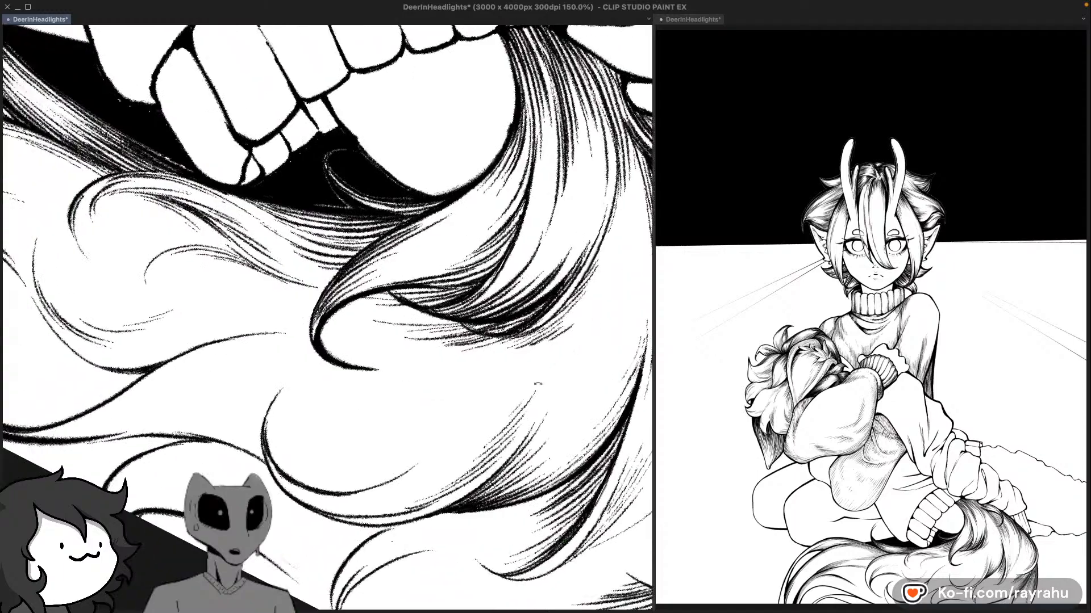
drag(514, 454, 532, 392)
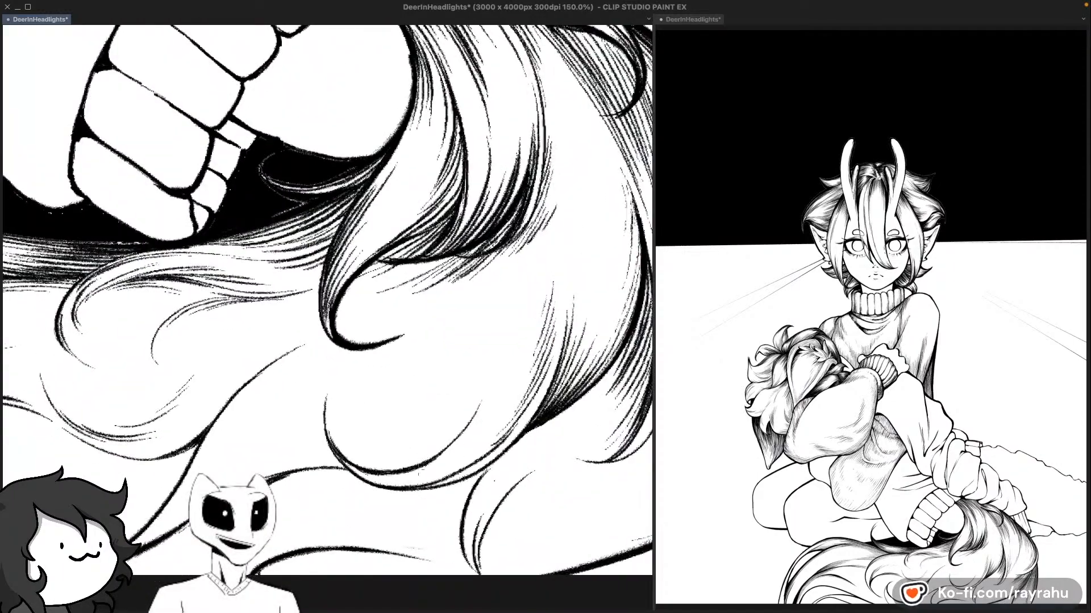
drag(438, 449, 540, 402)
drag(609, 446, 640, 366)
drag(411, 429, 478, 489)
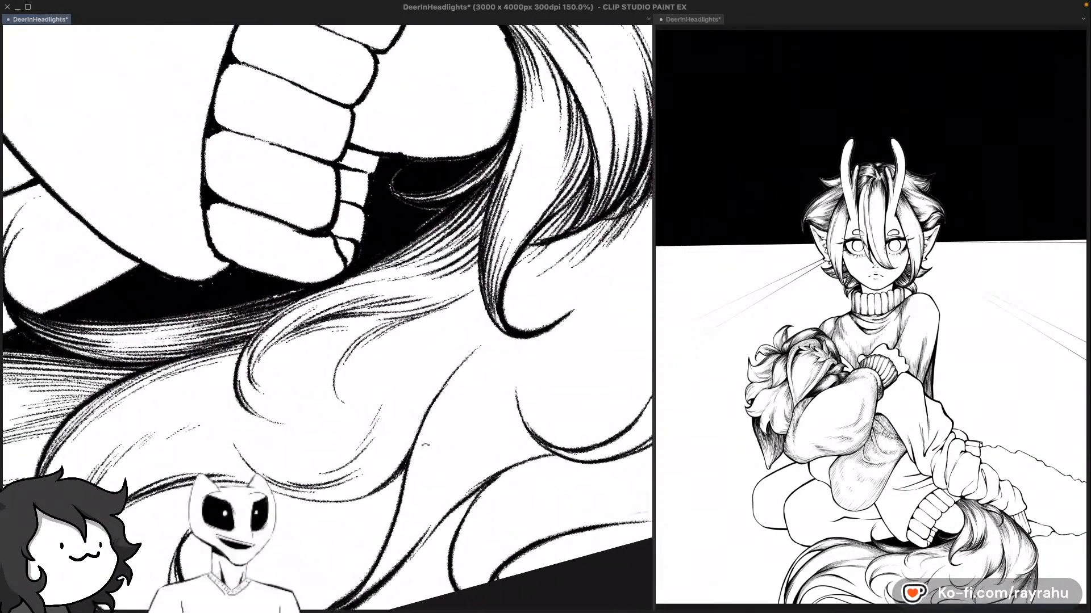
mouse_move(423, 514)
mouse_down()
mouse_move(477, 489)
mouse_move(423, 496)
mouse_up()
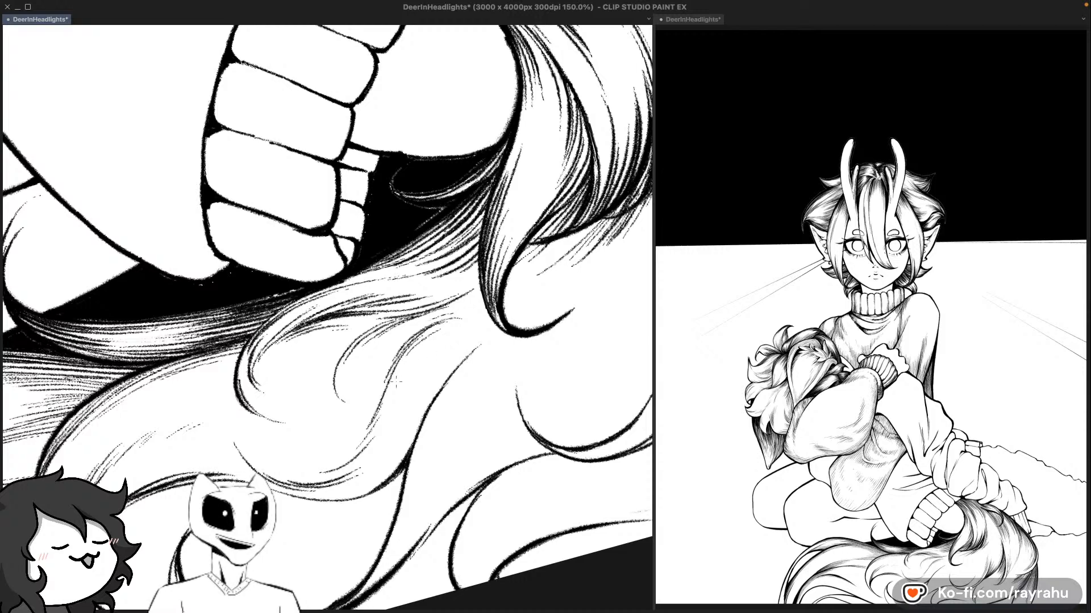
drag(410, 361, 444, 340)
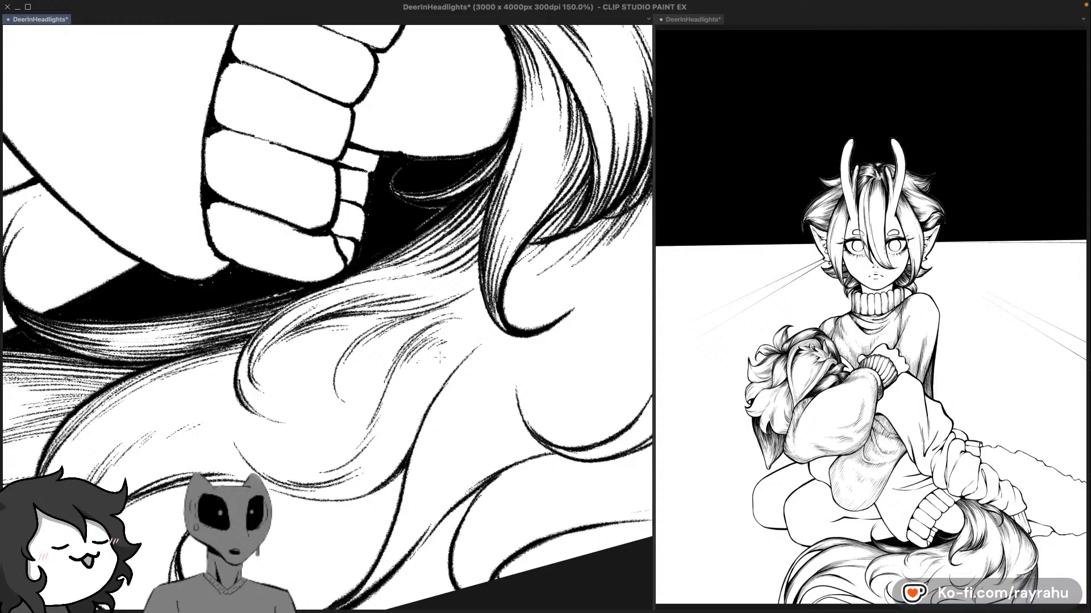
drag(433, 364, 476, 344)
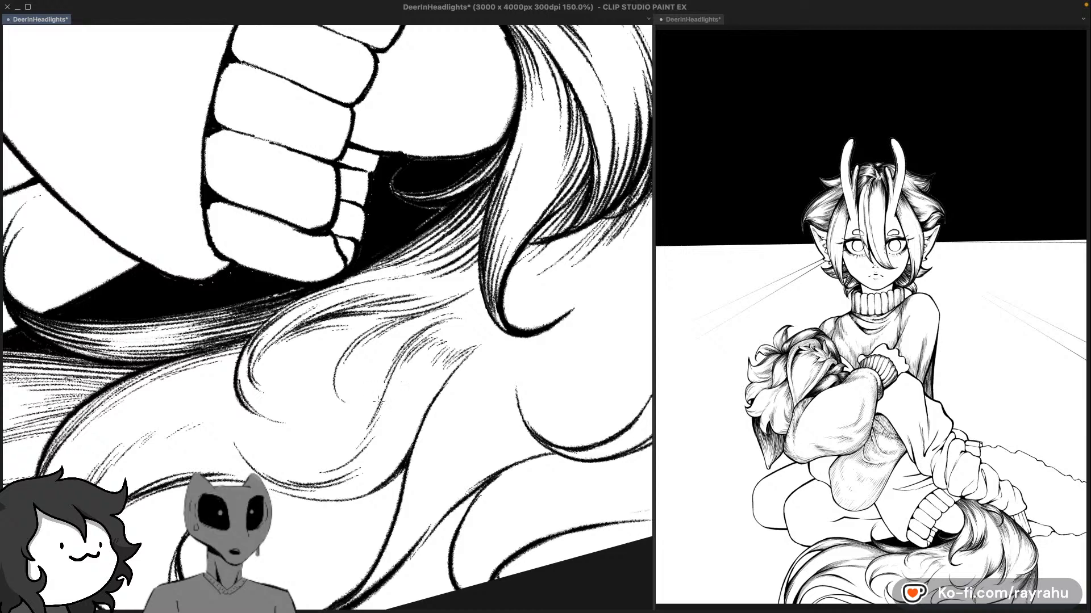
drag(426, 392, 468, 383)
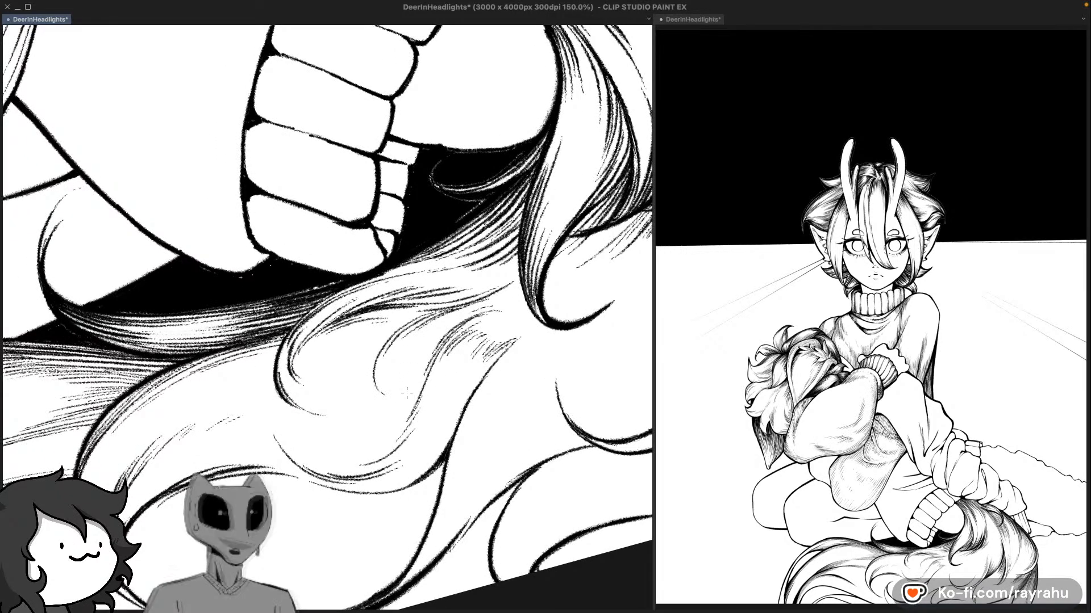
Step: Round out the small inner curl's contour and shade inside it with fine curved strokes, undoing the unwanted attempts
drag(421, 330, 376, 386)
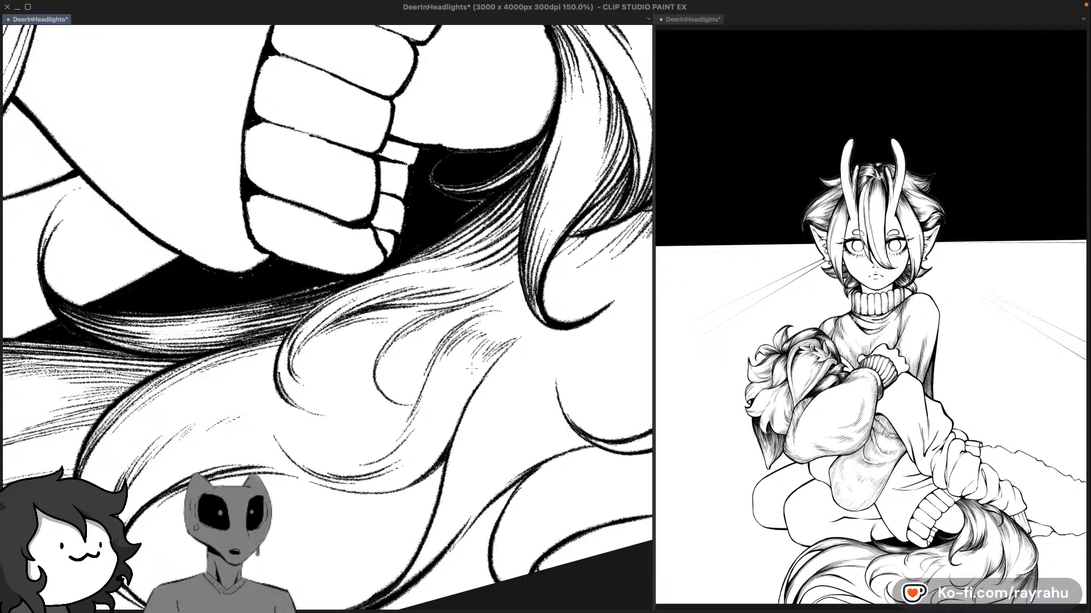
key(super+z)
drag(406, 333, 407, 396)
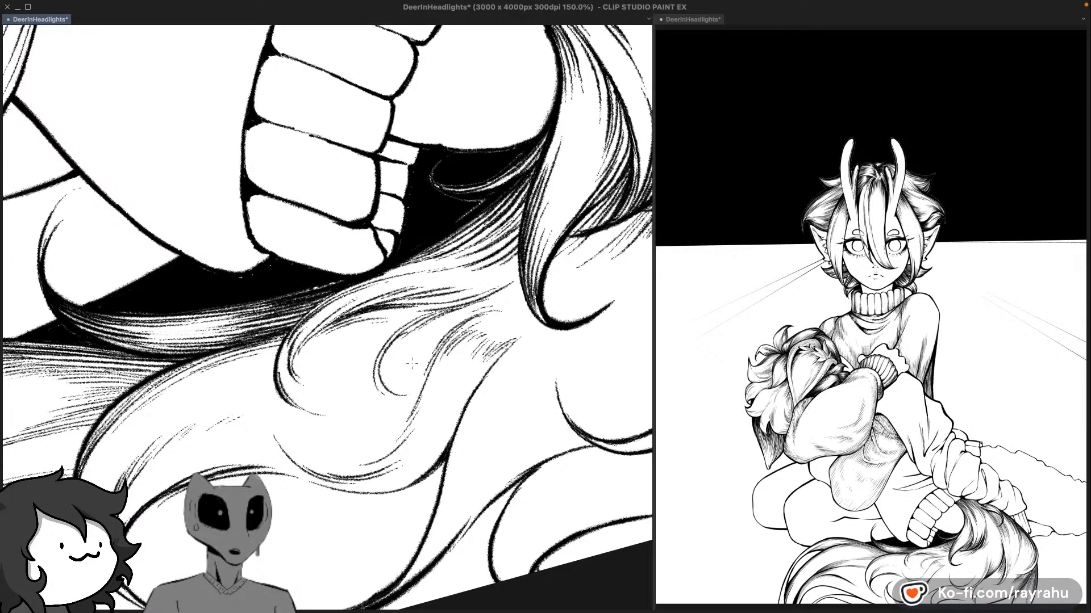
key(super+z)
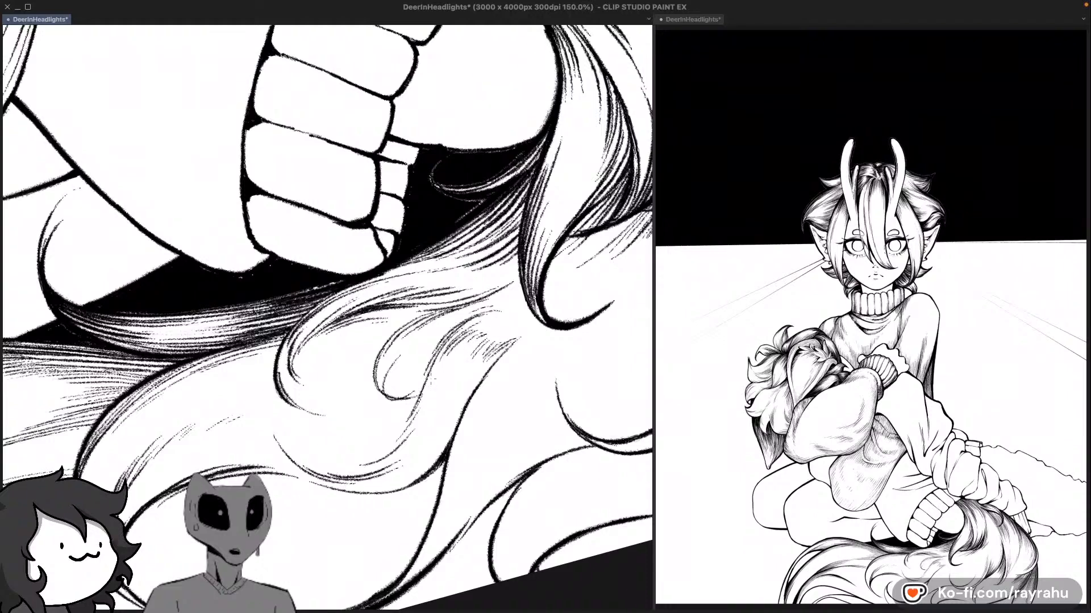
key(super+z)
mouse_move(390, 375)
mouse_down()
mouse_move(393, 397)
mouse_move(400, 357)
mouse_move(404, 400)
mouse_move(423, 393)
mouse_up()
key(super+z)
key(super+z)
key(super+z)
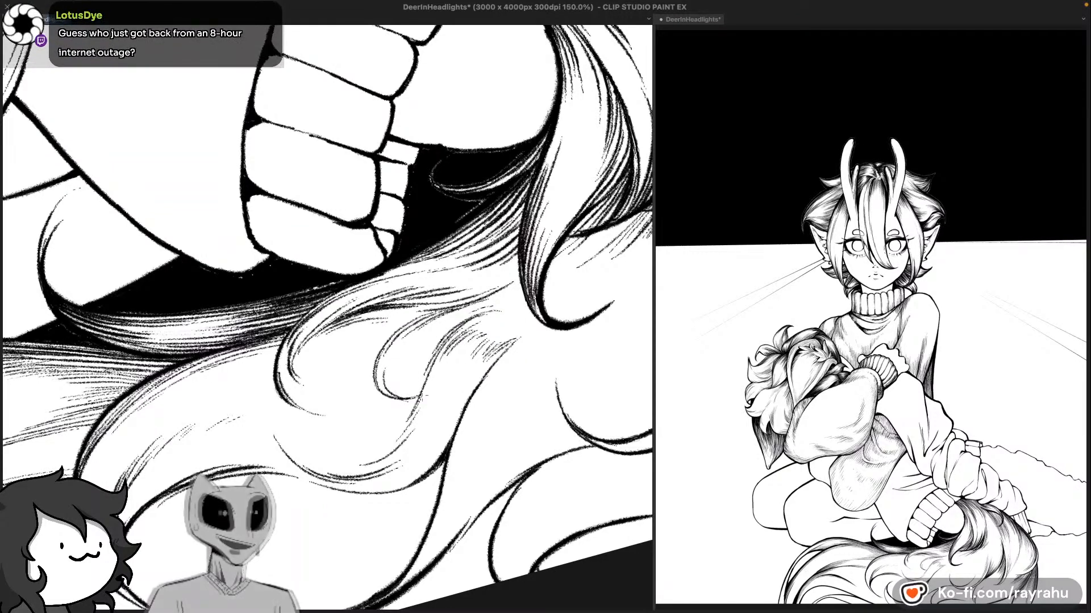
drag(401, 398, 417, 399)
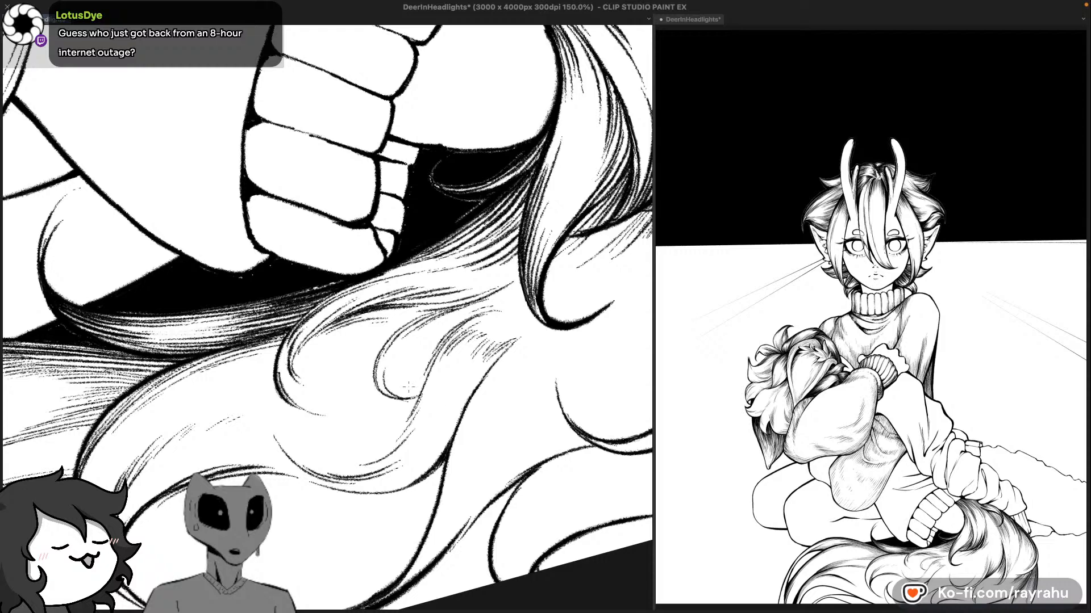
mouse_move(392, 390)
mouse_down()
mouse_move(411, 347)
mouse_move(403, 350)
mouse_up()
key(ctrl+z)
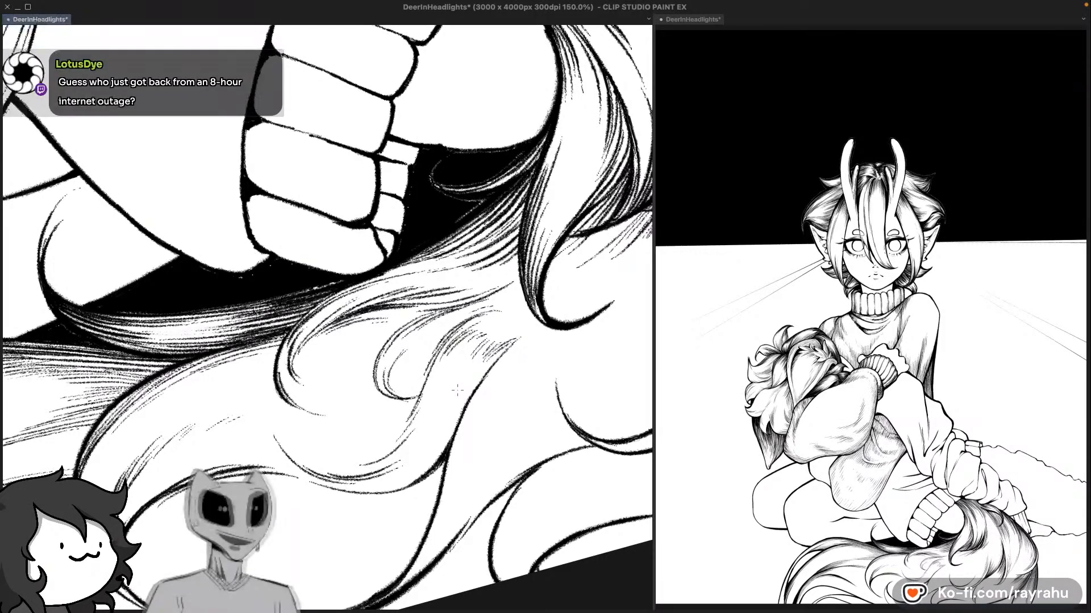
scroll(486, 409, down, 2)
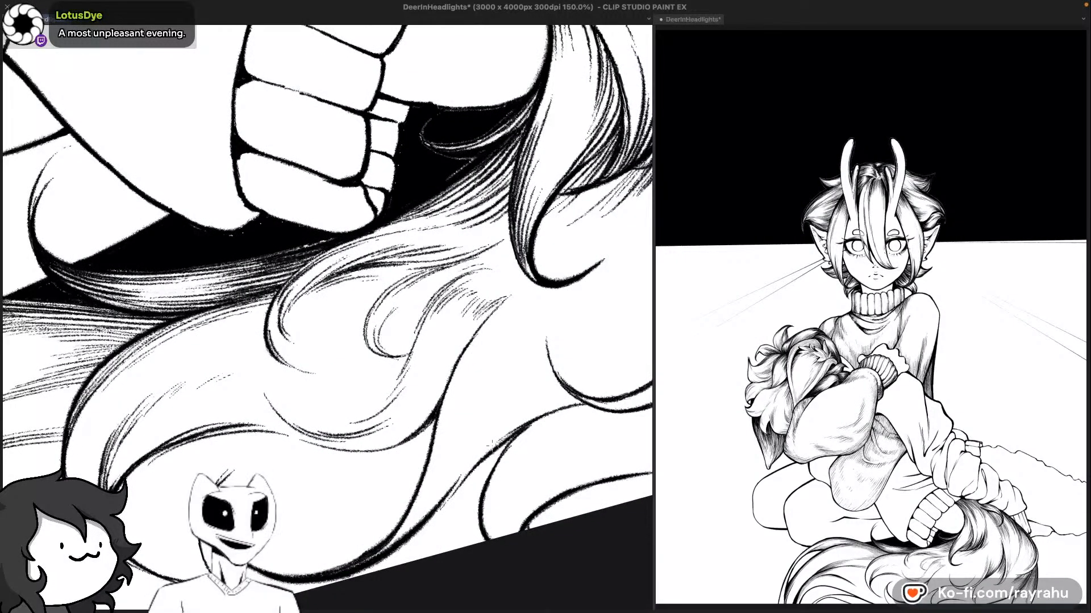
drag(532, 327, 505, 390)
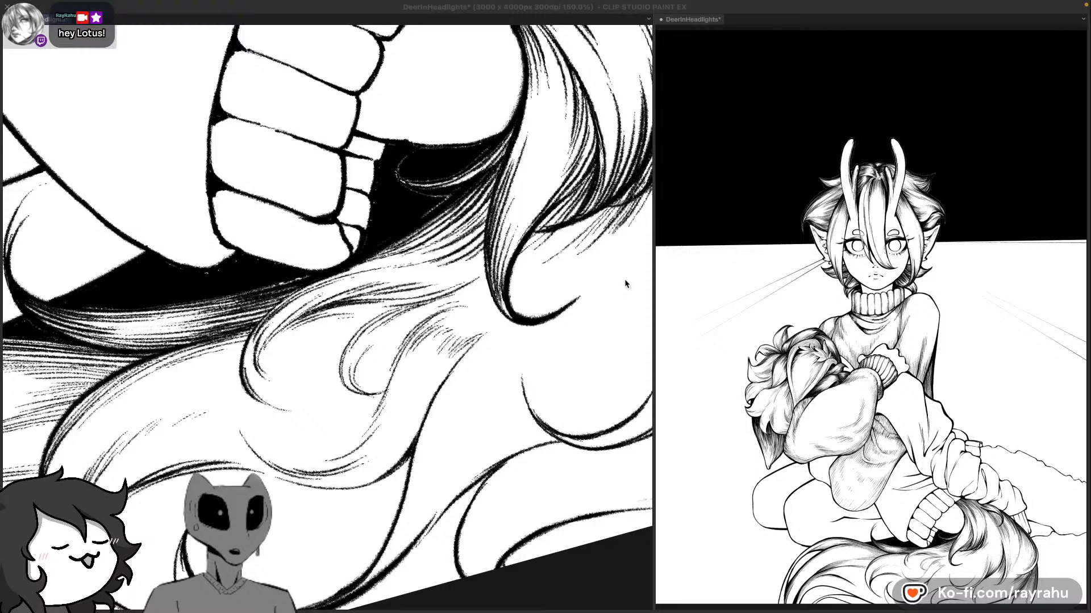
click(502, 383)
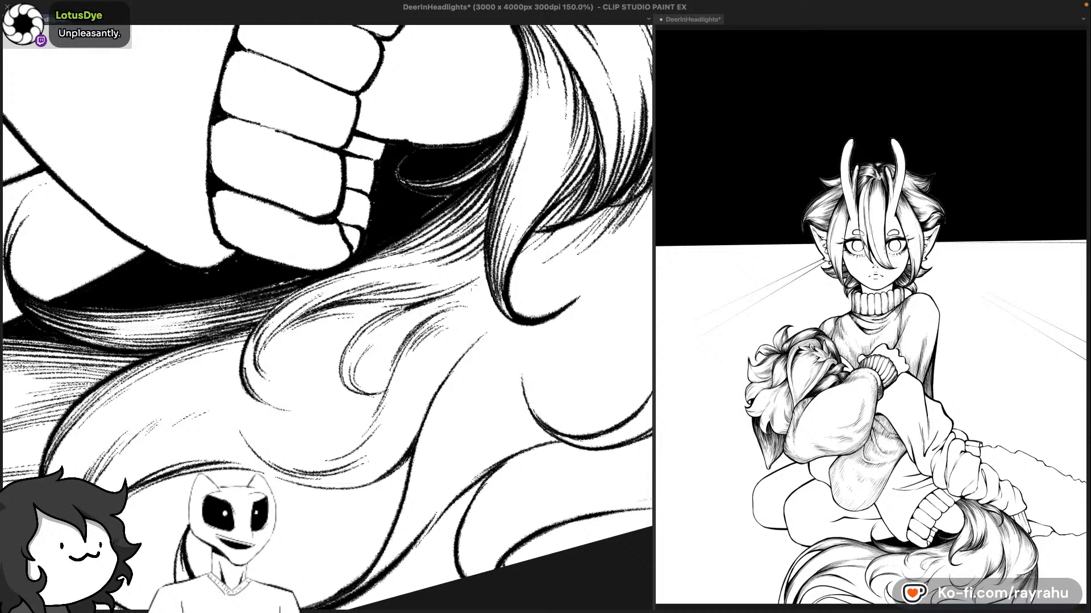
drag(491, 324, 509, 275)
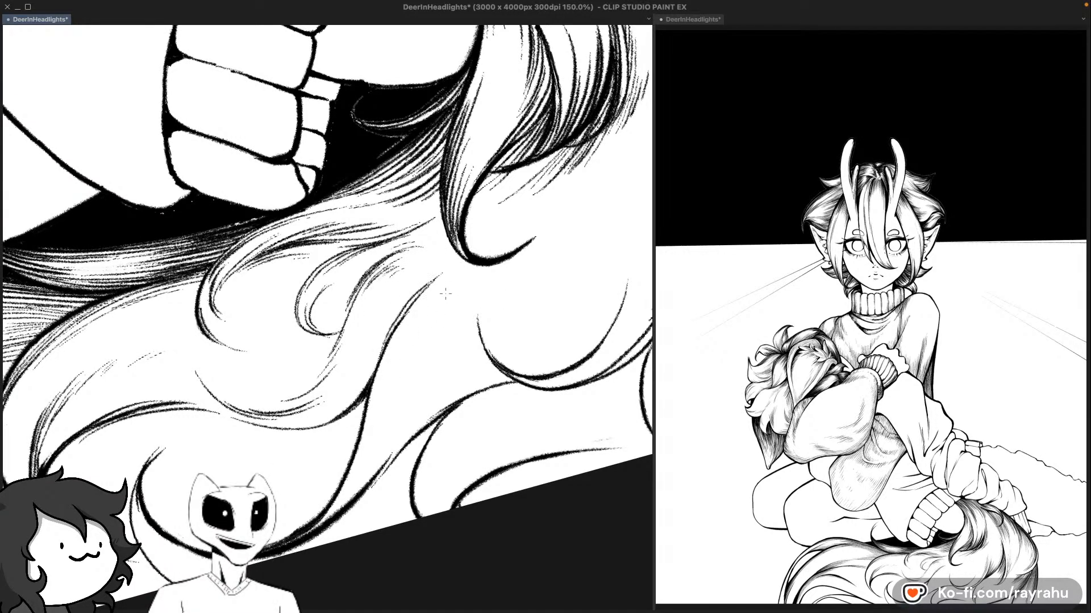
Step: Extend the wavy lower lock's long contour up toward the hooked lock's tip, undoing unwanted strokes, and save the illustration
key(super+z)
drag(393, 407, 366, 418)
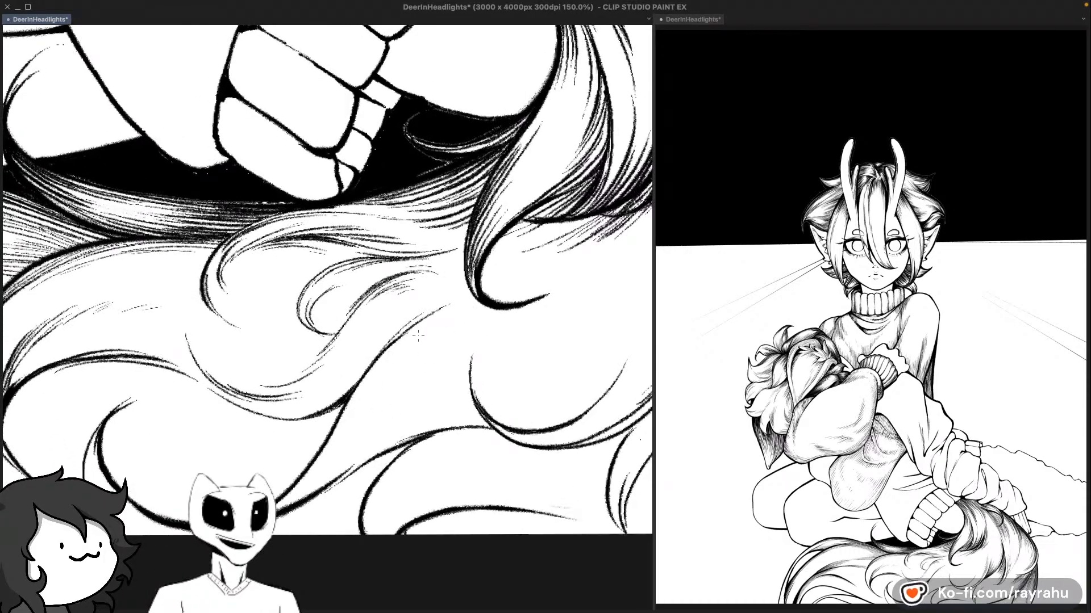
mouse_move(409, 356)
mouse_down()
mouse_move(473, 279)
mouse_move(407, 325)
mouse_move(467, 276)
mouse_up()
key(super+z)
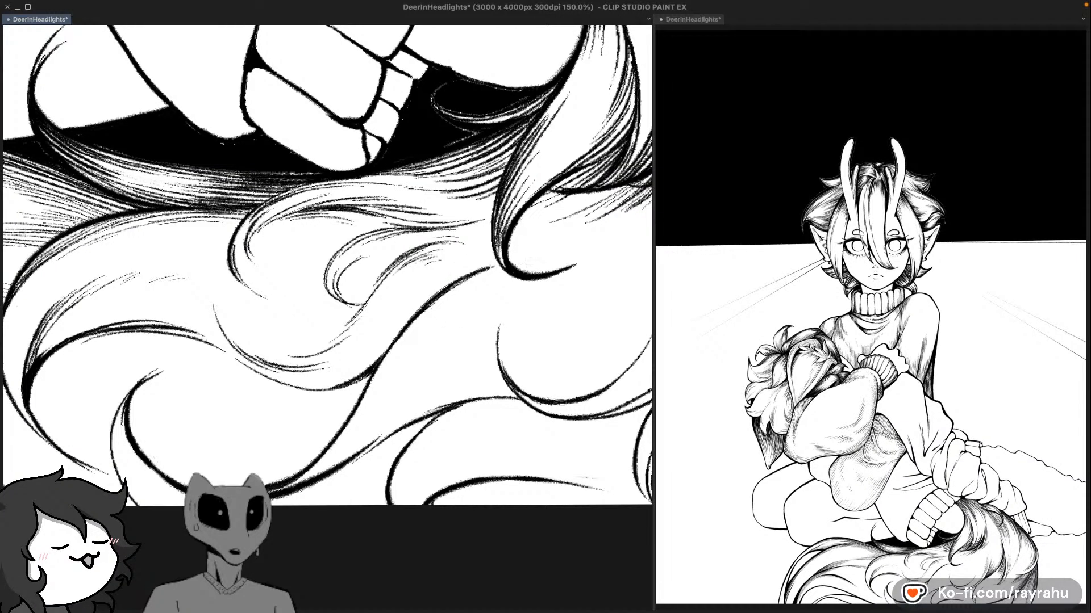
drag(531, 258, 522, 277)
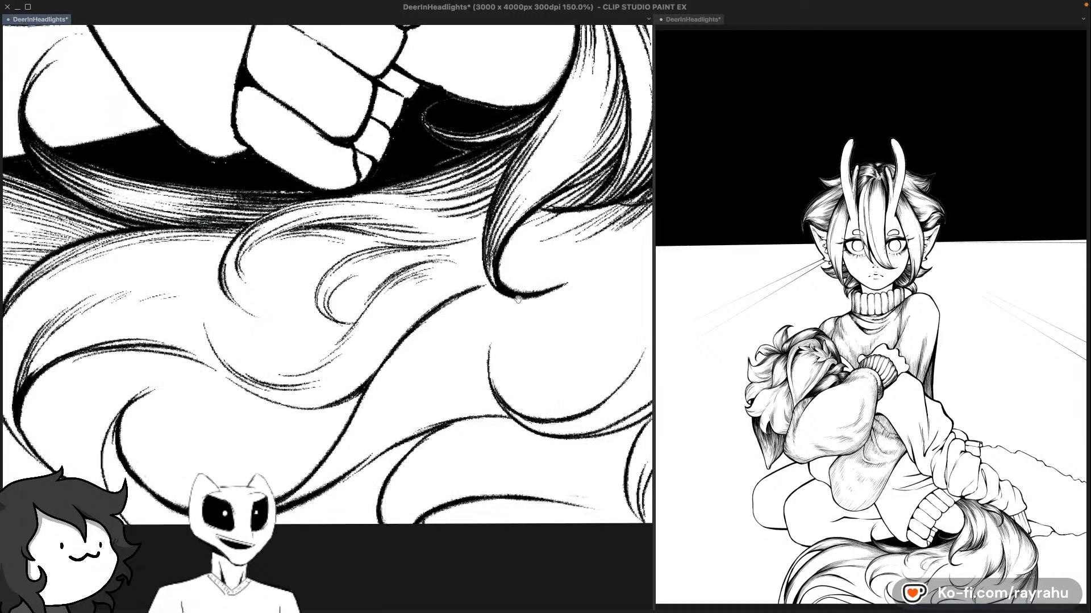
key(super+s)
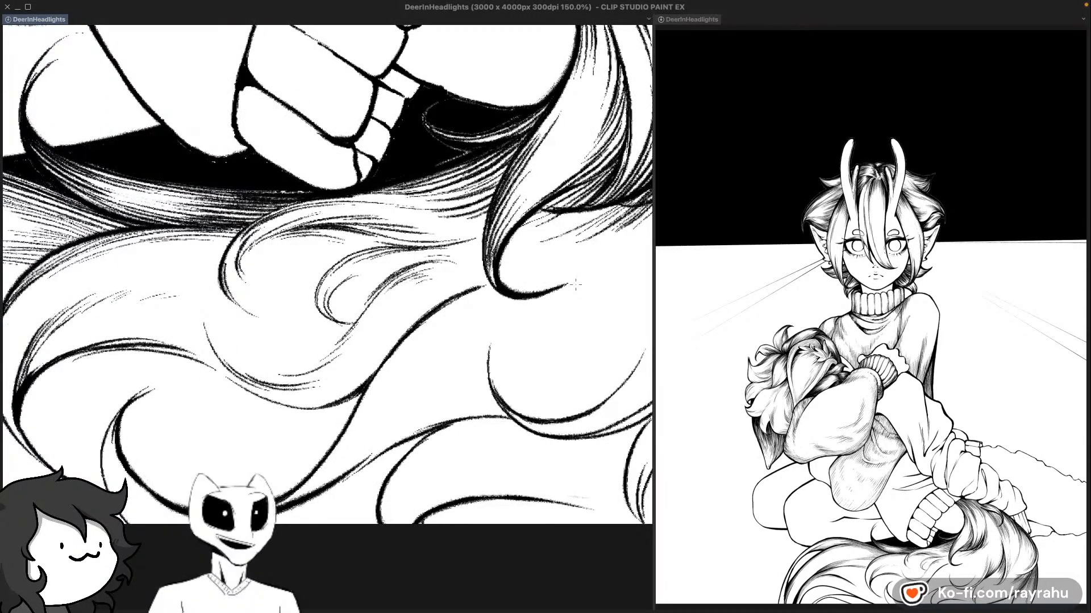
Step: Start shading the small pointed lock below the tail's dark crease with fine curved strands, undoing the unwanted stroke
drag(538, 321, 565, 288)
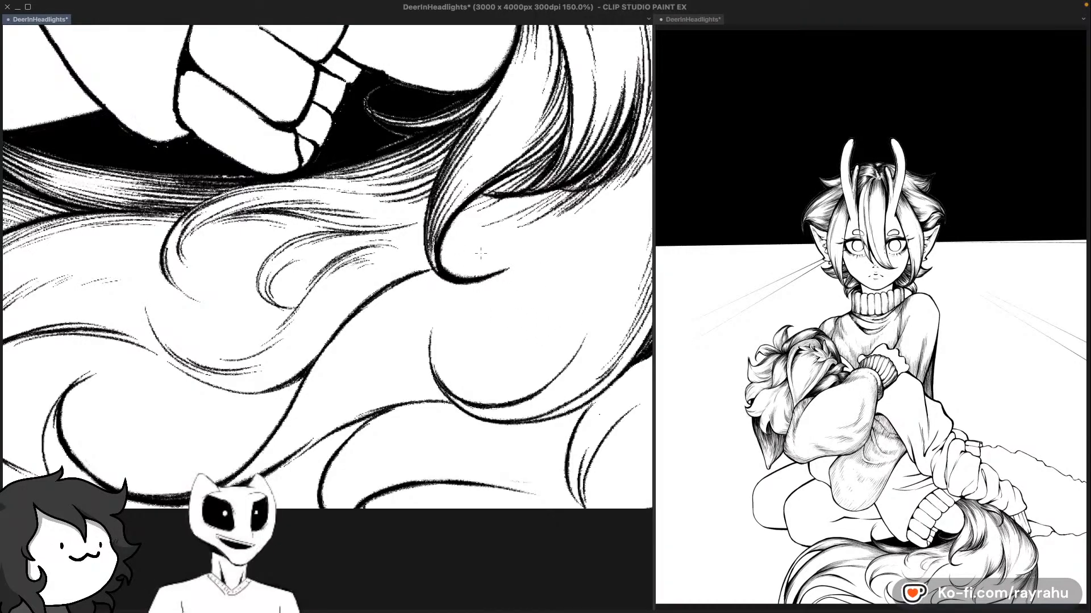
scroll(480, 254, down, 5)
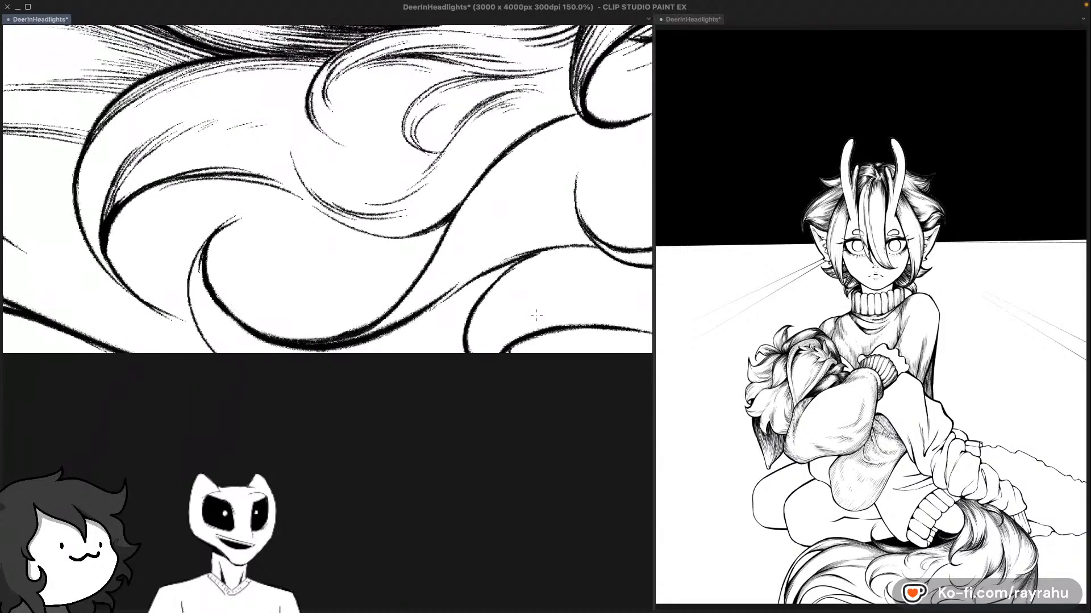
drag(579, 252, 491, 413)
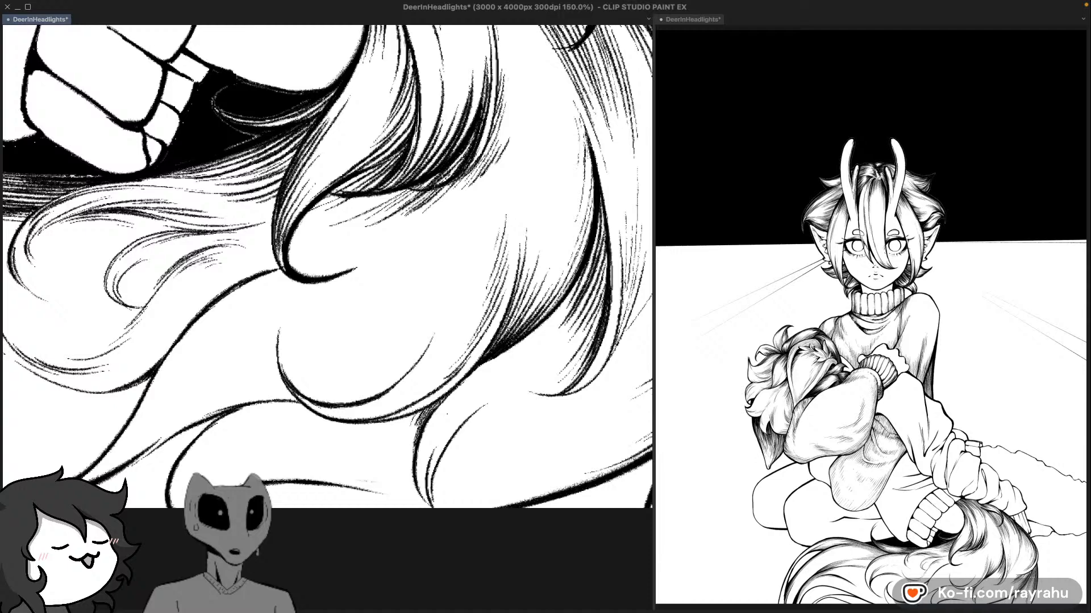
scroll(495, 386, down, 2)
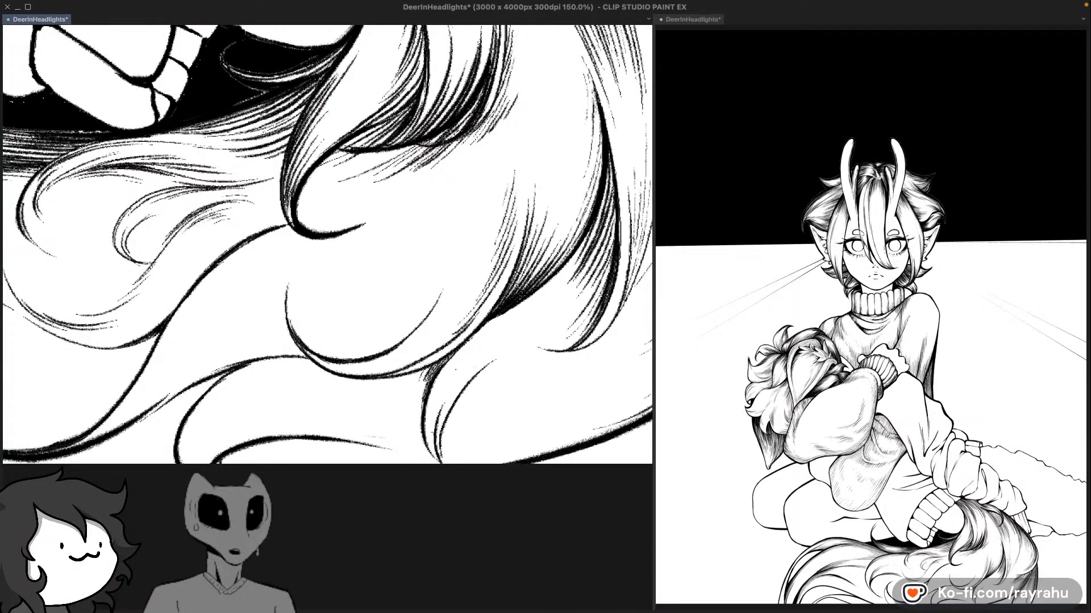
drag(450, 397, 490, 346)
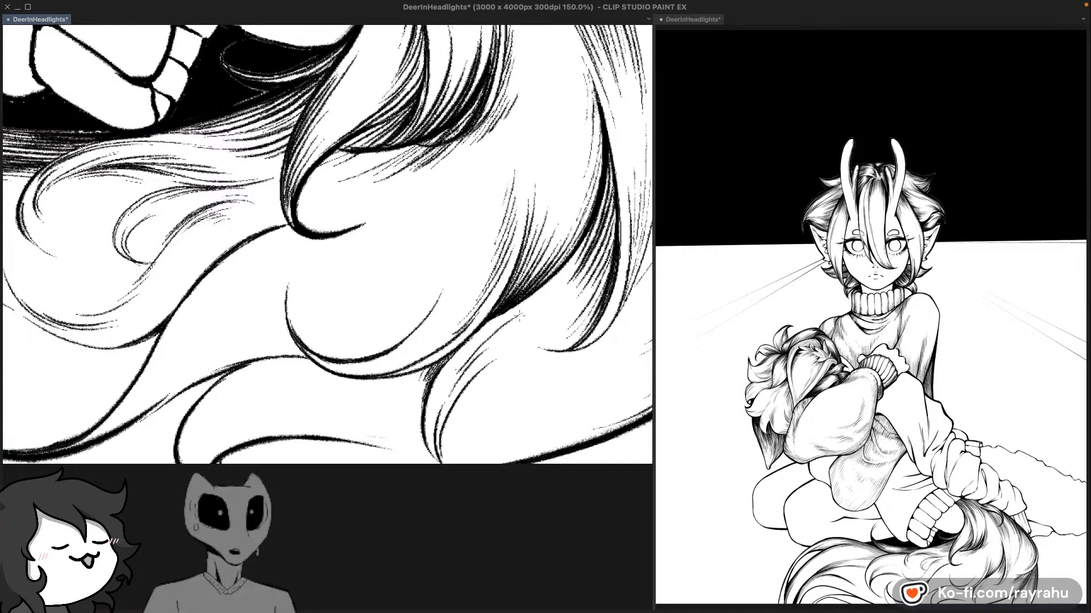
drag(472, 356, 522, 308)
key(super+z)
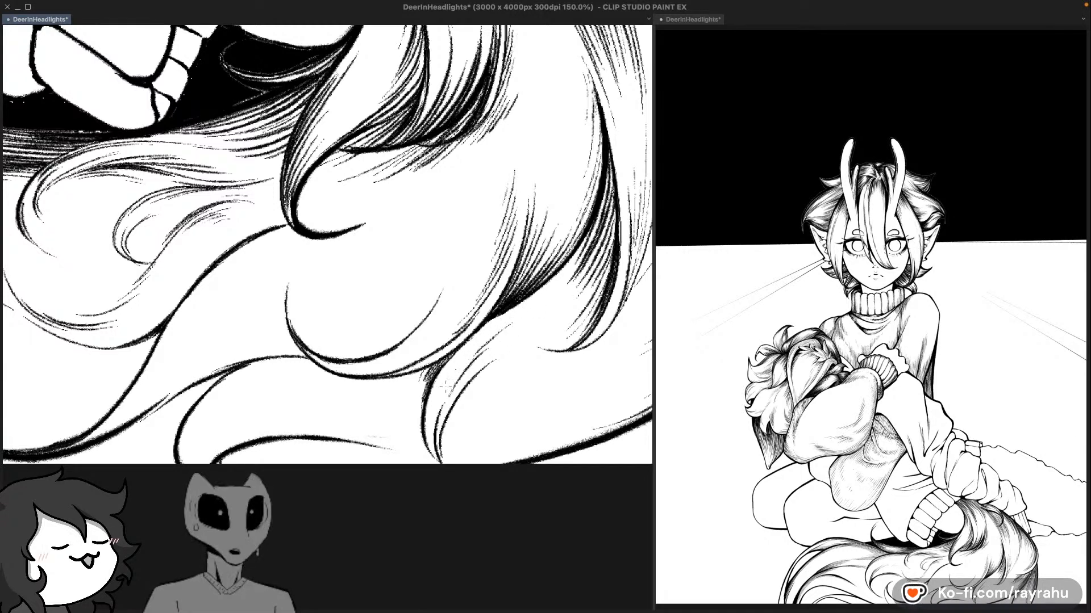
drag(446, 392, 527, 310)
drag(454, 370, 511, 316)
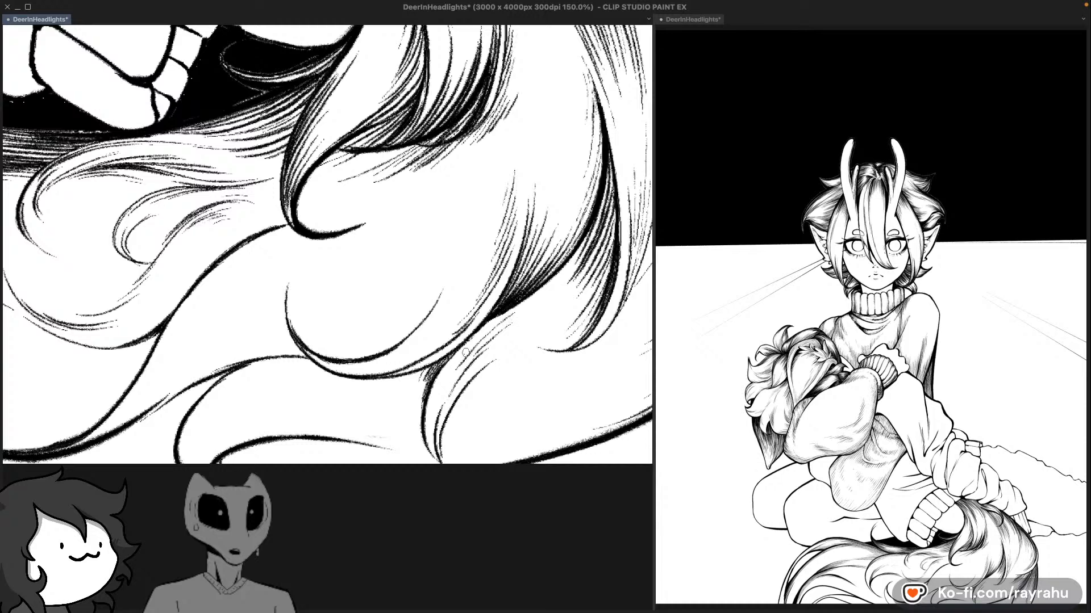
Step: Pack more fine strands into the pointed lock's base where it emerges from the dark crease, undoing the strokes that miss
drag(466, 352, 507, 313)
drag(460, 359, 500, 317)
key(super+z)
drag(435, 397, 505, 312)
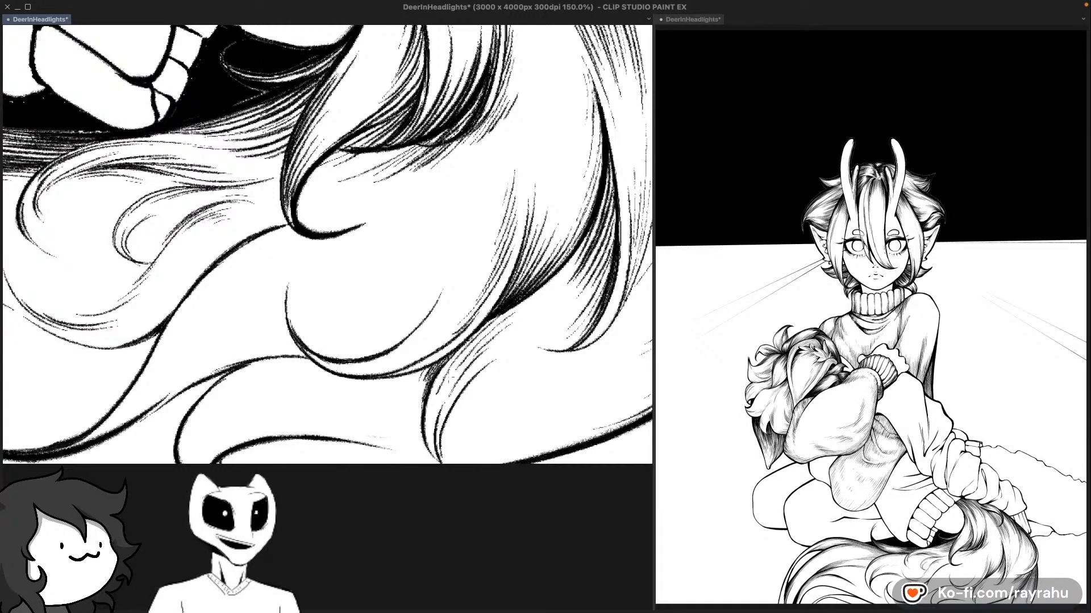
drag(453, 370, 528, 294)
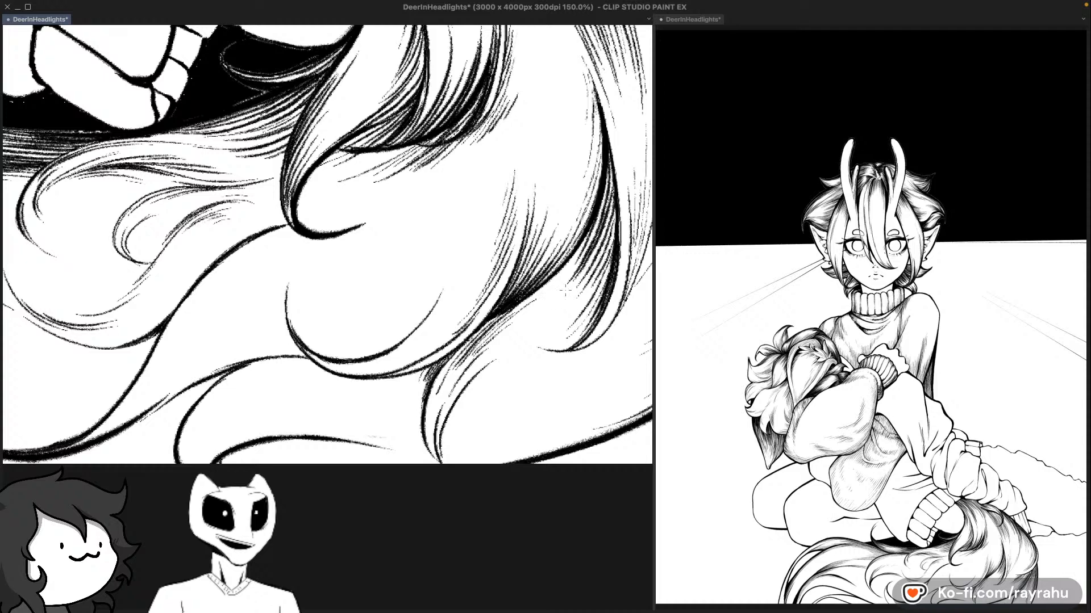
drag(468, 360, 524, 312)
key(super+z)
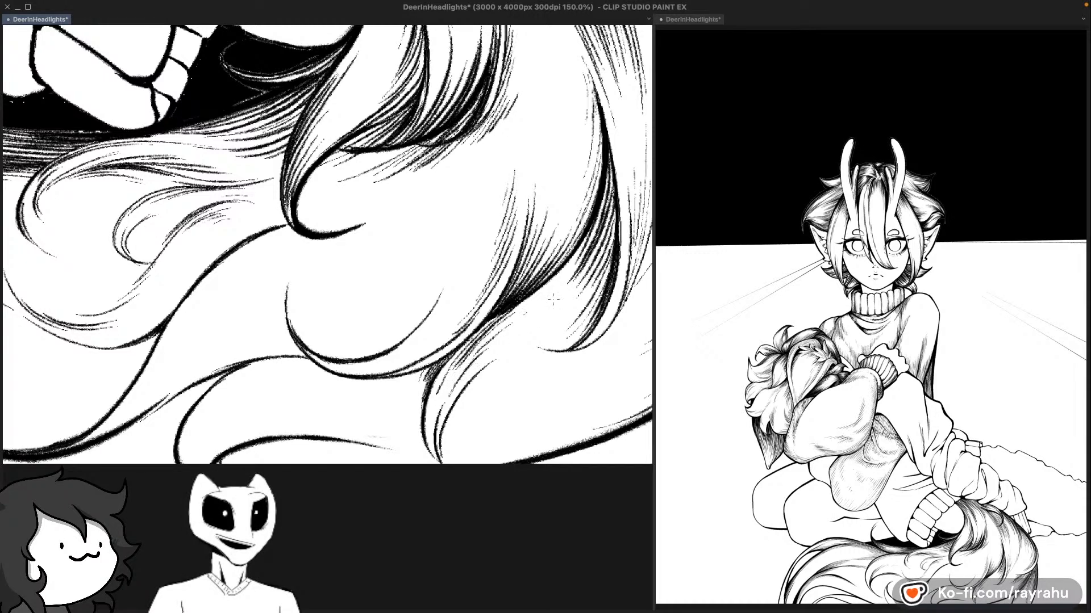
Step: Draw a long strand sweeping from the neighbouring tail strands down into the pointed lock's base, undoing the first attempts
drag(594, 227, 546, 293)
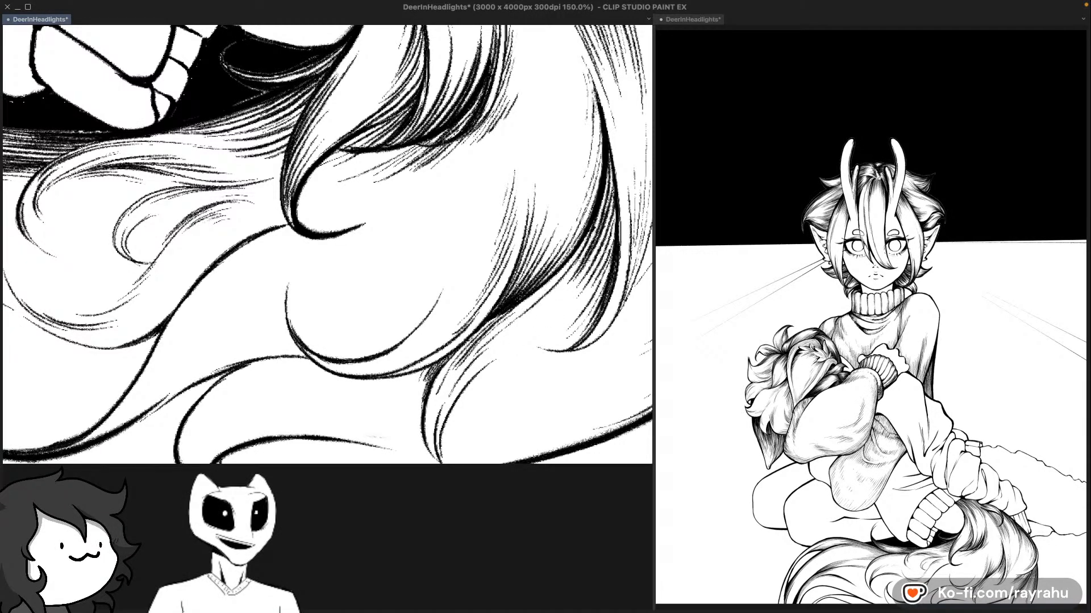
mouse_move(588, 232)
mouse_down()
mouse_move(473, 348)
mouse_move(516, 322)
mouse_up()
key(super+z)
key(super+z)
drag(589, 240, 490, 335)
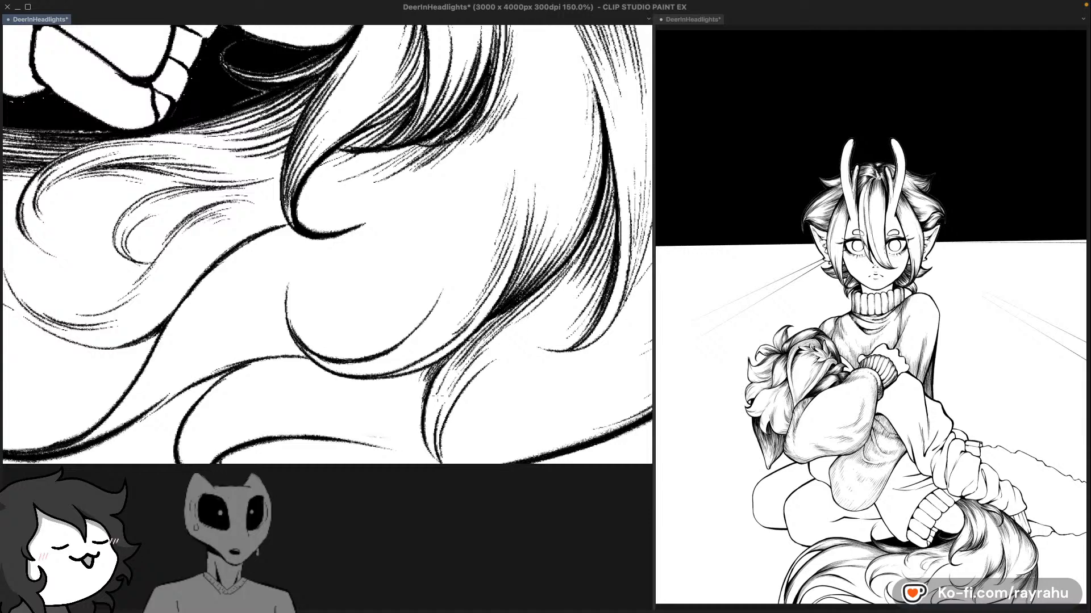
Step: Darken the pointed lock's outer edge with short strokes running between its base and tip, undoing the last stray one
drag(434, 413, 467, 358)
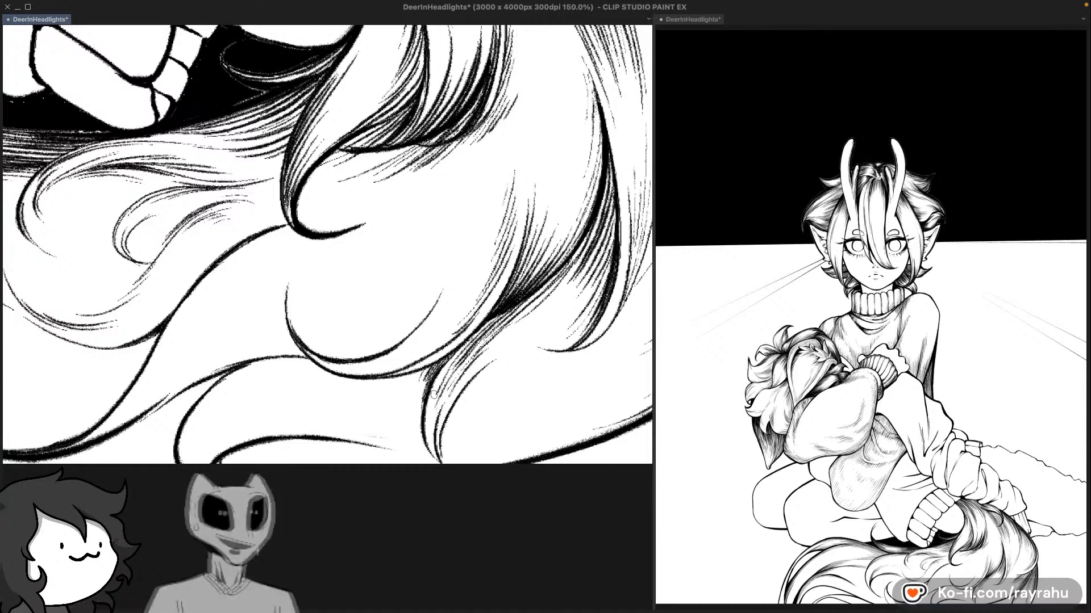
drag(476, 392, 494, 359)
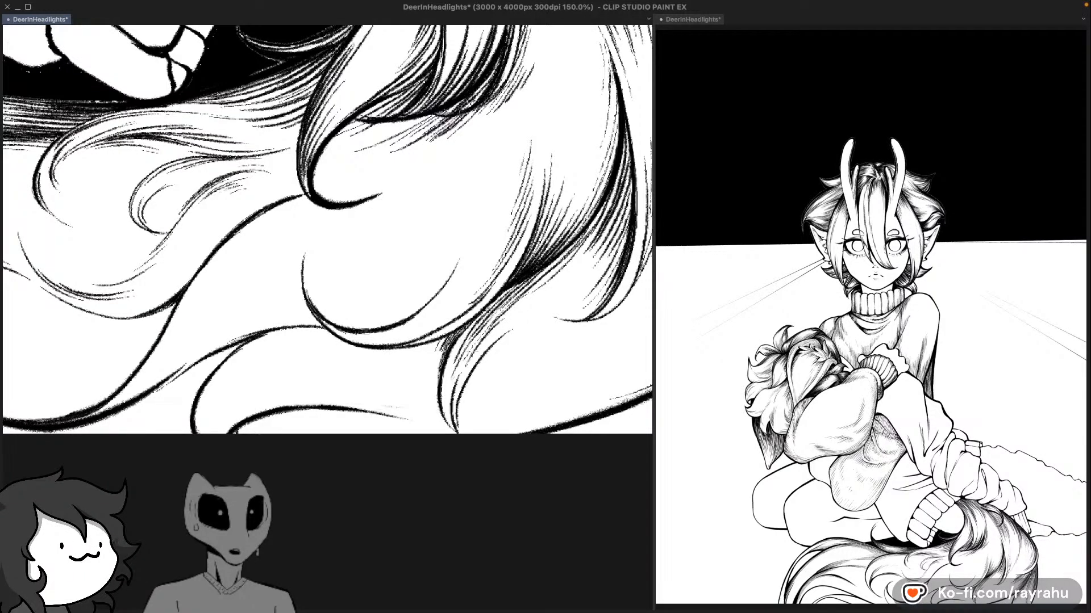
drag(467, 336, 446, 382)
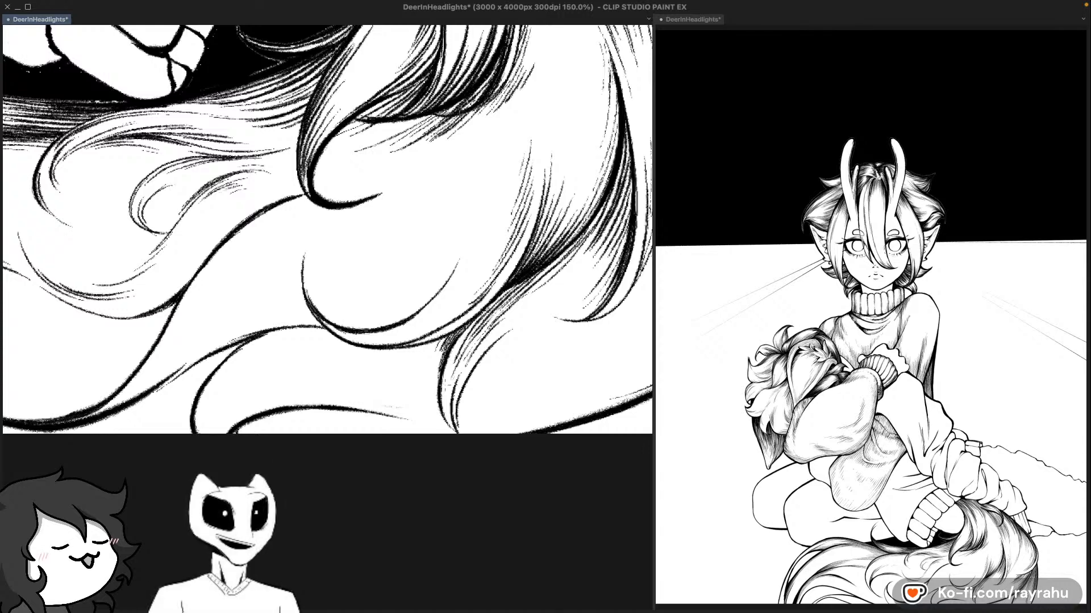
drag(472, 321, 447, 381)
mouse_move(534, 310)
mouse_down()
mouse_move(497, 293)
mouse_move(510, 282)
mouse_up()
drag(455, 346, 489, 302)
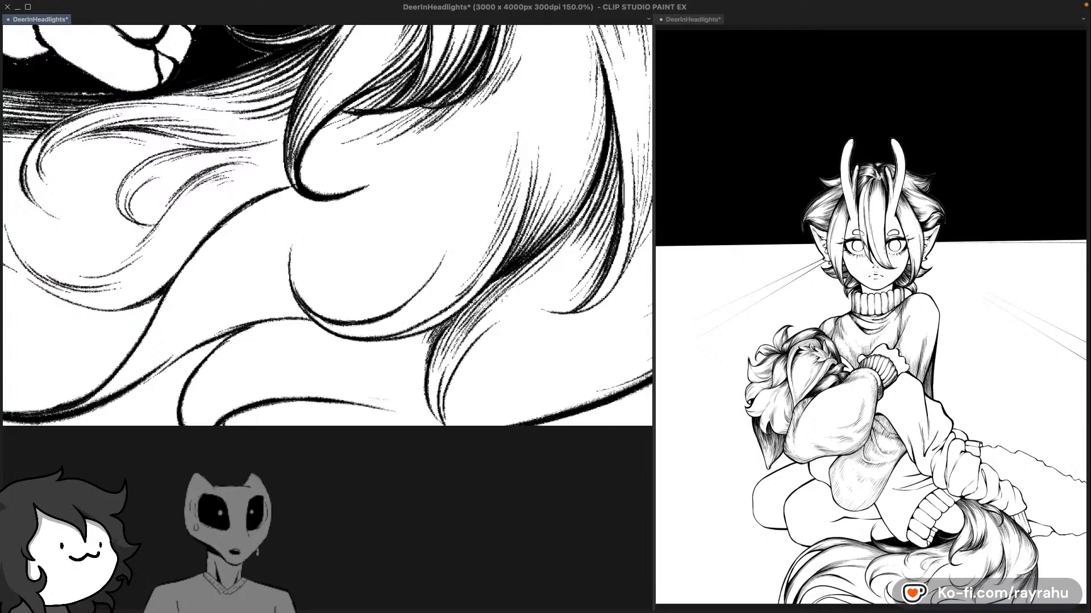
key(super+z)
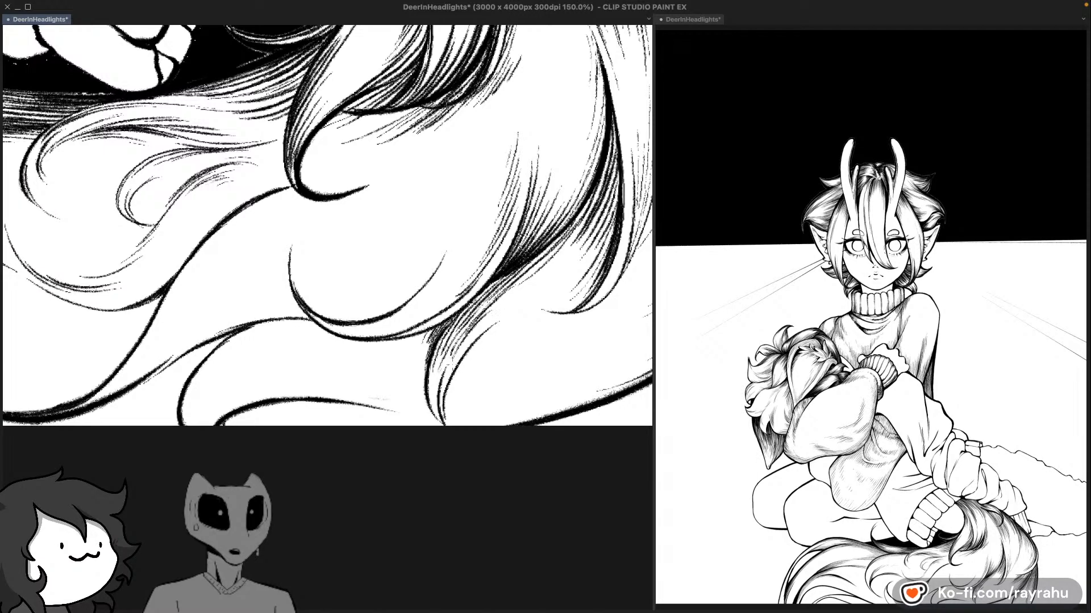
Step: Add a fine inner strand rising through the pointed lock's middle, undoing the unwanted attempts
mouse_move(513, 362)
mouse_down()
mouse_move(519, 330)
mouse_move(483, 290)
mouse_up()
key(super+z)
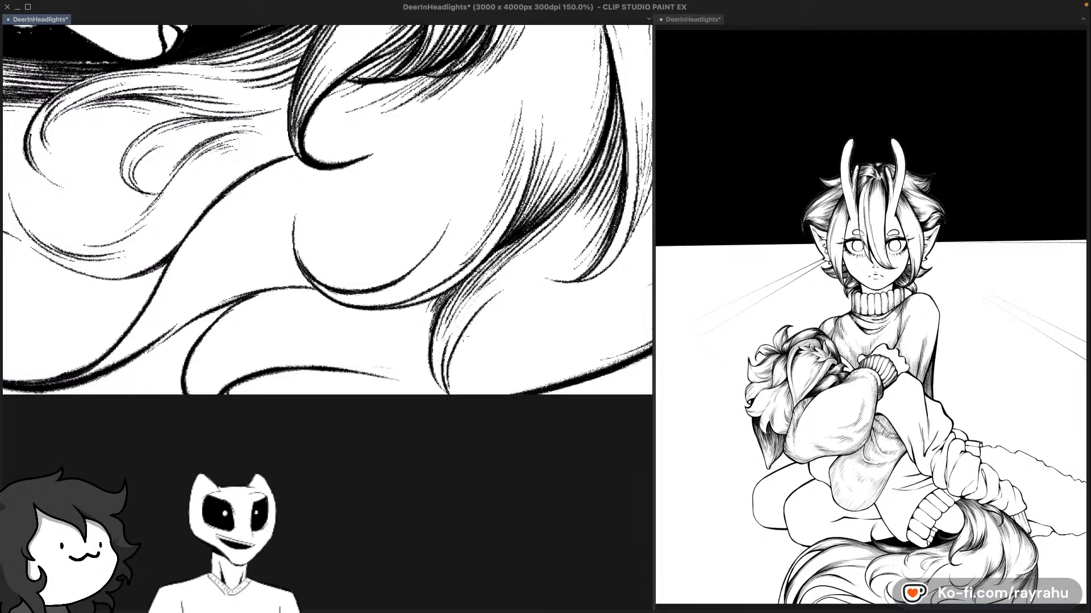
drag(454, 329, 489, 285)
key(super+z)
drag(445, 340, 482, 285)
key(super+z)
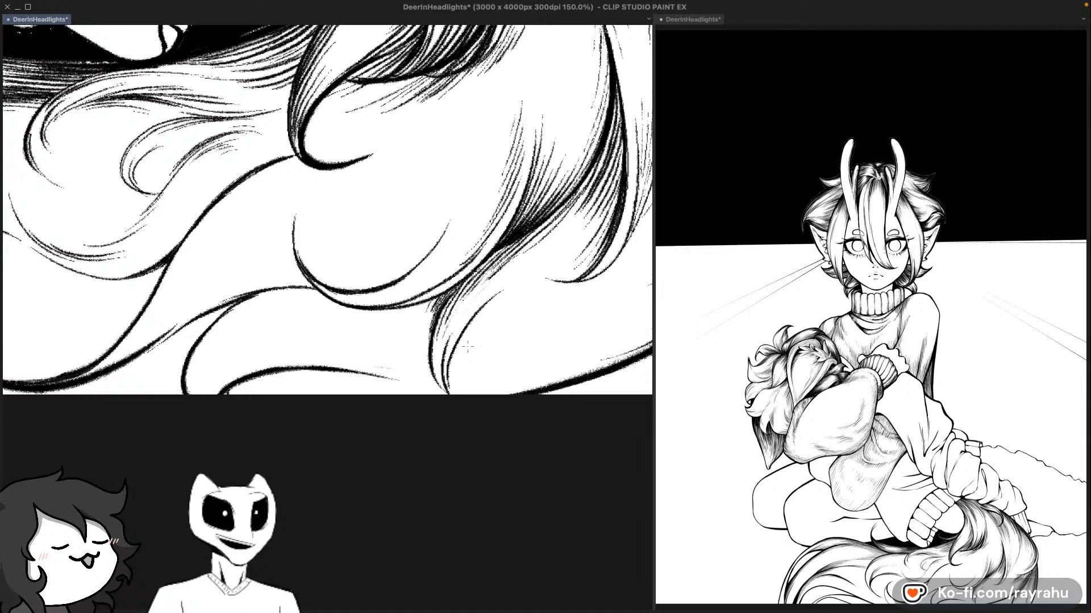
drag(443, 336, 463, 287)
drag(391, 444, 377, 449)
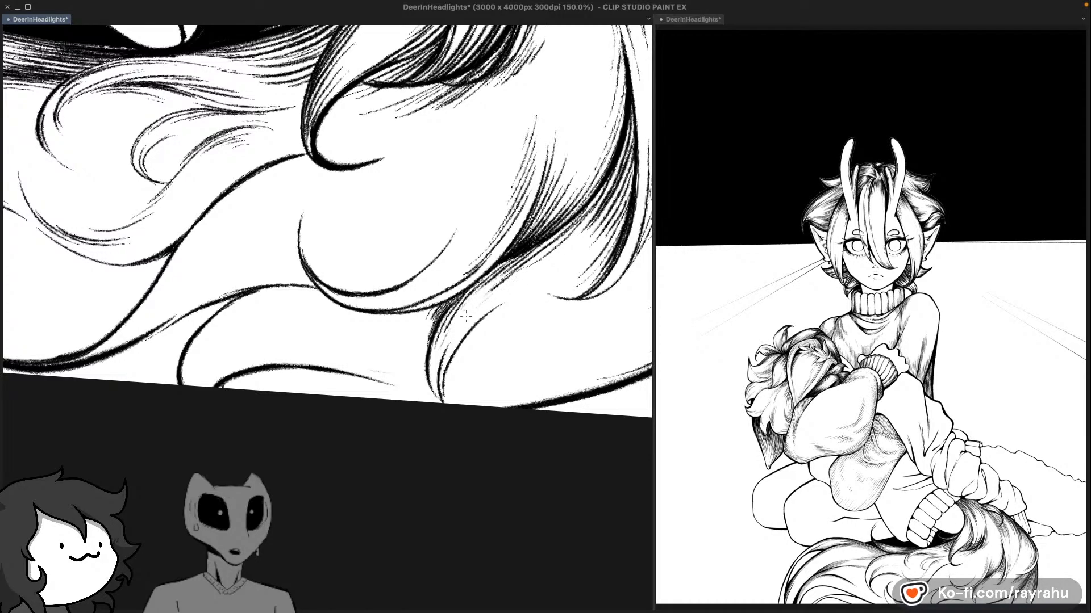
Step: Carry fine strands from the pointed lock's base down its inner curve to the tip, undoing the stray stroke
drag(484, 295, 532, 259)
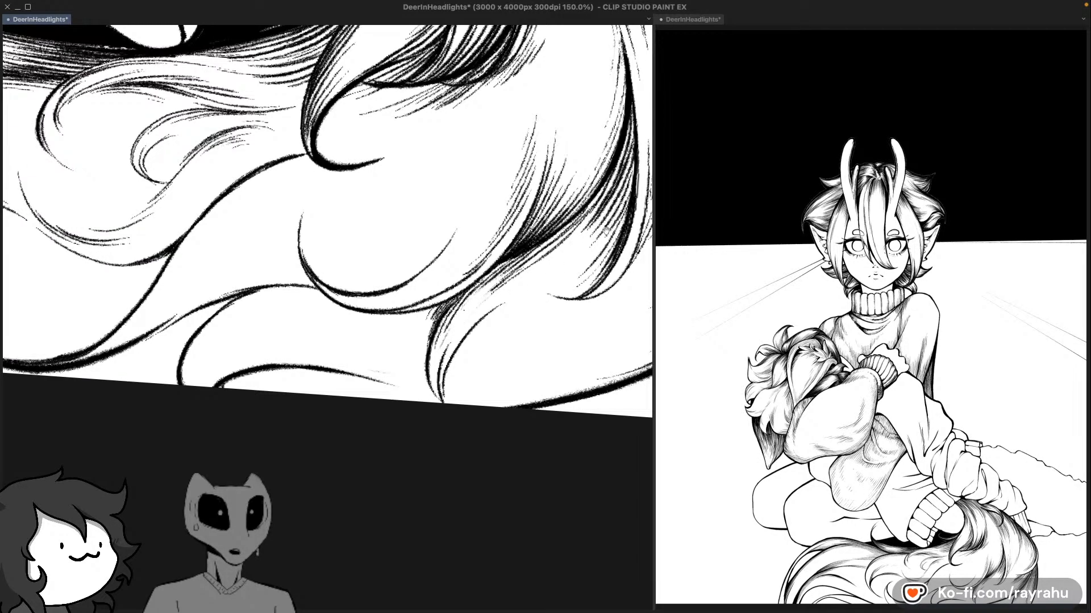
drag(606, 230, 595, 241)
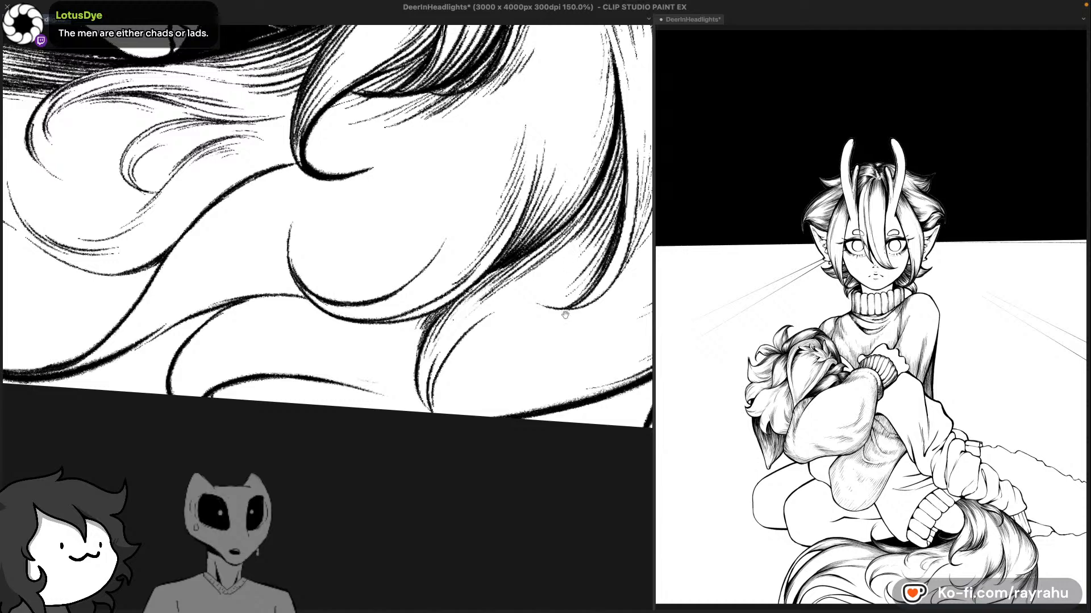
drag(565, 315, 550, 288)
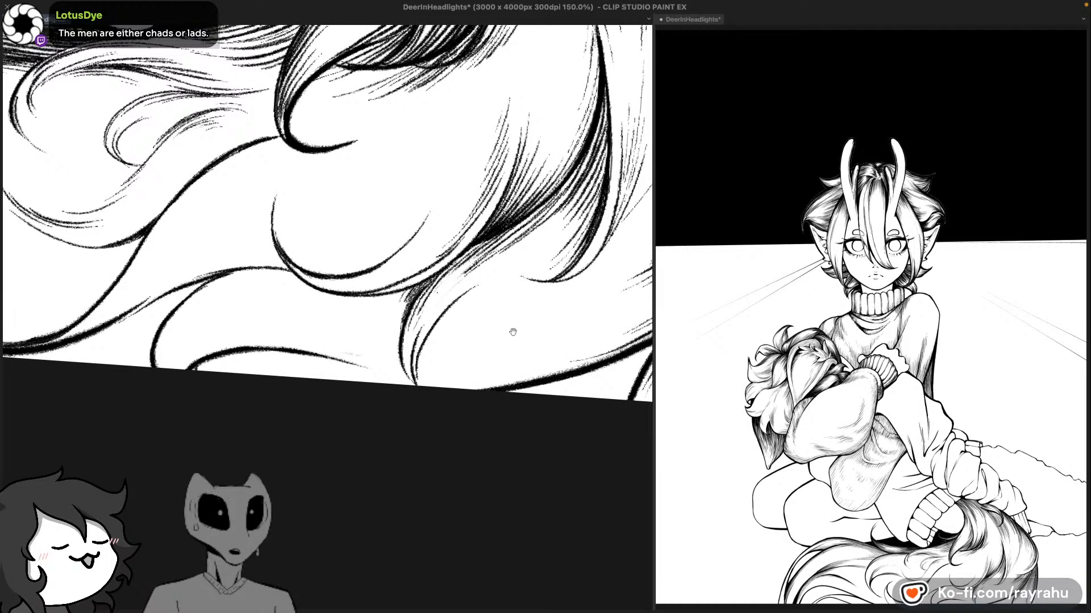
drag(505, 345, 546, 293)
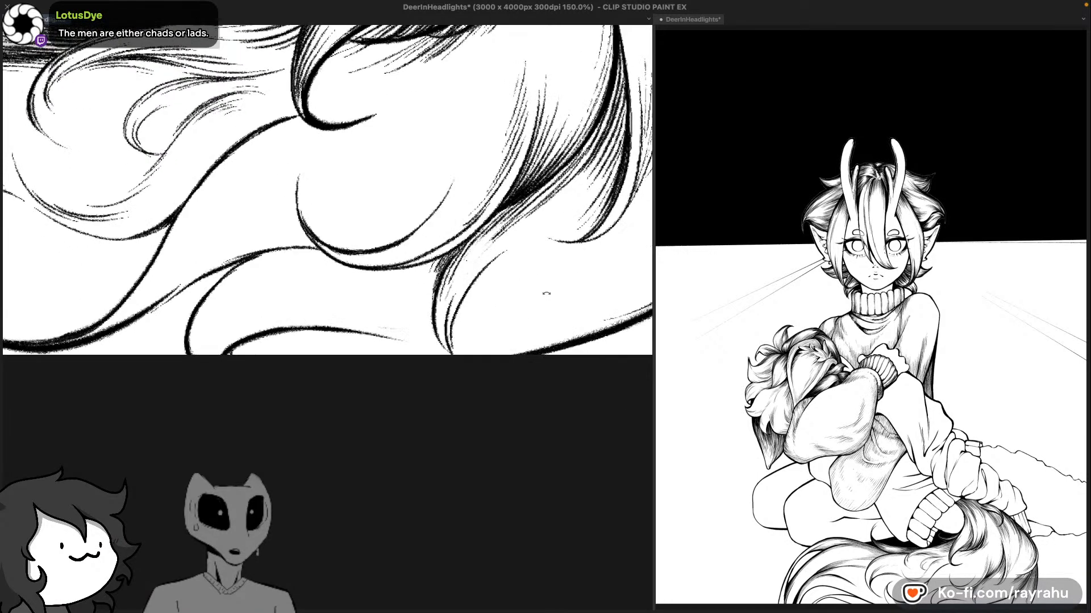
drag(589, 263, 589, 292)
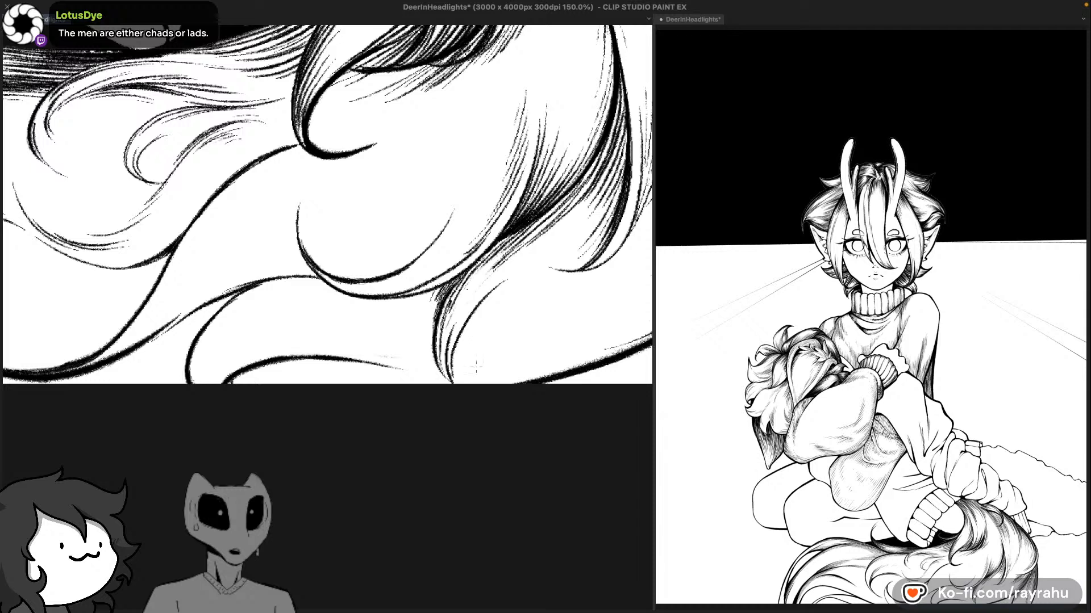
key(super+z)
drag(448, 306, 449, 377)
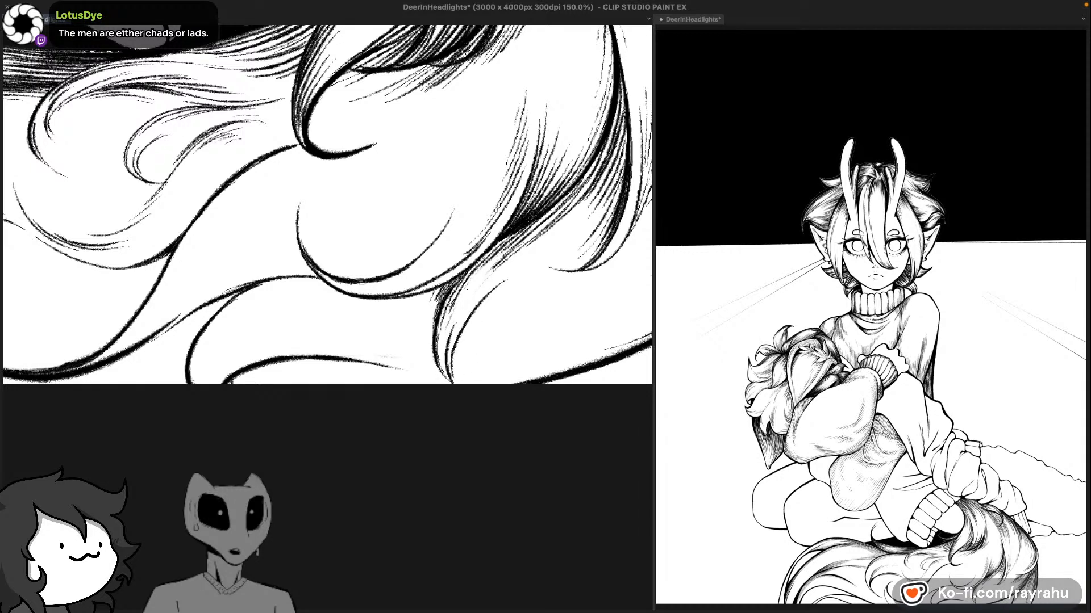
drag(440, 301, 455, 385)
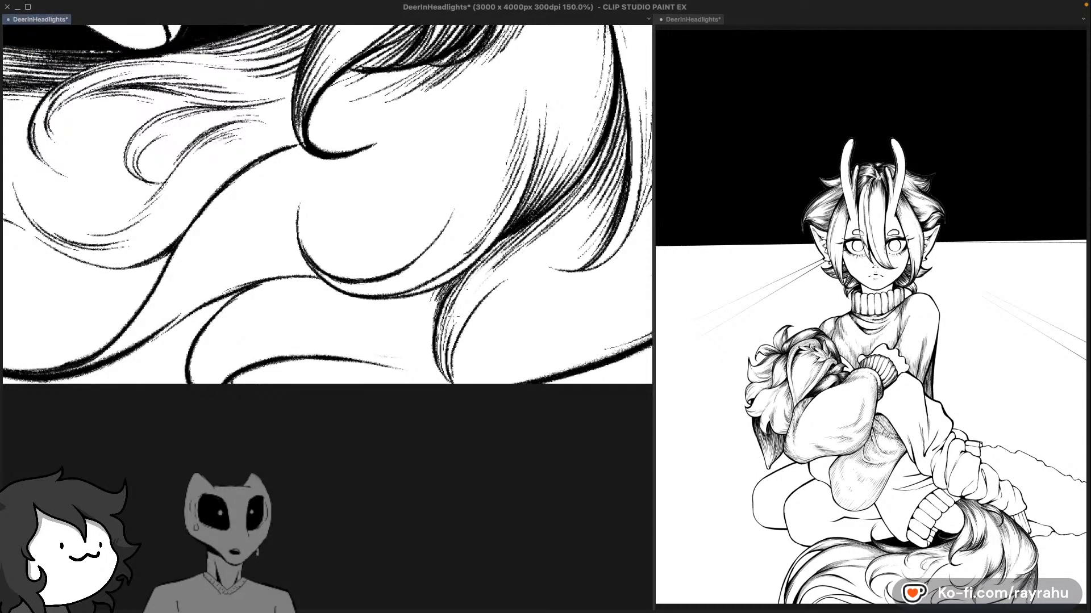
drag(472, 280, 451, 316)
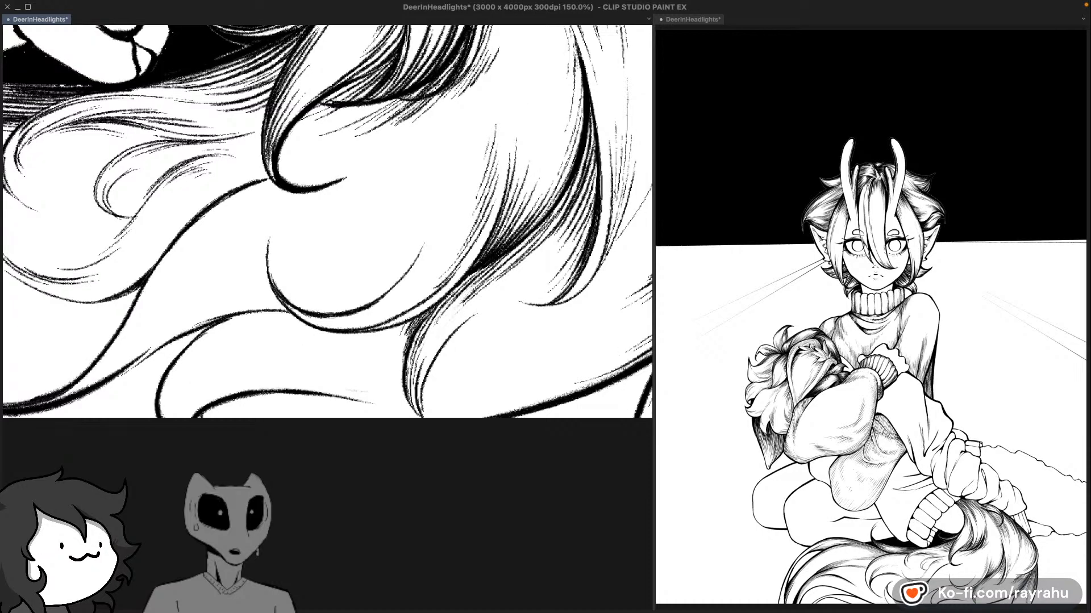
drag(537, 264, 511, 286)
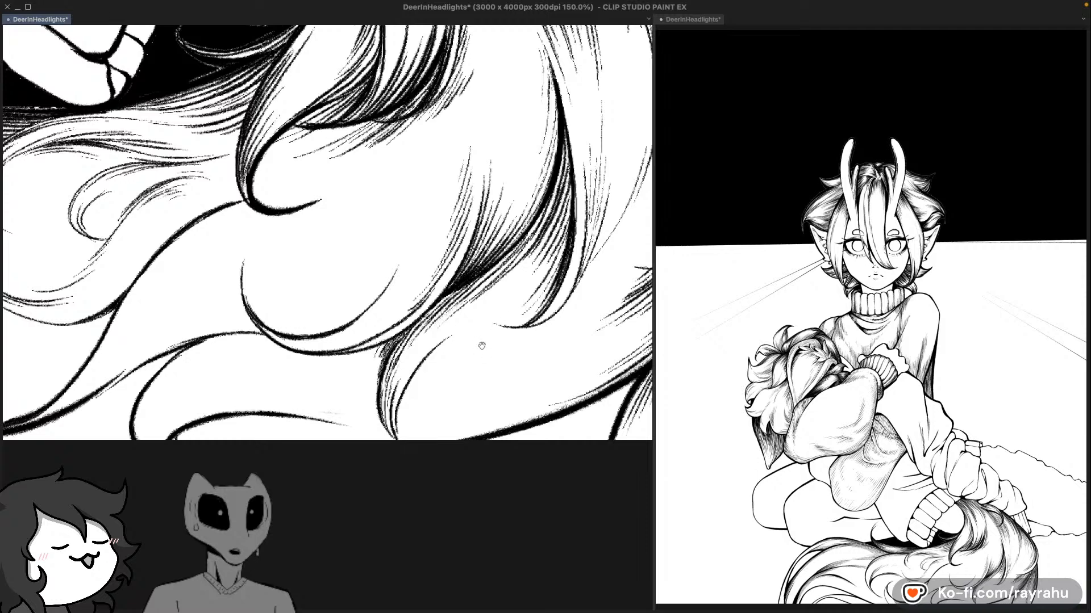
drag(481, 346, 451, 379)
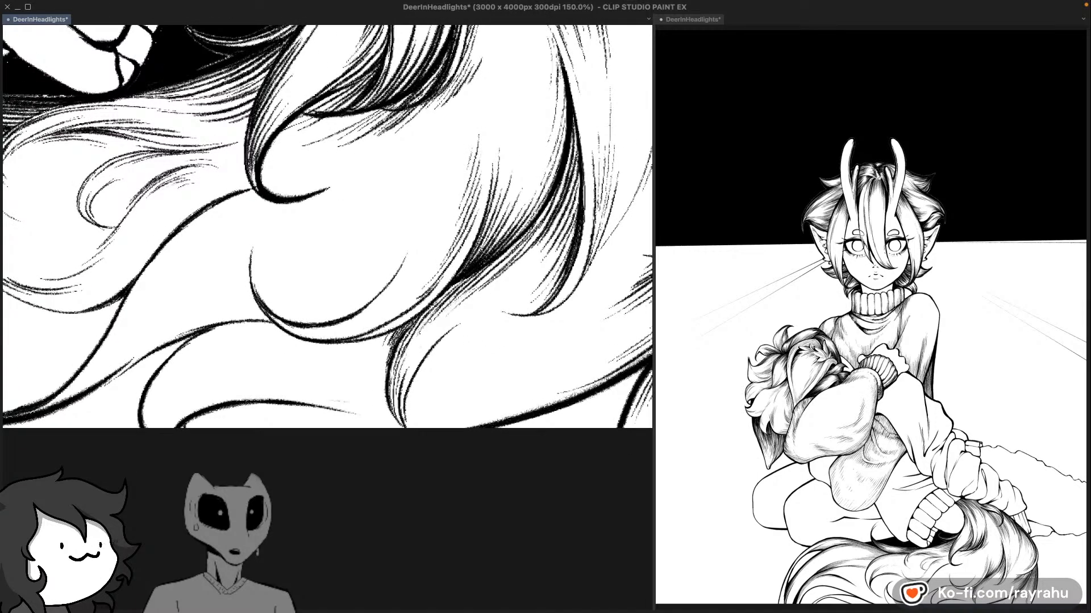
drag(504, 328, 475, 344)
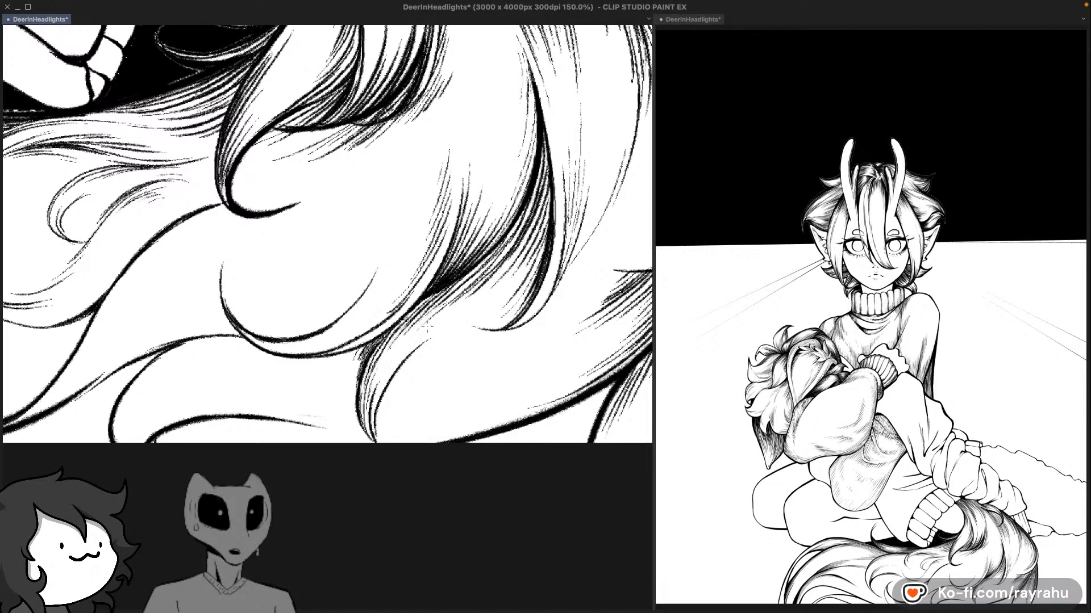
Step: Examine the tail's shading in mirrored and normal orientation, from the pointed lock to the curled locks beneath the ribbed cuff
drag(523, 335, 558, 295)
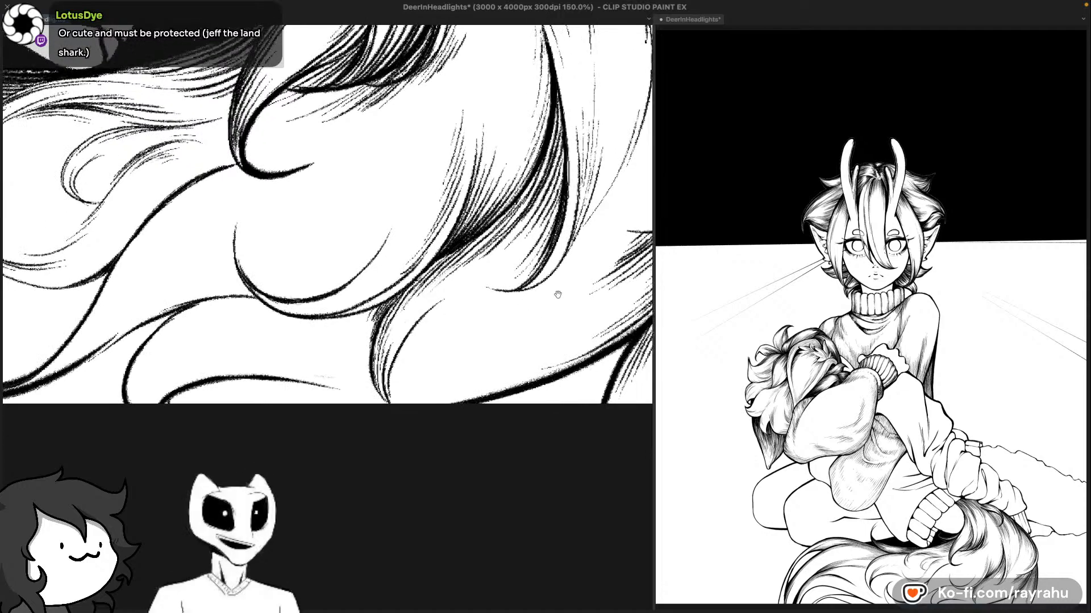
drag(543, 363, 486, 364)
drag(505, 220, 491, 255)
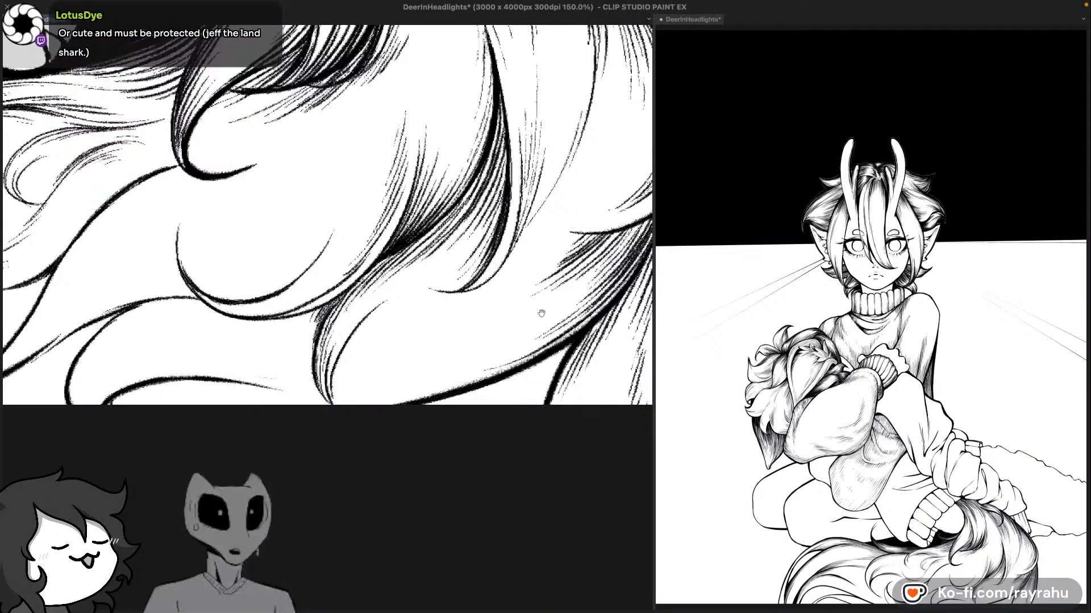
mouse_move(541, 313)
mouse_down()
mouse_move(505, 339)
mouse_move(537, 375)
mouse_up()
drag(520, 294, 577, 310)
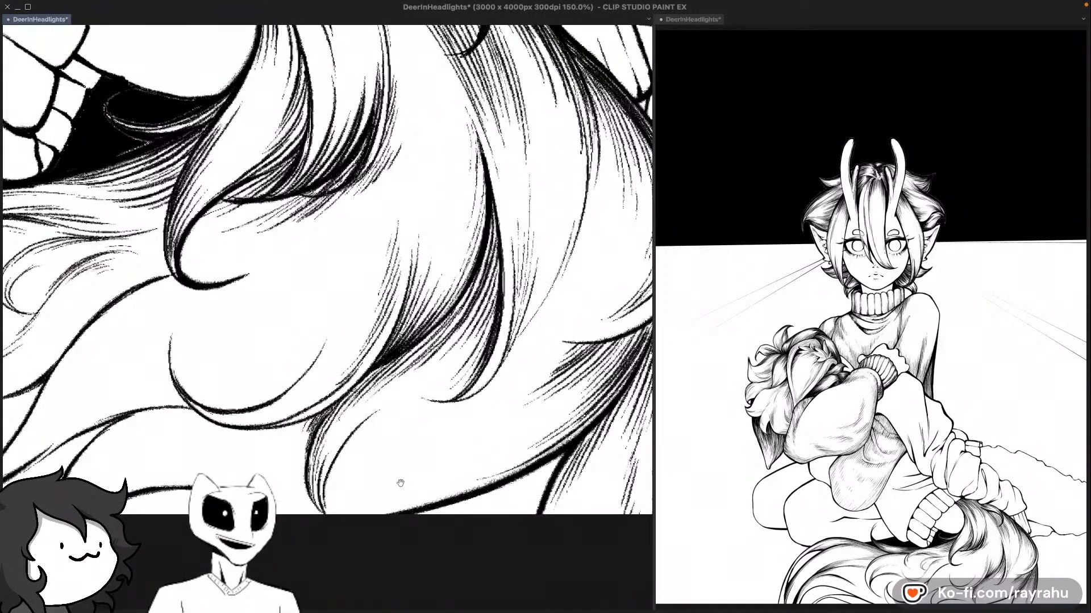
drag(400, 483, 386, 414)
key(h)
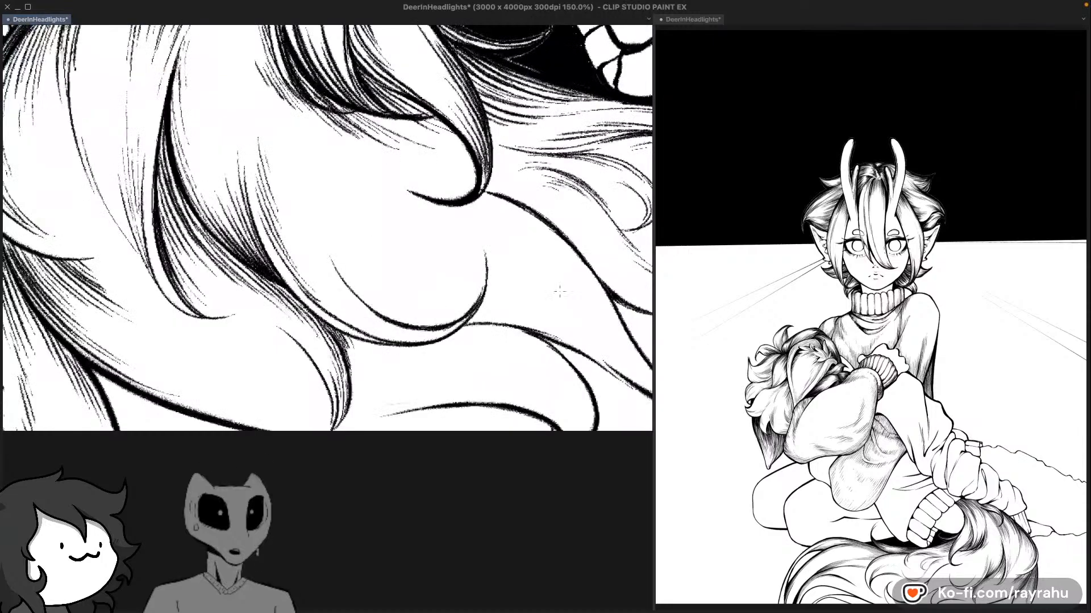
drag(462, 340, 513, 357)
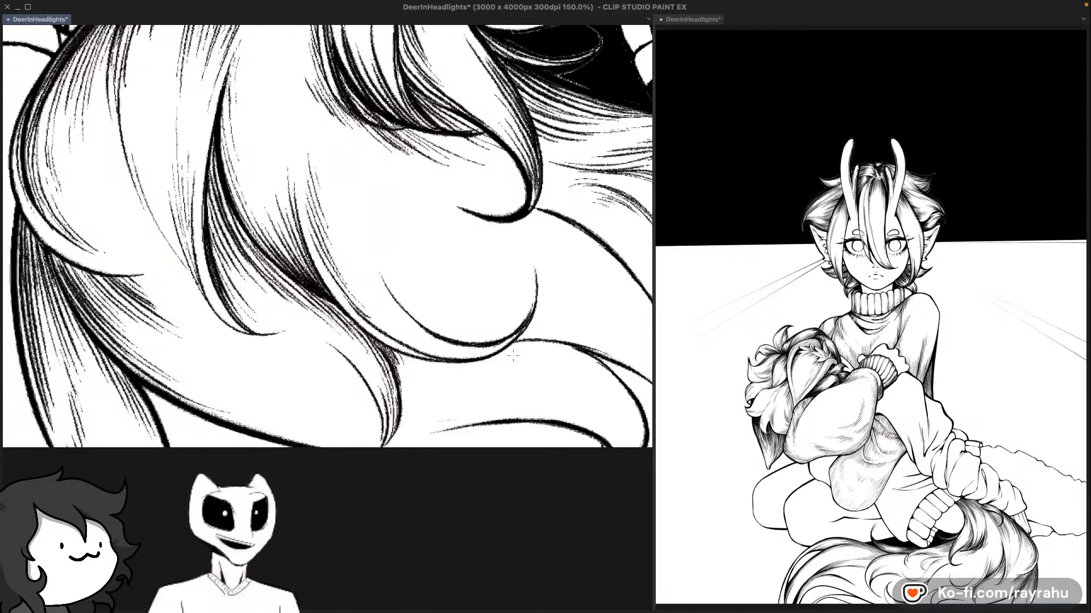
drag(363, 176, 417, 295)
drag(530, 222, 539, 248)
drag(584, 429, 561, 302)
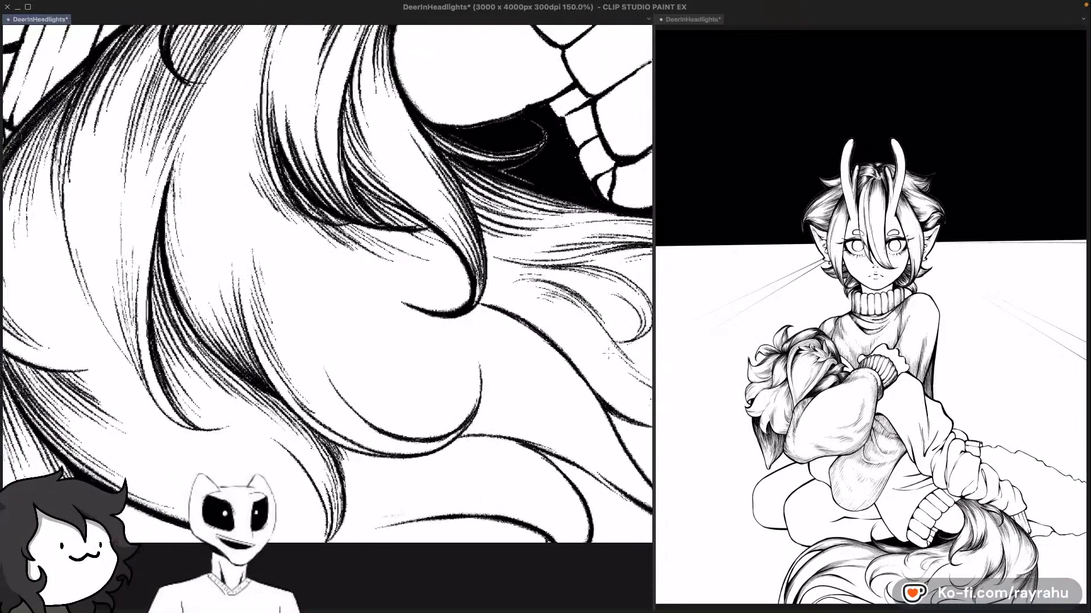
drag(611, 405, 509, 314)
key(shift+h)
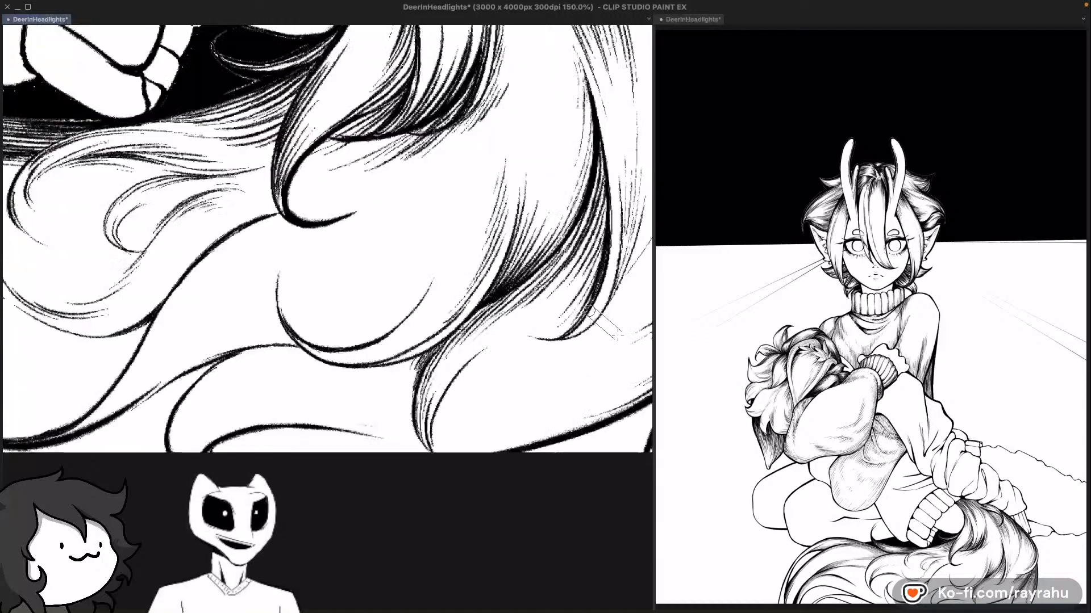
drag(222, 385, 501, 367)
drag(432, 369, 542, 370)
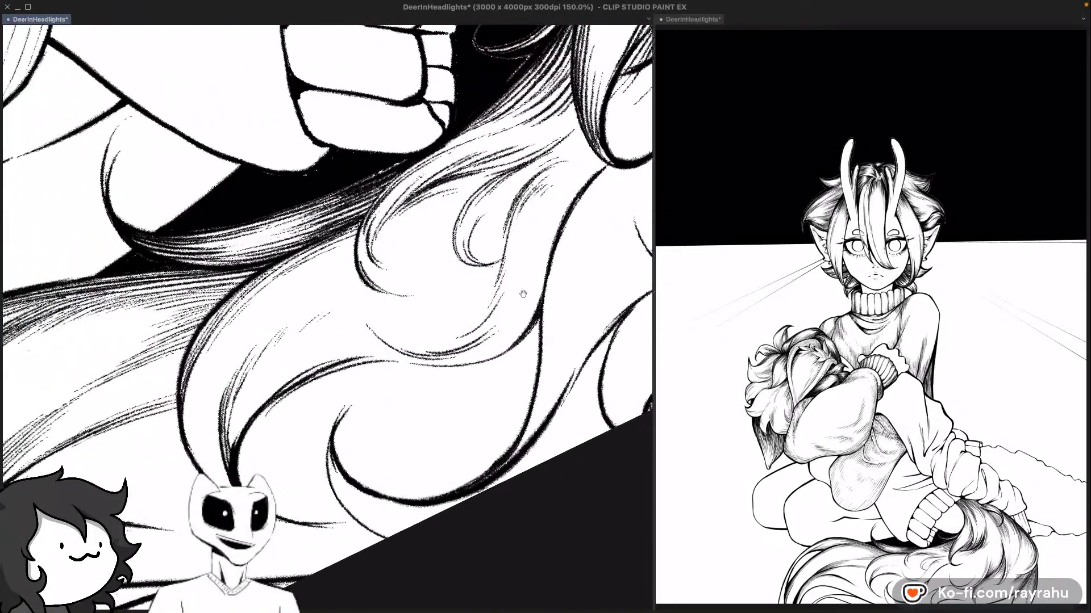
Step: Add a fine strand between the two curled locks beneath the ribbed cuff, undoing the unwanted attempts
drag(445, 328, 520, 340)
drag(355, 309, 343, 343)
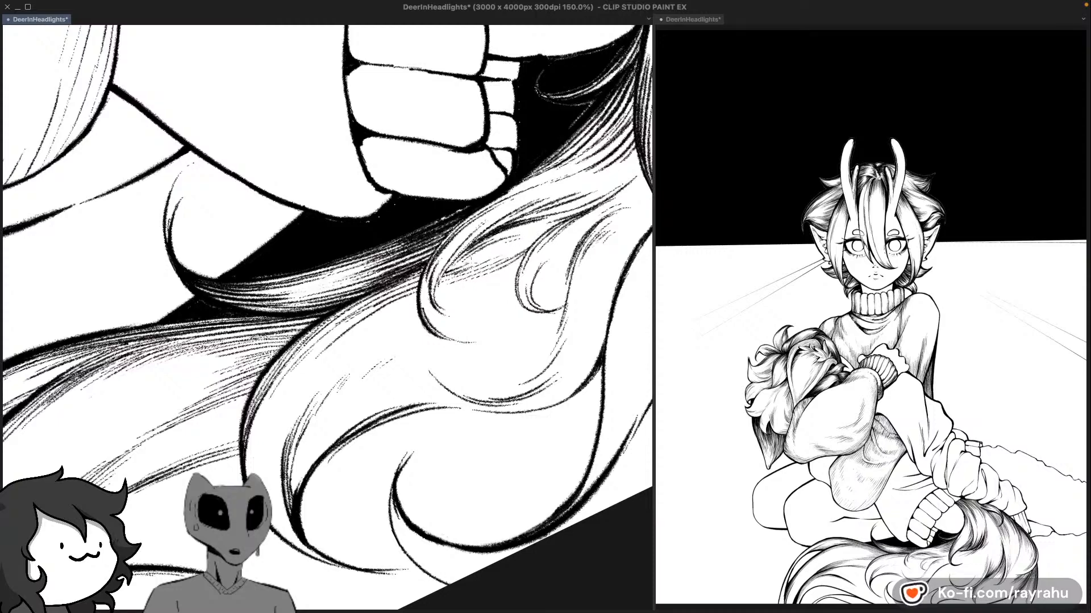
drag(476, 262, 534, 240)
drag(465, 265, 528, 236)
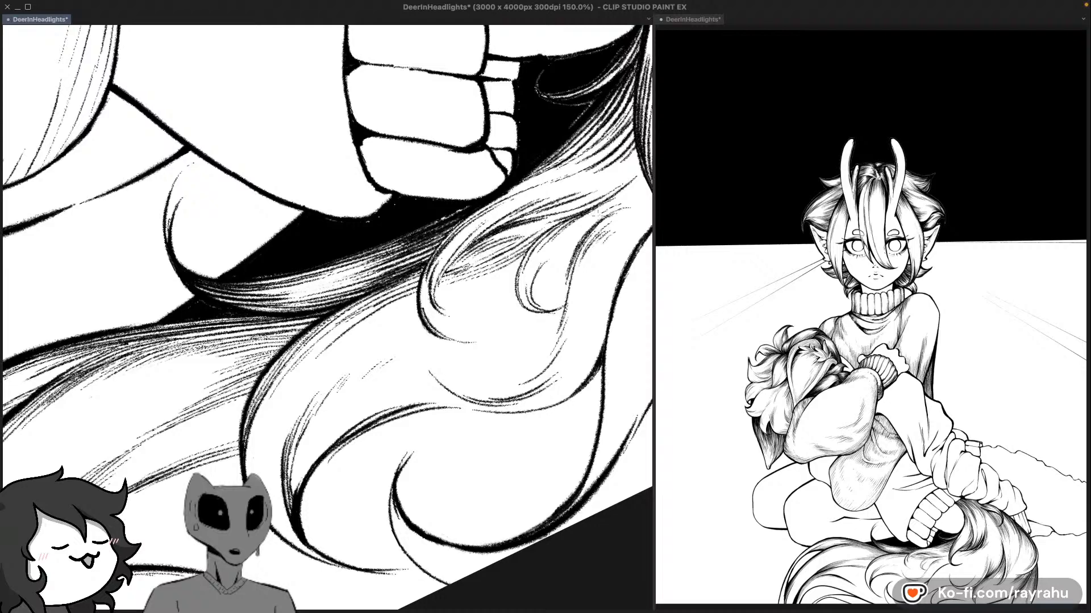
drag(480, 248, 560, 219)
key(ctrl+z)
key(ctrl+z)
Step: Build up fine hair strands around the small curled lock and across the fur beneath the ribbed cuff
drag(578, 236, 593, 212)
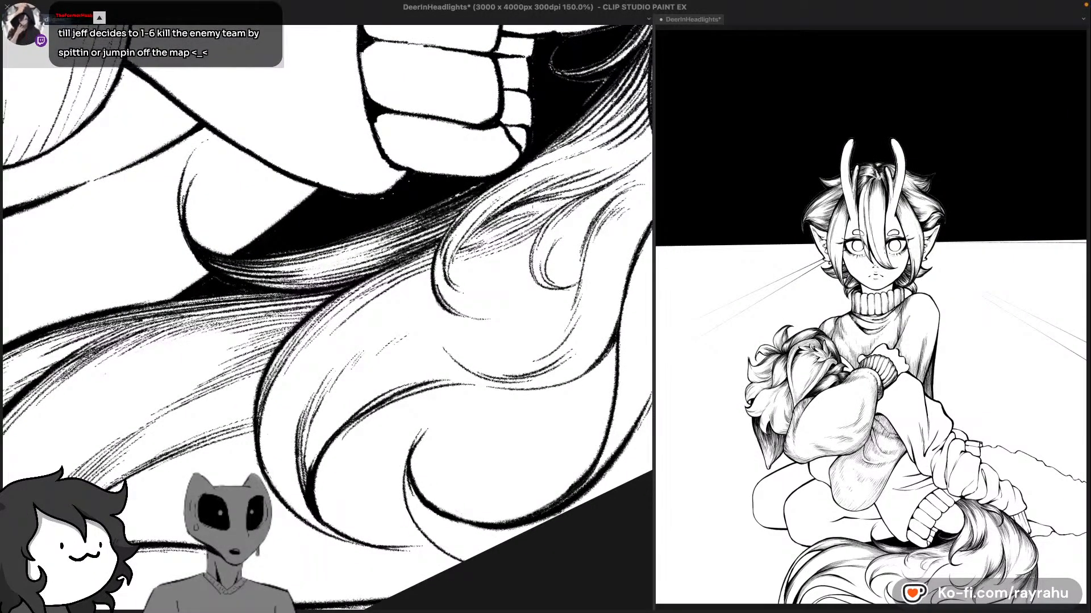
drag(554, 209, 554, 207)
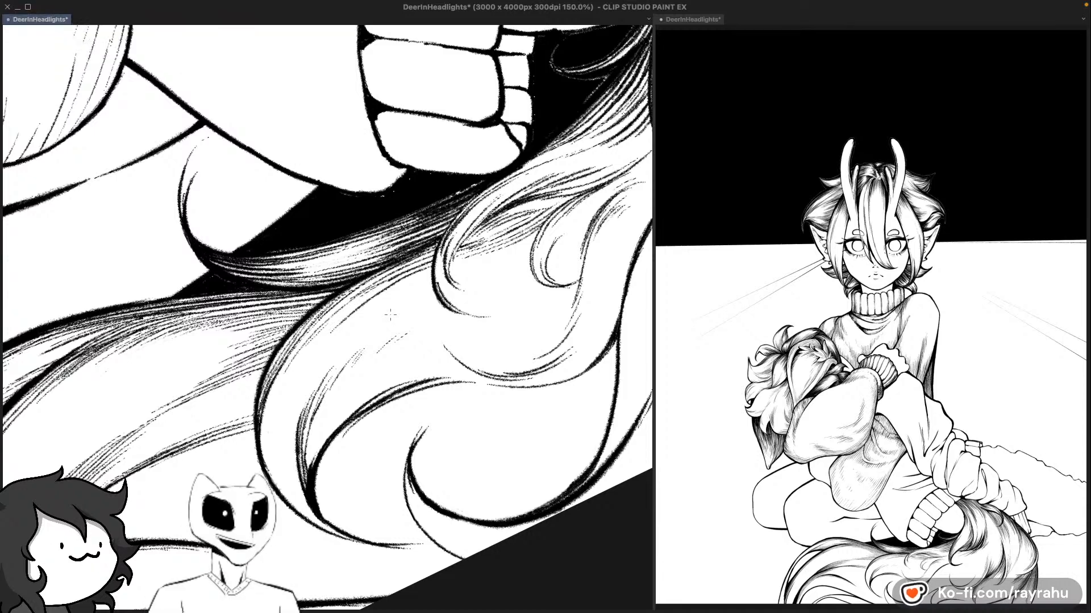
drag(395, 308, 420, 315)
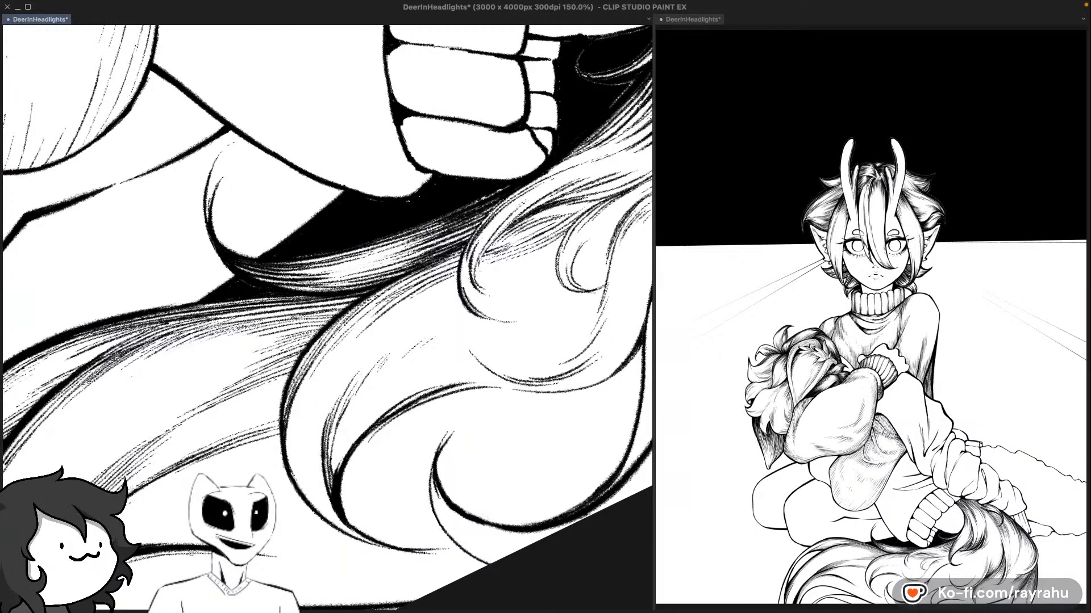
drag(610, 369, 561, 338)
drag(589, 227, 514, 289)
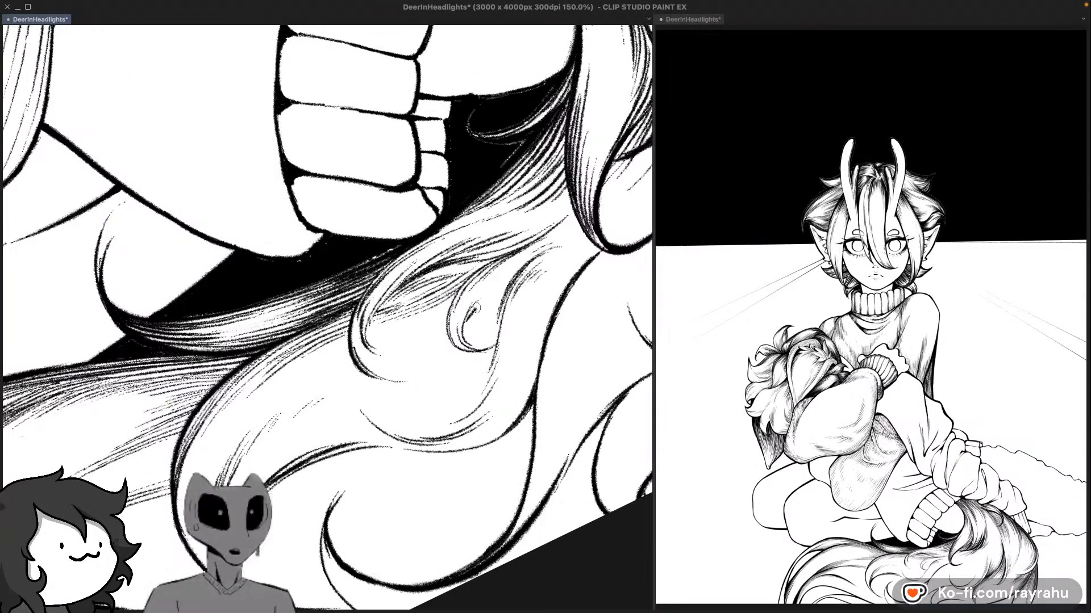
drag(515, 301, 501, 322)
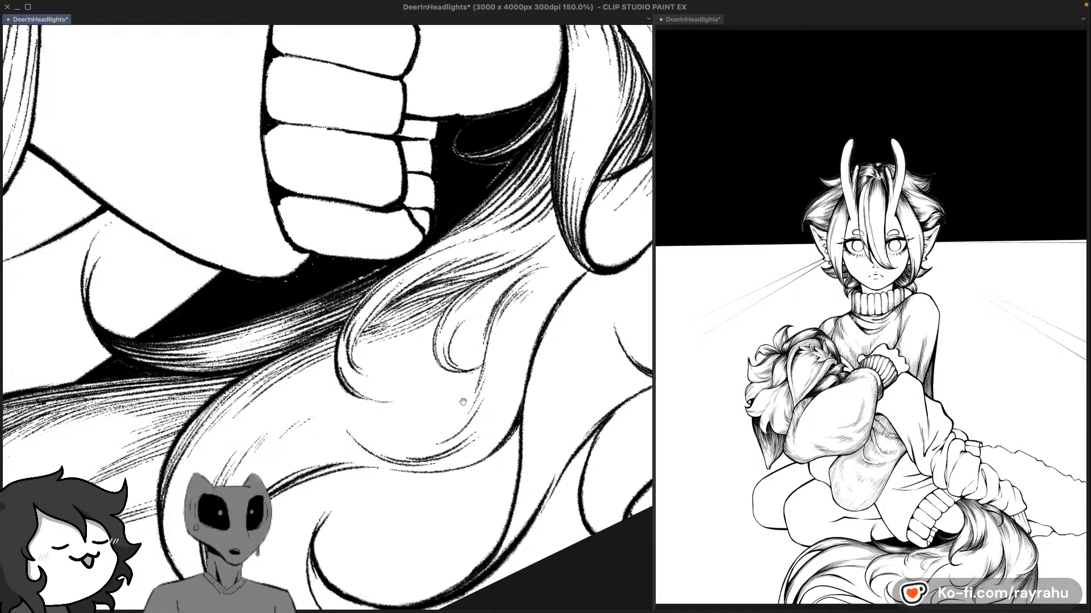
drag(564, 352, 531, 399)
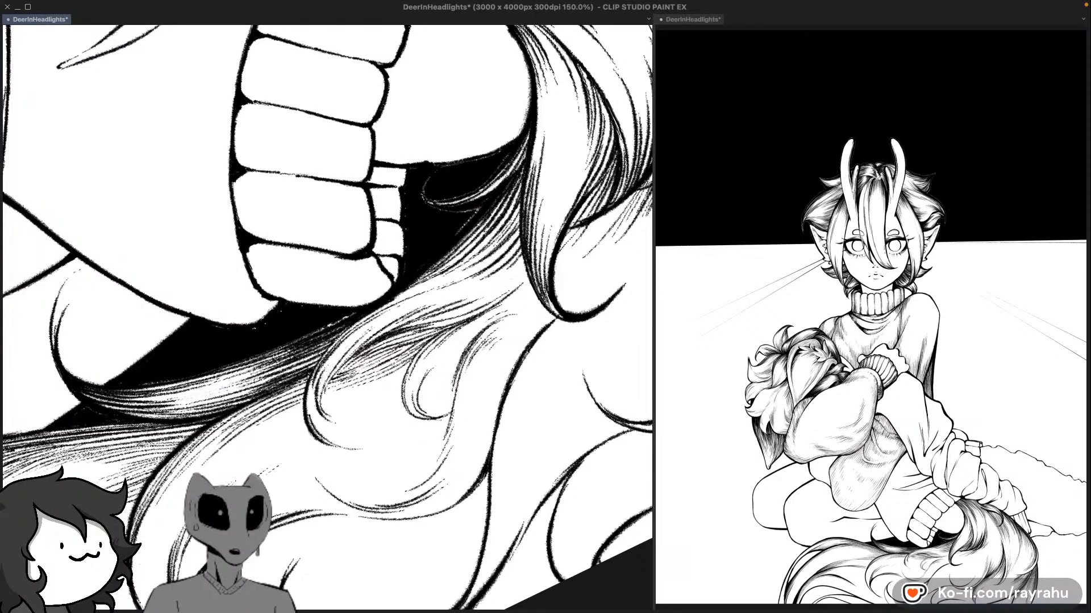
mouse_move(403, 314)
mouse_down()
mouse_move(431, 330)
mouse_move(466, 301)
mouse_up()
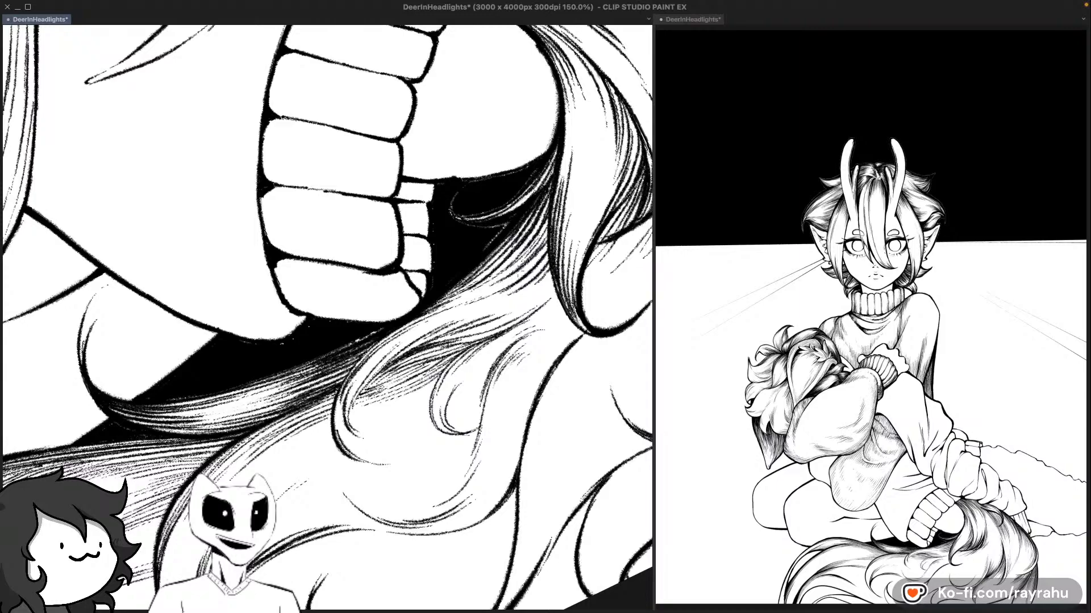
mouse_move(571, 386)
mouse_down()
mouse_move(564, 411)
mouse_move(564, 266)
mouse_move(535, 311)
mouse_up()
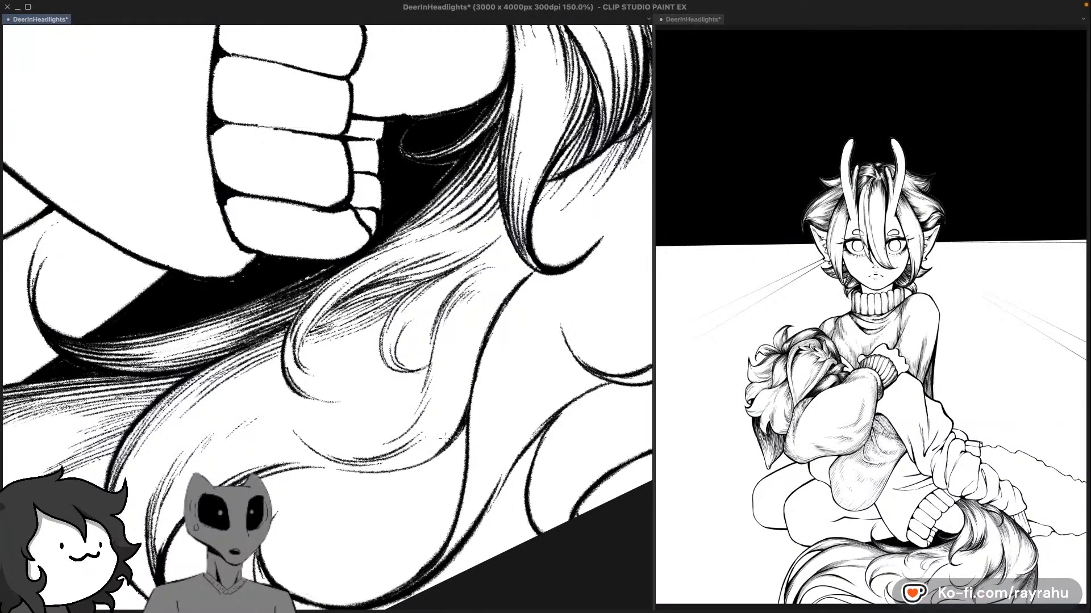
drag(447, 478, 479, 427)
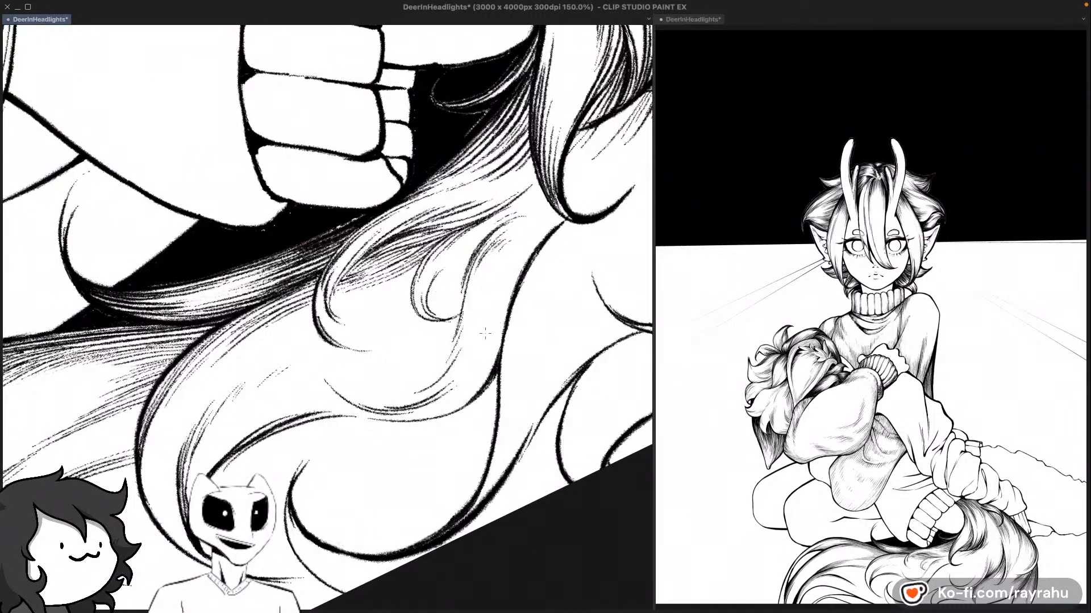
Step: Thicken the inner curve of the large hooked lock at the tail's lower edge with two strokes from its tip
drag(483, 362, 537, 299)
drag(518, 364, 499, 314)
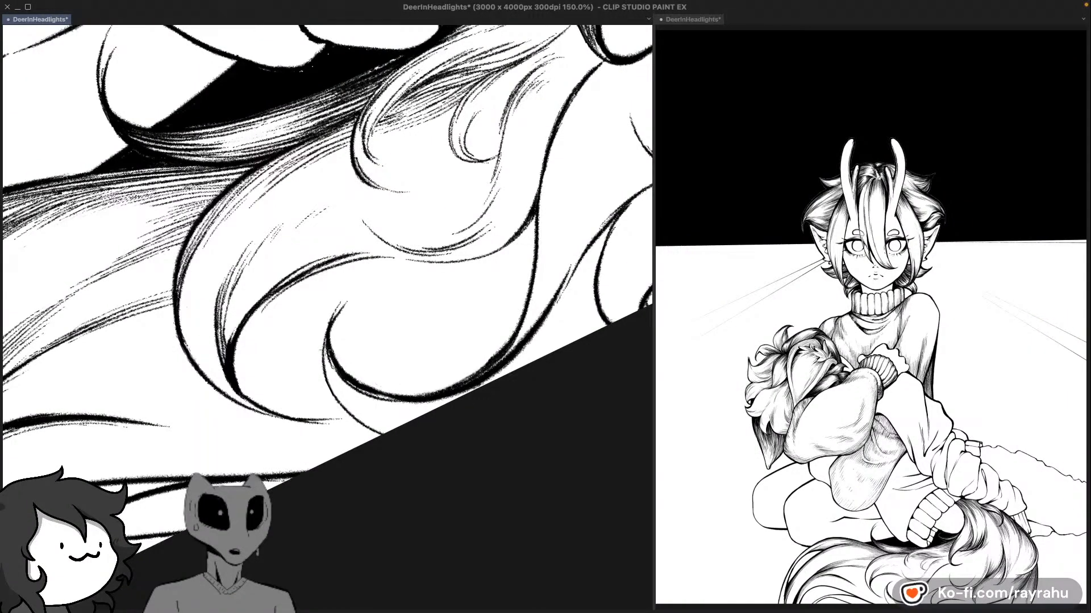
drag(327, 345, 420, 409)
drag(327, 349, 436, 401)
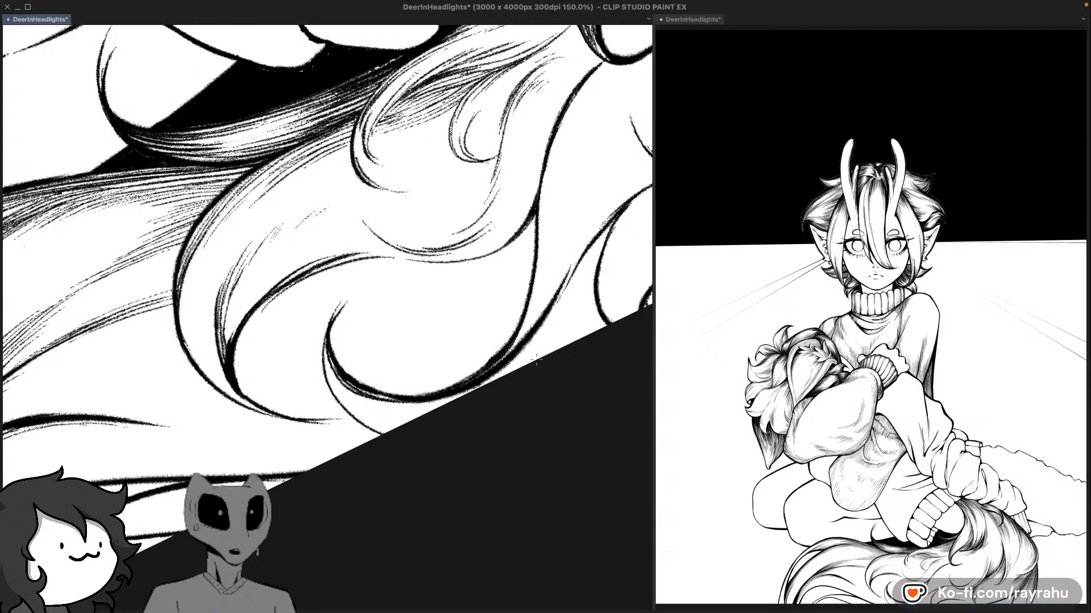
Step: Draw fine strands rising from the large hooked lock's base along the adjoining wavy lock's edge, undoing the unwanted attempts
drag(560, 324, 488, 414)
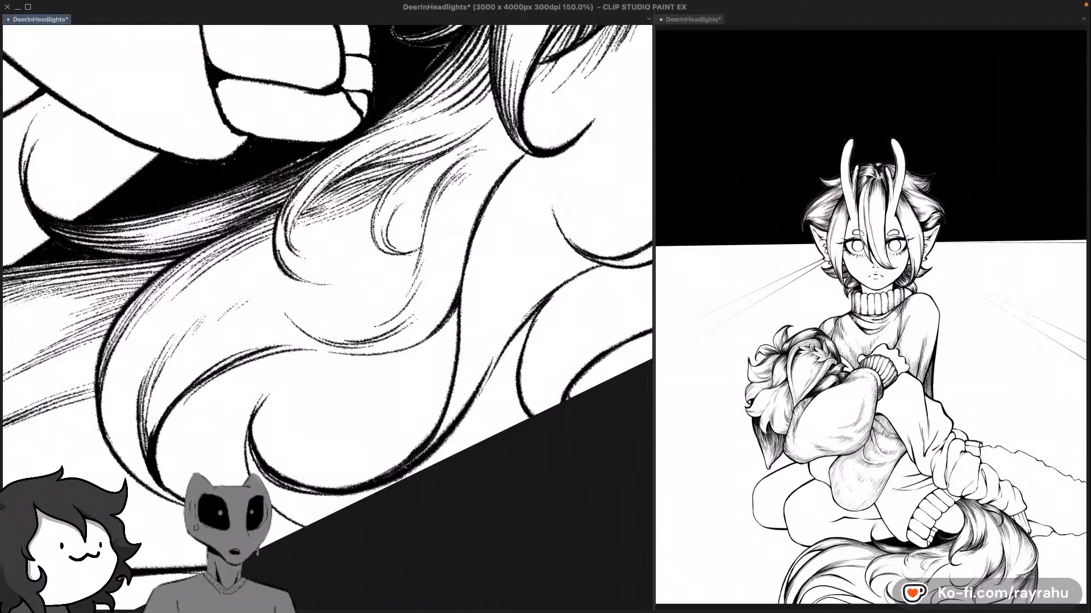
mouse_move(403, 464)
mouse_down()
mouse_move(449, 414)
mouse_move(476, 318)
mouse_up()
key(super+z)
drag(450, 427, 471, 325)
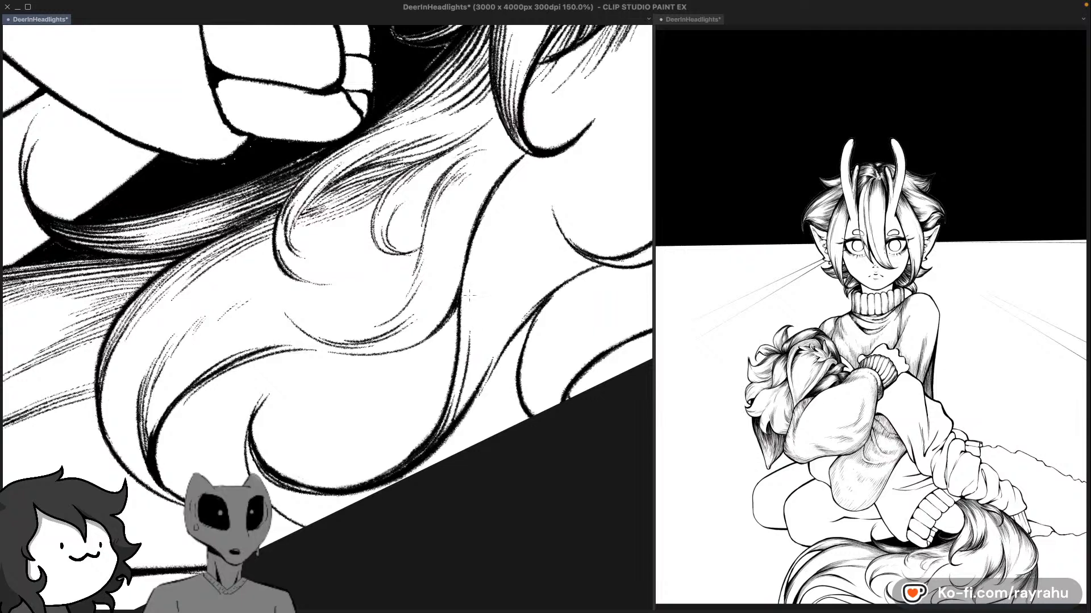
mouse_move(447, 421)
mouse_down()
mouse_move(467, 291)
mouse_move(463, 318)
mouse_up()
key(super+z)
key(super+z)
drag(455, 377, 472, 255)
key(super+z)
drag(459, 356, 485, 227)
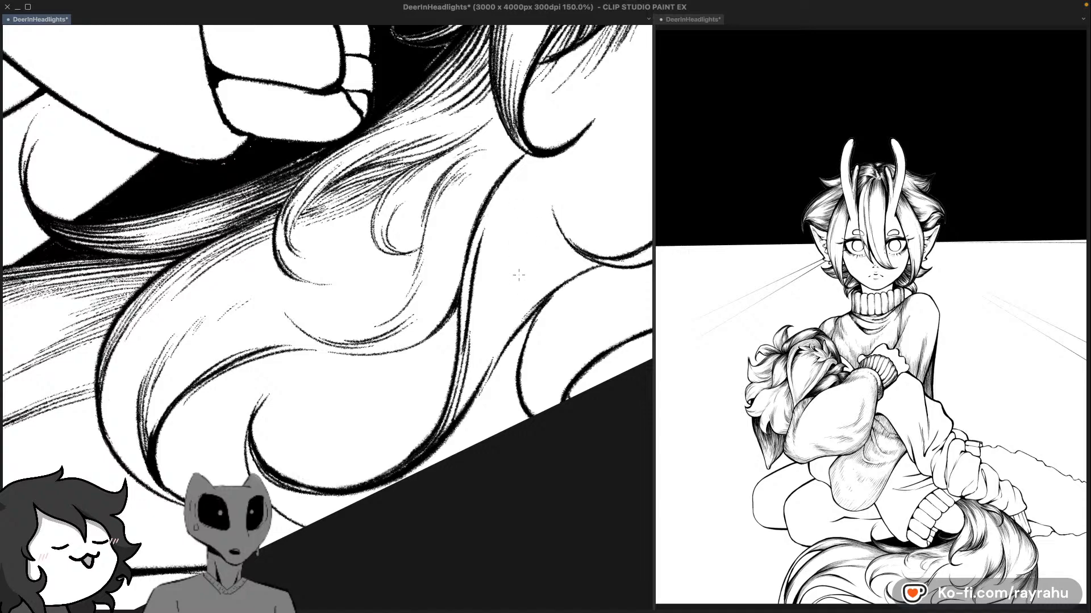
Step: Rotate the canvas closer to level, save the illustration and undo the stray thick stroke over the lower lock
drag(509, 454, 474, 380)
key(super+z)
drag(370, 427, 327, 435)
drag(538, 310, 459, 399)
key(super+s)
drag(540, 269, 504, 322)
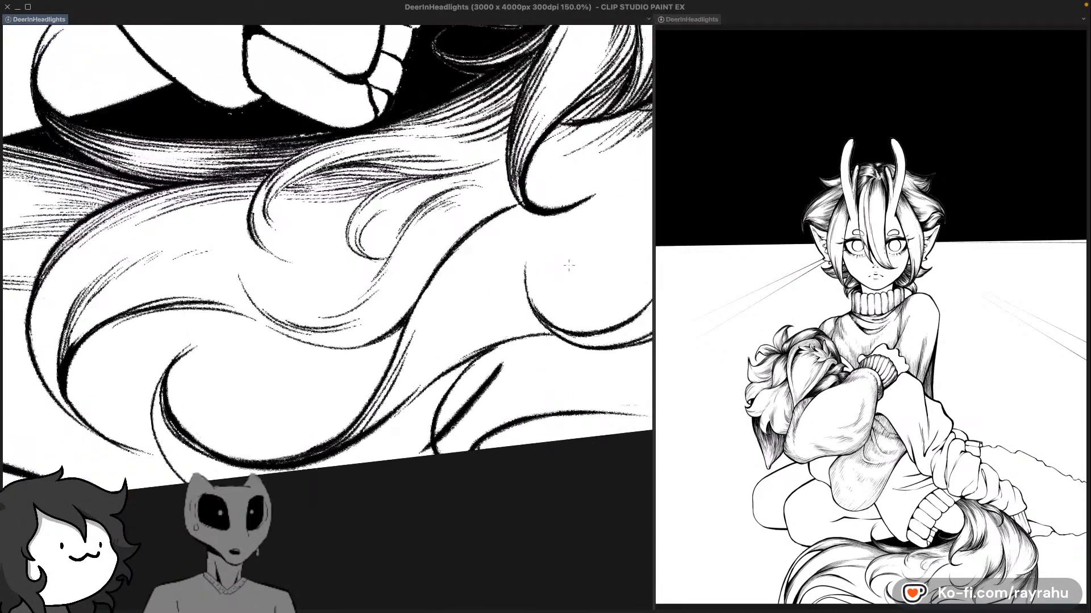
key(super+z)
Step: Work on long strands sweeping up the wavy lock's inner edge towards the hooked lock above, undoing the unwanted attempts
drag(391, 371, 487, 234)
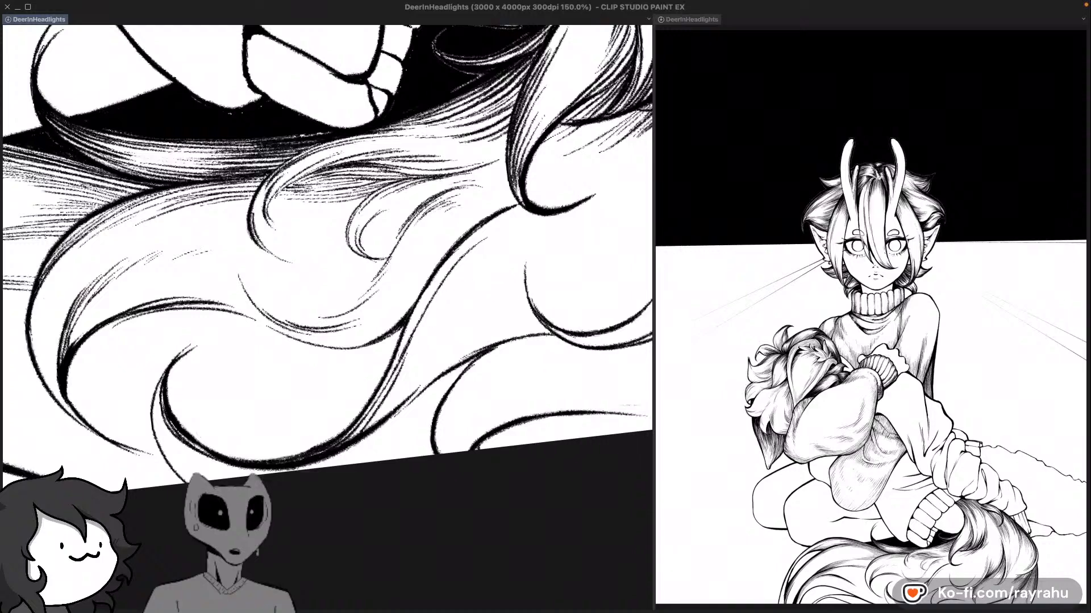
drag(390, 370, 486, 231)
key(super+z)
mouse_move(391, 369)
mouse_down()
mouse_move(467, 236)
mouse_move(490, 223)
mouse_move(423, 308)
mouse_move(494, 221)
mouse_up()
key(super+z)
key(super+z)
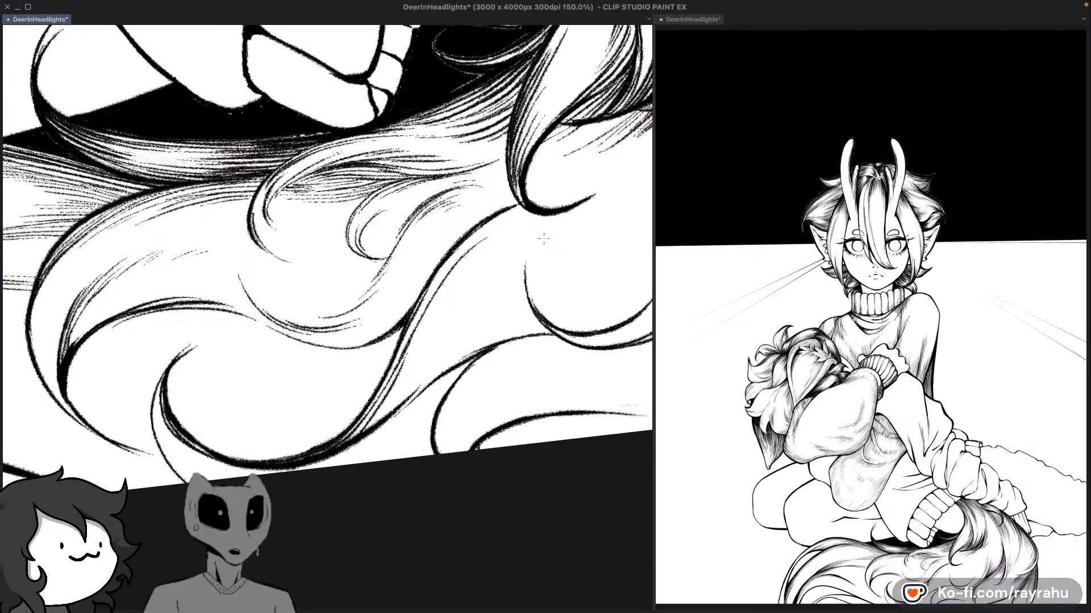
drag(390, 375, 494, 232)
key(super+z)
drag(389, 376, 496, 220)
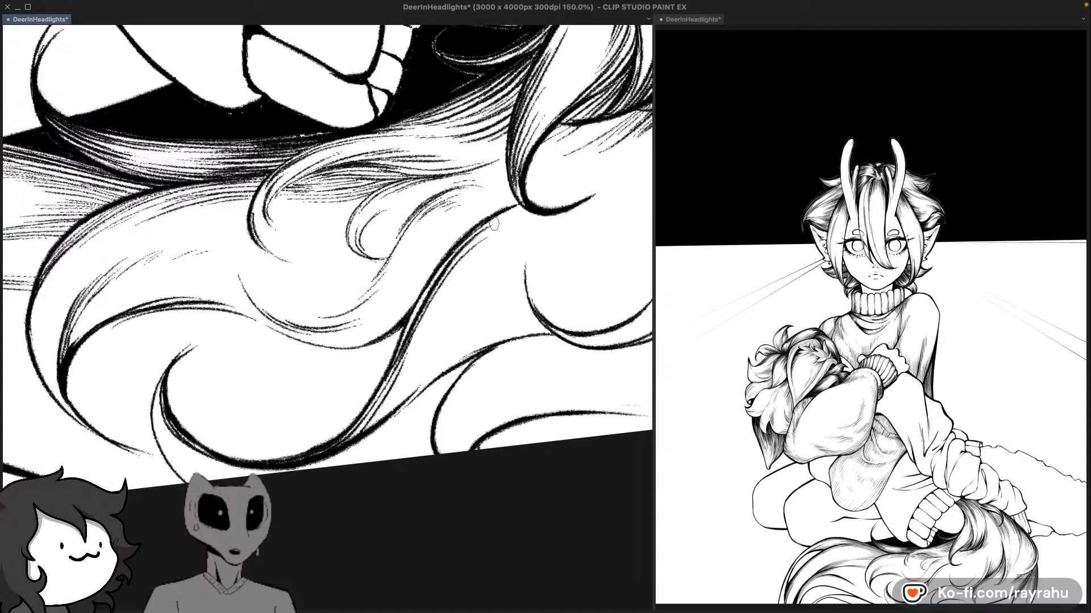
key(super+z)
drag(388, 369, 479, 228)
key(super+z)
drag(397, 353, 467, 247)
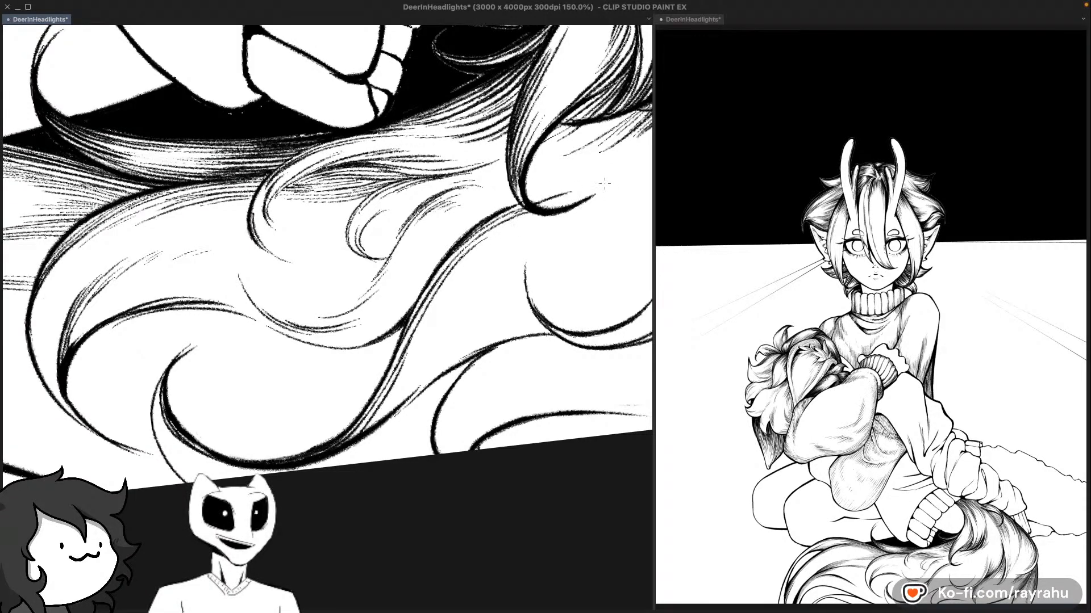
key(super+z)
Step: Add a short strand along the inside of the upper hooked lock's curled tip
drag(529, 206, 577, 197)
drag(542, 282, 536, 320)
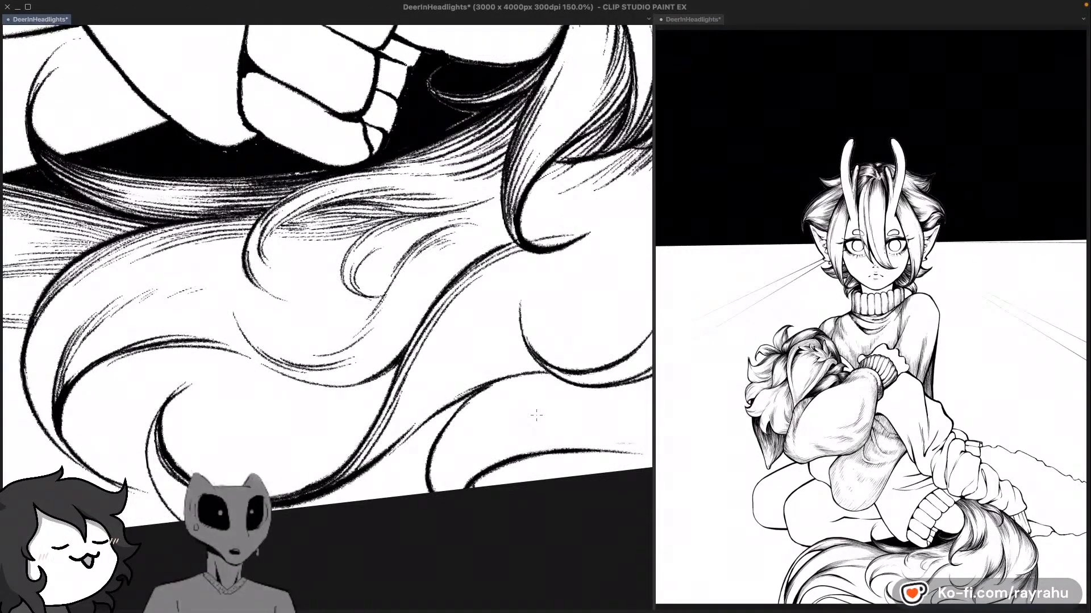
drag(555, 323, 554, 345)
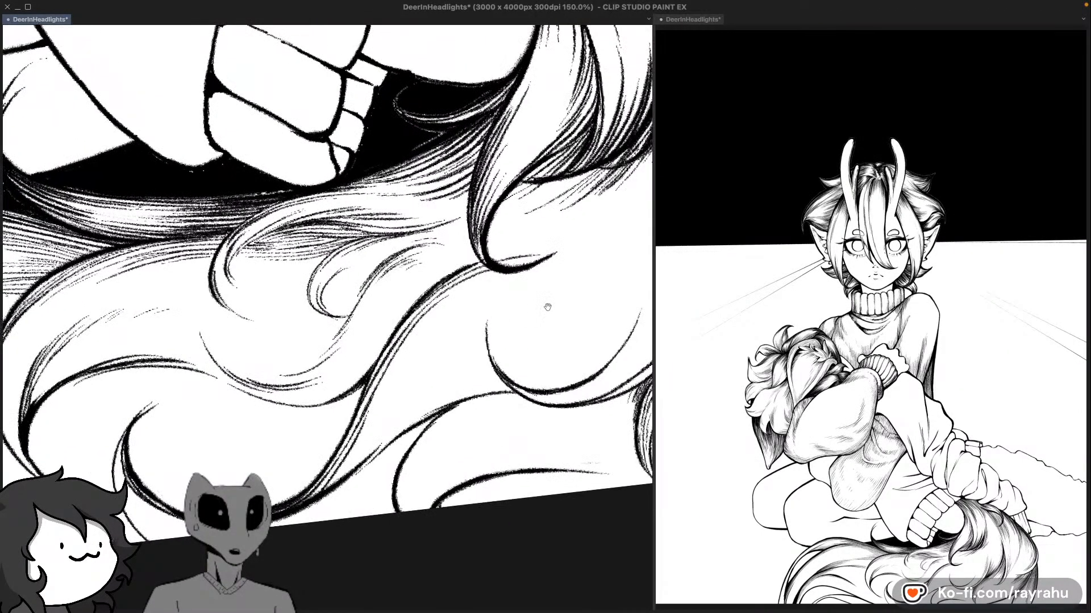
Step: Draw short fine strands fanning out from the small curled lock towards the upper hooked lock
drag(471, 359, 470, 387)
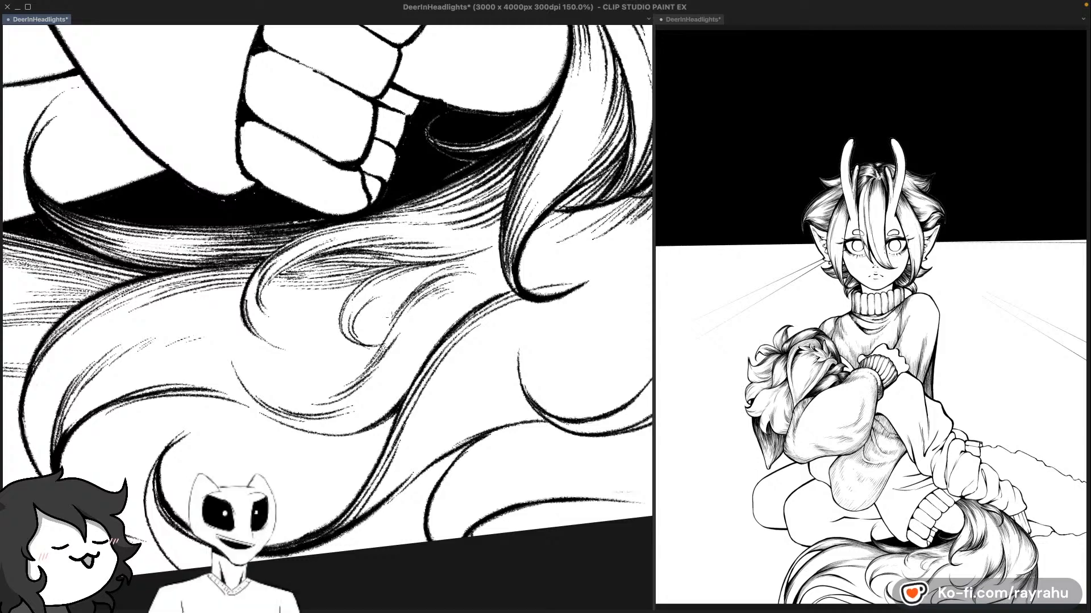
drag(407, 287, 469, 260)
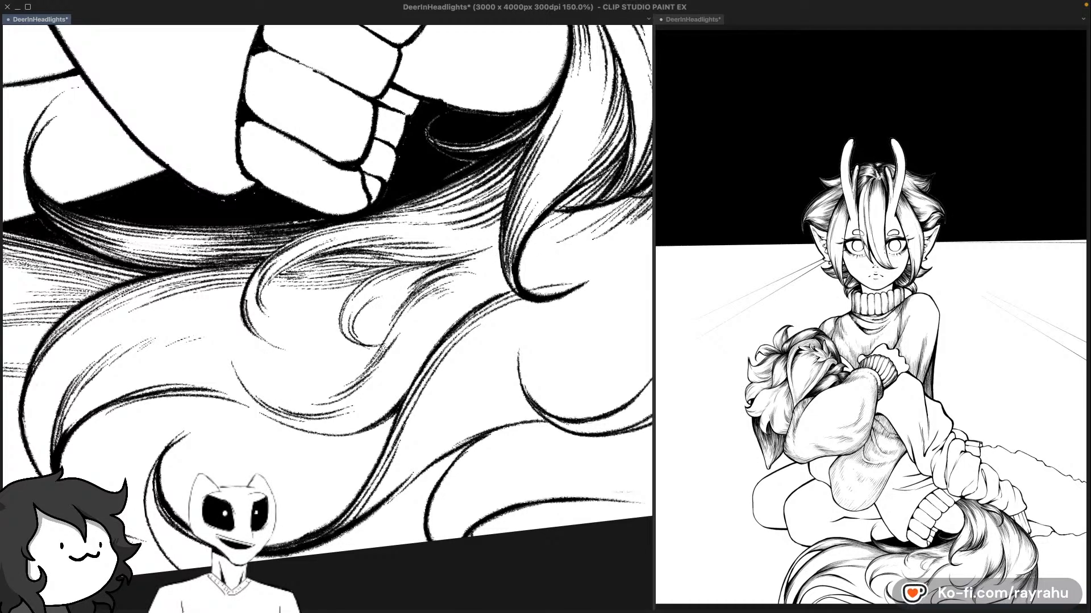
drag(407, 304, 470, 266)
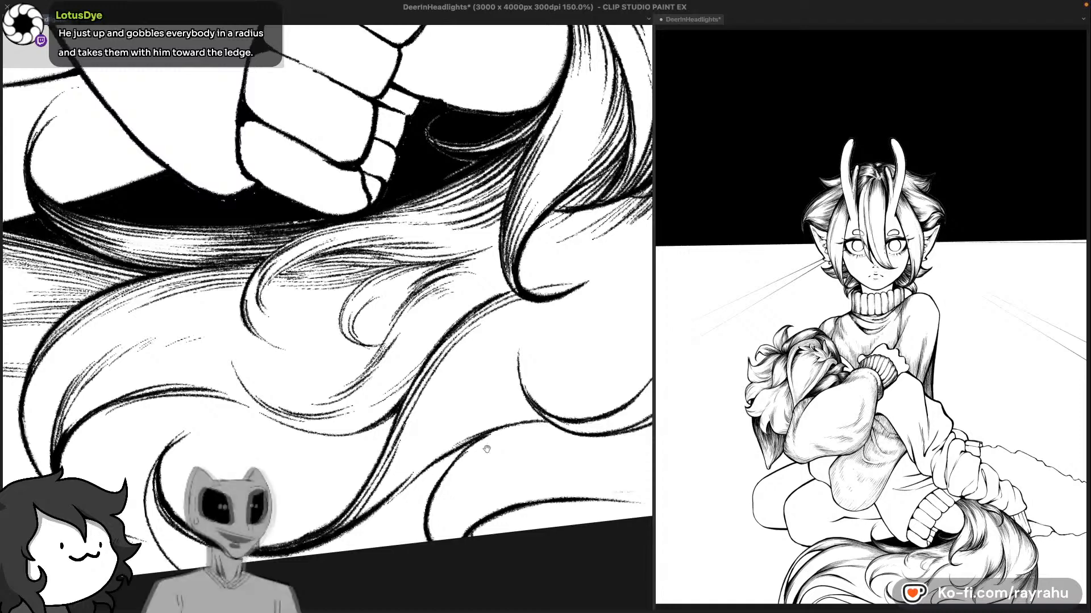
drag(575, 454, 532, 411)
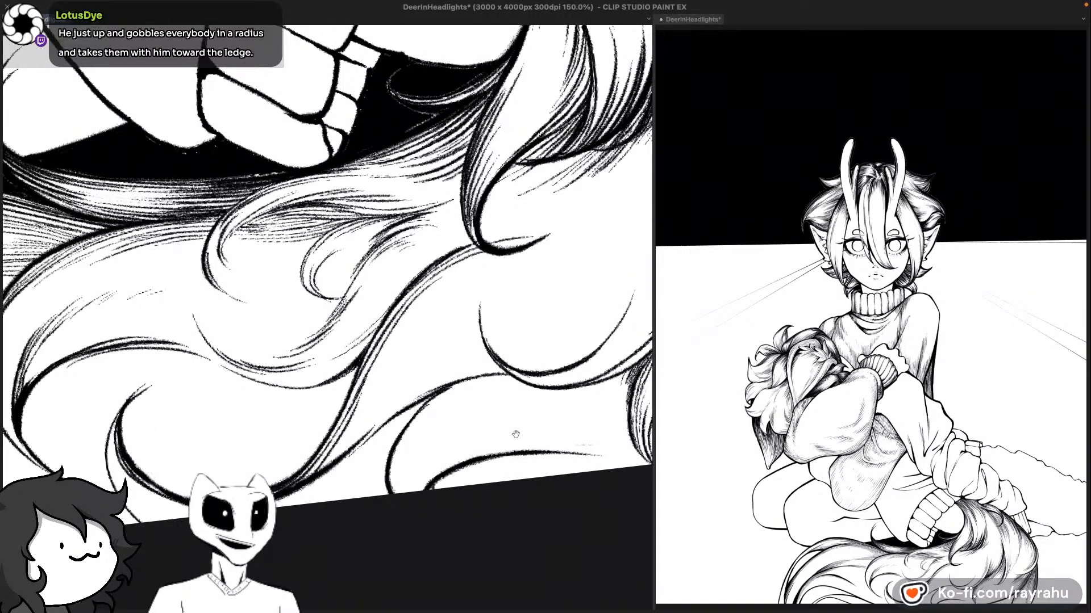
Step: Try to add fine strands along the inner side of the upper hooked lock, beside the ribbed cuff, in the mirrored view
drag(564, 349, 522, 406)
drag(589, 329, 524, 264)
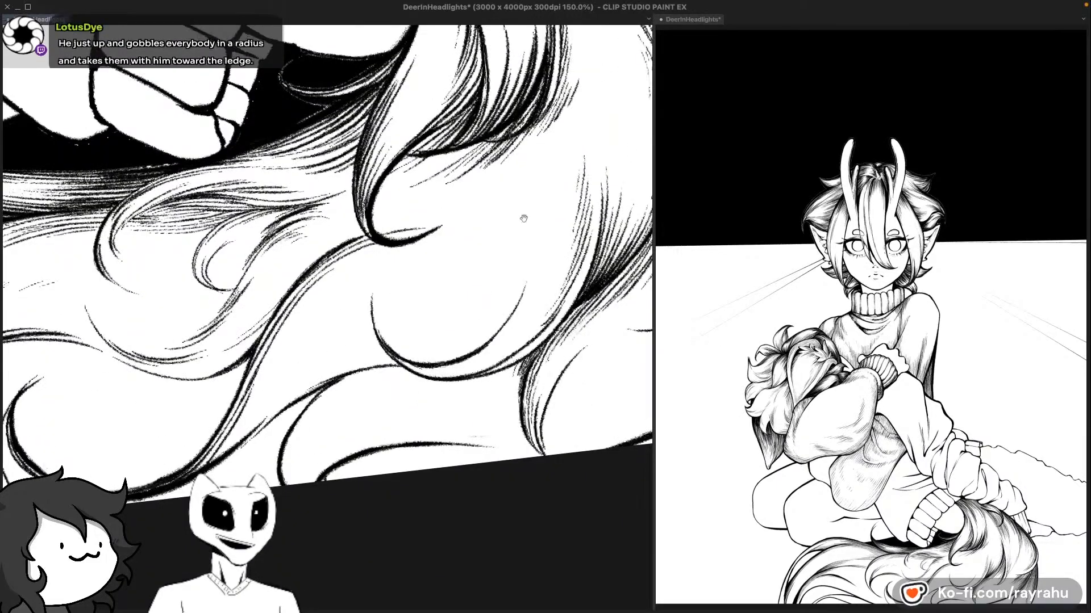
drag(523, 216, 459, 446)
key(h)
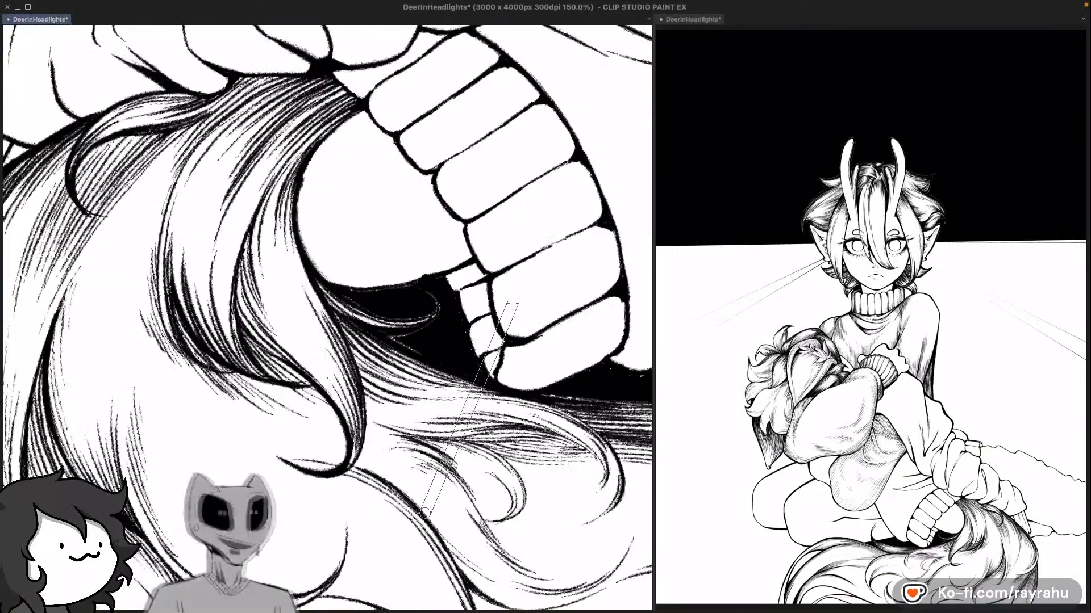
drag(578, 248, 615, 178)
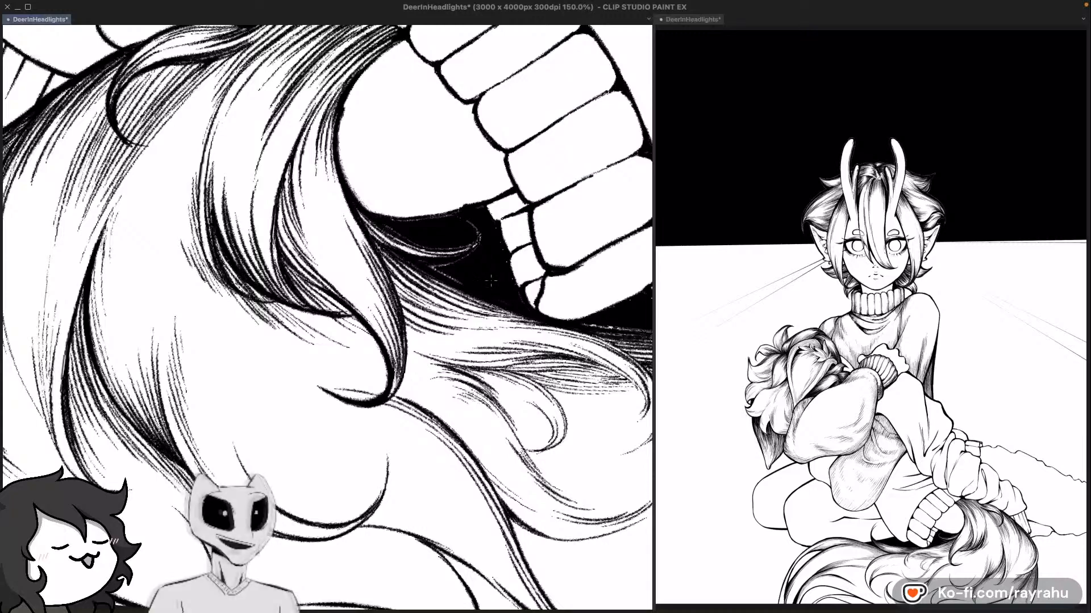
drag(481, 396, 536, 450)
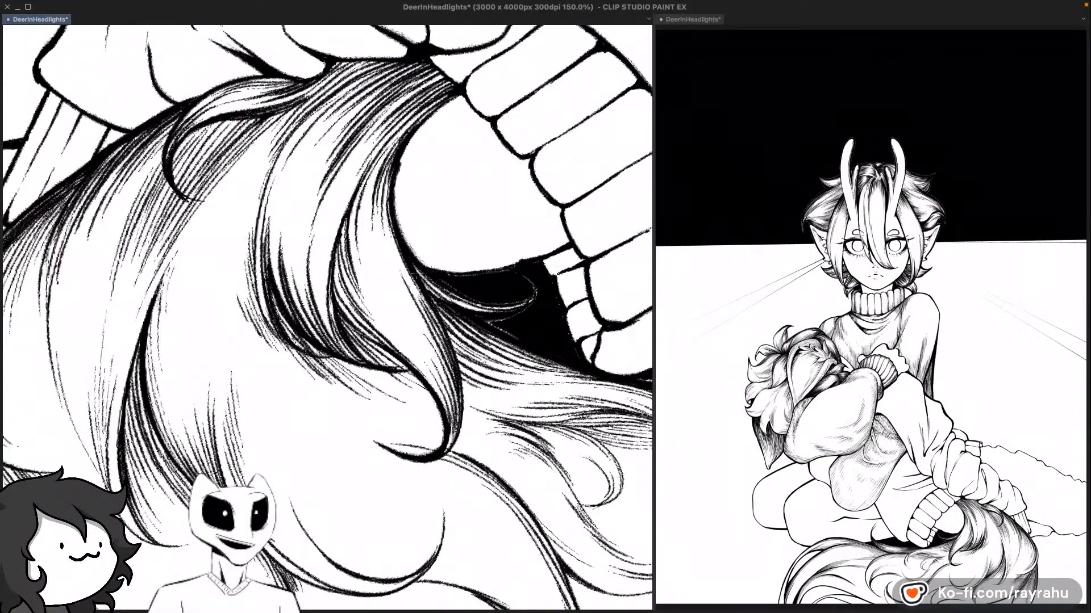
mouse_move(430, 321)
mouse_down()
mouse_move(386, 181)
mouse_move(410, 287)
mouse_up()
key(super+z)
drag(389, 242, 428, 320)
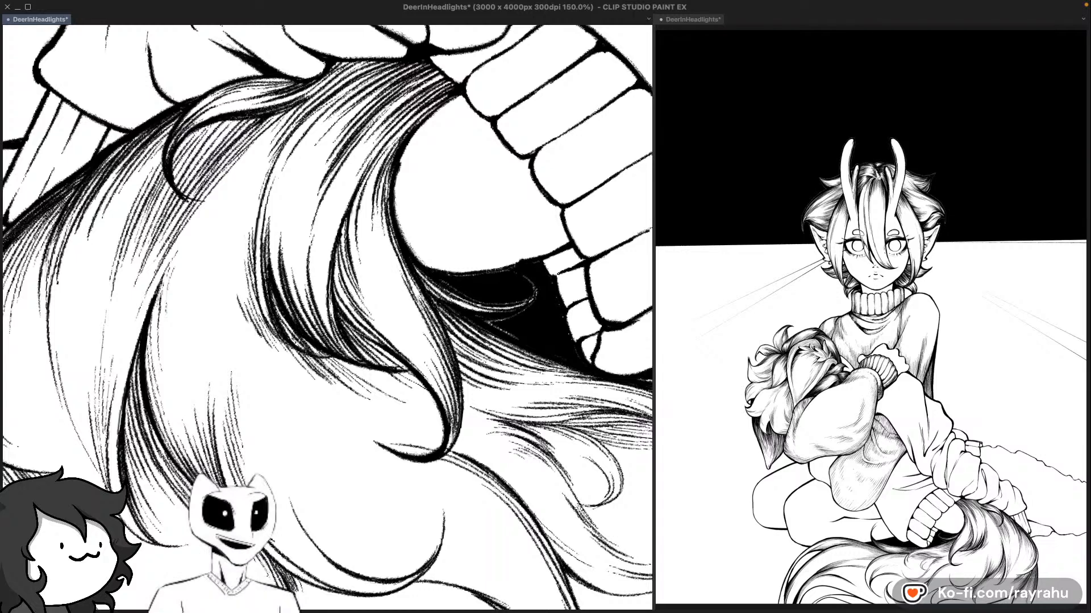
key(super+z)
drag(386, 180, 409, 290)
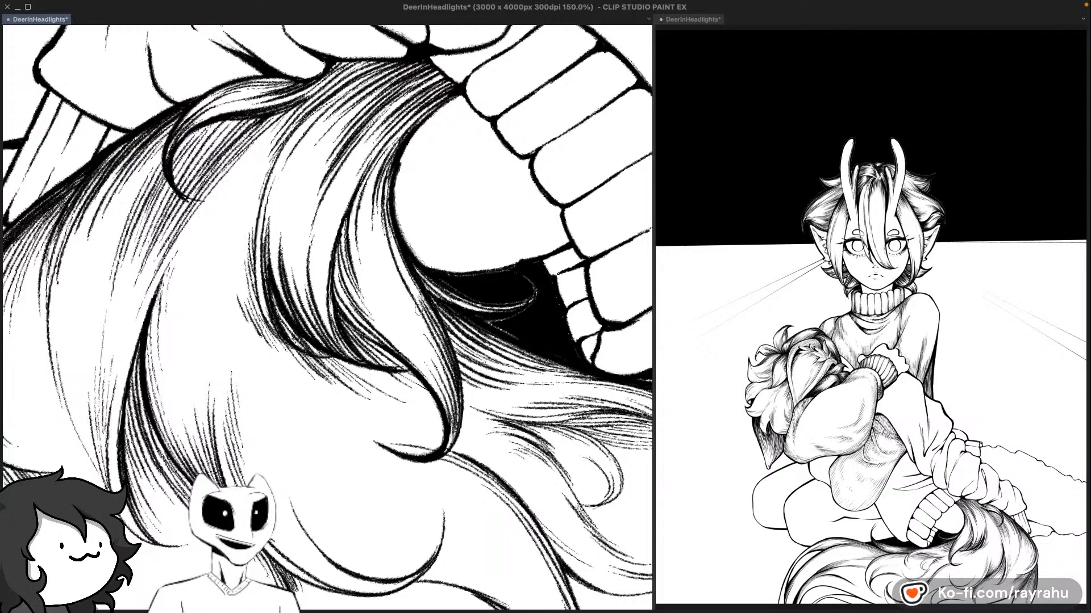
key(super+z)
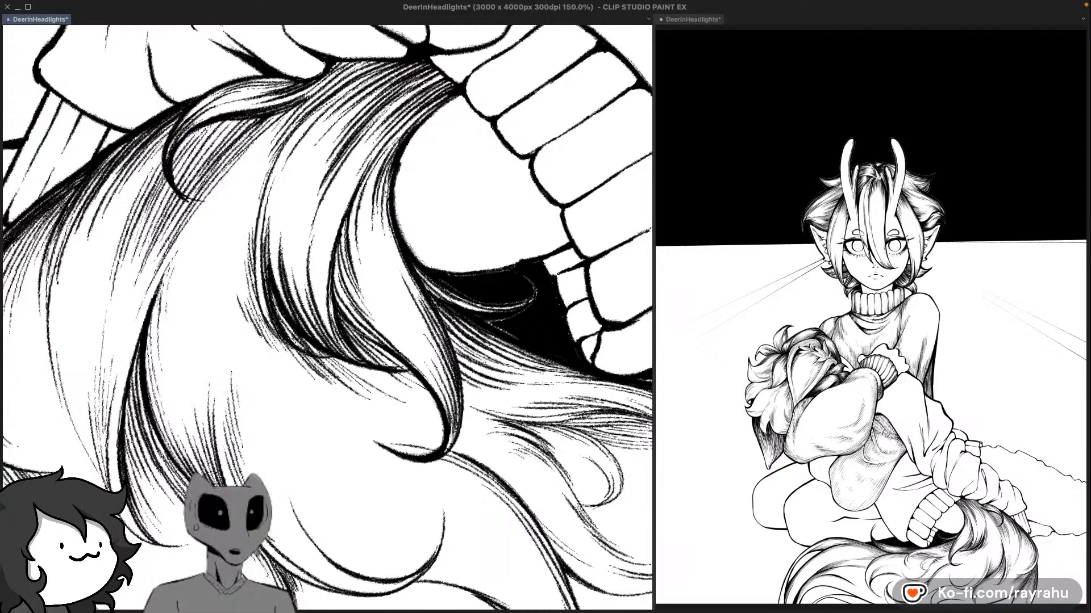
Step: Work on a fine strand through the lock section beside the upper hooked lock, undoing the unwanted attempts
drag(458, 312, 452, 286)
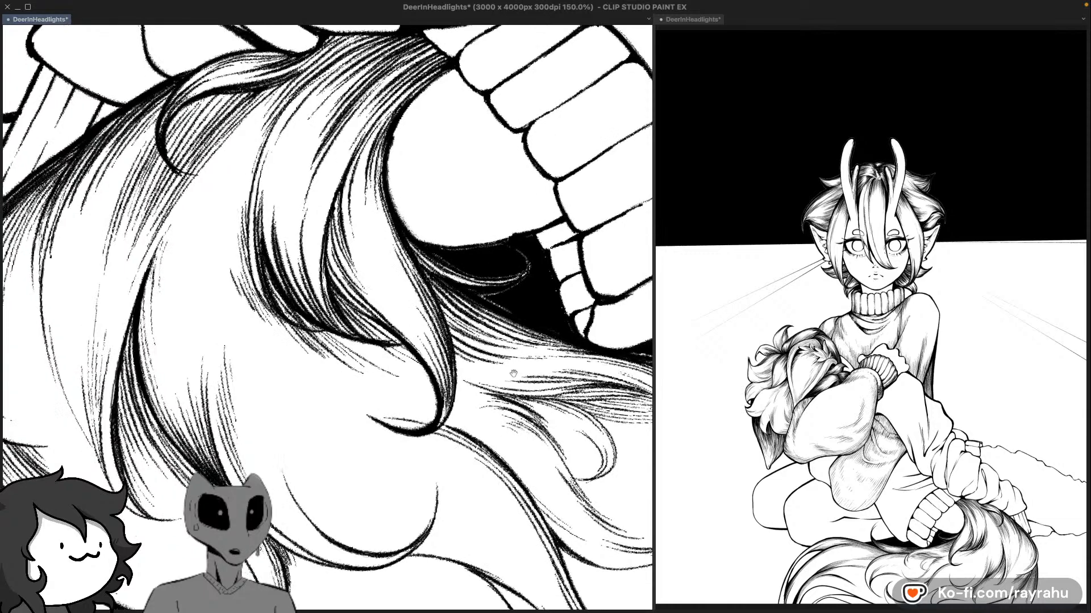
drag(451, 216, 509, 337)
drag(380, 389, 408, 286)
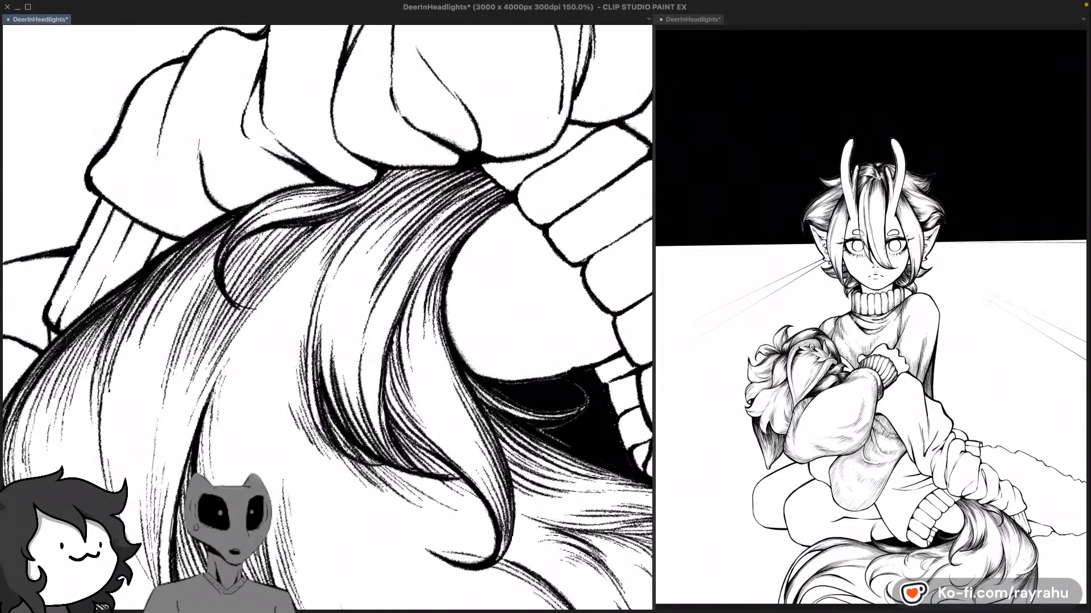
key(super+z)
drag(377, 385, 447, 235)
drag(380, 348, 452, 224)
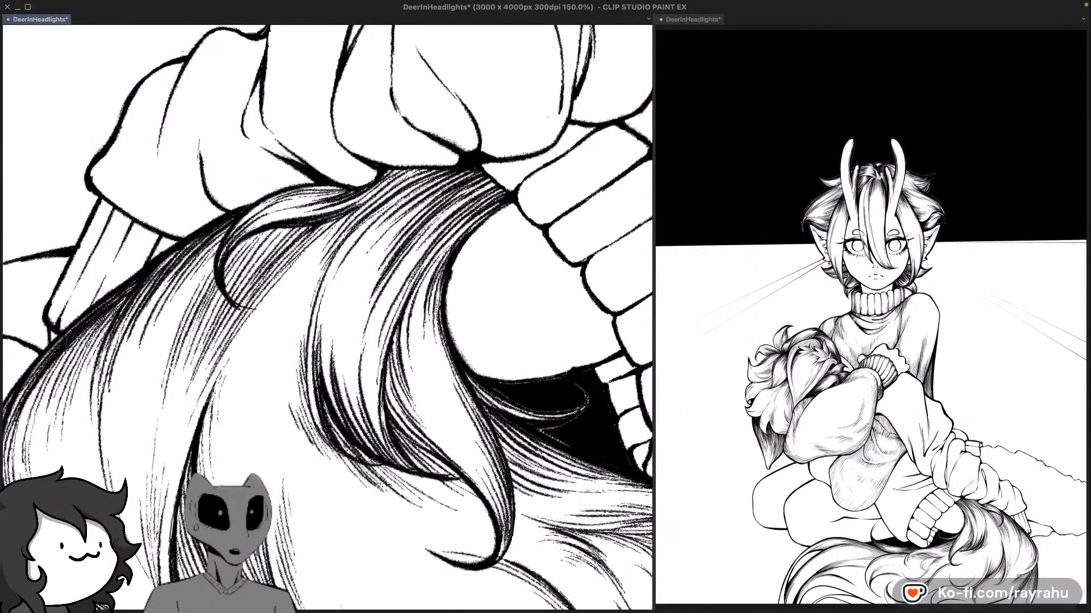
key(super+z)
Step: Draw a long strand sweeping up from the canvas edge along the underside of the low forked lock, undoing the failed tries
drag(501, 355, 405, 167)
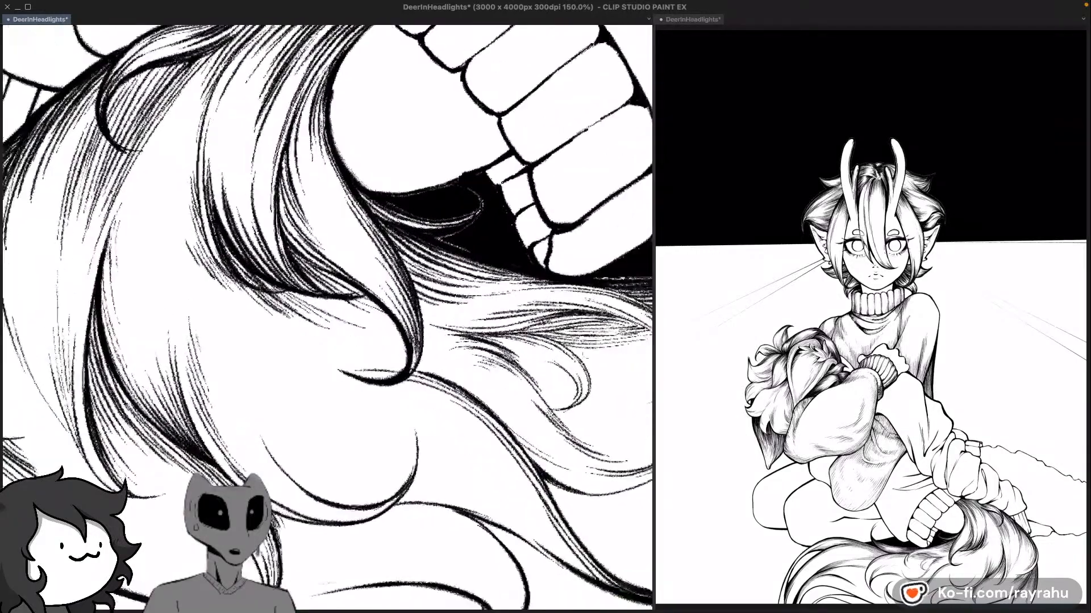
drag(463, 514, 467, 424)
drag(514, 187, 523, 394)
drag(537, 292, 546, 462)
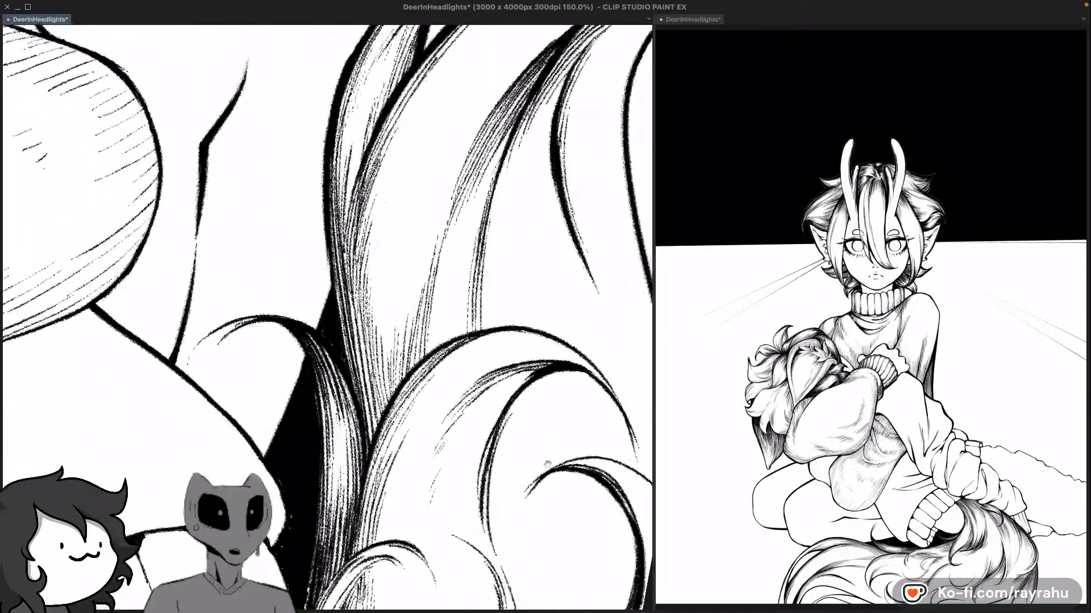
drag(540, 244, 543, 391)
drag(621, 176, 550, 335)
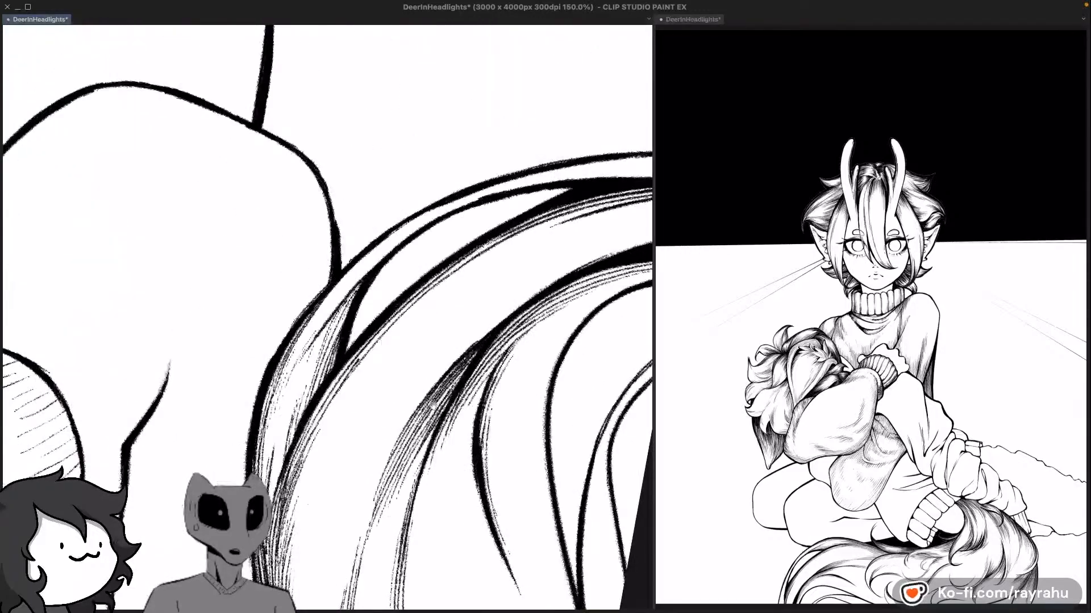
double_click(429, 411)
scroll(448, 348, down, 5)
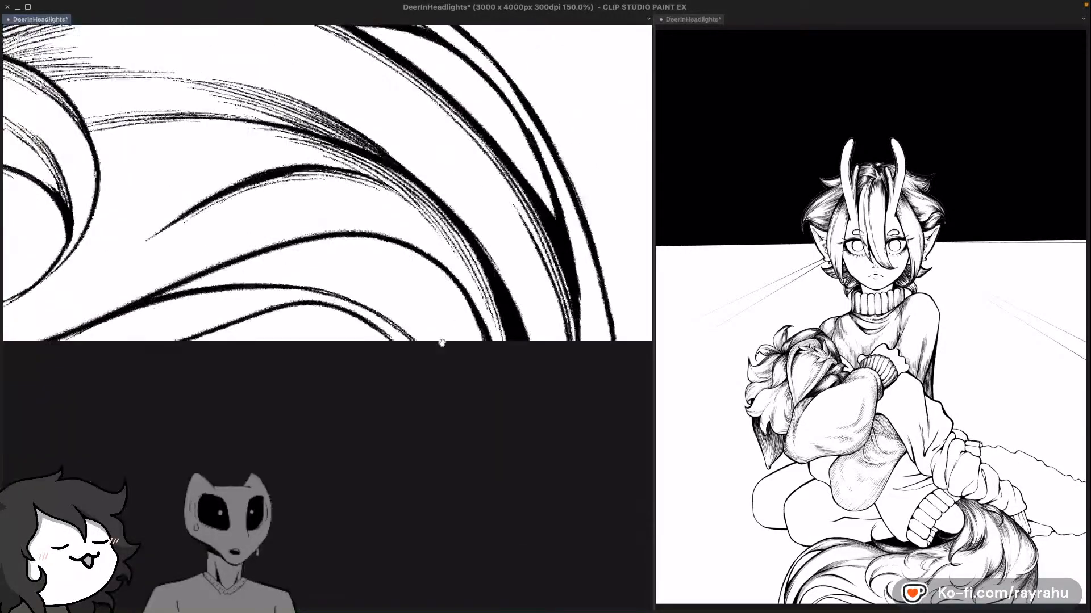
mouse_move(370, 454)
mouse_down()
mouse_move(489, 414)
mouse_move(468, 402)
mouse_move(455, 409)
mouse_move(441, 443)
mouse_move(454, 427)
mouse_up()
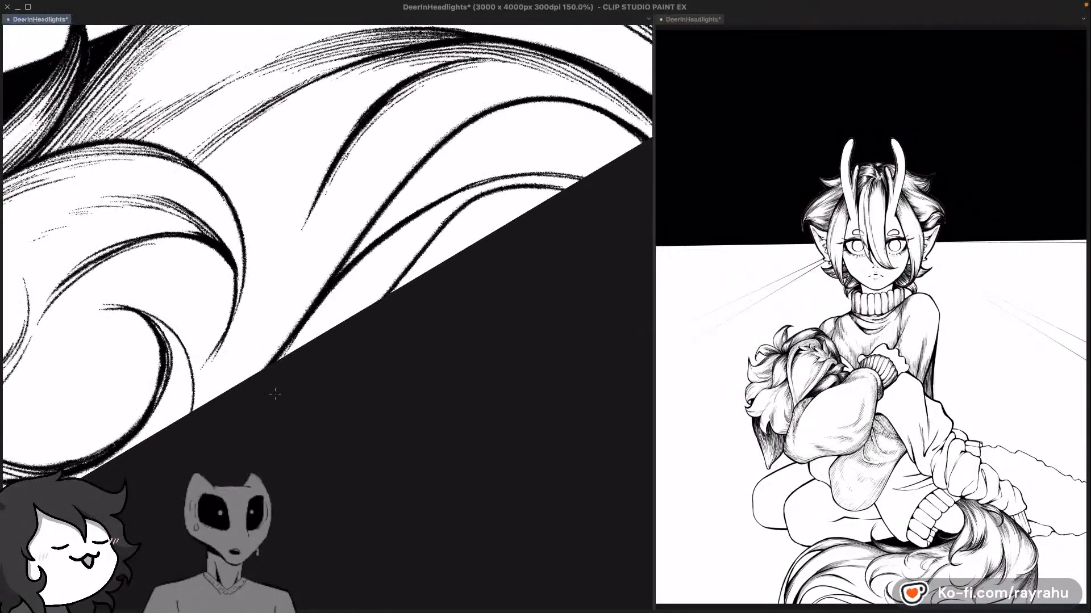
mouse_move(291, 353)
mouse_down()
mouse_move(338, 287)
mouse_move(426, 218)
mouse_up()
key(super+z)
drag(292, 351, 403, 232)
key(super+z)
drag(286, 370, 440, 226)
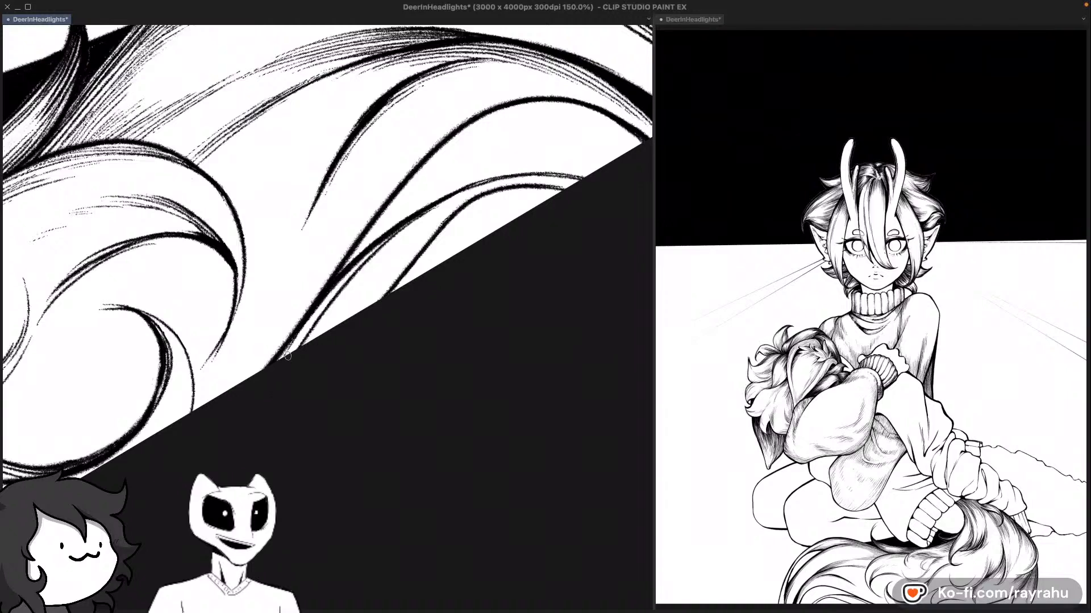
Step: Layer more fine curved strands between the forked lock's two outlines at the canvas edge, undoing the unwanted strokes
drag(287, 356, 372, 250)
key(super+z)
drag(281, 366, 369, 253)
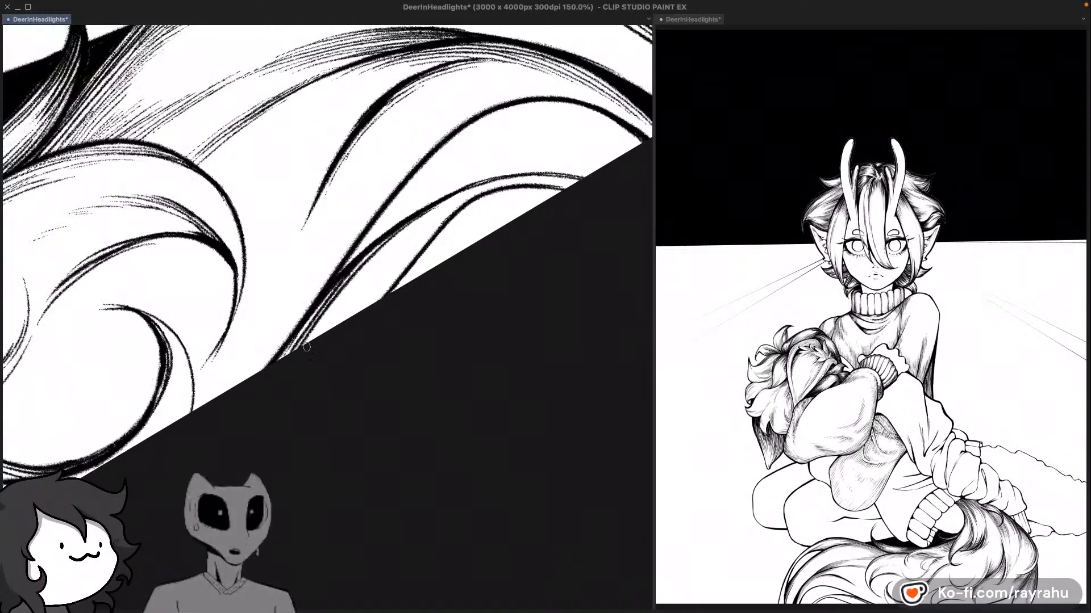
drag(307, 347, 462, 215)
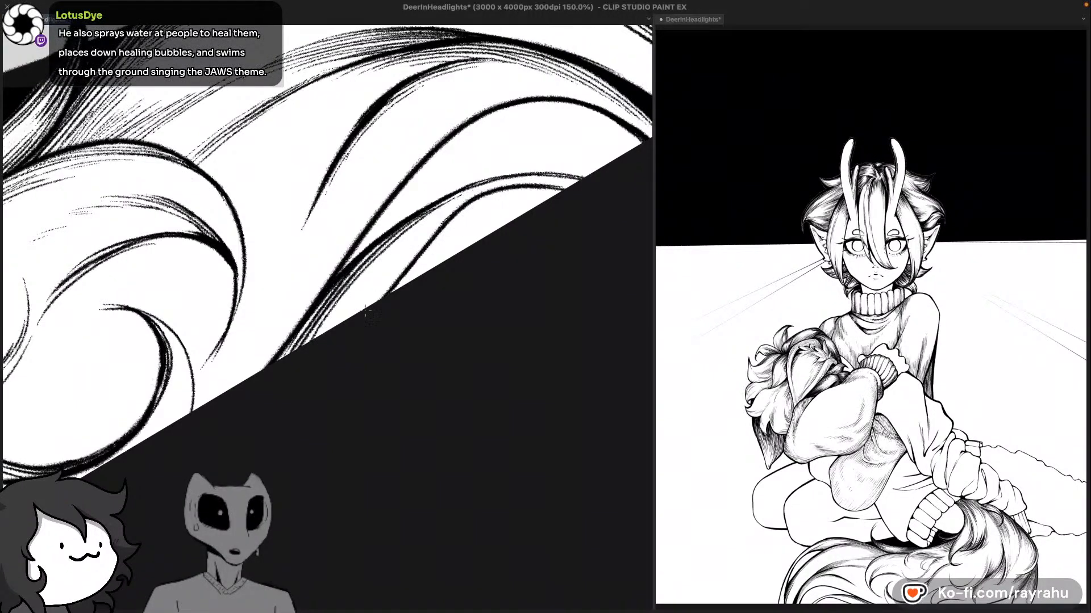
mouse_move(327, 331)
mouse_down()
mouse_move(429, 220)
mouse_move(519, 178)
mouse_up()
key(super+z)
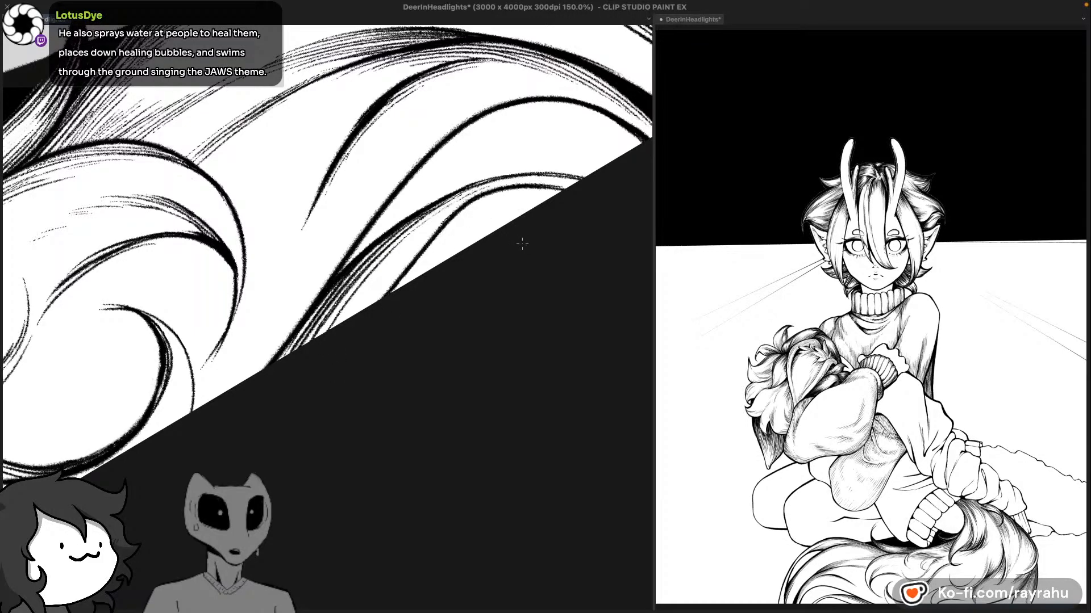
Step: Examine the tail's strand shading from the lower locks across the hooked locks up to the tail's upper outline
drag(470, 310, 444, 333)
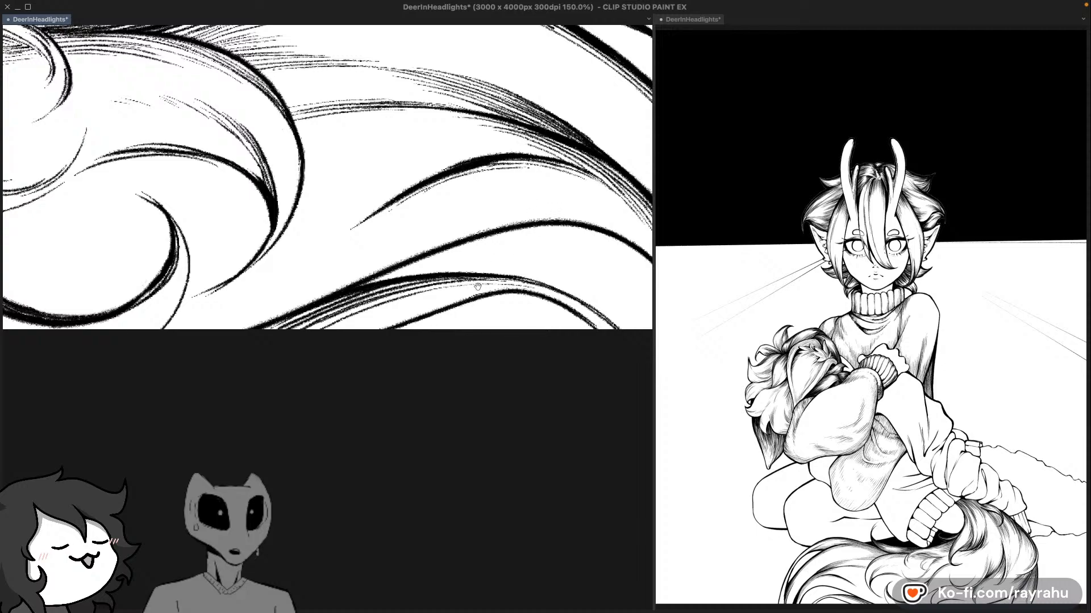
drag(478, 286, 453, 400)
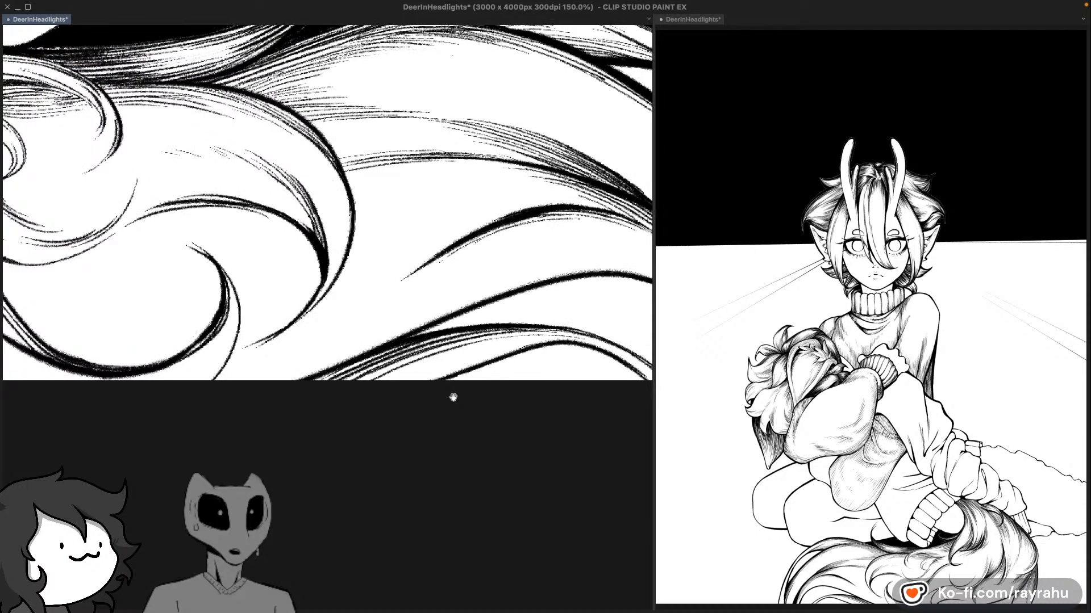
drag(374, 409, 458, 399)
mouse_move(325, 416)
mouse_down()
mouse_move(466, 428)
mouse_move(546, 473)
mouse_up()
drag(376, 440, 483, 414)
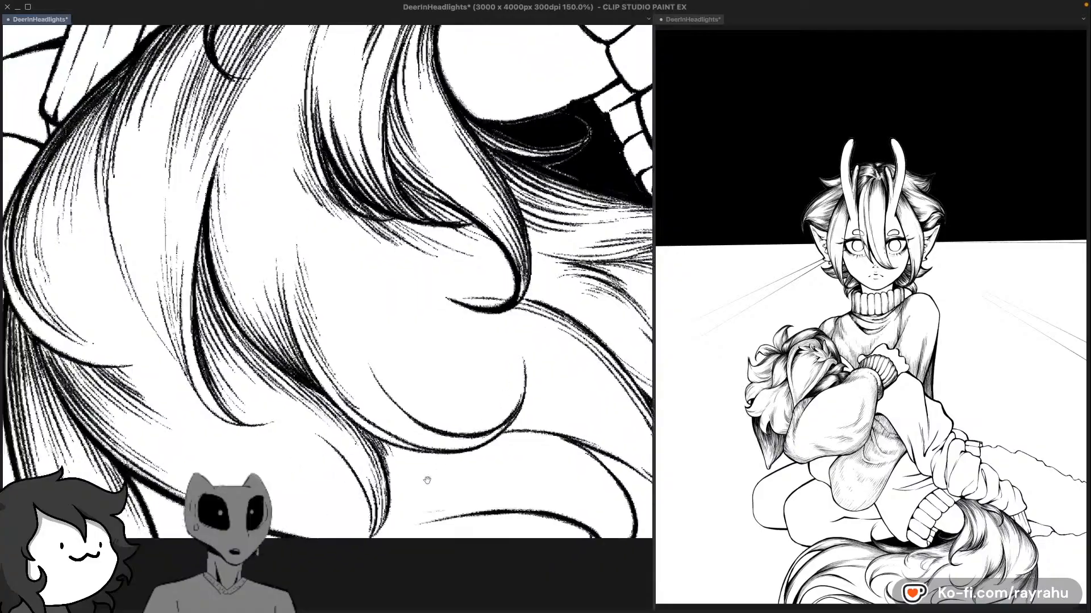
drag(355, 504, 477, 496)
drag(302, 540, 279, 362)
drag(334, 310, 368, 387)
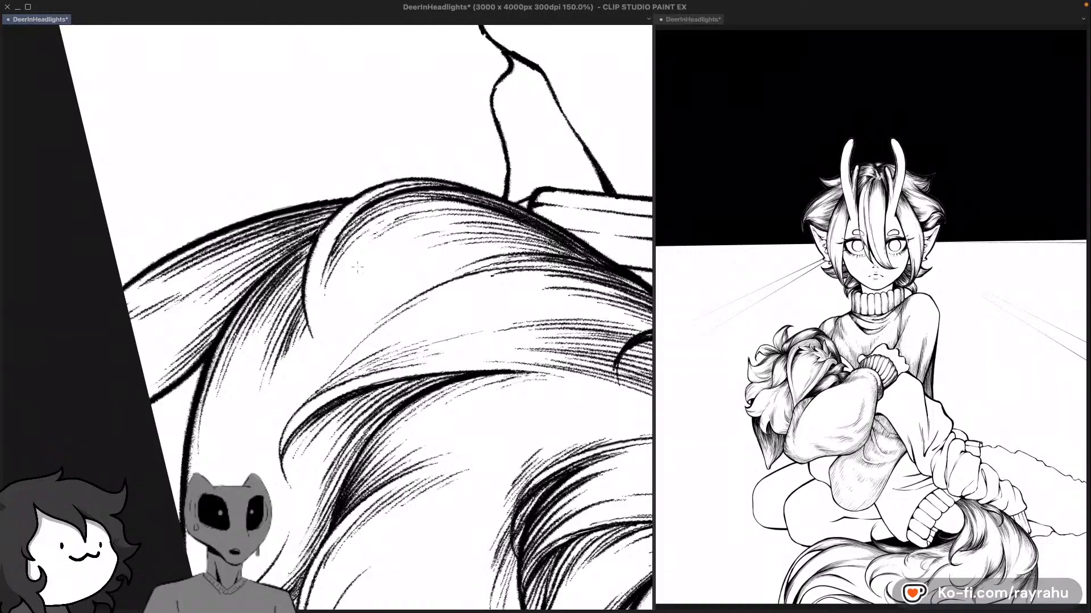
drag(331, 246, 316, 294)
key(ctrl+at)
drag(535, 381, 509, 373)
drag(523, 271, 479, 282)
drag(607, 428, 548, 393)
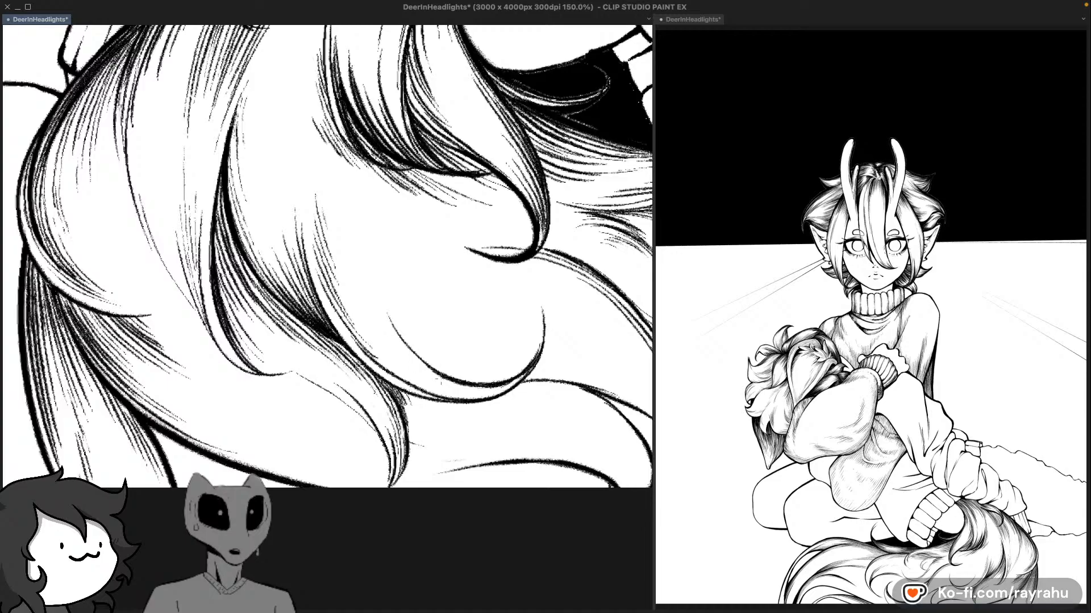
drag(537, 415, 478, 357)
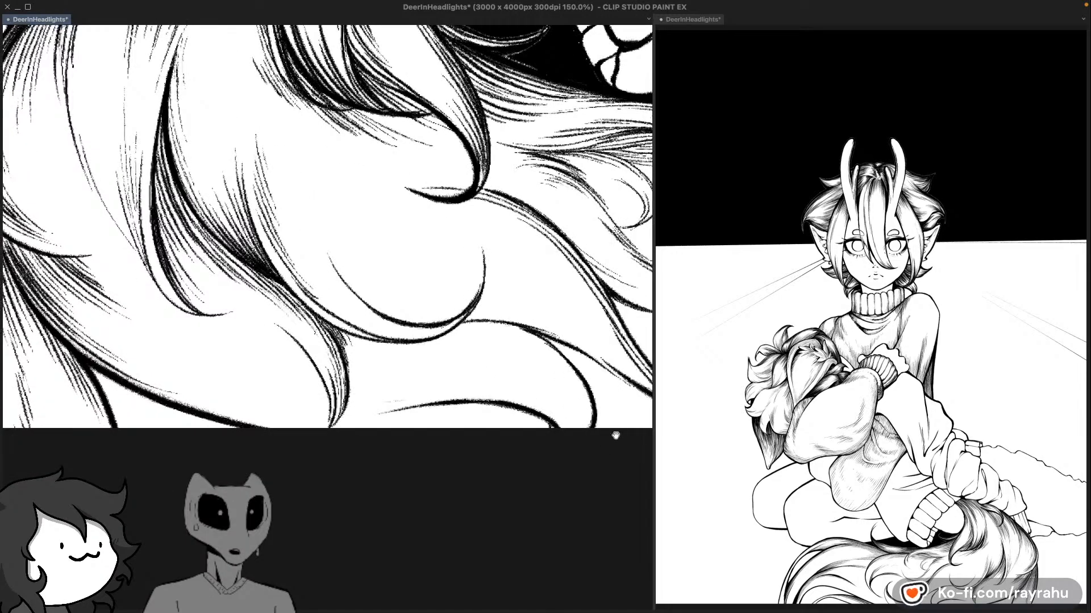
mouse_move(479, 515)
mouse_down()
mouse_move(535, 492)
mouse_move(567, 451)
mouse_move(514, 521)
mouse_move(214, 453)
mouse_move(183, 419)
mouse_up()
drag(421, 487, 342, 449)
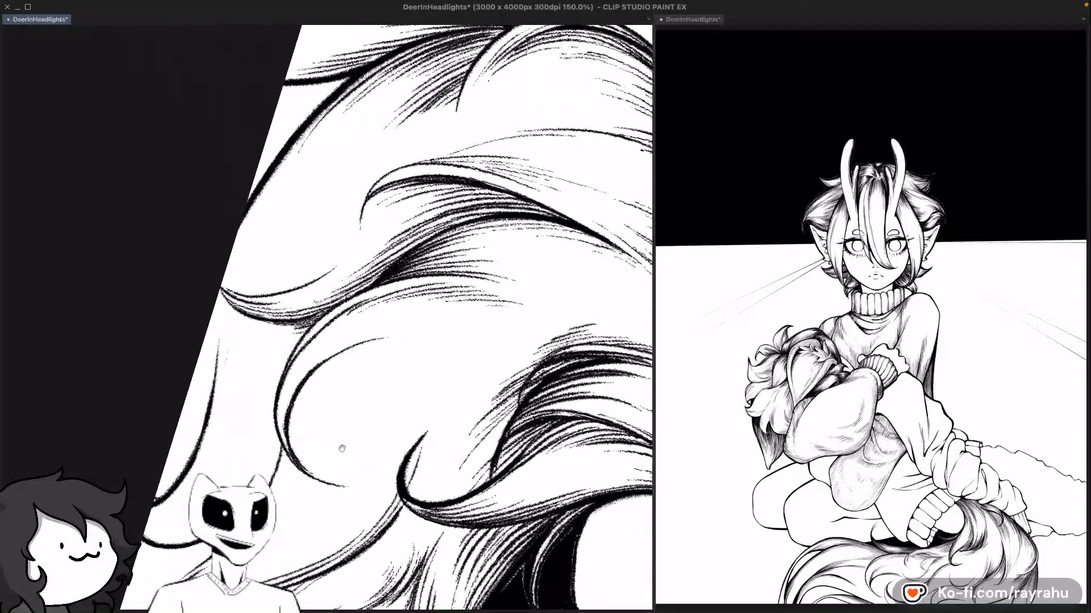
drag(286, 425, 406, 329)
key(super+z)
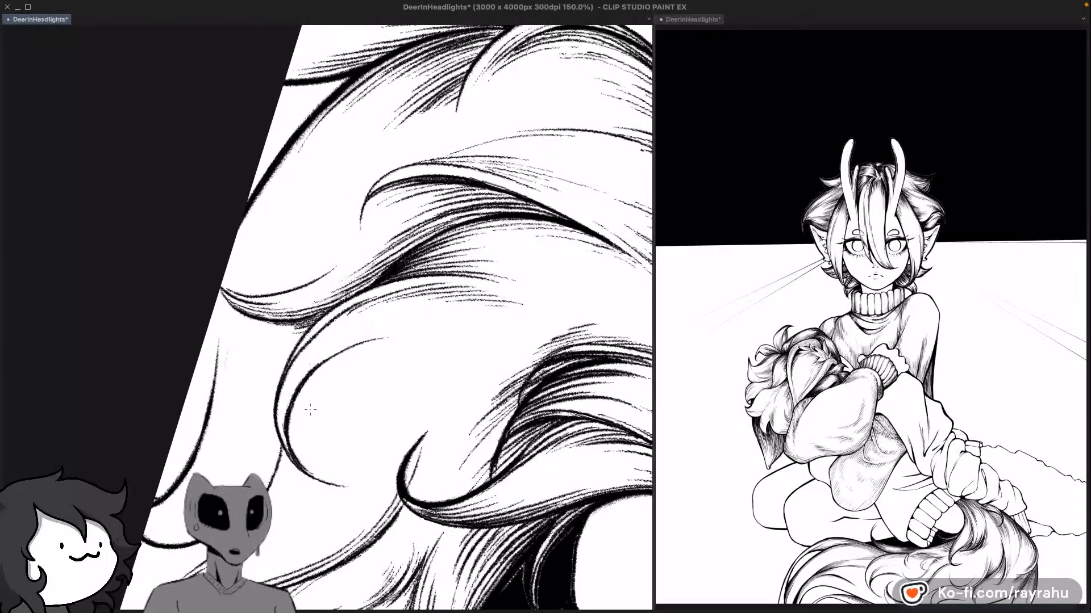
drag(285, 418, 399, 317)
key(super+z)
drag(286, 409, 387, 318)
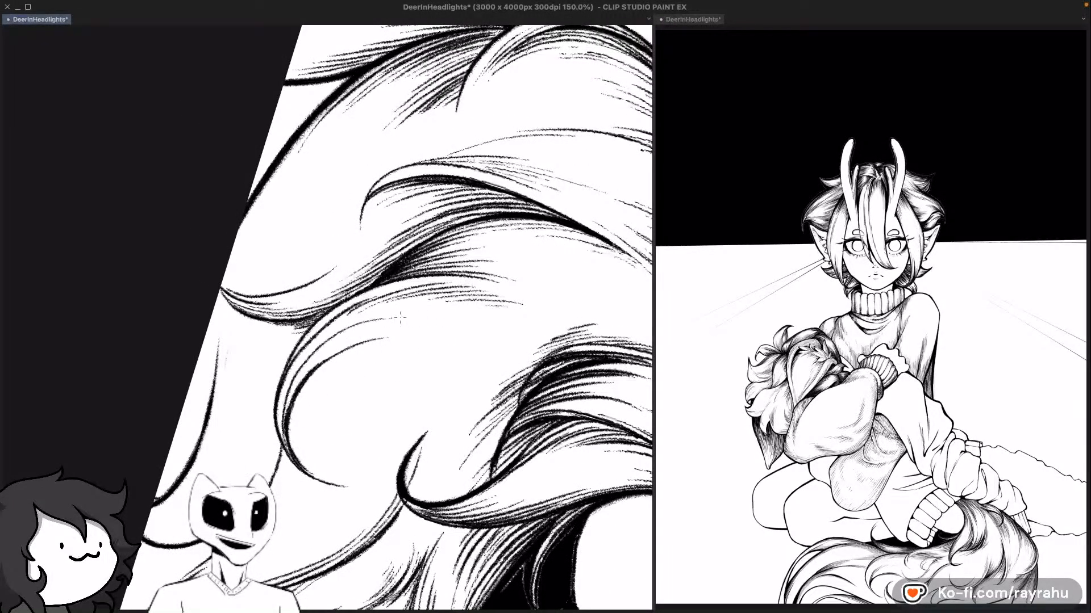
key(super+z)
Step: Hatch short shading strokes between the double contour lines on the outer side of the tail's lower curled lock
drag(286, 393, 386, 338)
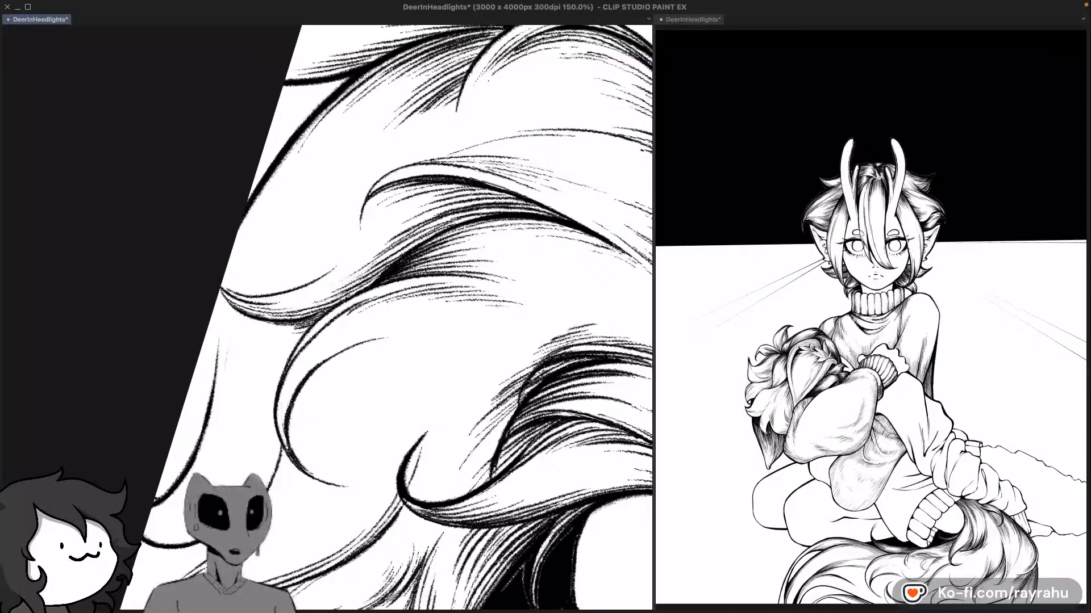
drag(288, 408, 327, 349)
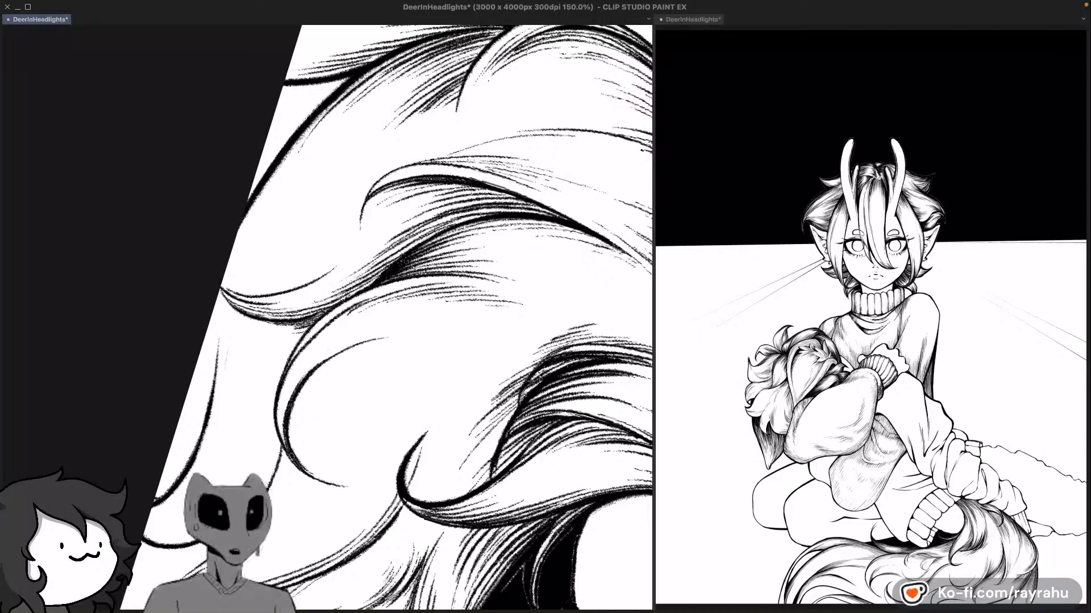
drag(286, 408, 320, 355)
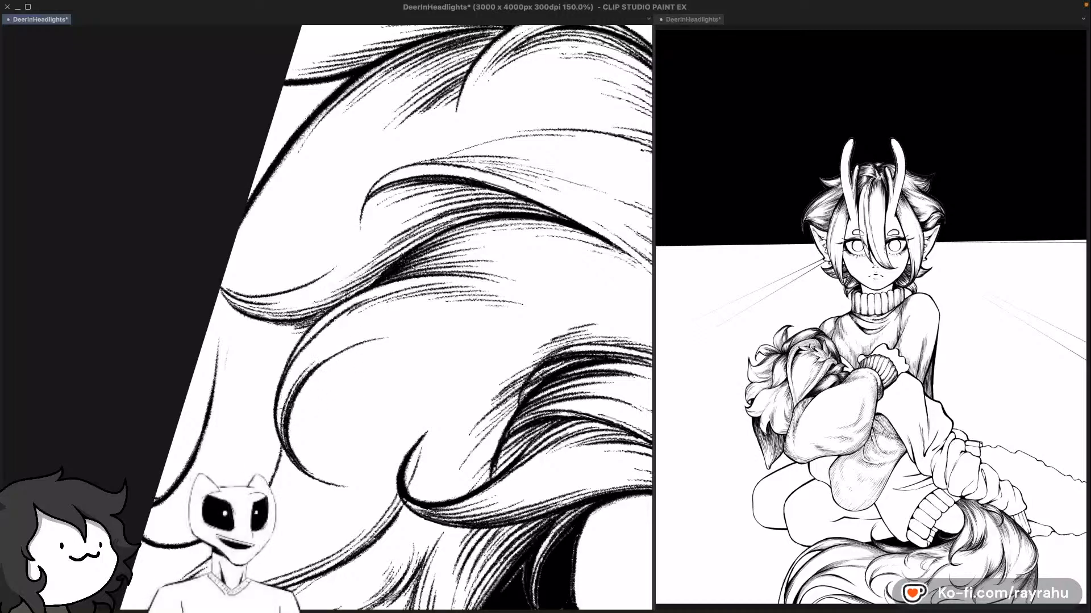
key(ctrl+z)
drag(285, 408, 313, 356)
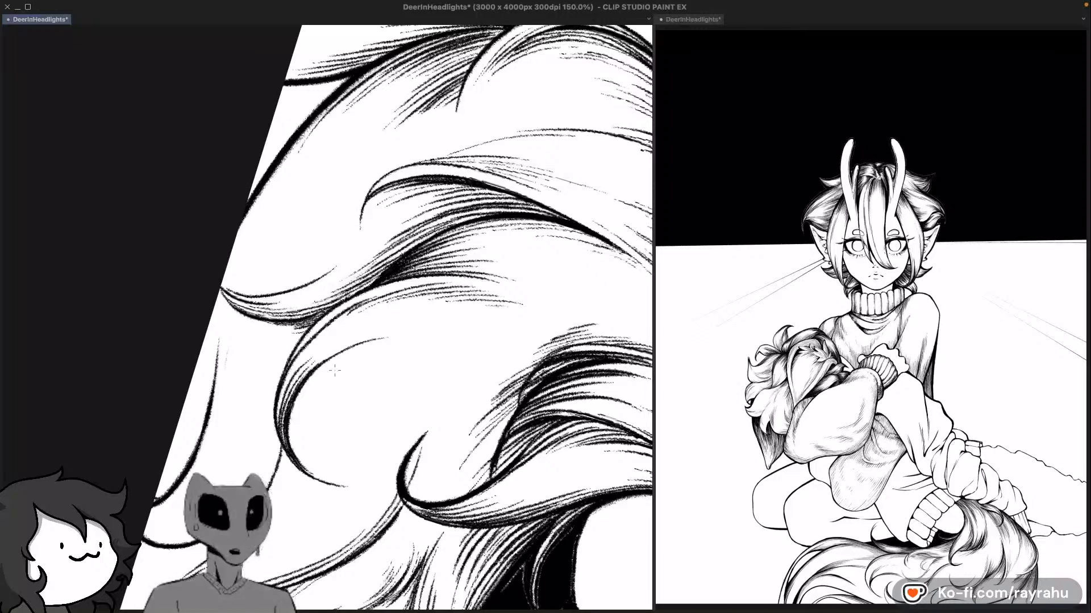
drag(284, 408, 312, 362)
drag(284, 407, 304, 369)
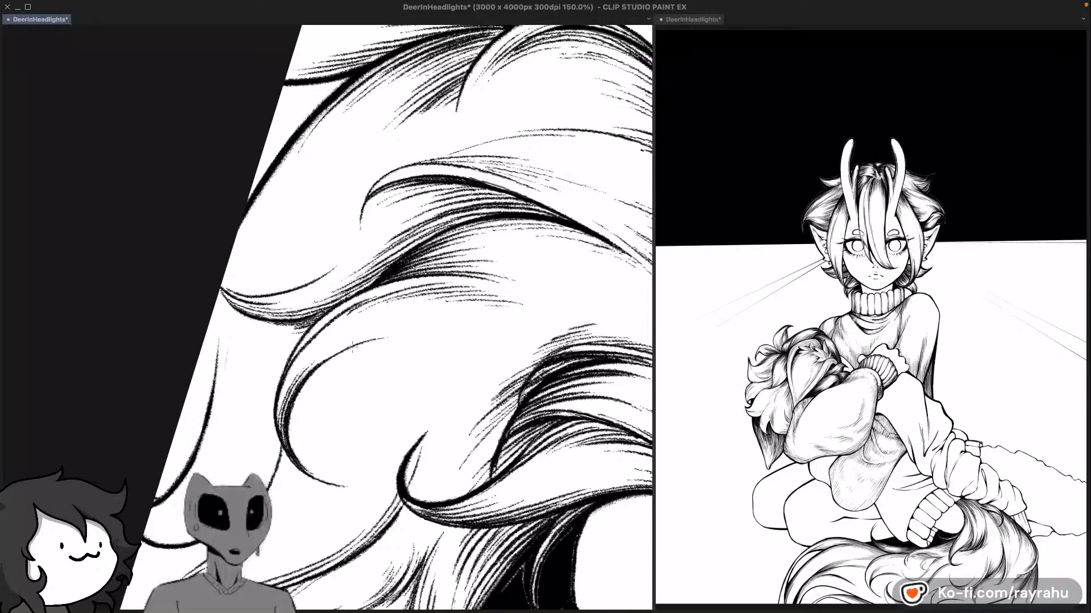
drag(278, 408, 297, 372)
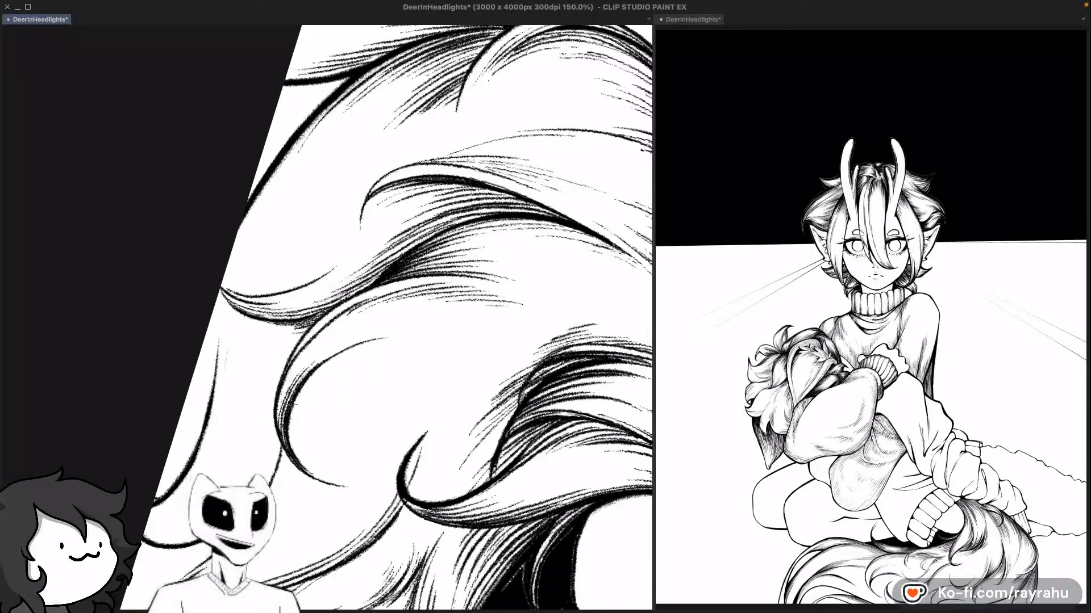
mouse_move(278, 407)
mouse_down()
mouse_move(296, 375)
mouse_move(286, 389)
mouse_up()
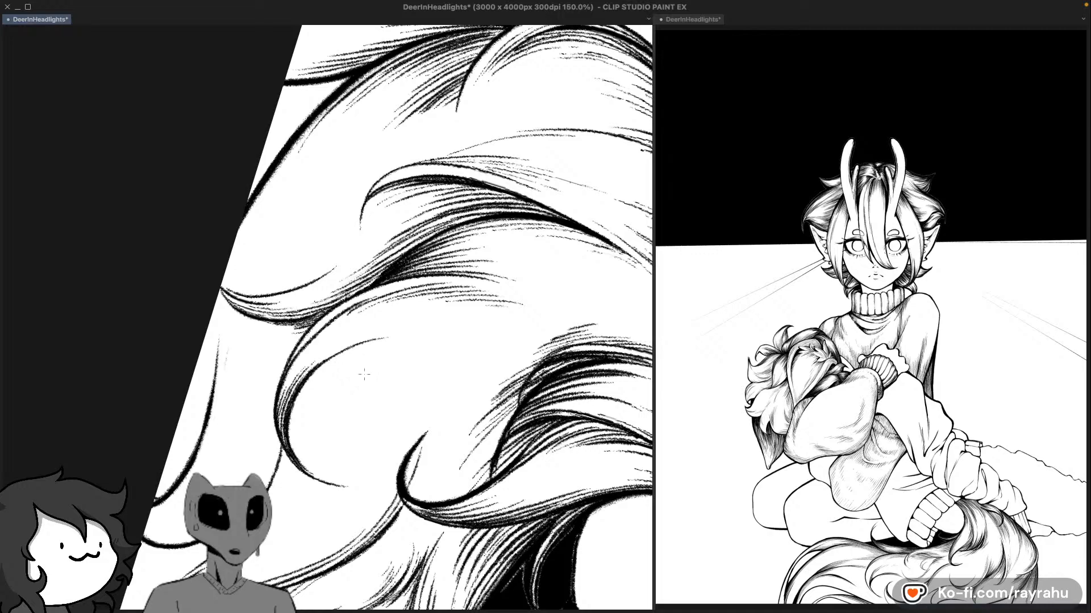
Step: Switch to Layer 4 and draw curved hatching strokes along the inner edge of the lower curled lock
mouse_move(433, 403)
mouse_down()
mouse_move(454, 366)
mouse_move(454, 399)
mouse_up()
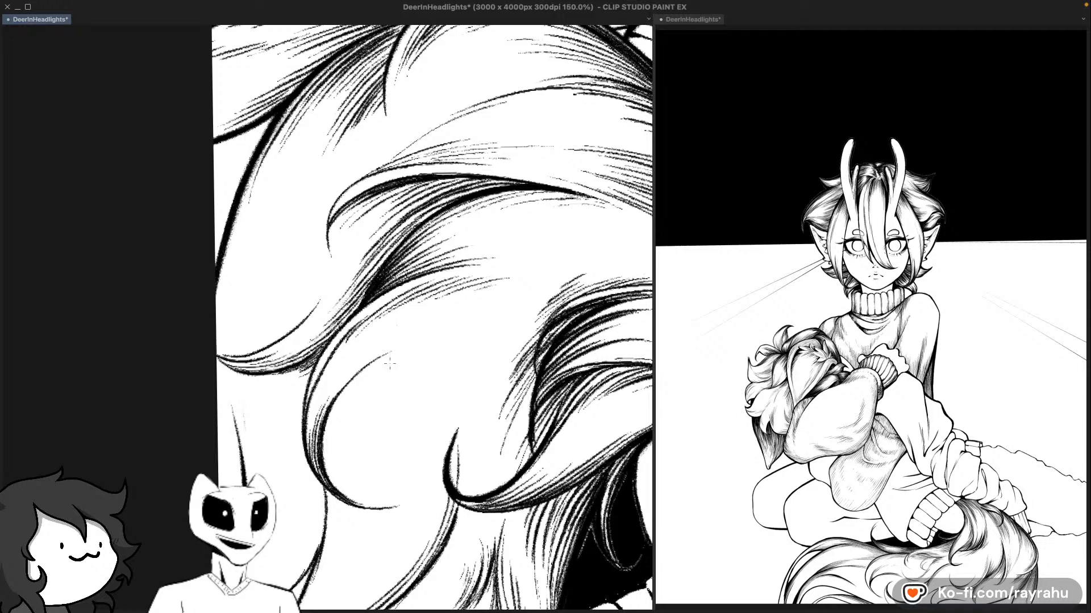
key(Tab)
key(Tab)
key(Tab)
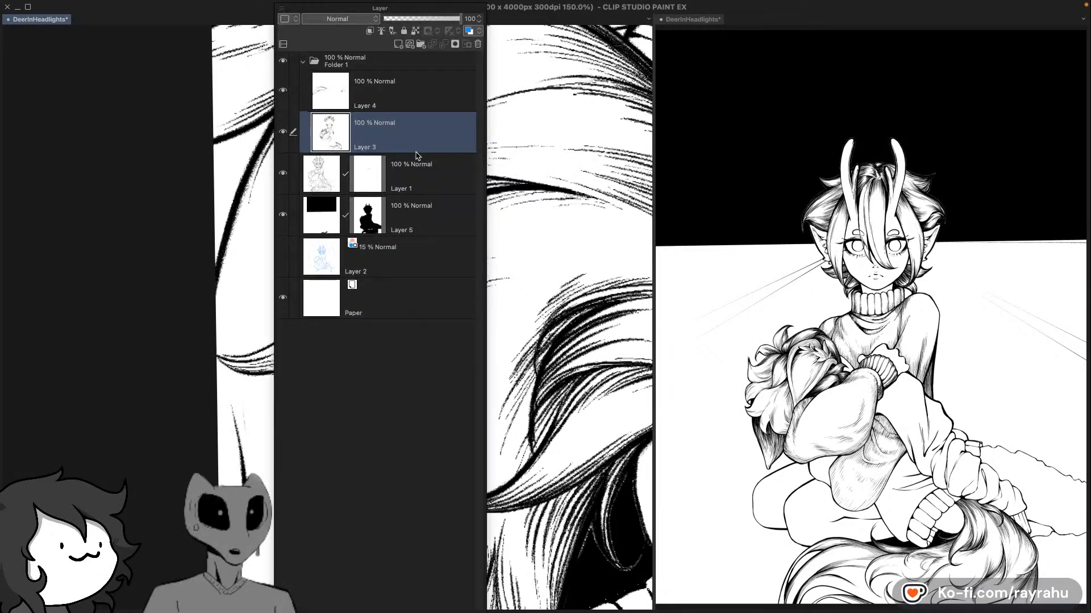
click(391, 99)
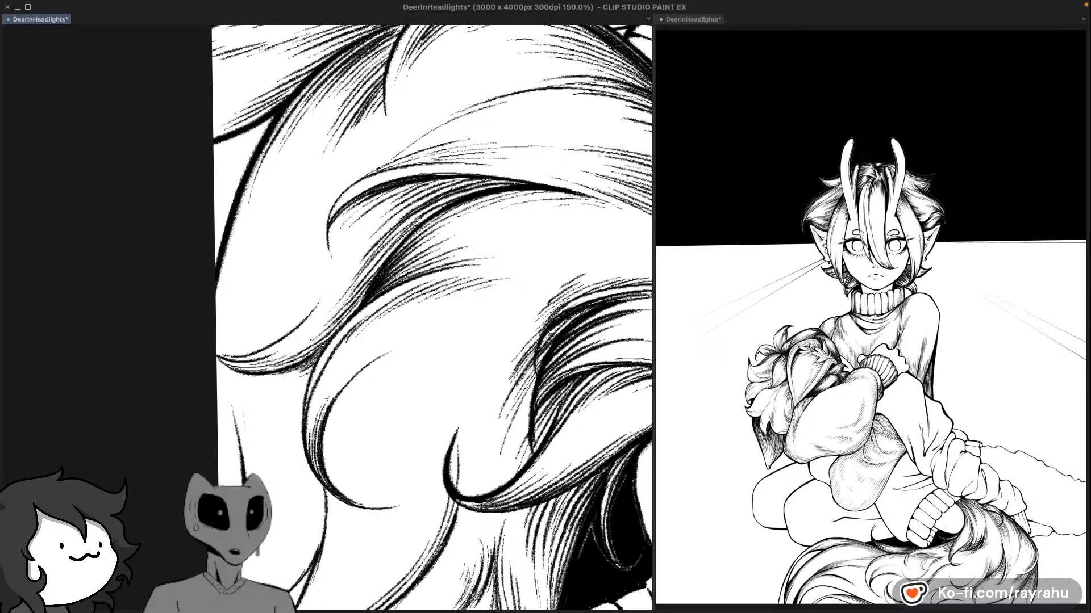
drag(326, 399, 392, 345)
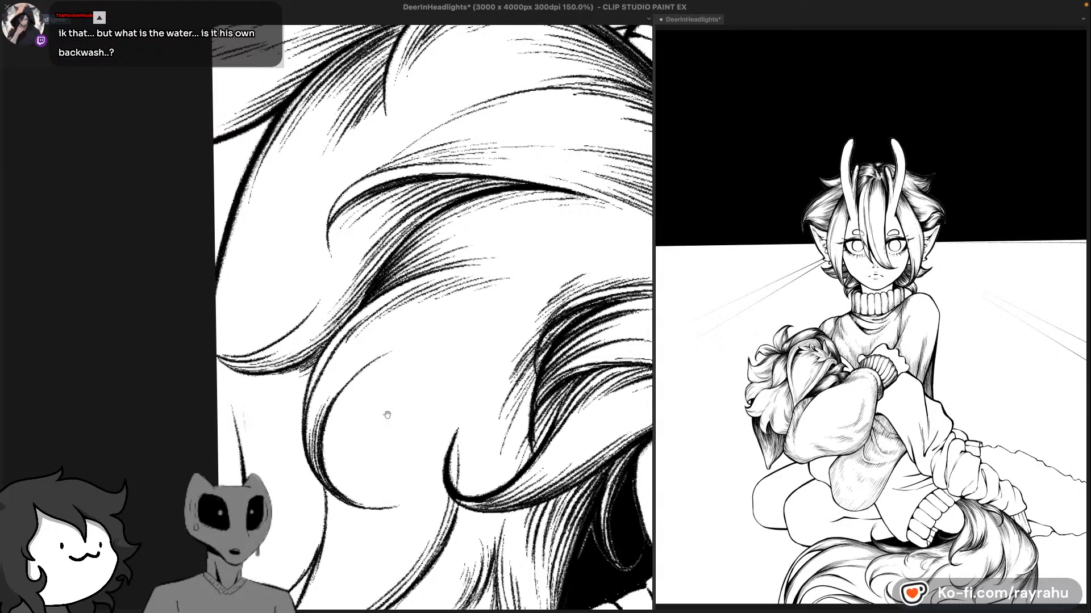
drag(425, 437, 366, 418)
drag(379, 377, 377, 412)
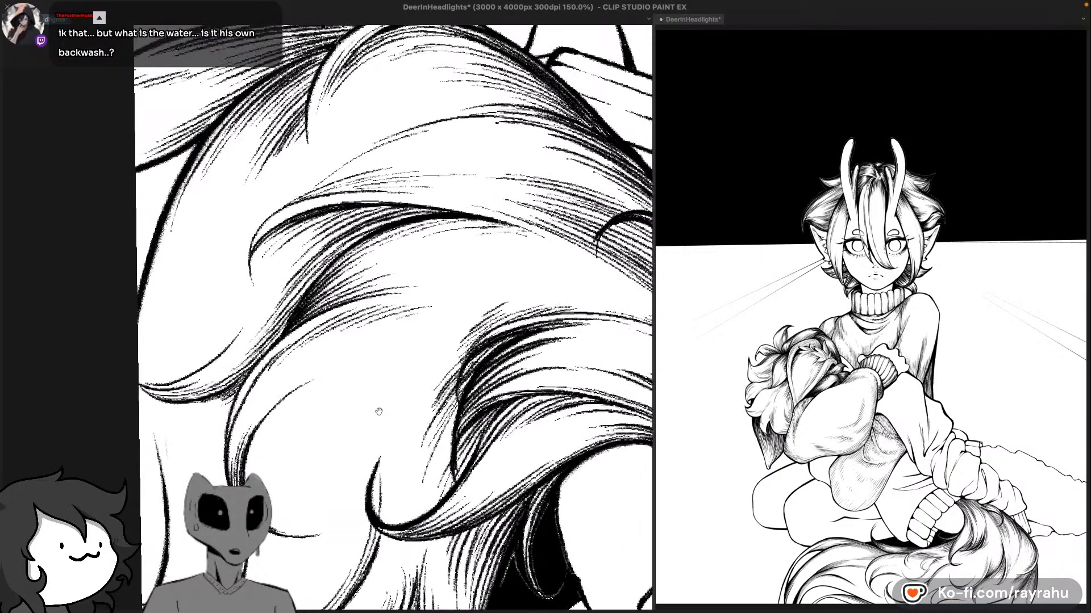
drag(244, 446, 318, 370)
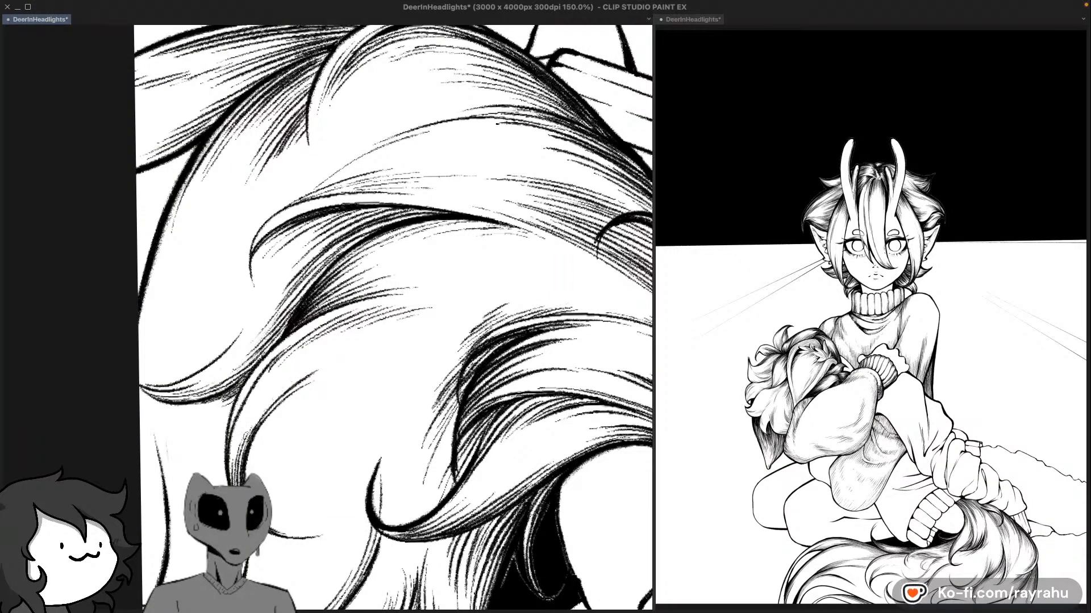
Step: Flip the canvas view horizontally and thicken the line fork of the tail strand near the canvas's lower edge
double_click(382, 359)
drag(514, 423, 308, 402)
drag(545, 446, 499, 402)
drag(320, 332, 376, 410)
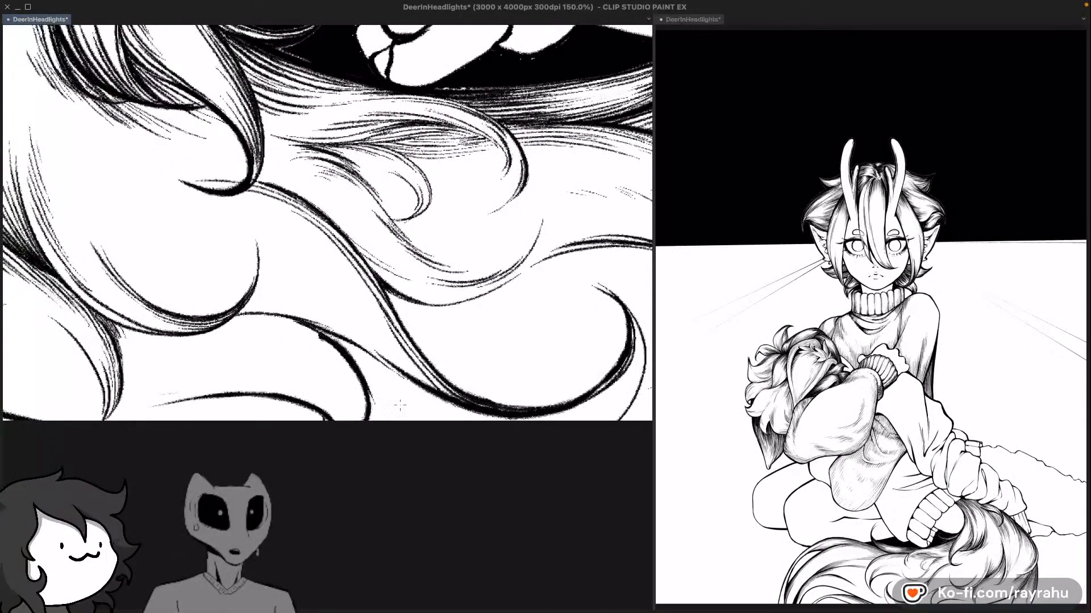
key(ctrl+z)
key(h)
mouse_move(341, 503)
mouse_down()
mouse_move(411, 409)
mouse_move(360, 458)
mouse_move(380, 410)
mouse_move(421, 446)
mouse_up()
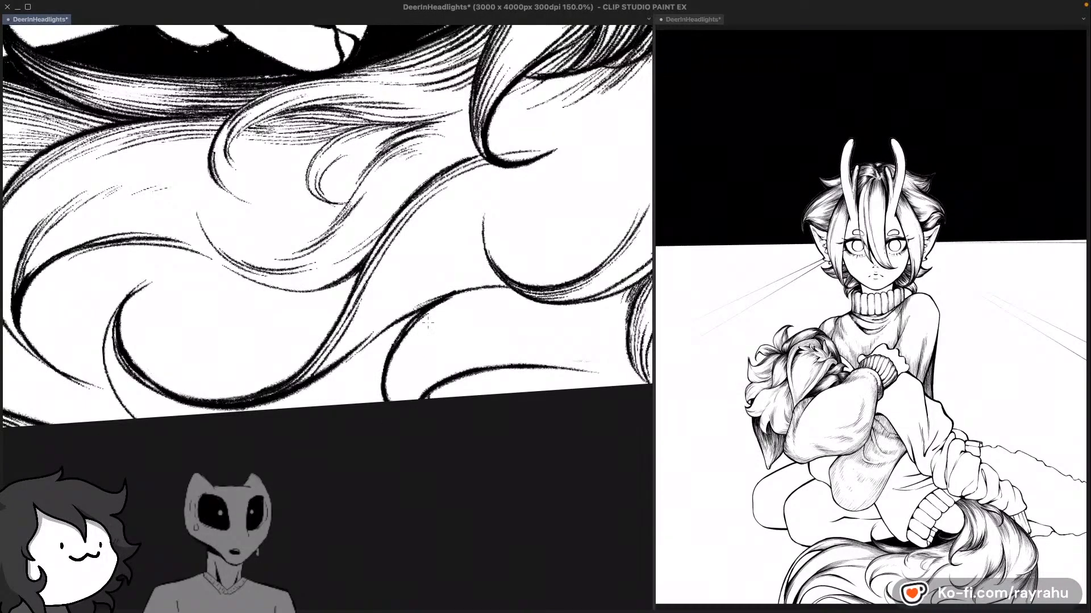
drag(423, 298, 378, 392)
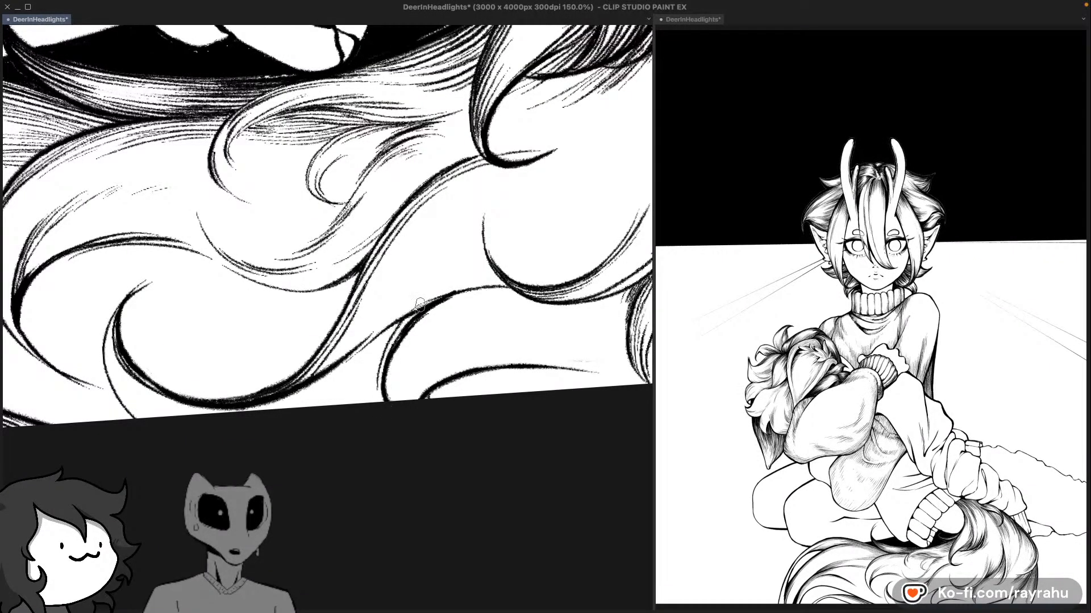
key(ctrl+z)
mouse_move(435, 304)
mouse_down()
mouse_move(380, 401)
mouse_move(422, 313)
mouse_move(405, 328)
mouse_move(440, 303)
mouse_move(496, 291)
mouse_up()
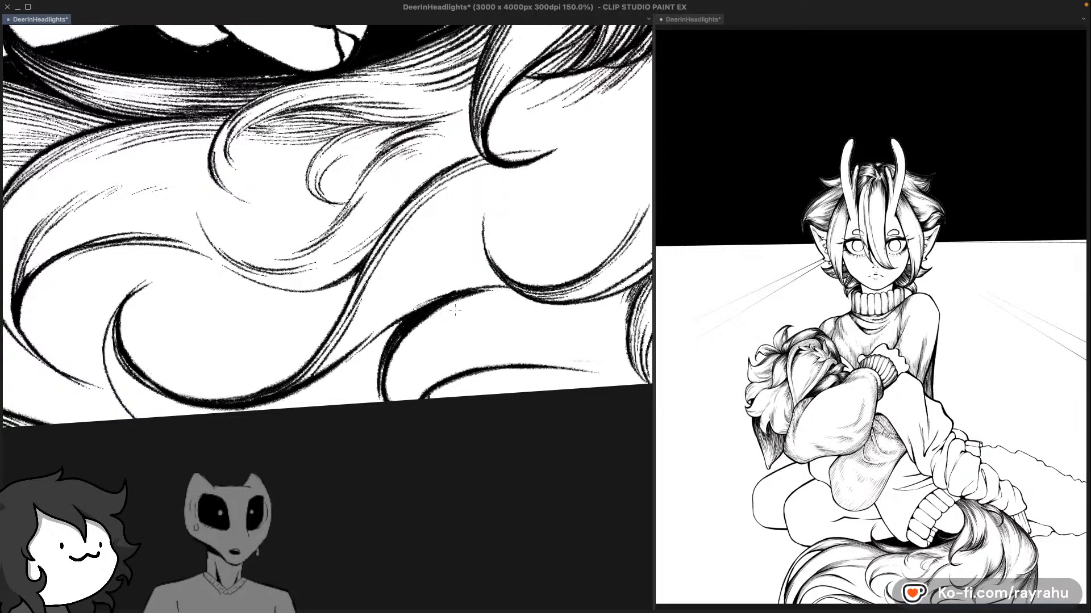
Step: Extend tapering shading strokes from the thickened fork along the strand's upper contour toward the neighbouring curl
mouse_move(351, 355)
mouse_down()
mouse_move(403, 317)
mouse_move(492, 301)
mouse_up()
mouse_move(414, 339)
mouse_down()
mouse_move(462, 305)
mouse_move(507, 292)
mouse_up()
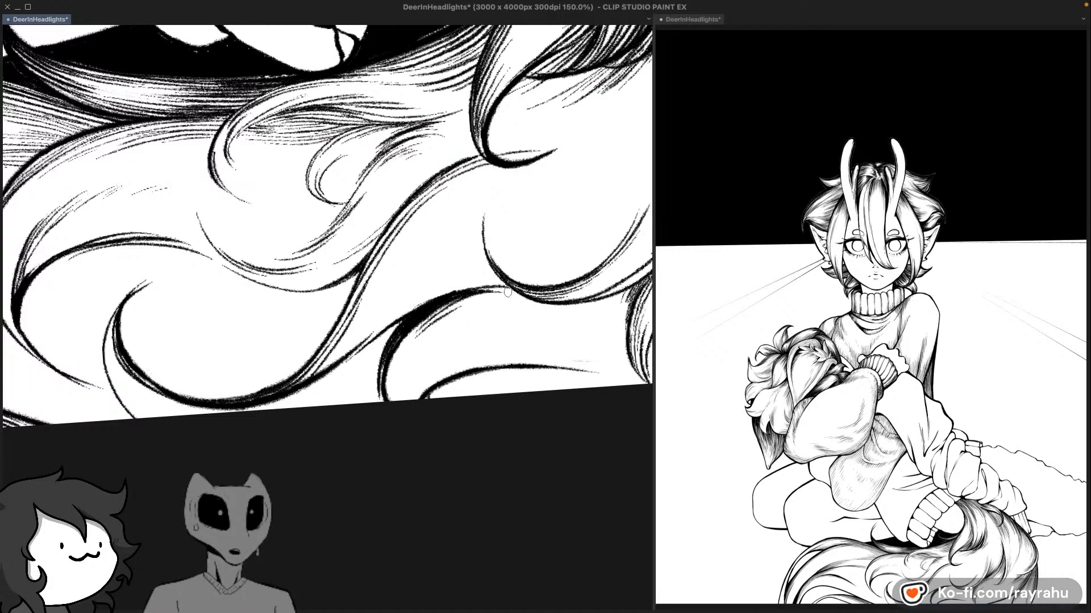
key(super+z)
drag(415, 333, 505, 290)
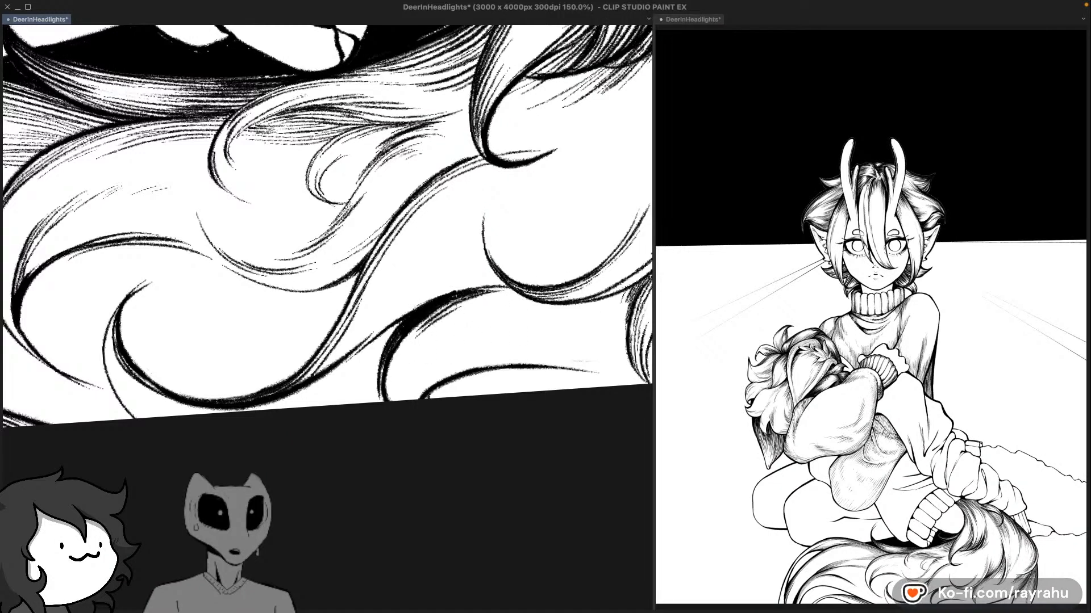
drag(549, 363, 547, 323)
mouse_move(425, 291)
mouse_down()
mouse_move(459, 265)
mouse_move(514, 254)
mouse_up()
key(super+z)
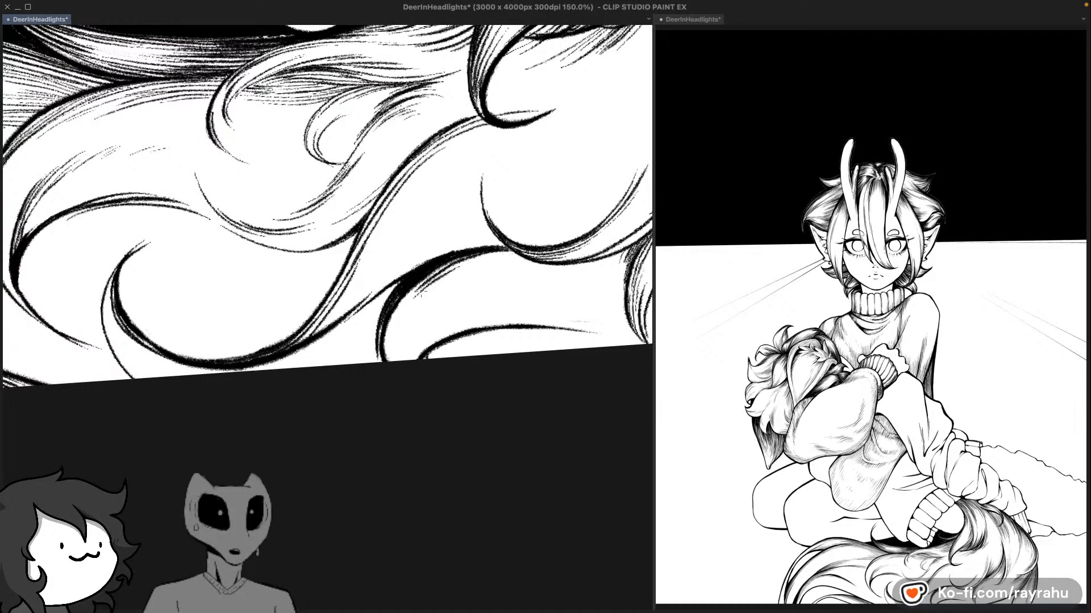
drag(440, 279, 516, 247)
key(super+z)
drag(442, 274, 526, 258)
key(super+z)
drag(451, 271, 520, 250)
key(super+z)
key(super+z)
Step: Add a stroke inside the forked strand and thicken the underside of the wavy lock where it meets the long strand
drag(398, 319, 432, 274)
drag(572, 285, 574, 275)
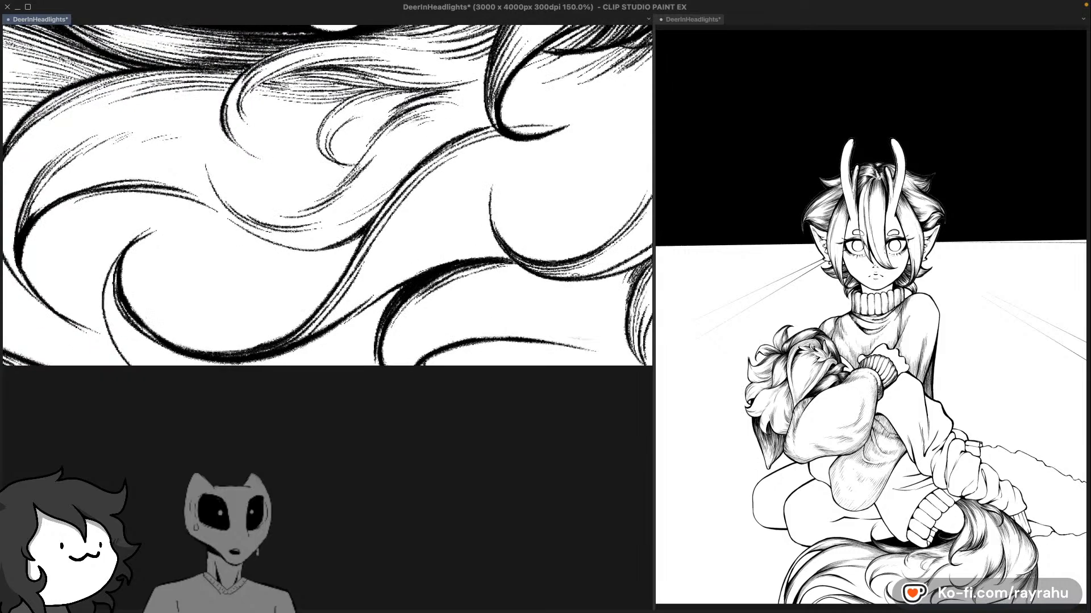
drag(525, 380, 562, 397)
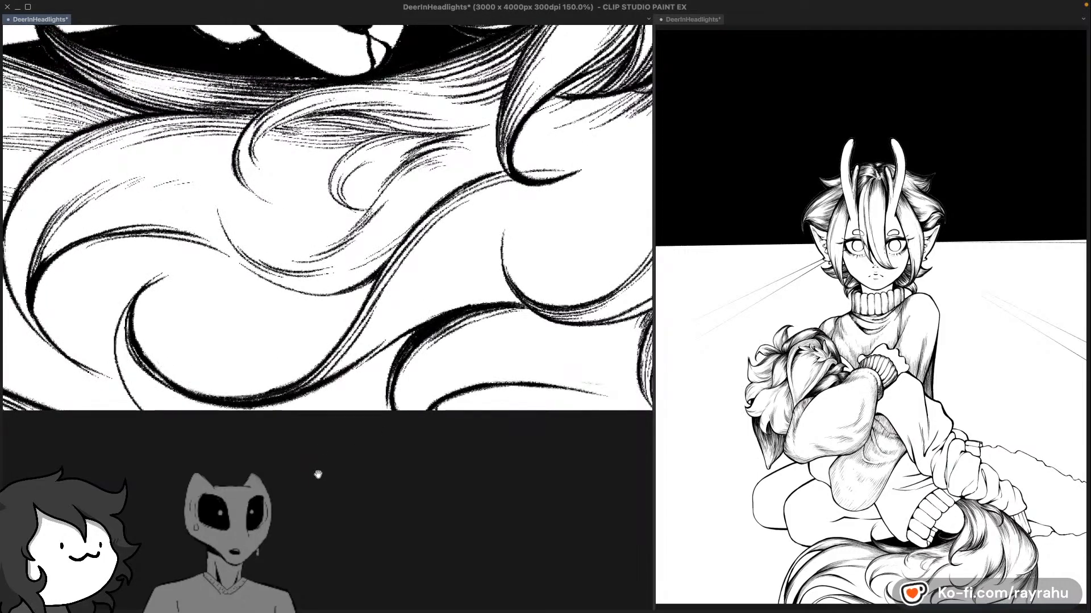
drag(397, 386, 436, 405)
drag(304, 297, 404, 307)
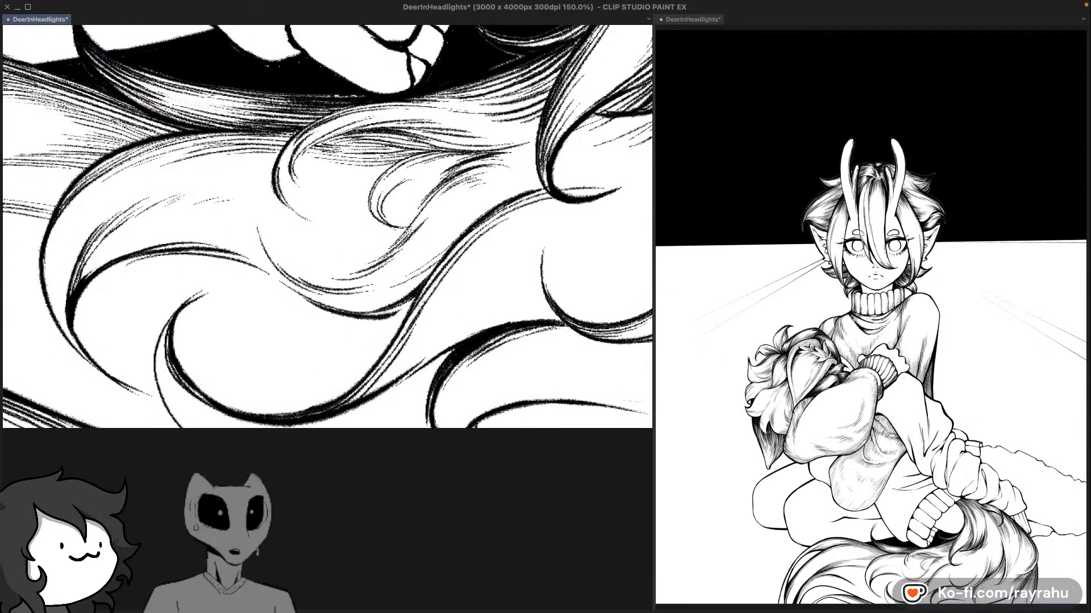
mouse_move(332, 315)
mouse_down()
mouse_move(377, 318)
mouse_move(414, 299)
mouse_up()
key(super+z)
key(super+z)
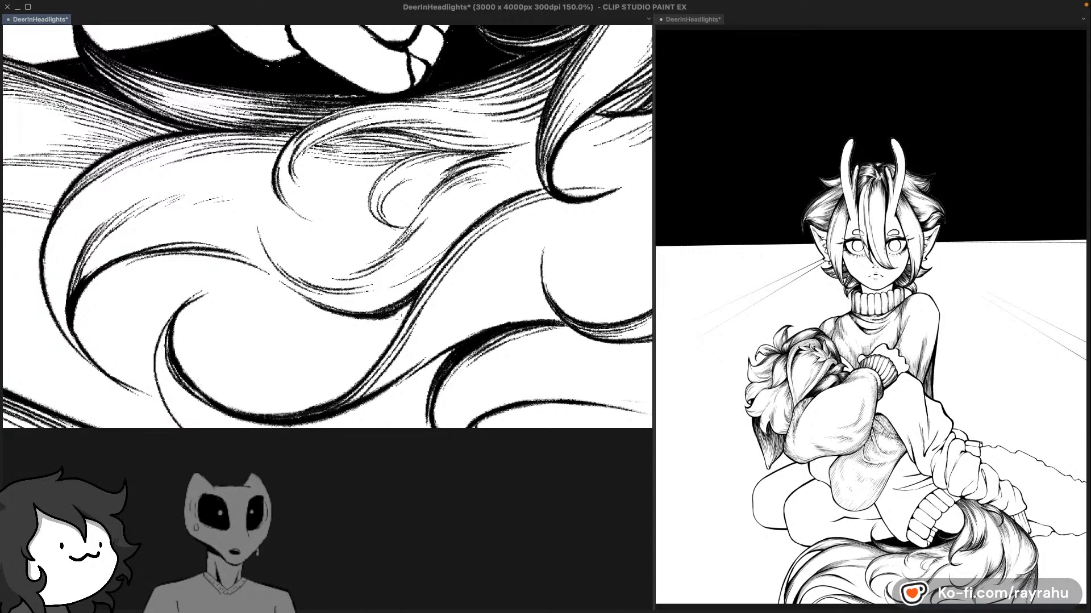
drag(345, 319, 401, 314)
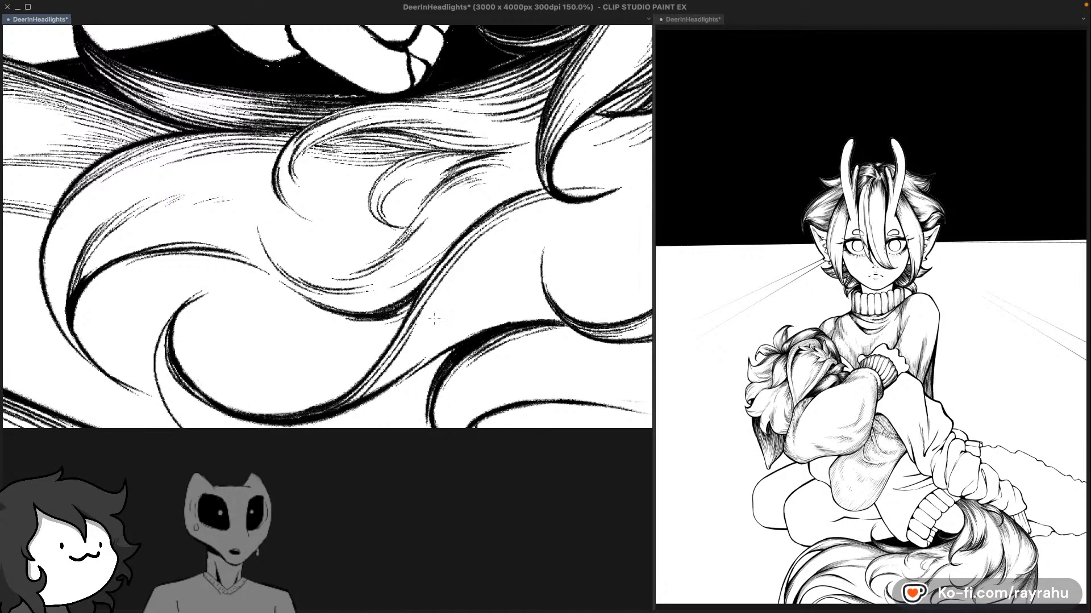
Step: Draw tapered hatching strokes along the contour between the large curl's base and the dark strand fork
drag(506, 383, 544, 347)
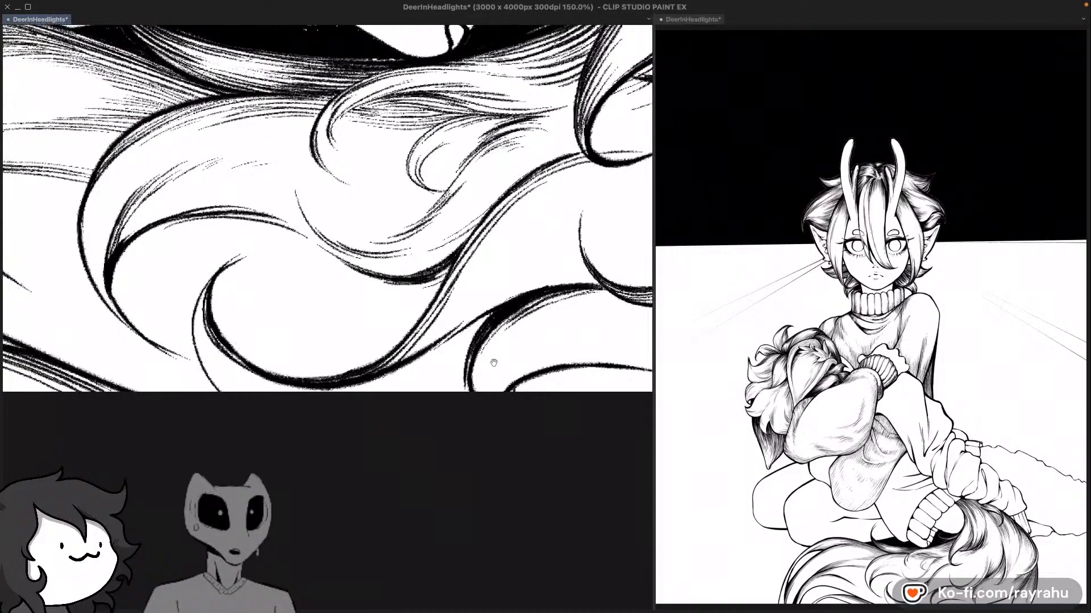
drag(494, 376, 514, 361)
drag(396, 376, 503, 305)
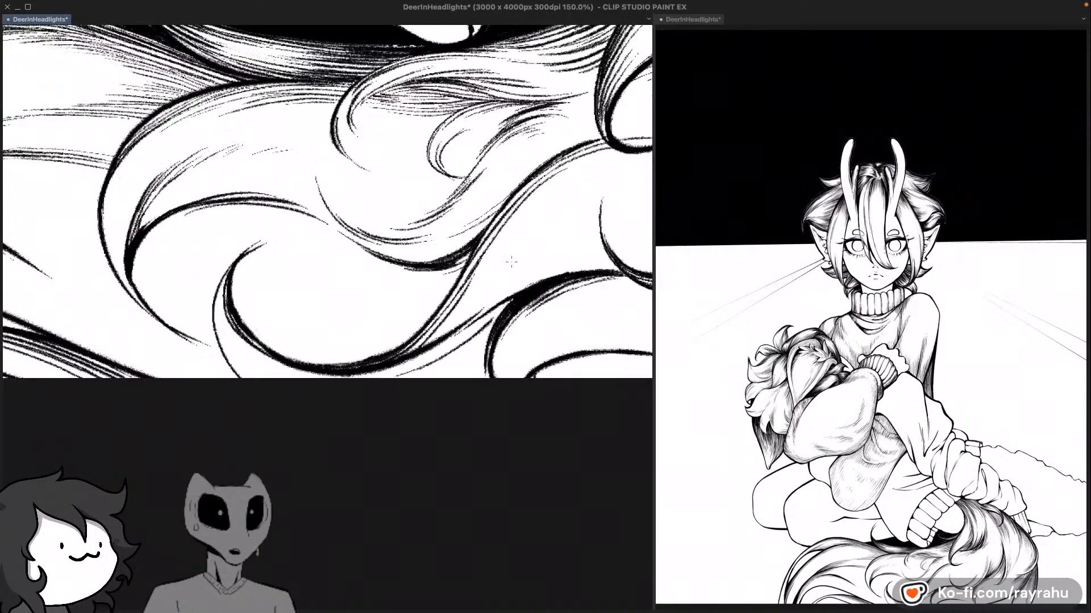
drag(357, 379, 502, 305)
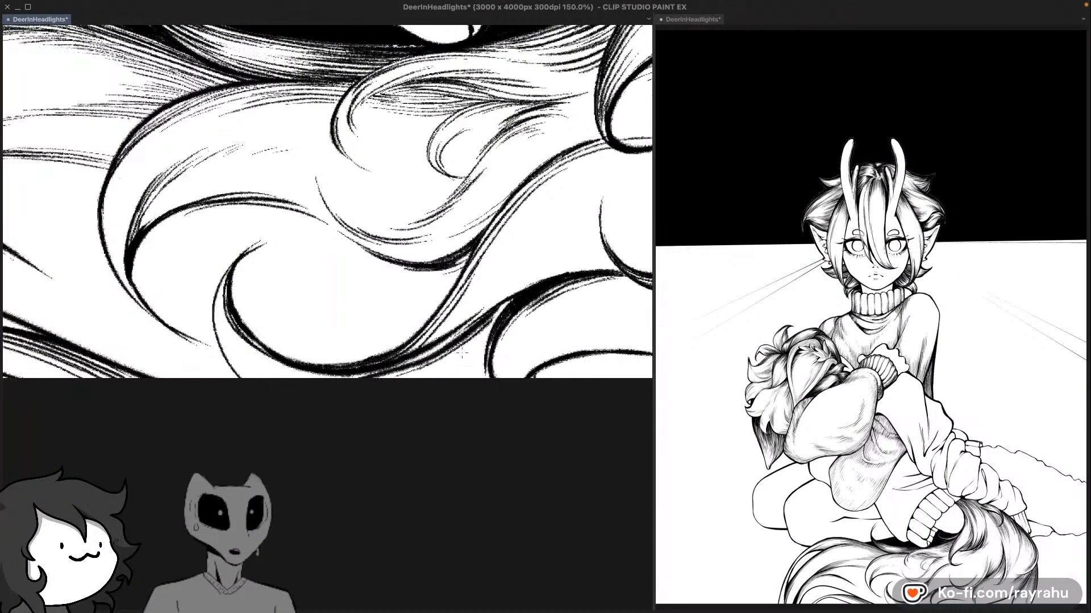
key(super+z)
drag(373, 376, 502, 311)
key(super+z)
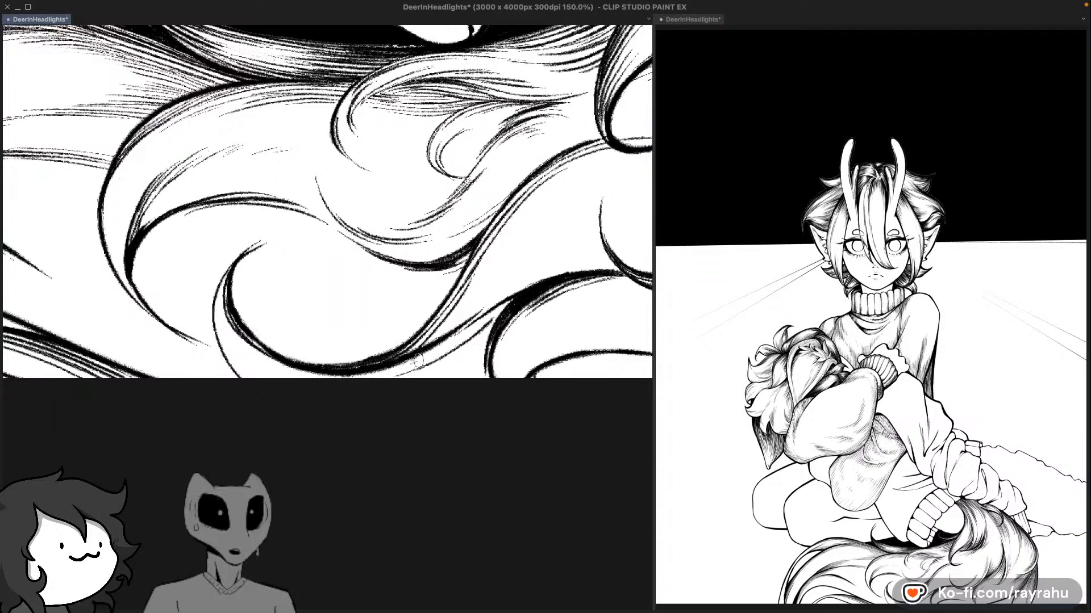
drag(419, 361, 500, 308)
drag(437, 348, 511, 298)
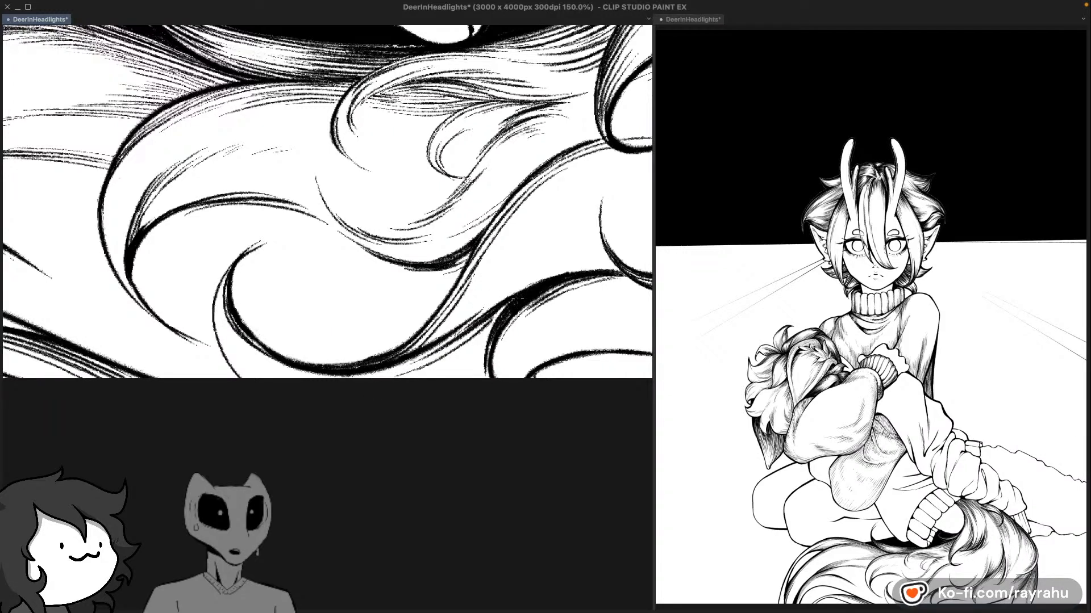
Step: Draw a tapered shading stroke along the tail strand between the large curl's base and the dark fork, undoing stray attempts
drag(460, 343, 511, 298)
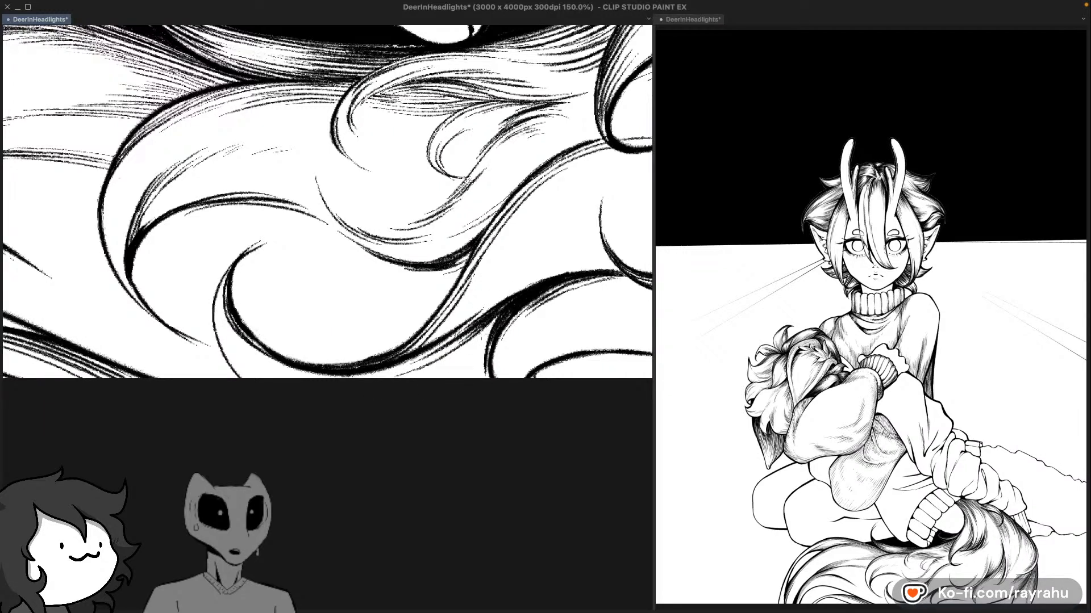
key(super+z)
drag(426, 361, 514, 299)
drag(443, 358, 493, 320)
key(super+z)
drag(414, 374, 464, 345)
key(super+z)
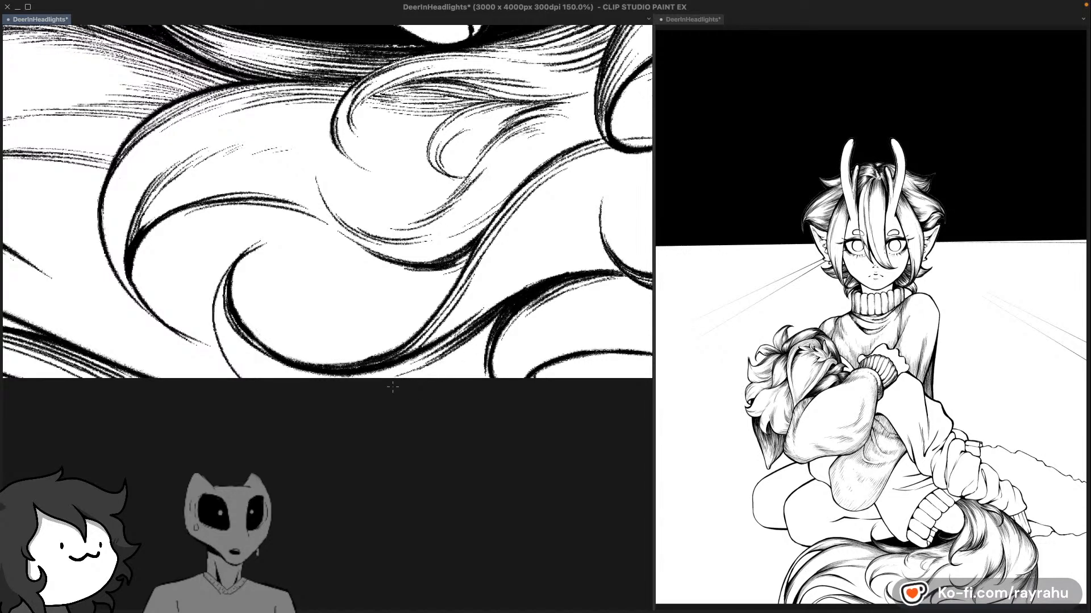
Step: Extend the hatching of that lower strand from the canvas's lower edge up toward the dark fork
drag(419, 376, 465, 345)
drag(408, 381, 494, 323)
drag(448, 366, 508, 301)
key(super+z)
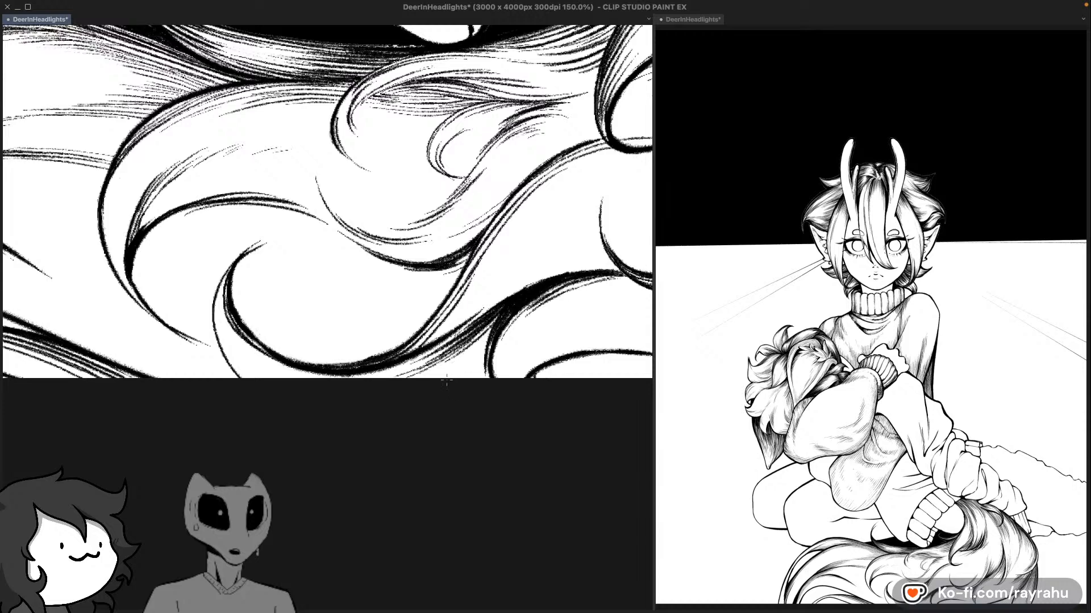
drag(443, 374, 494, 320)
key(super+z)
mouse_move(461, 360)
mouse_down()
mouse_move(493, 321)
mouse_move(455, 382)
mouse_up()
key(super+z)
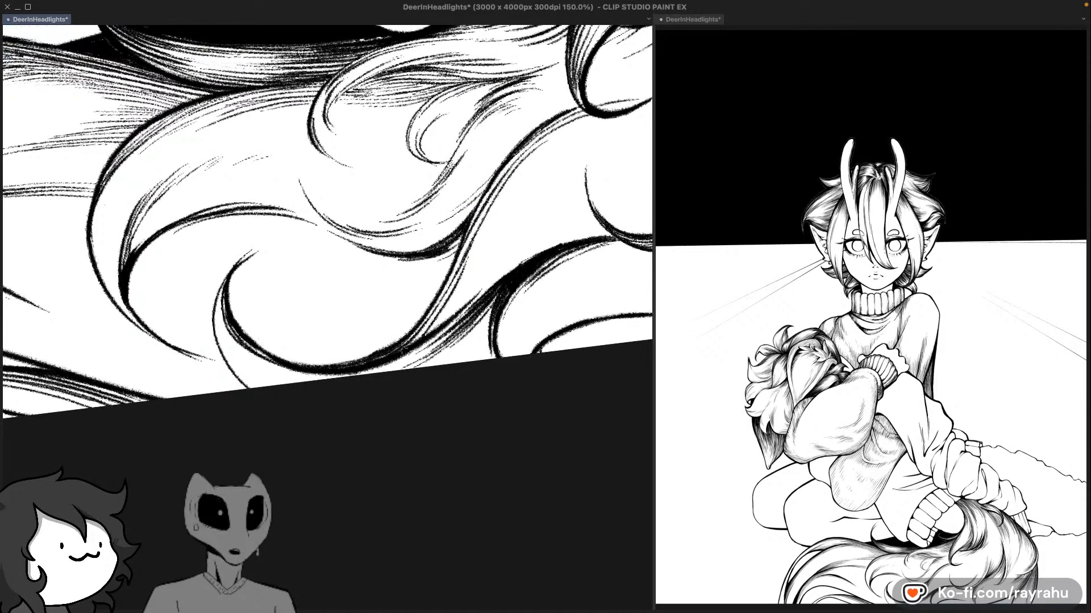
Step: Tilt the canvas view, save the illustration and try shading strokes inside the large curl's lower contour
drag(292, 352, 405, 327)
key(super+s)
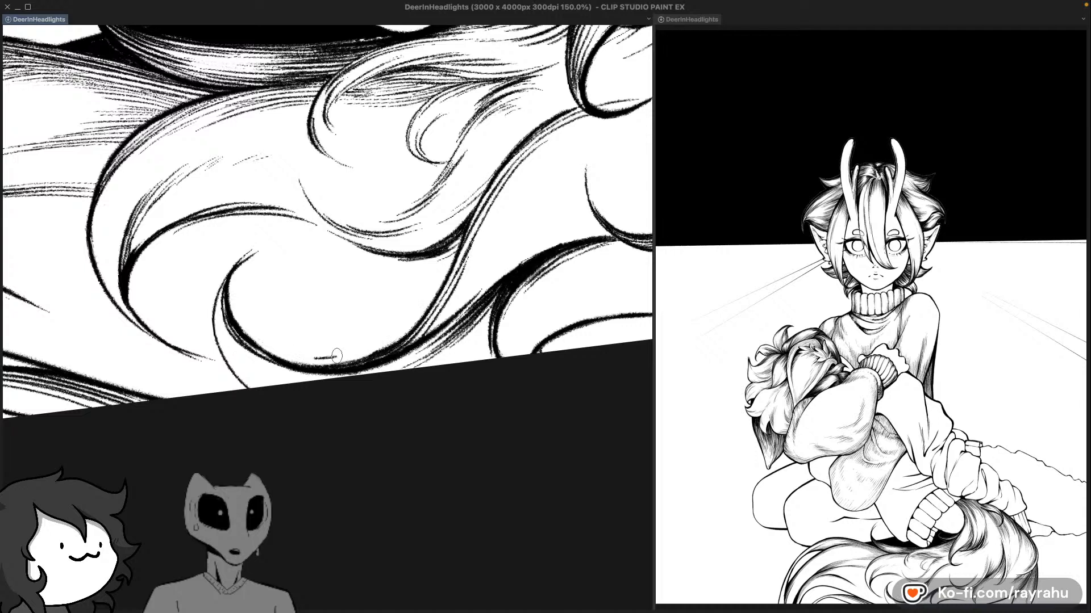
drag(335, 358, 422, 308)
key(super+z)
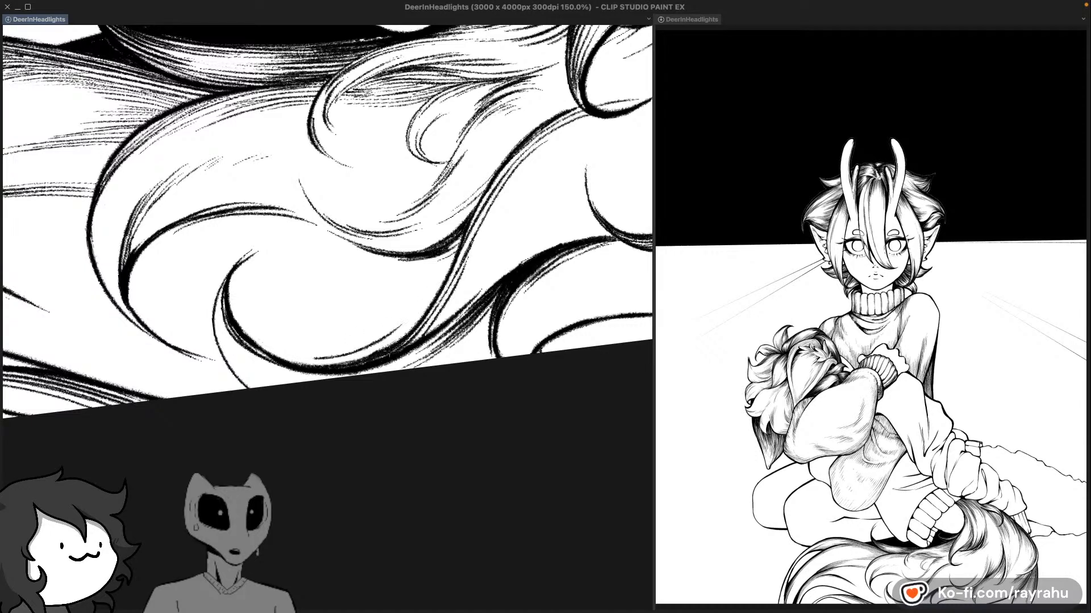
drag(349, 357, 407, 323)
key(super+z)
mouse_move(321, 359)
mouse_down()
mouse_move(345, 356)
mouse_move(432, 300)
mouse_move(409, 325)
mouse_up()
key(super+z)
key(super+z)
Step: Draw tapered strokes inside the large curl, following its lower contour up along the rising strand
mouse_move(332, 360)
mouse_down()
mouse_move(412, 324)
mouse_move(424, 296)
mouse_up()
drag(393, 341, 450, 266)
key(super+z)
drag(387, 350, 447, 273)
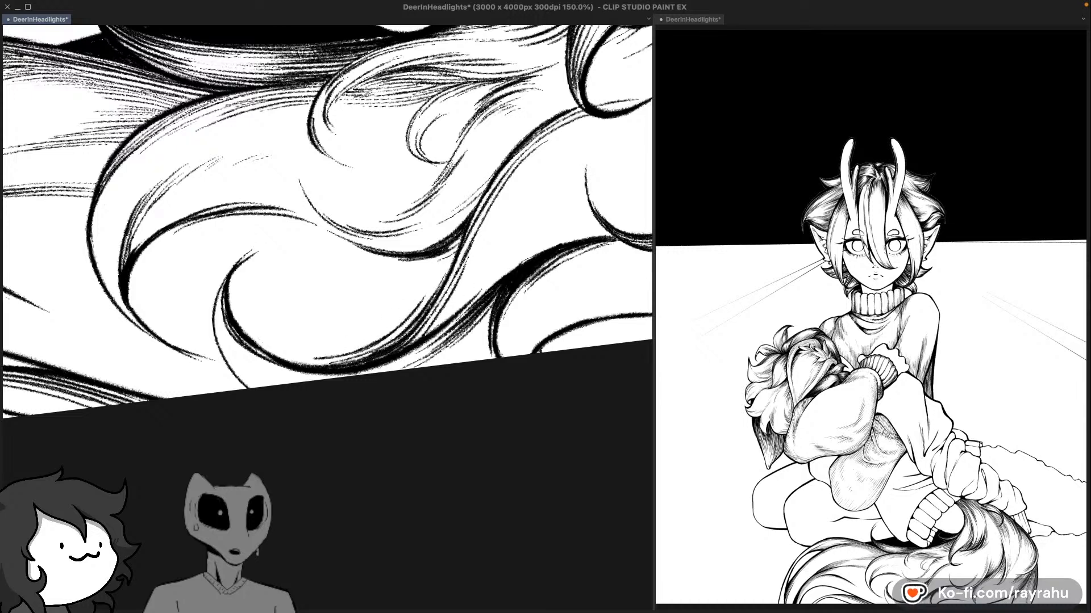
drag(414, 318, 447, 270)
Step: Thicken the hatching at the bend of the large curl's base with short tapered strokes
drag(380, 347, 442, 267)
key(super+z)
drag(363, 355, 428, 298)
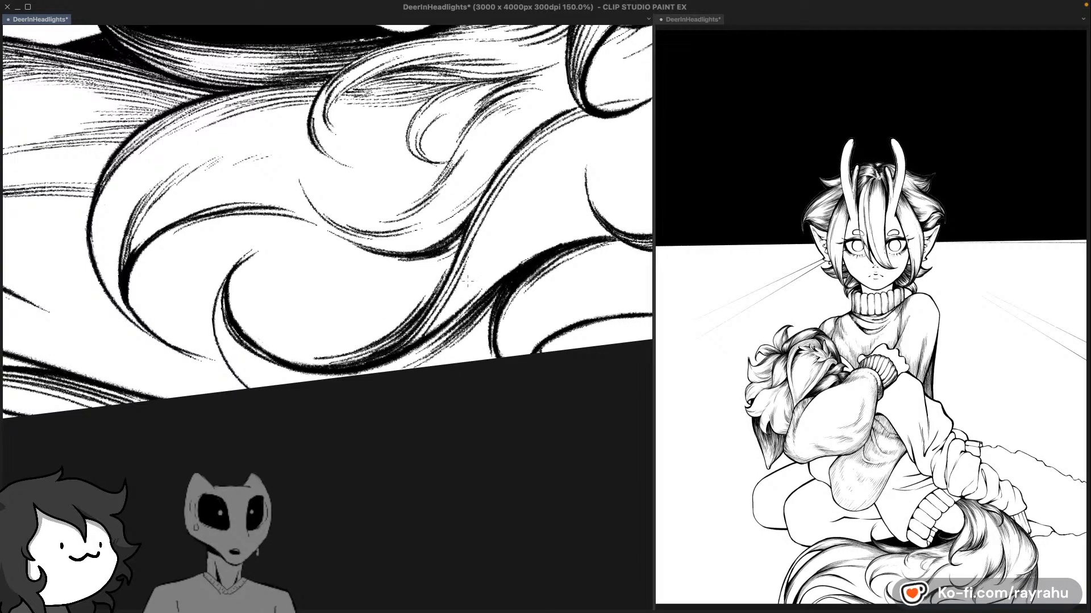
key(super+z)
drag(347, 362, 425, 298)
key(super+z)
drag(358, 361, 414, 315)
Step: Examine the inked locks along the whole tail, from its outer end to the curls beneath the sweater cuff
drag(539, 250, 537, 296)
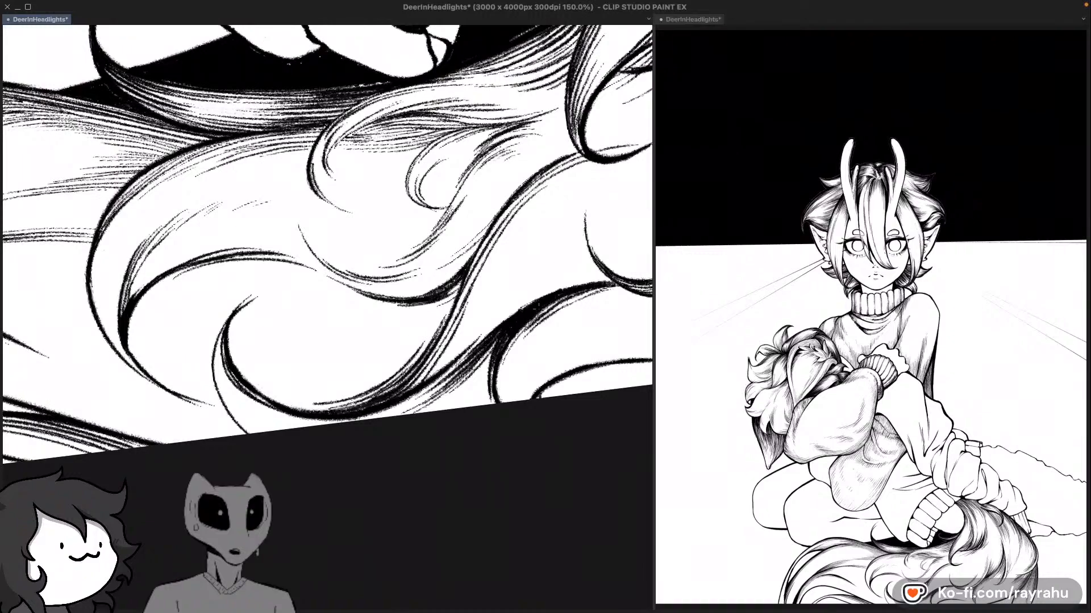
drag(398, 372, 550, 382)
drag(462, 384, 550, 372)
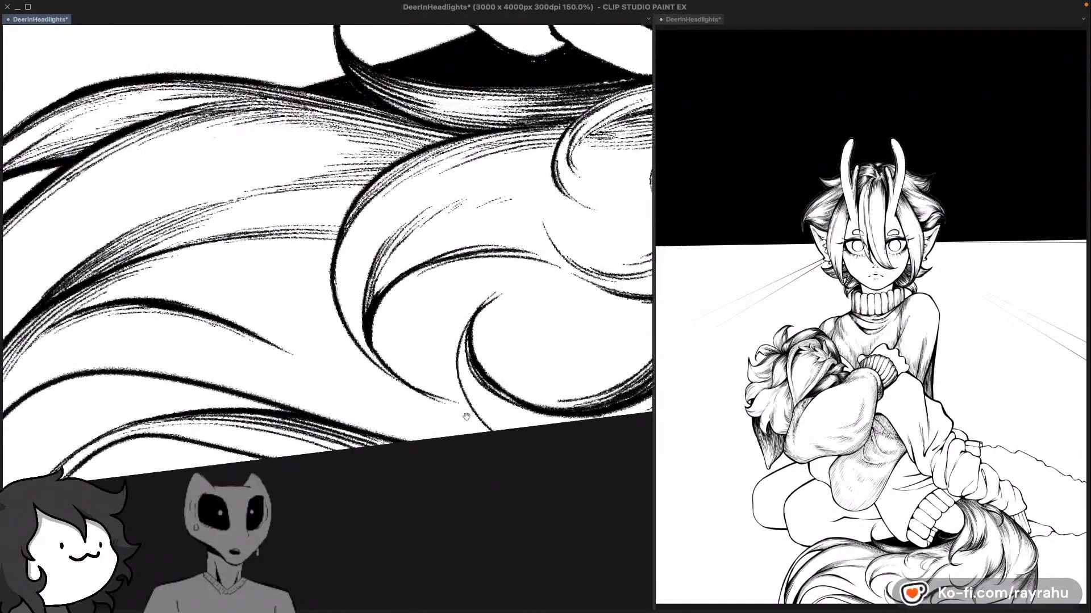
drag(467, 417, 567, 375)
drag(435, 475, 562, 433)
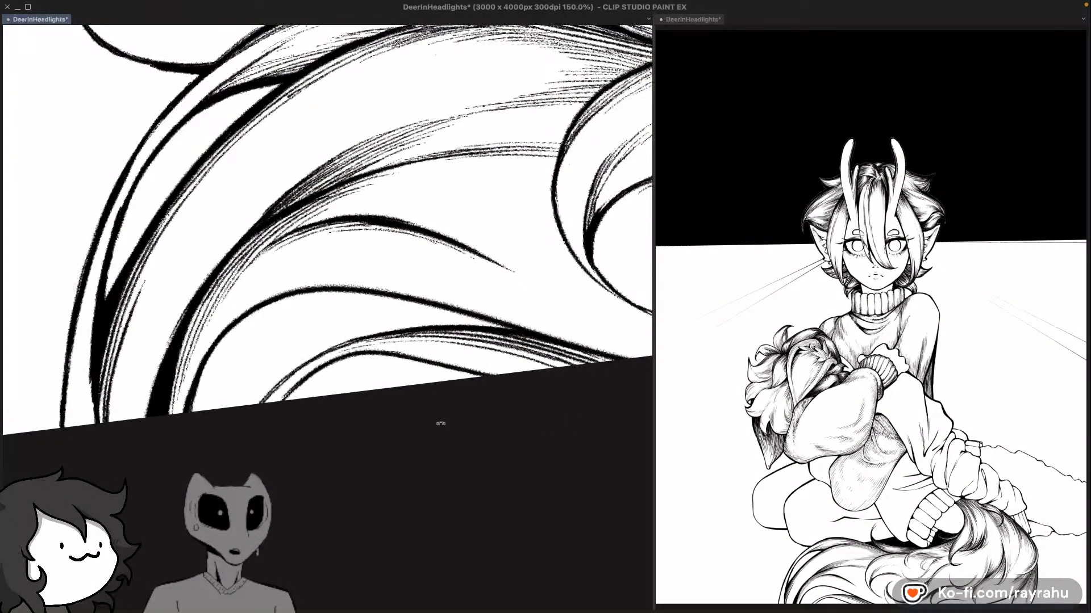
drag(441, 423, 451, 407)
drag(504, 245, 506, 383)
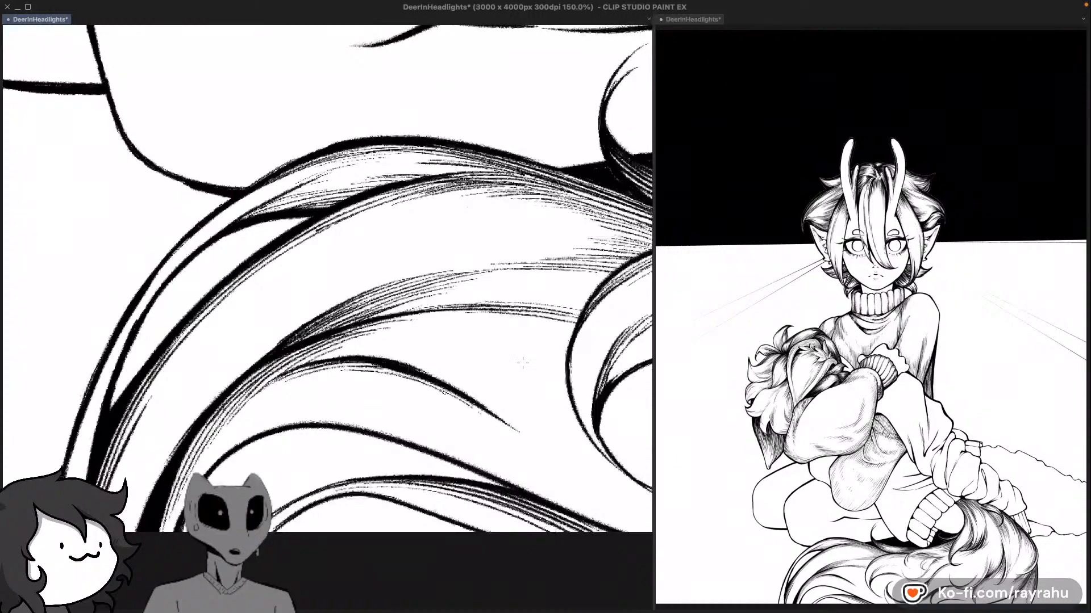
scroll(522, 363, down, 3)
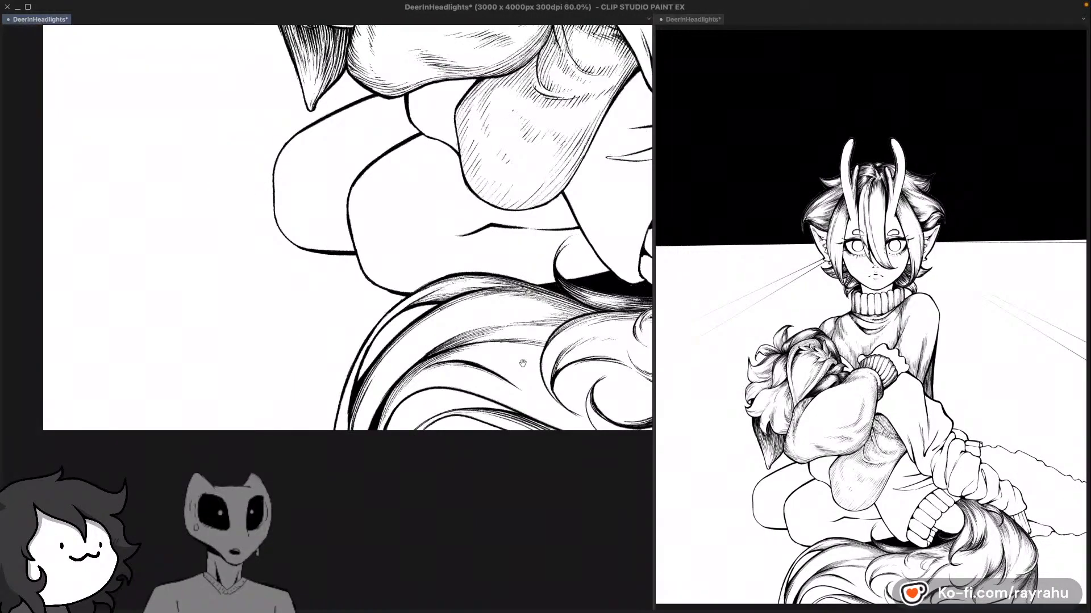
drag(523, 363, 210, 345)
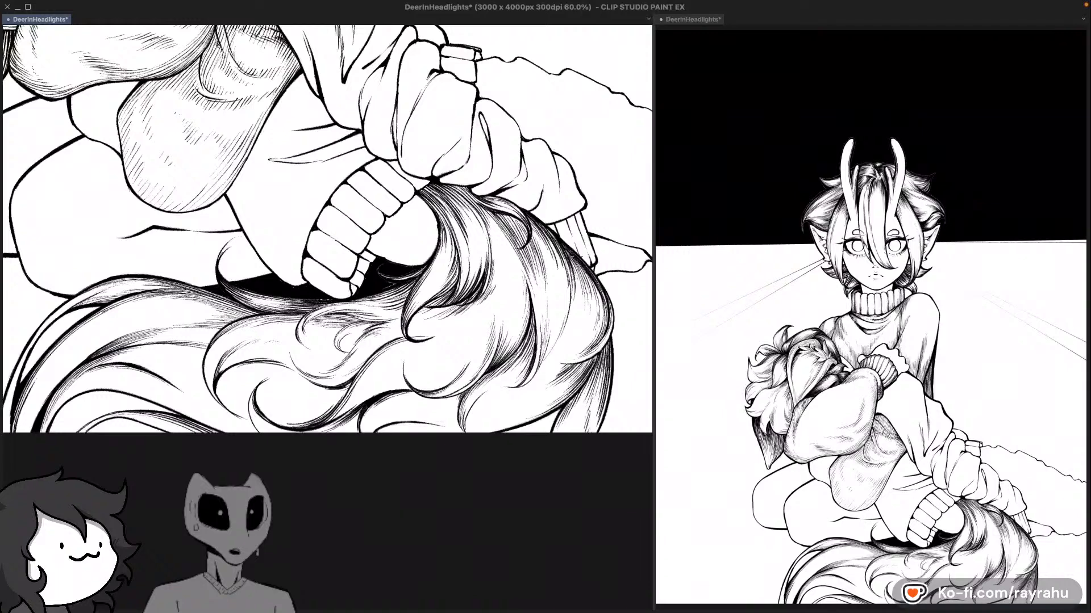
scroll(421, 469, up, 2)
drag(421, 470, 494, 429)
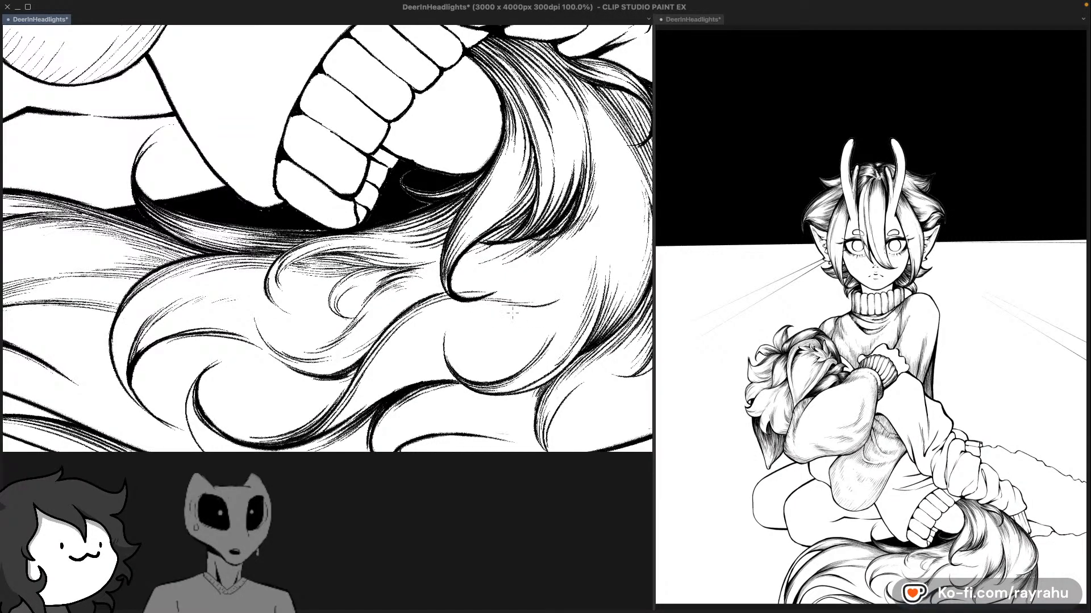
Step: Add fine hatching strokes across the tail lock beneath the dark curled tip beside the cuff
key(super+z)
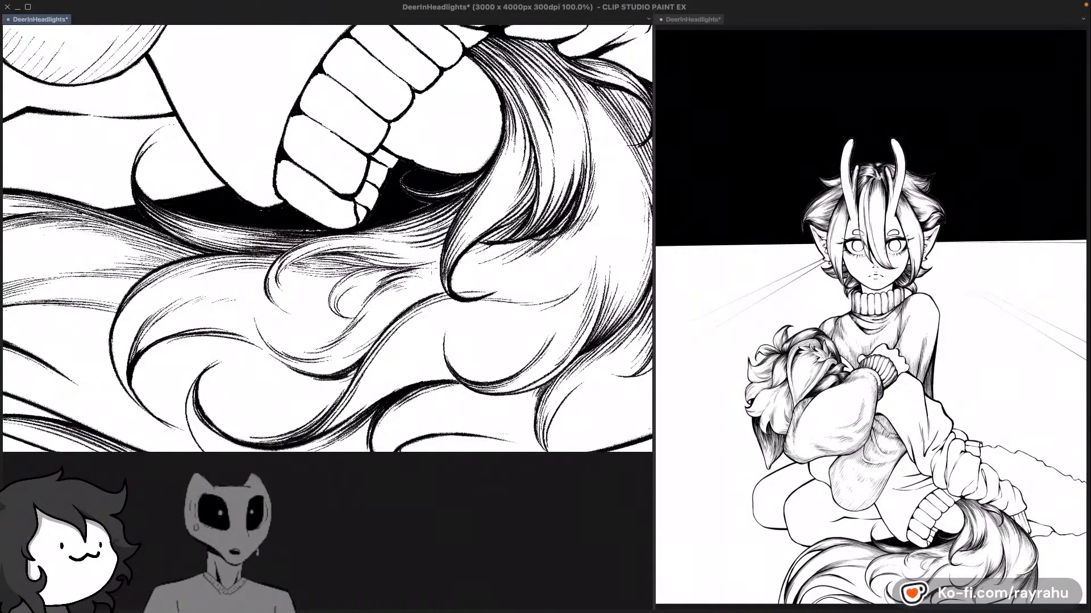
mouse_move(421, 270)
mouse_down()
mouse_move(501, 288)
mouse_move(546, 277)
mouse_up()
key(super+z)
key(super+z)
drag(475, 292, 533, 288)
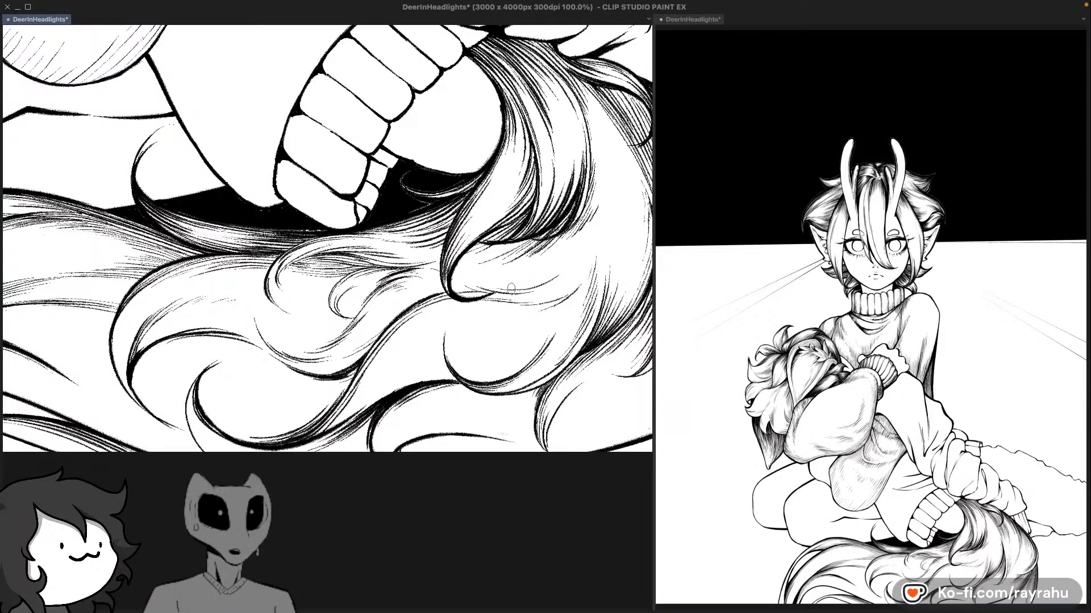
key(super+z)
Step: Try tapered strokes sweeping from the lock below the dark curled tip up toward the middle of the tail
mouse_move(514, 284)
mouse_down()
mouse_move(567, 265)
mouse_move(583, 227)
mouse_up()
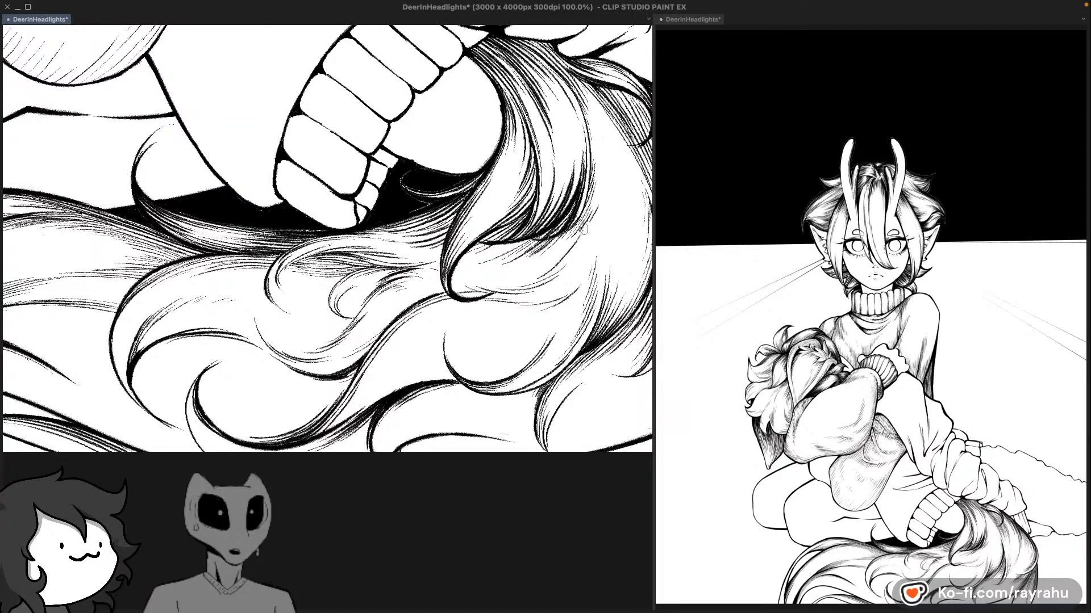
key(super+z)
drag(532, 280, 578, 247)
key(super+z)
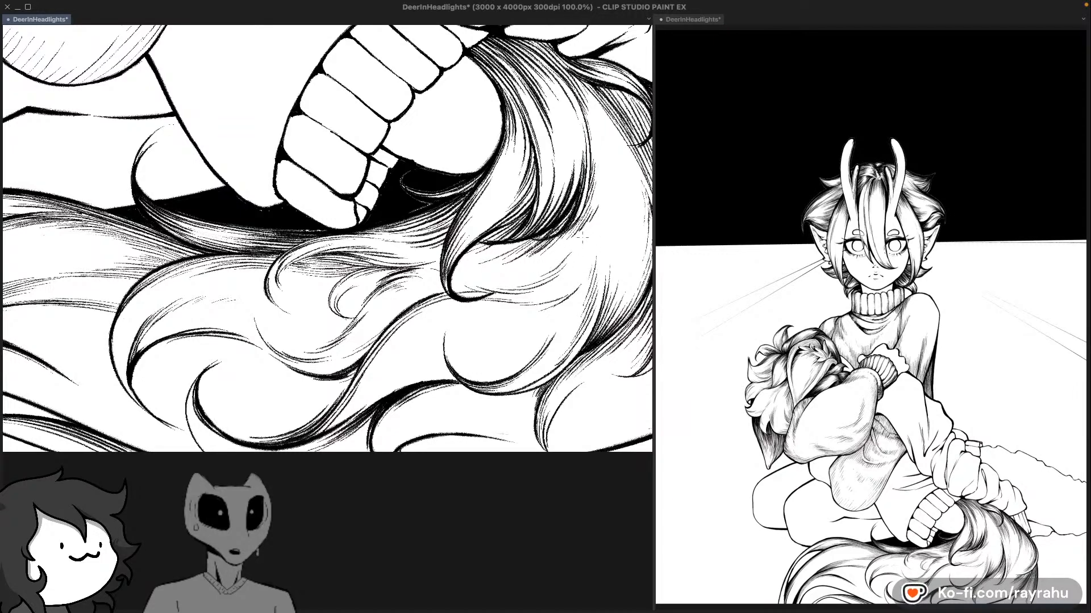
mouse_move(552, 272)
mouse_down()
mouse_move(586, 229)
mouse_move(584, 239)
mouse_up()
key(super+z)
key(super+z)
Step: Flip the canvas view horizontally and try a shading stroke on the tail's central lock
key(h)
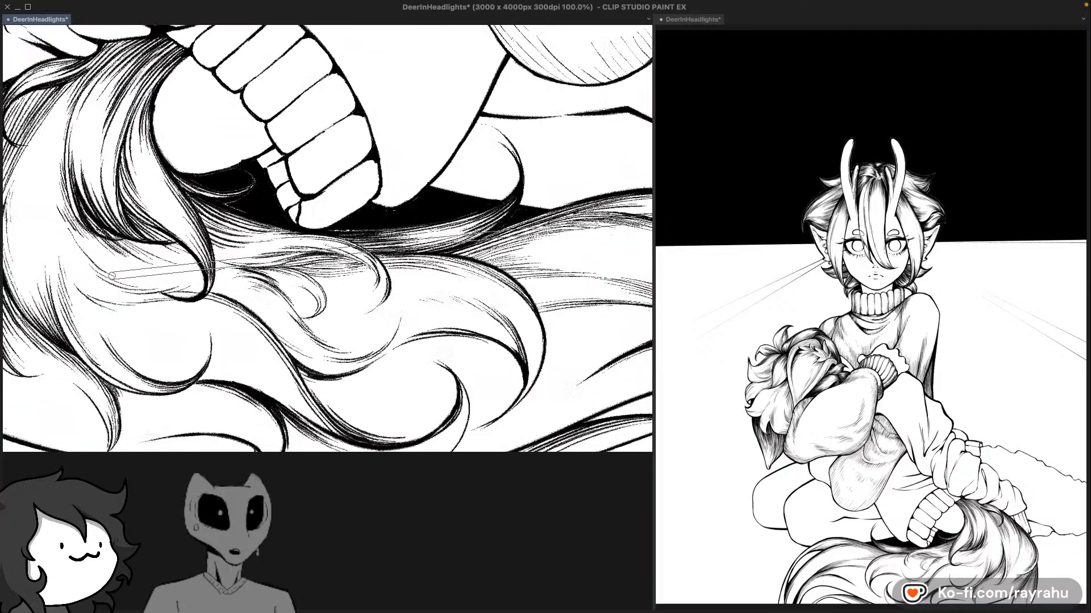
drag(319, 289, 550, 350)
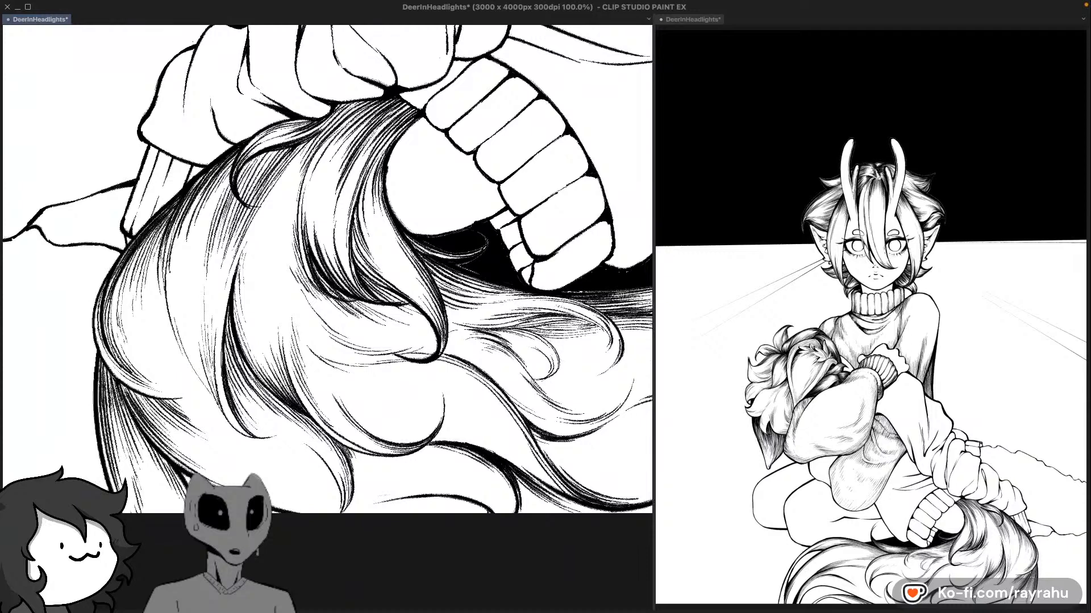
drag(294, 273, 334, 322)
key(super+z)
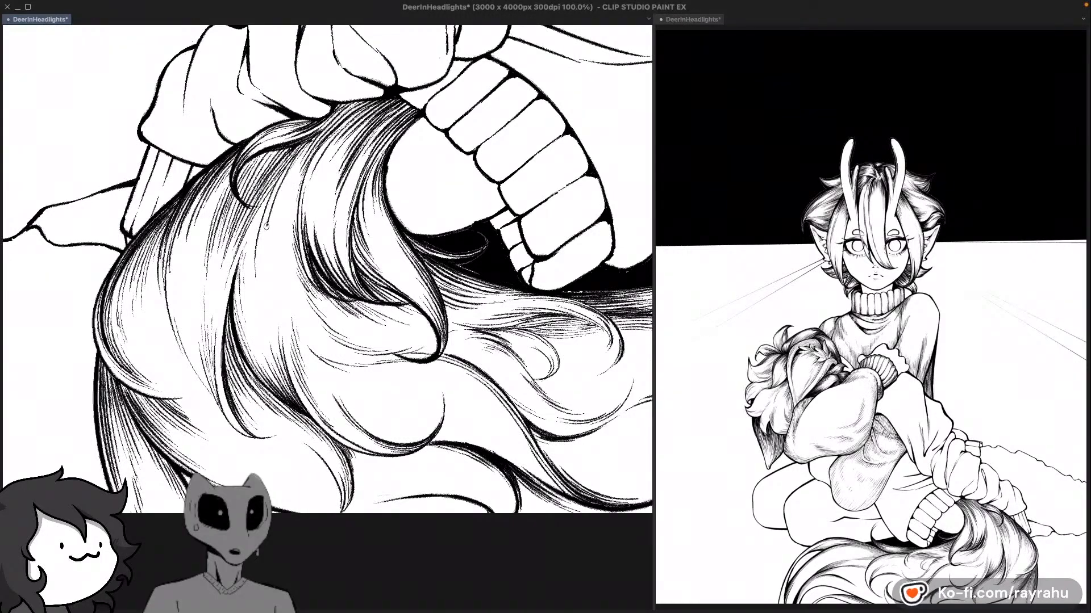
key(super+z)
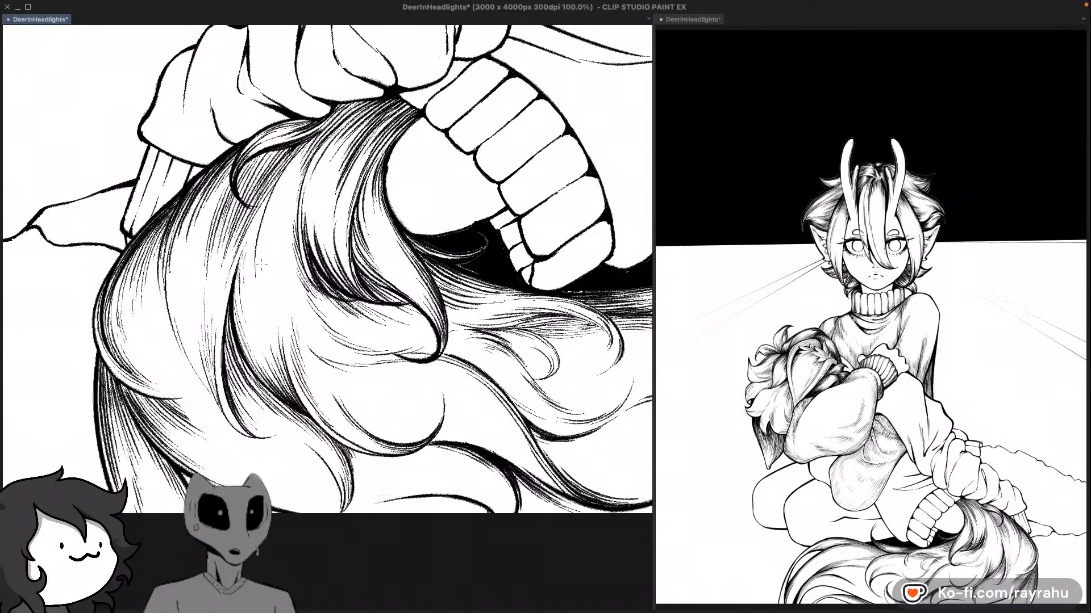
Step: Draw a long fine hair stroke beside the small curl near the tail's top, undoing the unwanted attempts
drag(263, 254, 315, 142)
drag(261, 247, 314, 141)
key(super+z)
mouse_move(263, 222)
mouse_down()
mouse_move(311, 142)
mouse_move(299, 152)
mouse_up()
key(super+z)
key(super+z)
key(super+z)
drag(257, 234, 309, 140)
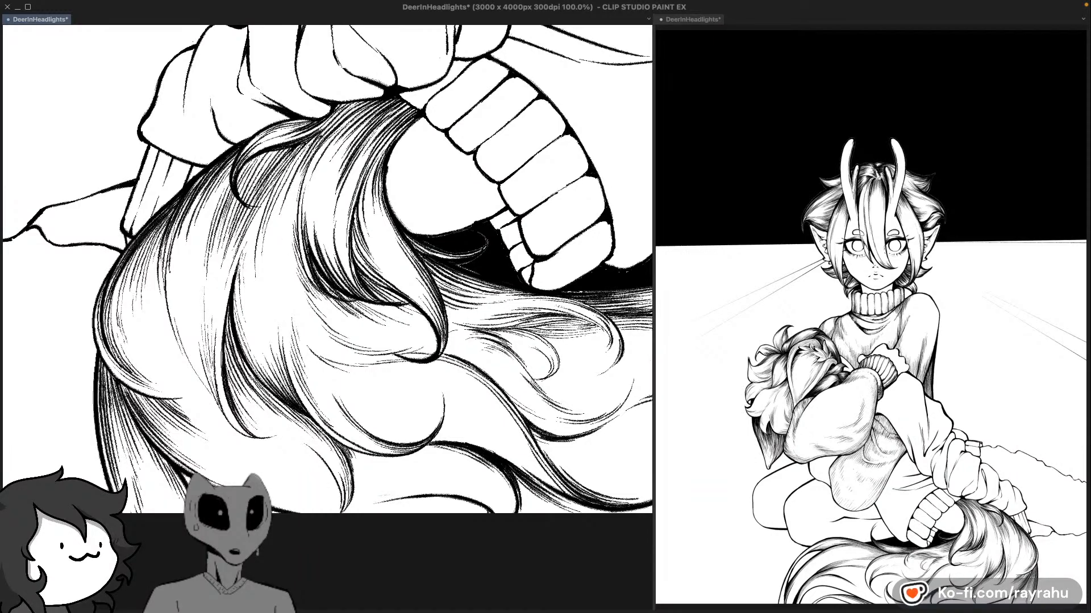
Step: Examine the tail's hatching from its top to its outer locks, flipping the canvas view back and straightening it
scroll(479, 311, down, 2)
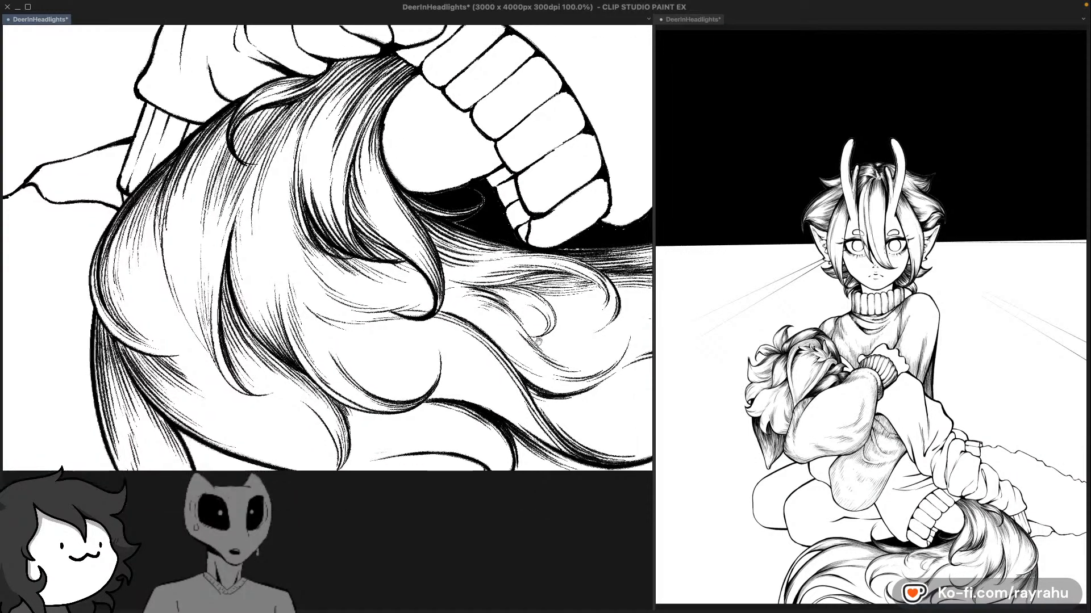
drag(523, 351, 489, 361)
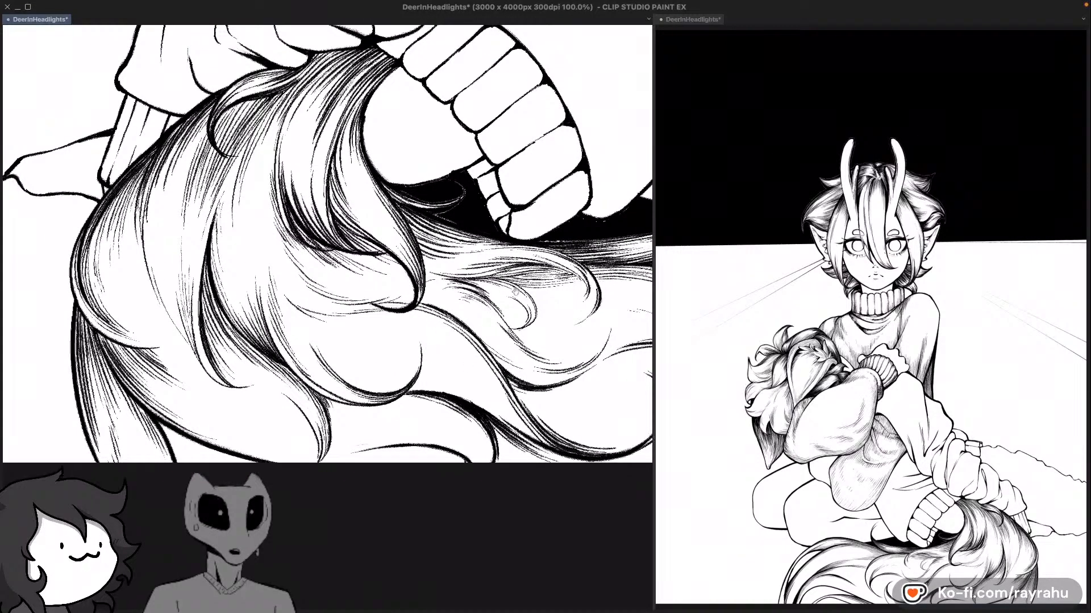
drag(554, 207, 543, 370)
drag(527, 488, 492, 348)
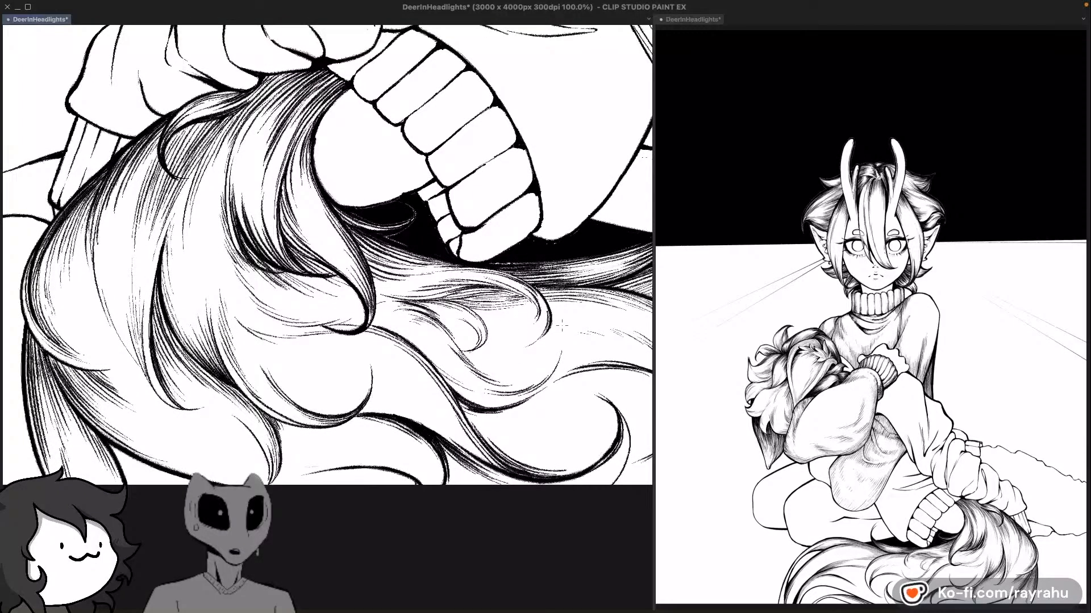
drag(563, 325, 469, 322)
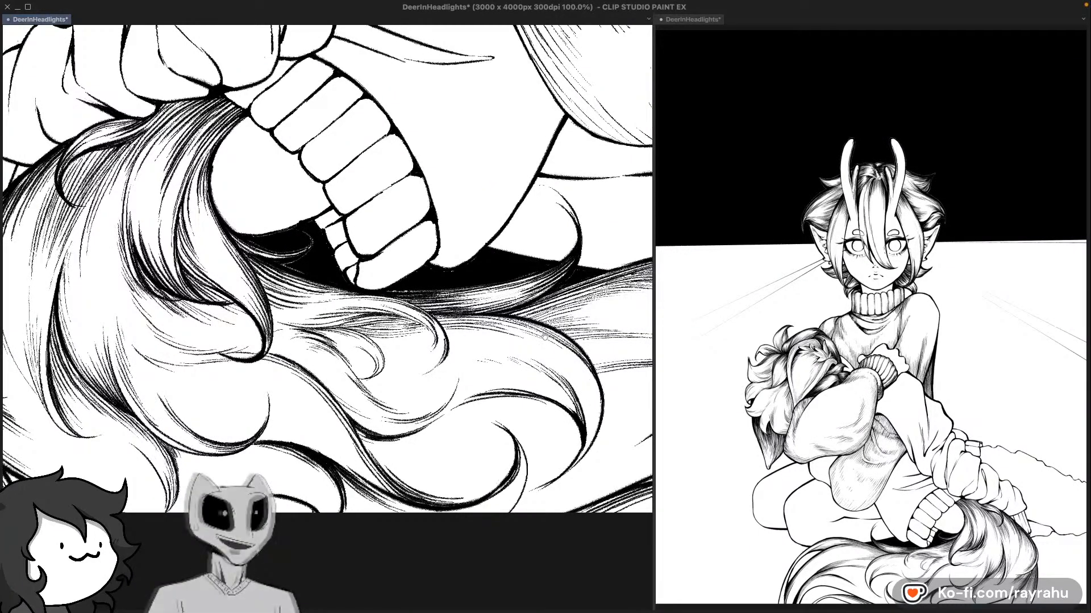
drag(501, 365, 561, 369)
key(h)
drag(429, 484, 476, 445)
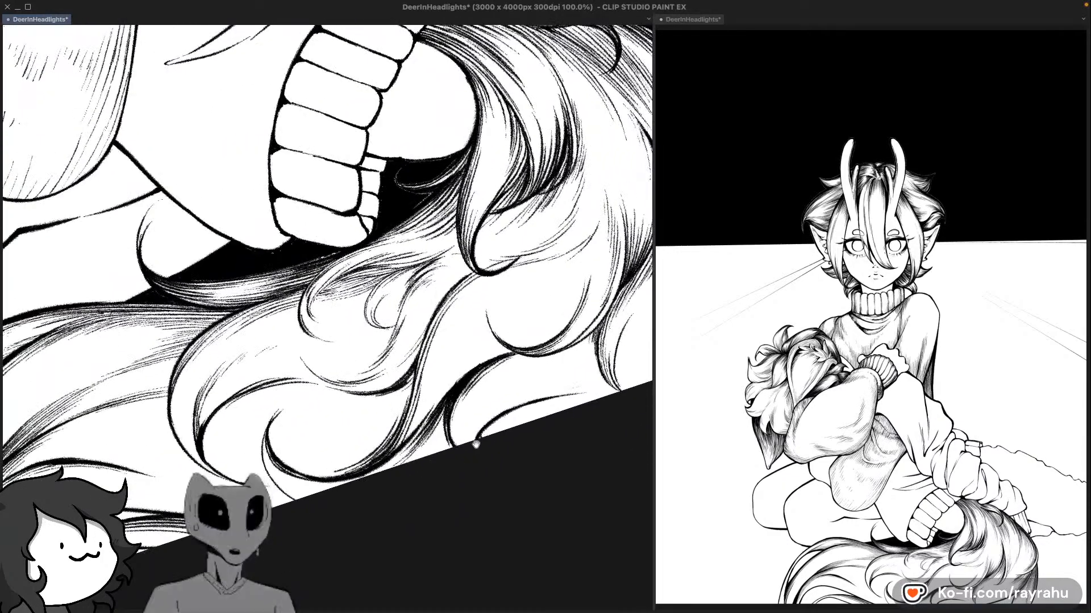
drag(394, 454, 518, 391)
drag(449, 480, 474, 463)
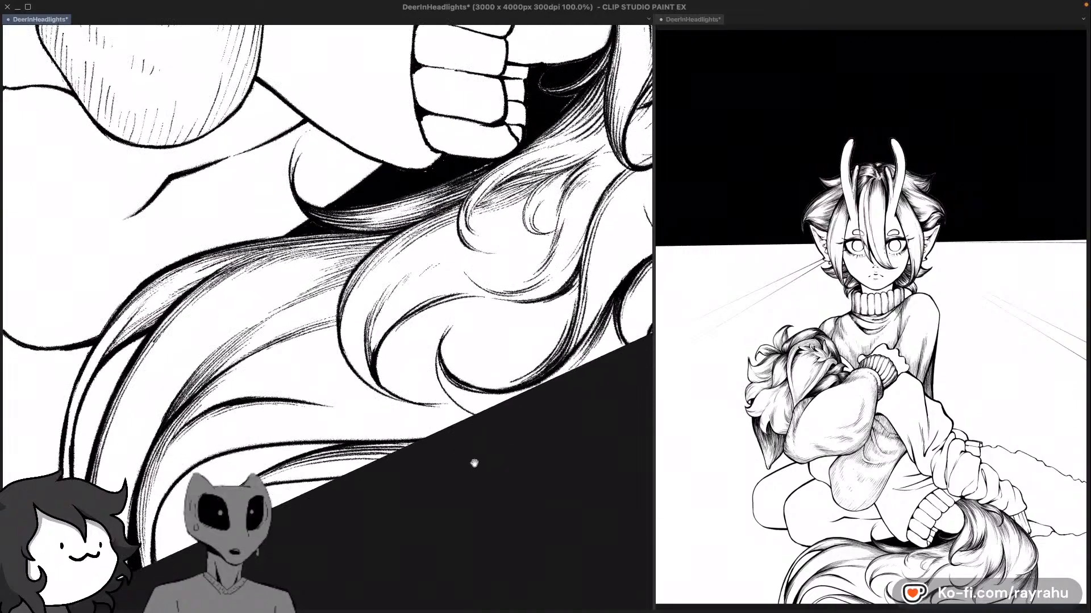
drag(475, 295, 567, 342)
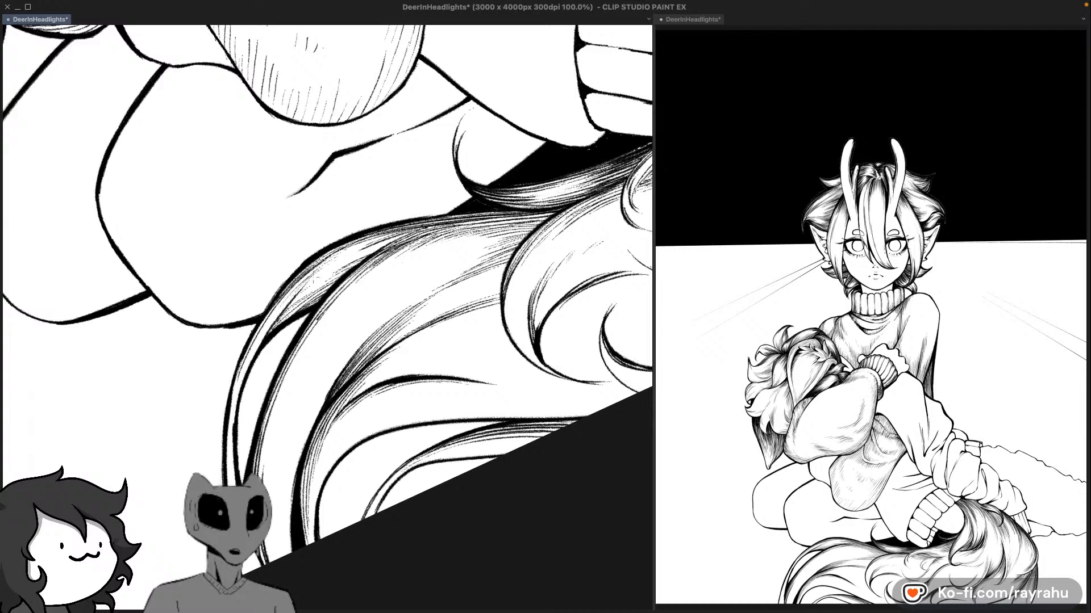
drag(543, 276, 566, 325)
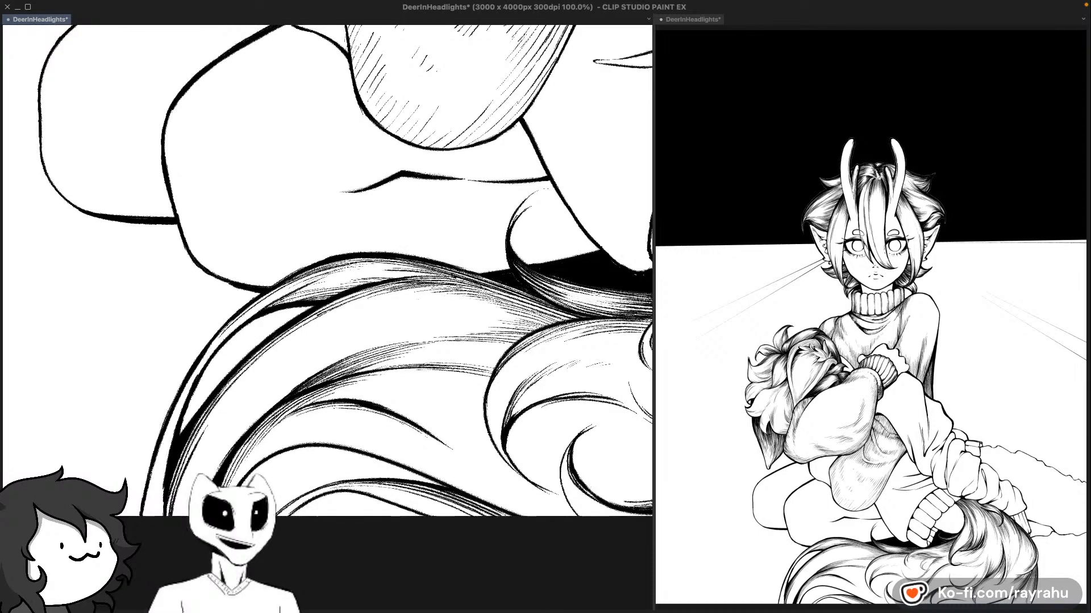
drag(552, 510, 548, 380)
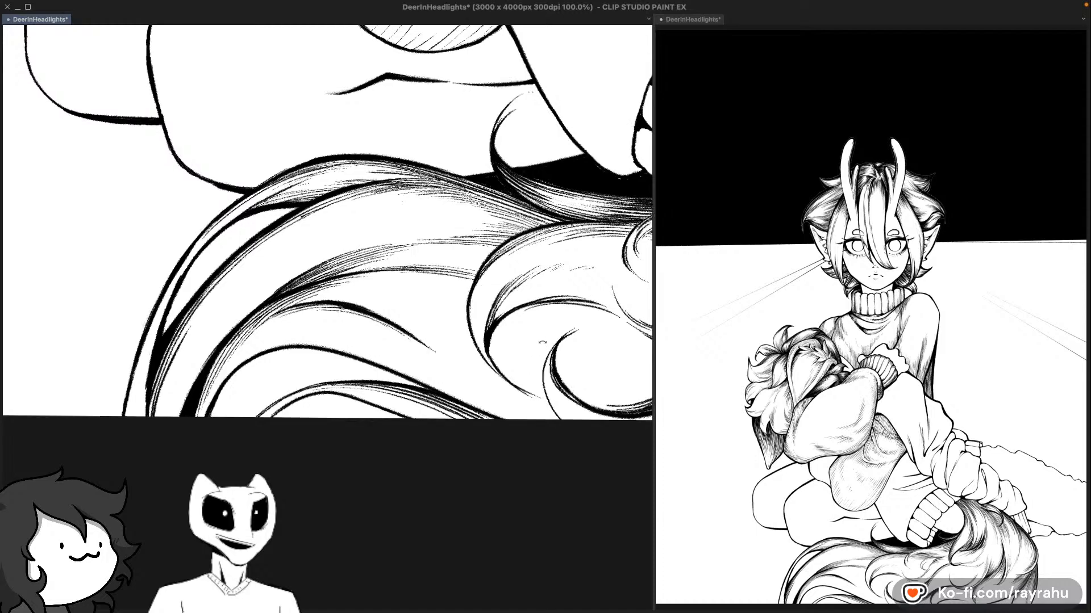
drag(318, 350, 409, 385)
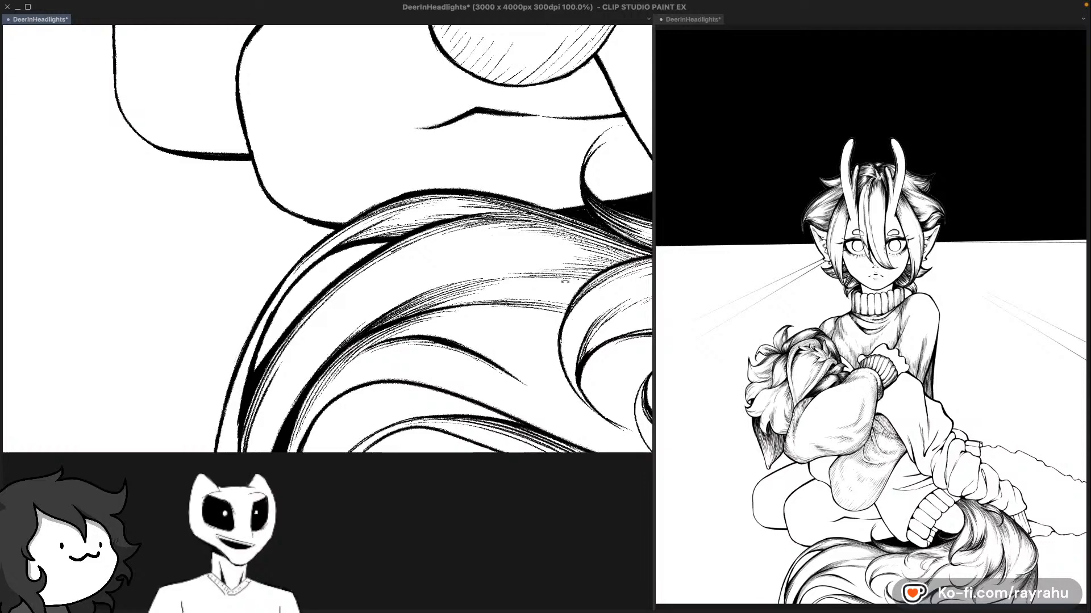
mouse_move(602, 347)
mouse_down()
mouse_move(560, 239)
mouse_move(543, 346)
mouse_up()
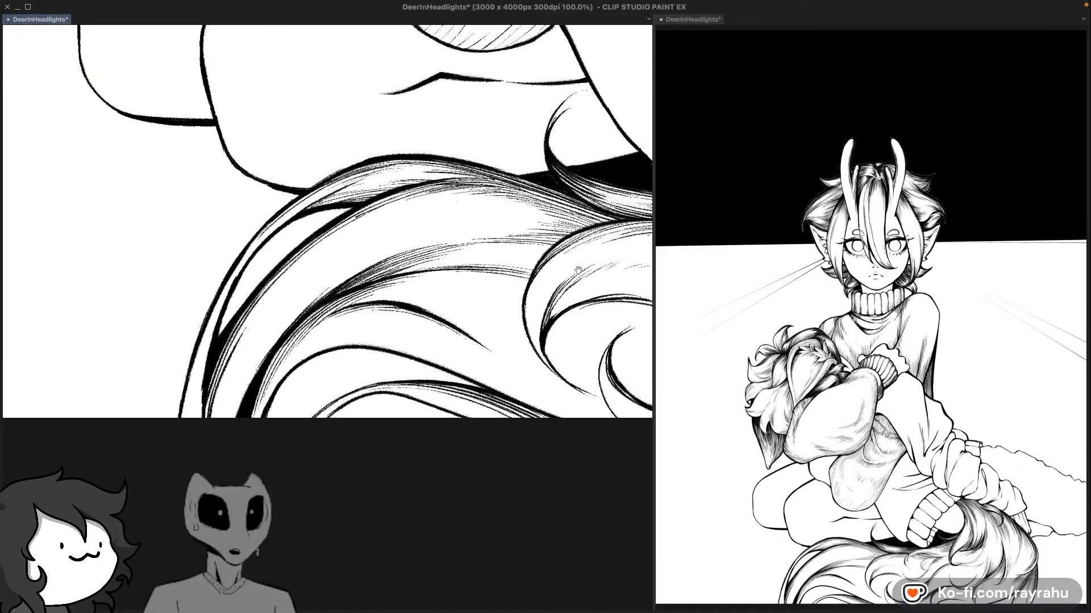
Step: Draw fine hair strokes on the lock just below the dark curled tip in the middle of the tail, undoing the unwanted attempts
drag(578, 270, 426, 310)
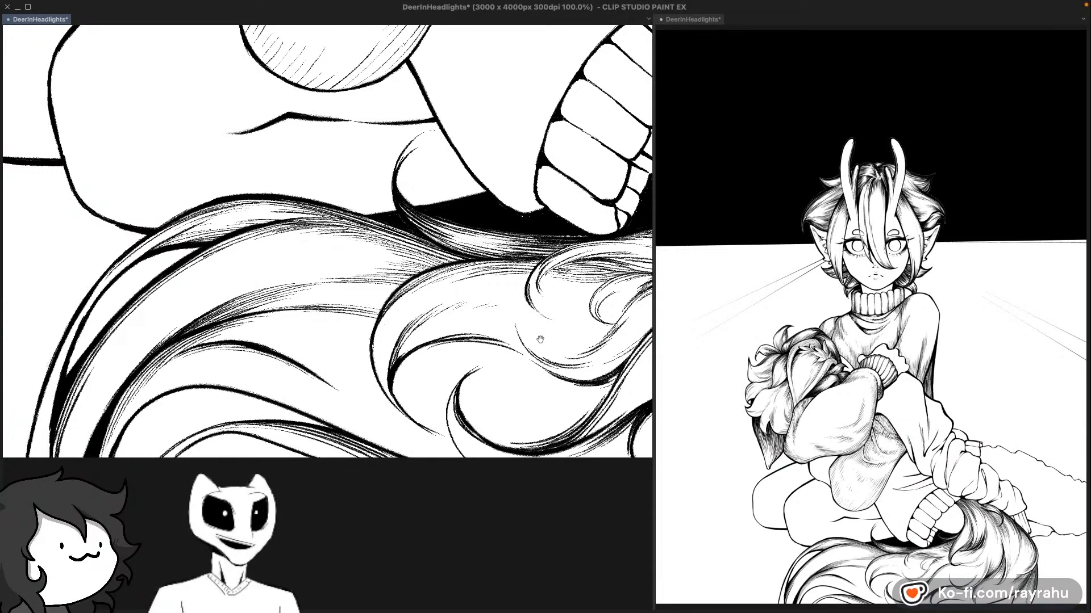
drag(540, 339, 495, 385)
mouse_move(570, 351)
mouse_down()
mouse_move(537, 346)
mouse_move(558, 419)
mouse_move(537, 321)
mouse_up()
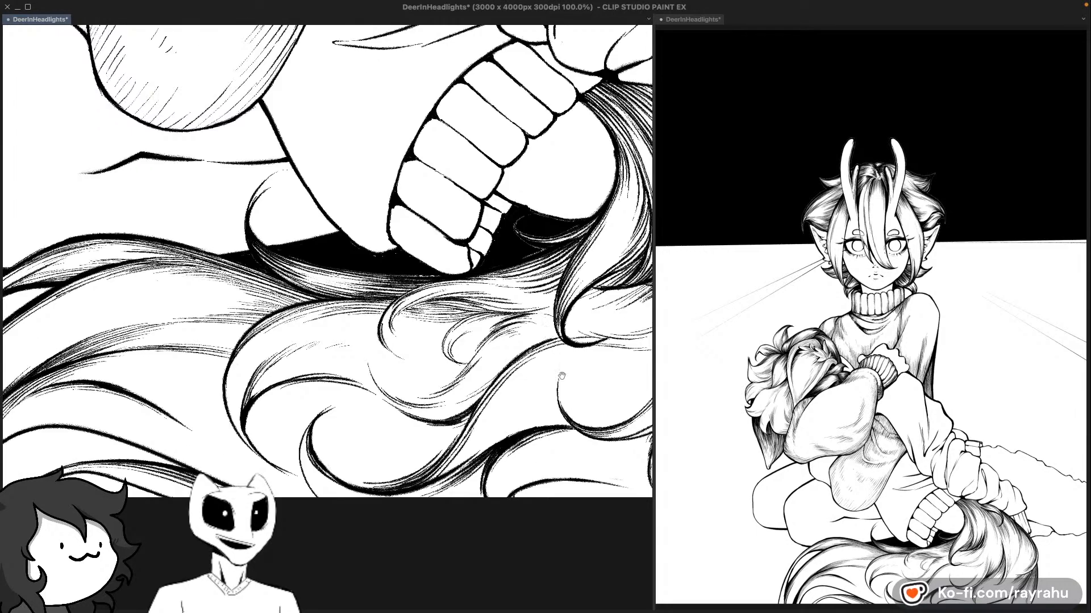
mouse_move(561, 376)
mouse_down()
mouse_move(528, 283)
mouse_move(554, 293)
mouse_move(481, 310)
mouse_up()
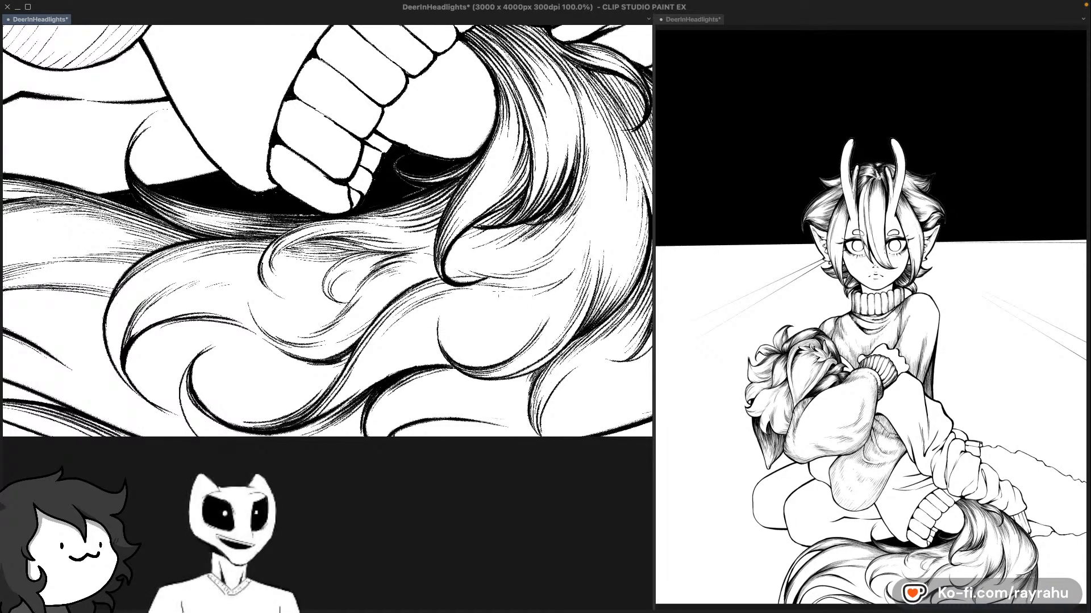
drag(590, 260, 583, 275)
drag(491, 298, 568, 272)
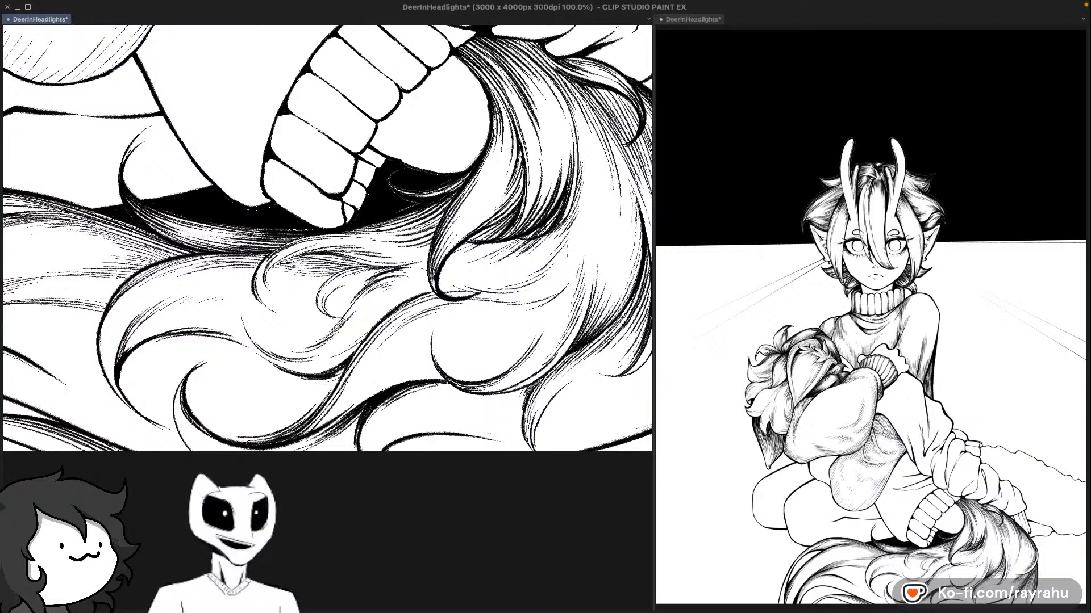
drag(496, 293, 573, 269)
key(super+z)
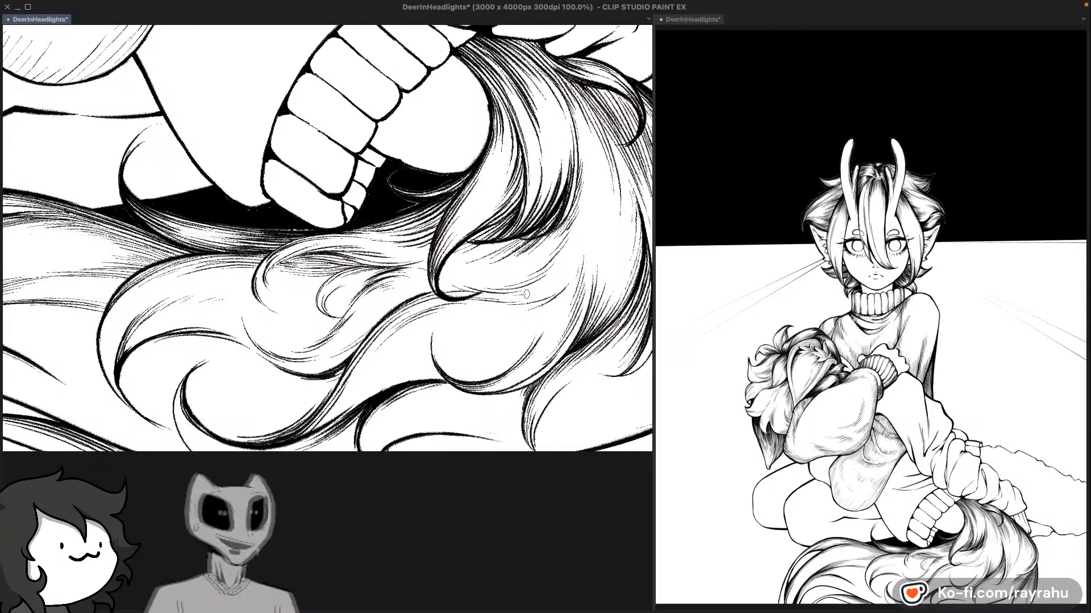
drag(504, 302, 551, 291)
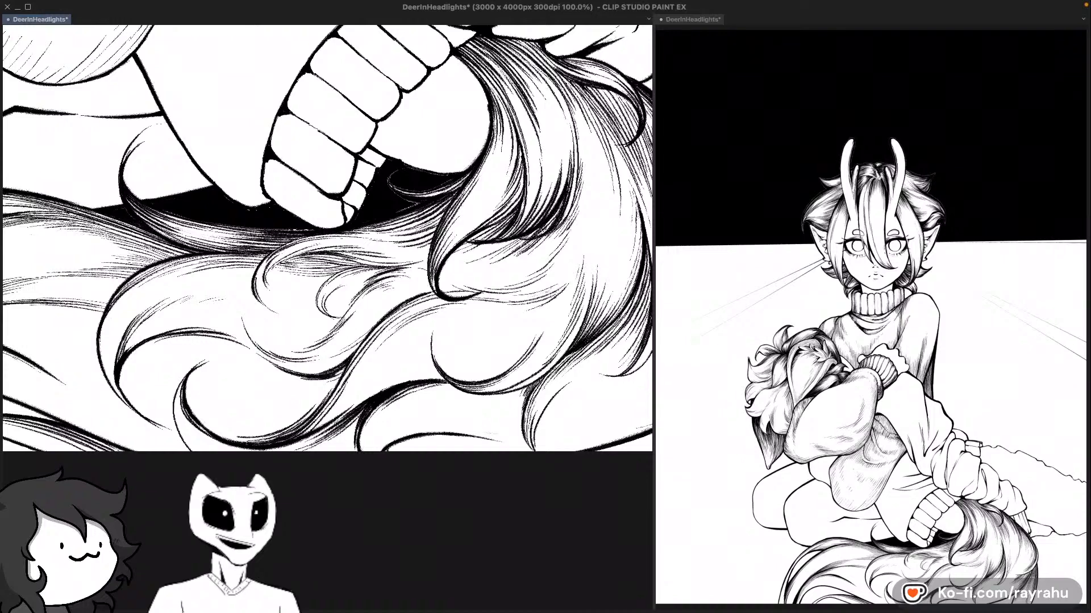
drag(538, 296, 585, 249)
key(super+z)
Step: Flip the canvas view horizontally and draw long fine hair strokes down the tail's central lock, undoing the misplaced first one
mouse_move(544, 285)
mouse_down()
mouse_move(583, 253)
mouse_move(546, 341)
mouse_up()
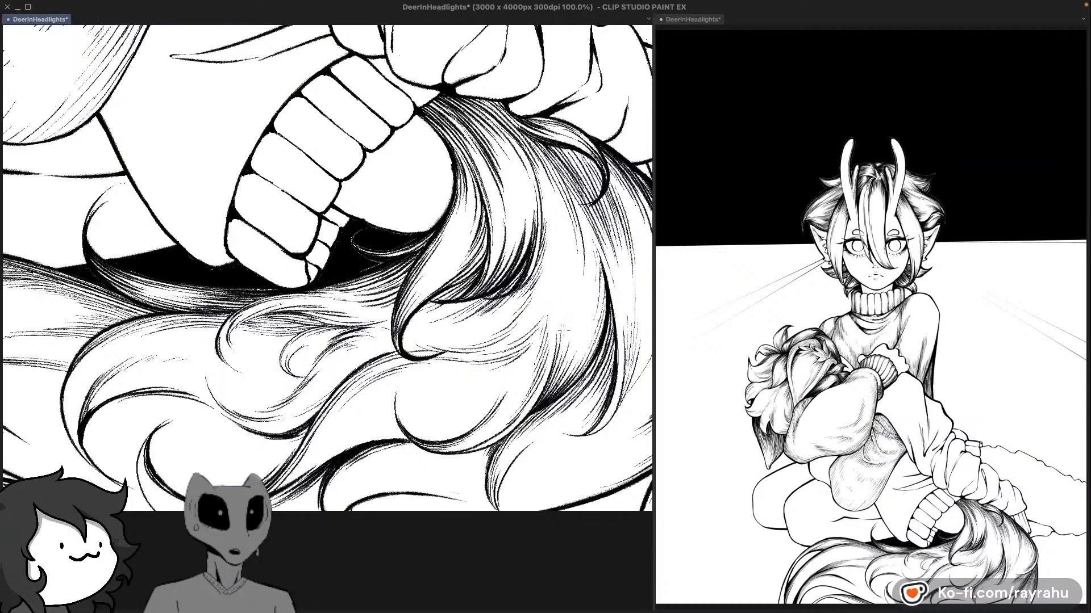
drag(476, 352, 726, 371)
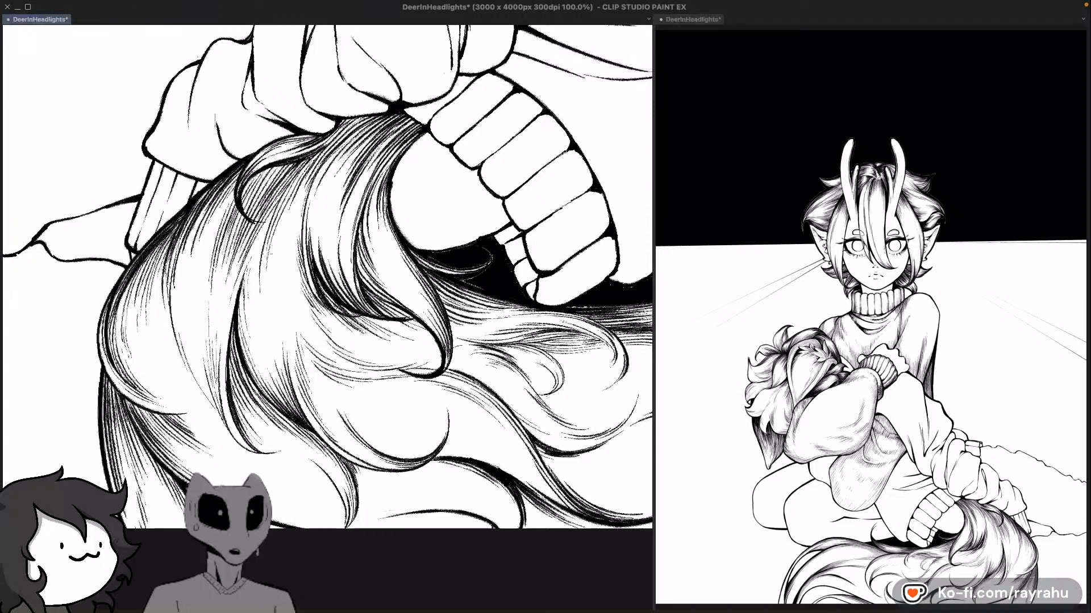
drag(271, 229, 266, 358)
key(super+z)
drag(269, 255, 266, 322)
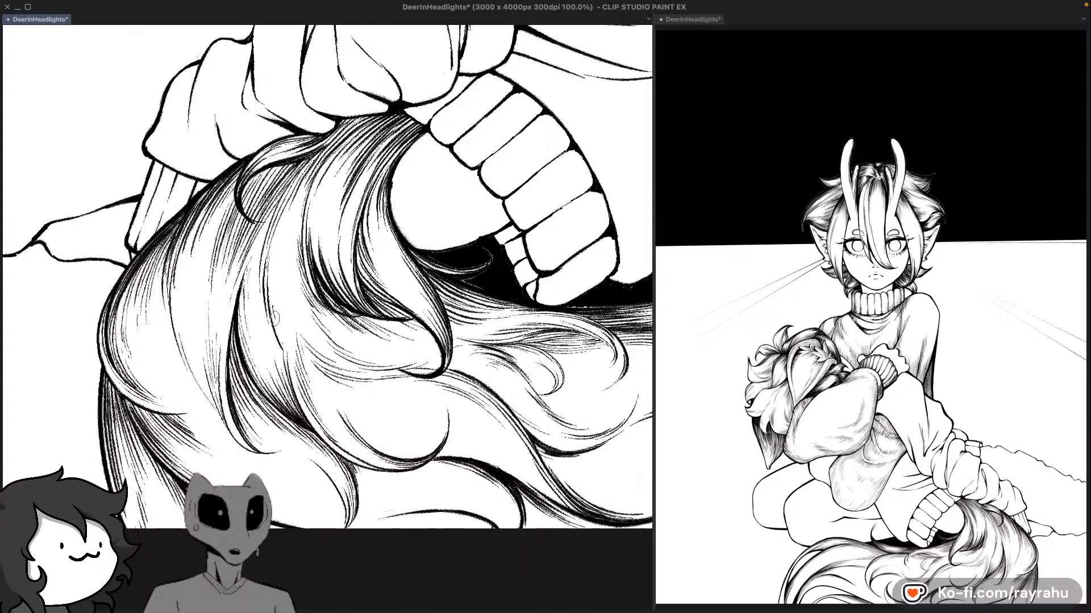
drag(291, 350, 326, 386)
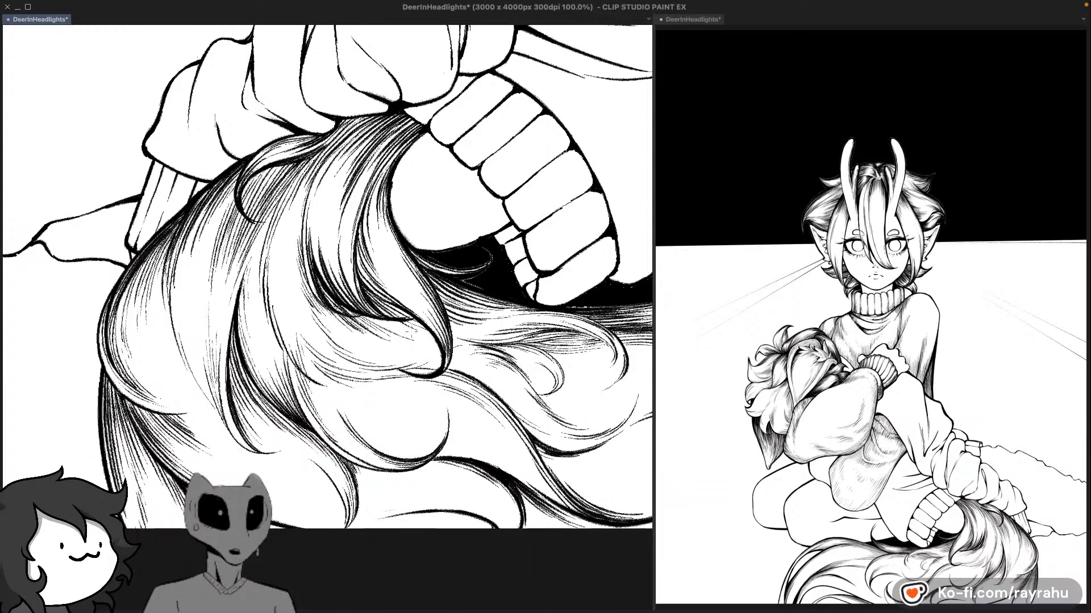
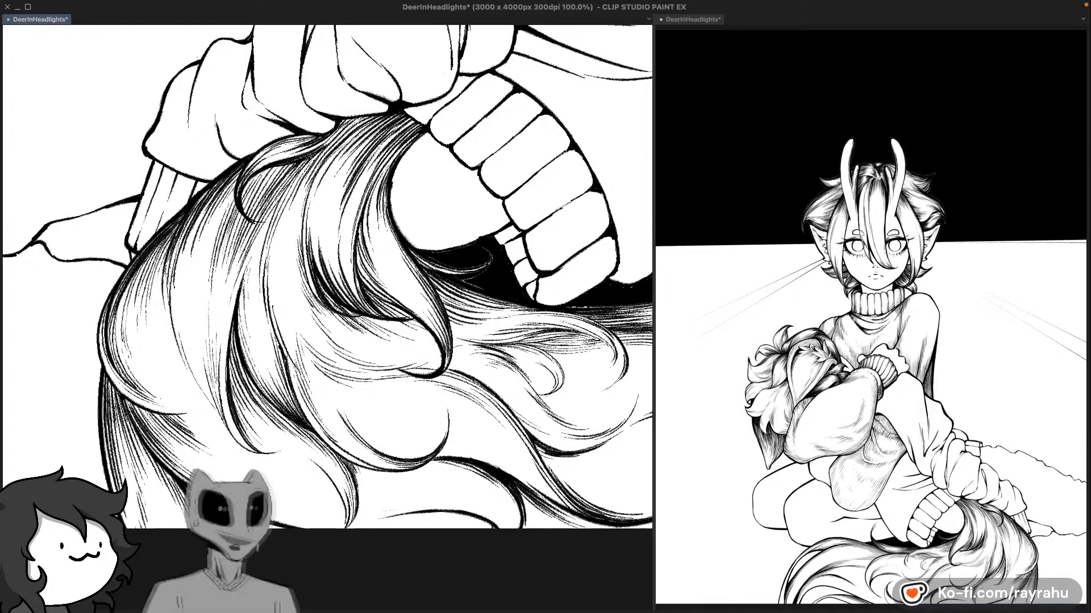
Step: Flip the canvas view back and save the DeerInHeadlights illustration
key(h)
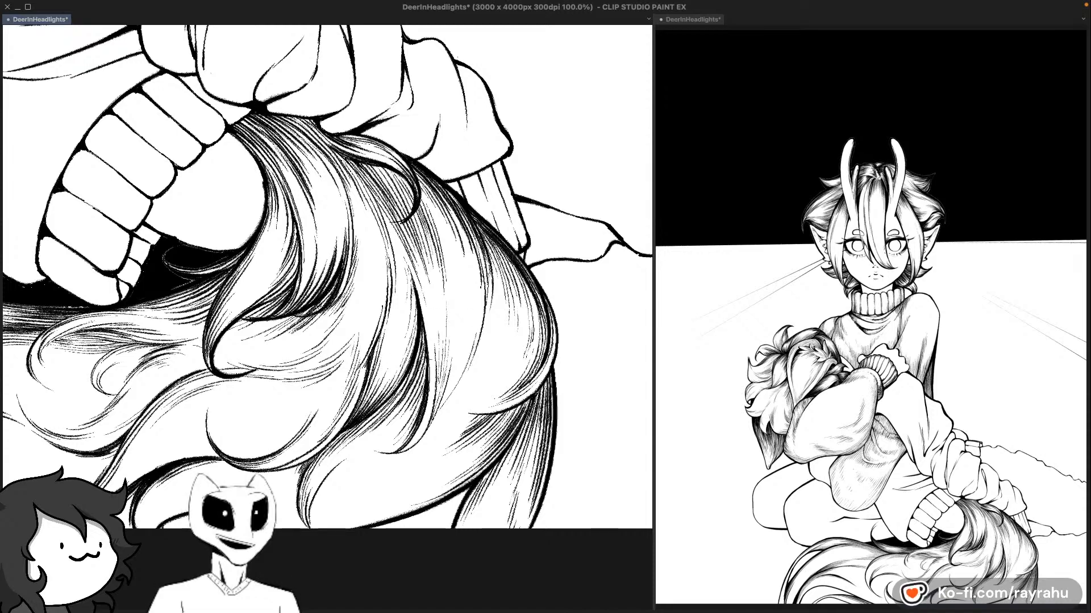
drag(512, 376, 582, 344)
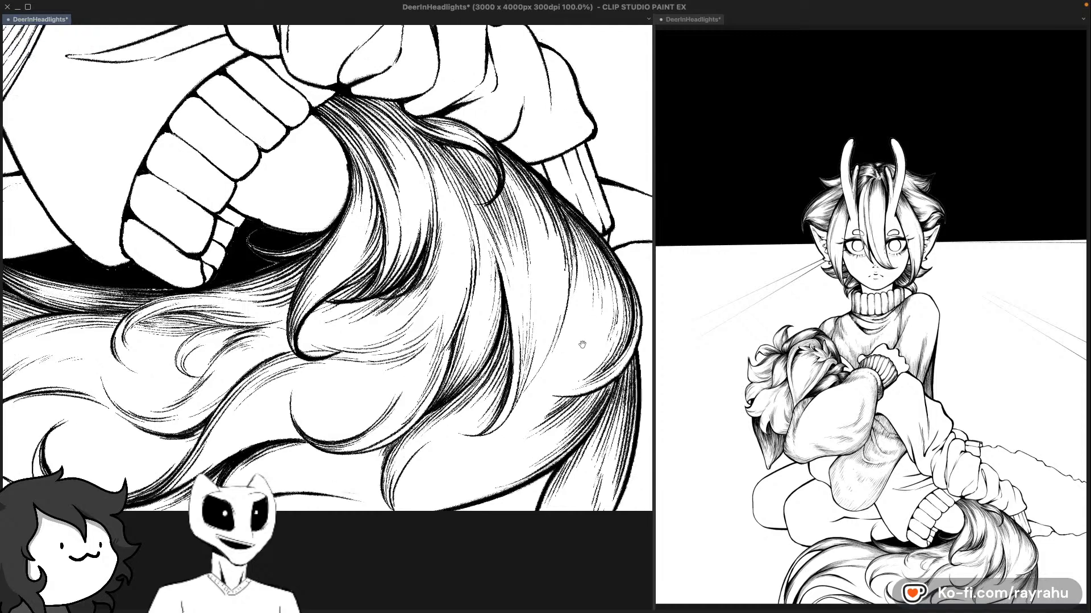
drag(547, 275, 551, 350)
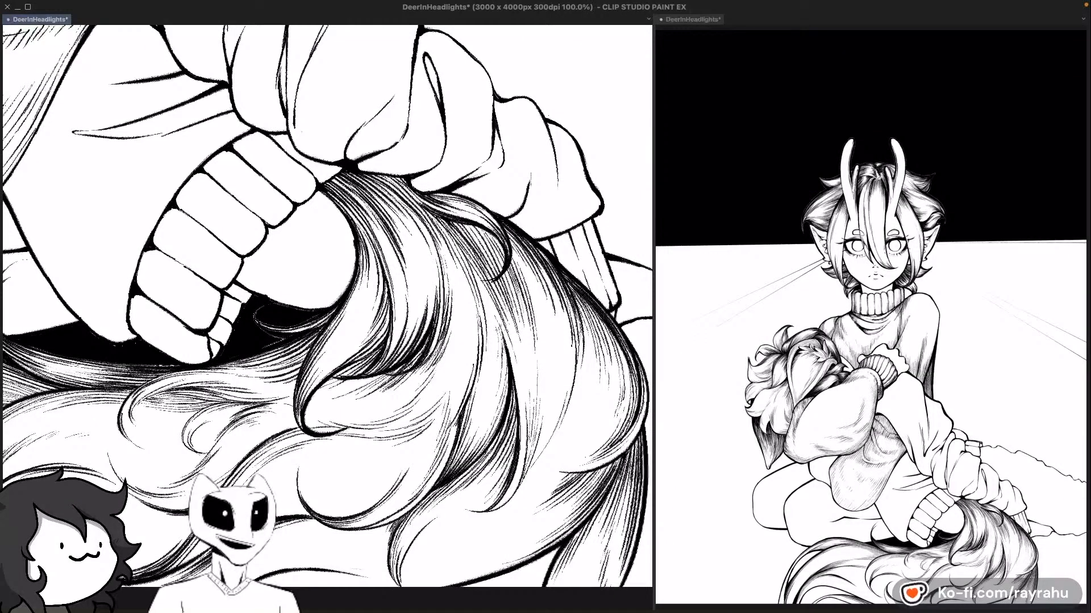
drag(479, 378, 525, 381)
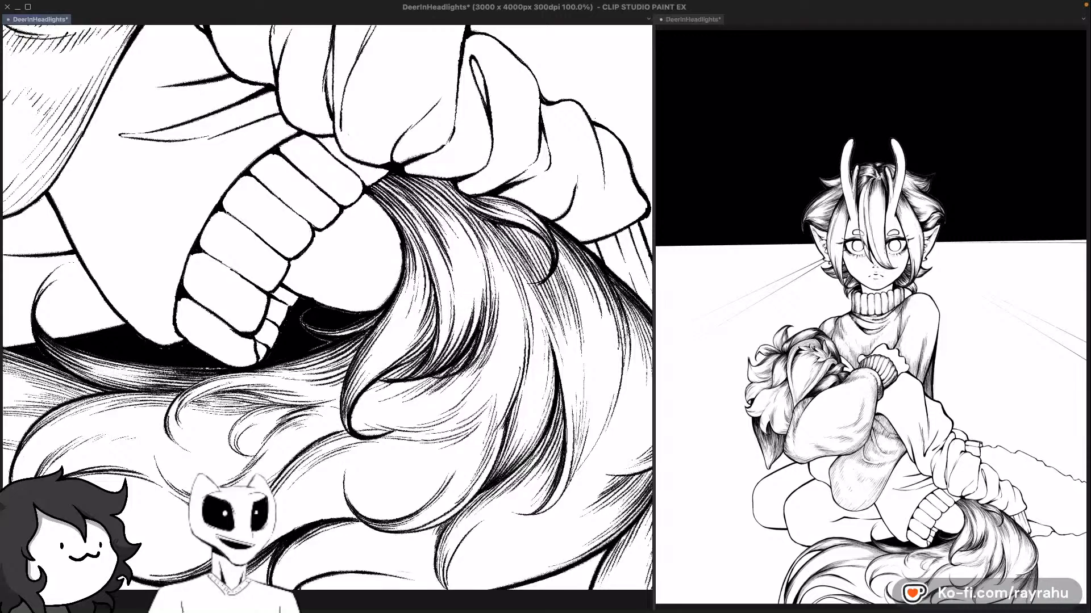
key(ctrl+s)
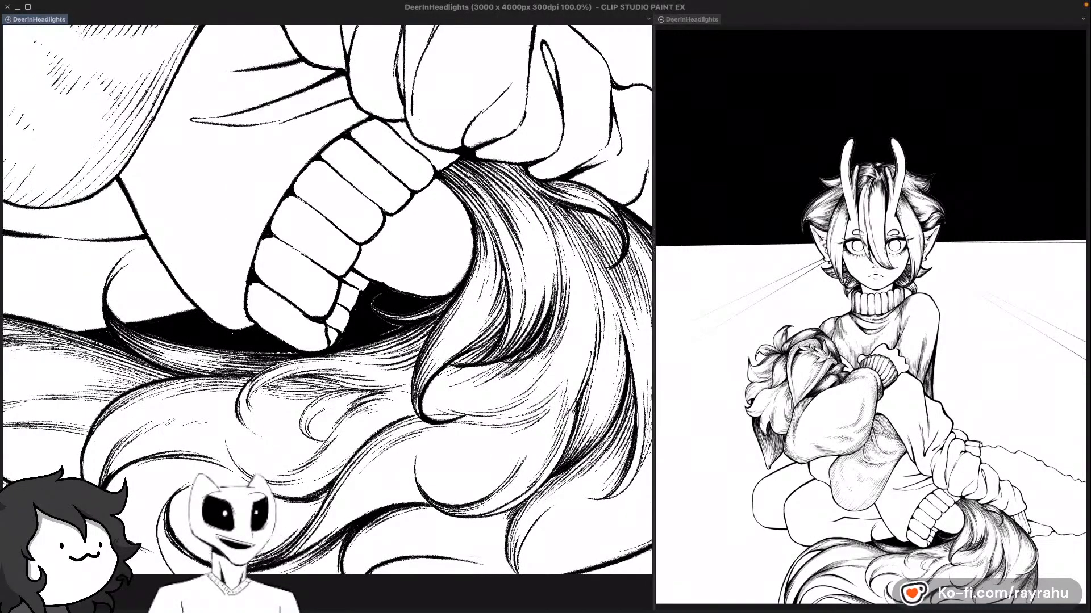
Step: Examine the hatching from the tail's base beneath the folded sleeve to its outer locks, with the canvas view mirrored partway through
drag(598, 280, 582, 350)
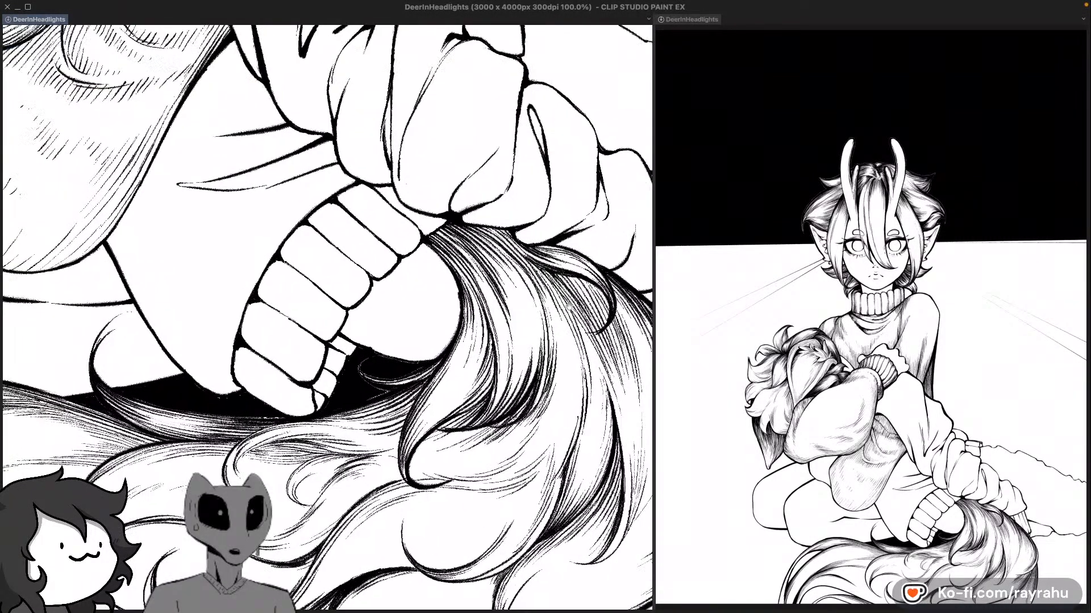
drag(560, 292, 564, 323)
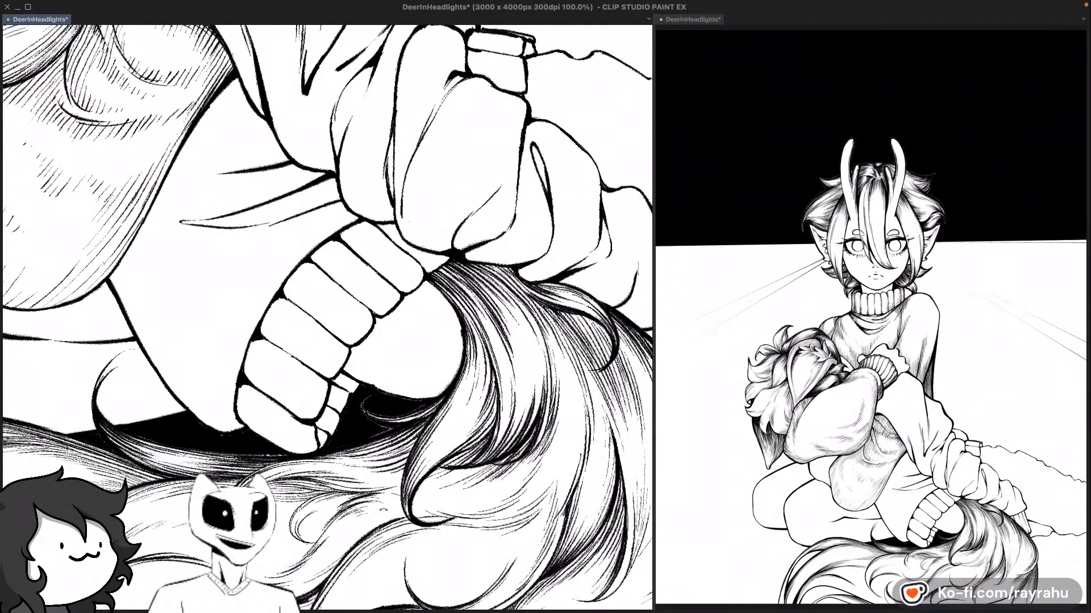
drag(384, 510, 370, 478)
drag(471, 474, 390, 460)
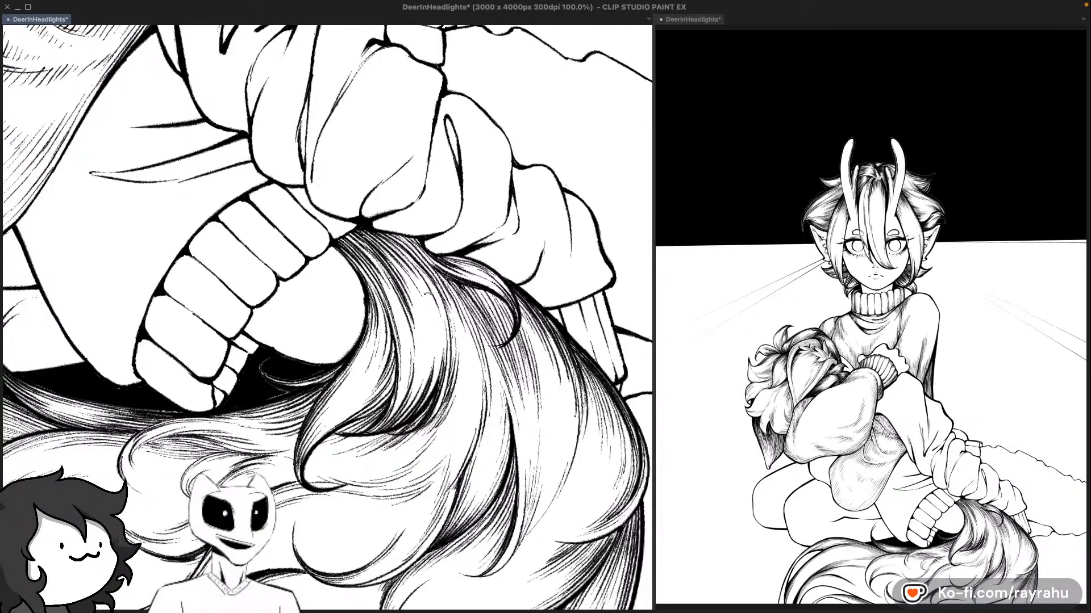
key(ctrl+at)
key(h)
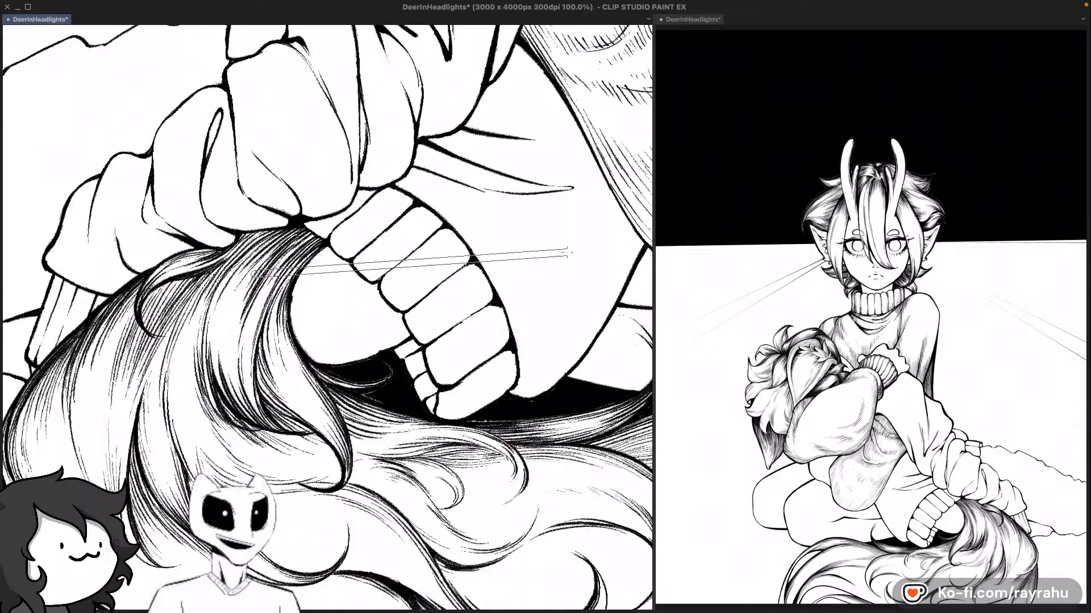
drag(436, 311, 562, 335)
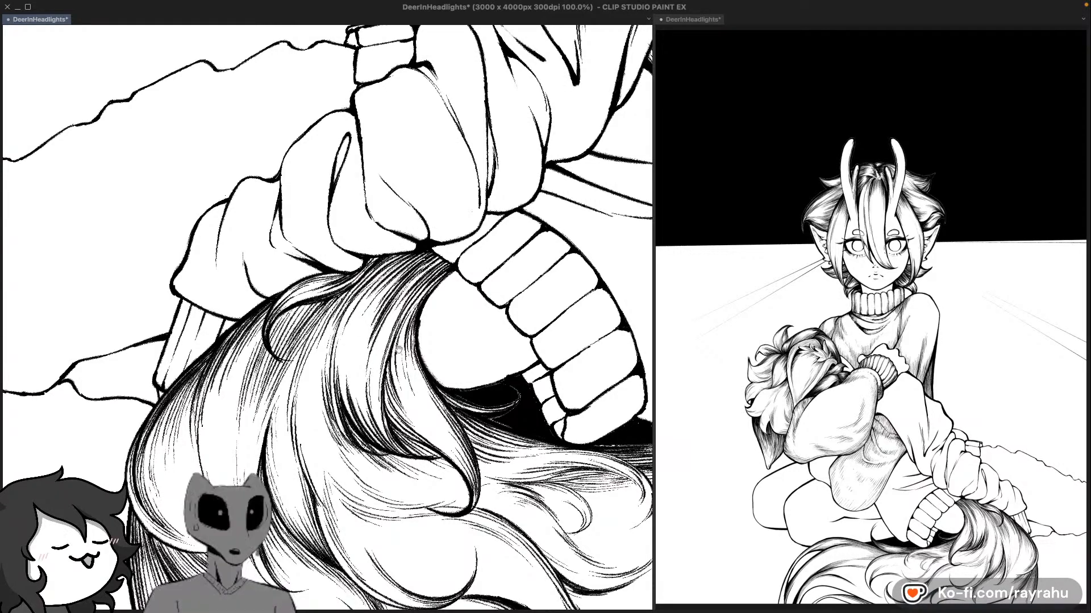
drag(346, 356, 393, 359)
drag(319, 379, 376, 380)
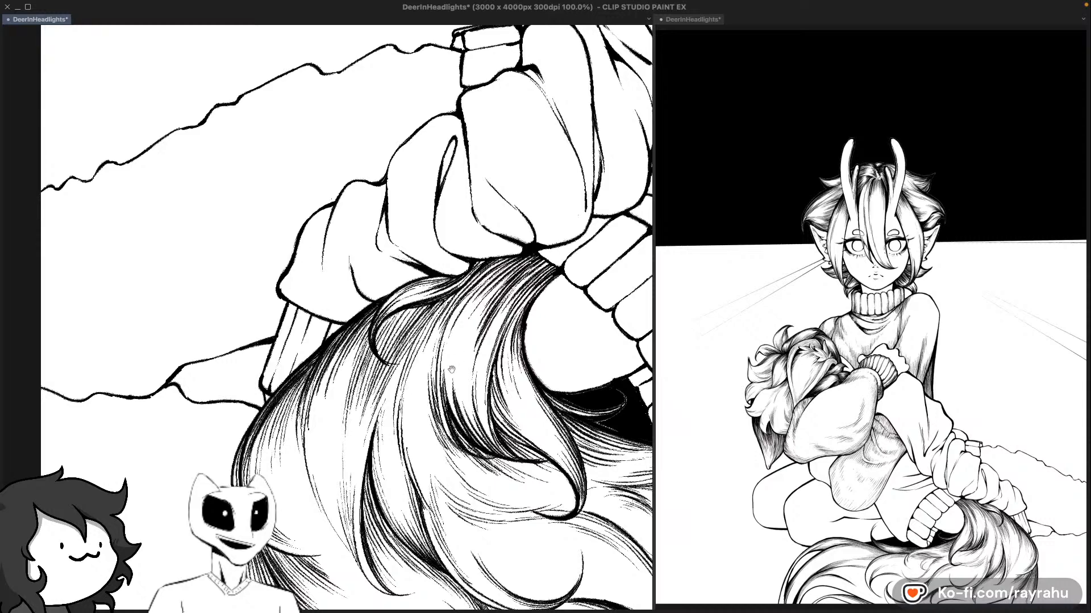
drag(451, 369, 477, 304)
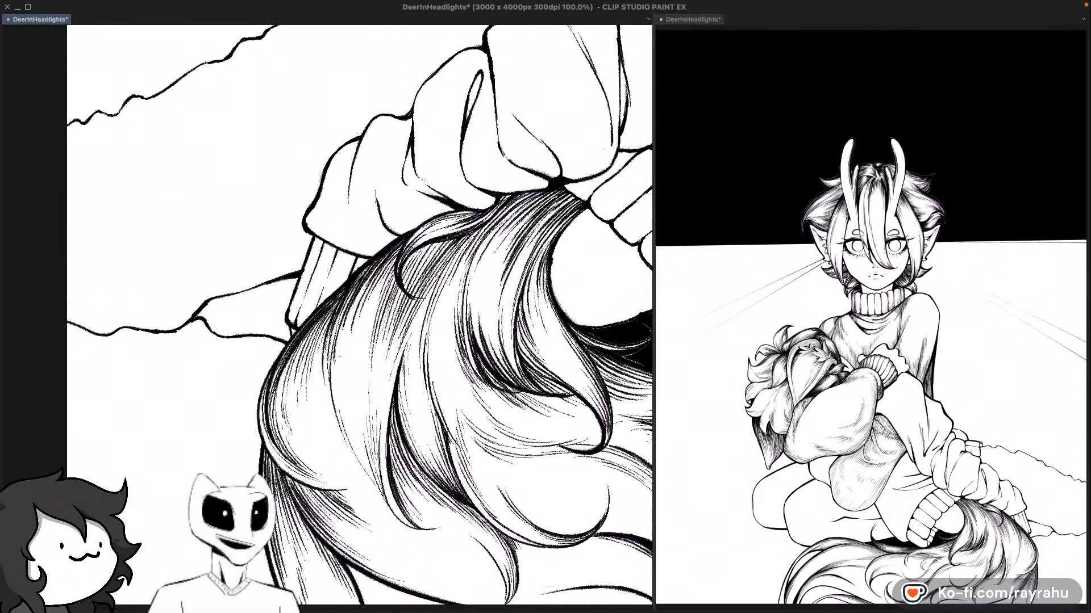
drag(369, 407, 405, 356)
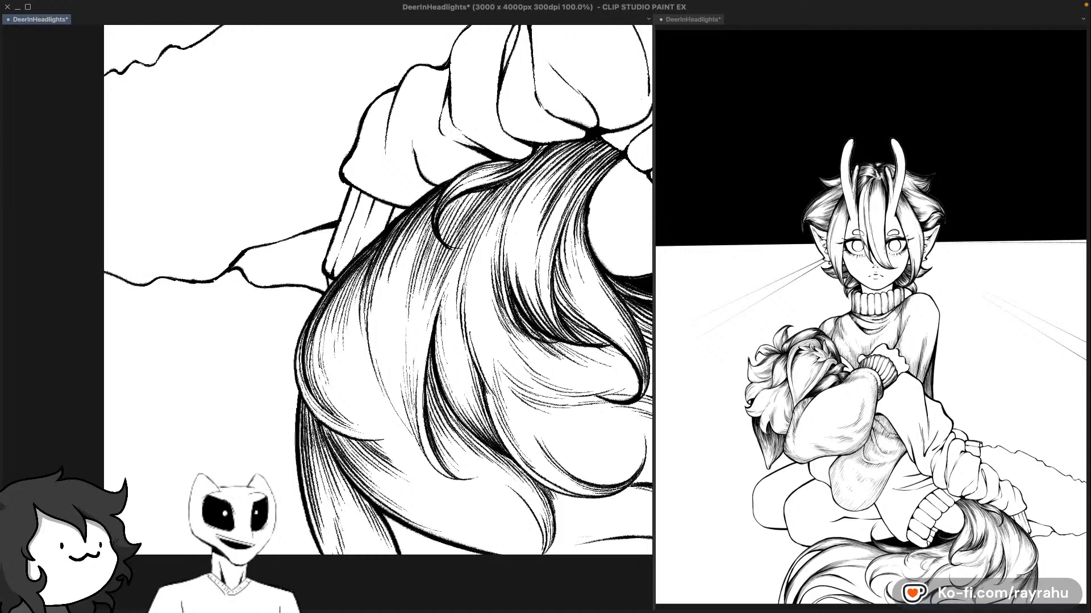
drag(418, 455, 407, 390)
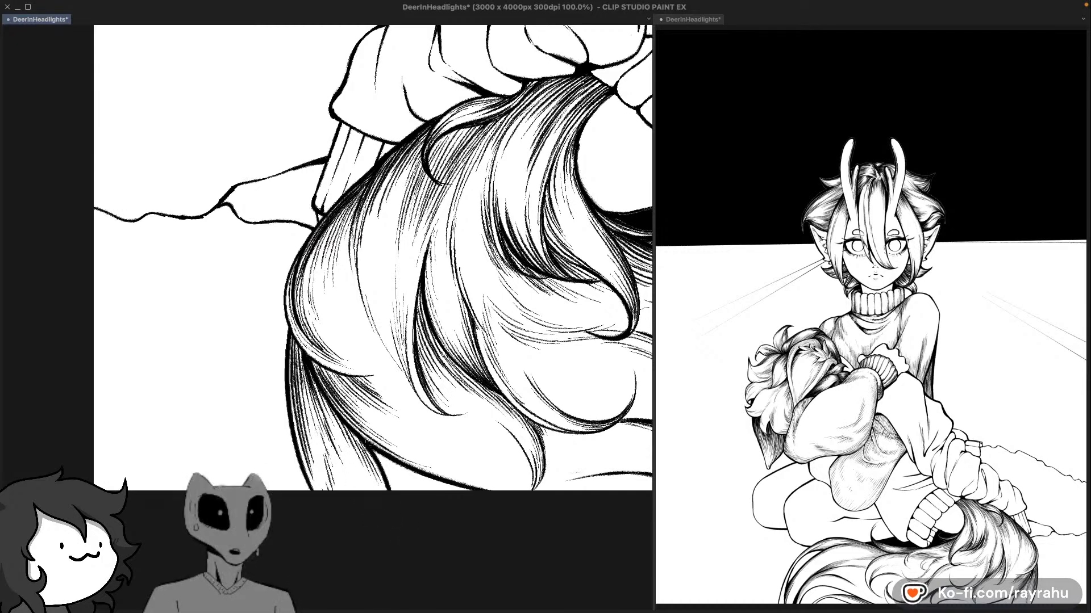
Step: Flip the canvas view back and check the whole tail's shading against the legs and sleeve at 60% zoom
scroll(388, 458, down, 2)
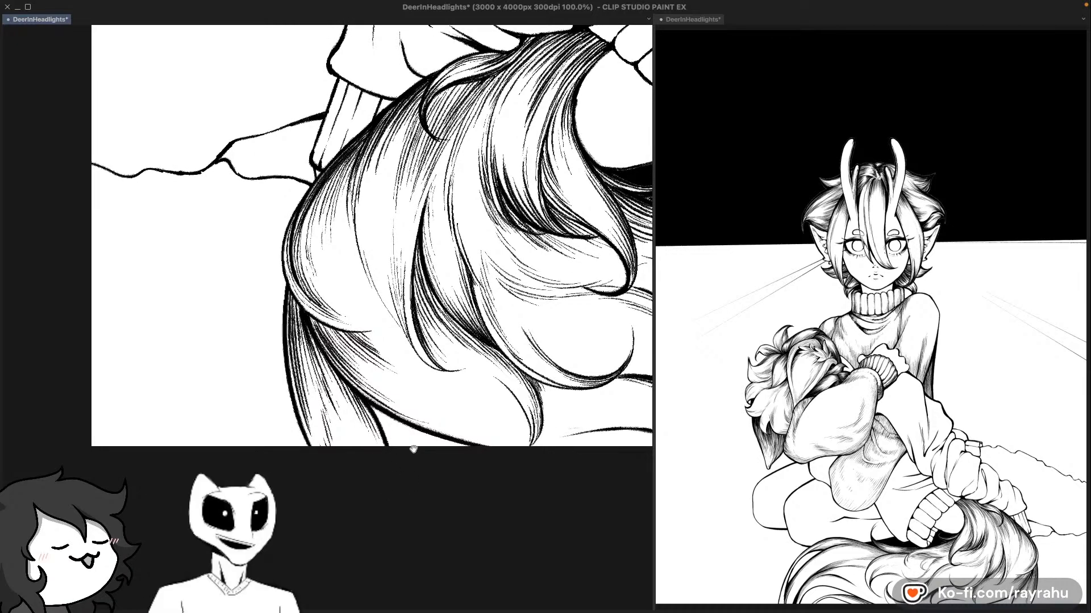
drag(649, 296, 530, 373)
drag(547, 451, 632, 400)
key(h)
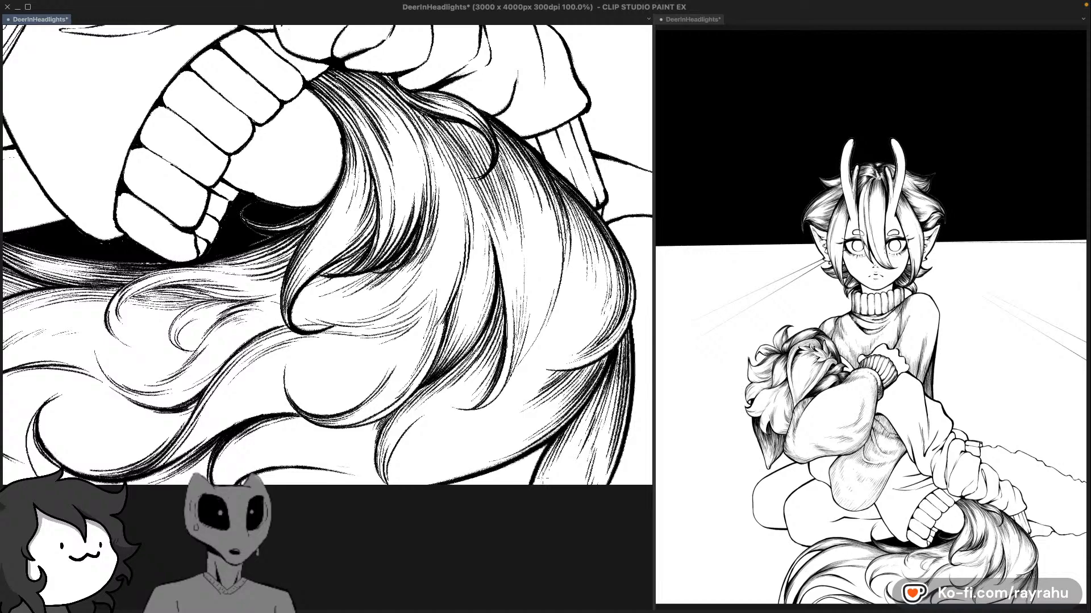
drag(540, 304, 561, 360)
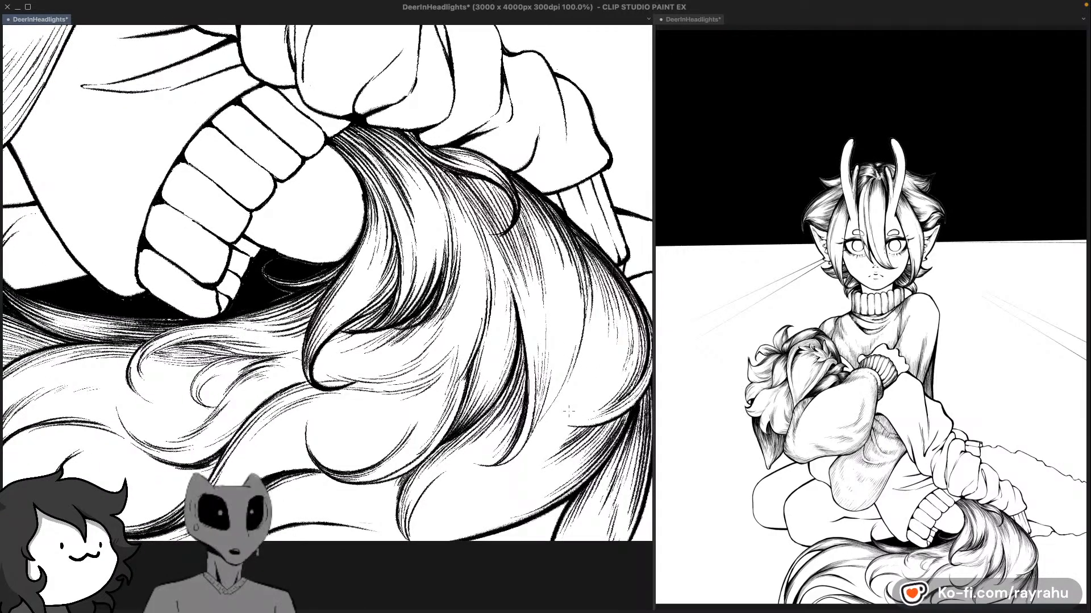
scroll(568, 410, down, 3)
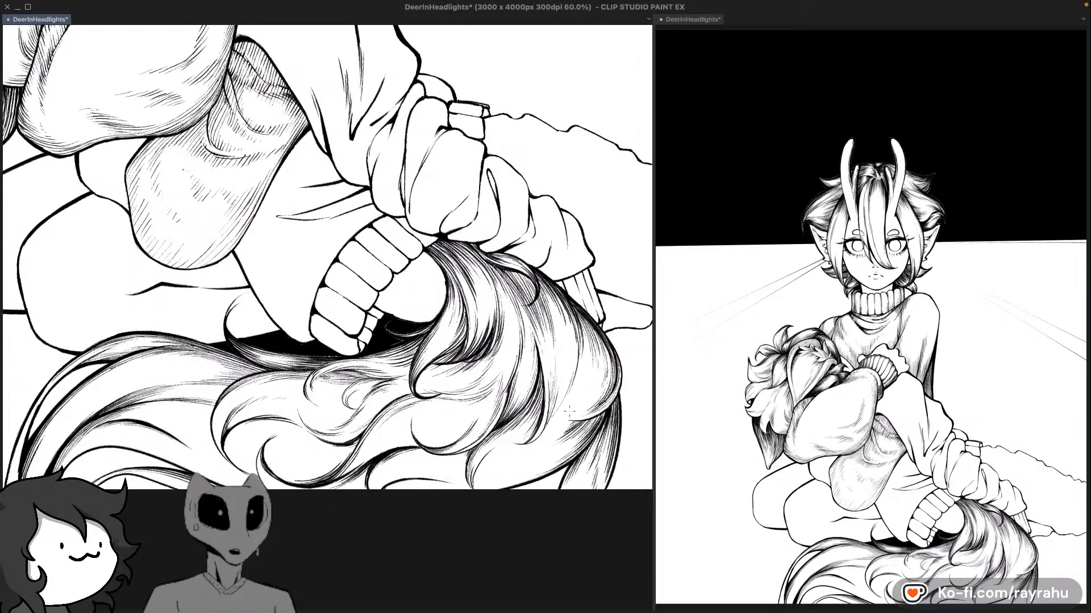
drag(569, 411, 589, 422)
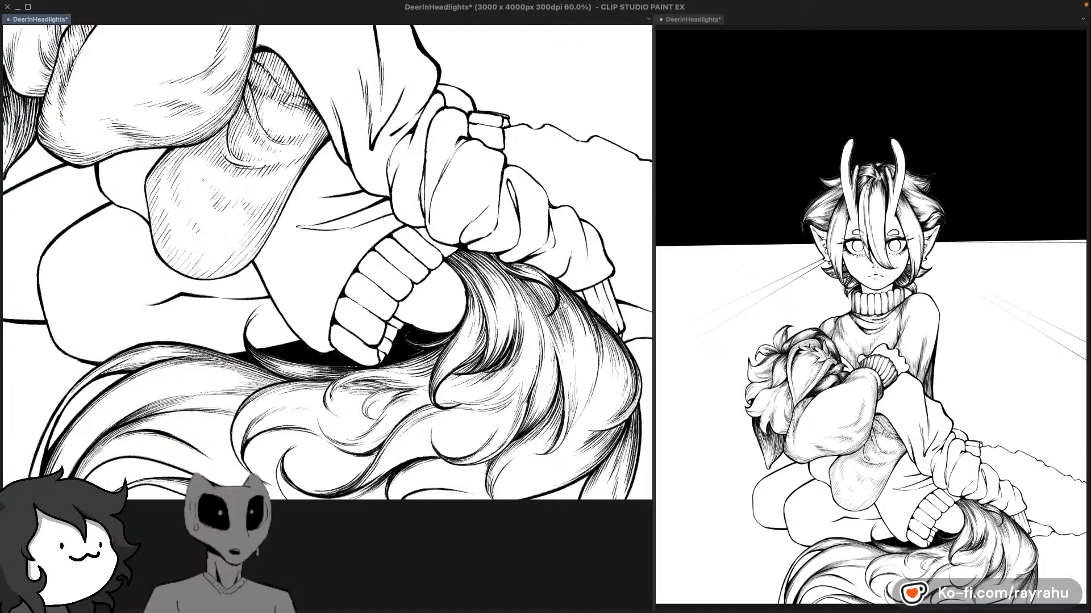
drag(565, 298, 549, 322)
scroll(554, 341, down, 3)
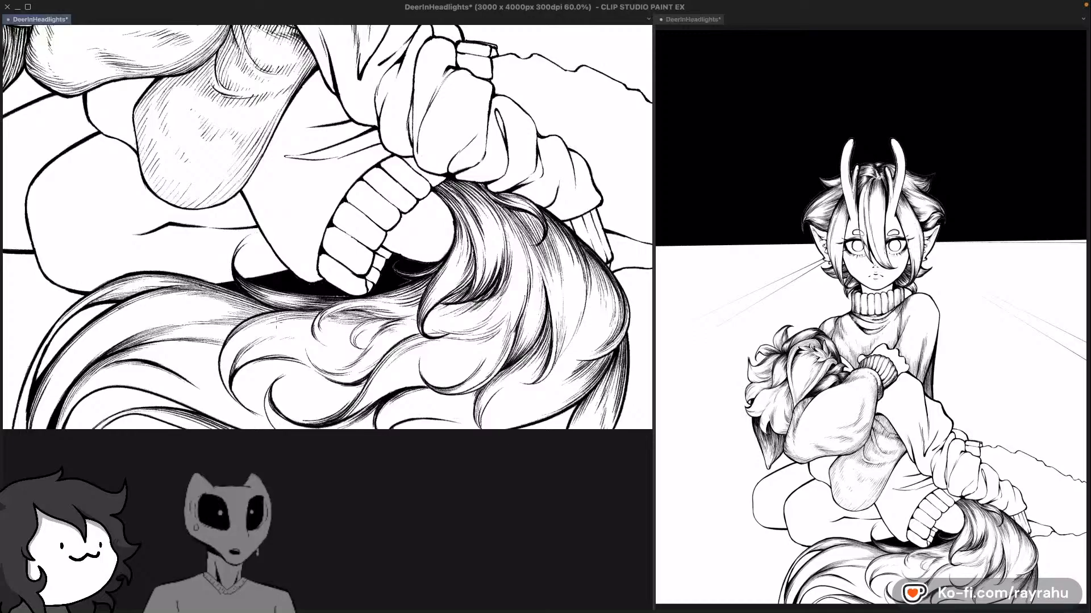
Step: Rotate the canvas view and try fine shading strokes on the upper part of the long tail lock beside the knee, undoing them
scroll(277, 325, up, 2)
drag(310, 376, 519, 344)
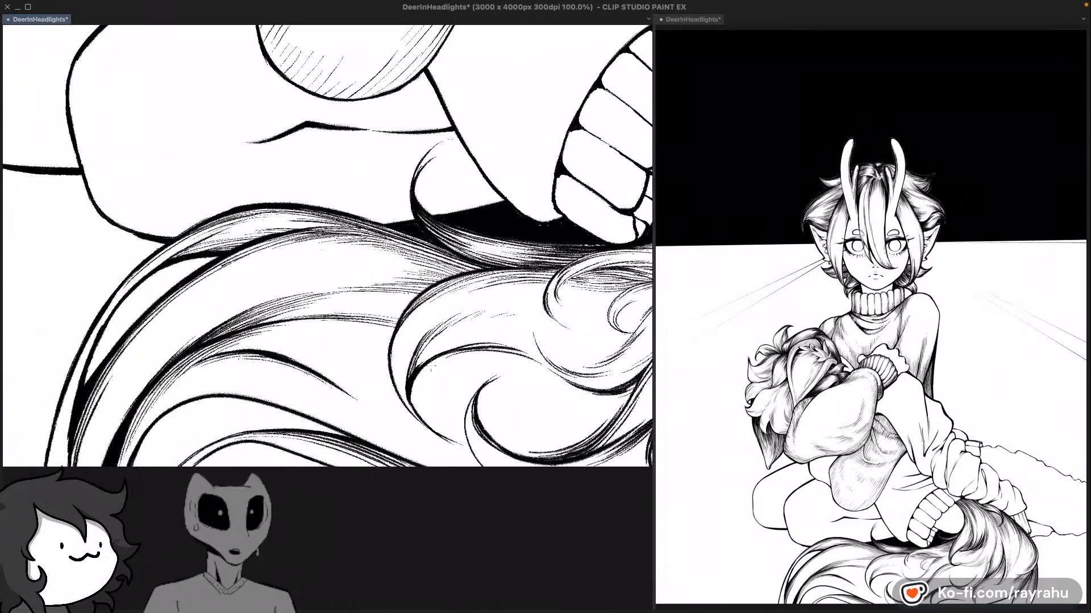
drag(311, 420, 356, 432)
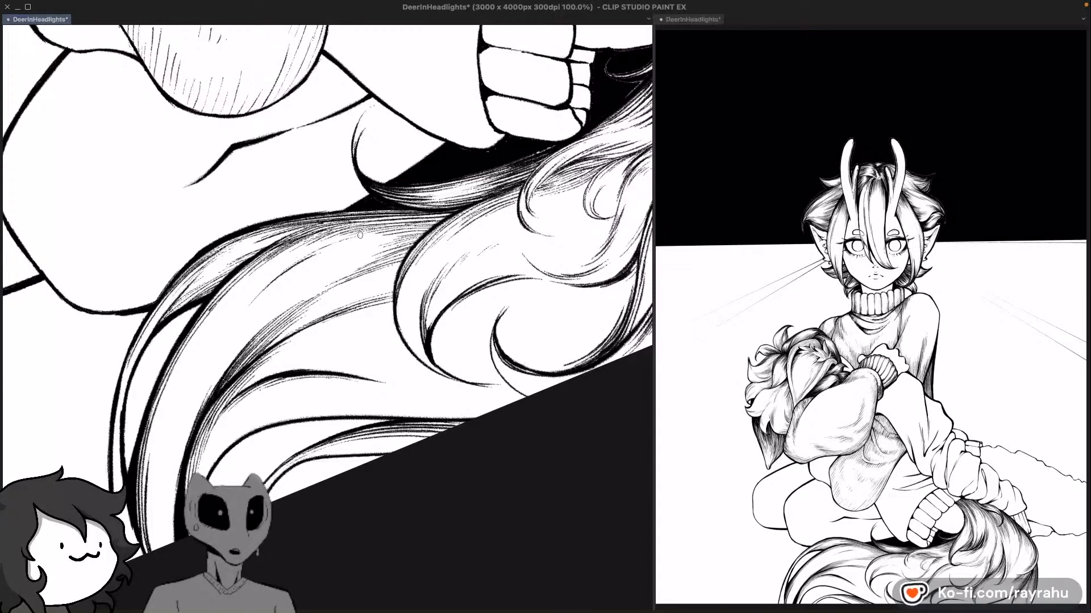
key(super+z)
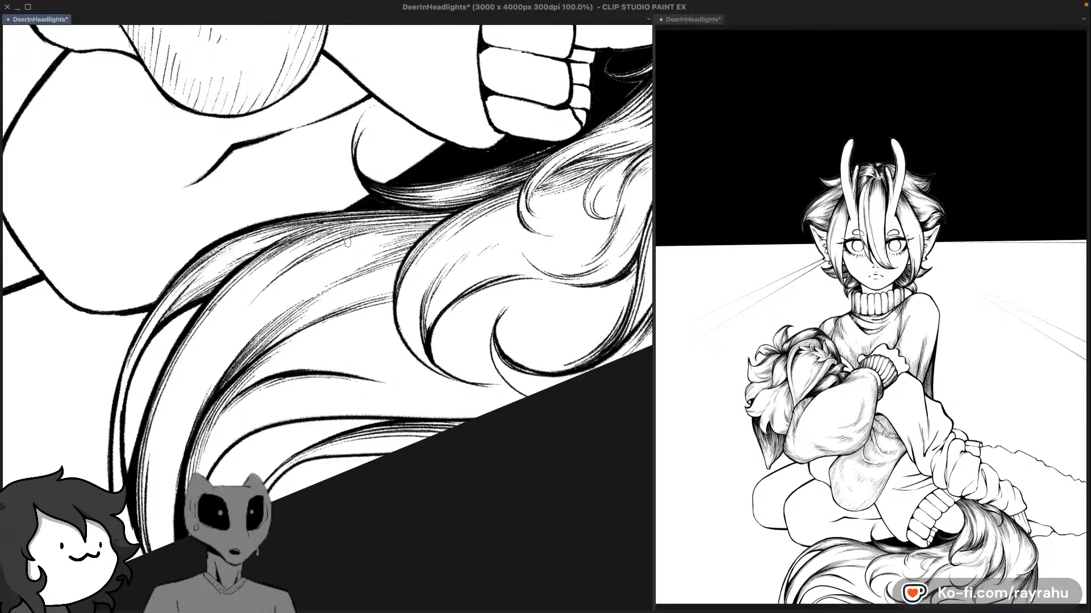
mouse_move(341, 252)
mouse_down()
mouse_move(408, 229)
mouse_move(399, 237)
mouse_up()
key(super+z)
drag(524, 295, 511, 218)
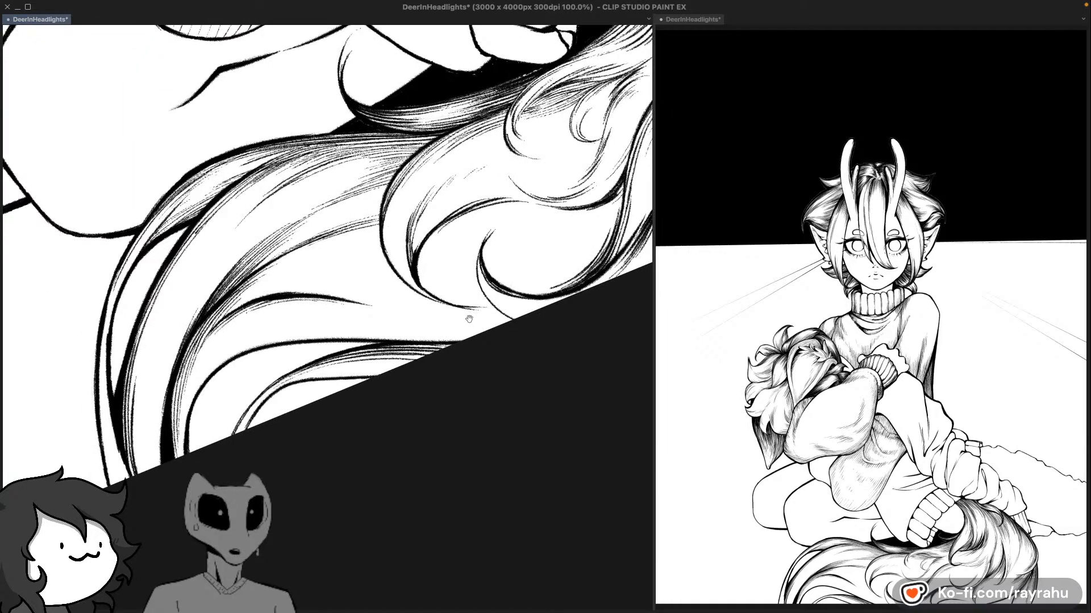
Step: Add fine hatching strokes across the middle of the long tail lock, toward the rounded lock beside it
drag(508, 365, 492, 442)
drag(393, 415, 348, 387)
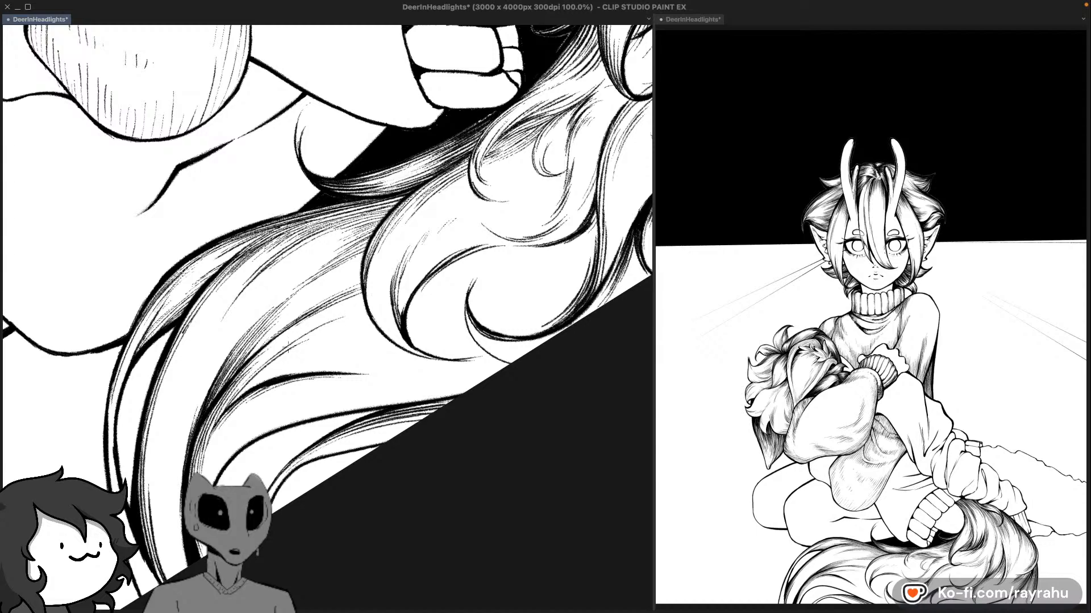
drag(337, 322, 359, 310)
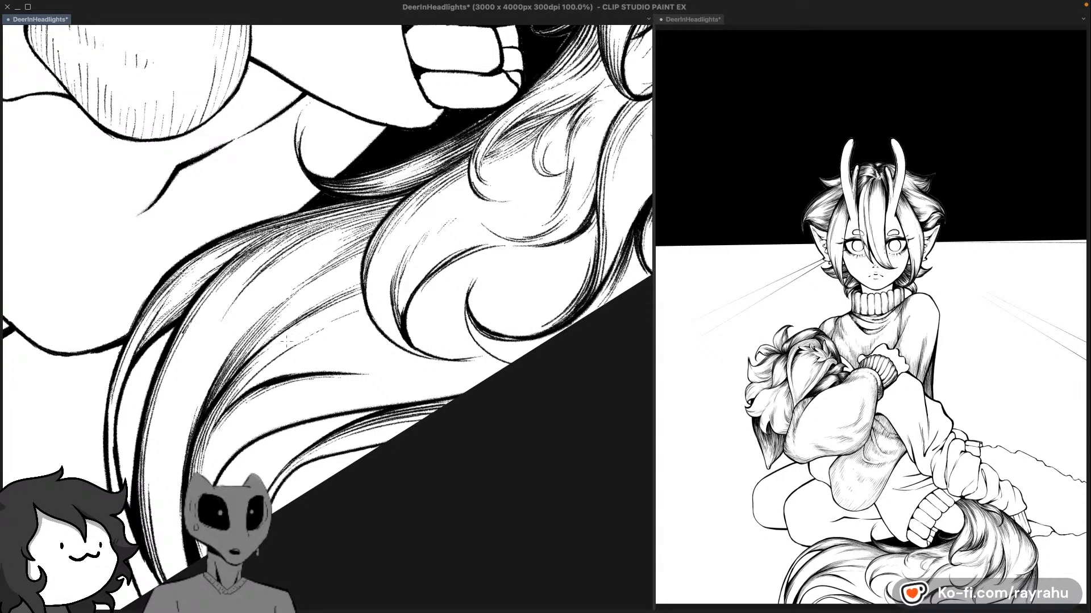
drag(287, 335, 358, 298)
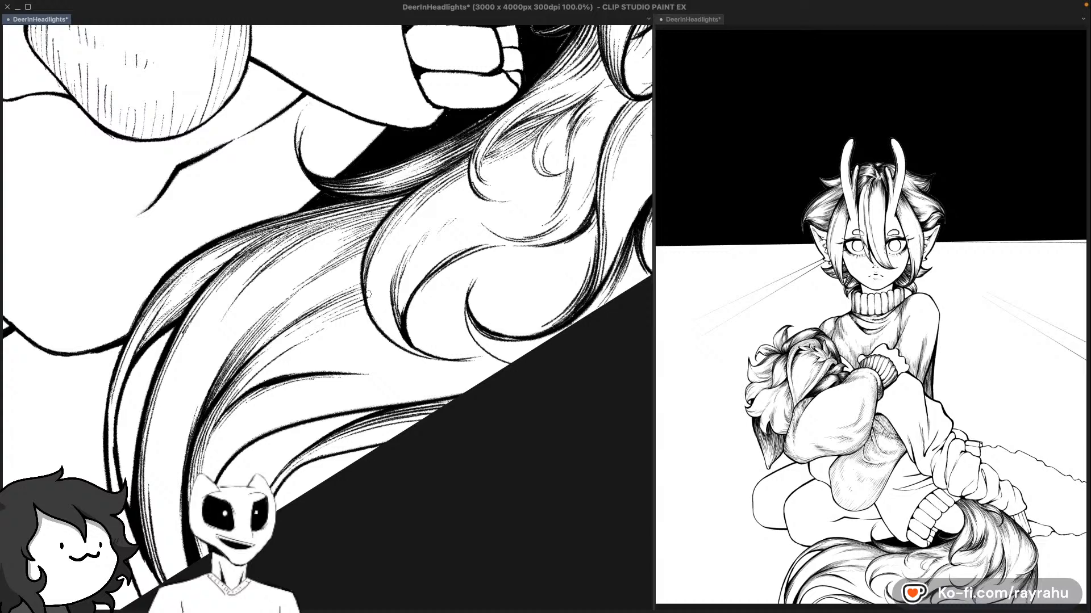
Step: Rotate the canvas view and extend the long lock's fine hatching just above its inner curved contour
drag(523, 282, 487, 301)
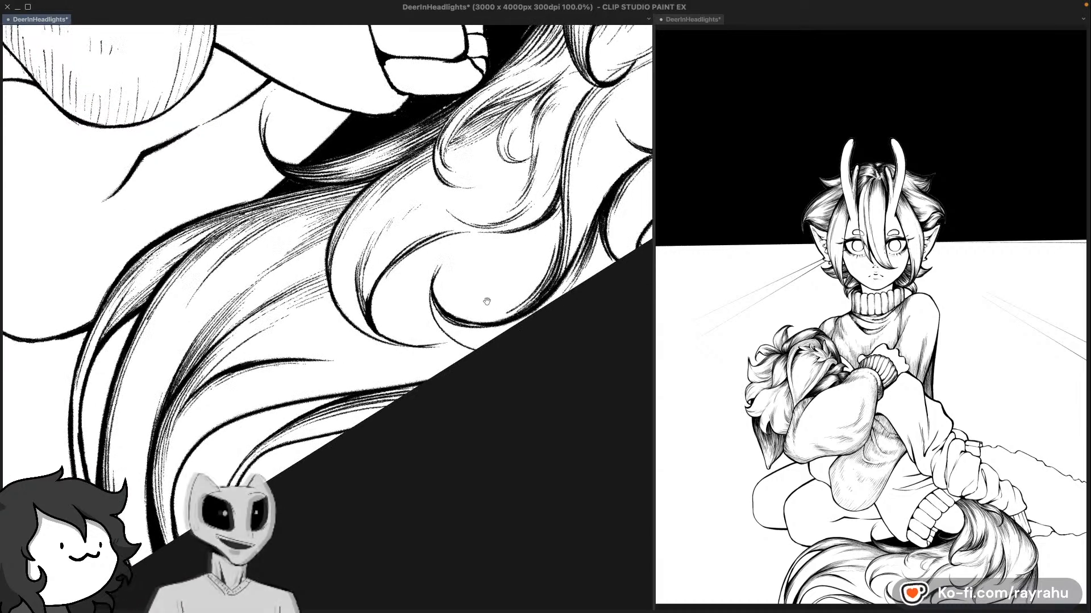
drag(422, 462, 488, 336)
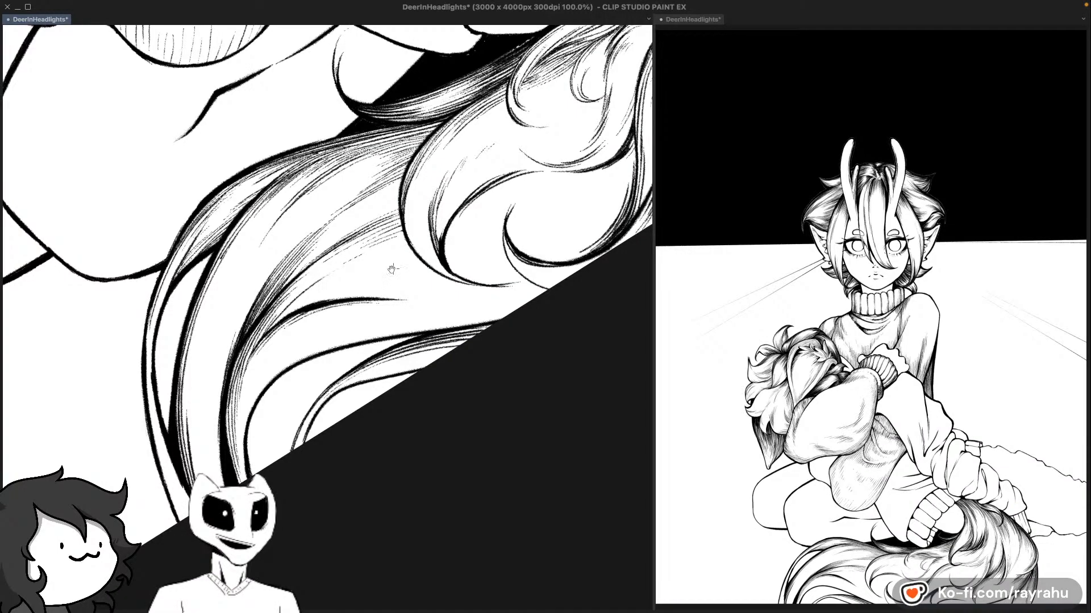
mouse_move(391, 269)
mouse_down()
mouse_move(287, 387)
mouse_move(310, 367)
mouse_up()
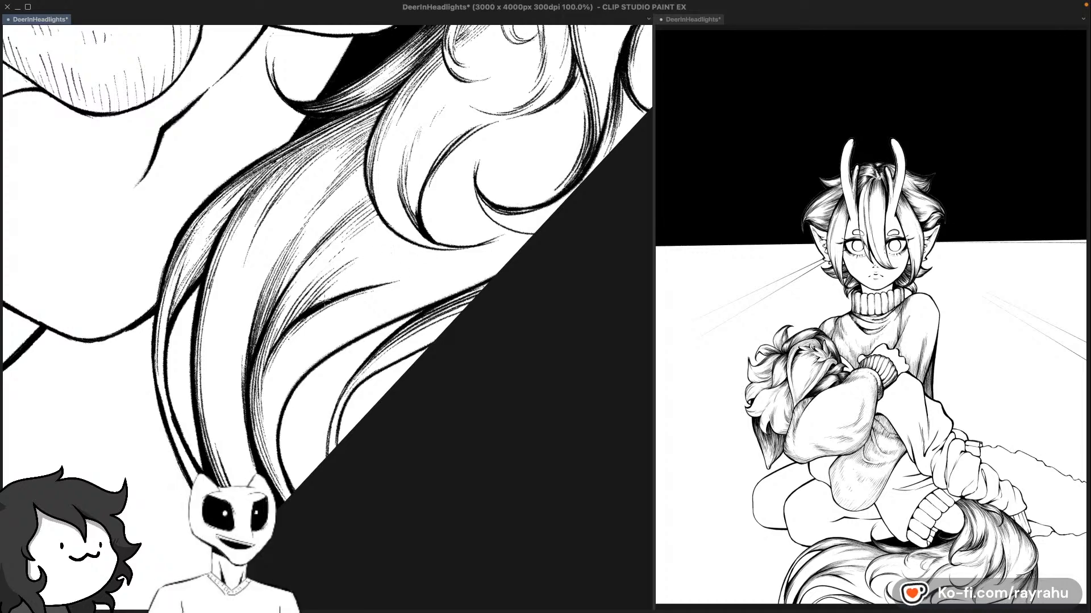
drag(307, 313, 340, 286)
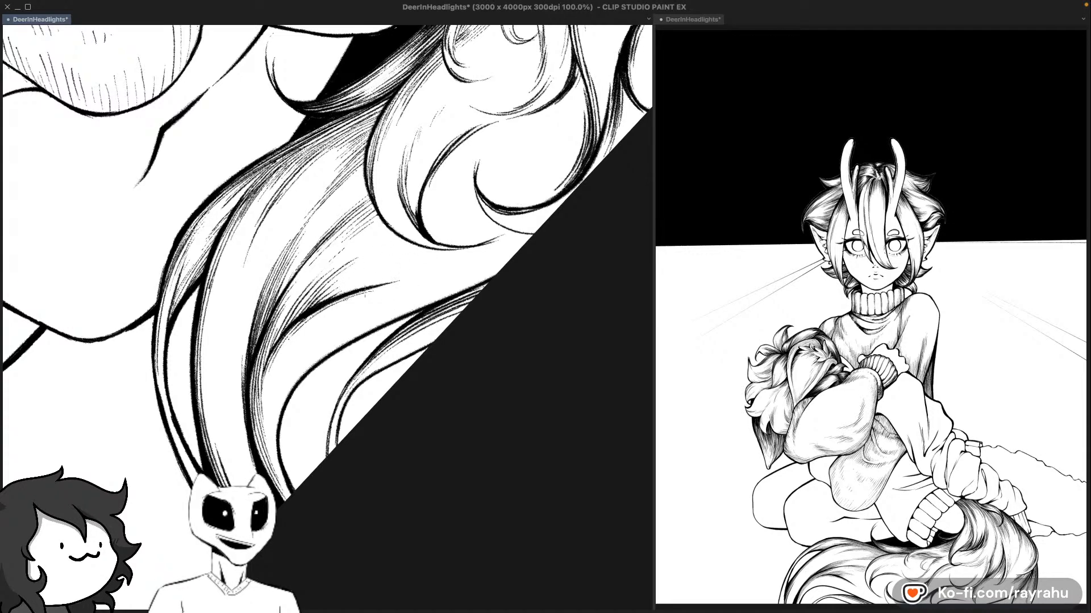
Step: Reset the canvas rotation and examine the long lock's hatching and the neighbouring rounded locks from several angles
key(ctrl+at)
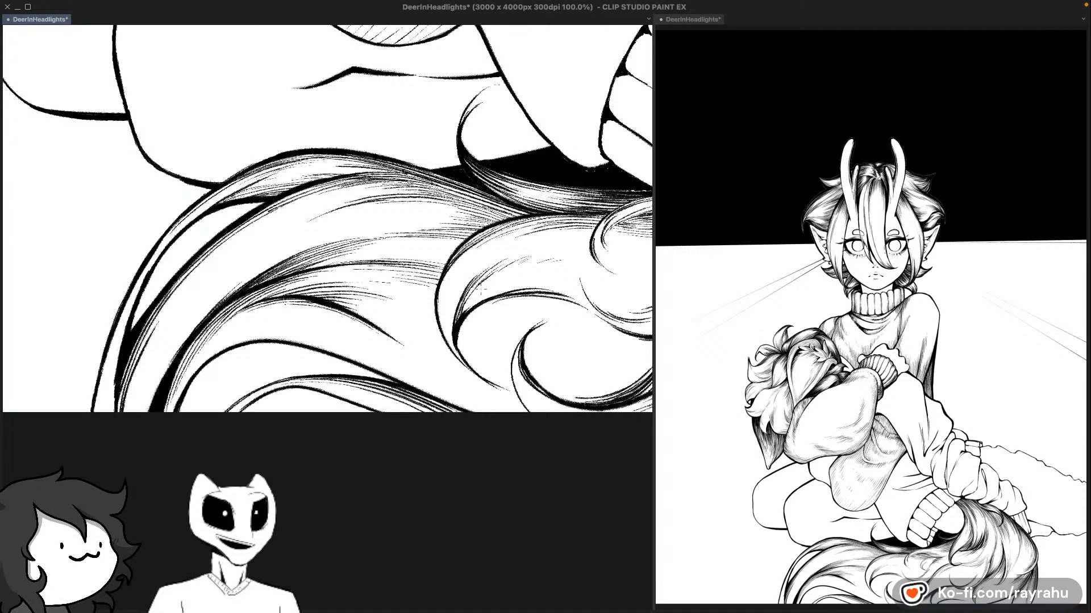
drag(426, 355, 455, 381)
drag(401, 312, 437, 347)
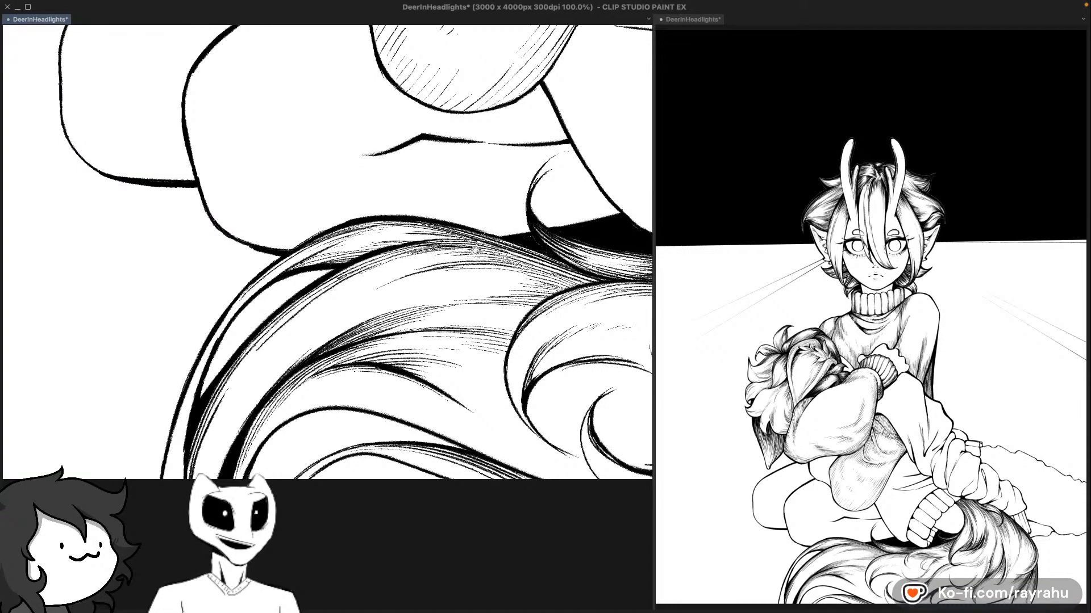
drag(472, 292, 520, 240)
drag(376, 367, 410, 339)
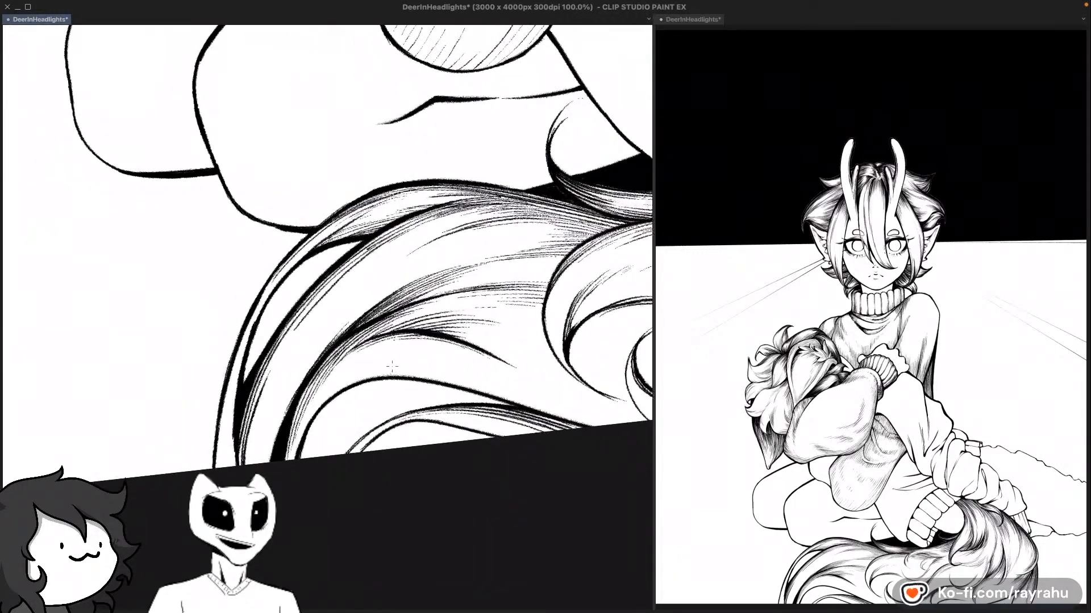
mouse_move(443, 223)
mouse_down()
mouse_move(484, 206)
mouse_move(494, 245)
mouse_up()
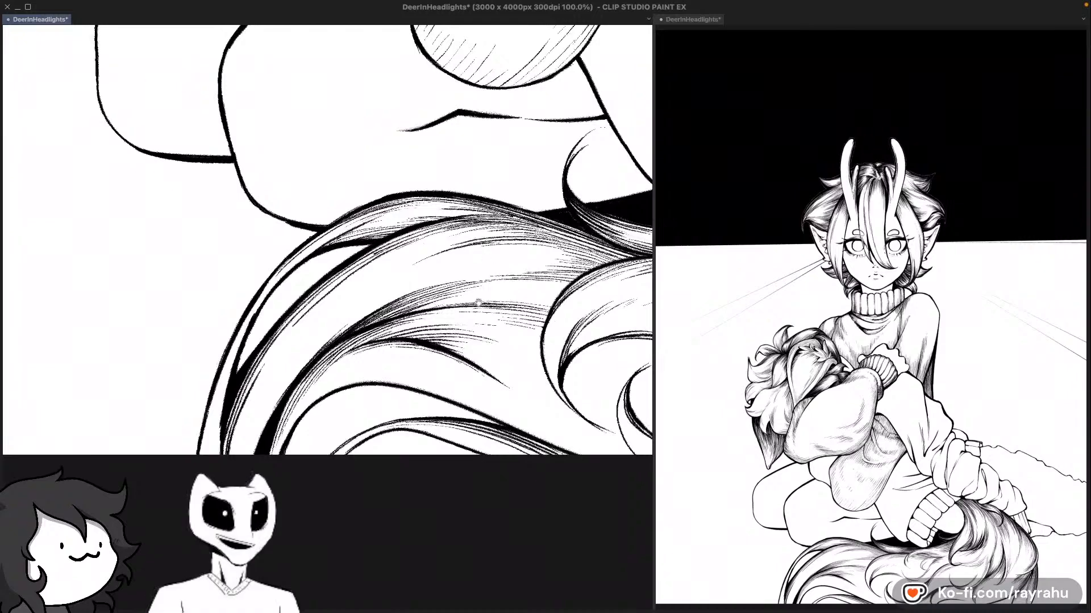
scroll(460, 420, down, 3)
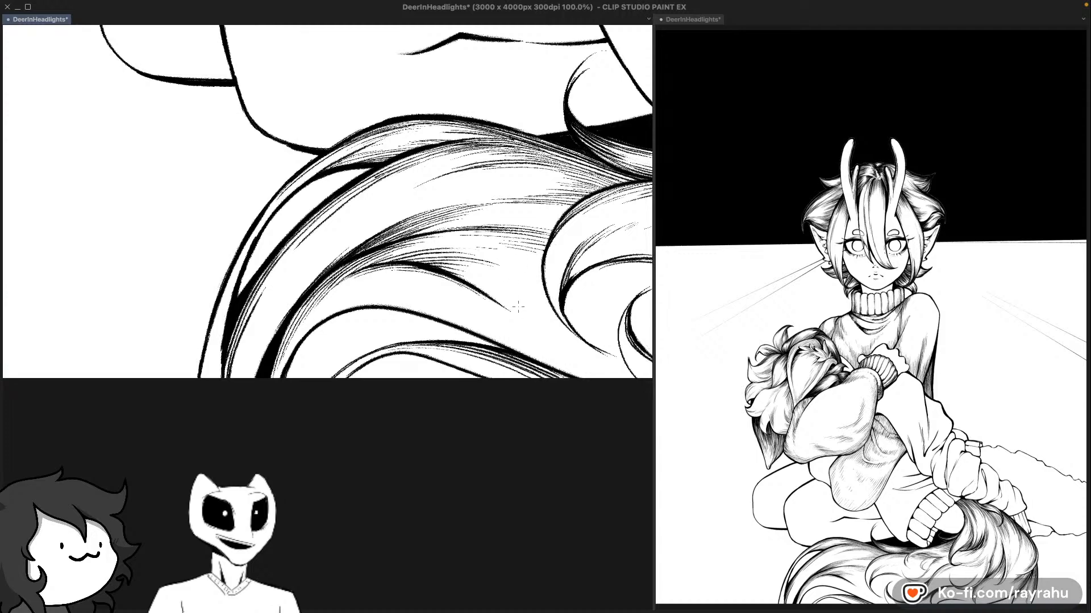
drag(513, 366, 509, 377)
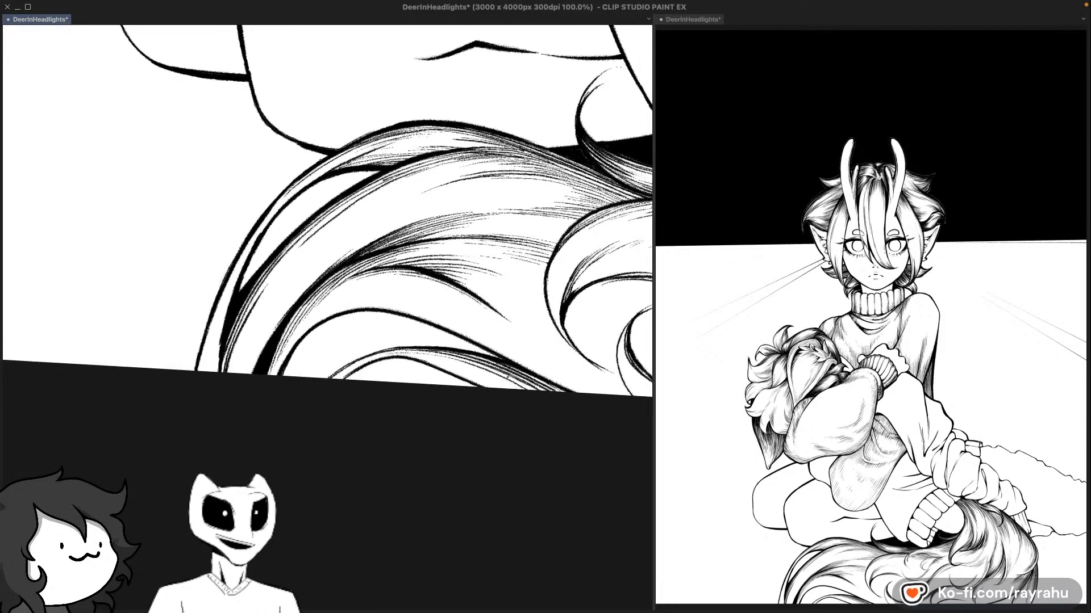
drag(358, 432, 387, 419)
drag(520, 226, 470, 252)
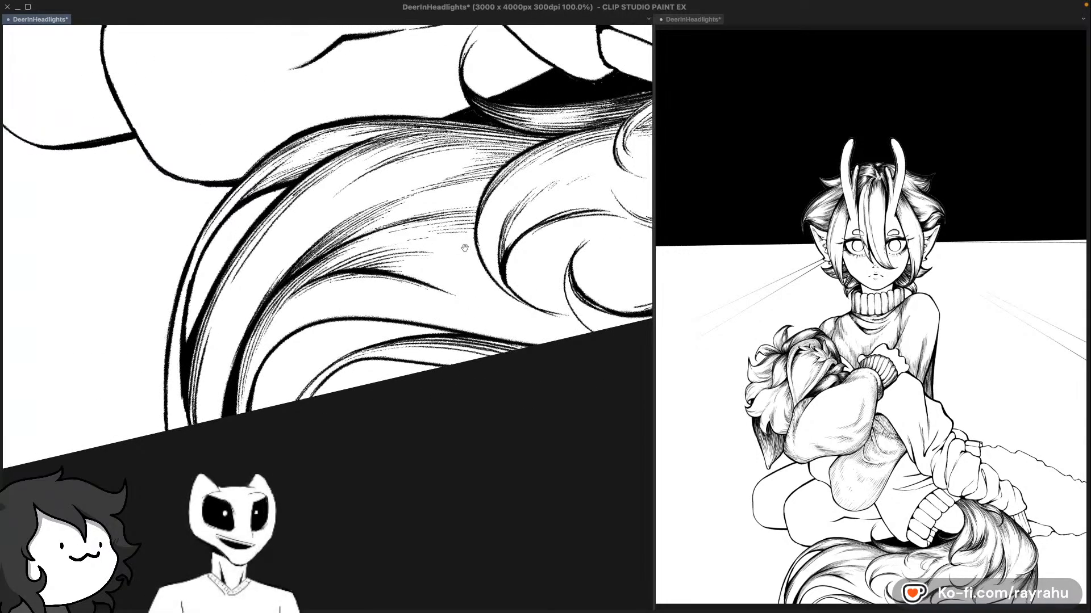
drag(535, 282, 432, 378)
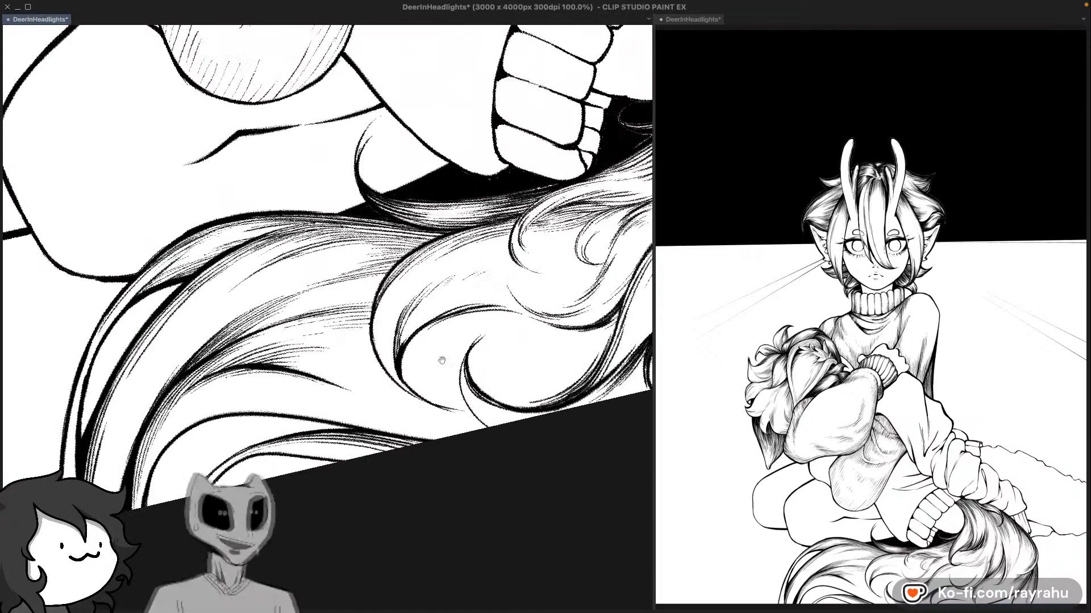
drag(501, 356, 430, 274)
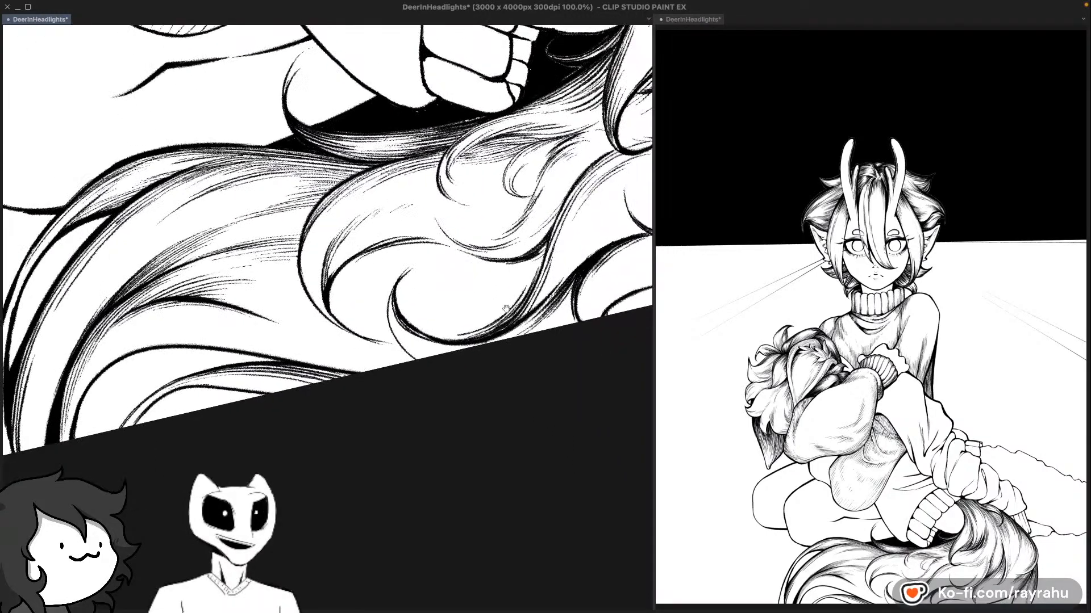
Step: Draw a short fine stroke inside the small curl of the tail below the ribbed cuff
drag(495, 227, 428, 269)
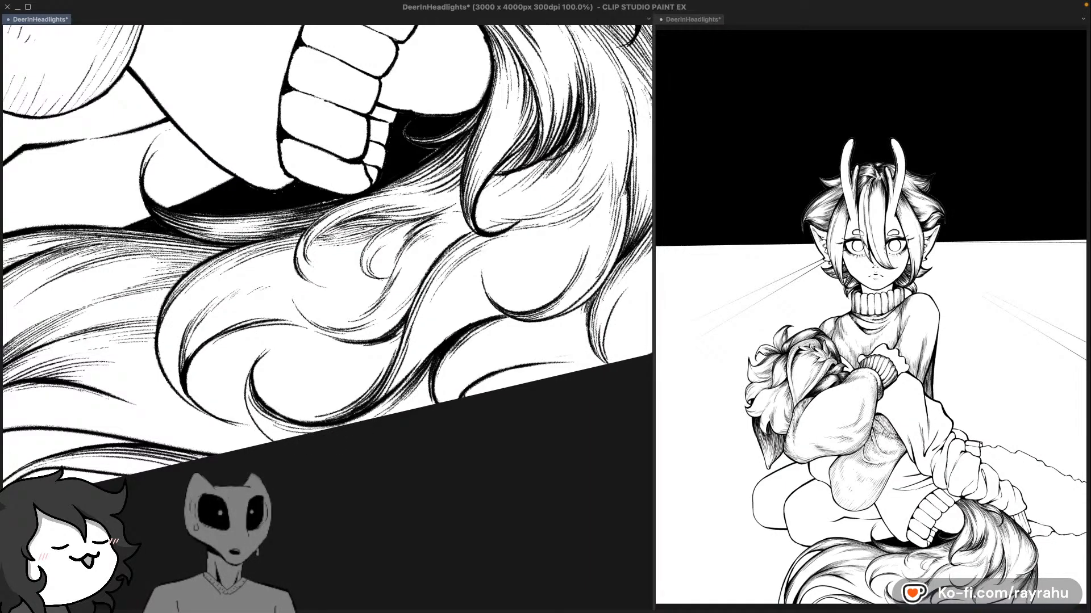
drag(549, 288, 481, 363)
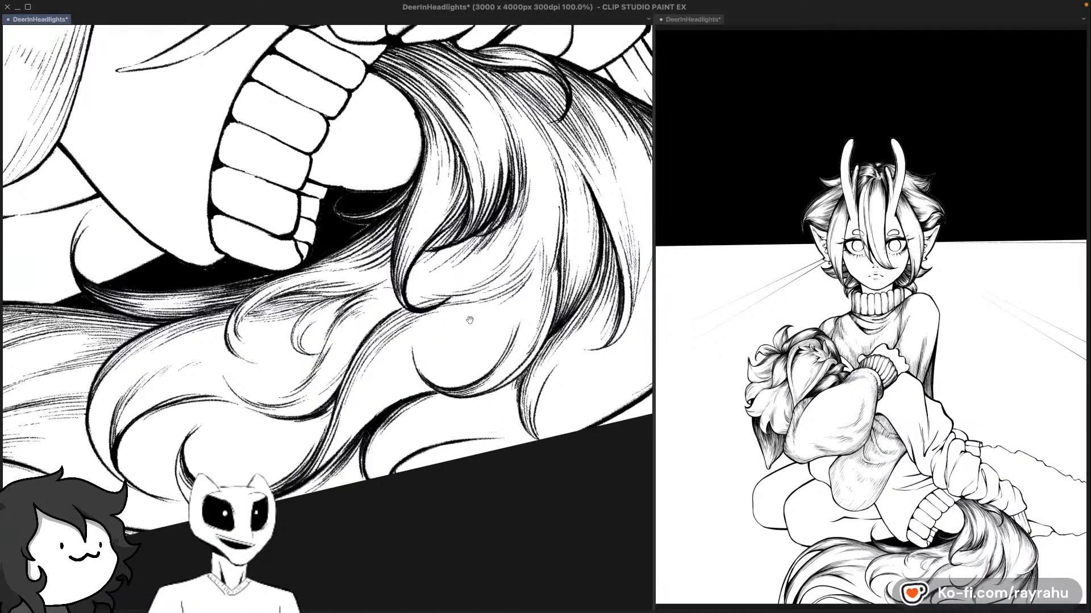
scroll(469, 320, up, 2)
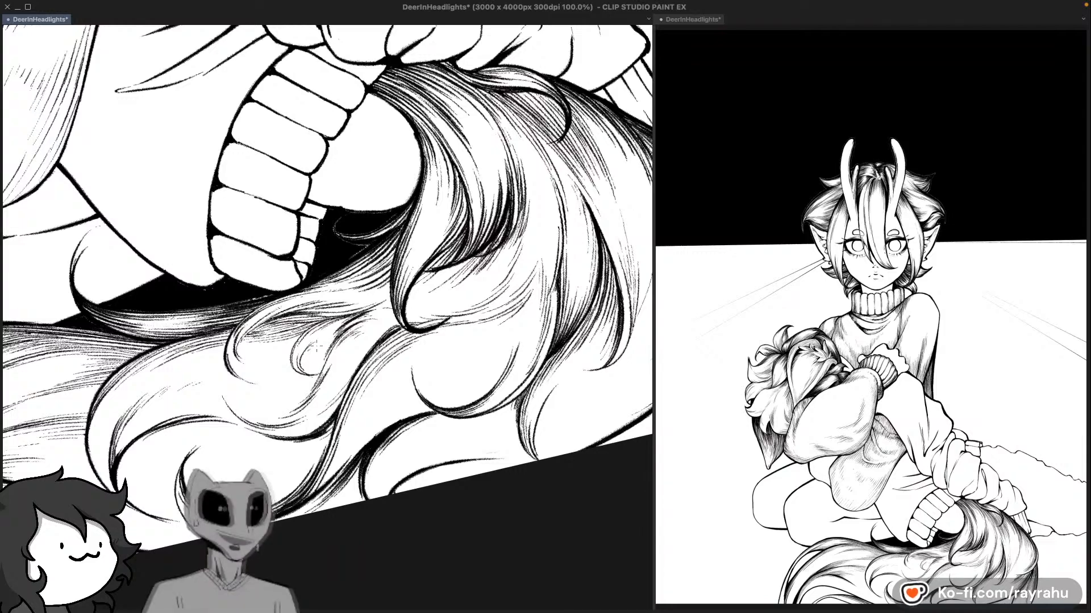
drag(308, 352, 324, 345)
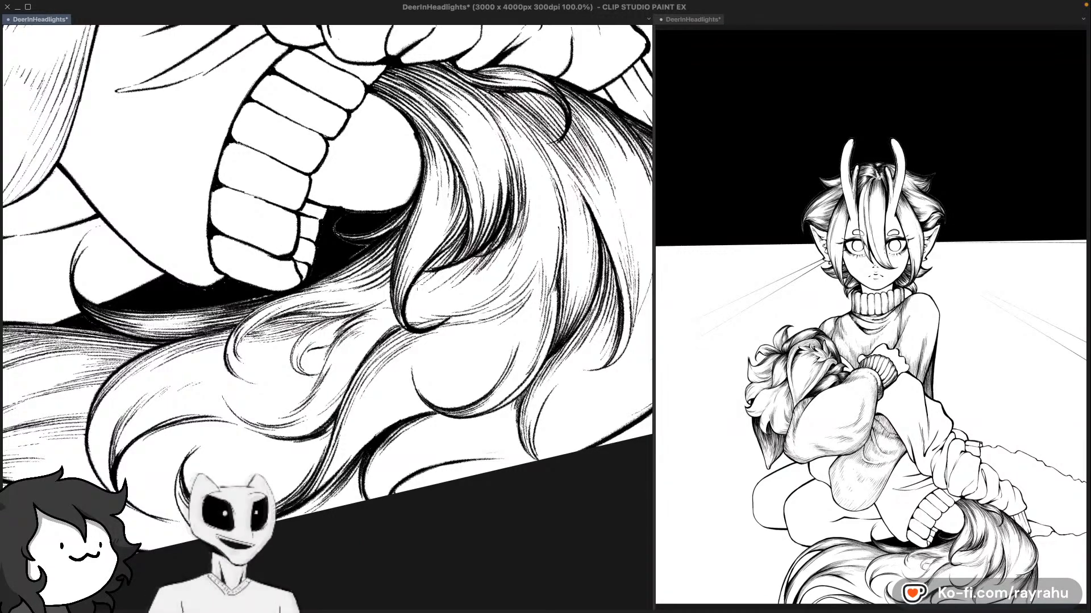
Step: Check the tail's shading from its middle curls up to its base, and save the illustration
drag(491, 347, 499, 311)
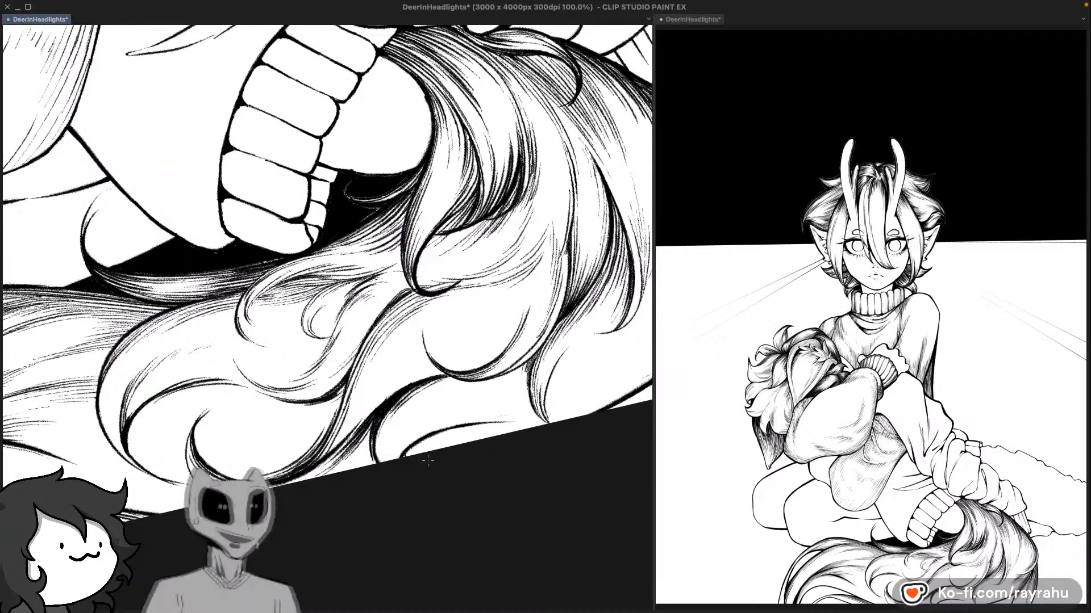
drag(427, 461, 478, 468)
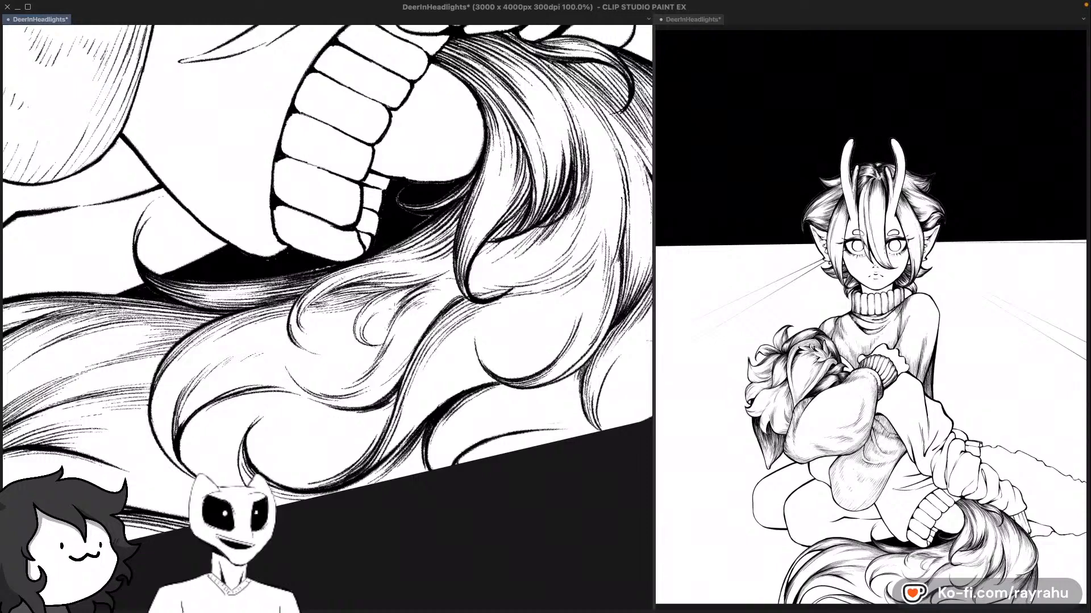
drag(406, 325, 471, 319)
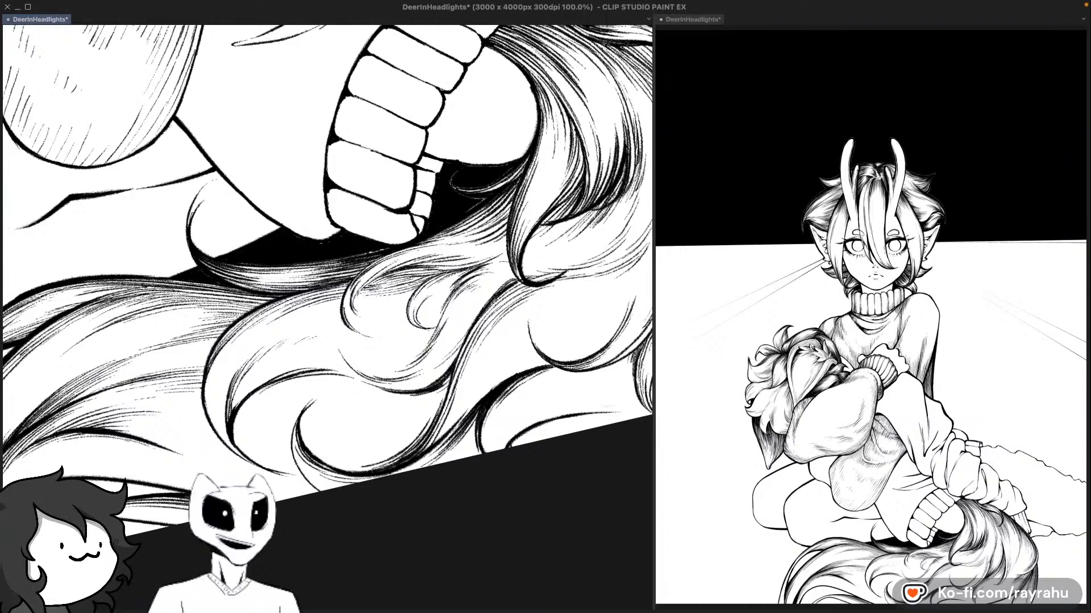
drag(593, 325, 501, 410)
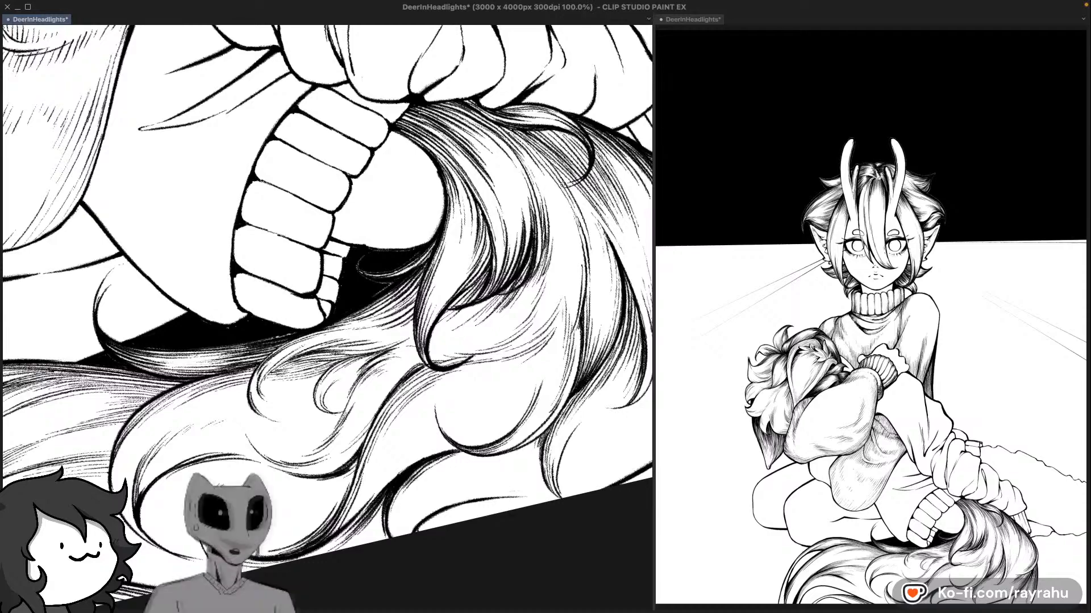
drag(637, 222, 603, 315)
drag(631, 359, 607, 335)
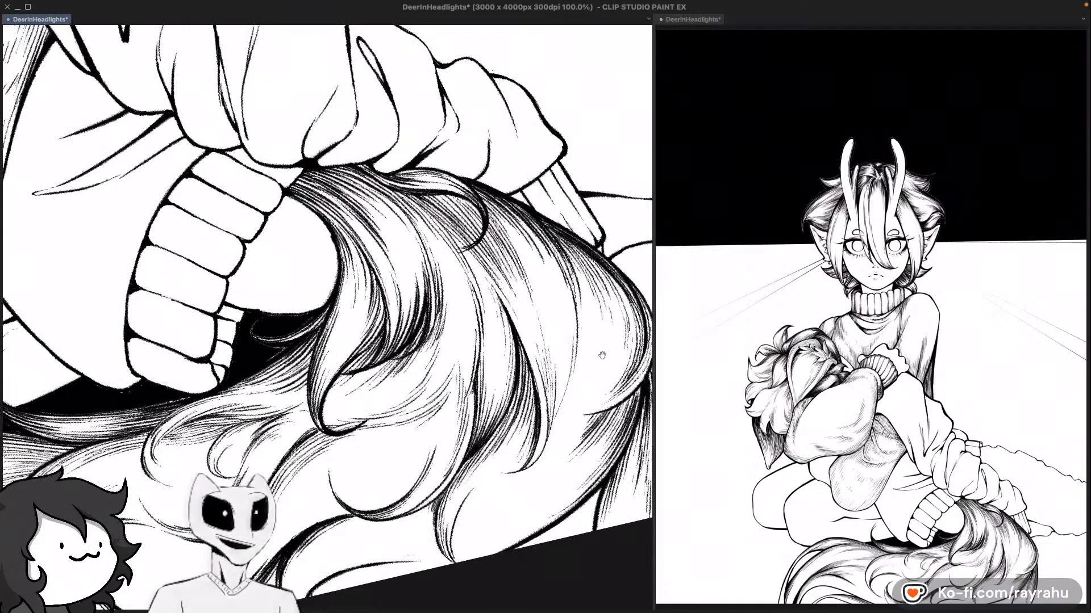
key(super+s)
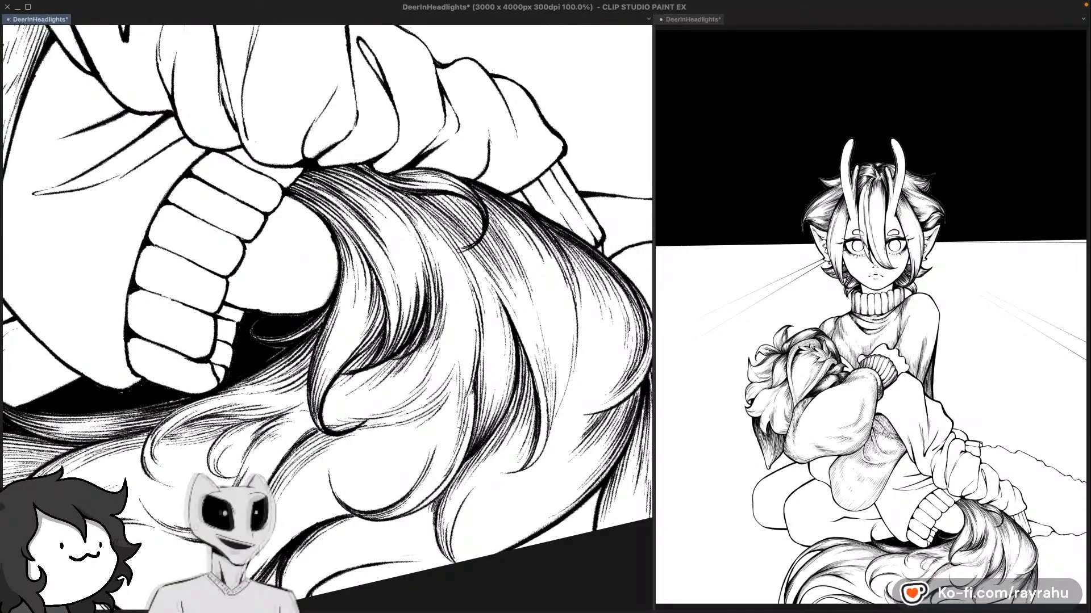
Step: Mirror the canvas view and extend the lower contour of the tail's outer rounded lock toward the adjacent strand
scroll(463, 427, down, 4)
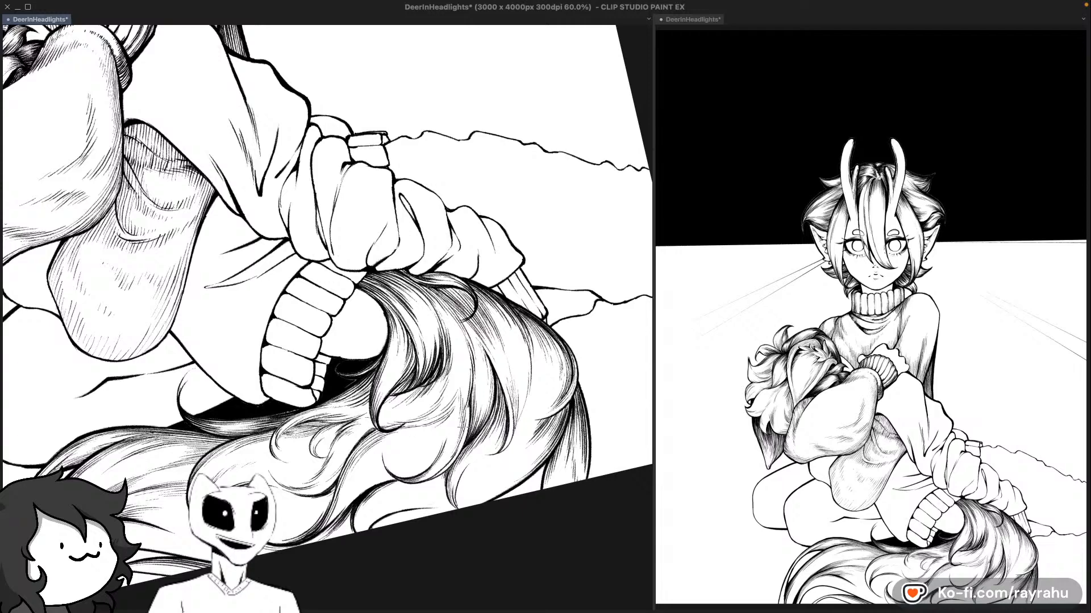
key(h)
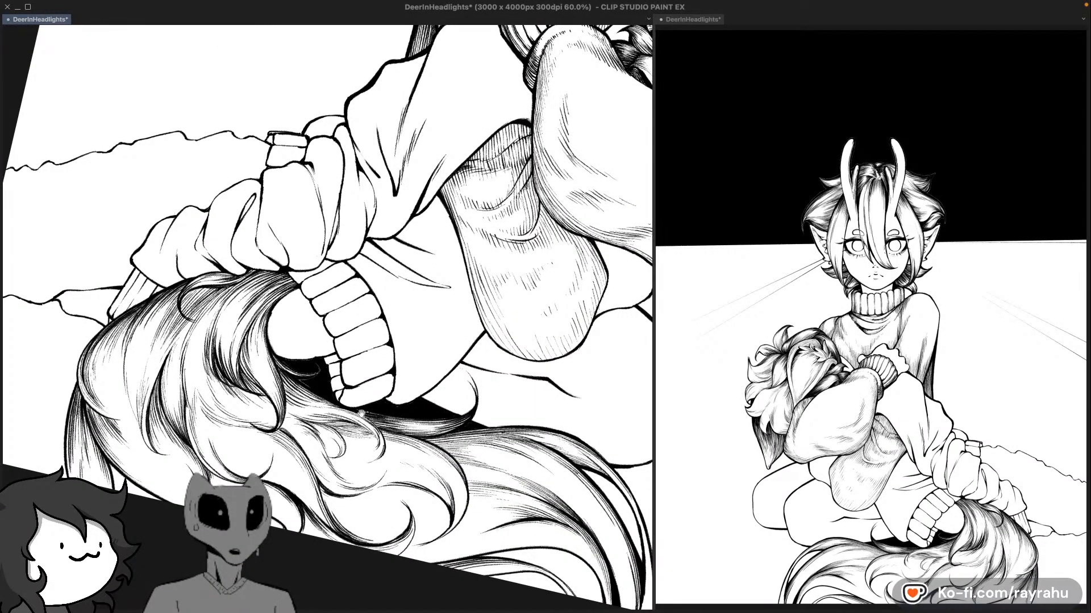
drag(531, 406, 455, 373)
scroll(244, 407, up, 3)
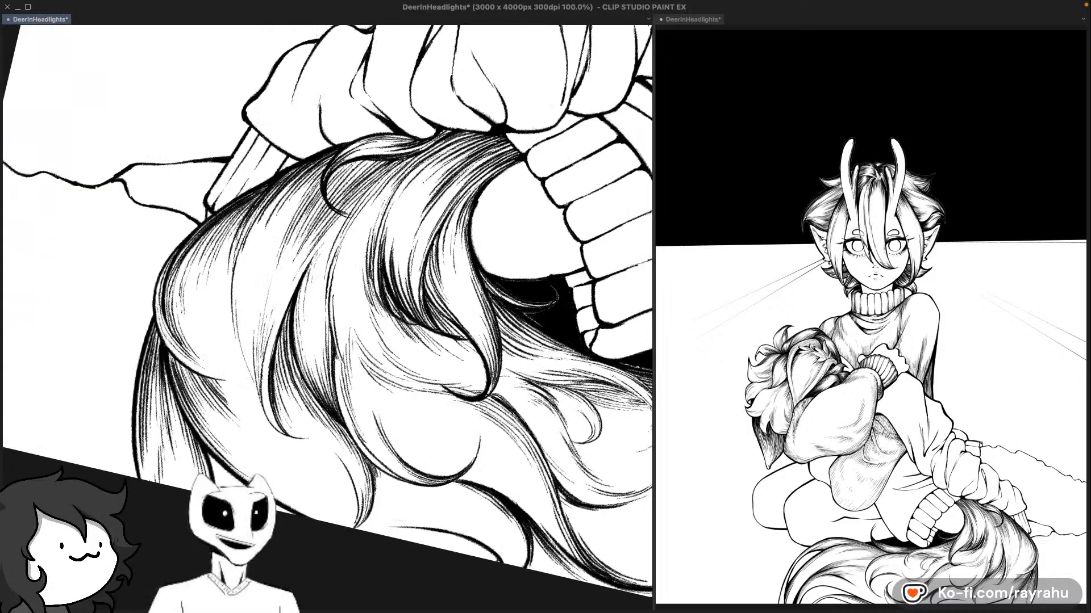
drag(206, 372, 250, 376)
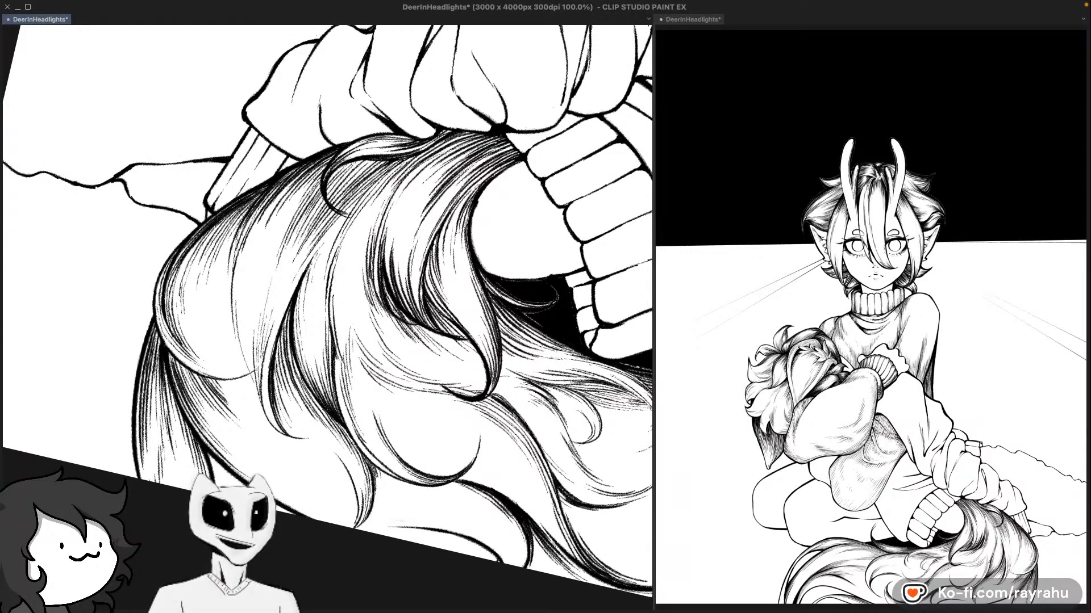
drag(205, 372, 258, 375)
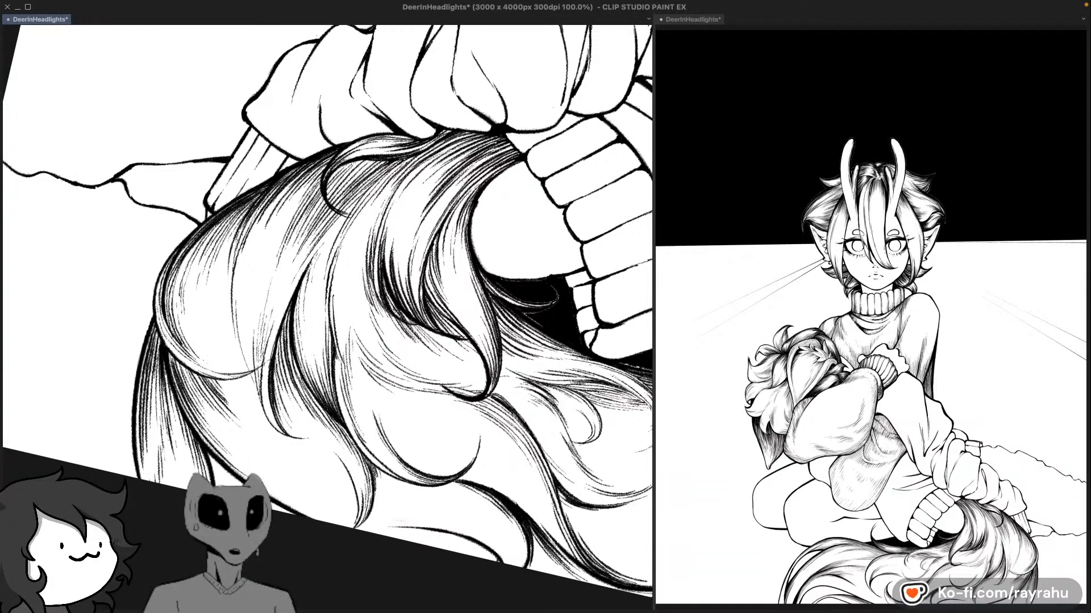
drag(293, 339, 329, 353)
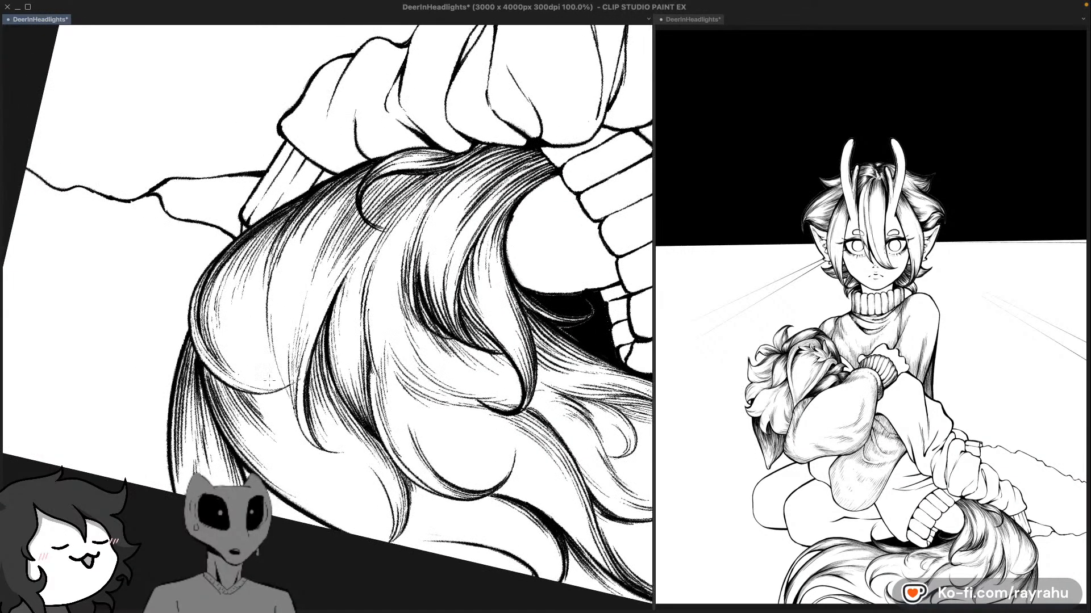
Step: Flip the canvas view back and add fine strokes at the inner edge of the tail's outer rounded lock
key(h)
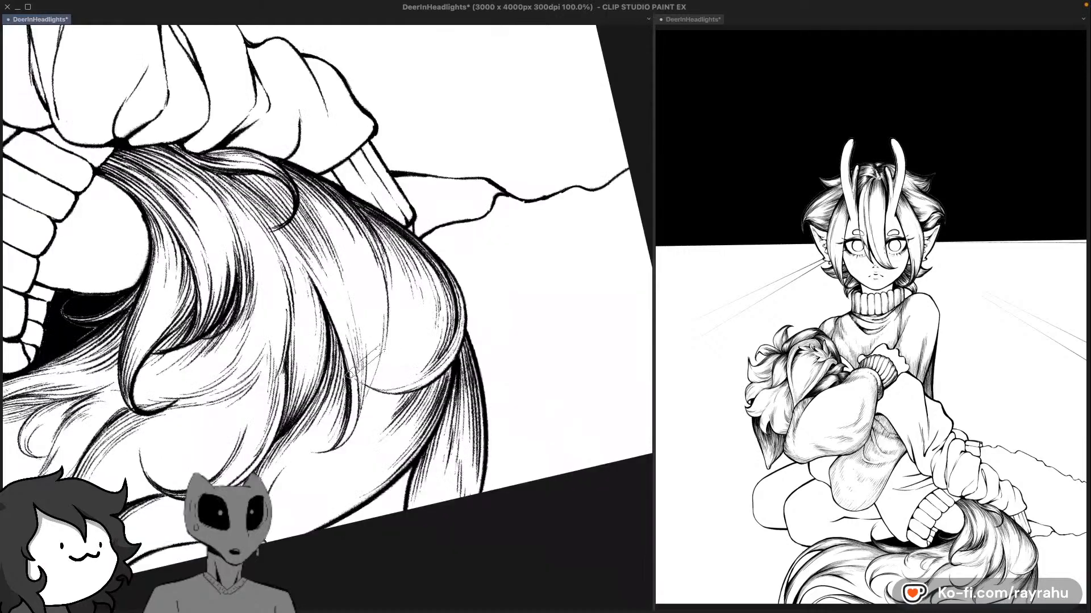
drag(380, 349, 405, 357)
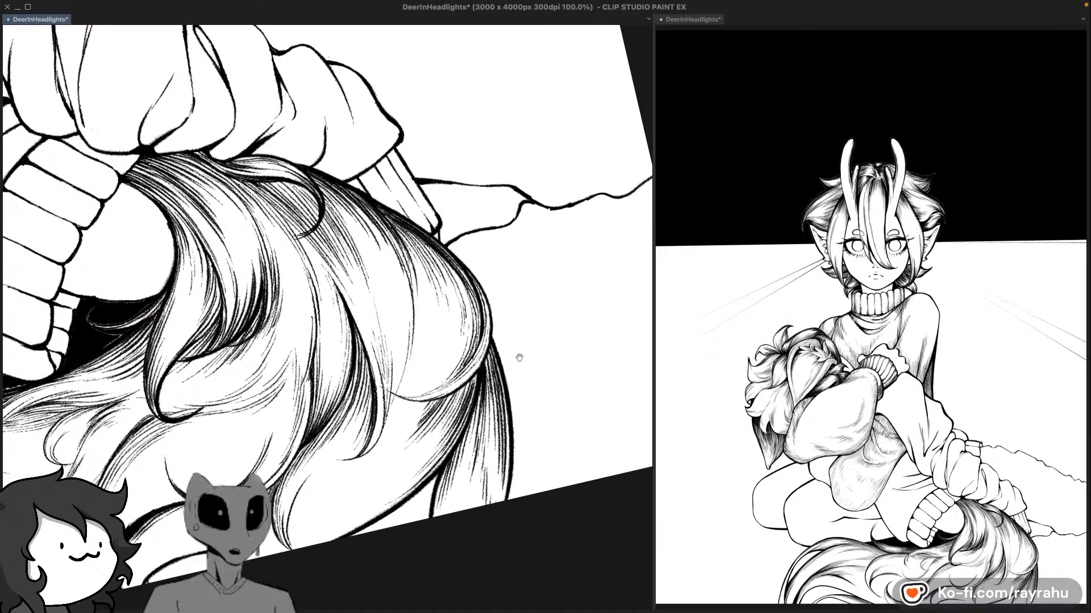
drag(519, 358, 542, 330)
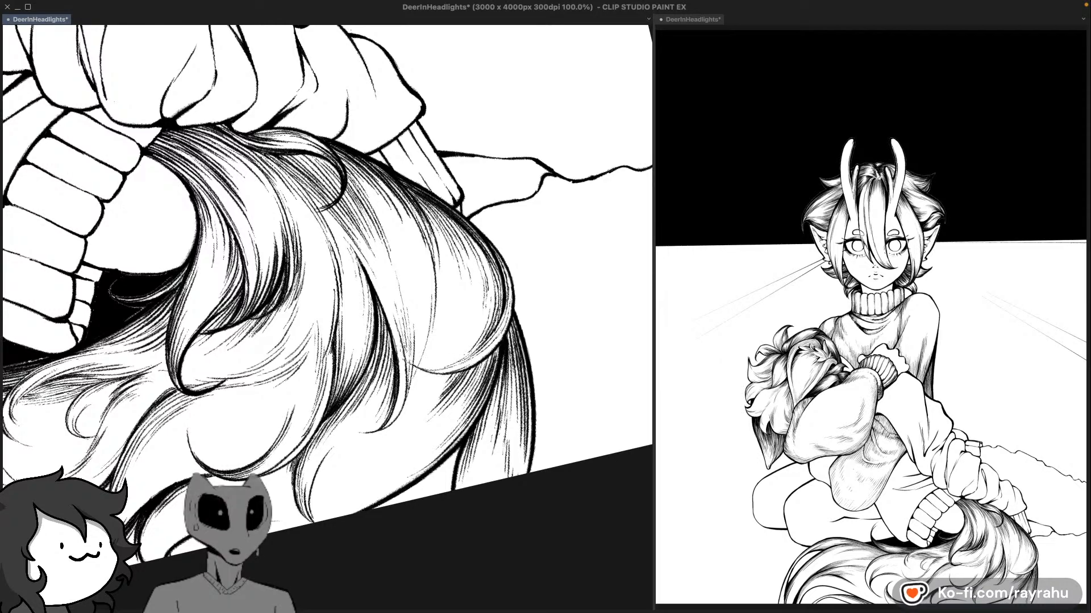
Step: Try a stroke along the lower contour of the tail's outer rounded lock, undo it, and check the whole tail zoomed out
drag(416, 367, 489, 351)
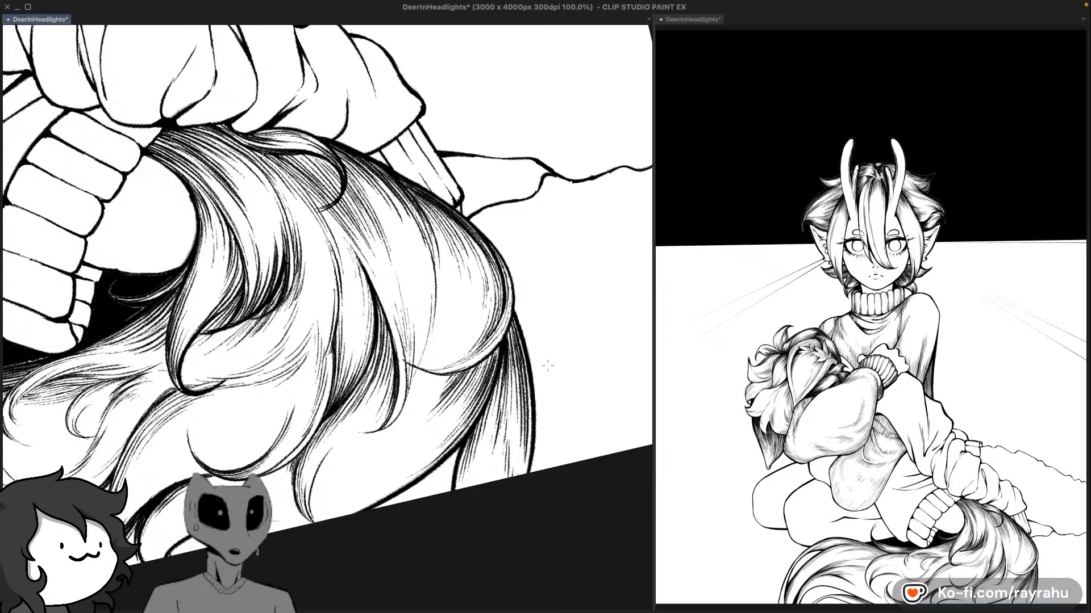
key(super+z)
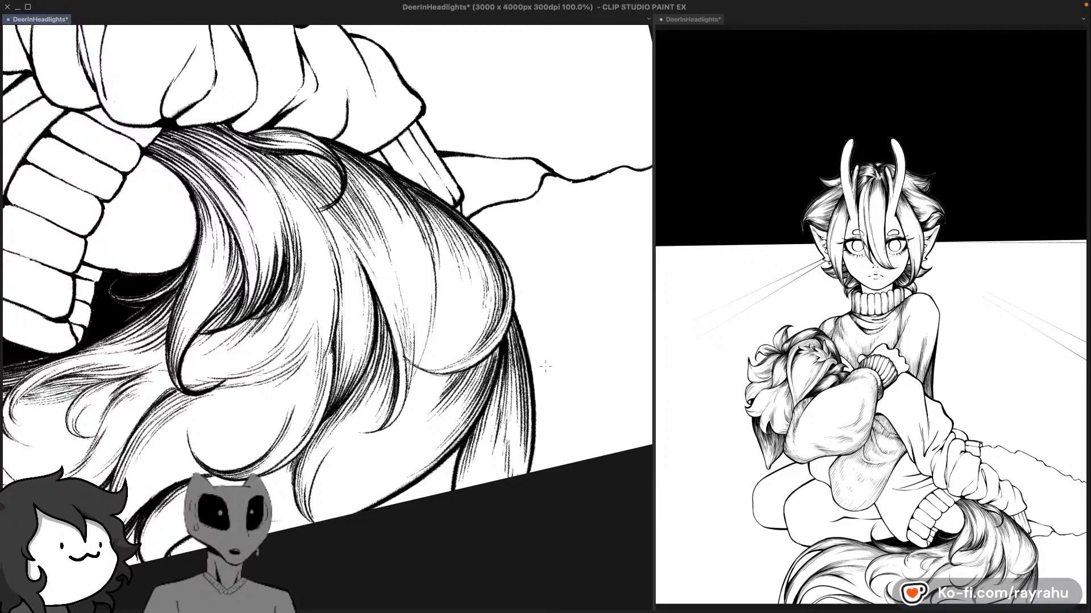
scroll(549, 401, down, 3)
scroll(504, 499, down, 3)
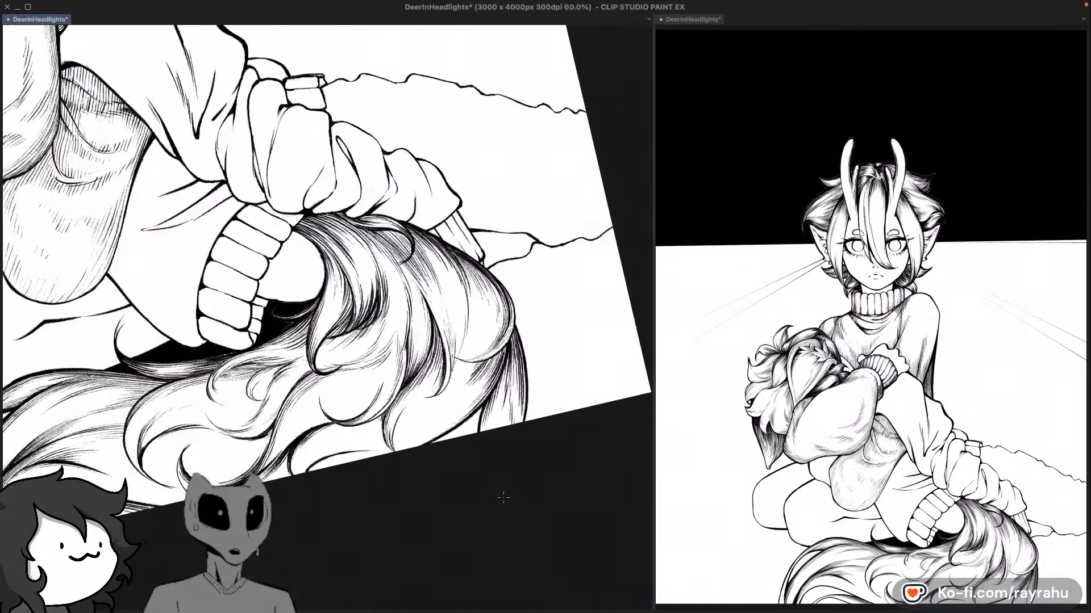
scroll(574, 467, down, 2)
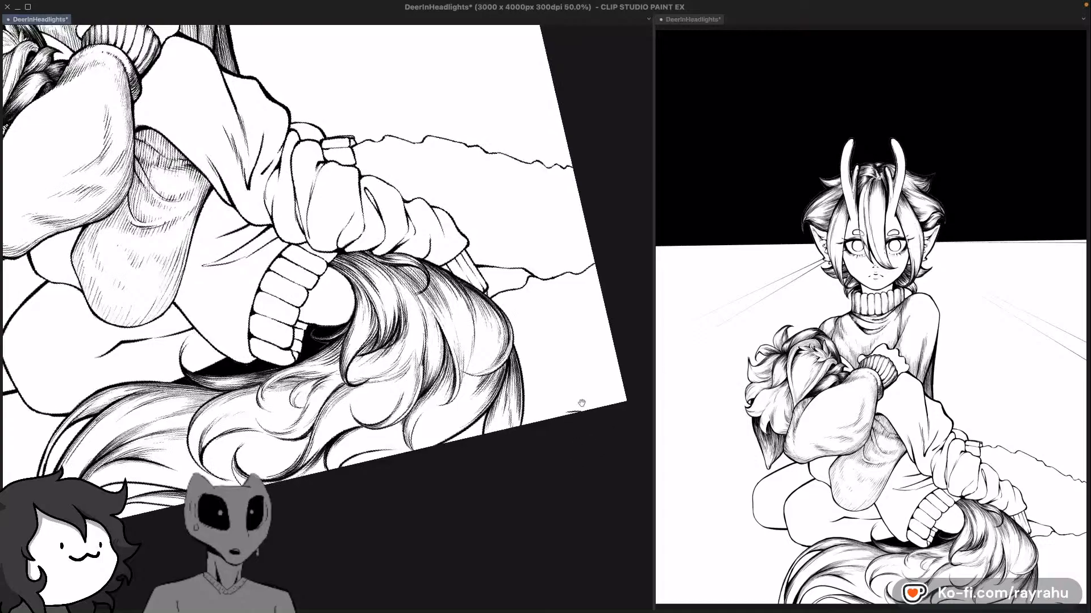
drag(571, 467, 580, 428)
scroll(454, 400, up, 6)
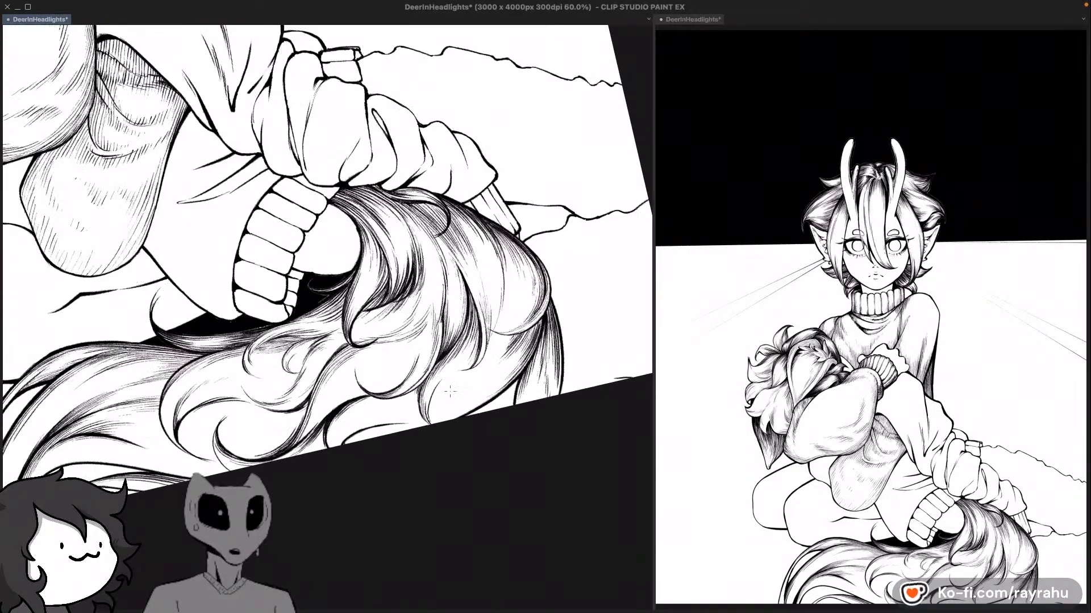
scroll(449, 392, down, 1)
Step: Try fine strokes inside the lowest lock beneath the tail's middle rounded curl and undo them
drag(448, 392, 541, 351)
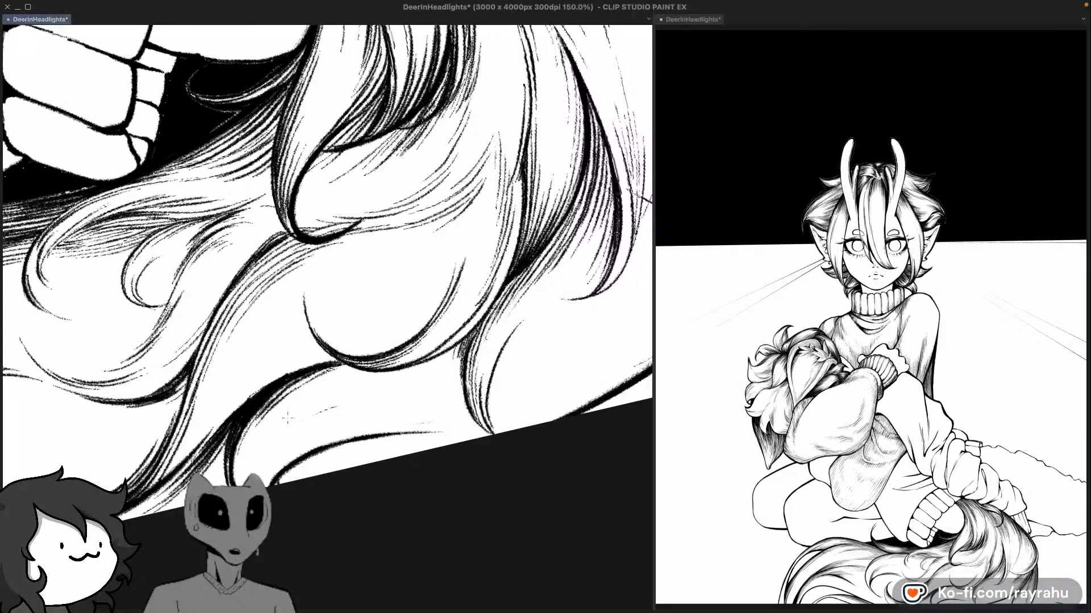
drag(315, 403, 414, 372)
drag(349, 401, 454, 352)
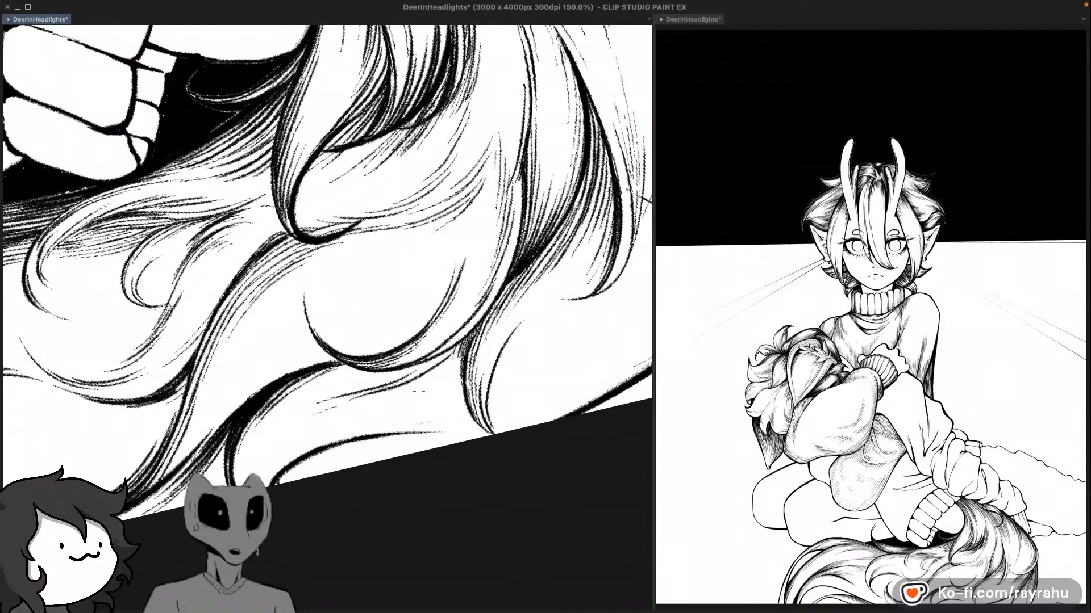
key(super+z)
key(super+z)
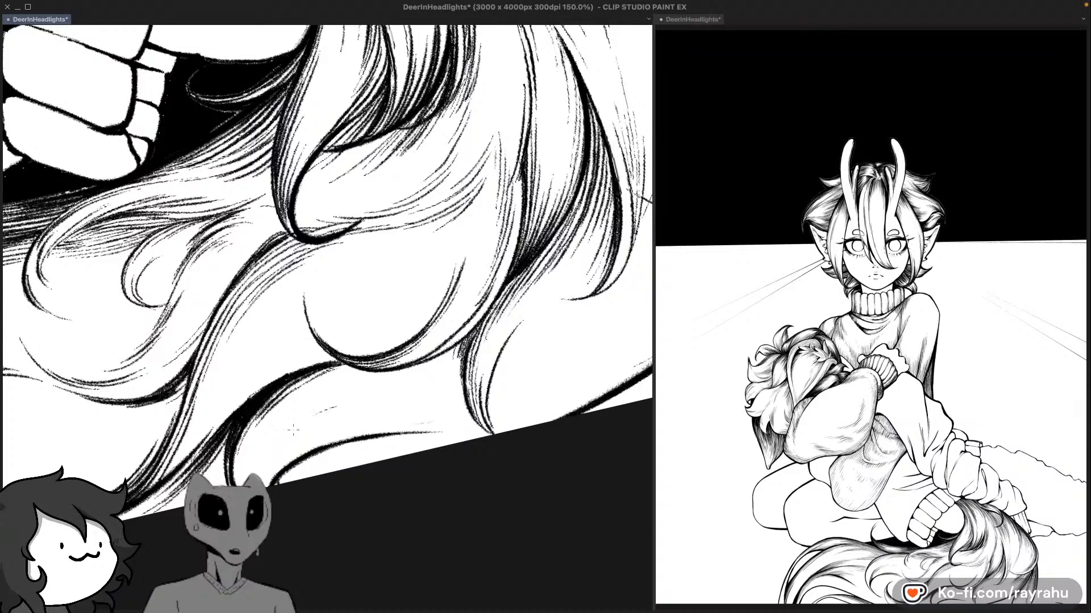
drag(296, 427, 371, 381)
key(super+z)
Step: Draw fine hatching strokes along the lowest lock directly beneath the tail's middle rounded curl
mouse_move(294, 399)
mouse_down()
mouse_move(353, 343)
mouse_move(430, 313)
mouse_up()
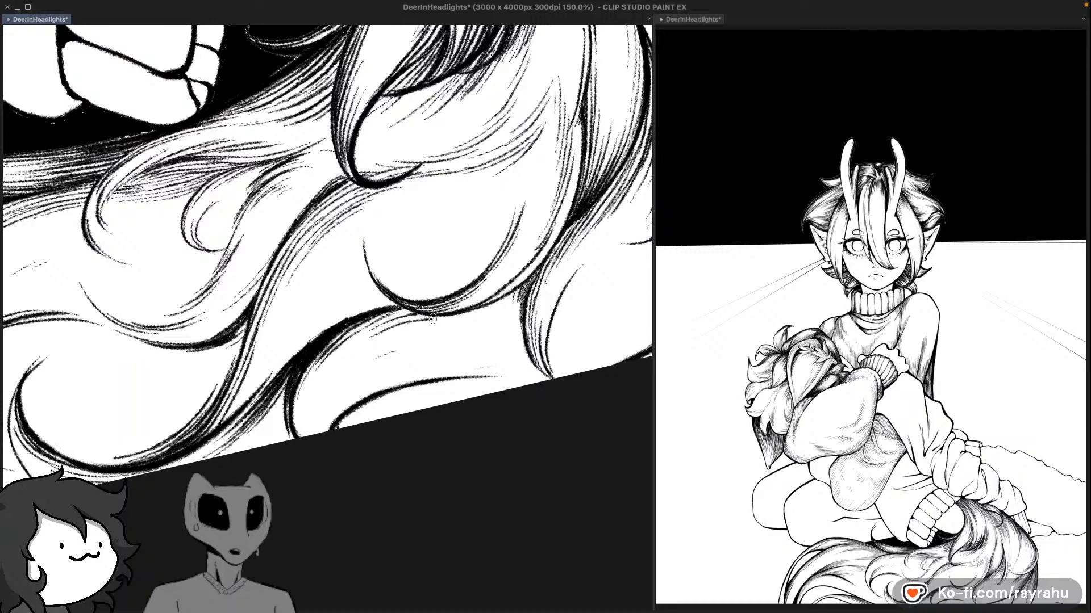
key(super+z)
mouse_move(387, 328)
mouse_down()
mouse_move(427, 313)
mouse_move(421, 320)
mouse_up()
drag(382, 339, 441, 319)
key(super+z)
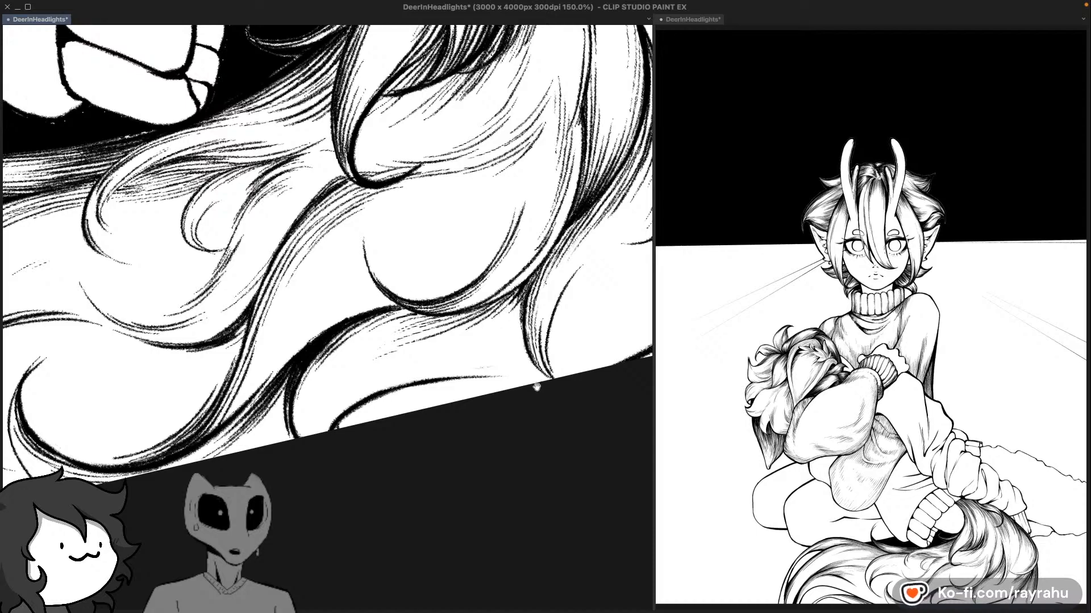
Step: Extend the inner contour of the small pointed lock at the tail's lower edge toward the tip of the neighbouring curl
drag(536, 387, 562, 346)
drag(623, 292, 498, 384)
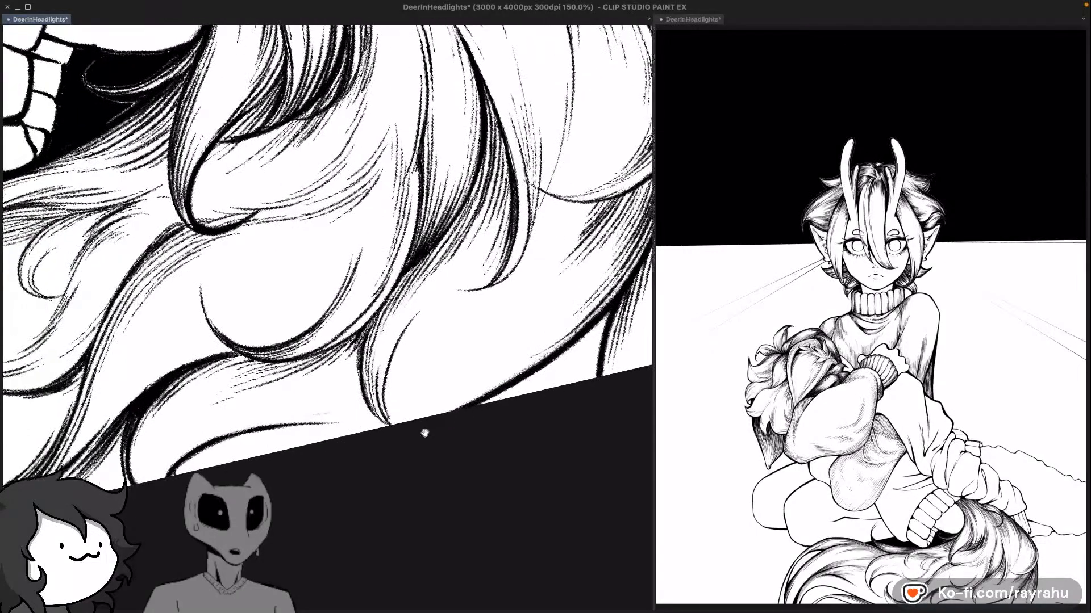
drag(425, 433, 465, 424)
drag(532, 314, 516, 367)
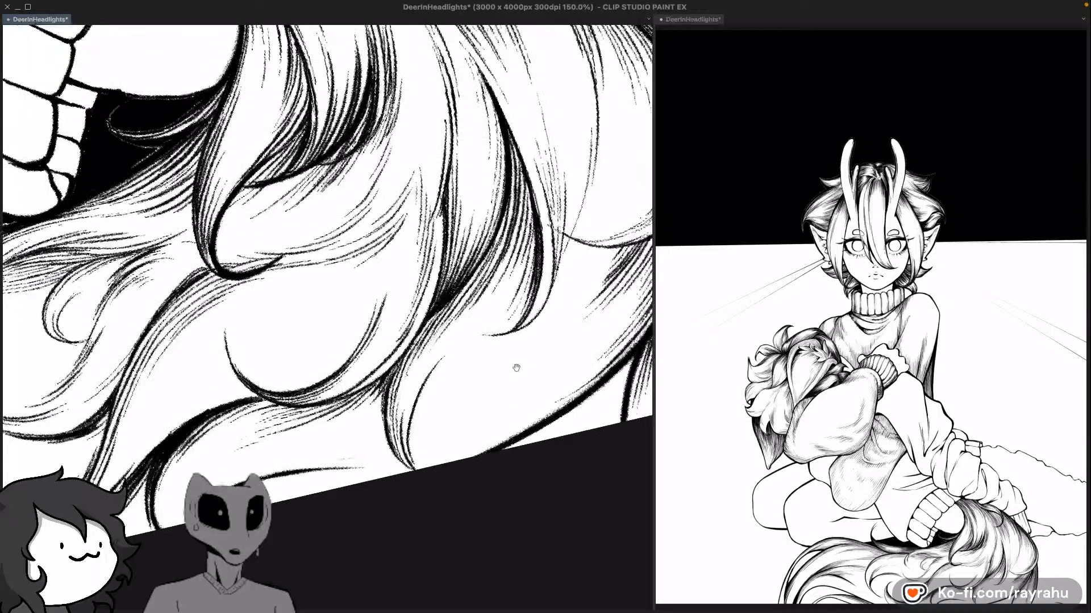
drag(415, 429, 458, 369)
key(super+z)
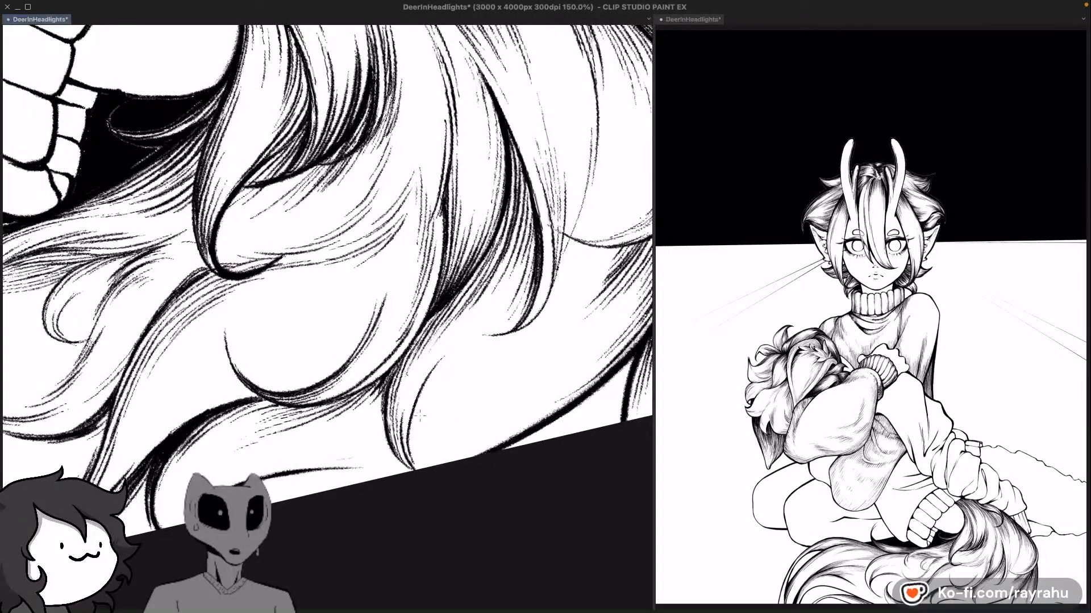
drag(414, 426, 475, 347)
key(super+z)
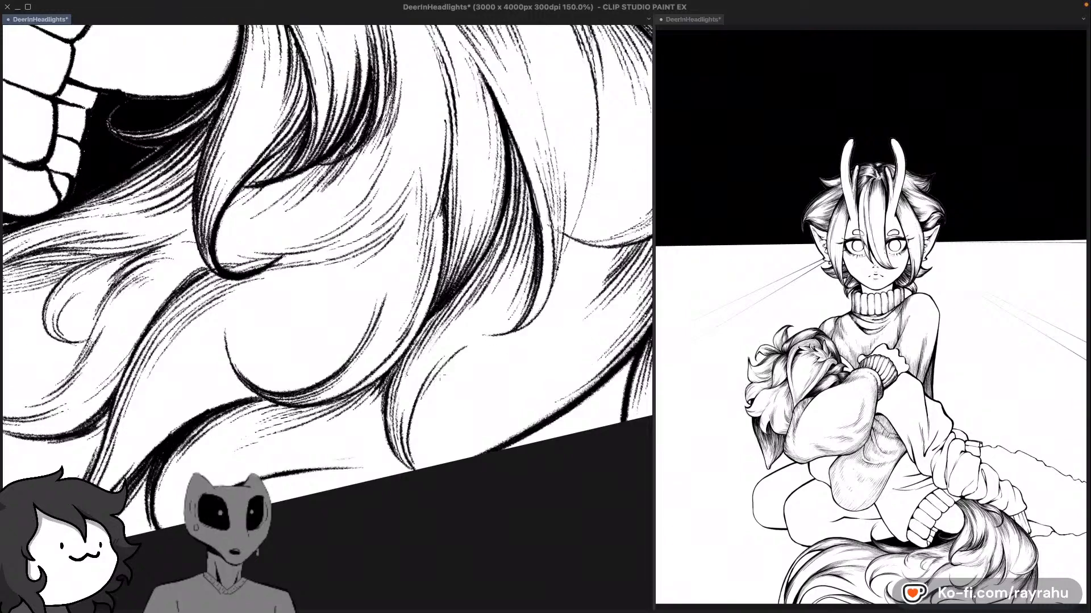
drag(441, 373, 487, 337)
key(super+z)
drag(441, 372, 505, 339)
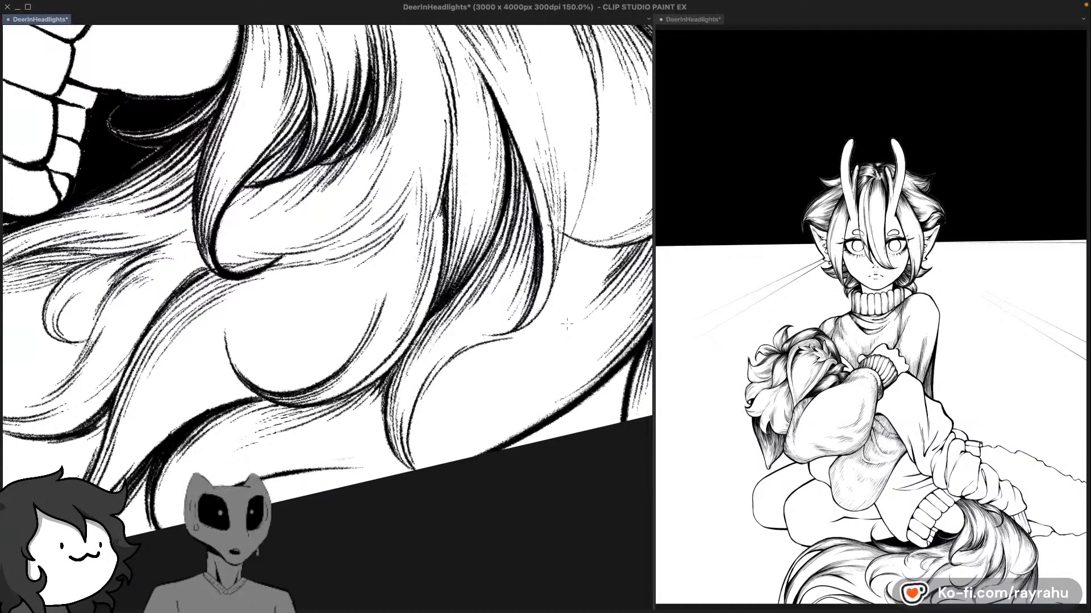
key(super+z)
Step: Check the inked tail against the rest of the figures at a smaller zoom, and save the illustration
drag(596, 307, 487, 420)
scroll(603, 404, down, 2)
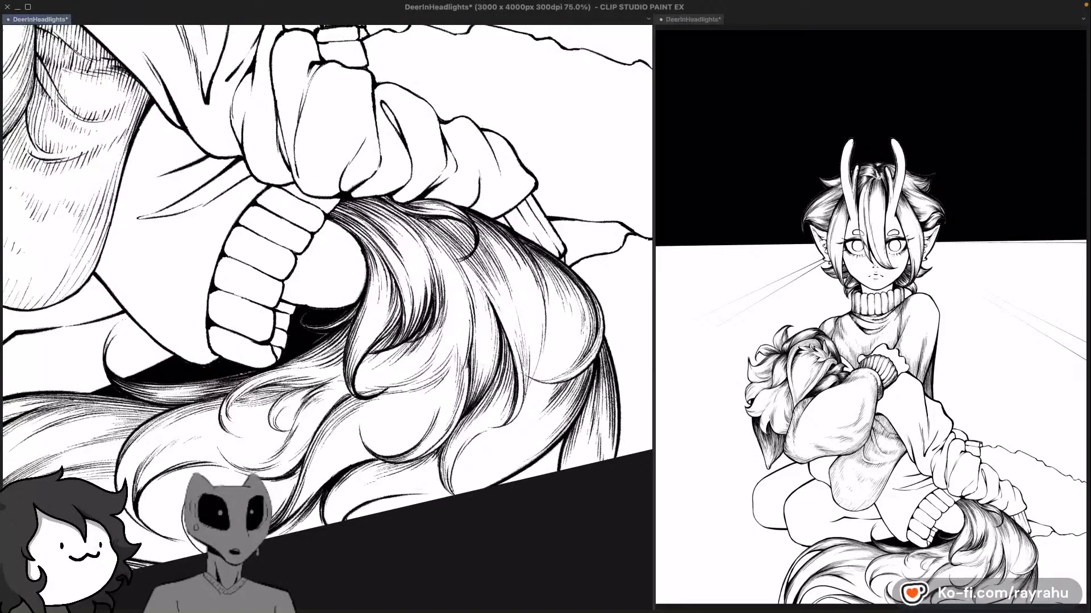
drag(583, 357, 604, 379)
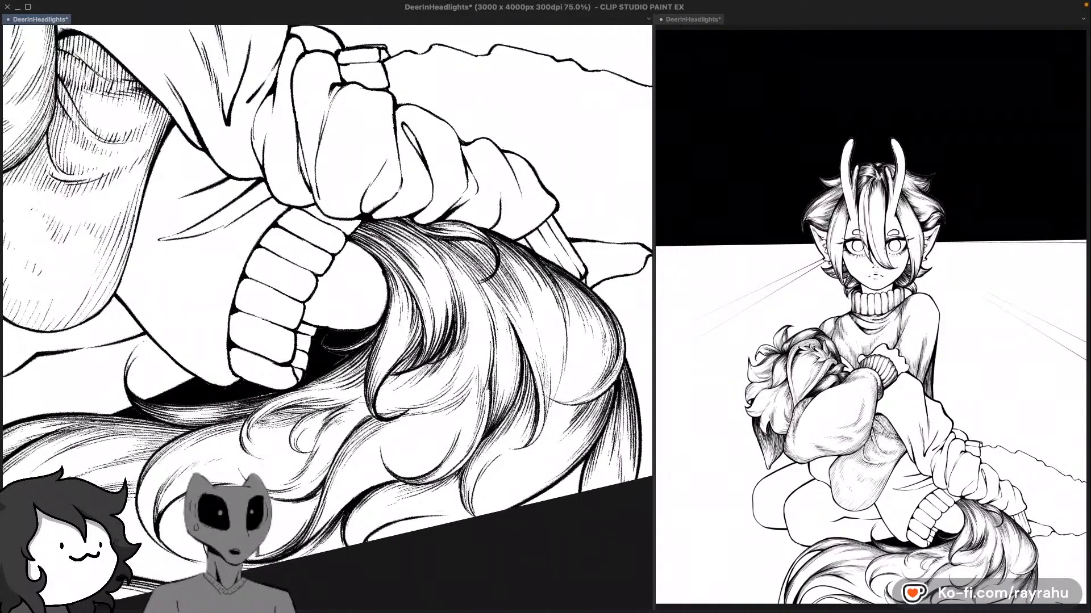
key(F7)
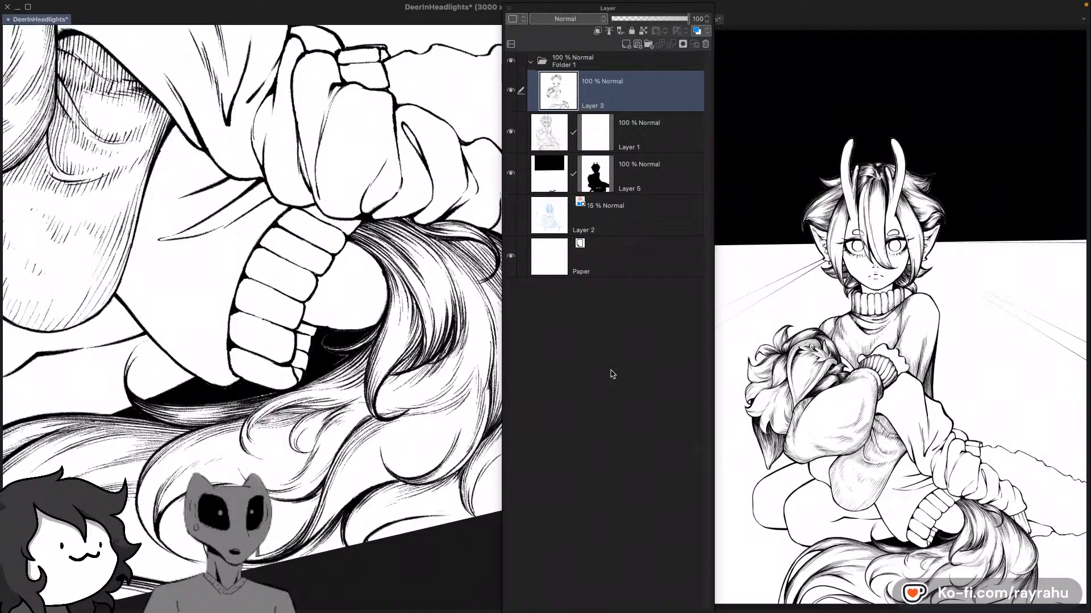
key(F7)
drag(505, 361, 580, 403)
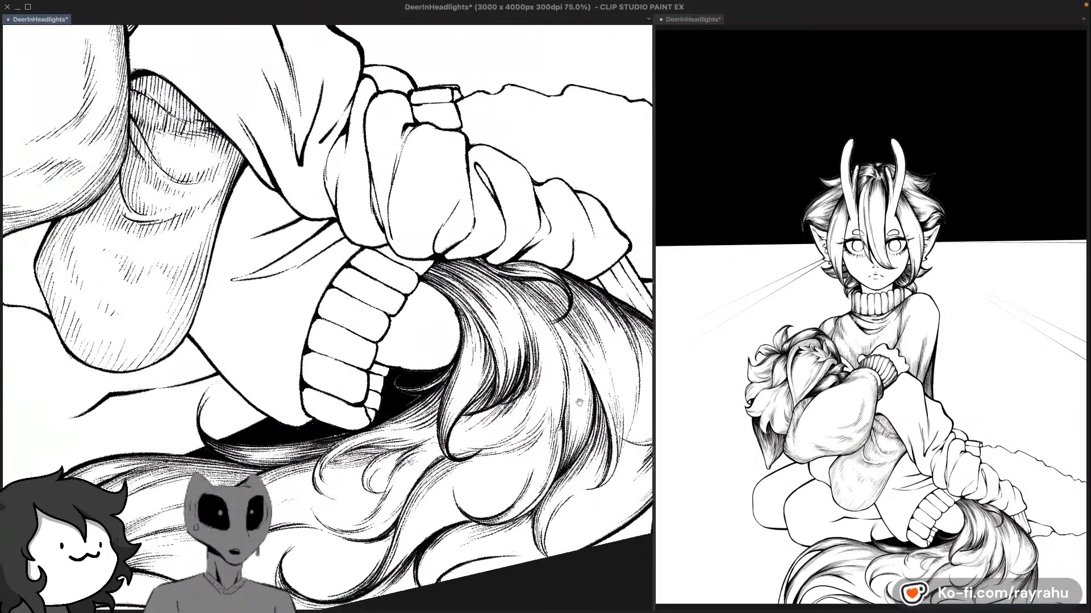
scroll(597, 386, down, 4)
scroll(641, 351, up, 2)
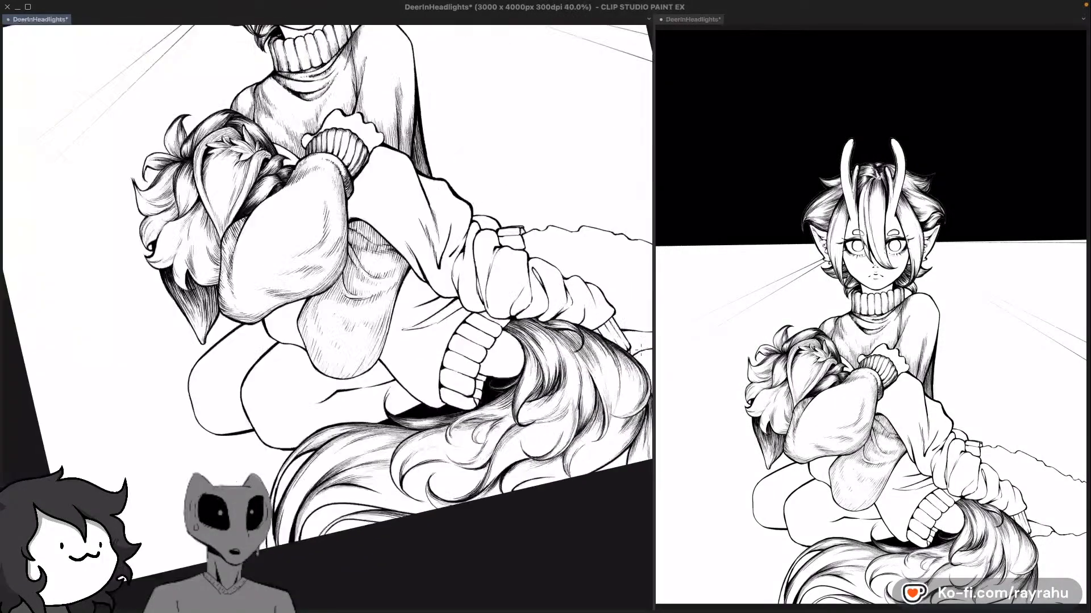
drag(615, 309, 546, 408)
scroll(495, 353, up, 2)
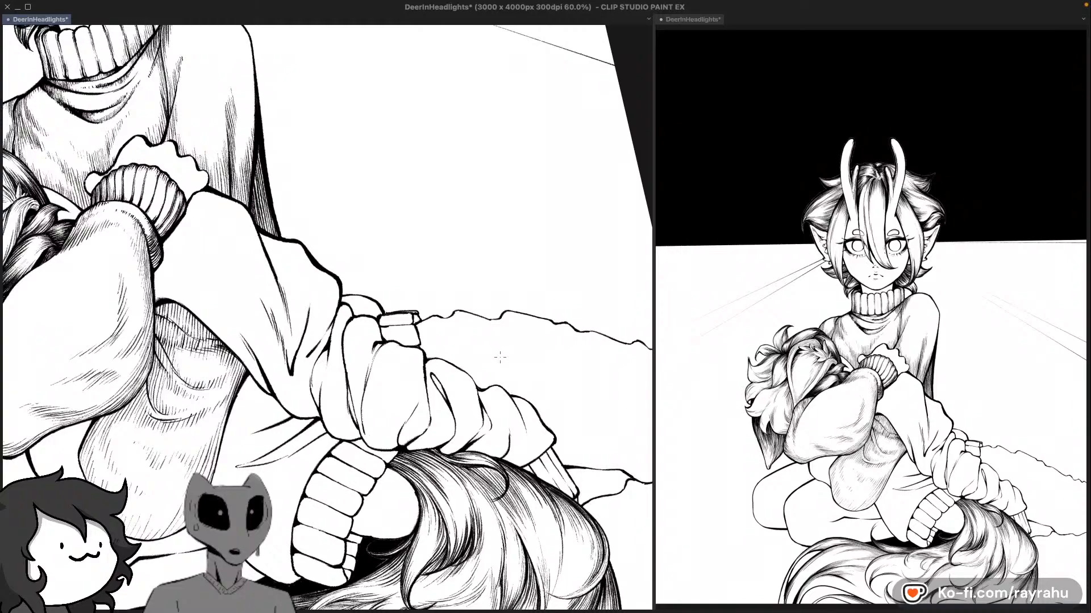
drag(499, 339, 521, 347)
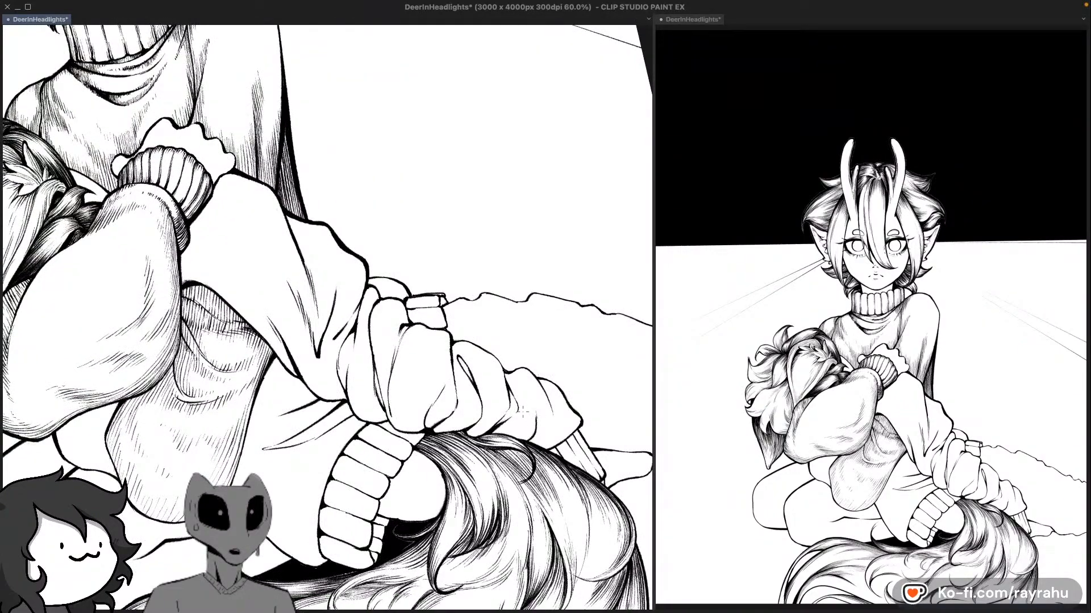
key(super+s)
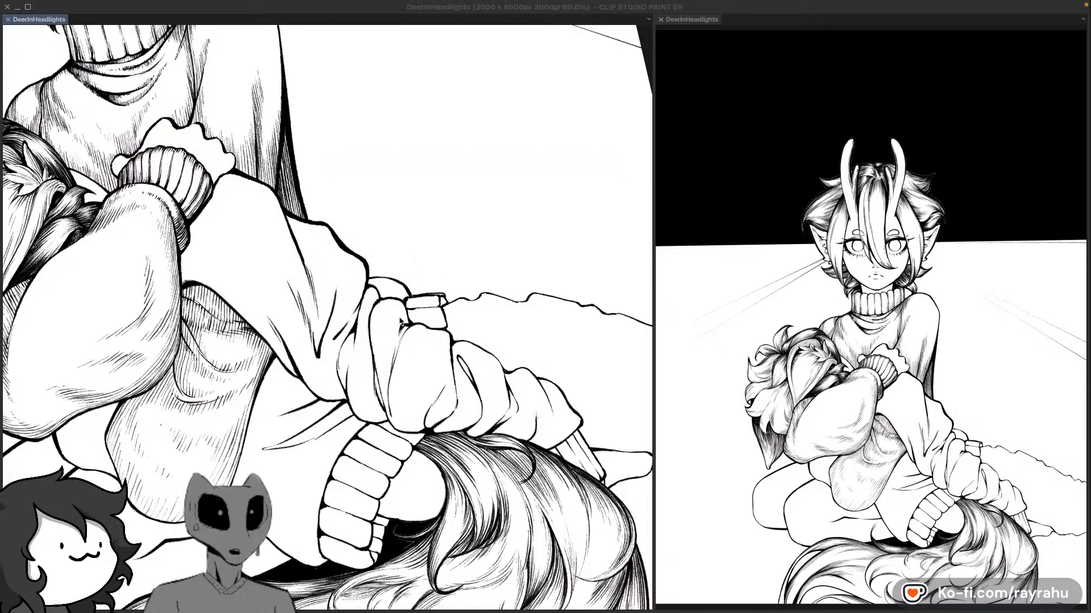
Step: Examine the shading of both figures, from the knees and curled-up character's hair to the seated character's face
click(398, 338)
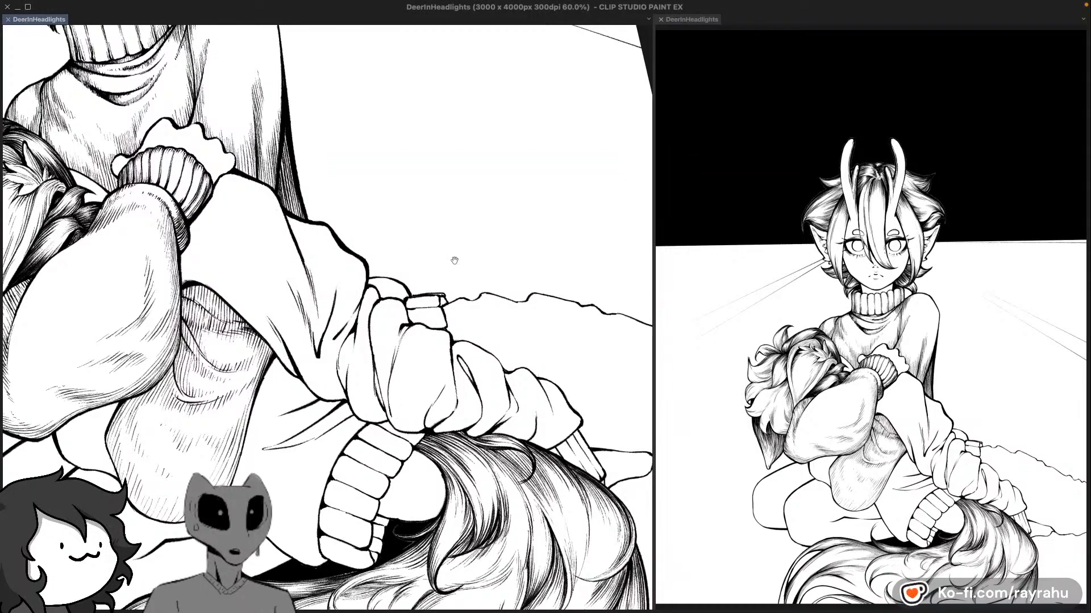
drag(454, 260, 616, 260)
drag(436, 434, 466, 289)
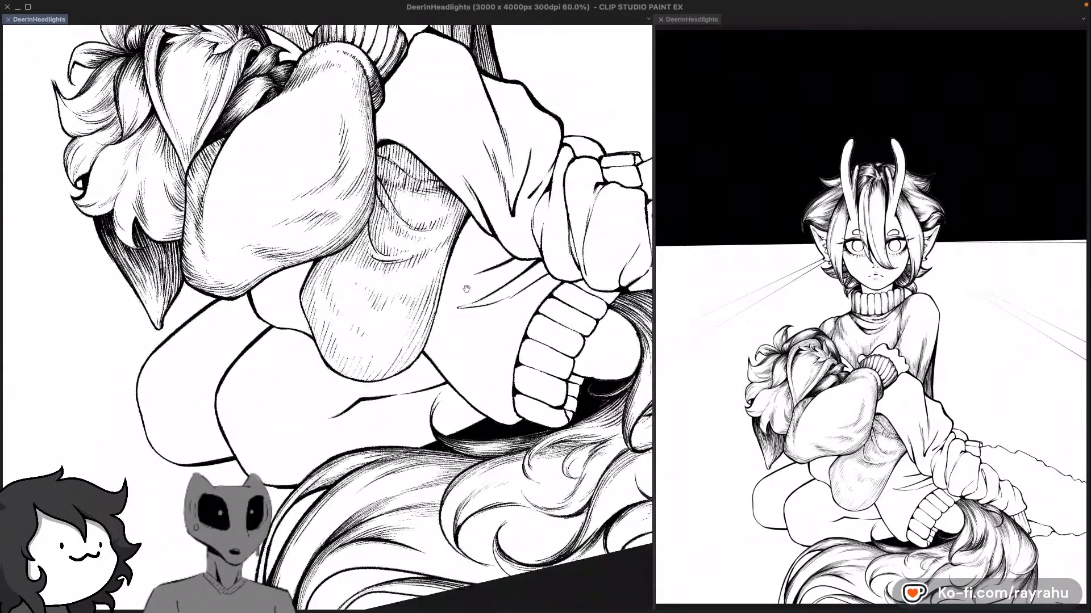
drag(447, 382, 478, 353)
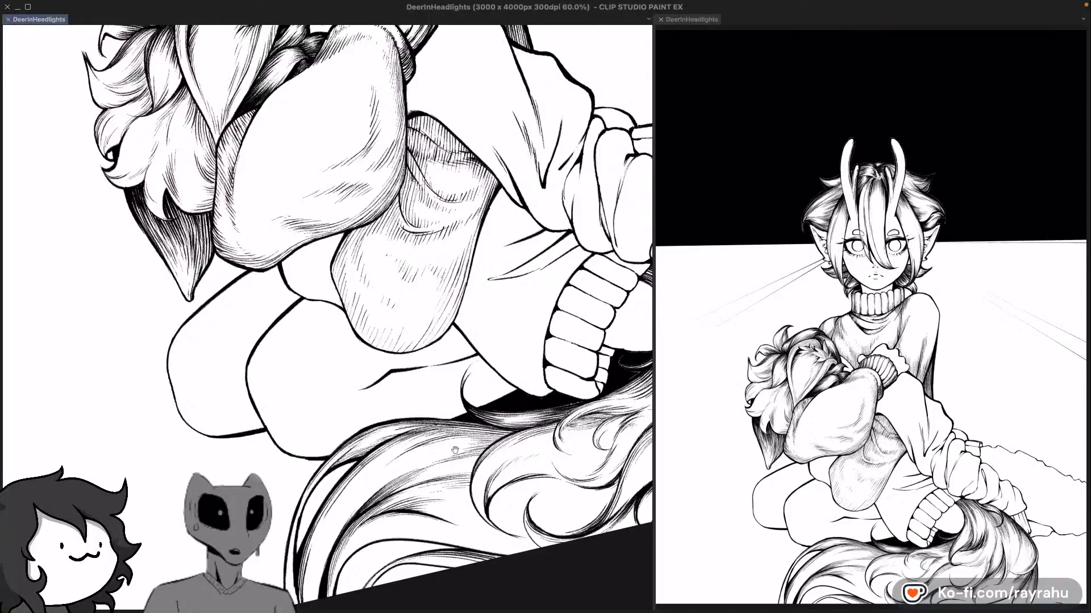
drag(497, 153, 507, 358)
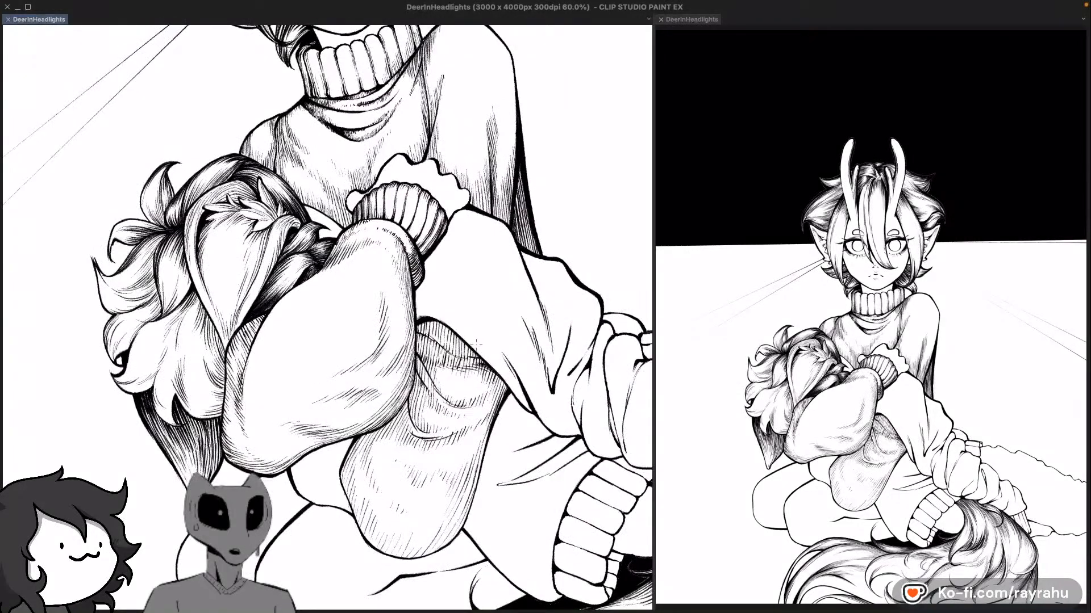
scroll(478, 347, down, 1)
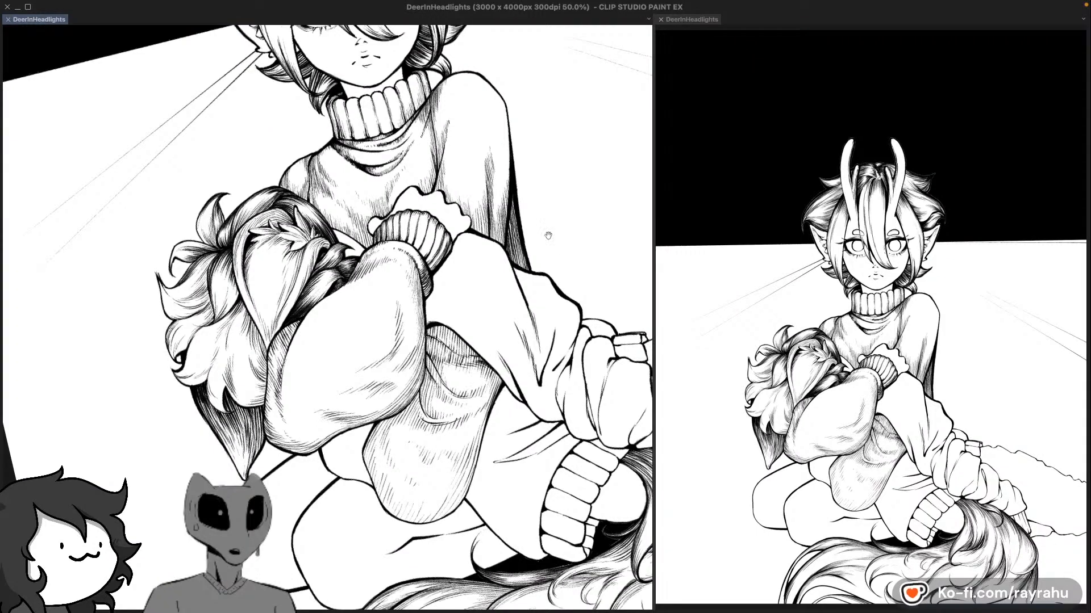
drag(548, 235, 559, 324)
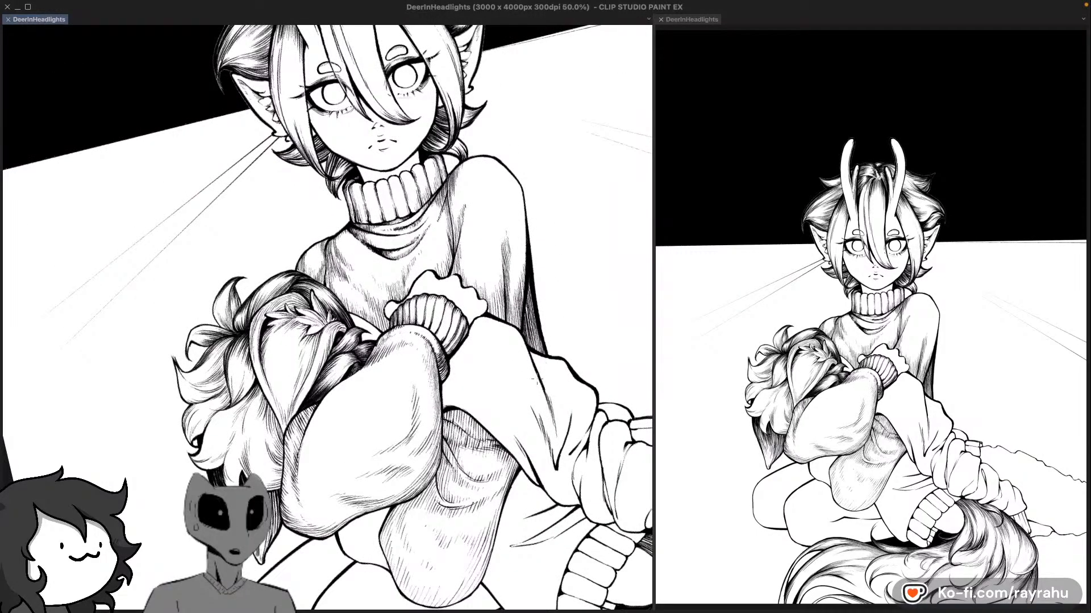
drag(464, 393, 343, 206)
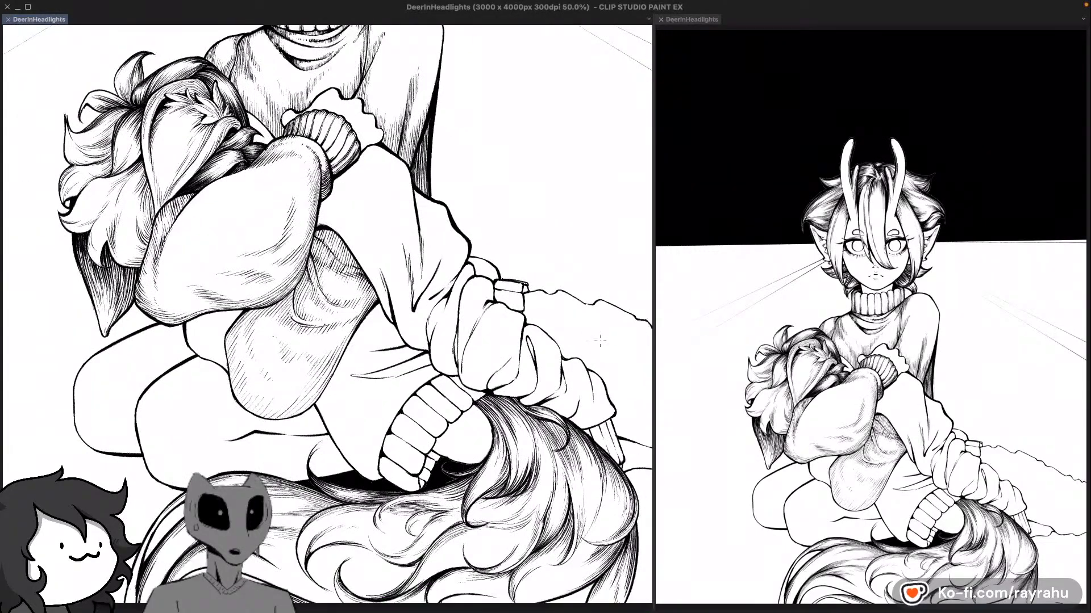
Step: Examine the seated character's sweater and the unshaded folds from the raised arm down to the tail's base
scroll(600, 440, up, 2)
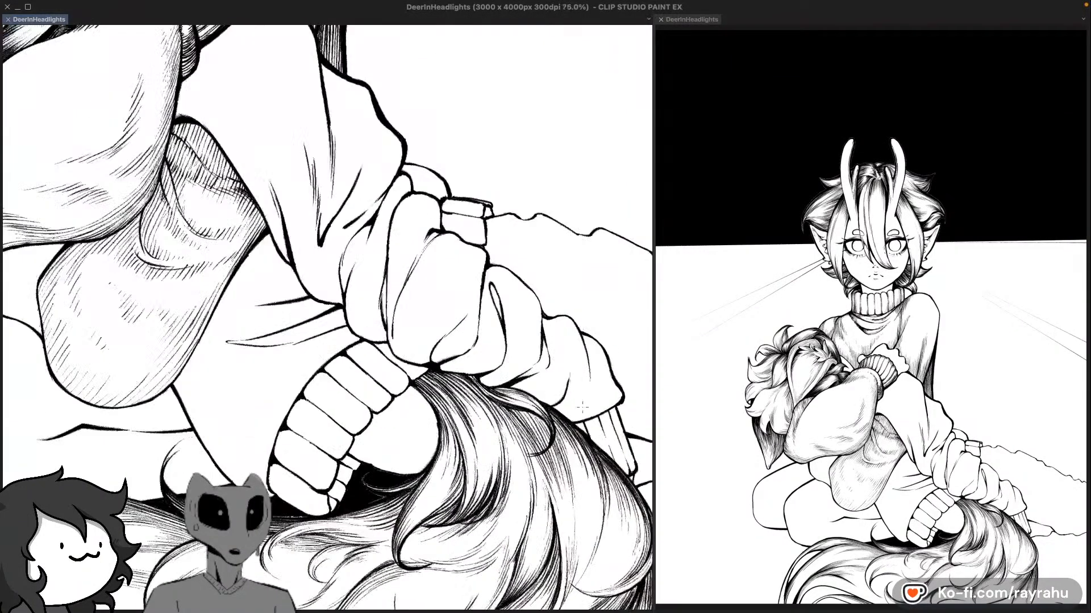
drag(460, 200, 493, 313)
drag(476, 128, 538, 361)
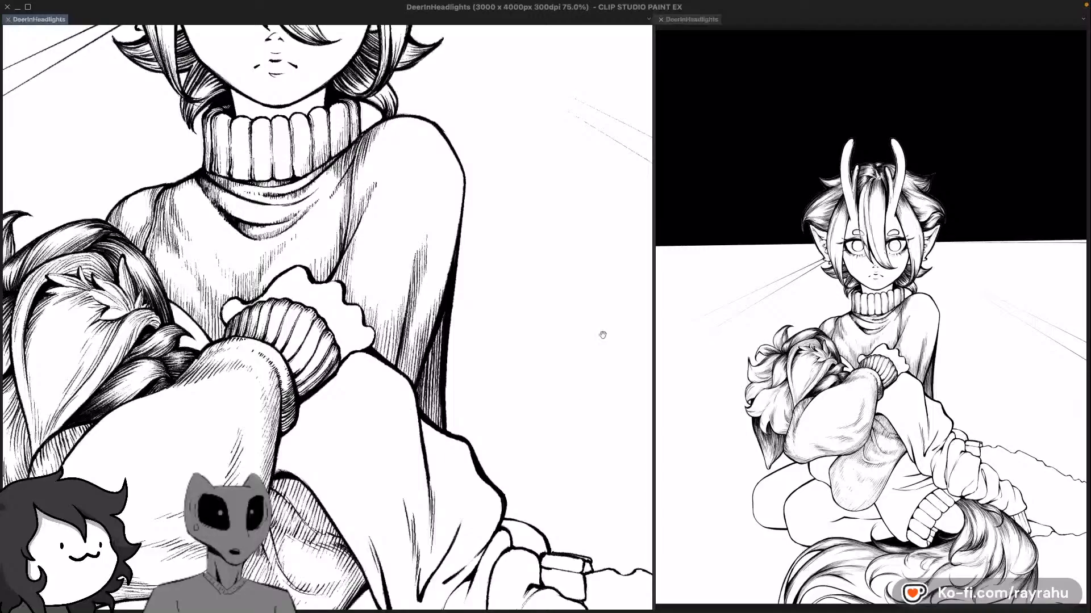
drag(607, 281, 607, 316)
drag(574, 407, 553, 275)
mouse_move(592, 440)
mouse_down()
mouse_move(550, 283)
mouse_move(596, 397)
mouse_up()
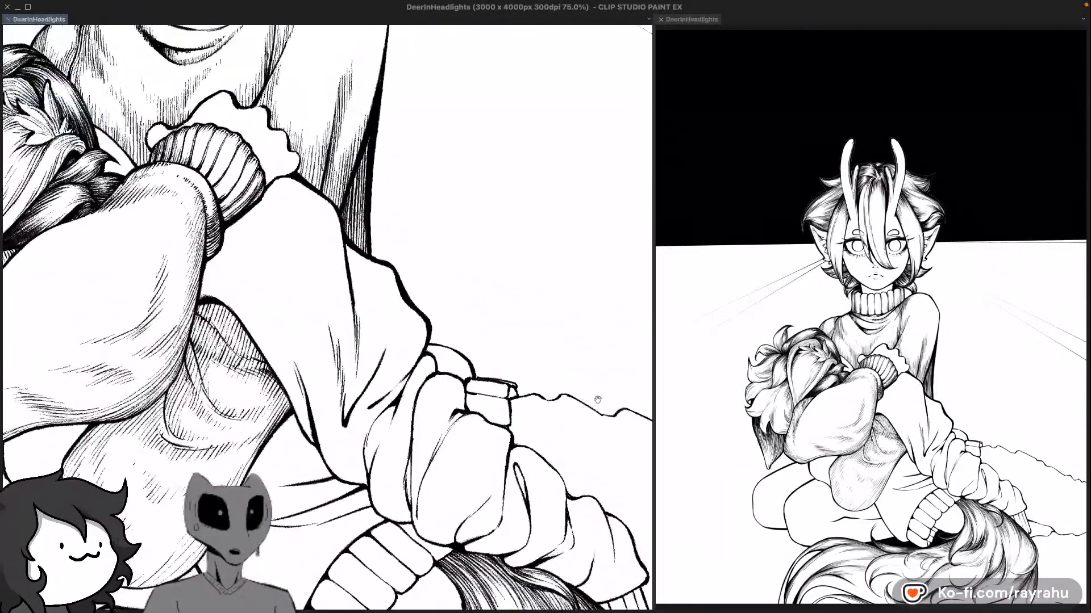
mouse_move(580, 297)
mouse_down()
mouse_move(594, 389)
mouse_move(568, 318)
mouse_up()
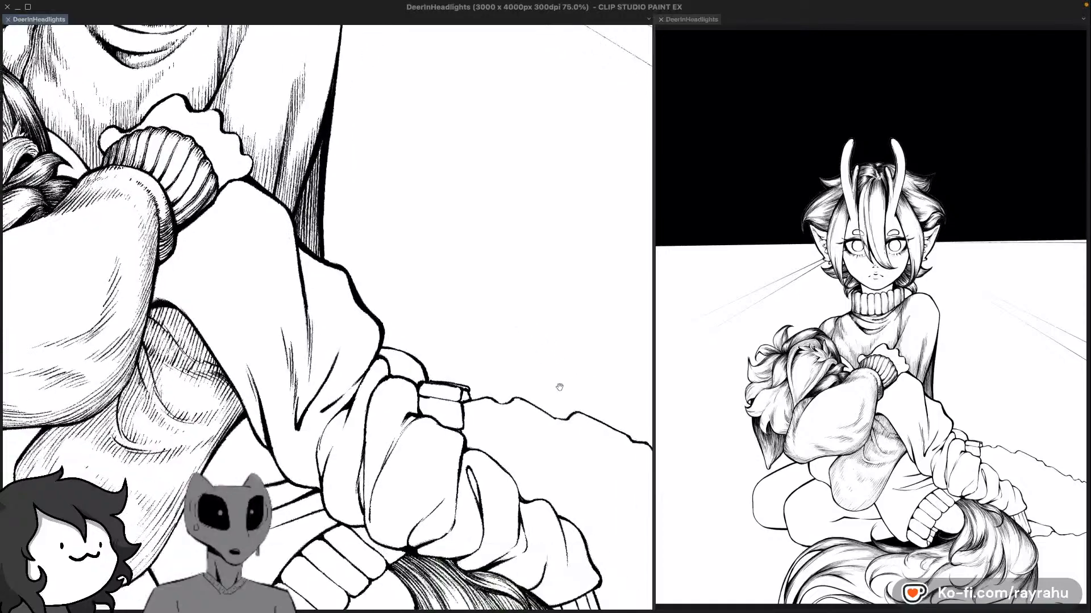
drag(560, 384, 545, 307)
drag(573, 432, 534, 350)
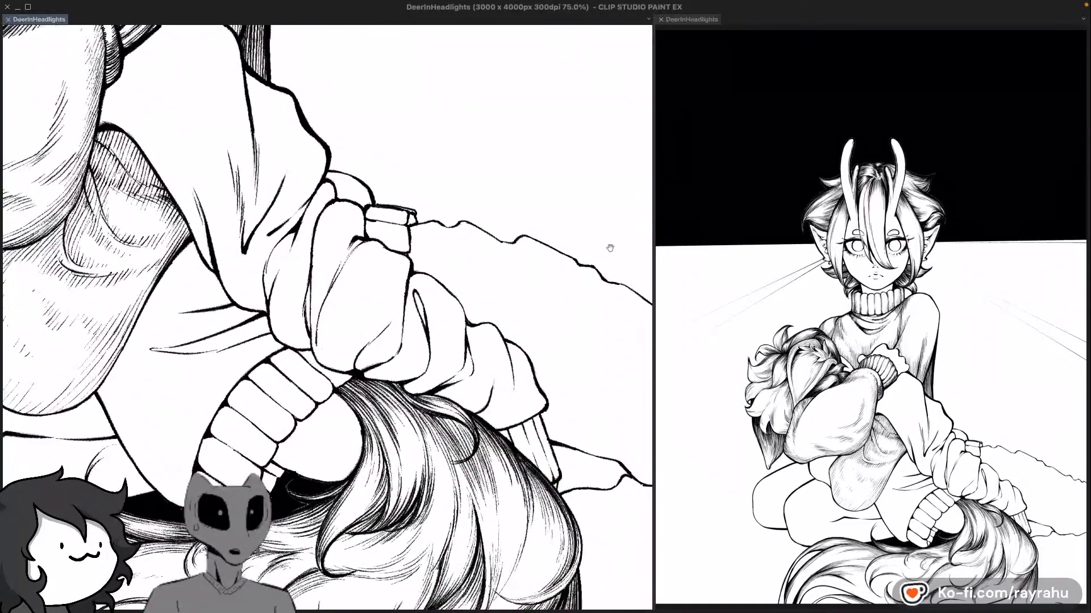
drag(596, 337, 539, 337)
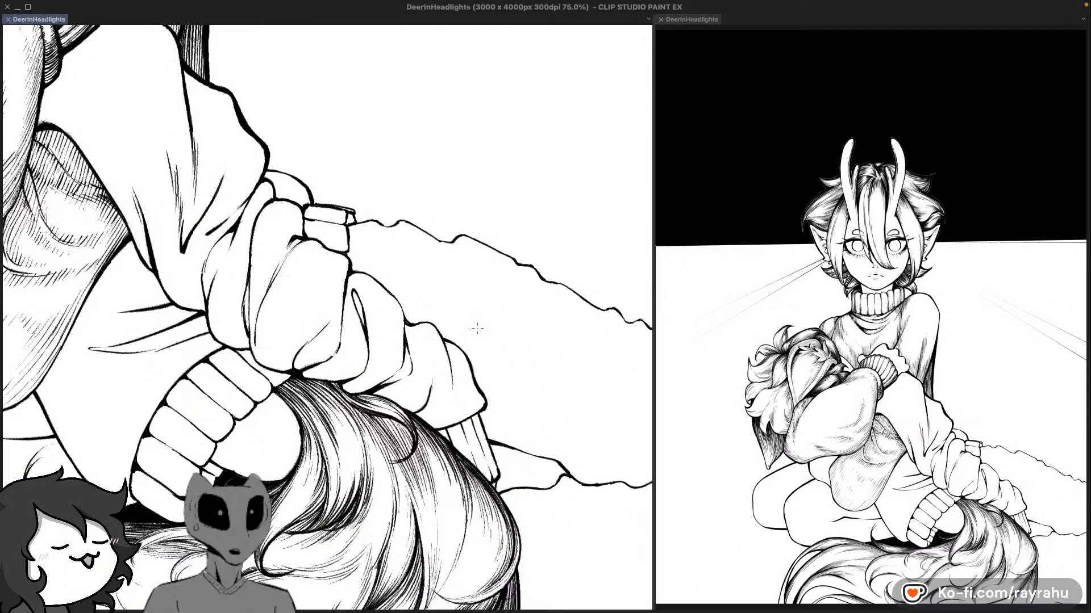
drag(470, 296, 547, 294)
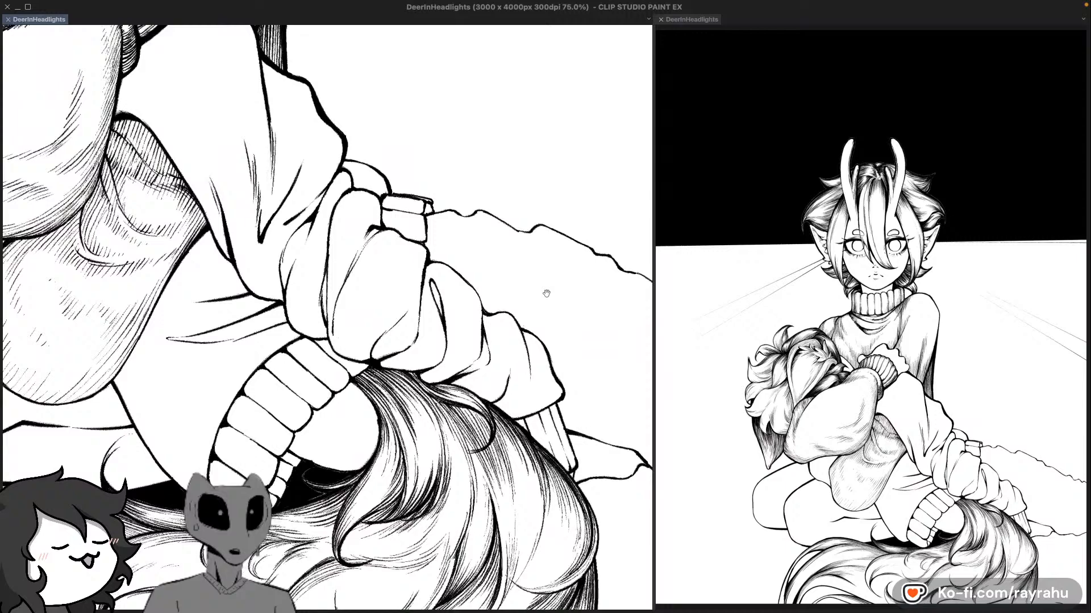
scroll(403, 413, up, 1)
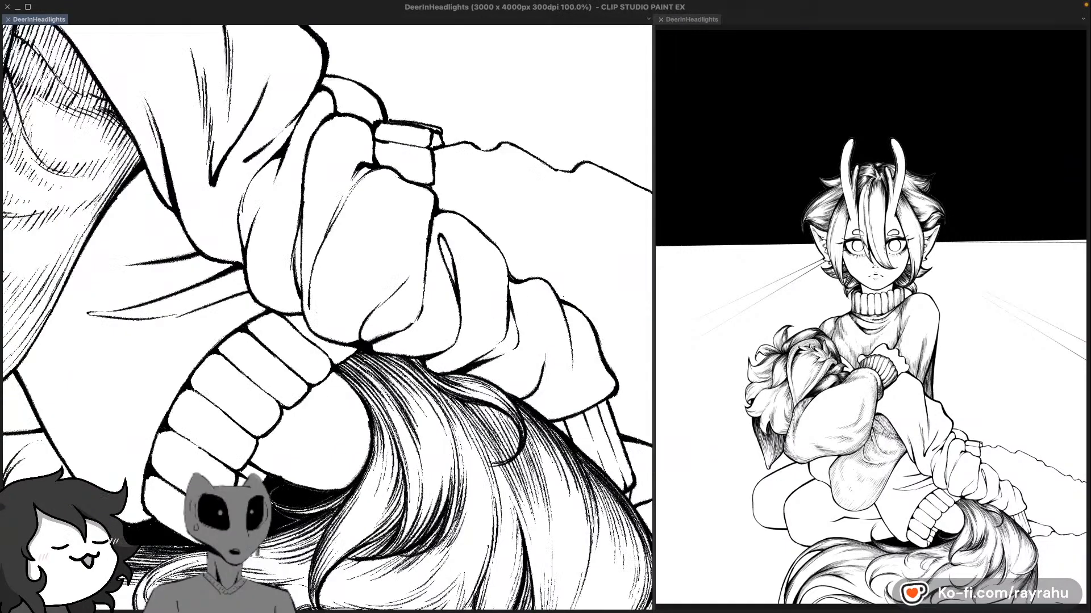
drag(612, 285, 577, 338)
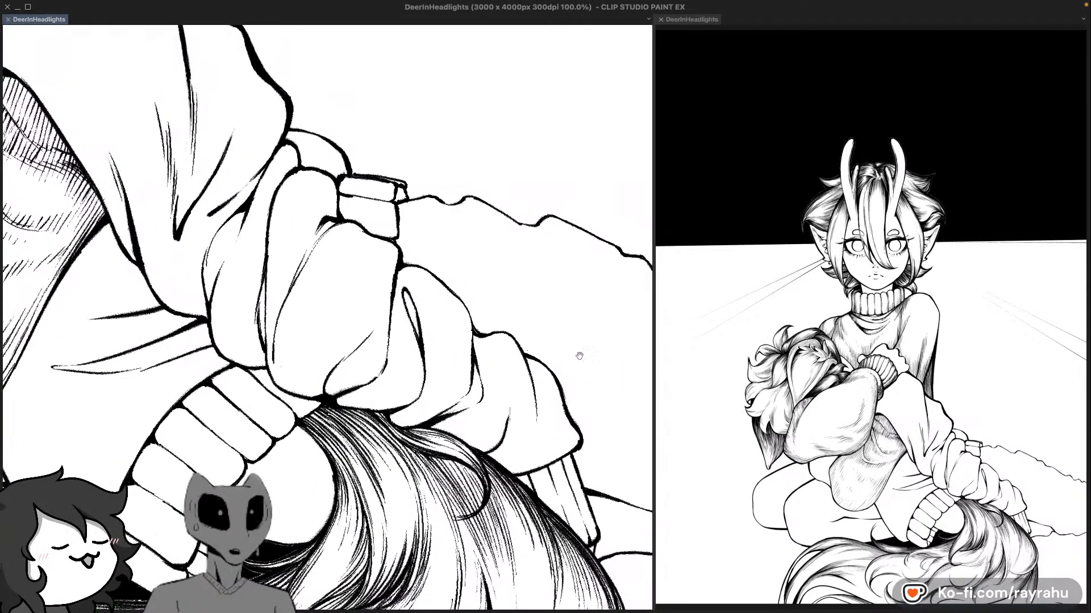
key(super+z)
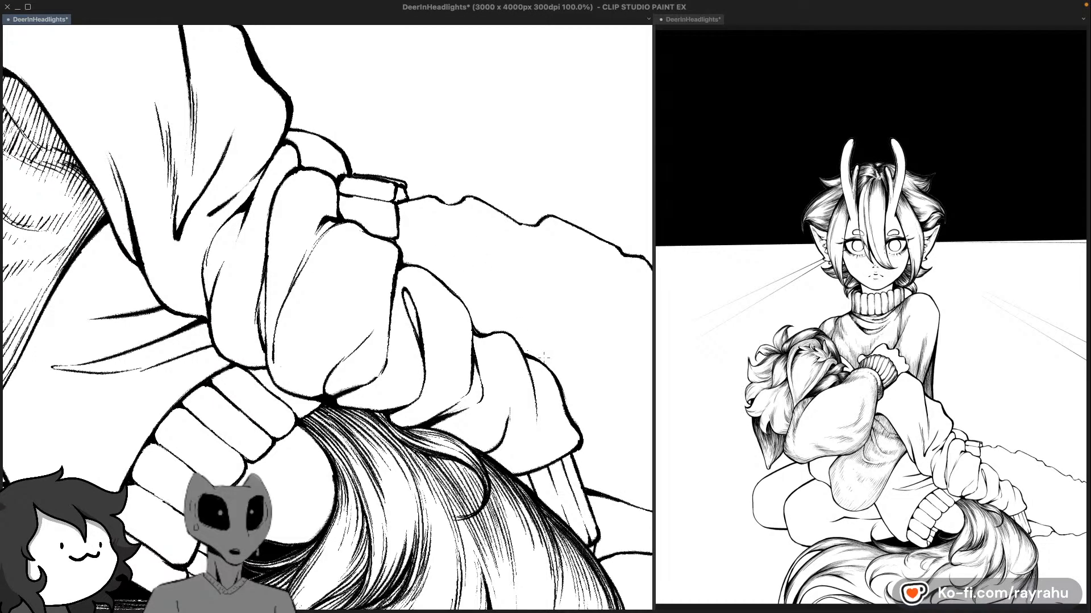
key(Tab)
key(Tab)
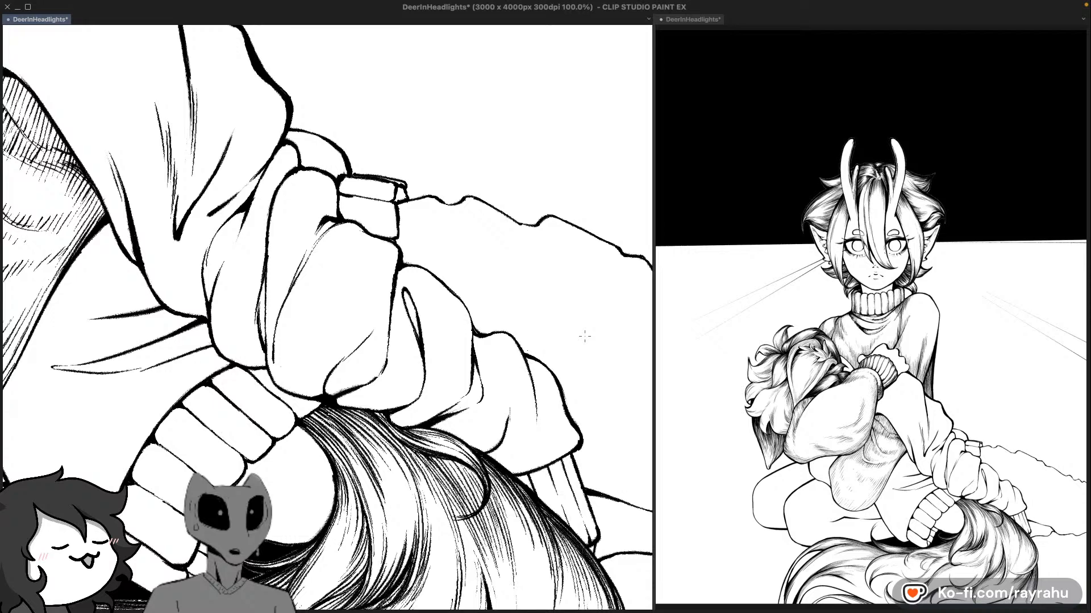
key(Tab)
key(Tab)
Step: Hatch a diagonal band of short strokes down the wavy-edged cloth, from its upper contour beside the ribbed cuff to the scrunched sleeve
drag(511, 271, 493, 243)
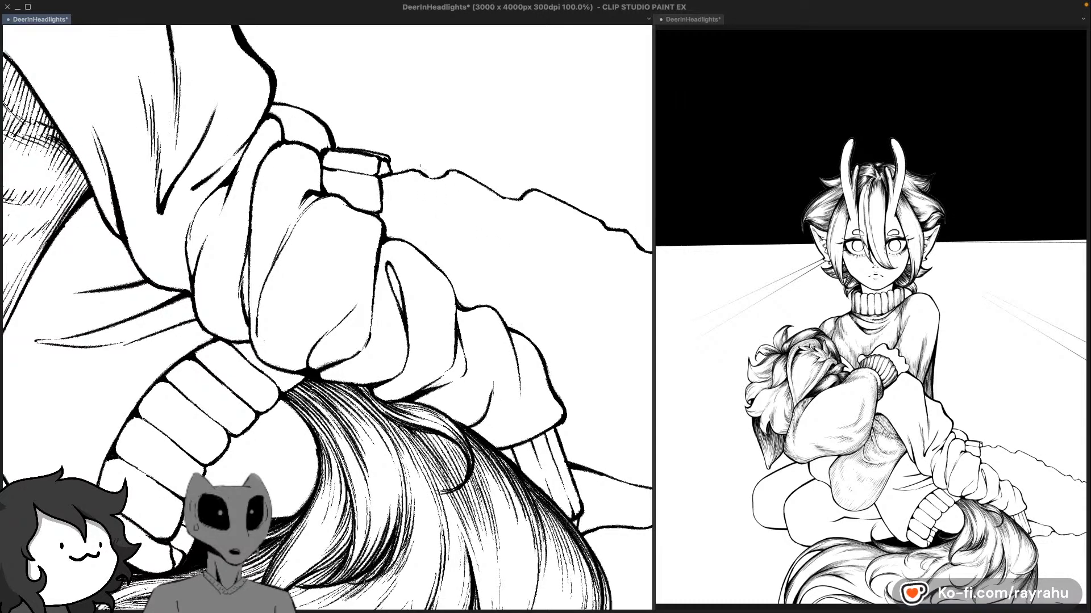
drag(424, 176, 438, 210)
drag(428, 198, 443, 222)
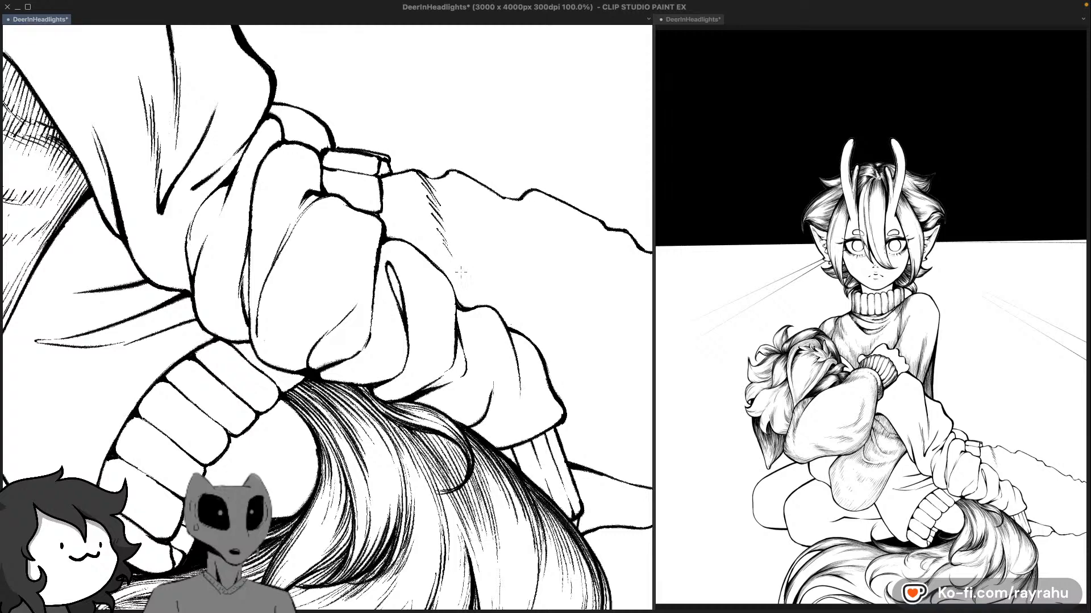
drag(446, 252, 470, 308)
drag(436, 222, 454, 246)
drag(448, 239, 473, 300)
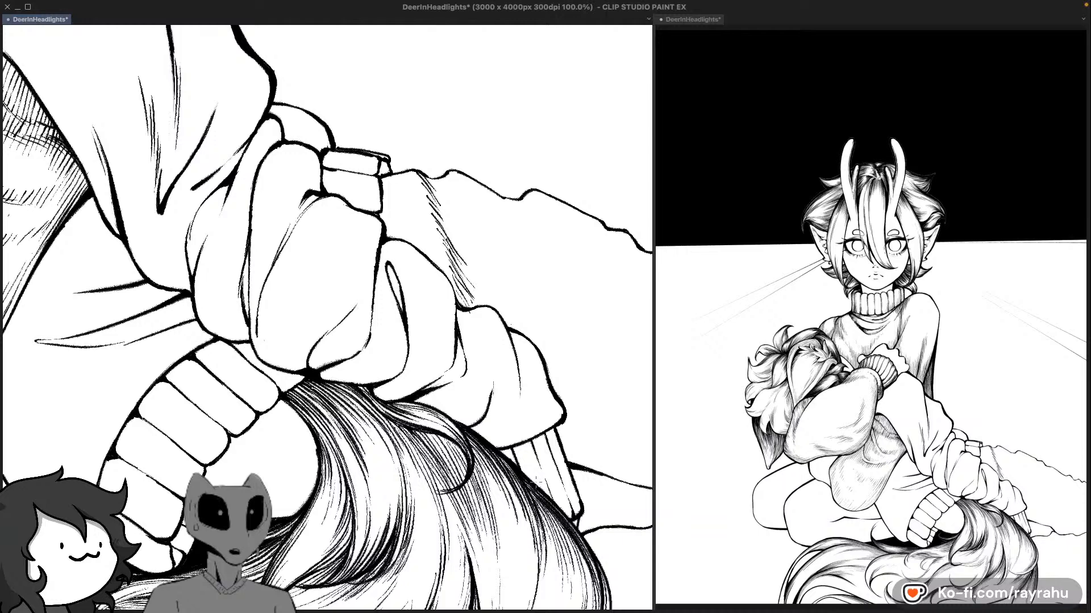
Step: Undo the lower part of the diagonal hatching beside the sleeve and mirror the canvas view
key(super+z)
key(super+z)
key(super+z)
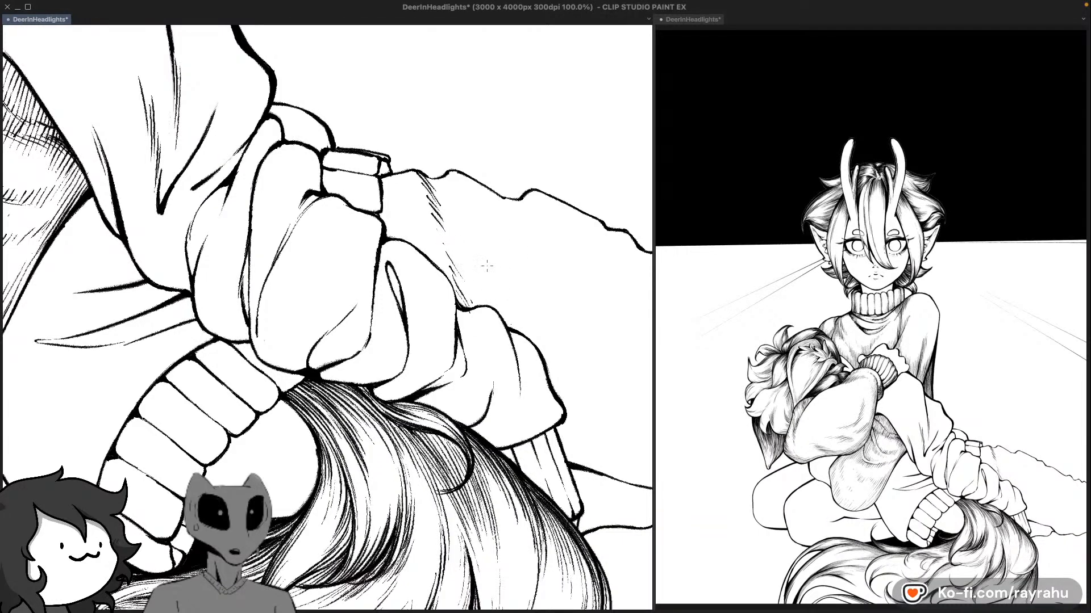
key(super+z)
key(super+z)
key(super+z)
key(super+z)
key(super+z)
mouse_move(427, 176)
mouse_down()
mouse_move(448, 206)
mouse_move(451, 197)
mouse_up()
key(super+z)
key(super+z)
key(super+z)
key(h)
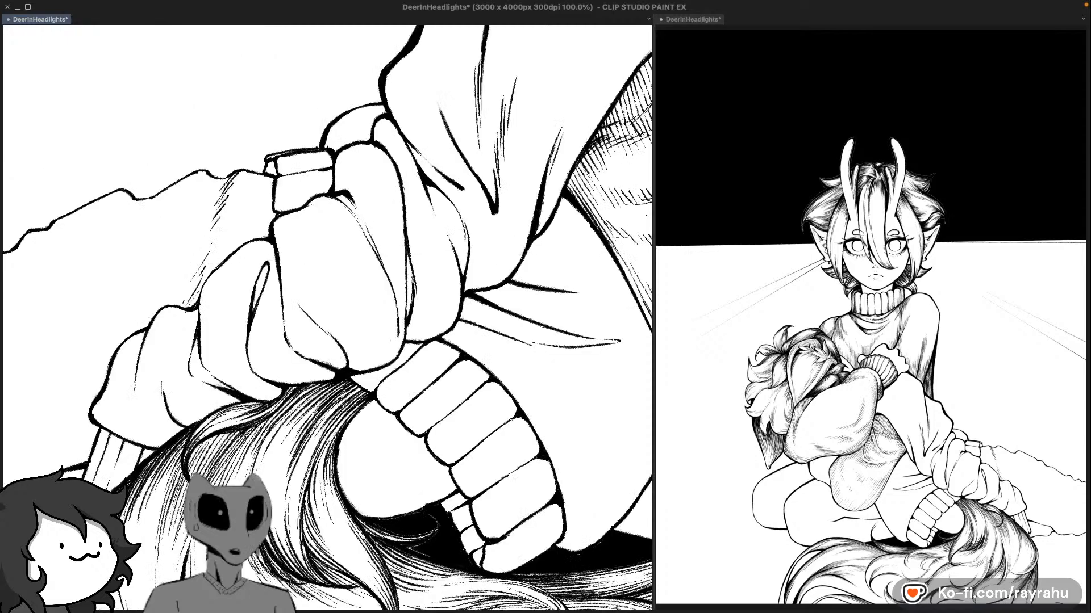
Step: Ink short curved hatch strokes under the larger dip in the cloth's wavy contour, undoing stray ones
drag(493, 303, 637, 359)
drag(426, 313, 572, 285)
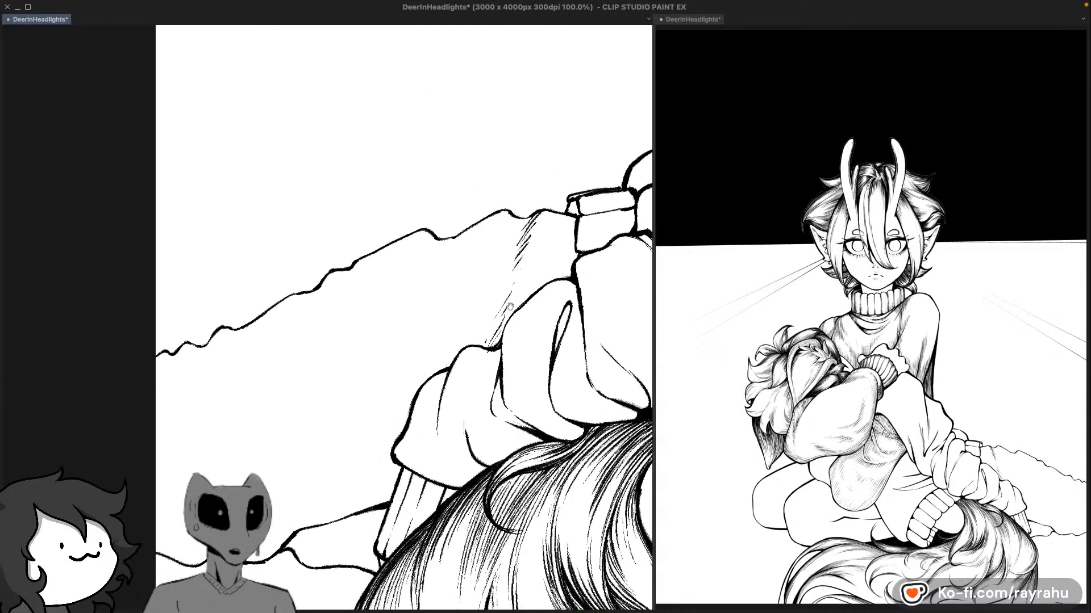
mouse_move(488, 218)
mouse_down()
mouse_move(430, 258)
mouse_move(469, 232)
mouse_up()
key(ctrl+z)
key(ctrl+z)
mouse_move(420, 258)
mouse_down()
mouse_move(463, 232)
mouse_move(433, 246)
mouse_move(442, 241)
mouse_up()
key(ctrl+z)
key(ctrl+z)
key(ctrl+z)
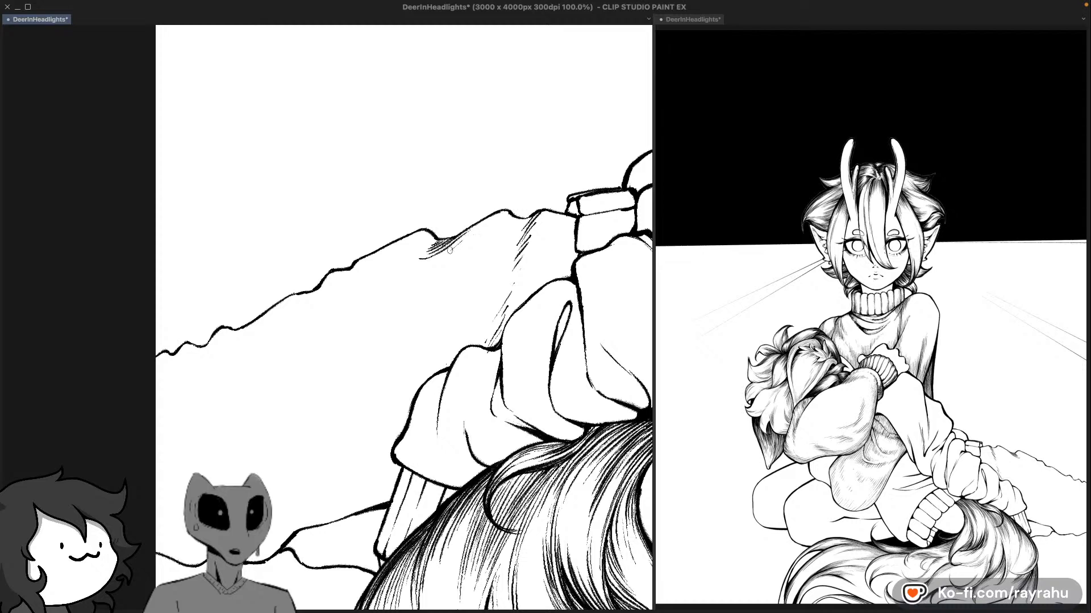
Step: Extend the curved hatching beneath the larger dip a little further down into the cloth, undoing stray strokes
mouse_move(462, 242)
mouse_down()
mouse_move(429, 271)
mouse_move(439, 259)
mouse_move(412, 262)
mouse_move(446, 254)
mouse_up()
key(super+z)
key(super+z)
key(super+z)
key(super+z)
Step: Remove the earlier diagonal hatching between the small dip near the cuff and the sleeve
drag(512, 220, 531, 218)
key(super+z)
key(super+z)
key(super+z)
key(super+z)
key(super+z)
Step: Hatch the small dip in the cloth's contour near the ribbed cuff with short curved strokes fanning downward
drag(574, 254, 575, 197)
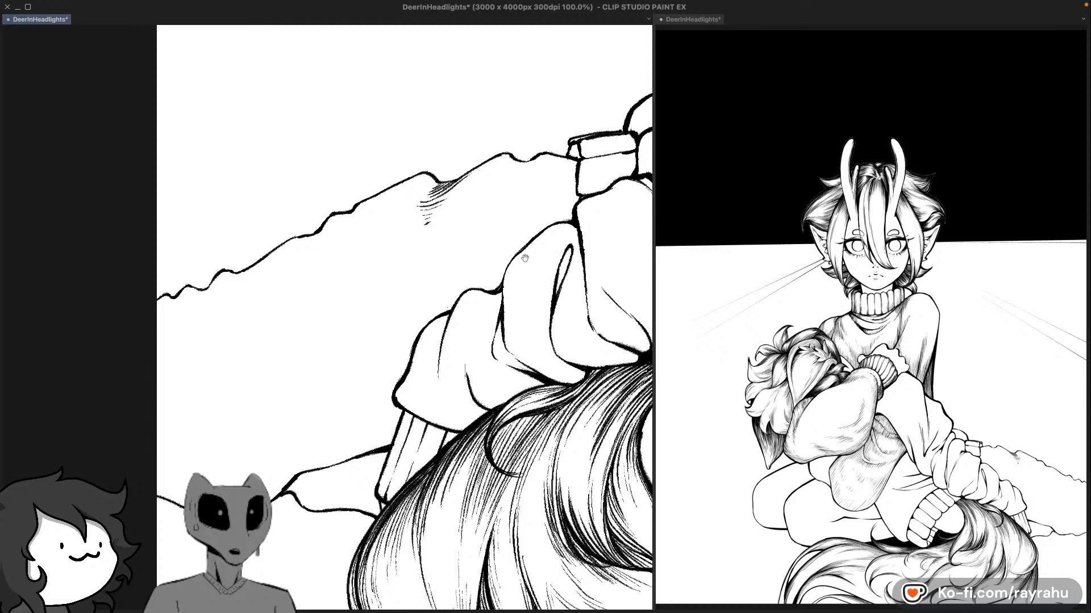
drag(523, 259, 528, 257)
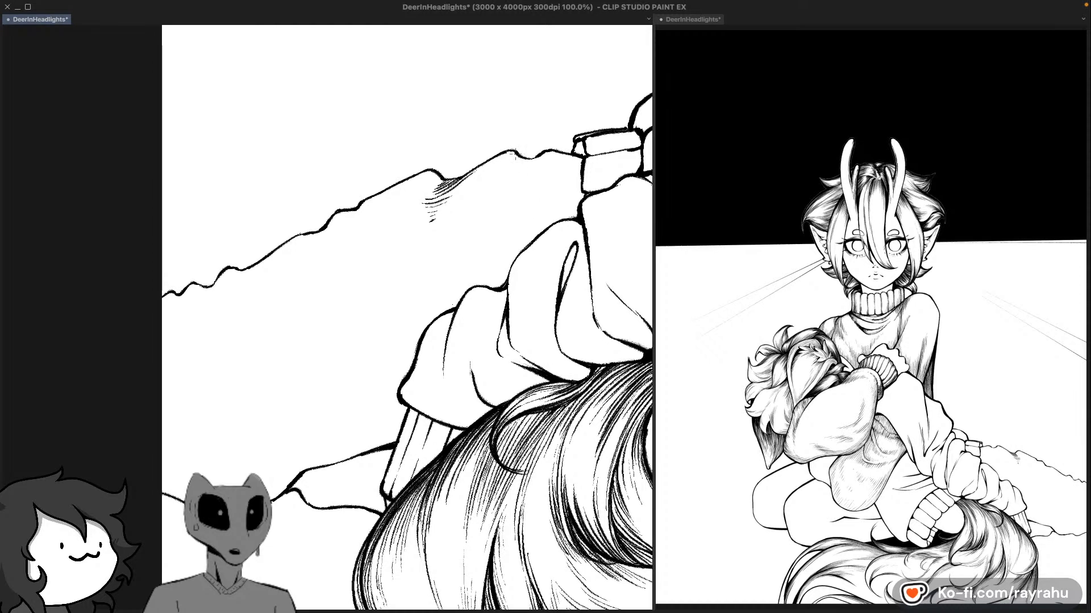
drag(518, 158, 542, 161)
drag(517, 161, 540, 165)
drag(533, 159, 543, 166)
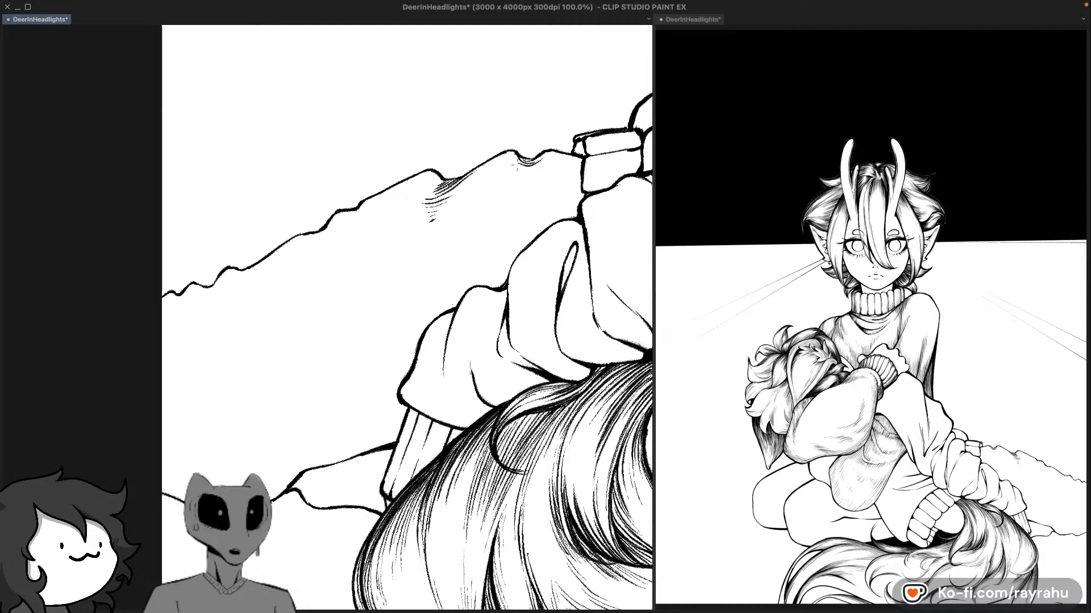
drag(520, 165, 547, 196)
Step: Add short hatch strokes where the cloth meets the upper fold of the scrunched sleeve, and check them in the mirrored view
drag(616, 194, 585, 215)
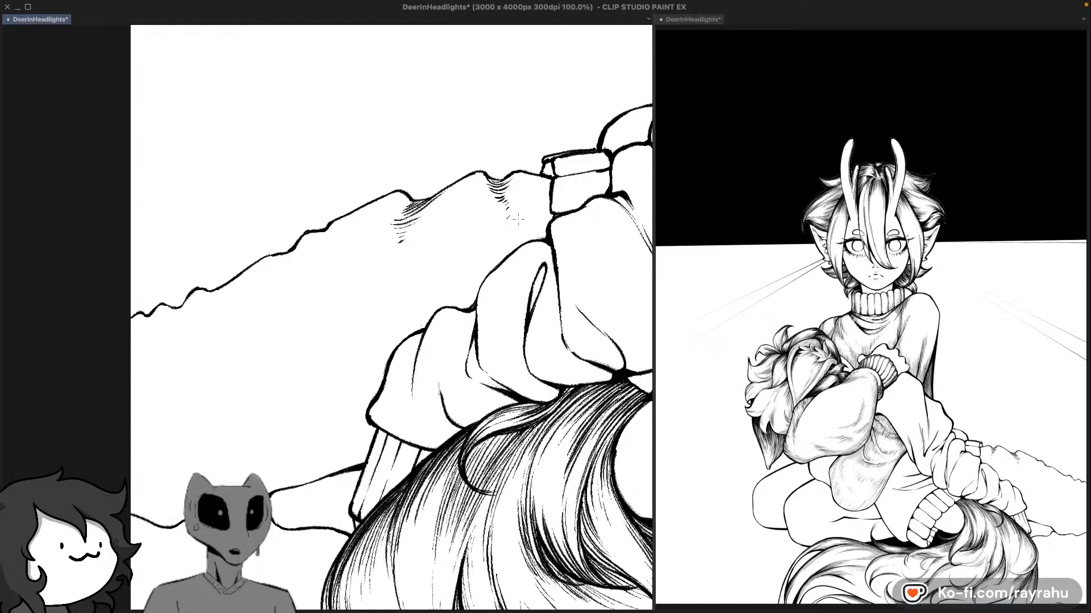
drag(509, 225, 517, 228)
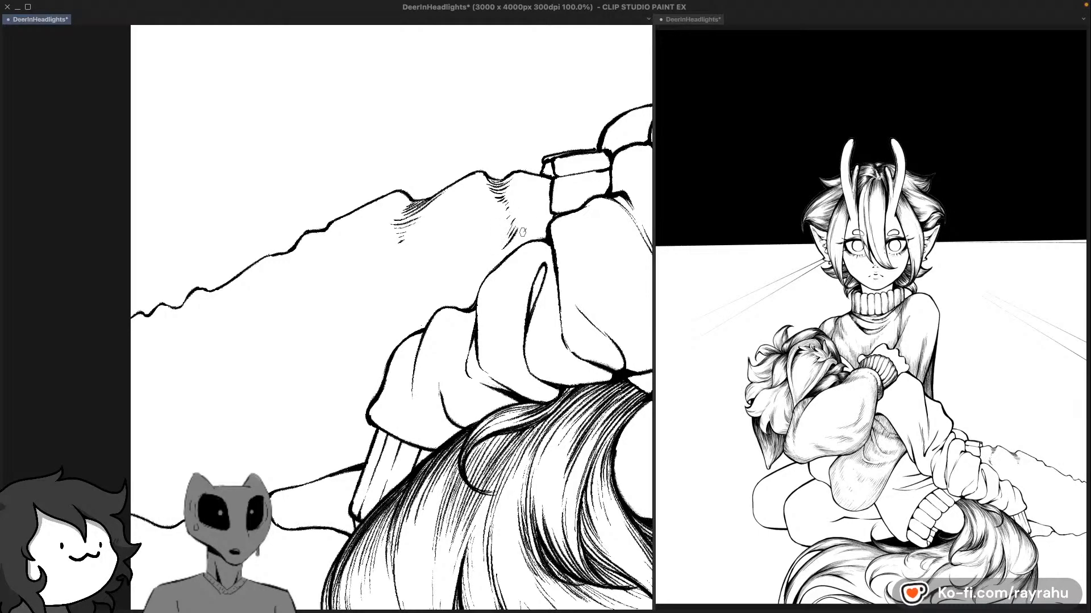
drag(601, 305, 534, 240)
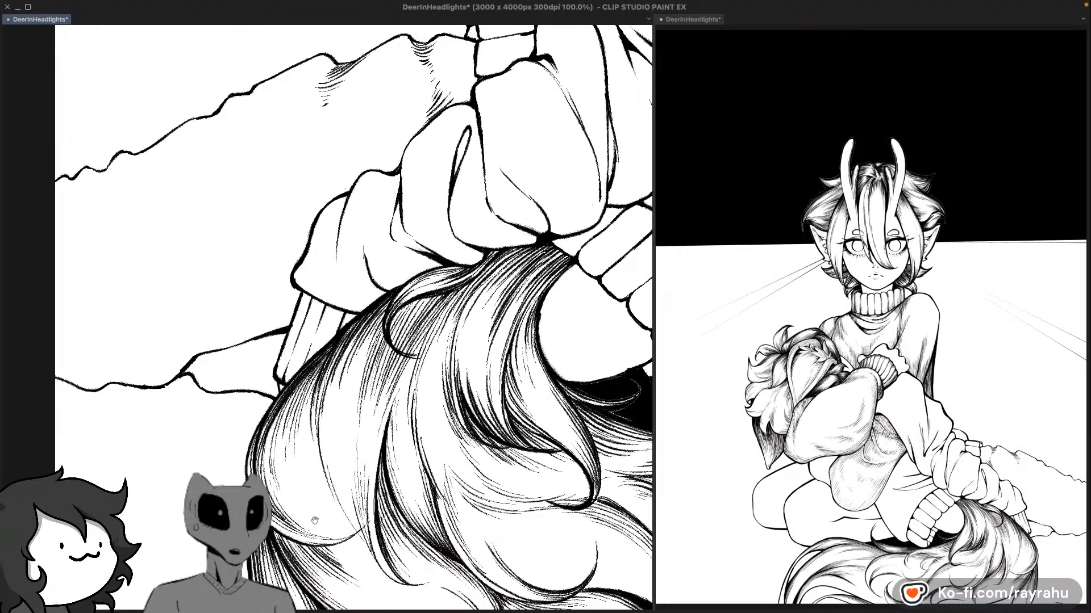
drag(502, 194, 512, 323)
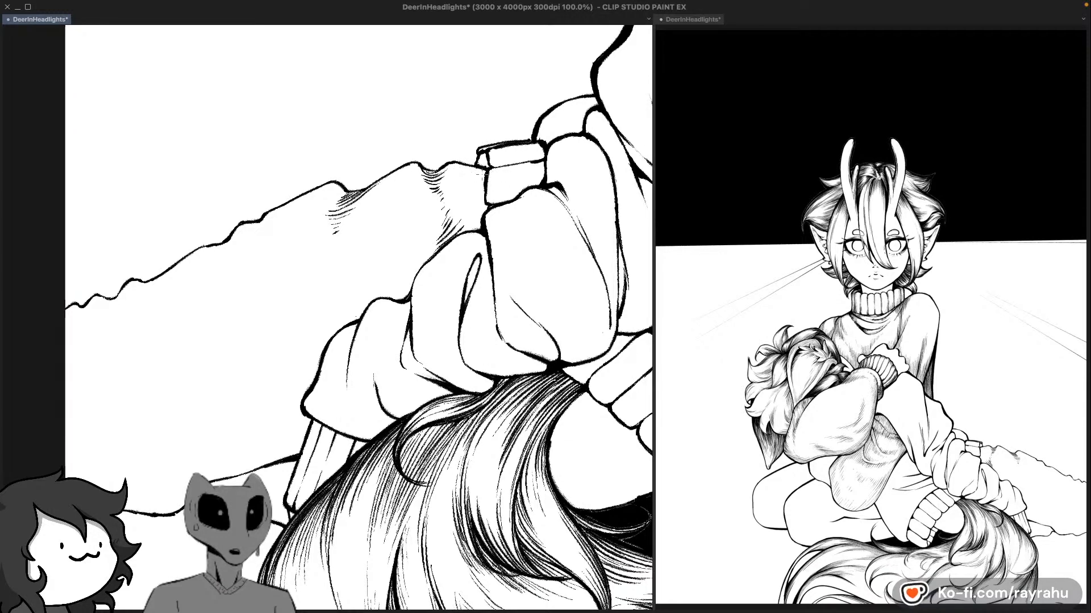
key(h)
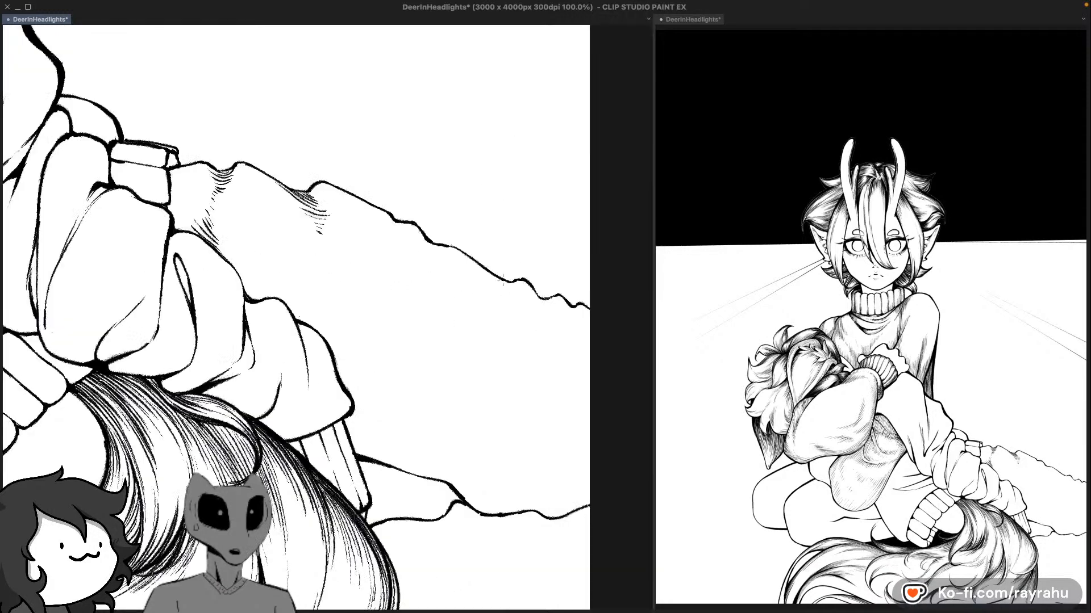
drag(363, 299, 490, 352)
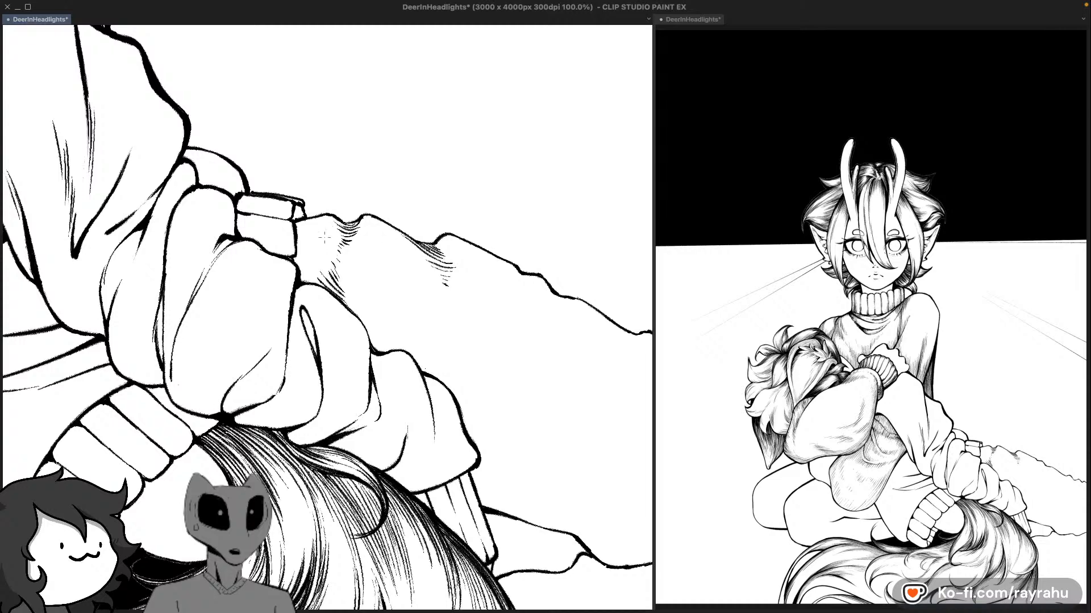
Step: Try to extend the hatching below the larger dip of the cloth further down
drag(359, 251, 453, 218)
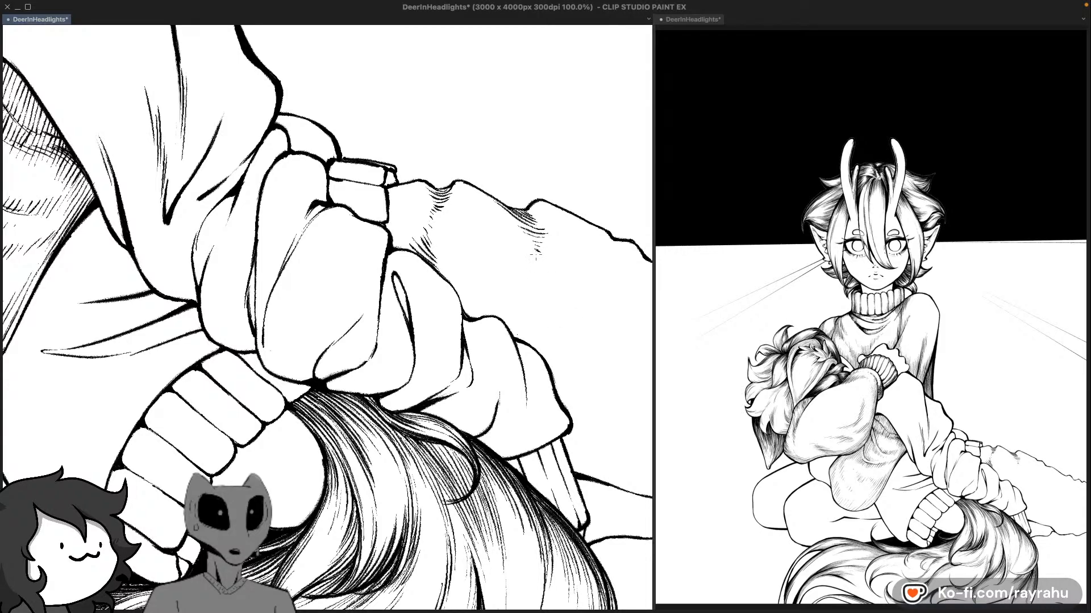
drag(536, 259, 534, 272)
key(ctrl+z)
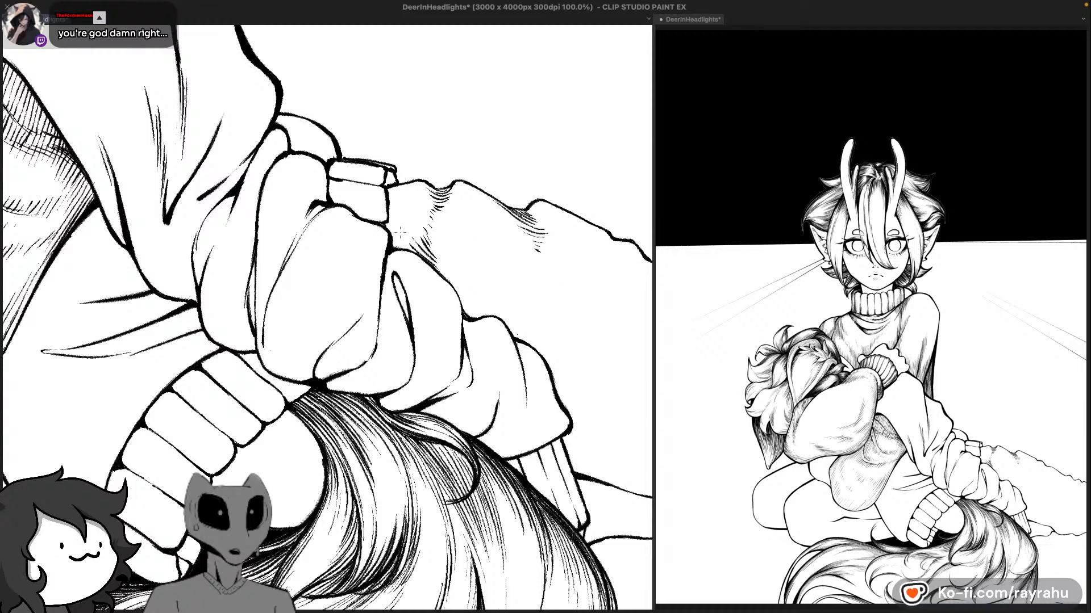
Step: Hatch the narrow strip of cloth below the ribbed cuff with long strokes running down to the sleeve fold
key(h)
drag(486, 280, 538, 270)
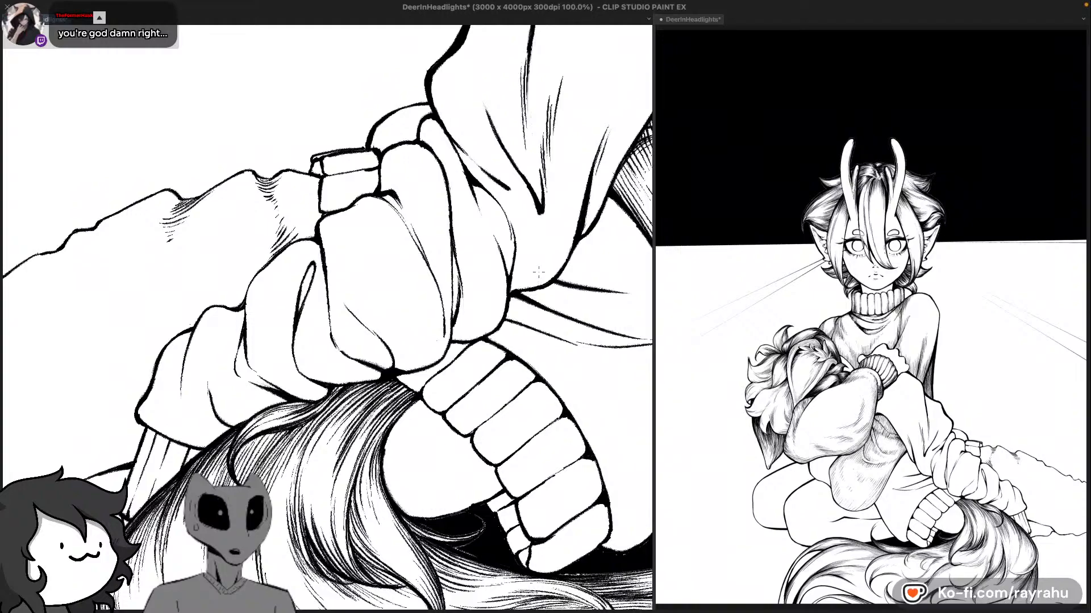
drag(539, 226, 366, 306)
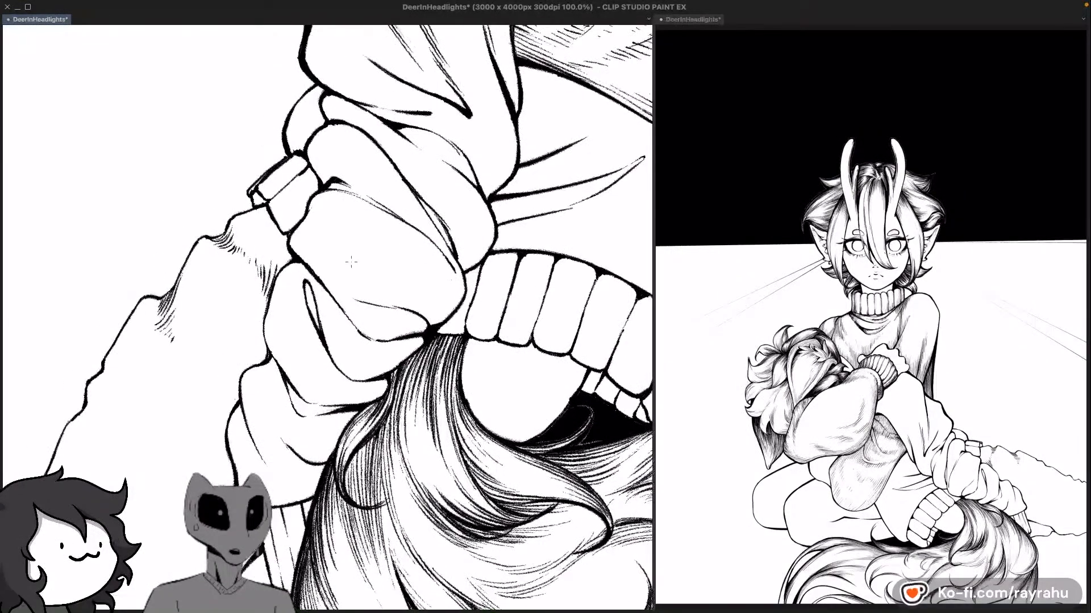
drag(276, 221, 265, 284)
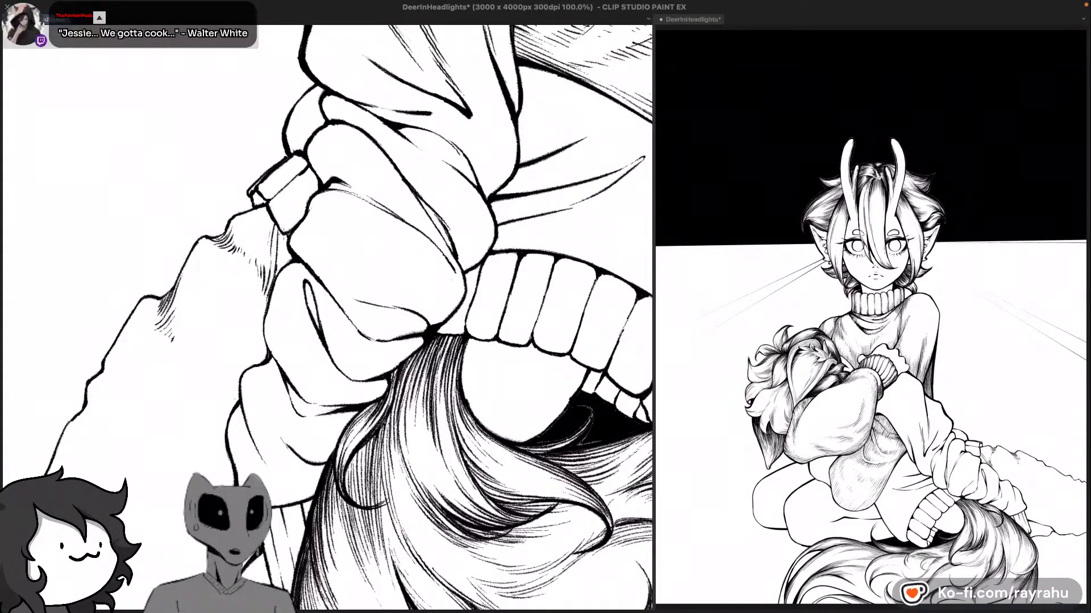
mouse_move(284, 229)
mouse_down()
mouse_move(274, 292)
mouse_move(291, 273)
mouse_up()
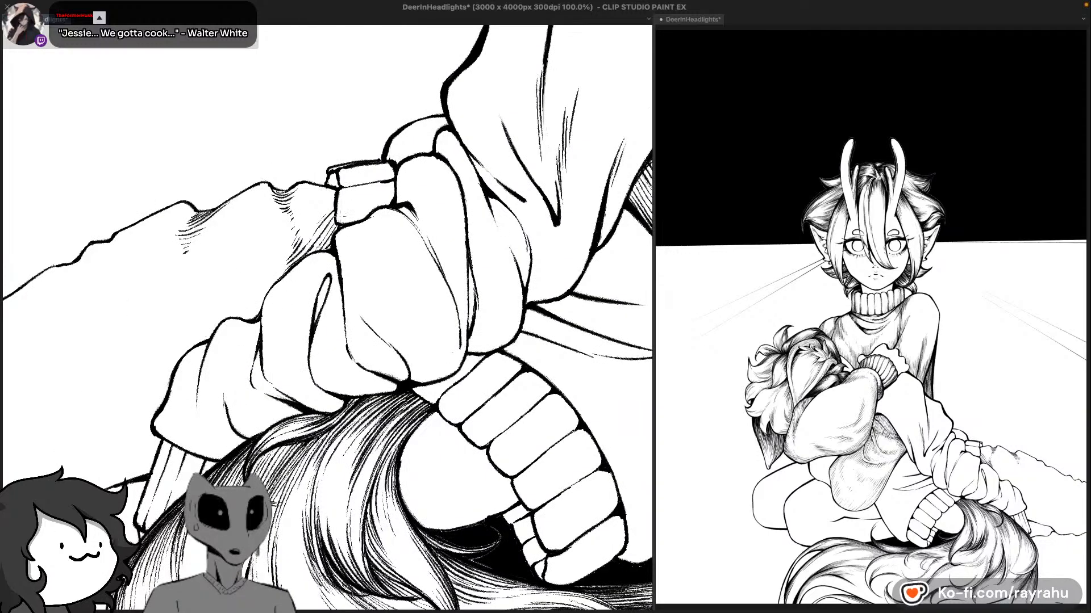
Step: Fill the cloth between the ribbed cuff and the small dip with curved hatch lines, and save the illustration
drag(327, 210, 315, 227)
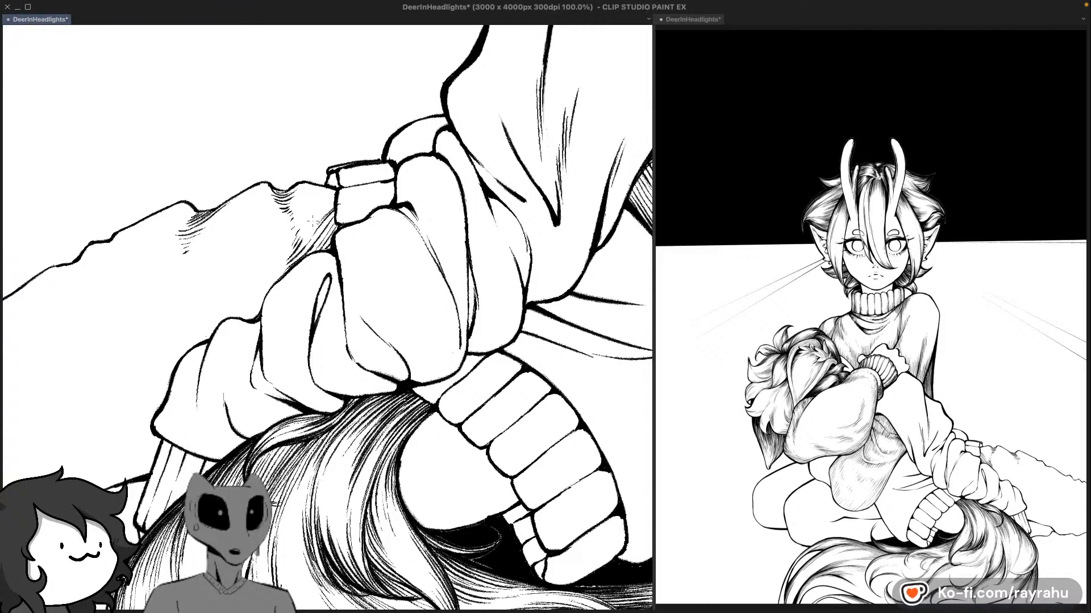
key(super+z)
drag(315, 221, 332, 199)
key(super+z)
drag(328, 187, 305, 200)
drag(334, 187, 289, 196)
key(ctrl+s)
drag(306, 182, 291, 193)
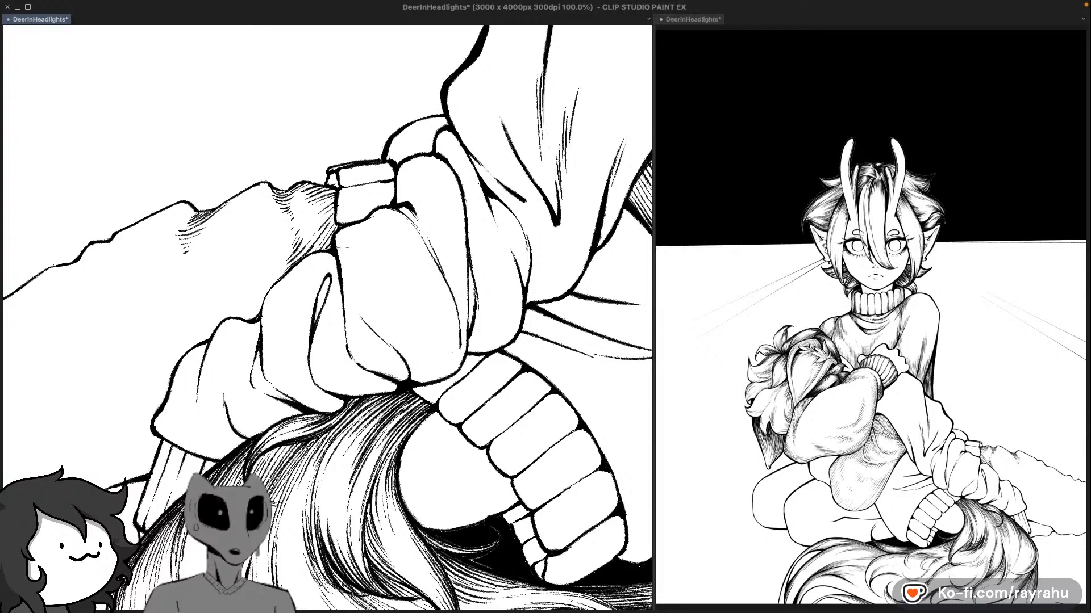
Step: Ink a line down the inside of the narrow teardrop-shaped fold on the scrunched sleeve
drag(418, 260, 434, 224)
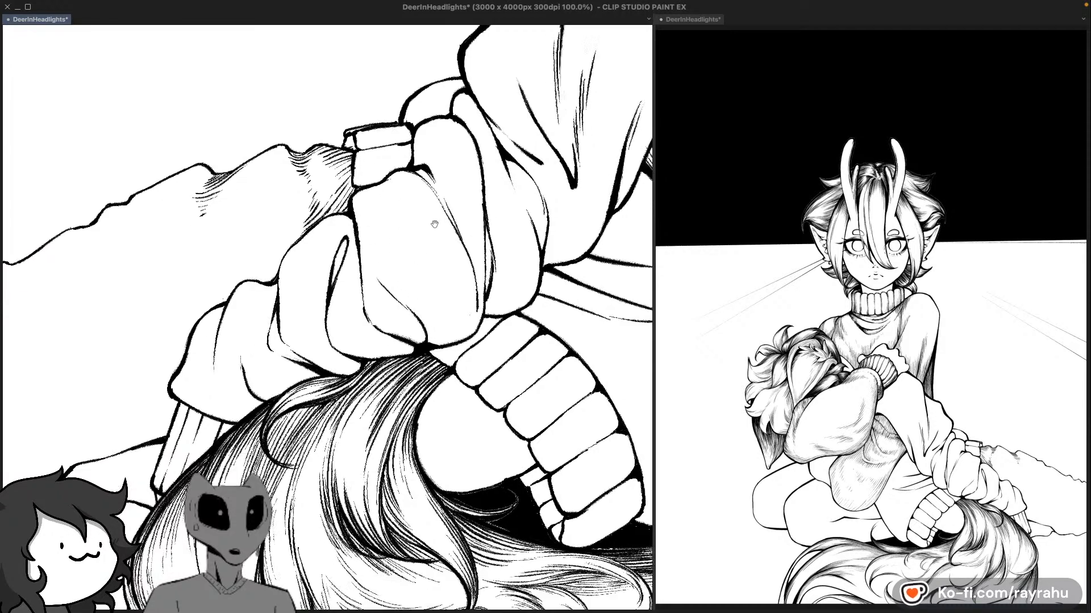
scroll(398, 273, down, 3)
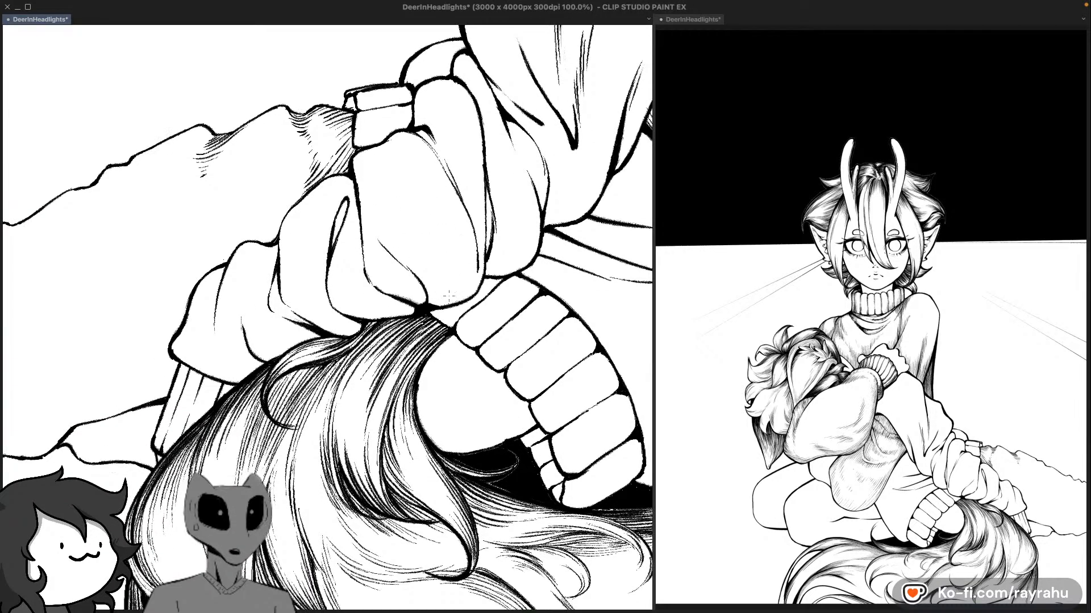
drag(347, 198, 335, 239)
key(super+z)
drag(347, 197, 336, 241)
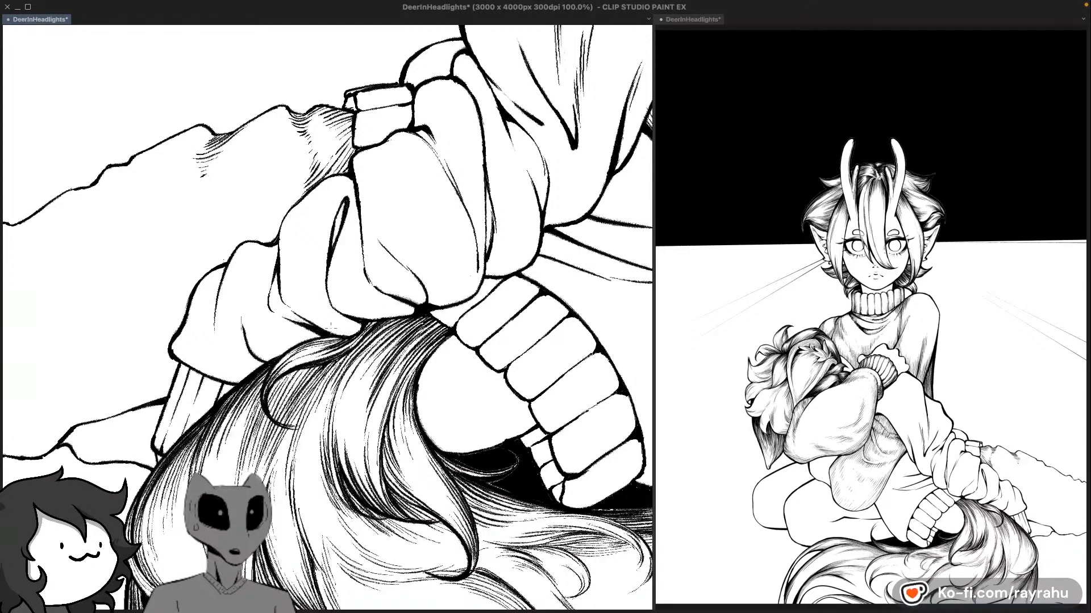
scroll(460, 334, down, 5)
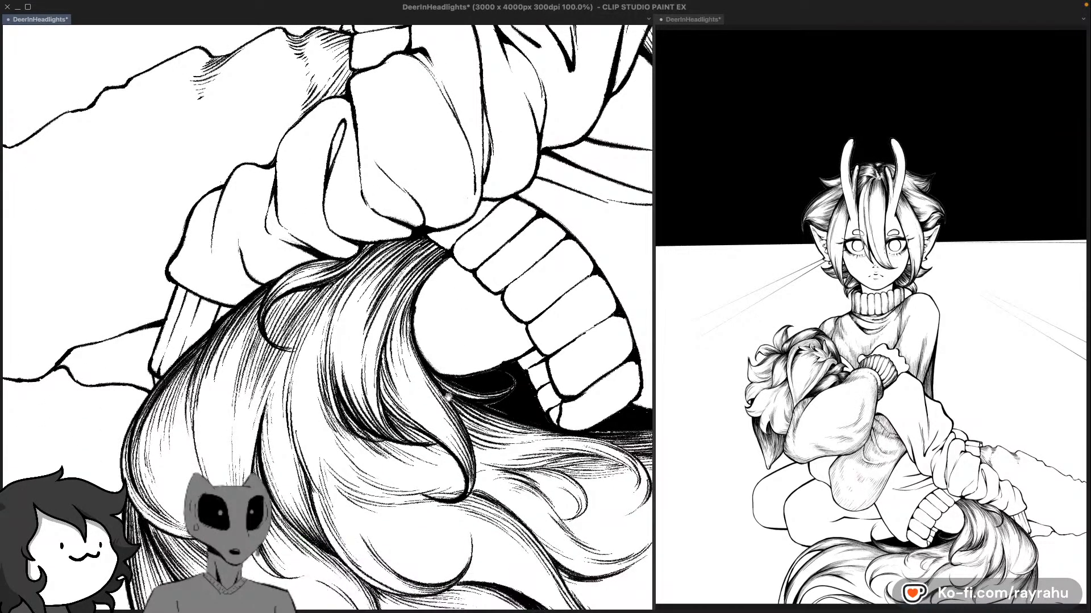
drag(393, 385, 448, 430)
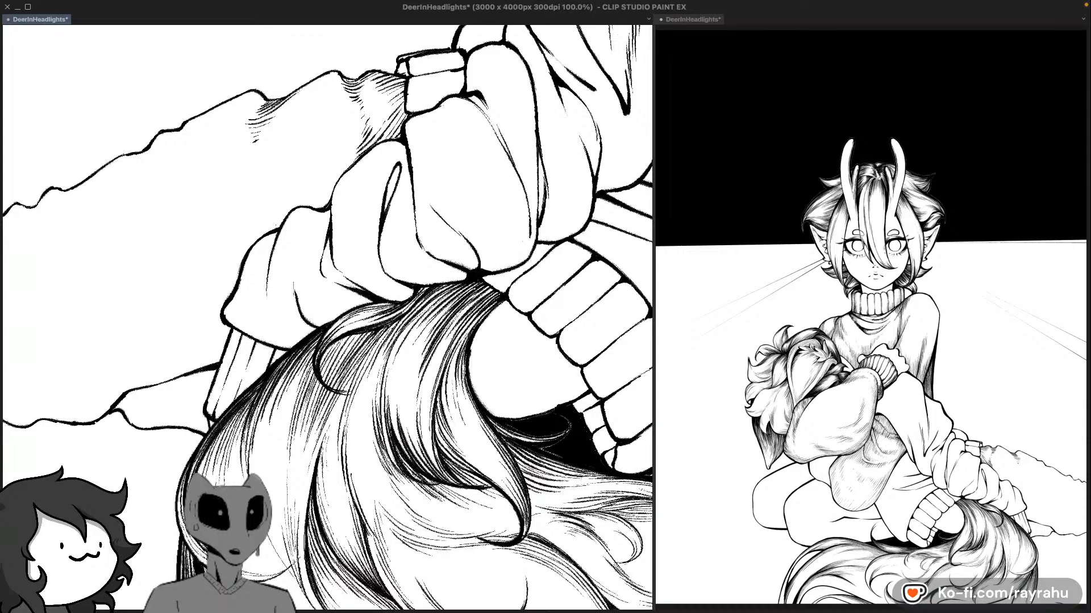
Step: Hatch the cloth beside the scrunched sleeve's rounded fold with long diagonal strokes running outward from the sleeve outline
drag(453, 240, 444, 277)
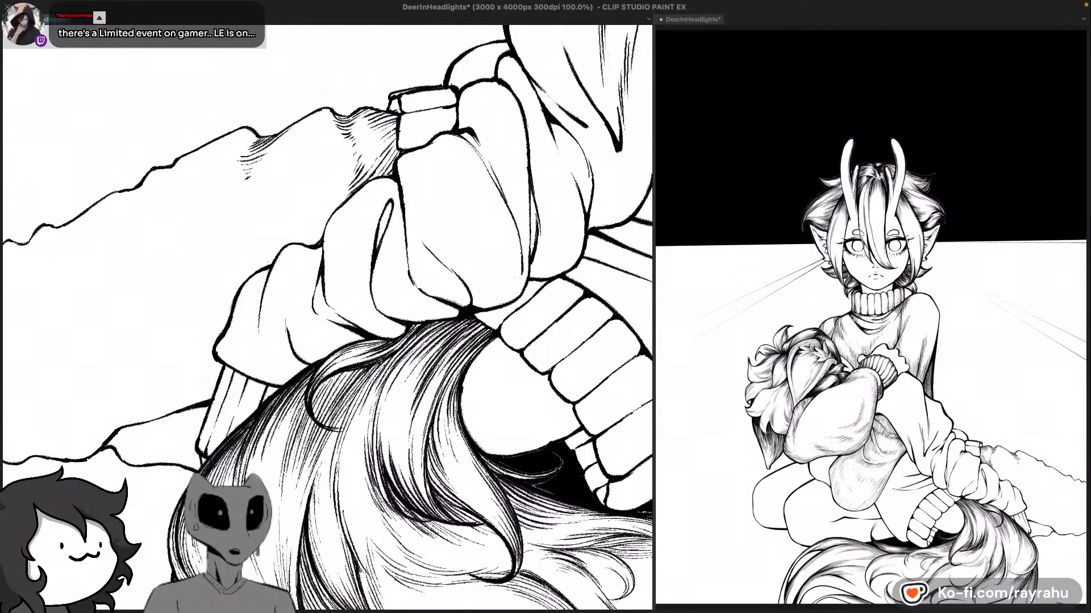
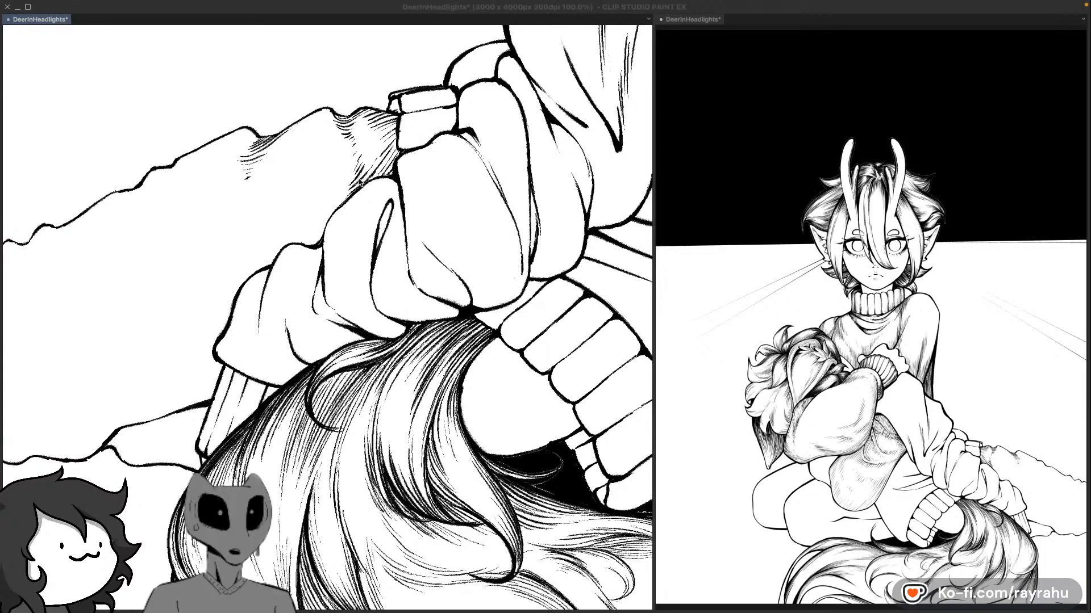
click(363, 180)
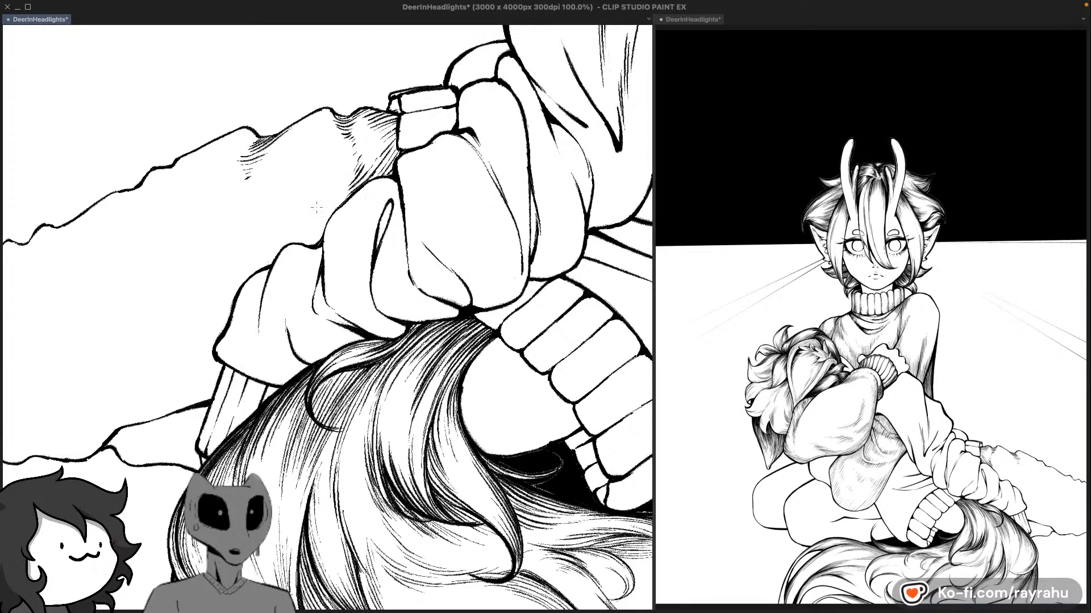
key(super+z)
mouse_move(262, 223)
mouse_down()
mouse_move(326, 201)
mouse_move(306, 214)
mouse_move(264, 228)
mouse_move(350, 182)
mouse_up()
key(super+z)
key(super+z)
key(super+z)
mouse_move(308, 213)
mouse_down()
mouse_move(341, 188)
mouse_move(313, 210)
mouse_up()
key(super+z)
key(super+z)
drag(356, 178, 301, 219)
key(super+z)
drag(348, 186, 306, 212)
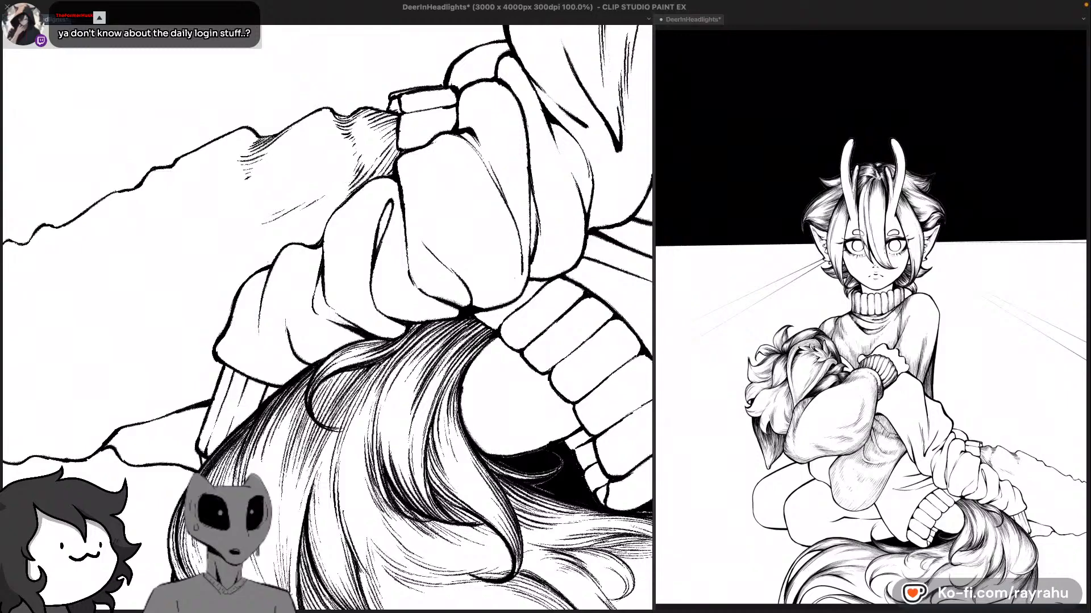
Step: Add denser diagonal hatch lines to the cloth right against the outline of the sleeve's rounded fold
drag(345, 189, 297, 224)
key(super+z)
drag(352, 179, 308, 213)
key(super+z)
key(super+z)
key(super+z)
key(super+z)
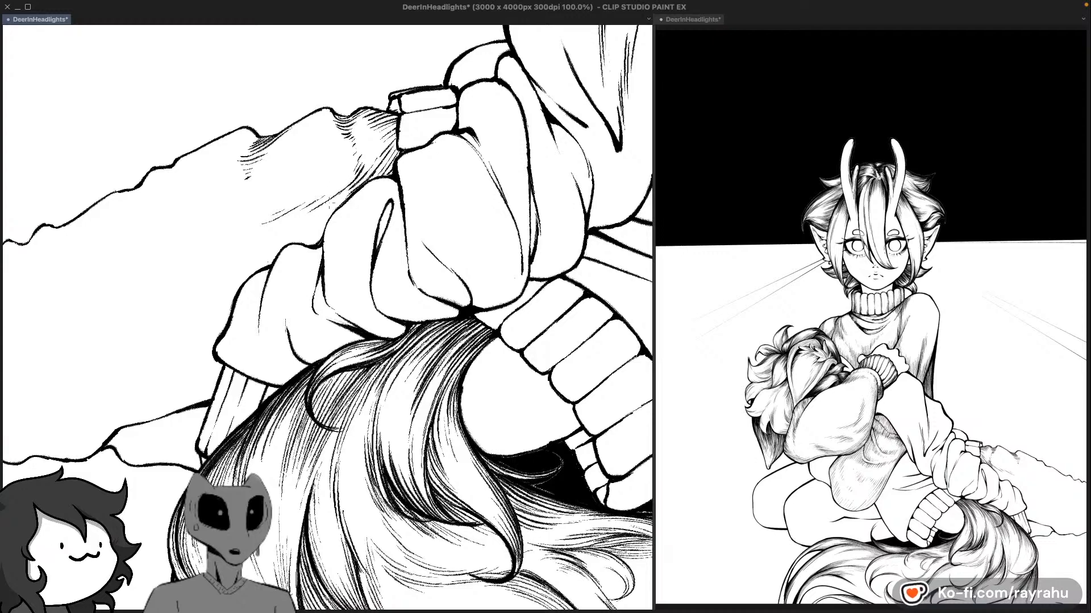
drag(332, 203, 362, 175)
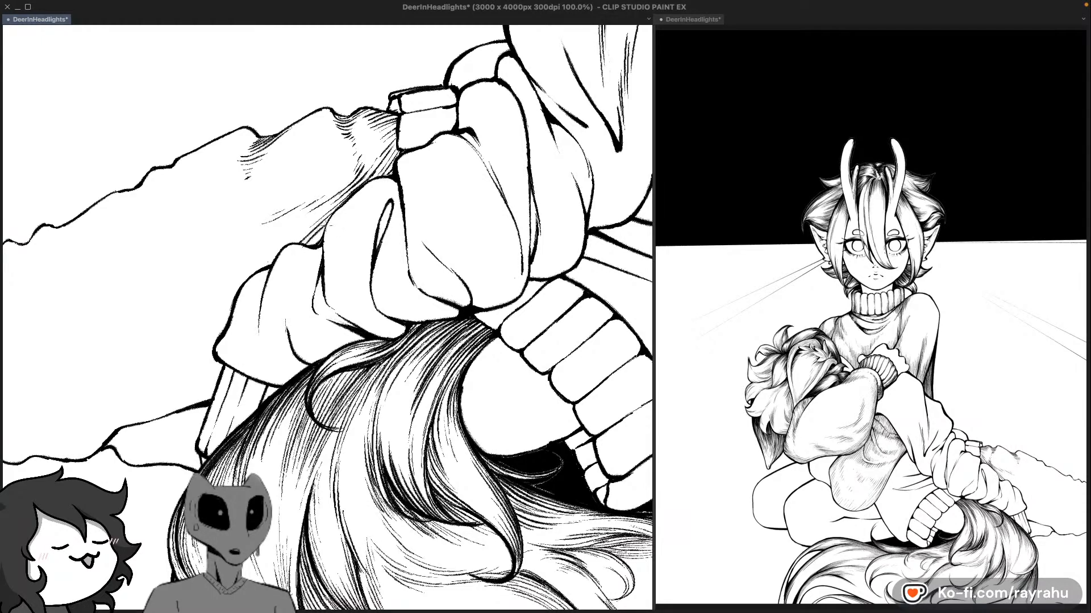
Step: Extend the diagonal hatching outward with short strokes on the cloth below the larger dip
drag(347, 255, 359, 232)
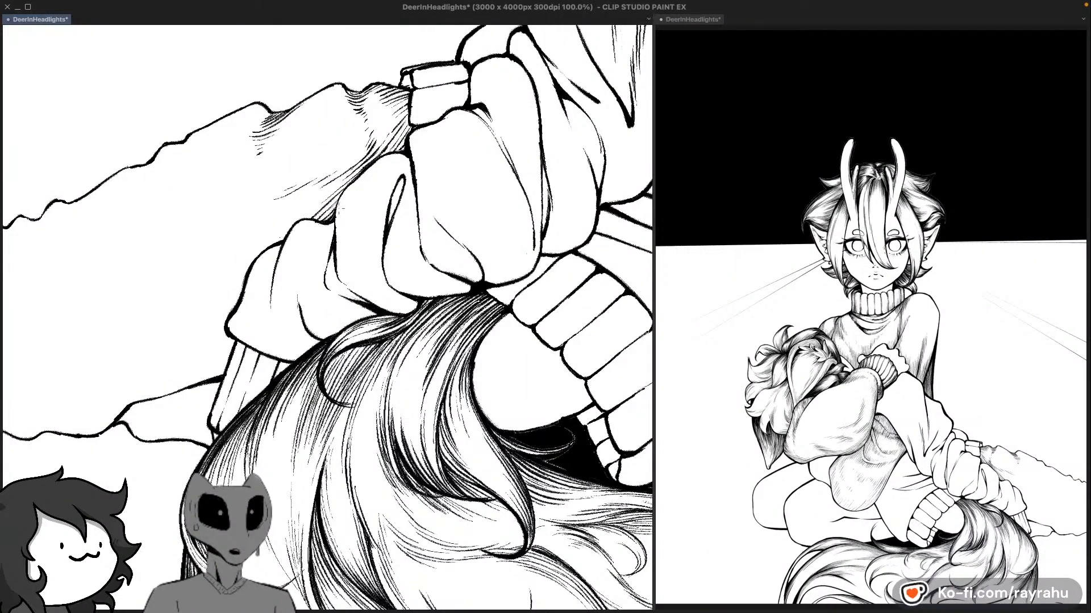
drag(324, 201, 310, 213)
drag(317, 207, 286, 229)
key(super+z)
drag(353, 182, 361, 205)
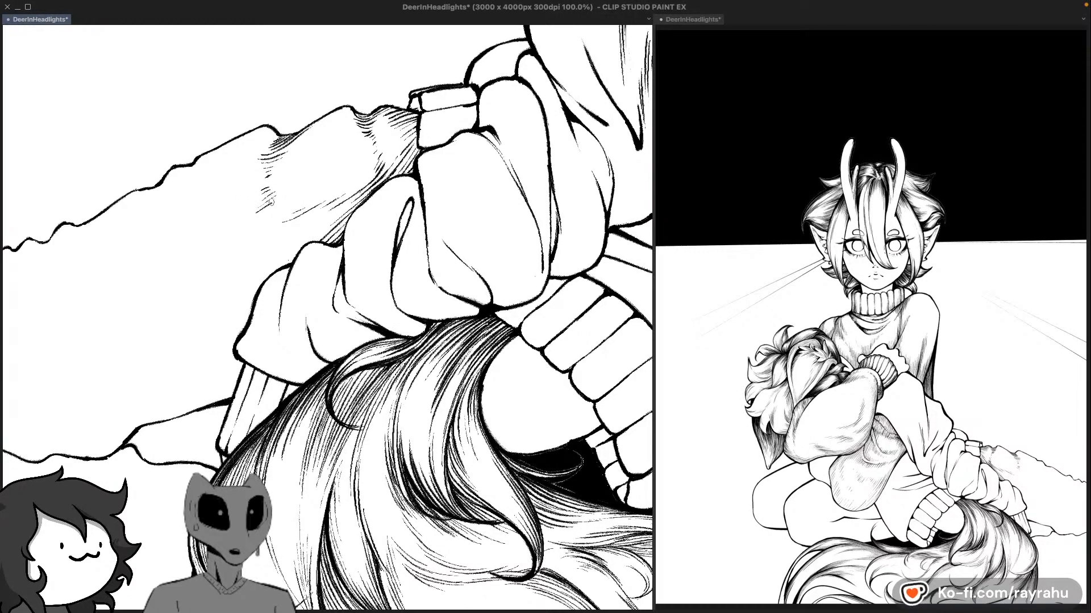
Step: Continue the diagonal hatching down the cloth to the lowest sleeve fold, and save the illustration
mouse_move(286, 199)
mouse_down()
mouse_move(249, 229)
mouse_move(276, 222)
mouse_move(264, 238)
mouse_move(289, 246)
mouse_move(261, 246)
mouse_move(300, 226)
mouse_move(248, 262)
mouse_up()
key(super+z)
key(super+z)
mouse_move(302, 229)
mouse_down()
mouse_move(250, 267)
mouse_move(310, 234)
mouse_up()
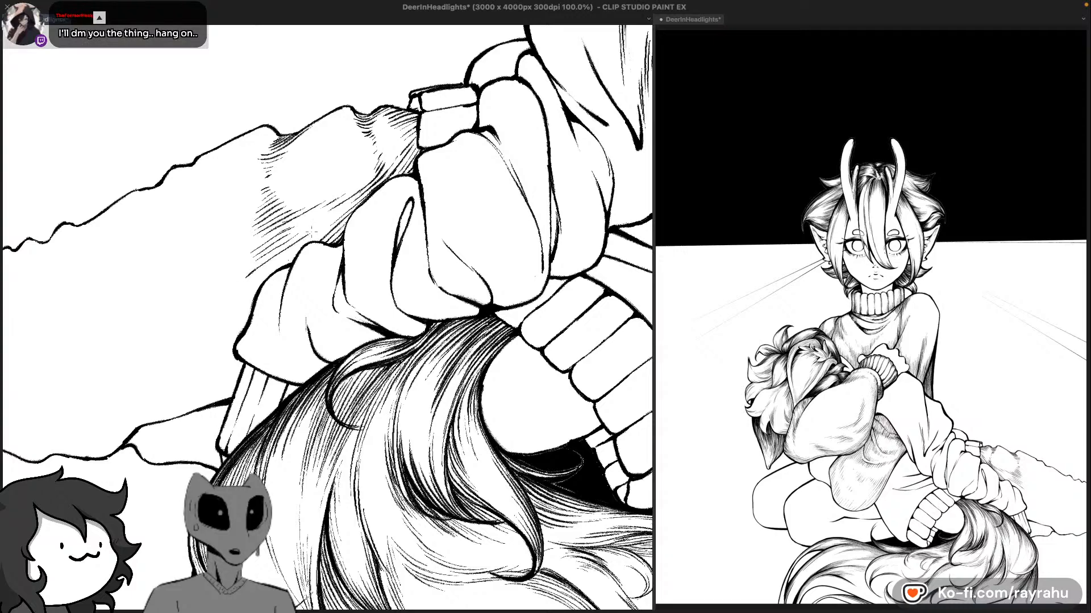
drag(265, 268, 313, 233)
key(super+s)
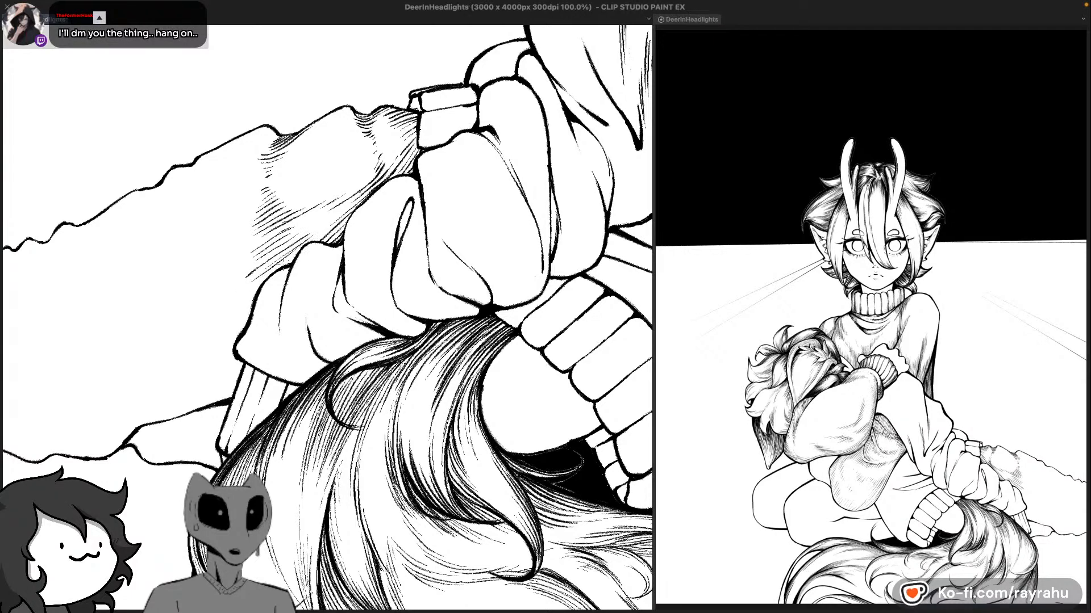
Step: Darken the cloth beside the upper ribbed cuff and in the small dip with denser hatching, checking the canvas mirrored
drag(255, 286, 299, 249)
drag(153, 463, 169, 467)
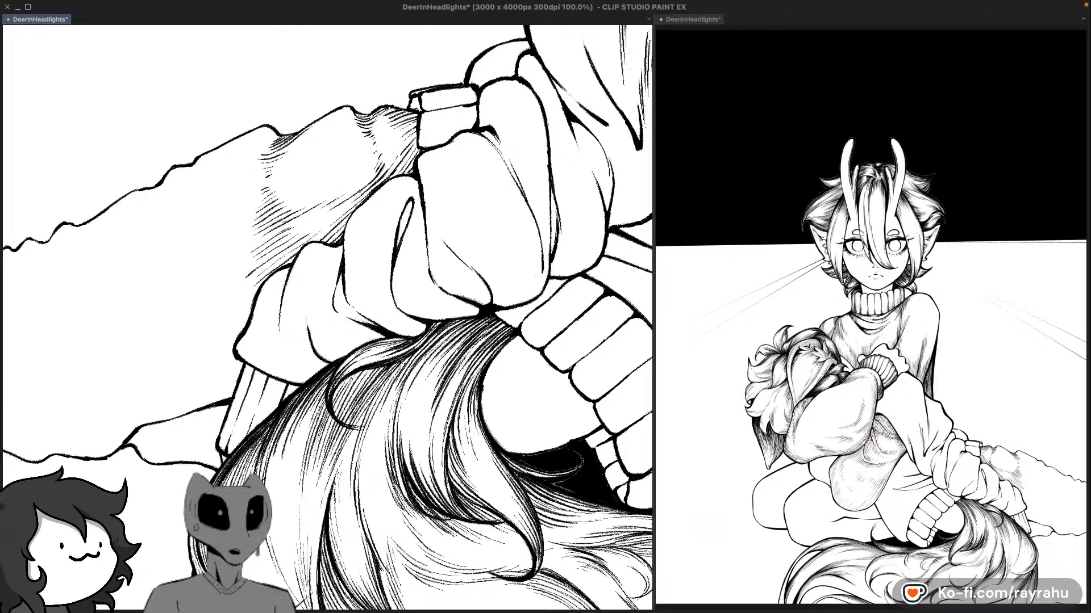
drag(385, 109, 413, 123)
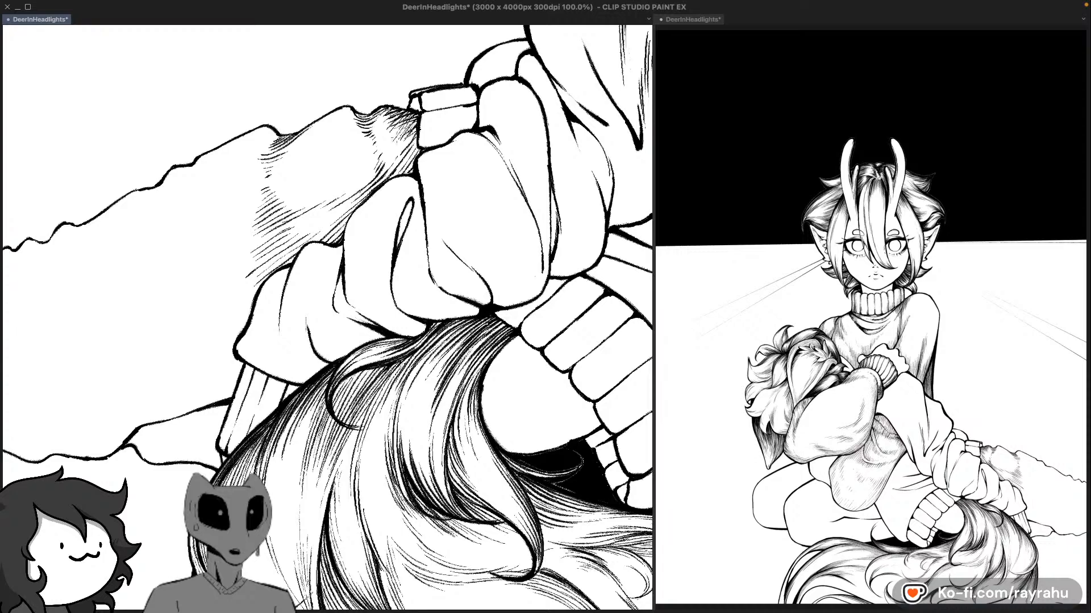
key(h)
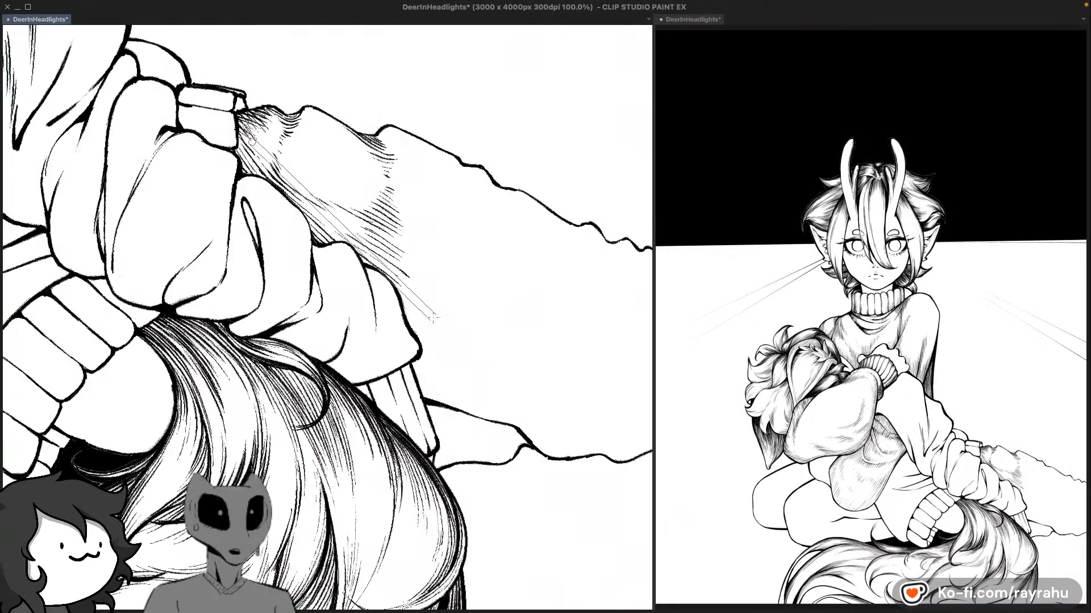
drag(440, 201, 500, 228)
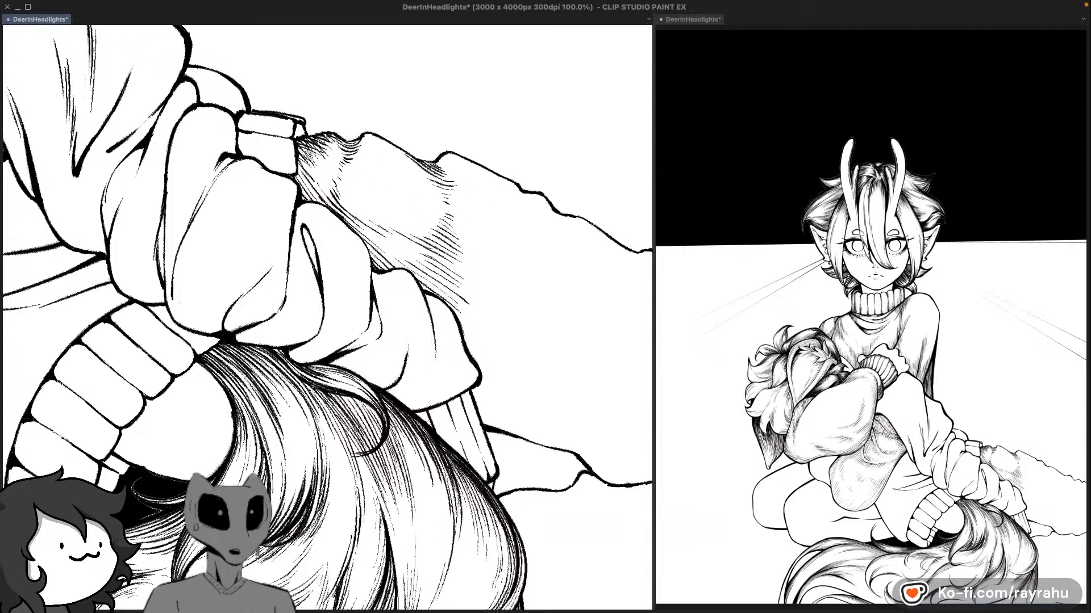
drag(333, 138, 355, 147)
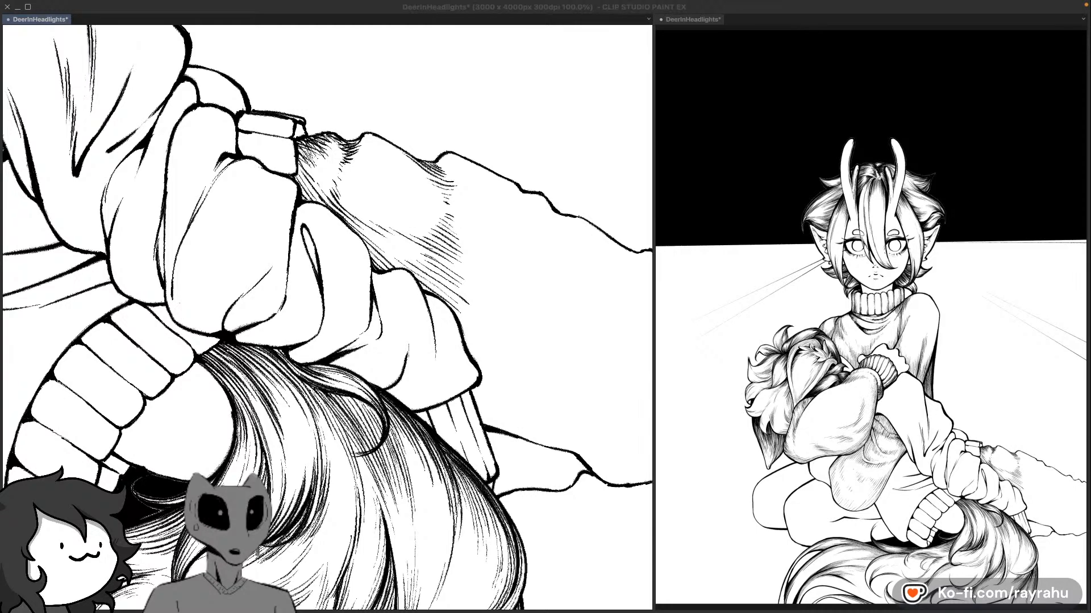
click(512, 274)
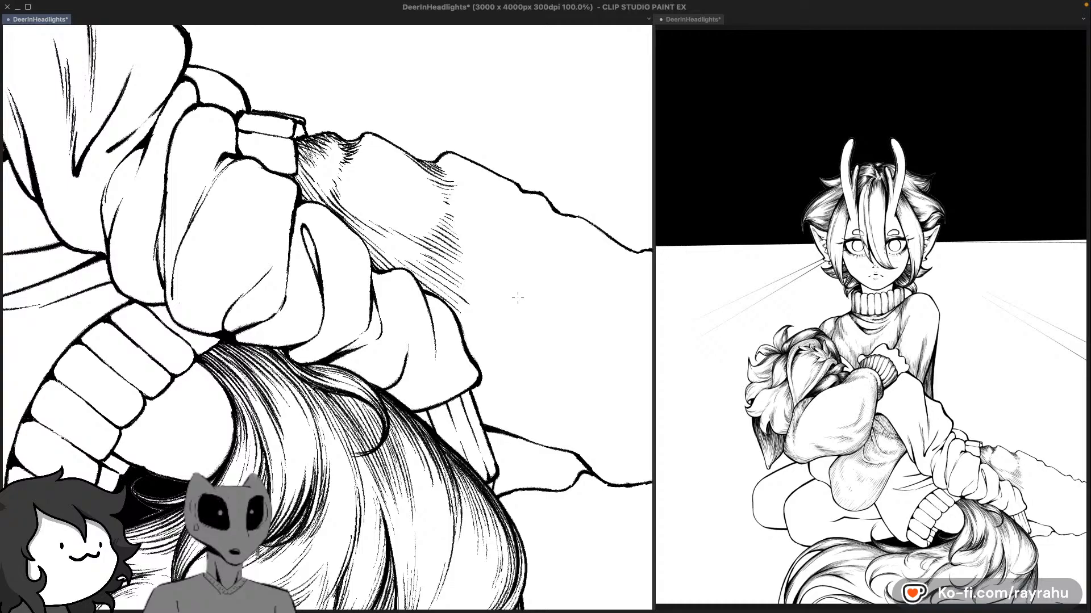
key(h)
Step: Ink short hatch strokes at the pinched tip of the small cloth piece beside the lower sleeve cuff
drag(428, 317, 534, 278)
drag(443, 340, 521, 289)
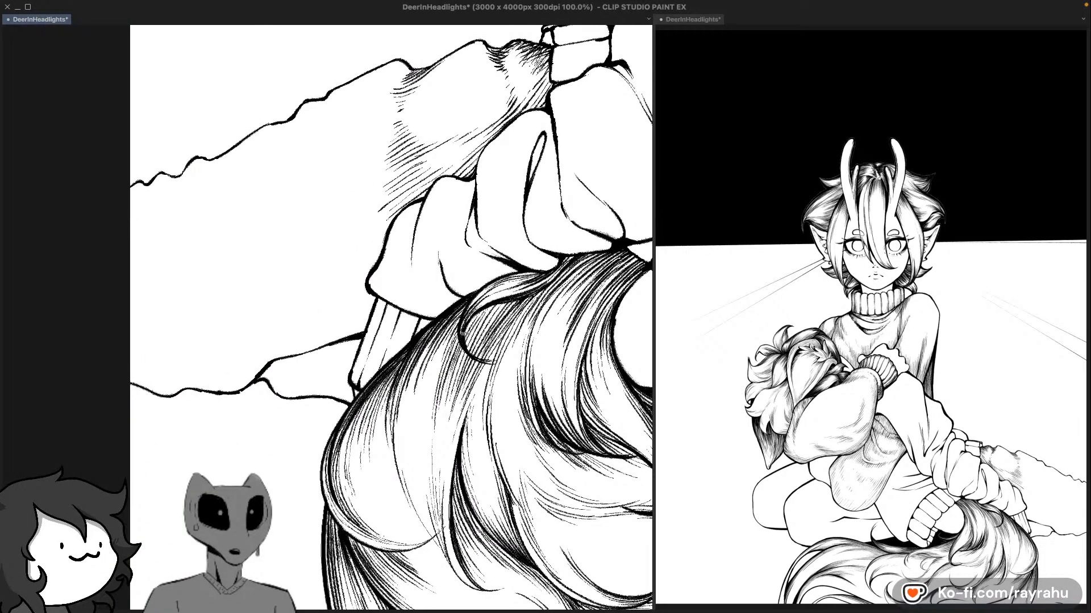
drag(463, 334, 459, 230)
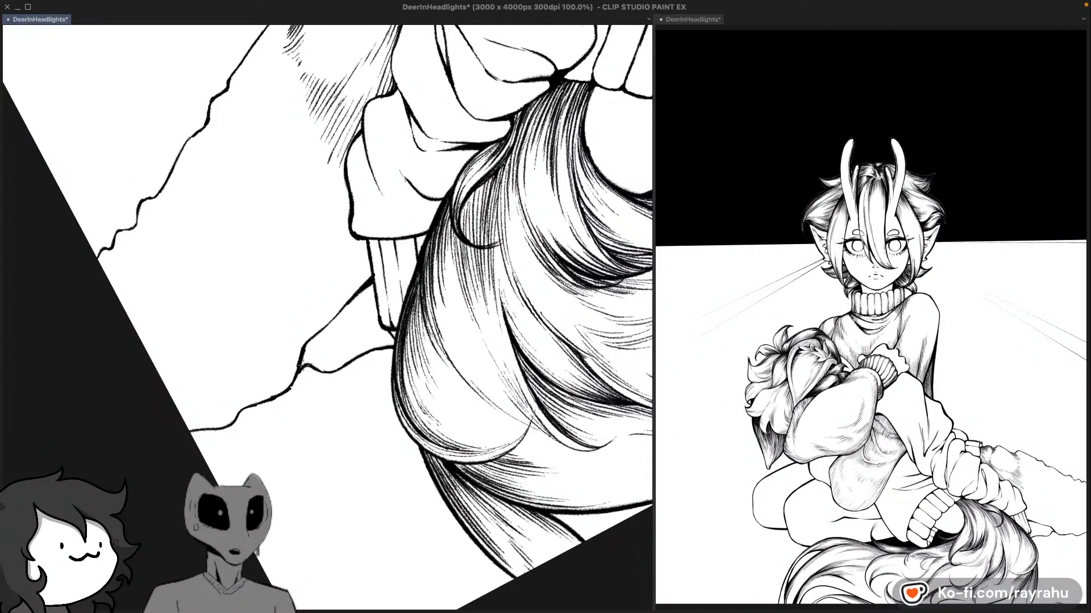
drag(296, 373, 334, 342)
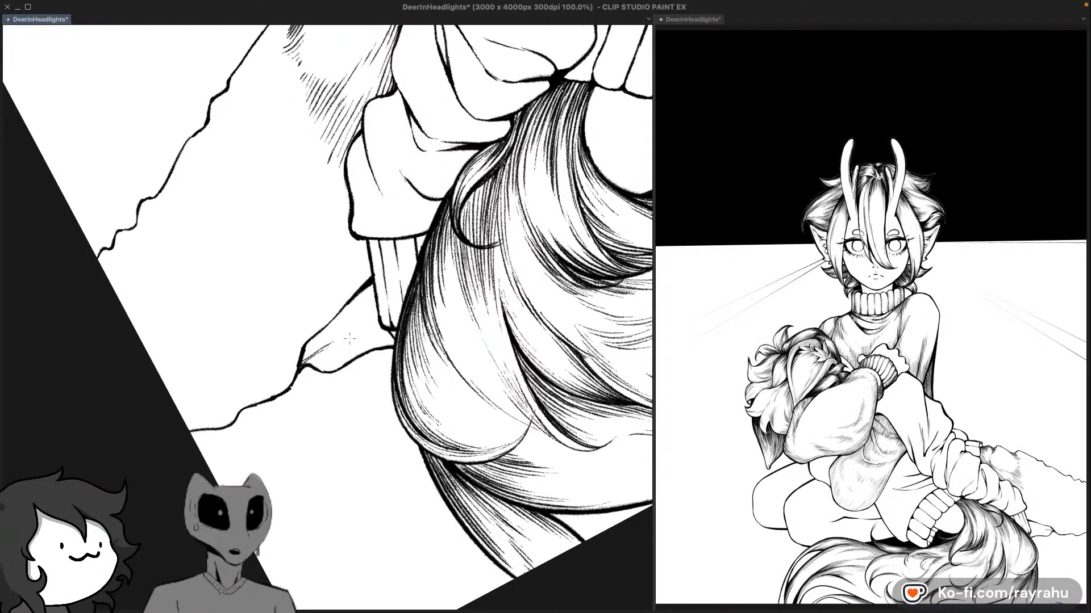
key(ctrl+z)
mouse_move(296, 365)
mouse_down()
mouse_move(322, 362)
mouse_move(309, 360)
mouse_up()
key(ctrl+z)
key(ctrl+z)
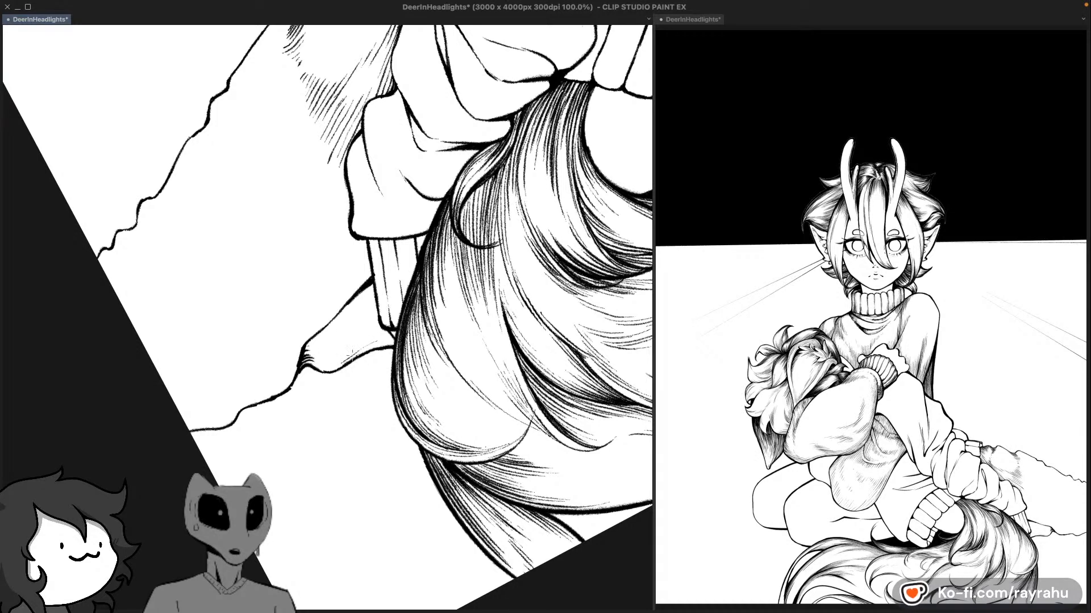
Step: Run fine lengthwise hatch lines across the small cloth piece from the lower cuff toward its pinched tip
mouse_move(339, 363)
mouse_down()
mouse_move(385, 340)
mouse_move(391, 321)
mouse_up()
key(ctrl+z)
key(ctrl+z)
key(ctrl+z)
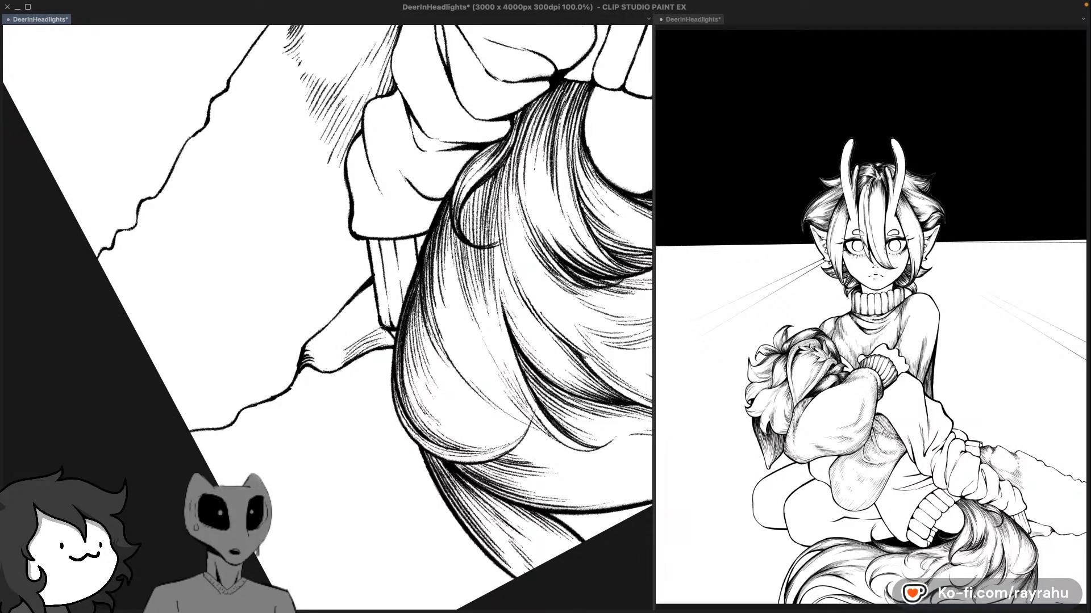
key(ctrl+z)
mouse_move(344, 352)
mouse_down()
mouse_move(383, 328)
mouse_move(344, 346)
mouse_move(381, 325)
mouse_move(346, 340)
mouse_move(377, 301)
mouse_up()
key(ctrl+z)
key(ctrl+z)
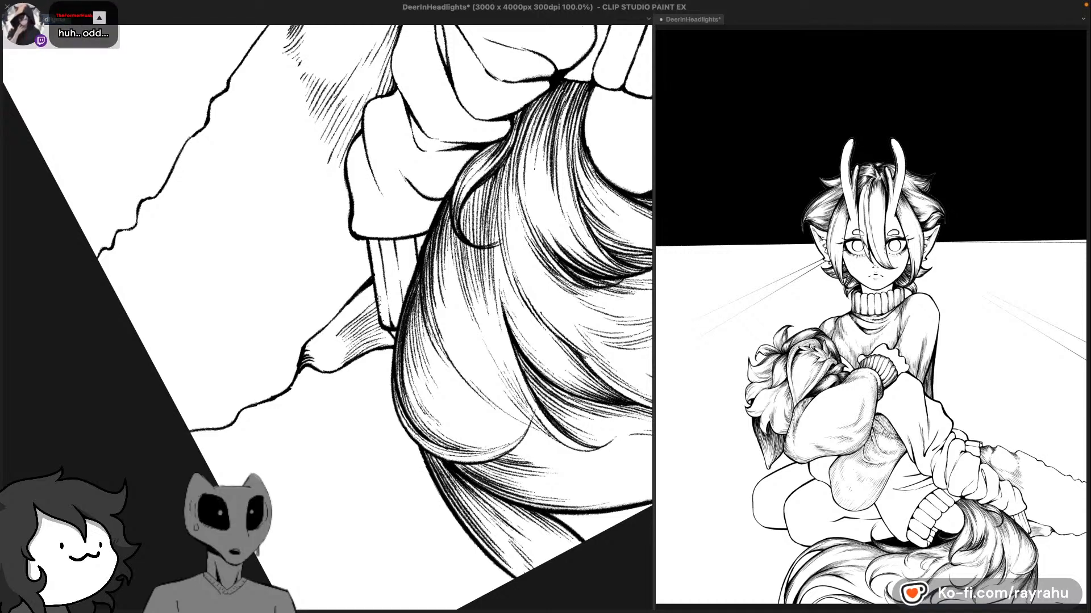
Step: Fill the upper part of the small cloth piece with long hatch lines following its top edge
key(super+z)
drag(324, 343, 376, 300)
drag(323, 338, 379, 292)
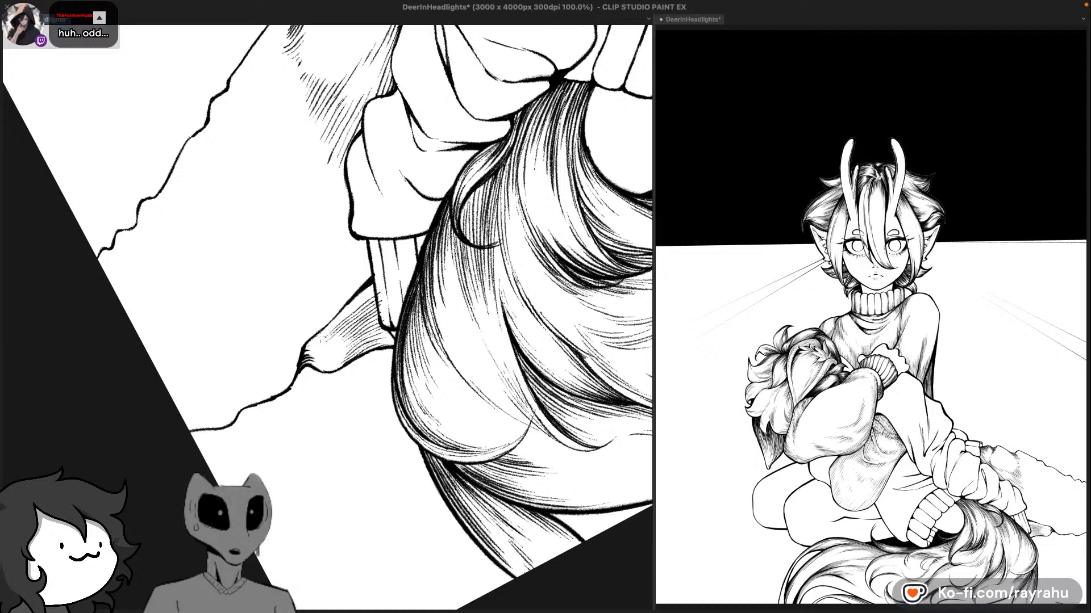
drag(320, 338, 378, 285)
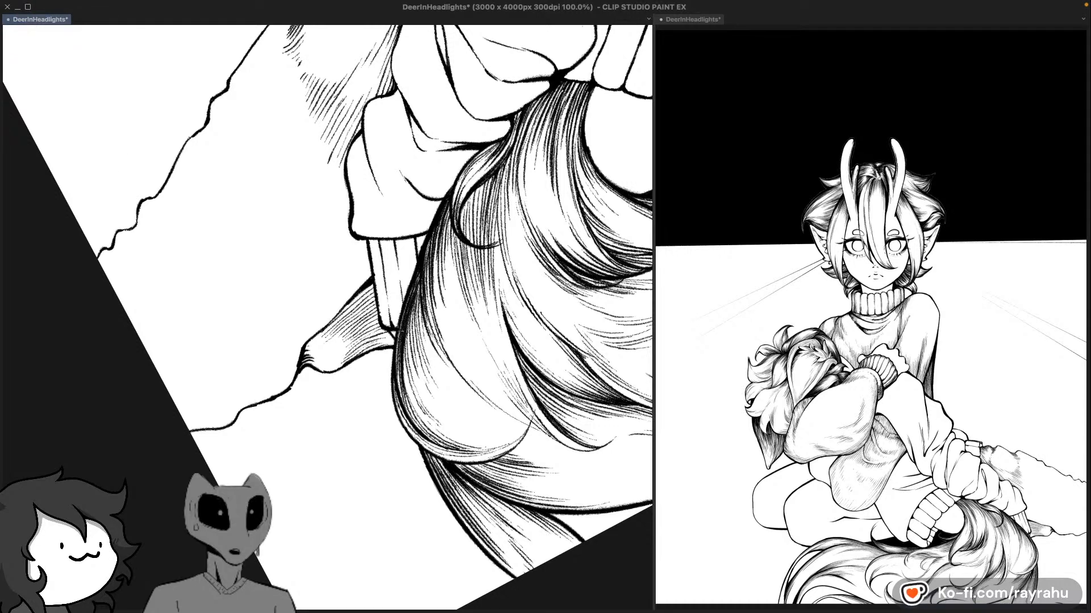
Step: Add fine hatch lines to the small cloth piece's lower part and around its pinched tip
mouse_move(391, 341)
mouse_down()
mouse_move(329, 352)
mouse_move(304, 344)
mouse_move(329, 327)
mouse_up()
key(ctrl+z)
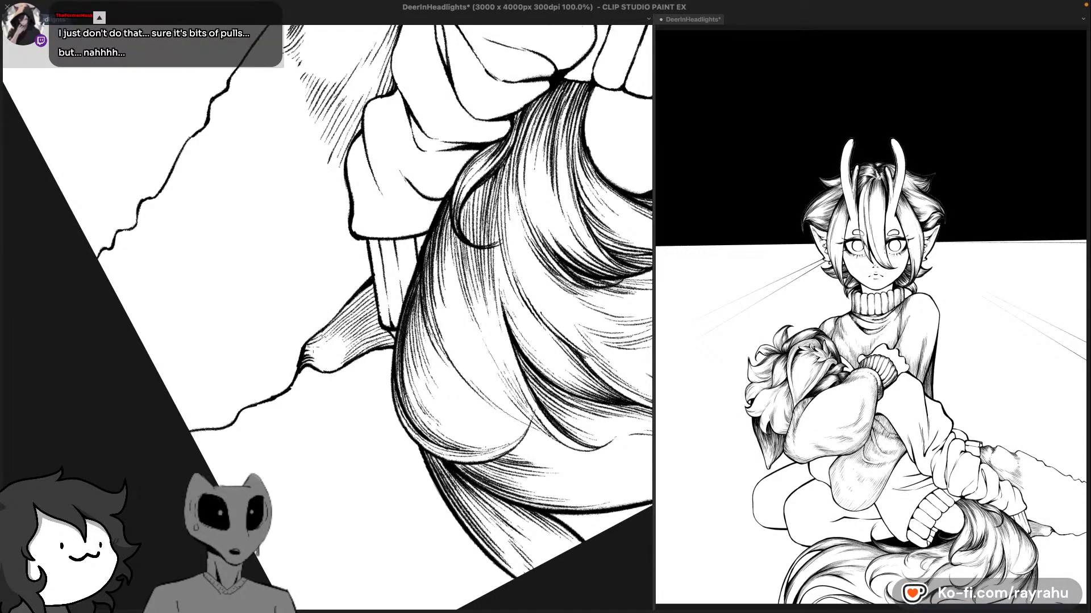
drag(306, 352, 327, 345)
key(ctrl+z)
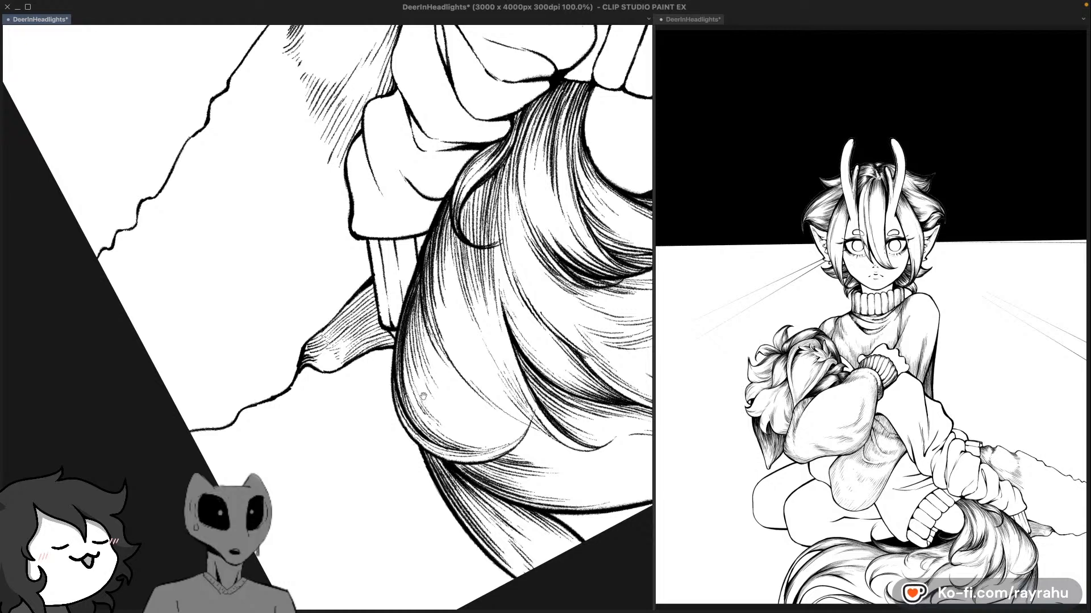
Step: Cross-hatch the small cloth piece beside the lower cuff with diagonal strokes over the lengthwise lines
drag(430, 287, 433, 338)
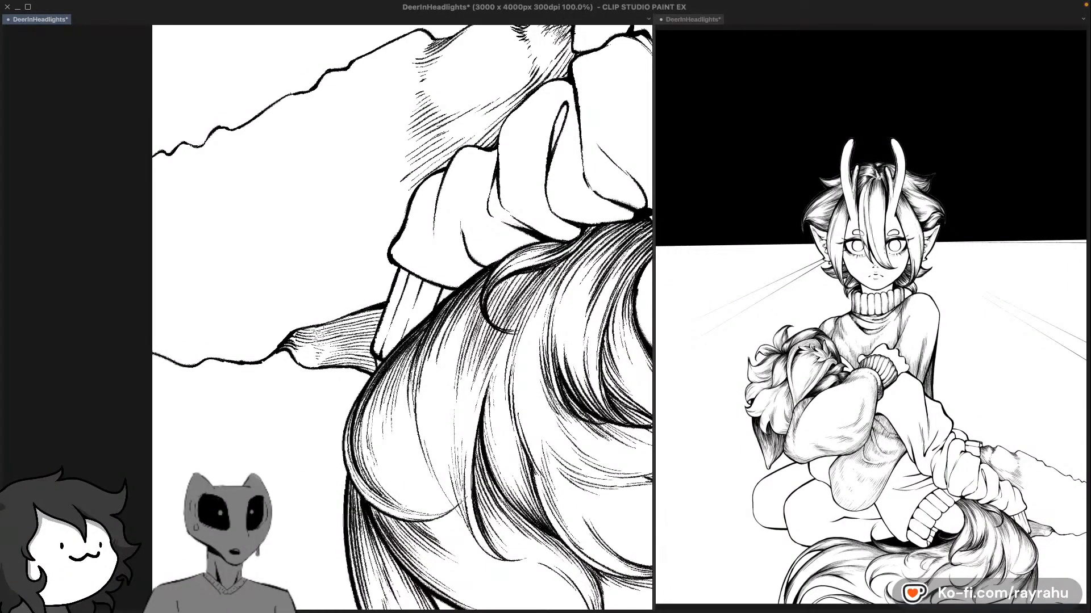
drag(352, 312, 323, 335)
mouse_move(358, 312)
mouse_down()
mouse_move(318, 336)
mouse_move(364, 310)
mouse_move(384, 312)
mouse_up()
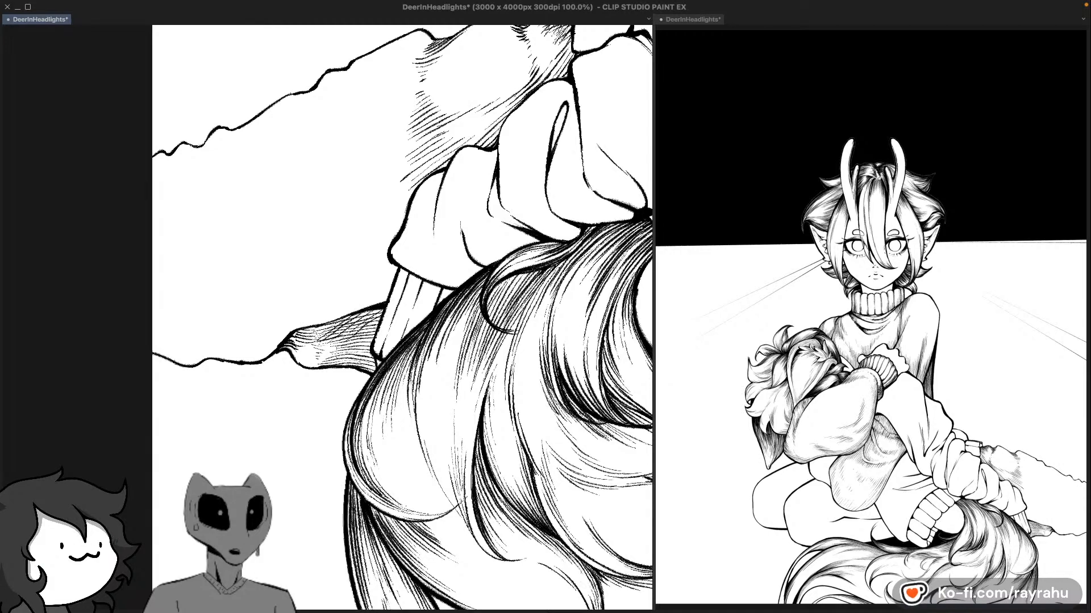
drag(337, 351, 381, 318)
key(super+z)
drag(335, 353, 390, 313)
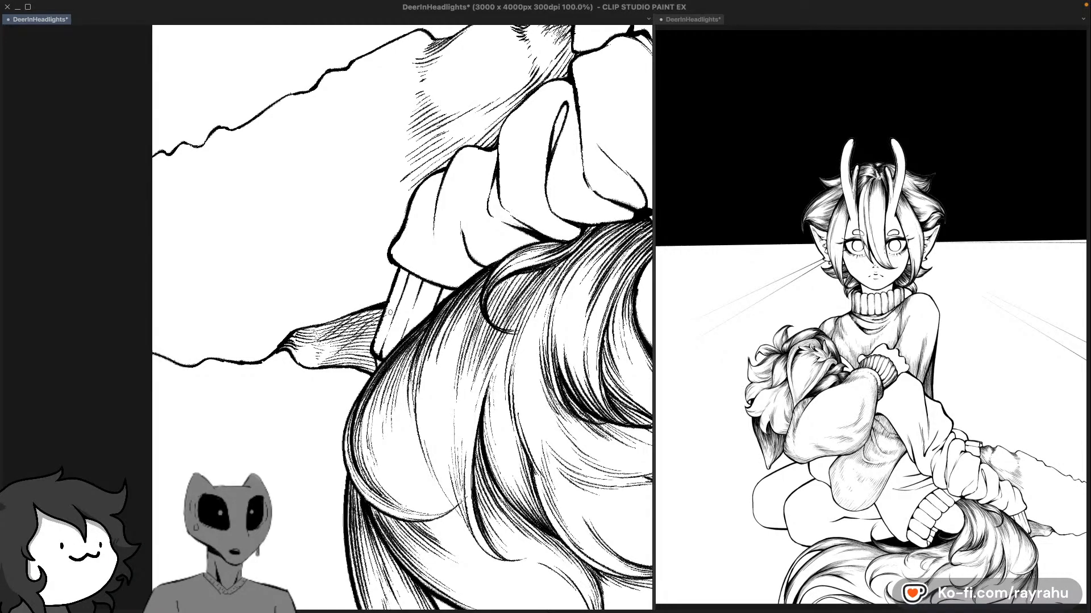
drag(334, 361, 374, 330)
mouse_move(334, 363)
mouse_down()
mouse_move(372, 338)
mouse_move(378, 356)
mouse_up()
Step: Darken the small cloth piece along its top edge and next to the lower cuff with extra strokes
drag(428, 304, 391, 244)
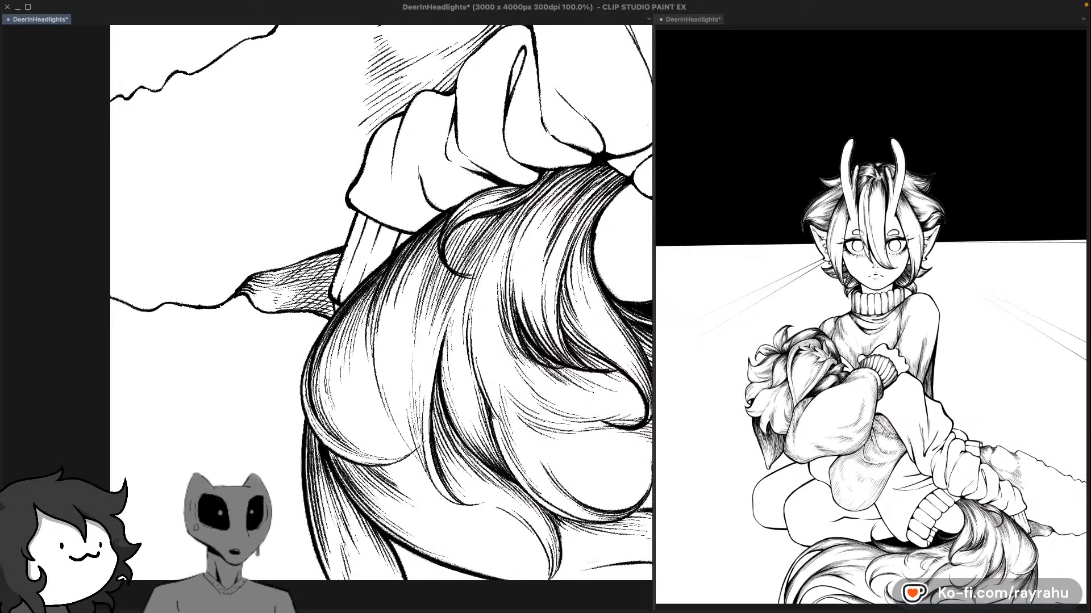
drag(242, 285, 263, 277)
drag(307, 269, 335, 253)
drag(328, 261, 338, 252)
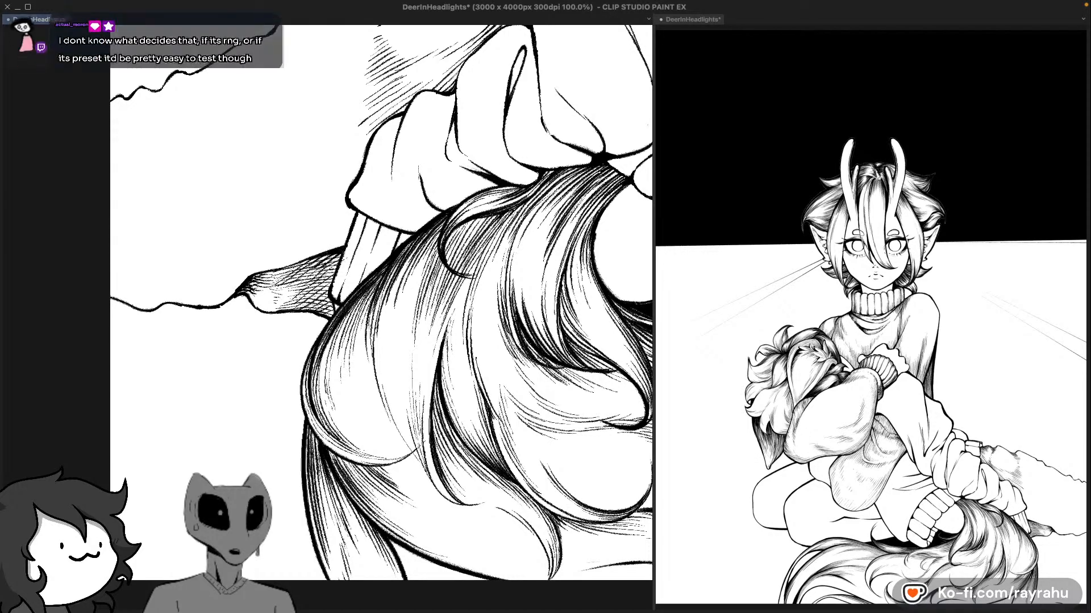
mouse_move(310, 288)
mouse_down()
mouse_move(341, 257)
mouse_move(332, 277)
mouse_move(341, 270)
mouse_up()
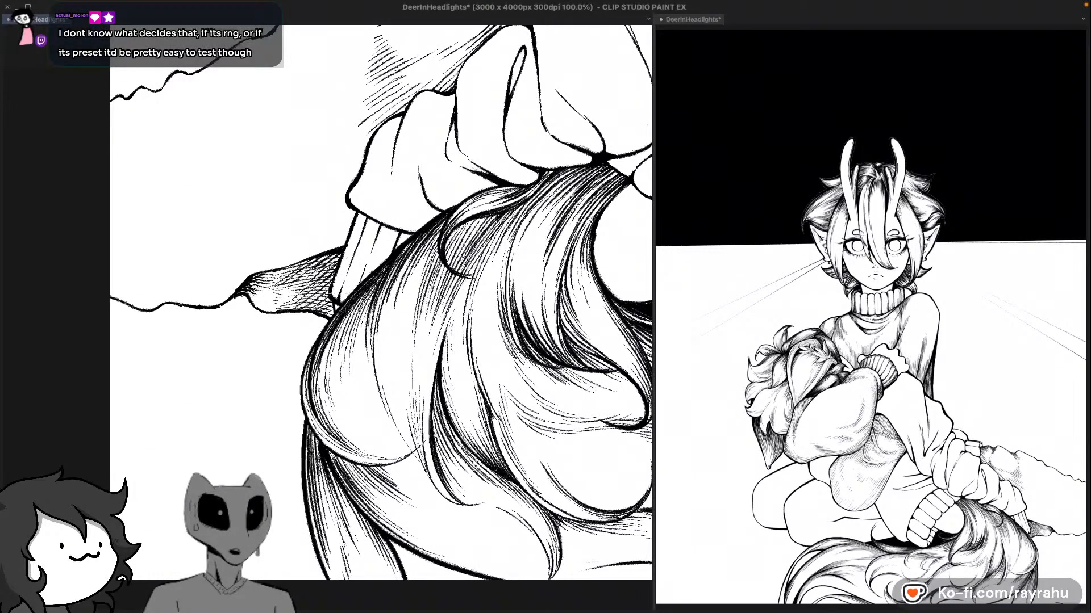
scroll(394, 284, up, 3)
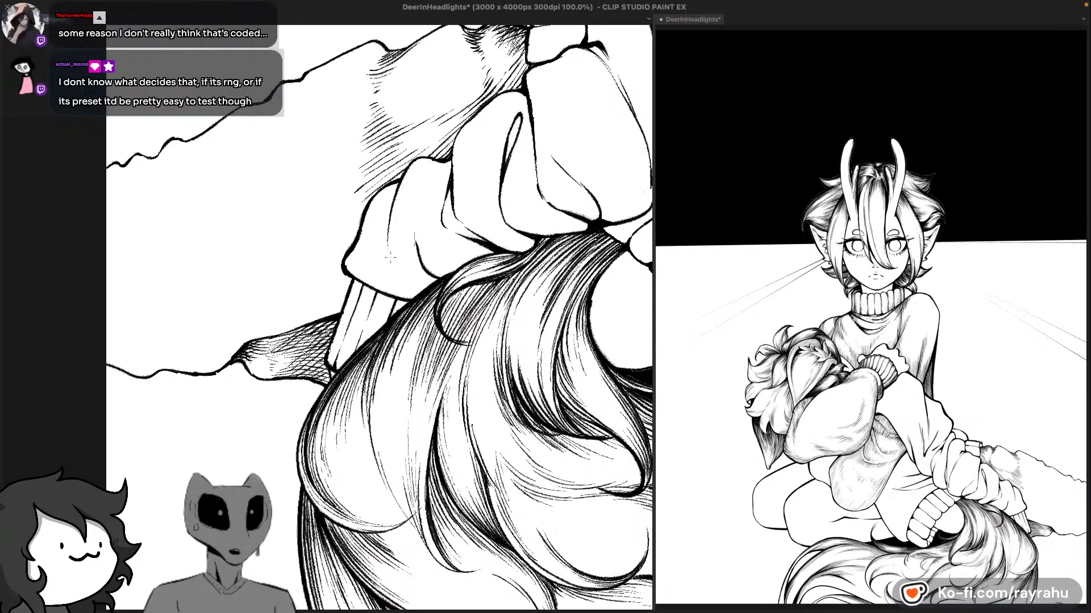
scroll(364, 311, up, 1)
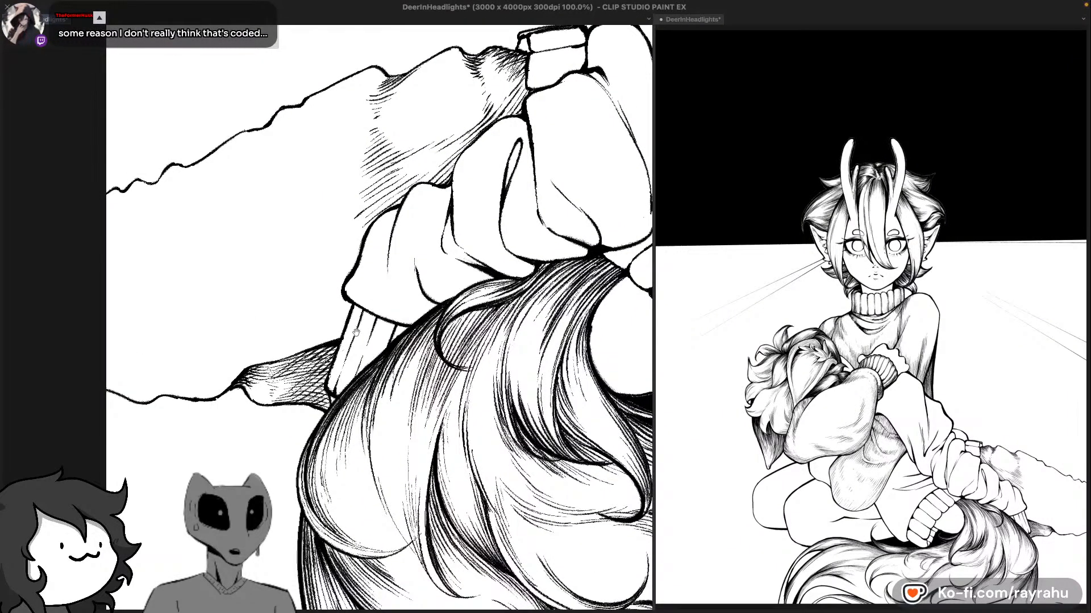
scroll(356, 331, right, 2)
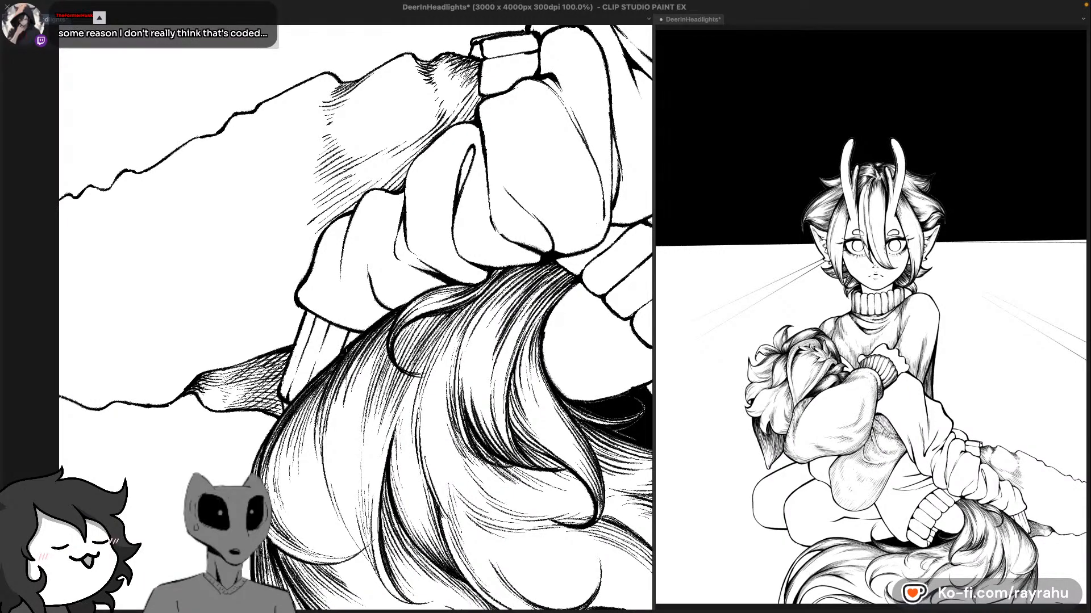
Step: Hatch the notches along the wavy cloth's top edge, double the outline between them with extra strokes, and save the illustration
drag(338, 289, 371, 341)
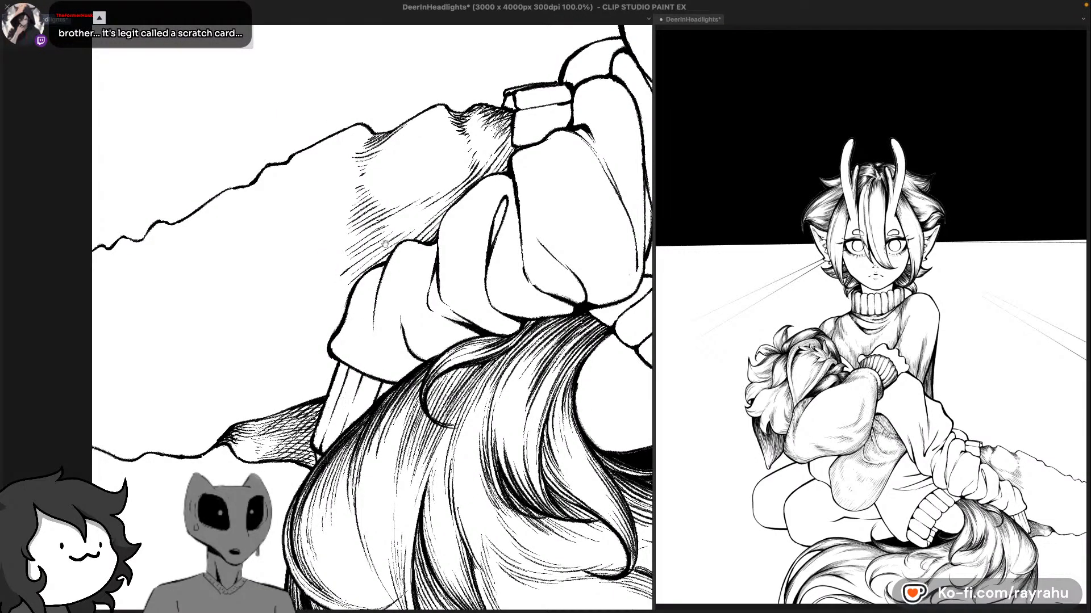
drag(303, 160, 327, 197)
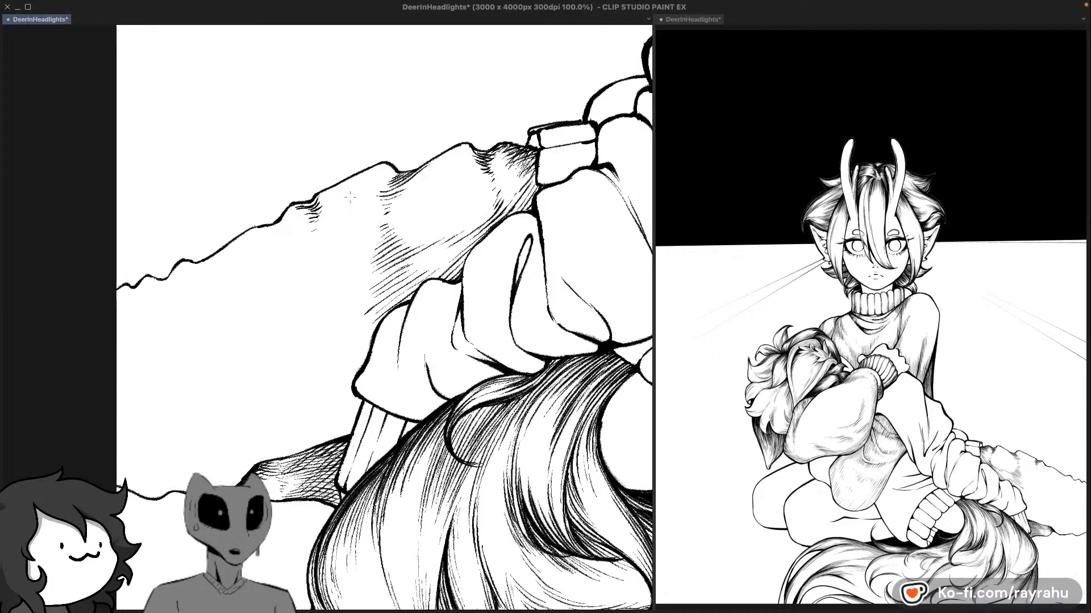
drag(316, 199, 381, 165)
drag(317, 199, 385, 165)
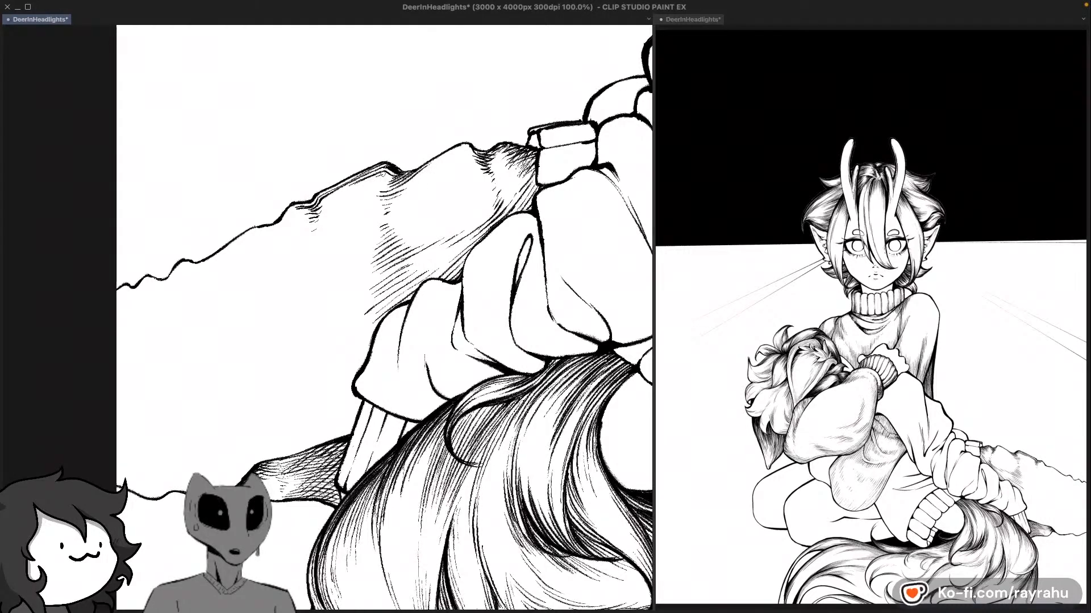
drag(369, 181, 384, 174)
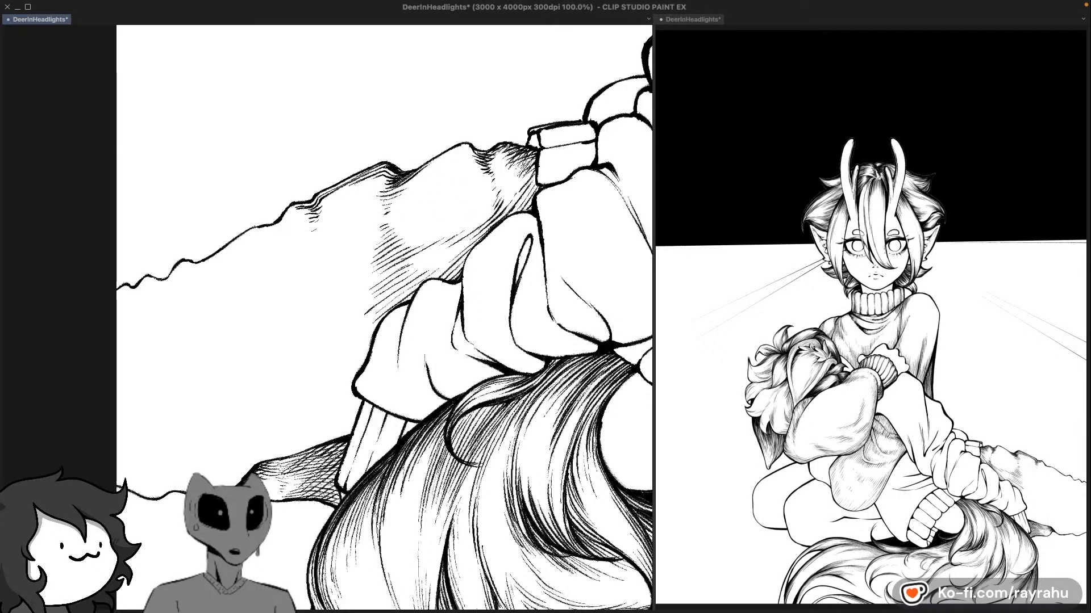
drag(385, 201, 413, 179)
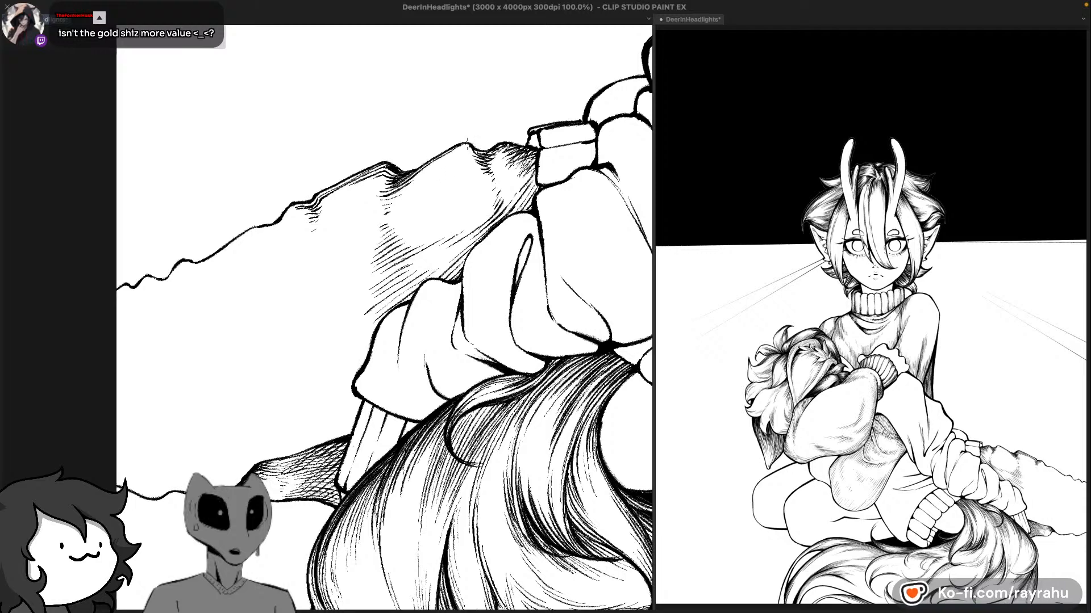
key(ctrl+s)
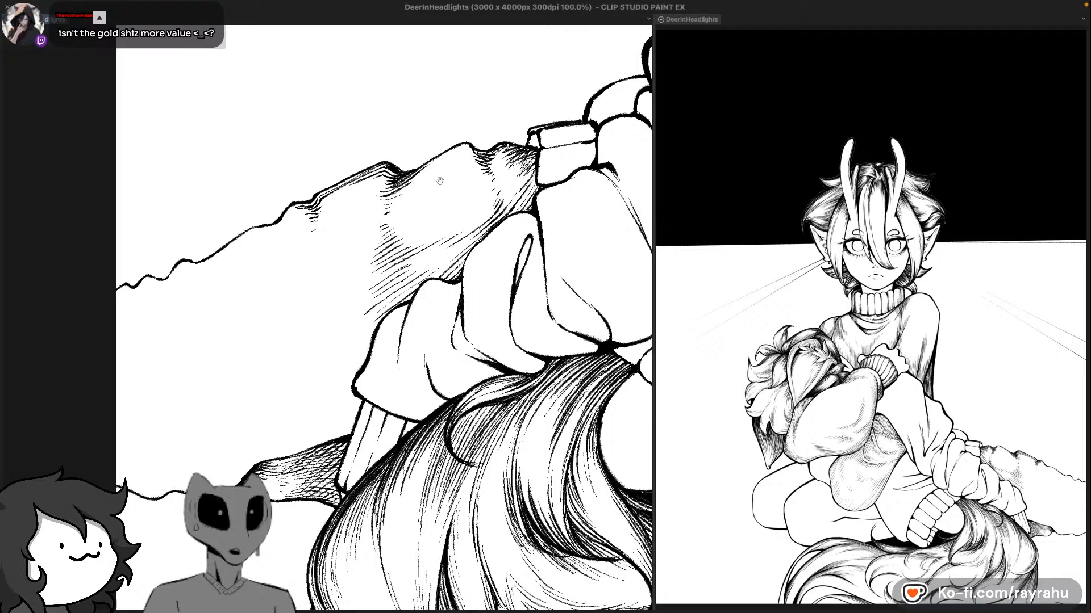
Step: Thicken the wavy cloth's top edge towards the upper cuff and add denser hatch lines alongside the scrunched sleeve
drag(439, 181, 505, 221)
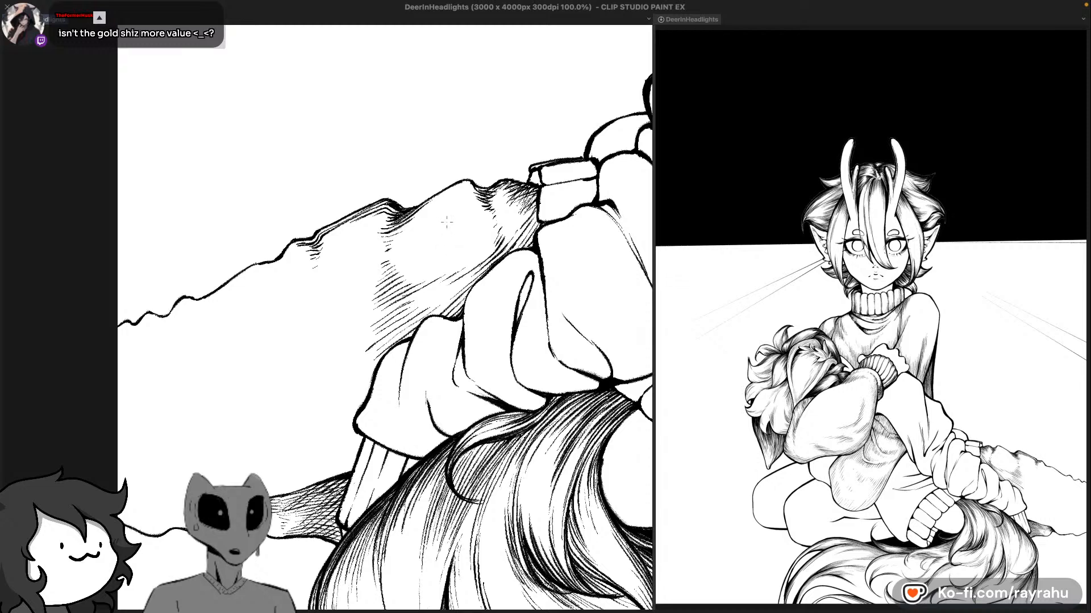
mouse_move(419, 209)
mouse_down()
mouse_move(439, 195)
mouse_move(488, 234)
mouse_up()
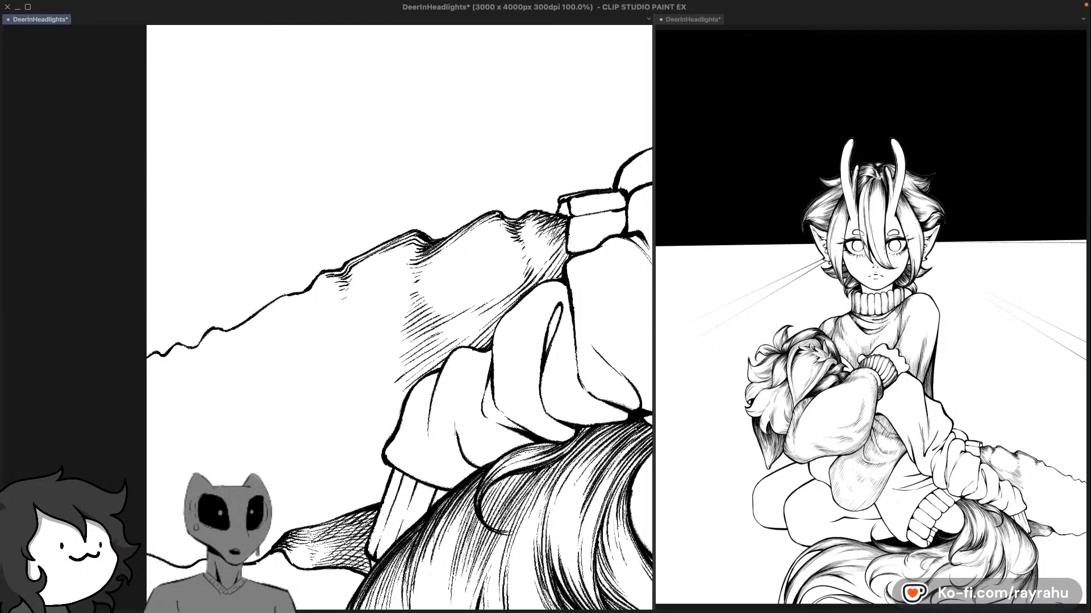
drag(502, 266, 550, 232)
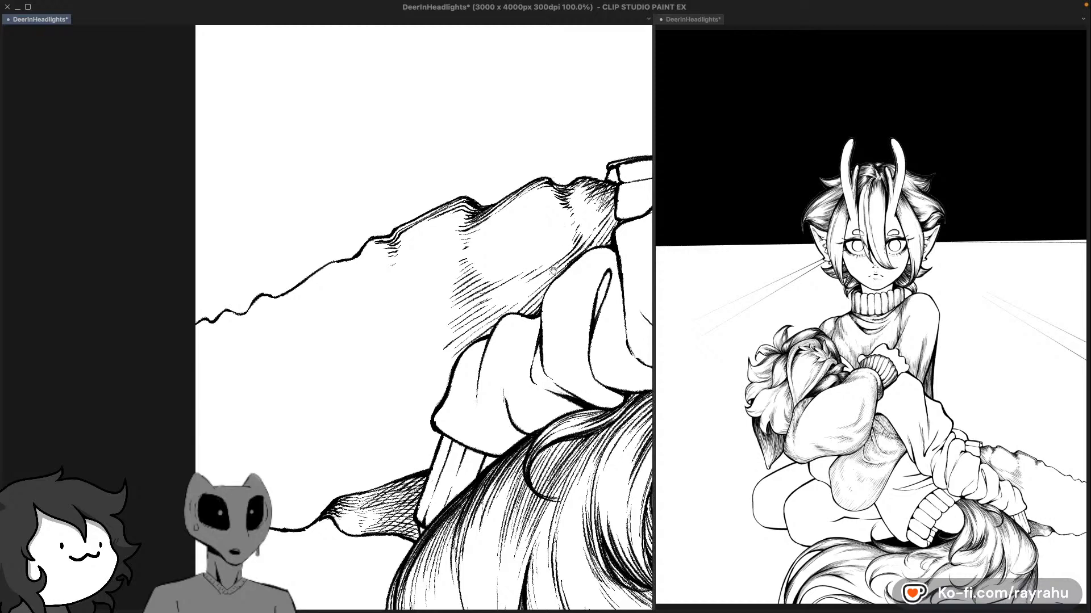
drag(553, 271, 471, 261)
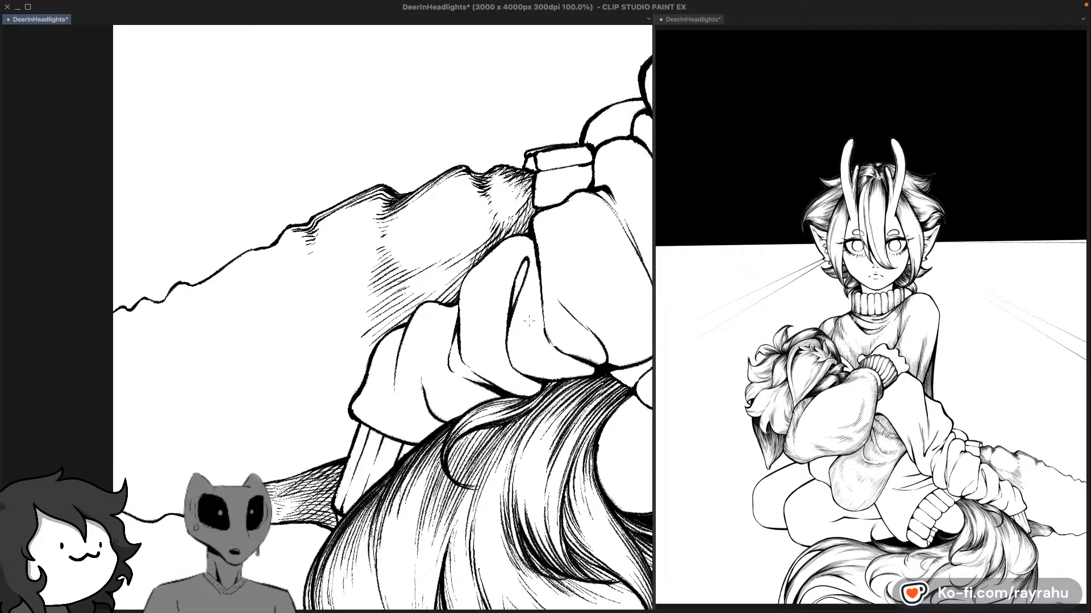
drag(473, 271, 522, 287)
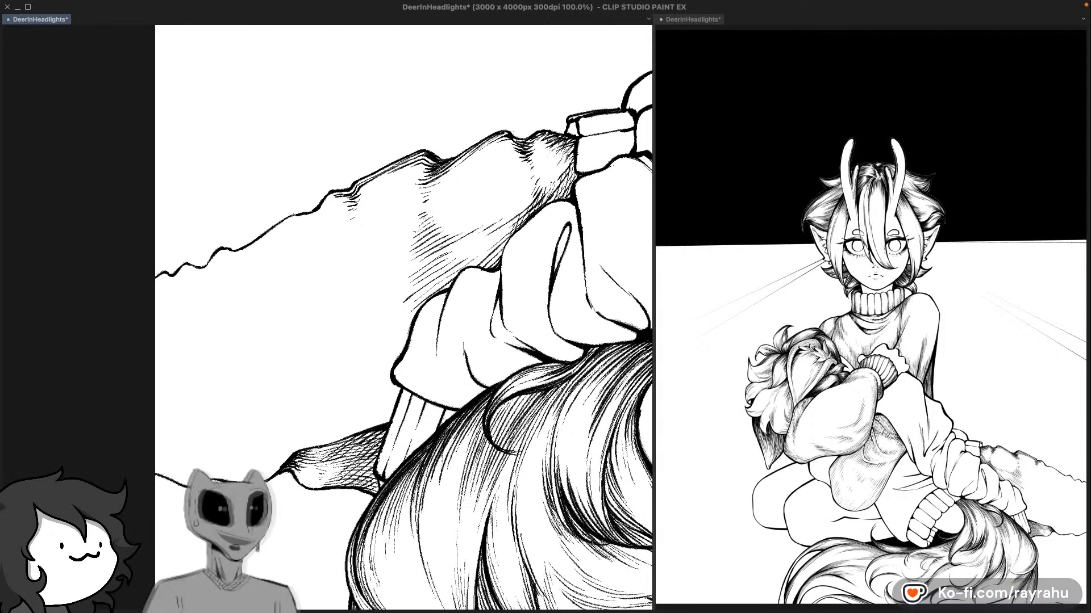
Step: Cross-hatch the wavy cloth's shadow directly above the scrunched sleeve with steep strokes over the existing diagonal lines
mouse_move(429, 218)
mouse_down()
mouse_move(416, 264)
mouse_move(432, 253)
mouse_move(433, 266)
mouse_up()
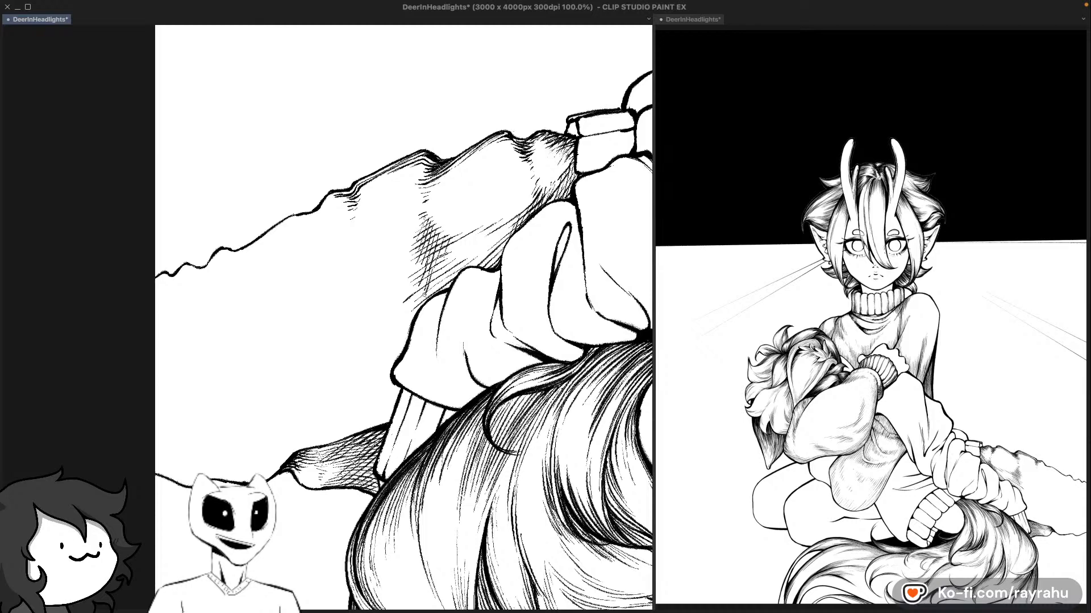
drag(441, 243, 430, 297)
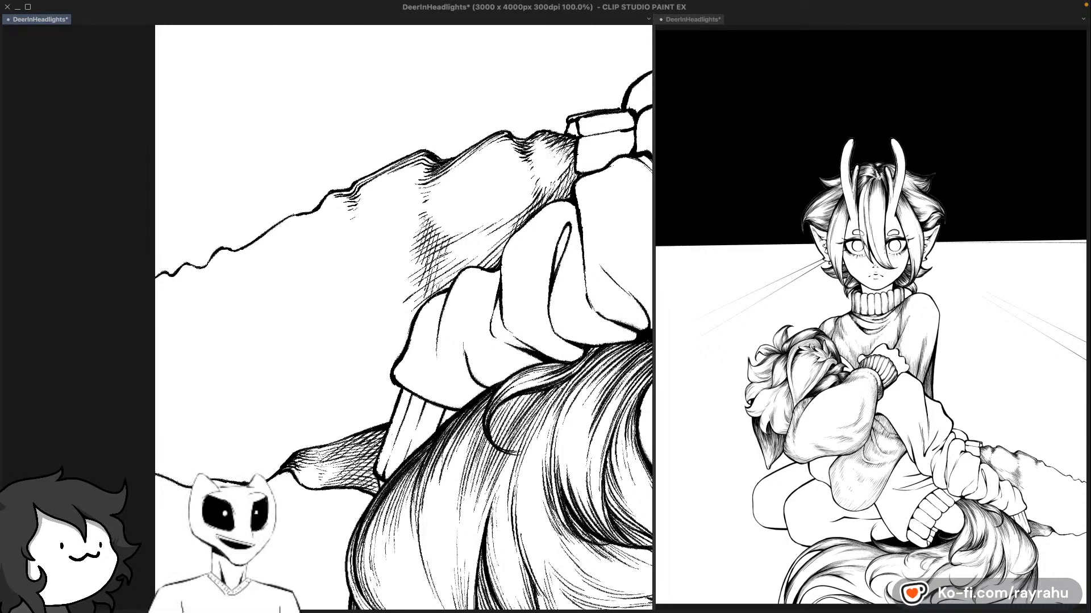
drag(446, 258, 437, 288)
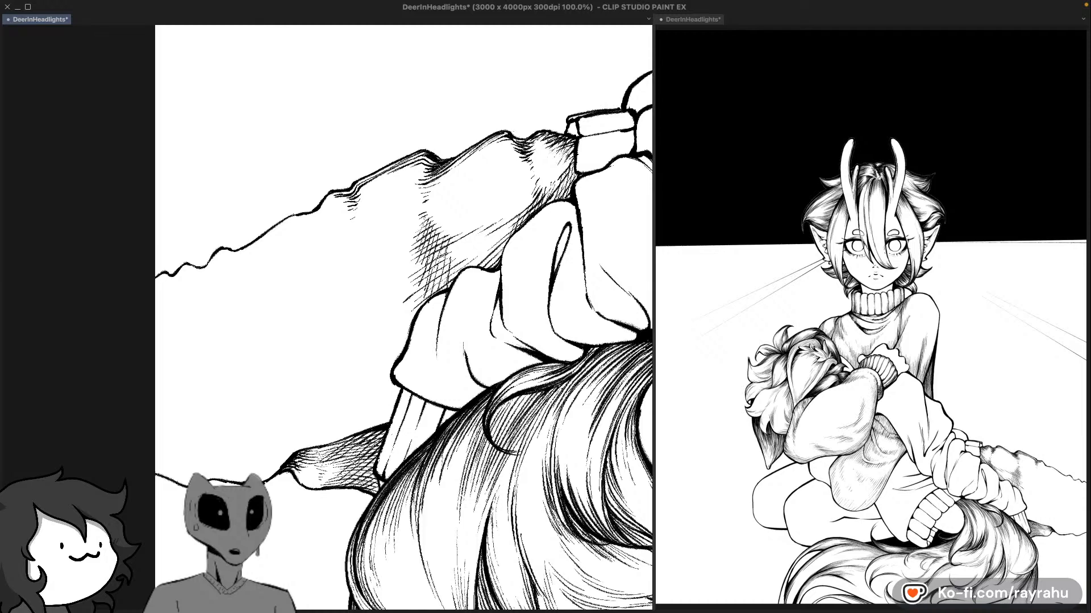
mouse_move(449, 280)
mouse_down()
mouse_move(451, 295)
mouse_move(418, 307)
mouse_up()
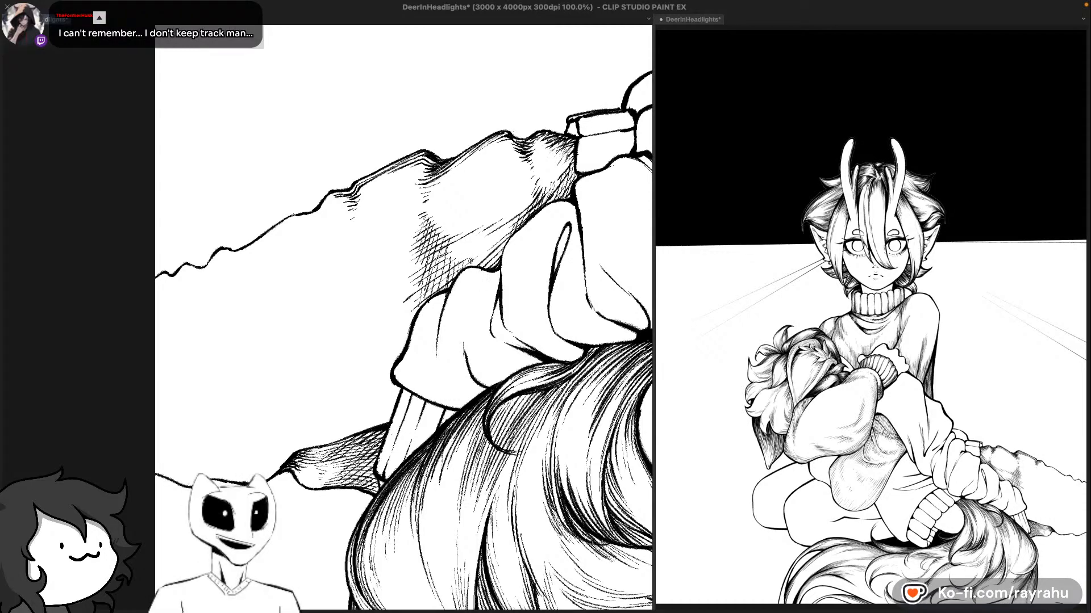
mouse_move(472, 257)
mouse_down()
mouse_move(465, 273)
mouse_move(493, 266)
mouse_move(500, 224)
mouse_move(453, 251)
mouse_up()
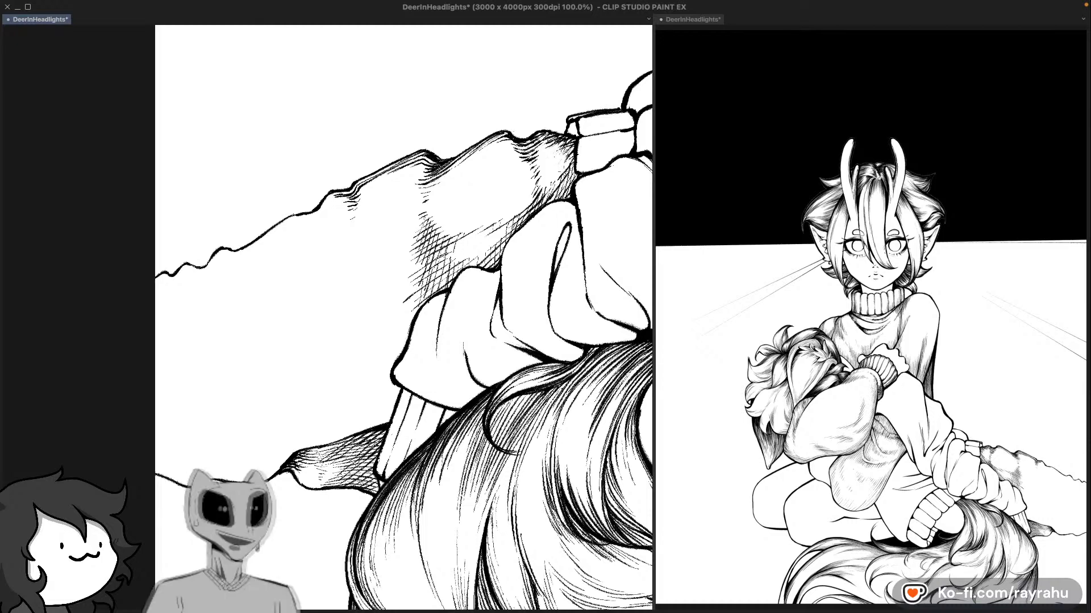
drag(546, 233, 523, 247)
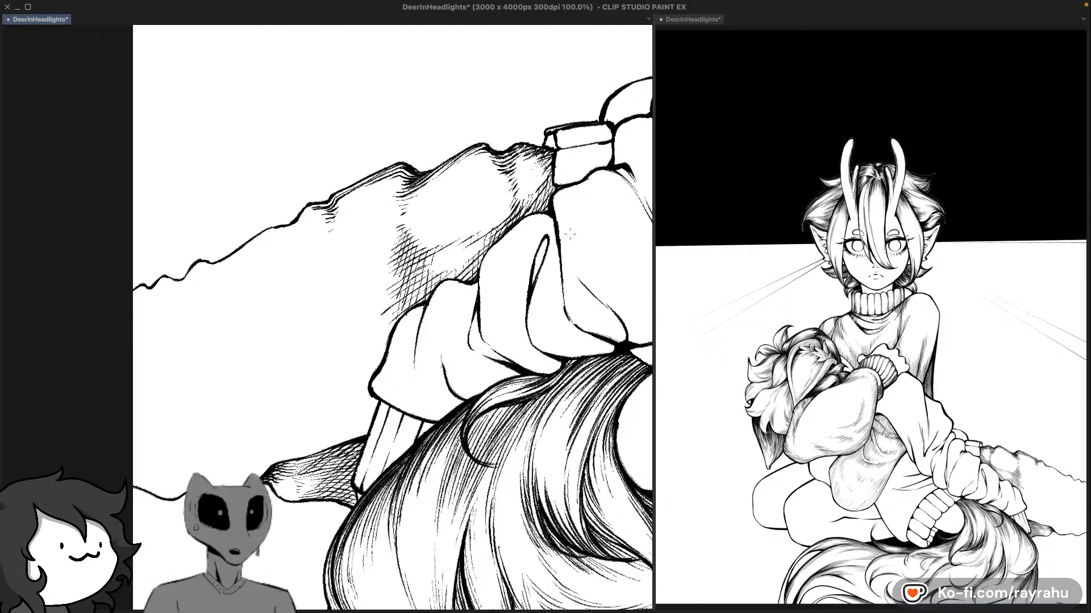
Step: Hatch three tapering folds with short curved strokes below the wavy cloth's scalloped top edge near the canvas border
drag(505, 235, 543, 180)
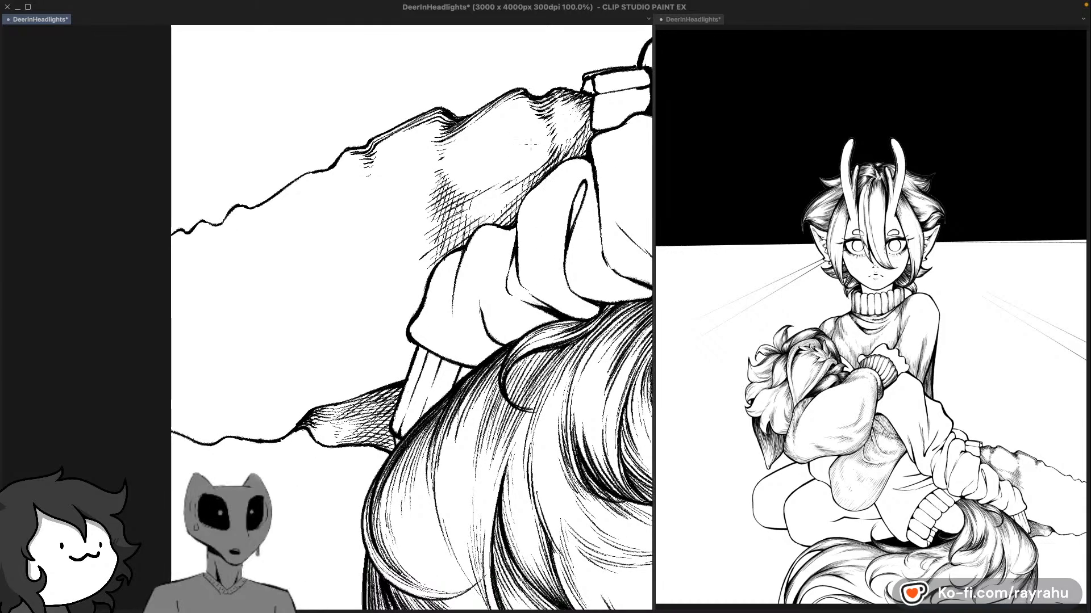
key(Tab)
key(Tab)
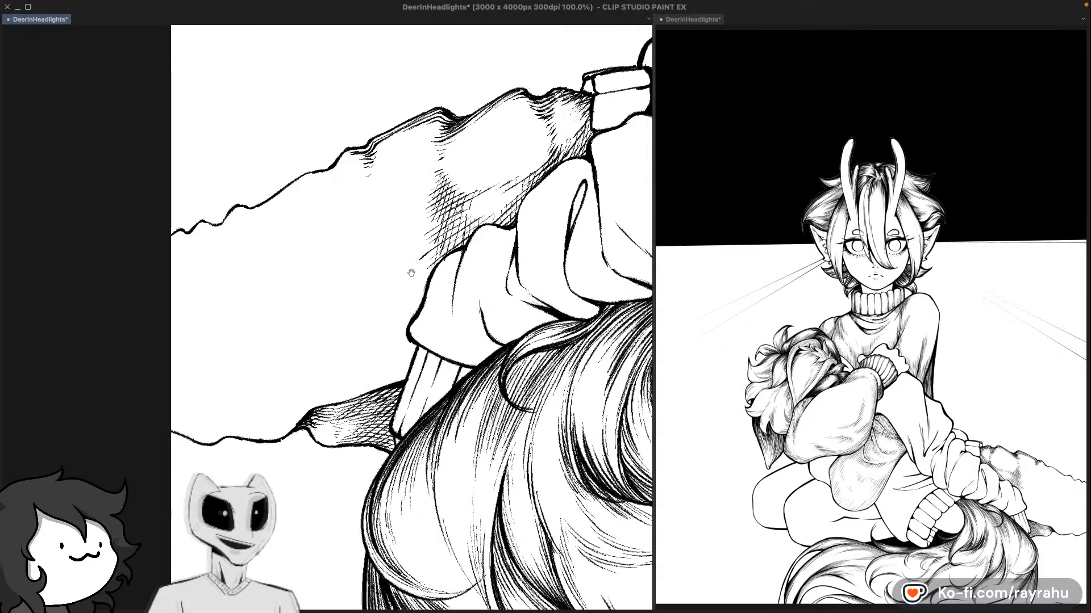
drag(392, 278, 506, 253)
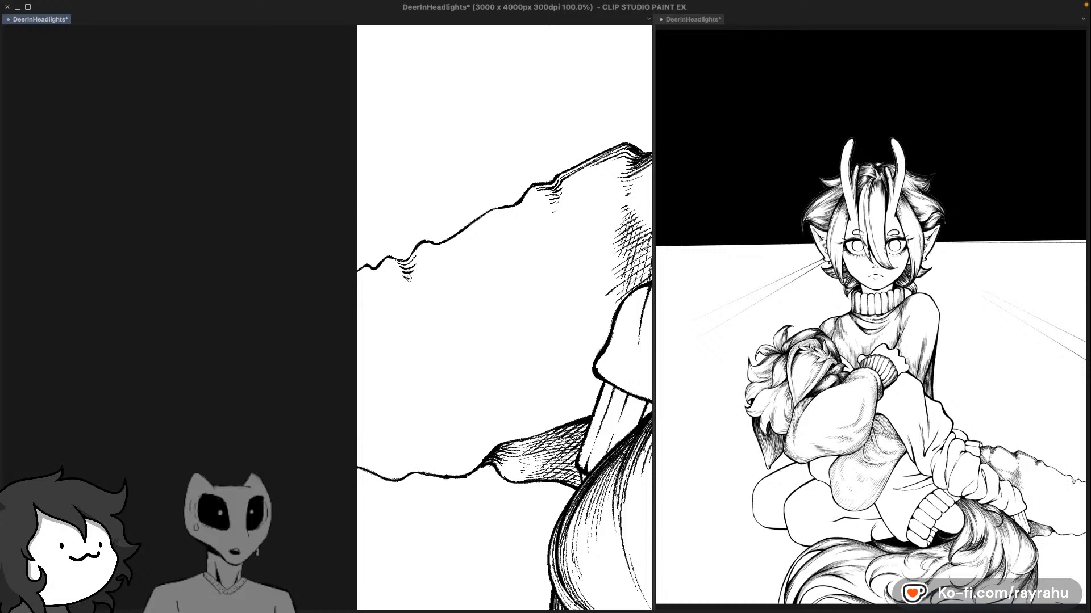
drag(408, 278, 400, 334)
mouse_move(372, 272)
mouse_down()
mouse_move(390, 259)
mouse_move(384, 287)
mouse_up()
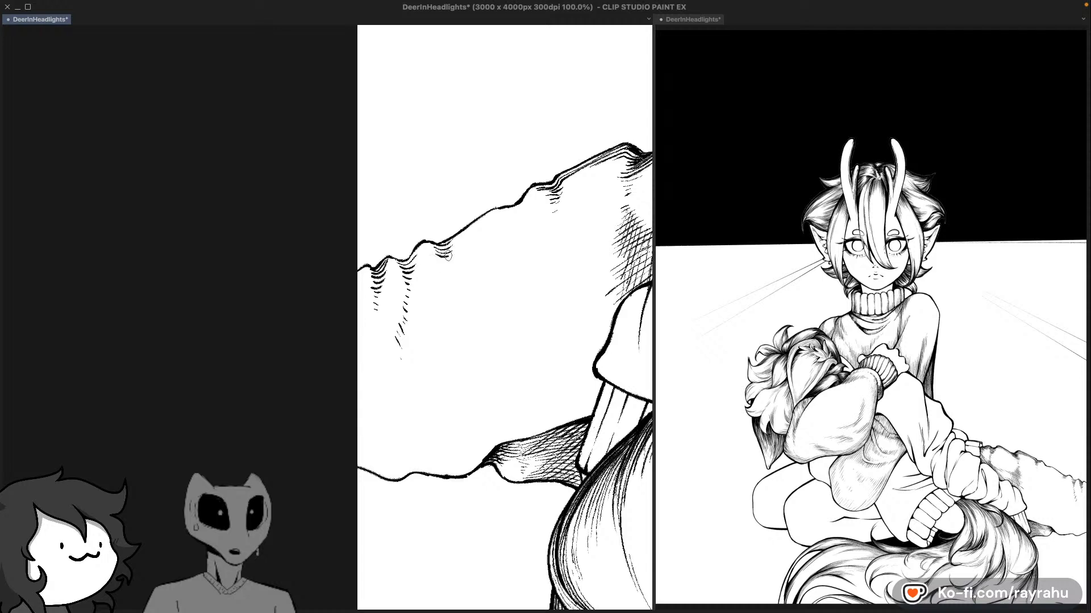
mouse_move(438, 255)
mouse_down()
mouse_move(461, 270)
mouse_move(447, 275)
mouse_move(465, 273)
mouse_up()
drag(447, 273, 447, 301)
drag(441, 304, 444, 306)
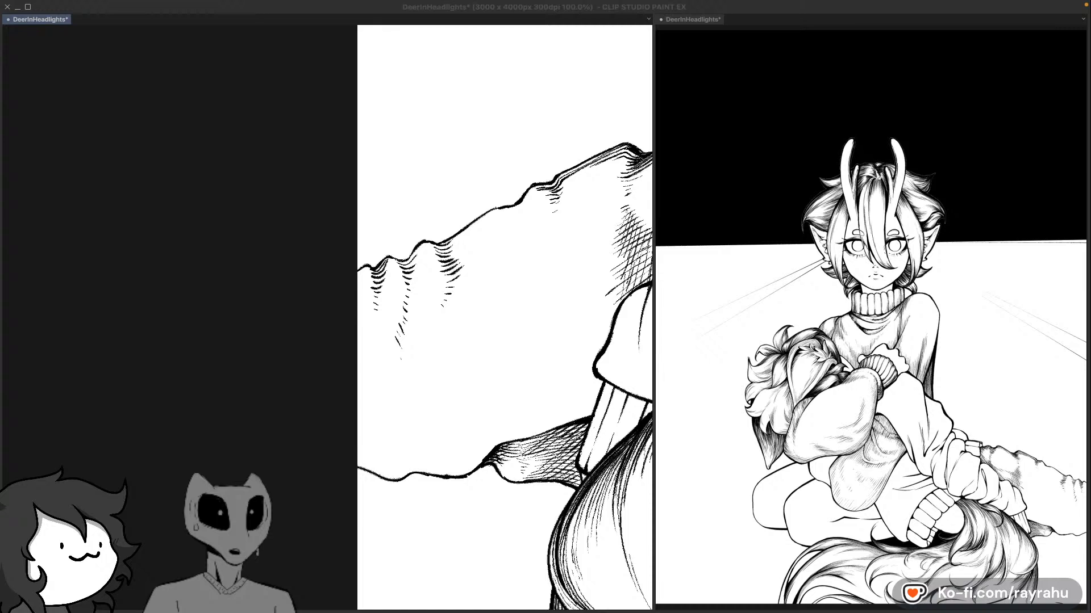
click(459, 325)
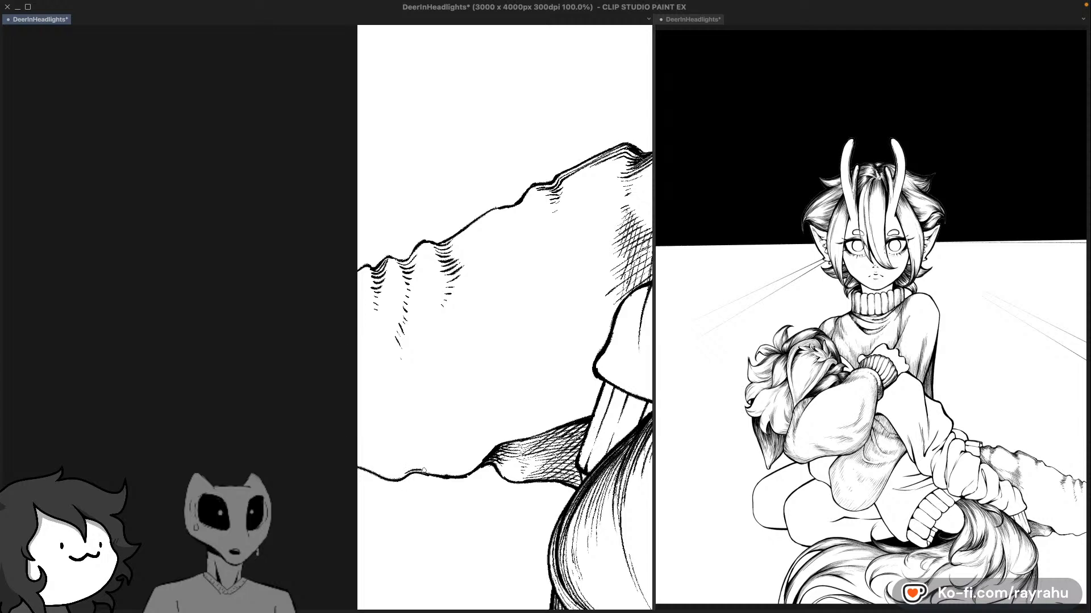
Step: Hatch a small fold rising from the cloth's lower edge near the canvas border and flip the canvas view horizontally
mouse_move(412, 463)
mouse_down()
mouse_move(401, 474)
mouse_move(405, 464)
mouse_up()
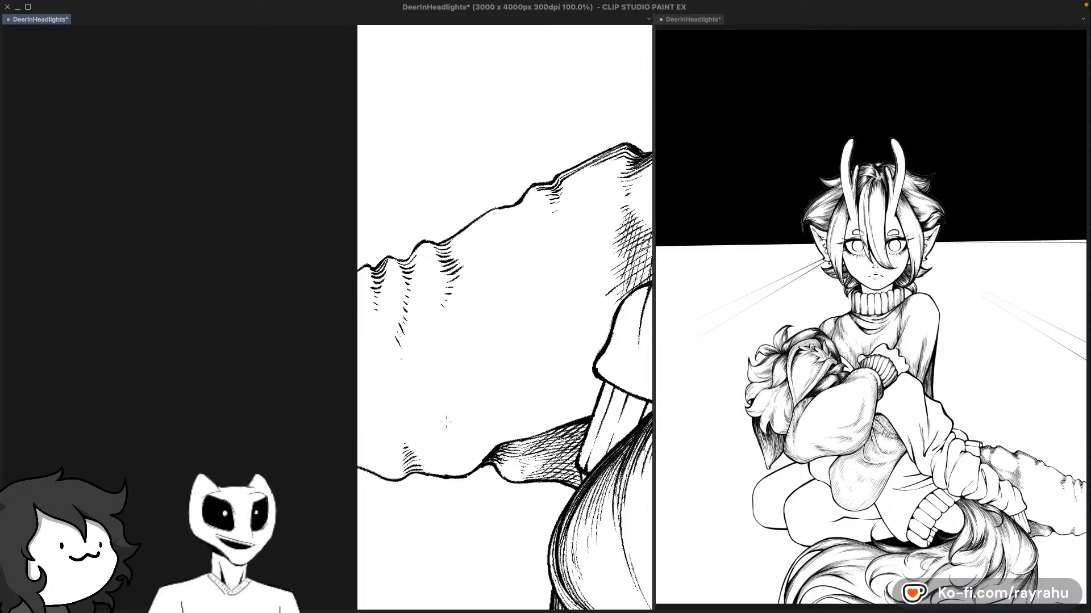
drag(409, 434, 404, 430)
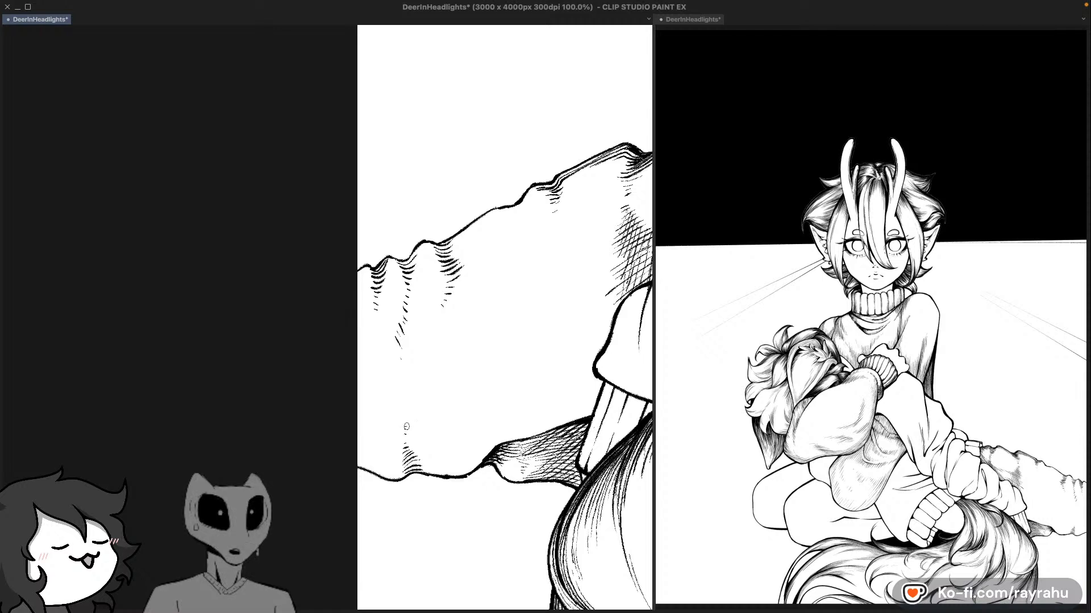
drag(404, 368, 406, 372)
mouse_move(401, 343)
mouse_down()
mouse_move(397, 378)
mouse_move(579, 361)
mouse_up()
key(h)
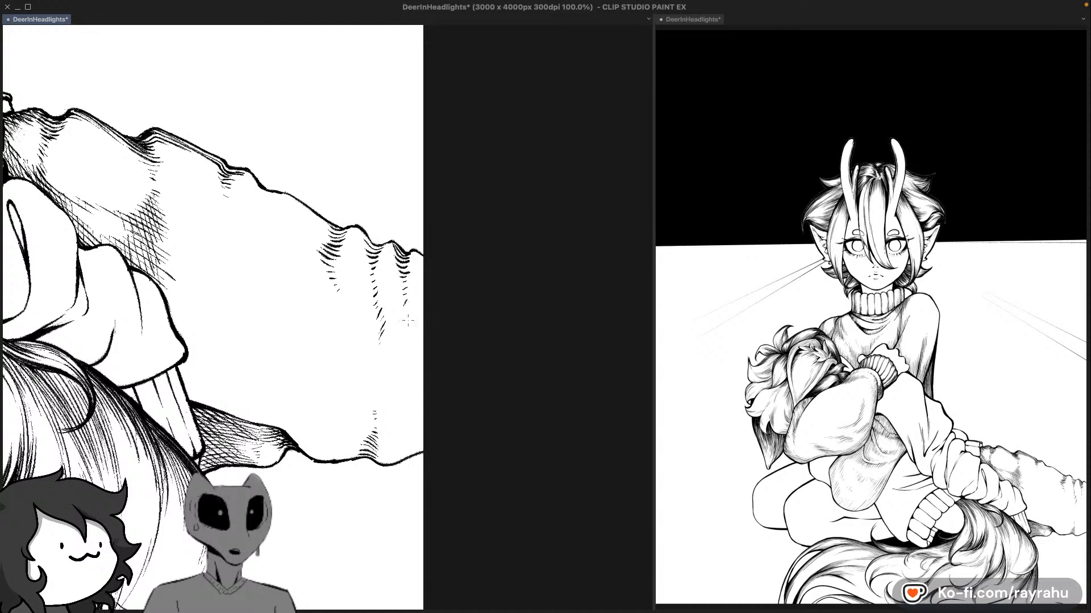
mouse_move(411, 312)
mouse_down()
mouse_move(377, 341)
mouse_move(393, 329)
mouse_move(382, 351)
mouse_move(409, 316)
mouse_move(387, 362)
mouse_move(407, 364)
mouse_move(377, 365)
mouse_move(399, 347)
mouse_move(378, 376)
mouse_up()
drag(384, 373, 377, 393)
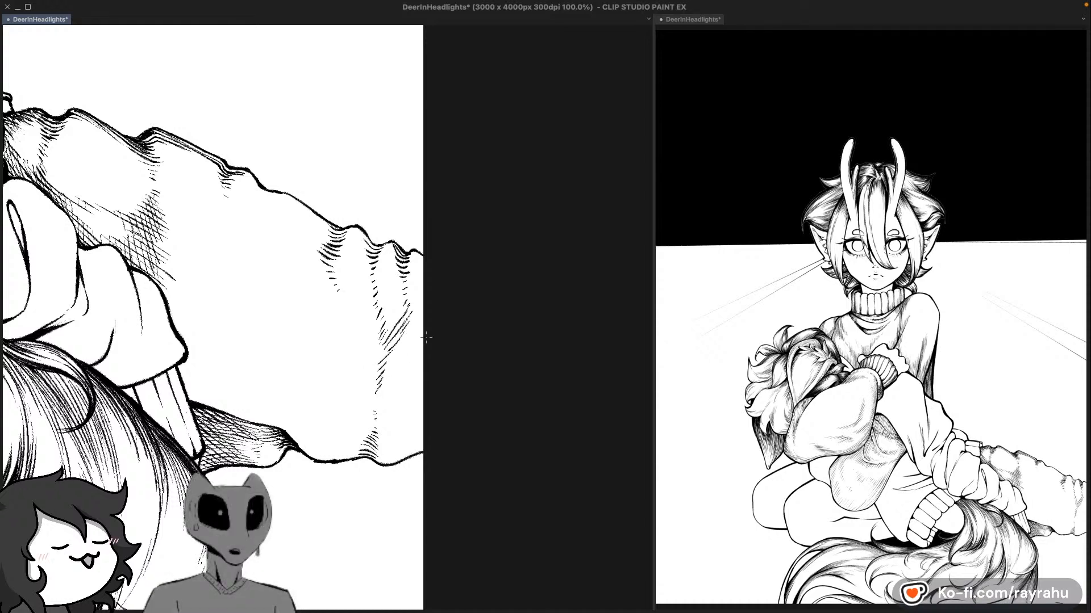
key(ctrl+z)
key(ctrl+z)
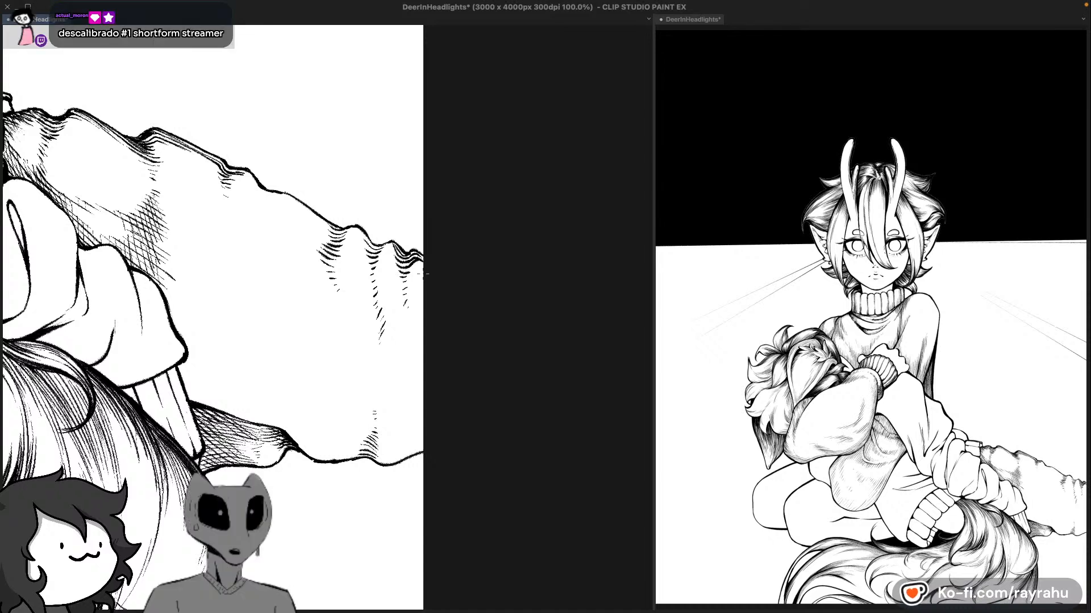
Step: Extend the short hatch strokes down the outermost fold beside the canvas border
drag(386, 300, 423, 320)
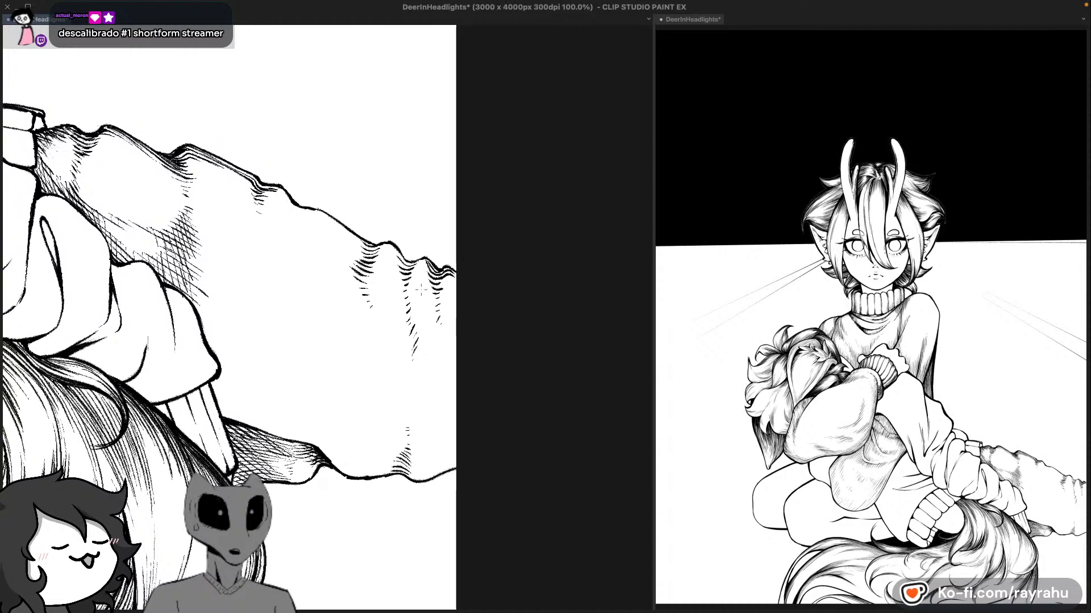
drag(445, 315, 452, 326)
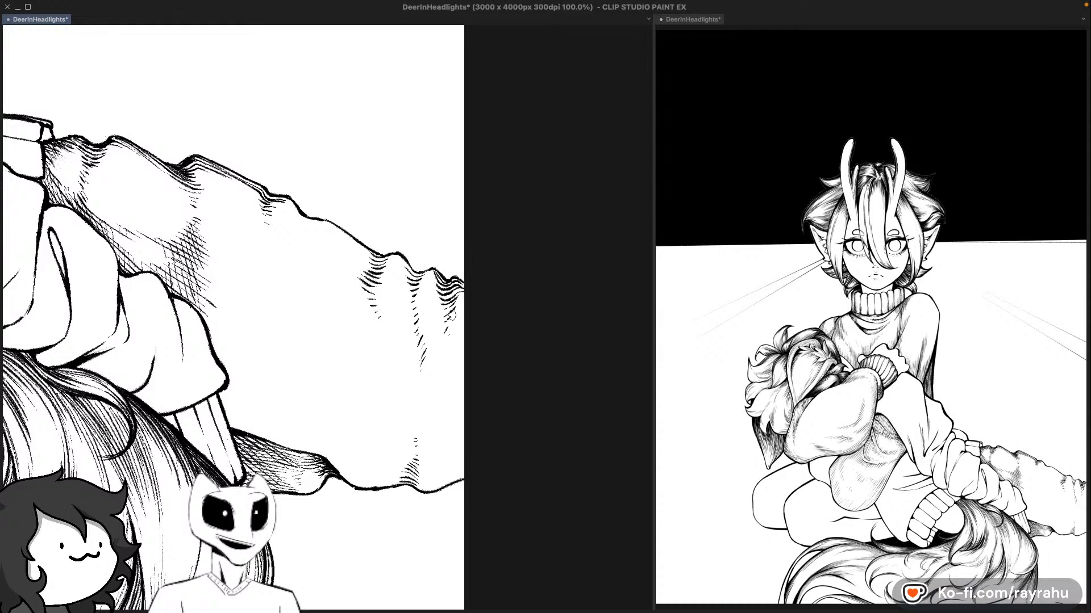
drag(449, 317, 457, 312)
Step: Hatch a tapering fold below the notch midway along the cloth's top edge, undoing unwanted strokes
mouse_move(296, 207)
mouse_down()
mouse_move(315, 234)
mouse_move(302, 226)
mouse_move(315, 232)
mouse_move(316, 220)
mouse_move(312, 237)
mouse_up()
drag(305, 232, 314, 242)
key(super+z)
key(super+z)
key(super+z)
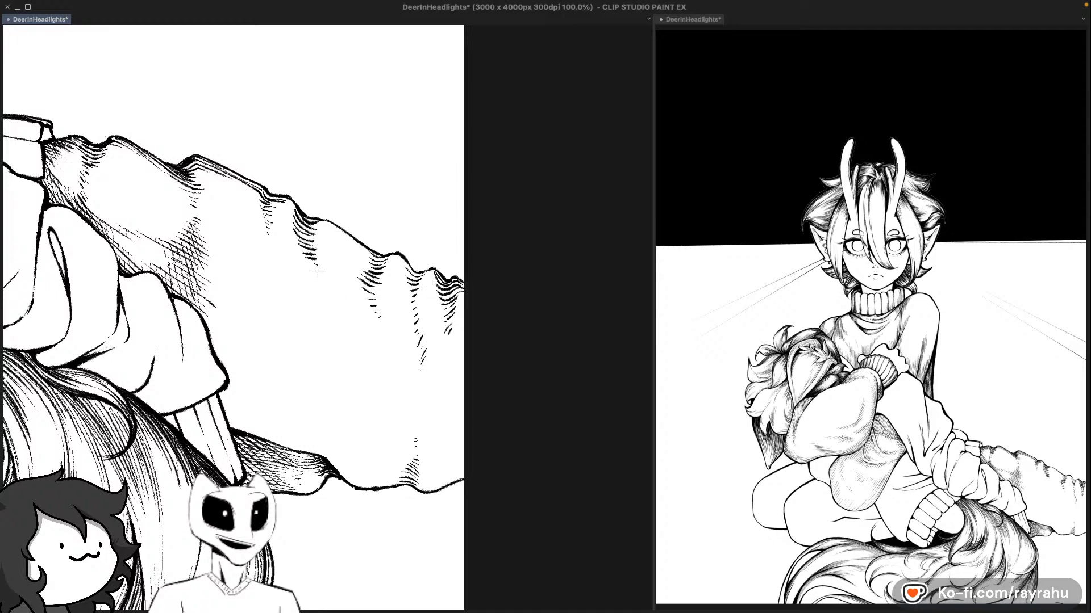
drag(311, 265, 319, 292)
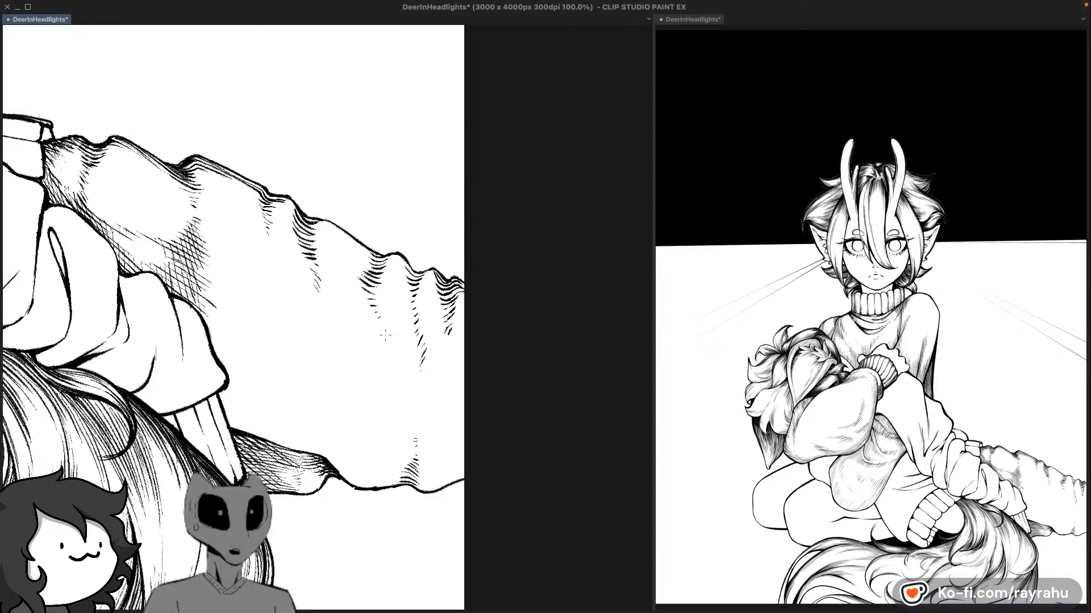
Step: Flip the canvas view back, save, and continue the hatching down the cloth along the canvas border towards its lower edge
key(h)
drag(480, 298, 492, 299)
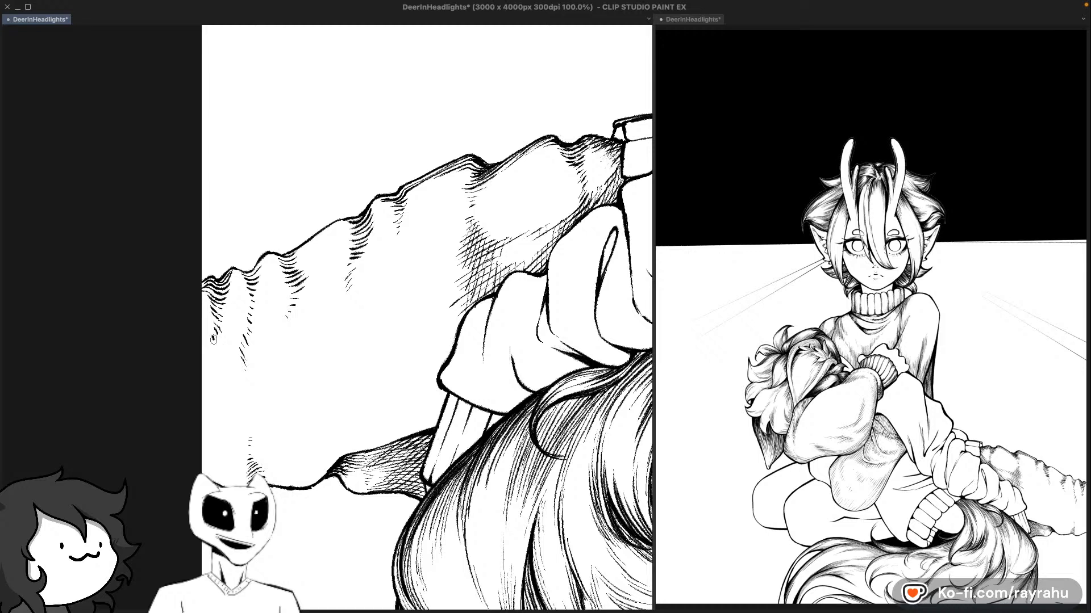
drag(213, 339, 209, 350)
key(ctrl+s)
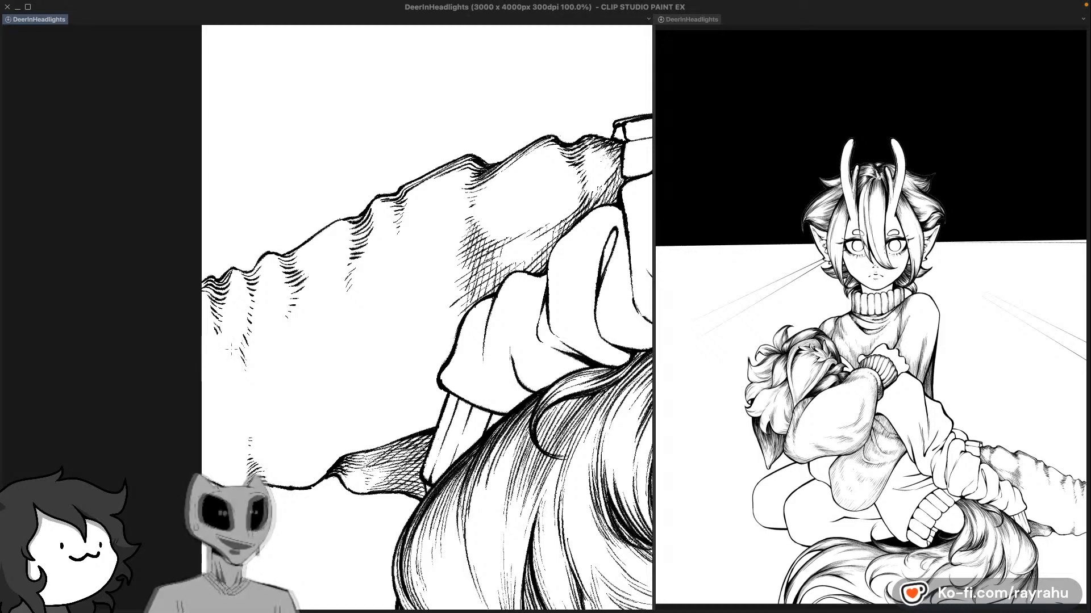
mouse_move(206, 351)
mouse_down()
mouse_move(197, 427)
mouse_move(216, 458)
mouse_up()
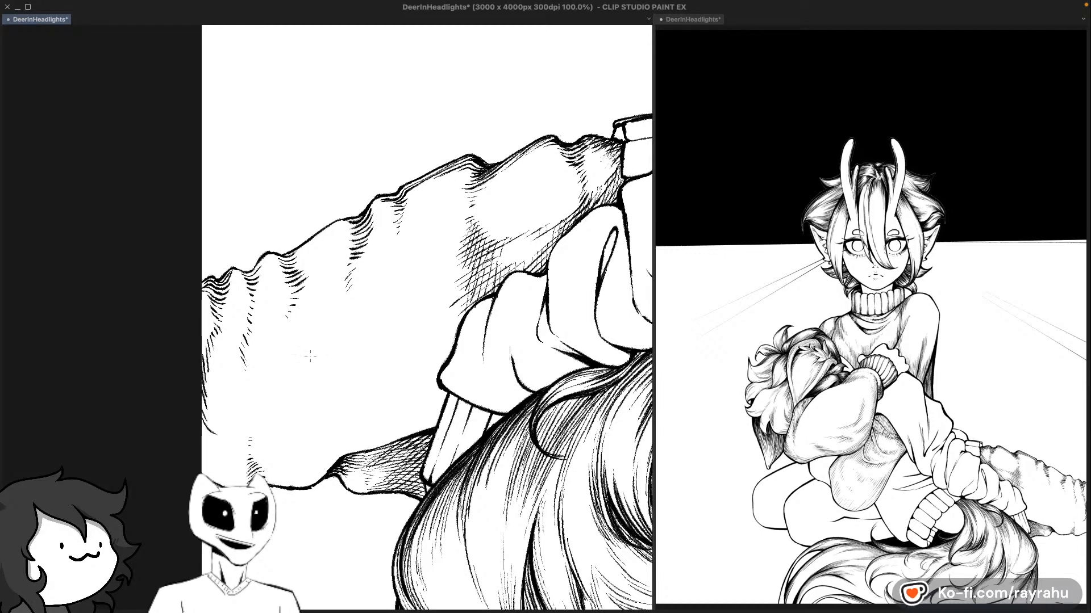
Step: Hatch a broad shadow down the cloth beside the scrunched sleeve to the dark underside, undoing an unwanted stroke
drag(395, 377, 387, 319)
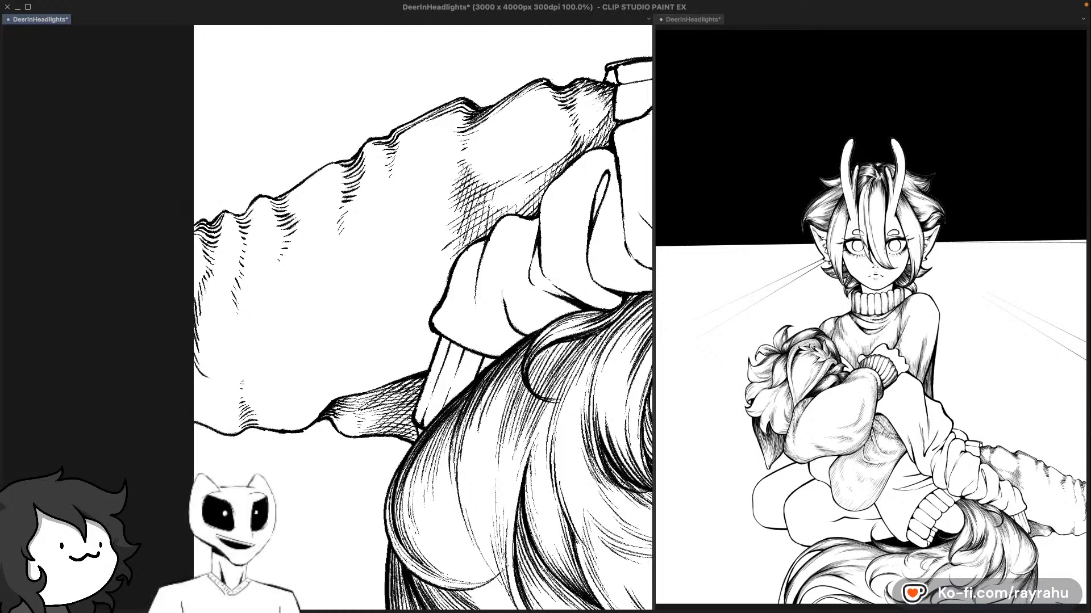
drag(525, 271, 511, 305)
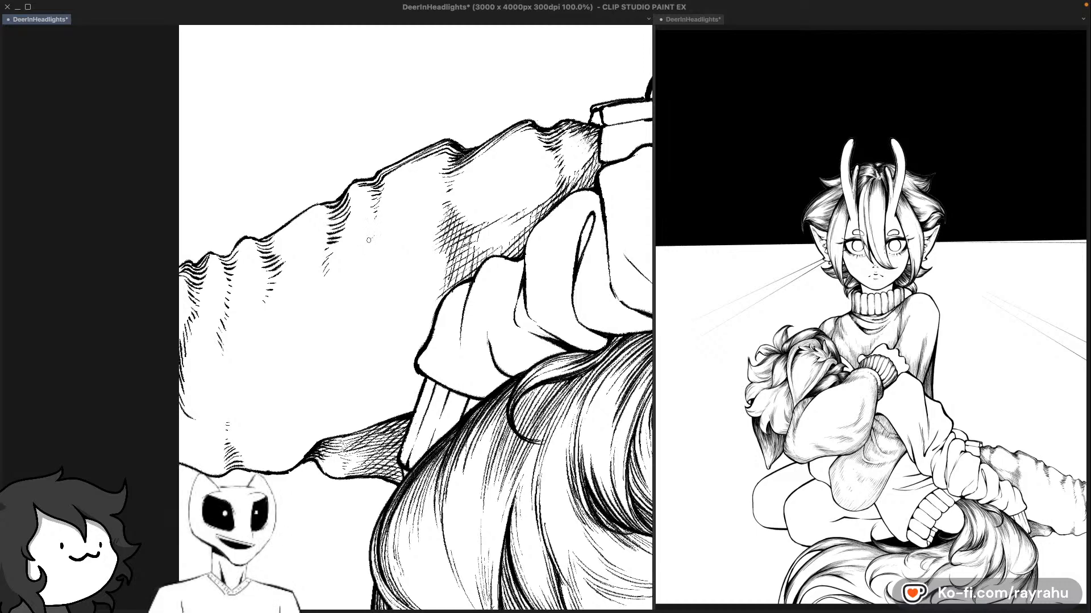
mouse_move(382, 243)
mouse_down()
mouse_move(372, 277)
mouse_move(390, 293)
mouse_up()
mouse_move(411, 270)
mouse_down()
mouse_move(407, 295)
mouse_move(421, 288)
mouse_move(401, 315)
mouse_move(419, 306)
mouse_move(399, 351)
mouse_up()
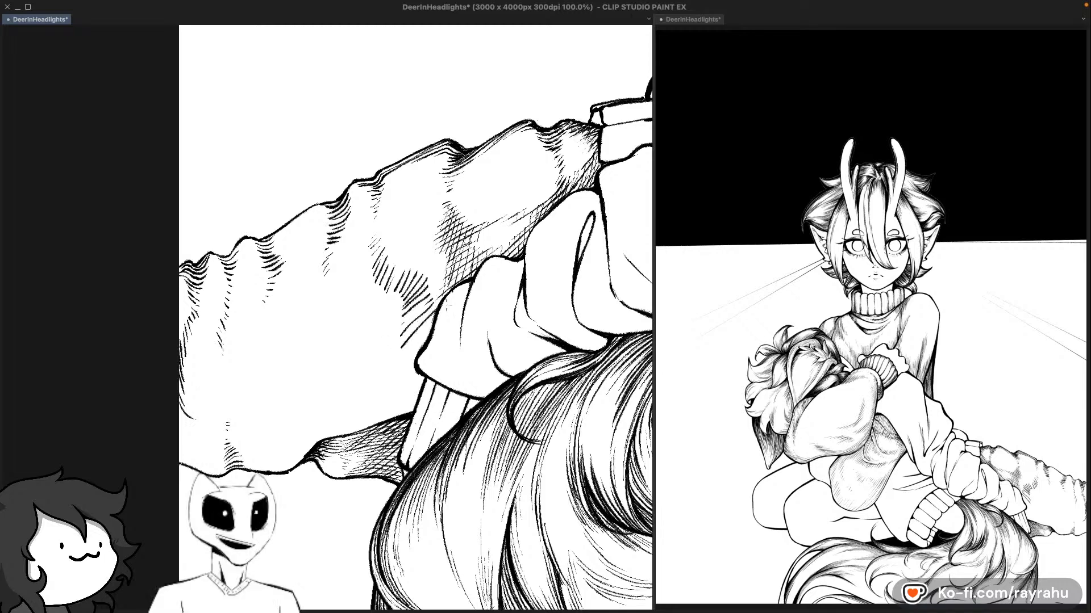
mouse_move(432, 296)
mouse_down()
mouse_move(401, 328)
mouse_move(390, 378)
mouse_up()
key(super+z)
drag(435, 317, 403, 366)
mouse_move(419, 347)
mouse_down()
mouse_move(365, 402)
mouse_move(402, 388)
mouse_move(382, 397)
mouse_up()
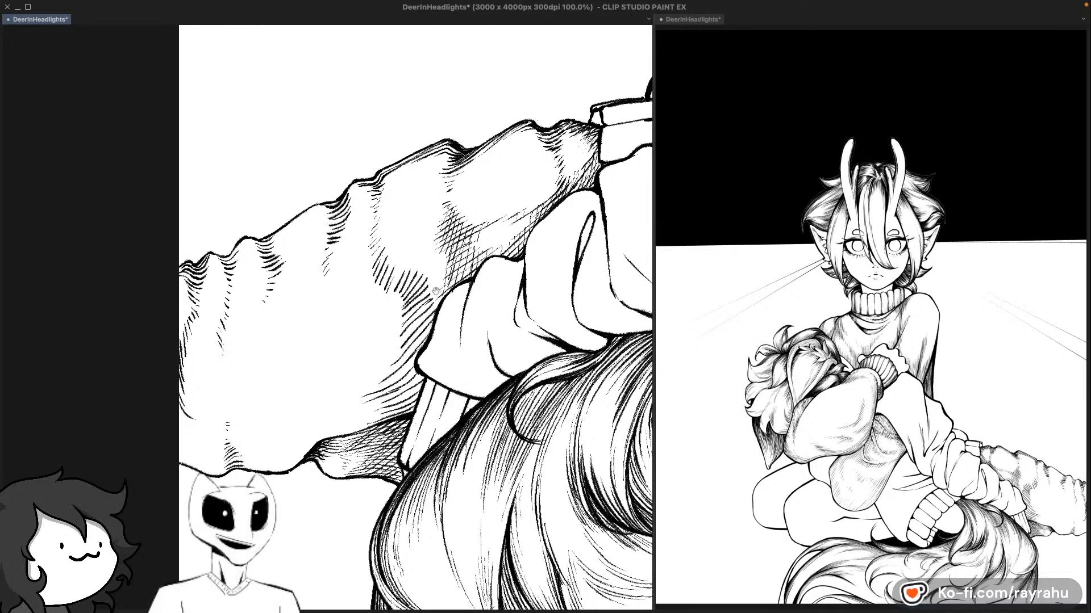
Step: Erase the outer part of the new hatching on the cloth, keeping the strokes close to the scrunched sleeve
drag(464, 391, 513, 323)
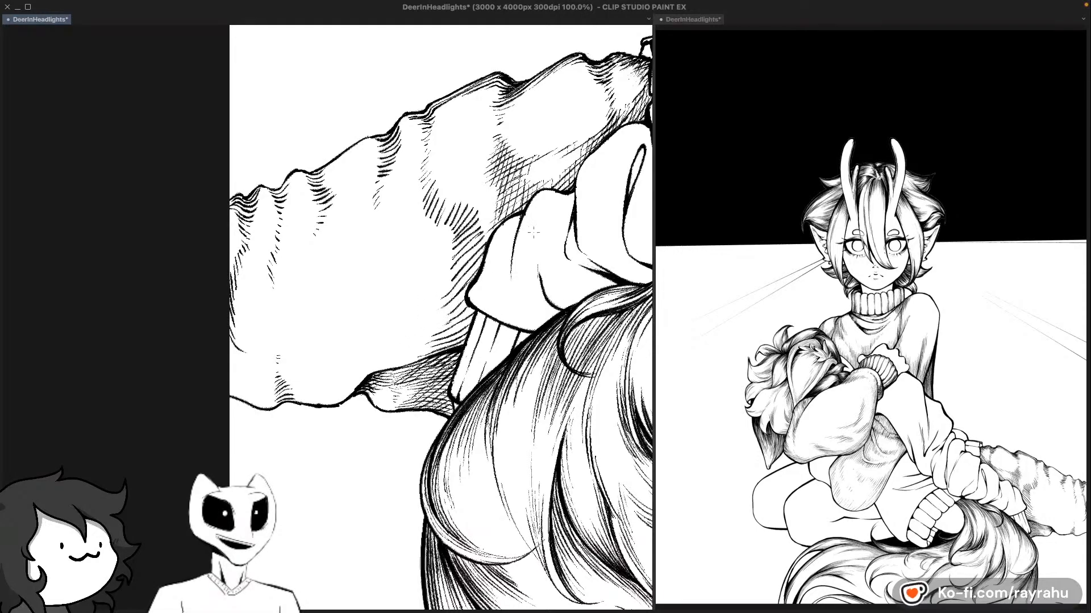
mouse_move(534, 233)
mouse_down()
mouse_move(505, 287)
mouse_move(537, 309)
mouse_up()
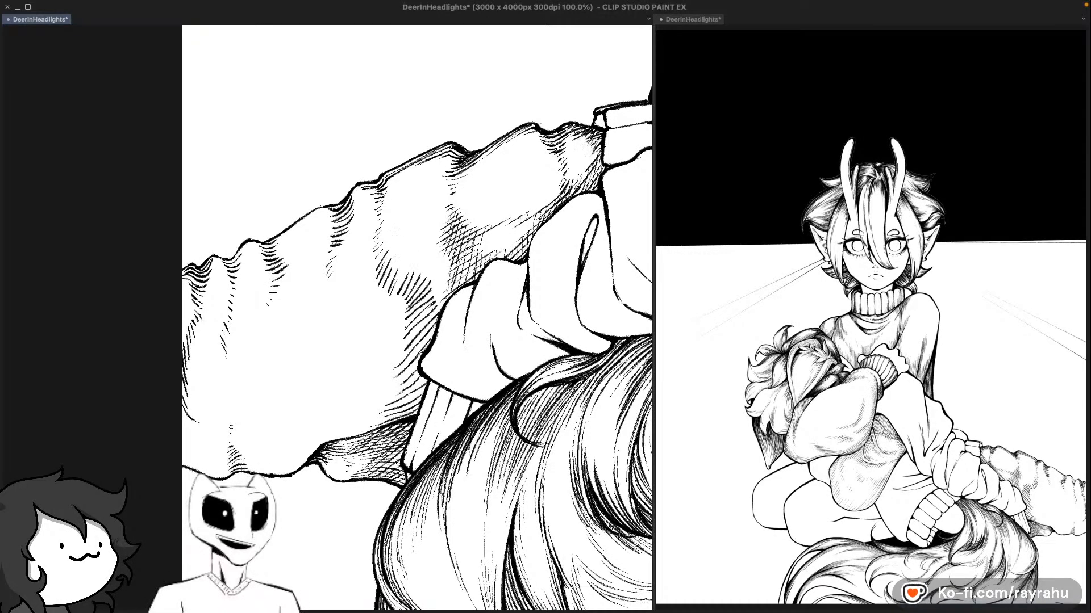
mouse_move(394, 230)
mouse_down()
mouse_move(386, 281)
mouse_move(394, 268)
mouse_move(377, 298)
mouse_up()
key(ctrl+z)
key(c)
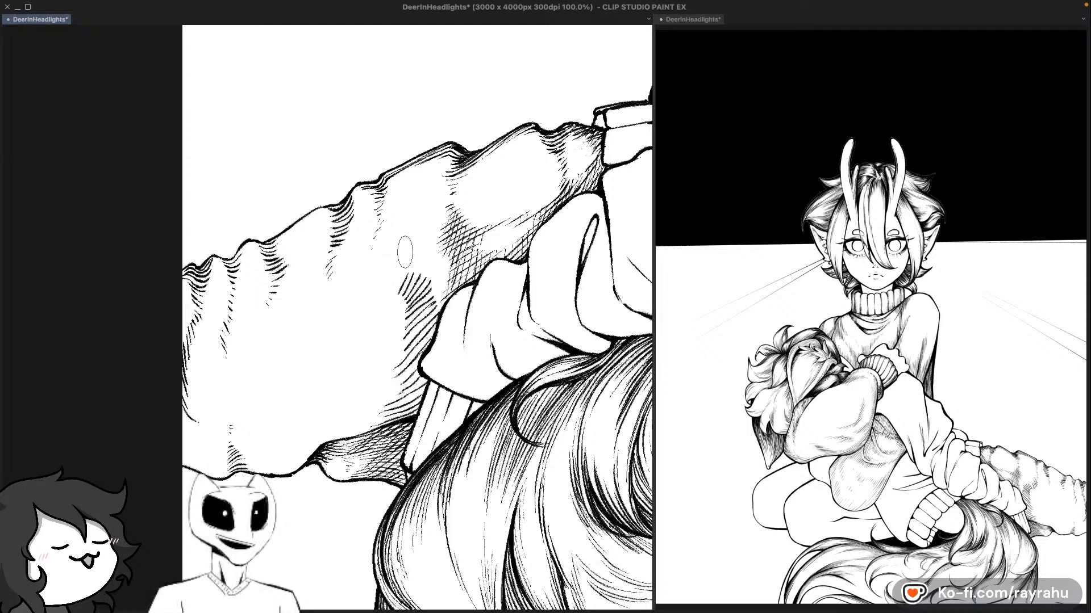
mouse_move(405, 252)
mouse_down()
mouse_move(414, 324)
mouse_move(507, 279)
mouse_up()
drag(478, 356, 507, 362)
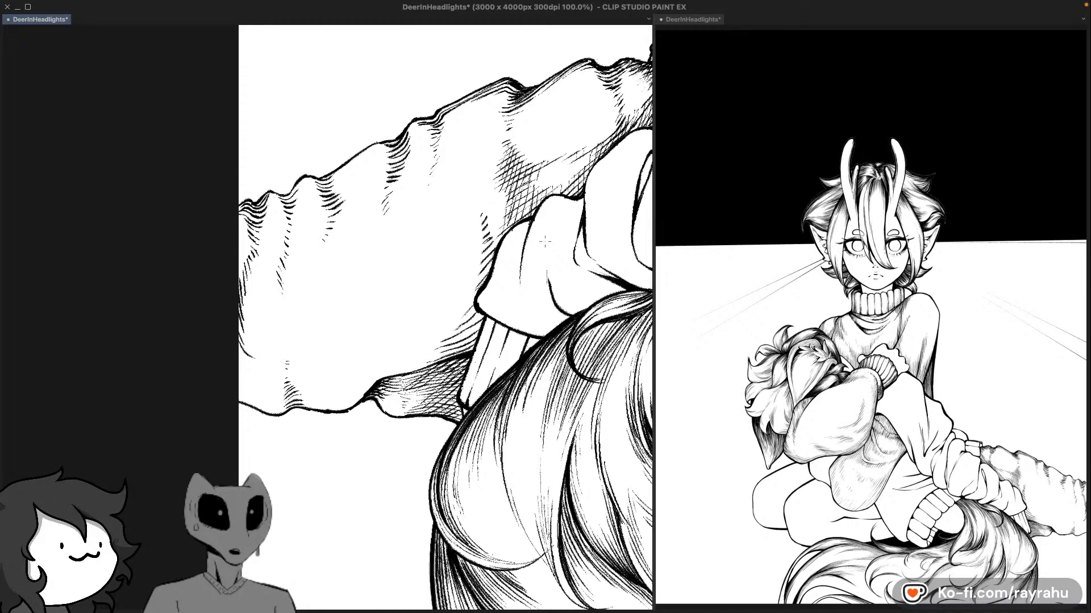
Step: Flip the canvas view horizontally and hatch a curved fold across the cloth's middle into the shadow beside the sleeve
scroll(545, 241, down, 2)
drag(545, 241, 440, 287)
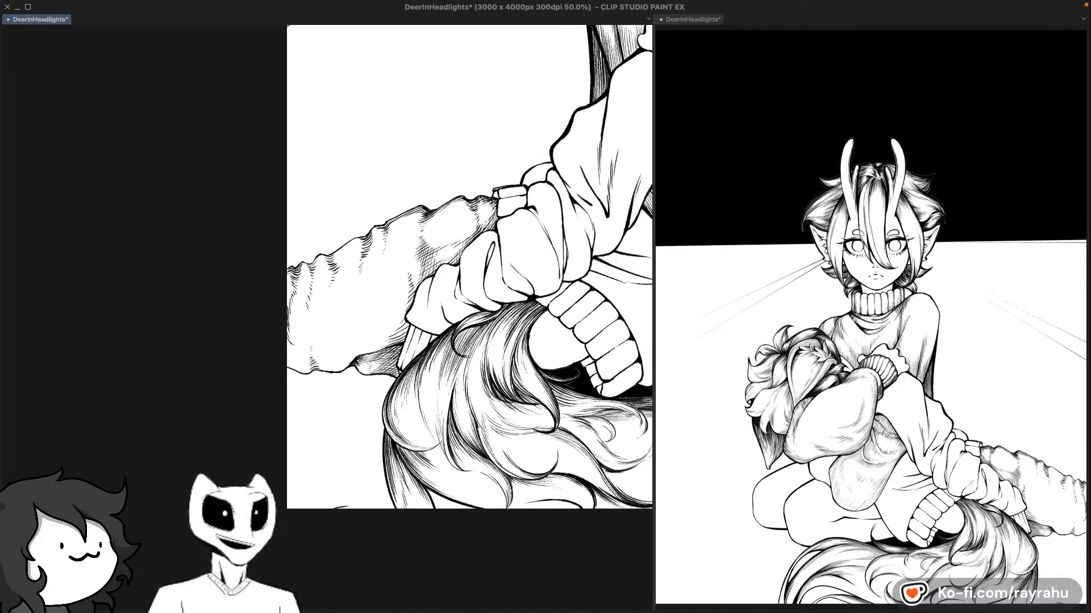
key(shift+h)
drag(326, 316, 552, 390)
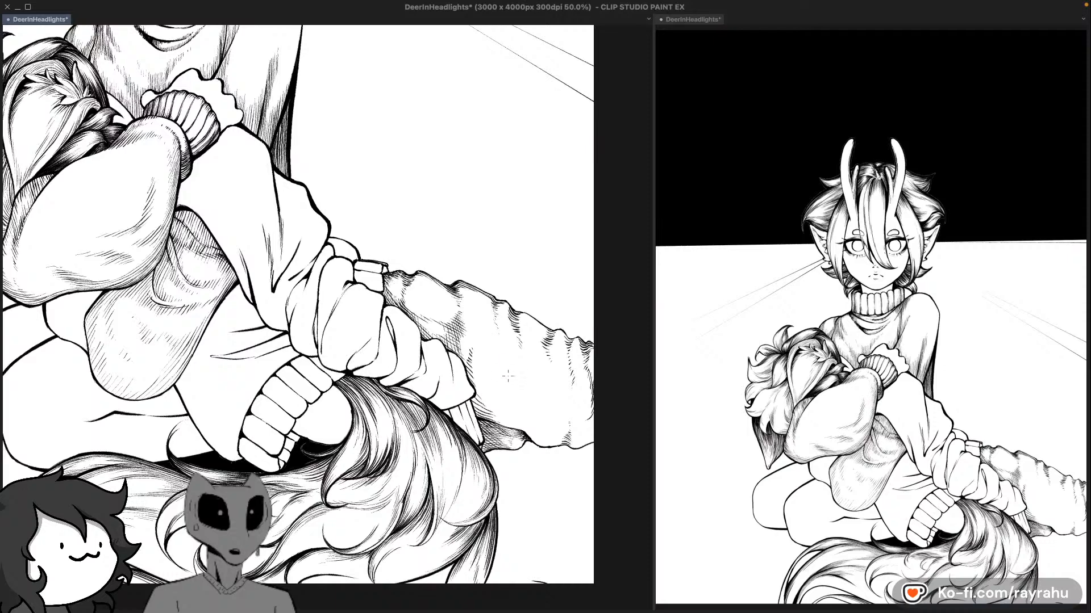
scroll(508, 376, up, 2)
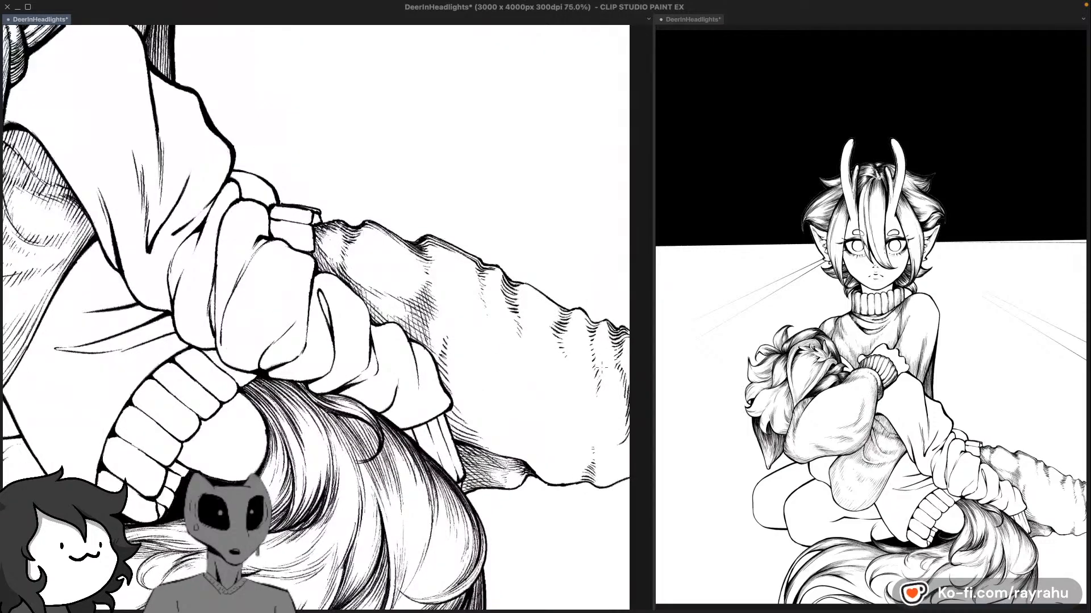
drag(601, 368, 553, 325)
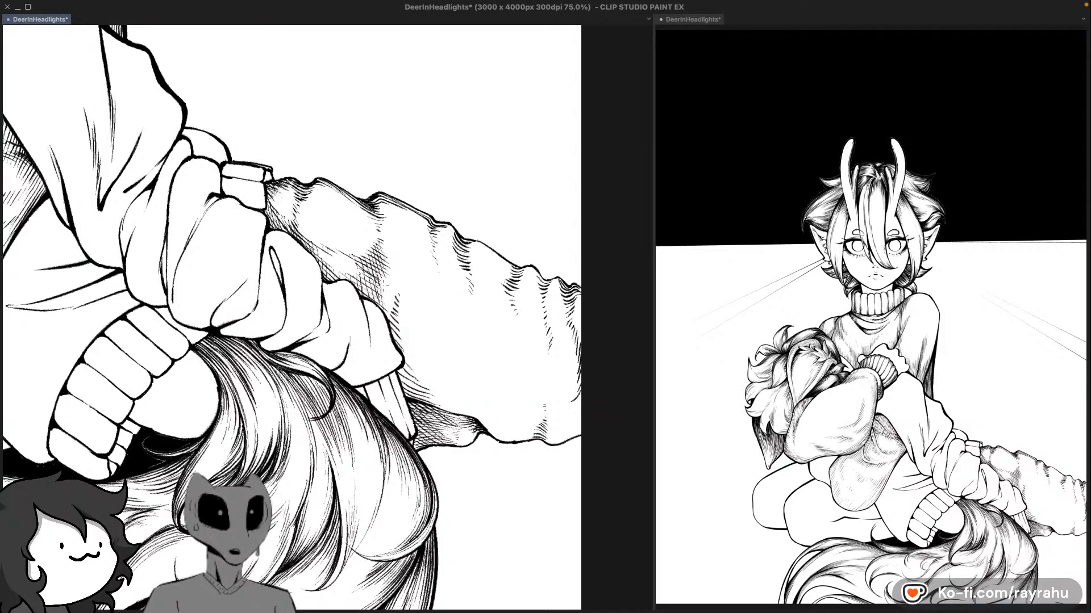
key(super+z)
mouse_move(399, 292)
mouse_down()
mouse_move(407, 325)
mouse_move(407, 294)
mouse_move(412, 308)
mouse_move(415, 290)
mouse_move(424, 303)
mouse_move(438, 277)
mouse_up()
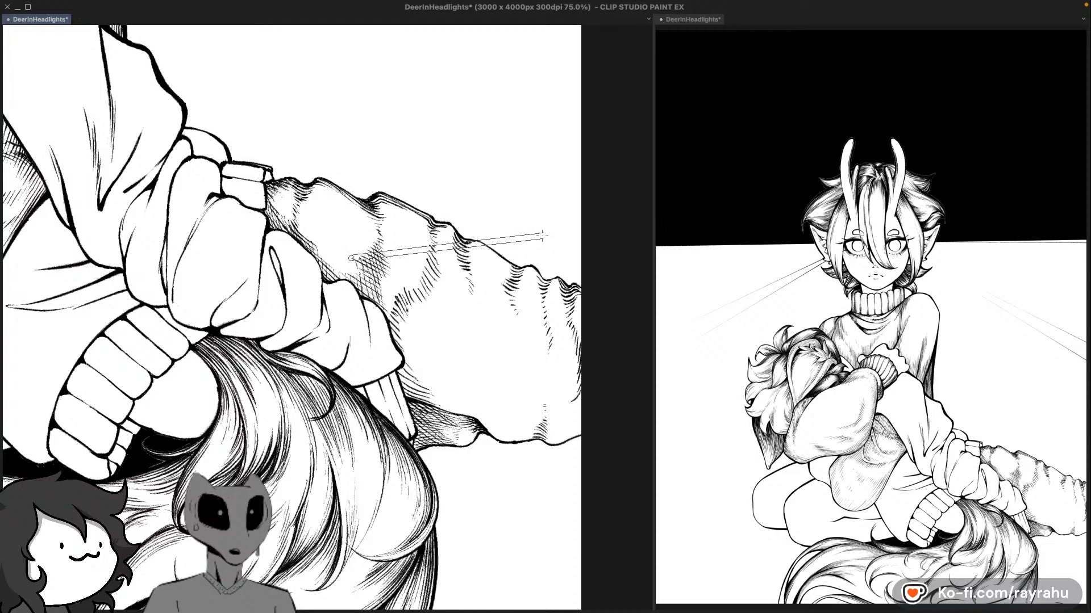
Step: Flip the view back, extend a light hatched fold down the cloth towards its dark underside, and flip the view again
key(shift+h)
drag(351, 311, 486, 295)
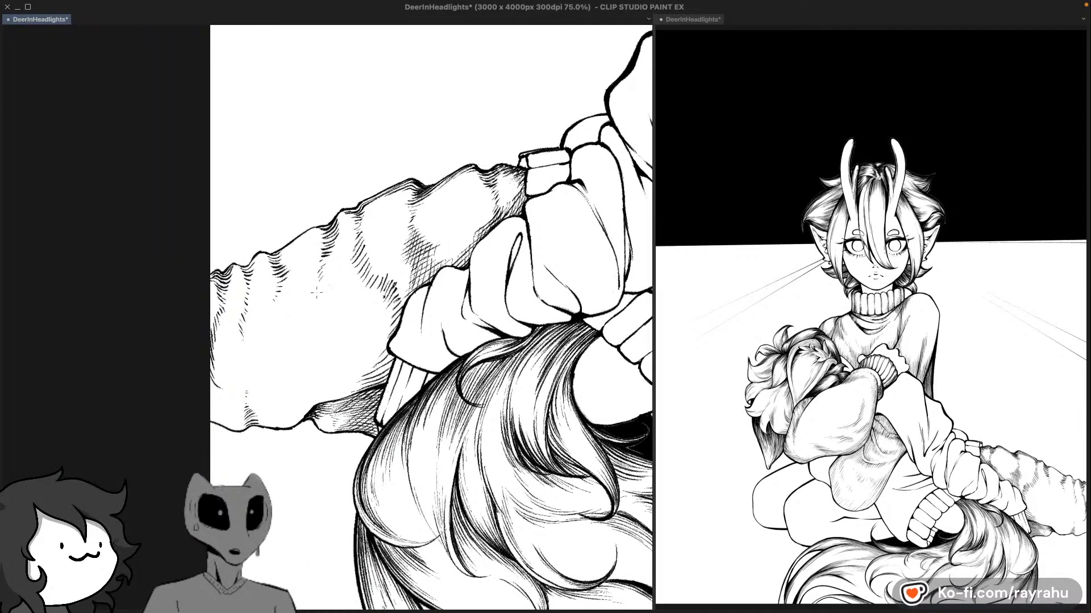
mouse_move(328, 287)
mouse_down()
mouse_move(324, 320)
mouse_move(343, 314)
mouse_move(318, 337)
mouse_move(344, 323)
mouse_move(315, 355)
mouse_move(340, 337)
mouse_move(305, 385)
mouse_move(332, 369)
mouse_move(312, 404)
mouse_up()
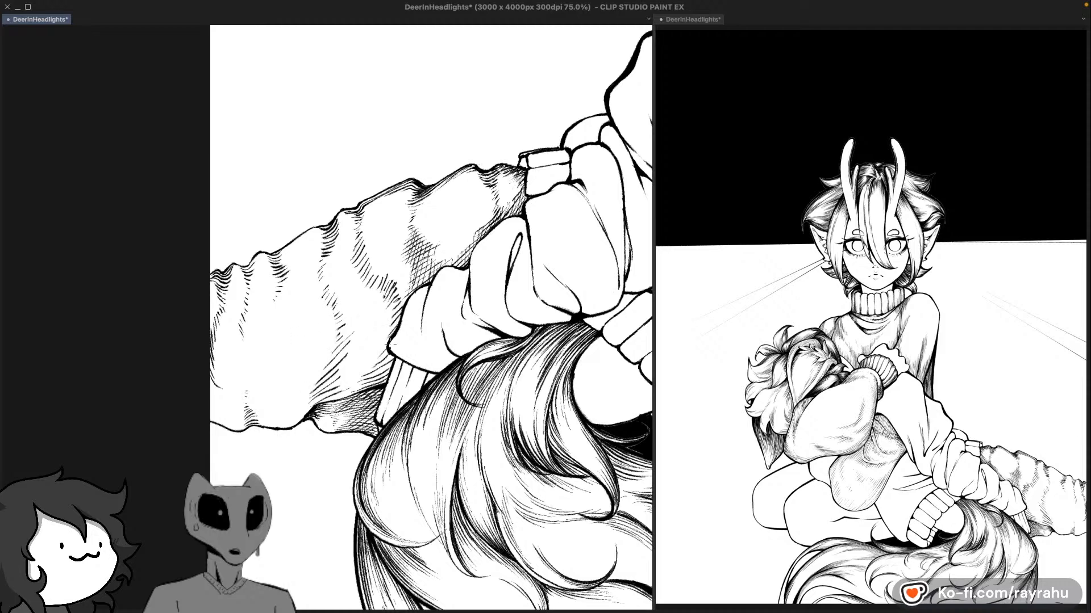
drag(382, 358, 476, 346)
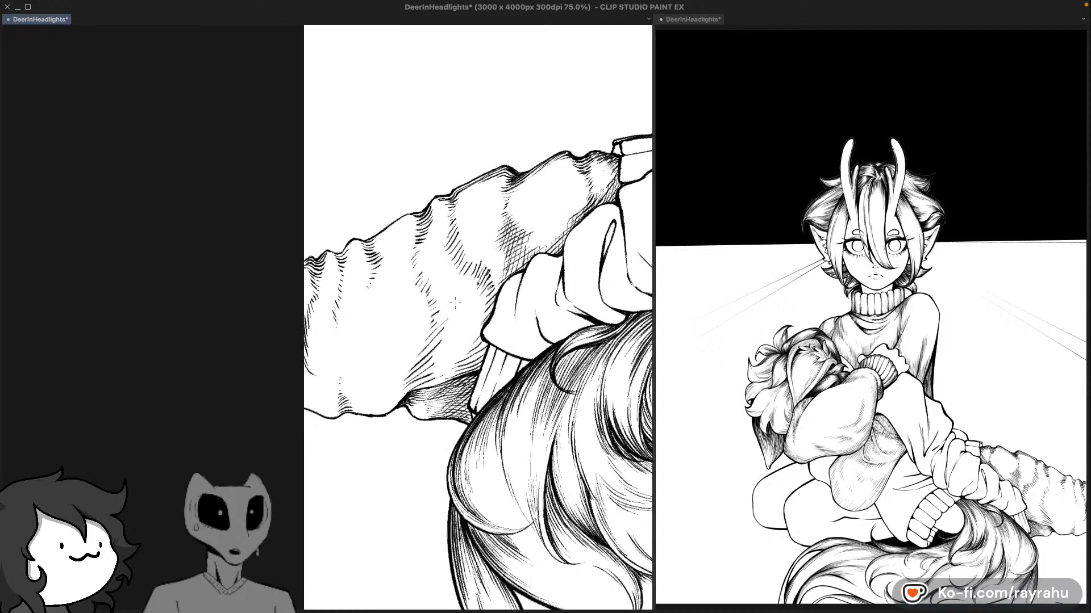
drag(455, 303, 351, 298)
key(h)
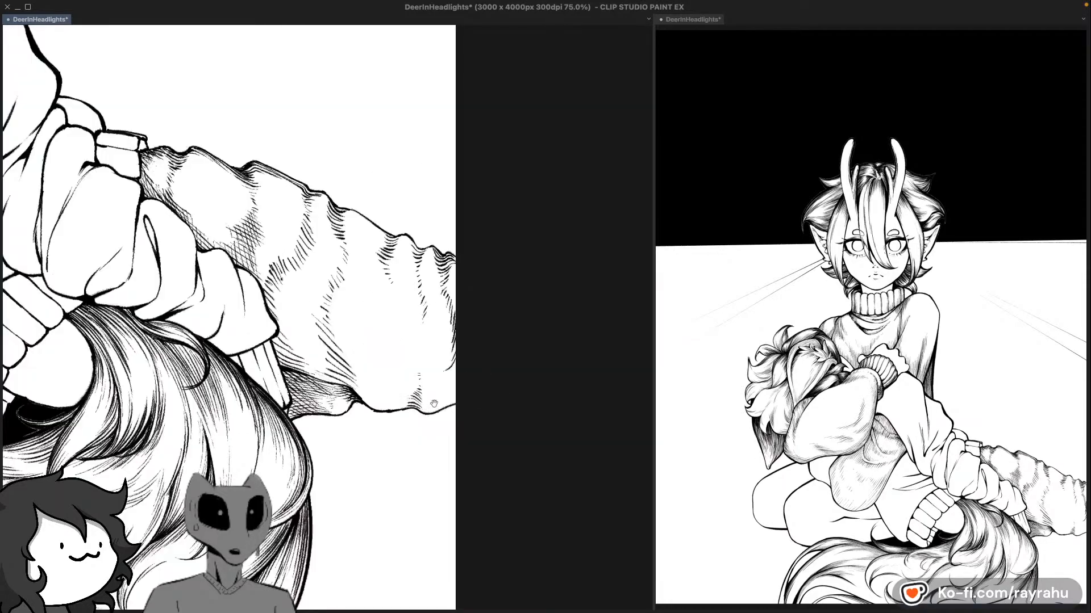
Step: Rotate the canvas view and hatch the outermost fold down along the canvas border, undoing unwanted strokes
drag(434, 403, 510, 348)
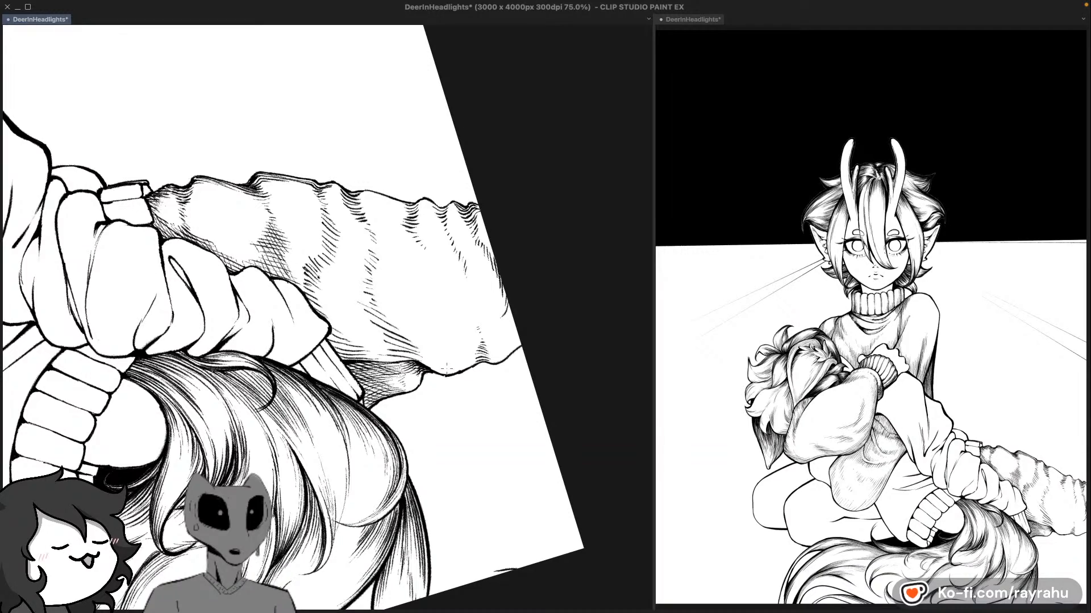
drag(446, 368, 469, 379)
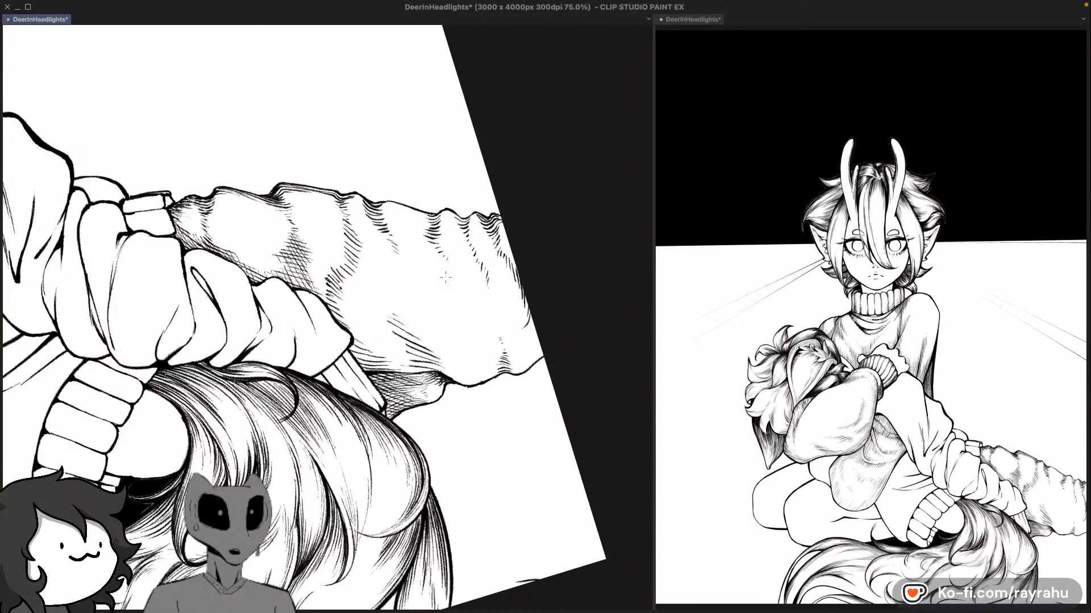
mouse_move(523, 320)
mouse_down()
mouse_move(533, 332)
mouse_move(516, 309)
mouse_up()
key(super+z)
key(c)
key(super+z)
drag(490, 279, 495, 296)
drag(491, 282, 499, 304)
drag(499, 284, 498, 307)
key(super+z)
mouse_move(499, 286)
mouse_down()
mouse_move(502, 311)
mouse_move(512, 300)
mouse_up()
mouse_move(506, 293)
mouse_down()
mouse_move(510, 322)
mouse_move(520, 277)
mouse_move(512, 325)
mouse_move(527, 283)
mouse_move(519, 327)
mouse_move(531, 299)
mouse_move(534, 343)
mouse_up()
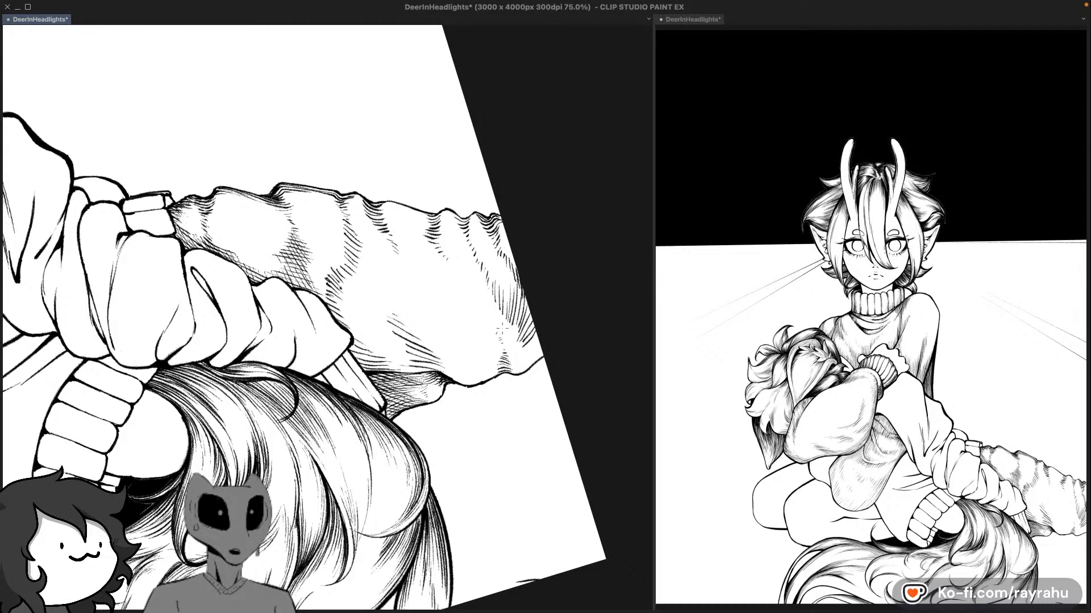
Step: Hatch the cloth's lower corner where it meets the canvas border, undoing strokes that do not fit
drag(499, 331, 513, 343)
mouse_move(517, 338)
mouse_down()
mouse_move(508, 363)
mouse_move(527, 352)
mouse_up()
drag(532, 344, 515, 367)
key(super+z)
drag(540, 340, 523, 369)
key(super+z)
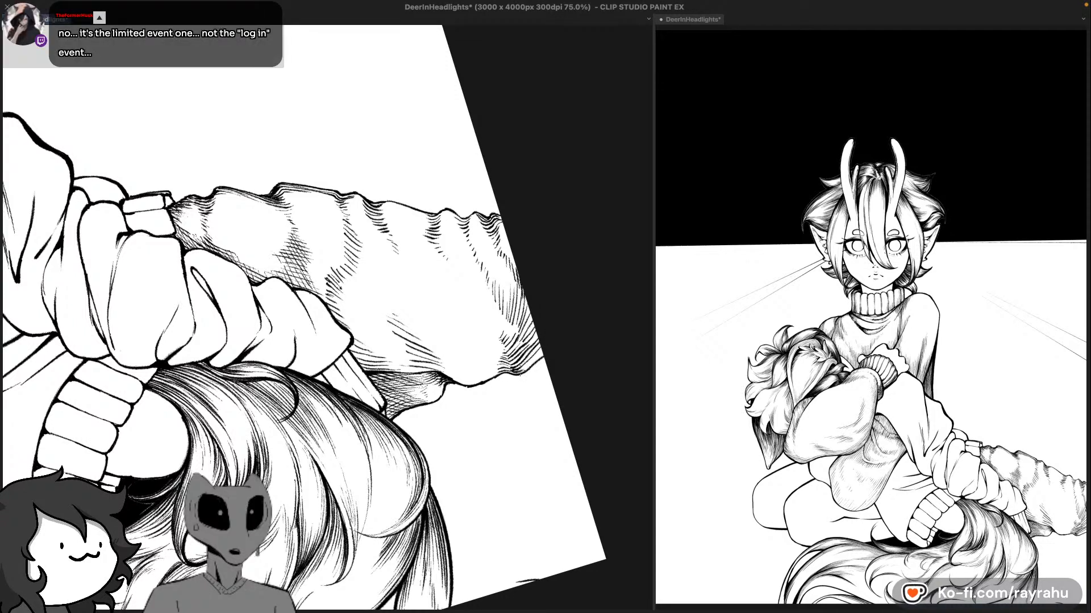
drag(522, 371, 541, 350)
drag(533, 362, 546, 350)
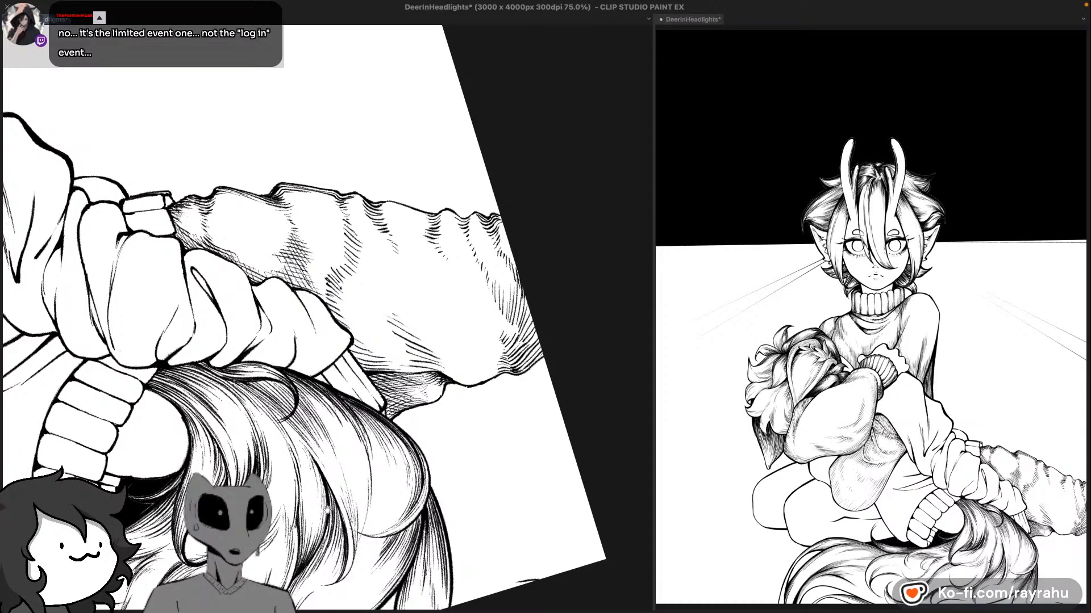
Step: Flip the canvas view horizontally and add short hatch strokes to the folds in the middle of the cloth
drag(421, 467, 445, 433)
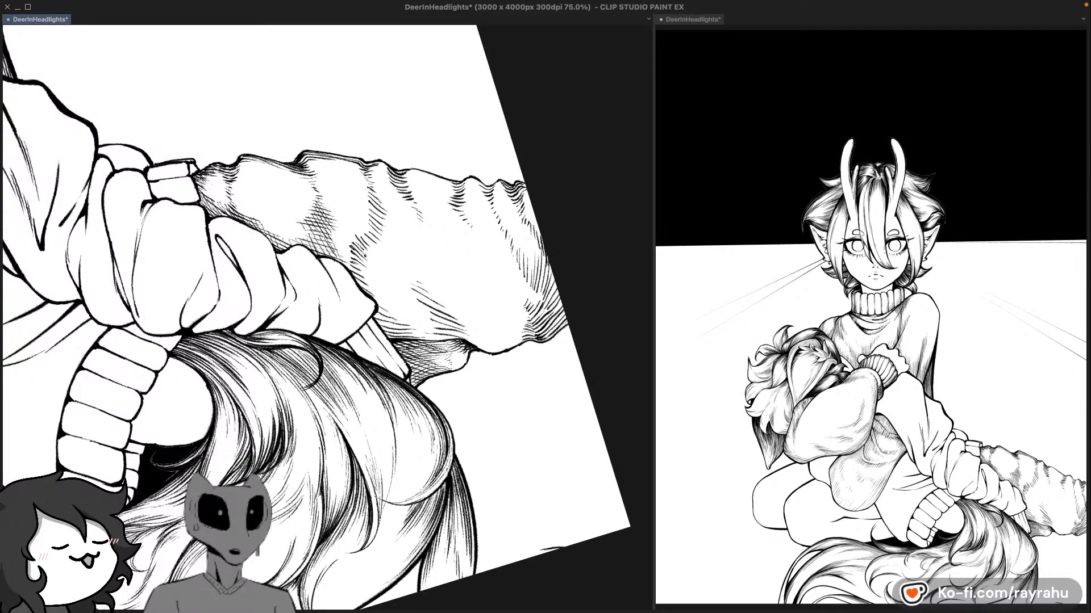
key(h)
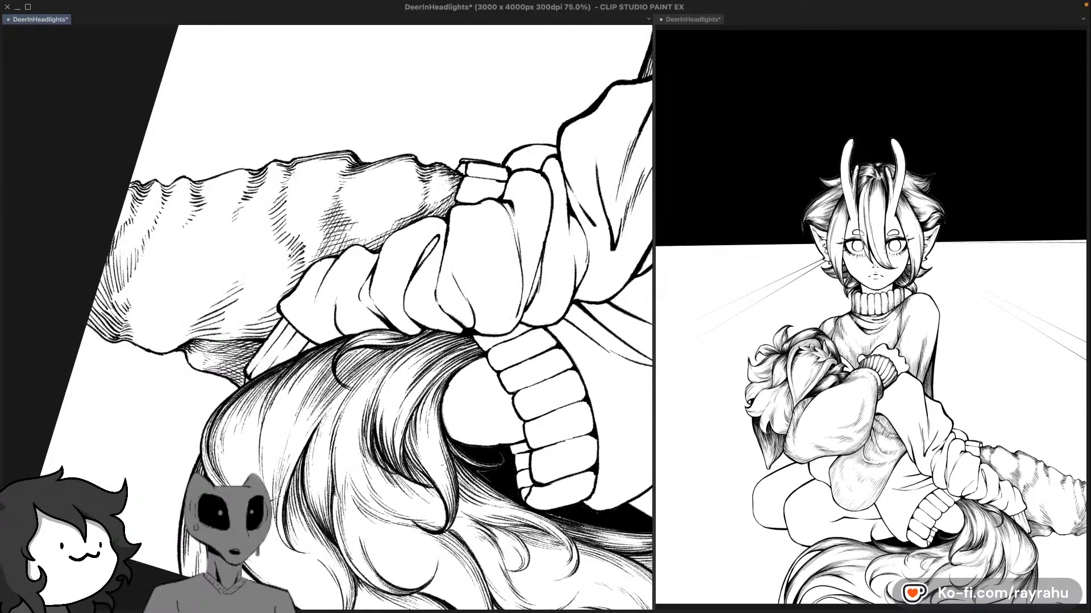
drag(335, 185, 501, 202)
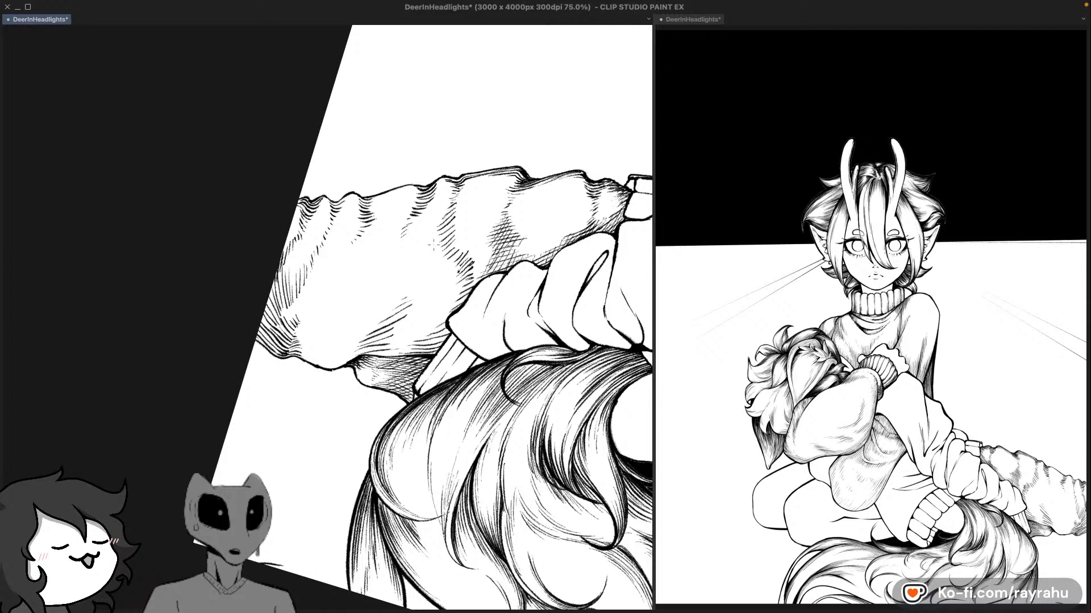
drag(401, 251, 406, 246)
drag(402, 255, 407, 256)
mouse_move(547, 259)
mouse_down()
mouse_move(520, 287)
mouse_move(526, 294)
mouse_up()
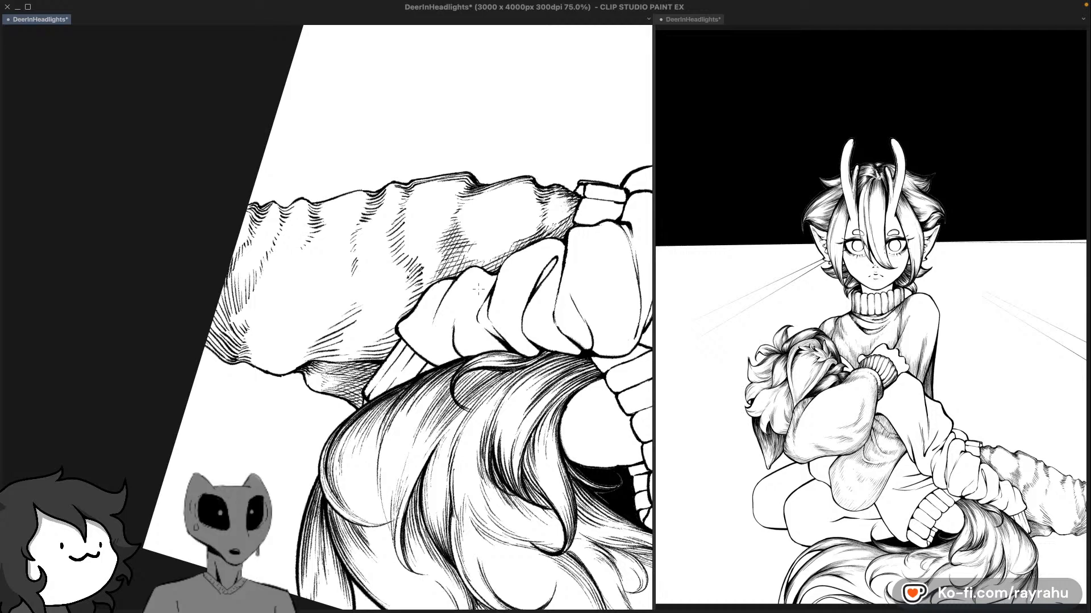
drag(466, 242, 472, 251)
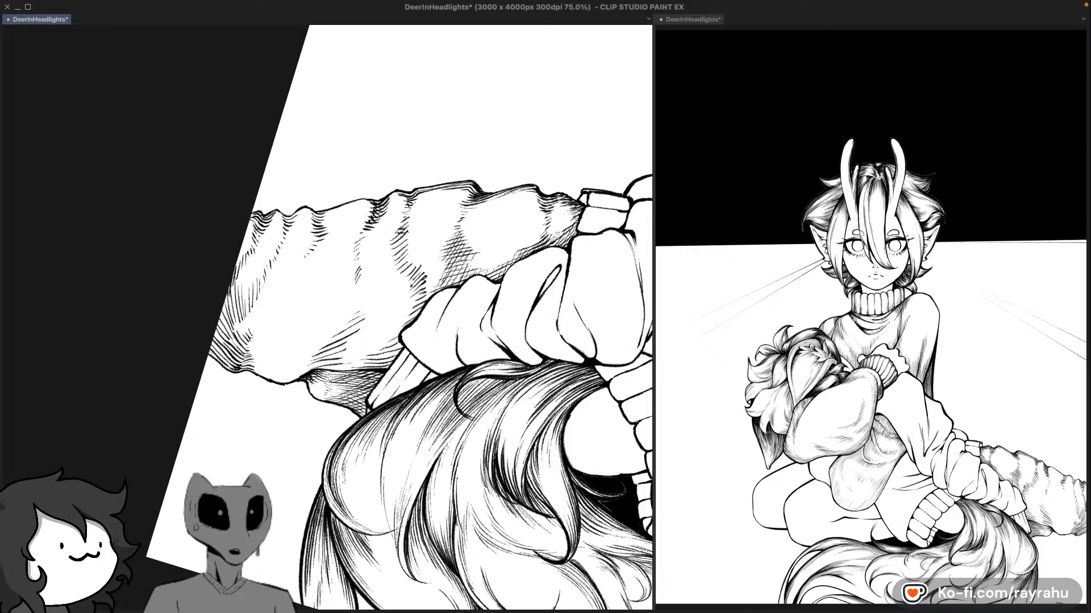
Step: Continue the short strokes down the curved fold towards the scrunched sleeve and save the illustration
mouse_move(396, 240)
mouse_down()
mouse_move(409, 229)
mouse_move(409, 257)
mouse_up()
drag(401, 270, 410, 261)
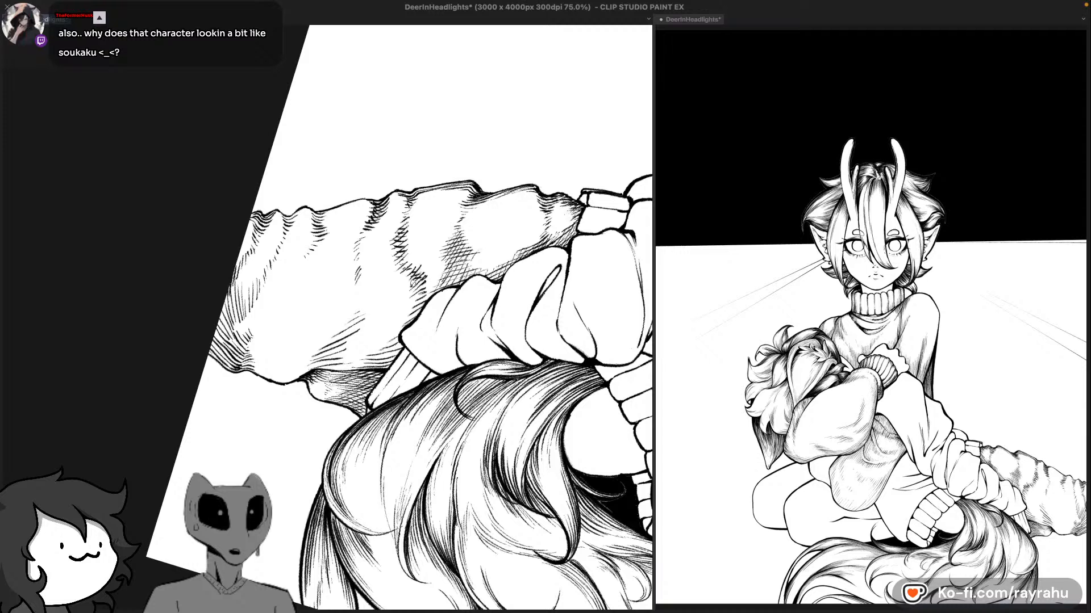
drag(411, 288, 422, 279)
mouse_move(413, 291)
mouse_down()
mouse_move(429, 282)
mouse_move(424, 298)
mouse_up()
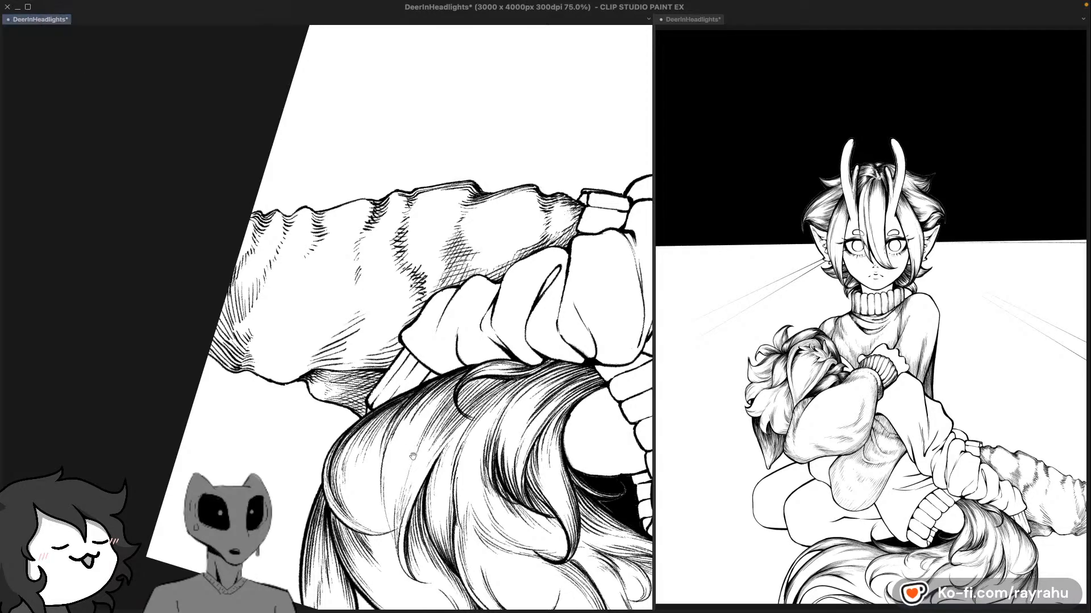
drag(602, 199, 301, 383)
key(super+s)
Step: Look over the figure's head, antlers and turtleneck, and return to the unshaded scrunched sleeve
drag(550, 292, 260, 462)
drag(543, 219, 548, 294)
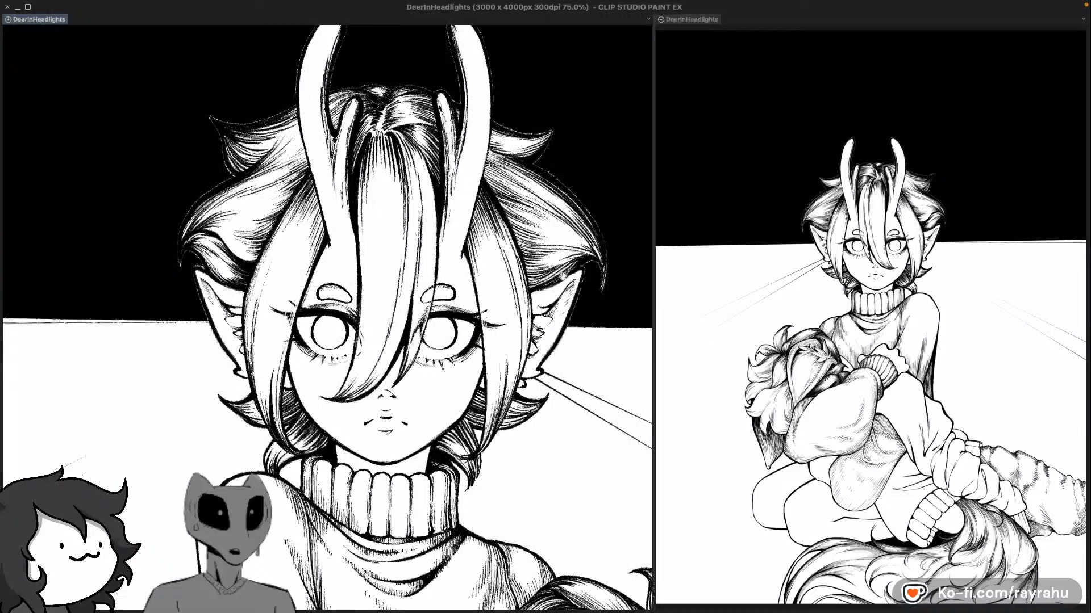
click(562, 277)
drag(564, 277, 555, 323)
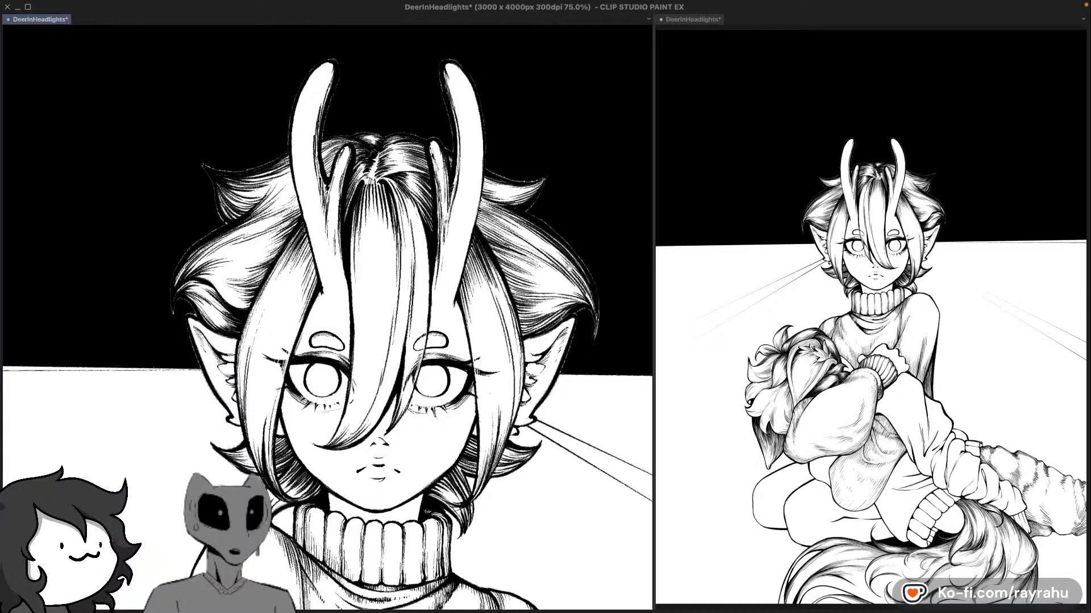
drag(569, 268, 616, 177)
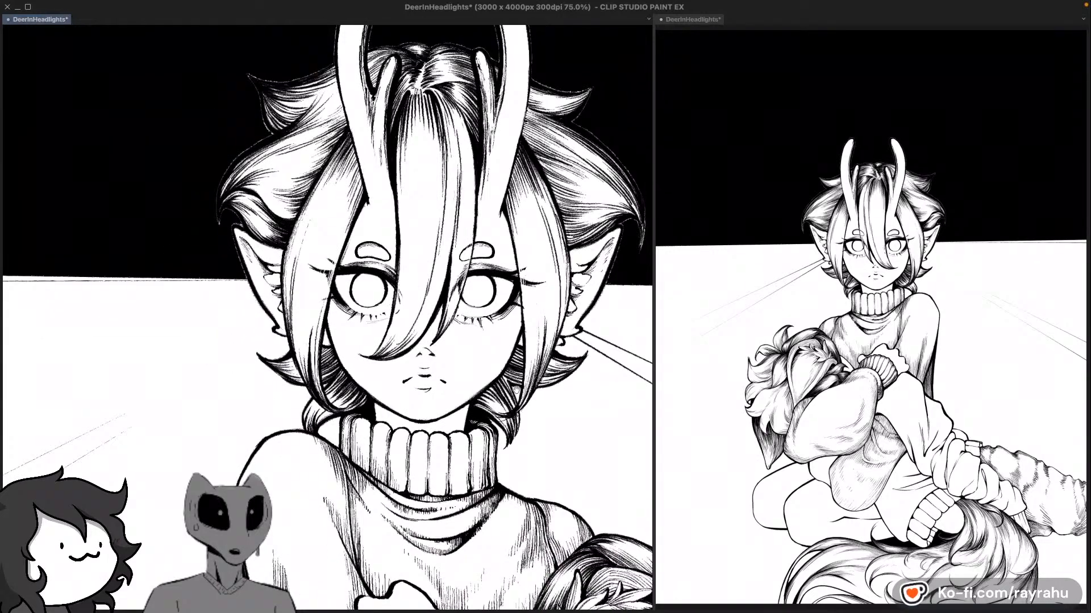
drag(444, 128, 467, 239)
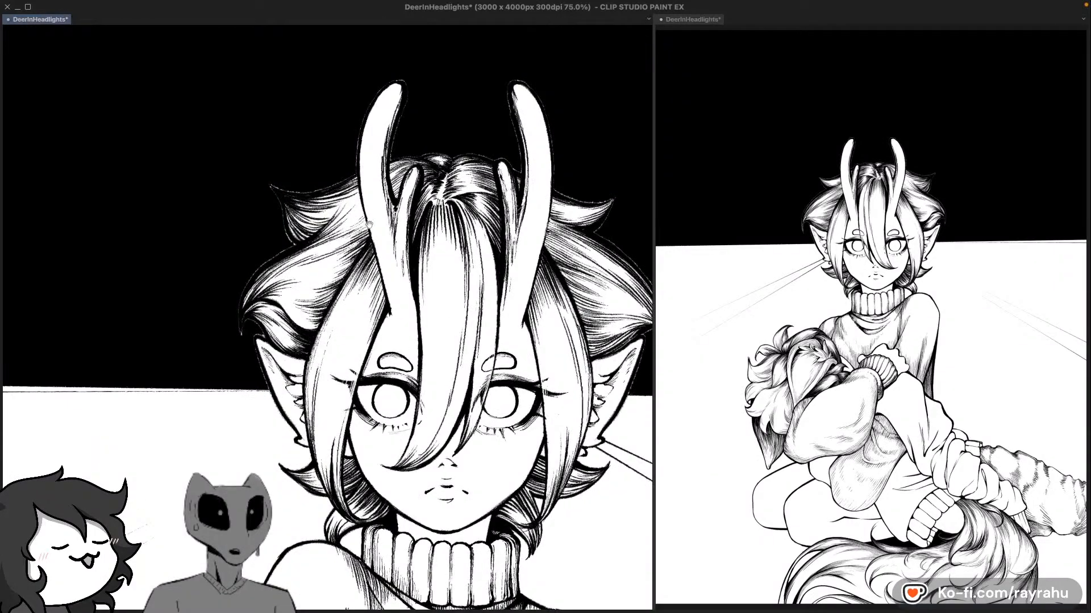
drag(531, 328, 526, 142)
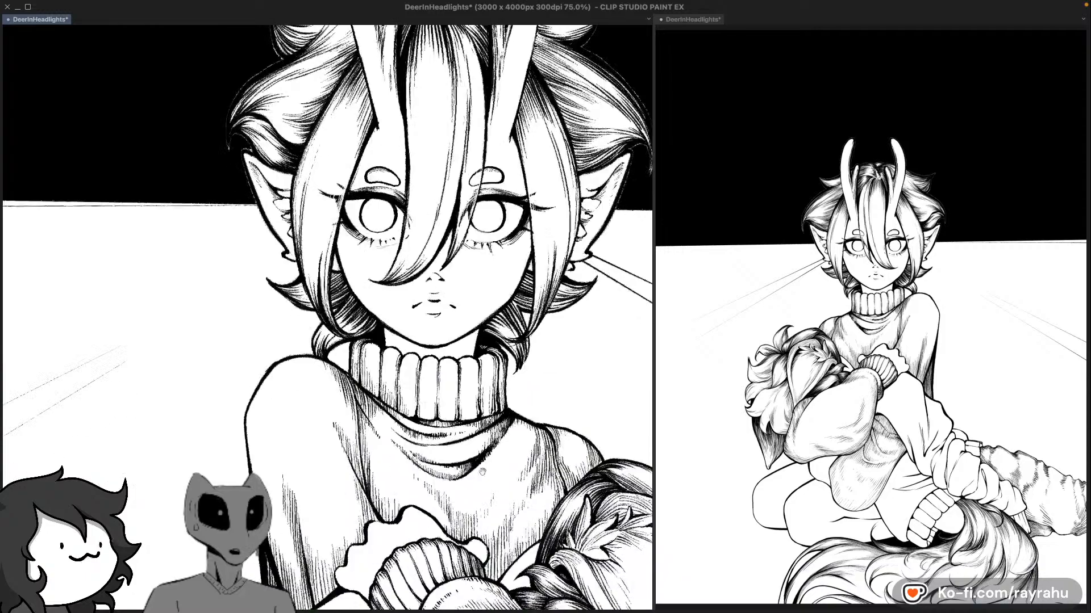
drag(497, 420, 537, 318)
drag(454, 483, 511, 301)
drag(346, 492, 471, 322)
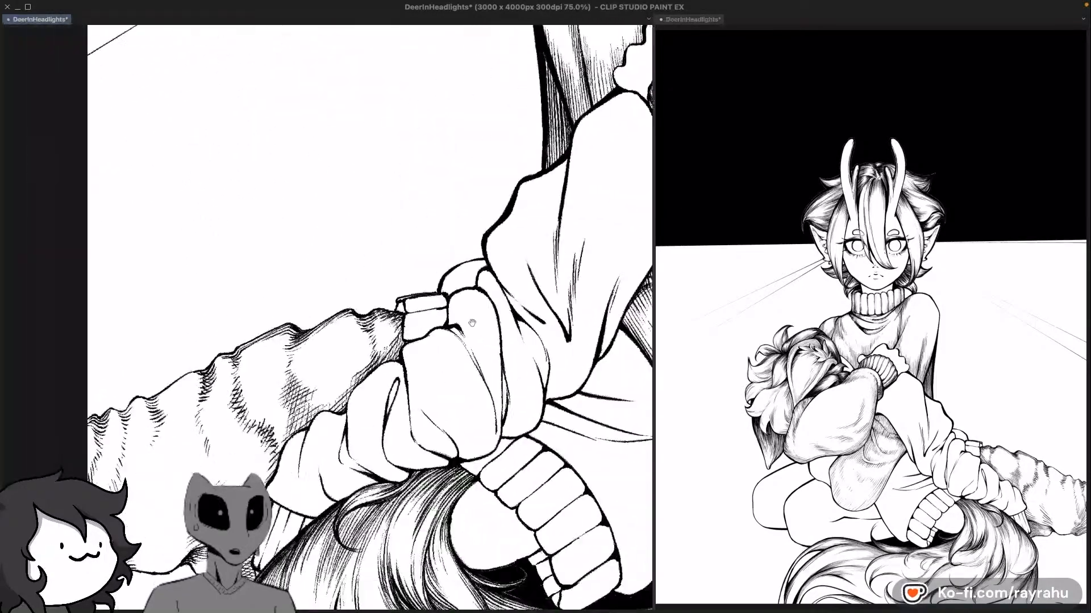
Step: Add short hatch strokes to the wavy-edged cloth's lower fold beside the scrunched sleeve's cuff, undoing a stroke that does not fit
drag(426, 400, 475, 317)
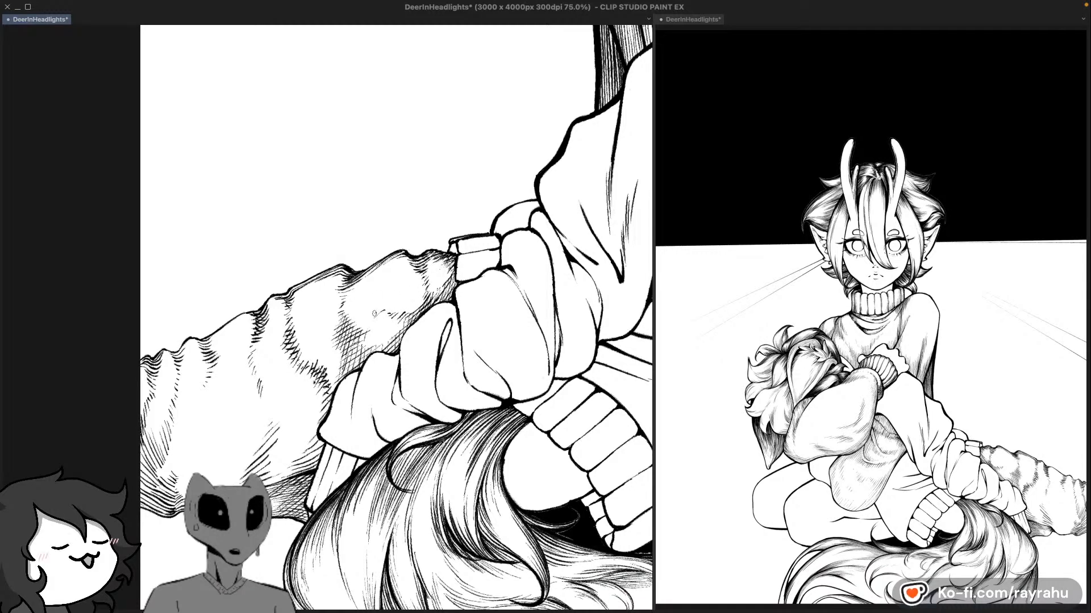
key(super+z)
drag(415, 385, 487, 331)
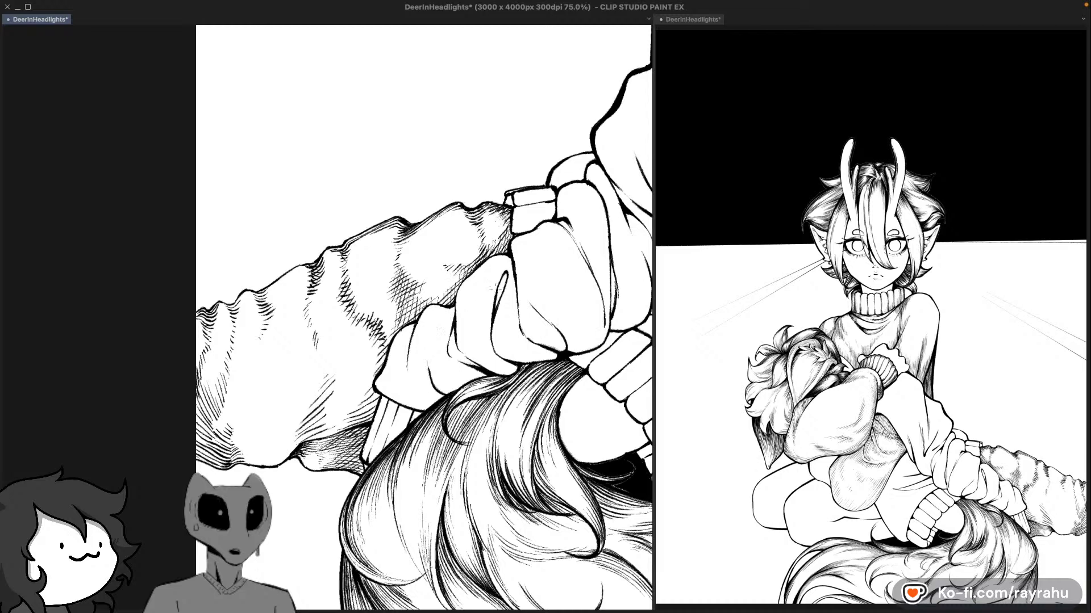
drag(480, 314, 540, 282)
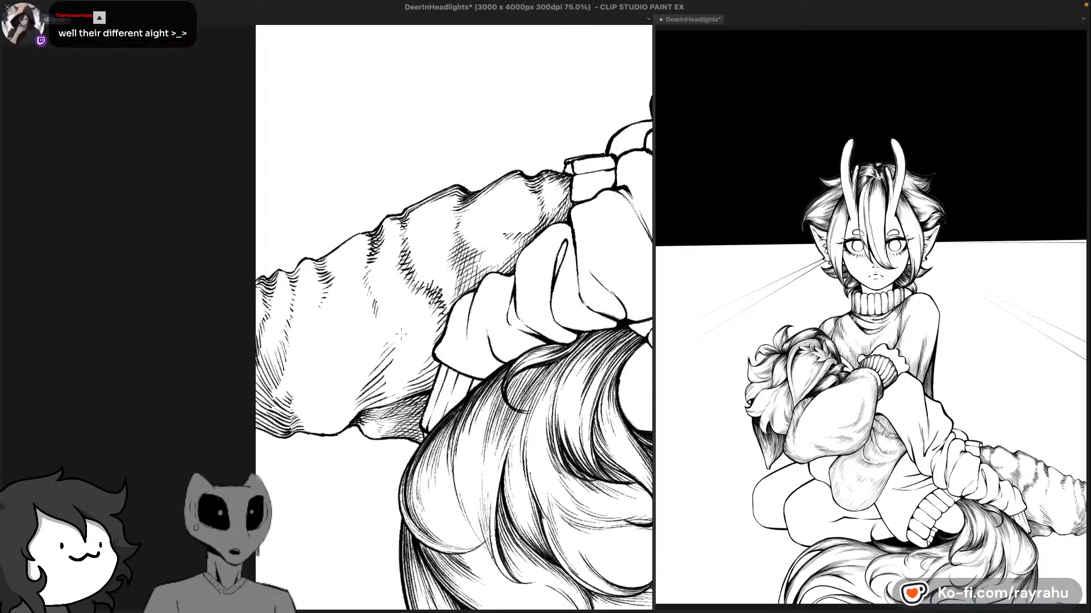
drag(425, 358, 426, 337)
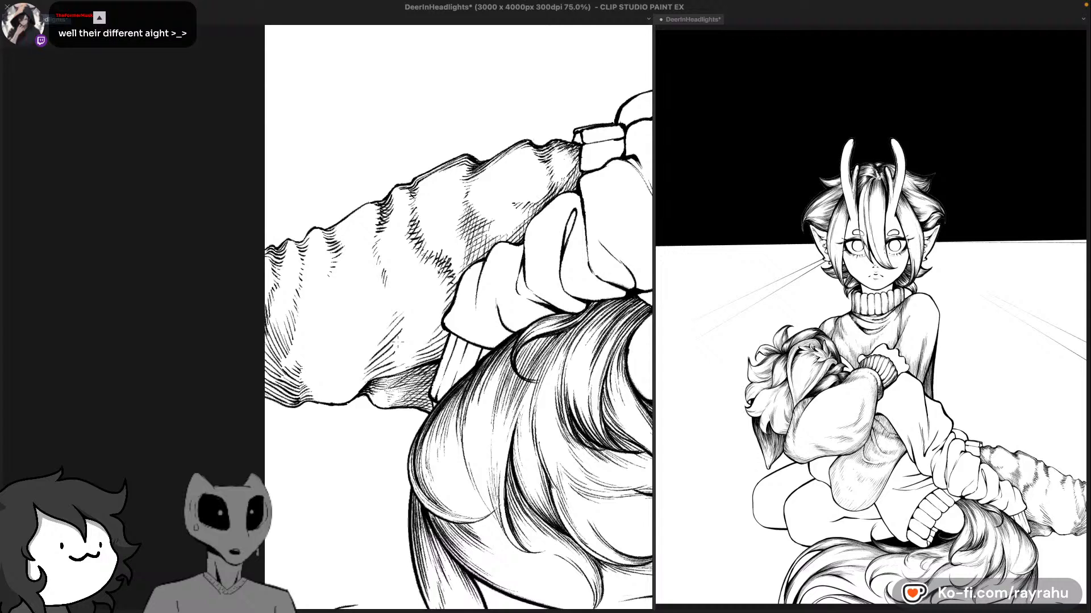
drag(399, 309, 388, 338)
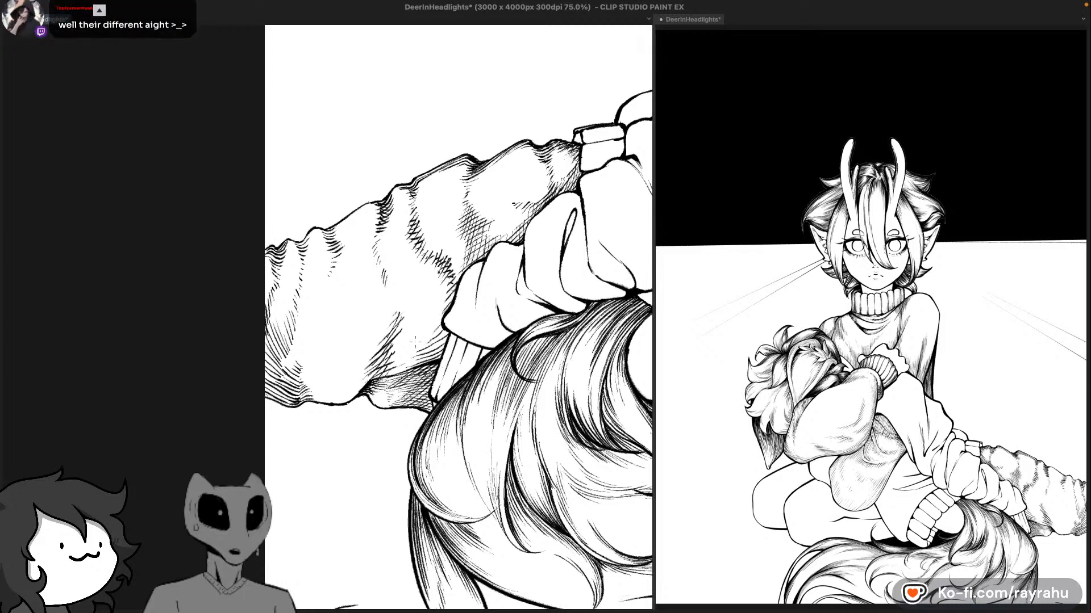
drag(444, 322, 422, 359)
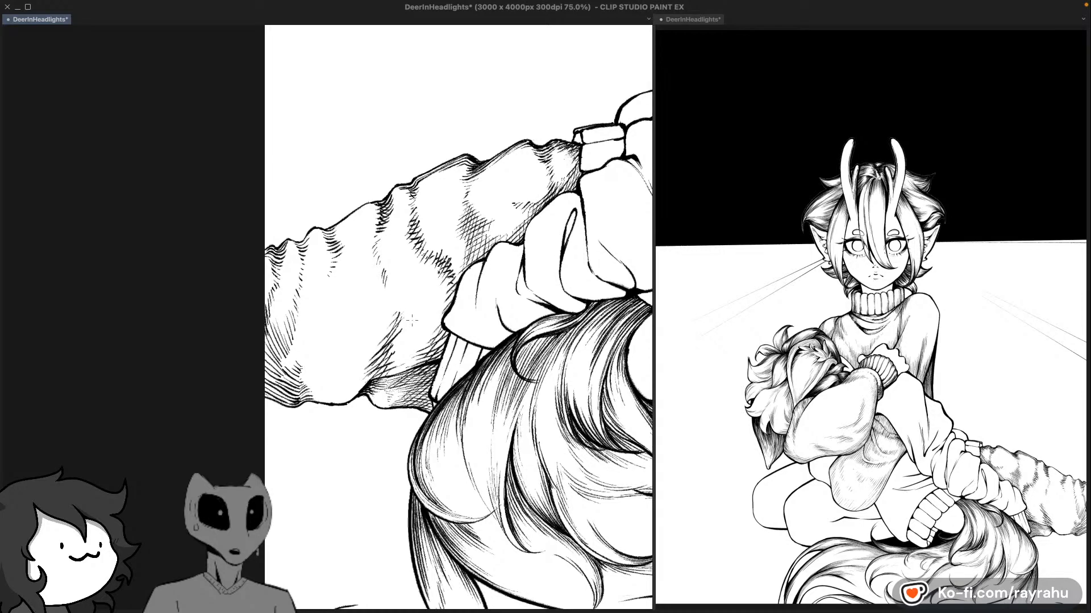
drag(403, 325, 487, 328)
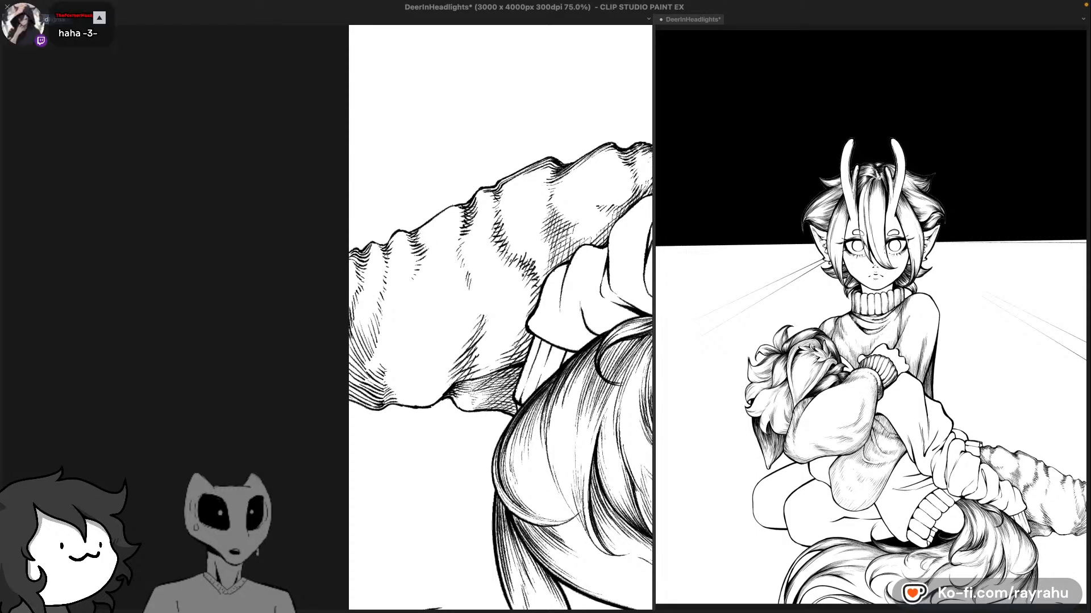
drag(403, 336, 457, 334)
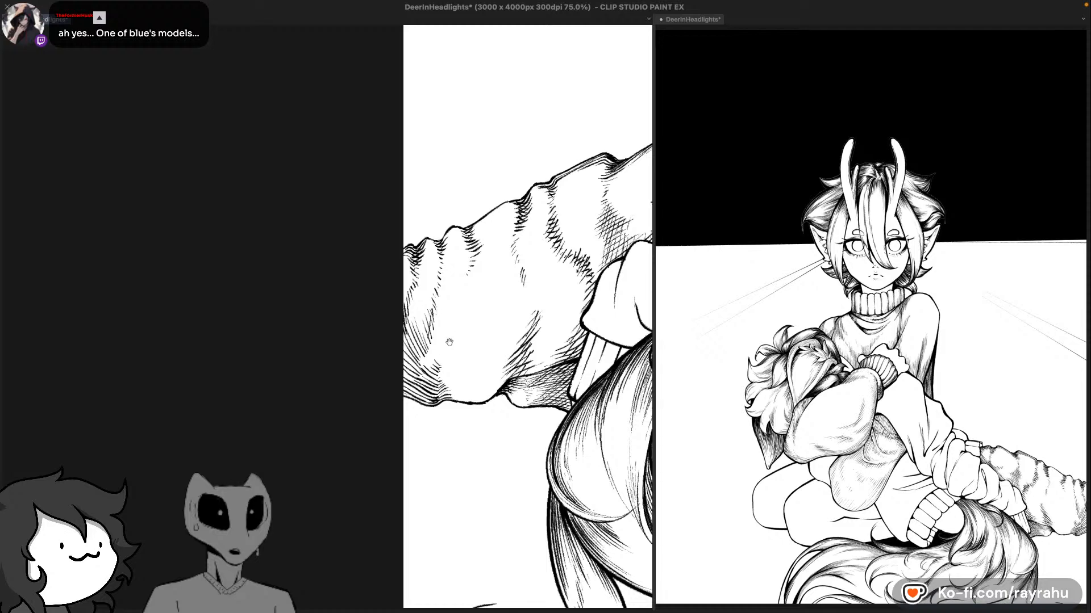
drag(450, 343, 483, 321)
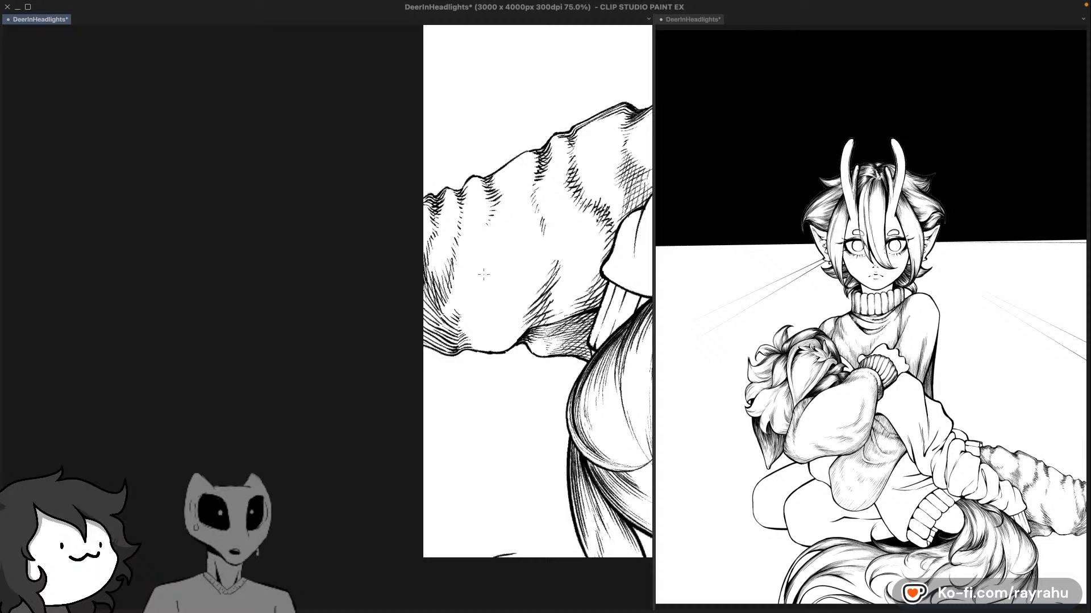
Step: Undo the last two strokes and cross-hatch the cloth's edge and lower corner along the canvas border
key(super+z)
key(super+z)
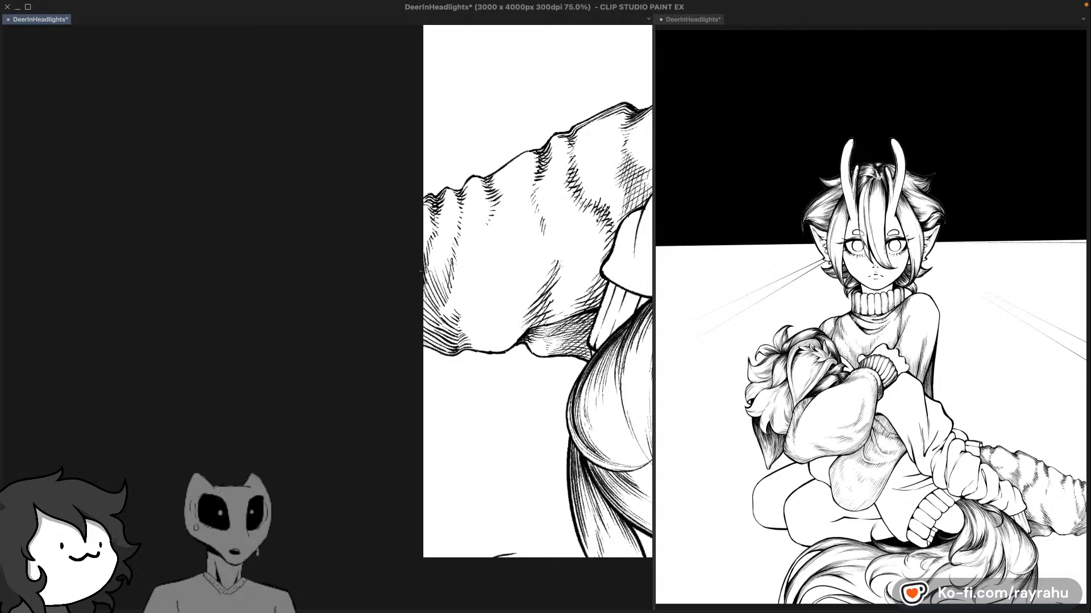
drag(426, 263, 423, 282)
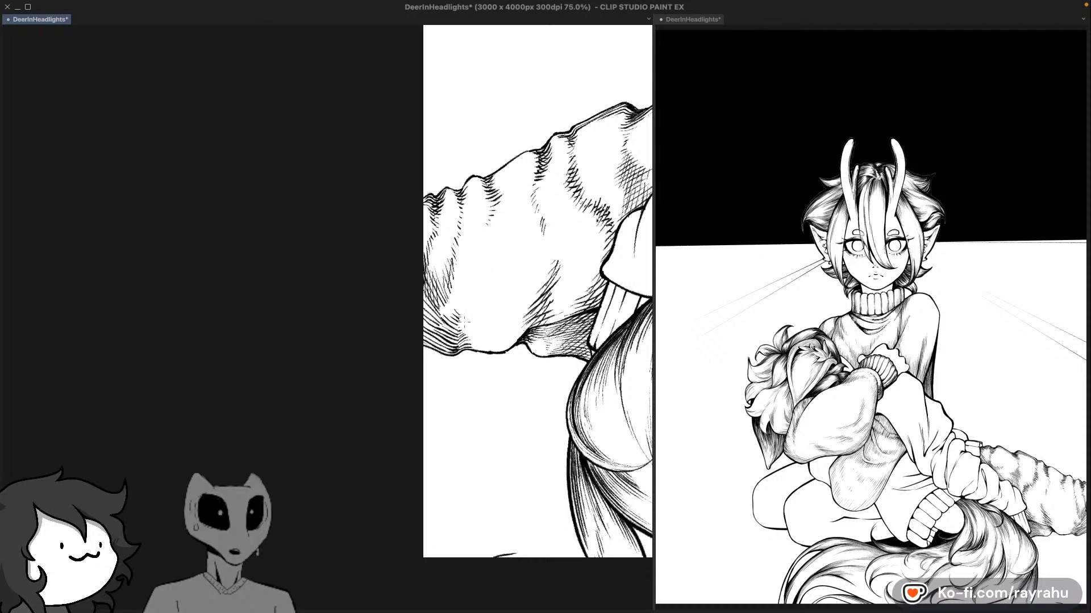
drag(426, 293, 424, 335)
key(super+z)
drag(425, 296, 439, 345)
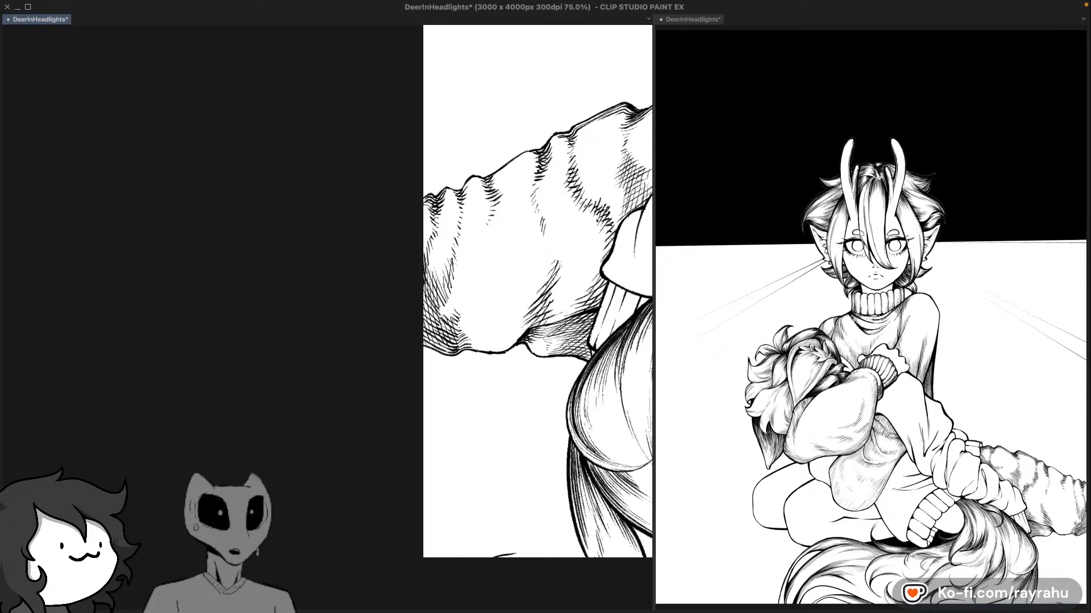
drag(457, 333, 471, 349)
drag(565, 299, 389, 352)
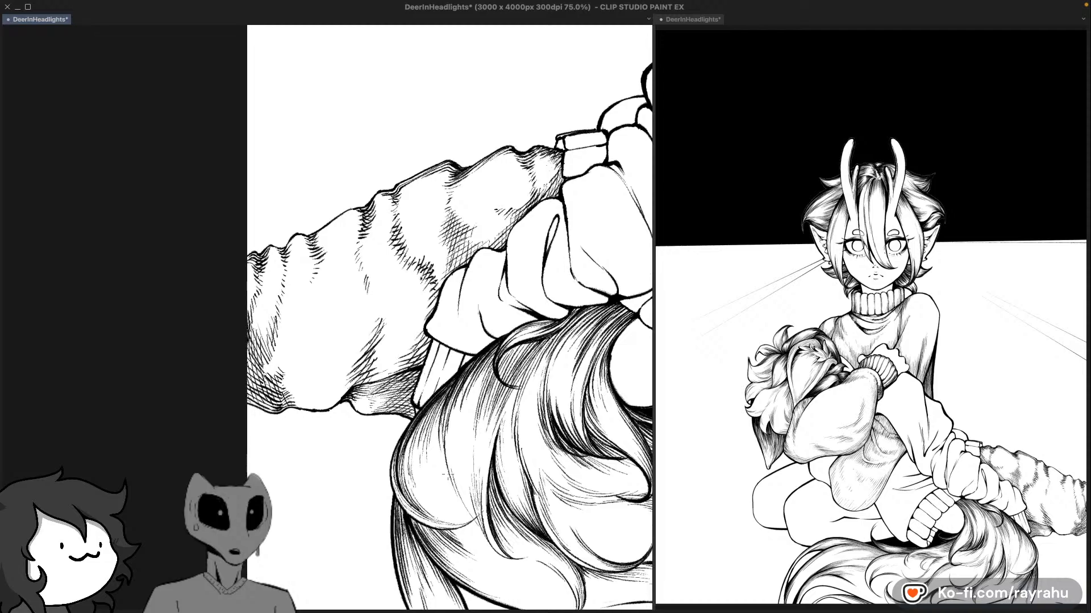
Step: Flip the canvas view back horizontally and check the cloth's shading against the sleeve and tail at 50% and 75% zoom
key(h)
drag(405, 439, 578, 416)
scroll(594, 378, down, 6)
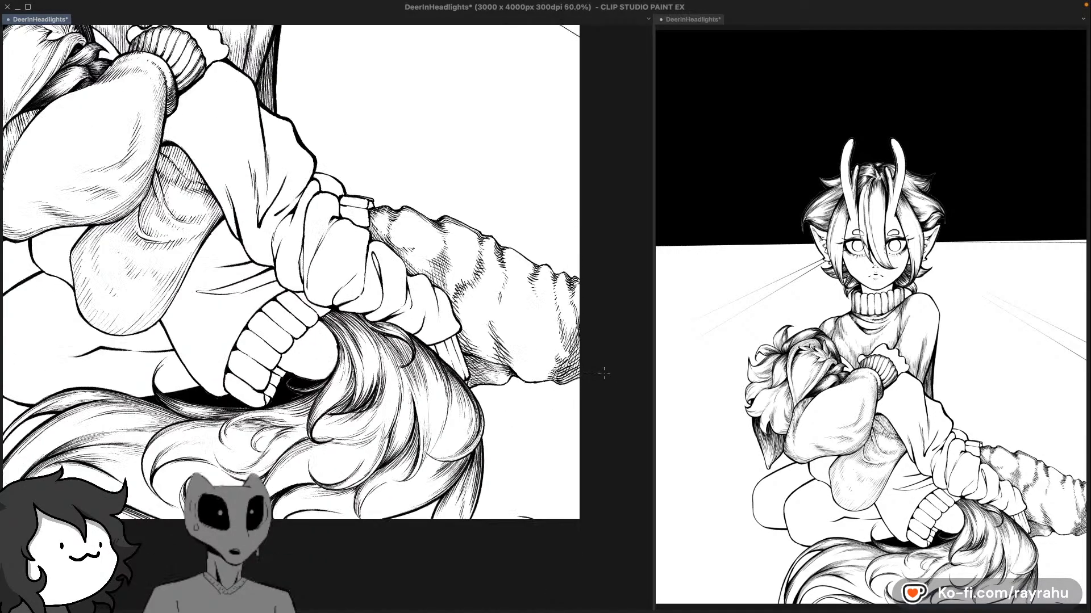
scroll(613, 350, up, 4)
scroll(612, 348, up, 1)
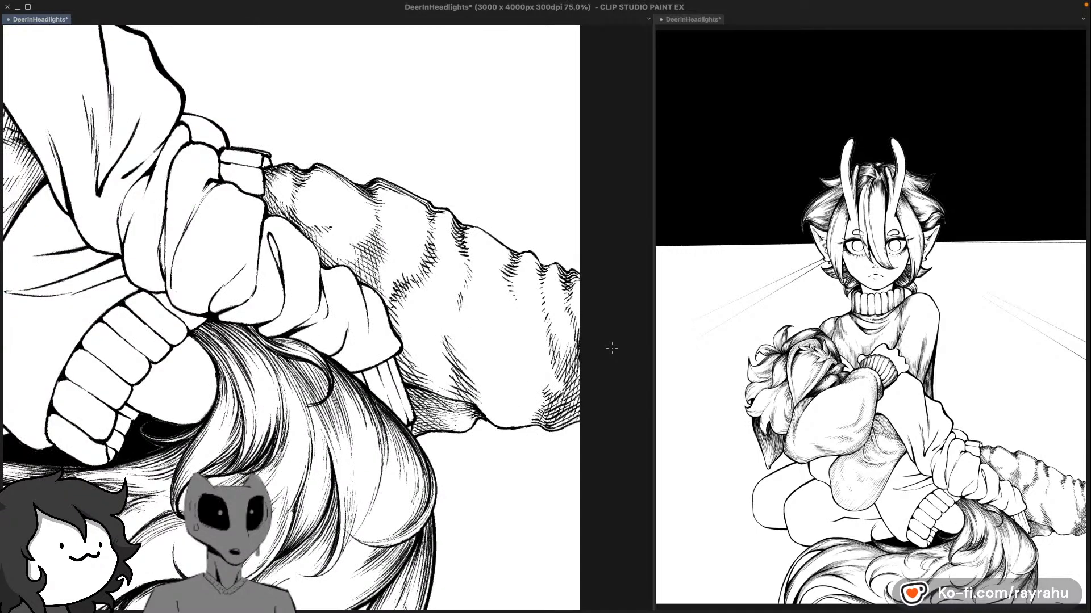
drag(518, 239, 534, 300)
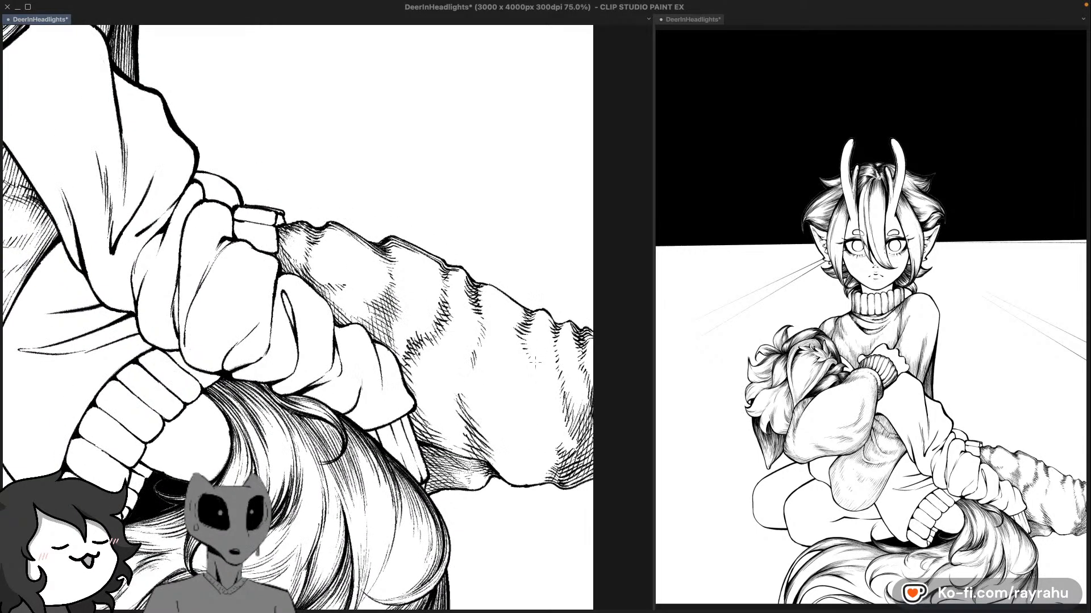
Step: Lasso the wavy-edged cloth on Layer 4, delete its hatching while keeping the outline, and clear the selection
key(Tab)
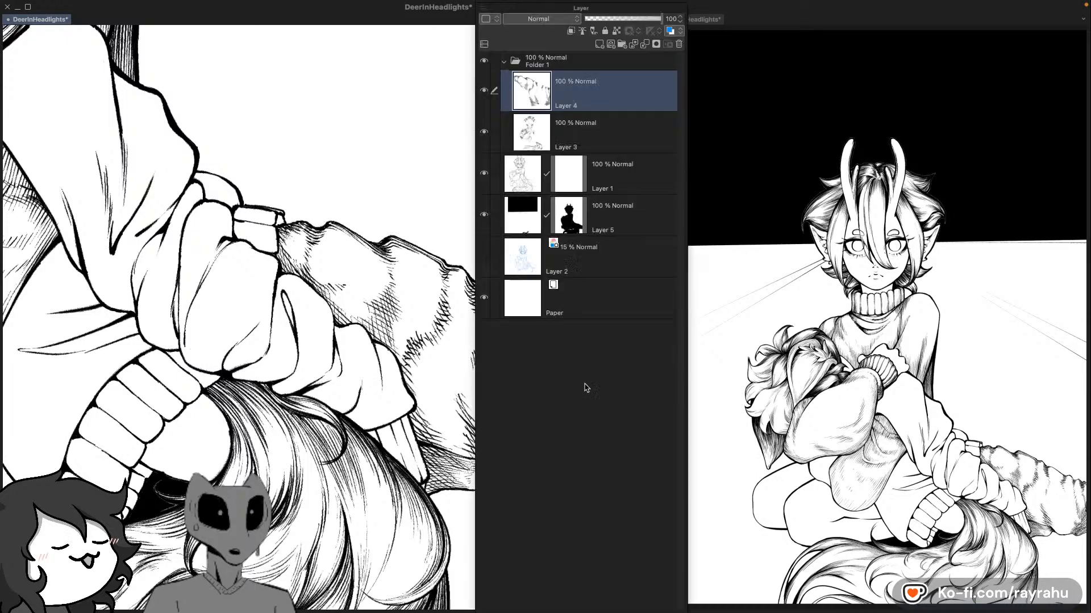
key(Tab)
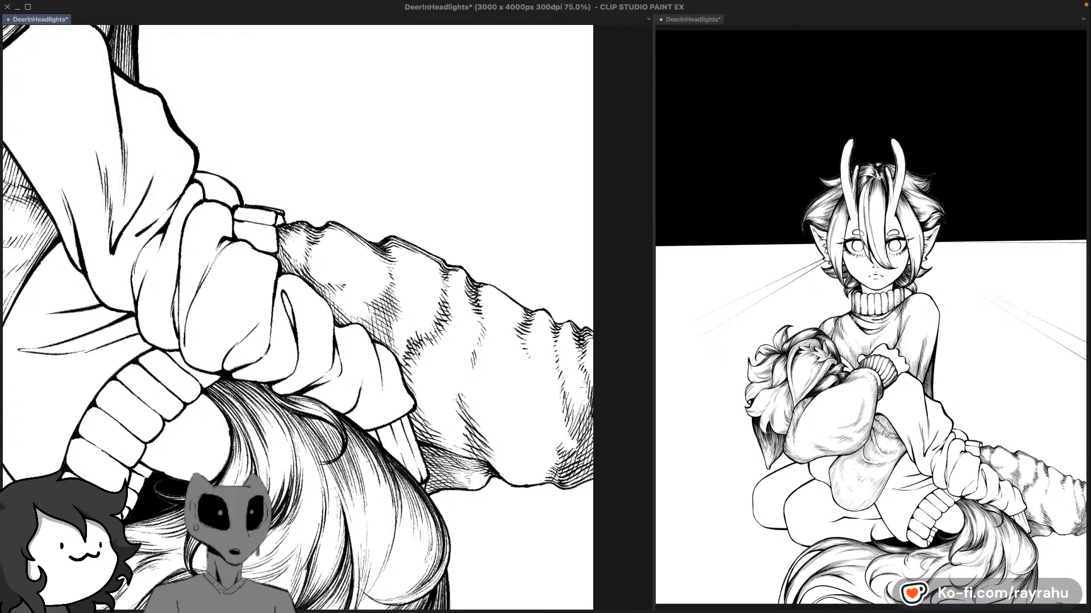
key(Delete)
key(ctrl+z)
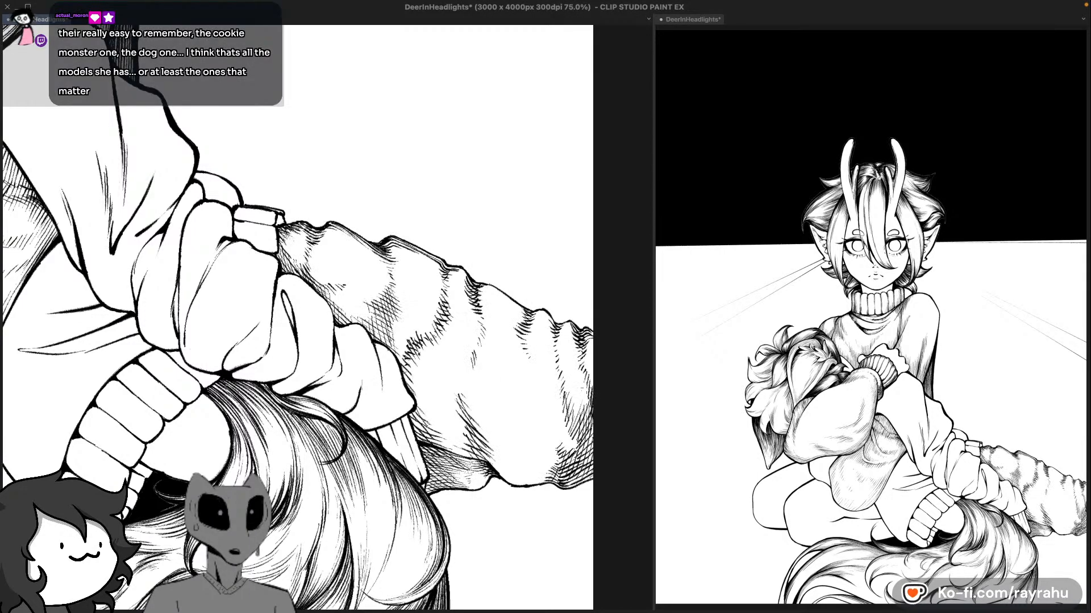
mouse_move(617, 344)
mouse_down()
mouse_move(499, 239)
mouse_move(337, 169)
mouse_move(228, 245)
mouse_move(258, 332)
mouse_move(305, 395)
mouse_move(463, 524)
mouse_move(593, 510)
mouse_move(623, 473)
mouse_up()
key(Delete)
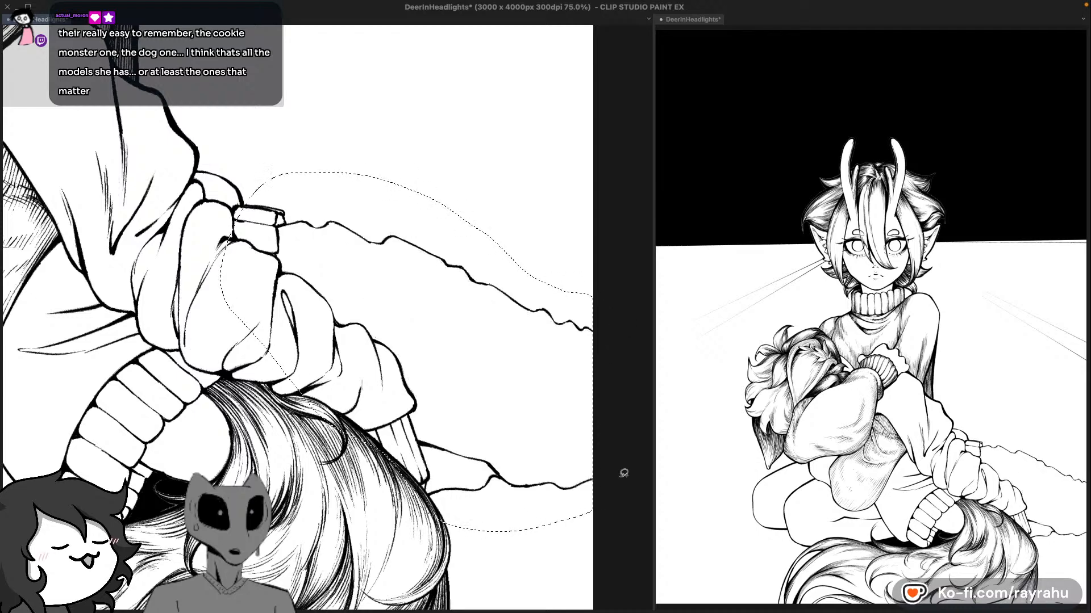
key(super+d)
Step: Look over the figure's sweater and the held figure, and examine the head and antlers at 50% zoom
drag(363, 189, 487, 319)
drag(265, 268, 549, 441)
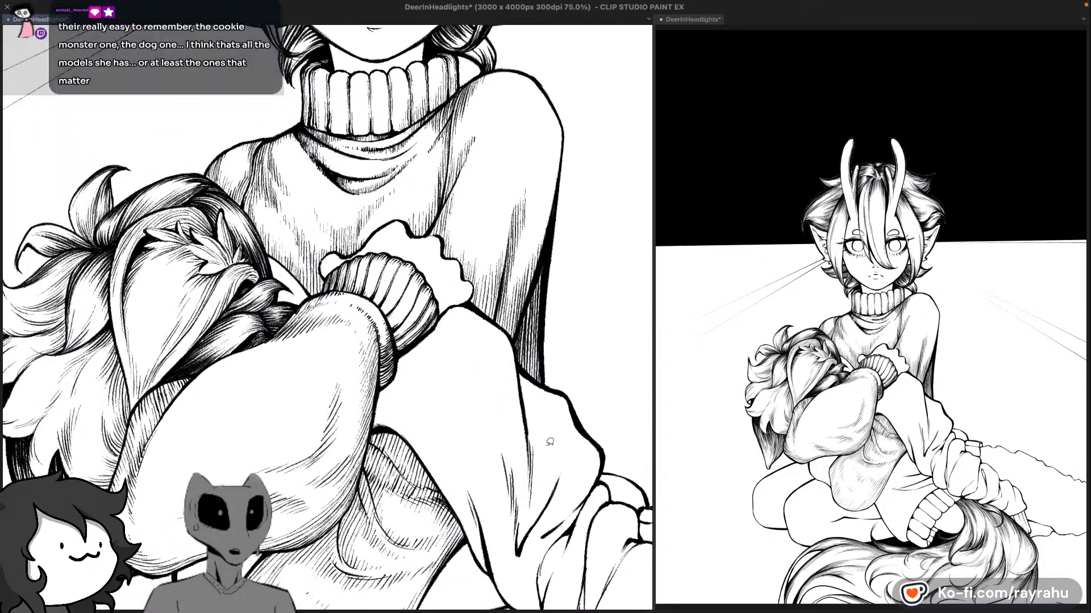
scroll(550, 442, down, 2)
drag(600, 126, 543, 318)
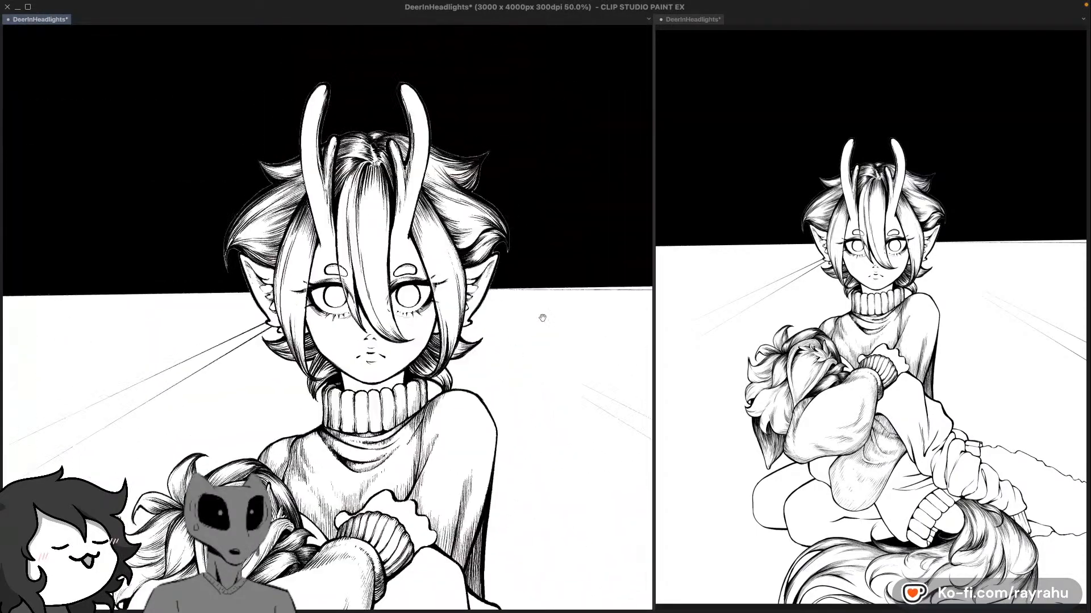
drag(514, 441, 523, 118)
key(F7)
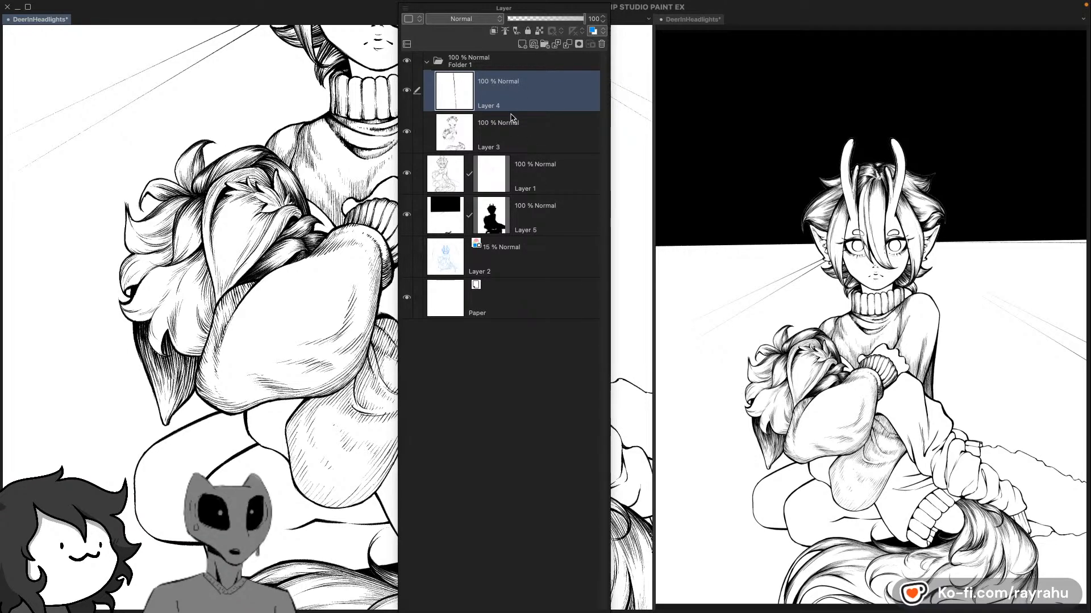
key(Tab)
drag(642, 397, 544, 281)
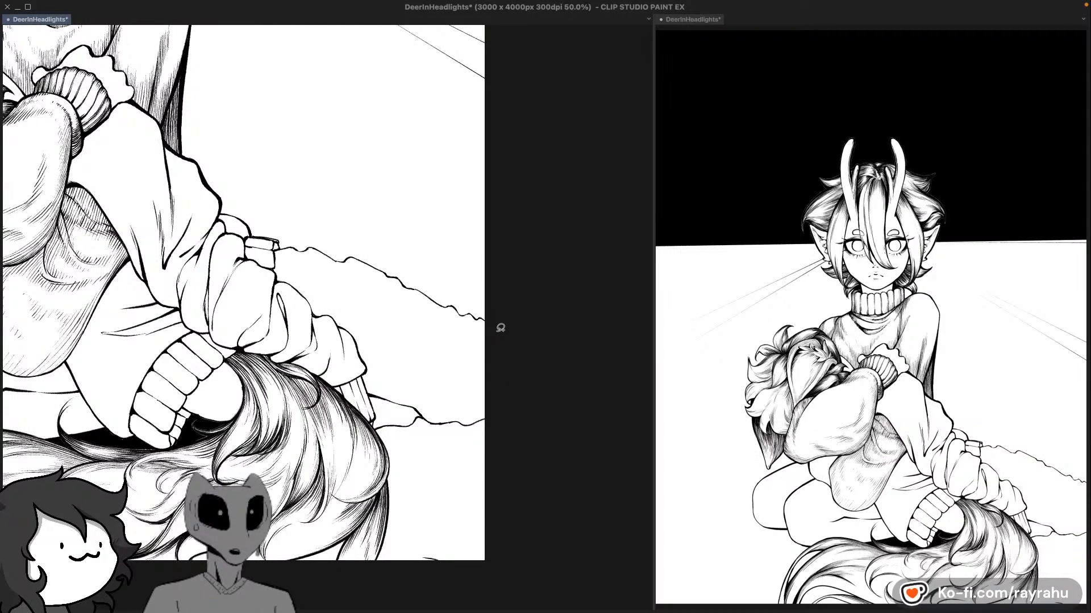
key(F7)
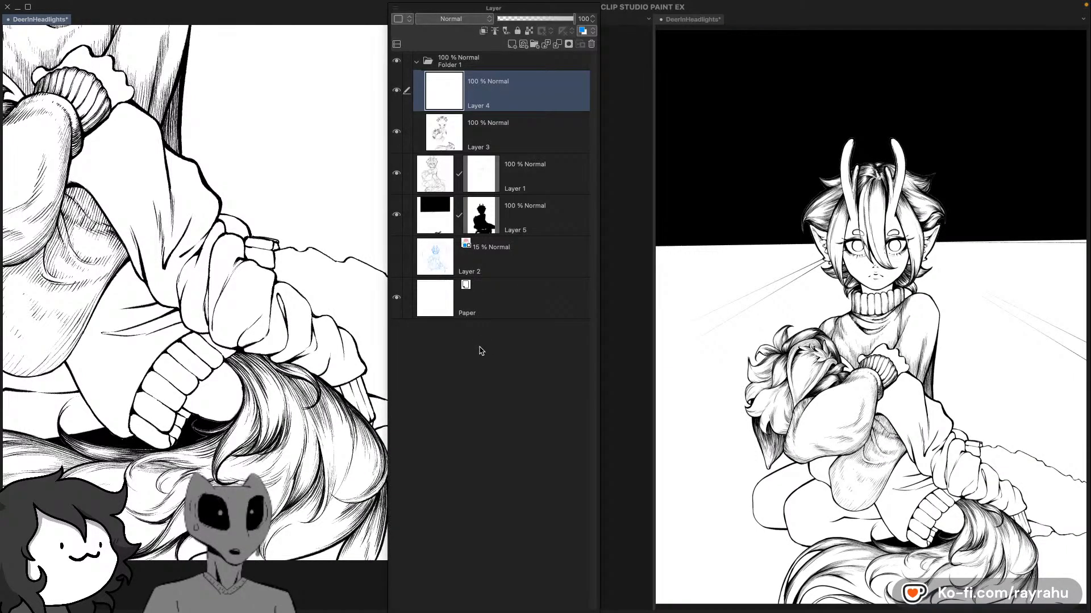
key(F7)
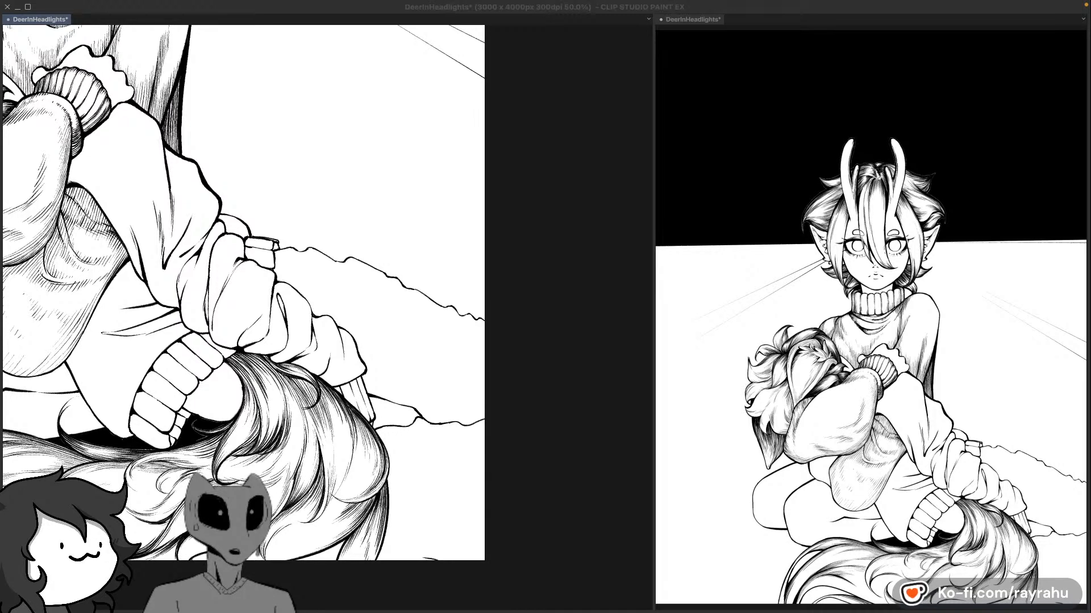
Step: Examine the character reference images, comparing the horned face screenshot with the full-body outfit in fertig.png, and return to the drawing
drag(492, 0, 374, 62)
key(space)
key(space)
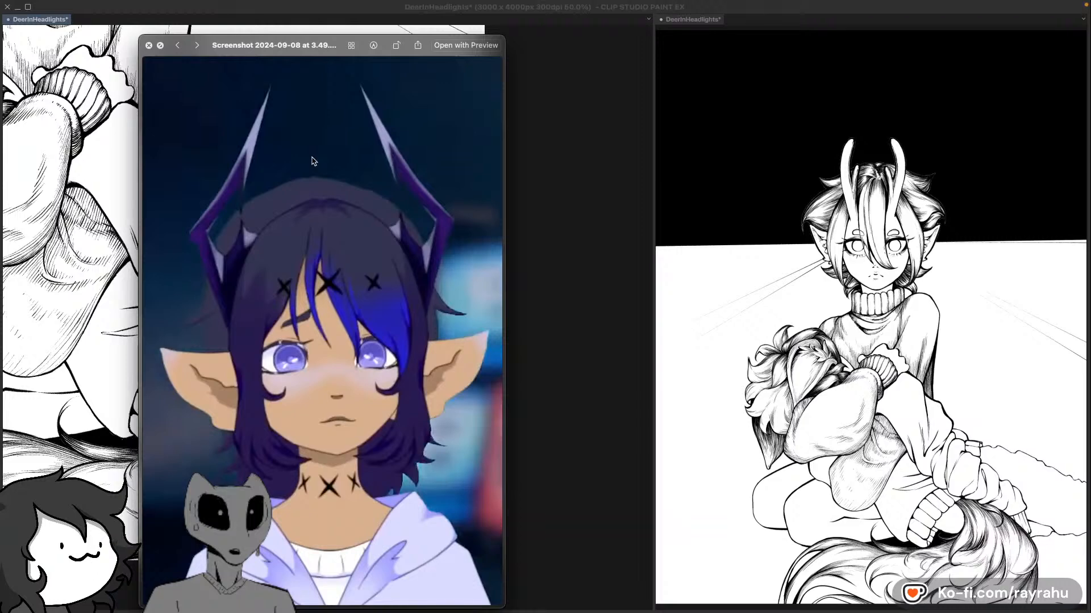
key(Right)
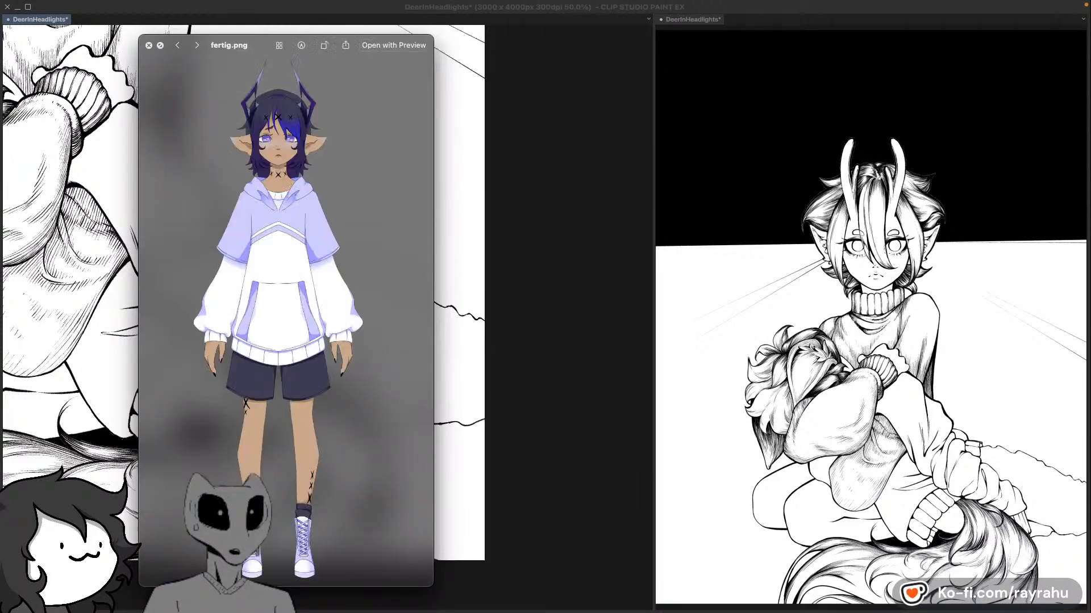
key(space)
key(space)
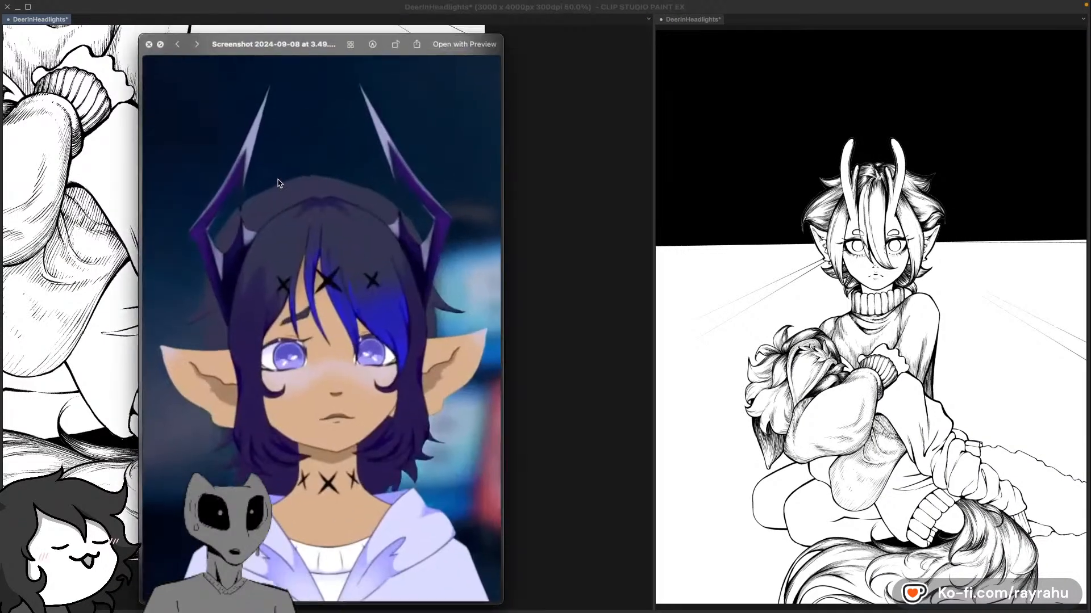
key(Right)
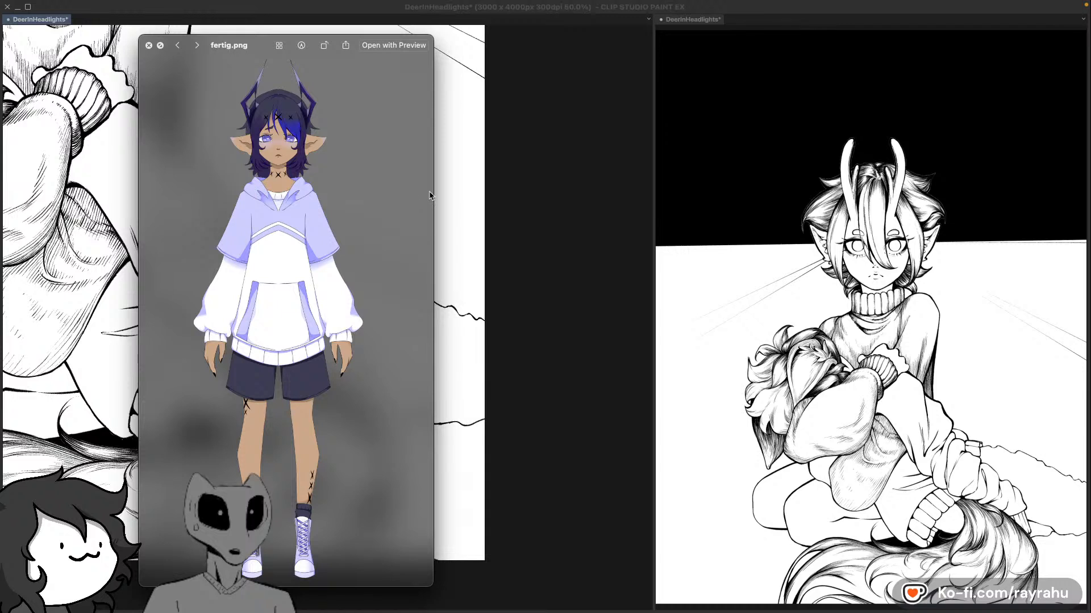
drag(432, 192, 738, 171)
key(Left)
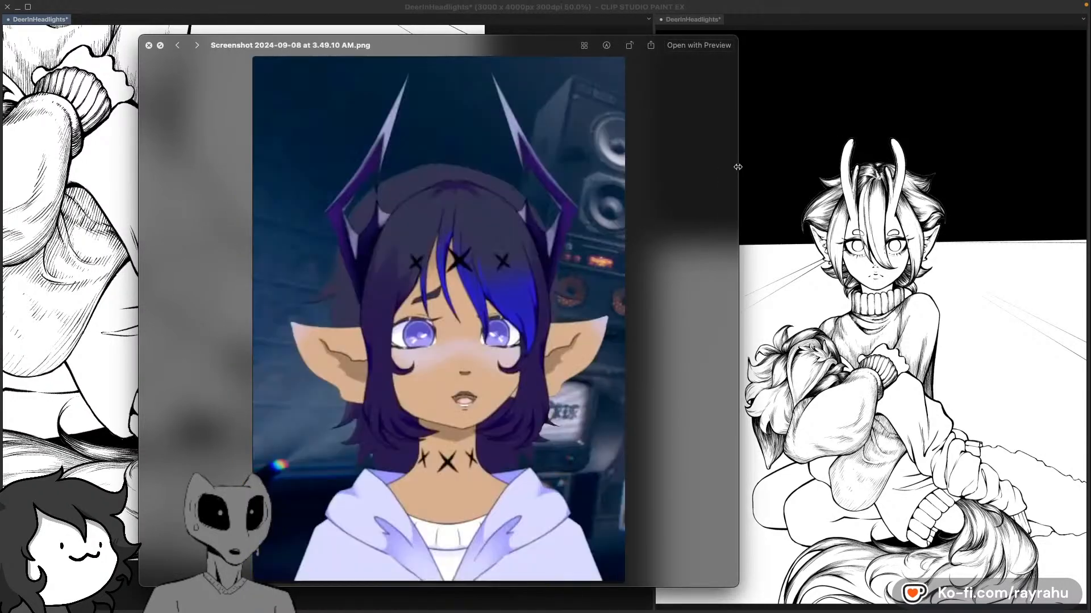
key(Right)
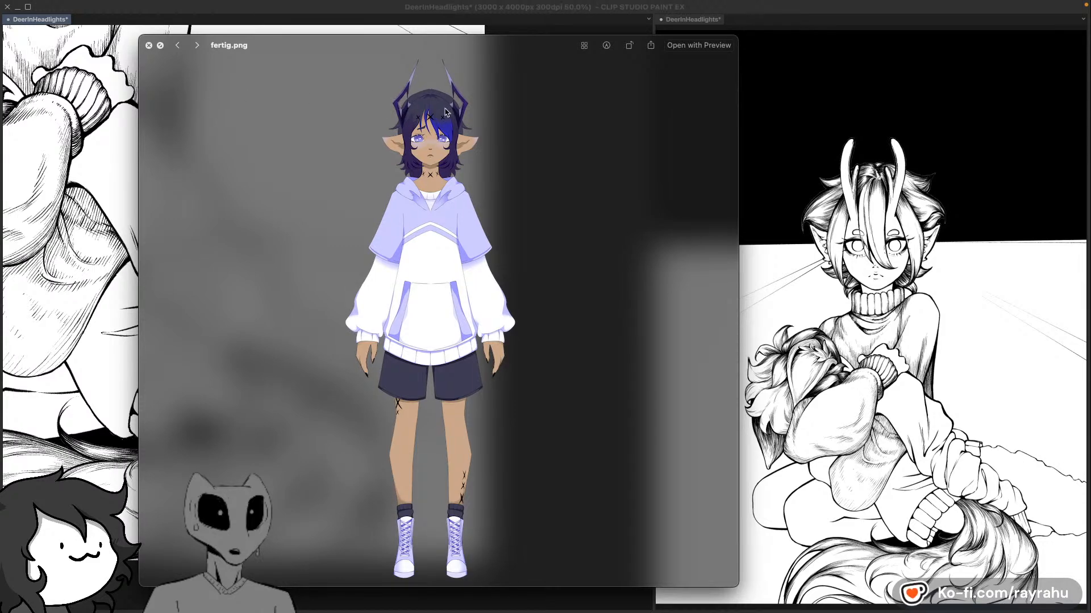
scroll(417, 103, down, 5)
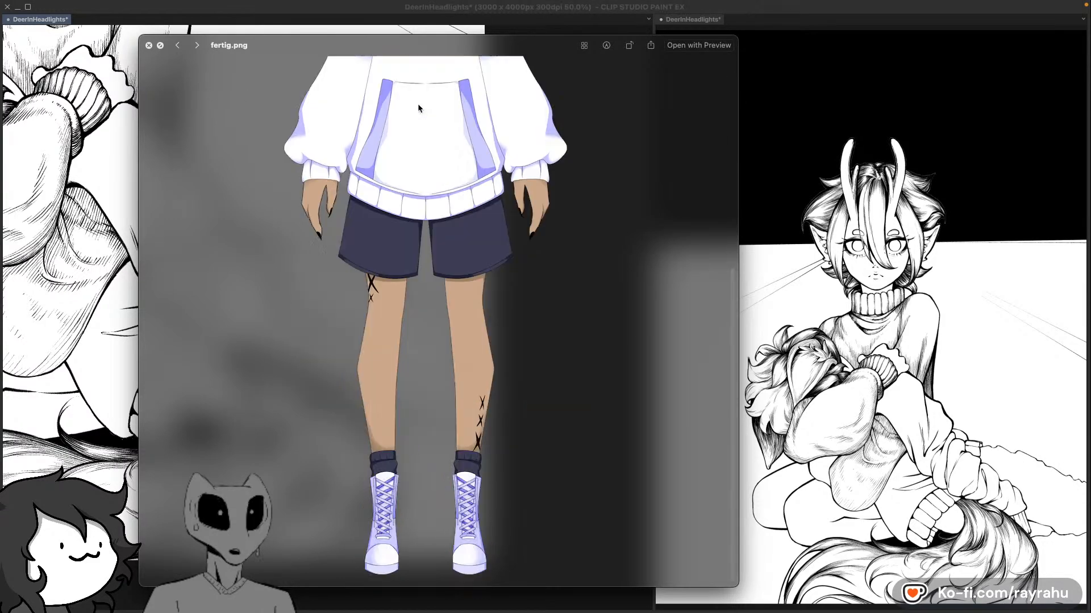
click(149, 45)
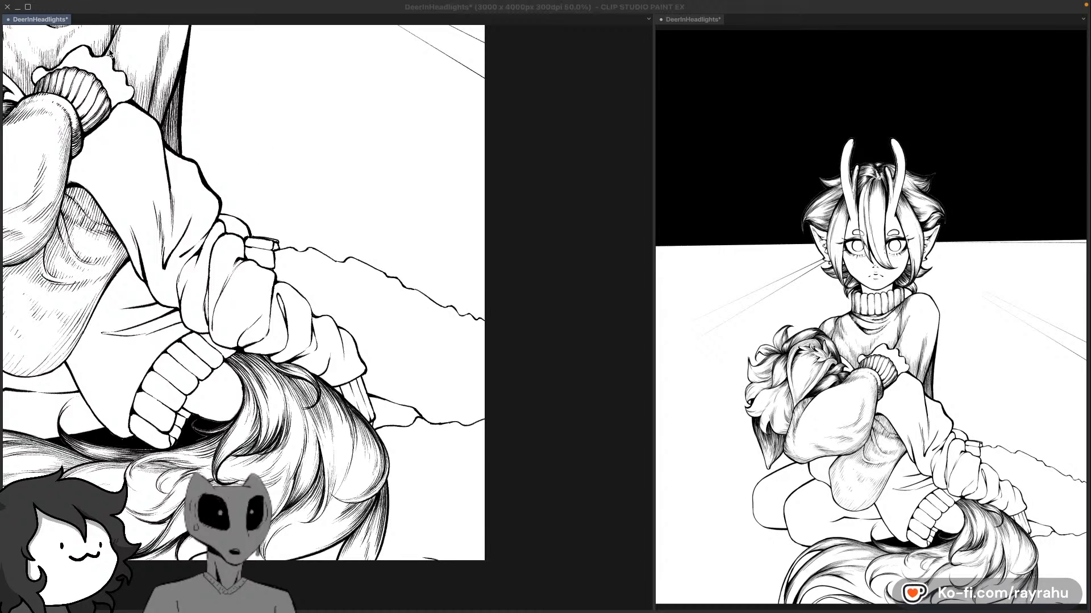
click(53, 21)
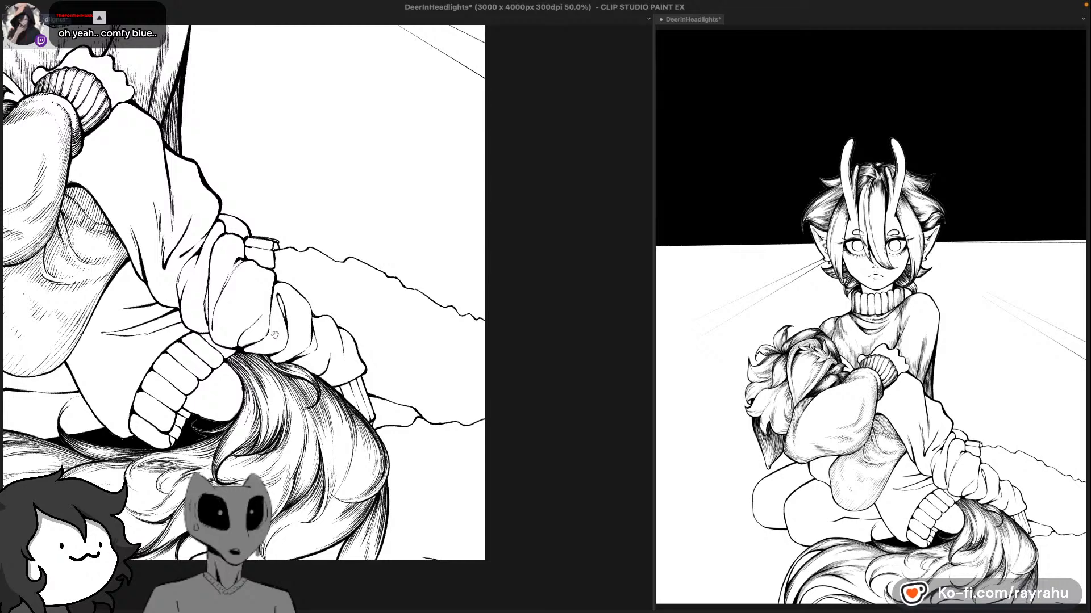
Step: Examine the line art around the ribbed cuff, bunched sleeve and tail at 100% zoom
drag(275, 336, 443, 295)
scroll(354, 332, up, 3)
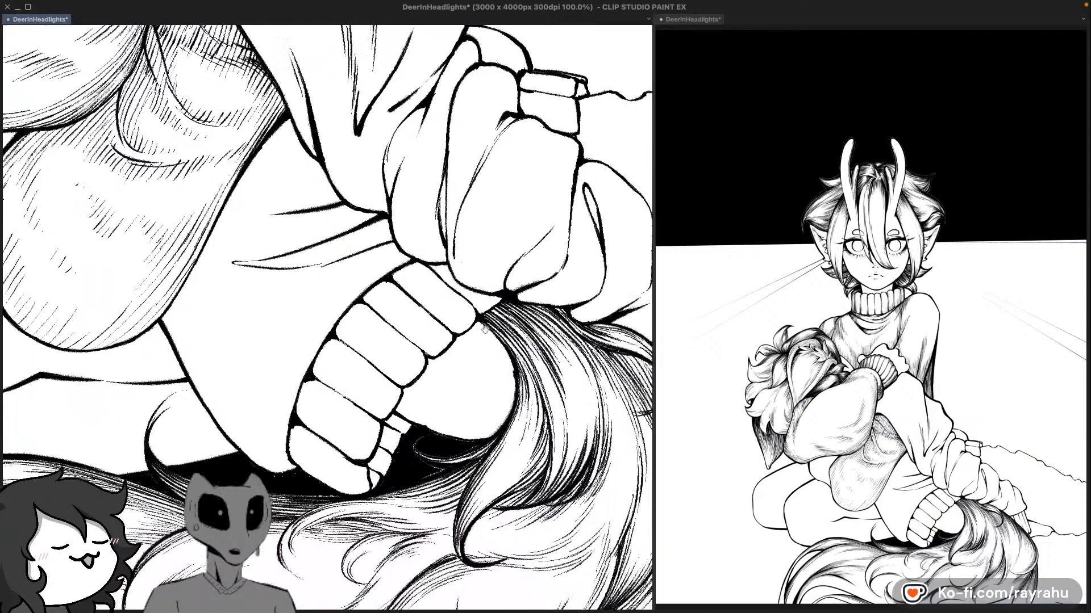
drag(617, 399, 504, 391)
drag(412, 363, 496, 344)
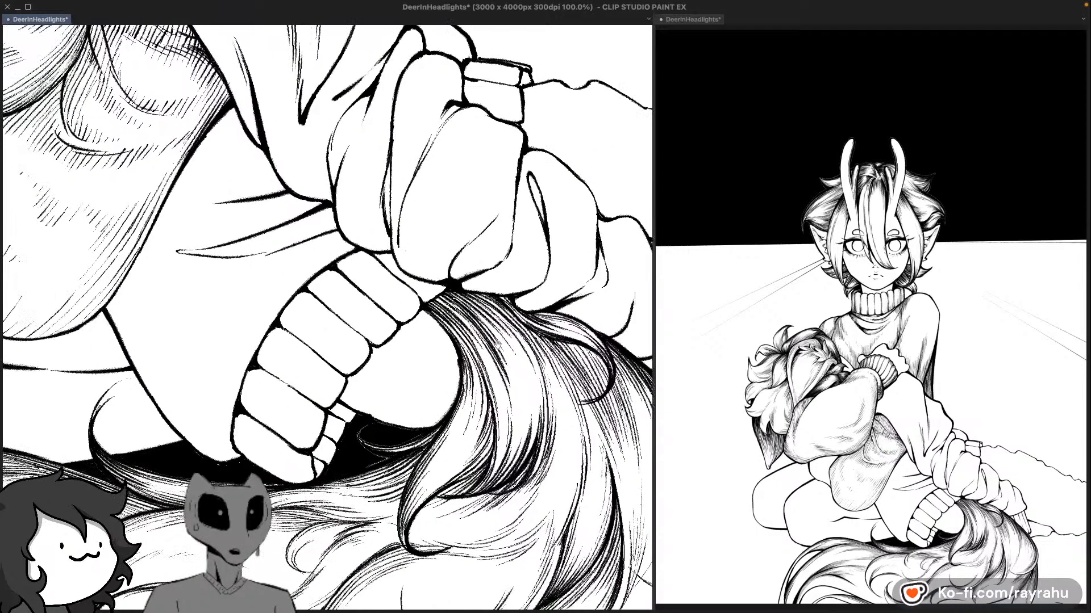
drag(502, 397, 496, 360)
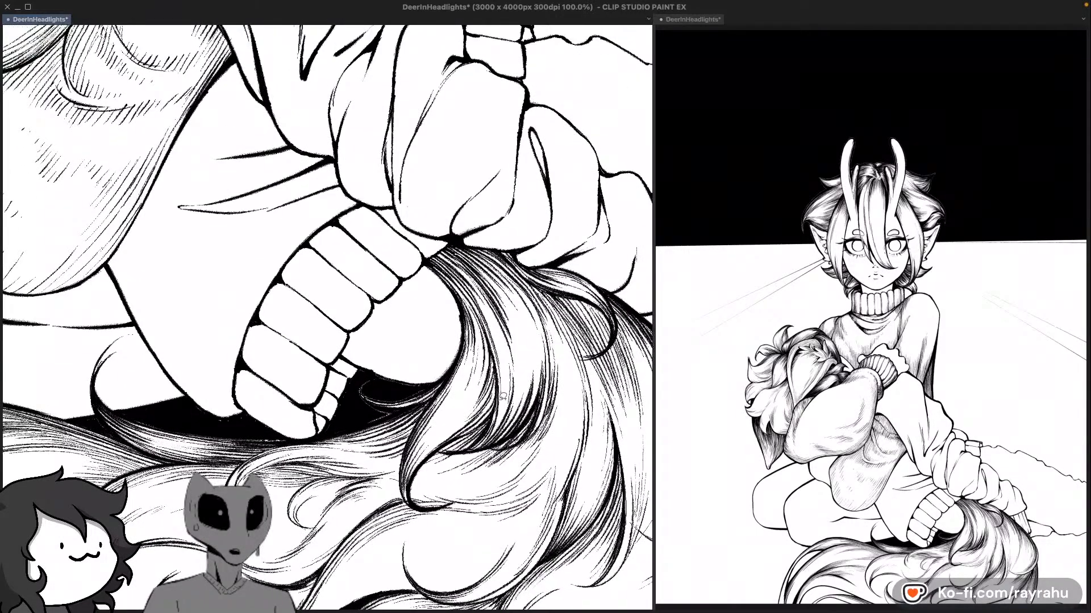
drag(561, 235, 535, 278)
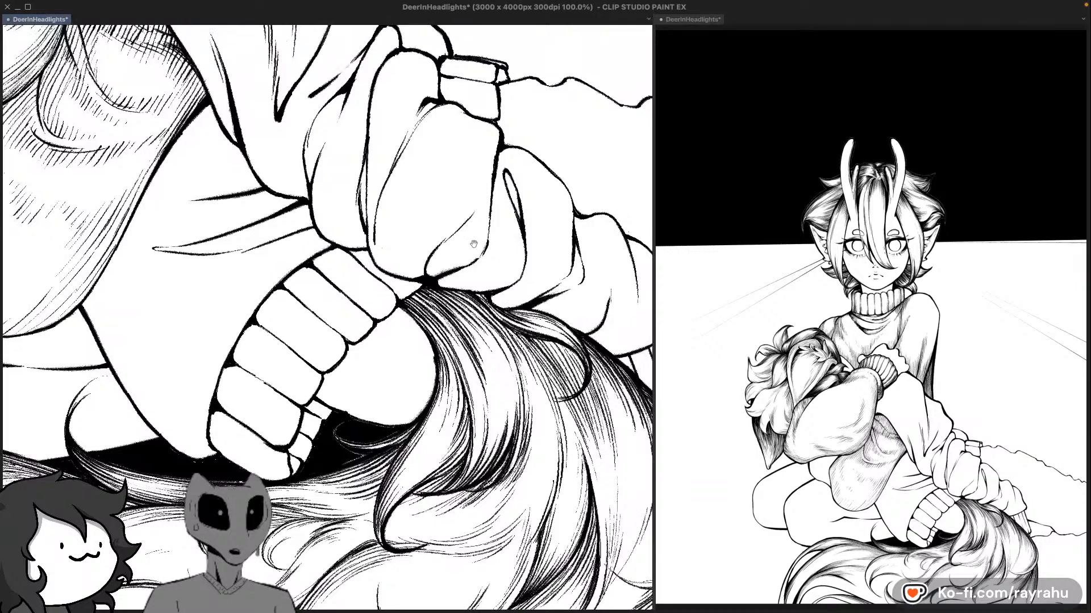
drag(402, 171, 528, 324)
Step: Create a new layer folder above Folder 1 and add an empty layer inside it
key(F7)
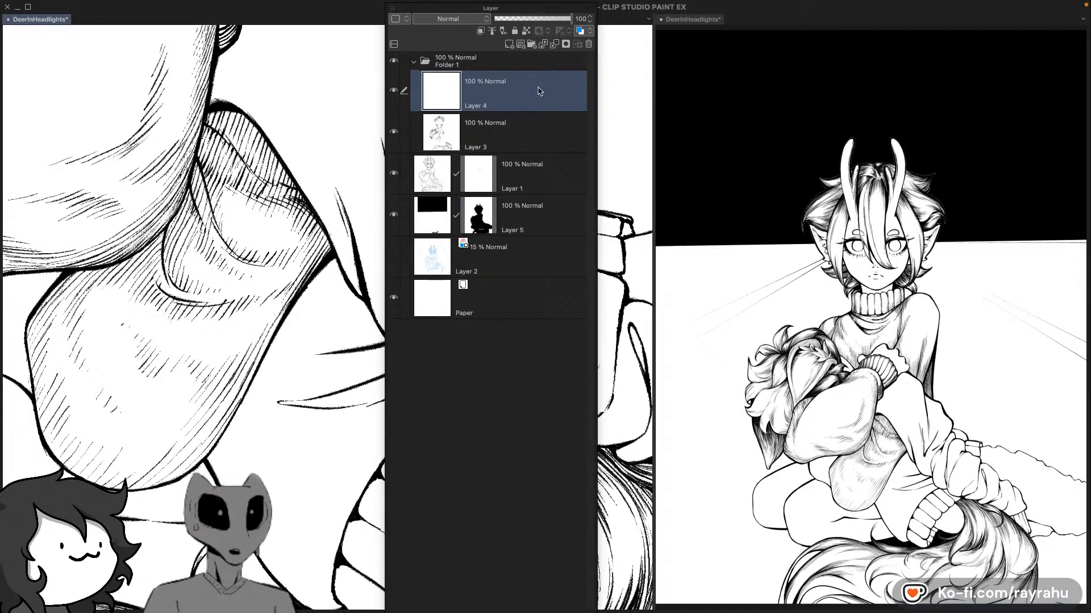
click(524, 64)
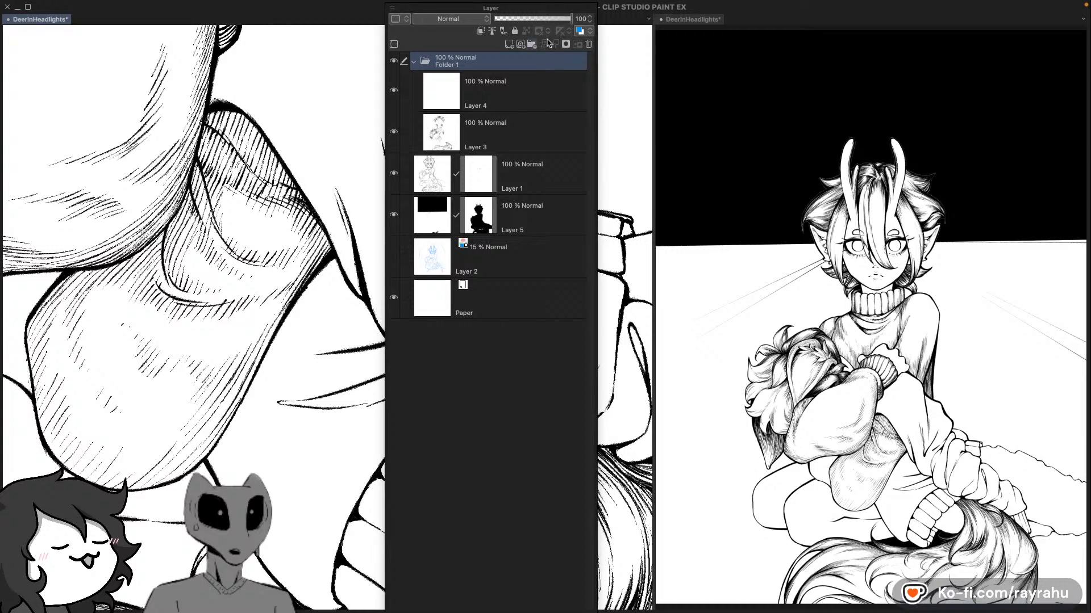
click(531, 44)
key(Tab)
key(Tab)
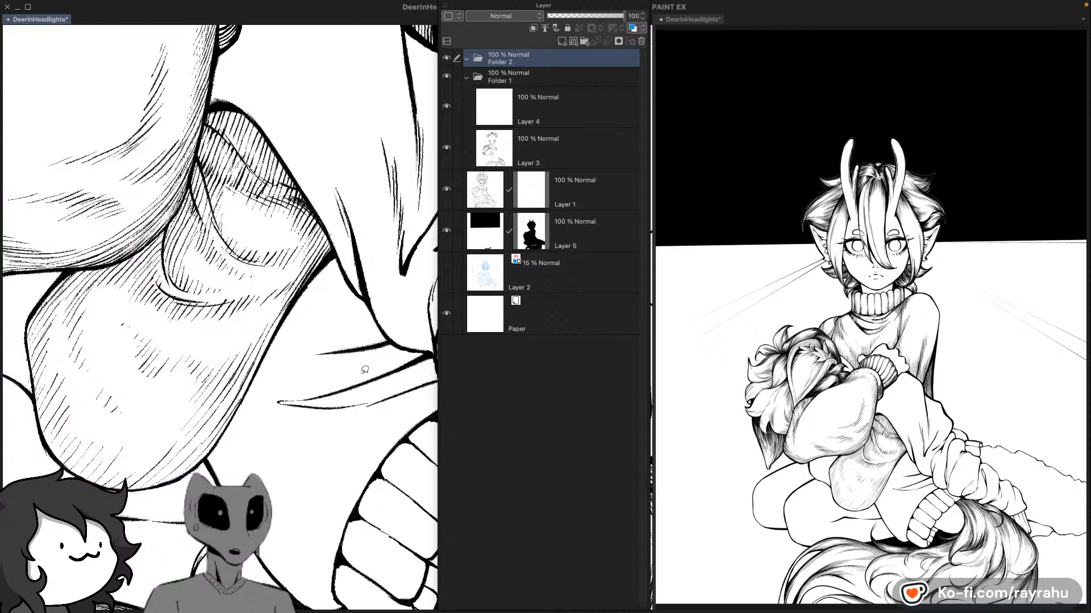
click(560, 44)
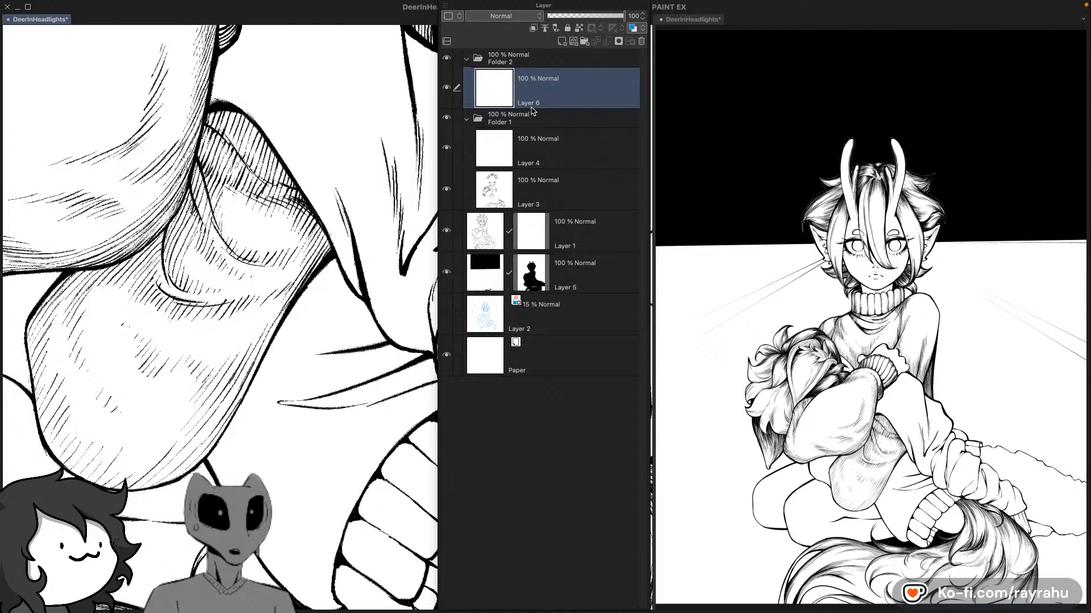
Step: Turn on the Tone effect for the new empty layer
key(F4)
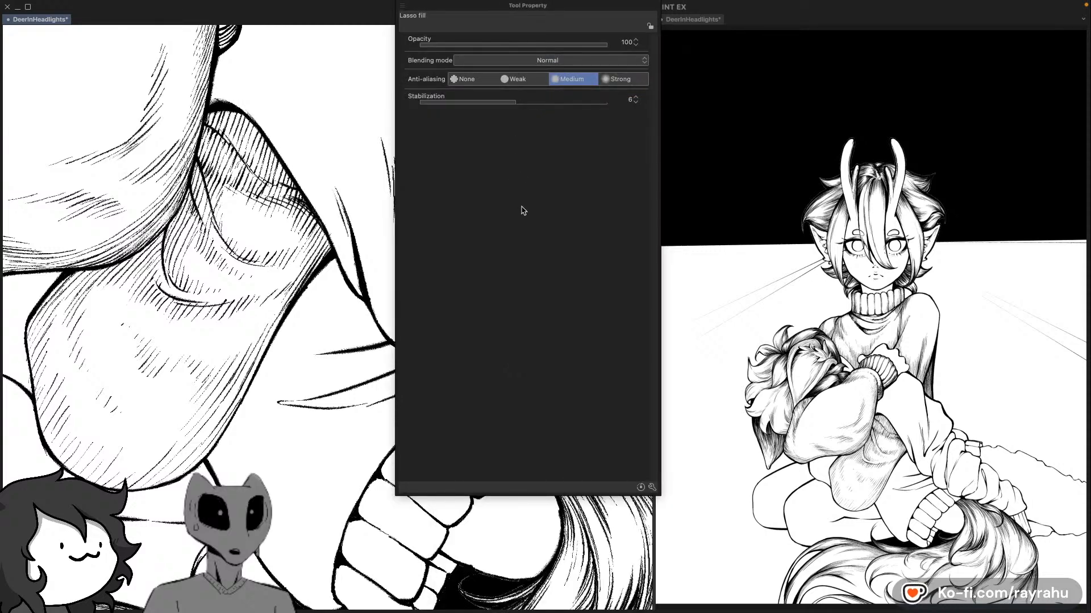
key(F3)
click(615, 80)
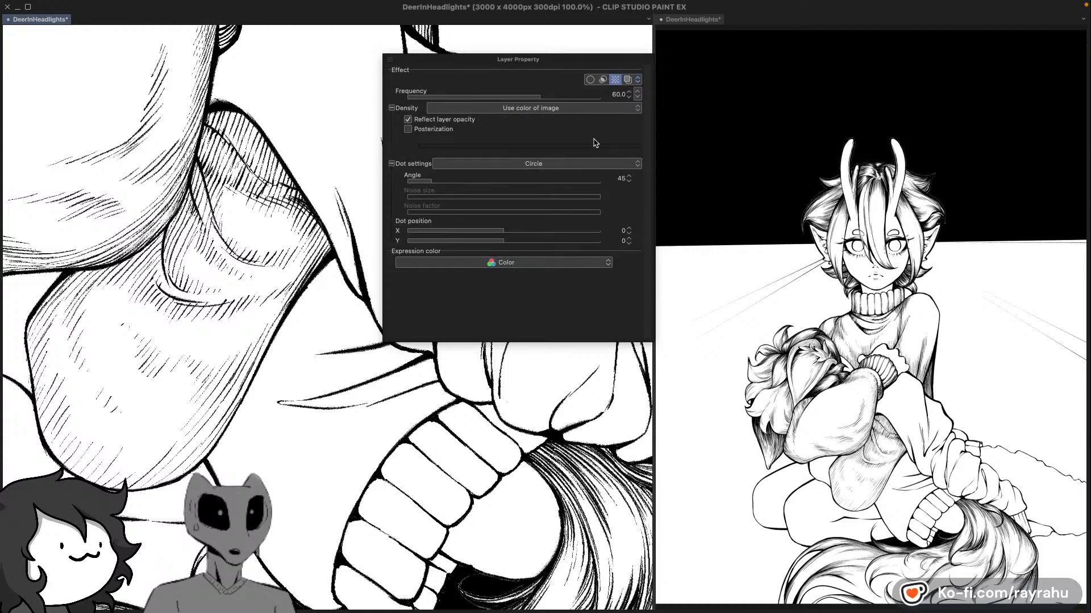
key(F3)
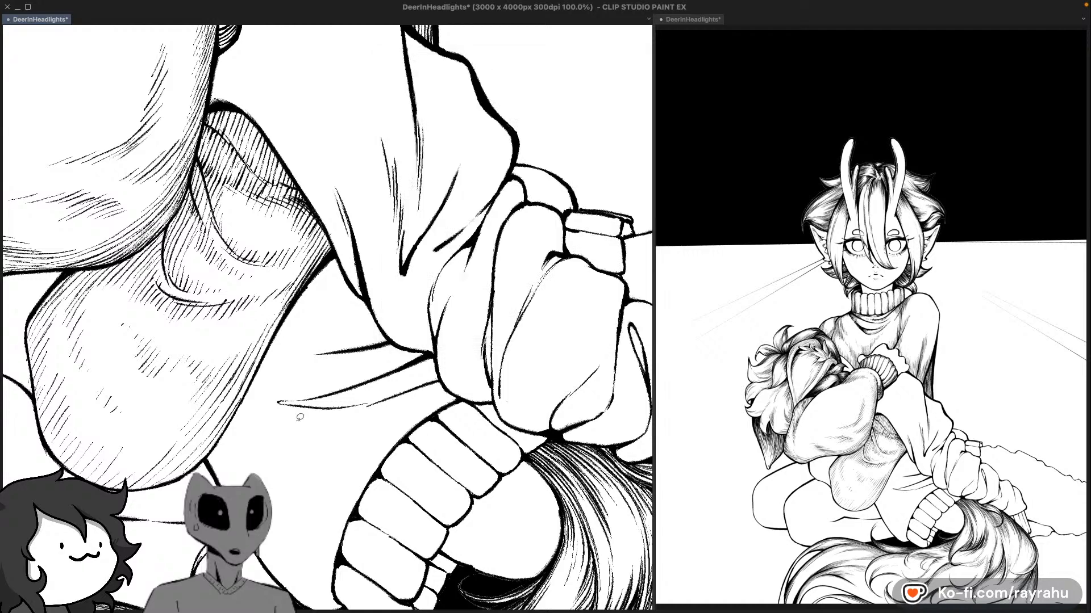
Step: Try a black lasso-filled shape on the tone layer over the fabric above the ribbed cuff, and undo it
mouse_move(335, 341)
mouse_down()
mouse_move(288, 421)
mouse_move(356, 381)
mouse_up()
key(F4)
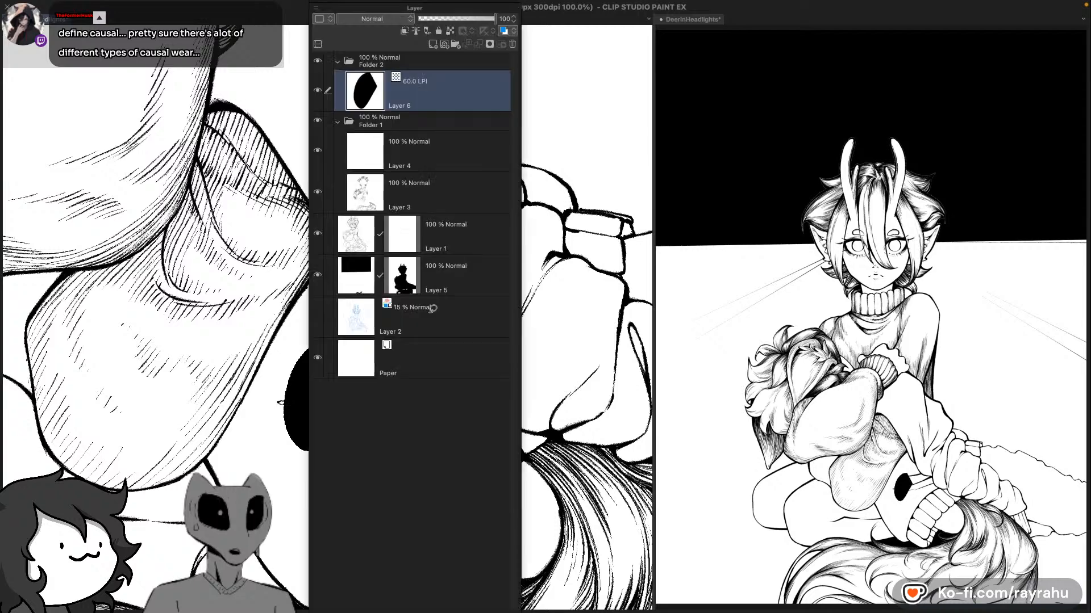
key(F4)
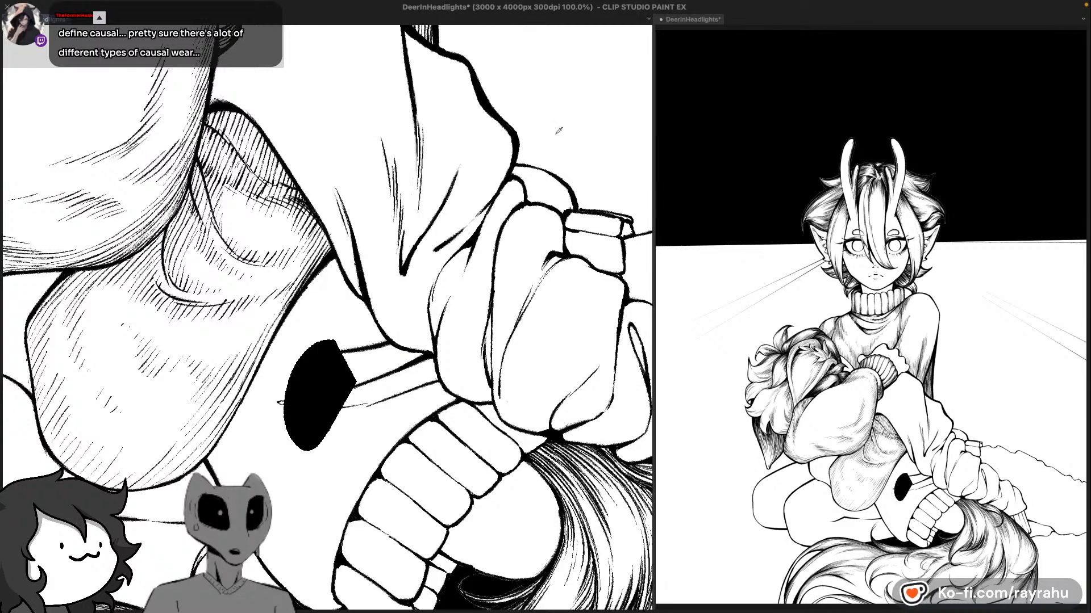
key(F3)
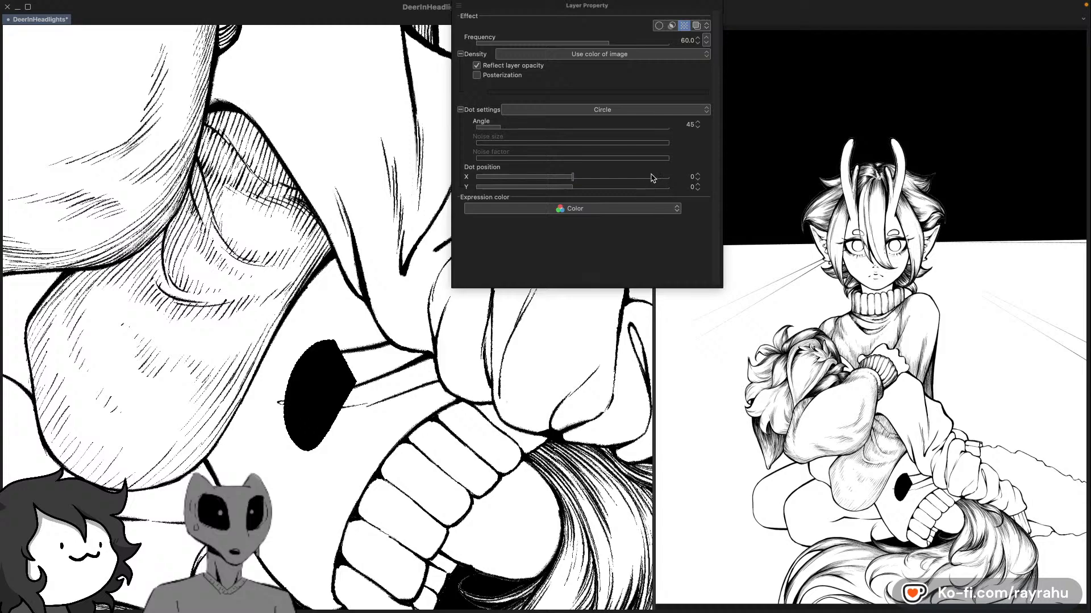
key(Tab)
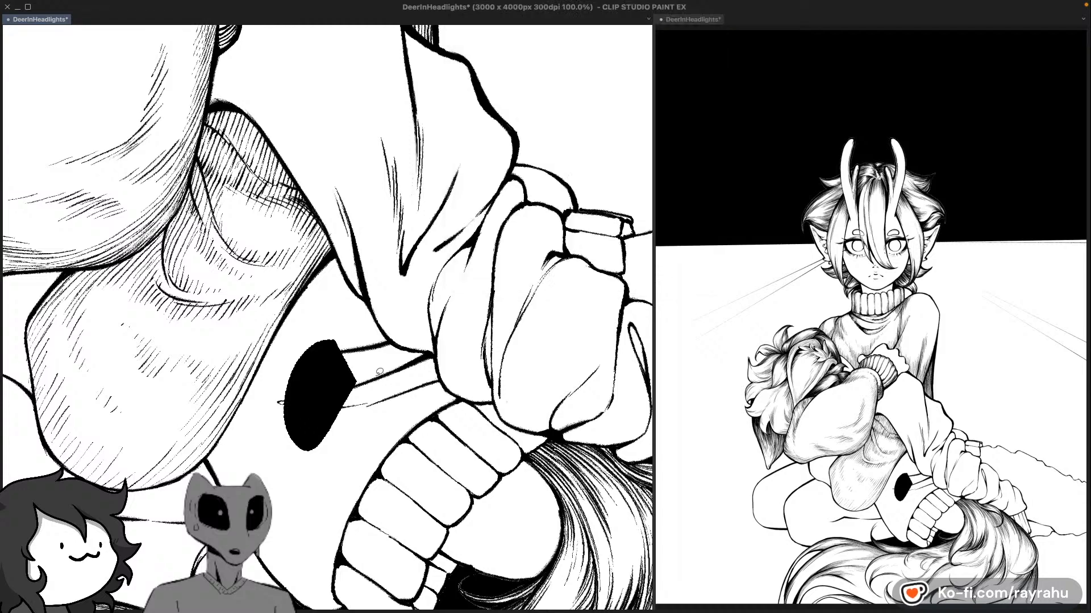
key(ctrl+z)
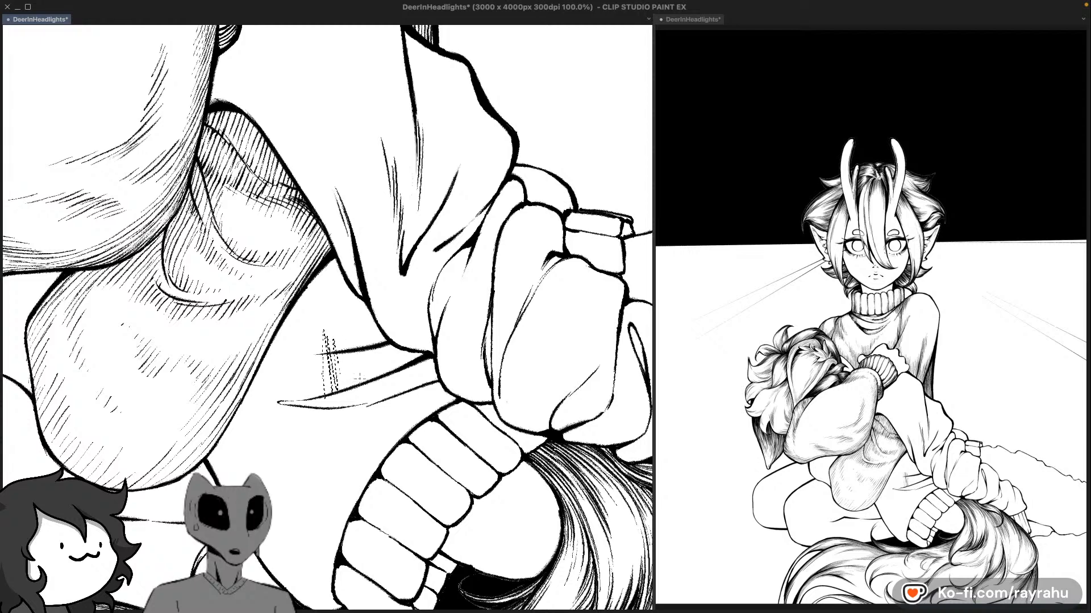
Step: Test halftone brush strokes over the fabric folds above the ribbed cuff and undo them
key(ctrl+z)
mouse_move(330, 369)
mouse_down()
mouse_move(329, 402)
mouse_move(334, 378)
mouse_move(353, 393)
mouse_up()
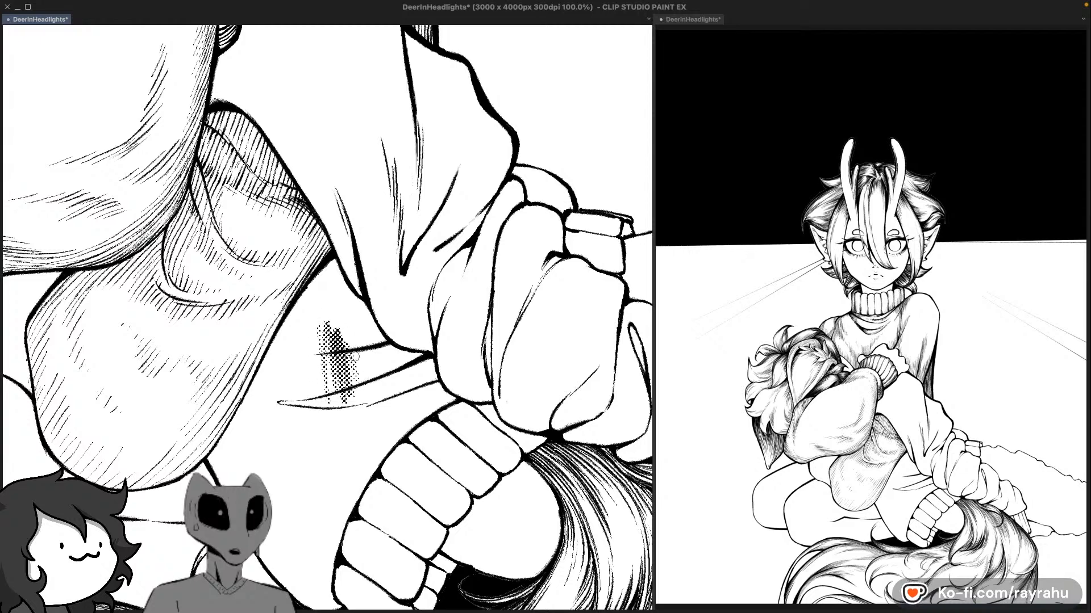
key(ctrl+z)
mouse_move(292, 361)
mouse_down()
mouse_move(307, 386)
mouse_move(310, 324)
mouse_move(321, 362)
mouse_move(332, 312)
mouse_up()
key(ctrl+z)
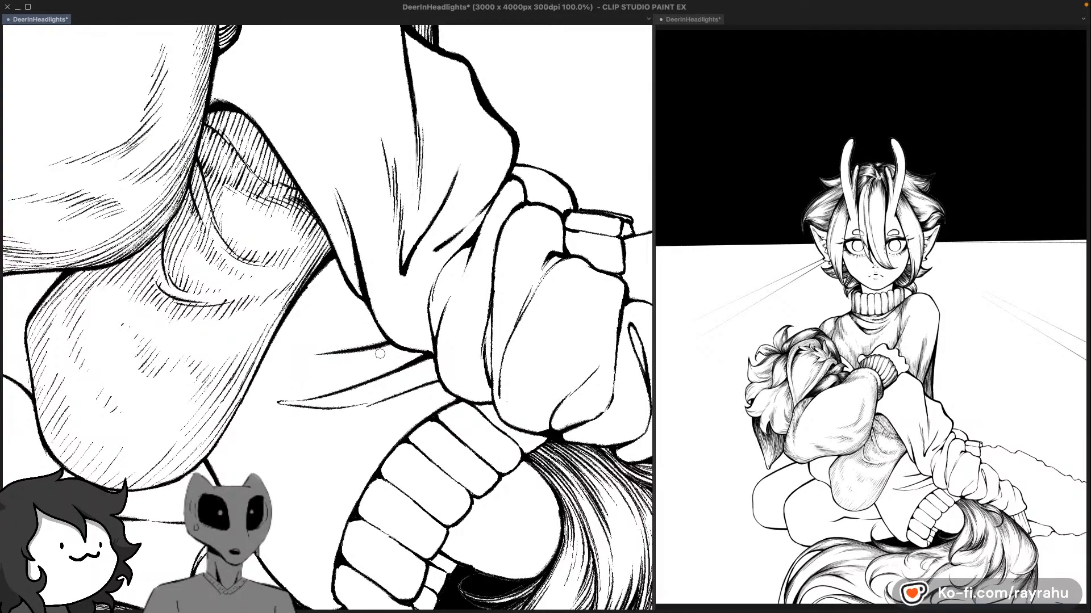
Step: Brush halftone shading along the outer cheek of the antlered character, below the eye beside the long hair strand
drag(381, 191, 409, 287)
drag(345, 177, 424, 307)
mouse_move(340, 128)
mouse_down()
mouse_move(425, 287)
mouse_move(438, 443)
mouse_up()
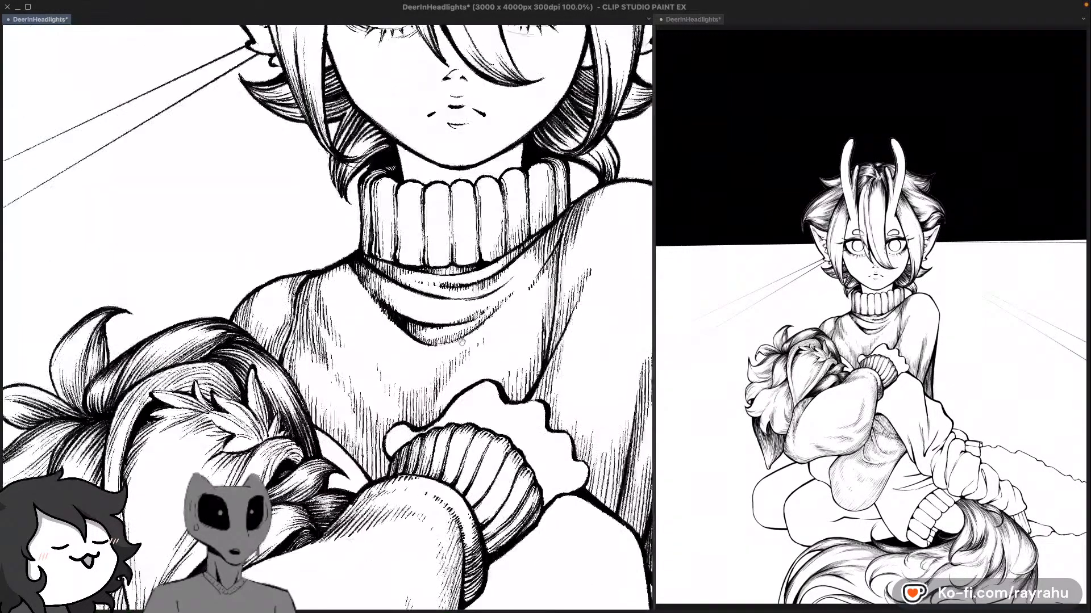
drag(363, 188, 375, 363)
drag(343, 179, 368, 257)
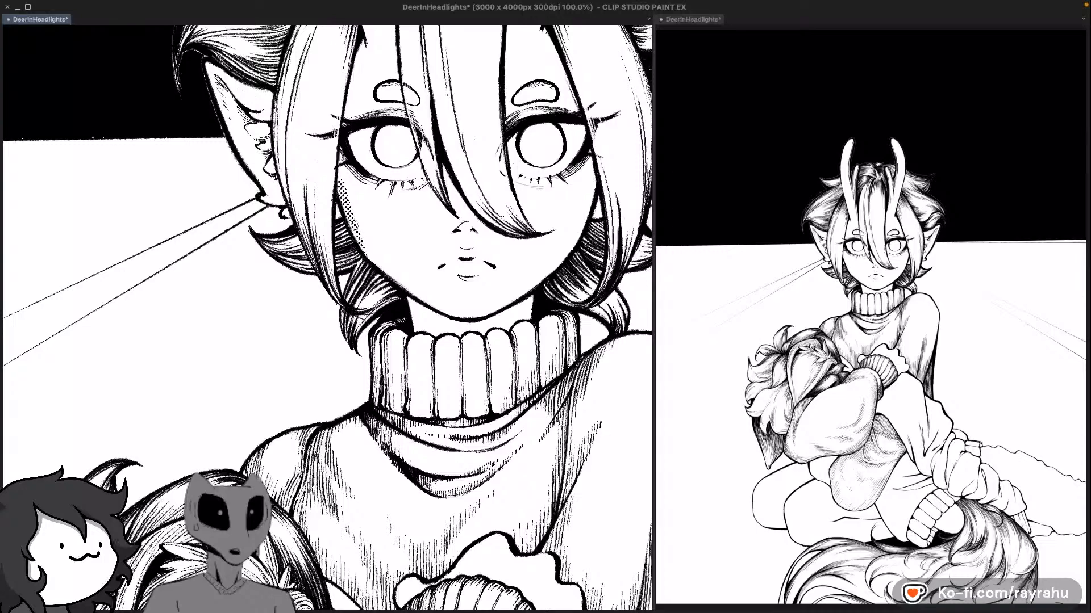
mouse_move(346, 216)
mouse_down()
mouse_move(344, 171)
mouse_move(352, 222)
mouse_move(349, 167)
mouse_move(361, 187)
mouse_up()
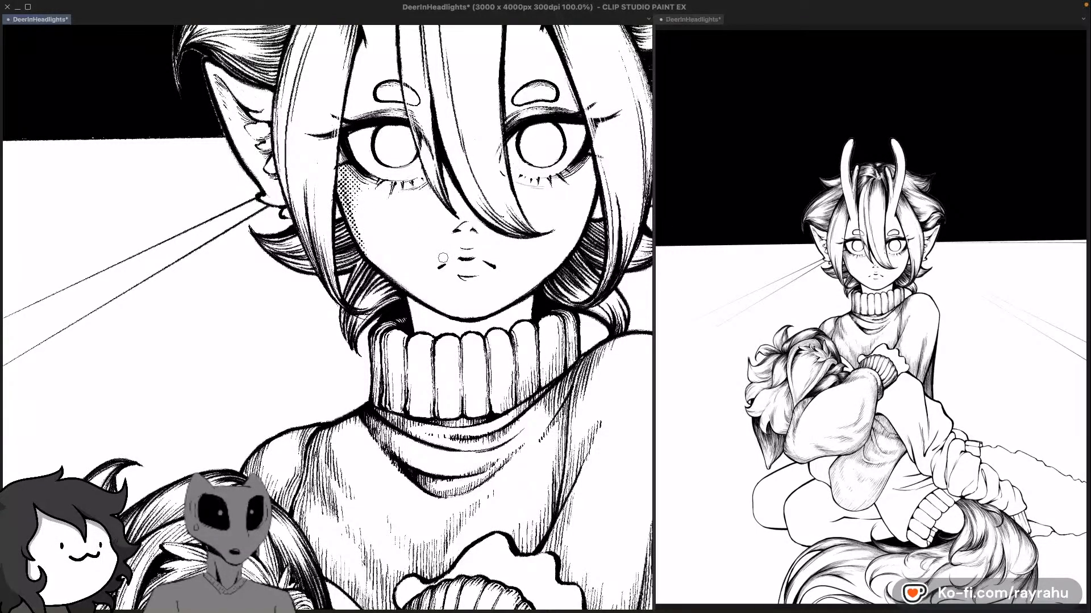
drag(442, 258, 472, 405)
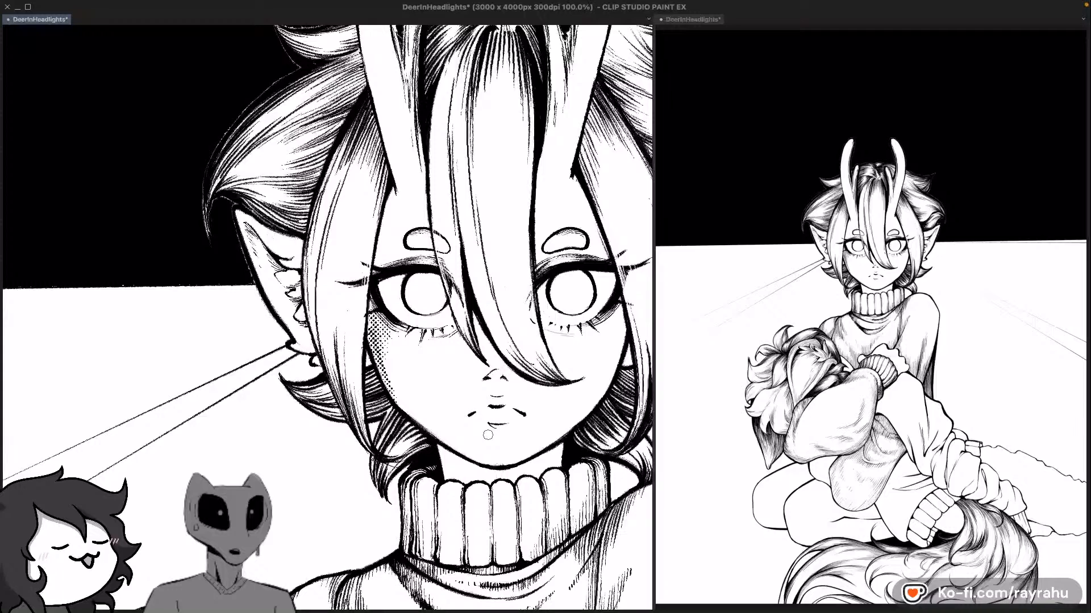
Step: Save the illustration and undo the halftone shading on the outer cheek below the eye
key(ctrl+s)
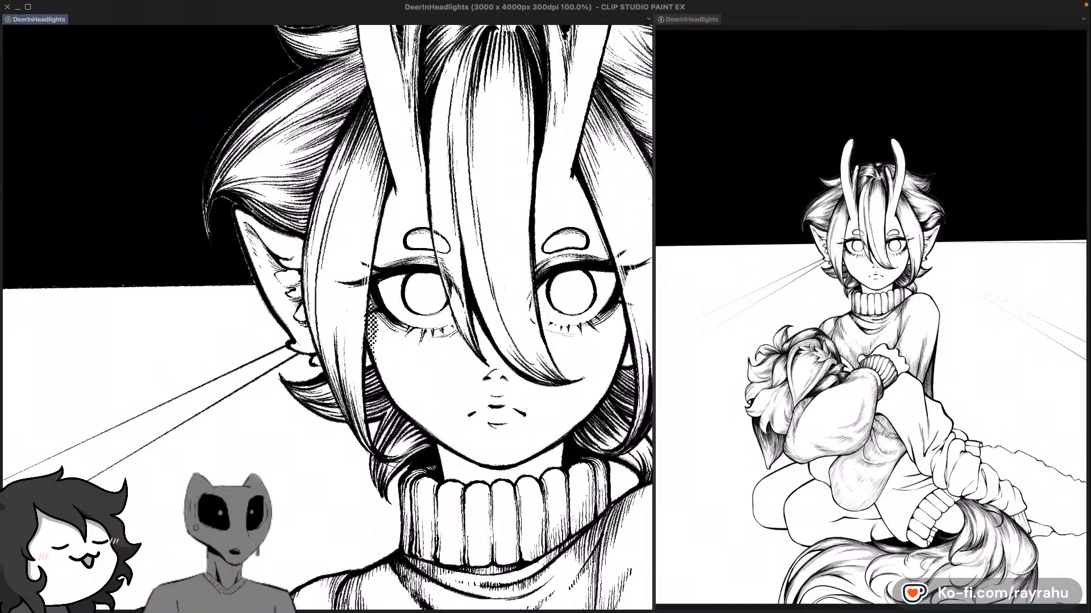
drag(372, 315, 388, 389)
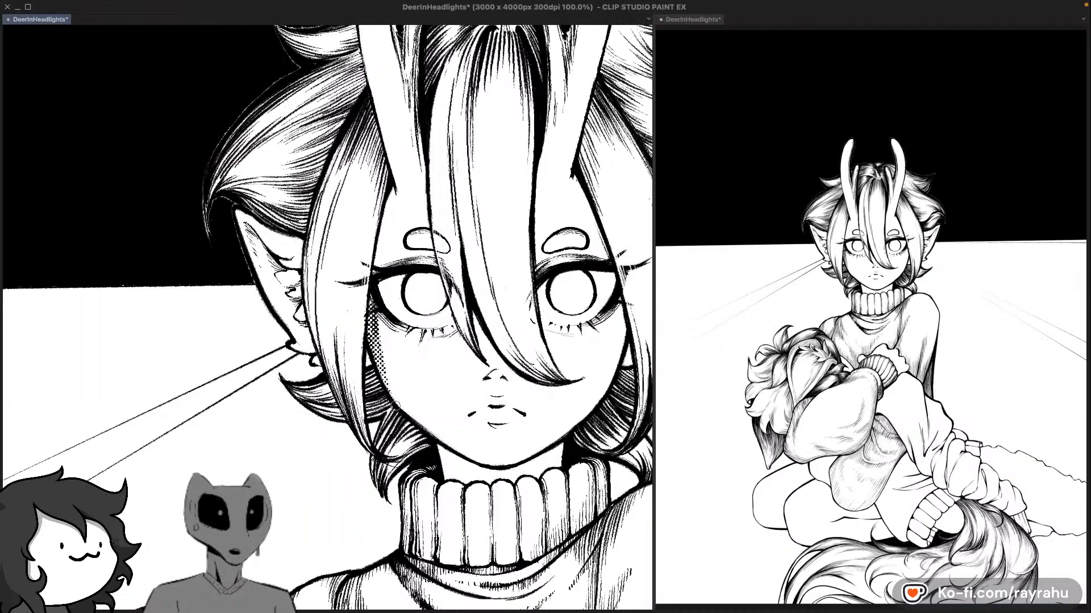
key(ctrl+z)
Step: Brush halftone shading on the tone layer into the white of the antlered character's left eye, around the blank iris
drag(509, 258, 485, 315)
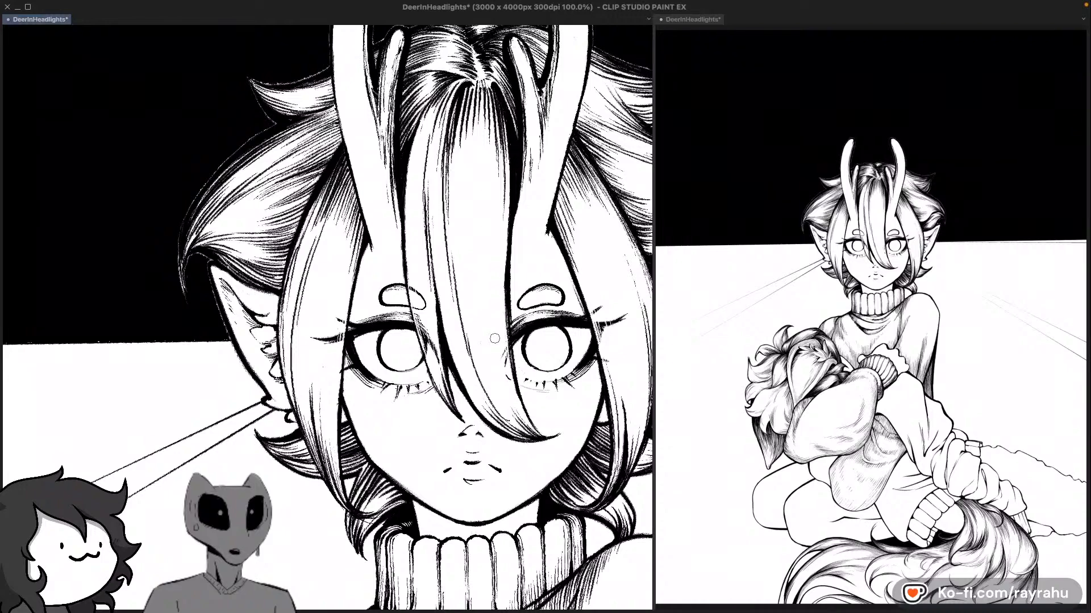
scroll(494, 339, down, 2)
drag(569, 352, 479, 335)
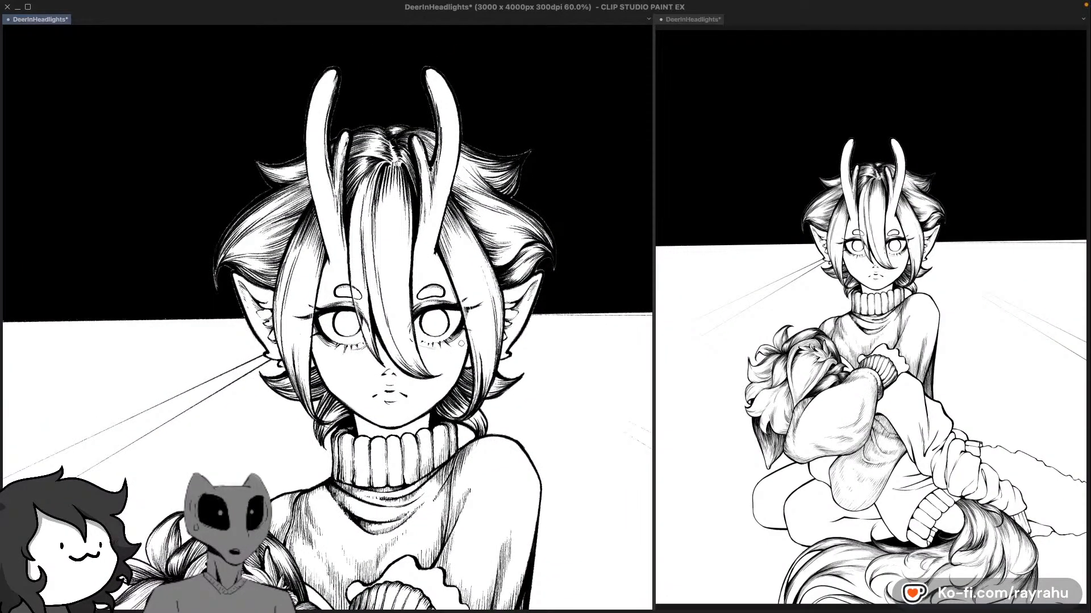
key(F7)
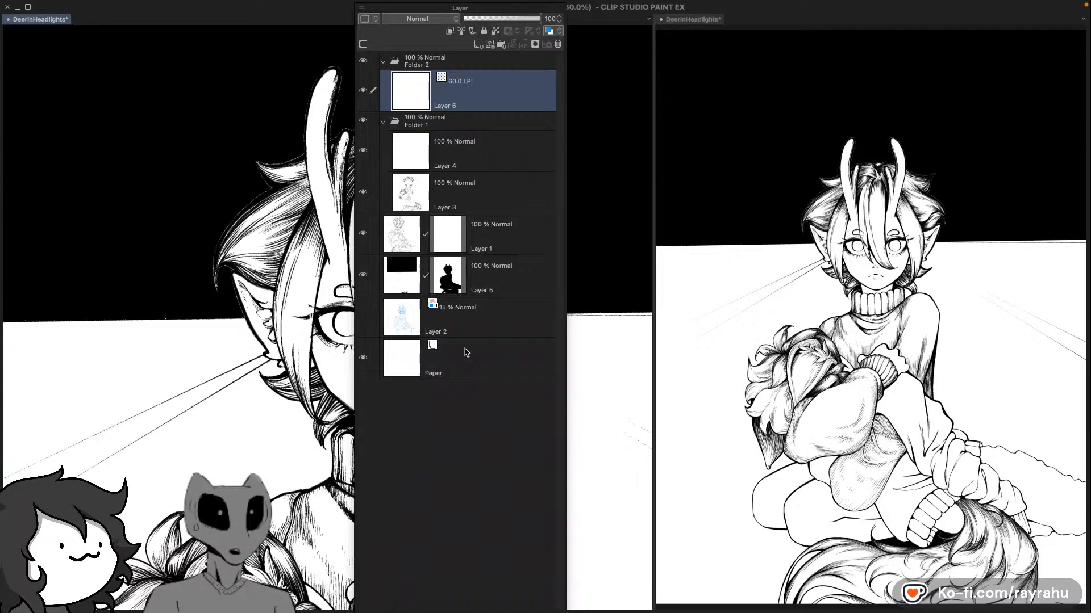
key(F7)
scroll(352, 284, up, 2)
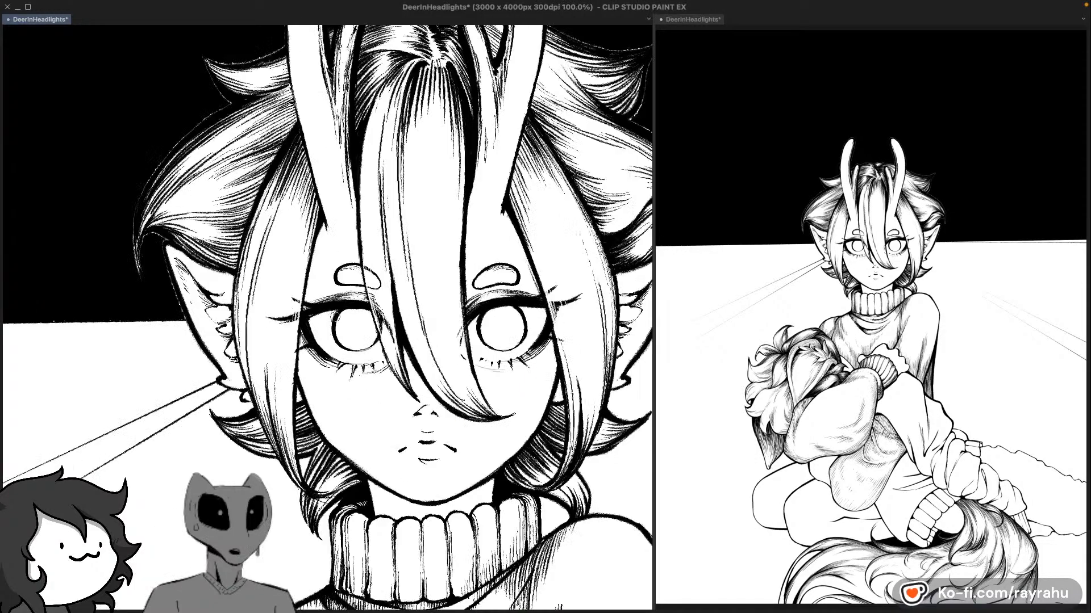
scroll(335, 317, up, 2)
drag(607, 348, 541, 320)
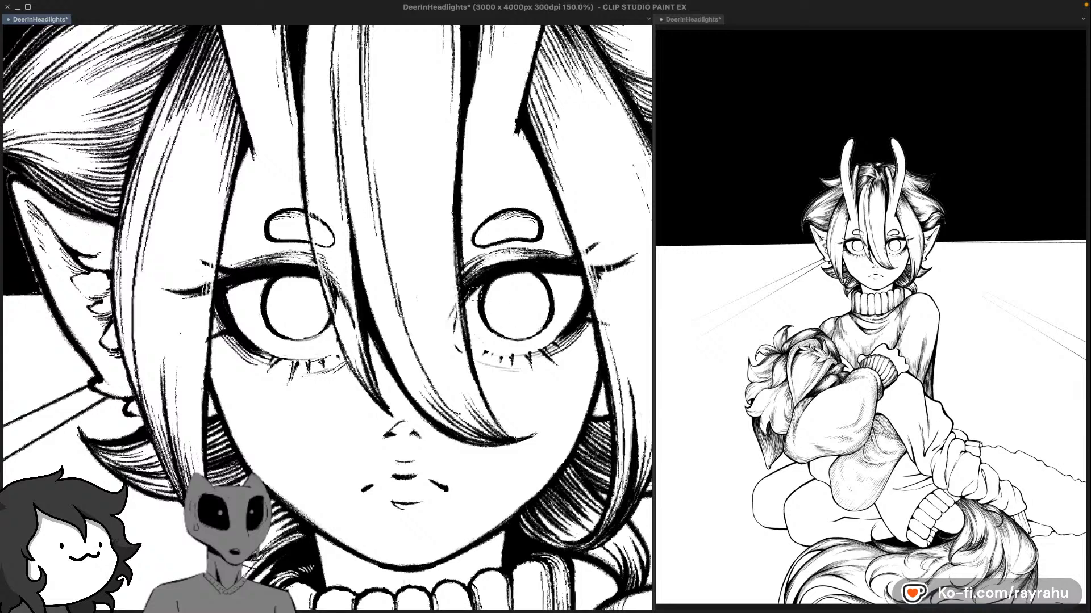
mouse_move(475, 291)
mouse_down()
mouse_move(473, 328)
mouse_move(477, 308)
mouse_move(496, 351)
mouse_move(548, 343)
mouse_move(558, 291)
mouse_up()
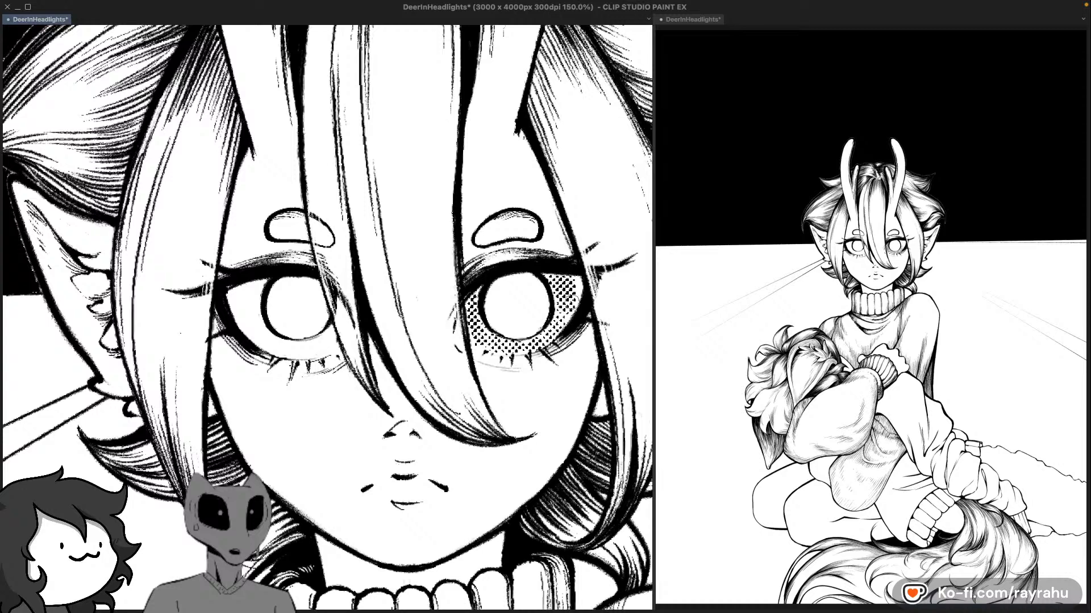
mouse_move(575, 301)
mouse_down()
mouse_move(580, 284)
mouse_move(573, 316)
mouse_move(575, 302)
mouse_up()
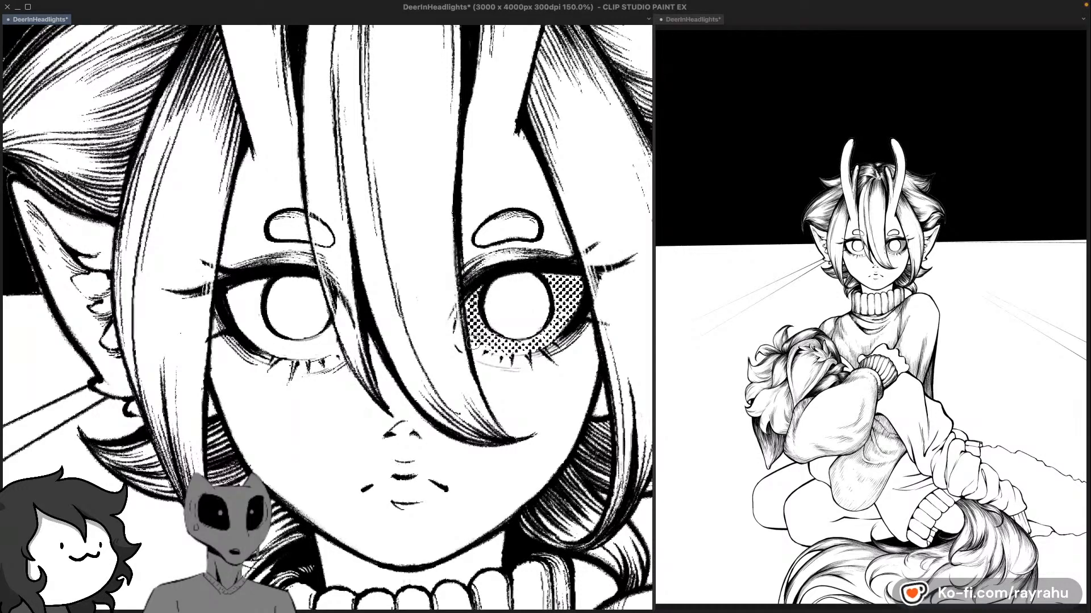
mouse_move(472, 343)
mouse_down()
mouse_move(517, 351)
mouse_move(566, 322)
mouse_move(582, 289)
mouse_move(552, 272)
mouse_up()
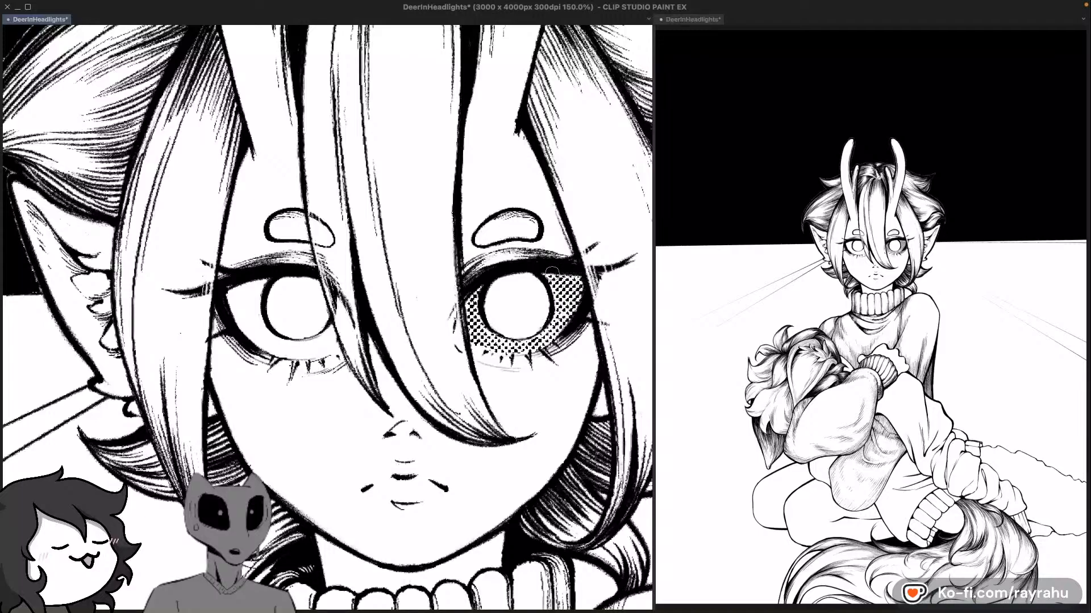
Step: Mirror the canvas view and brush matching halftone shading into the white of the antlered character's other eye
scroll(552, 272, down, 6)
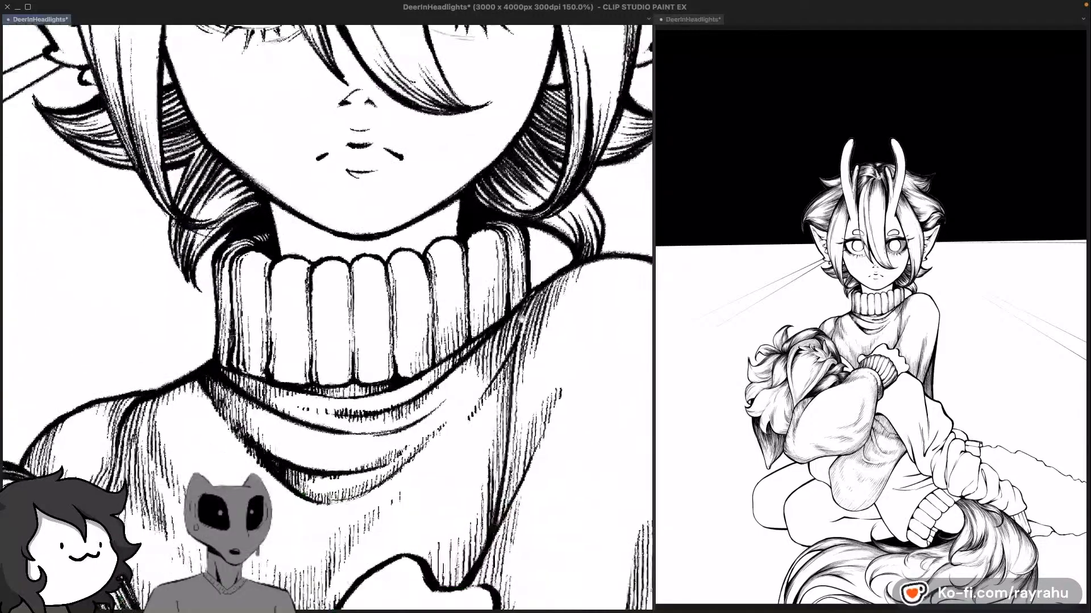
mouse_move(407, 354)
mouse_down()
mouse_move(426, 322)
mouse_move(455, 322)
mouse_up()
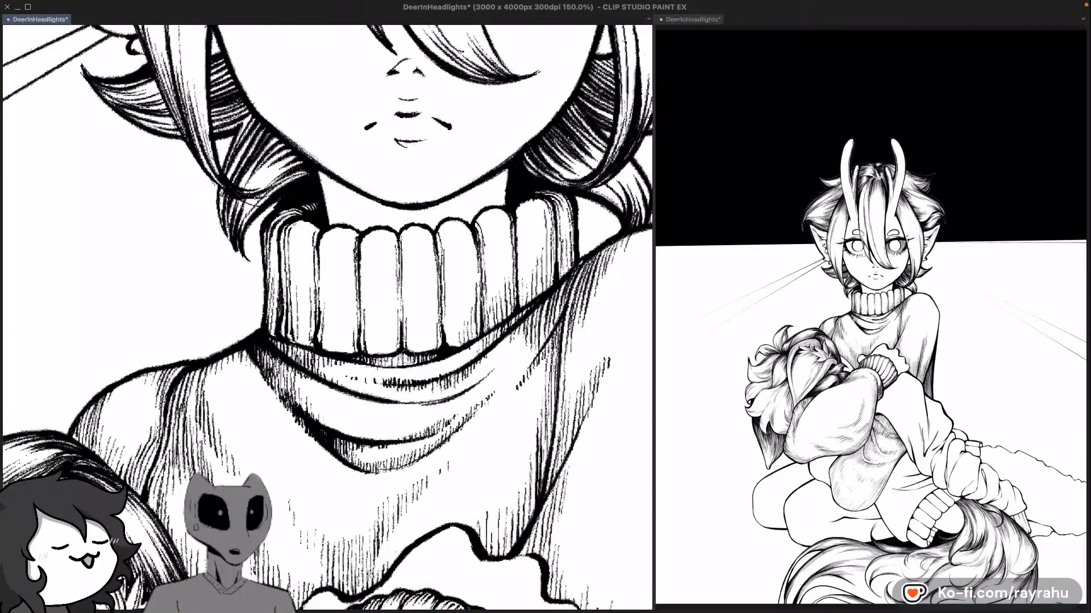
scroll(406, 355, up, 6)
key(h)
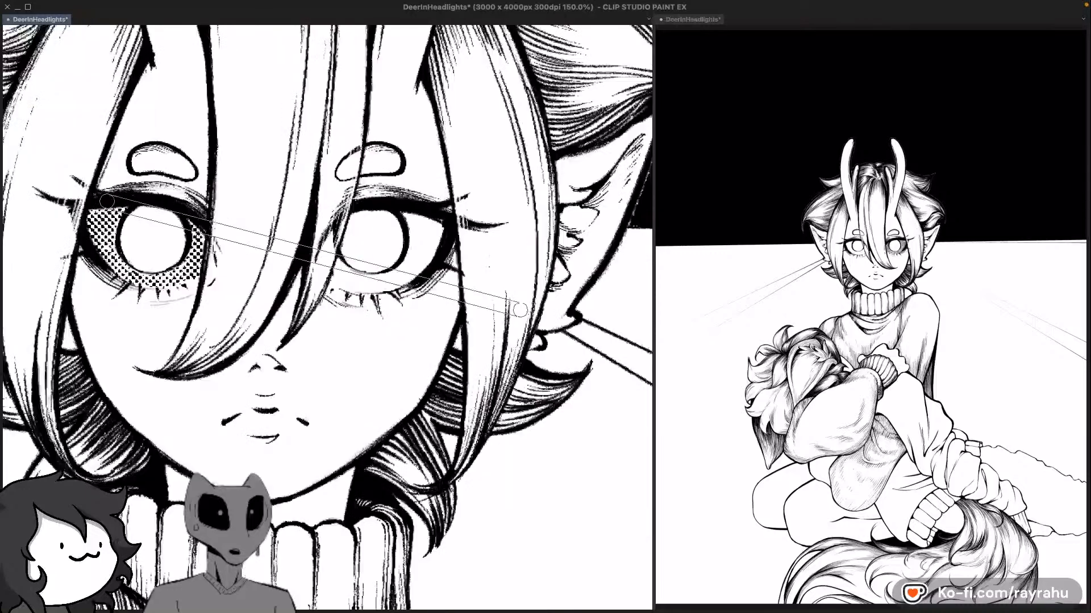
drag(443, 232, 447, 286)
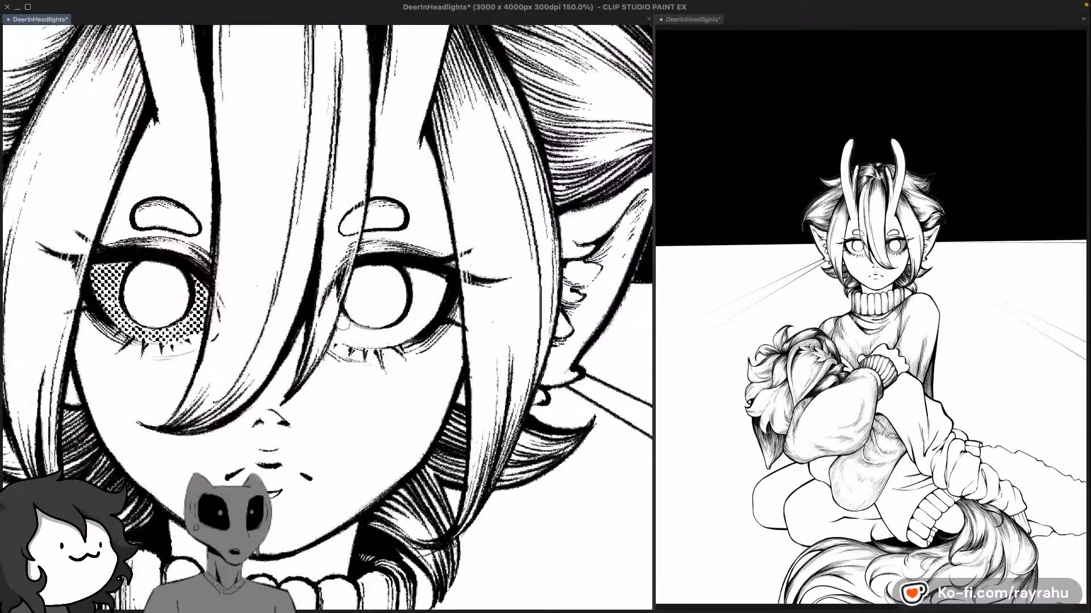
mouse_move(340, 329)
mouse_down()
mouse_move(349, 341)
mouse_move(396, 330)
mouse_move(414, 313)
mouse_move(420, 276)
mouse_move(425, 310)
mouse_move(358, 344)
mouse_move(400, 338)
mouse_move(443, 284)
mouse_move(431, 298)
mouse_move(417, 273)
mouse_move(418, 298)
mouse_up()
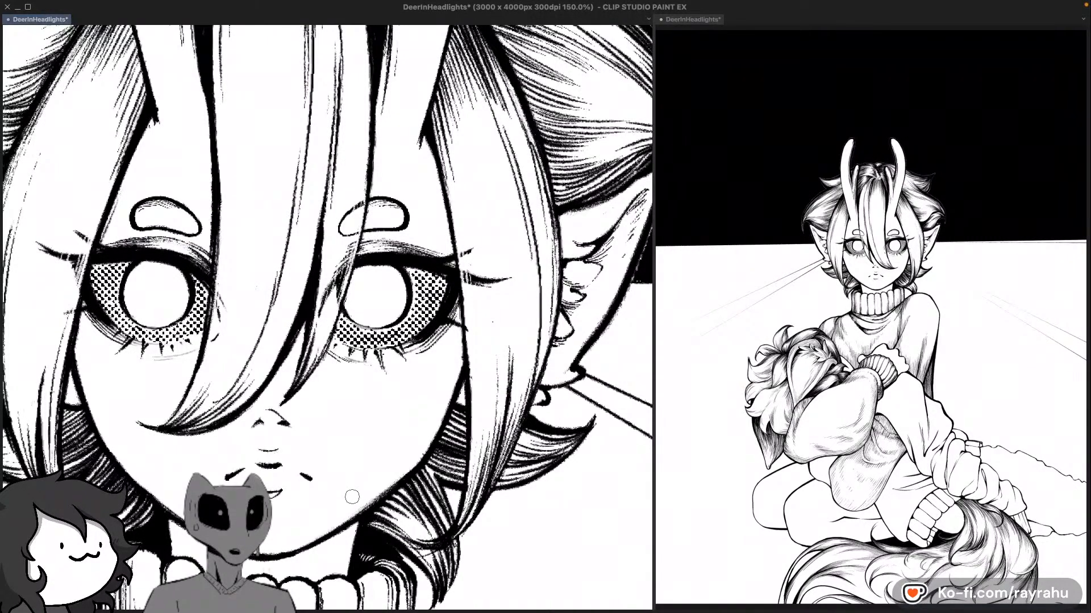
Step: Try light halftone shading inside the blank iris beside the long central hair strand, and remove it
scroll(465, 298, down, 5)
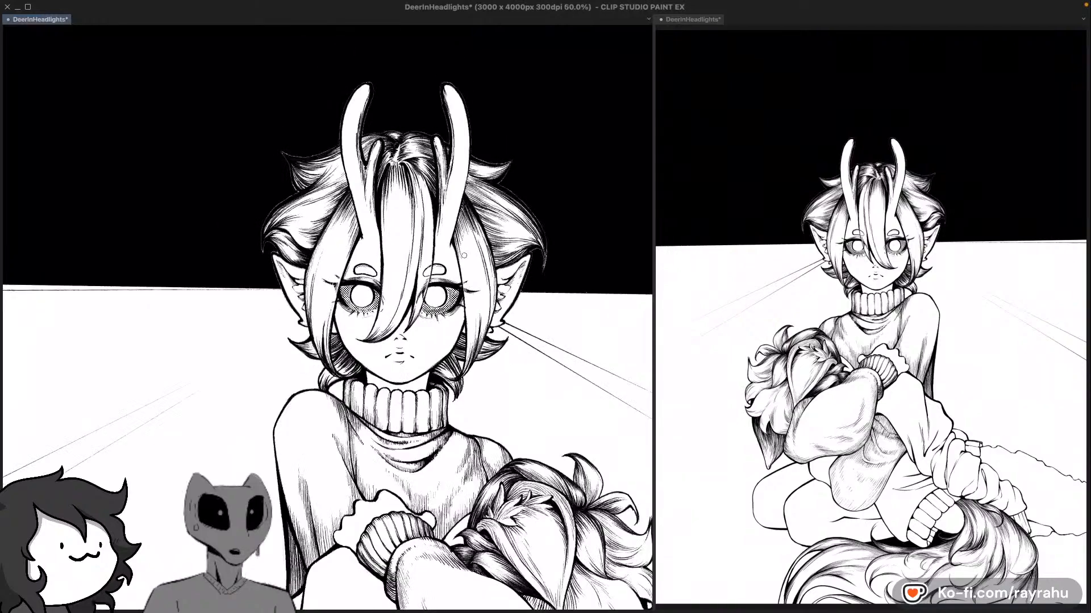
key(F4)
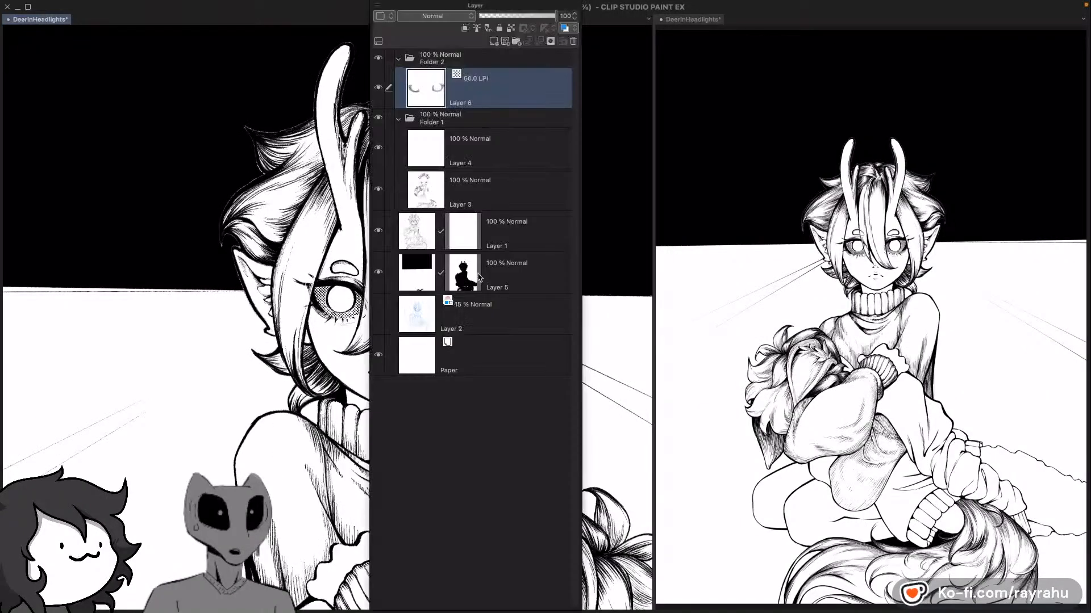
key(F4)
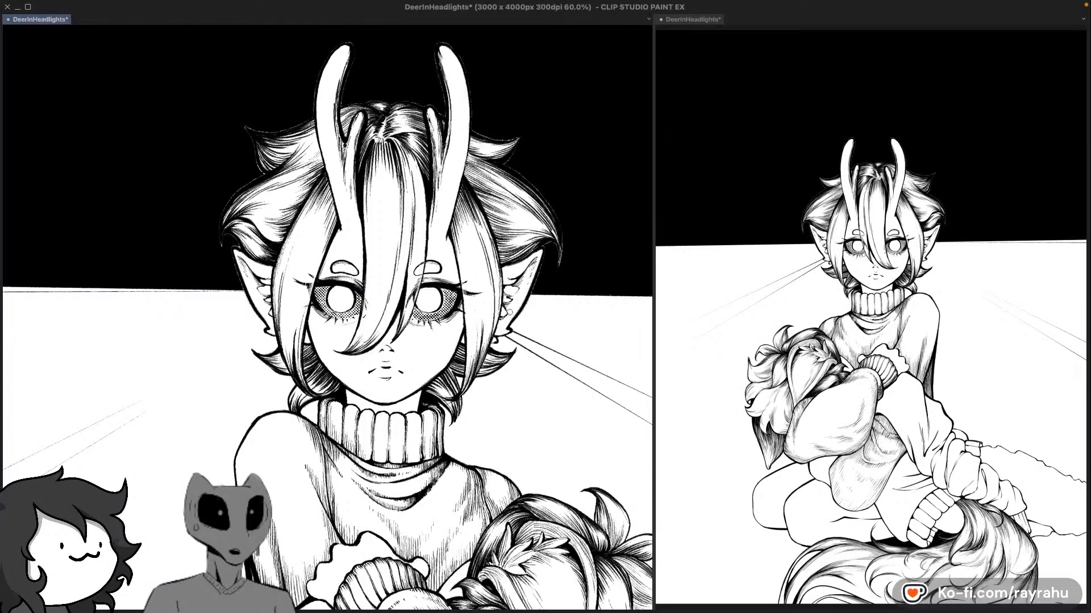
scroll(509, 311, up, 5)
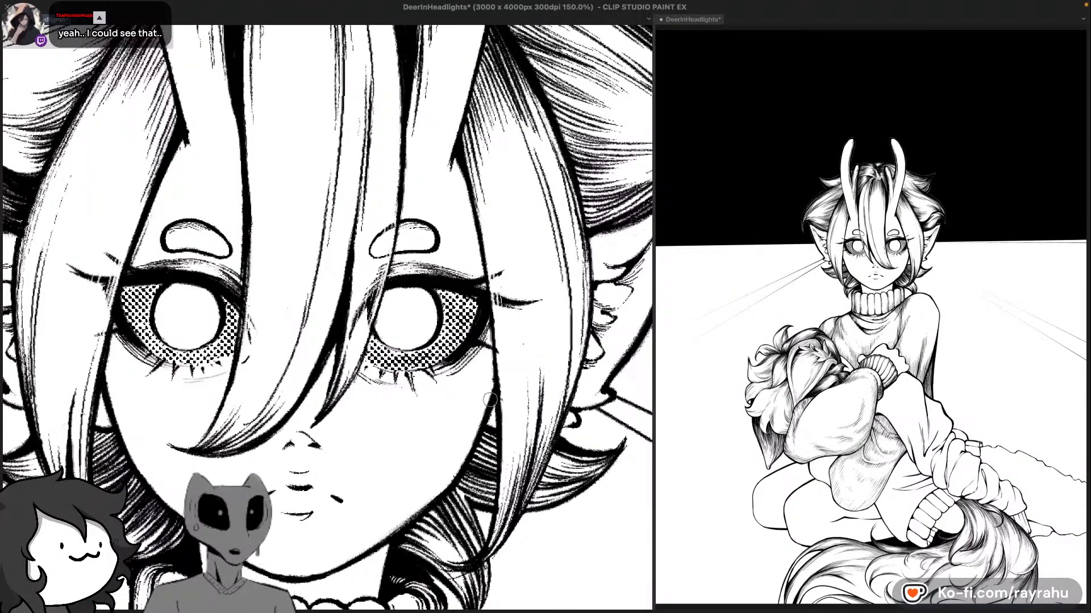
scroll(484, 383, down, 4)
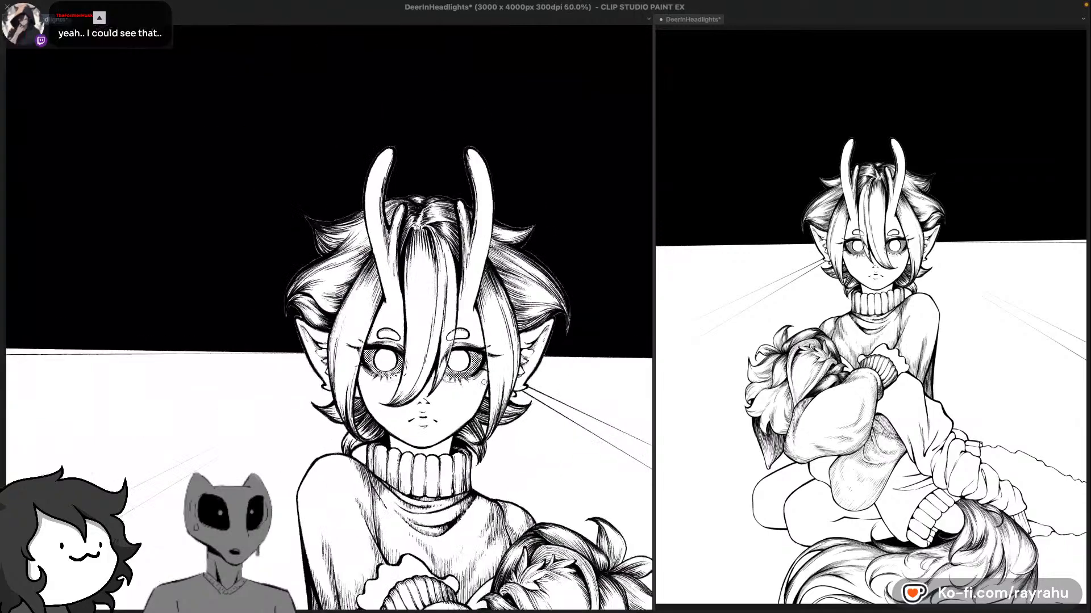
scroll(477, 397, up, 2)
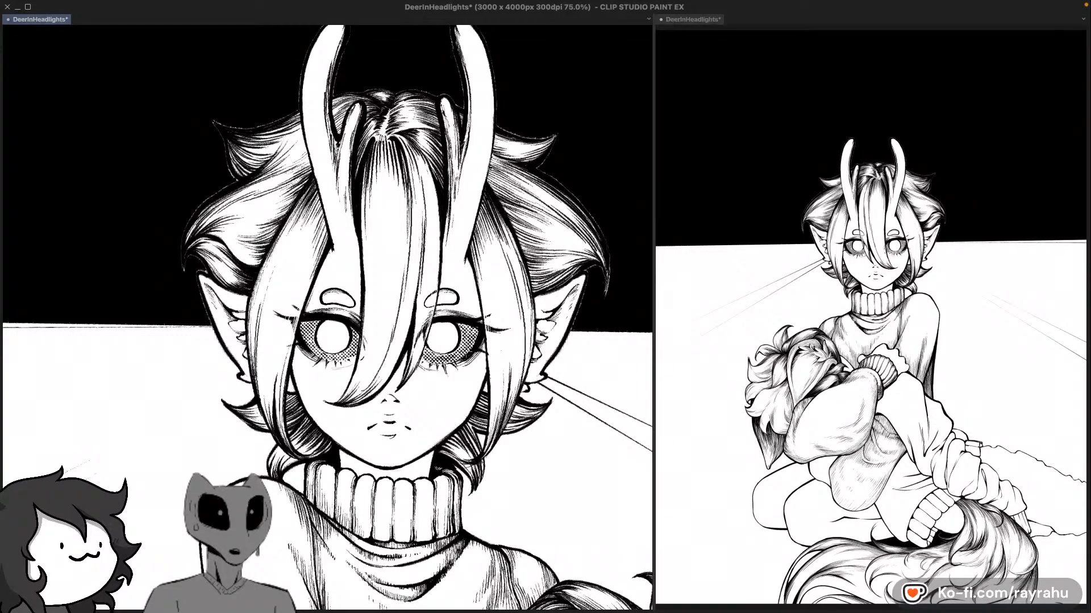
key(b)
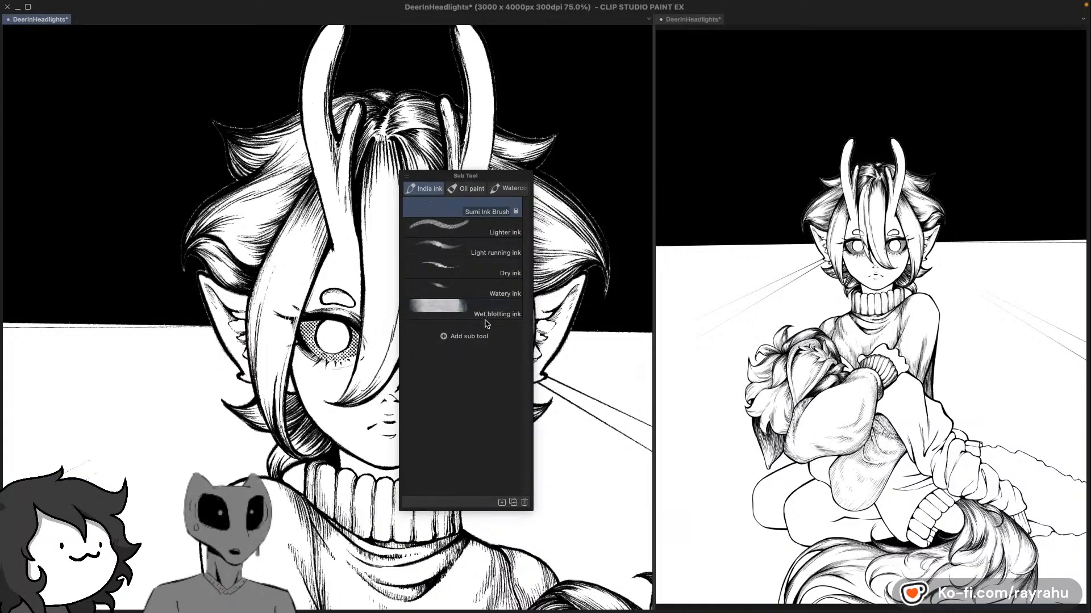
key(b)
key(b)
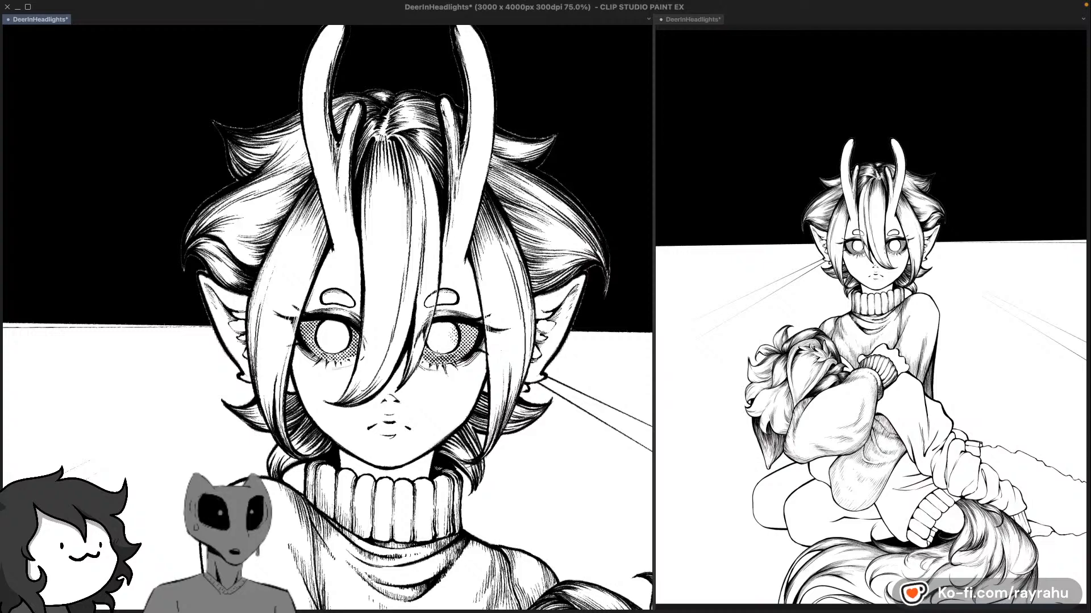
drag(455, 340, 434, 349)
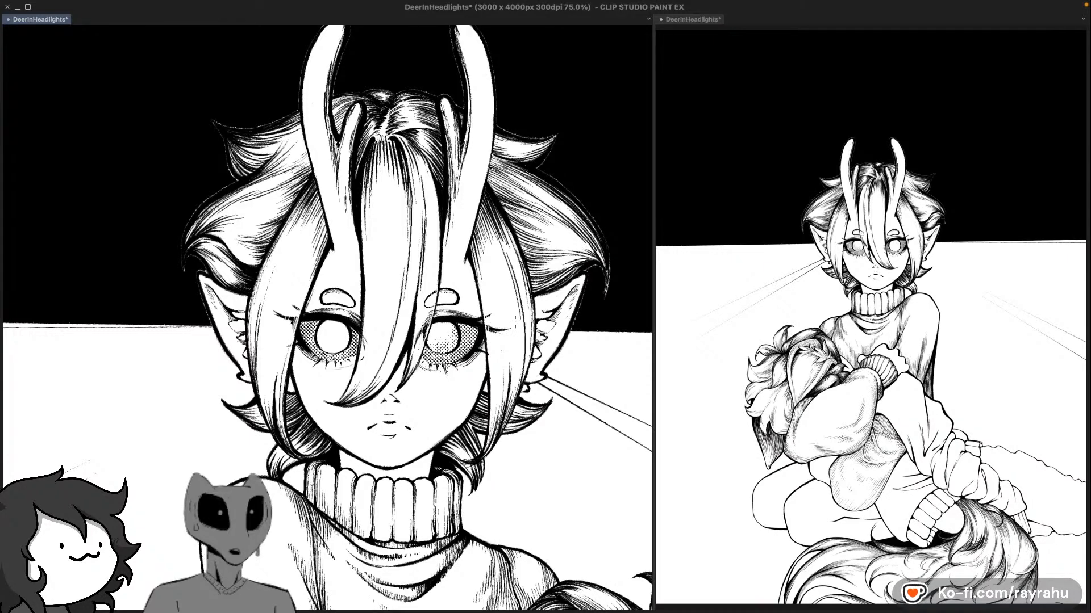
scroll(448, 341, up, 3)
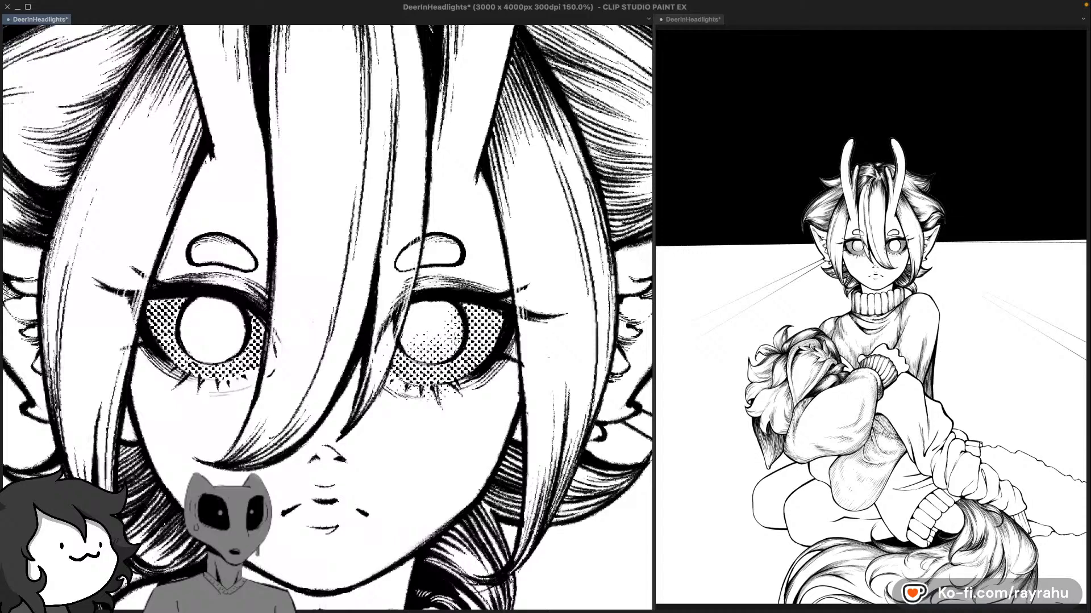
mouse_move(429, 339)
mouse_down()
mouse_move(443, 324)
mouse_move(437, 342)
mouse_up()
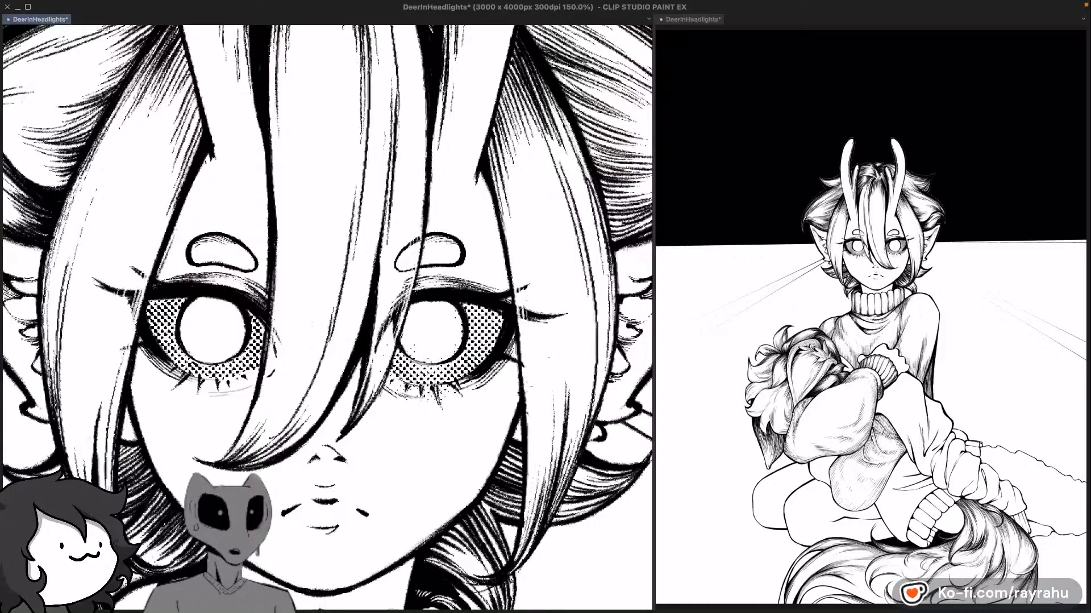
Step: Examine the toned eyes up close and from a distance, along with the hair and antlers above them
scroll(528, 387, down, 6)
scroll(526, 388, down, 1)
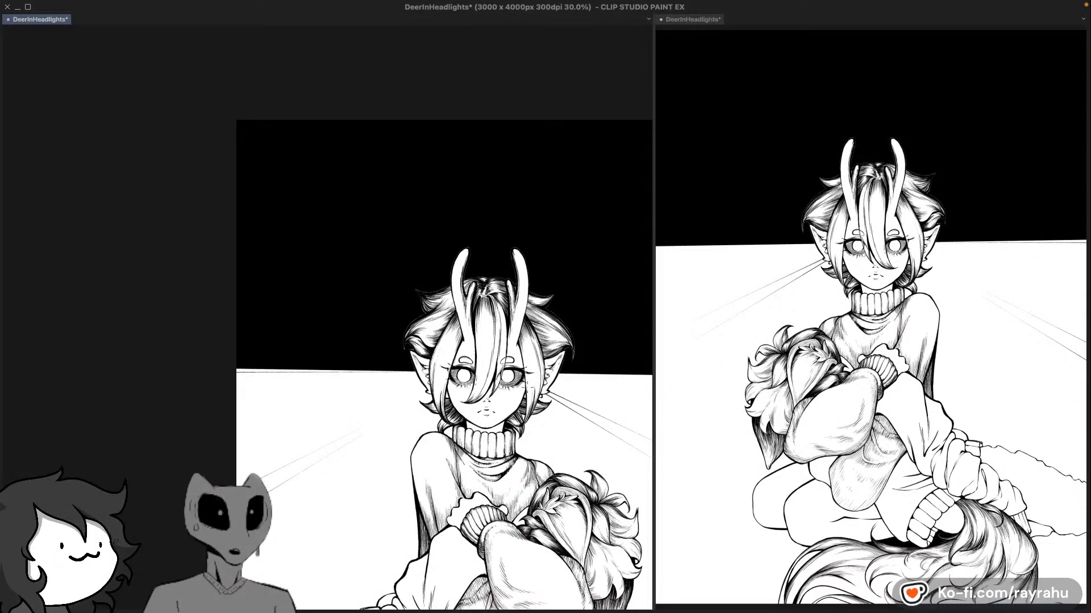
scroll(533, 426, up, 10)
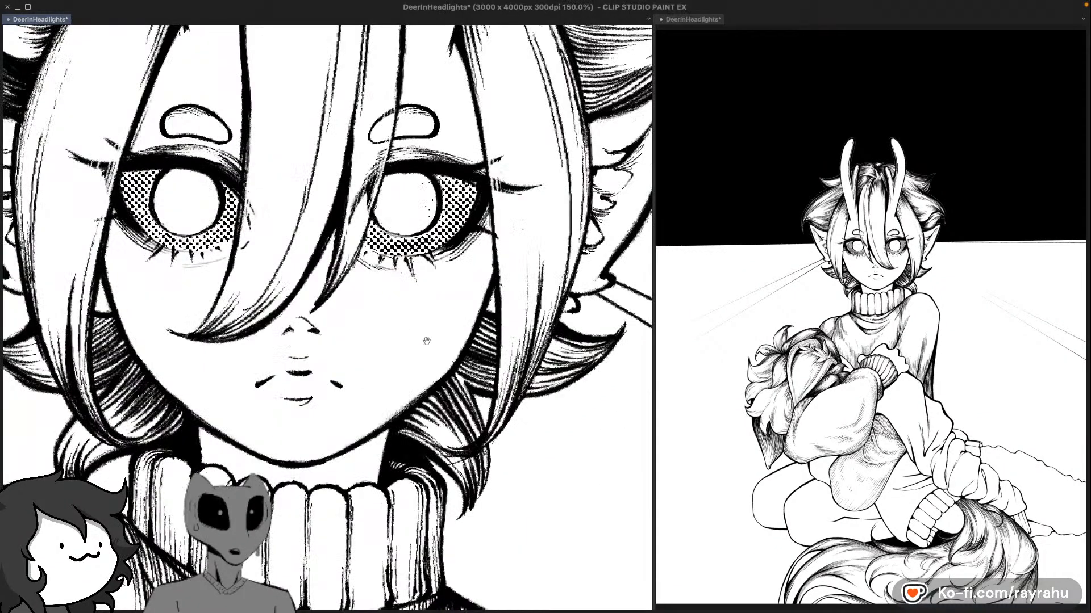
drag(427, 340, 505, 466)
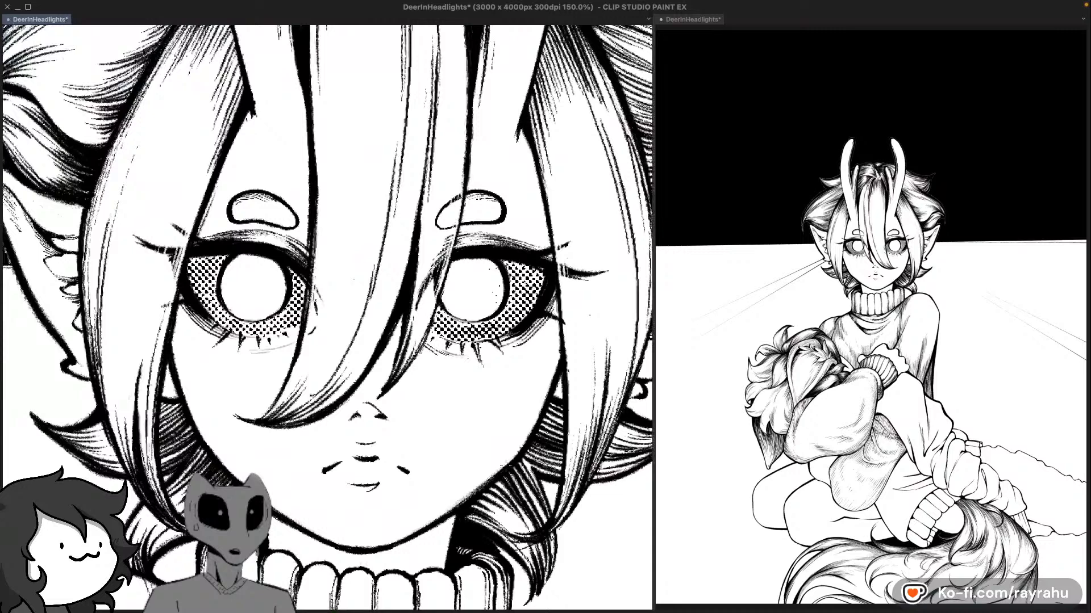
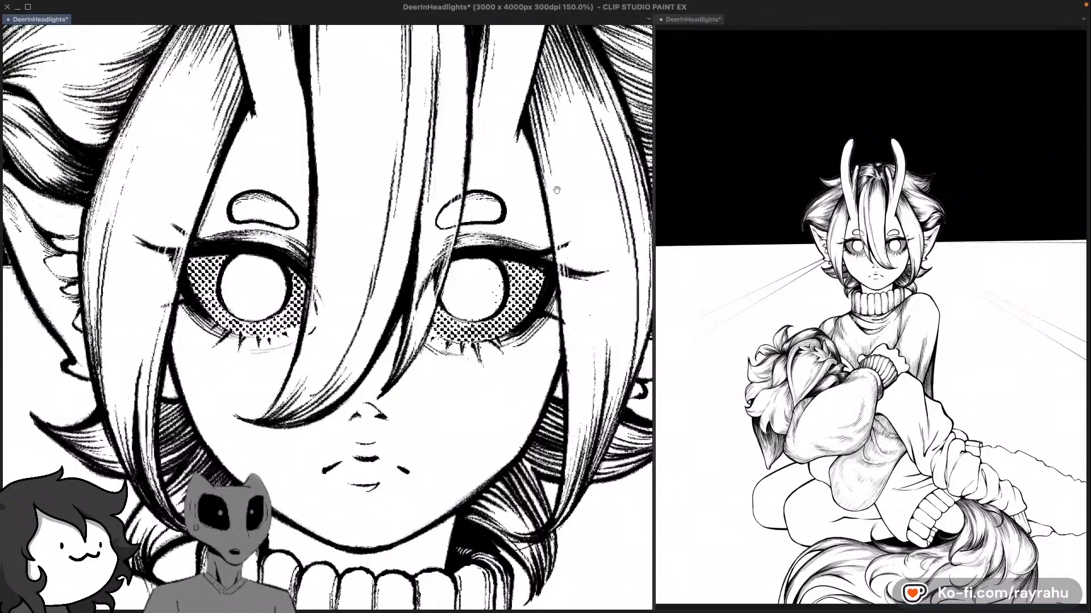
scroll(409, 381, down, 1)
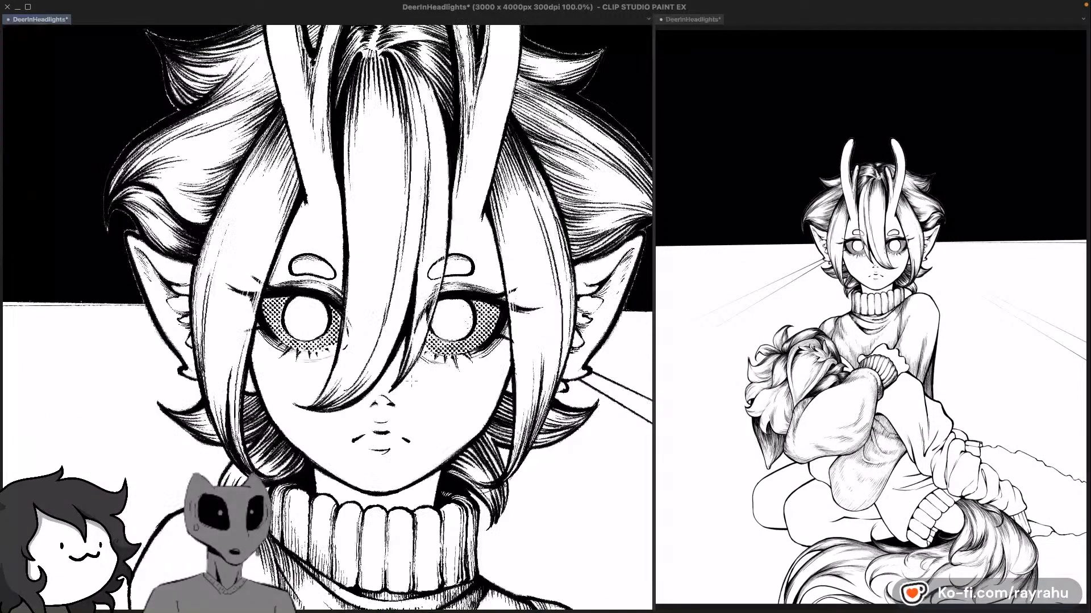
scroll(410, 380, down, 2)
scroll(453, 356, up, 3)
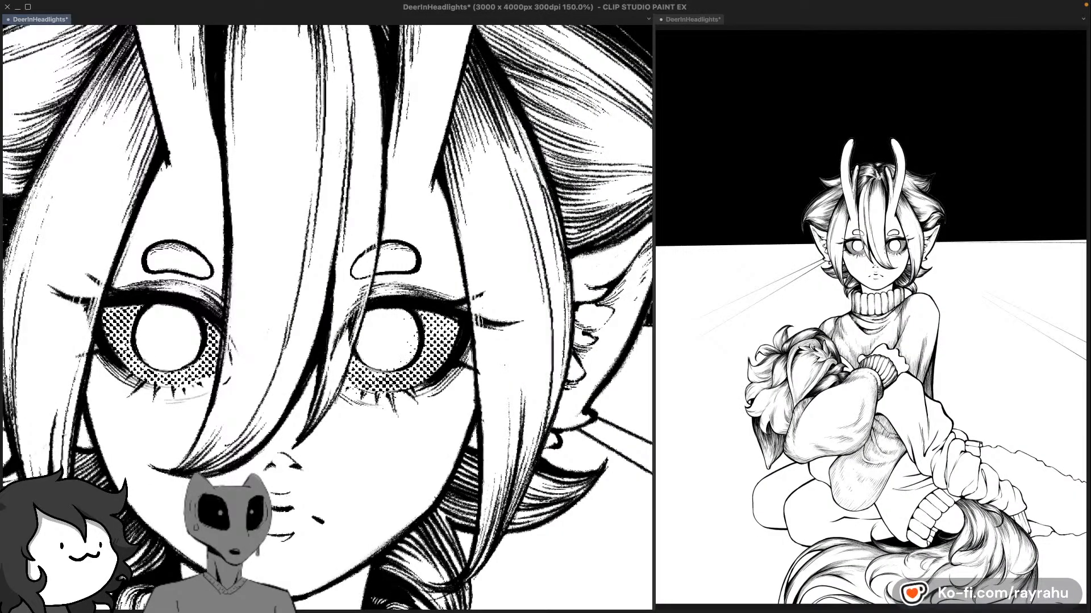
drag(463, 410, 512, 384)
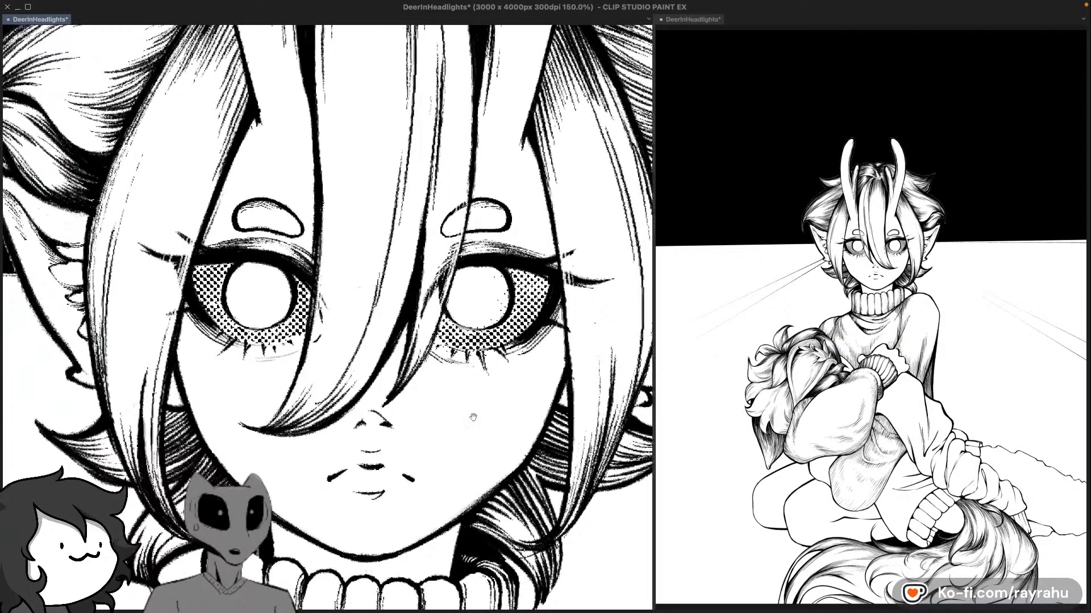
drag(416, 483, 473, 437)
drag(520, 251, 494, 550)
drag(505, 452, 477, 310)
drag(544, 330, 475, 472)
drag(476, 218, 572, 294)
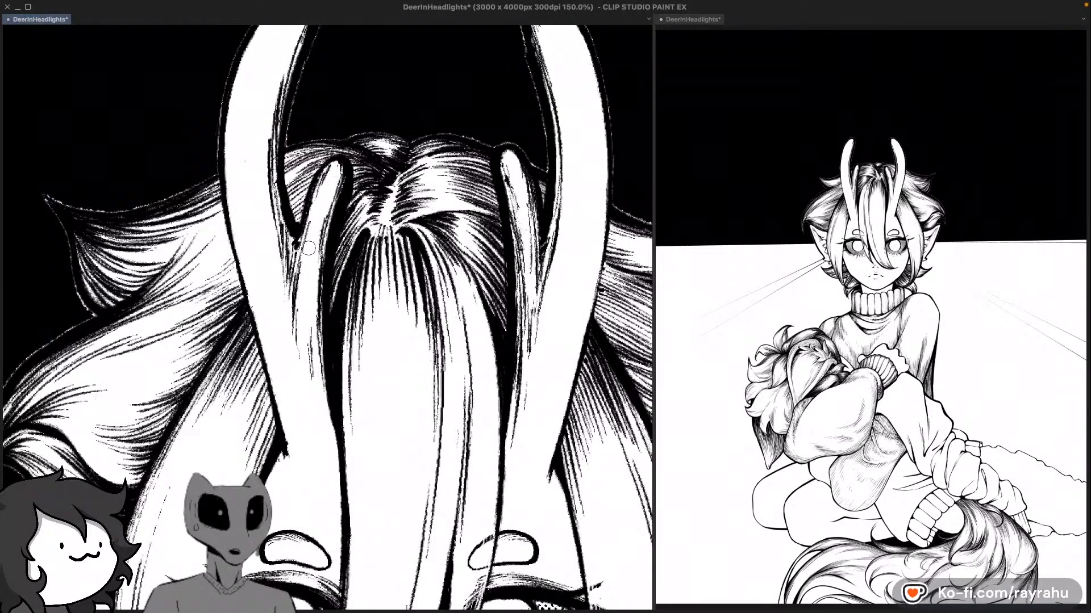
drag(349, 86, 395, 200)
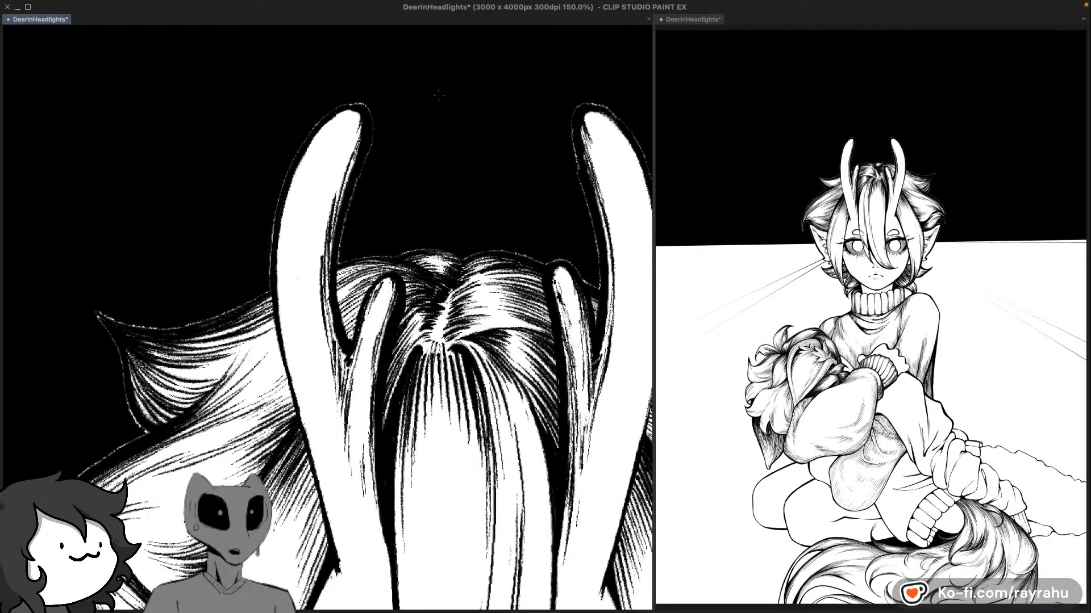
Step: Try narrow halftone strokes on the tone layer along the inner edge of the left antler in the mirrored view
key(F7)
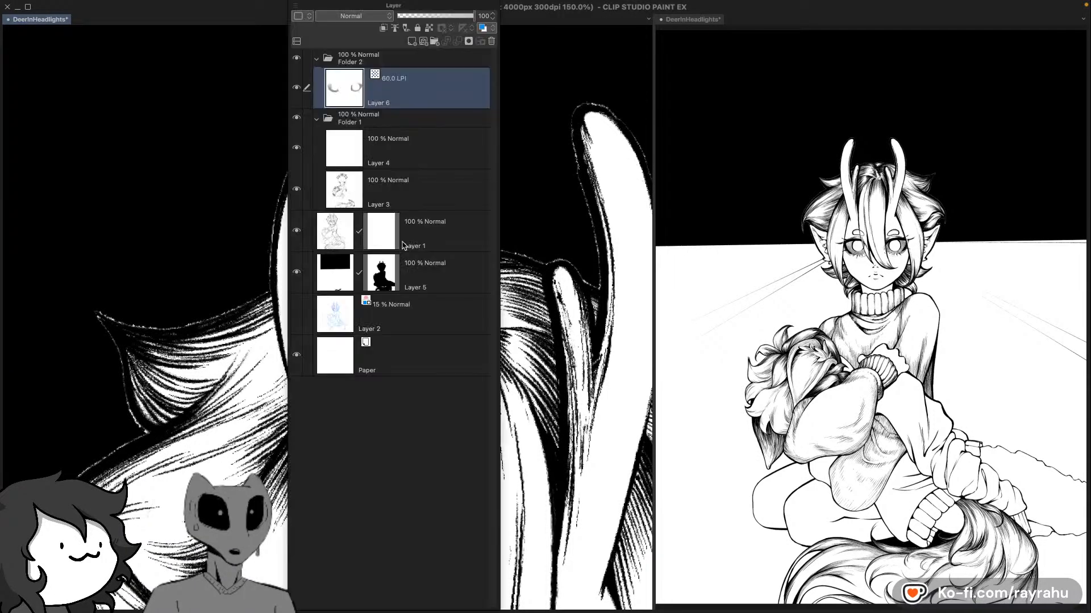
ctrl+click(386, 276)
key(Tab)
drag(418, 304, 430, 287)
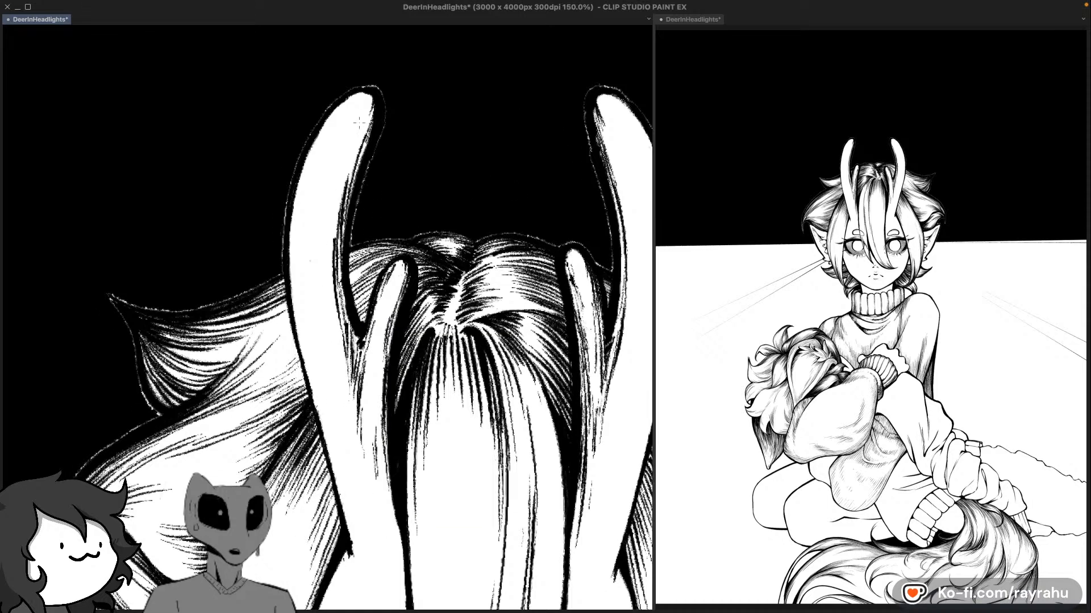
drag(377, 75, 324, 193)
key(super+z)
drag(364, 111, 318, 256)
key(super+z)
drag(368, 112, 337, 278)
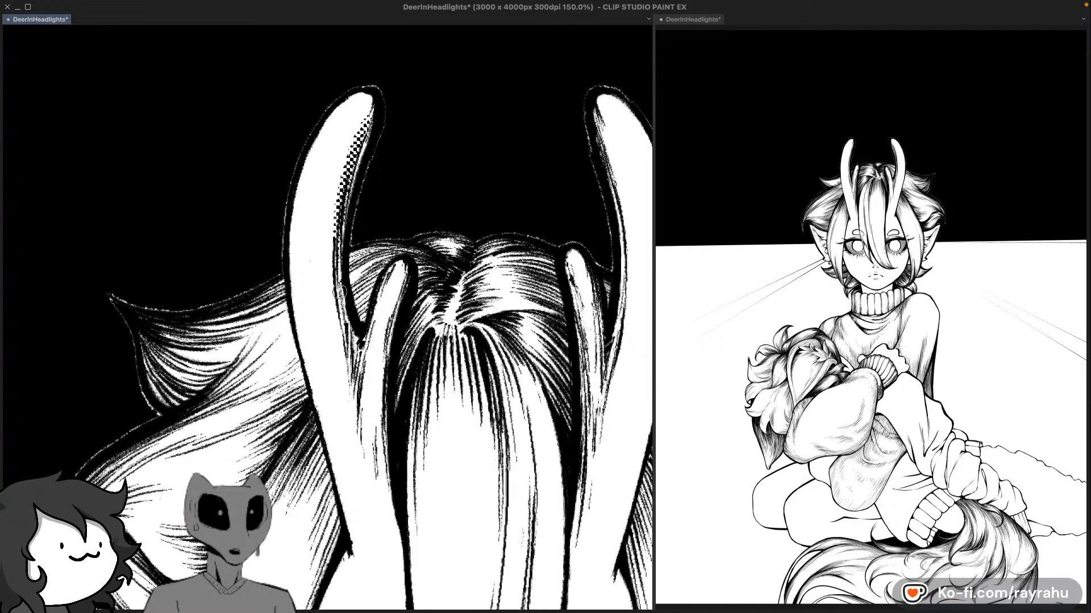
key(super+z)
Step: Try wider halftone shading over the upper part of the same antler, from its tip downward
mouse_move(373, 111)
mouse_down()
mouse_move(343, 256)
mouse_move(361, 132)
mouse_move(358, 142)
mouse_move(334, 291)
mouse_move(344, 180)
mouse_move(364, 118)
mouse_move(333, 280)
mouse_move(340, 188)
mouse_move(367, 99)
mouse_move(332, 277)
mouse_move(337, 161)
mouse_move(334, 334)
mouse_move(345, 379)
mouse_move(331, 205)
mouse_move(358, 105)
mouse_up()
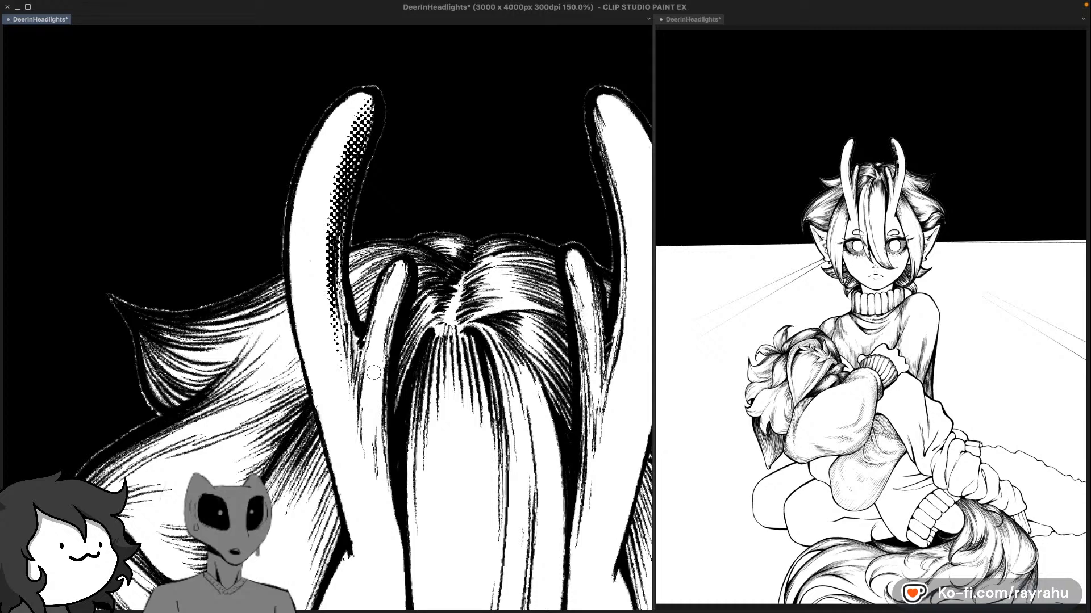
scroll(374, 372, down, 1)
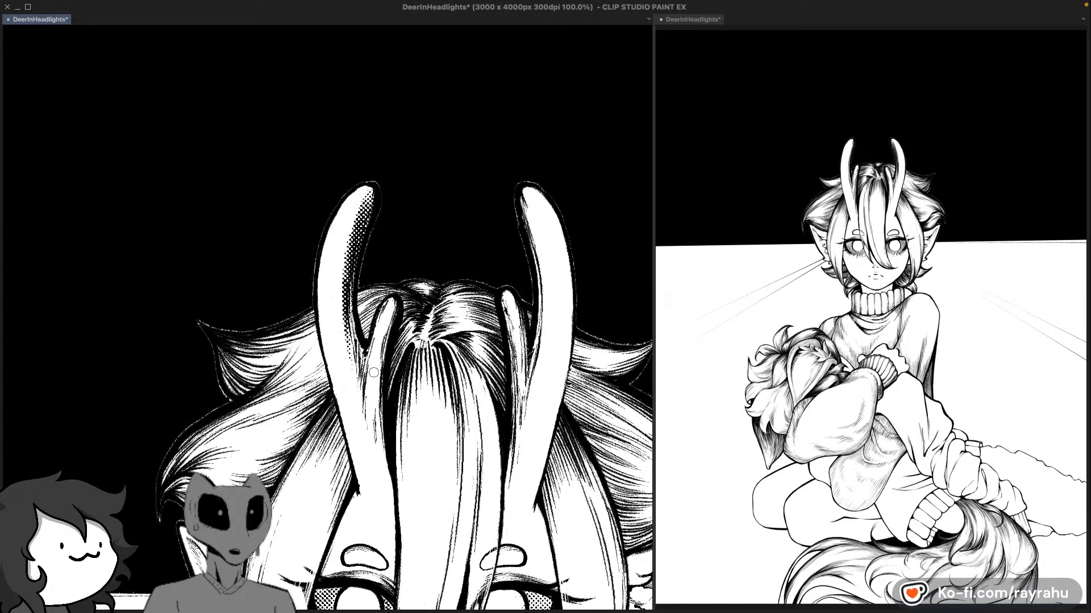
key(super+z)
drag(466, 276, 389, 269)
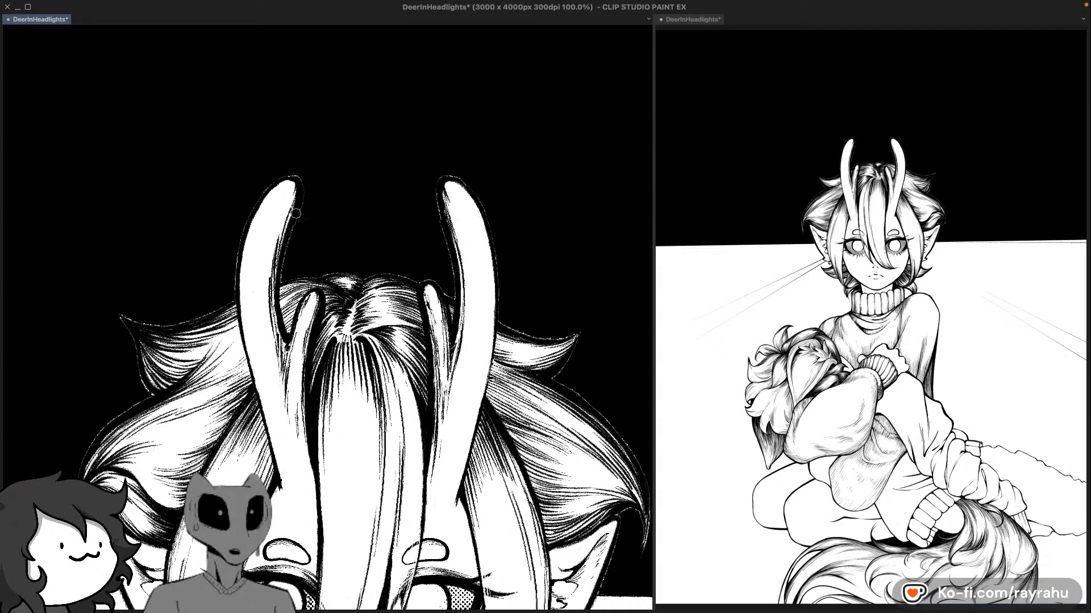
drag(274, 247, 268, 266)
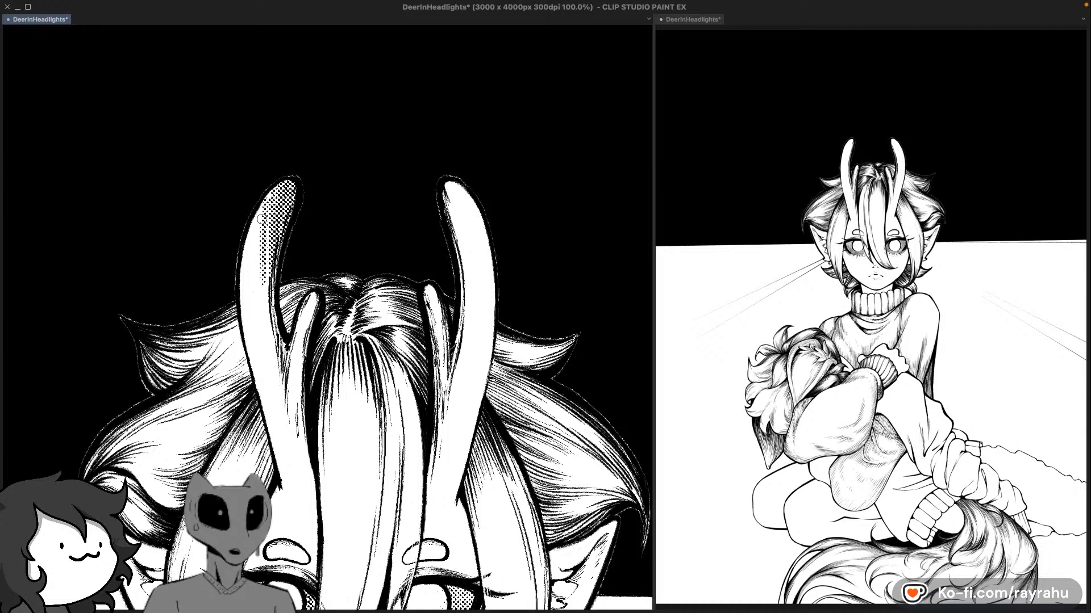
mouse_move(259, 218)
mouse_down()
mouse_move(245, 321)
mouse_move(266, 204)
mouse_move(253, 278)
mouse_up()
key(super+z)
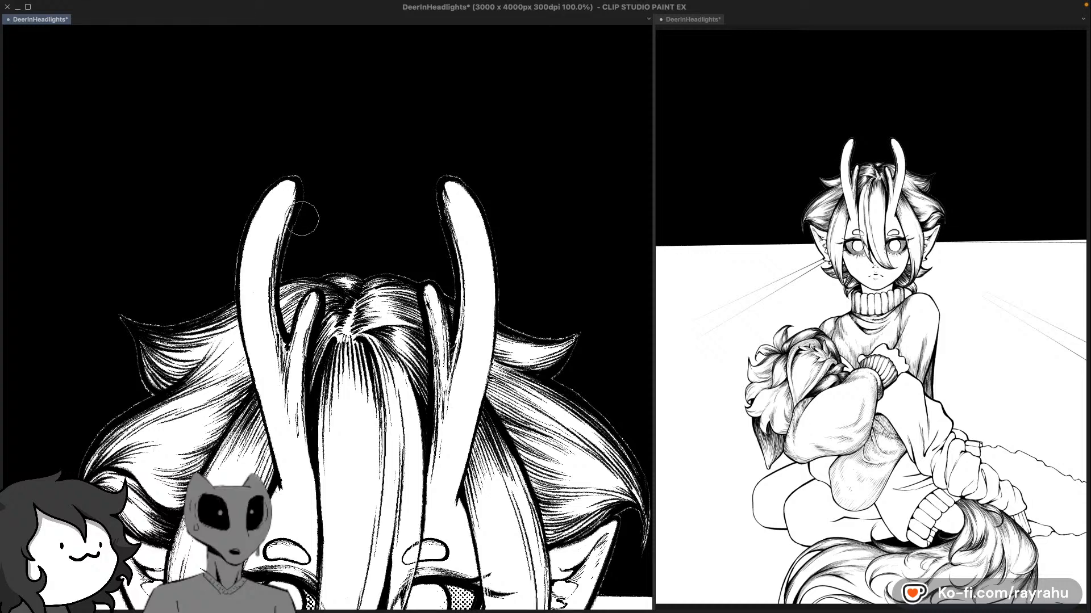
Step: Try halftone shading down the full length of that antler with a larger brush
mouse_move(303, 219)
mouse_down()
mouse_move(267, 239)
mouse_move(283, 185)
mouse_move(245, 309)
mouse_move(286, 236)
mouse_move(267, 307)
mouse_move(273, 255)
mouse_move(250, 392)
mouse_move(266, 404)
mouse_move(272, 352)
mouse_move(270, 409)
mouse_move(284, 449)
mouse_move(279, 250)
mouse_move(259, 278)
mouse_move(271, 213)
mouse_up()
drag(363, 345, 325, 285)
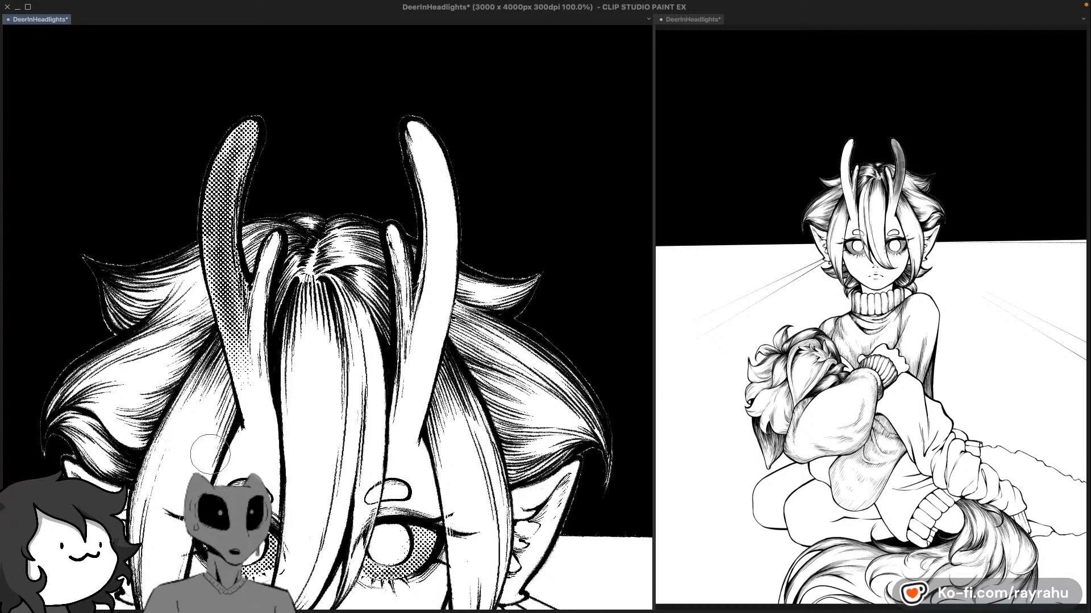
key(ctrl+z)
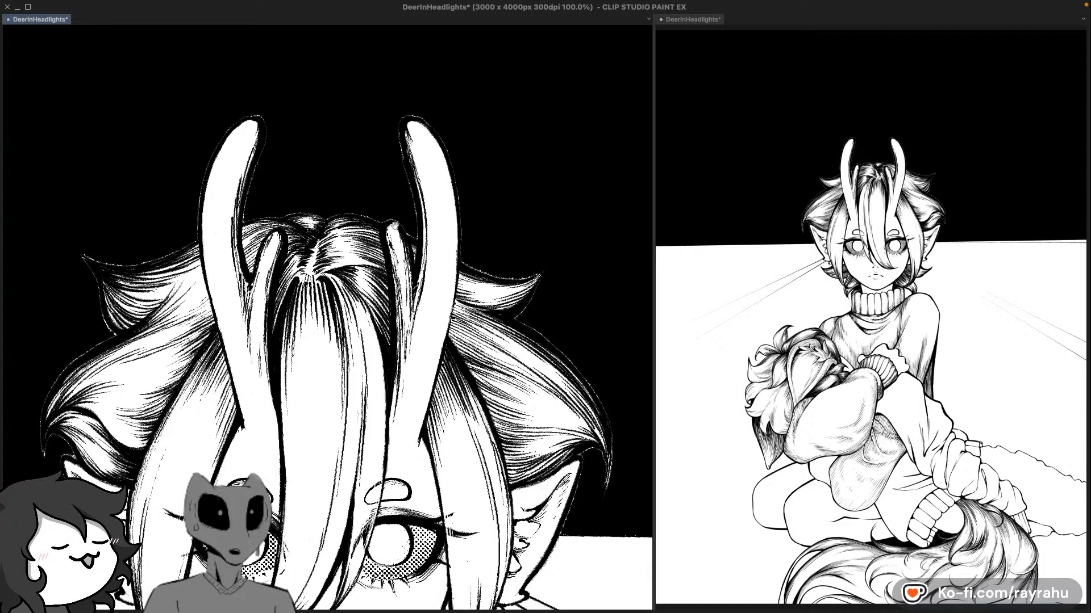
Step: Remove the halftone shading from both eyes so the 60.0 LPI tone layer is empty
drag(426, 367, 451, 290)
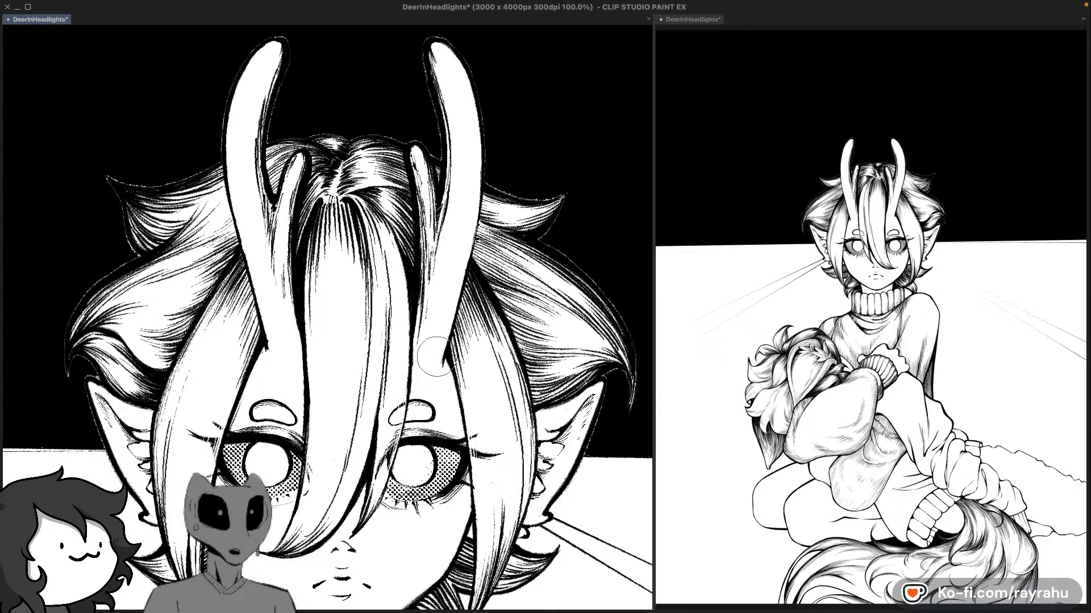
key(ctrl+z)
key(F7)
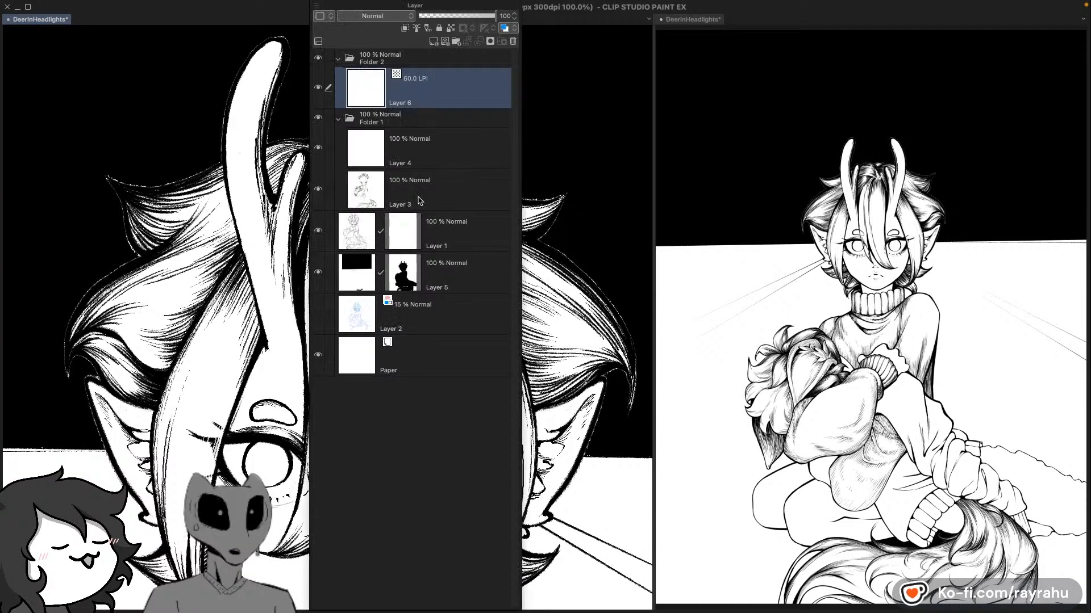
key(F7)
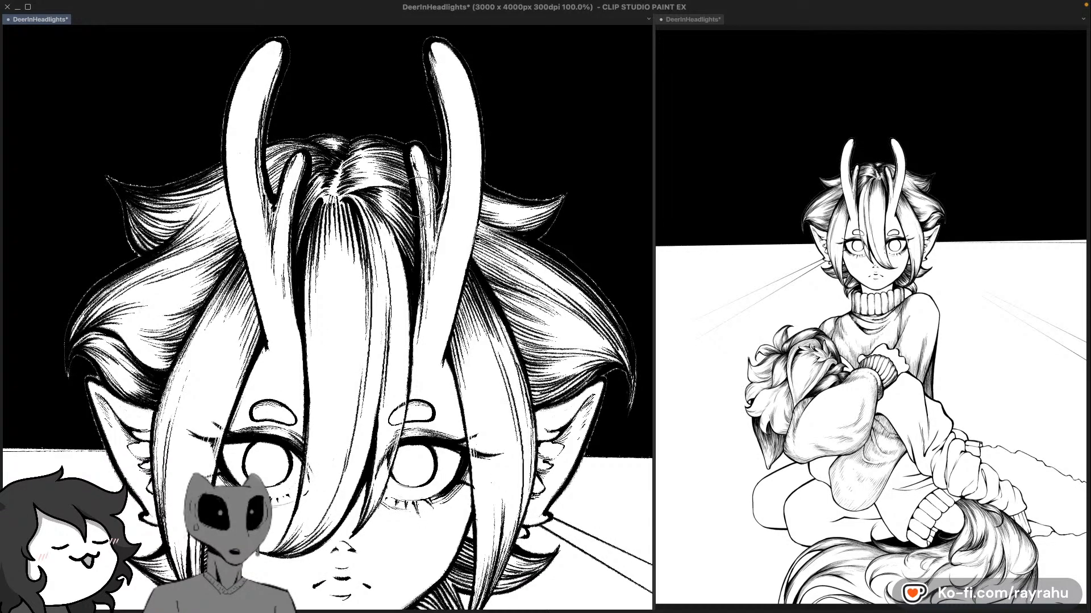
Step: Add the 55.0 LPI / 50% Circle Monochrome tone from the monochromatic pattern materials to the canvas, and save the file
key(F6)
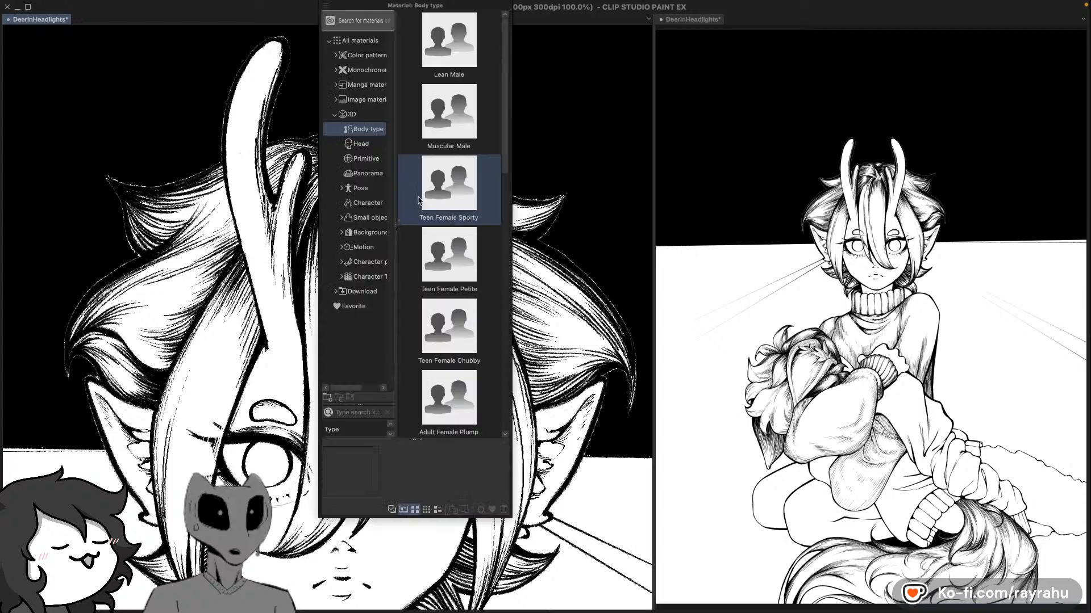
click(372, 71)
click(492, 132)
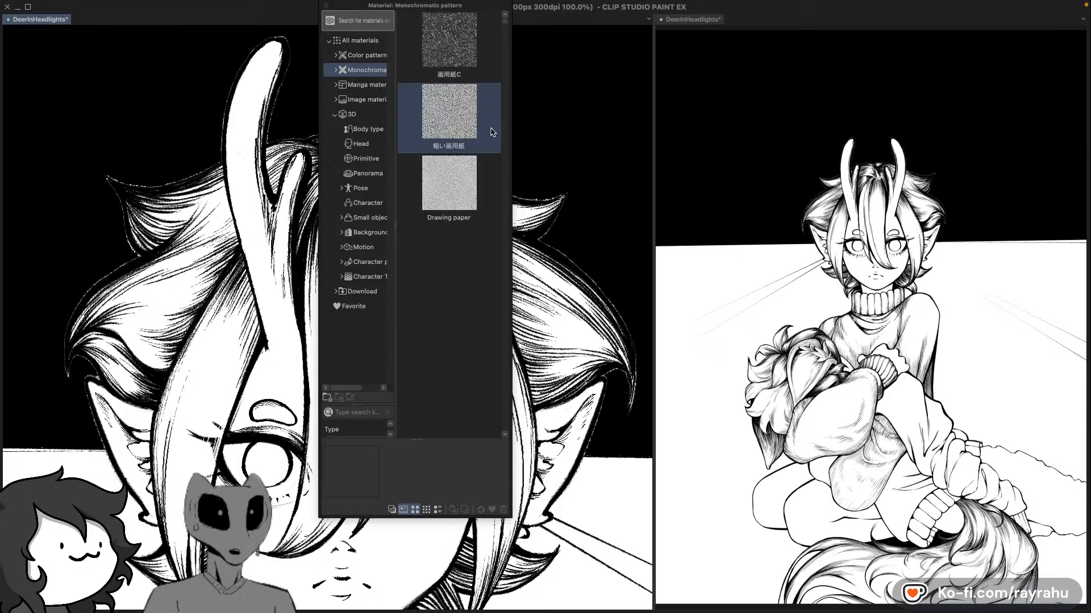
click(492, 173)
click(490, 237)
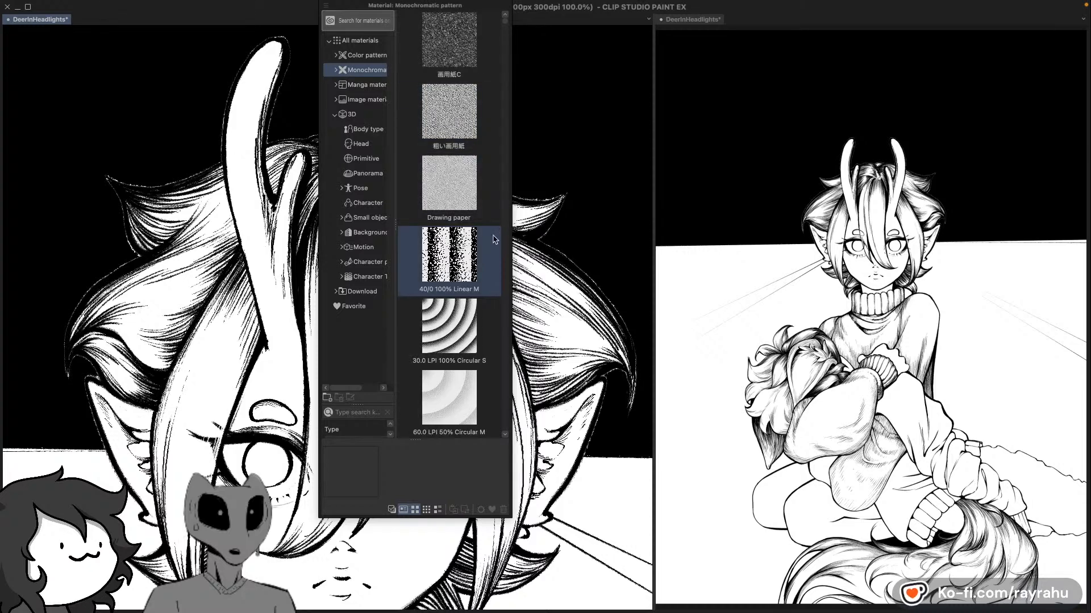
scroll(505, 207, down, 5)
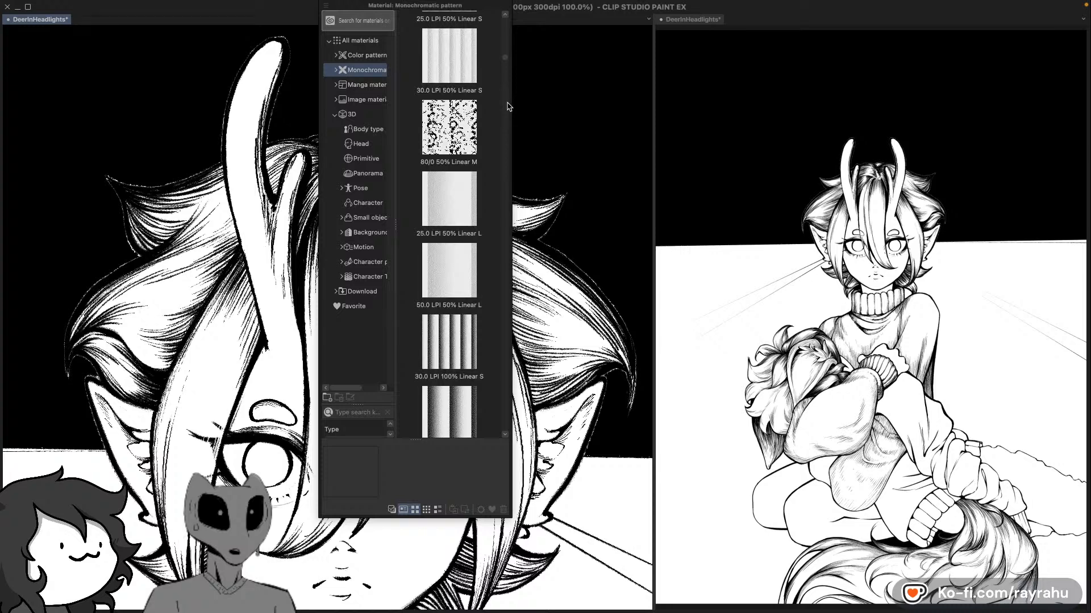
drag(507, 63, 503, 107)
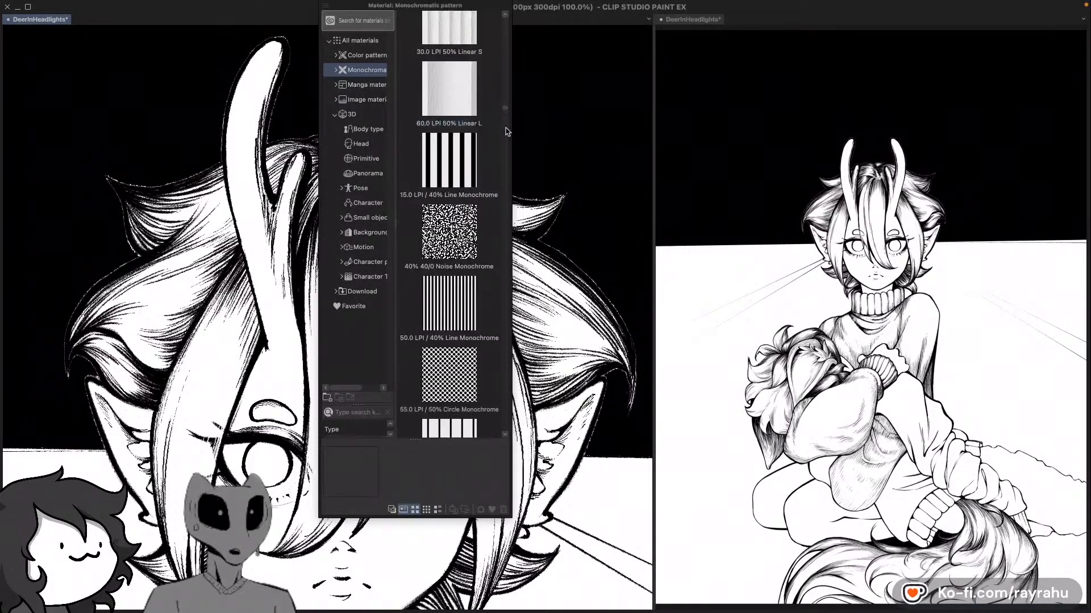
click(495, 219)
click(475, 401)
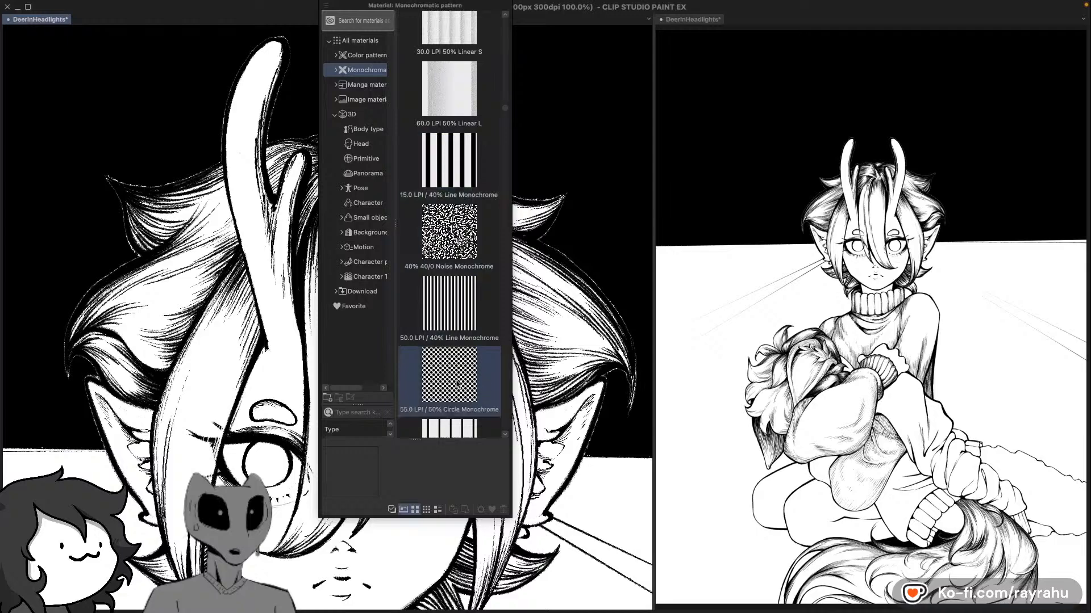
drag(458, 385, 547, 273)
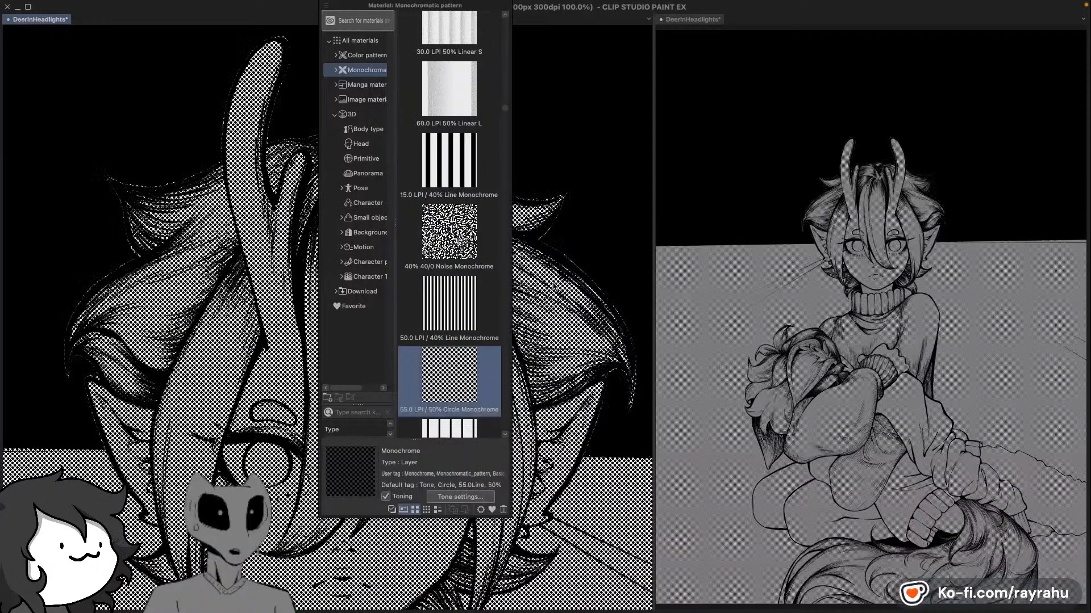
key(ctrl+s)
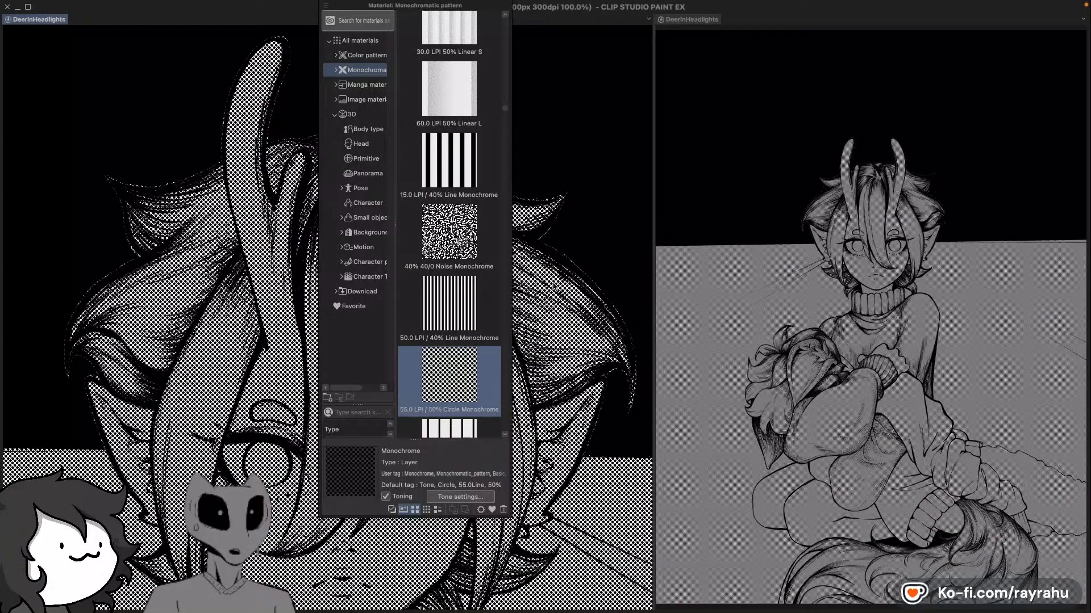
Step: Clear the new tone layer's mask so the dot pattern is hidden across the whole canvas
key(Delete)
key(F7)
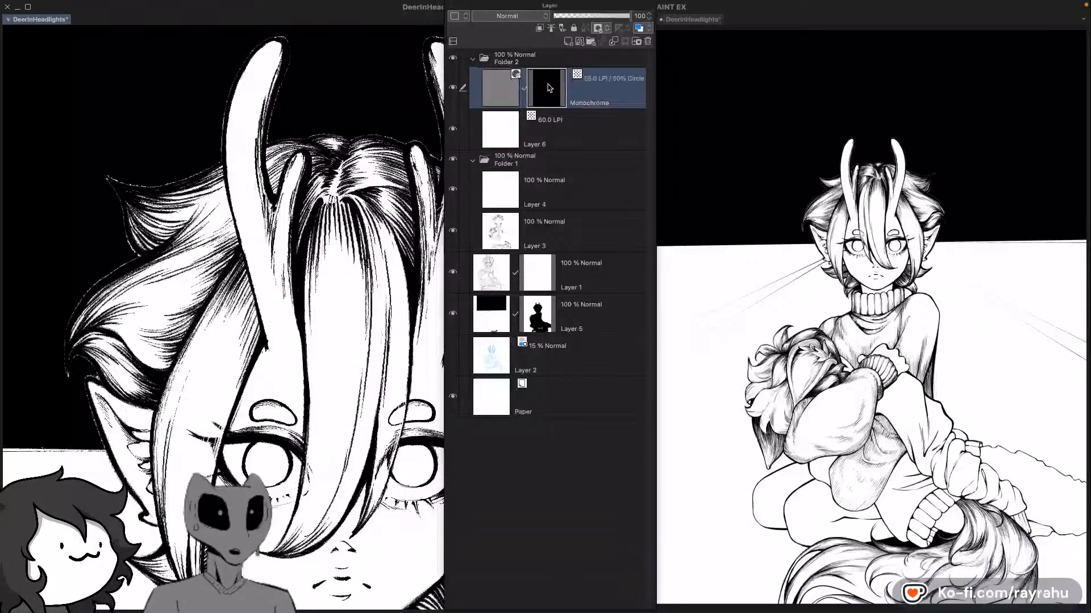
key(F7)
drag(337, 201, 377, 239)
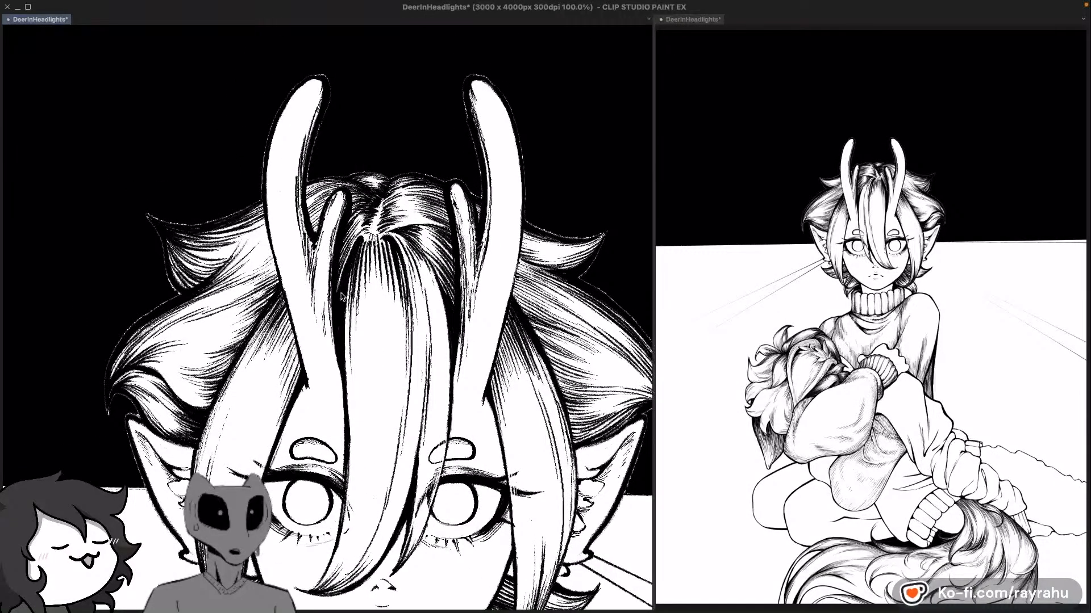
key(F7)
key(F7)
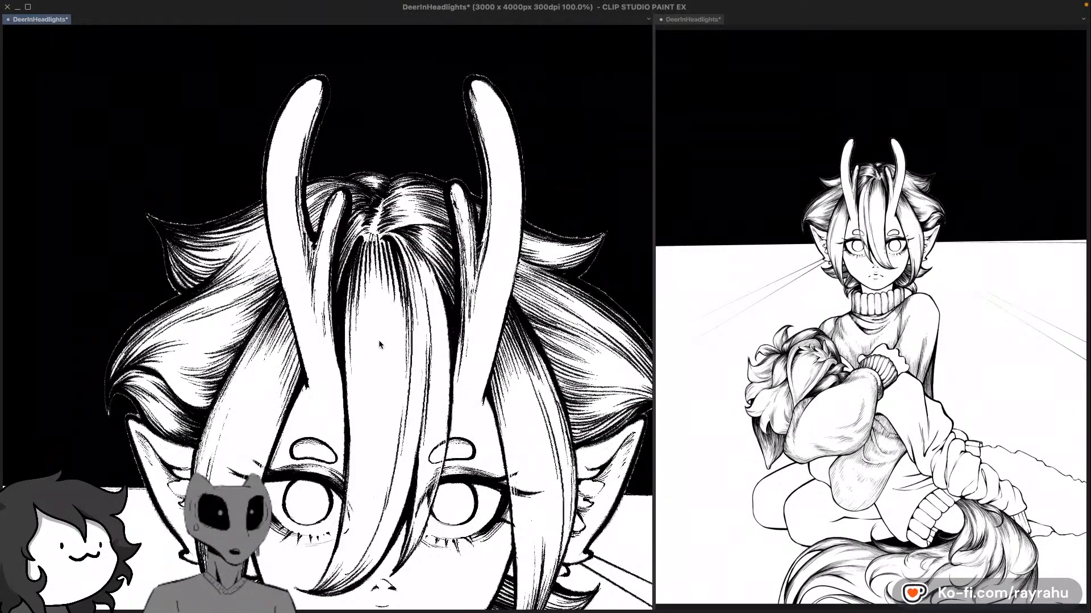
Step: Try a soft-edged patch of tone on the middle of the antler by painting the tone layer's mask
key(F7)
key(F6)
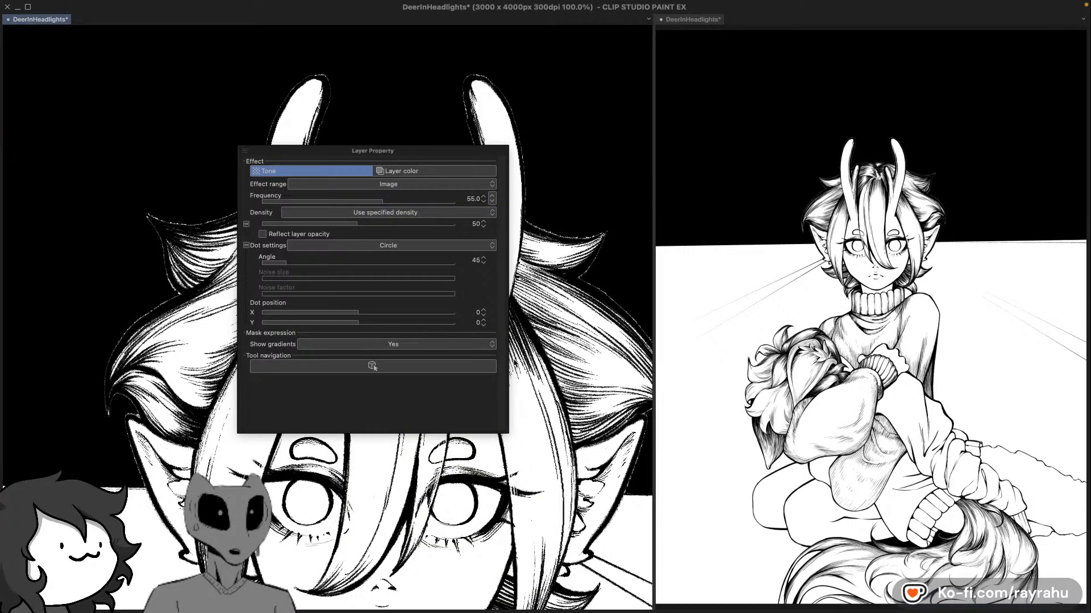
key(F7)
scroll(289, 253, down, 3)
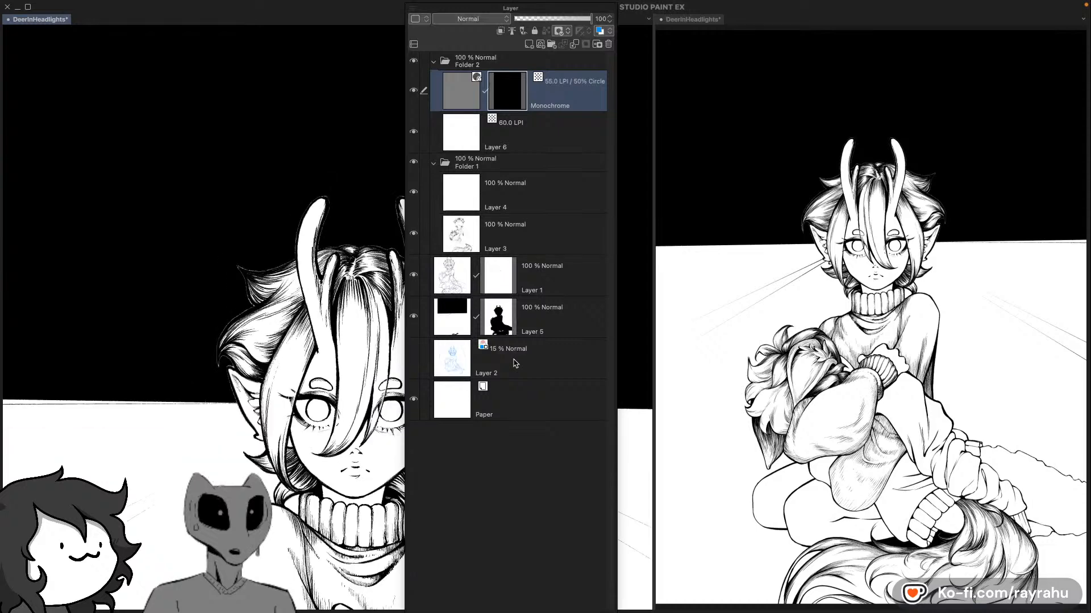
scroll(289, 253, up, 5)
key(F7)
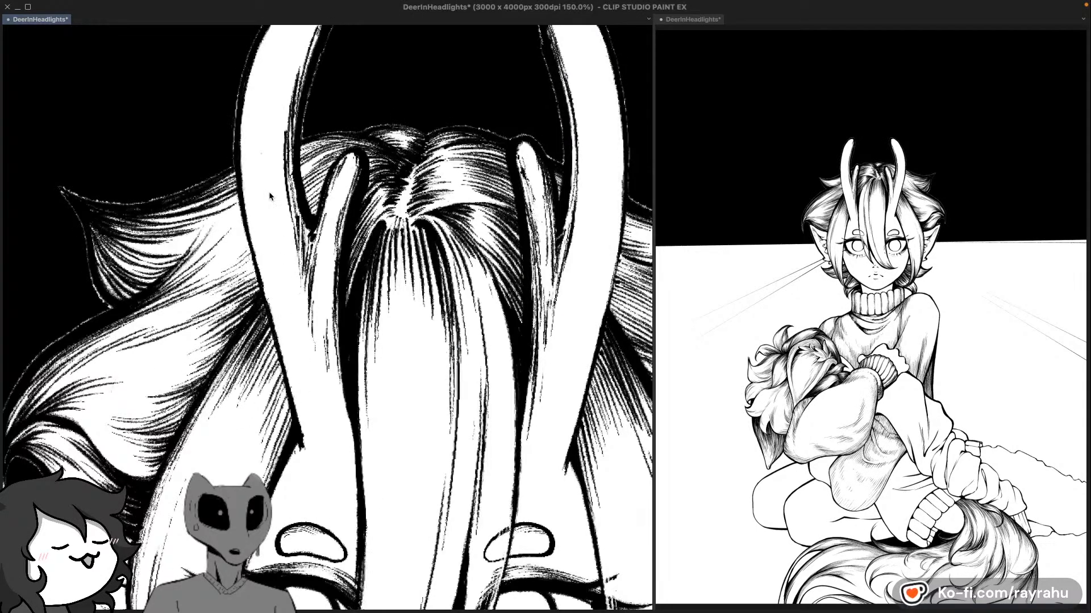
mouse_move(281, 212)
mouse_down()
mouse_move(288, 239)
mouse_move(281, 219)
mouse_up()
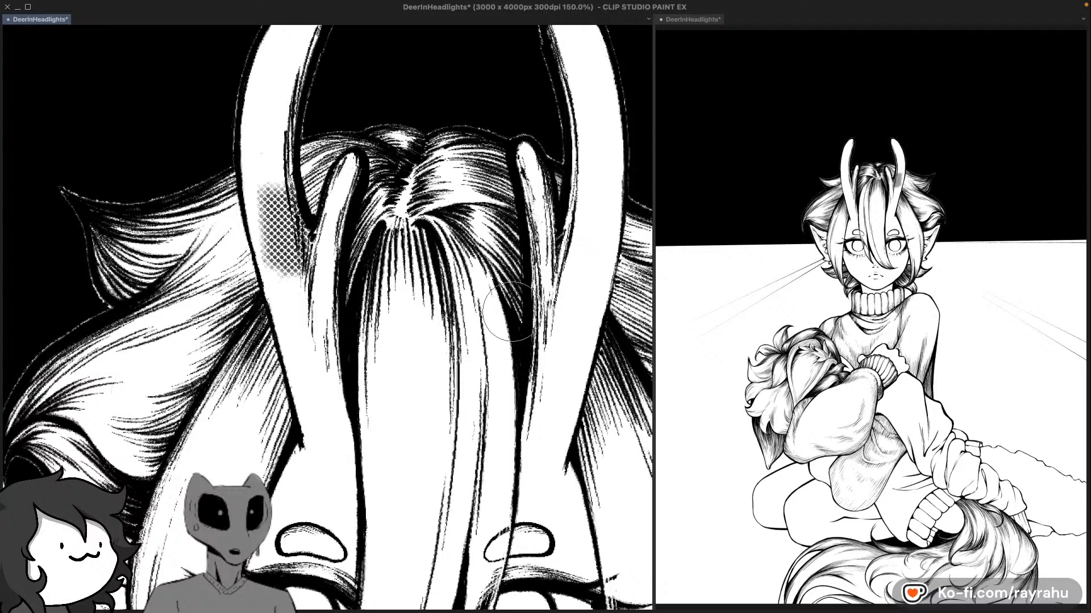
key(ctrl+z)
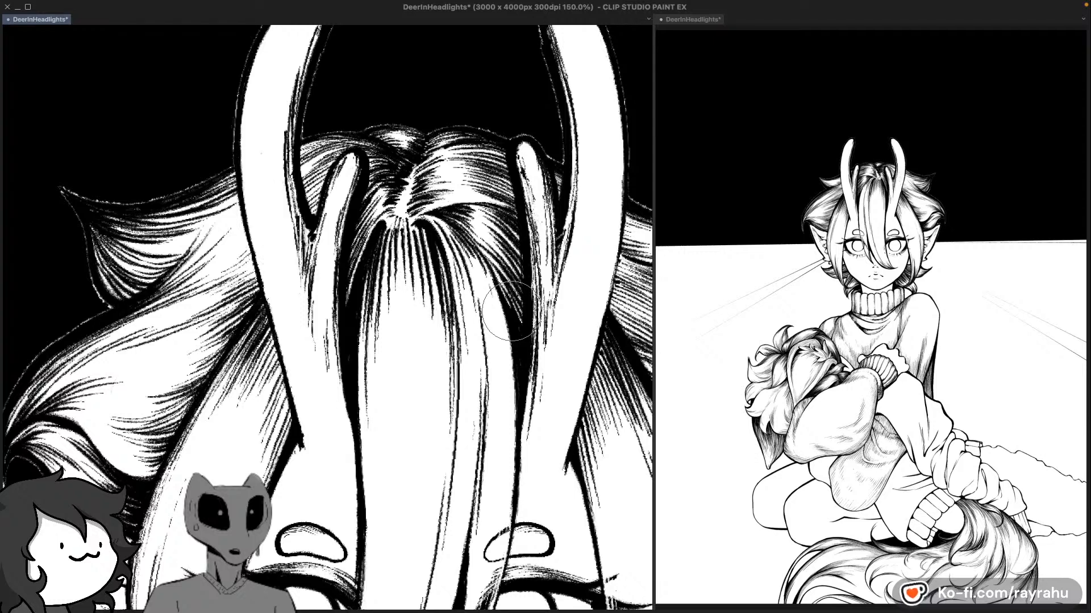
Step: Paint a hard-edged patch of flat tone on the middle of the antler and set the tone's frequency to 60.0
mouse_move(273, 183)
mouse_down()
mouse_move(264, 238)
mouse_move(245, 220)
mouse_move(255, 136)
mouse_up()
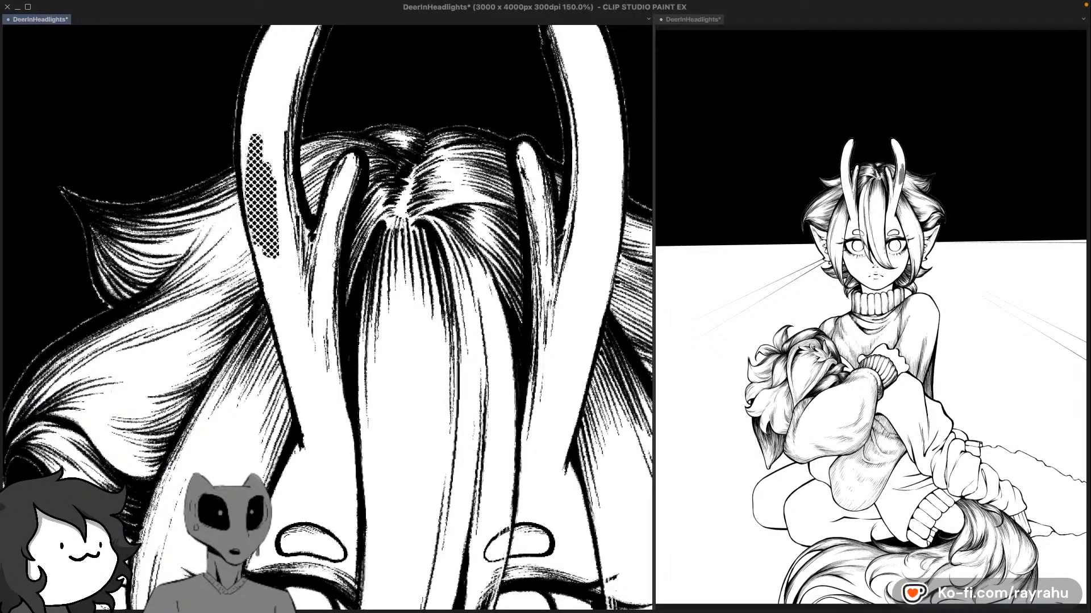
drag(397, 357, 522, 416)
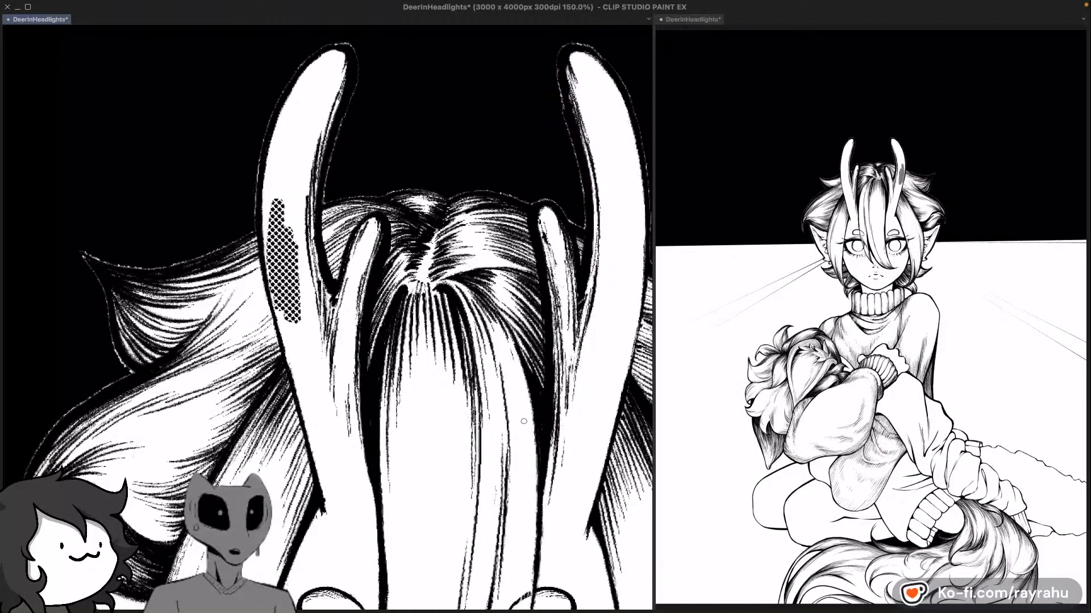
key(F7)
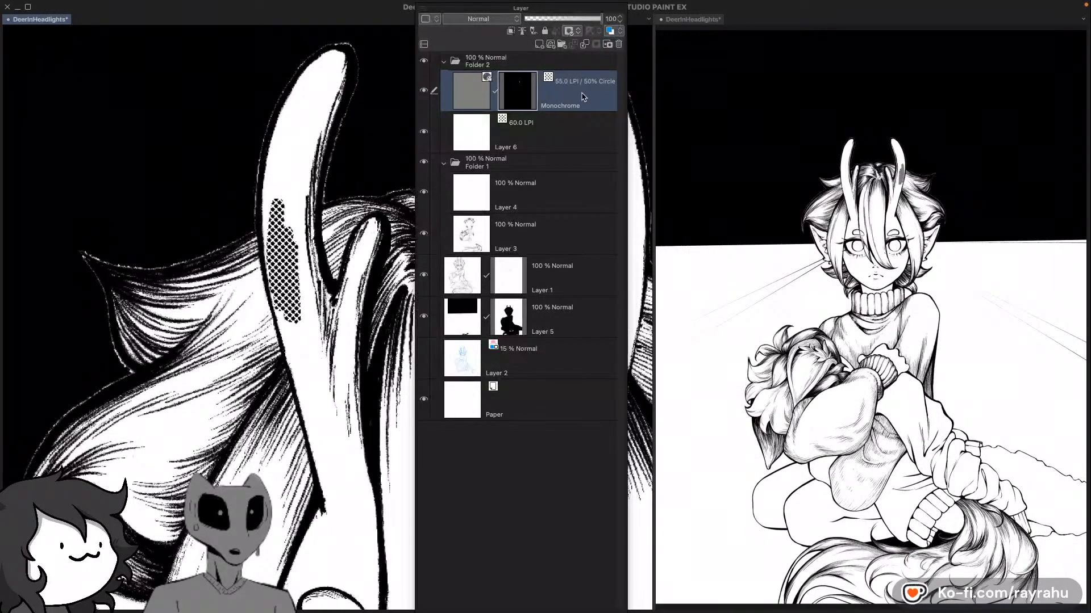
key(F6)
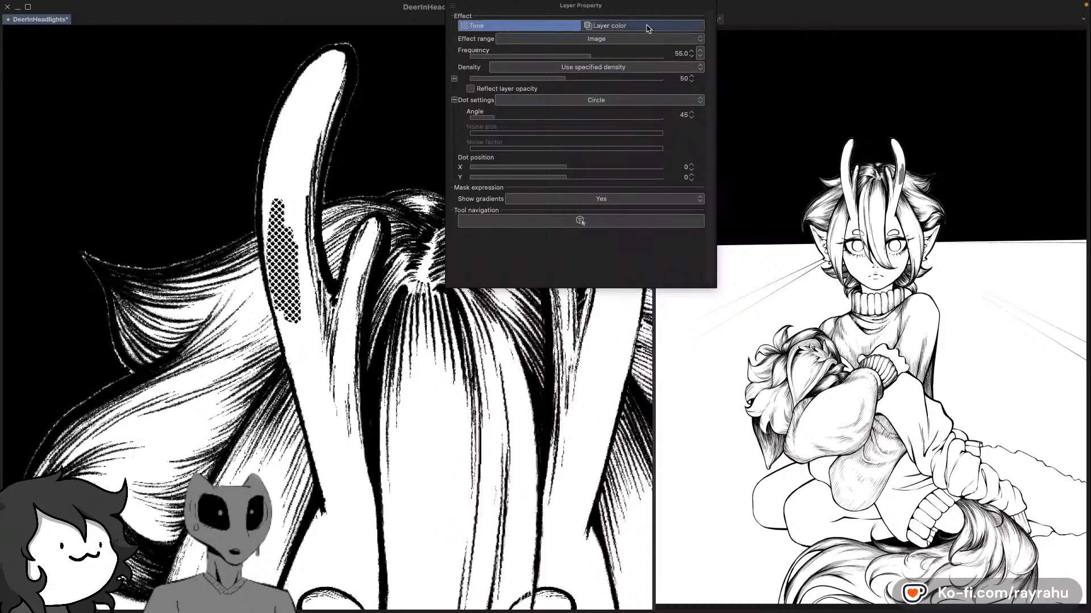
click(700, 54)
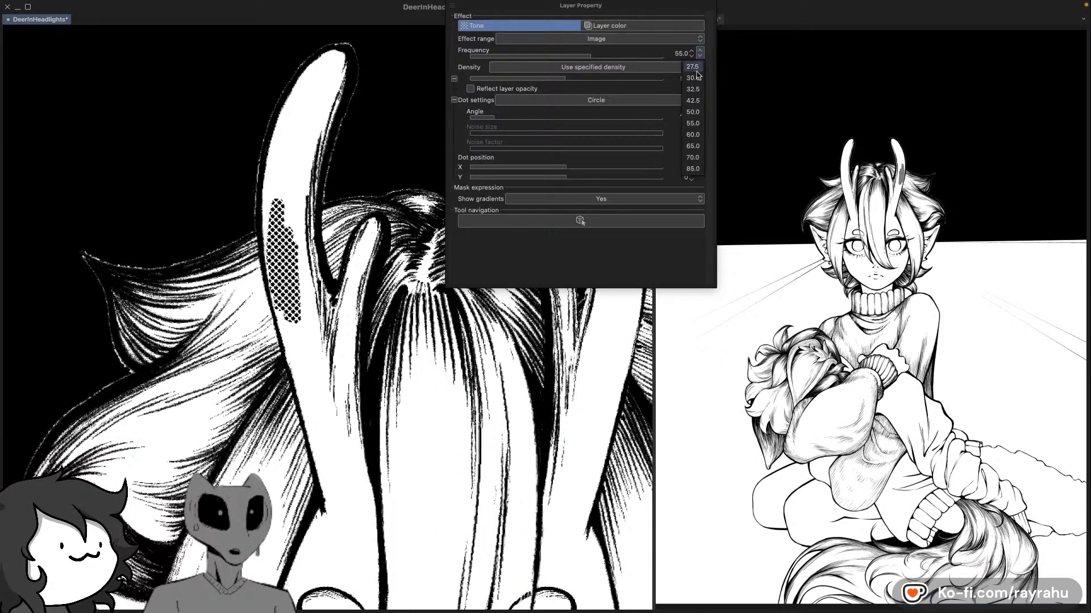
click(694, 135)
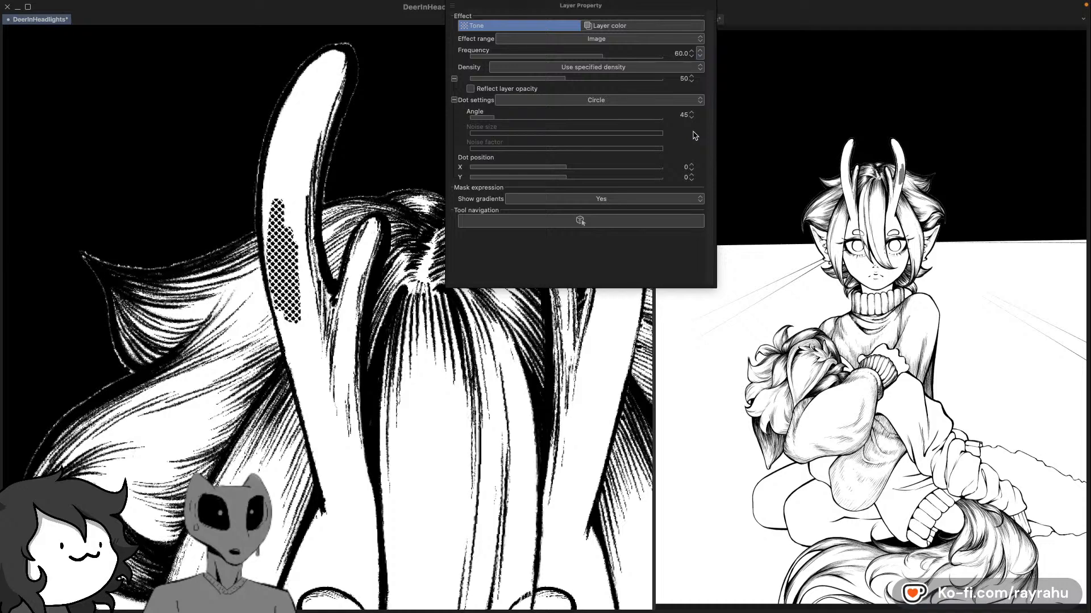
Step: Set the circle-dot tone layer's density to 60
click(692, 77)
key(F7)
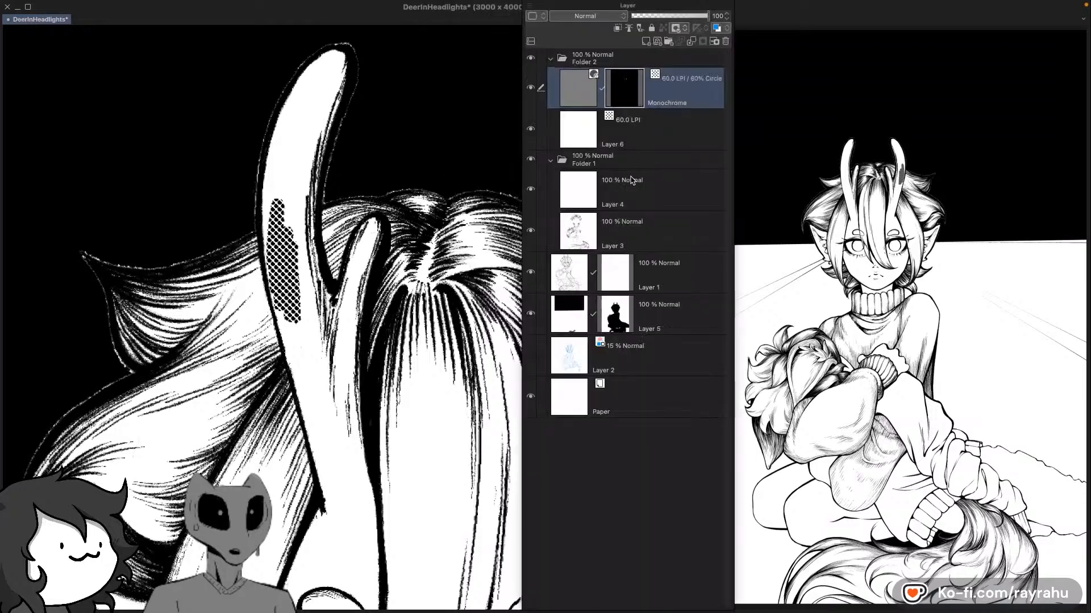
key(F7)
Step: Paint the tone layer's mask to cover the whole first antler and its small prong with dots, down to the antler's base
mouse_move(276, 164)
mouse_down()
mouse_move(265, 235)
mouse_move(276, 272)
mouse_up()
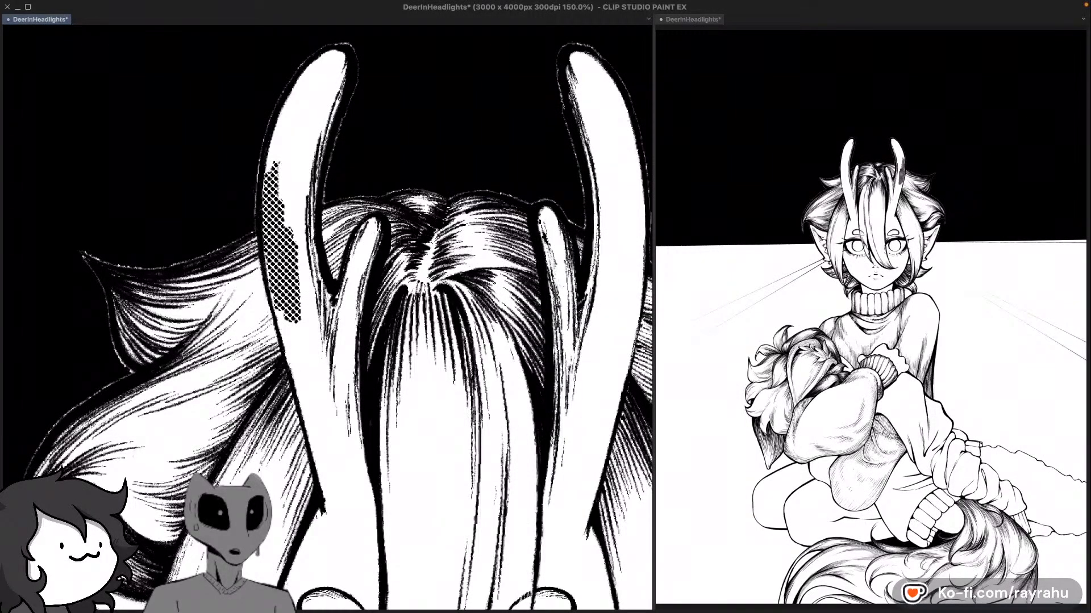
drag(311, 311, 371, 358)
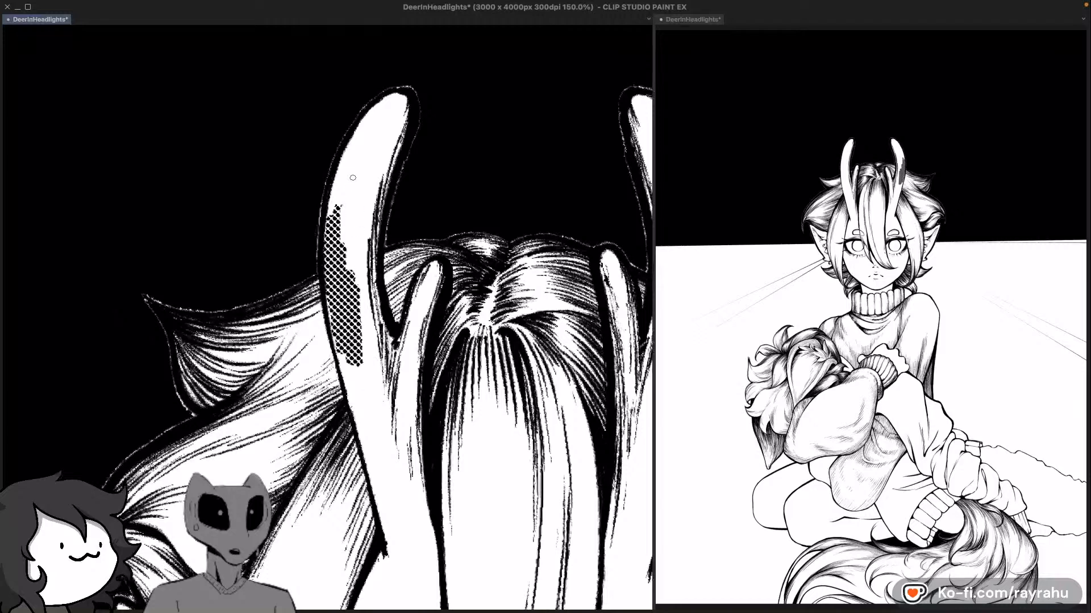
mouse_move(353, 178)
mouse_down()
mouse_move(361, 125)
mouse_move(399, 94)
mouse_move(384, 189)
mouse_move(411, 114)
mouse_move(405, 99)
mouse_move(383, 120)
mouse_move(404, 108)
mouse_up()
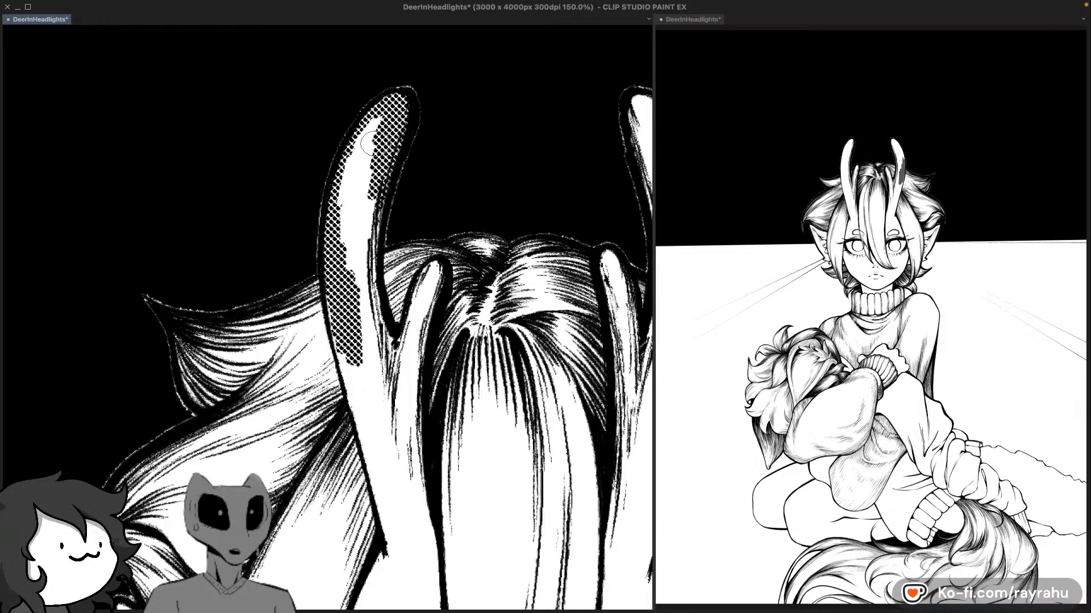
mouse_move(369, 143)
mouse_down()
mouse_move(381, 187)
mouse_move(337, 244)
mouse_move(356, 278)
mouse_move(367, 216)
mouse_move(364, 318)
mouse_move(392, 375)
mouse_move(386, 454)
mouse_move(341, 352)
mouse_move(375, 506)
mouse_move(392, 540)
mouse_move(389, 512)
mouse_move(400, 567)
mouse_move(423, 567)
mouse_move(406, 392)
mouse_move(414, 540)
mouse_move(398, 454)
mouse_up()
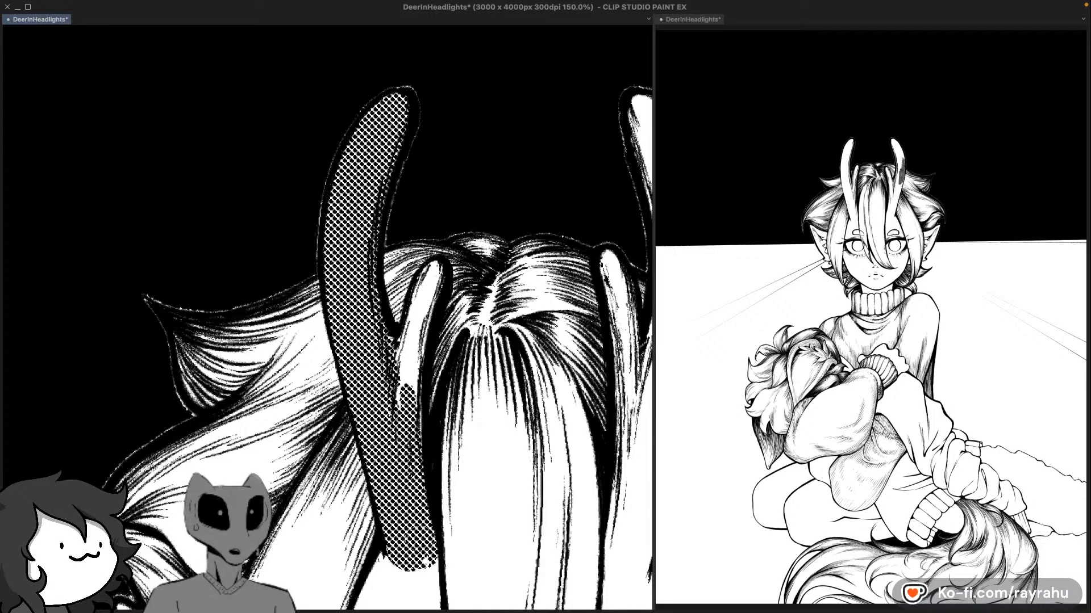
mouse_move(424, 288)
mouse_down()
mouse_move(437, 273)
mouse_move(409, 397)
mouse_move(420, 296)
mouse_move(429, 316)
mouse_move(440, 267)
mouse_move(415, 398)
mouse_move(395, 335)
mouse_up()
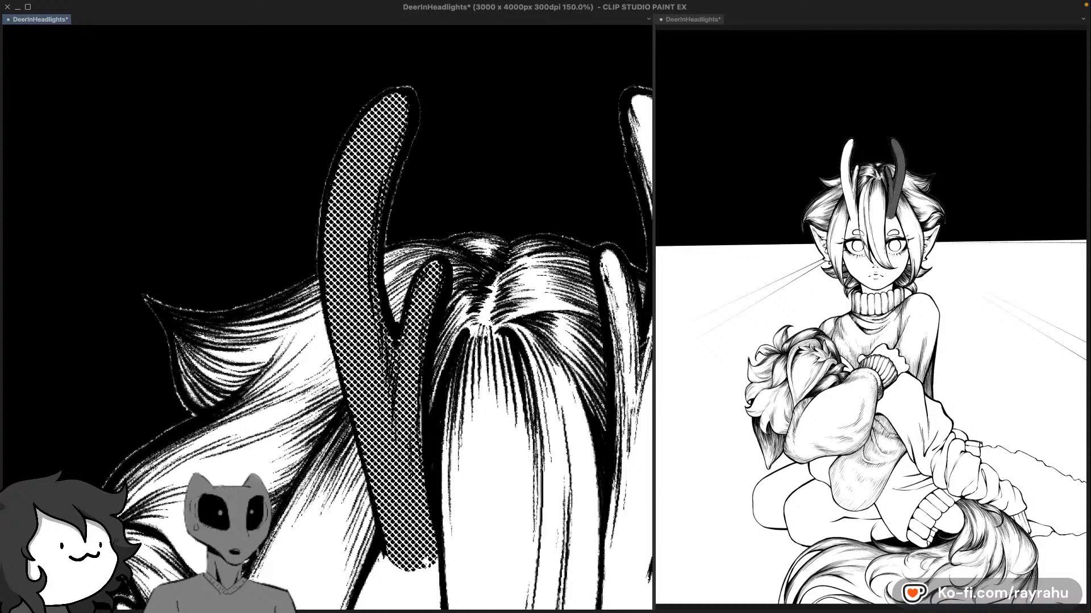
Step: Select Layer 5's mask and touch up the black background along the toned antler's outline, undoing the last stray stroke
key(F7)
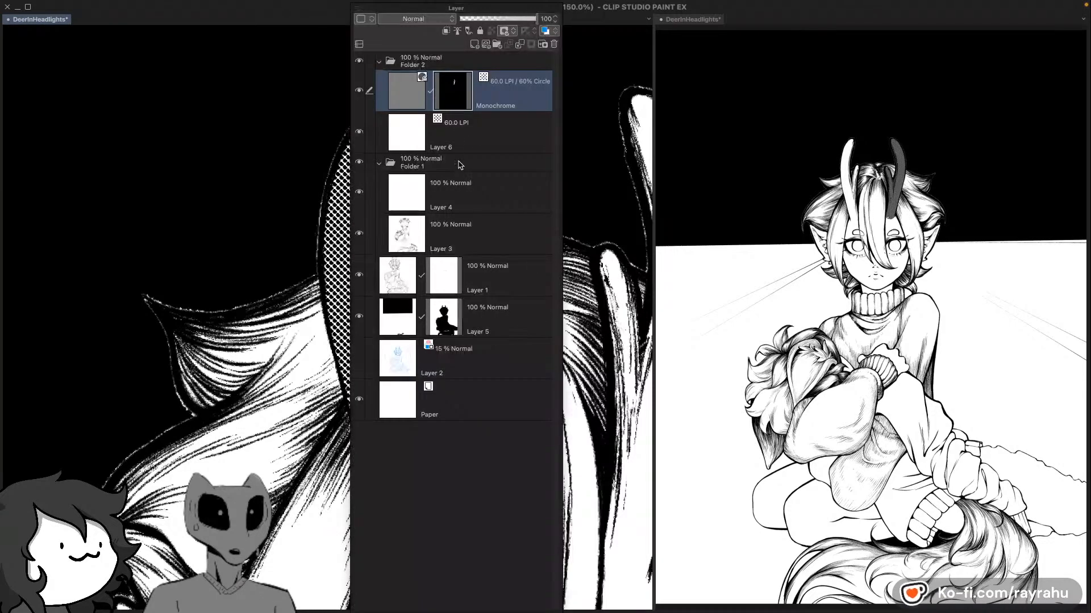
click(444, 322)
key(F7)
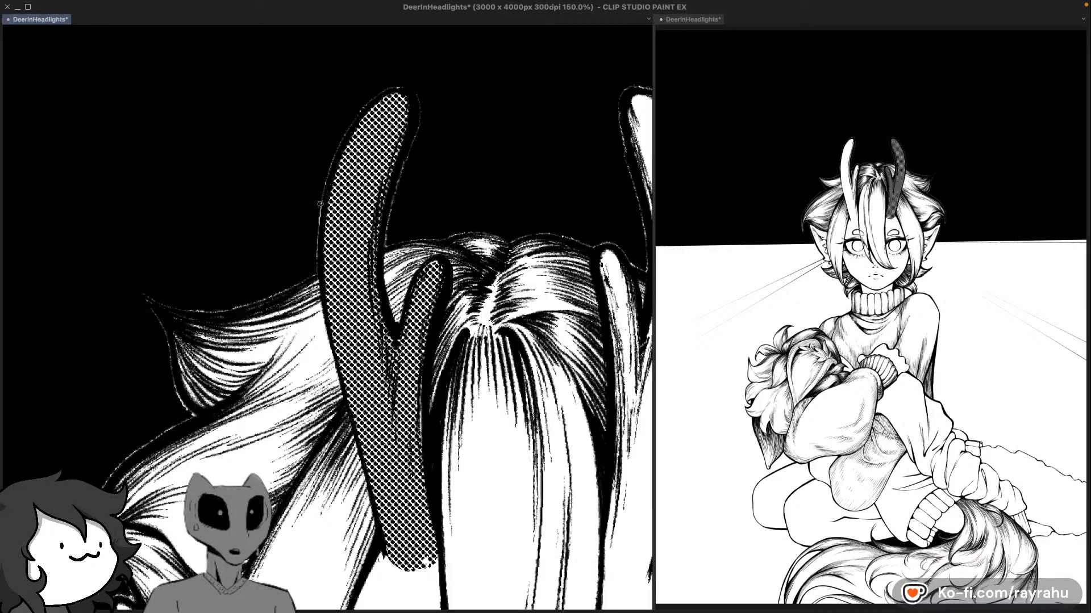
drag(580, 200, 402, 264)
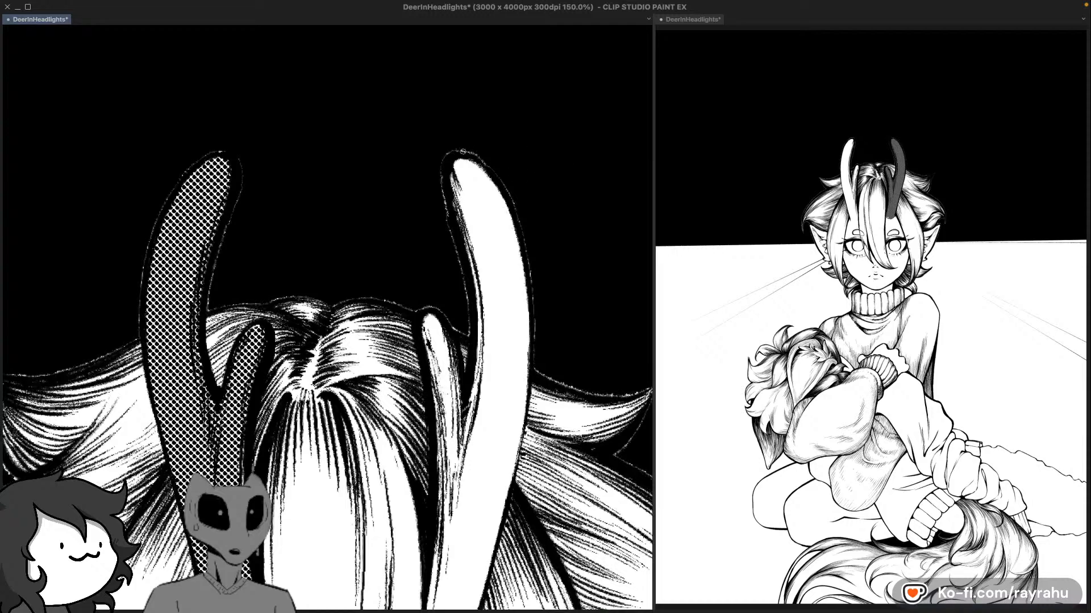
drag(552, 315, 460, 216)
drag(296, 203, 365, 213)
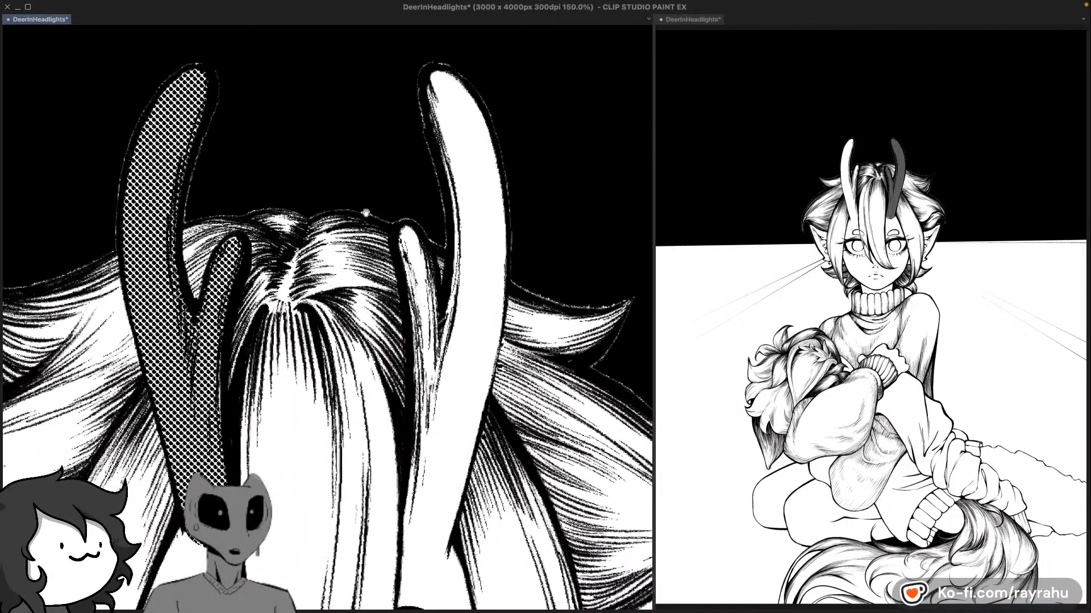
drag(296, 289, 495, 171)
key(super+z)
Step: Check the background edge around the hair and ears, and clean up Layer 5's mask along the hair beside the untoned antler with the canvas view mirrored
mouse_move(337, 354)
mouse_down()
mouse_move(562, 260)
mouse_move(699, 180)
mouse_up()
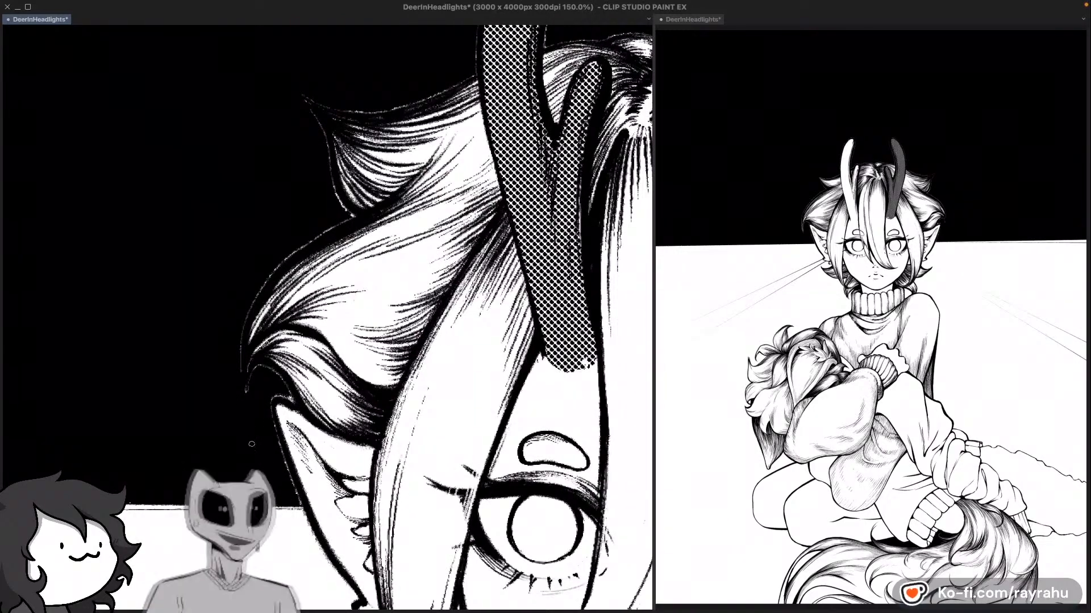
drag(433, 328, 325, 205)
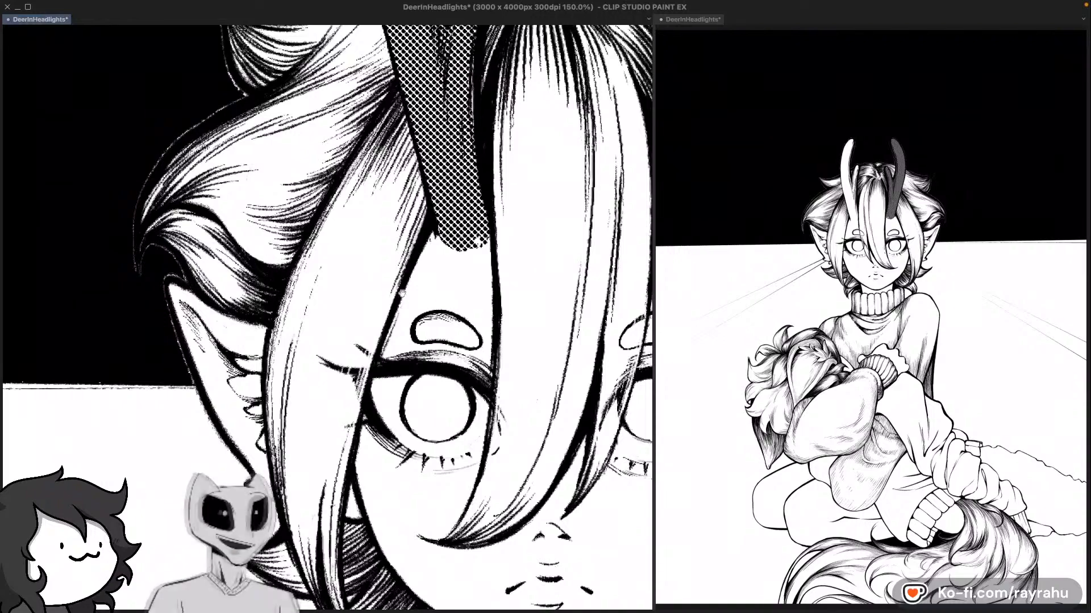
drag(402, 294, 134, 416)
drag(568, 432, 261, 384)
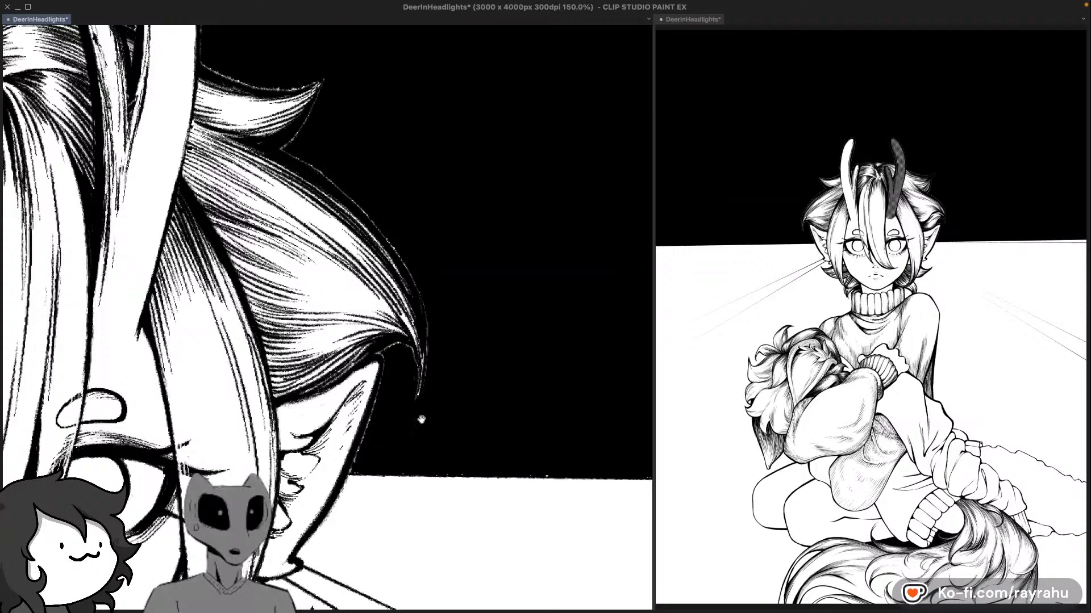
drag(421, 419, 471, 352)
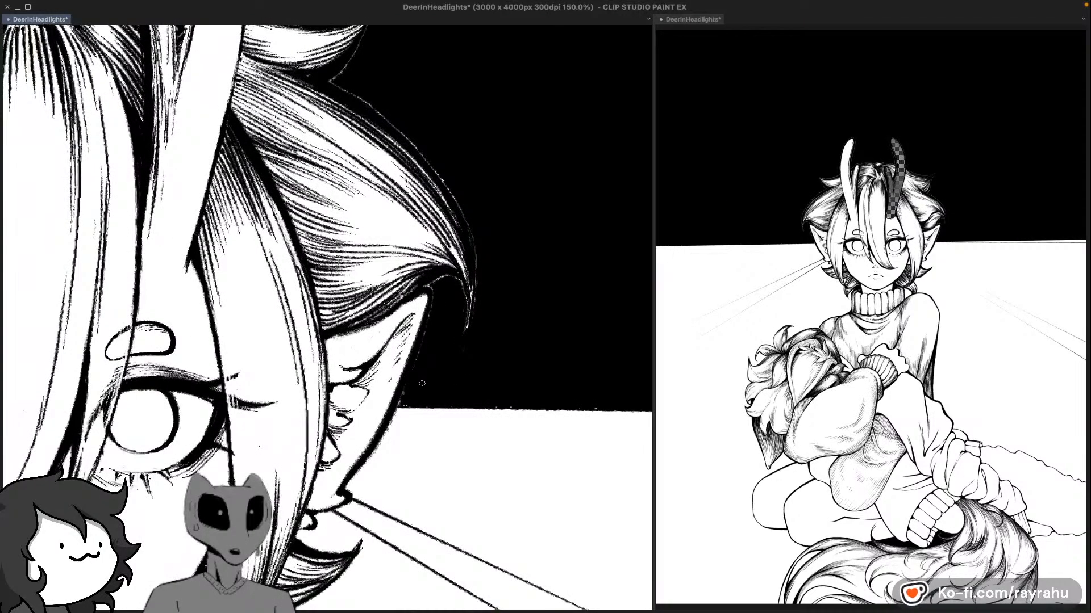
drag(460, 292, 479, 343)
drag(508, 200, 523, 274)
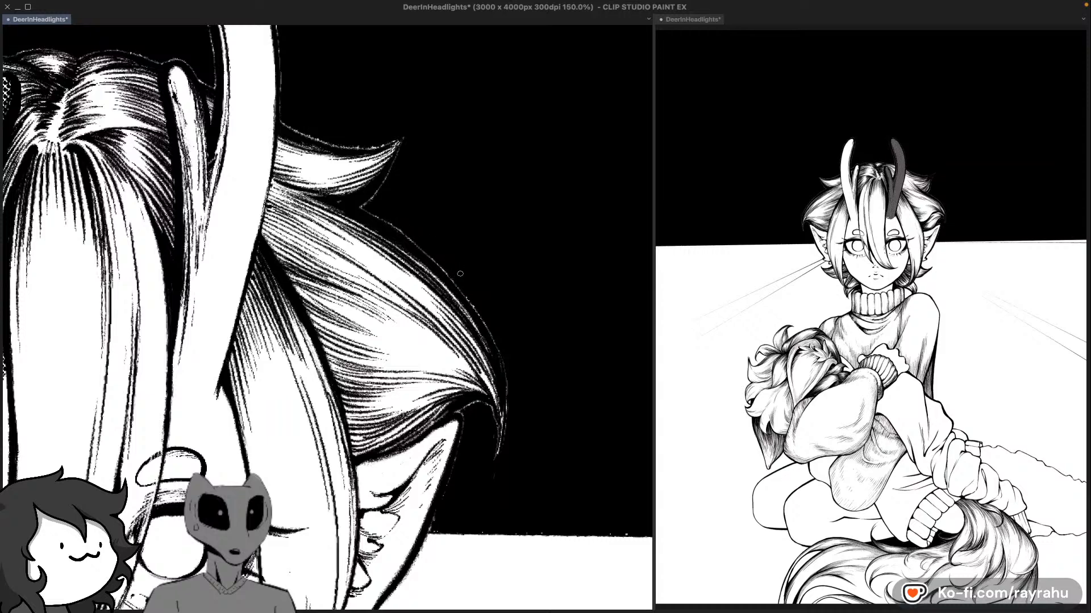
key(h)
key(e)
drag(183, 304, 267, 228)
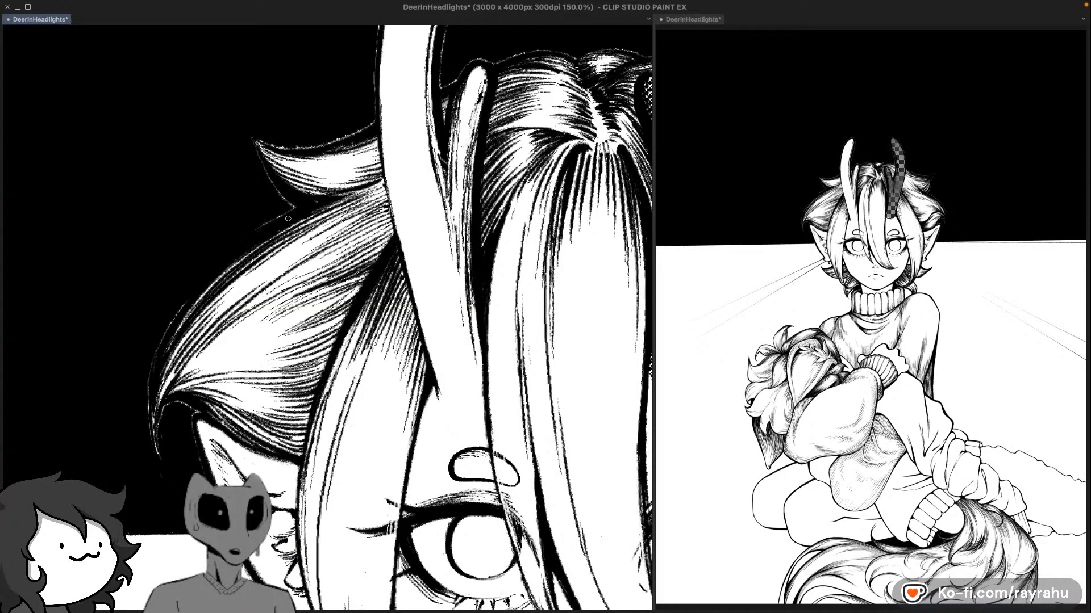
drag(310, 235, 286, 329)
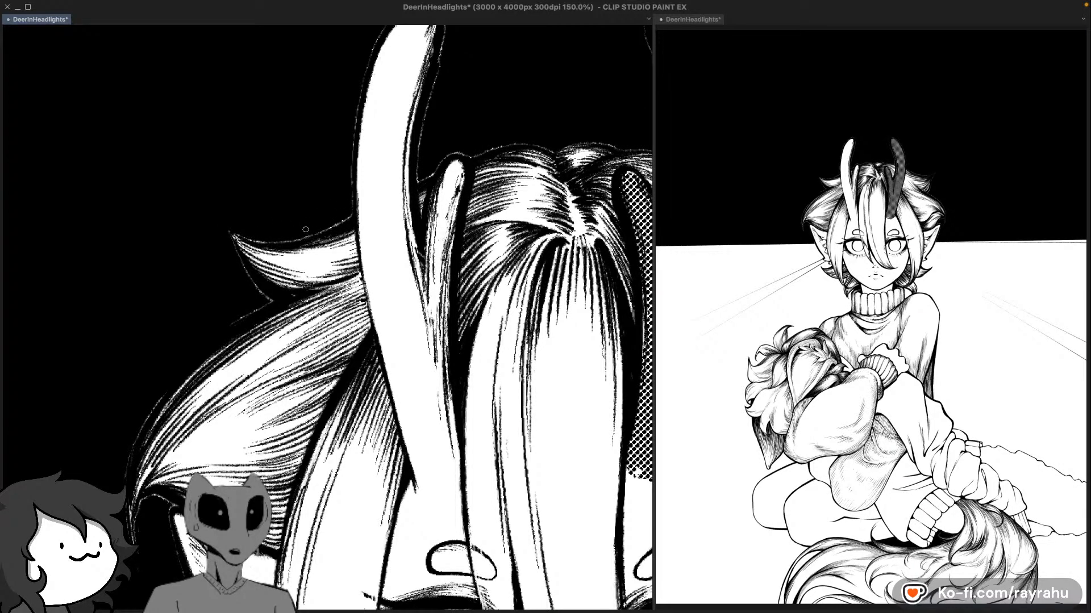
drag(482, 250, 355, 377)
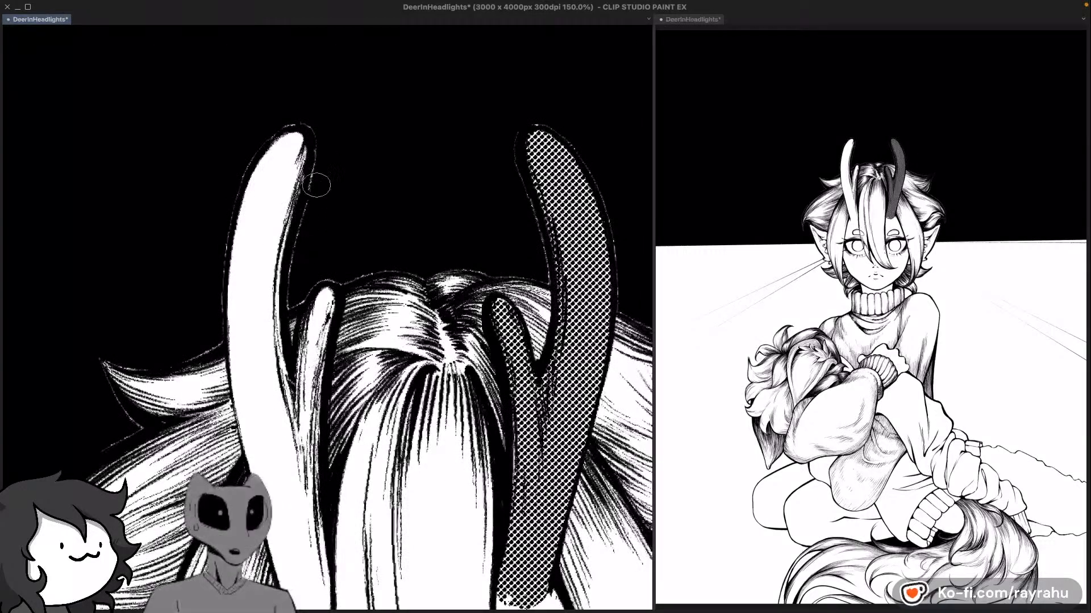
drag(581, 258, 408, 290)
drag(519, 316, 570, 268)
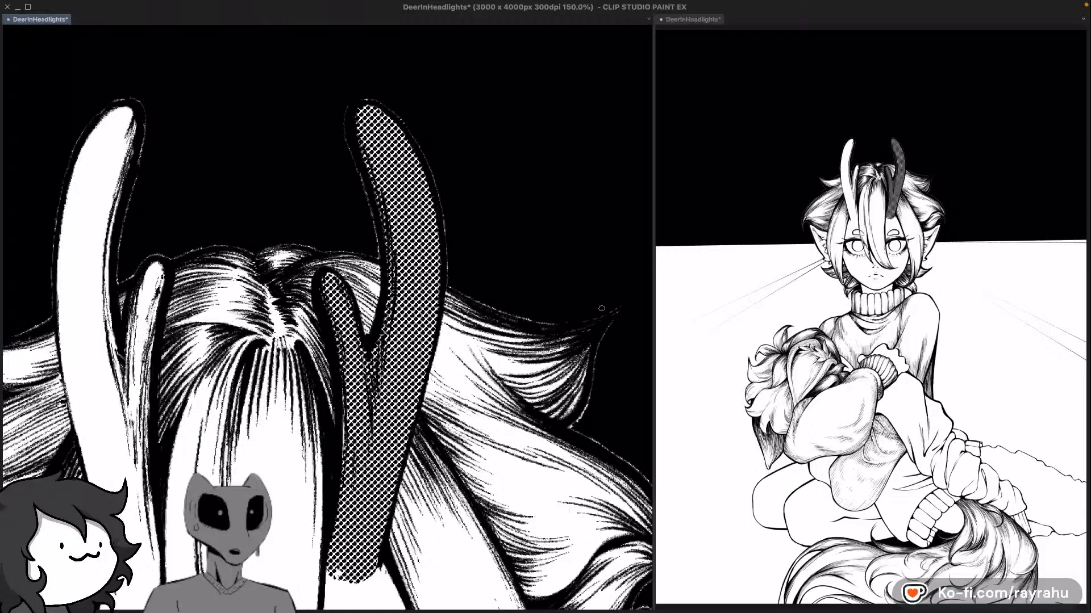
drag(406, 401, 577, 289)
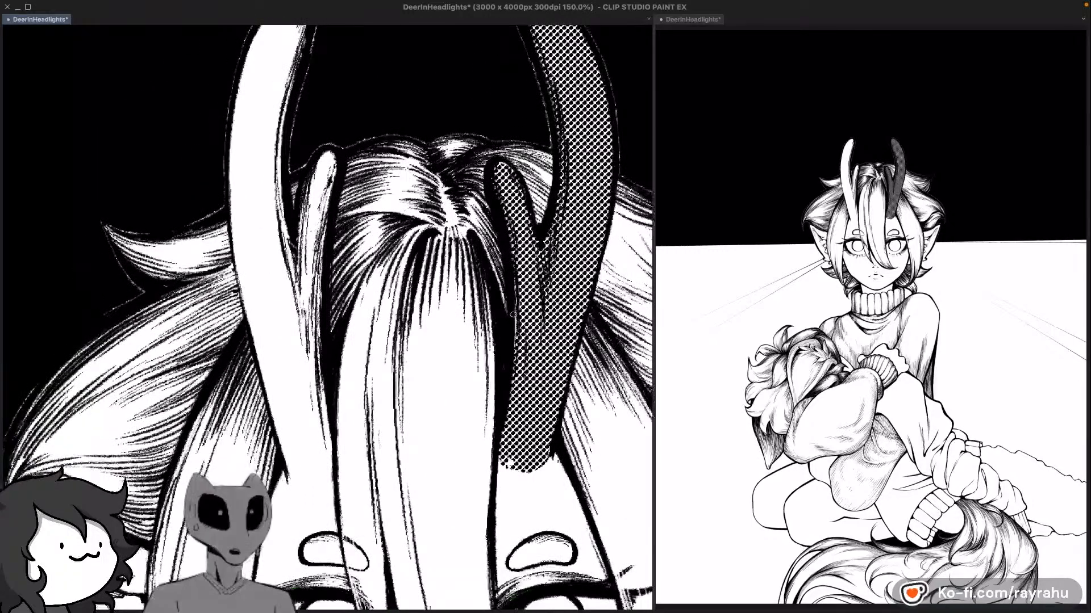
Step: Switch back to the Monochrome tone layer's mask and paint tone at the second antler's tip and a closing edge across its base
key(F4)
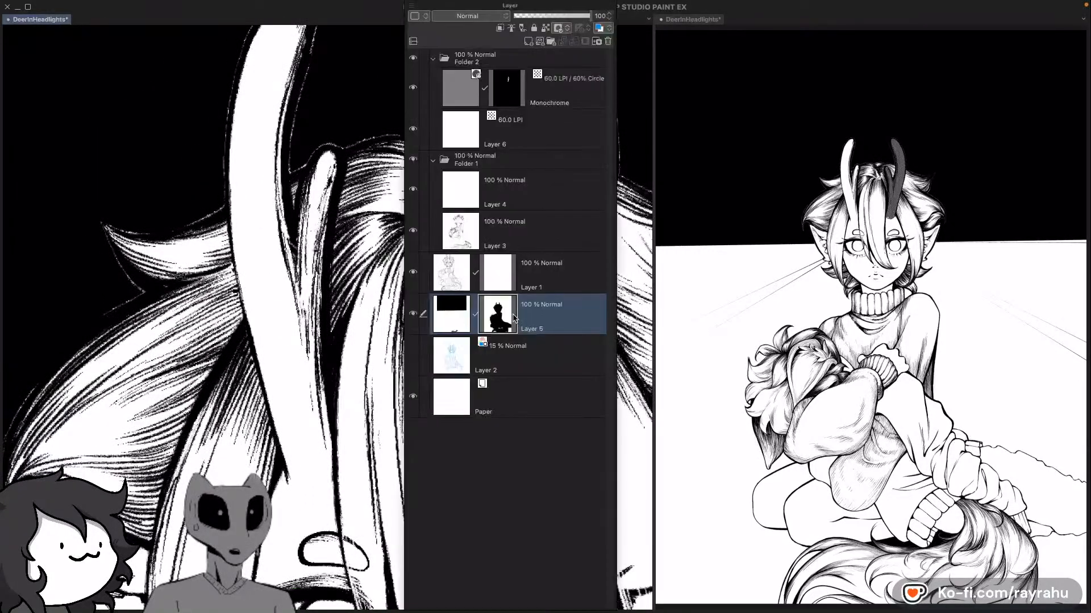
click(500, 90)
key(F4)
drag(483, 188, 605, 239)
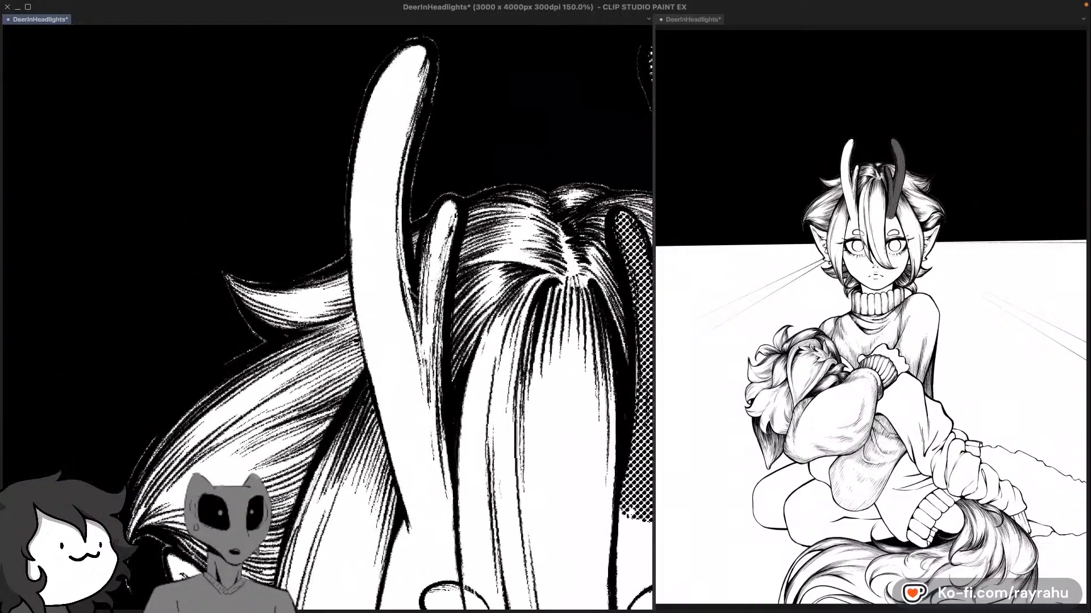
drag(467, 88, 431, 138)
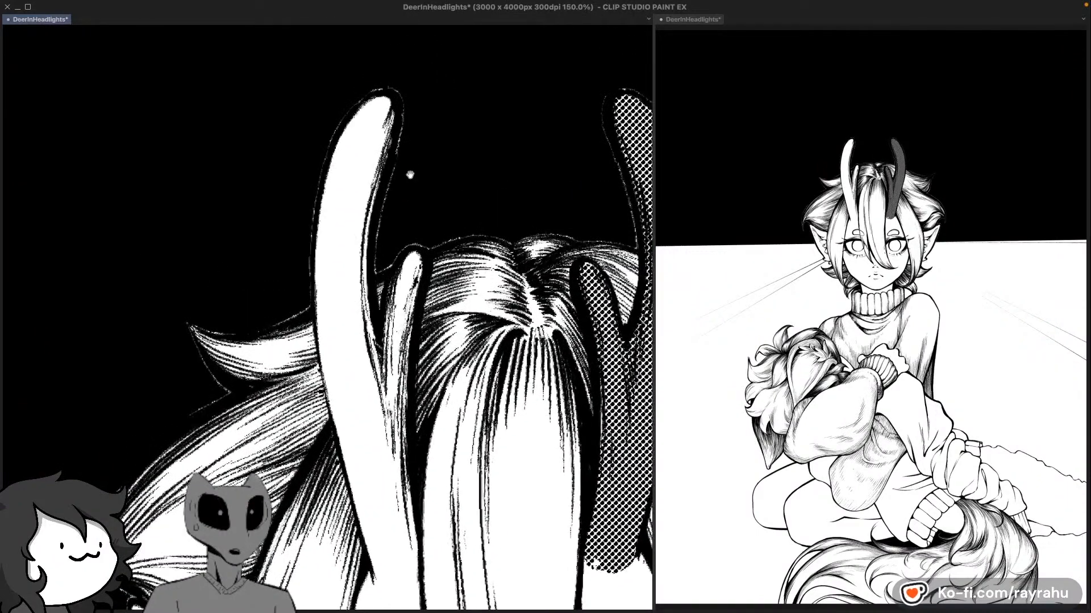
drag(376, 116, 385, 106)
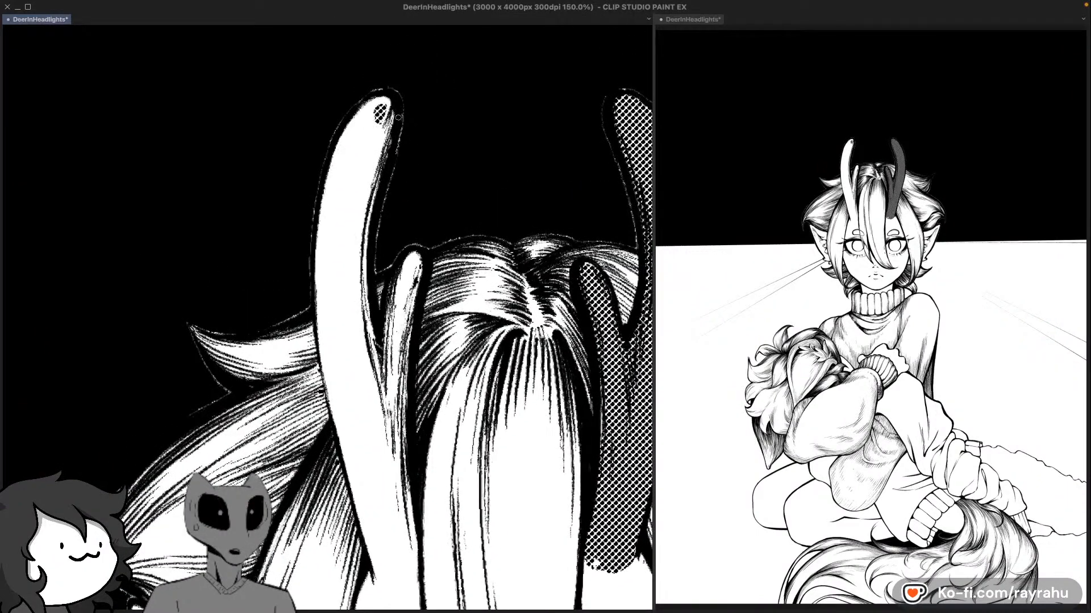
drag(395, 341, 357, 232)
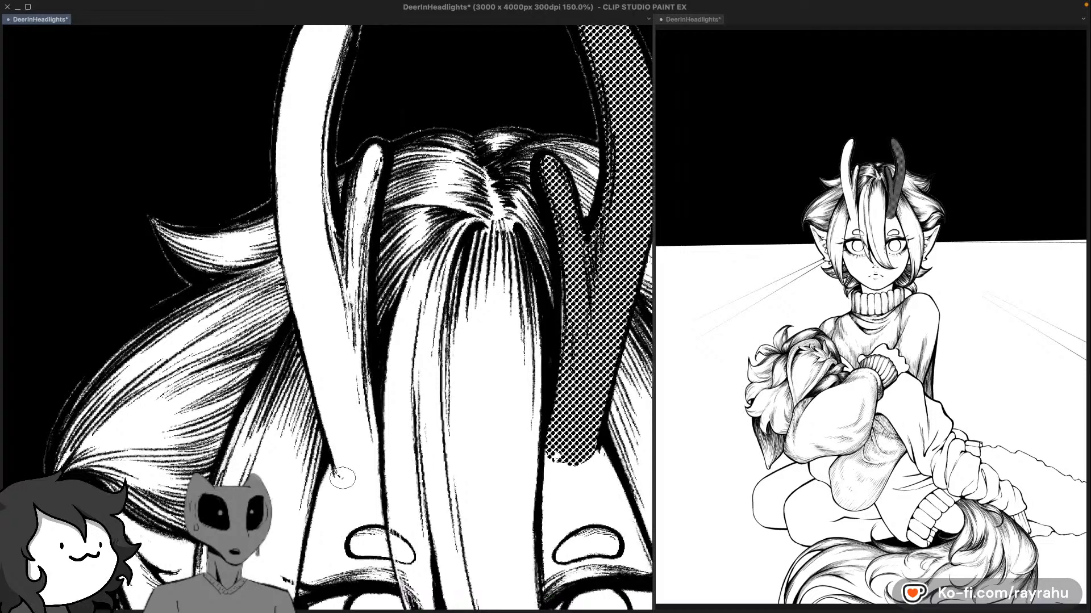
mouse_move(343, 479)
mouse_down()
mouse_move(361, 482)
mouse_move(379, 454)
mouse_up()
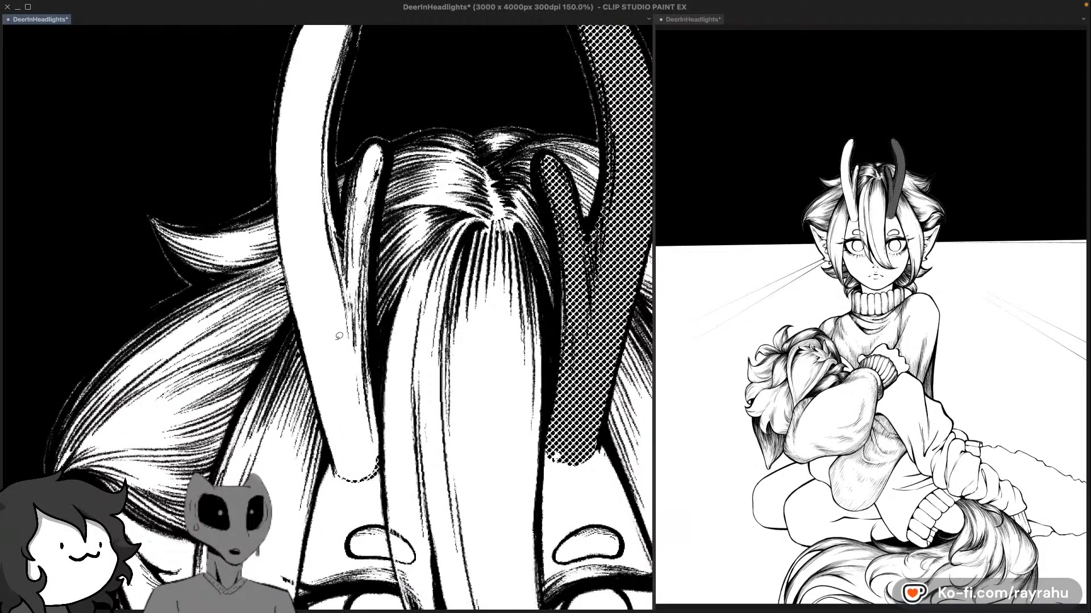
Step: Set the Refer to Reference Layer fill to refer to all layers and fill the second antler's main beam with tone
click(345, 390)
key(super+z)
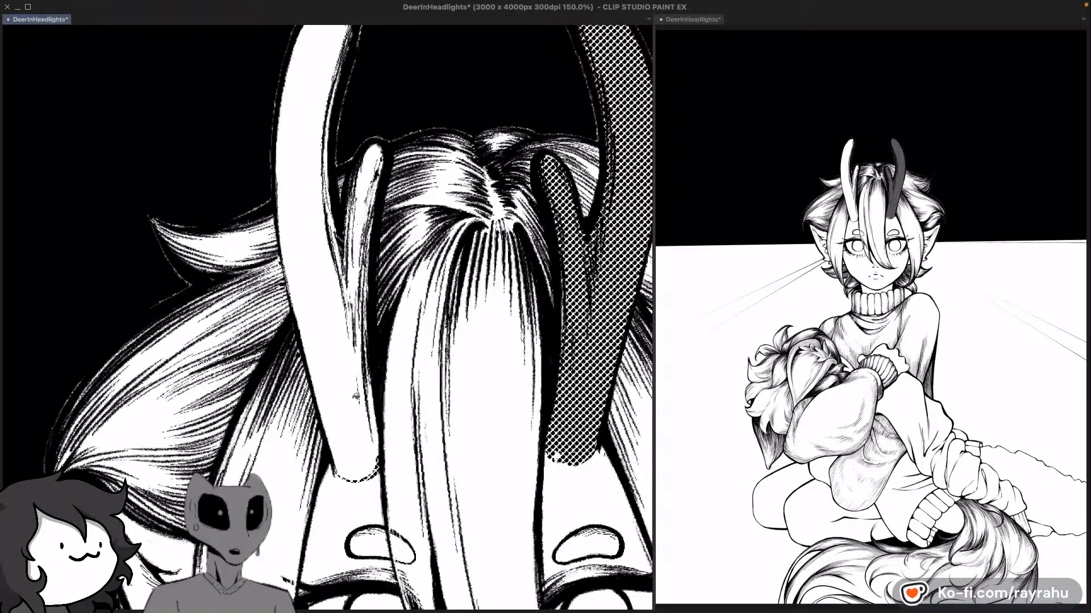
key(g)
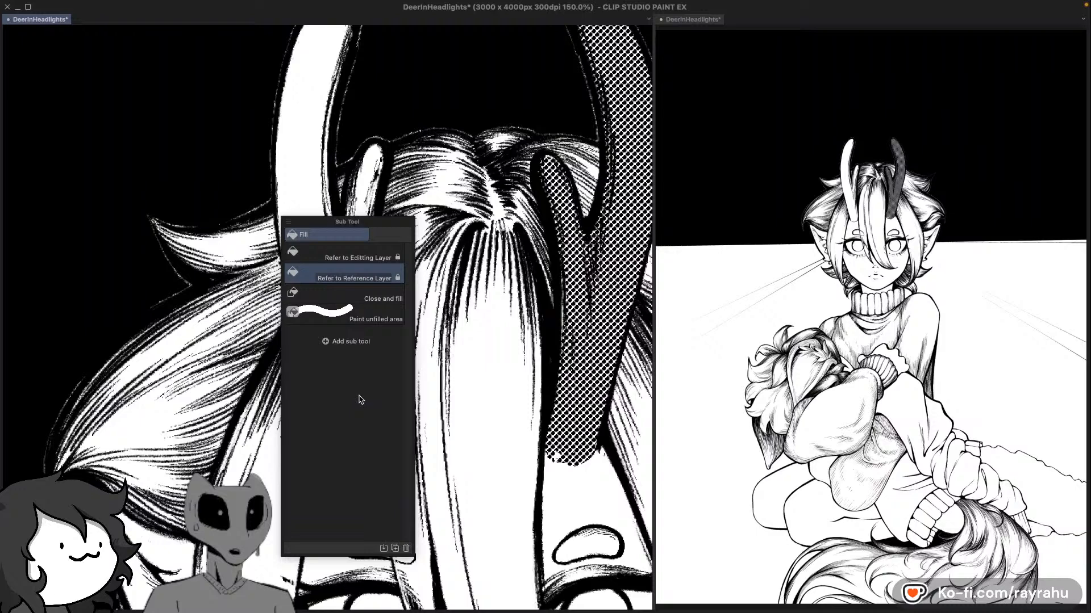
key(t)
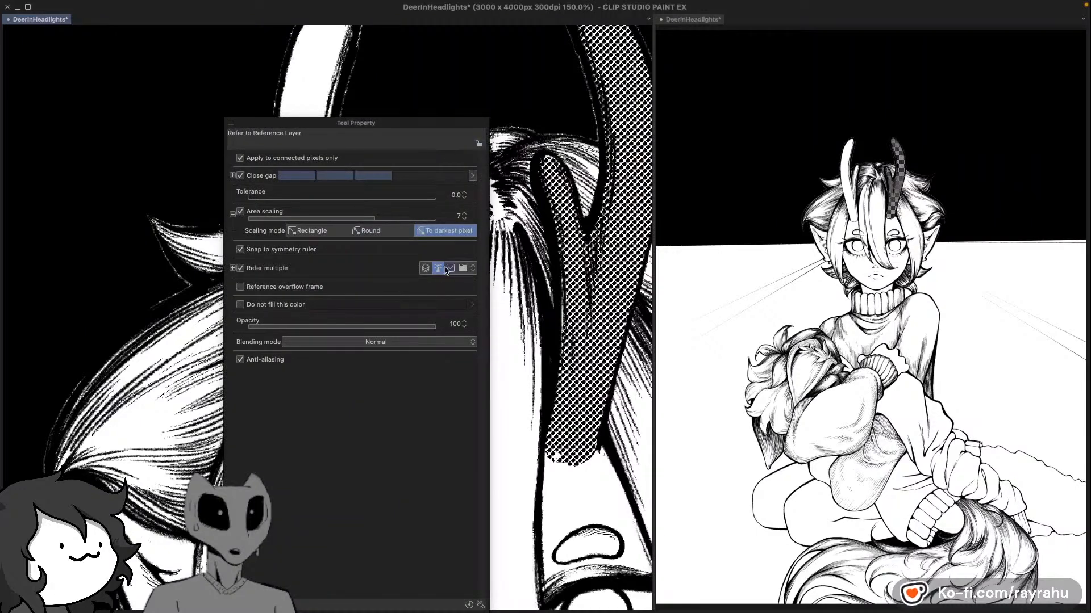
click(425, 268)
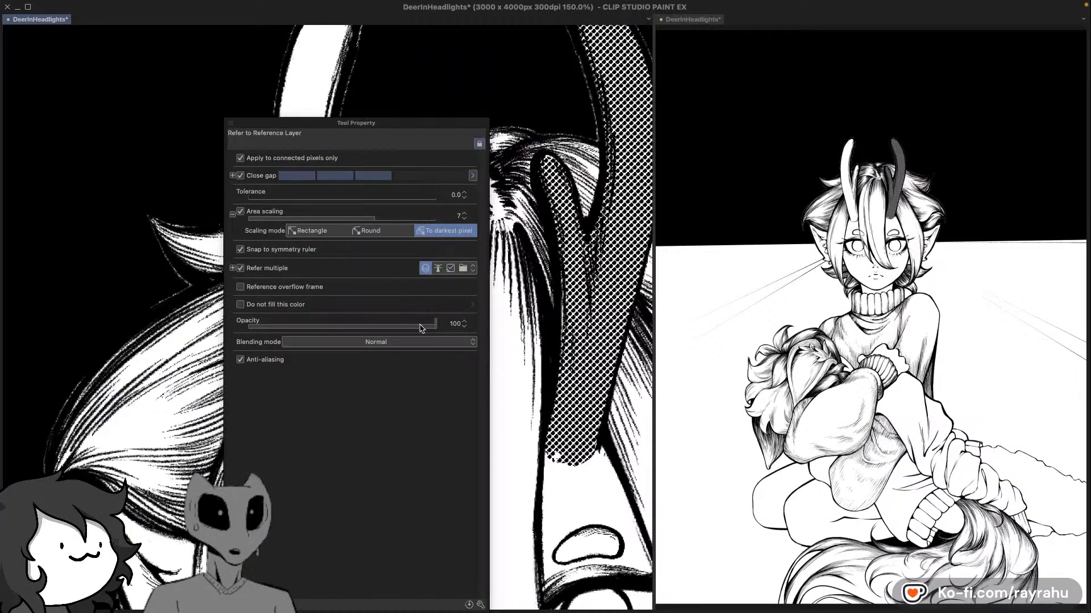
key(t)
click(333, 339)
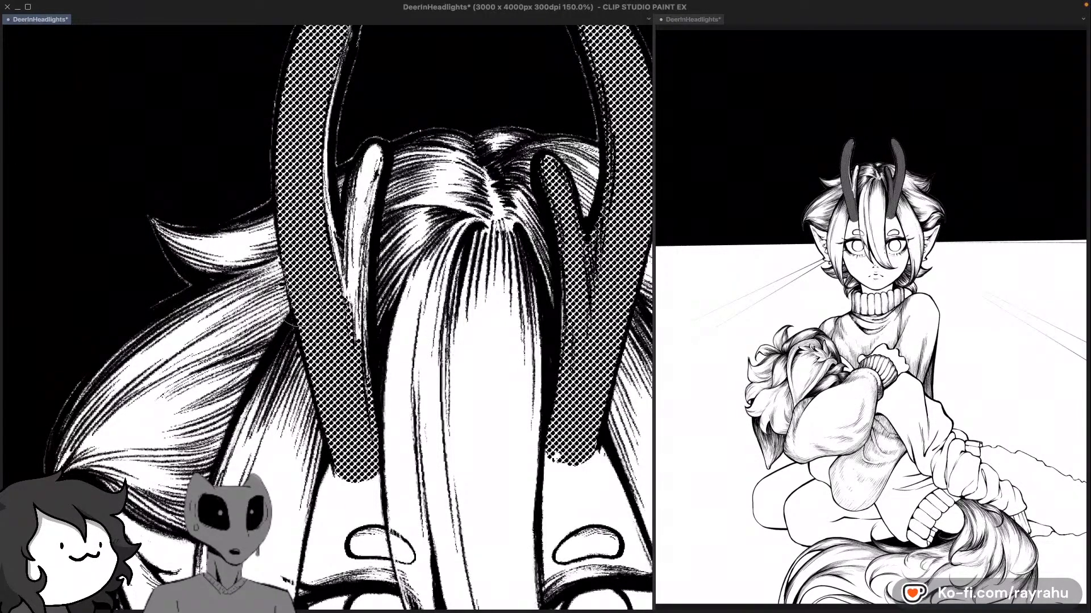
Step: Paint tone over the unfilled strip along the second antler's inner edge, from the tip down past the fork
drag(341, 199, 354, 361)
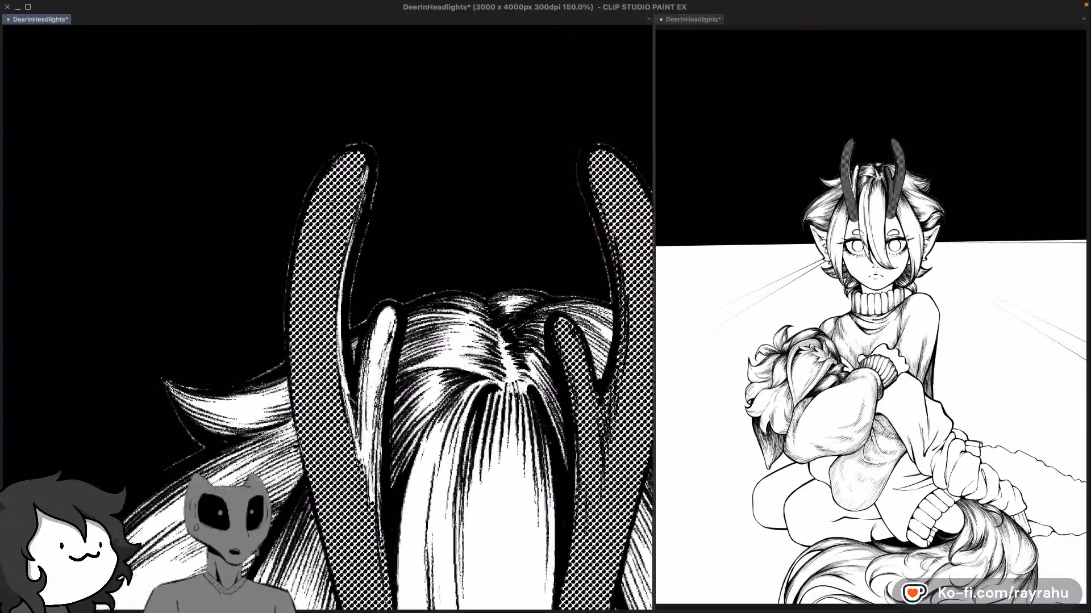
drag(366, 163, 348, 230)
mouse_move(364, 190)
mouse_down()
mouse_move(333, 329)
mouse_move(357, 426)
mouse_up()
drag(341, 315, 366, 492)
drag(354, 415, 368, 496)
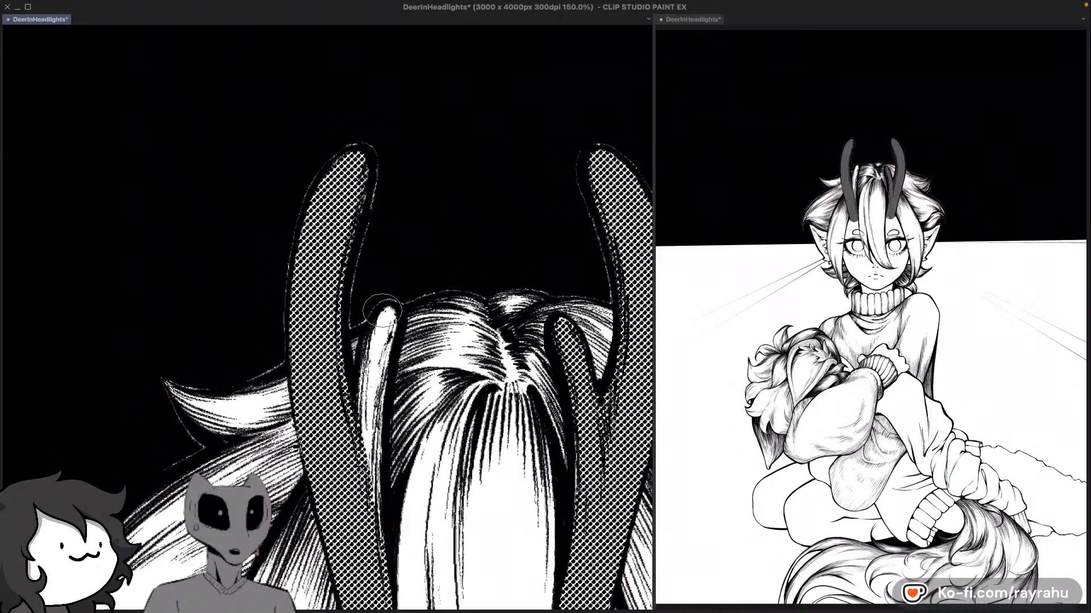
Step: Fill the second antler's short inner prong with tone, from its rounded tip down to the fork
drag(381, 310, 358, 404)
drag(363, 357, 360, 460)
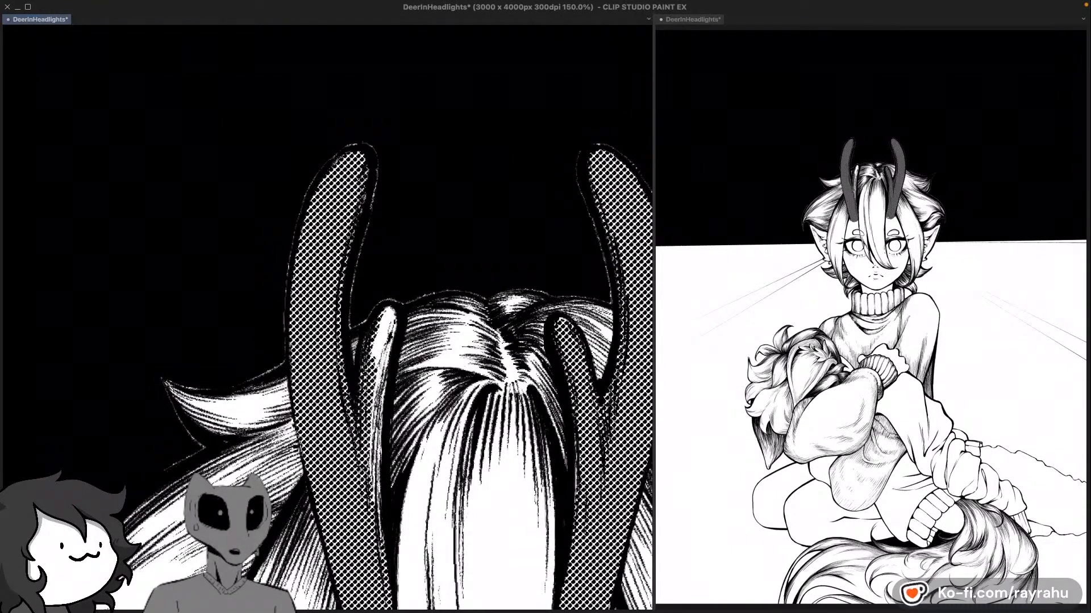
drag(372, 392, 374, 505)
drag(377, 423, 372, 497)
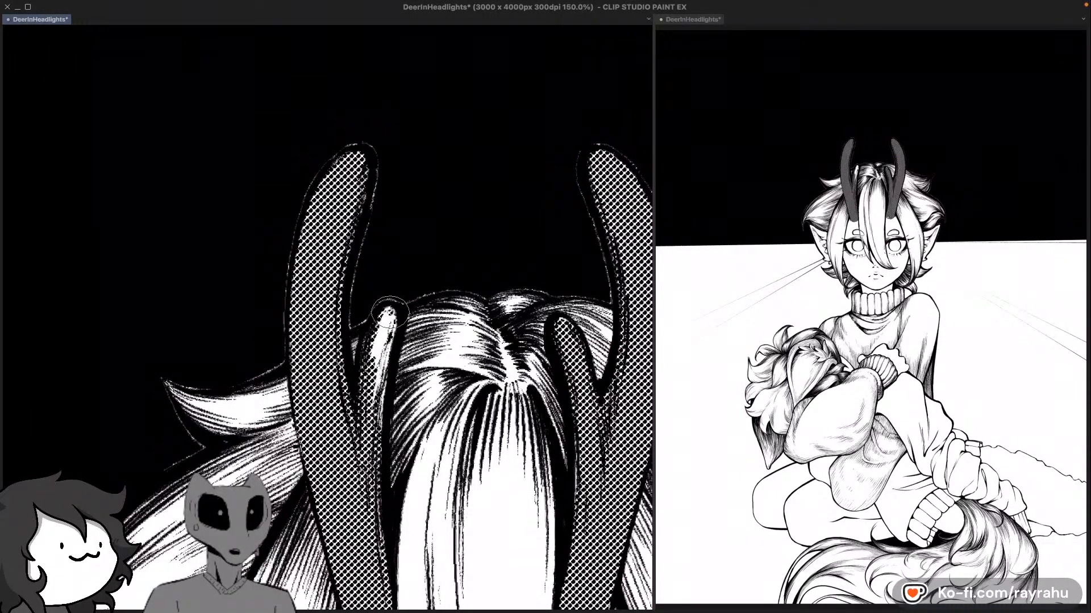
mouse_move(390, 312)
mouse_down()
mouse_move(392, 310)
mouse_move(368, 436)
mouse_up()
drag(389, 333, 373, 412)
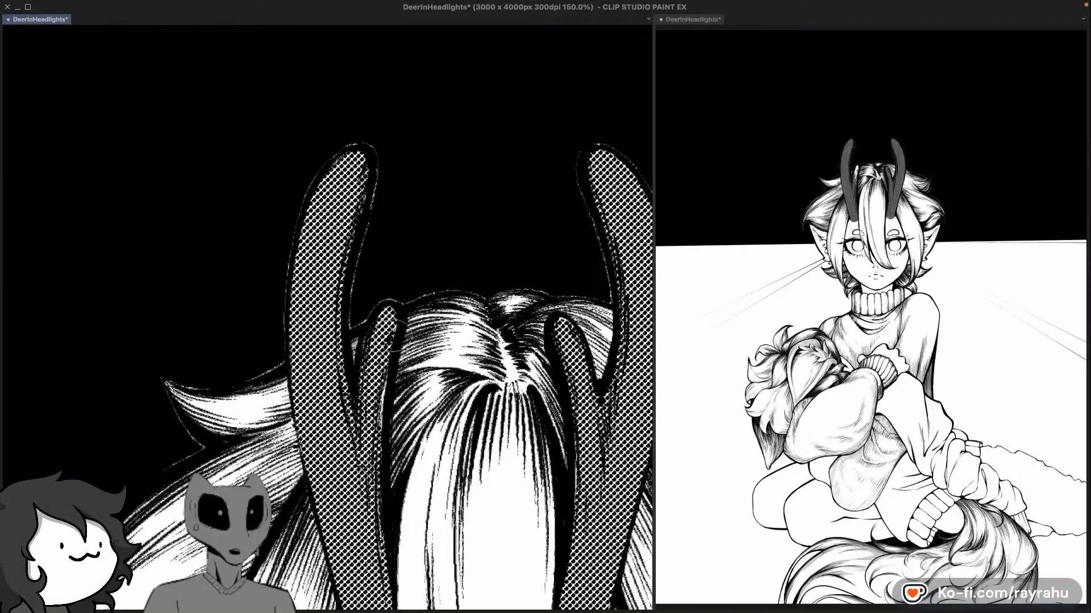
Step: Set the Monochrome tone layer's density to 80 and check the darker dots on both antlers
scroll(392, 407, down, 3)
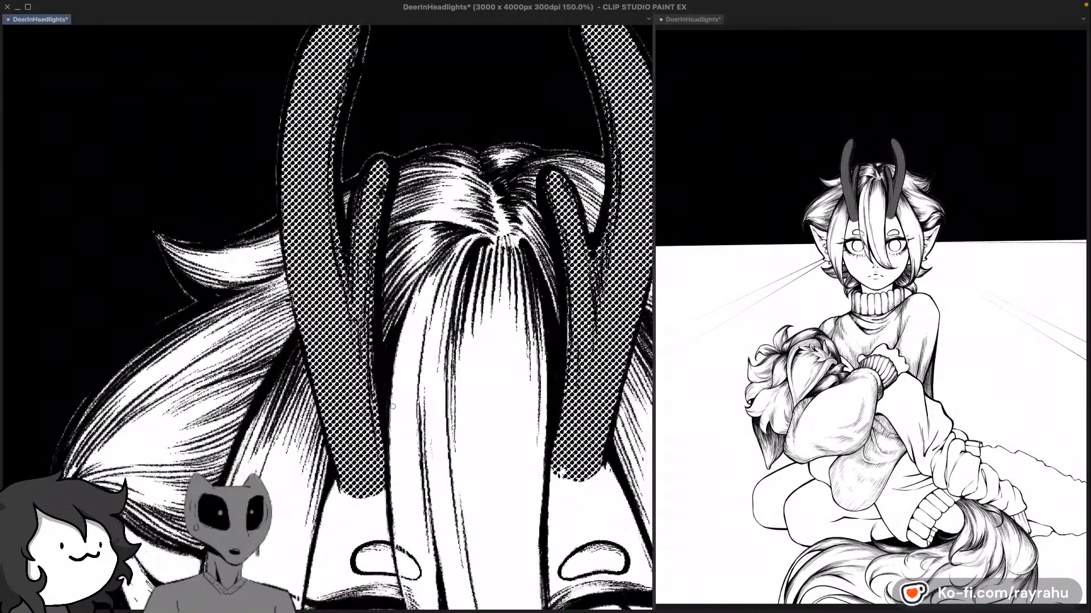
scroll(433, 352, right, 3)
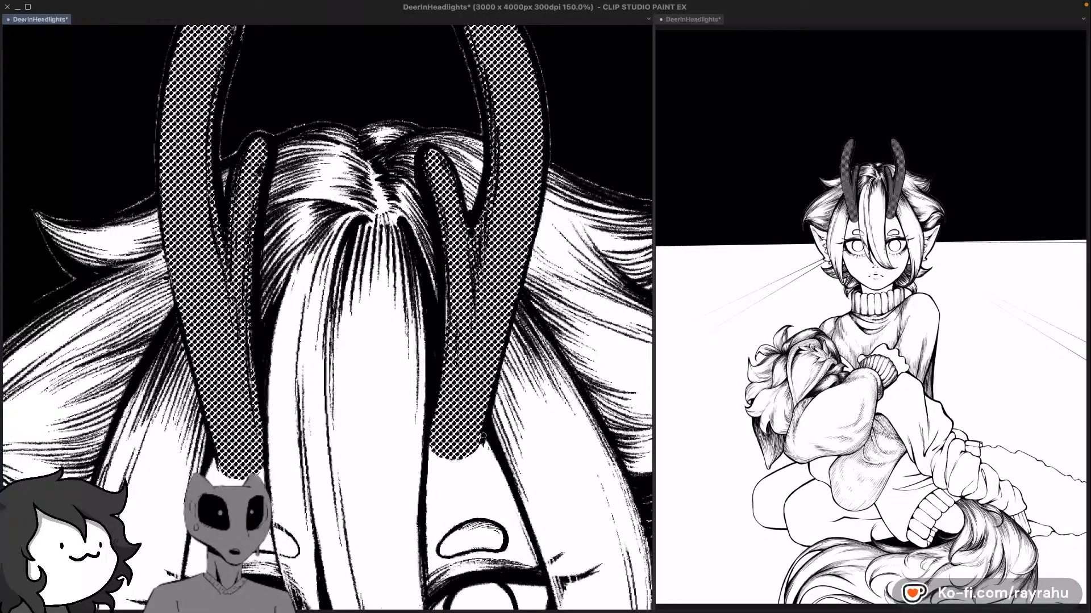
drag(533, 385, 553, 422)
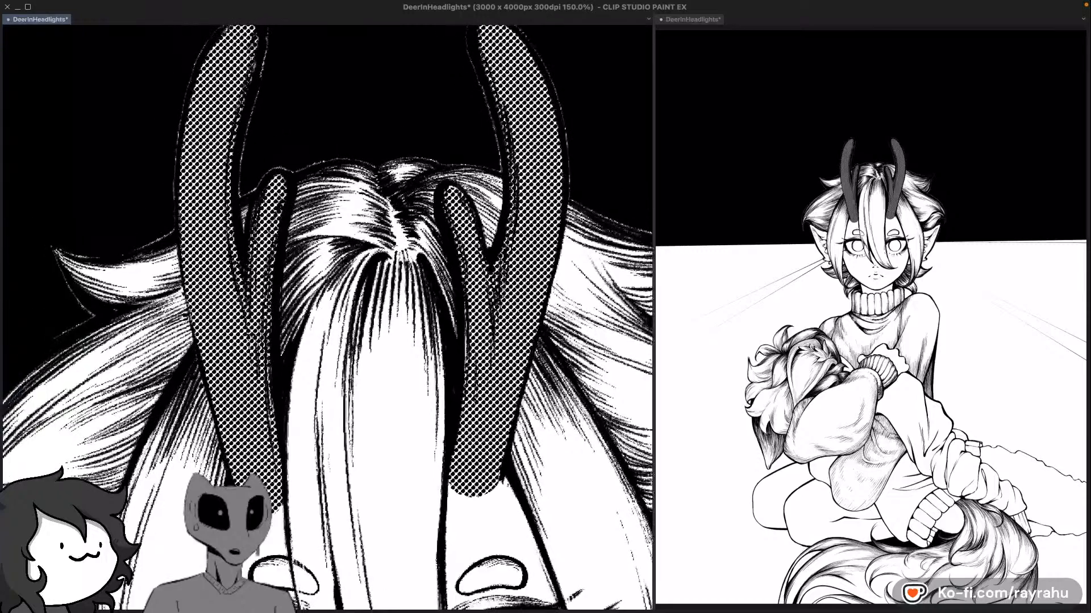
scroll(469, 513, down, 5)
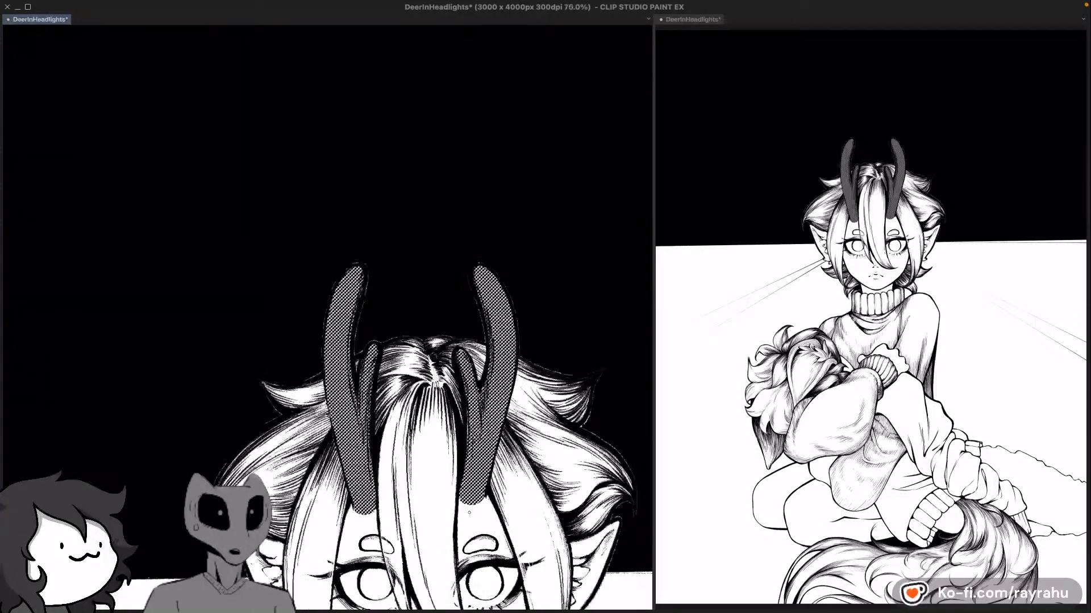
drag(497, 542, 481, 406)
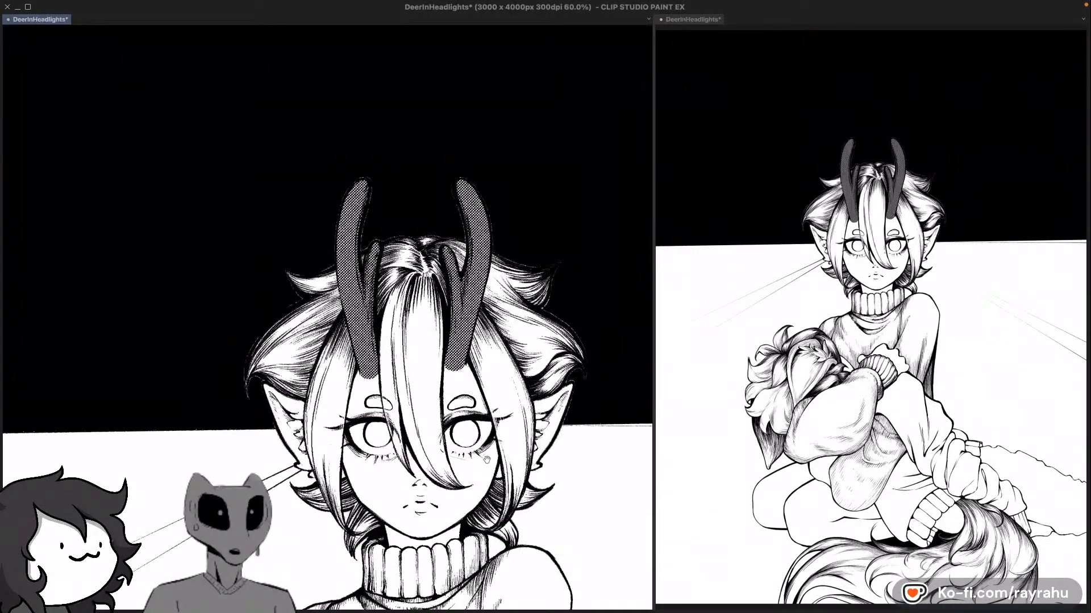
key(F7)
key(F7)
key(F7)
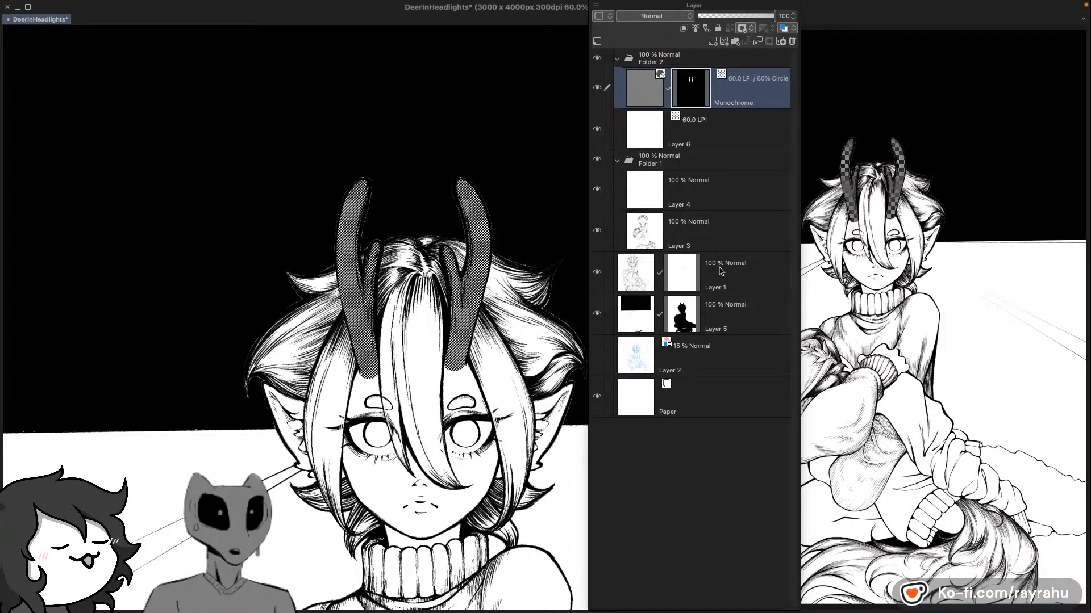
key(F6)
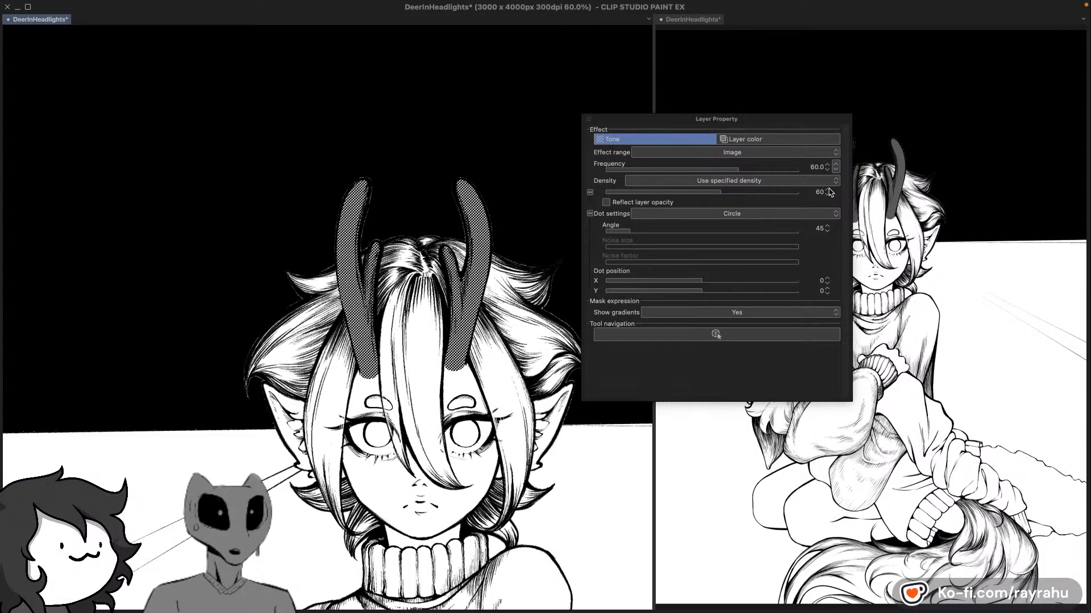
click(828, 189)
click(828, 190)
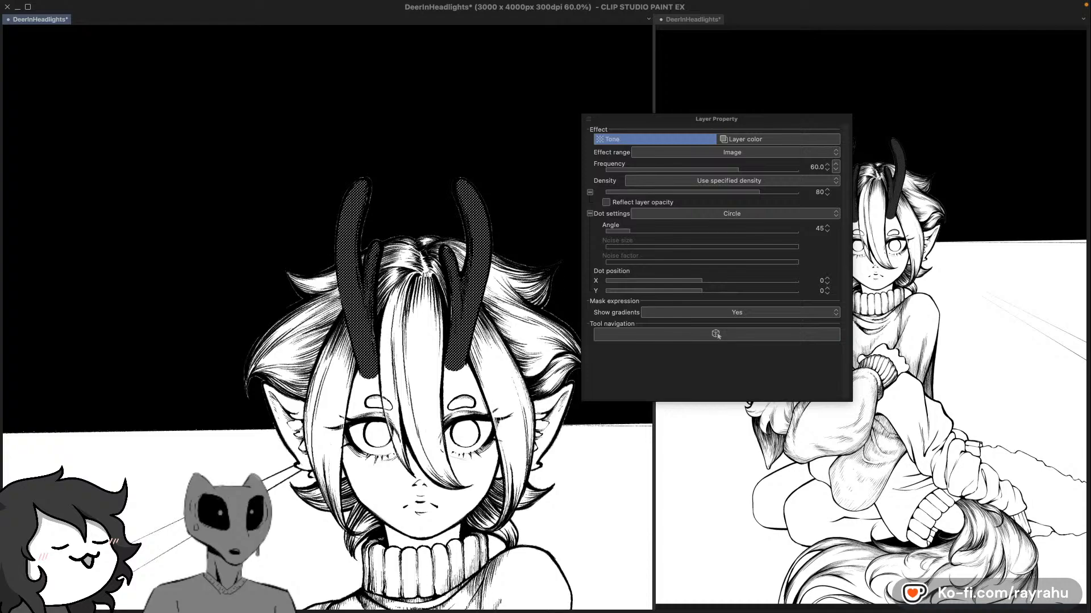
scroll(469, 318, up, 3)
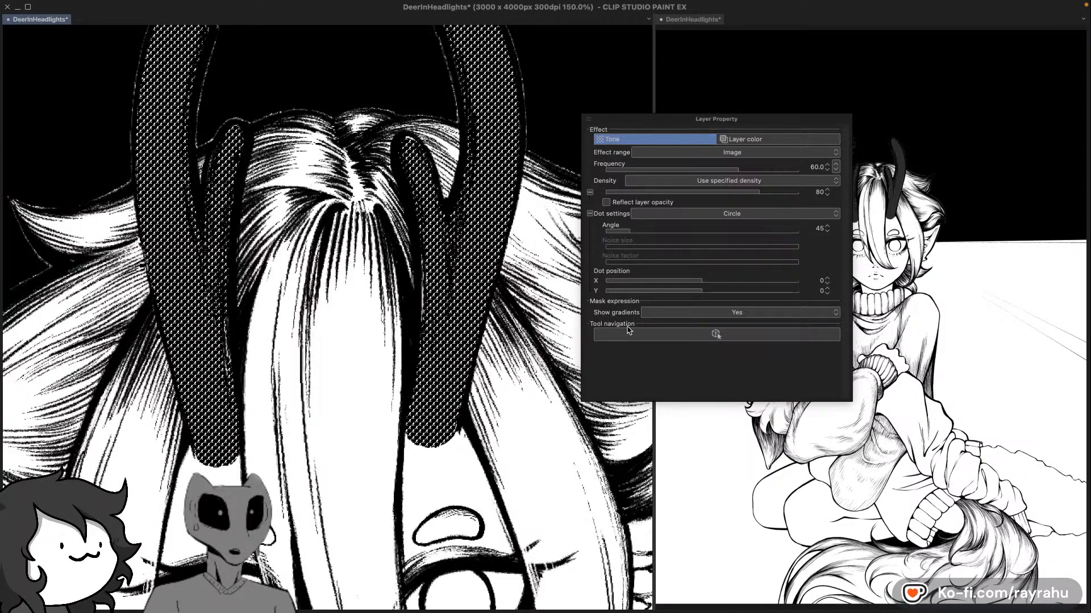
scroll(437, 363, down, 3)
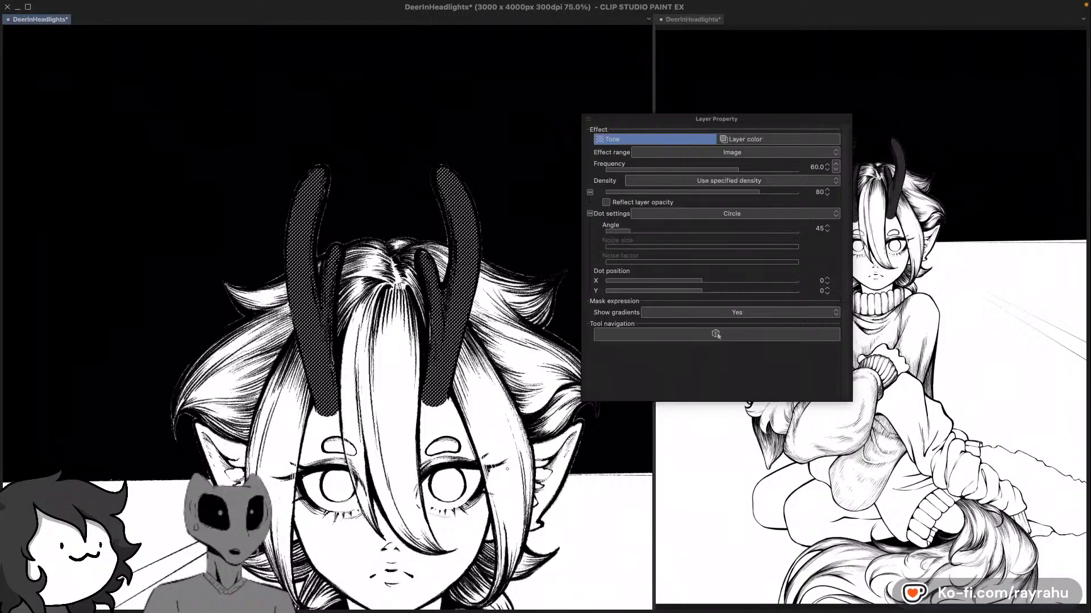
key(F7)
key(F7)
Step: Look over the drawing from the face down to the sweaters, legs and tail, and save the file
drag(505, 415, 539, 329)
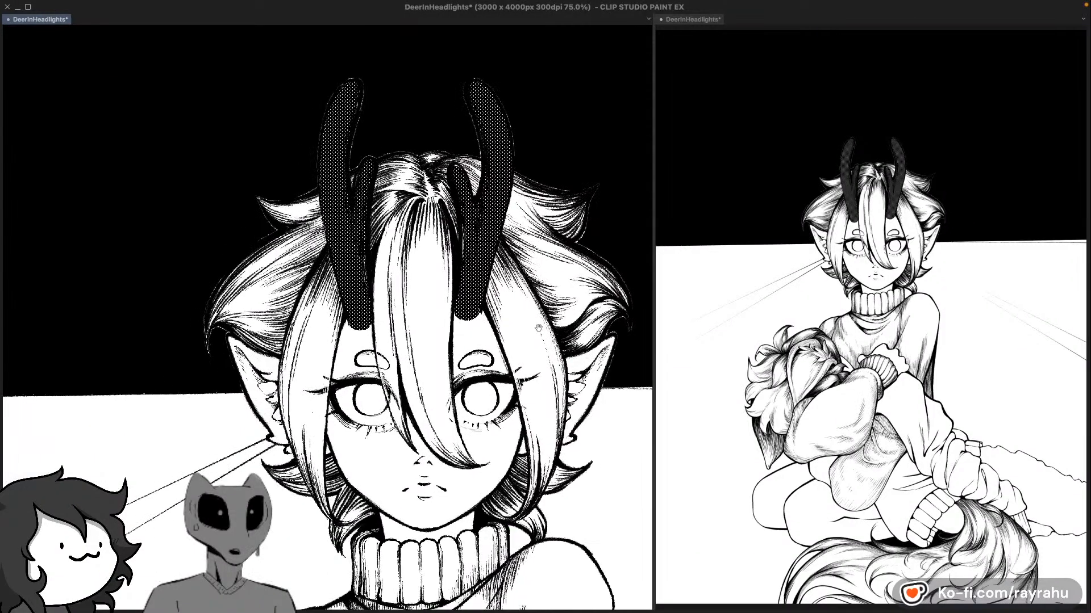
drag(523, 421, 527, 354)
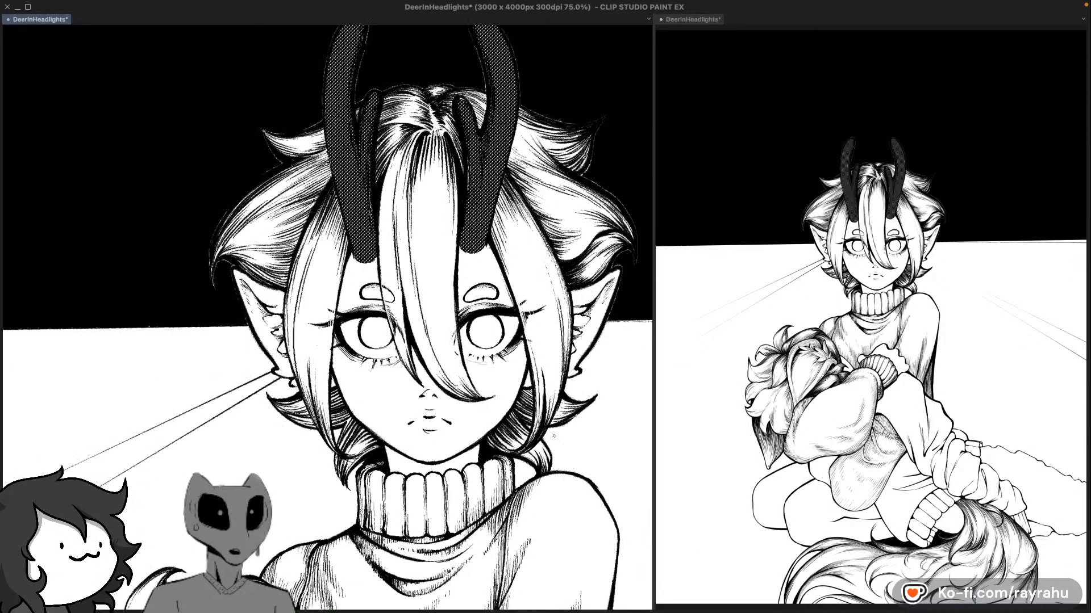
drag(571, 434, 578, 293)
drag(559, 397, 554, 268)
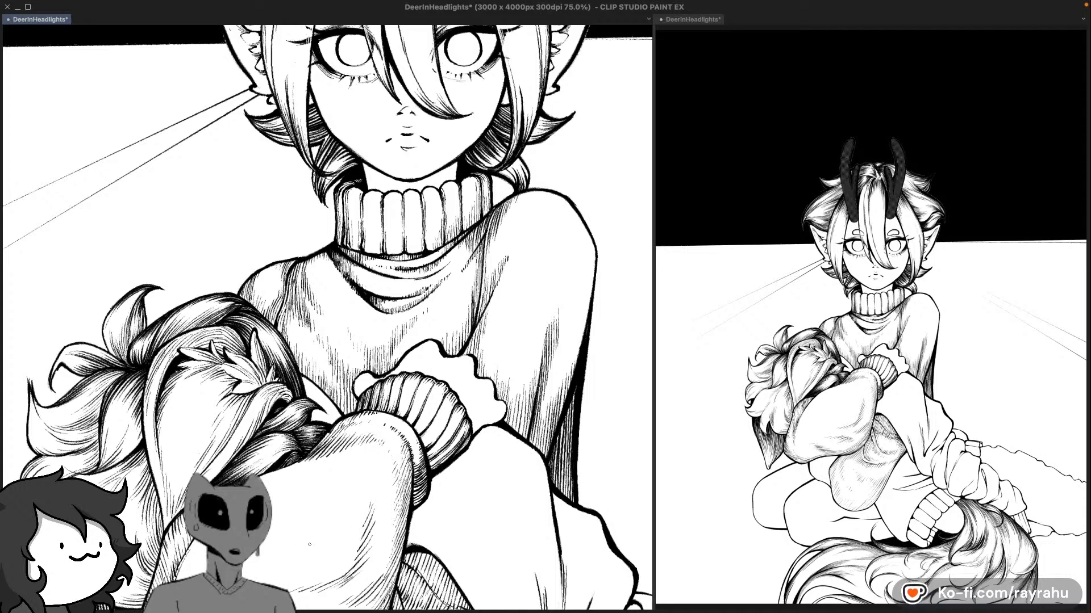
scroll(314, 546, down, 2)
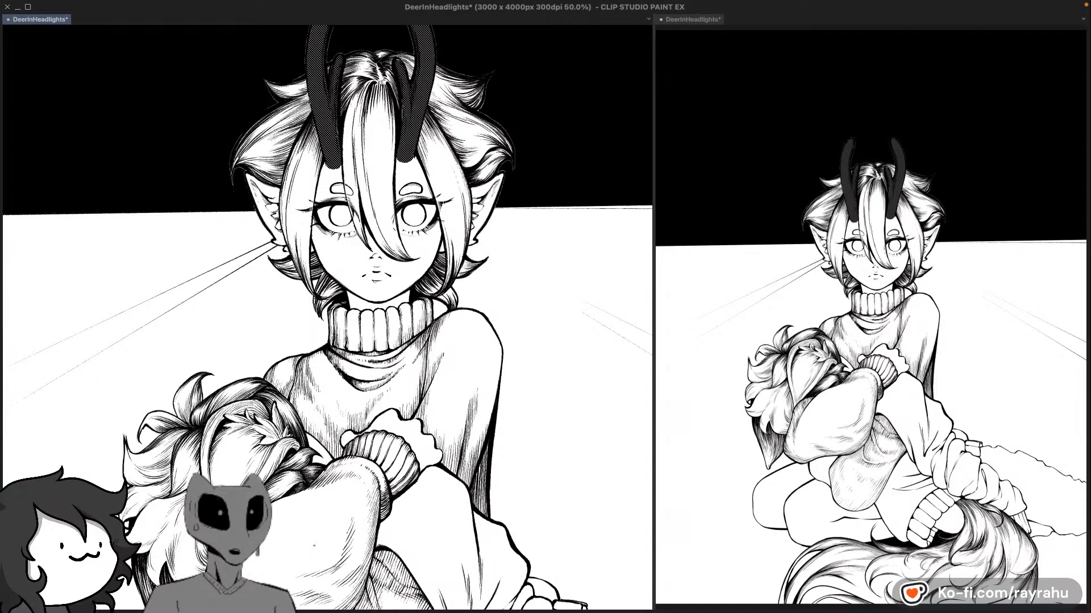
scroll(314, 546, up, 1)
drag(478, 464, 478, 302)
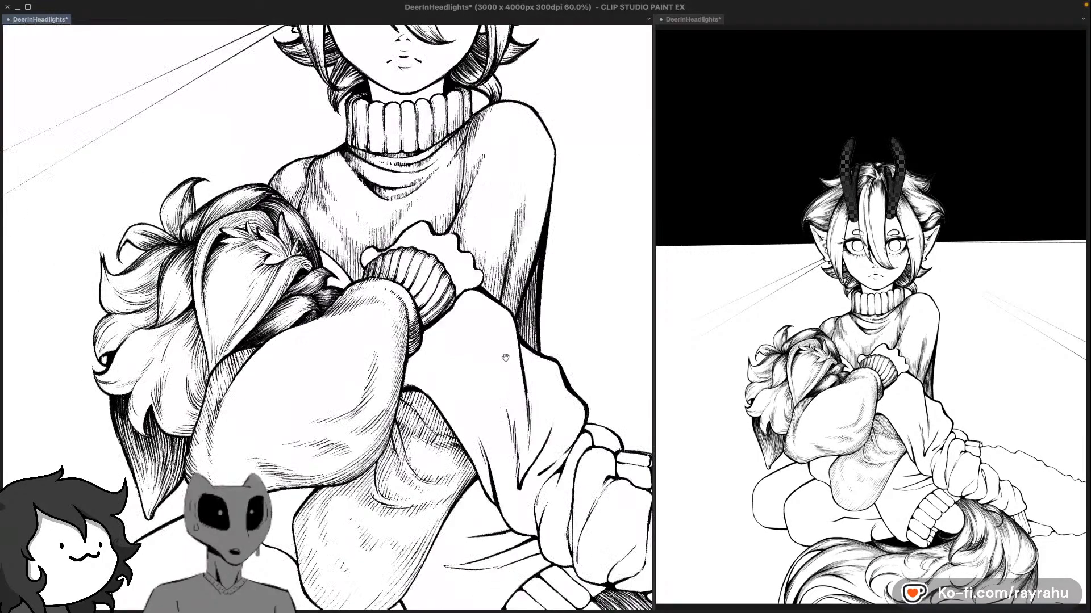
drag(506, 358, 484, 212)
drag(537, 427, 512, 351)
drag(535, 313, 520, 332)
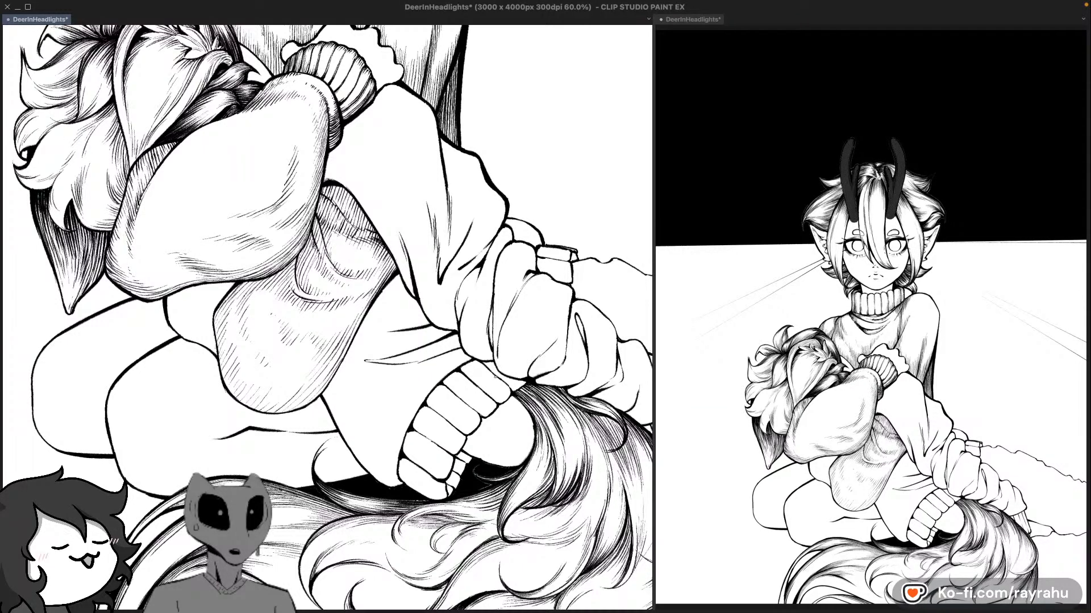
key(ctrl+s)
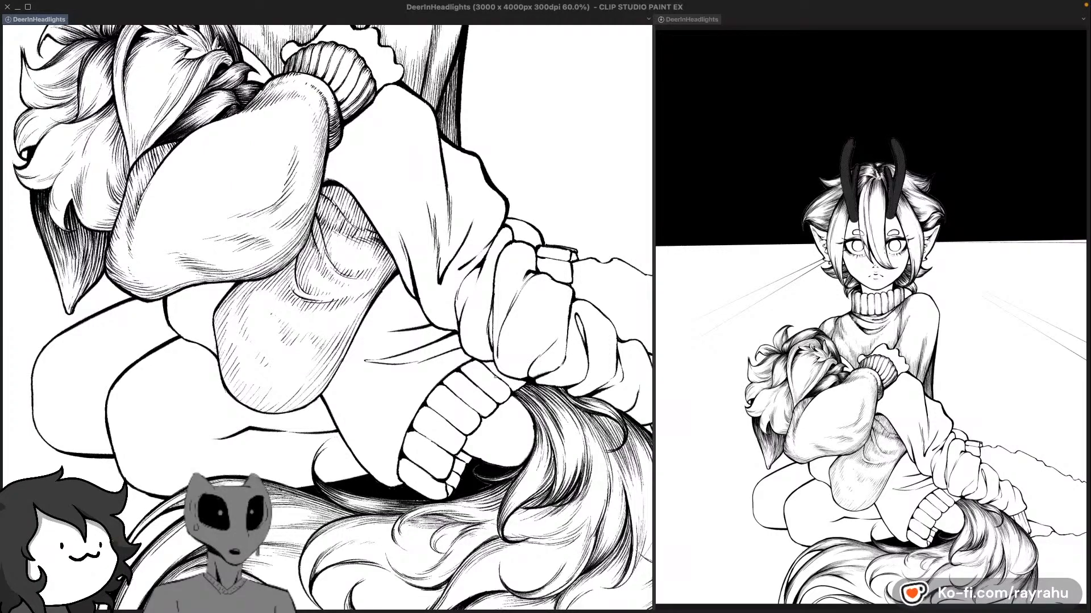
Step: Lasso-fill a first patch of tone on the strands at the tail's left-hand curve, near the canvas's lower edge
click(495, 377)
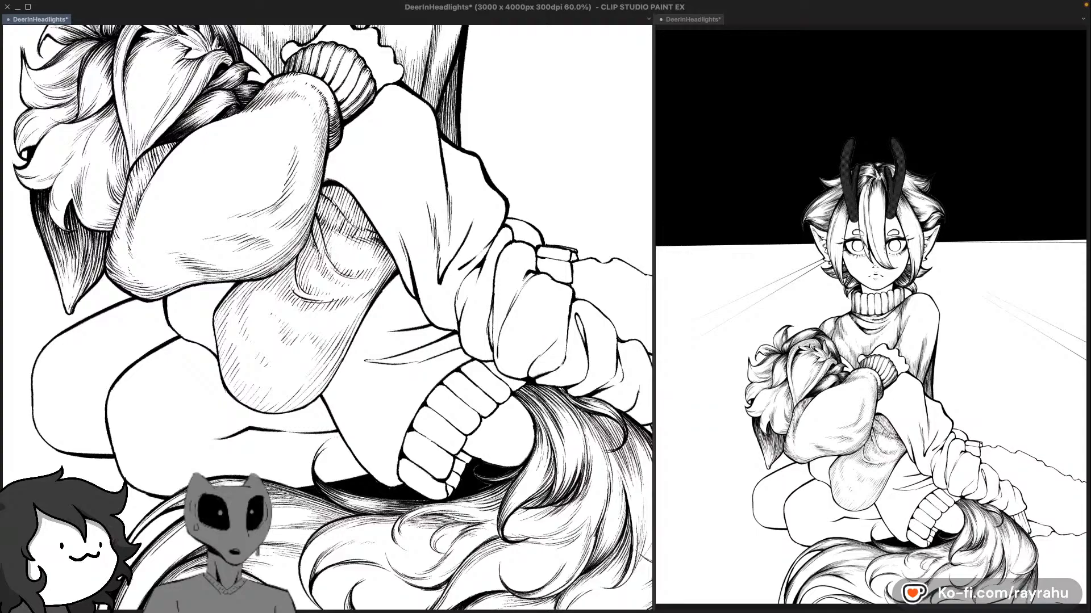
drag(569, 443, 523, 282)
drag(314, 419, 300, 386)
drag(424, 392, 414, 383)
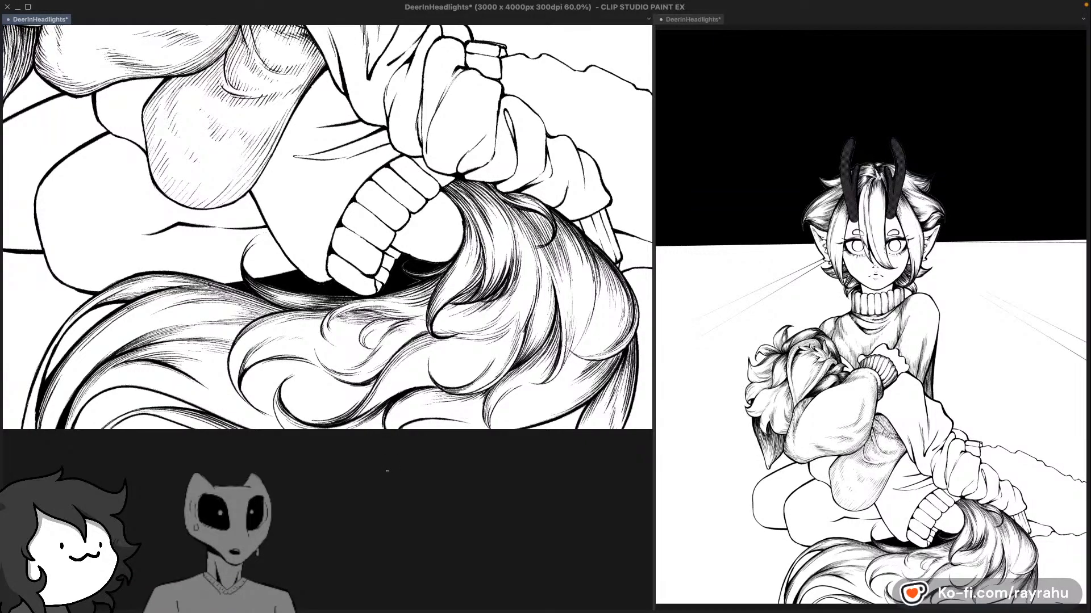
drag(475, 422, 437, 444)
drag(431, 346, 567, 322)
drag(140, 427, 136, 448)
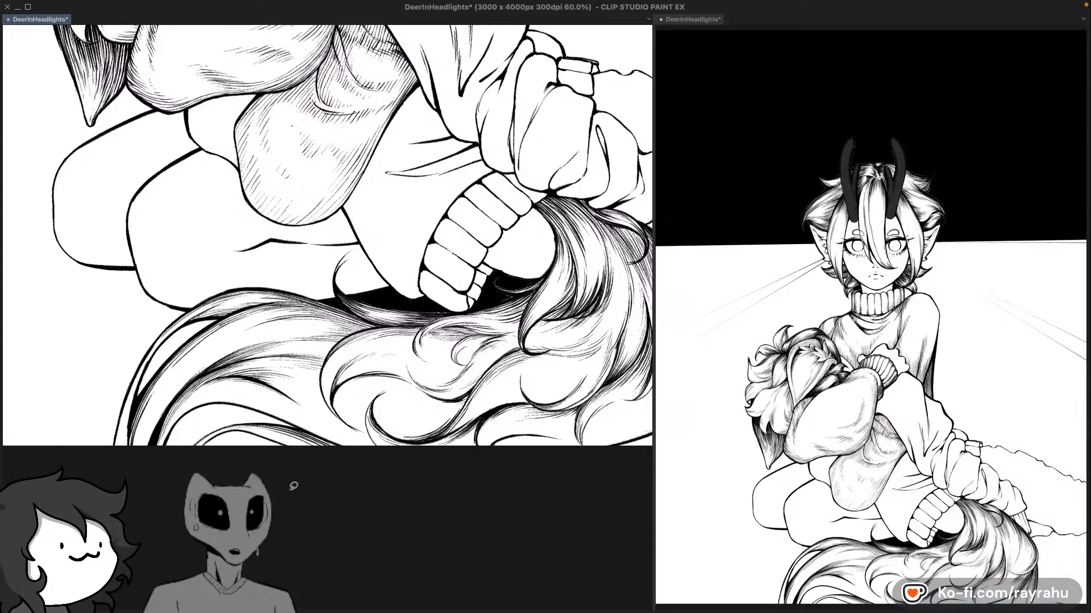
key(c)
key(c)
scroll(181, 418, up, 4)
drag(265, 347, 423, 282)
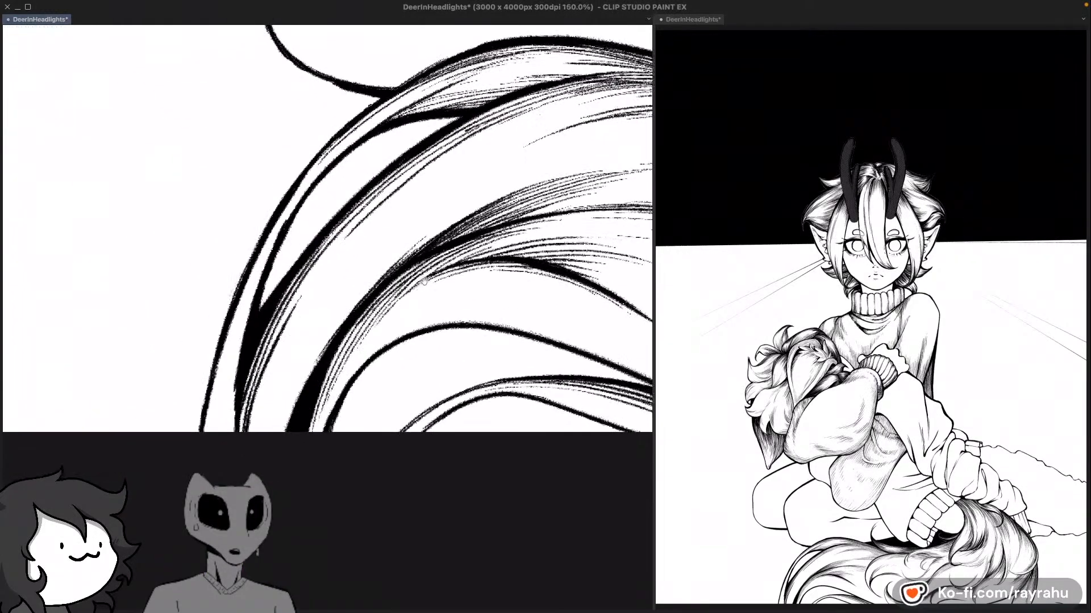
drag(425, 189, 323, 297)
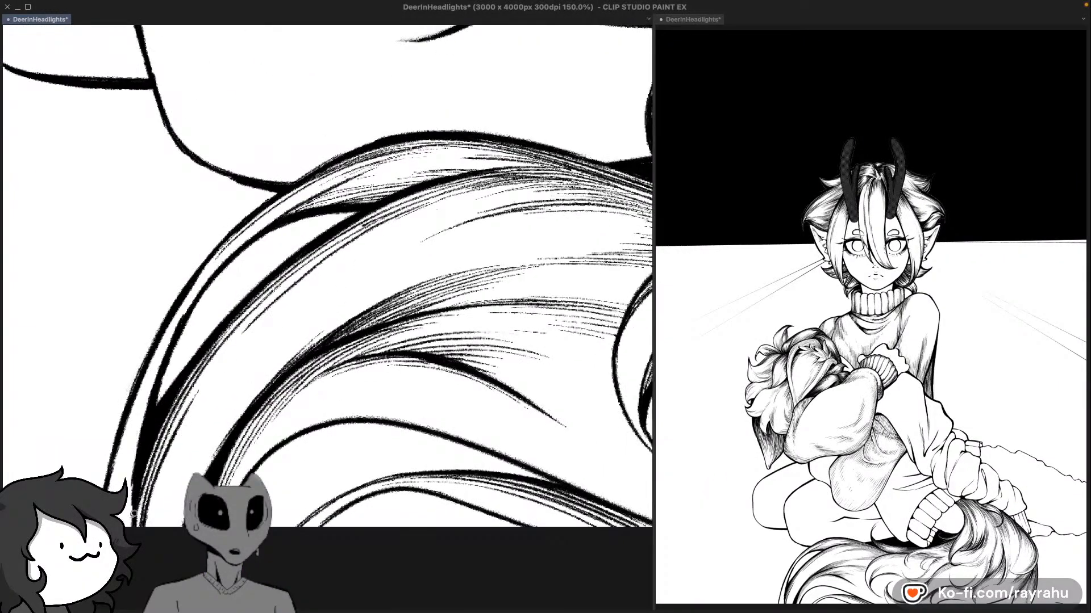
drag(233, 330, 279, 483)
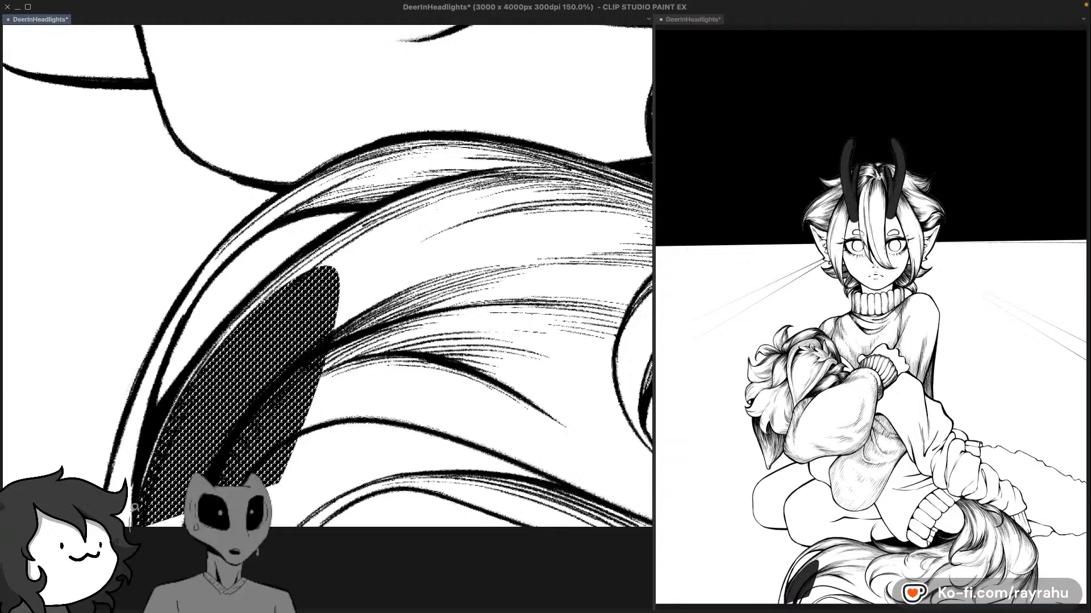
Step: Extend the tail tone along the thick strand line and over the inner strands, closing the gaps at the canvas's lower edge
mouse_move(135, 507)
mouse_down()
mouse_move(245, 315)
mouse_move(285, 278)
mouse_up()
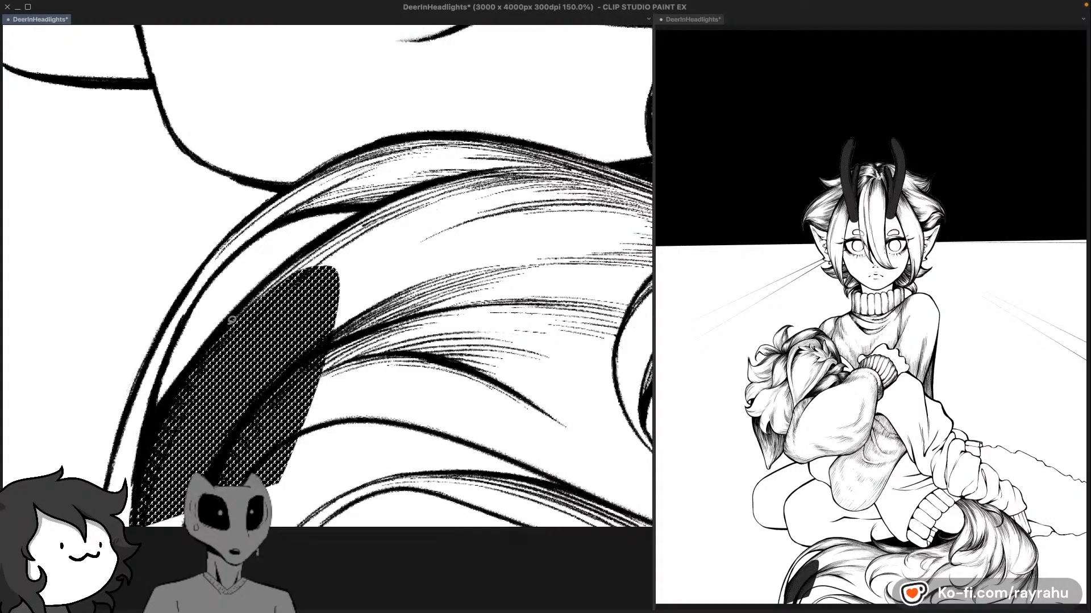
mouse_move(231, 320)
mouse_down()
mouse_move(270, 280)
mouse_move(320, 337)
mouse_move(325, 244)
mouse_up()
drag(417, 185, 372, 313)
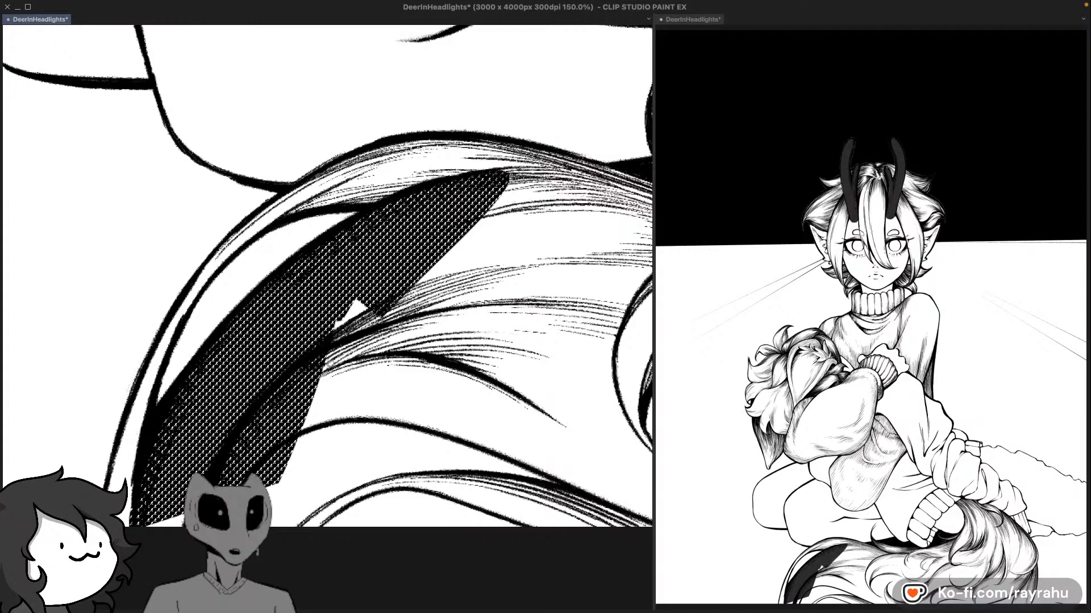
mouse_move(408, 257)
mouse_down()
mouse_move(456, 510)
mouse_move(443, 238)
mouse_up()
drag(291, 499, 367, 380)
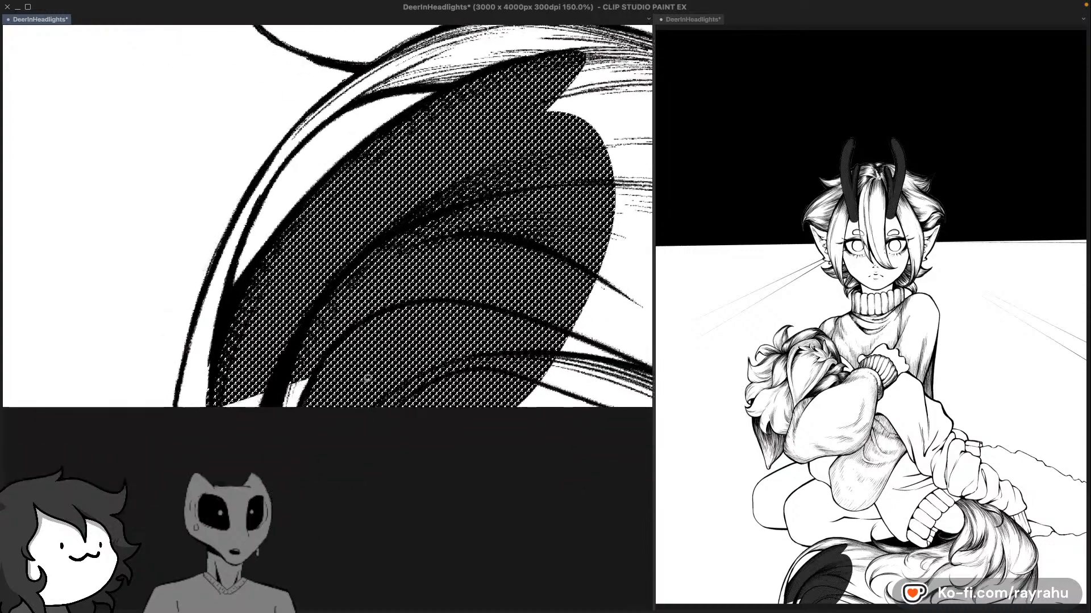
mouse_move(221, 248)
mouse_down()
mouse_move(242, 228)
mouse_move(225, 369)
mouse_up()
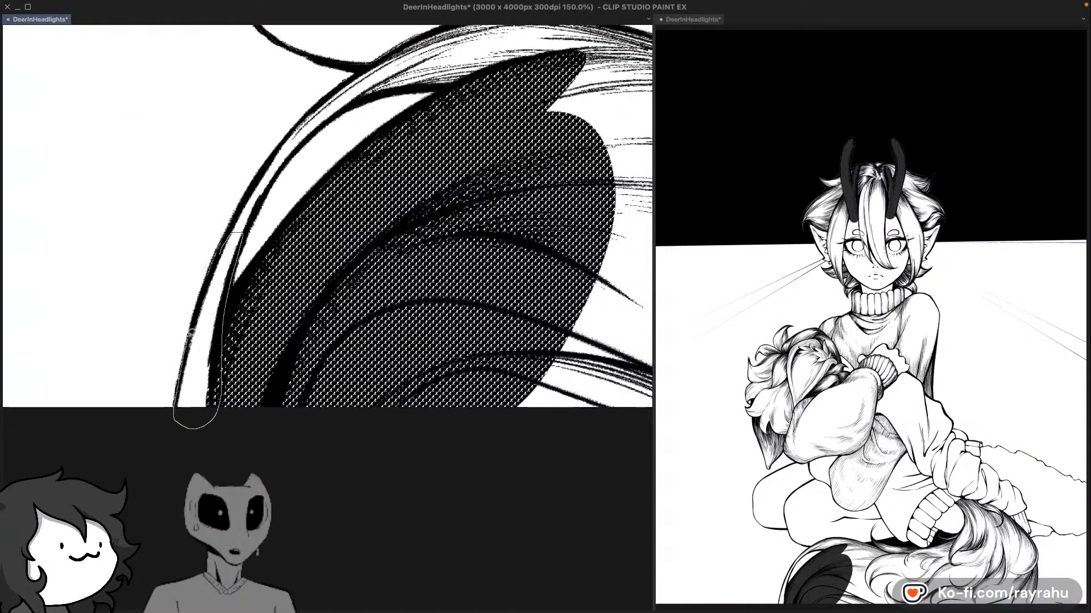
Step: Lasso-fill tone into the thin outer strand along the tail's left edge, from the canvas's lower edge up to its curved top
drag(206, 285, 226, 235)
drag(296, 188, 270, 302)
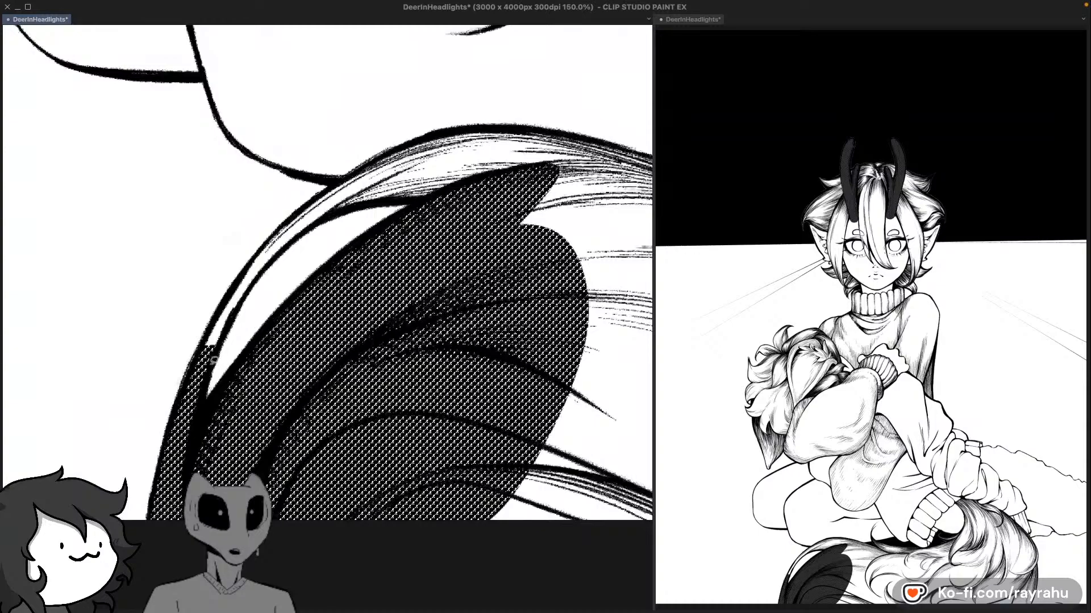
mouse_move(213, 363)
mouse_down()
mouse_move(258, 275)
mouse_move(330, 213)
mouse_move(334, 196)
mouse_move(297, 212)
mouse_move(253, 261)
mouse_move(204, 348)
mouse_up()
mouse_move(275, 286)
mouse_down()
mouse_move(323, 341)
mouse_move(428, 380)
mouse_move(346, 475)
mouse_up()
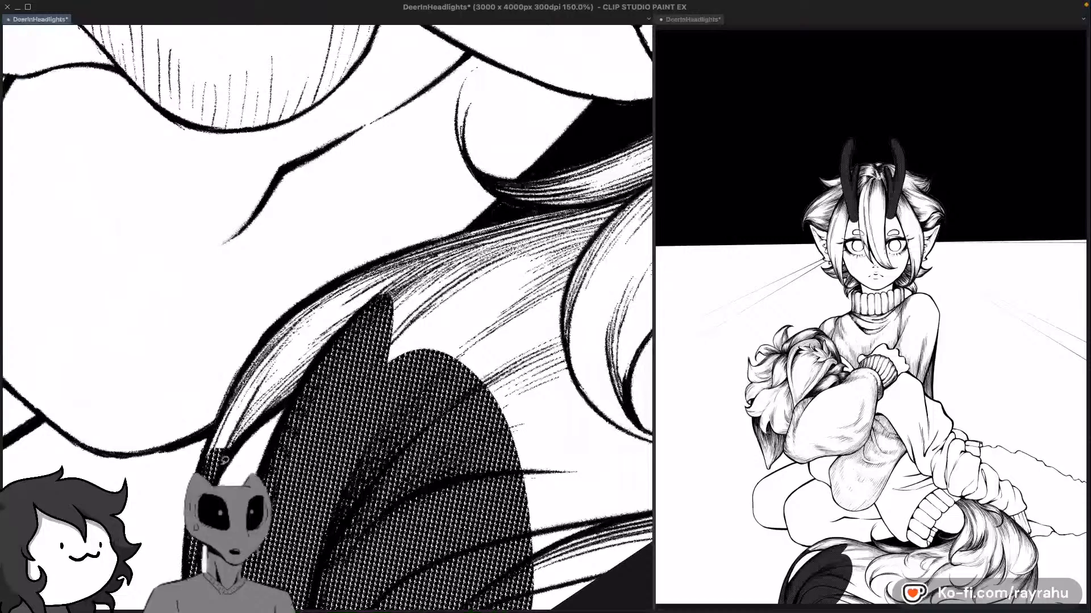
mouse_move(219, 468)
mouse_down()
mouse_move(306, 388)
mouse_move(310, 319)
mouse_move(257, 354)
mouse_move(210, 452)
mouse_up()
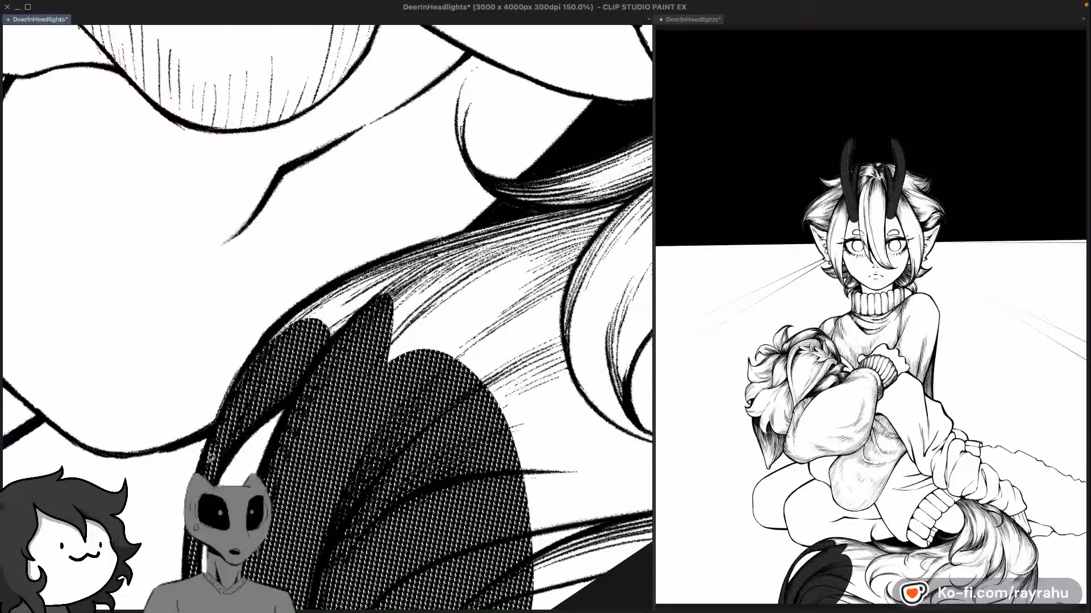
drag(312, 377, 265, 438)
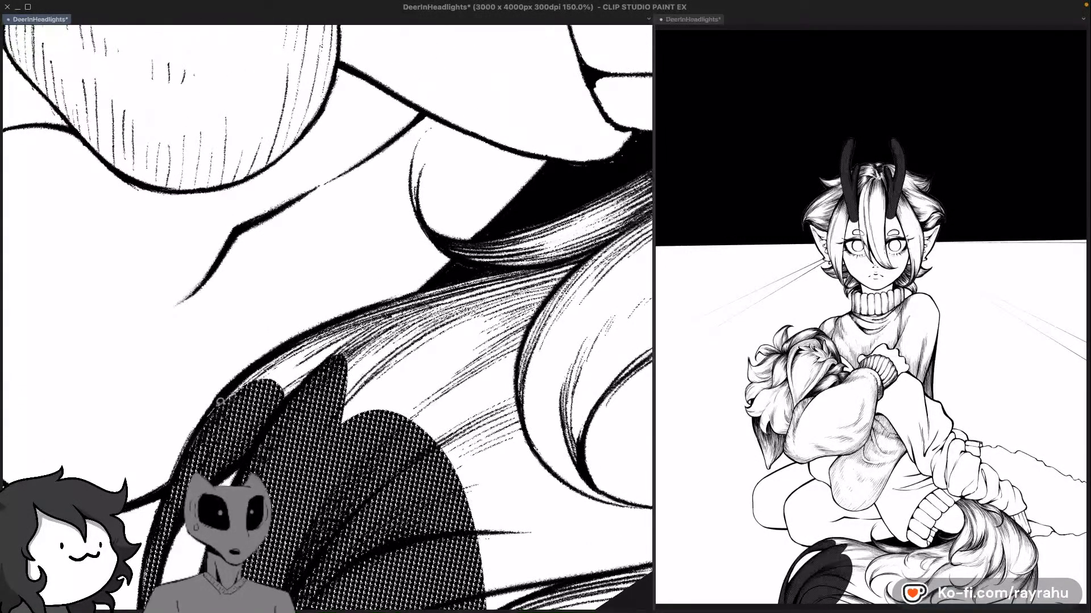
Step: Extend the tone along the tail's upper outline, over the fine strands up to the lock below the ribbed cuff
mouse_move(220, 403)
mouse_down()
mouse_move(256, 363)
mouse_move(342, 319)
mouse_move(284, 423)
mouse_up()
drag(397, 341, 251, 397)
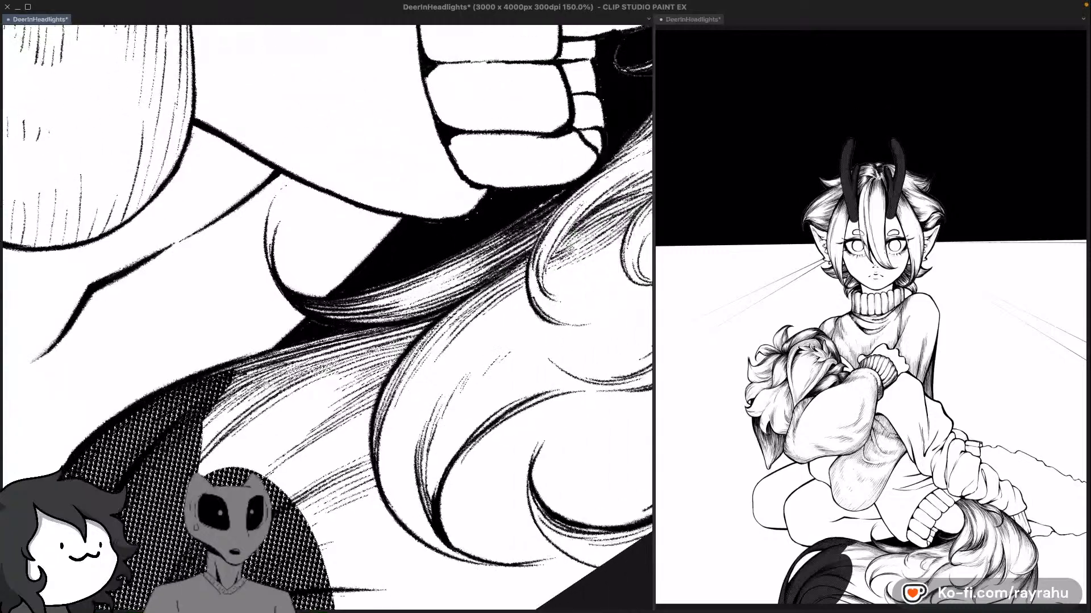
mouse_move(190, 378)
mouse_down()
mouse_move(410, 323)
mouse_move(258, 449)
mouse_up()
drag(241, 366, 291, 340)
drag(372, 322, 271, 438)
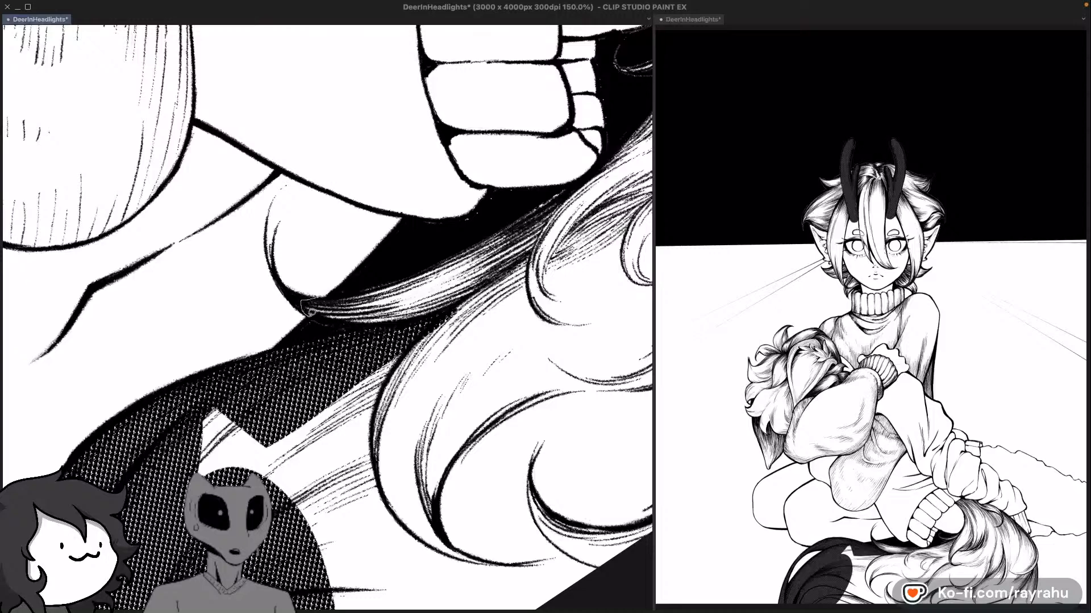
Step: Tone the lock running below the ribbed cuff and fill the white gaps across the tail's middle strands
mouse_move(310, 311)
mouse_down()
mouse_move(352, 325)
mouse_move(443, 310)
mouse_move(474, 270)
mouse_move(437, 264)
mouse_move(318, 300)
mouse_up()
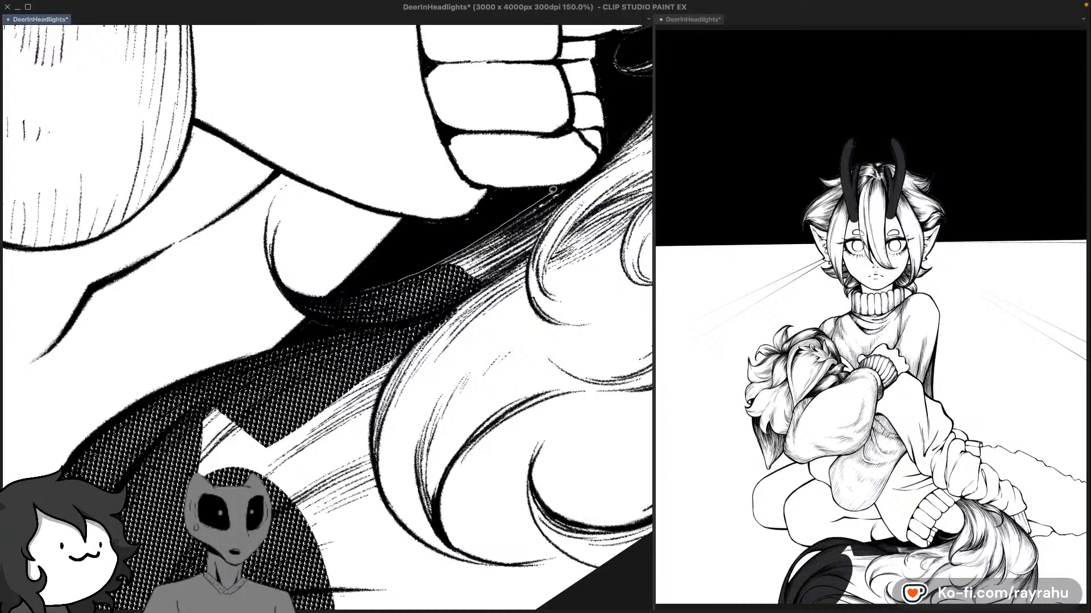
mouse_move(552, 189)
mouse_down()
mouse_move(579, 187)
mouse_move(525, 332)
mouse_move(504, 321)
mouse_up()
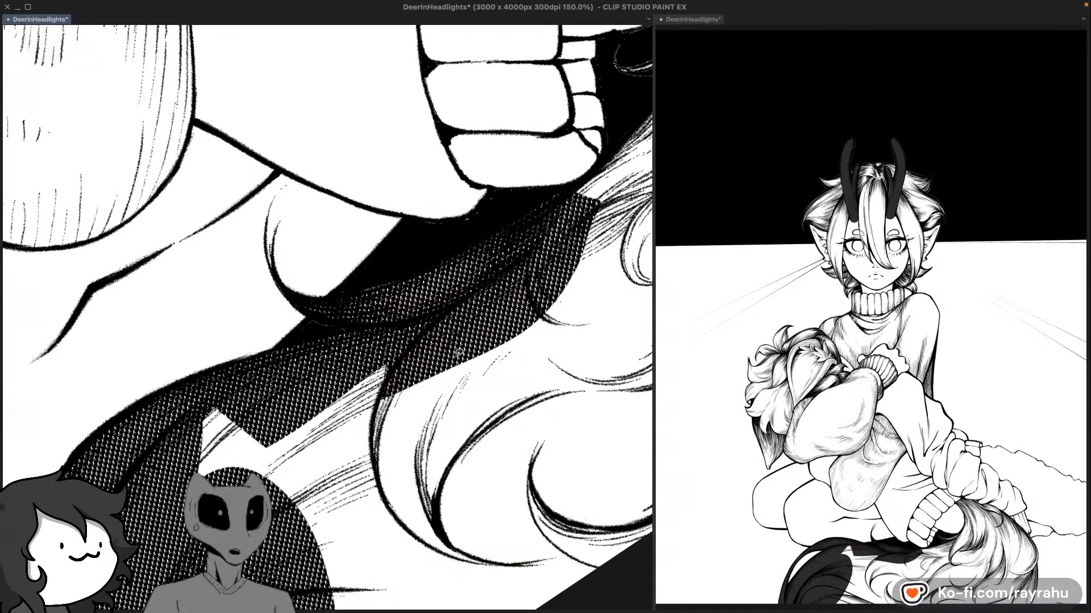
drag(459, 352, 418, 191)
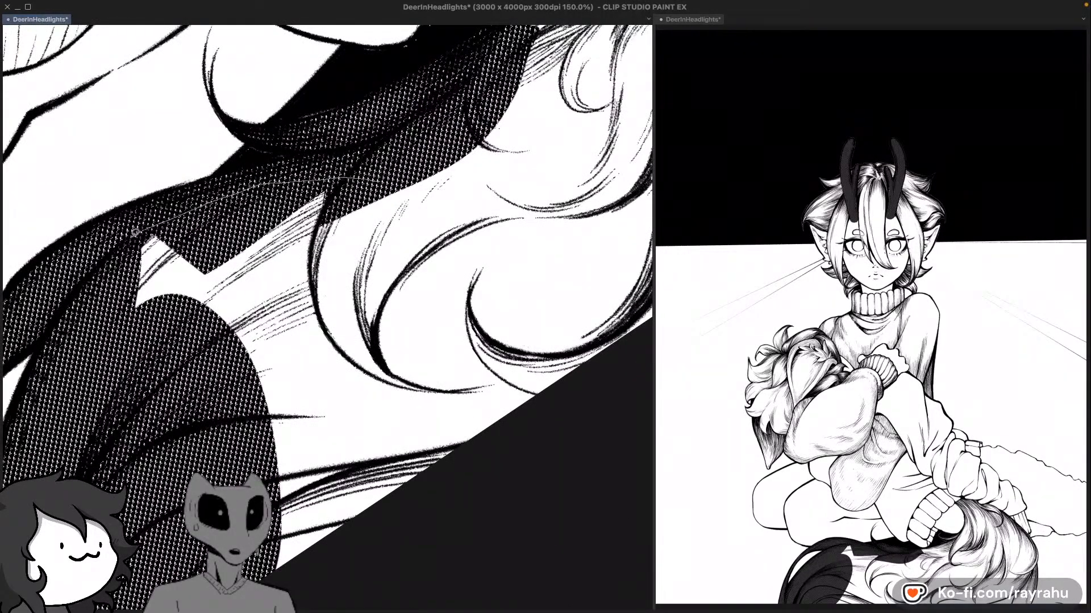
drag(273, 374, 456, 198)
mouse_move(494, 366)
mouse_down()
mouse_move(438, 366)
mouse_move(401, 339)
mouse_up()
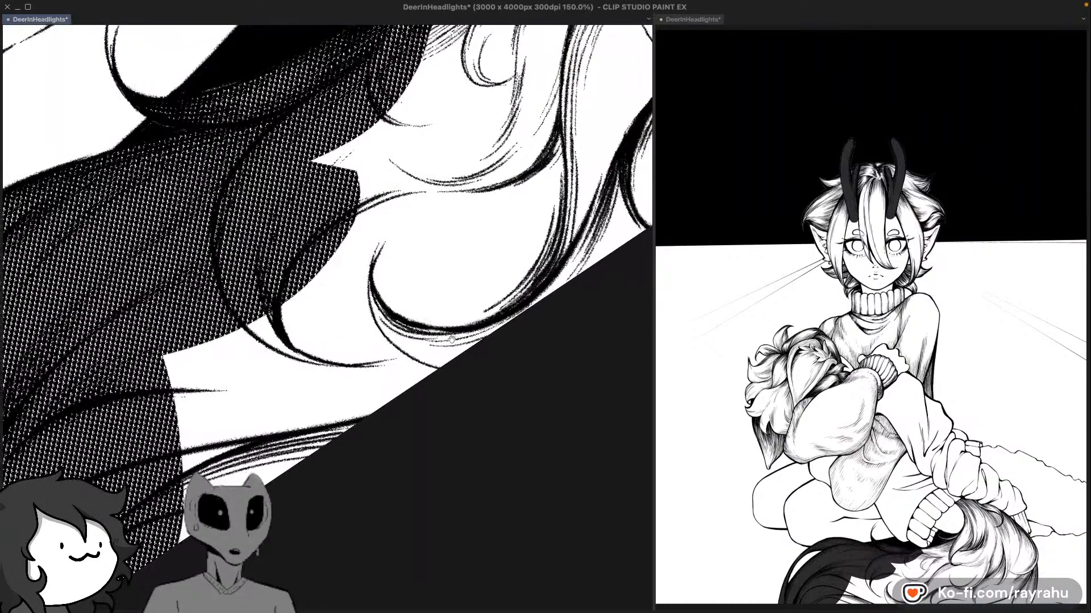
Step: Clear the excess tone from the white gaps beside the lowest strand, following the line art to the canvas's lower edge
drag(363, 398, 499, 289)
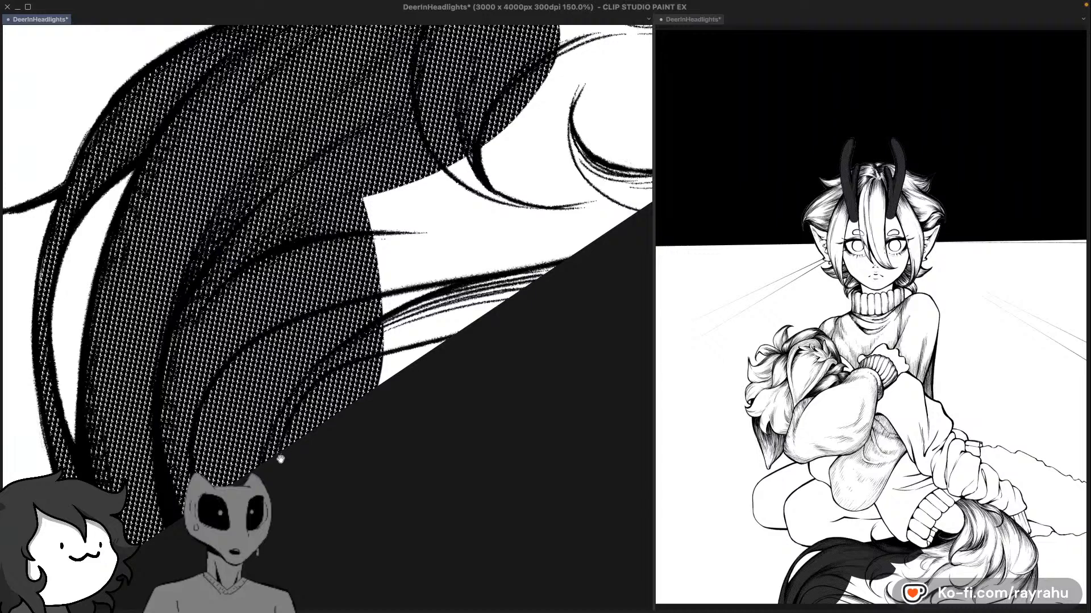
mouse_move(281, 459)
mouse_down()
mouse_move(293, 424)
mouse_move(346, 366)
mouse_move(401, 353)
mouse_move(345, 456)
mouse_up()
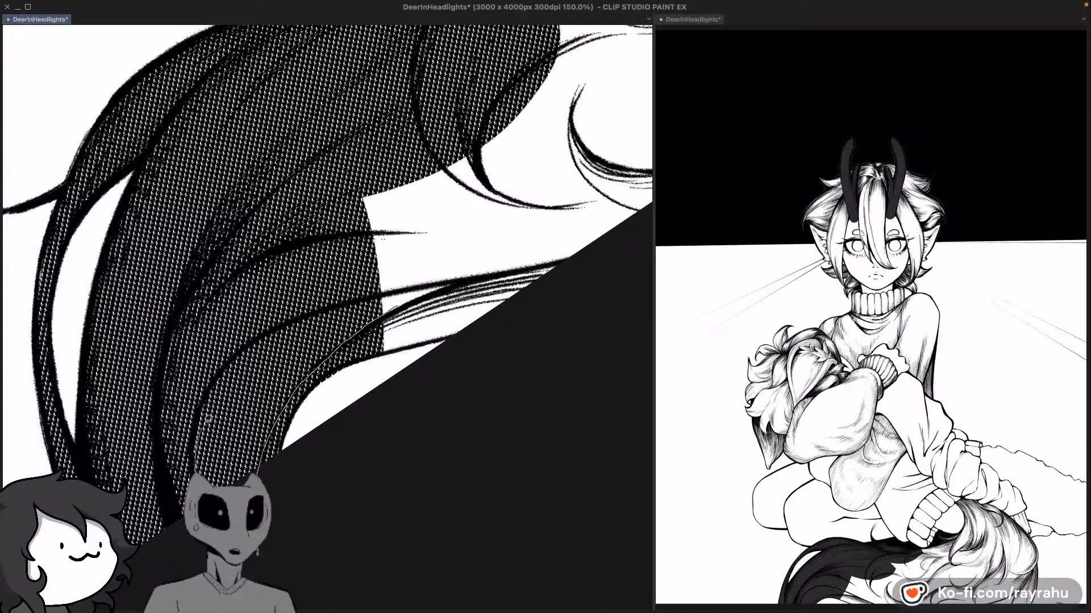
drag(208, 419, 202, 485)
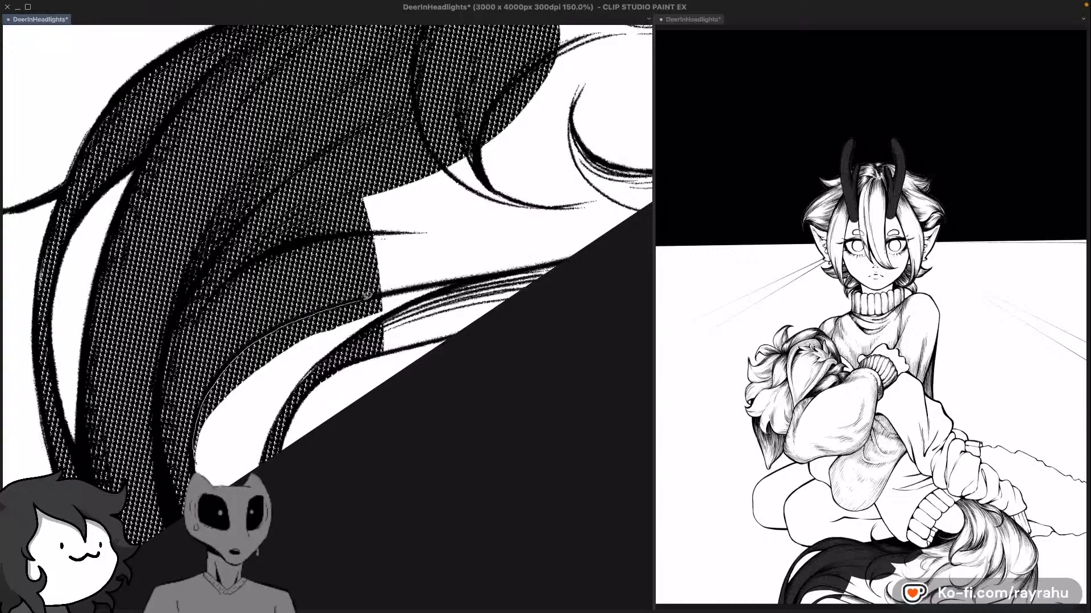
drag(367, 294, 386, 327)
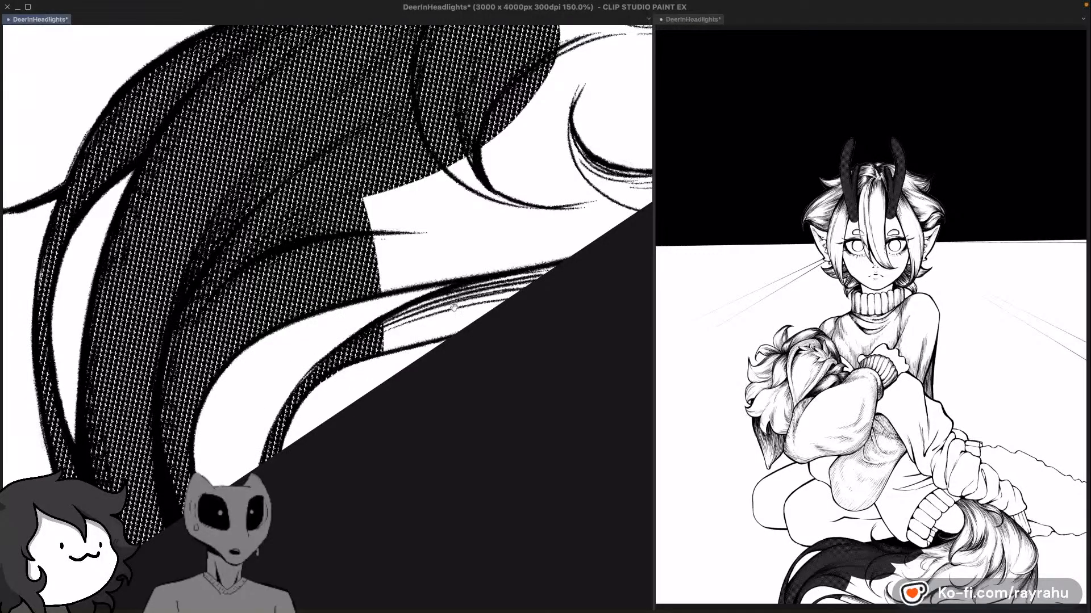
Step: Fill the lowest strand's tip with tone and extend the shading over the neighbouring curls beside the canvas's lower edge
drag(453, 307, 373, 353)
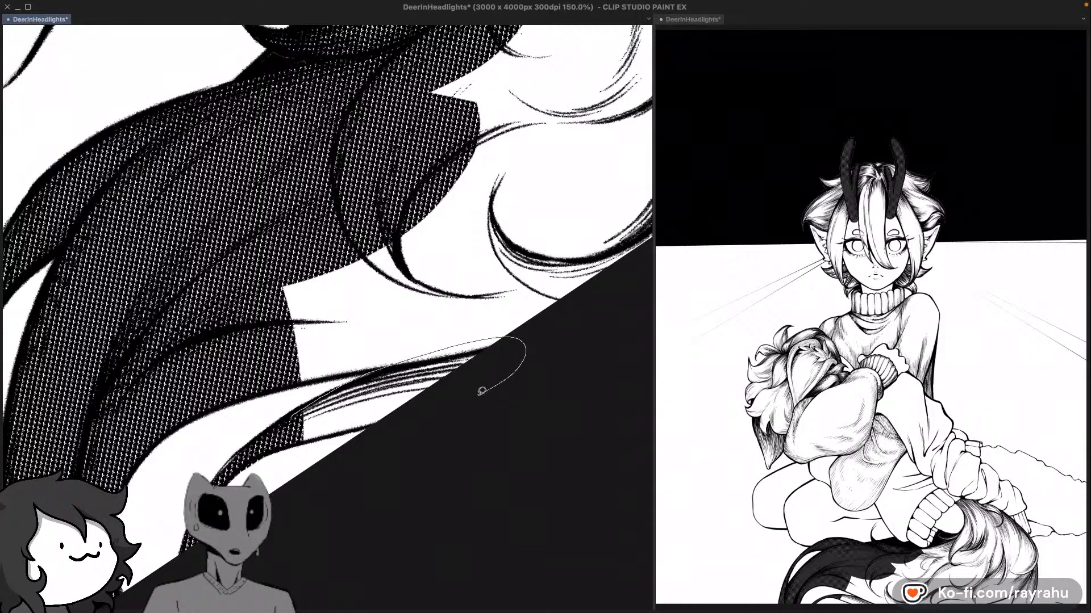
drag(482, 390, 284, 443)
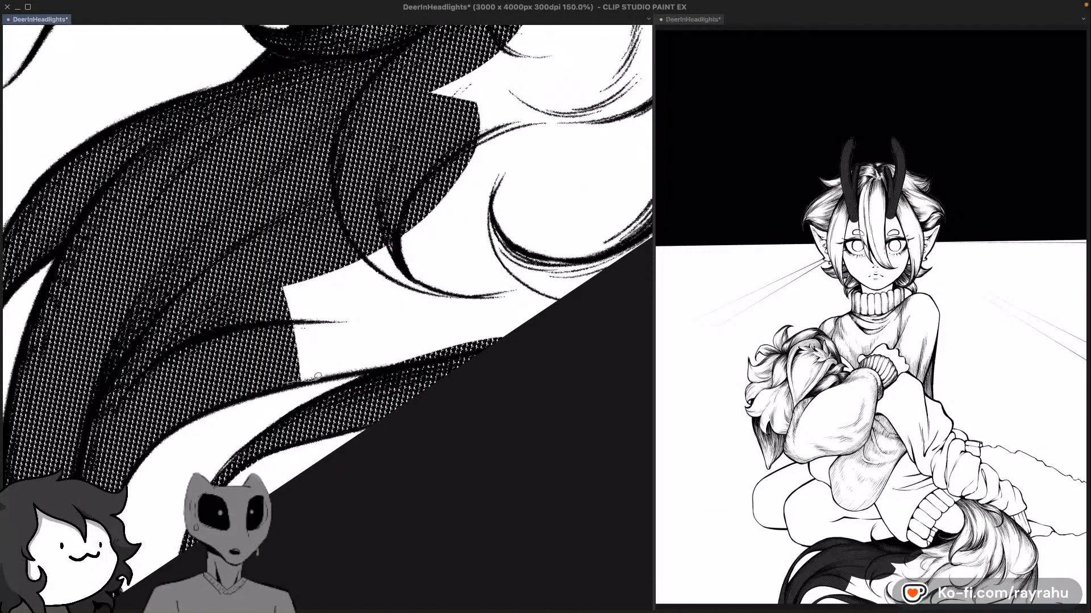
mouse_move(395, 359)
mouse_down()
mouse_move(410, 317)
mouse_move(276, 281)
mouse_move(367, 371)
mouse_move(417, 365)
mouse_move(380, 298)
mouse_up()
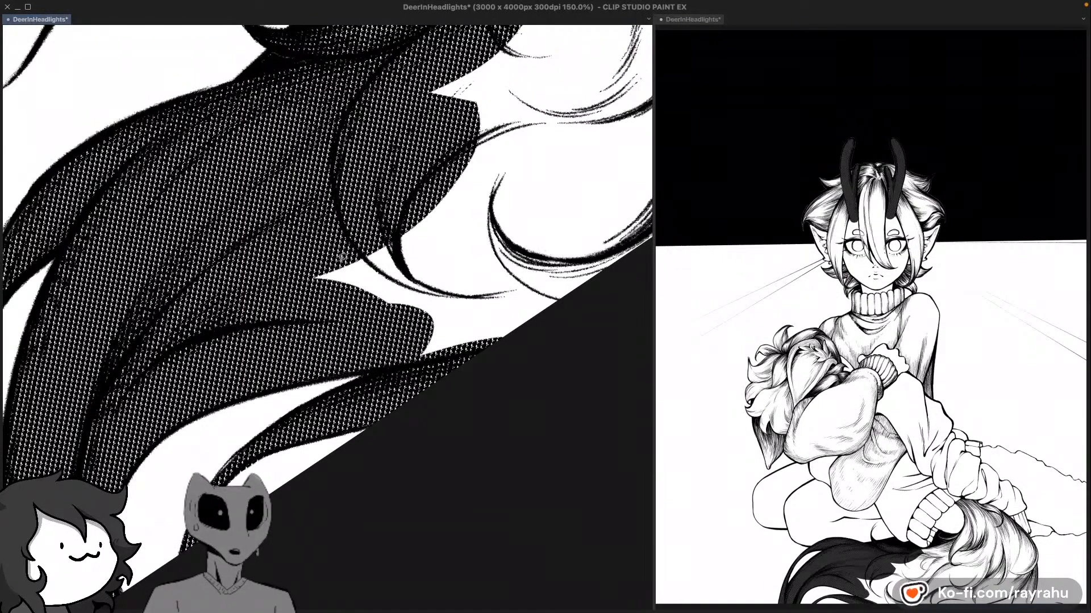
drag(401, 208, 296, 279)
mouse_move(424, 347)
mouse_down()
mouse_move(498, 334)
mouse_move(483, 188)
mouse_up()
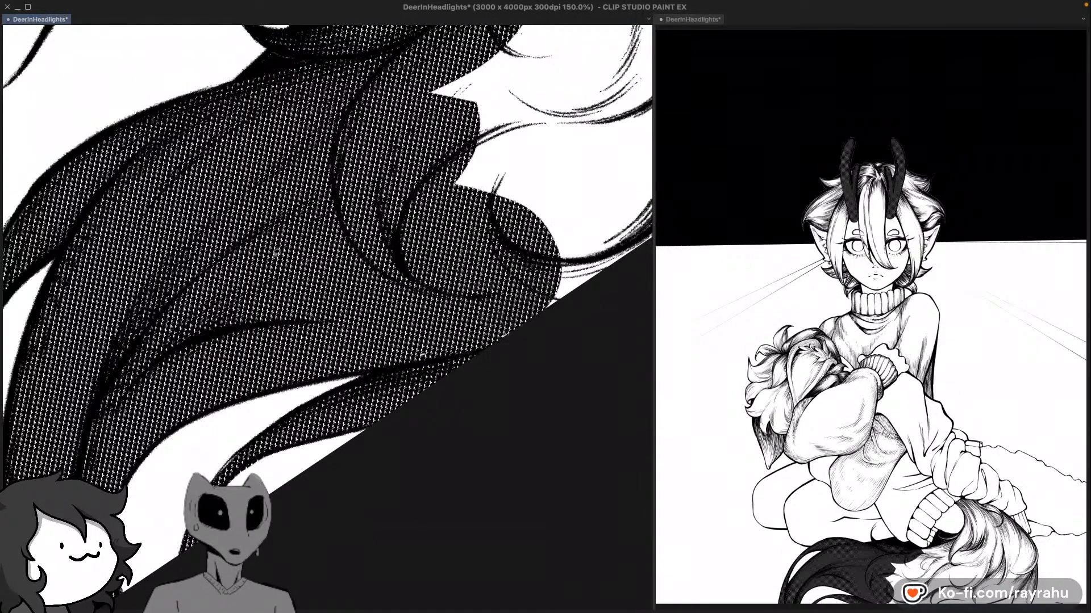
Step: Continue the tone through the tail's central curls and wavy locks, up to the right-hand curve's inner outline
drag(606, 183, 386, 388)
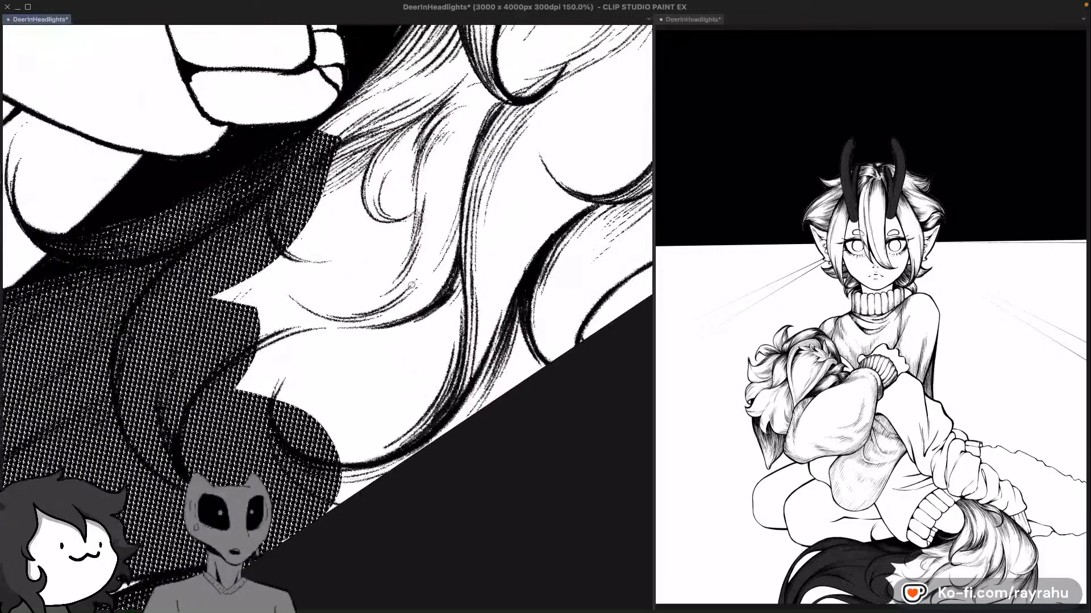
mouse_move(285, 145)
mouse_down()
mouse_move(315, 128)
mouse_move(340, 139)
mouse_move(330, 125)
mouse_move(302, 138)
mouse_move(345, 98)
mouse_up()
mouse_move(493, 103)
mouse_down()
mouse_move(482, 508)
mouse_move(243, 574)
mouse_move(193, 568)
mouse_up()
drag(292, 314, 360, 335)
mouse_move(373, 263)
mouse_down()
mouse_move(241, 364)
mouse_move(341, 409)
mouse_up()
mouse_move(497, 245)
mouse_down()
mouse_move(387, 361)
mouse_move(159, 477)
mouse_up()
drag(460, 351, 338, 304)
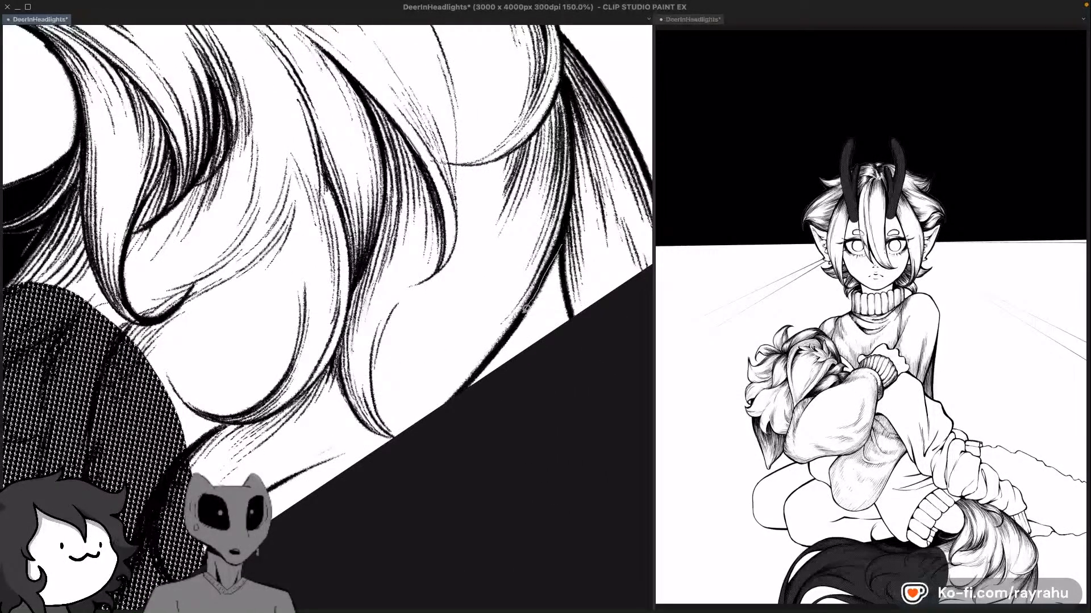
mouse_move(452, 404)
mouse_down()
mouse_move(276, 562)
mouse_move(147, 591)
mouse_move(91, 332)
mouse_move(558, 145)
mouse_move(401, 236)
mouse_move(324, 236)
mouse_move(321, 322)
mouse_up()
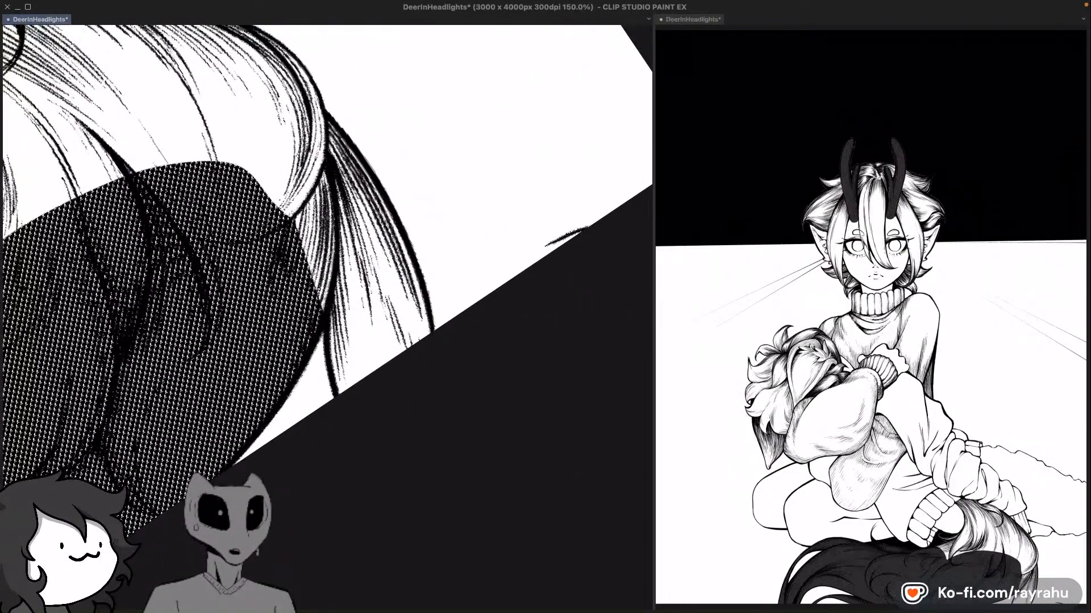
Step: Tone the separate strand at the tail's right end, from the canvas's lower edge up to where it meets the main curve
drag(308, 272, 330, 345)
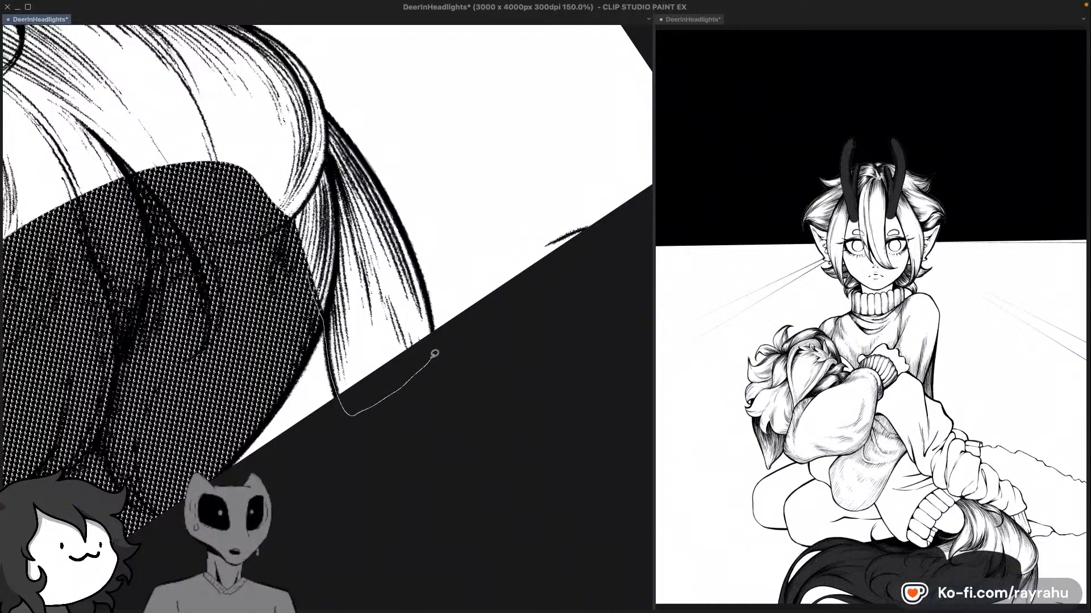
drag(435, 354, 409, 232)
drag(320, 171, 265, 222)
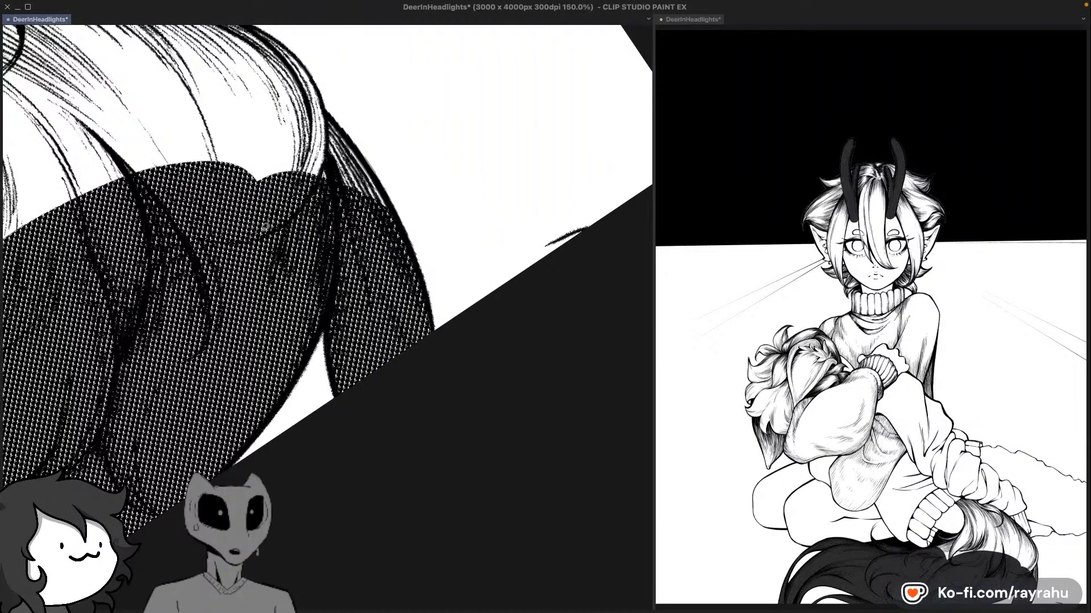
Step: Fill the hanging locks beneath the ribbed cuff with tone, closing the gaps between them and the toned central area
drag(340, 253, 414, 383)
mouse_move(193, 424)
mouse_down()
mouse_move(399, 433)
mouse_move(529, 413)
mouse_up()
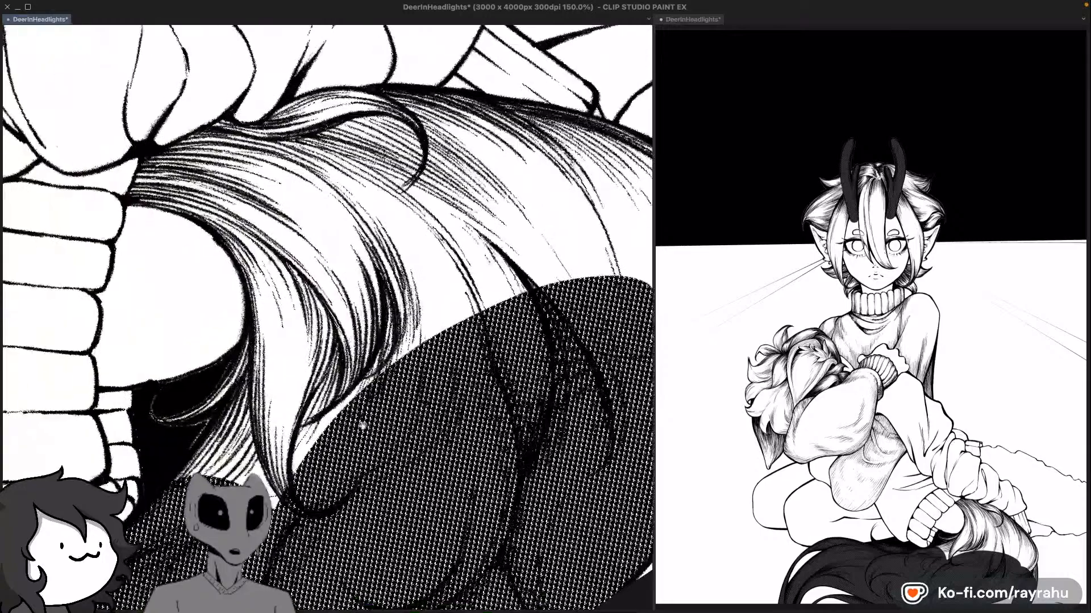
drag(363, 424, 443, 343)
mouse_move(229, 314)
mouse_down()
mouse_move(222, 322)
mouse_move(241, 336)
mouse_move(273, 329)
mouse_up()
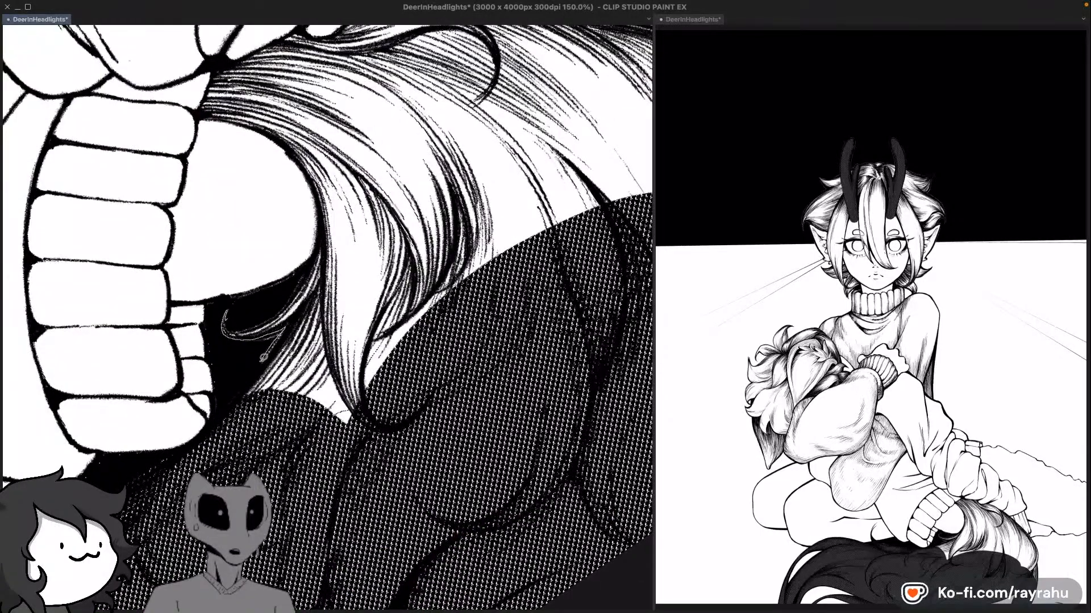
mouse_move(240, 417)
mouse_down()
mouse_move(397, 364)
mouse_move(376, 276)
mouse_up()
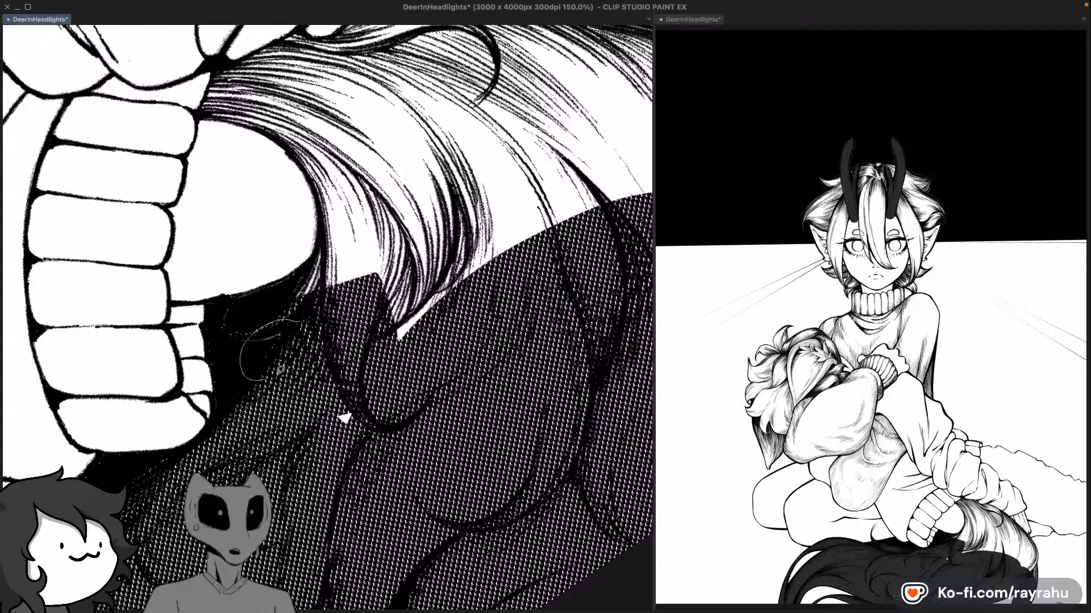
mouse_move(281, 370)
mouse_down()
mouse_move(340, 335)
mouse_move(341, 296)
mouse_move(306, 250)
mouse_move(364, 267)
mouse_up()
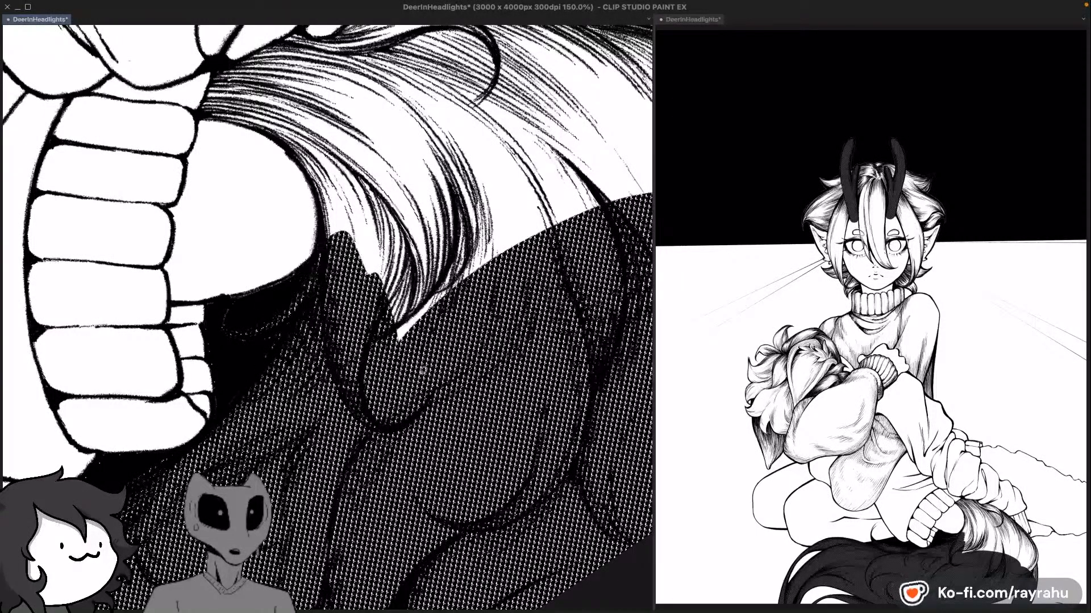
mouse_move(443, 204)
mouse_down()
mouse_move(419, 208)
mouse_move(505, 195)
mouse_up()
drag(379, 208, 464, 311)
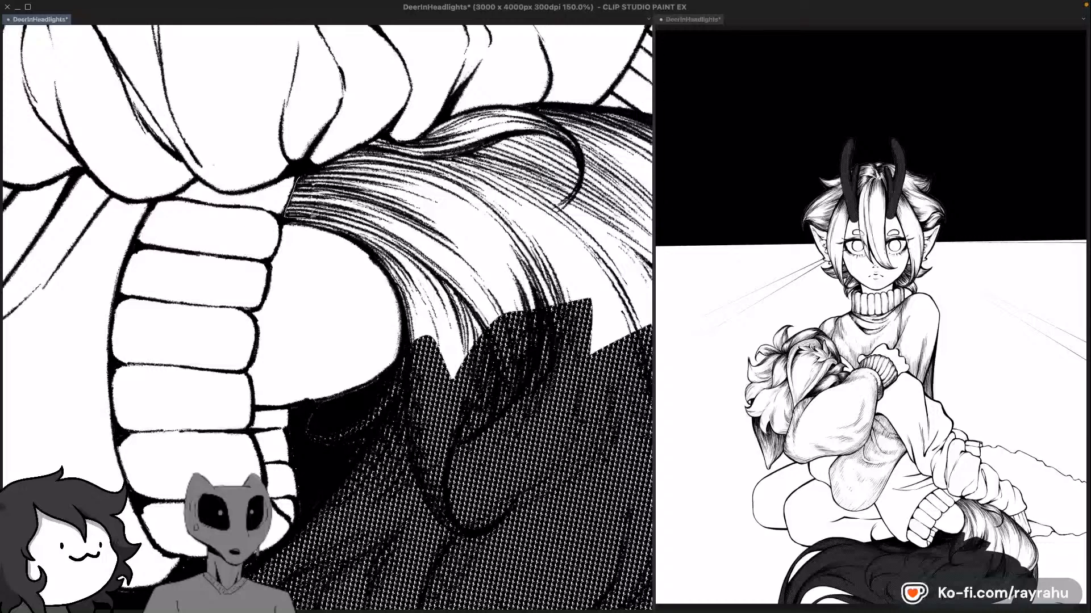
Step: Tone the tail's base beside the ribbed cuff and join it down the inner strands to the existing shading
mouse_move(313, 216)
mouse_down()
mouse_move(362, 174)
mouse_move(294, 213)
mouse_move(379, 234)
mouse_move(408, 196)
mouse_move(379, 221)
mouse_up()
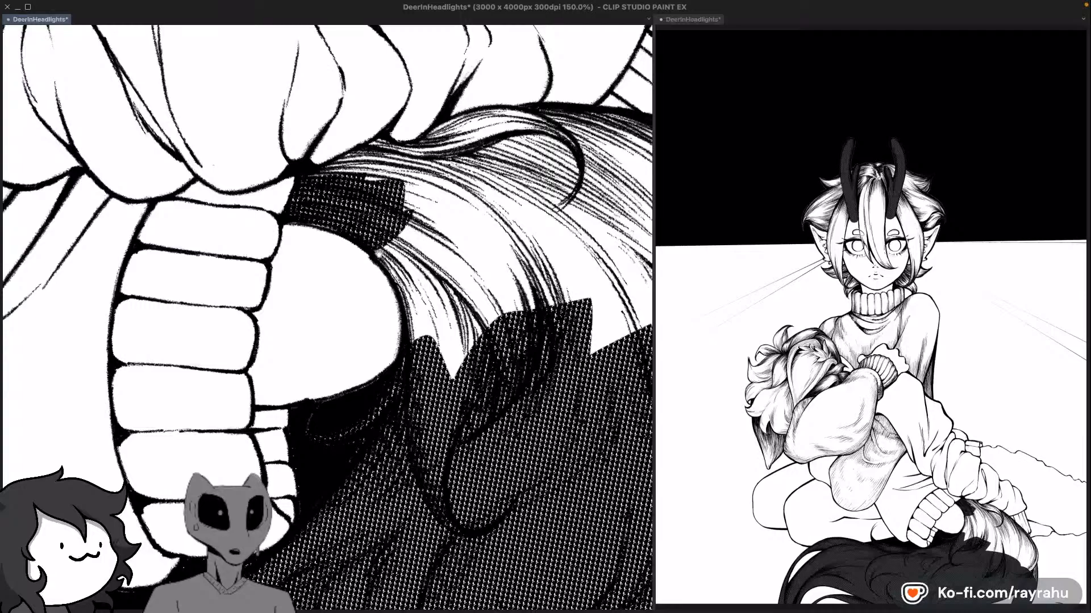
drag(216, 418, 151, 258)
drag(412, 240, 349, 226)
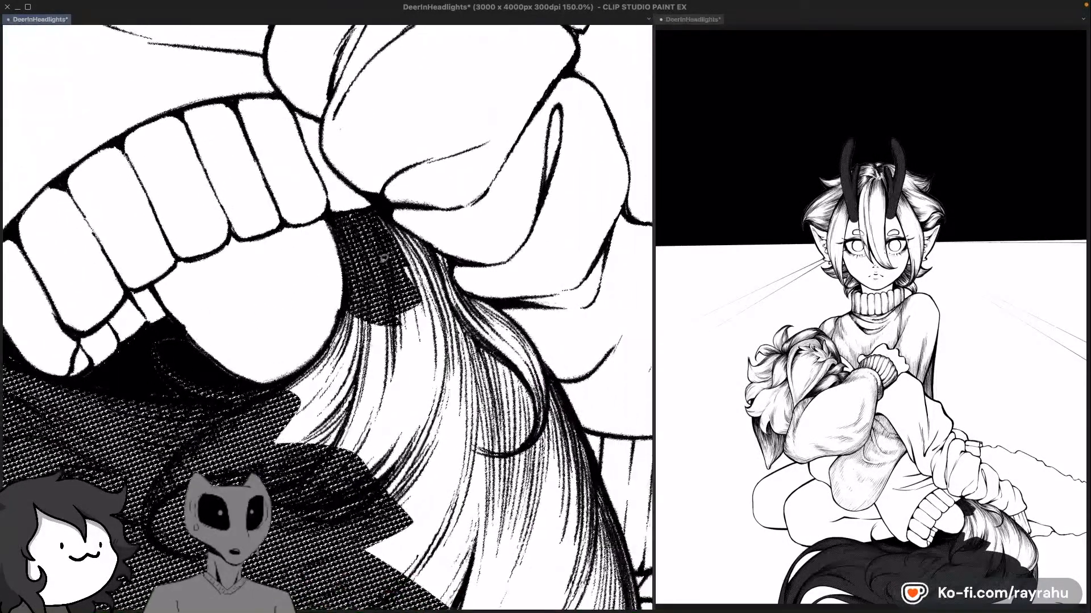
drag(350, 295, 335, 335)
mouse_move(280, 388)
mouse_down()
mouse_move(384, 333)
mouse_move(392, 316)
mouse_move(369, 136)
mouse_move(226, 328)
mouse_move(401, 209)
mouse_up()
mouse_move(399, 253)
mouse_down()
mouse_move(357, 457)
mouse_move(404, 255)
mouse_up()
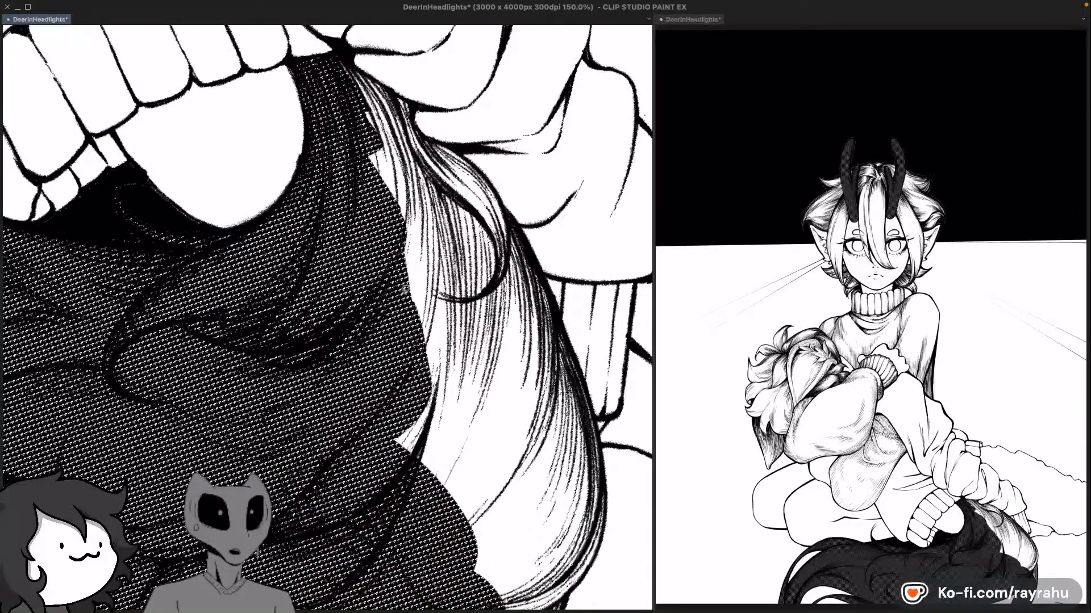
Step: Tone the lower part of the tail's right-hand curve out to its outer outline, joining it to the strand below
drag(456, 426, 341, 378)
drag(441, 410, 394, 269)
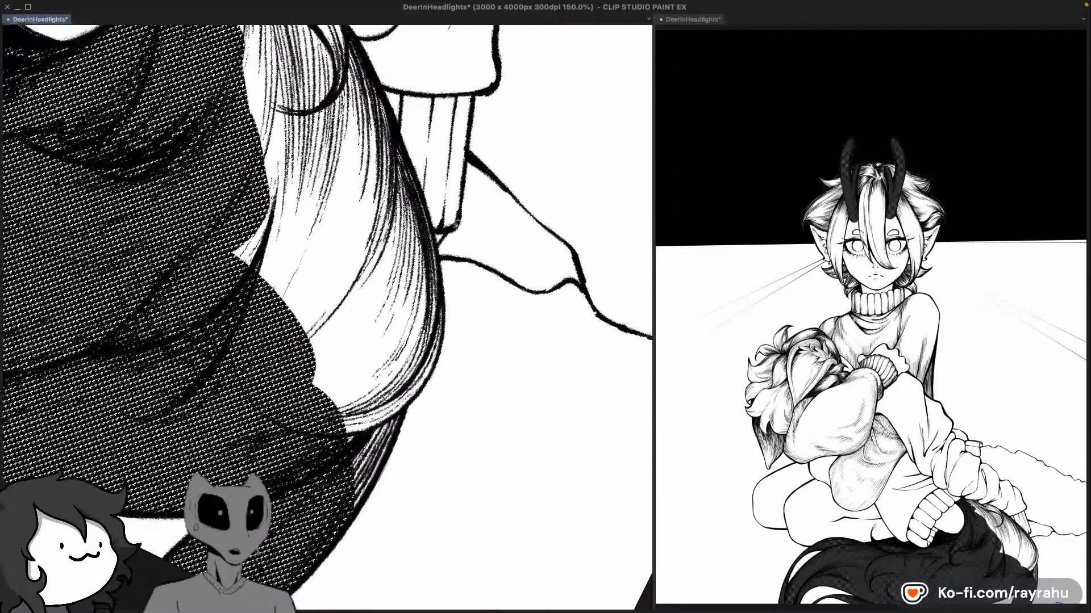
mouse_move(333, 418)
mouse_down()
mouse_move(332, 506)
mouse_move(350, 524)
mouse_move(372, 488)
mouse_up()
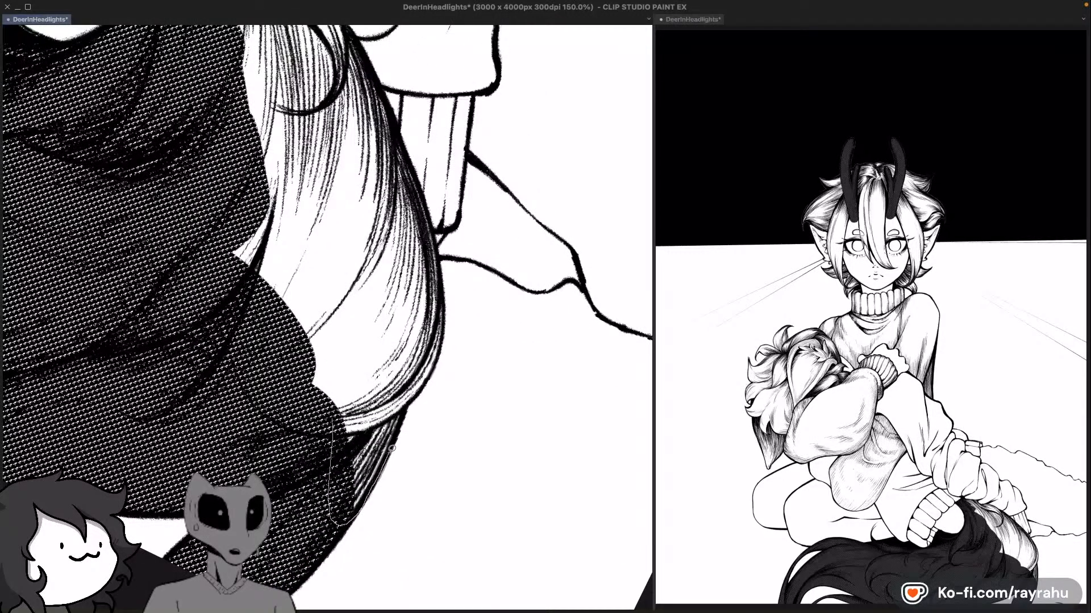
drag(408, 393, 287, 301)
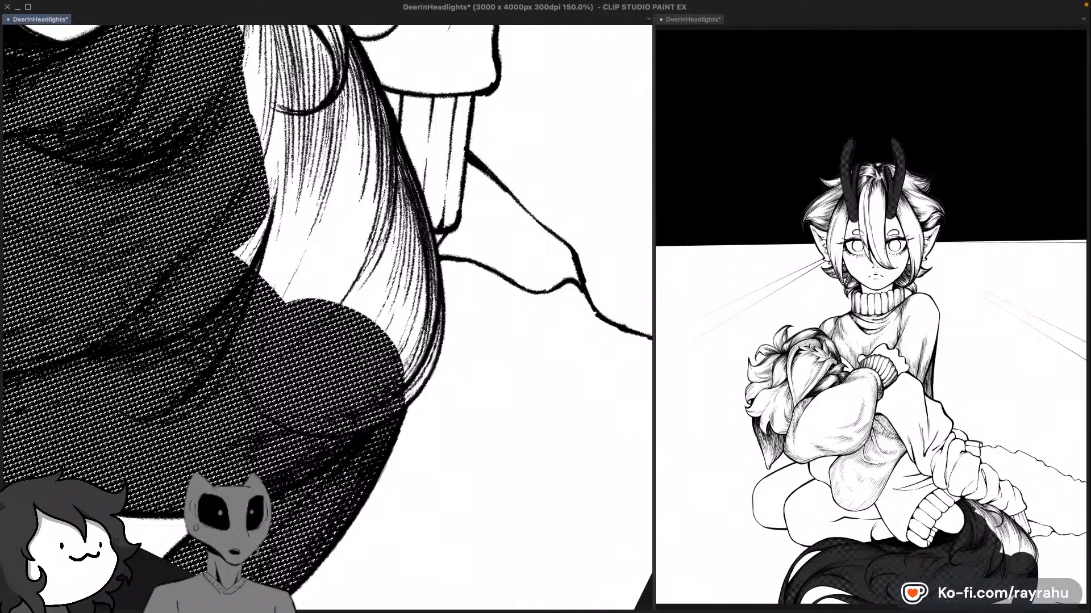
mouse_move(392, 413)
mouse_down()
mouse_move(427, 385)
mouse_move(444, 343)
mouse_up()
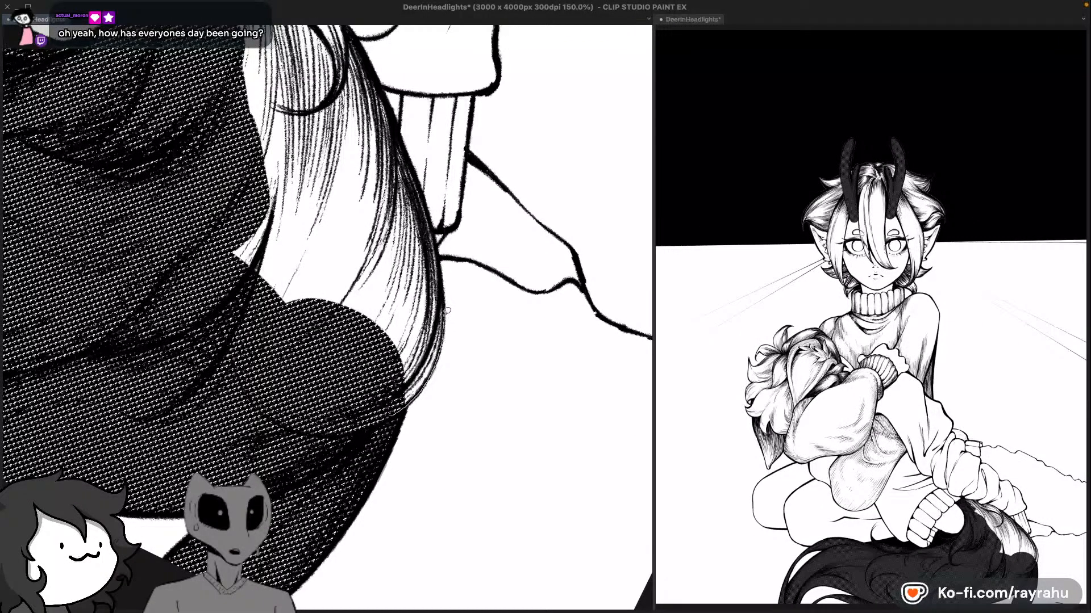
drag(444, 288, 245, 272)
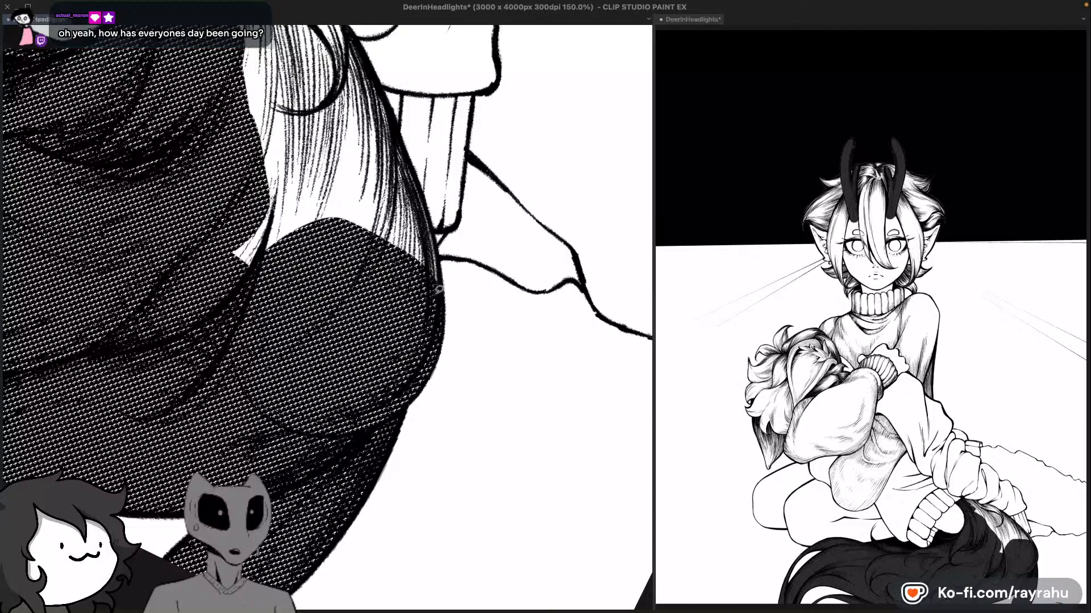
Step: Continue the tone up the tail's right-hand curve to its root beneath the sleeve, filling the remaining white strands
mouse_move(439, 289)
mouse_down()
mouse_move(436, 235)
mouse_move(395, 162)
mouse_up()
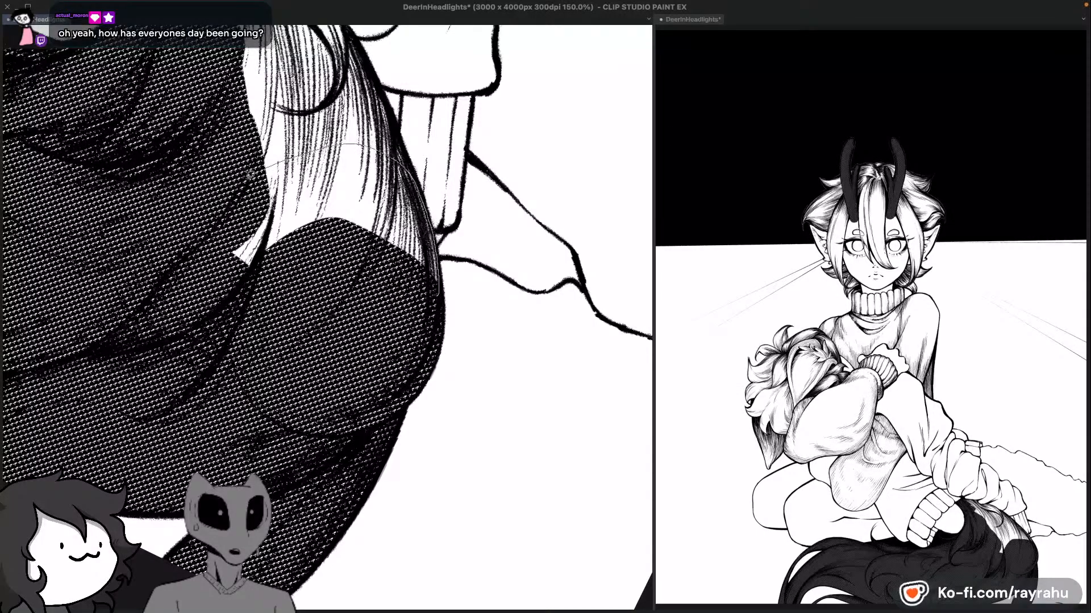
drag(251, 175, 238, 258)
mouse_move(399, 169)
mouse_down()
mouse_move(345, 370)
mouse_move(383, 331)
mouse_move(319, 214)
mouse_move(218, 223)
mouse_move(326, 419)
mouse_up()
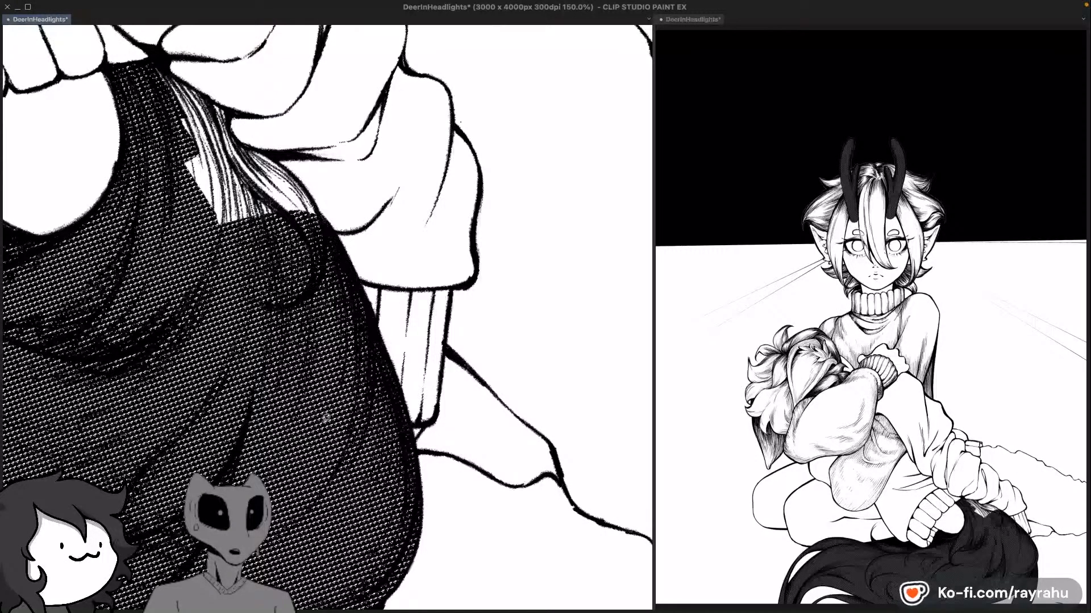
mouse_move(297, 266)
mouse_down()
mouse_move(307, 314)
mouse_move(343, 357)
mouse_up()
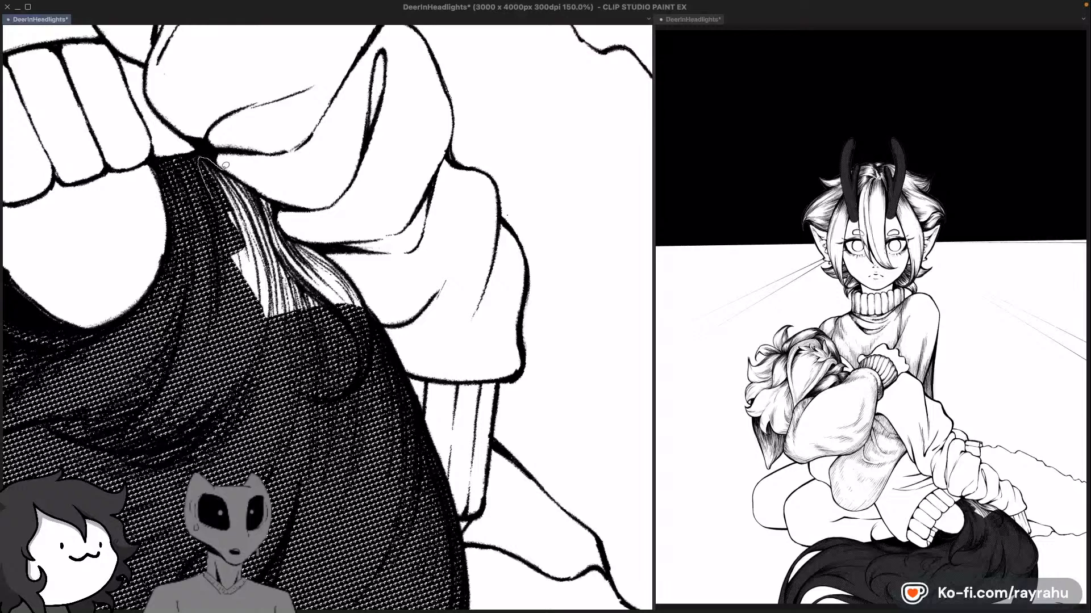
mouse_move(225, 165)
mouse_down()
mouse_move(254, 317)
mouse_move(239, 178)
mouse_move(274, 198)
mouse_move(270, 317)
mouse_up()
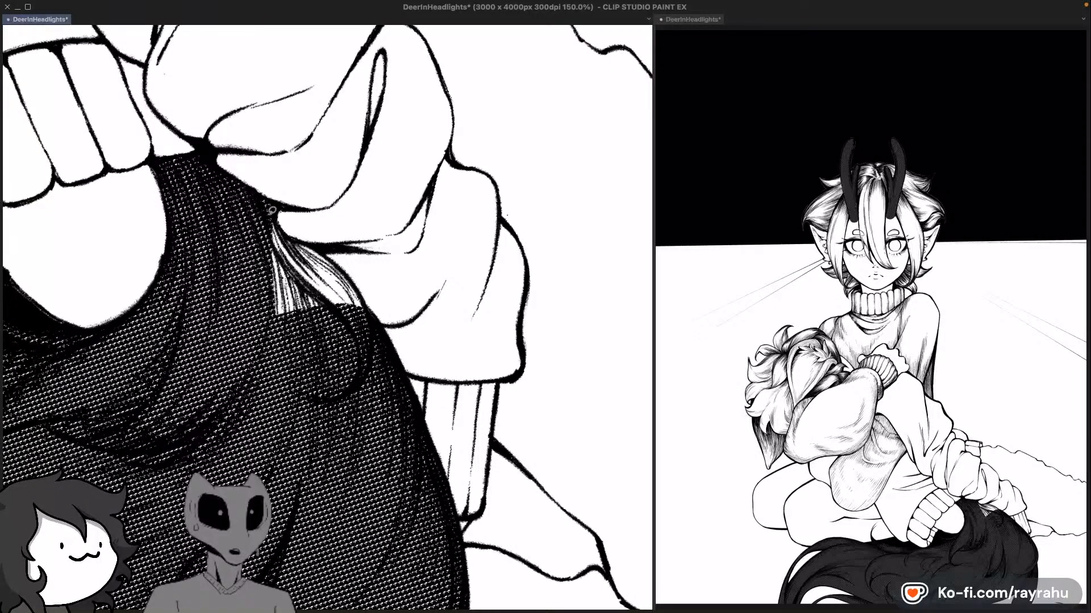
mouse_move(314, 263)
mouse_down()
mouse_move(238, 341)
mouse_move(310, 247)
mouse_move(334, 253)
mouse_move(366, 312)
mouse_up()
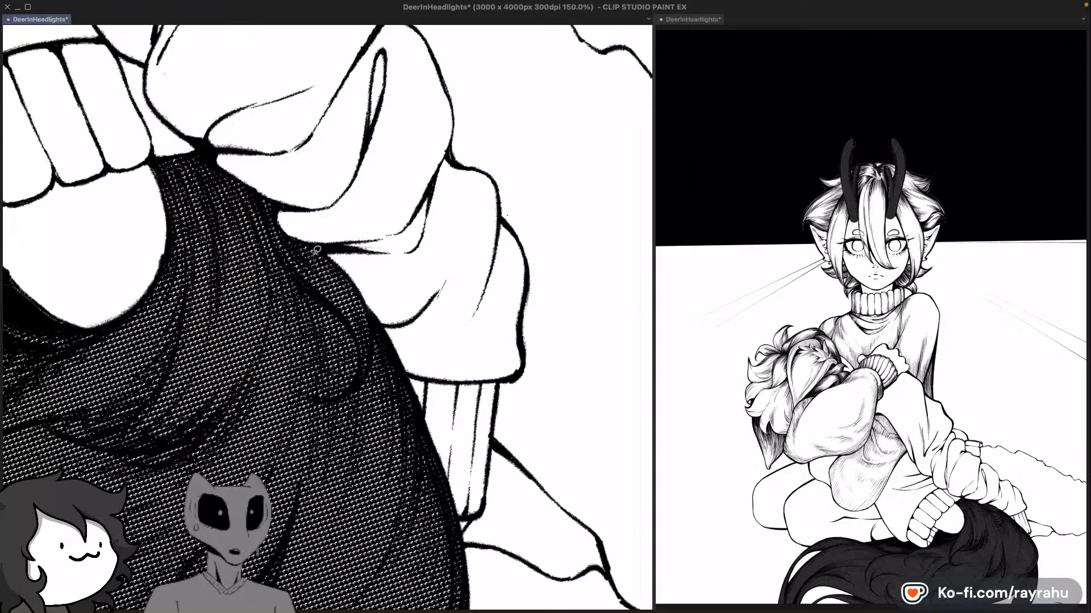
Step: Examine the toned tail at a wider view and look over the layer stack
scroll(475, 273, down, 3)
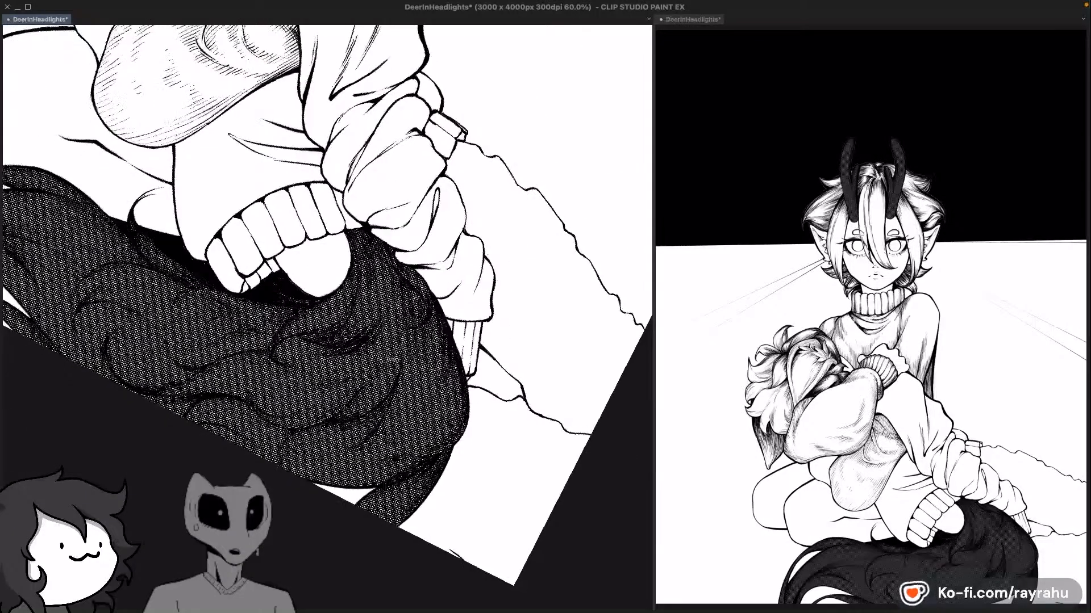
double_click(392, 392)
drag(397, 400, 496, 400)
key(F7)
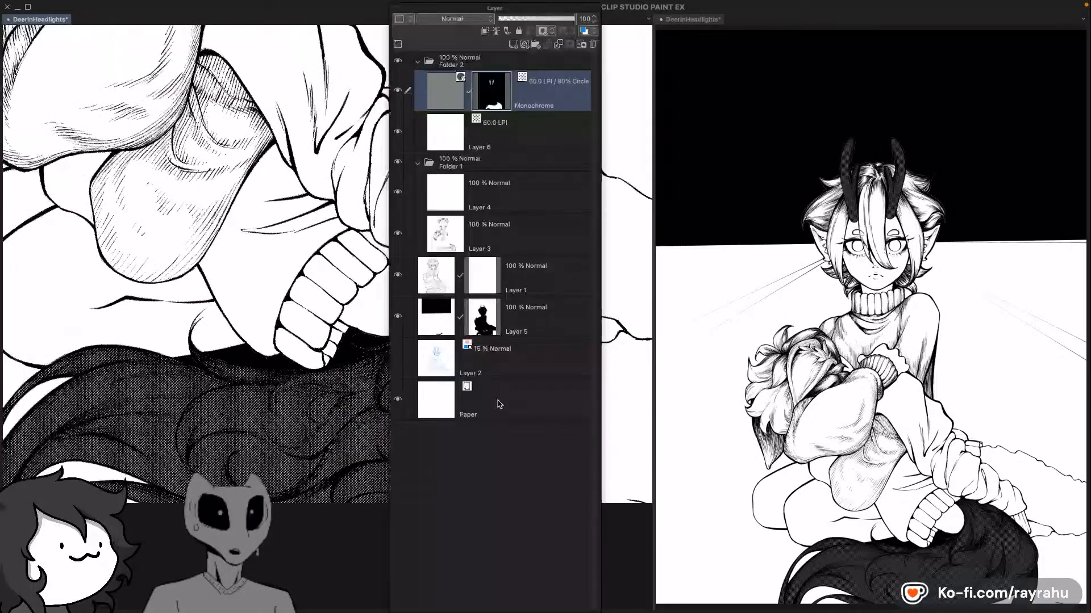
key(F7)
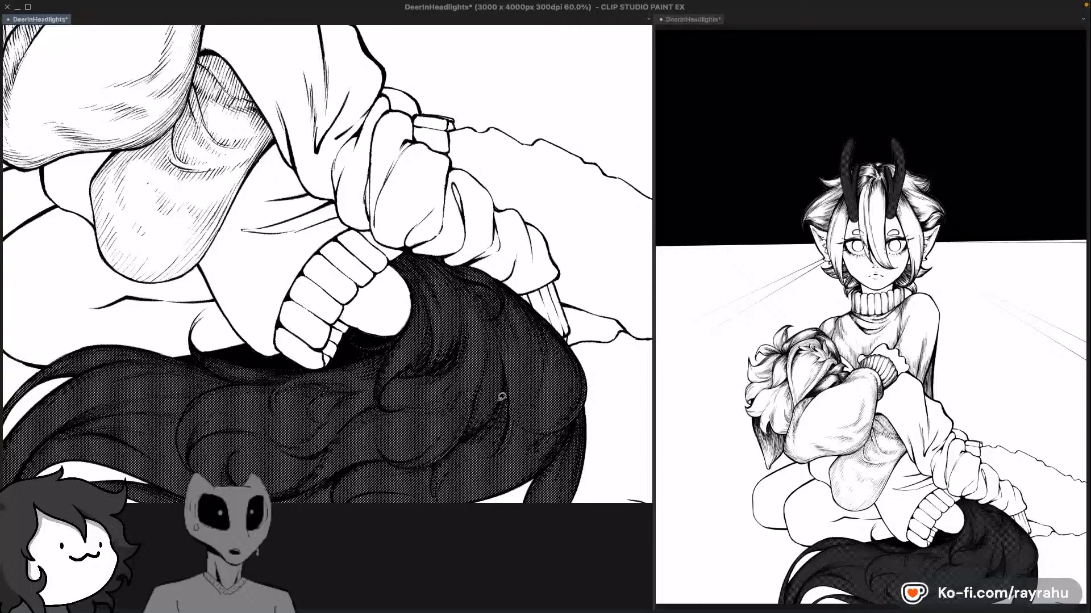
drag(448, 356, 498, 414)
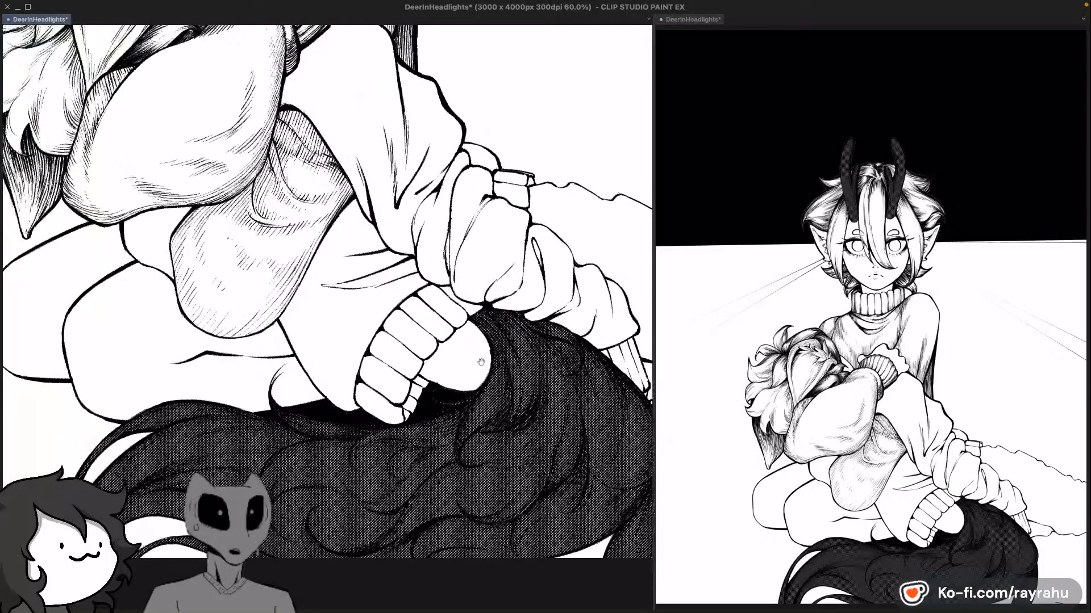
drag(481, 362, 497, 379)
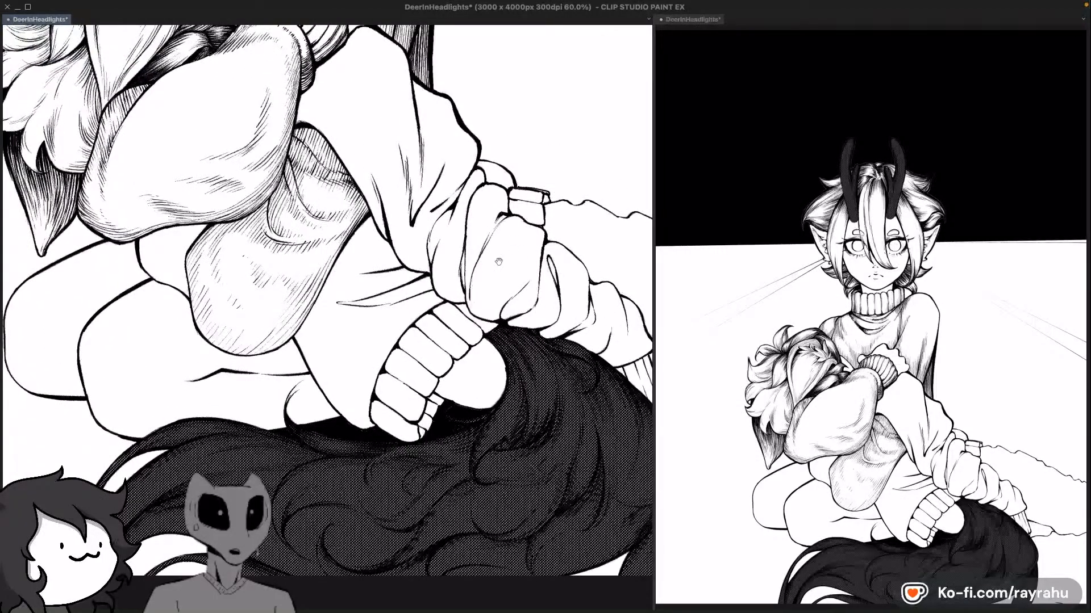
drag(460, 347, 487, 436)
drag(498, 399, 477, 345)
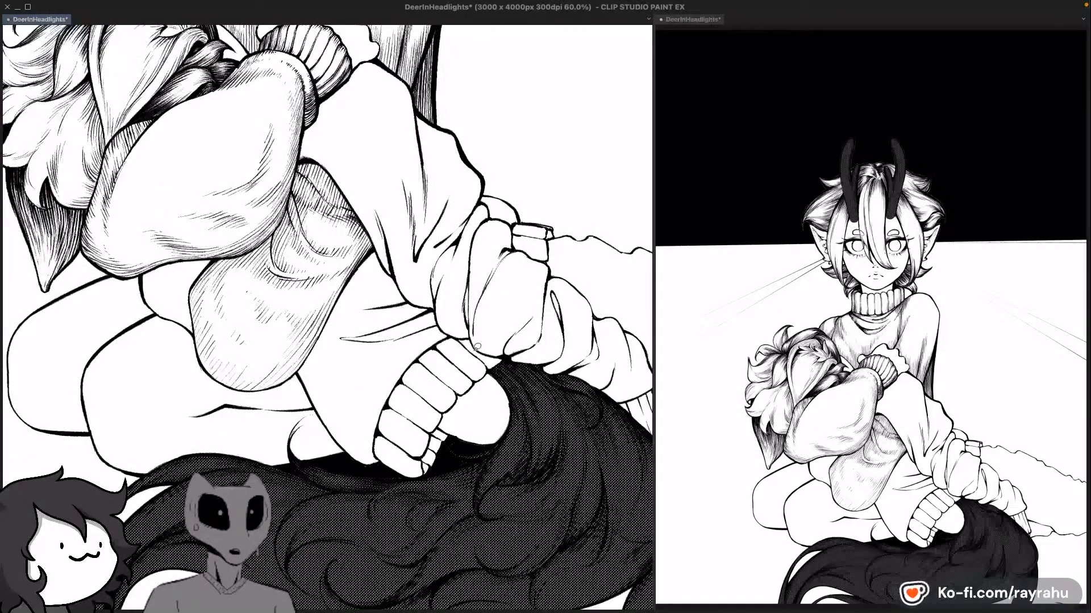
drag(477, 304, 495, 297)
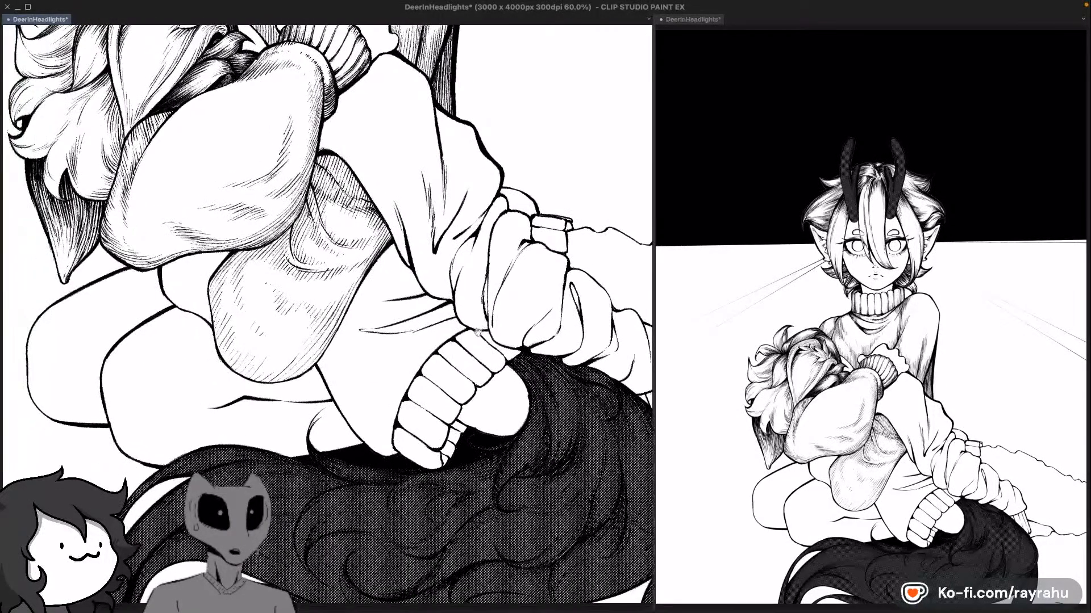
Step: Tone the pointed fur tufts inside the curled figure's upper ear, from the tallest spike to the far-left tip
drag(433, 203, 498, 406)
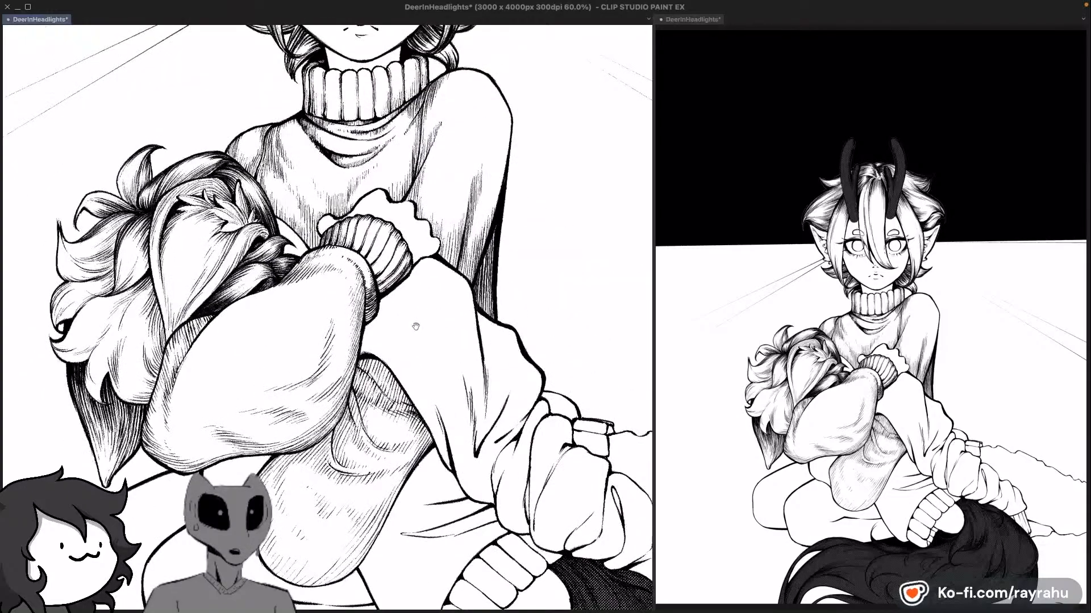
drag(416, 327, 461, 353)
scroll(320, 267, up, 2)
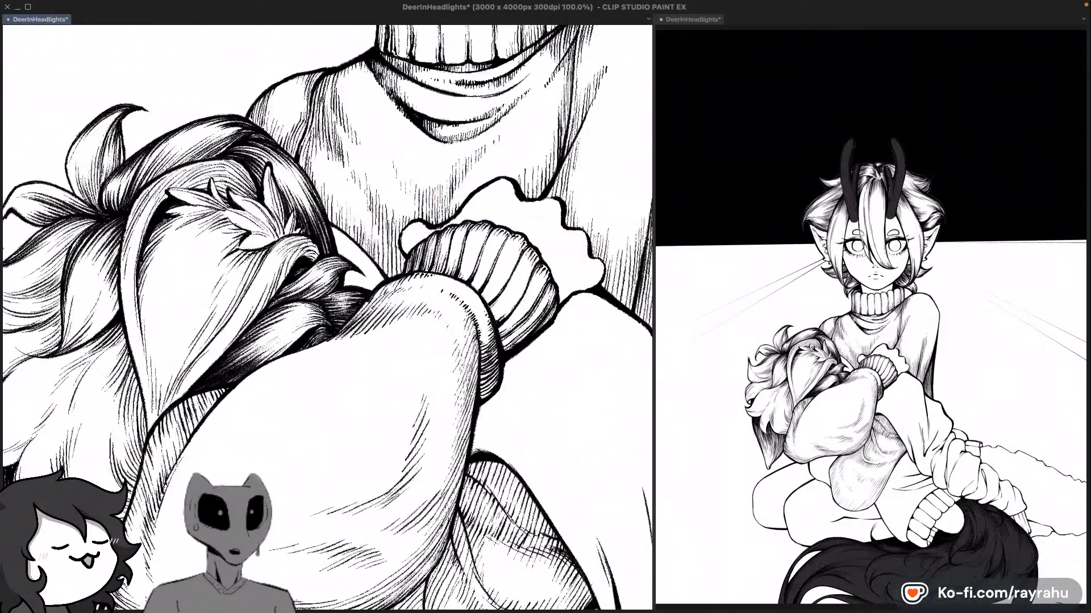
drag(301, 263, 423, 264)
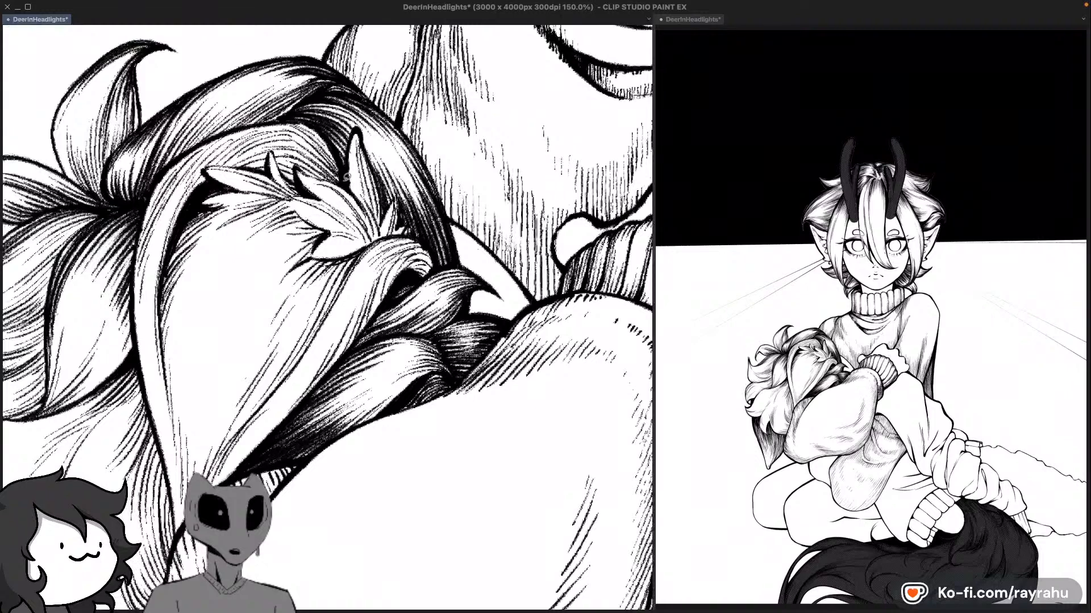
mouse_move(346, 185)
mouse_down()
mouse_move(349, 136)
mouse_move(364, 125)
mouse_move(379, 163)
mouse_move(341, 239)
mouse_up()
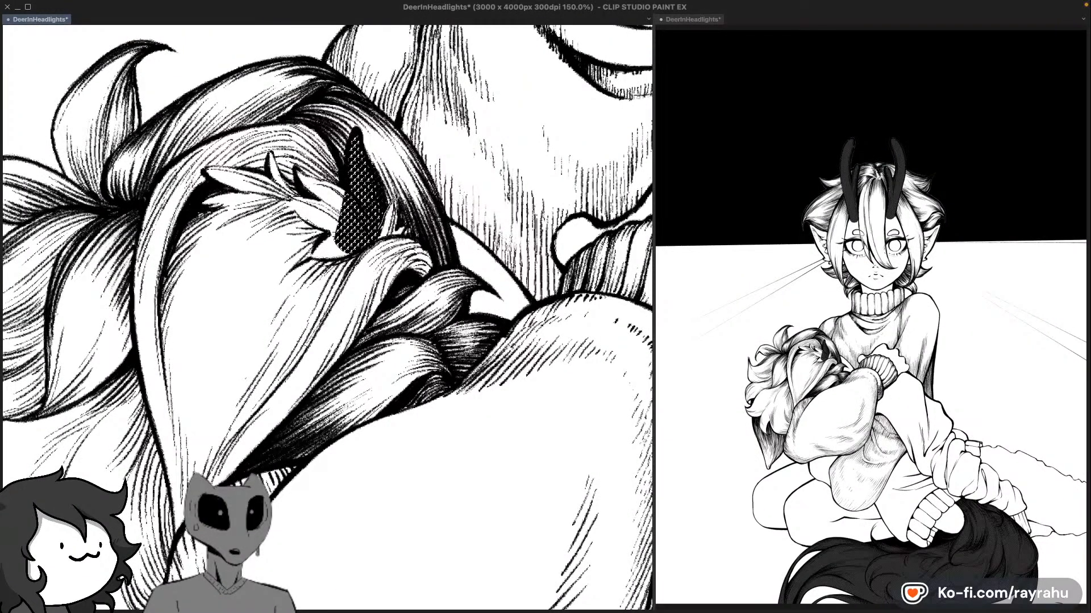
mouse_move(402, 207)
mouse_down()
mouse_move(384, 246)
mouse_move(416, 229)
mouse_move(390, 236)
mouse_move(405, 223)
mouse_move(396, 239)
mouse_move(408, 233)
mouse_move(434, 251)
mouse_up()
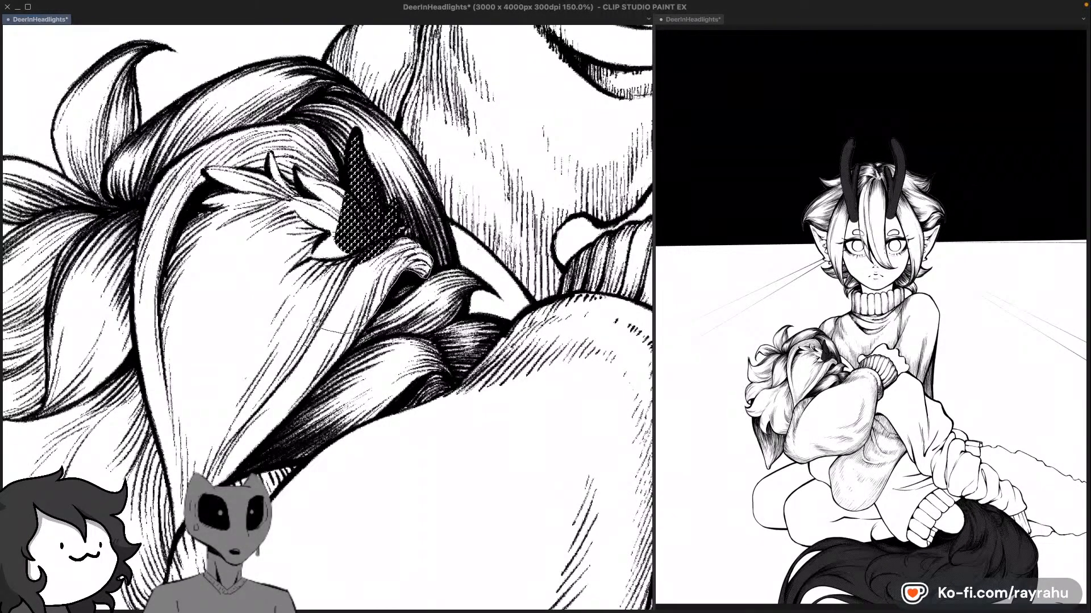
mouse_move(316, 320)
mouse_down()
mouse_move(333, 249)
mouse_move(282, 270)
mouse_move(366, 208)
mouse_up()
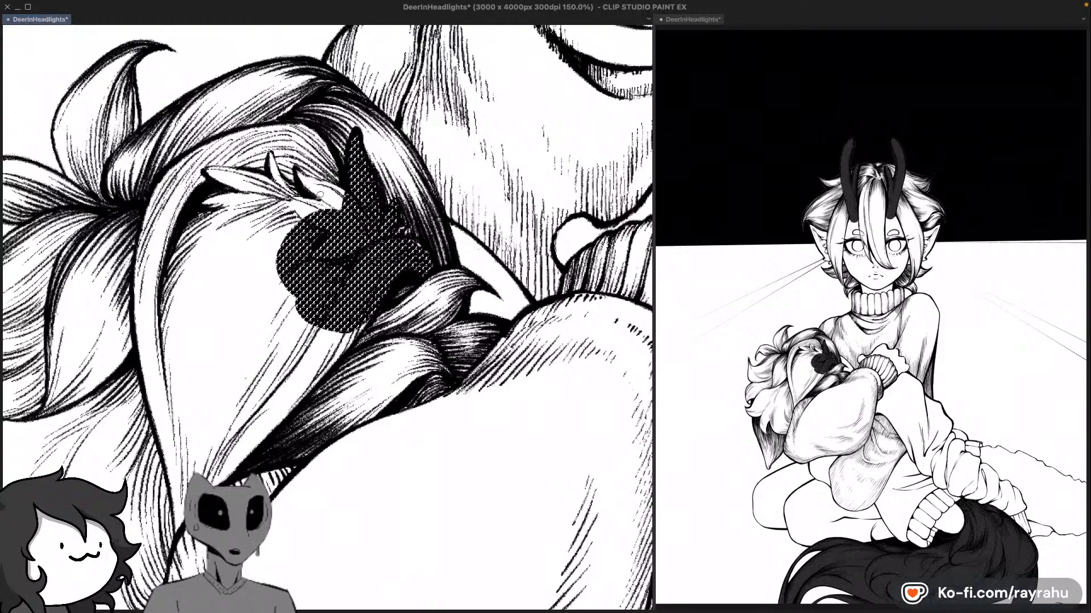
mouse_move(294, 199)
mouse_down()
mouse_move(335, 216)
mouse_move(297, 196)
mouse_move(353, 206)
mouse_up()
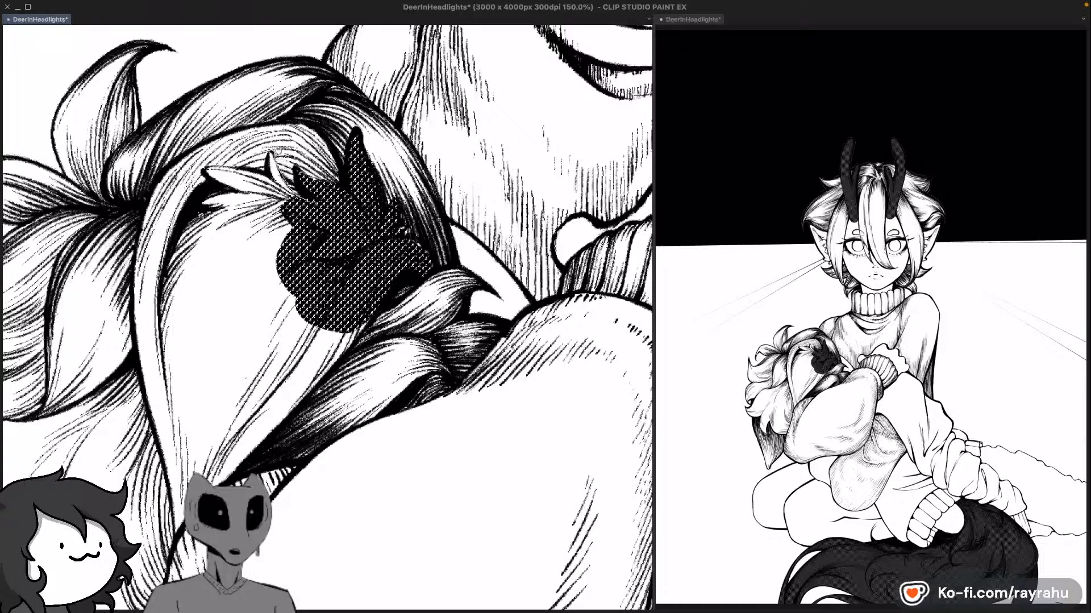
mouse_move(269, 151)
mouse_down()
mouse_move(294, 216)
mouse_move(327, 185)
mouse_up()
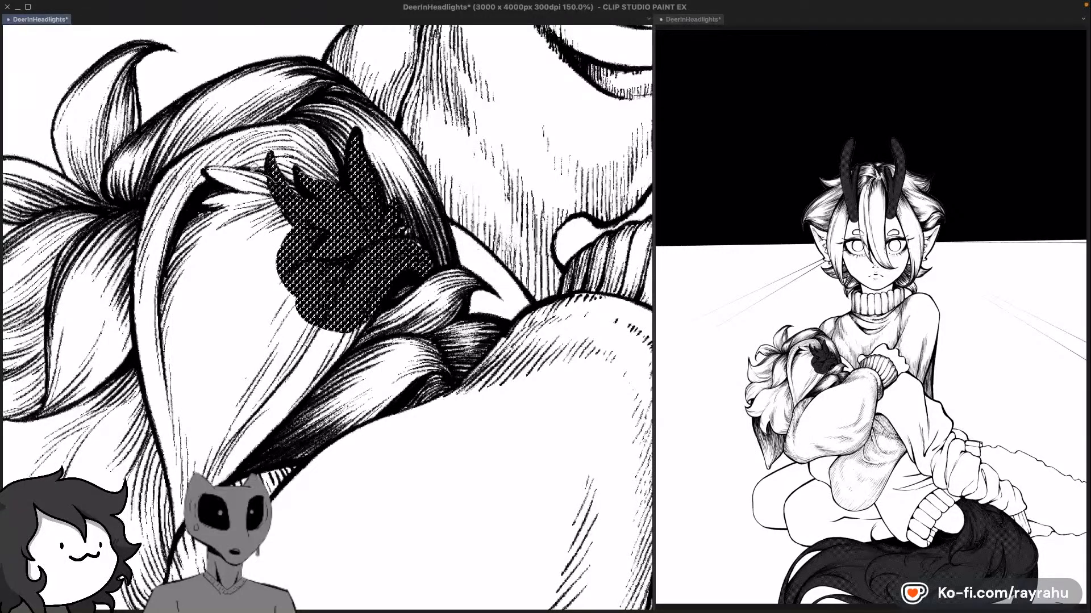
drag(214, 171, 313, 201)
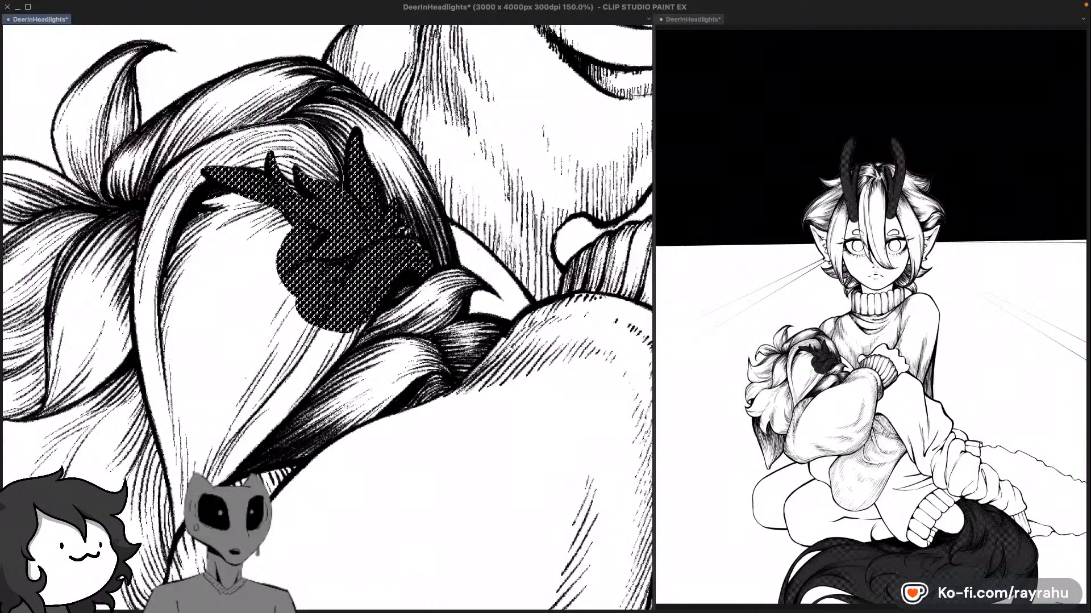
Step: Fill the rest of the upper ear with tone, from its curved top rim down to its pointed tip and inner edge
mouse_move(239, 127)
mouse_down()
mouse_move(185, 155)
mouse_move(156, 190)
mouse_move(145, 252)
mouse_move(313, 208)
mouse_up()
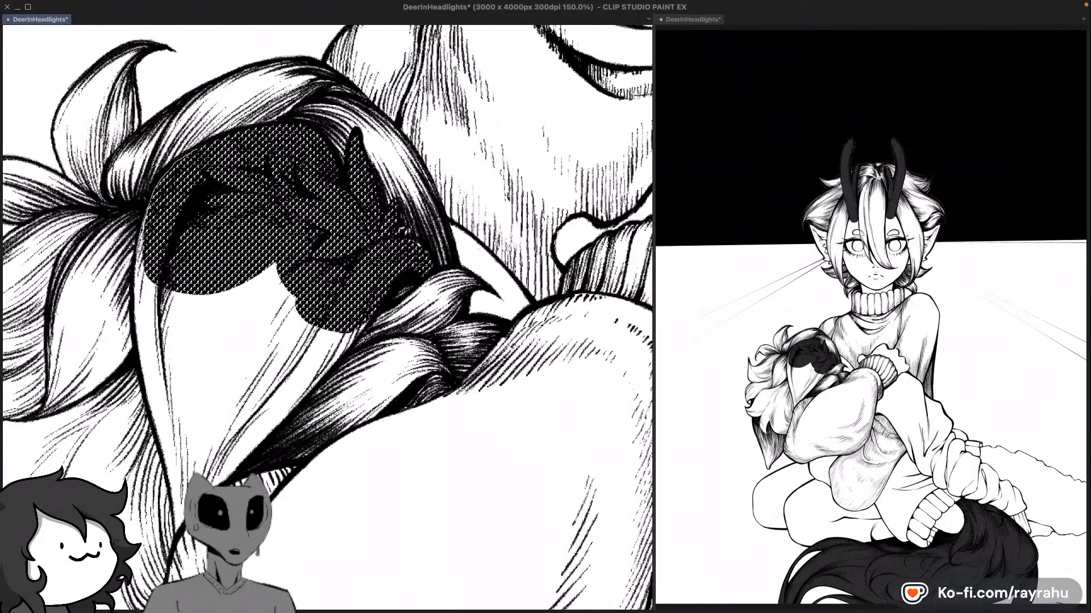
drag(138, 303, 242, 240)
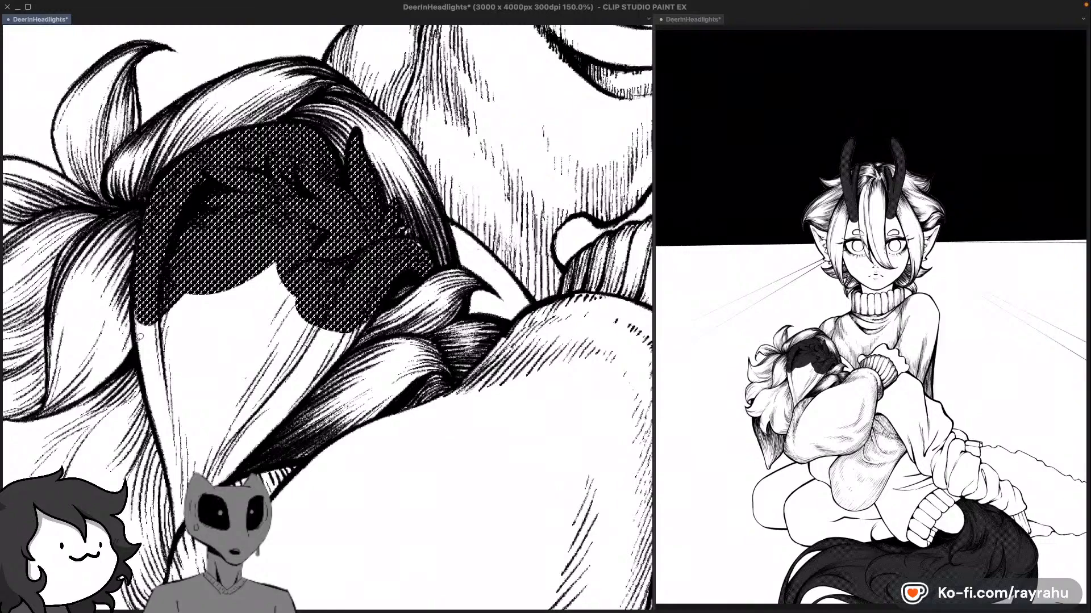
mouse_move(140, 336)
mouse_down()
mouse_move(174, 477)
mouse_move(239, 287)
mouse_up()
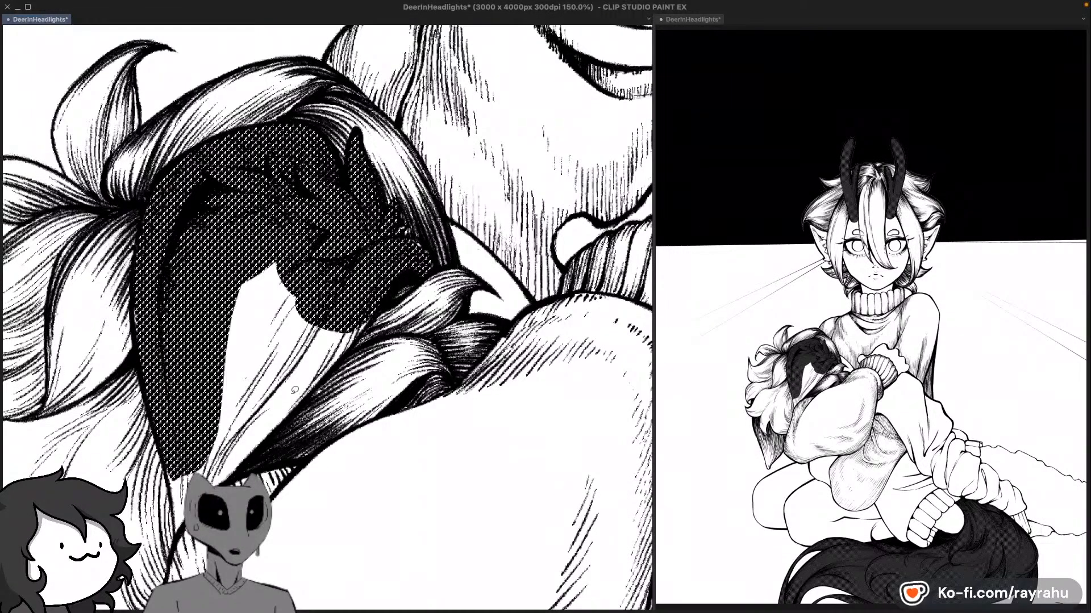
drag(295, 389, 312, 323)
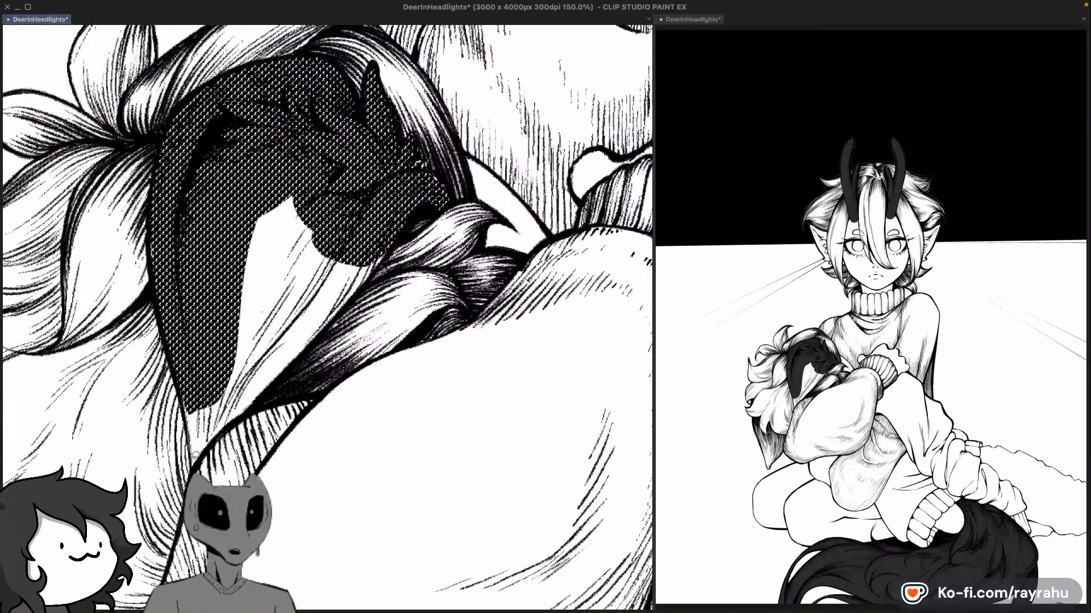
drag(242, 423, 231, 422)
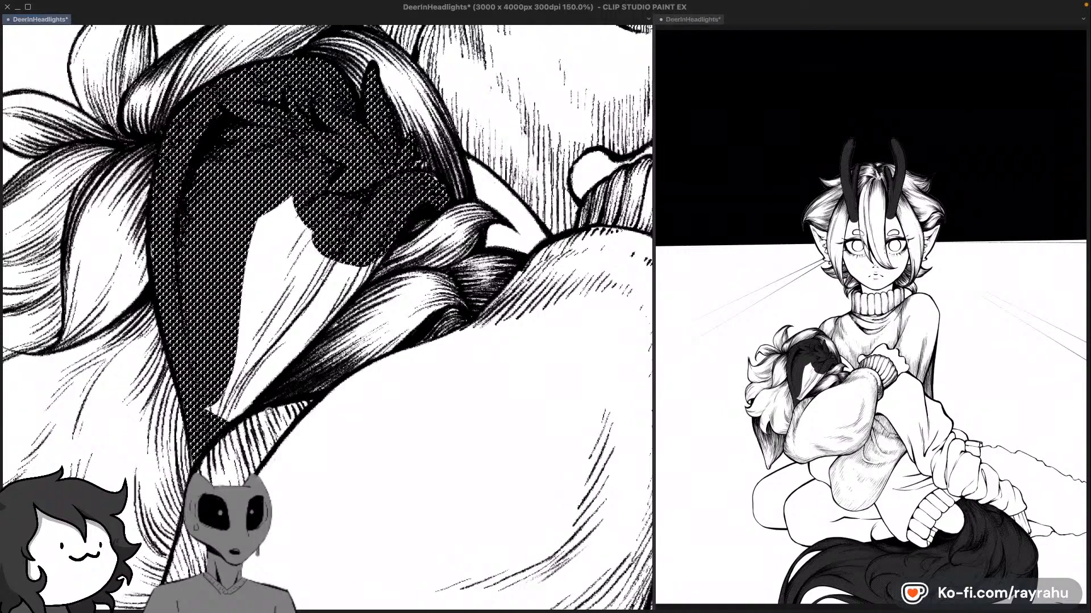
mouse_move(203, 461)
mouse_down()
mouse_move(245, 412)
mouse_move(205, 405)
mouse_up()
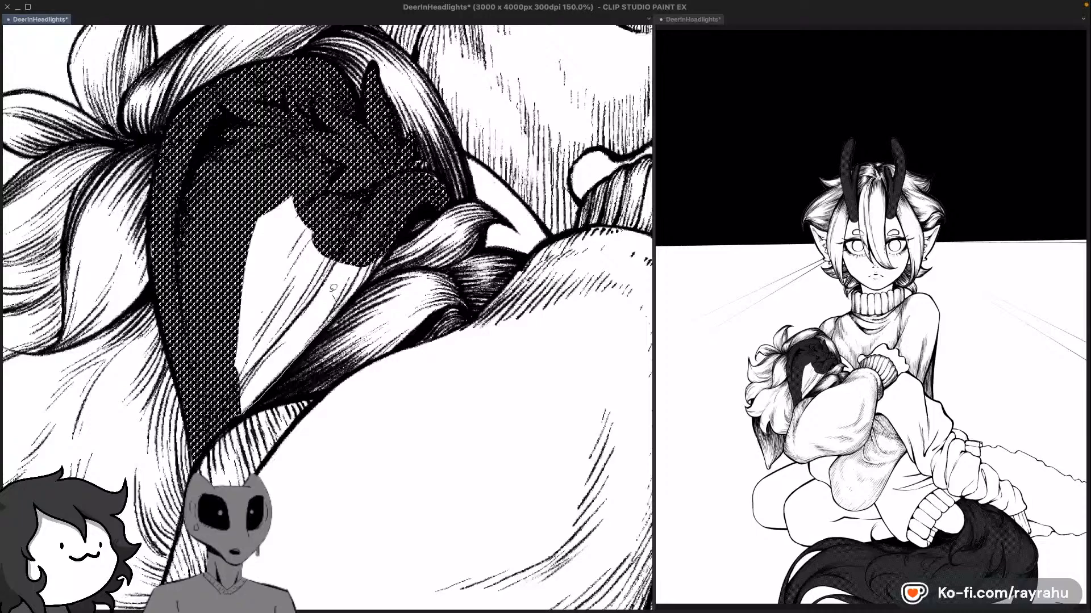
mouse_move(333, 288)
mouse_down()
mouse_move(259, 251)
mouse_move(382, 222)
mouse_move(257, 185)
mouse_move(301, 308)
mouse_up()
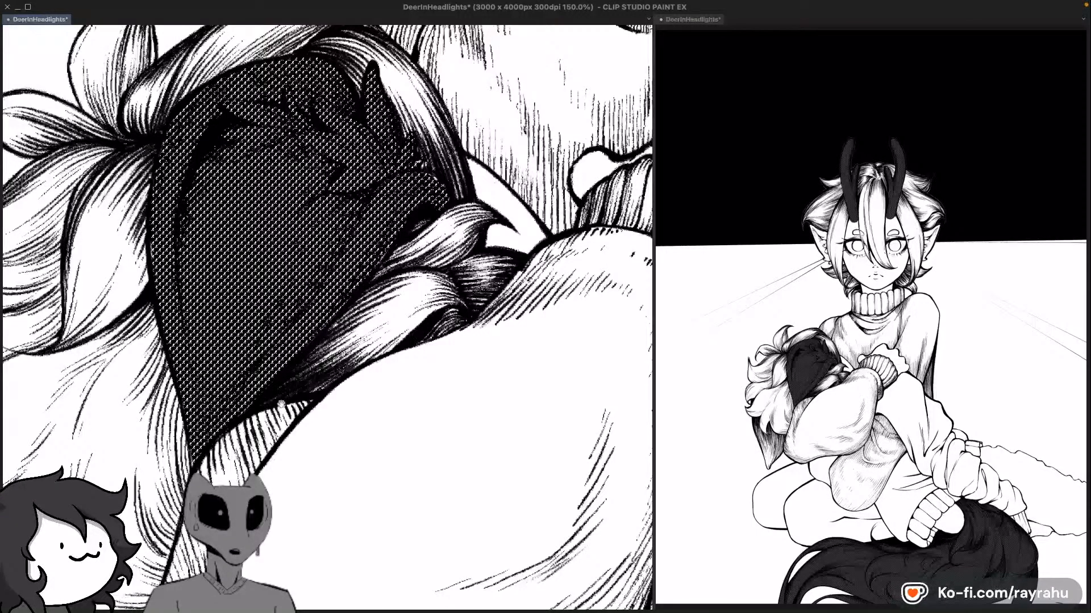
drag(281, 403, 422, 279)
Step: Tone the curled figure's lower ear from beneath the hair to its pointed tip, including the small gap between the hair locks
drag(336, 342, 481, 107)
drag(398, 264, 307, 297)
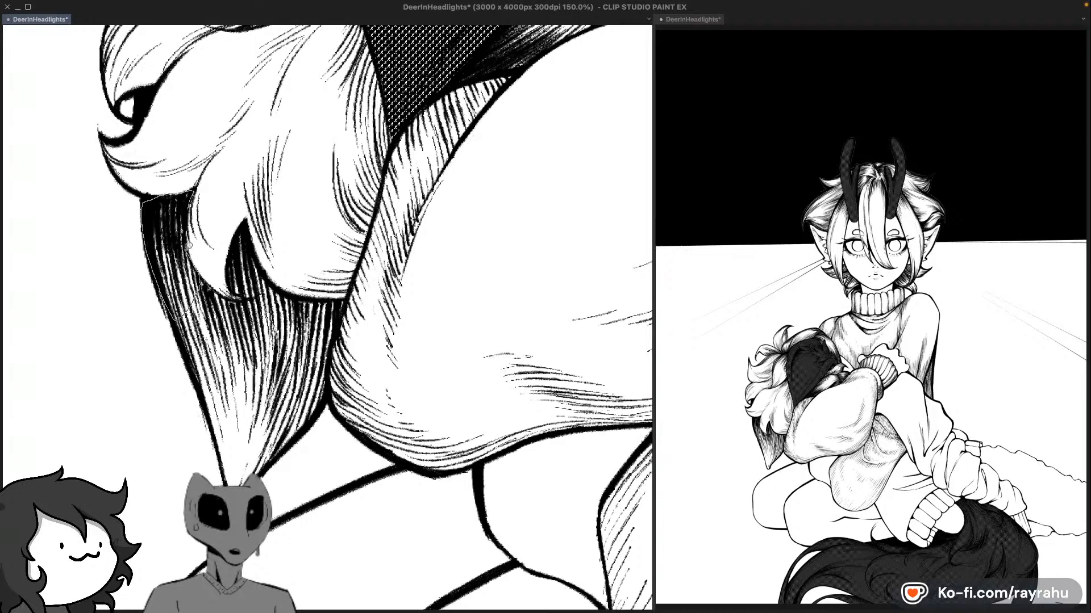
drag(188, 245, 256, 358)
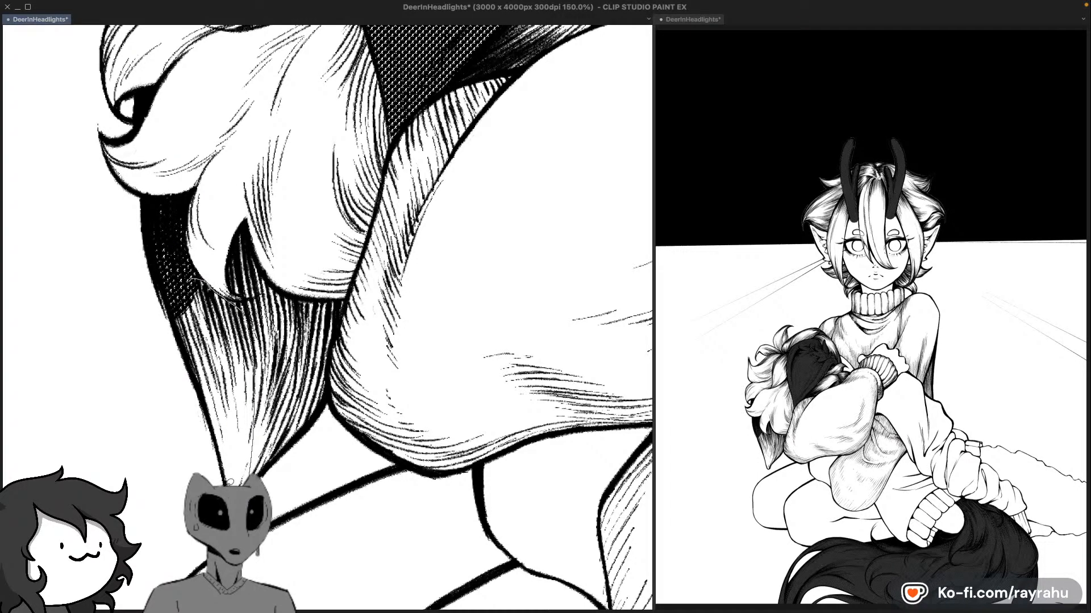
mouse_move(186, 348)
mouse_down()
mouse_move(191, 281)
mouse_move(227, 301)
mouse_move(212, 300)
mouse_move(293, 298)
mouse_move(289, 427)
mouse_up()
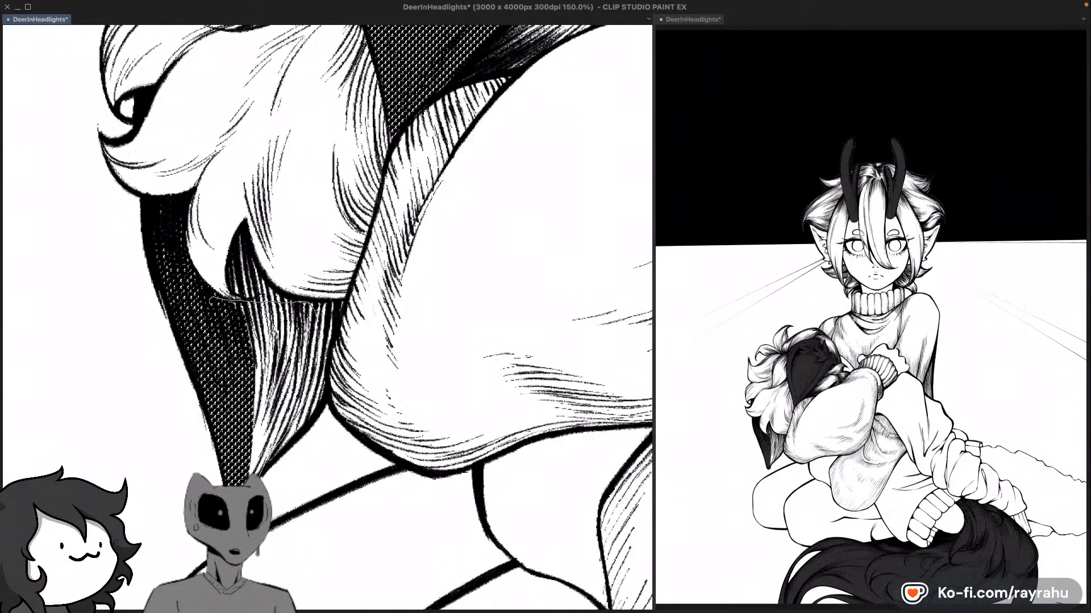
drag(212, 299, 210, 300)
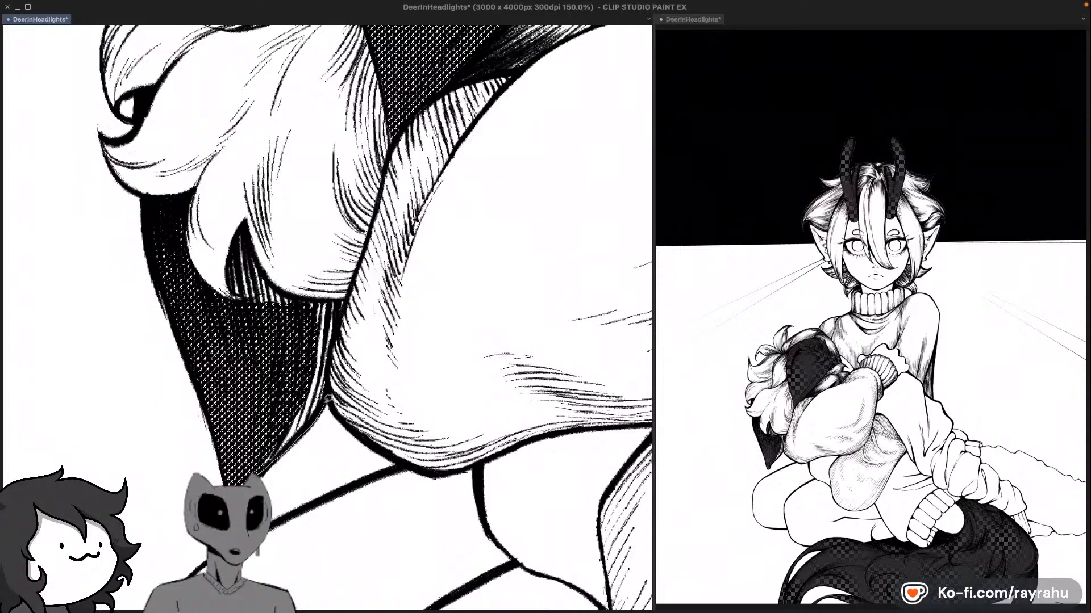
mouse_move(329, 397)
mouse_down()
mouse_move(287, 398)
mouse_move(329, 367)
mouse_move(347, 294)
mouse_move(318, 359)
mouse_up()
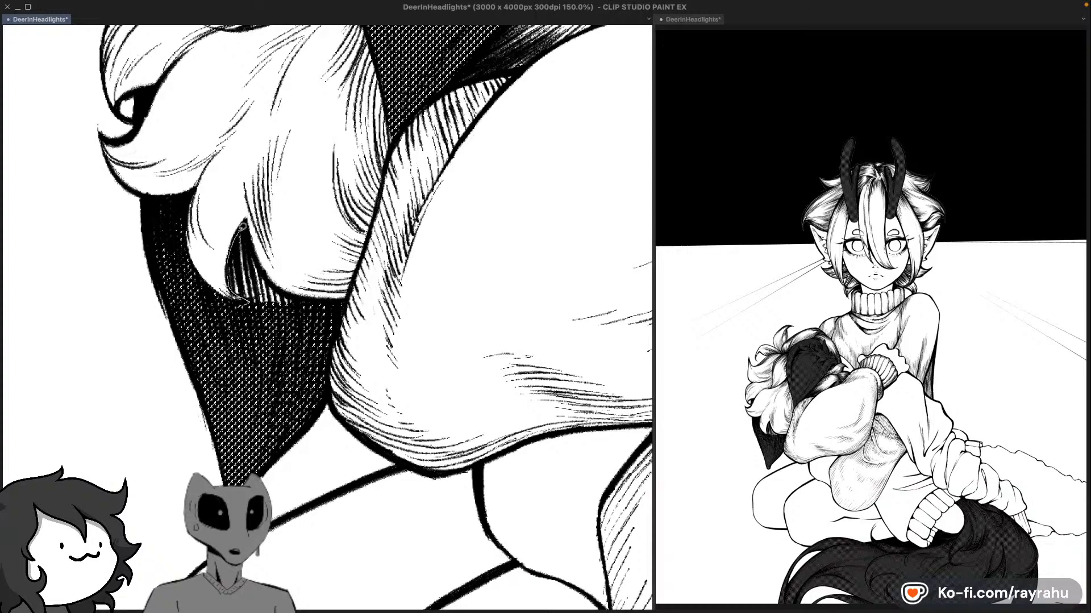
mouse_move(242, 226)
mouse_down()
mouse_move(301, 301)
mouse_move(250, 307)
mouse_up()
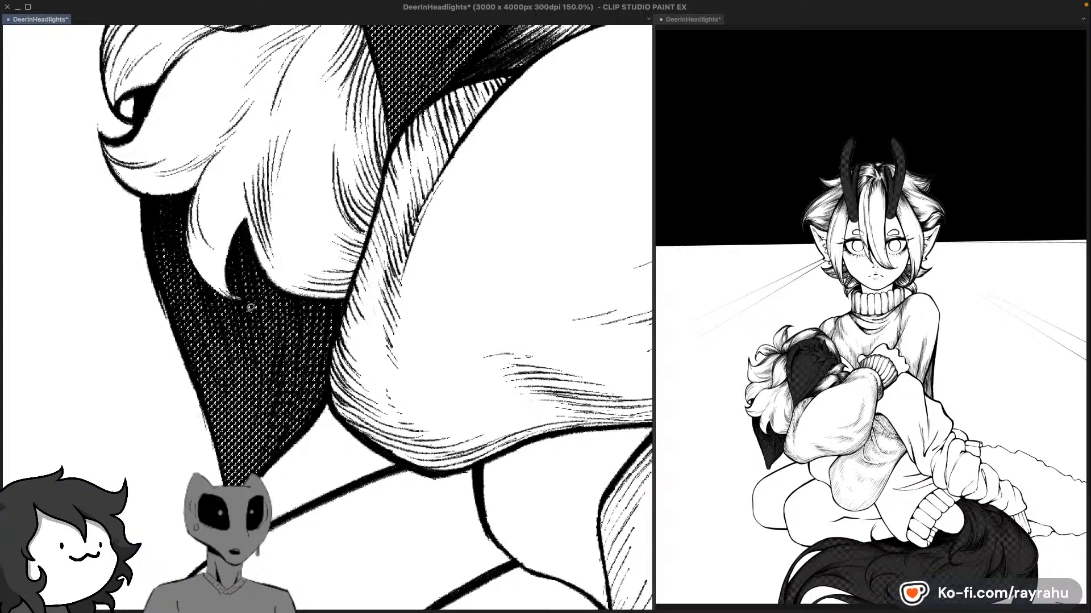
Step: Check the two toned ears against the surrounding sweater and sleeves, and save the illustration
scroll(302, 412, right, 5)
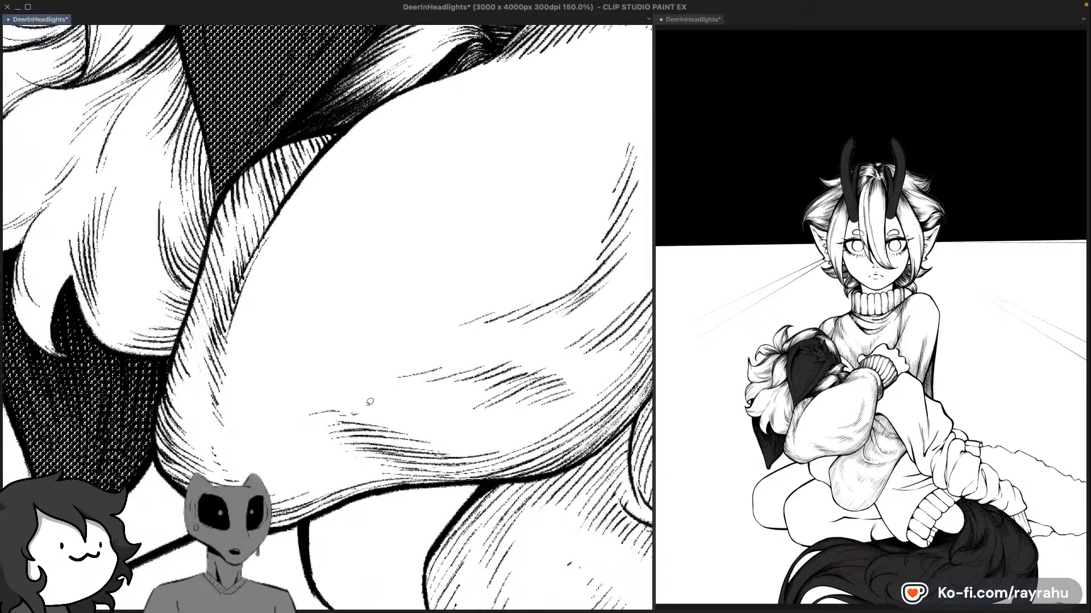
scroll(370, 402, down, 3)
drag(565, 164, 471, 305)
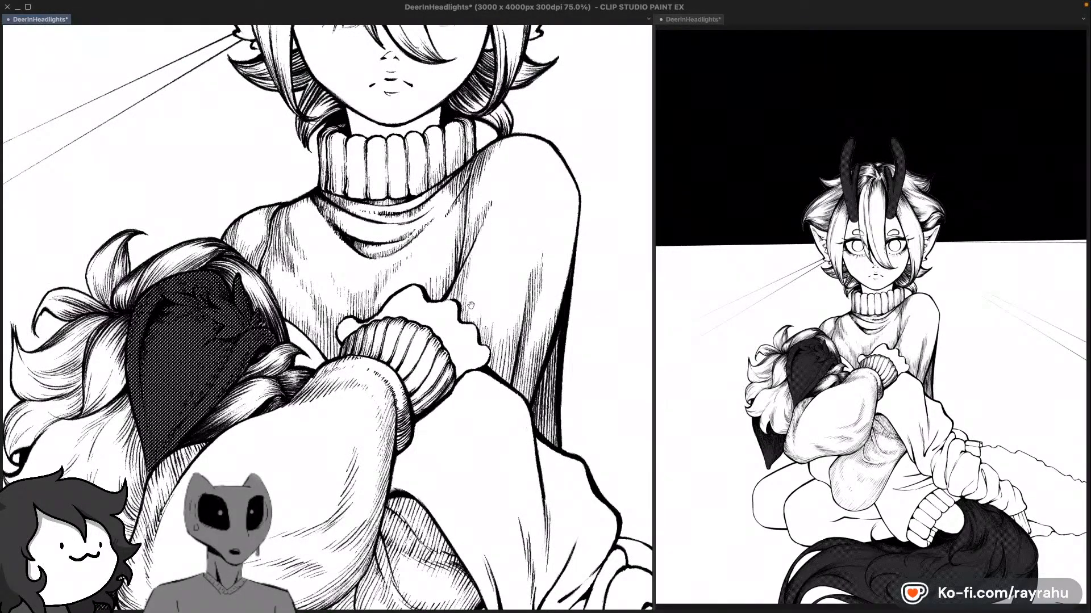
drag(451, 183, 404, 382)
drag(405, 436, 363, 159)
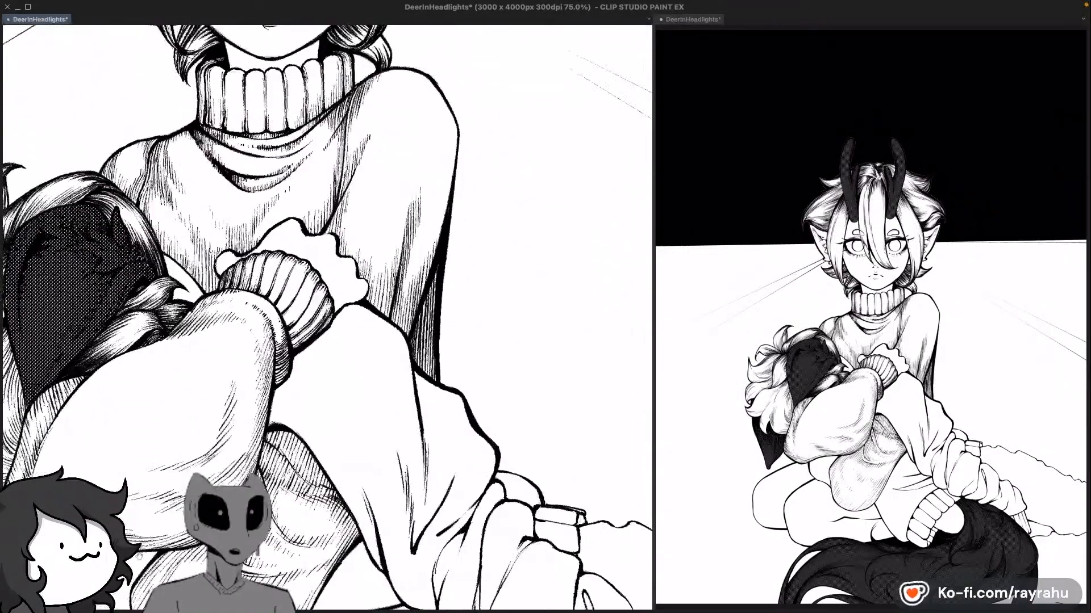
drag(256, 459, 362, 433)
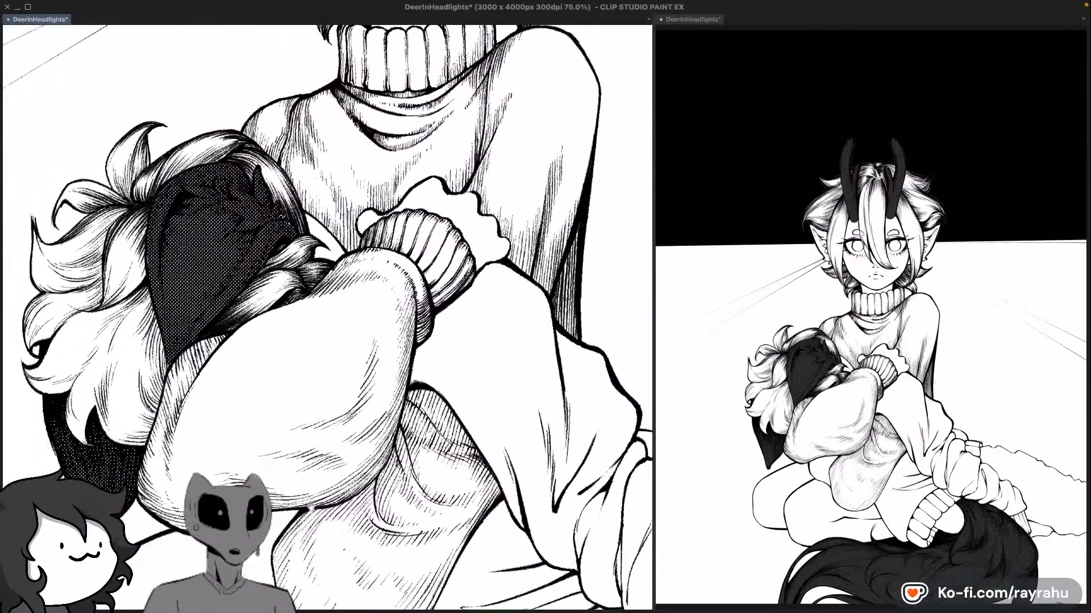
drag(307, 497, 309, 528)
drag(323, 436, 314, 398)
drag(316, 487, 323, 344)
key(ctrl+s)
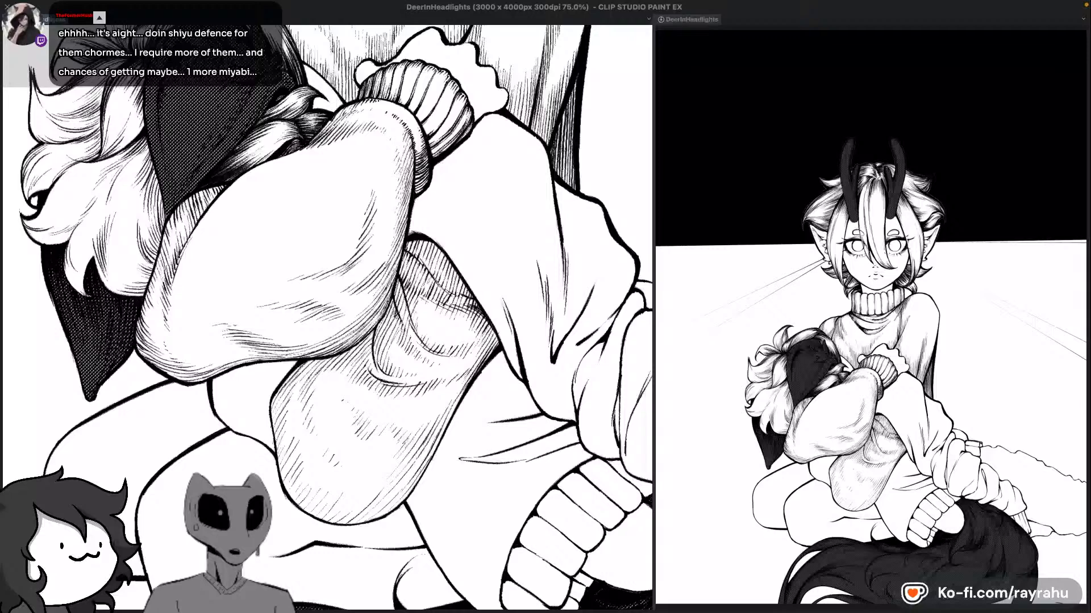
Step: Examine the curled figure's hatched sleeve and body up close and against the untoned sweater, legs and tail
drag(334, 351, 343, 345)
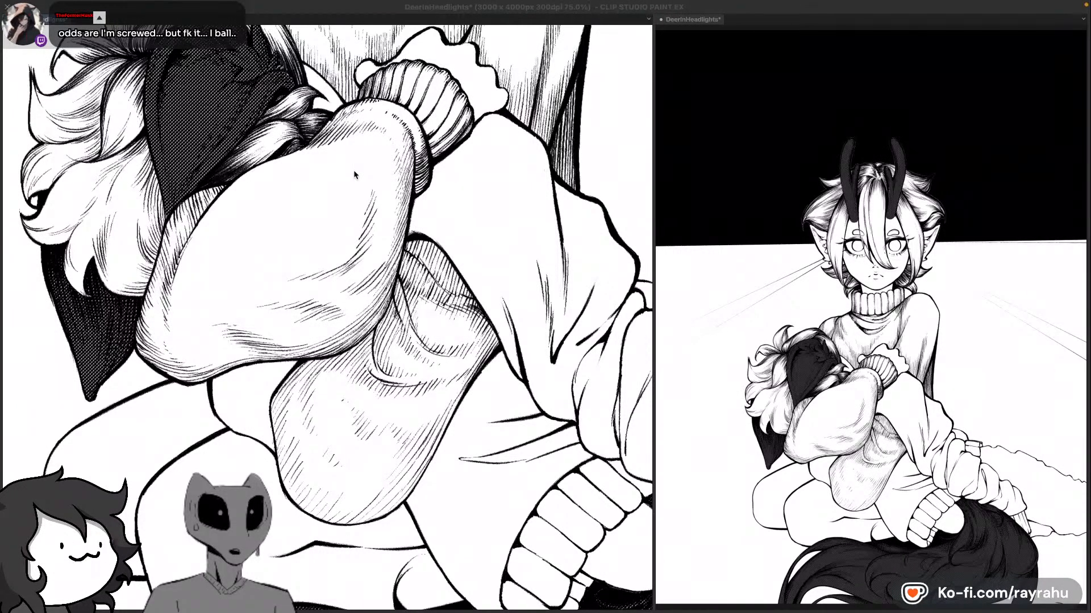
scroll(410, 169, up, 3)
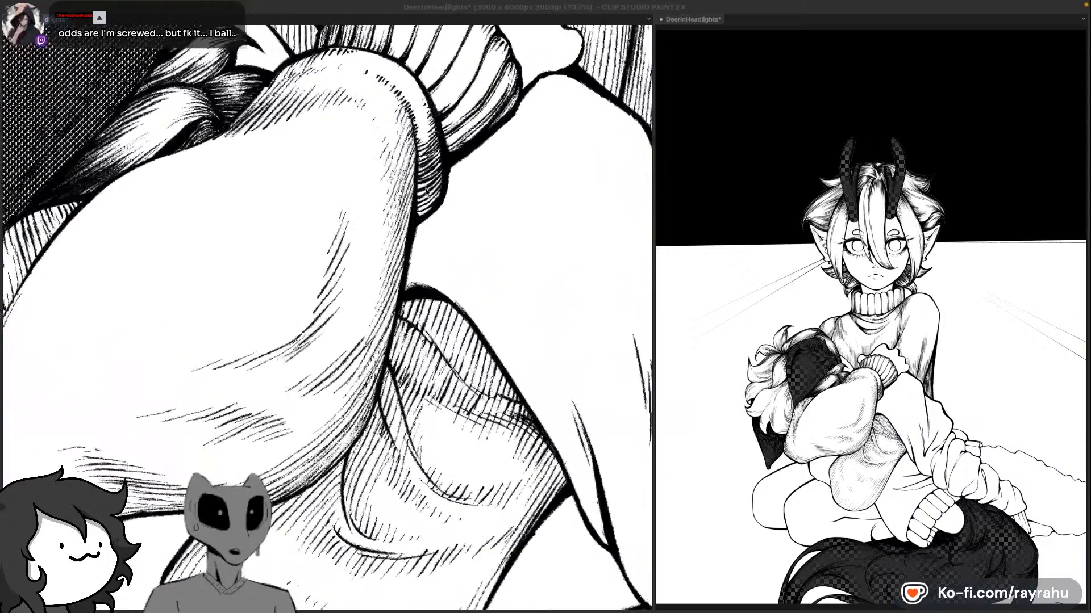
drag(410, 217, 407, 240)
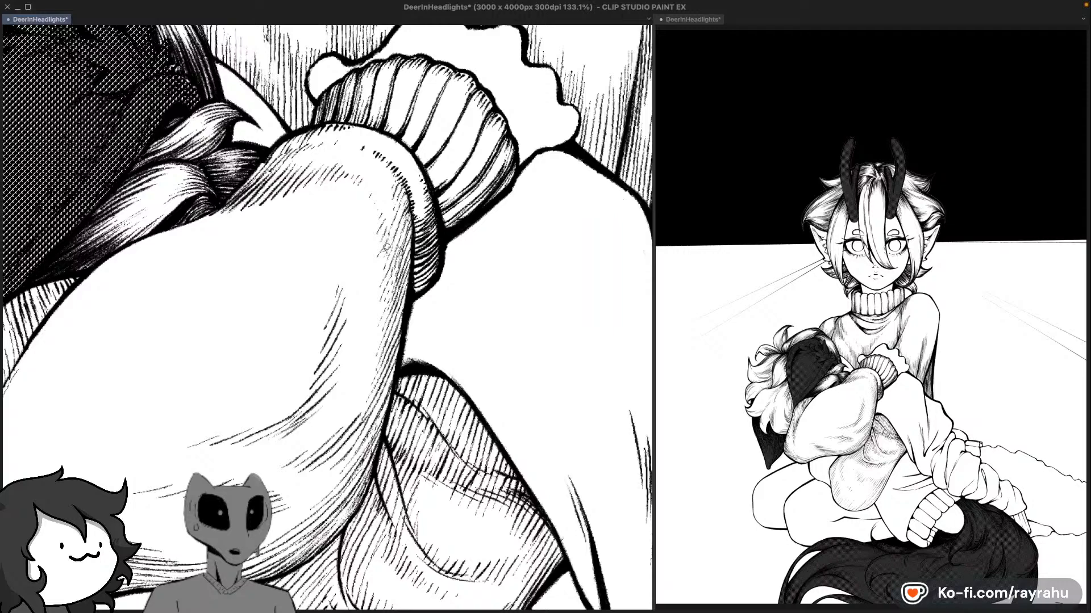
scroll(386, 248, down, 2)
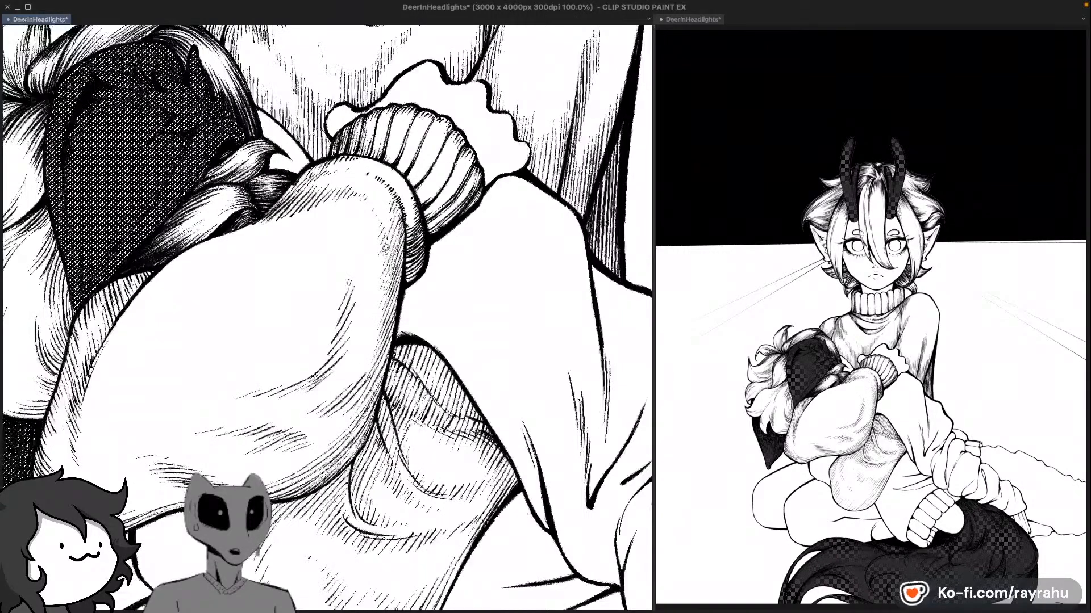
scroll(382, 244, down, 1)
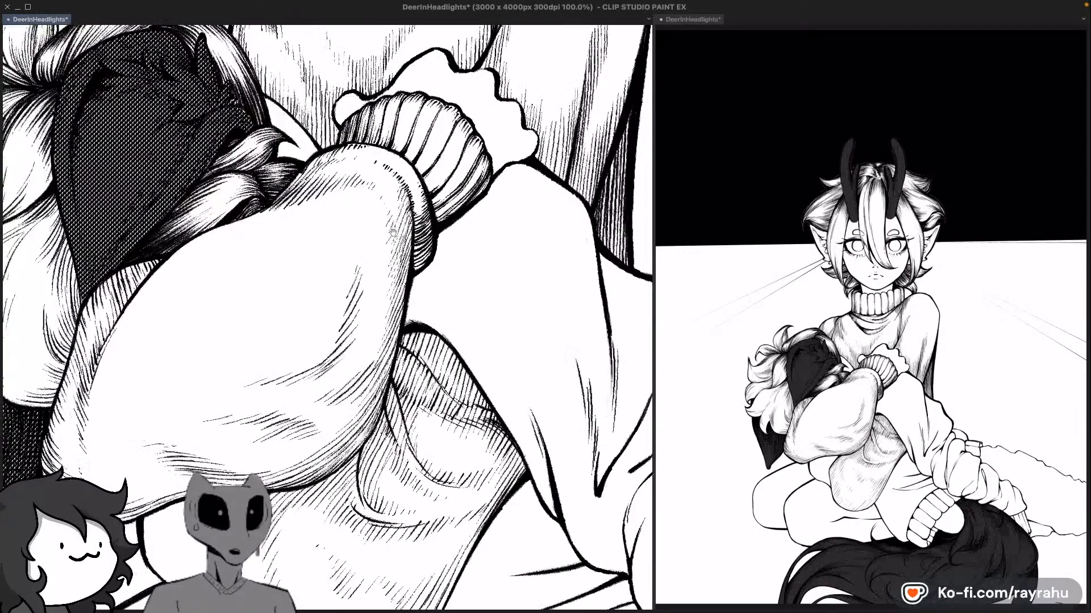
scroll(386, 234, down, 1)
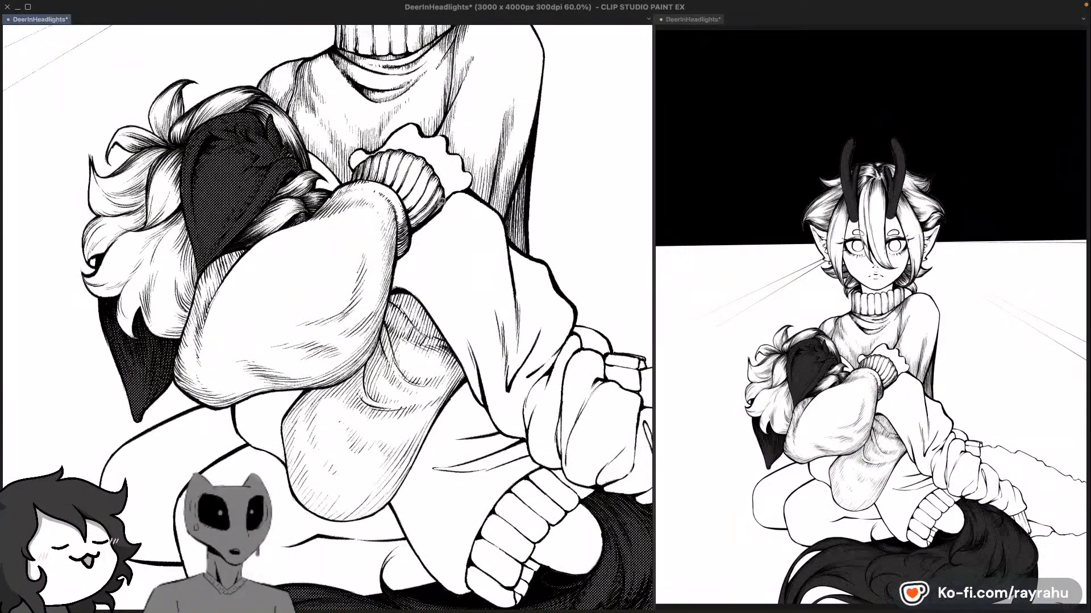
drag(537, 133, 467, 160)
scroll(467, 159, down, 1)
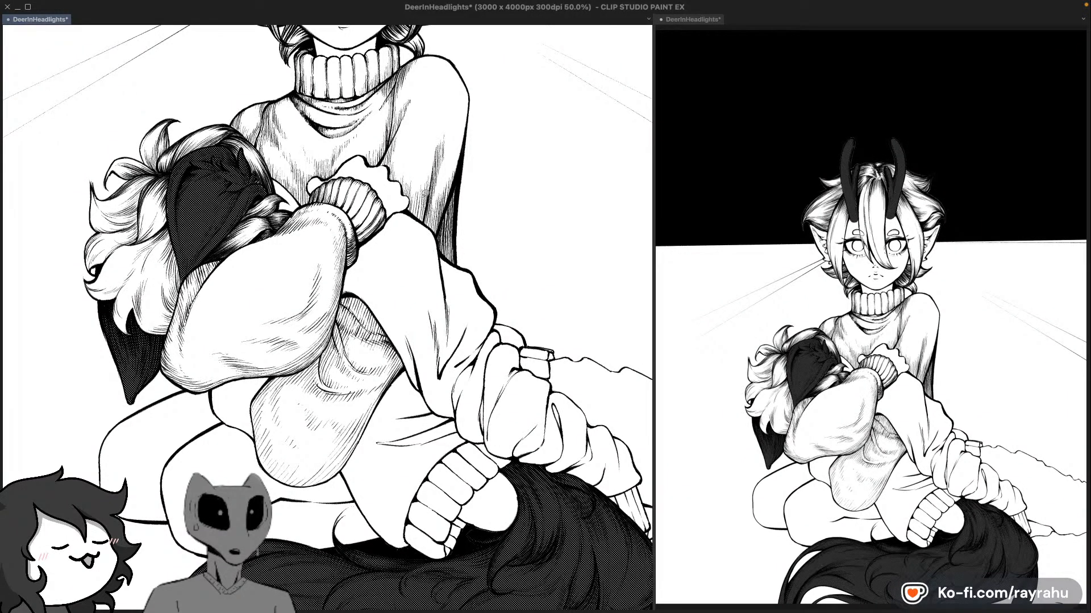
drag(583, 350, 518, 318)
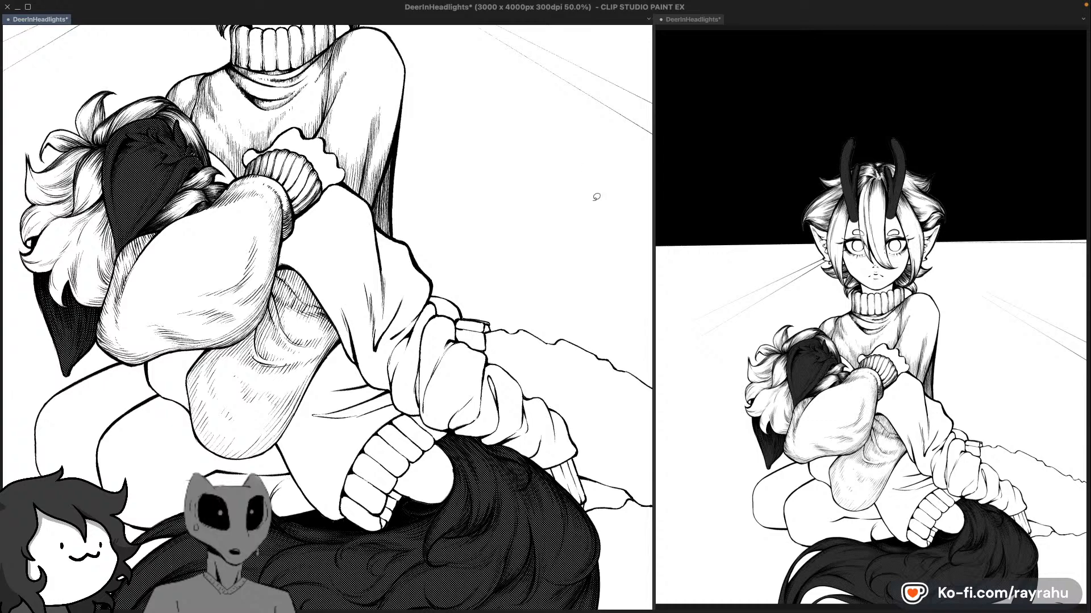
drag(555, 307, 529, 275)
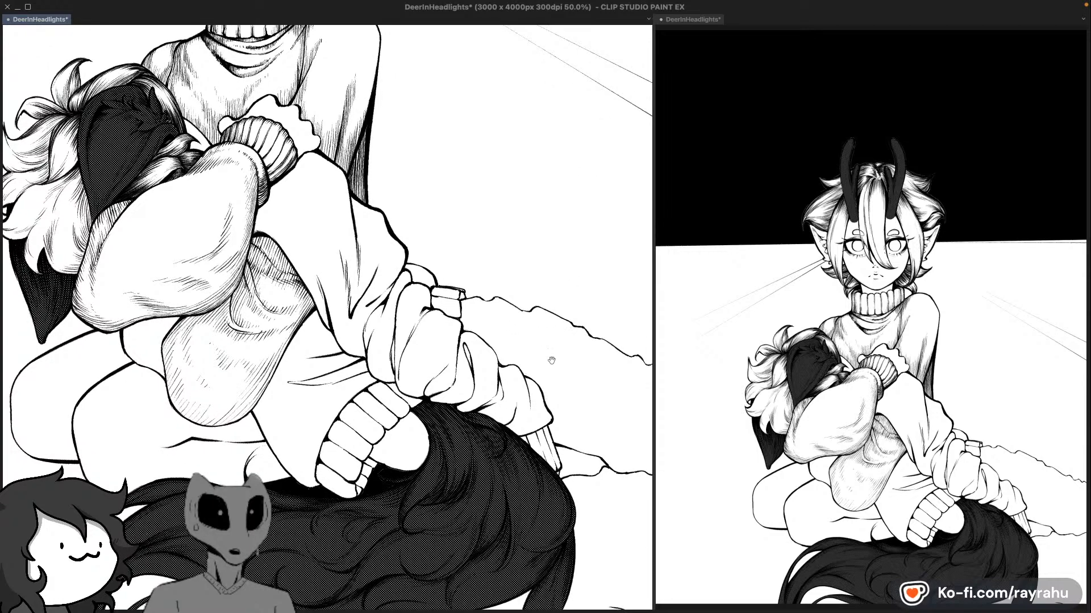
drag(551, 360, 562, 374)
Step: Mirror the canvas view horizontally and inspect the sleeves, folded legs and toned tail for balance
key(h)
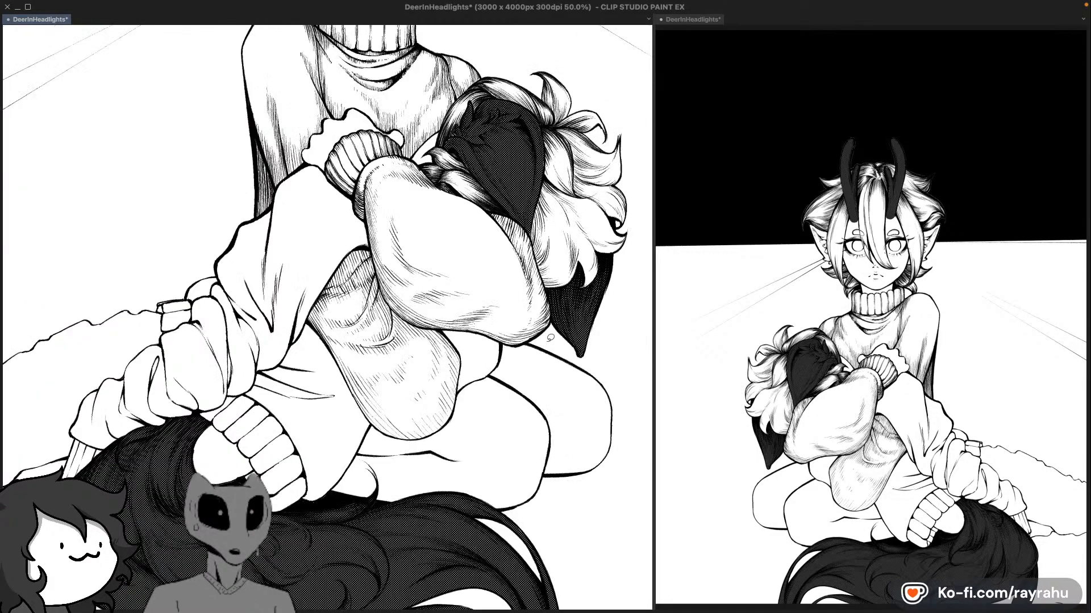
drag(495, 411, 520, 393)
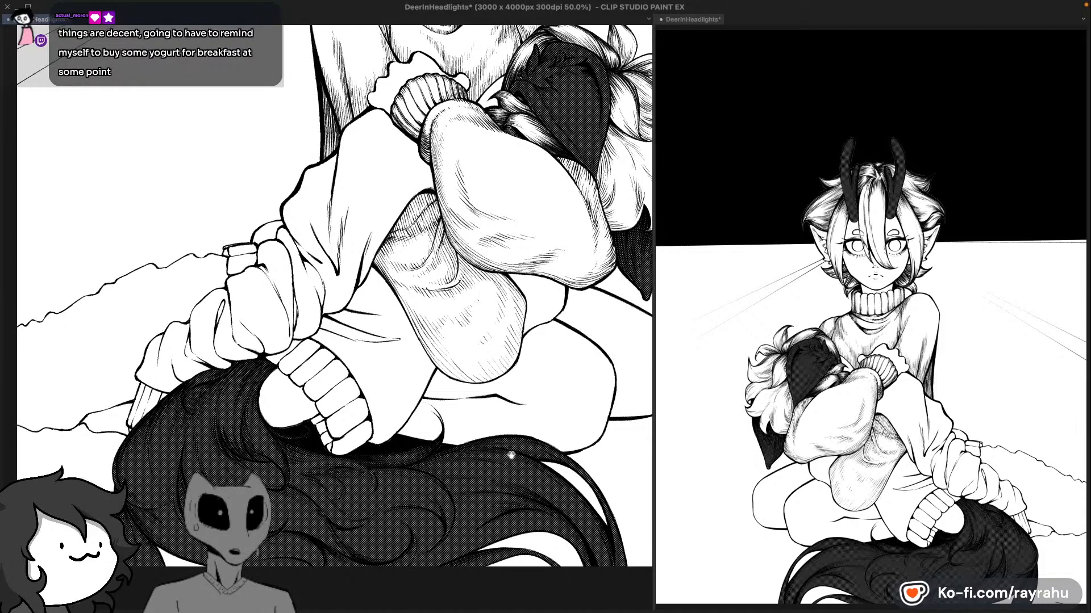
drag(511, 456, 459, 470)
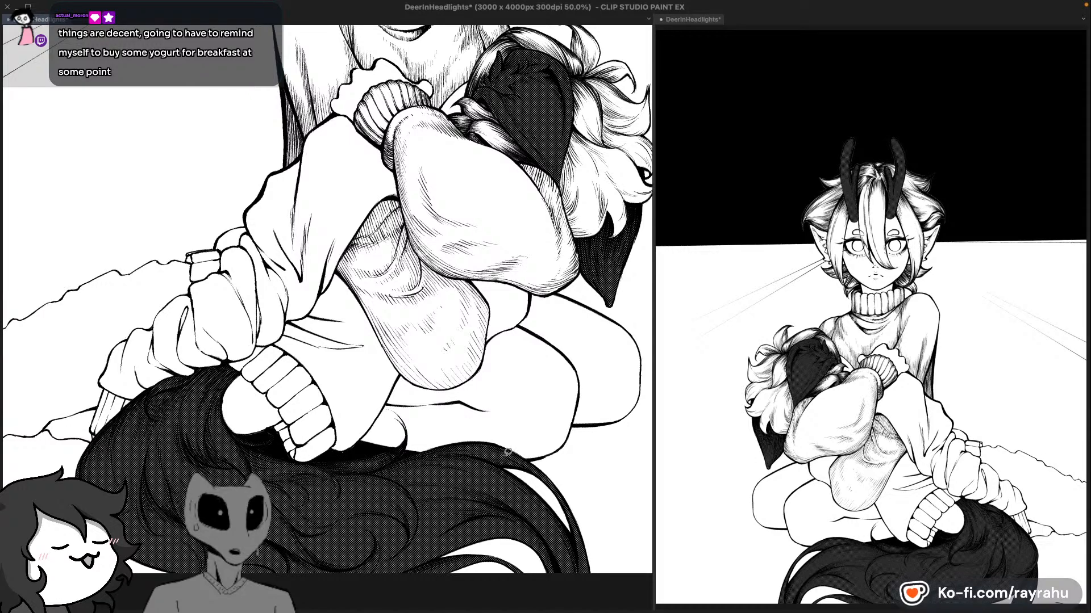
drag(555, 363, 532, 449)
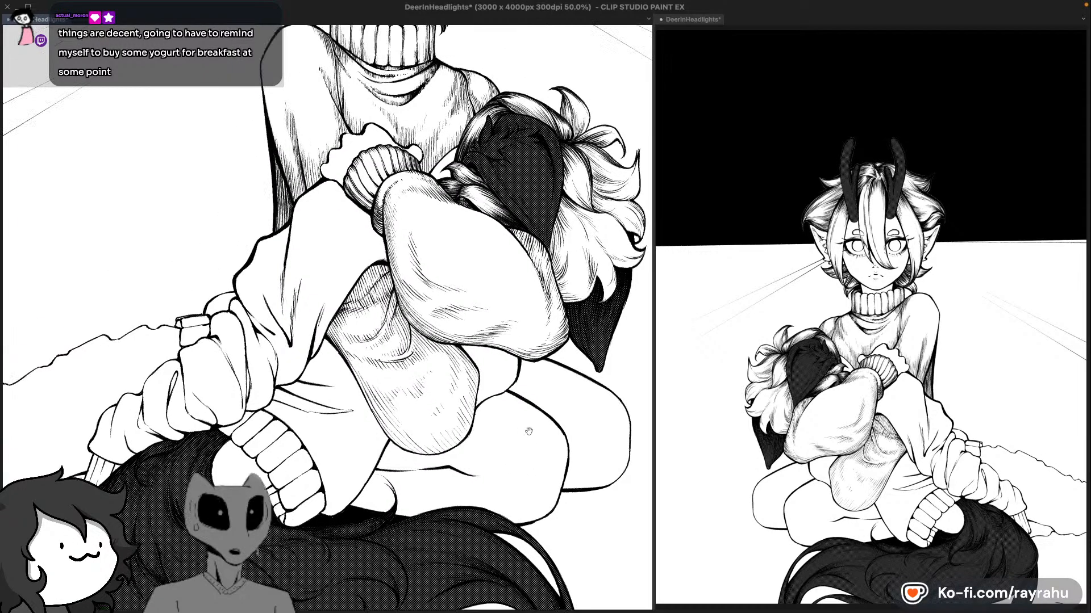
mouse_move(543, 368)
mouse_down()
mouse_move(523, 427)
mouse_move(548, 370)
mouse_up()
drag(485, 435, 516, 401)
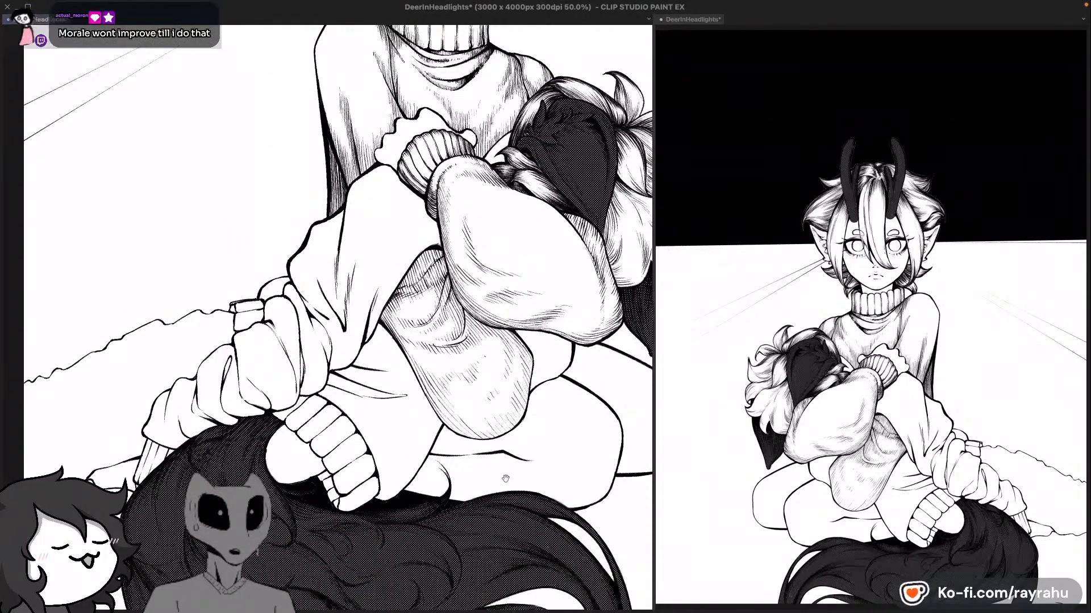
drag(504, 473, 524, 442)
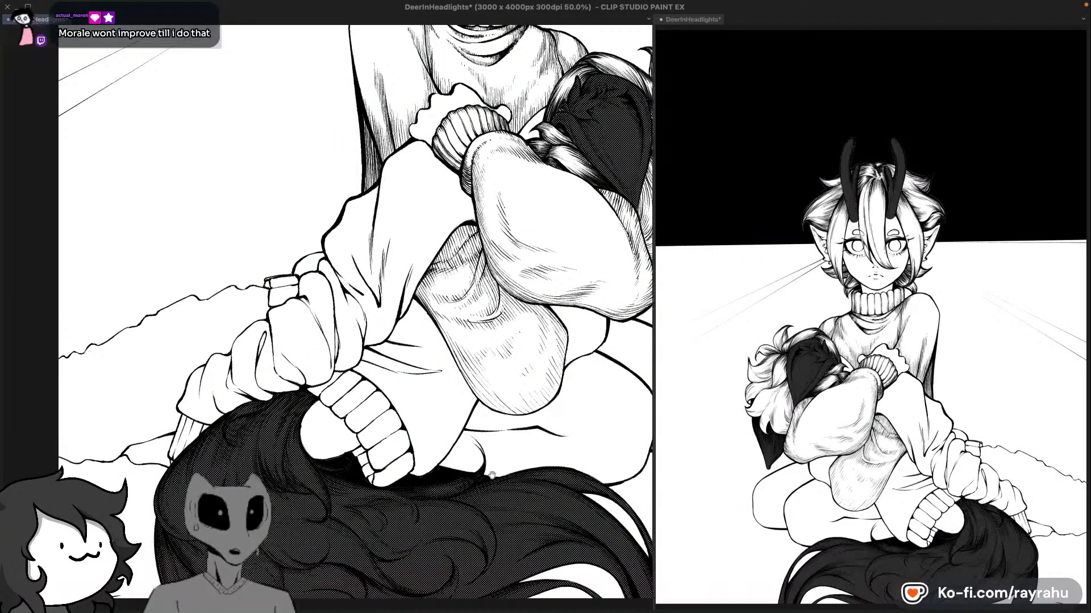
drag(492, 474, 492, 469)
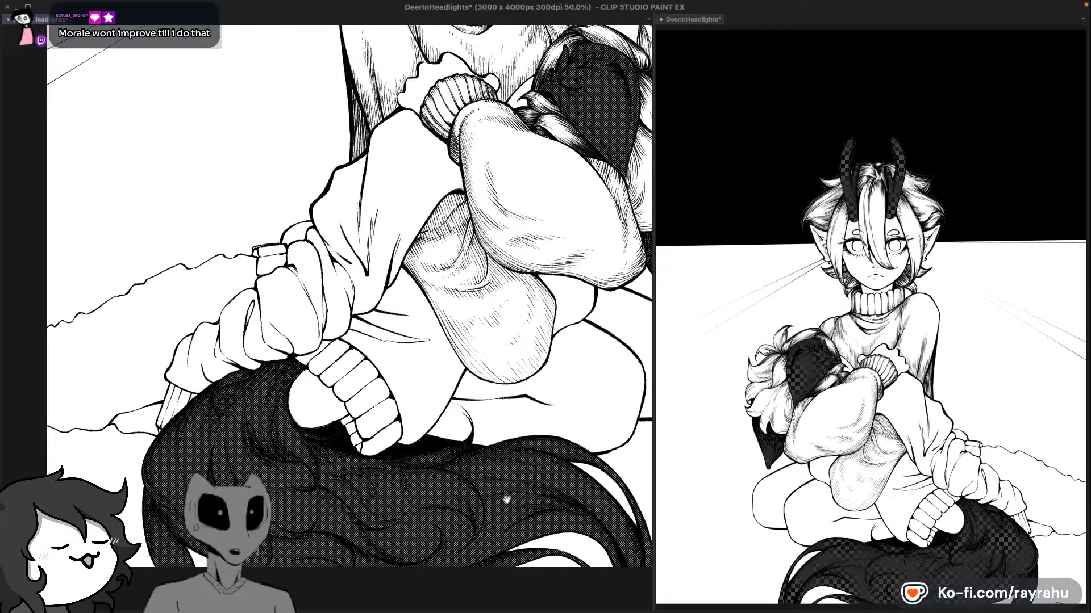
drag(507, 500, 544, 509)
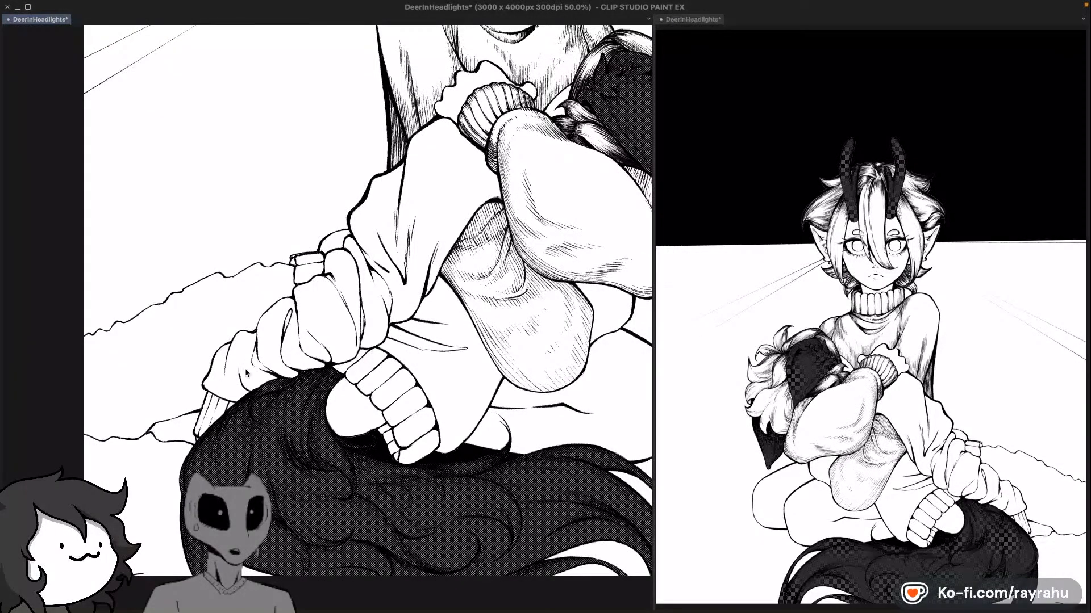
Step: Make Layer 6, the 60 LPI layer beneath the masked Monochrome tone, the active layer
scroll(247, 374, up, 2)
key(F7)
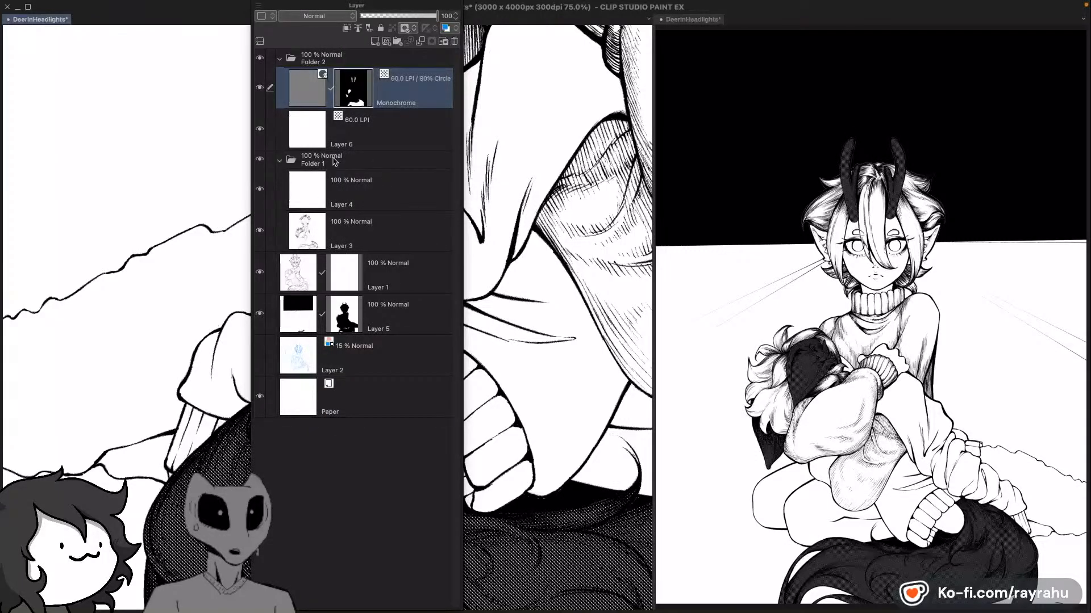
click(356, 140)
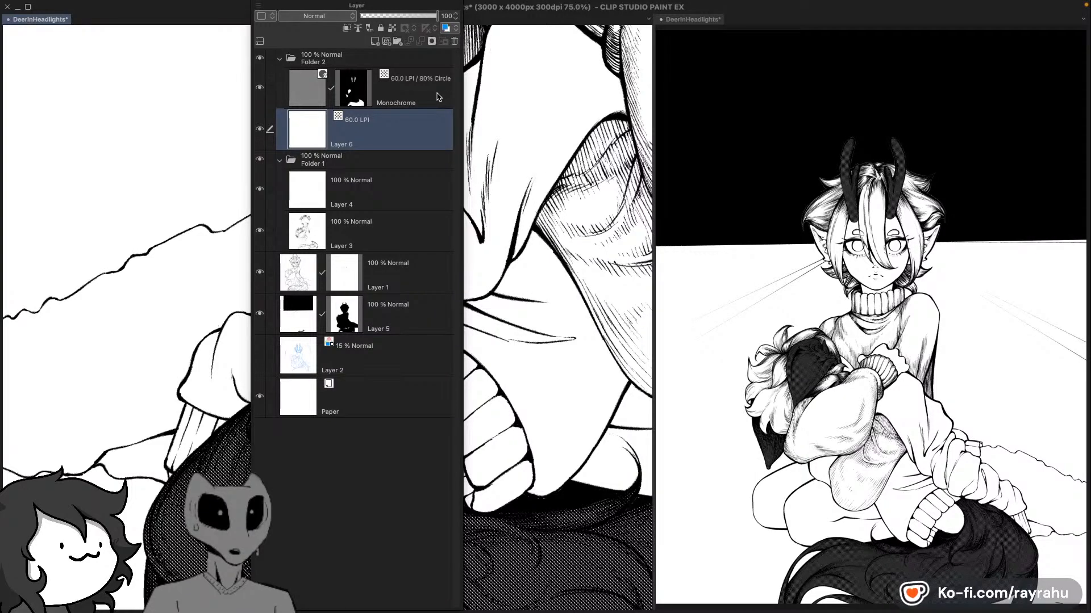
key(Tab)
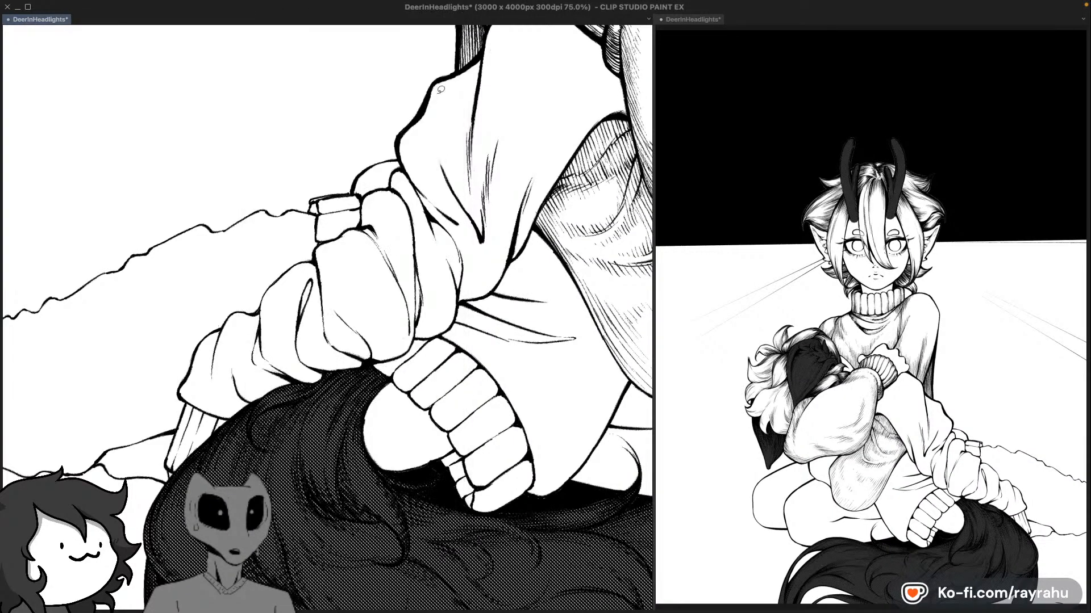
Step: Examine the curled figure and the whole mirrored composition, and bring up the layer stack
drag(547, 177, 420, 278)
drag(619, 218, 399, 358)
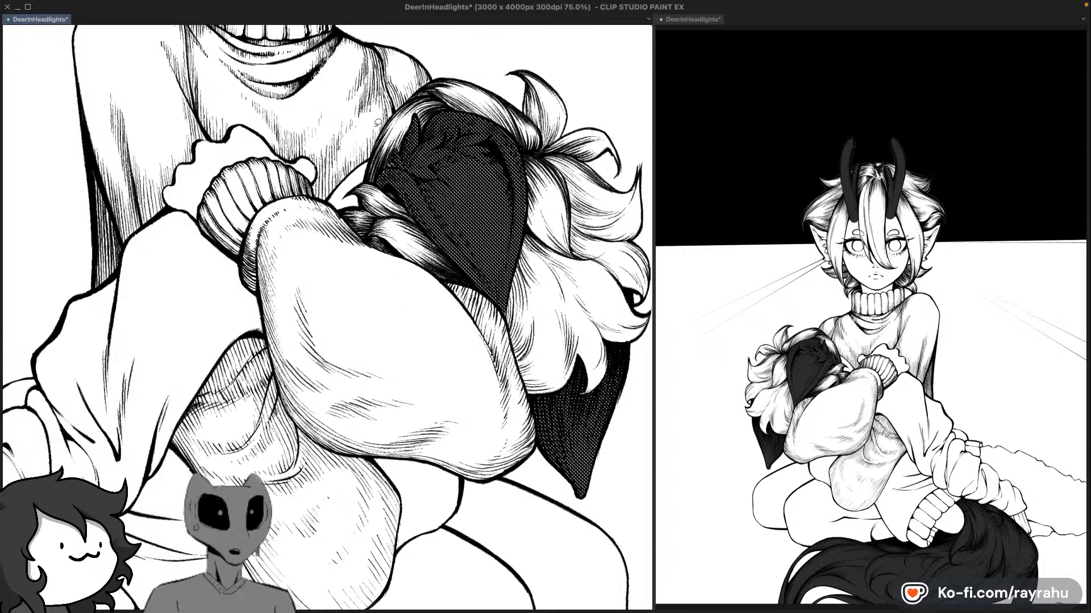
scroll(483, 399, down, 4)
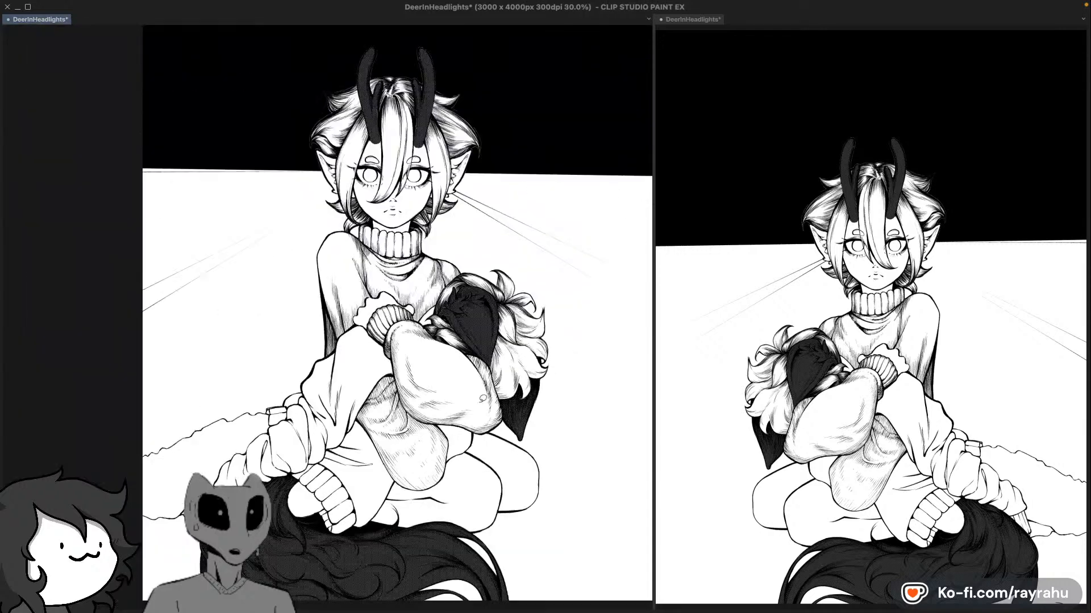
scroll(483, 399, down, 1)
scroll(482, 399, up, 2)
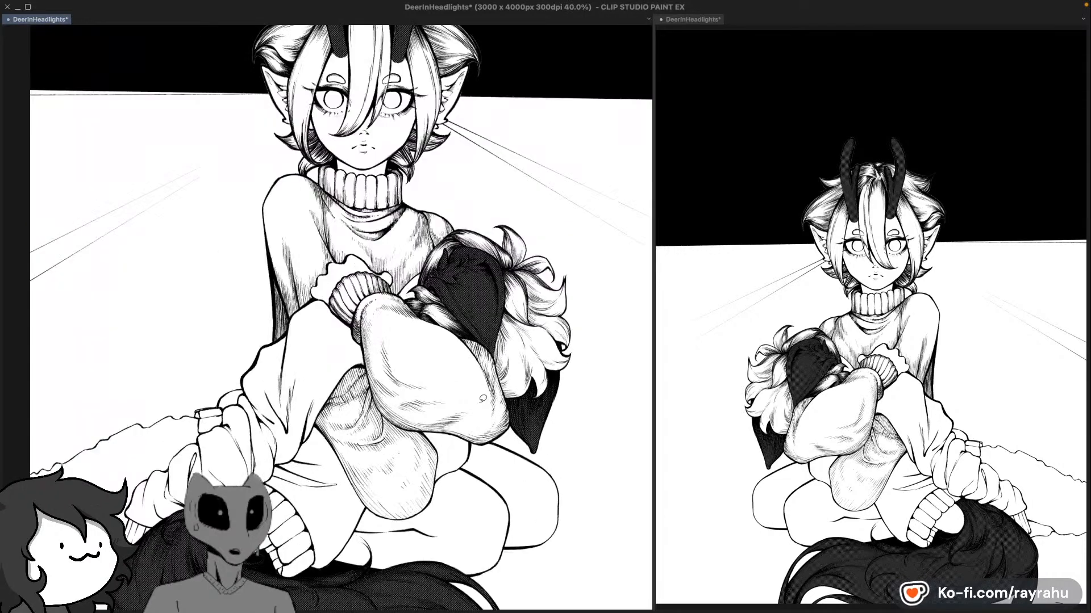
key(F7)
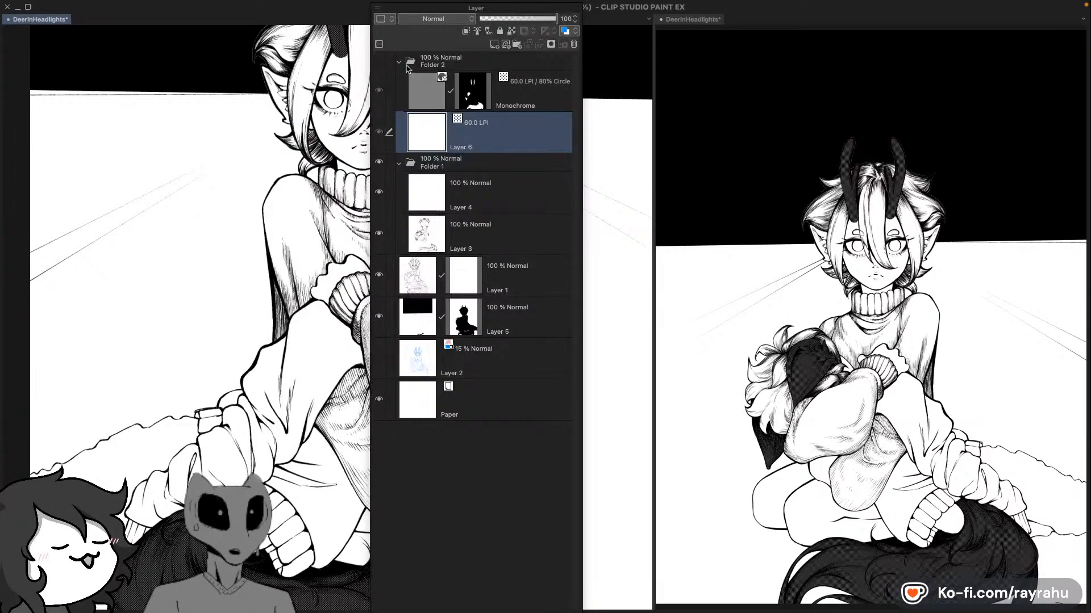
Step: Hide Folder 2 so the inked illustration shows without its halftone layers
click(380, 61)
key(F7)
drag(553, 135, 527, 219)
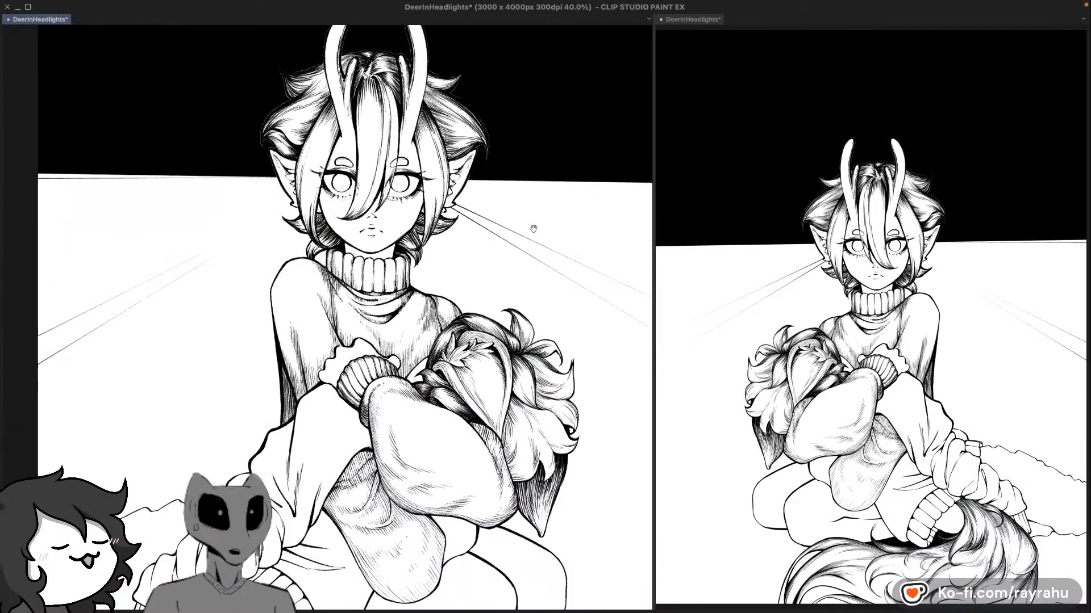
key(F7)
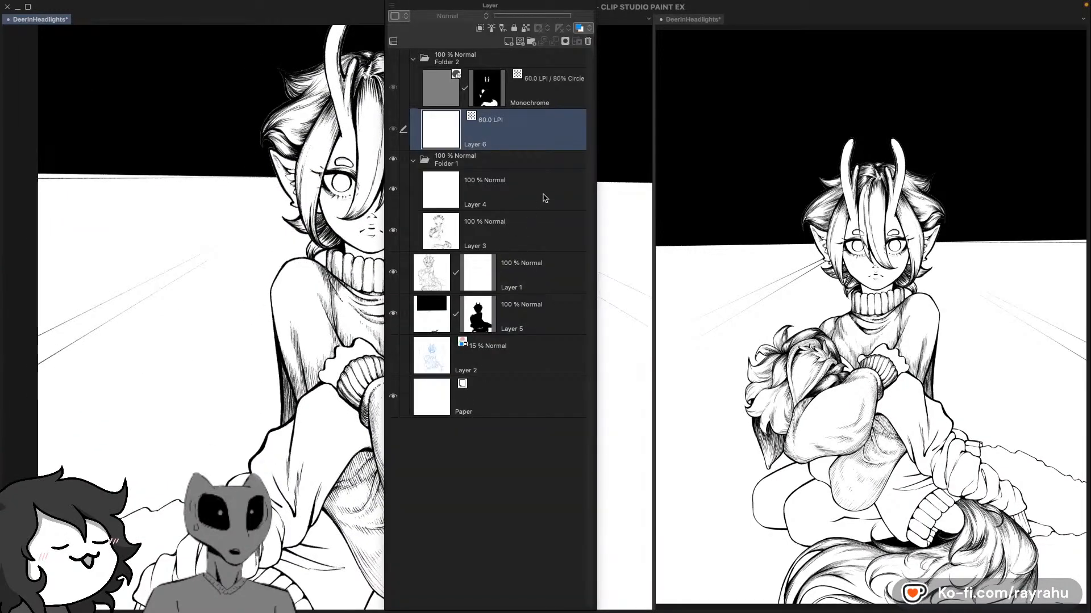
key(F7)
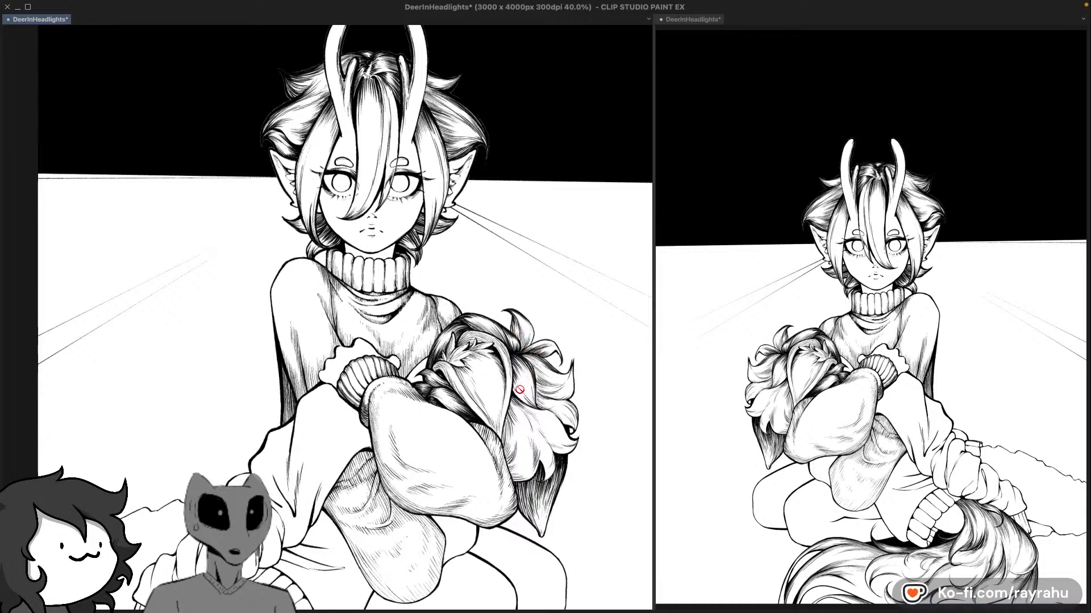
Step: Review the untoned composition and make Layer 5, the masked black background layer, the active layer
scroll(519, 389, down, 1)
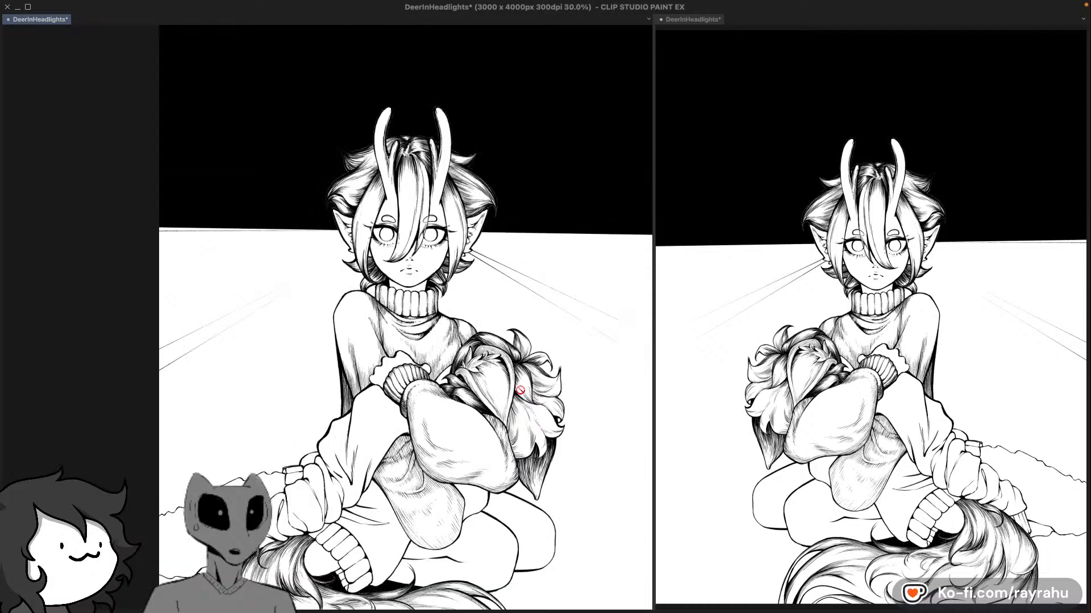
mouse_move(505, 290)
mouse_down()
mouse_move(497, 225)
mouse_move(505, 300)
mouse_up()
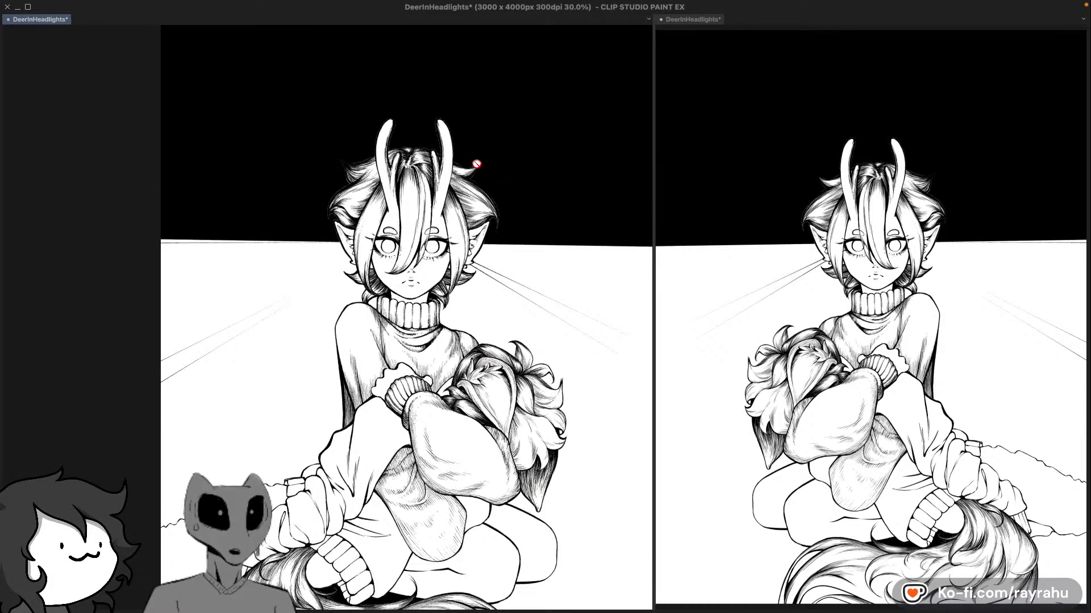
scroll(470, 193, up, 1)
scroll(472, 271, down, 2)
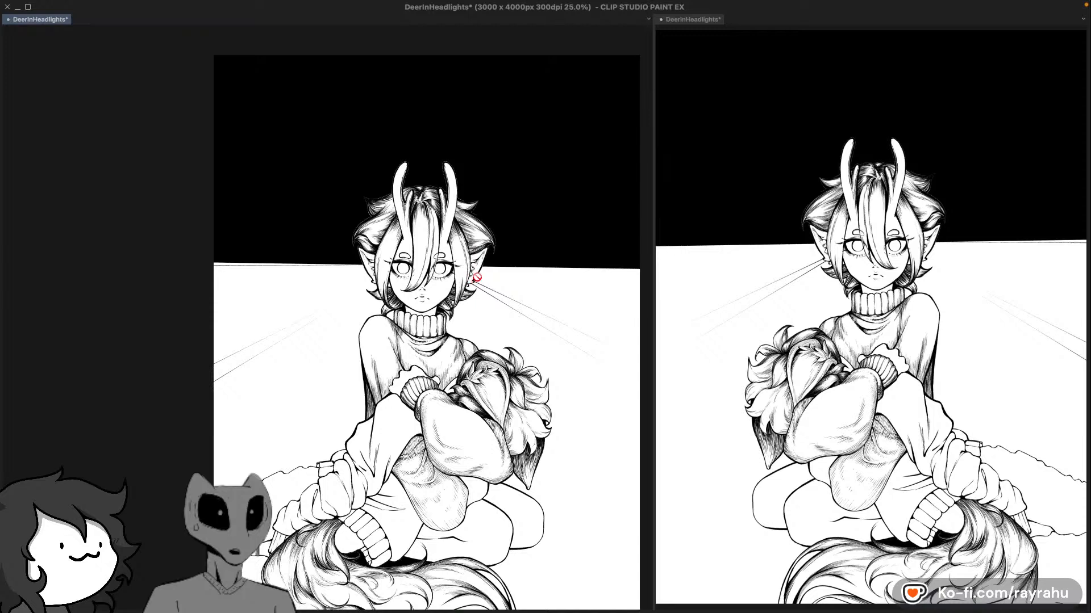
key(F7)
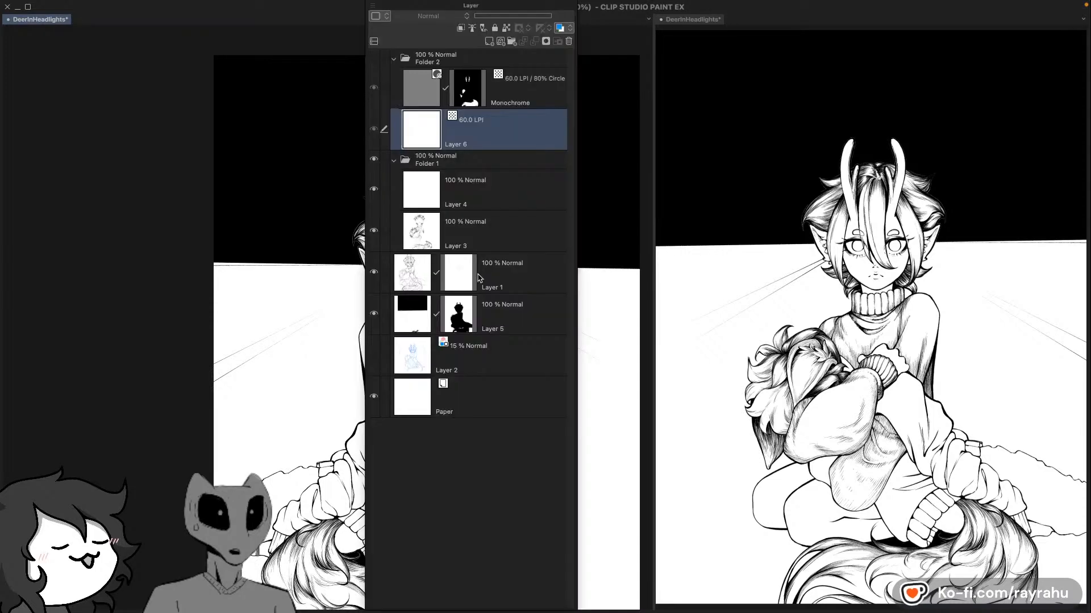
click(488, 190)
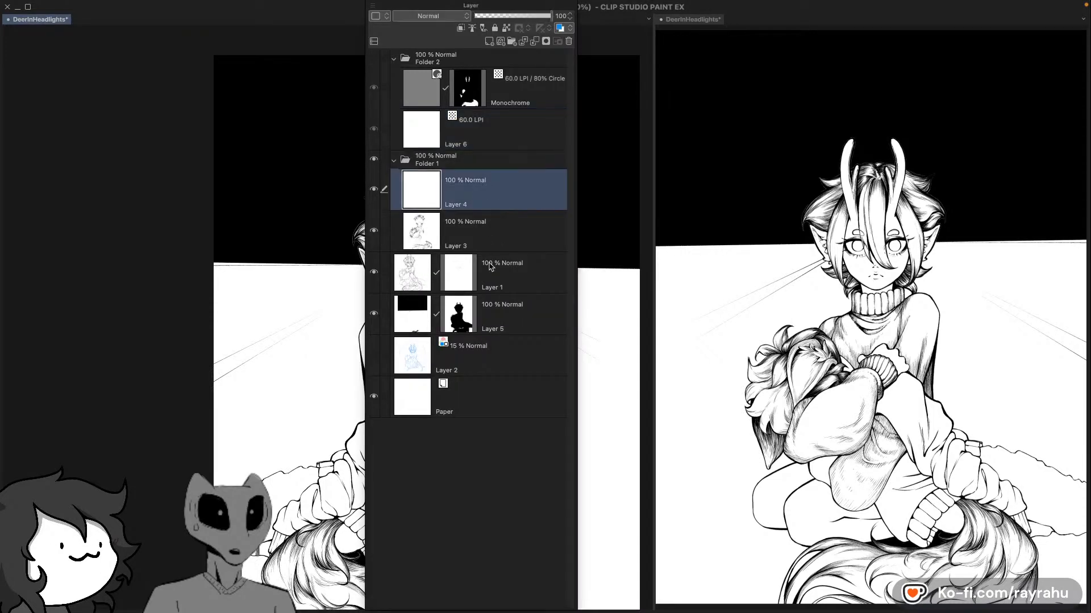
click(500, 327)
click(459, 325)
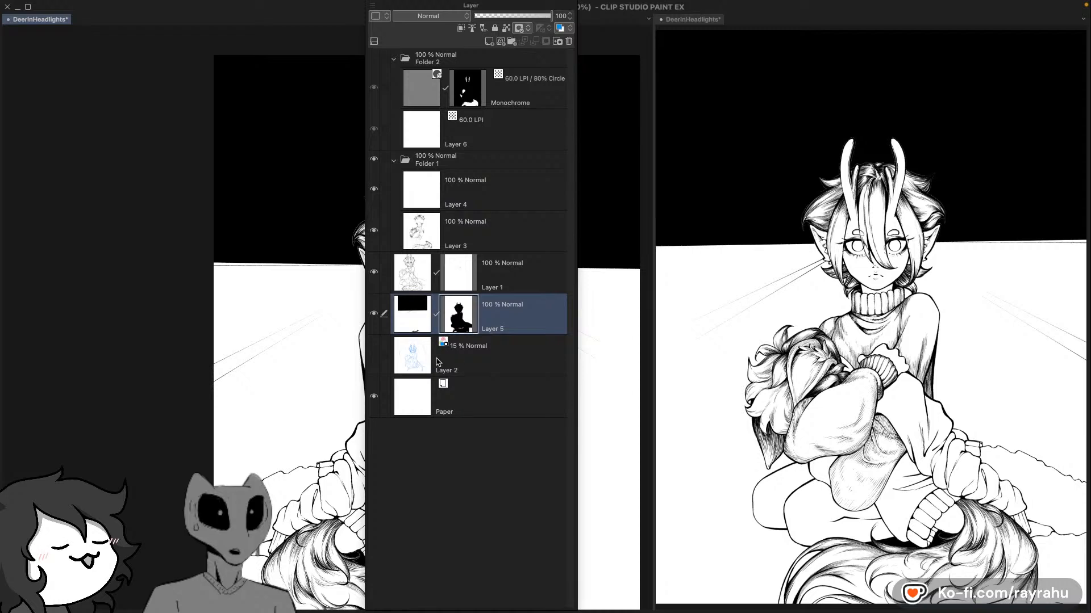
drag(511, 190, 526, 236)
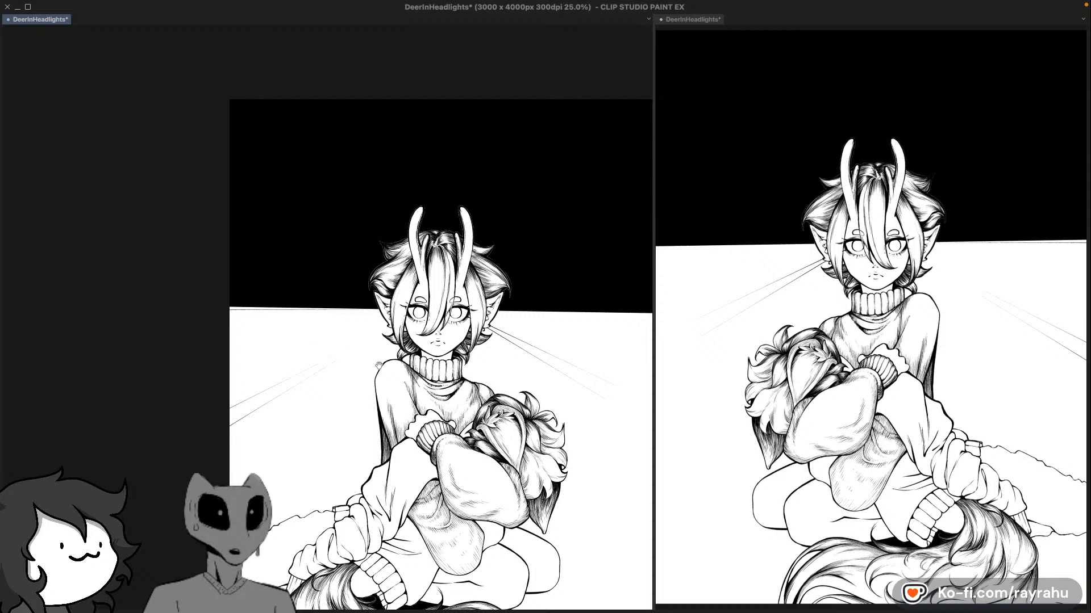
drag(379, 365, 386, 321)
drag(517, 303, 479, 244)
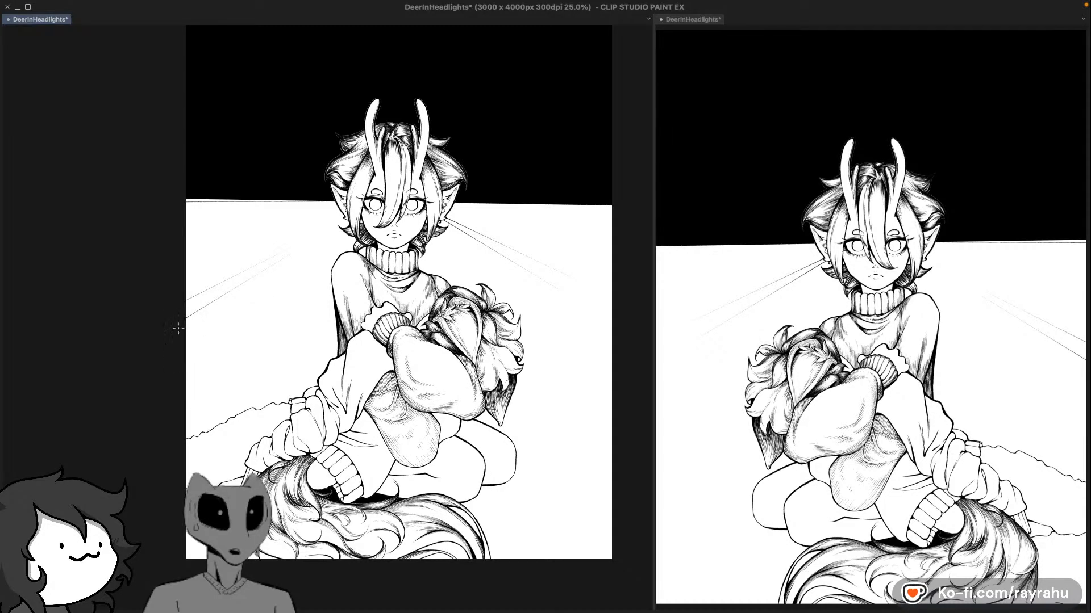
drag(178, 329, 318, 235)
key(super+z)
drag(176, 324, 355, 212)
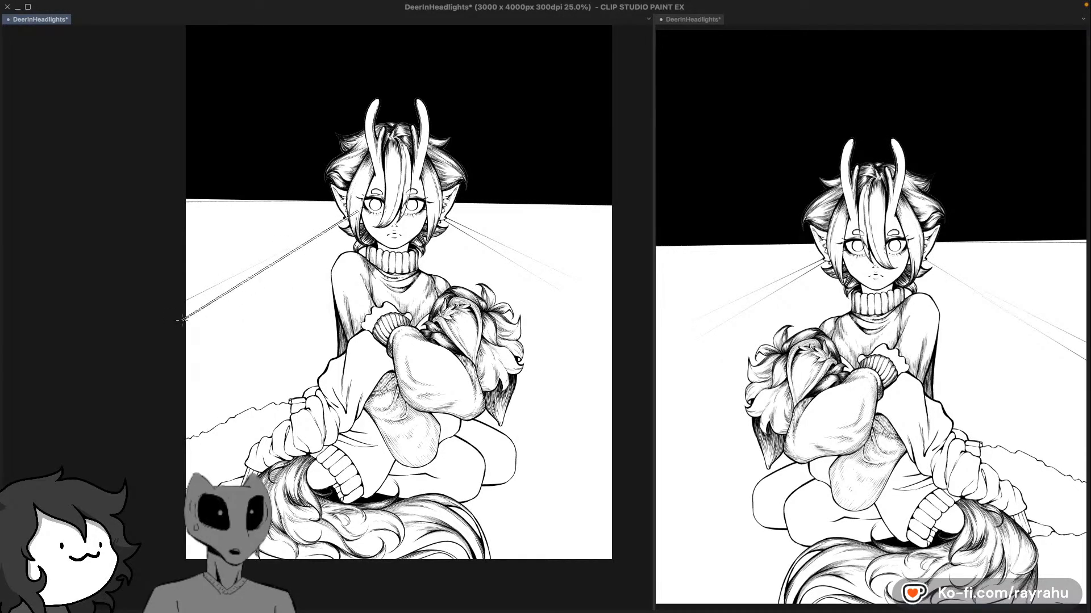
key(super+z)
Step: Draw slanted straight lines from both canvas edges to the seated figure's head as the lower edges of the headlight beams
drag(176, 328, 355, 215)
drag(172, 333, 349, 219)
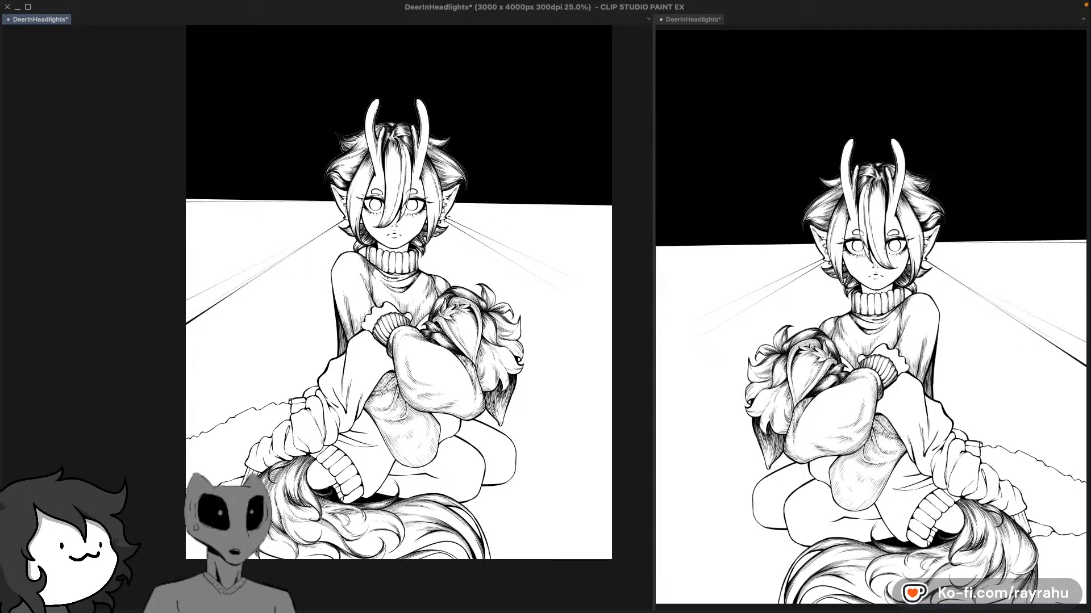
drag(641, 335, 443, 218)
mouse_move(641, 335)
mouse_down()
mouse_move(446, 220)
mouse_move(600, 214)
mouse_move(591, 237)
mouse_up()
key(super+z)
mouse_move(446, 221)
mouse_down()
mouse_move(624, 325)
mouse_move(446, 220)
mouse_move(587, 213)
mouse_move(537, 250)
mouse_up()
key(super+z)
key(super+z)
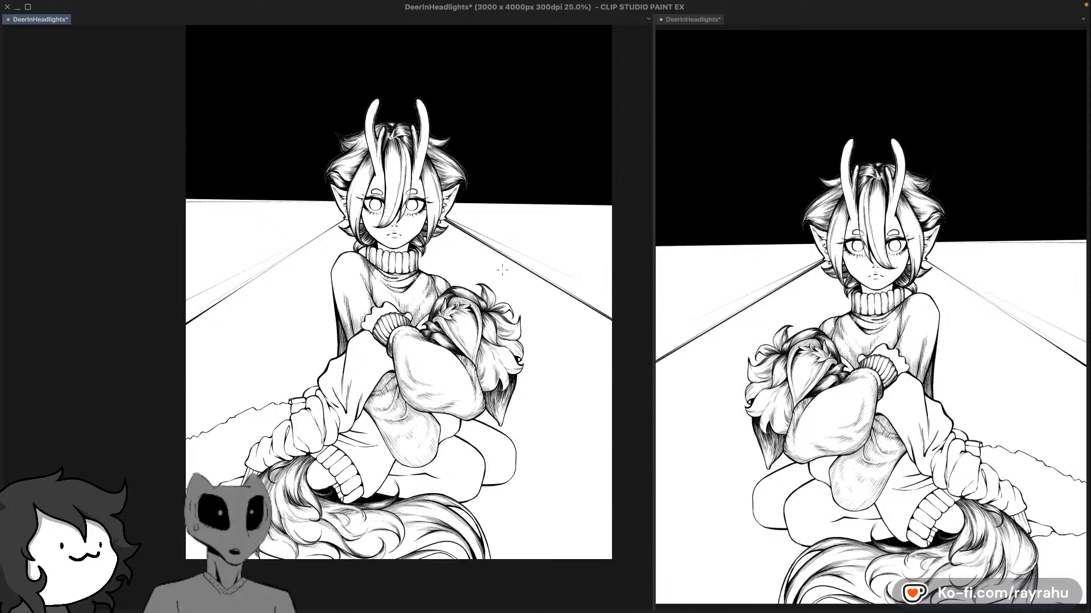
Step: Fill the ground areas below both headlight beams, on either side of the figures, with solid black
key(g)
click(503, 274)
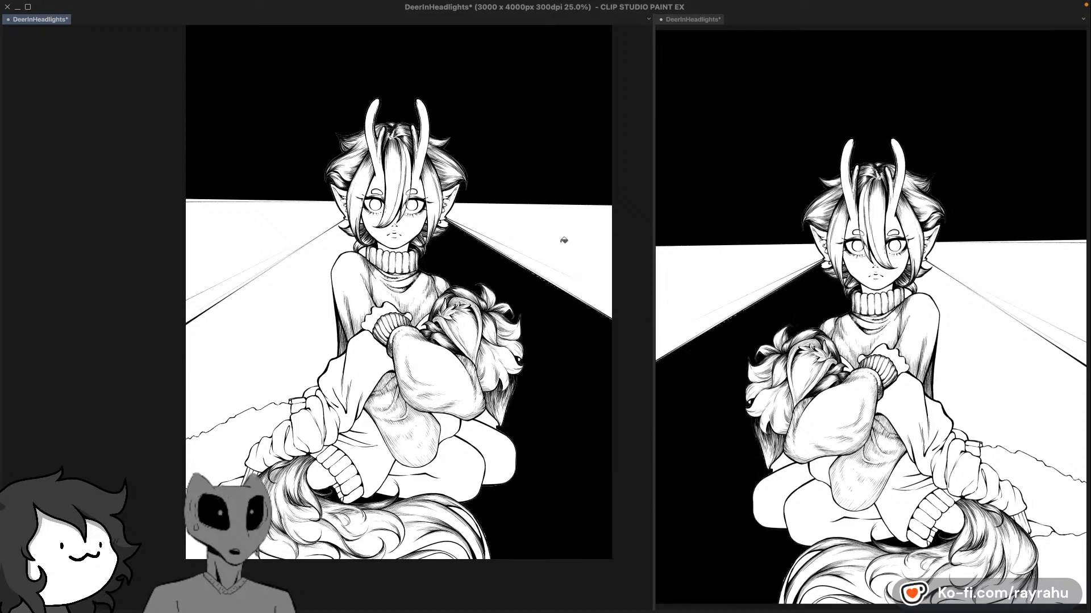
click(268, 348)
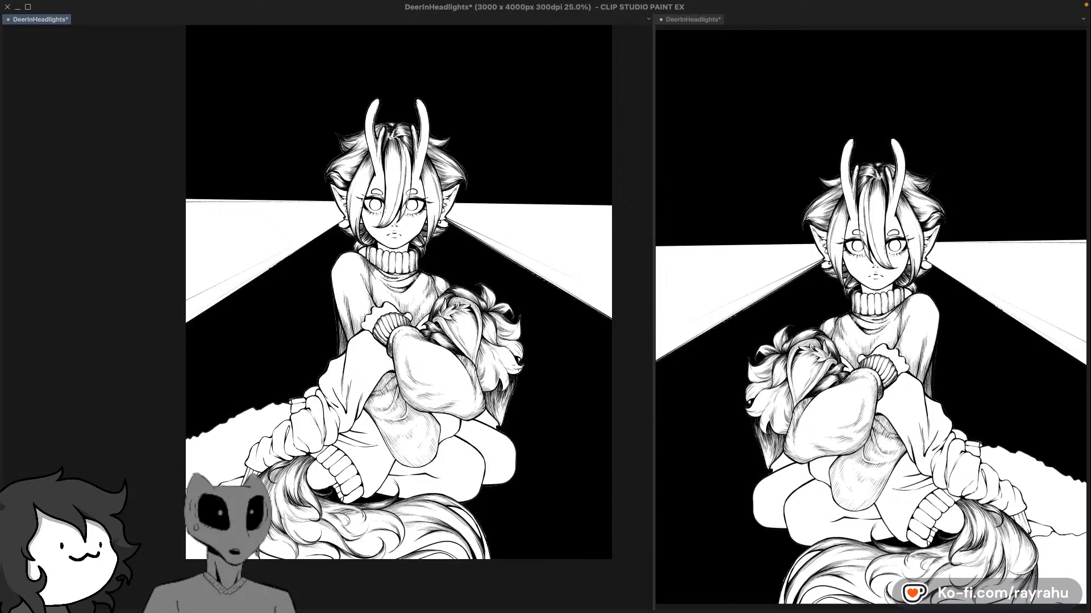
Step: Mirror the canvas view and paint the white gap between the curled figure's ear tip, sleeve and the folded leg solid black
drag(519, 433, 514, 395)
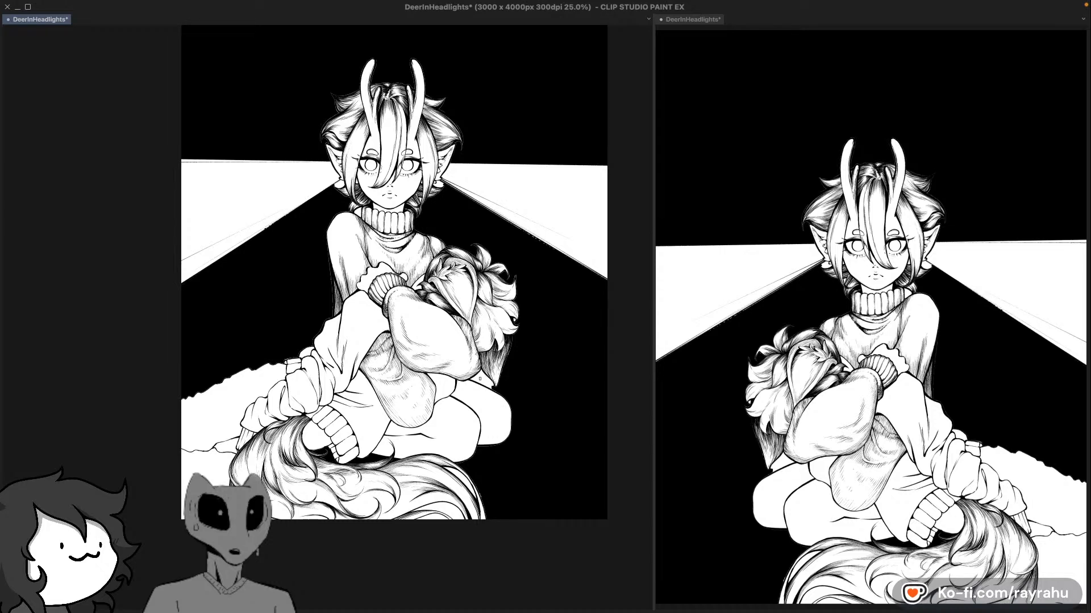
scroll(500, 403, up, 3)
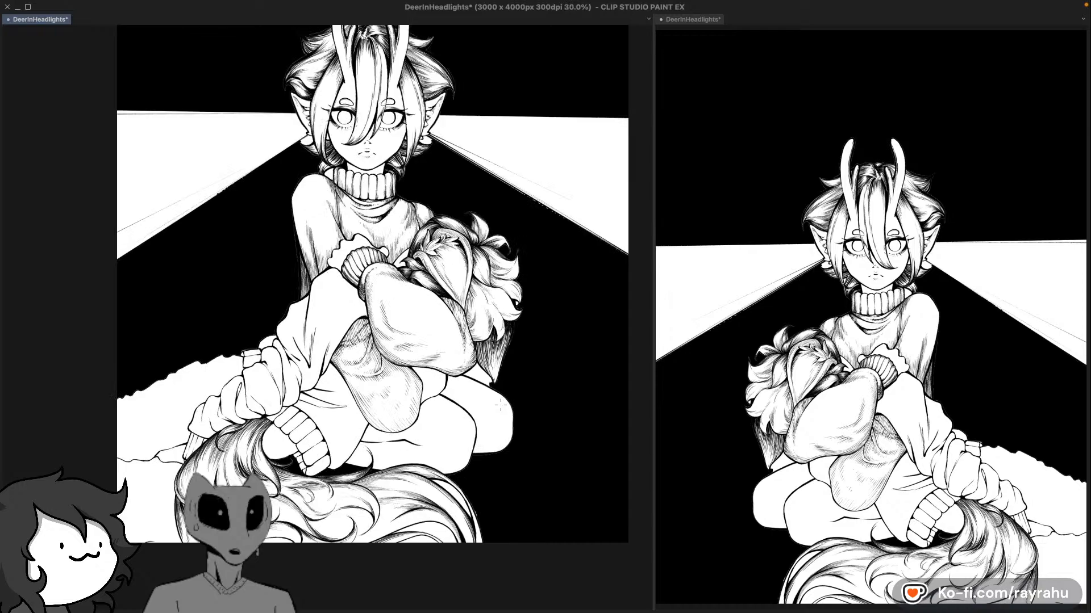
scroll(500, 385, up, 1)
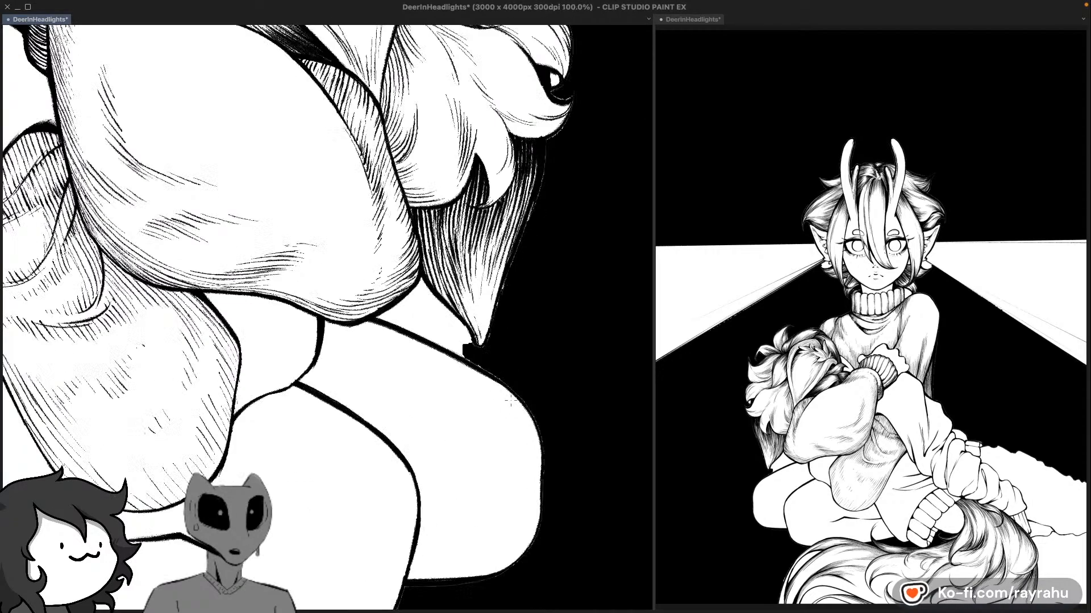
key(Tab)
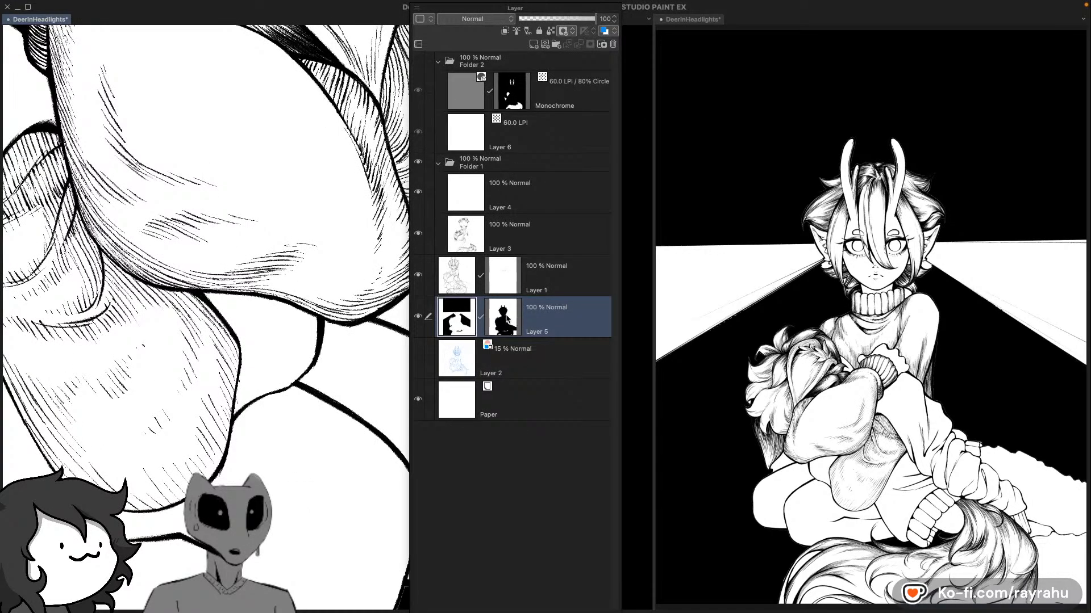
key(Tab)
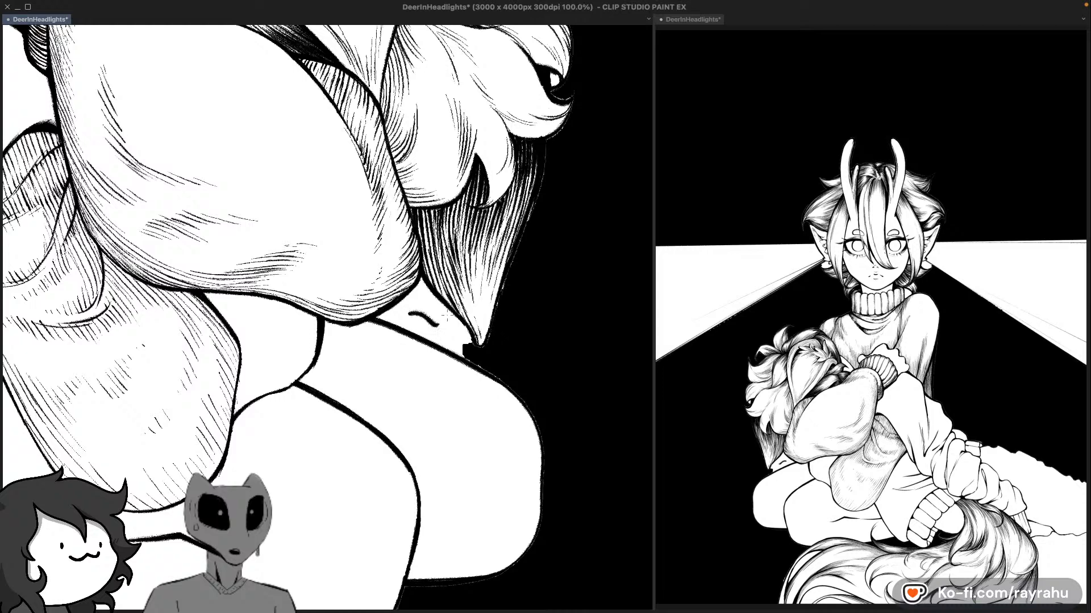
key(h)
drag(397, 336, 468, 354)
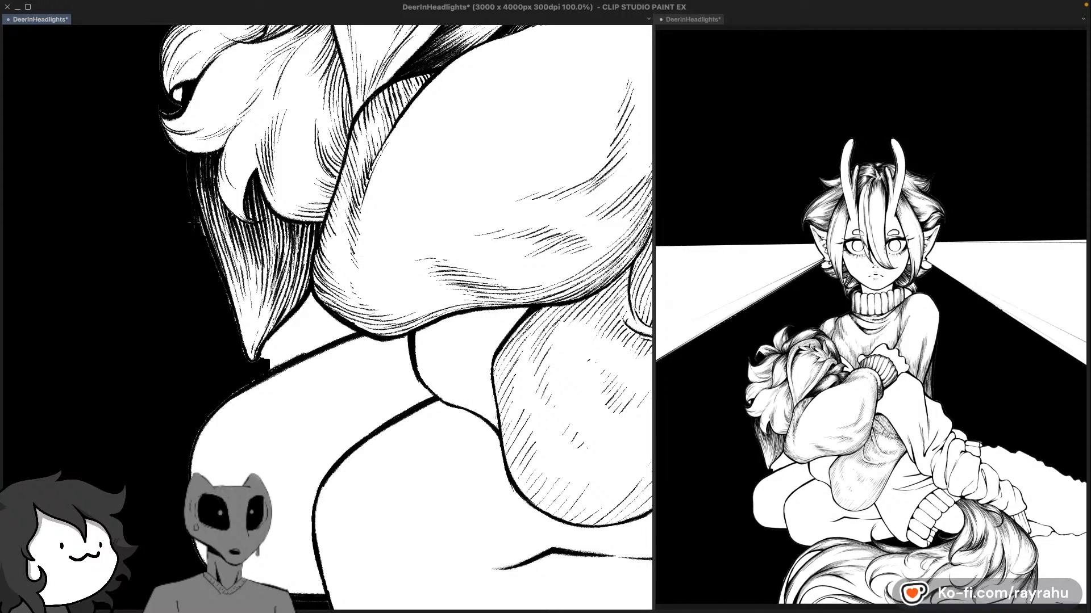
drag(237, 347, 274, 418)
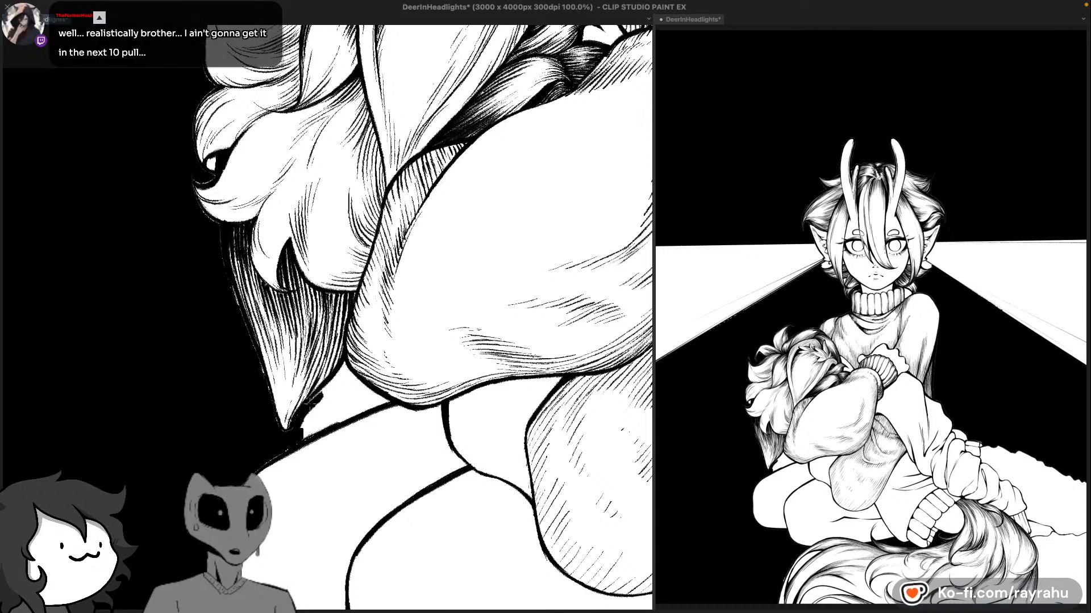
drag(311, 401, 311, 402)
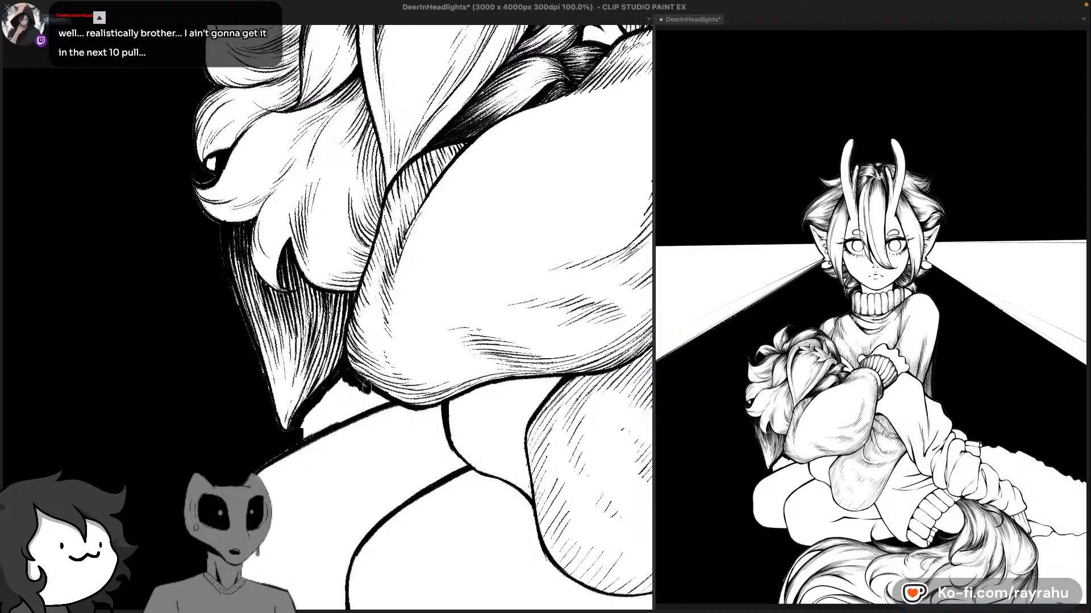
drag(365, 387, 339, 400)
mouse_move(296, 434)
mouse_down()
mouse_move(374, 401)
mouse_move(371, 391)
mouse_move(383, 400)
mouse_up()
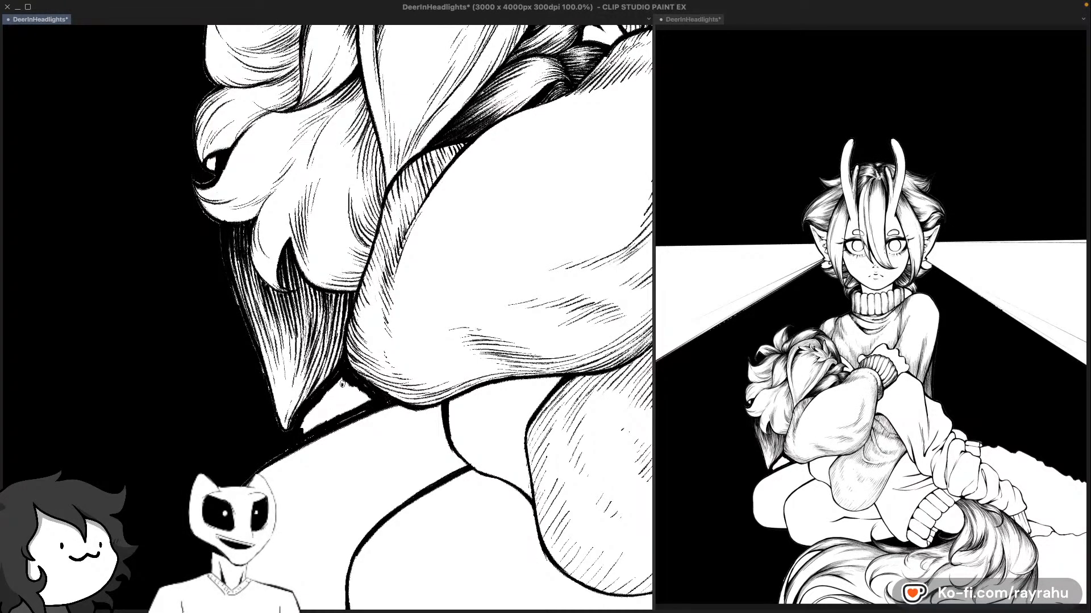
mouse_move(342, 384)
mouse_down()
mouse_move(304, 426)
mouse_move(343, 408)
mouse_move(356, 389)
mouse_up()
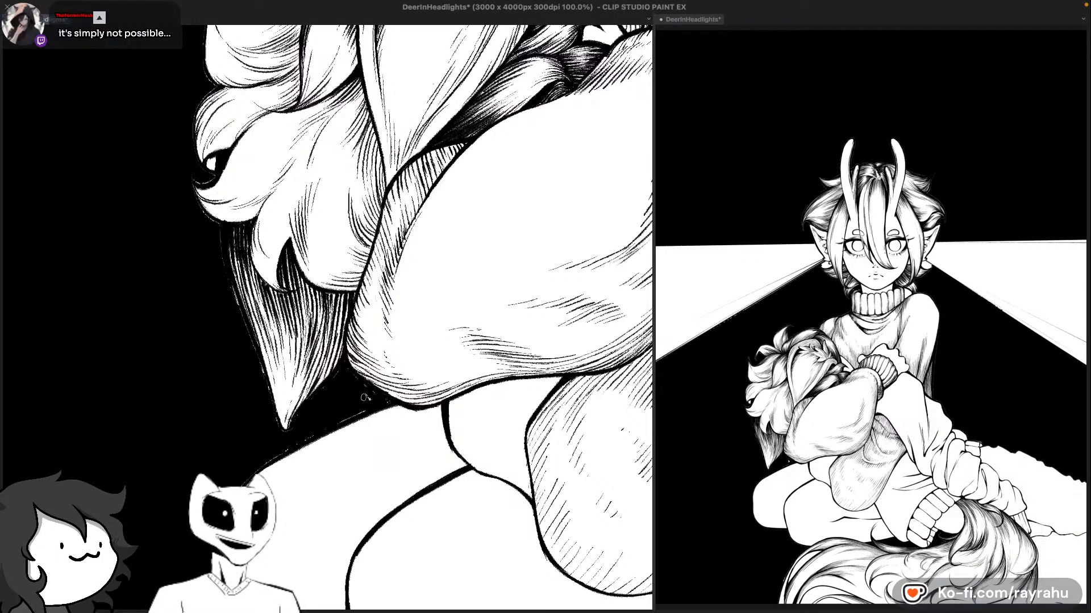
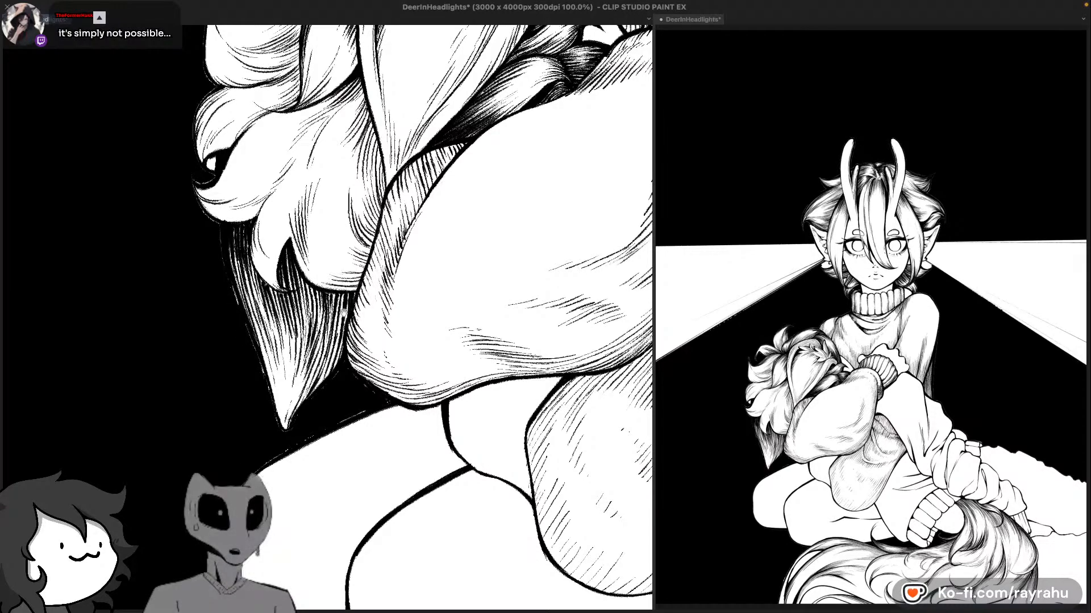
Step: Examine the edge of the black background around the curled figure's hair, ear and sleeve
mouse_move(379, 201)
mouse_down()
mouse_move(416, 277)
mouse_move(395, 343)
mouse_up()
drag(381, 288, 396, 319)
drag(370, 194, 399, 316)
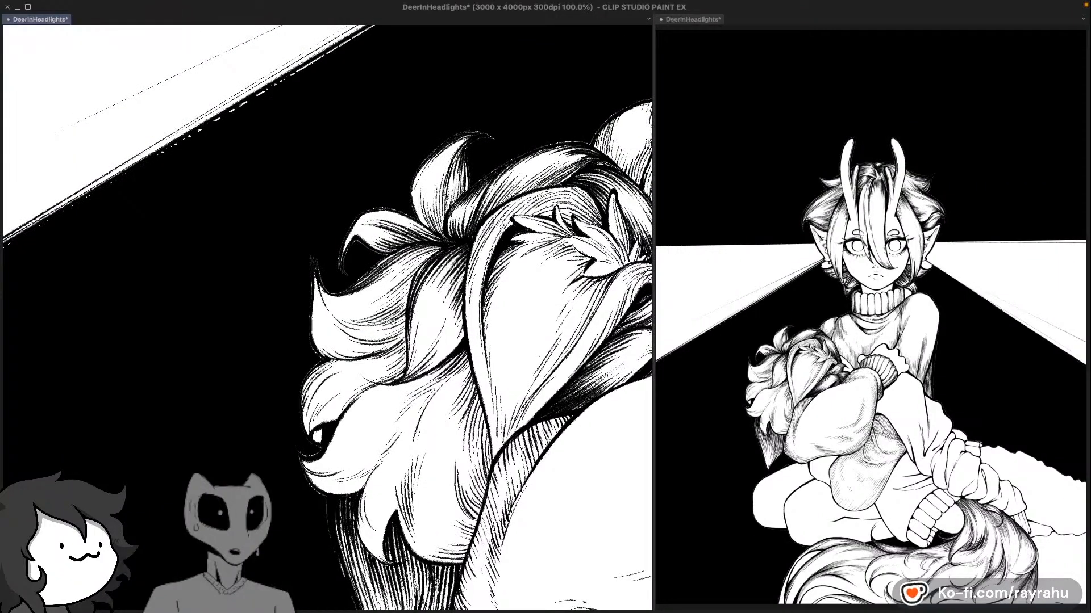
drag(298, 434, 276, 324)
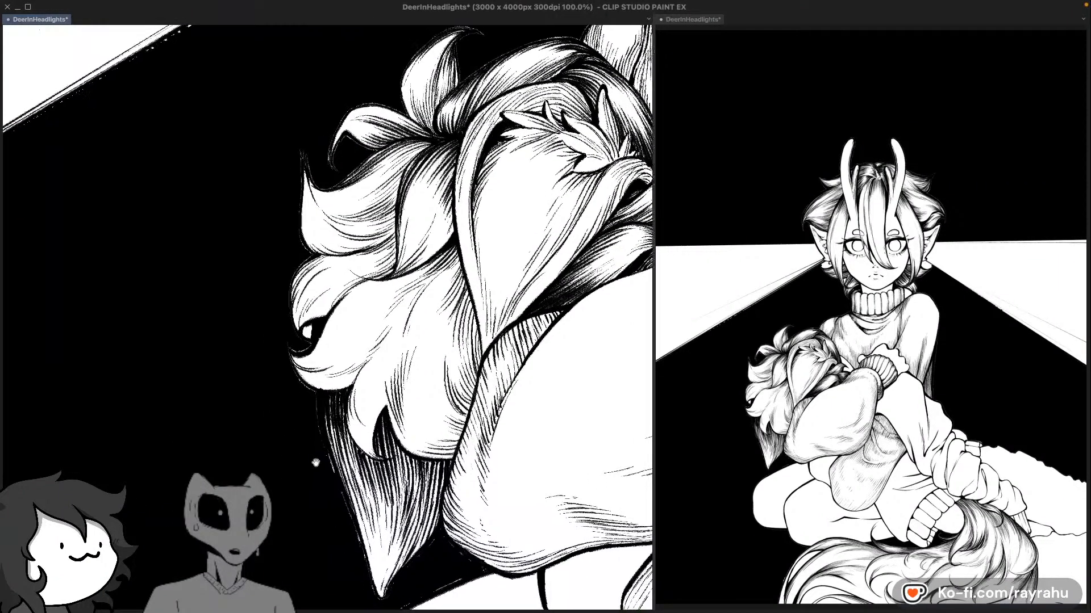
drag(316, 455, 273, 281)
drag(375, 470, 336, 214)
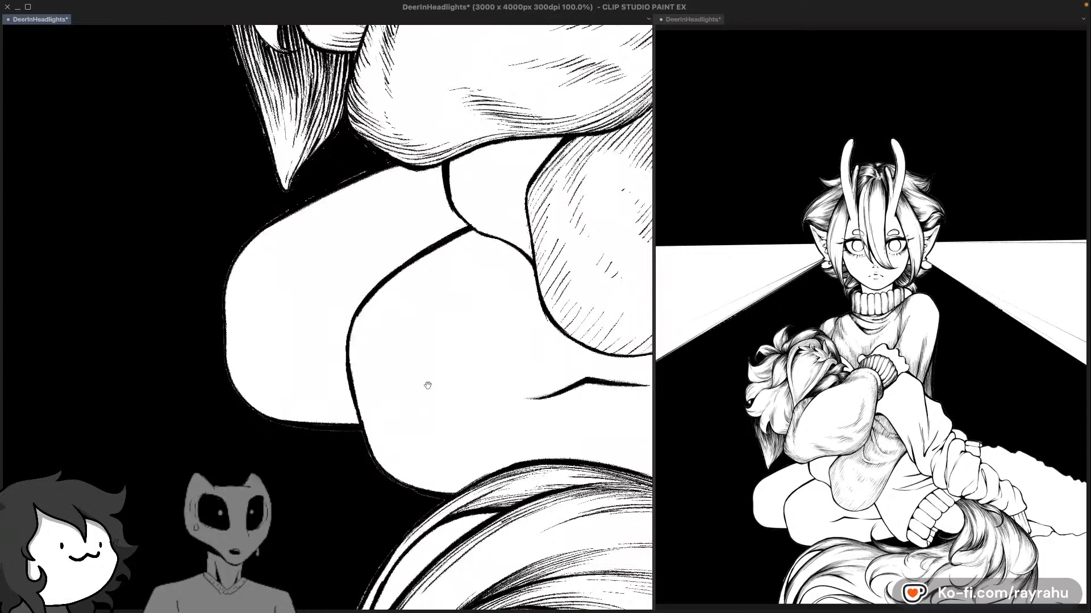
Step: Examine the black background's edge along the folded legs and tail, and bring up the layer stack
drag(428, 386, 397, 227)
drag(399, 371, 338, 304)
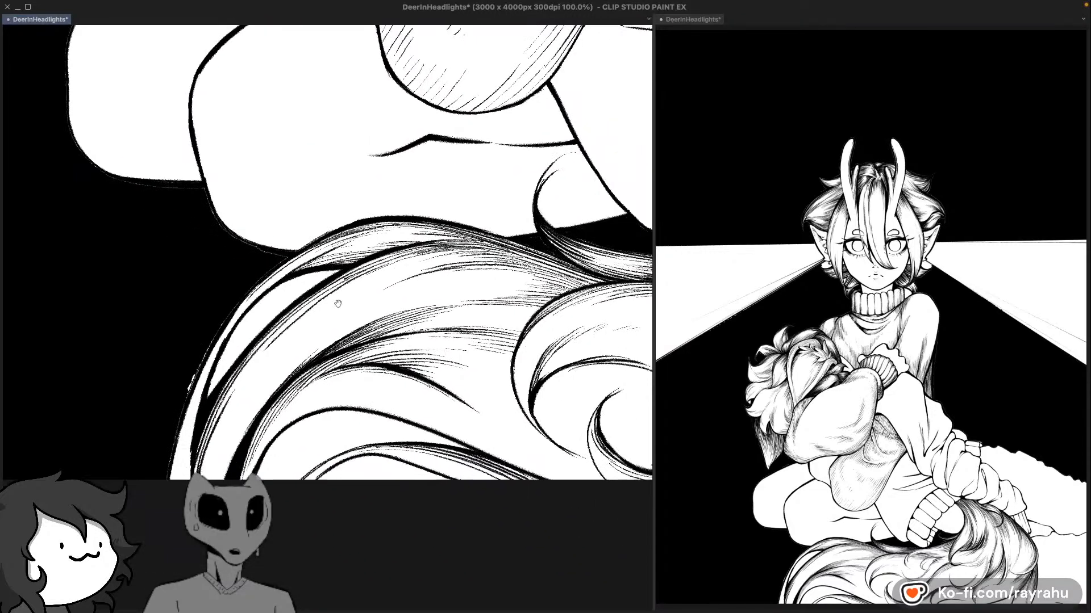
drag(475, 387, 401, 322)
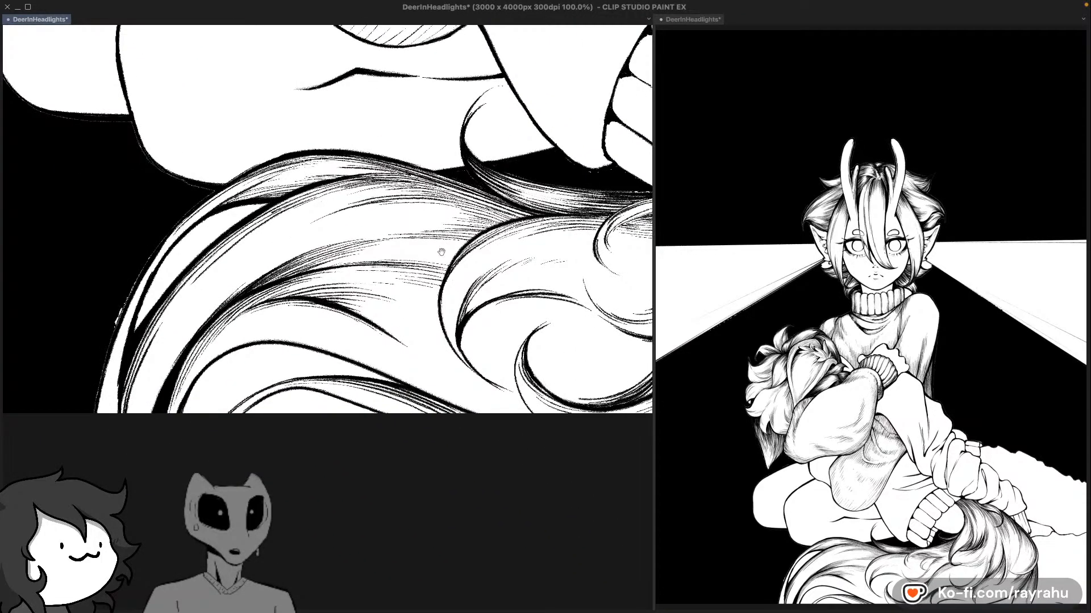
drag(441, 246, 404, 302)
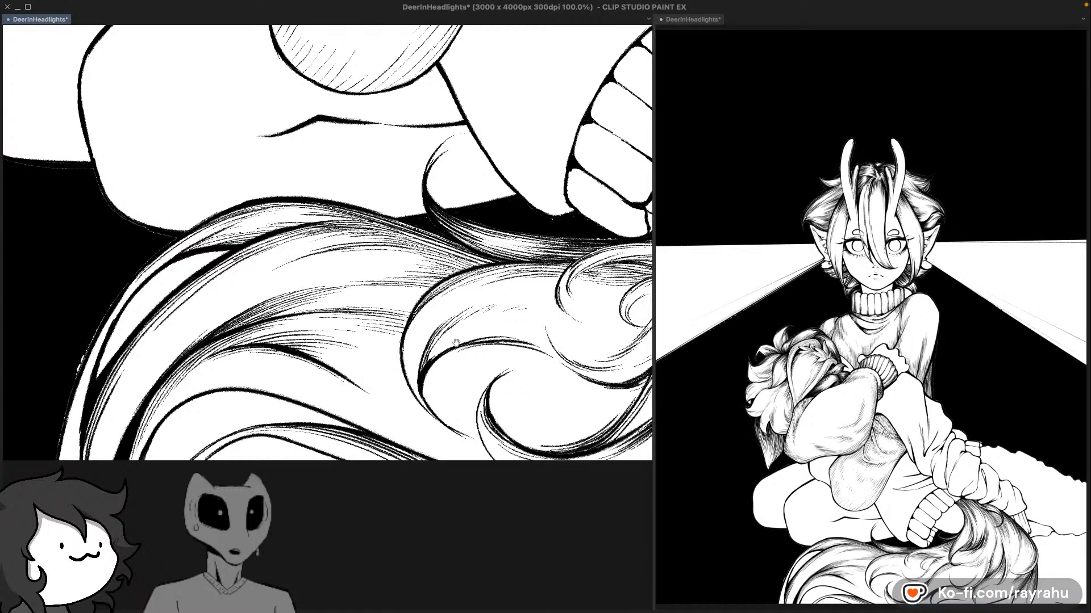
drag(479, 279, 166, 345)
drag(591, 358, 435, 234)
drag(343, 292, 546, 260)
drag(268, 293, 553, 341)
drag(350, 341, 394, 290)
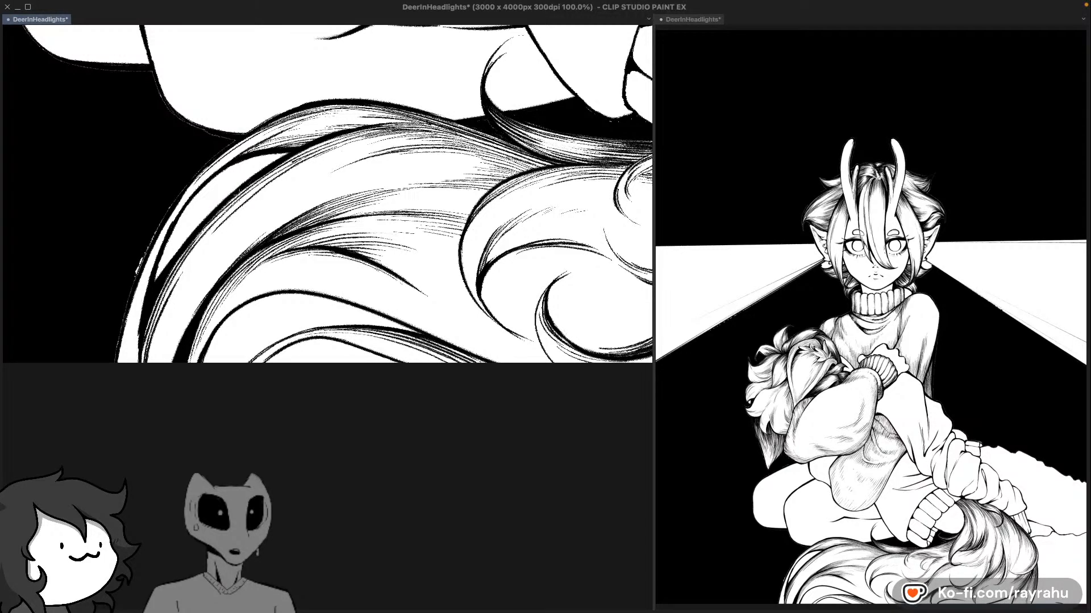
key(F7)
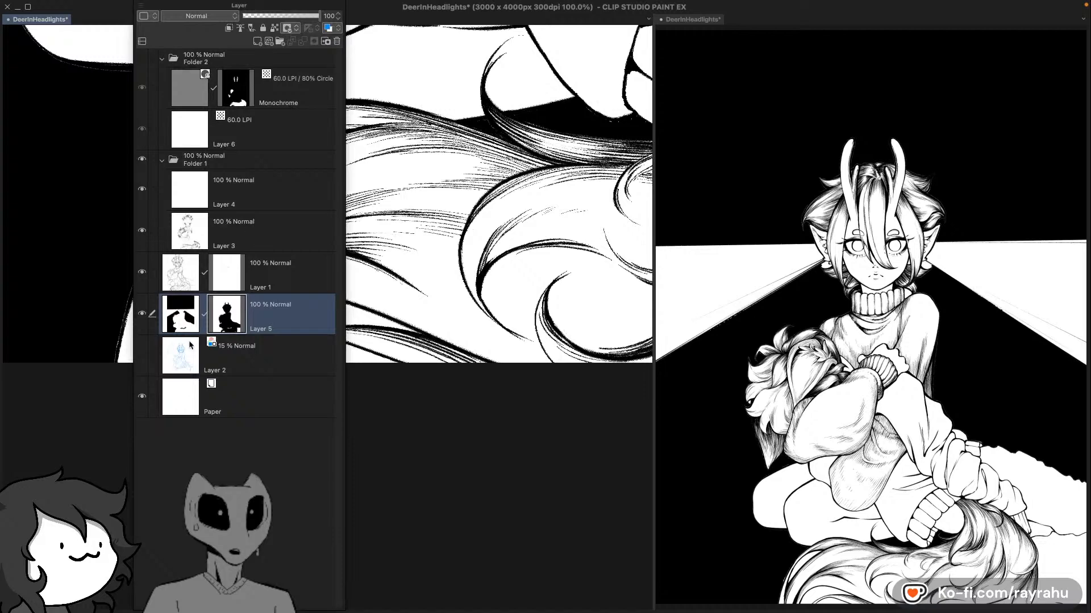
Step: On Layer 5's artwork, fill the gaps between the tail strands nearest the folded legs with solid black
click(184, 321)
key(F7)
drag(183, 235, 239, 173)
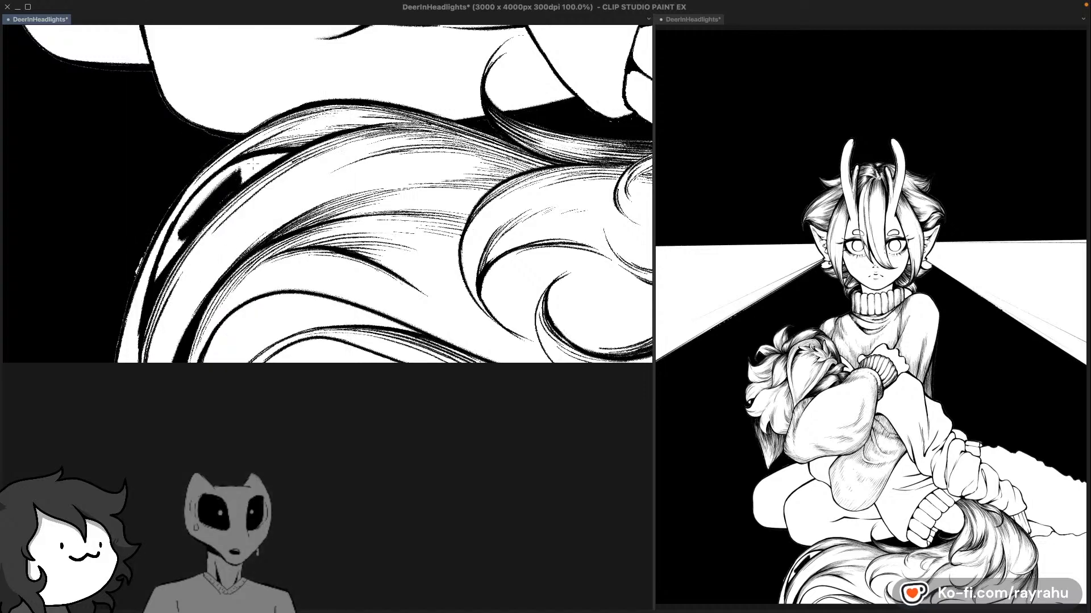
key(ctrl+z)
click(201, 207)
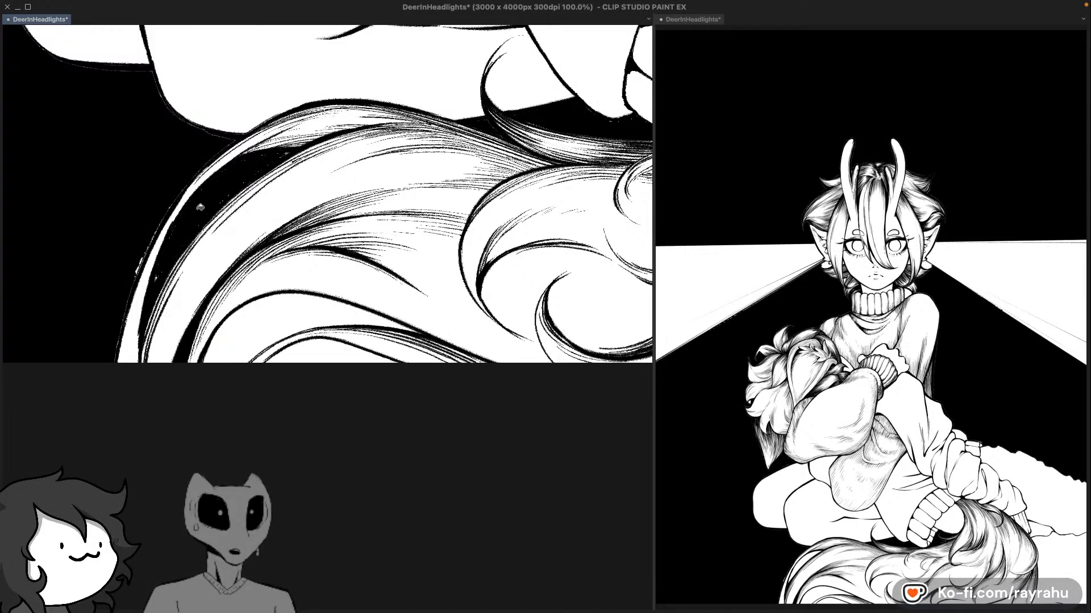
click(282, 315)
click(316, 354)
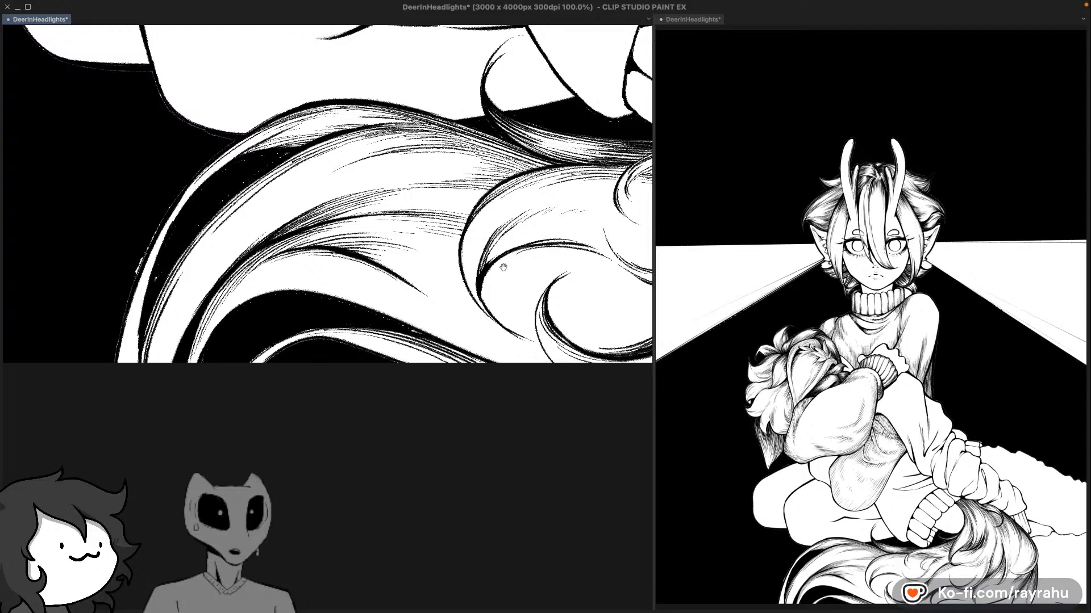
Step: Fill the gap beneath the tail's curls and the ground between the tail and the outstretched leg with solid black
drag(503, 267, 18, 215)
drag(609, 298, 413, 284)
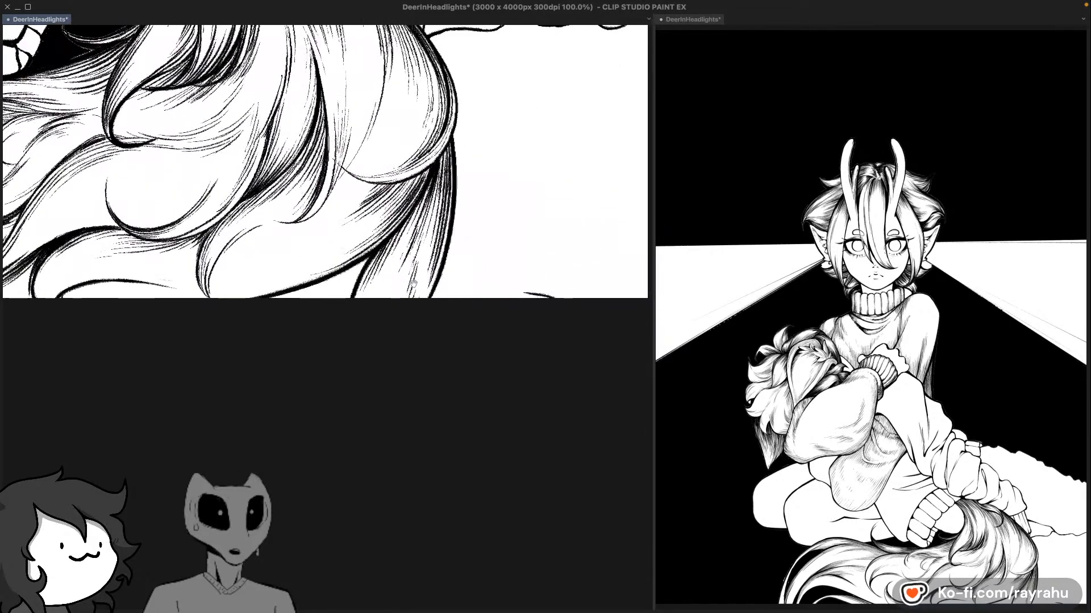
click(336, 292)
drag(503, 197, 446, 299)
click(466, 307)
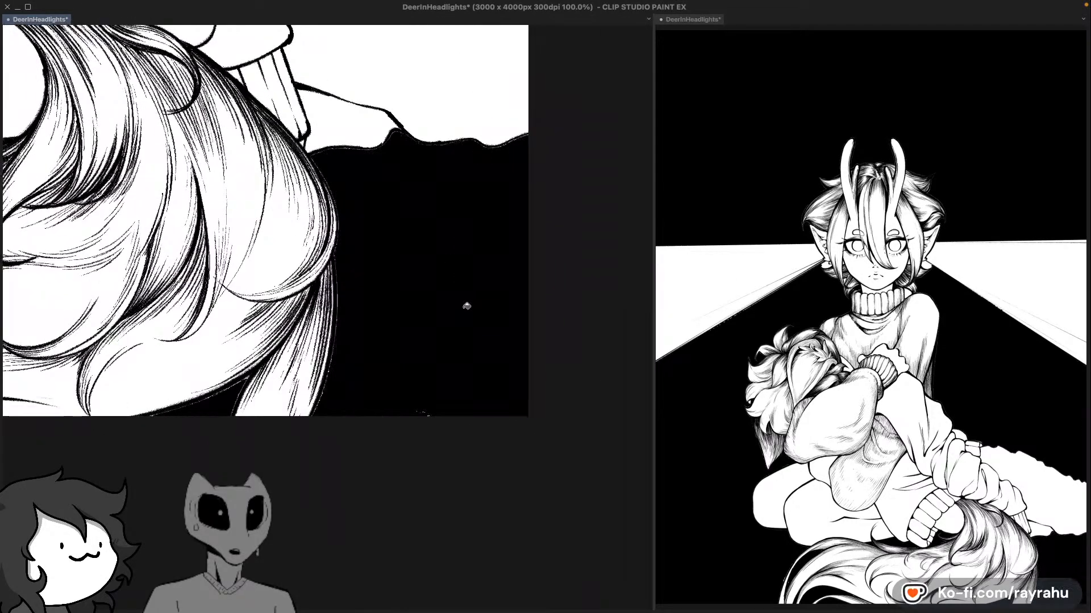
Step: Examine the black fill's edges along the outstretched leg, tail, folded legs and the curled figure's ear and hair for gaps
drag(437, 350, 457, 496)
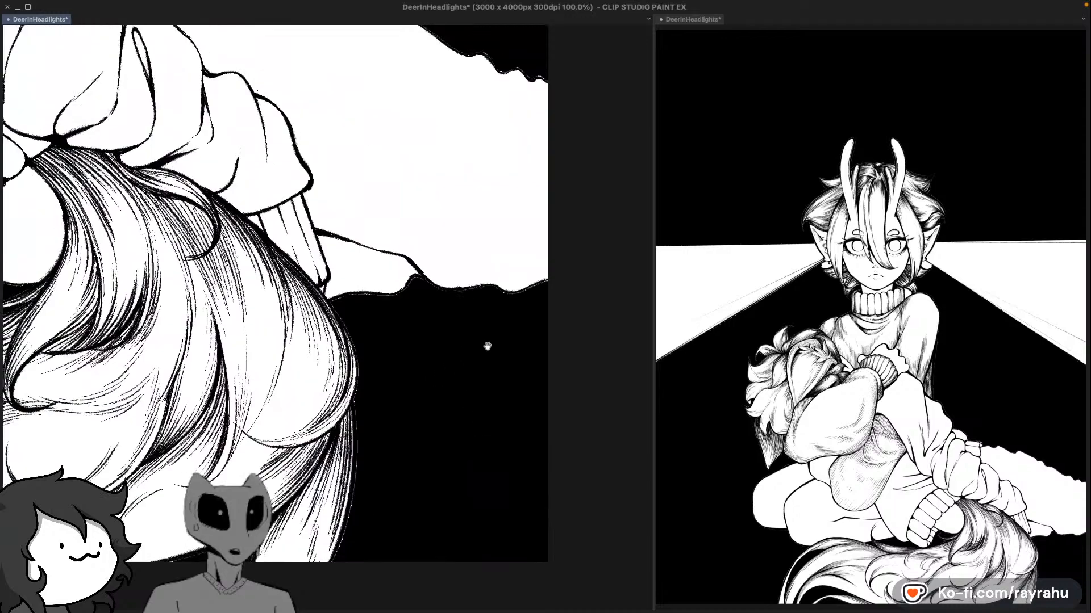
drag(460, 336, 531, 543)
drag(186, 481, 307, 363)
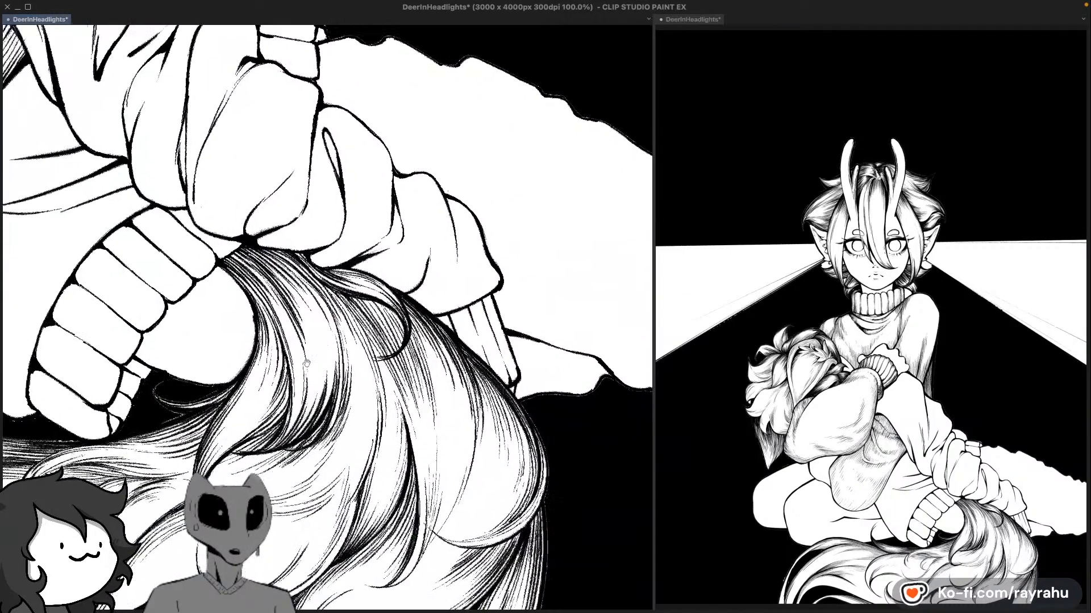
drag(35, 463, 248, 324)
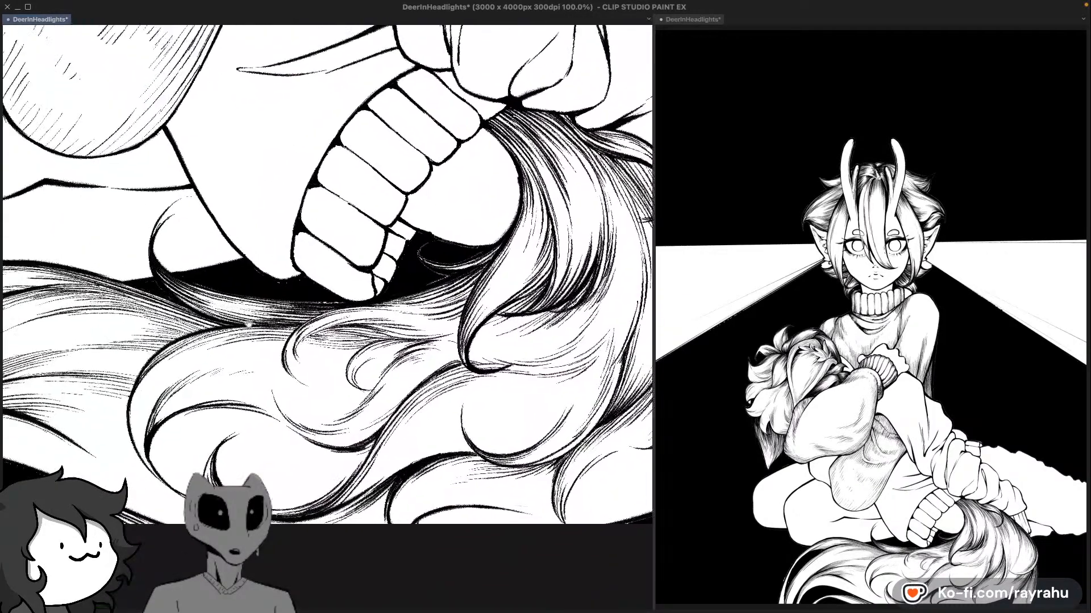
drag(204, 288, 248, 308)
drag(278, 235, 393, 196)
drag(94, 325, 213, 360)
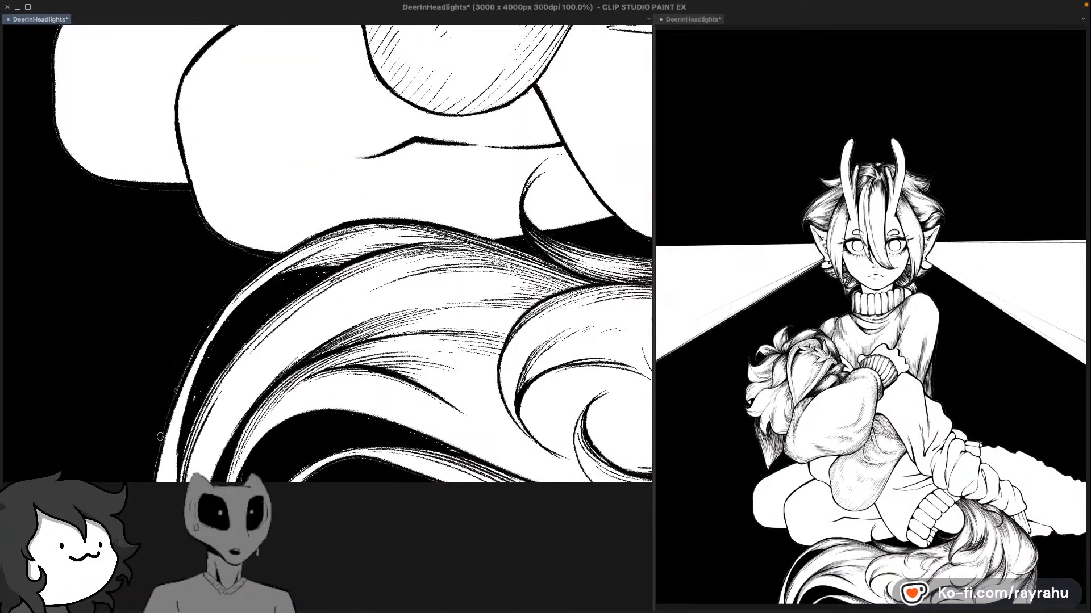
drag(242, 243, 293, 439)
drag(279, 178, 387, 321)
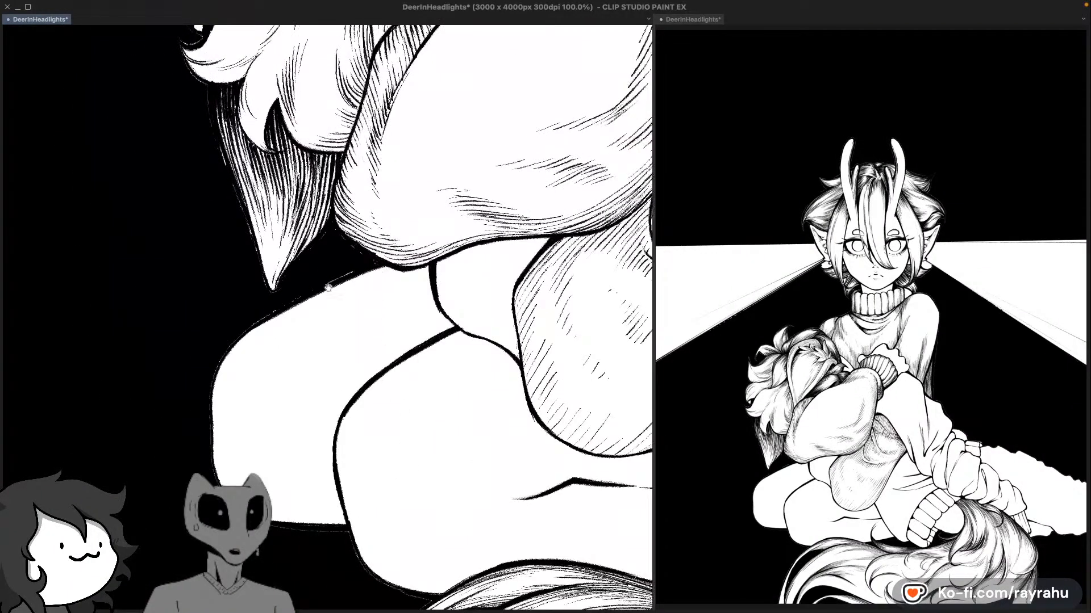
drag(338, 264, 411, 608)
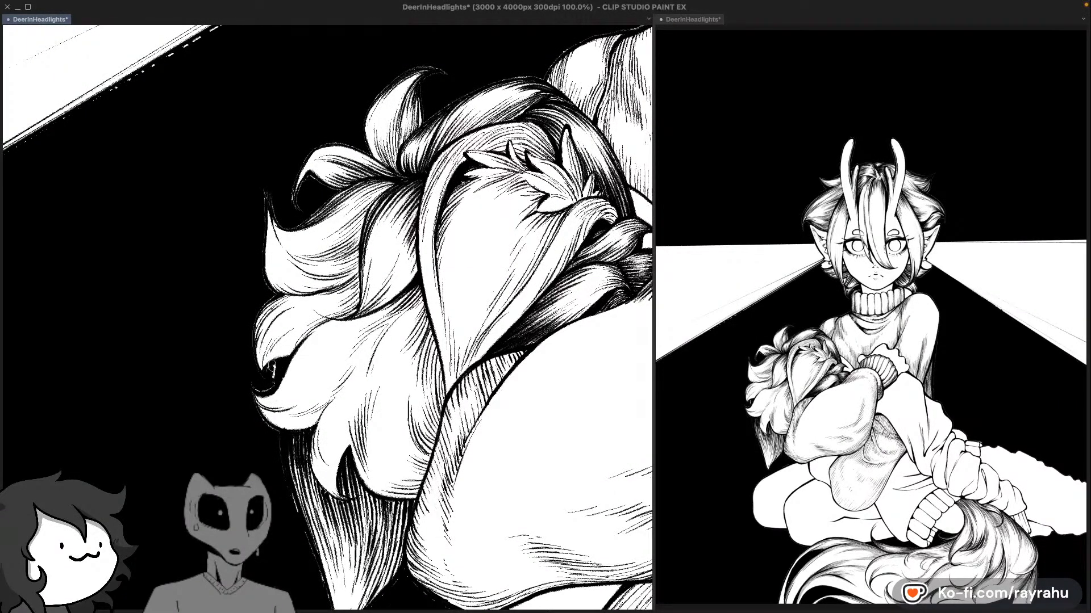
Step: Apply Layer 5's mask to the layer so the black background becomes a single unmasked raster layer
key(Tab)
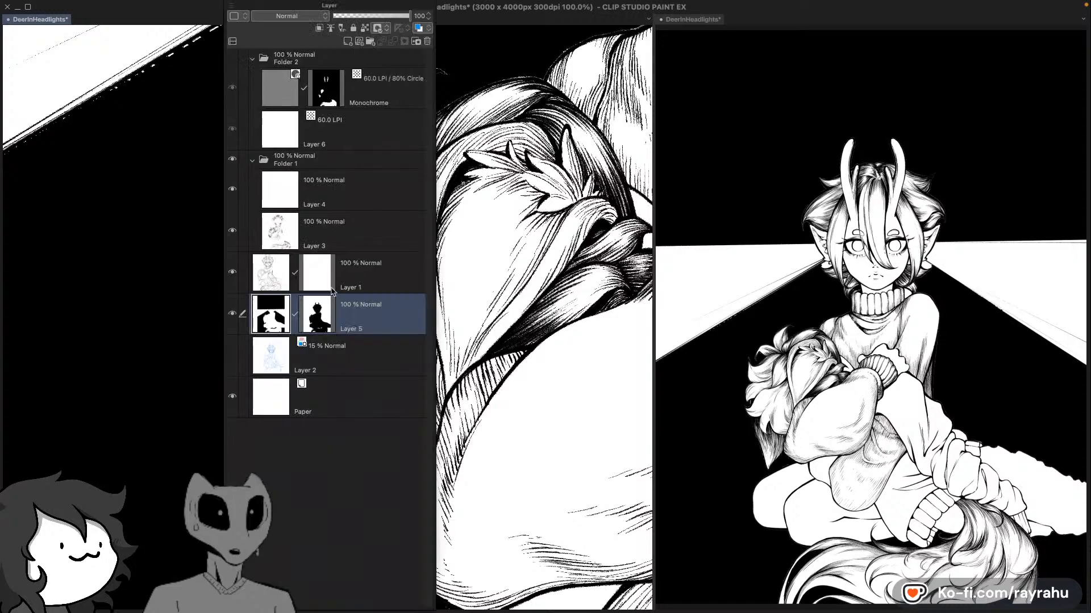
key(Tab)
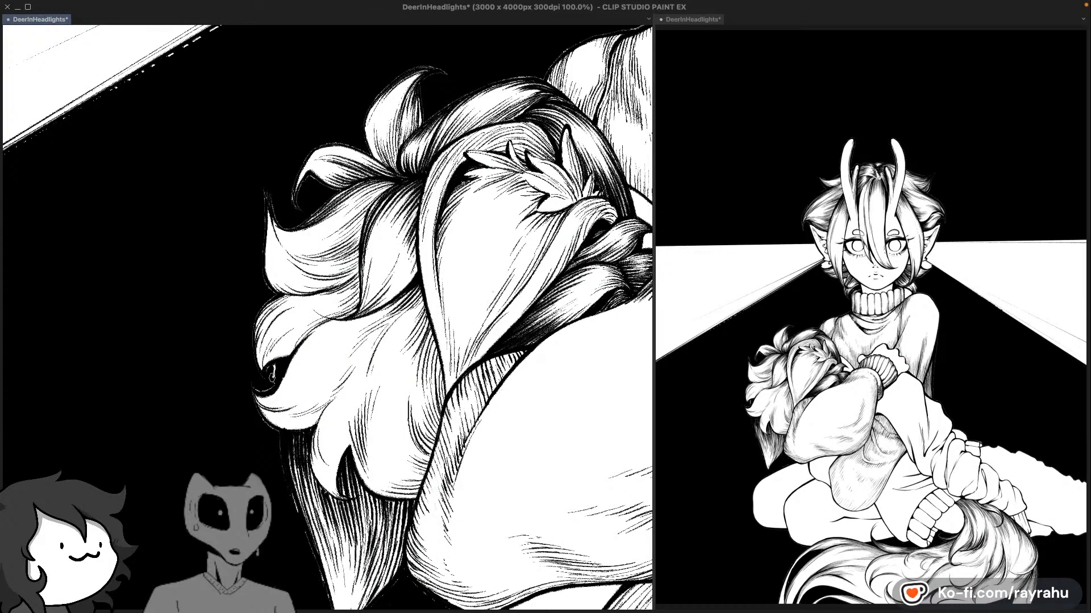
key(Tab)
click(300, 331)
key(Tab)
drag(316, 291, 316, 423)
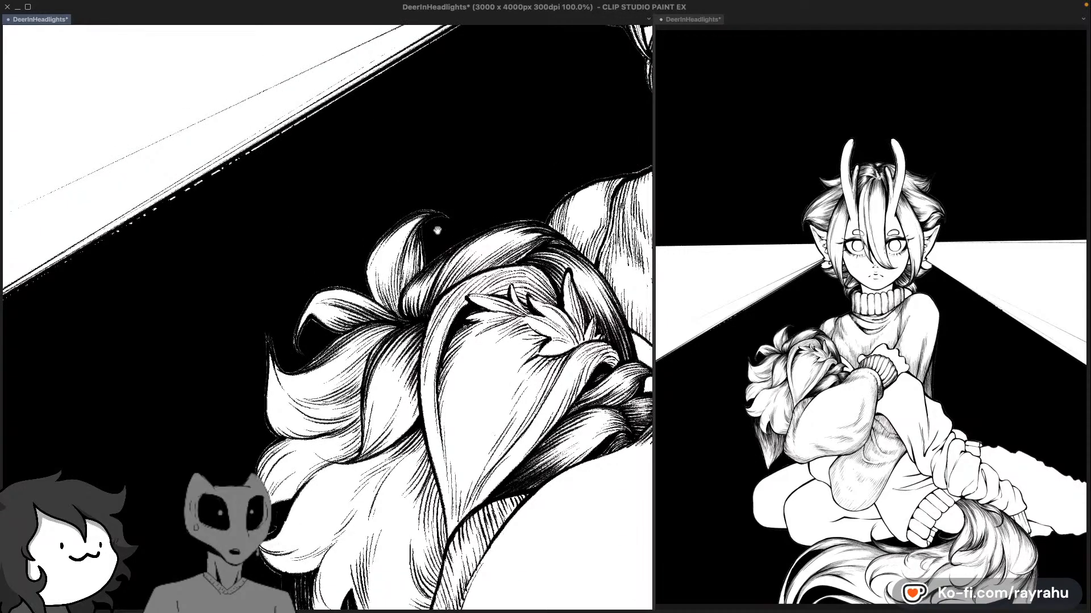
drag(436, 230, 510, 351)
scroll(441, 363, down, 2)
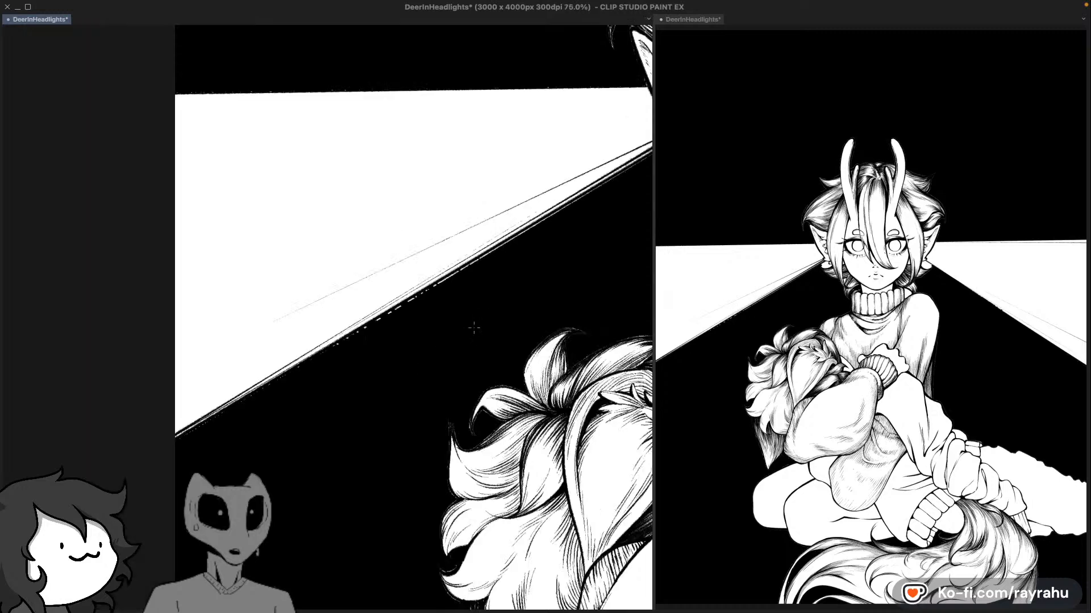
drag(584, 279, 323, 351)
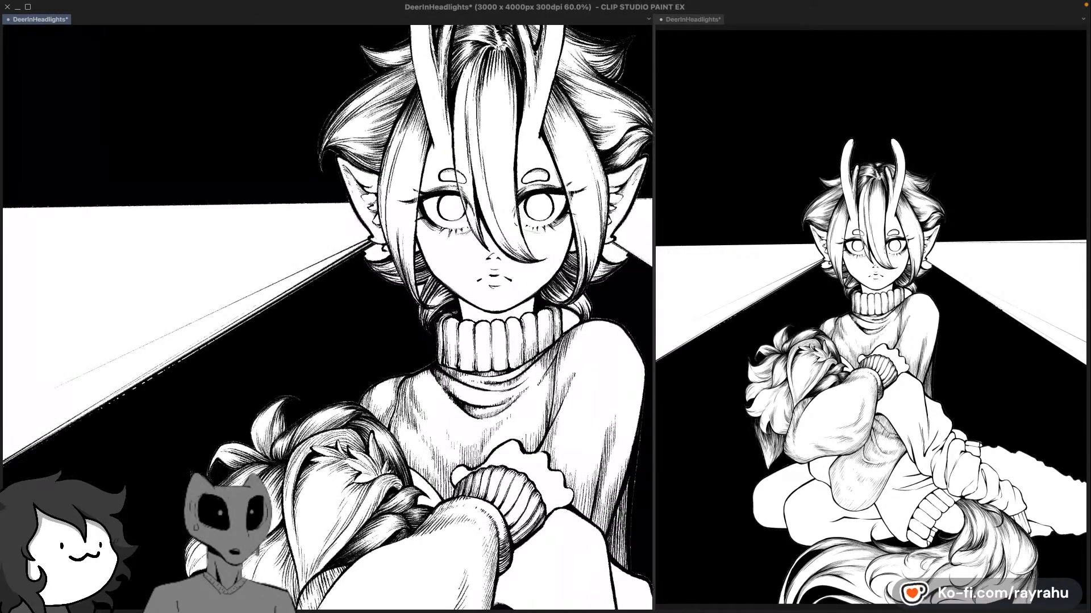
key(F7)
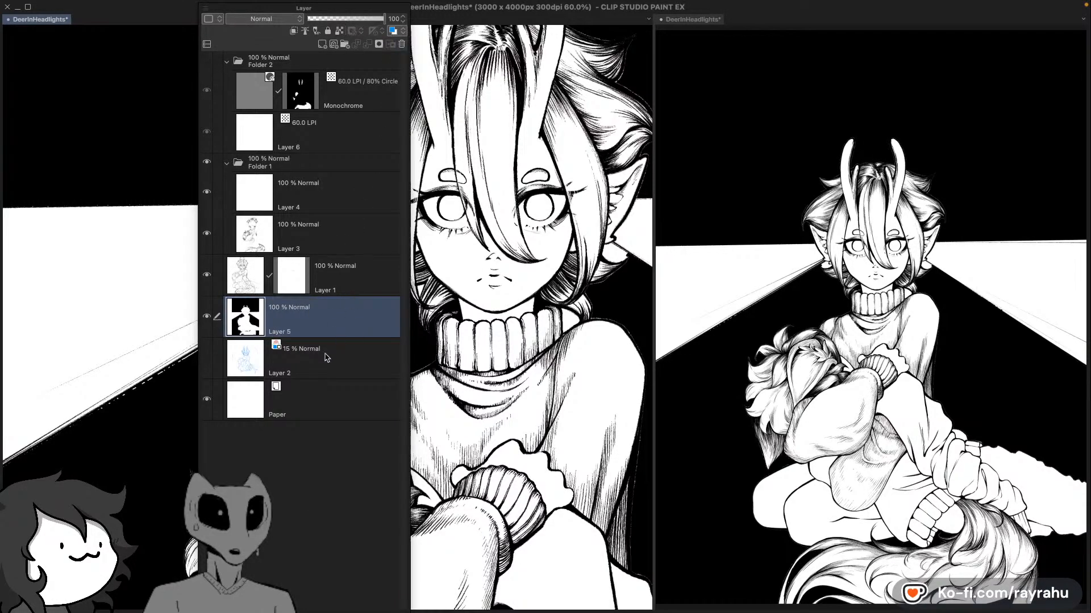
key(Tab)
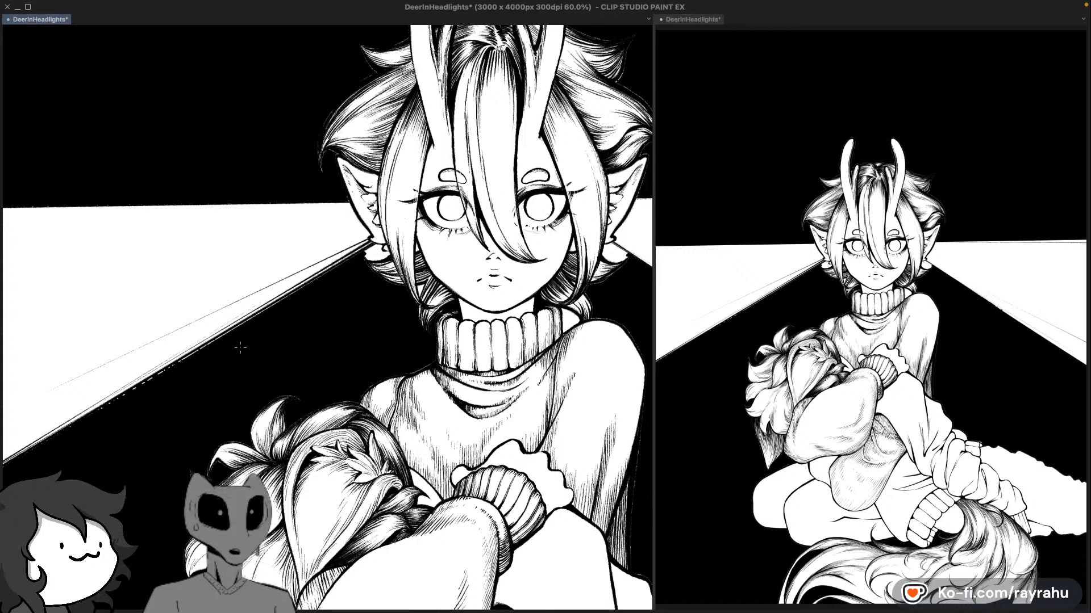
Step: Fill the white gaps beneath both of the antlered figure's ears, beside the hair tufts, with solid black
scroll(240, 347, down, 3)
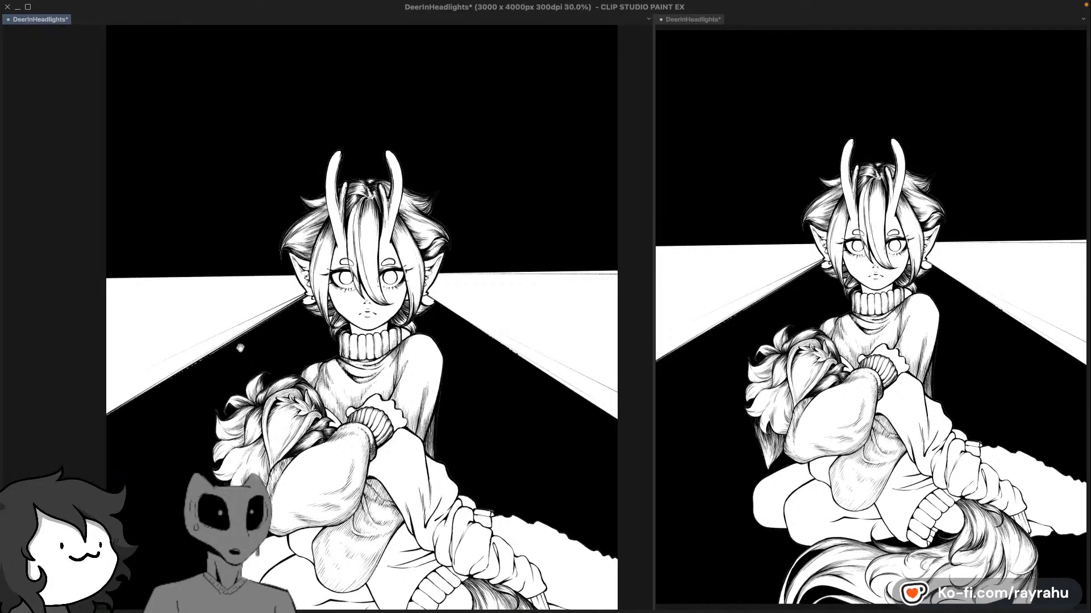
drag(509, 318, 495, 231)
drag(489, 348, 497, 315)
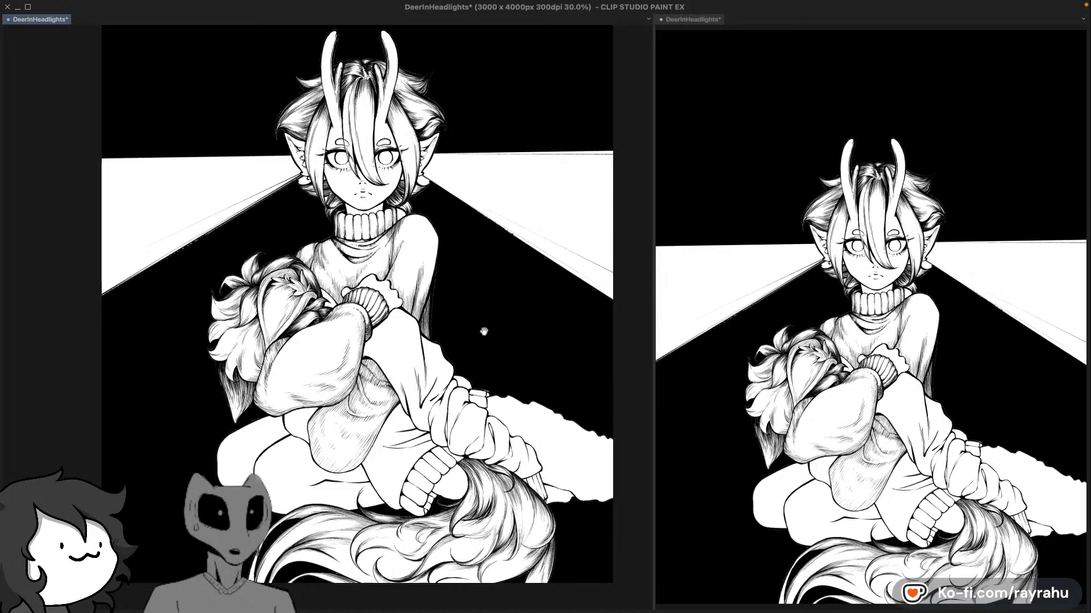
scroll(323, 200, up, 4)
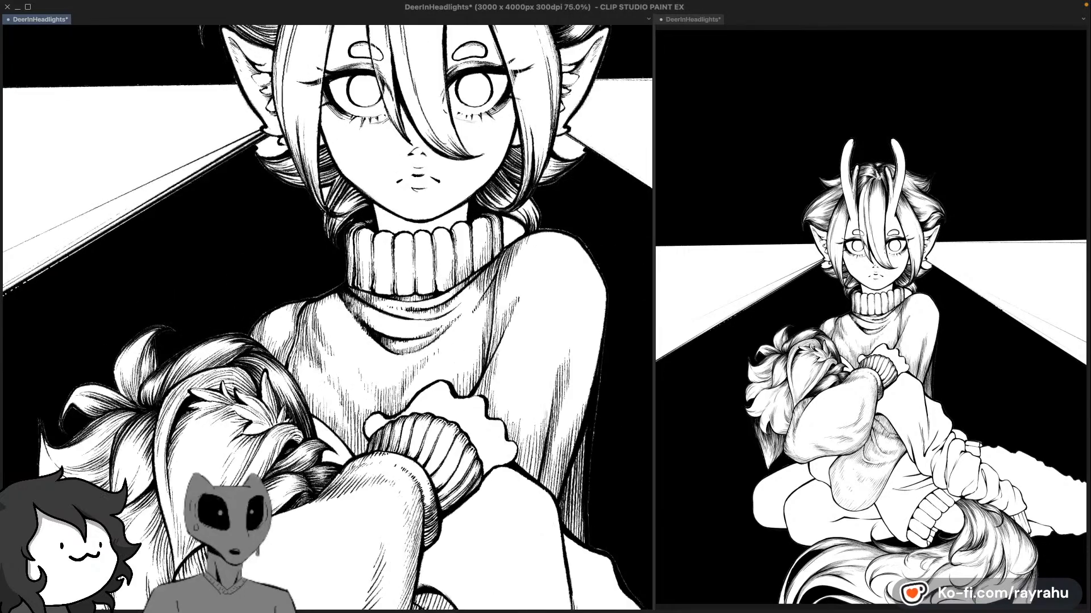
scroll(333, 213, up, 1)
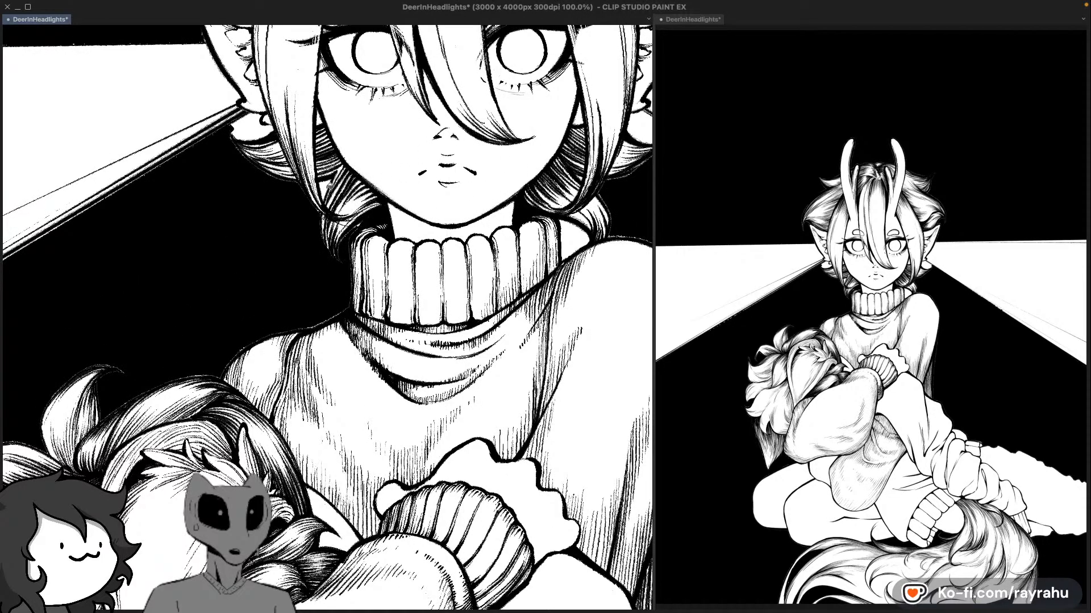
drag(415, 171, 303, 257)
click(156, 221)
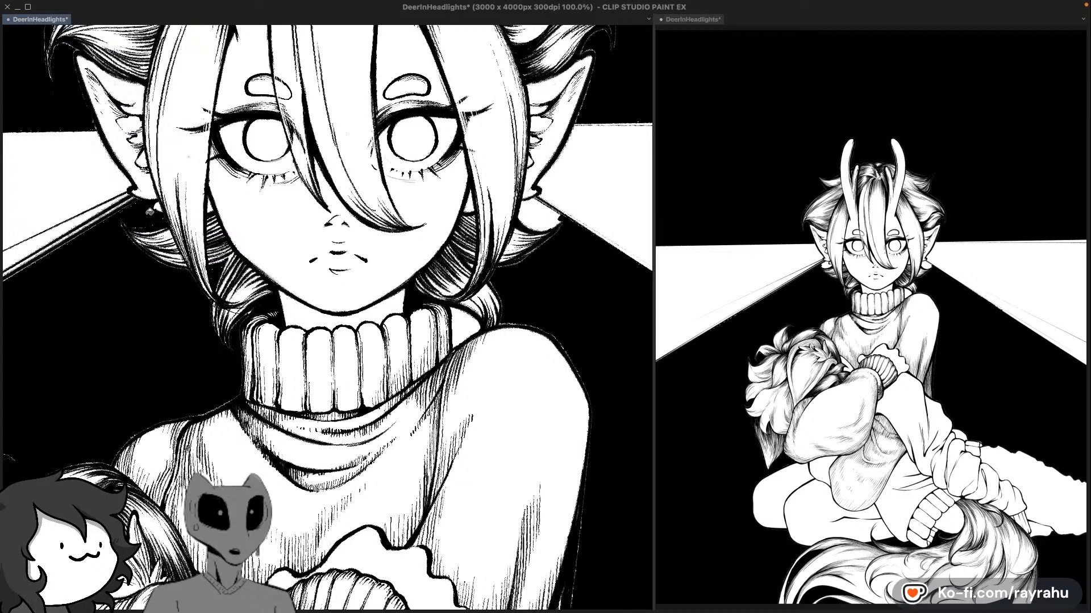
drag(407, 227, 287, 272)
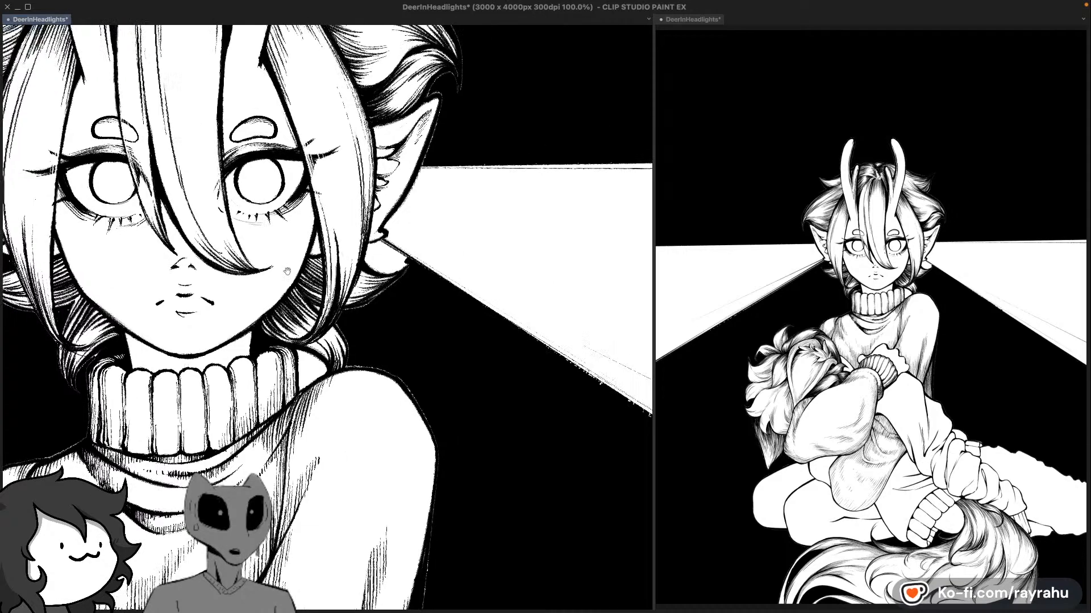
click(382, 255)
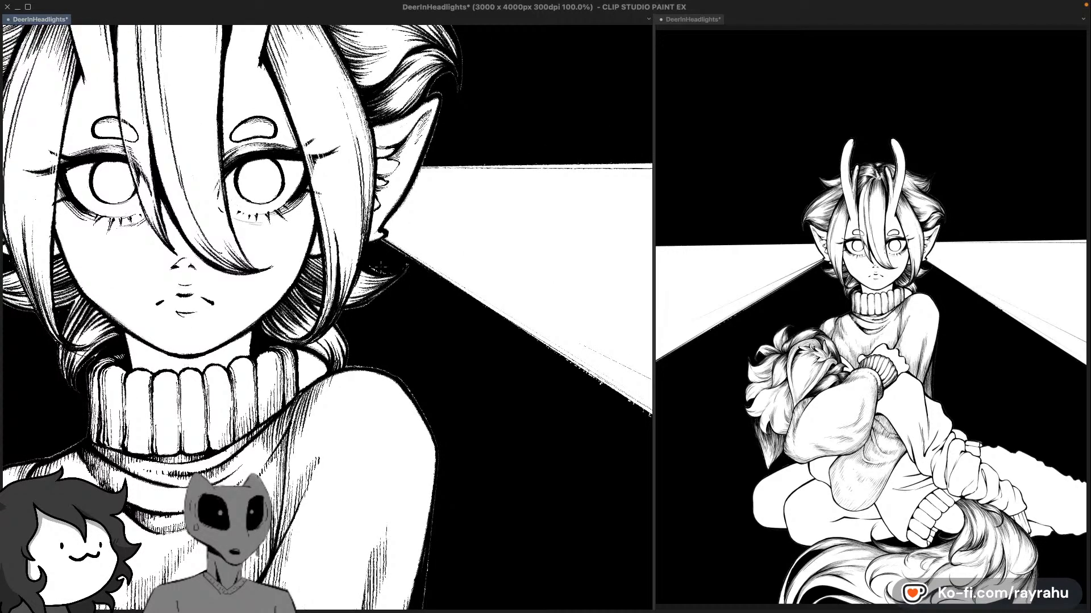
Step: Fill the small white gap between the antlered figure's turtleneck collar and the hair behind it with solid black
drag(389, 324, 399, 321)
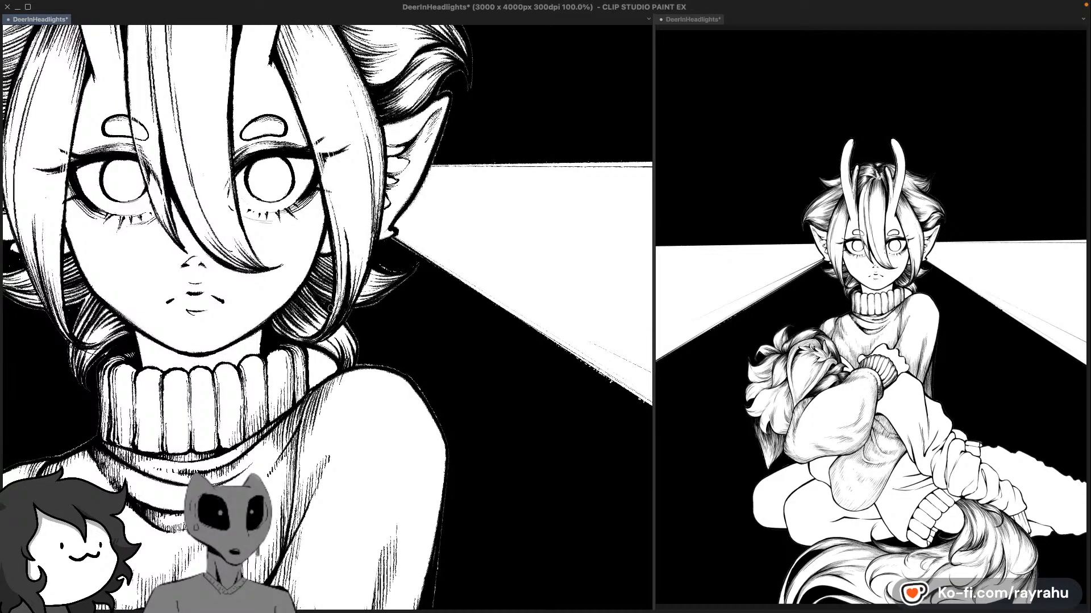
drag(370, 355, 388, 318)
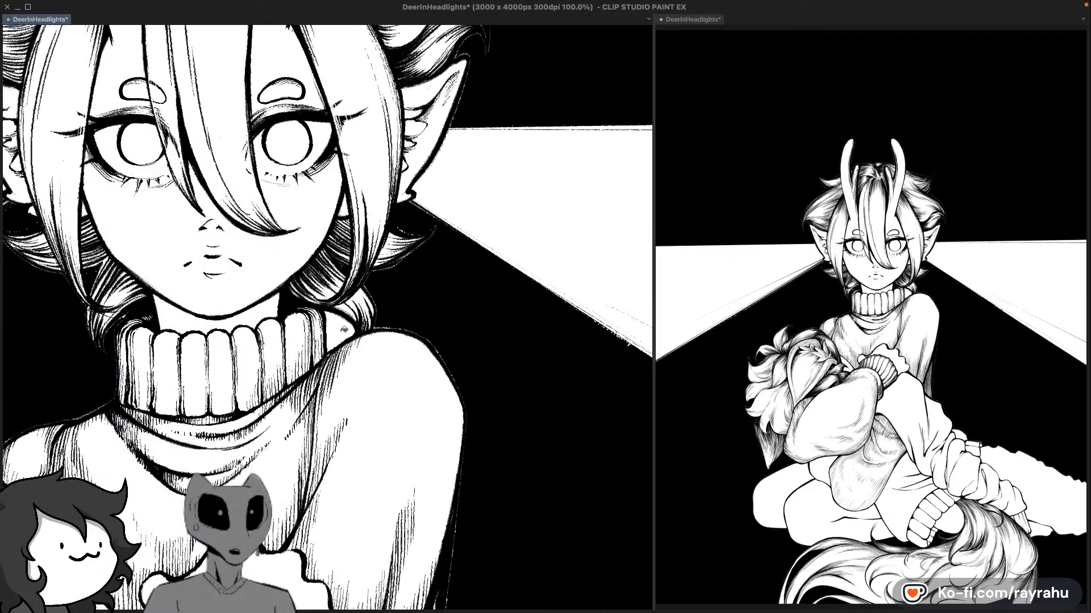
drag(387, 418, 421, 339)
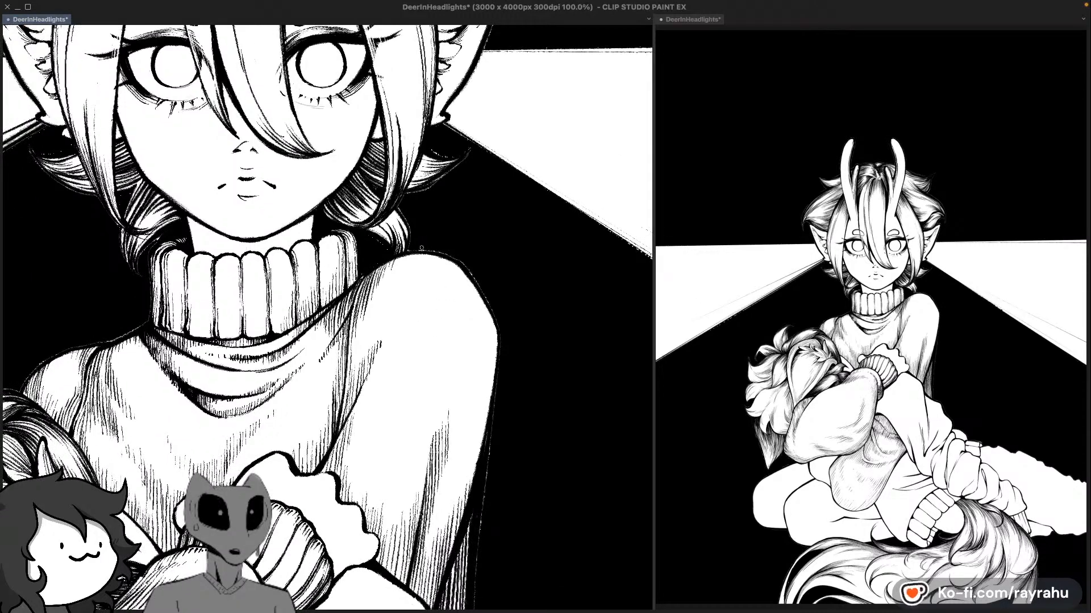
drag(527, 391, 465, 295)
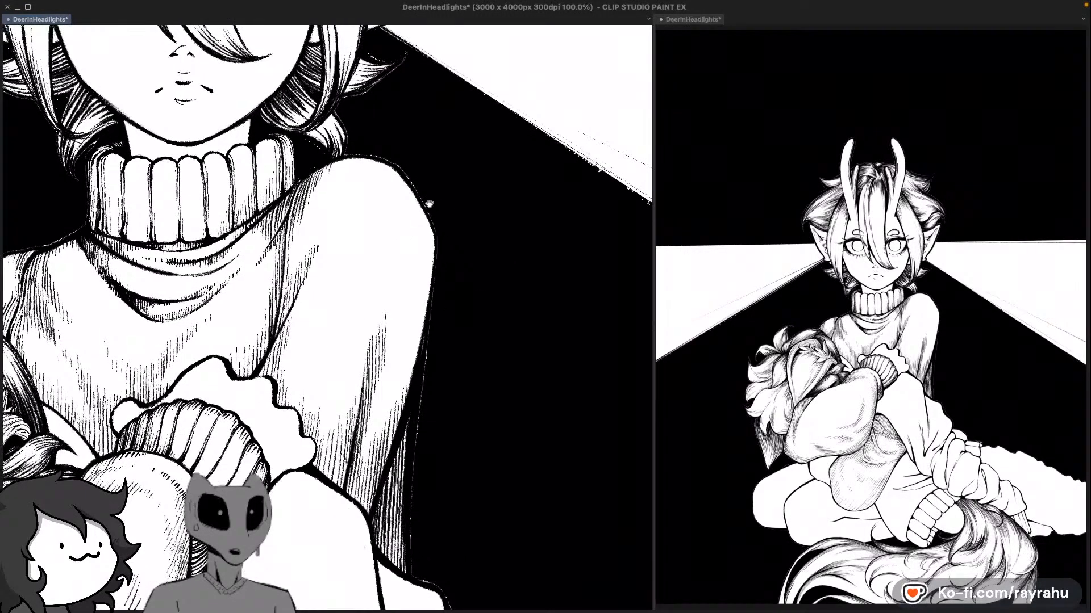
Step: Examine the whole composition, comparing the two headlight beams and the black background around both figures
scroll(482, 378, down, 3)
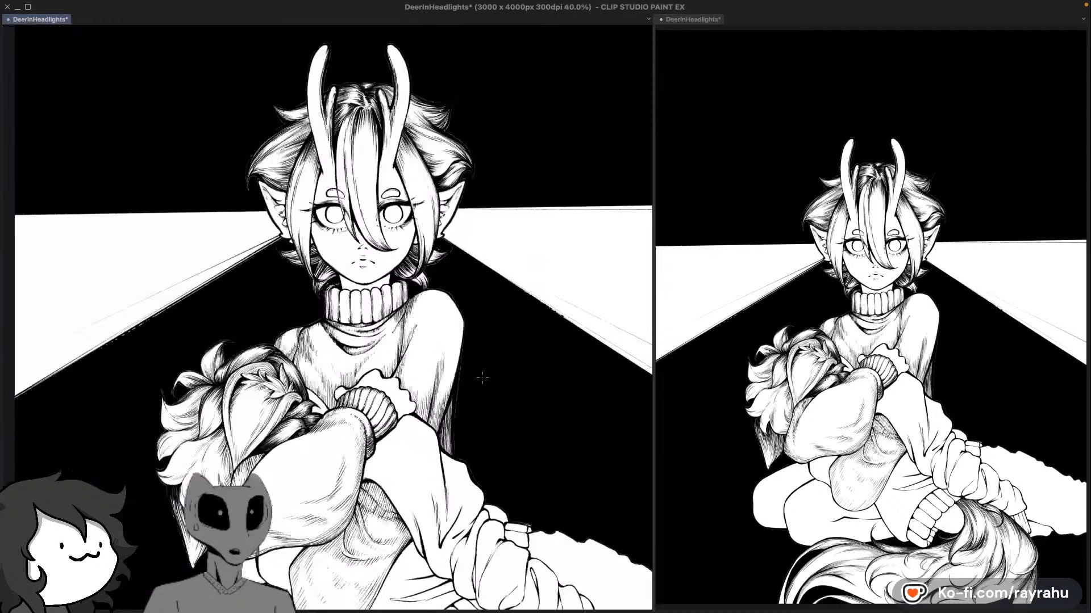
drag(540, 223, 528, 304)
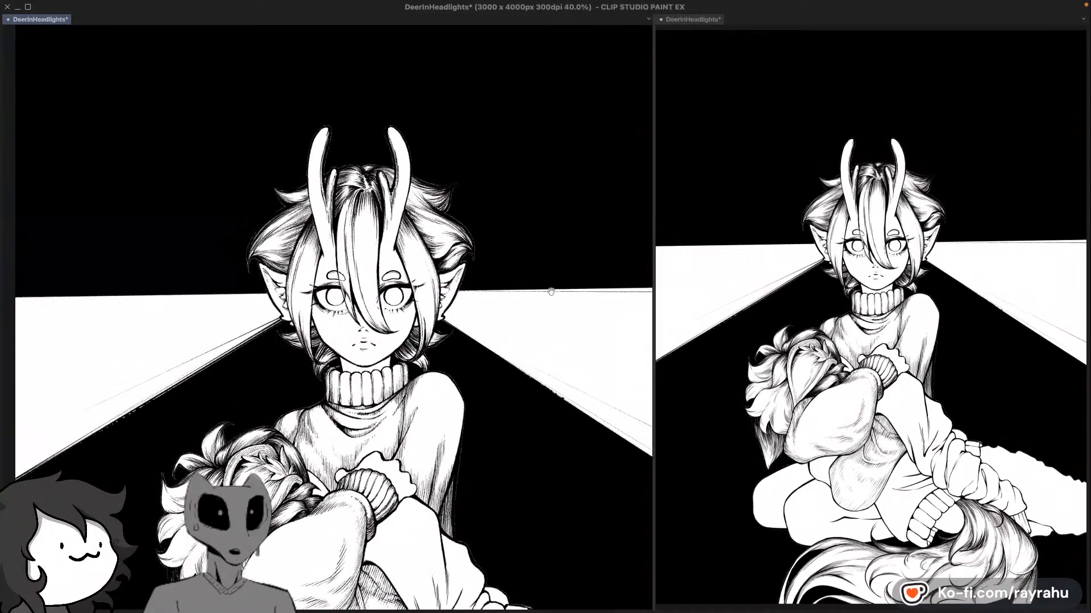
scroll(497, 360, down, 1)
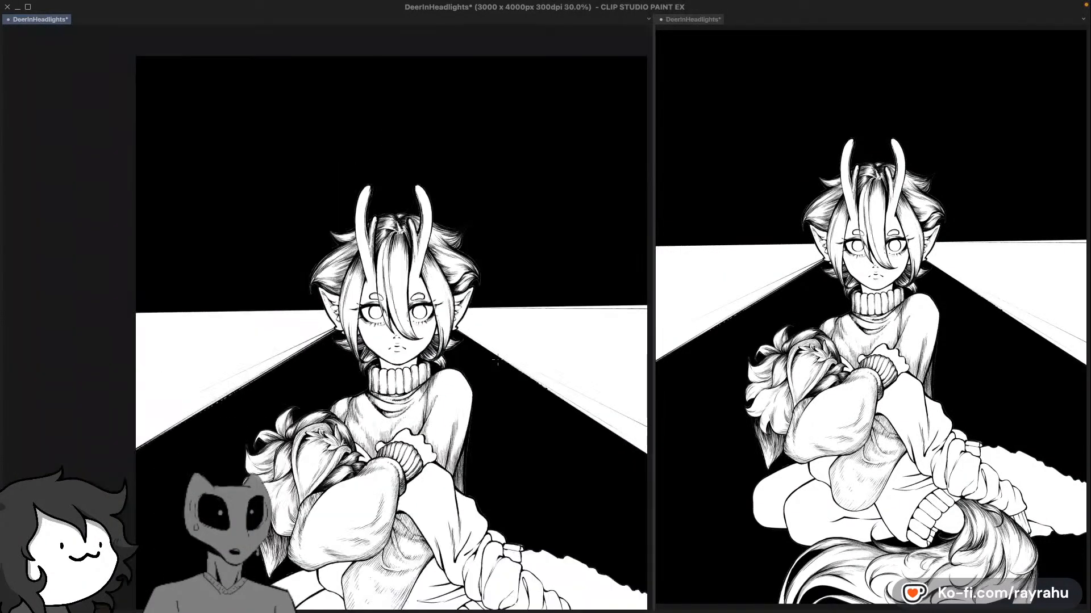
drag(497, 359, 534, 214)
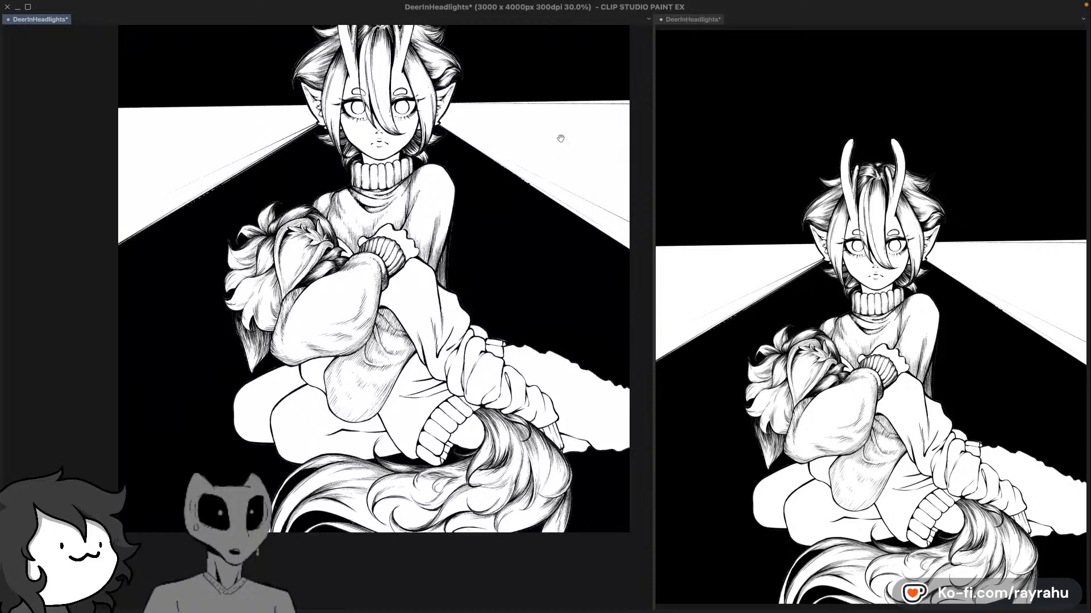
drag(561, 139, 567, 189)
drag(266, 230, 302, 189)
drag(524, 214, 465, 323)
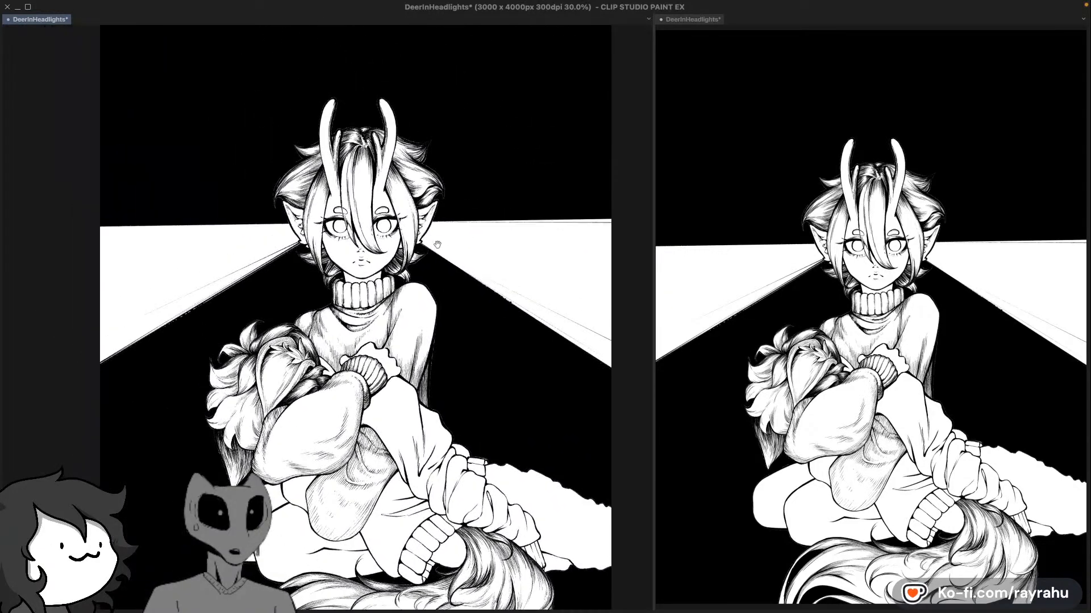
drag(437, 244, 544, 392)
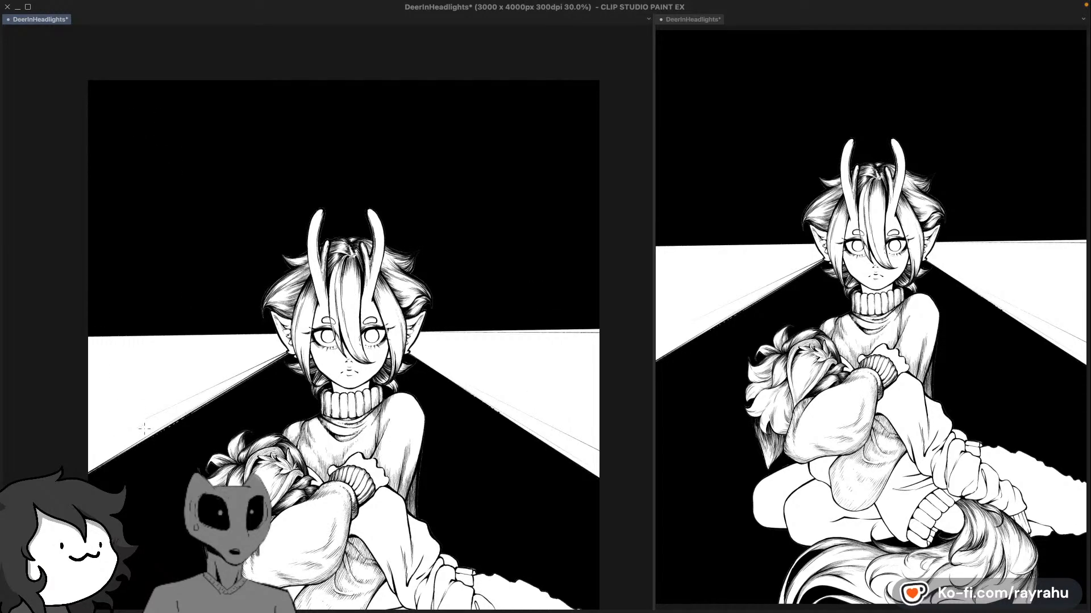
drag(460, 236, 390, 244)
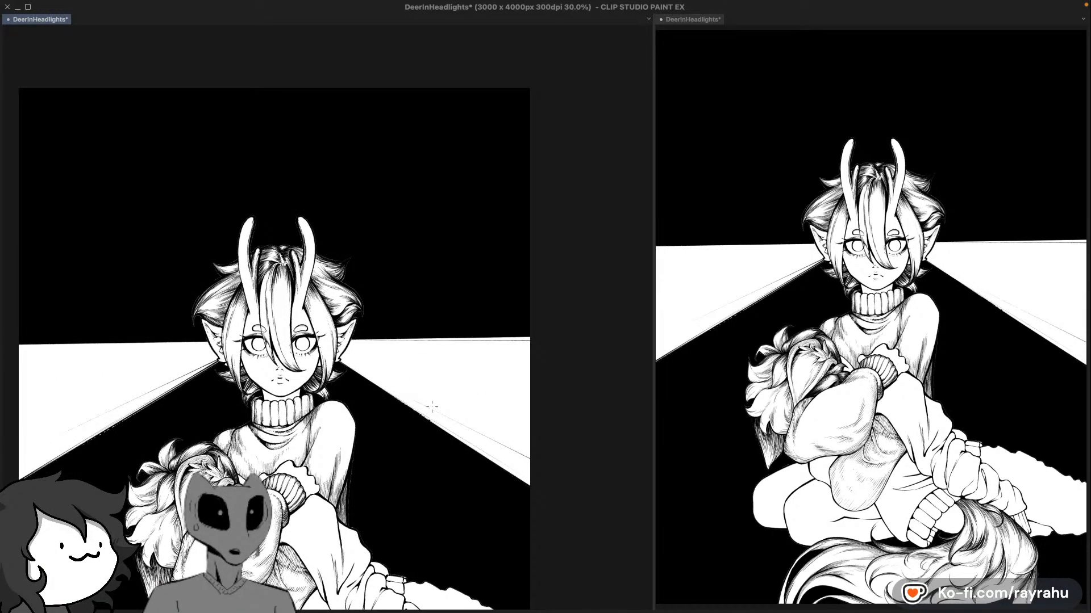
drag(388, 373, 411, 358)
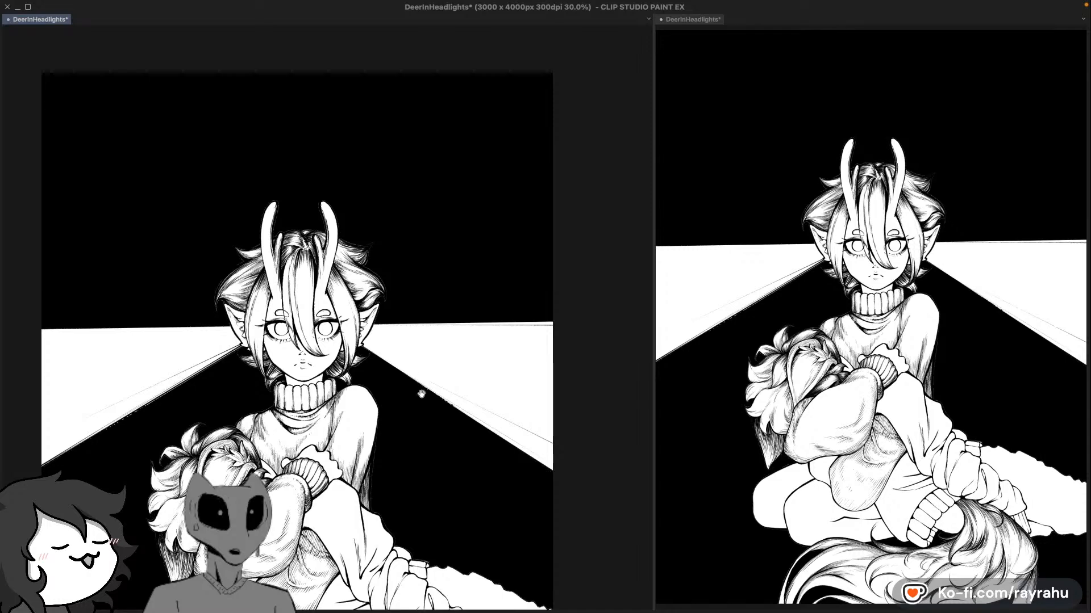
drag(428, 245, 454, 307)
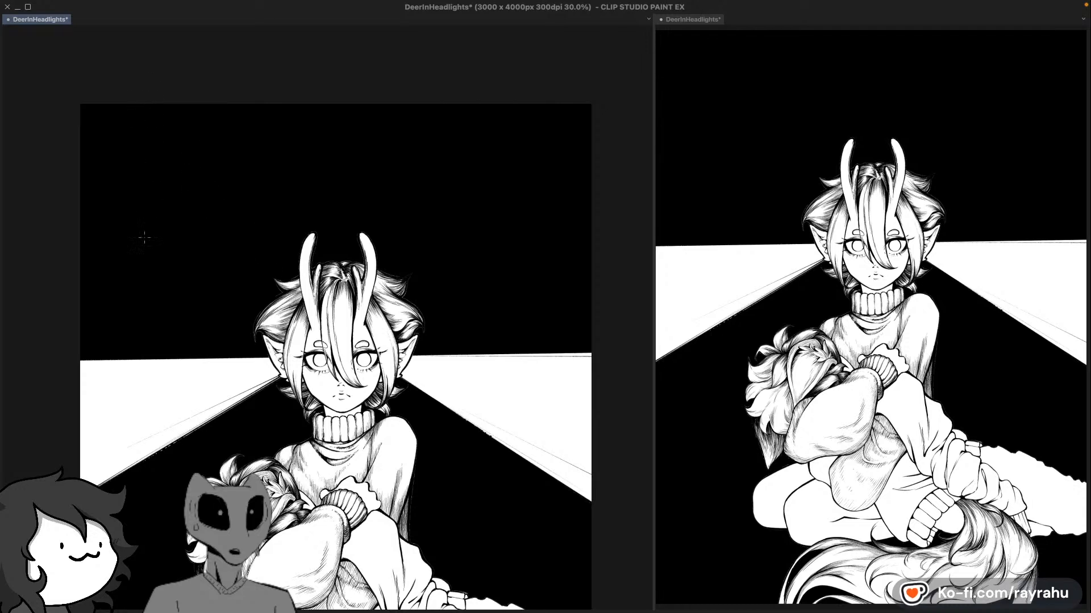
drag(147, 90, 121, 361)
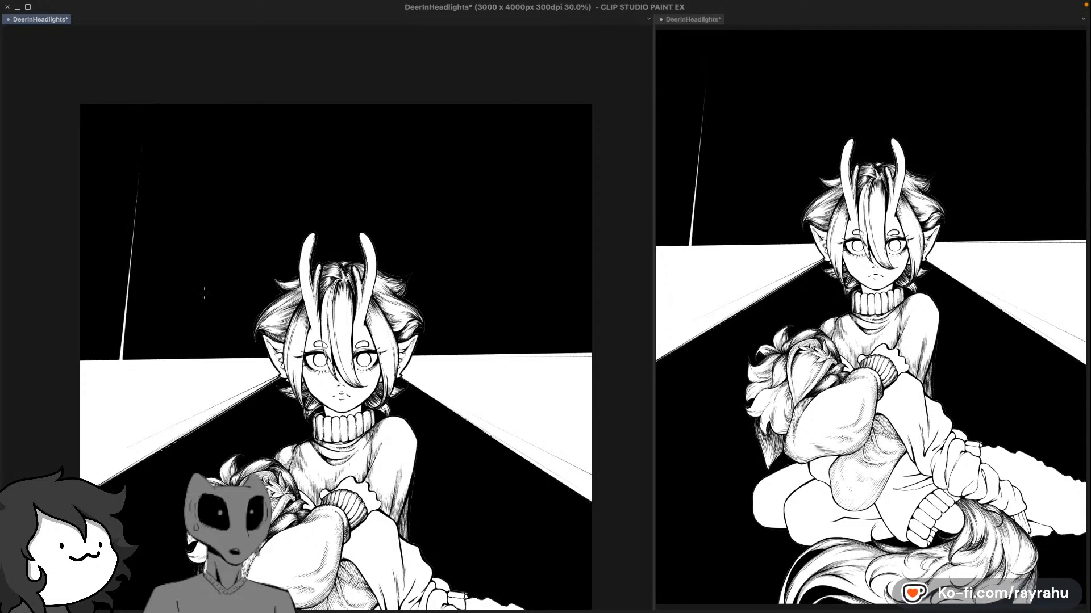
key(ctrl+z)
drag(156, 391, 185, 96)
key(ctrl+z)
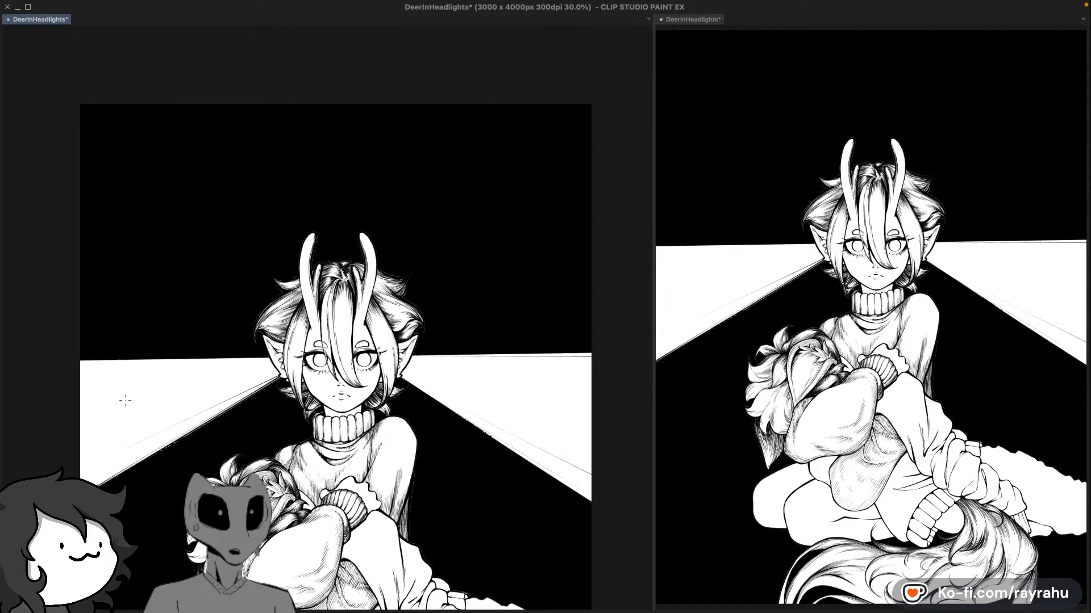
mouse_move(174, 69)
mouse_down()
mouse_move(146, 192)
mouse_move(130, 360)
mouse_up()
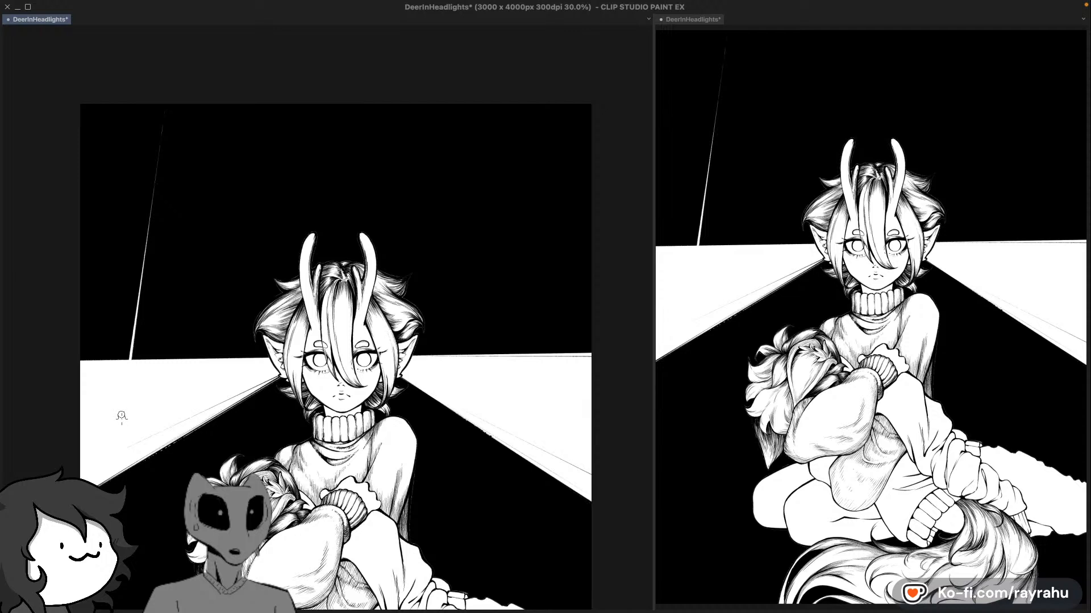
key(ctrl+z)
mouse_move(200, 62)
mouse_down()
mouse_move(135, 371)
mouse_move(203, 71)
mouse_up()
key(ctrl+z)
key(ctrl+z)
key(ctrl+z)
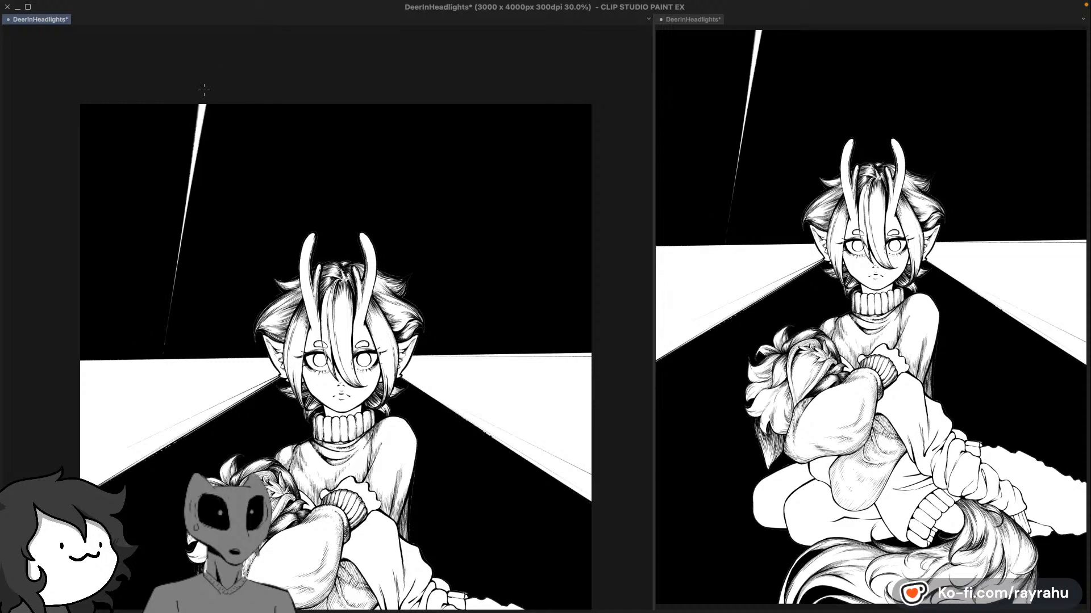
key(ctrl+z)
mouse_move(111, 401)
mouse_down()
mouse_move(216, 56)
mouse_move(118, 418)
mouse_up()
key(ctrl+z)
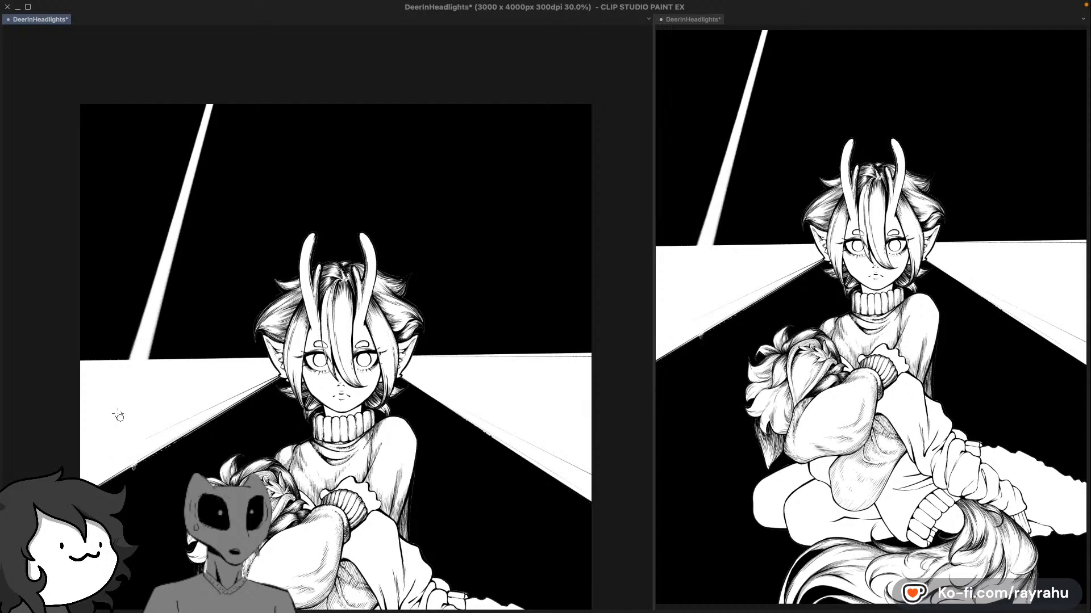
key(ctrl+z)
drag(220, 69, 193, 381)
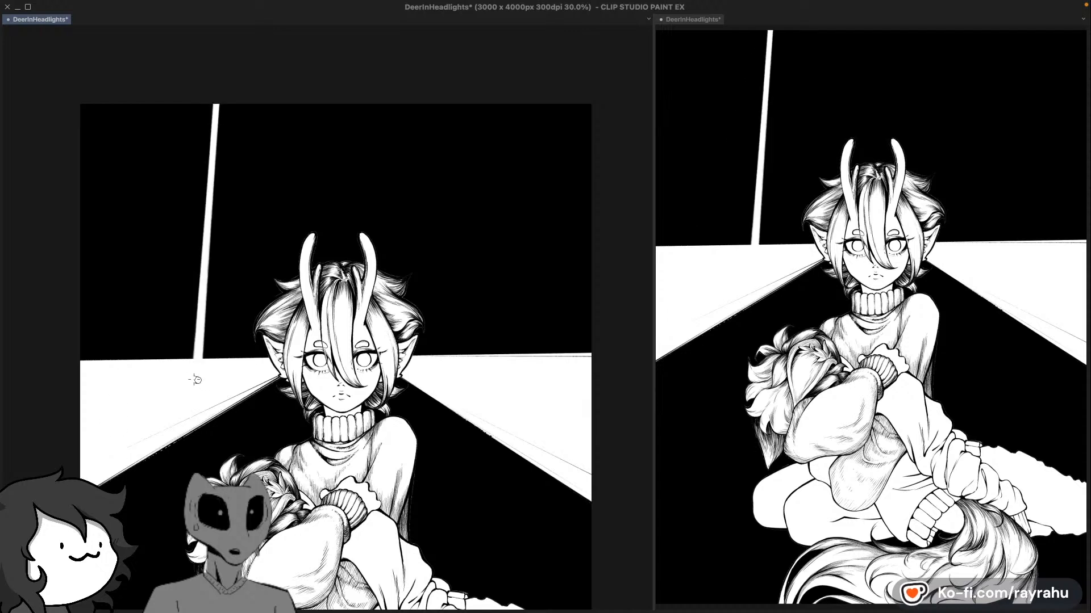
key(ctrl+z)
drag(220, 69, 229, 386)
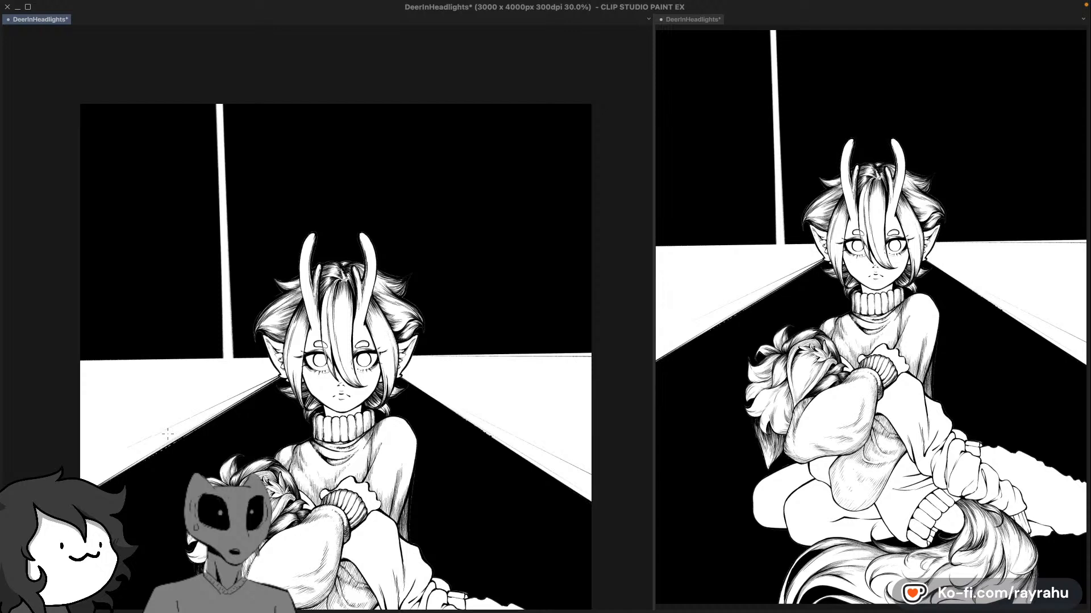
key(ctrl+z)
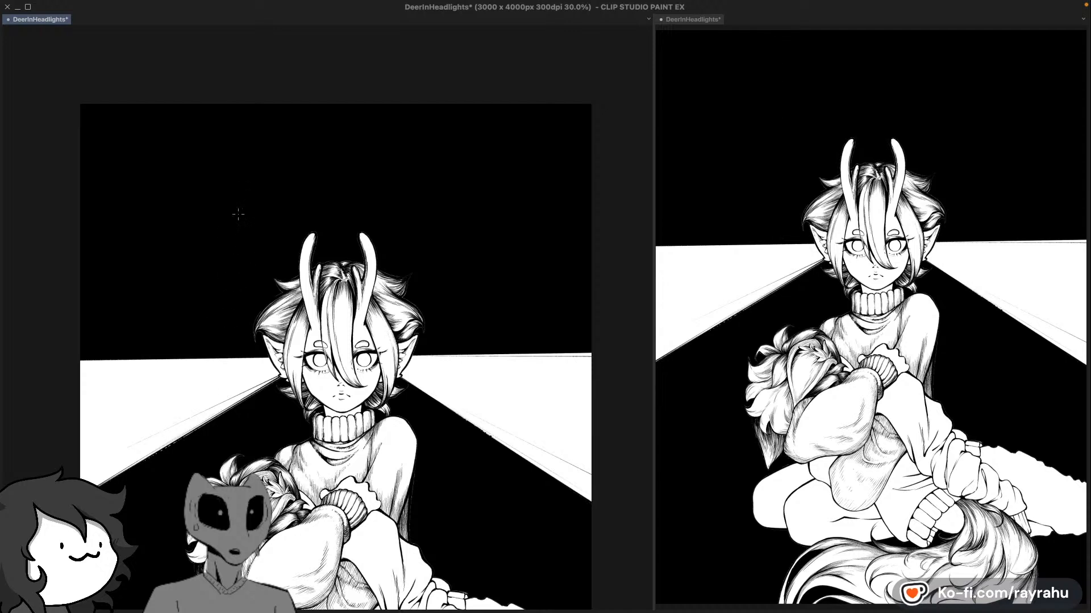
Step: Paint two straight white tree trunks from the canvas top to the horizon left of the character, making the outer one wider
drag(219, 71, 218, 384)
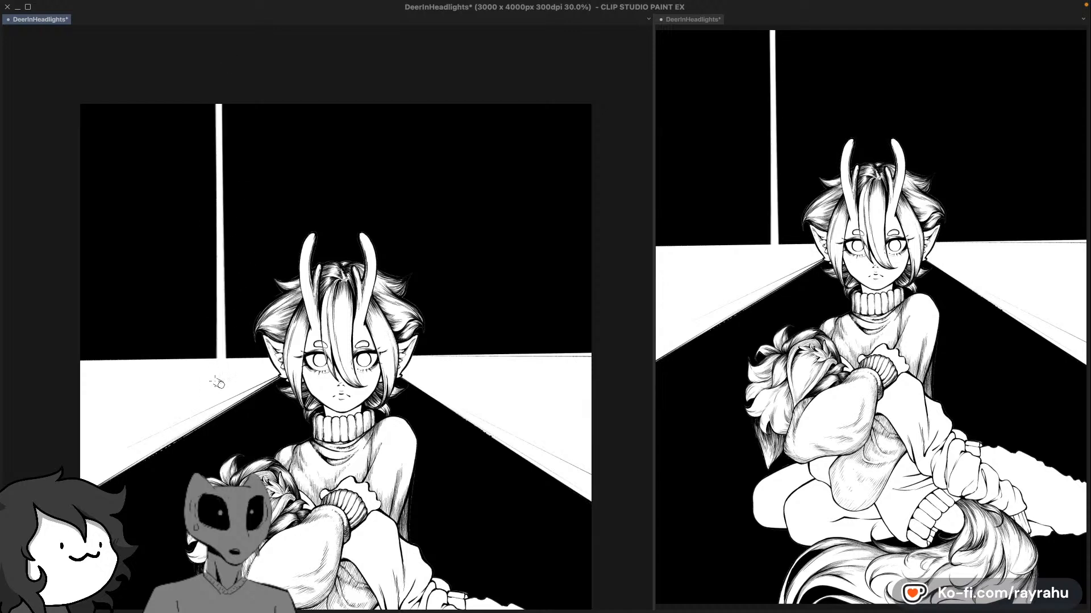
drag(177, 69, 152, 392)
key(ctrl+z)
drag(177, 69, 171, 406)
key(ctrl+z)
mouse_move(177, 70)
mouse_down()
mouse_move(176, 420)
mouse_move(175, 410)
mouse_up()
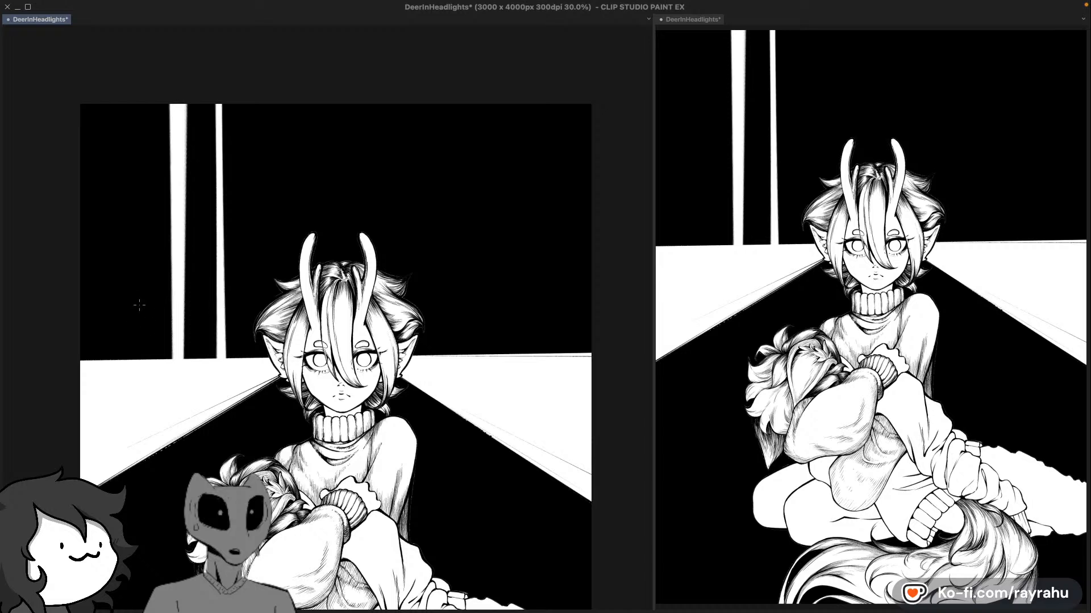
Step: Widen the lower part of the second trunk slightly outward toward the horizon and save the drawing
drag(173, 176, 165, 387)
key(ctrl+z)
drag(169, 302, 165, 389)
key(ctrl+z)
drag(175, 278, 169, 377)
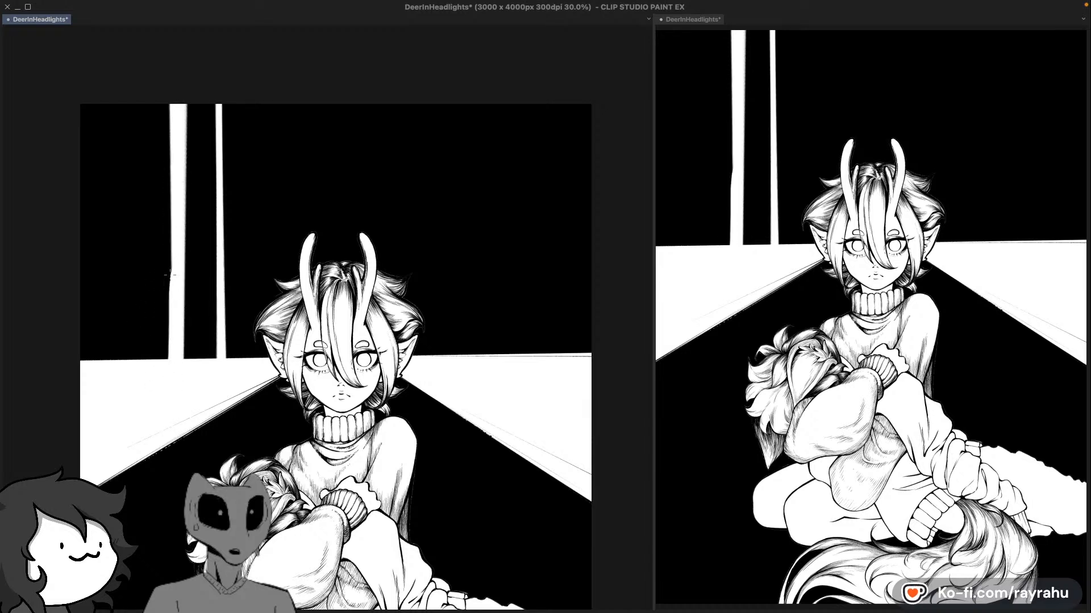
drag(179, 101, 172, 378)
key(super+s)
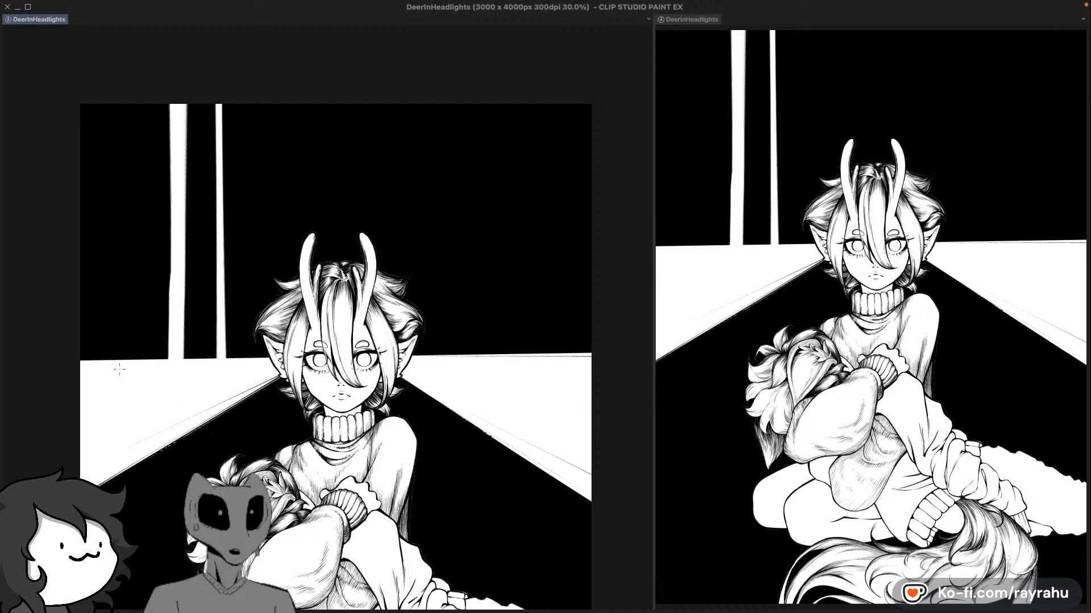
Step: Paint a third, thicker white trunk down to the horizon near the canvas's left edge
mouse_move(102, 86)
mouse_down()
mouse_move(101, 77)
mouse_move(76, 397)
mouse_move(114, 176)
mouse_move(100, 410)
mouse_up()
key(super+z)
key(super+z)
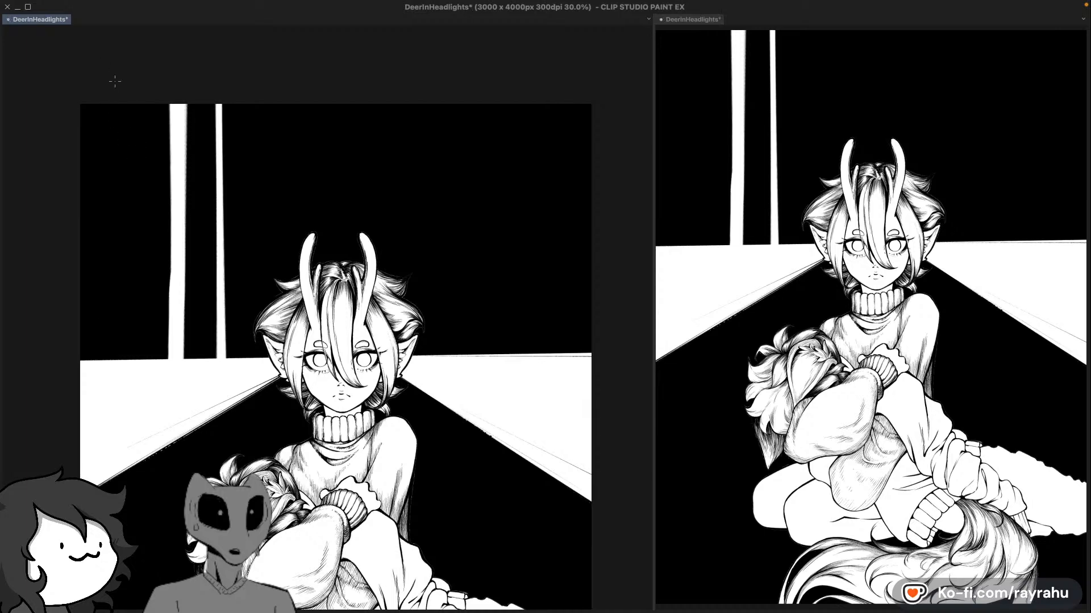
drag(114, 85, 113, 394)
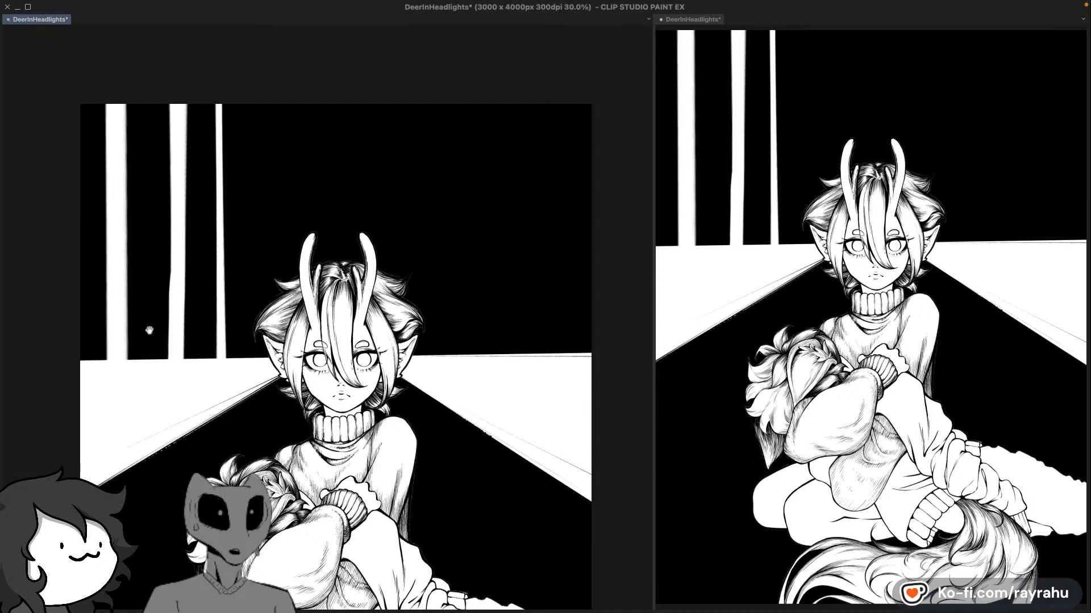
drag(506, 225, 425, 228)
drag(213, 252, 335, 234)
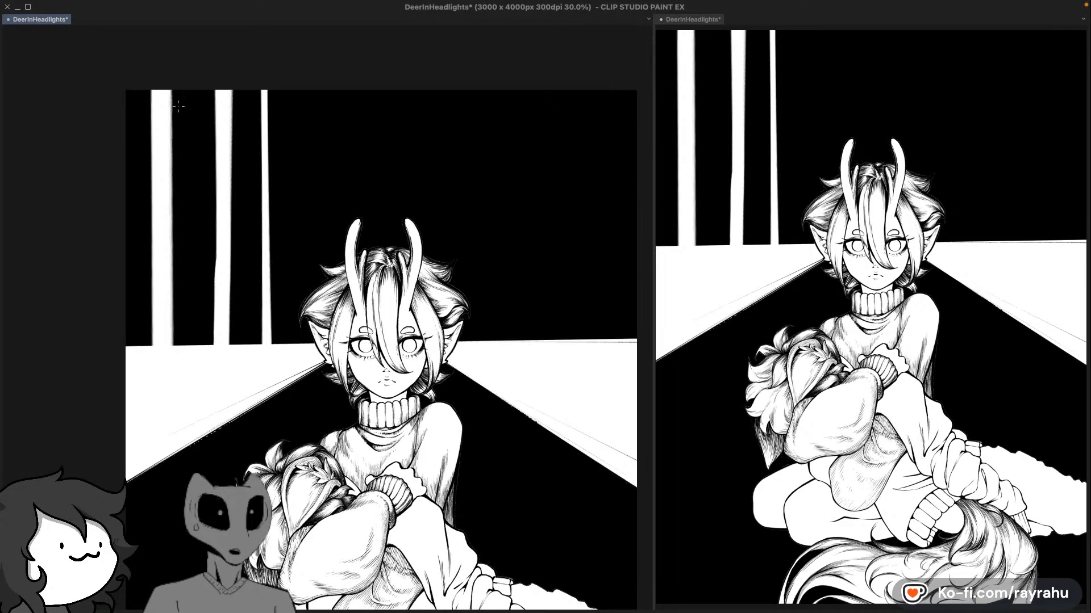
drag(141, 73, 156, 394)
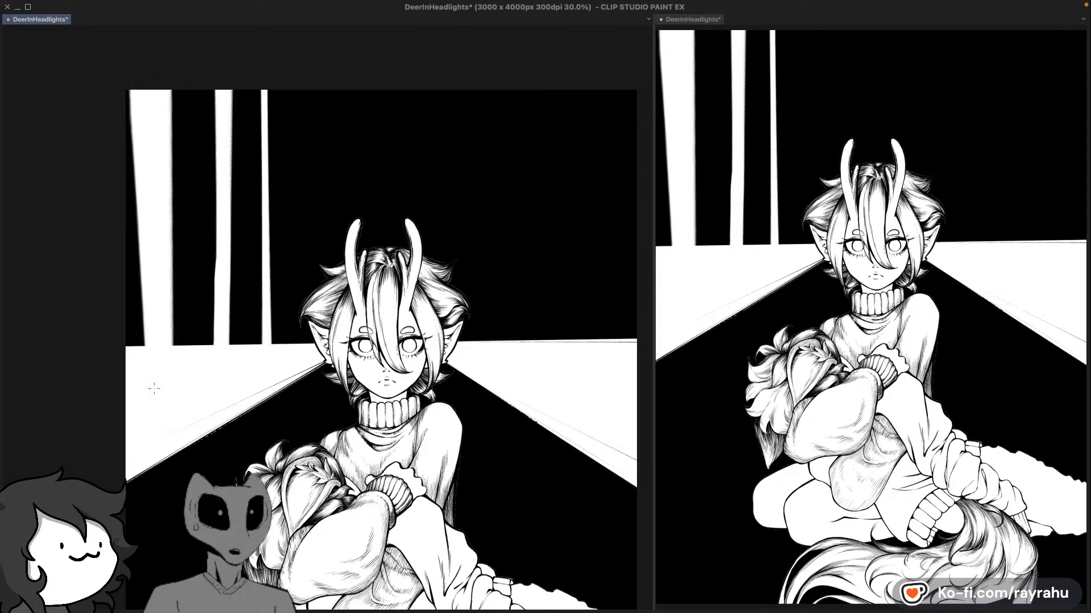
key(ctrl+z)
key(ctrl+x)
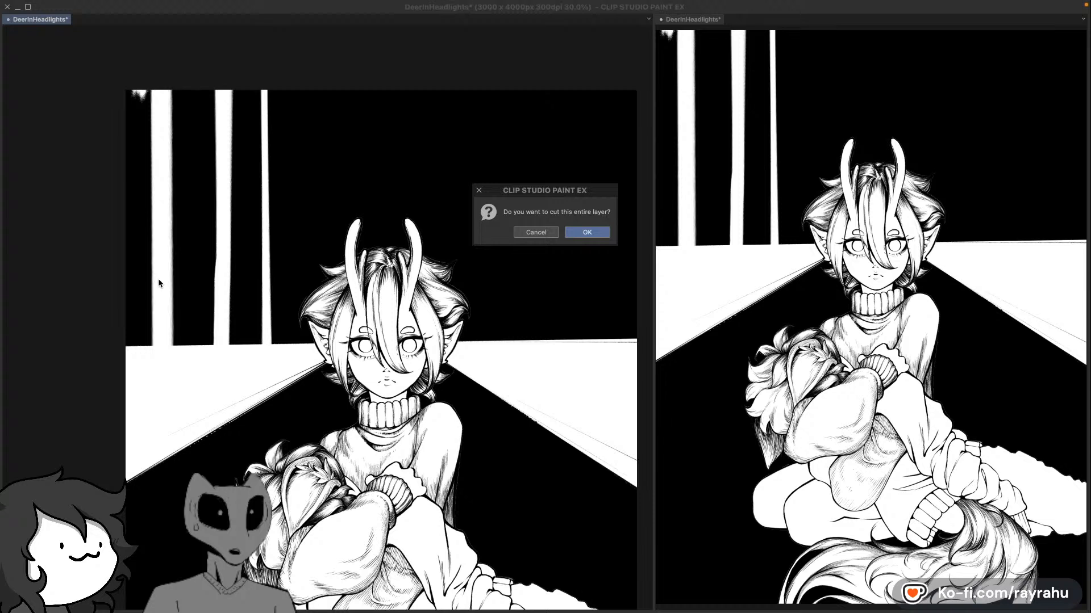
click(545, 234)
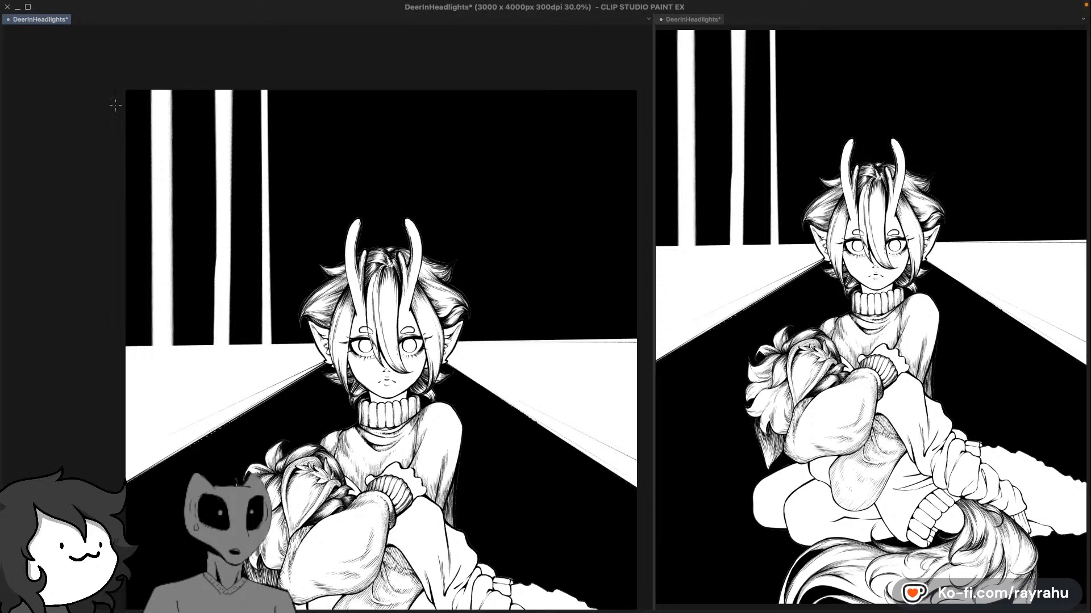
drag(115, 105, 144, 410)
key(ctrl+z)
Step: Paint a slanted white trunk at the canvas's left edge and fill the lower gap beside the thick trunk with white
drag(126, 73, 149, 364)
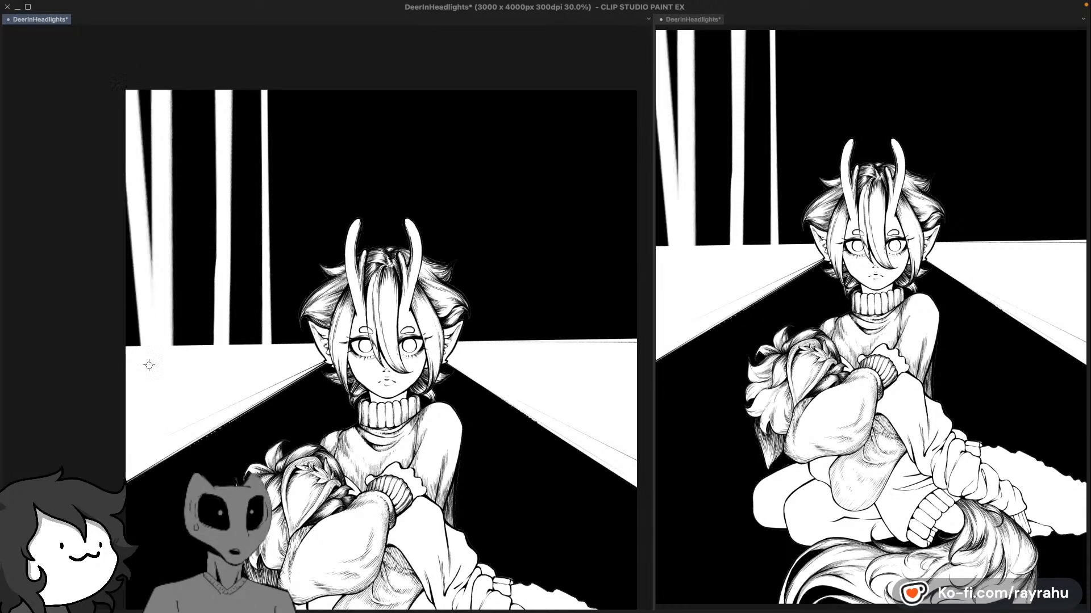
mouse_move(122, 256)
mouse_down()
mouse_move(141, 360)
mouse_move(105, 359)
mouse_move(169, 373)
mouse_up()
drag(253, 299, 230, 254)
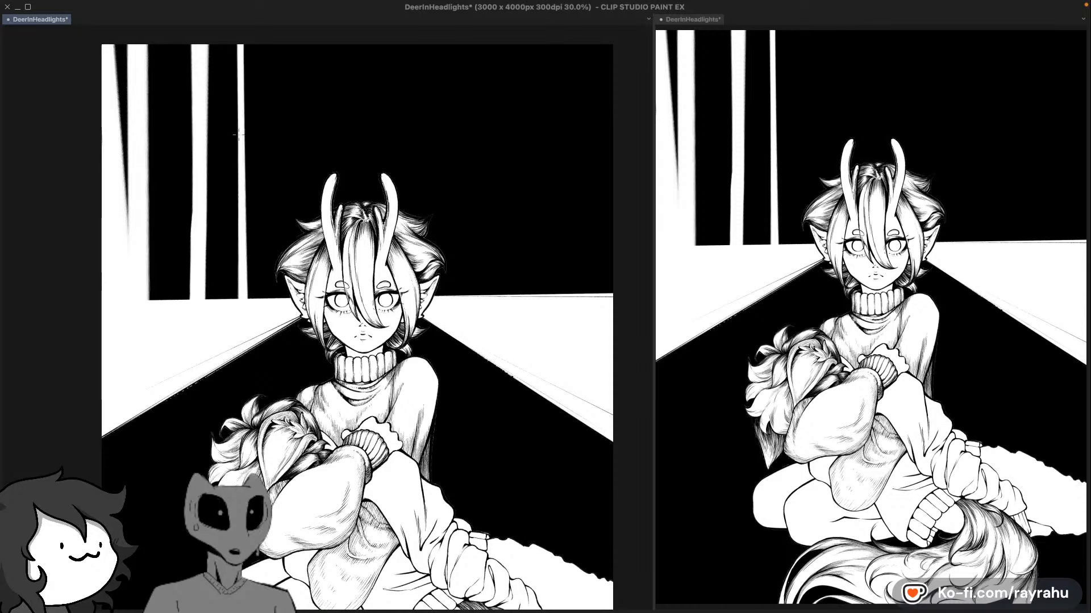
Step: Paint four white vertical trunks from the canvas top to the horizon across the background right of the character
drag(548, 186, 503, 204)
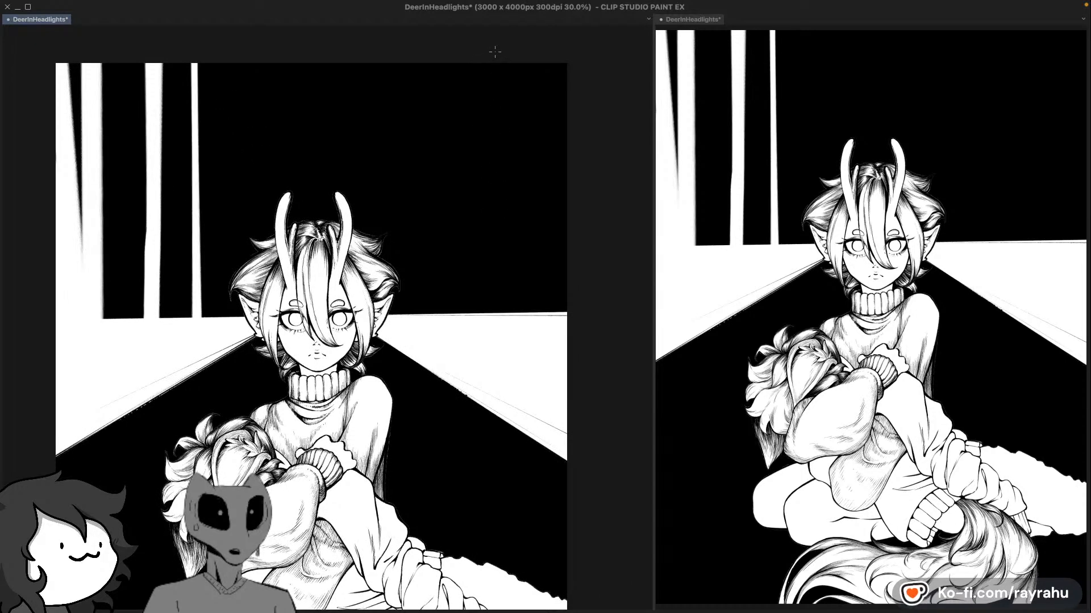
drag(497, 367, 497, 363)
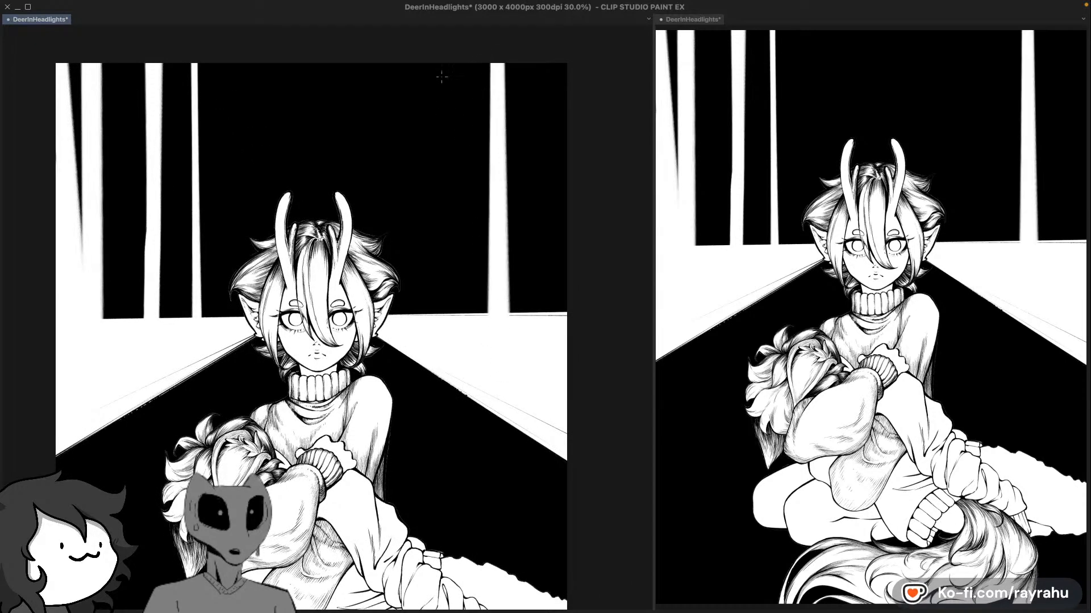
drag(442, 76, 442, 357)
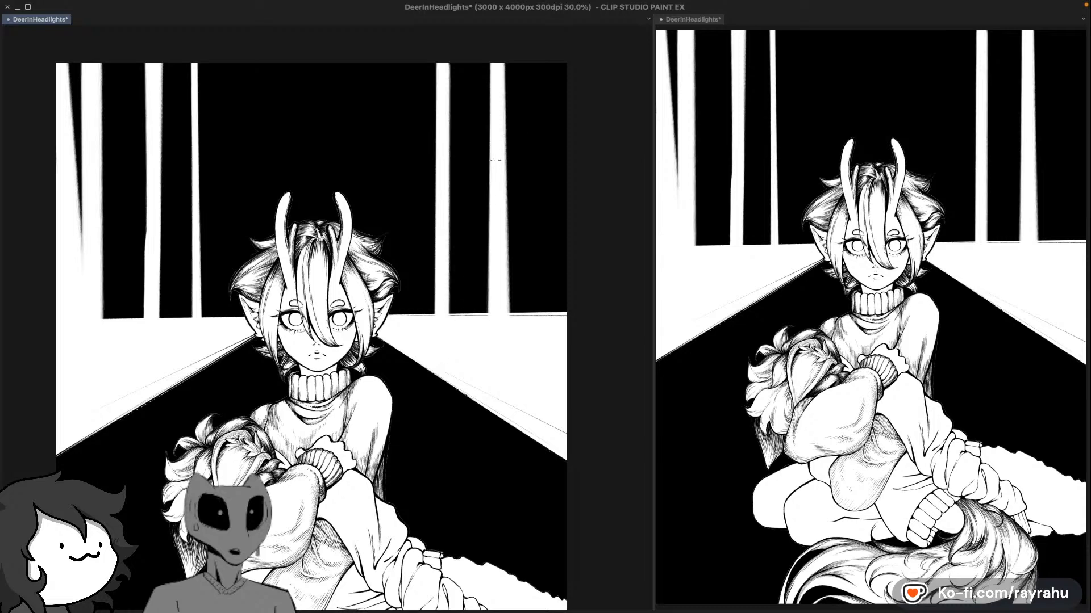
drag(539, 57, 537, 364)
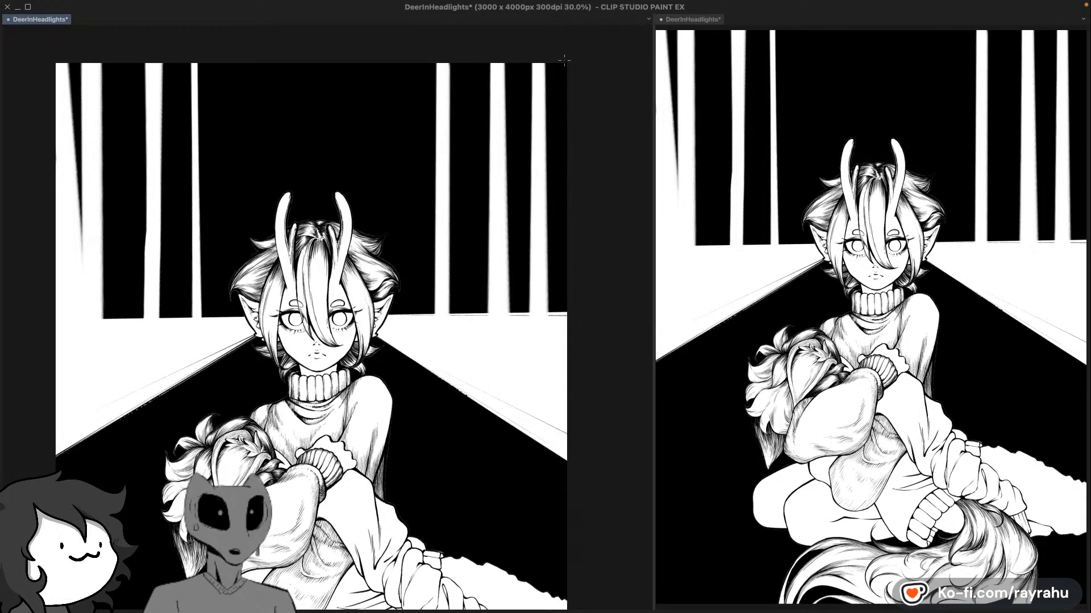
drag(564, 59, 558, 313)
drag(576, 165, 569, 202)
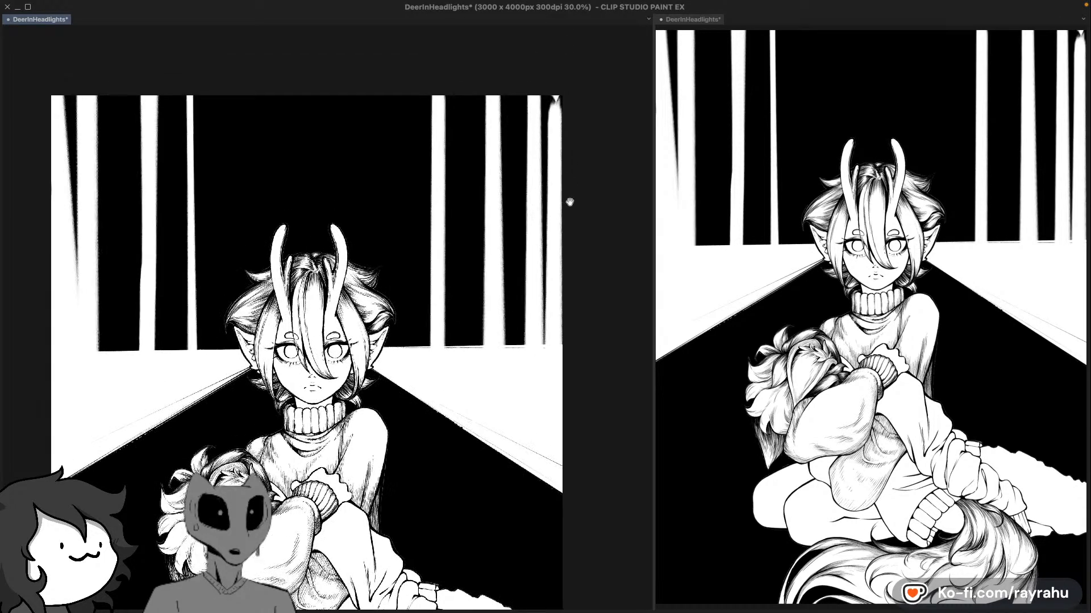
drag(558, 93, 555, 123)
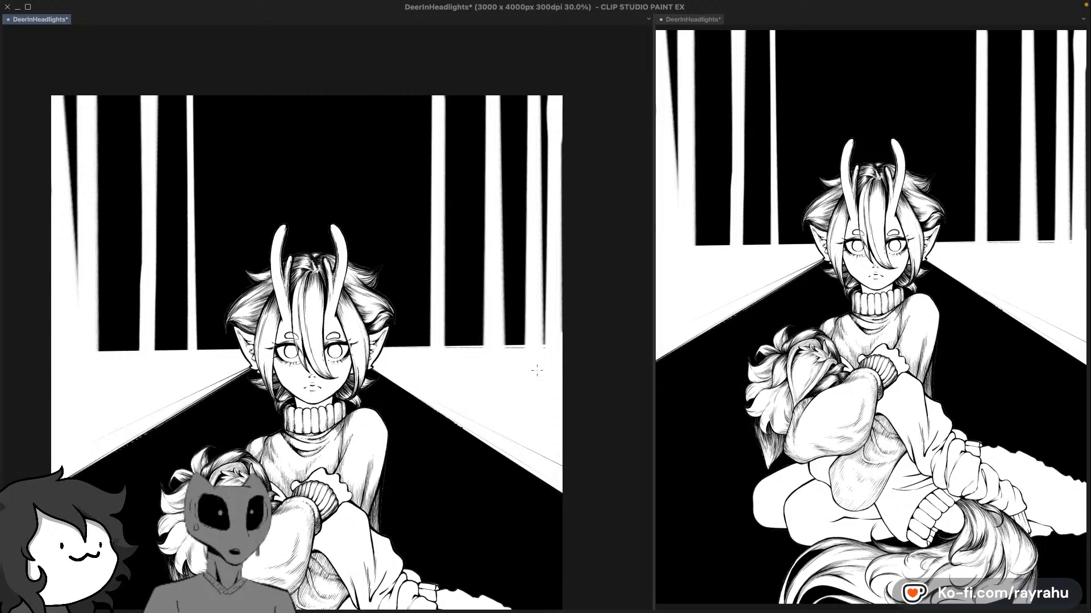
Step: Return the canvas to its upright orientation and save the drawing with the background trunks
drag(512, 420, 536, 394)
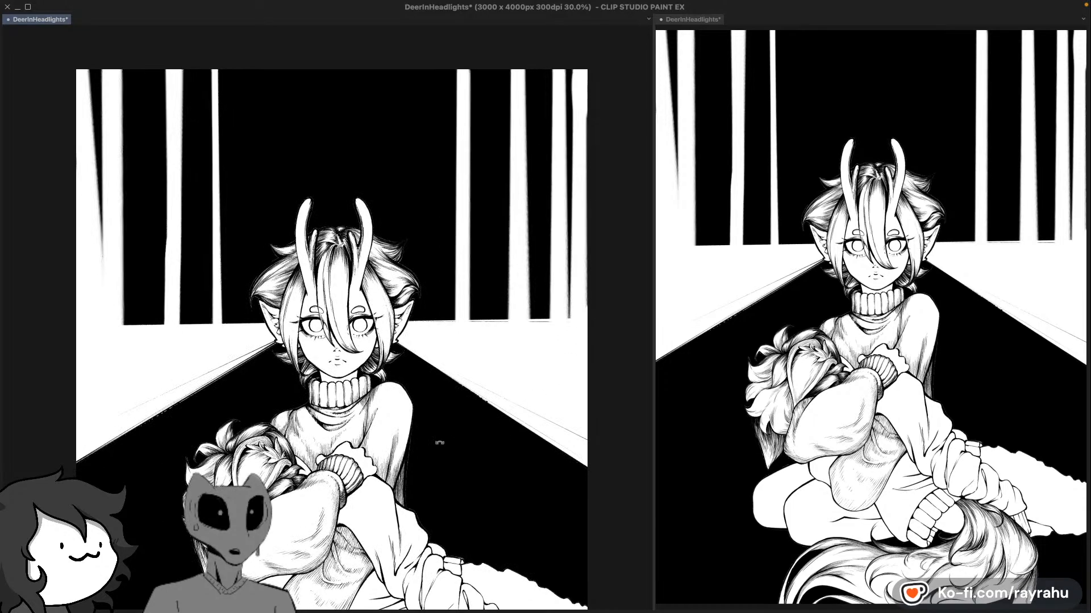
drag(439, 443, 470, 430)
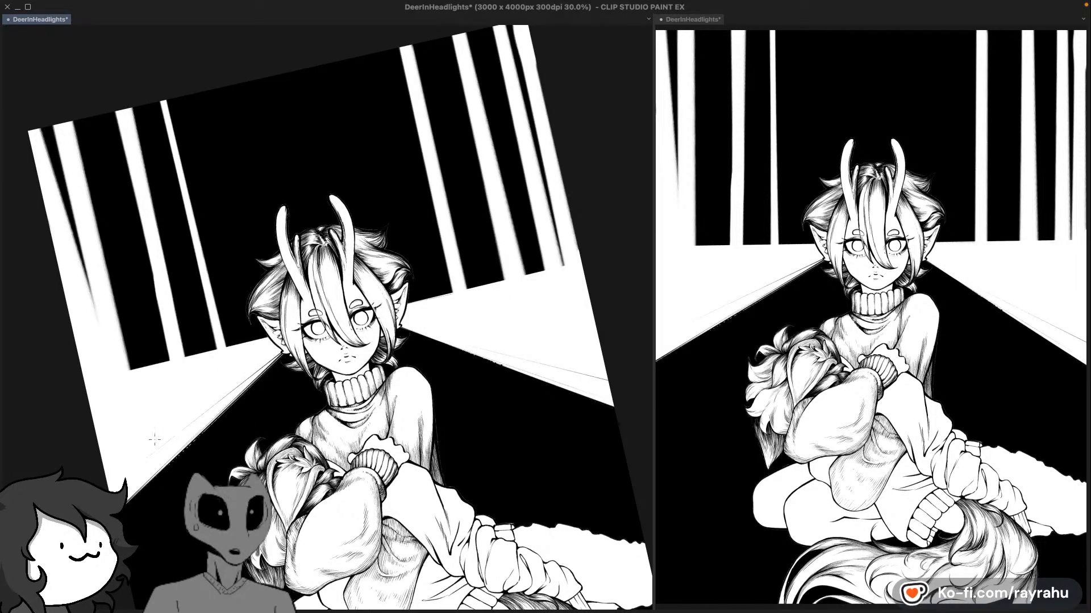
drag(154, 438, 147, 354)
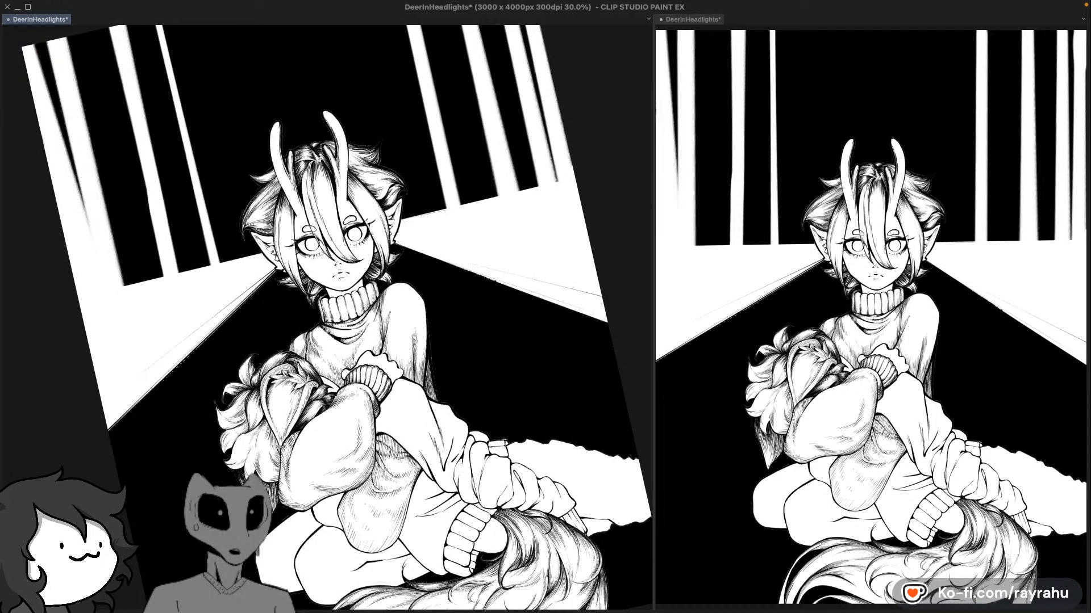
key(ctrl+@)
drag(378, 414, 409, 469)
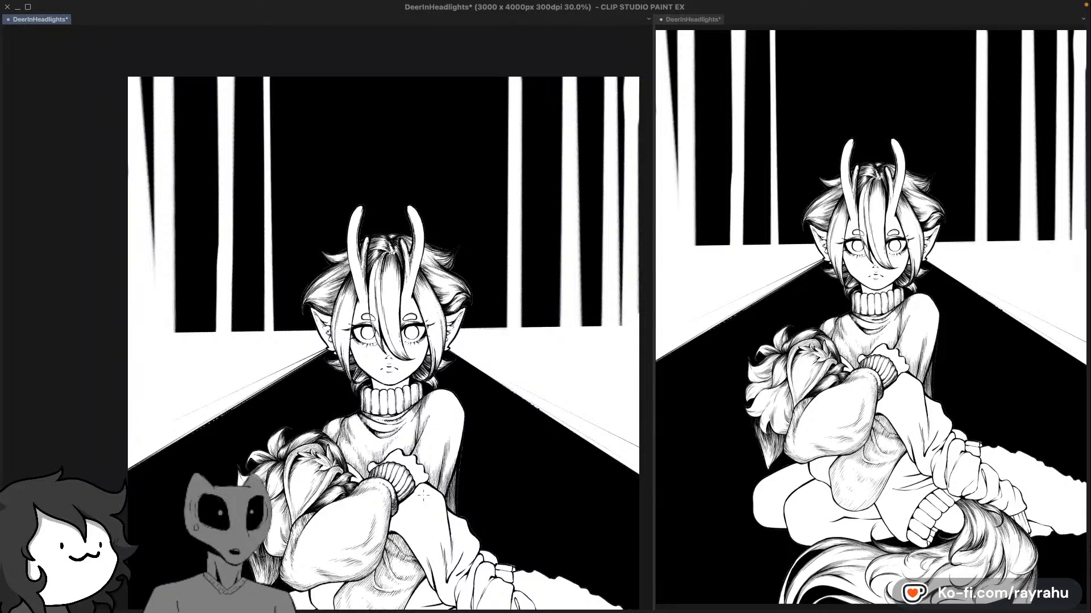
key(ctrl+s)
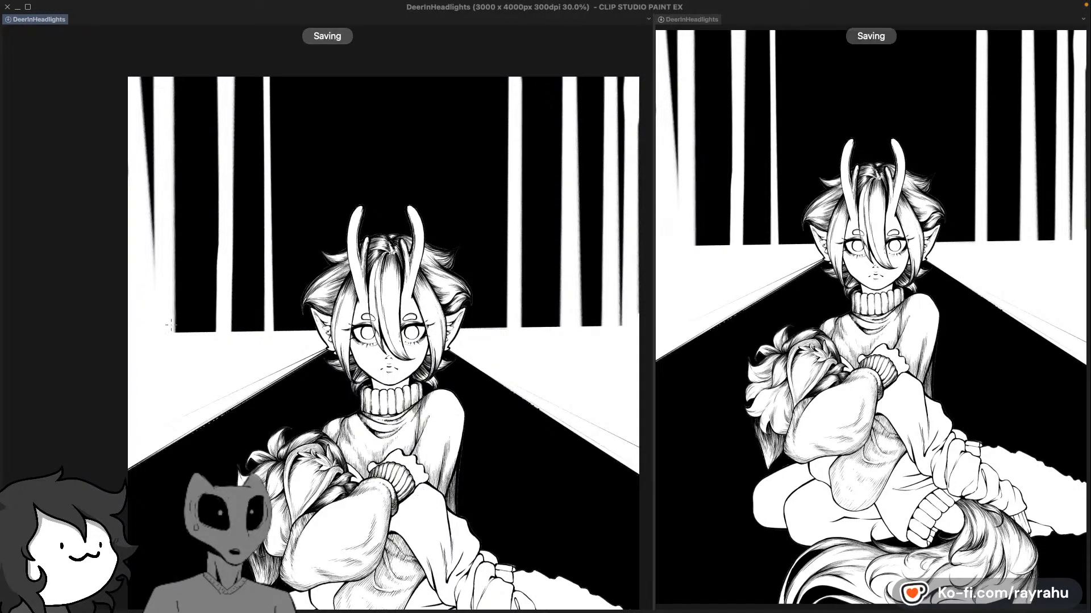
Step: Paint jagged white grass tufts along the horizon on both sides of the character, rising toward the canvas edges
mouse_move(175, 331)
mouse_down()
mouse_move(189, 342)
mouse_move(266, 333)
mouse_up()
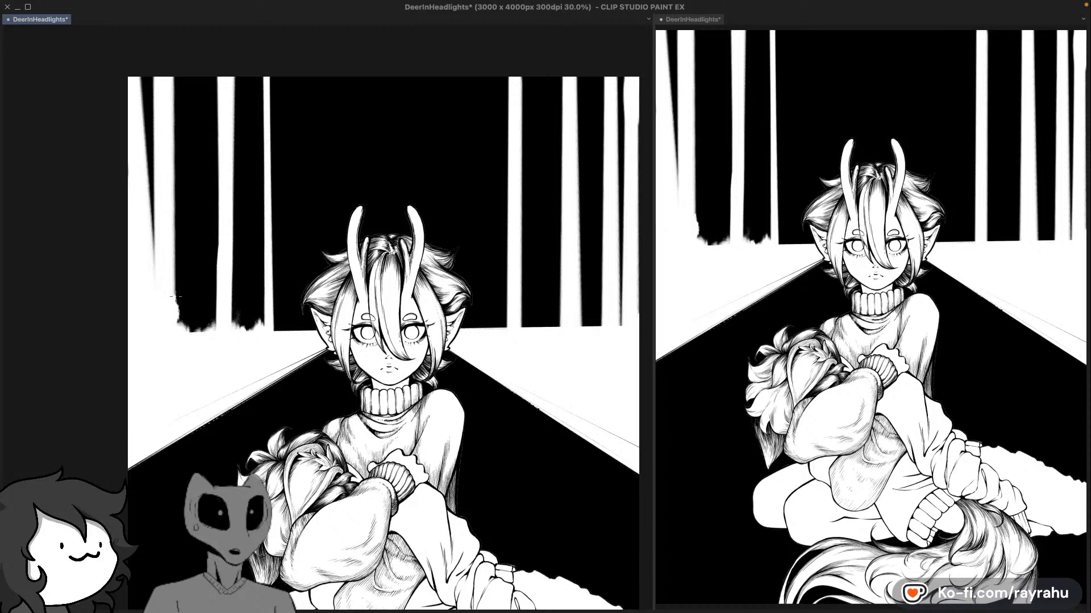
mouse_move(176, 325)
mouse_down()
mouse_move(191, 348)
mouse_move(205, 326)
mouse_move(185, 365)
mouse_move(195, 341)
mouse_move(243, 311)
mouse_up()
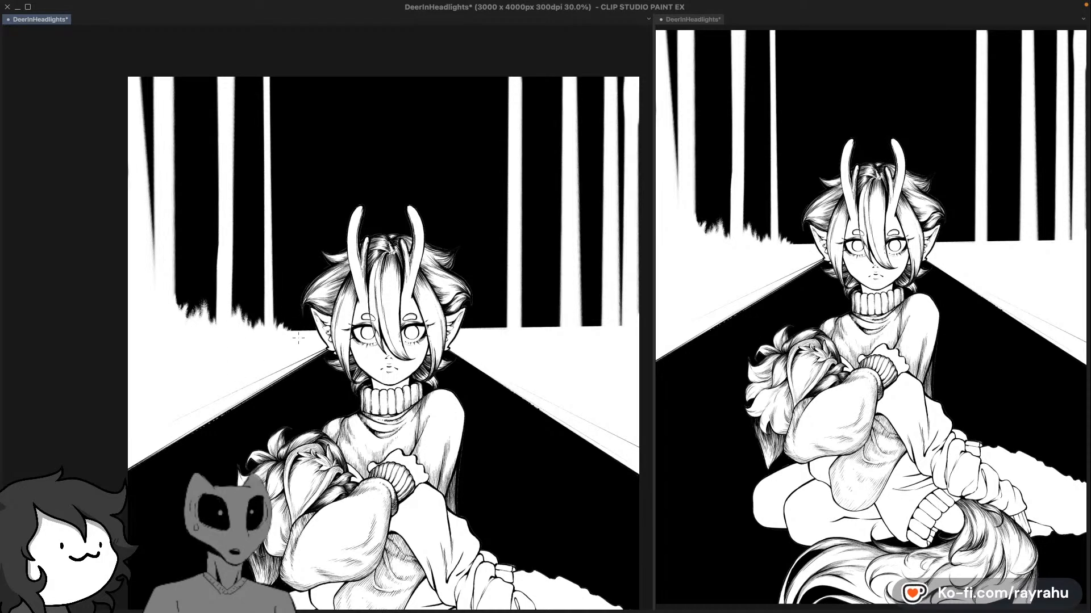
mouse_move(491, 335)
mouse_down()
mouse_move(488, 314)
mouse_move(549, 287)
mouse_move(576, 310)
mouse_move(632, 319)
mouse_move(631, 306)
mouse_up()
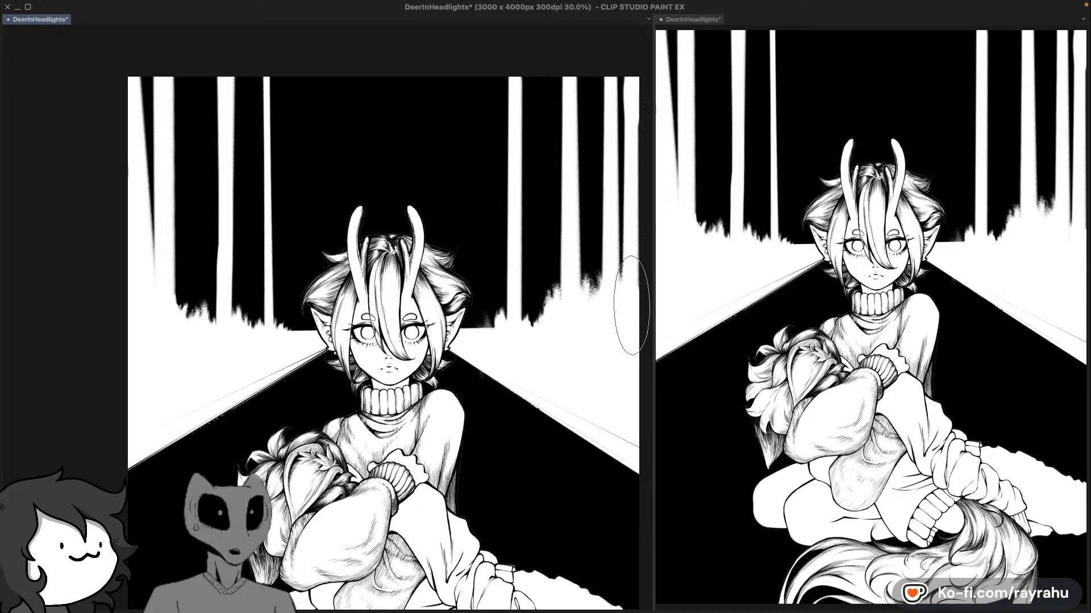
mouse_move(170, 322)
mouse_down()
mouse_move(177, 317)
mouse_move(199, 318)
mouse_move(187, 317)
mouse_move(209, 352)
mouse_move(215, 325)
mouse_move(201, 320)
mouse_move(208, 357)
mouse_up()
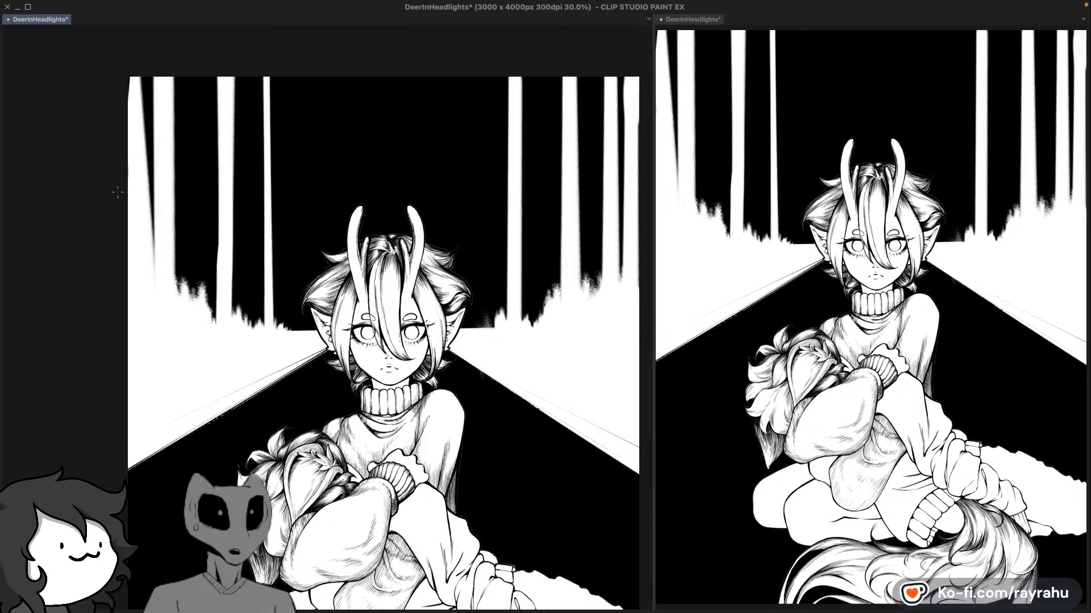
Step: Shade the upper part of the slanted trunk at the canvas's left edge with the Designer Graphite Pencil, fading it downward
drag(142, 66, 134, 178)
key(super+z)
key(p)
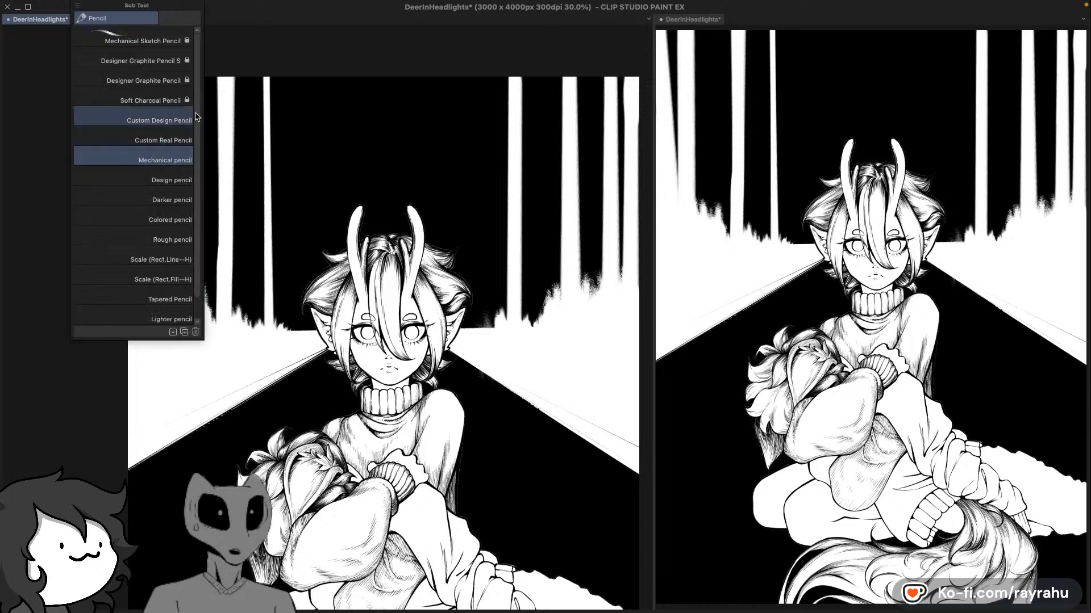
click(171, 60)
click(183, 85)
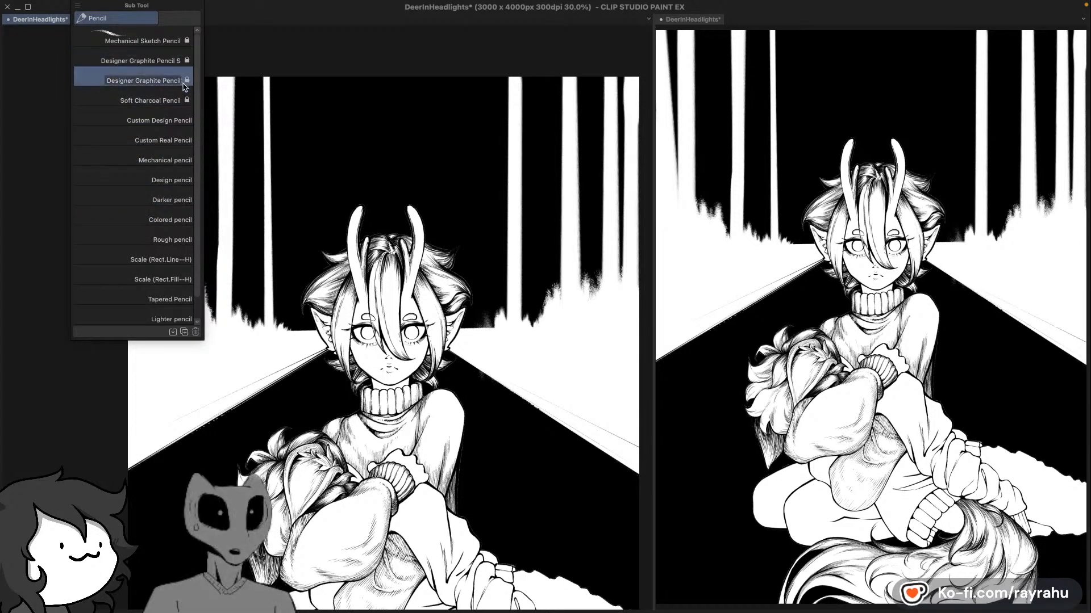
key(p)
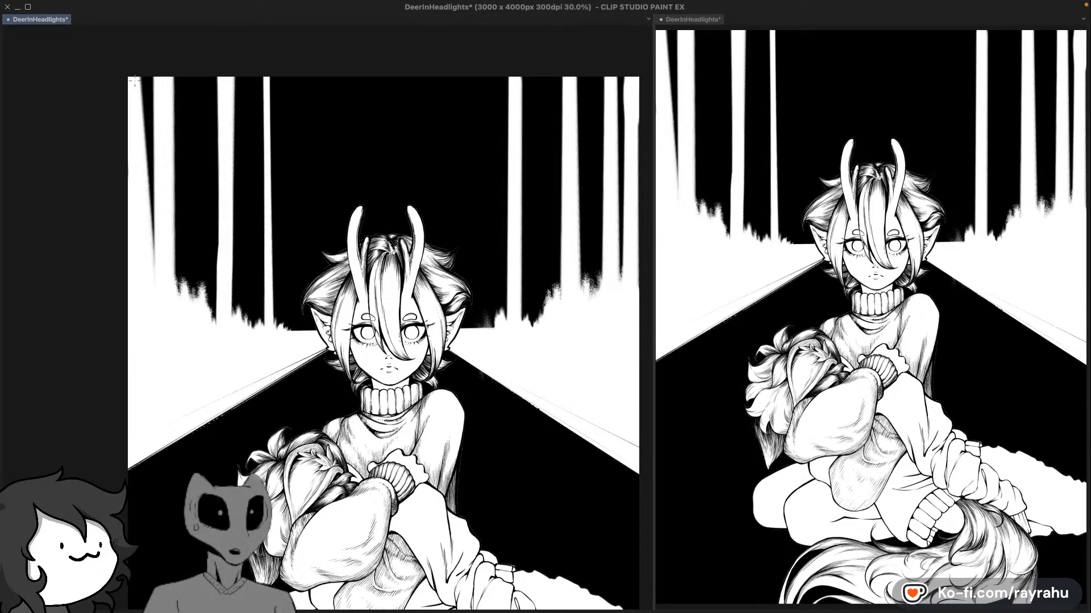
drag(134, 80, 134, 240)
mouse_move(138, 79)
mouse_down()
mouse_move(138, 262)
mouse_move(131, 145)
mouse_up()
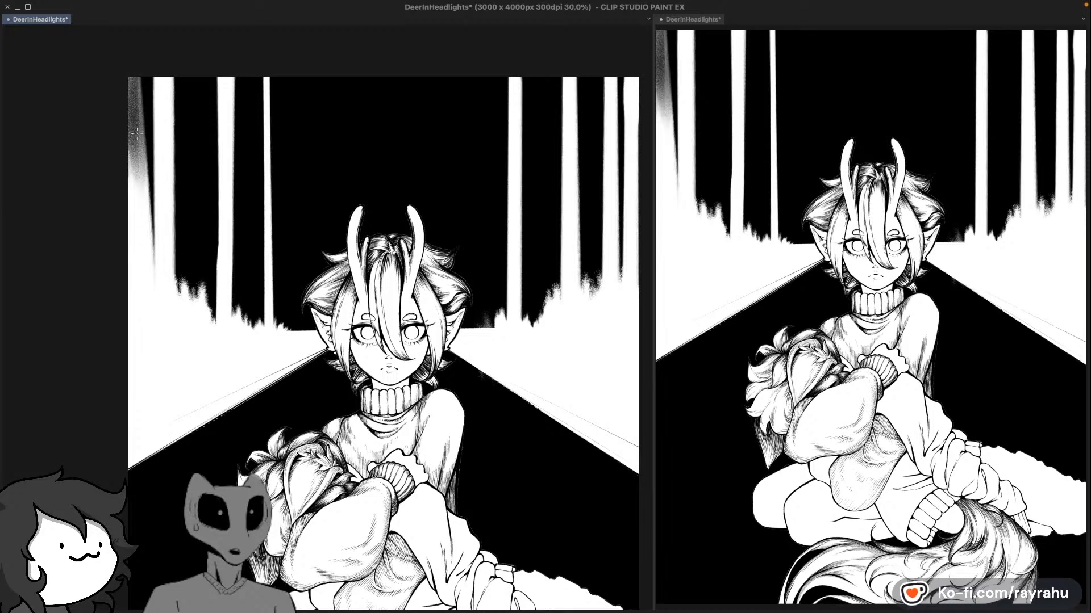
drag(135, 90, 138, 176)
drag(134, 80, 135, 155)
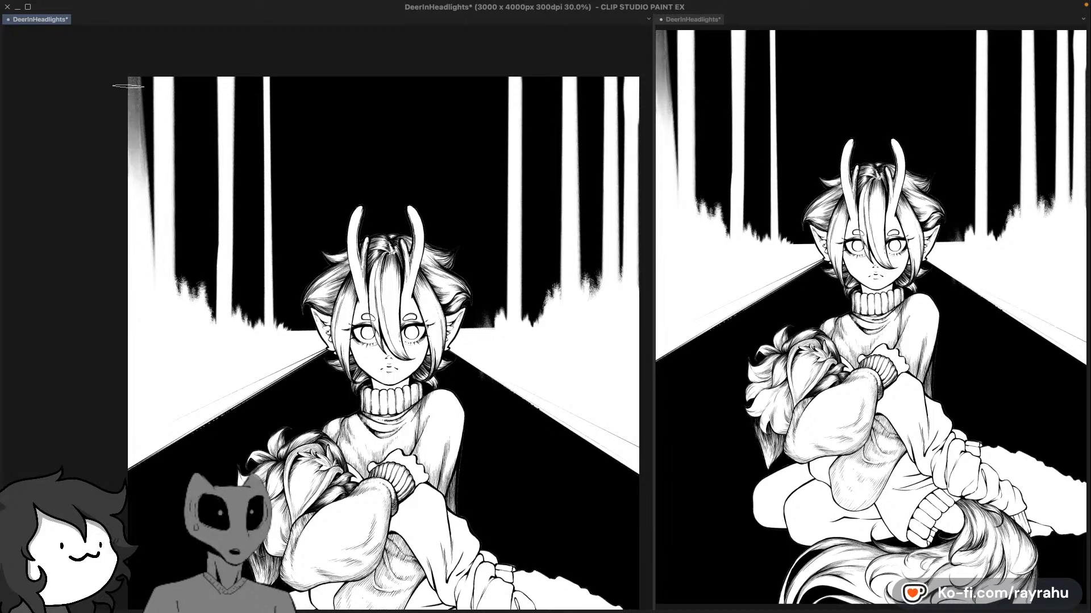
drag(132, 101, 131, 170)
Step: Shade the upper part of the thick trunk beside the slanted one and darken the tops of both trunks
mouse_move(136, 77)
mouse_down()
mouse_move(138, 171)
mouse_move(159, 174)
mouse_move(159, 193)
mouse_up()
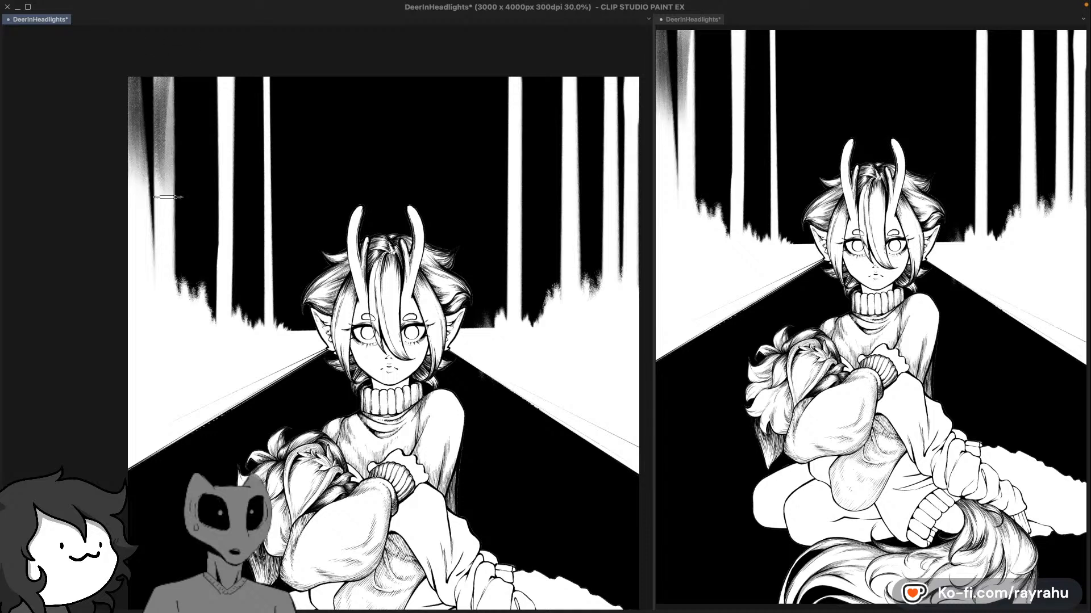
mouse_move(169, 77)
mouse_down()
mouse_move(170, 187)
mouse_move(167, 179)
mouse_move(155, 196)
mouse_up()
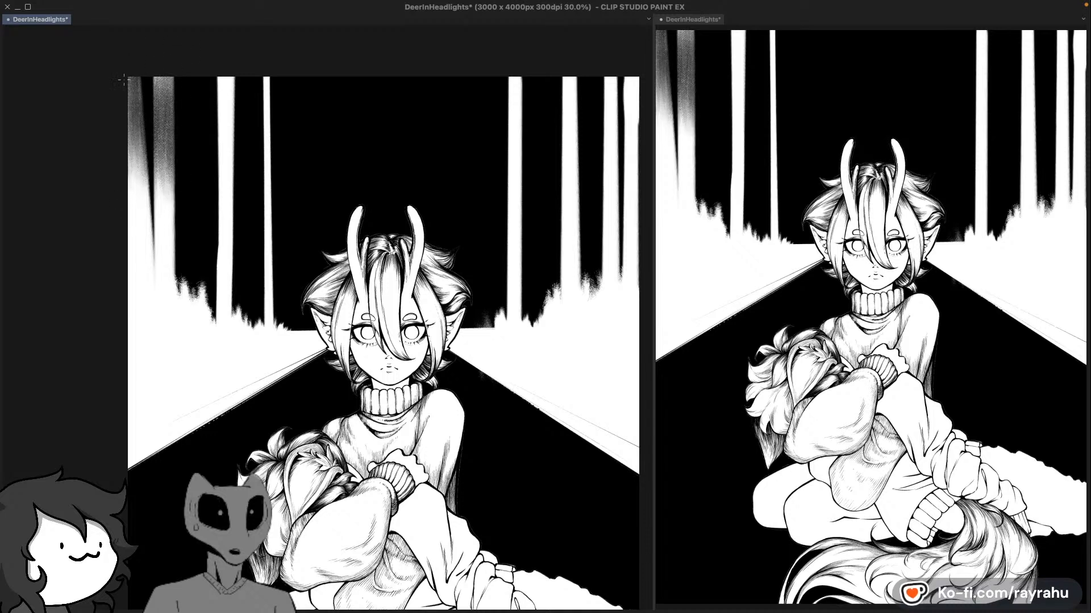
drag(132, 84, 140, 236)
drag(165, 80, 165, 126)
mouse_move(170, 85)
mouse_down()
mouse_move(162, 144)
mouse_move(163, 125)
mouse_up()
drag(158, 80, 157, 112)
drag(136, 85, 133, 165)
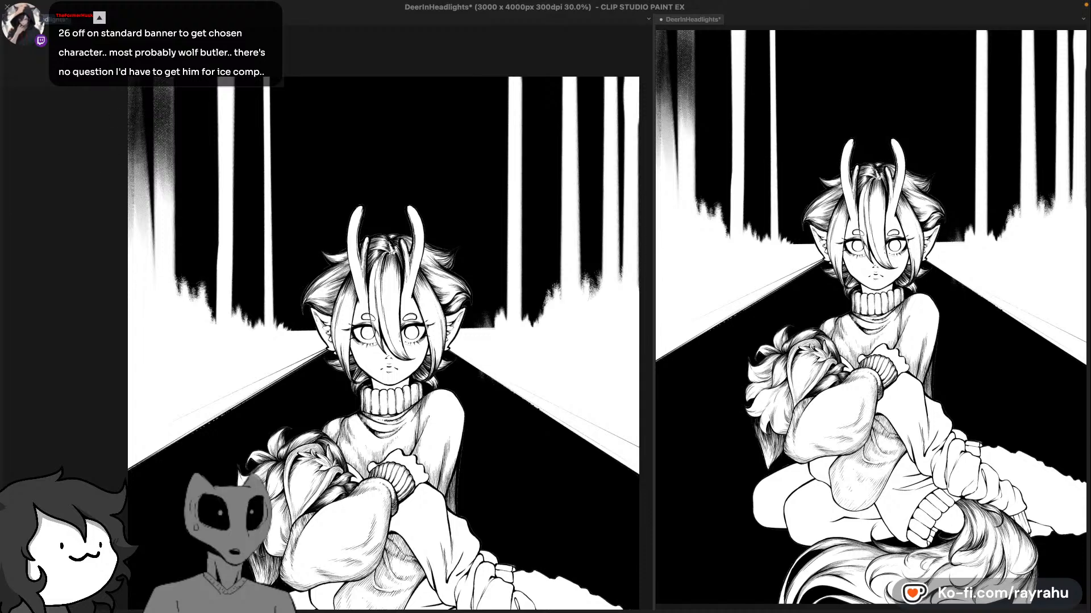
Step: Add graphite shading to the top of the third trunk from the canvas's left edge
drag(313, 122, 287, 204)
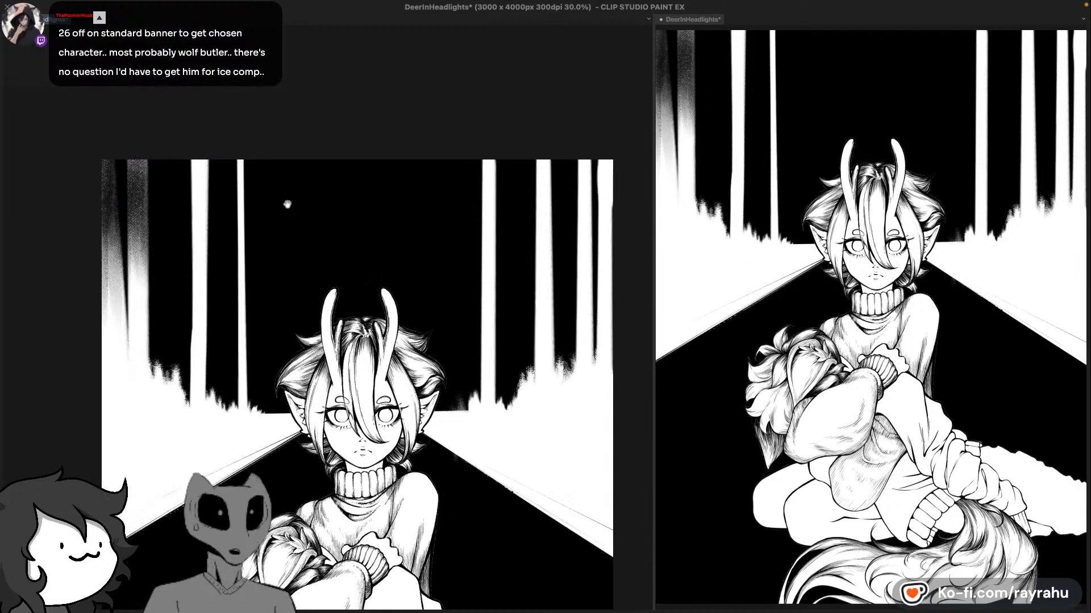
mouse_move(193, 161)
mouse_down()
mouse_move(185, 220)
mouse_move(199, 189)
mouse_move(199, 219)
mouse_up()
drag(202, 167, 213, 222)
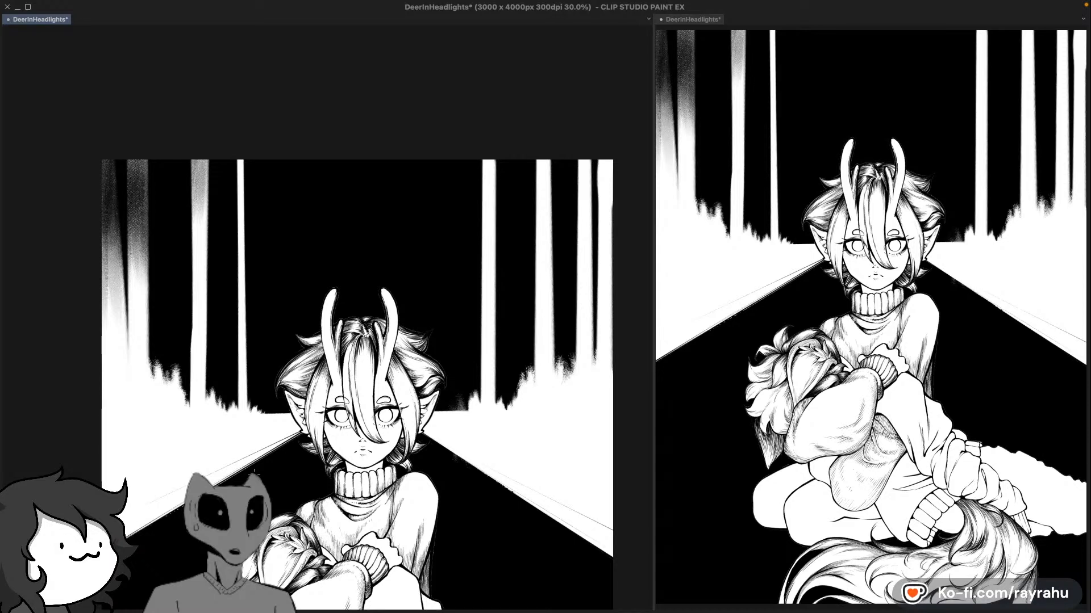
drag(140, 137, 134, 189)
key(super+z)
drag(108, 135, 110, 362)
key(super+z)
drag(106, 216, 95, 393)
key(super+z)
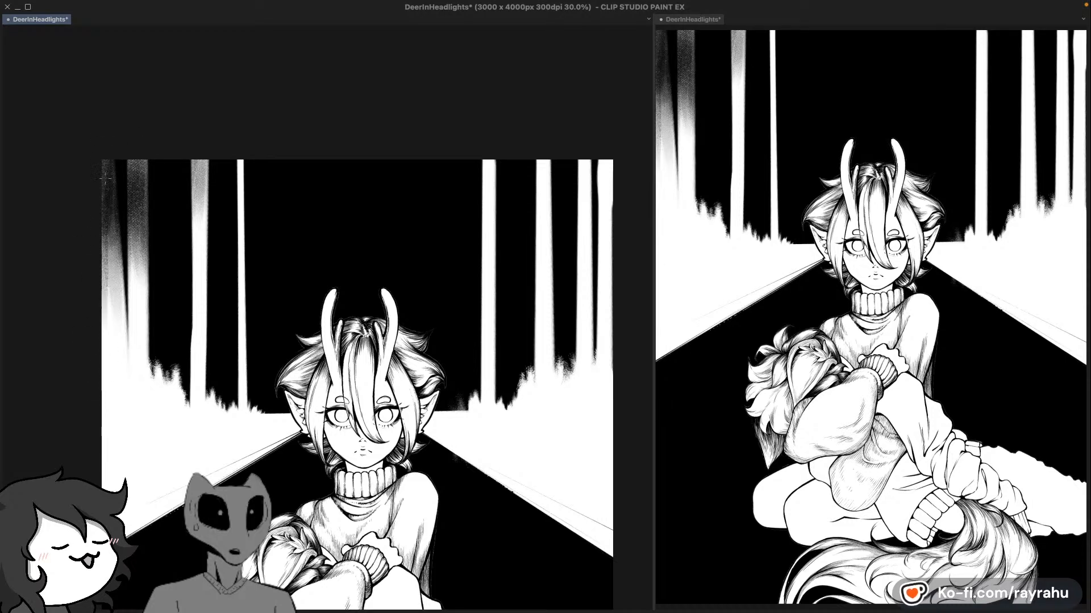
drag(104, 156, 103, 361)
key(super+z)
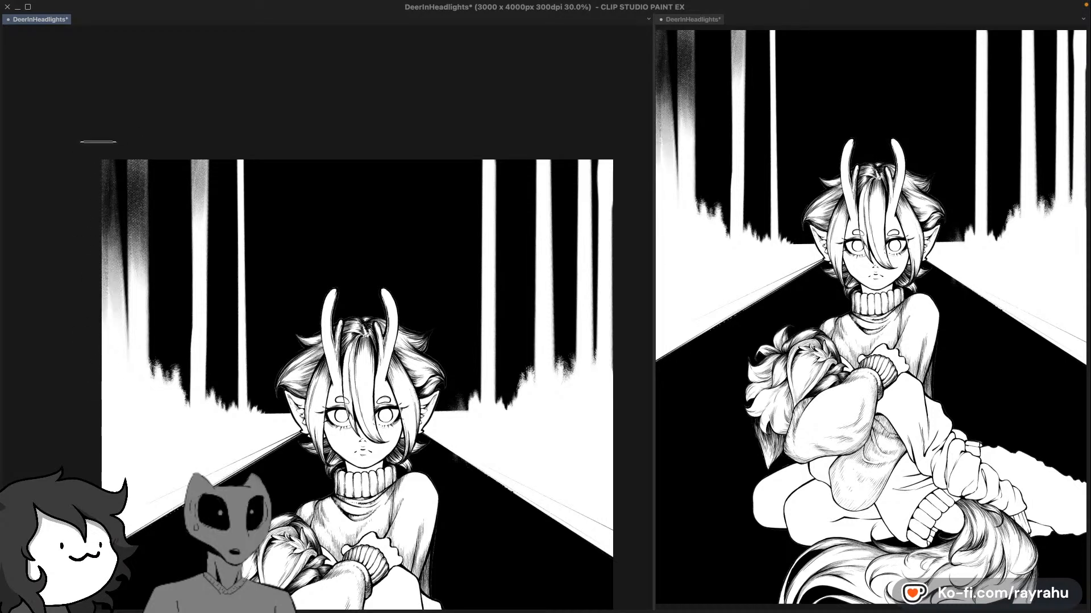
drag(102, 145, 100, 379)
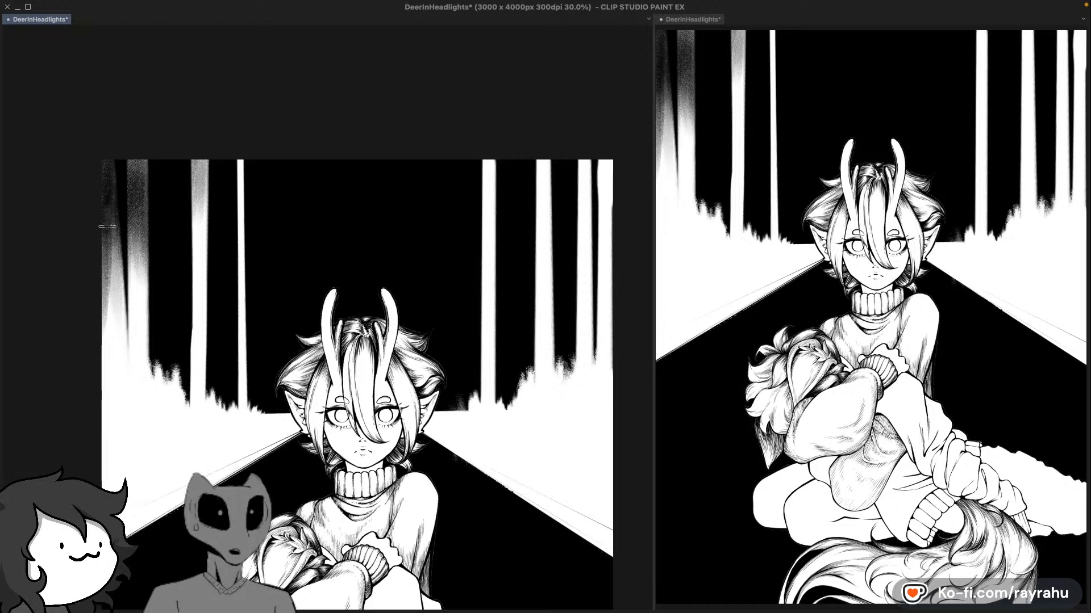
key(super+z)
key(super+z)
drag(112, 209, 112, 336)
key(super+z)
Step: Deepen the shading down the slanted left-edge trunk and the sides of the thick trunk beside it
drag(109, 214, 98, 386)
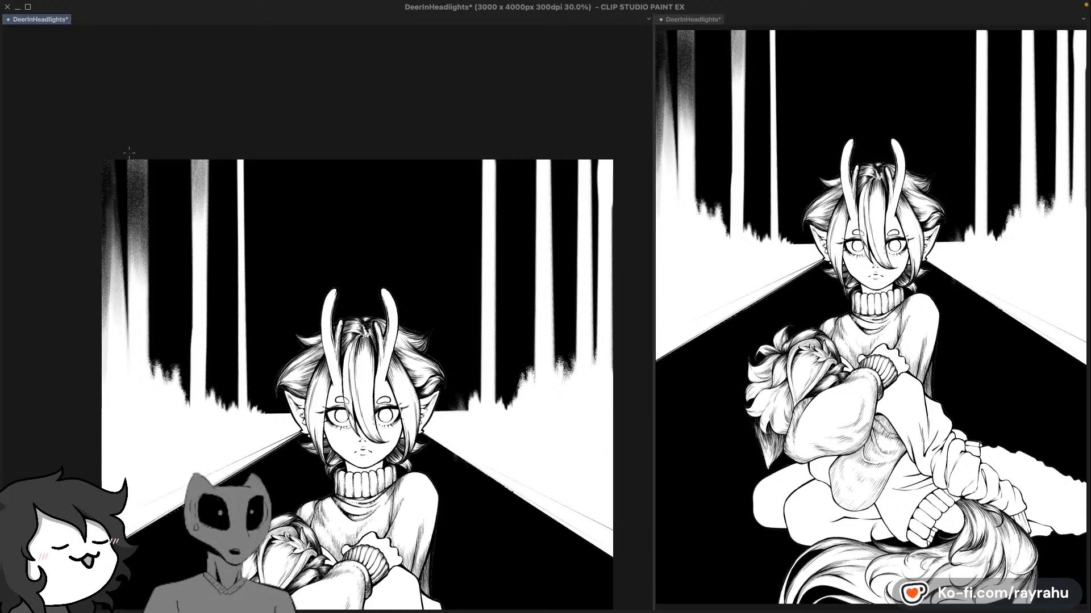
drag(136, 200, 131, 276)
drag(147, 154, 150, 322)
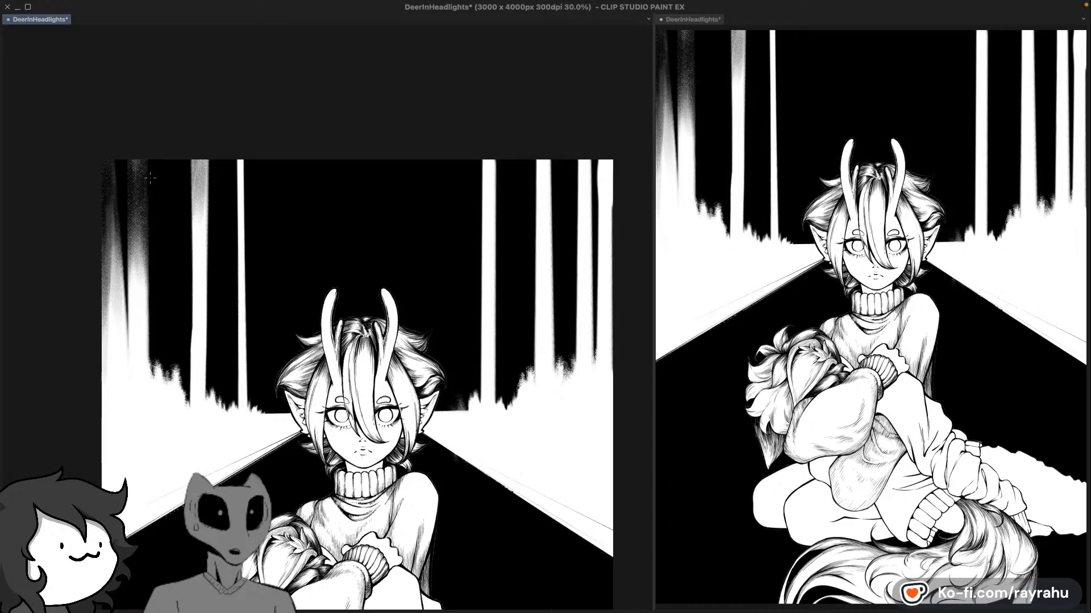
drag(139, 181, 140, 355)
key(super+z)
drag(133, 187, 134, 243)
key(super+z)
drag(121, 284, 116, 219)
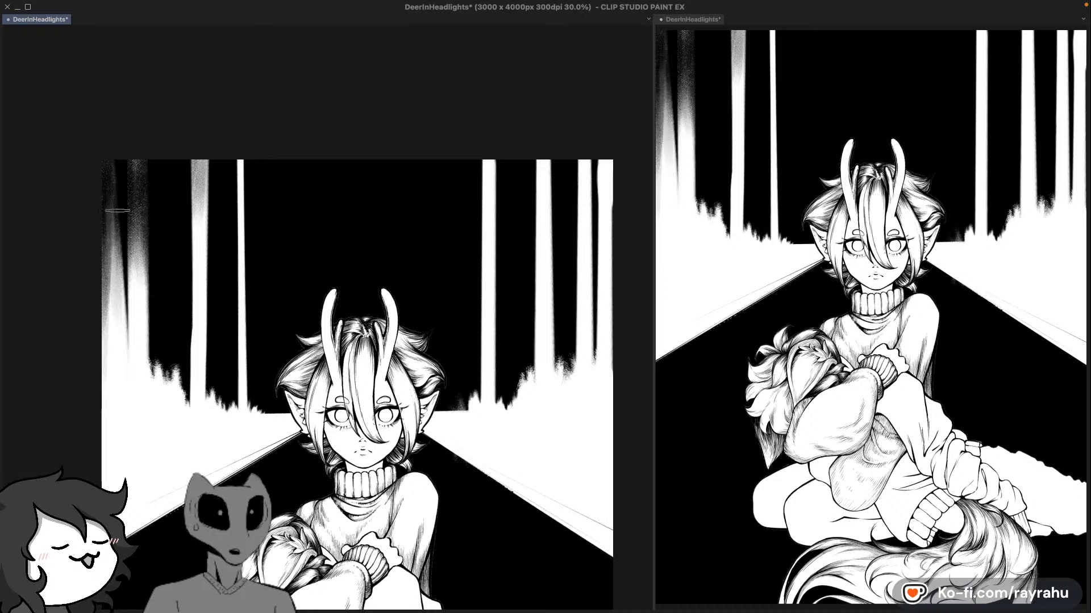
key(super+z)
Step: Touch up the shading beside the slanted left-edge trunk and darken both edges of the third trunk's upper half
drag(120, 295, 116, 251)
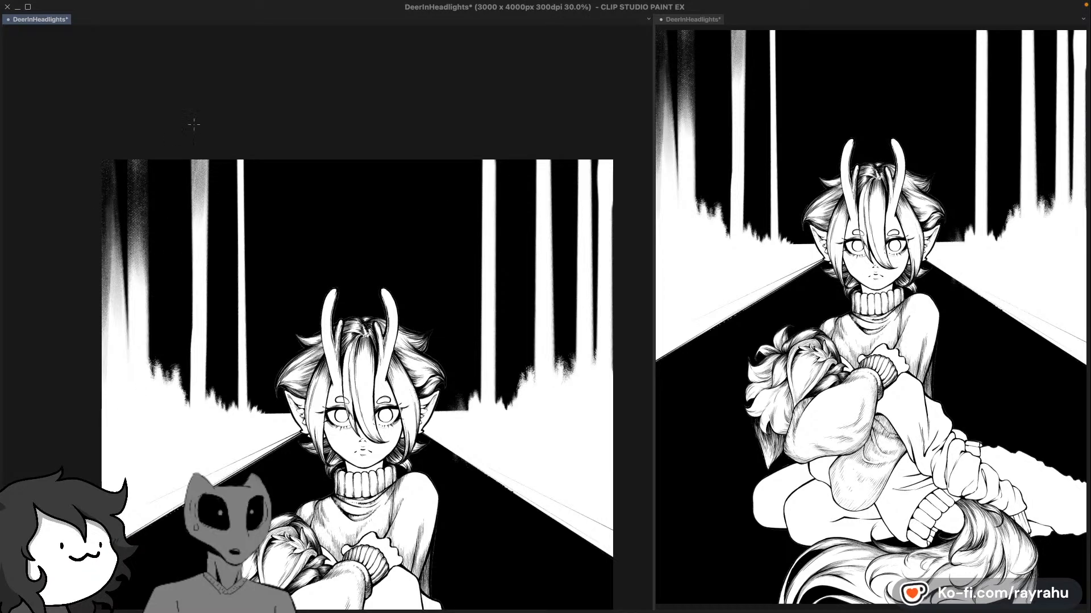
drag(193, 124, 195, 282)
key(super+z)
drag(194, 122, 194, 268)
drag(187, 170, 182, 299)
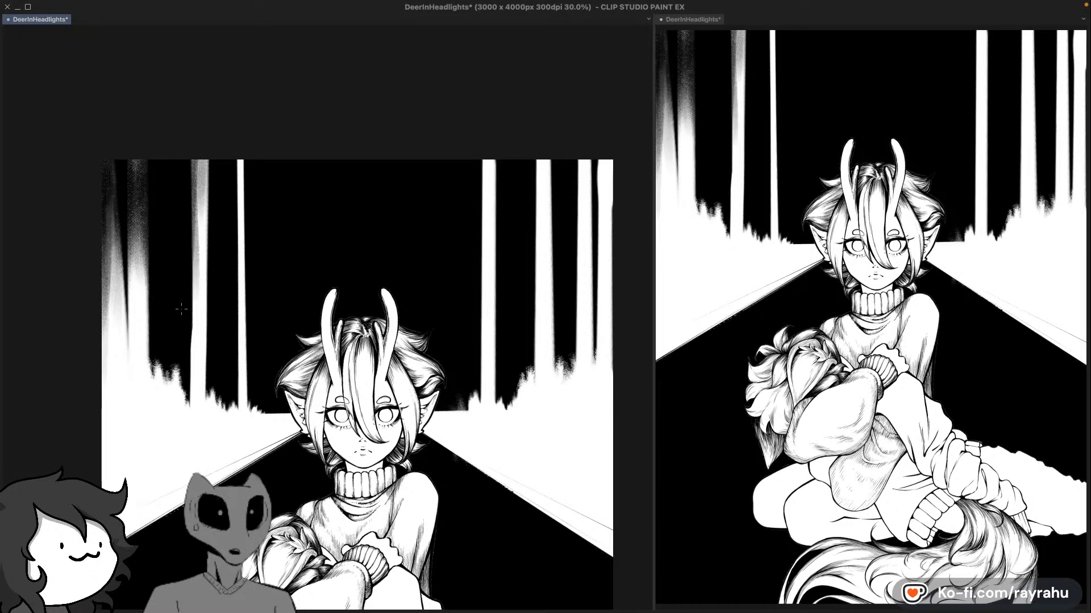
drag(212, 199, 210, 232)
drag(208, 155, 207, 264)
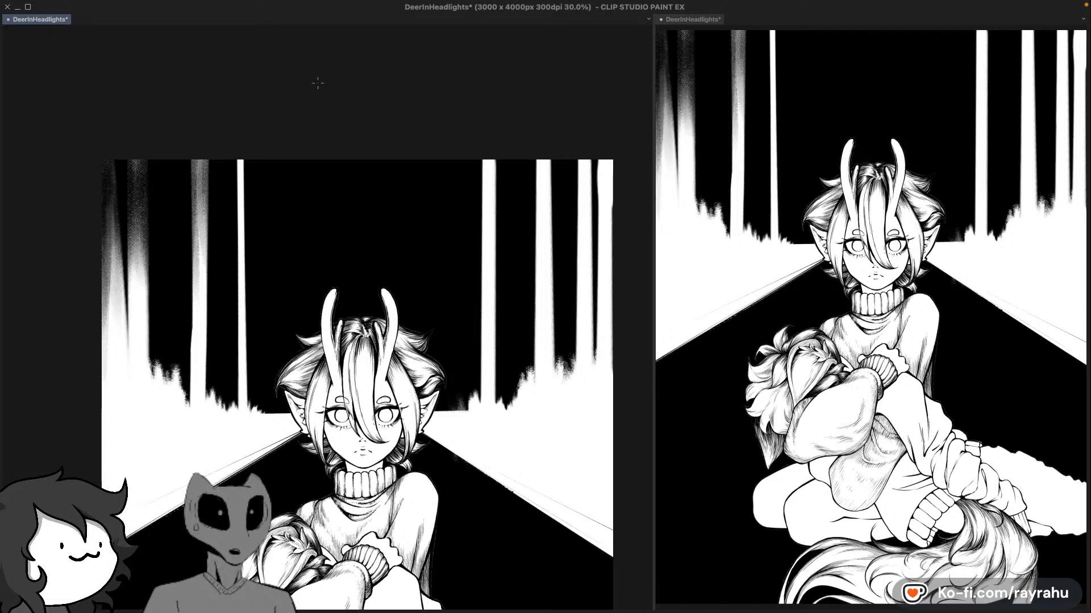
Step: Shade the upper half of the thin fourth trunk left of the character and deepen the third trunk's shading
drag(455, 207, 453, 202)
drag(518, 194, 479, 148)
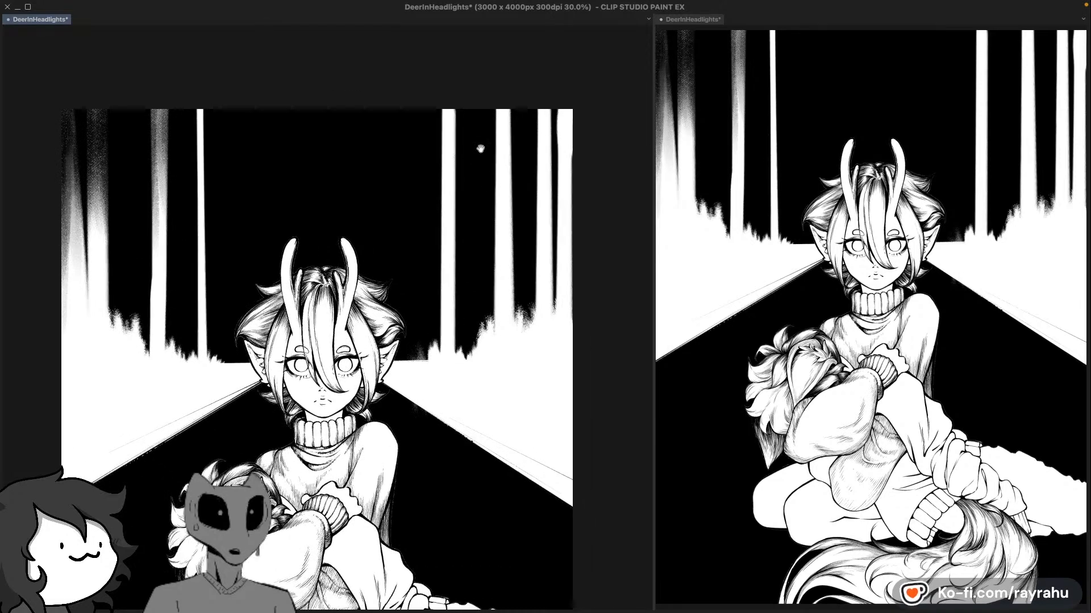
mouse_move(445, 222)
mouse_down()
mouse_move(338, 300)
mouse_move(497, 283)
mouse_up()
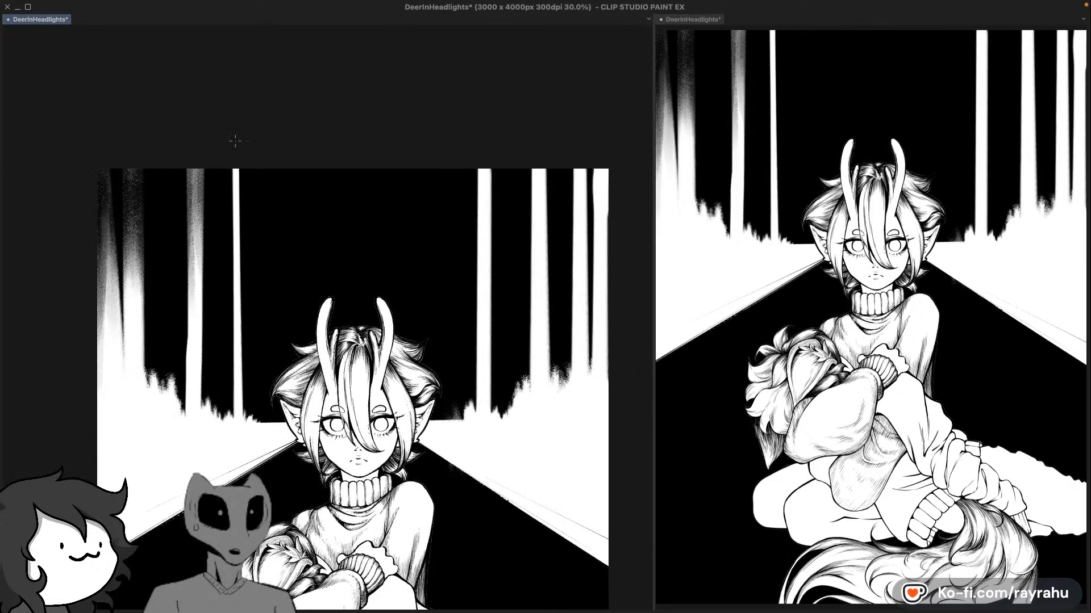
drag(235, 131, 238, 296)
drag(235, 170, 239, 388)
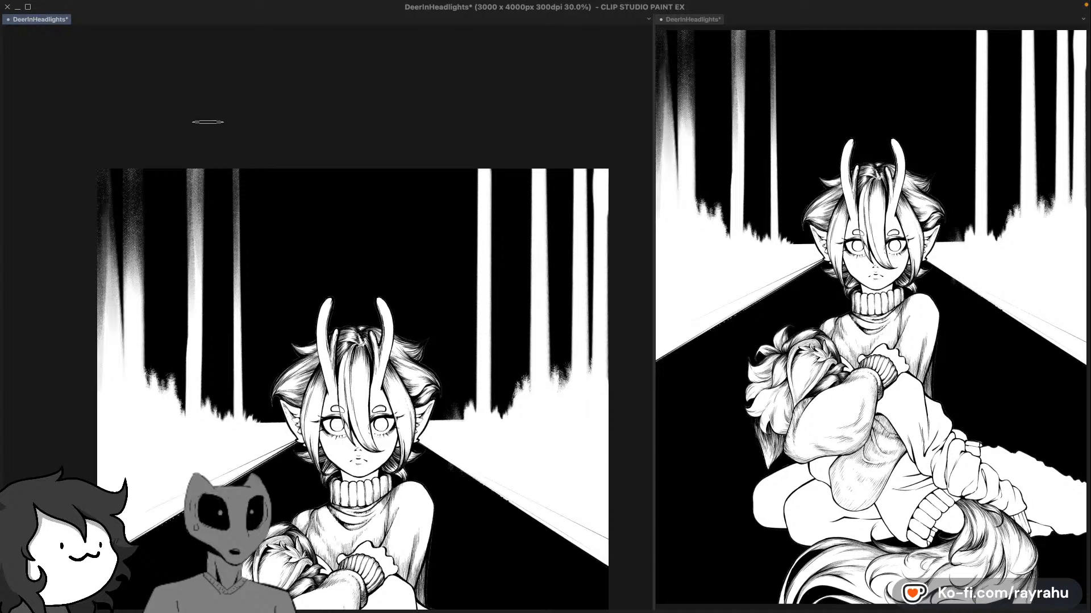
drag(208, 122, 183, 327)
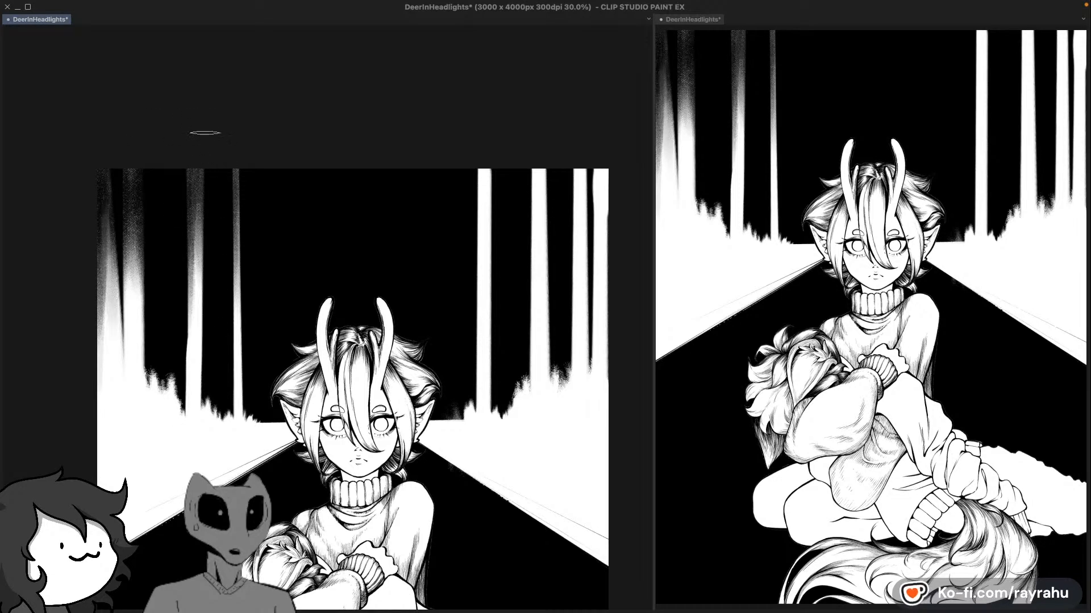
drag(205, 133, 194, 273)
drag(233, 166, 232, 337)
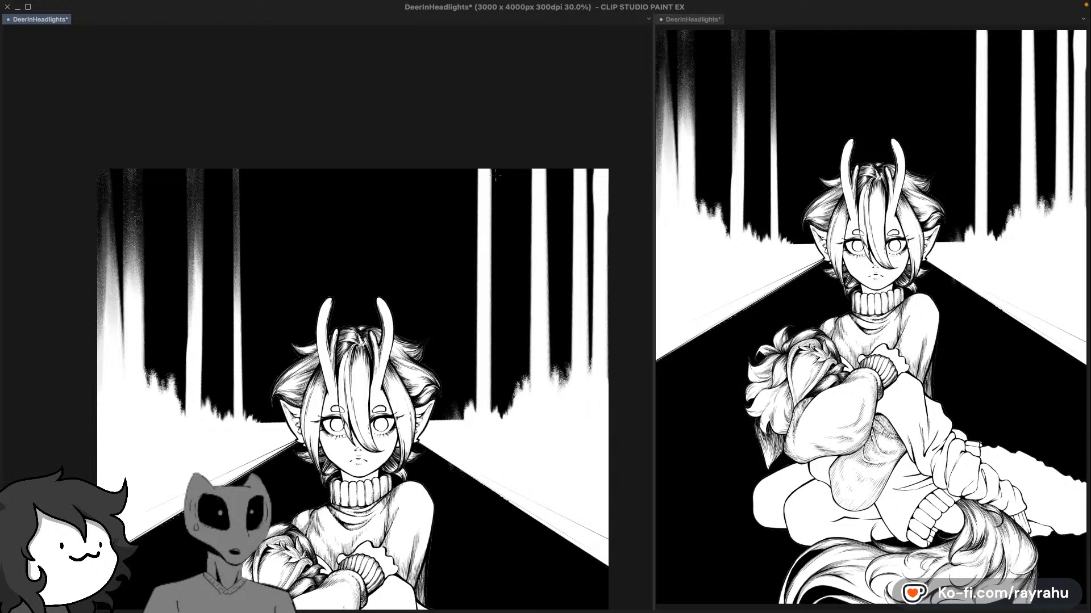
drag(484, 147, 484, 237)
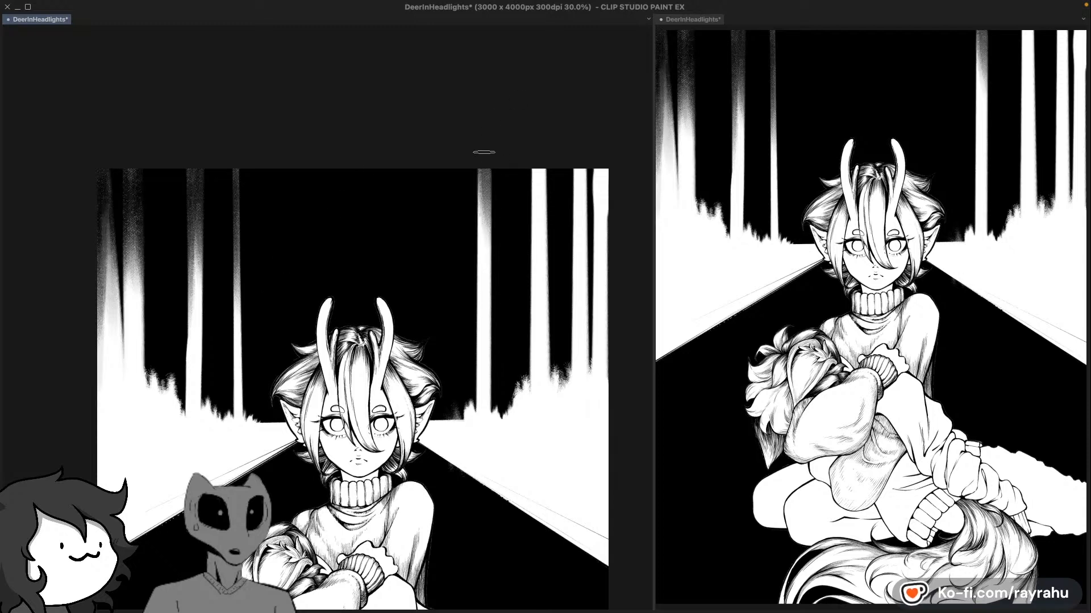
drag(484, 152, 484, 264)
key(super+z)
key(super+z)
Step: Shade the upper half of the first trunk right of the character with long downward graphite strokes
drag(472, 144, 468, 356)
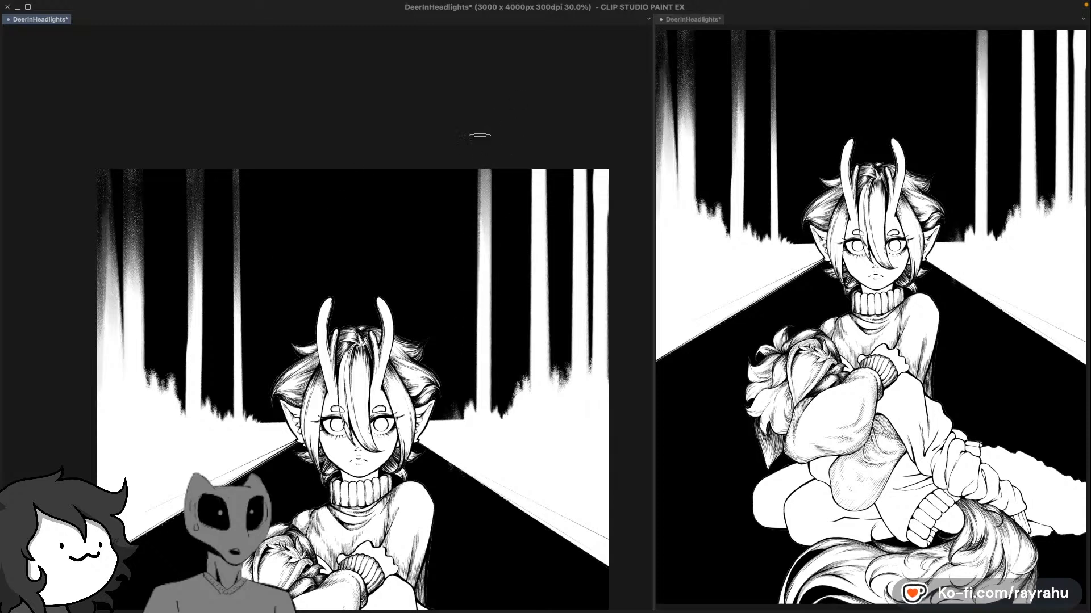
drag(480, 136, 481, 354)
key(super+z)
drag(476, 142, 471, 344)
key(super+z)
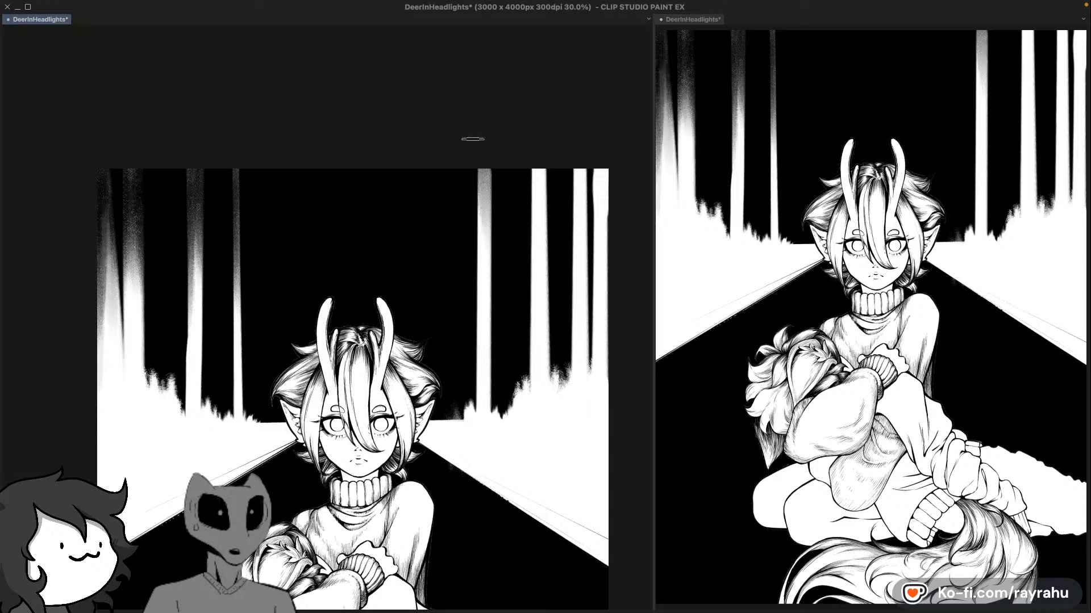
drag(473, 142, 478, 306)
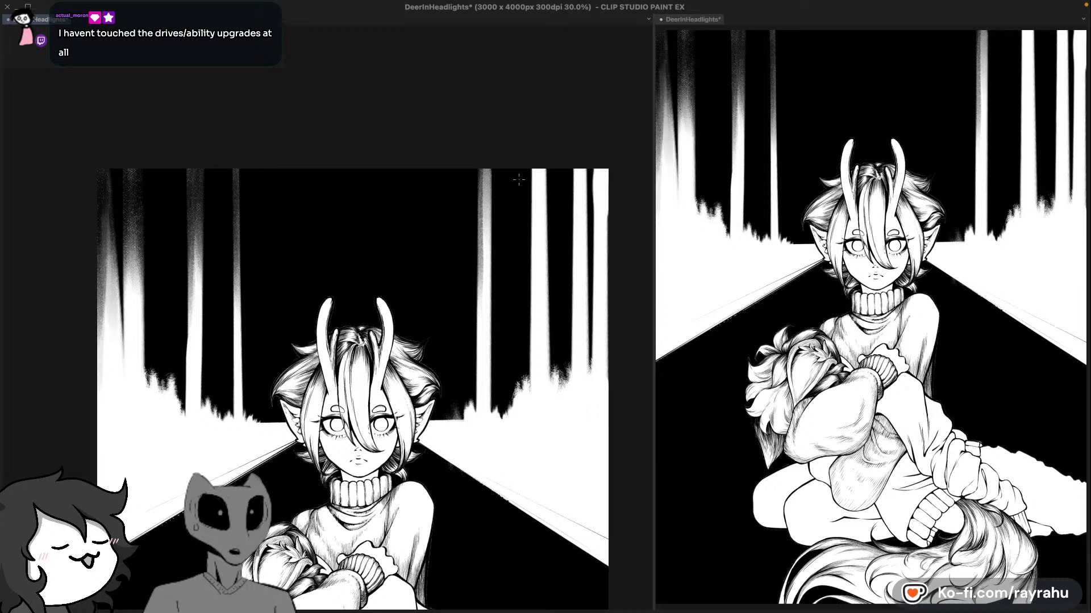
drag(486, 169, 488, 276)
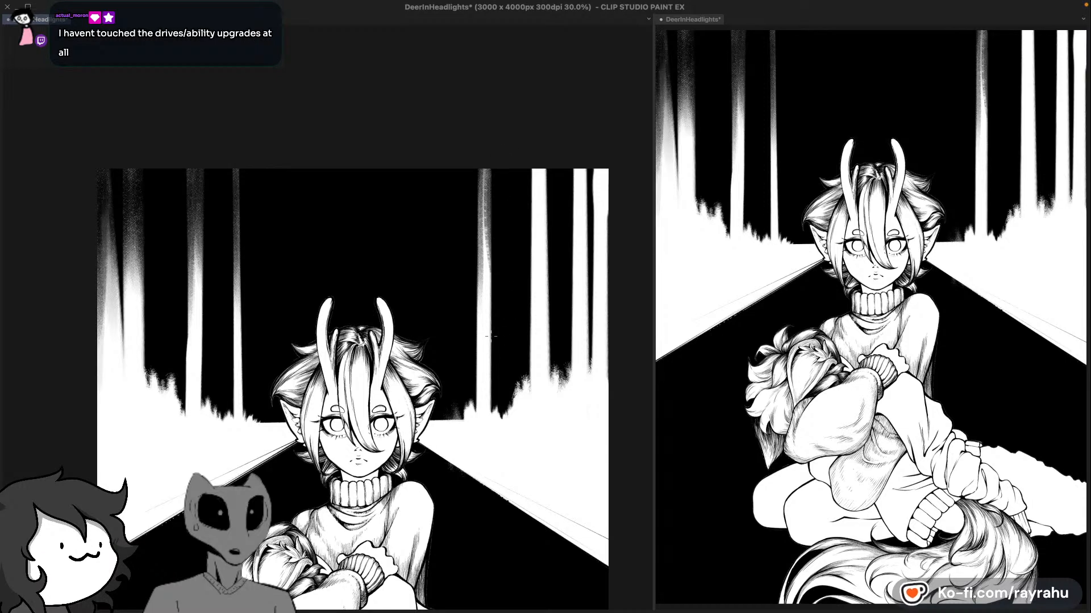
drag(532, 169, 533, 322)
drag(528, 162, 532, 361)
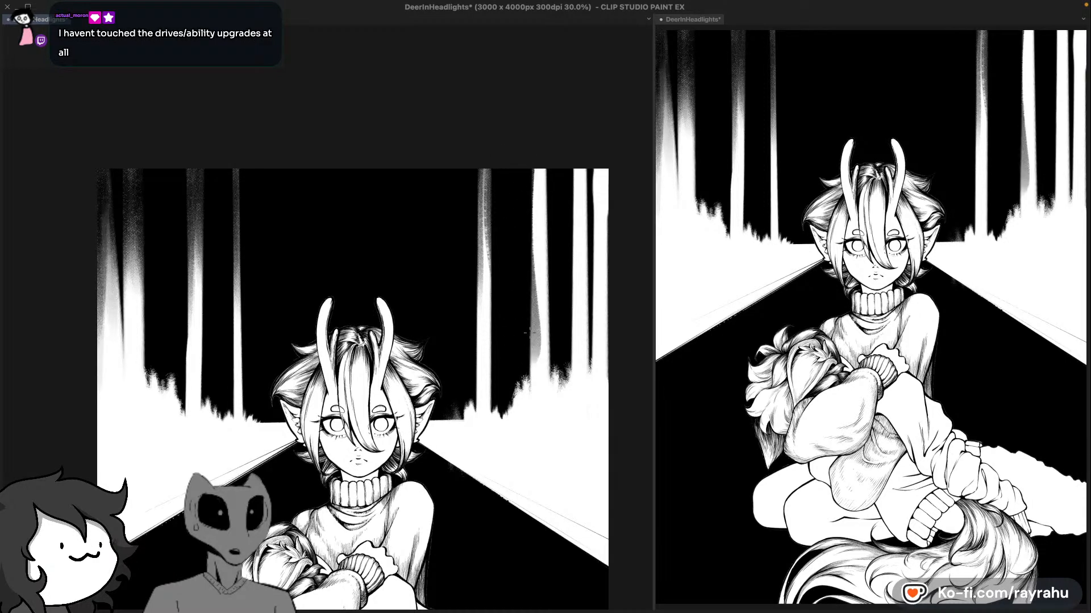
key(super+z)
key(super+z)
key(super+y)
key(super+z)
Step: Shade both edges of the upper half of the second trunk right of the character with long downward strokes
drag(536, 143, 531, 280)
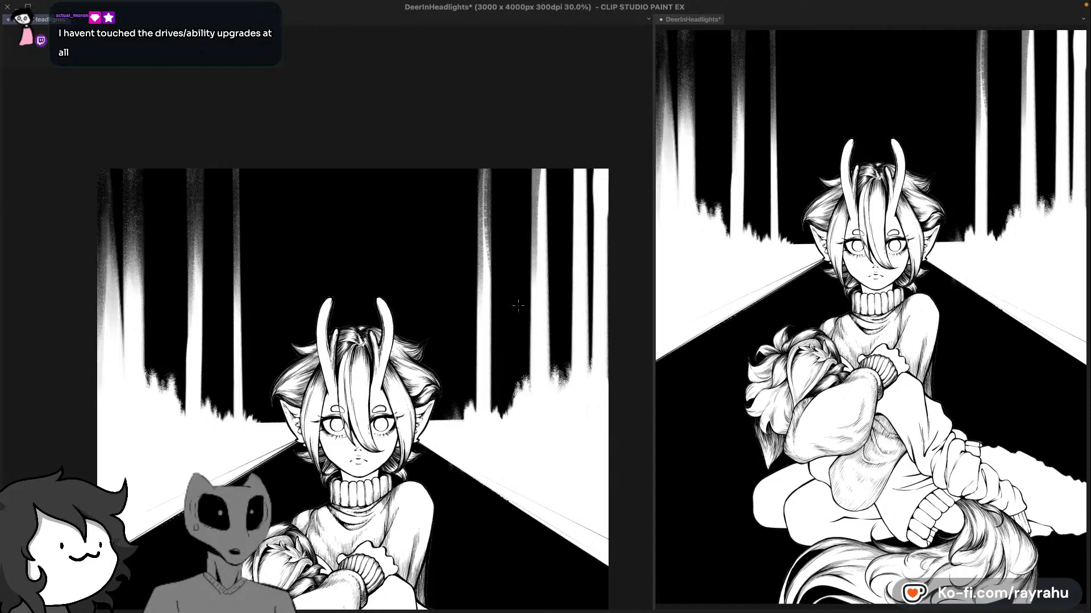
drag(531, 168, 533, 266)
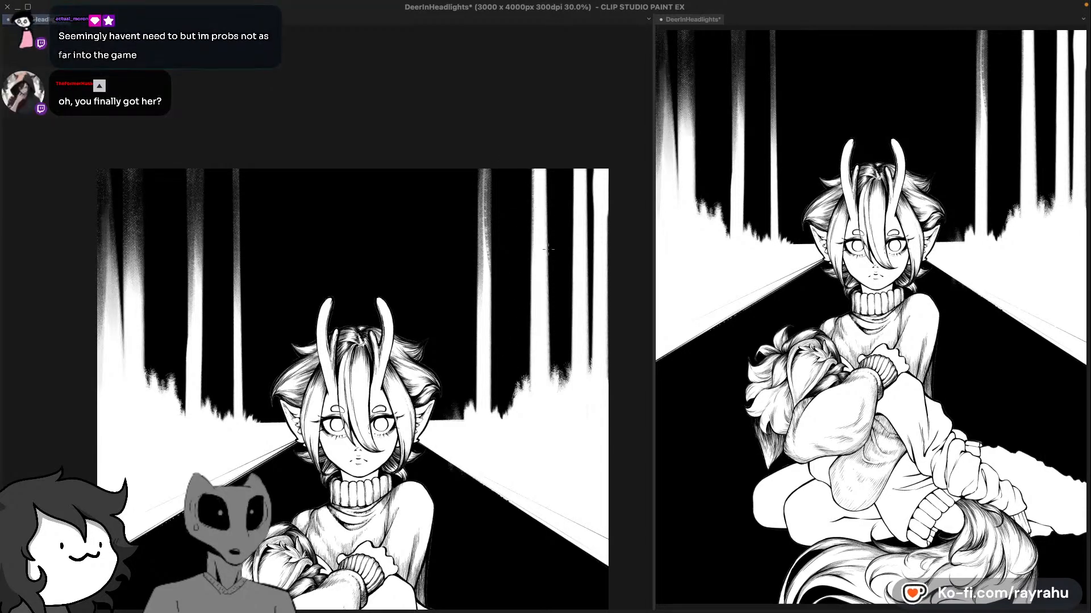
drag(532, 149, 525, 305)
key(super+z)
key(super+shift+z)
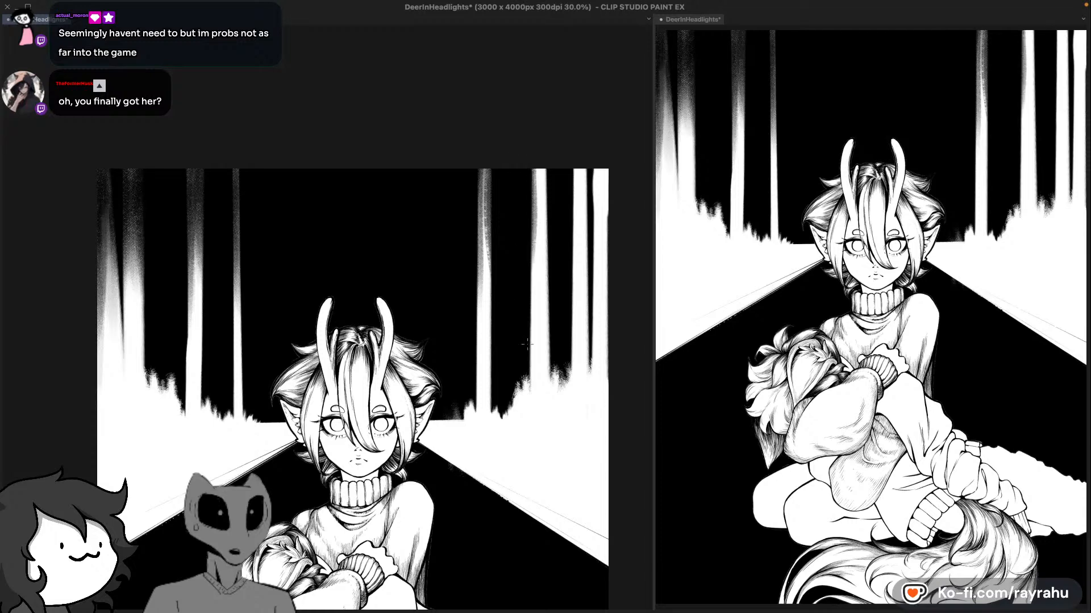
drag(534, 169, 529, 364)
key(super+z)
drag(533, 156, 529, 330)
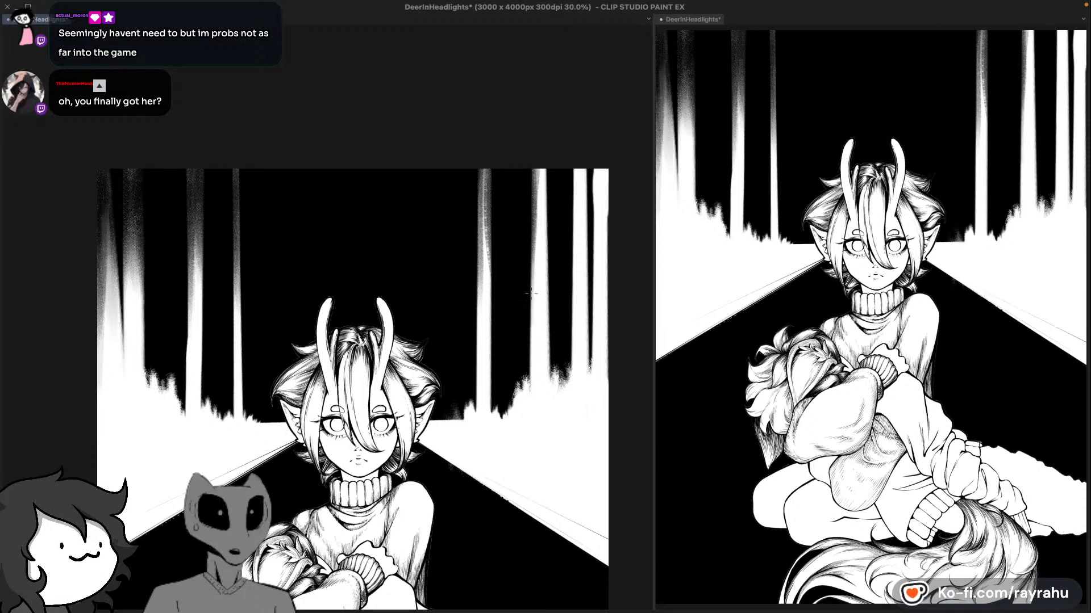
key(super+z)
drag(536, 144, 533, 300)
key(super+z)
drag(530, 162, 529, 336)
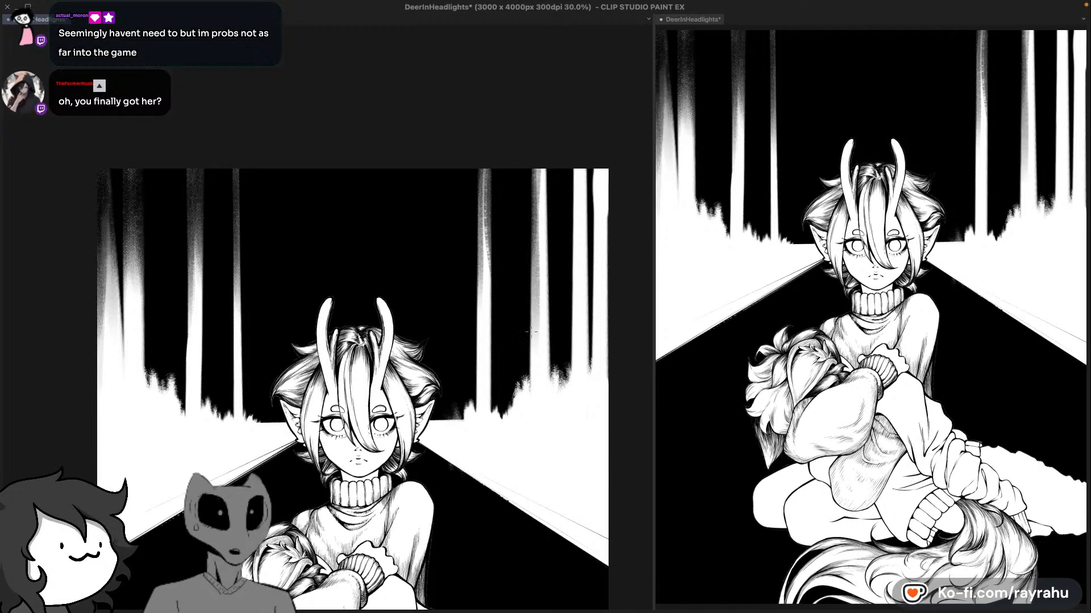
drag(551, 150, 550, 284)
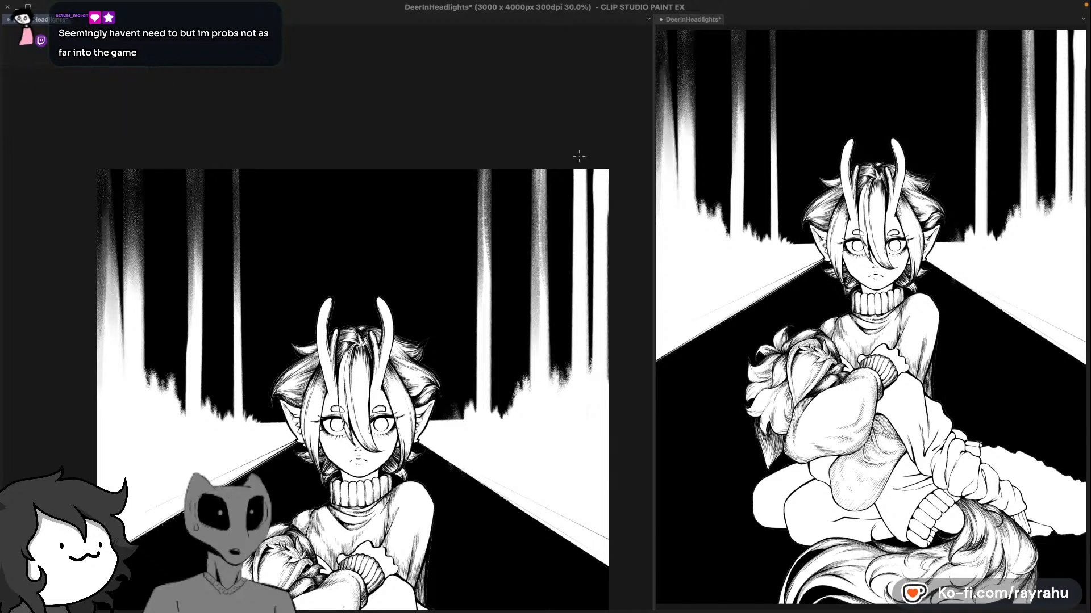
Step: Shade both sides of the third trunk right of the character, fading downward from the canvas's upper edge
drag(570, 152, 567, 255)
key(super+z)
drag(570, 153, 568, 293)
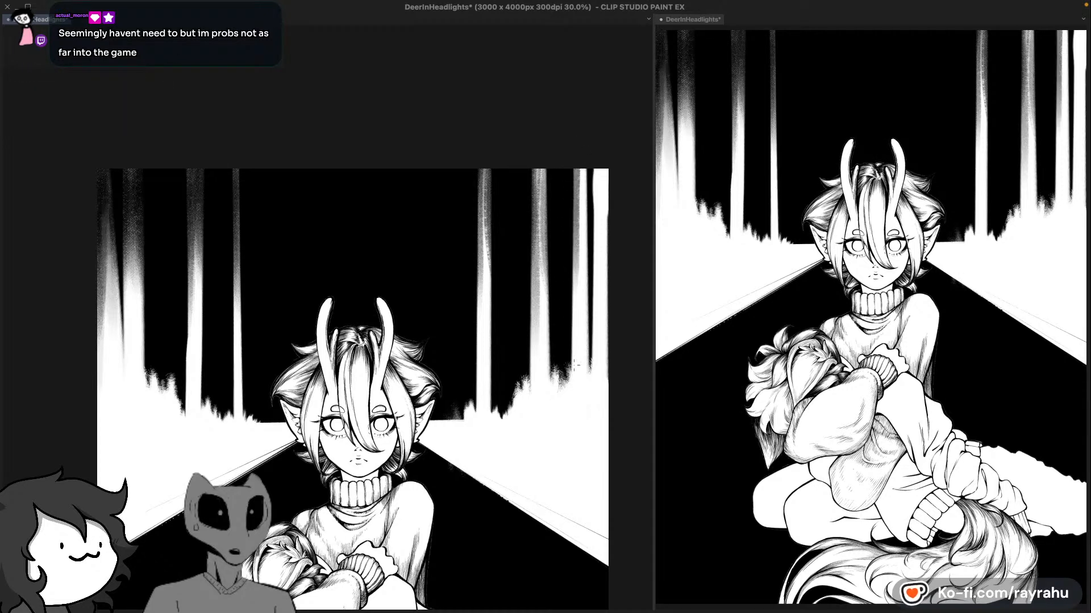
drag(570, 154, 566, 336)
drag(595, 158, 592, 316)
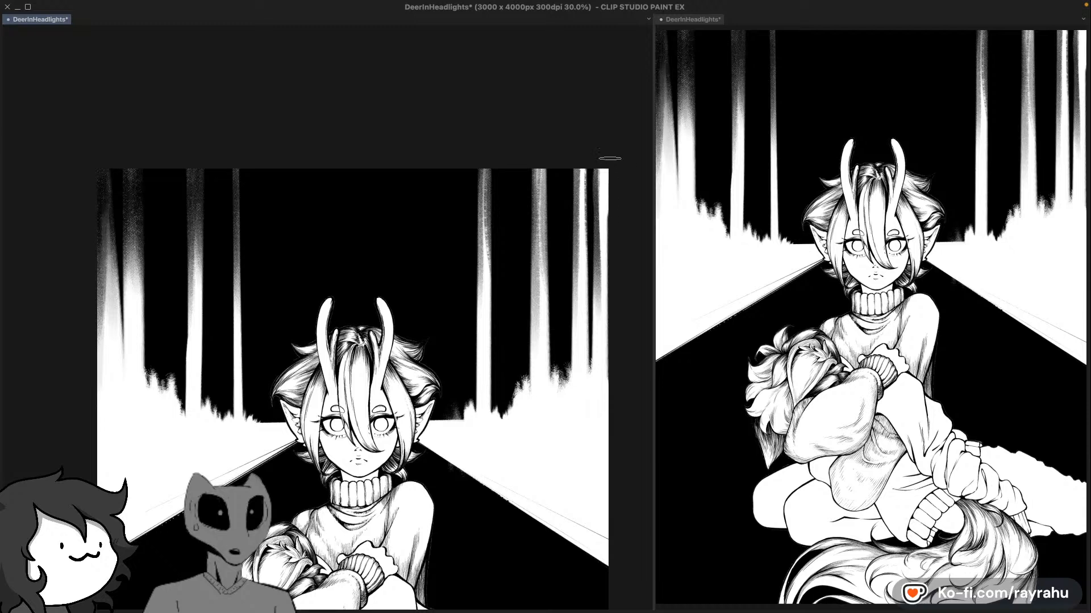
Step: Shade the trunk on the canvas's right edge and darken the upper ends of the second and third trunks beside it
drag(610, 159, 606, 304)
drag(605, 147, 602, 252)
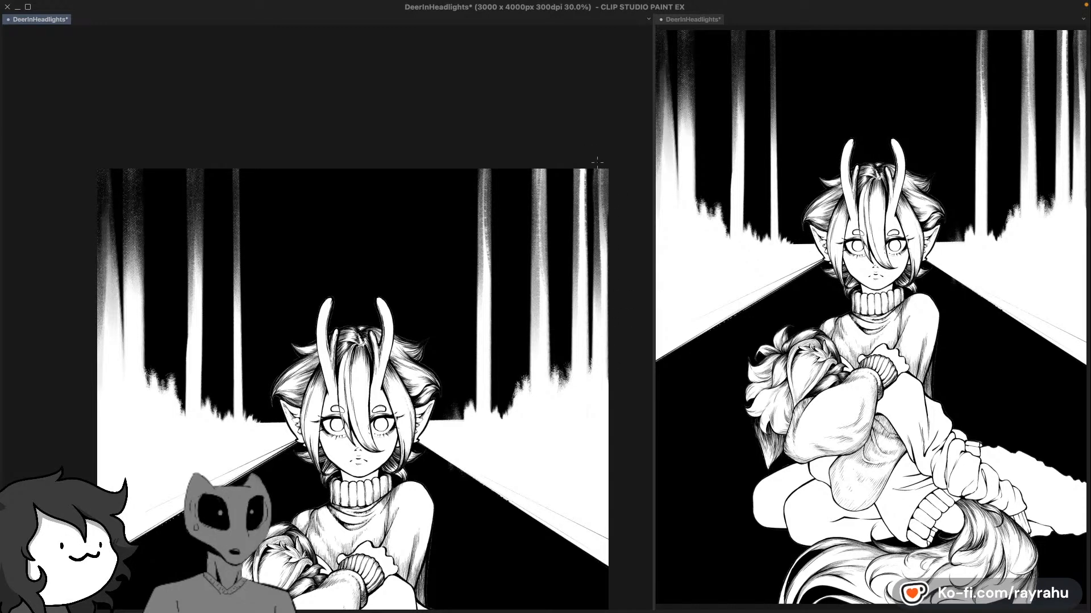
mouse_move(583, 160)
mouse_down()
mouse_move(579, 254)
mouse_move(598, 237)
mouse_up()
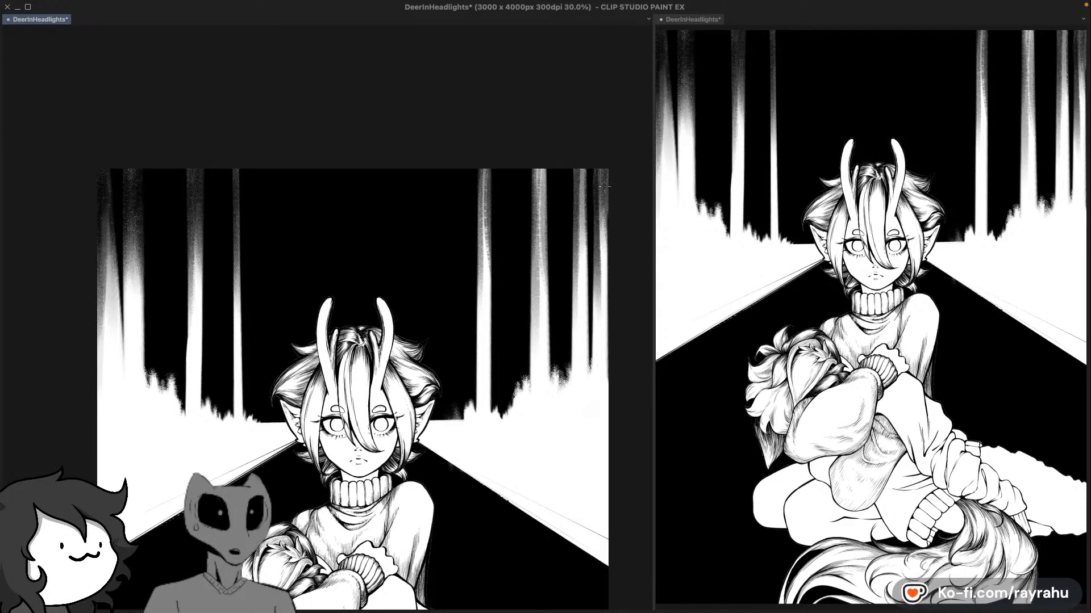
drag(583, 154, 579, 227)
drag(539, 158, 543, 250)
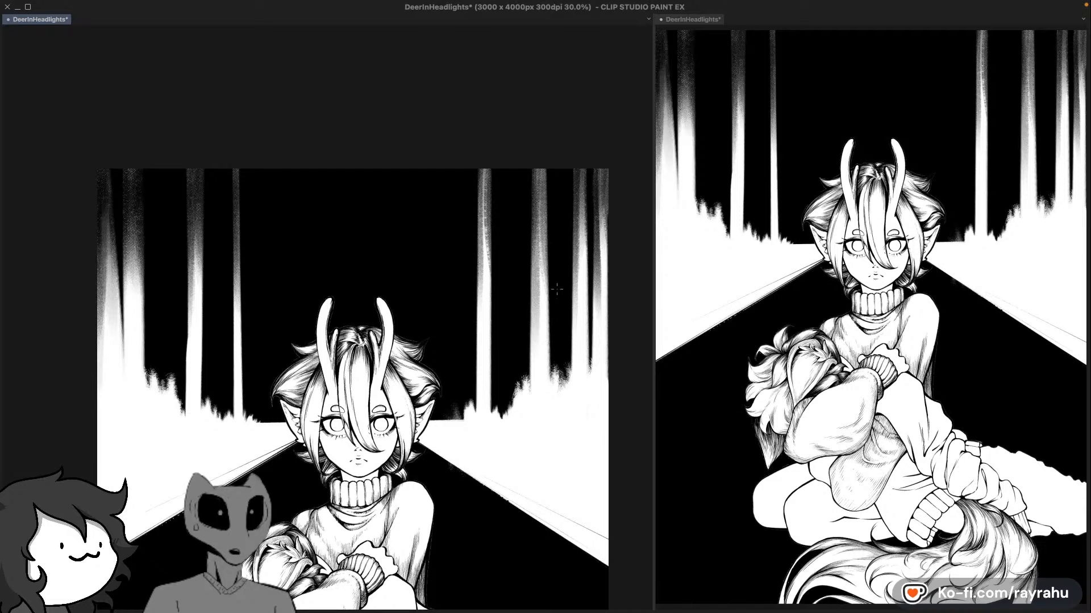
drag(596, 162, 598, 244)
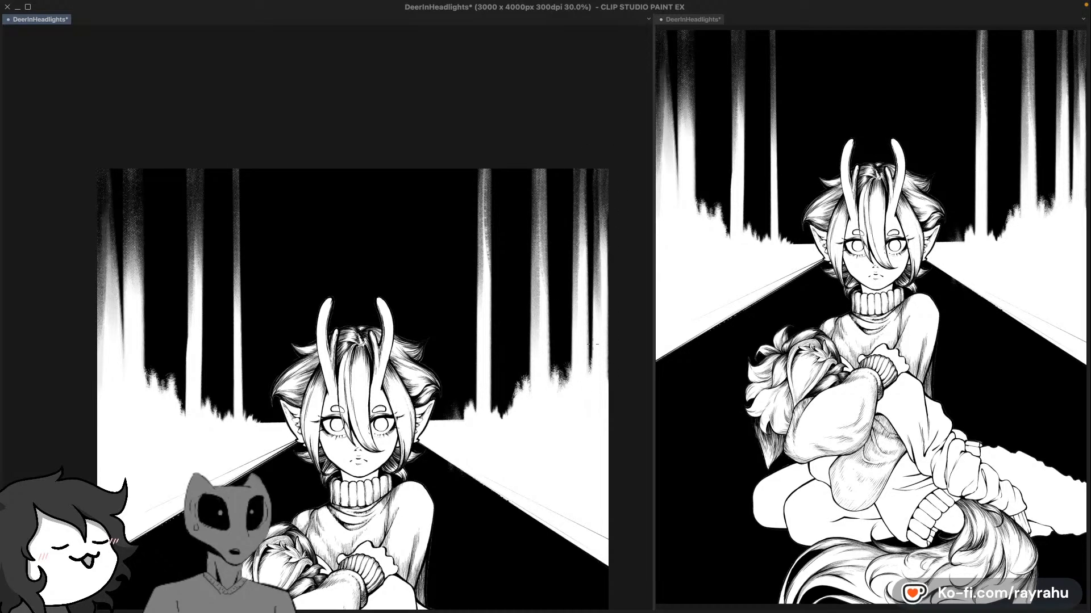
Step: Touch up the lower gap before the right-edge trunk, deepen that trunk's shading, and undo the last two edge strokes
drag(589, 337, 592, 375)
drag(592, 333, 592, 372)
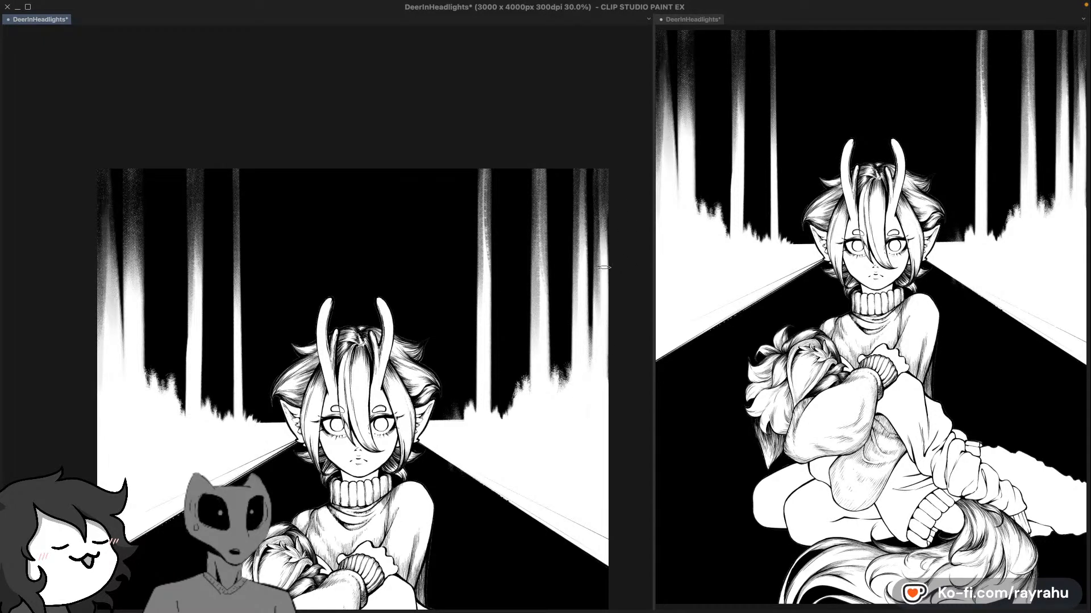
drag(606, 146, 604, 267)
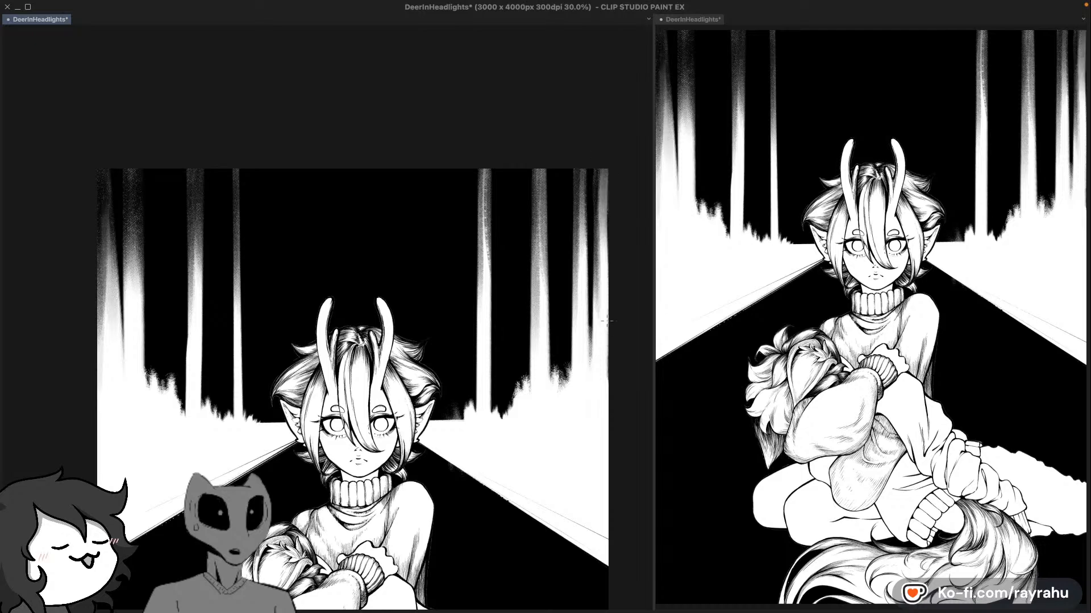
drag(604, 152, 606, 275)
drag(607, 170, 613, 236)
drag(610, 198, 606, 238)
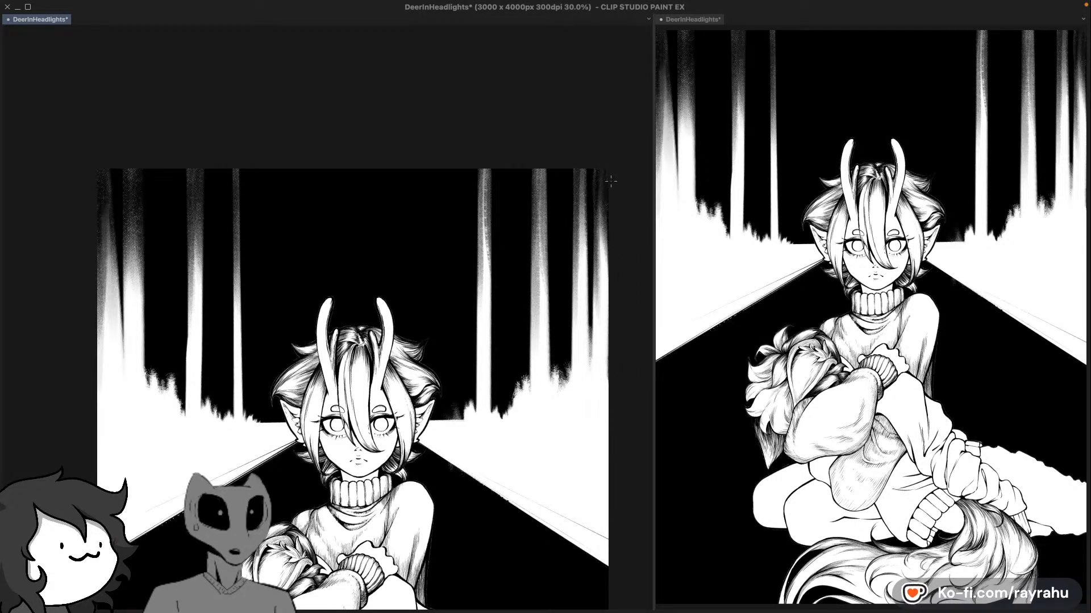
key(super+z)
key(super+z)
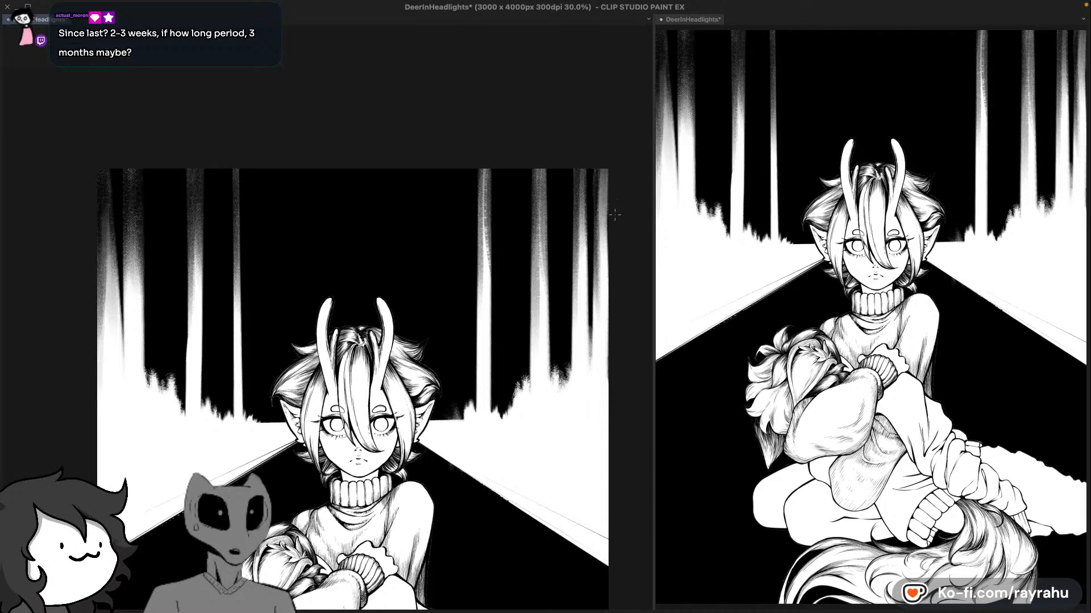
Step: Redo the shading down the outer side of the right-edge trunk with long strokes along the canvas border
drag(607, 144, 607, 226)
key(super+z)
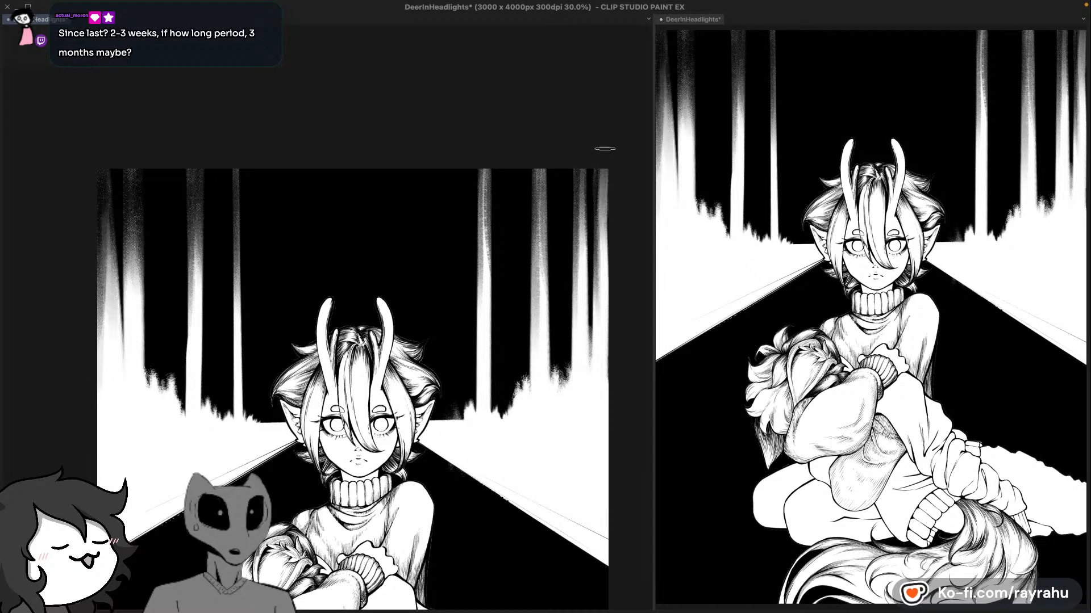
mouse_move(605, 148)
mouse_down()
mouse_move(607, 239)
mouse_move(608, 206)
mouse_move(606, 228)
mouse_up()
key(super+z)
key(super+z)
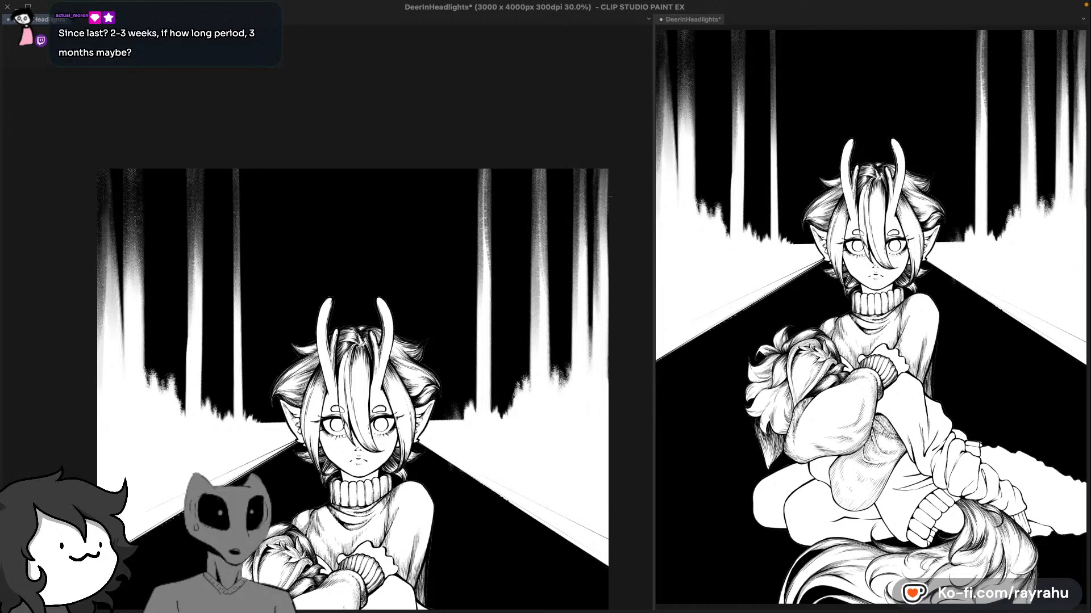
drag(607, 134, 603, 227)
key(super+z)
drag(607, 159, 605, 263)
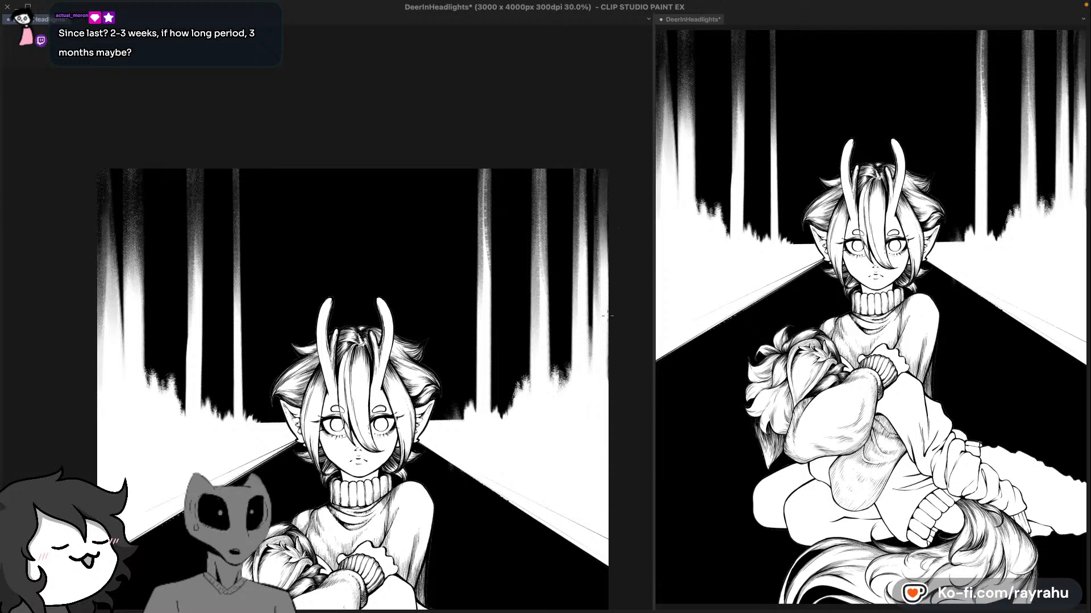
key(super+z)
drag(607, 173, 614, 331)
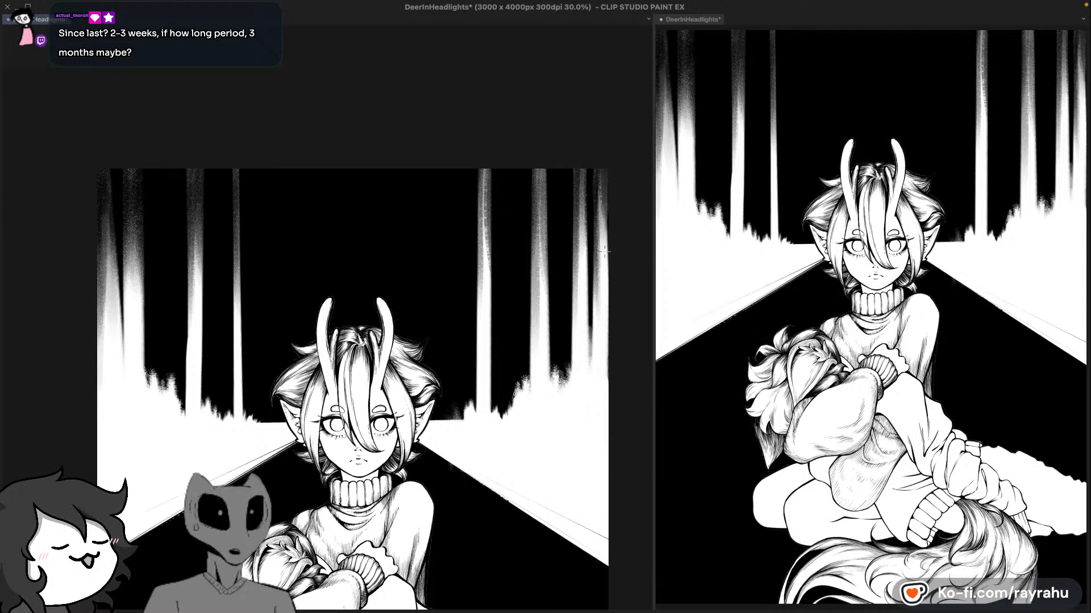
drag(612, 159, 610, 332)
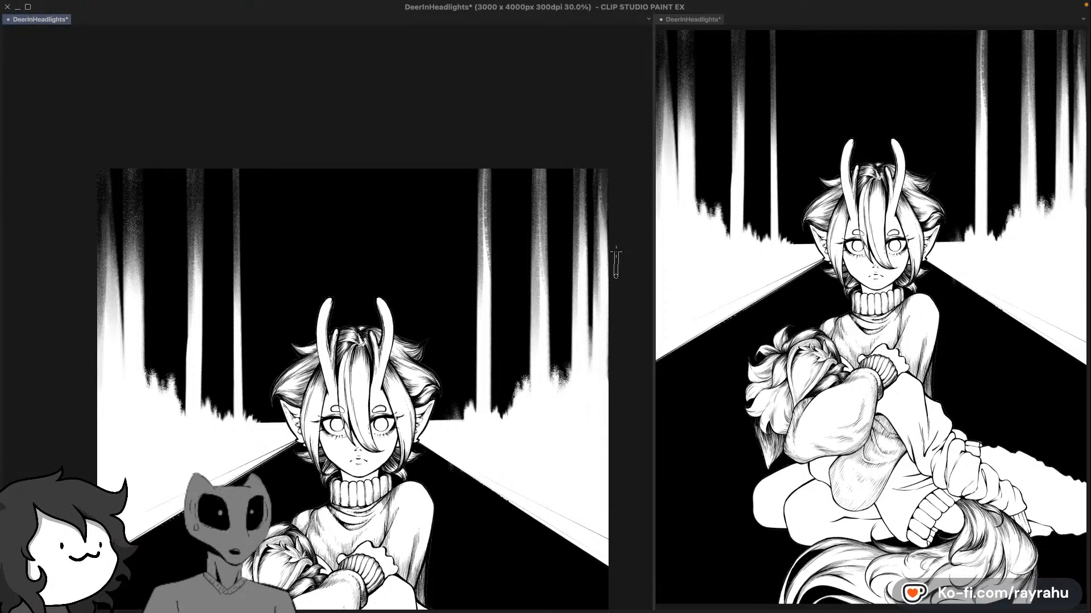
Step: Mirror the canvas view, rework the outer shading of the border trunk, and darken the upper ends of it and the adjacent trunk
key(h)
drag(300, 240, 497, 280)
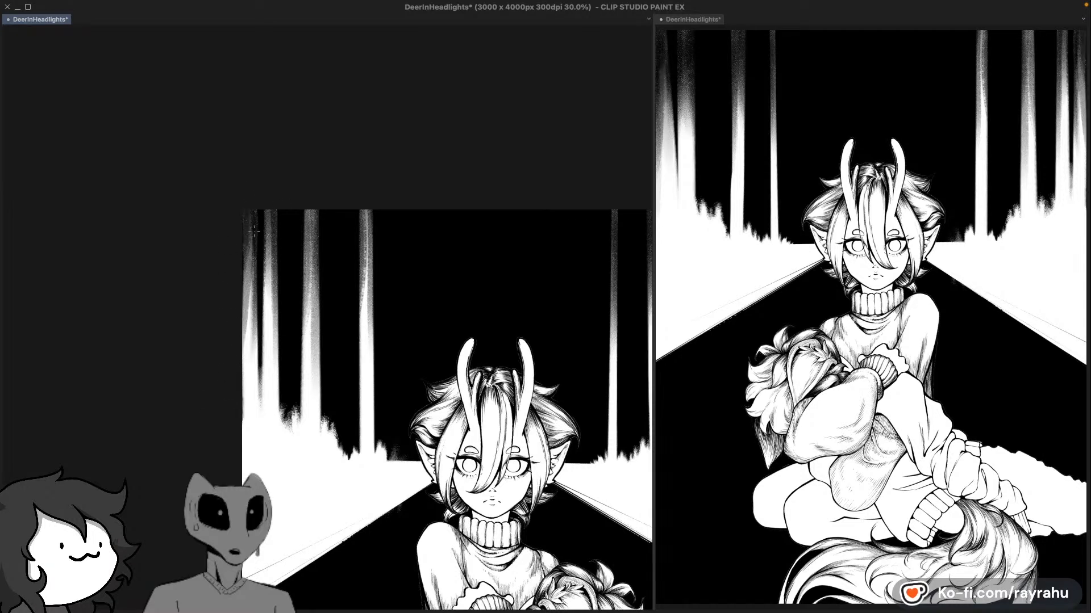
key(super+z)
drag(243, 207, 243, 372)
key(super+z)
drag(243, 210, 243, 346)
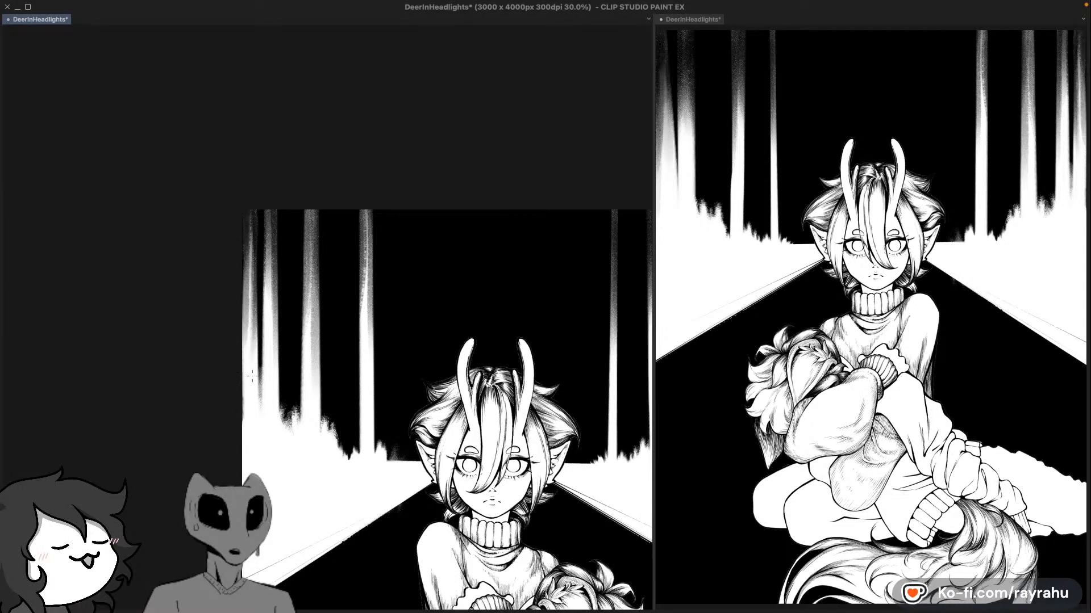
drag(252, 210, 248, 298)
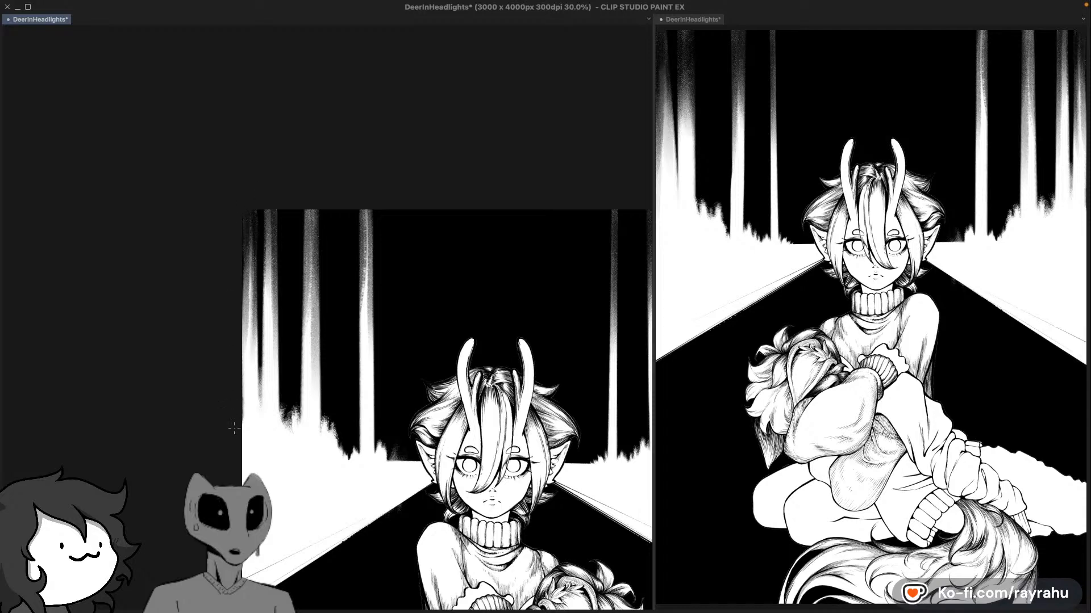
drag(251, 235, 247, 301)
drag(271, 210, 263, 276)
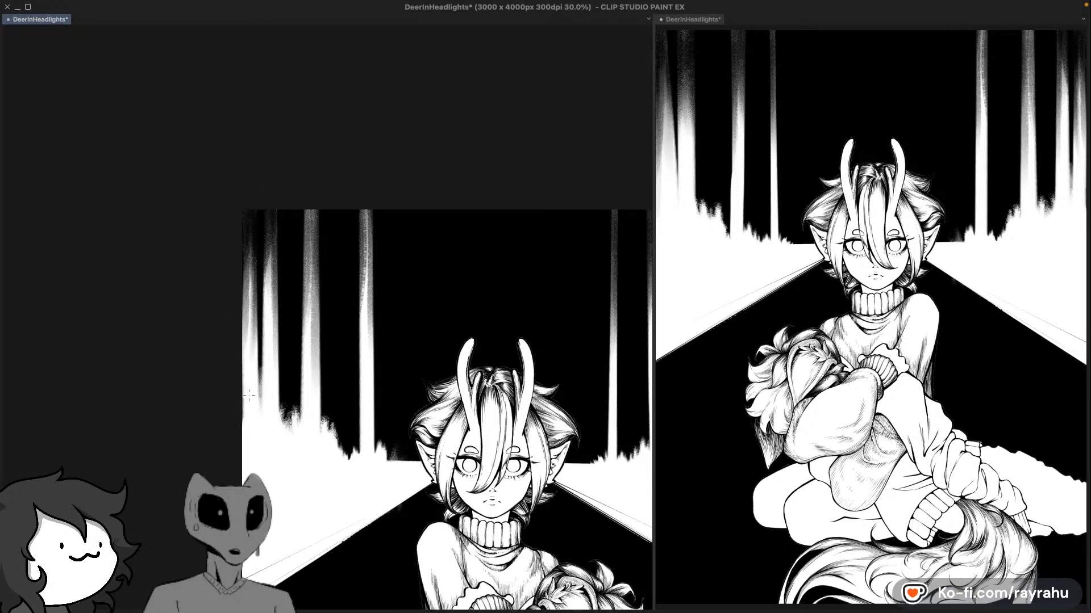
drag(293, 375, 269, 352)
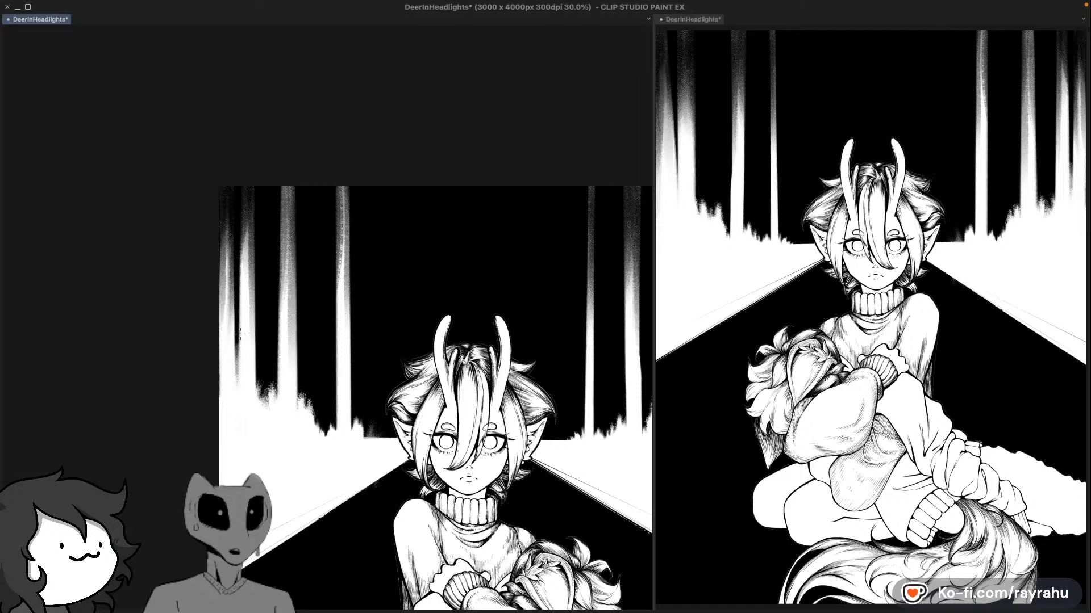
drag(342, 360, 314, 353)
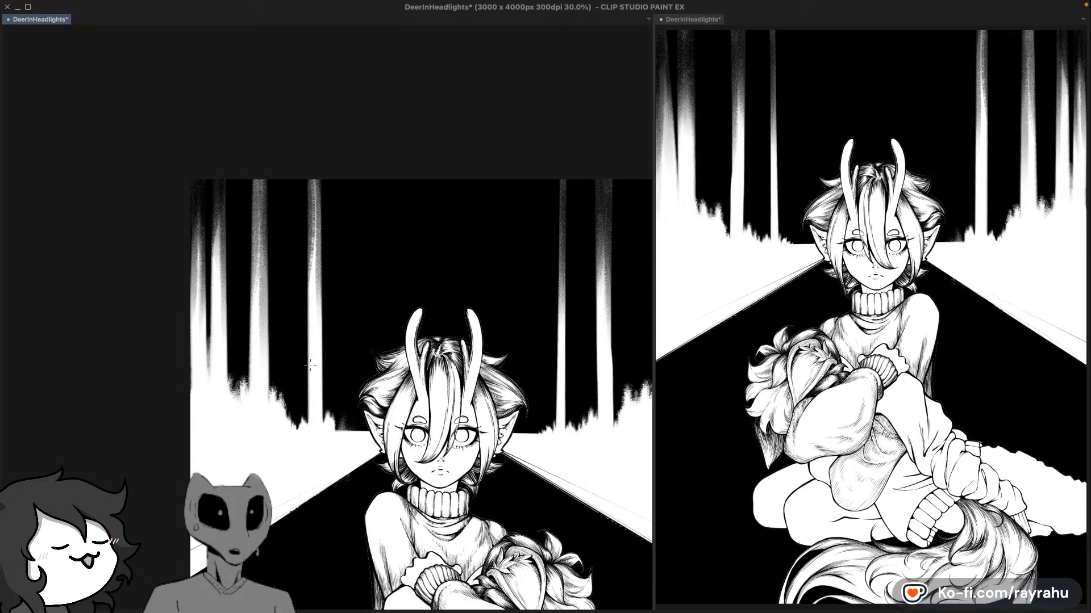
drag(305, 312, 341, 316)
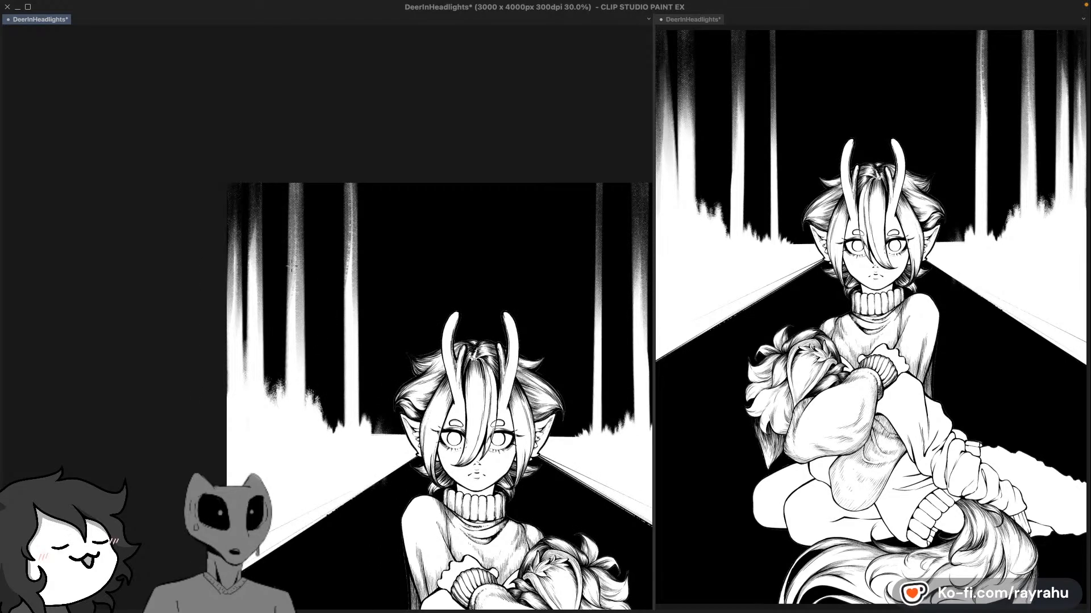
drag(233, 187, 235, 327)
key(super+z)
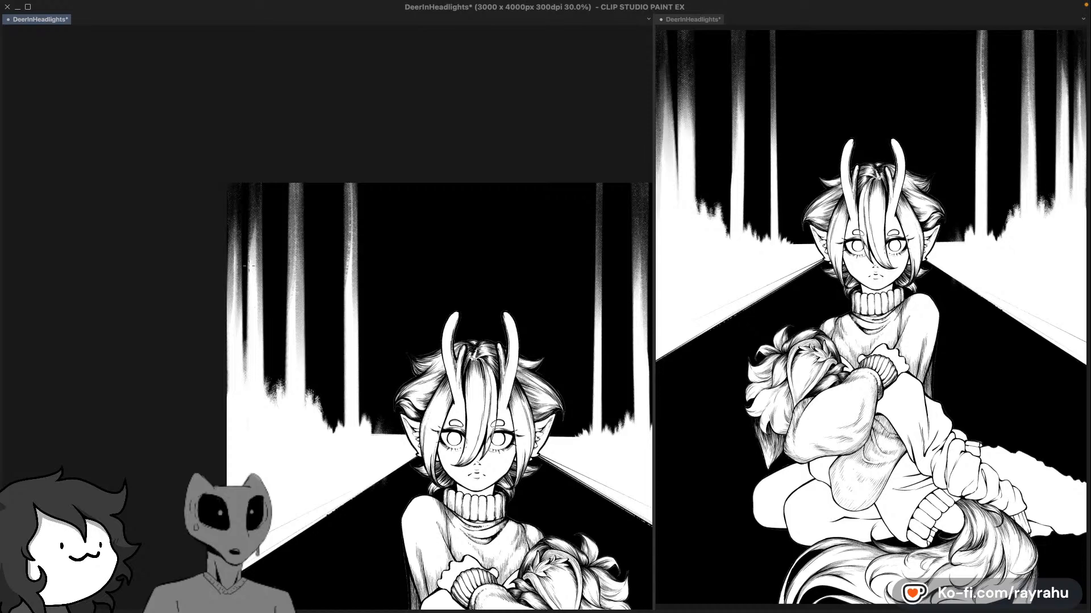
drag(263, 270, 277, 296)
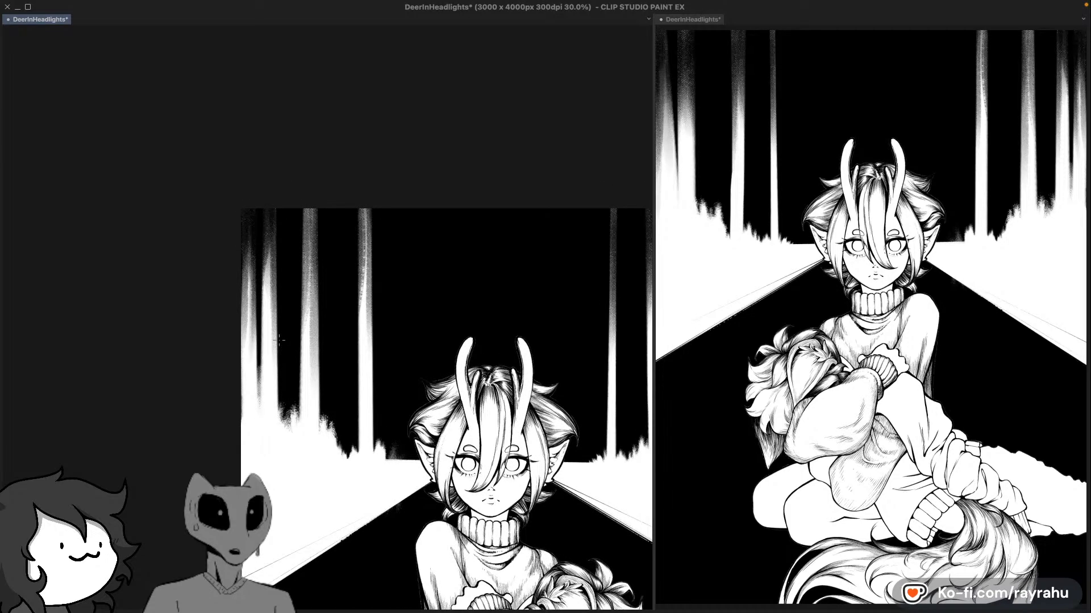
drag(308, 318, 314, 317)
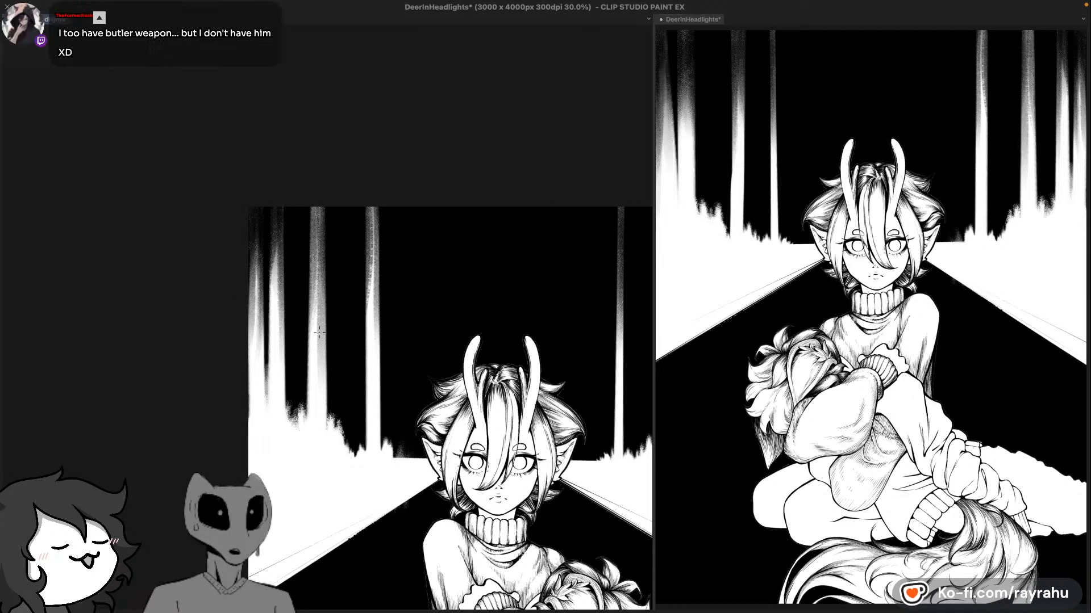
Step: In the mirrored view, deepen the upper shading of the two trunks nearest the character on the reworked side
mouse_move(250, 245)
mouse_down()
mouse_move(263, 474)
mouse_move(245, 314)
mouse_move(246, 347)
mouse_move(275, 271)
mouse_move(283, 379)
mouse_up()
key(super+z)
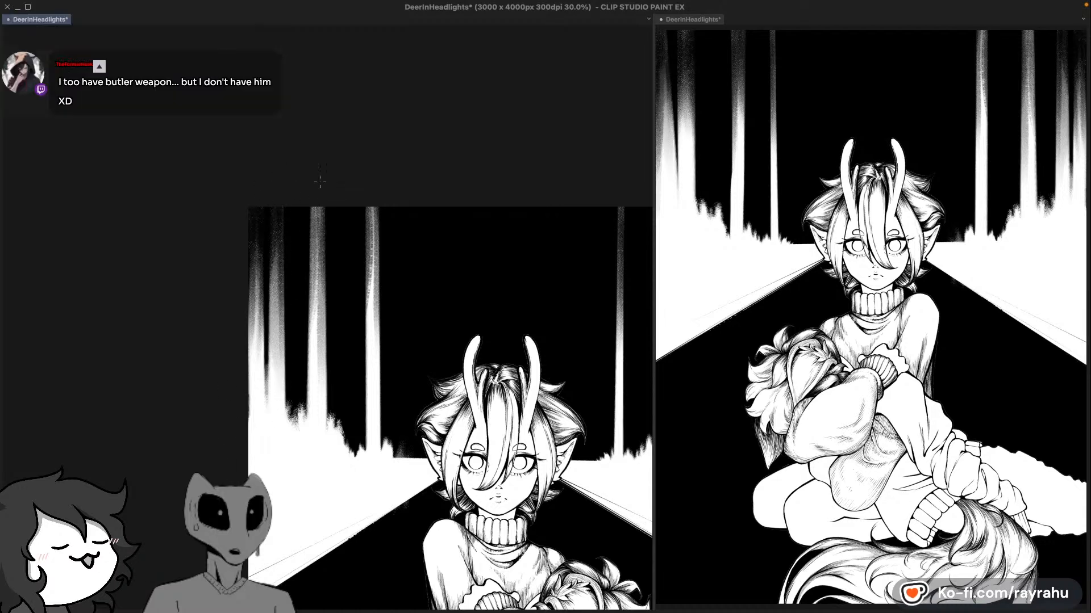
drag(318, 184, 316, 311)
drag(375, 188, 370, 276)
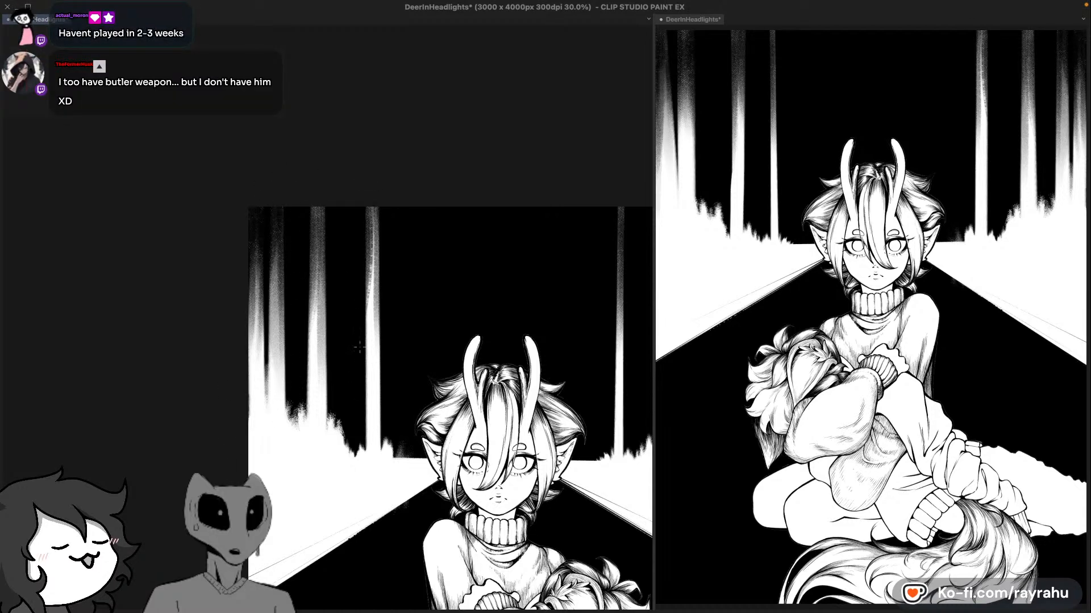
drag(318, 187, 316, 278)
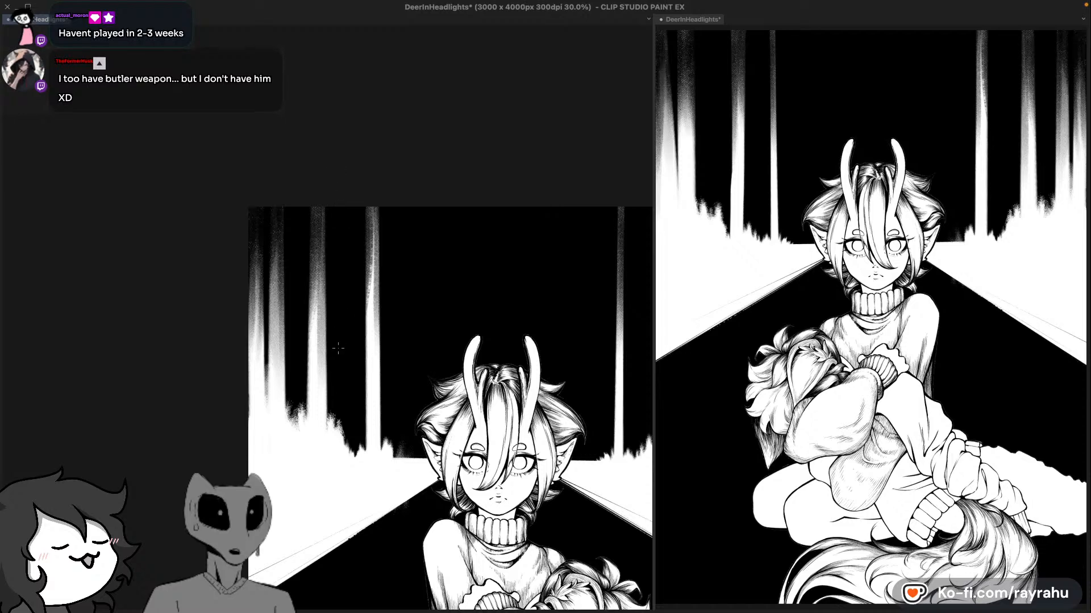
drag(310, 241, 315, 312)
key(super+z)
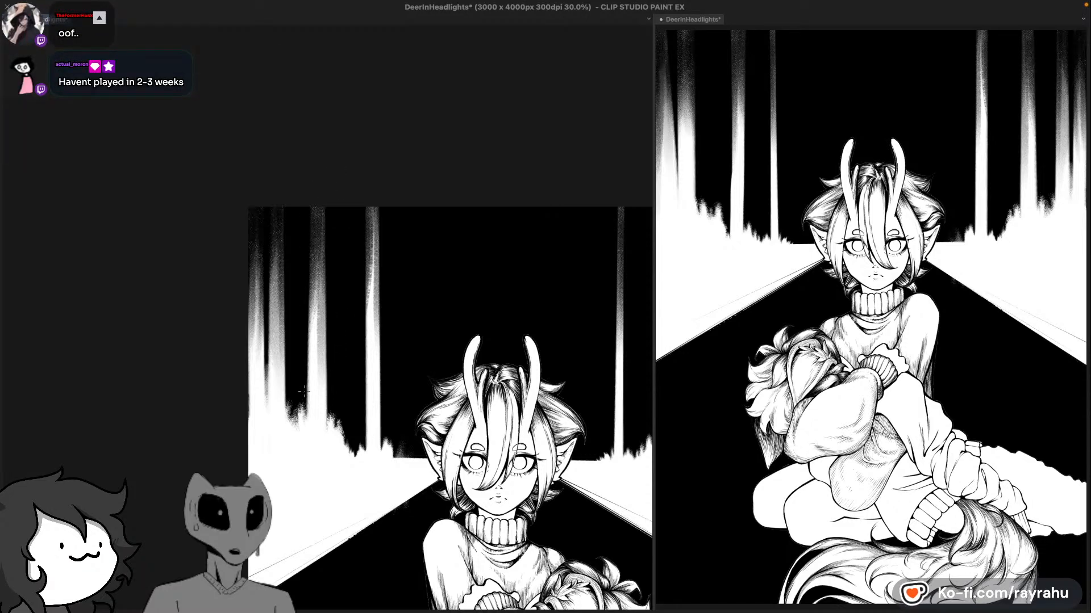
Step: In the mirrored view, rework the shading of the two outermost trunks beside the right canvas border with long downward strokes
drag(374, 229, 346, 246)
mouse_move(426, 290)
mouse_down()
mouse_move(360, 226)
mouse_move(382, 249)
mouse_move(359, 305)
mouse_up()
drag(455, 289, 399, 268)
drag(441, 170, 429, 398)
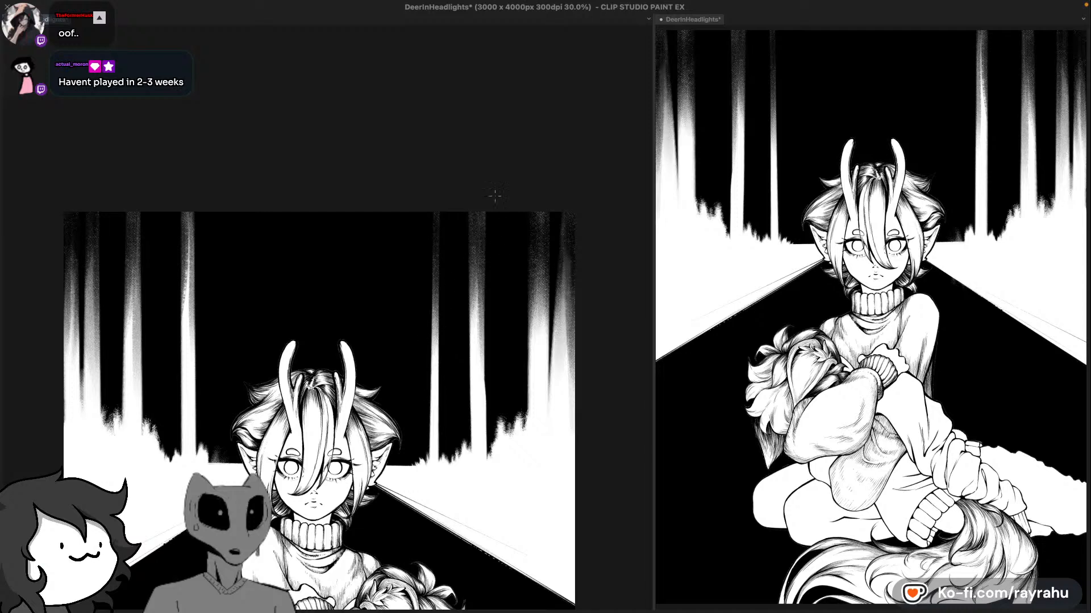
drag(482, 202, 478, 295)
drag(549, 216, 540, 341)
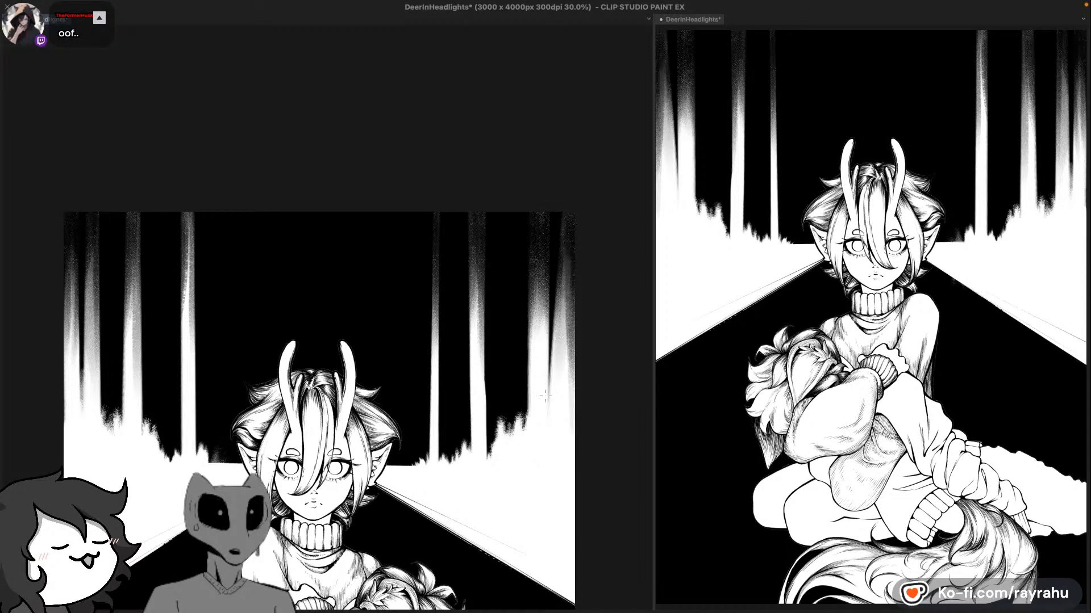
key(super+z)
drag(561, 222, 576, 419)
drag(533, 372, 528, 353)
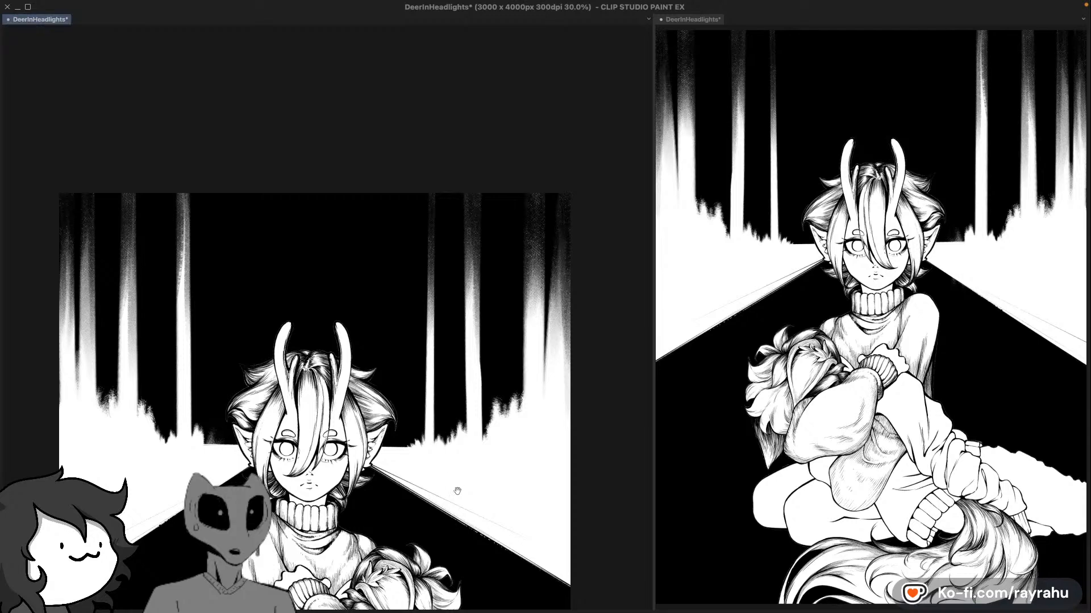
Step: Paint a faint dark-grey background trunk in the black gap between the outer trunks on the left side of the mirrored picture
drag(419, 289, 491, 203)
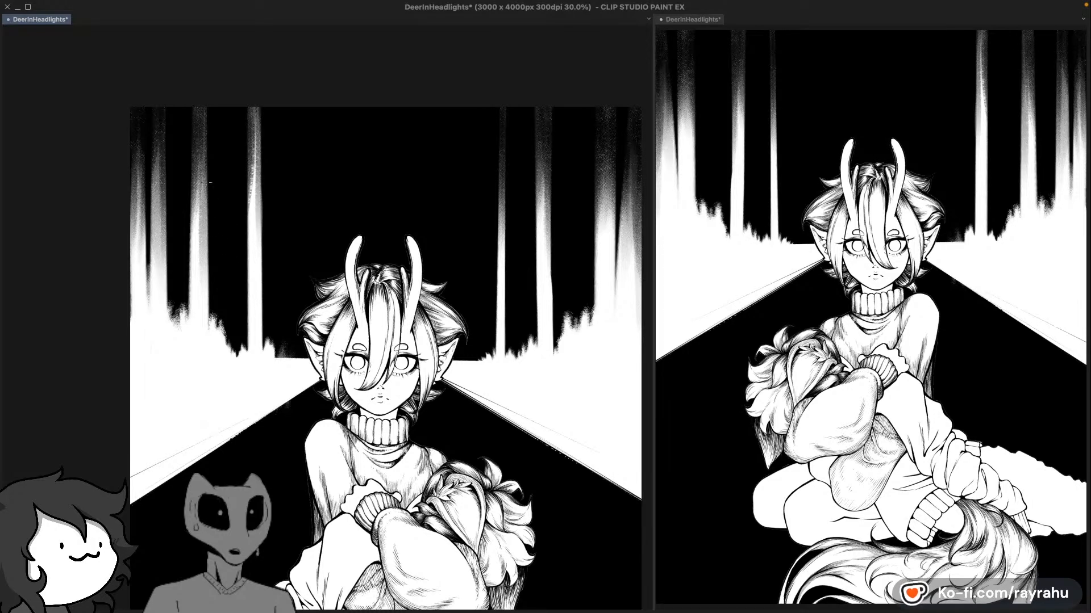
drag(201, 154, 192, 310)
key(ctrl+z)
drag(174, 147, 172, 288)
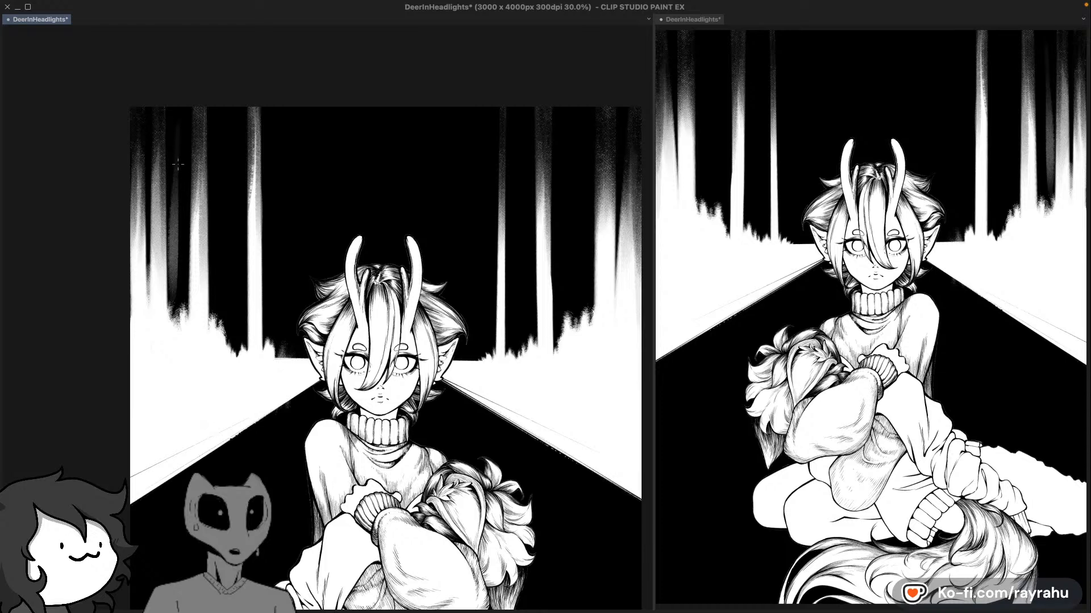
drag(171, 221, 166, 280)
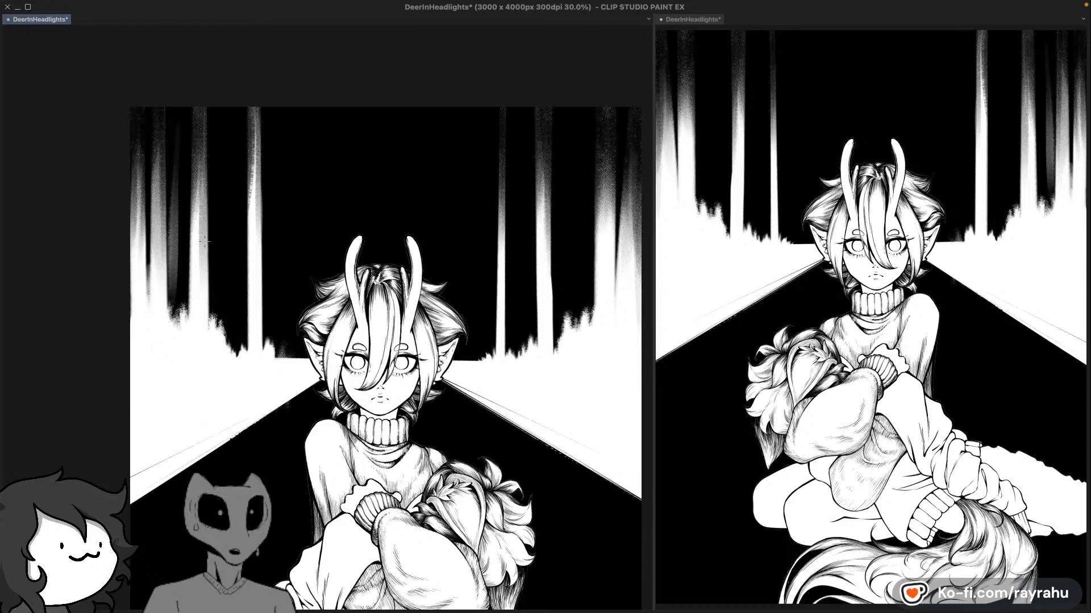
Step: Add a second faint grey trunk in the gap just outside the innermost left trunk, redoing the stroke until it runs from canvas top to grass
drag(223, 129, 222, 332)
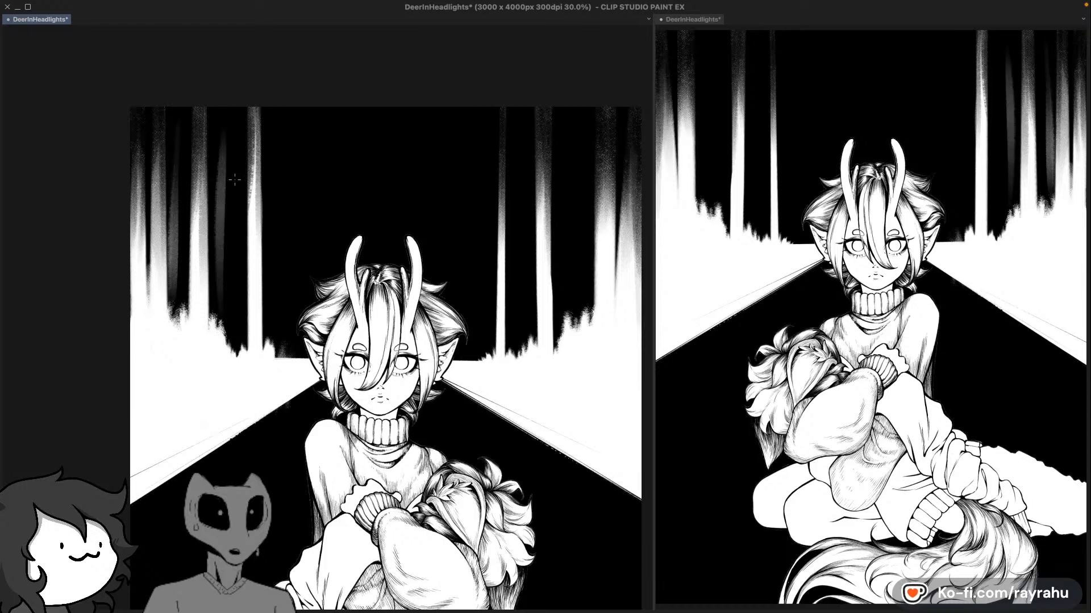
key(super+z)
drag(222, 130, 223, 331)
drag(222, 142, 222, 316)
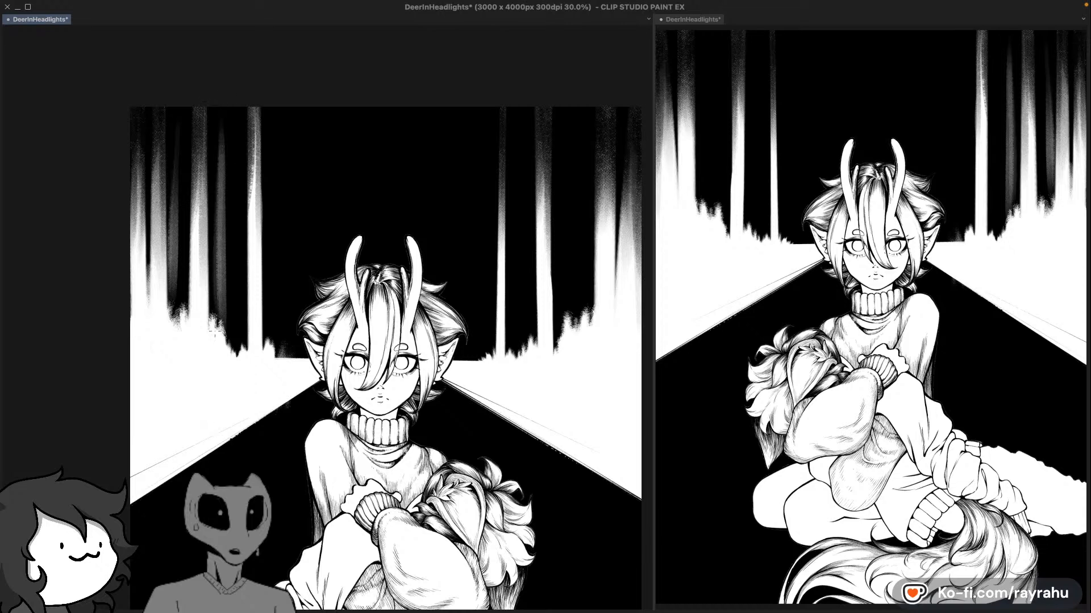
key(super+z)
drag(220, 108, 222, 317)
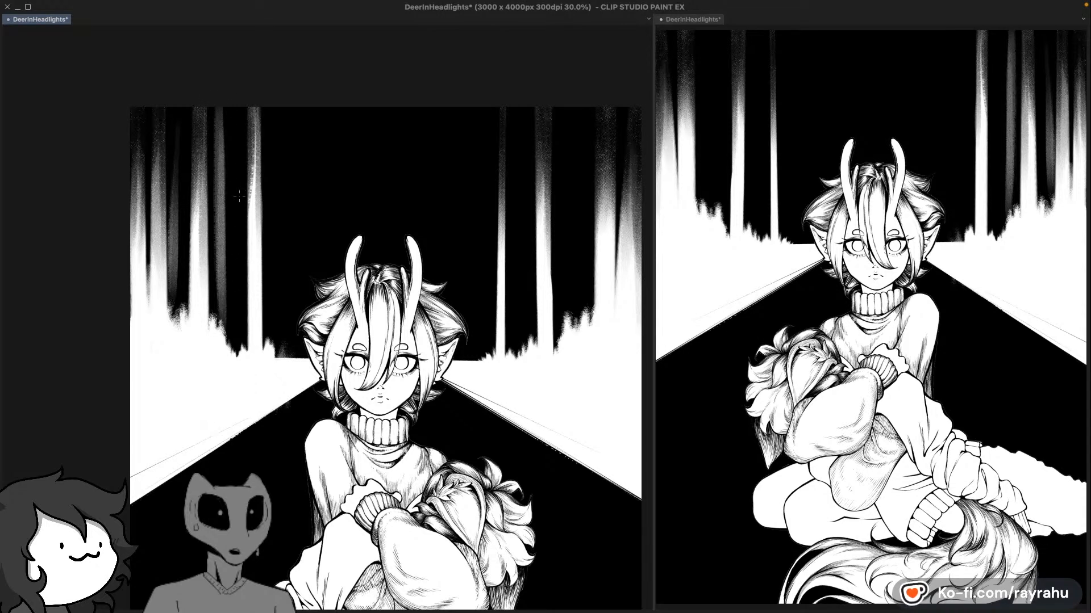
drag(226, 126, 217, 284)
key(super+z)
Step: Draw a thin slanted branch rising from the new grey trunk toward the innermost left trunk and up to the canvas edge
drag(233, 139, 223, 227)
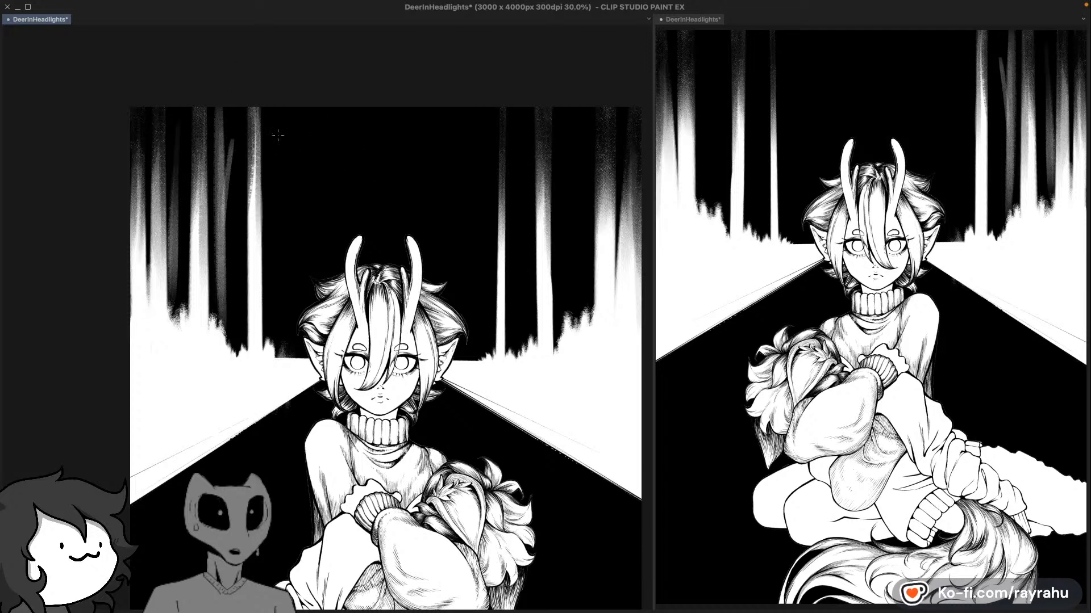
drag(238, 95, 220, 173)
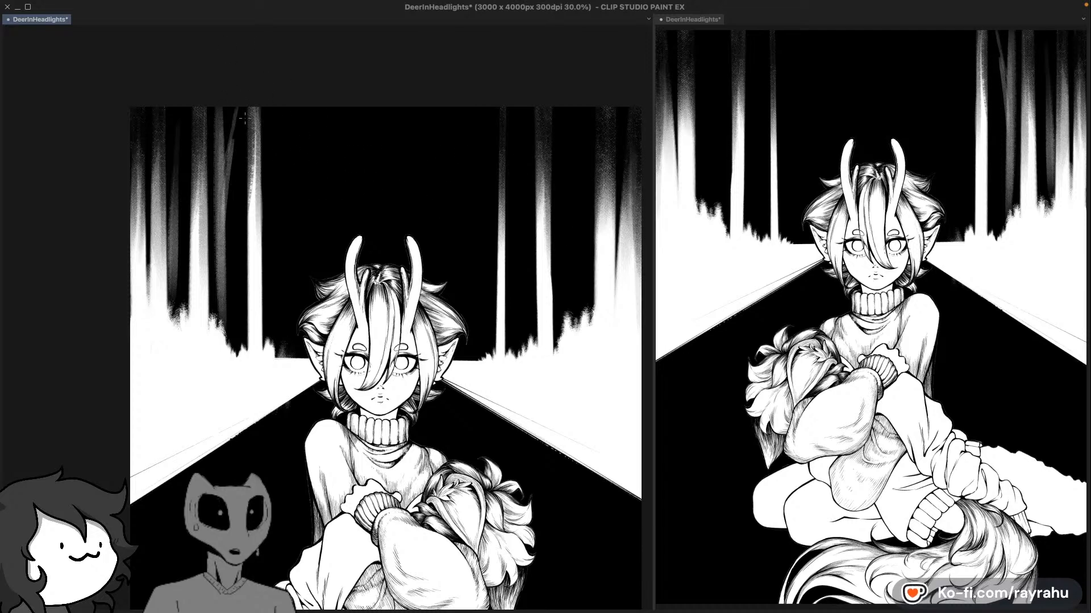
key(super+z)
key(super+shift+z)
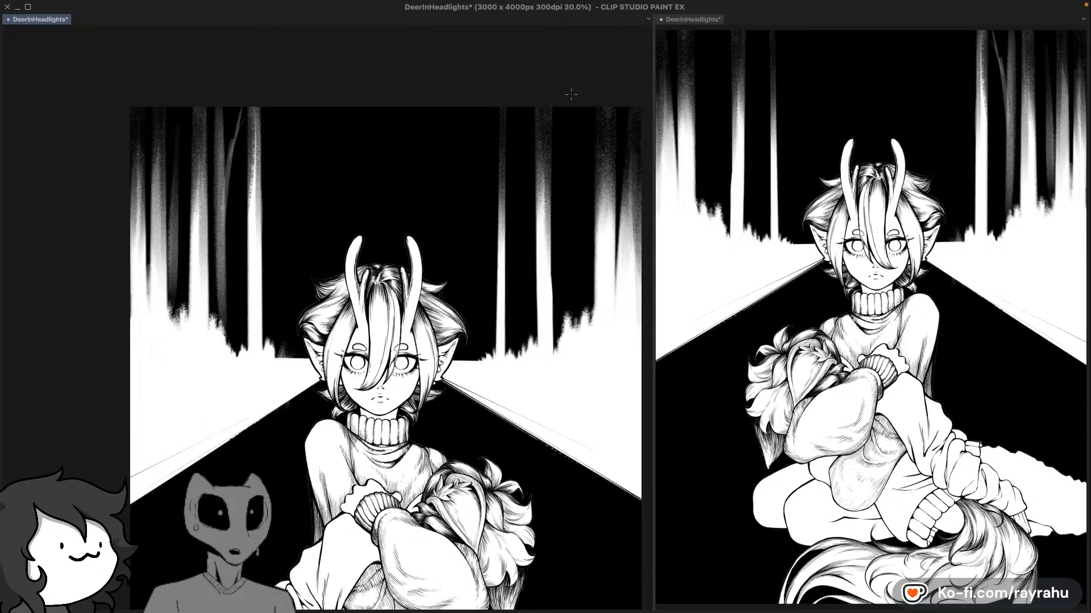
Step: Paint a faint grey trunk in the gap between the outer trunks on the opposite side, redoing the stroke until it fades into the grass
drag(553, 226, 494, 235)
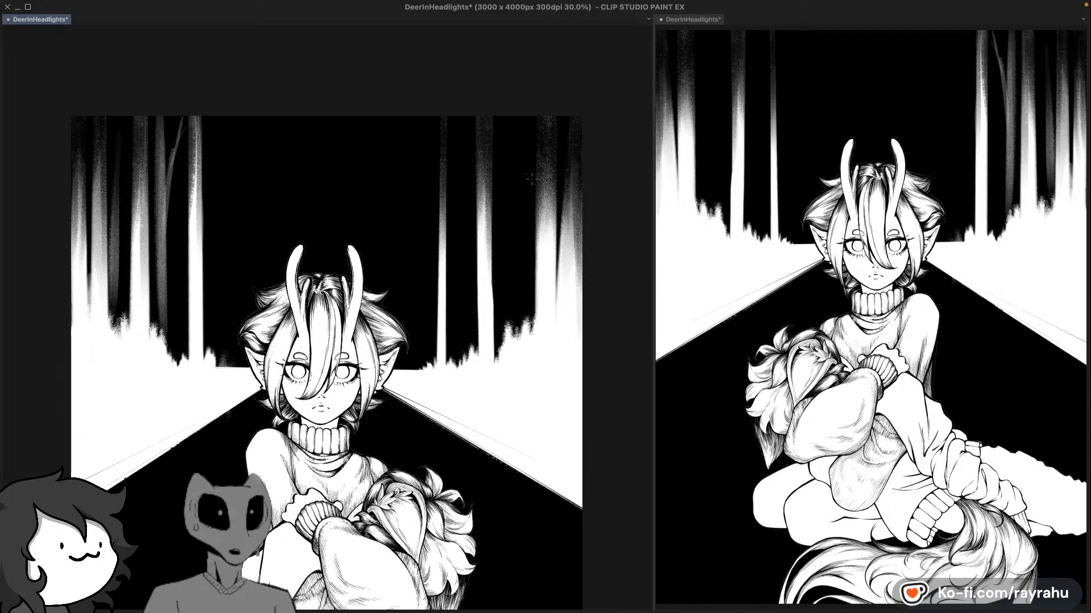
drag(525, 113, 514, 259)
key(super+z)
drag(525, 88, 509, 321)
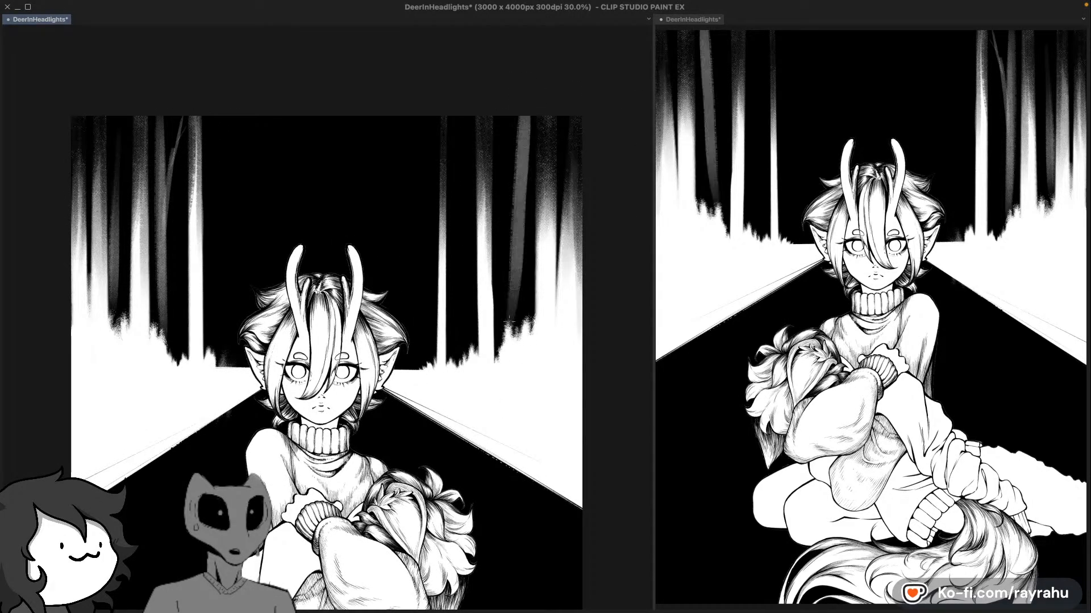
key(super+z)
drag(516, 121, 510, 300)
key(super+z)
drag(517, 117, 512, 320)
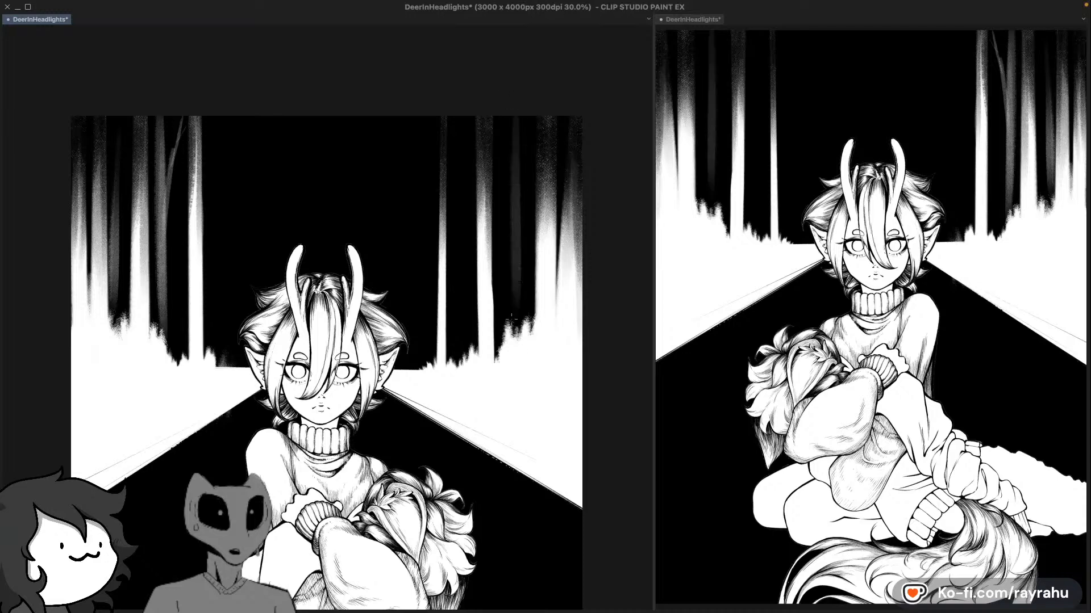
drag(517, 117, 511, 312)
key(super+z)
drag(518, 117, 514, 320)
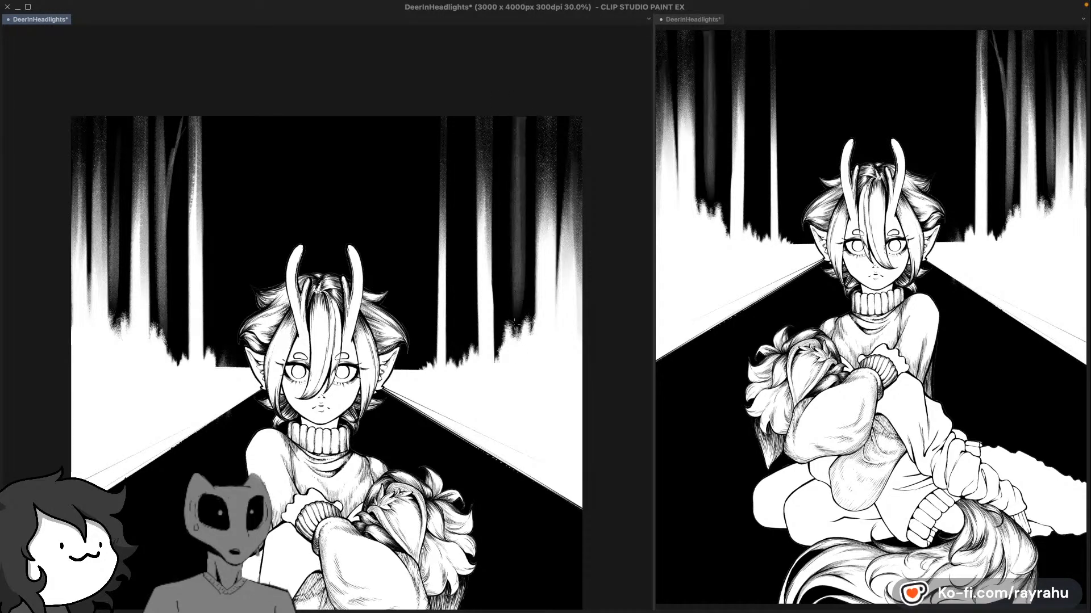
drag(518, 137, 511, 319)
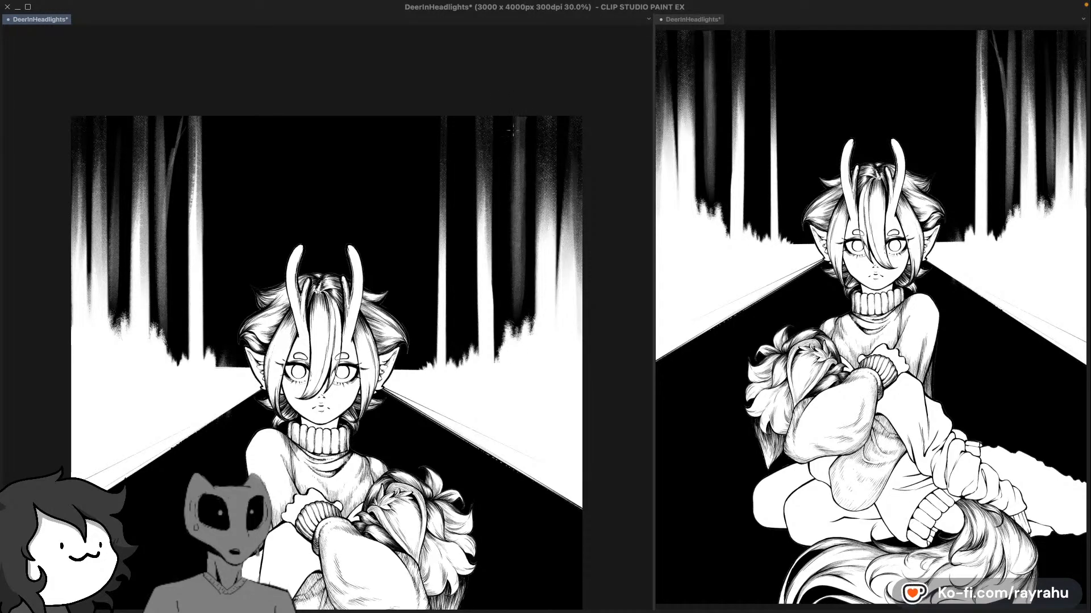
Step: Draw a faint slanted branch from the canvas's upper edge down to the new right-hand grey trunk and save the drawing
drag(497, 118, 510, 177)
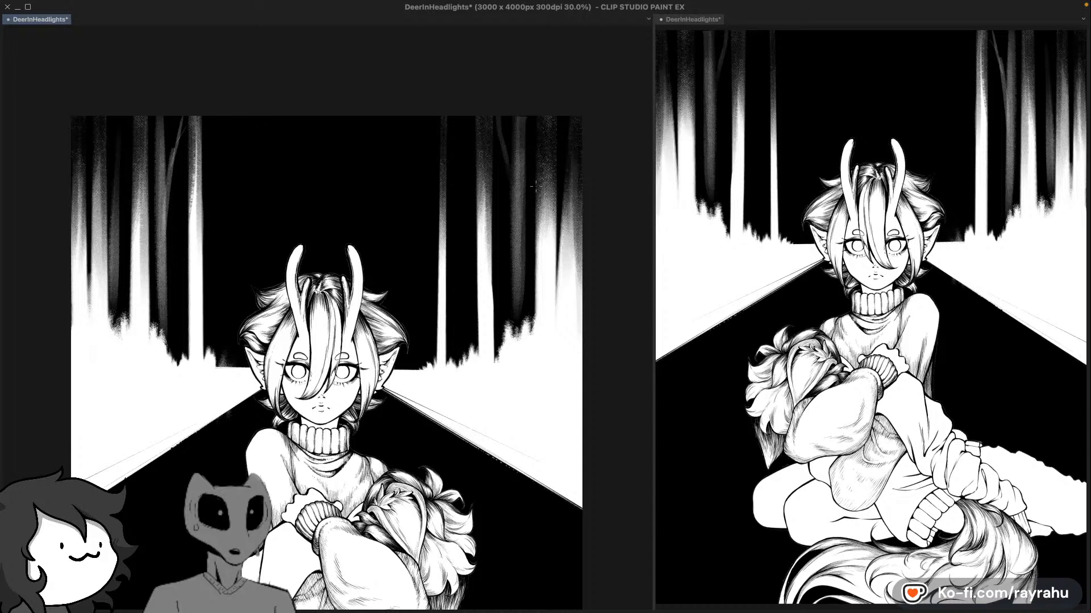
mouse_move(497, 118)
mouse_down()
mouse_move(518, 203)
mouse_move(511, 172)
mouse_up()
key(super+z)
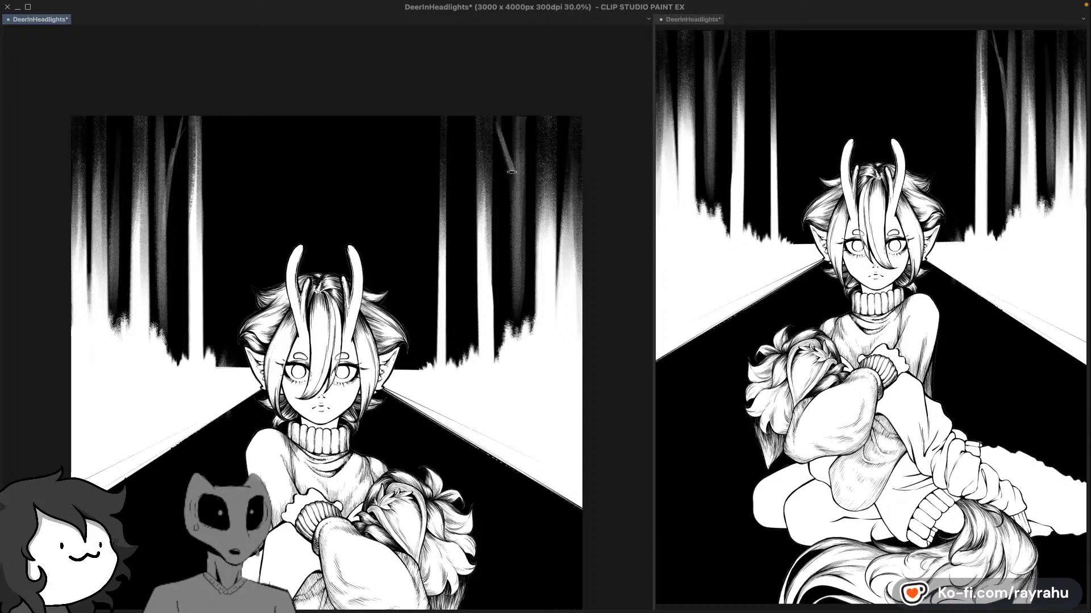
key(super+z)
key(super+s)
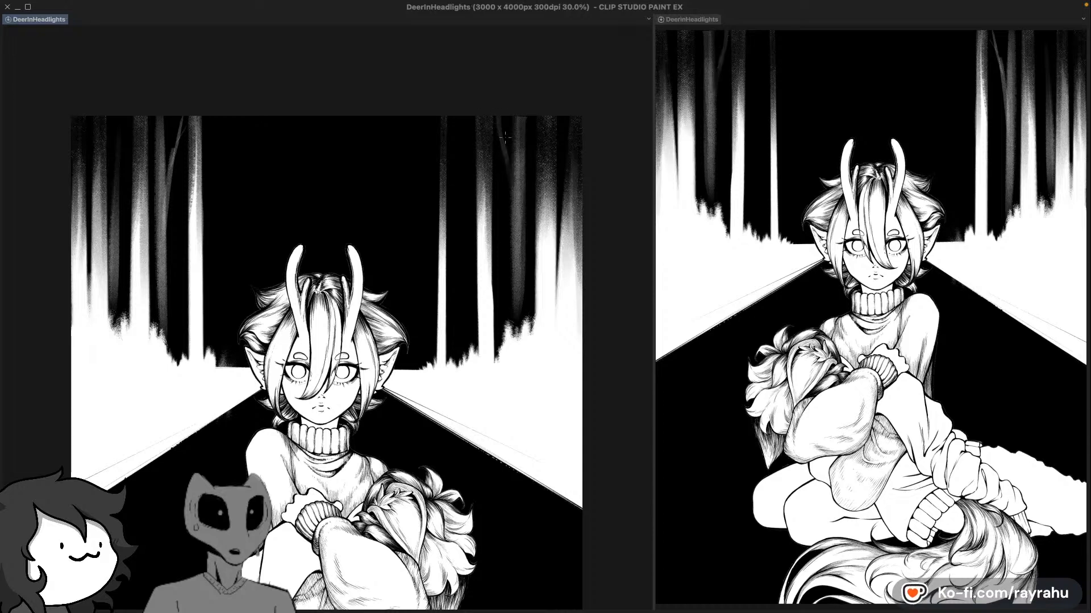
Step: Extend the branch's lower end so it merges into the right-hand grey trunk, undoing the excess strokes below the join
drag(506, 146, 518, 203)
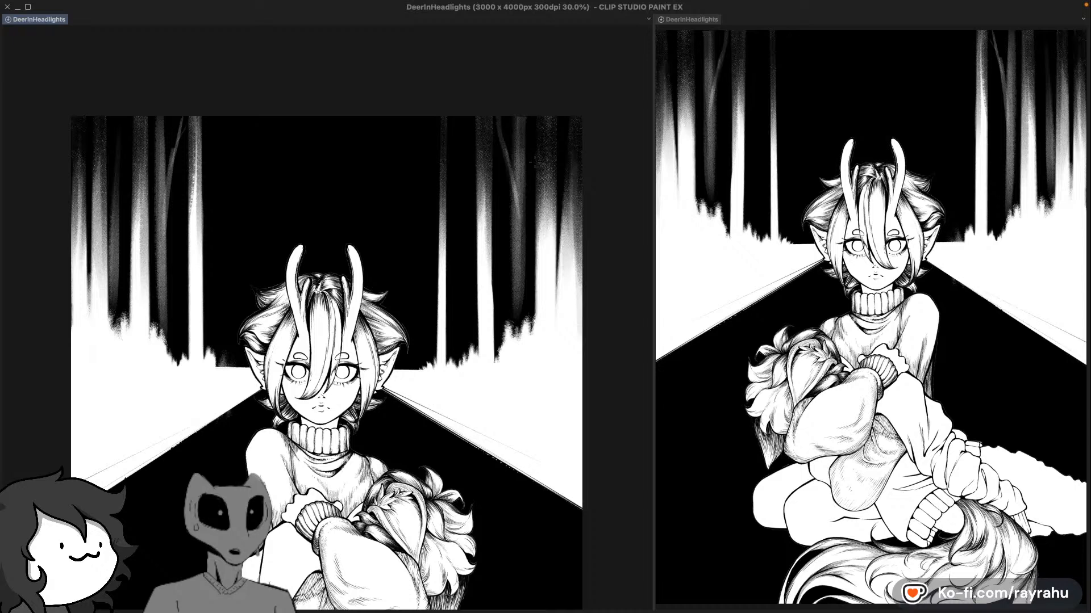
key(super+z)
drag(499, 136, 519, 216)
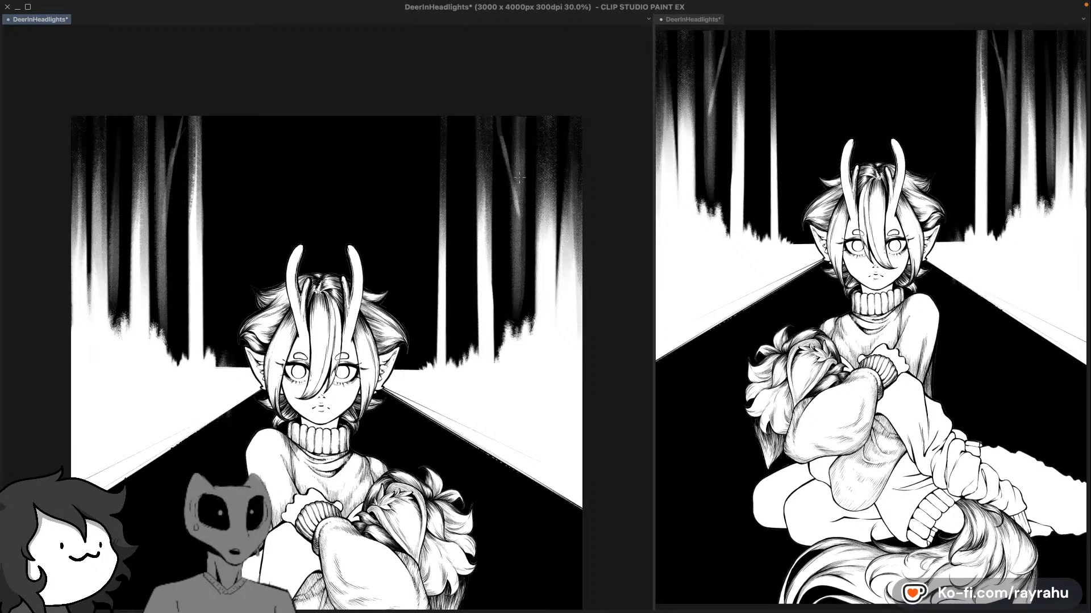
drag(520, 212, 516, 254)
key(super+z)
key(super+z)
drag(519, 177, 521, 260)
key(super+z)
drag(514, 193, 521, 242)
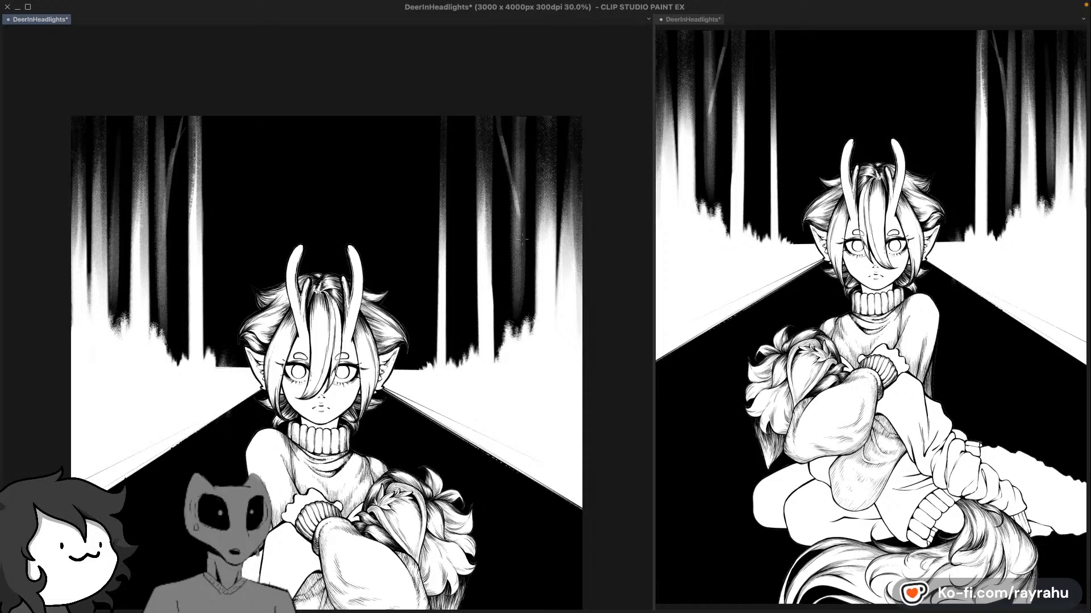
key(super+z)
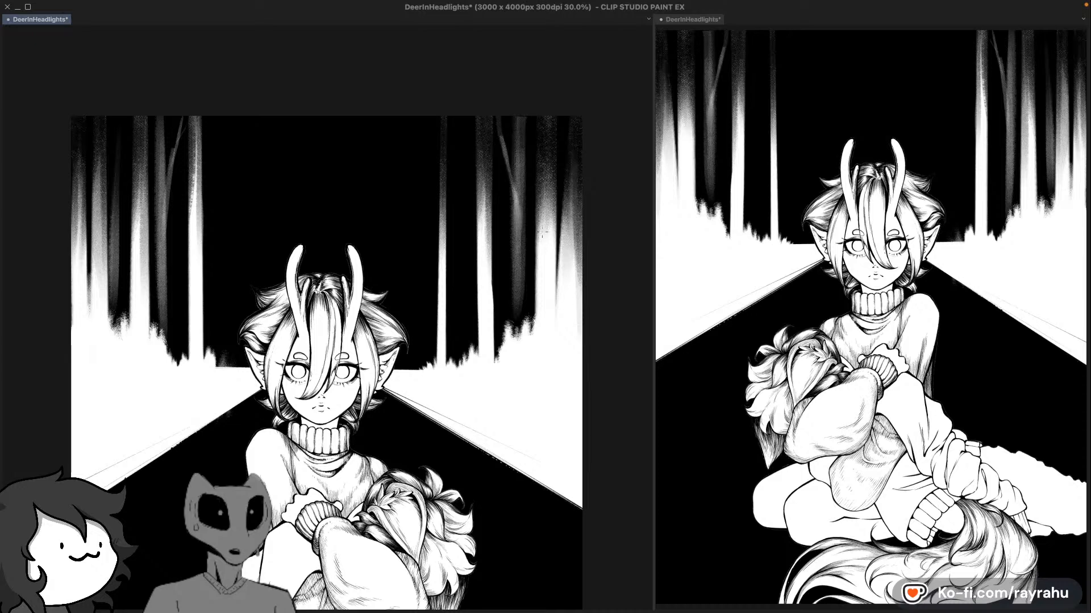
Step: Flip the canvas view back and draw a thin curved branch rising from the innermost left trunk toward the dark centre
scroll(542, 214, up, 1)
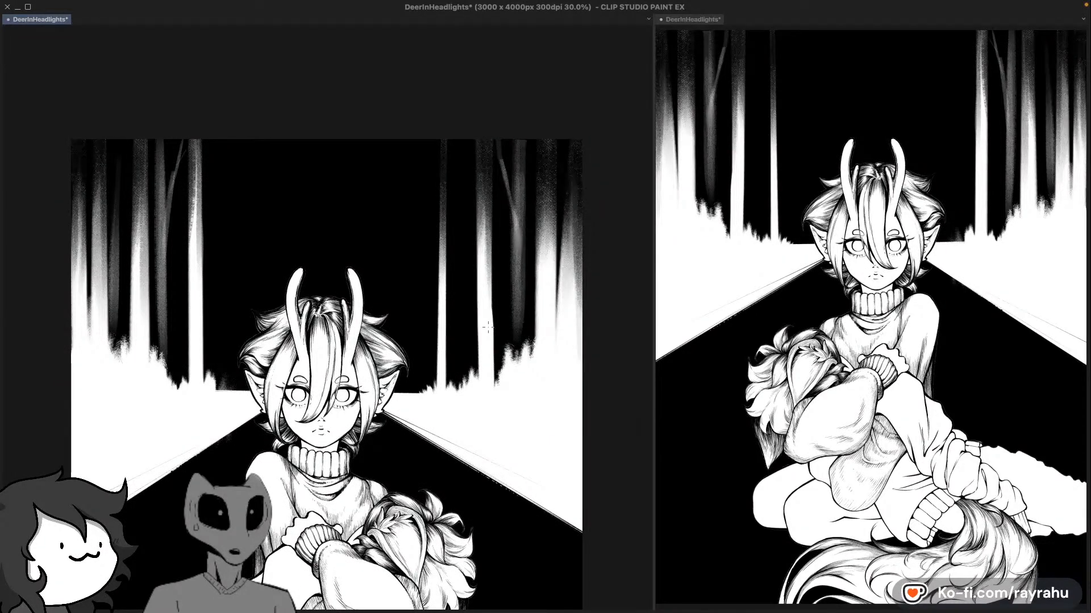
key(h)
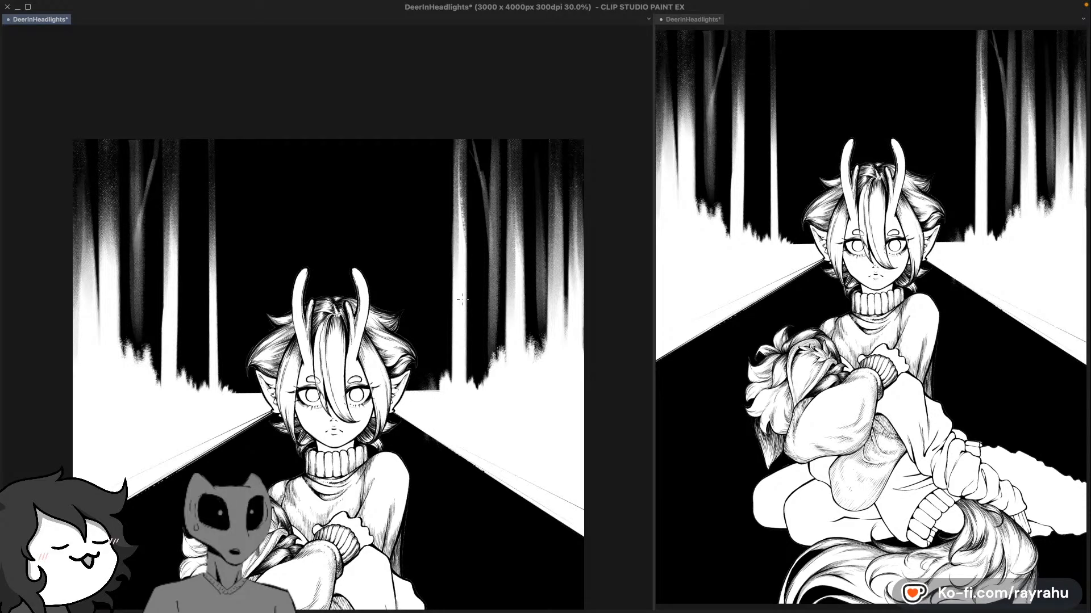
mouse_move(221, 166)
mouse_down()
mouse_move(233, 141)
mouse_move(217, 261)
mouse_move(246, 148)
mouse_up()
key(super+z)
key(super+z)
key(super+z)
key(super+z)
drag(215, 260, 227, 190)
drag(215, 254, 225, 193)
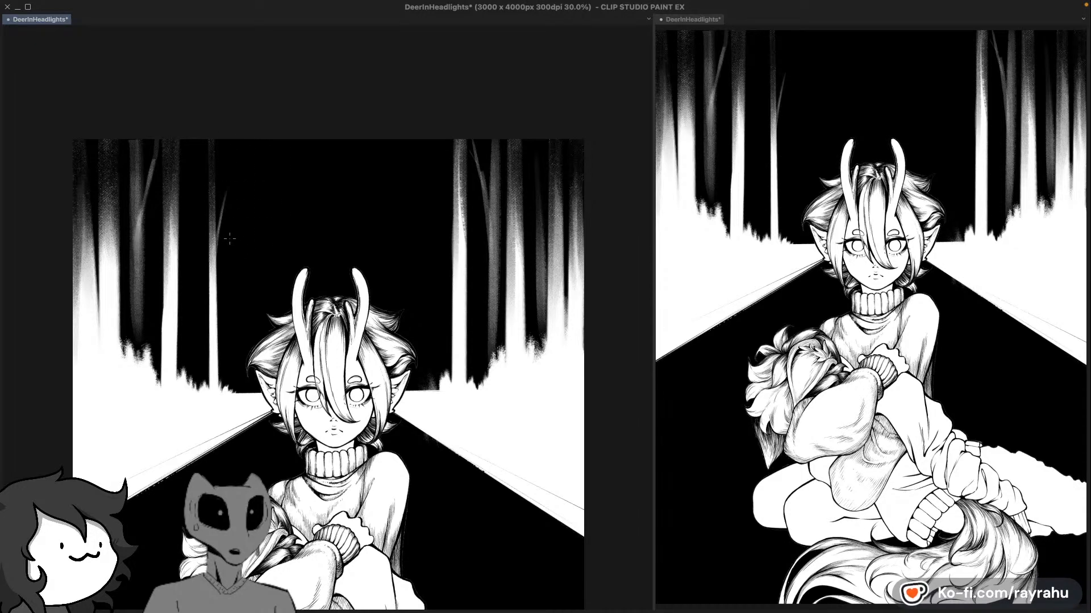
key(super+z)
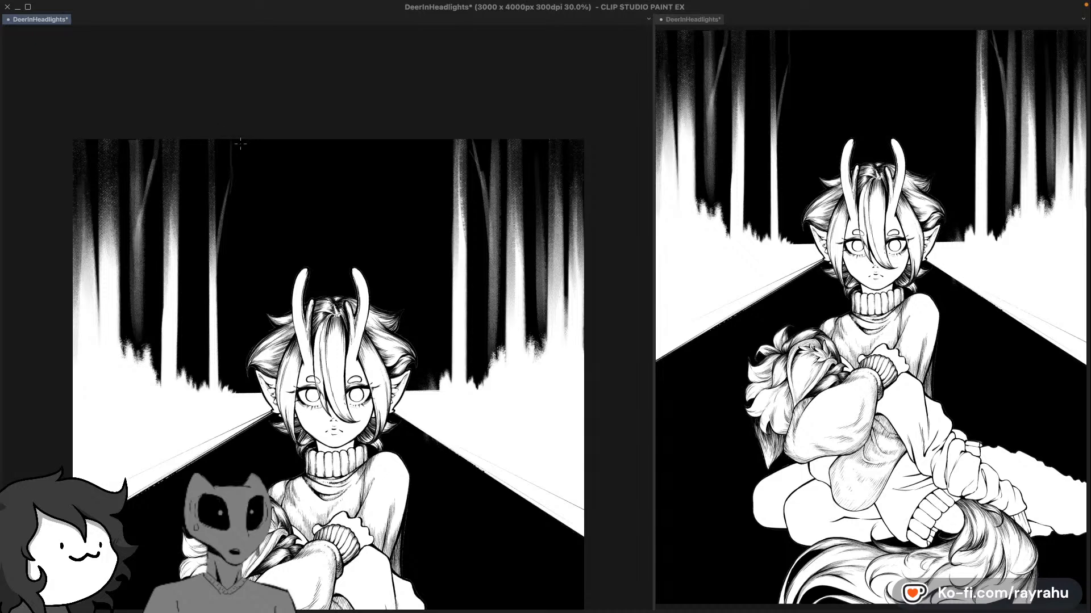
key(super+z)
drag(226, 183, 233, 146)
Step: Draw a forked thin branch on the inner side of the innermost right trunk and a single slanted branch on its outer side
drag(550, 354, 540, 332)
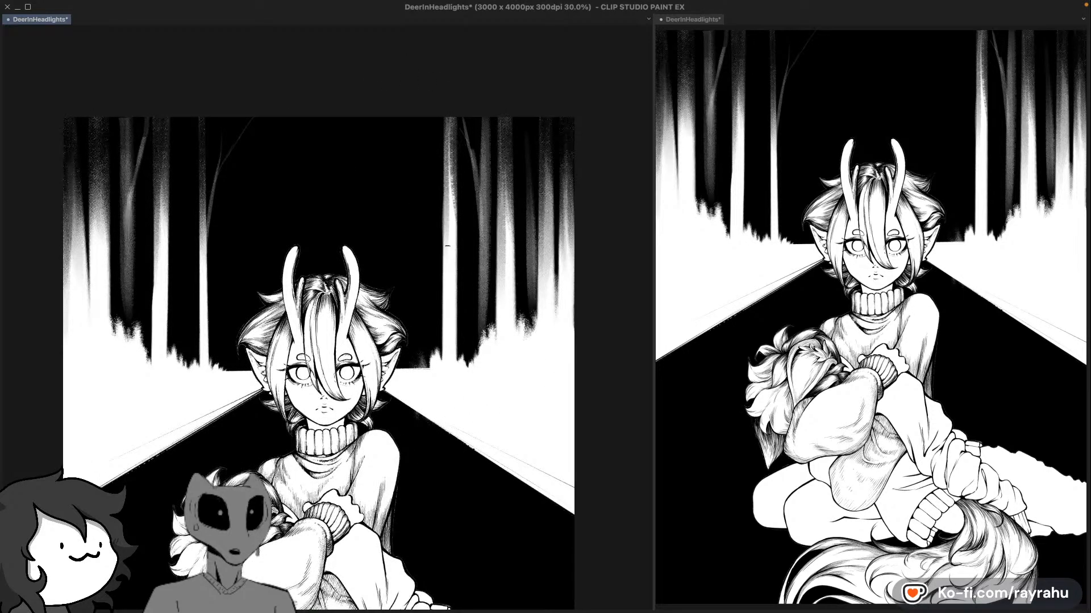
drag(428, 136, 442, 253)
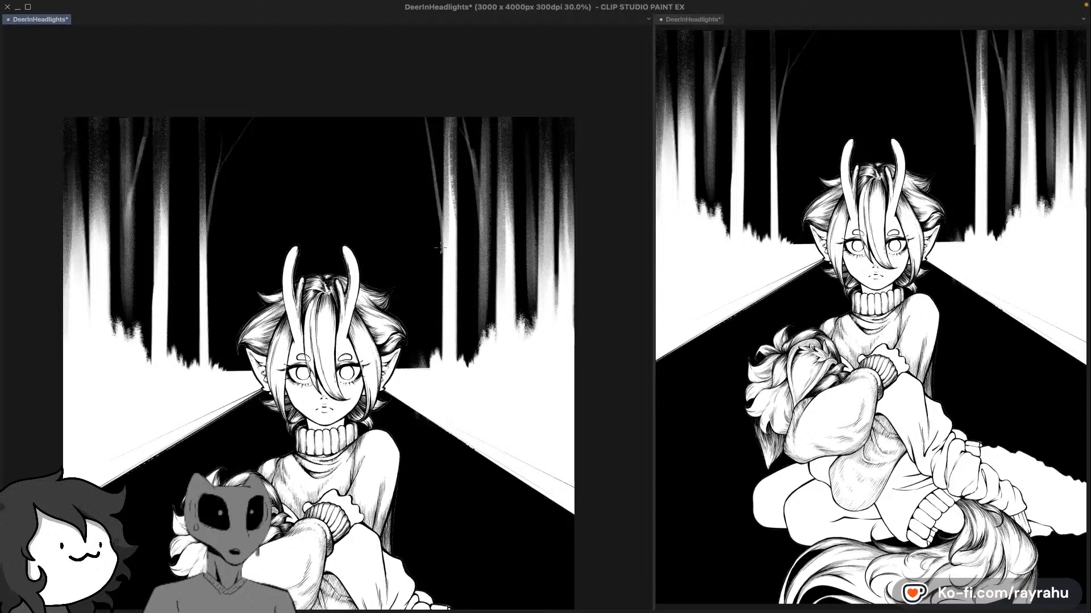
drag(433, 149, 443, 233)
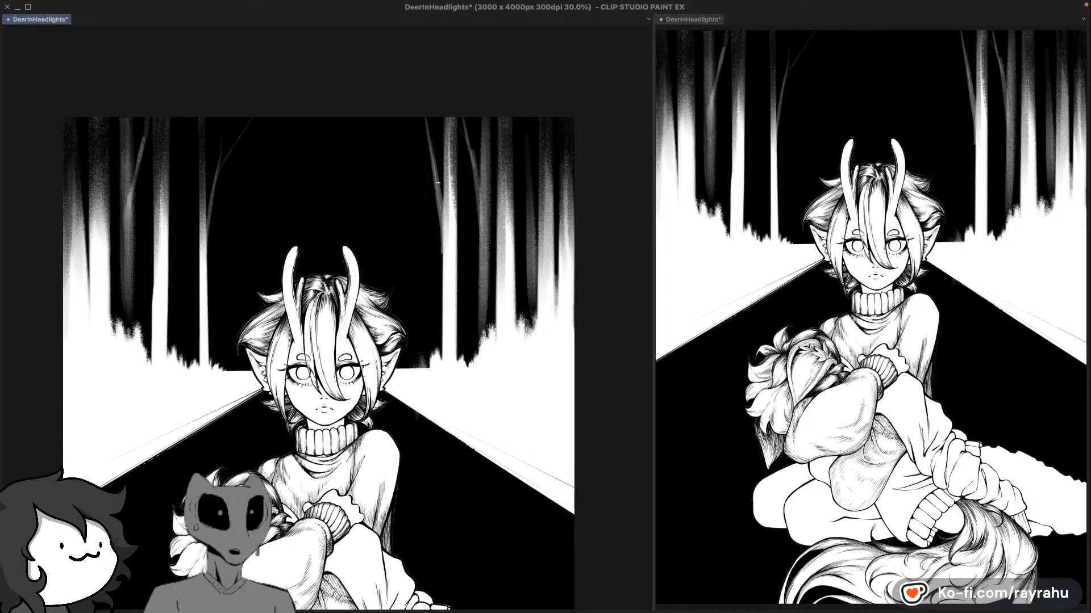
drag(440, 183, 410, 125)
drag(468, 194, 461, 227)
key(super+z)
drag(474, 170, 454, 242)
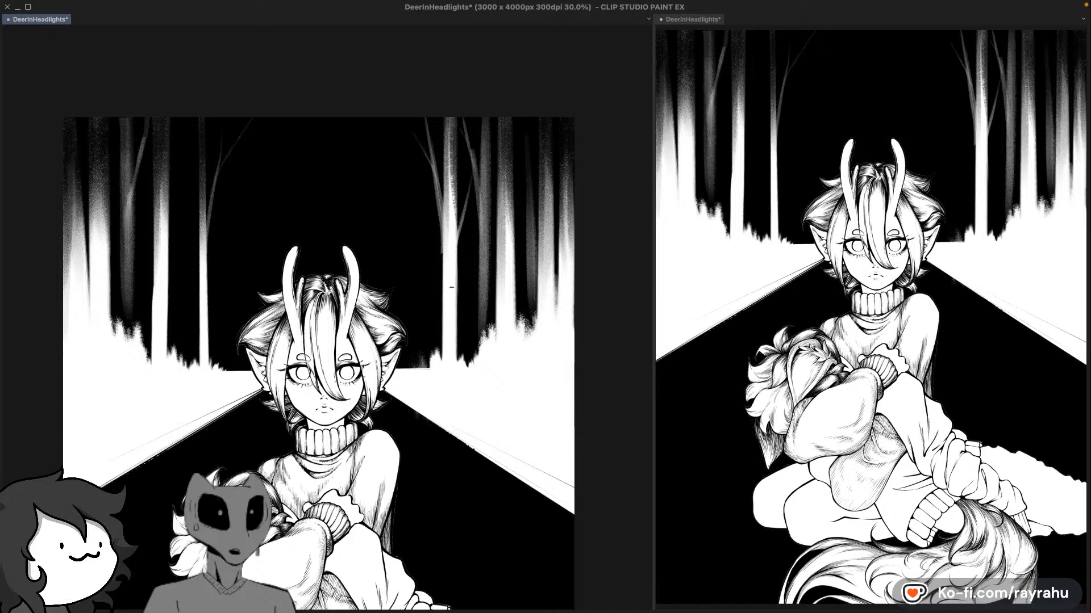
Step: Try a faint slanted branch on the dark grey trunk near the right border and undo it
drag(545, 315, 559, 341)
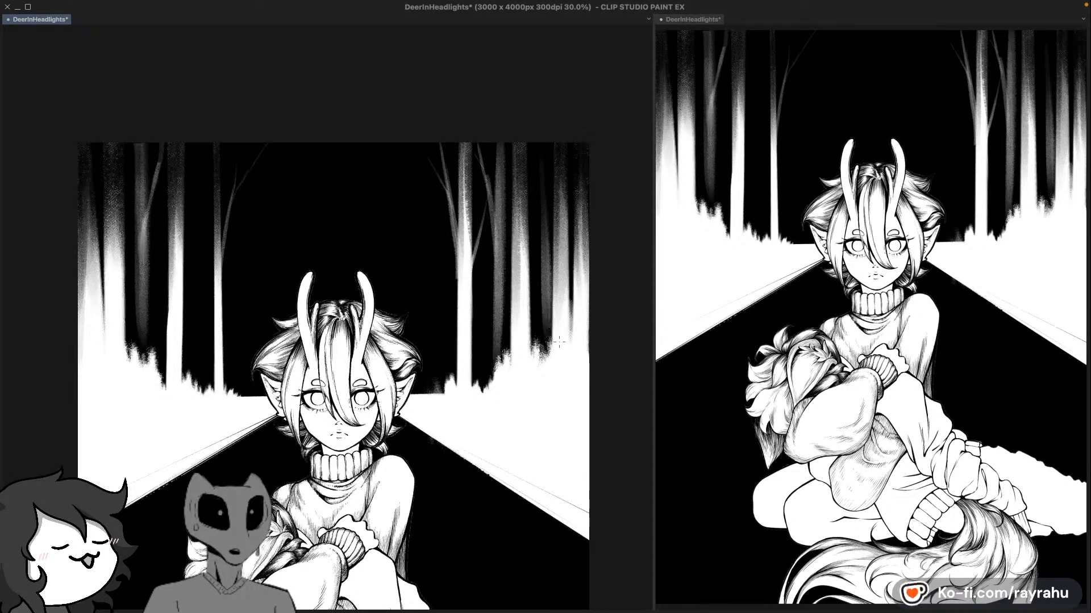
drag(534, 208, 547, 250)
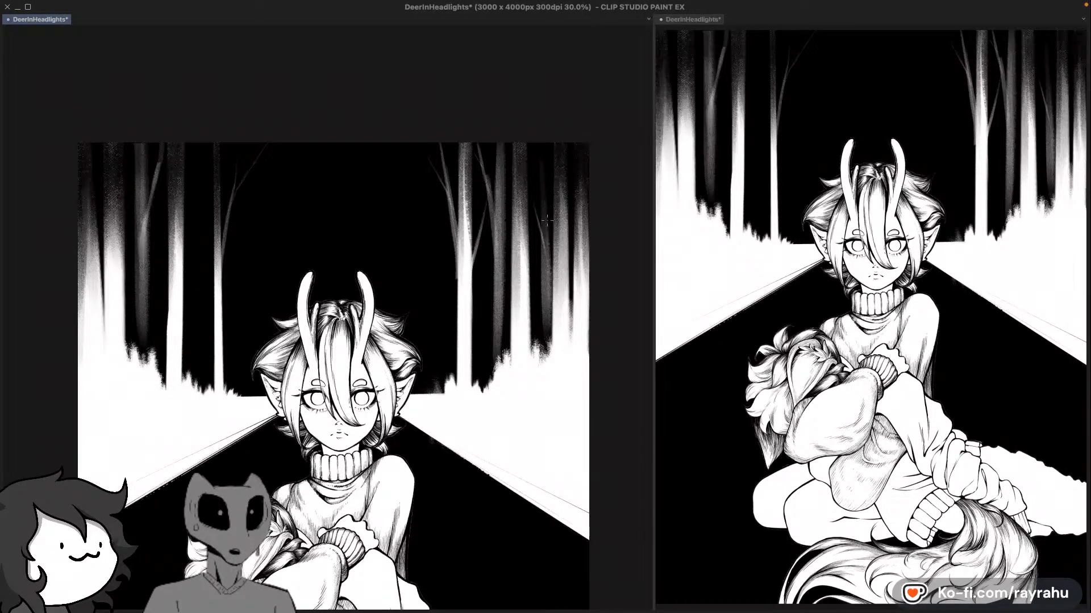
key(ctrl+z)
drag(560, 422, 538, 368)
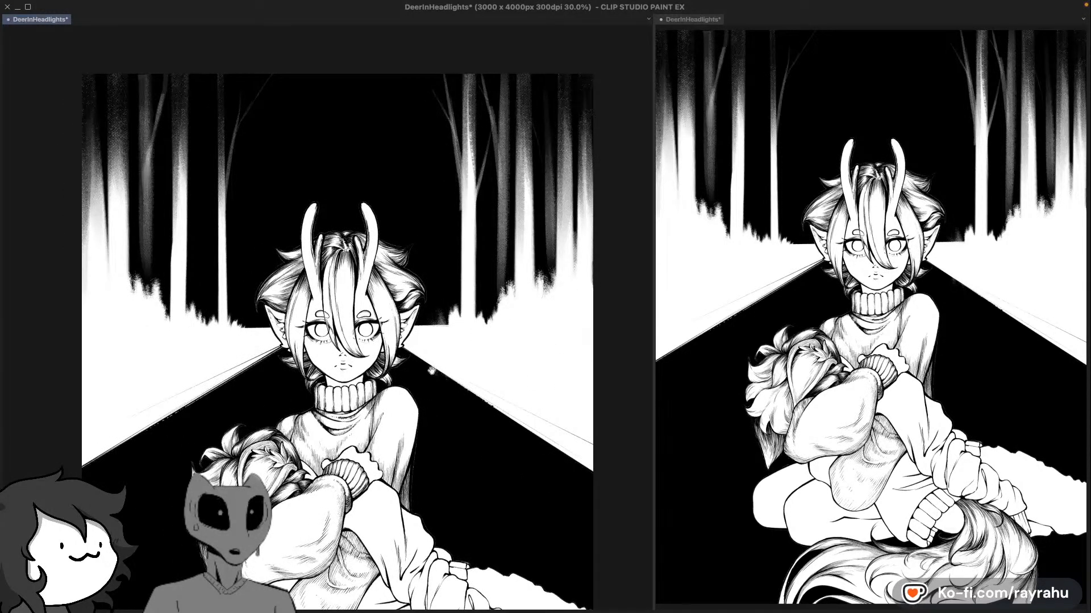
Step: Try thin vertical contour lines down the outermost left trunk, compare the drawing with and without them, and undo them
drag(431, 371, 481, 382)
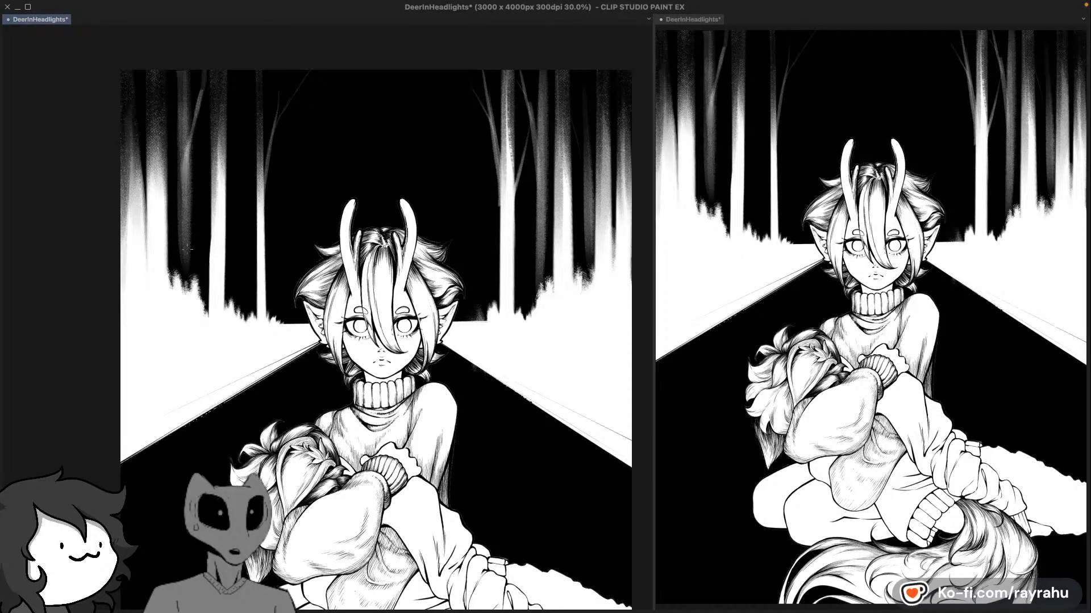
drag(143, 170, 146, 246)
drag(143, 203, 147, 326)
key(super+z)
drag(147, 219, 151, 327)
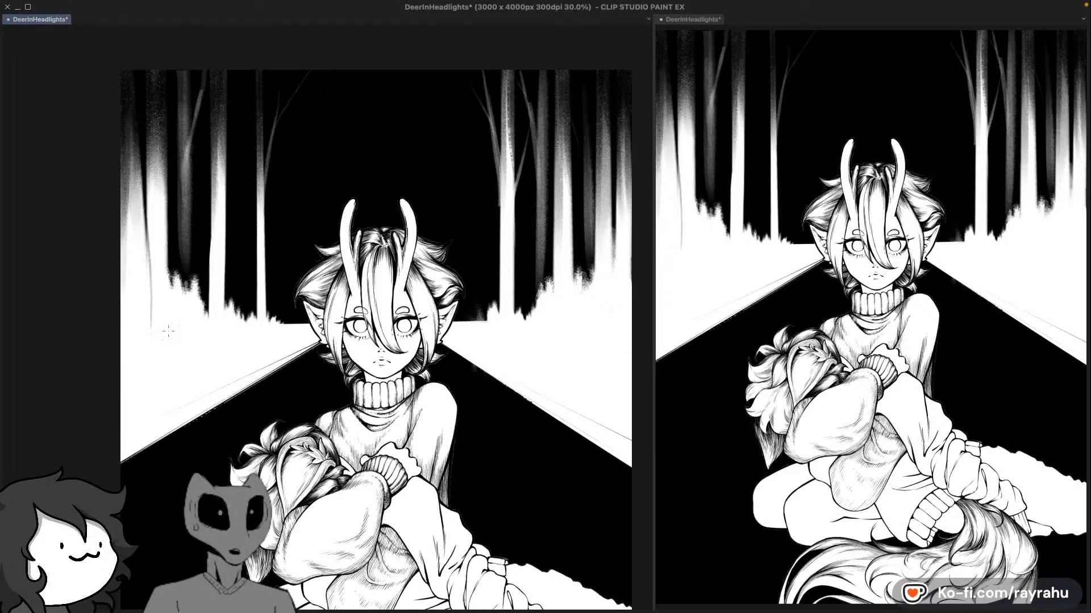
key(super+z)
key(super+shift+z)
key(super+z)
key(super+shift+z)
key(super+z)
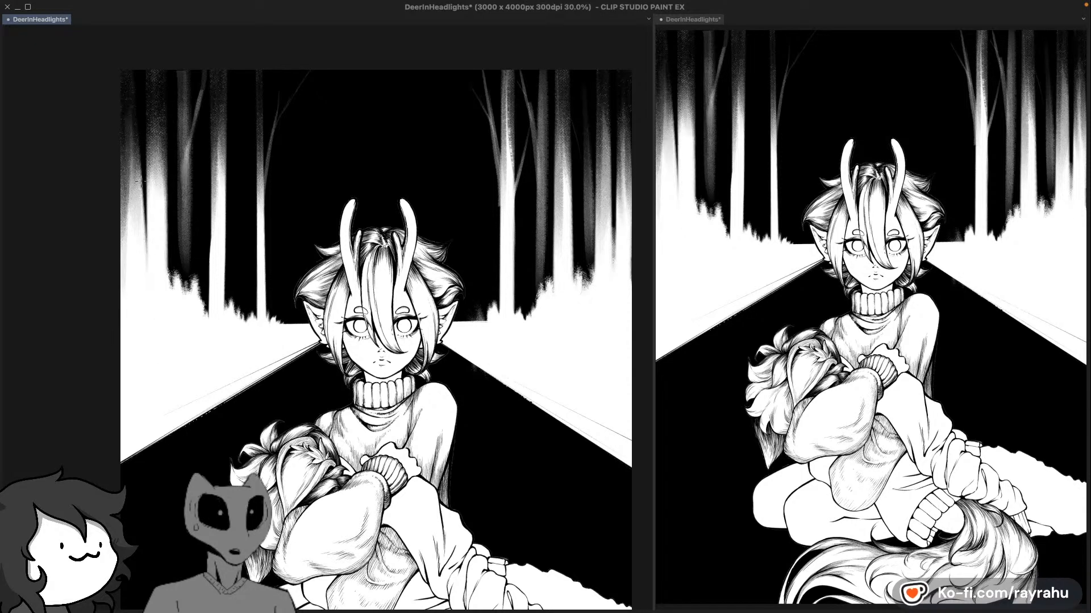
key(super+shift+z)
key(super+z)
key(super+shift+z)
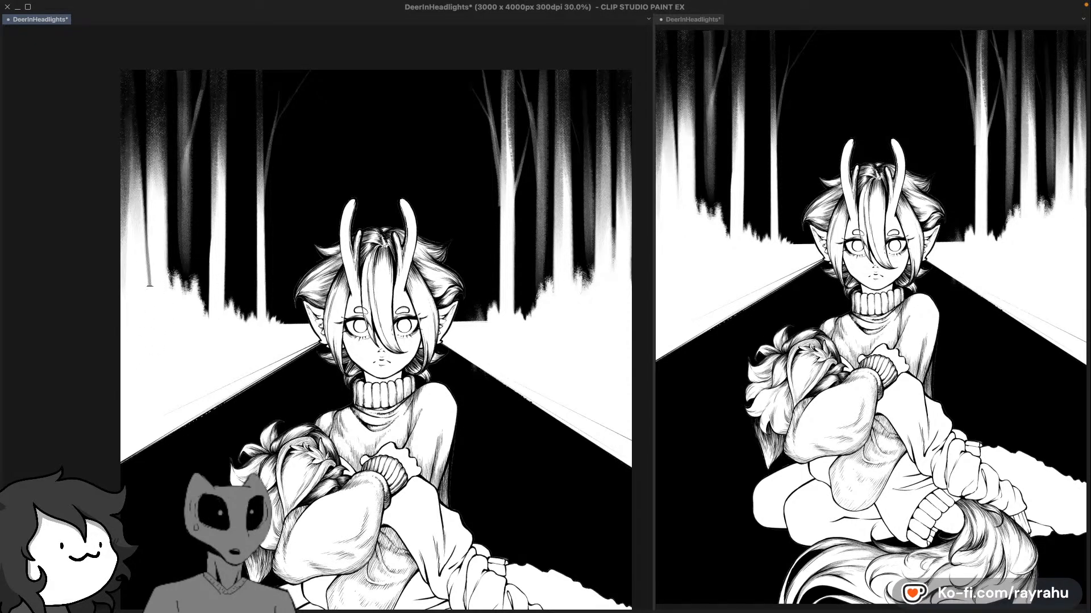
key(super+z)
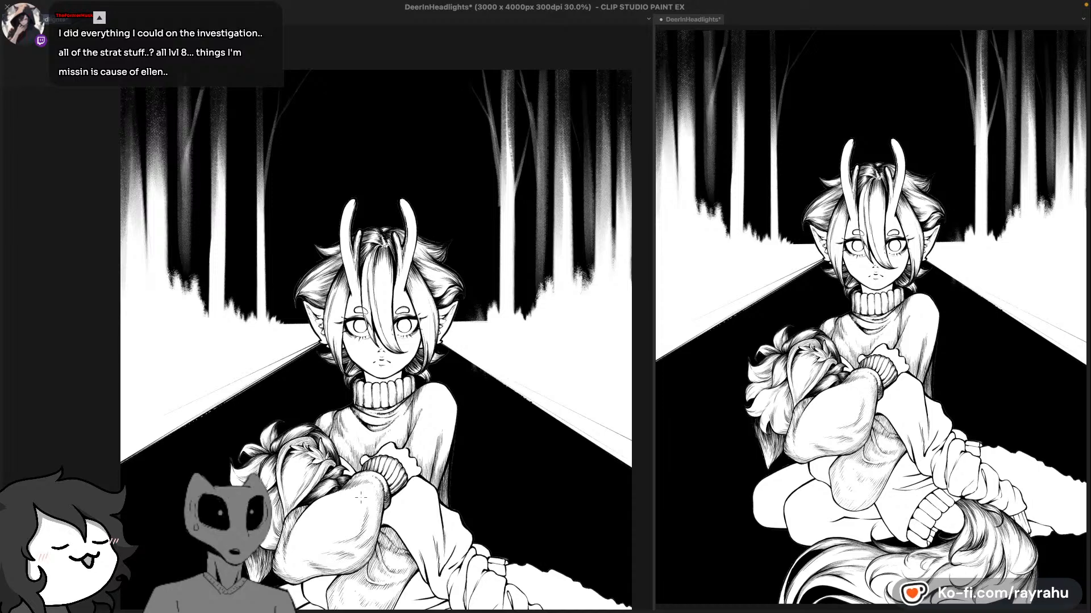
Step: Flip the canvas view and ink the large outer trunk's inner edge, curving its base into a root toward the road
key(shift+h)
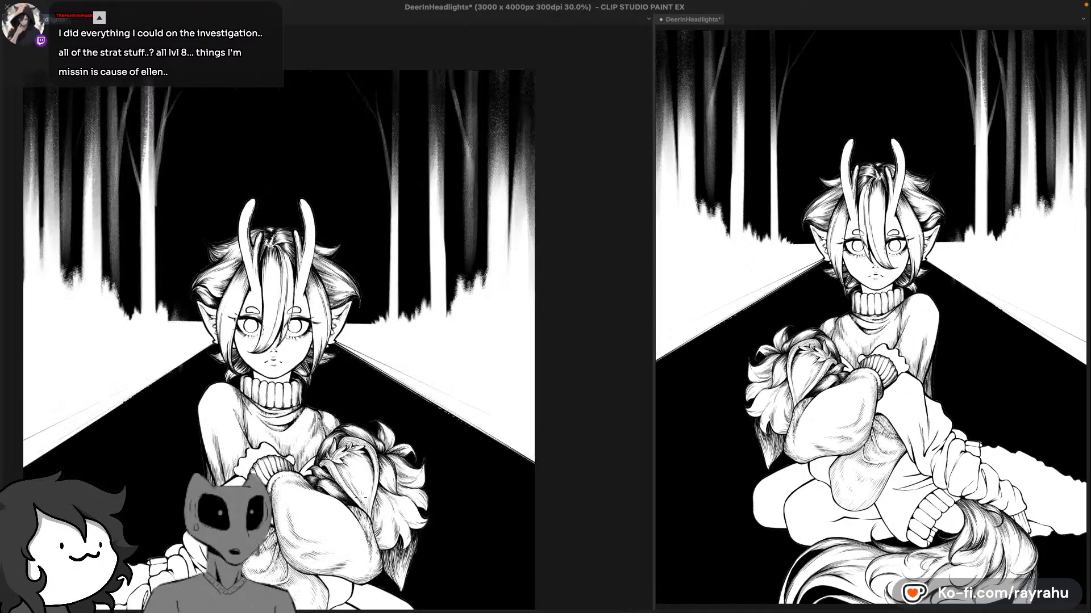
drag(577, 312, 594, 312)
drag(529, 165, 523, 321)
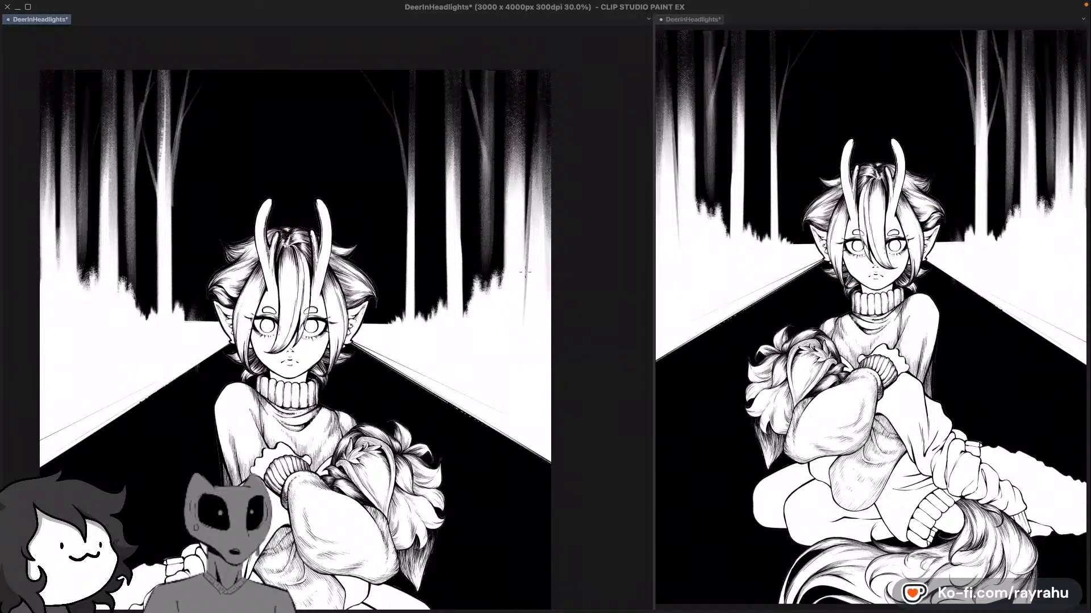
drag(527, 202, 526, 272)
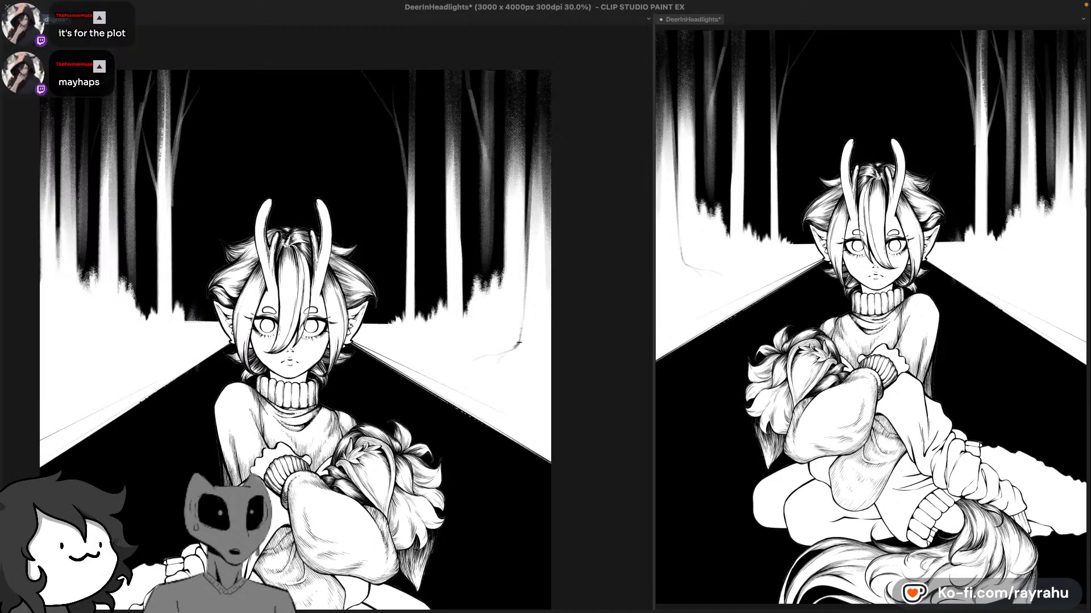
drag(520, 336, 508, 351)
key(super+z)
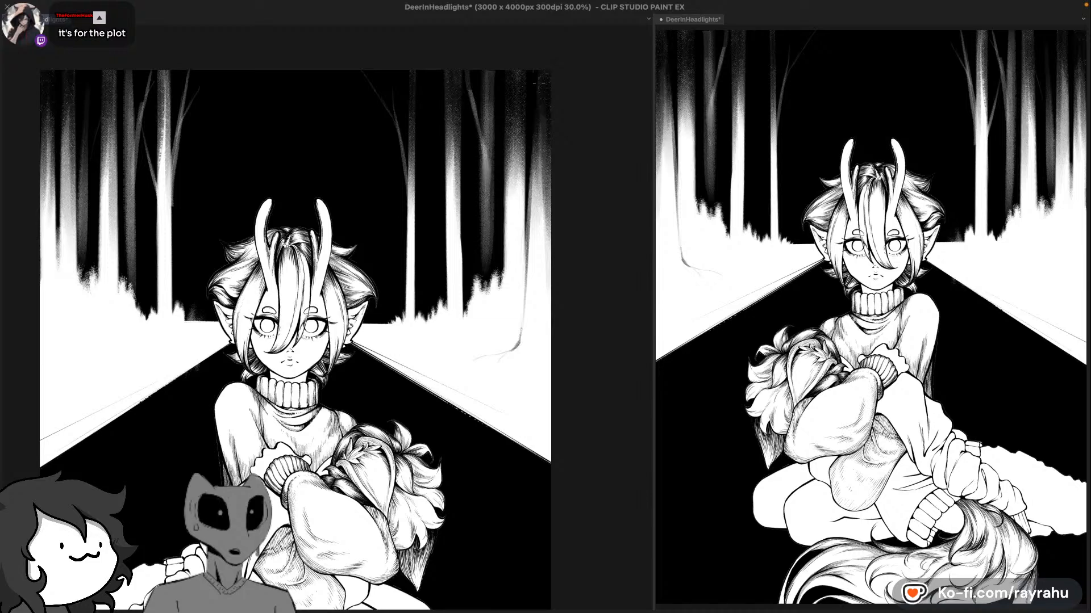
Step: Try long strokes along the dark upper part of the large outer trunk with the canvas tilted and upright, undoing each one
drag(376, 387, 353, 398)
drag(562, 280, 427, 346)
drag(443, 286, 492, 159)
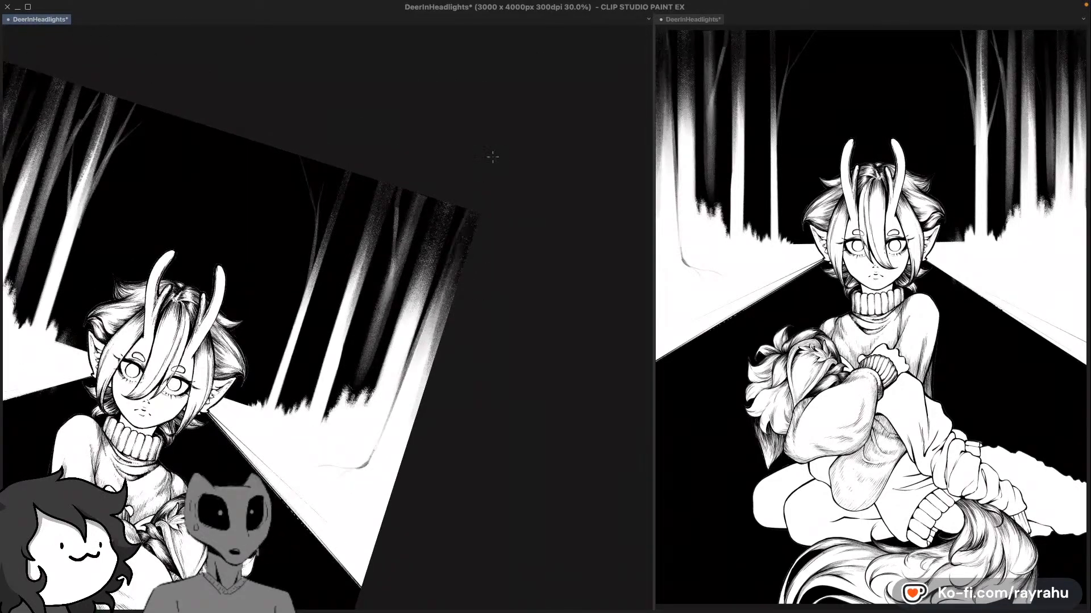
key(super+z)
drag(435, 288, 470, 209)
key(super+z)
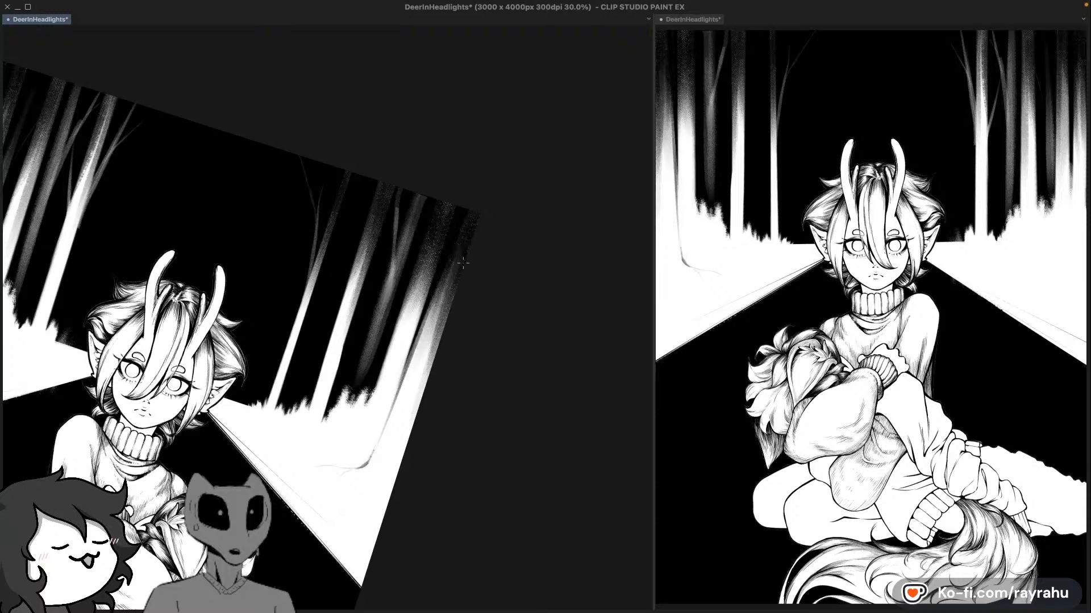
drag(436, 312, 485, 173)
key(super+z)
drag(435, 312, 482, 172)
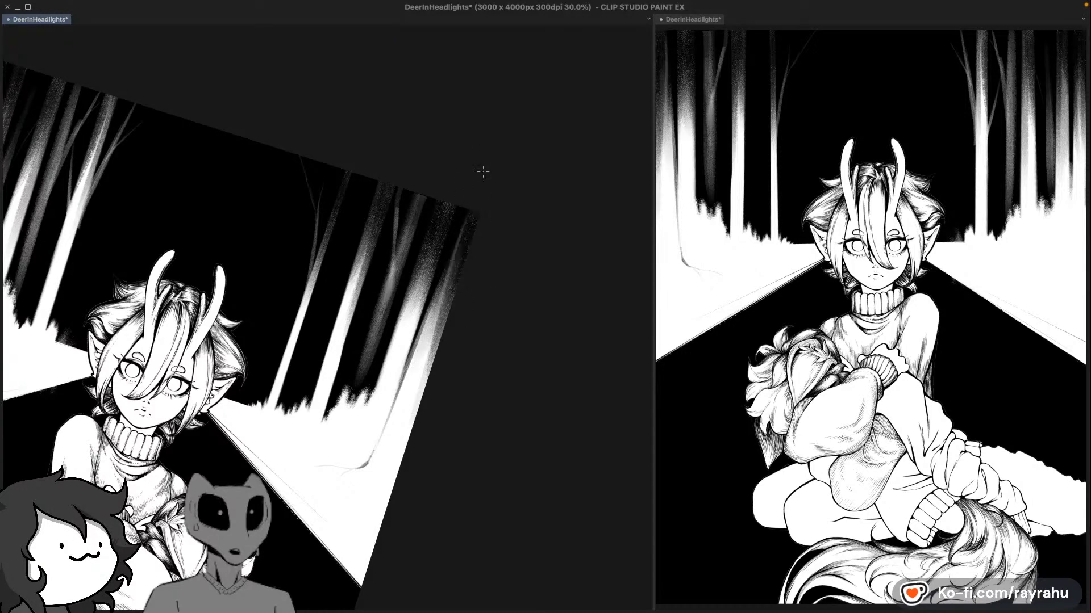
key(super+z)
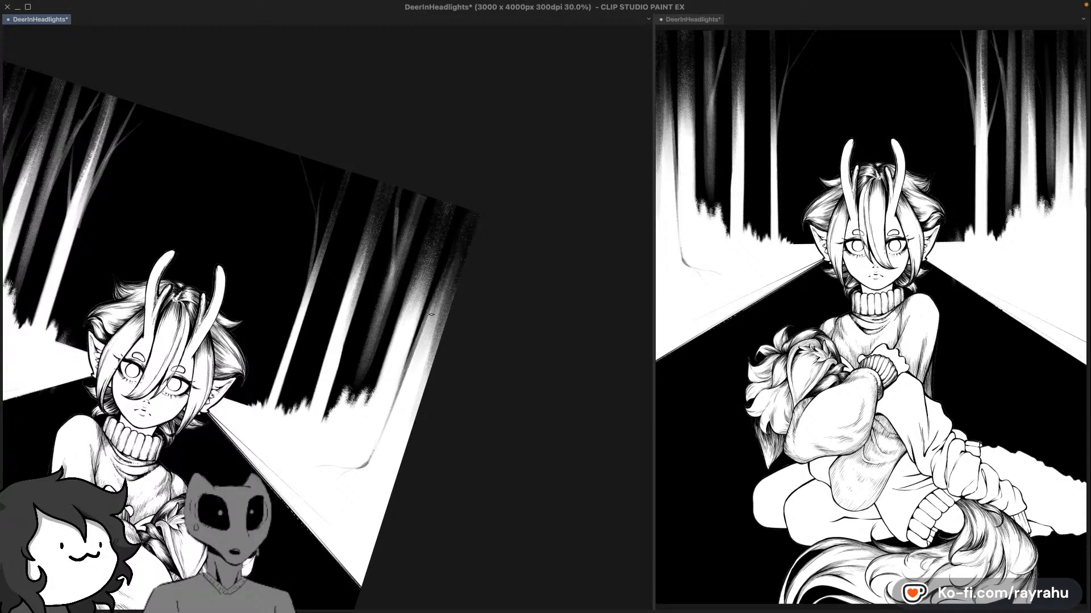
drag(433, 313, 472, 192)
drag(433, 313, 470, 206)
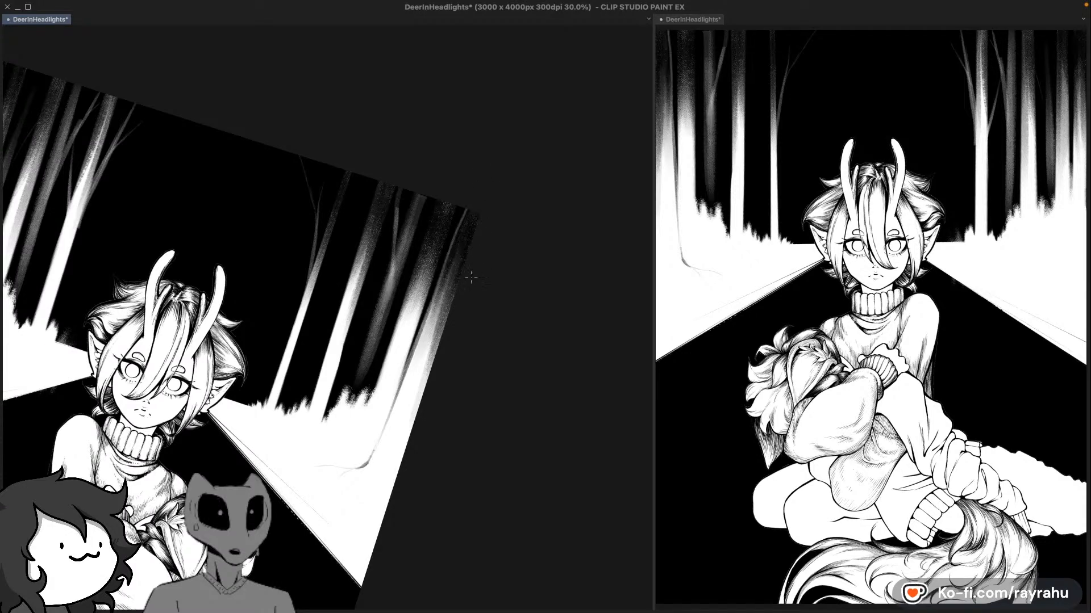
key(super+z)
key(super+at)
drag(495, 413, 523, 411)
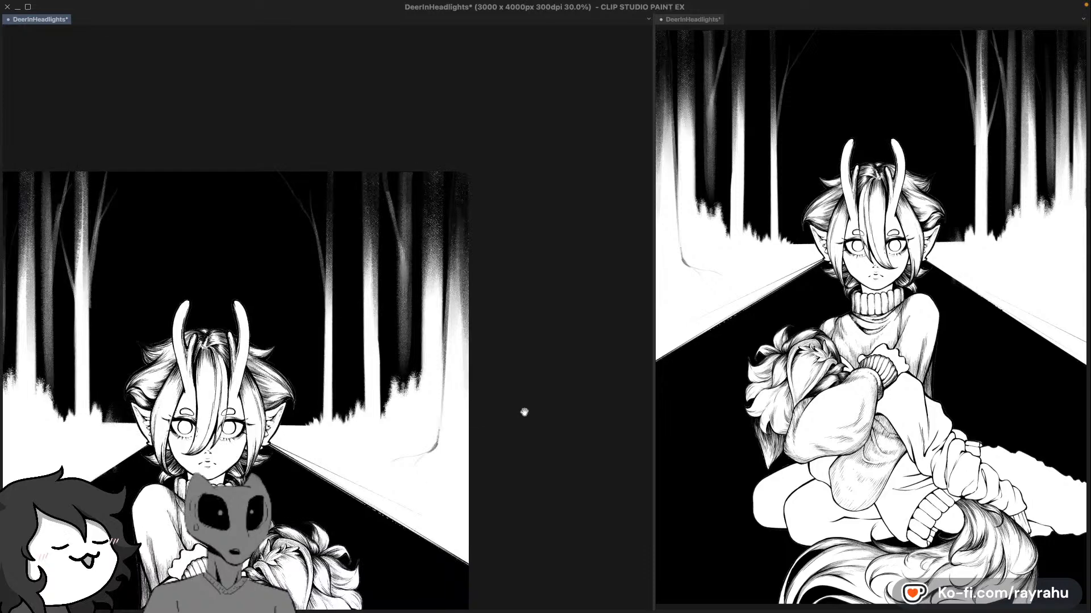
drag(450, 165, 444, 277)
key(super+z)
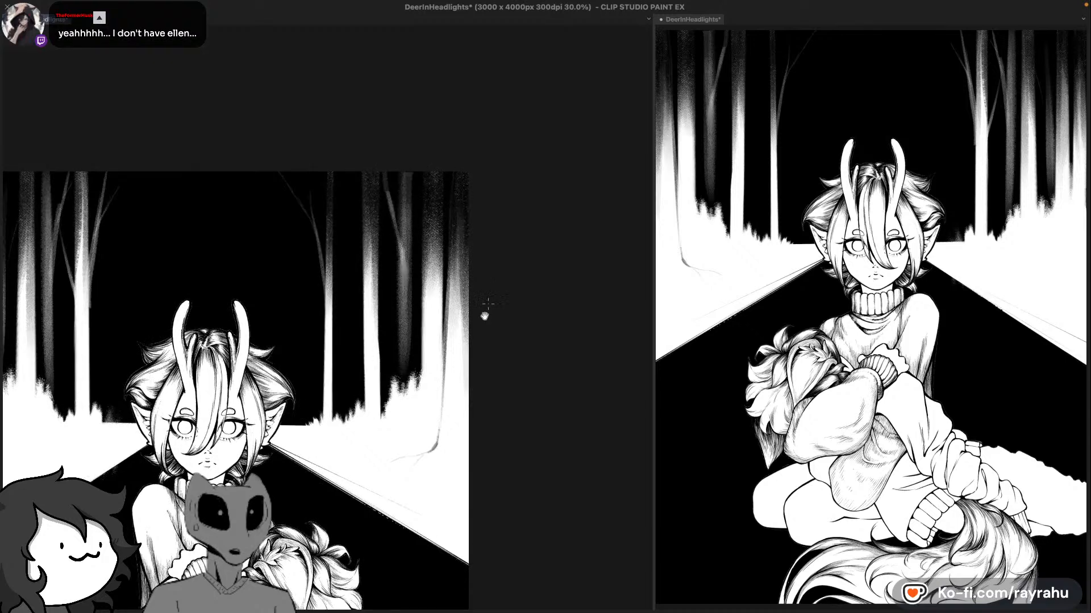
Step: Ink long vertical bark lines down the white part of the large outer trunk, redrawing the first line until it sits right
mouse_move(485, 314)
mouse_down()
mouse_move(513, 309)
mouse_move(497, 251)
mouse_up()
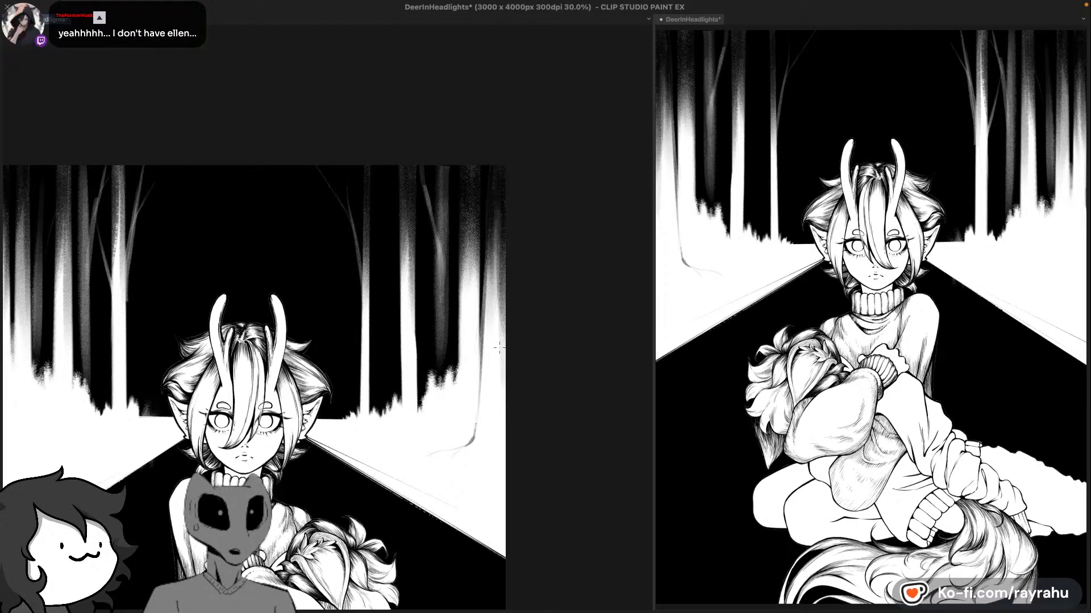
drag(442, 406, 528, 394)
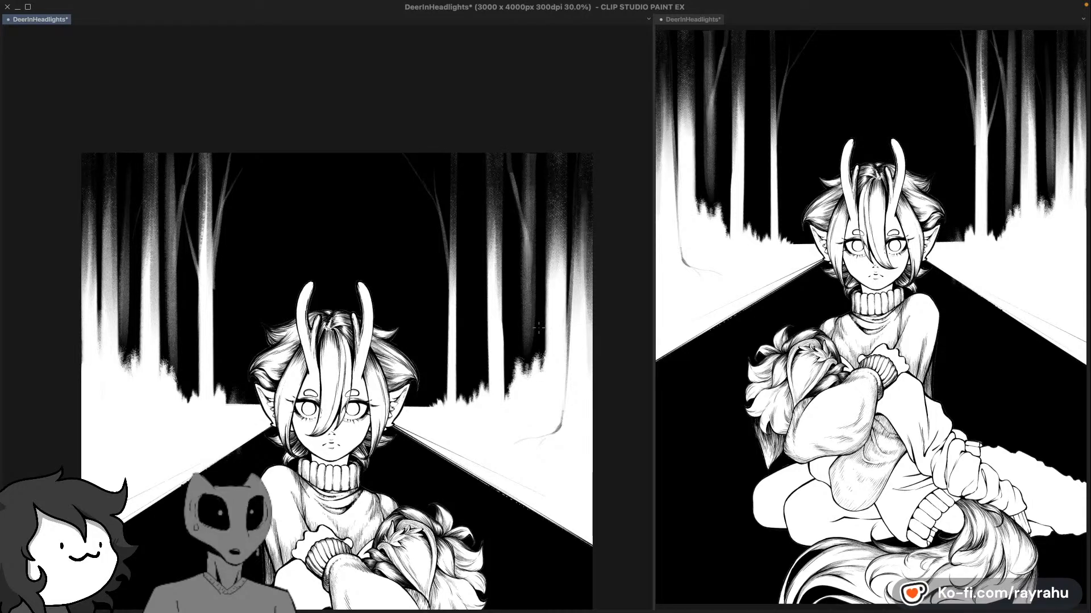
drag(580, 405, 580, 338)
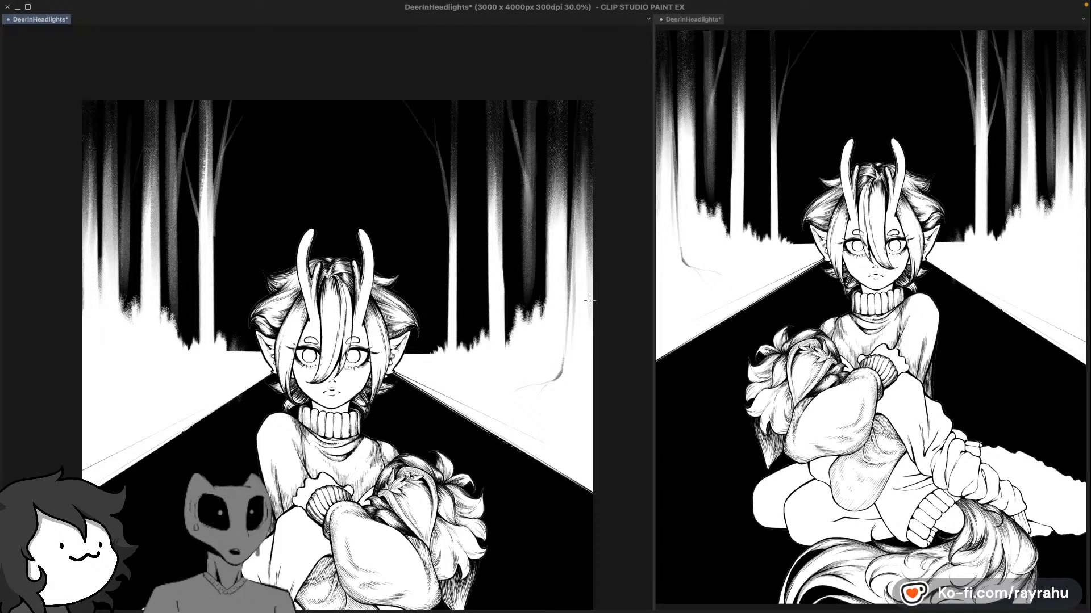
drag(565, 216, 563, 331)
key(super+z)
drag(565, 208, 563, 329)
key(super+z)
drag(566, 200, 563, 329)
drag(578, 218, 575, 320)
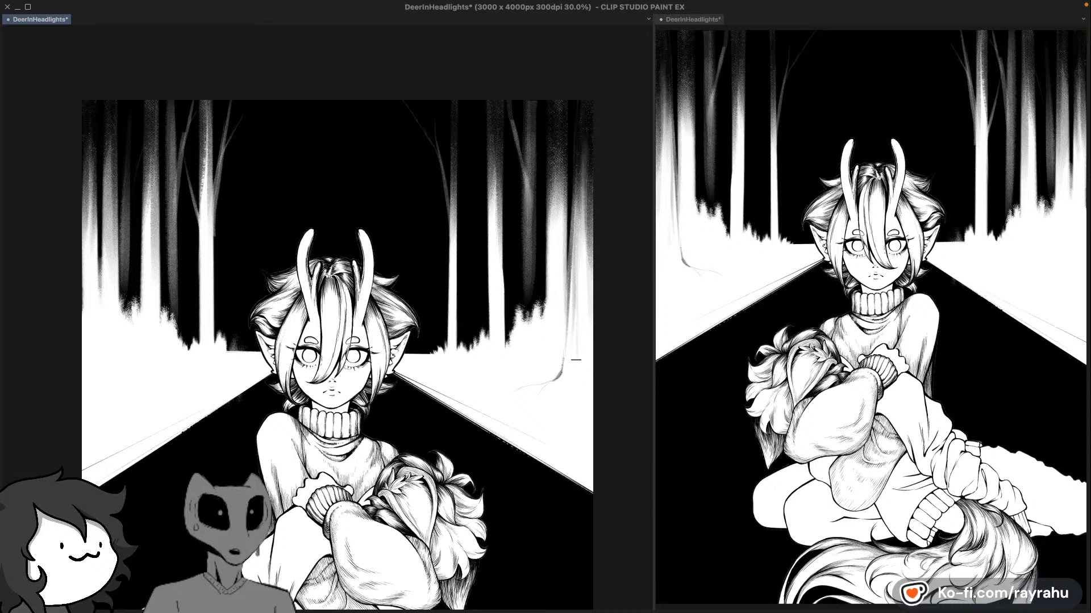
Step: Layer shorter vertical bark strokes beside the canvas edge to shade the large outer trunk, undoing a misplaced one
drag(584, 242, 581, 315)
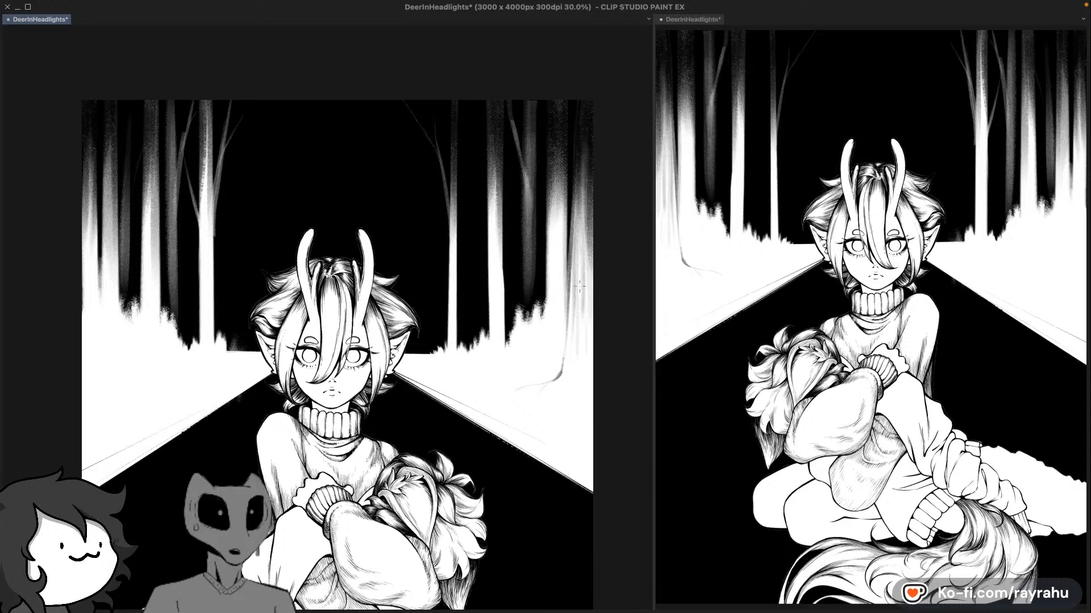
drag(584, 223, 583, 297)
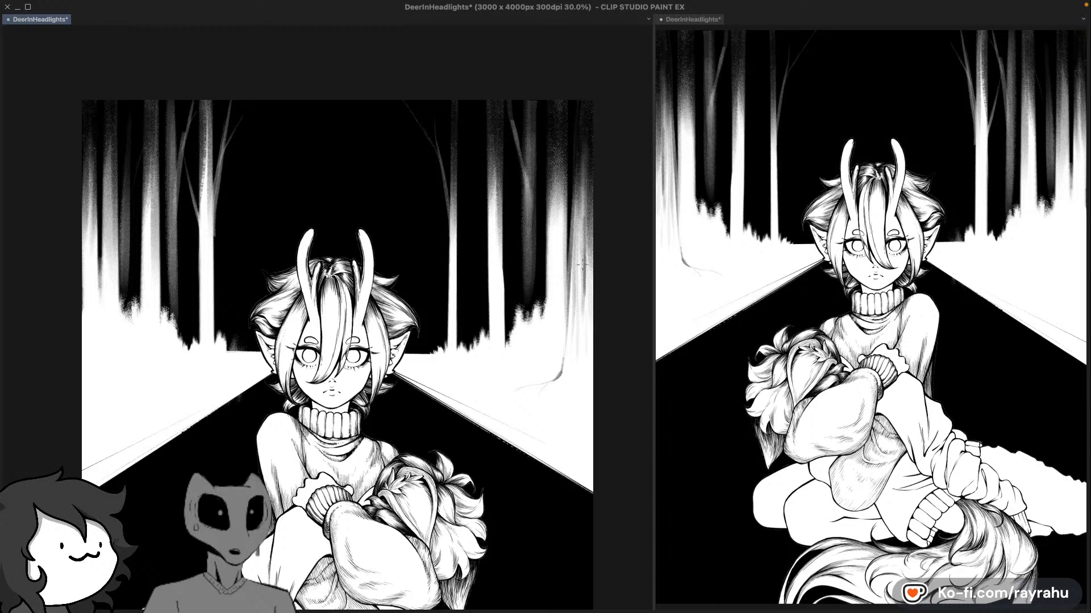
drag(583, 227, 580, 276)
drag(584, 191, 581, 249)
key(super+z)
drag(582, 210, 578, 262)
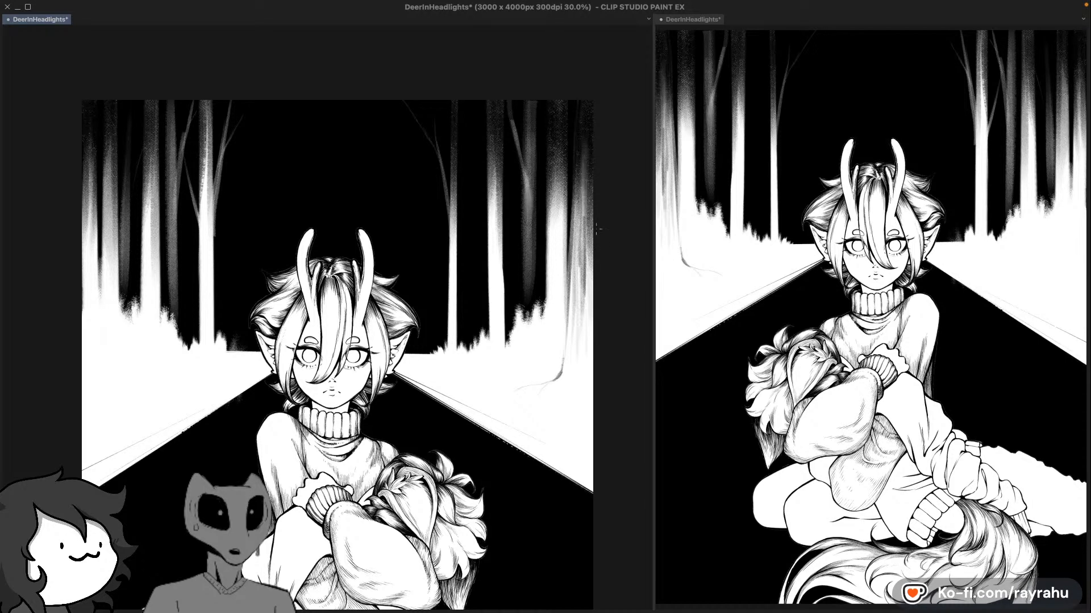
drag(590, 248, 595, 356)
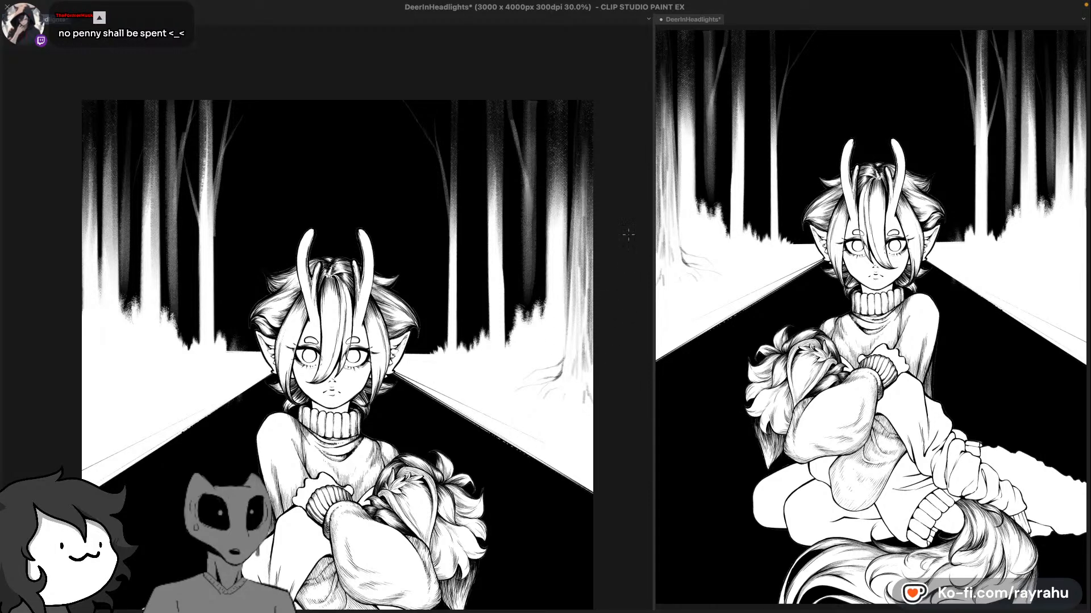
Step: Undo the last bark stroke and try another vertical line high on the large outer trunk, undoing it as well
key(super+z)
drag(571, 138, 569, 259)
key(super+z)
Step: Inspect the character's face and hair up close, return to the wider view and save the drawing
drag(508, 340, 584, 303)
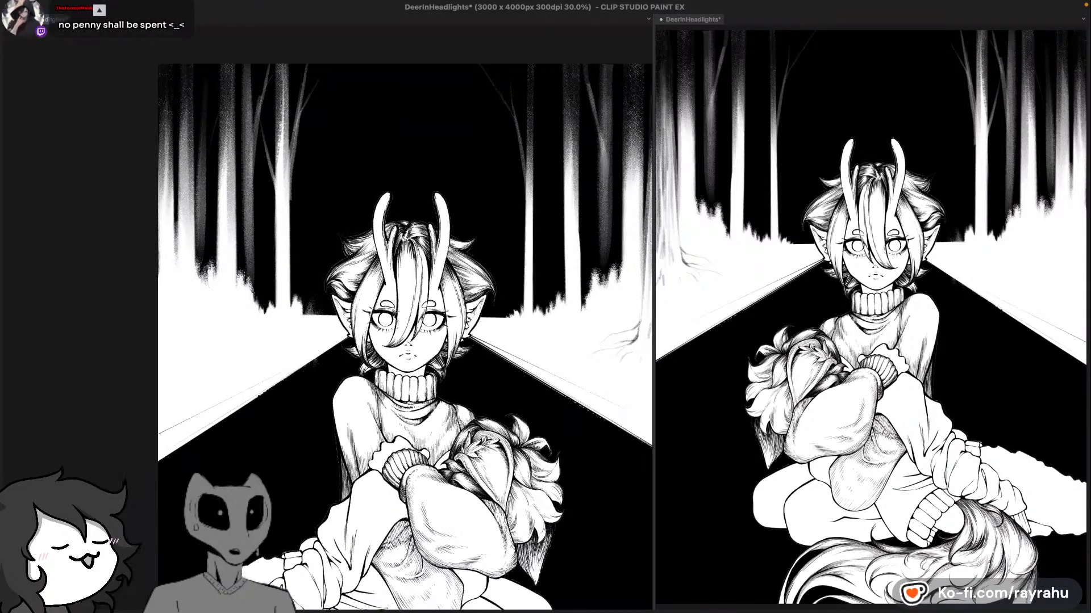
scroll(432, 330, up, 4)
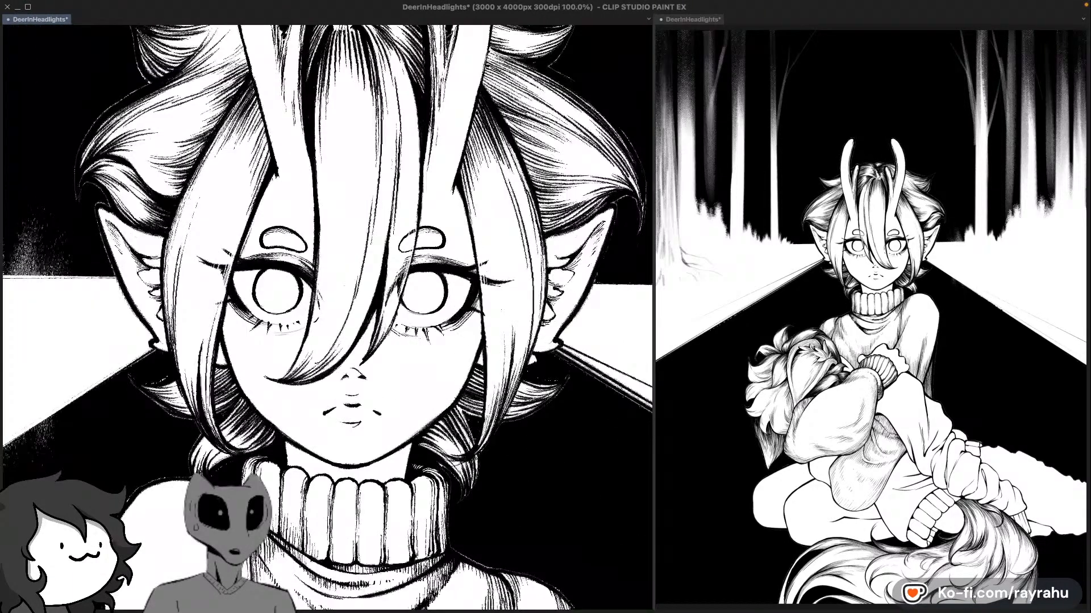
drag(453, 307, 504, 317)
drag(495, 358, 472, 326)
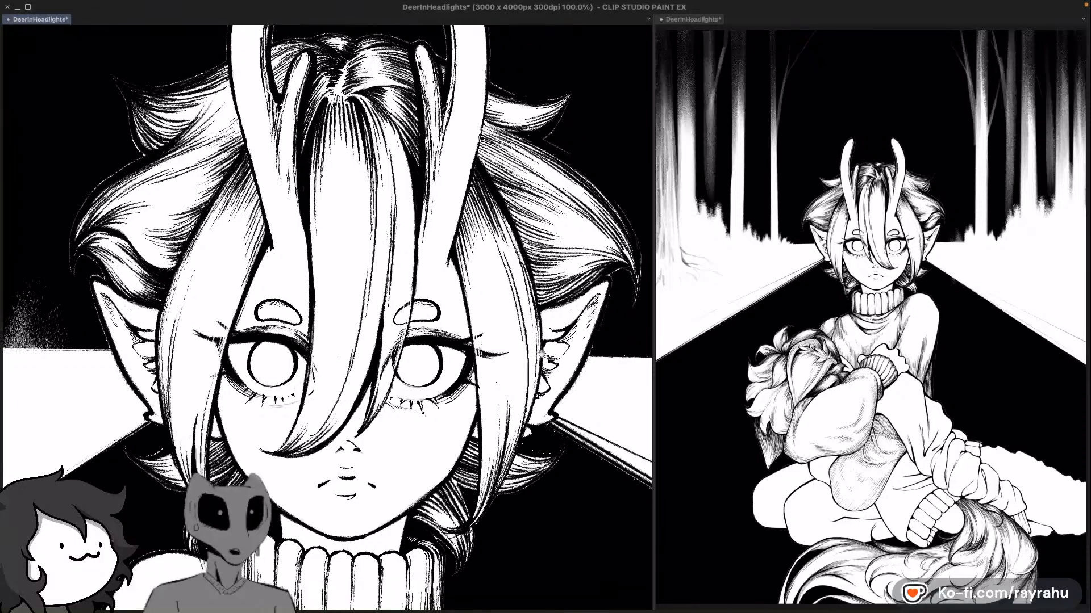
scroll(523, 423, down, 4)
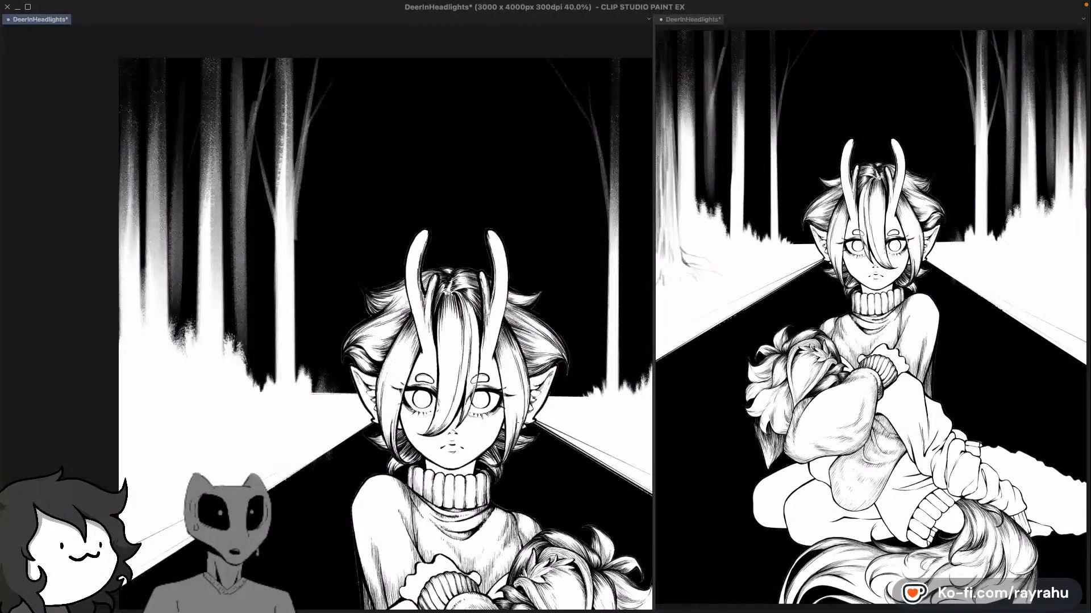
key(super+s)
Step: Draw a thin slanted branch on the outer side of the slim innermost trunk, replacing the too-thick first stroke
drag(534, 244, 438, 366)
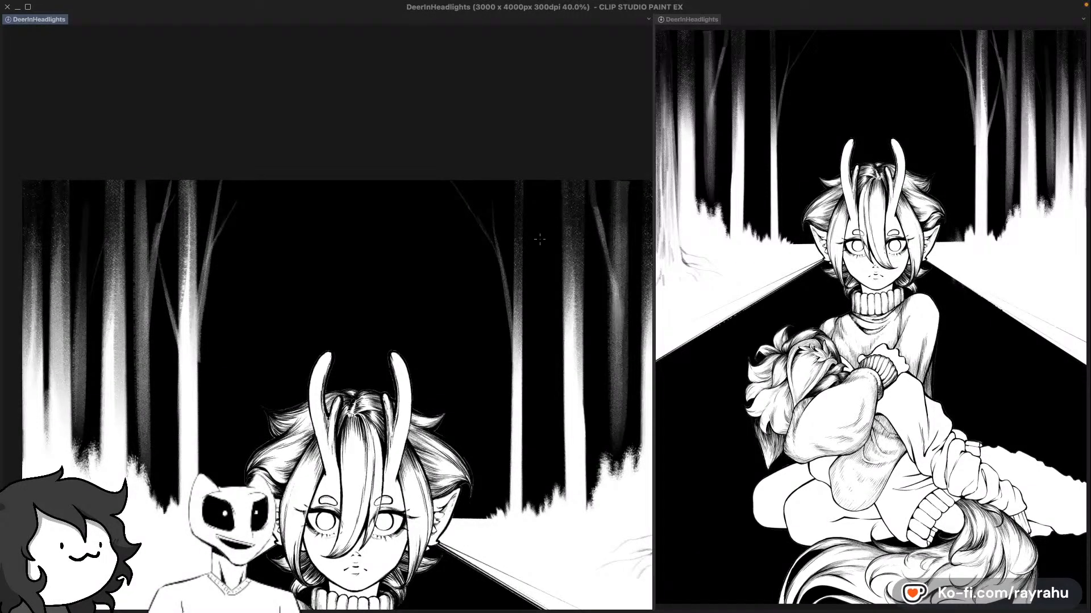
drag(543, 198, 522, 272)
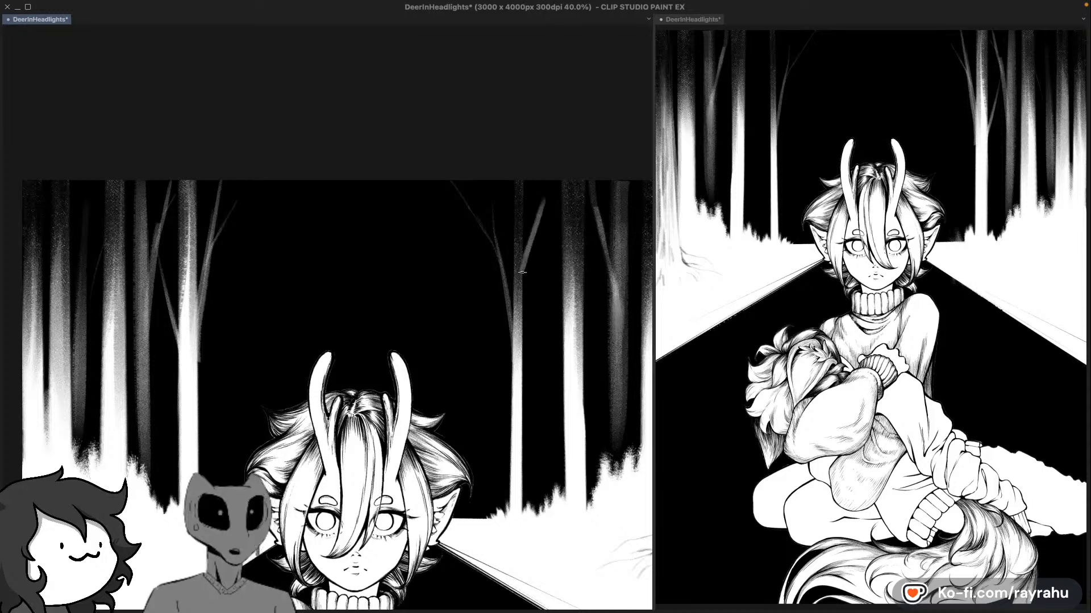
key(ctrl+z)
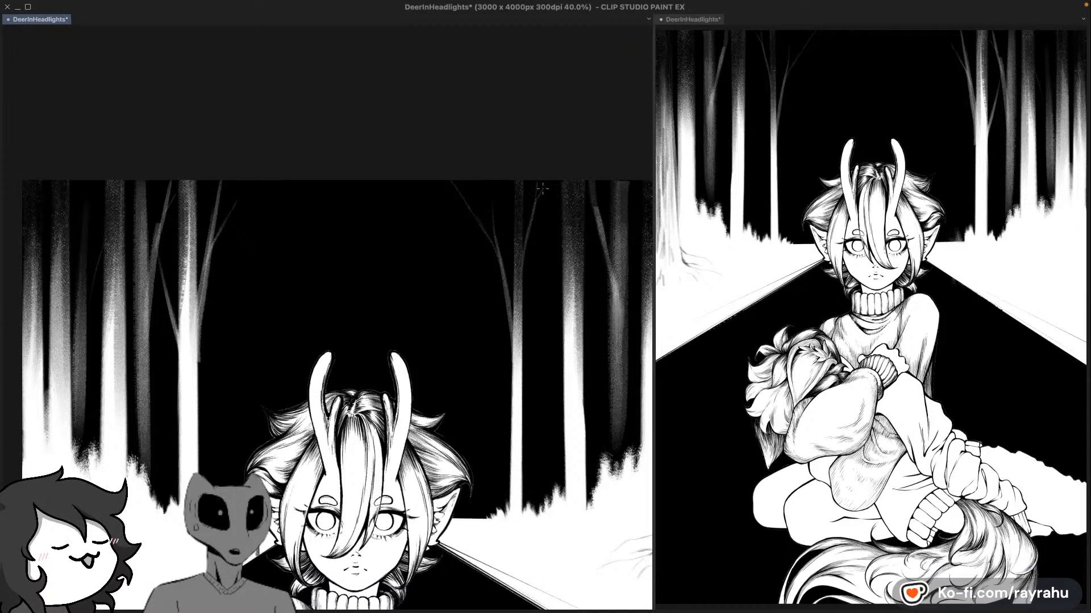
drag(547, 392, 547, 314)
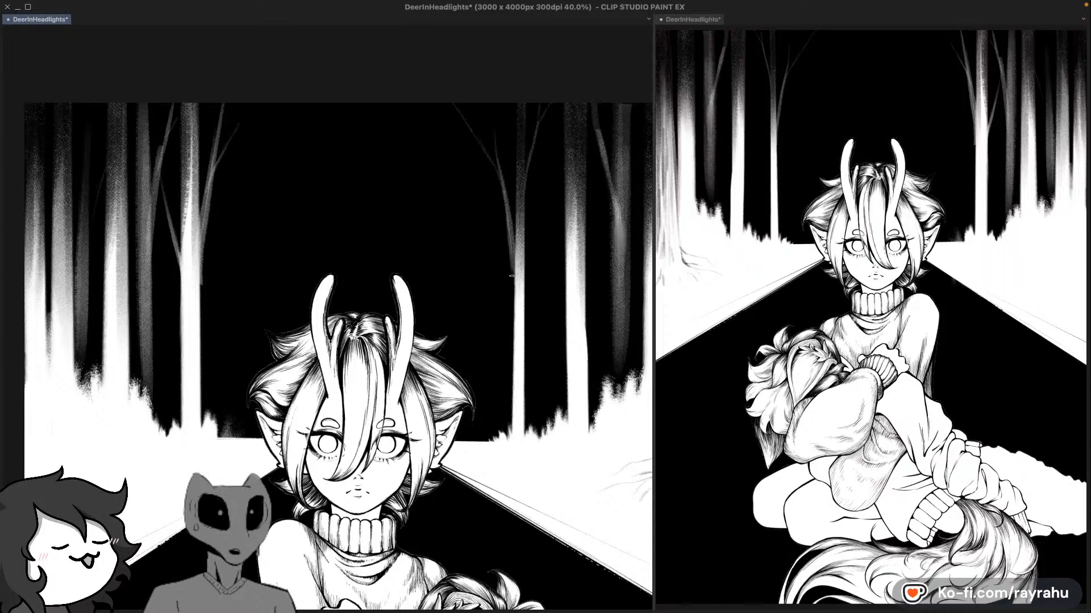
drag(546, 391, 571, 254)
drag(419, 428, 473, 161)
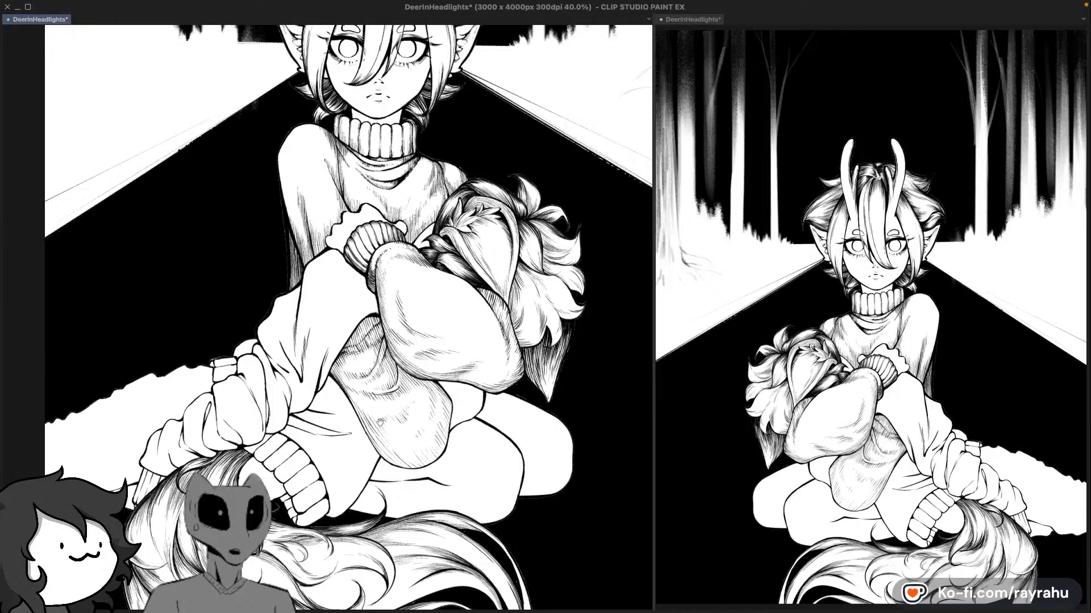
drag(431, 317, 418, 474)
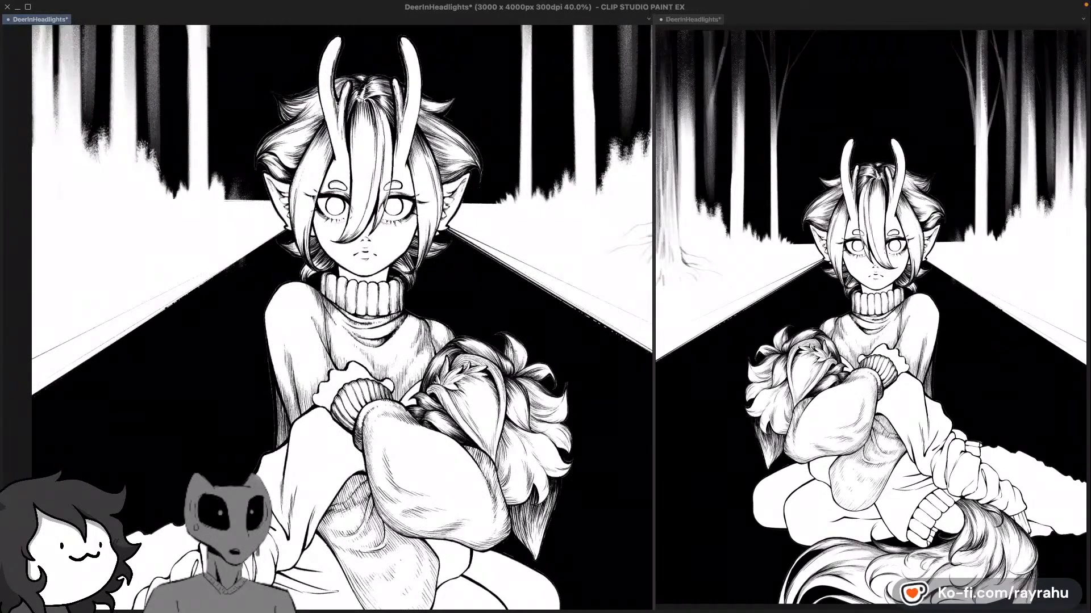
scroll(533, 328, down, 2)
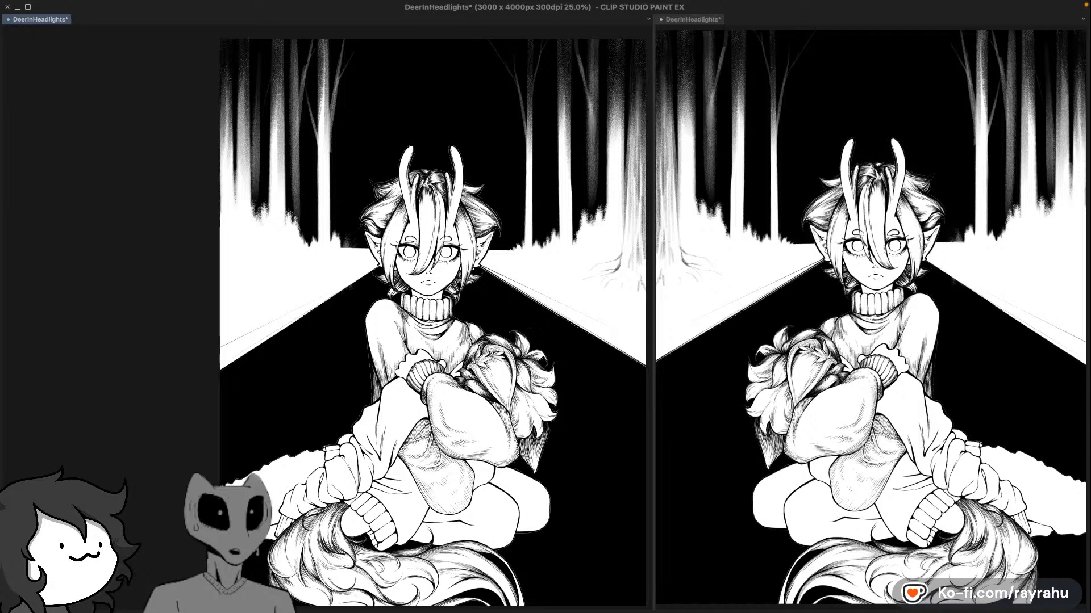
Step: Try a long vertical bark line down the outermost trunk at the canvas edge opposite the rooted tree, undoing each attempt
scroll(534, 328, up, 3)
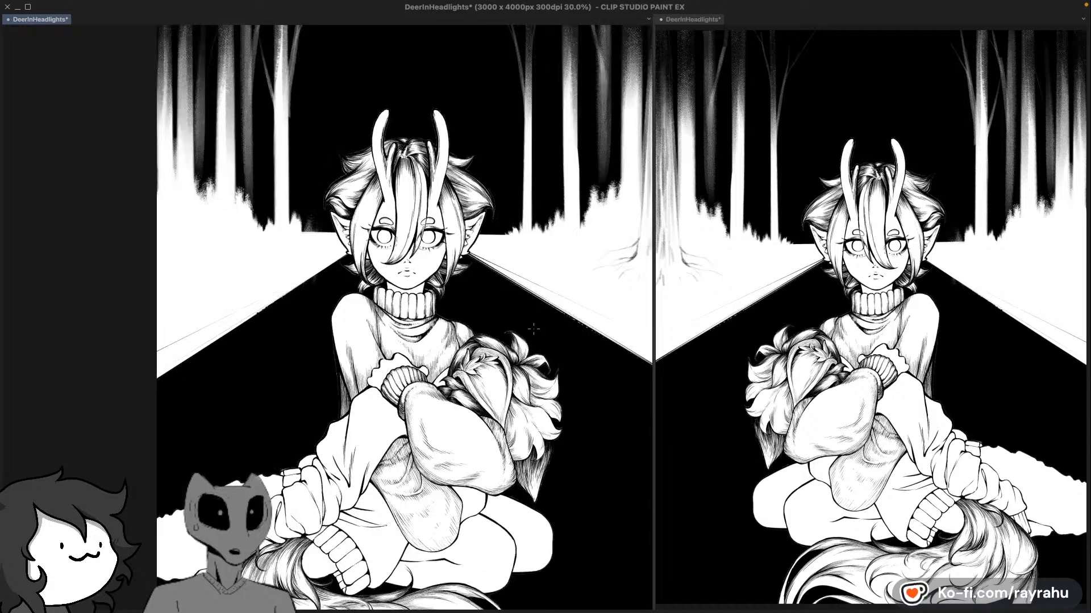
drag(413, 181, 557, 359)
drag(469, 338, 479, 365)
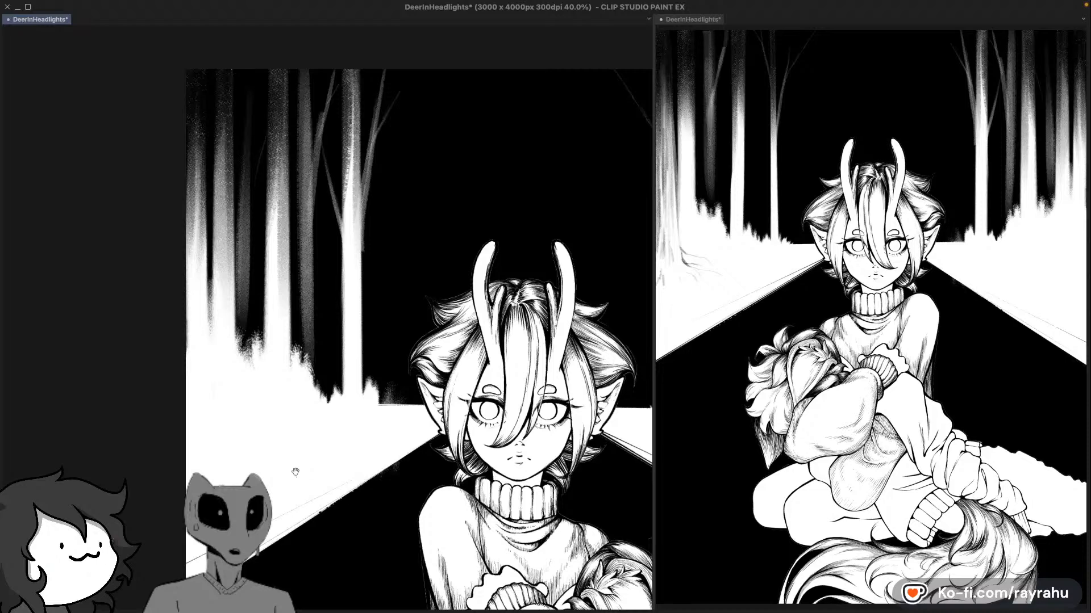
drag(296, 472, 385, 440)
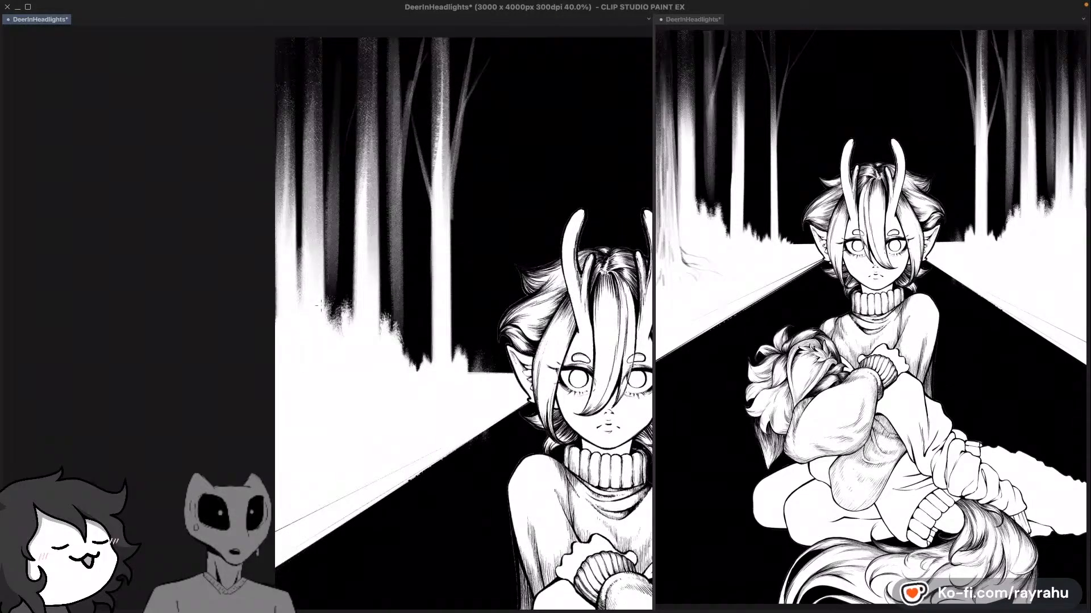
drag(302, 243, 297, 364)
key(super+z)
drag(299, 254, 298, 370)
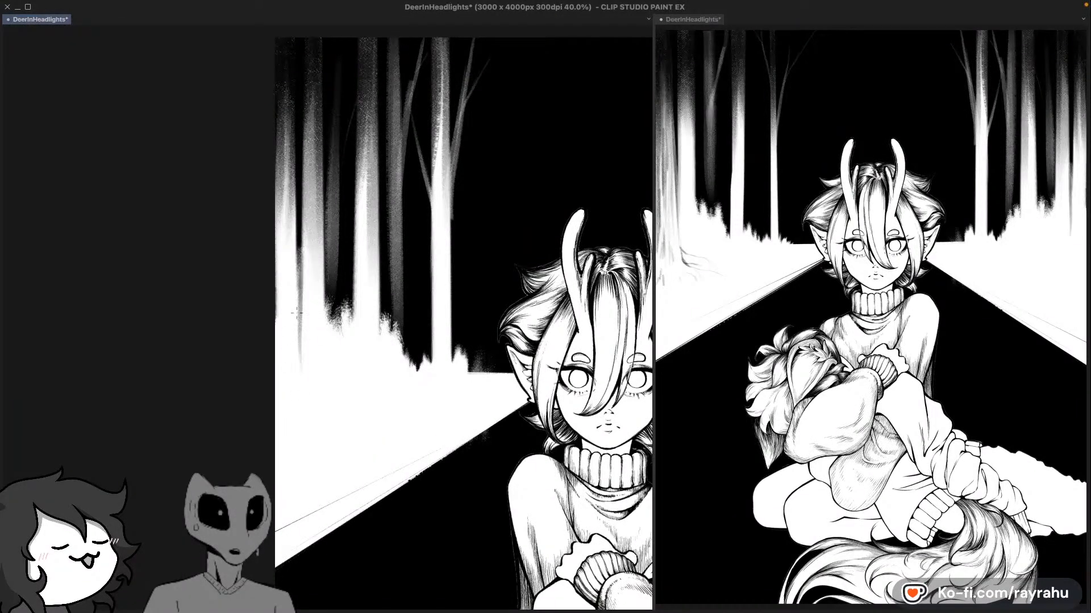
key(super+z)
drag(300, 273, 299, 371)
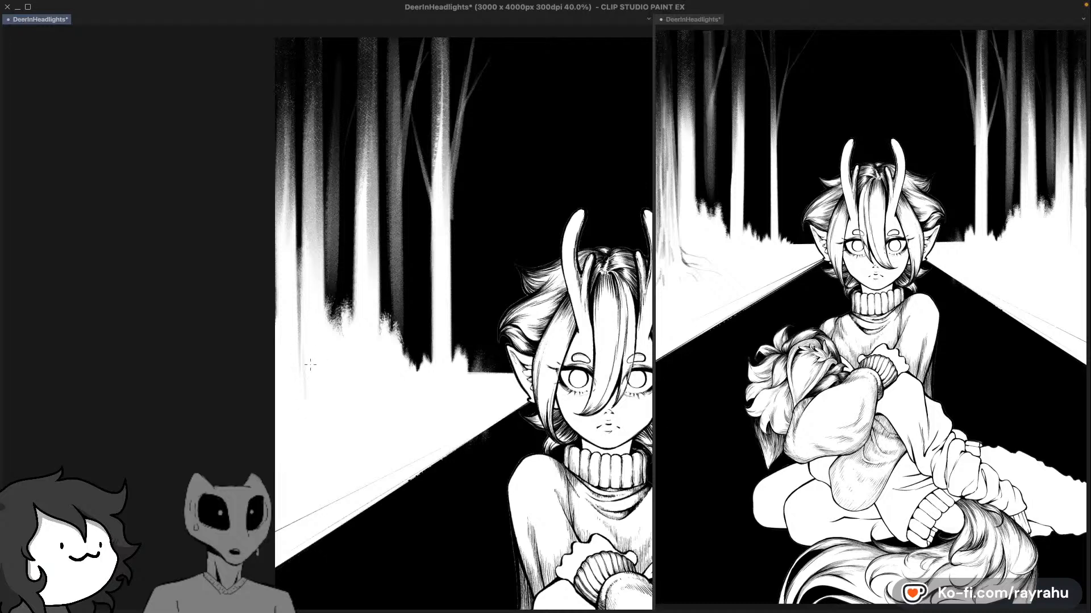
key(super+z)
drag(299, 267, 302, 393)
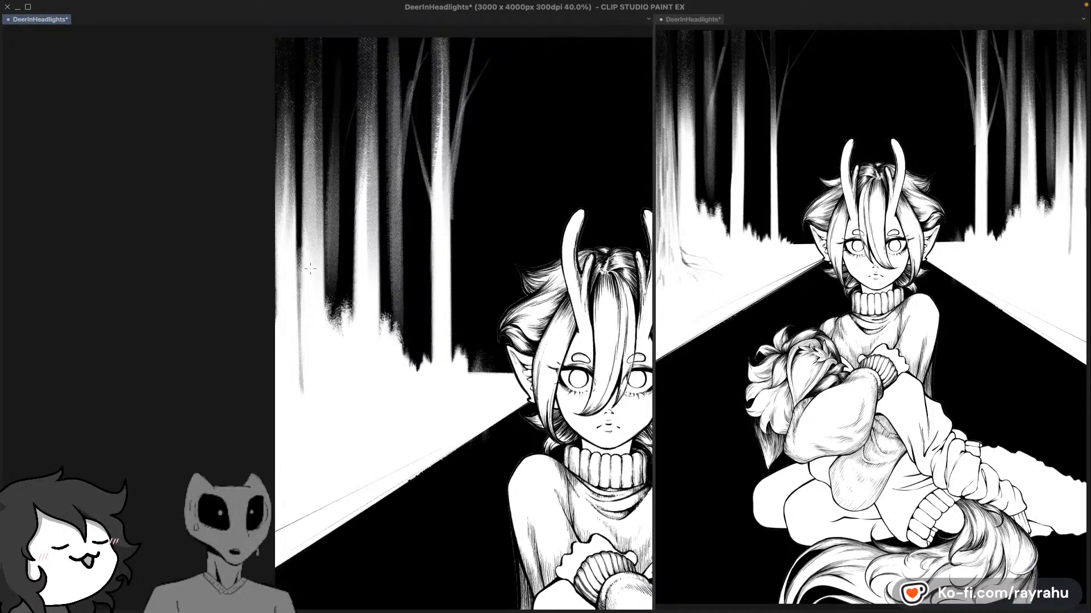
key(super+z)
drag(300, 269, 299, 375)
key(super+z)
drag(300, 248, 300, 369)
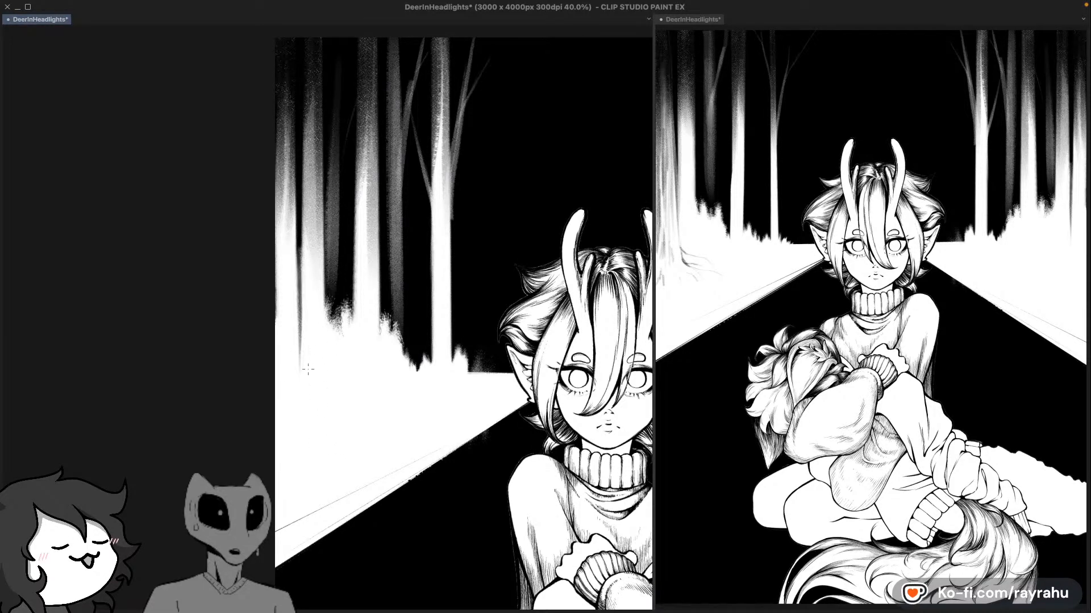
key(super+z)
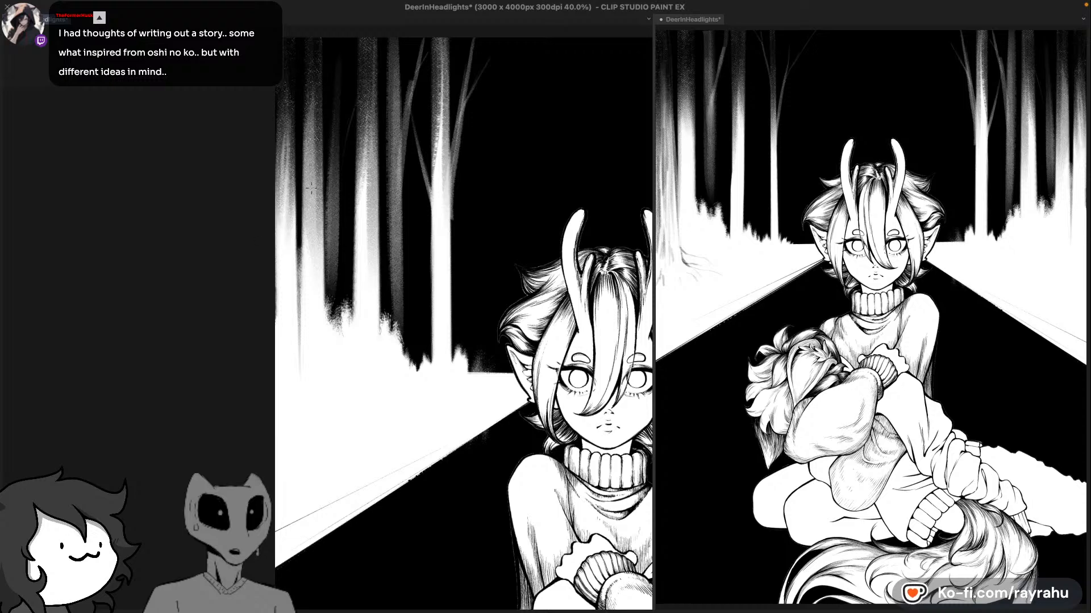
drag(283, 211, 284, 132)
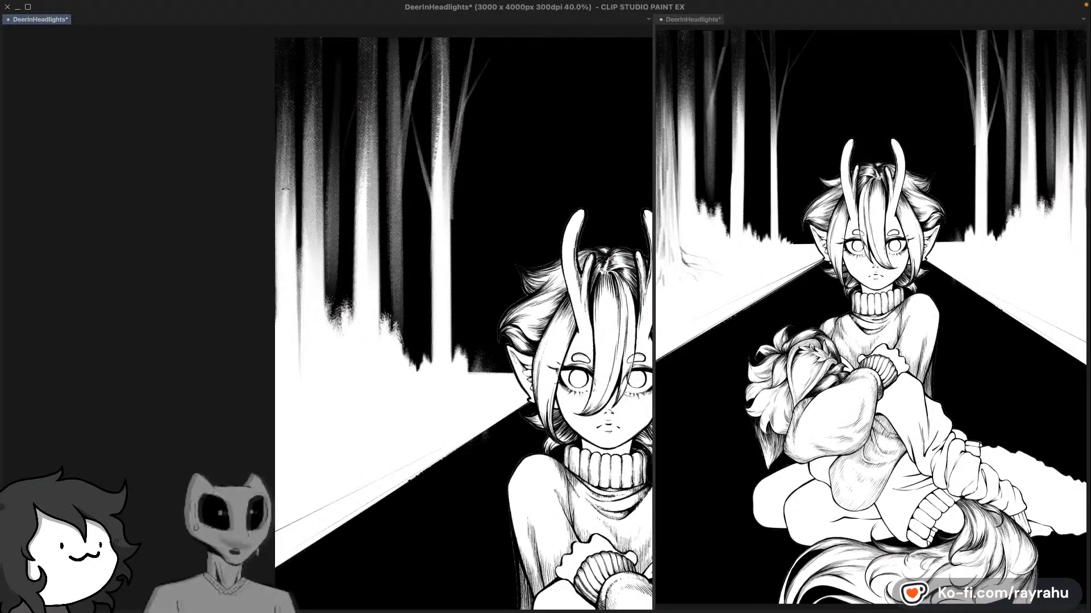
key(super+z)
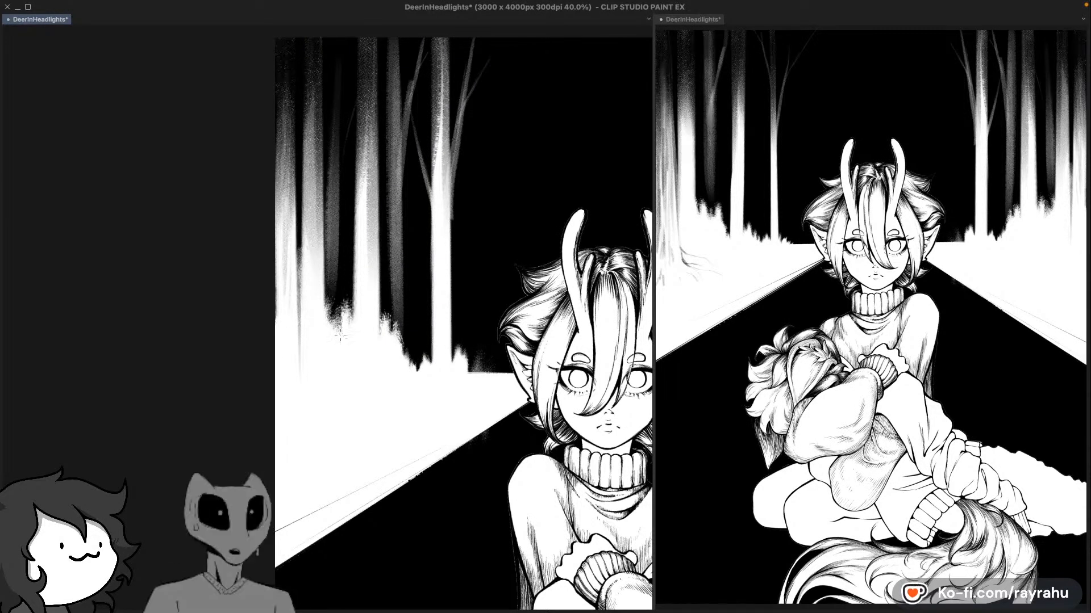
Step: Mirror the canvas view and try the vertical line on the outermost trunk again, undoing the strokes
key(h)
drag(440, 309, 531, 305)
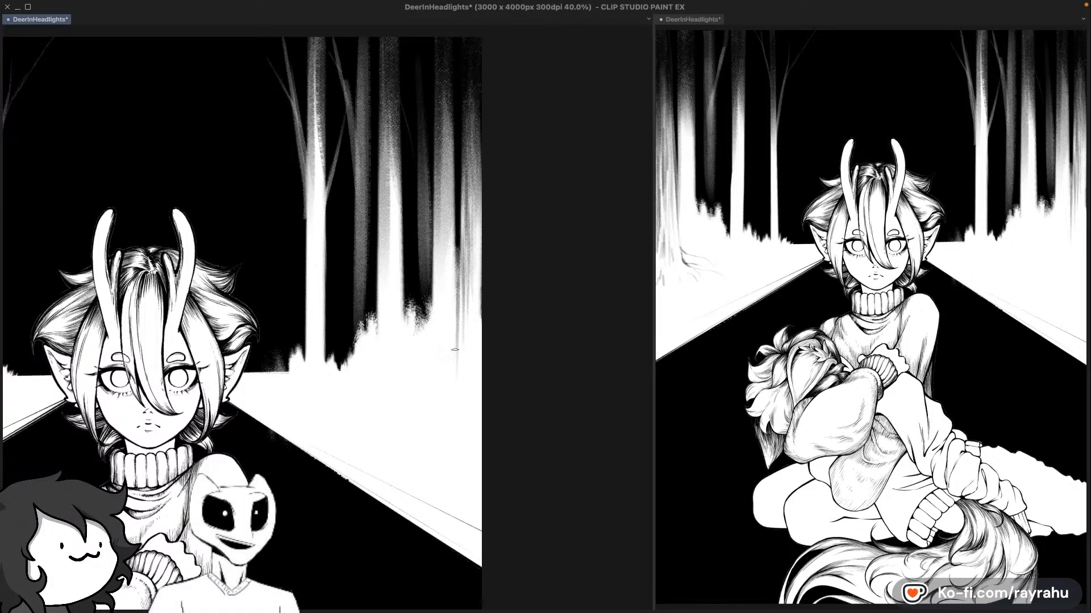
key(super+z)
drag(460, 359, 455, 398)
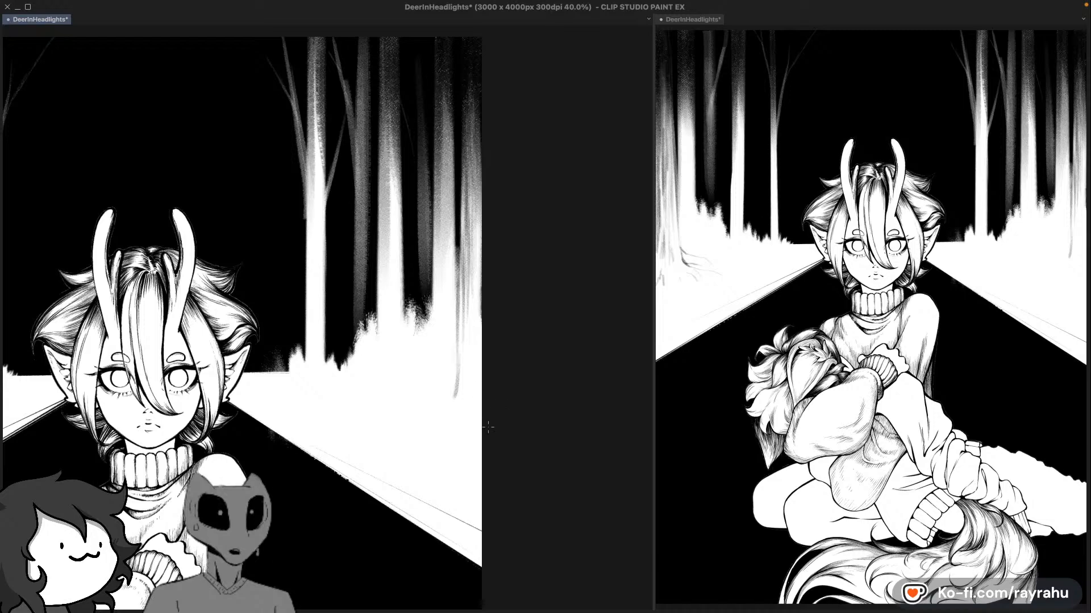
key(super+z)
drag(466, 243, 459, 356)
key(super+z)
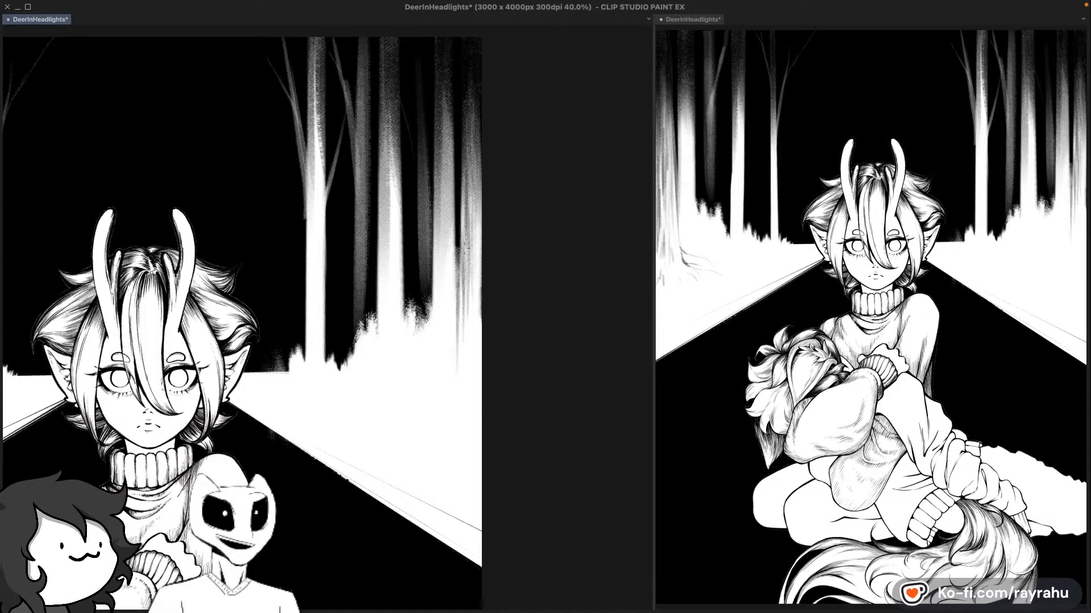
Step: Draw a long dark line down the lower part of the outermost trunk in a rotated view, replacing misplaced strokes, and straighten the canvas
drag(375, 475, 265, 443)
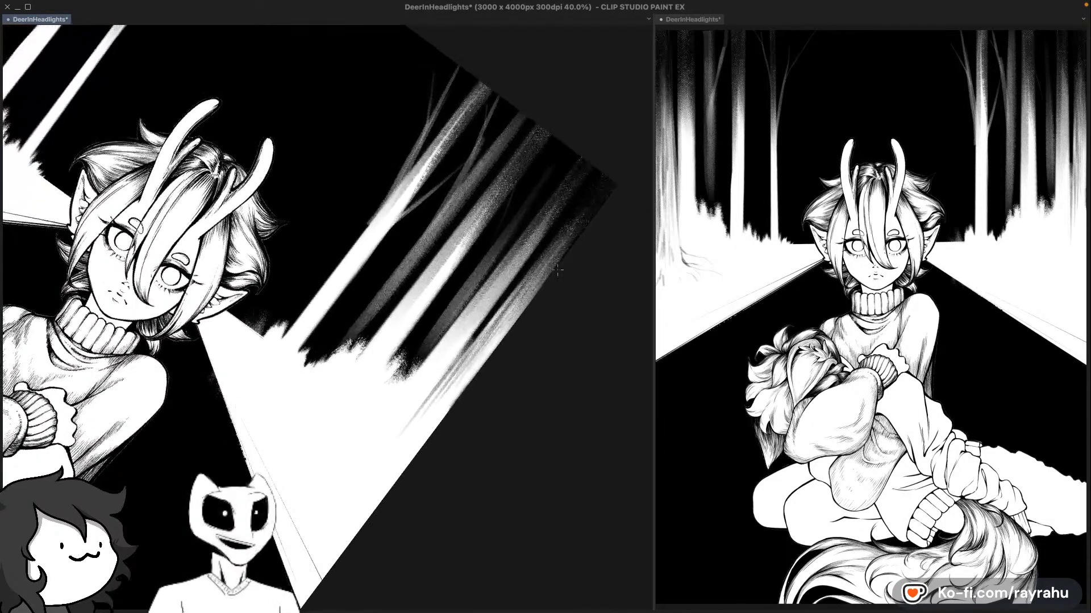
drag(415, 481, 365, 464)
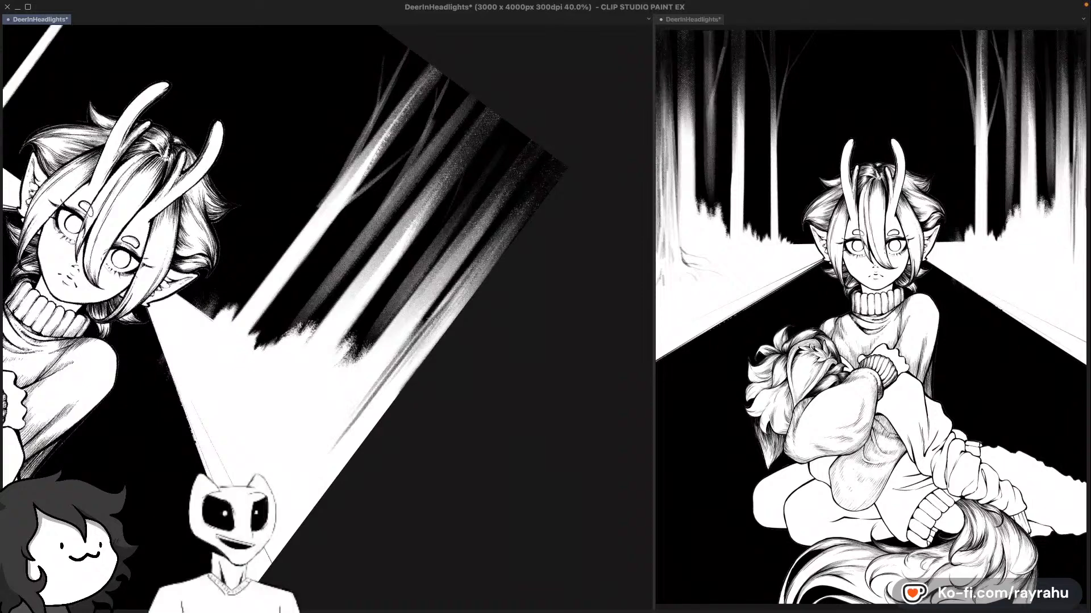
key(super+z)
key(super+z)
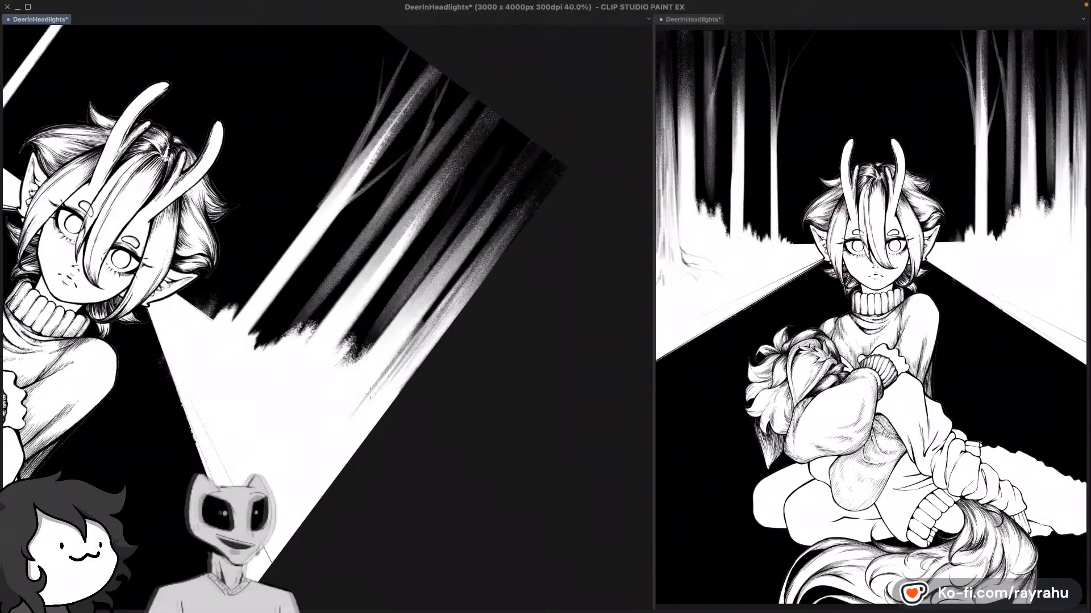
drag(312, 469, 435, 310)
key(super+z)
drag(322, 452, 435, 305)
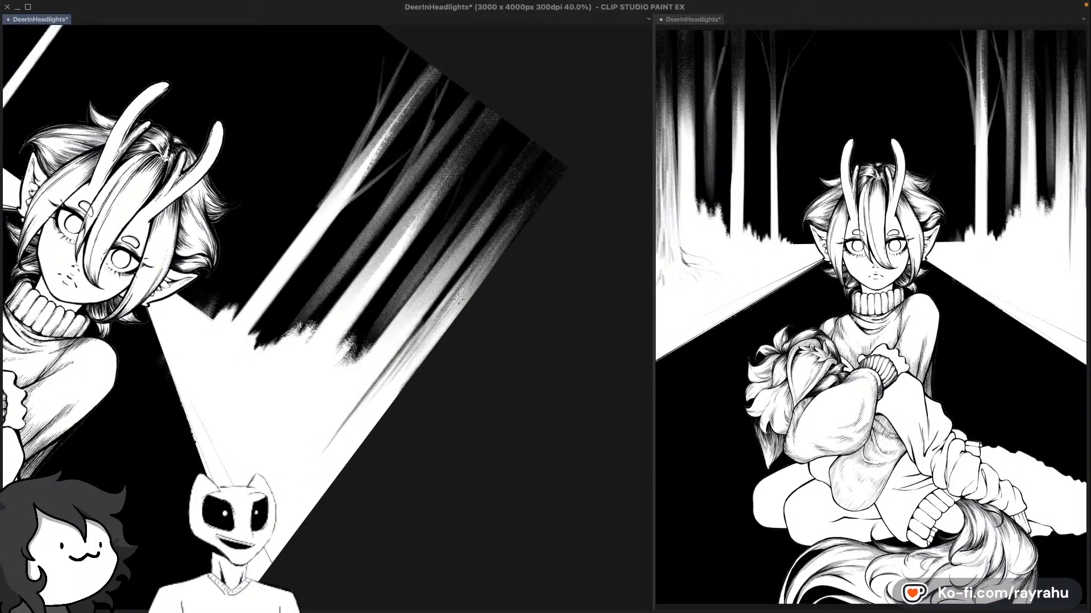
key(r)
double_click(525, 295)
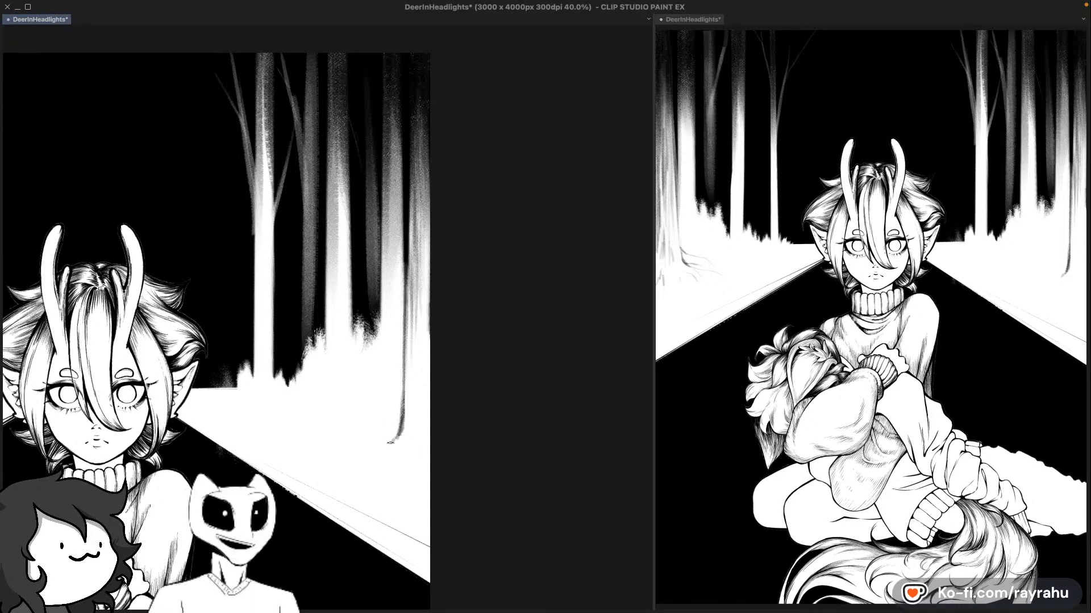
Step: Draw branching roots spreading from the foot of the outermost trunk and check them in the flipped view
drag(383, 450, 402, 427)
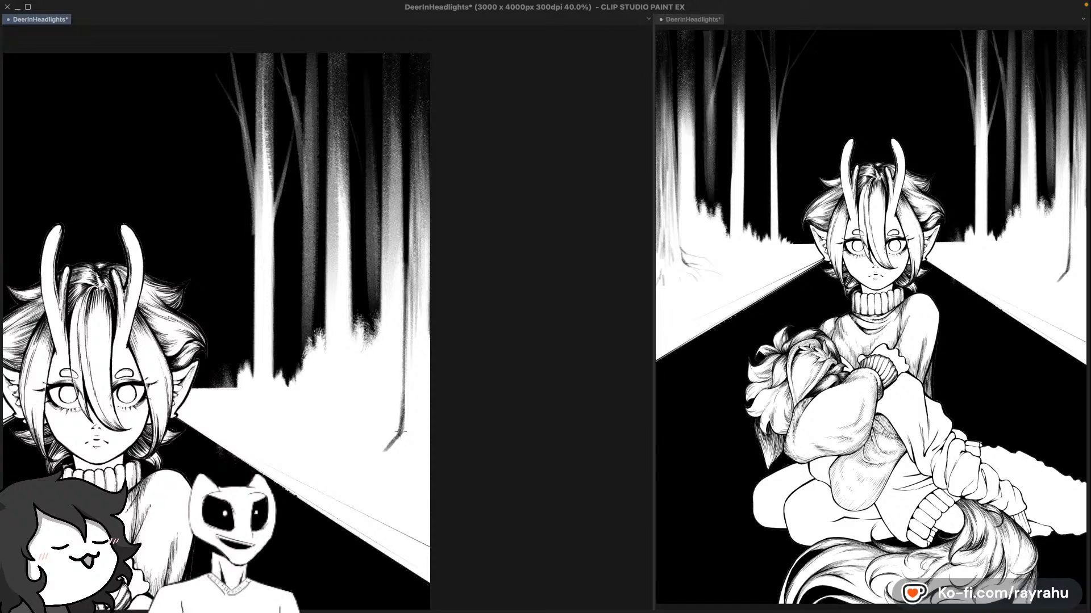
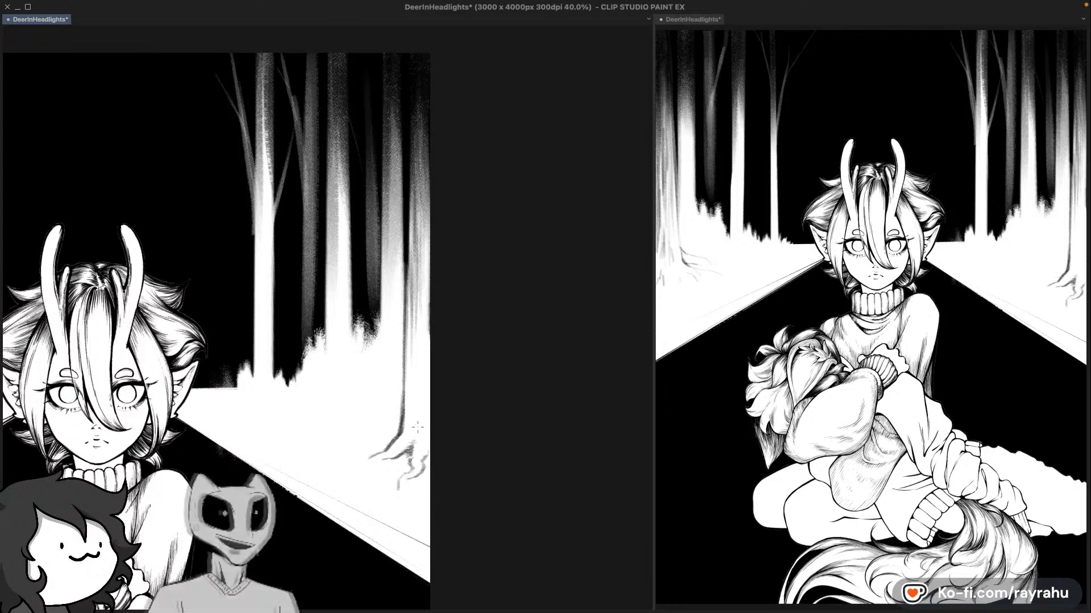
key(h)
drag(339, 442, 387, 427)
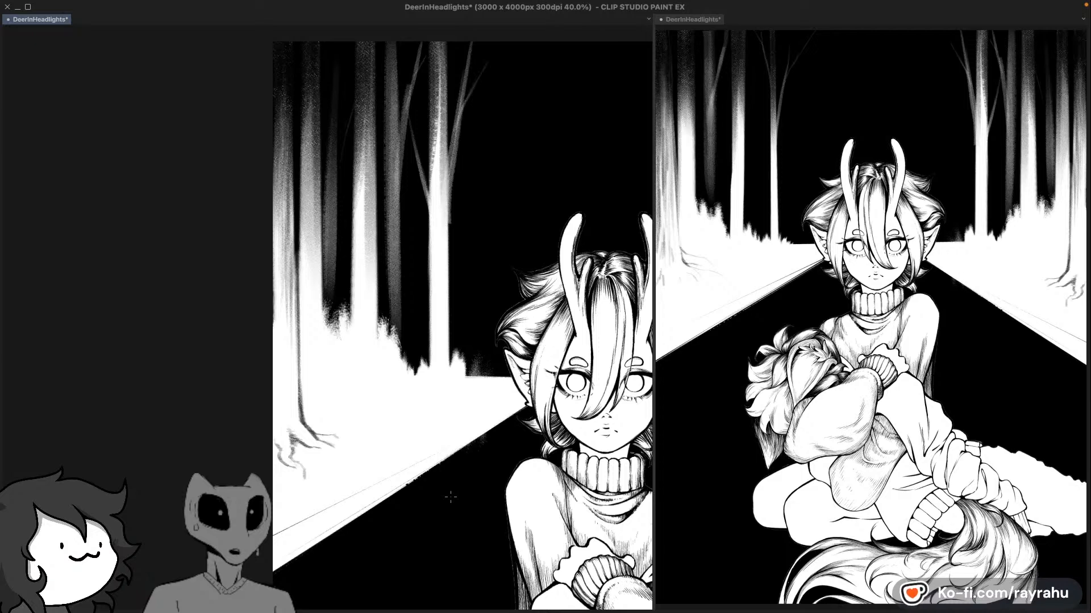
key(h)
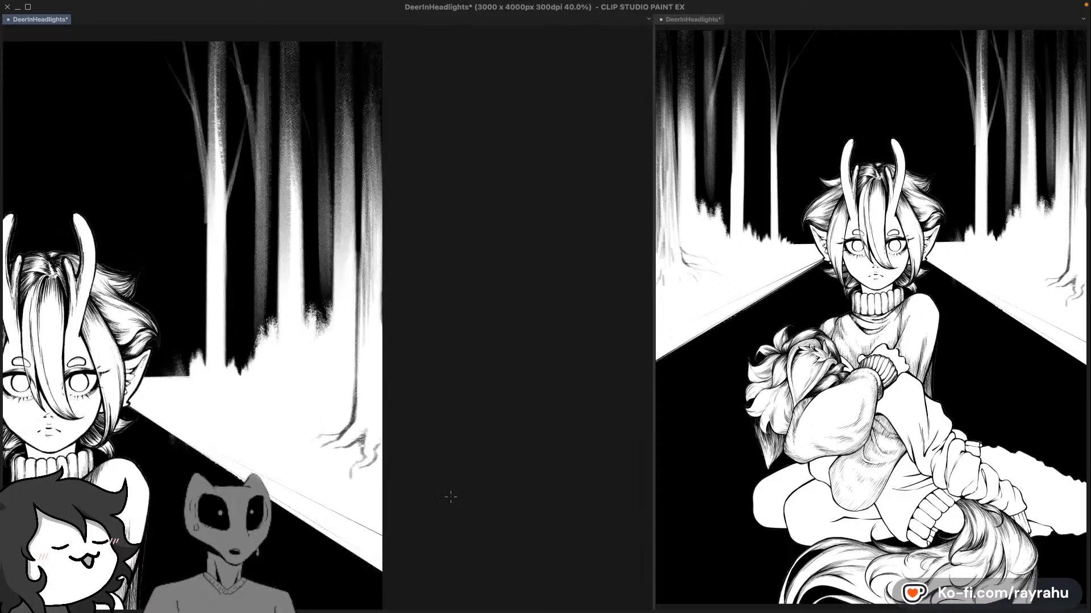
Step: Add thin vertical shading strokes to the innermost branched trunk and the dim trunk beside it, redoing one stroke
drag(406, 255, 404, 367)
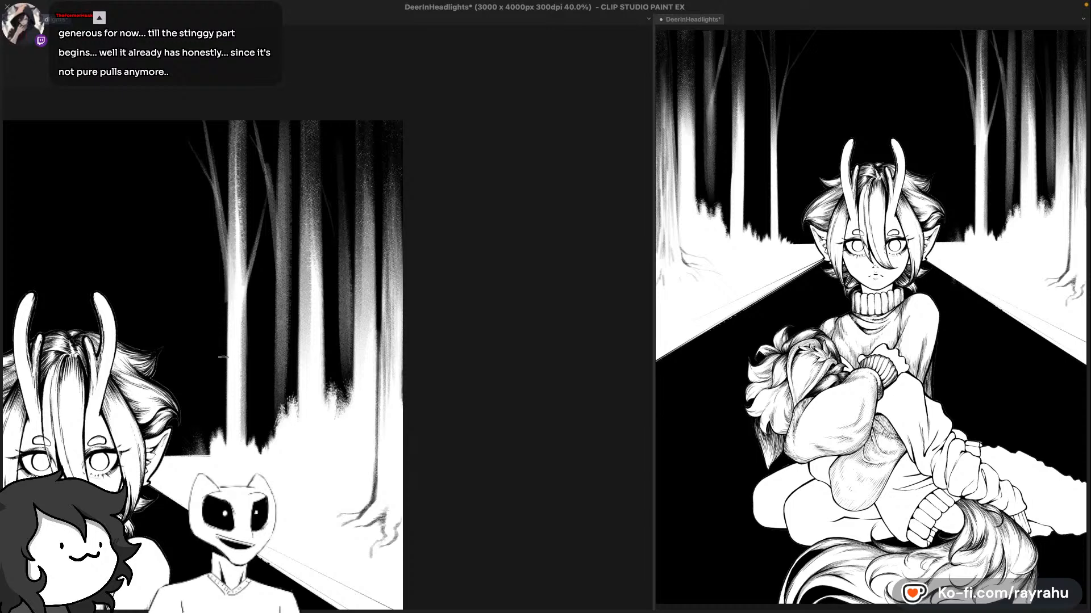
drag(228, 410, 226, 266)
drag(294, 268, 302, 346)
drag(246, 210, 242, 290)
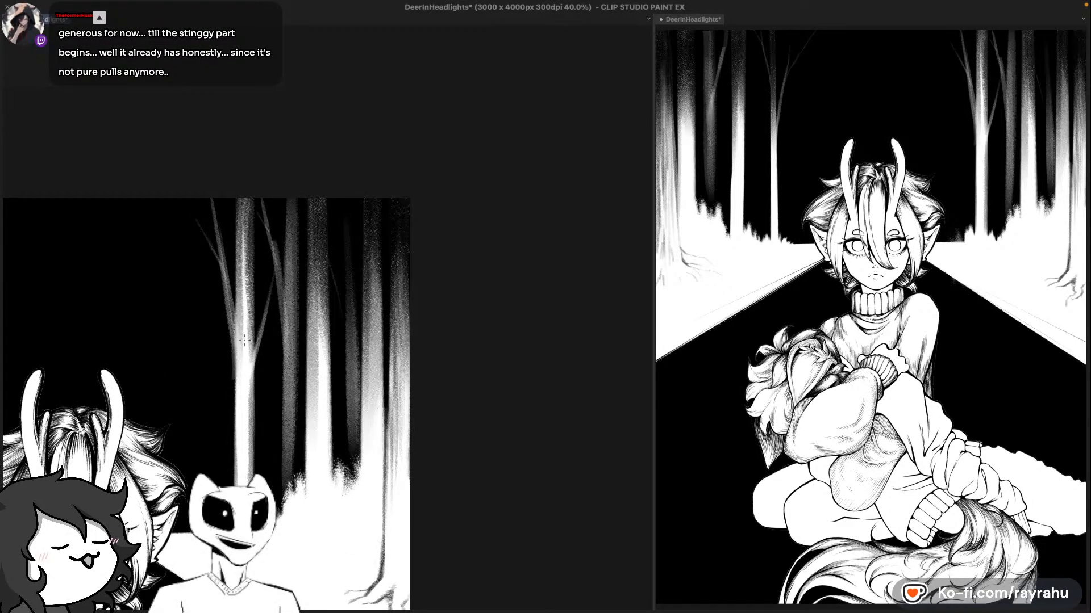
key(super+z)
drag(246, 204, 243, 289)
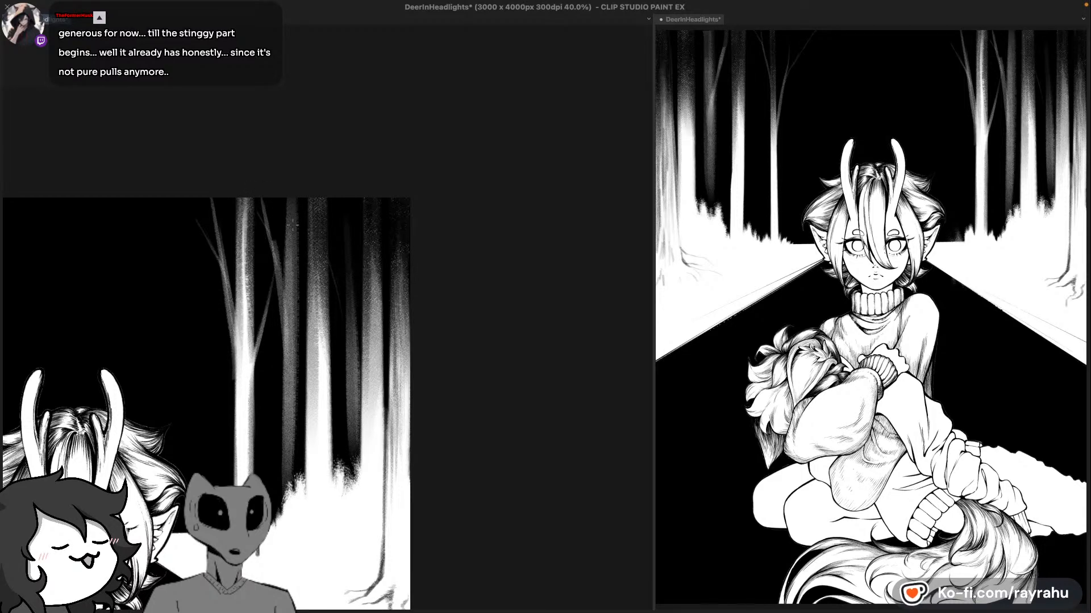
drag(293, 201, 289, 329)
drag(292, 207, 291, 322)
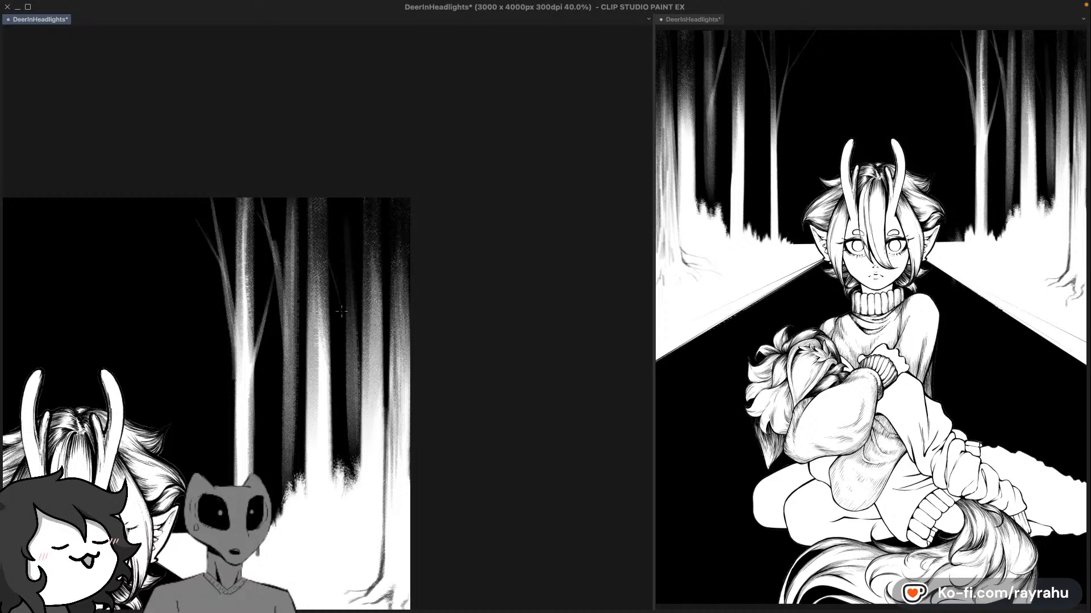
Step: Run vertical bark strokes down the bright middle trunk, replacing the misplaced ones
mouse_move(318, 207)
mouse_down()
mouse_move(315, 345)
mouse_move(315, 298)
mouse_up()
key(super+z)
key(super+z)
drag(318, 211, 324, 426)
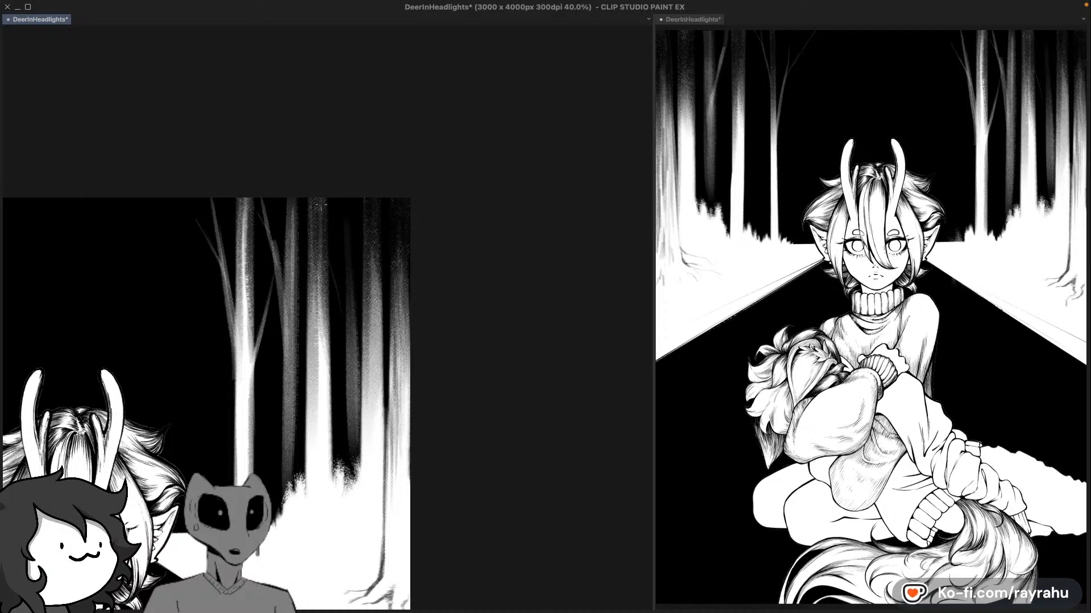
drag(321, 206, 324, 407)
key(super+z)
drag(319, 210, 313, 414)
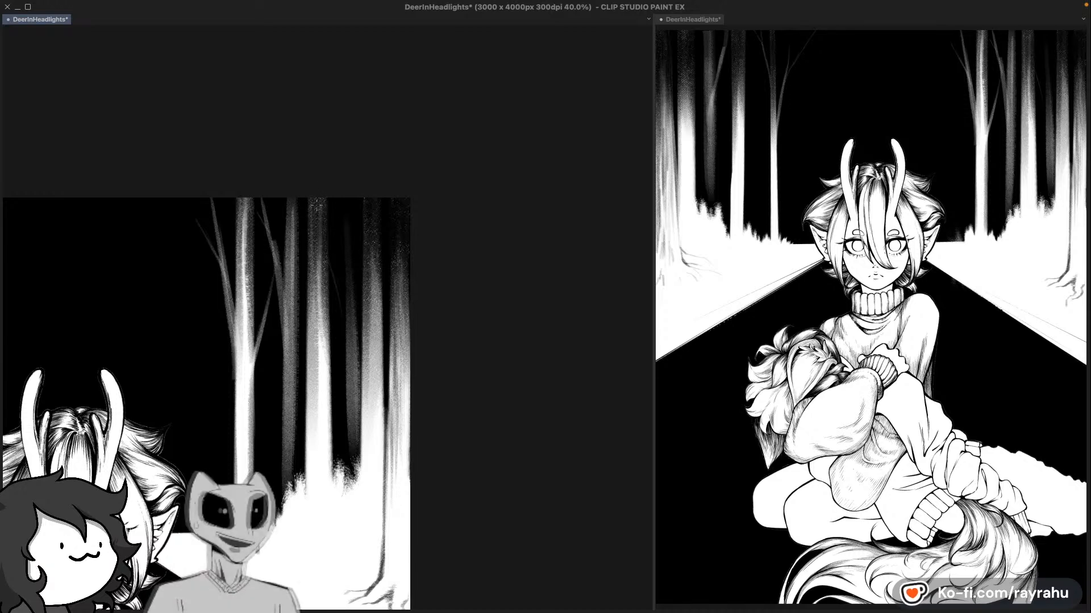
drag(316, 204, 319, 252)
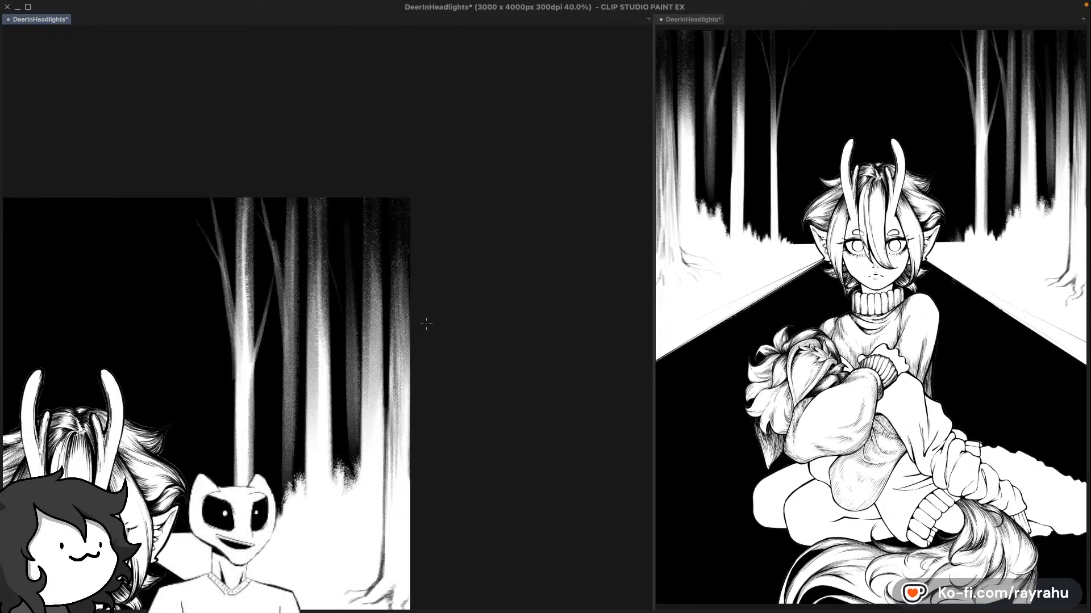
drag(322, 298, 317, 400)
Step: Draw a long vertical bark stroke down the wide trunk beside the outermost one, replacing the first two attempts
drag(371, 204, 368, 319)
key(ctrl+z)
drag(374, 219, 371, 344)
key(ctrl+z)
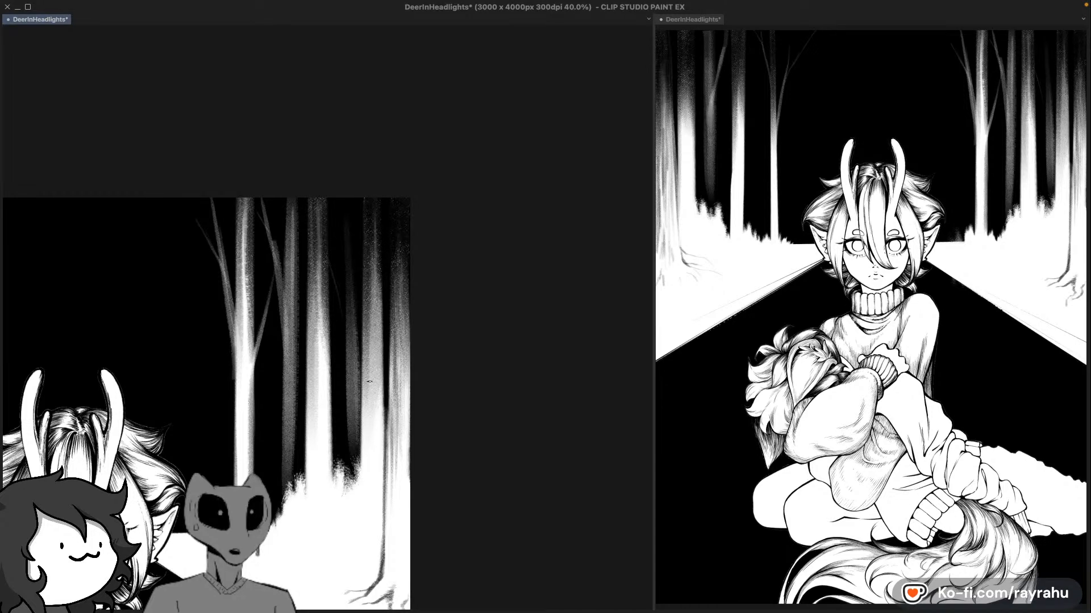
drag(372, 275, 369, 429)
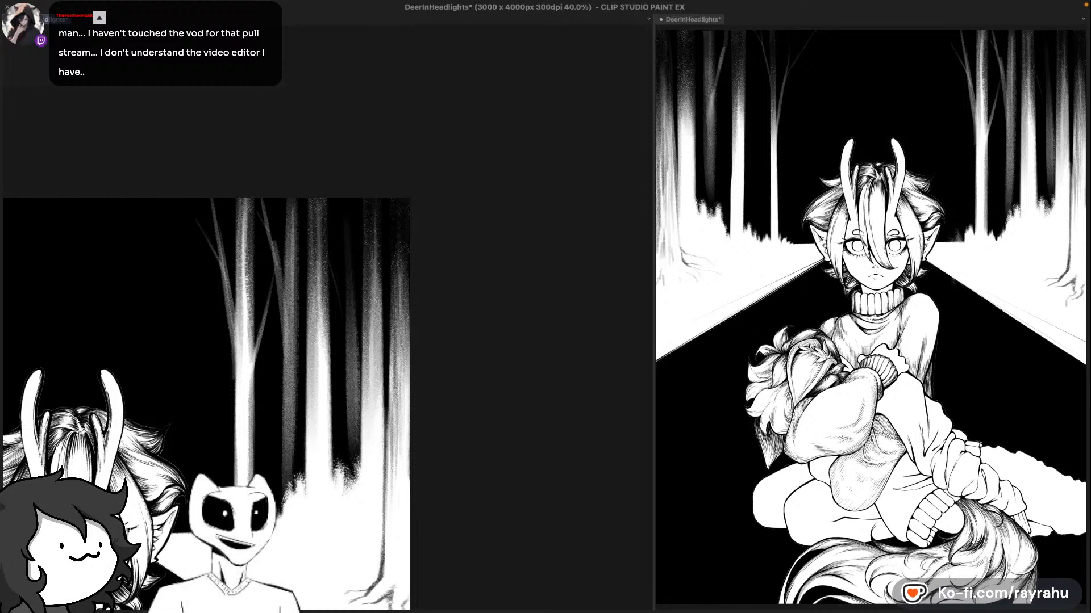
drag(380, 442, 594, 196)
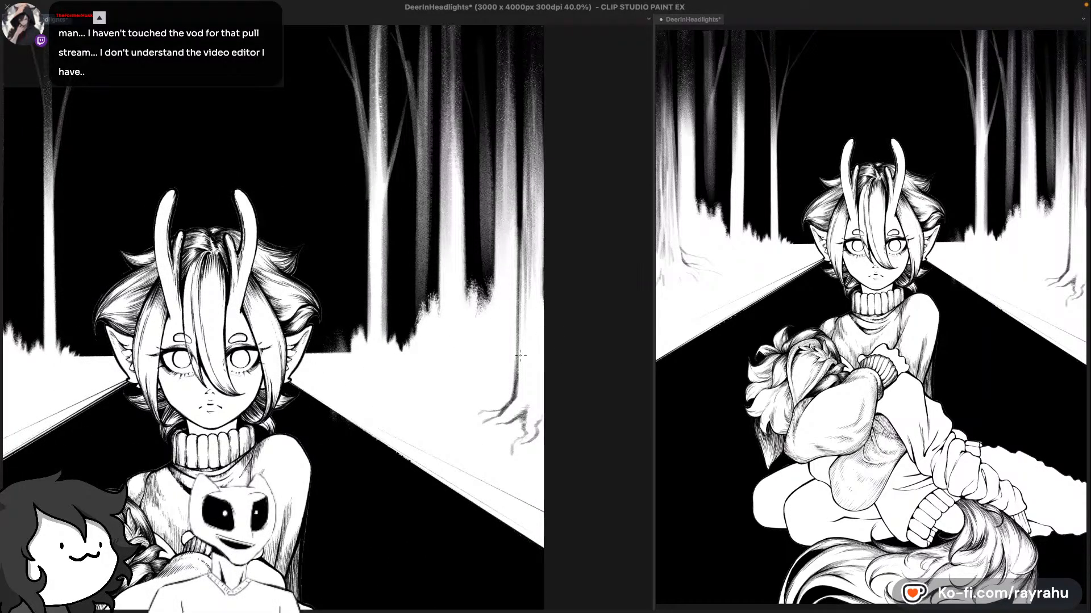
scroll(517, 357, up, 3)
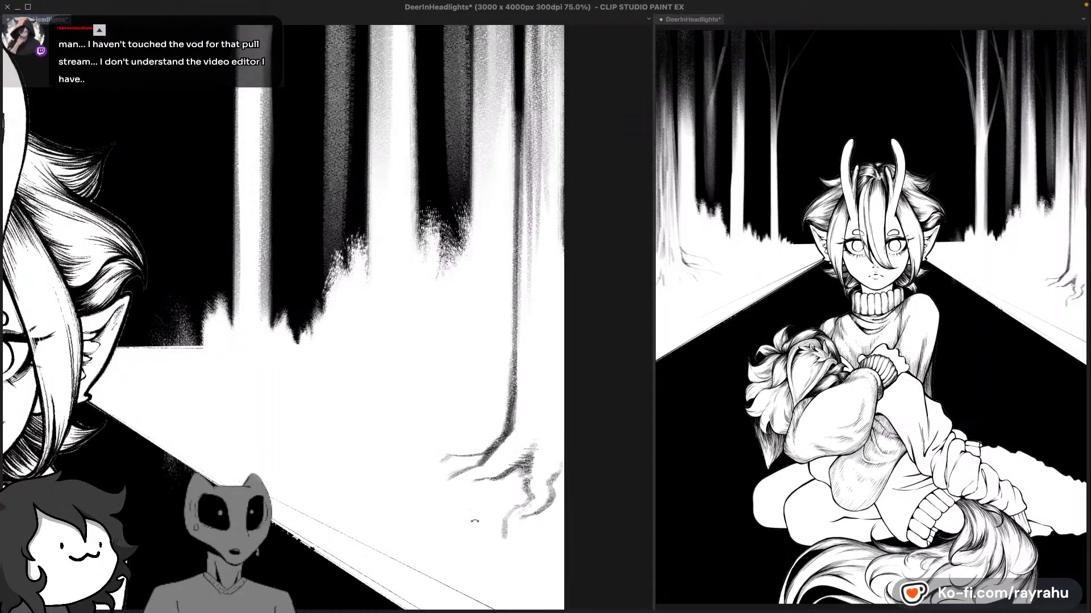
mouse_move(554, 431)
mouse_down()
mouse_move(521, 482)
mouse_move(439, 480)
mouse_up()
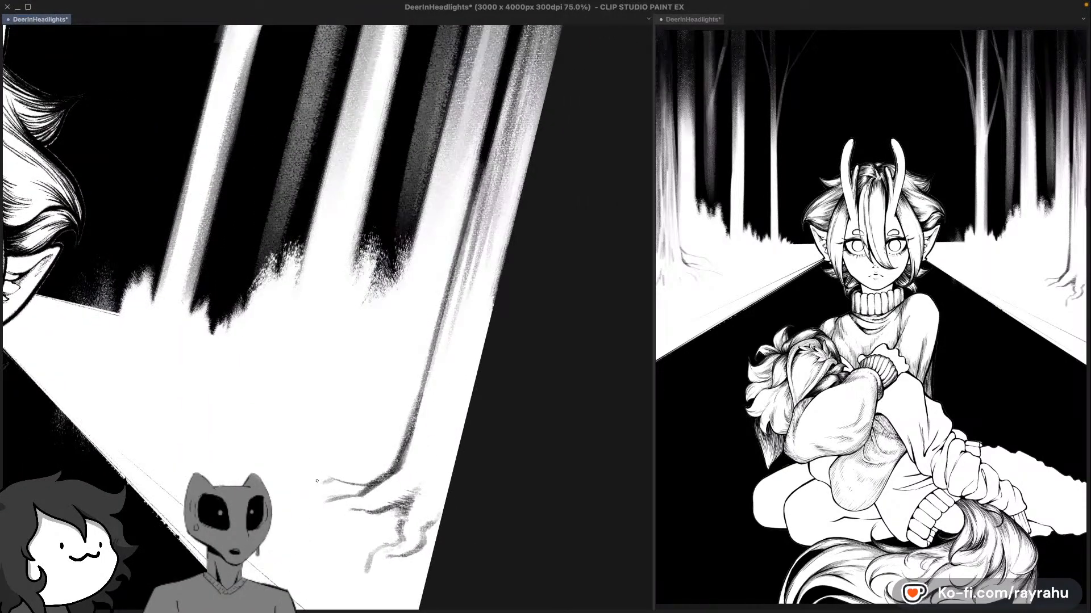
drag(317, 482, 411, 467)
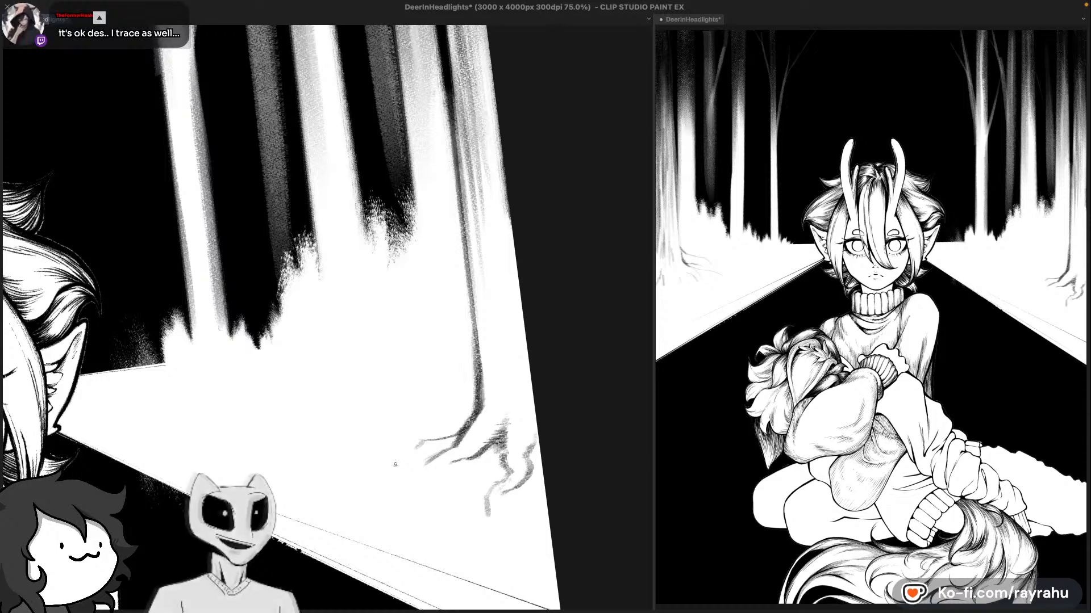
drag(407, 453, 421, 447)
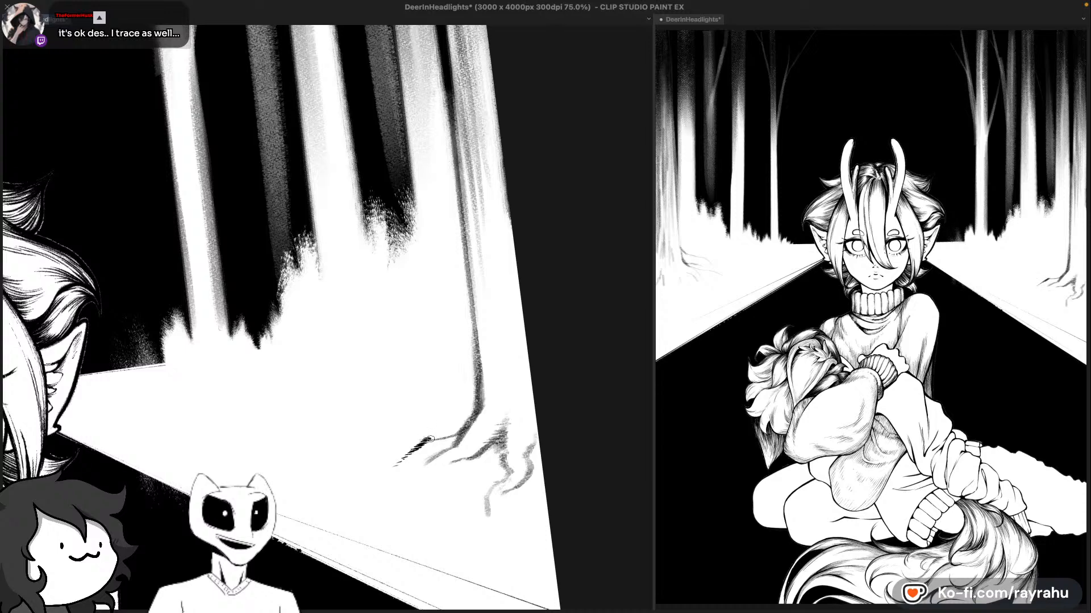
drag(431, 439, 457, 431)
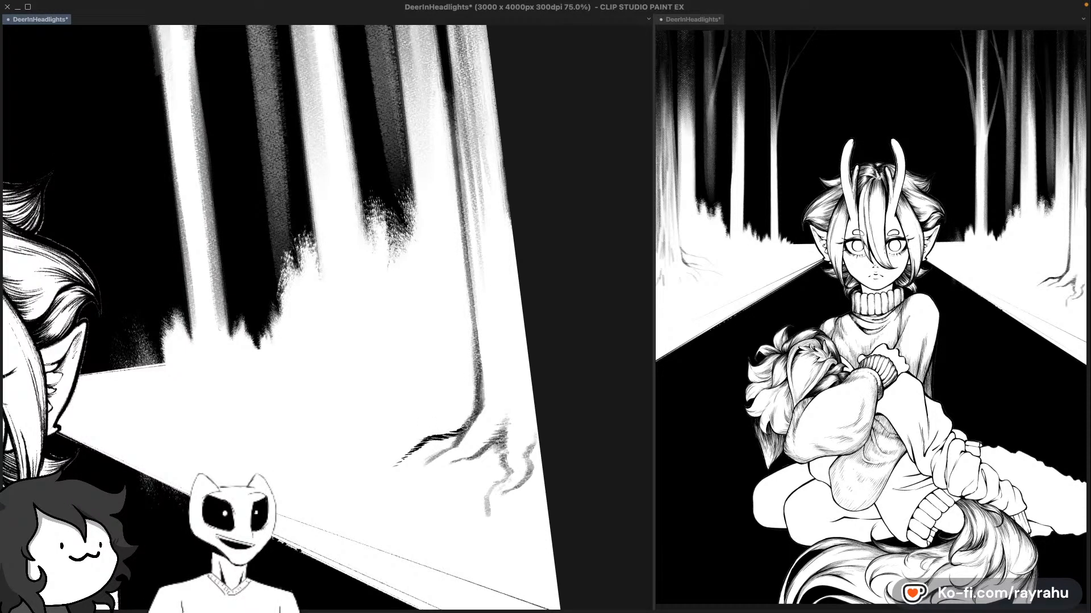
key(ctrl+z)
key(ctrl+z)
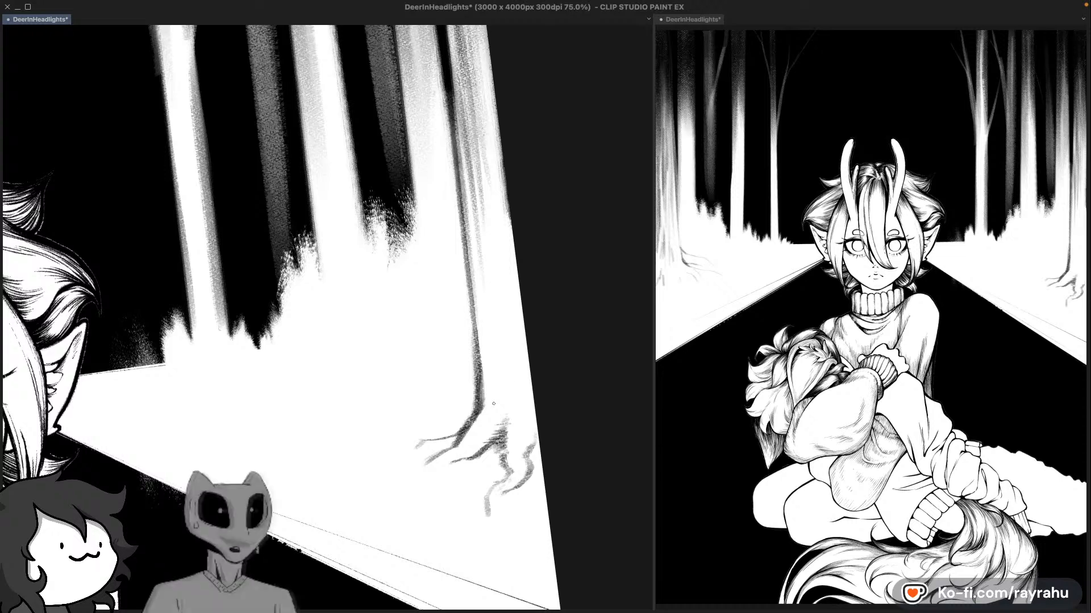
Step: Ink the lower root branch of the outermost right-hand trunk with thin tapering black strokes, extend the upper root's tip, and save the file
drag(407, 476, 419, 468)
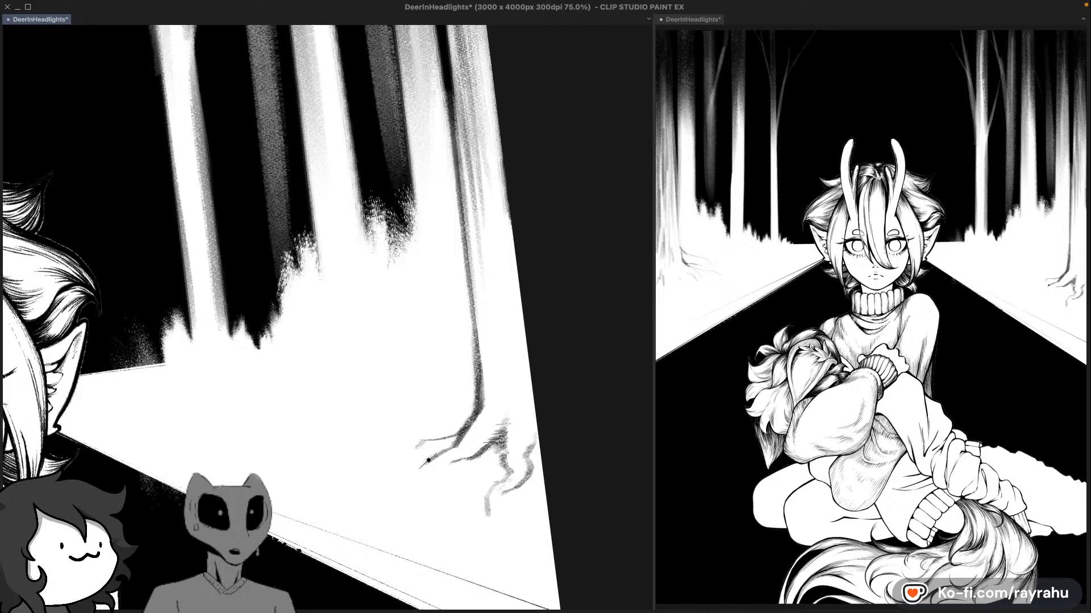
drag(412, 473, 426, 464)
drag(404, 453, 414, 445)
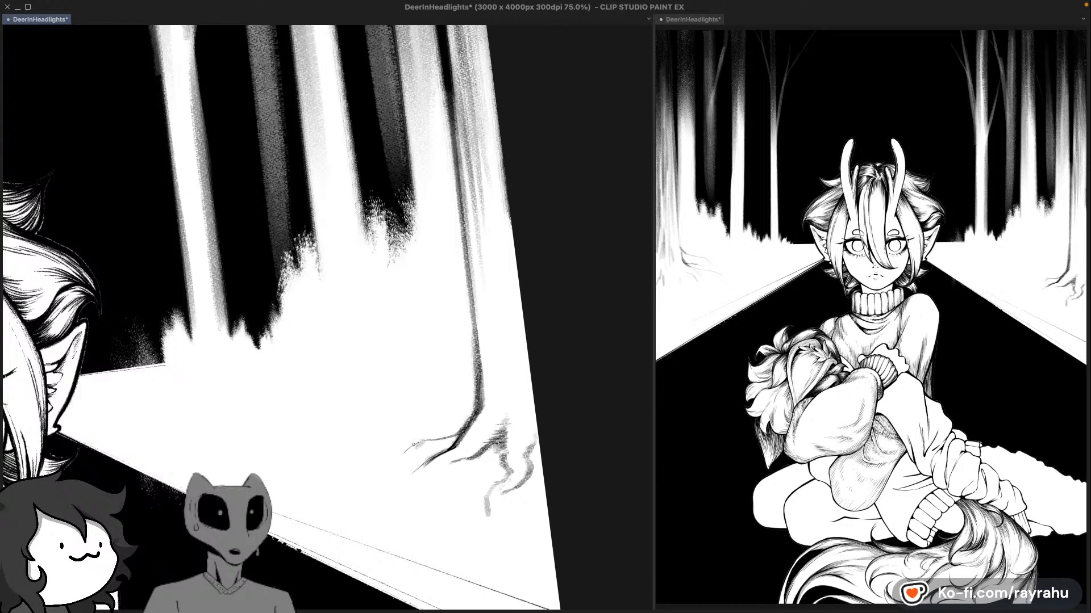
key(super+s)
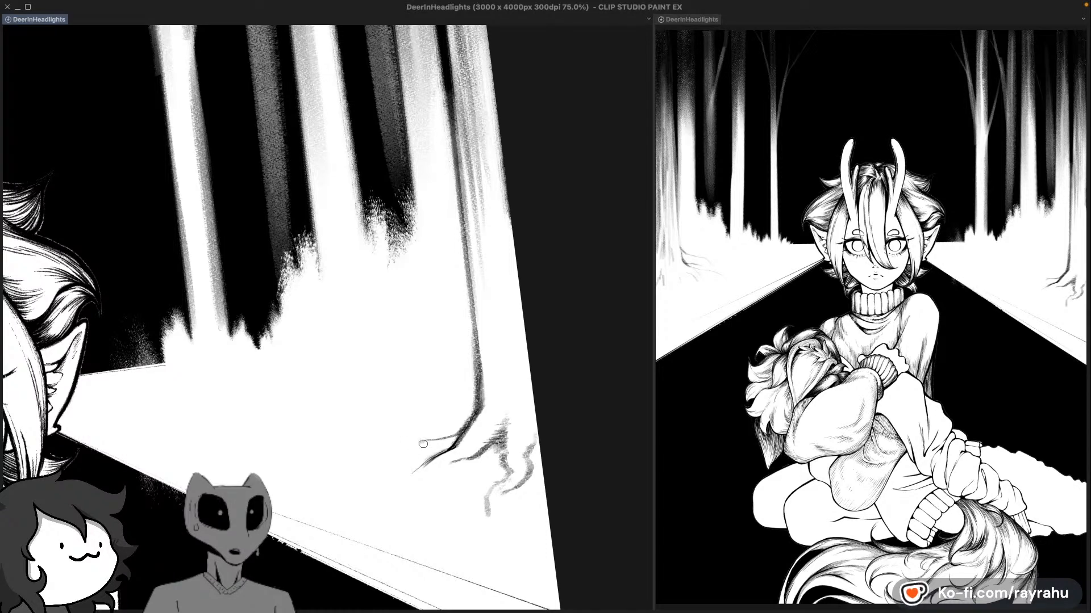
Step: Ink the upper root branch in black and carry the line into the trunk's base, redoing one stroke
drag(419, 446, 415, 447)
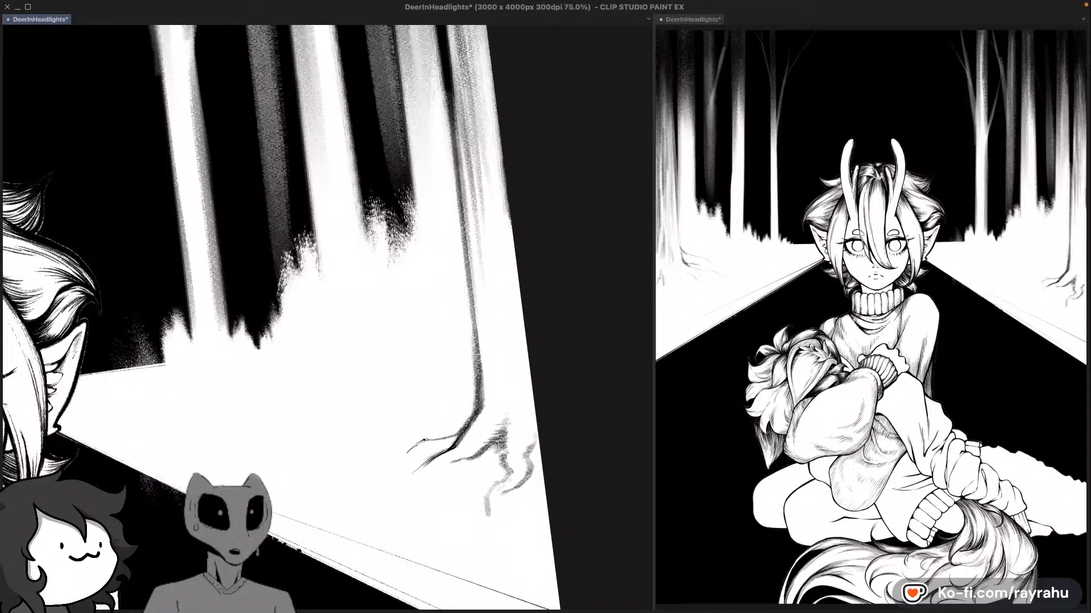
drag(424, 440, 444, 437)
key(super+z)
drag(426, 441, 441, 440)
drag(471, 422, 461, 435)
drag(476, 356, 480, 374)
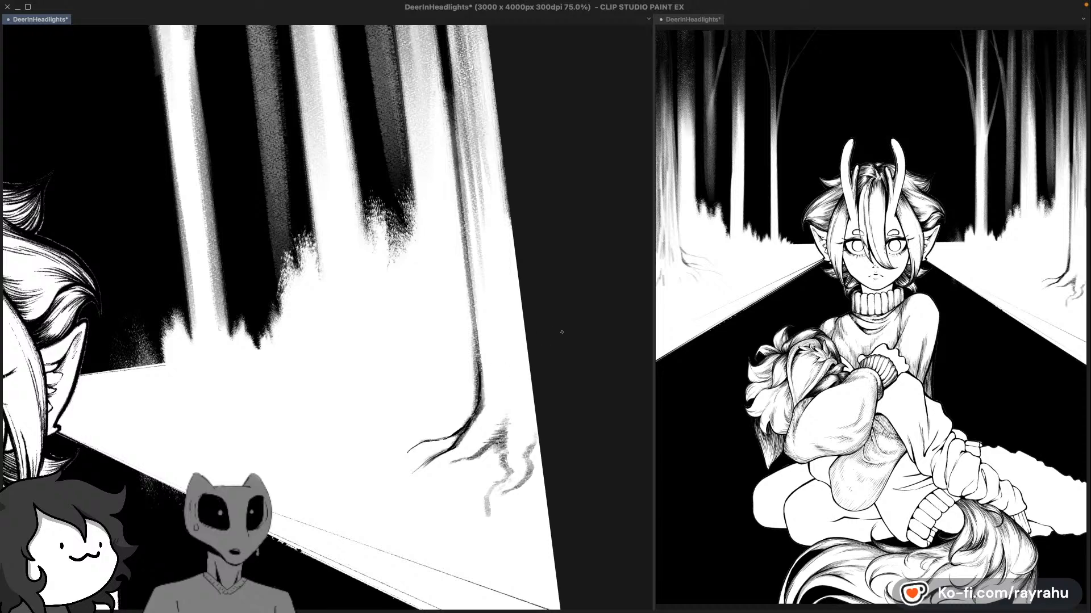
Step: Darken the lower inner edge of the outermost right-hand trunk where it curves down into the roots
drag(448, 501, 393, 528)
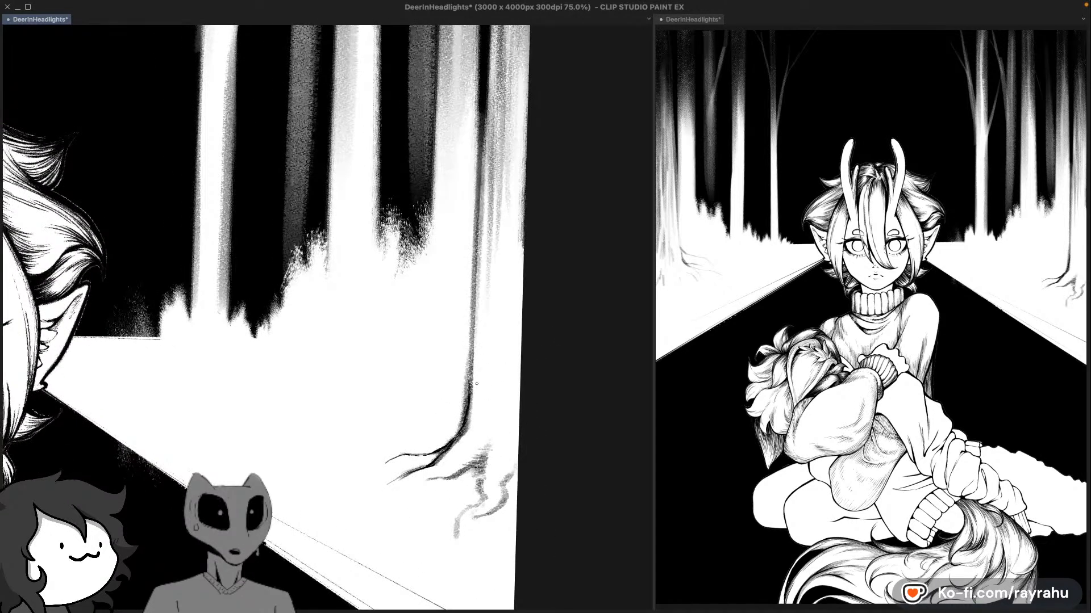
drag(466, 386, 462, 416)
drag(467, 355, 457, 430)
Step: Draw a long thin bark line up the lower part of the outermost right-hand trunk, replacing the misplaced attempts
drag(503, 390, 464, 436)
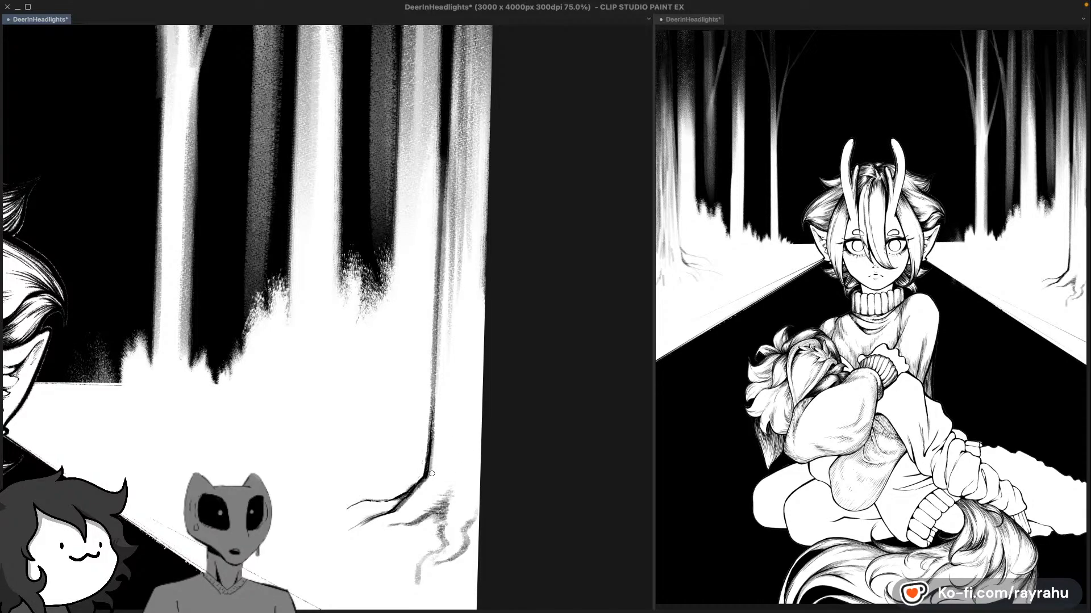
drag(470, 407, 448, 467)
drag(489, 380, 416, 465)
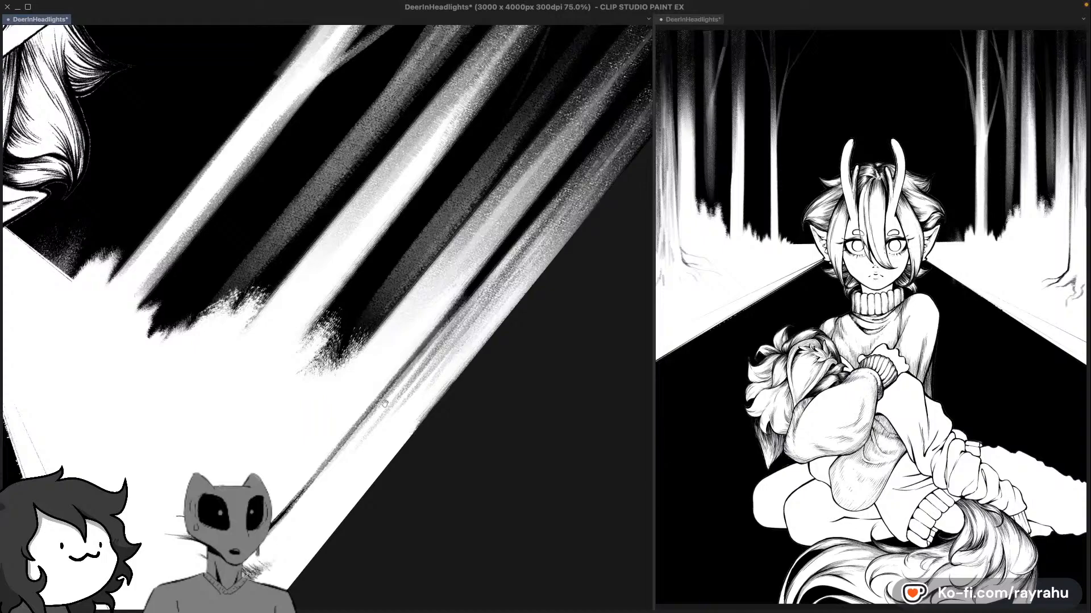
mouse_move(384, 403)
mouse_down()
mouse_move(281, 531)
mouse_move(534, 223)
mouse_up()
drag(272, 531, 548, 204)
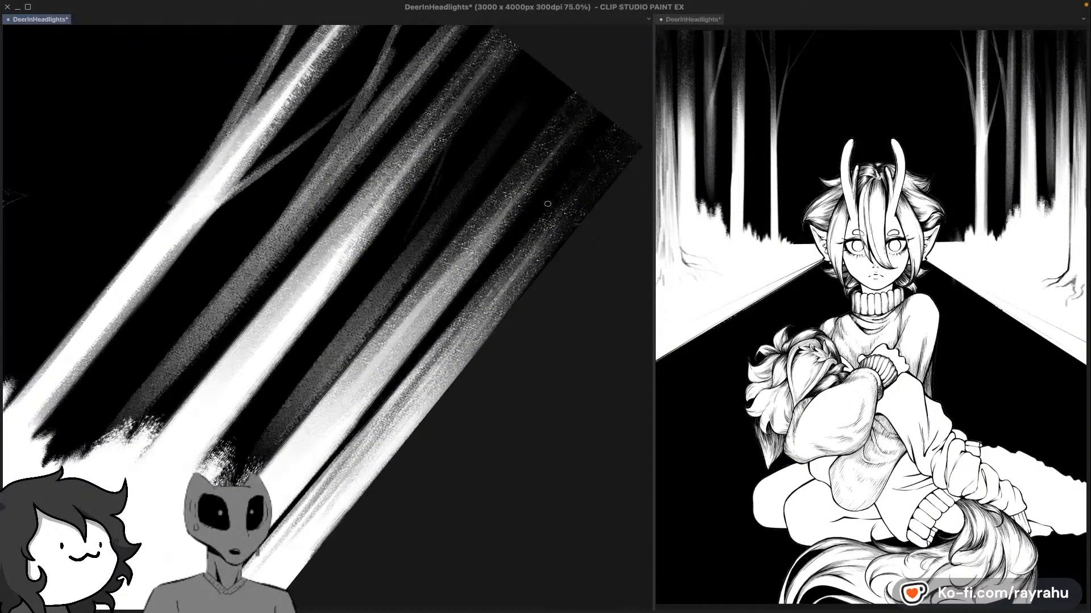
drag(438, 433, 501, 337)
drag(284, 463, 480, 230)
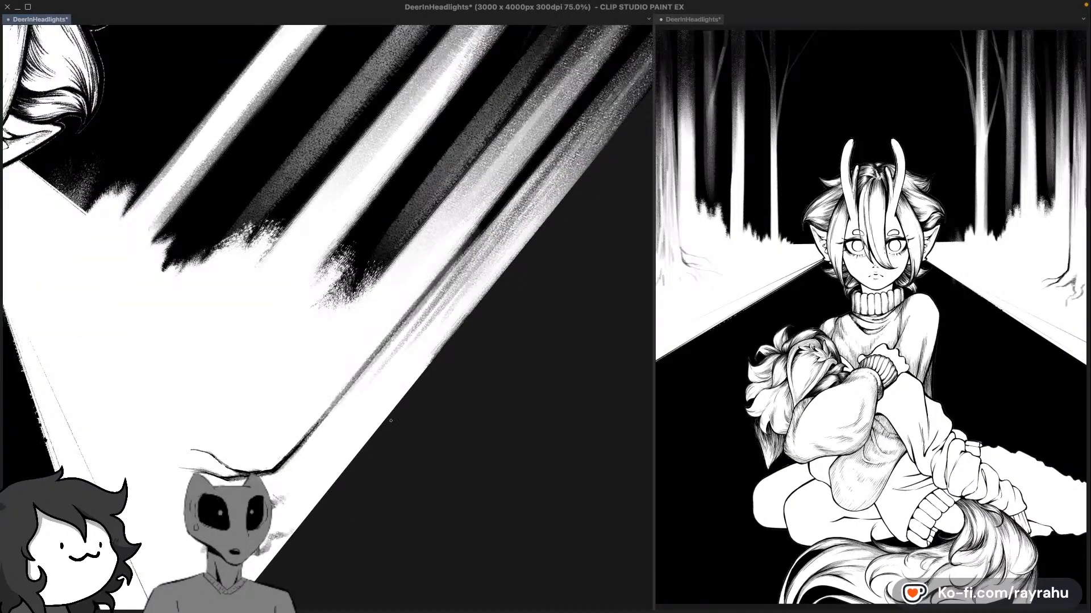
drag(306, 438, 374, 363)
key(super+z)
mouse_move(304, 440)
mouse_down()
mouse_move(389, 347)
mouse_move(407, 305)
mouse_move(334, 393)
mouse_move(408, 310)
mouse_up()
key(super+z)
drag(346, 386, 422, 299)
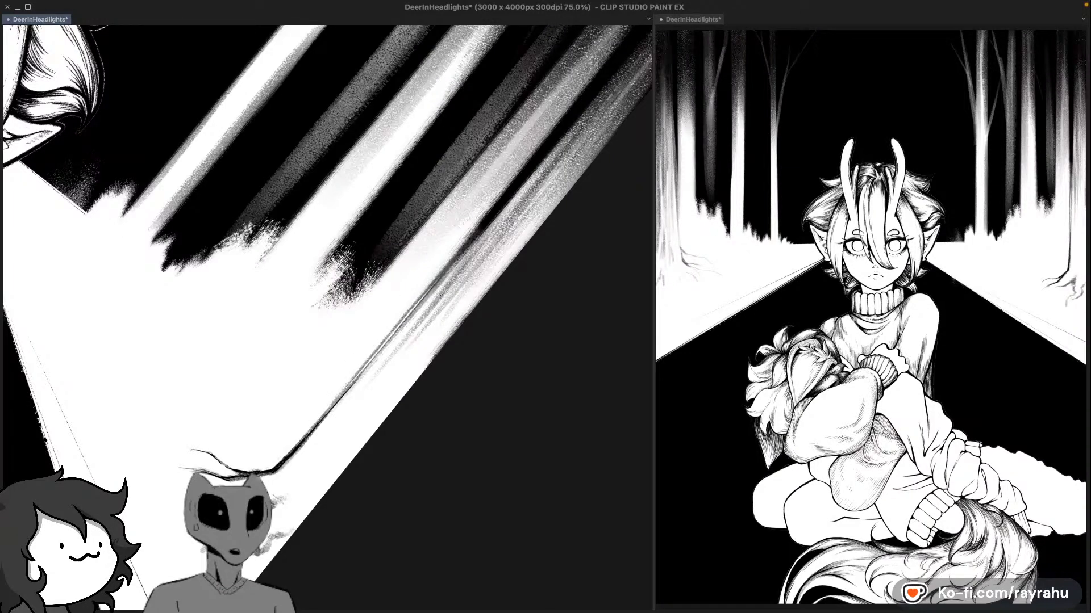
key(super+z)
drag(372, 364, 426, 299)
mouse_move(348, 384)
mouse_down()
mouse_move(421, 299)
mouse_move(350, 395)
mouse_move(462, 235)
mouse_up()
key(super+z)
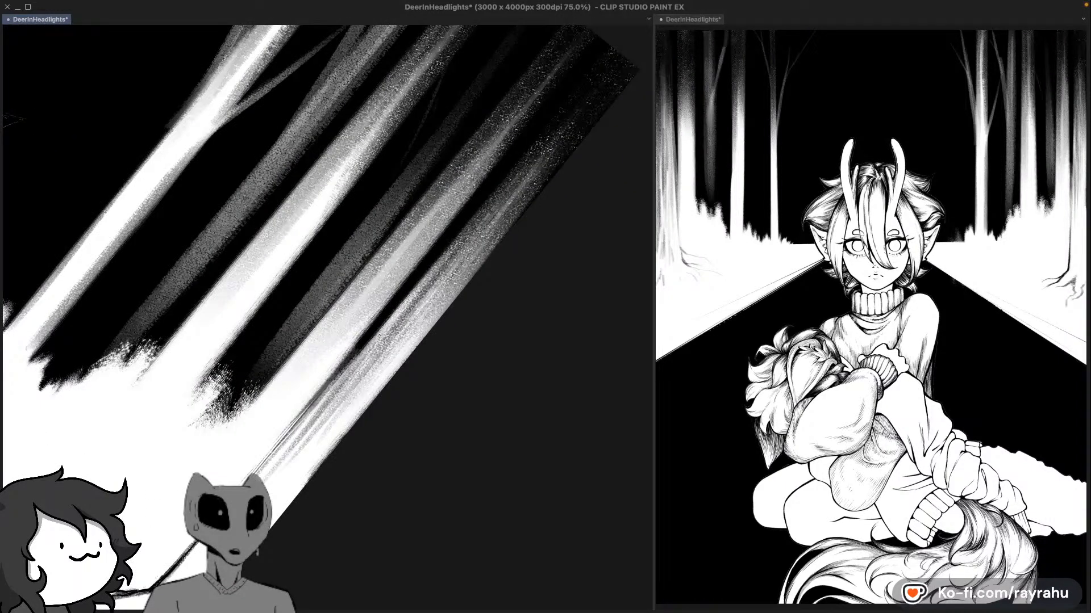
Step: Continue the bark line up the dark upper part of the outermost right-hand trunk, replacing the first two attempts
drag(365, 346, 522, 165)
key(super+z)
drag(358, 349, 486, 196)
key(super+z)
drag(385, 320, 480, 208)
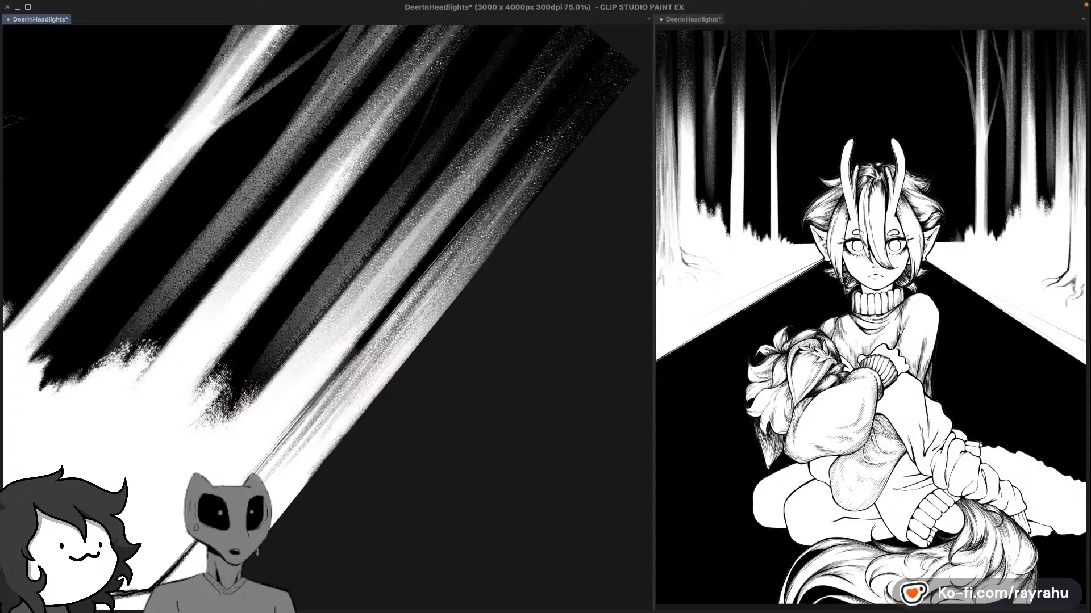
drag(394, 368, 464, 294)
key(super+z)
mouse_move(377, 358)
mouse_down()
mouse_move(432, 294)
mouse_move(418, 301)
mouse_up()
key(super+z)
key(super+@)
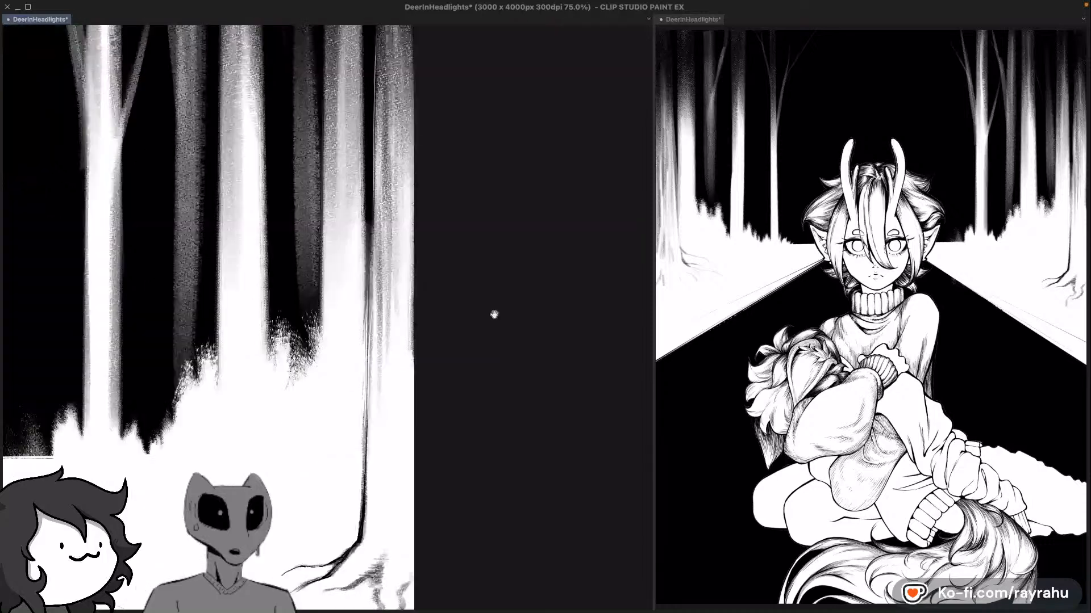
drag(458, 446, 484, 348)
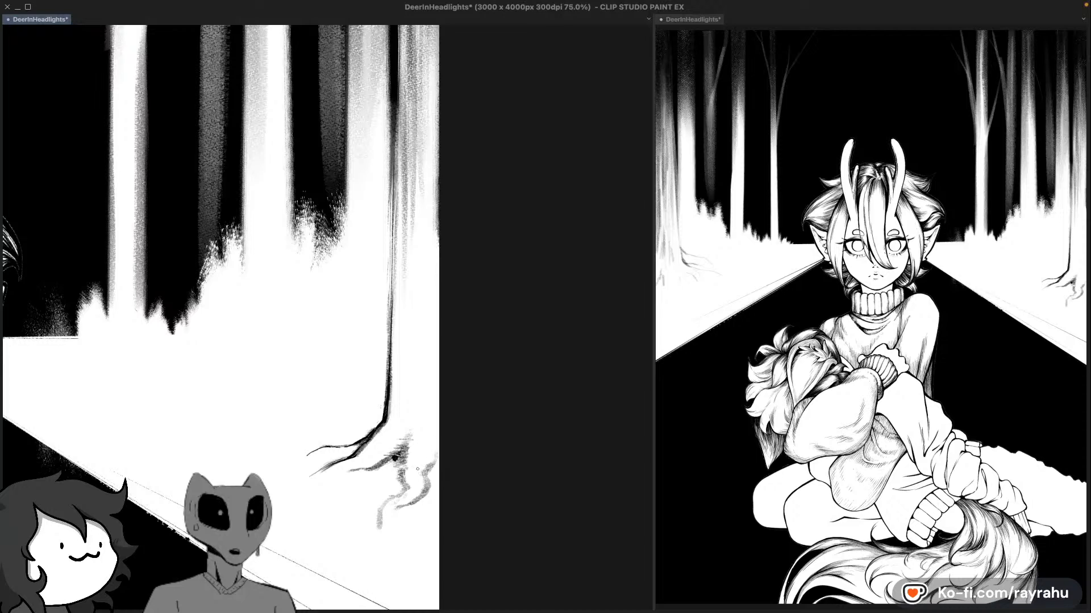
key(super+z)
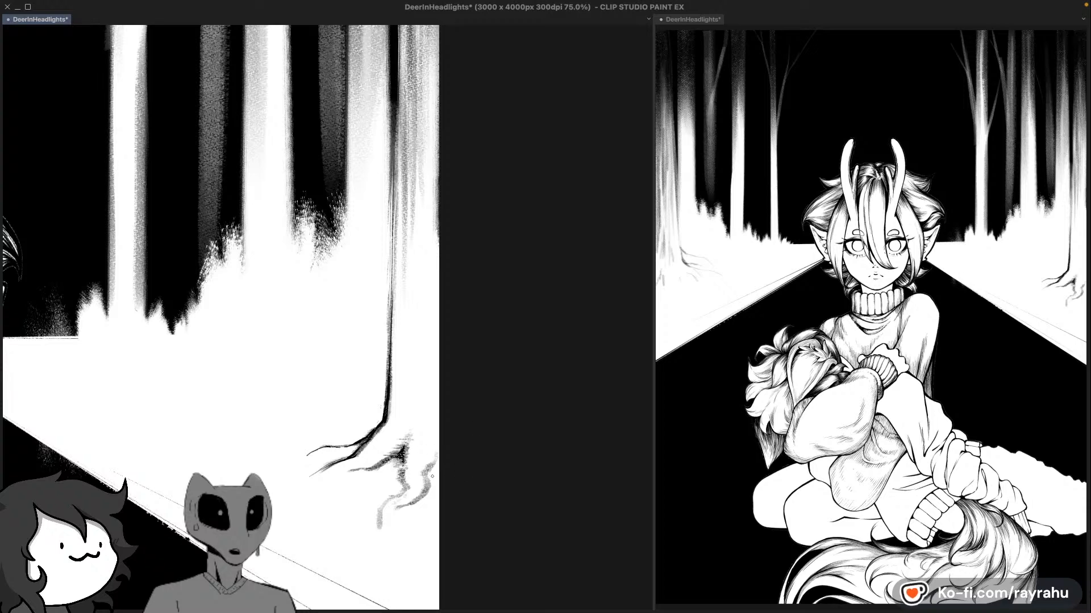
Step: Examine the outermost right-hand trunk and its roots close up and against the whole illustration
drag(453, 265, 496, 297)
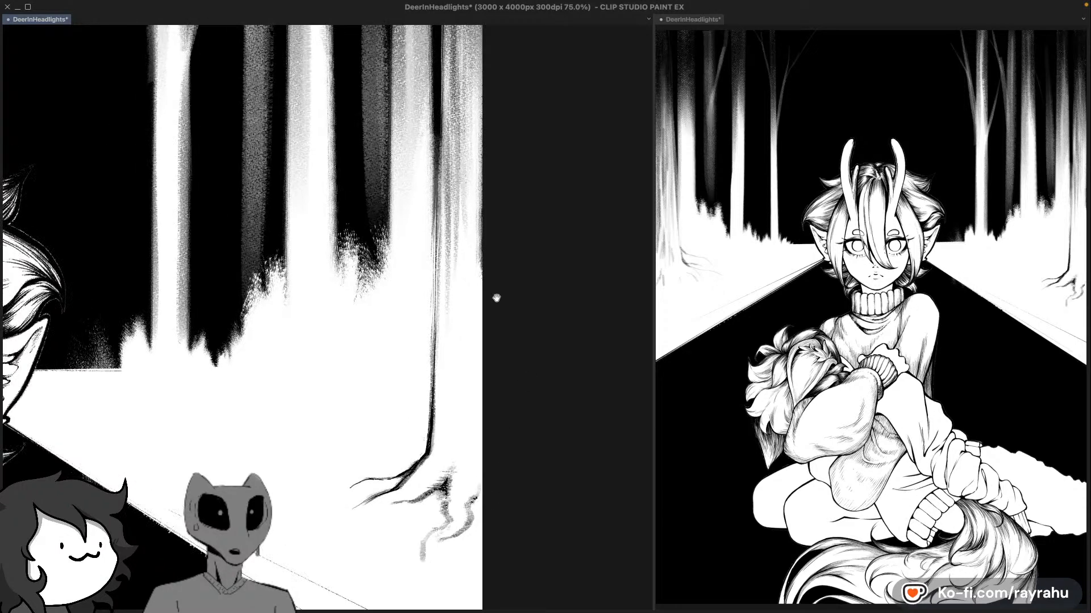
drag(419, 249, 458, 391)
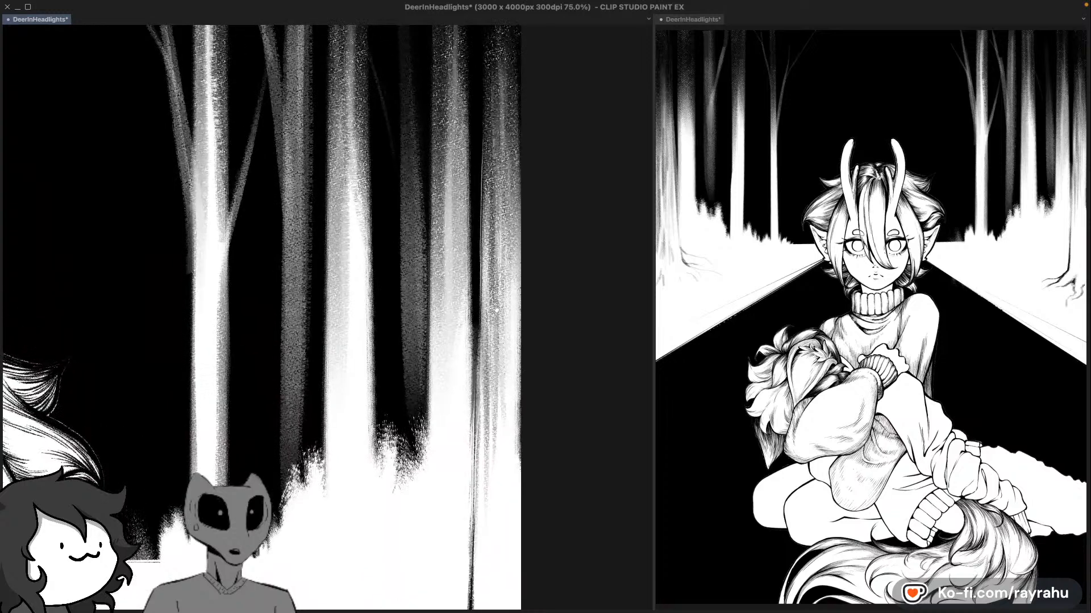
scroll(547, 310, down, 4)
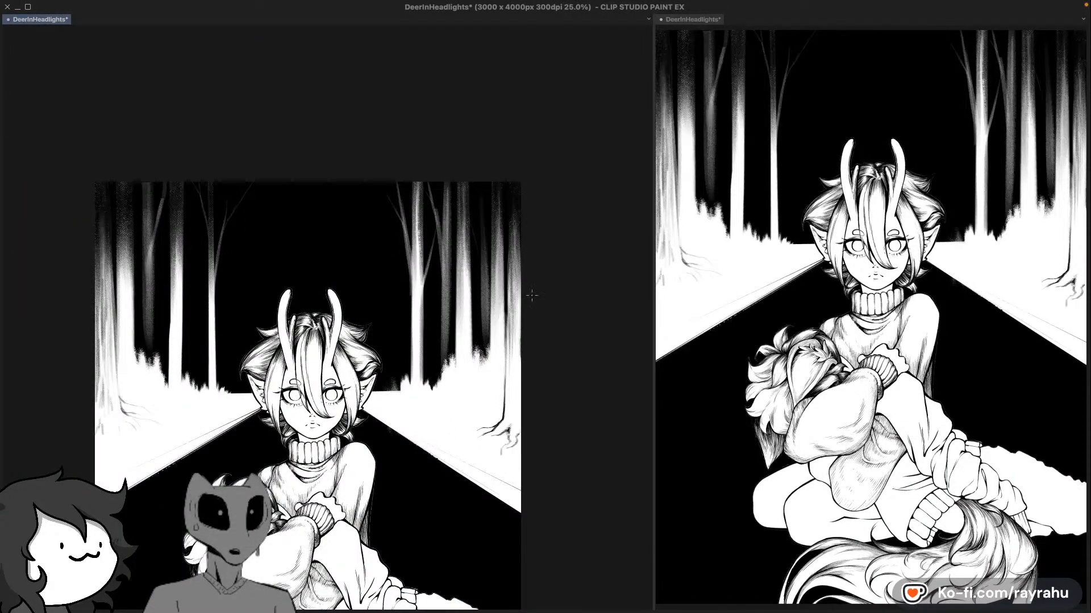
drag(459, 320, 504, 294)
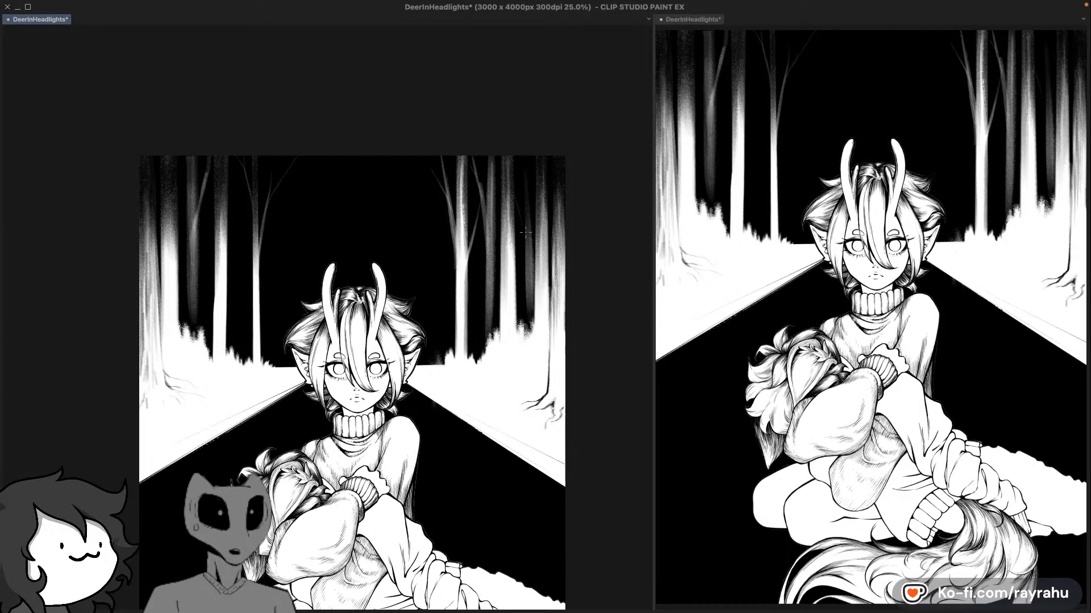
scroll(525, 232, down, 2)
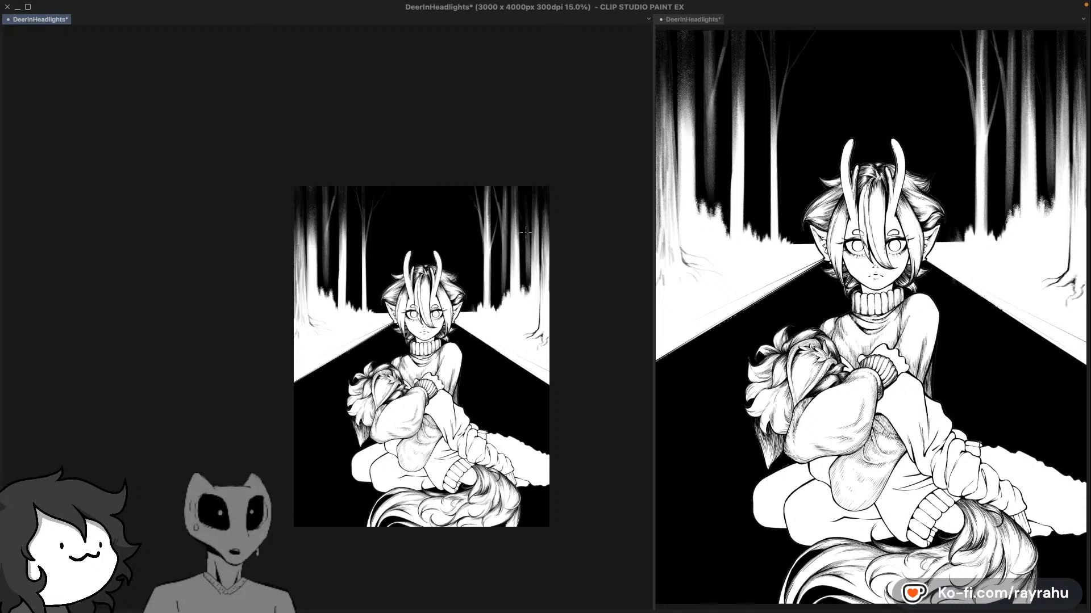
scroll(526, 232, up, 1)
scroll(525, 232, up, 1)
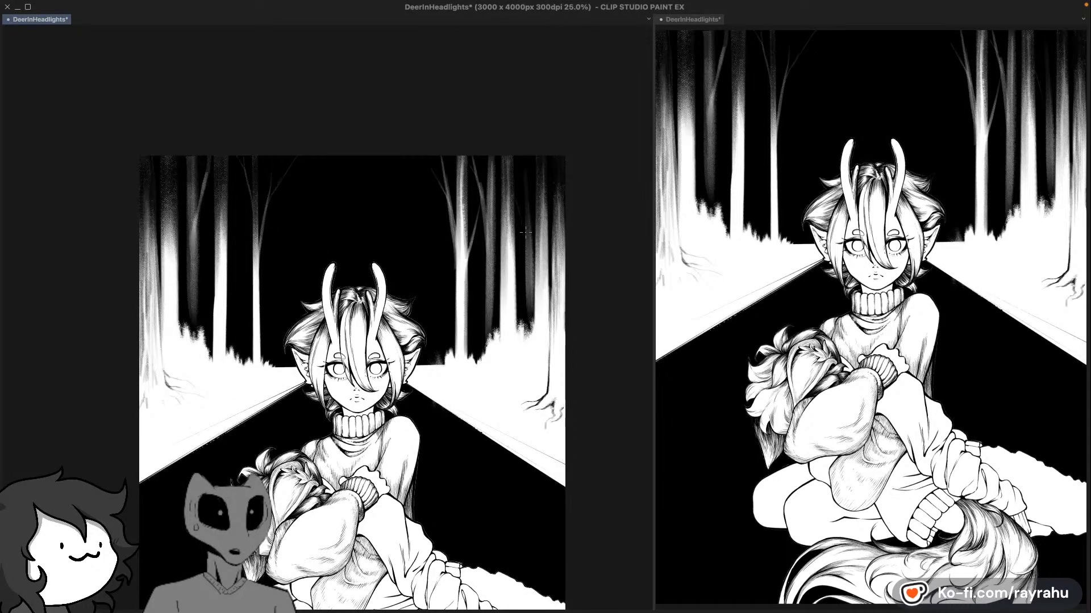
scroll(525, 232, up, 1)
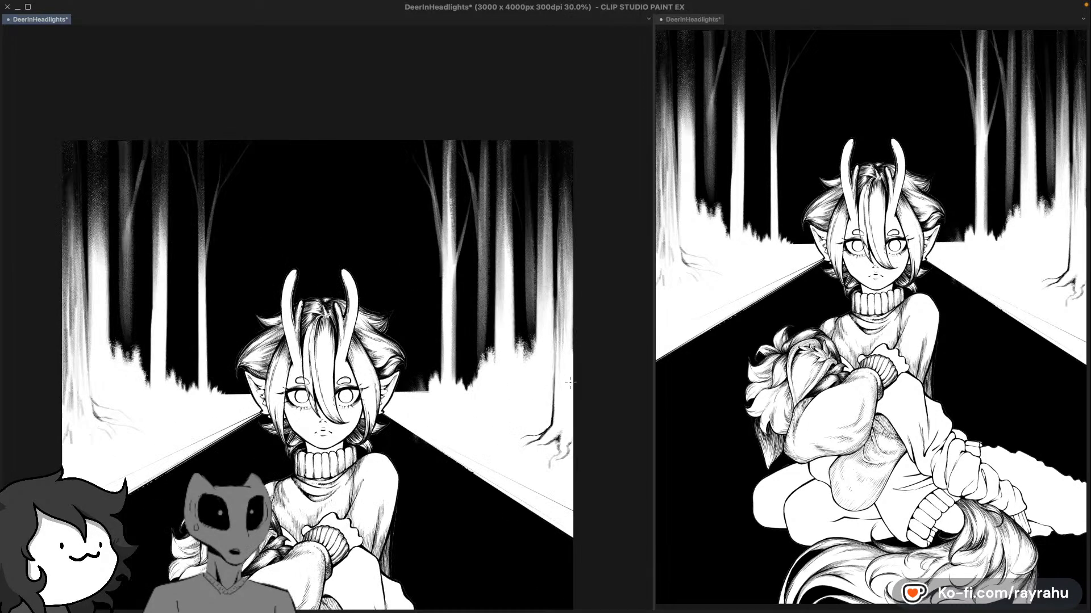
drag(579, 414, 509, 404)
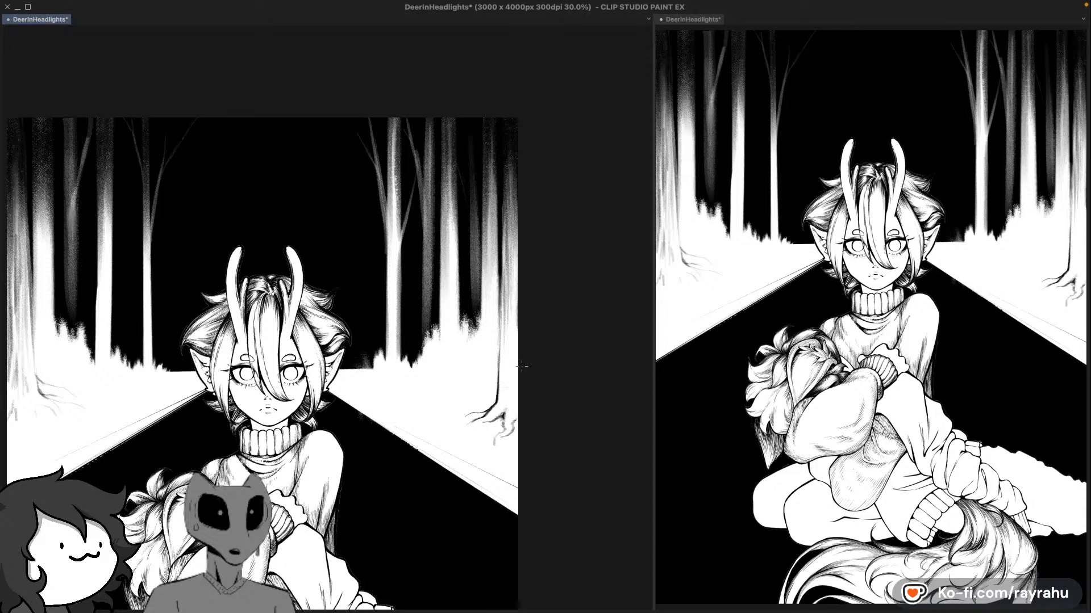
scroll(493, 397, up, 4)
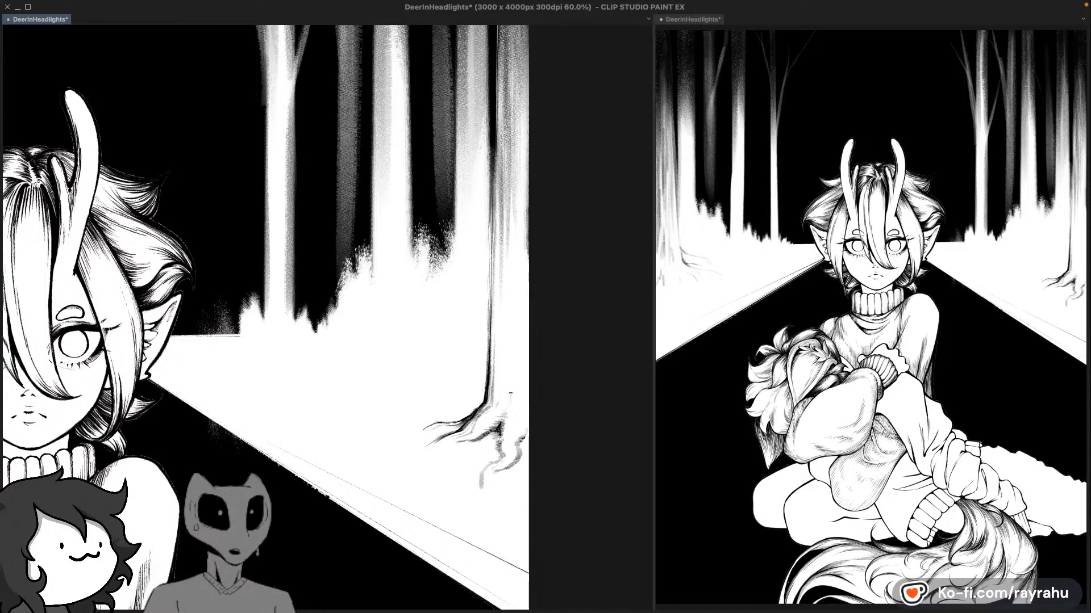
Step: Touch up the root base of the outermost right-hand trunk and draw leafy contours inside the right-hand bushes
mouse_move(503, 409)
mouse_down()
mouse_move(507, 372)
mouse_move(507, 404)
mouse_up()
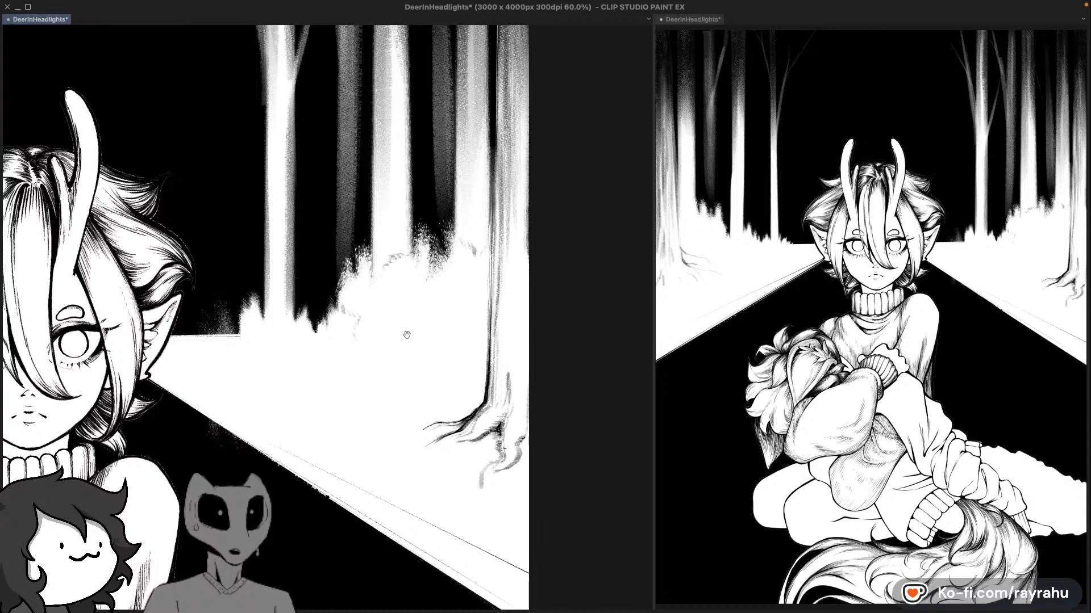
drag(407, 335, 429, 340)
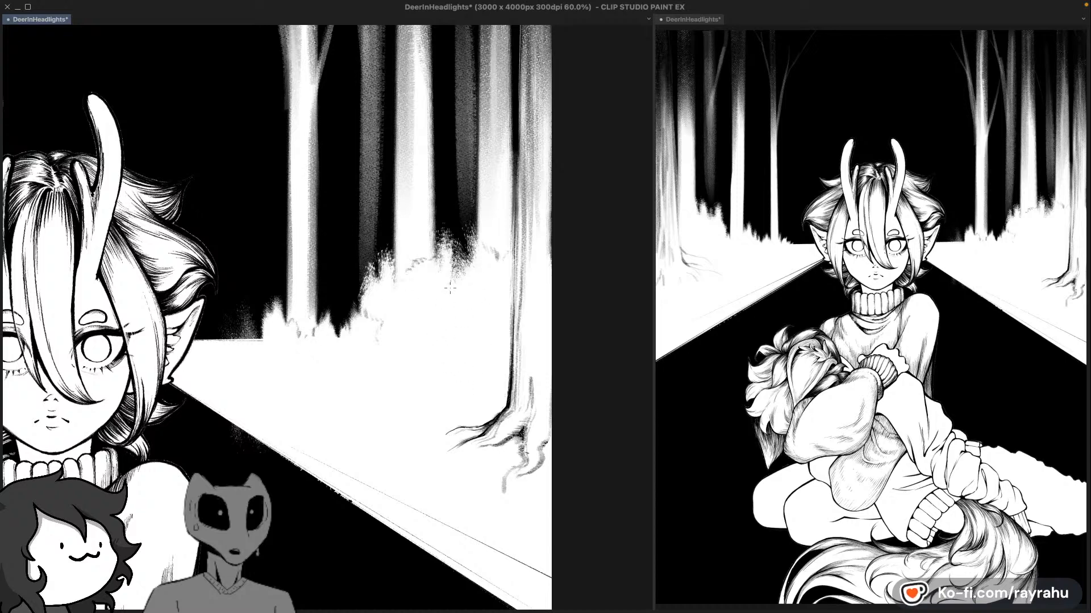
drag(459, 297, 457, 306)
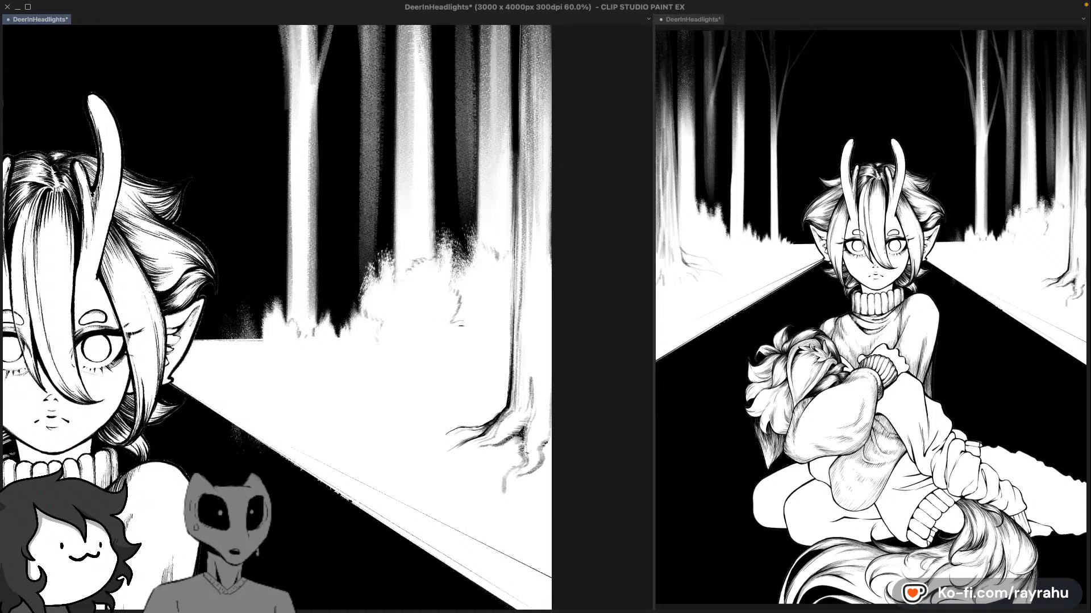
drag(457, 332, 451, 340)
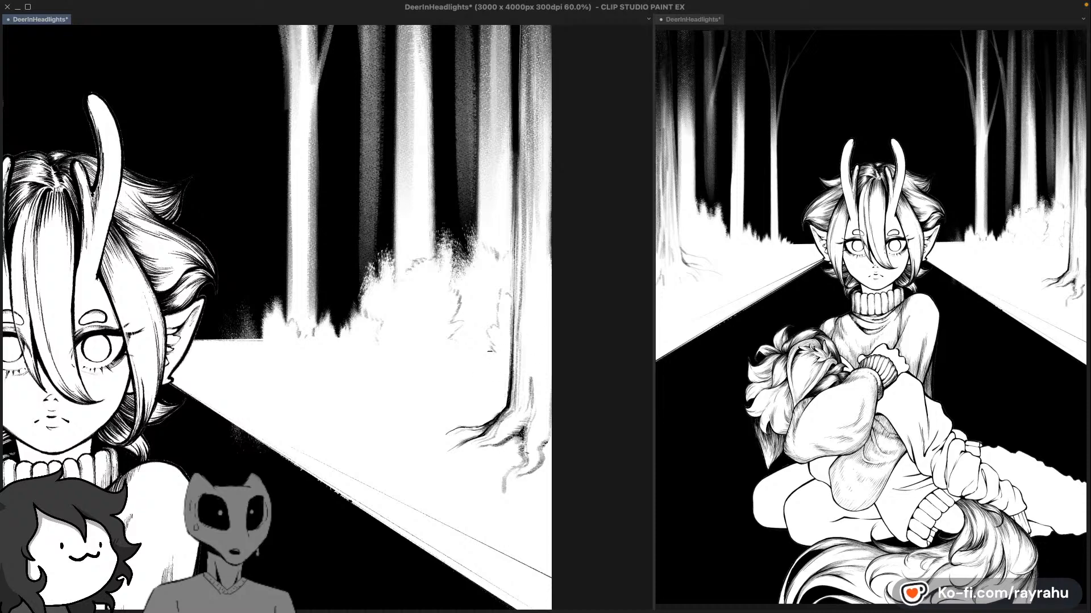
Step: Draw leafy contours in the left-hand bushes beside the outermost trunk, just above its roots
drag(441, 418, 487, 349)
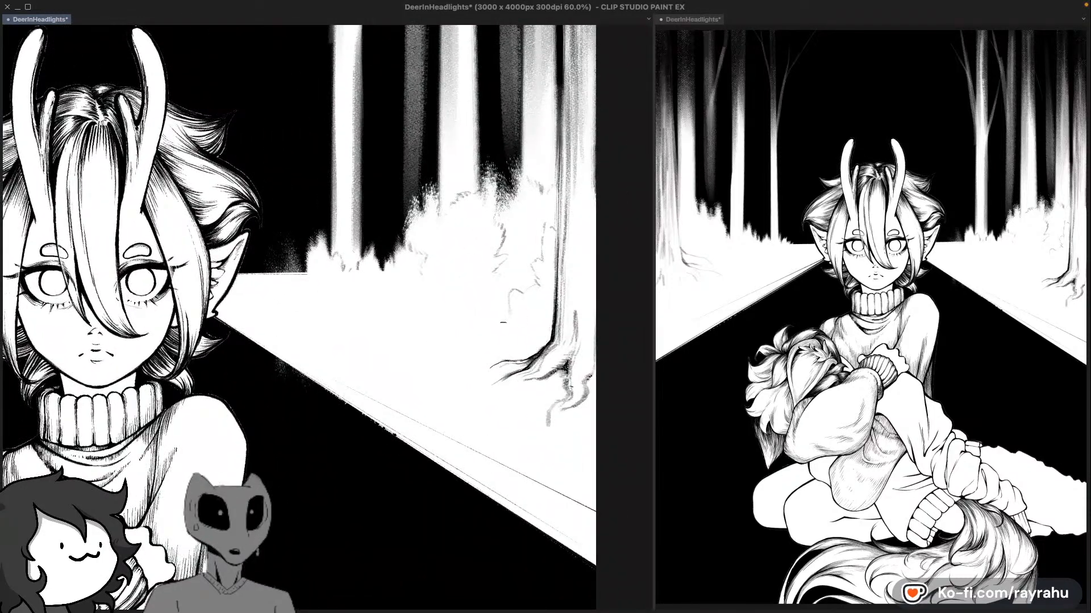
drag(474, 411, 544, 441)
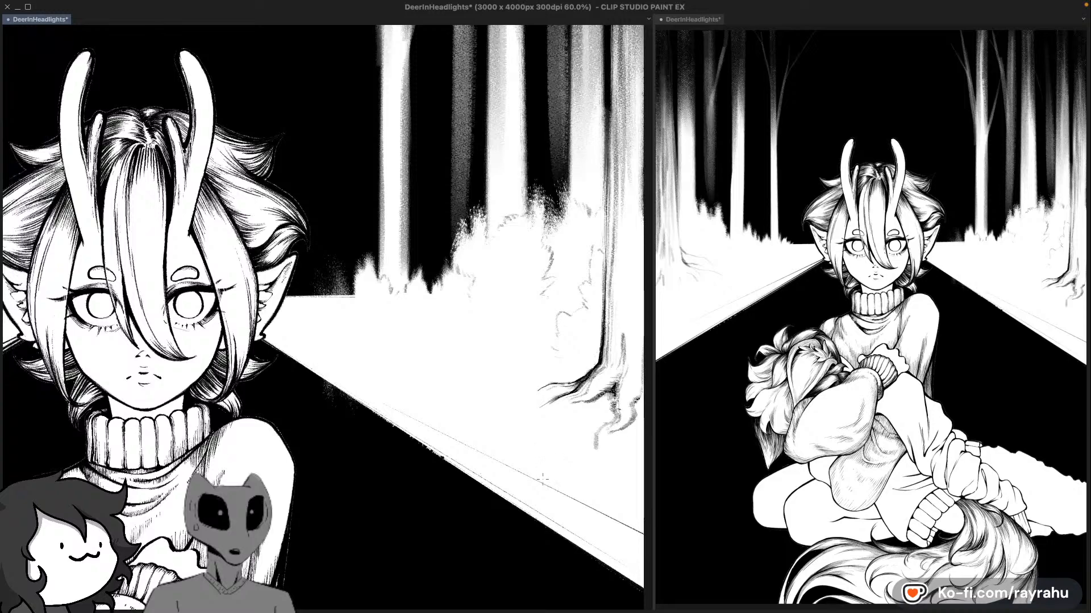
drag(115, 374, 263, 379)
drag(479, 339, 349, 360)
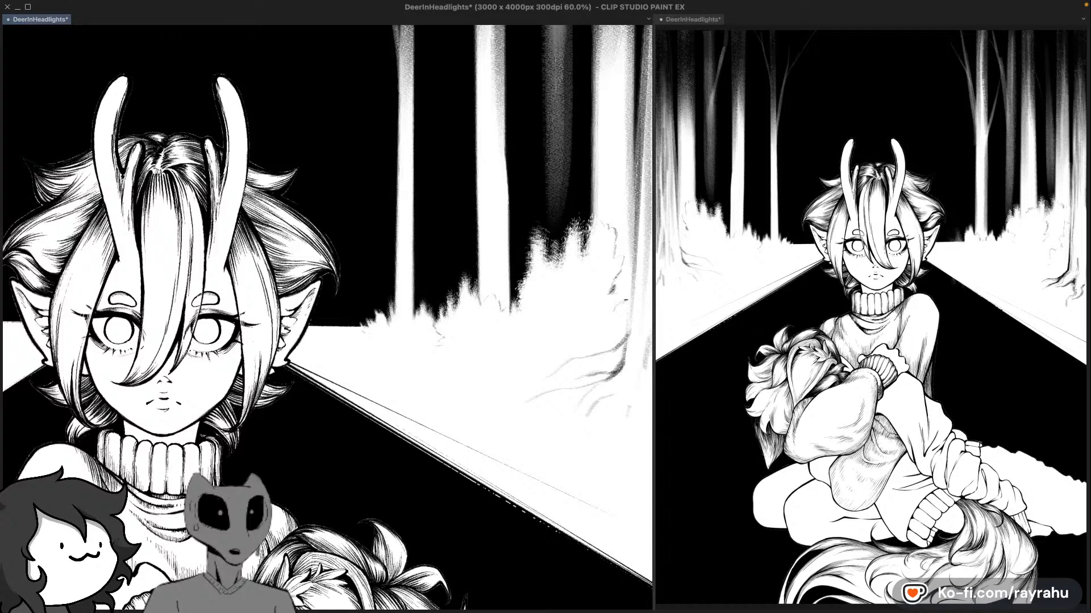
drag(621, 301, 544, 335)
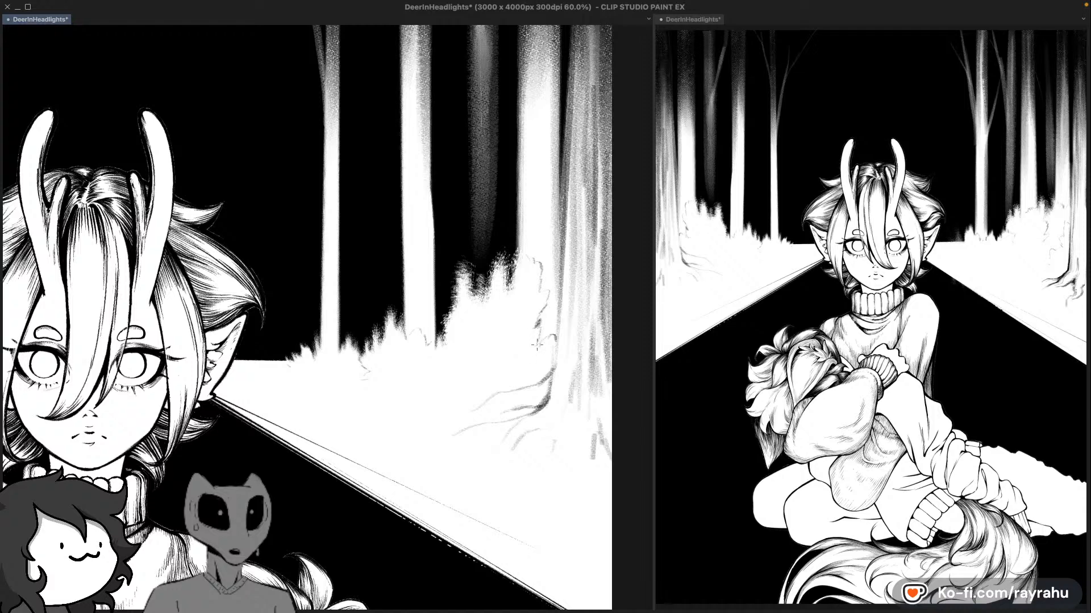
mouse_move(542, 339)
mouse_down()
mouse_move(507, 348)
mouse_move(499, 375)
mouse_up()
Step: Compare the left-hand bushes with and without the latest strokes by undoing and restoring four of them
key(super+z)
key(super+z)
key(super+z)
key(super+z)
key(super+shift+z)
key(super+shift+z)
key(super+shift+z)
key(super+shift+z)
Step: Add more rounded leaf contours across the left-hand bushes and save the illustration
drag(504, 353, 500, 382)
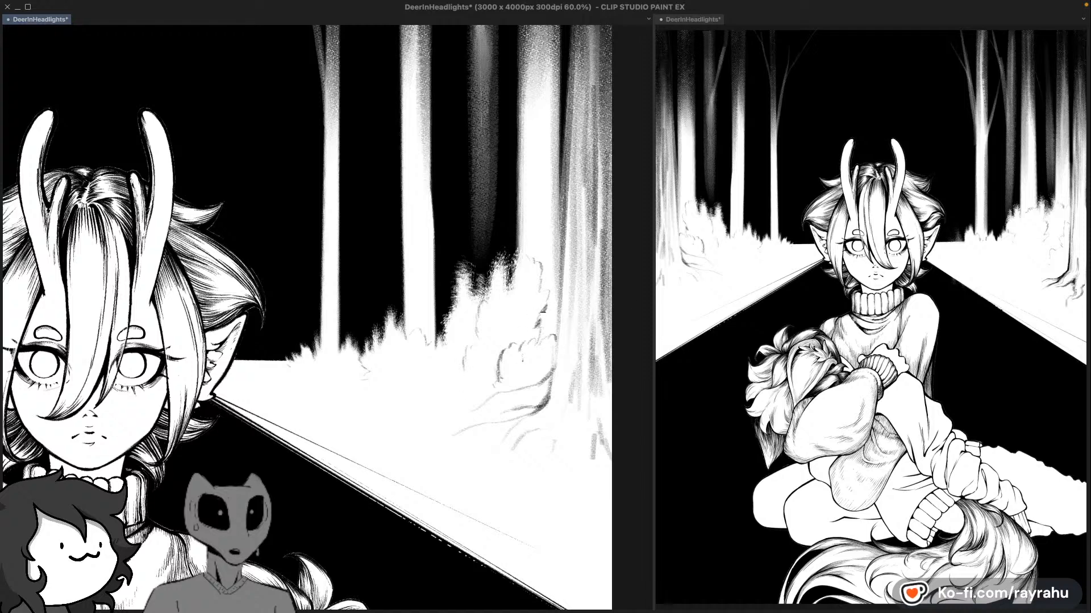
drag(543, 312, 538, 344)
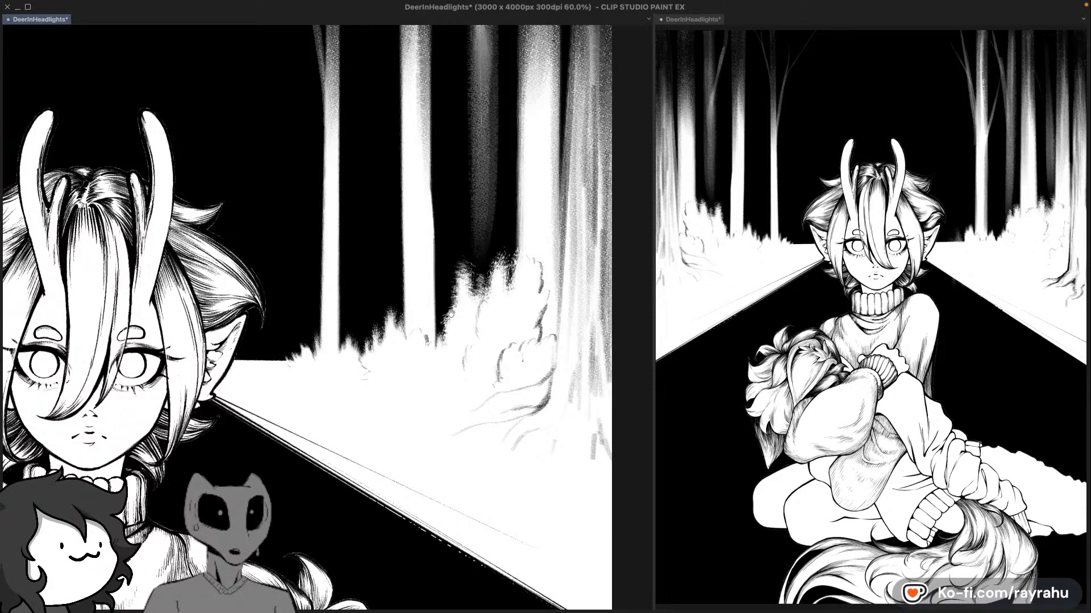
drag(392, 391, 460, 372)
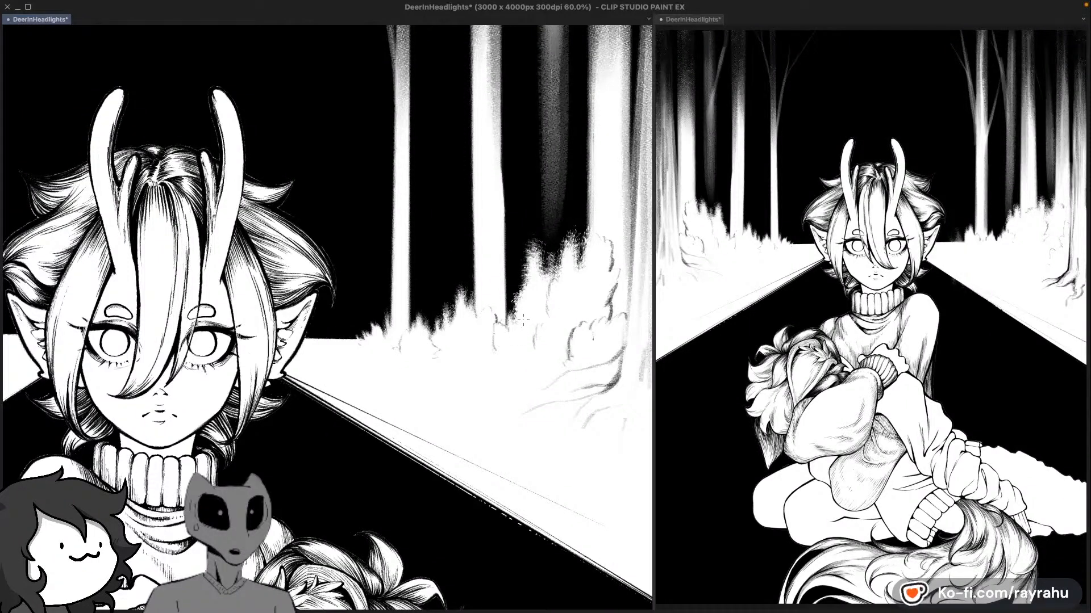
drag(535, 316, 538, 337)
key(ctrl+s)
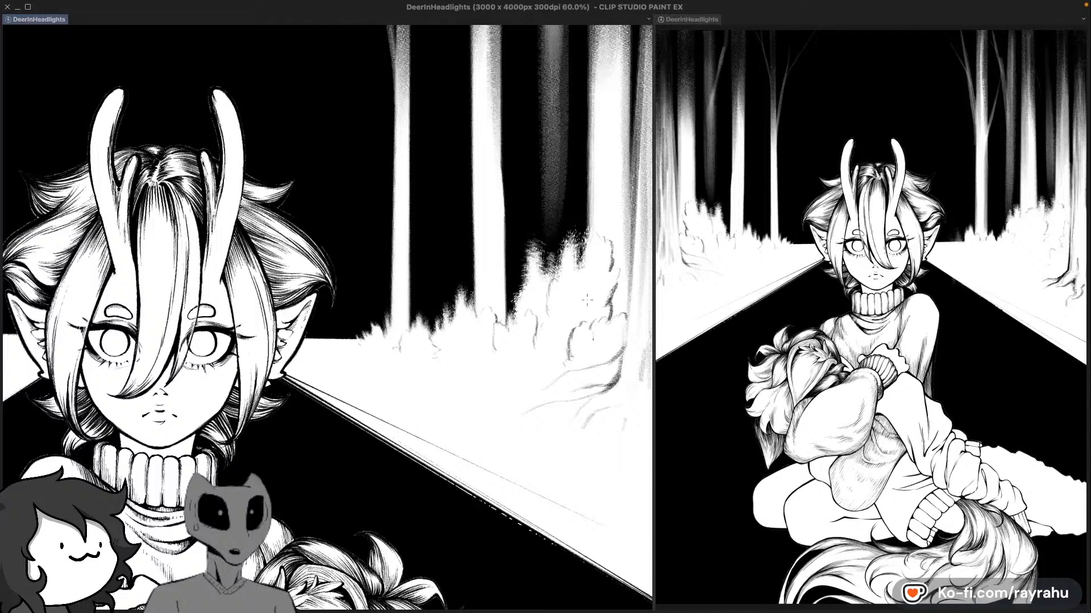
Step: Refine the leaf contours where the left-hand bushes meet the outermost trunk, replacing a misplaced stroke
drag(579, 310, 584, 329)
key(ctrl+z)
mouse_move(617, 289)
mouse_down()
mouse_move(617, 317)
mouse_move(627, 291)
mouse_up()
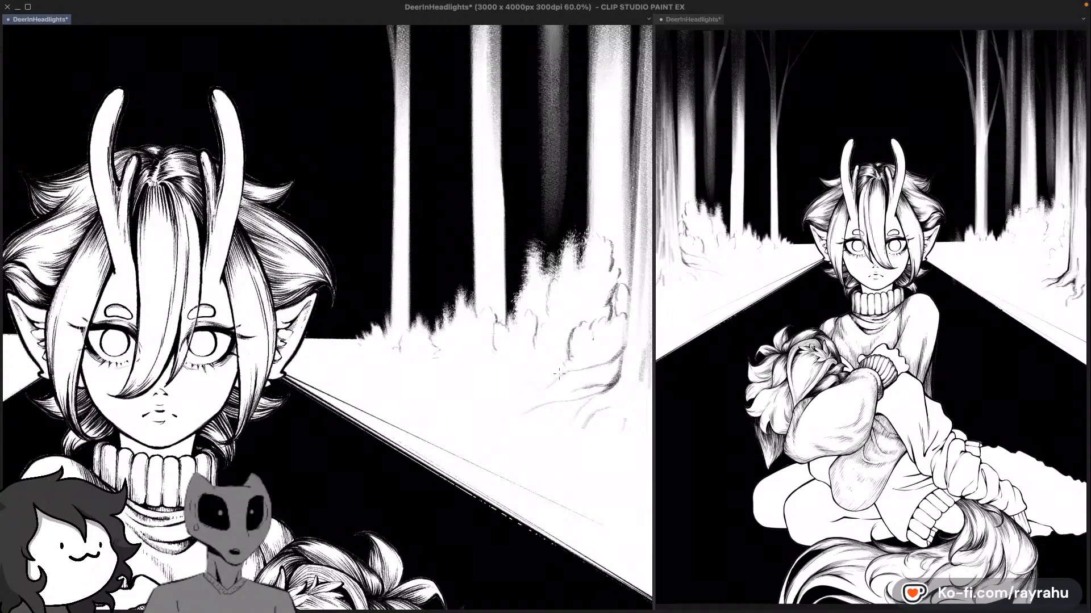
Step: Darken the inner edge of the outermost left-hand trunk with long strokes, replacing the first attempts
drag(507, 410, 288, 433)
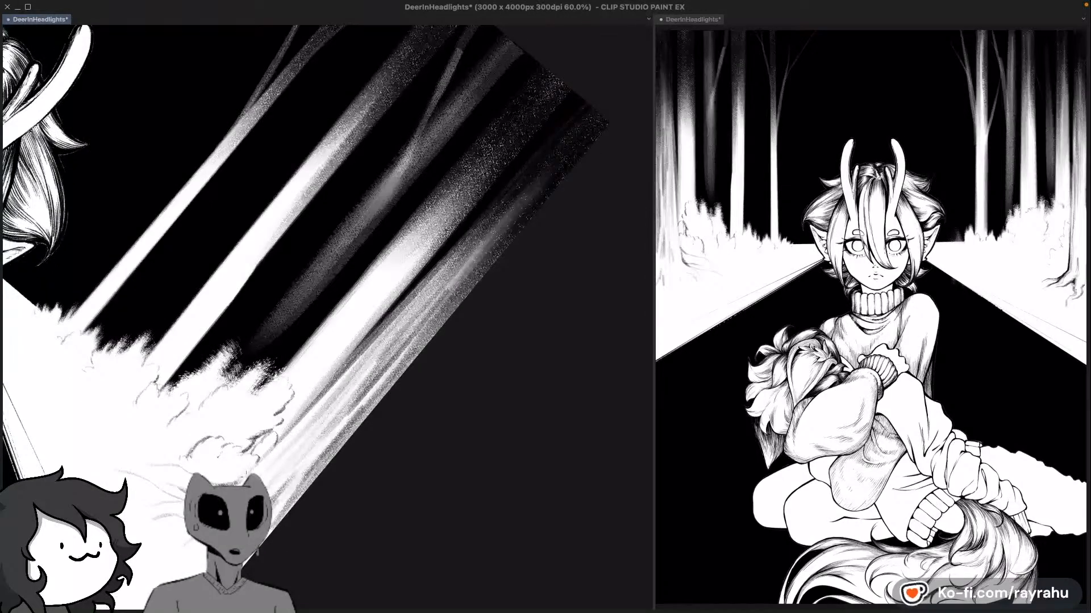
key(super+z)
drag(255, 466, 360, 361)
key(super+z)
mouse_move(265, 454)
mouse_down()
mouse_move(420, 345)
mouse_move(491, 276)
mouse_up()
drag(471, 434, 518, 317)
drag(420, 202, 421, 227)
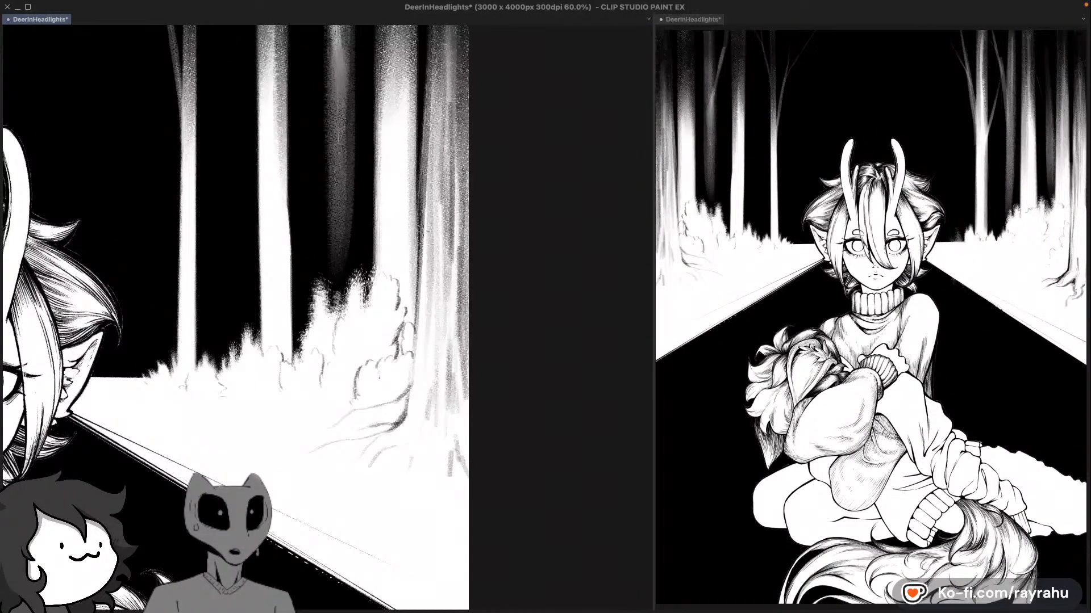
drag(499, 272, 515, 313)
drag(436, 201, 436, 255)
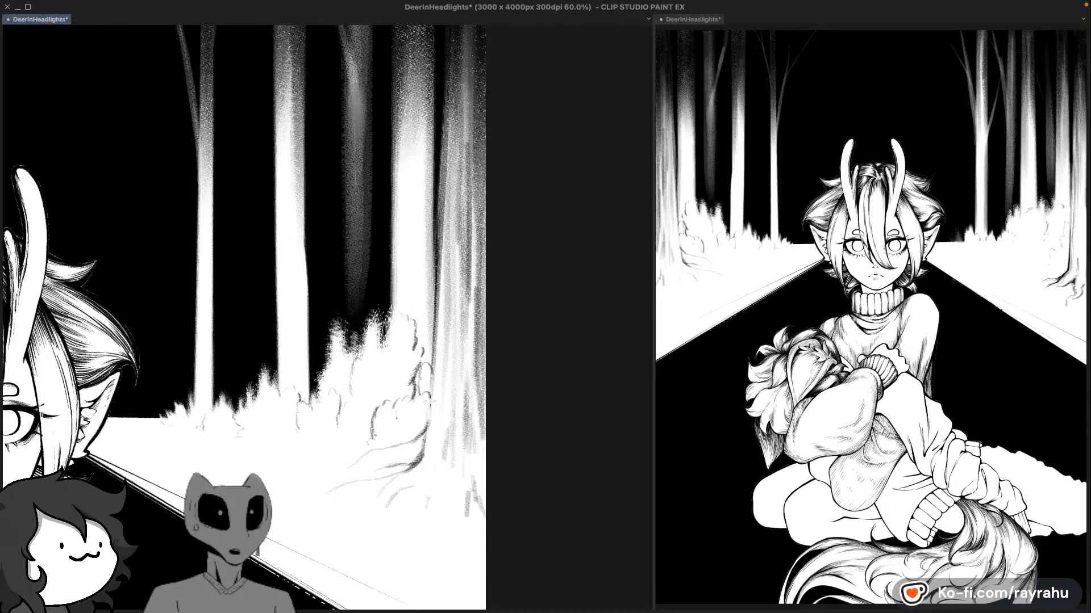
Step: Carry the inner edge of the outermost left-hand trunk down and ink its spreading roots with short strokes
drag(430, 401, 427, 430)
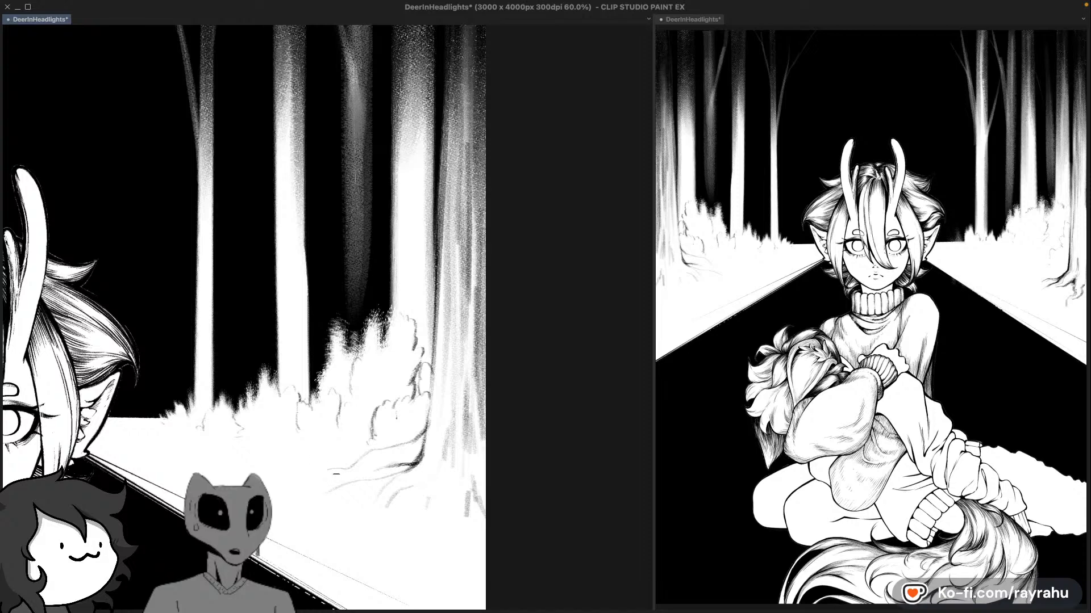
mouse_move(337, 475)
mouse_down()
mouse_move(409, 462)
mouse_move(370, 470)
mouse_up()
drag(373, 478, 396, 475)
drag(365, 486, 381, 484)
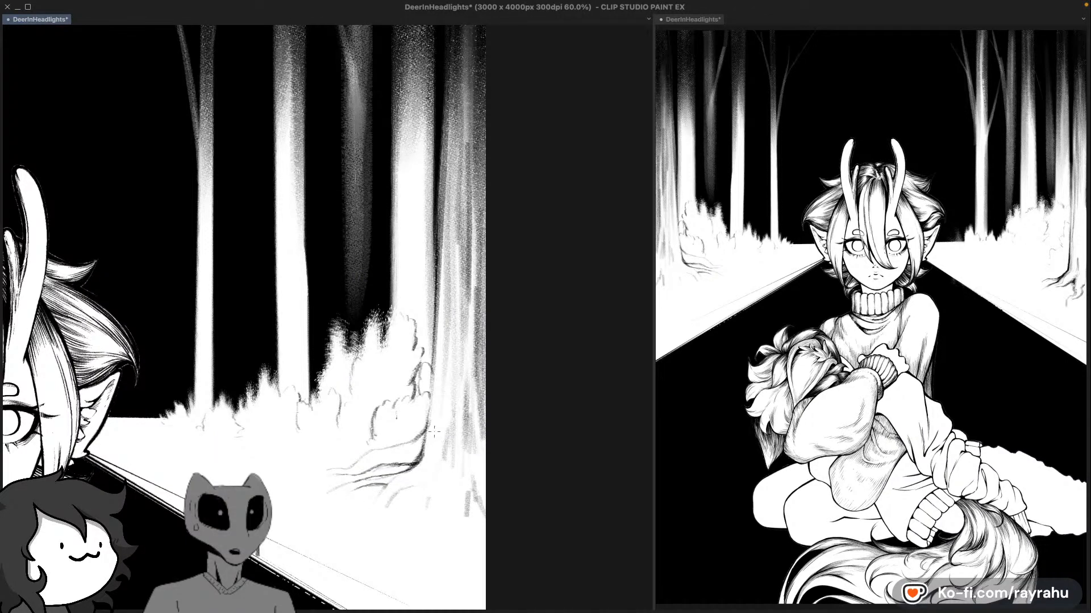
drag(376, 453, 359, 466)
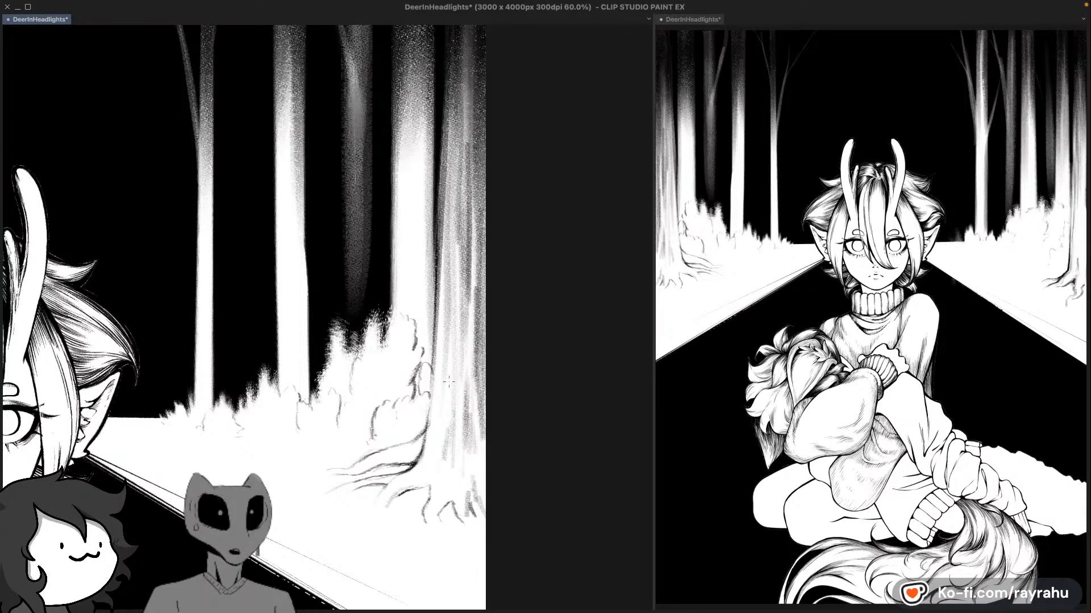
drag(434, 370, 425, 453)
key(super+z)
drag(435, 364, 425, 445)
key(super+z)
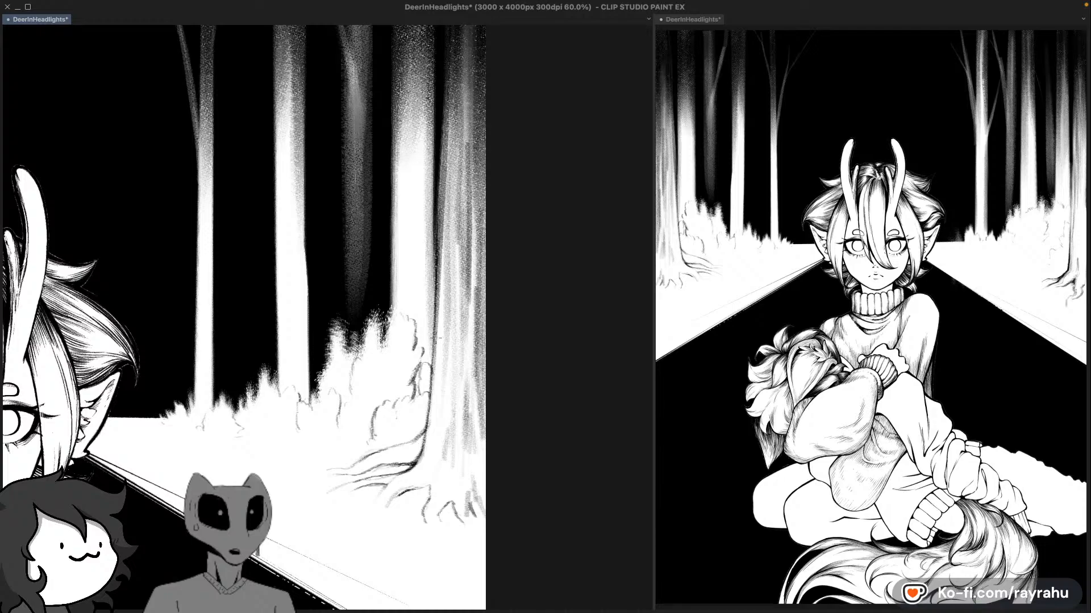
drag(437, 338, 426, 441)
key(super+z)
drag(436, 298, 421, 437)
key(super+z)
Step: Draw a long clean line up the lower inner edge of the outermost left-hand trunk from its roots
drag(457, 360, 392, 438)
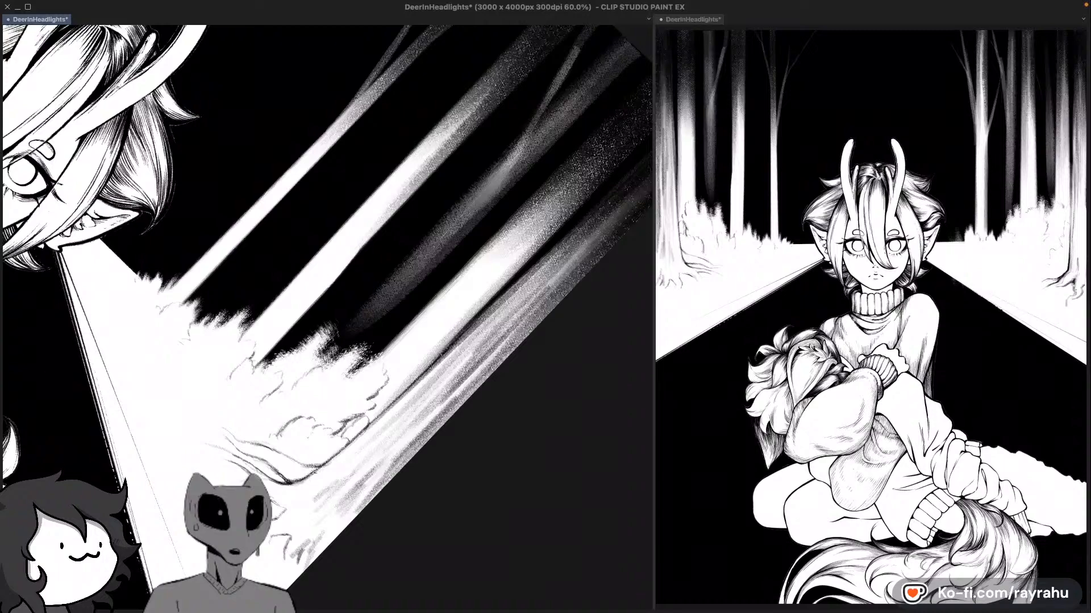
drag(315, 473, 421, 378)
key(super+at)
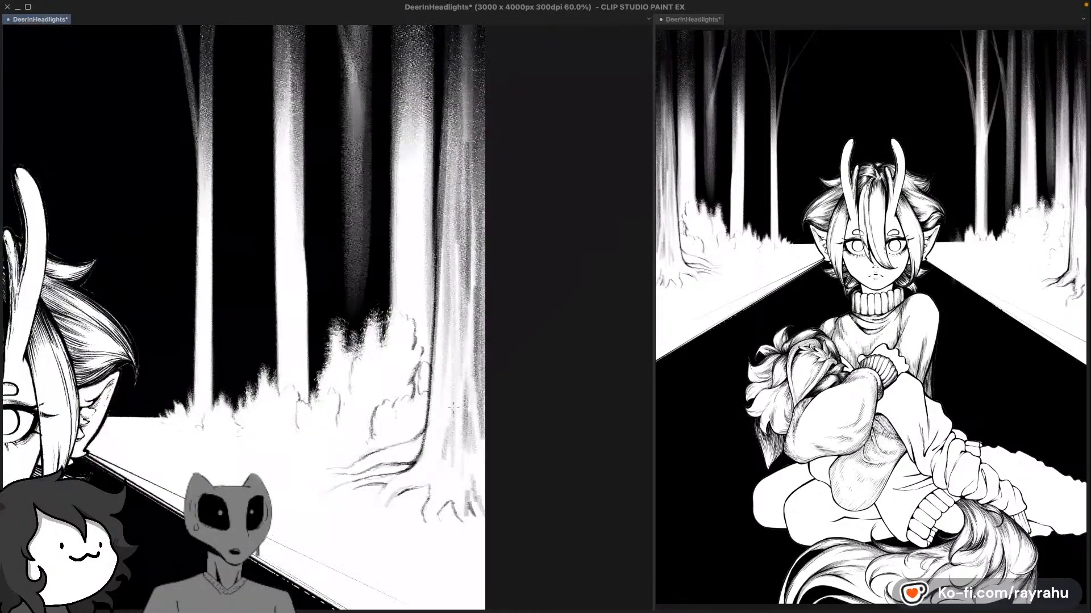
Step: Add long vertical bark strokes running up from the root base of the outermost left-hand trunk
drag(489, 434, 490, 397)
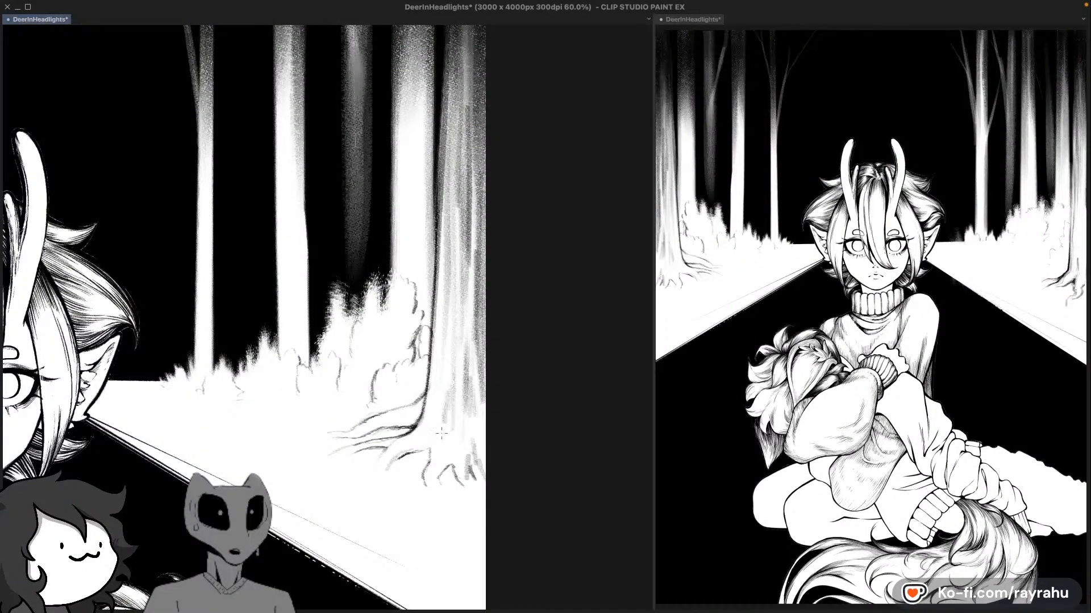
key(h)
drag(400, 425, 465, 414)
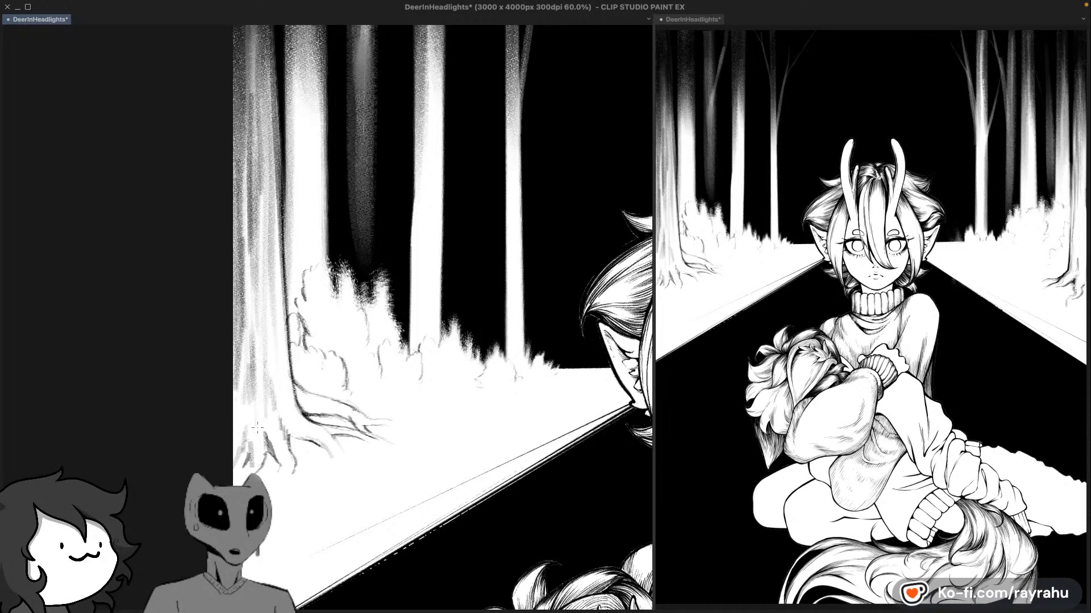
mouse_move(248, 437)
mouse_down()
mouse_move(261, 398)
mouse_move(240, 413)
mouse_move(236, 271)
mouse_up()
mouse_move(235, 341)
mouse_down()
mouse_move(291, 238)
mouse_move(249, 185)
mouse_up()
drag(269, 248, 269, 214)
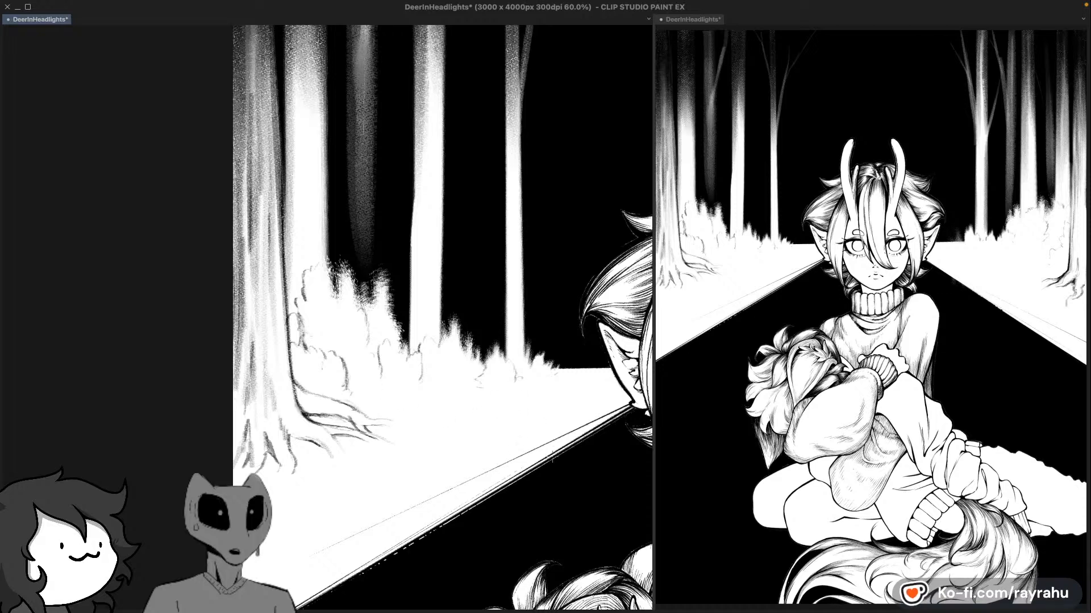
Step: Clean up the speckled left-hand edge of the road with straight strokes out to the canvas border
drag(549, 502, 528, 358)
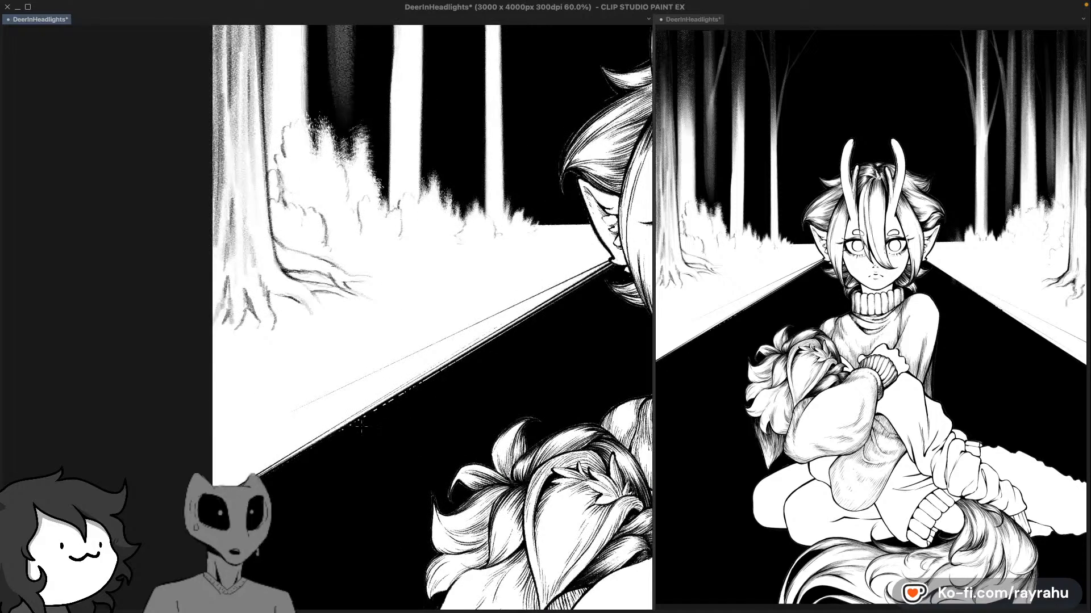
drag(421, 384, 485, 343)
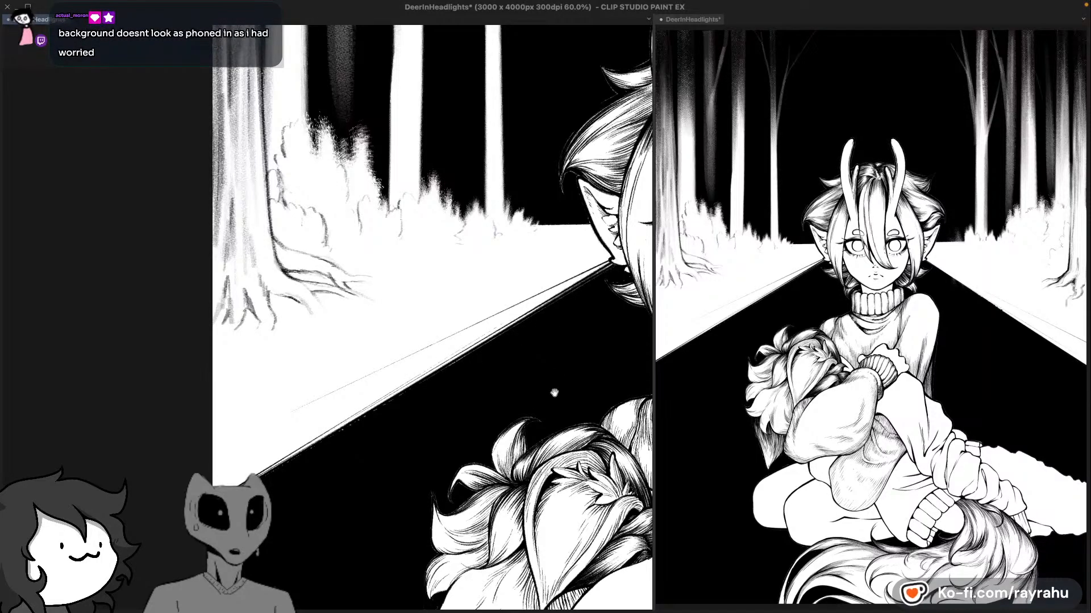
drag(555, 392, 430, 314)
drag(213, 387, 442, 295)
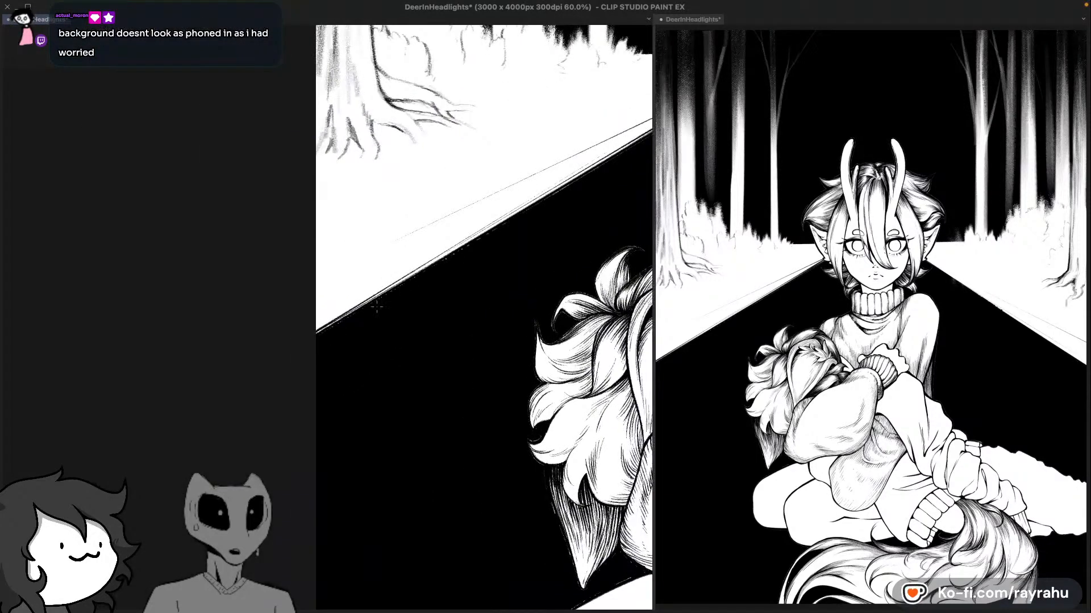
drag(333, 326, 443, 256)
Step: Paint long strokes along the right-hand road edge out to the canvas border, replacing one attempt, and review the whole illustration
drag(525, 270, 212, 391)
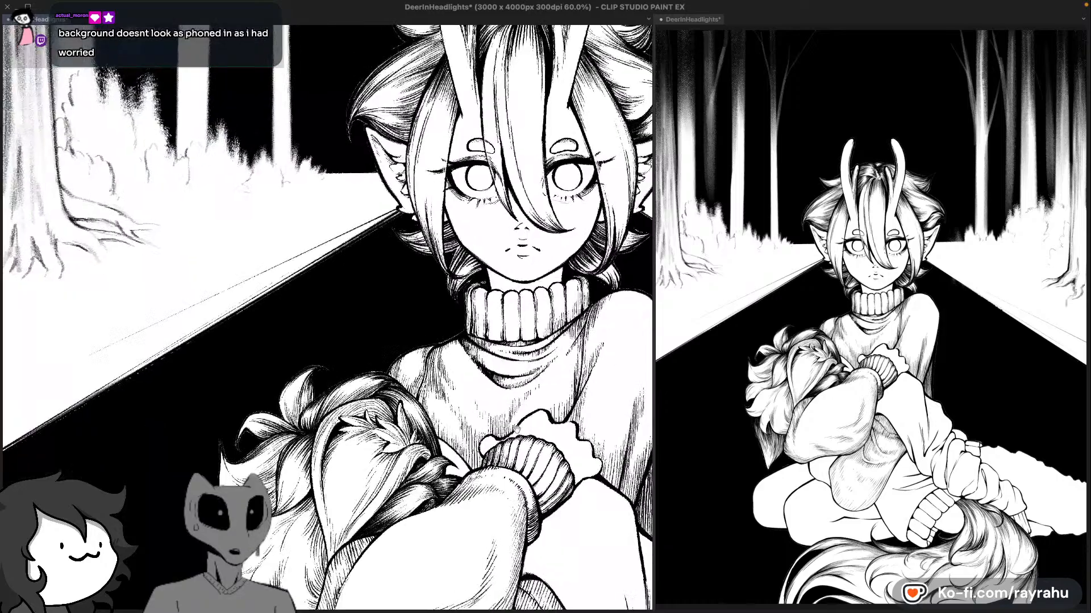
drag(517, 430, 462, 470)
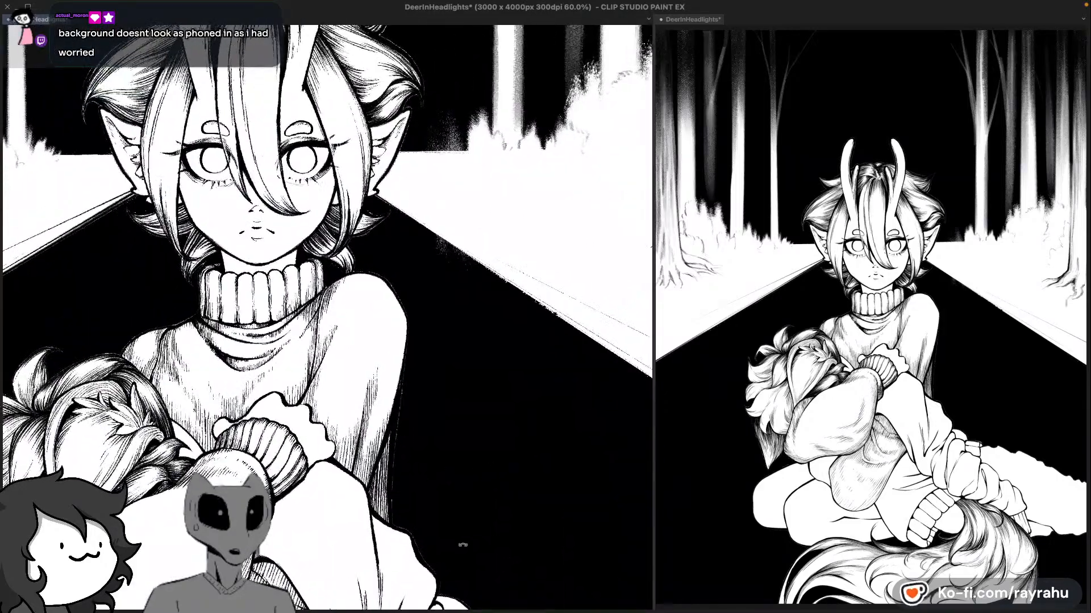
drag(463, 545, 409, 131)
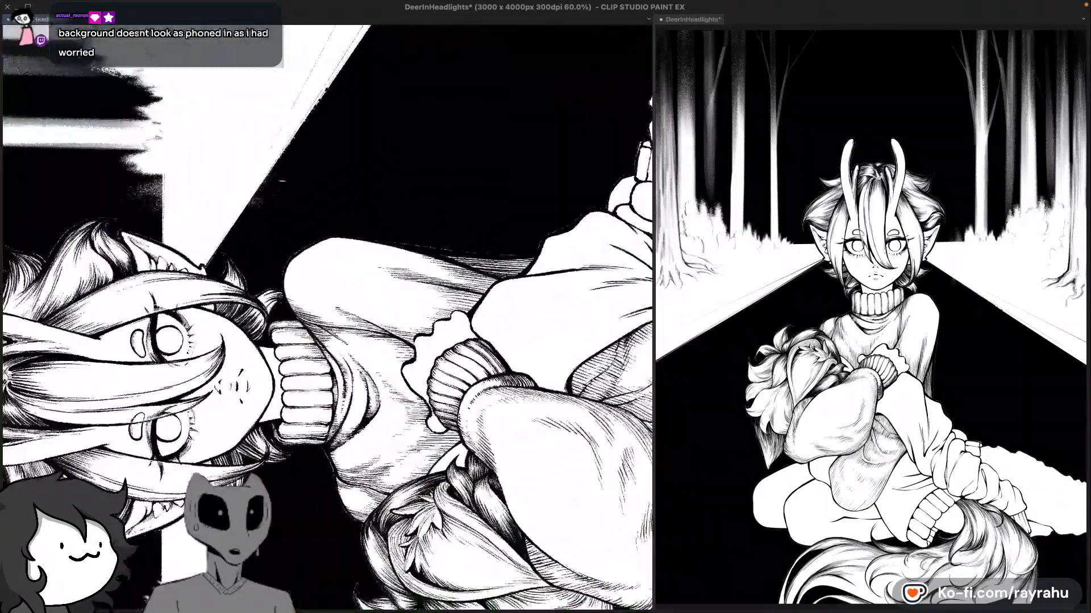
mouse_move(367, 89)
mouse_down()
mouse_move(268, 310)
mouse_move(302, 198)
mouse_up()
drag(246, 281, 319, 174)
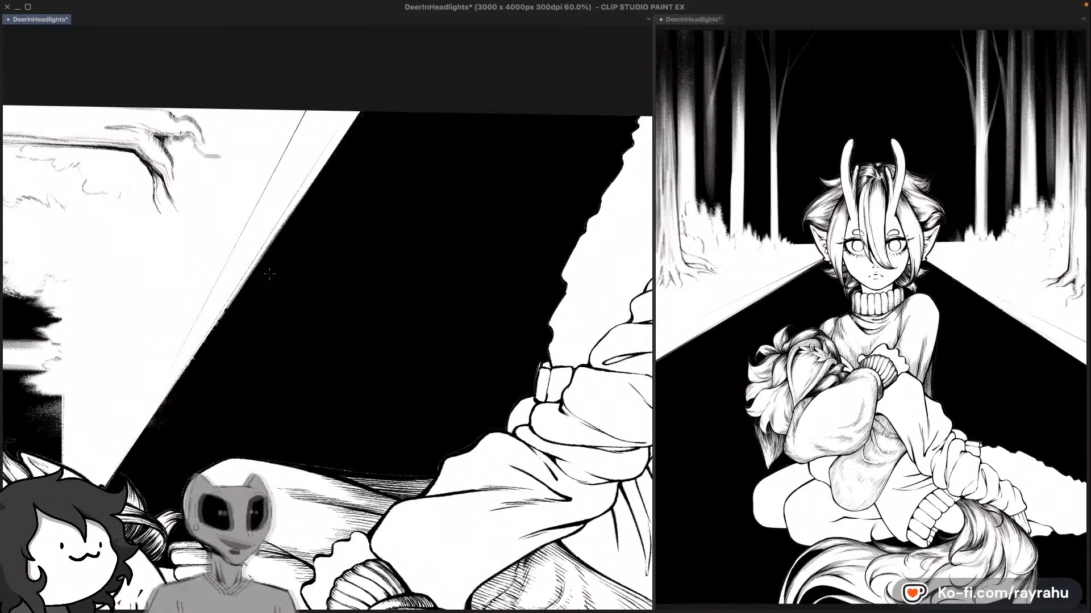
drag(258, 271, 359, 112)
drag(228, 306, 361, 111)
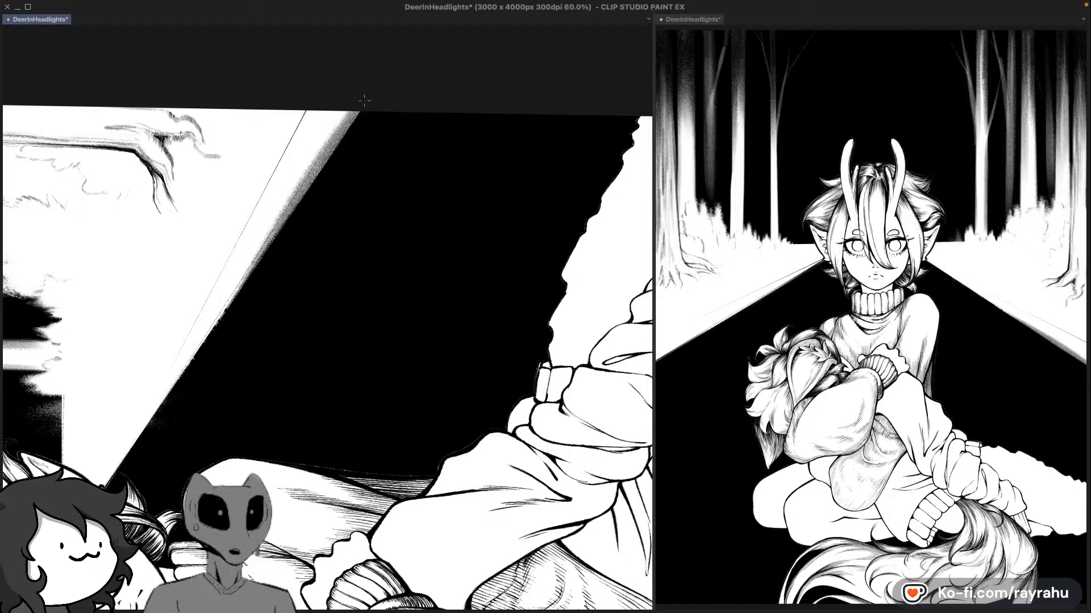
key(super+z)
drag(259, 260, 361, 110)
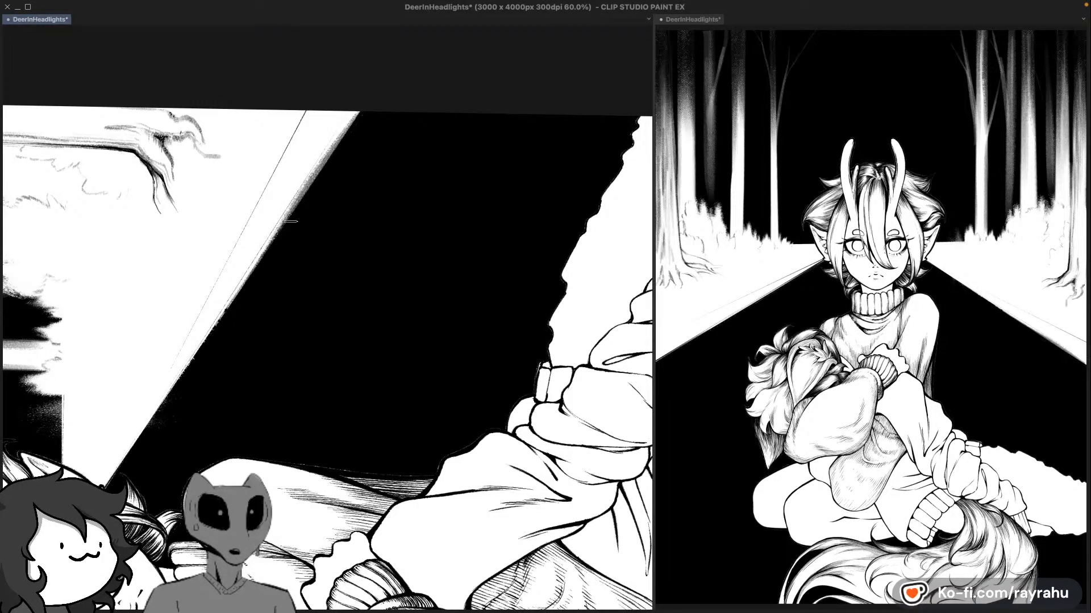
drag(286, 217, 361, 111)
mouse_move(427, 235)
mouse_down()
mouse_move(356, 397)
mouse_move(584, 359)
mouse_up()
mouse_move(112, 309)
mouse_down()
mouse_move(376, 330)
mouse_move(387, 341)
mouse_up()
scroll(388, 341, down, 5)
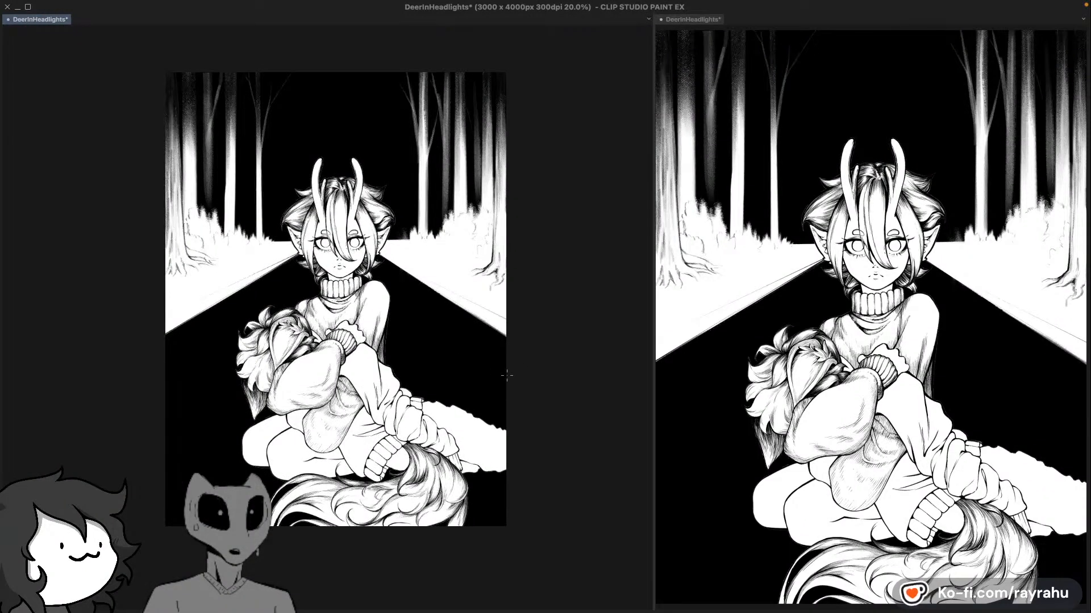
Step: Save the illustration and add a layer mask to the background layer, Layer 5
key(ctrl+s)
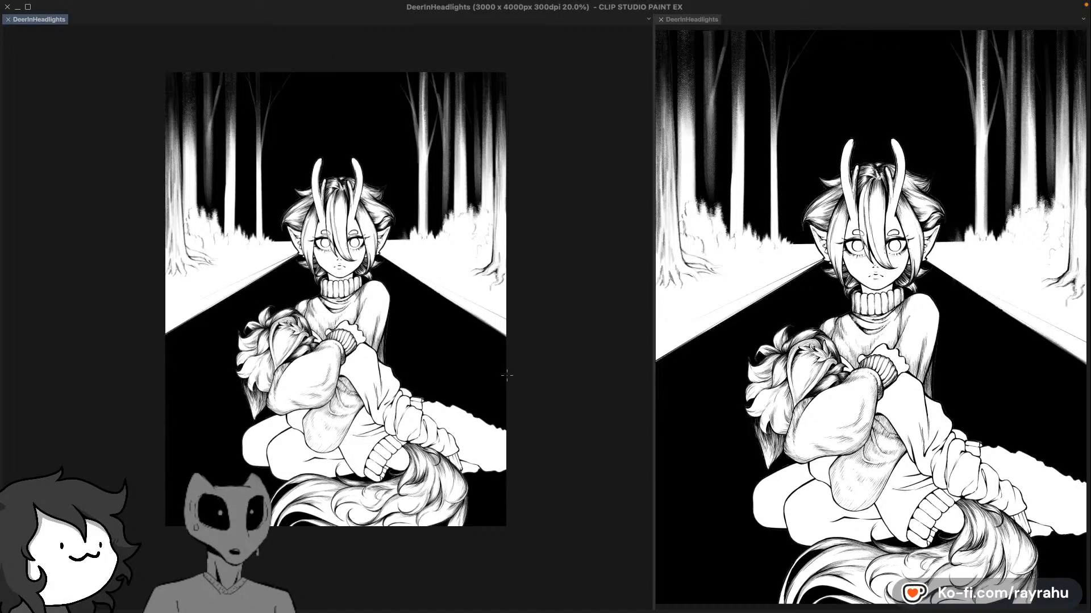
scroll(507, 375, up, 1)
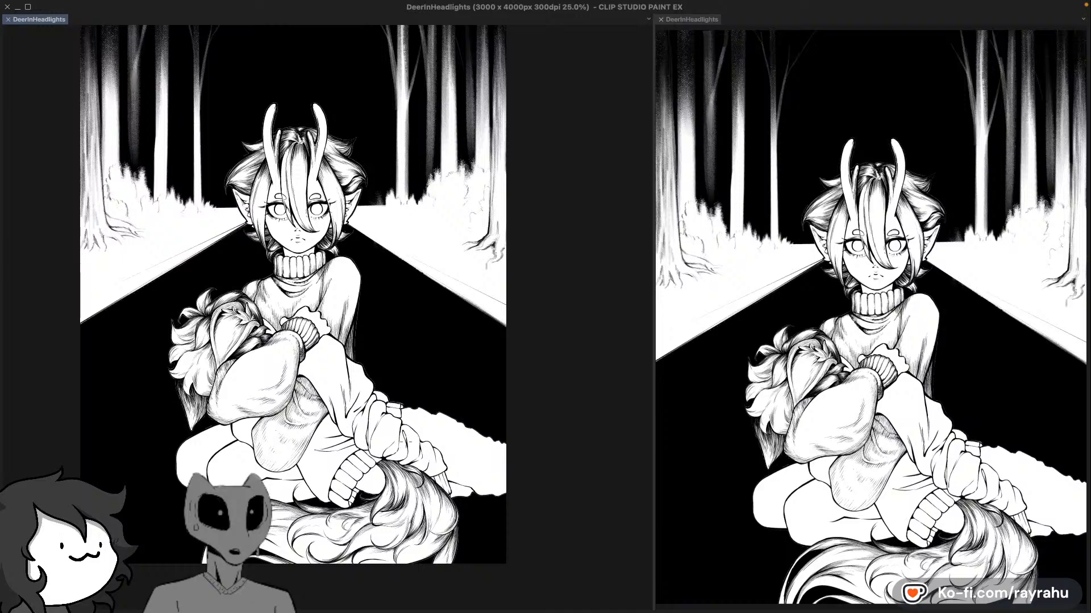
scroll(403, 436, up, 2)
scroll(450, 393, down, 3)
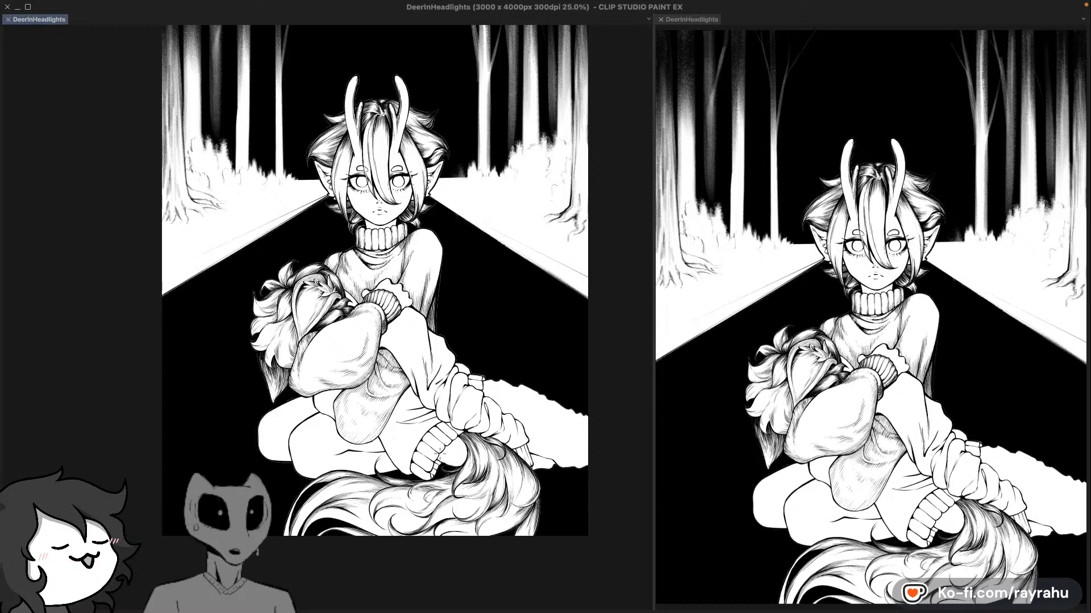
key(F4)
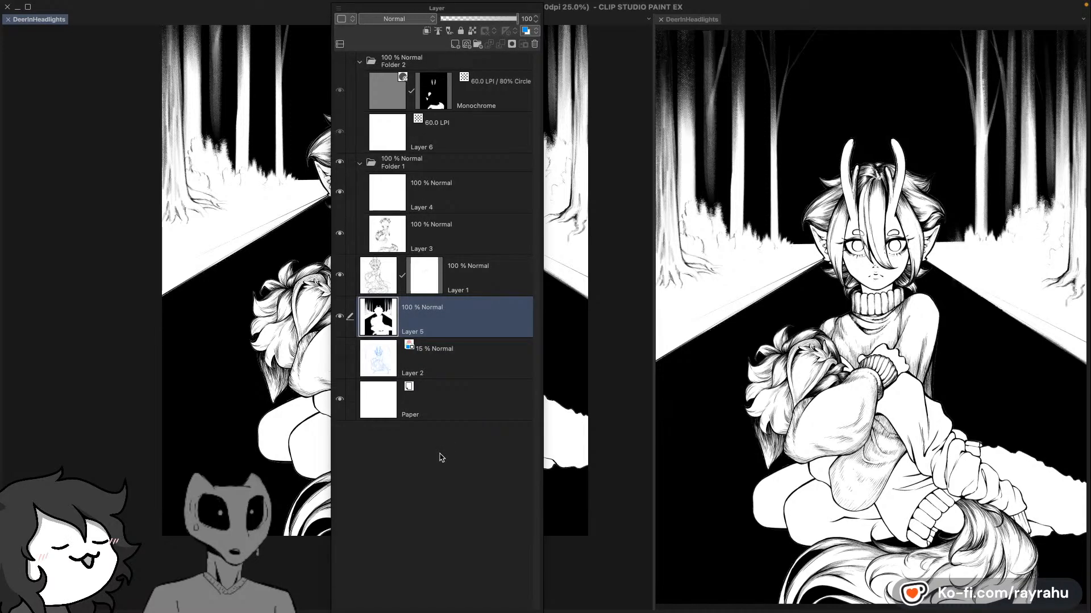
click(512, 44)
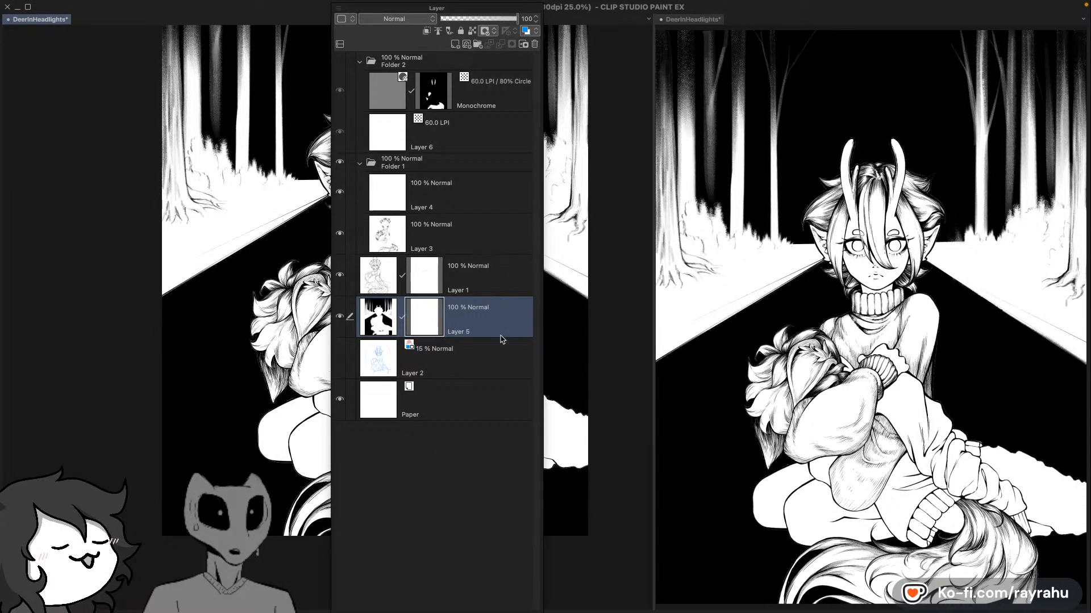
key(F4)
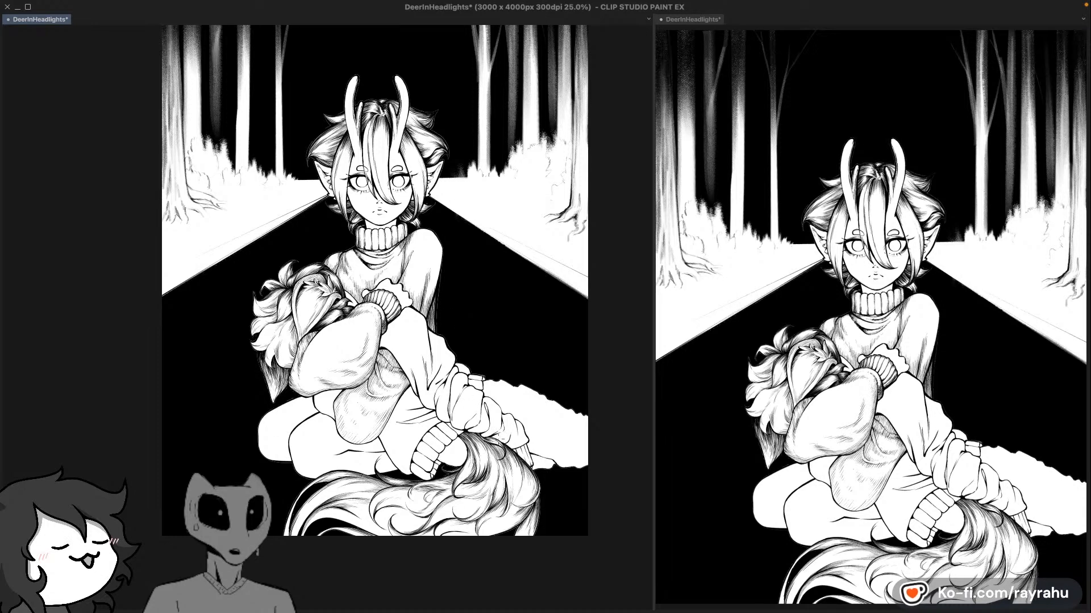
Step: Choose the Diffusion airbrush for soft shading on the layer mask
drag(579, 379, 577, 338)
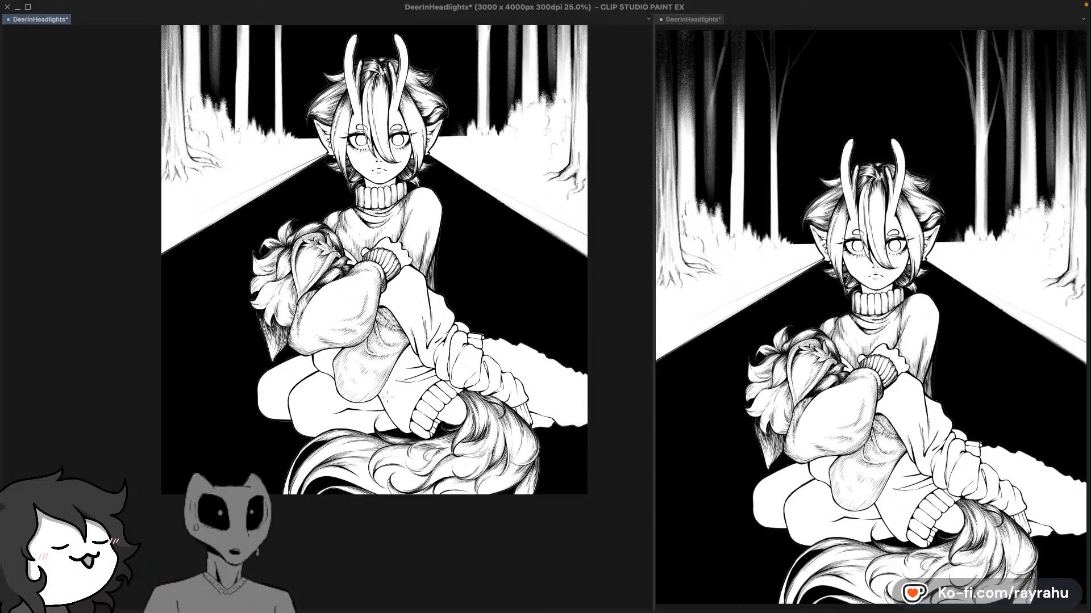
key(b)
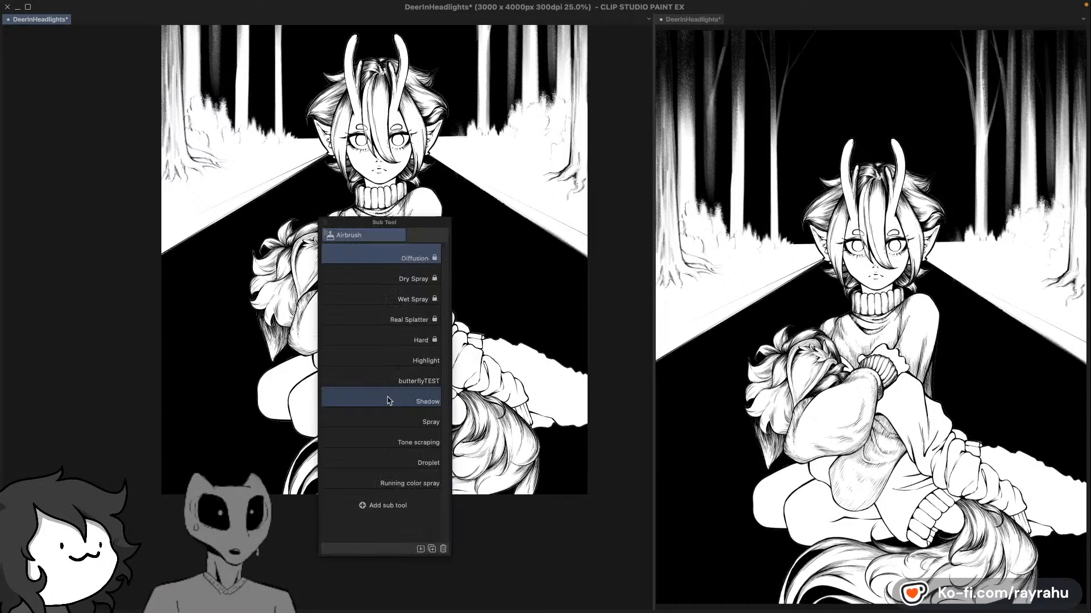
click(420, 317)
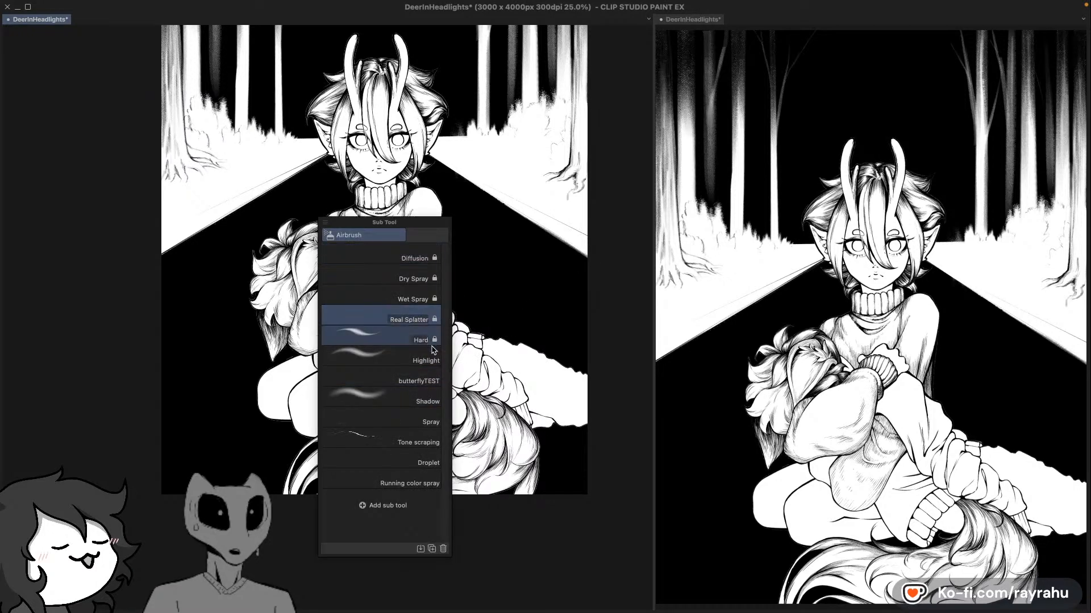
click(418, 276)
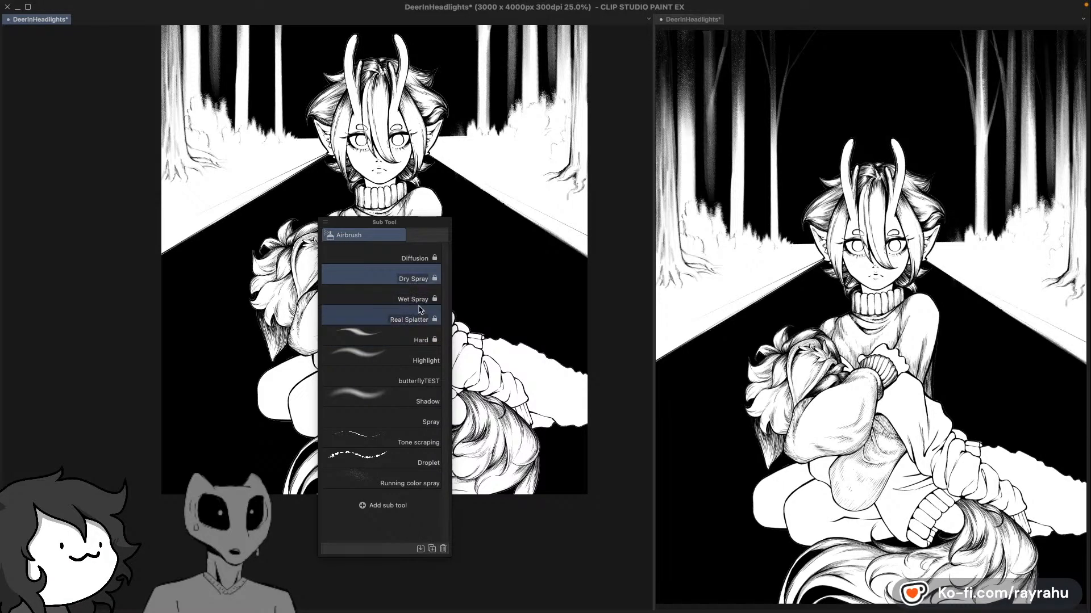
click(426, 257)
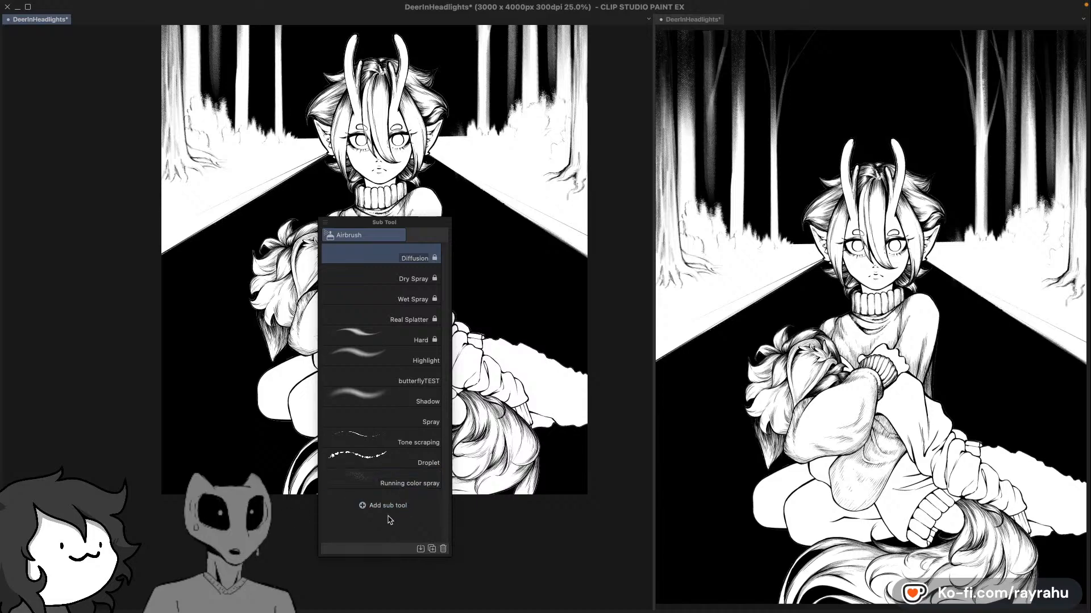
key(Escape)
scroll(393, 497, up, 2)
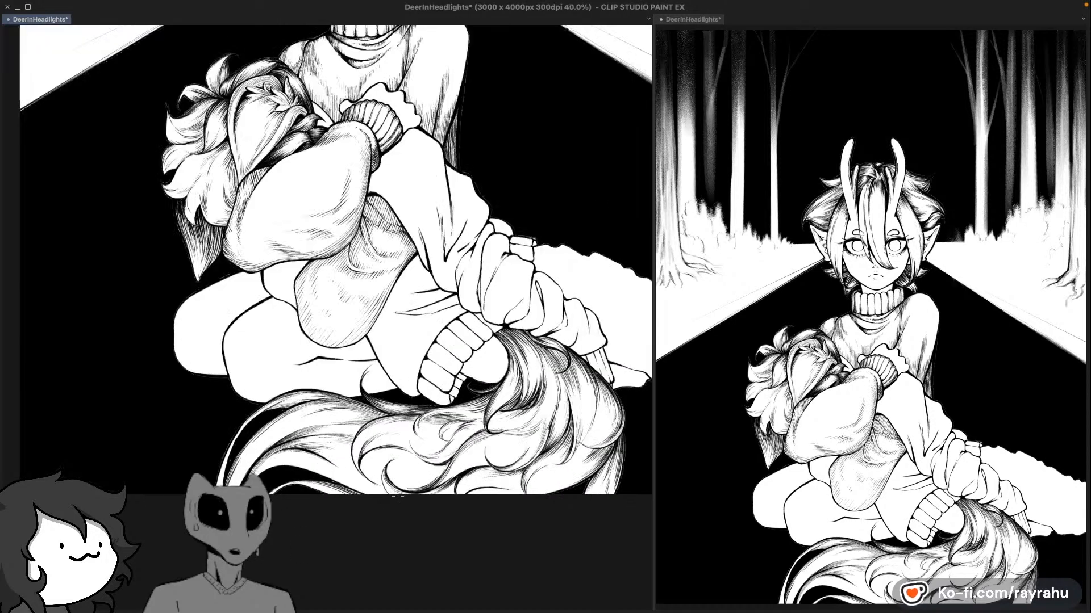
scroll(394, 498, down, 6)
scroll(397, 491, up, 2)
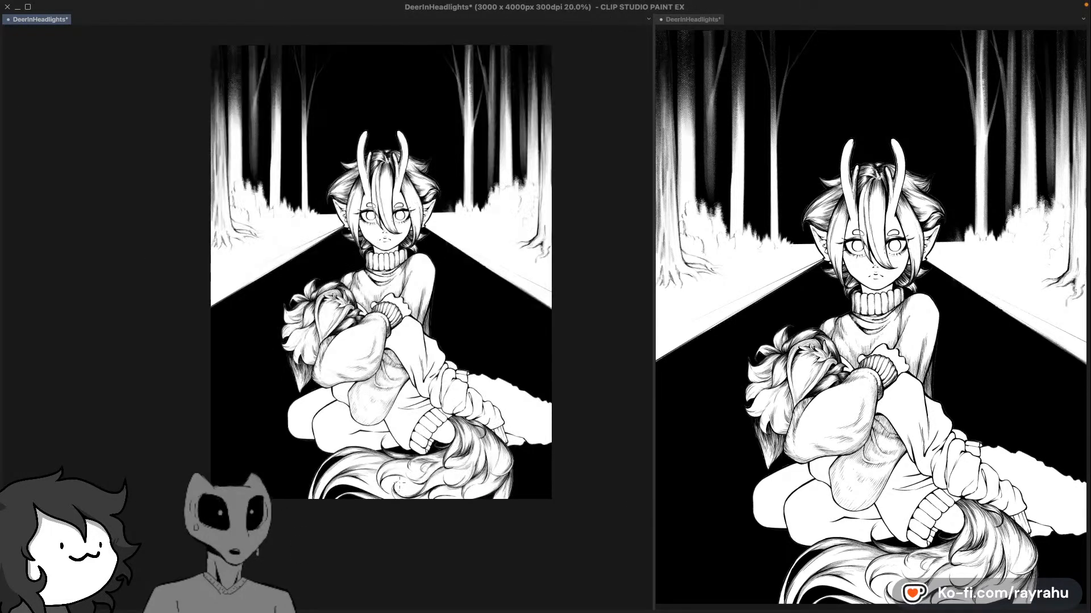
key(b)
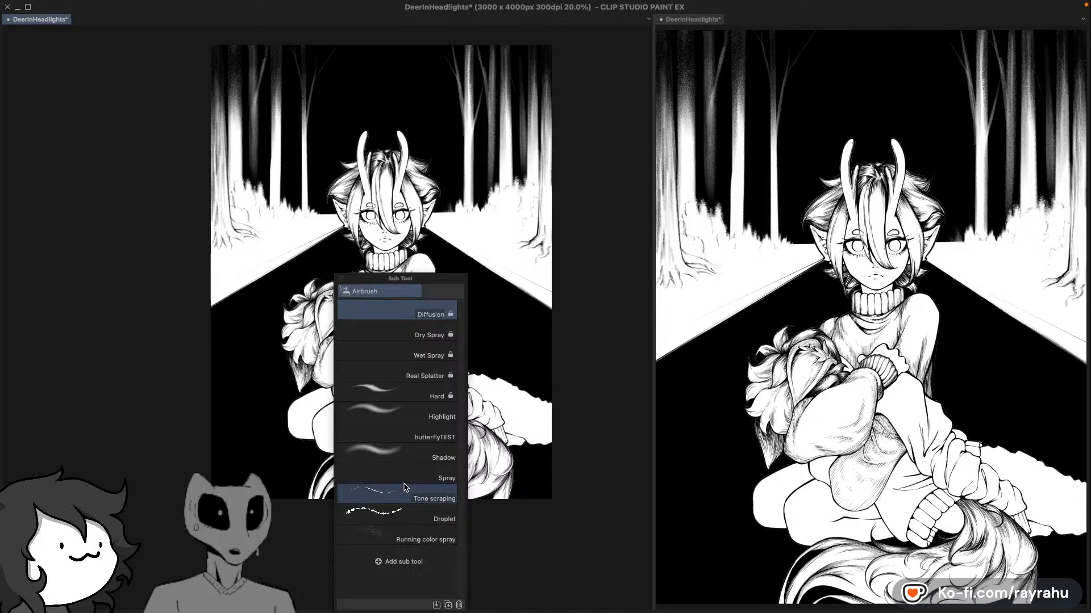
key(l)
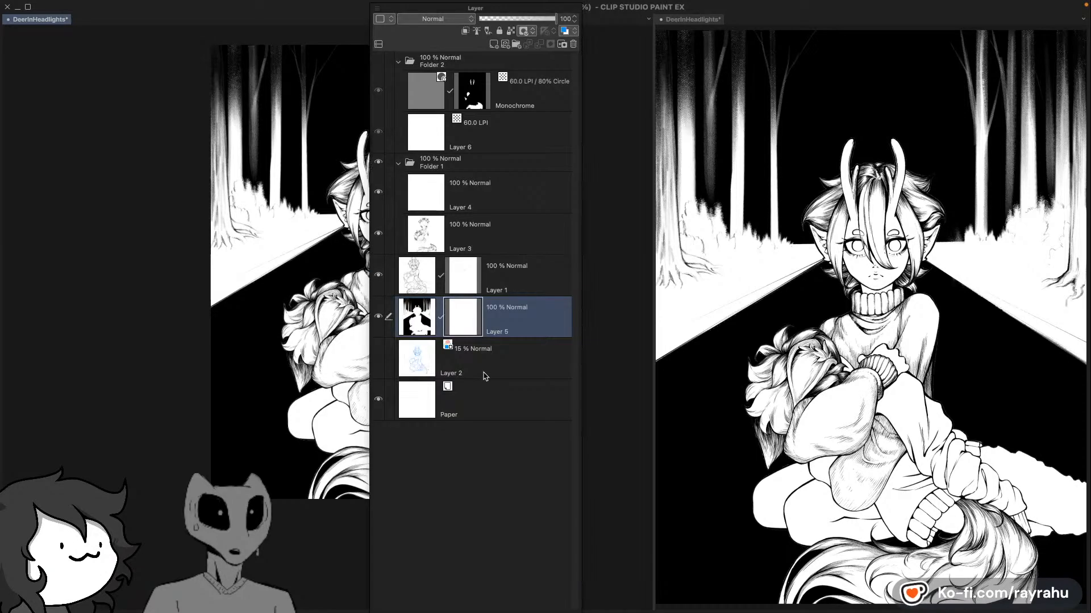
key(l)
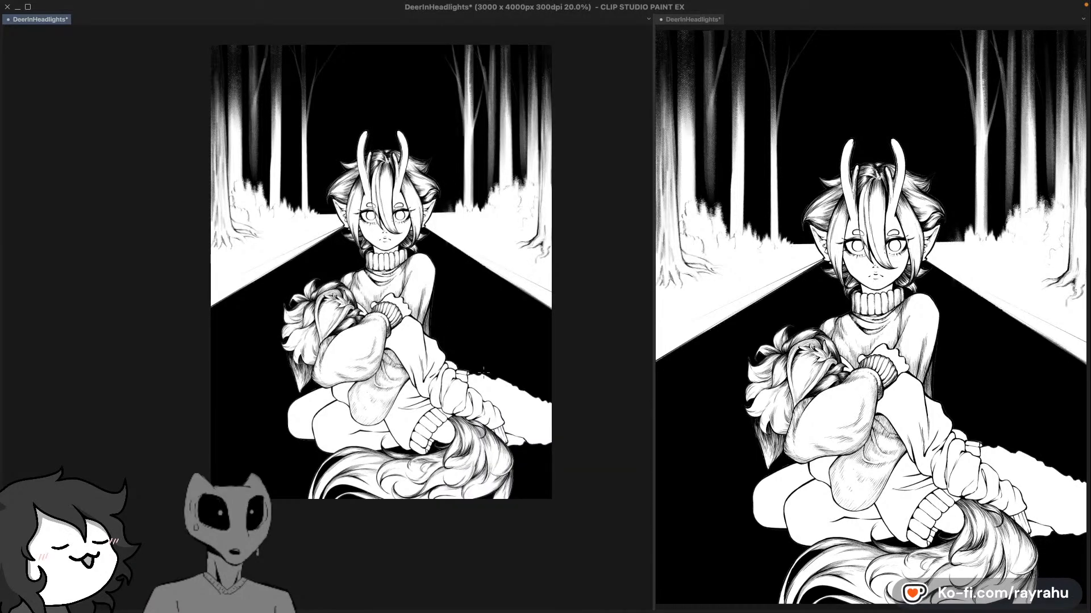
key(s)
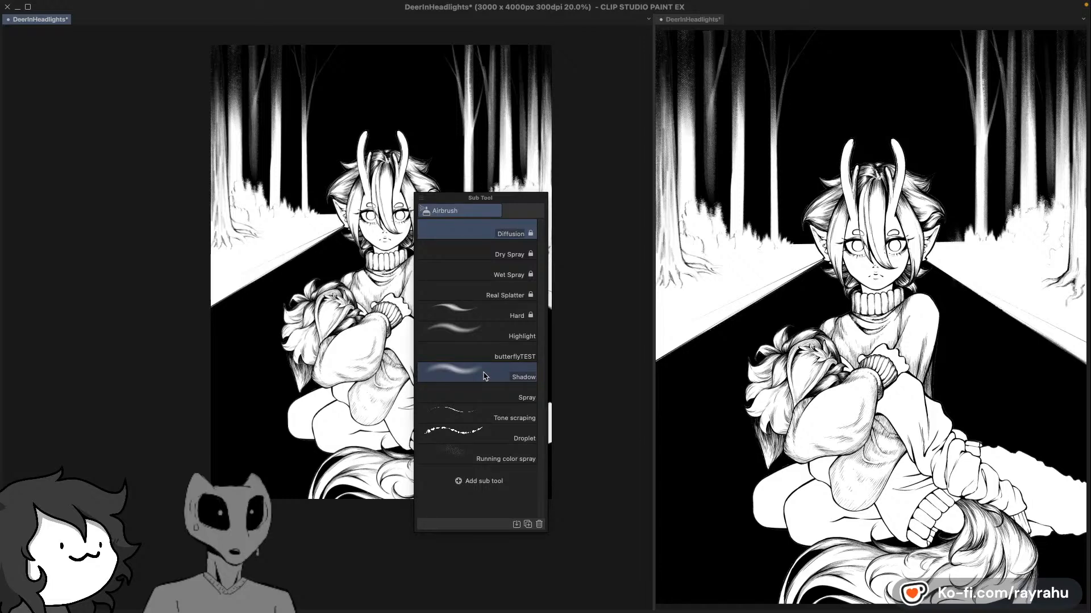
key(c)
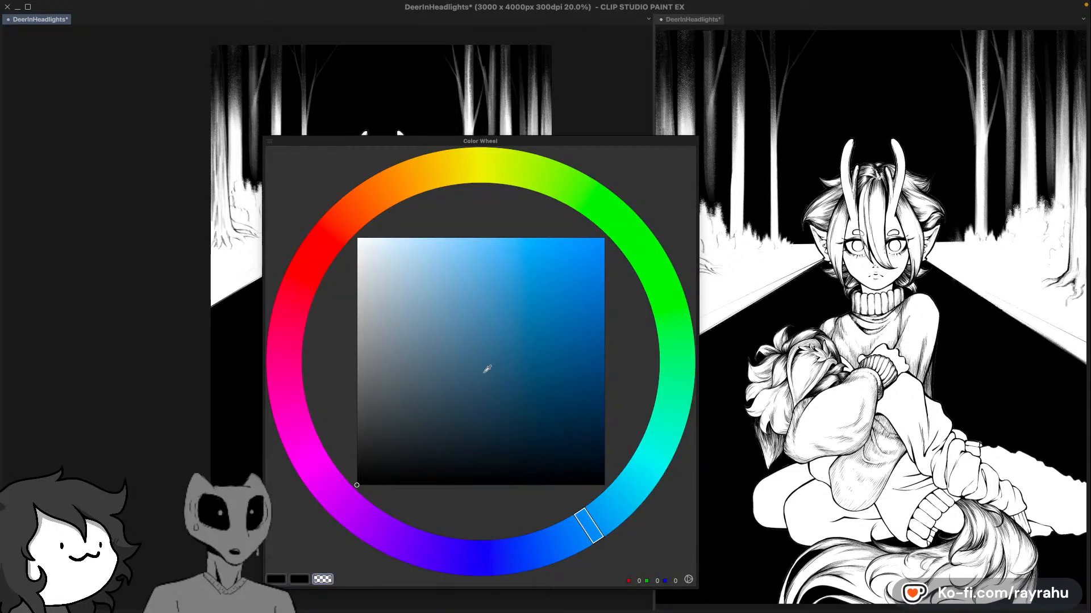
key(c)
scroll(483, 372, up, 2)
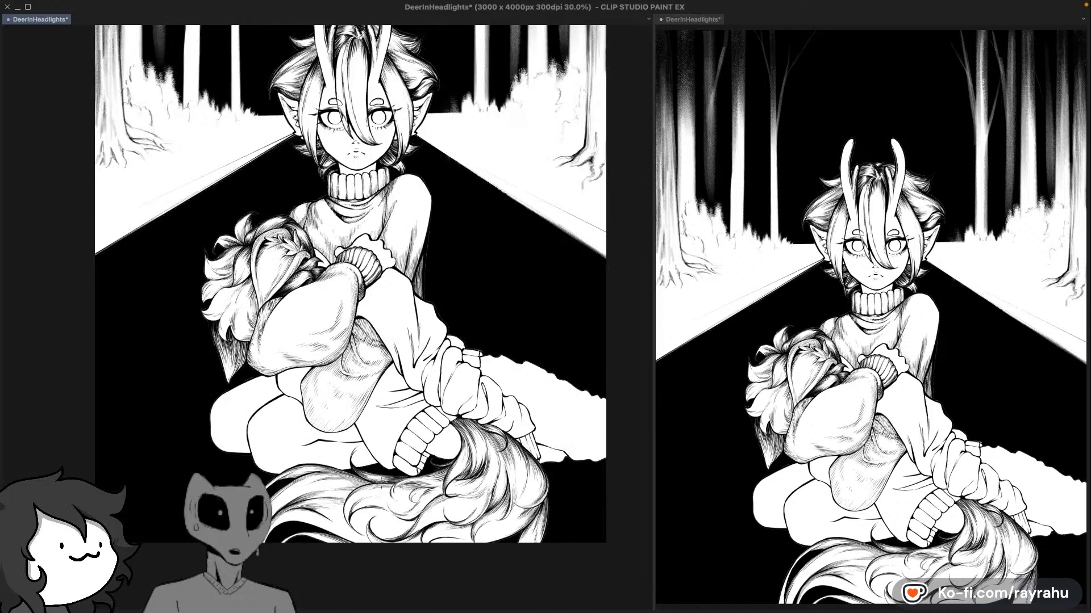
scroll(387, 477, down, 2)
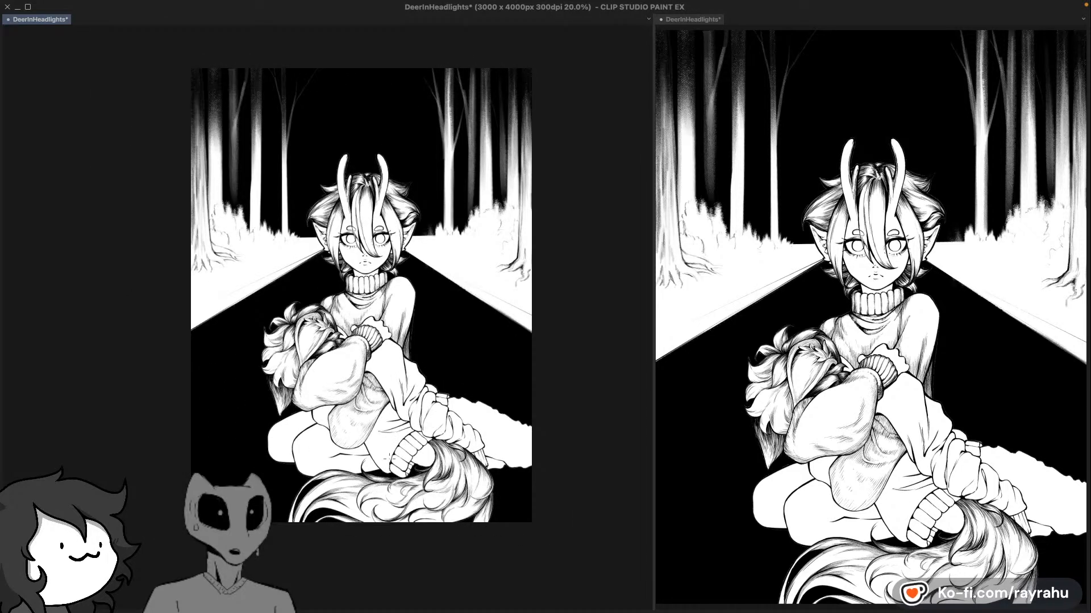
drag(410, 475, 405, 432)
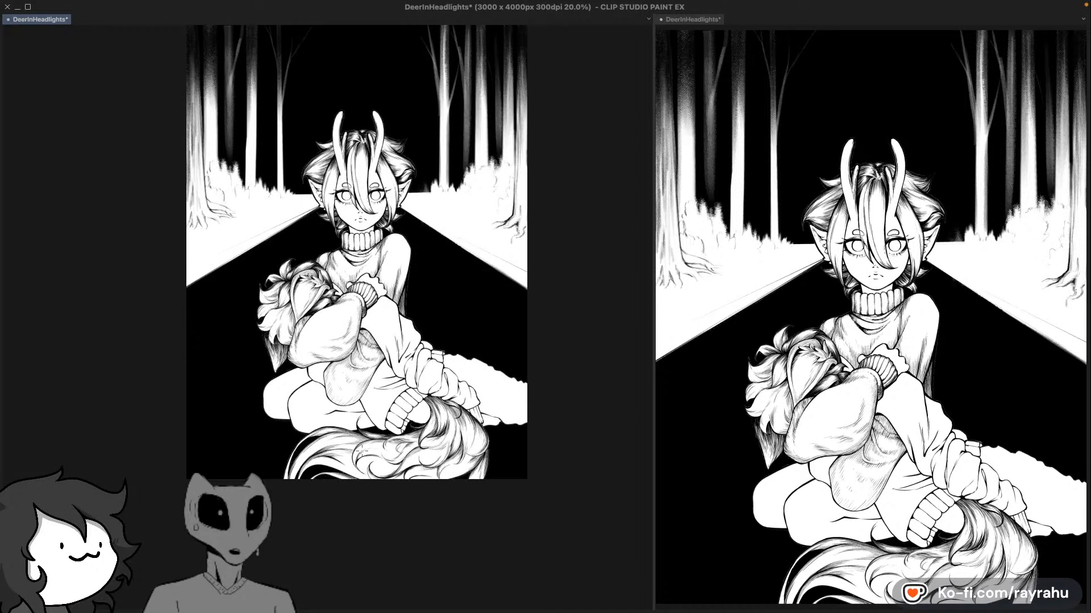
scroll(371, 450, up, 2)
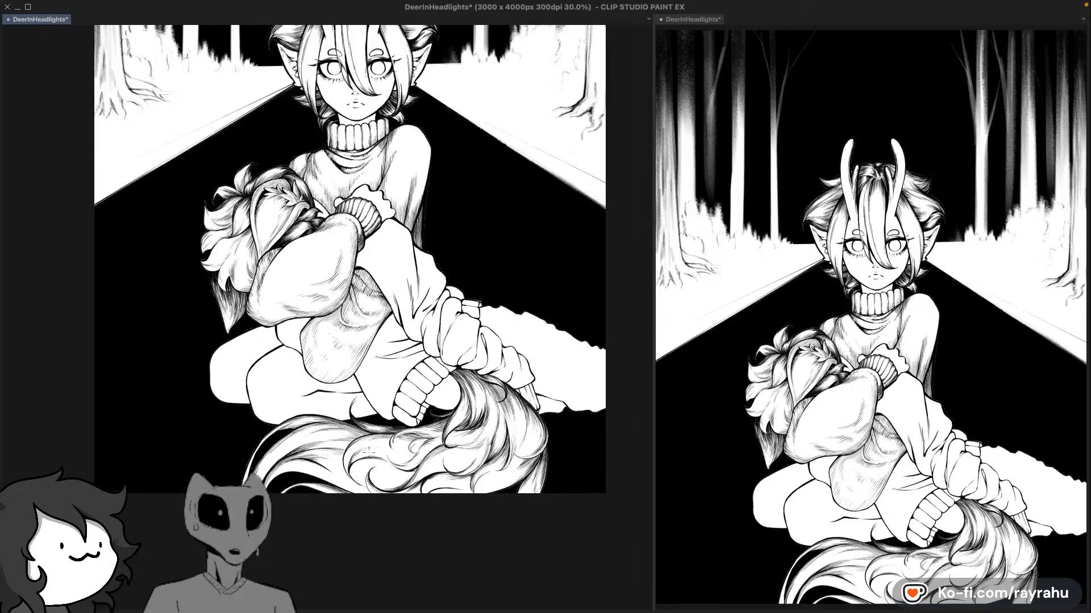
scroll(341, 489, down, 4)
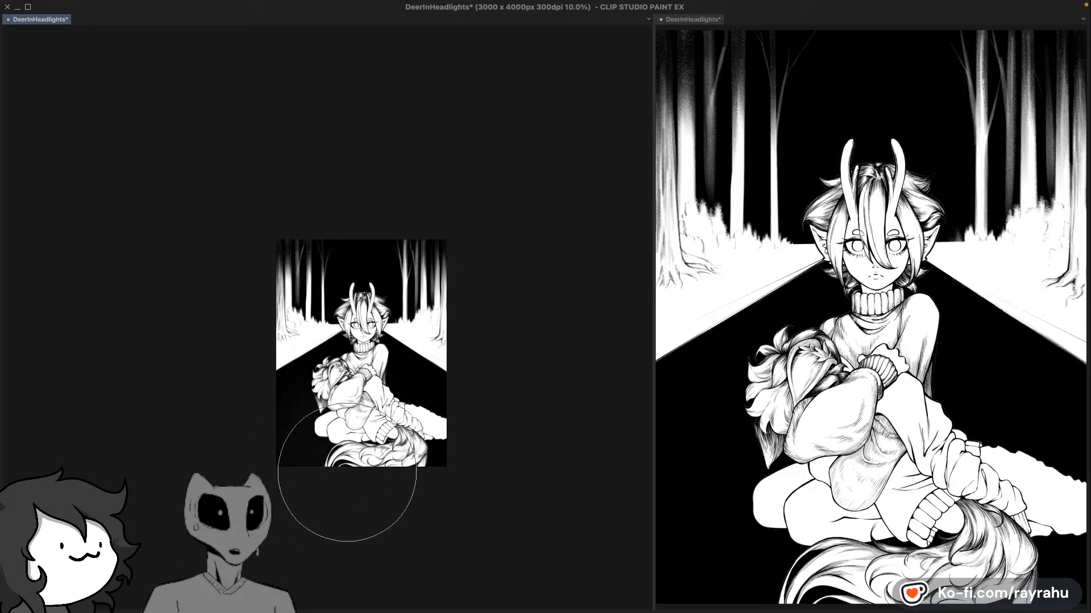
drag(329, 462, 303, 437)
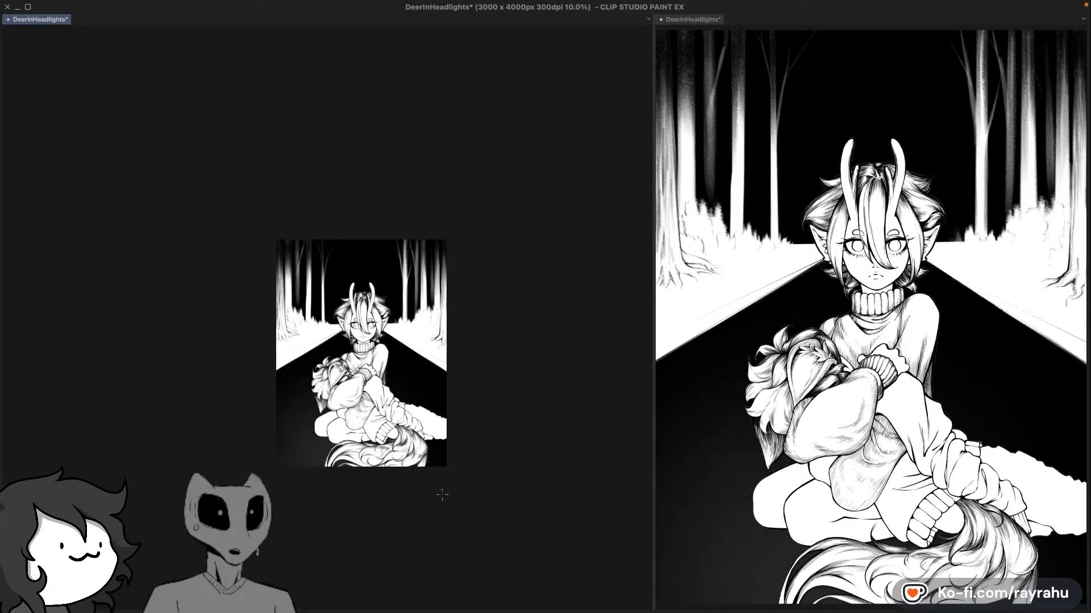
key(ctrl+z)
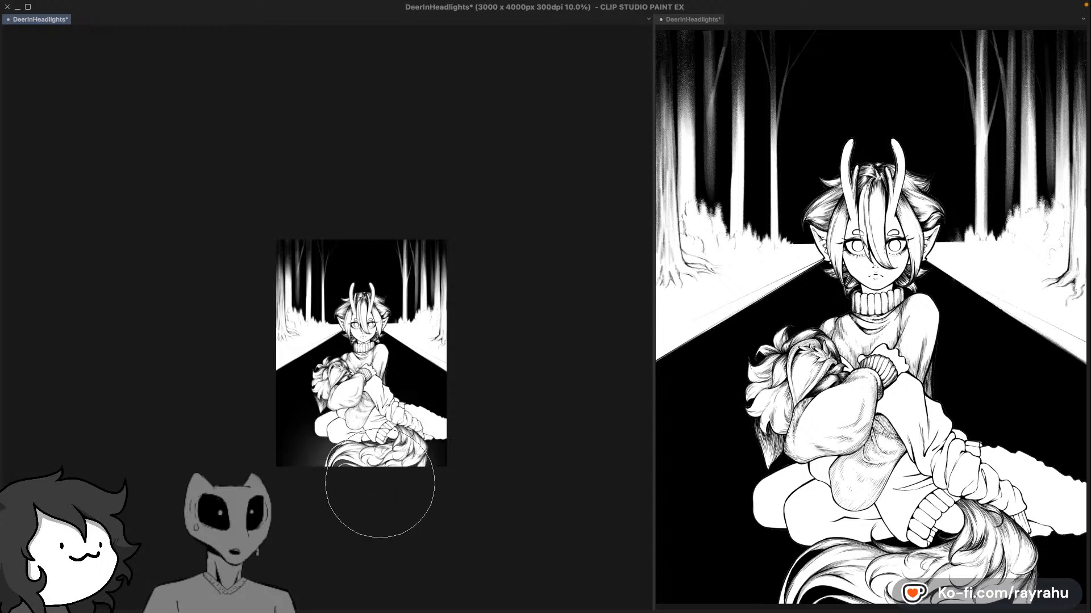
drag(380, 483, 363, 498)
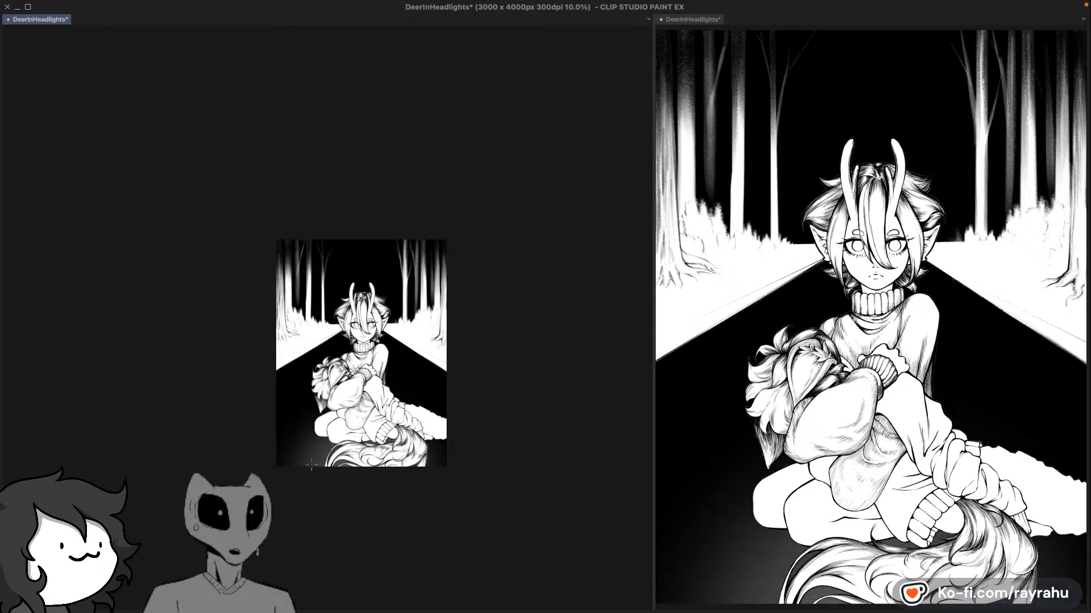
key(ctrl+z)
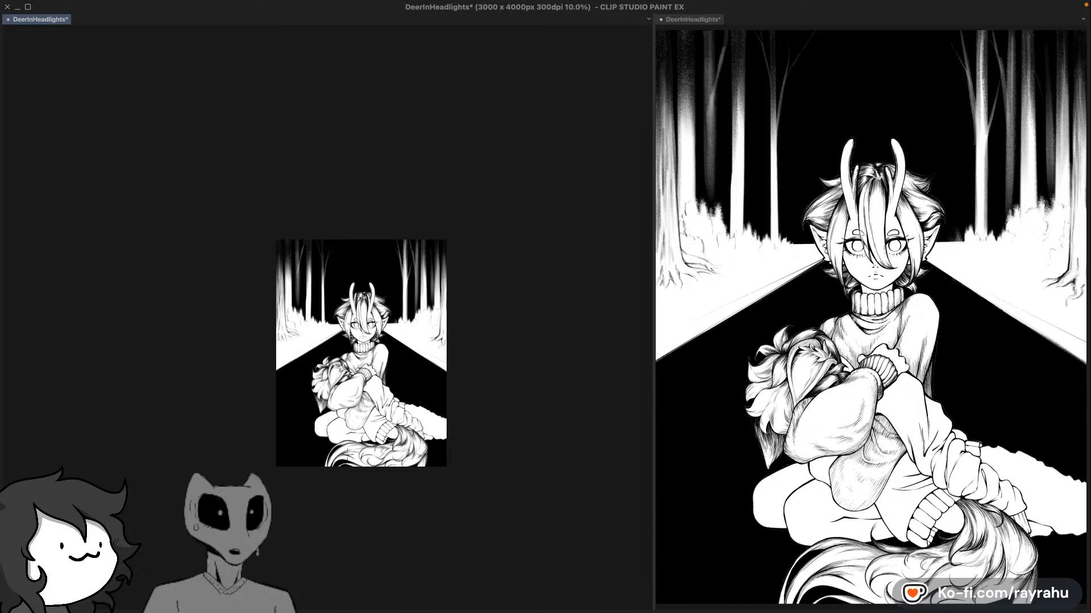
Step: Fade the black road on Layer 5's mask with large soft airbrush strokes across the lower corners and along the lower canvas border
drag(319, 484, 301, 476)
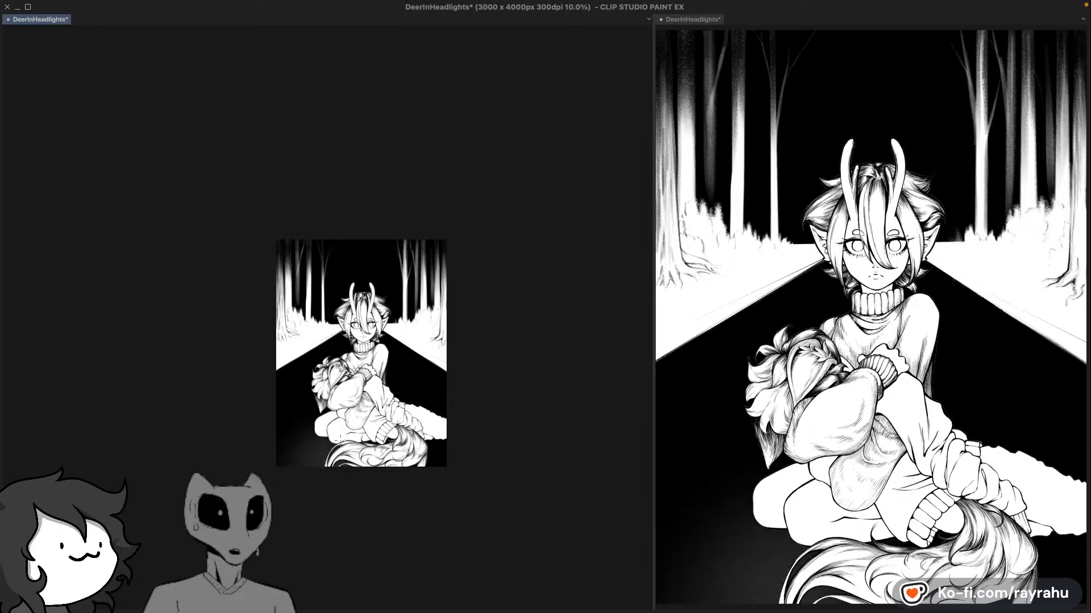
drag(296, 530, 337, 455)
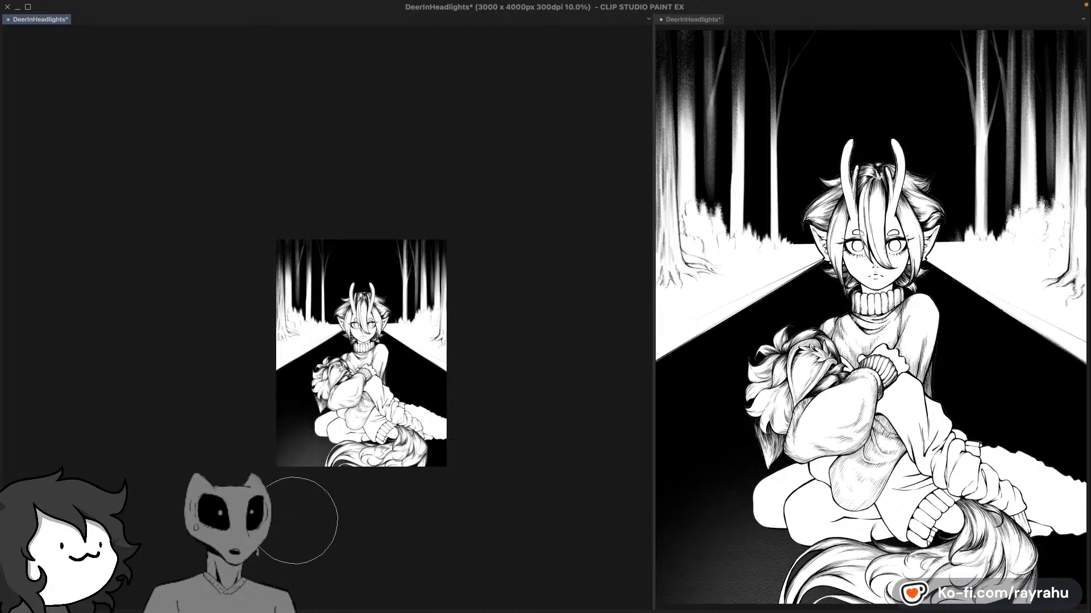
drag(360, 479, 384, 502)
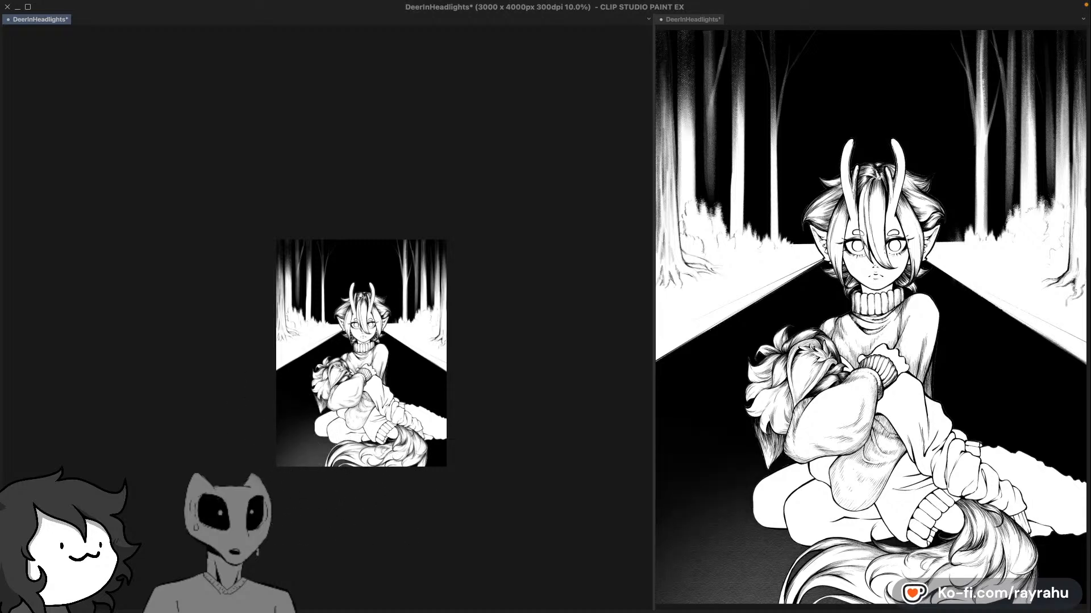
drag(412, 465, 443, 499)
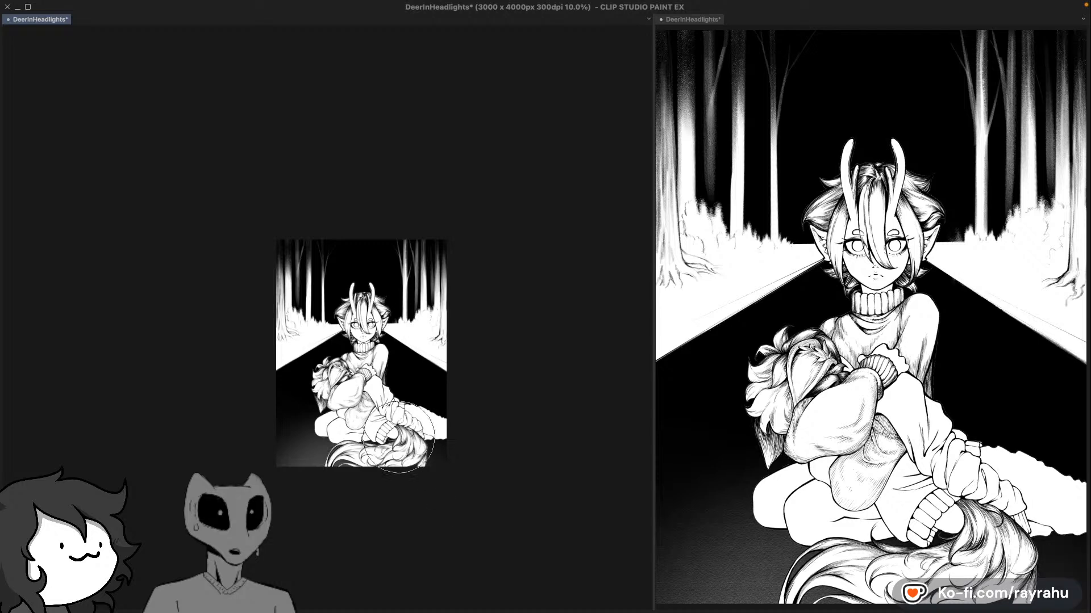
drag(397, 435, 454, 505)
mouse_move(439, 444)
mouse_down()
mouse_move(444, 514)
mouse_move(355, 417)
mouse_up()
mouse_move(384, 351)
mouse_down()
mouse_move(331, 407)
mouse_move(298, 423)
mouse_up()
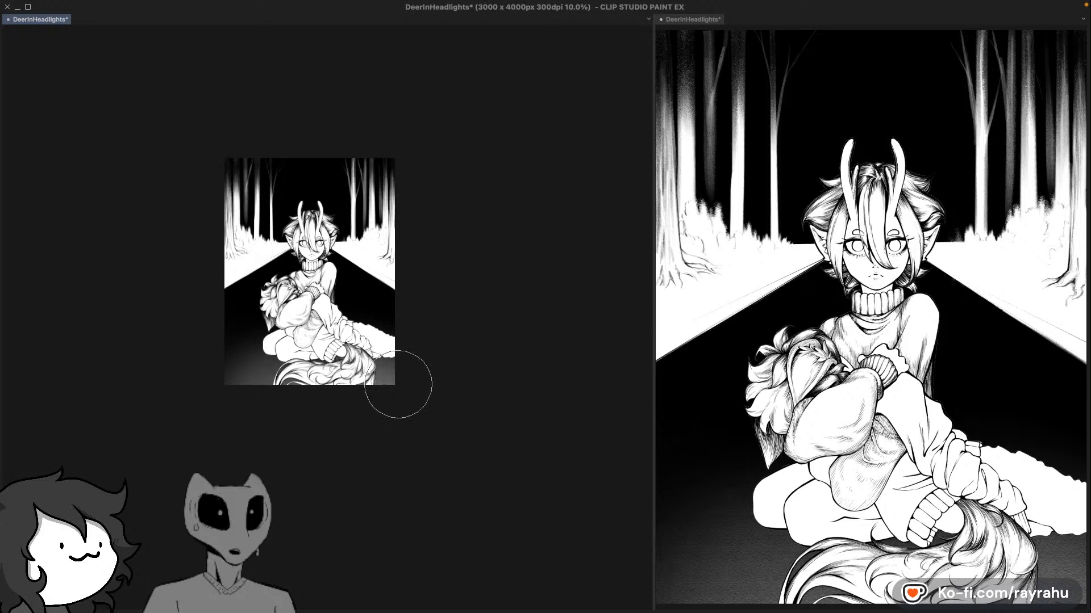
drag(399, 384, 291, 465)
mouse_move(270, 390)
mouse_down()
mouse_move(334, 402)
mouse_move(385, 429)
mouse_up()
Step: Fade the road on the mask along the right-hand canvas border up to the roadside, replacing one stroke
mouse_move(383, 391)
mouse_down()
mouse_move(384, 346)
mouse_move(428, 320)
mouse_up()
drag(384, 282, 416, 312)
key(super+z)
drag(385, 263, 419, 301)
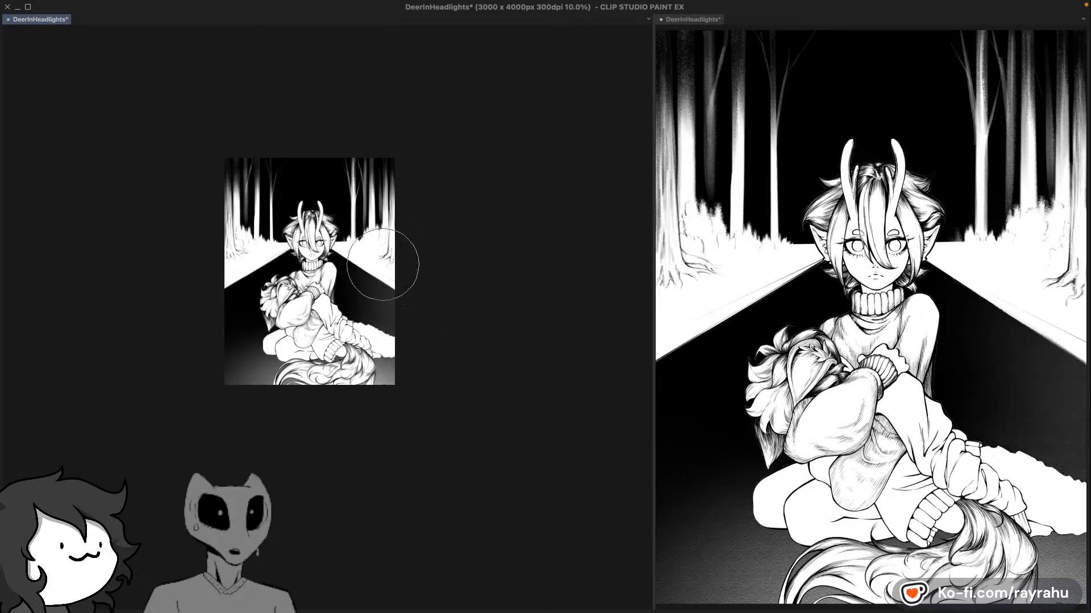
drag(397, 263, 429, 292)
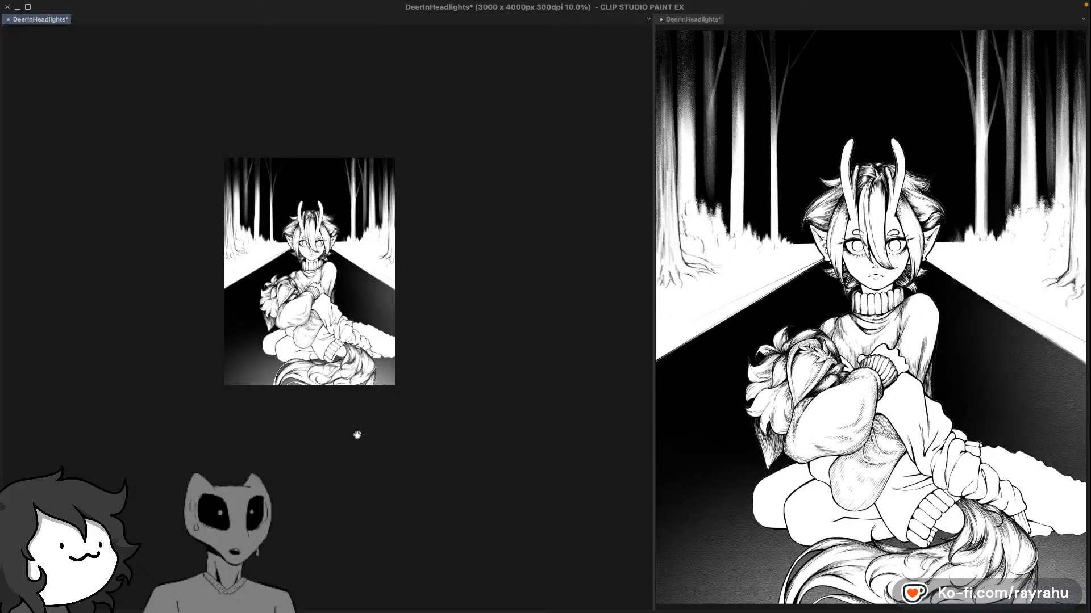
mouse_move(357, 435)
mouse_down()
mouse_move(289, 409)
mouse_move(345, 401)
mouse_up()
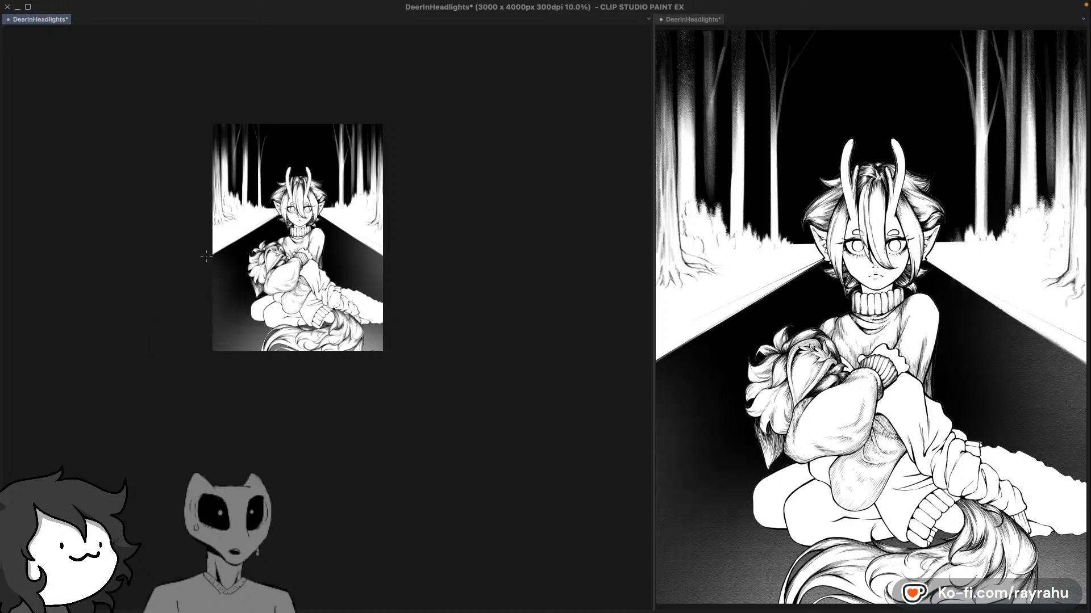
Step: Fade the road on the mask along the left-hand canvas border and lower-left corner with large soft airbrush strokes, replacing one stroke
drag(206, 256, 154, 343)
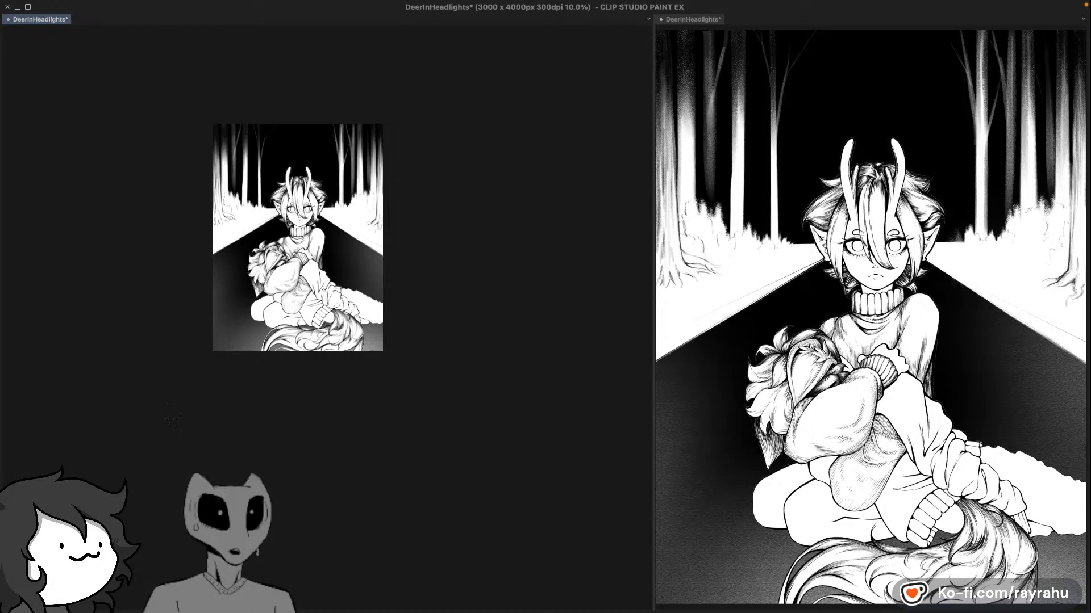
key(super+z)
mouse_move(214, 316)
mouse_down()
mouse_move(204, 308)
mouse_move(215, 327)
mouse_move(182, 388)
mouse_up()
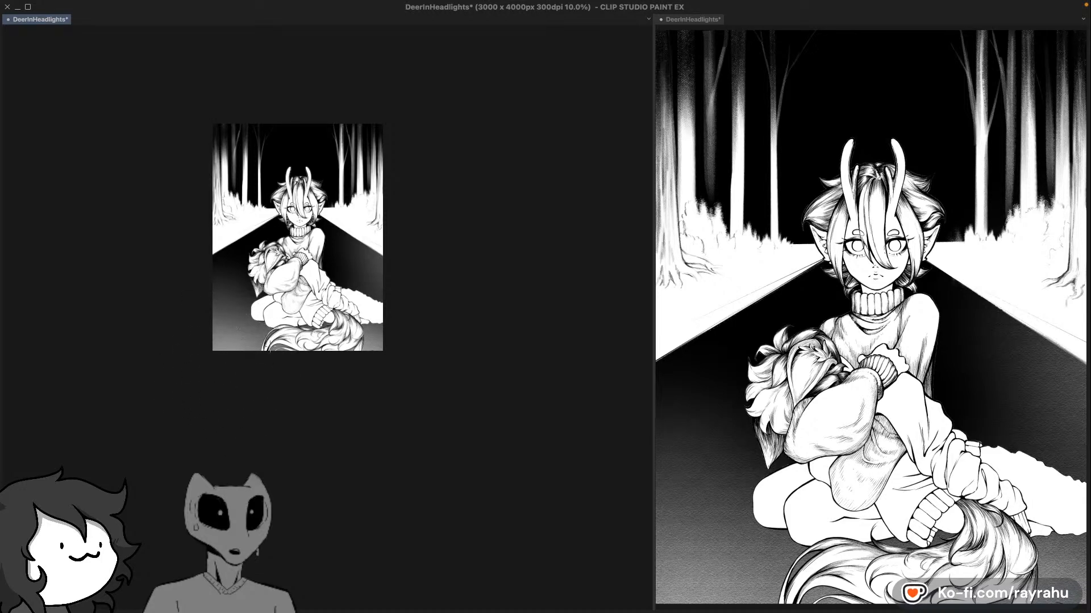
drag(258, 341, 282, 342)
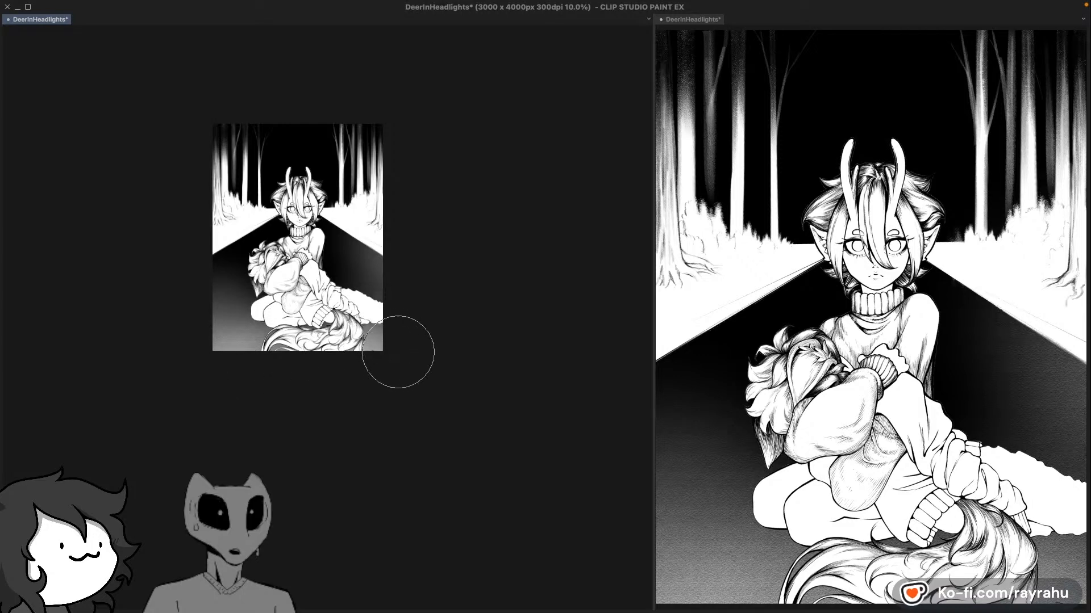
Step: Fade the road on the mask in the canvas's lower-right corner and up the right-hand border behind the outstretched leg
mouse_move(360, 382)
mouse_down()
mouse_move(399, 299)
mouse_move(407, 319)
mouse_up()
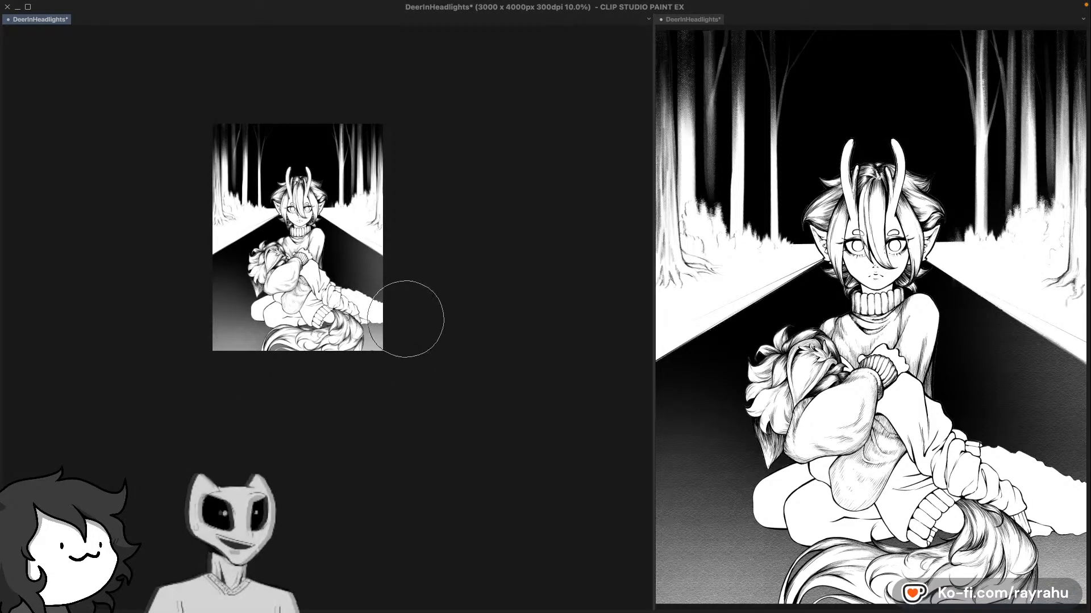
mouse_move(340, 290)
mouse_down()
mouse_move(374, 313)
mouse_move(392, 363)
mouse_up()
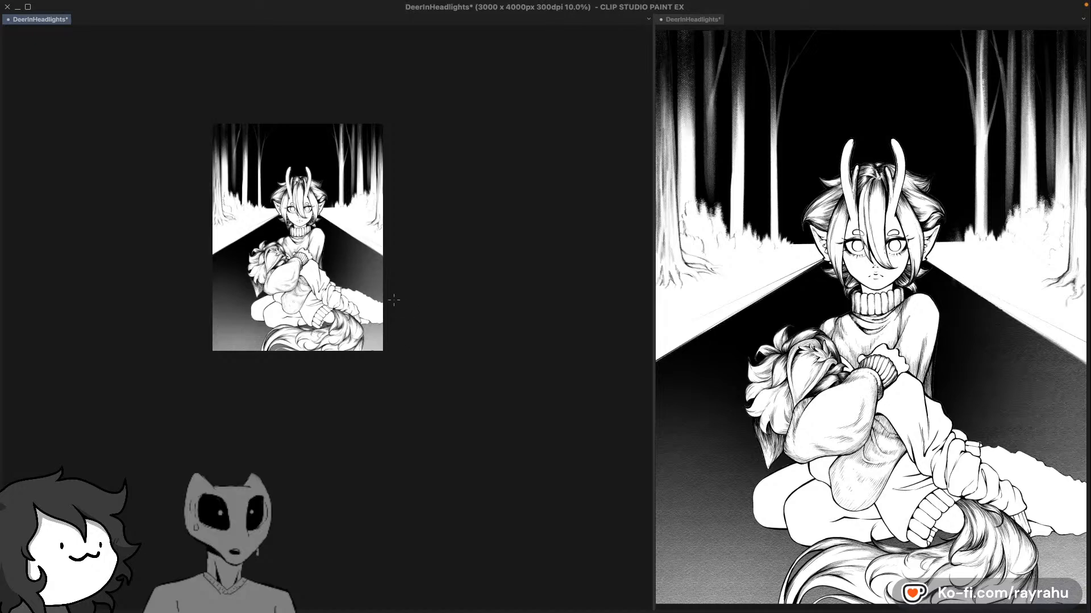
drag(330, 270, 390, 304)
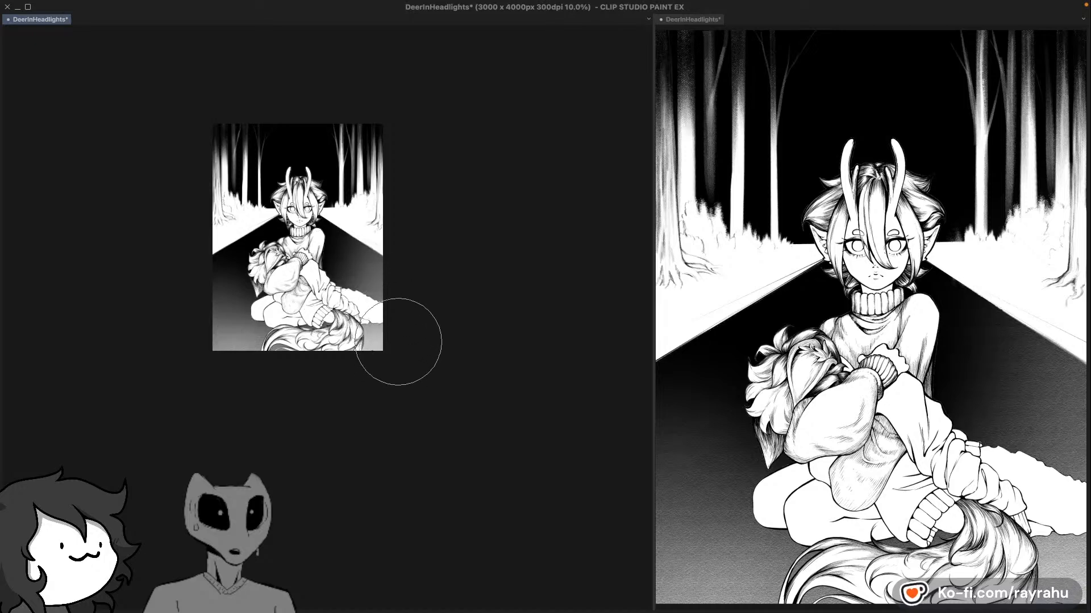
mouse_move(350, 232)
mouse_down()
mouse_move(394, 253)
mouse_move(419, 287)
mouse_up()
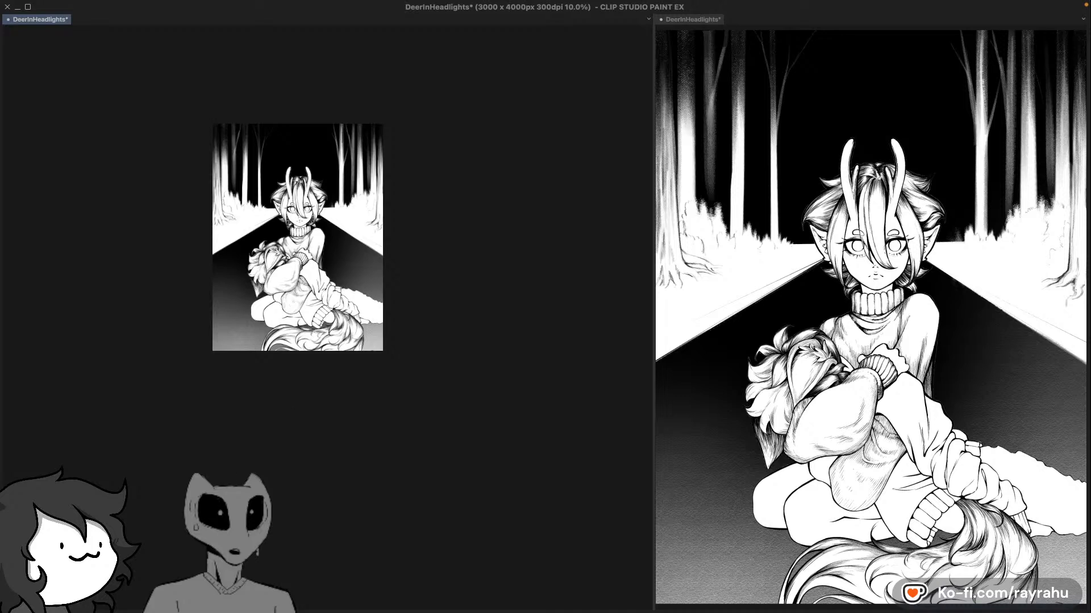
drag(322, 460, 321, 458)
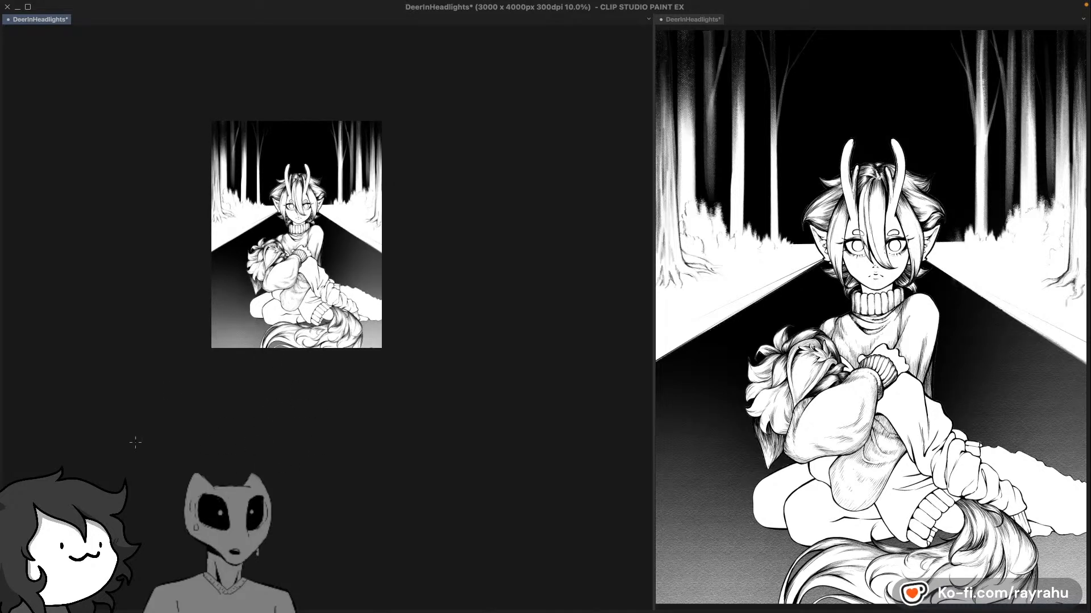
Step: Restore dark contact shadows on the mask with a smaller soft airbrush between the lower tail strands and beneath the outstretched leg
scroll(248, 361, up, 4)
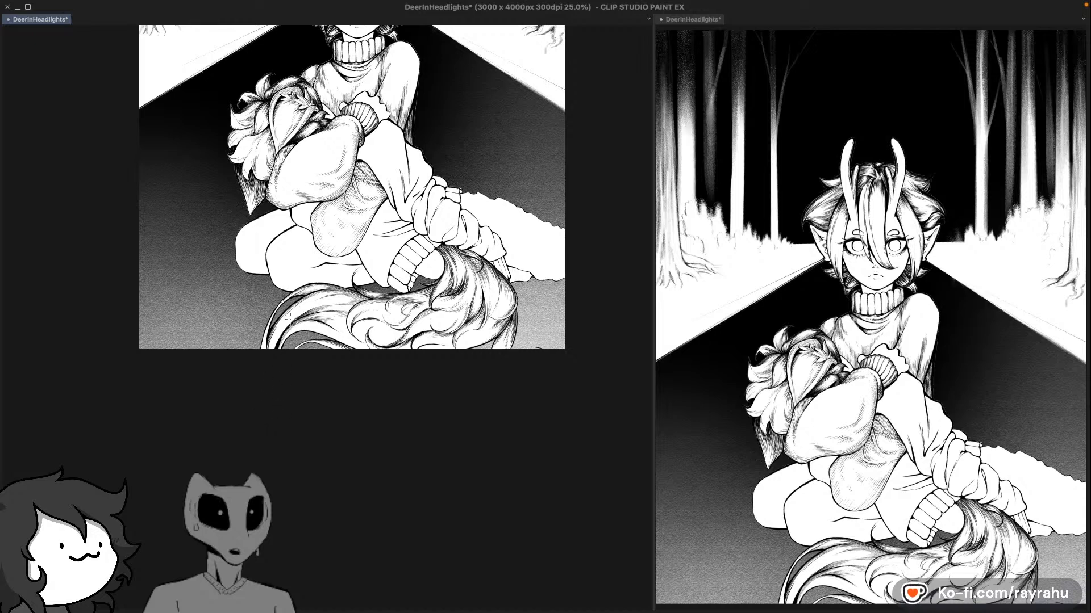
scroll(288, 315, up, 2)
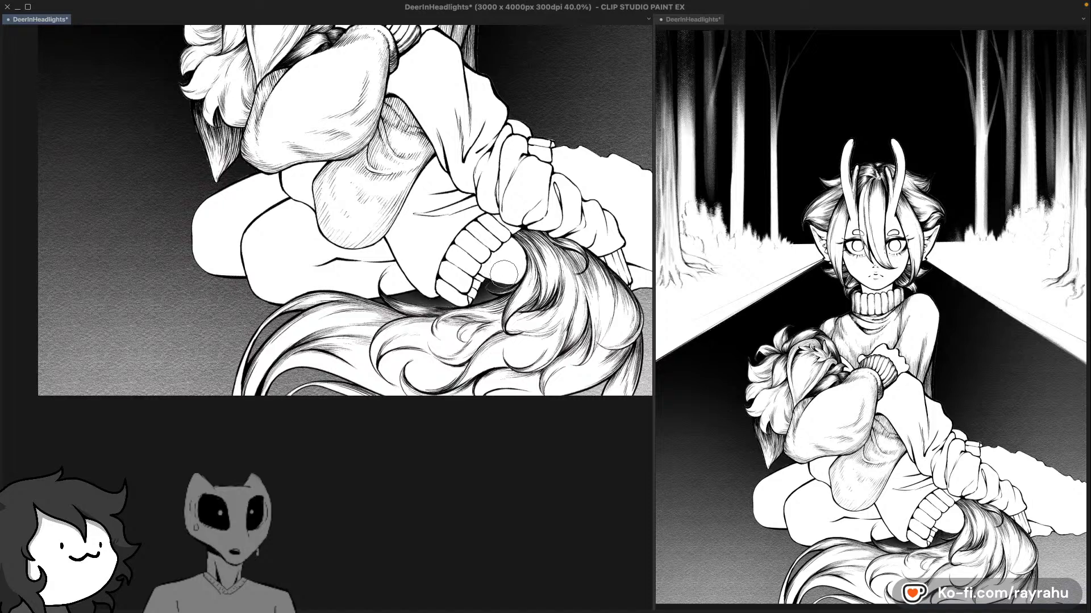
mouse_move(216, 256)
mouse_down()
mouse_move(255, 278)
mouse_move(257, 267)
mouse_move(300, 266)
mouse_move(212, 259)
mouse_move(236, 268)
mouse_up()
key(ctrl+z)
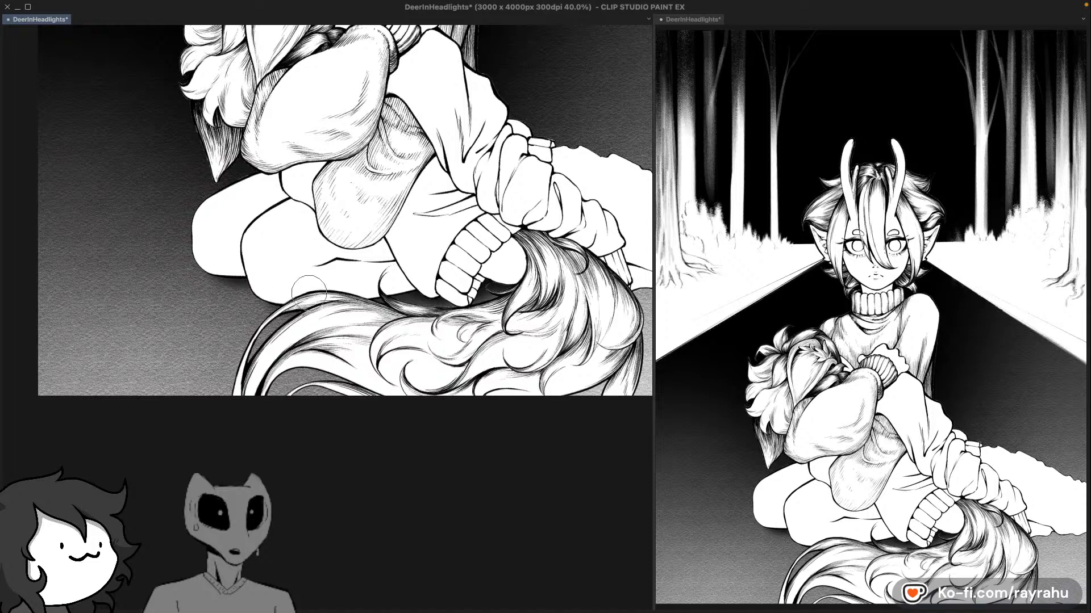
drag(437, 335, 350, 341)
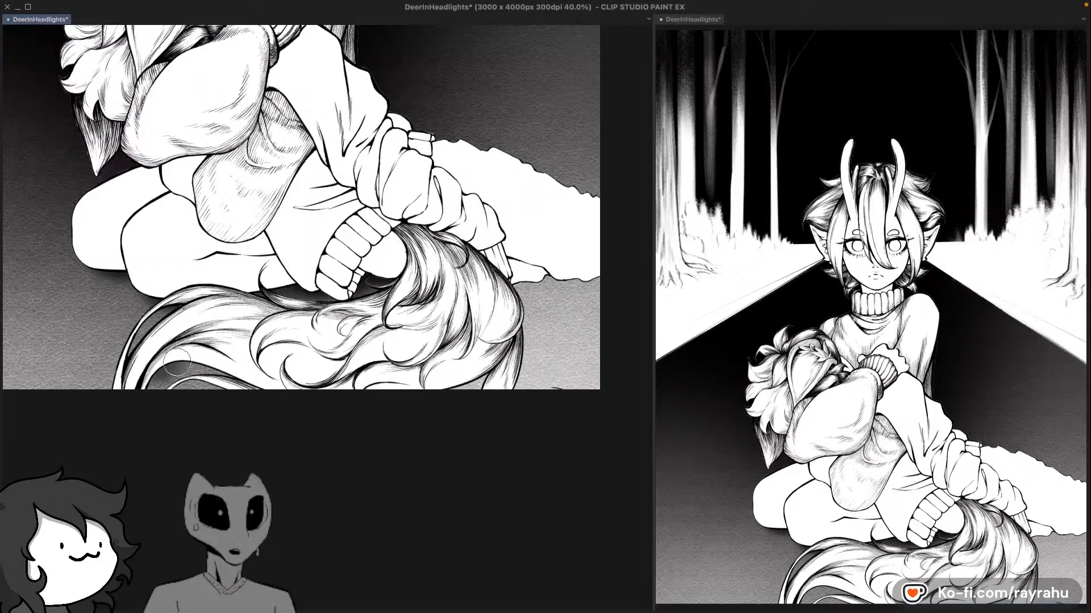
mouse_move(155, 370)
mouse_down()
mouse_move(226, 357)
mouse_move(271, 369)
mouse_up()
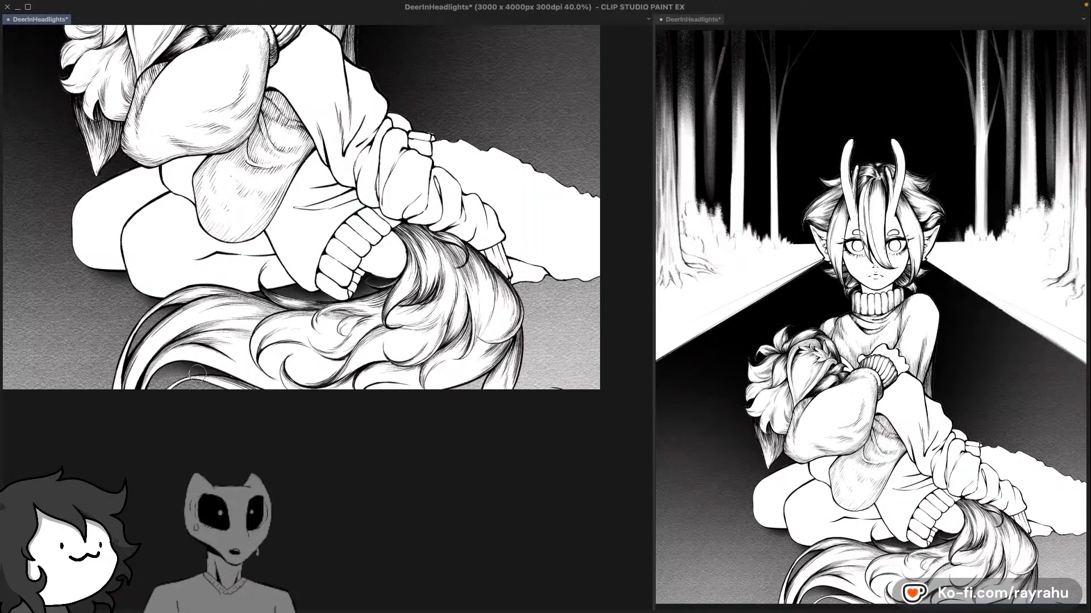
drag(604, 309, 504, 359)
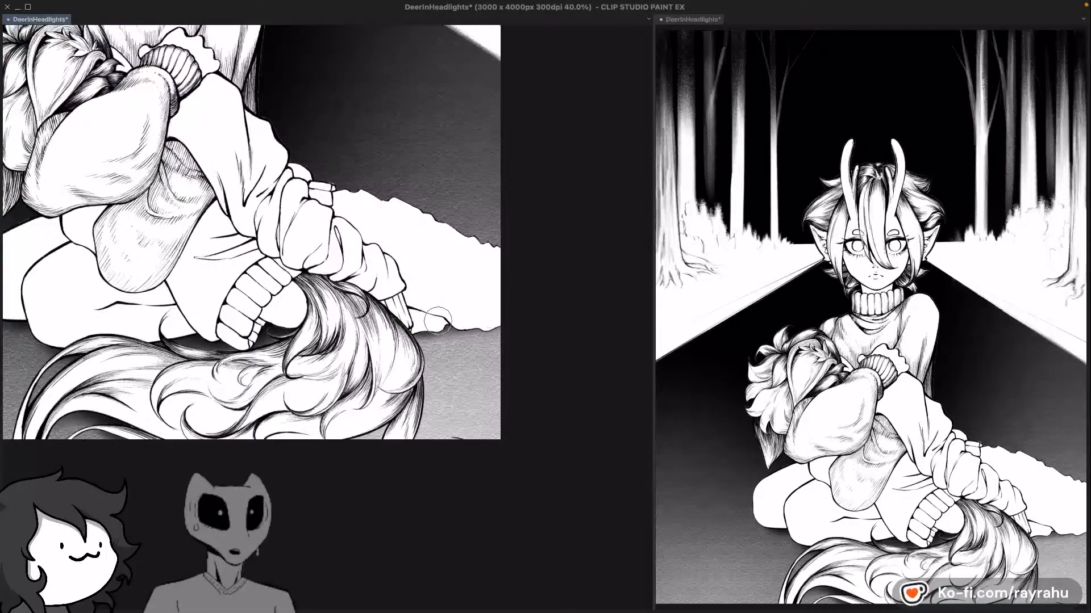
mouse_move(481, 311)
mouse_down()
mouse_move(499, 312)
mouse_move(490, 319)
mouse_up()
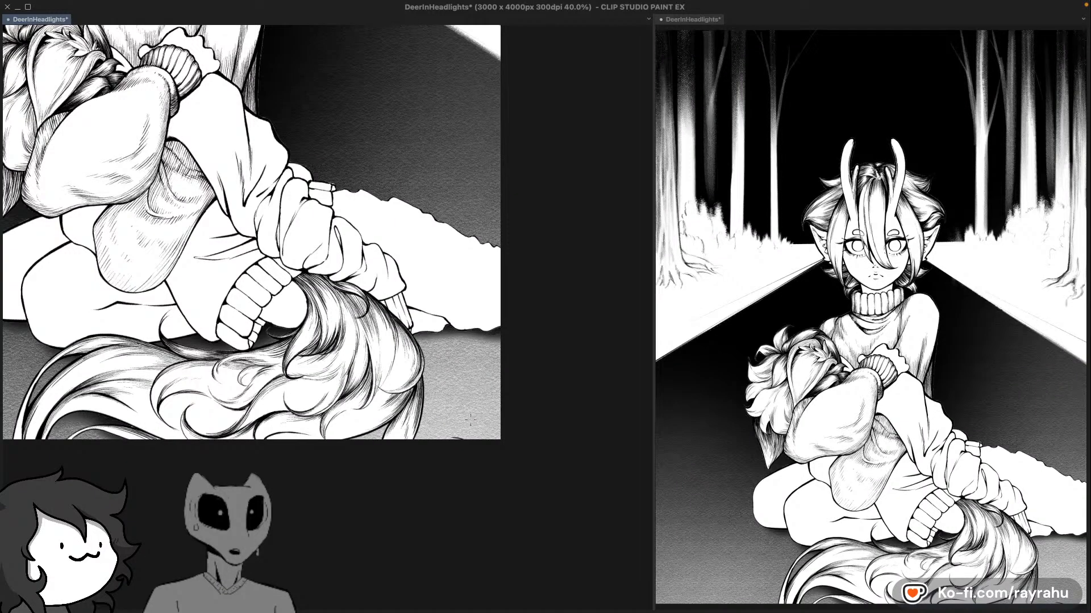
Step: Spray grainy light speckles over the road in the lower-right and lower-left corners of the canvas
drag(467, 425, 472, 439)
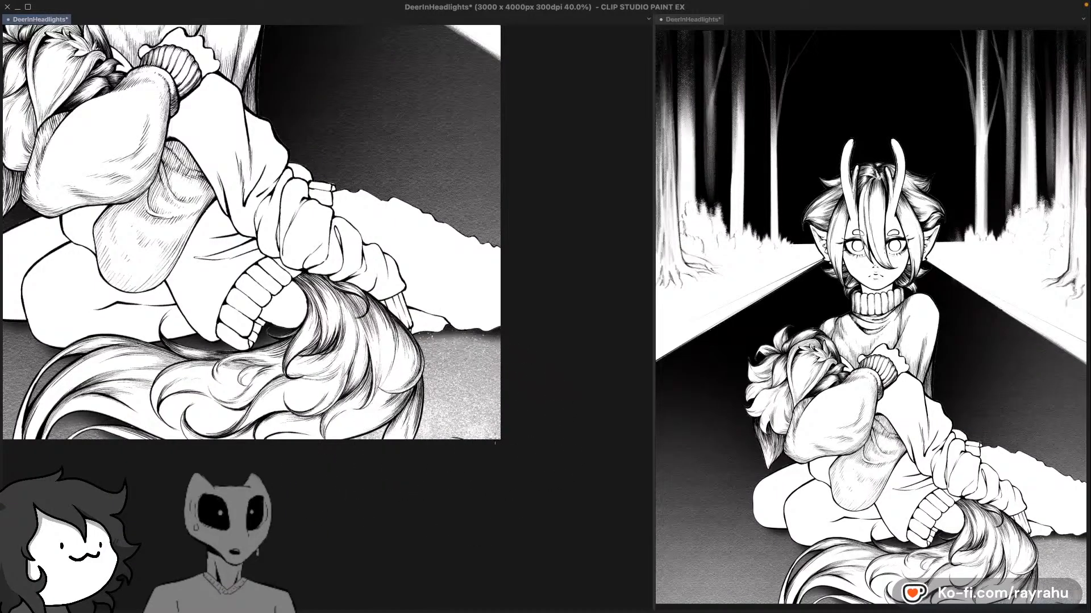
drag(328, 482, 538, 476)
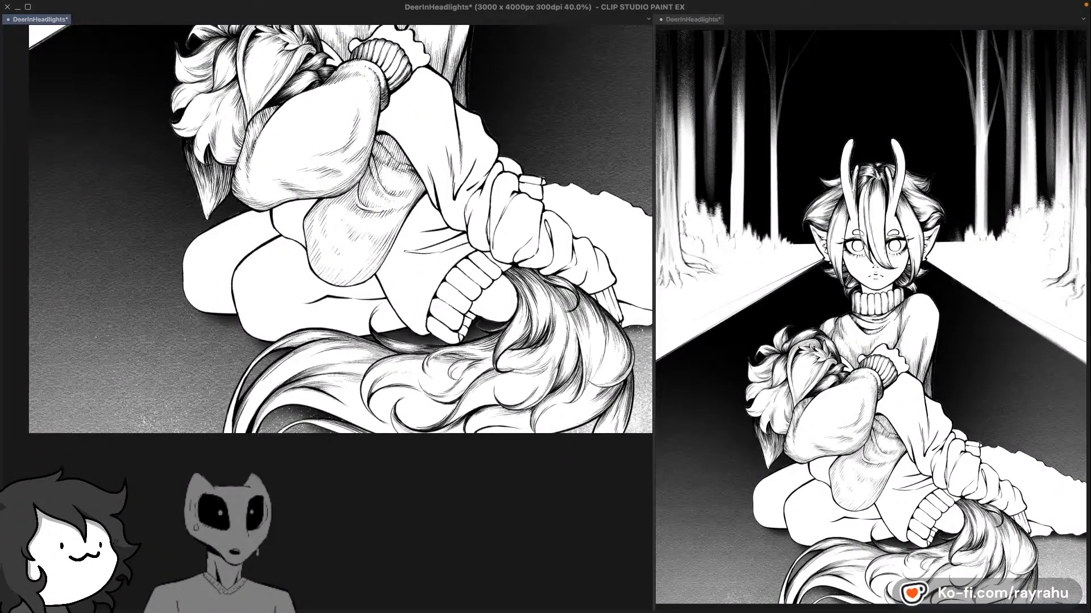
mouse_move(118, 401)
mouse_down()
mouse_move(126, 386)
mouse_move(146, 425)
mouse_up()
drag(137, 479, 247, 505)
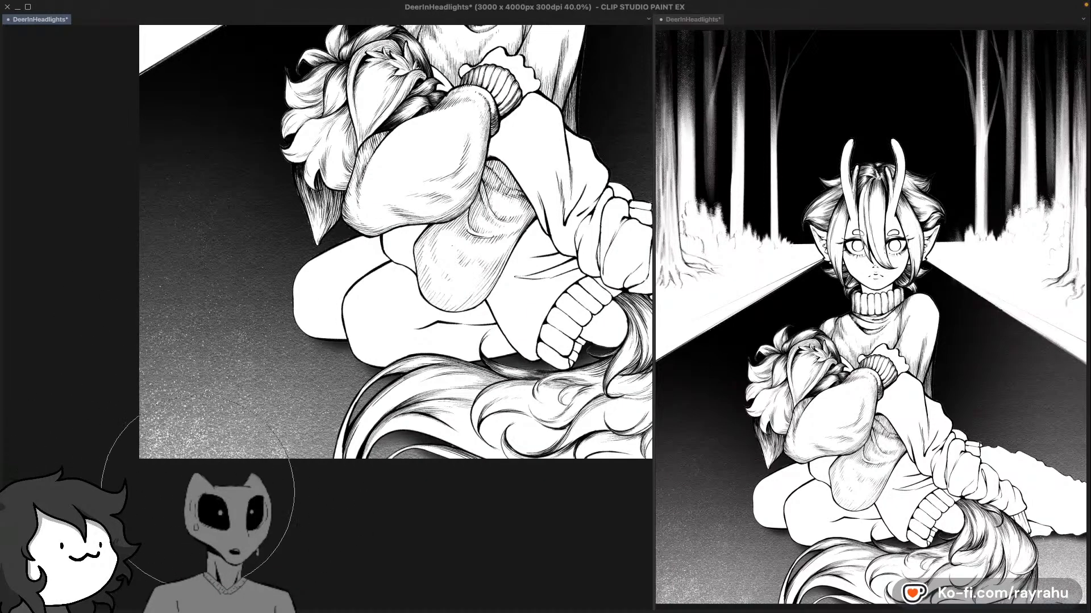
scroll(272, 492, down, 2)
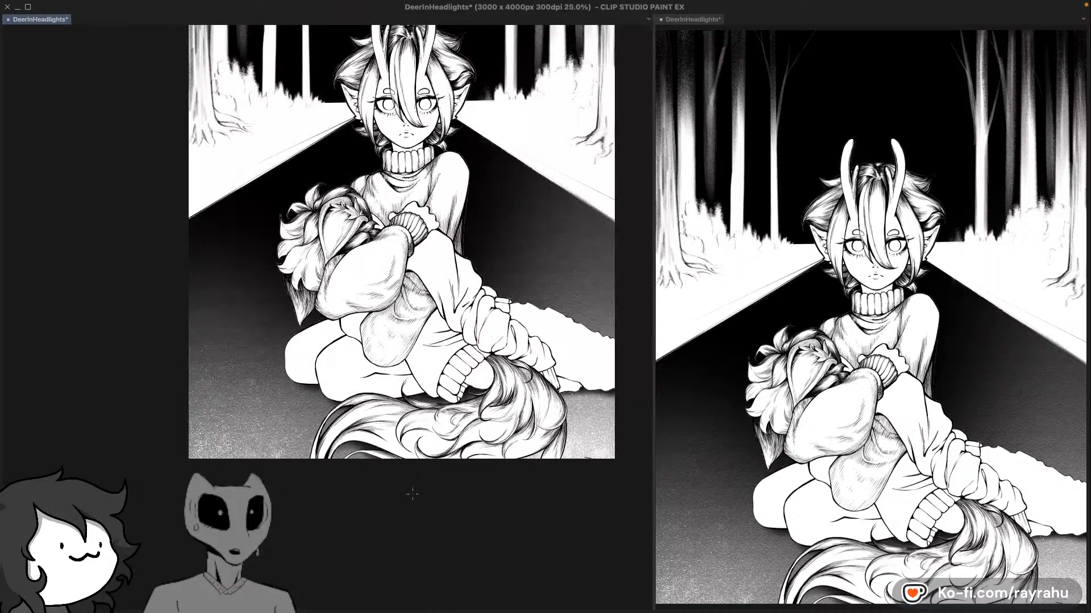
scroll(471, 494, down, 1)
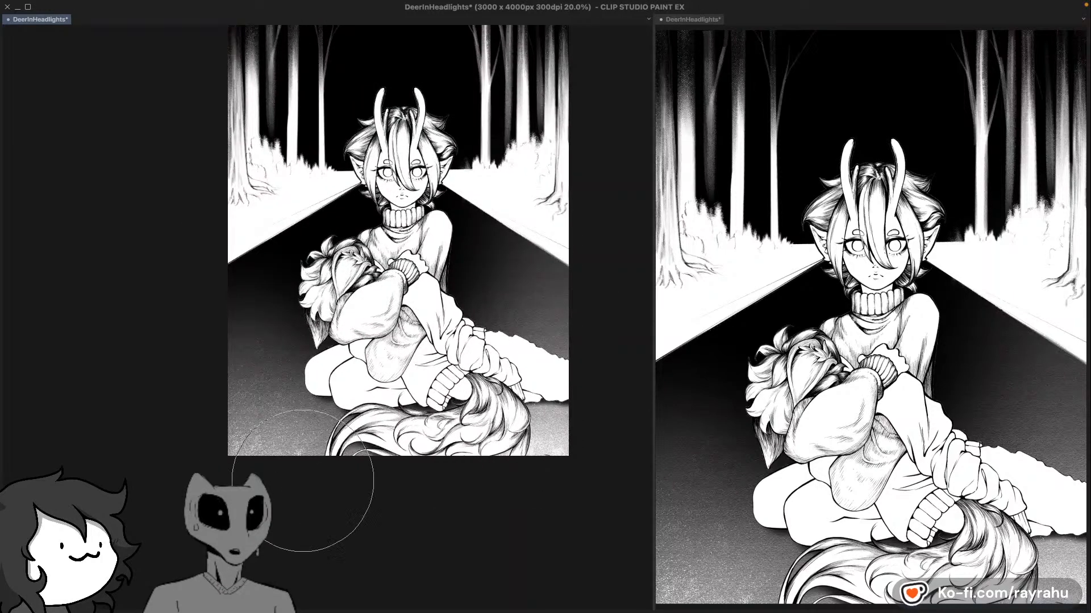
click(295, 440)
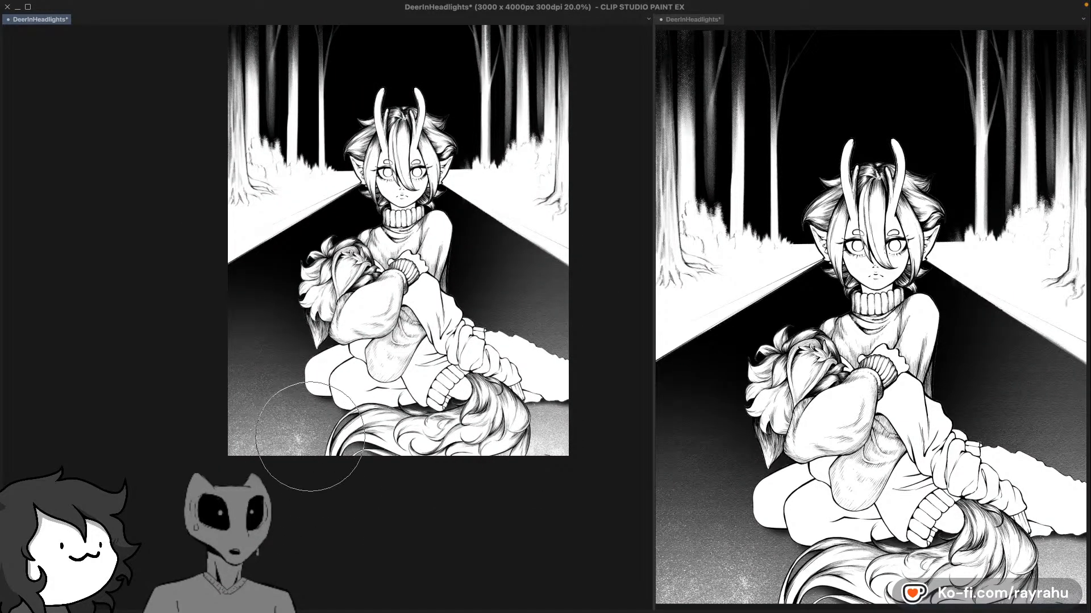
click(269, 425)
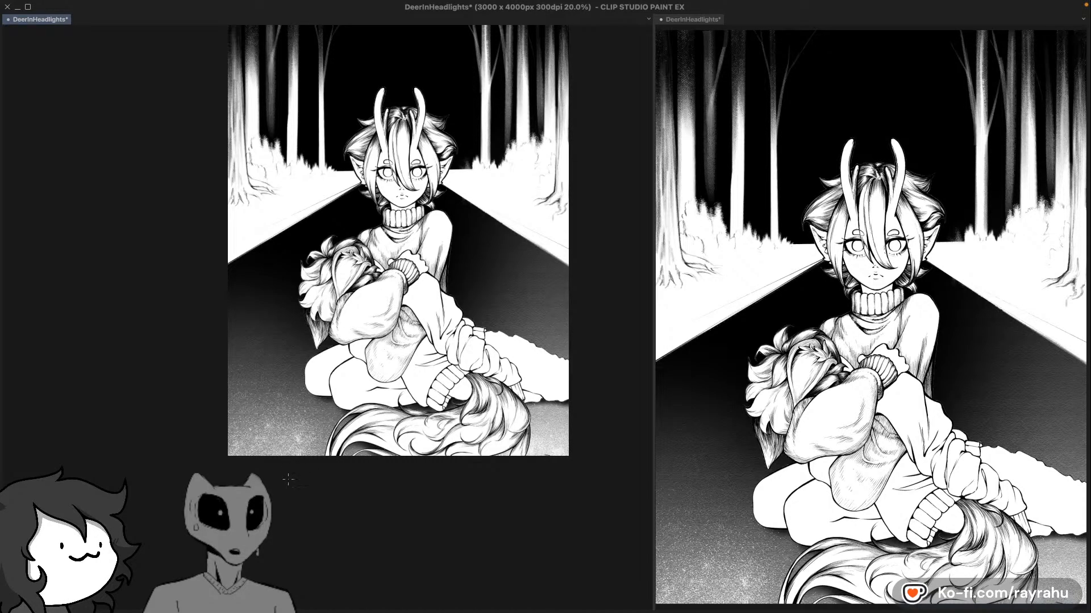
Step: Soften the dense speckles in the road's lower-left corner with soft airbrush strokes
scroll(288, 479, up, 5)
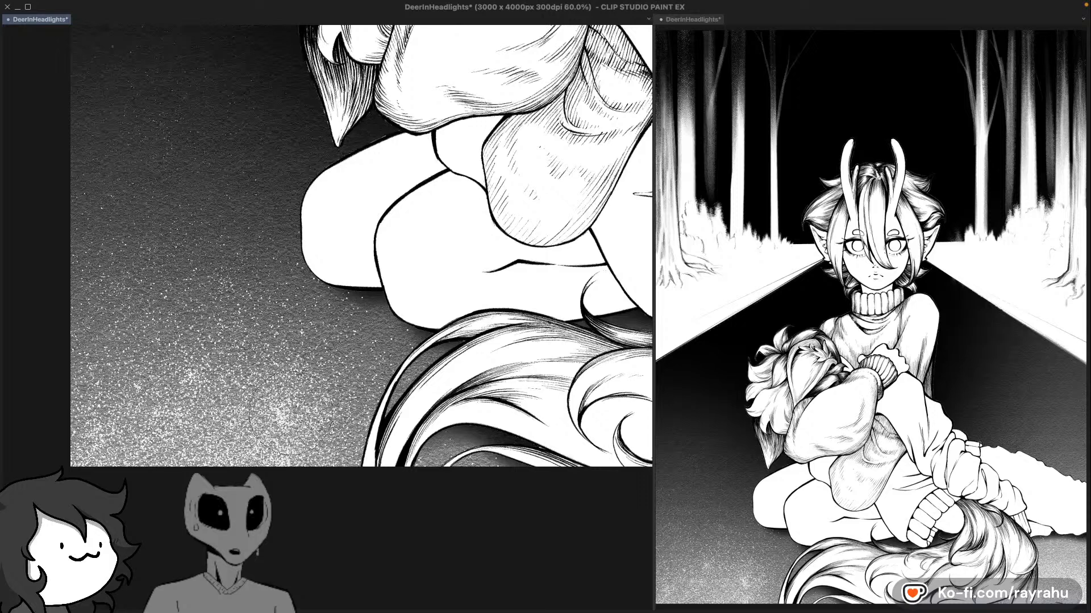
drag(227, 400, 196, 398)
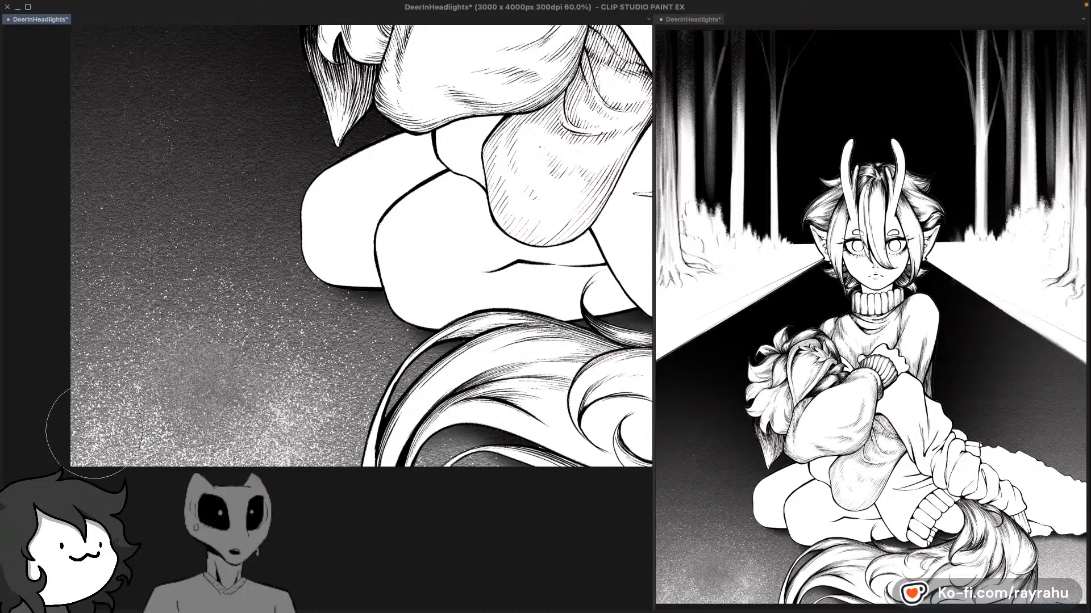
drag(77, 400, 84, 450)
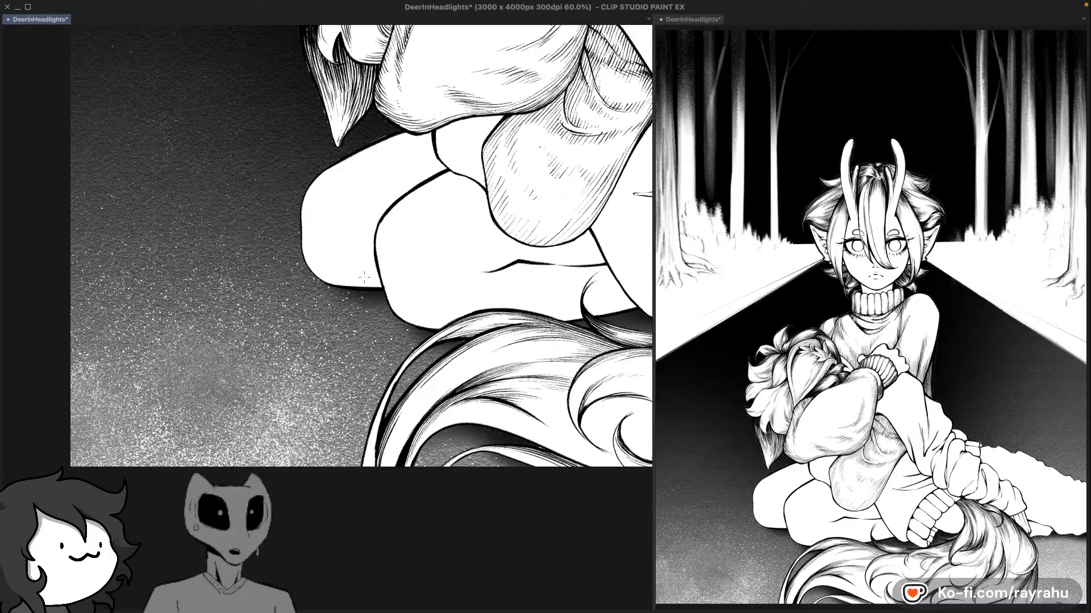
Step: Darken the road on the mask beneath the bent knees and between the tail strands at the lower canvas border
drag(399, 282, 419, 316)
drag(534, 326, 394, 347)
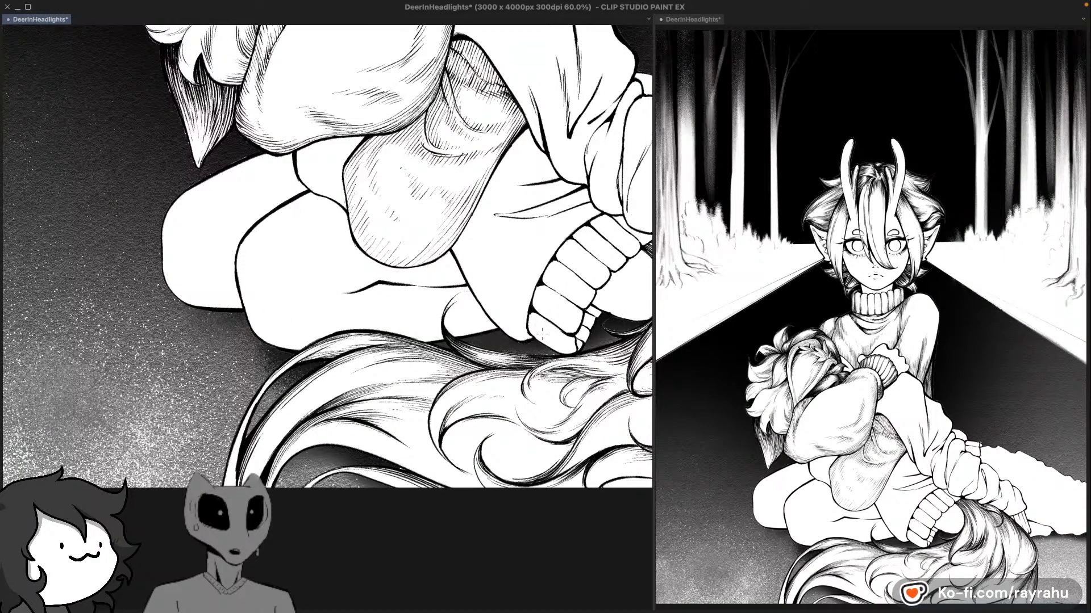
drag(531, 411, 476, 391)
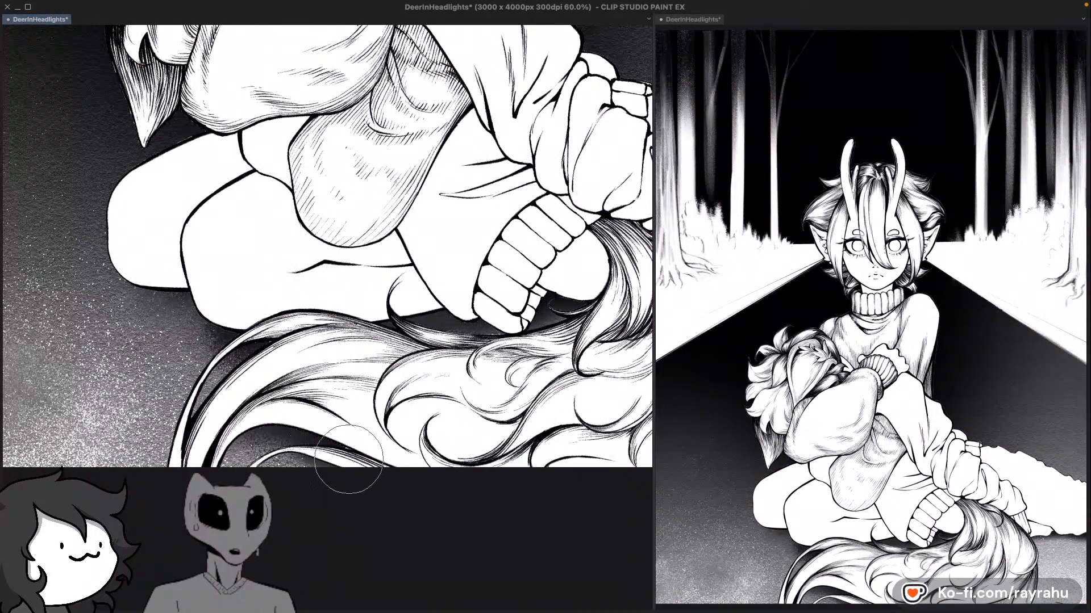
drag(375, 454, 227, 511)
Step: Try to deepen the shadow on the road beneath the outstretched leg, and undo the strokes
drag(542, 330, 334, 363)
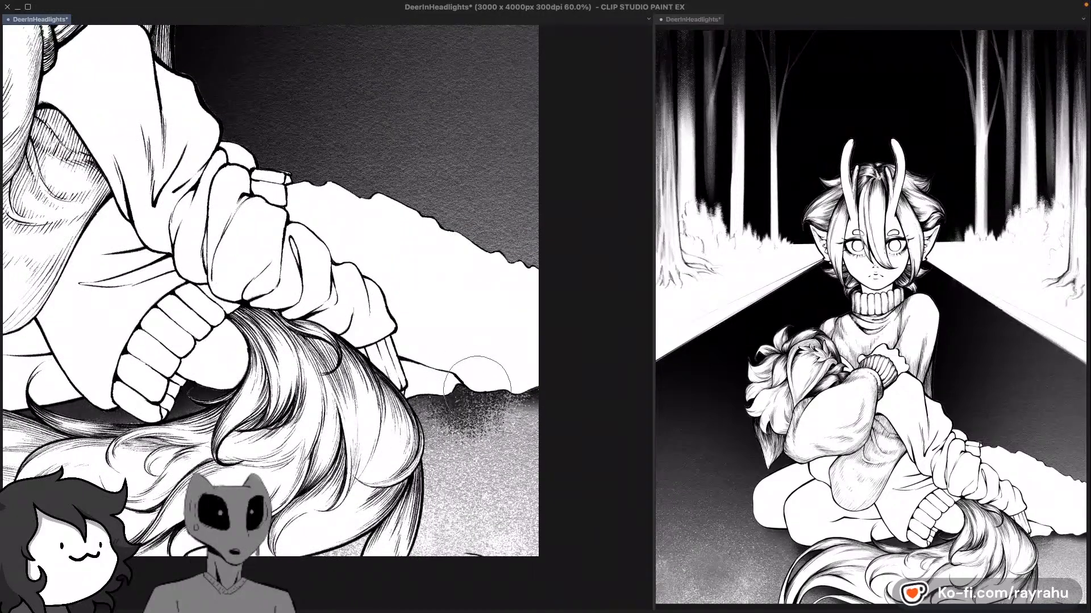
mouse_move(423, 387)
mouse_down()
mouse_move(473, 374)
mouse_move(487, 385)
mouse_move(514, 372)
mouse_move(471, 387)
mouse_move(486, 376)
mouse_move(518, 393)
mouse_move(540, 382)
mouse_up()
key(super+z)
key(super+z)
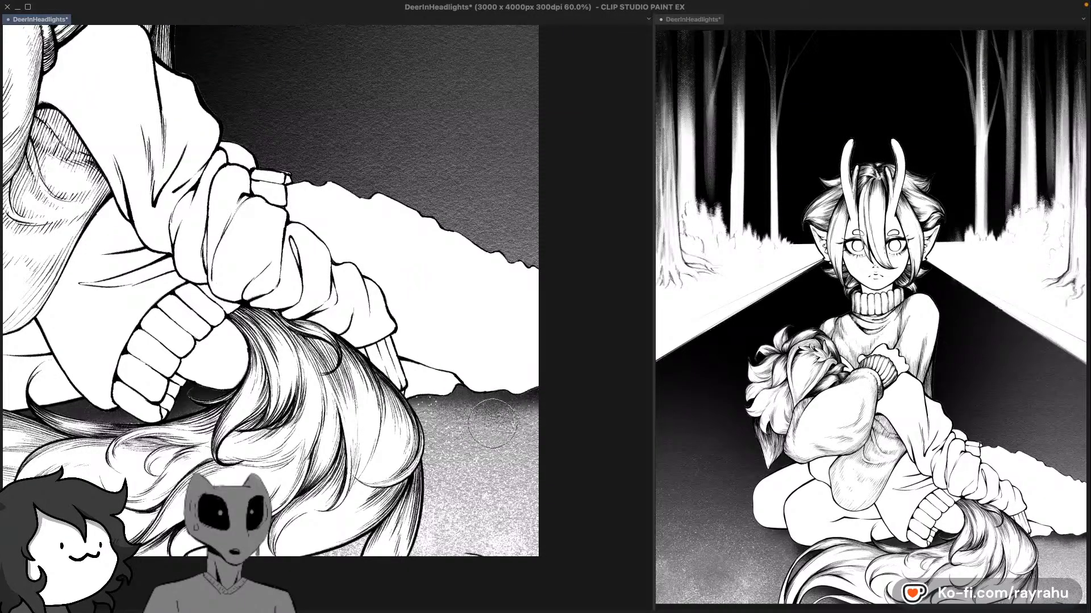
mouse_move(498, 426)
mouse_down()
mouse_move(518, 421)
mouse_move(515, 395)
mouse_up()
key(super+z)
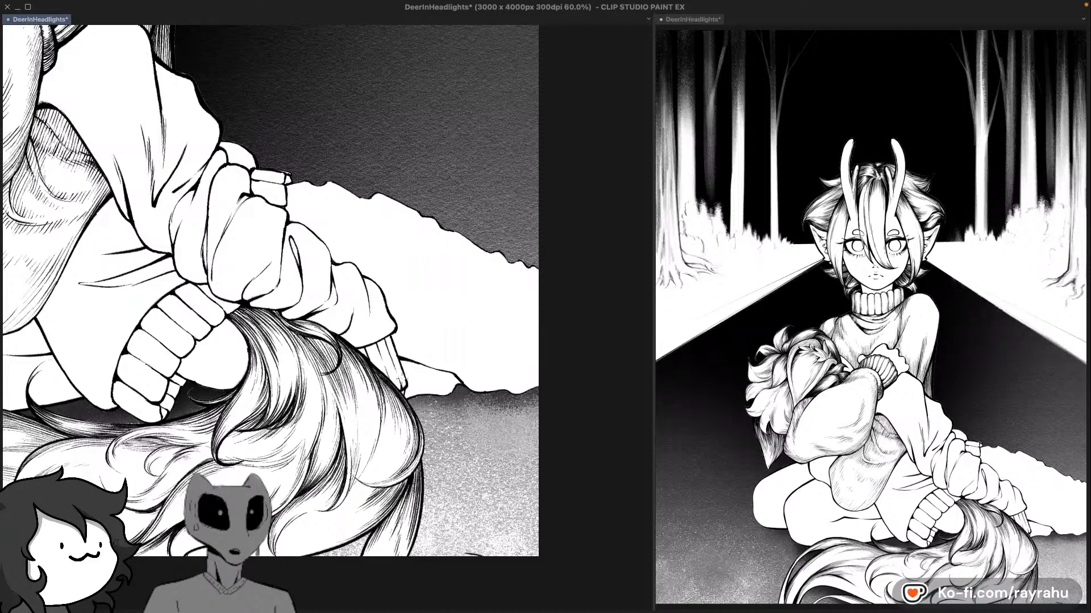
drag(508, 333, 526, 386)
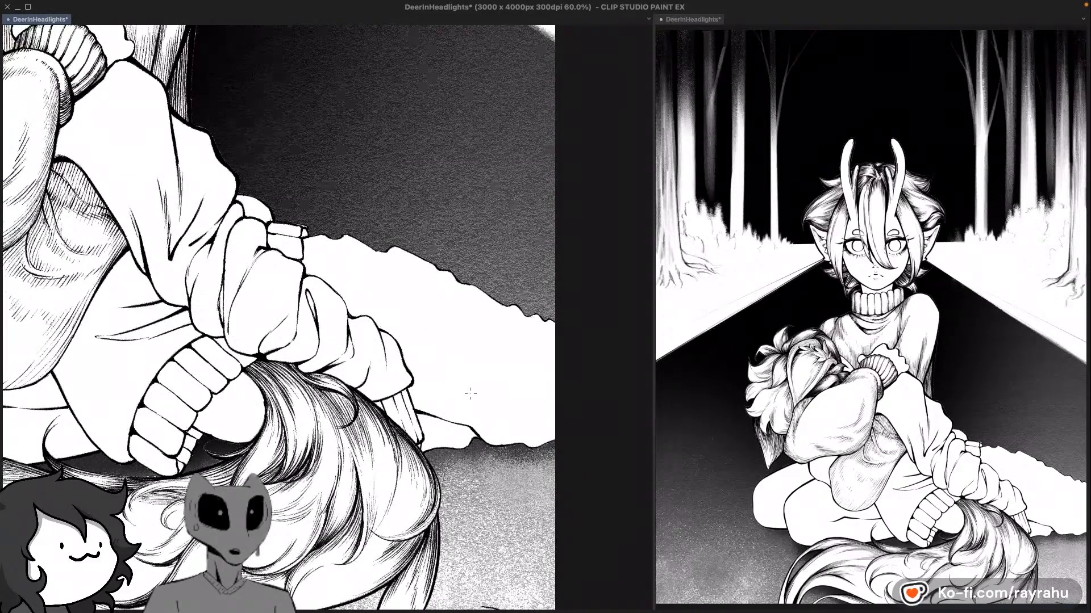
scroll(470, 392, down, 4)
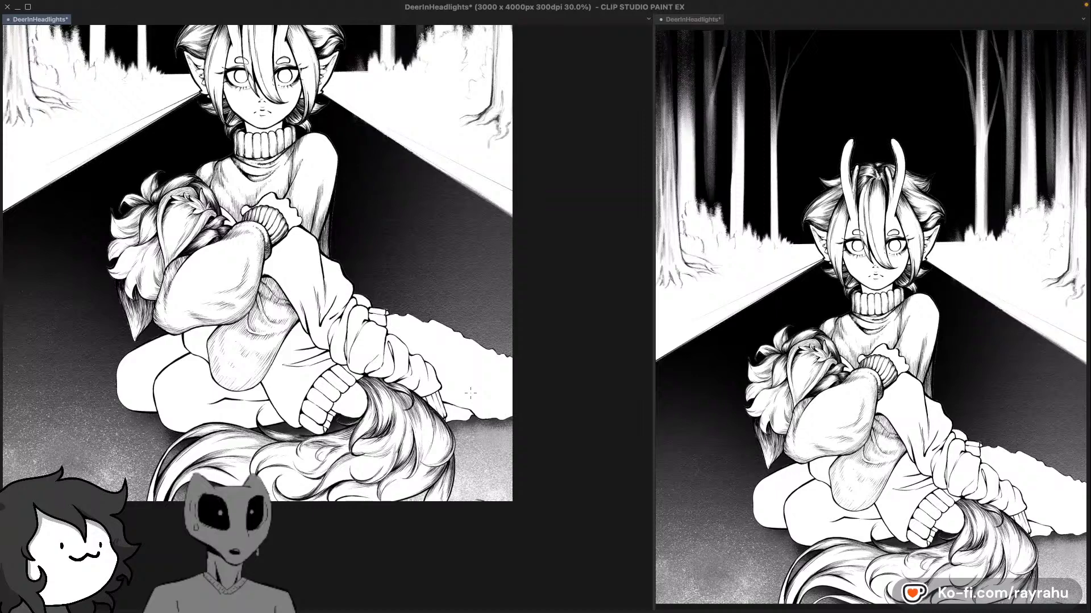
Step: Add subtle light speckle texture to the ground at the road's lower-left corner, and save the illustration
drag(470, 393, 501, 388)
drag(361, 502, 435, 481)
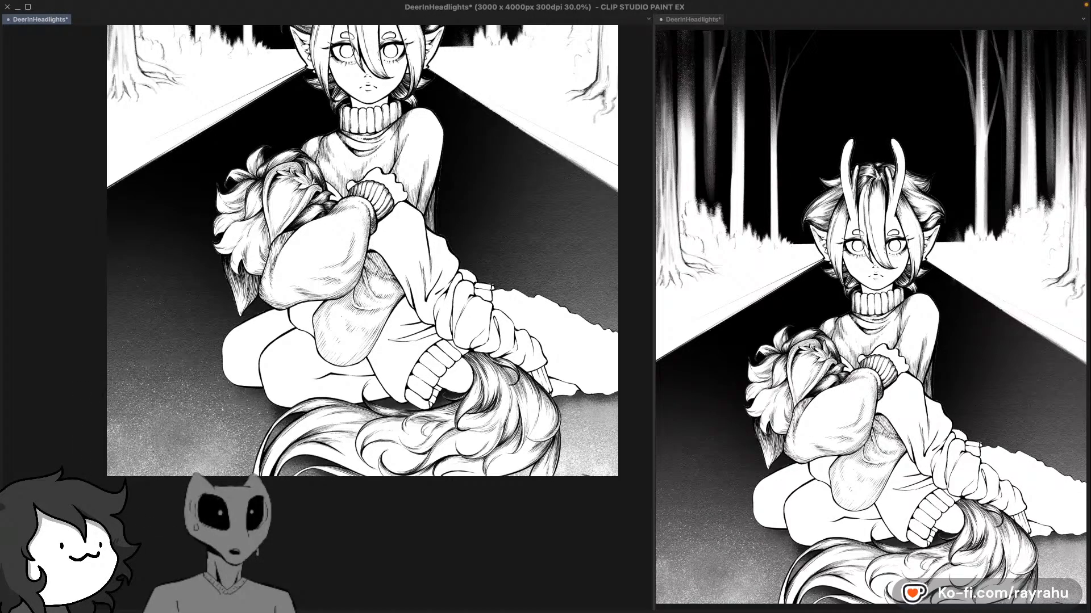
mouse_move(169, 448)
mouse_down()
mouse_move(135, 448)
mouse_move(116, 472)
mouse_up()
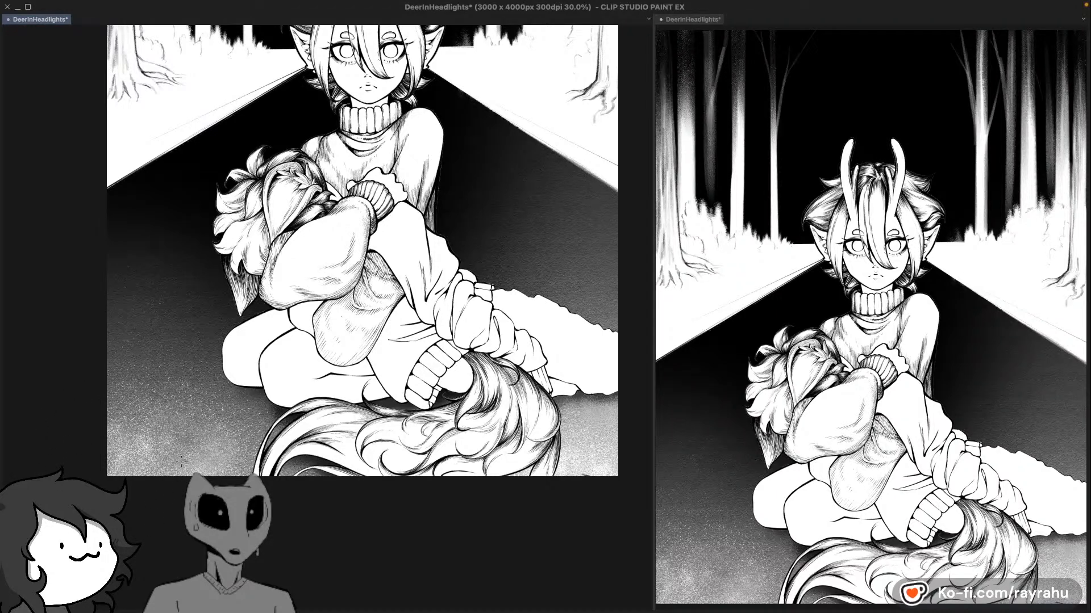
mouse_move(125, 440)
mouse_down()
mouse_move(162, 430)
mouse_move(178, 458)
mouse_move(181, 432)
mouse_move(118, 463)
mouse_up()
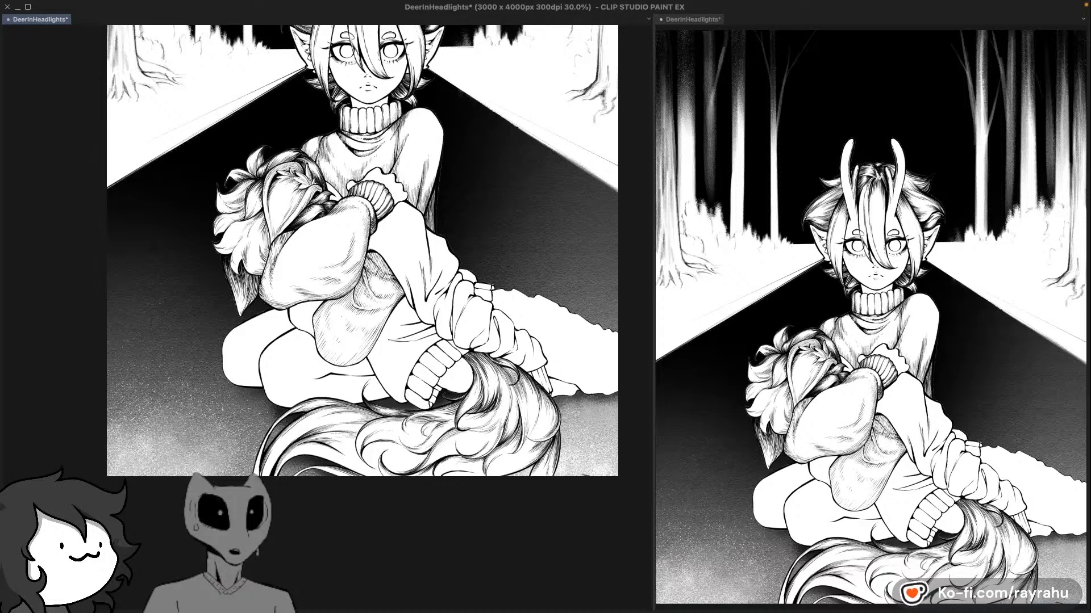
key(ctrl+s)
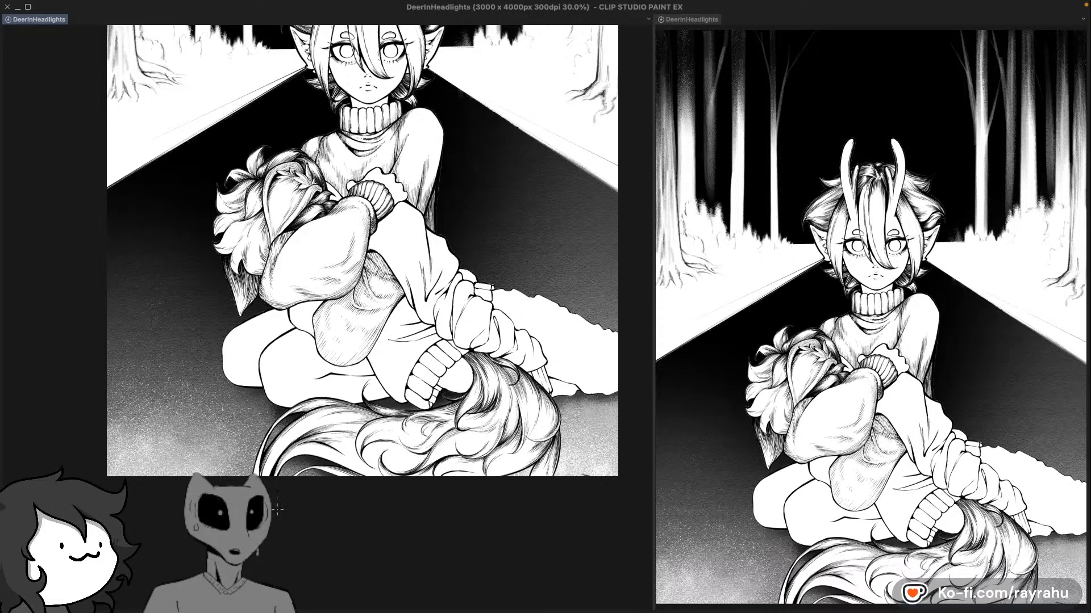
Step: Examine the full composition in mirrored and normal orientation, at overview and closer zoom
scroll(278, 508, down, 2)
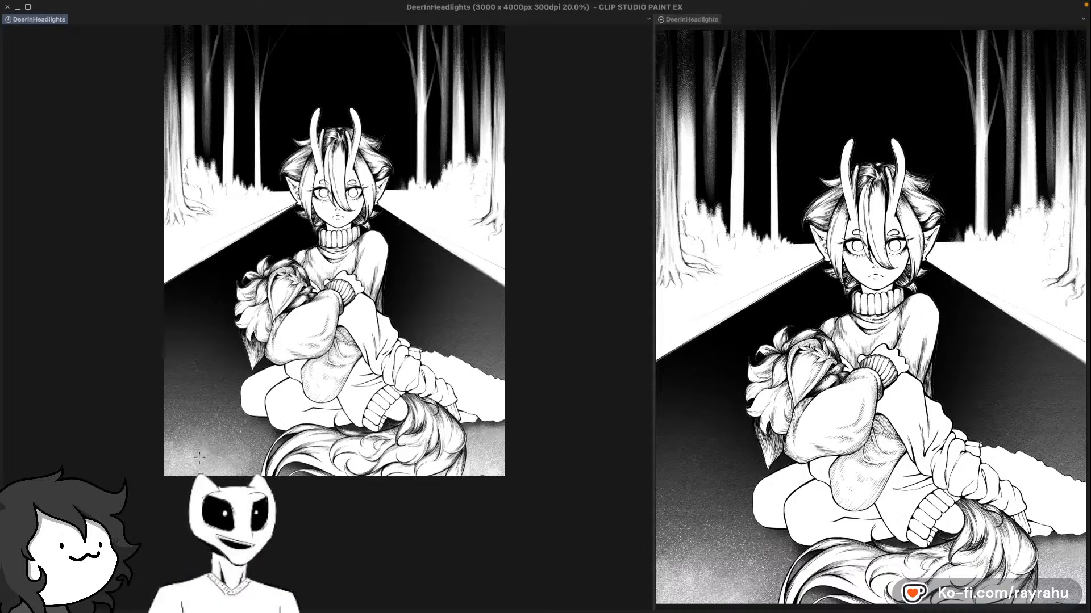
key(h)
drag(507, 434, 406, 425)
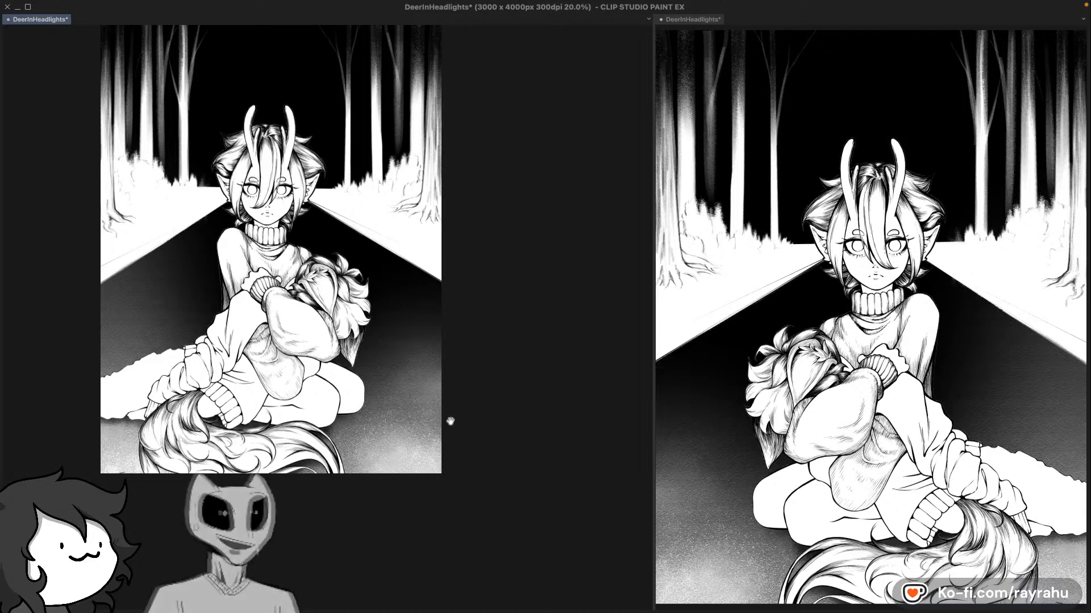
drag(450, 421, 502, 407)
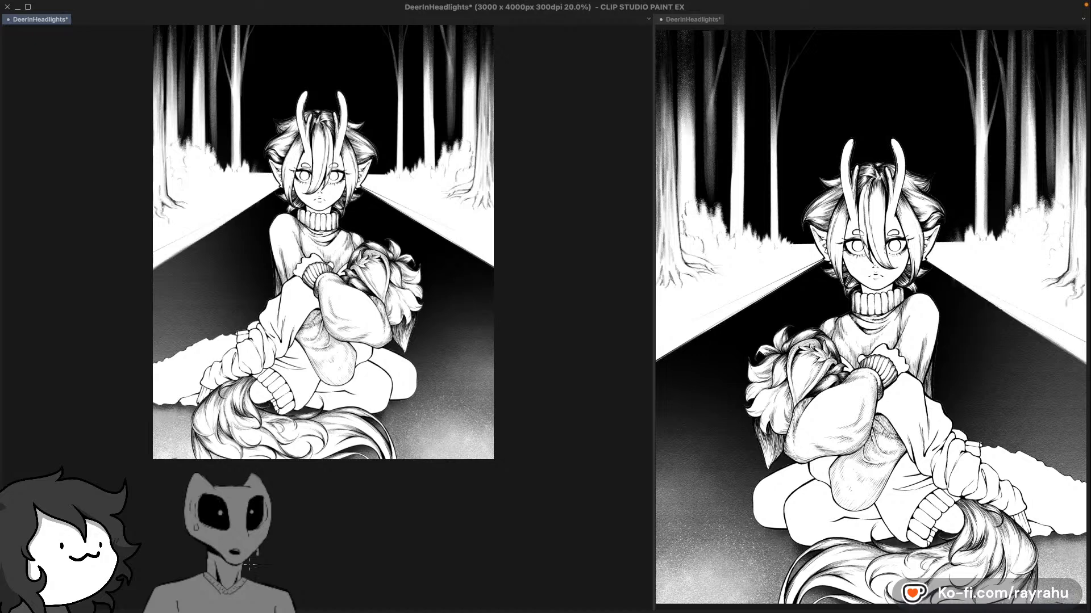
drag(280, 526, 290, 539)
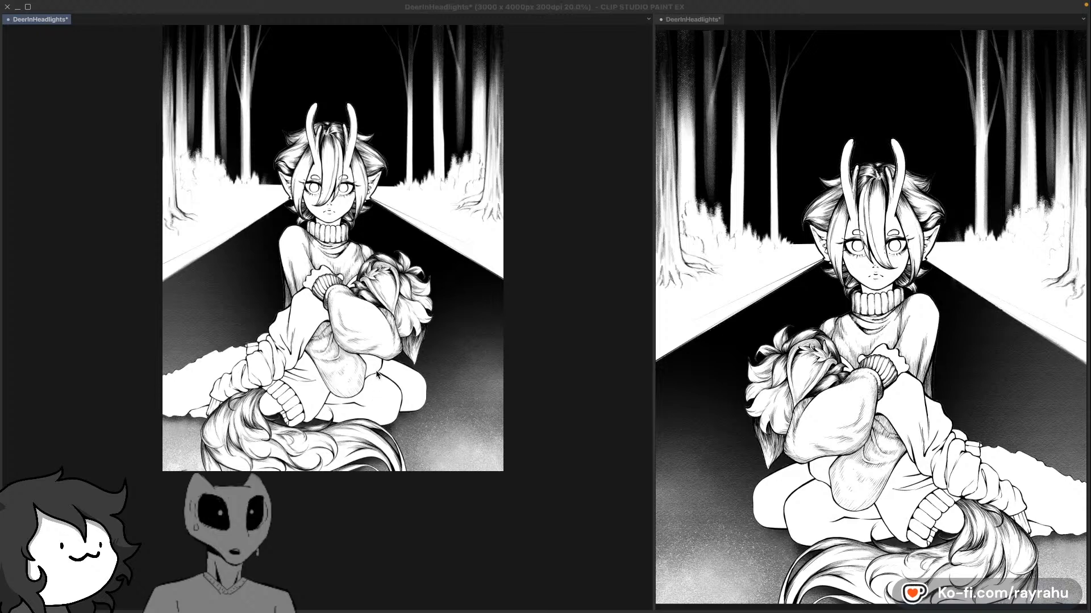
scroll(378, 343, down, 1)
scroll(378, 353, up, 3)
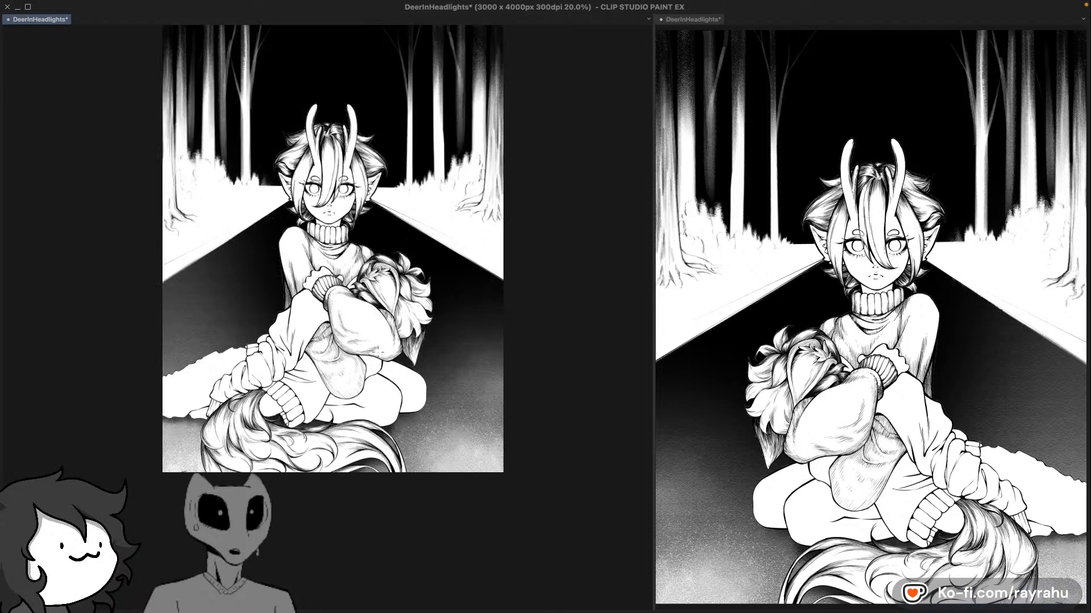
drag(362, 347, 431, 377)
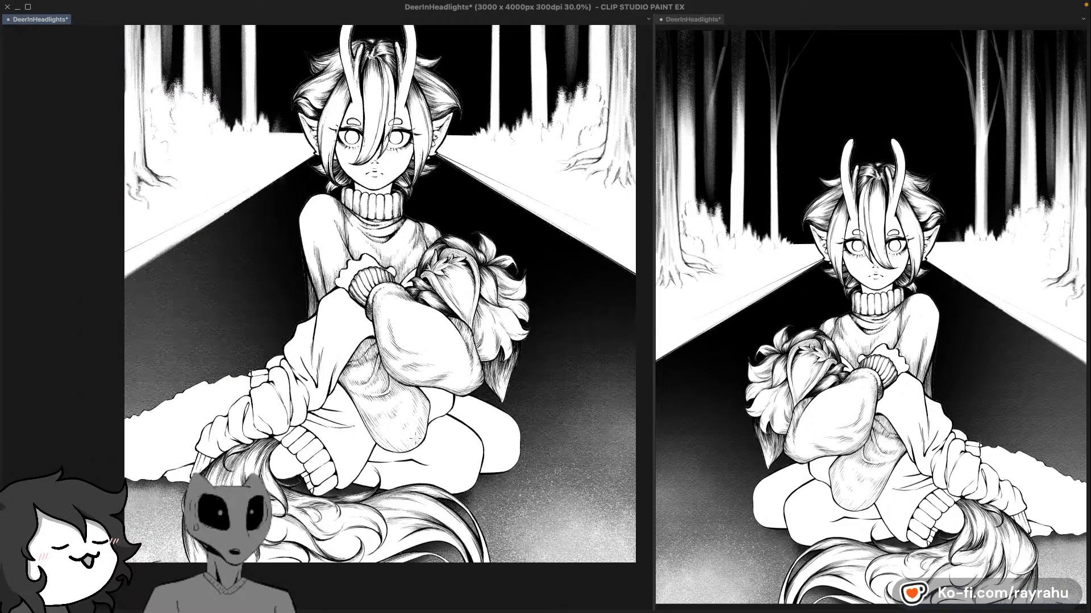
drag(502, 247, 445, 366)
drag(399, 418, 381, 401)
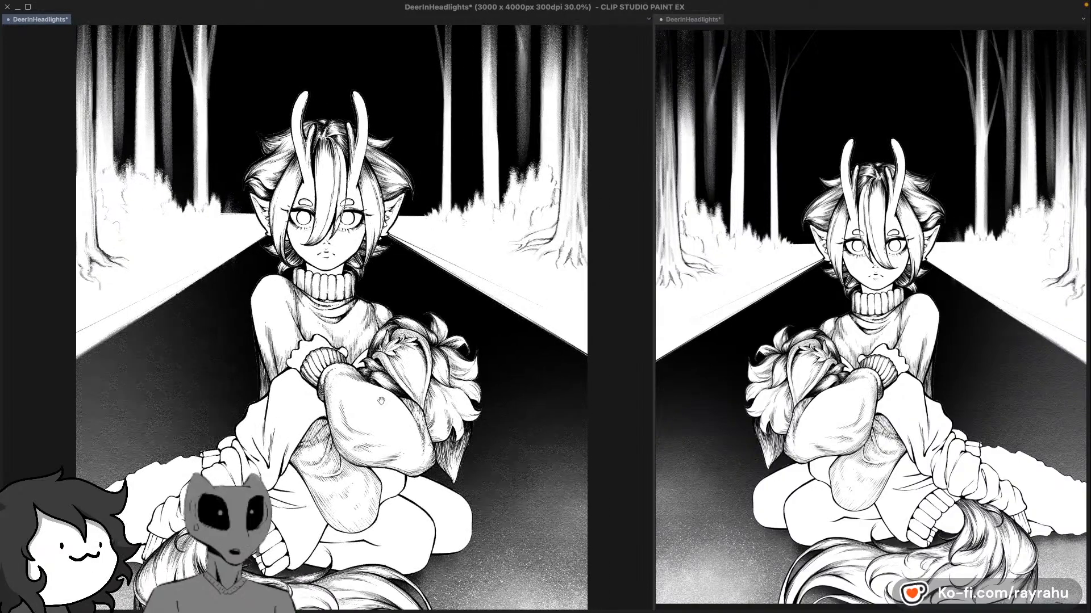
key(h)
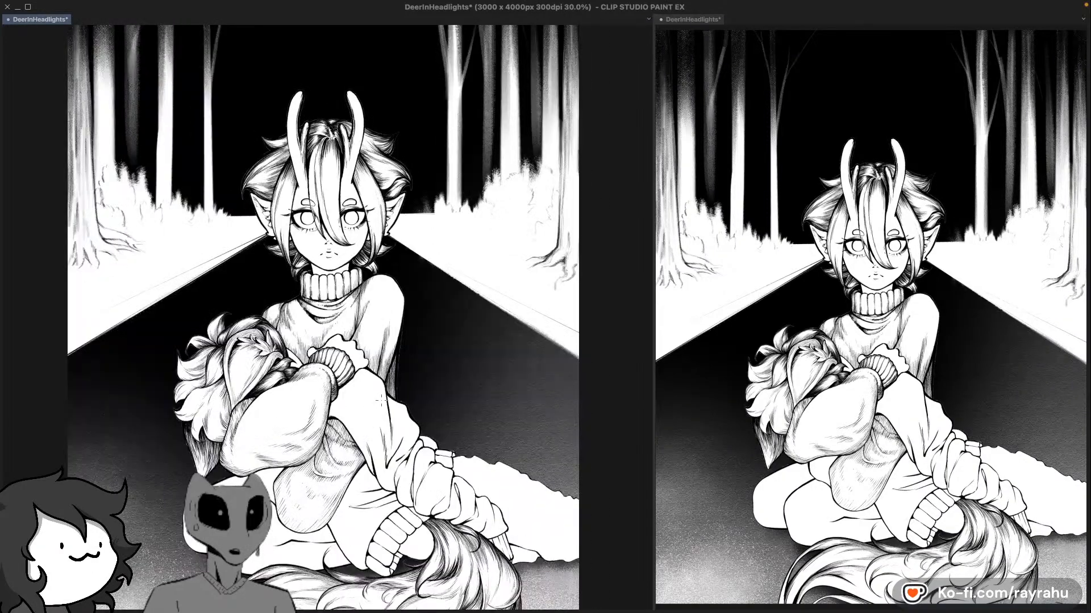
drag(380, 401, 402, 388)
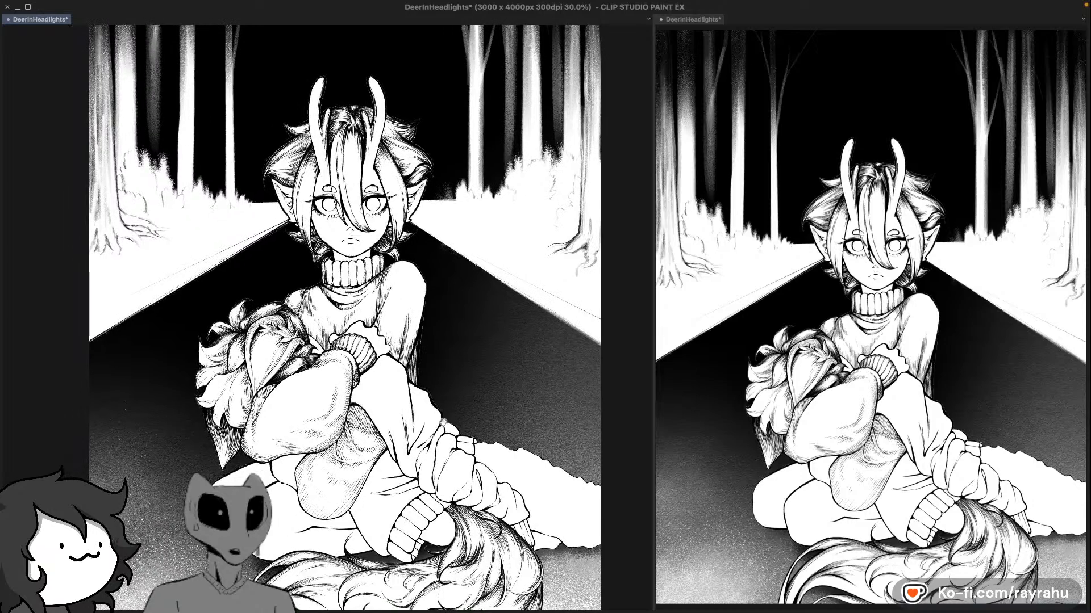
drag(457, 415, 473, 349)
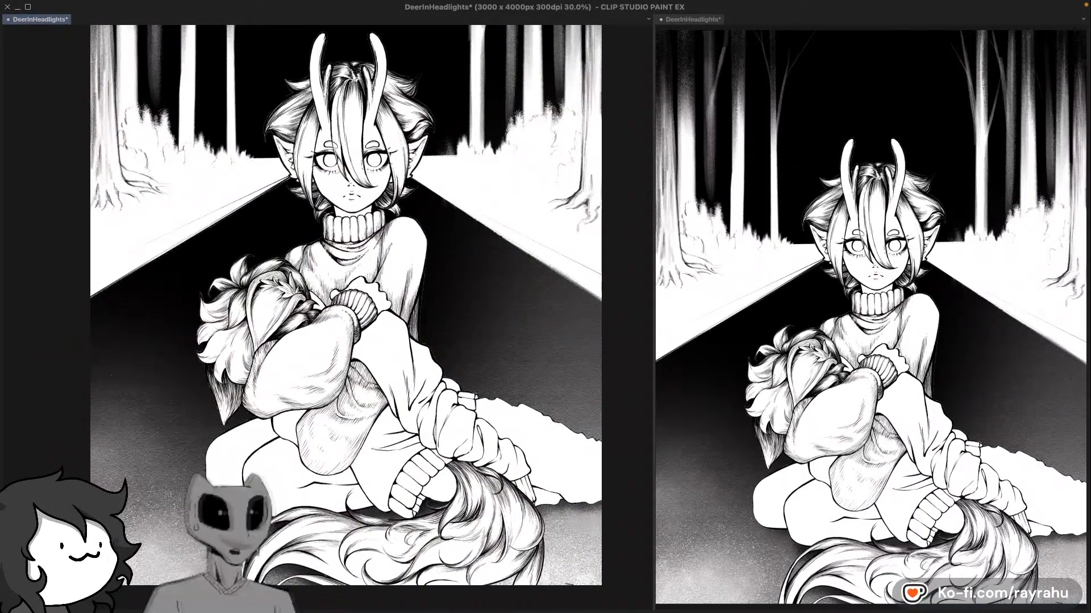
Step: Choose the Real Splatter airbrush with black, and speckle the road on the side with the held figure's hair
key(b)
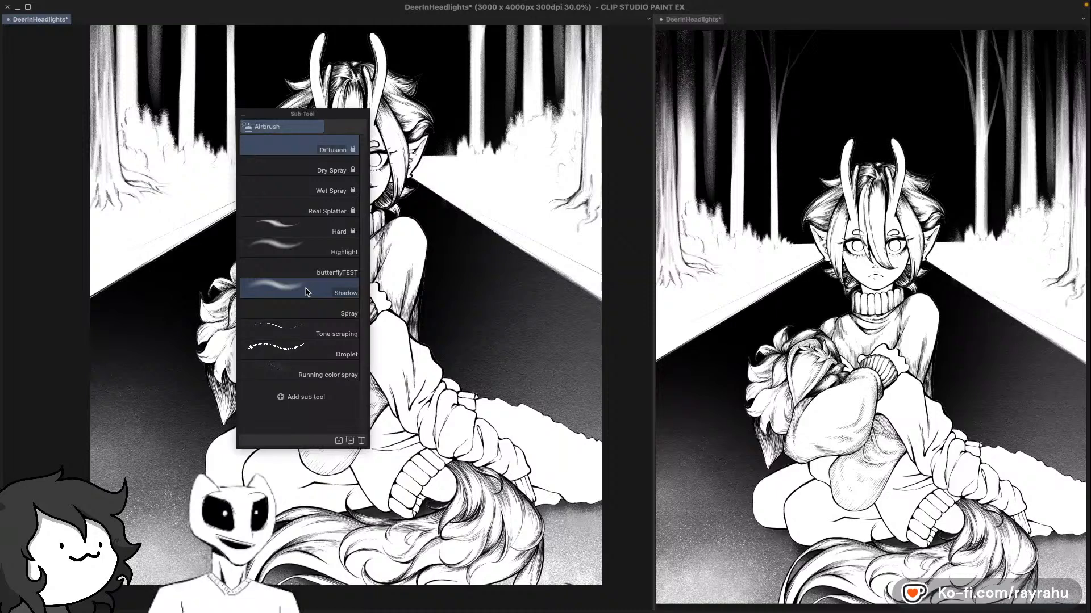
click(307, 208)
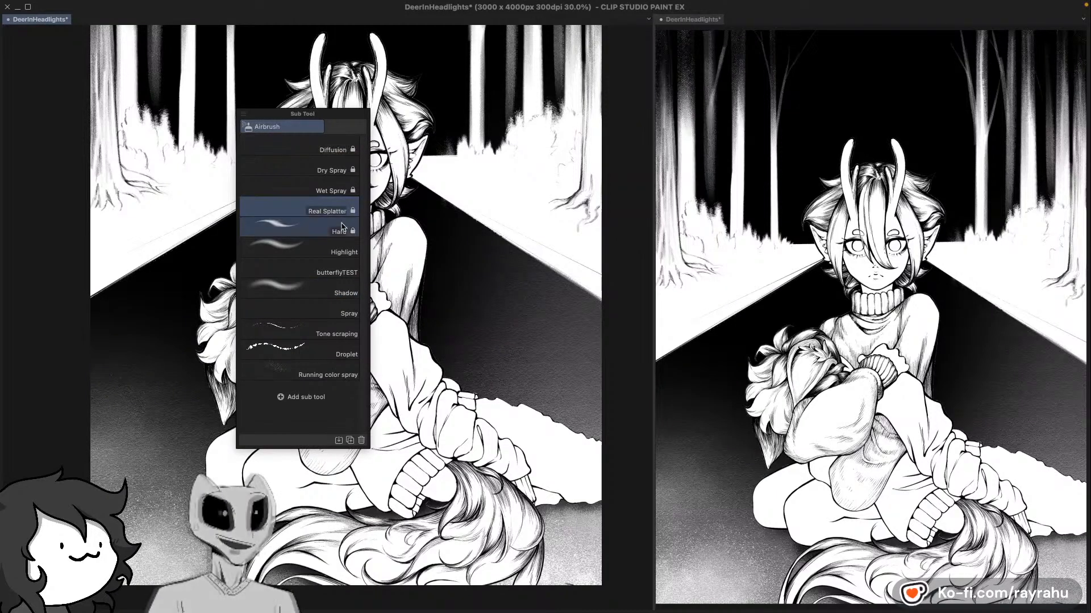
key(F7)
key(F6)
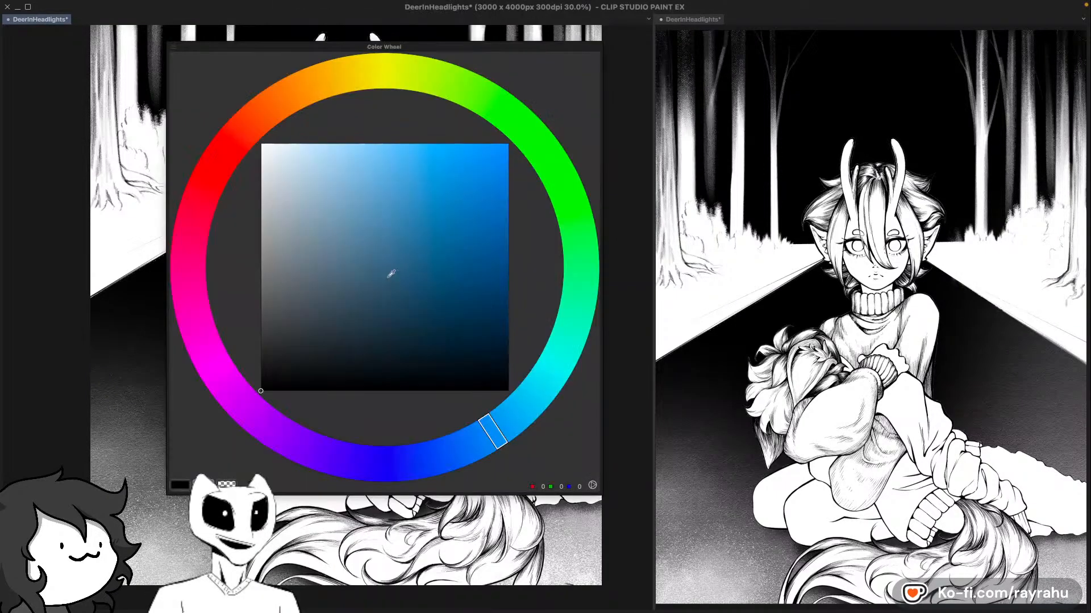
key(F6)
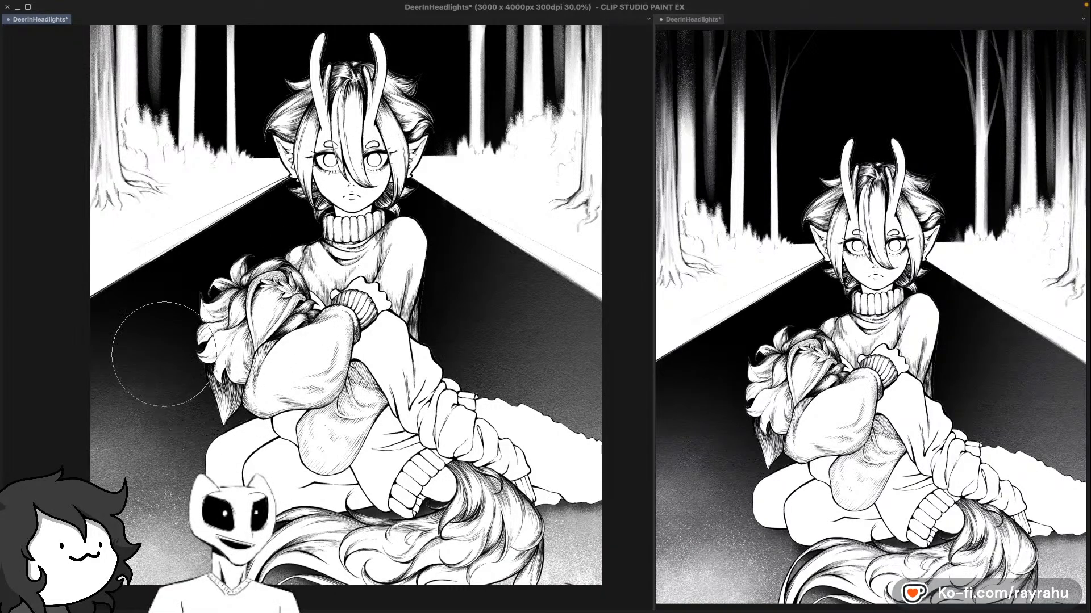
mouse_move(136, 414)
mouse_down()
mouse_move(115, 407)
mouse_move(141, 446)
mouse_up()
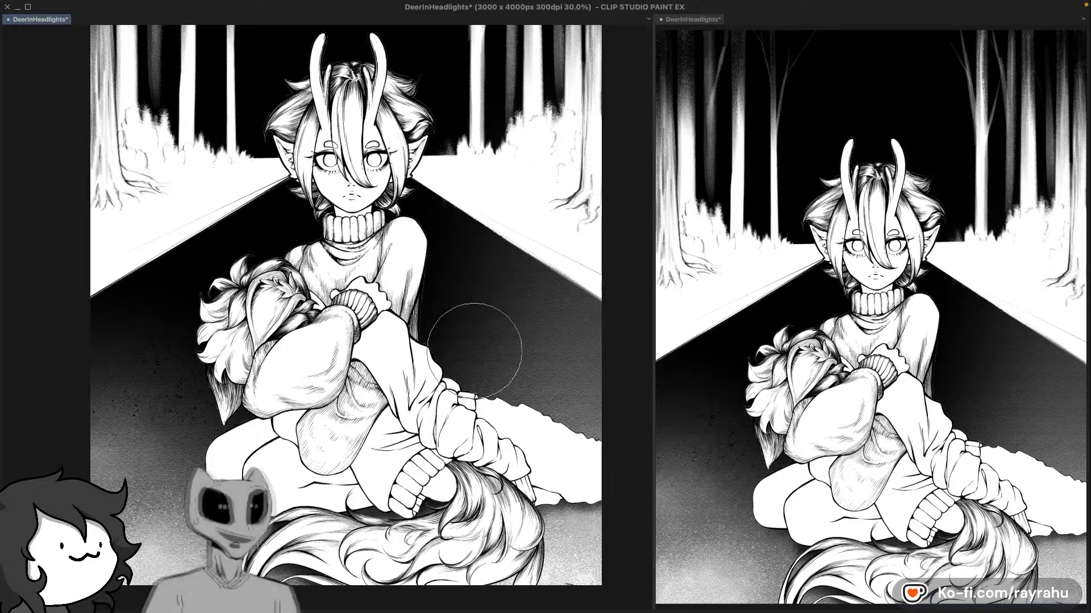
Step: Mirror the canvas and splatter black specks over the road on the opposite side, behind the outstretched leg
key(h)
drag(447, 317, 484, 287)
drag(162, 357, 175, 354)
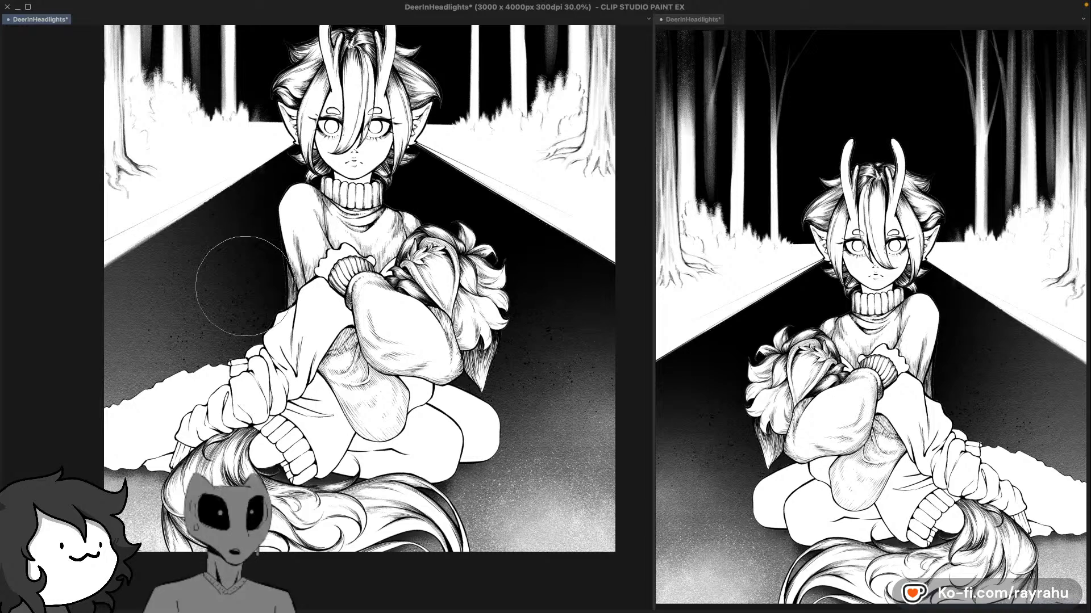
drag(360, 321, 362, 278)
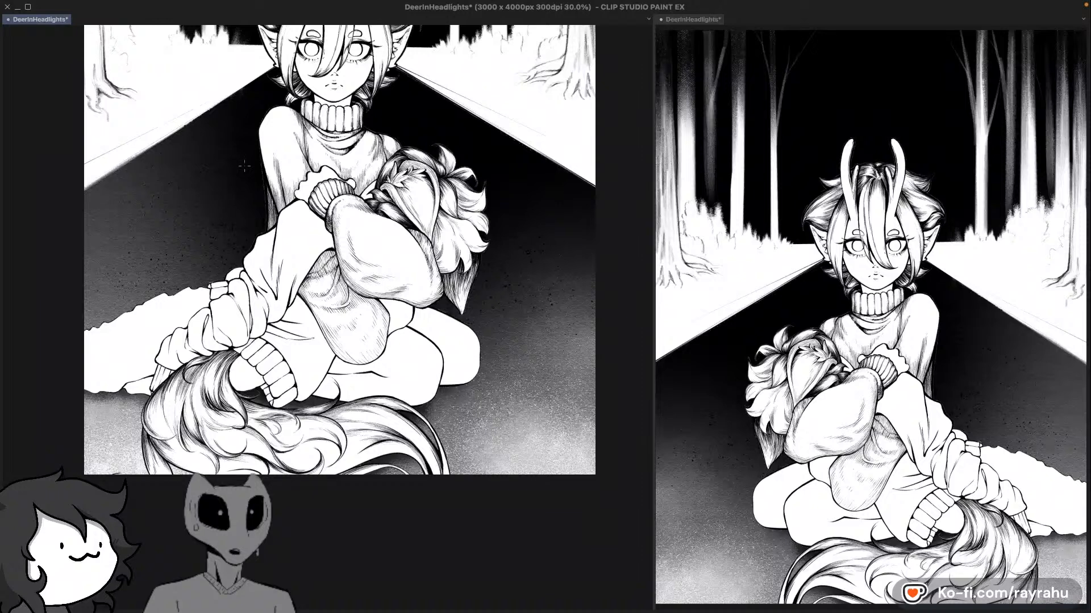
Step: Extend the black splatter along the road's outer edge and up beside the seated character's shoulder and arm
drag(244, 166, 128, 232)
drag(119, 184, 132, 220)
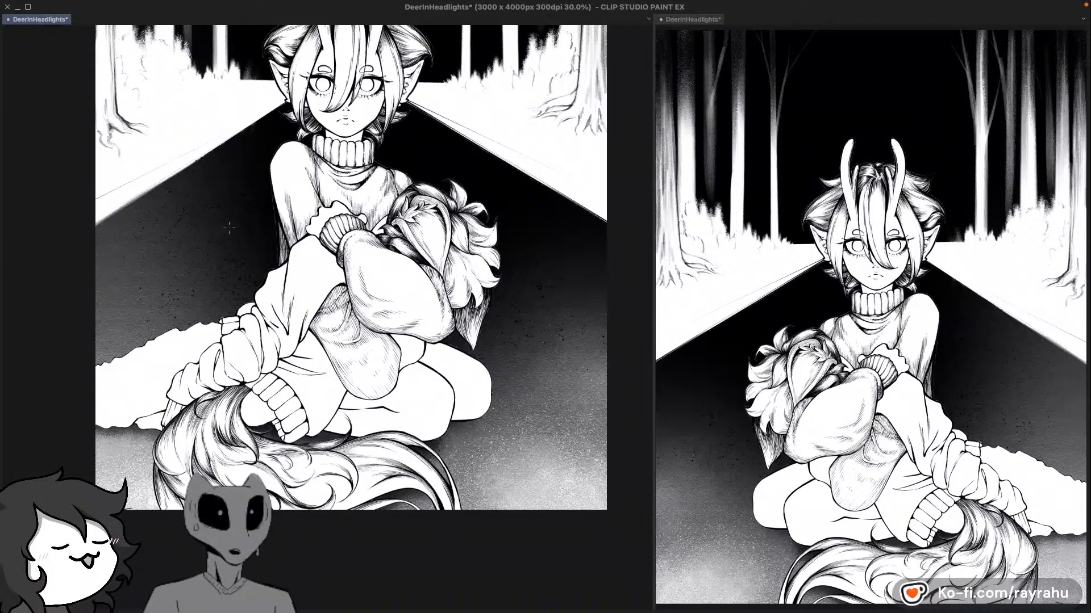
drag(193, 185, 230, 205)
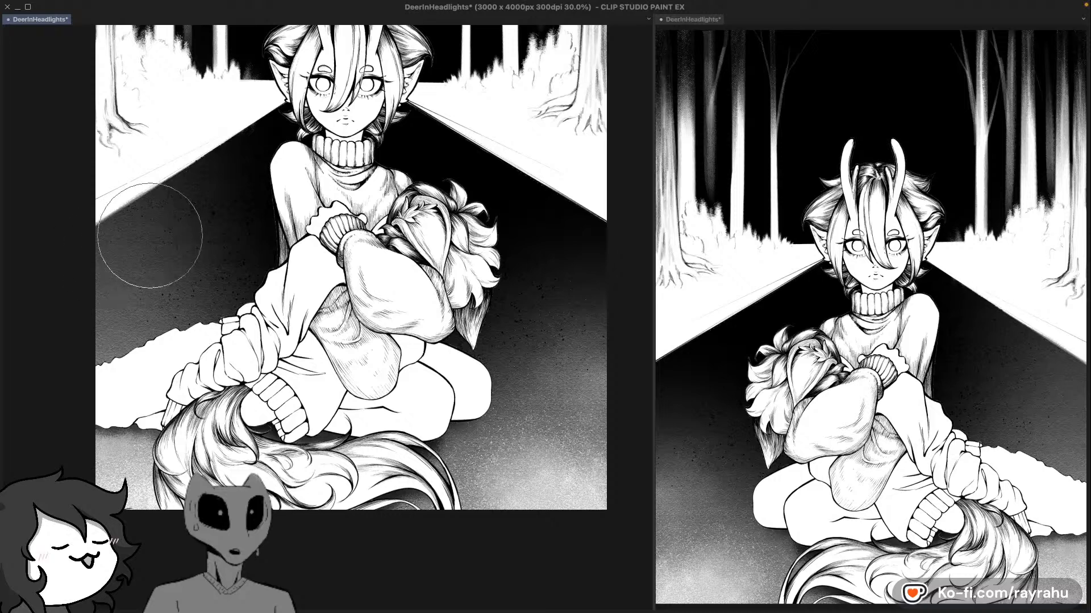
mouse_move(265, 173)
mouse_down()
mouse_move(202, 208)
mouse_move(250, 163)
mouse_move(225, 227)
mouse_up()
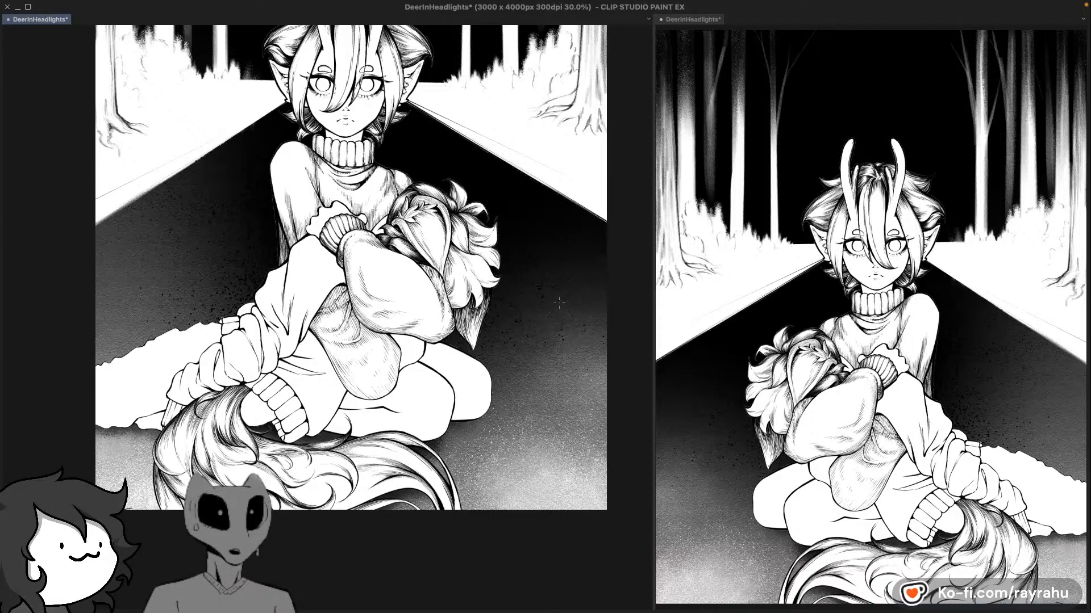
Step: Build up black splatter on the road beside the held figure's hair, checking it in normal and mirrored orientation
key(h)
drag(432, 220, 466, 205)
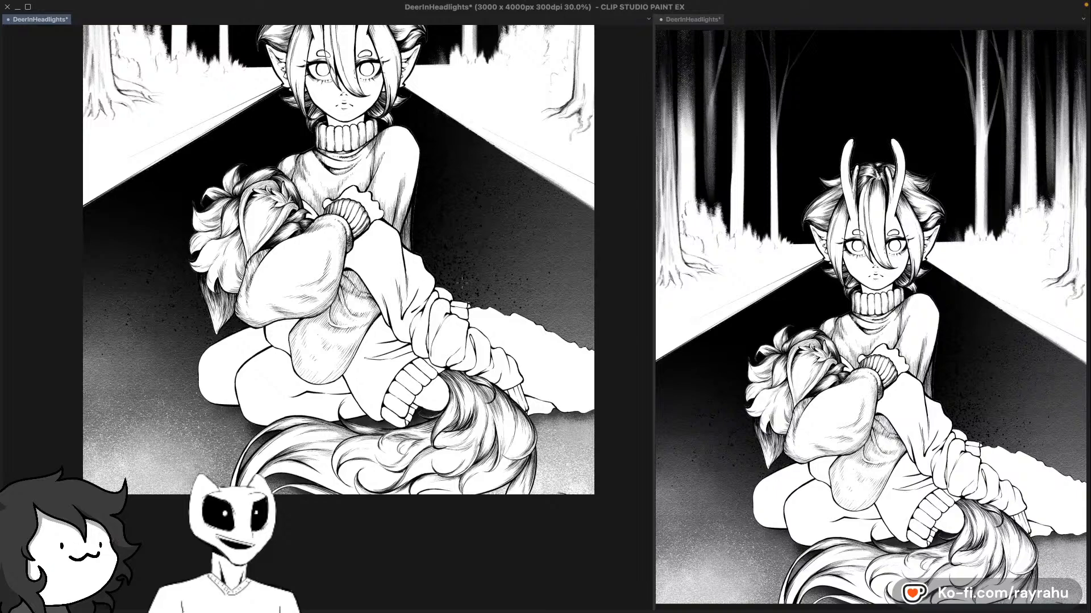
scroll(468, 337, down, 1)
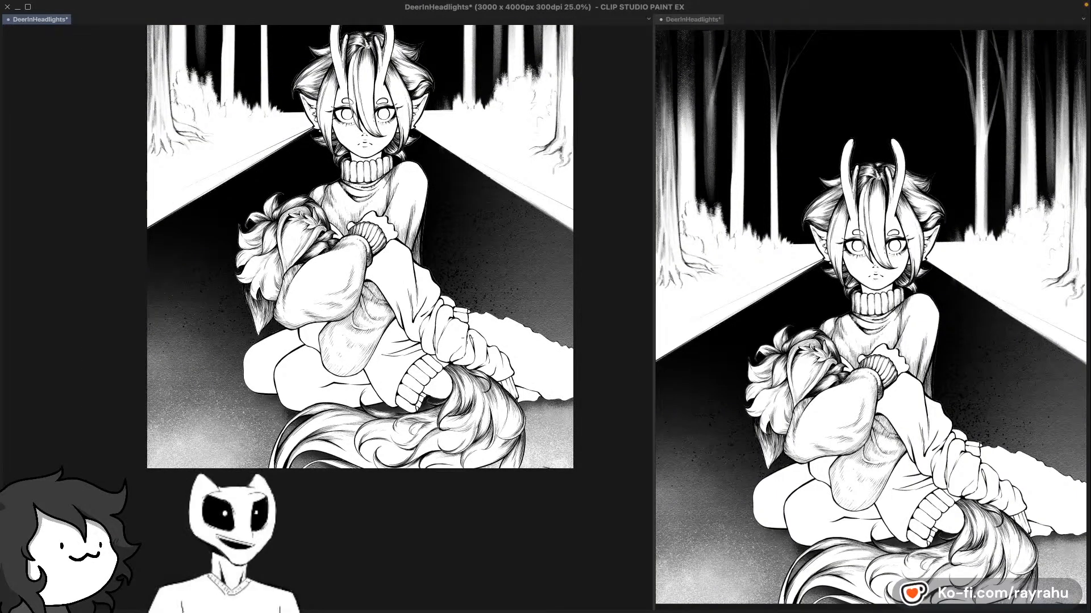
scroll(468, 337, up, 3)
drag(417, 209, 475, 222)
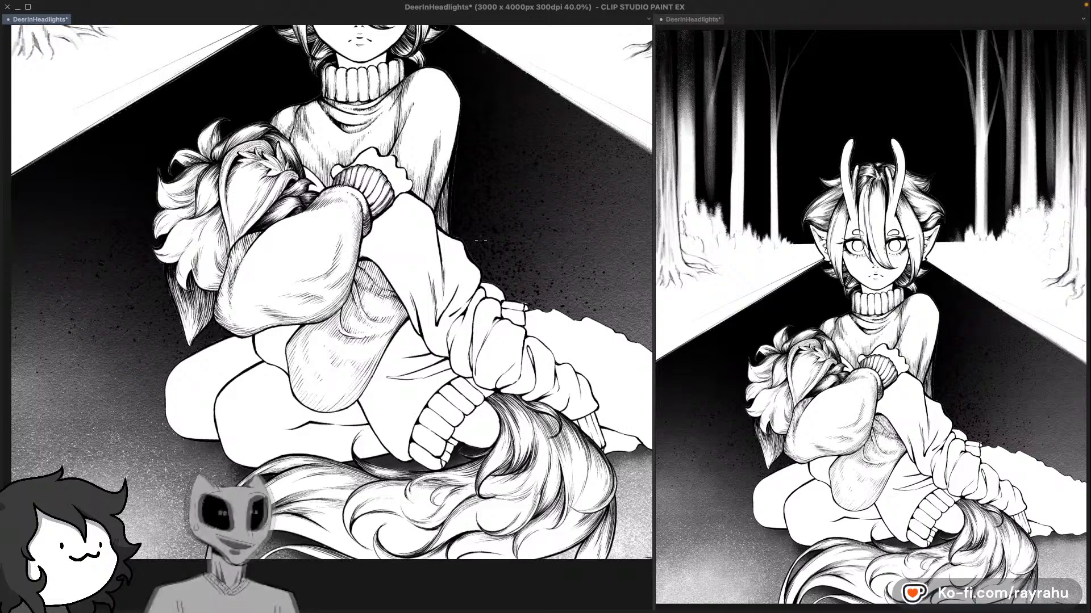
drag(481, 241, 604, 262)
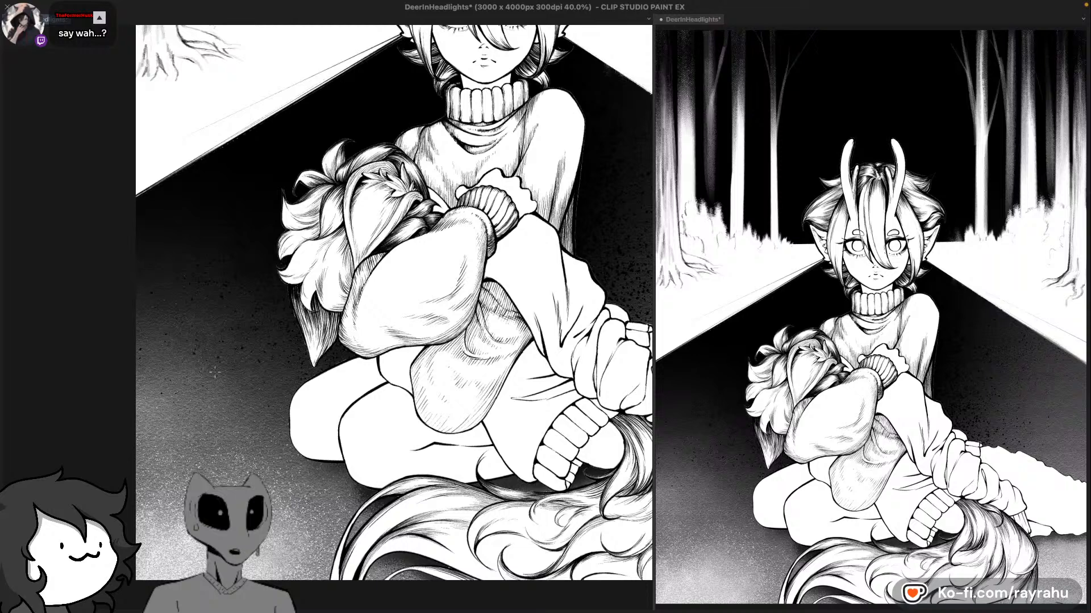
key(h)
drag(411, 355, 415, 357)
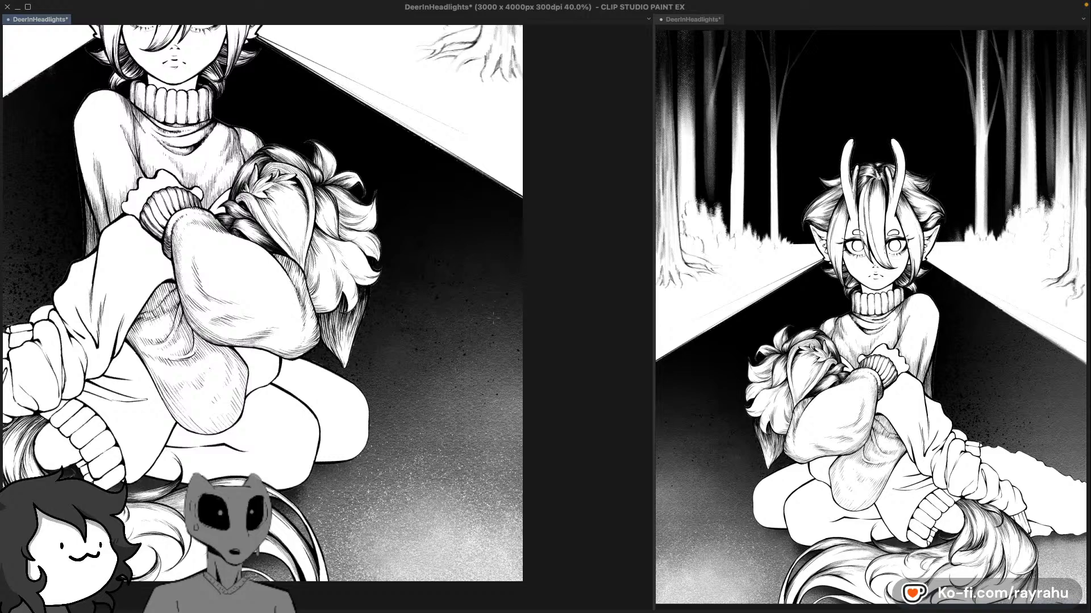
Step: Try a light grey splatter on the dark road beside the character's sleeve, and undo it
drag(301, 345, 454, 369)
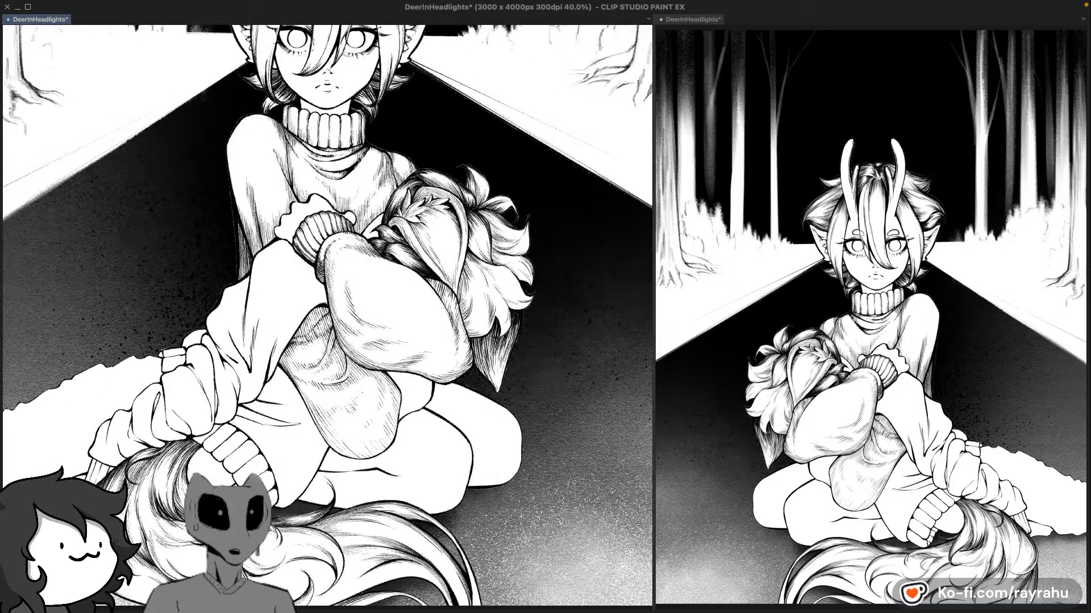
mouse_move(217, 369)
mouse_down()
mouse_move(322, 412)
mouse_move(291, 363)
mouse_move(314, 346)
mouse_move(301, 337)
mouse_move(283, 364)
mouse_up()
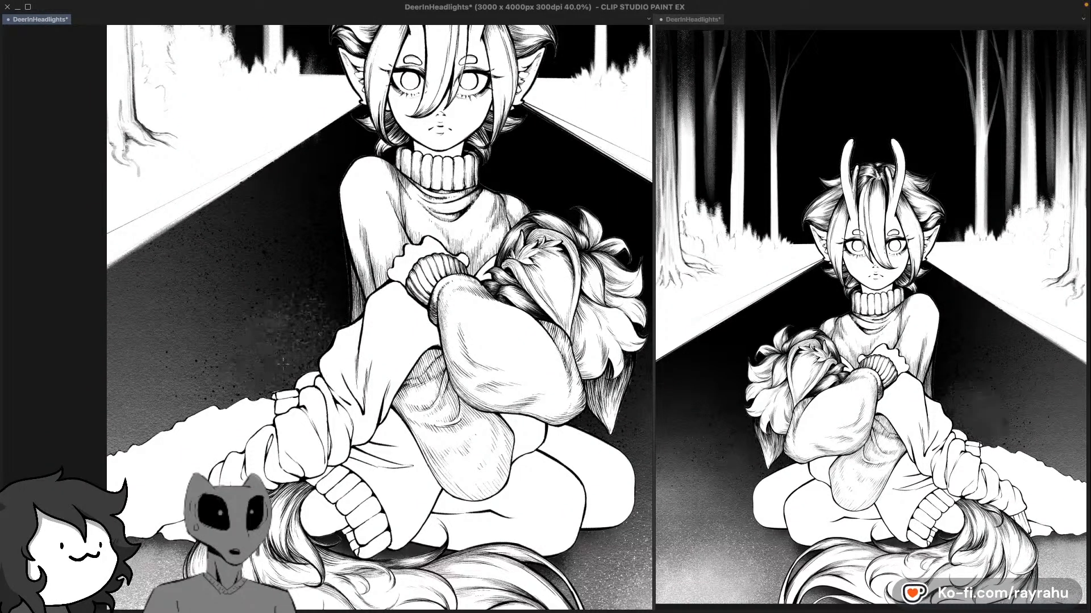
key(super+z)
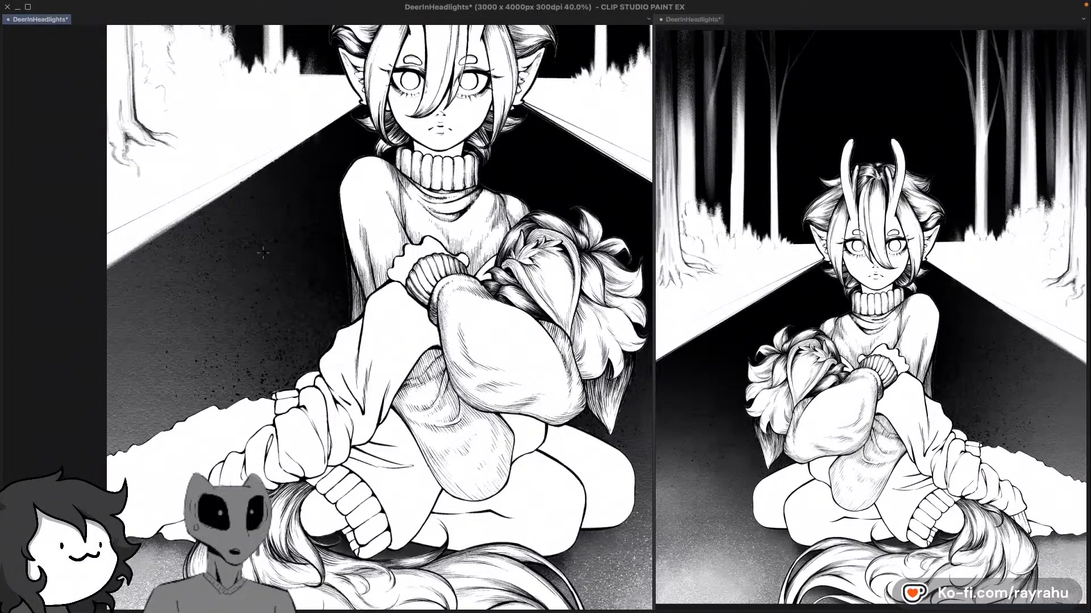
scroll(302, 222, down, 3)
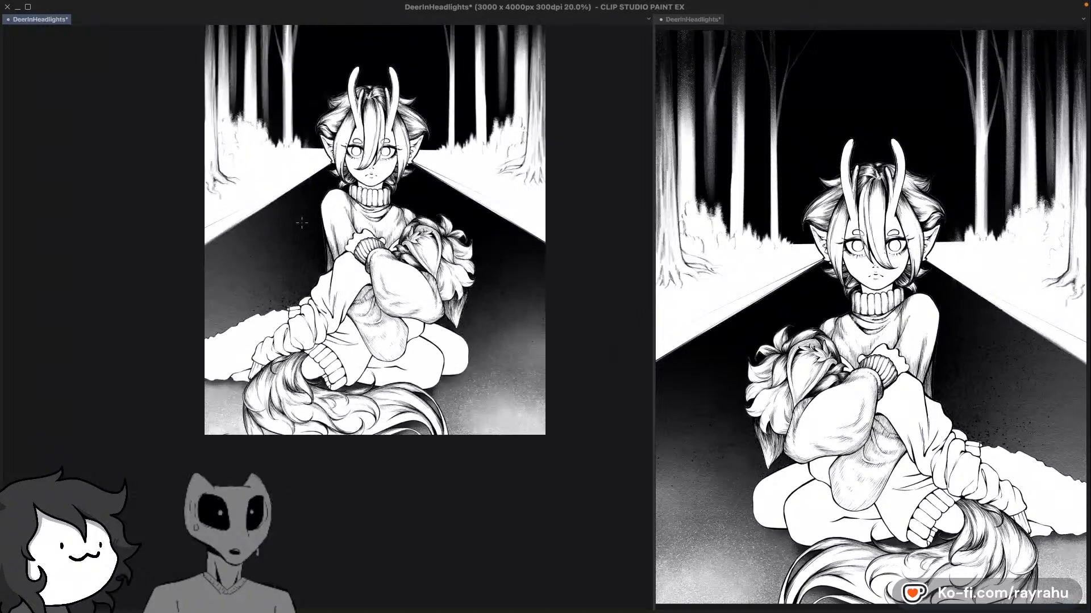
drag(302, 222, 324, 264)
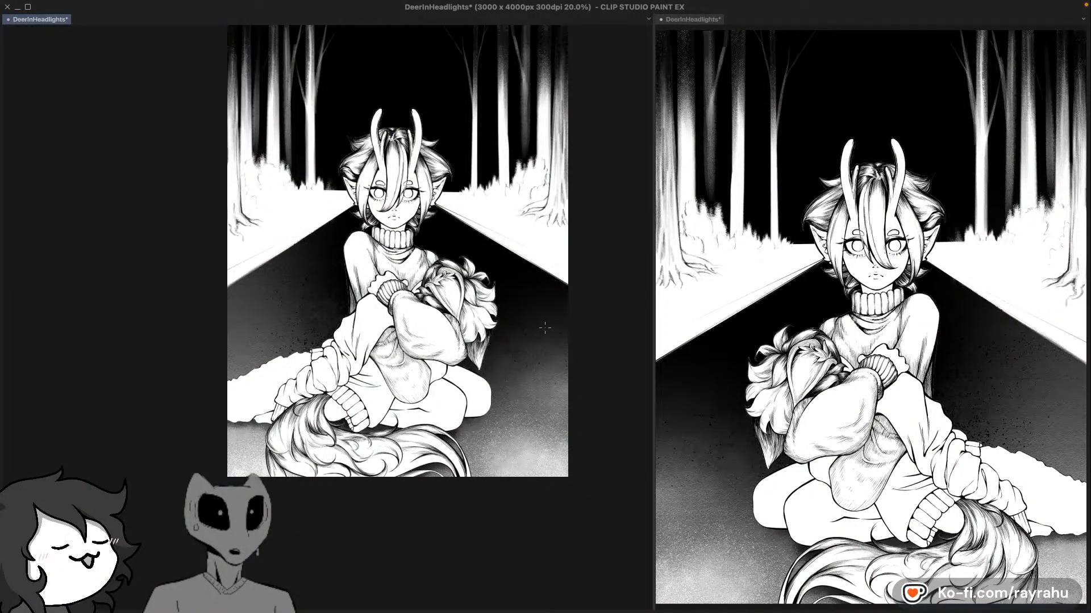
drag(544, 329, 553, 394)
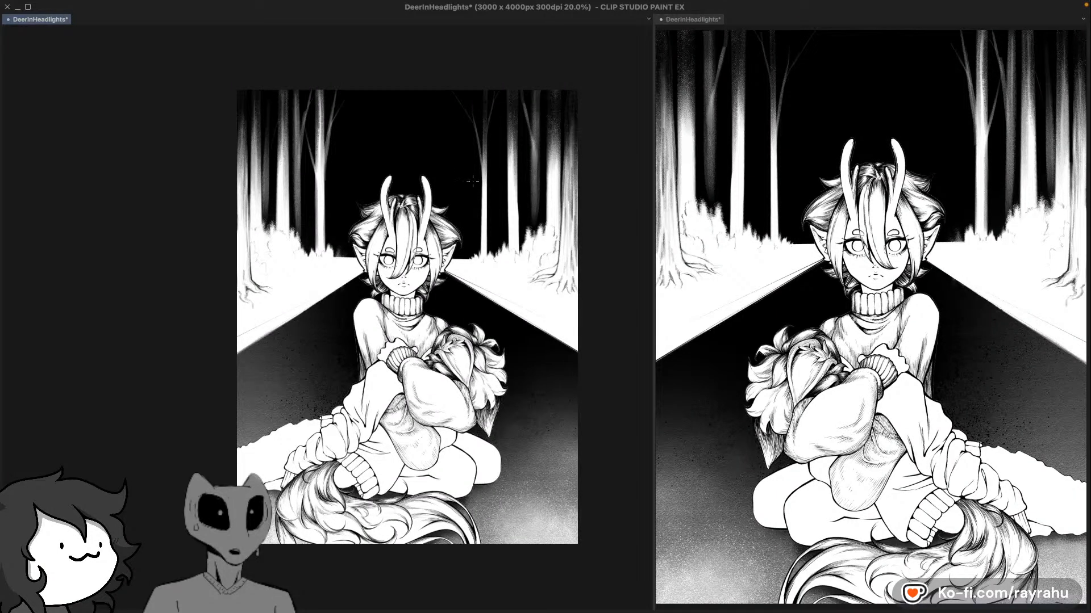
Step: Make Layer 5's artwork active for painting in place of its layer mask
drag(469, 192, 478, 219)
scroll(347, 325, up, 2)
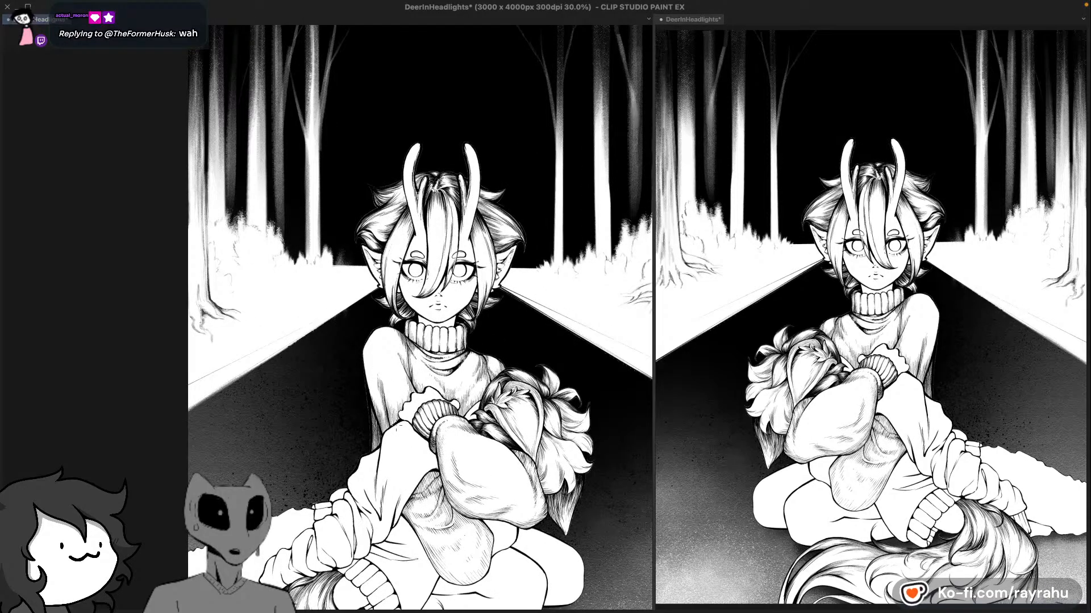
scroll(395, 426, up, 4)
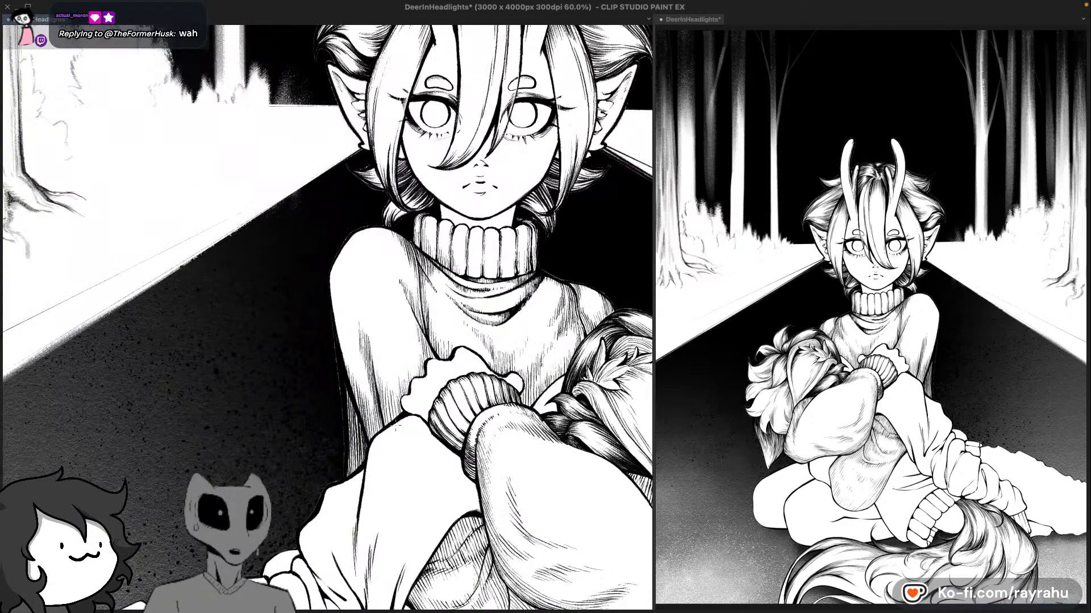
drag(419, 479, 425, 366)
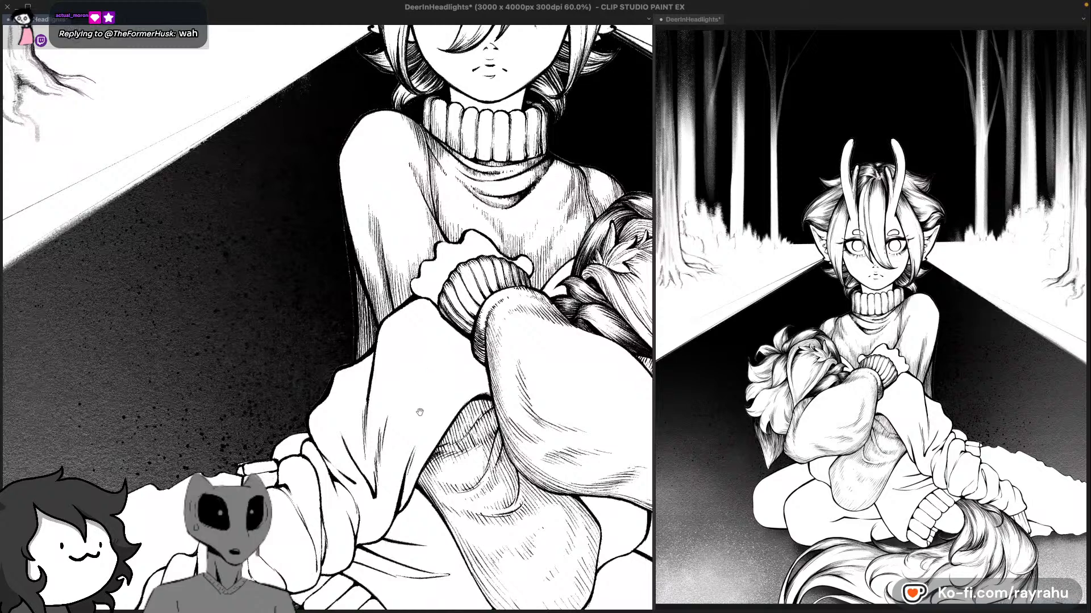
key(F7)
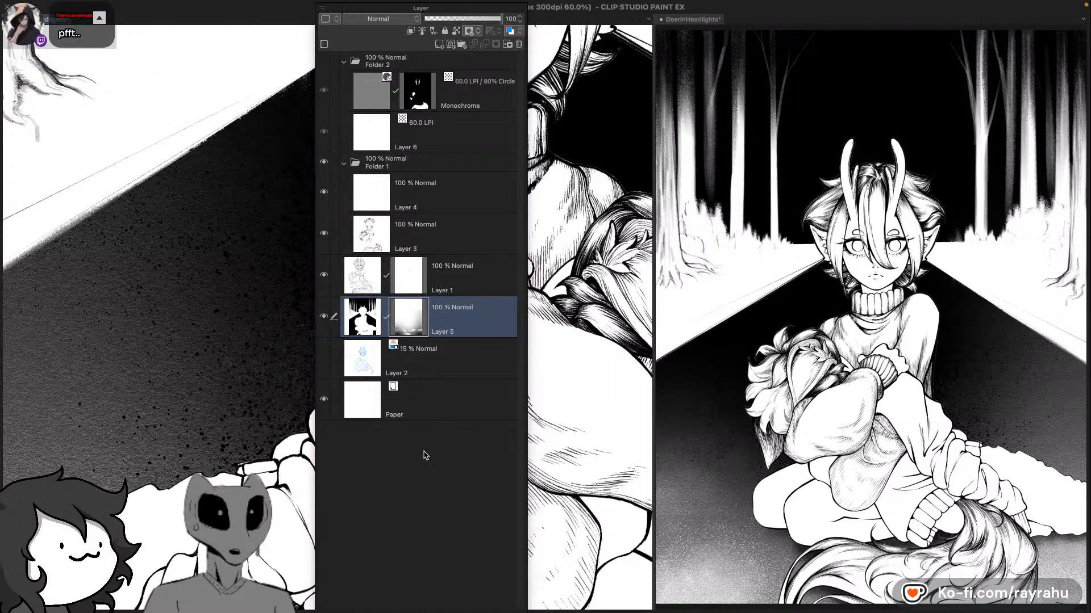
click(360, 339)
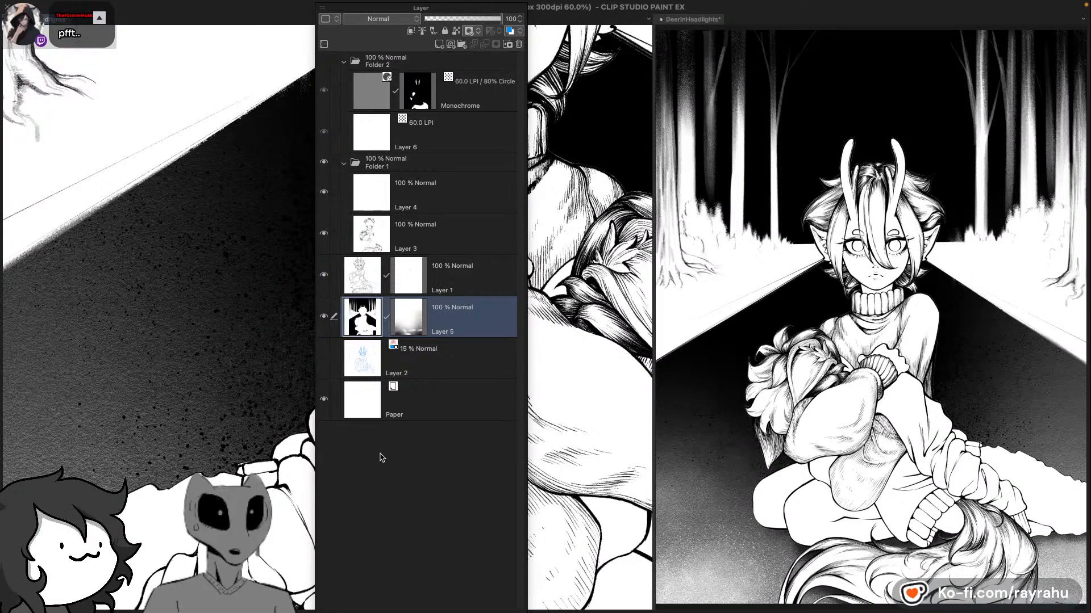
key(F7)
Step: Add a new raster layer directly above Layer 5 for shading the ground beside the road
drag(437, 173, 416, 391)
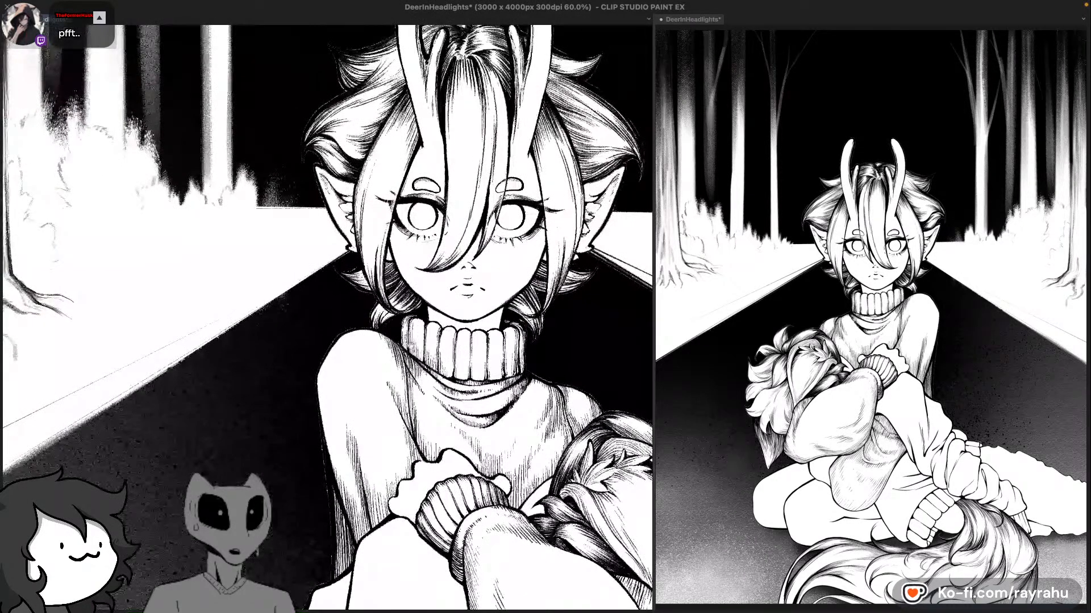
scroll(416, 389, down, 2)
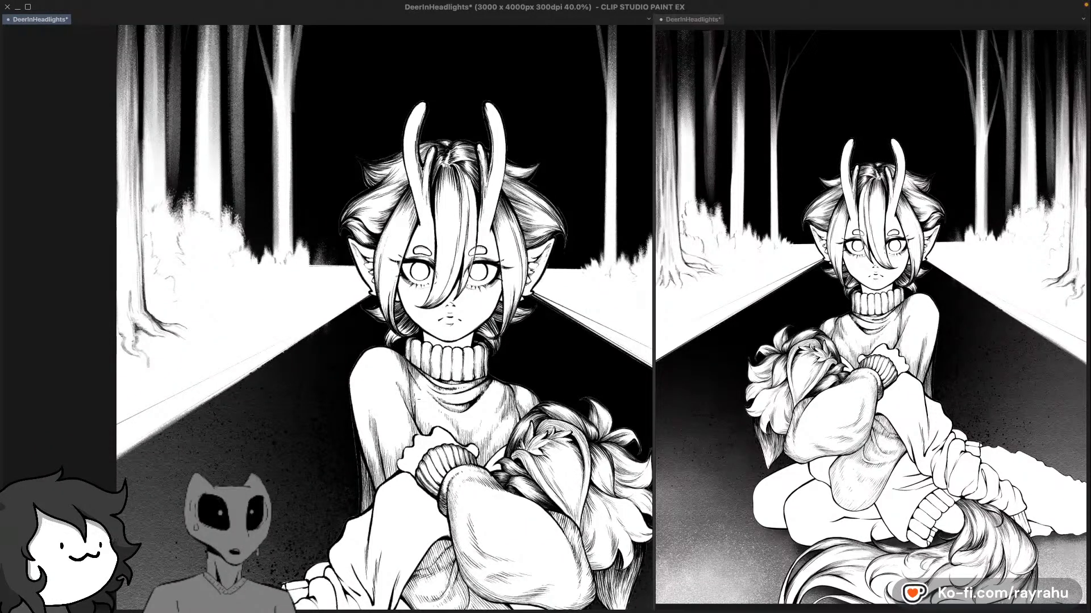
drag(414, 399, 443, 307)
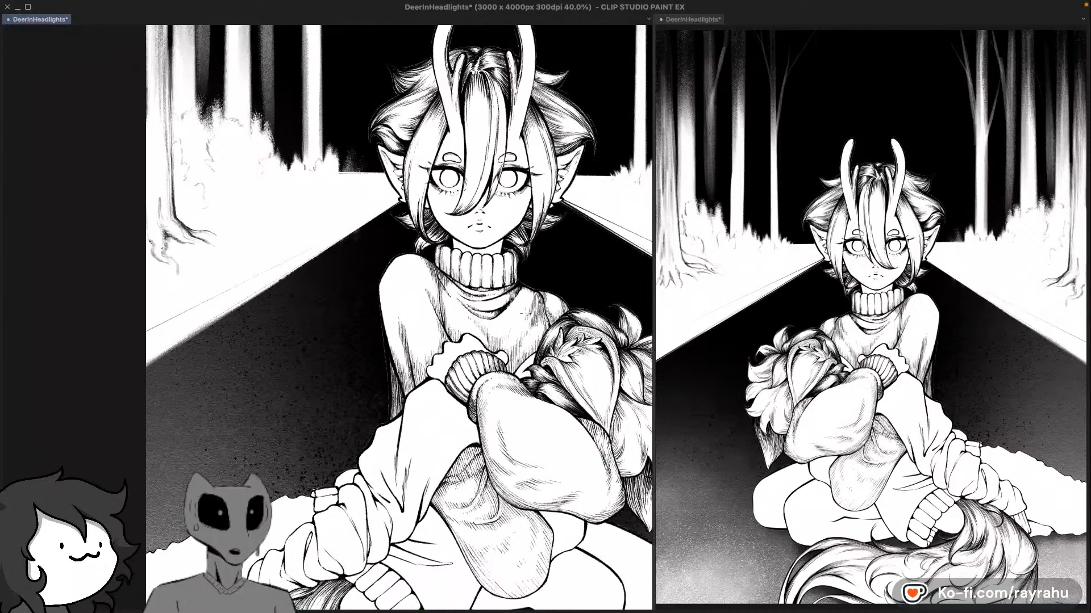
scroll(611, 270, down, 1)
scroll(626, 269, down, 2)
drag(629, 314, 537, 338)
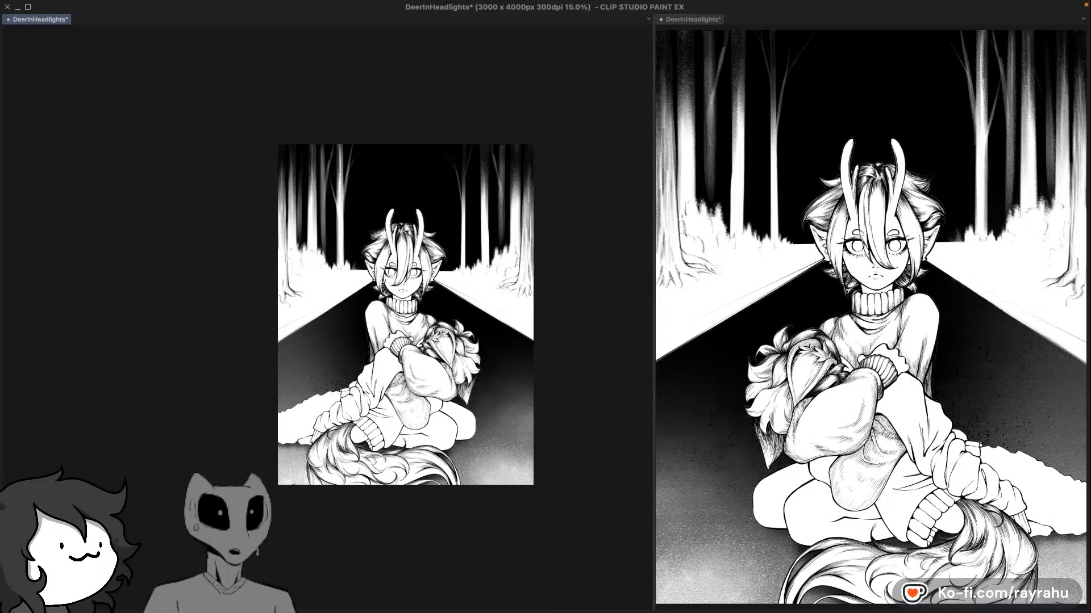
scroll(379, 302, up, 3)
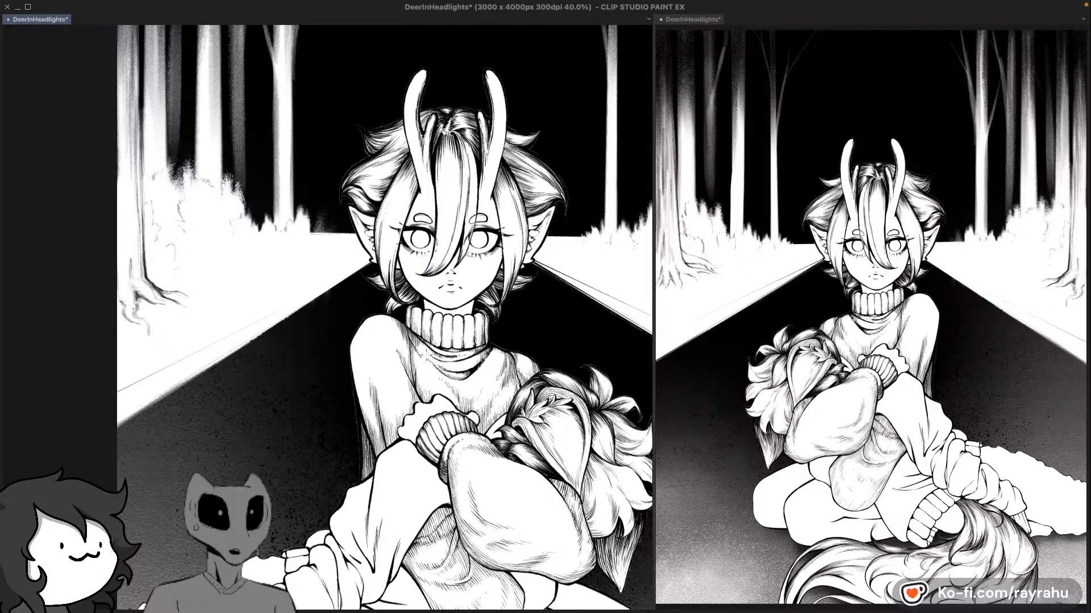
key(F7)
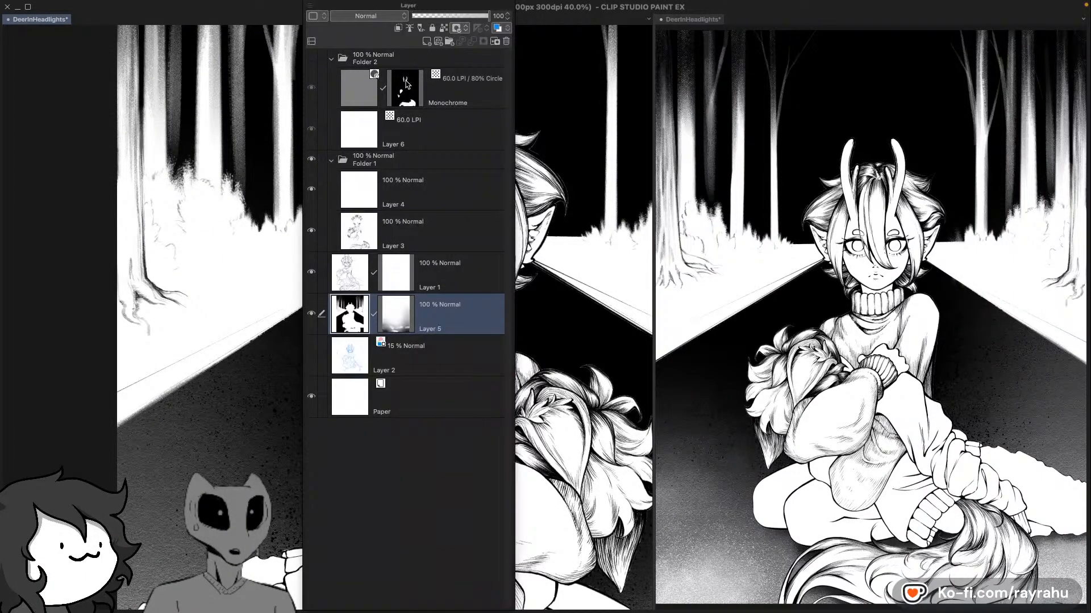
click(427, 42)
key(F7)
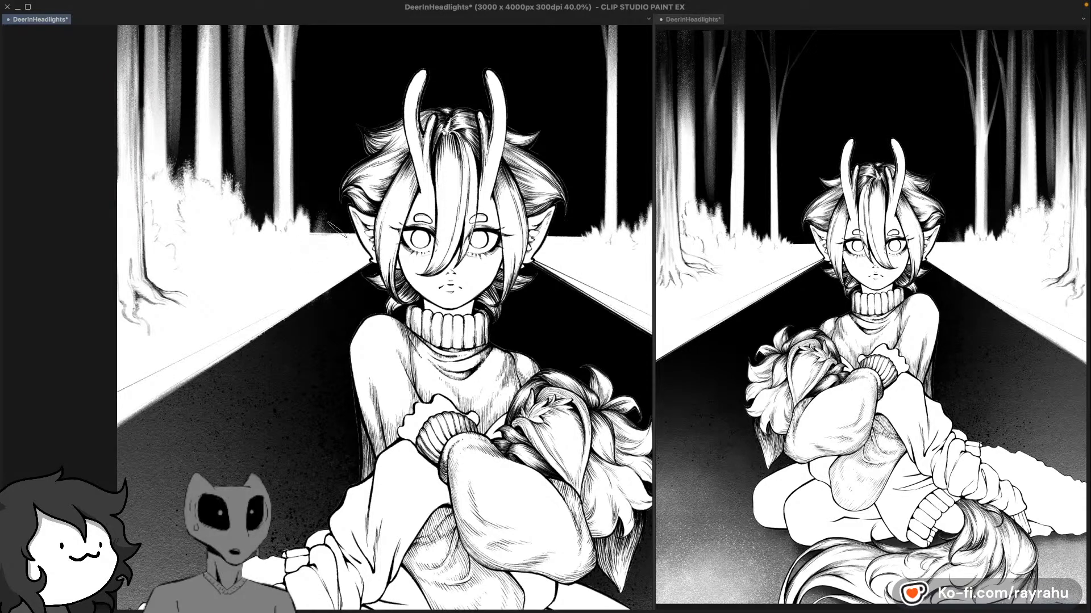
Step: Brush grainy grey shading onto the white roadside next to the seated character's ear, darkest near the horizon
mouse_move(326, 223)
mouse_down()
mouse_move(315, 248)
mouse_move(349, 229)
mouse_move(315, 260)
mouse_move(332, 261)
mouse_move(317, 270)
mouse_move(344, 253)
mouse_move(308, 274)
mouse_up()
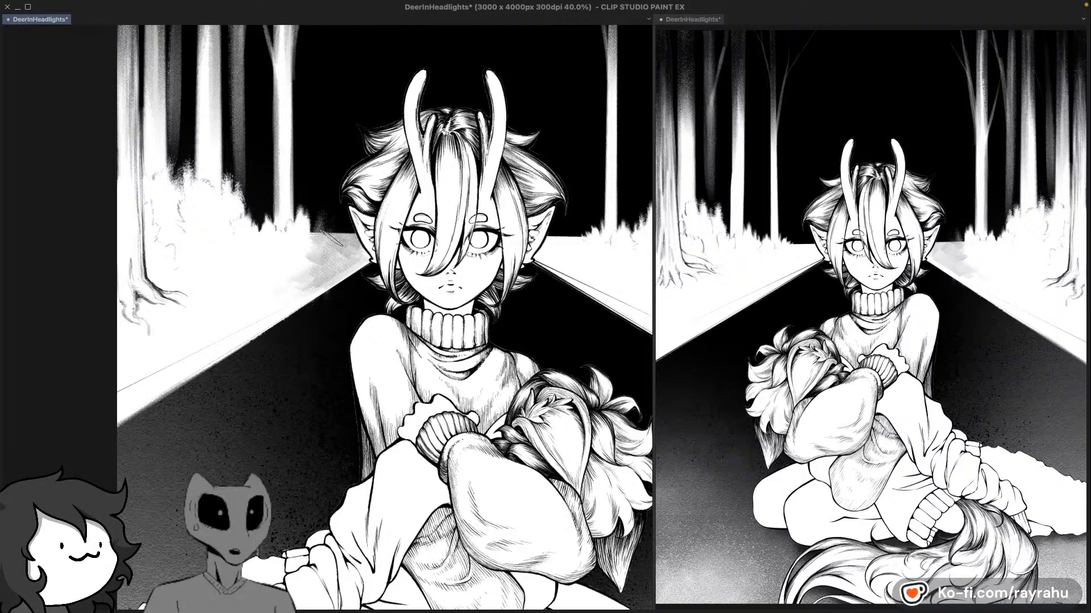
drag(332, 239, 356, 243)
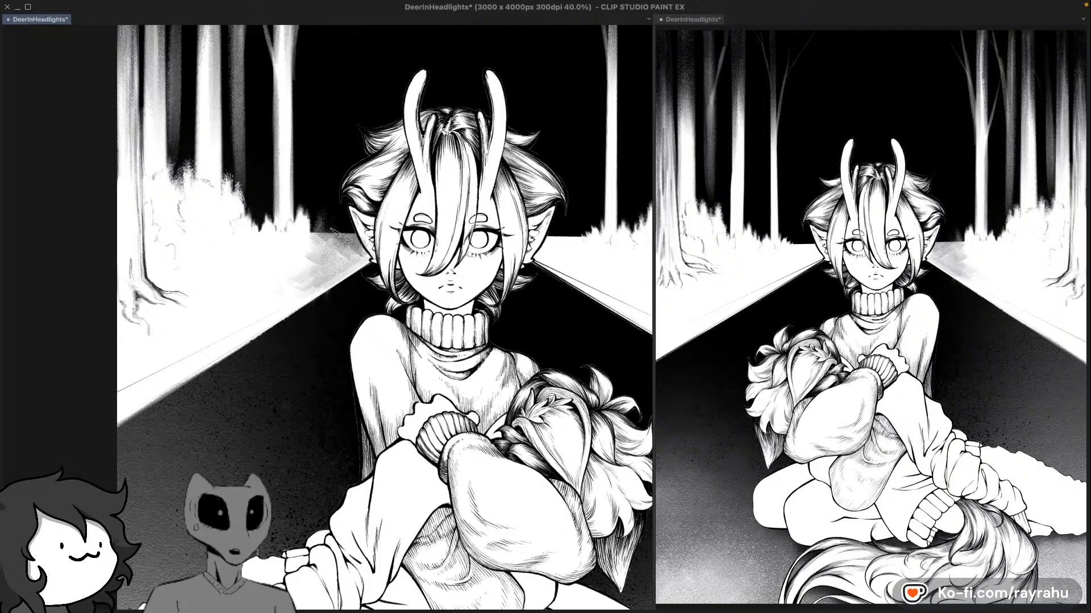
drag(342, 237, 358, 243)
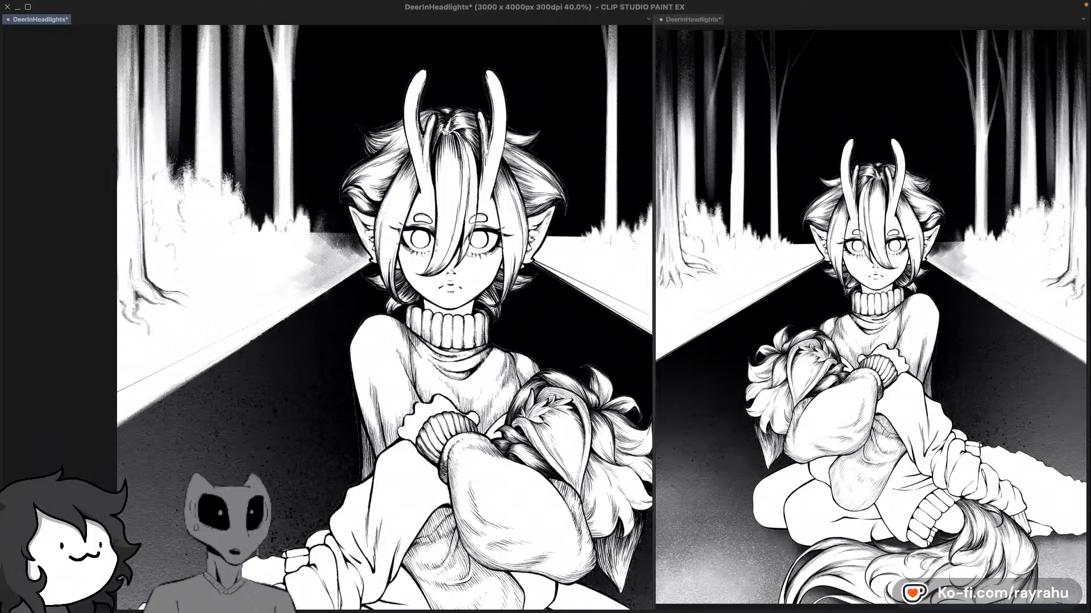
mouse_move(338, 243)
mouse_down()
mouse_move(310, 236)
mouse_move(348, 226)
mouse_move(336, 271)
mouse_up()
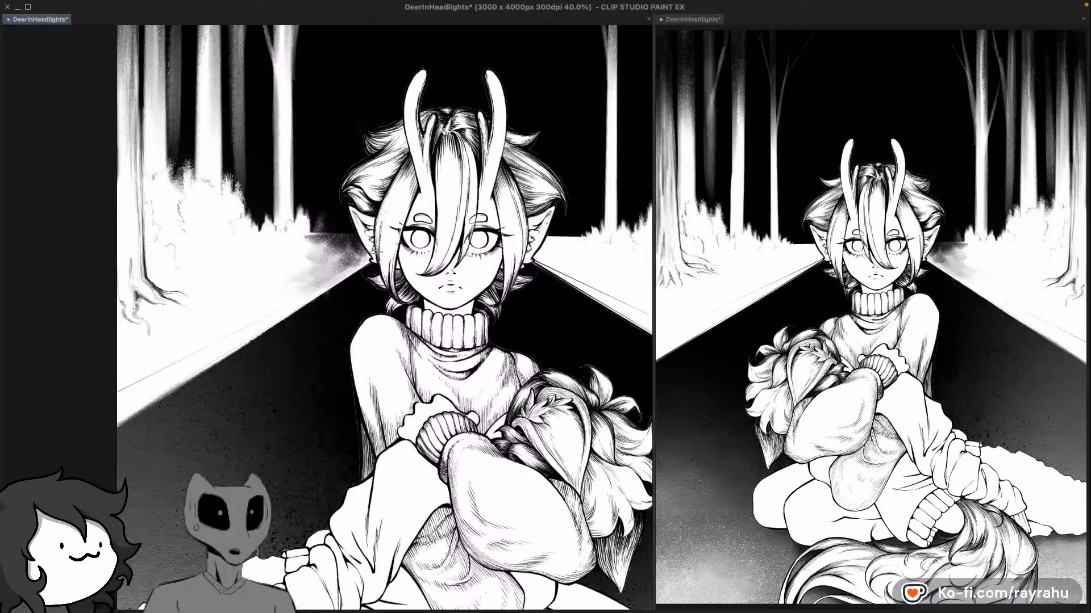
drag(360, 247, 354, 263)
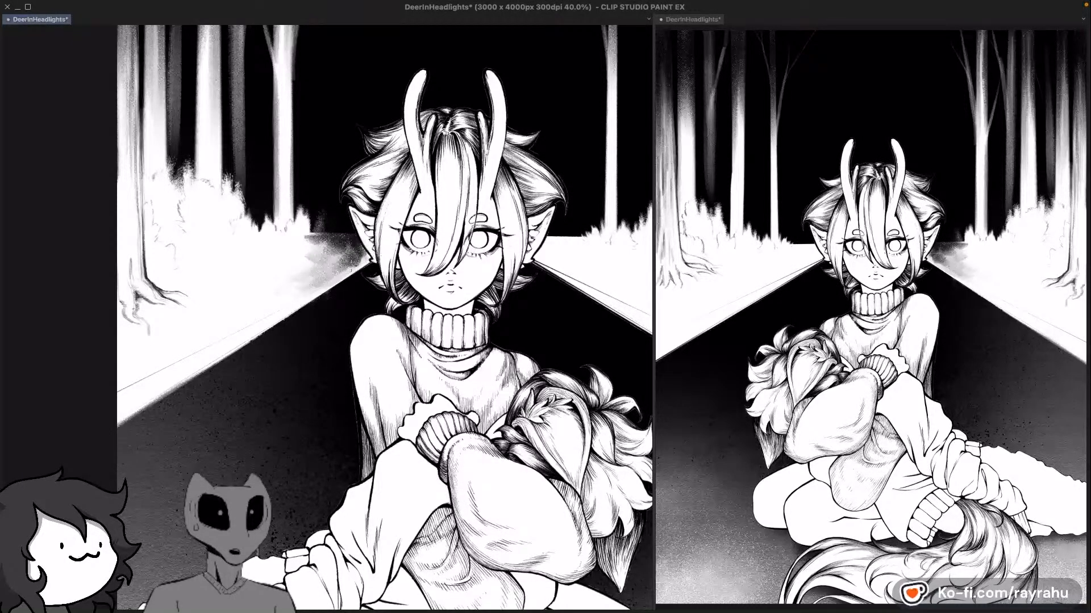
Step: Mirror the canvas, touch up the roadside shading where it meets the character's hair, and save the illustration
key(h)
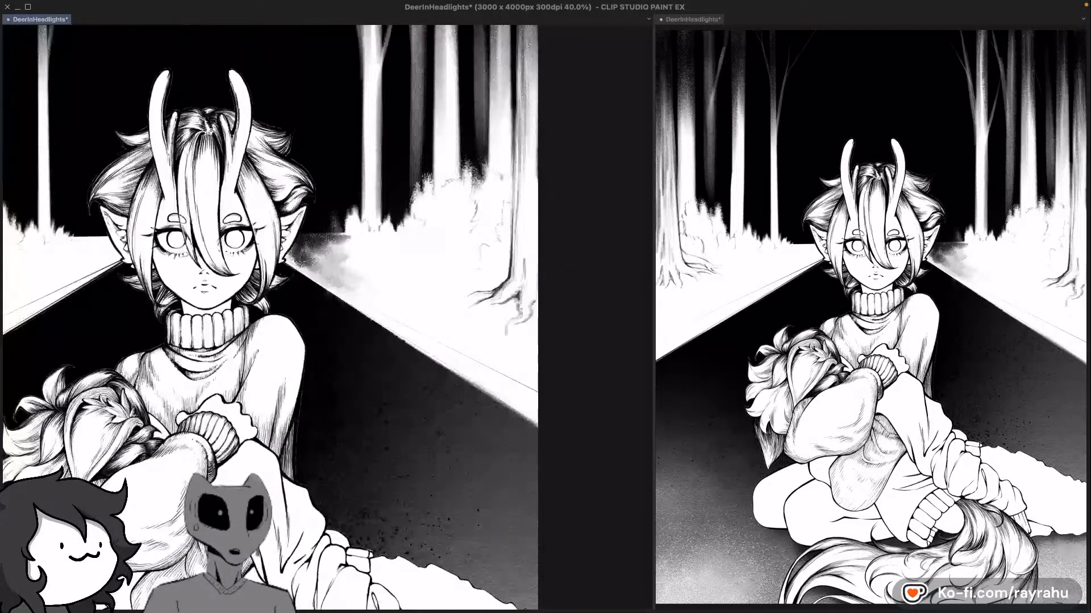
drag(284, 254, 311, 266)
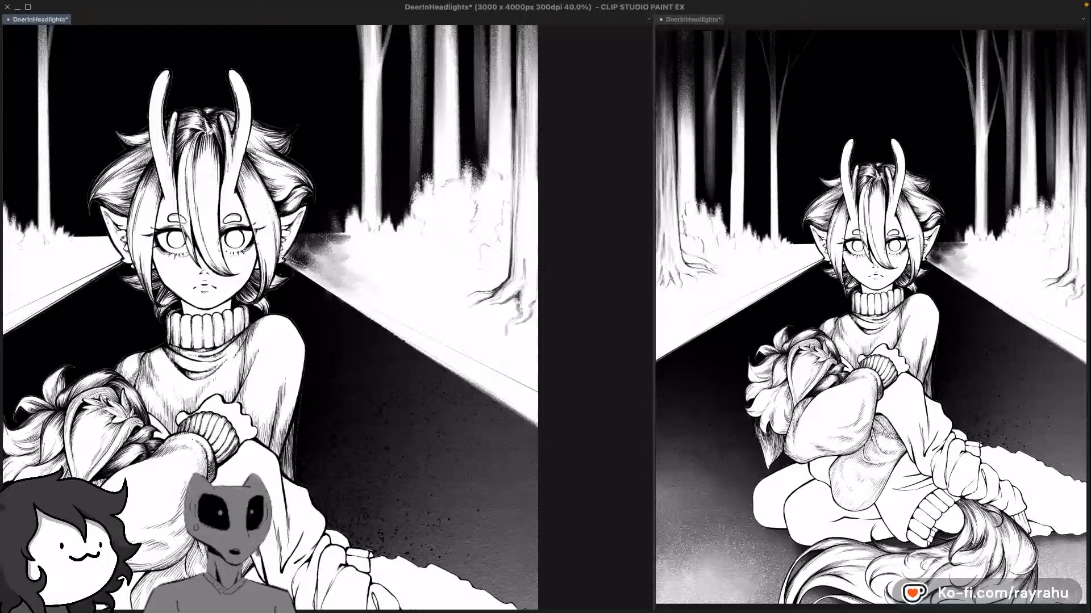
key(ctrl+s)
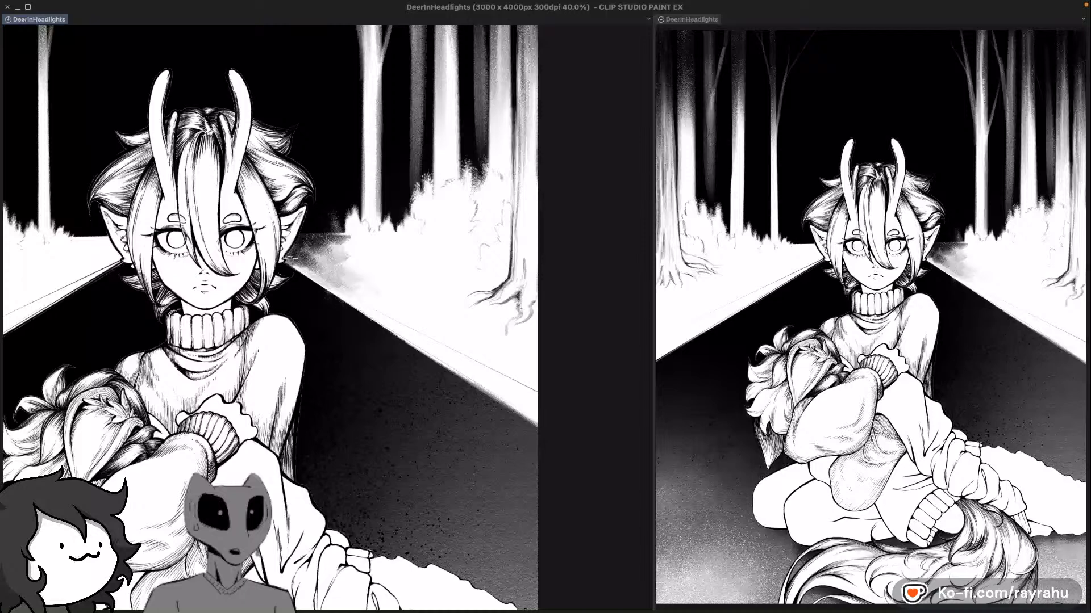
Step: Build up the grey roadside shading from the character's ear out to the bushes and along the road's edge
drag(291, 258, 309, 270)
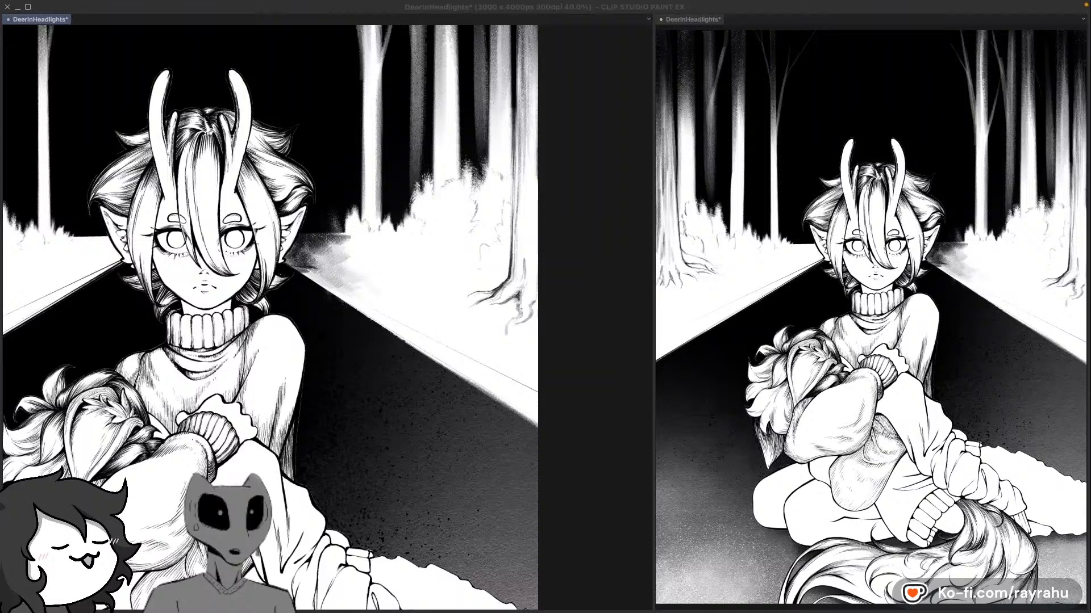
click(306, 254)
mouse_move(306, 254)
mouse_down()
mouse_move(318, 278)
mouse_move(339, 274)
mouse_move(305, 256)
mouse_move(357, 247)
mouse_move(329, 277)
mouse_move(317, 268)
mouse_move(309, 281)
mouse_move(362, 276)
mouse_move(409, 262)
mouse_move(438, 233)
mouse_up()
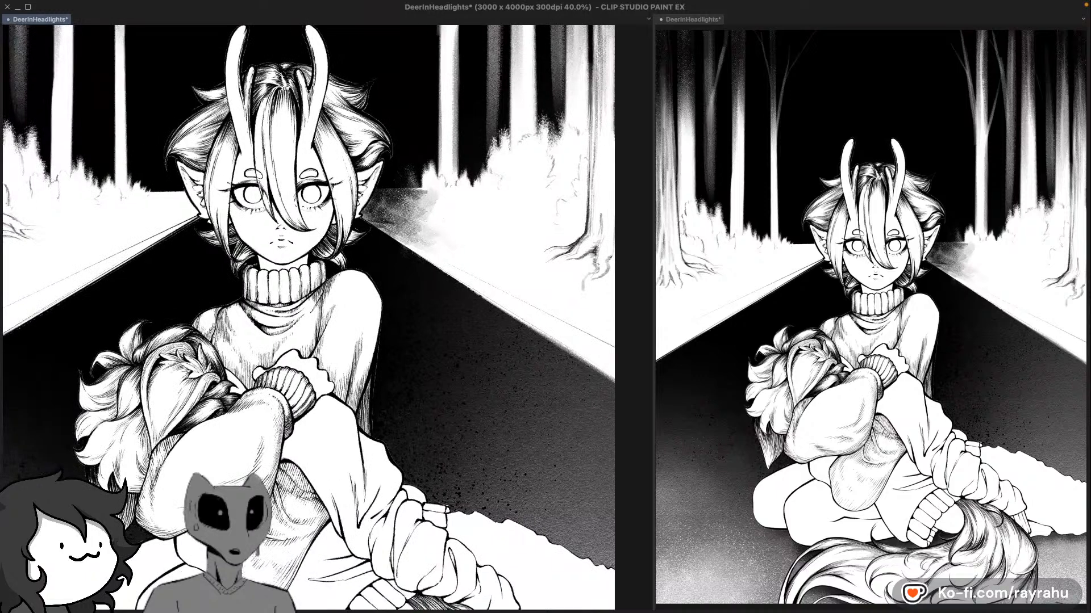
mouse_move(424, 189)
mouse_down()
mouse_move(422, 232)
mouse_move(391, 243)
mouse_move(389, 234)
mouse_up()
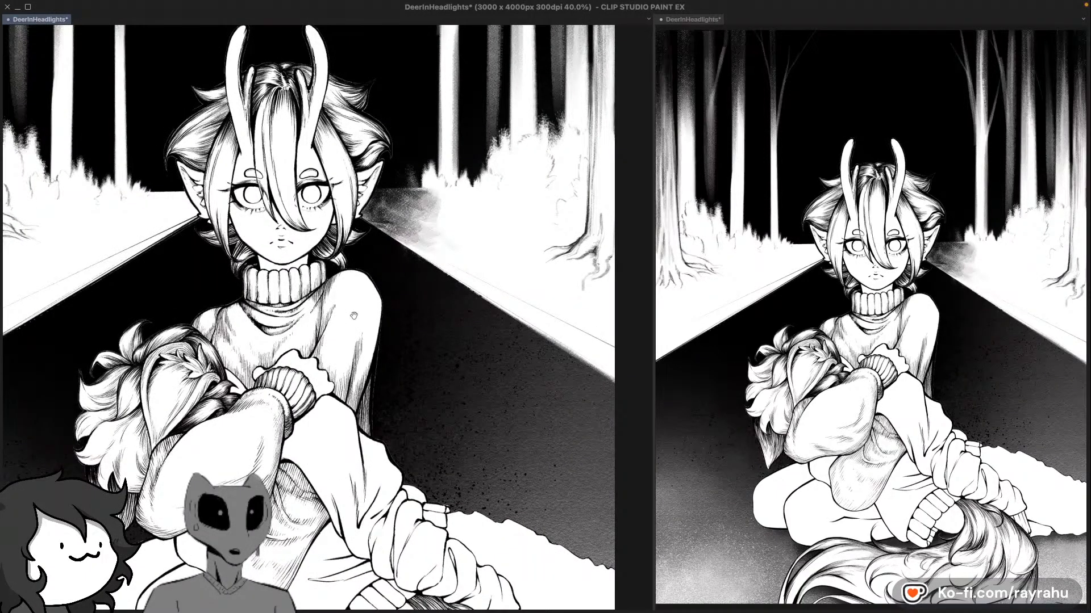
scroll(425, 302, up, 1)
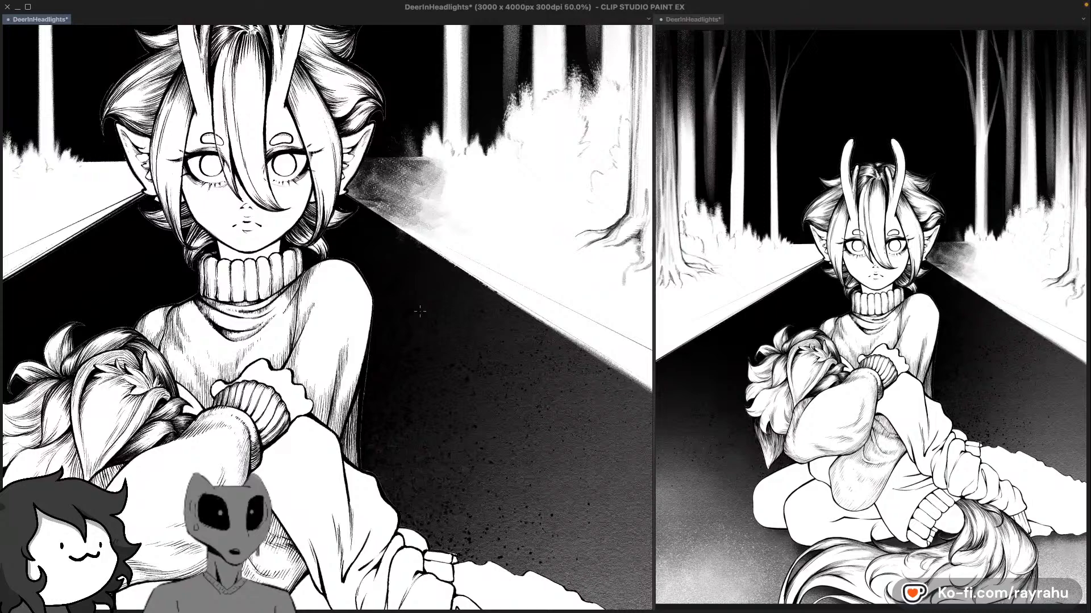
Step: Shade the opposite roadside with blotchy grey strokes from the horizon beside the head down toward the tree roots
key(ctrl+0)
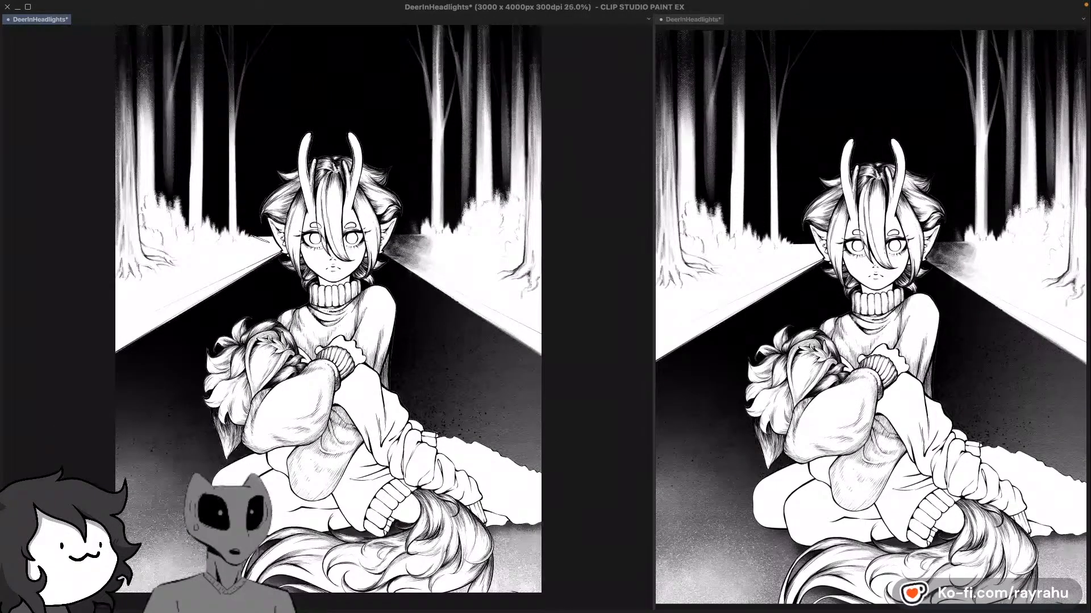
mouse_move(266, 241)
mouse_down()
mouse_move(198, 261)
mouse_move(243, 262)
mouse_move(229, 253)
mouse_move(252, 250)
mouse_move(259, 237)
mouse_move(211, 278)
mouse_move(271, 249)
mouse_up()
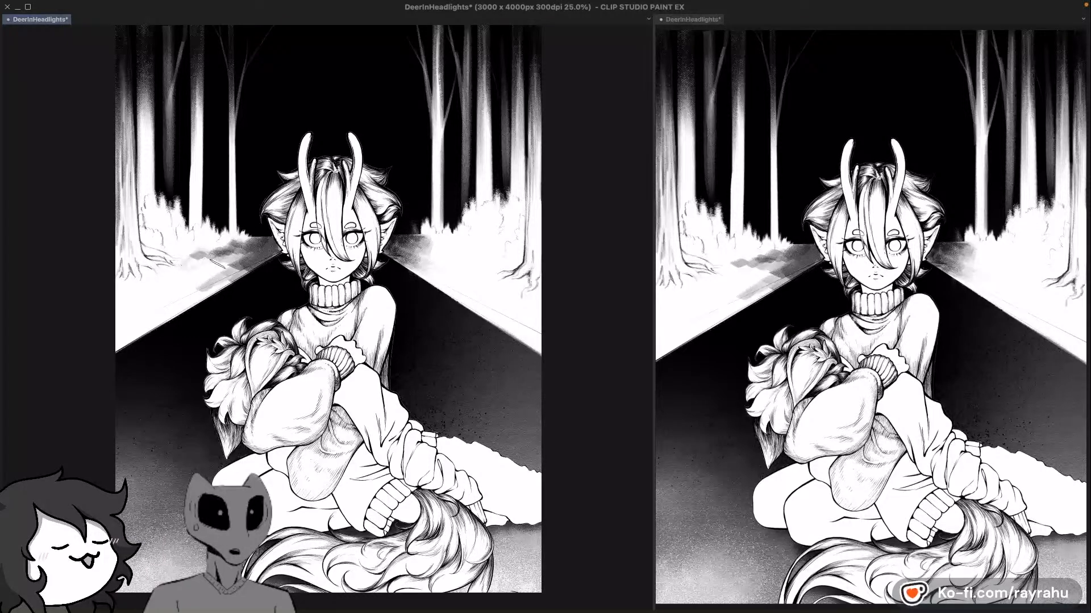
mouse_move(218, 264)
mouse_down()
mouse_move(194, 294)
mouse_move(244, 266)
mouse_move(169, 304)
mouse_up()
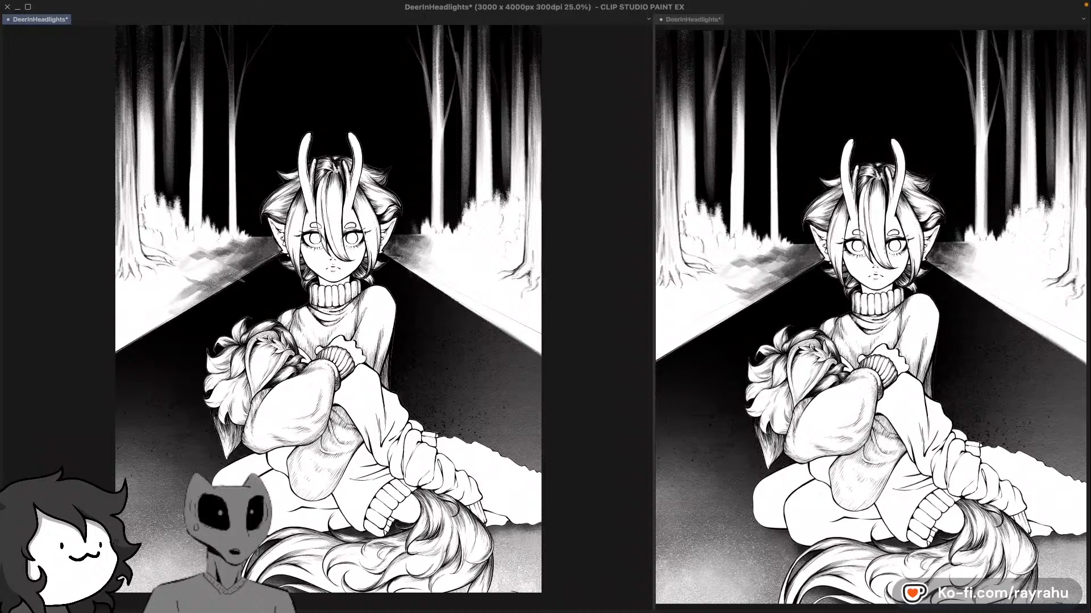
Step: Mirror the canvas, extend the grey shading down the less-covered roadside, and darken the ground beside the head on both sides
key(h)
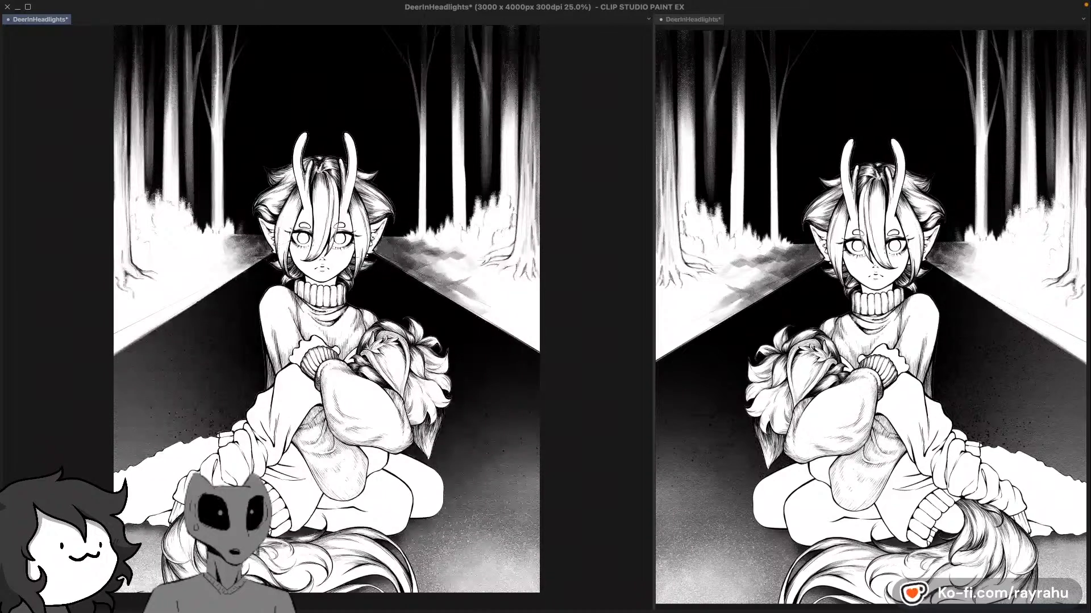
drag(241, 273, 187, 302)
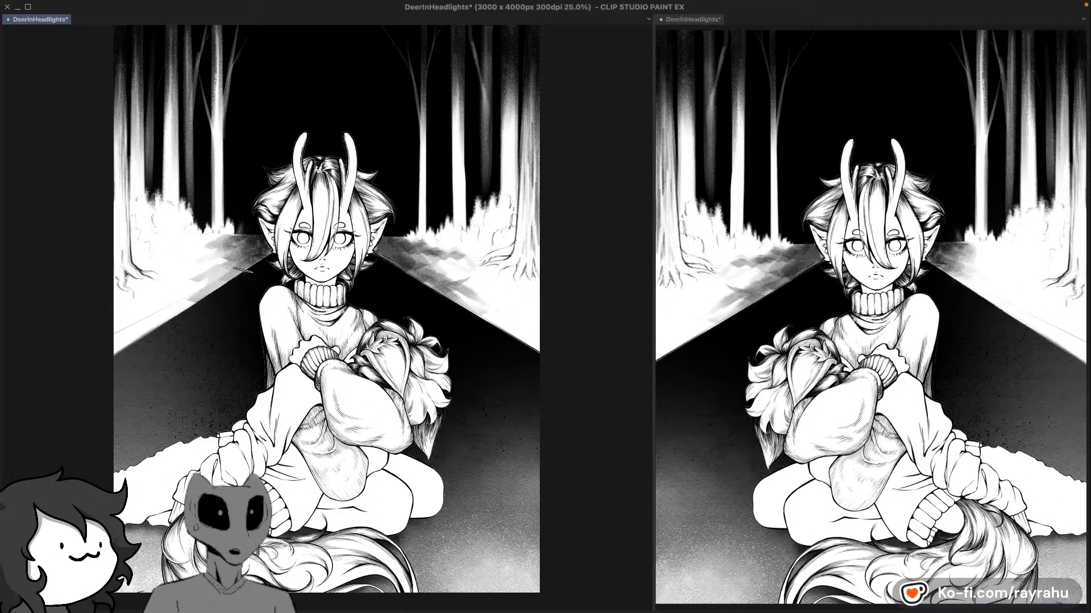
mouse_move(245, 236)
mouse_down()
mouse_move(228, 267)
mouse_move(152, 303)
mouse_move(213, 296)
mouse_move(188, 300)
mouse_move(198, 251)
mouse_move(231, 277)
mouse_move(254, 242)
mouse_up()
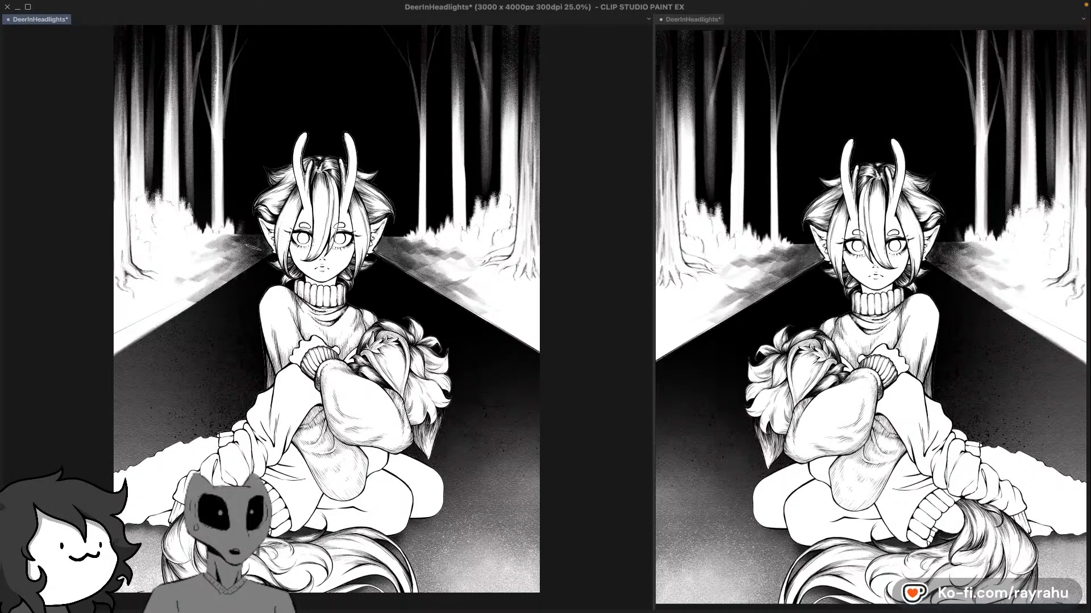
drag(383, 251, 380, 245)
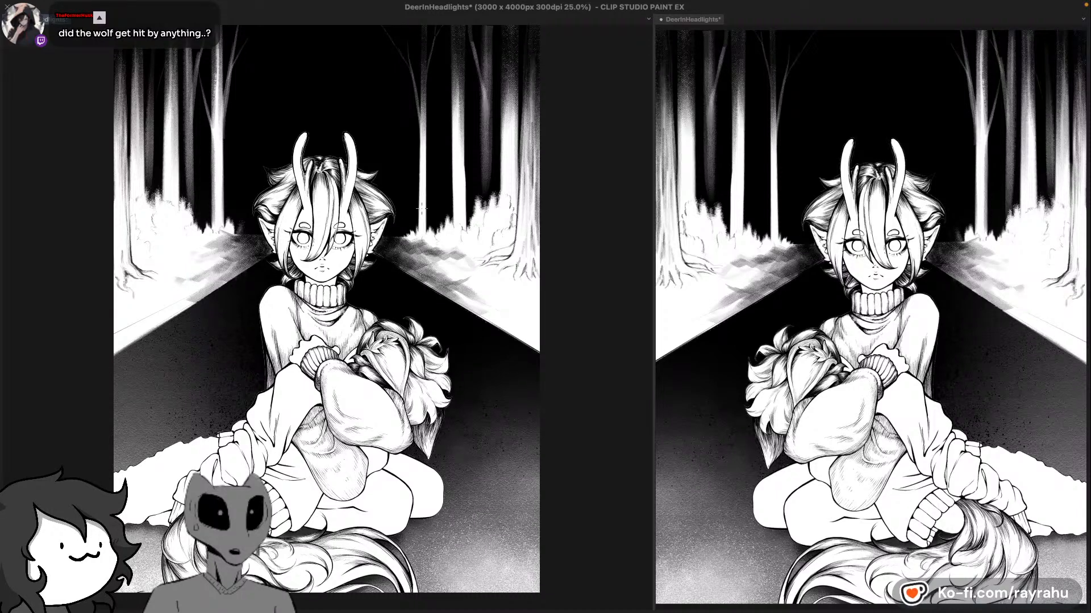
Step: Soften the blotchy grey roadside shading near the tree roots into a smoother fade, and refine the opposite roadside in flipped view
scroll(527, 262, up, 2)
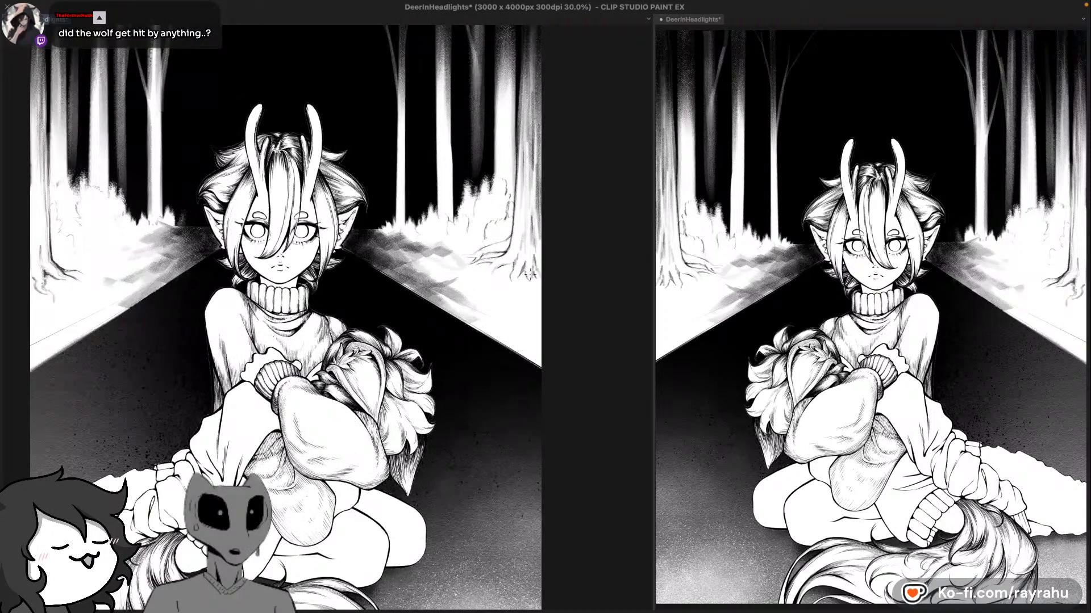
drag(471, 264, 548, 277)
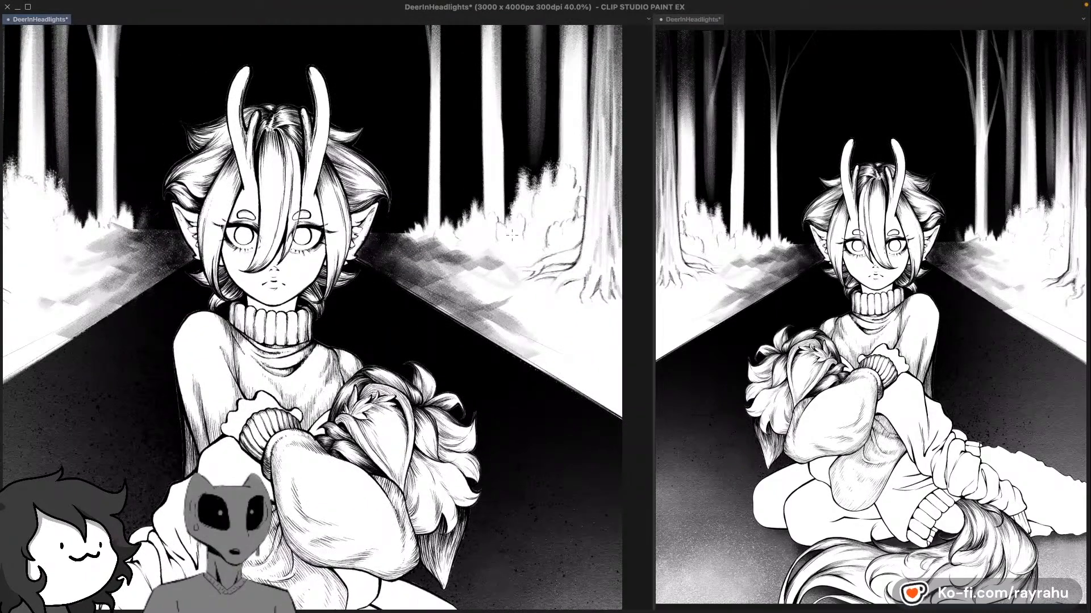
mouse_move(501, 242)
mouse_down()
mouse_move(521, 227)
mouse_move(498, 209)
mouse_move(506, 221)
mouse_move(491, 228)
mouse_move(533, 229)
mouse_move(544, 257)
mouse_move(461, 269)
mouse_up()
mouse_move(533, 282)
mouse_down()
mouse_move(502, 290)
mouse_move(498, 307)
mouse_move(529, 308)
mouse_move(411, 238)
mouse_move(465, 221)
mouse_move(480, 233)
mouse_up()
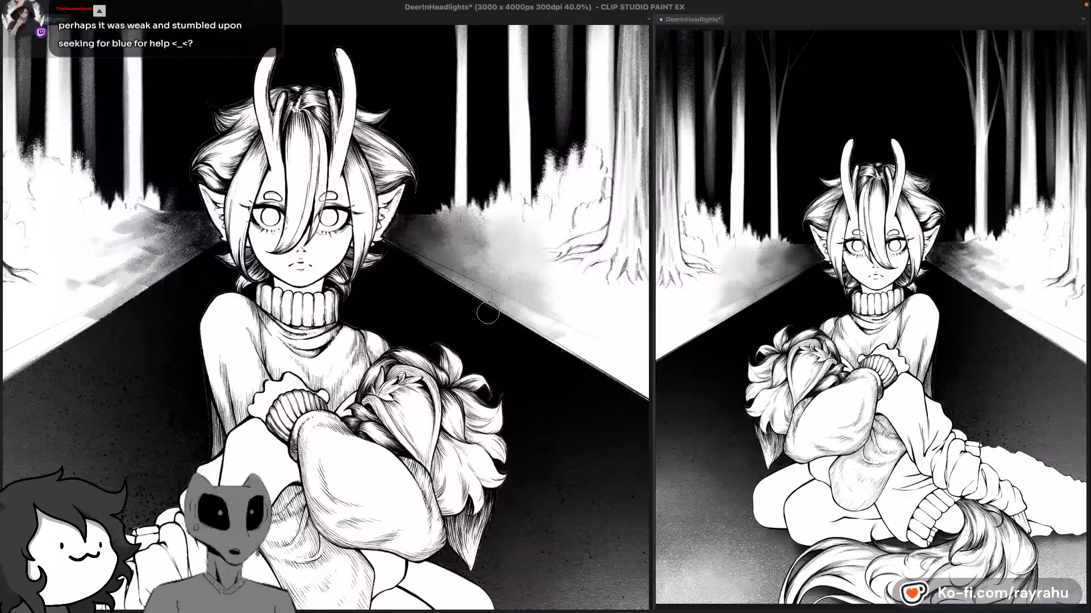
key(h)
drag(558, 237, 546, 243)
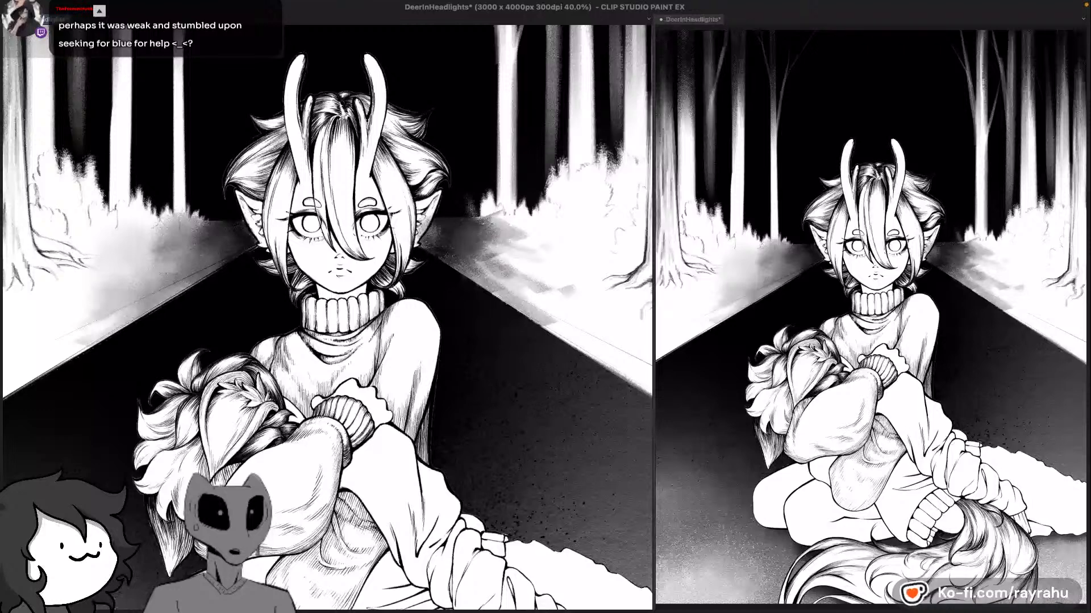
Step: Smooth the grey roadside shading beside the character's head, from the horizon down the road's edge toward the bushes
mouse_move(499, 218)
mouse_down()
mouse_move(502, 243)
mouse_move(469, 262)
mouse_up()
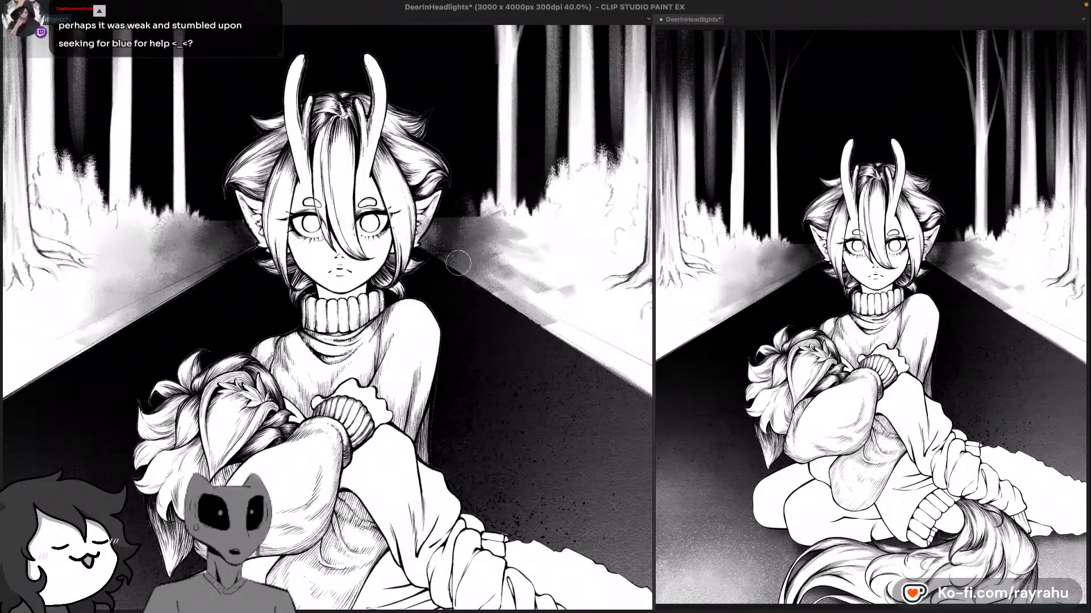
mouse_move(490, 271)
mouse_down()
mouse_move(494, 247)
mouse_move(523, 228)
mouse_up()
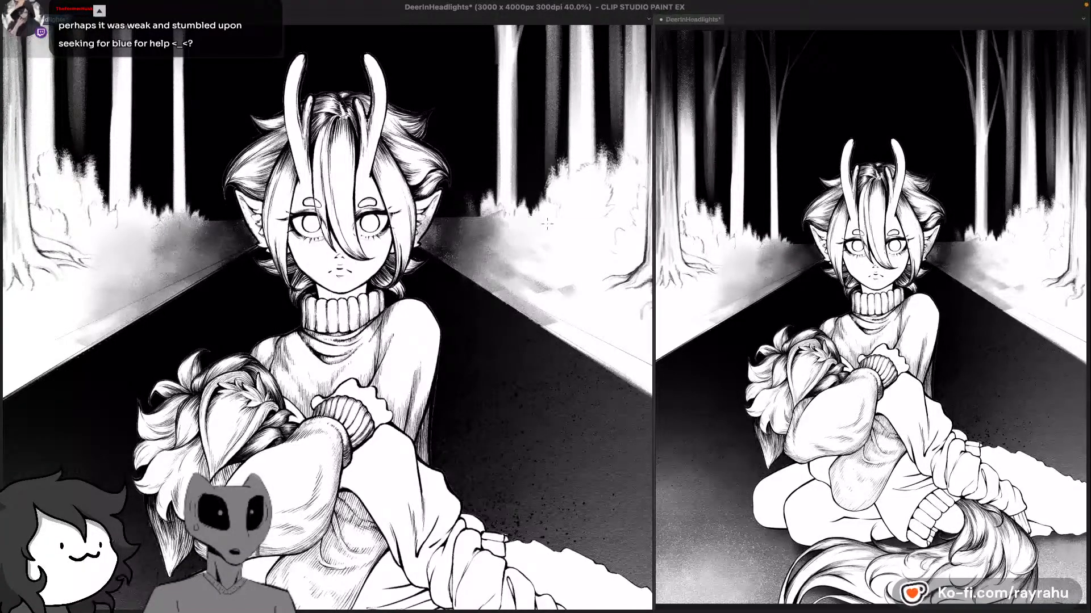
mouse_move(533, 273)
mouse_down()
mouse_move(539, 287)
mouse_move(522, 298)
mouse_move(491, 293)
mouse_up()
drag(554, 326, 571, 286)
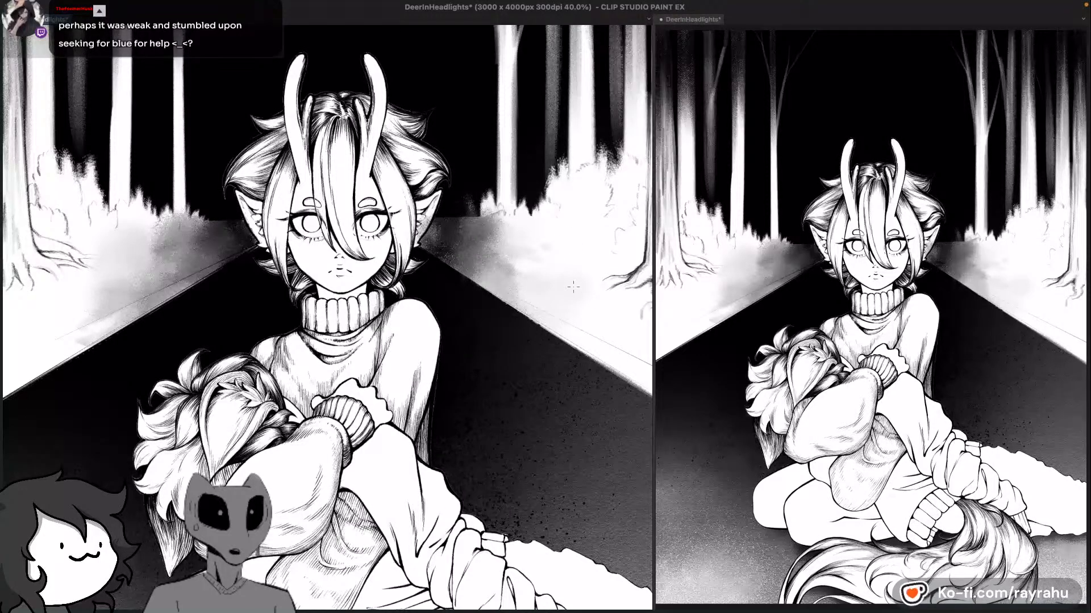
drag(552, 233, 586, 246)
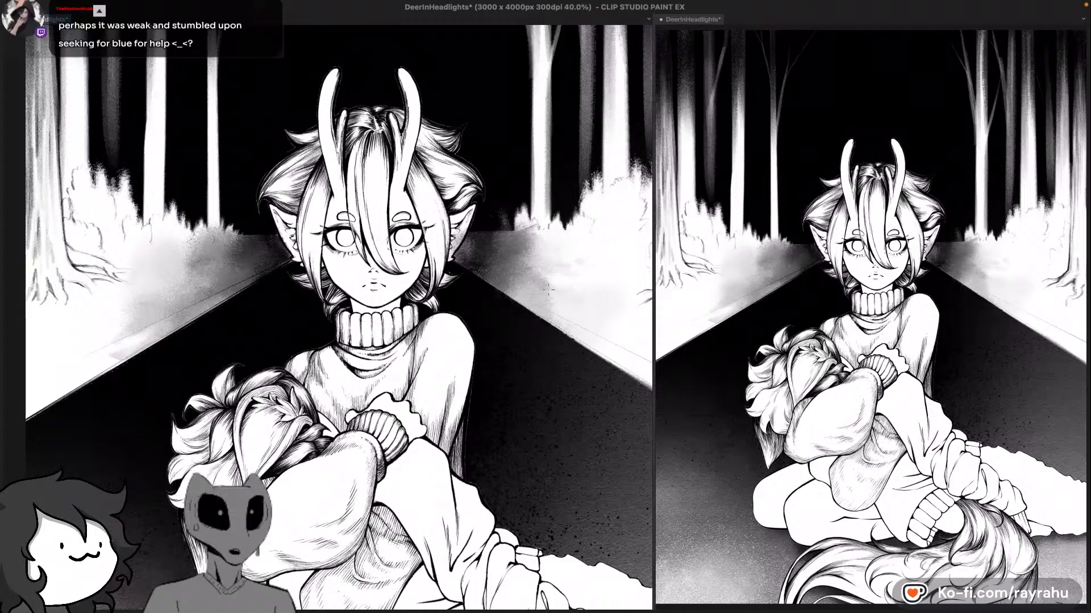
Step: Choose the Diffusion airbrush and refine the grey ground shading on both sides of the head
key(b)
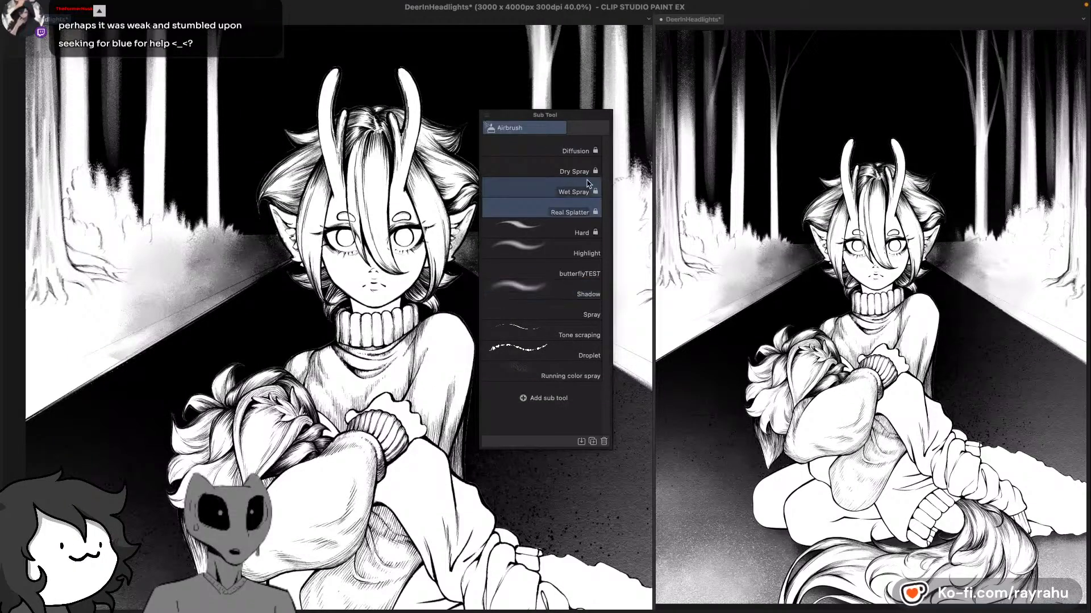
click(545, 149)
mouse_move(267, 250)
mouse_down()
mouse_move(179, 331)
mouse_move(221, 305)
mouse_move(234, 261)
mouse_move(185, 277)
mouse_move(178, 268)
mouse_move(241, 286)
mouse_move(226, 261)
mouse_up()
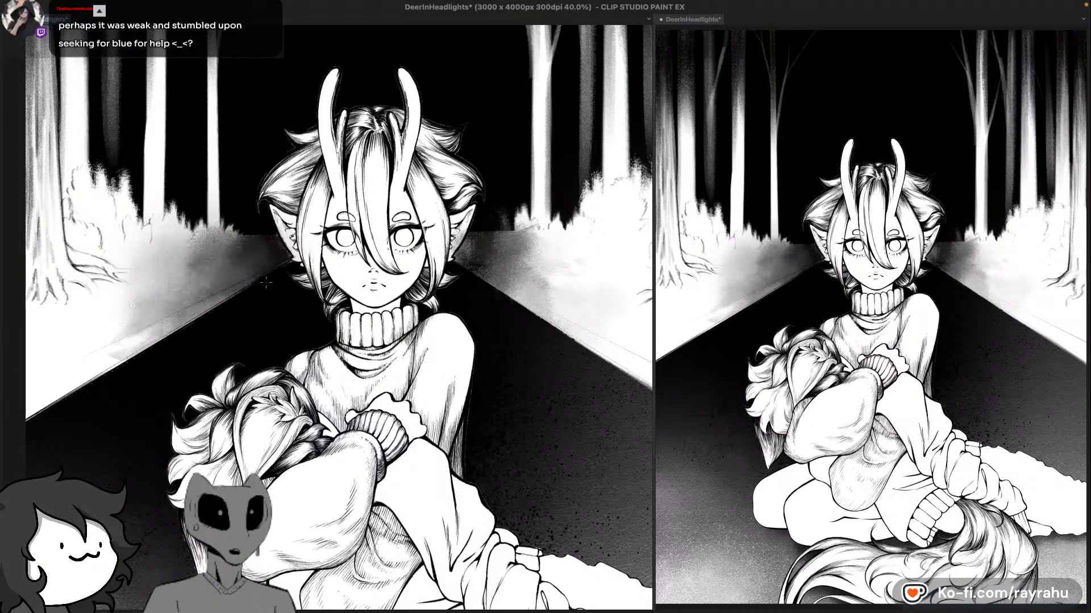
mouse_move(506, 245)
mouse_down()
mouse_move(502, 270)
mouse_move(524, 280)
mouse_move(536, 319)
mouse_up()
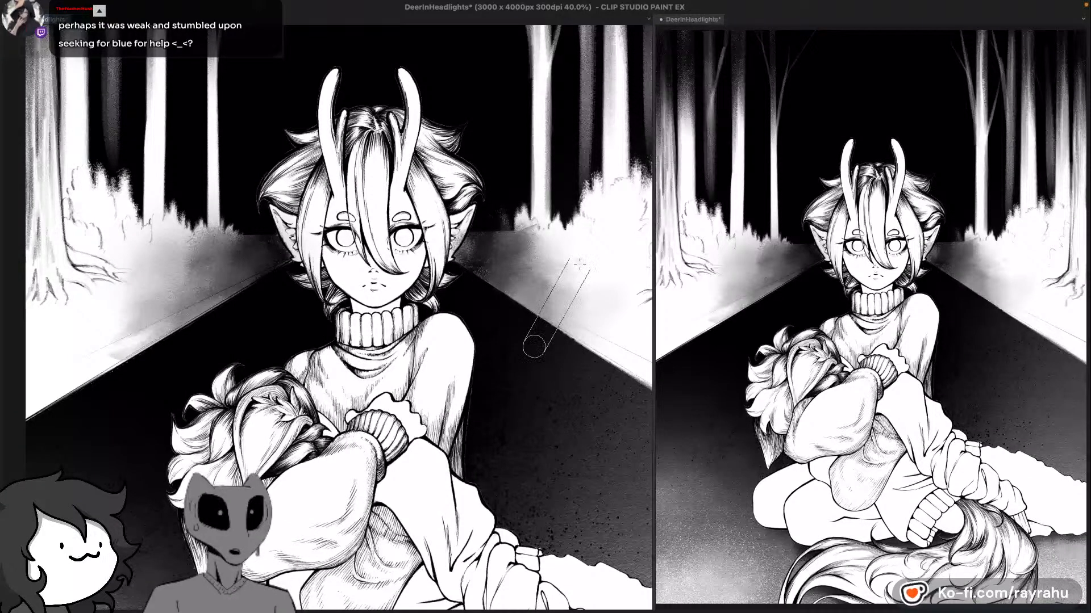
Step: Flip the canvas horizontally and compare the roadside shading on both sides of the character
key(h)
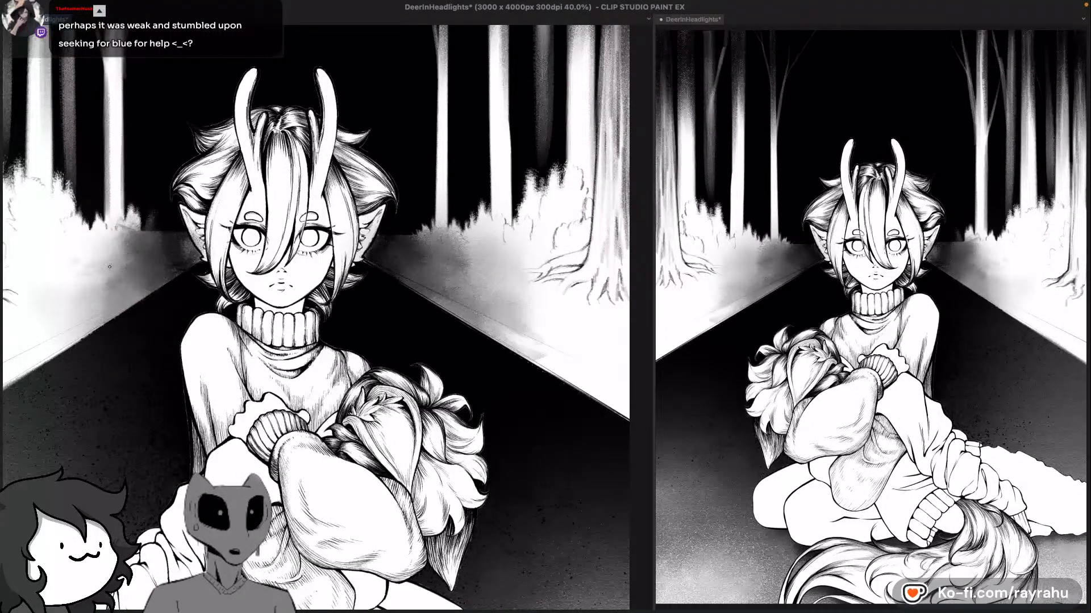
drag(119, 326, 216, 341)
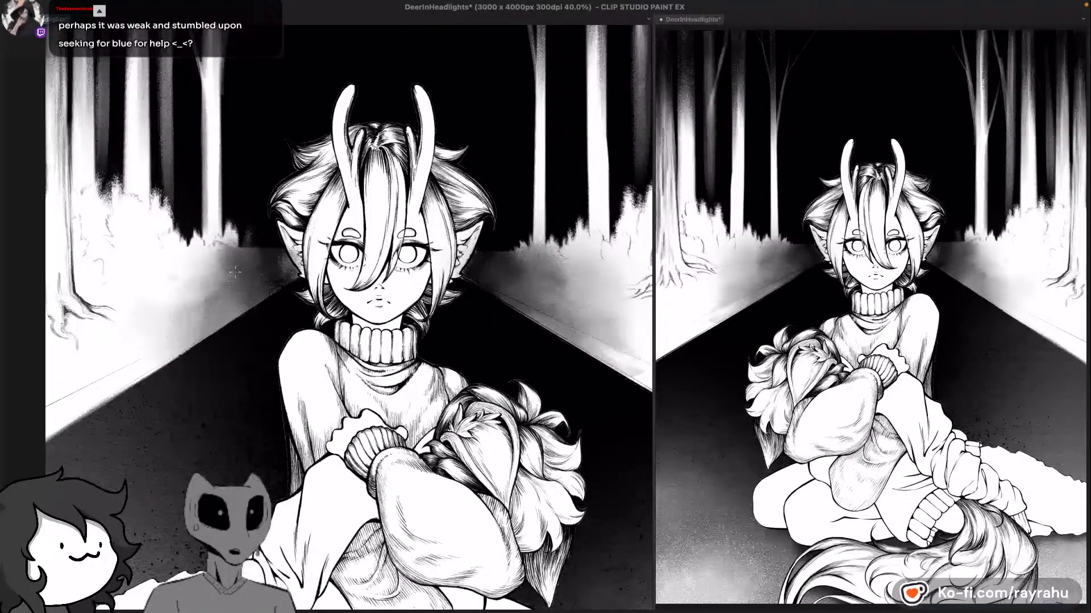
drag(207, 308, 278, 357)
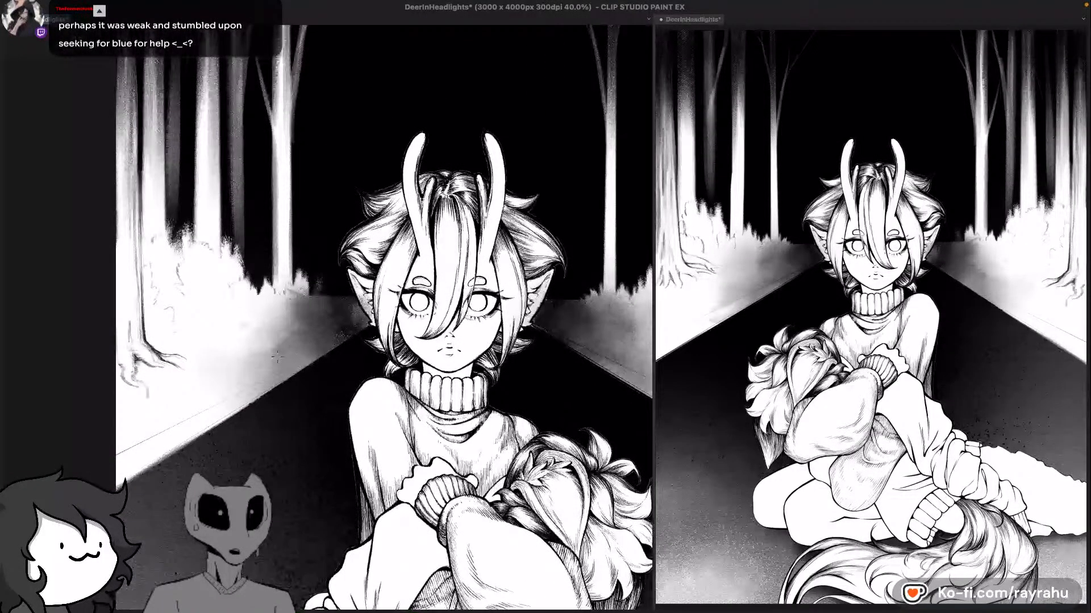
drag(347, 306, 224, 263)
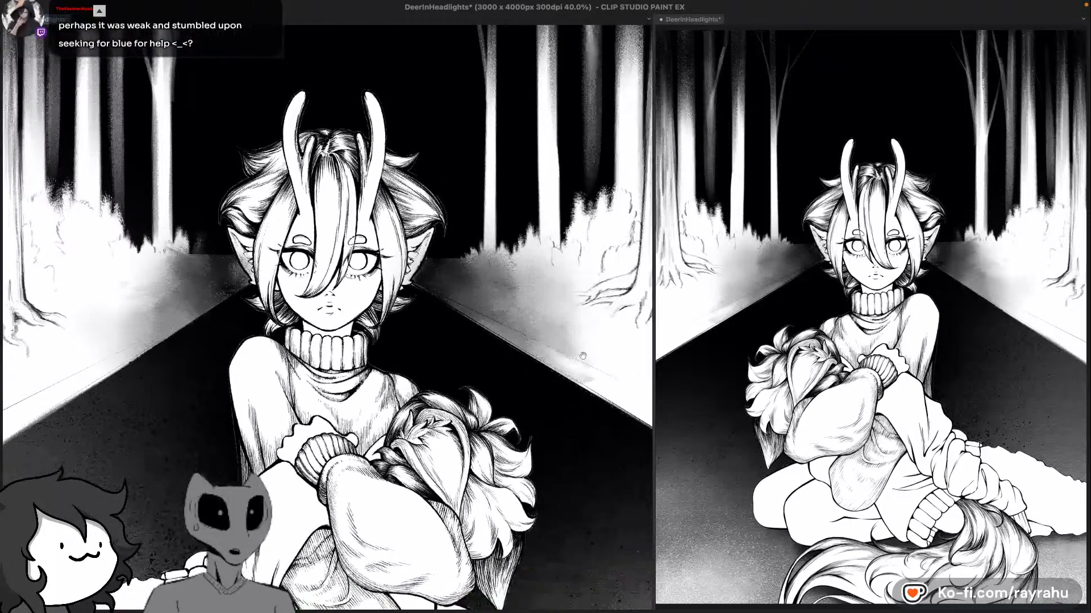
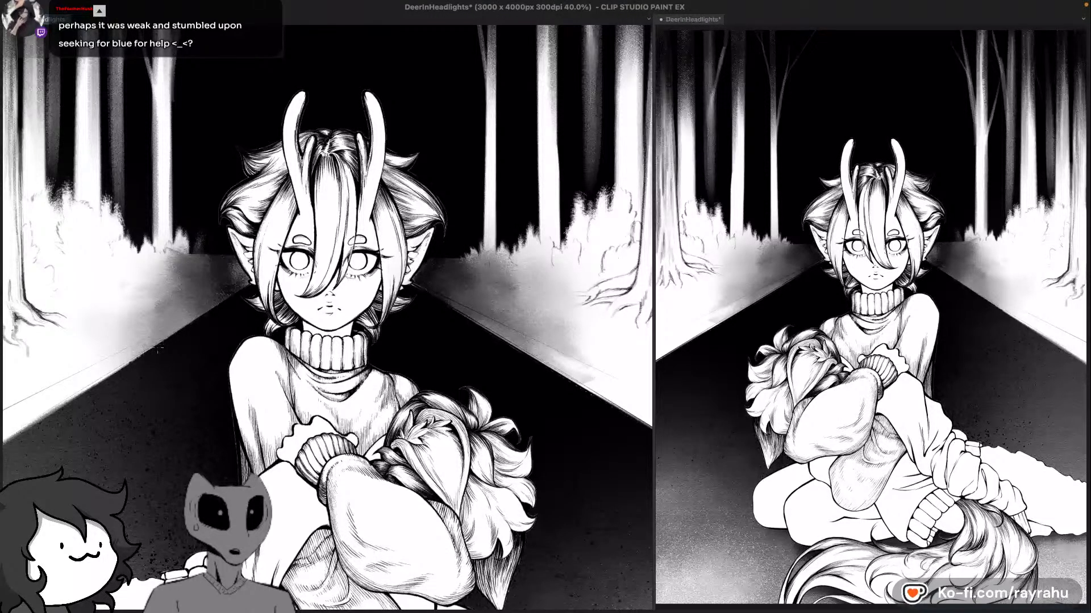
drag(169, 301, 149, 332)
key(super+z)
drag(221, 251, 219, 253)
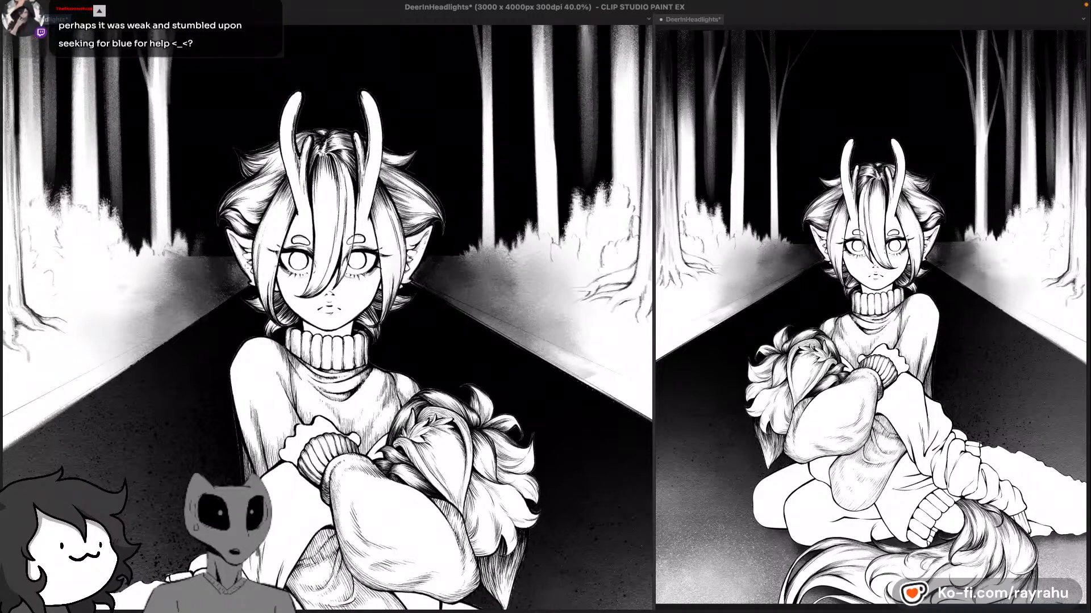
drag(149, 314, 156, 331)
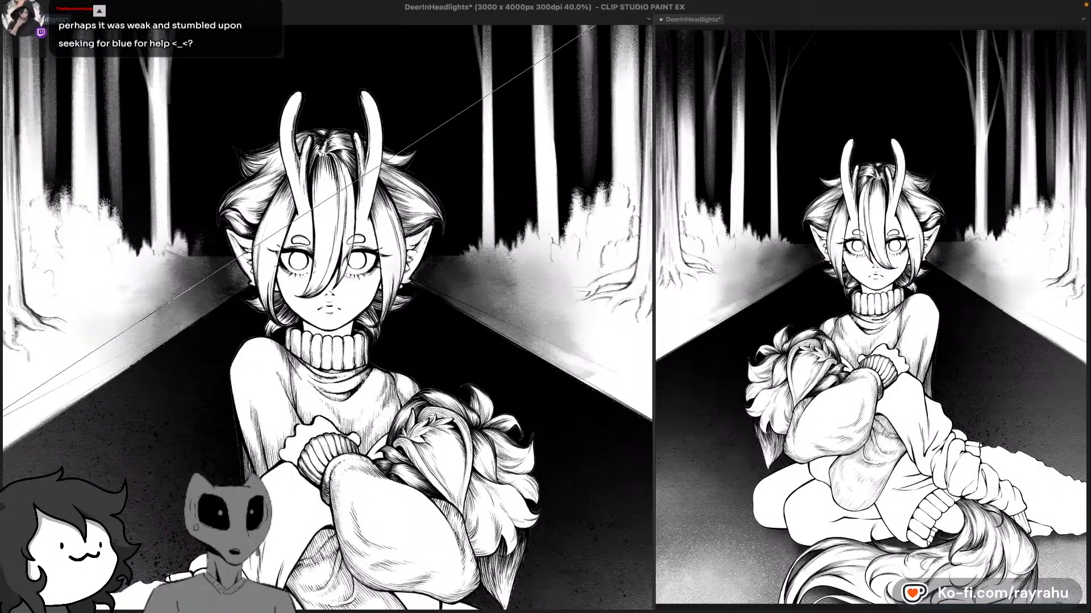
key(super+z)
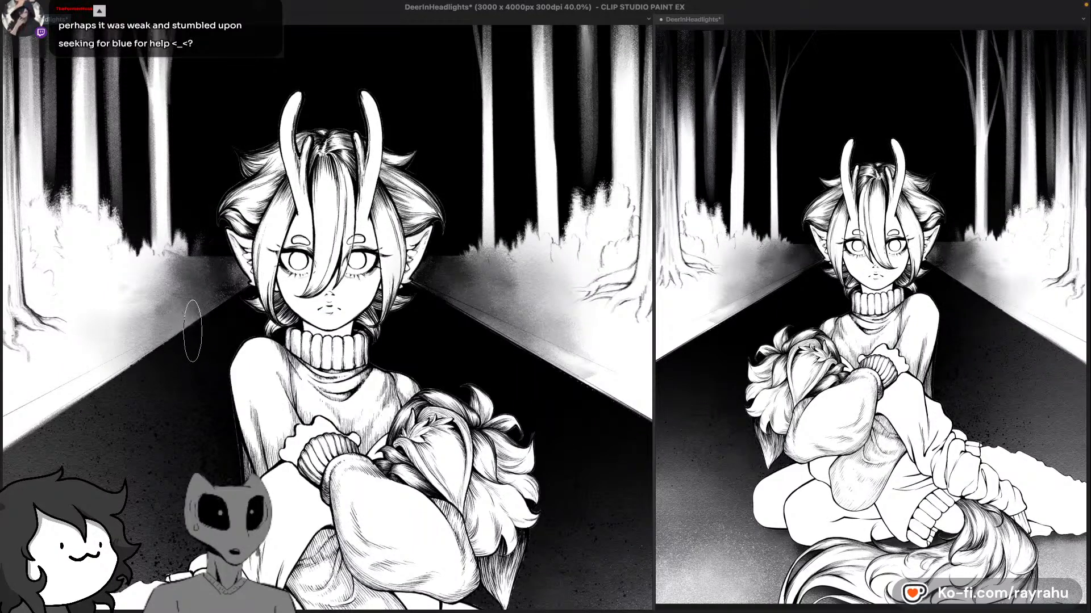
Step: Enlarge the brush and soften the ground shading between the tree roots and the road's edge in mirrored view
key(])
key(])
key(])
key(])
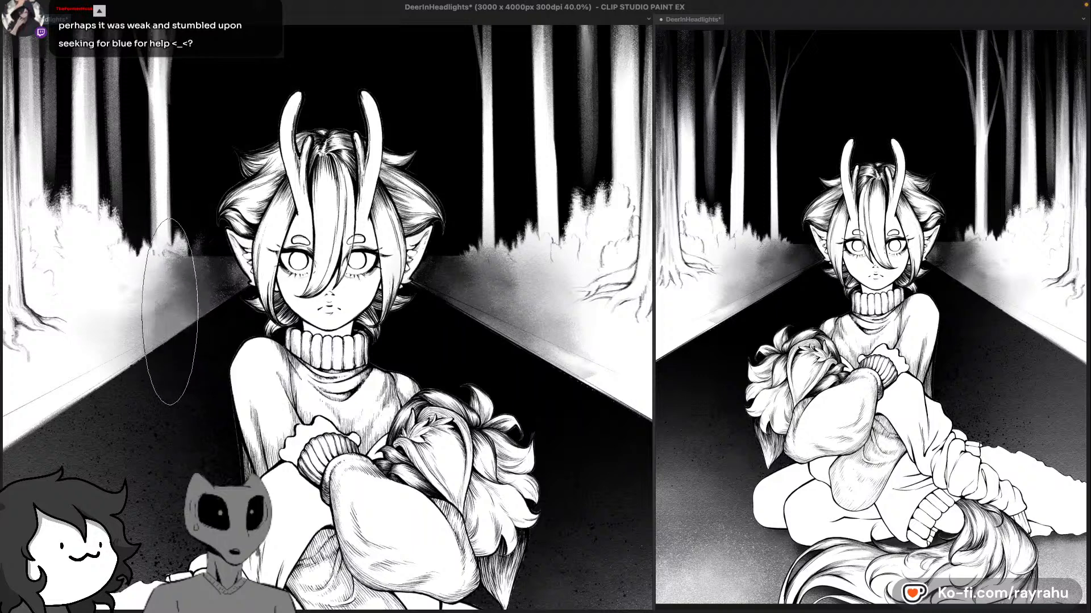
mouse_move(169, 322)
mouse_down()
mouse_move(98, 294)
mouse_move(86, 332)
mouse_move(205, 313)
mouse_move(157, 292)
mouse_move(159, 317)
mouse_up()
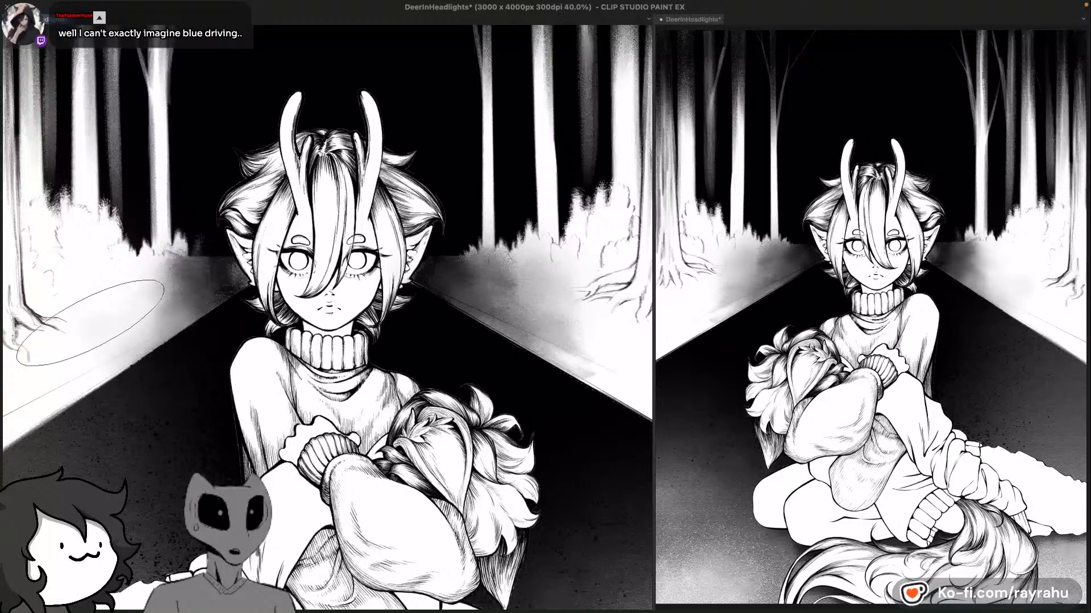
Step: Flip the canvas back, rotate it, and blend the roadside shading between the large tree's roots and the road's edge
key(h)
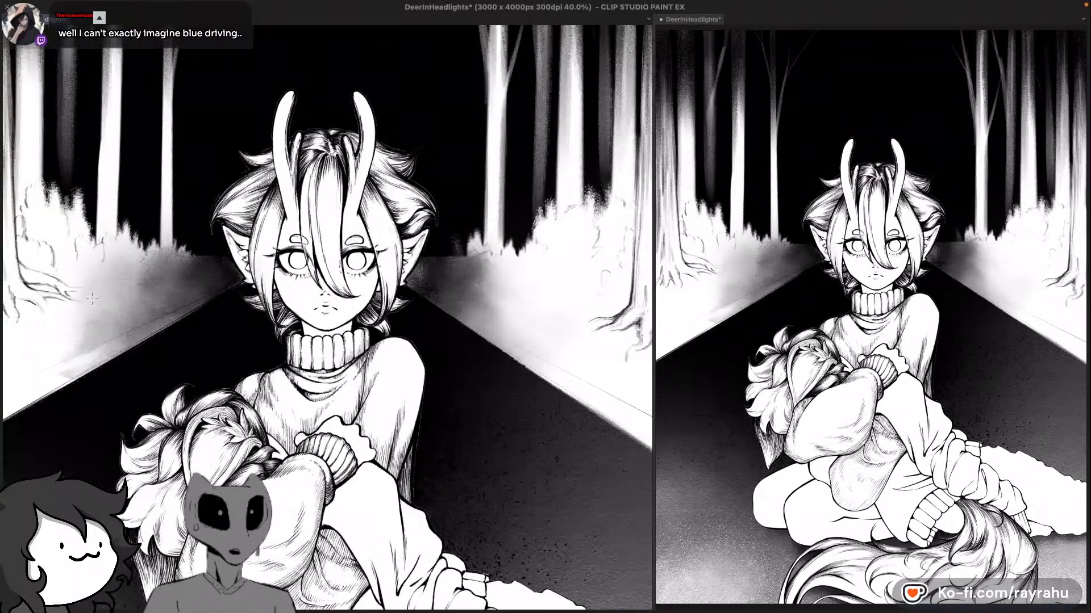
drag(92, 298, 141, 336)
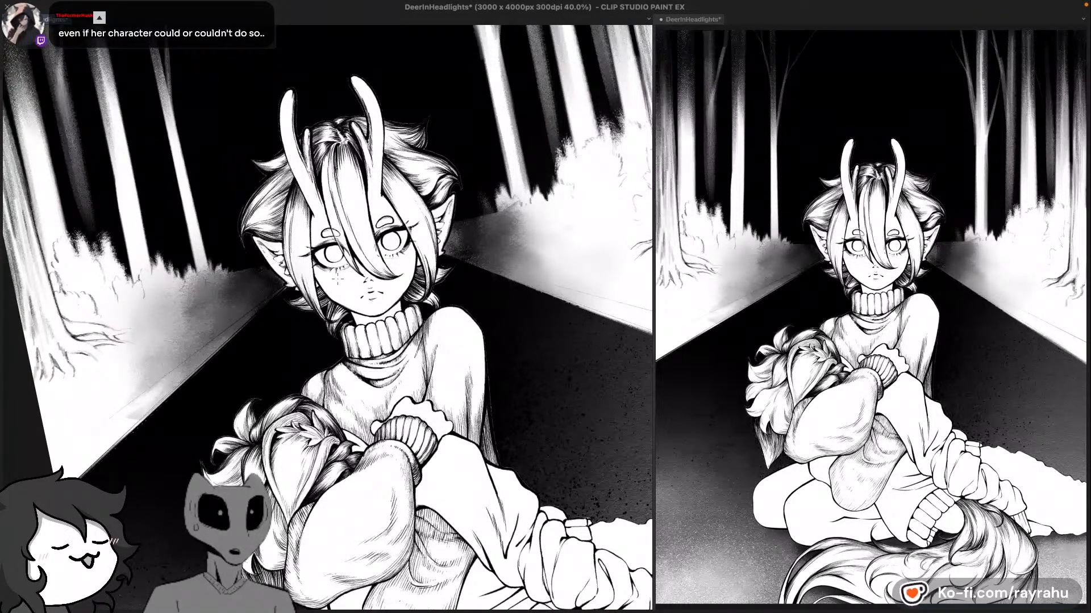
mouse_move(126, 389)
mouse_down()
mouse_move(148, 374)
mouse_move(125, 388)
mouse_up()
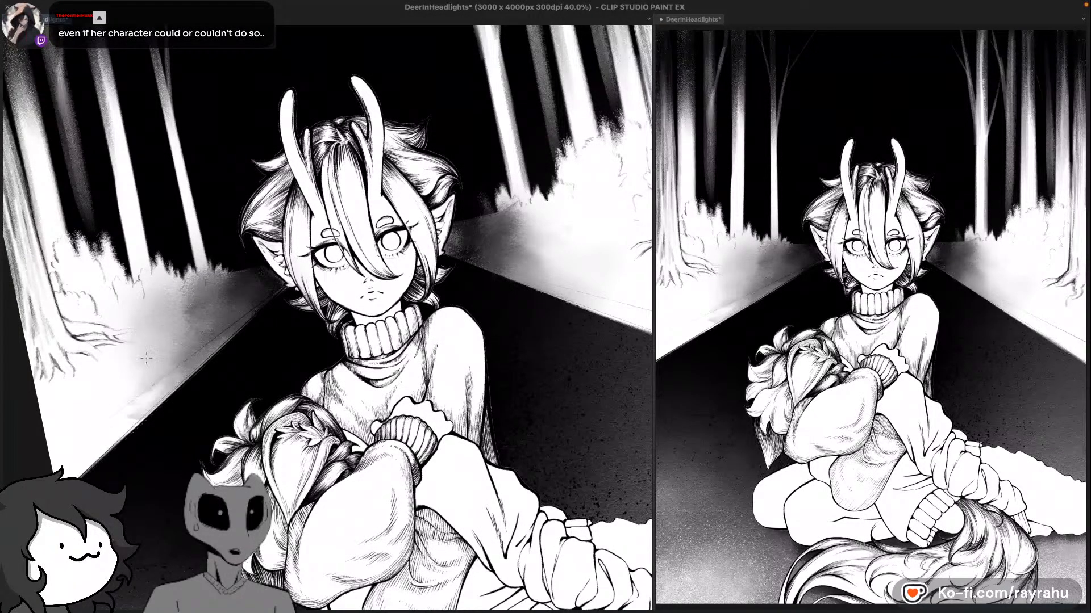
mouse_move(159, 352)
mouse_down()
mouse_move(132, 373)
mouse_move(166, 360)
mouse_move(153, 395)
mouse_move(163, 389)
mouse_move(134, 413)
mouse_up()
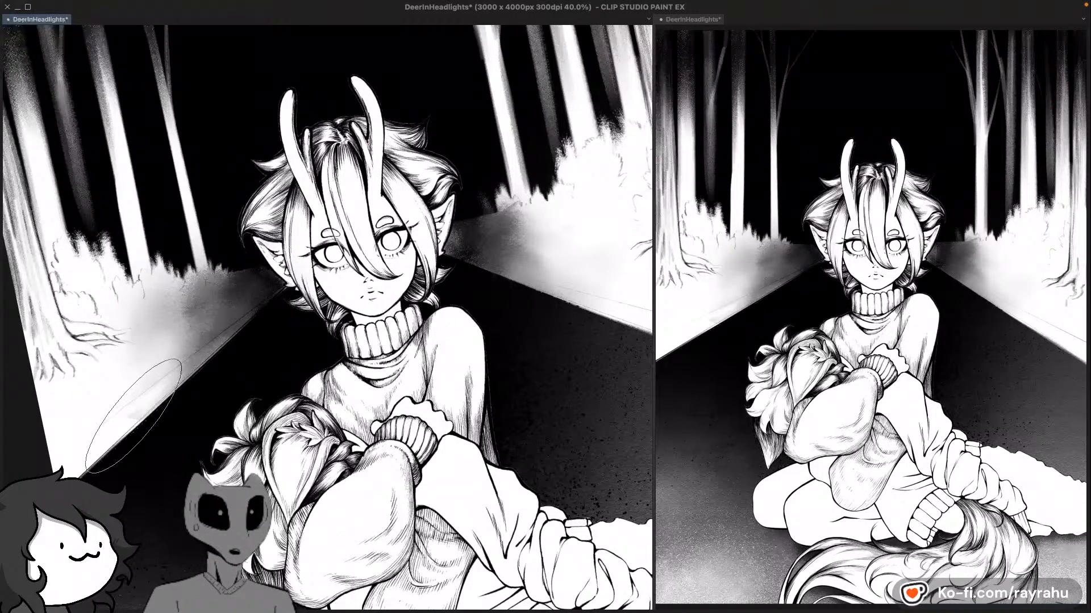
drag(123, 353, 78, 366)
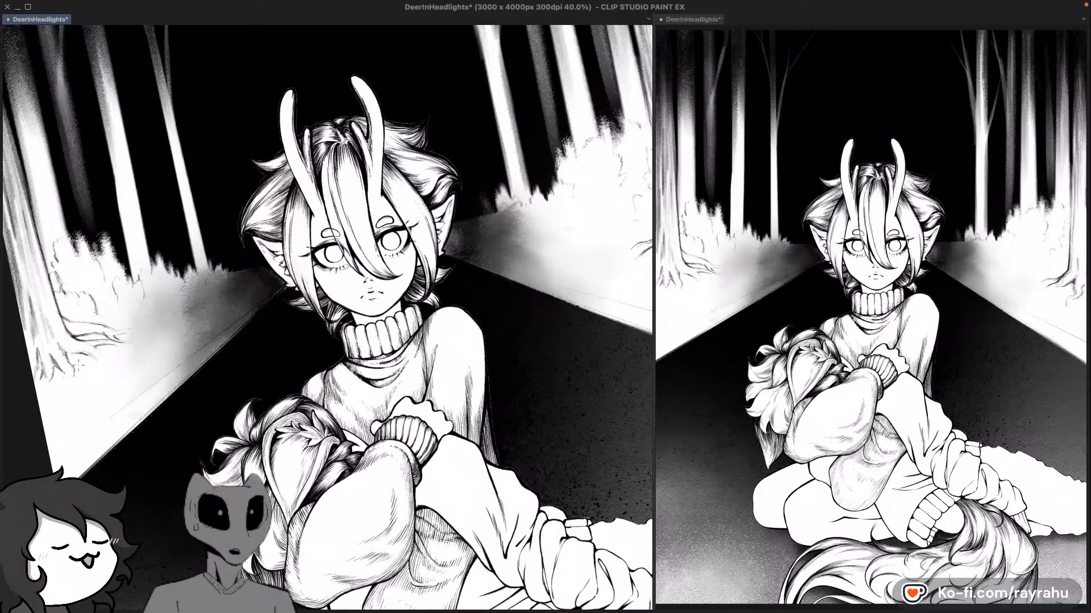
mouse_move(184, 342)
mouse_down()
mouse_move(244, 317)
mouse_move(187, 361)
mouse_move(165, 364)
mouse_move(194, 344)
mouse_up()
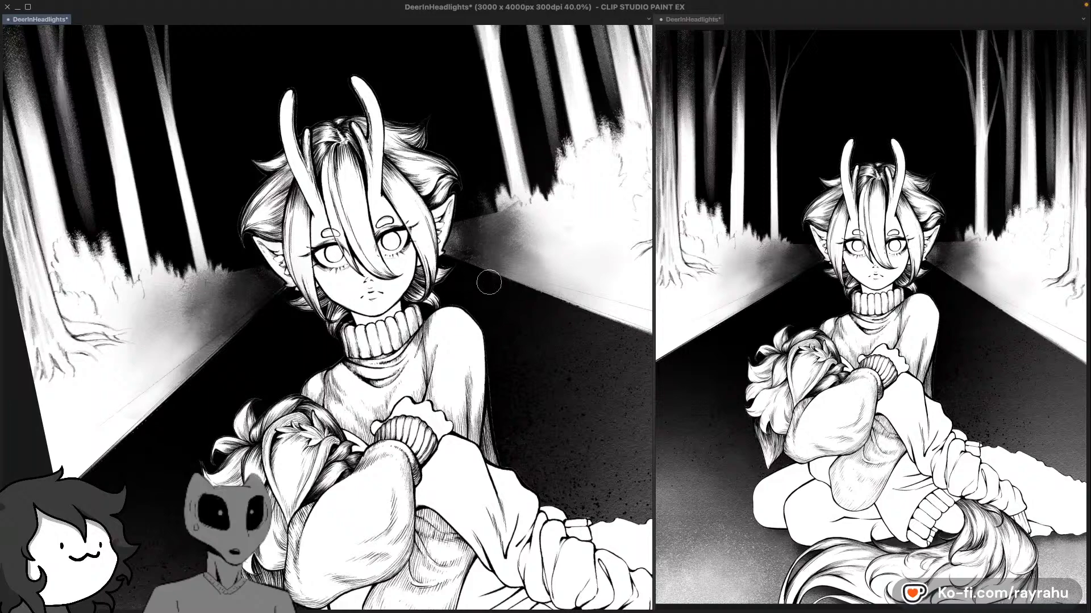
Step: Enlarge the brush further and soften the grey shading along the road's edge on the opposite roadside
key(bracketright)
key(bracketright)
key(bracketright)
drag(521, 281, 547, 286)
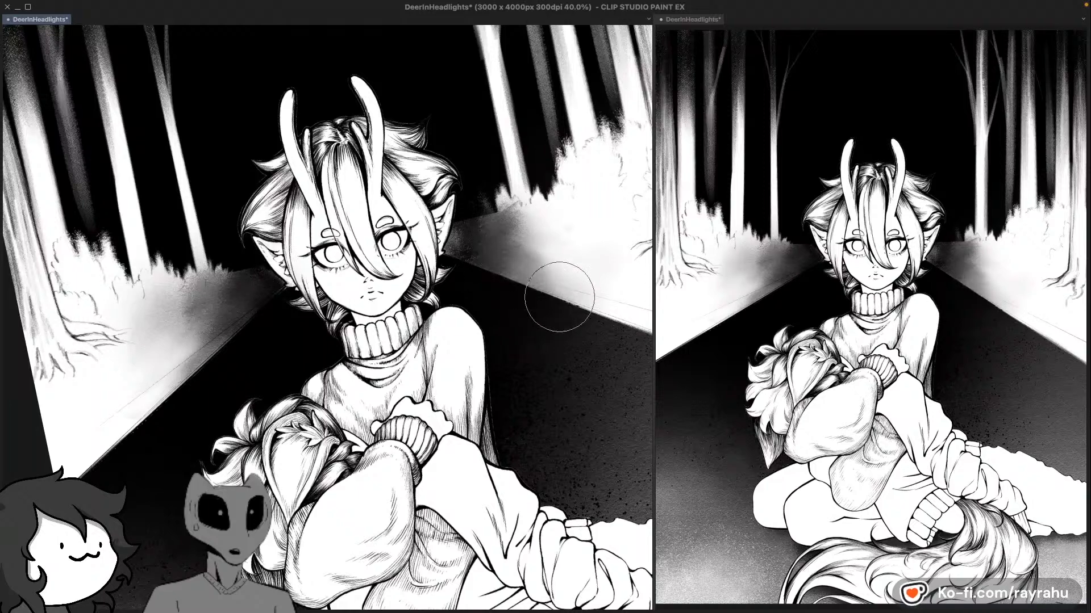
Step: Straighten and mirror the canvas, and add faint grey shading where the bushes near the large tree meet the ground
drag(629, 191, 540, 268)
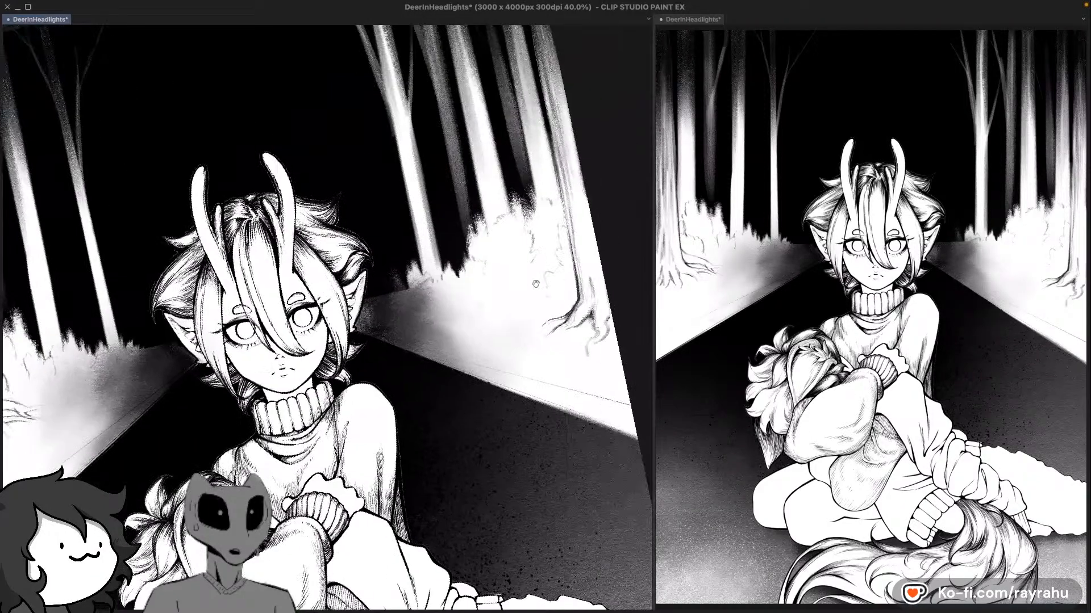
drag(569, 217, 551, 289)
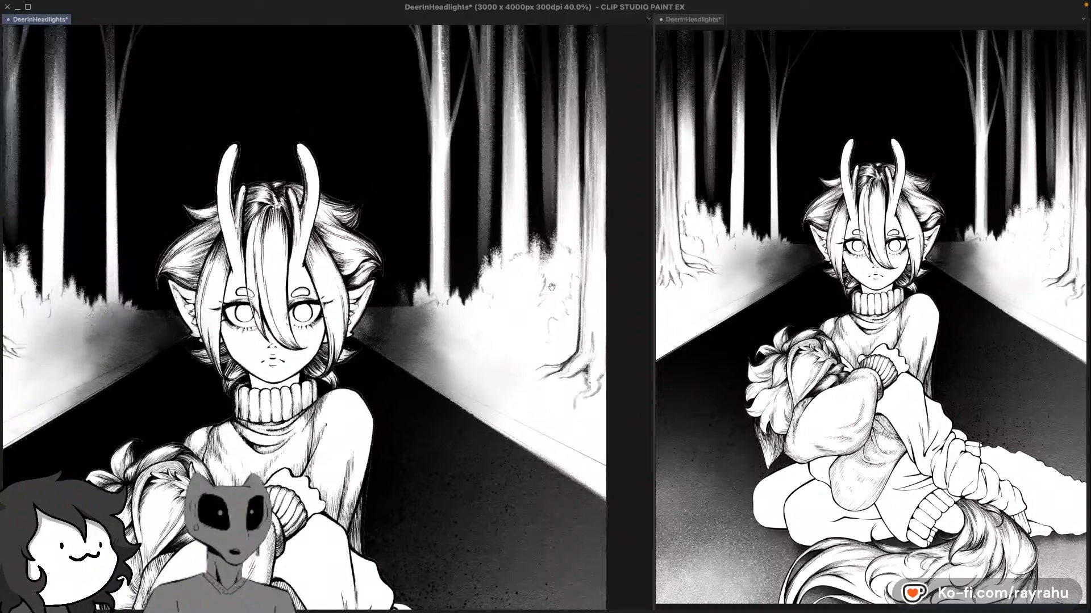
drag(614, 266, 581, 297)
key(h)
drag(426, 333, 469, 298)
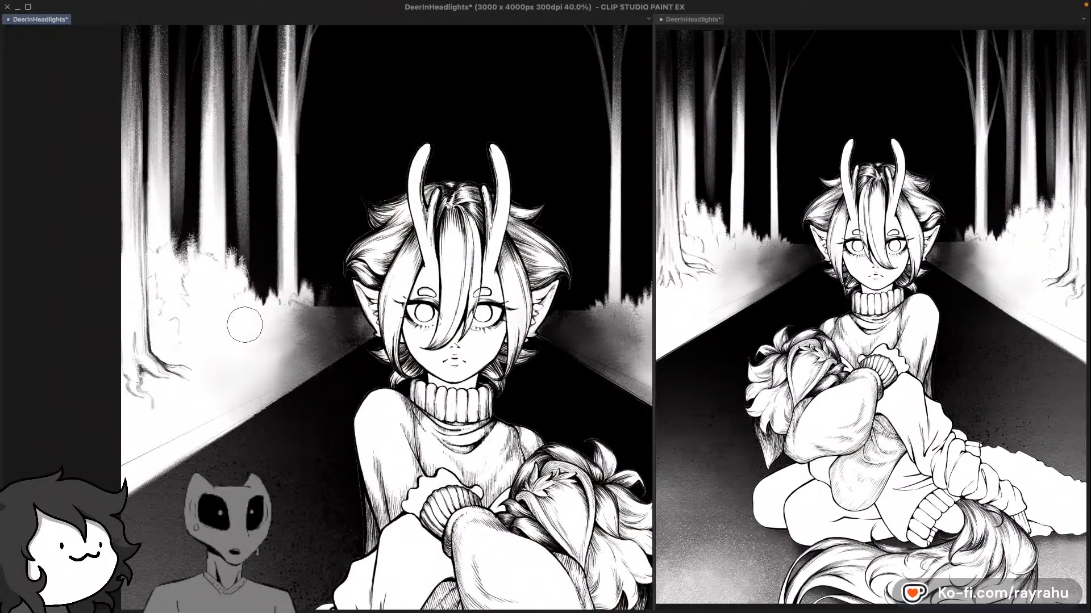
mouse_move(227, 328)
mouse_down()
mouse_move(193, 319)
mouse_move(178, 340)
mouse_up()
key(ctrl+z)
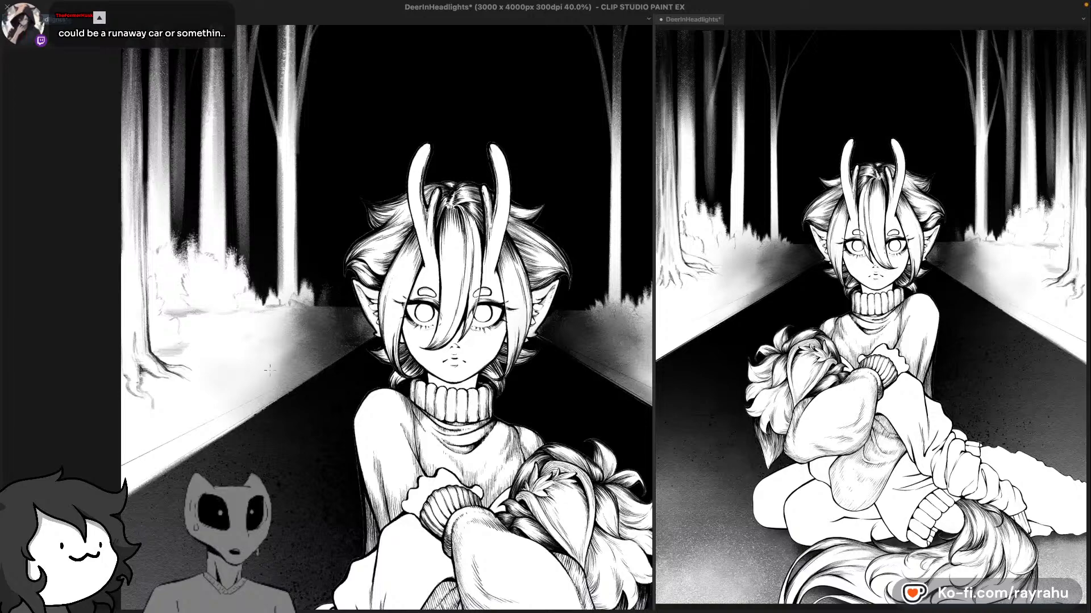
Step: Shade the base of the bushes on the opposite roadside in grey and save the illustration
drag(513, 278, 363, 284)
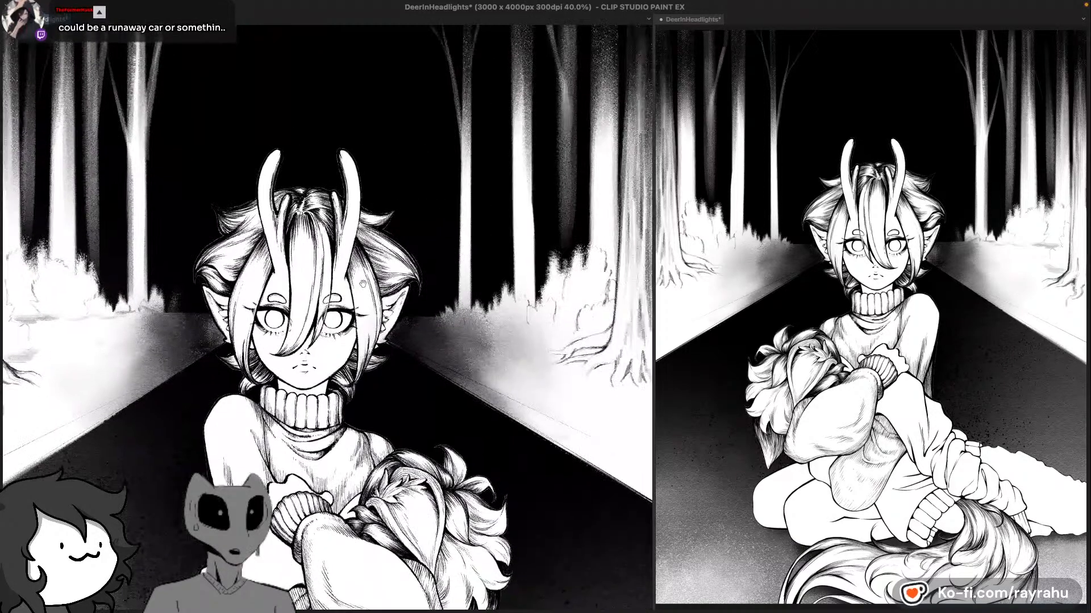
drag(181, 325, 298, 344)
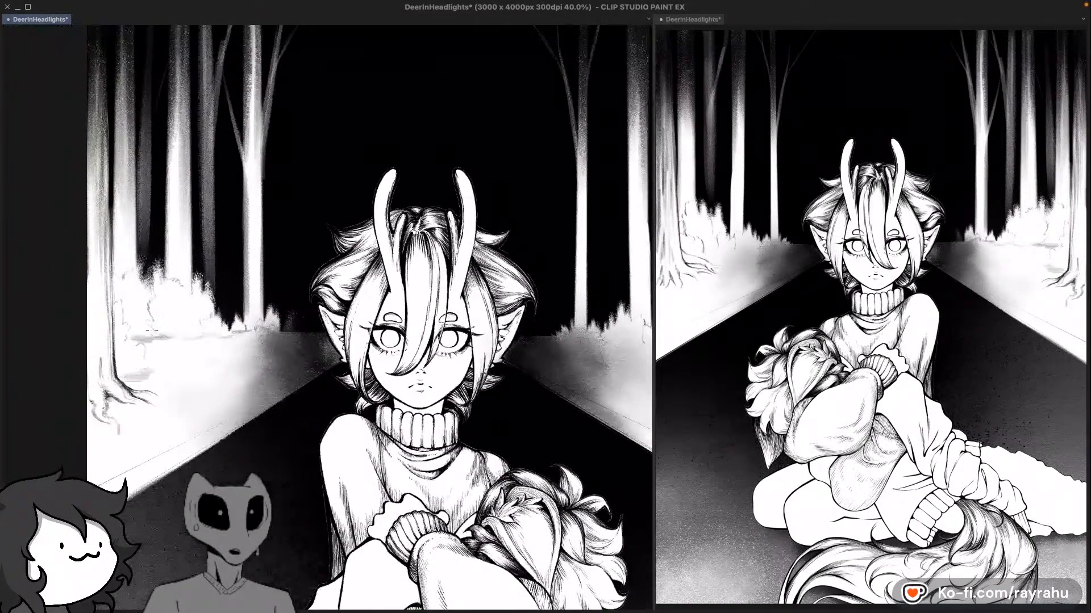
drag(554, 282, 409, 271)
drag(539, 345, 489, 353)
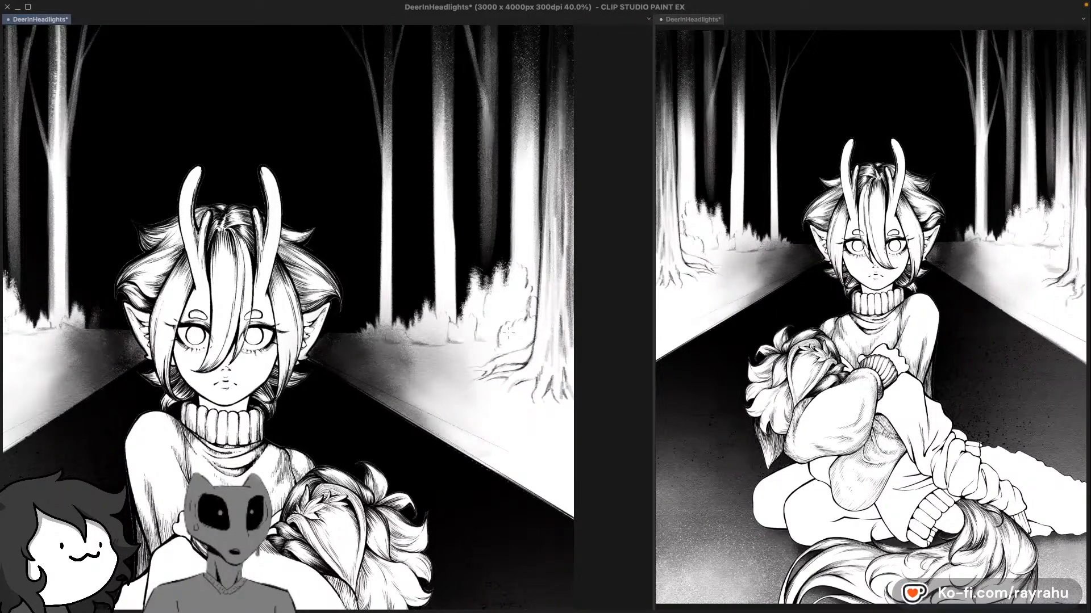
key(ctrl+s)
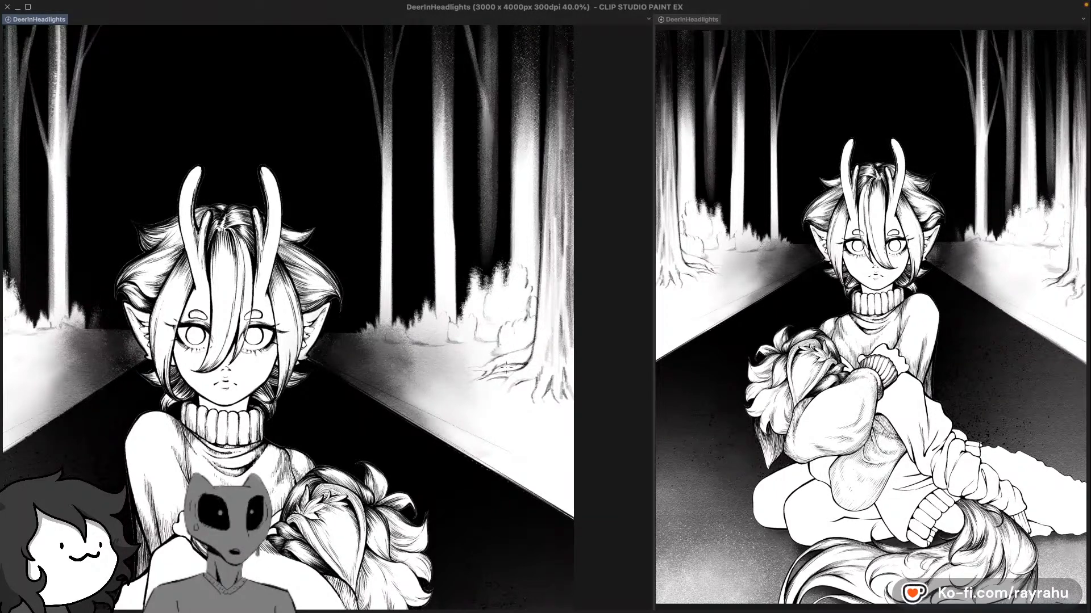
Step: Check the whole illustration at reduced size and examine the bushes on the opposite roadside up close
drag(477, 370, 516, 384)
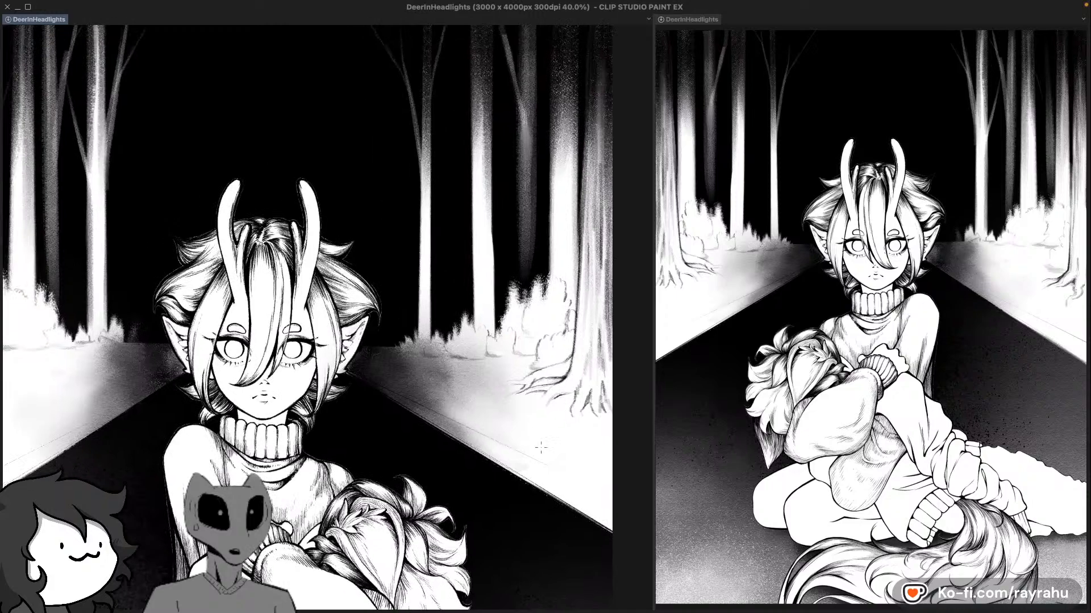
scroll(541, 449, down, 3)
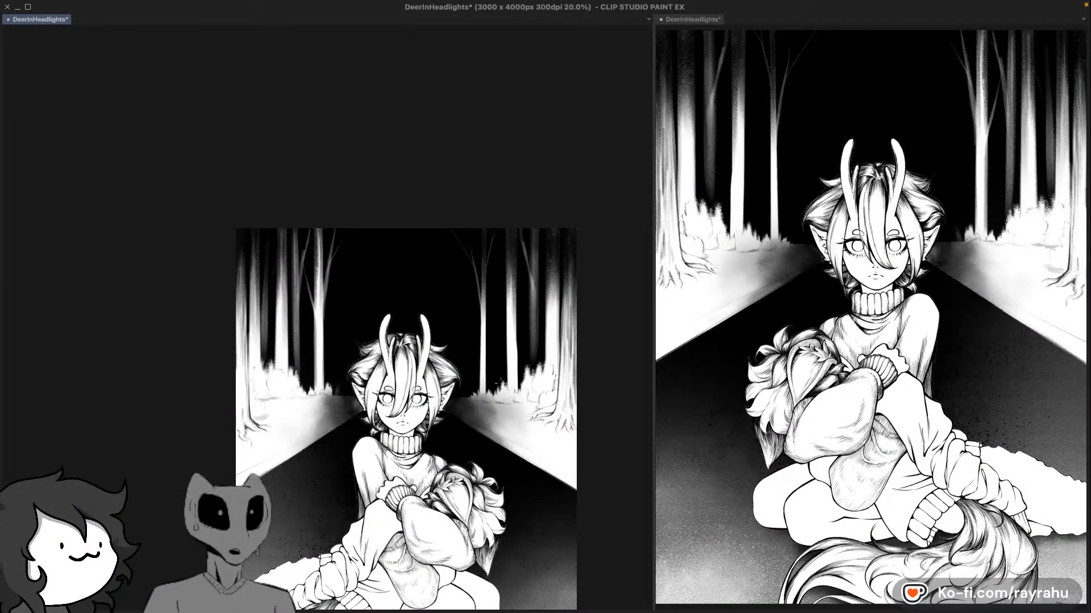
scroll(501, 381, up, 5)
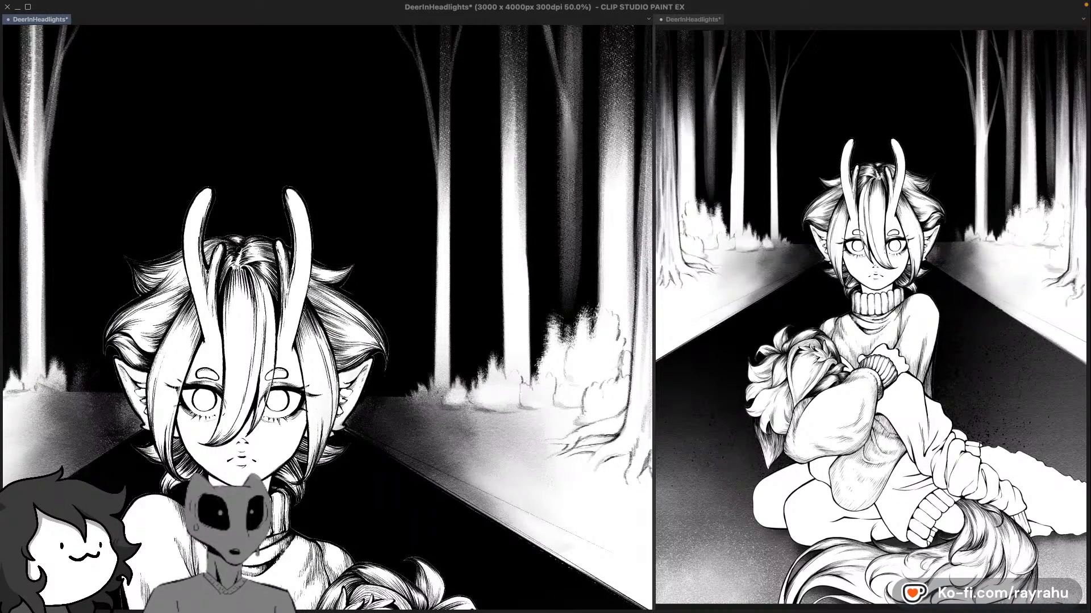
Step: Try faint shading strokes at the base of the small bushes and on the ground beside the road
drag(416, 389, 444, 403)
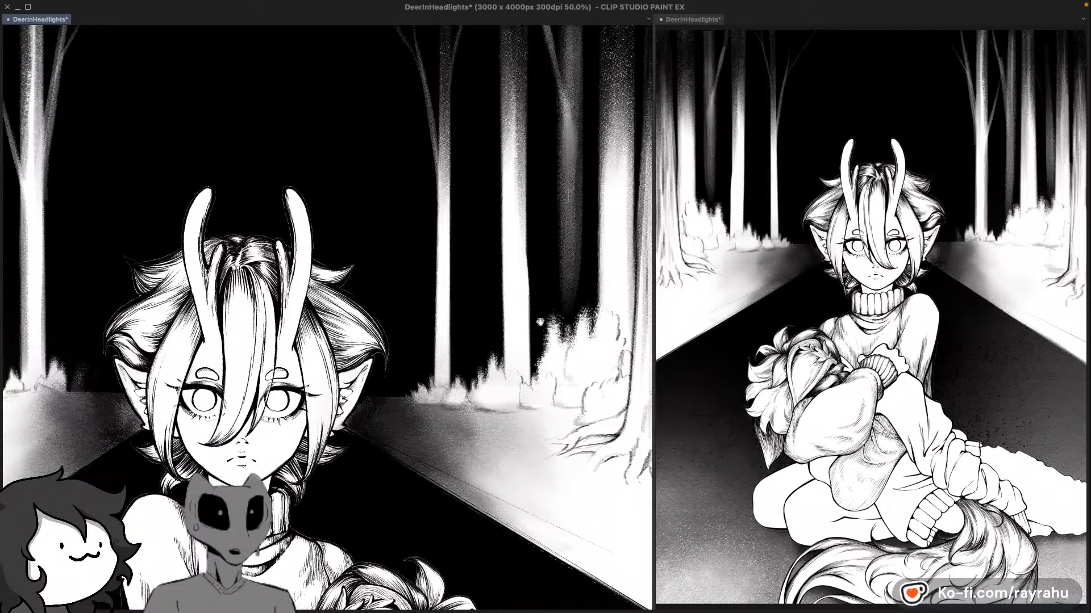
drag(540, 322, 587, 313)
drag(259, 367, 367, 370)
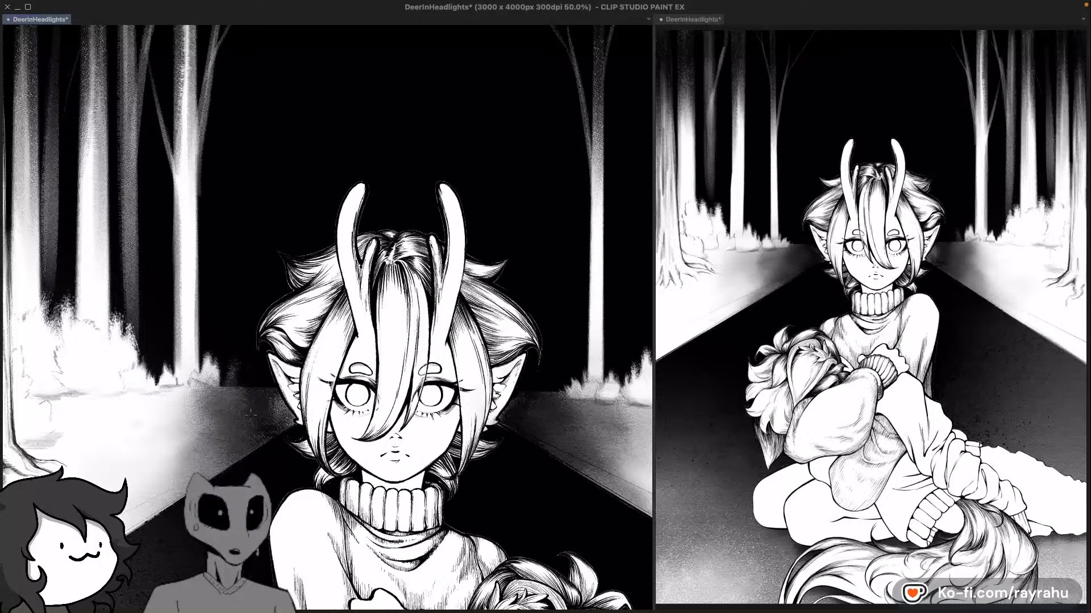
mouse_move(208, 399)
mouse_down()
mouse_move(199, 406)
mouse_move(238, 418)
mouse_move(230, 395)
mouse_up()
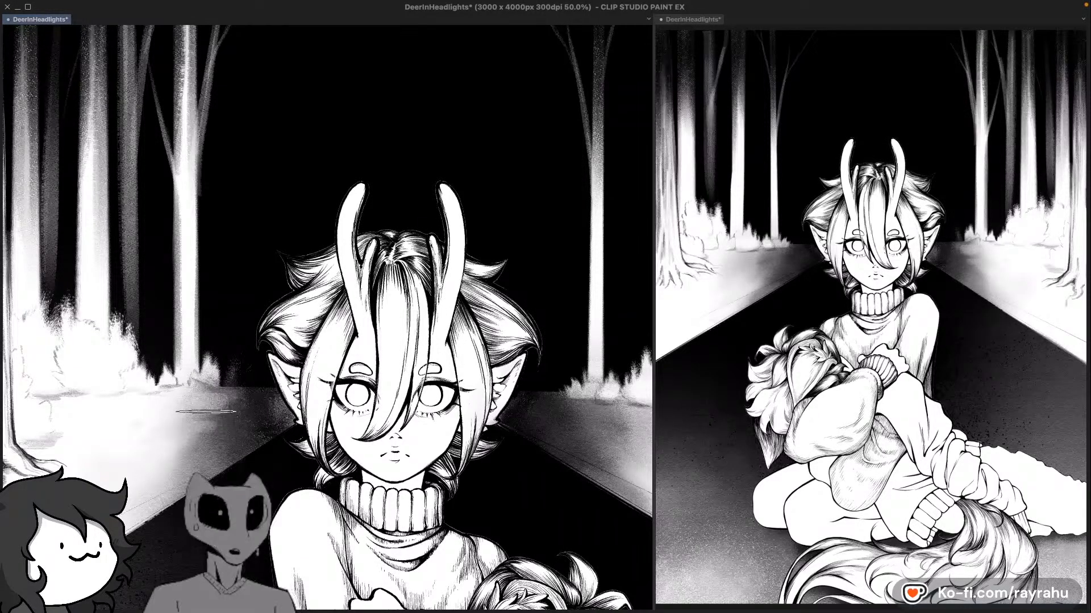
drag(284, 458, 316, 409)
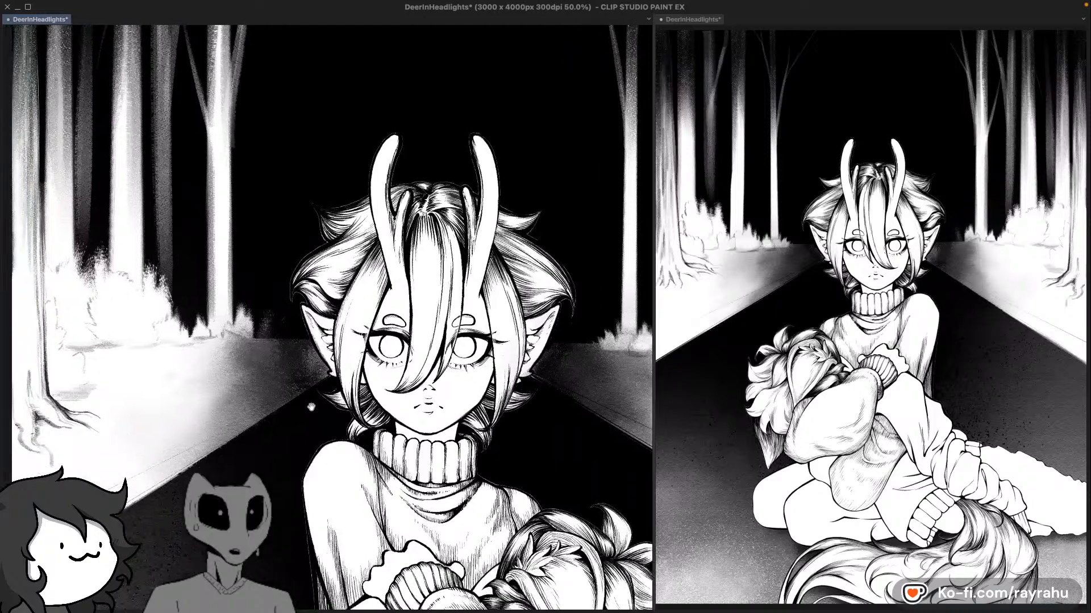
mouse_move(134, 397)
mouse_down()
mouse_move(188, 397)
mouse_move(202, 384)
mouse_move(268, 393)
mouse_up()
key(super+z)
key(super+z)
key(super+z)
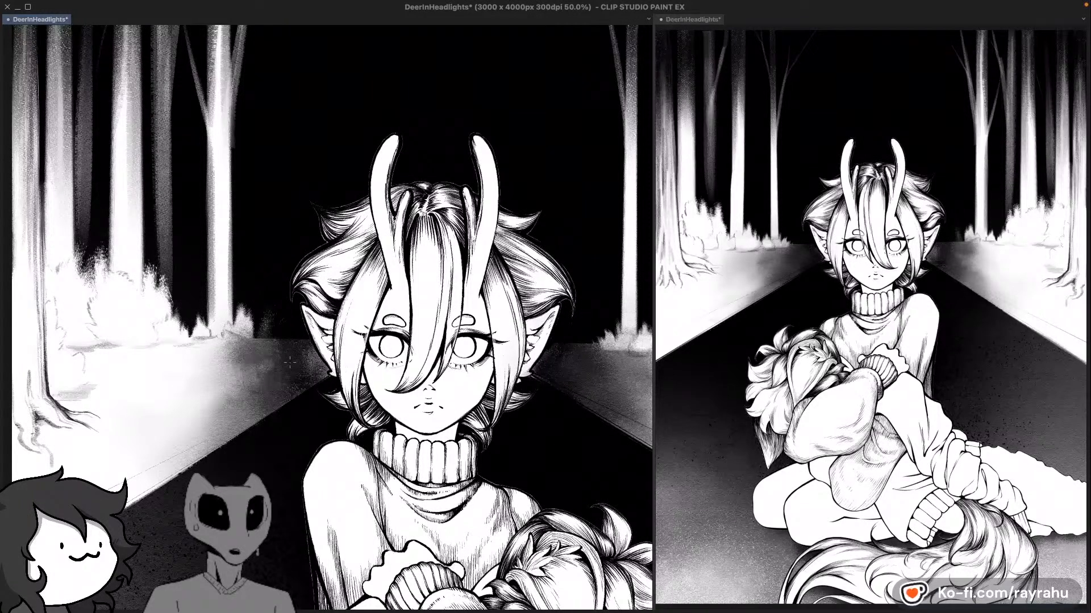
drag(362, 416, 185, 358)
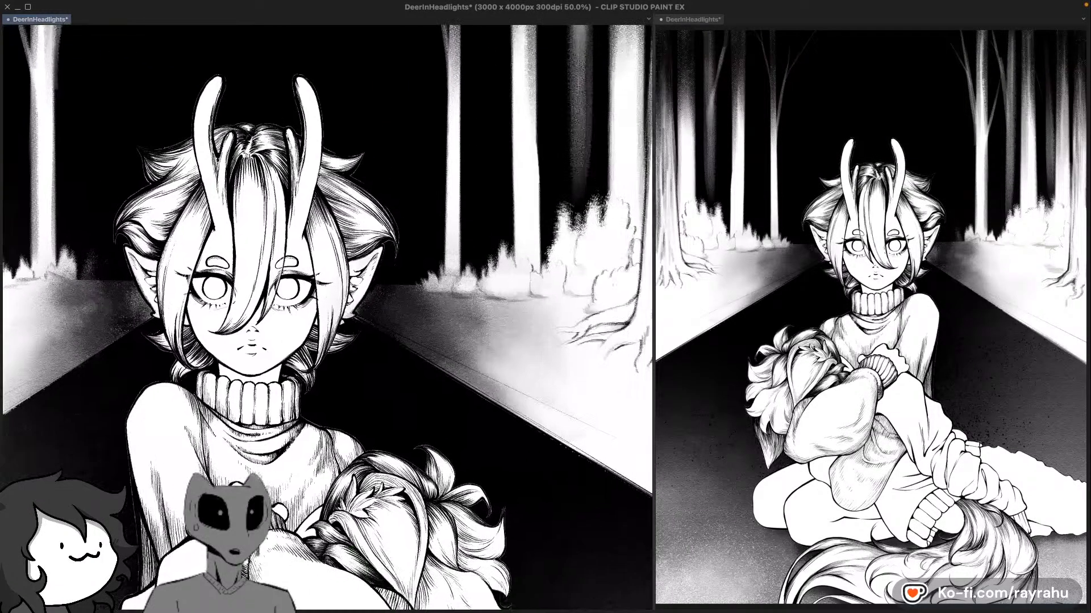
key(super+z)
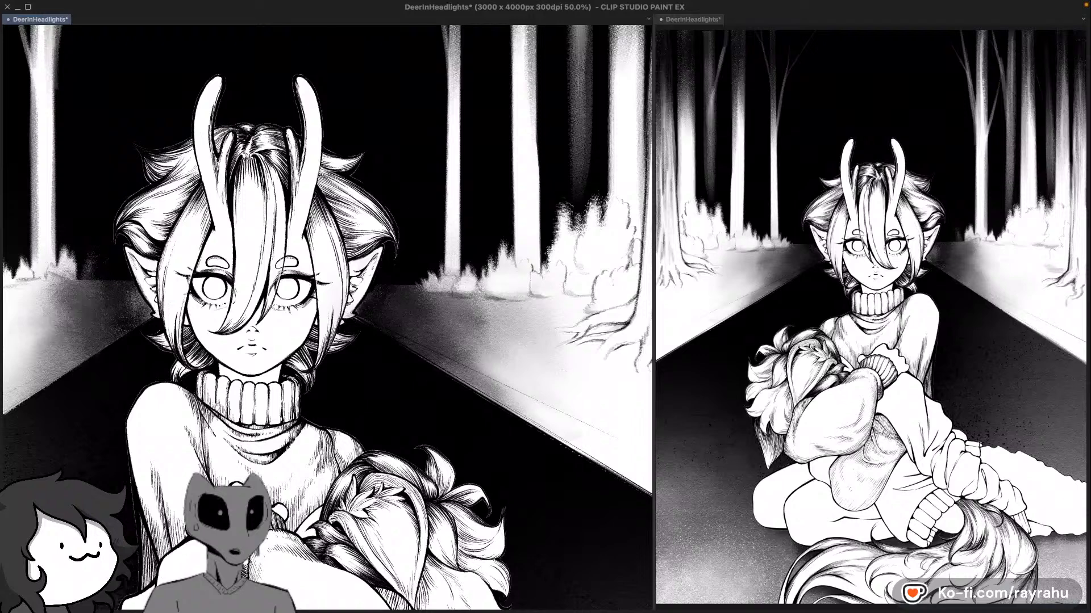
Step: Check the illustration at reduced size and examine its layer stack
drag(241, 472, 310, 449)
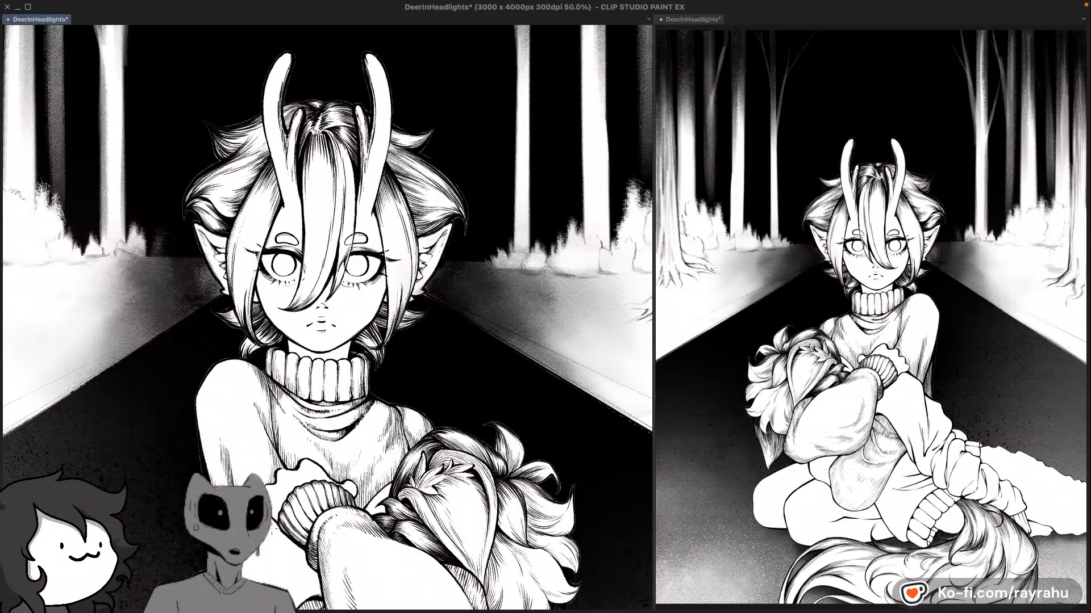
drag(255, 428, 312, 432)
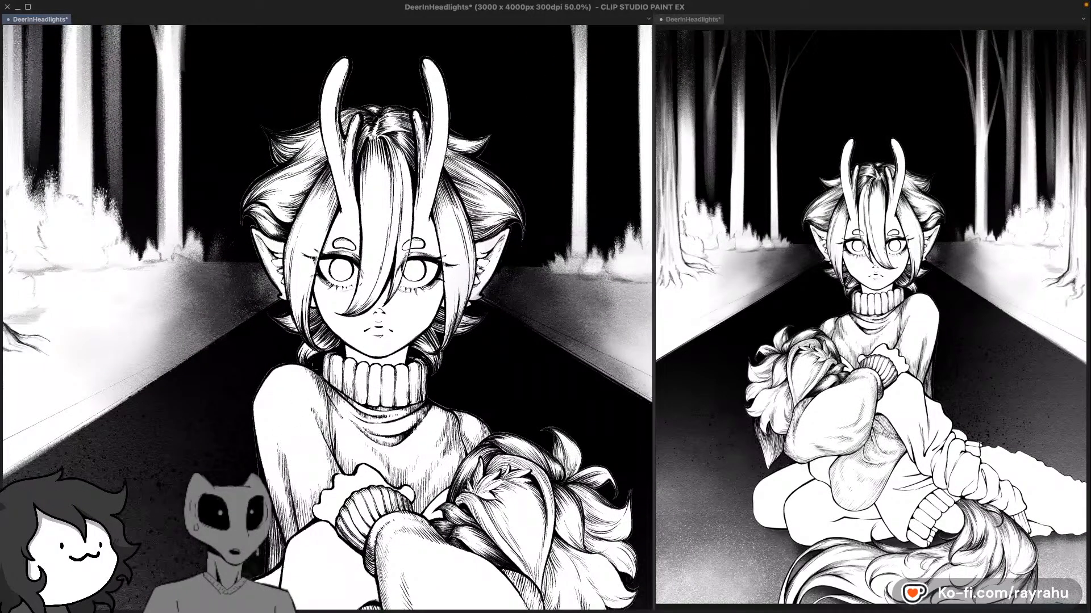
scroll(340, 402, down, 3)
scroll(394, 385, up, 2)
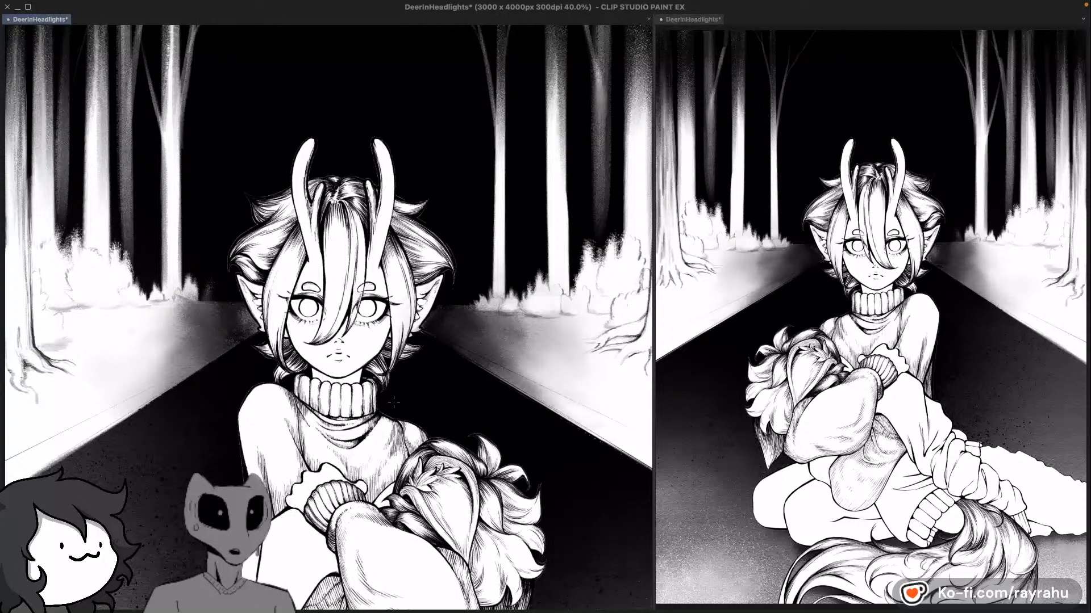
scroll(393, 402, down, 3)
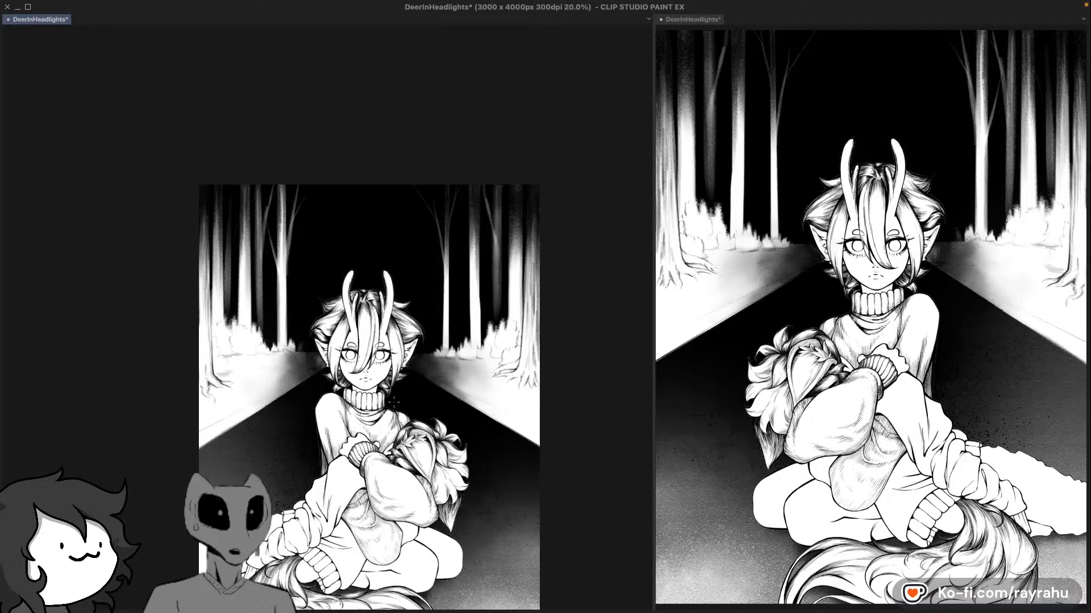
scroll(333, 419, up, 2)
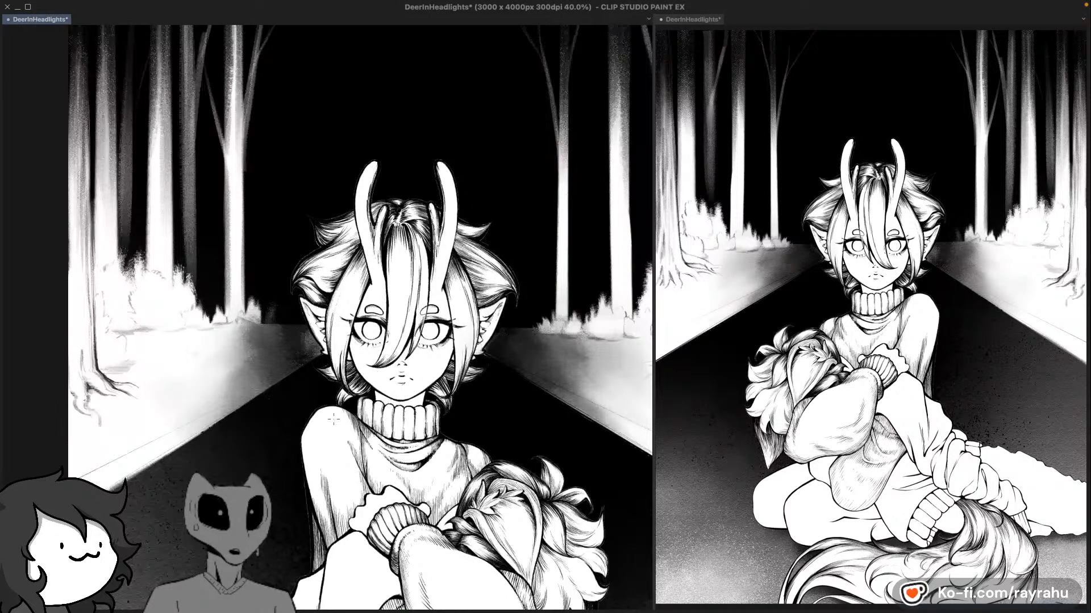
key(F7)
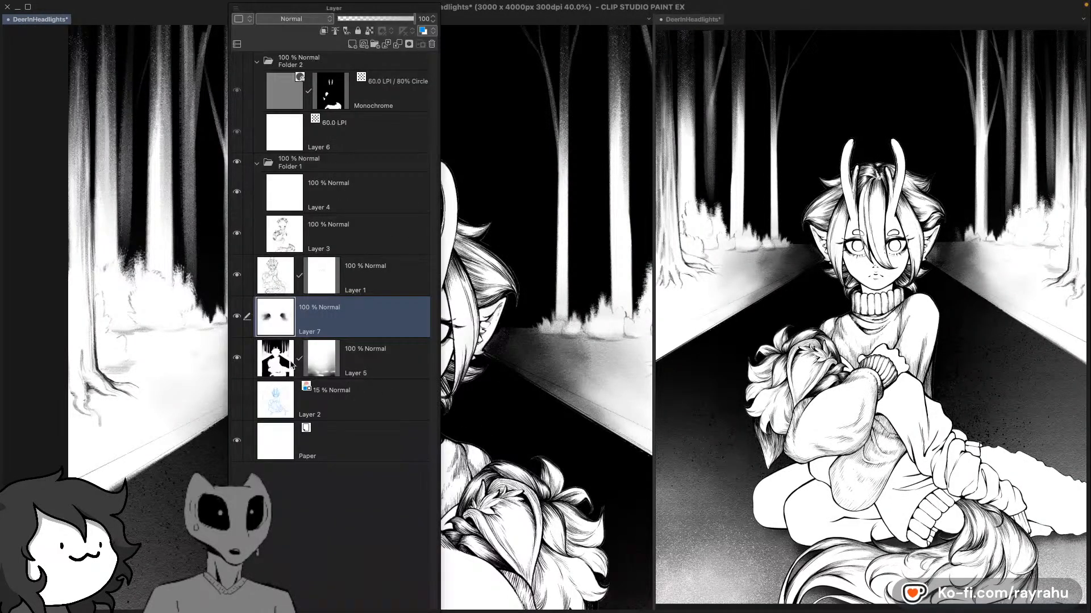
key(F7)
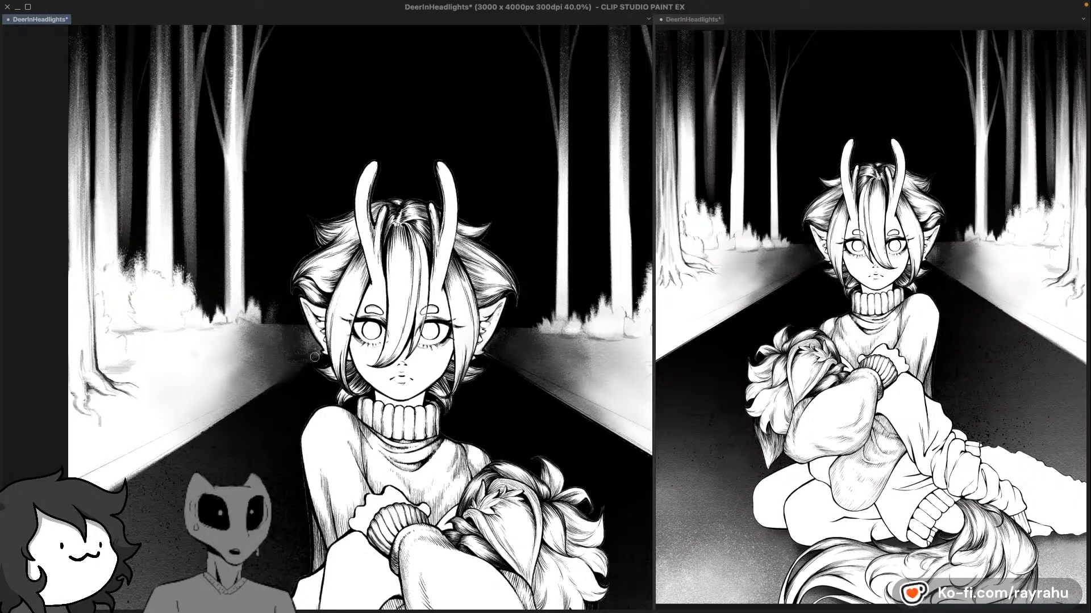
Step: Soften the road's far edge beside the character's hair with small dark brush touches
drag(318, 355, 316, 358)
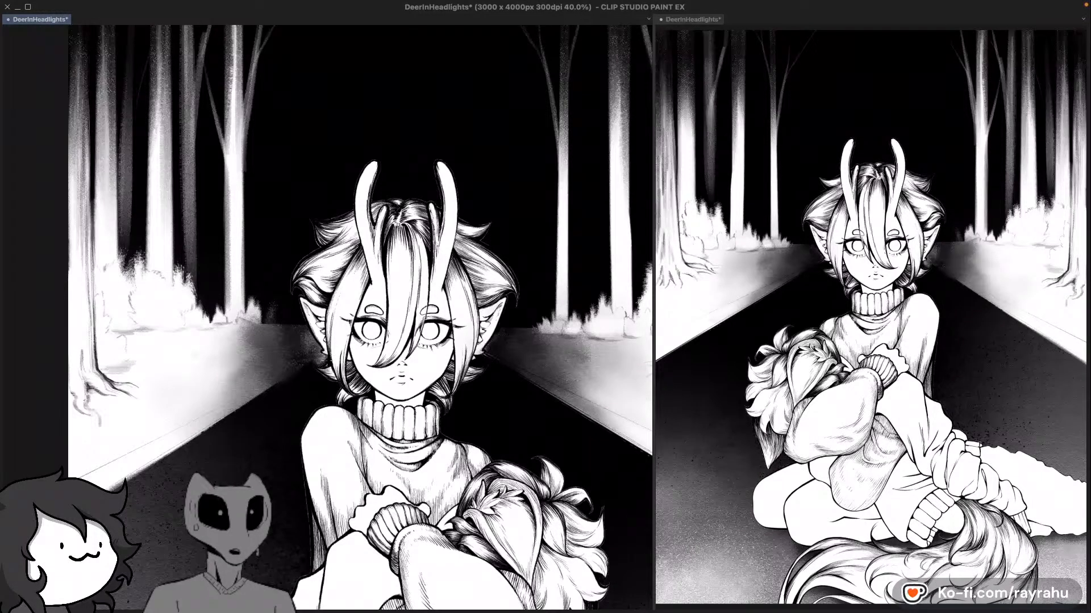
key(super+z)
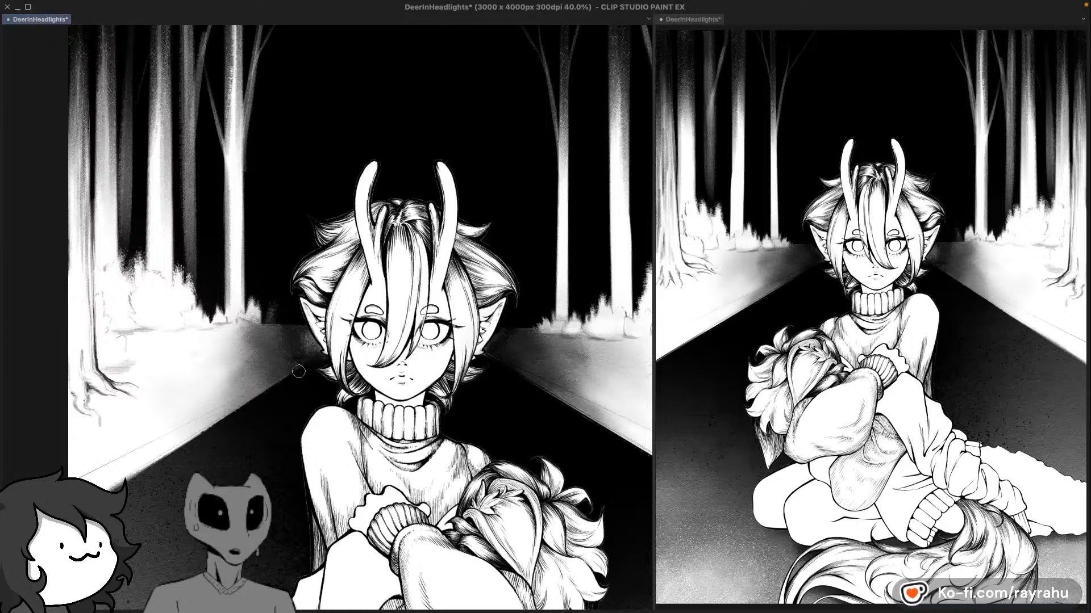
drag(274, 391, 295, 373)
drag(523, 422, 501, 383)
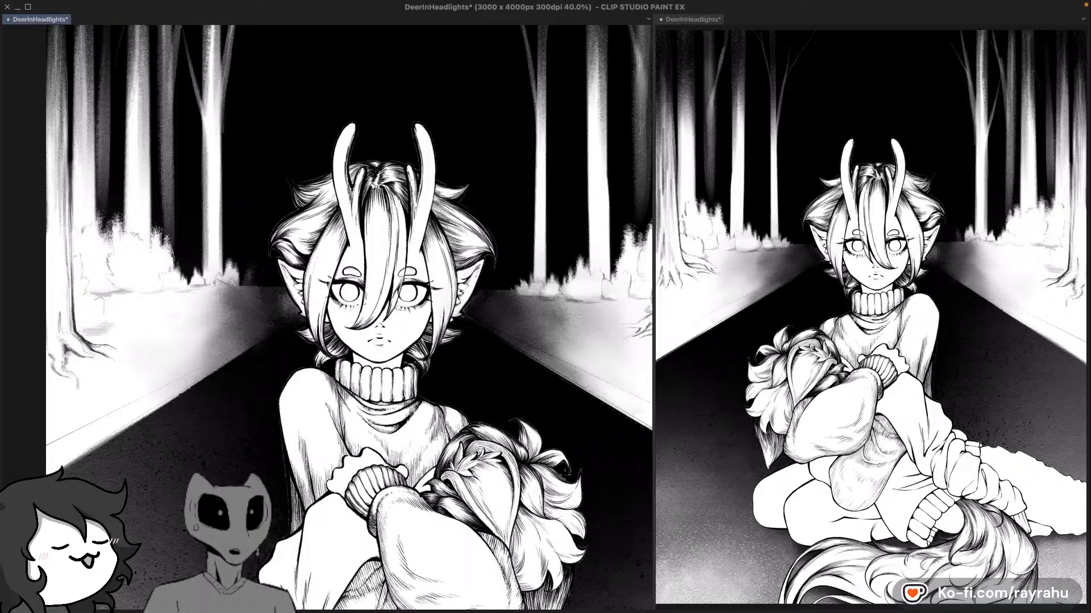
Step: Mirror the canvas and examine the road's edge running past the large tree
key(h)
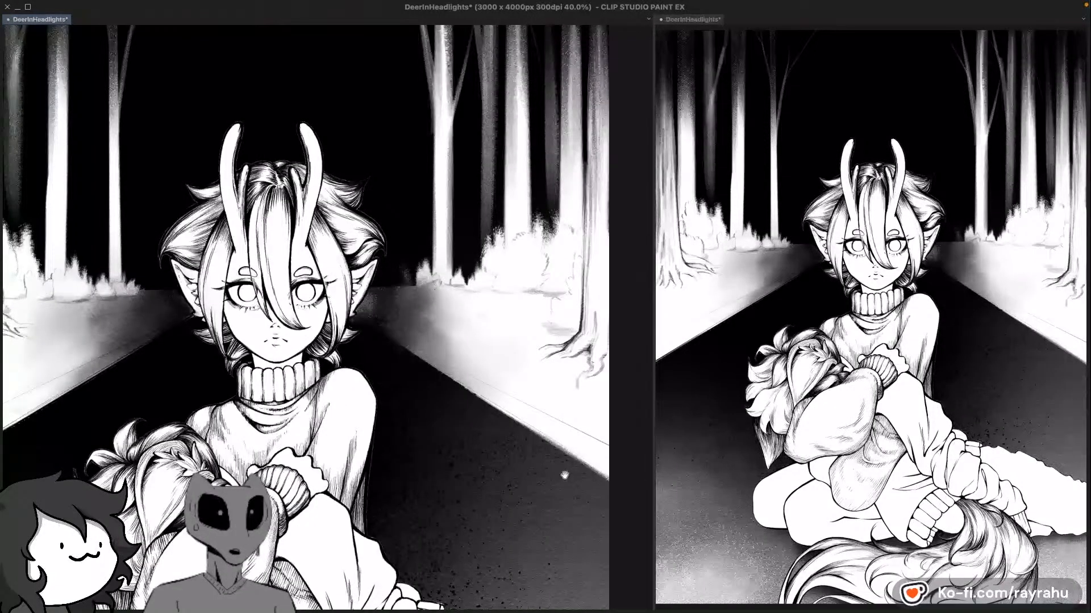
drag(445, 388, 517, 341)
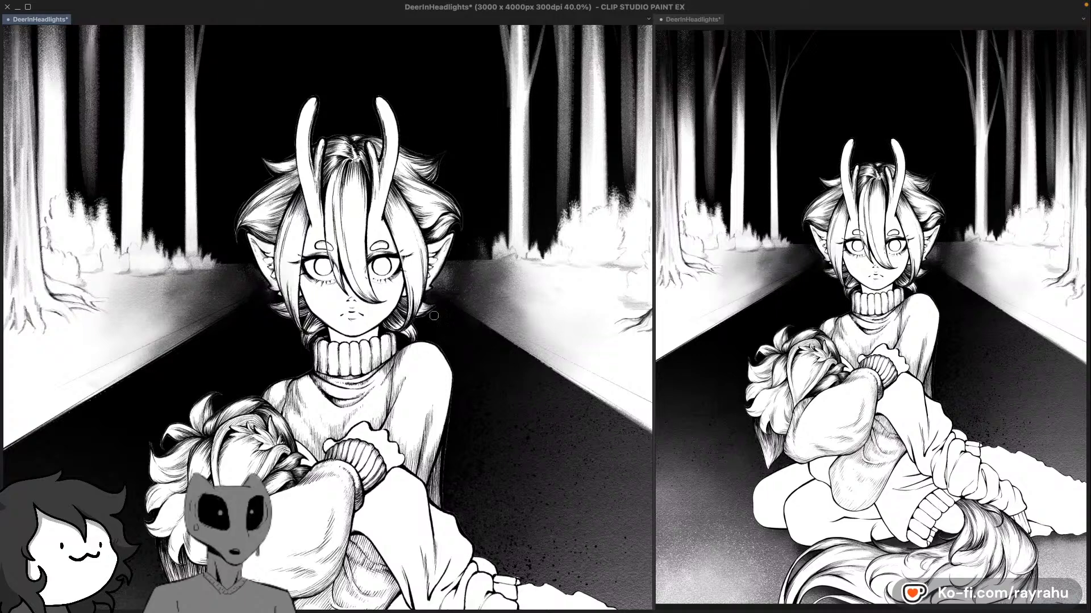
drag(476, 450, 516, 406)
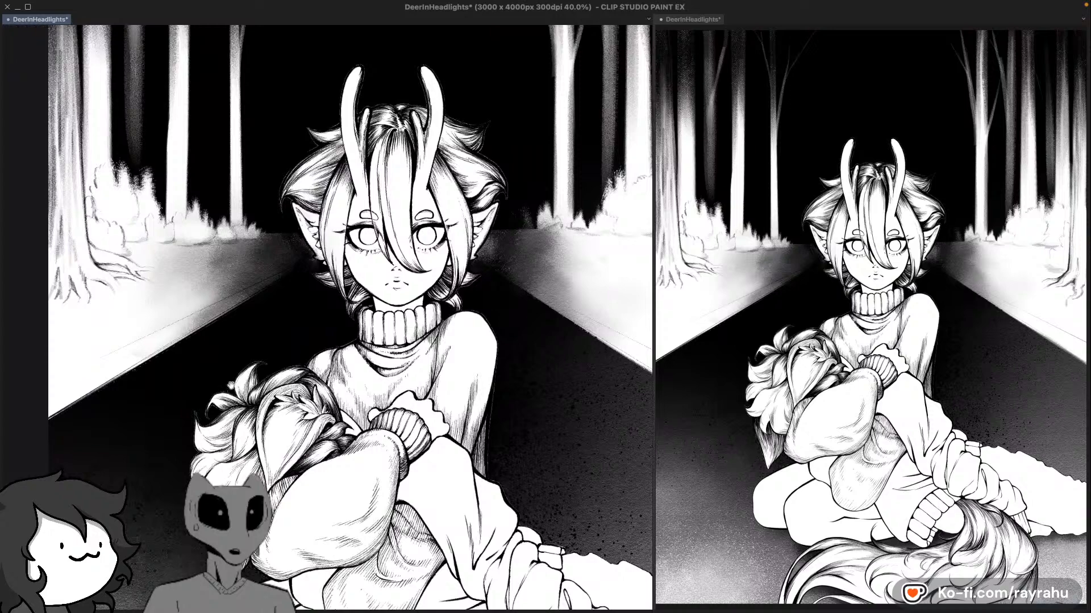
drag(228, 390, 257, 380)
drag(160, 450, 165, 466)
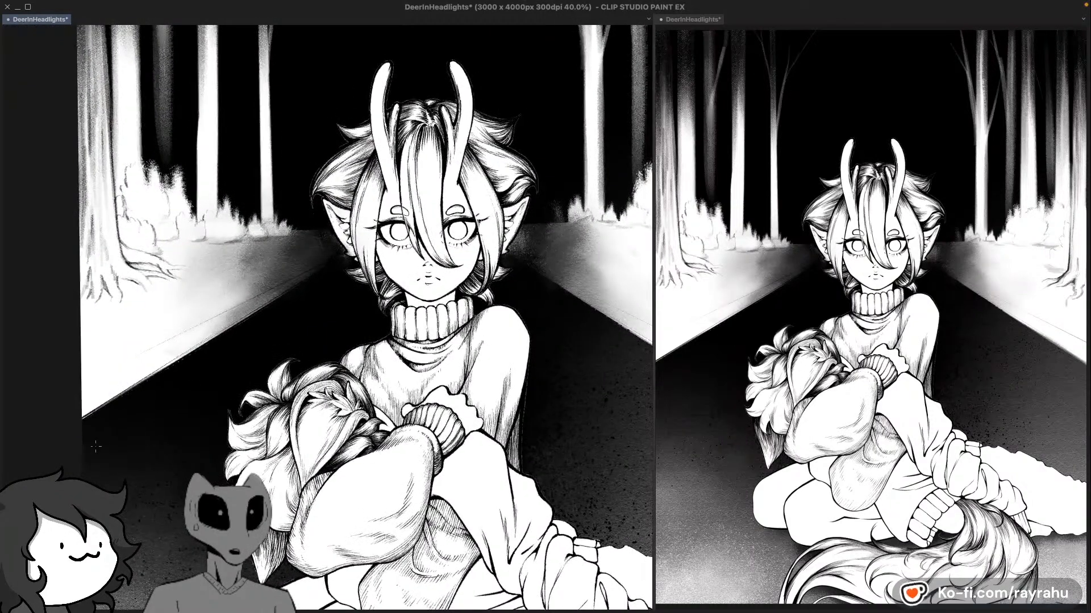
Step: Try to blur the road's edge below the large tree with a long soft dark stroke
drag(72, 429, 293, 296)
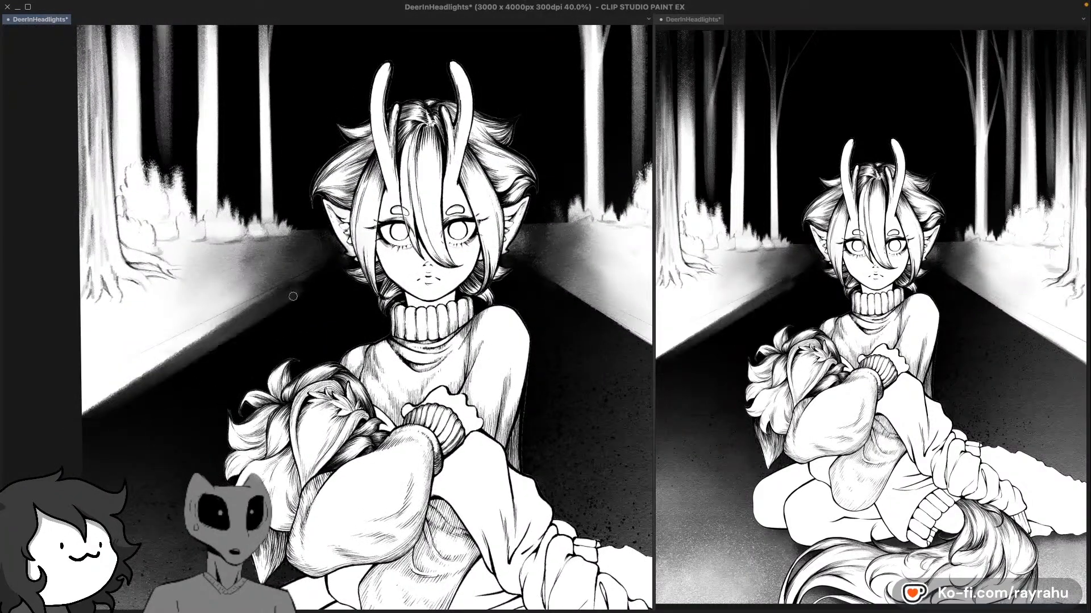
mouse_move(150, 454)
mouse_down()
mouse_move(274, 325)
mouse_move(72, 429)
mouse_up()
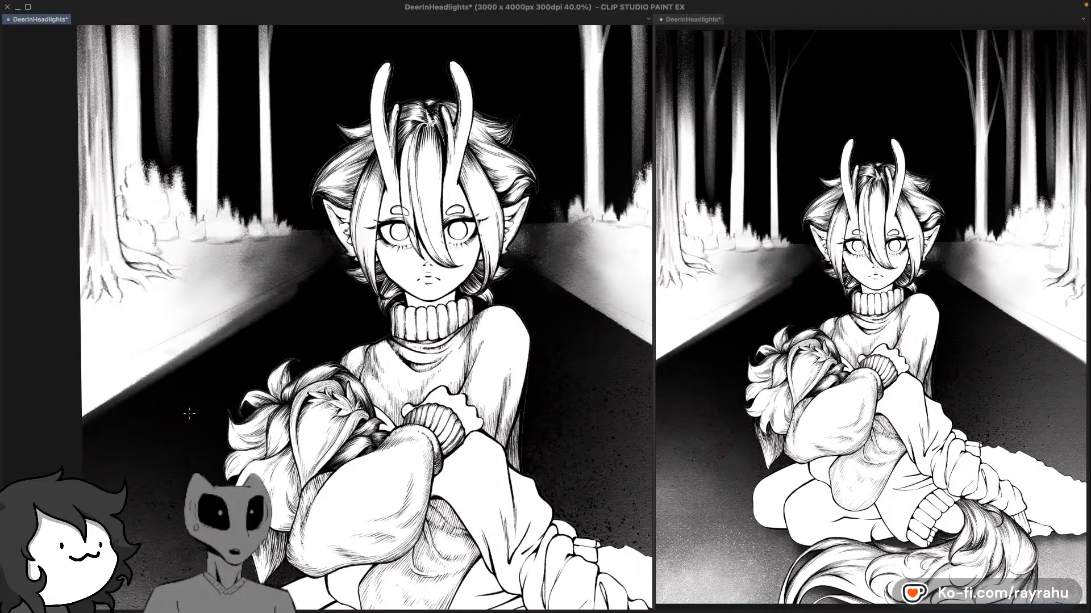
key(ctrl+z)
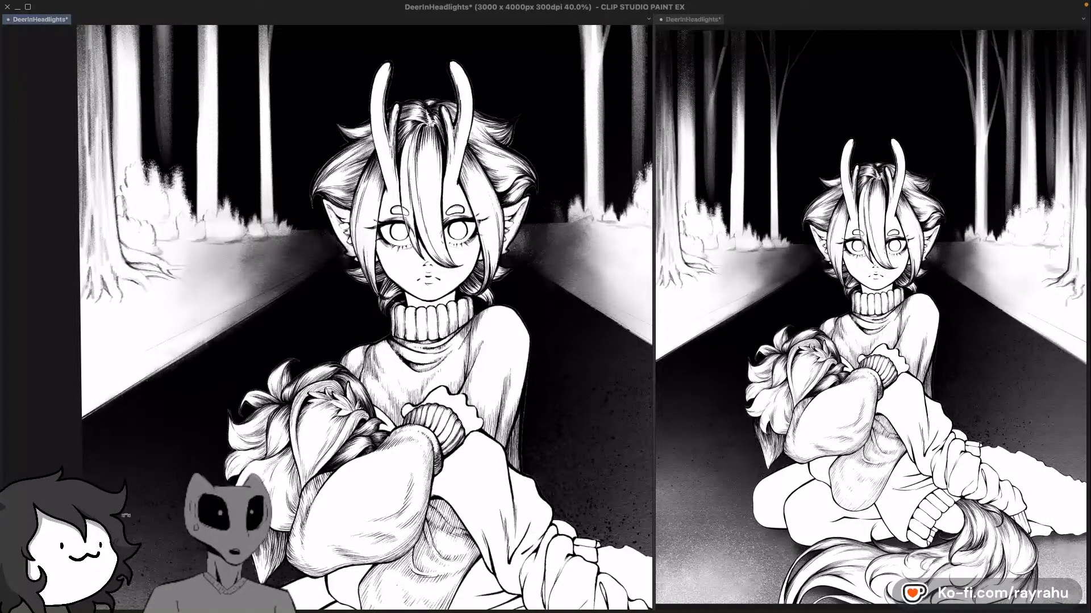
Step: Tilt the canvas and blend the road's edge below the large tree into the ground with soft dark strokes
drag(126, 515, 144, 532)
mouse_move(85, 447)
mouse_down()
mouse_move(222, 344)
mouse_move(162, 389)
mouse_up()
drag(96, 437, 227, 338)
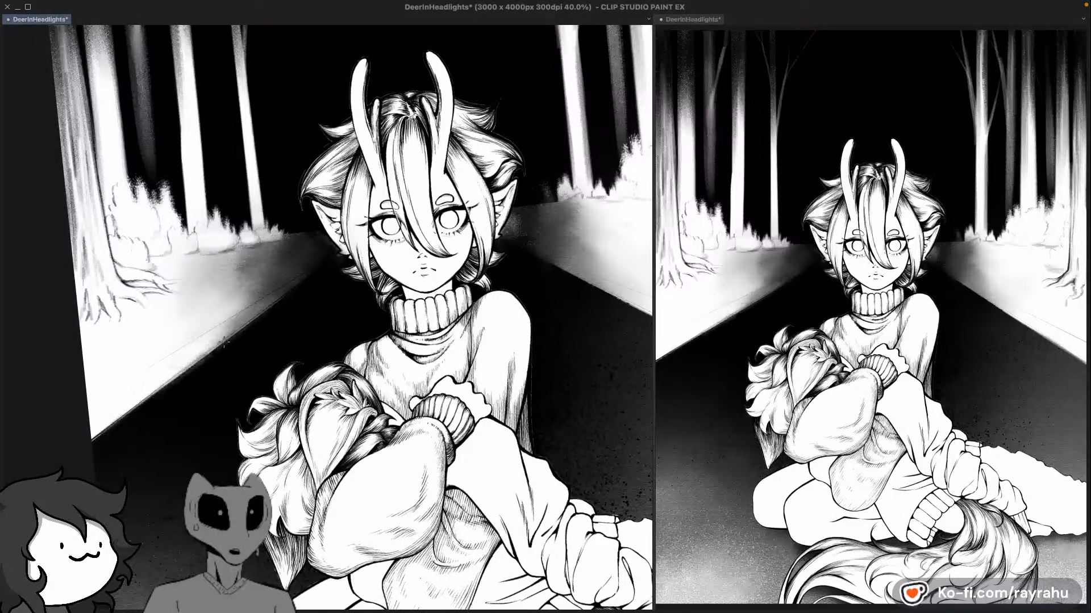
drag(288, 293, 63, 464)
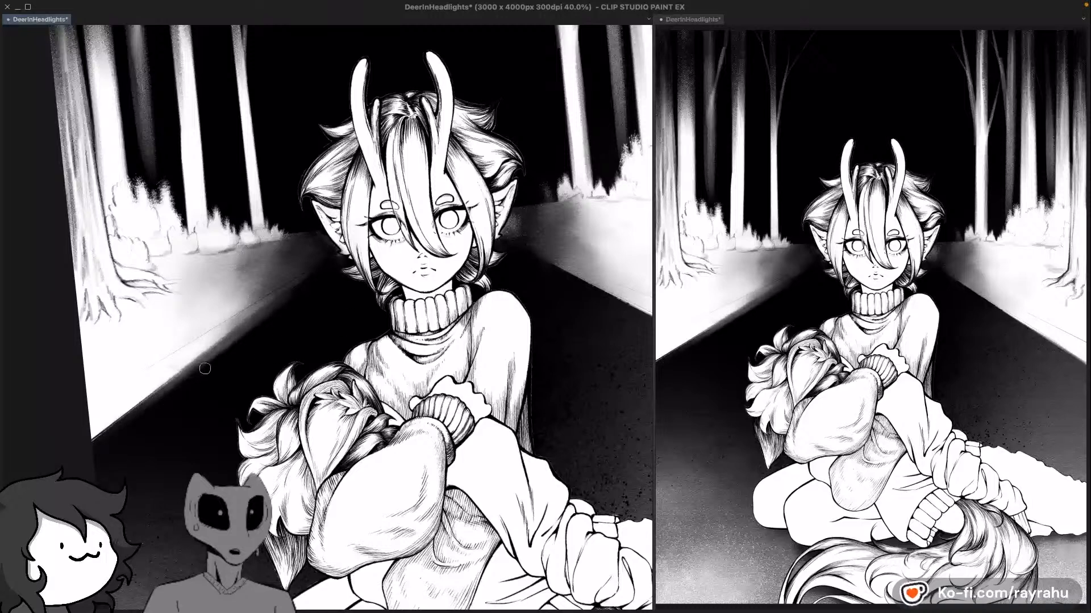
drag(205, 368, 273, 318)
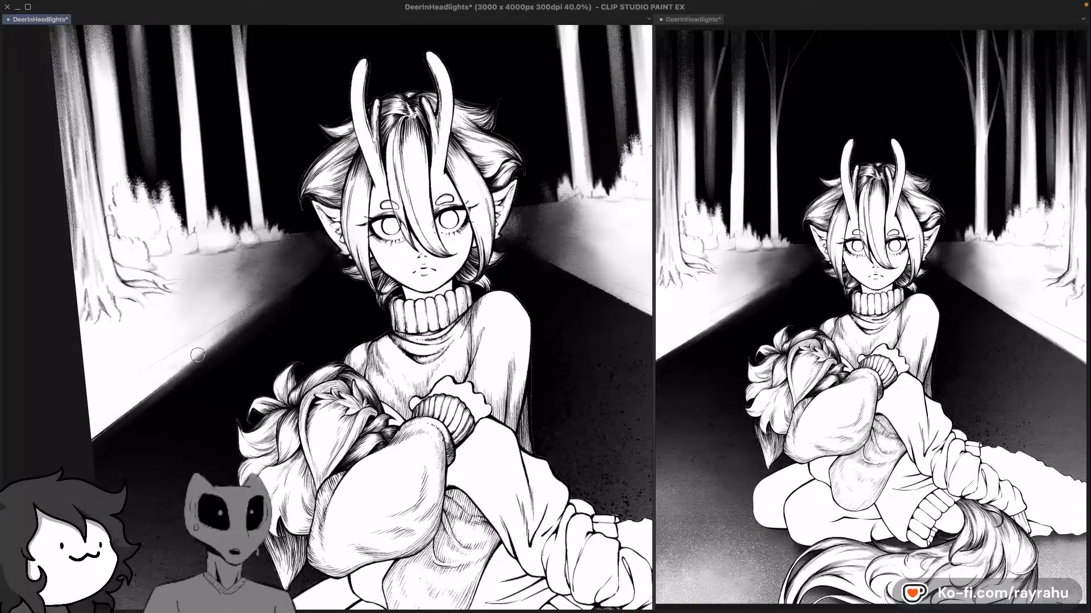
drag(278, 299, 145, 397)
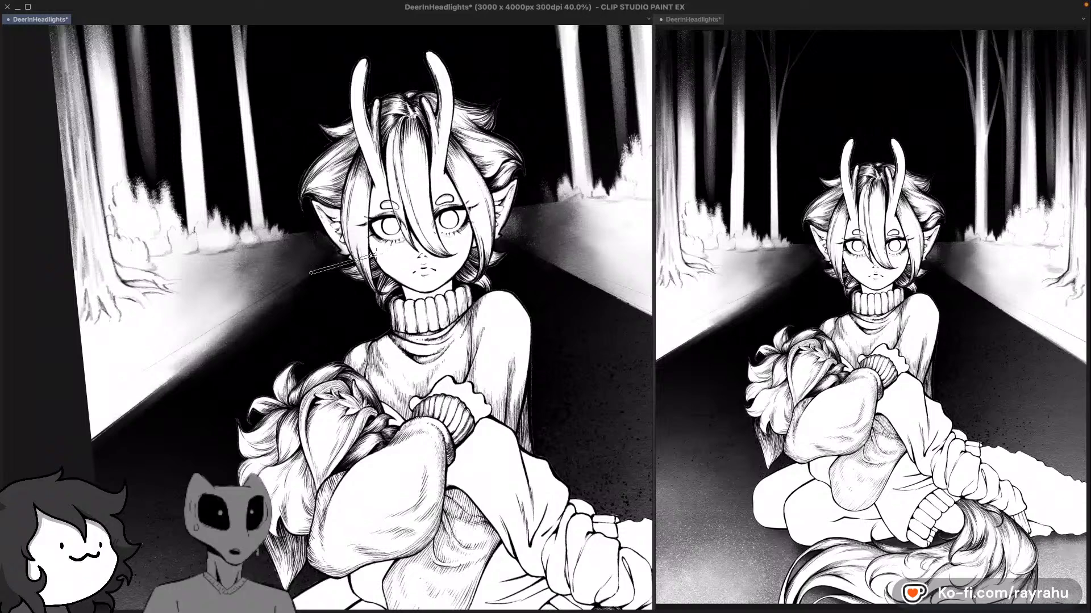
Step: Mirror and straighten the canvas, and soften the road's edge on the opposite roadside with dark shading
key(h)
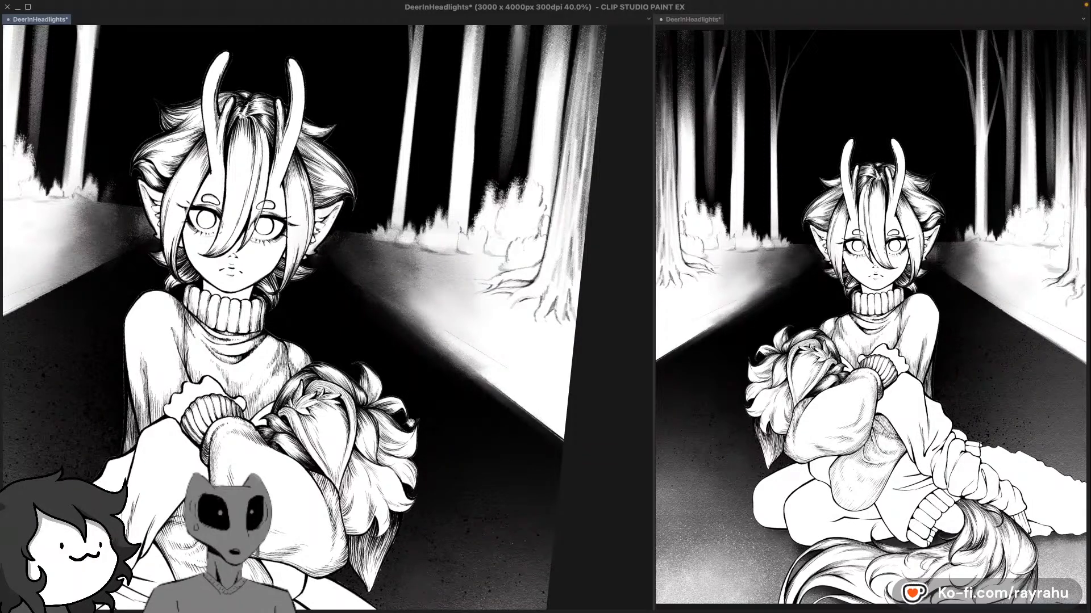
drag(354, 305, 506, 339)
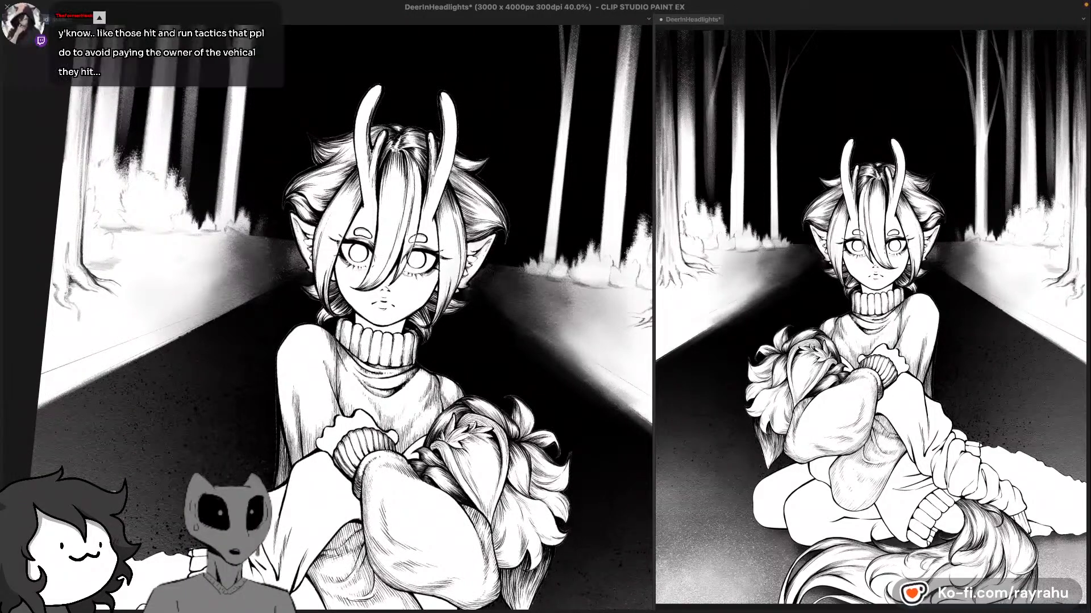
key(minus)
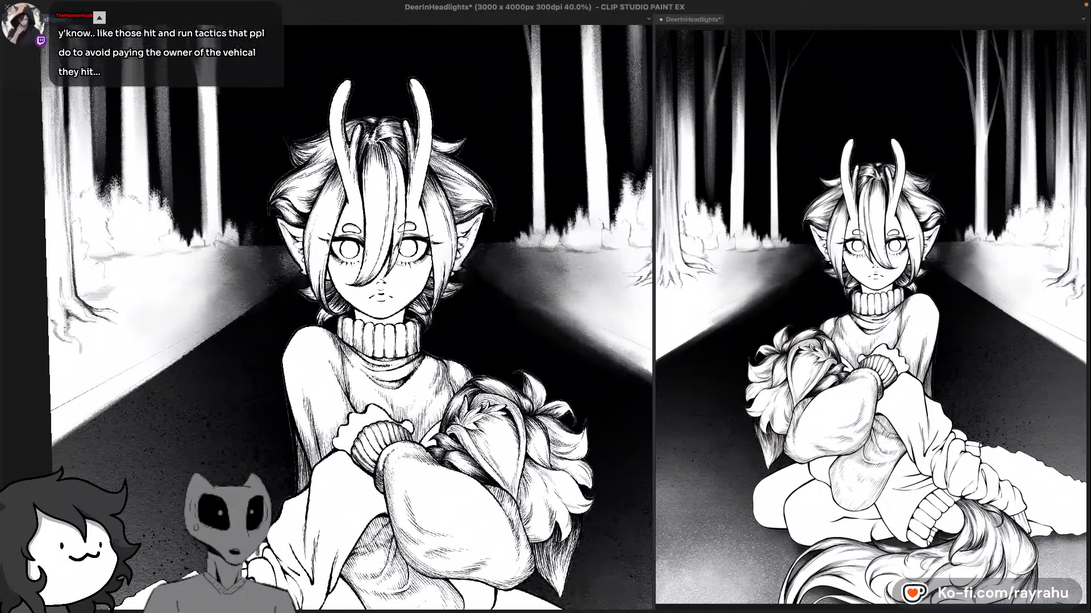
drag(229, 458, 239, 457)
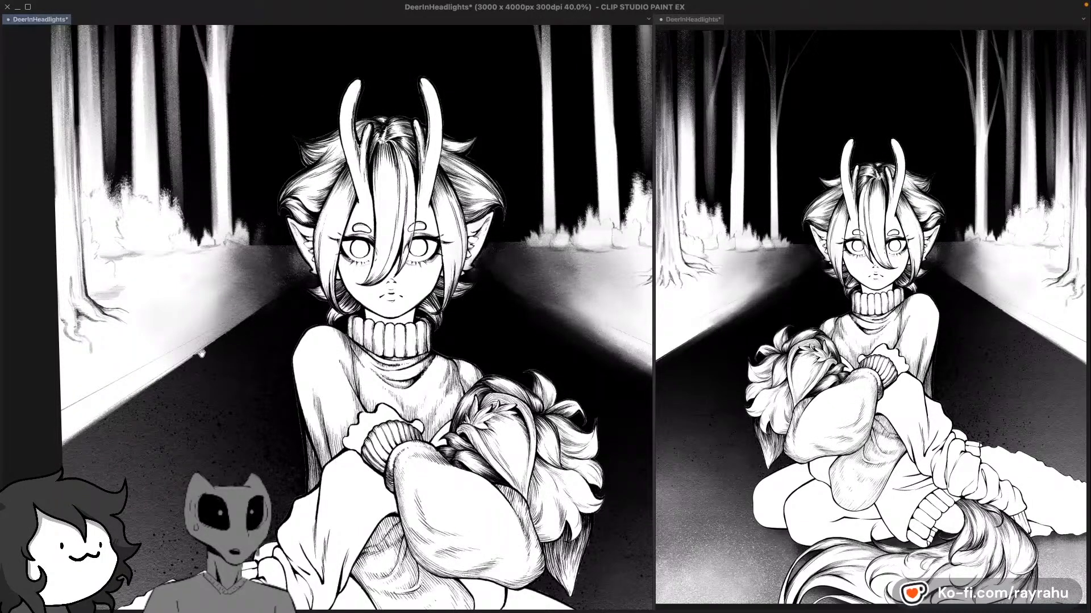
drag(204, 355, 228, 388)
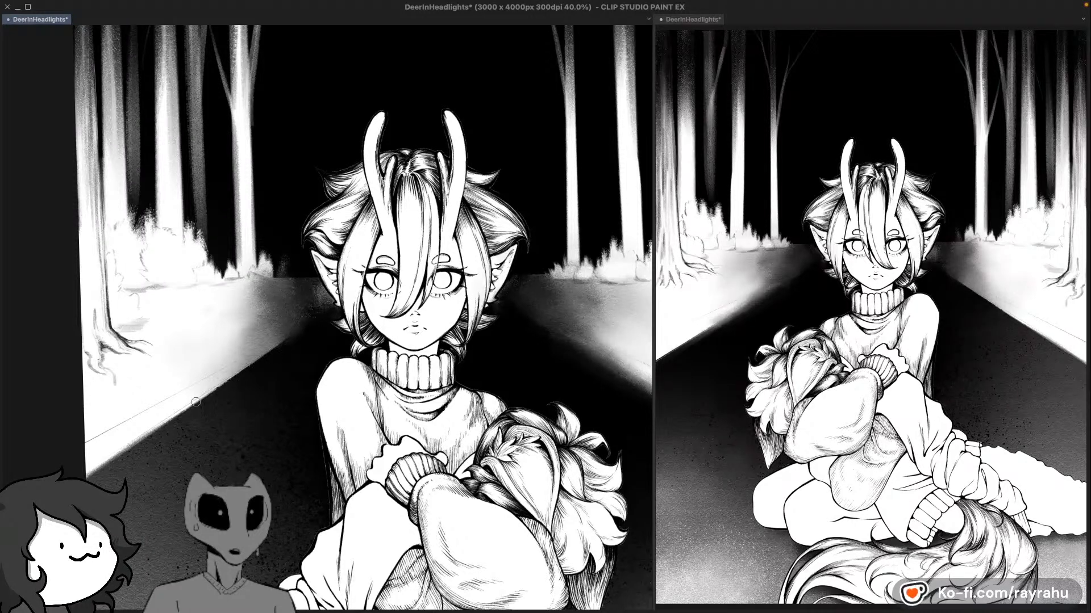
mouse_move(273, 348)
mouse_down()
mouse_move(307, 325)
mouse_move(216, 391)
mouse_up()
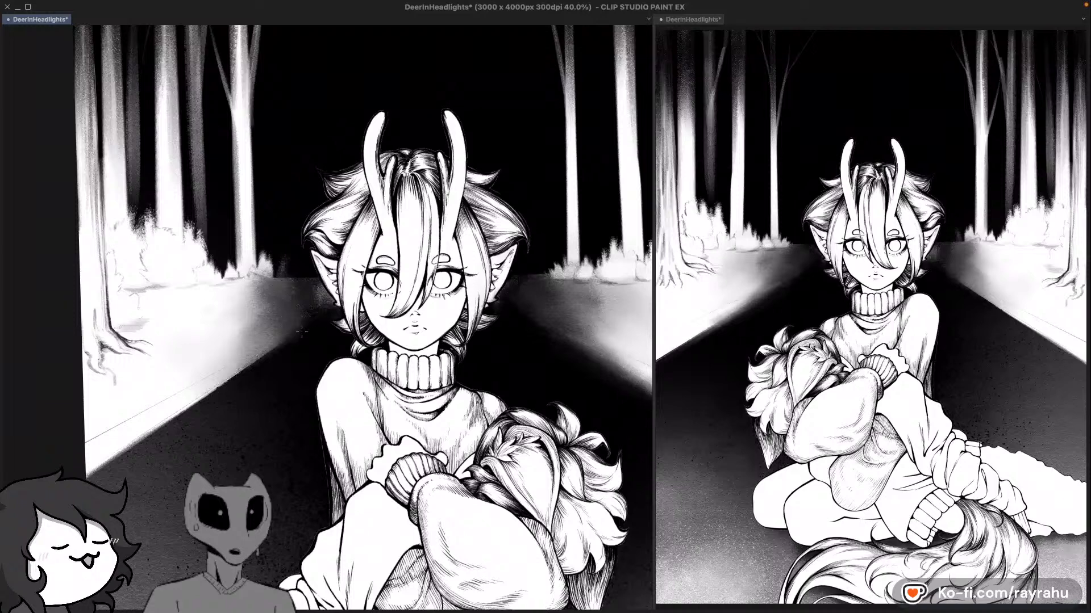
drag(217, 412, 256, 375)
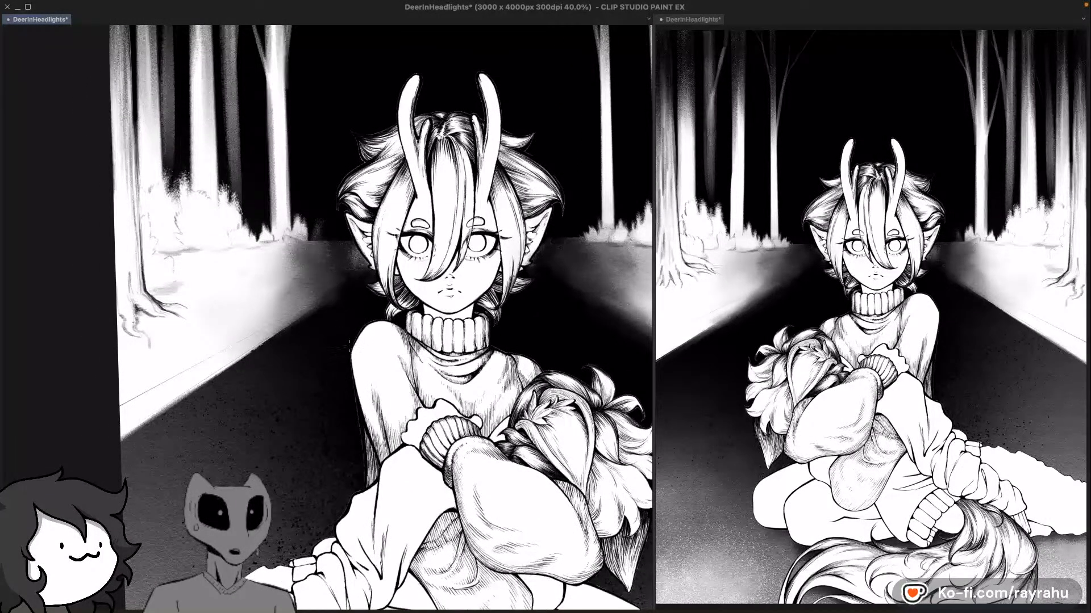
Step: Try to soften the road's edge below the large tree with long diagonal soft strokes from the canvas border towards the character
drag(291, 390, 343, 349)
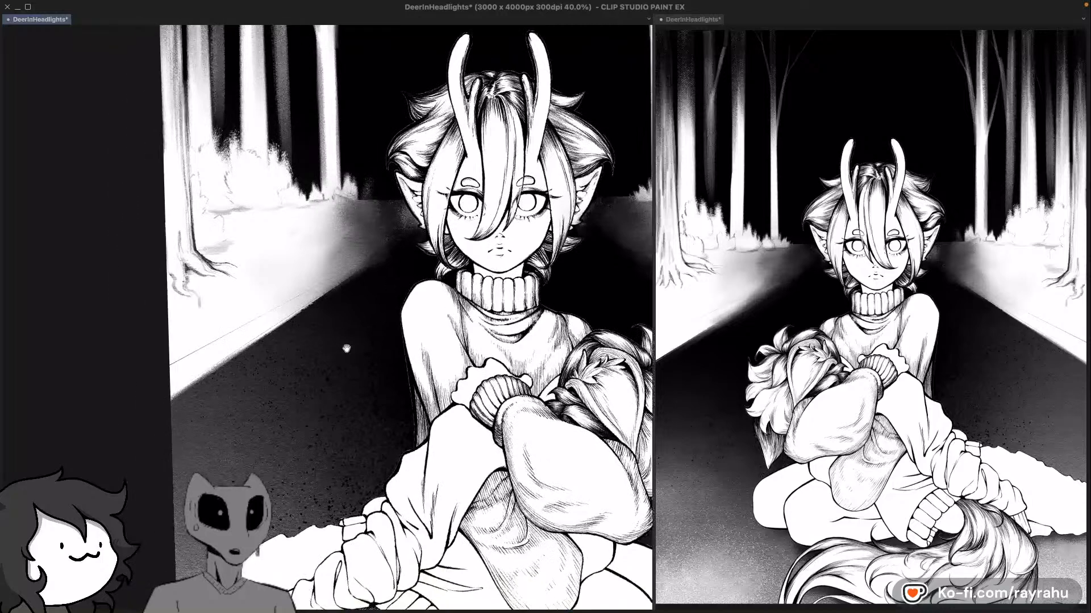
drag(229, 365, 184, 390)
key(super+z)
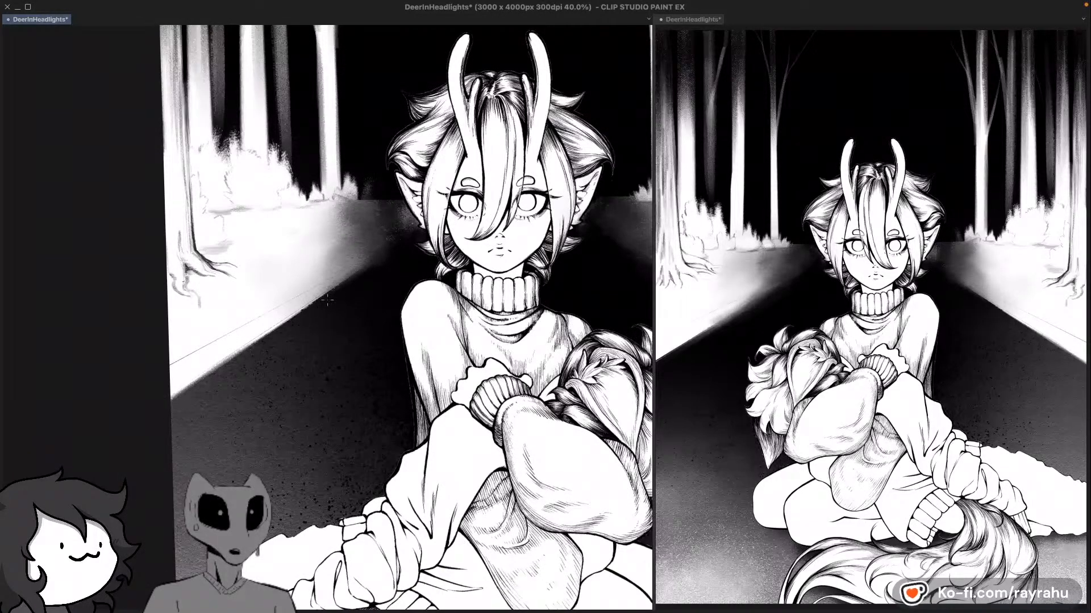
drag(316, 300, 180, 394)
key(super+z)
drag(342, 281, 126, 430)
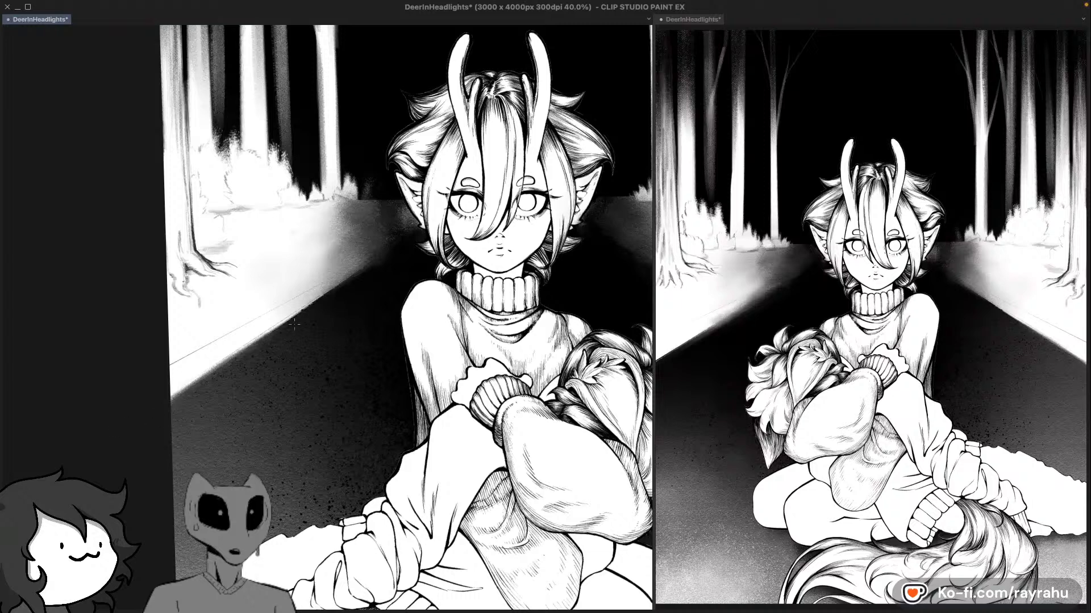
drag(235, 361, 342, 282)
key(super+z)
Step: Retry the soft stroke along the middle stretch of the road's edge and compare both roadsides
drag(231, 360, 356, 277)
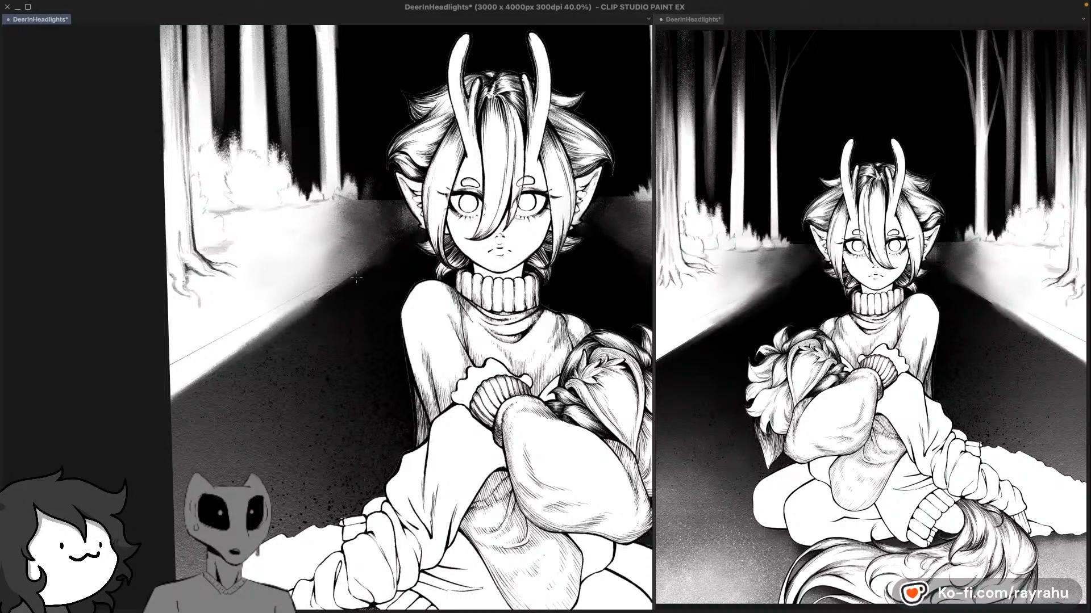
key(super+z)
drag(250, 348, 318, 298)
key(super+z)
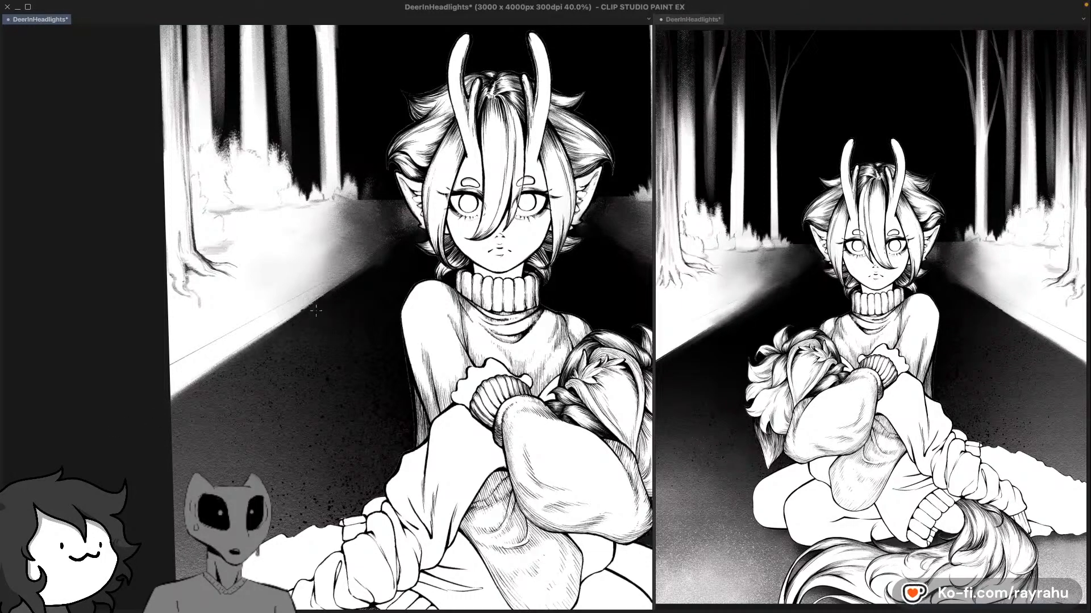
drag(243, 356, 328, 297)
mouse_move(356, 414)
mouse_down()
mouse_move(321, 394)
mouse_move(304, 351)
mouse_up()
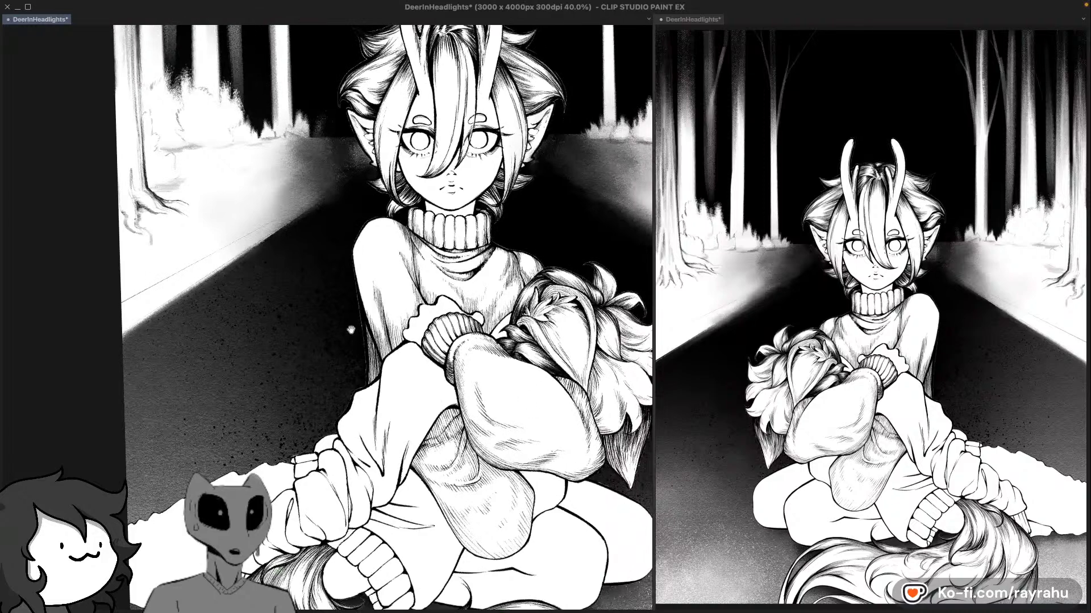
drag(648, 348, 548, 375)
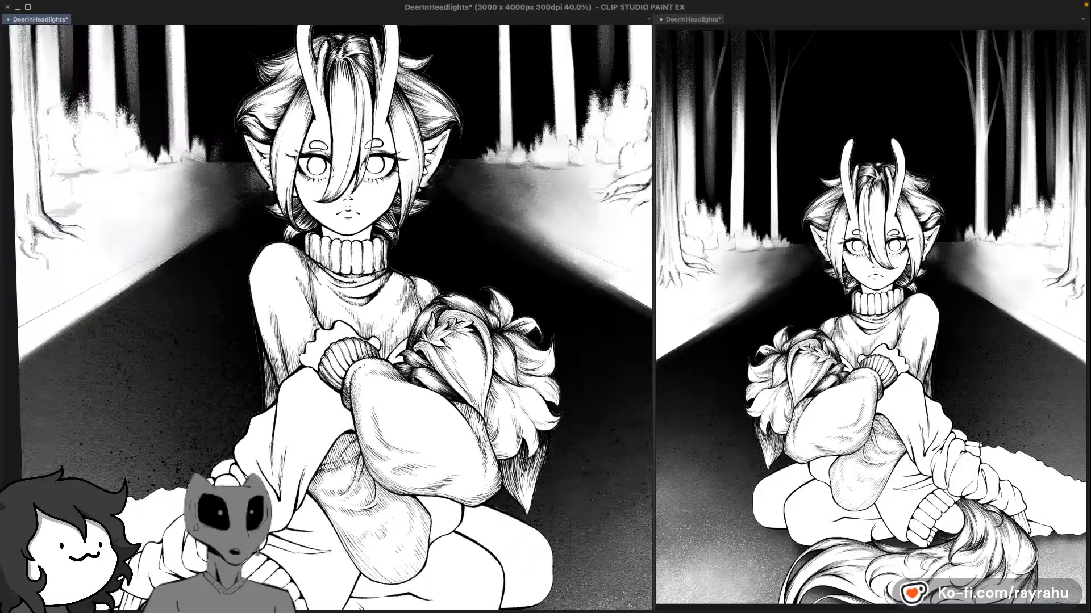
key(super+minus)
scroll(304, 542, up, 1)
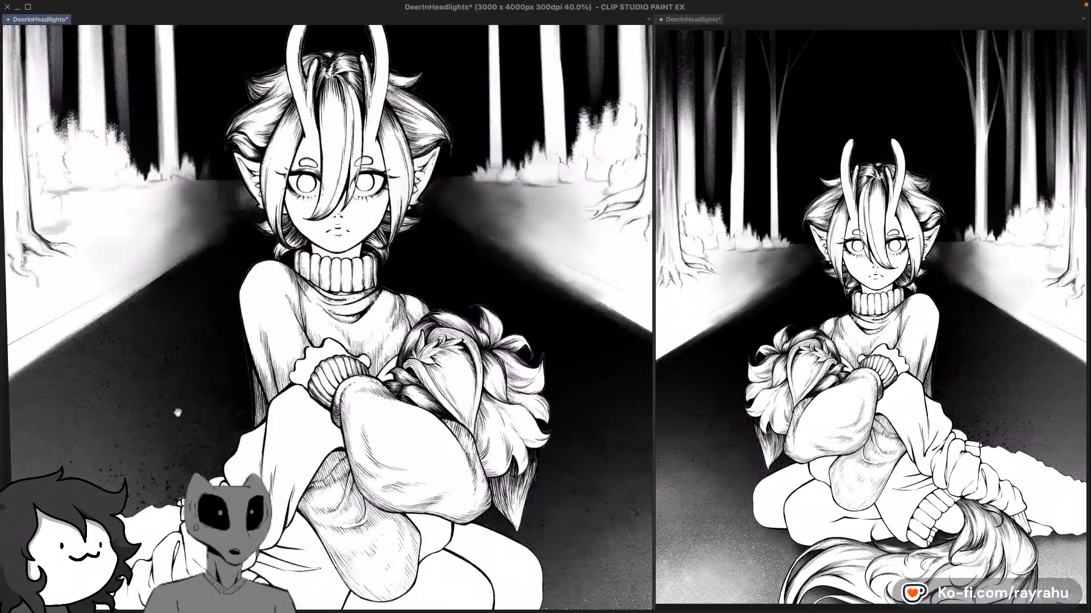
Step: Try to spread wide soft dark shading over the road's edge from the character's shoulder to the canvas border
drag(178, 413, 303, 410)
drag(271, 298, 137, 390)
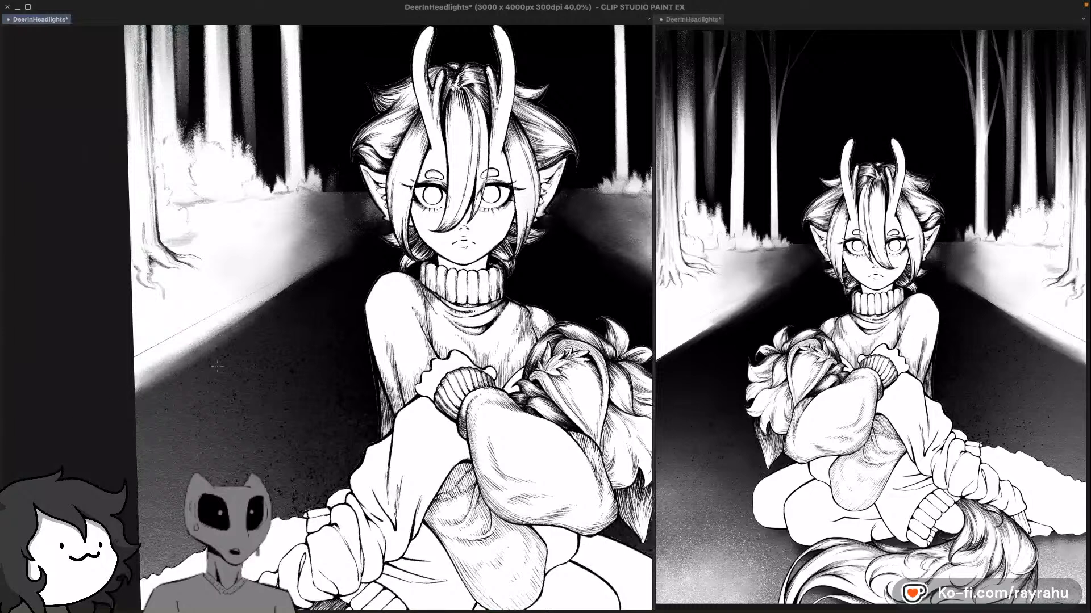
key(super+z)
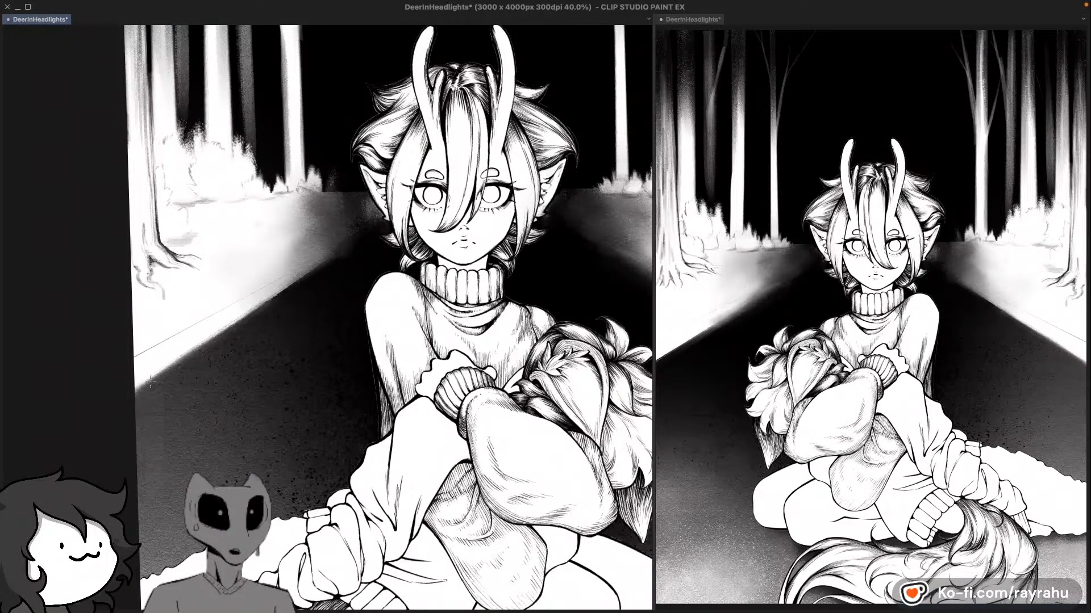
mouse_move(111, 414)
mouse_down()
mouse_move(352, 239)
mouse_move(83, 428)
mouse_up()
key(super+z)
key(ctrl+z)
Step: Try to lay a grey textured band along the full length of the road's edge below the large tree
drag(366, 228, 99, 404)
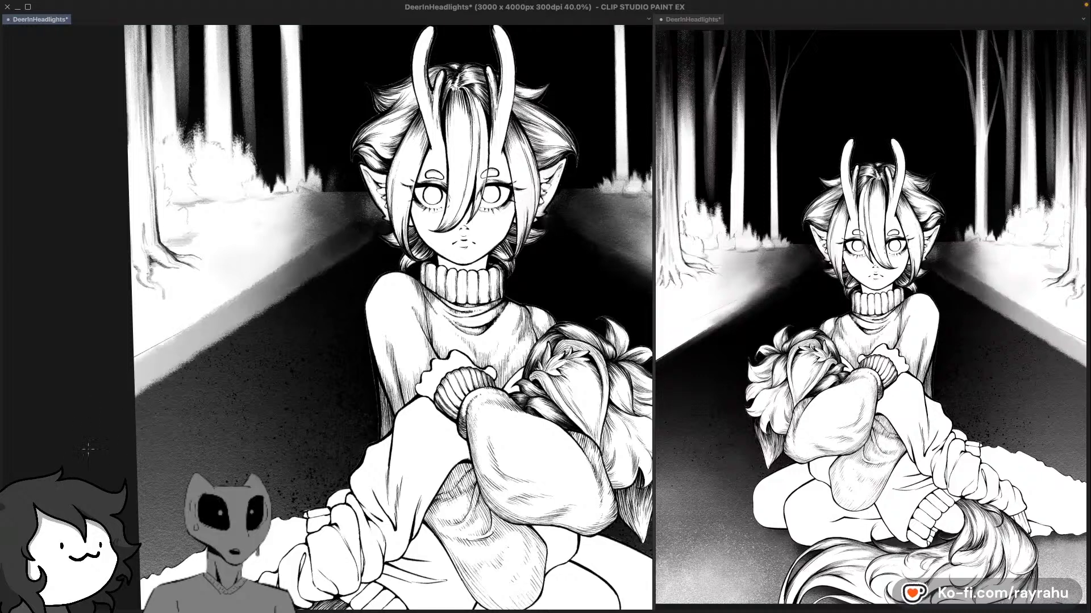
key(ctrl+z)
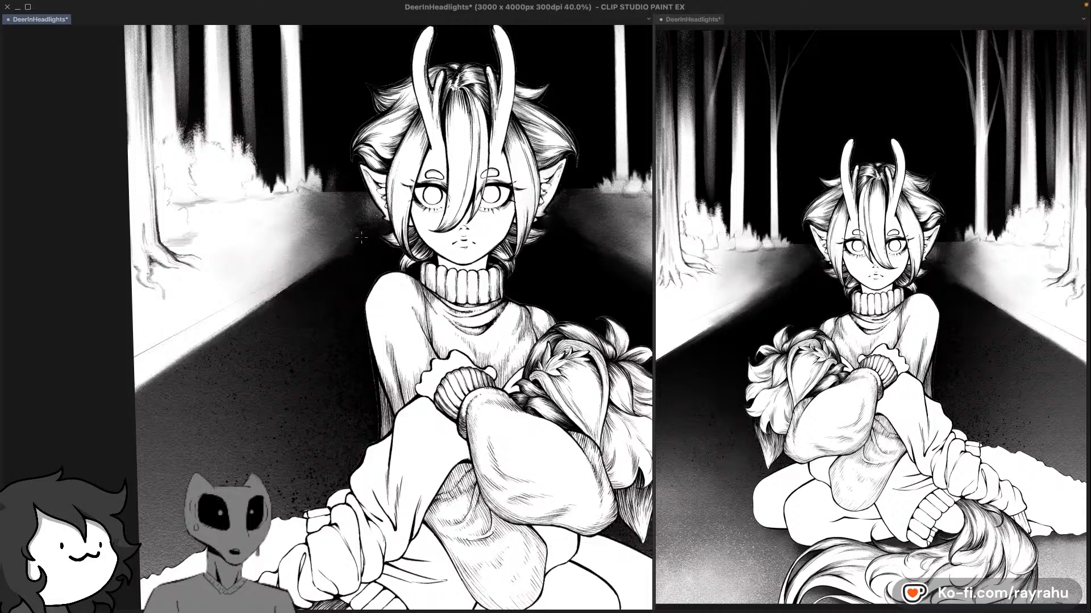
drag(366, 228, 102, 398)
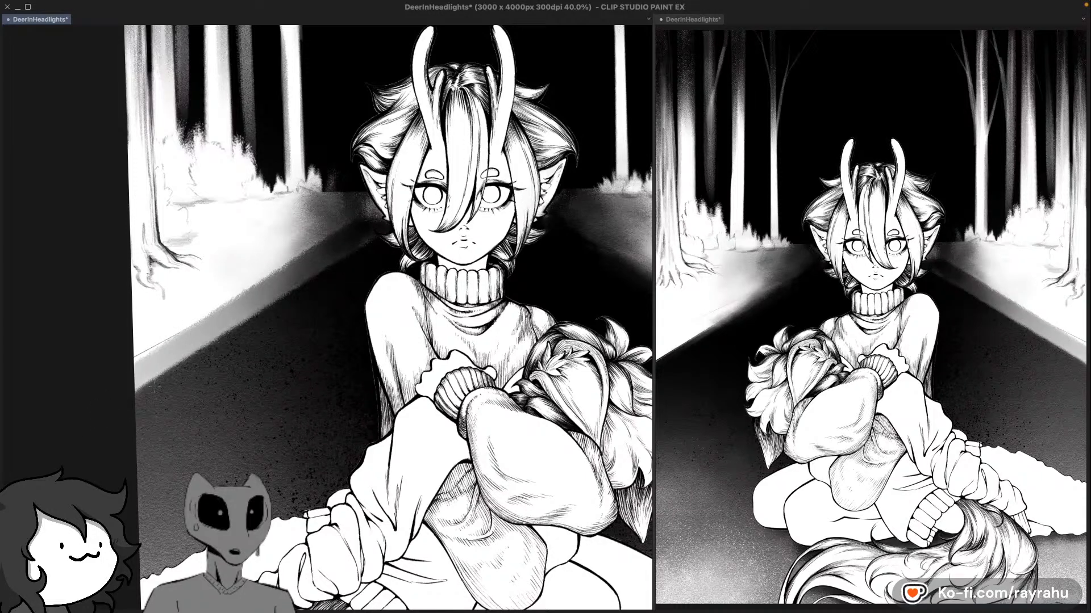
drag(243, 324, 333, 264)
key(ctrl+z)
drag(124, 397, 277, 298)
key(ctrl+z)
key(ctrl+z)
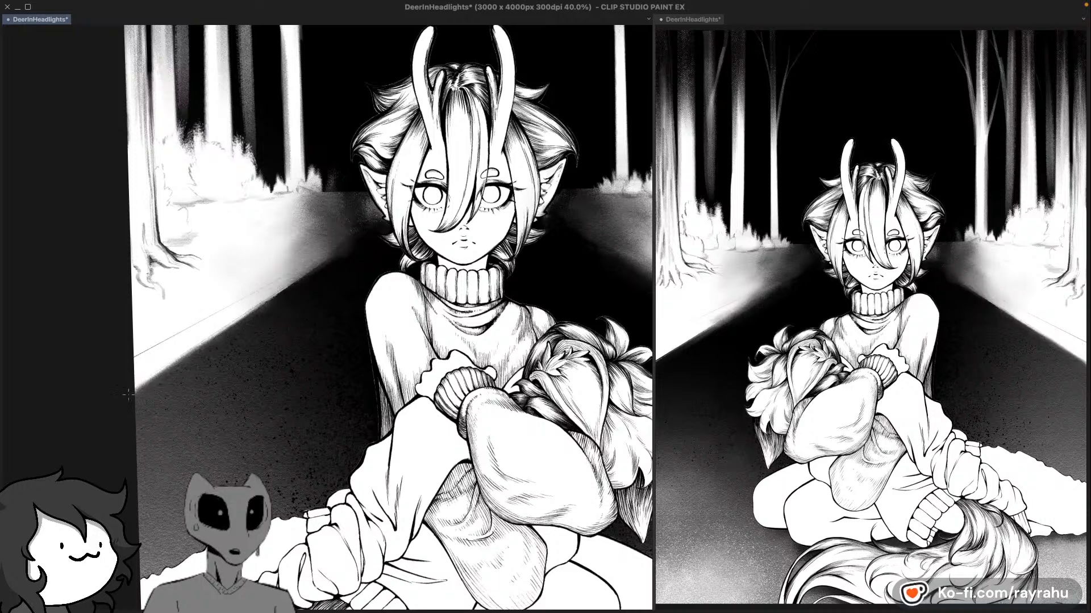
Step: Try to darken only the outer end of the road's edge near the canvas border with short soft strokes
mouse_move(166, 371)
mouse_down()
mouse_move(319, 272)
mouse_move(128, 392)
mouse_up()
key(ctrl+z)
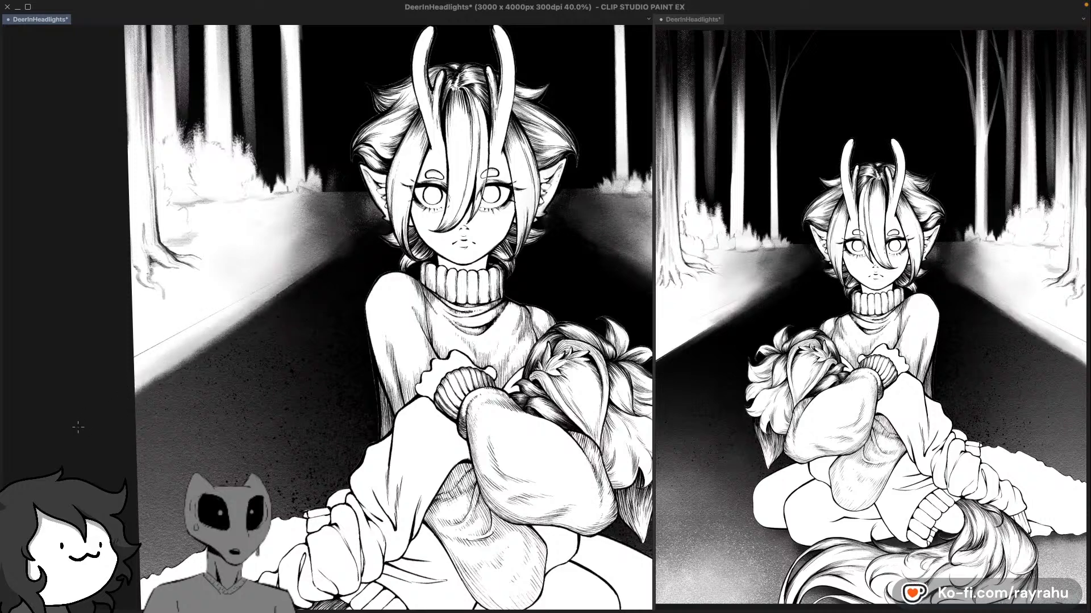
mouse_move(286, 289)
mouse_down()
mouse_move(130, 400)
mouse_move(163, 255)
mouse_move(199, 195)
mouse_up()
key(ctrl+z)
Step: Mirror and rotate the canvas, blend the road's edge into the bright ground with soft strokes, and straighten the view
key(h)
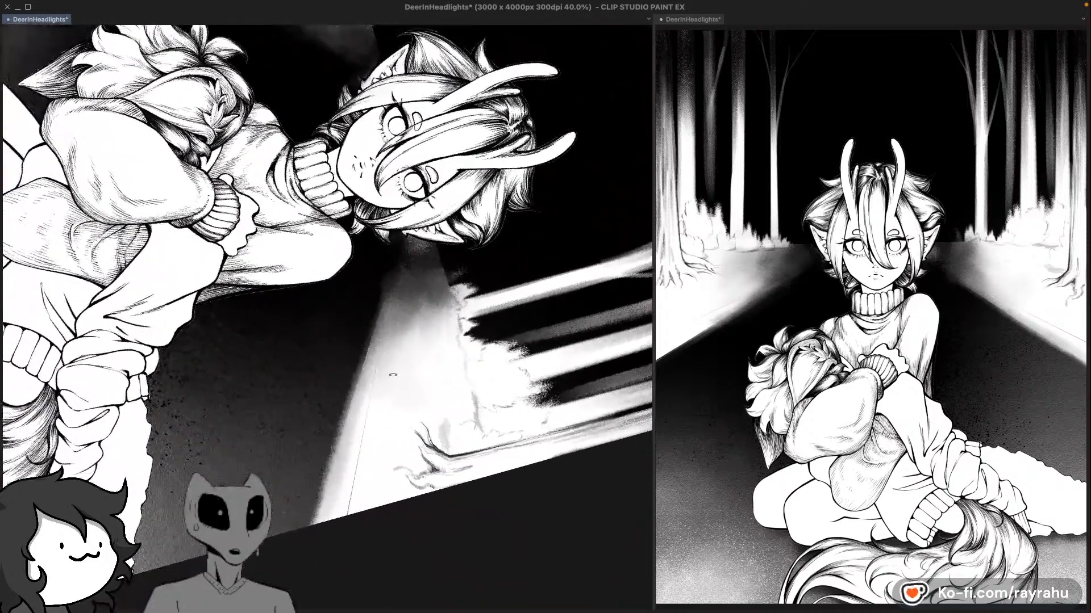
drag(173, 310, 230, 197)
mouse_move(338, 418)
mouse_down()
mouse_move(354, 403)
mouse_move(174, 502)
mouse_up()
drag(371, 339, 145, 535)
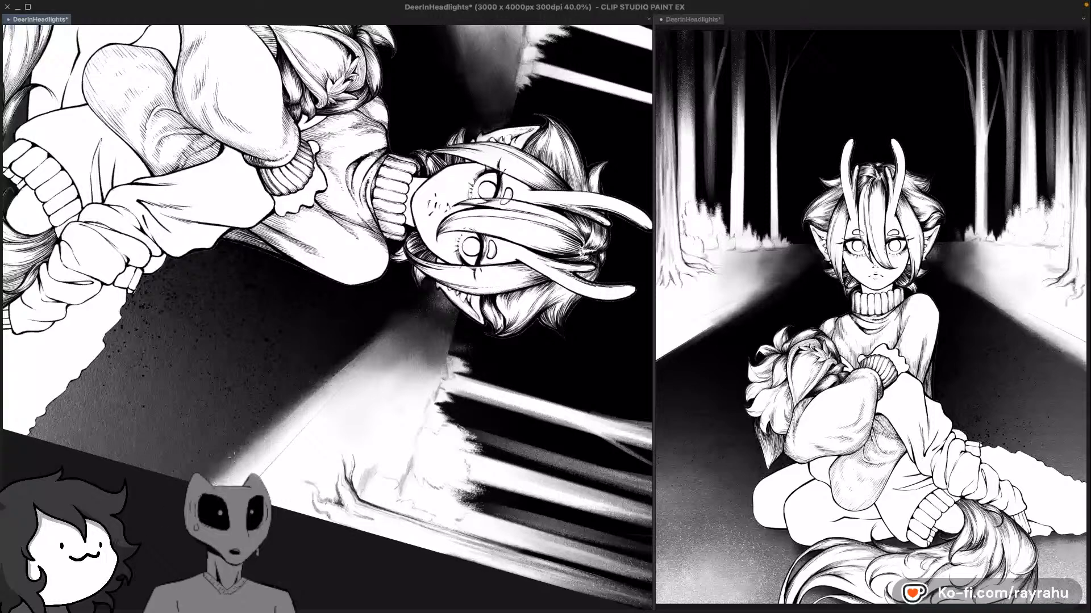
drag(335, 375, 175, 515)
drag(275, 421, 183, 500)
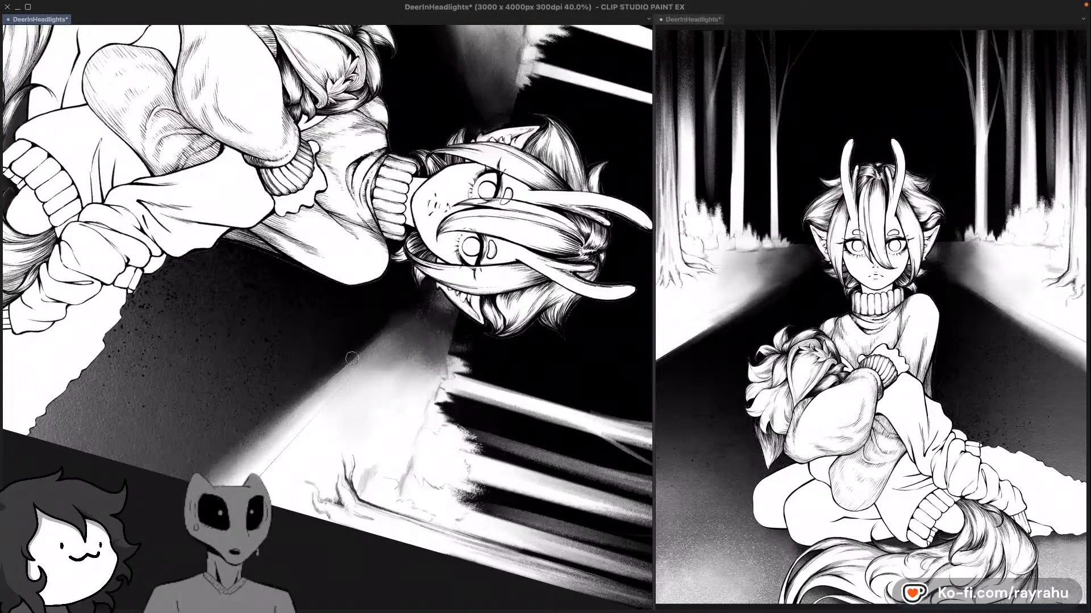
drag(318, 386, 397, 321)
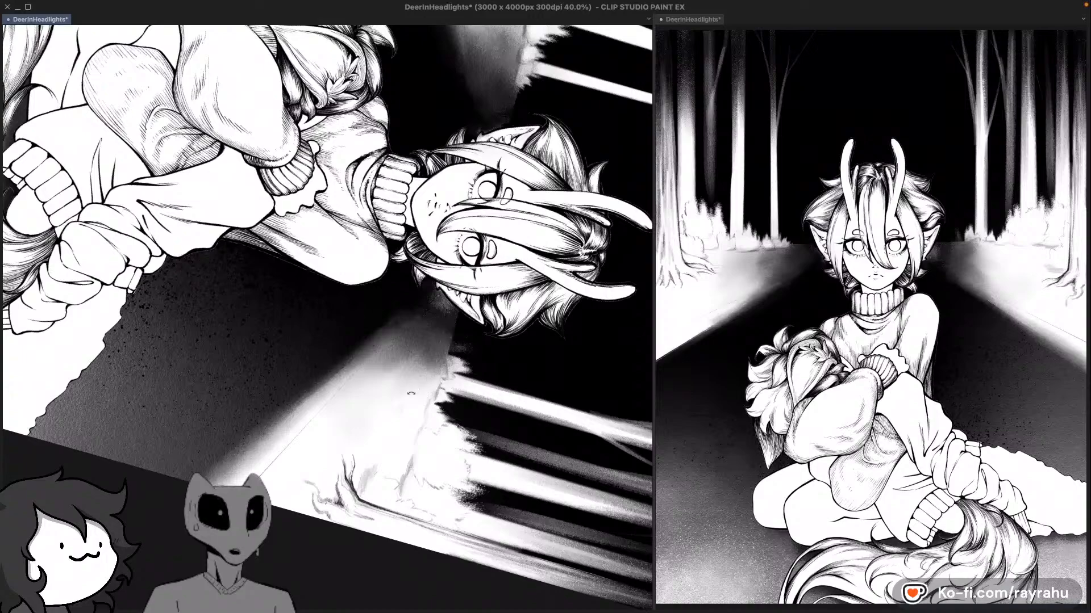
double_click(389, 448)
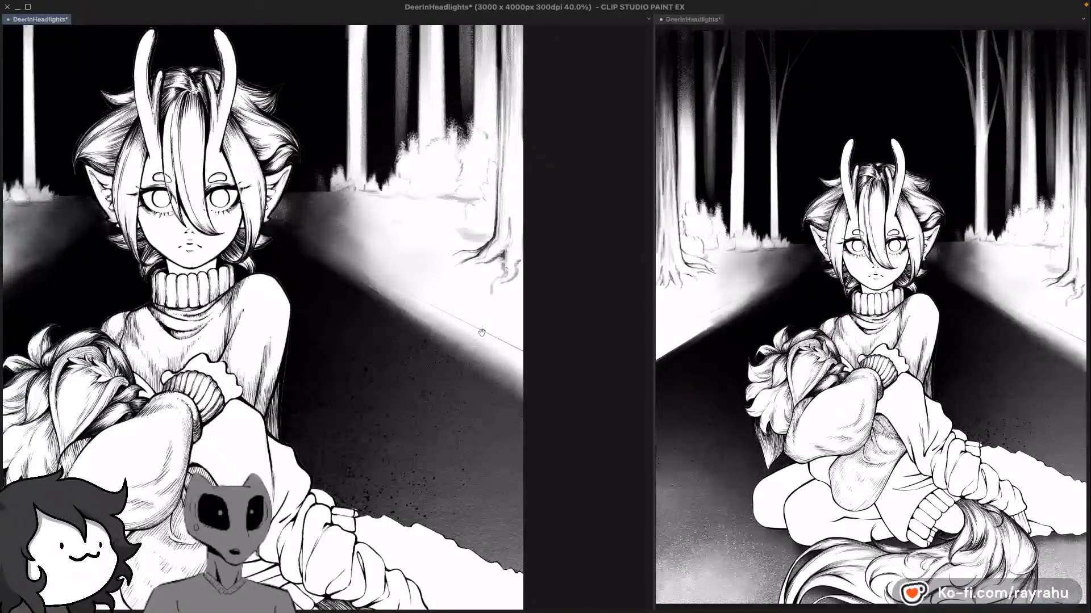
drag(482, 333, 290, 488)
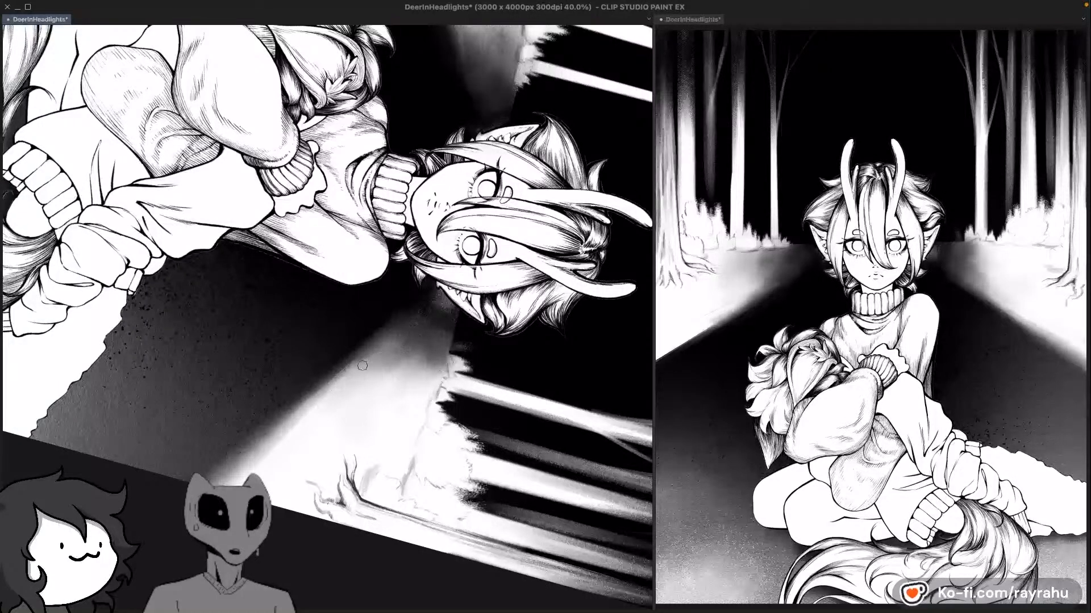
double_click(442, 376)
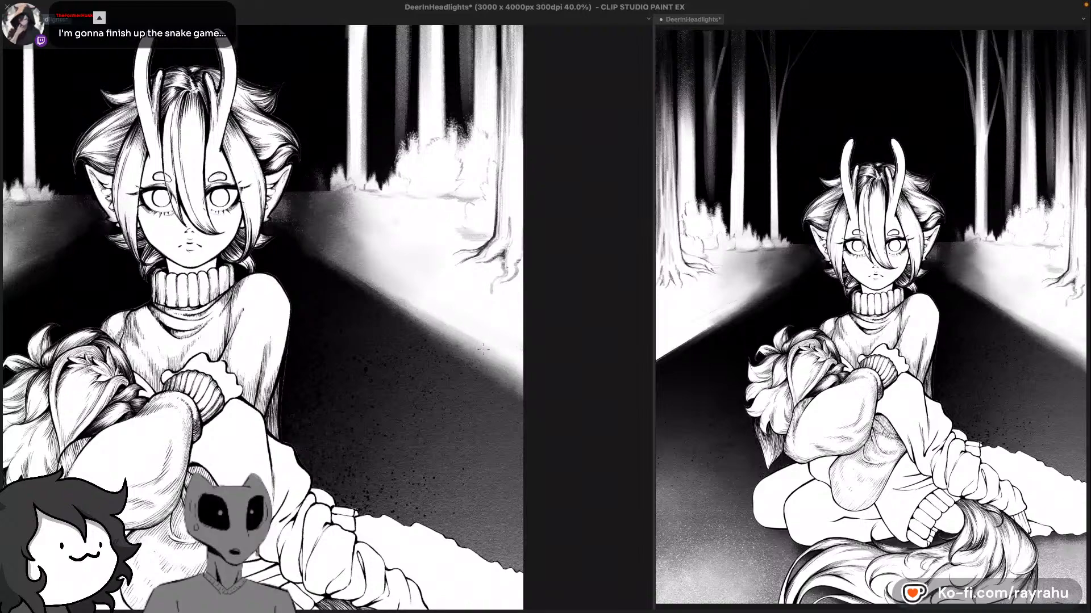
Step: Tilt the canvas, soften the road's edge on the opposite roadside below the large tree, and save the illustration
drag(397, 381, 587, 419)
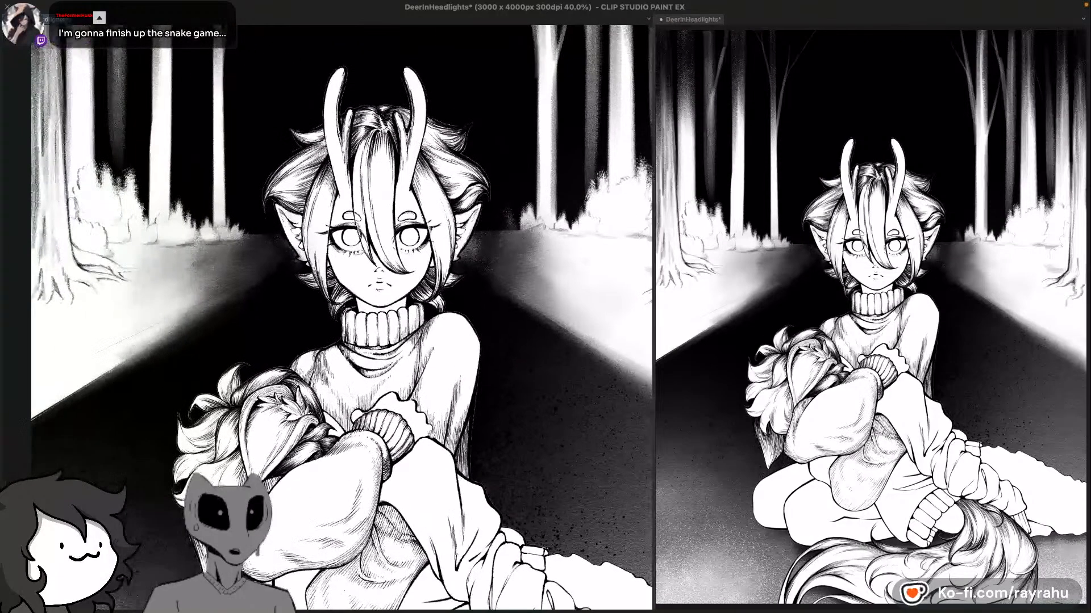
drag(431, 433, 587, 398)
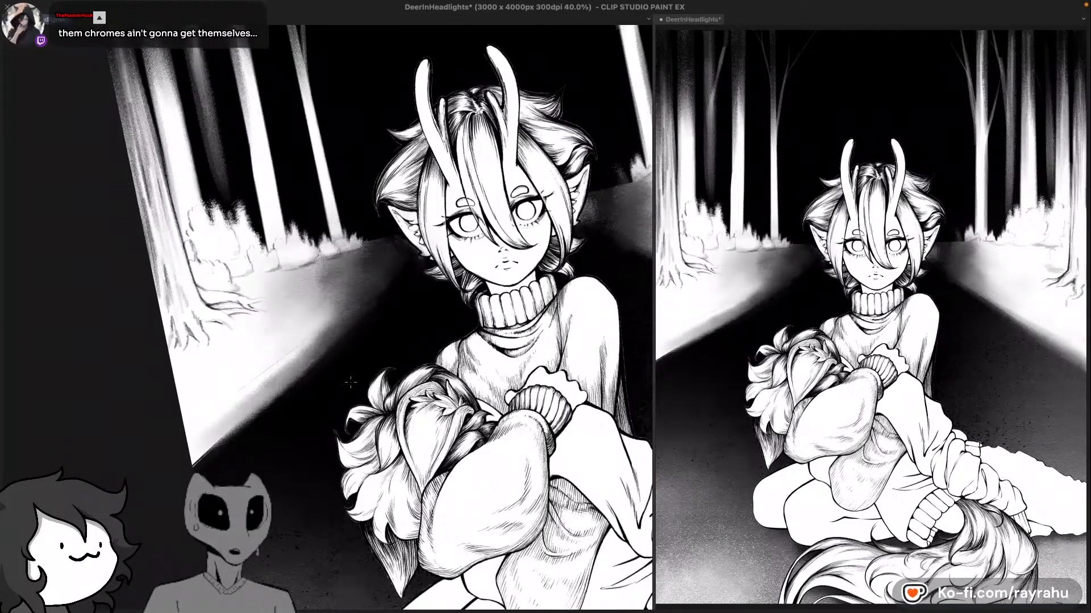
key(super+z)
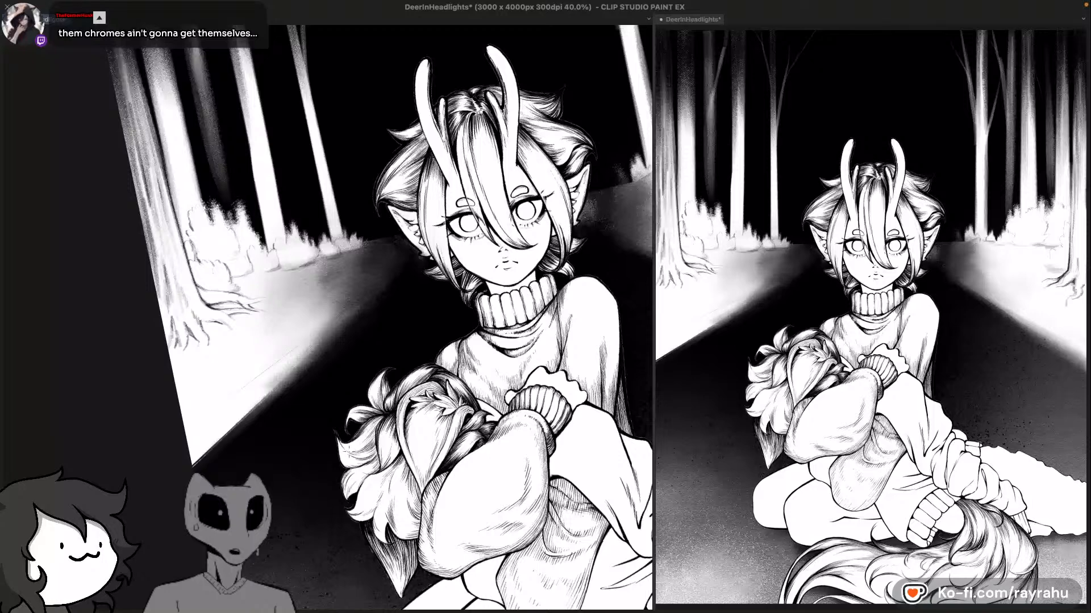
scroll(319, 473, down, 1)
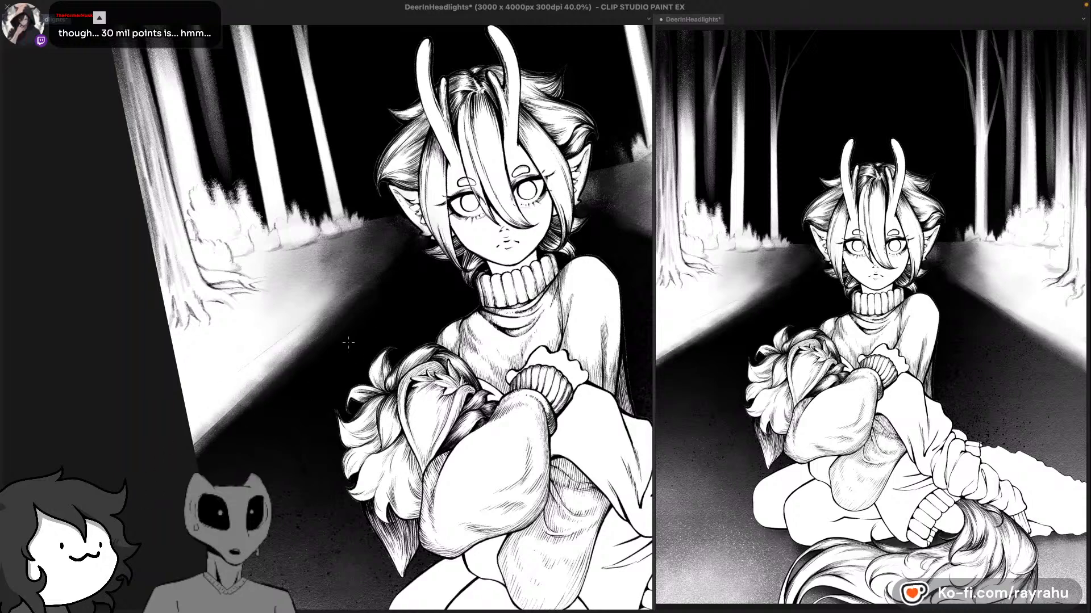
key(ctrl+s)
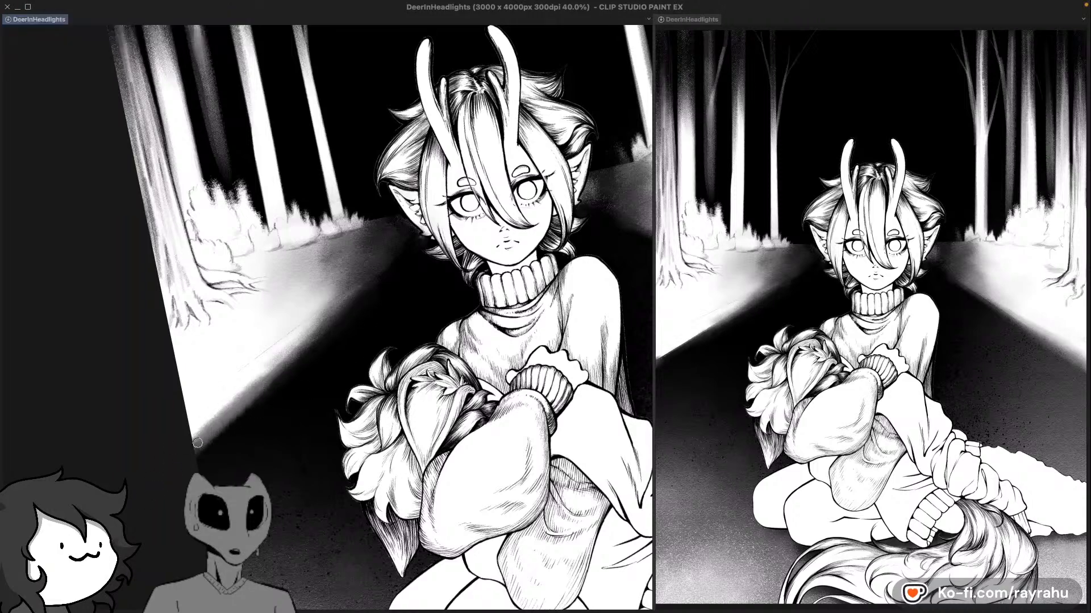
Step: Feather the opposite roadside's edge further with soft dark strokes from the canvas border up towards the character
drag(304, 338, 145, 488)
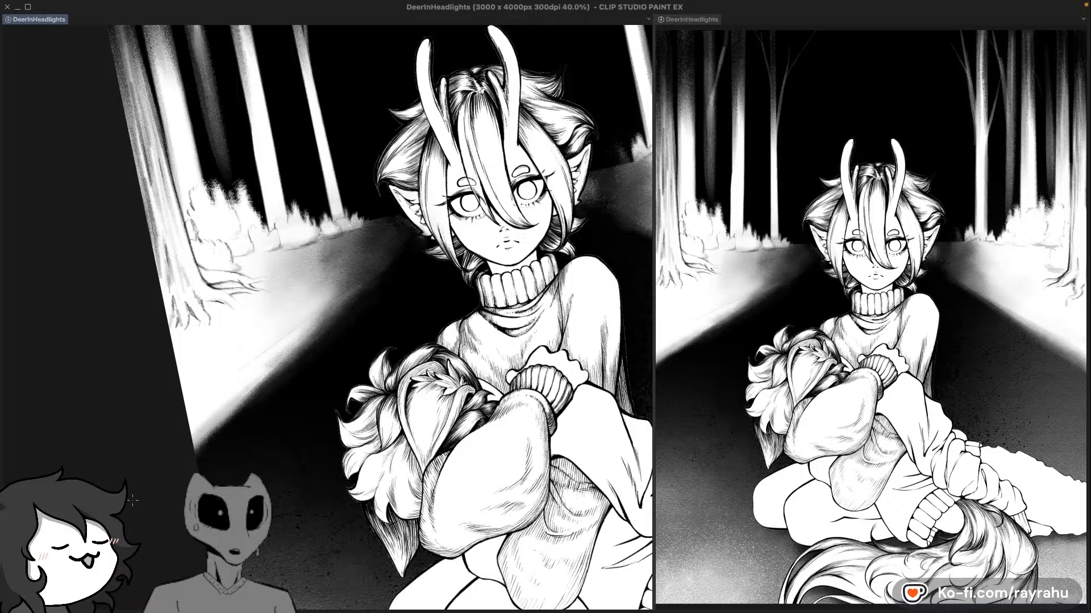
key(ctrl+z)
drag(296, 350, 183, 453)
key(ctrl+z)
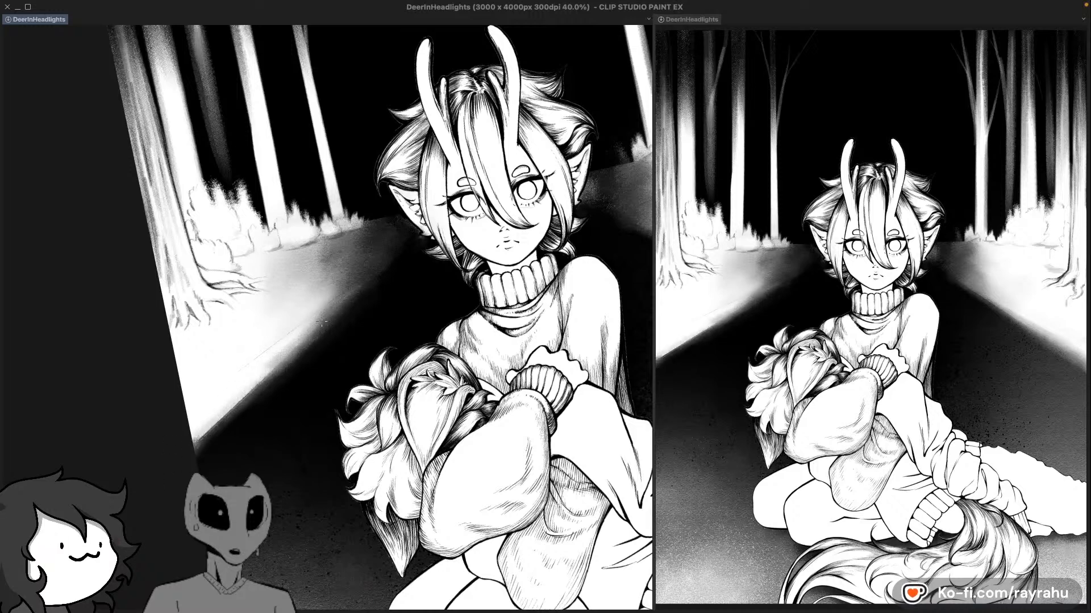
drag(245, 391, 196, 435)
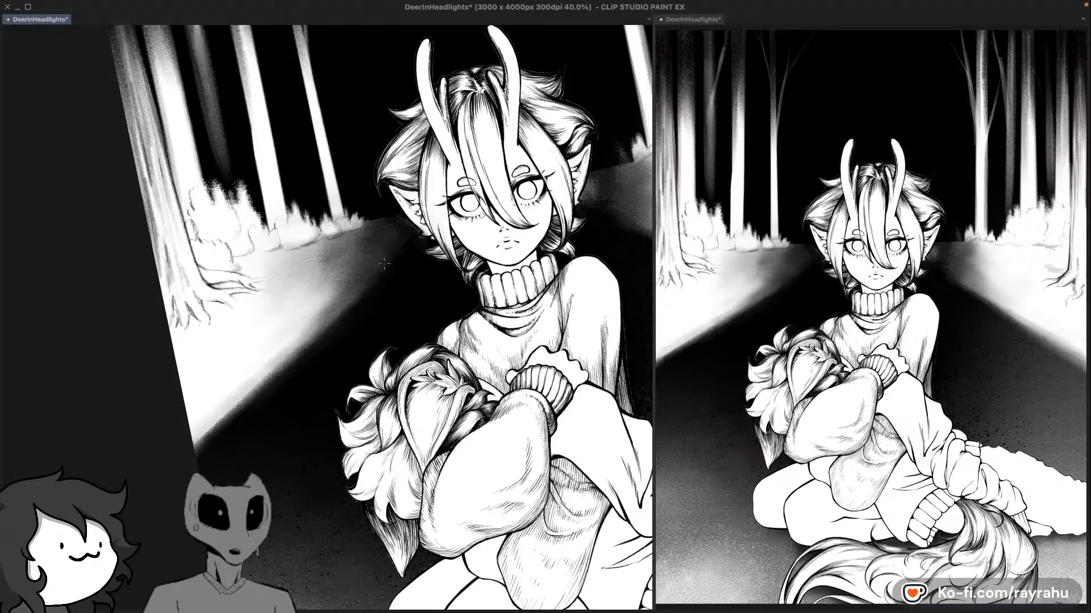
drag(397, 293, 365, 330)
Step: Straighten the canvas and zoom out to 25% to check both softened road edges in the whole composition
drag(602, 307, 526, 323)
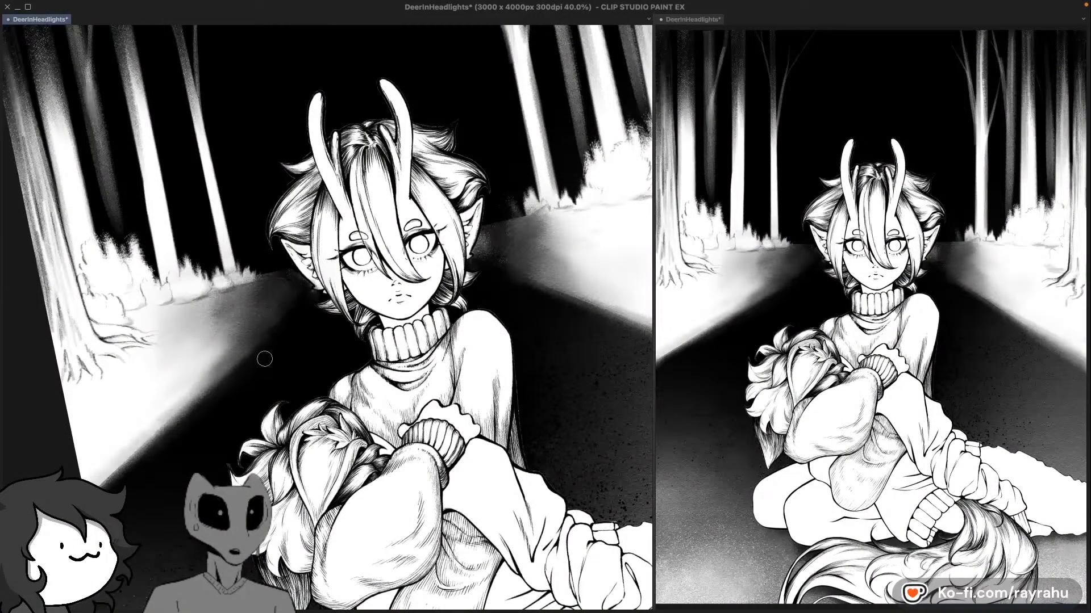
double_click(503, 314)
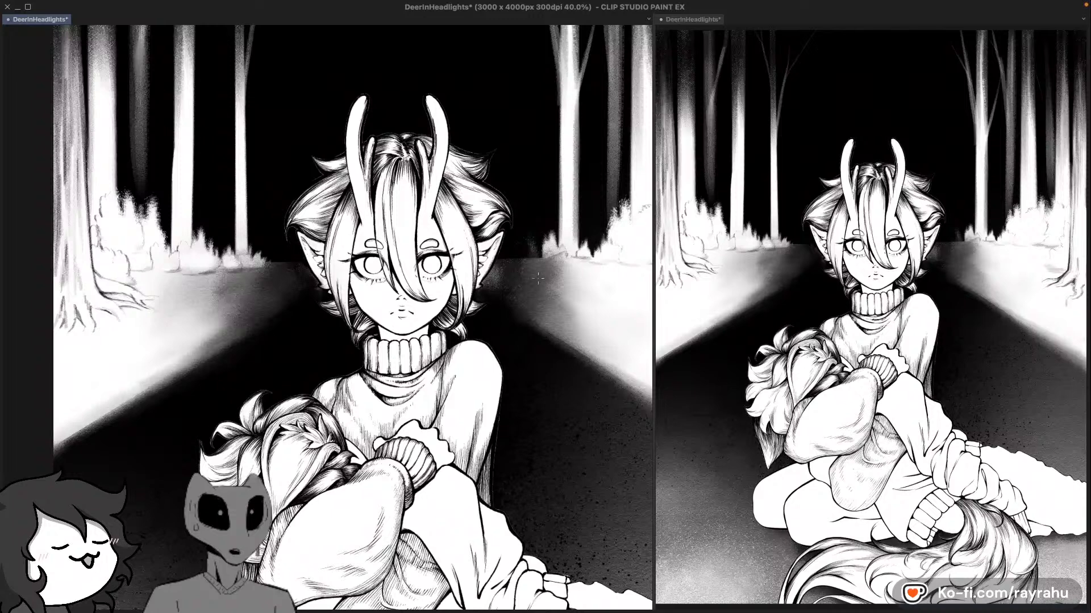
scroll(547, 274, down, 2)
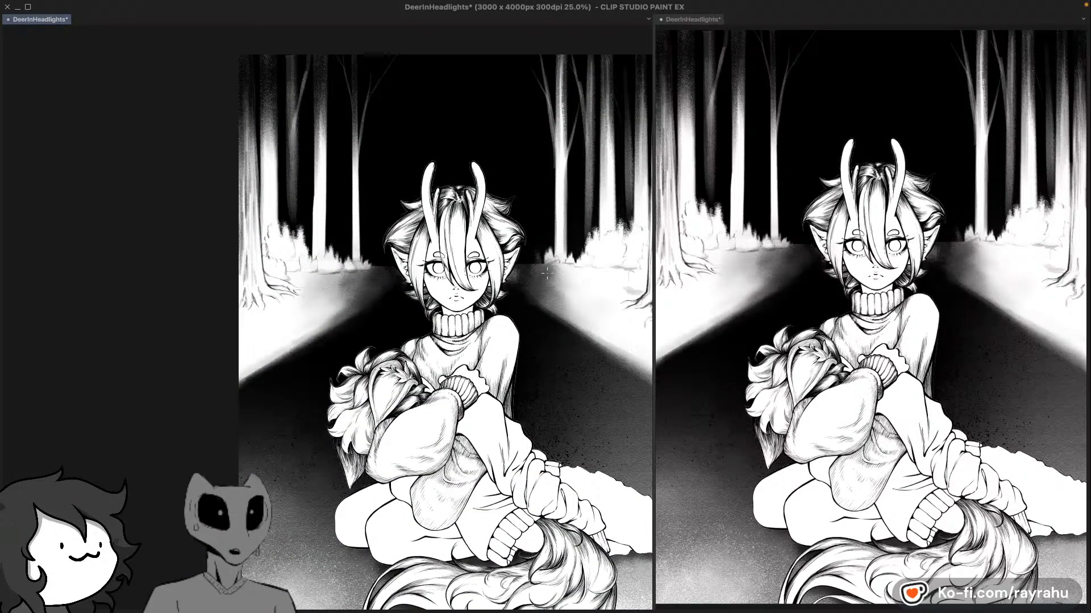
drag(588, 249, 512, 202)
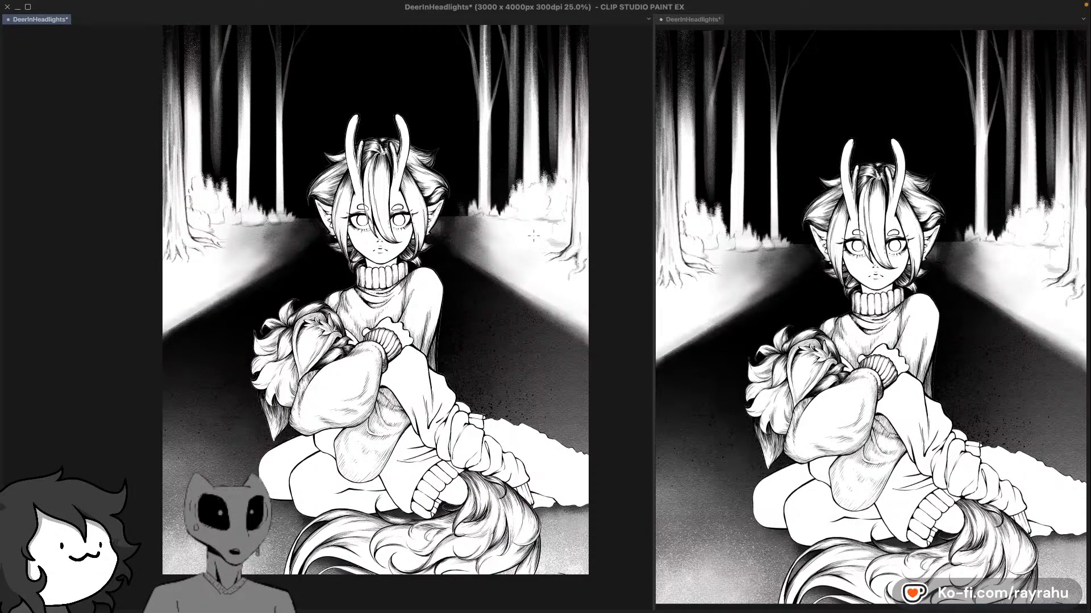
drag(474, 324, 517, 341)
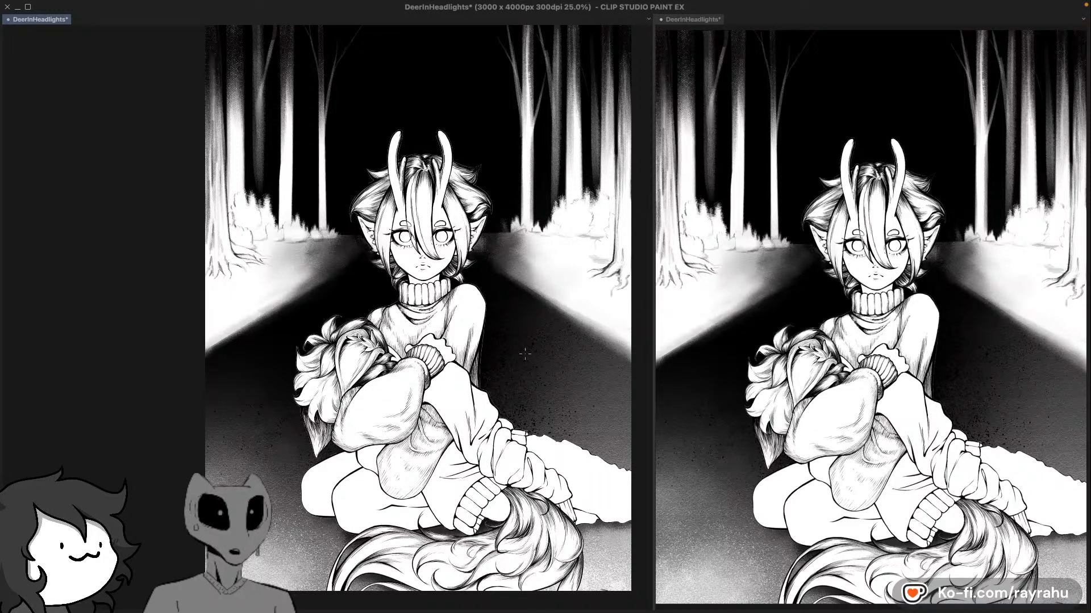
drag(548, 287, 480, 356)
drag(485, 431, 475, 332)
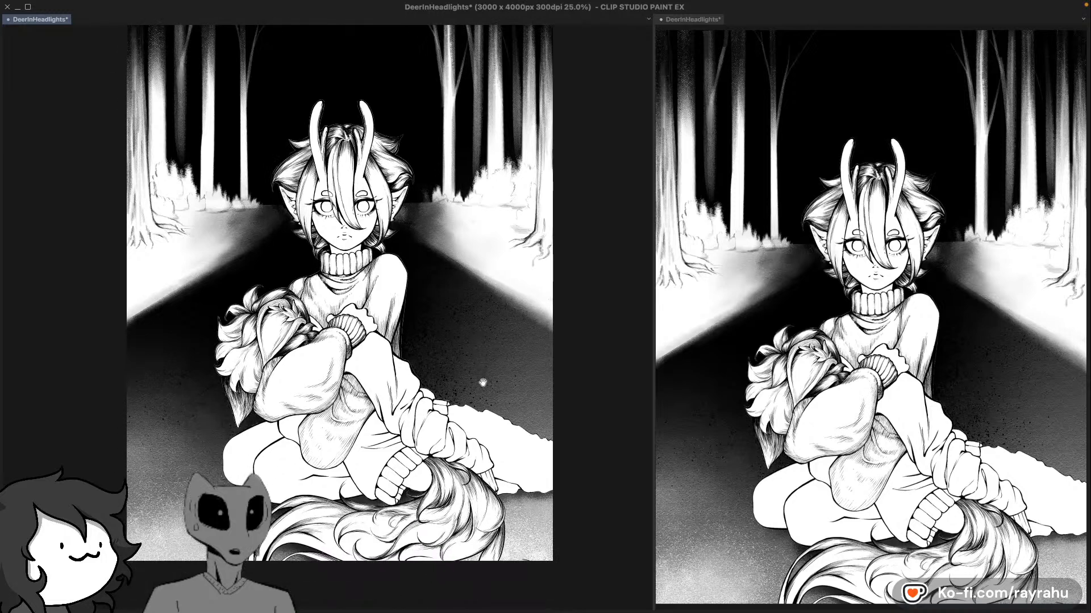
drag(484, 427, 486, 389)
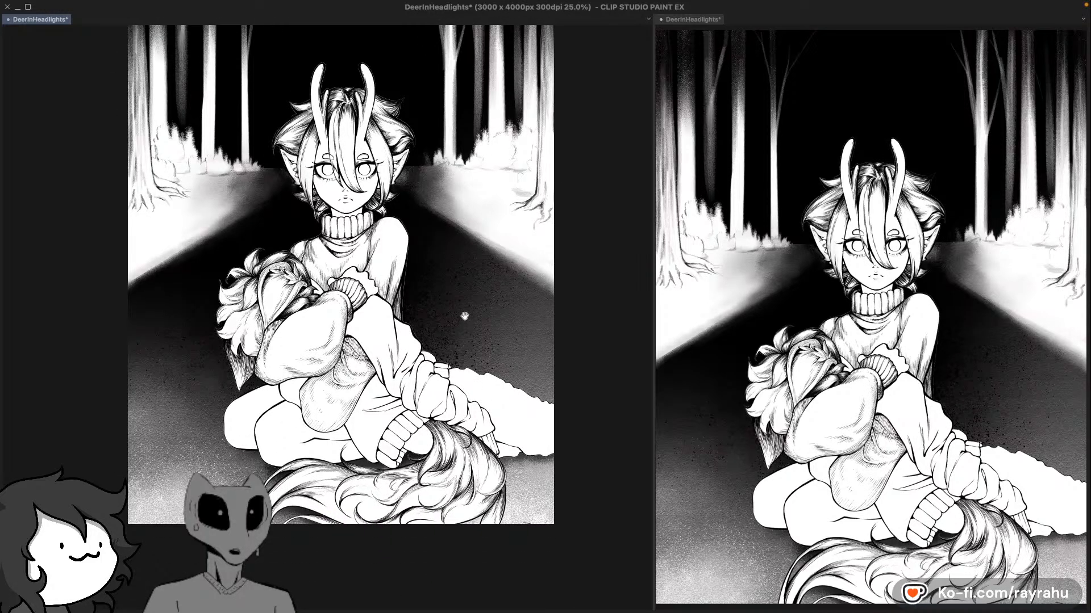
drag(458, 299, 482, 389)
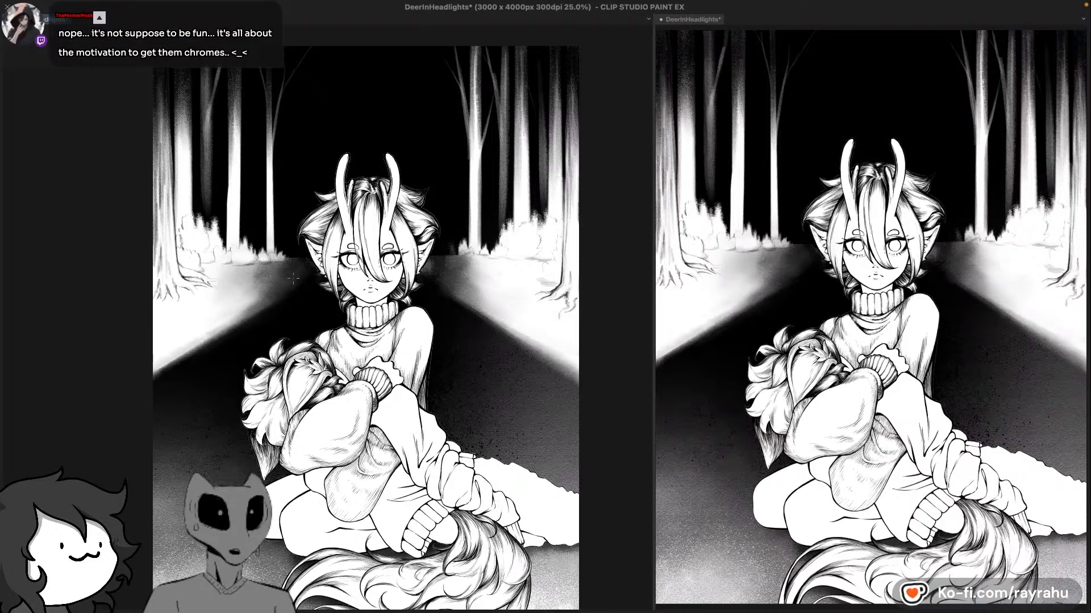
Step: Merge Layer 7 down into Layer 5, applying the lower layer's mask before merging
key(F7)
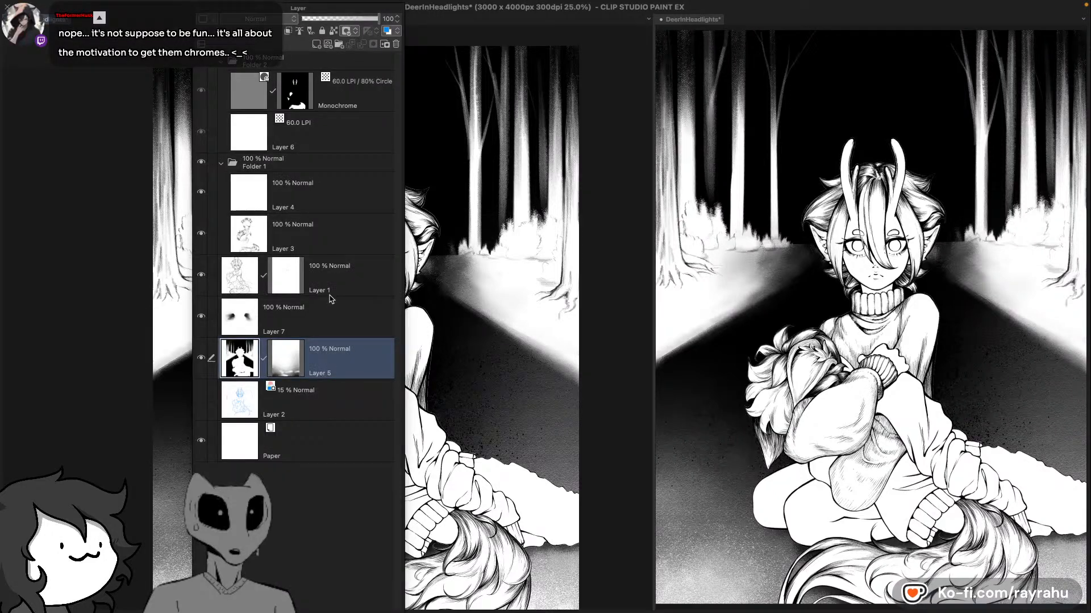
click(295, 324)
key(ctrl+e)
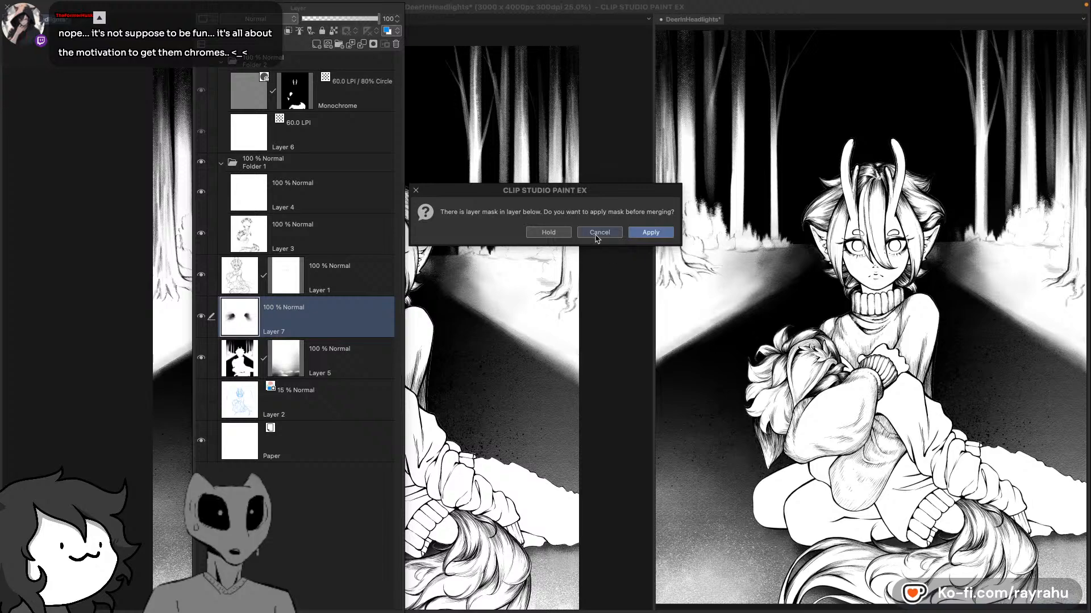
click(638, 233)
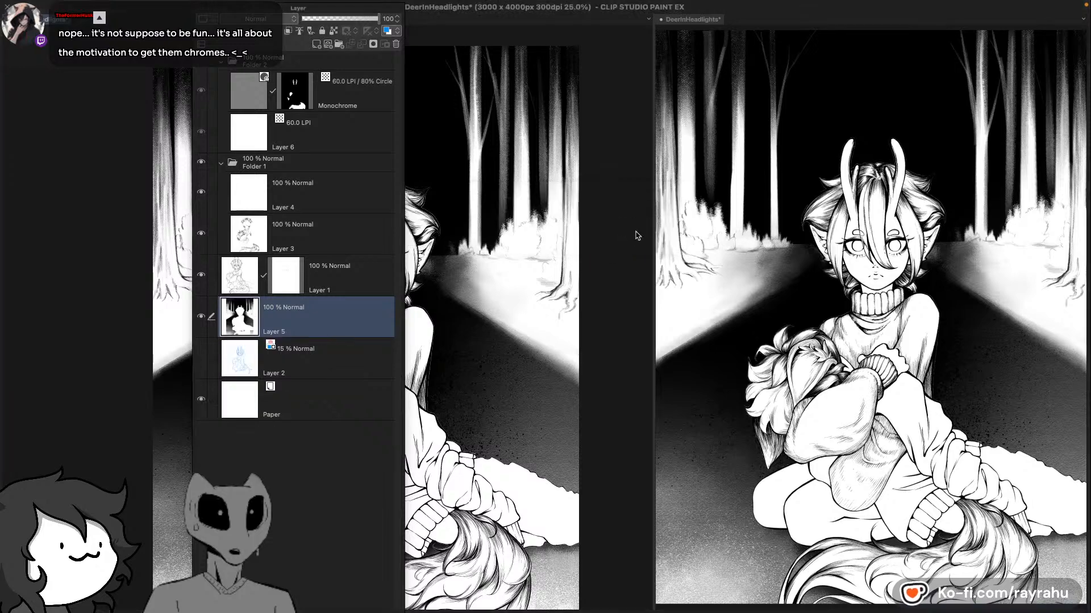
key(Tab)
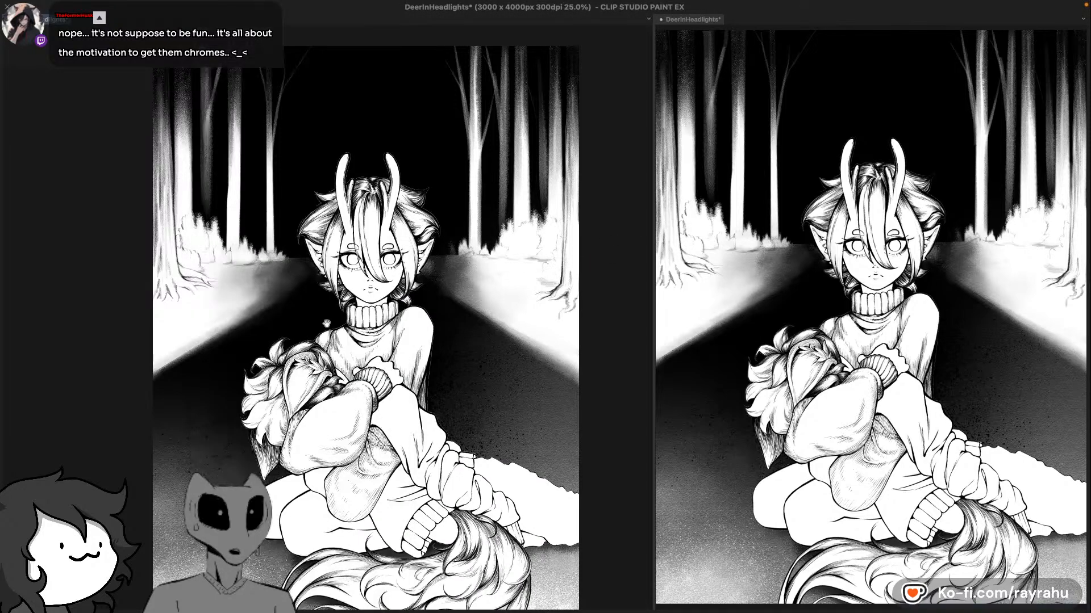
Step: Tilt the canvas and soften the road's edge between the large tree's roots and the character with grainy strokes, undoing unwanted ones
drag(326, 324, 231, 383)
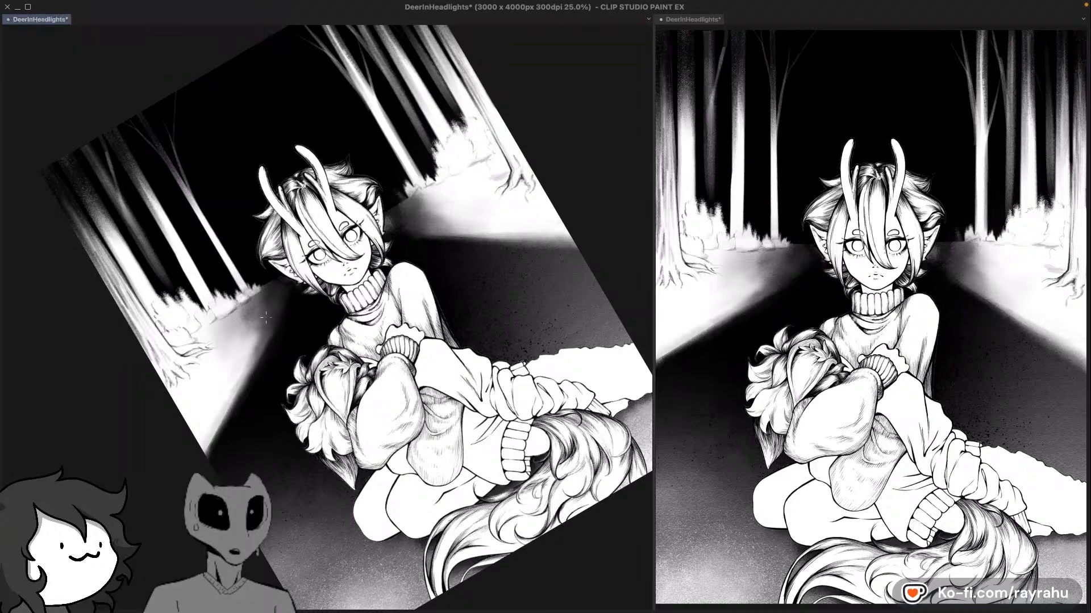
drag(171, 422, 149, 363)
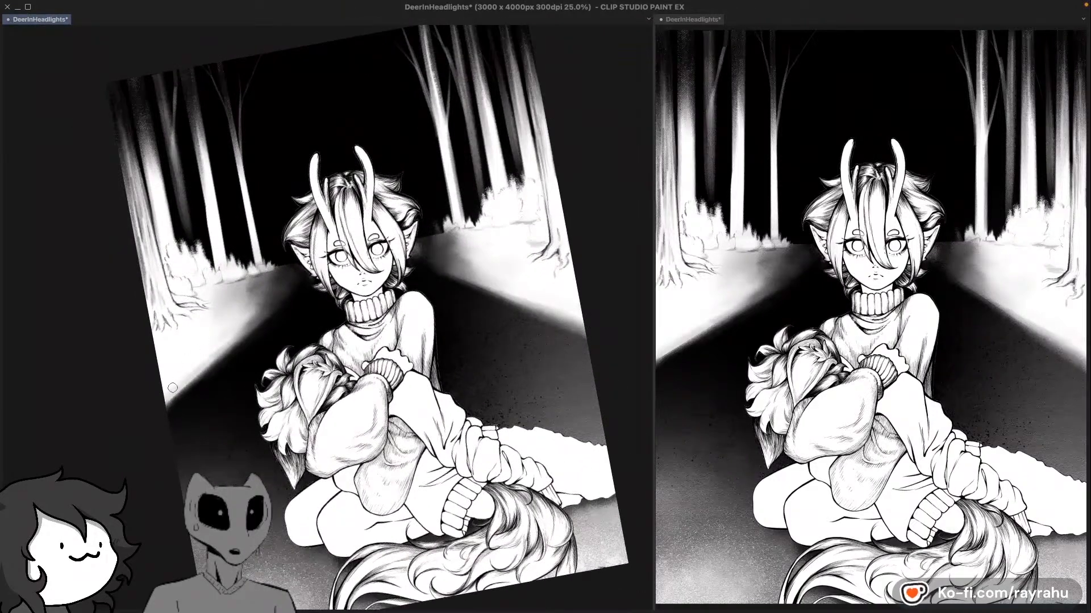
mouse_move(254, 313)
mouse_down()
mouse_move(213, 353)
mouse_move(267, 303)
mouse_up()
drag(210, 353, 278, 295)
key(super+z)
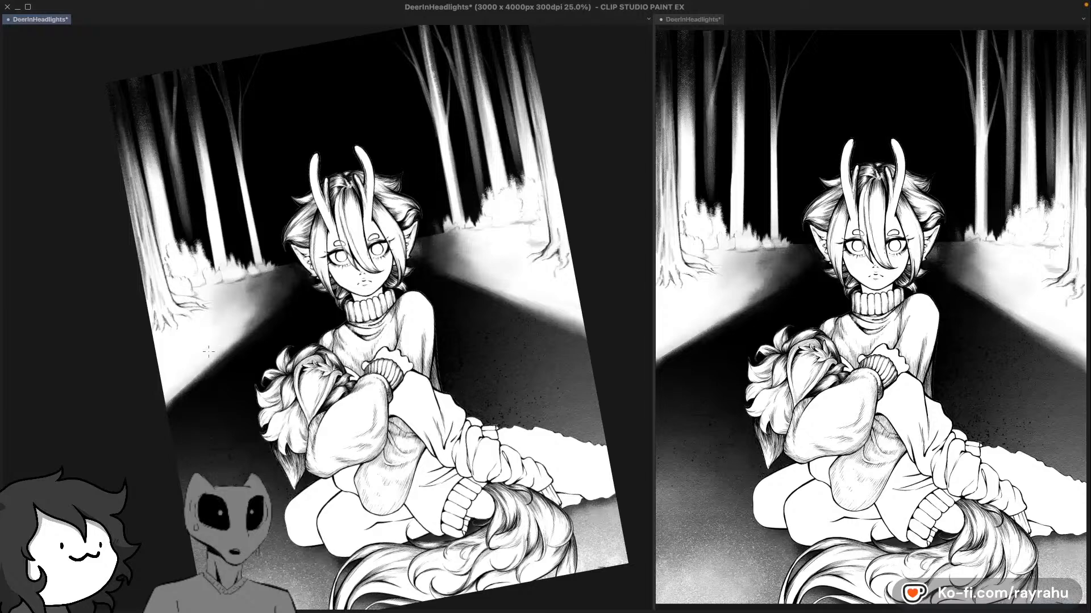
drag(228, 336, 268, 293)
key(super+z)
drag(216, 341, 274, 287)
mouse_move(203, 354)
mouse_down()
mouse_move(293, 277)
mouse_move(221, 336)
mouse_move(283, 279)
mouse_move(244, 319)
mouse_move(259, 287)
mouse_up()
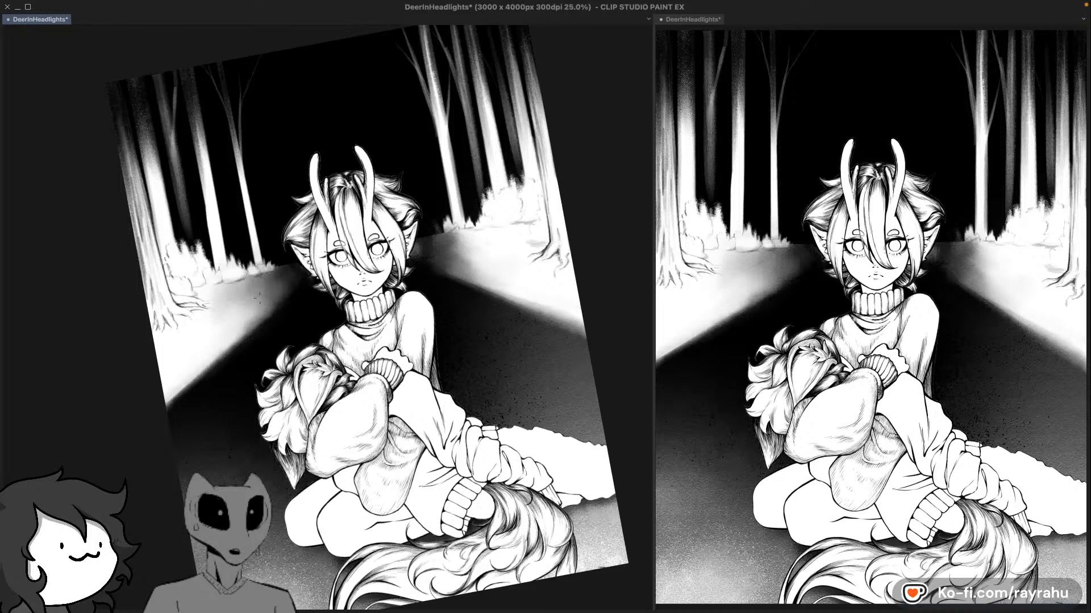
drag(248, 330, 259, 322)
mouse_move(250, 334)
mouse_down()
mouse_move(267, 321)
mouse_move(267, 337)
mouse_move(278, 313)
mouse_up()
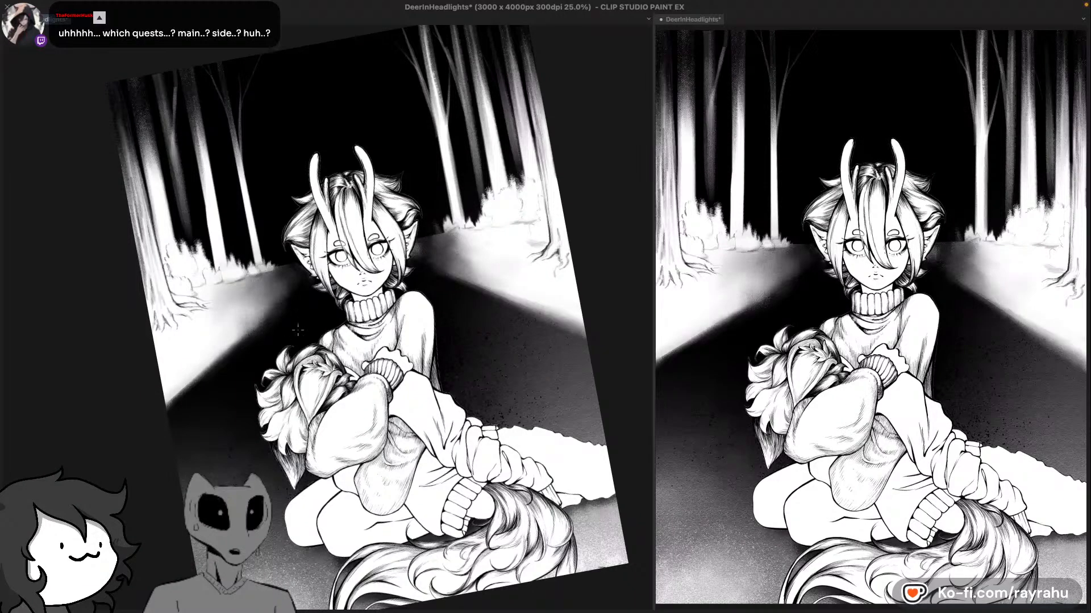
Step: Mirror and straighten the canvas, zoom in to 50%, and blend the far end of the road's edge beside the character's face
key(h)
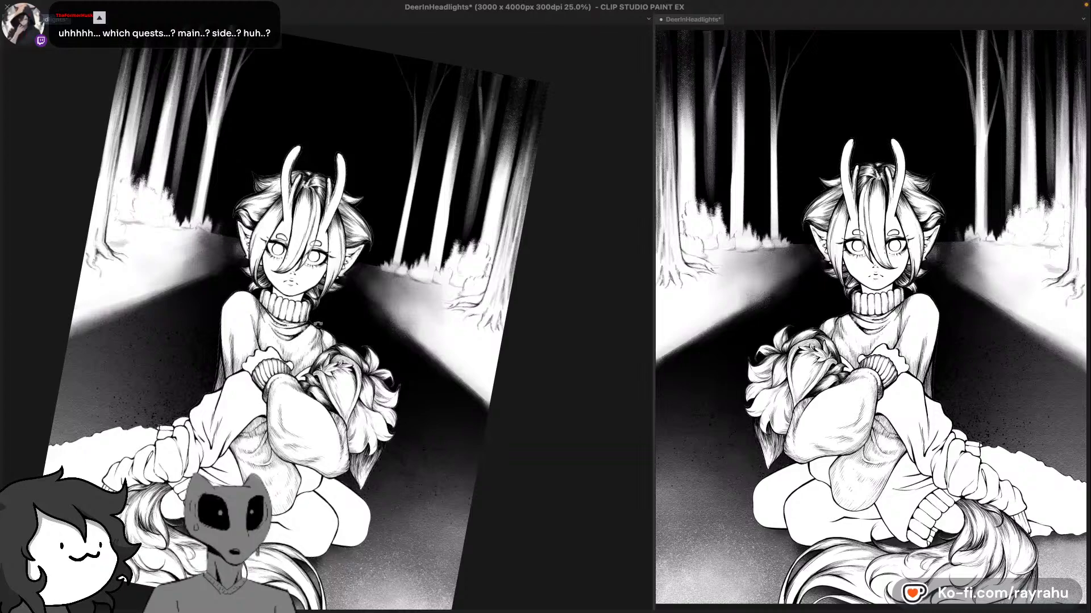
drag(318, 324, 326, 335)
mouse_move(173, 358)
mouse_down()
mouse_move(203, 322)
mouse_move(165, 340)
mouse_move(199, 321)
mouse_up()
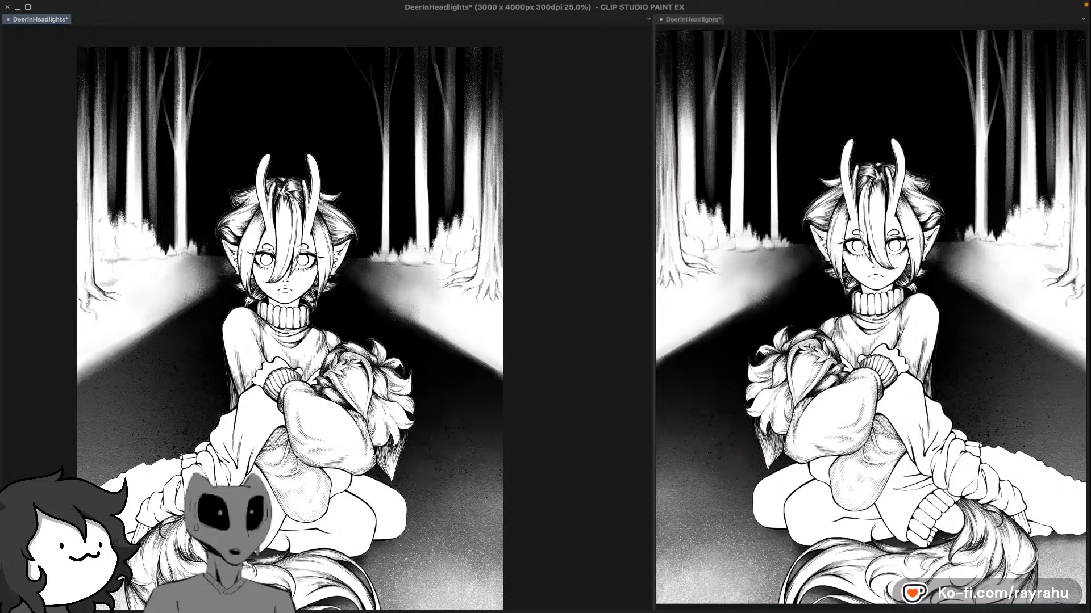
scroll(224, 256, up, 3)
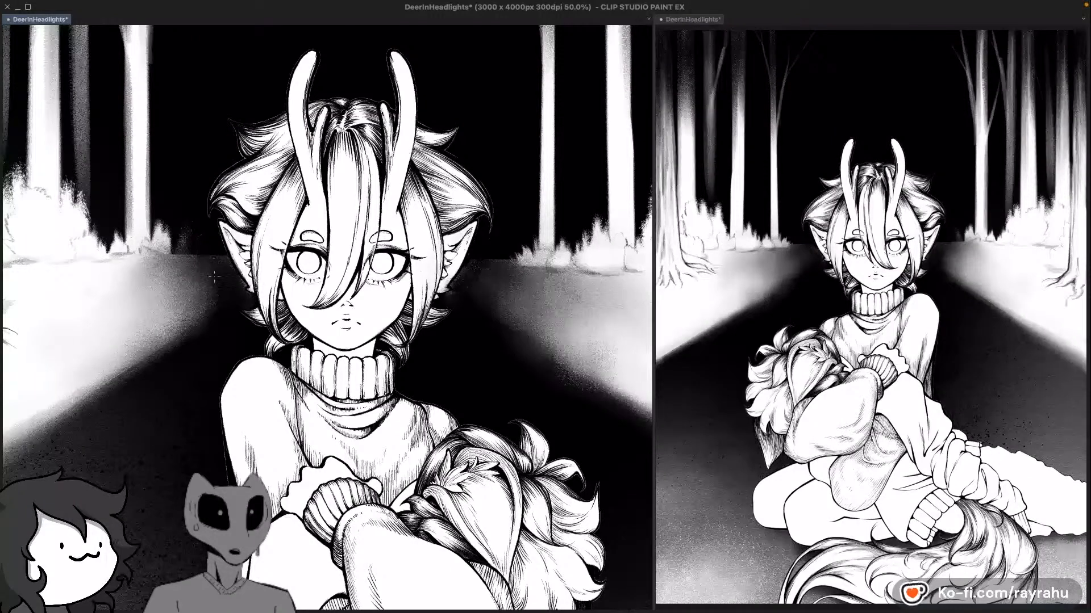
drag(221, 284, 209, 271)
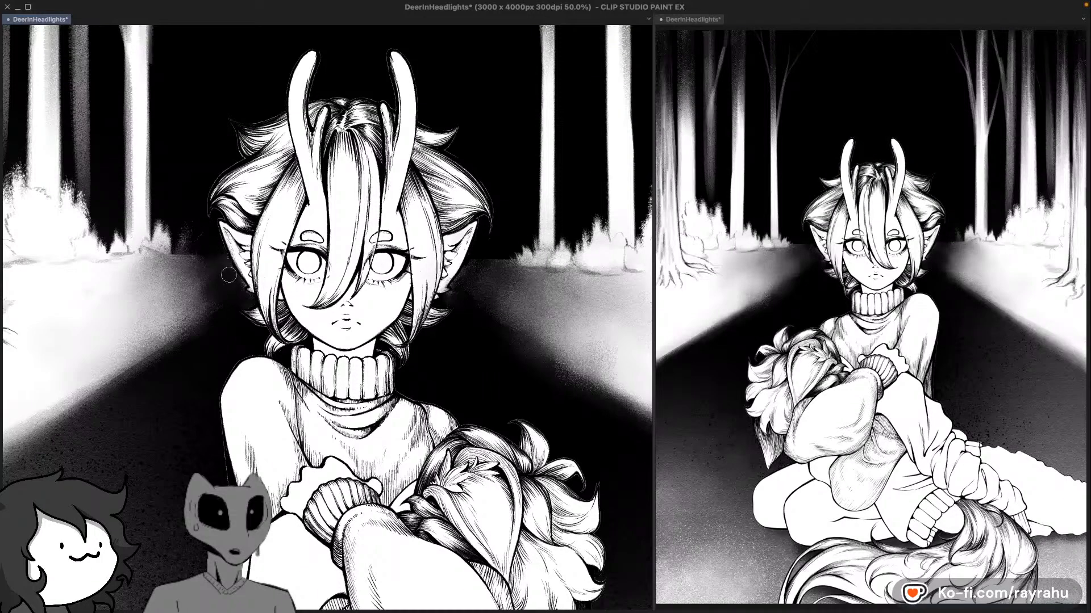
Step: Tilt the mirrored canvas and feather the road's edge along the character's shoulder with soft strokes
drag(291, 412, 310, 391)
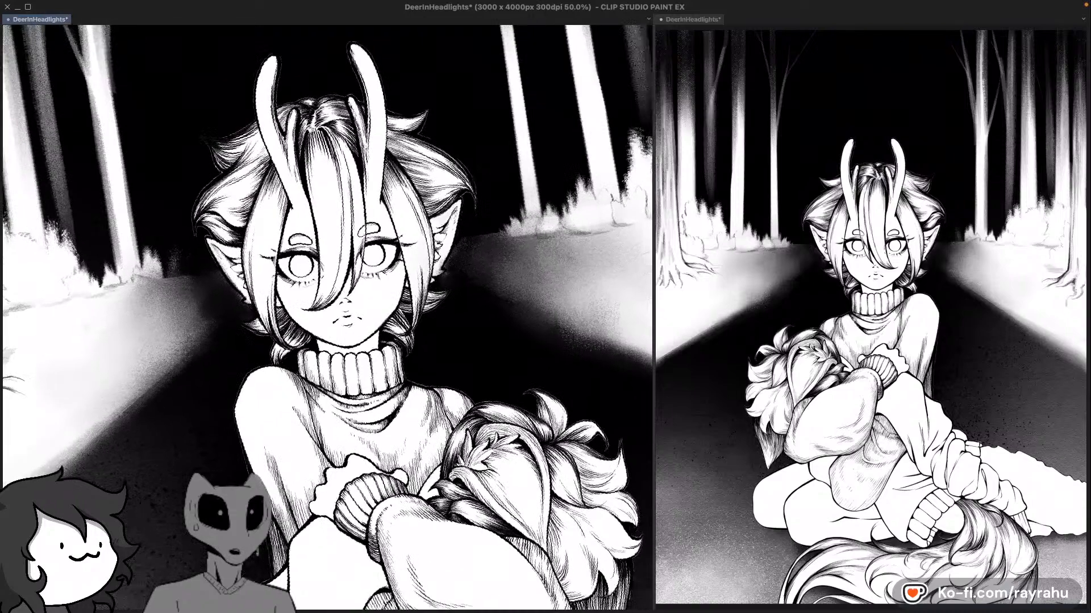
drag(274, 326, 310, 293)
drag(165, 413, 194, 372)
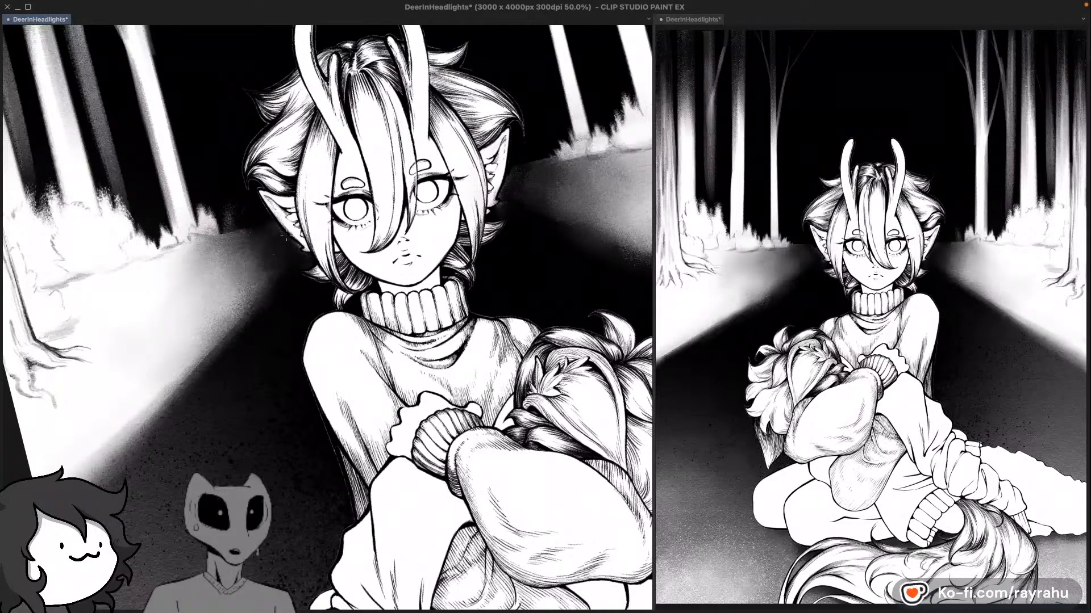
drag(501, 382, 419, 402)
drag(386, 442, 431, 440)
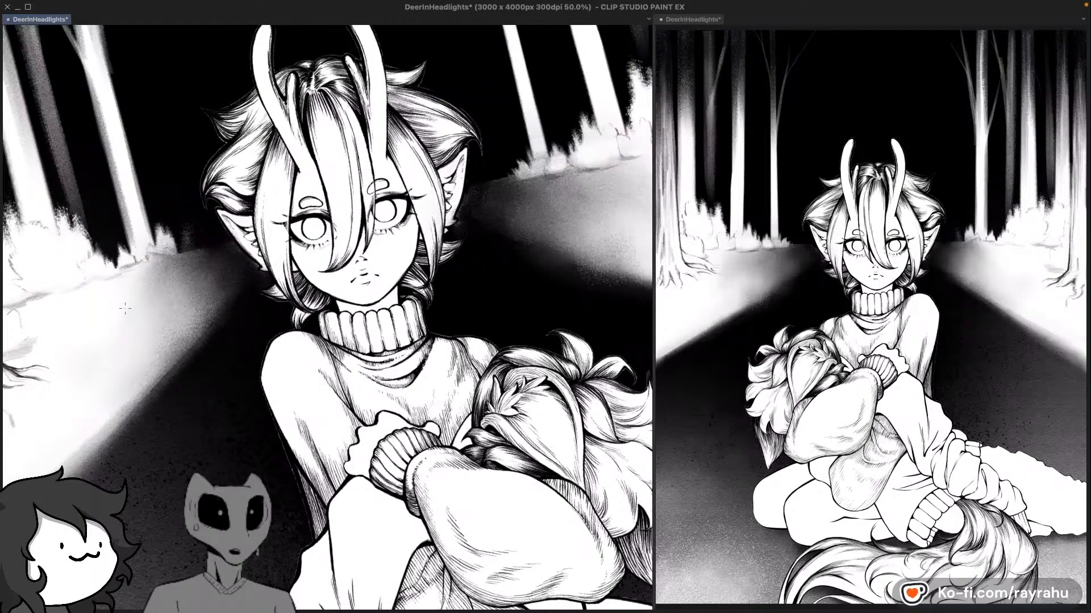
Step: Shade the bright ground below the bushes with large soft strokes, comparing the first stroke by undoing and redoing it
mouse_move(148, 280)
mouse_down()
mouse_move(172, 320)
mouse_move(162, 378)
mouse_move(136, 291)
mouse_move(169, 431)
mouse_move(183, 294)
mouse_move(139, 325)
mouse_up()
key(super+z)
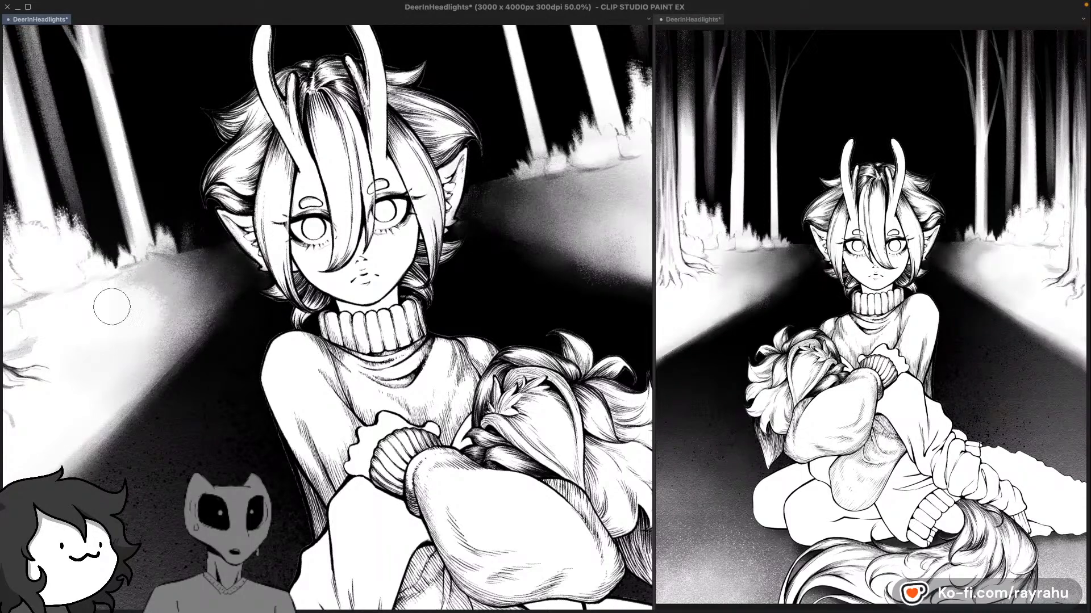
key(super+shift+z)
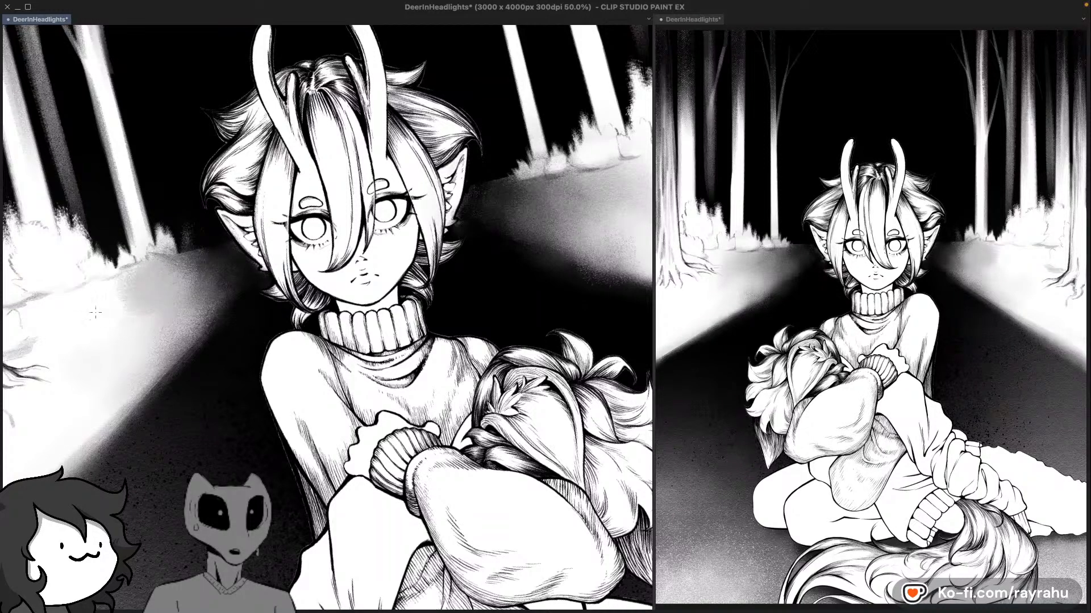
mouse_move(120, 309)
mouse_down()
mouse_move(158, 309)
mouse_move(161, 348)
mouse_up()
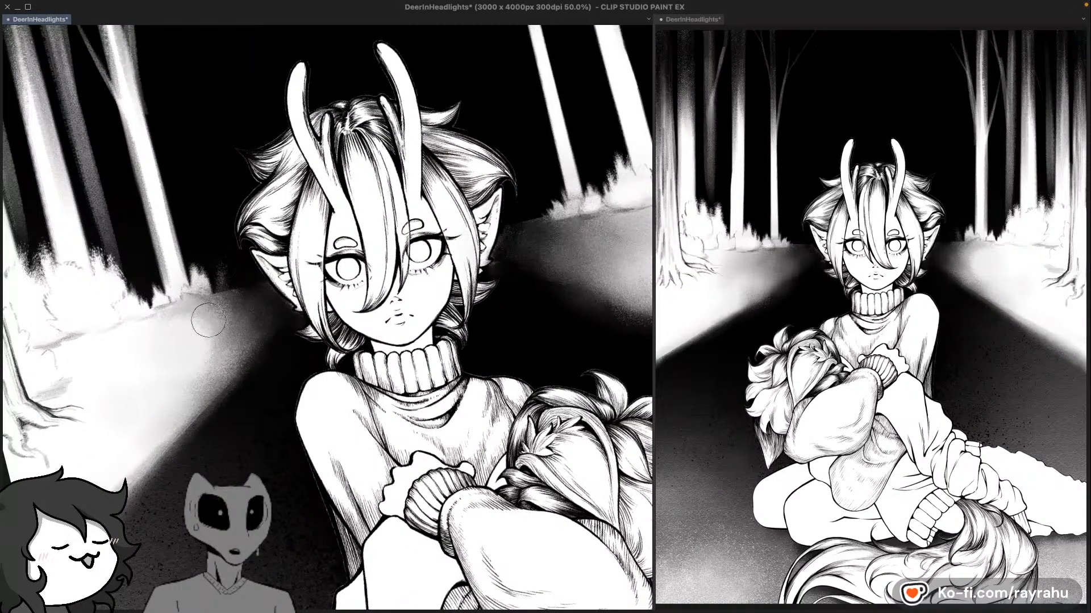
drag(208, 320, 201, 340)
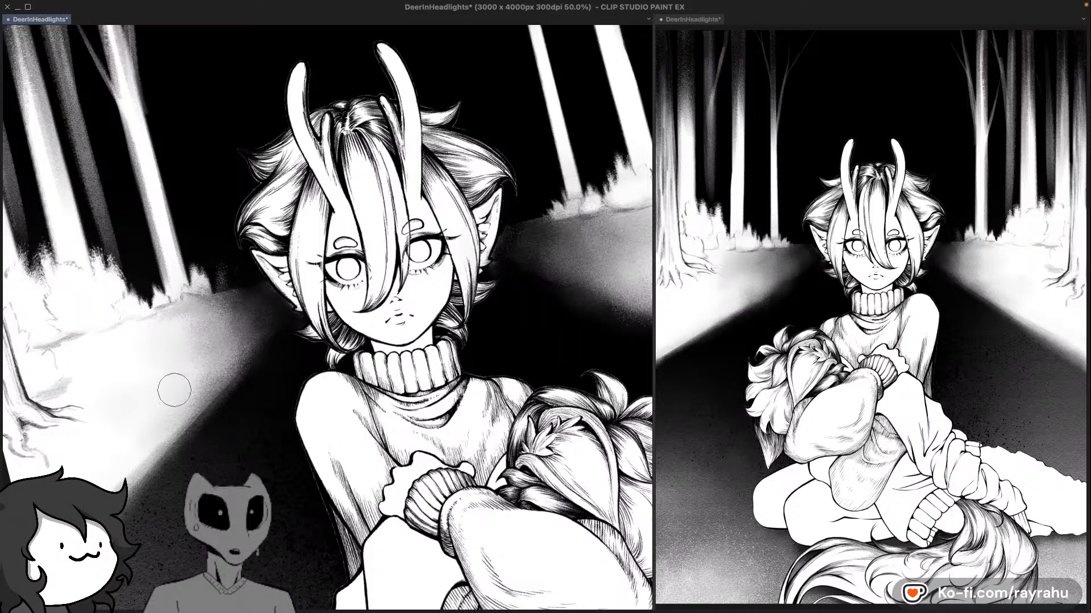
drag(138, 390, 181, 384)
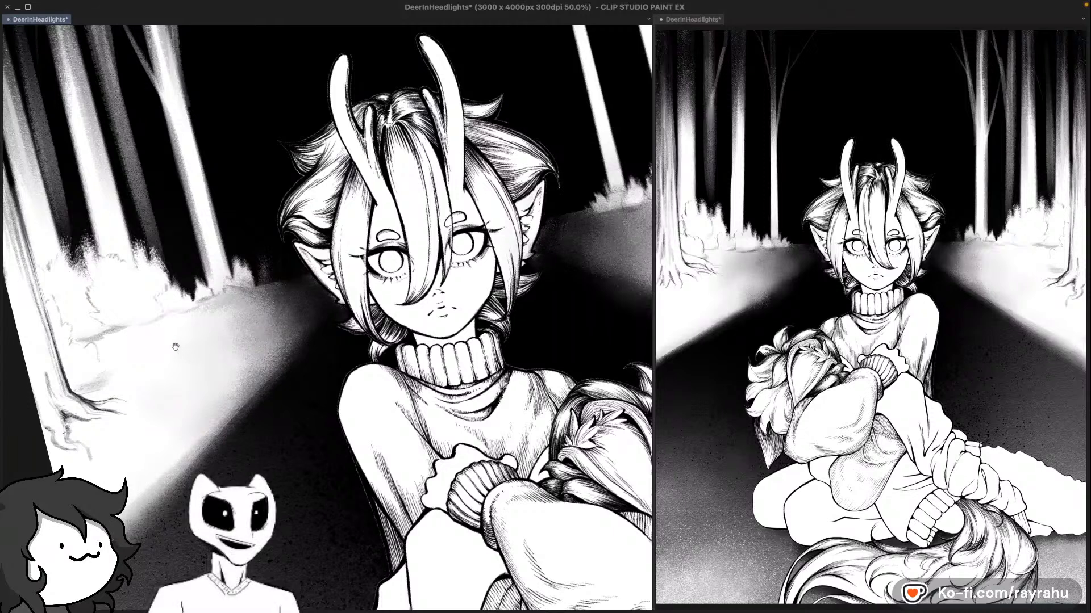
Step: Brush diagonal soft strokes along the road's edge from the bright ground up towards the character's hair, undoing the first one
drag(156, 384, 186, 422)
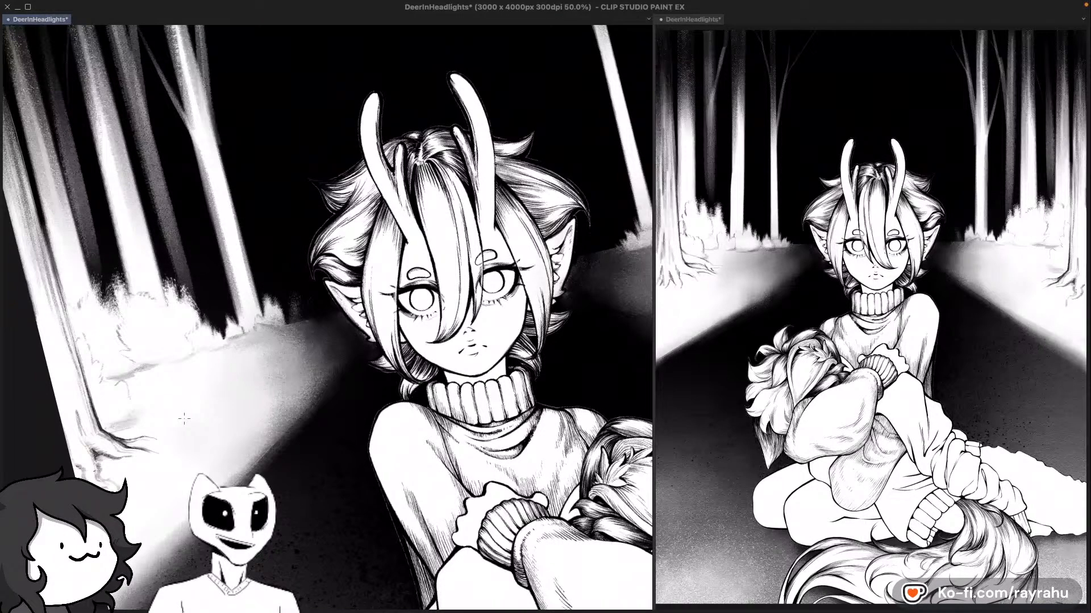
mouse_move(262, 407)
mouse_down()
mouse_move(255, 394)
mouse_move(297, 357)
mouse_up()
key(super+z)
drag(226, 421, 315, 348)
drag(228, 448, 309, 377)
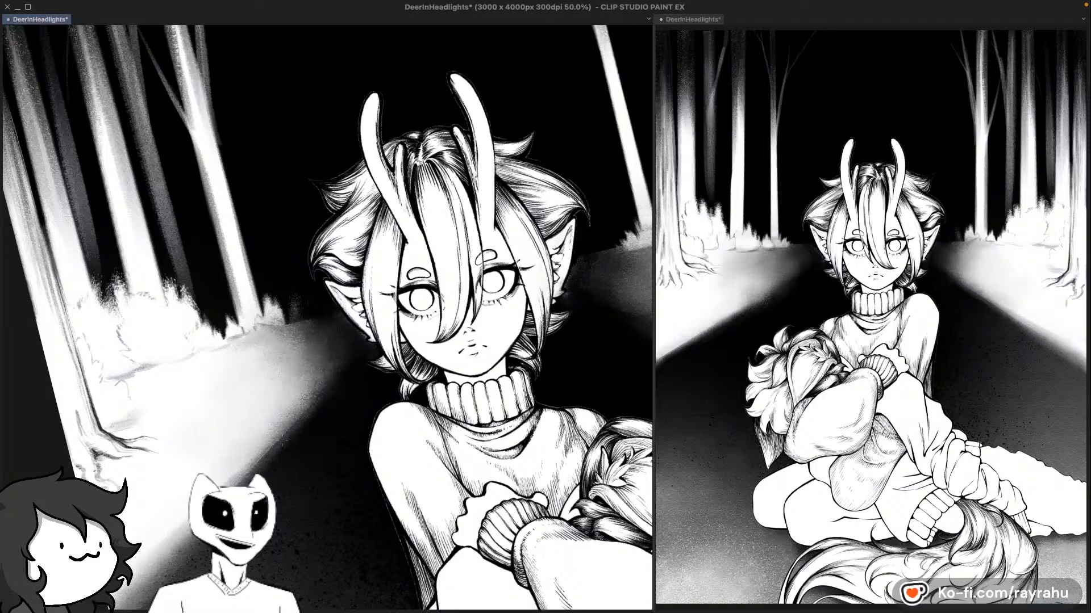
Step: Flip the mirrored canvas back at 40% zoom and try two soft strokes across the bright ground beside the tree roots, undoing each
drag(413, 525, 343, 434)
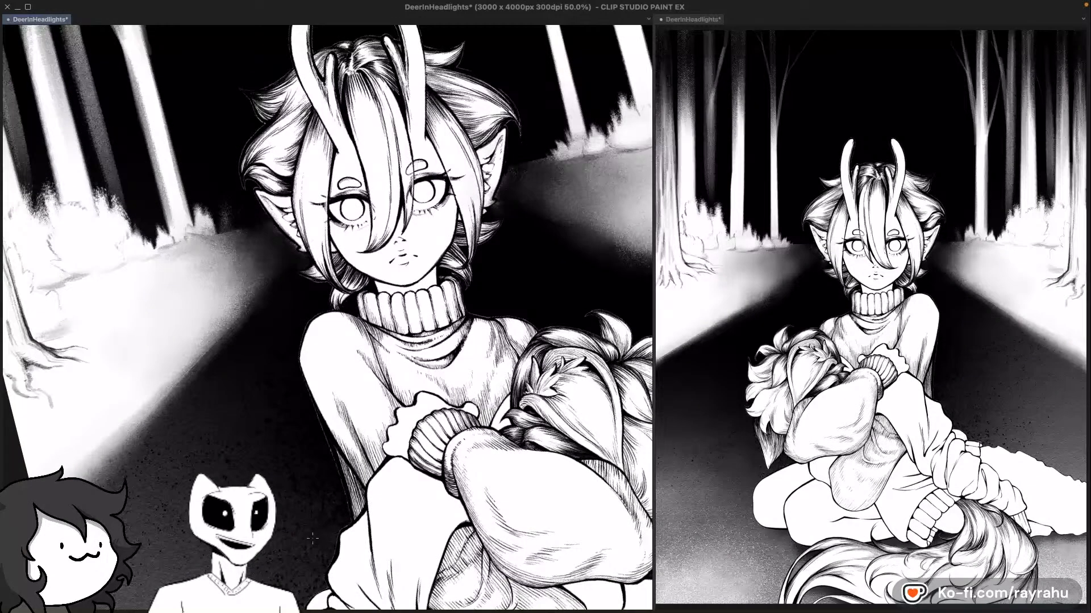
scroll(316, 487, down, 1)
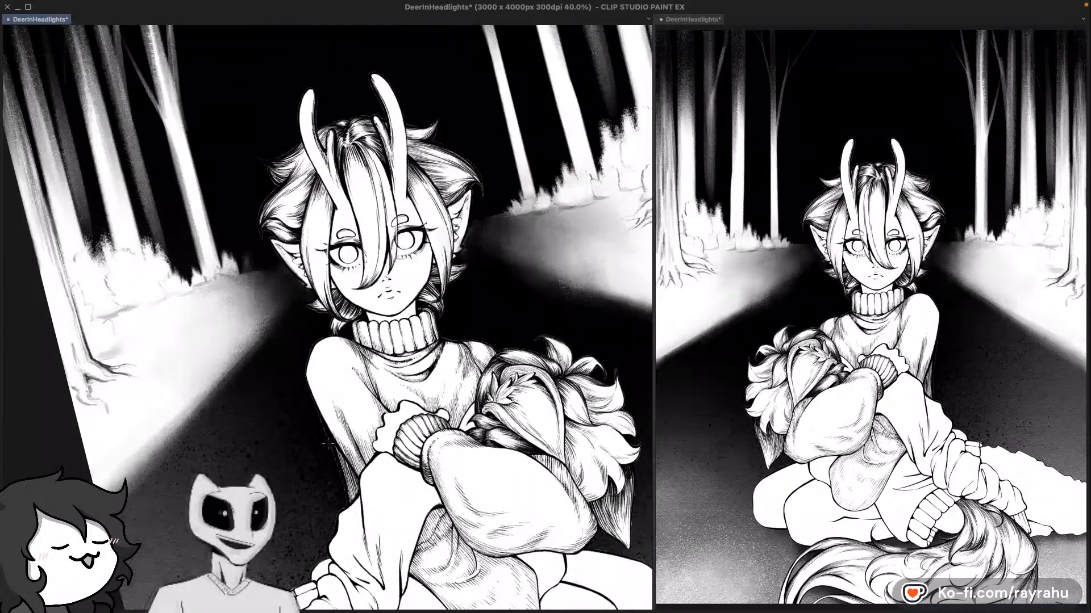
key(h)
mouse_move(370, 379)
mouse_down()
mouse_move(493, 399)
mouse_move(510, 328)
mouse_up()
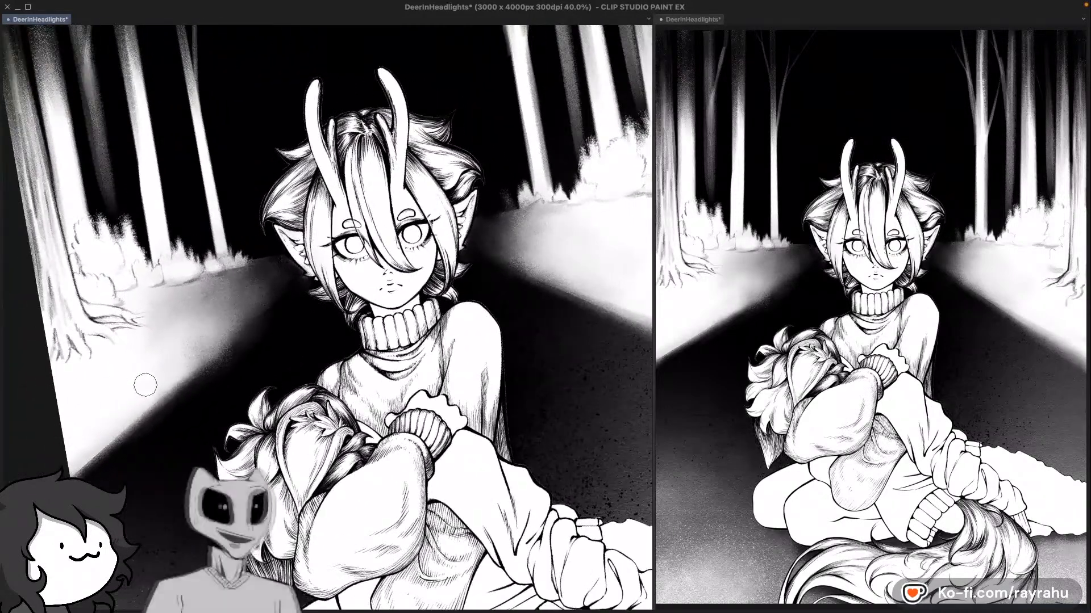
drag(144, 385, 226, 318)
key(super+z)
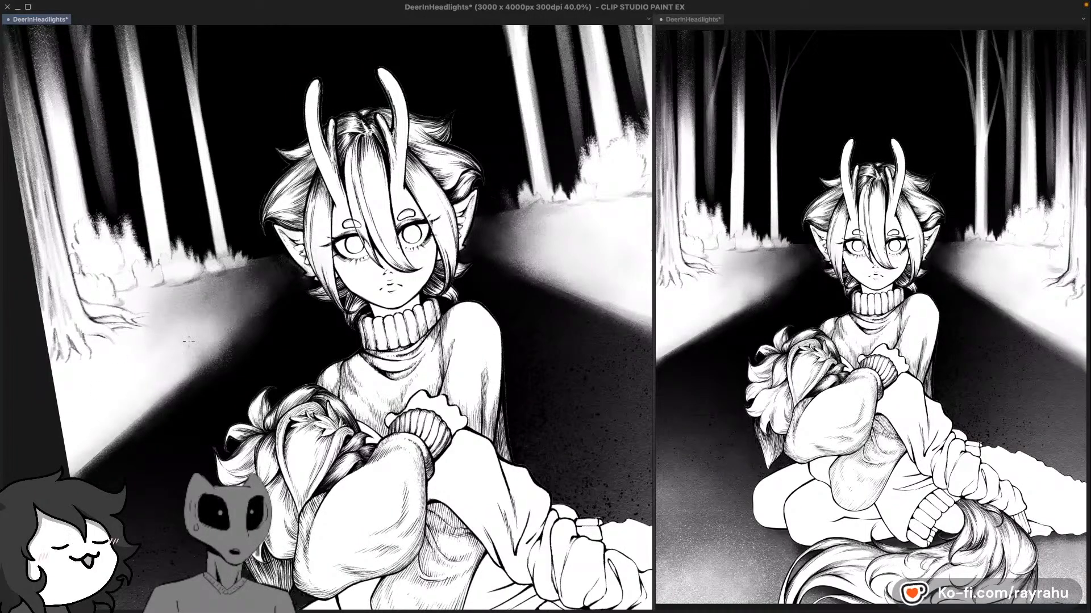
drag(163, 340, 191, 324)
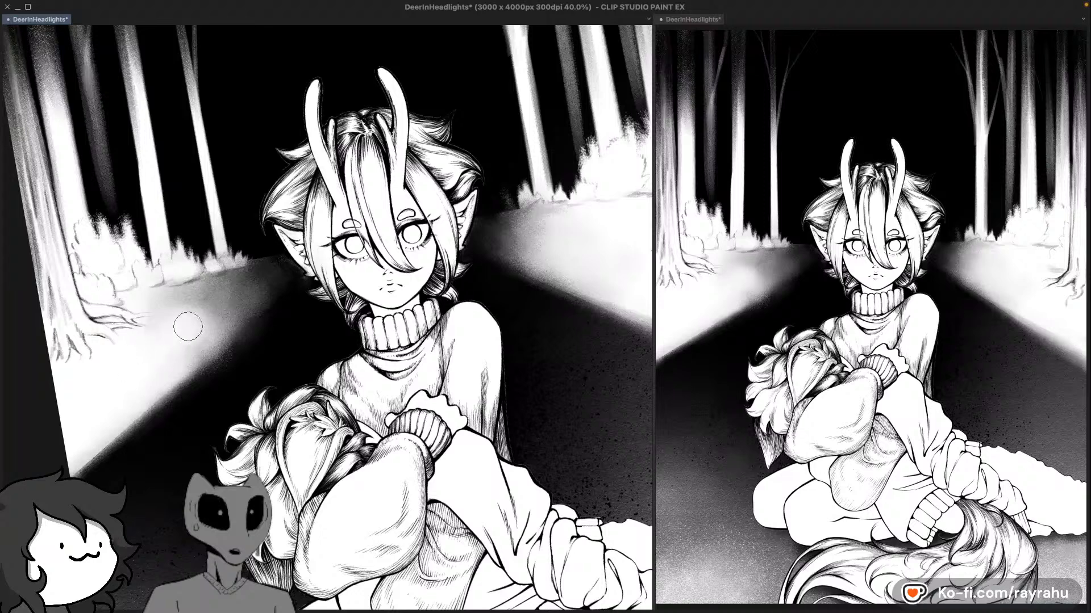
key(super+z)
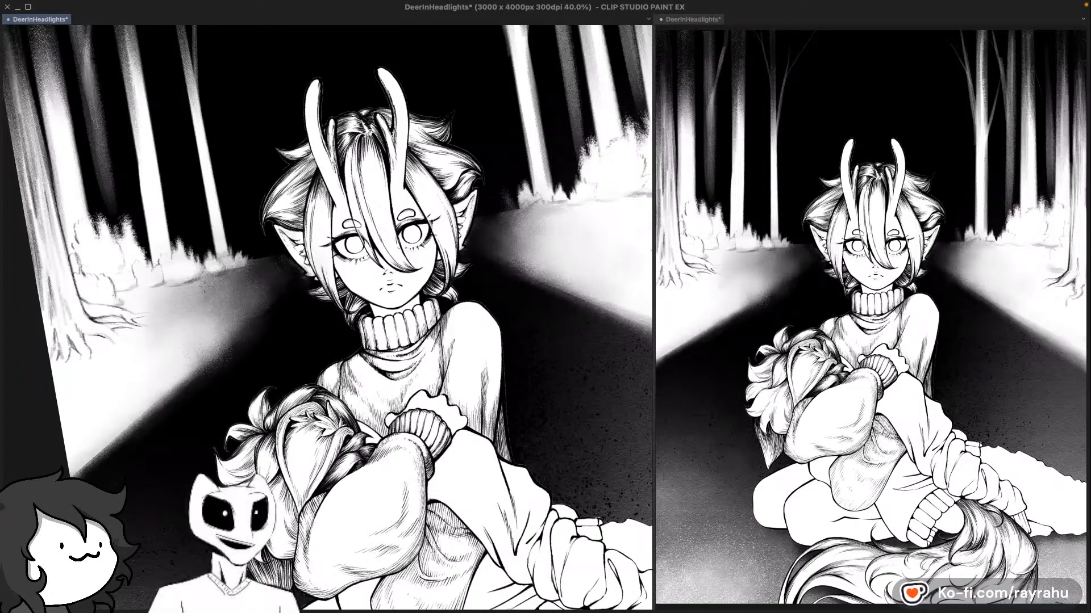
Step: Blend the bright ground below the bushes towards the road with short soft strokes, undoing the second one
drag(177, 338, 217, 312)
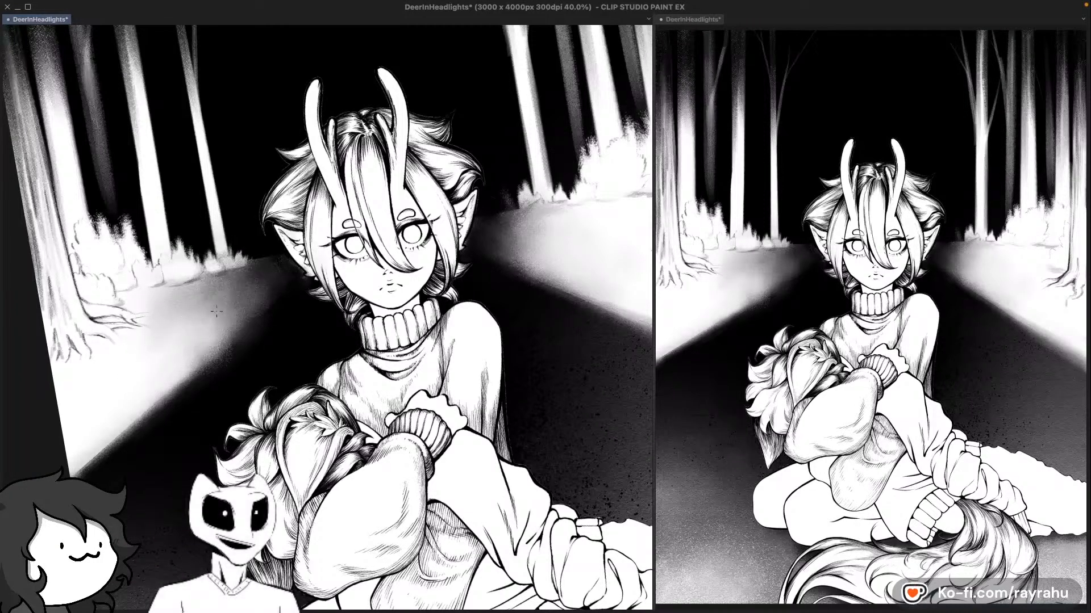
drag(168, 347, 209, 314)
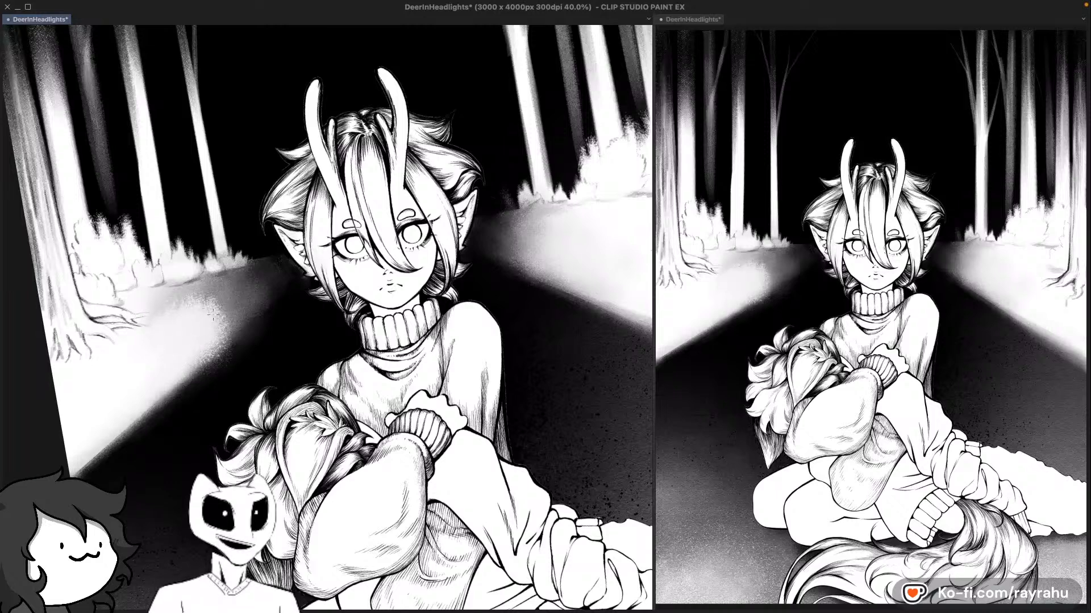
key(super+z)
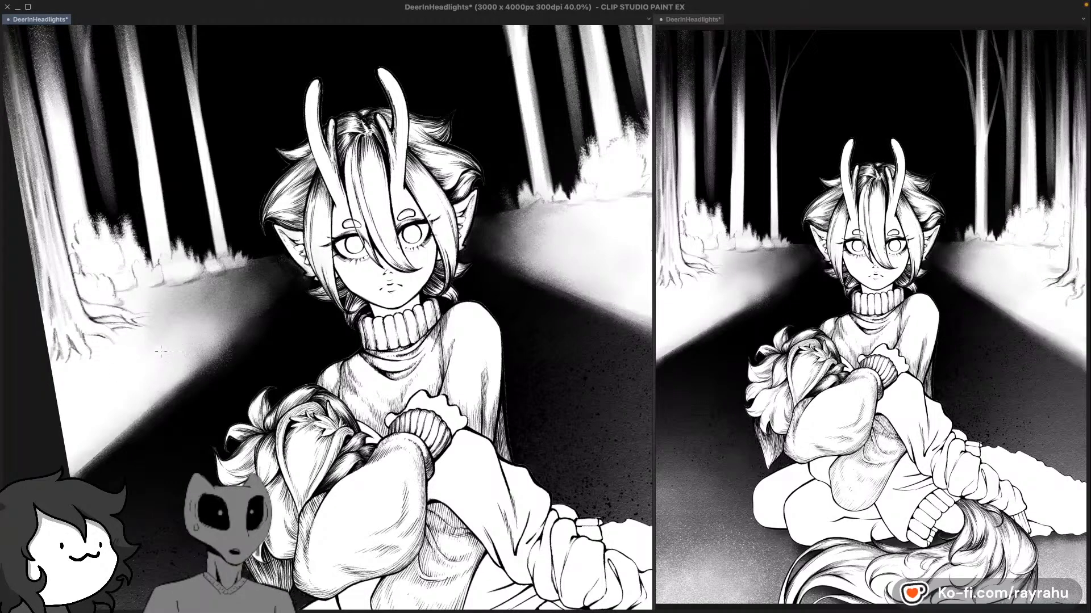
drag(156, 343, 163, 335)
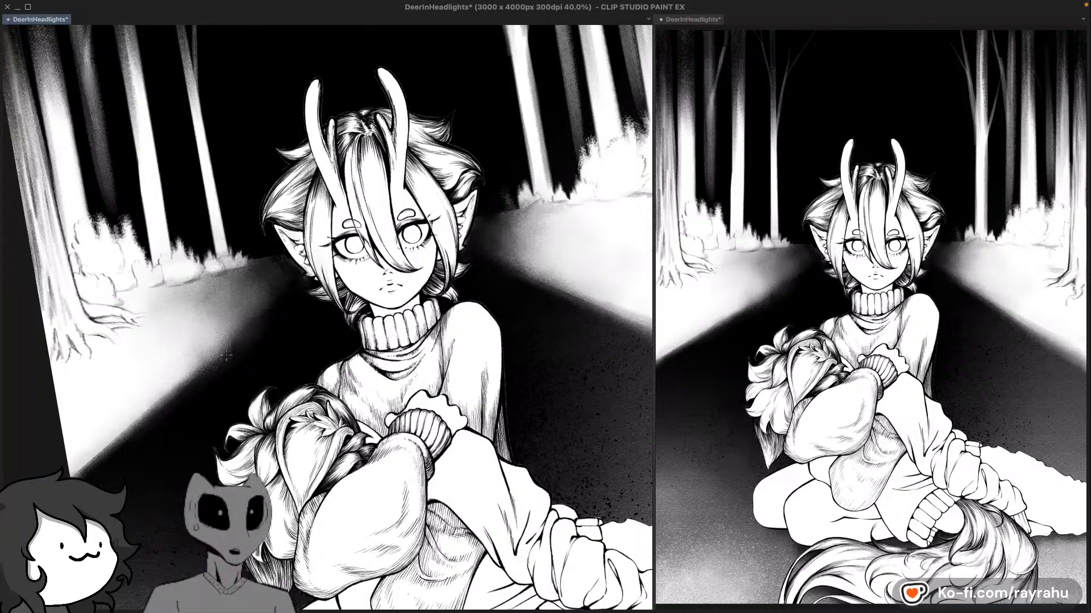
drag(205, 341, 196, 346)
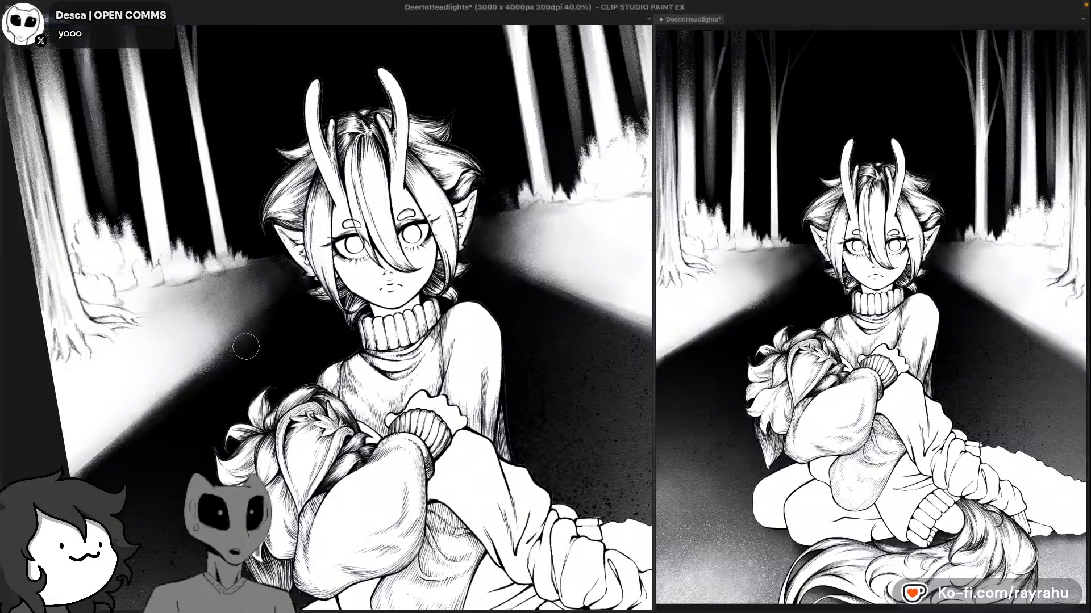
Step: Try a dark stroke and a smaller-brush stroke along the road's edge above the held figure's hair, undoing both
mouse_move(243, 345)
mouse_down()
mouse_move(211, 382)
mouse_move(236, 368)
mouse_move(234, 354)
mouse_up()
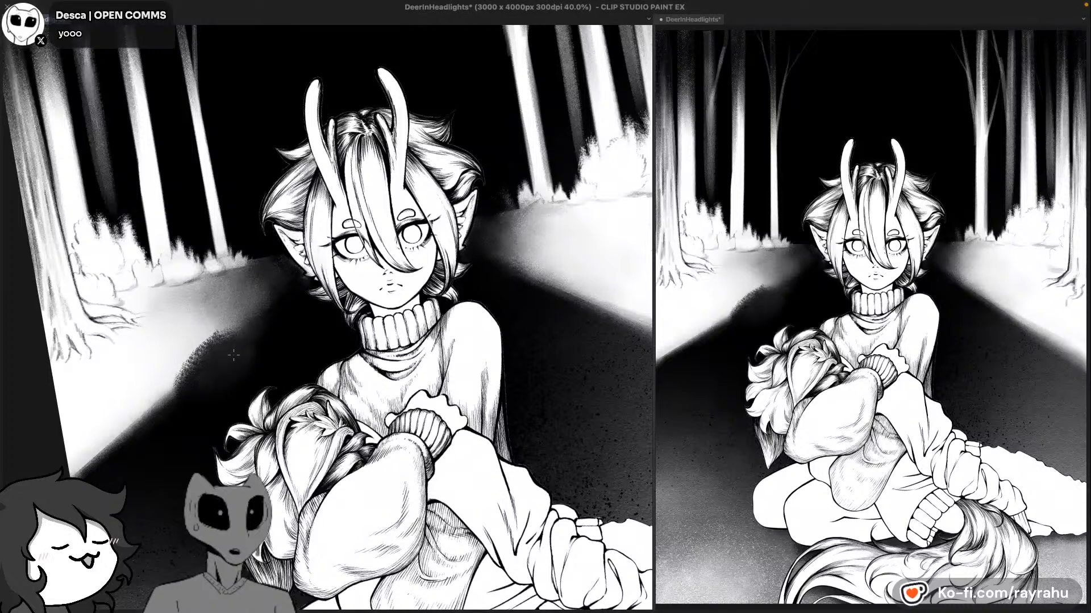
key(ctrl+z)
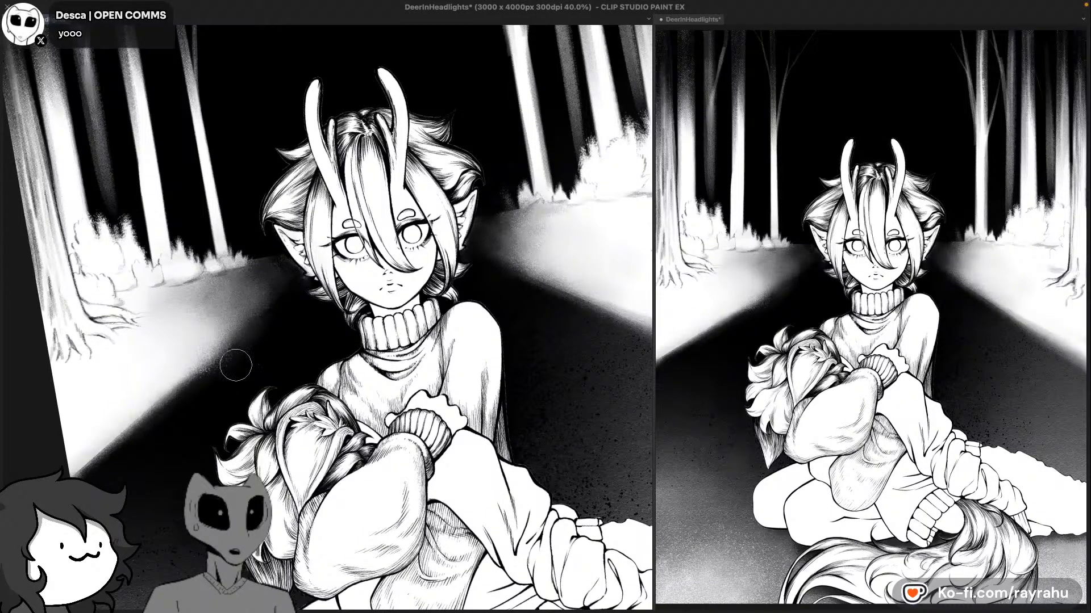
key([)
drag(205, 389, 231, 363)
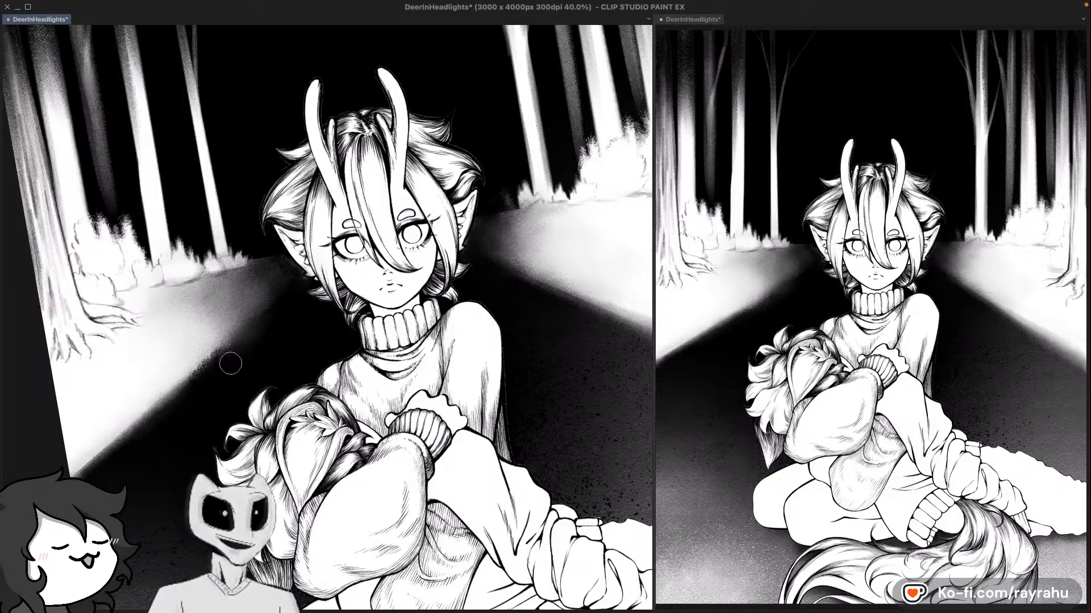
key(ctrl+z)
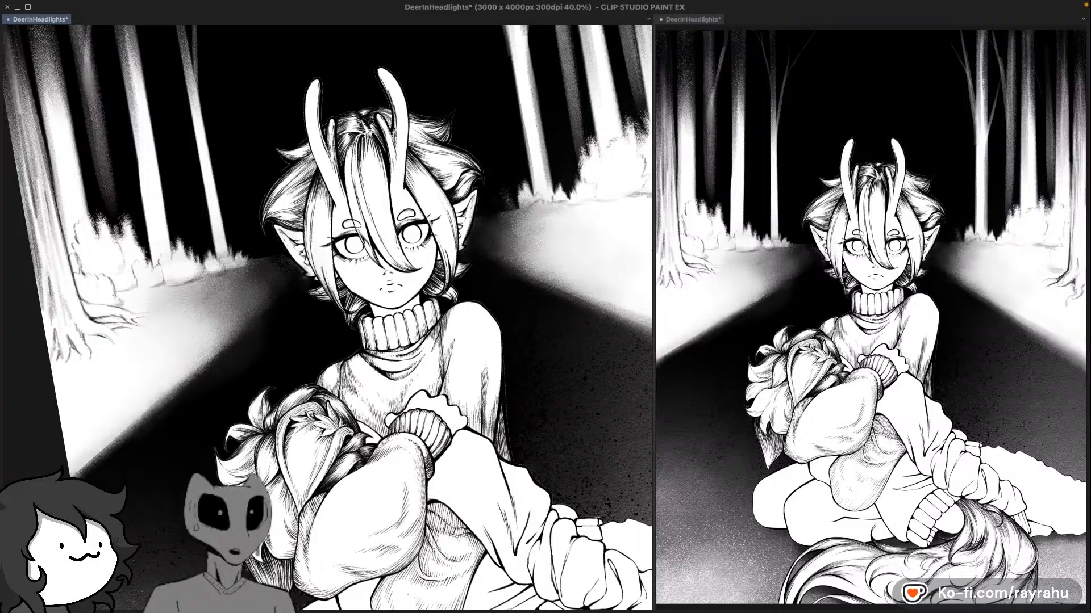
key(ctrl+s)
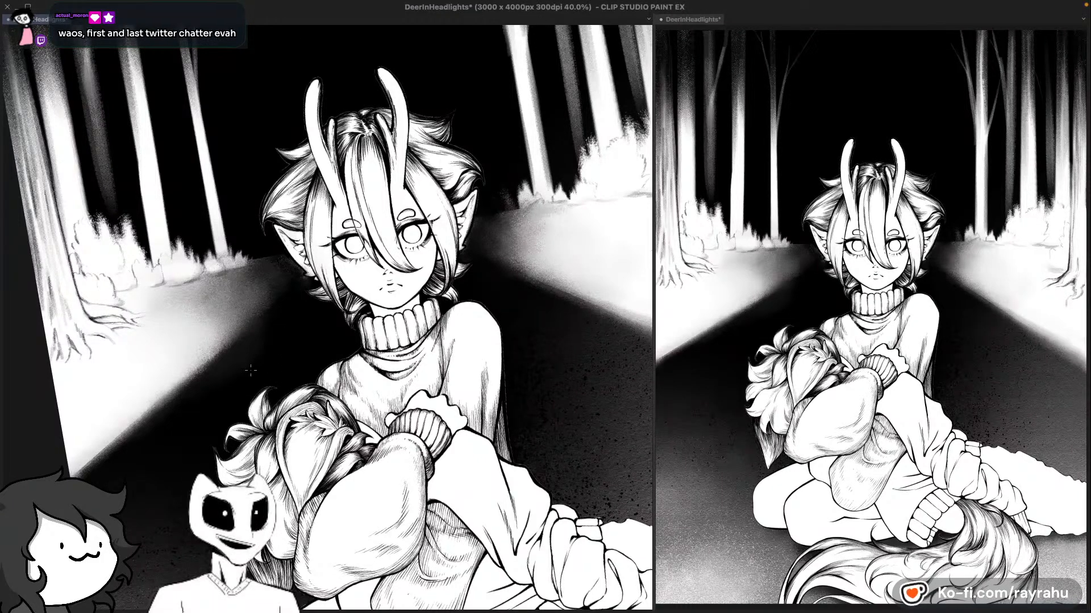
Step: Straighten the canvas, zoom in to 50%, and brush short soft strokes over the bright ground's shaded part beside the character's hair
scroll(255, 364, up, 2)
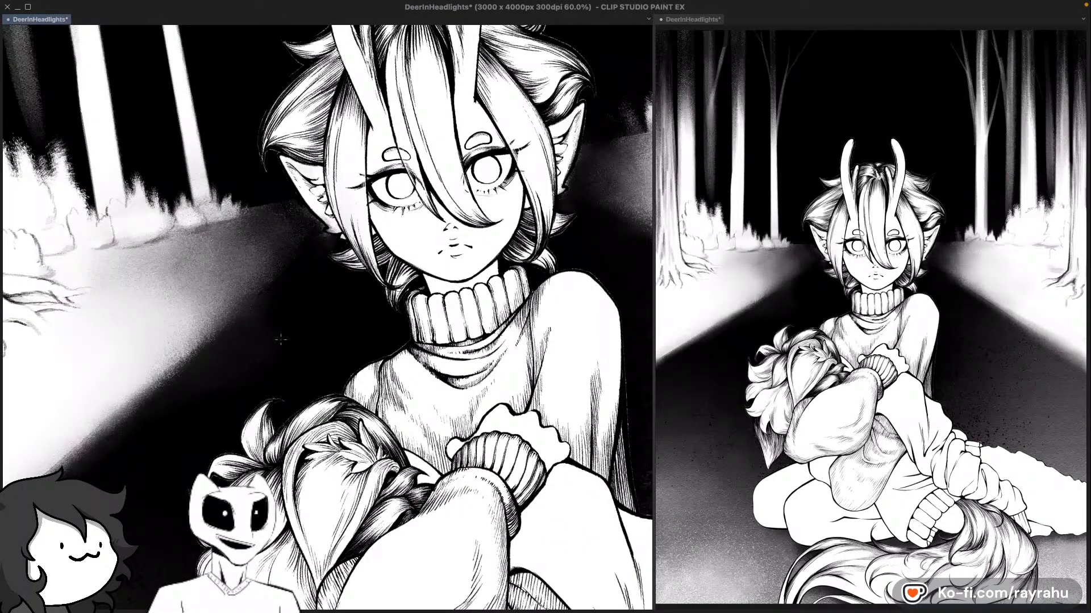
scroll(323, 361, down, 3)
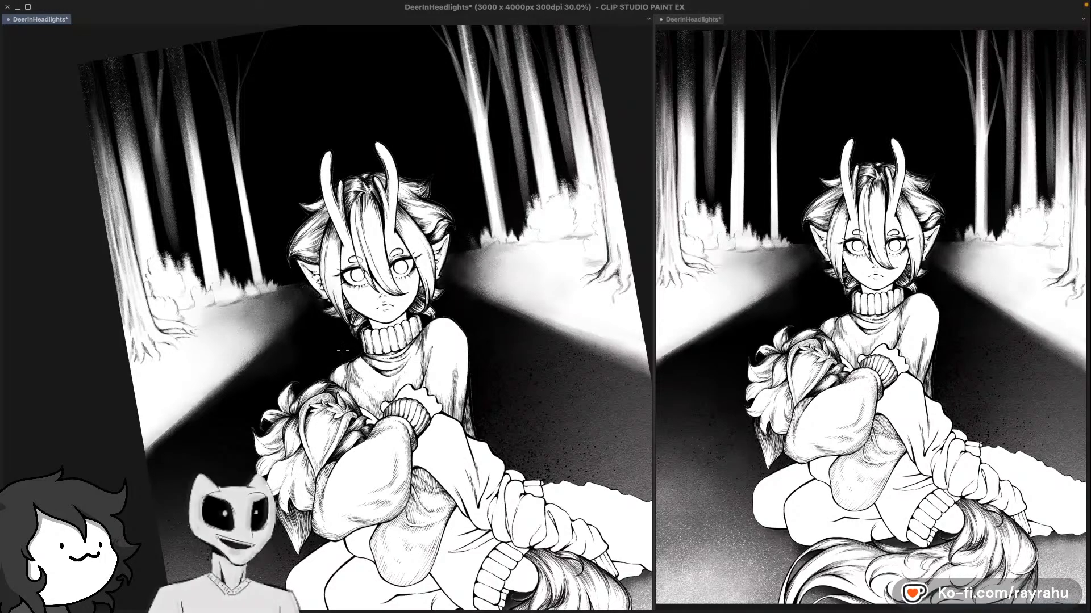
drag(478, 452, 415, 423)
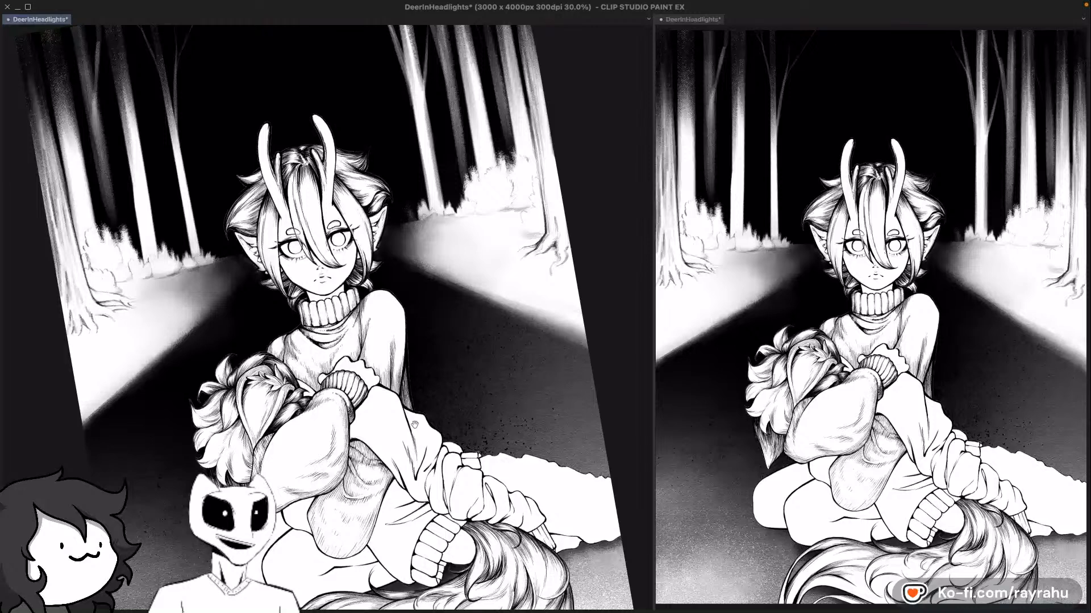
scroll(416, 423, down, 1)
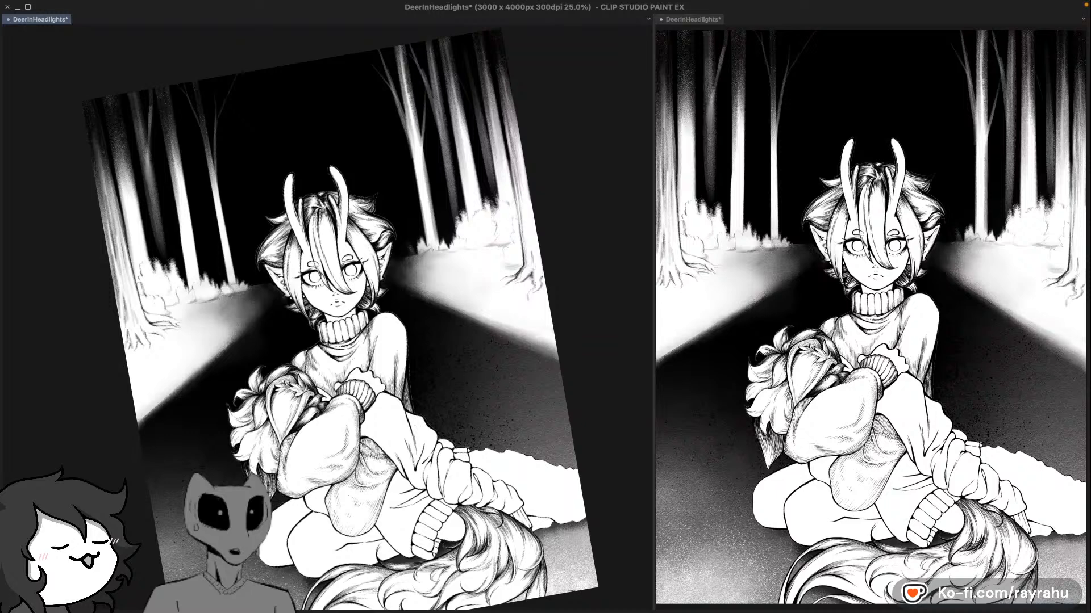
key(ctrl+@)
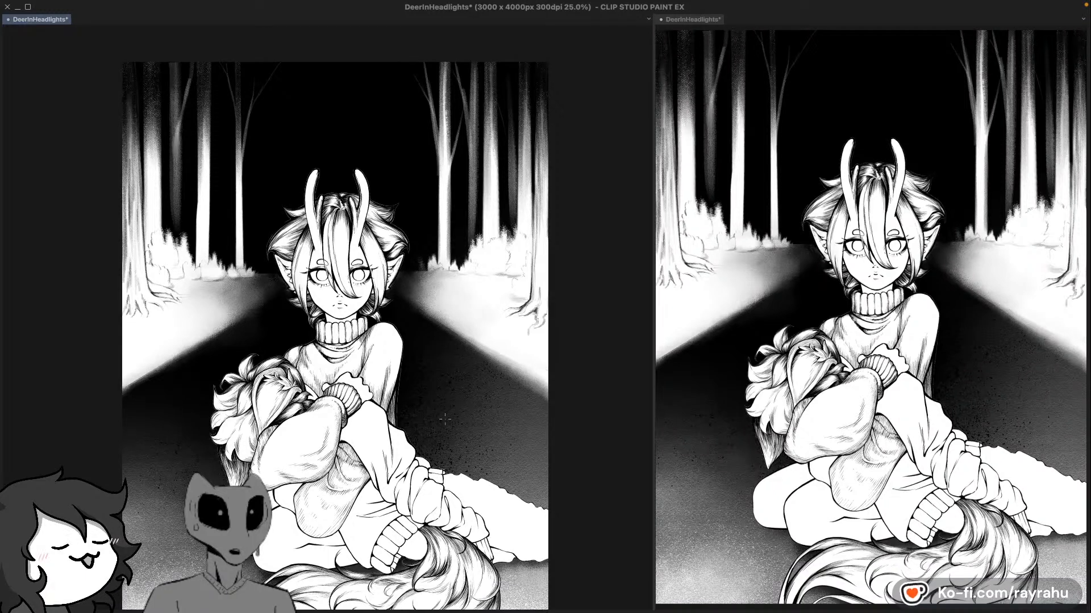
scroll(445, 420, up, 1)
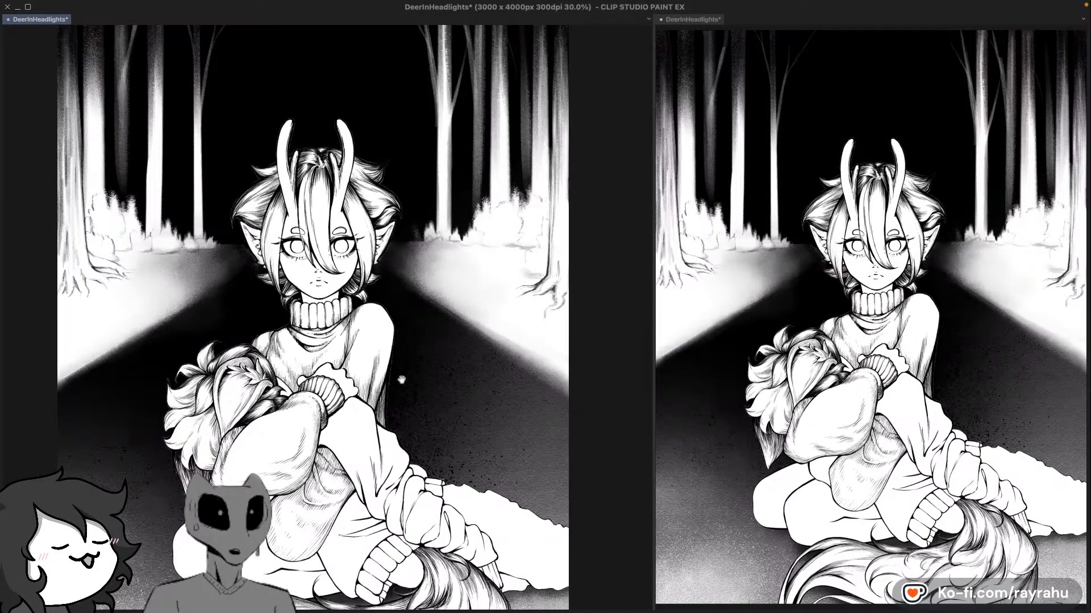
drag(401, 379, 529, 399)
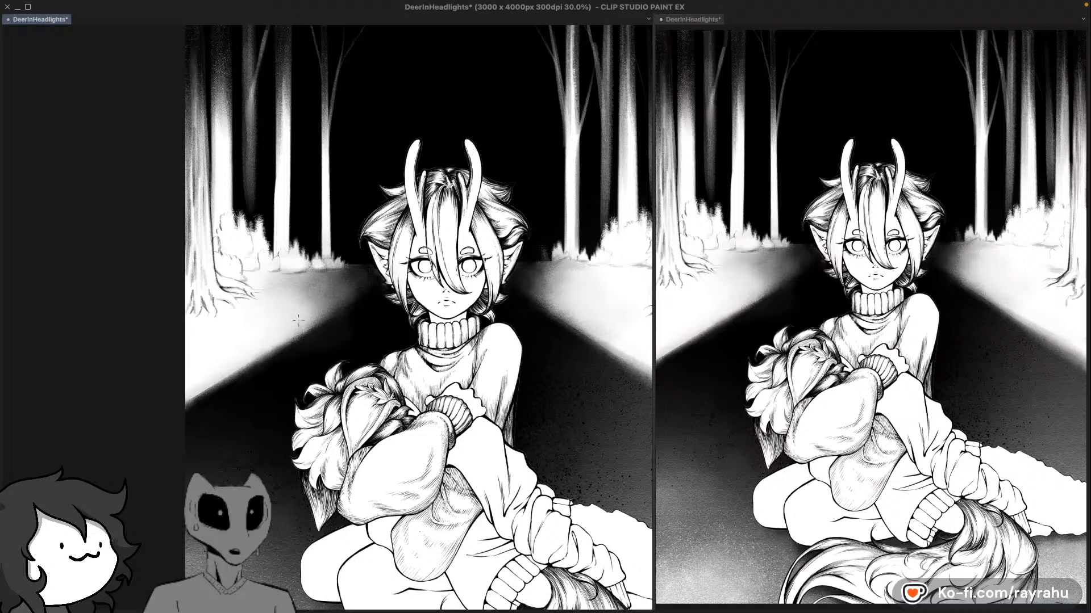
scroll(318, 287, up, 2)
drag(366, 293, 382, 337)
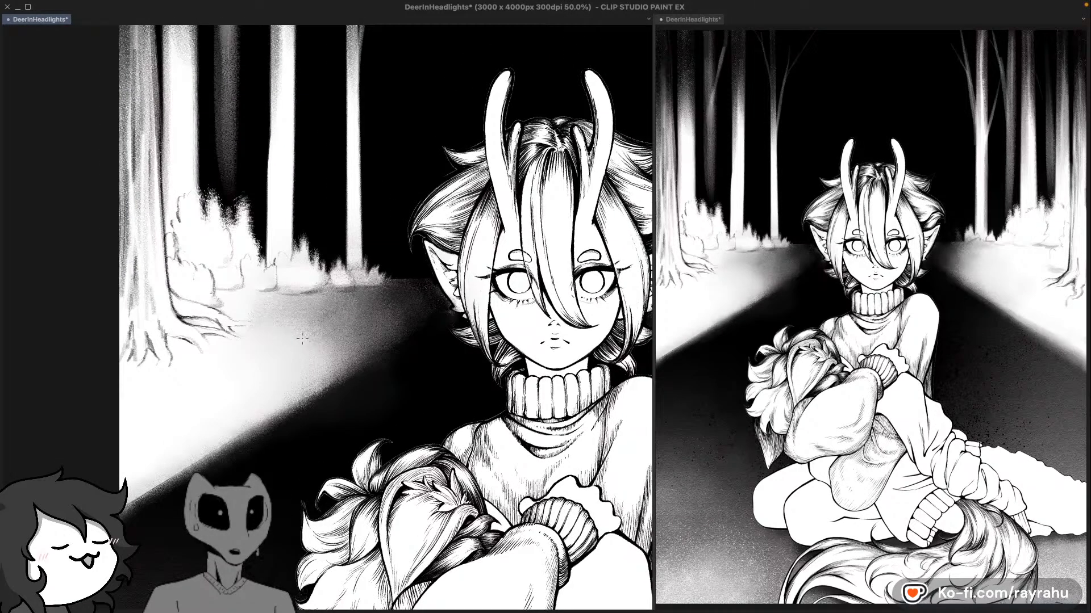
drag(305, 340, 330, 332)
drag(341, 322, 372, 316)
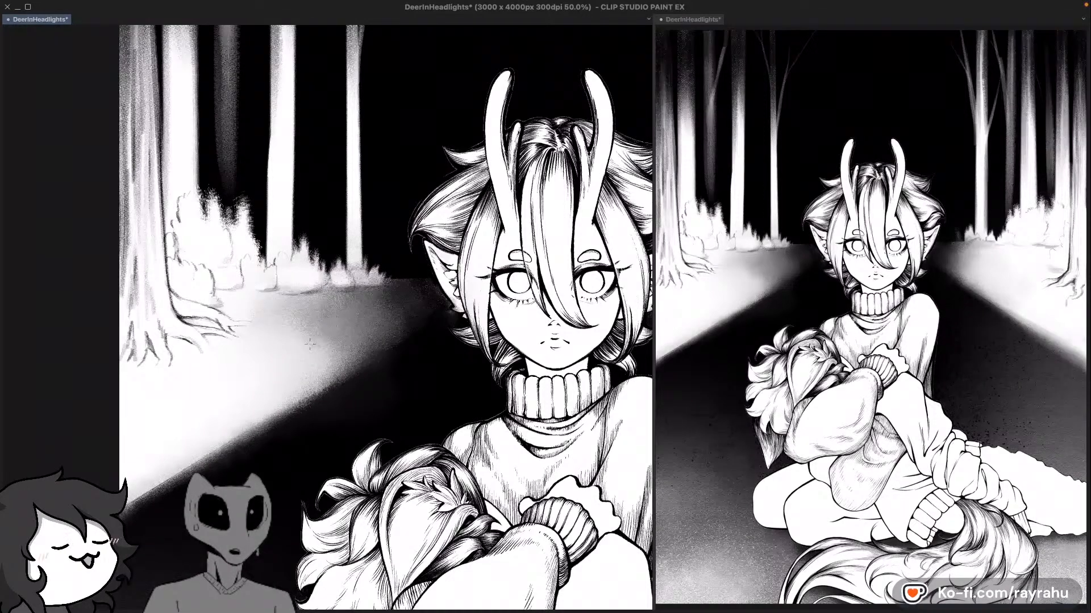
Step: Check the whole illustration at 30% zoom and save the file
scroll(339, 328, down, 1)
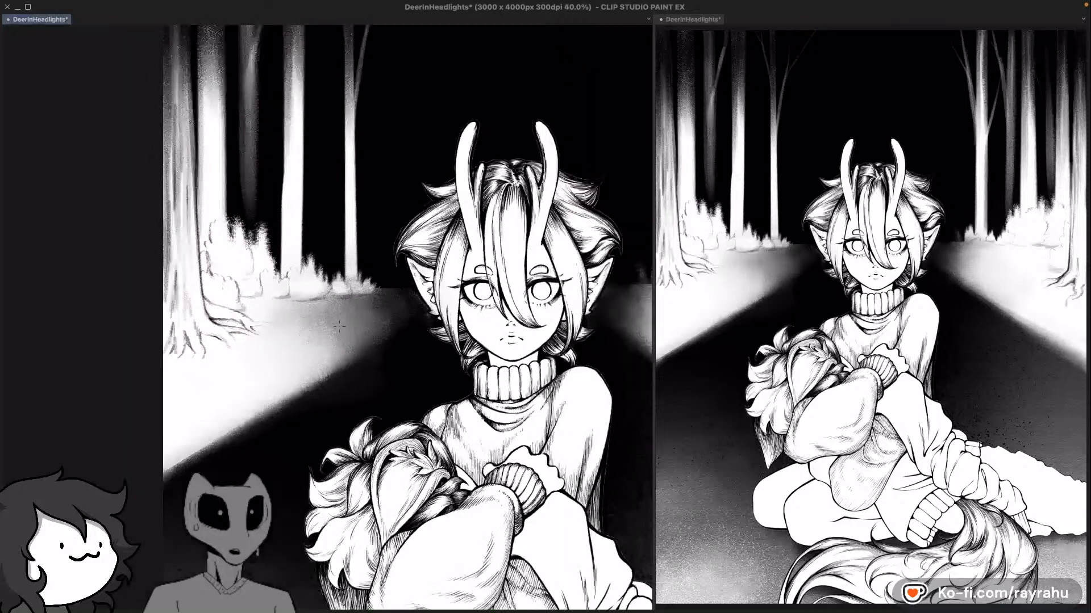
scroll(336, 331, down, 1)
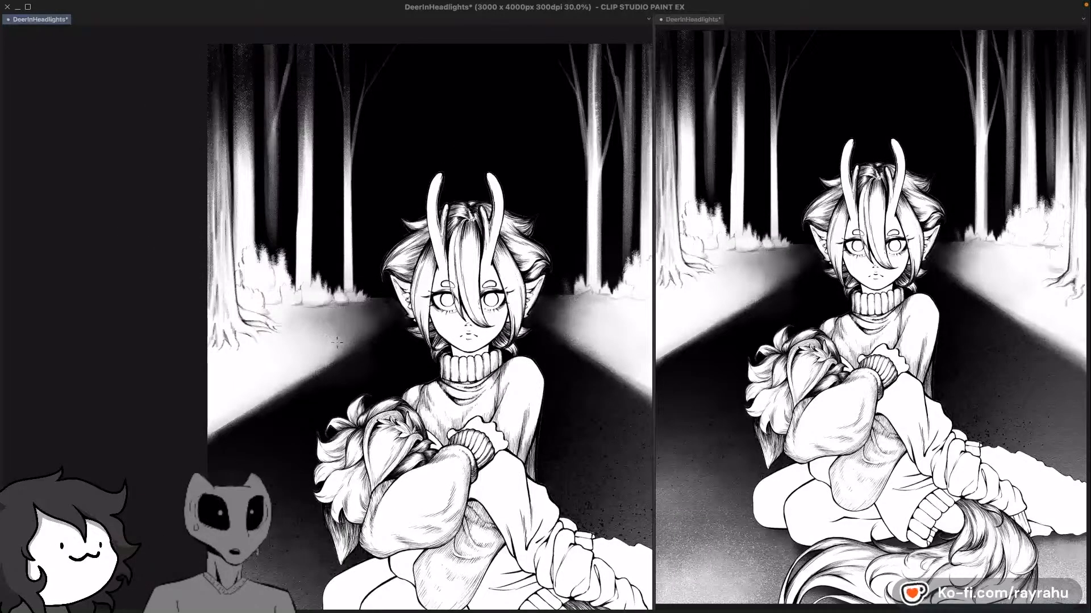
drag(460, 304, 341, 338)
drag(441, 353, 443, 321)
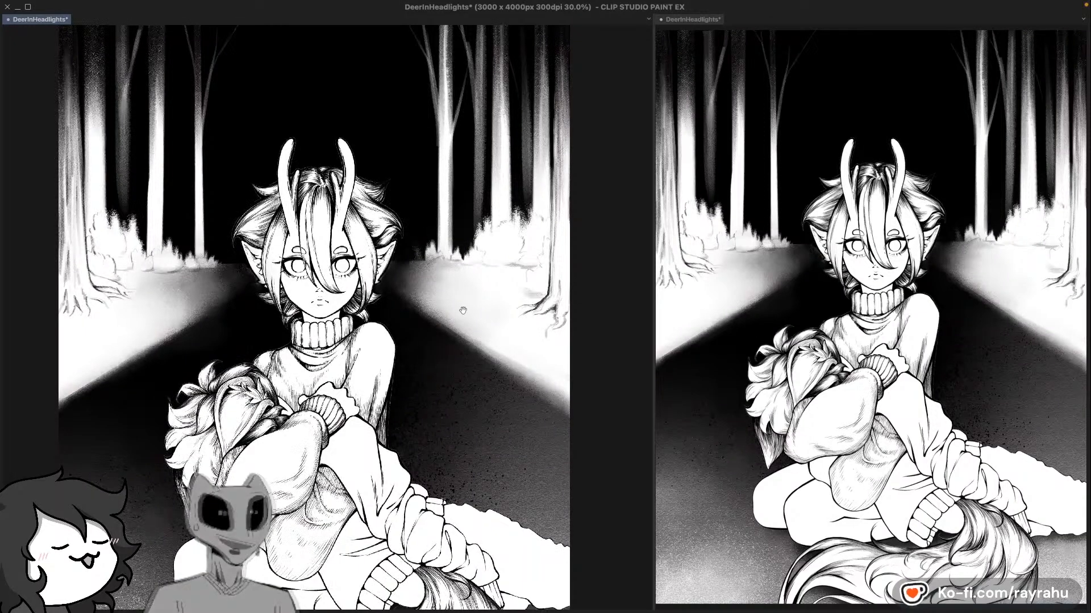
drag(463, 311, 465, 323)
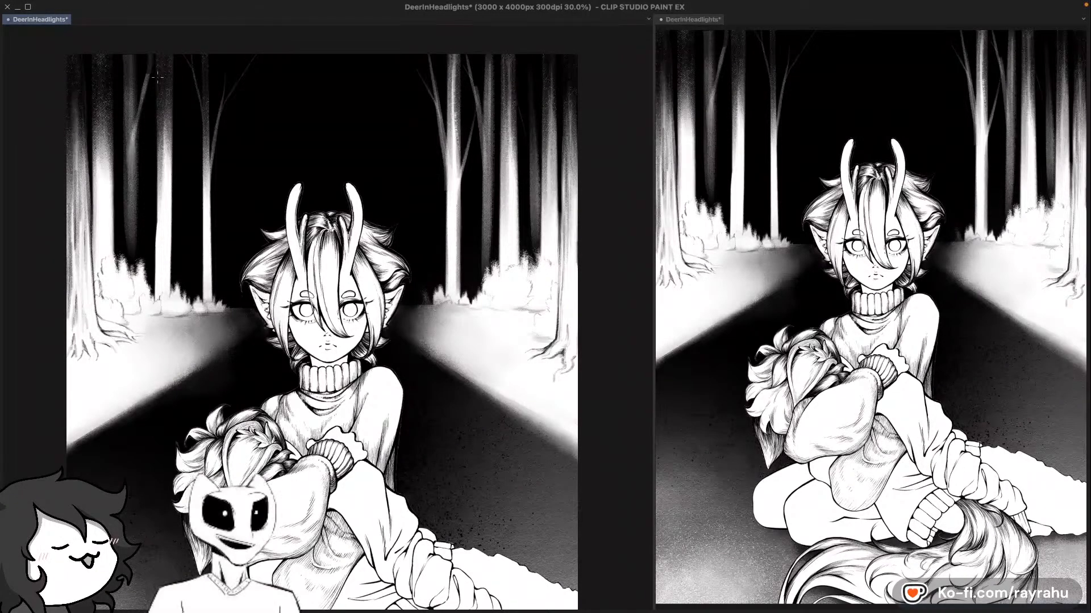
key(ctrl+s)
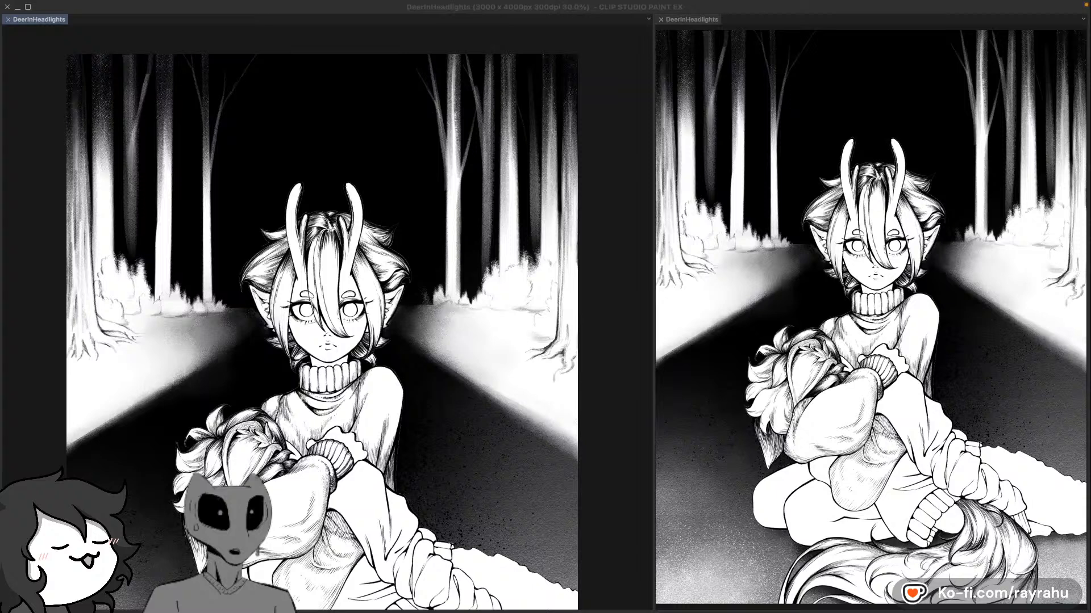
Step: Switch to Storyboarder and create a blank storyboard named Untitled on the Desktop with the Ultrawide 2.39:1 aspect ratio
mouse_move(186, 591)
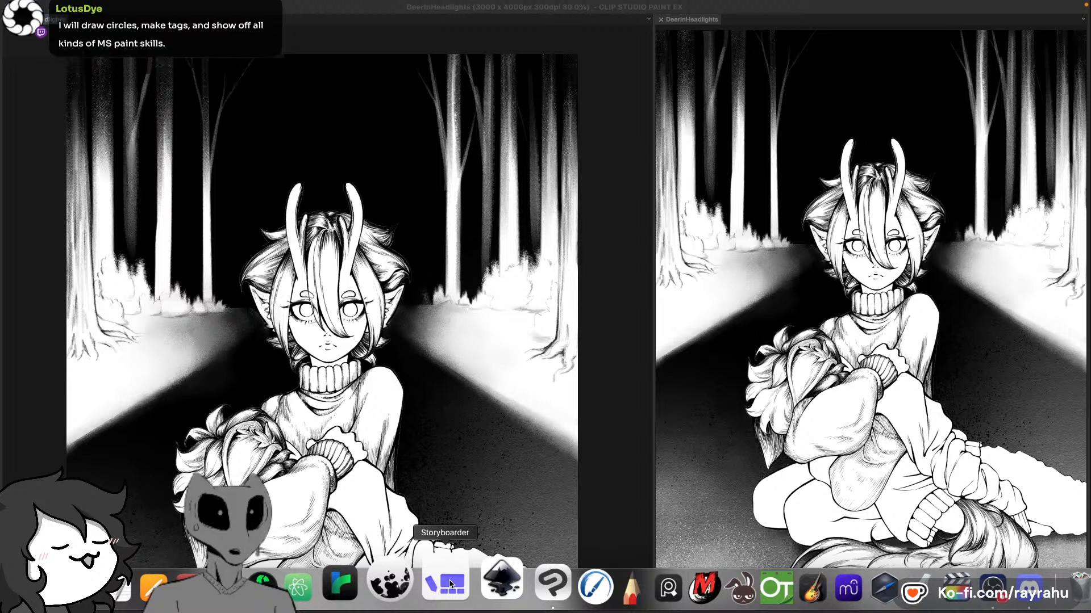
click(450, 584)
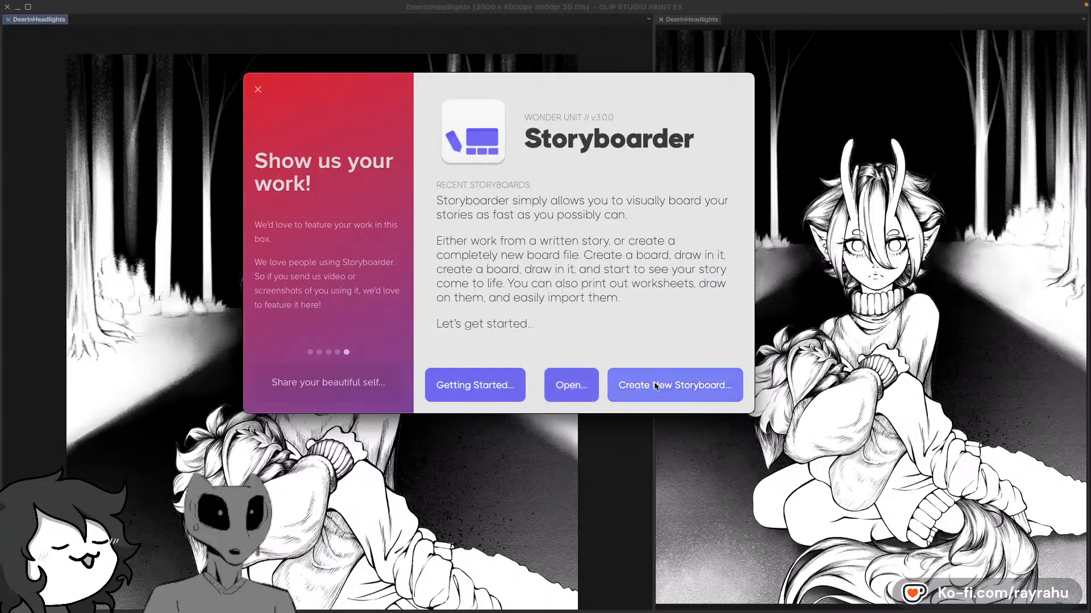
click(656, 385)
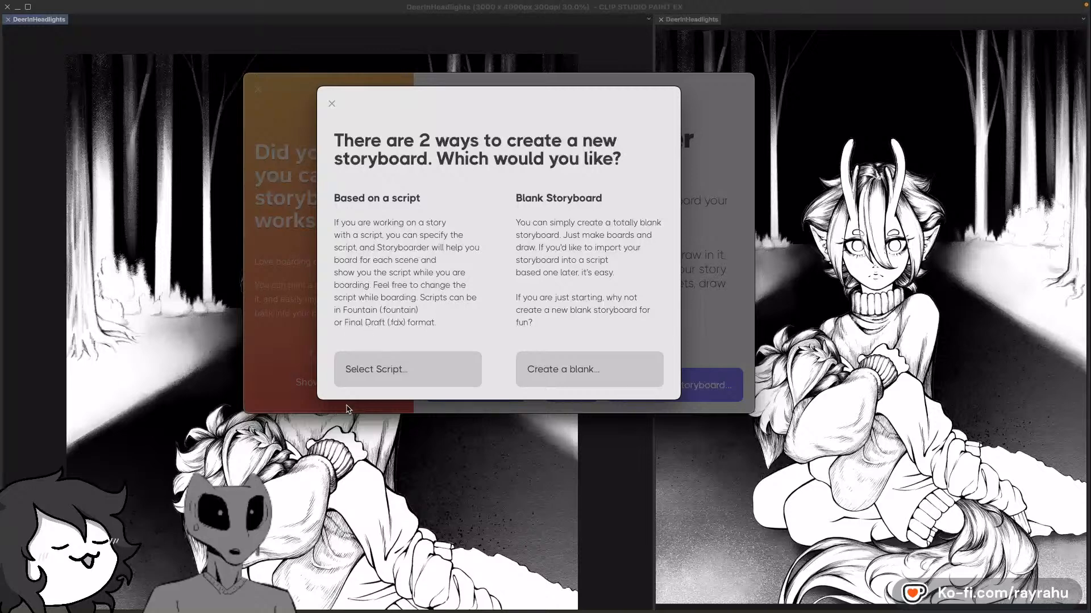
mouse_move(282, 611)
click(544, 364)
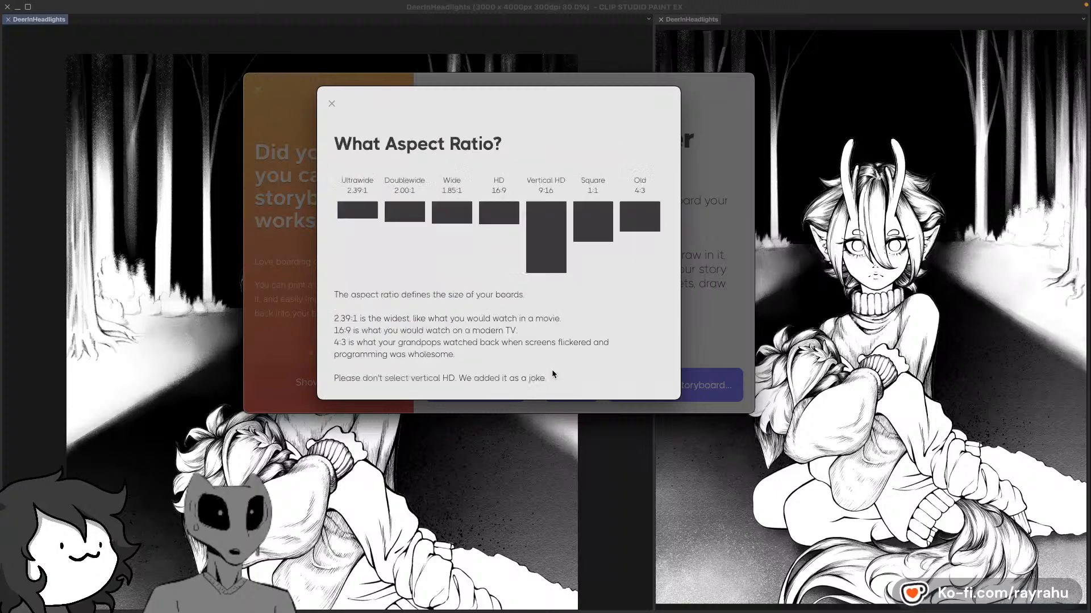
click(357, 213)
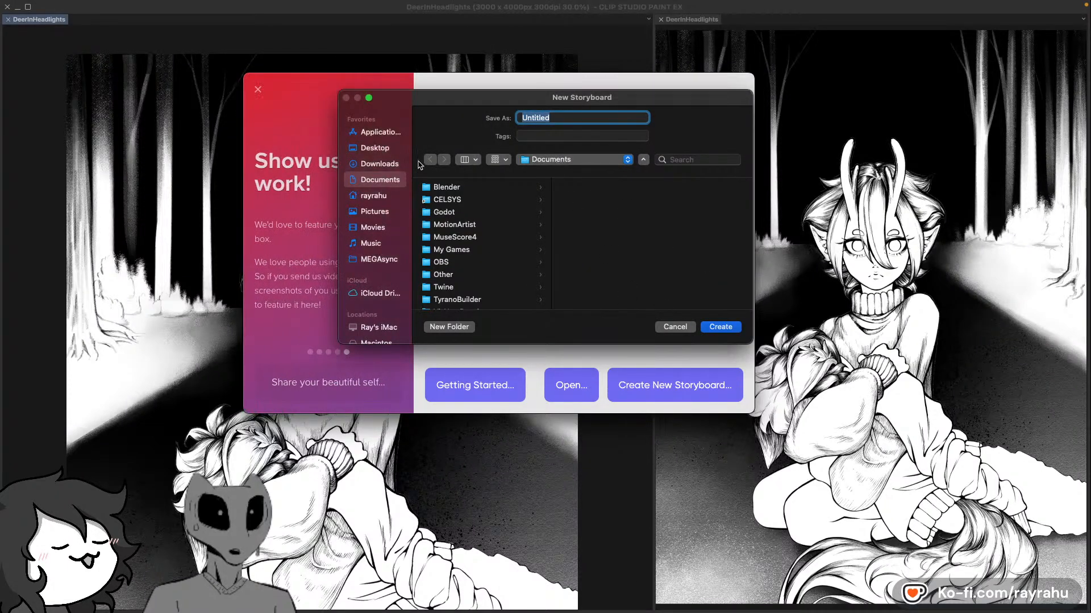
click(383, 149)
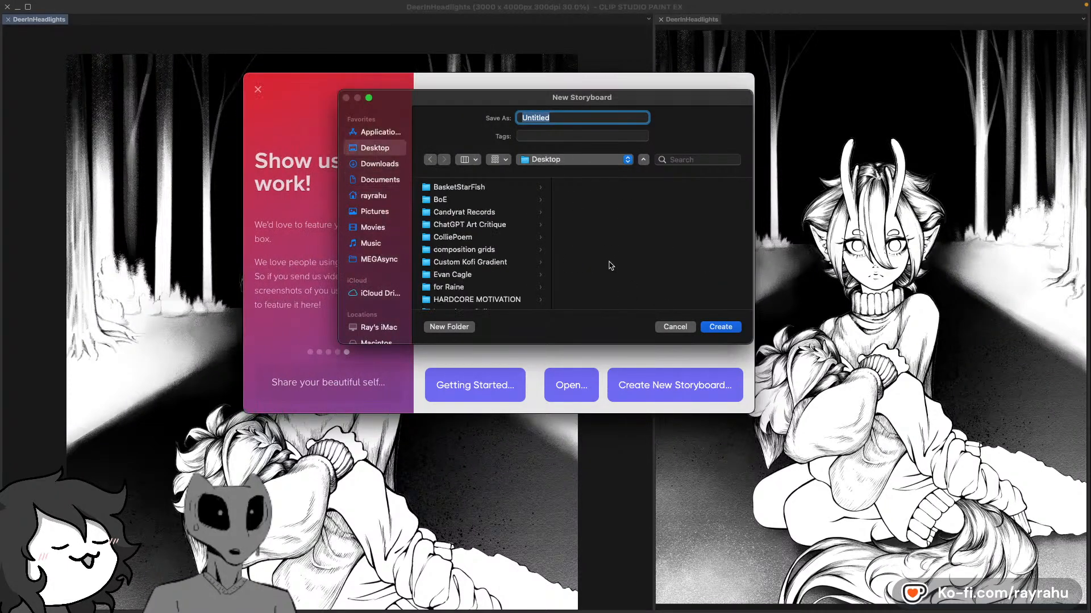
click(718, 327)
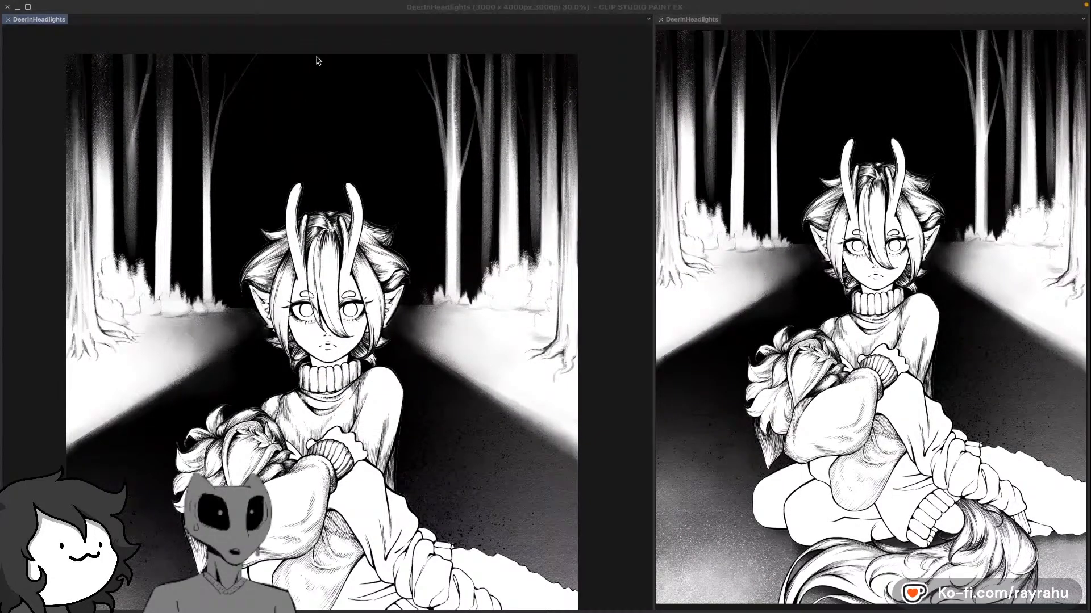
Step: Move the new storyboard's window into view and make it full screen
click(340, 12)
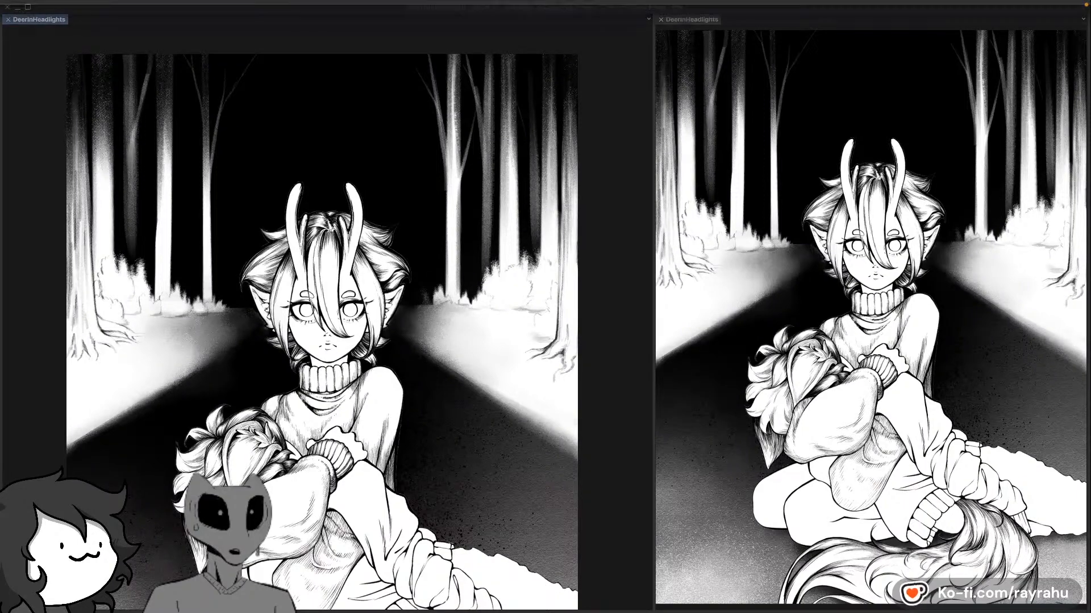
mouse_move(239, 0)
mouse_down()
mouse_move(238, 131)
mouse_move(241, 81)
mouse_up()
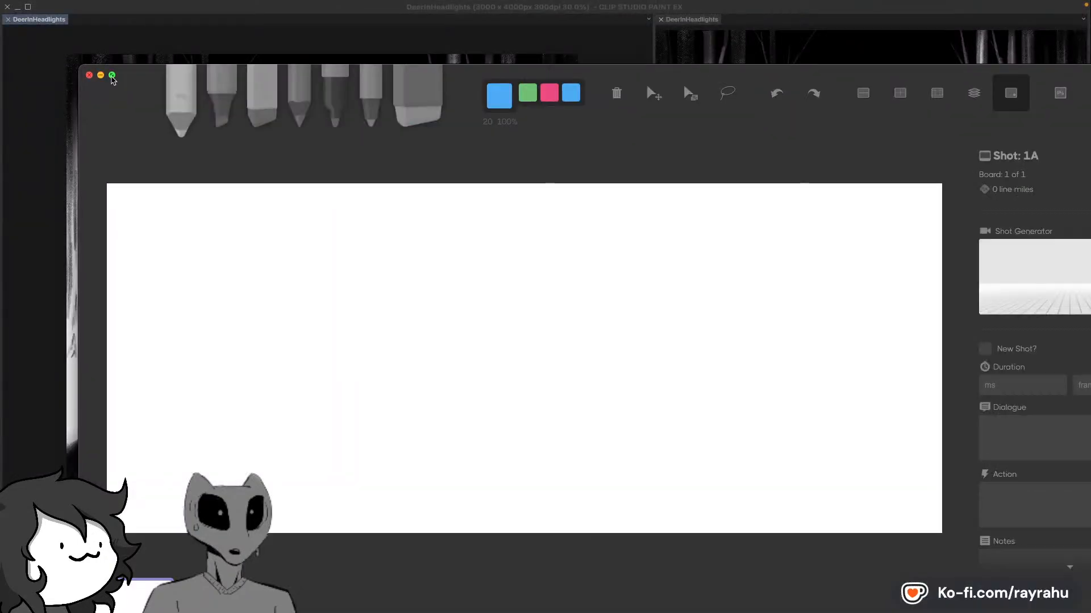
click(112, 75)
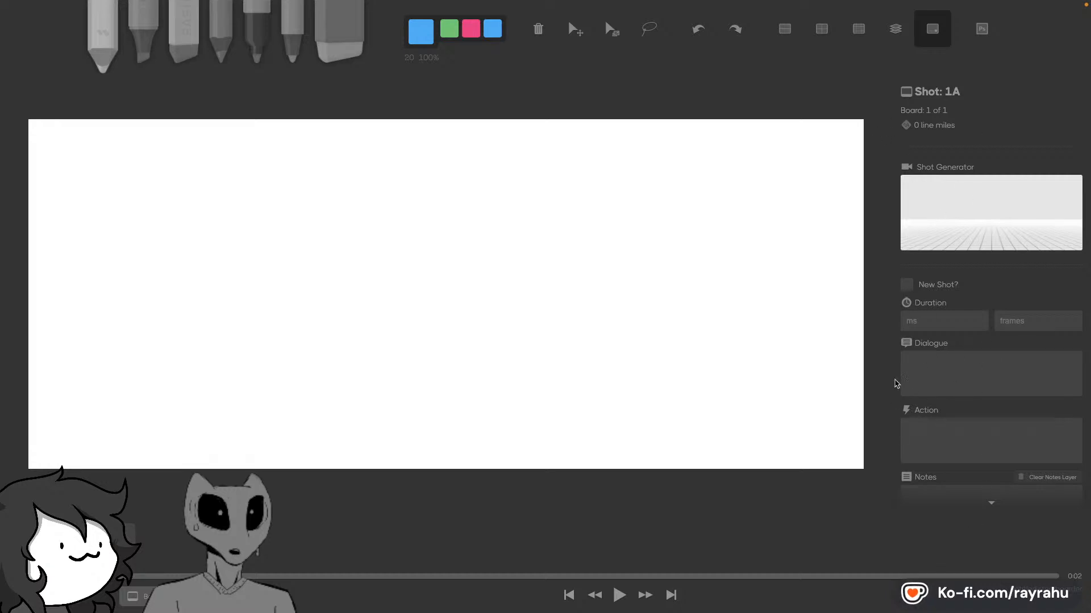
Step: Examine the blank board, its shot, notes, reference layer and scene settings, and its timeline
scroll(888, 381, up, 5)
scroll(889, 381, down, 6)
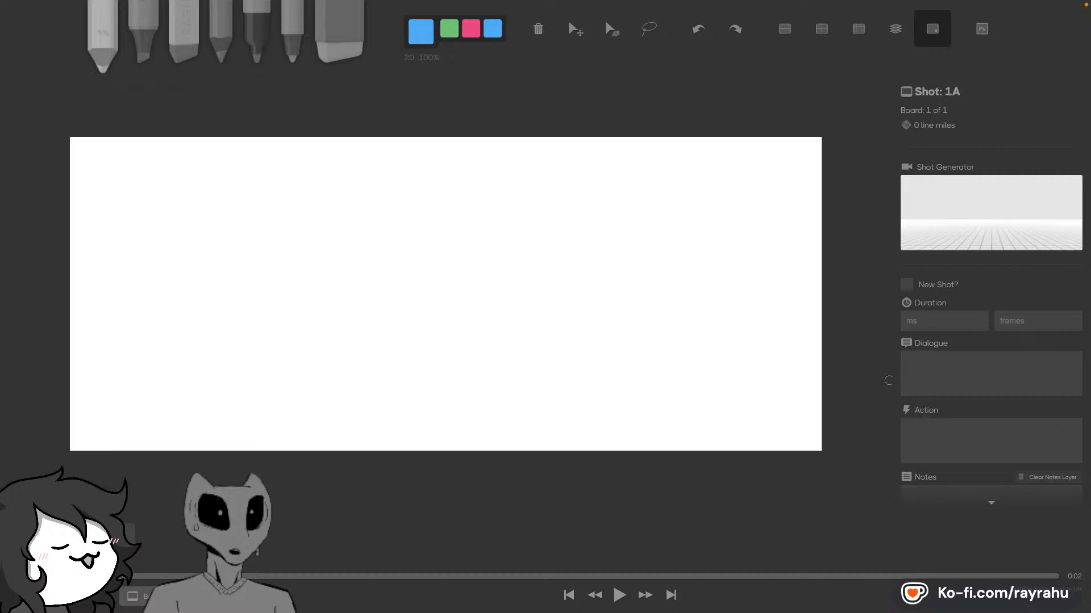
scroll(592, 290, down, 1)
scroll(392, 231, up, 3)
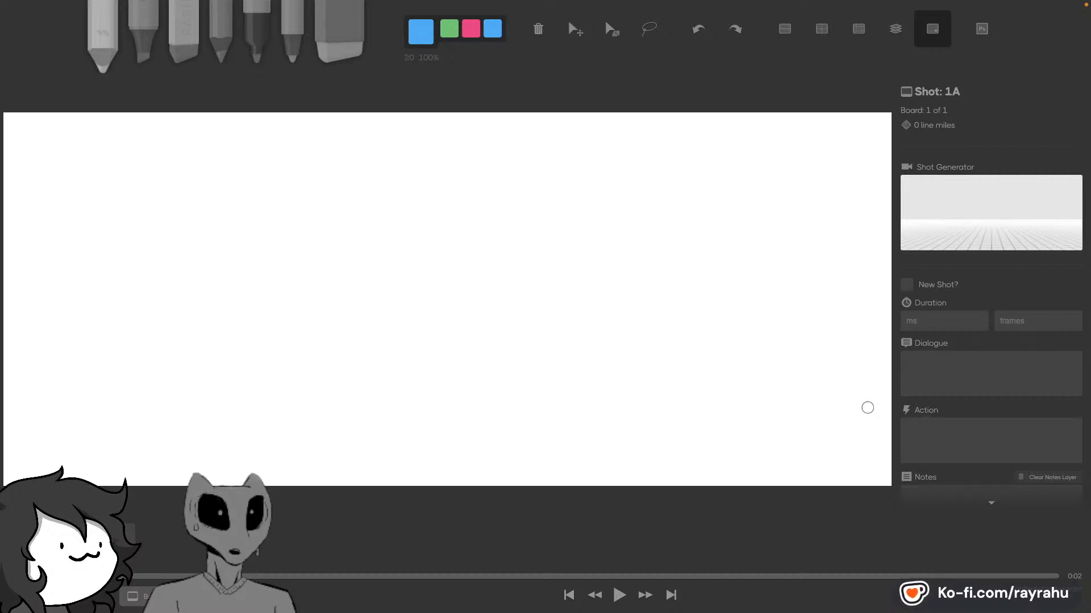
scroll(965, 393, down, 5)
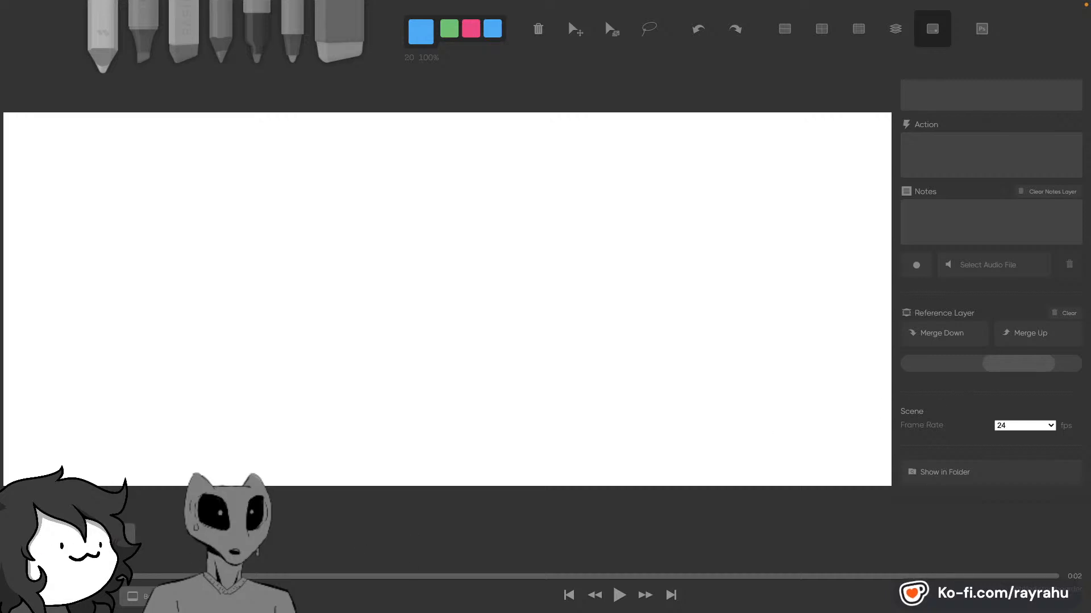
key(t)
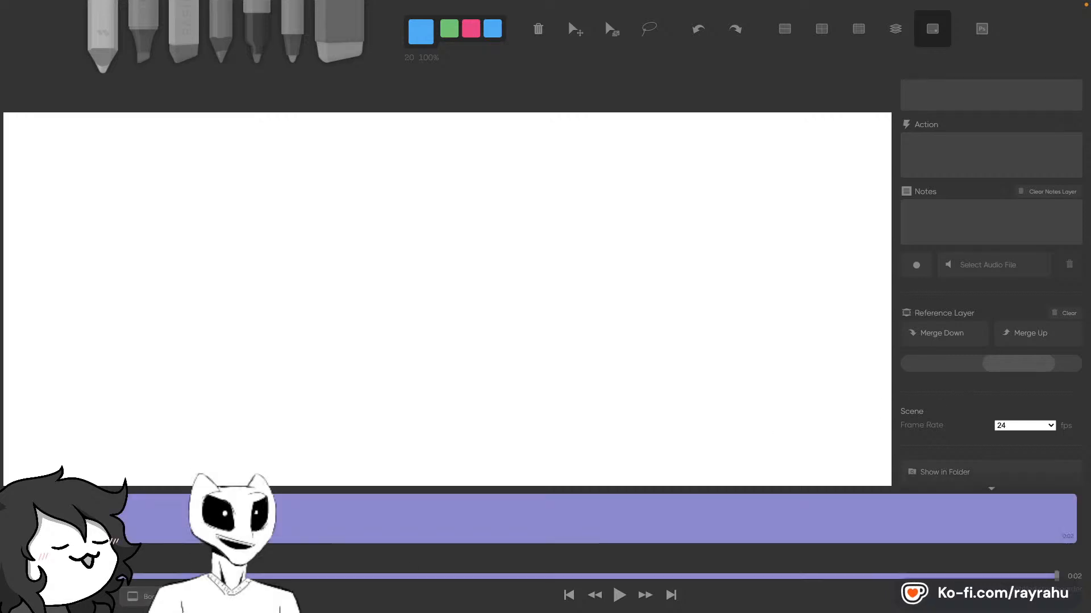
key(t)
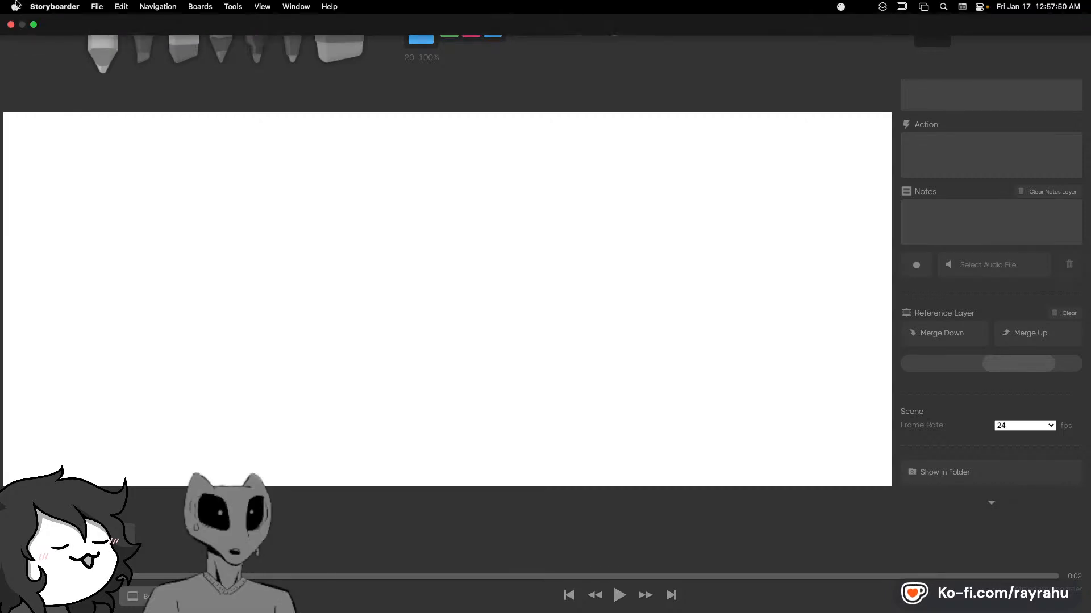
Step: Quit Storyboarder and return to the DeerInHeadlights illustration in Clip Studio Paint
scroll(174, 209, up, 2)
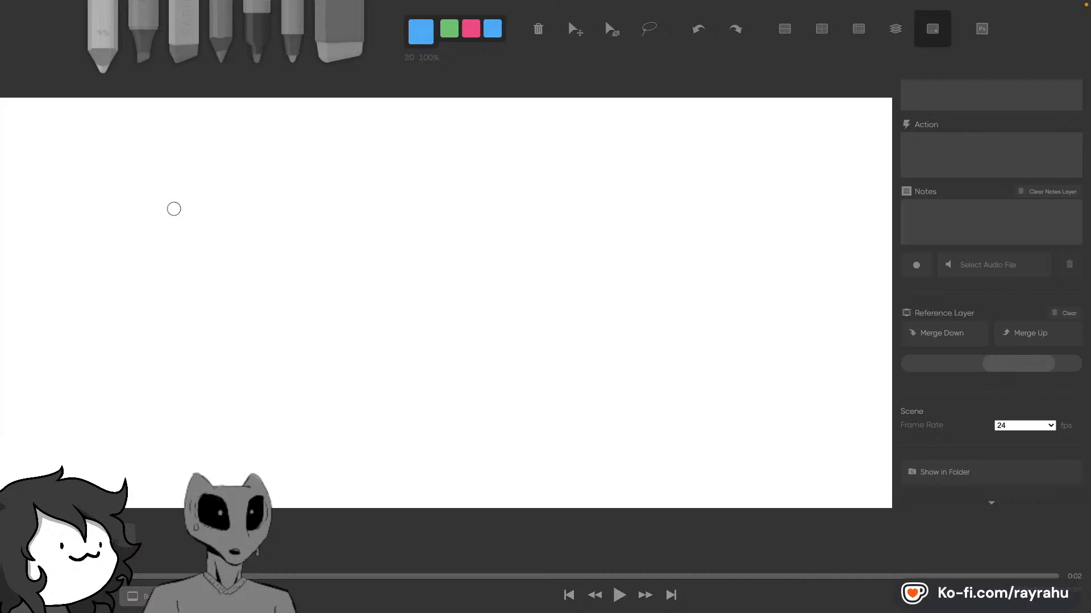
scroll(173, 209, down, 5)
scroll(173, 209, up, 1)
scroll(173, 209, up, 2)
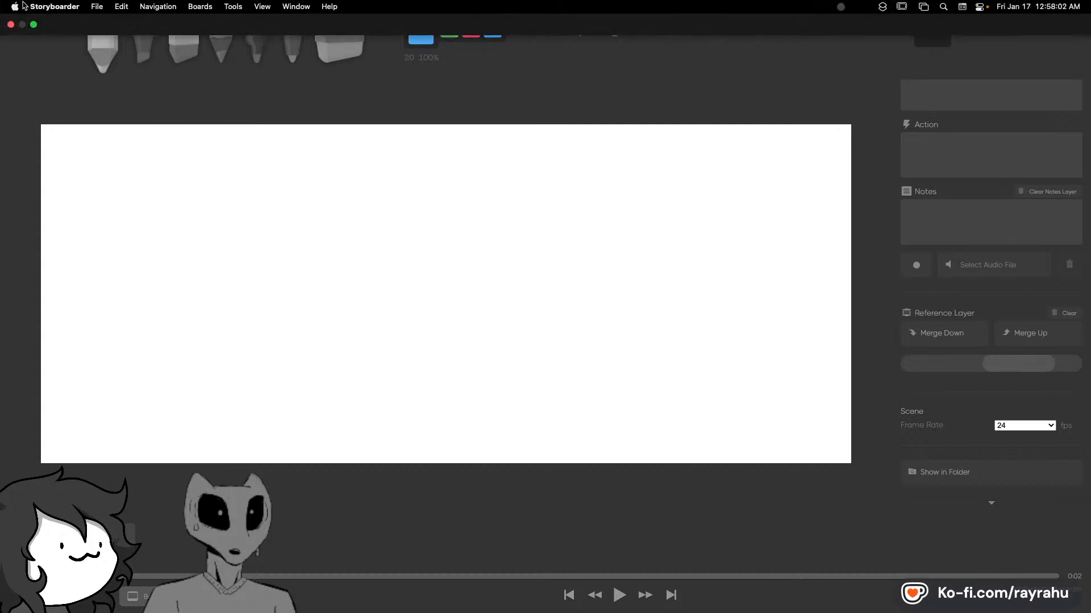
click(43, 7)
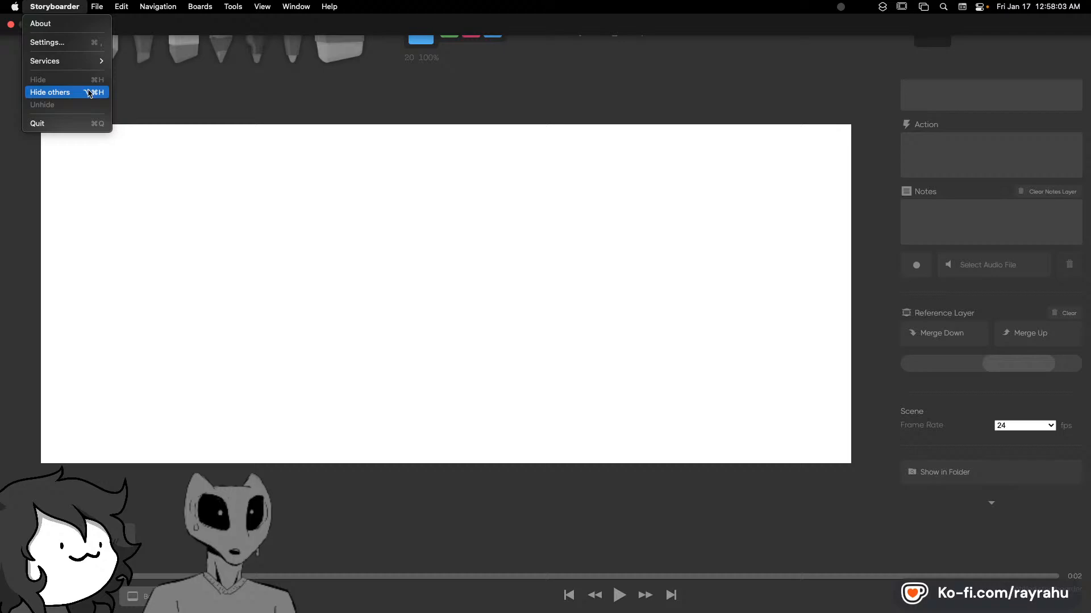
click(91, 123)
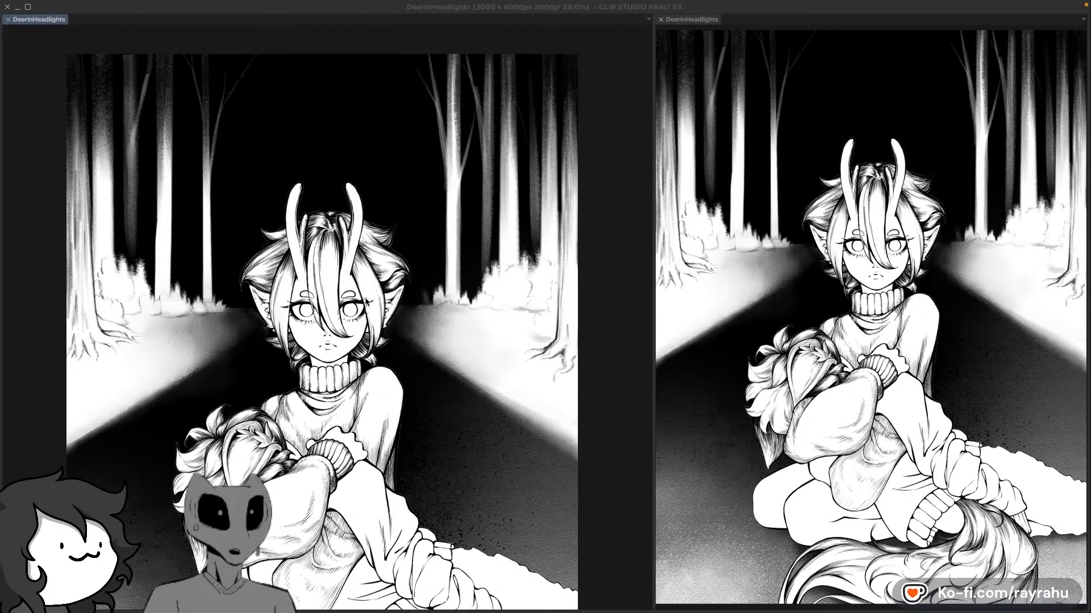
Step: Review the whole illustration at several zoom levels between 20% and 30%, ending at 25%
mouse_move(393, 352)
mouse_down()
mouse_move(385, 328)
mouse_move(394, 334)
mouse_up()
scroll(395, 394, down, 1)
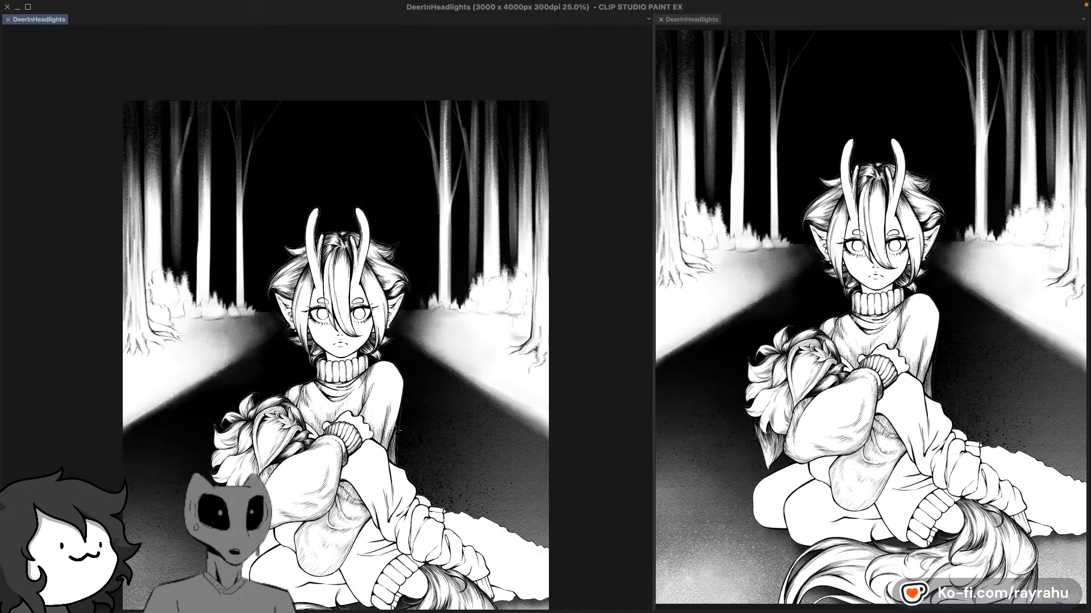
drag(401, 406, 392, 325)
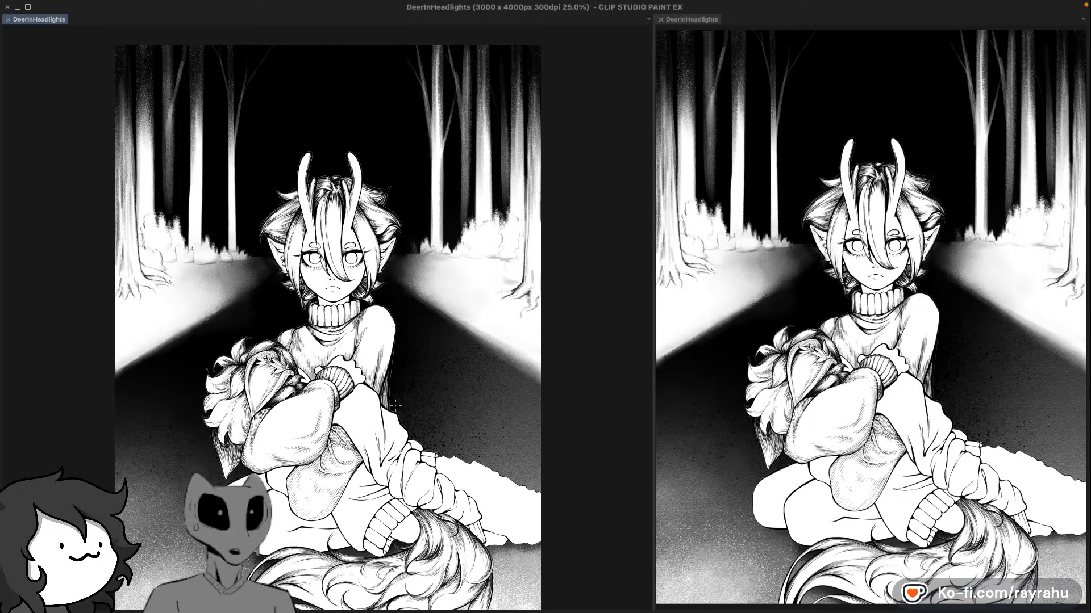
scroll(396, 406, down, 1)
drag(462, 362, 464, 346)
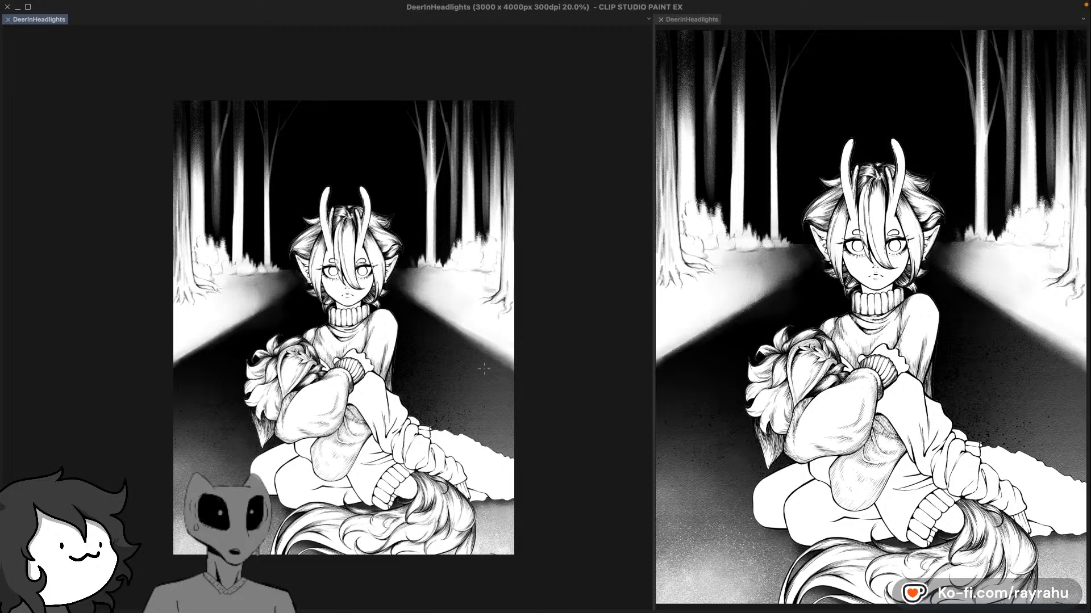
scroll(483, 369, up, 2)
drag(343, 338, 473, 326)
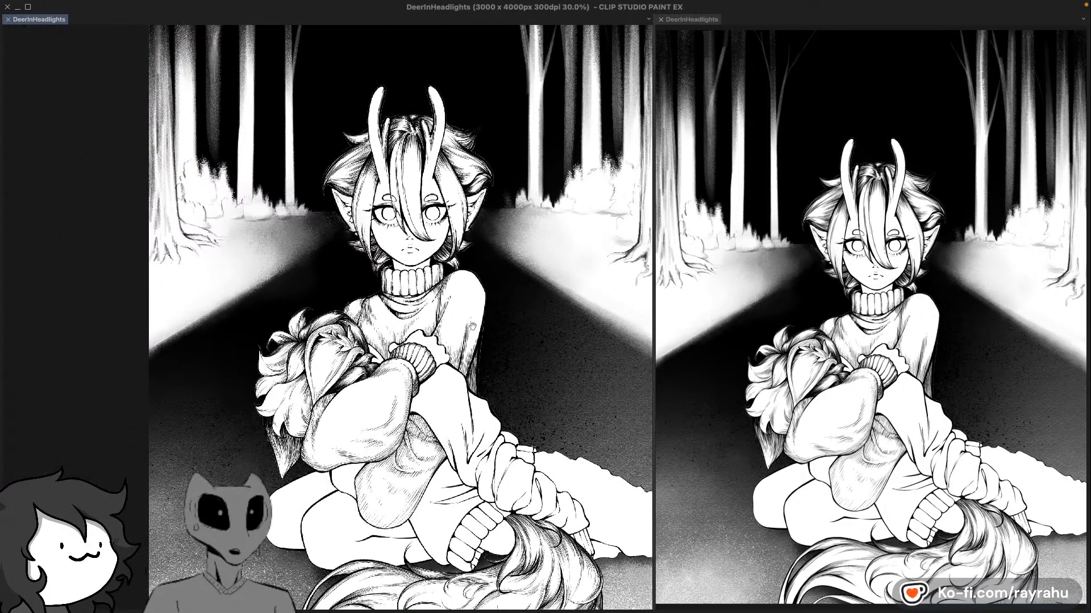
drag(575, 288, 570, 310)
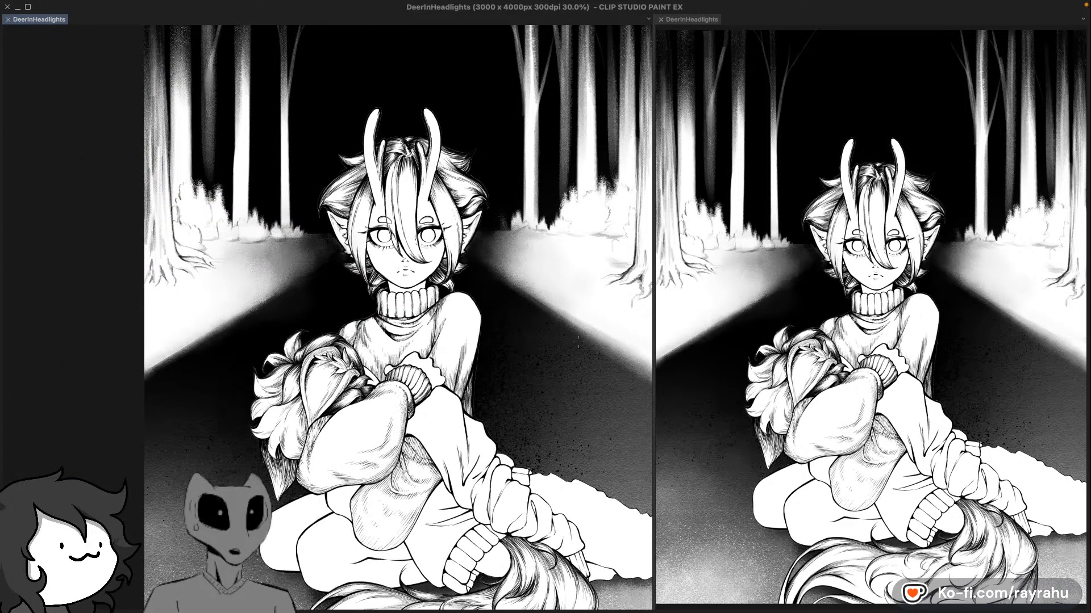
scroll(578, 342, down, 1)
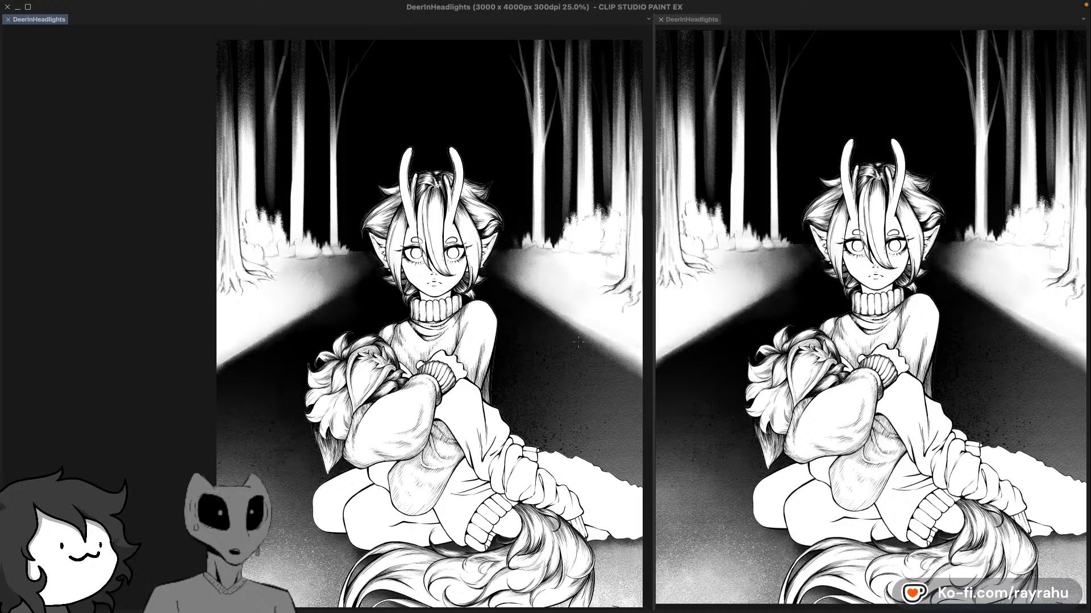
Step: Turn on Folder 2 with its 60.0 LPI tone layers and add a layer mask to the folder
key(F4)
key(F4)
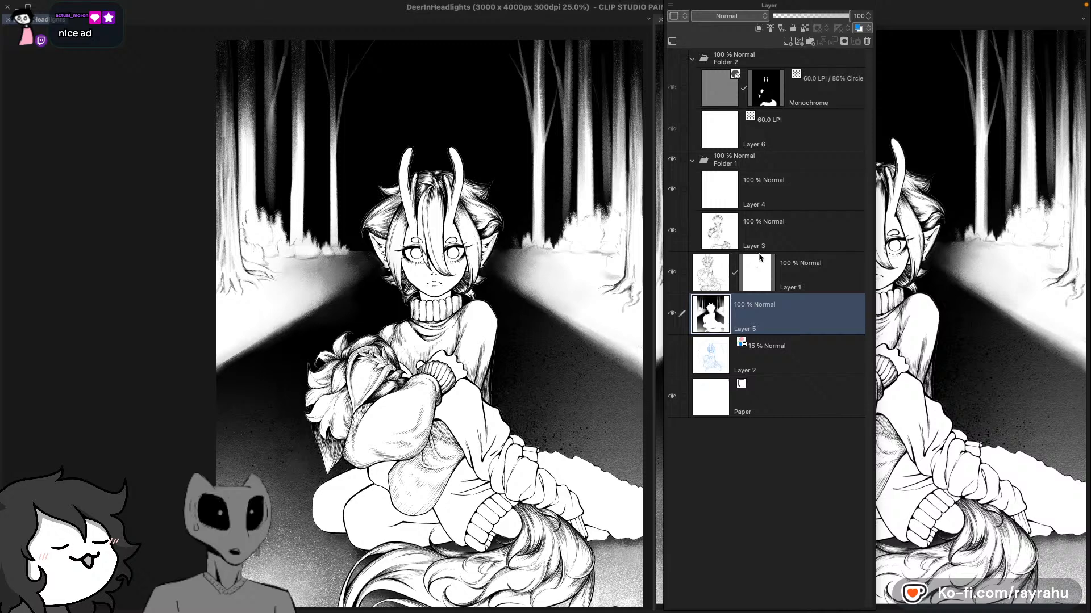
click(672, 58)
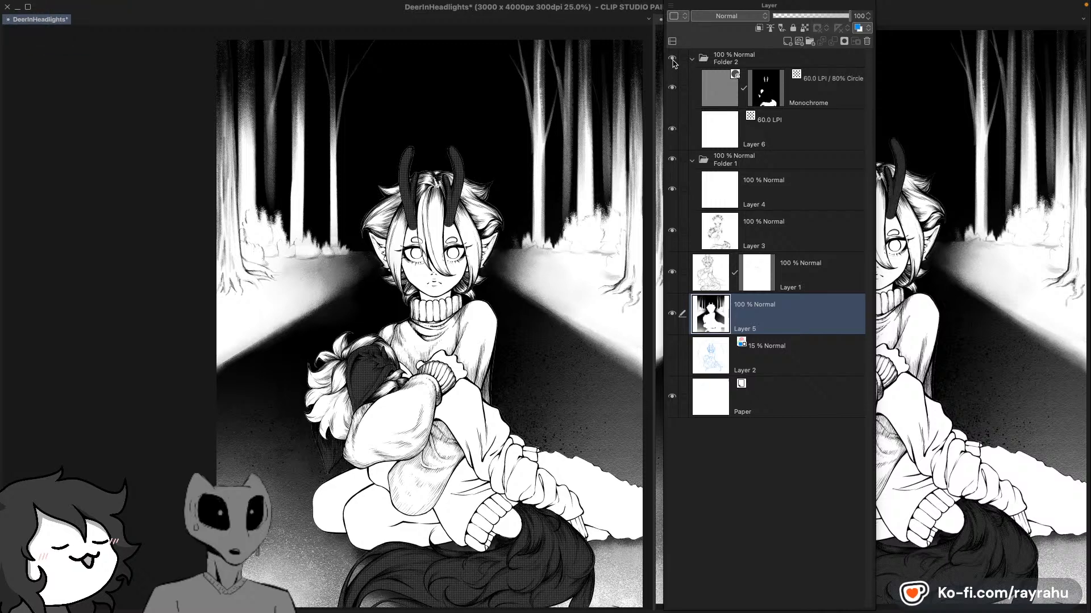
click(672, 59)
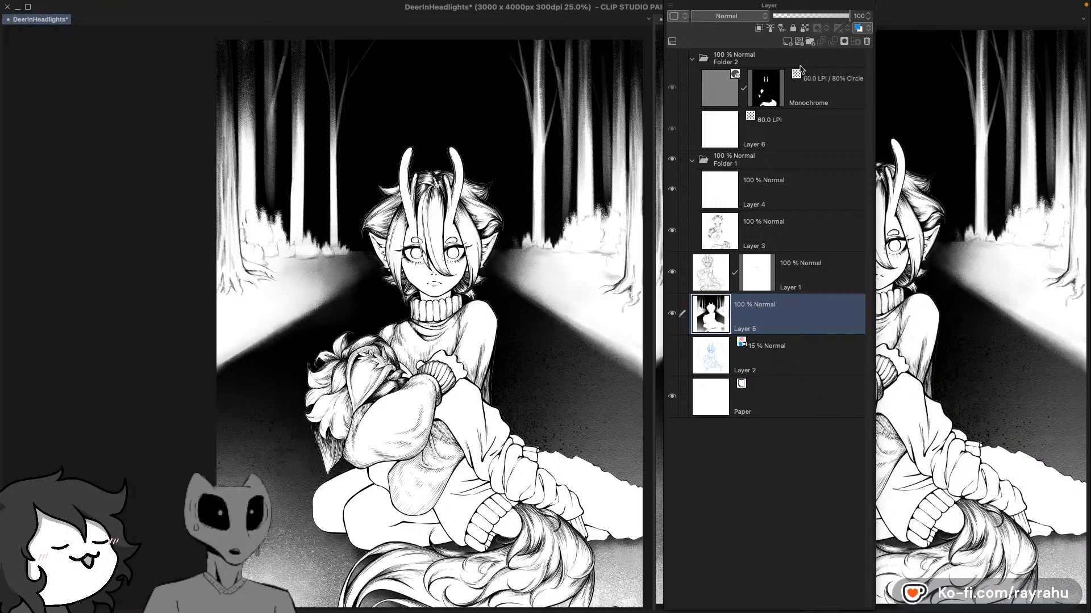
click(825, 67)
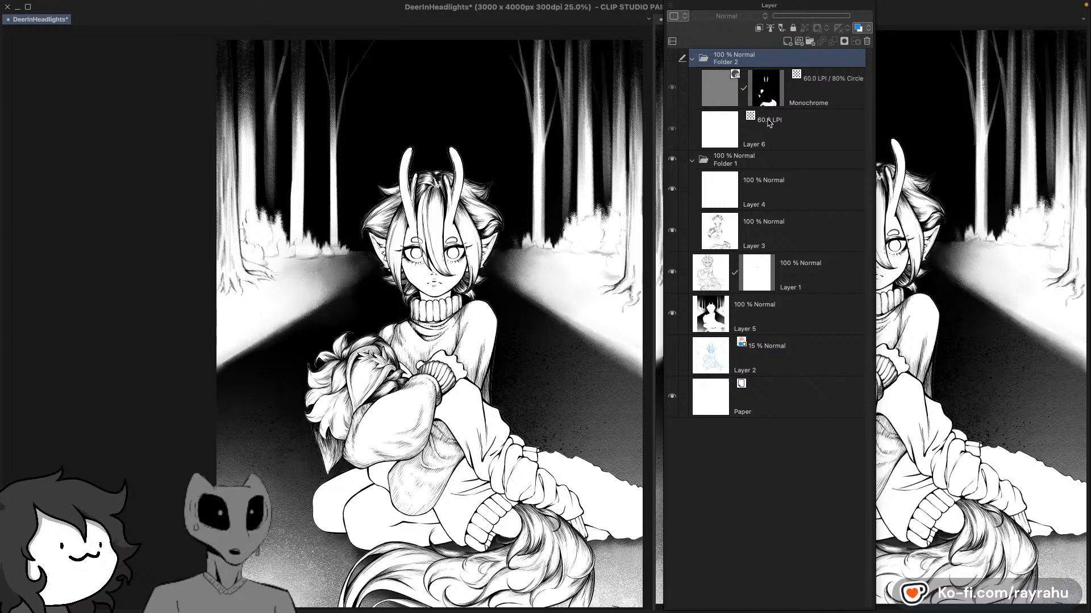
click(672, 58)
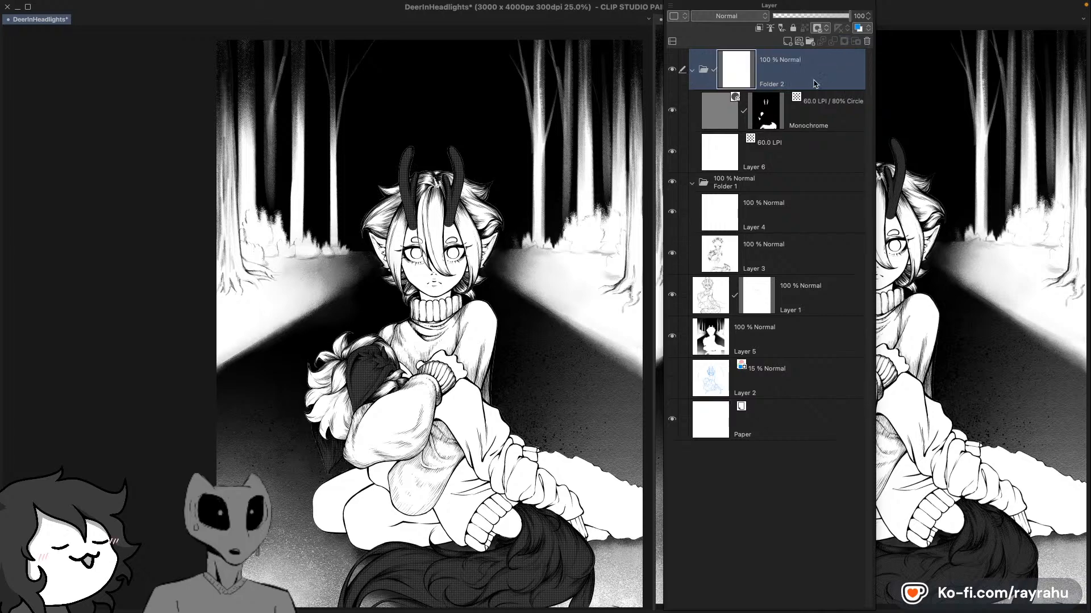
key(Tab)
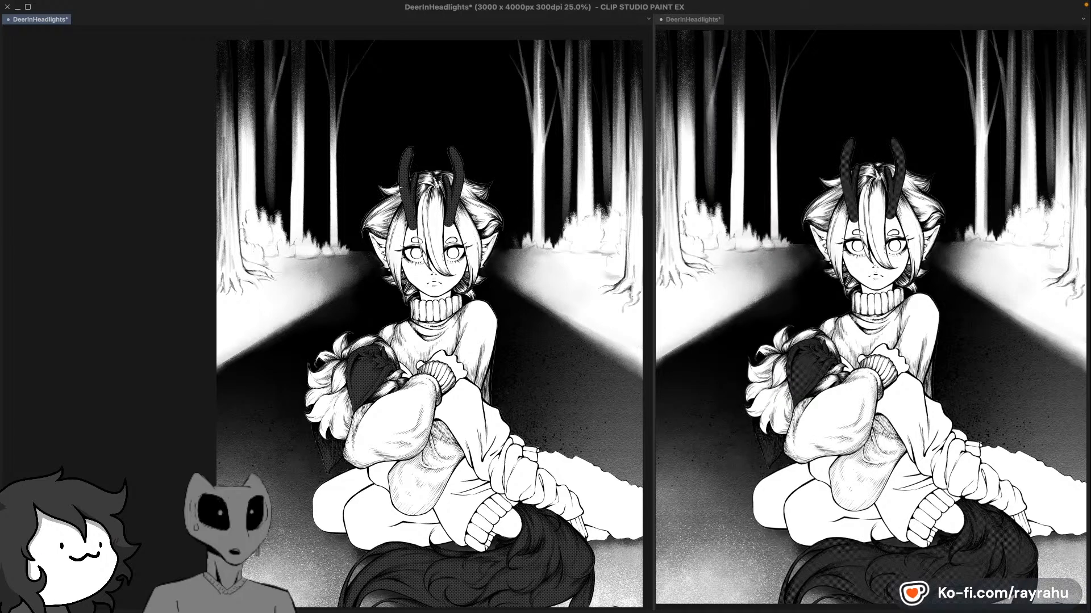
Step: Airbrush a soft highlight down the length of the left antler on the tone mask, redoing strokes until it sits cleanly
scroll(405, 165, up, 2)
drag(488, 176, 492, 172)
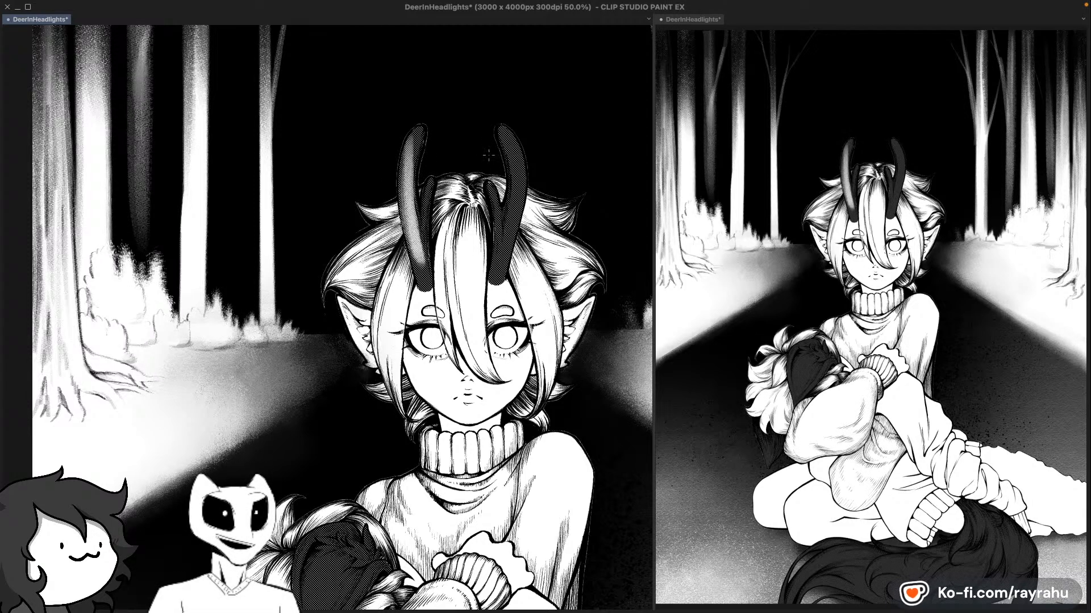
mouse_move(422, 115)
mouse_down()
mouse_move(399, 165)
mouse_move(420, 296)
mouse_up()
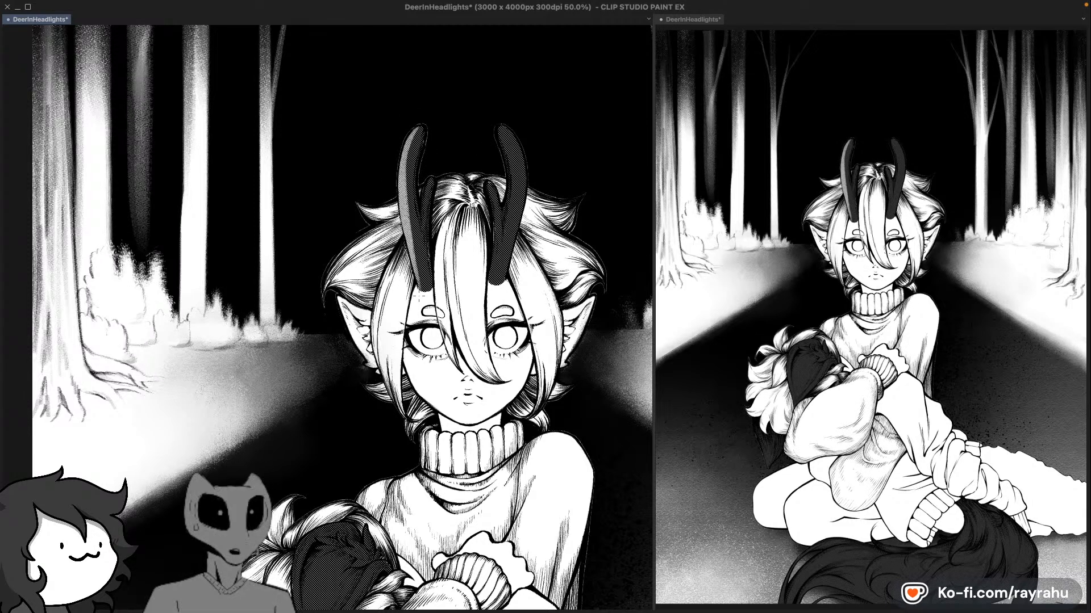
key(super+z)
mouse_move(419, 128)
mouse_down()
mouse_move(402, 203)
mouse_move(420, 286)
mouse_up()
key(super+z)
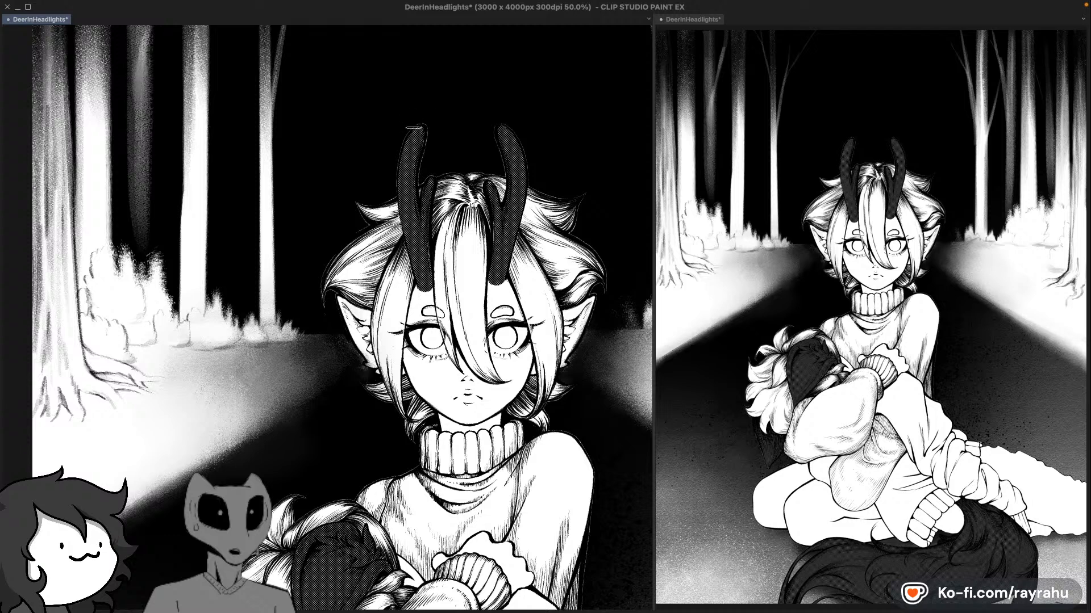
drag(416, 129, 419, 284)
key(super+z)
drag(419, 128, 422, 287)
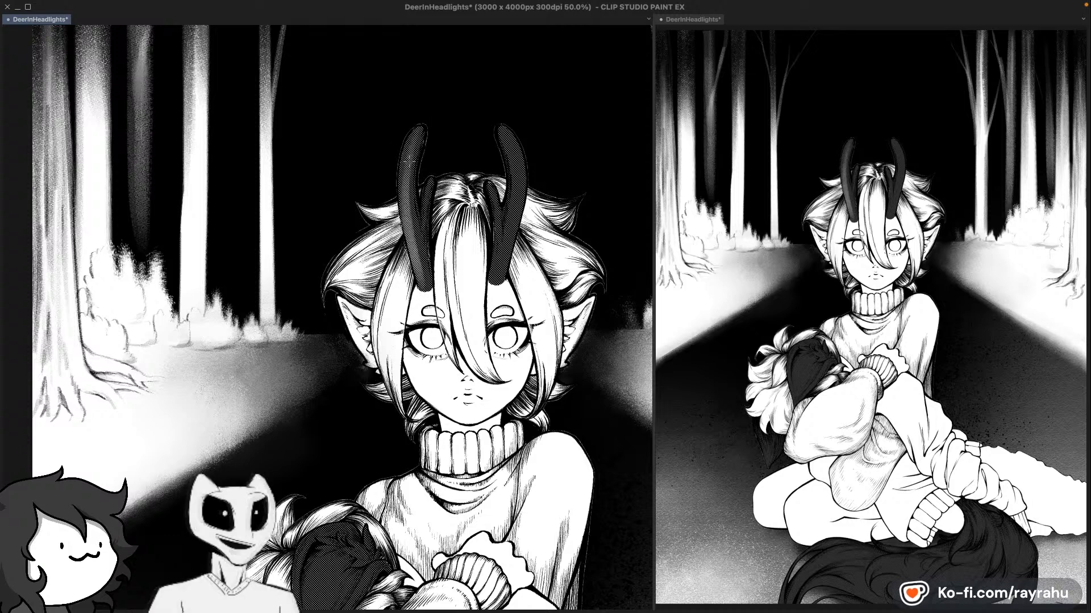
drag(416, 134, 410, 256)
mouse_move(418, 135)
mouse_down()
mouse_move(407, 162)
mouse_move(424, 284)
mouse_up()
key(super+z)
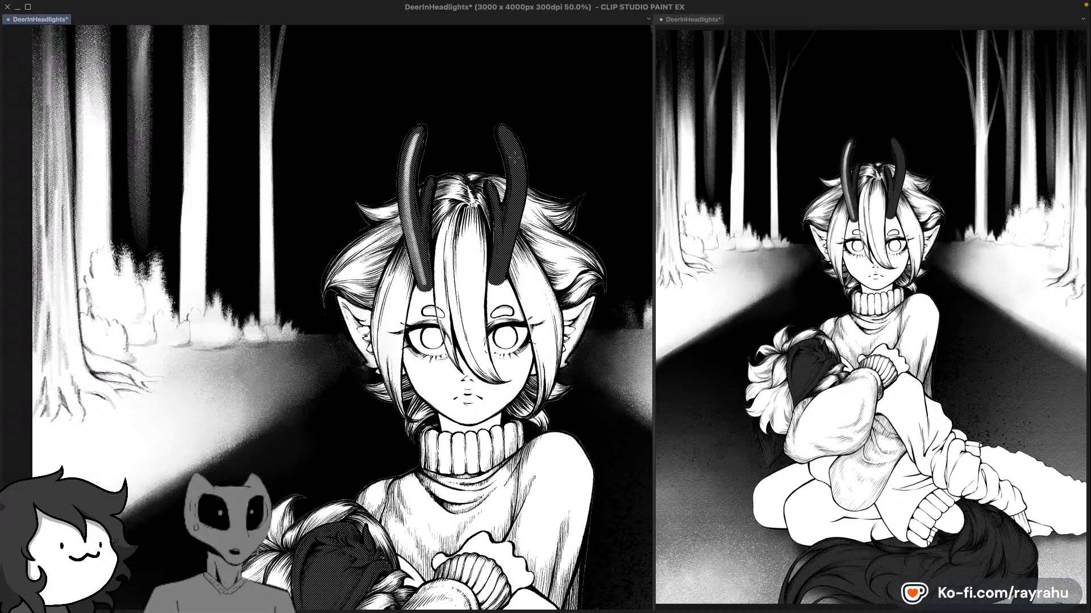
Step: Flip the canvas view horizontally and airbrush a matching soft highlight down the other antler, fading the tone toward the antler bases
key(shift+h)
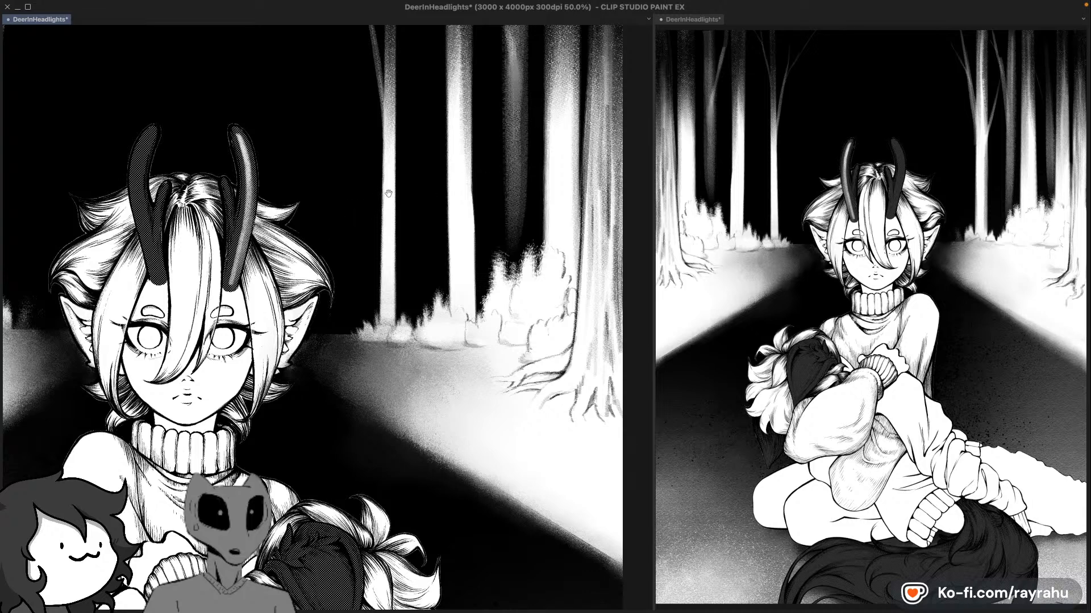
drag(389, 198, 487, 209)
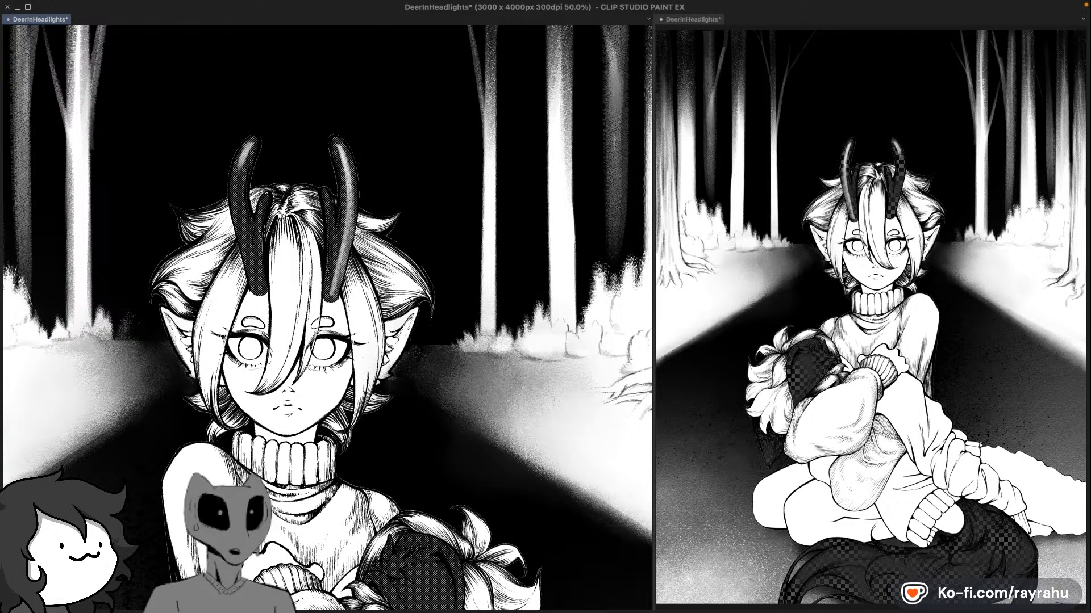
drag(293, 254, 316, 245)
drag(267, 149, 260, 226)
key(super+z)
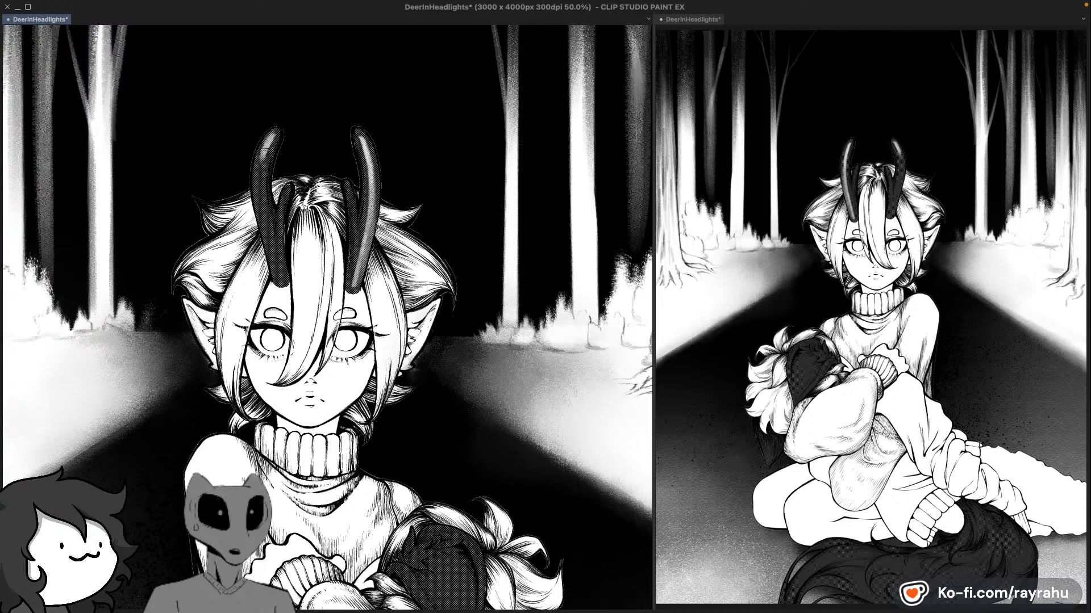
drag(266, 151, 260, 225)
drag(259, 187, 276, 277)
key(super+z)
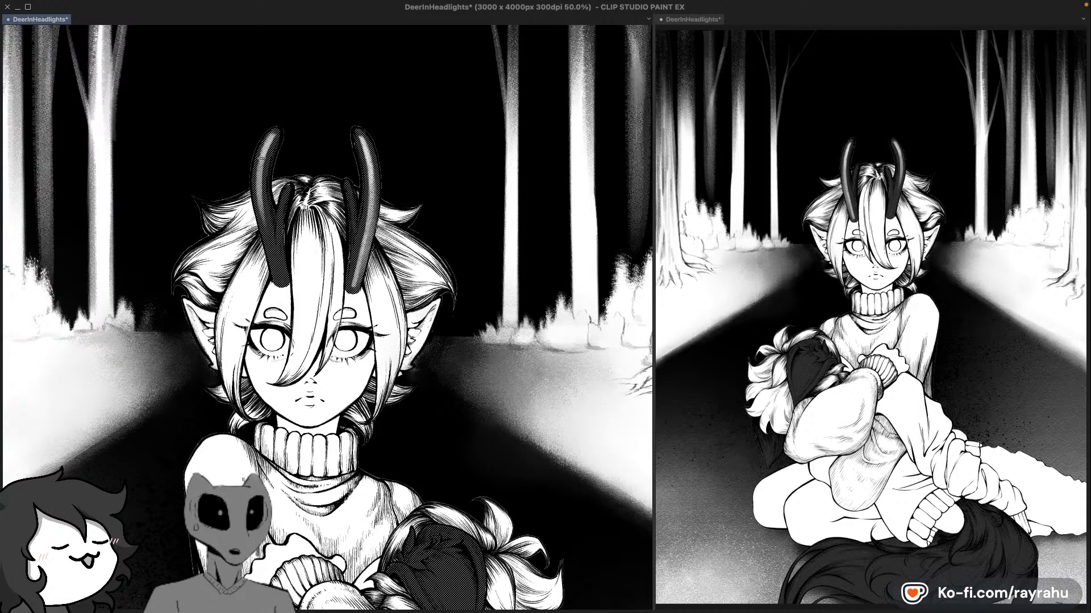
drag(267, 158, 269, 263)
key(super+z)
drag(264, 203, 274, 257)
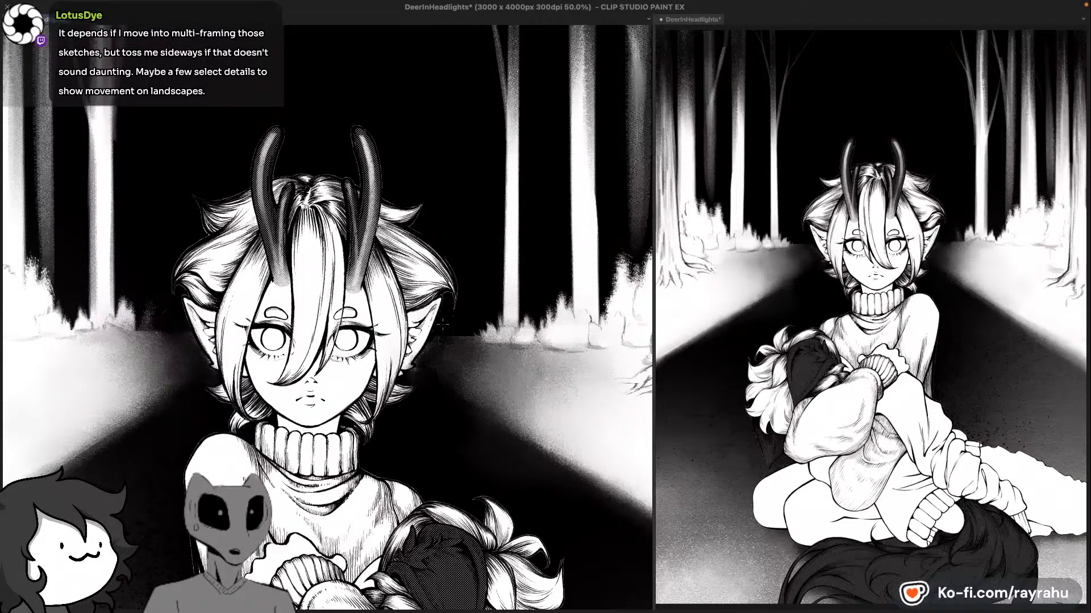
Step: Softly lighten the tone on the held character's two dark ears, including the lower ear tip below the hair
scroll(460, 372, down, 2)
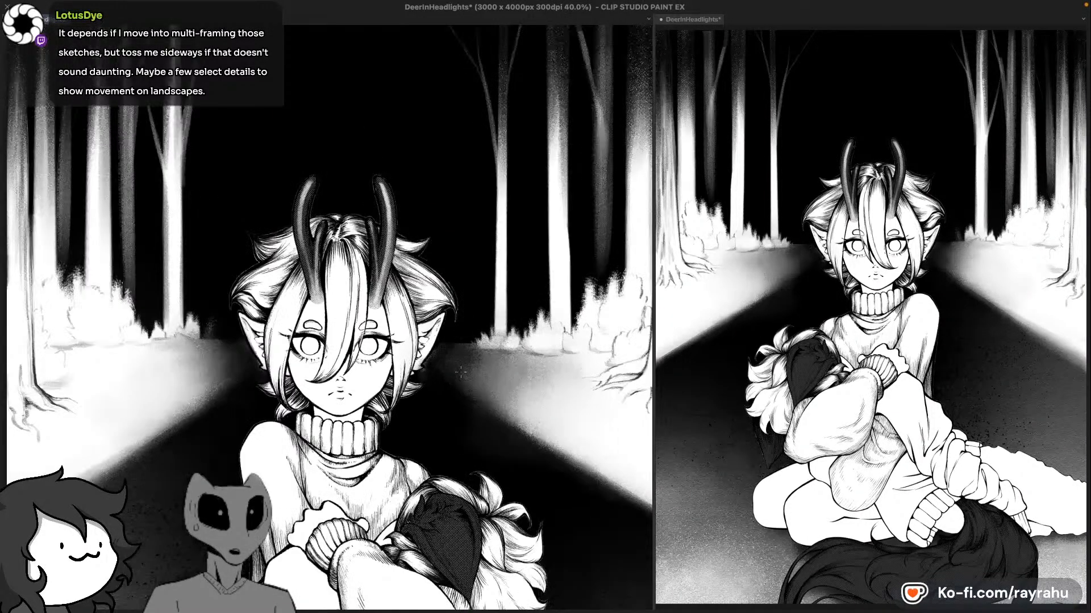
scroll(460, 372, down, 1)
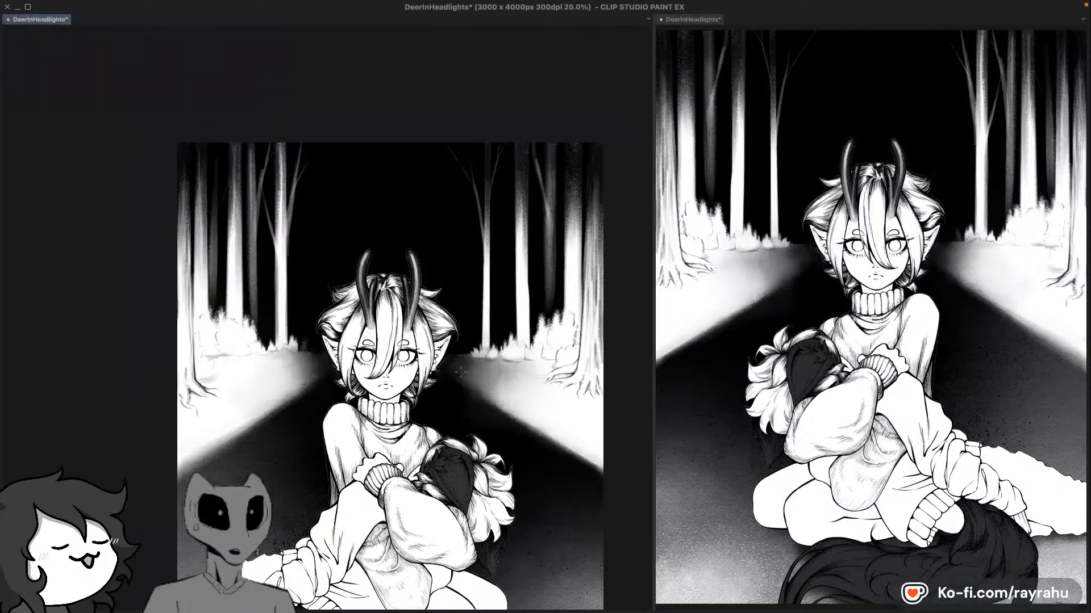
drag(509, 351, 471, 201)
scroll(442, 322, up, 2)
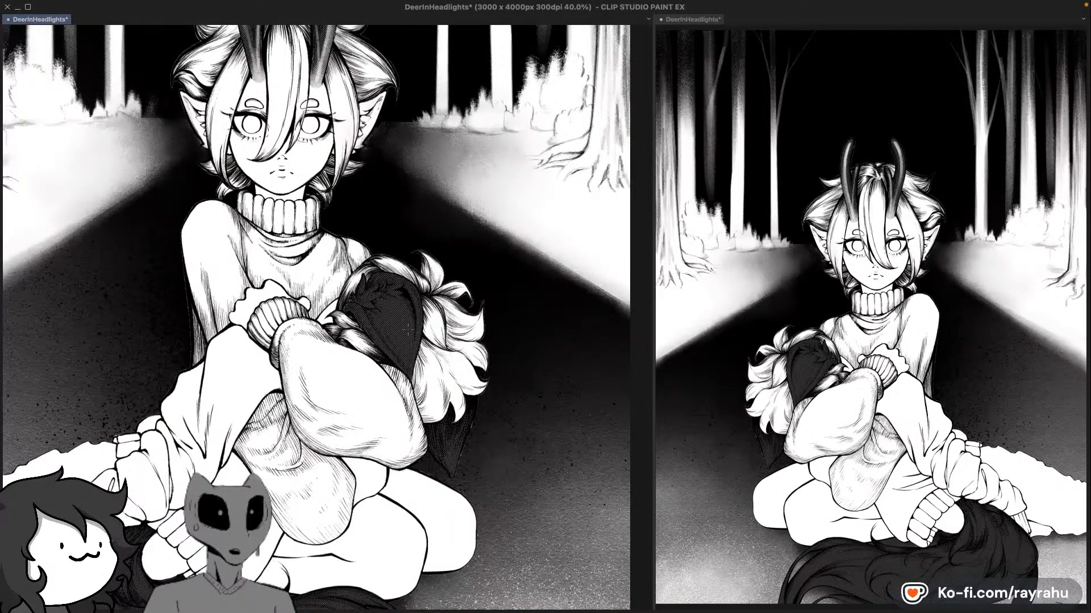
mouse_move(412, 352)
mouse_down()
mouse_move(397, 323)
mouse_move(415, 390)
mouse_up()
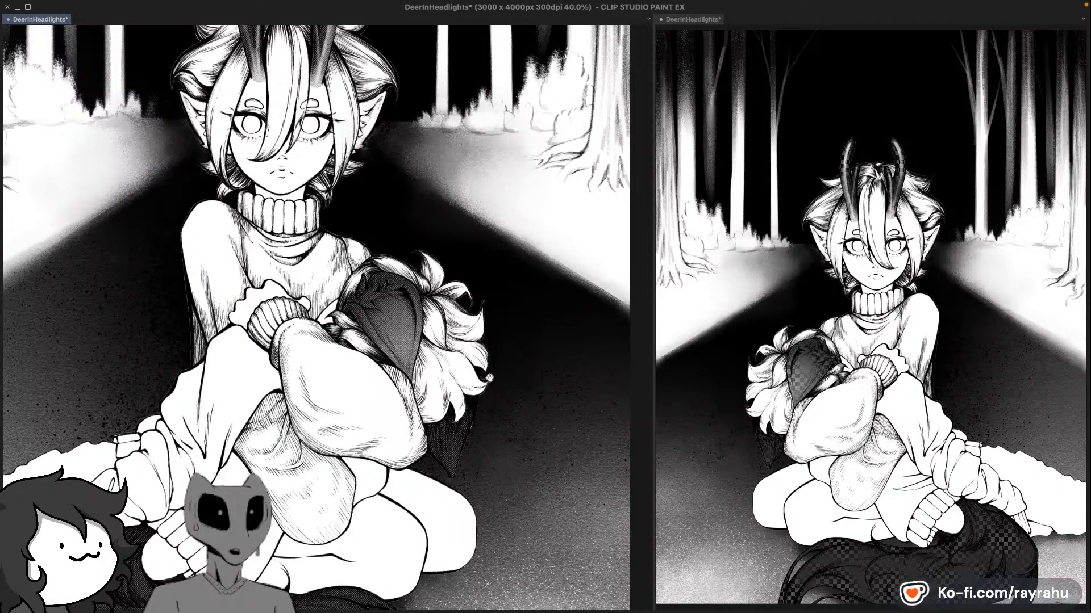
drag(489, 379, 472, 312)
drag(455, 404, 453, 429)
Step: Flip the view back and lighten the tone along the bottom of the dark tail with a large soft brush, reducing its size
scroll(486, 428, down, 4)
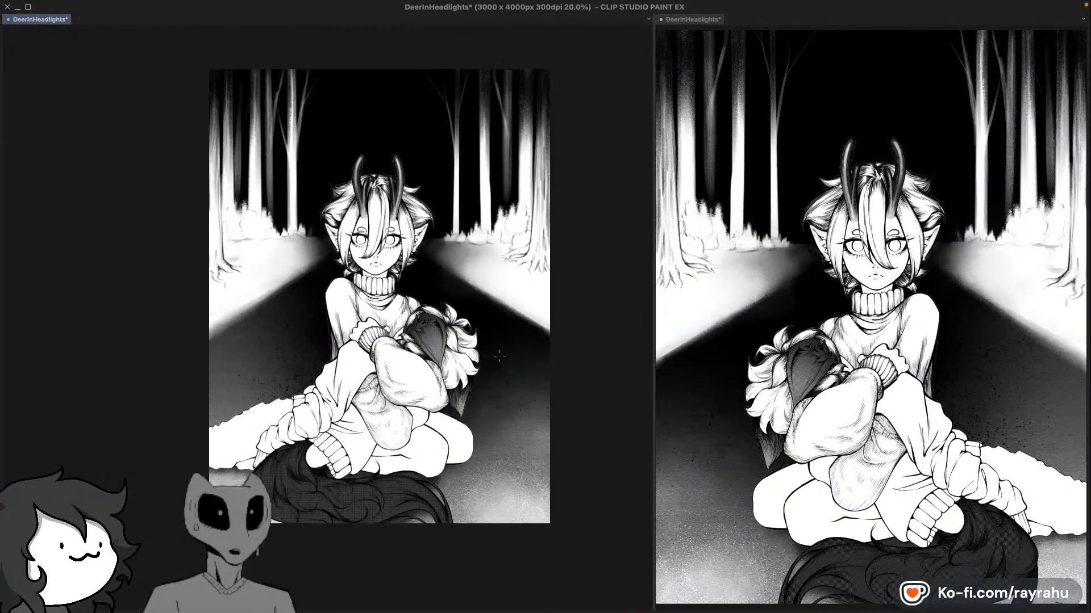
drag(467, 448, 475, 331)
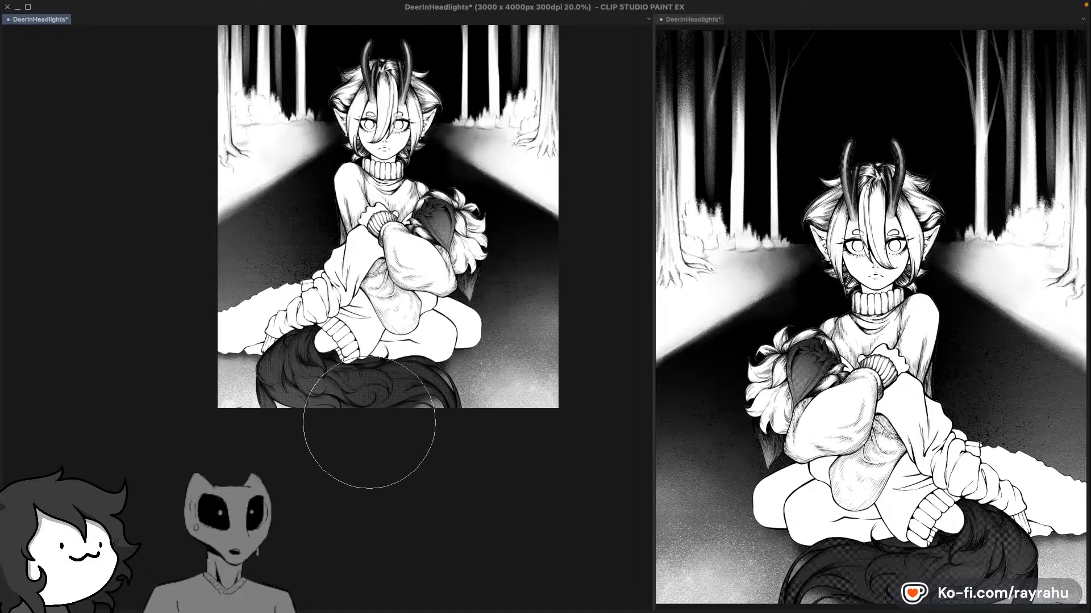
key(h)
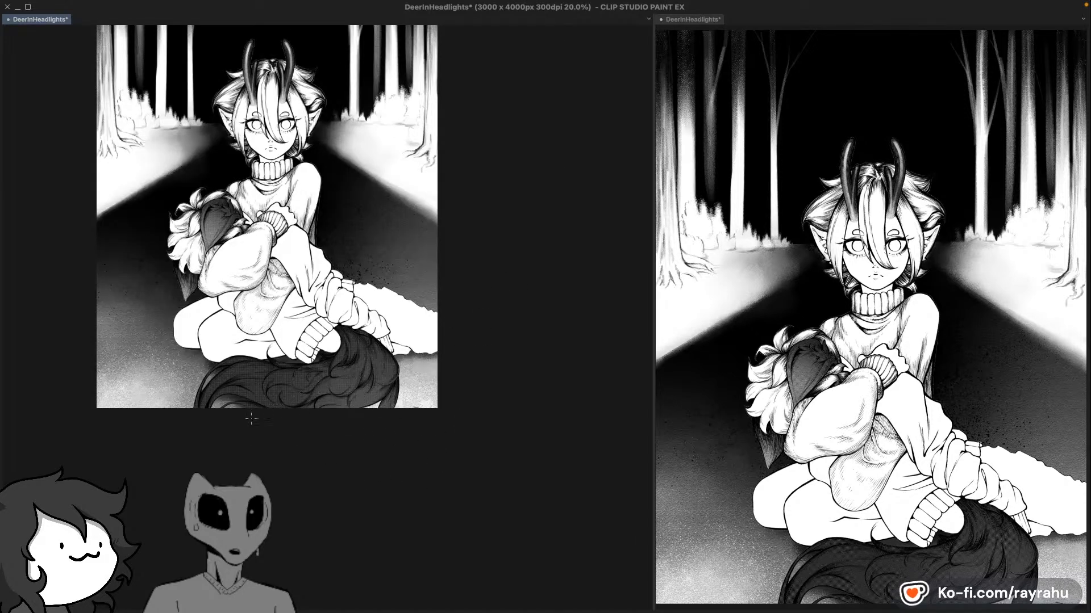
mouse_move(250, 422)
mouse_down()
mouse_move(250, 435)
mouse_move(278, 426)
mouse_up()
key([)
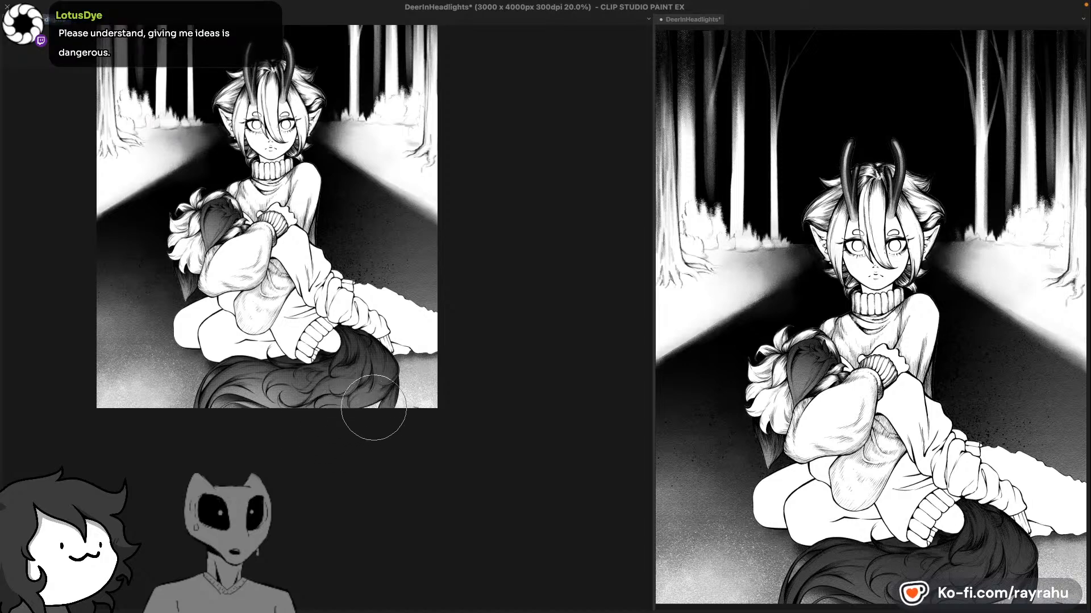
mouse_move(374, 408)
mouse_down()
mouse_move(373, 366)
mouse_move(369, 402)
mouse_move(408, 379)
mouse_move(368, 420)
mouse_move(353, 410)
mouse_move(308, 433)
mouse_up()
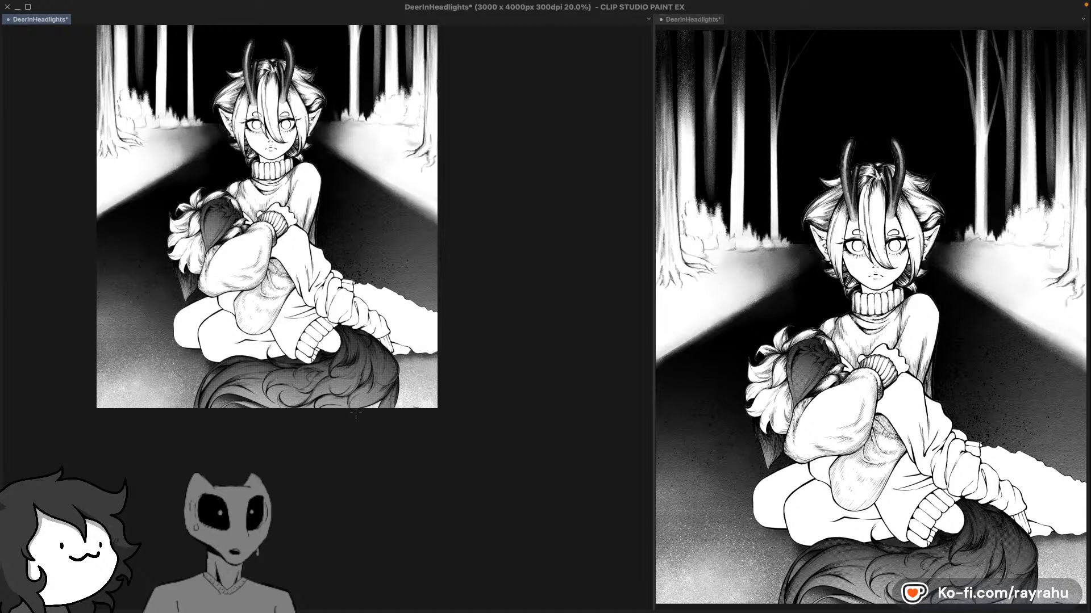
Step: Try brushing a thin highlight band along the outer curve at the left end of the tail
scroll(290, 325, up, 3)
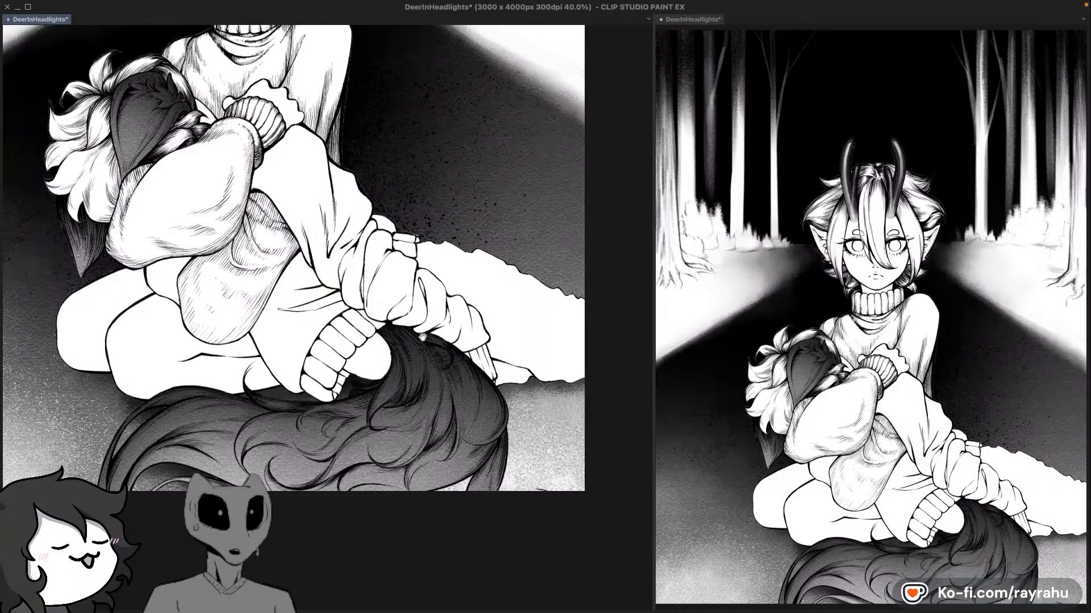
scroll(399, 407, up, 1)
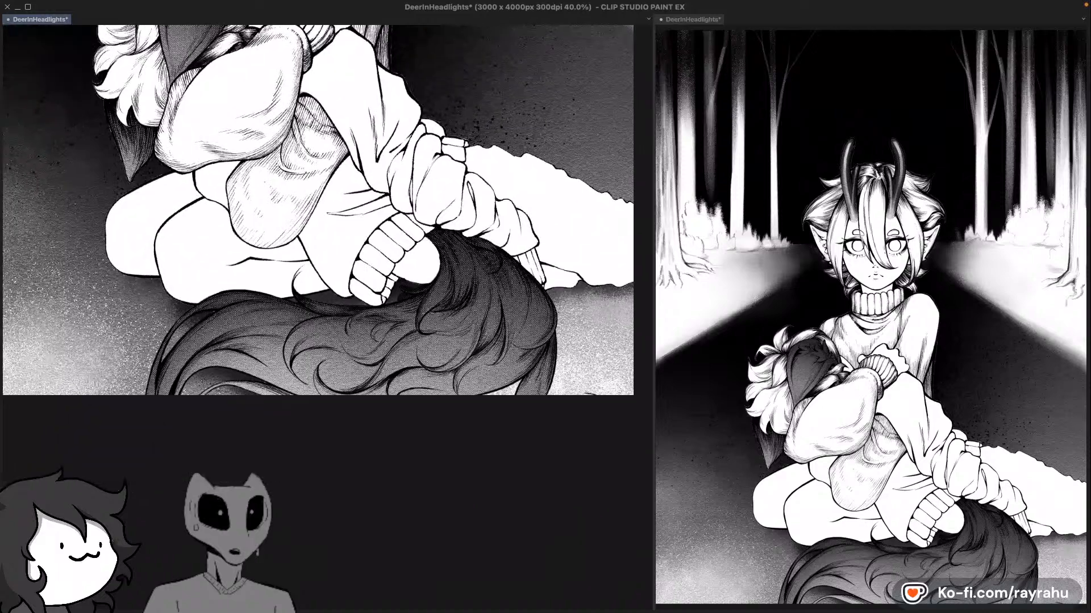
scroll(400, 407, up, 1)
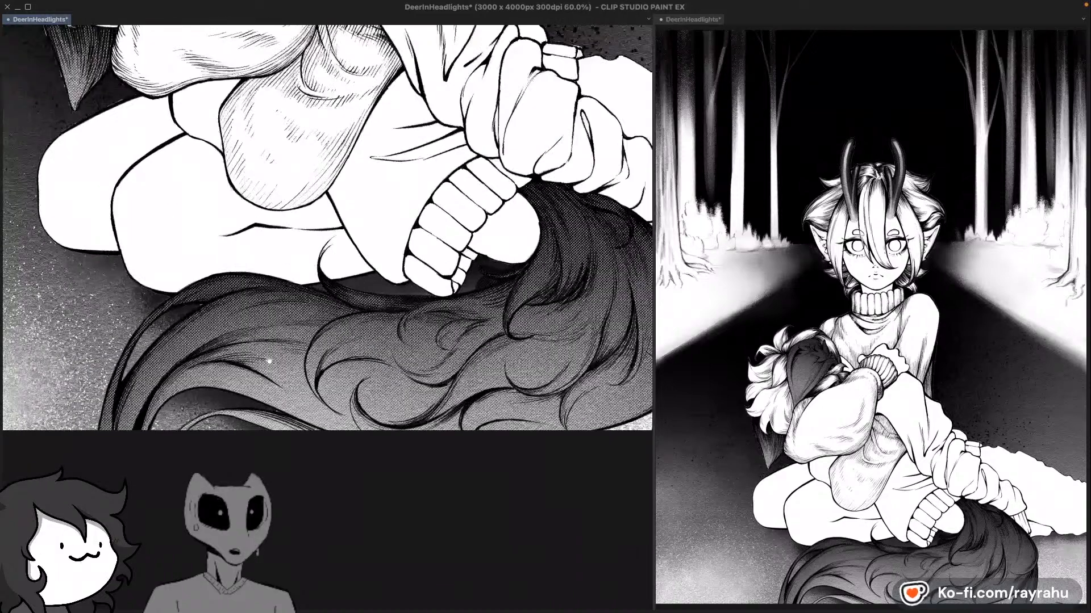
drag(269, 360, 418, 336)
drag(290, 370, 382, 283)
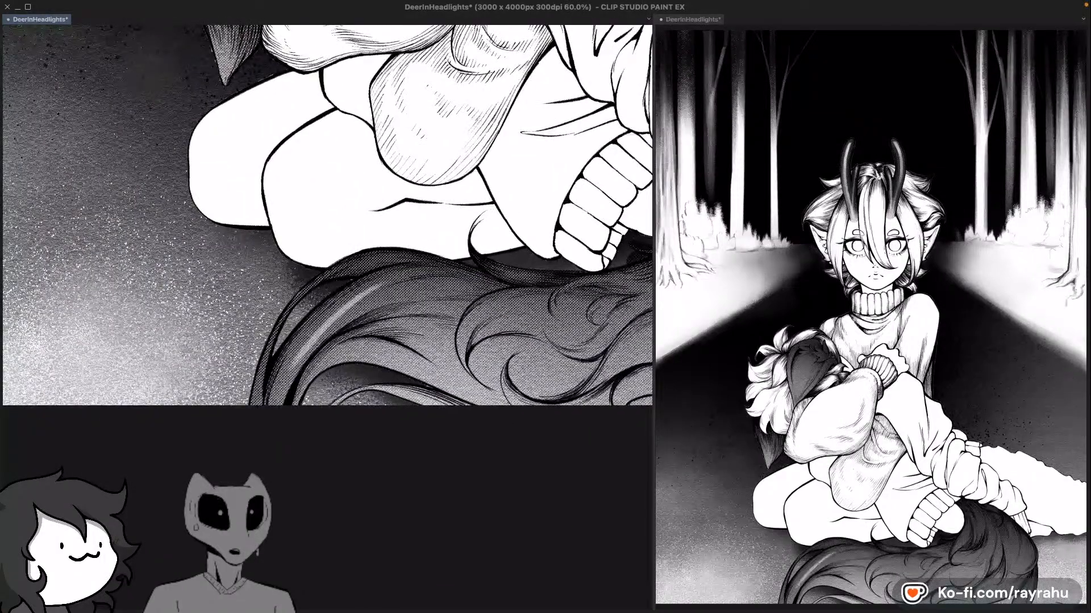
key(ctrl+z)
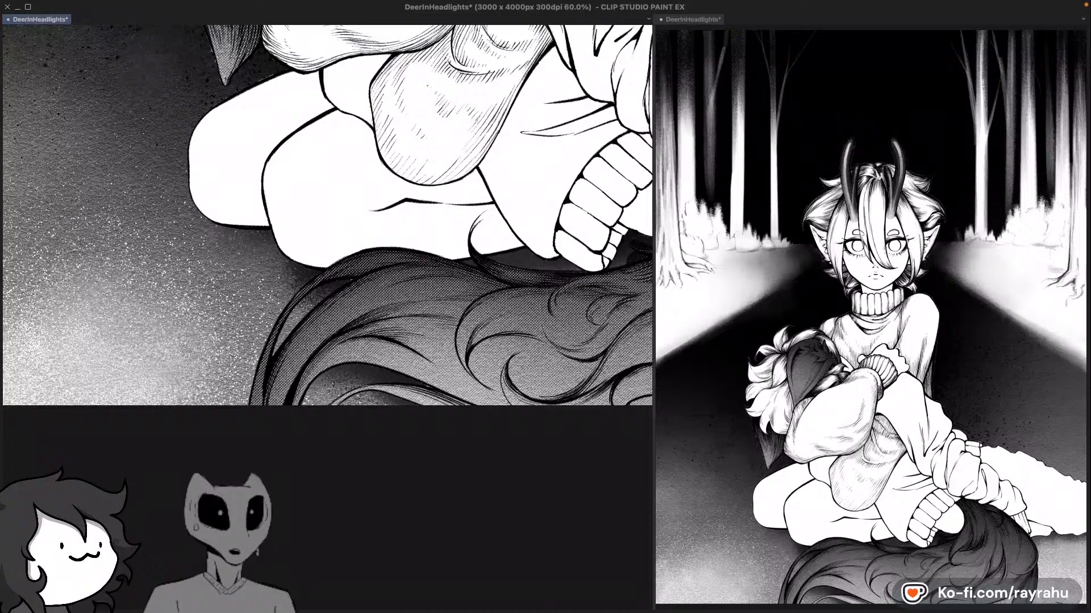
drag(289, 366, 387, 277)
key(ctrl+z)
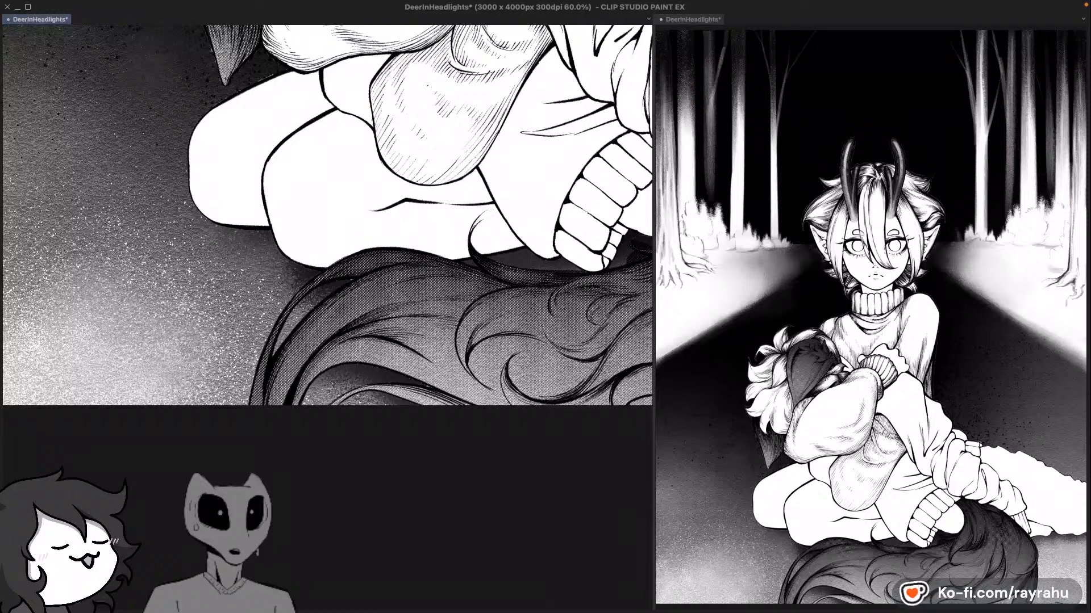
drag(289, 369, 380, 287)
key(ctrl+z)
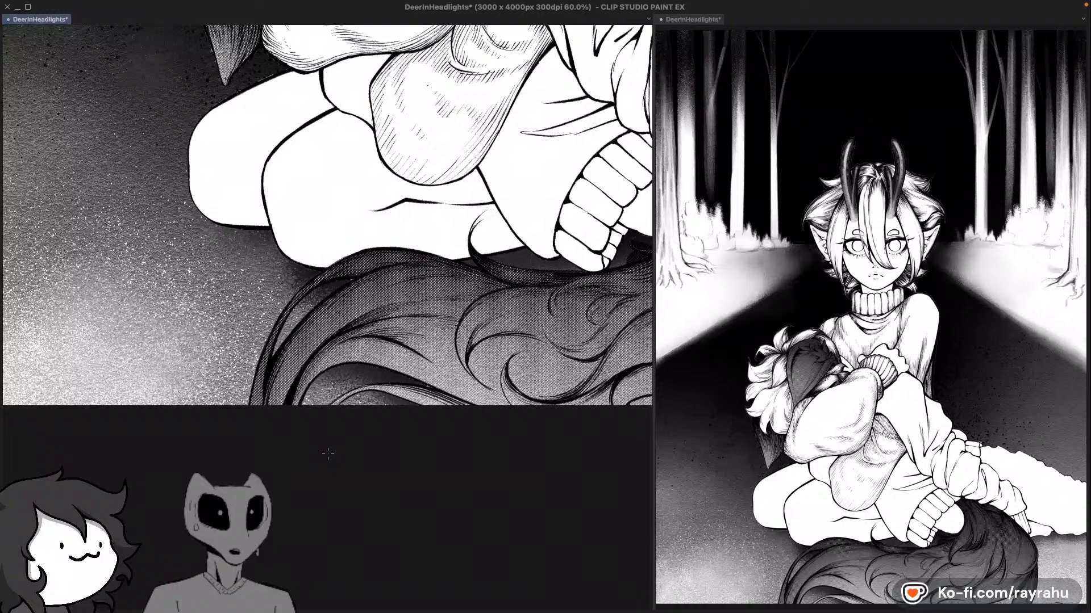
Step: Examine the toned tail, ears, sweaters and surrounding road at zoom levels between 30% and 60%
drag(387, 296, 358, 331)
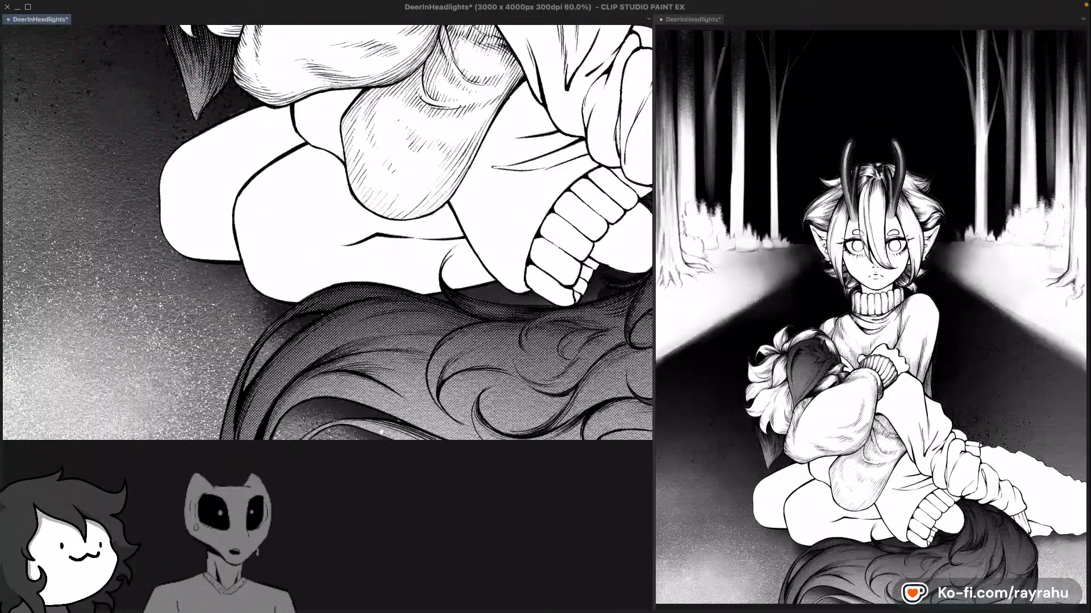
drag(384, 375, 352, 391)
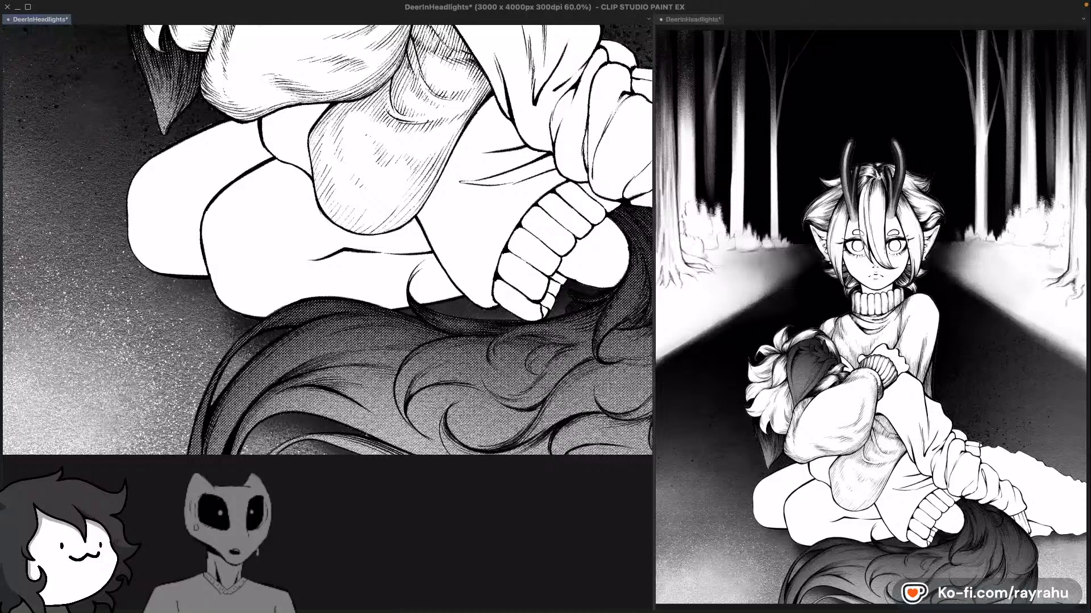
drag(367, 430, 345, 528)
scroll(491, 290, down, 1)
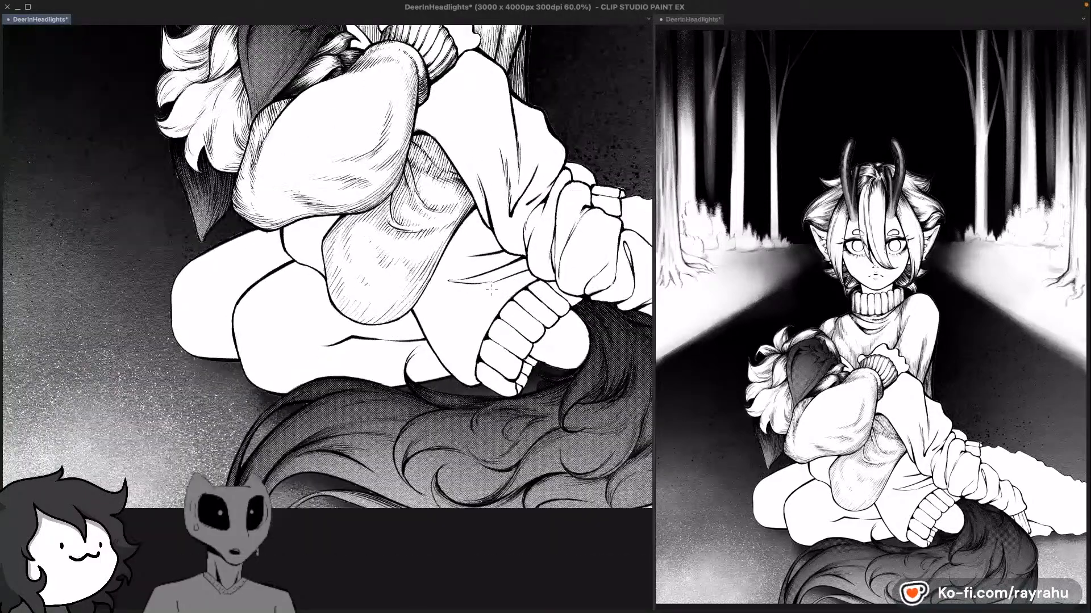
scroll(491, 289, down, 2)
drag(587, 370, 435, 419)
drag(517, 325, 563, 453)
drag(451, 451, 477, 309)
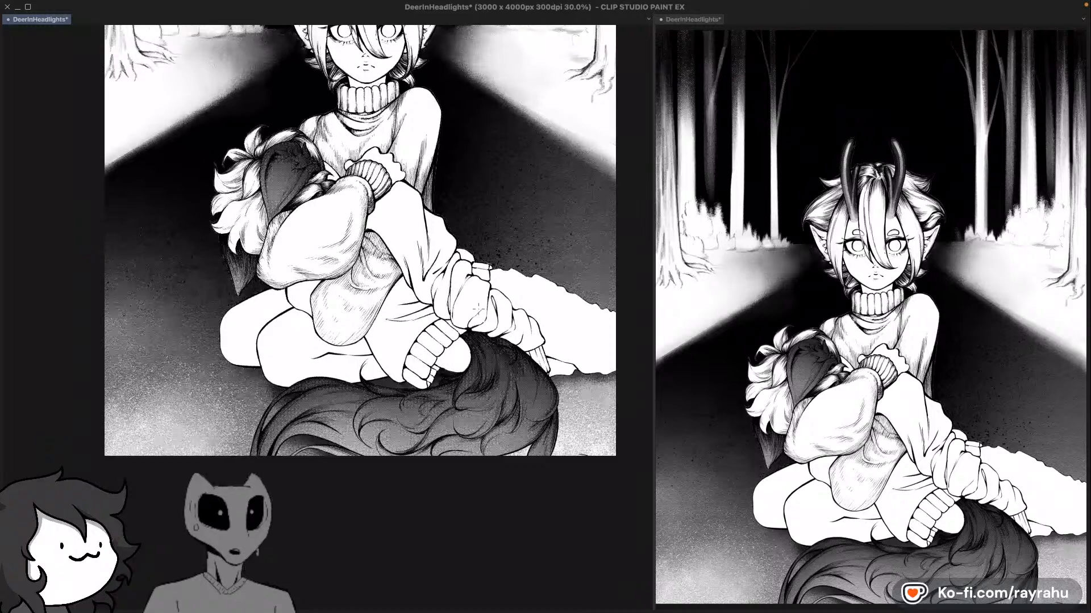
scroll(368, 372, up, 2)
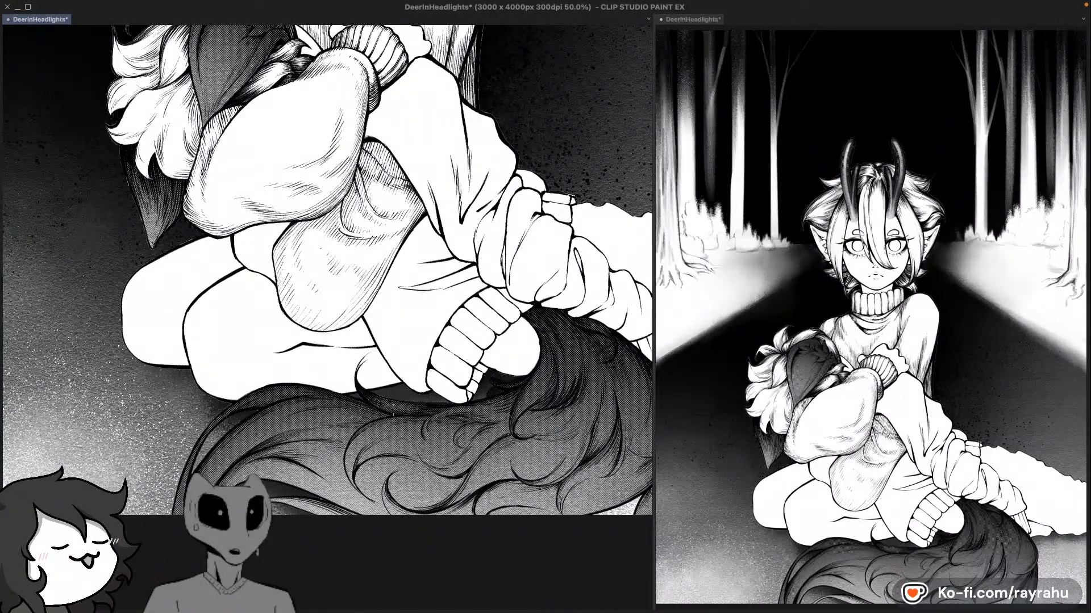
drag(466, 305, 480, 393)
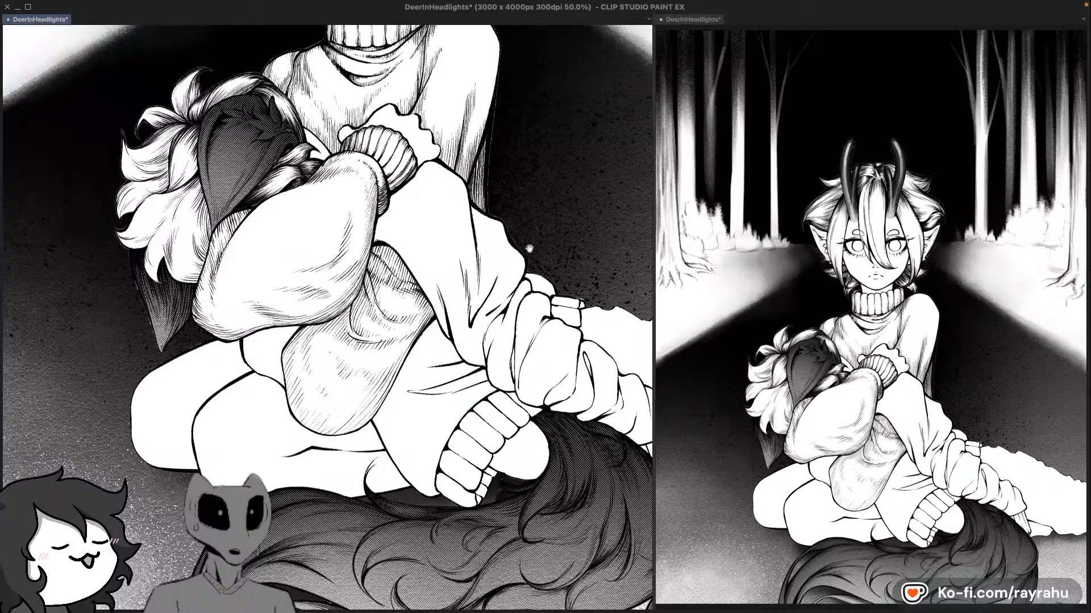
drag(525, 220, 501, 277)
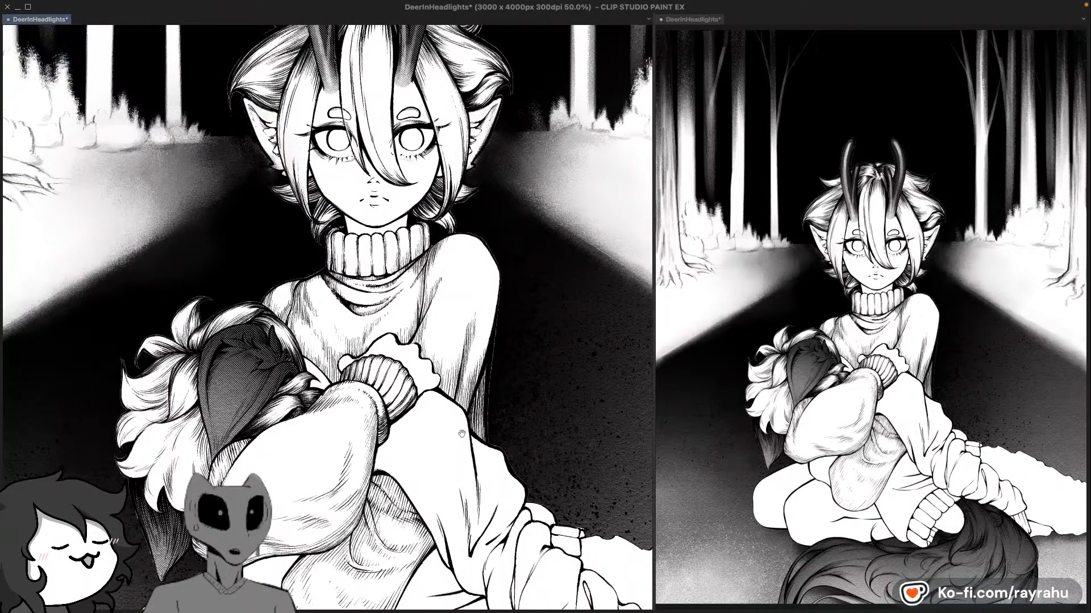
drag(478, 548, 413, 236)
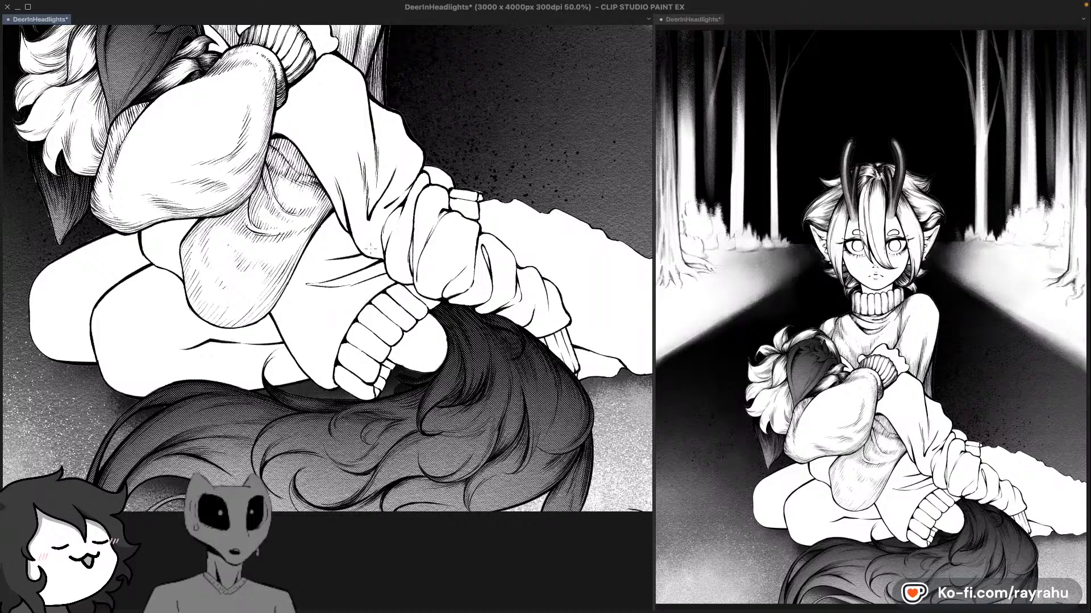
drag(566, 298, 505, 365)
drag(513, 271, 545, 438)
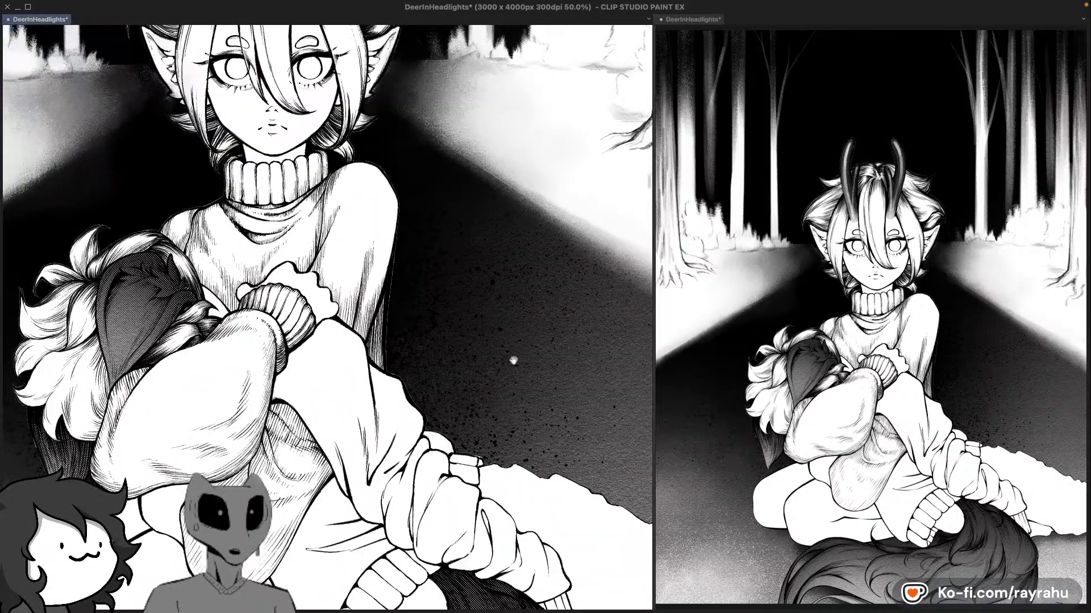
Step: Check the whole picture at reduced zoom and save the illustration
scroll(513, 361, down, 1)
scroll(519, 360, down, 1)
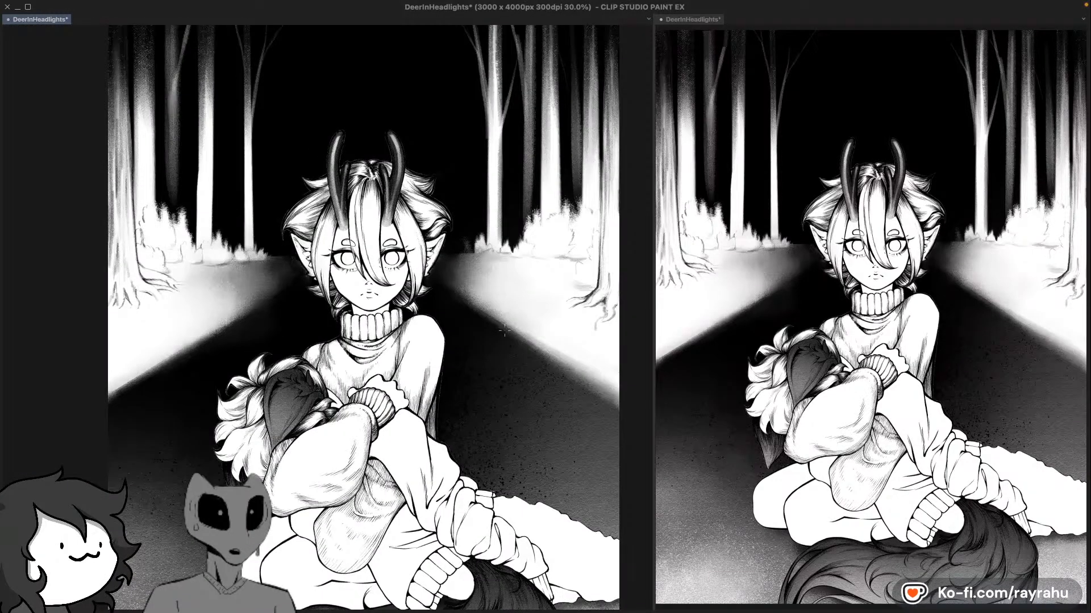
scroll(505, 330, down, 3)
scroll(507, 361, up, 4)
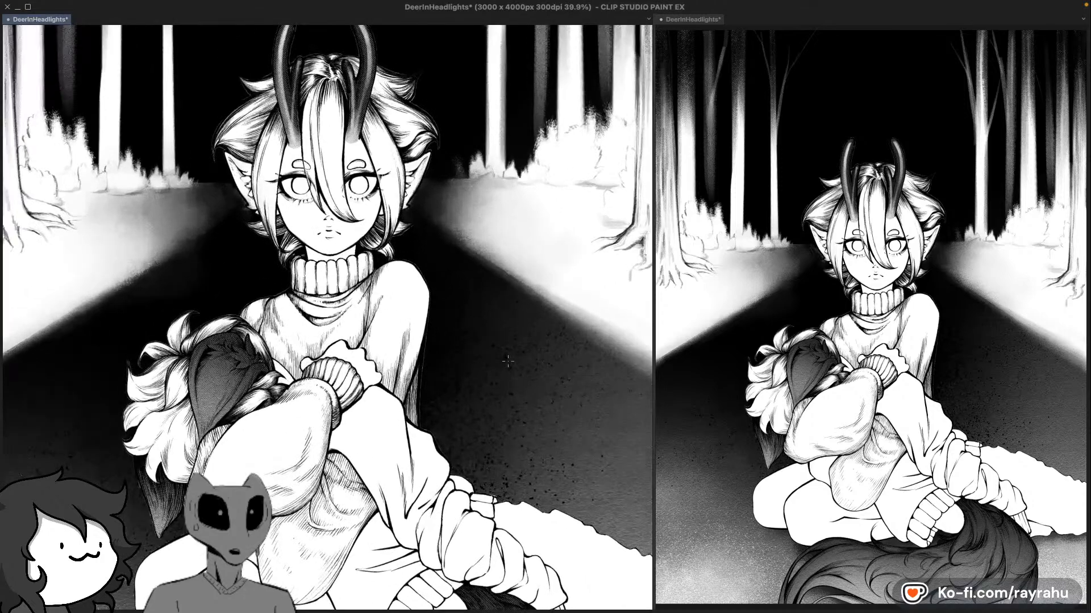
key(ctrl+s)
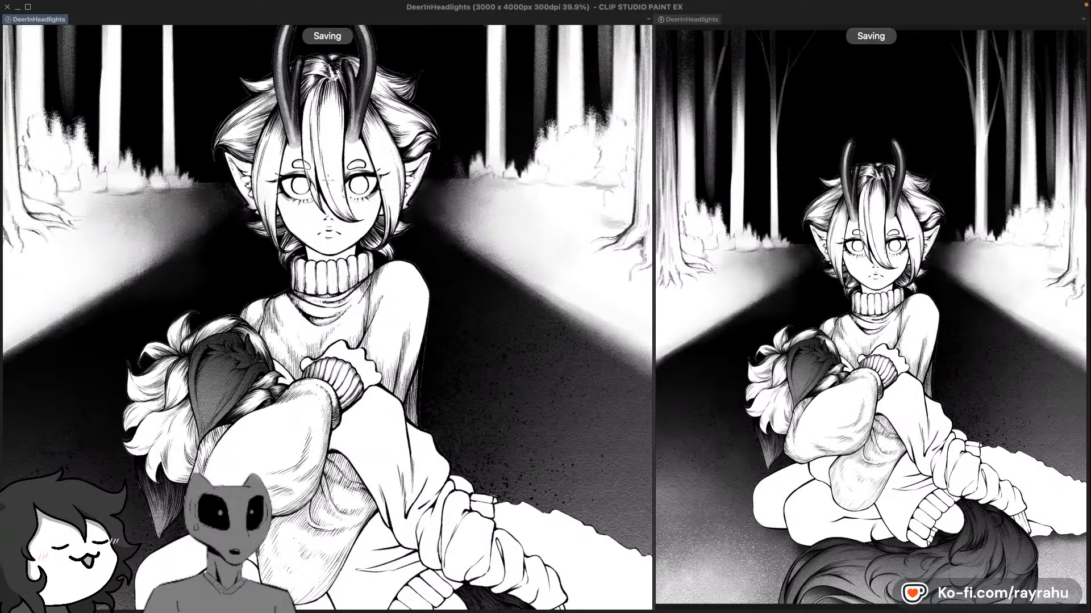
scroll(306, 159, up, 1)
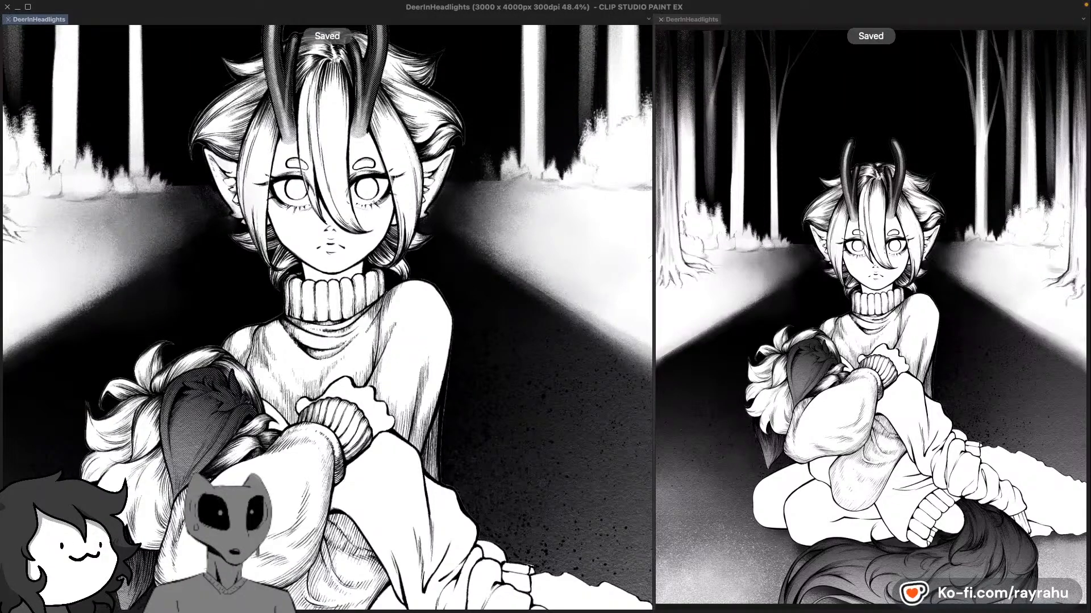
Step: Try filling and brushing tone into the white of the antlered character's left-hand eye and undo it
key(F7)
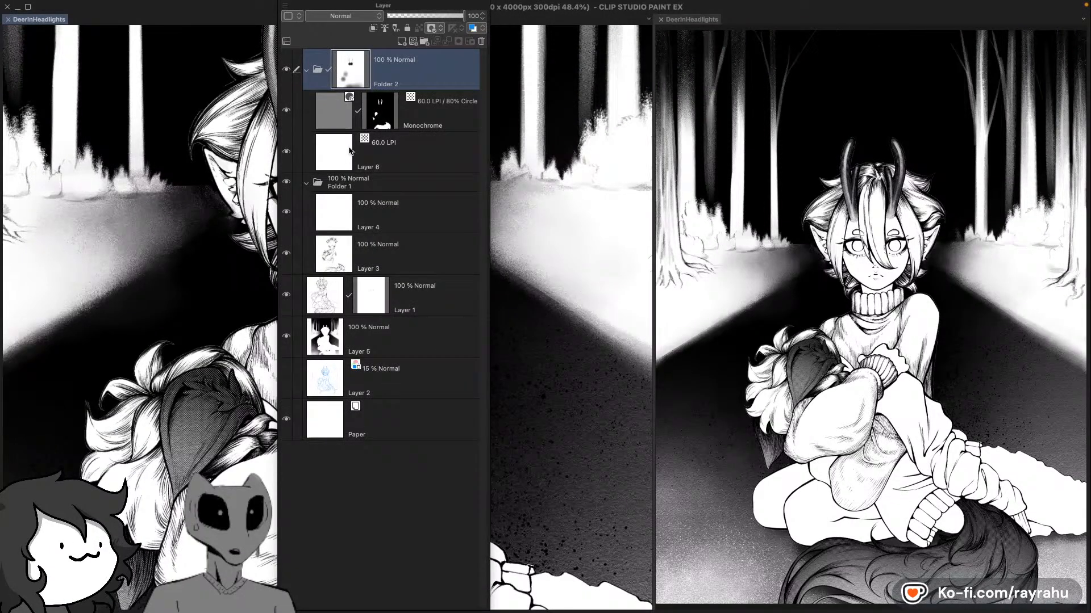
key(F7)
scroll(337, 224, up, 5)
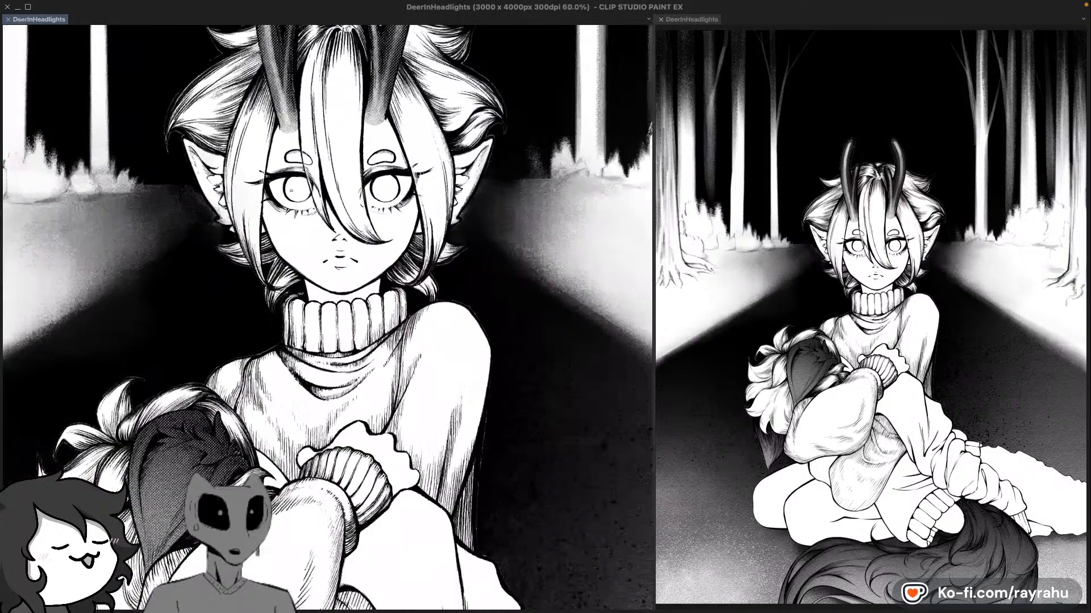
key(g)
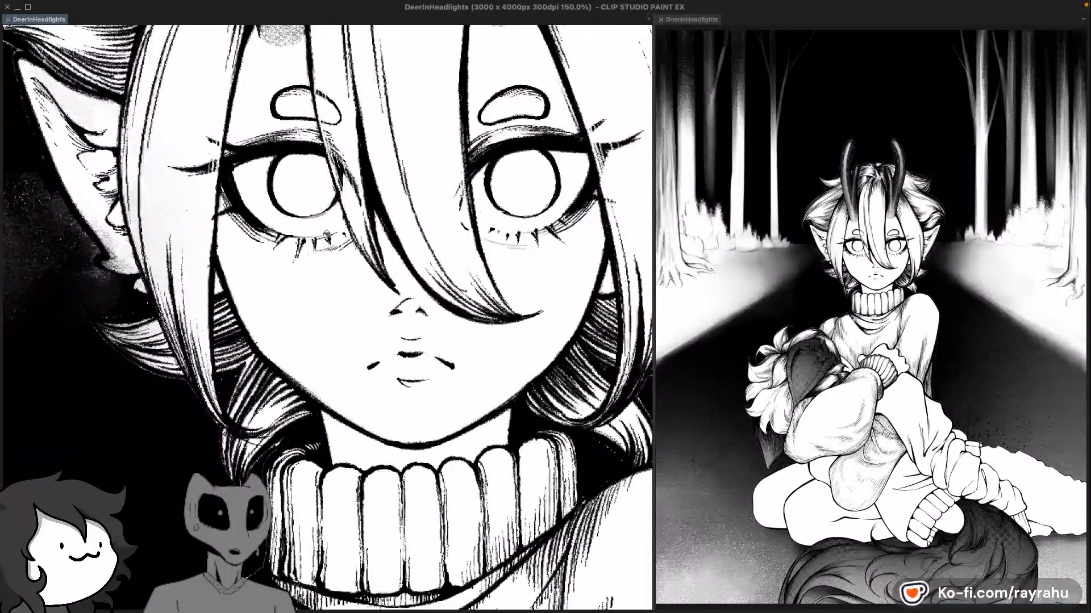
click(325, 220)
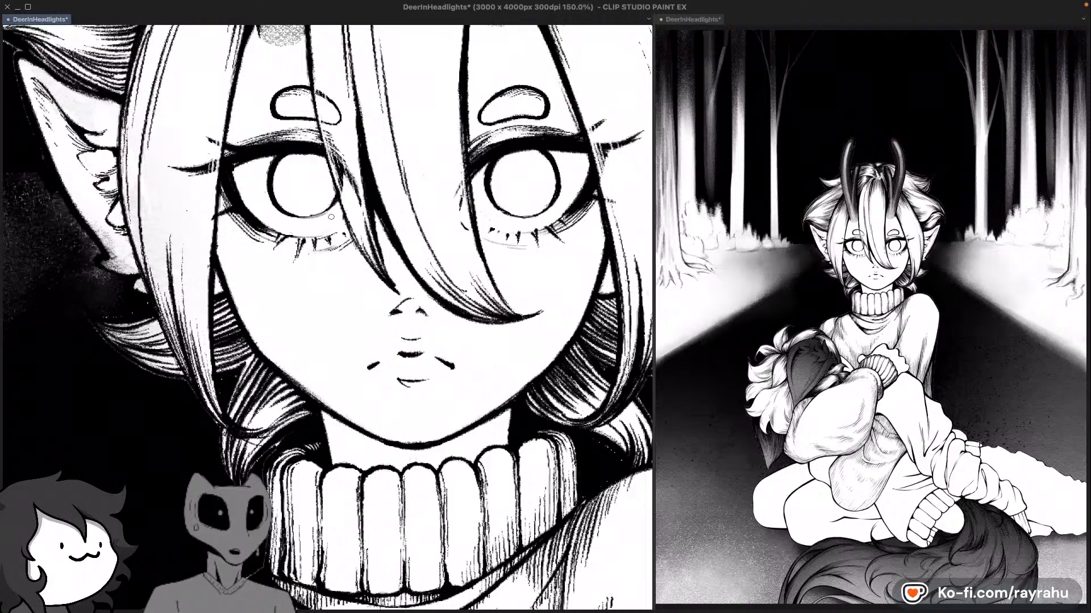
key(F7)
key(F7)
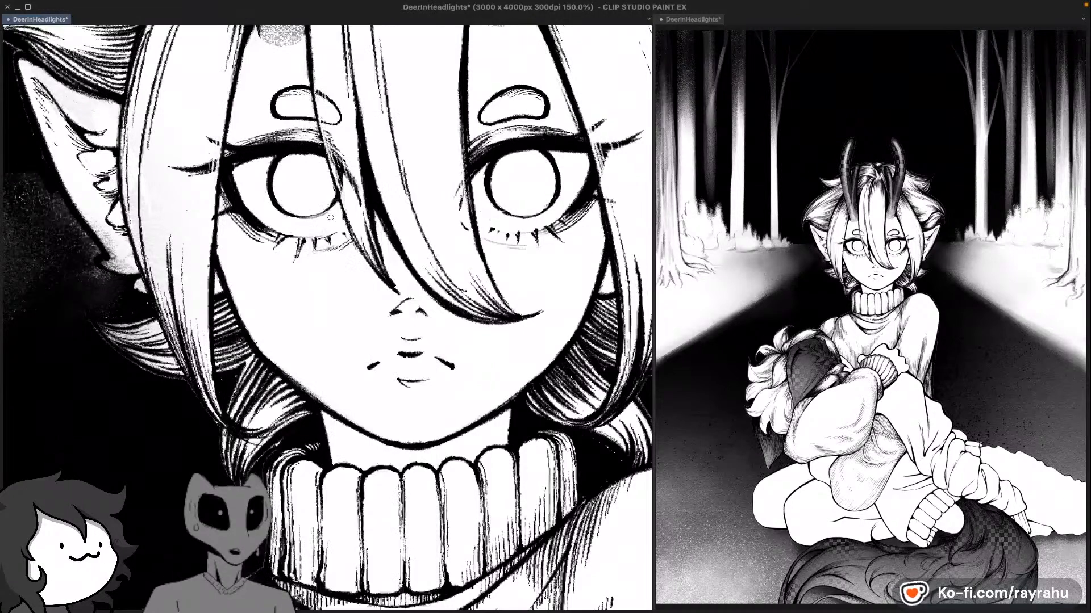
key(b)
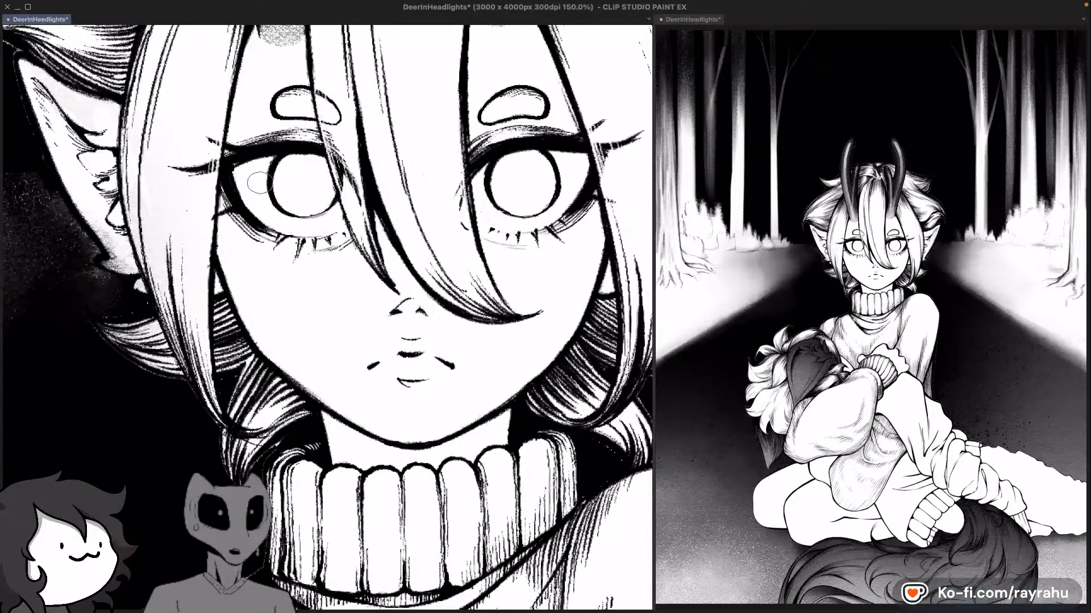
key(F3)
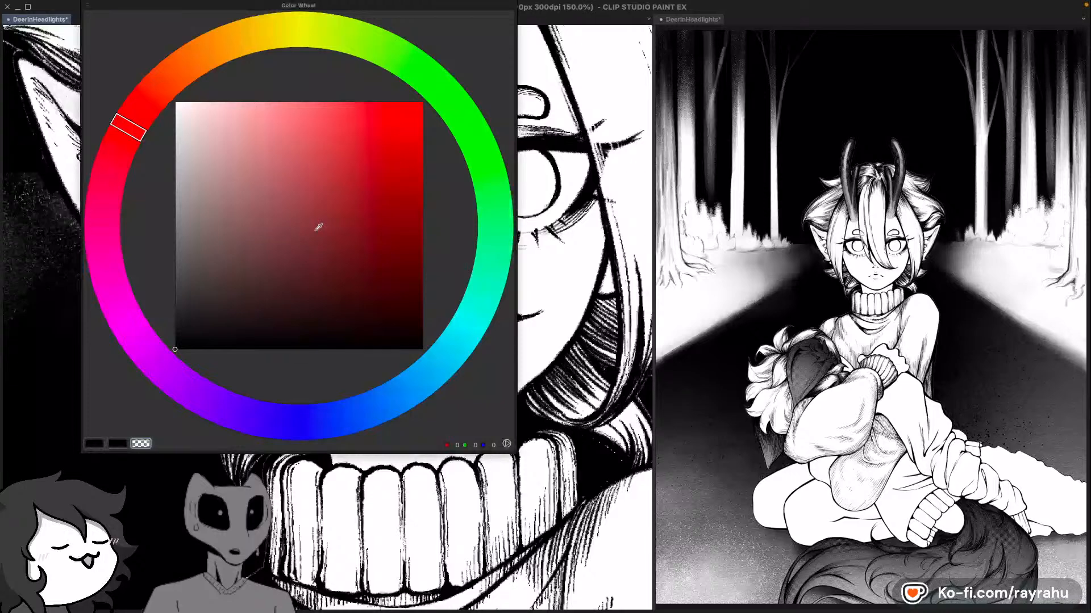
key(F3)
mouse_move(287, 178)
mouse_down()
mouse_move(282, 203)
mouse_move(253, 200)
mouse_up()
key(super+z)
key(super+z)
Step: Try applying the Monochrome layer's masked tone to the white of the left-hand eye and undo it
key(F4)
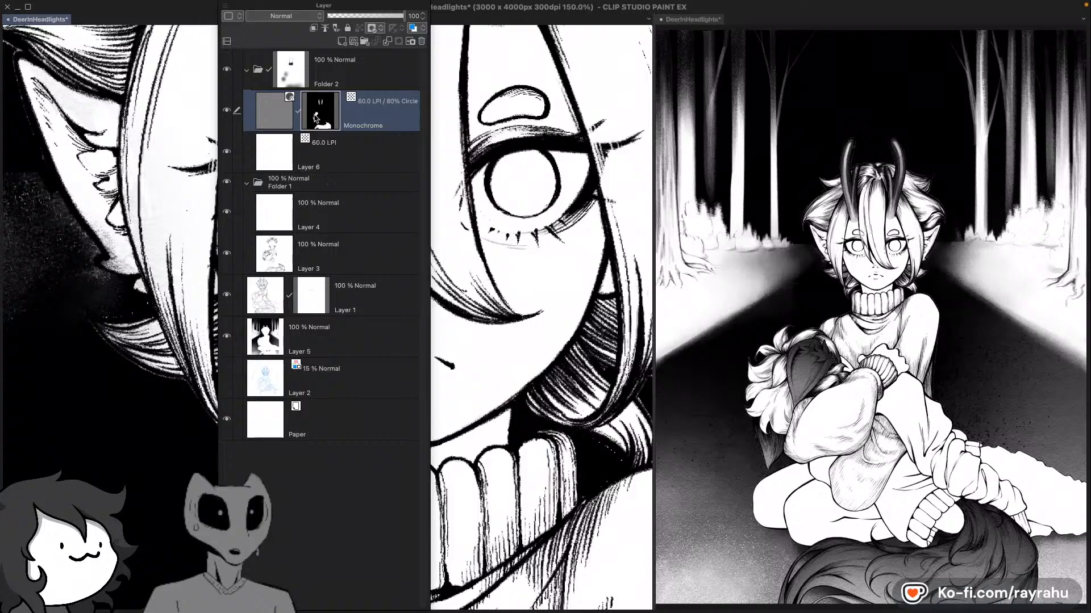
double_click(275, 122)
click(370, 294)
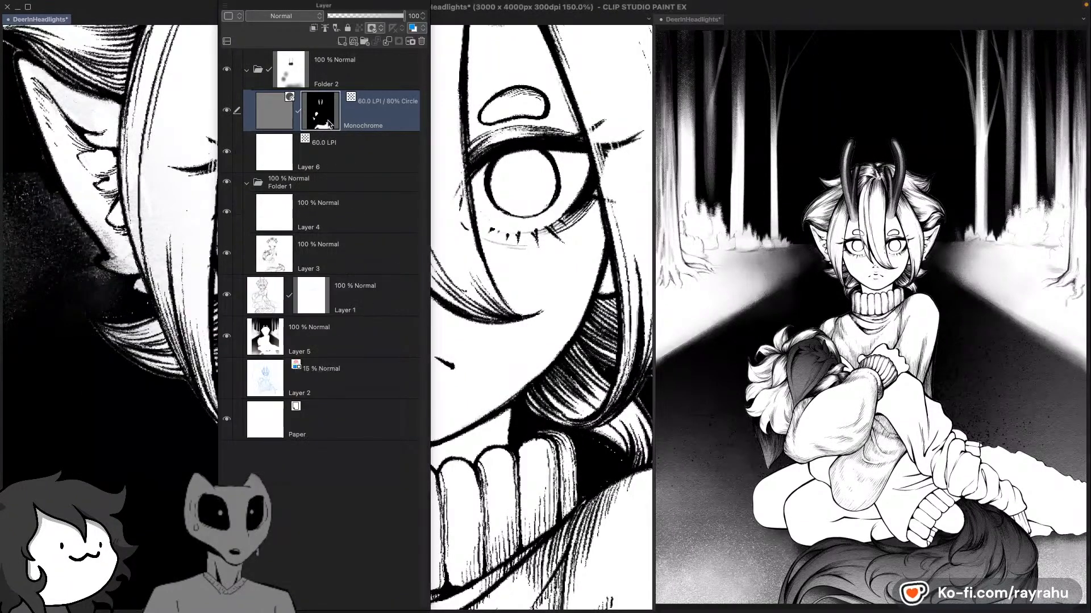
mouse_move(254, 198)
mouse_down()
mouse_move(262, 162)
mouse_move(250, 167)
mouse_move(293, 224)
mouse_move(345, 222)
mouse_up()
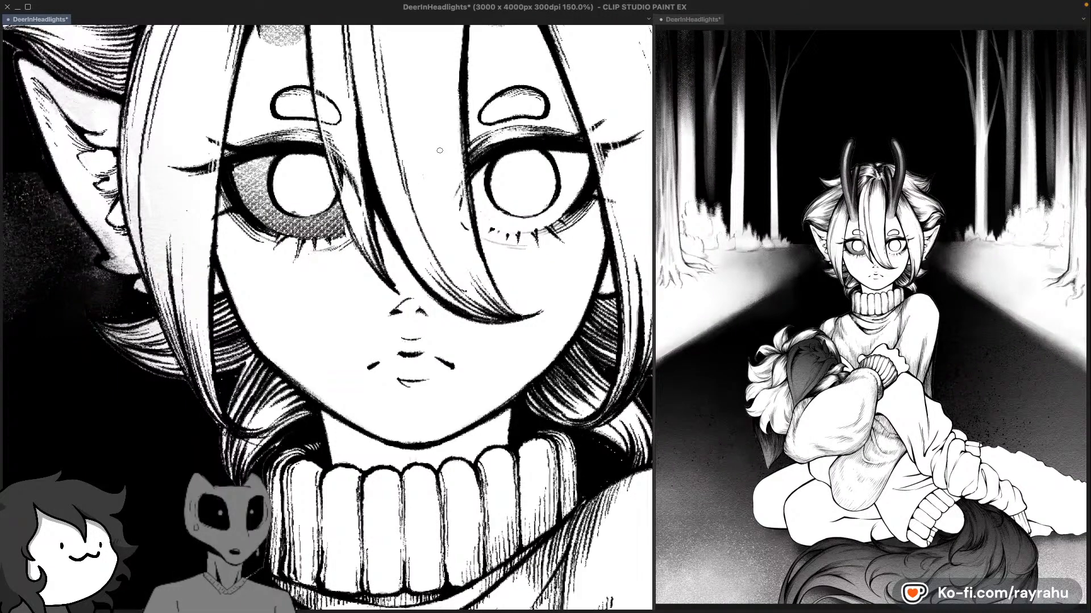
key(ctrl+z)
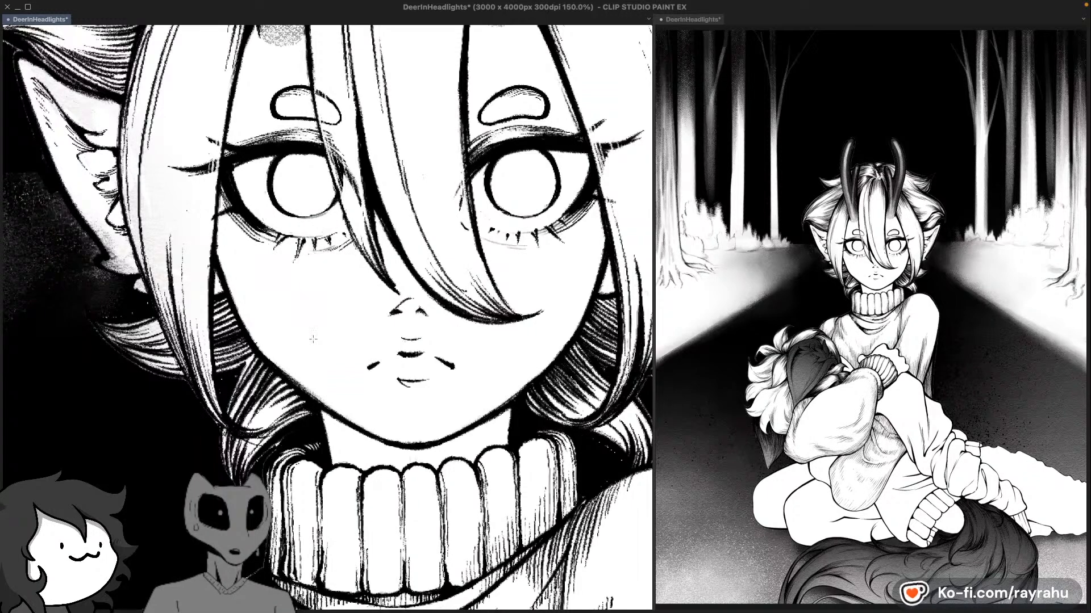
key(ctrl+shift+z)
key(ctrl+z)
Step: Select the face area around both eyes just below the antler bases and try filling it with tone
drag(404, 146, 397, 254)
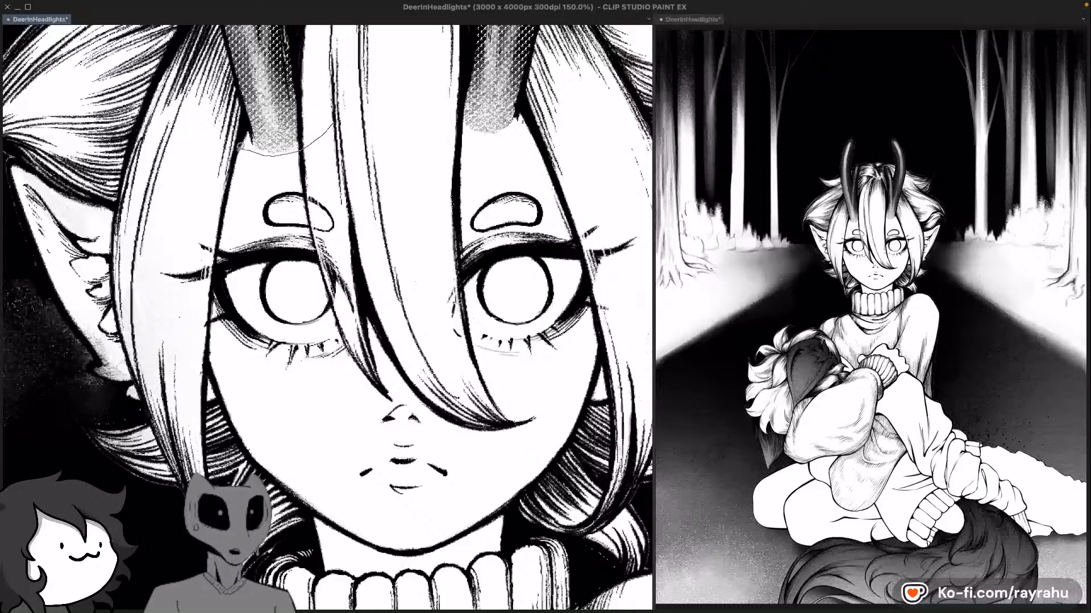
mouse_move(242, 149)
mouse_down()
mouse_move(466, 429)
mouse_move(630, 244)
mouse_move(335, 125)
mouse_up()
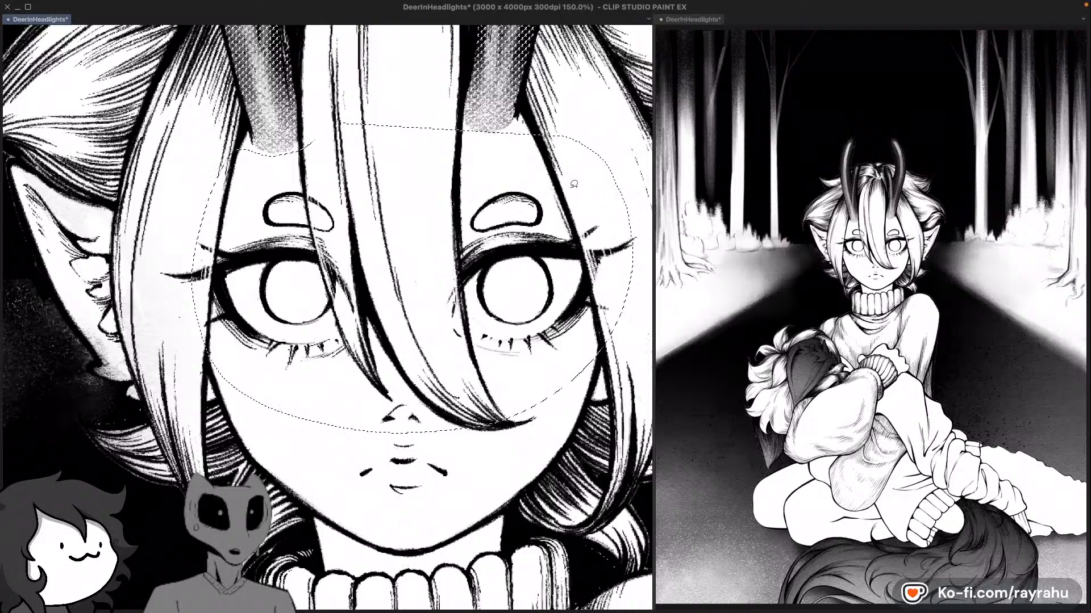
key(super+y)
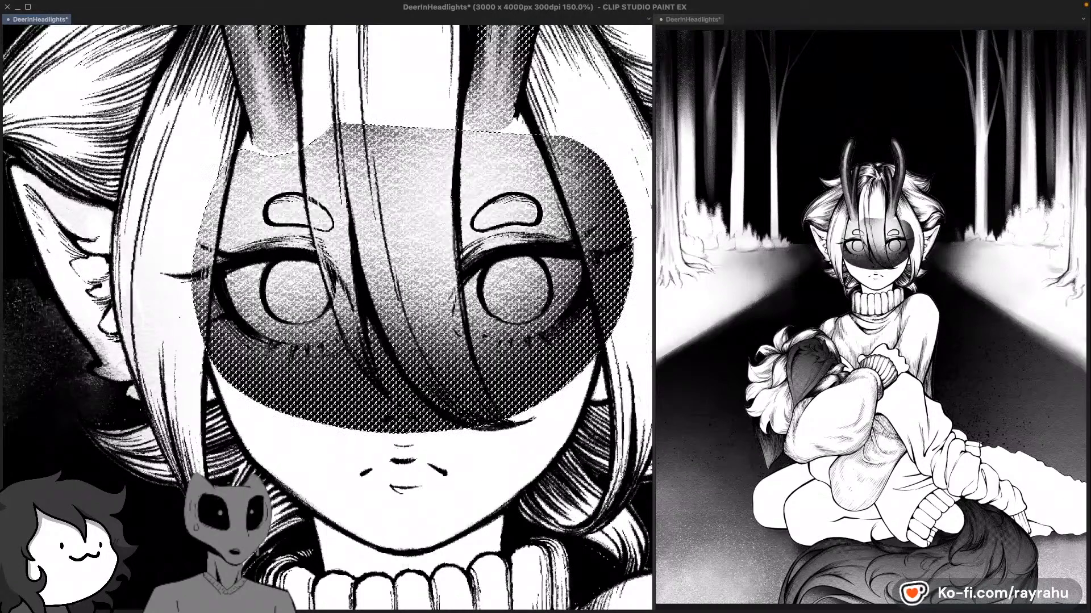
key(super+z)
Step: Clear the softening around both eyes on Folder 2's mask within a selection that leaves out the antler bases
key(F7)
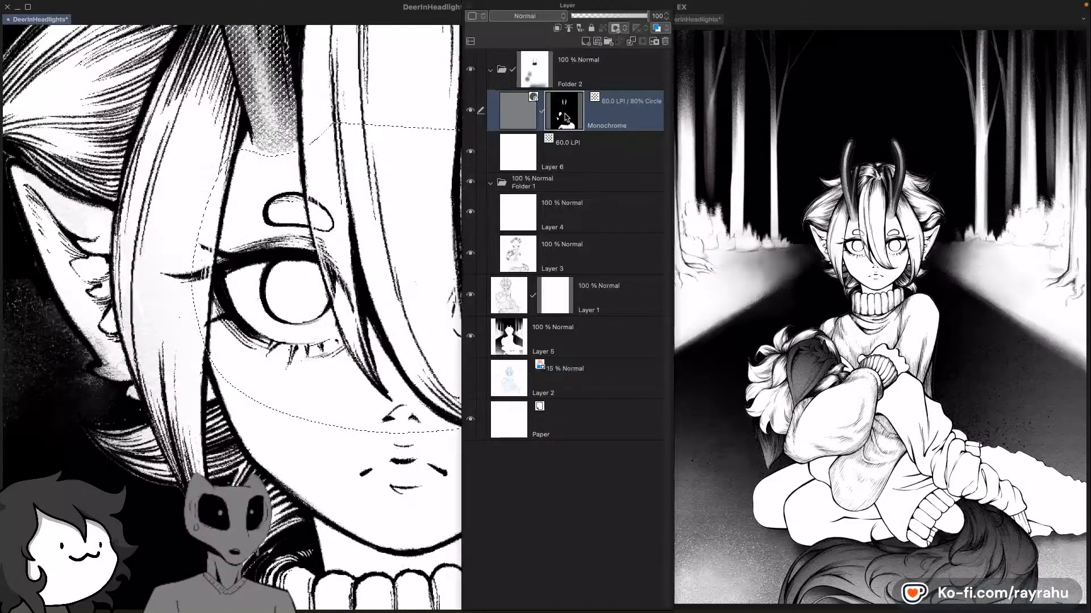
click(532, 80)
key(F7)
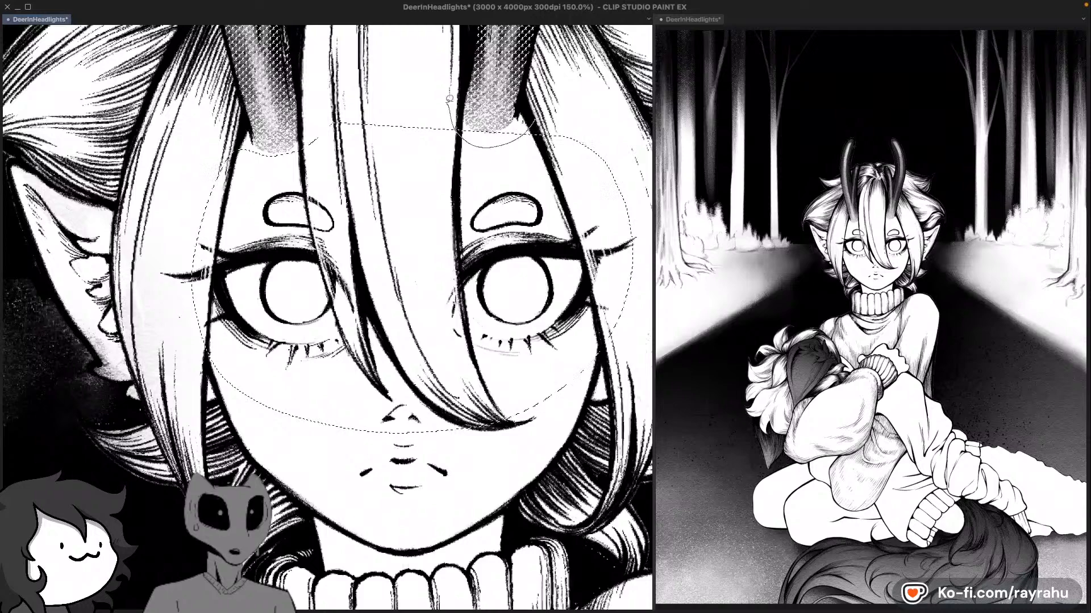
drag(449, 98, 450, 101)
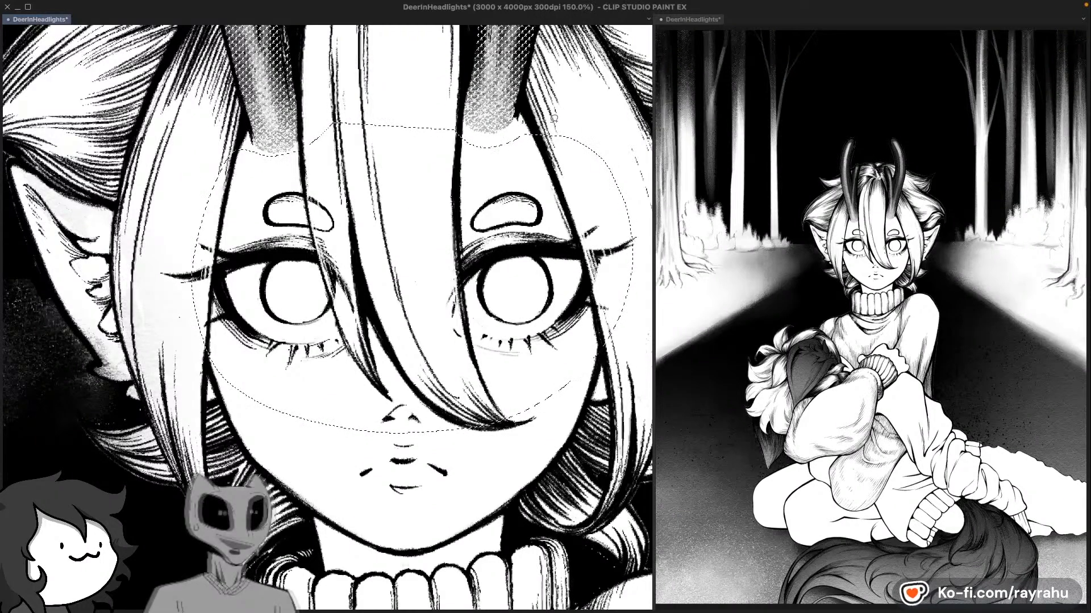
key(Tab)
key(Tab)
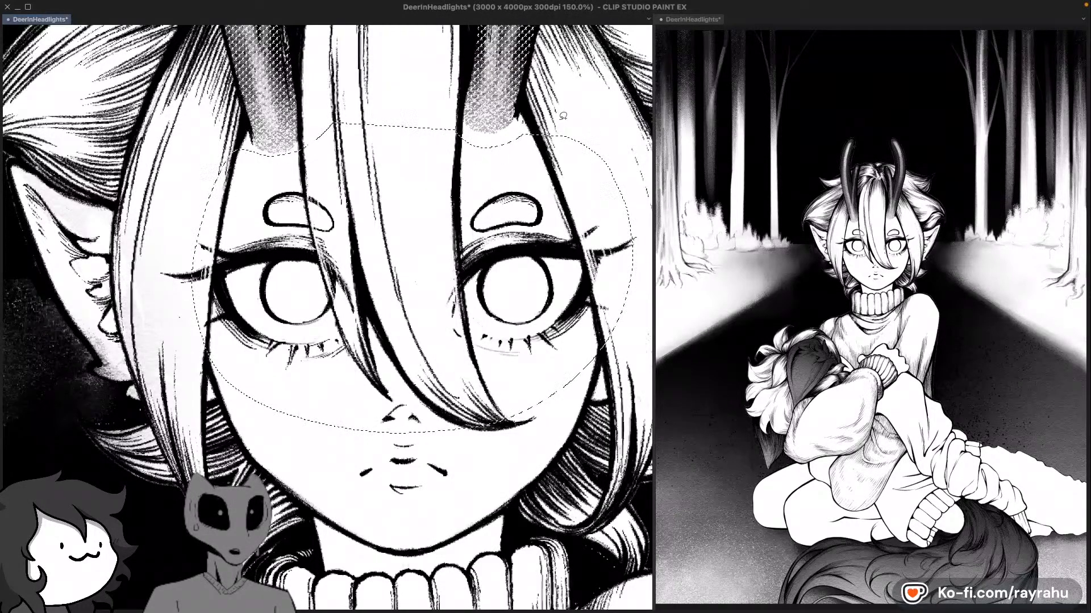
key(Tab)
key(Tab)
Step: Fill the whites of both eyes around the round irises with dark screentone and save the illustration
click(251, 291)
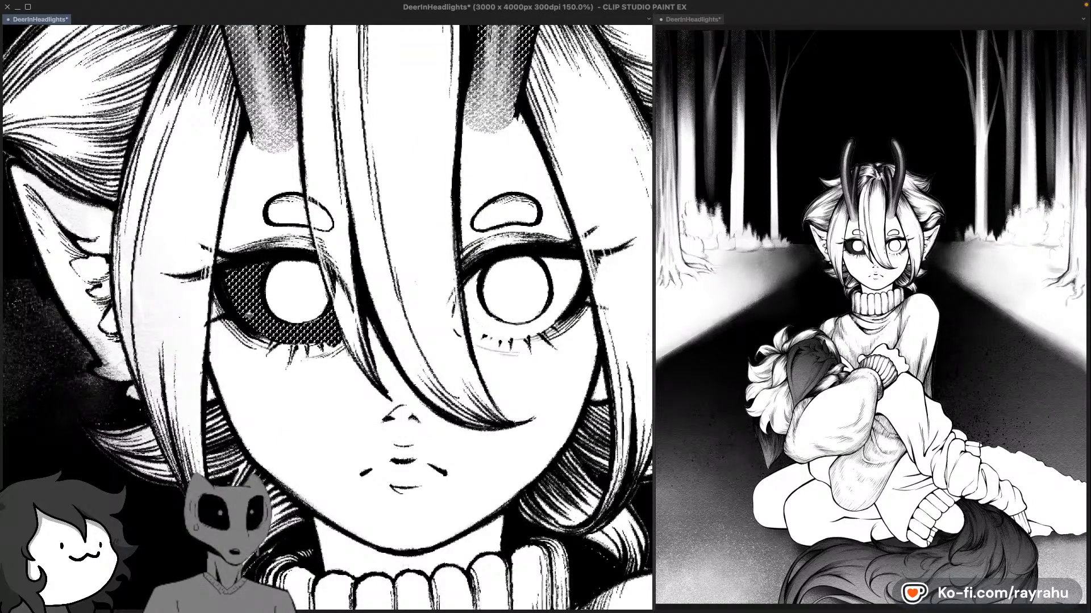
click(495, 295)
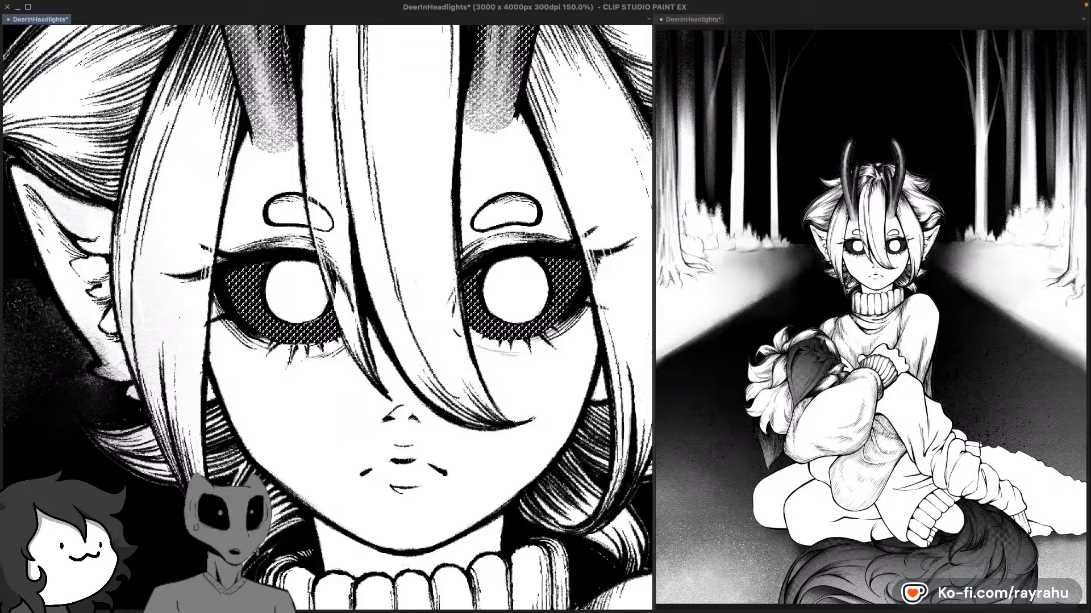
scroll(585, 278, down, 5)
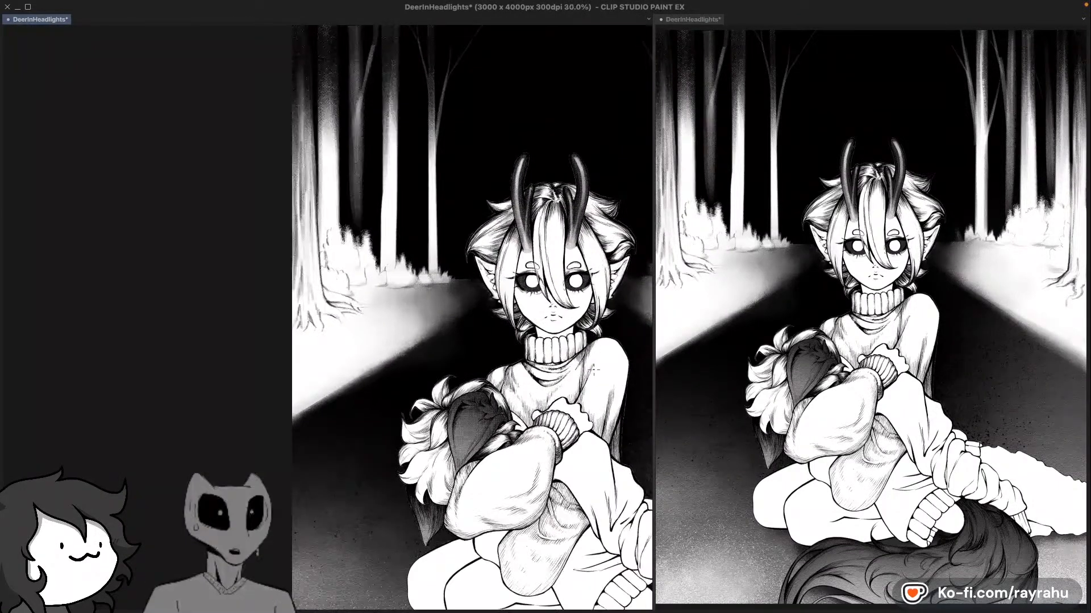
drag(623, 358, 447, 353)
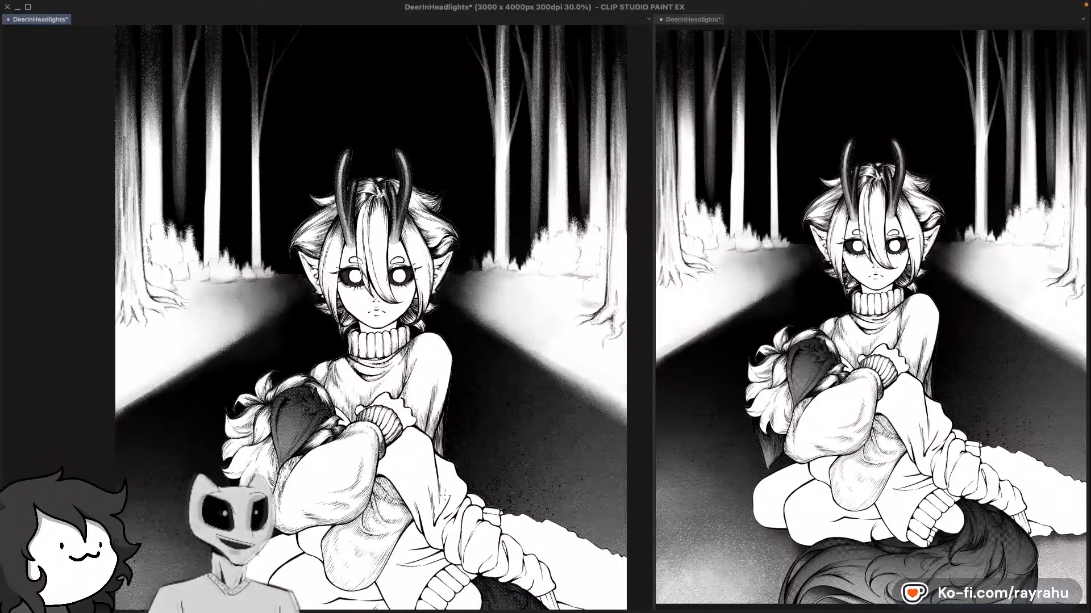
scroll(544, 409, down, 2)
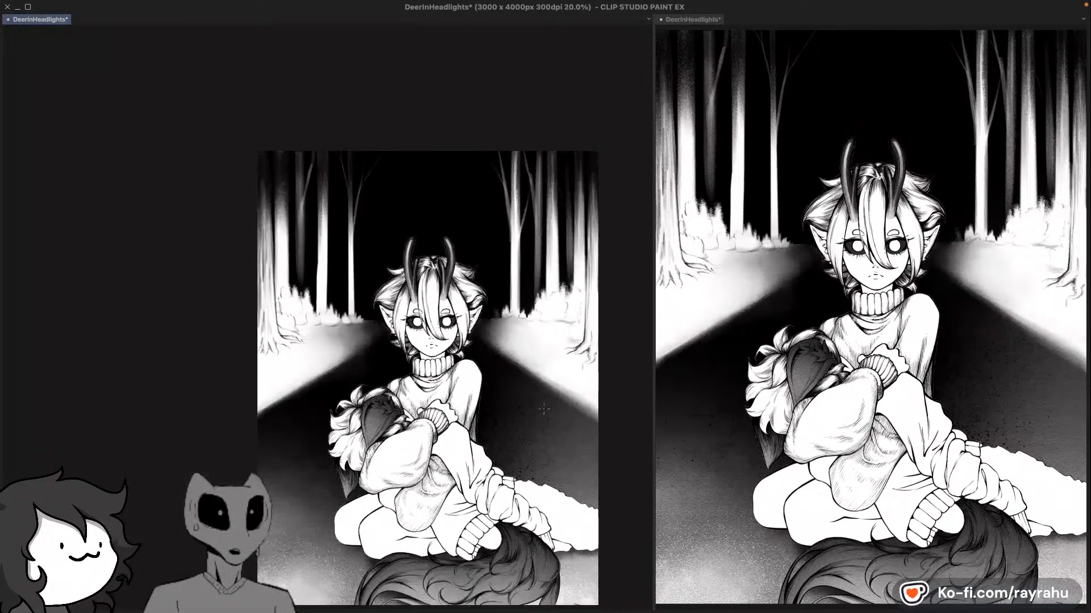
scroll(543, 409, up, 1)
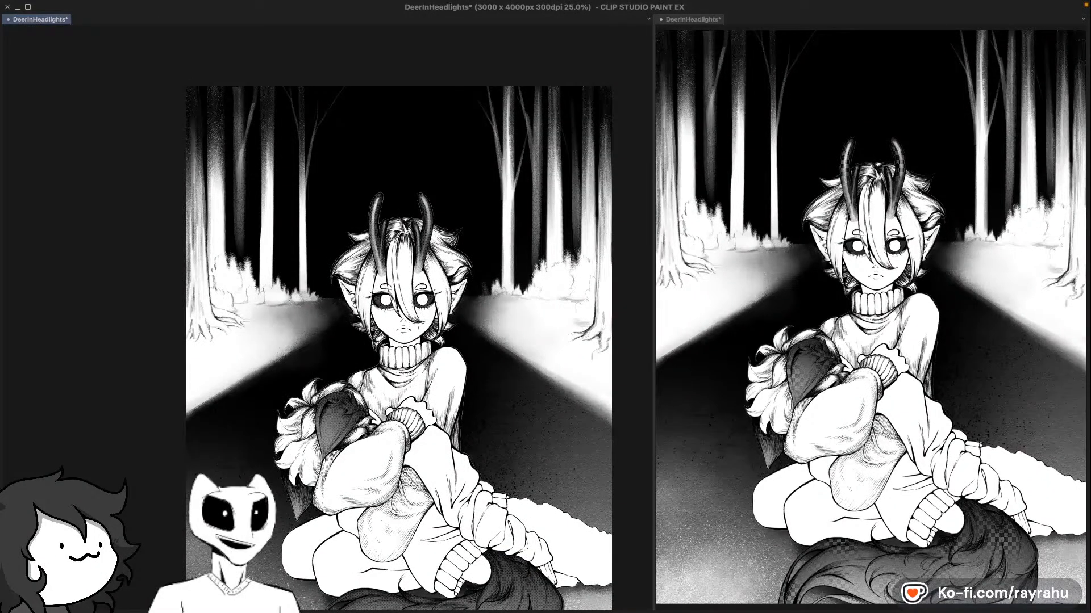
scroll(345, 329, up, 2)
drag(594, 327, 480, 338)
key(ctrl+s)
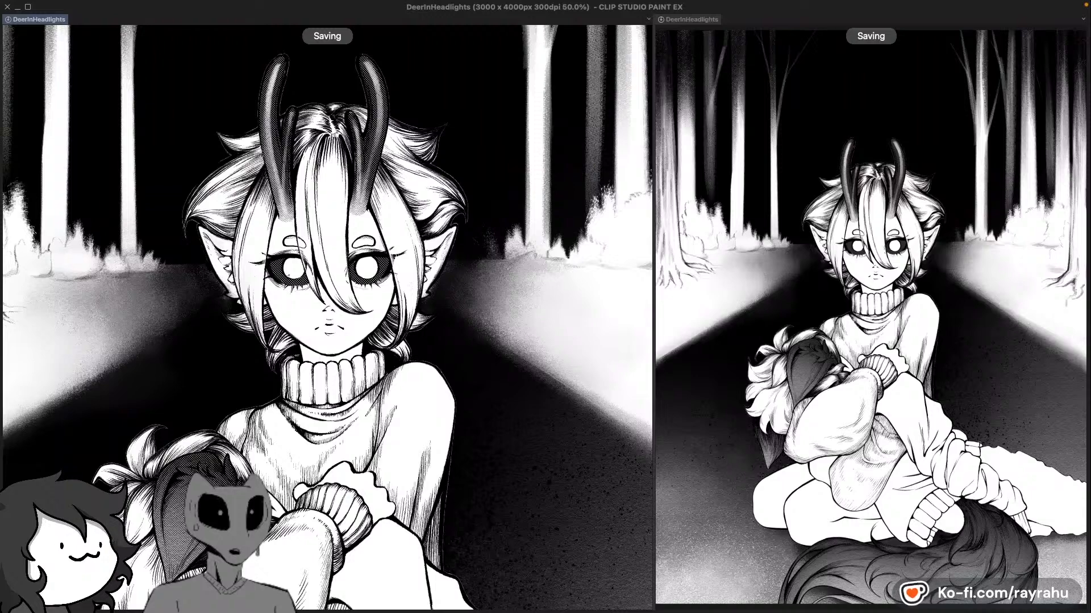
Step: Examine the toned eyes and the overall composition at zoom levels between 30% and 100%
scroll(287, 279, up, 2)
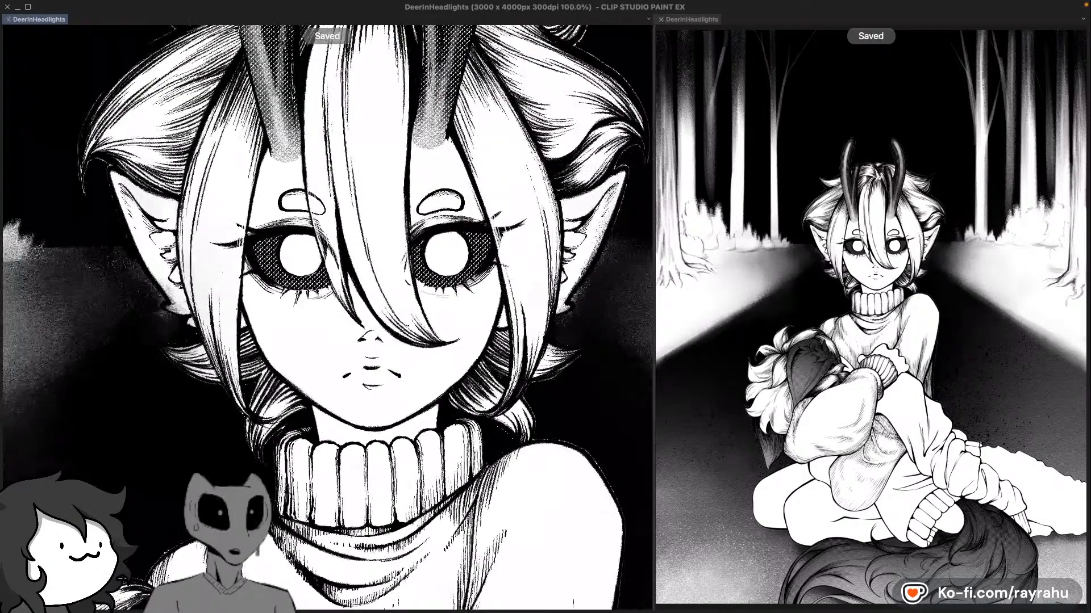
scroll(292, 349, down, 3)
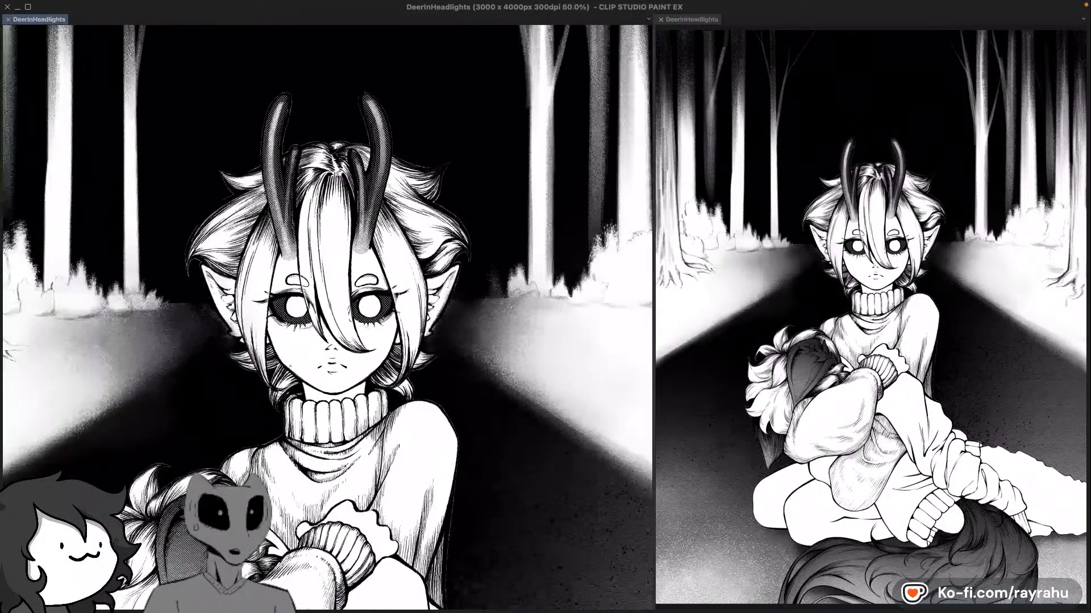
scroll(288, 372, down, 3)
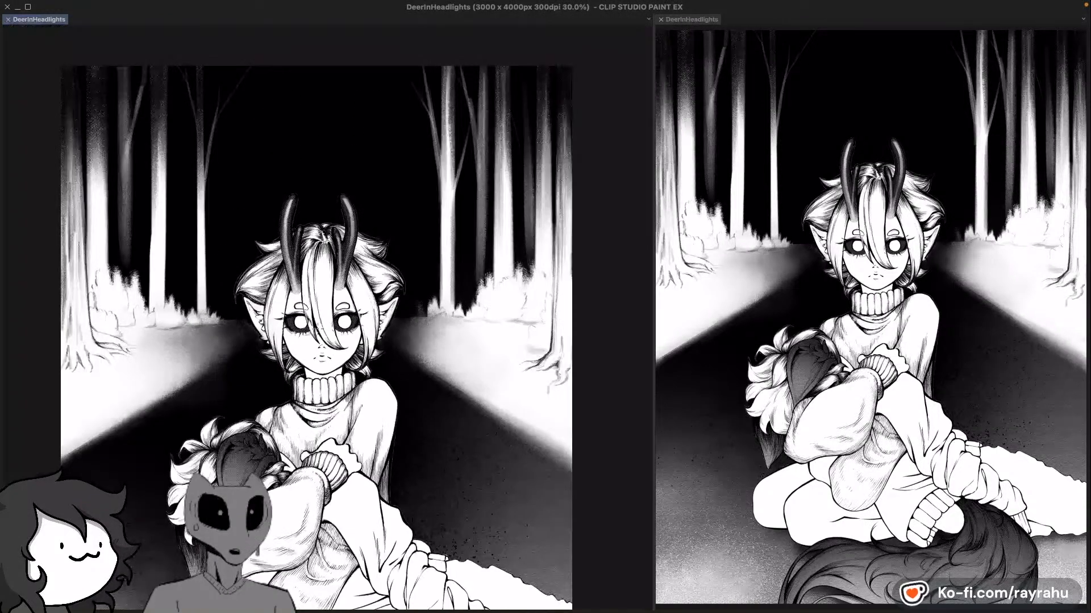
mouse_move(433, 410)
mouse_down()
mouse_move(465, 341)
mouse_move(478, 417)
mouse_up()
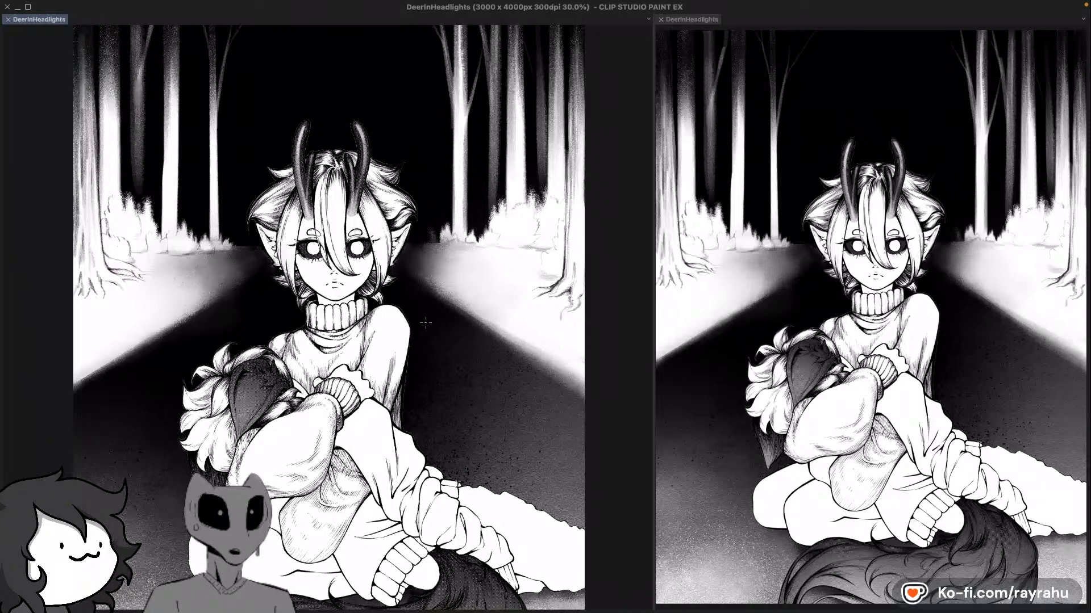
scroll(420, 257, up, 1)
scroll(420, 257, up, 1)
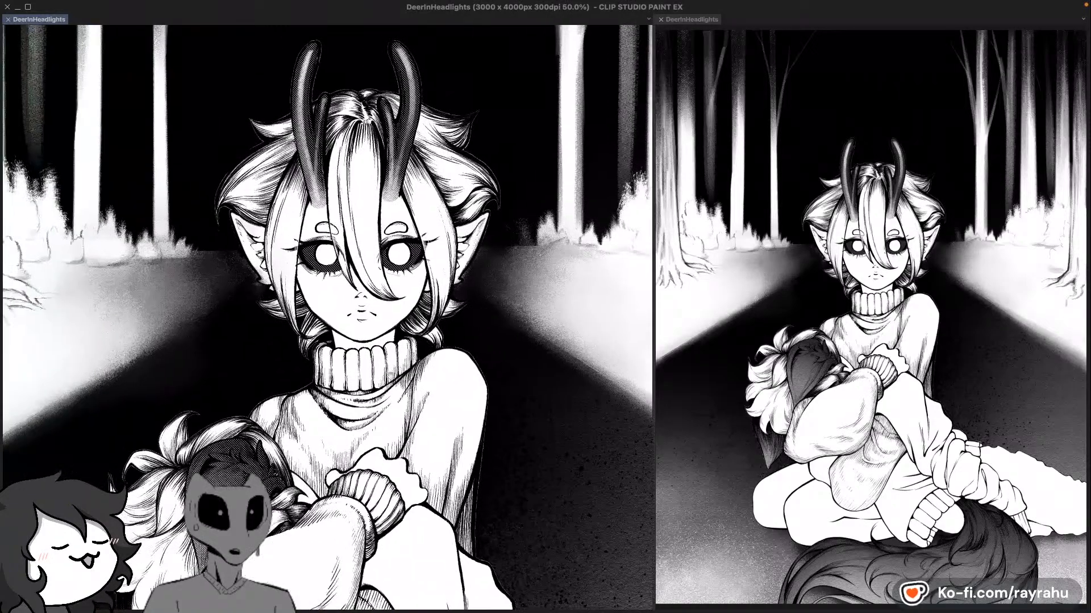
scroll(360, 441, up, 1)
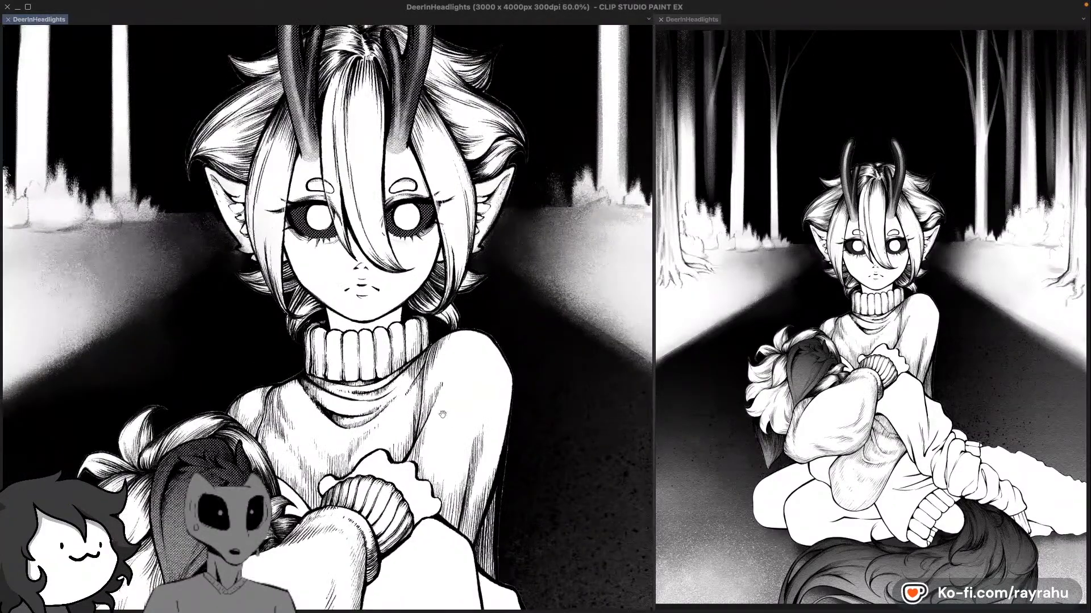
Step: Examine the legs, sleeves, tail, held character and face at 60% zoom
drag(443, 414, 375, 187)
drag(636, 392, 413, 374)
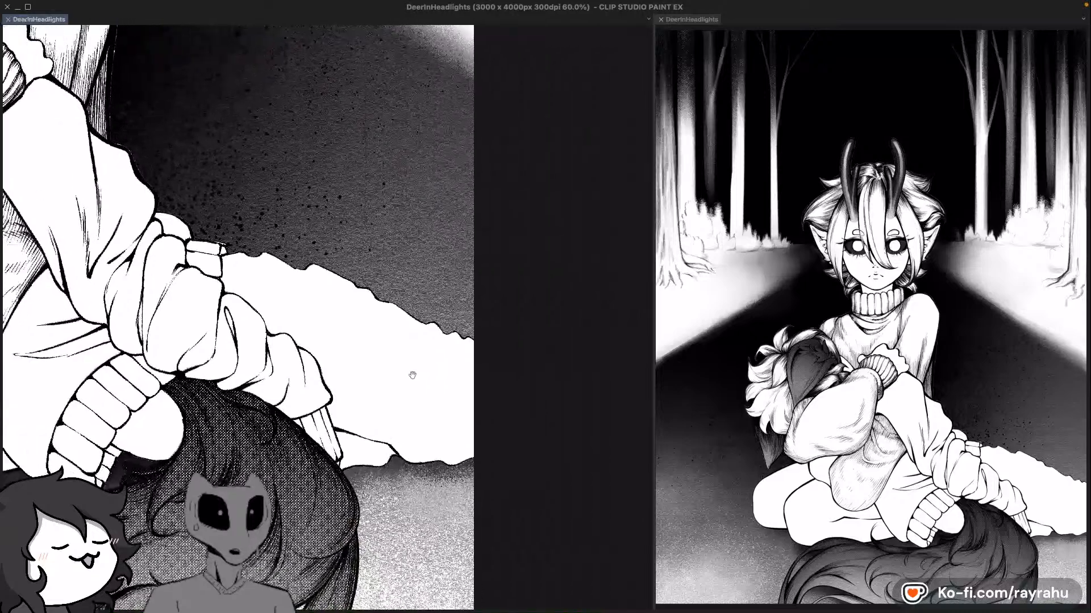
drag(335, 369, 623, 445)
mouse_move(387, 293)
mouse_down()
mouse_move(432, 339)
mouse_move(399, 263)
mouse_up()
mouse_move(413, 371)
mouse_down()
mouse_move(468, 376)
mouse_move(434, 319)
mouse_move(377, 342)
mouse_move(372, 383)
mouse_up()
drag(480, 490, 492, 326)
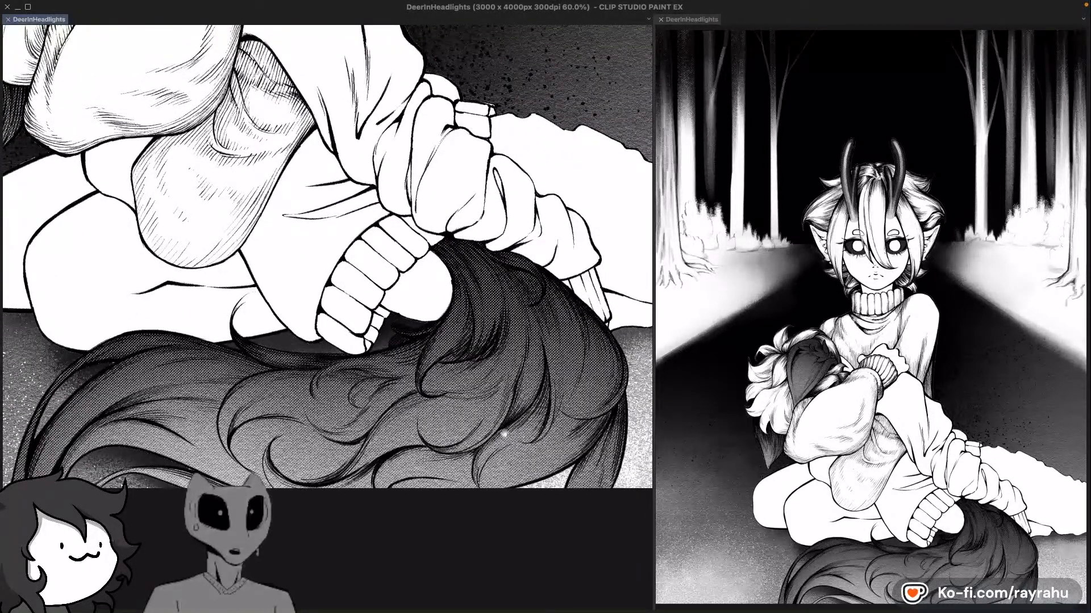
drag(478, 373, 479, 418)
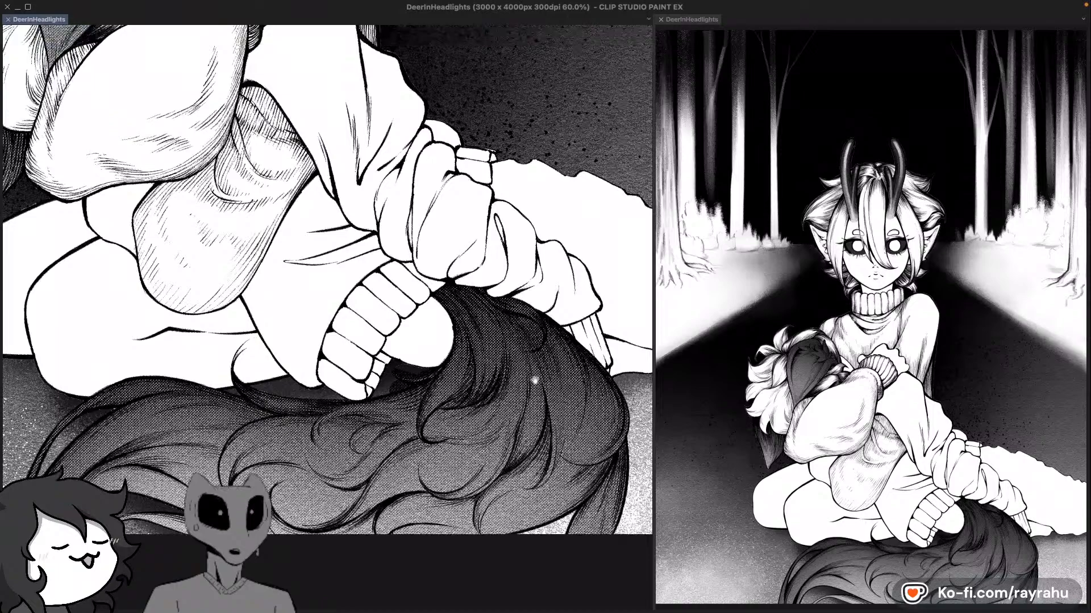
drag(534, 381, 577, 535)
drag(517, 324, 478, 344)
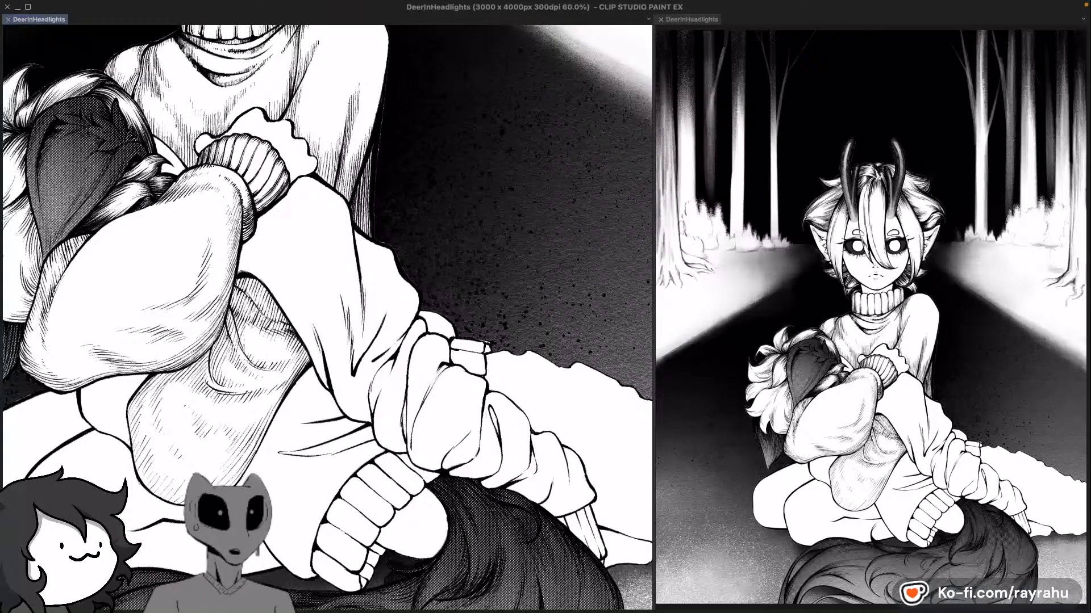
drag(194, 29, 327, 365)
drag(413, 229, 441, 294)
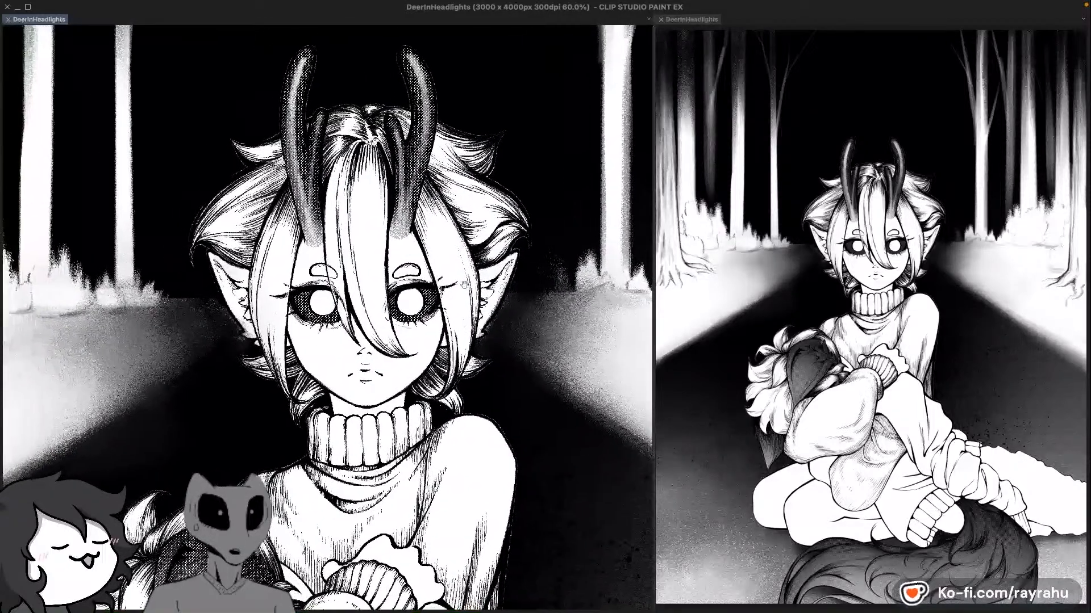